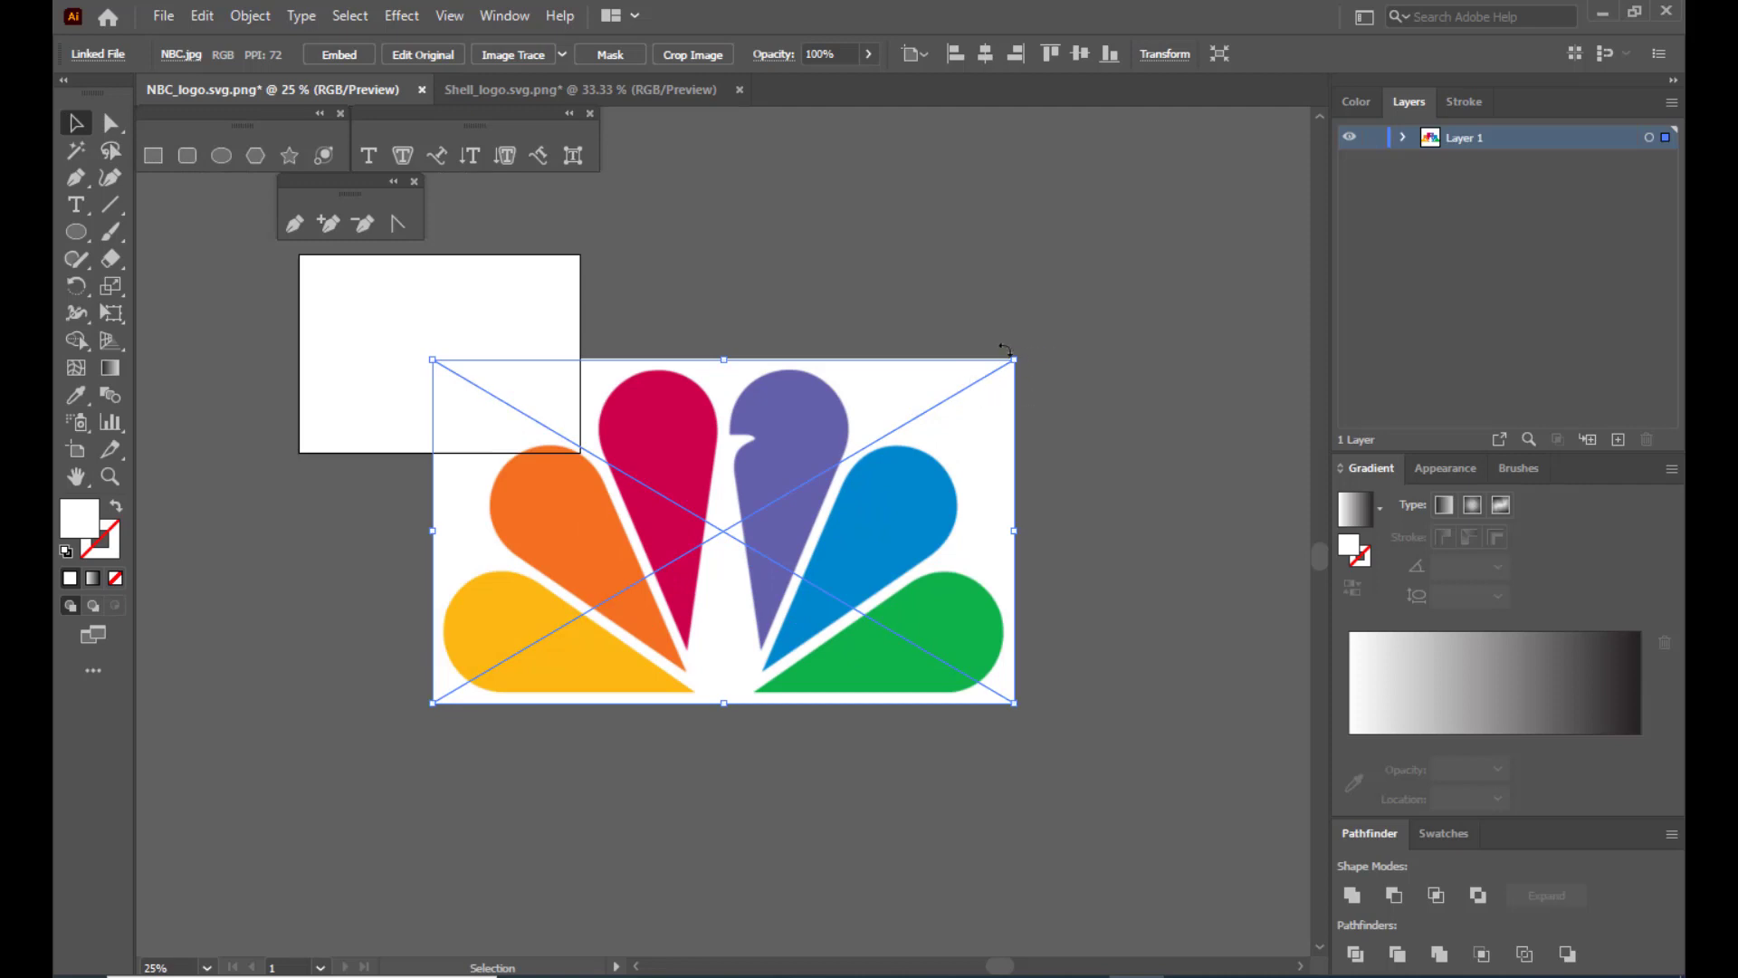
Scale the placed NBC logo image and center it so it spans nearly the full width of the artboard.
drag(1014, 359, 451, 350)
key(h)
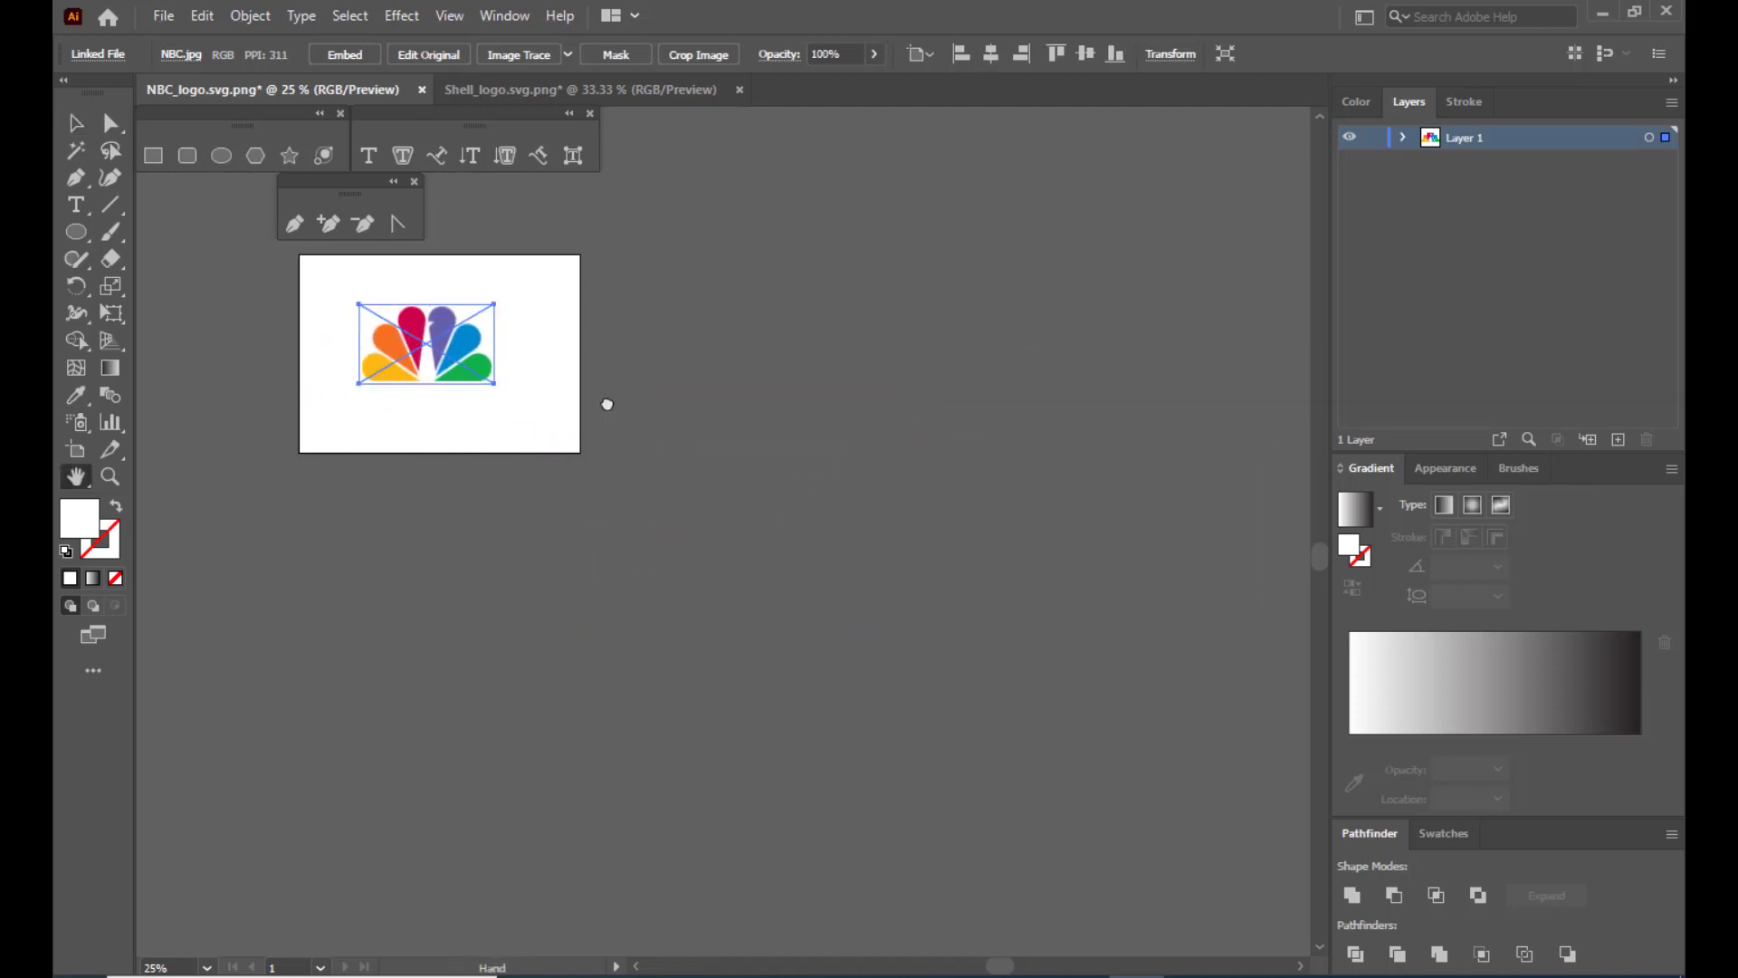
drag(605, 399, 966, 449)
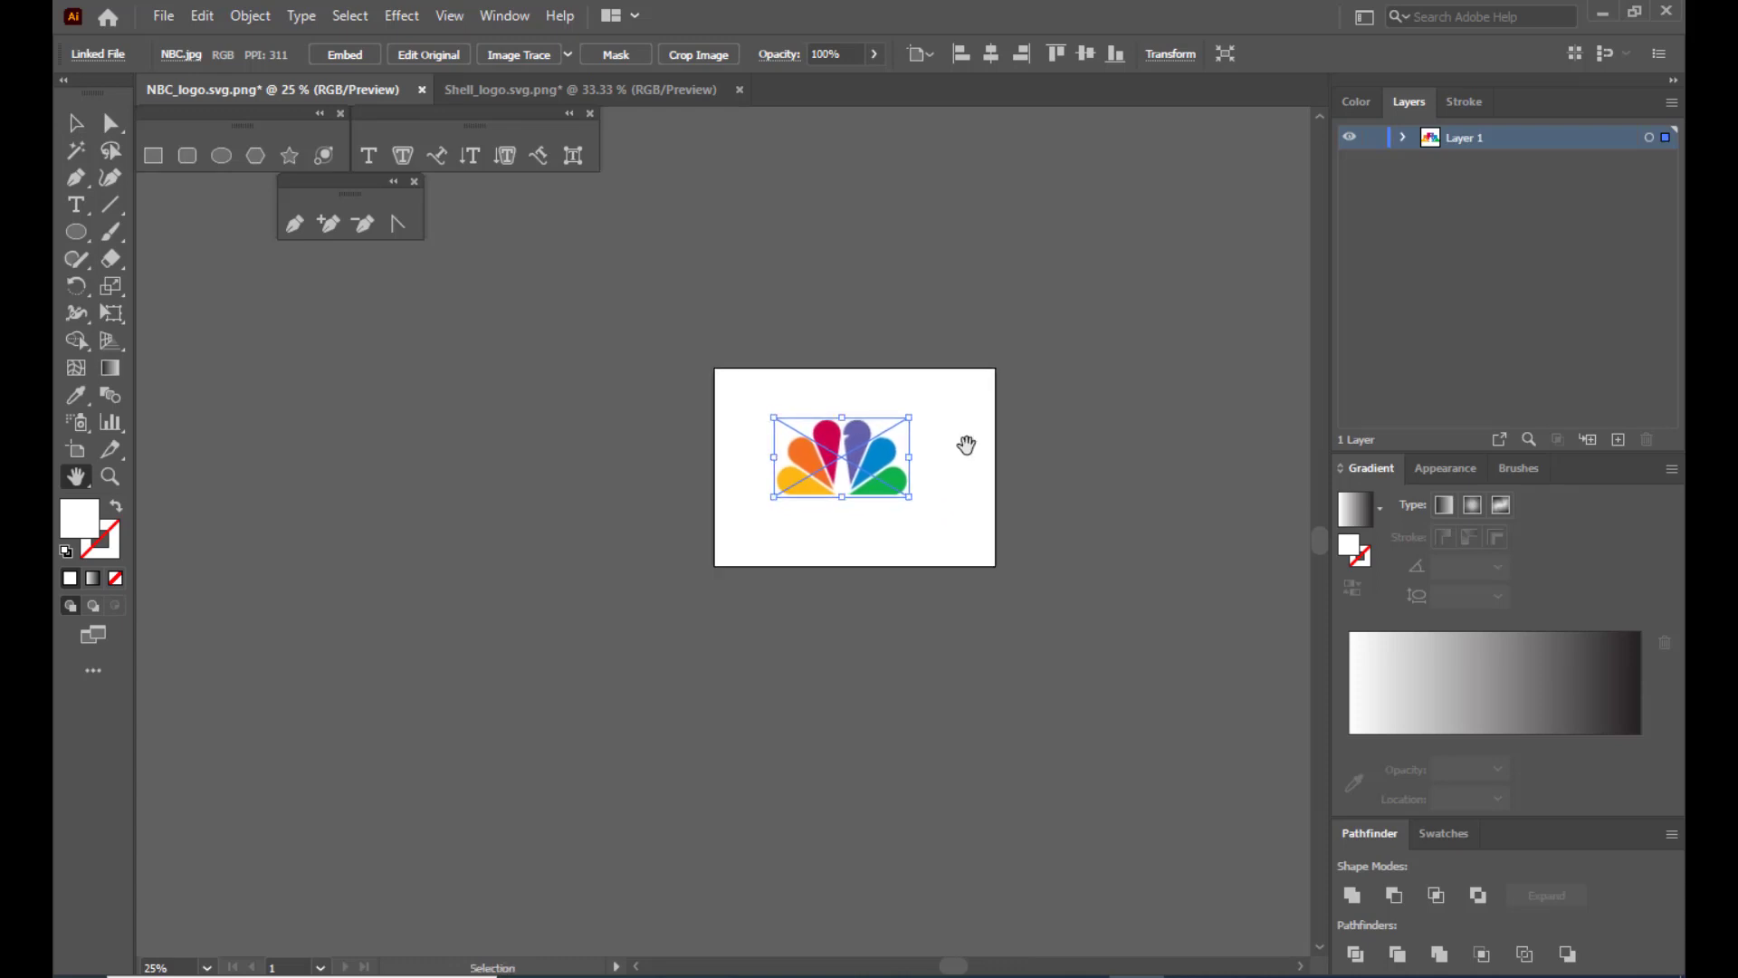
scroll(966, 448, up, 3)
click(72, 131)
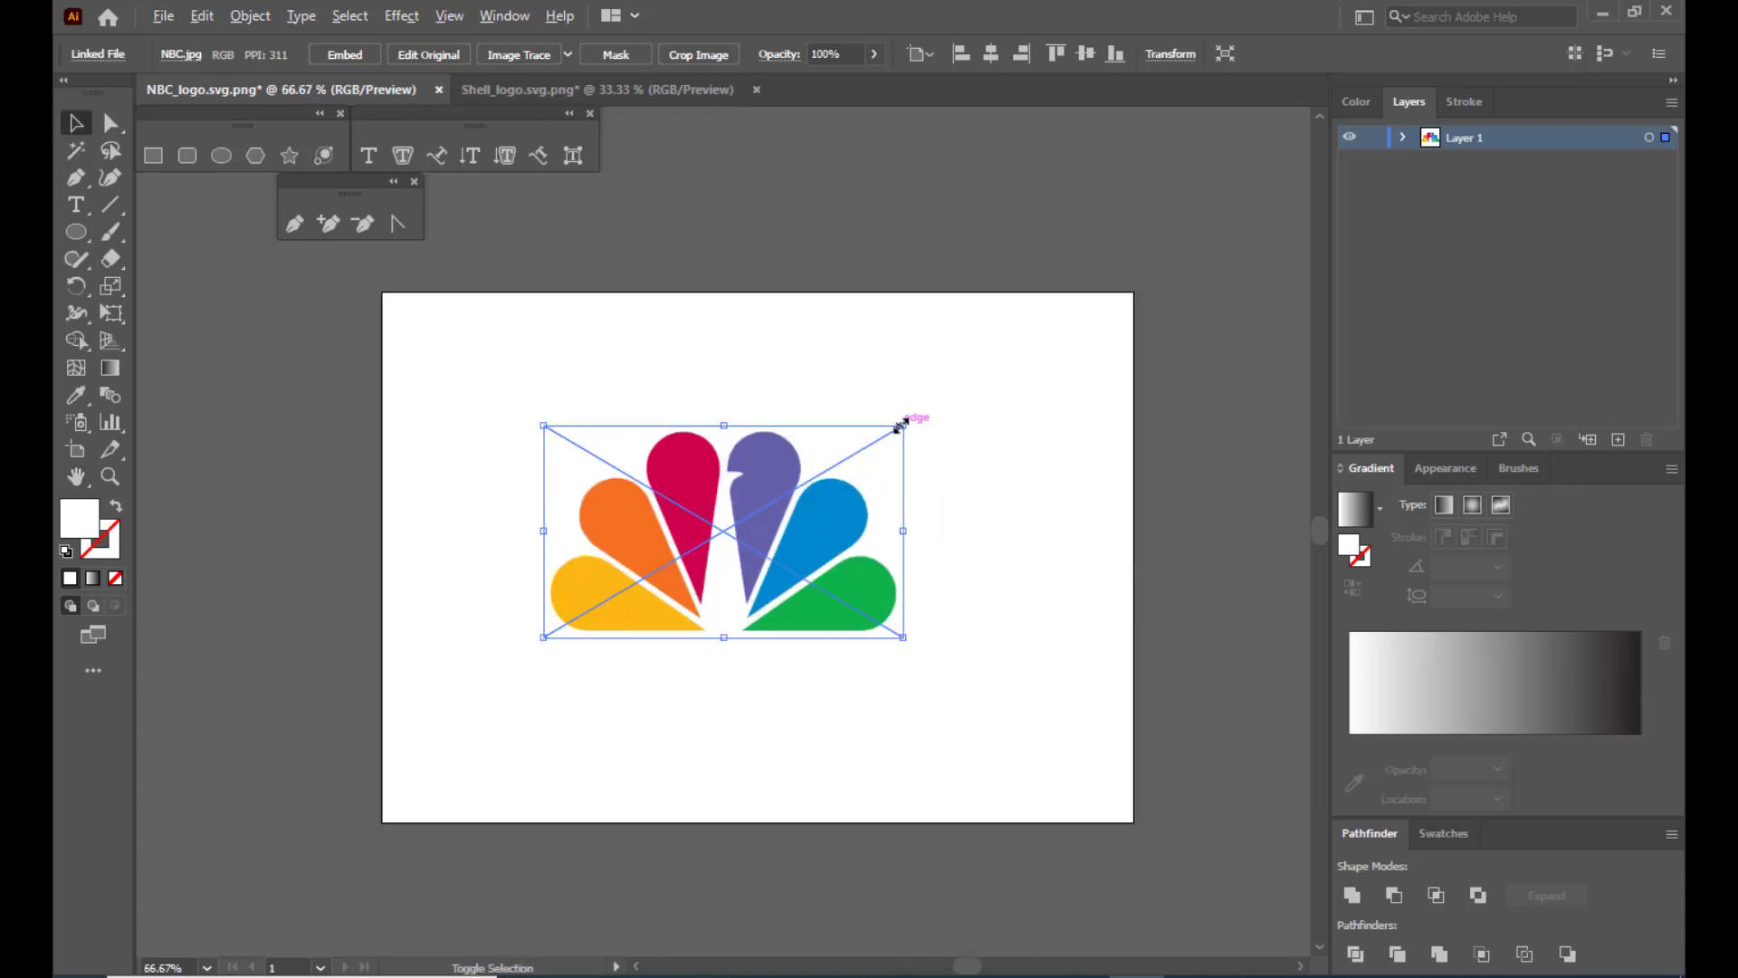
drag(903, 418, 1027, 347)
drag(846, 439, 869, 458)
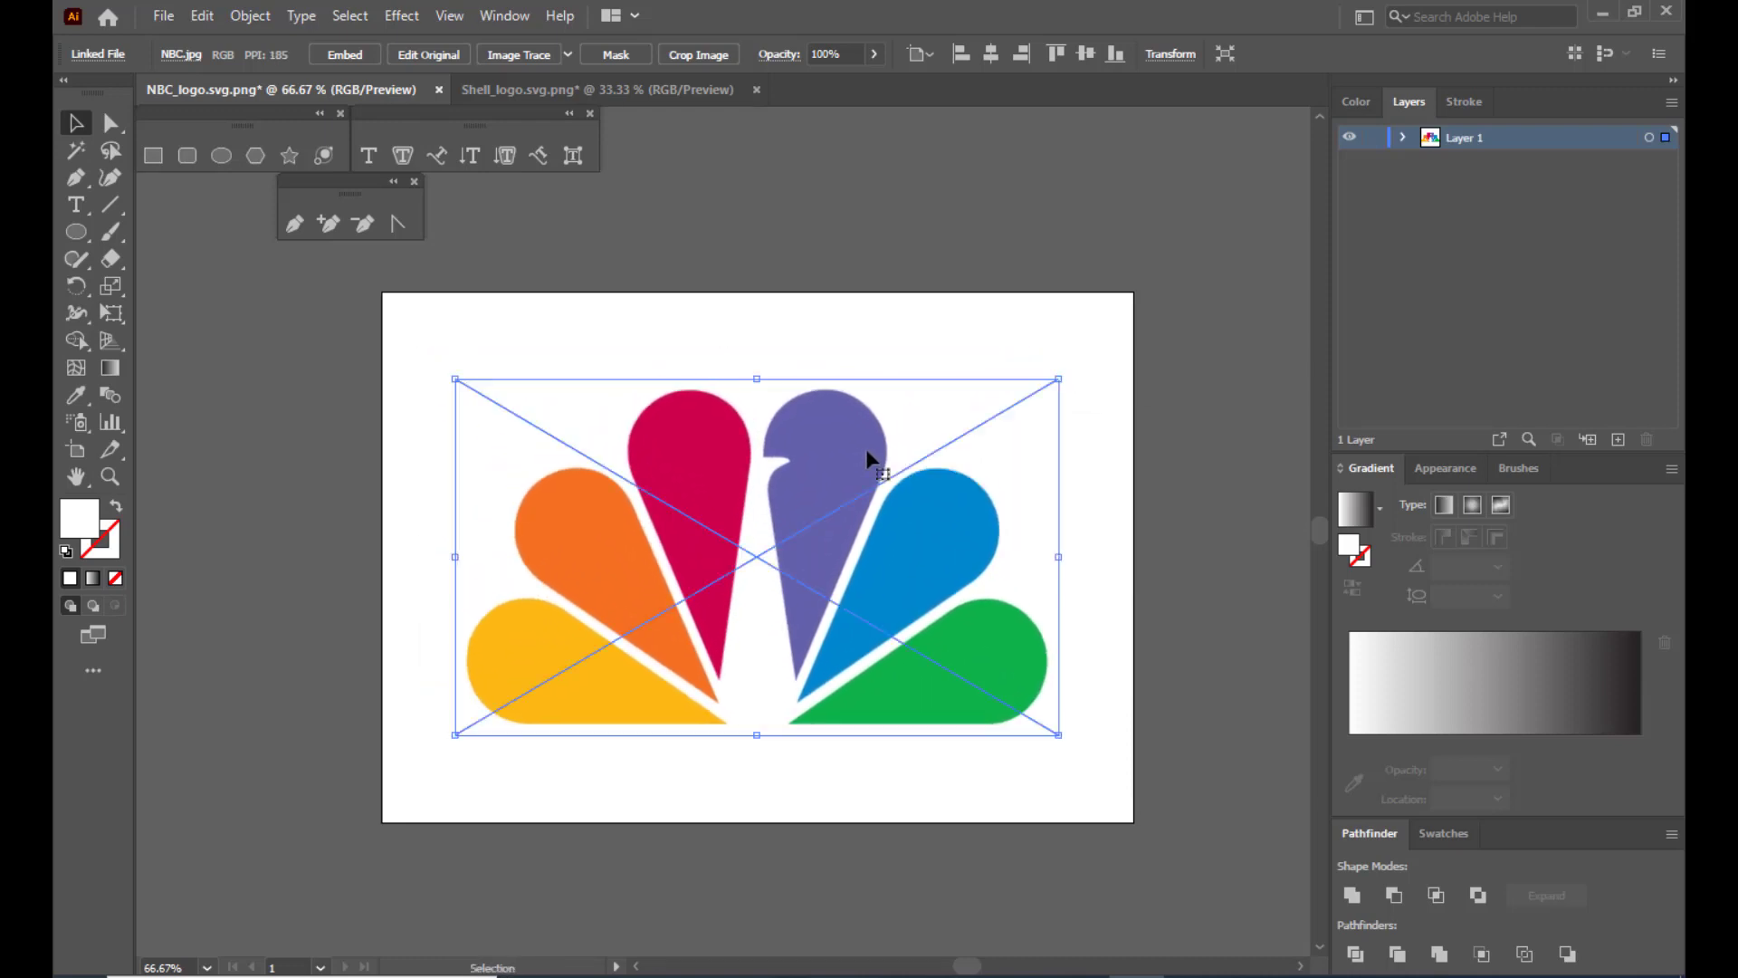
drag(1048, 381, 1127, 338)
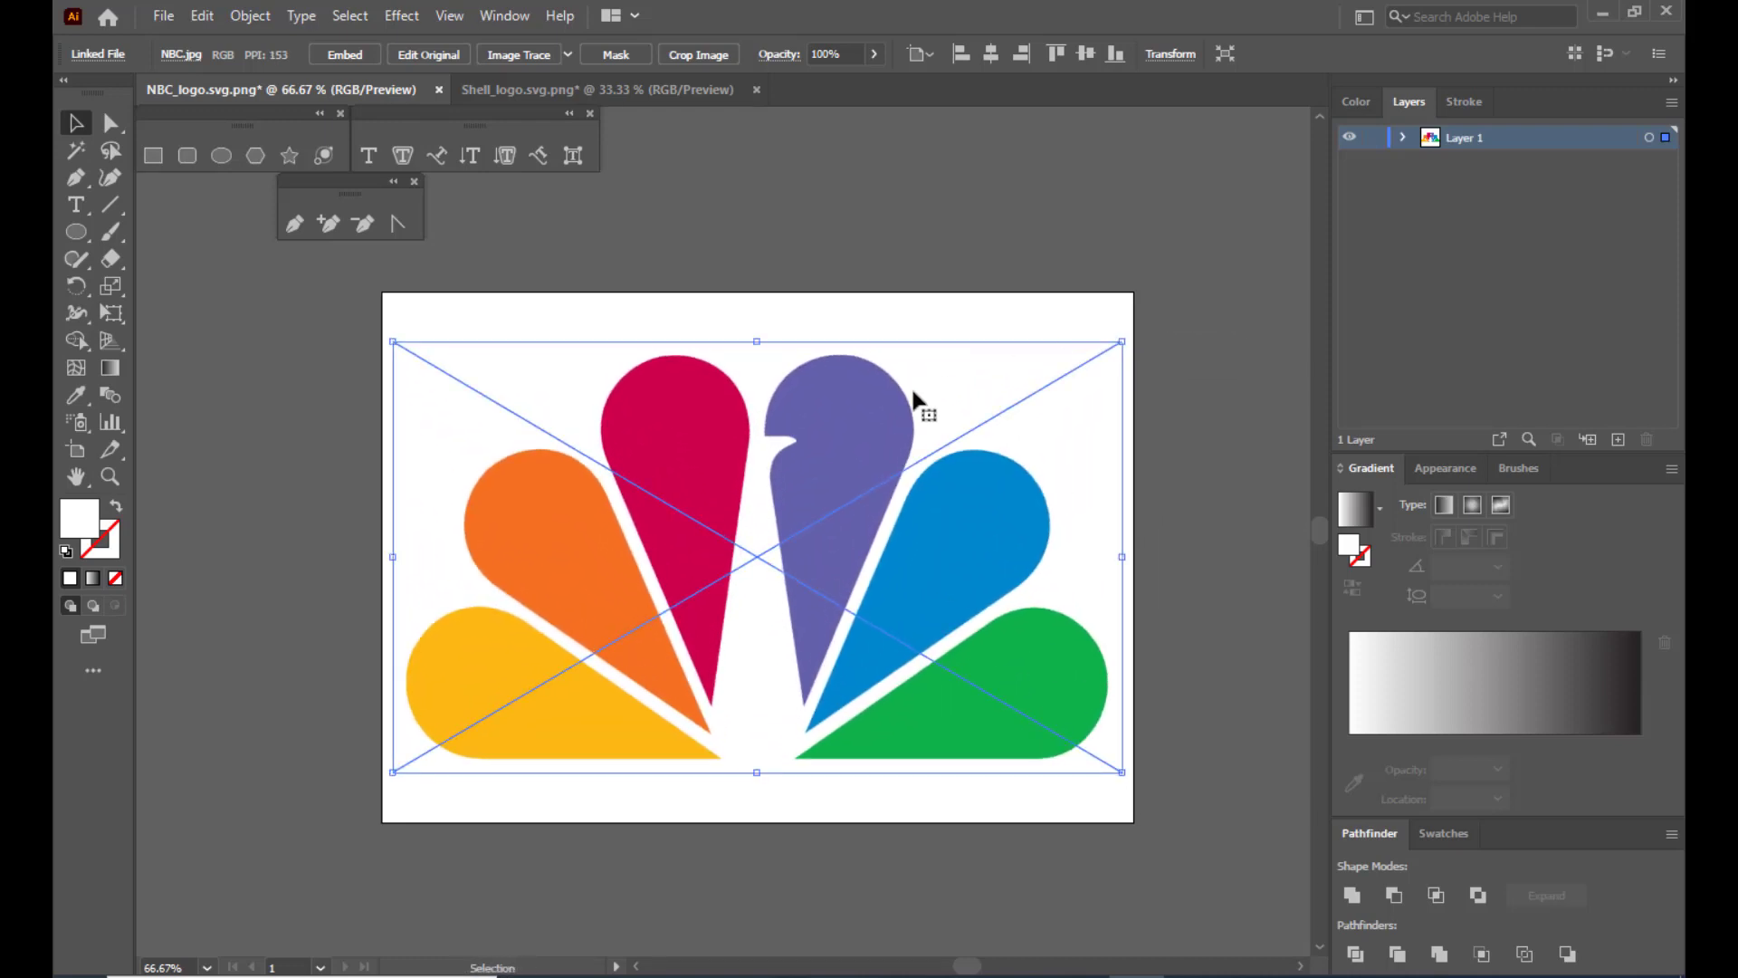
mouse_move(911, 392)
mouse_down()
mouse_move(905, 379)
mouse_move(909, 393)
mouse_up()
Lock the logo image's layer and add a new layer above it.
click(1371, 138)
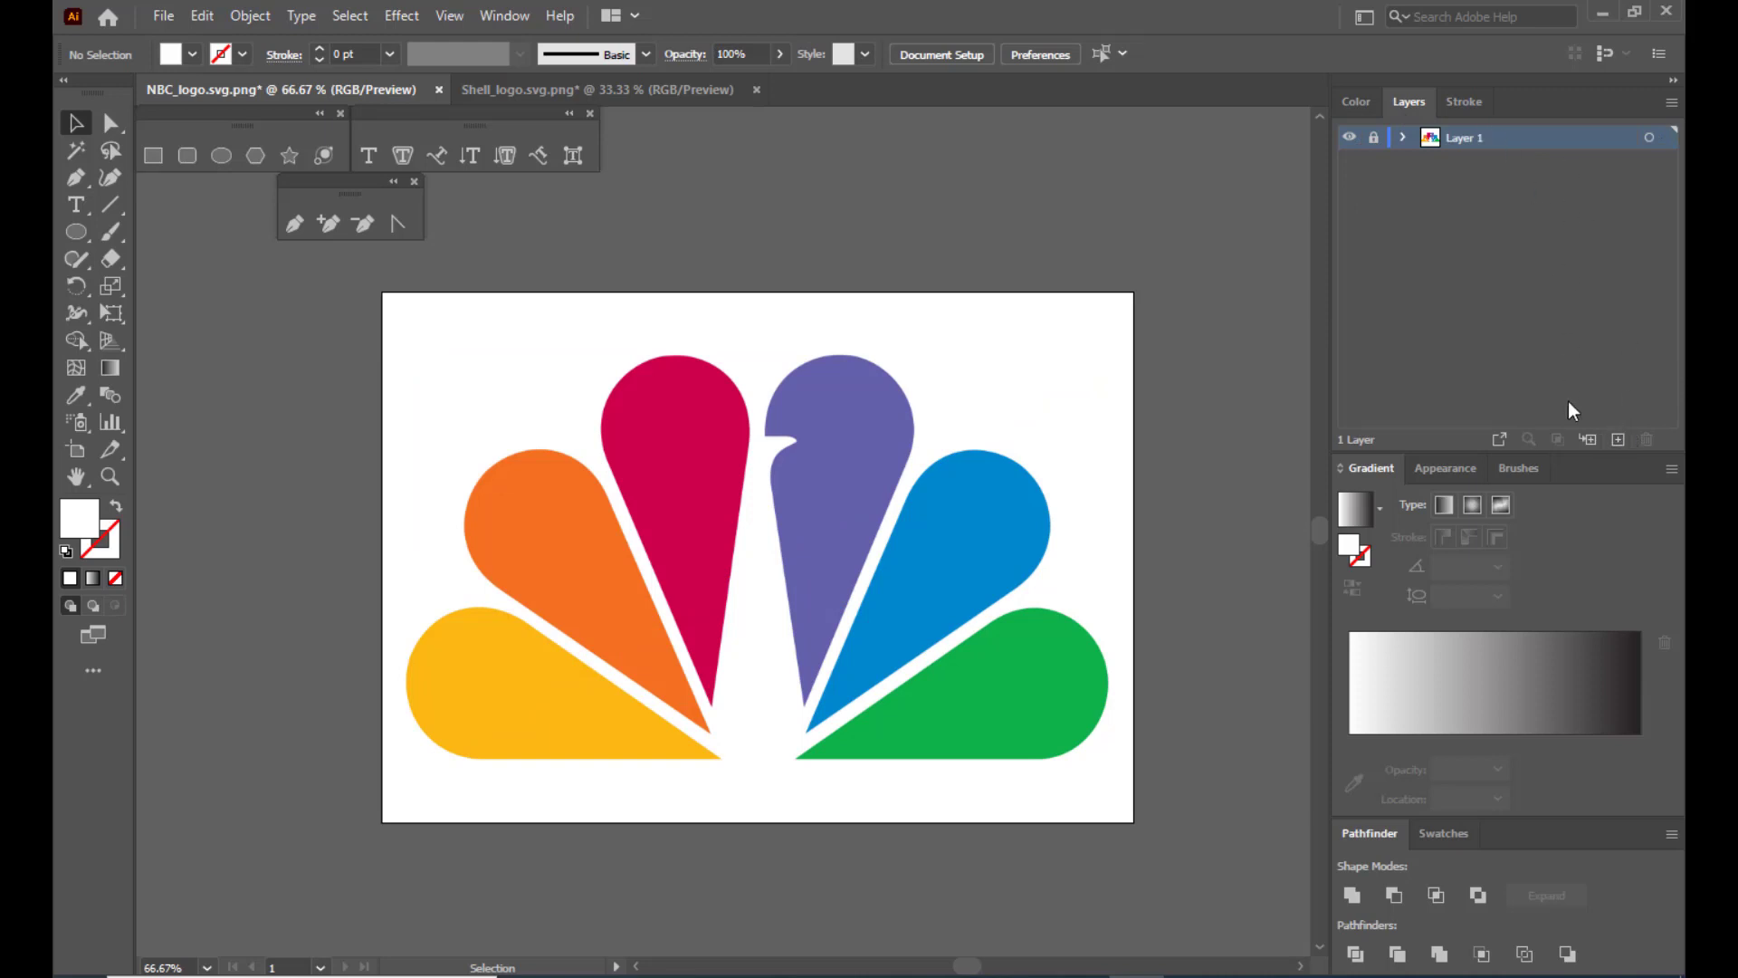
click(1615, 438)
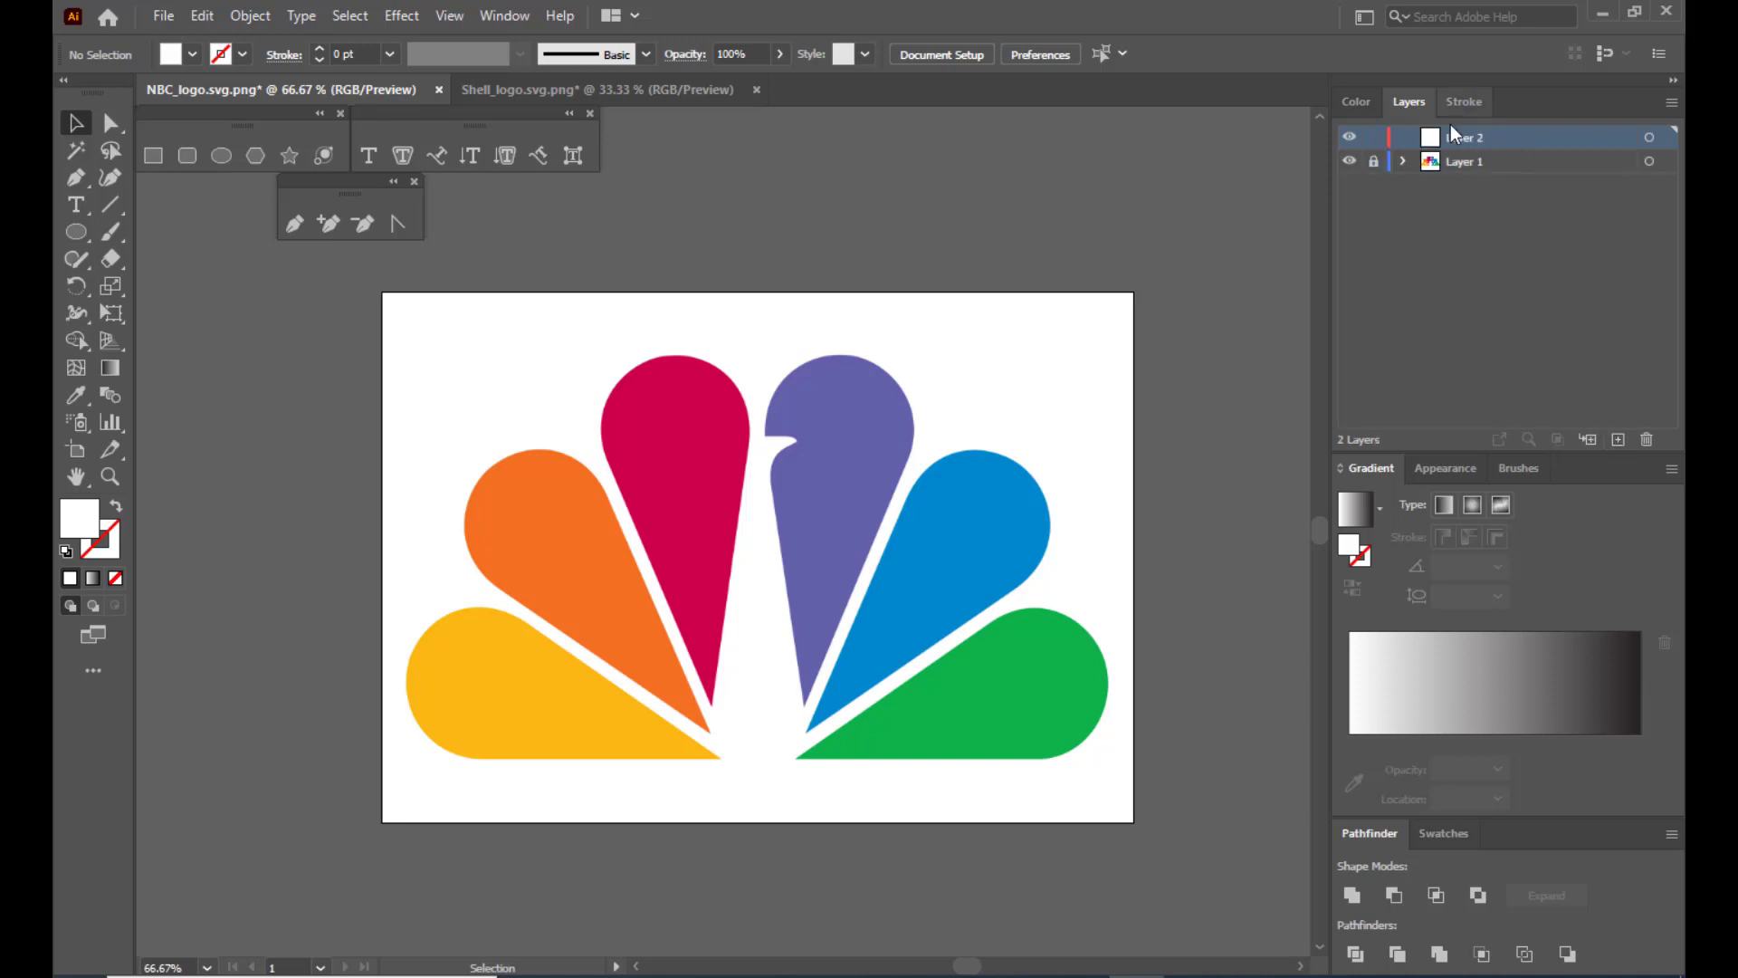
double_click(1476, 138)
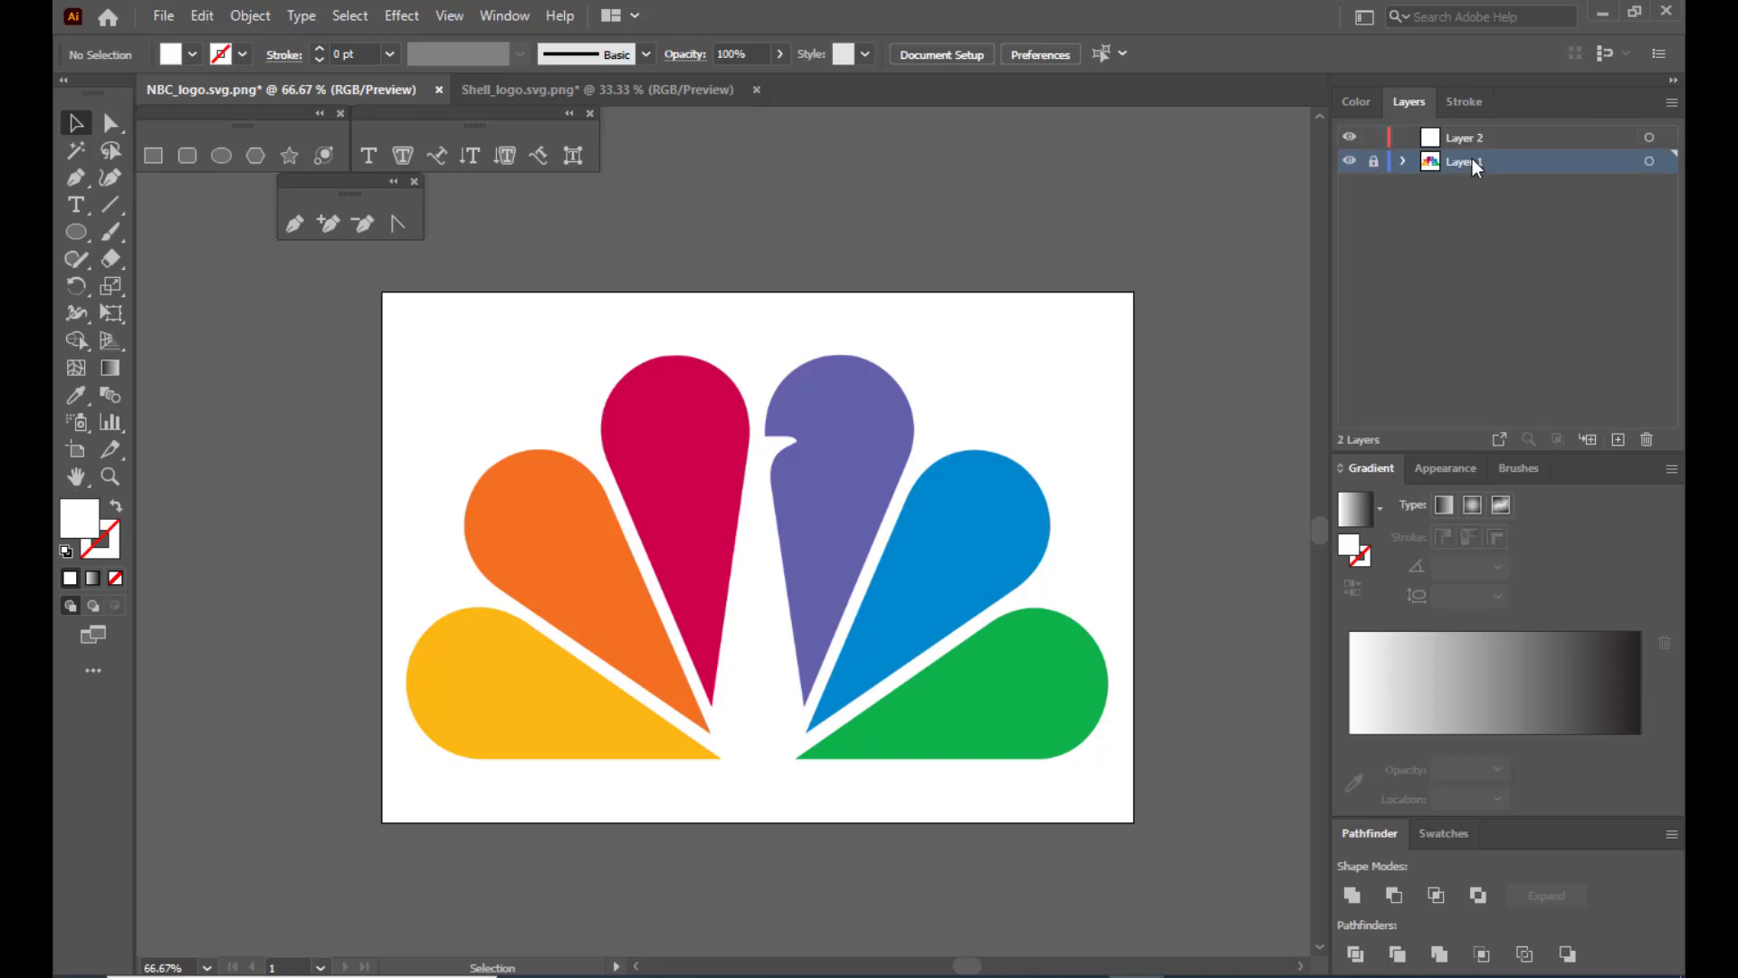
Rename the locked image layer to "reference" and the new empty layer to "logo".
double_click(1472, 159)
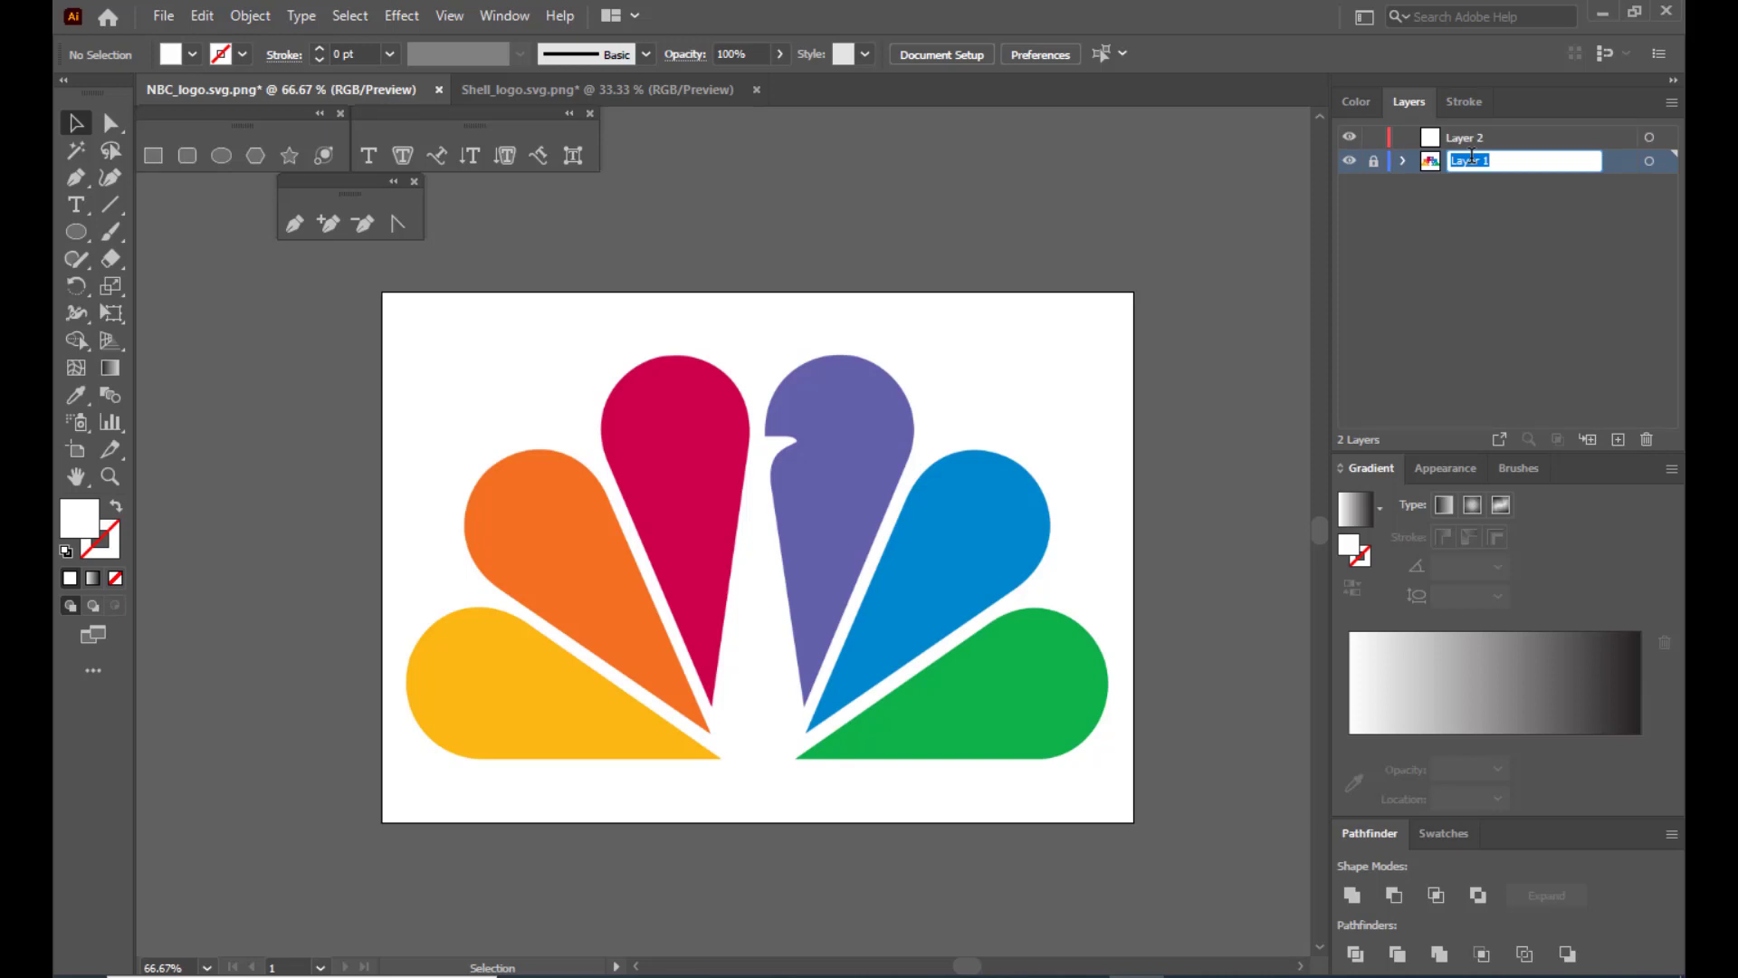
text(reference)
click(1492, 139)
double_click(1480, 139)
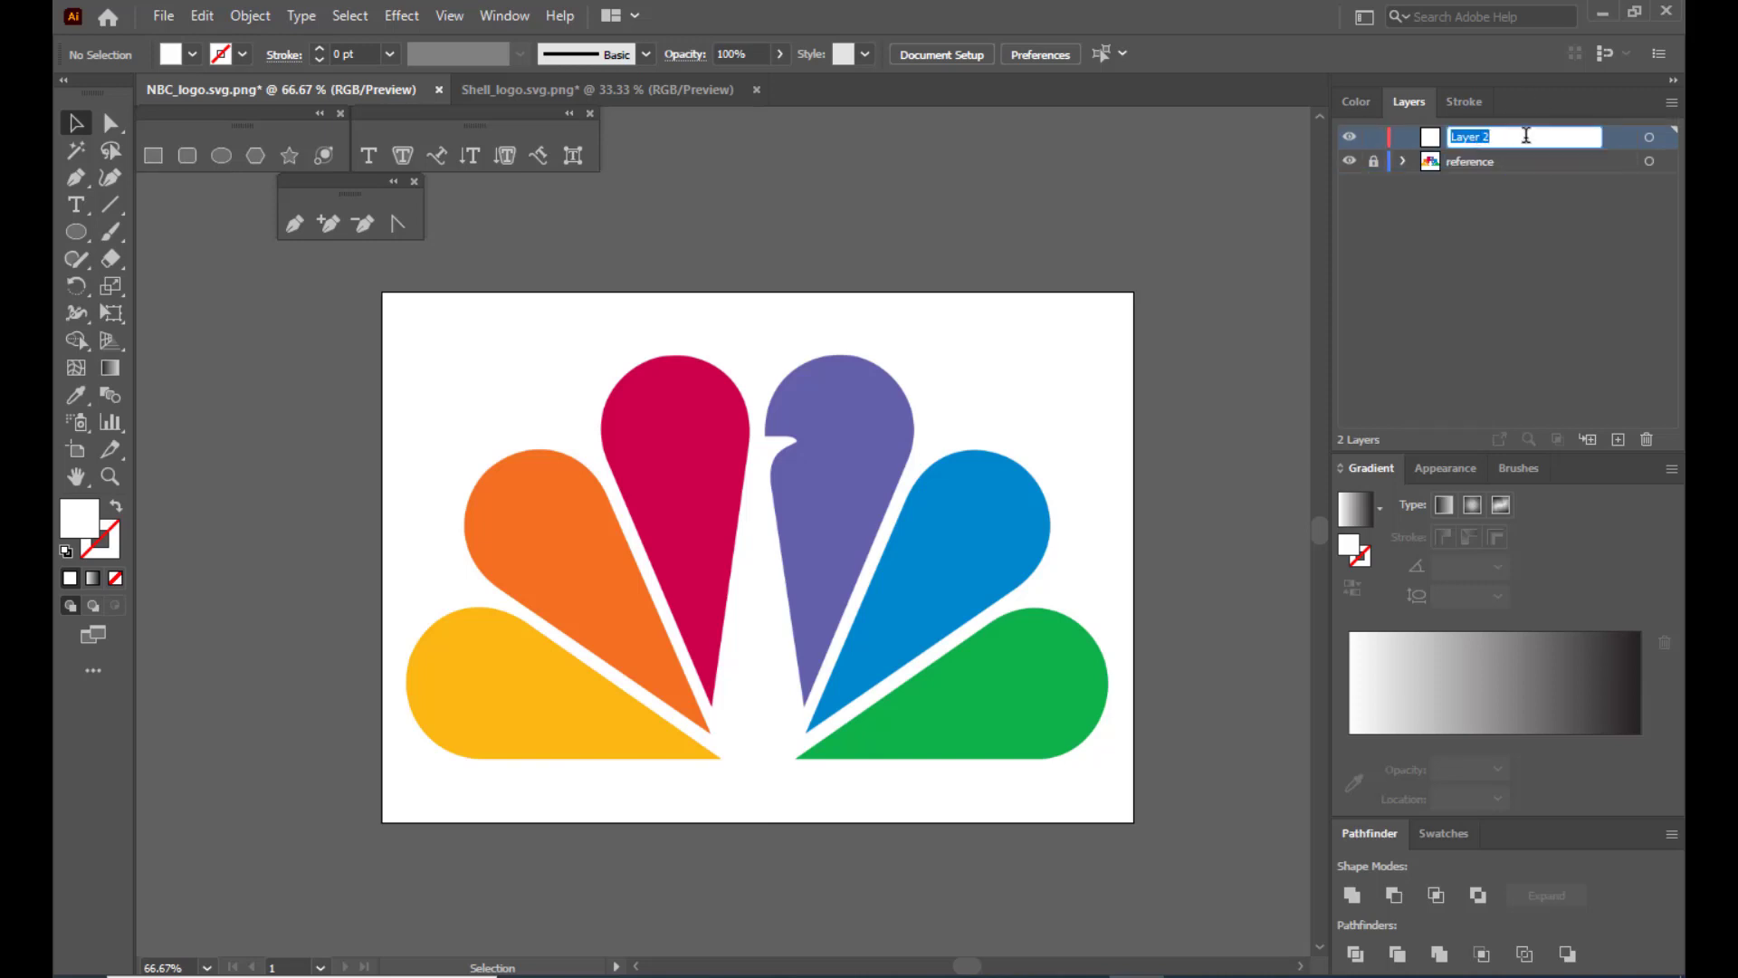
text(logo)
key(Return)
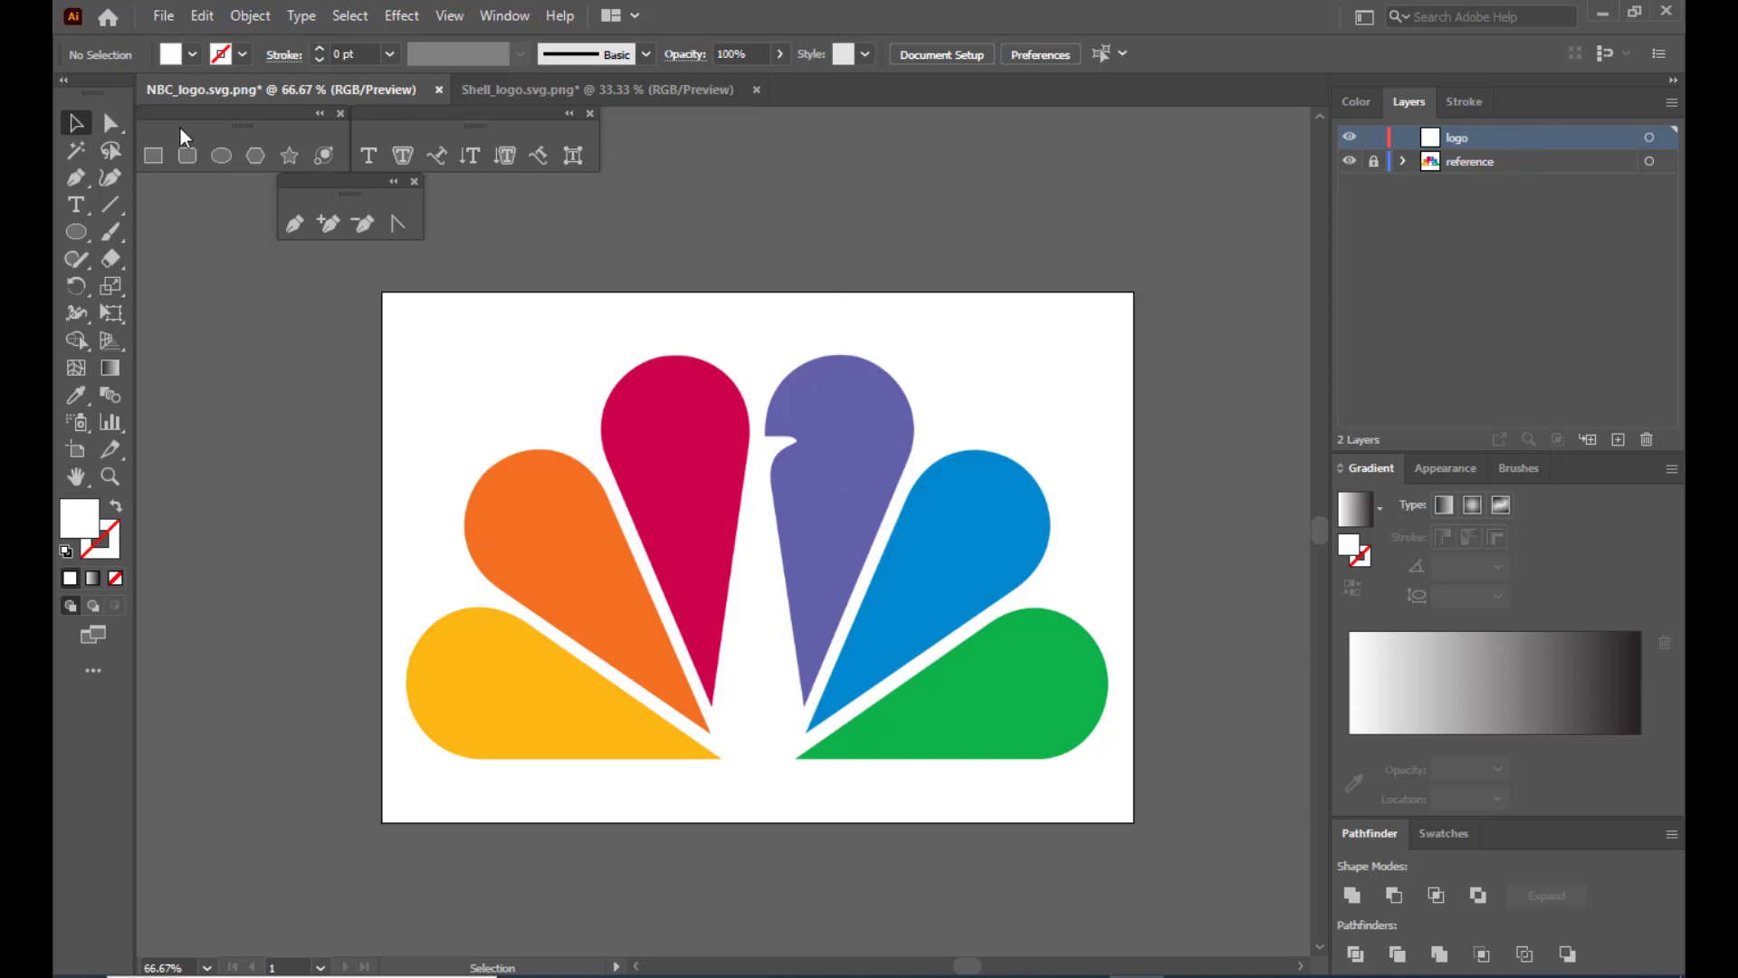
Draw a perfect circle on the logo layer and fit it over the round top of the red petal.
click(221, 157)
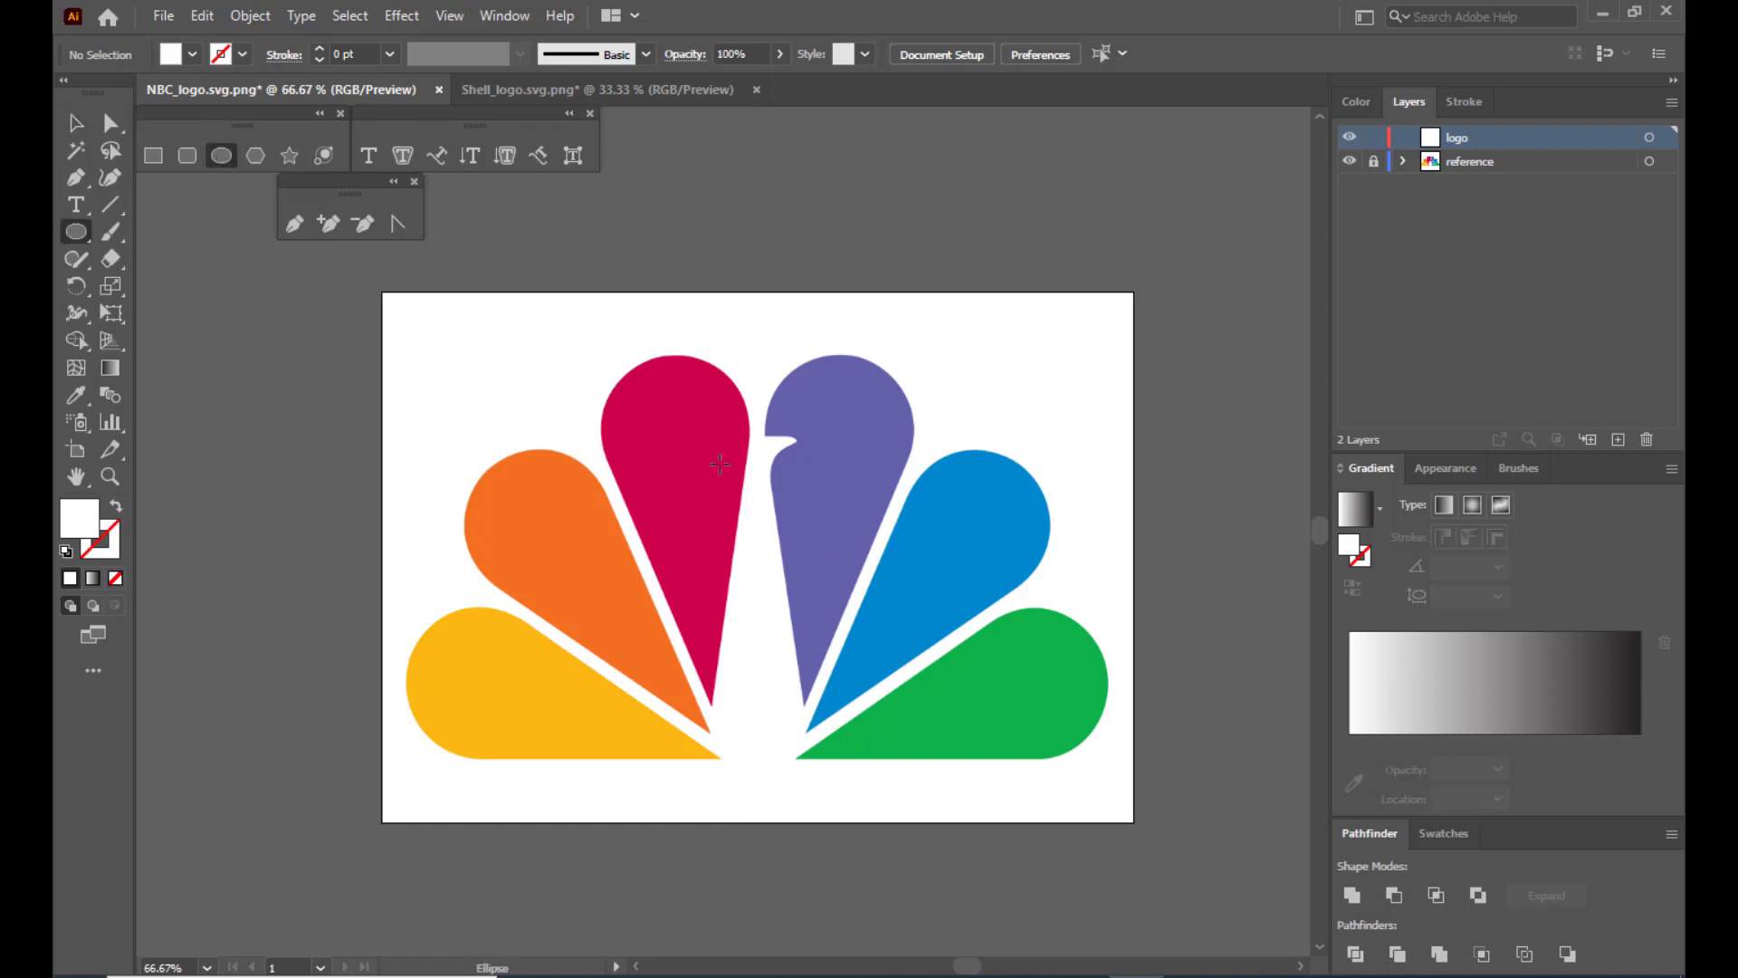
drag(676, 432, 799, 572)
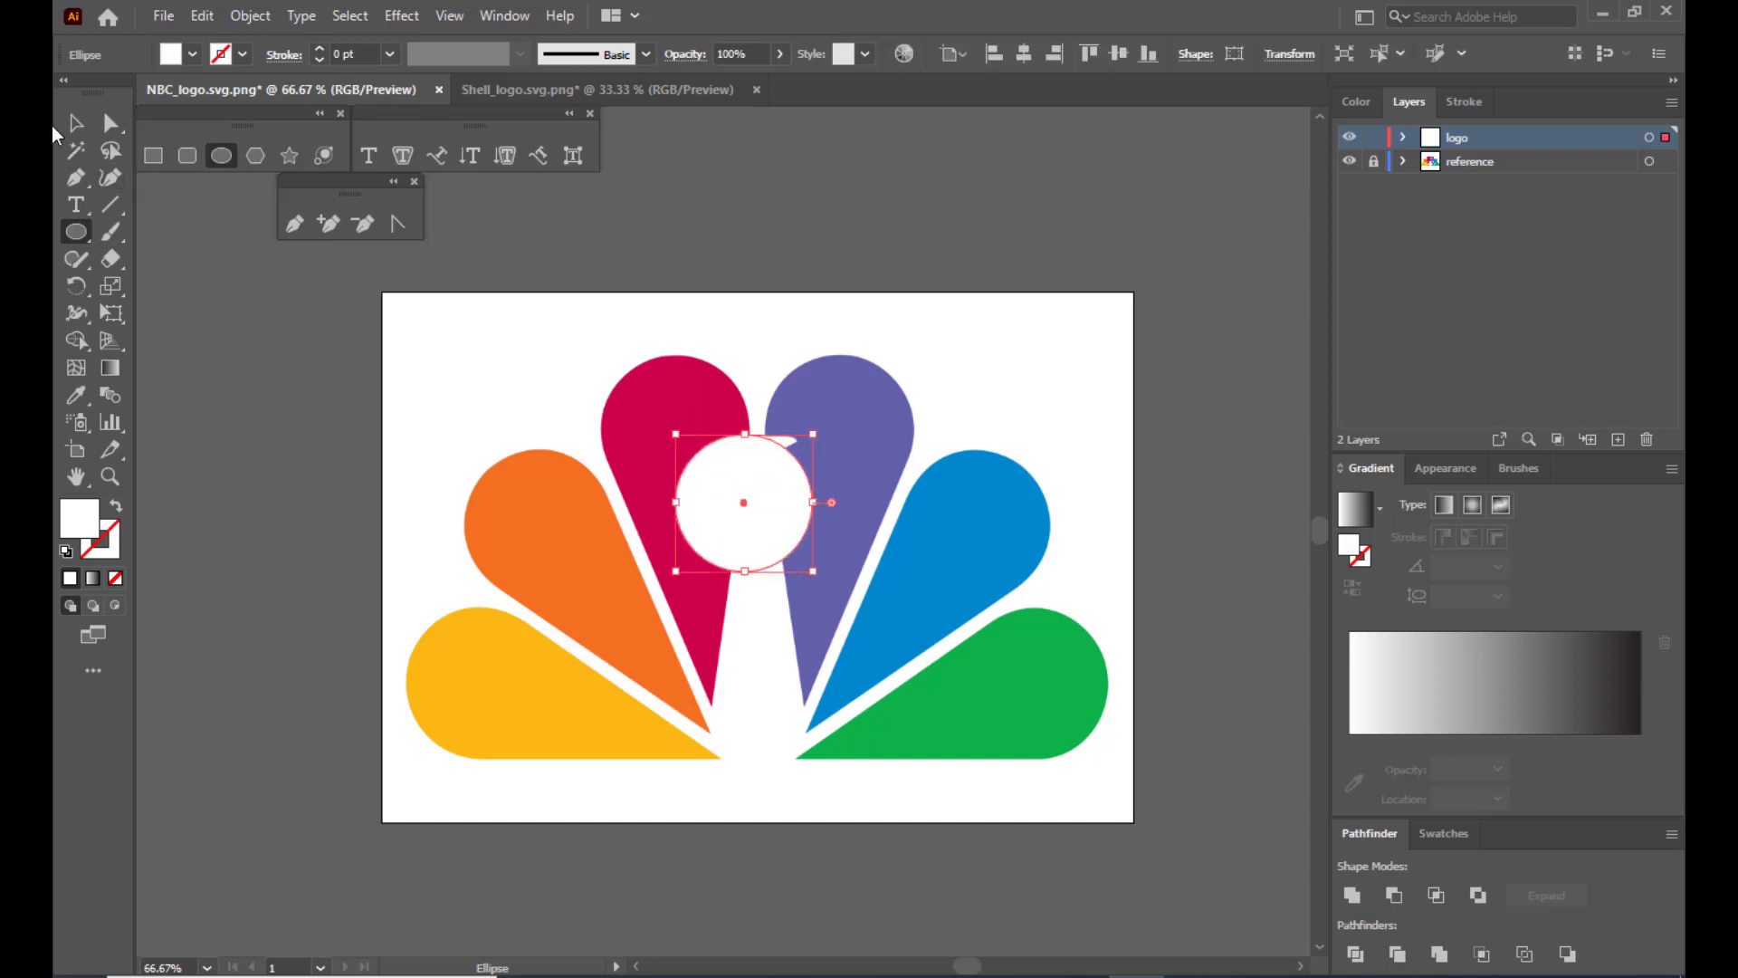
click(77, 122)
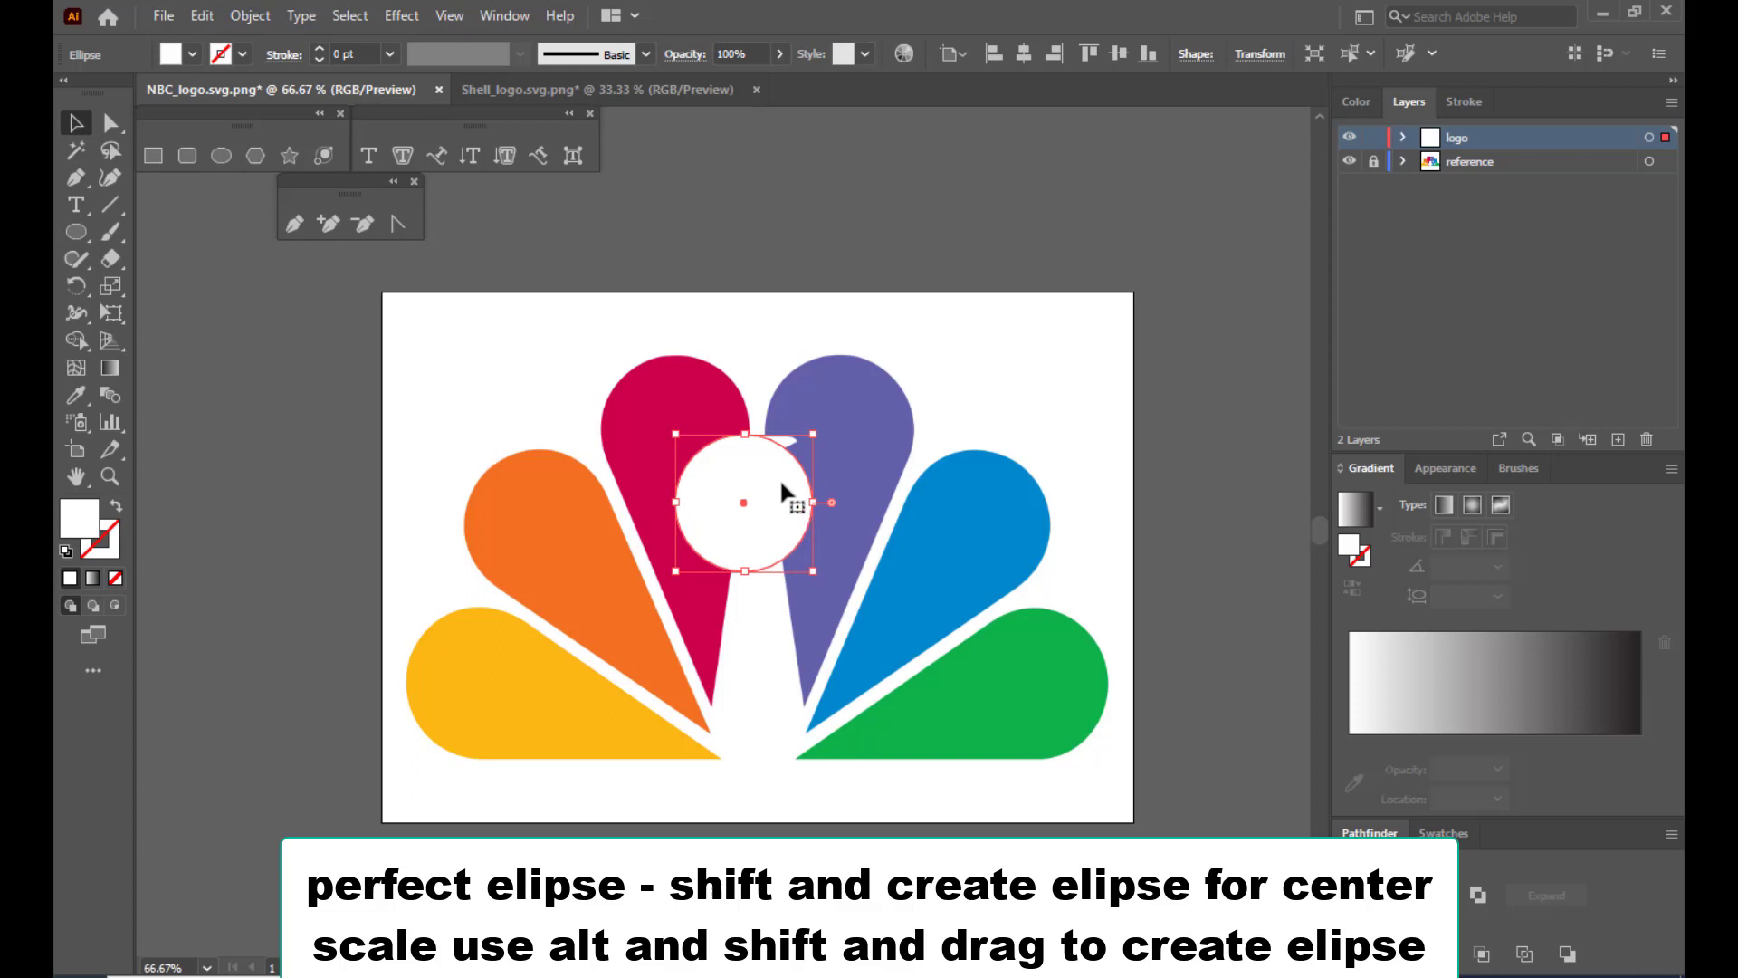
drag(780, 480, 713, 406)
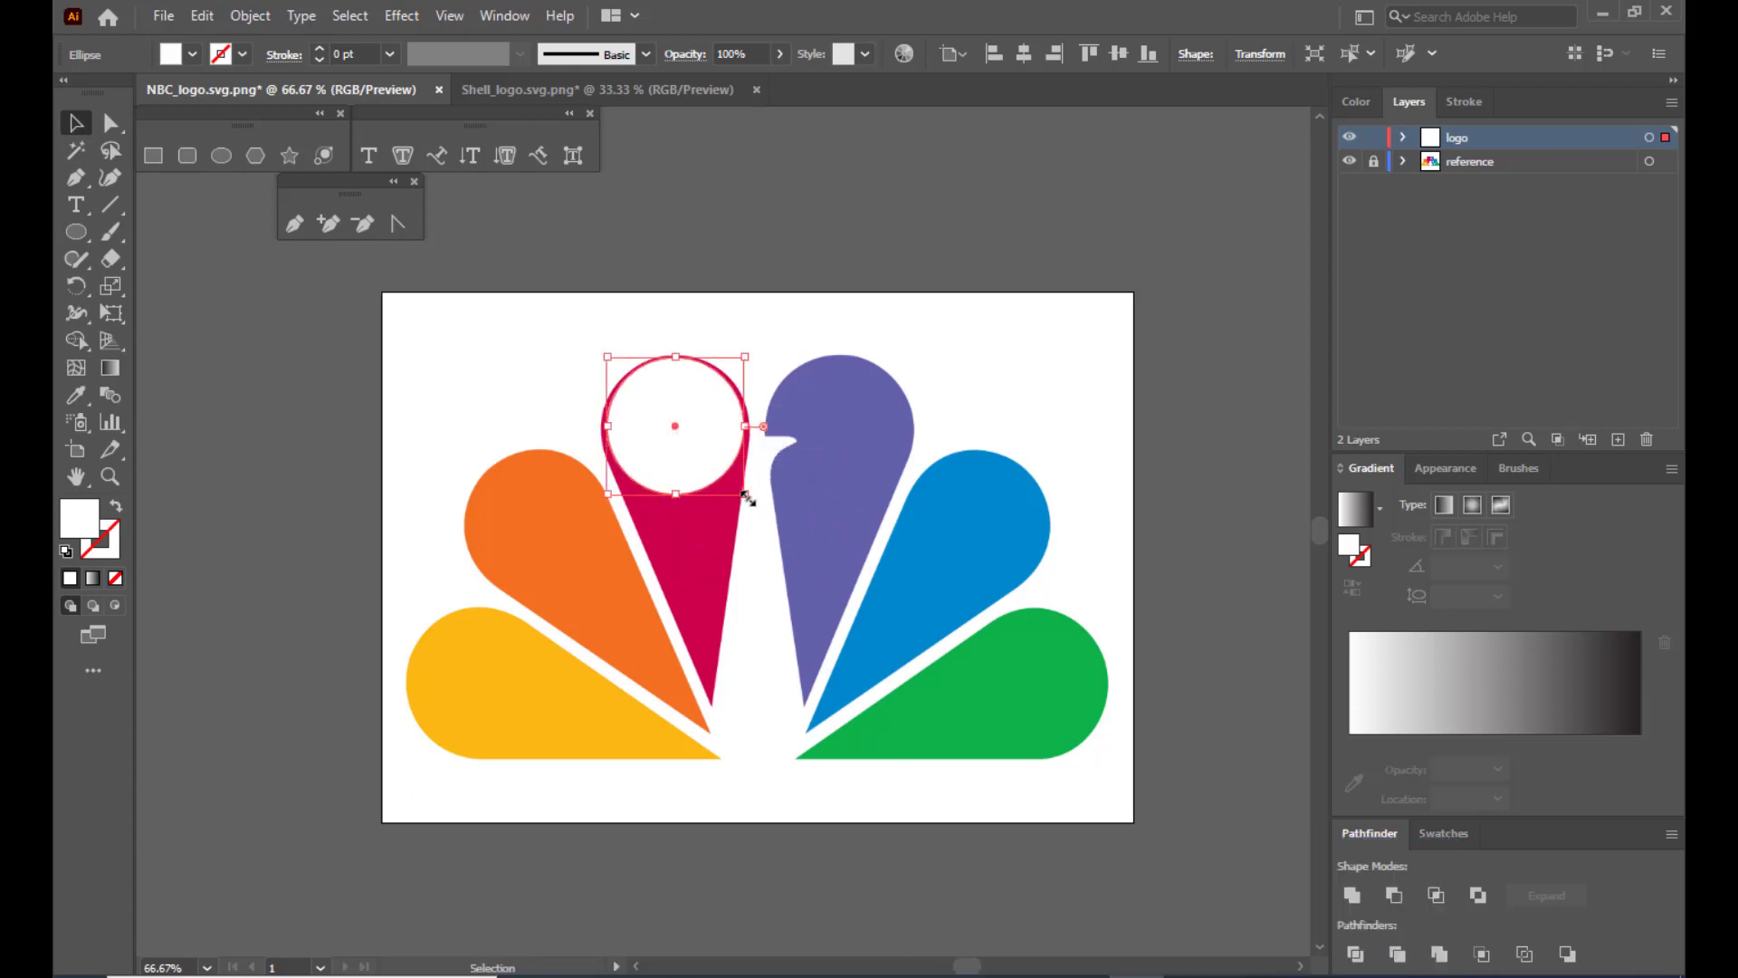
drag(748, 498, 752, 502)
click(797, 232)
Lower the circle's opacity to 44% so the red petal shows through.
click(657, 426)
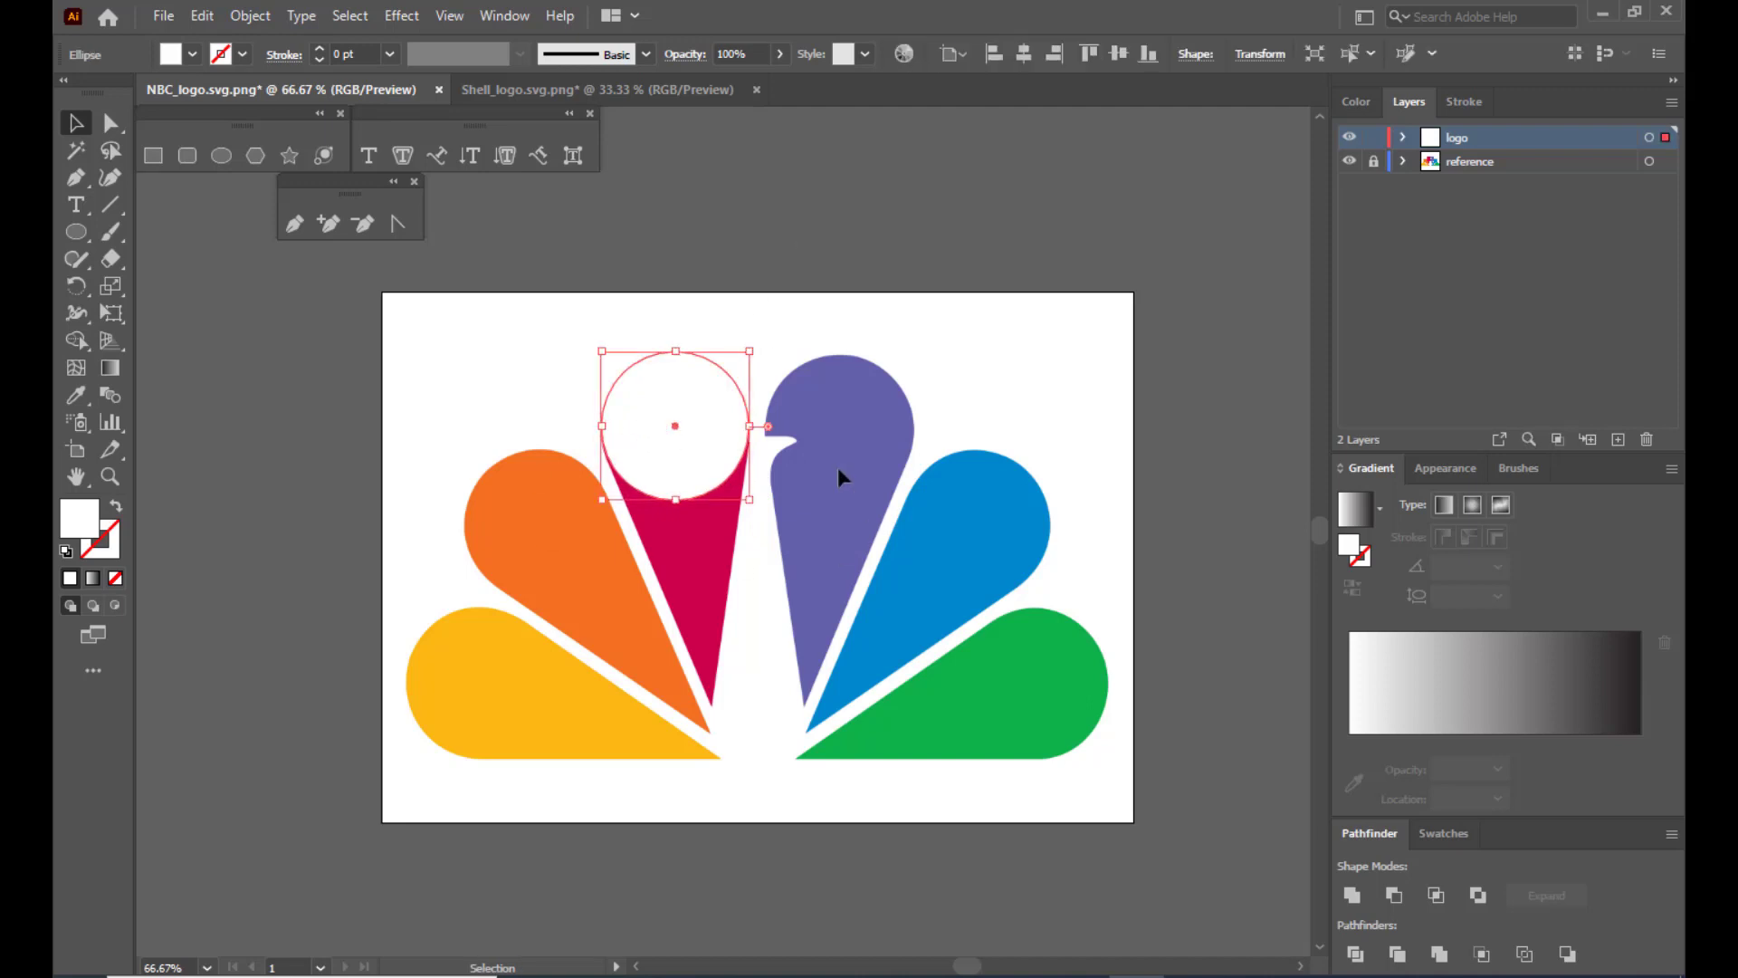
click(780, 54)
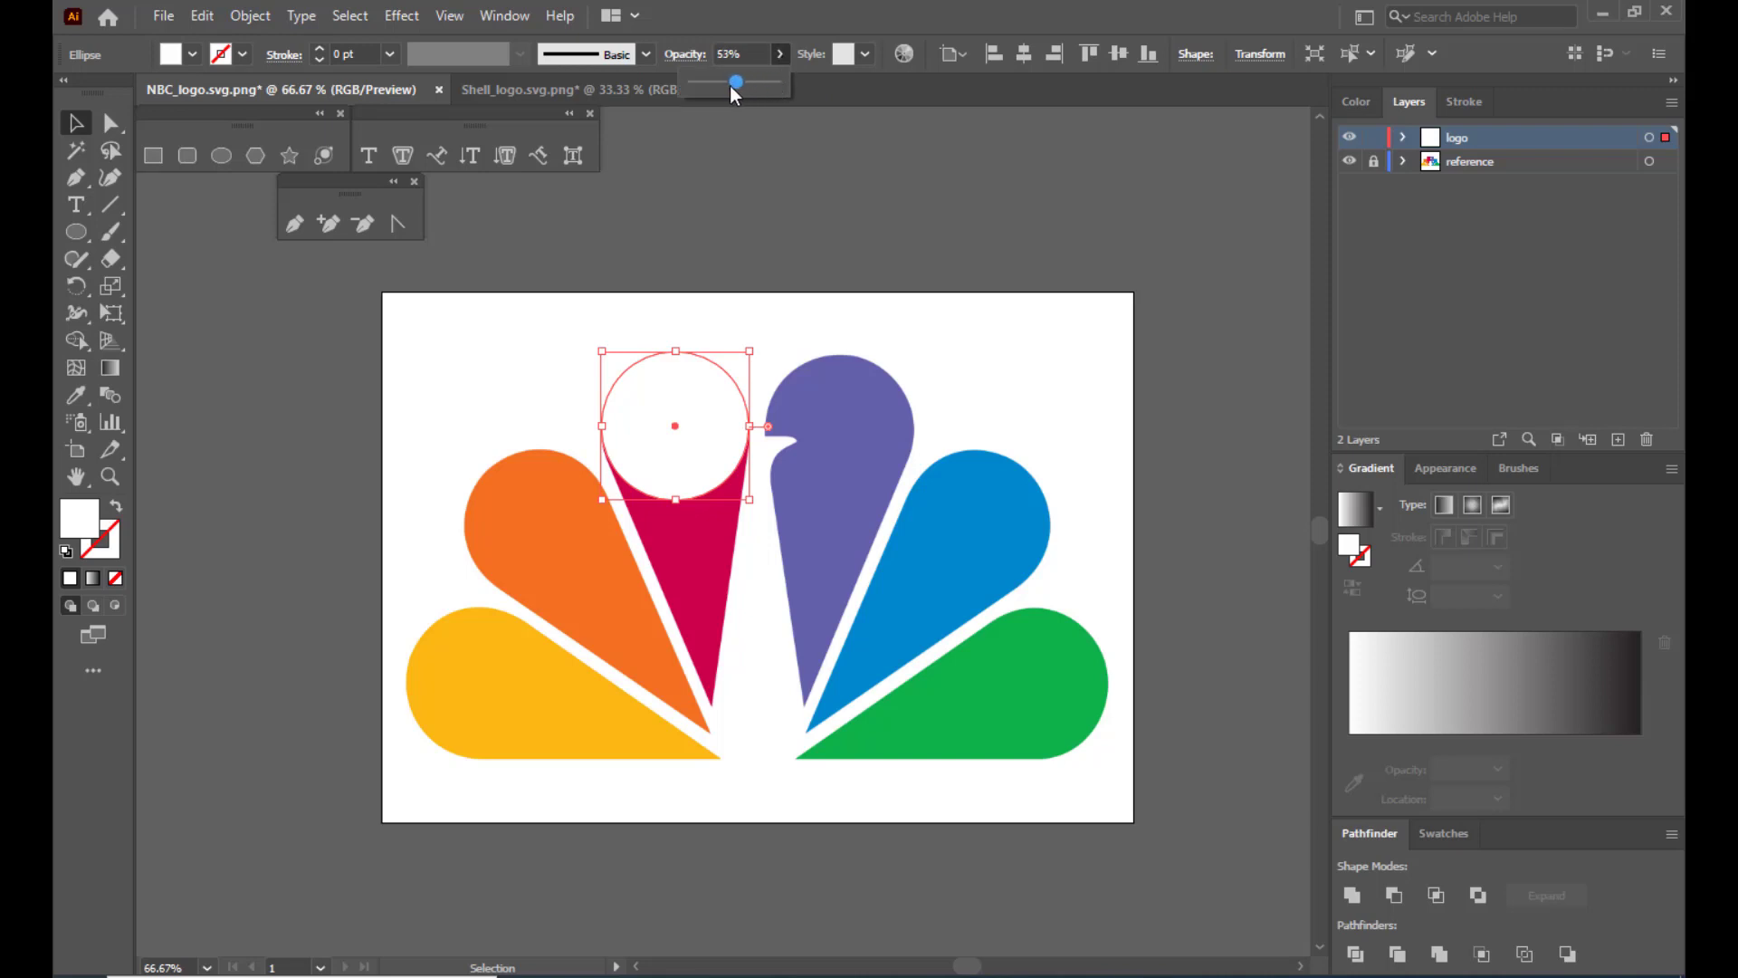
drag(732, 86, 727, 86)
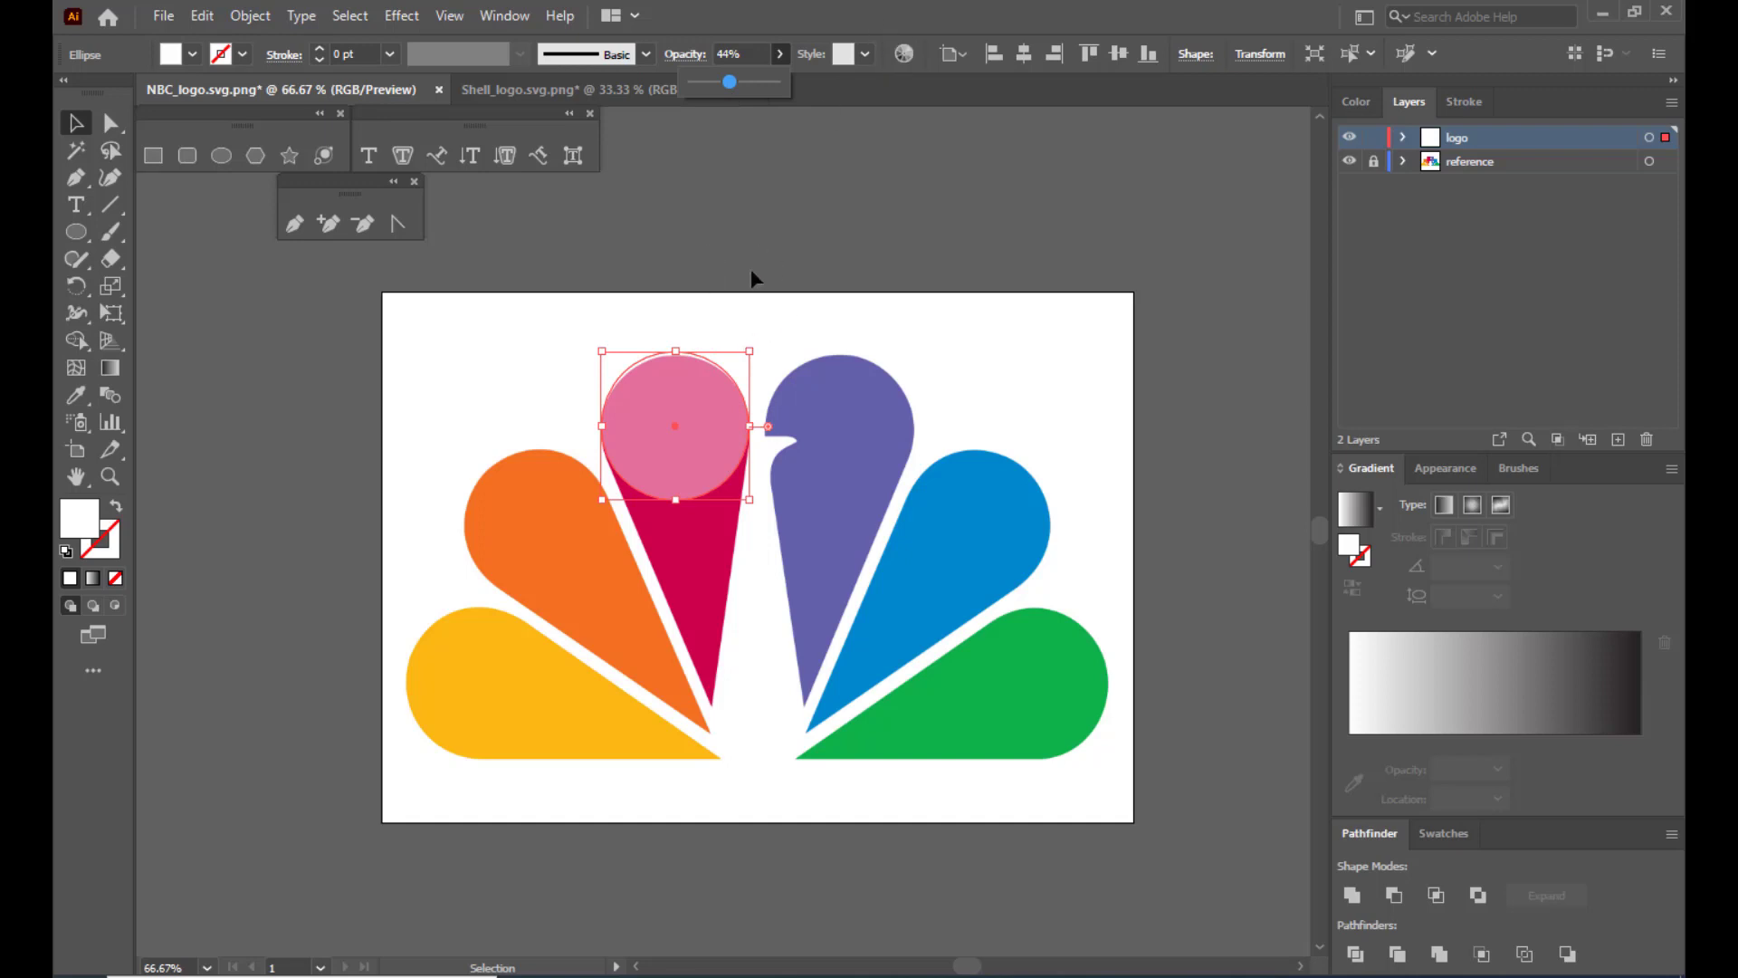
click(749, 168)
click(695, 409)
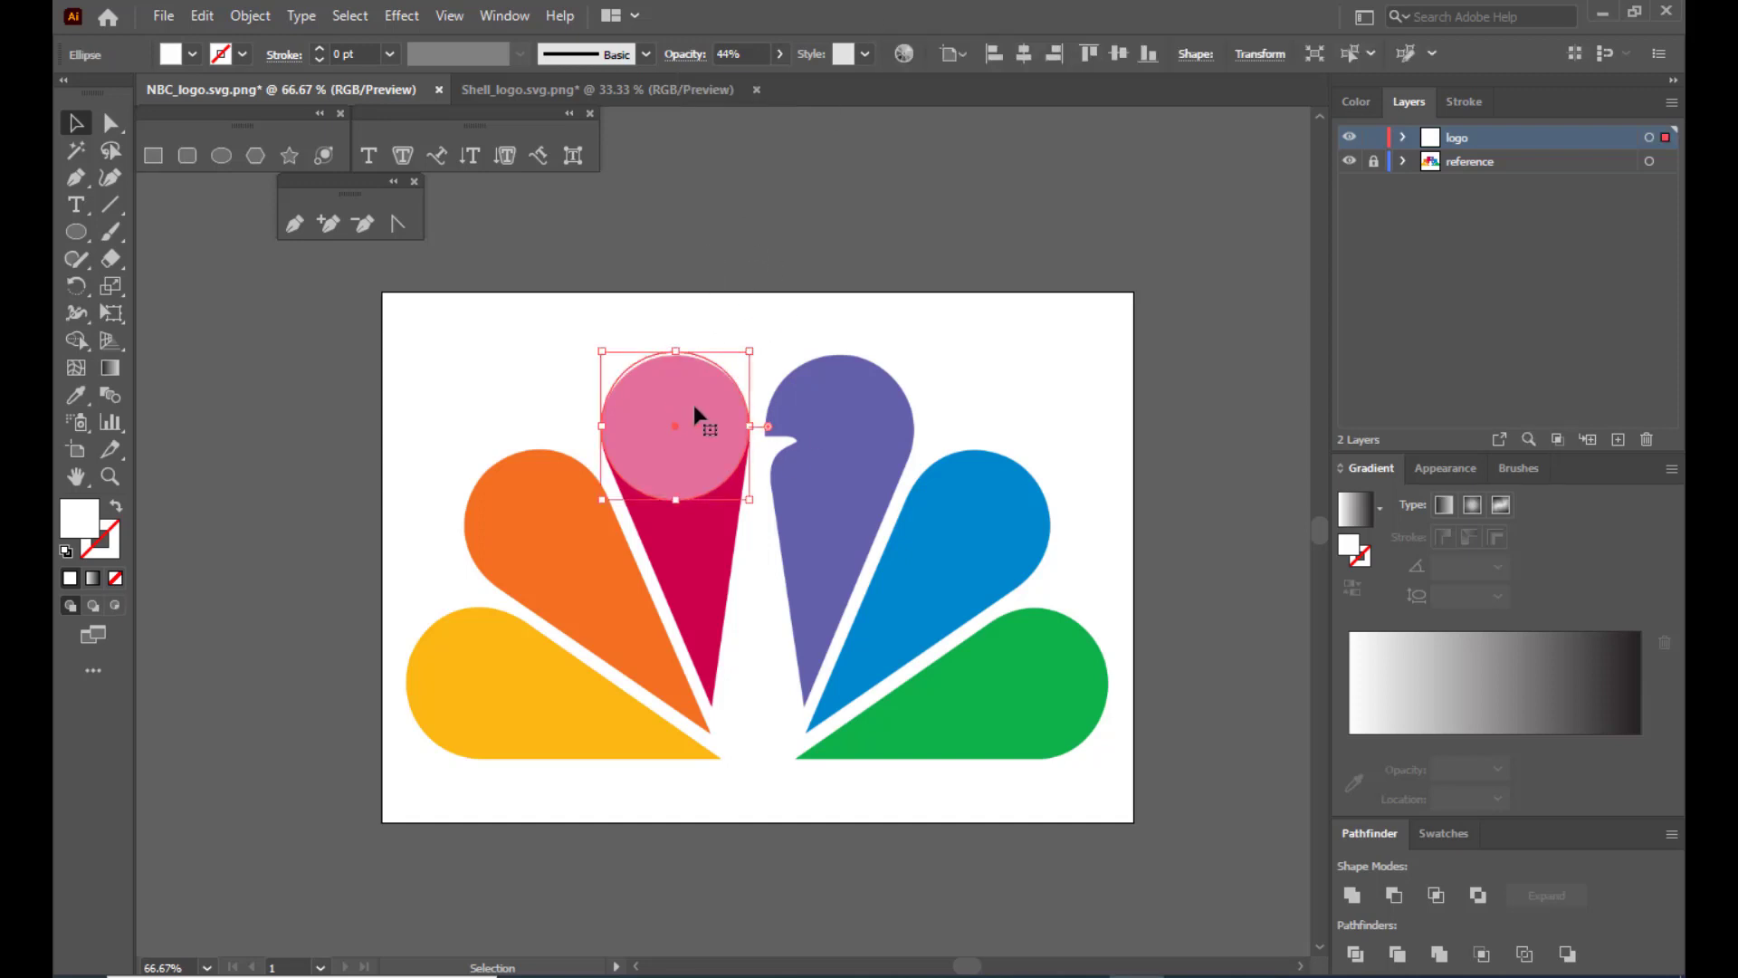
Create a triangle with the Polygon tool using a 50 pt radius and 3 sides.
click(253, 156)
click(877, 259)
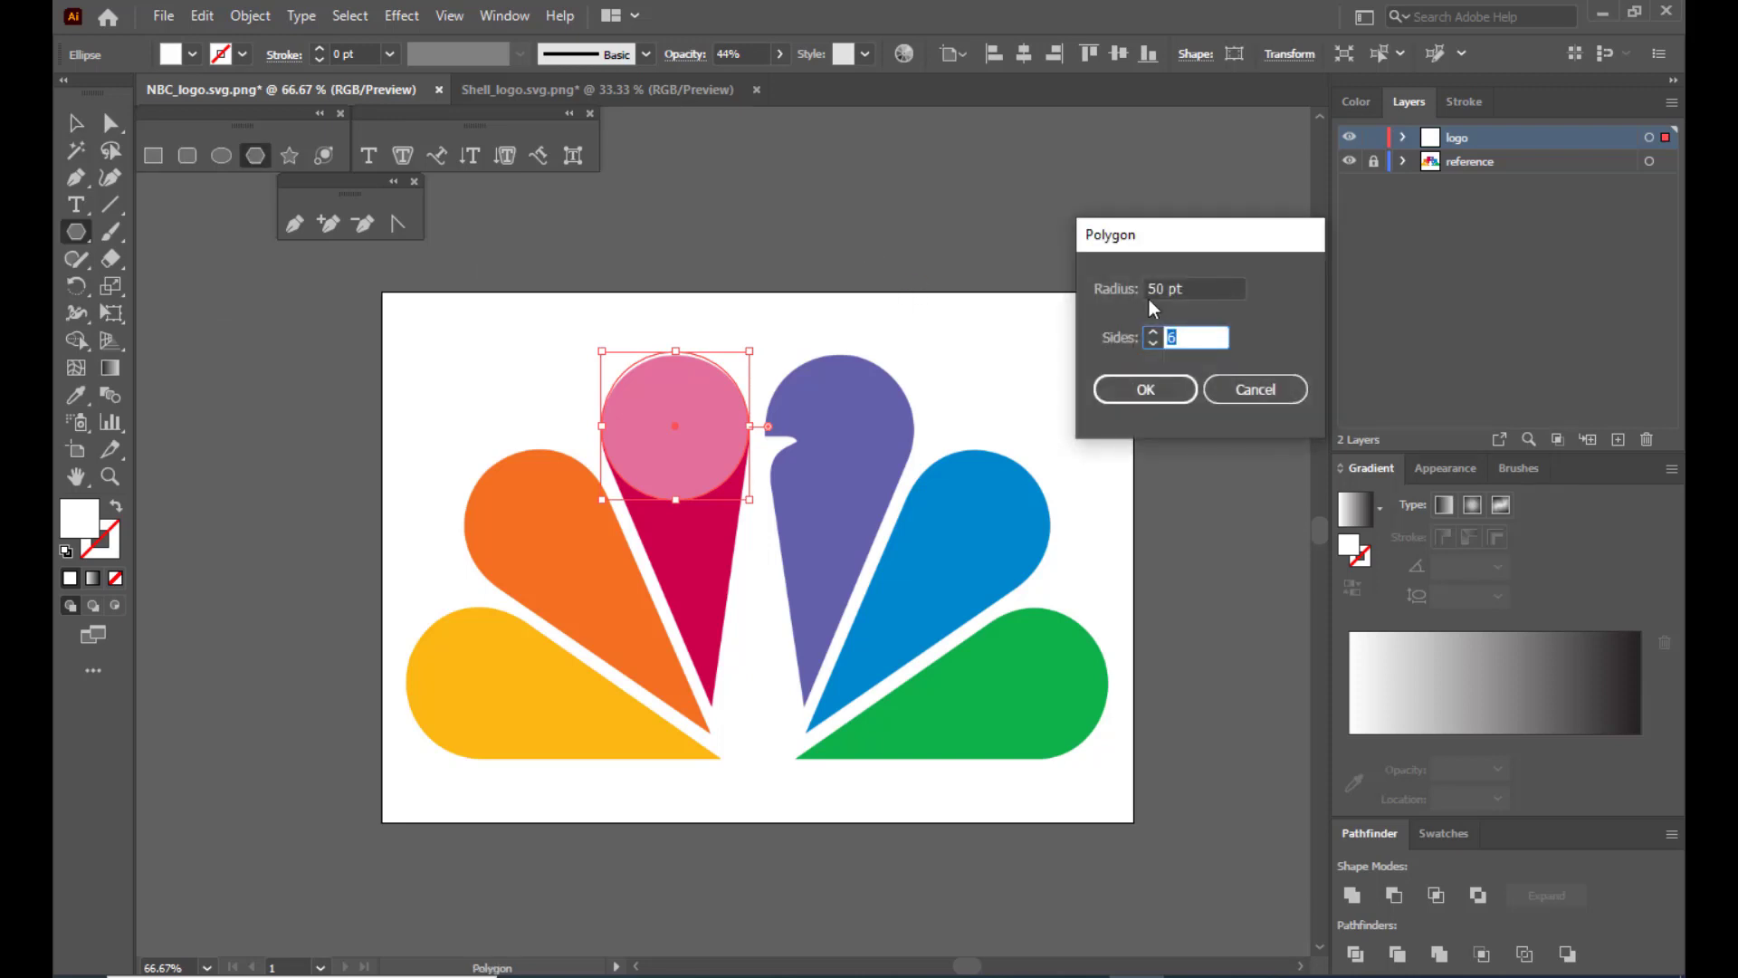
drag(1186, 240, 1042, 180)
text(3)
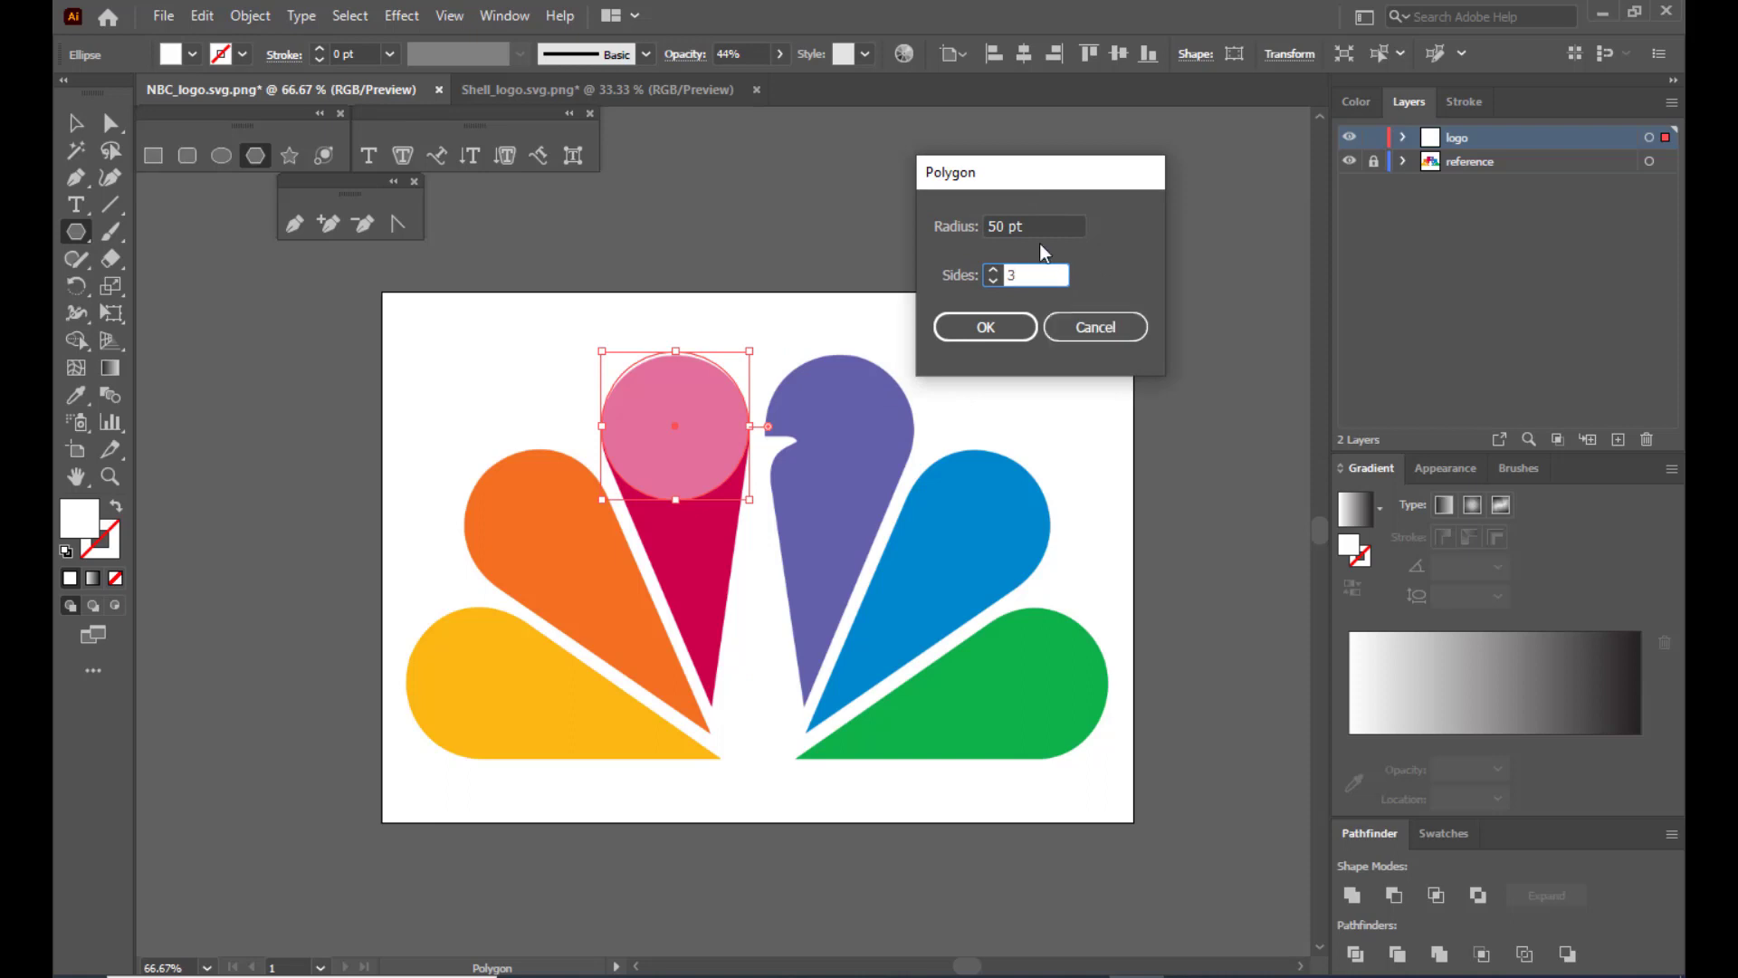
click(980, 328)
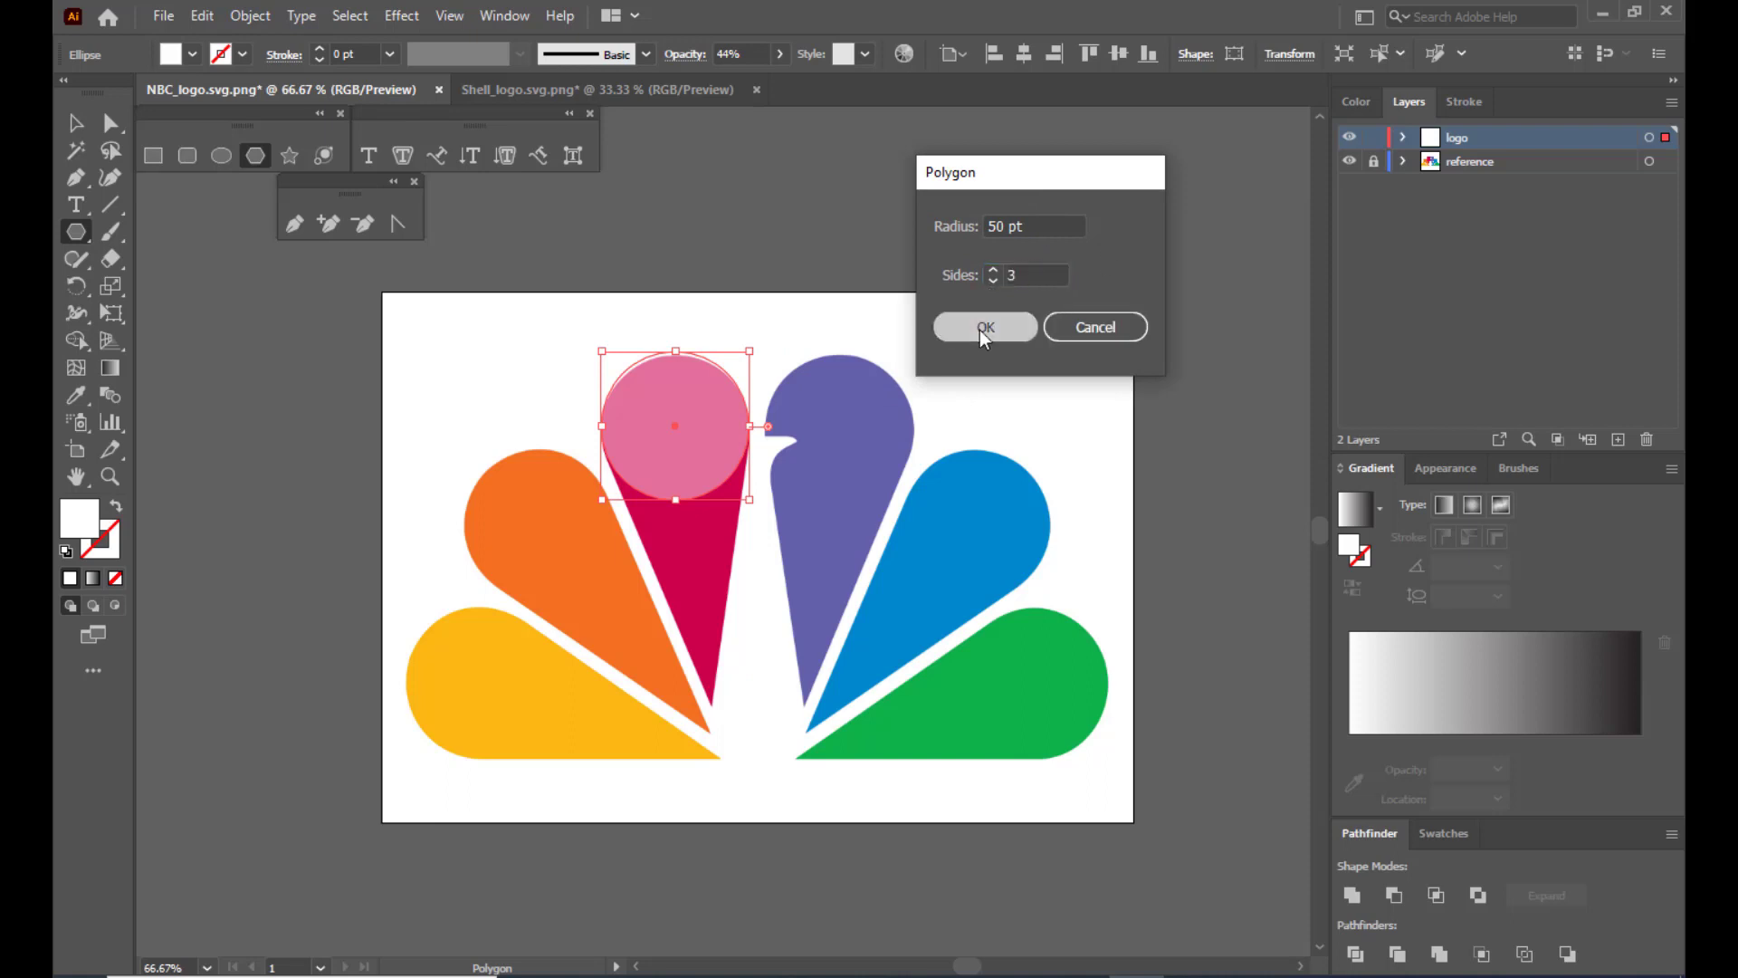
Turn the triangle to point downward, enlarge it and place it over the lower part of the red petal.
click(82, 126)
drag(918, 207, 819, 317)
drag(863, 262, 779, 584)
drag(703, 388, 731, 481)
Set the triangle's opacity to 21%, and narrow and rotate it to follow the red petal's taper.
click(780, 54)
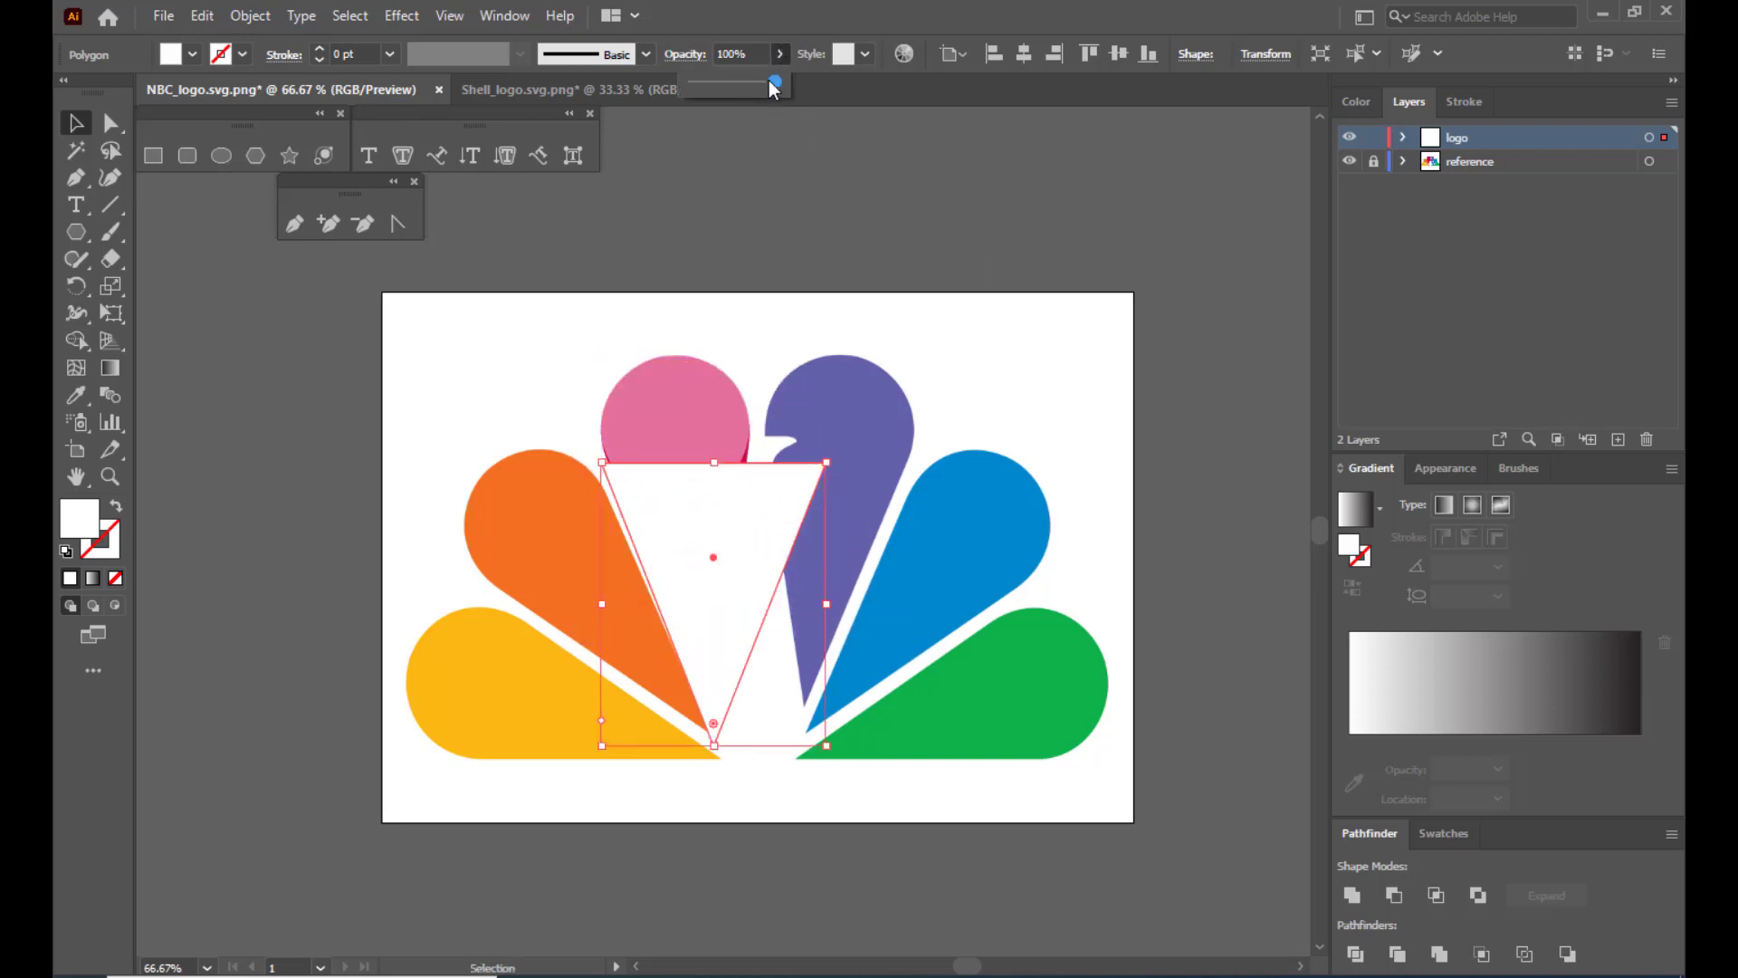
drag(719, 81, 708, 81)
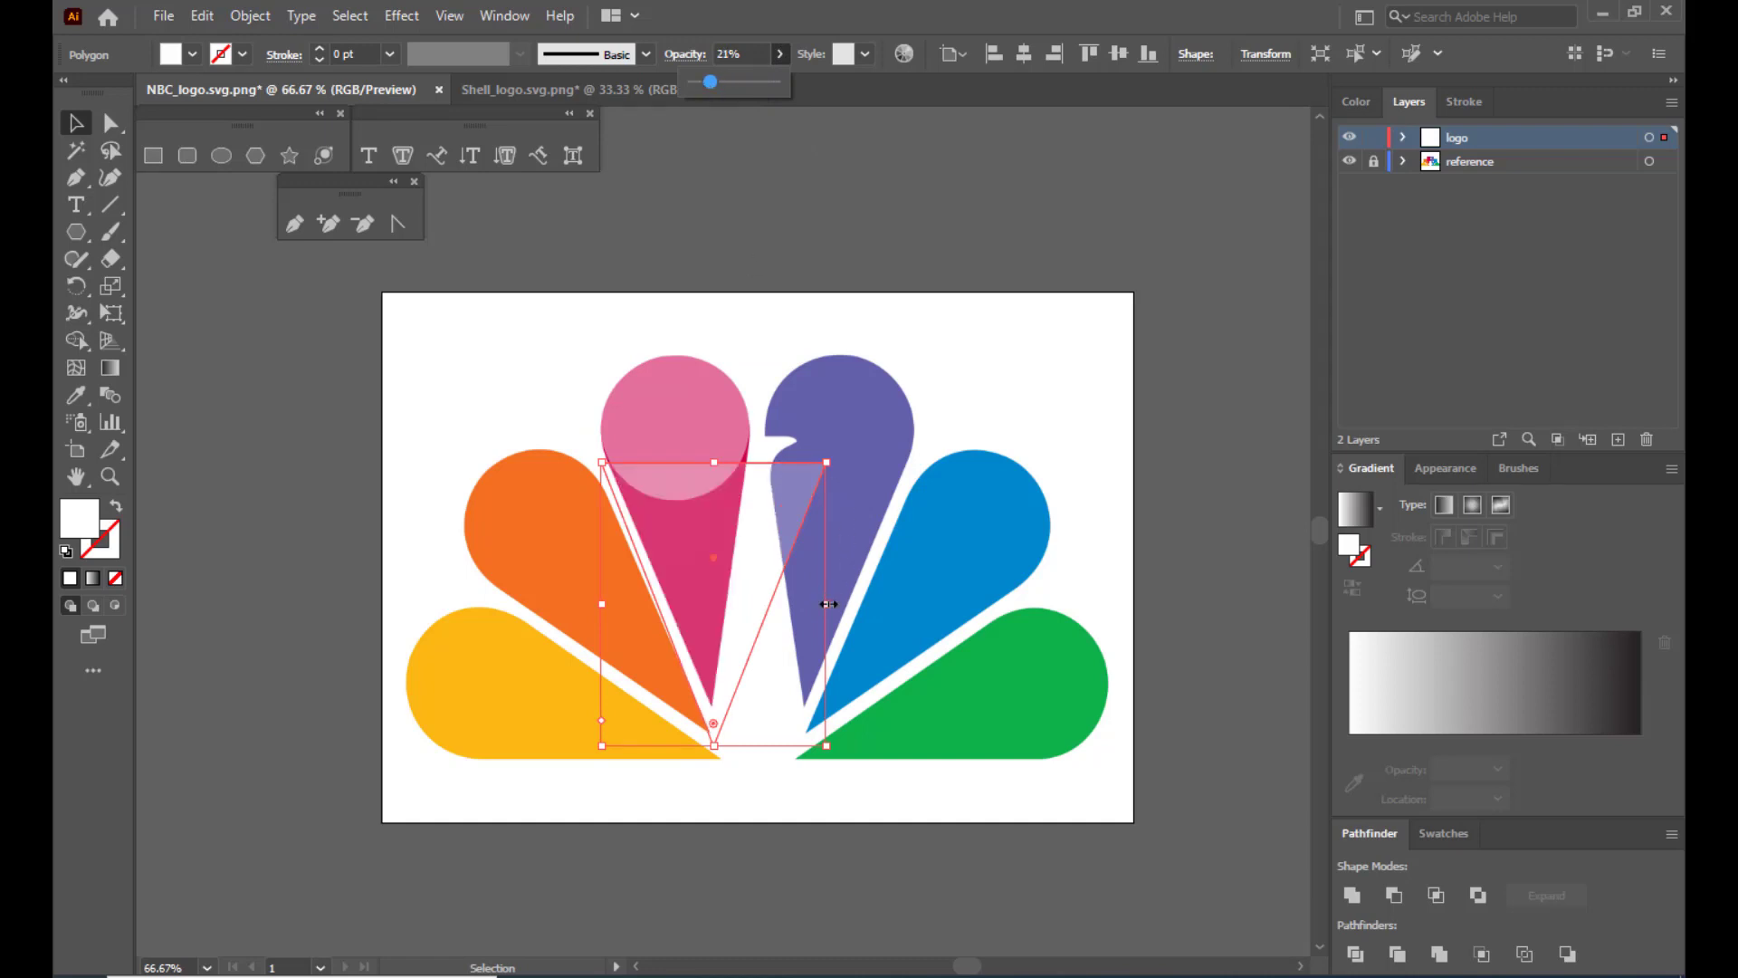
drag(827, 596, 681, 521)
drag(759, 714, 797, 711)
drag(704, 444, 705, 450)
Move the triangle's three corner anchor points onto the sides of the circle and the pointed tip of the red petal.
click(109, 130)
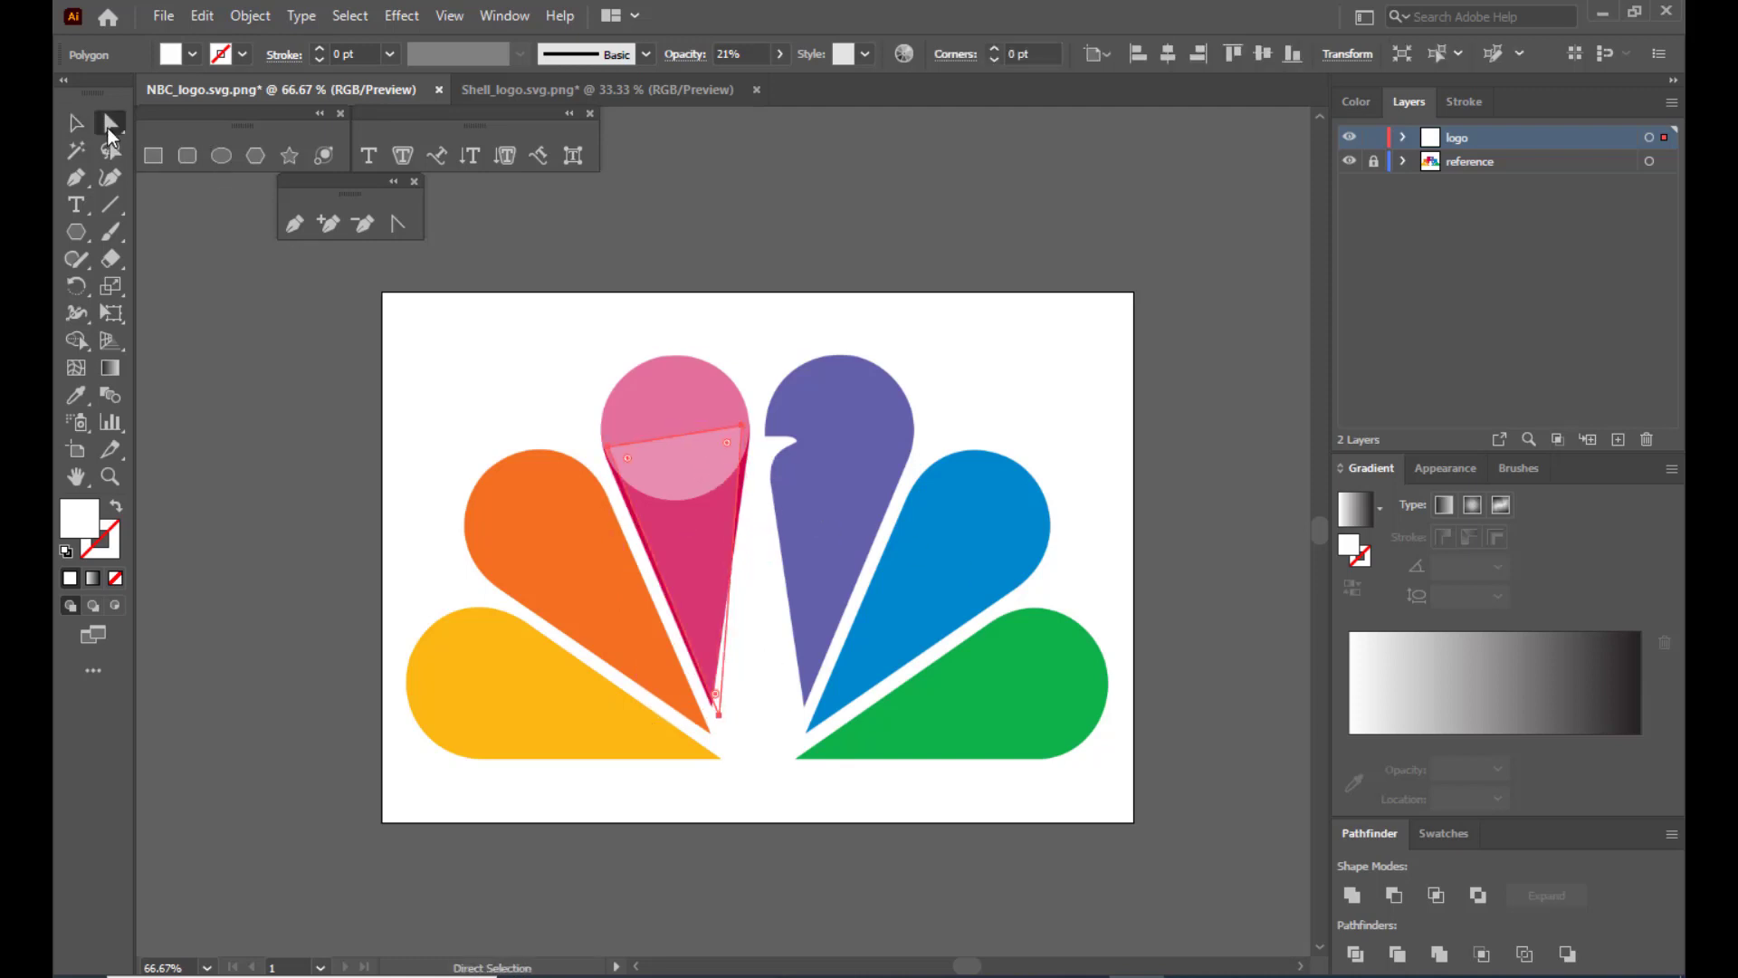
click(791, 342)
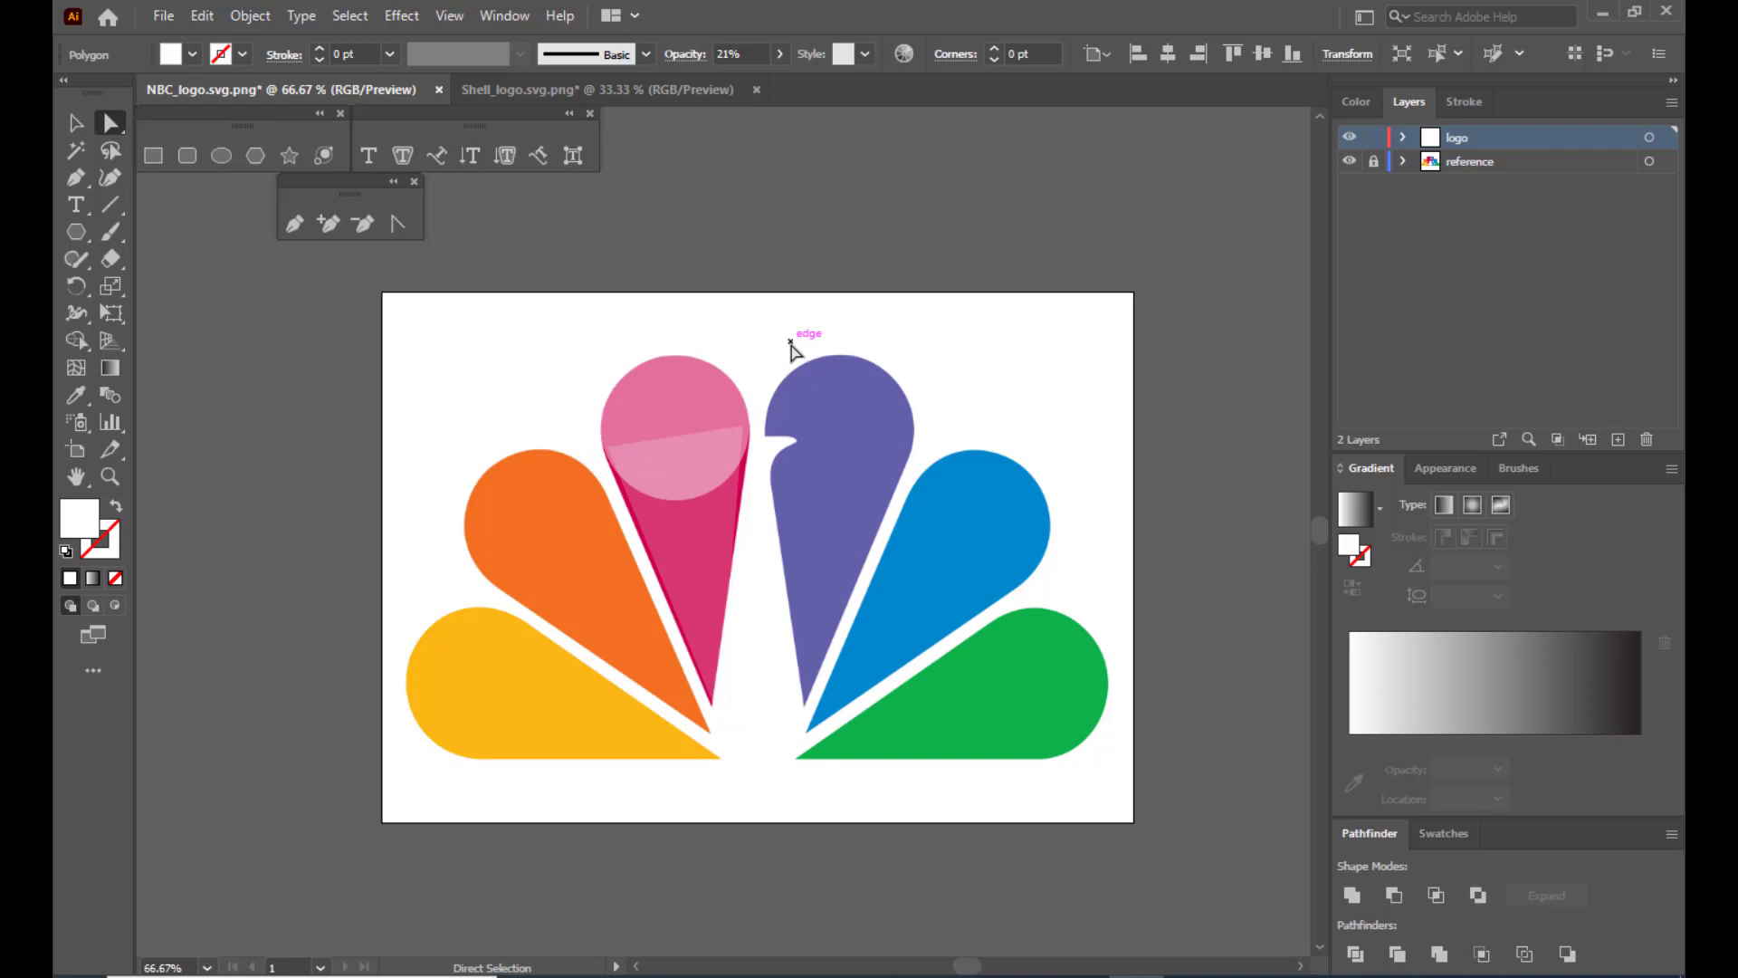
click(741, 428)
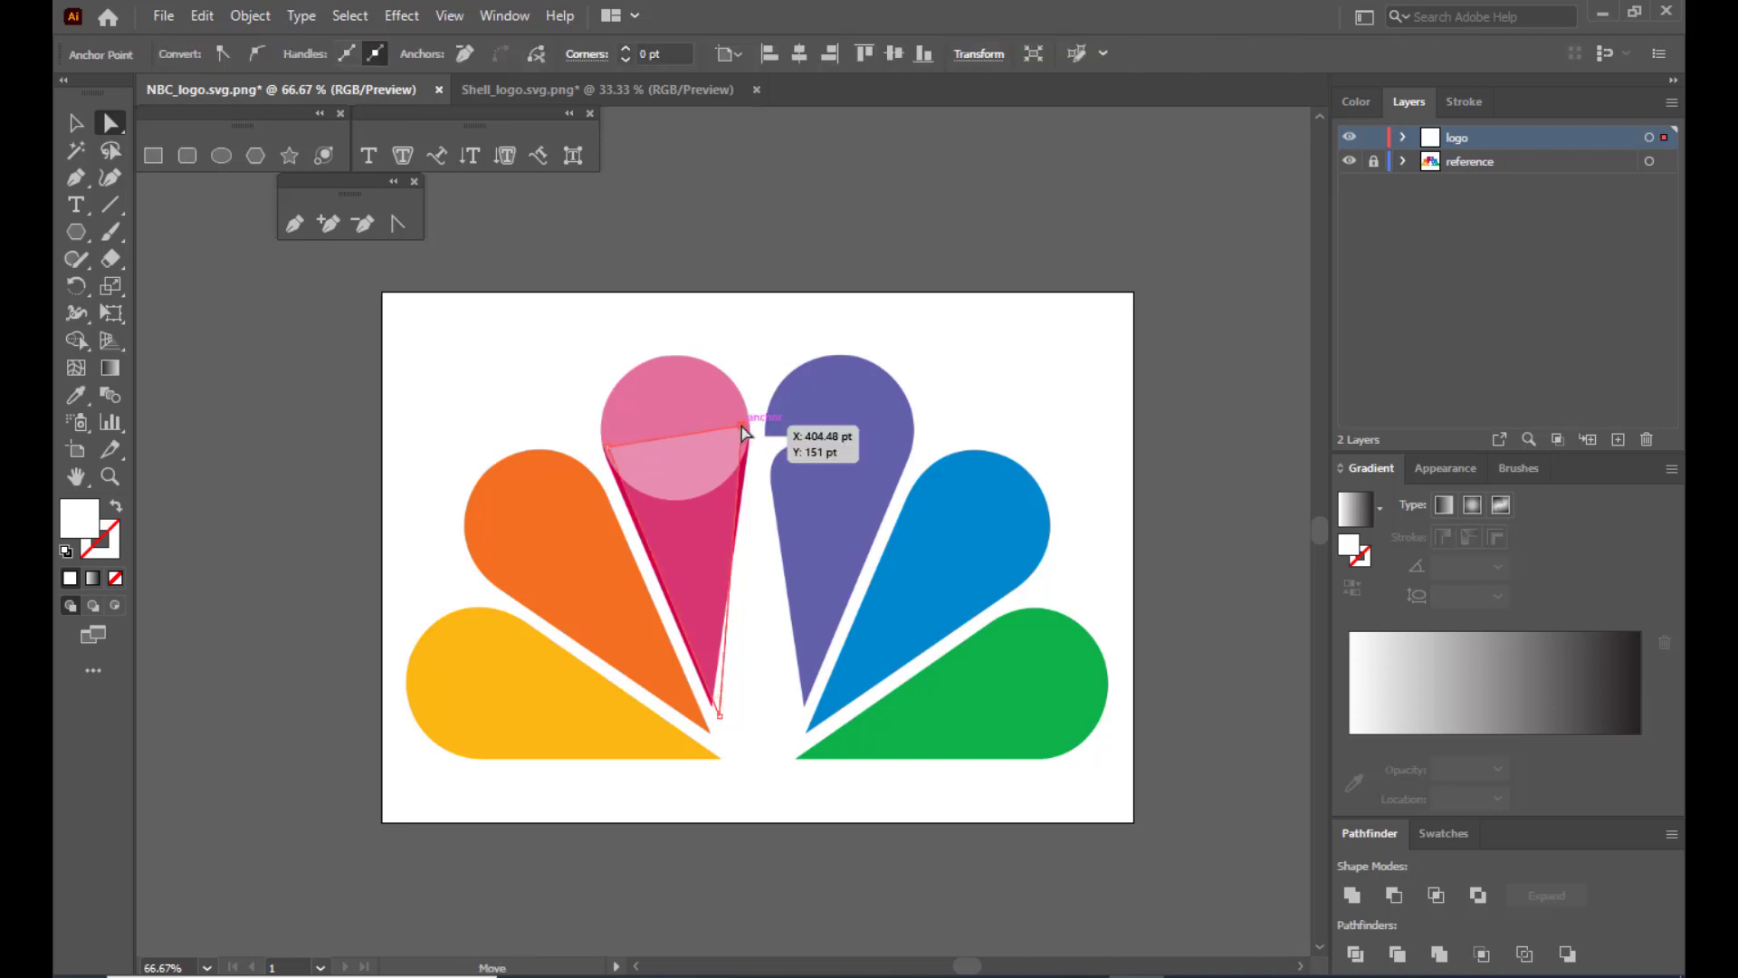
drag(741, 431, 747, 431)
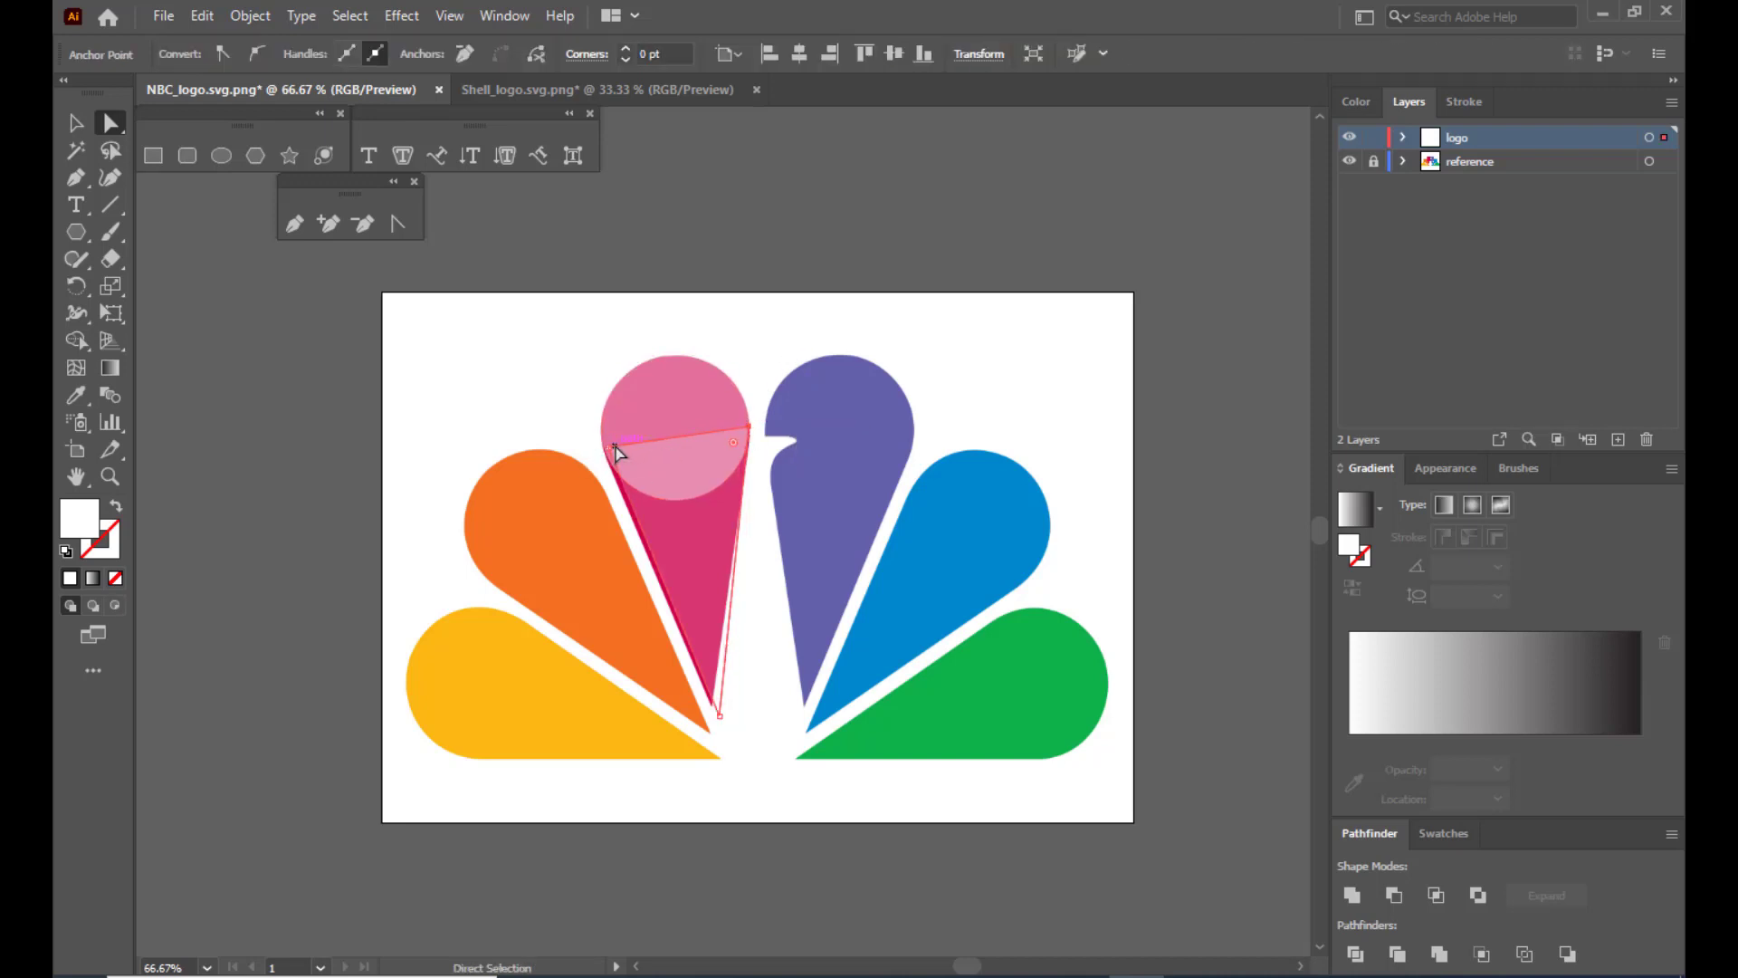
drag(608, 448, 601, 448)
drag(715, 712, 710, 703)
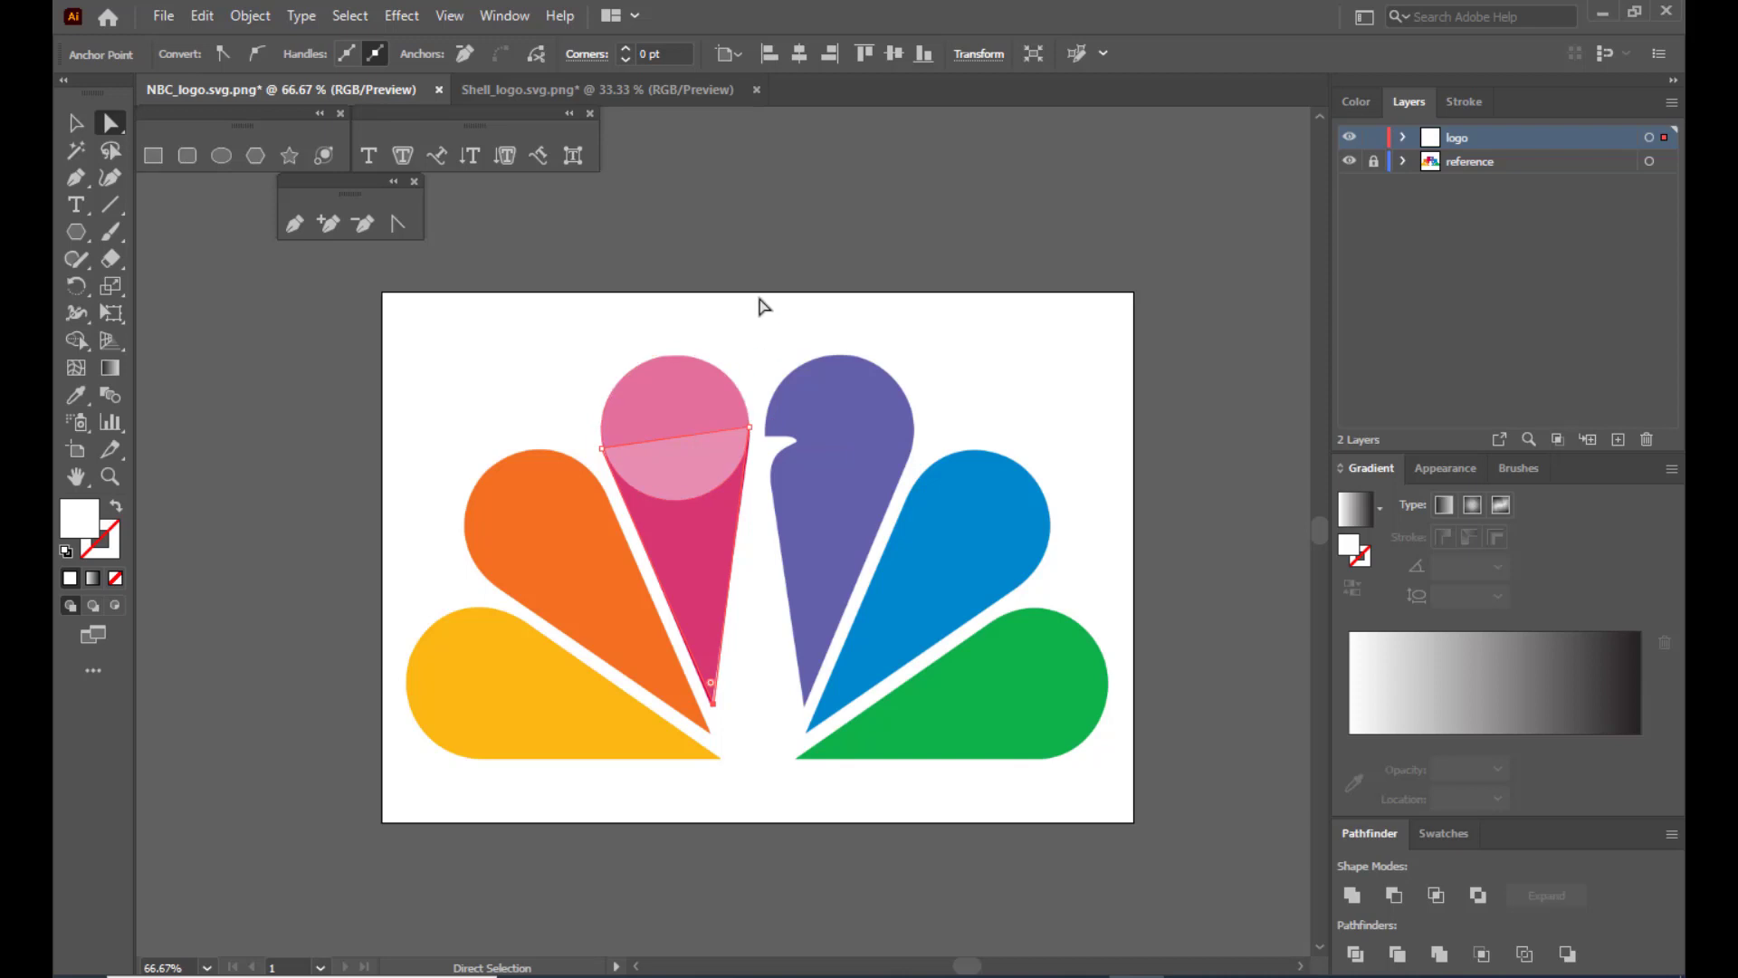
click(702, 489)
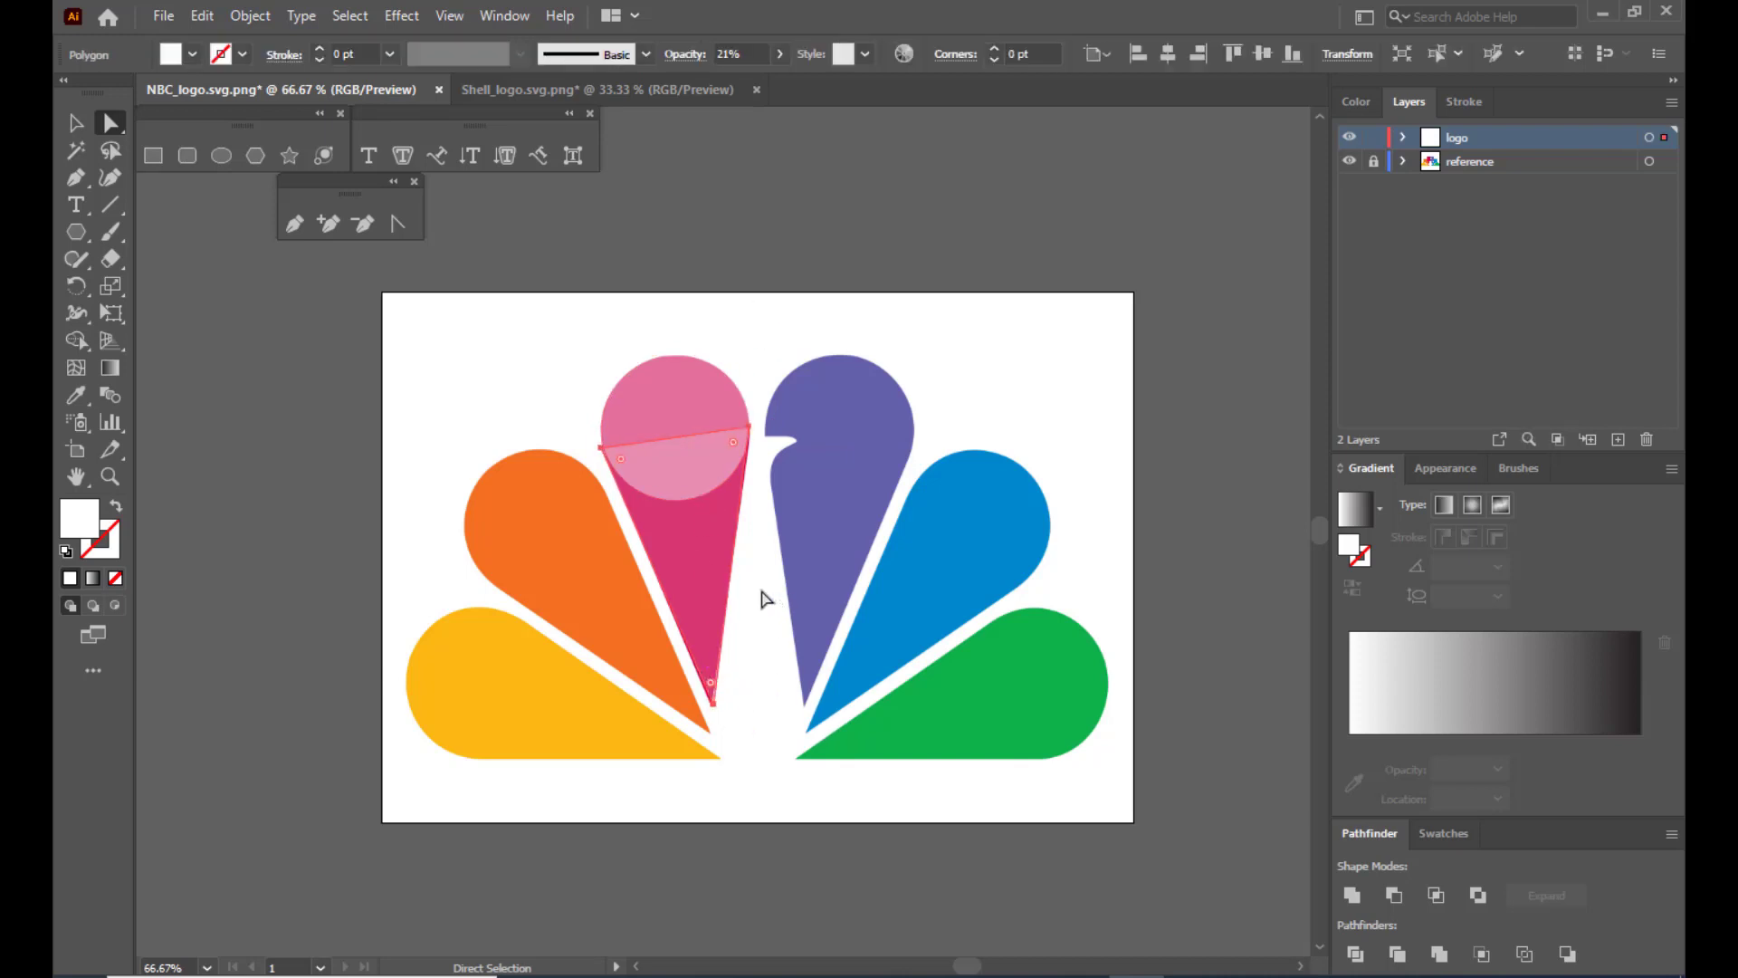
click(749, 426)
Unite the circle and triangle into a single petal shape with Pathfinder.
click(81, 123)
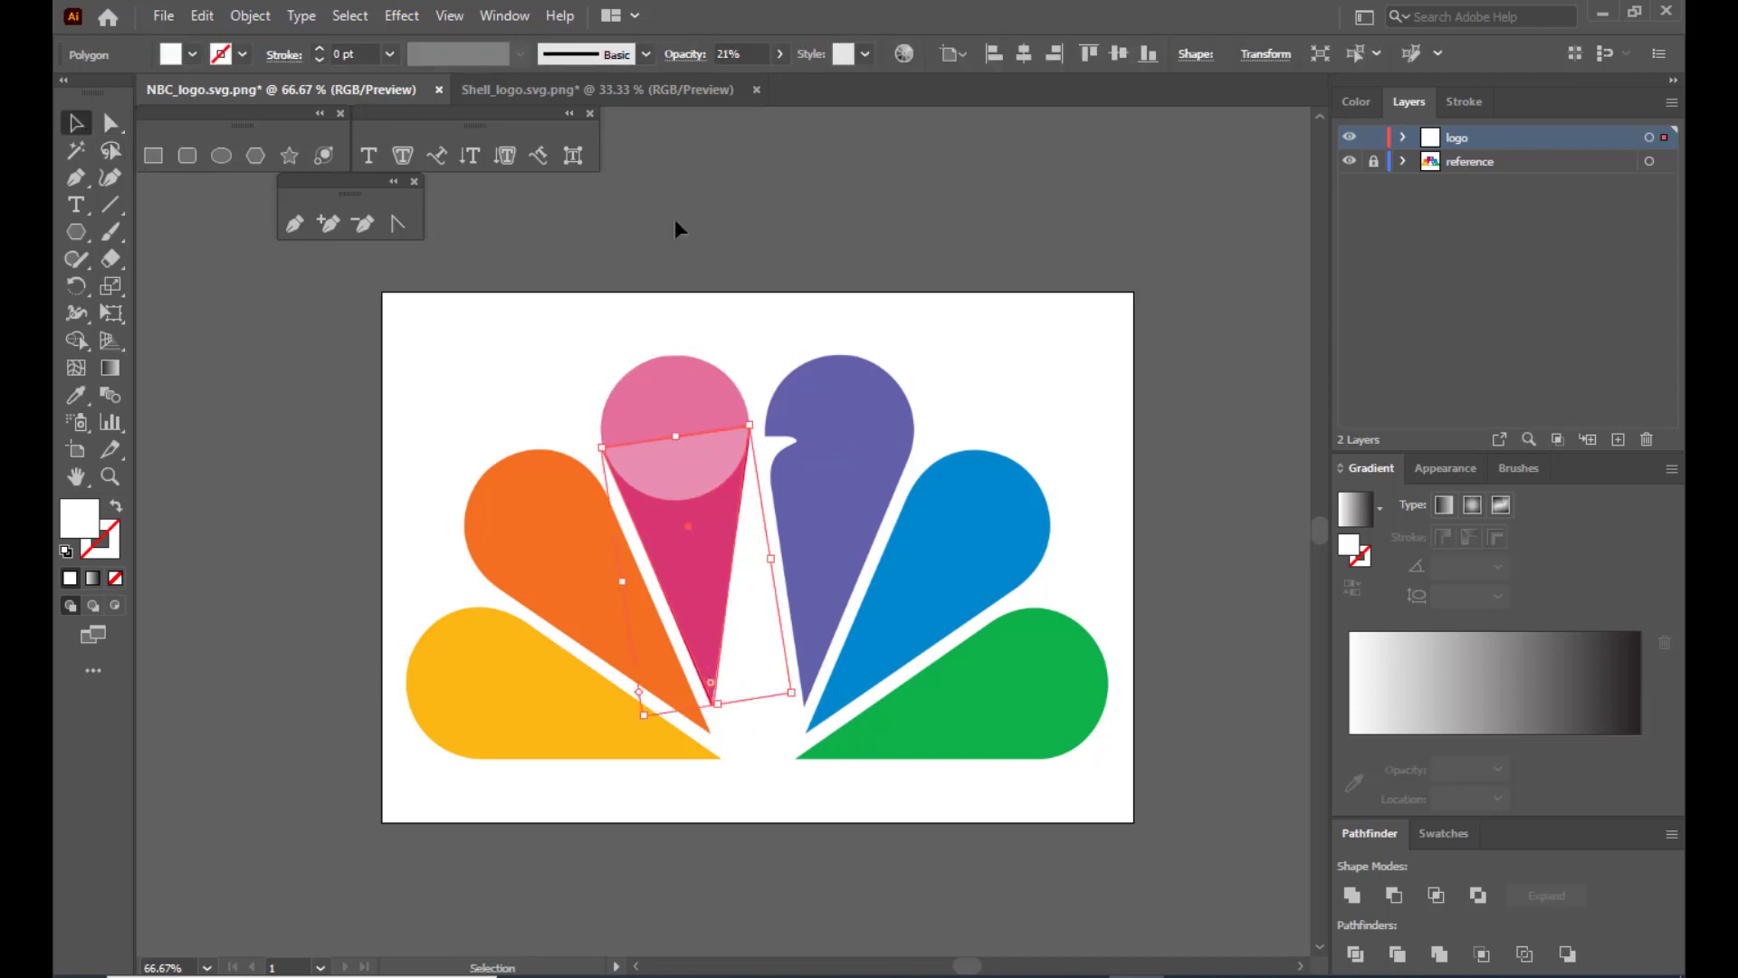
click(676, 219)
click(668, 464)
shift+click(695, 385)
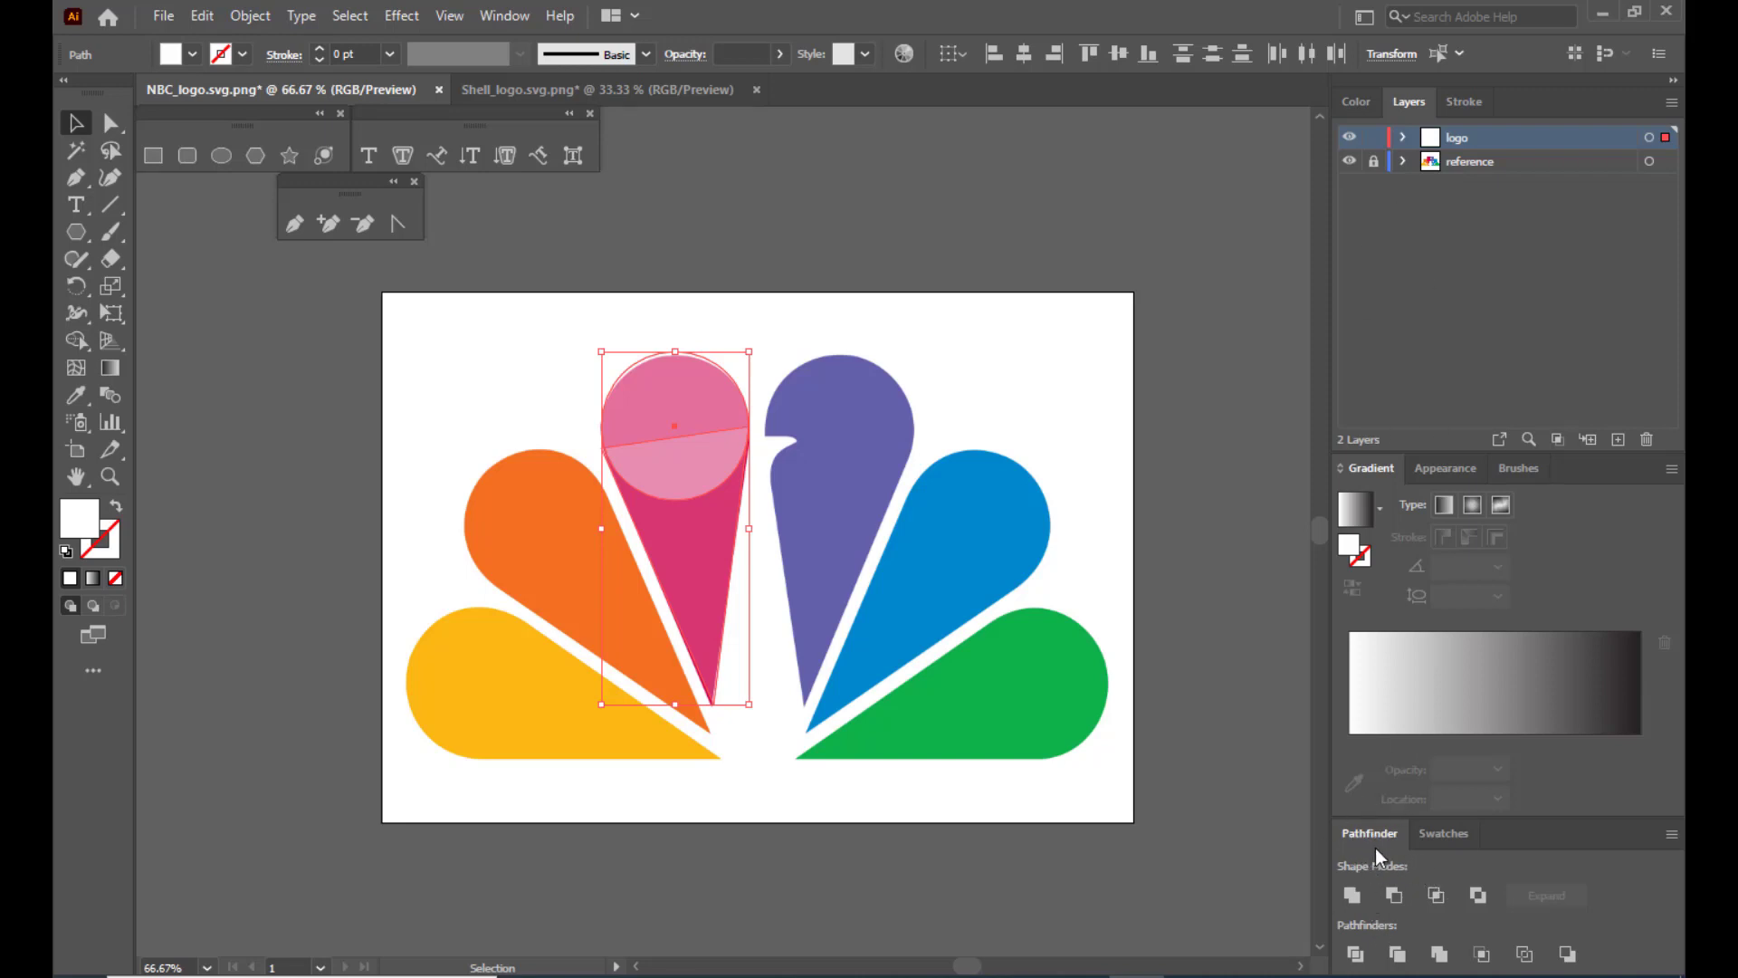
click(507, 16)
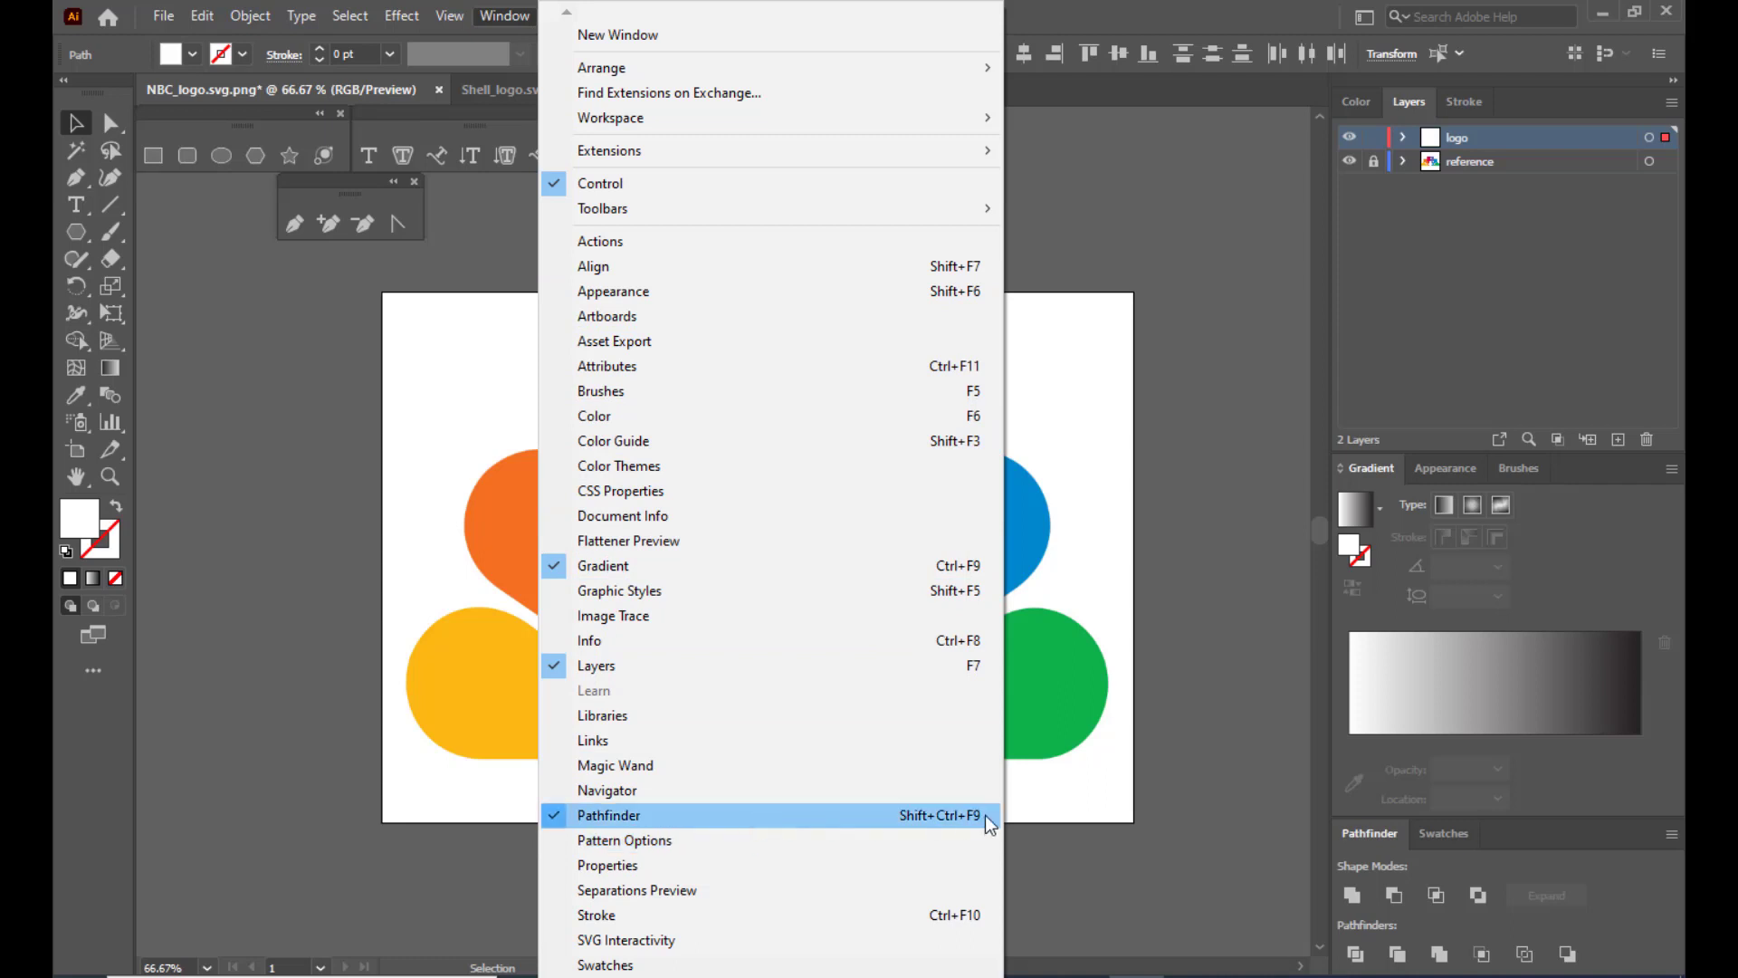
click(1175, 11)
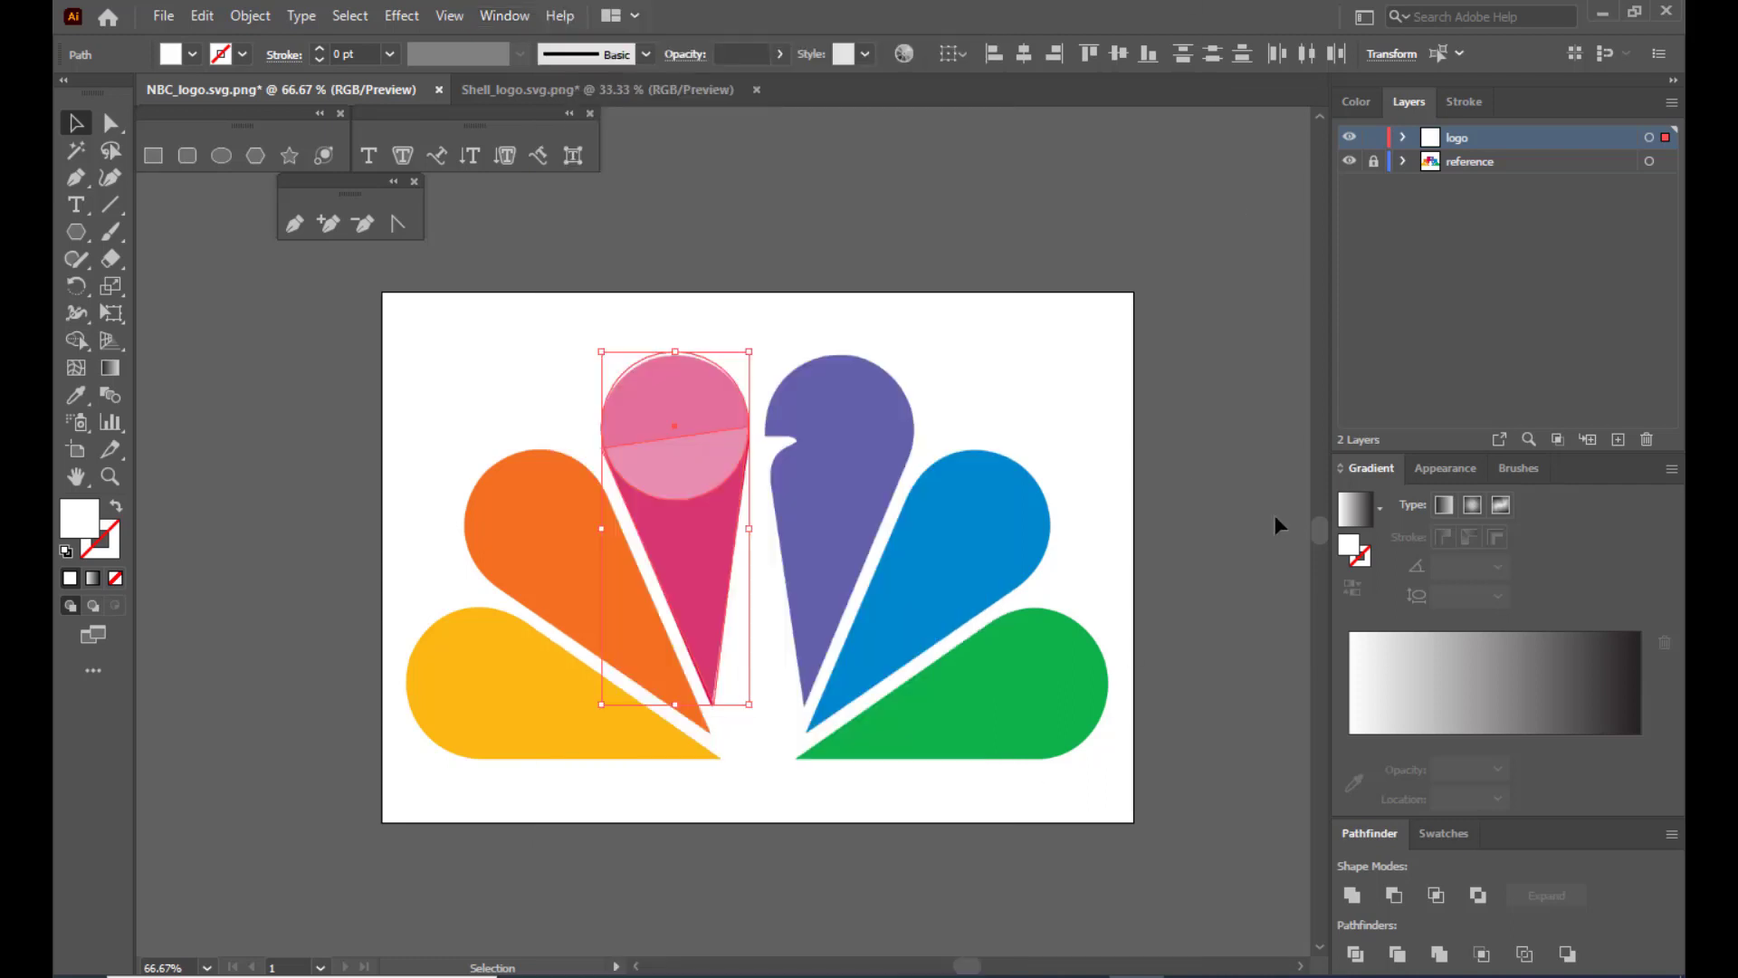
click(1353, 896)
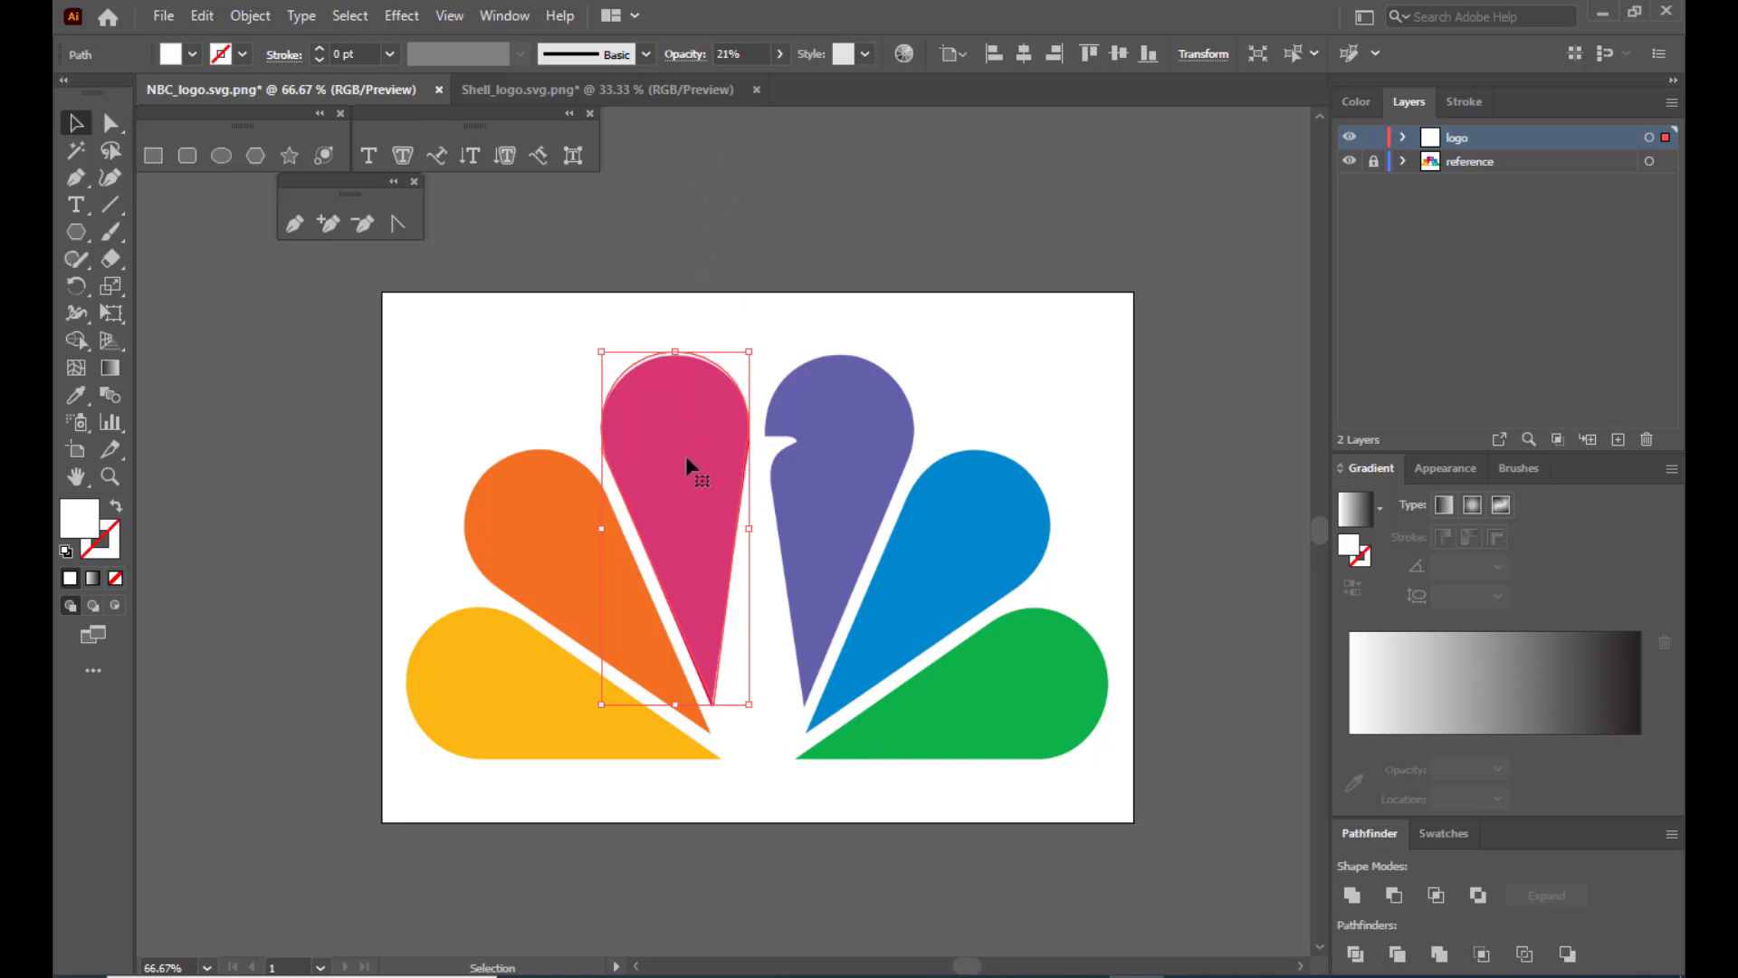
Move the united petal shape off the reference red petal onto the empty canvas beside the artboard for a closer look at its outline.
drag(686, 454, 283, 415)
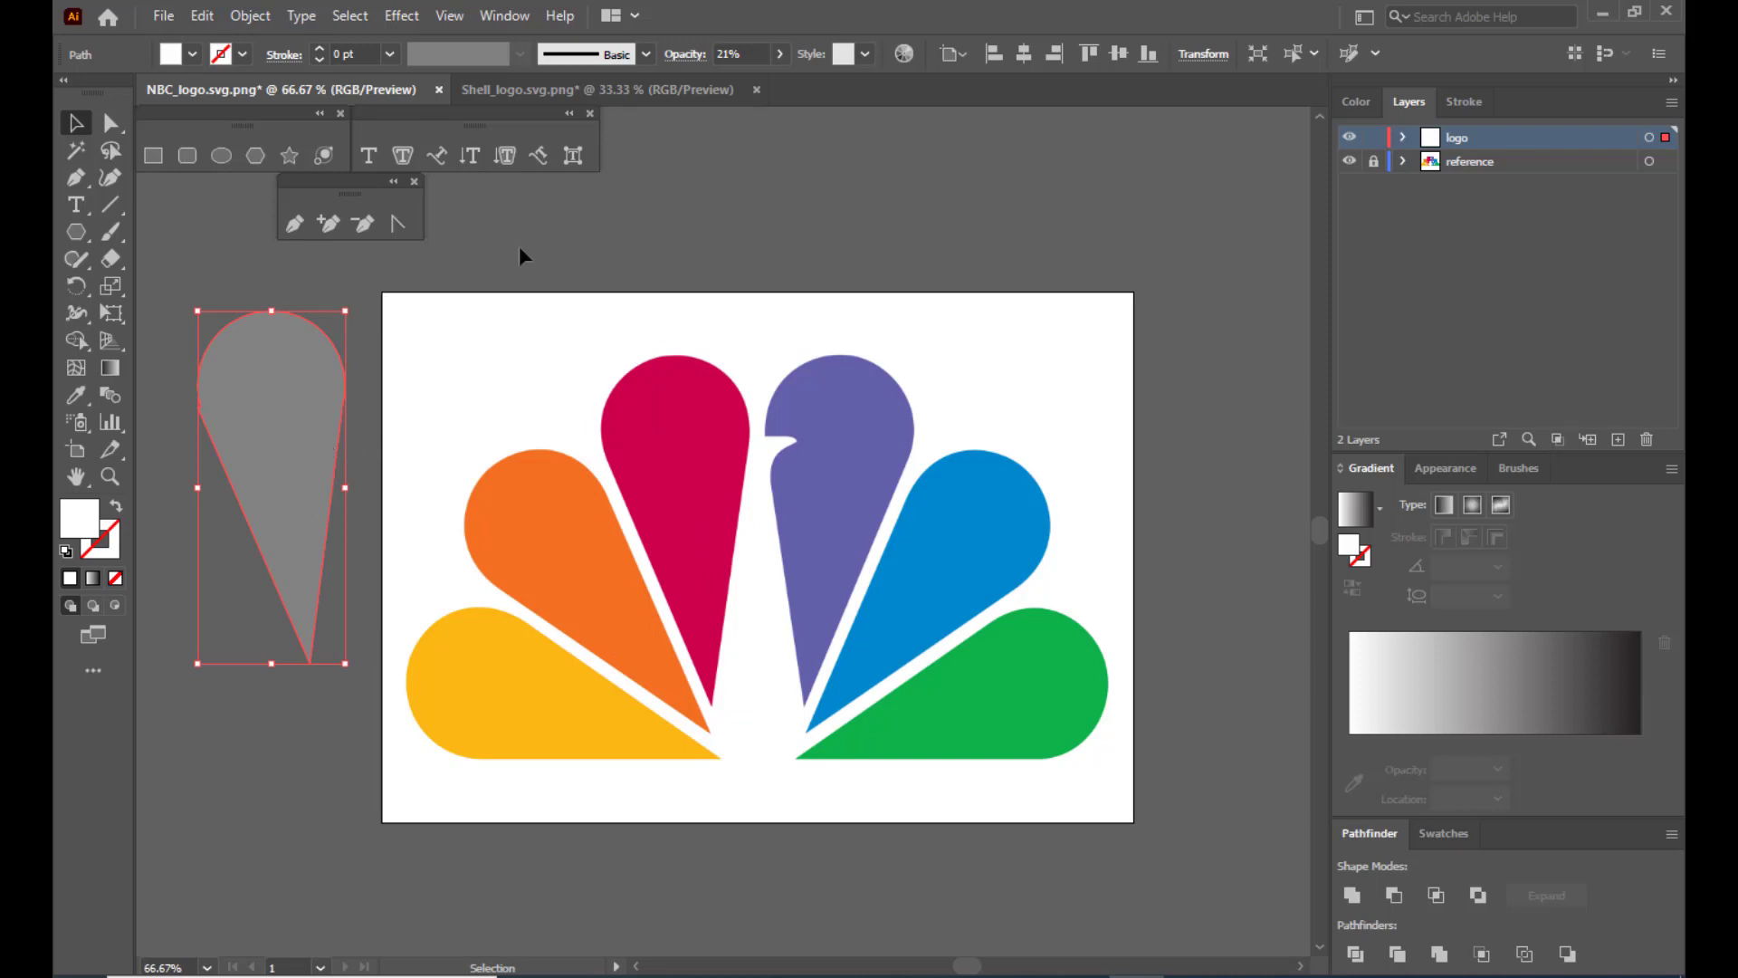
key(a)
key(ctrl+=)
key(ctrl+=)
key(ctrl+=)
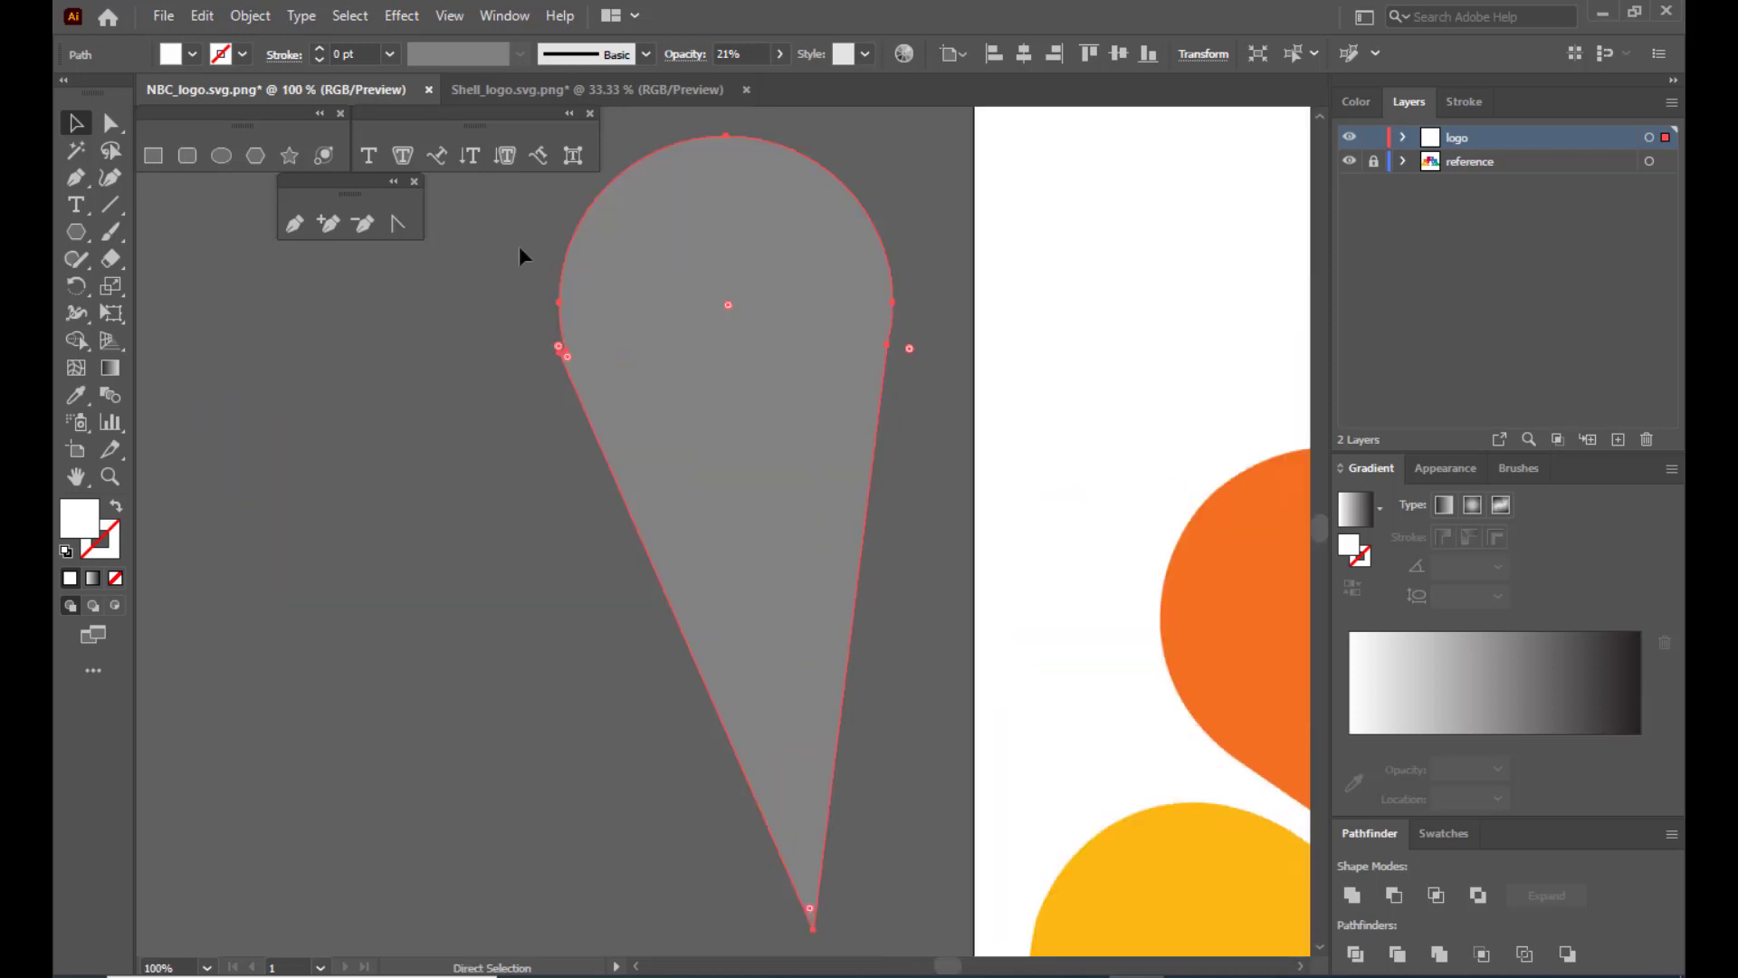
scroll(525, 272, up, 2)
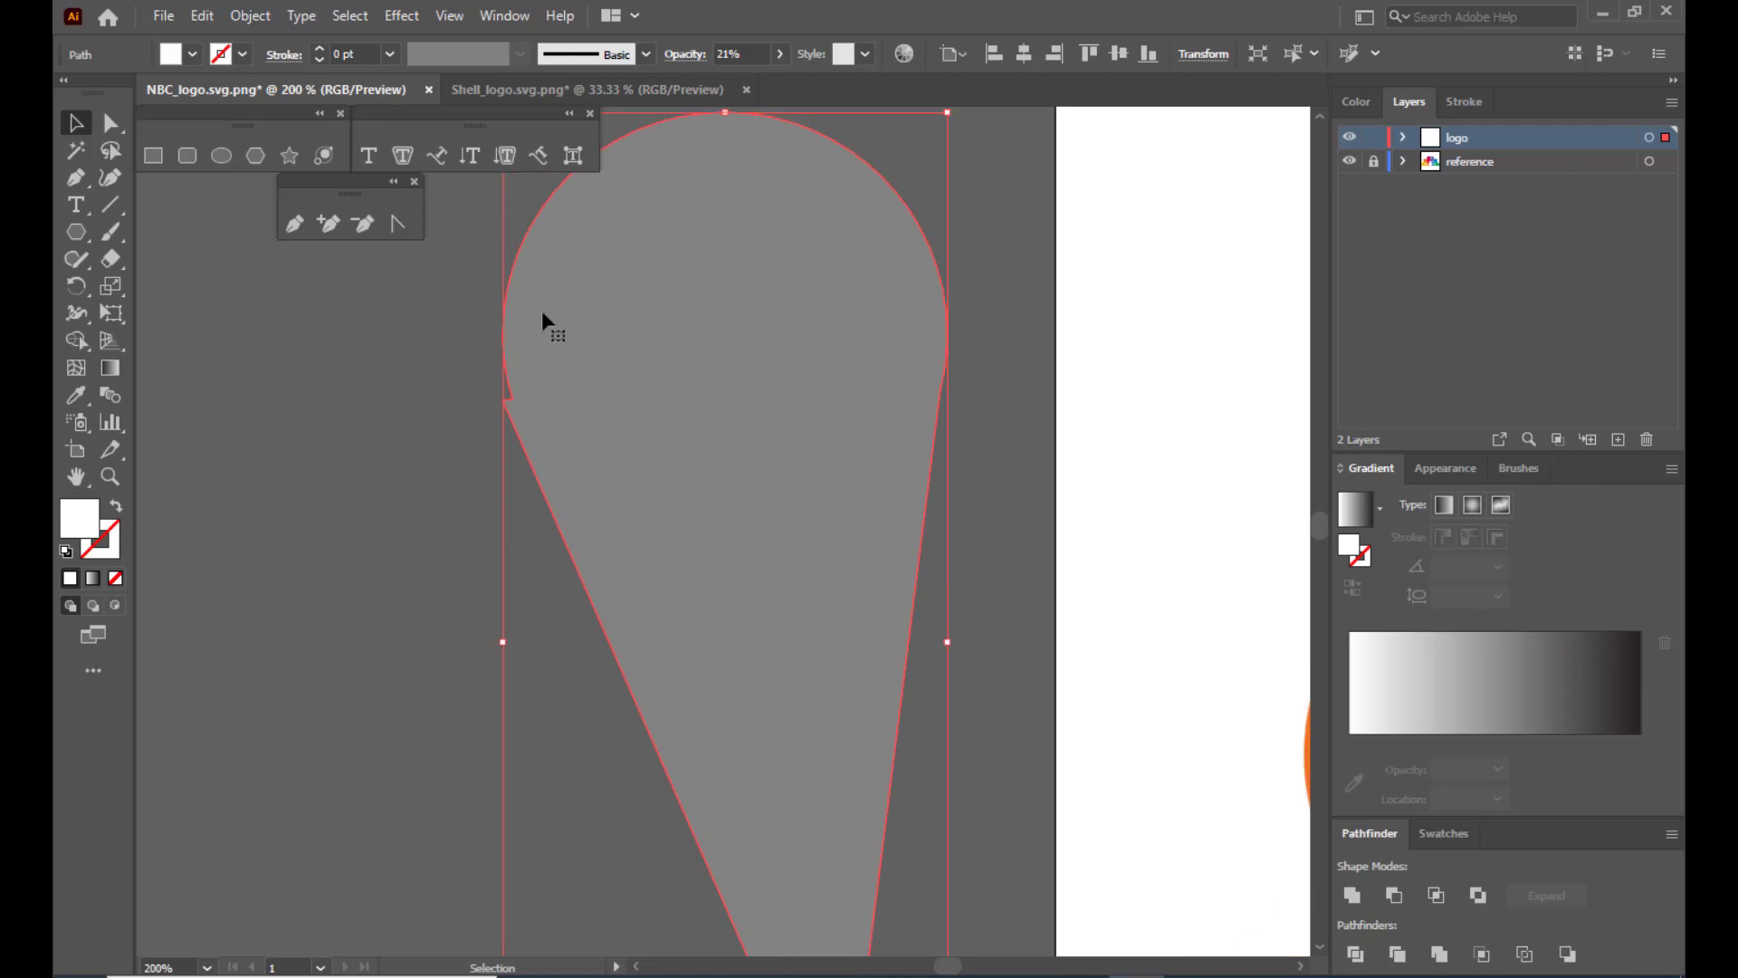
Delete the stray anchor point jutting out on the petal's left side, where the circle meets the triangle.
click(111, 122)
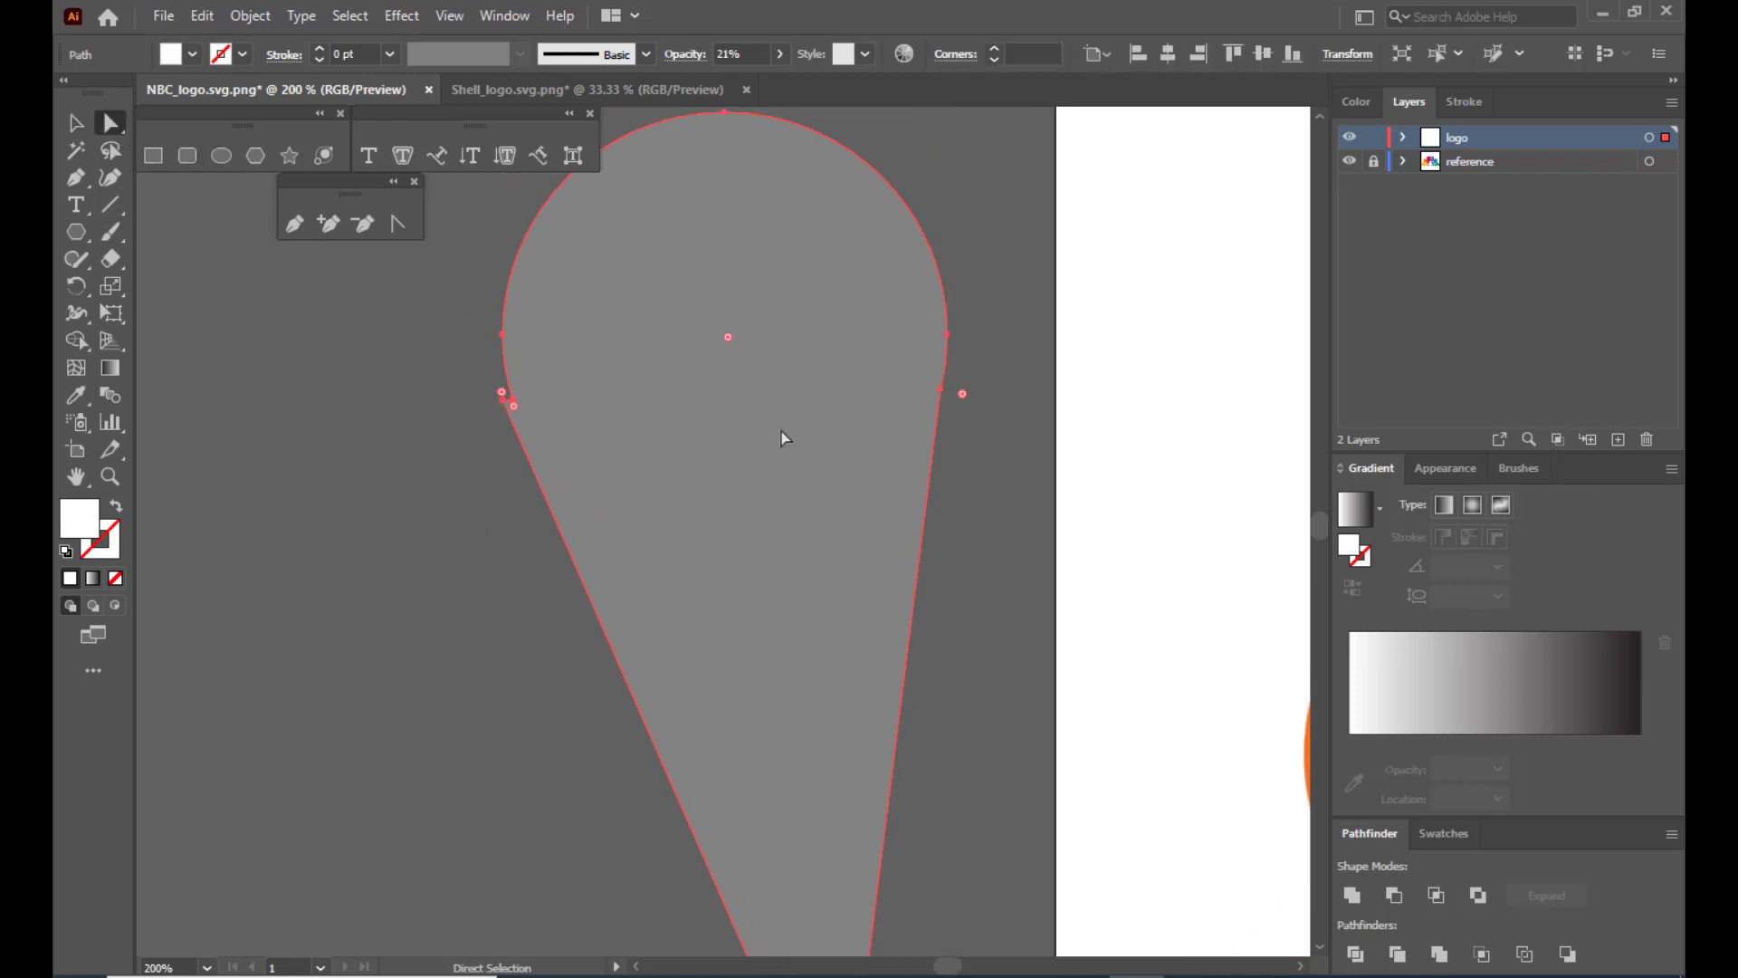
click(389, 423)
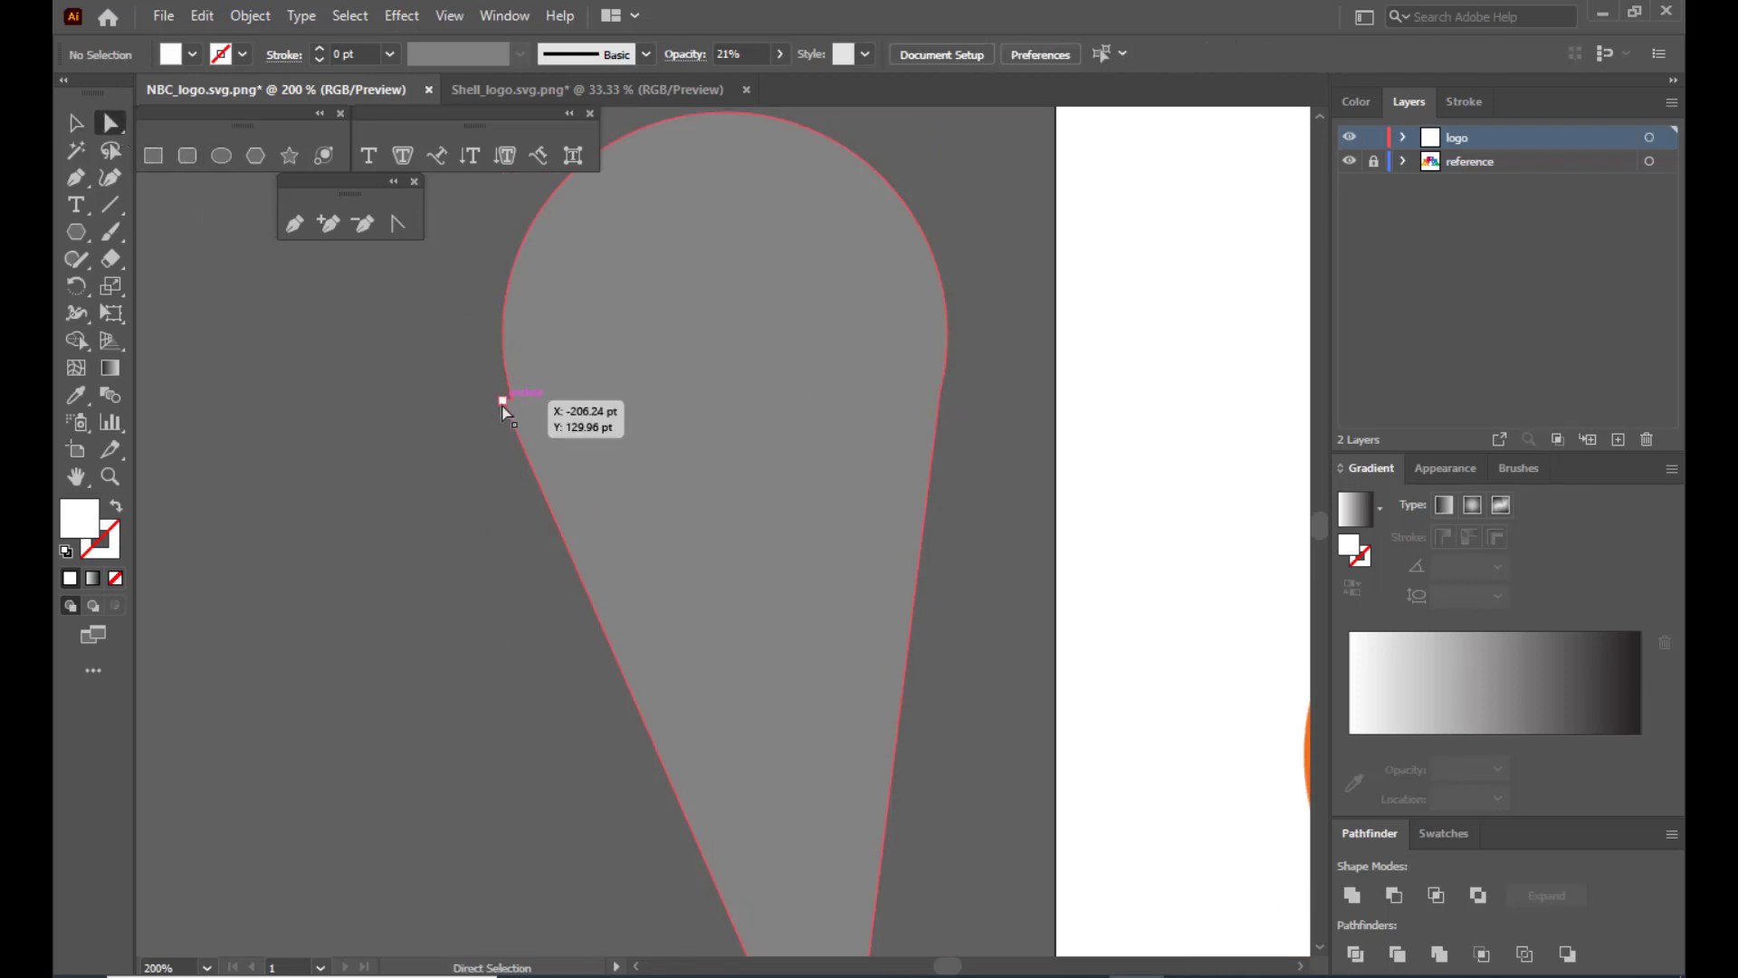
click(505, 407)
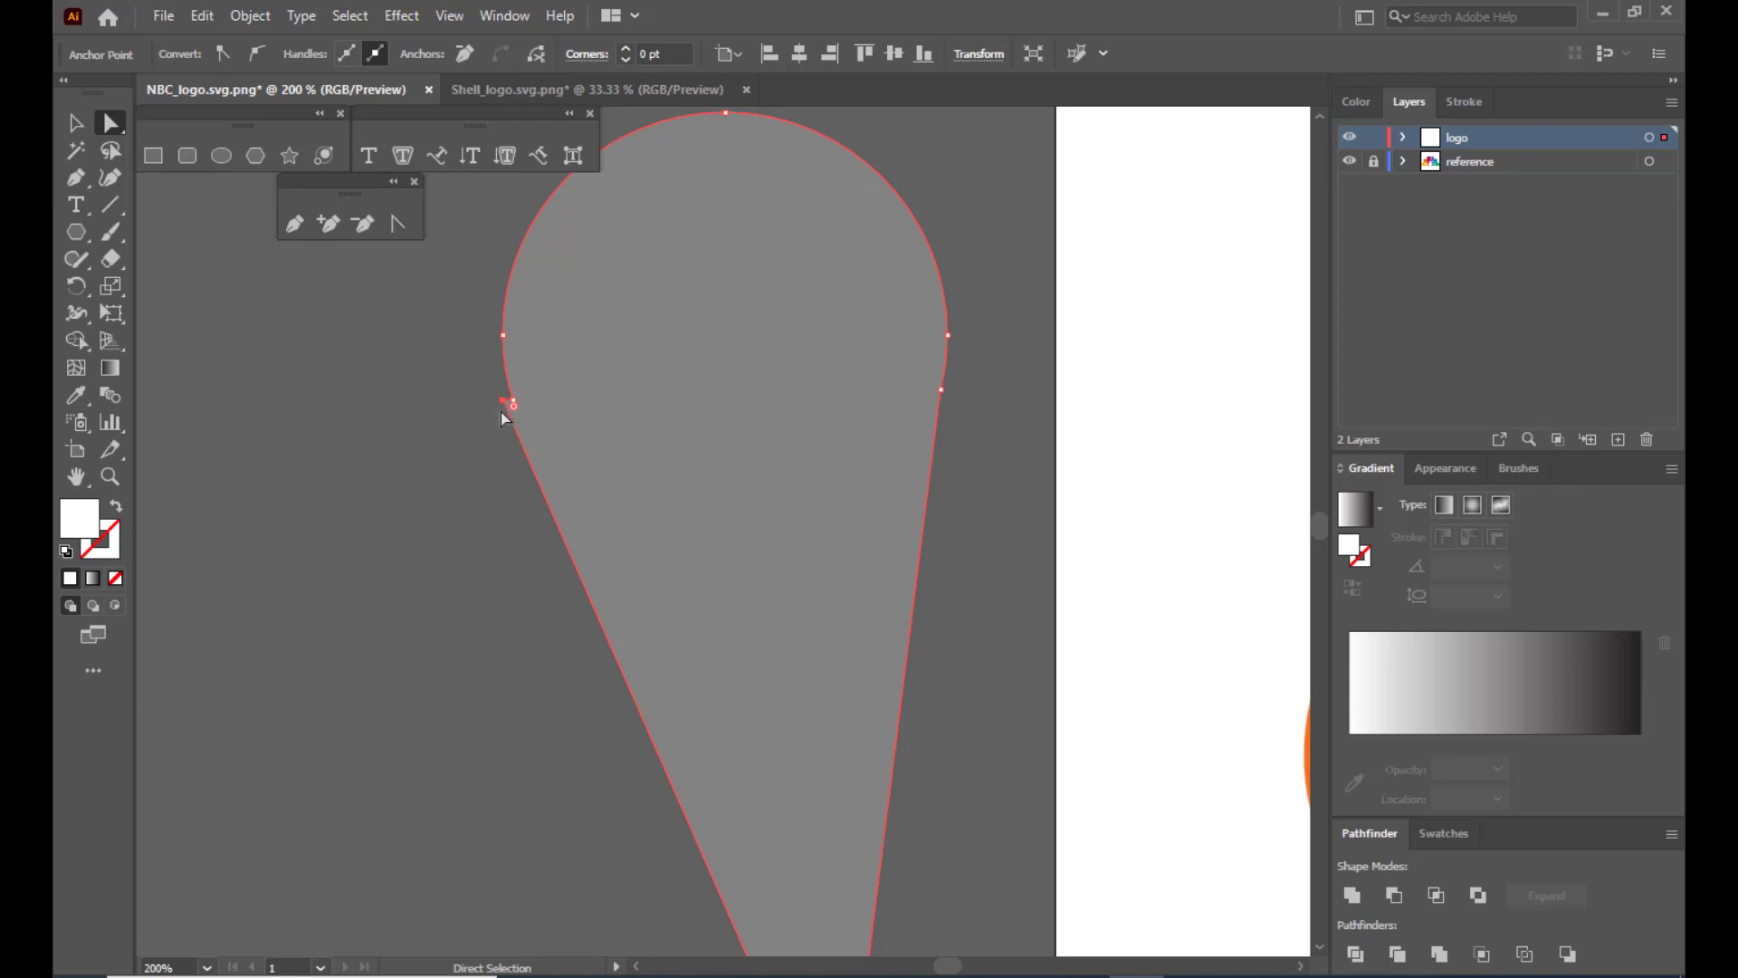
click(490, 436)
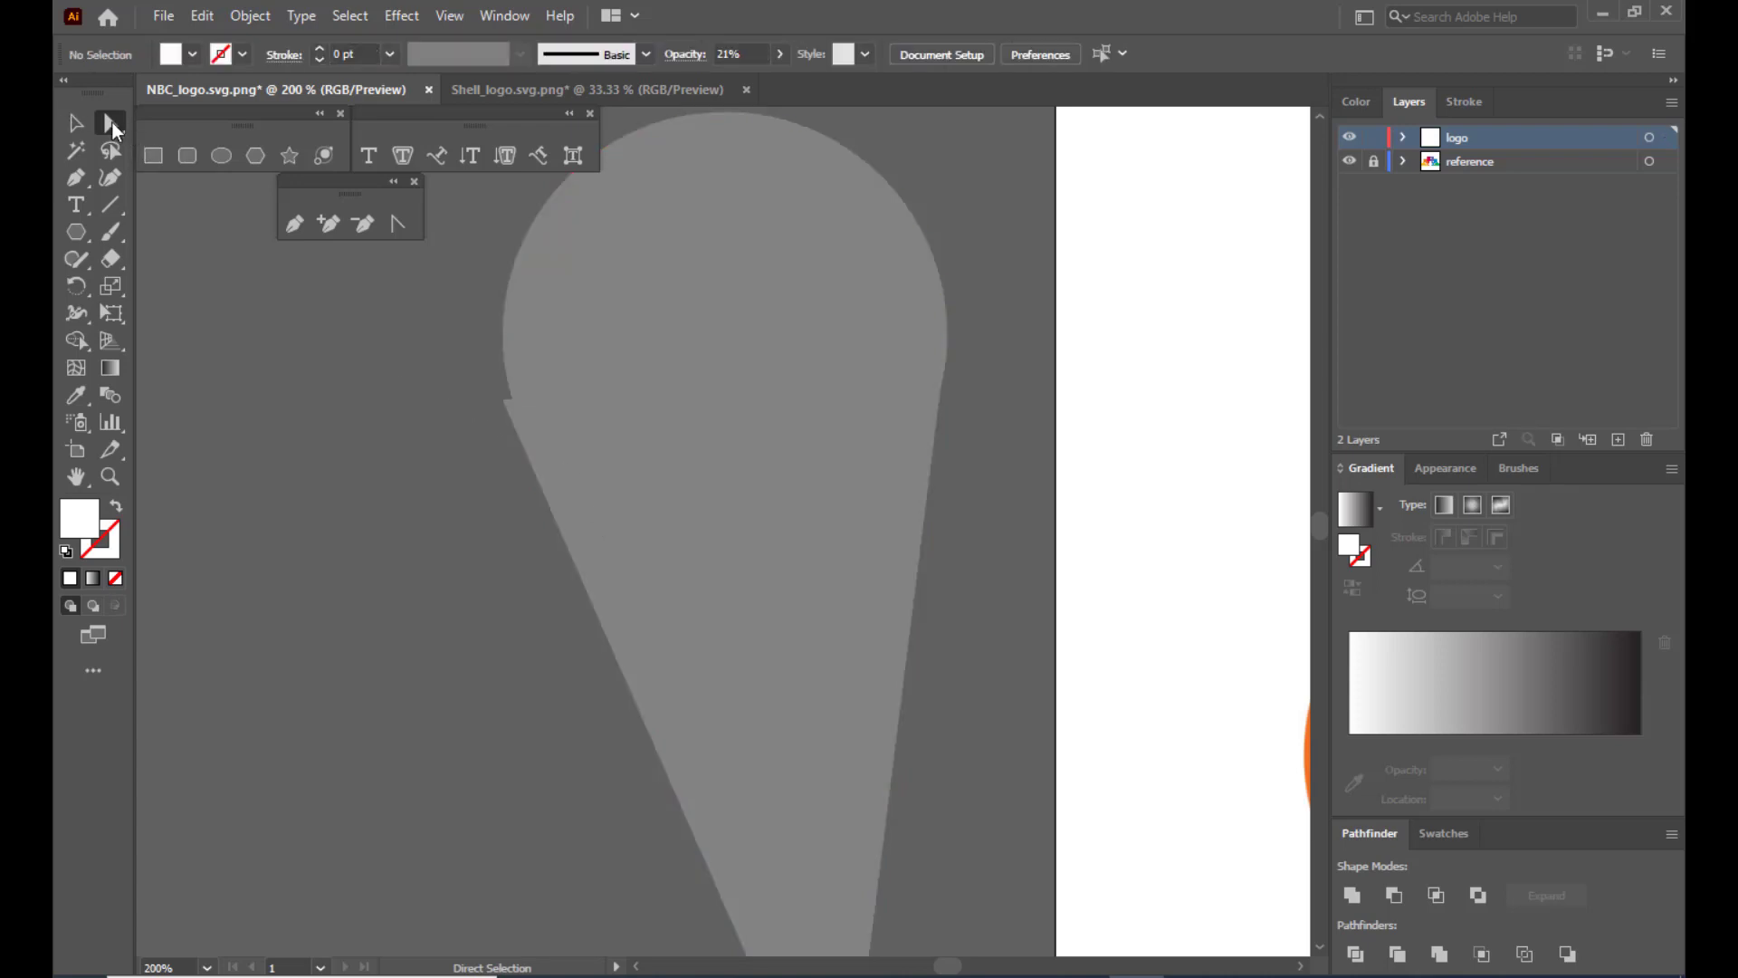
click(504, 403)
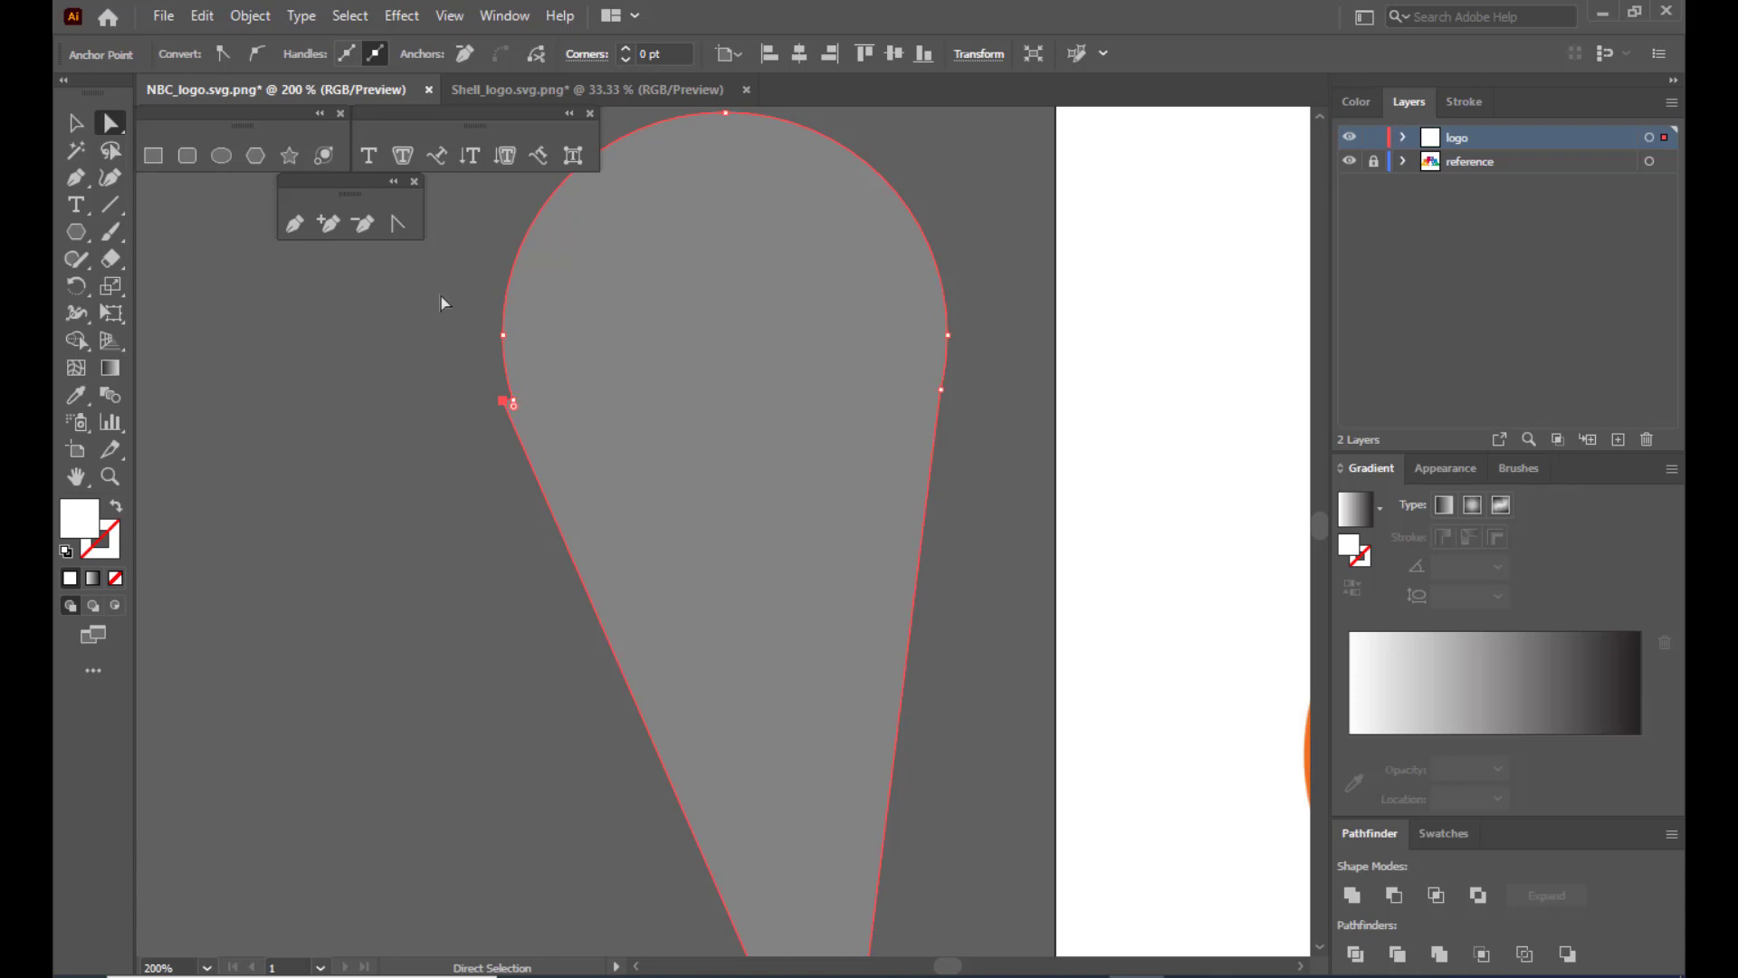
click(364, 224)
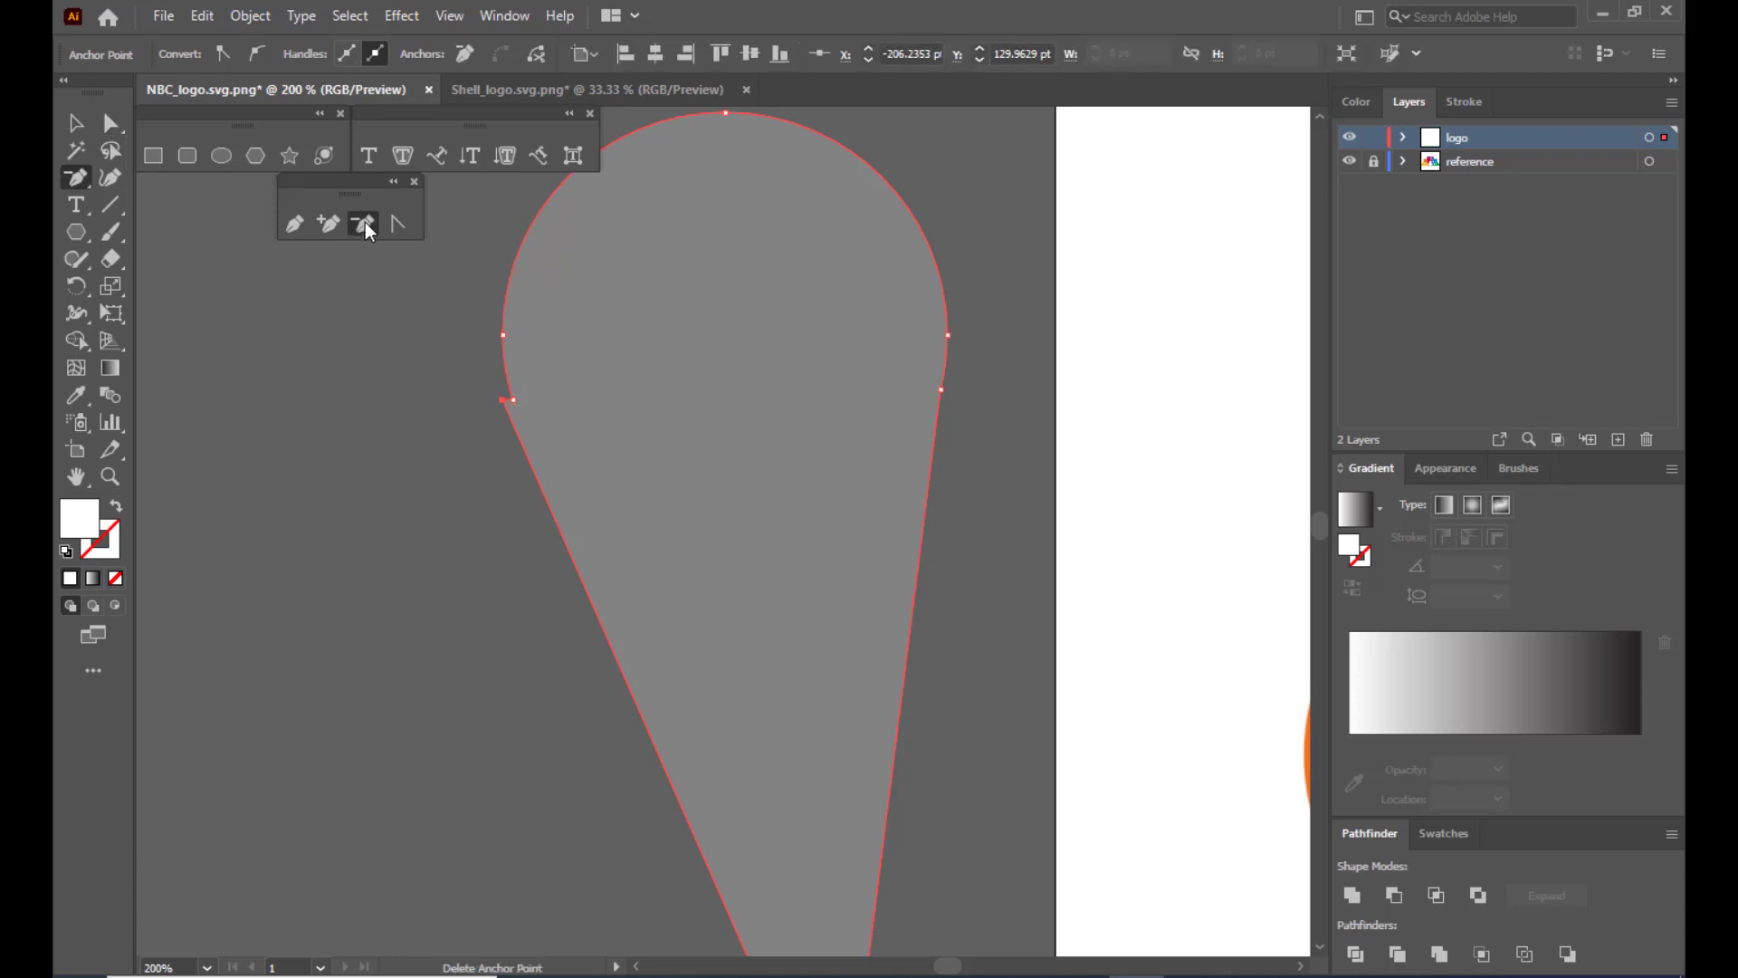
click(505, 402)
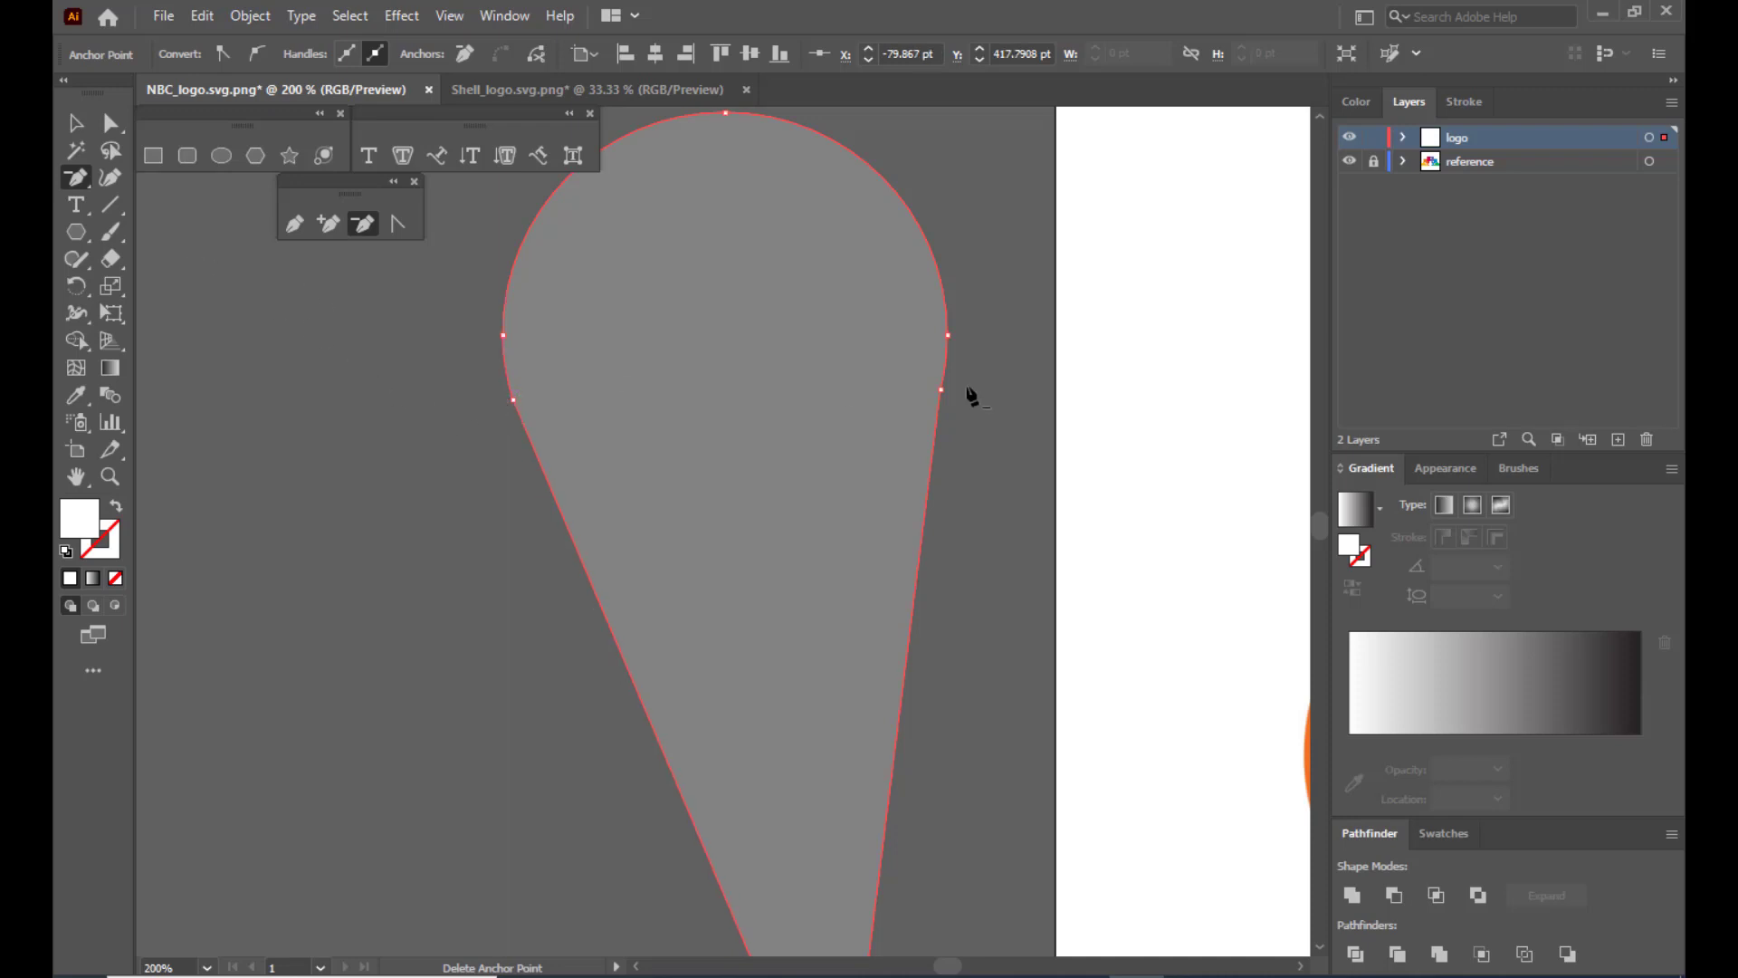
Delete the extra anchor point on the petal's right side, just below its widest point, and keep the remaining left one.
click(513, 399)
key(ctrl+z)
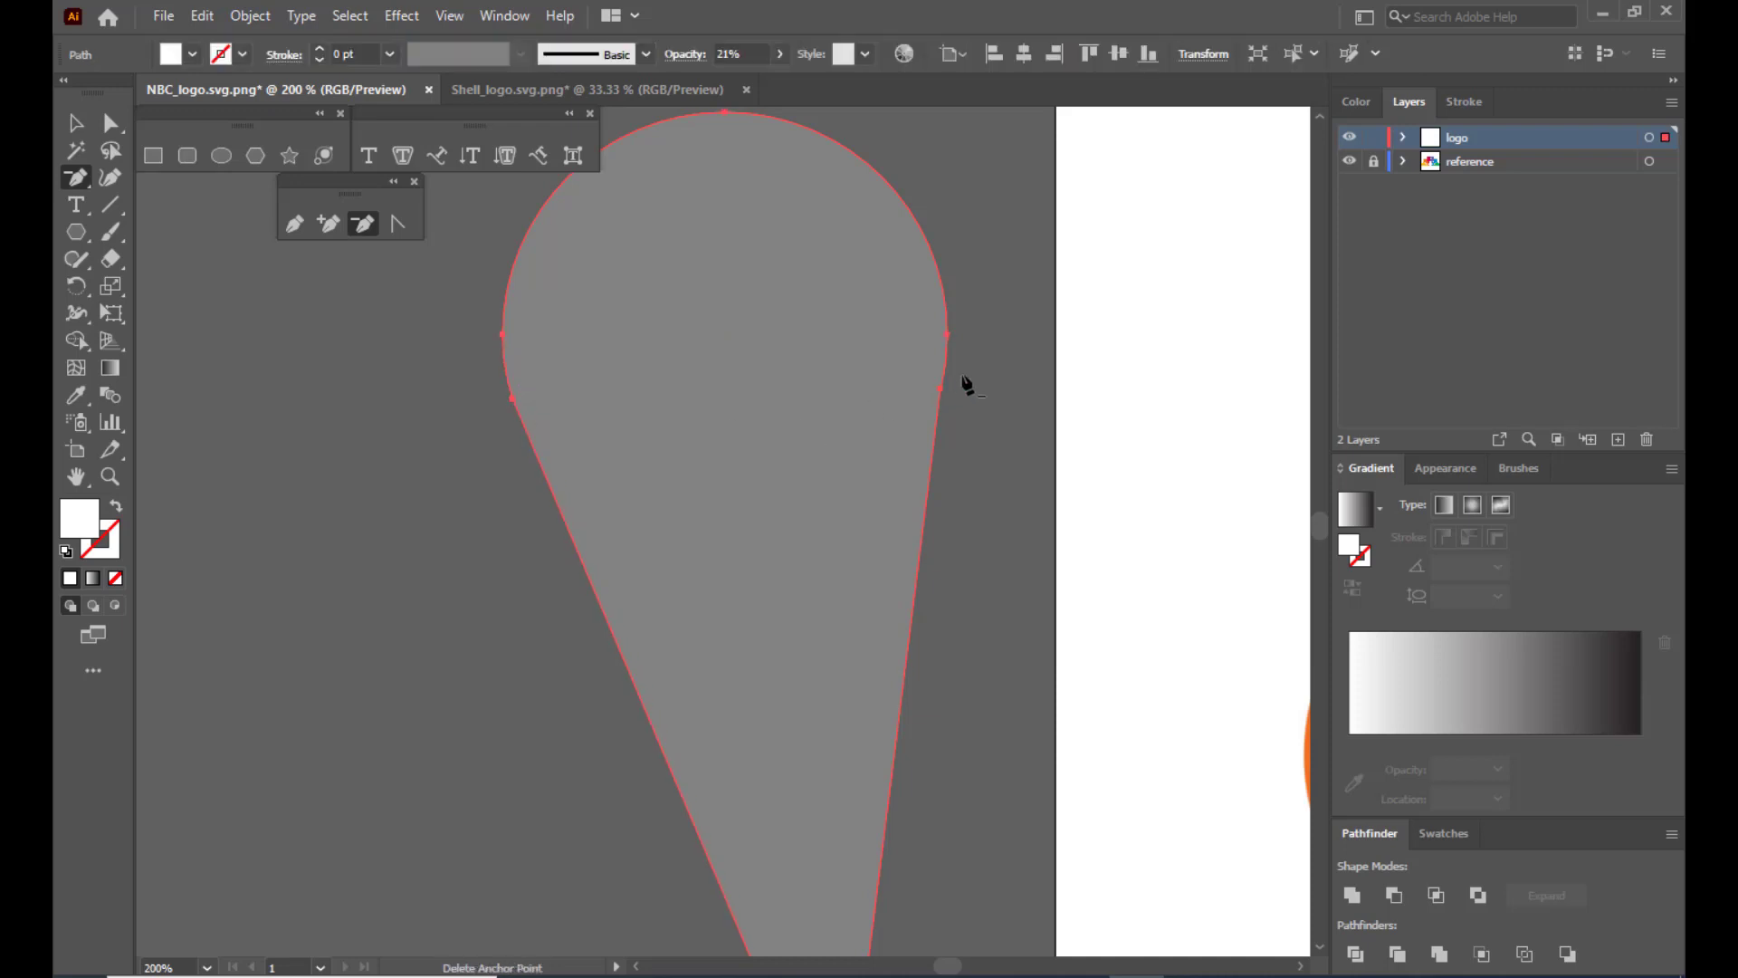
click(940, 391)
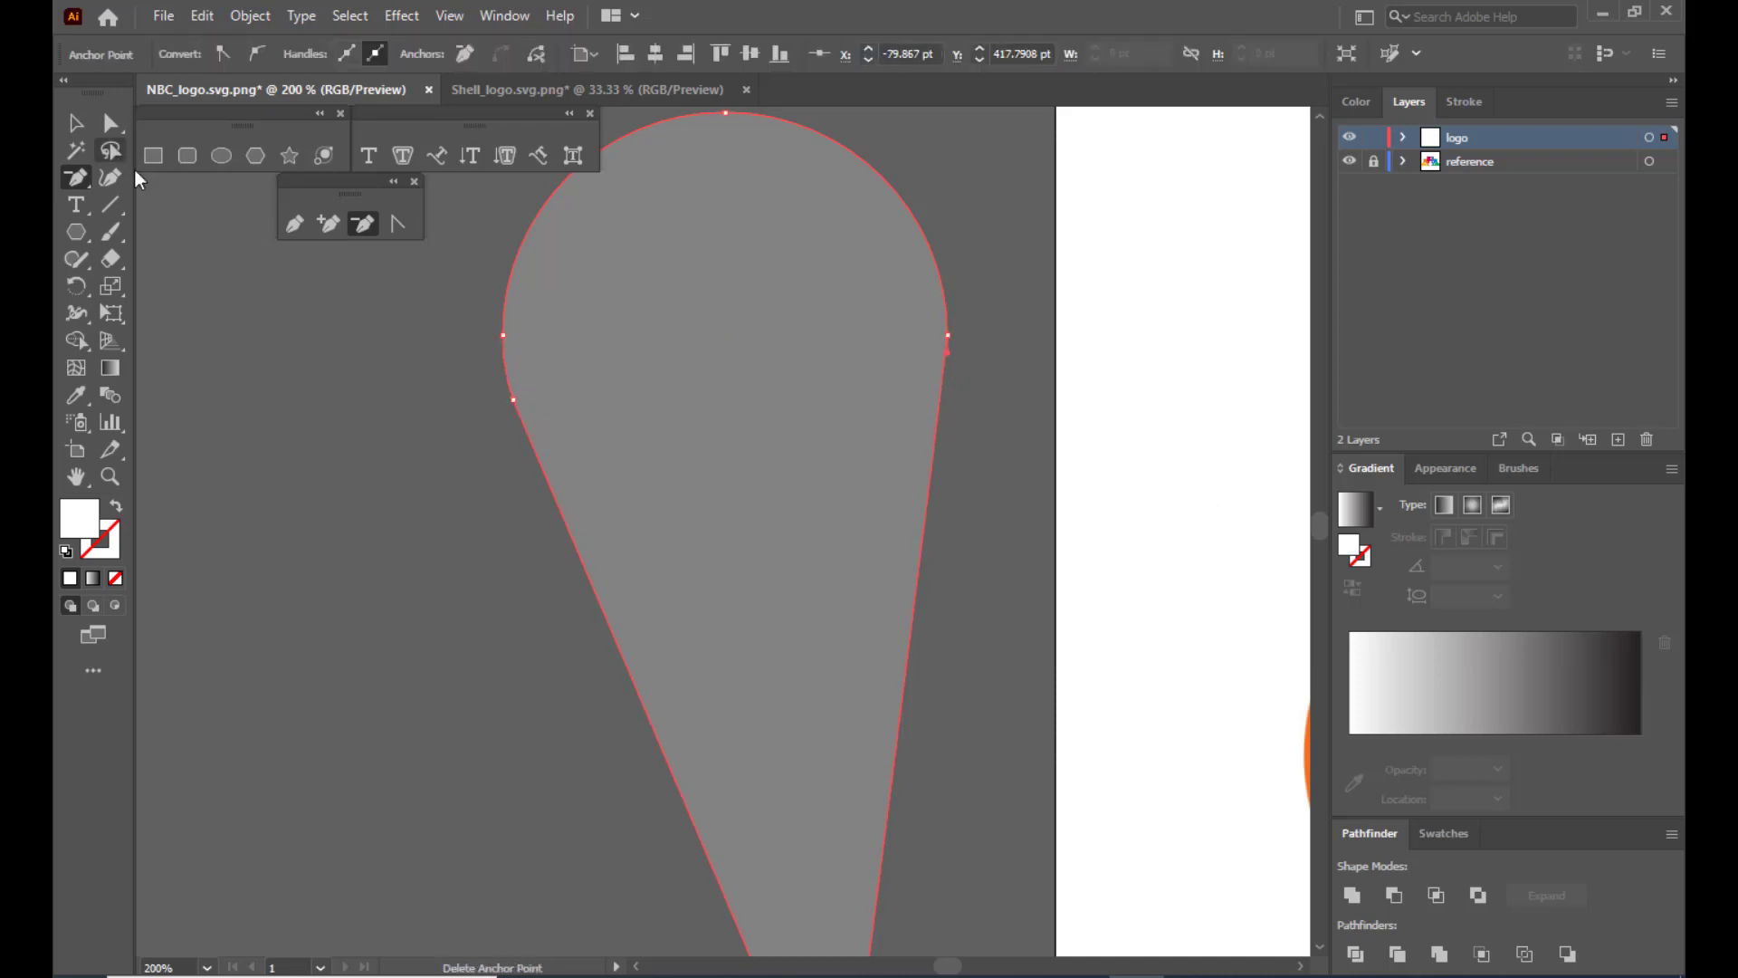
click(76, 122)
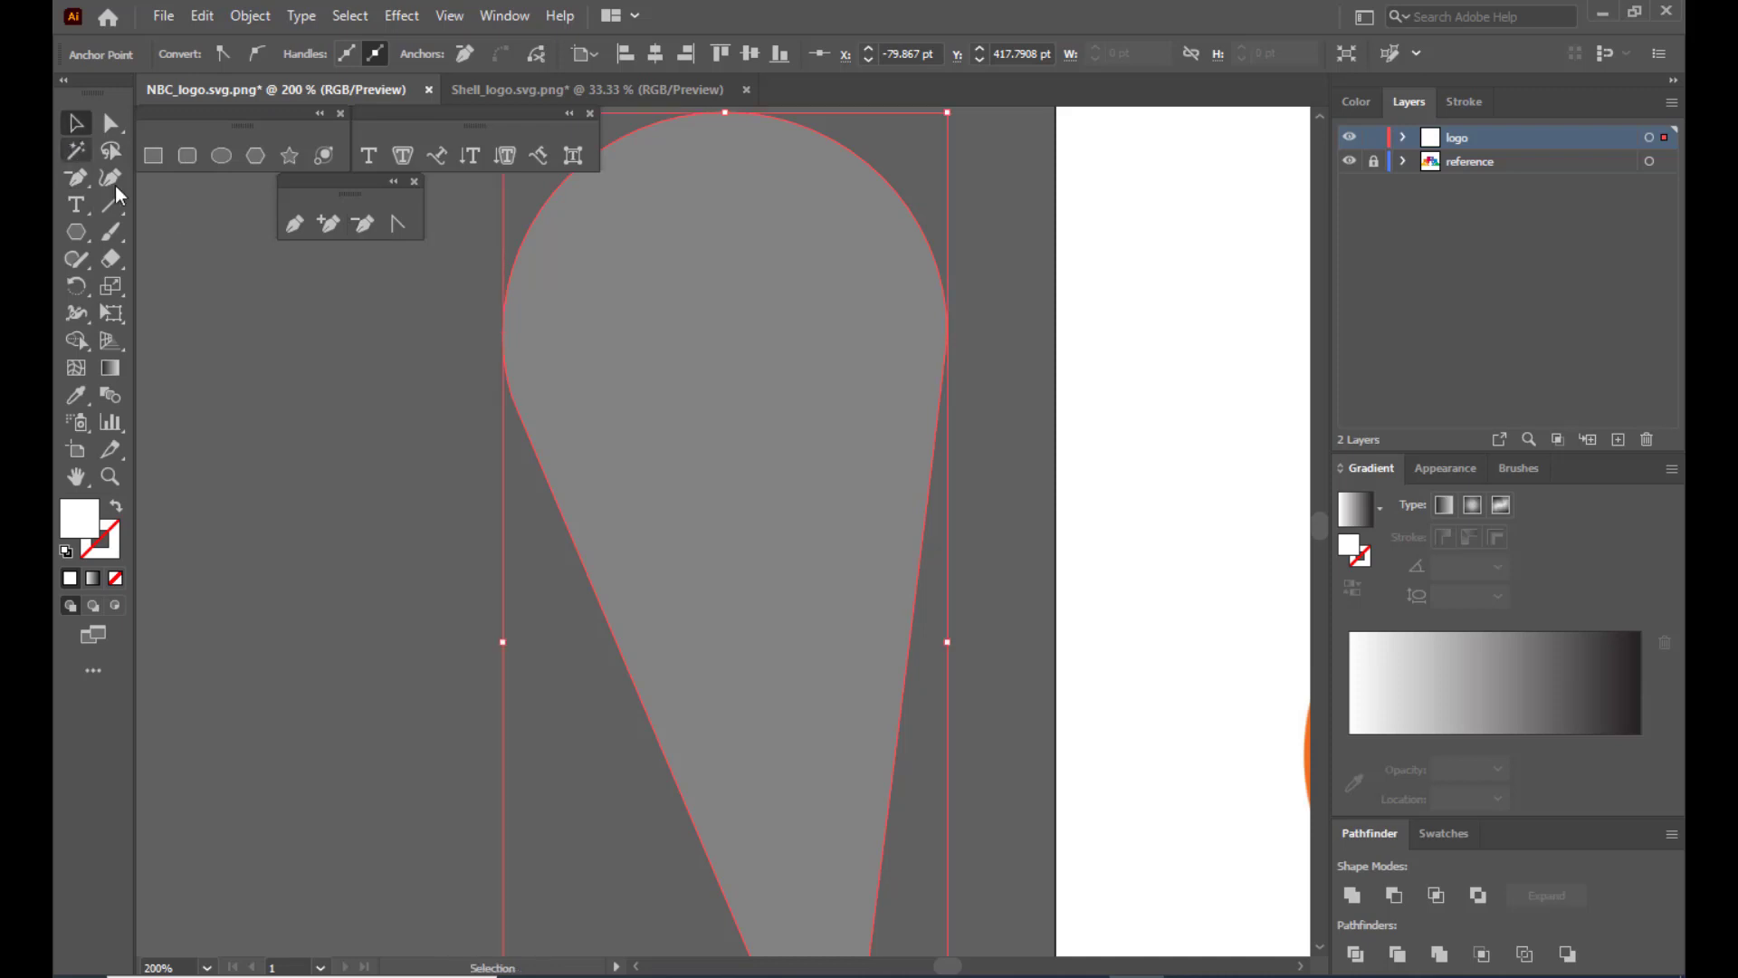
click(361, 530)
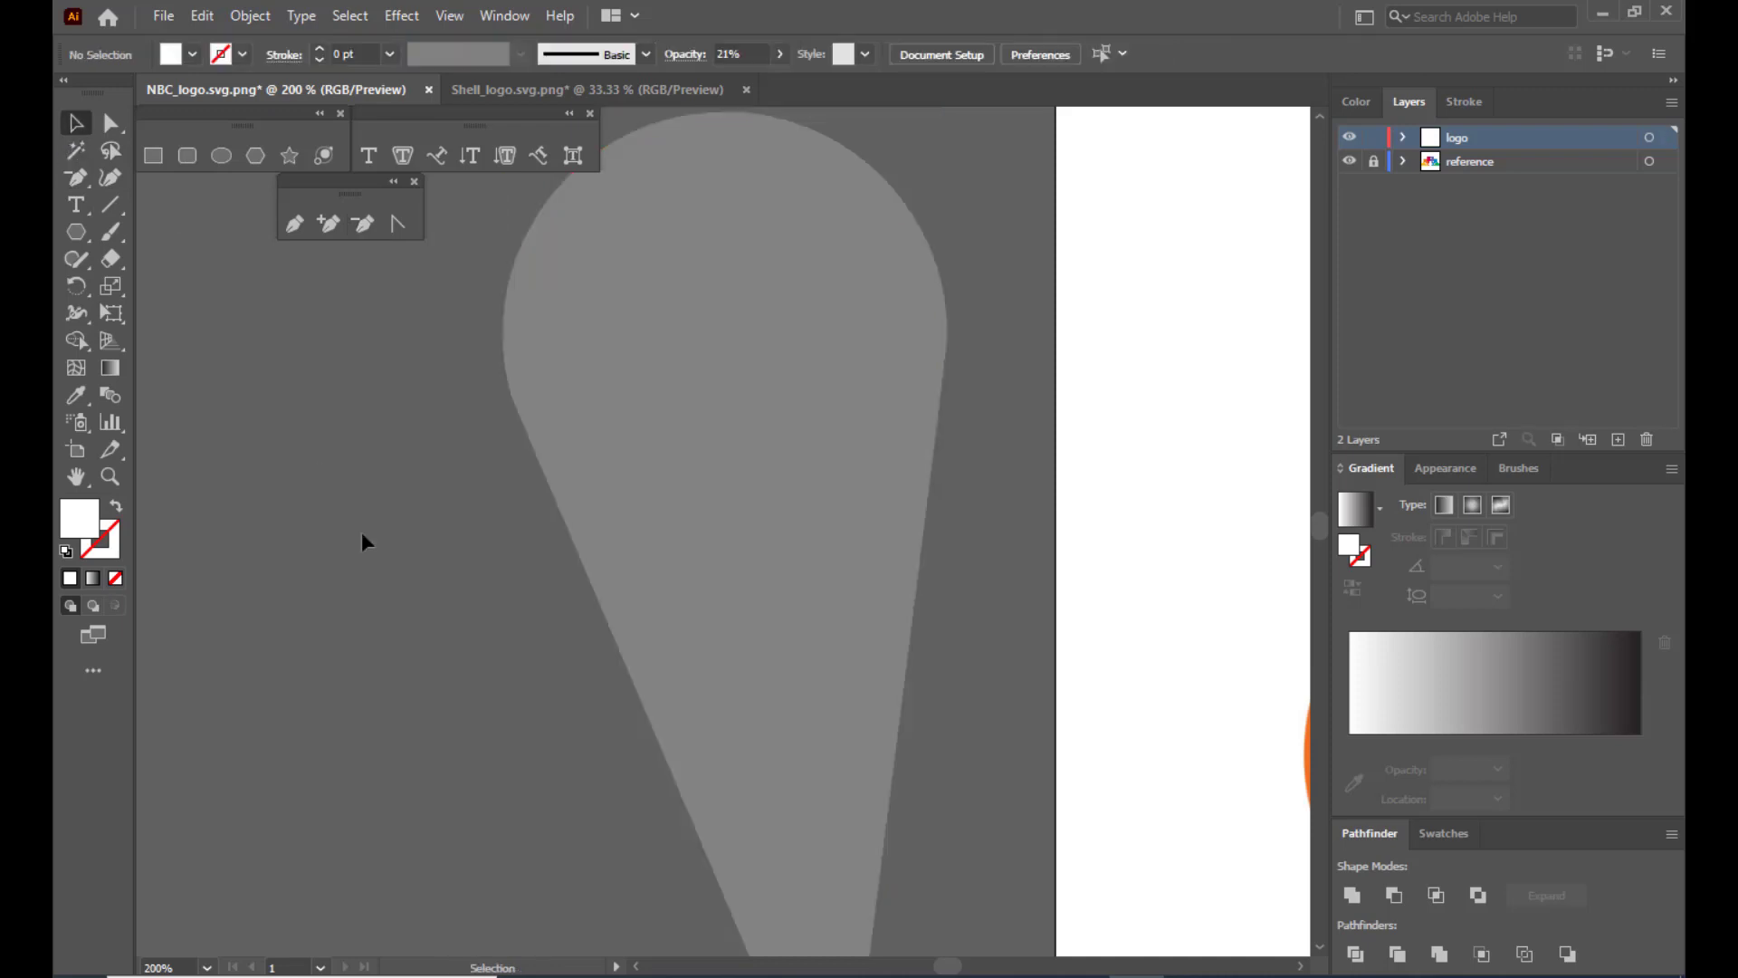
Examine the remaining anchor point on the petal's left side and the smoothness of the overall outline.
click(812, 476)
click(111, 122)
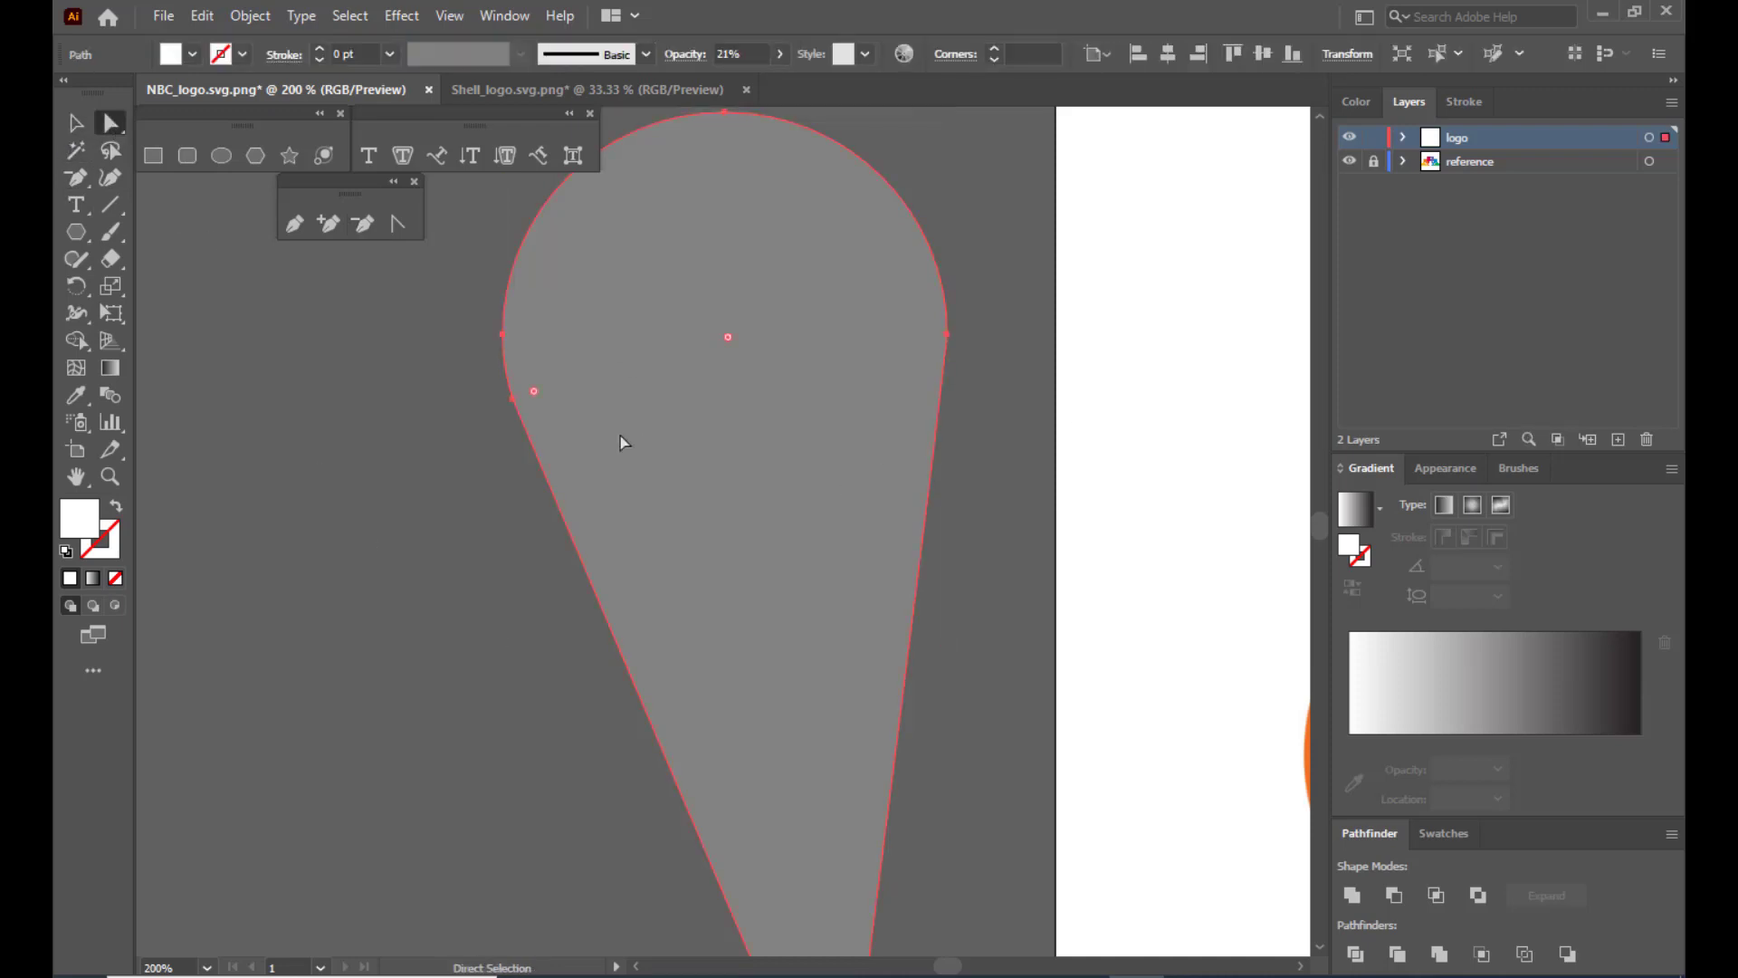
click(514, 401)
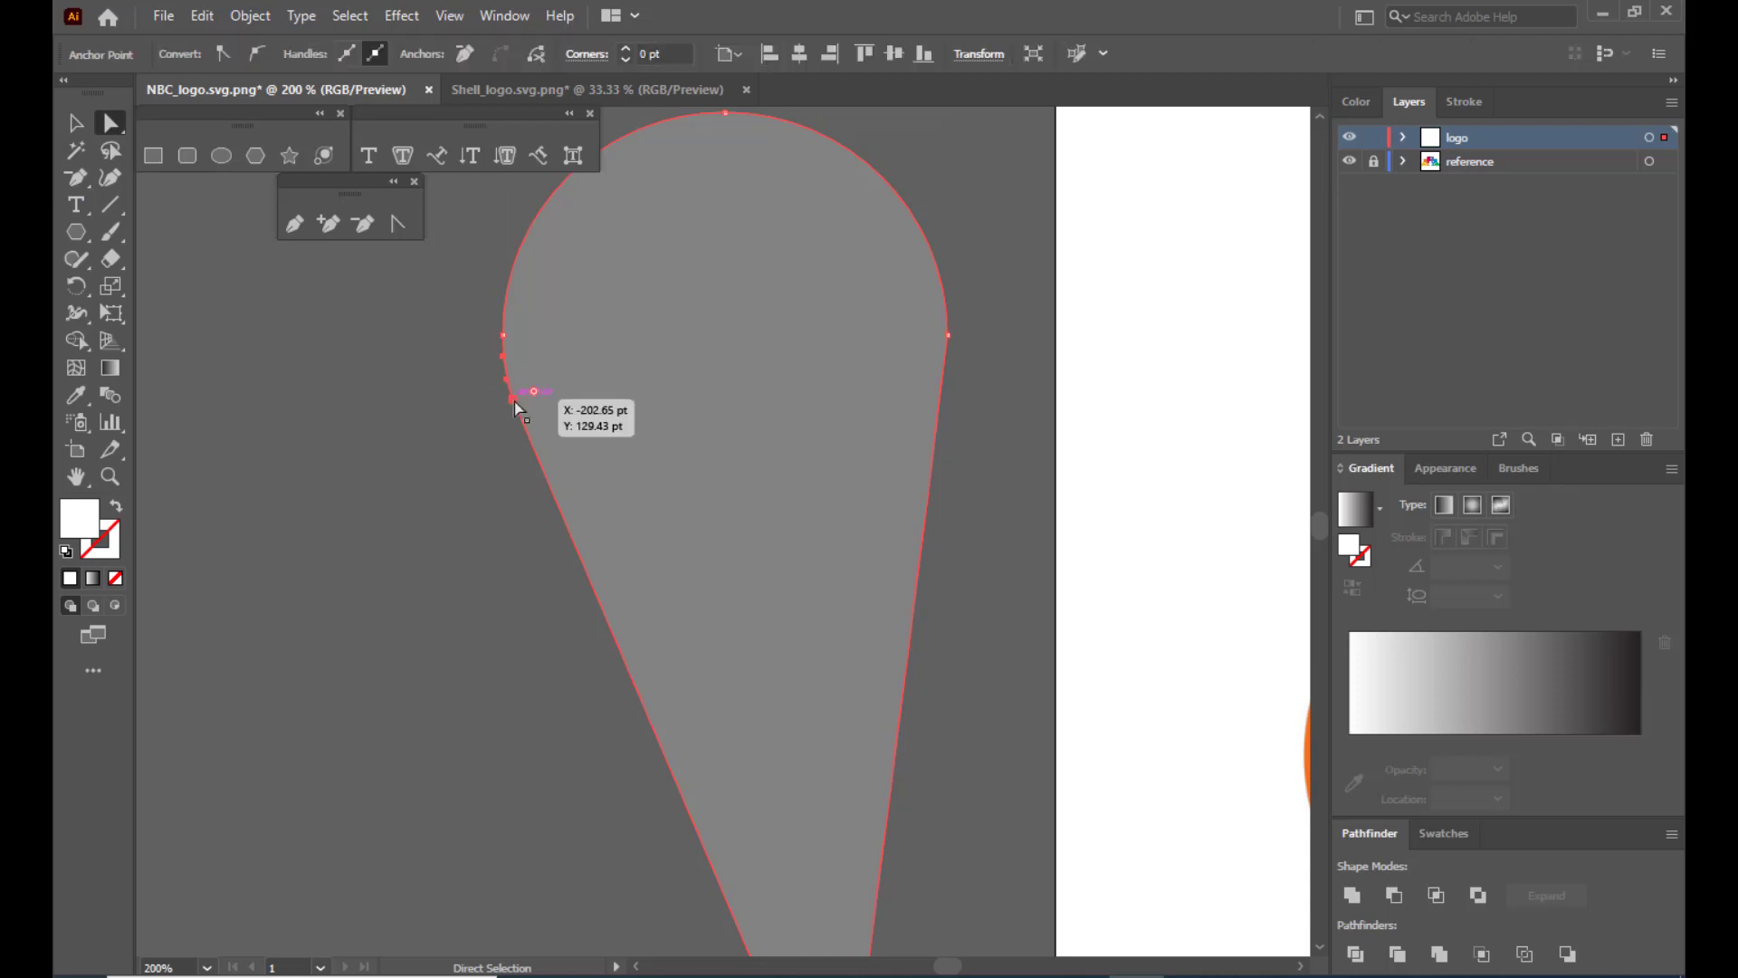
click(78, 124)
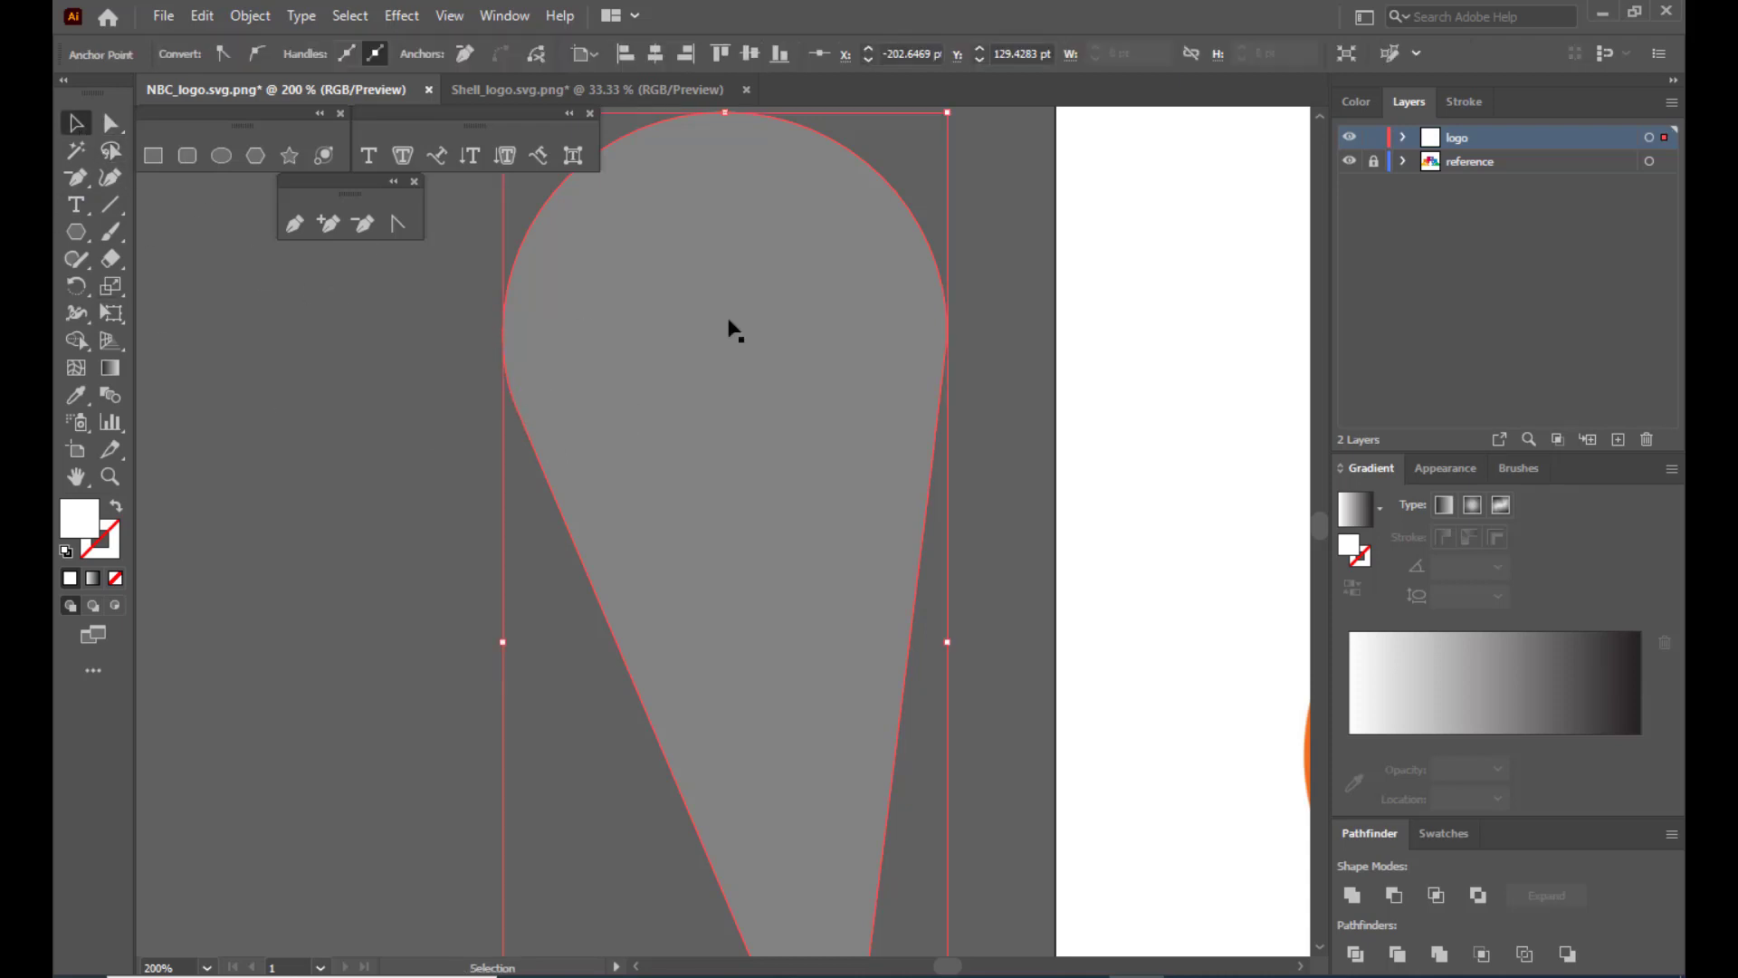
key(ctrl+minus)
key(ctrl+minus)
key(ctrl+minus)
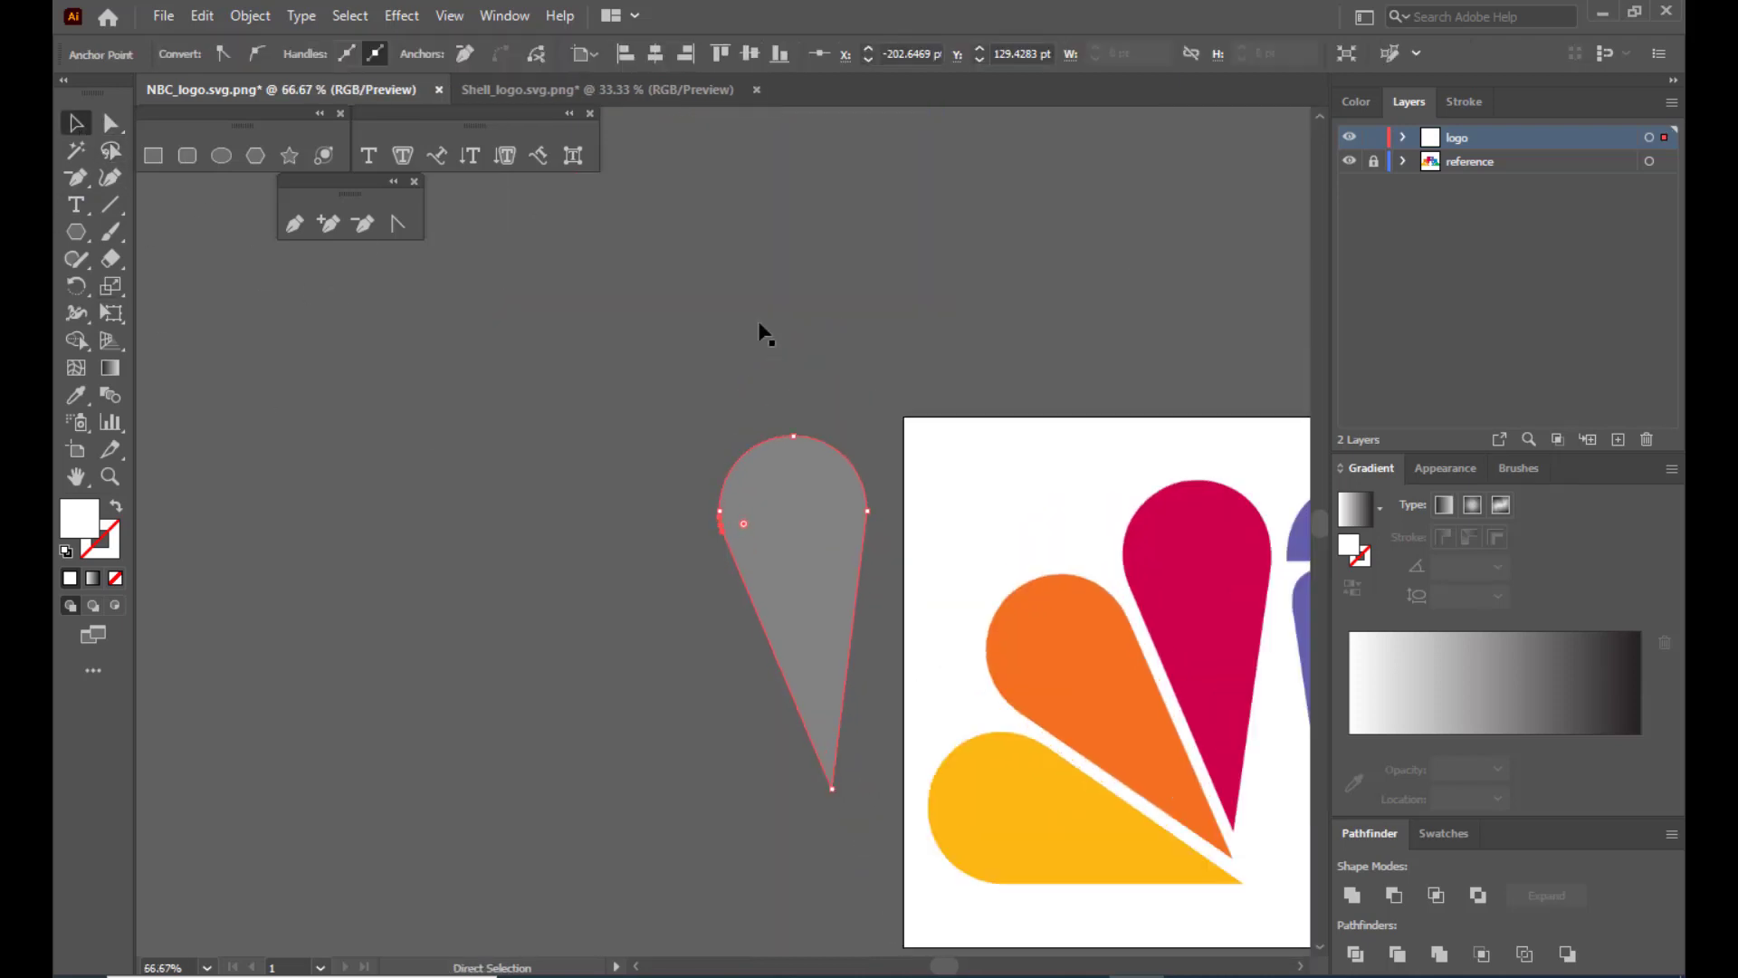
click(801, 251)
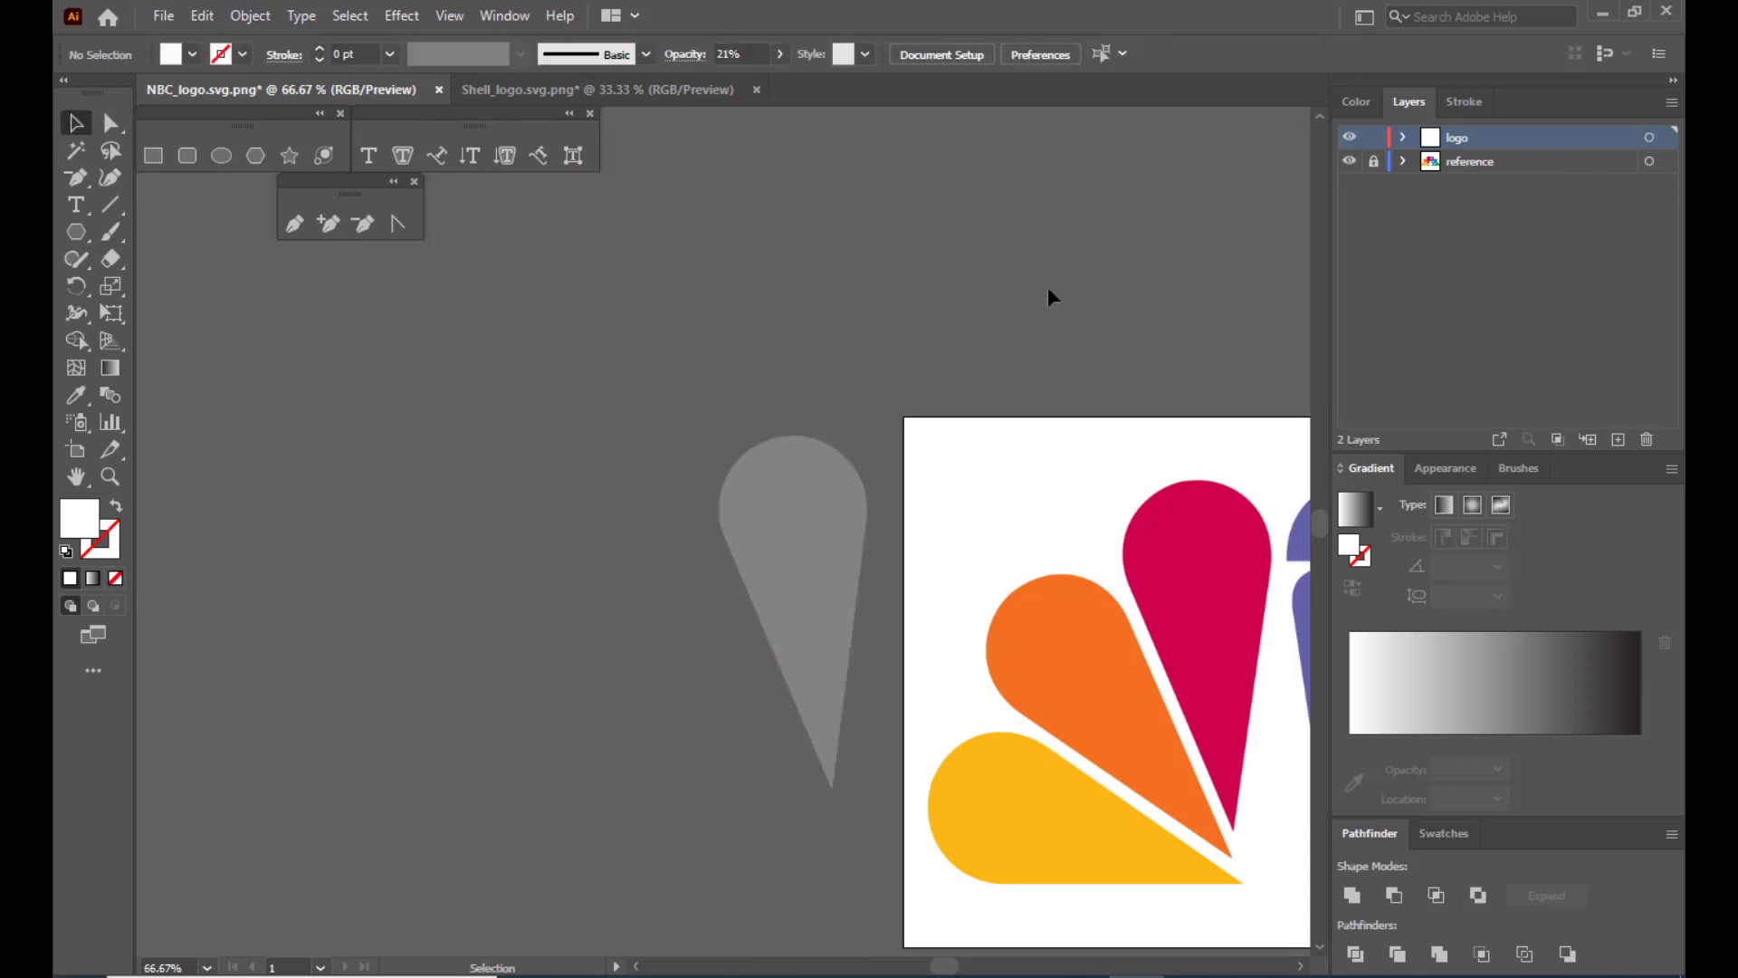
Move the cleaned petal shape back onto the red petal and nudge it down until it matches the reference.
key(h)
drag(978, 438, 595, 391)
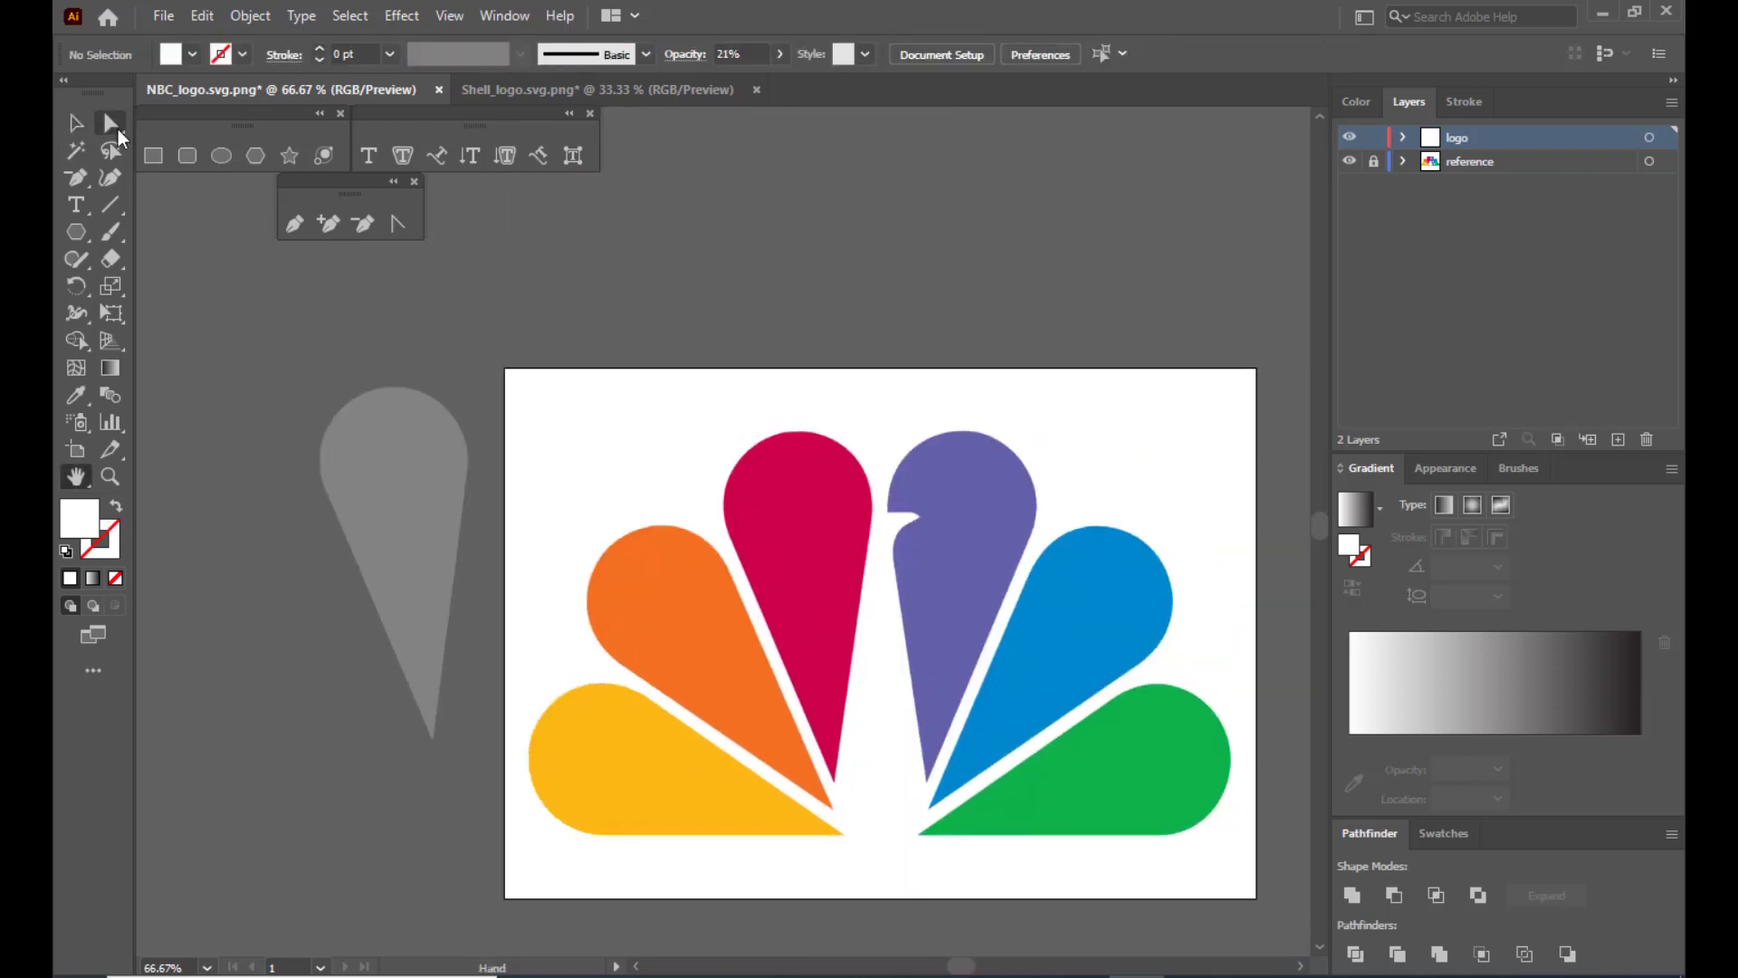
key(v)
drag(391, 447, 796, 474)
key(Down)
key(Down)
key(Down)
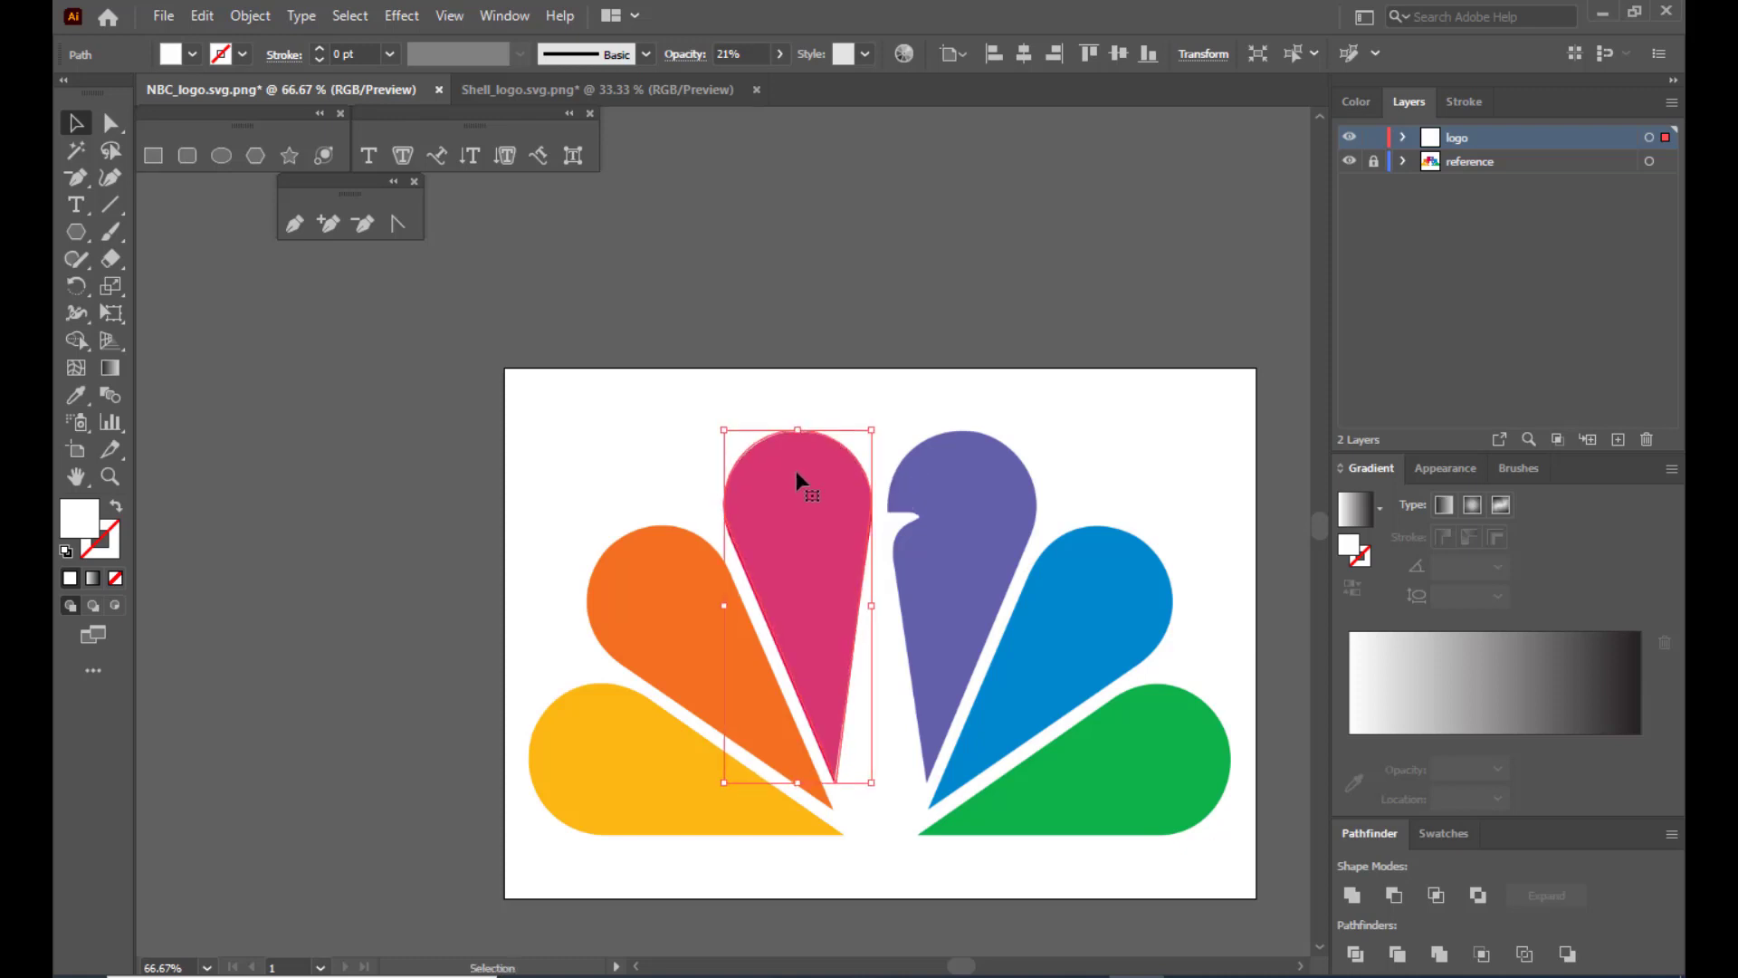
key(Down)
key(Down)
Duplicate the petal shape over the orange petal and set the copy's opacity to 77%.
drag(796, 475, 627, 514)
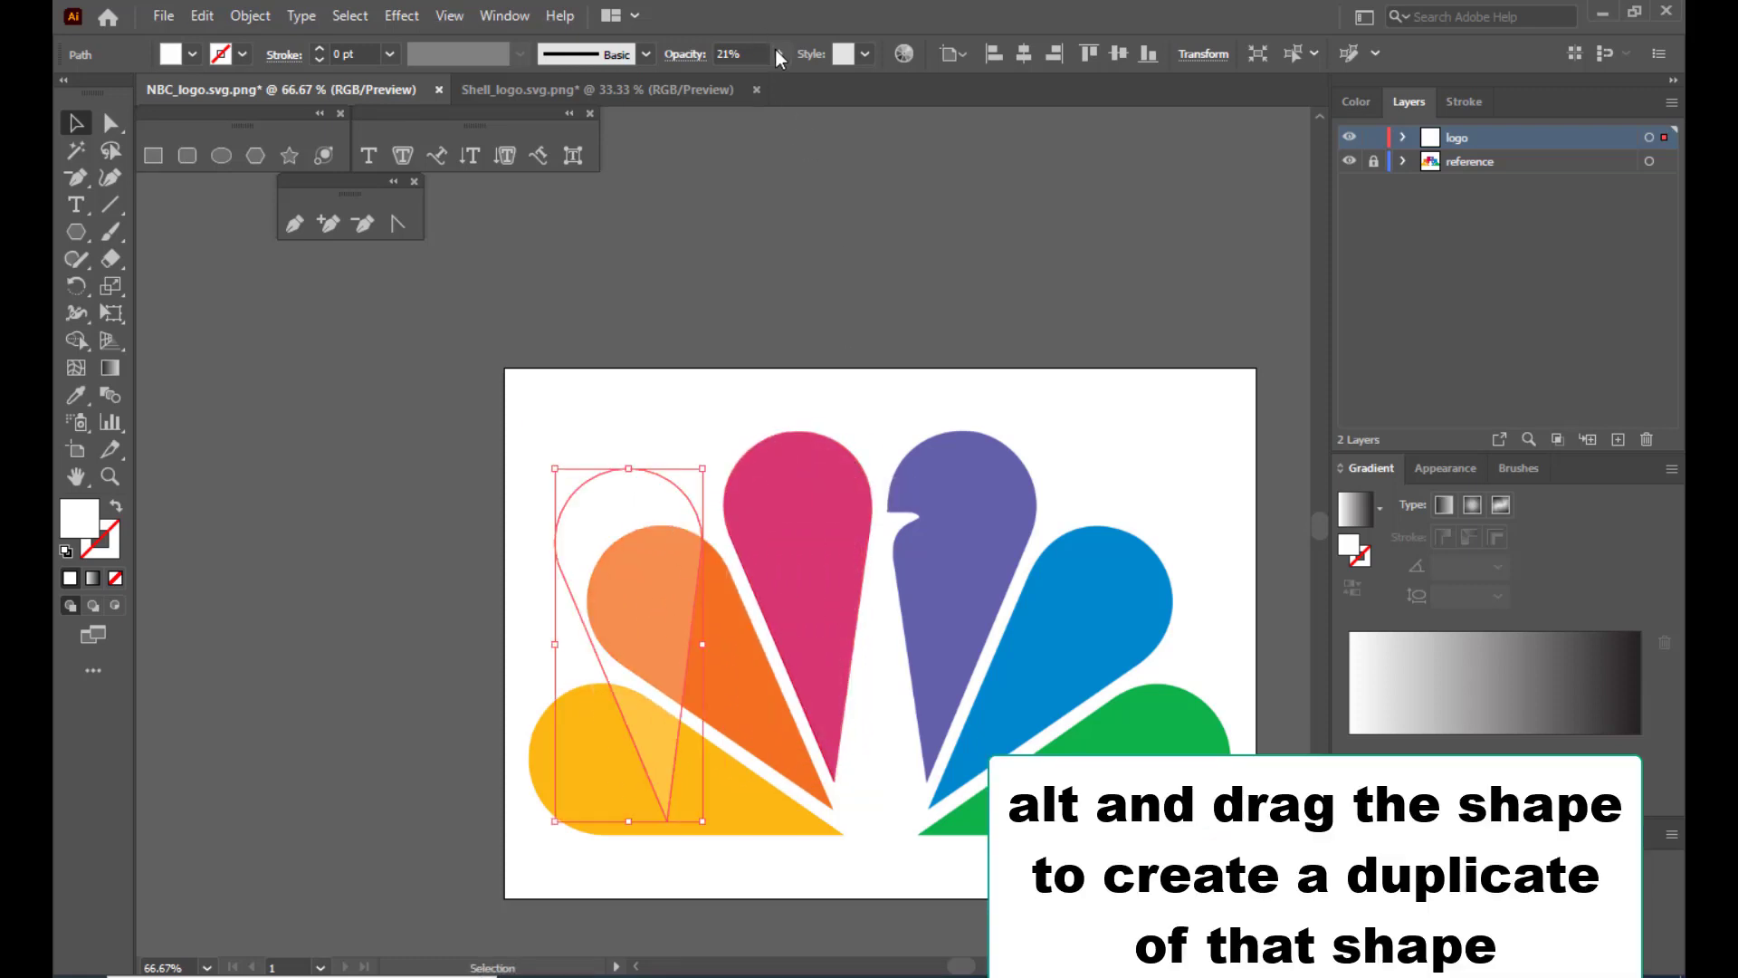
click(779, 54)
drag(714, 83, 741, 83)
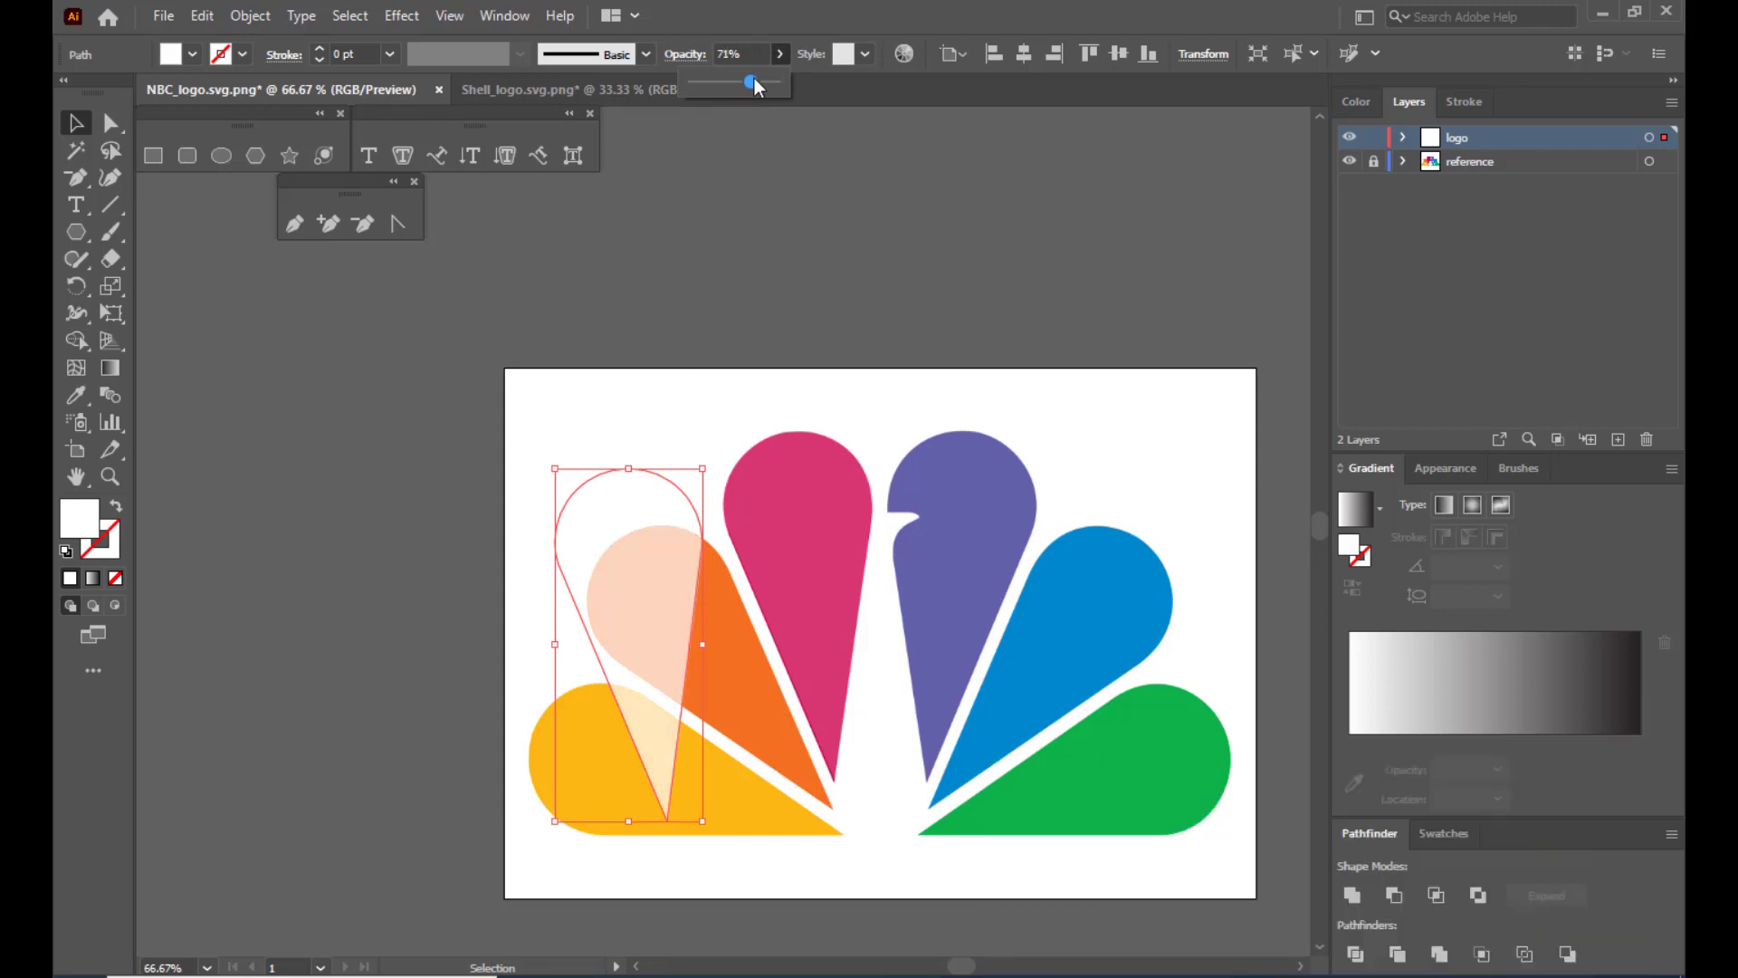
click(77, 123)
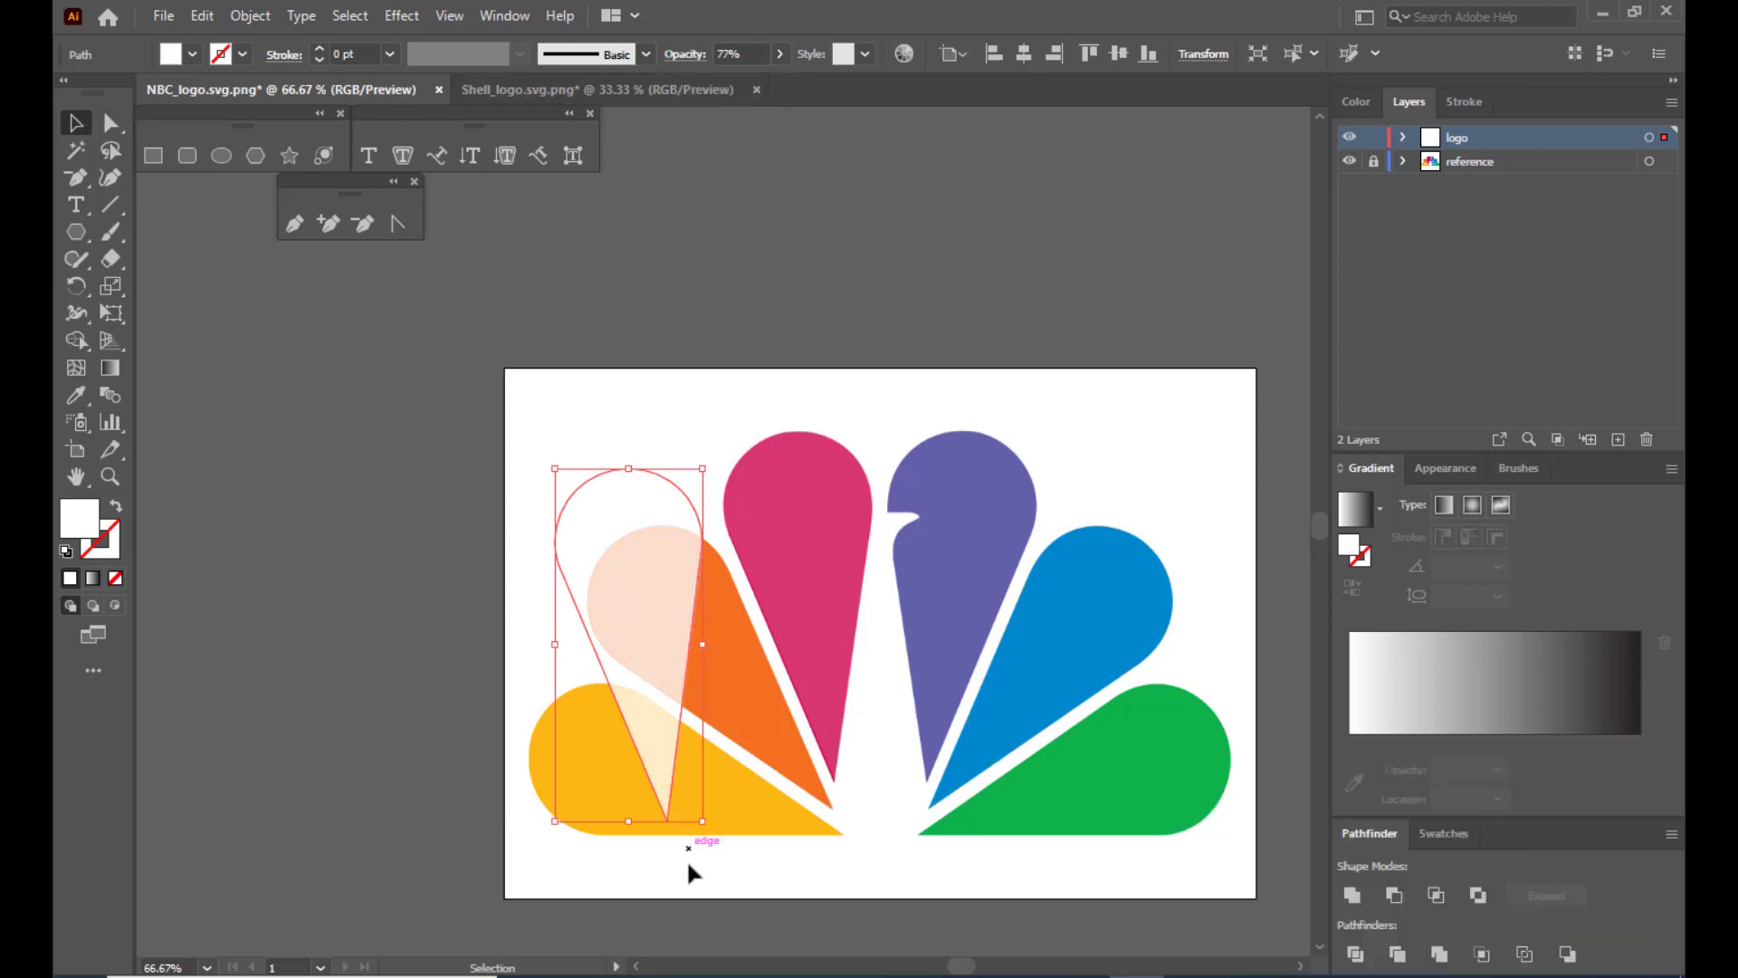
Rotate the duplicated petal counterclockwise by roughly 35° and position it over the orange petal.
drag(714, 830, 787, 729)
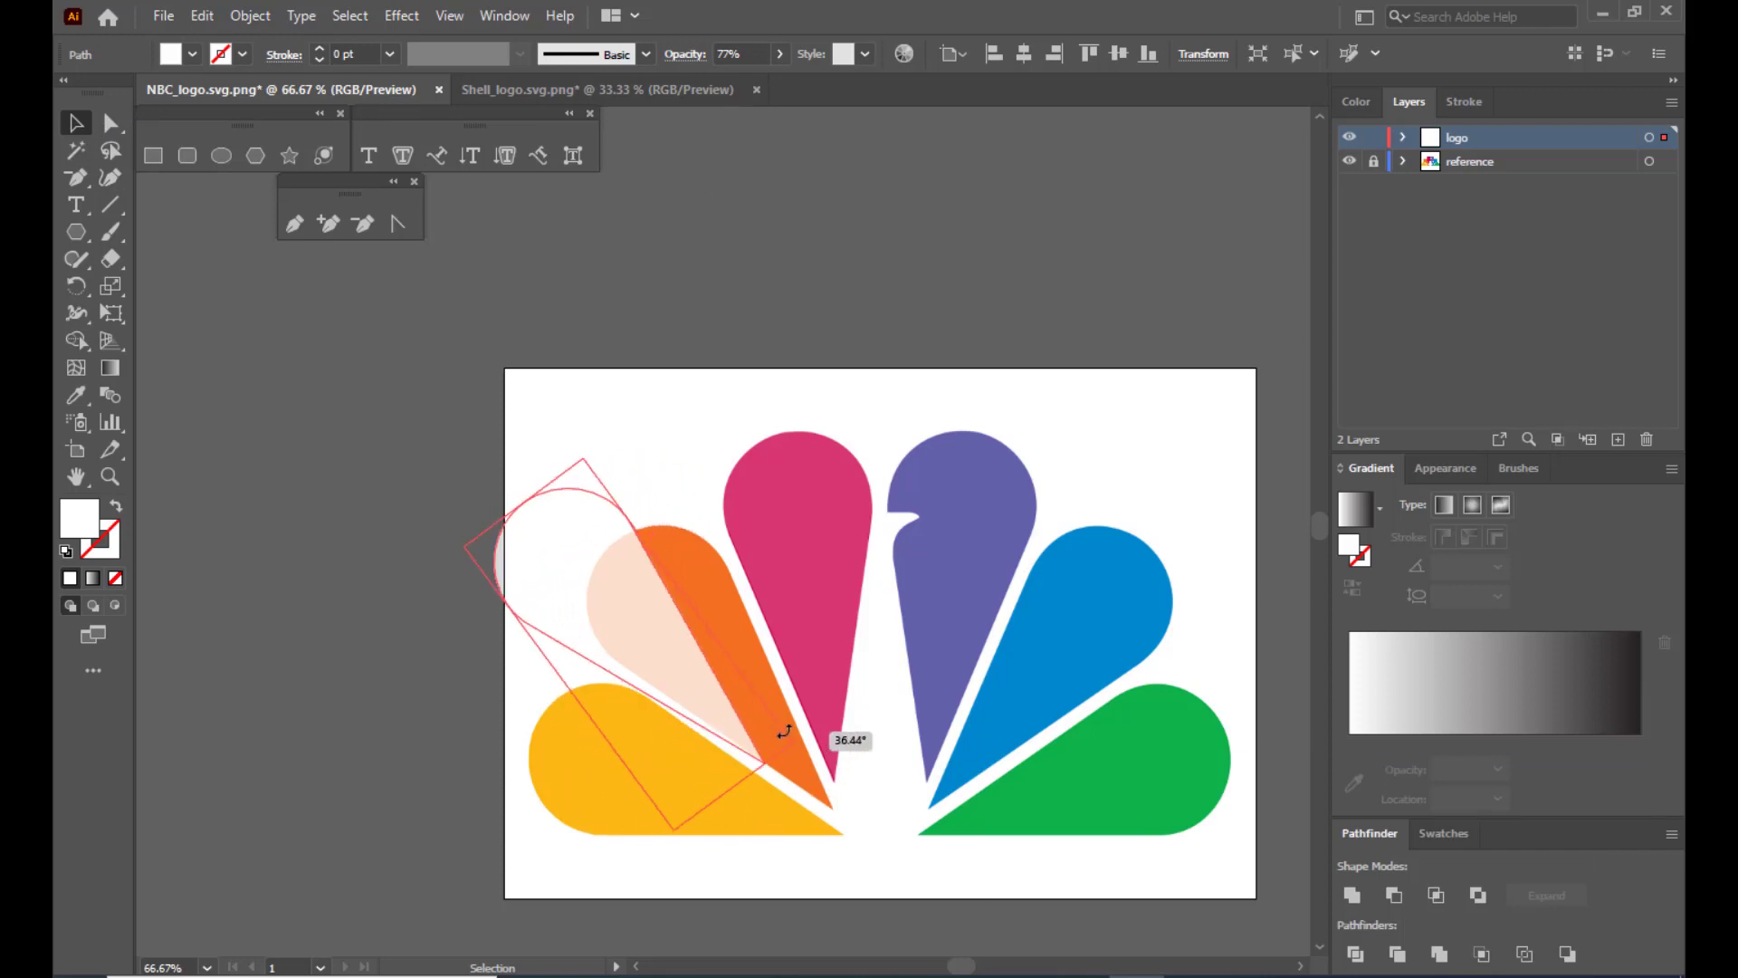
drag(535, 555, 623, 578)
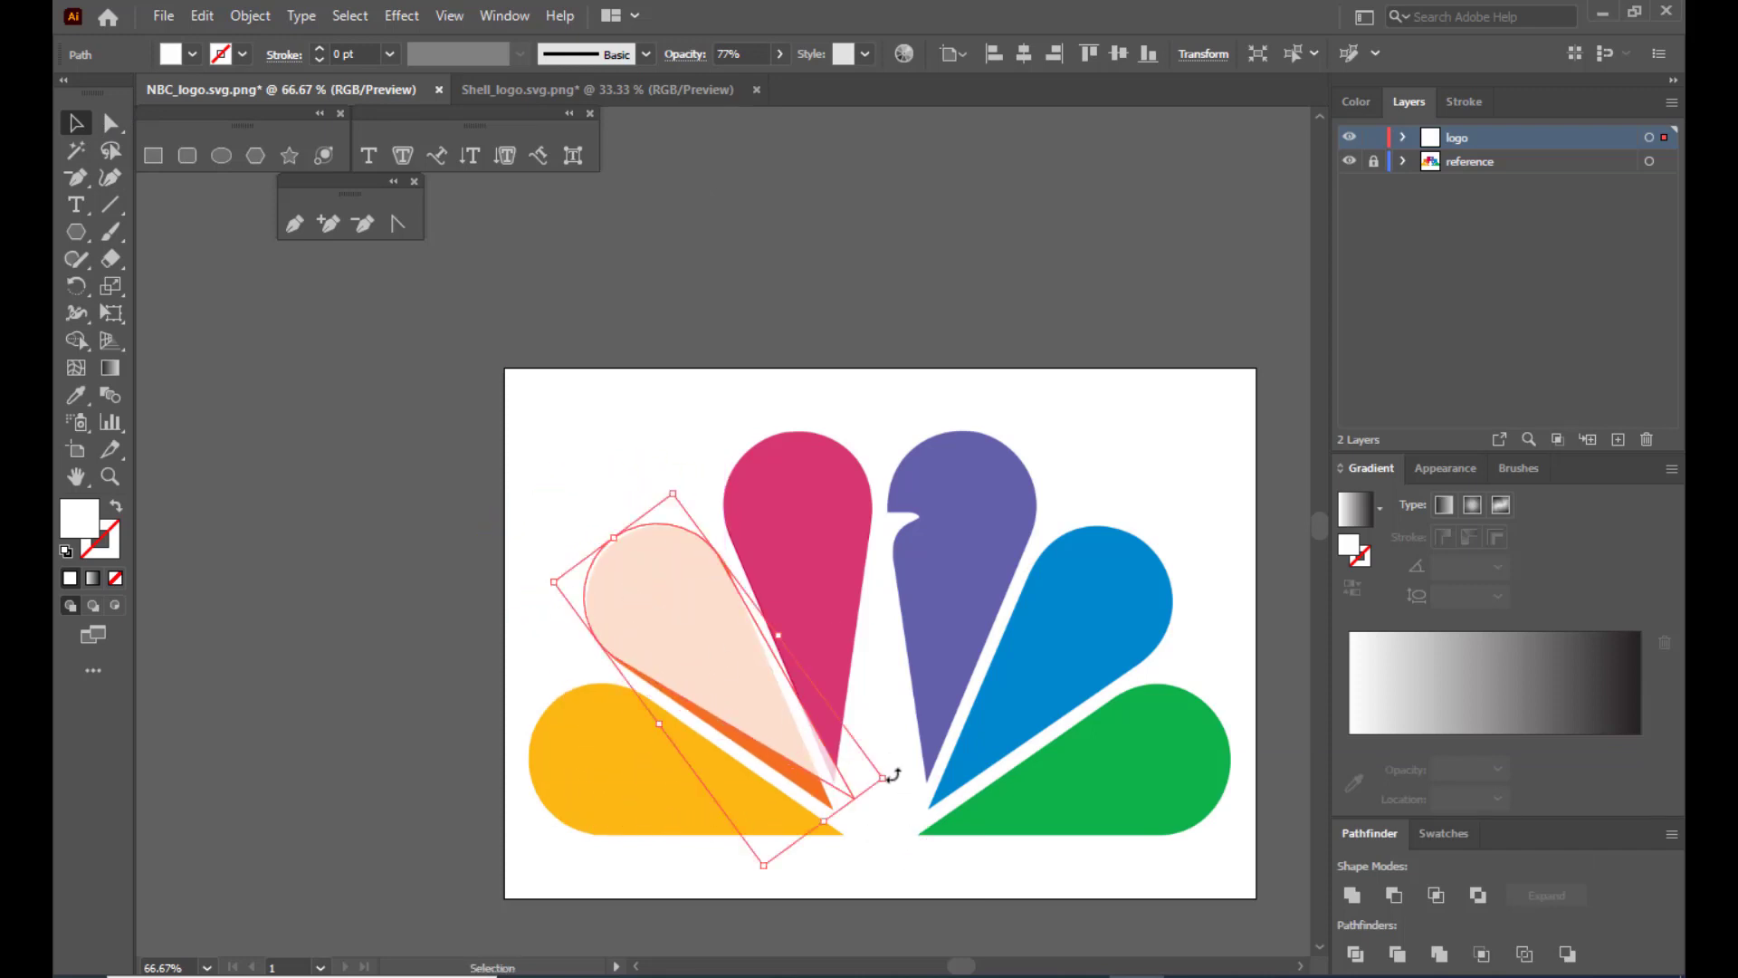
drag(892, 775, 879, 790)
drag(714, 632, 711, 644)
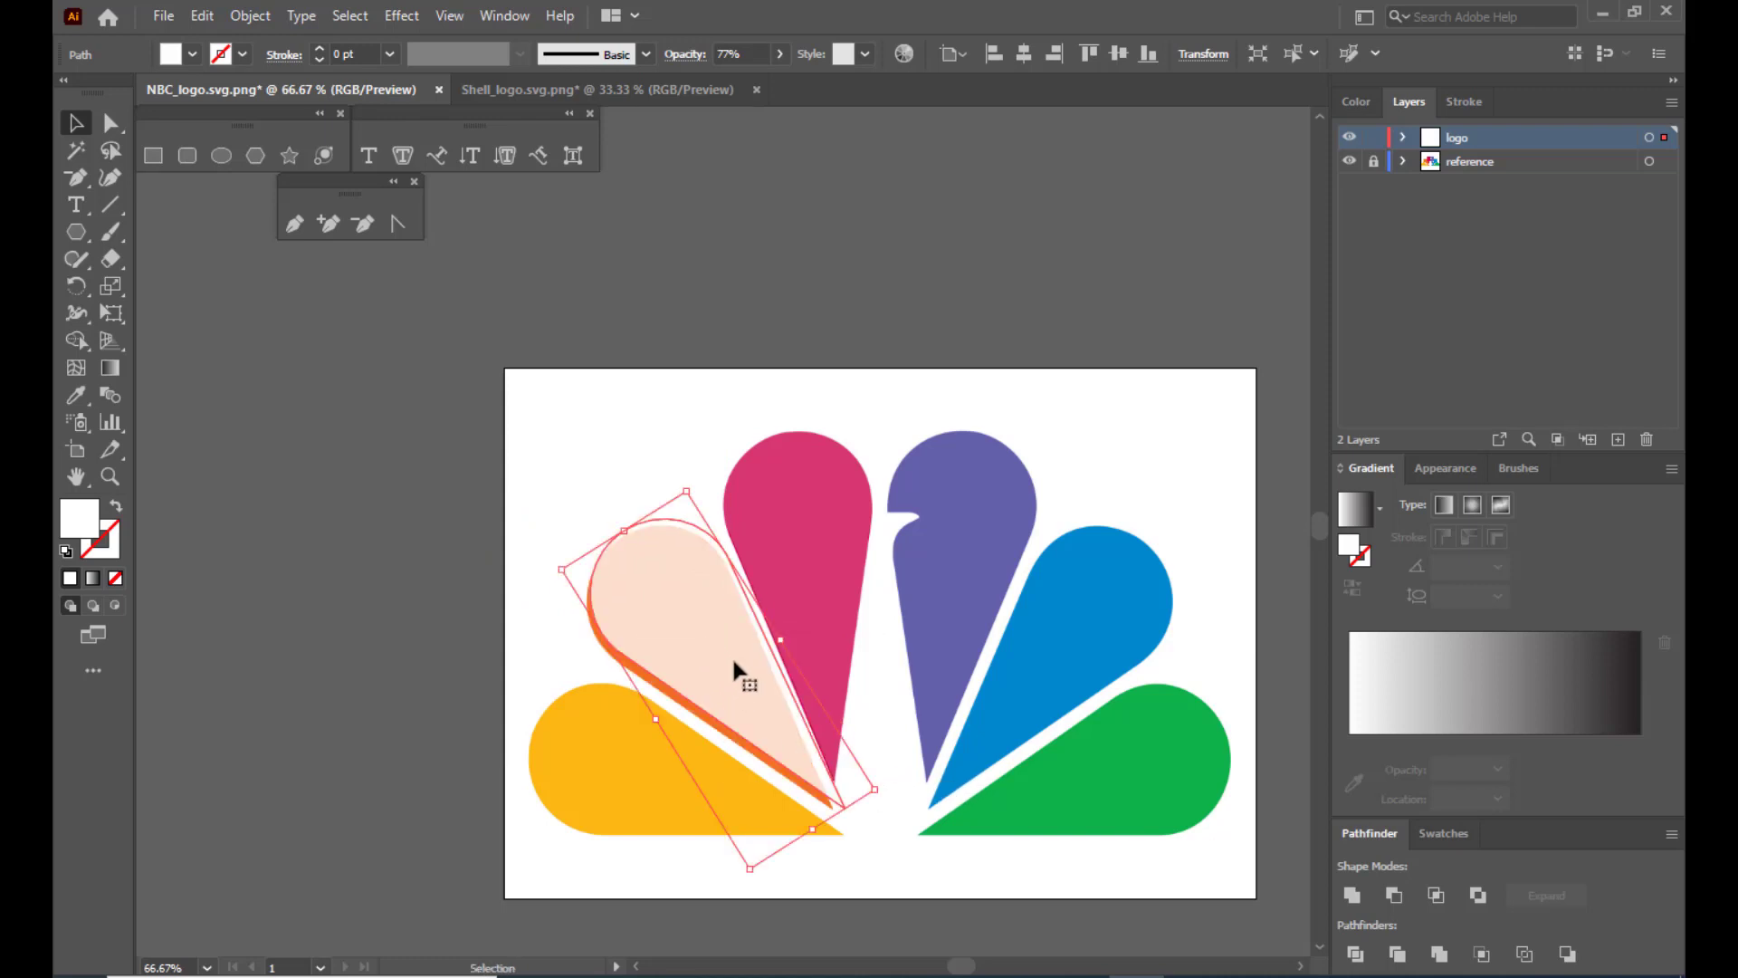
Move the duplicated petal's tip anchor point onto the pointed end of the orange petal.
click(111, 124)
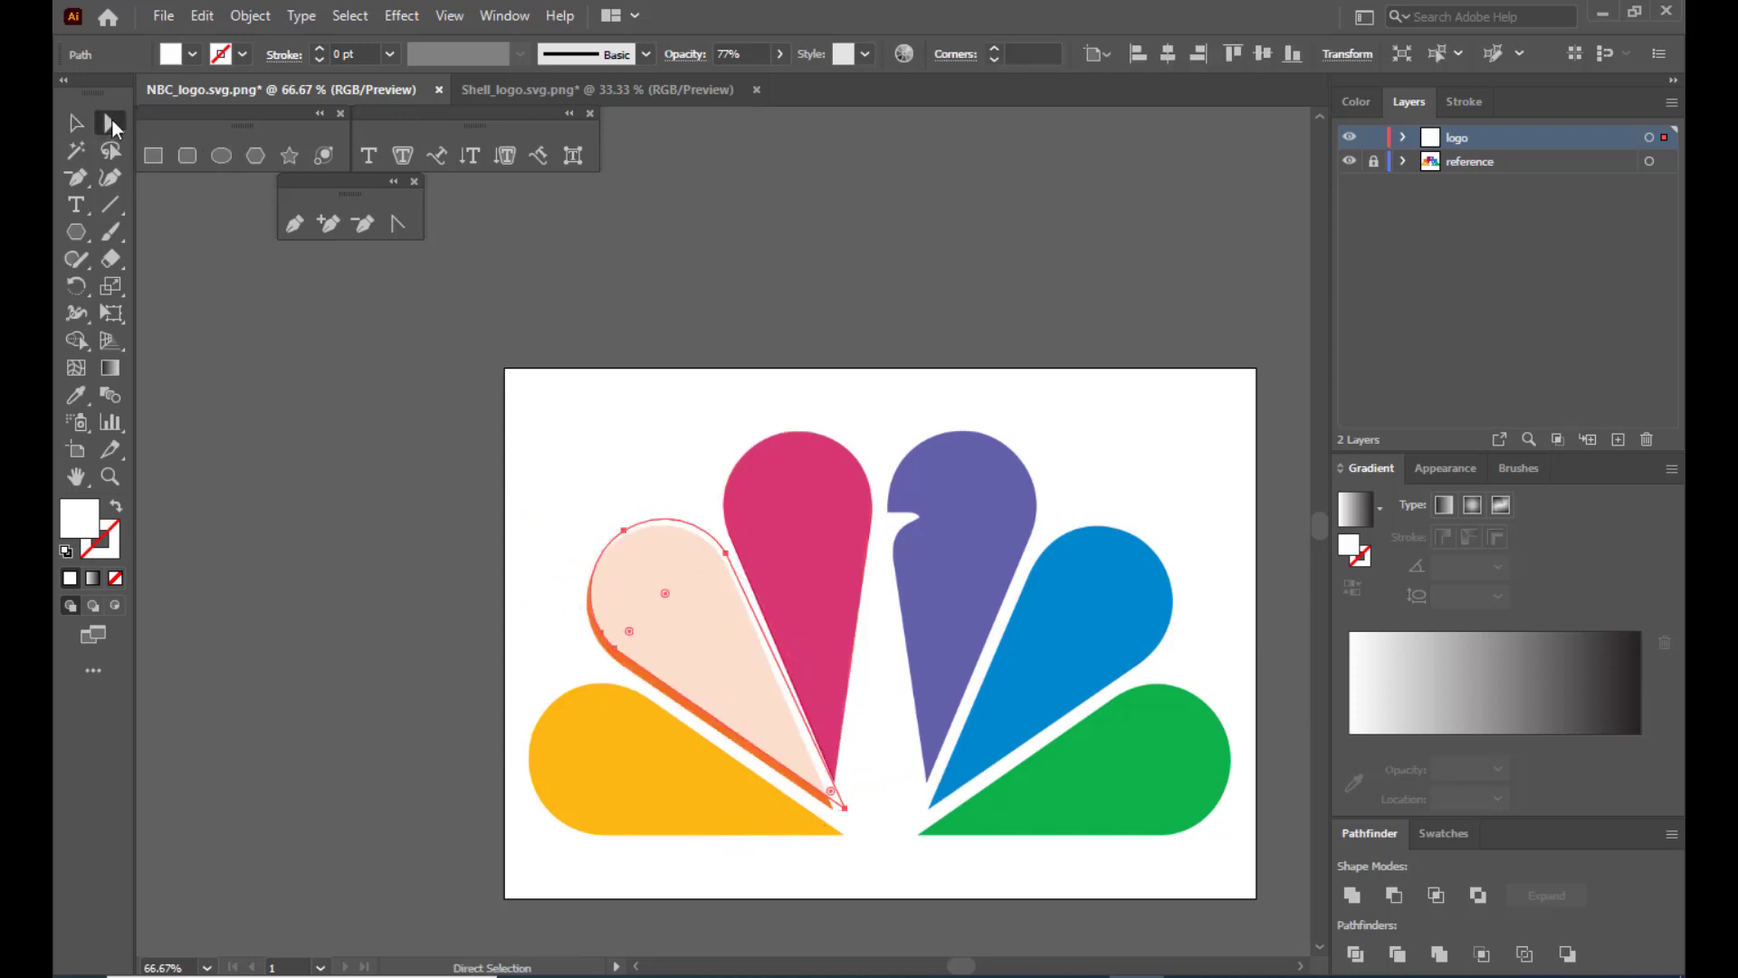
click(871, 815)
click(846, 807)
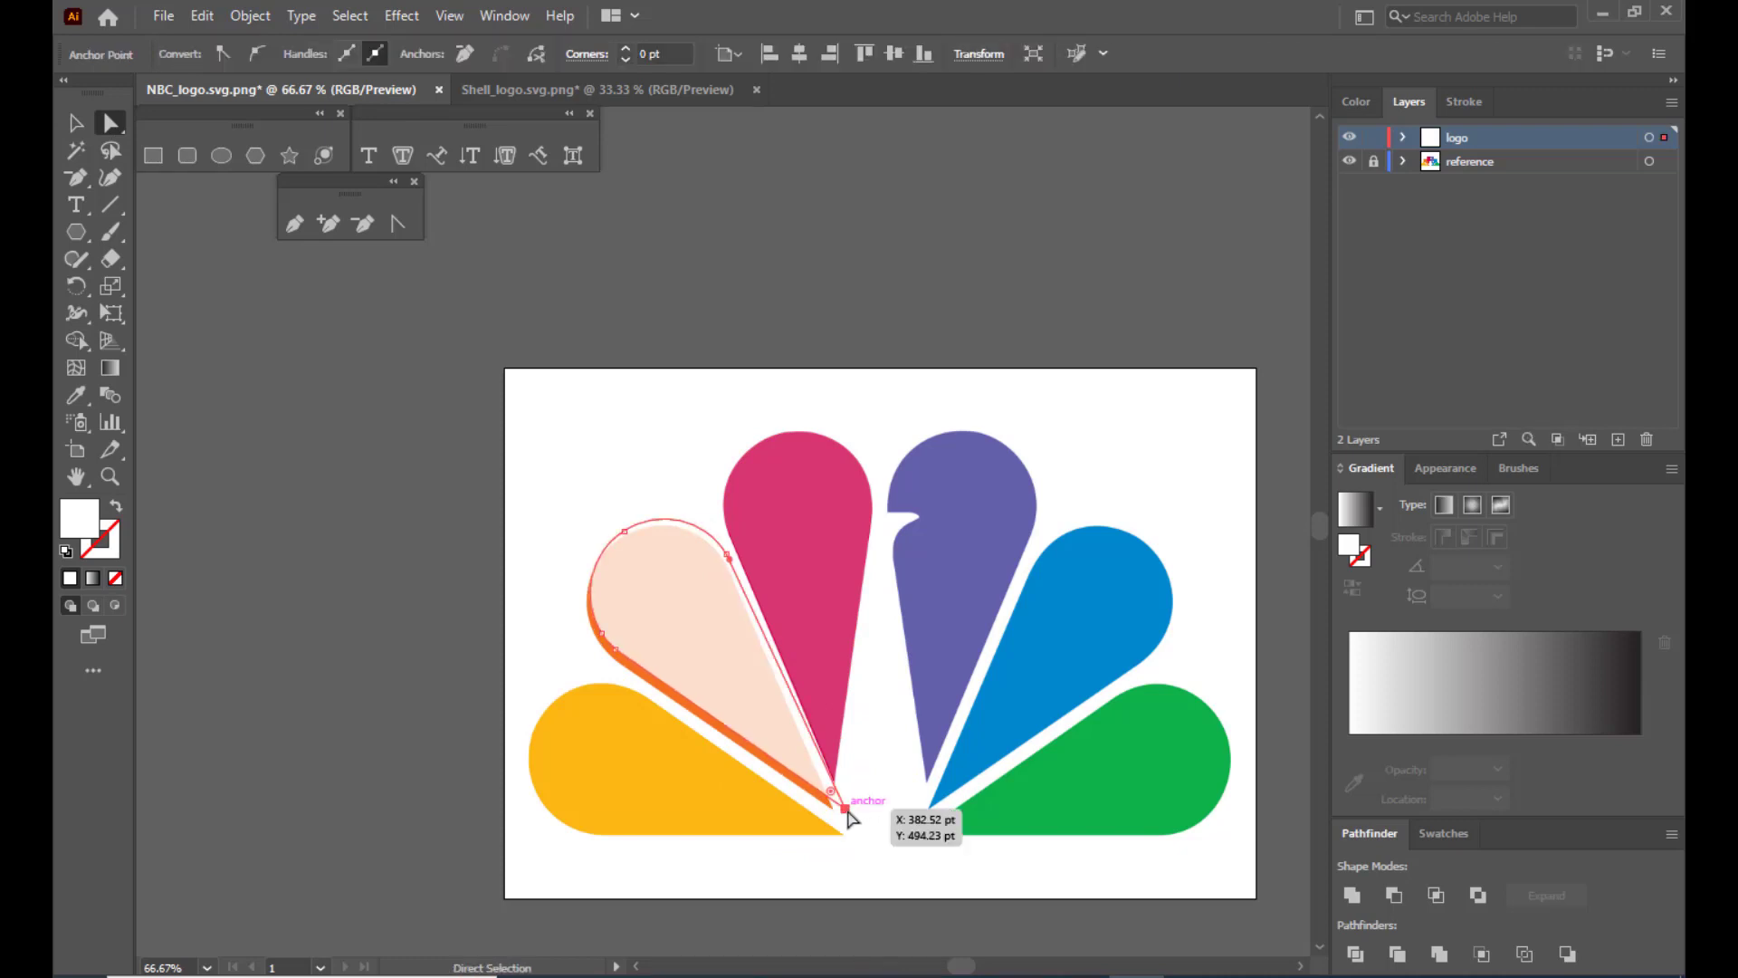
drag(848, 812, 835, 810)
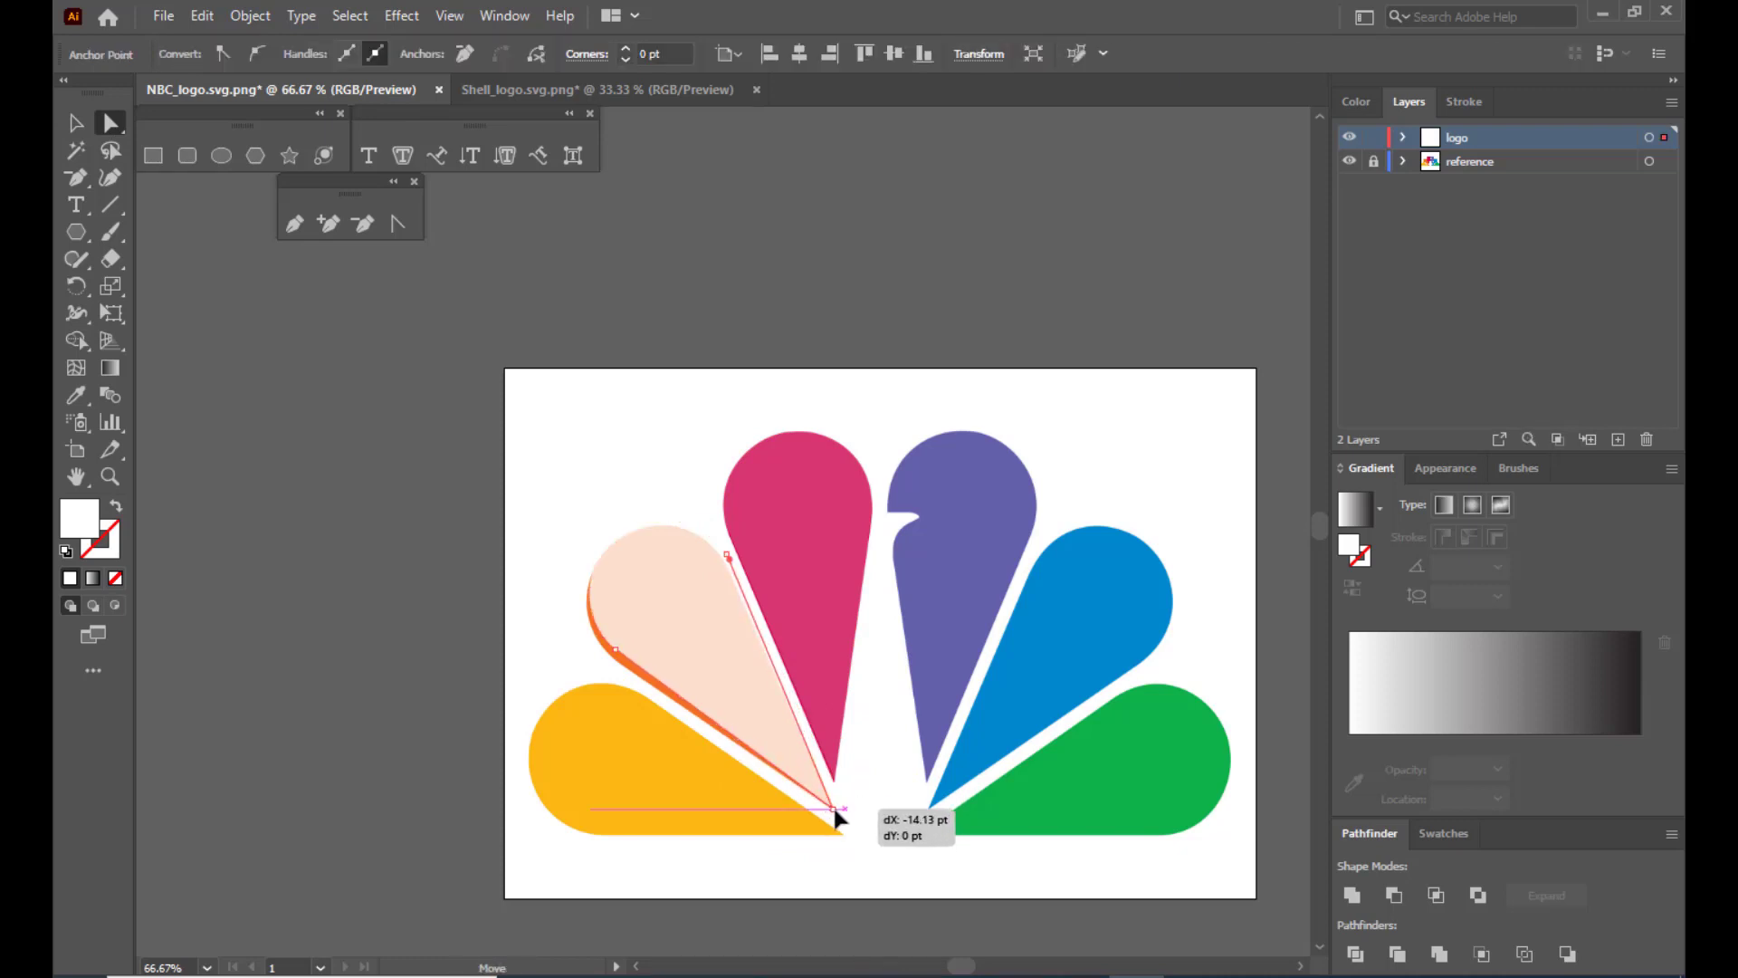
click(76, 123)
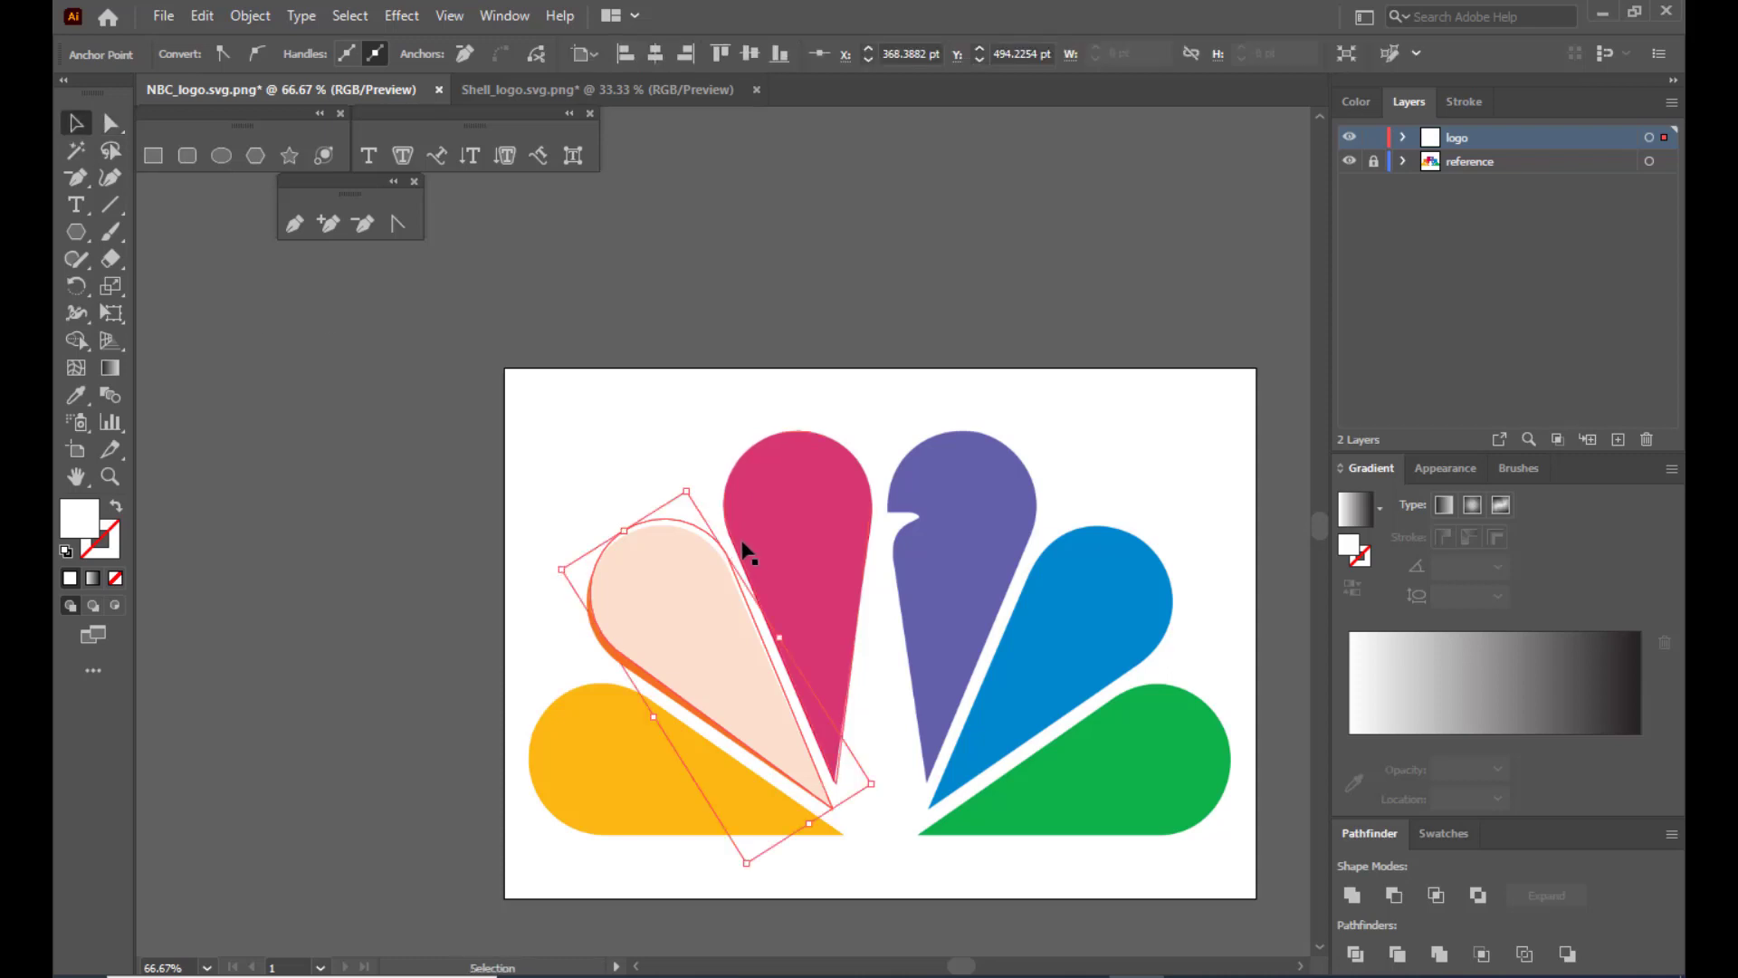
Rotate the duplicated petal slightly counterclockwise and reposition it over the orange petal.
drag(692, 481, 681, 488)
drag(699, 603, 695, 610)
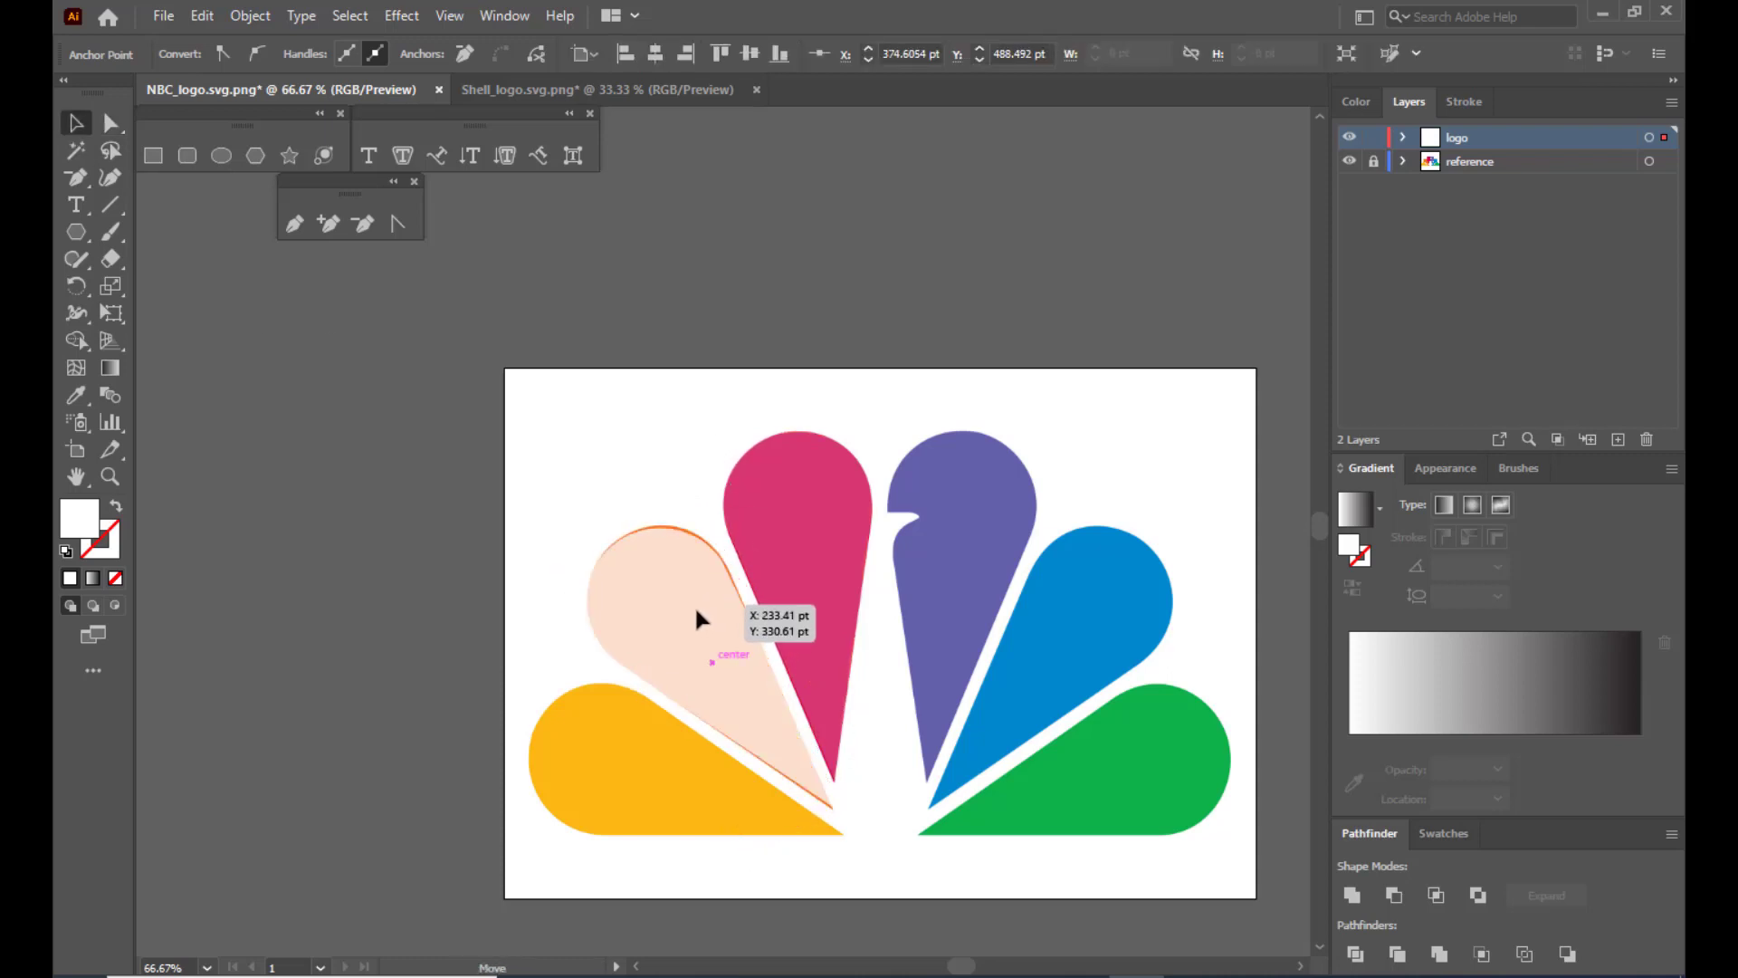
click(693, 598)
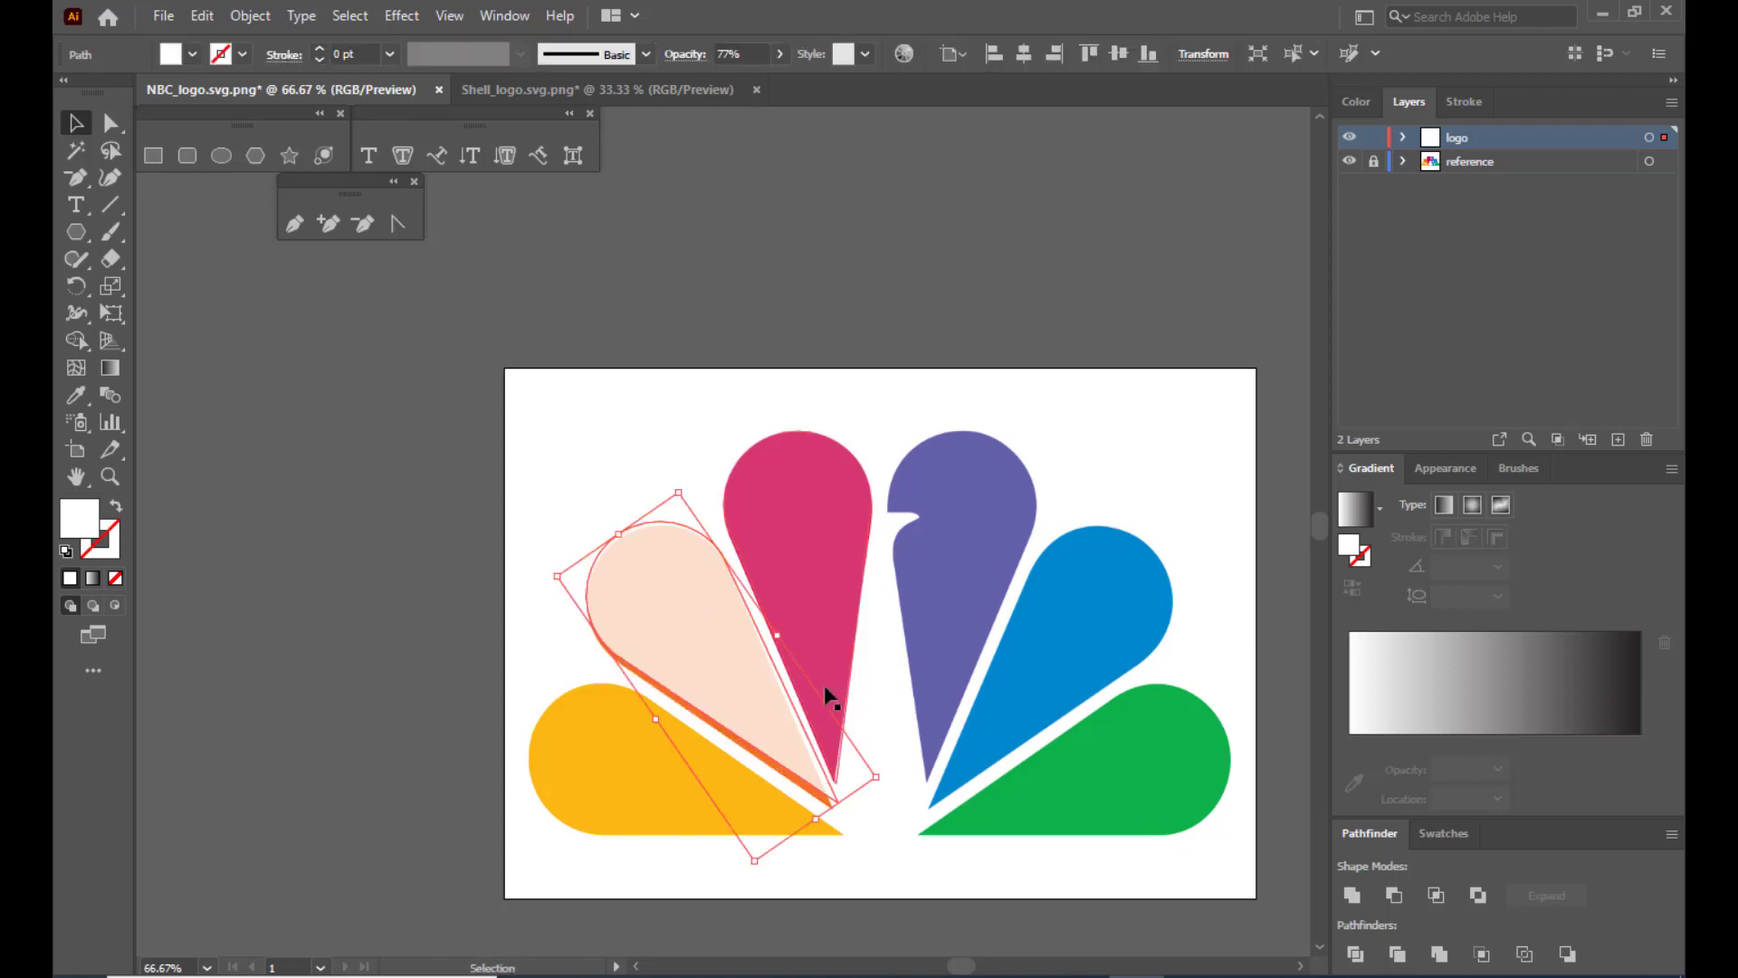
Nudge the duplicated petal left and down in small increments to align it with the orange petal.
key(Left)
key(Left)
key(Left)
key(Left)
key(Left)
key(Left)
key(Left)
key(Left)
key(Left)
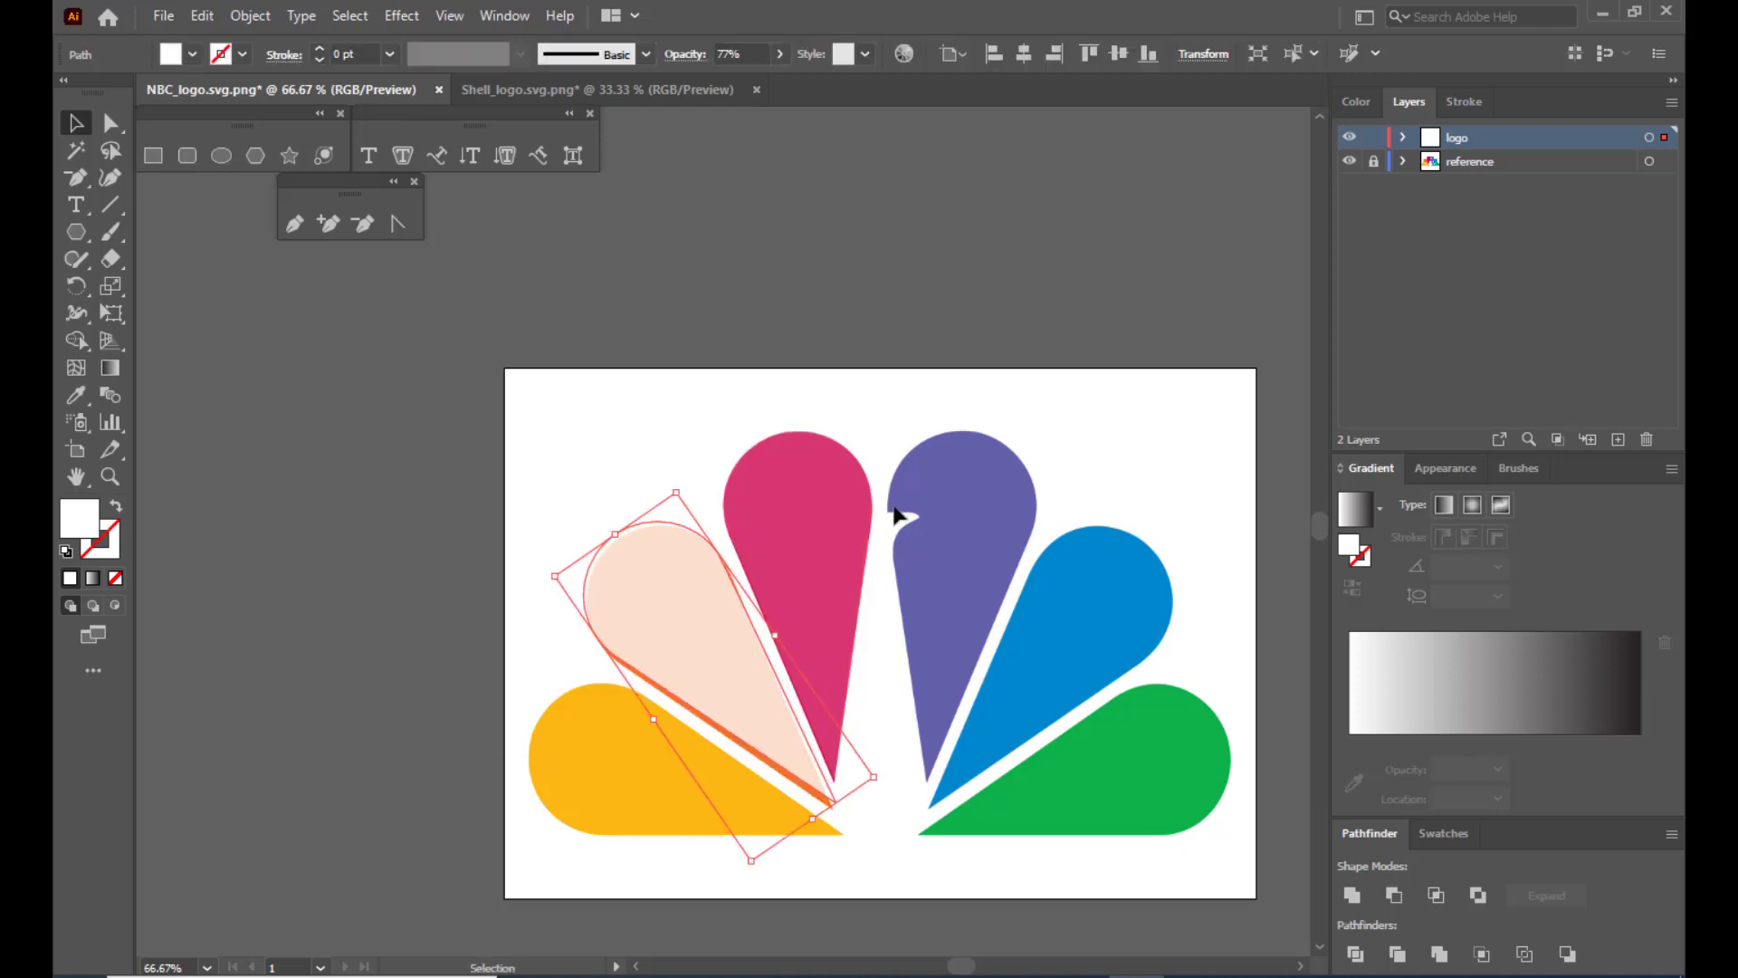
key(Down)
key(Down)
key(Down)
key(Down)
key(Down)
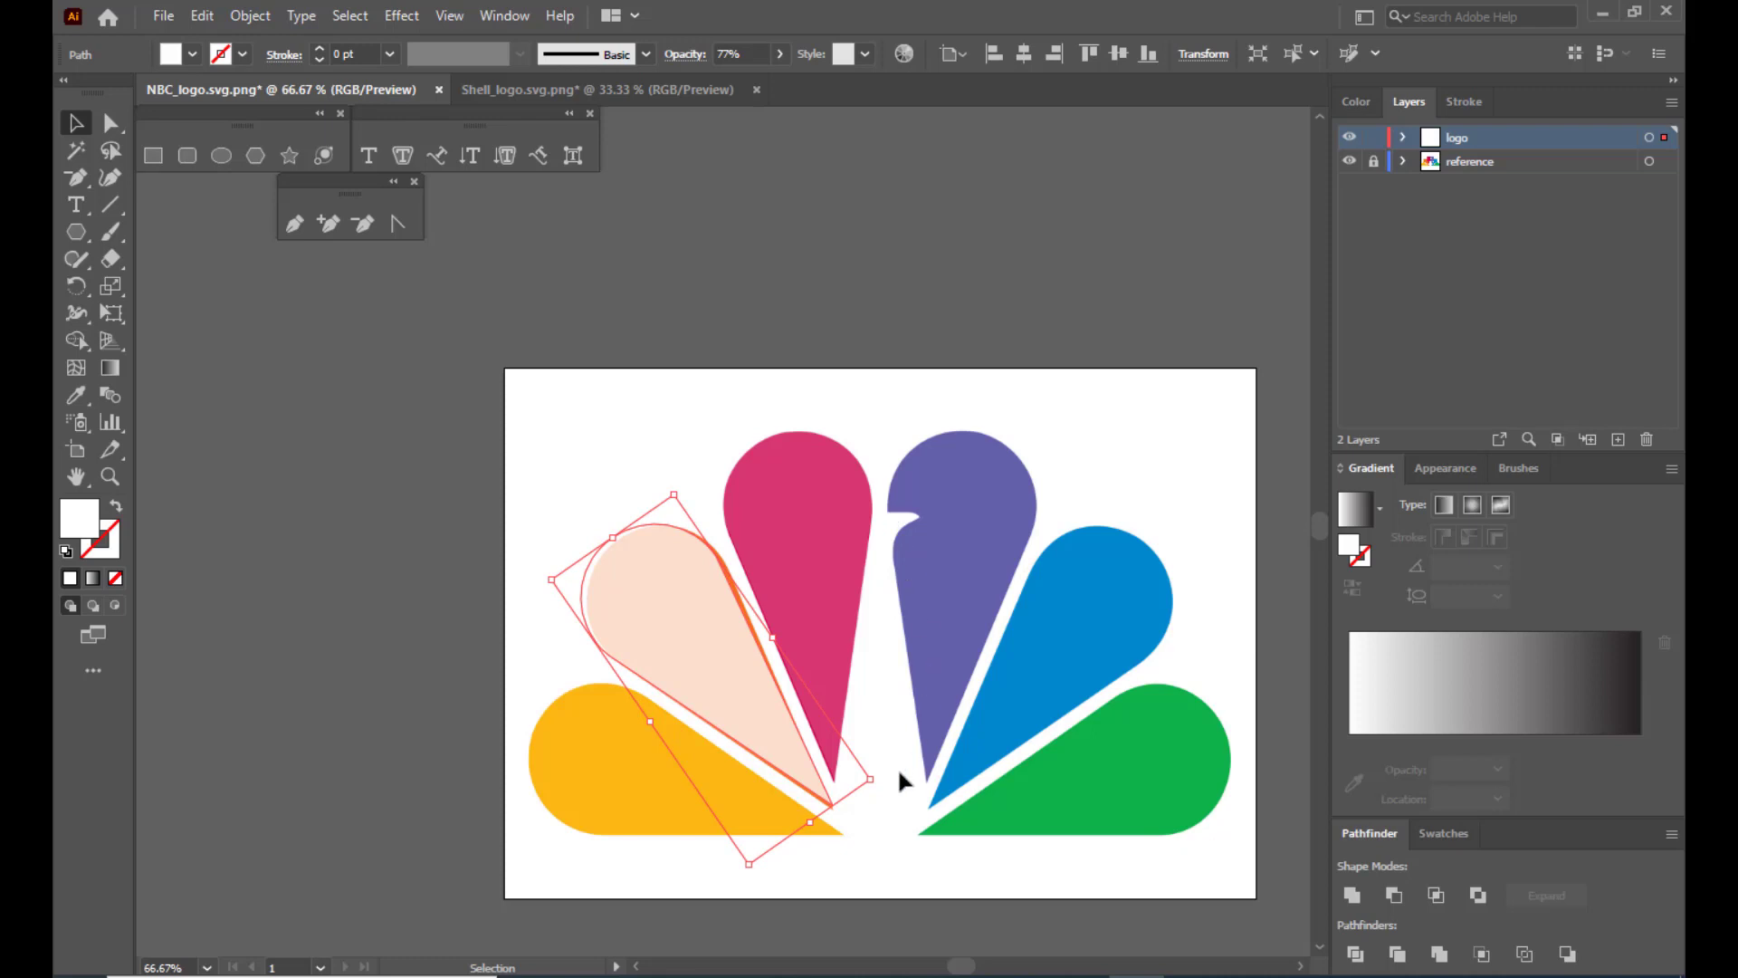
Nudge the petal copy over the orange petal down and right, and rotate it very slightly to match the reference edges.
key(Down)
key(Down)
key(Right)
key(Right)
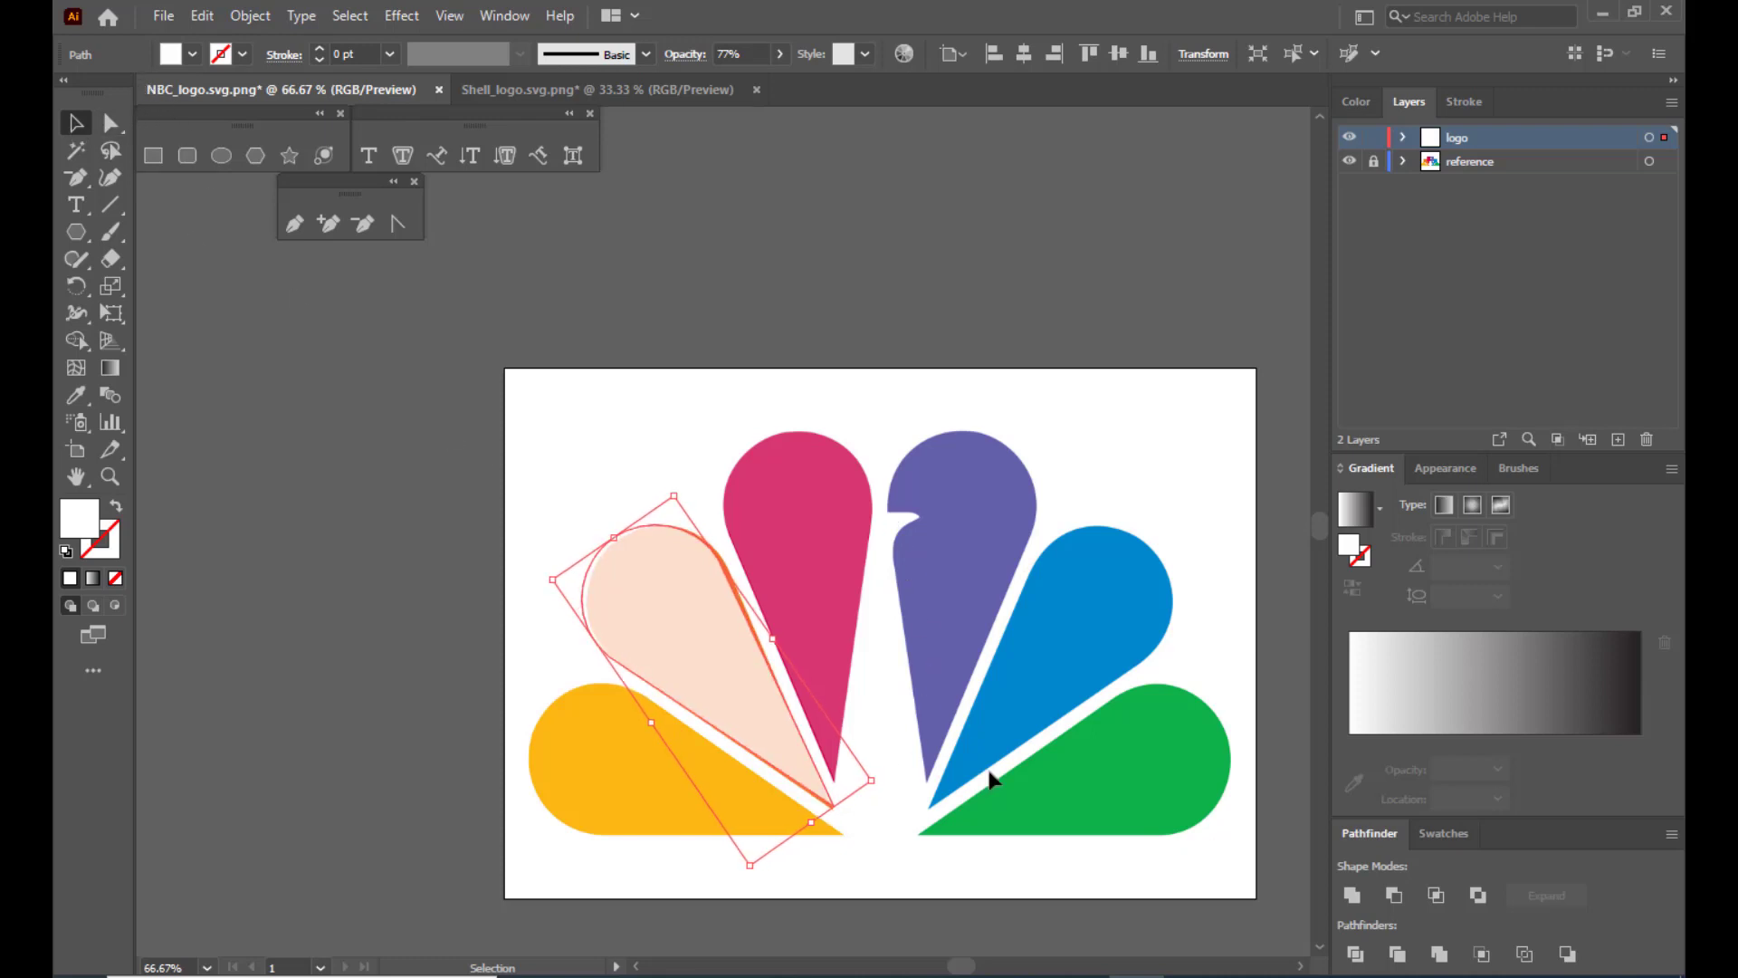
drag(880, 784, 882, 786)
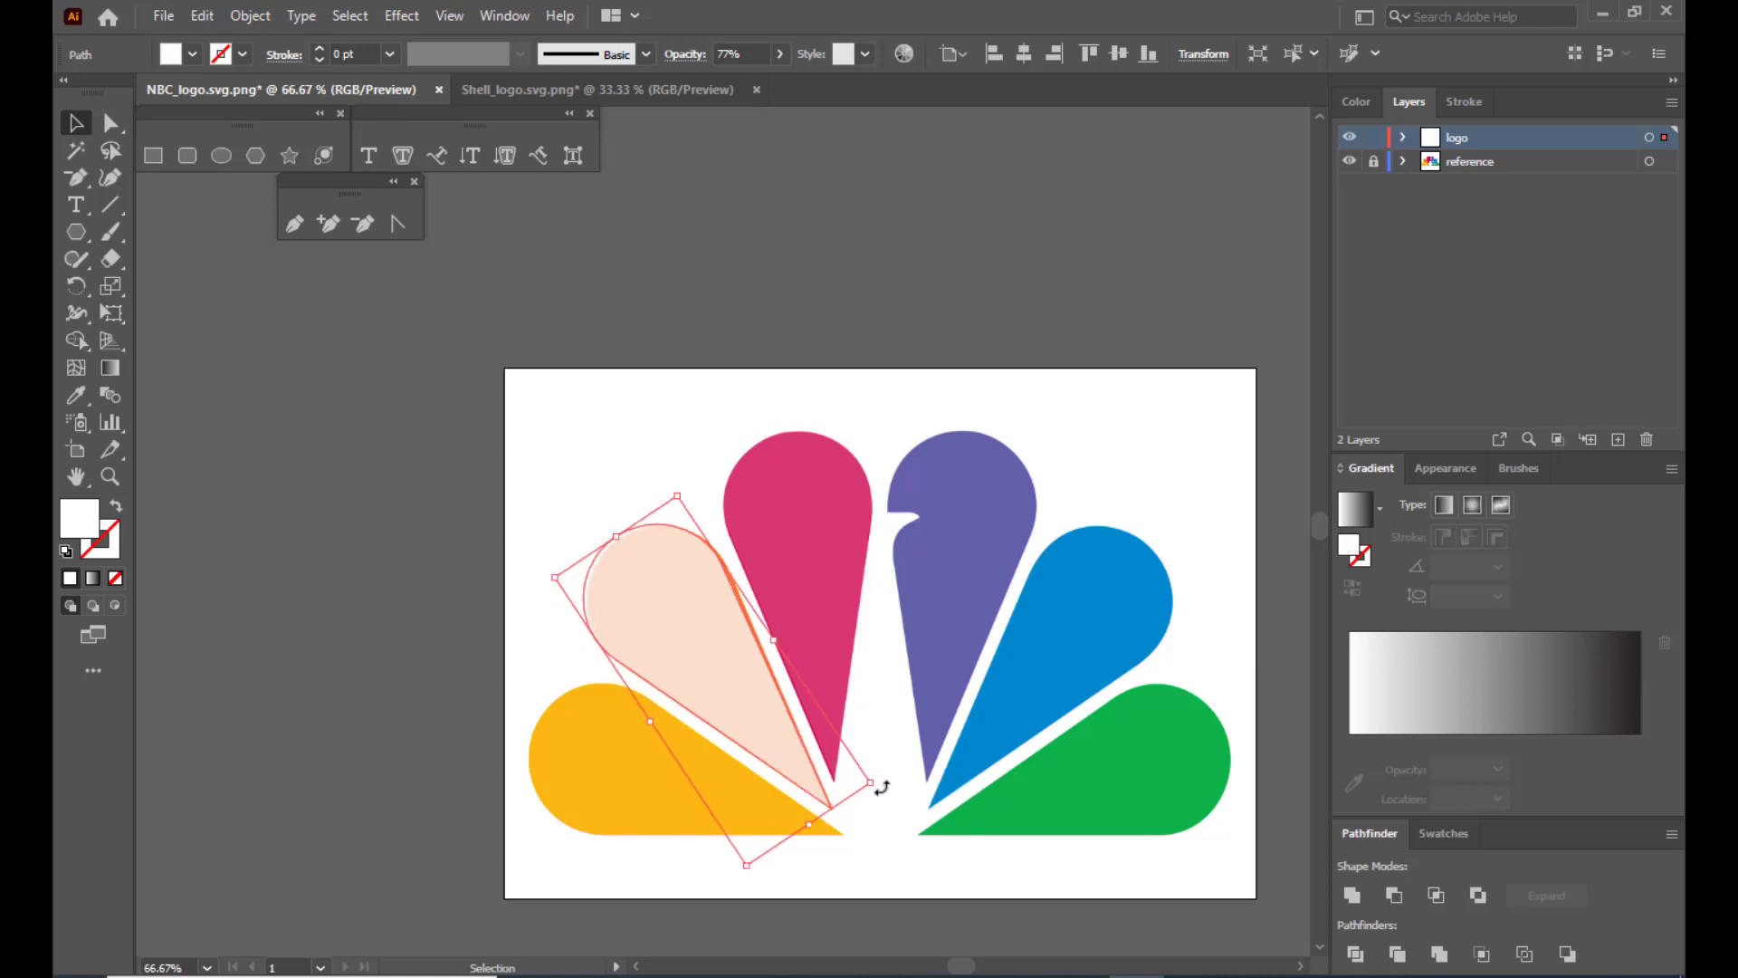
Nudge the entire path of the petal copy a few increments down and right until it covers the orange petal, and deselect it.
click(110, 122)
click(243, 324)
click(667, 574)
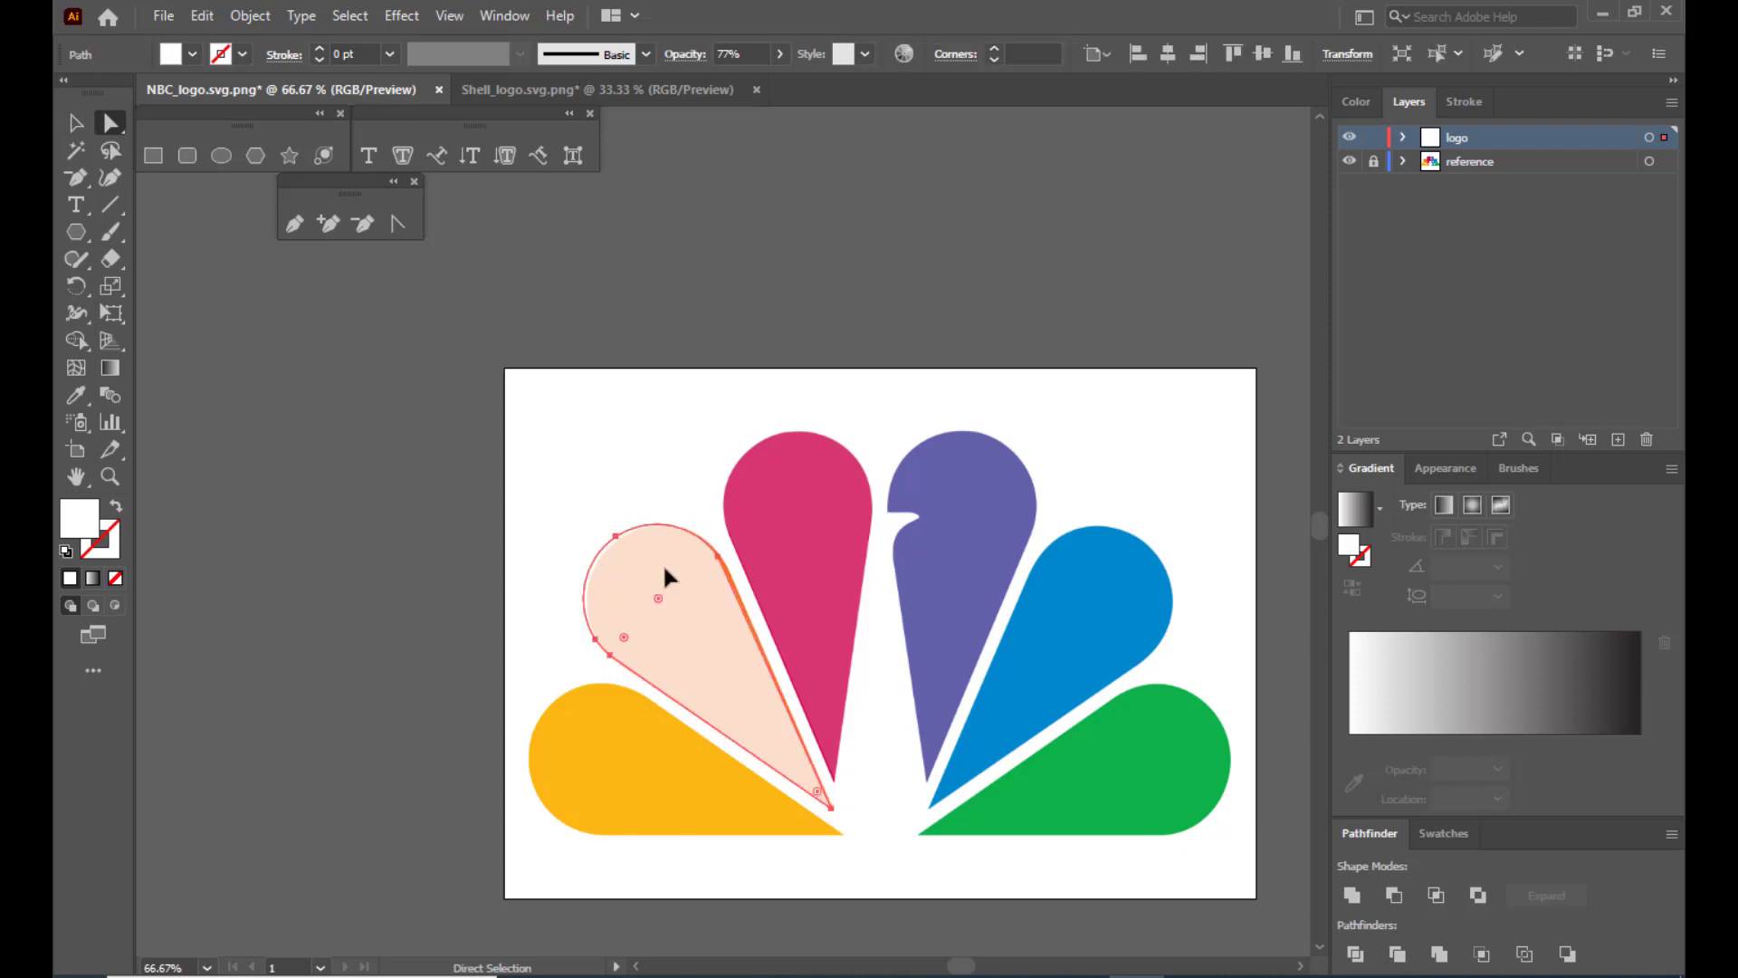
key(Down)
key(Down)
key(Right)
key(Right)
key(Right)
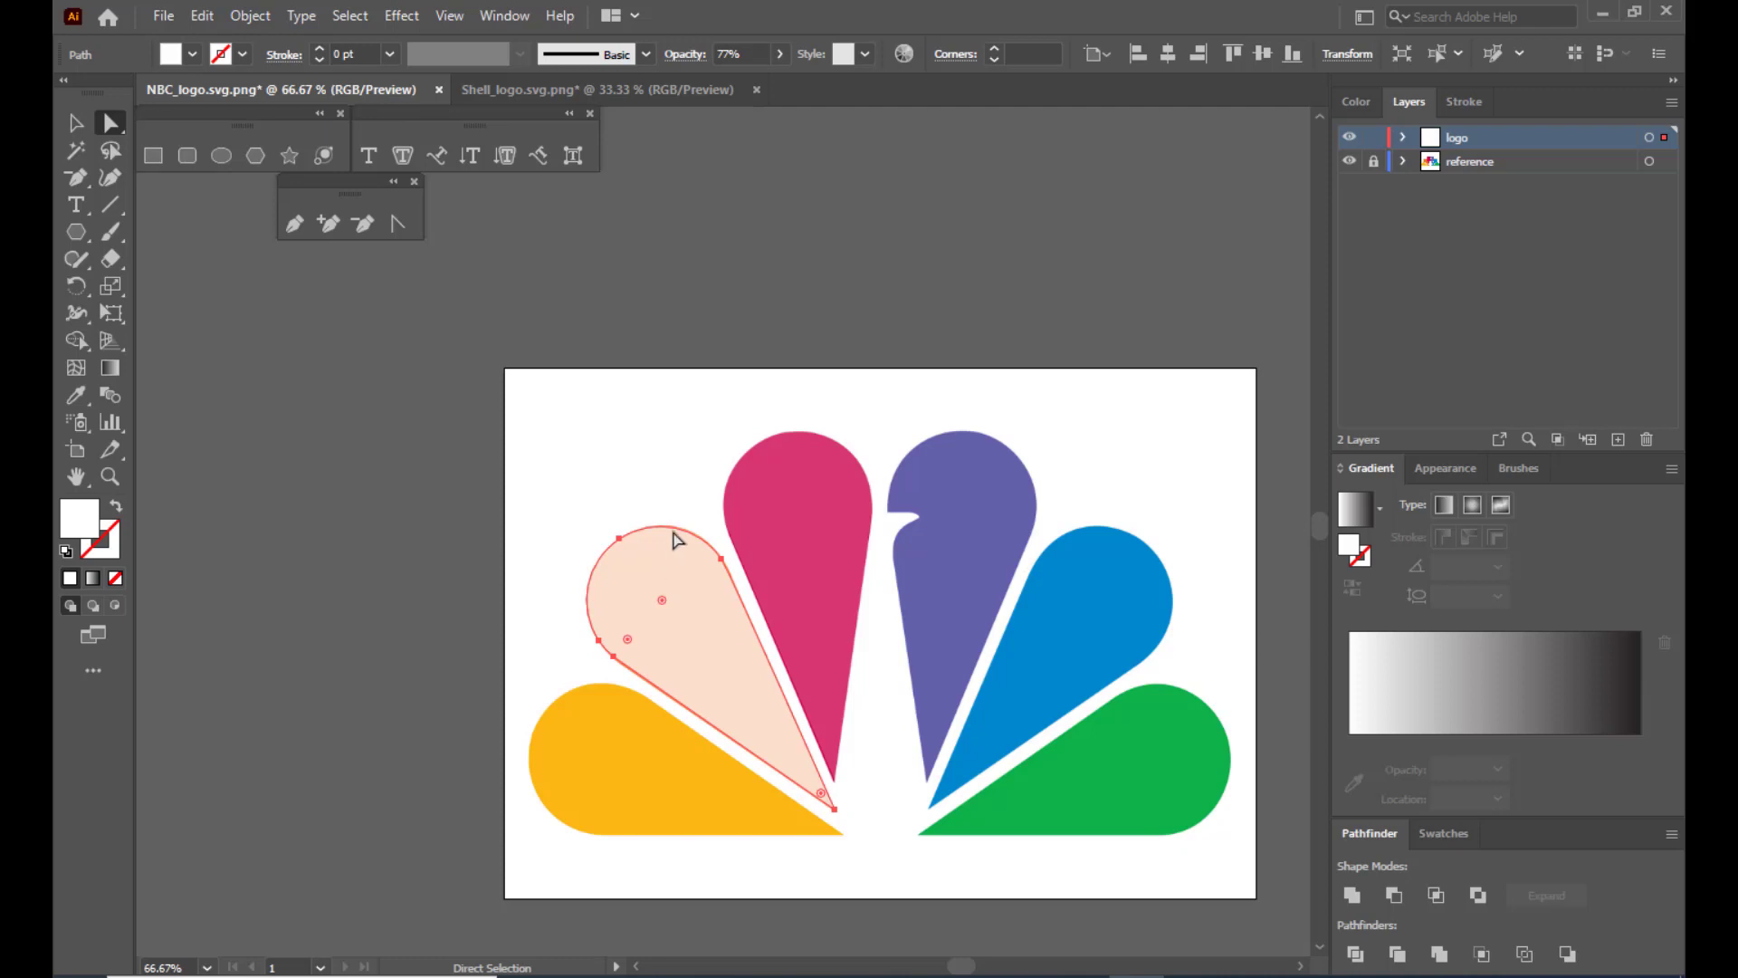
click(708, 292)
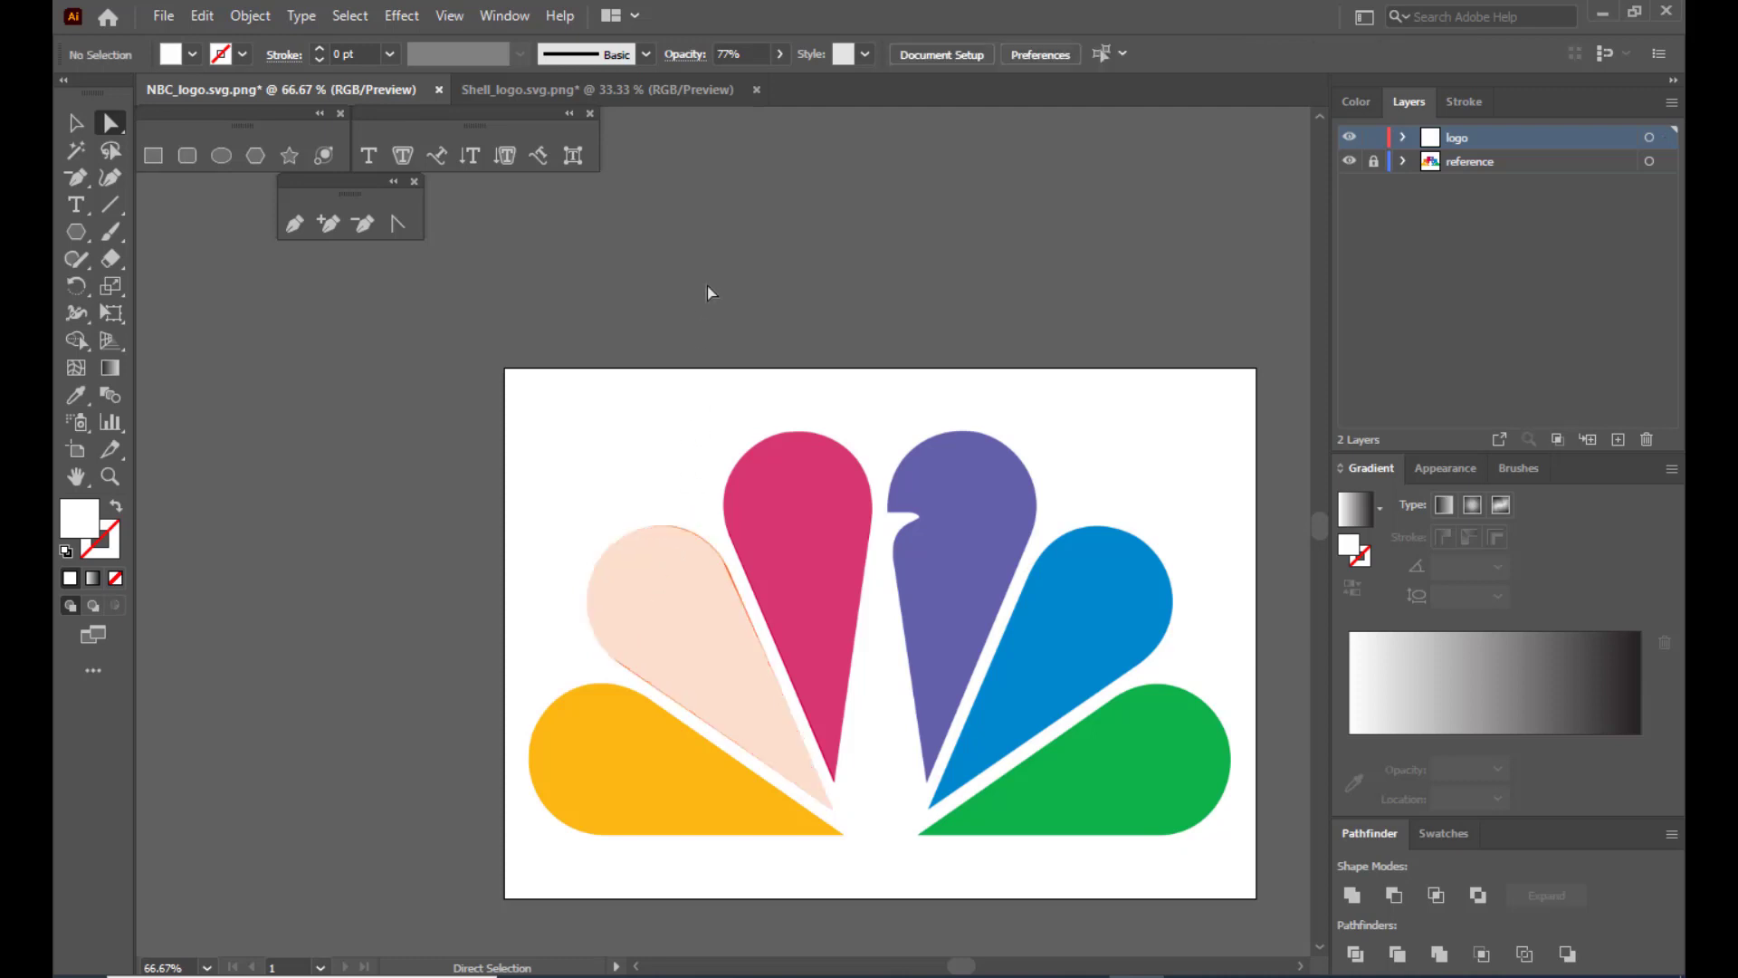
Duplicate the petal shape from the orange petal, rotate the copy counterclockwise by roughly 50°, and place it over the yellow petal.
click(777, 462)
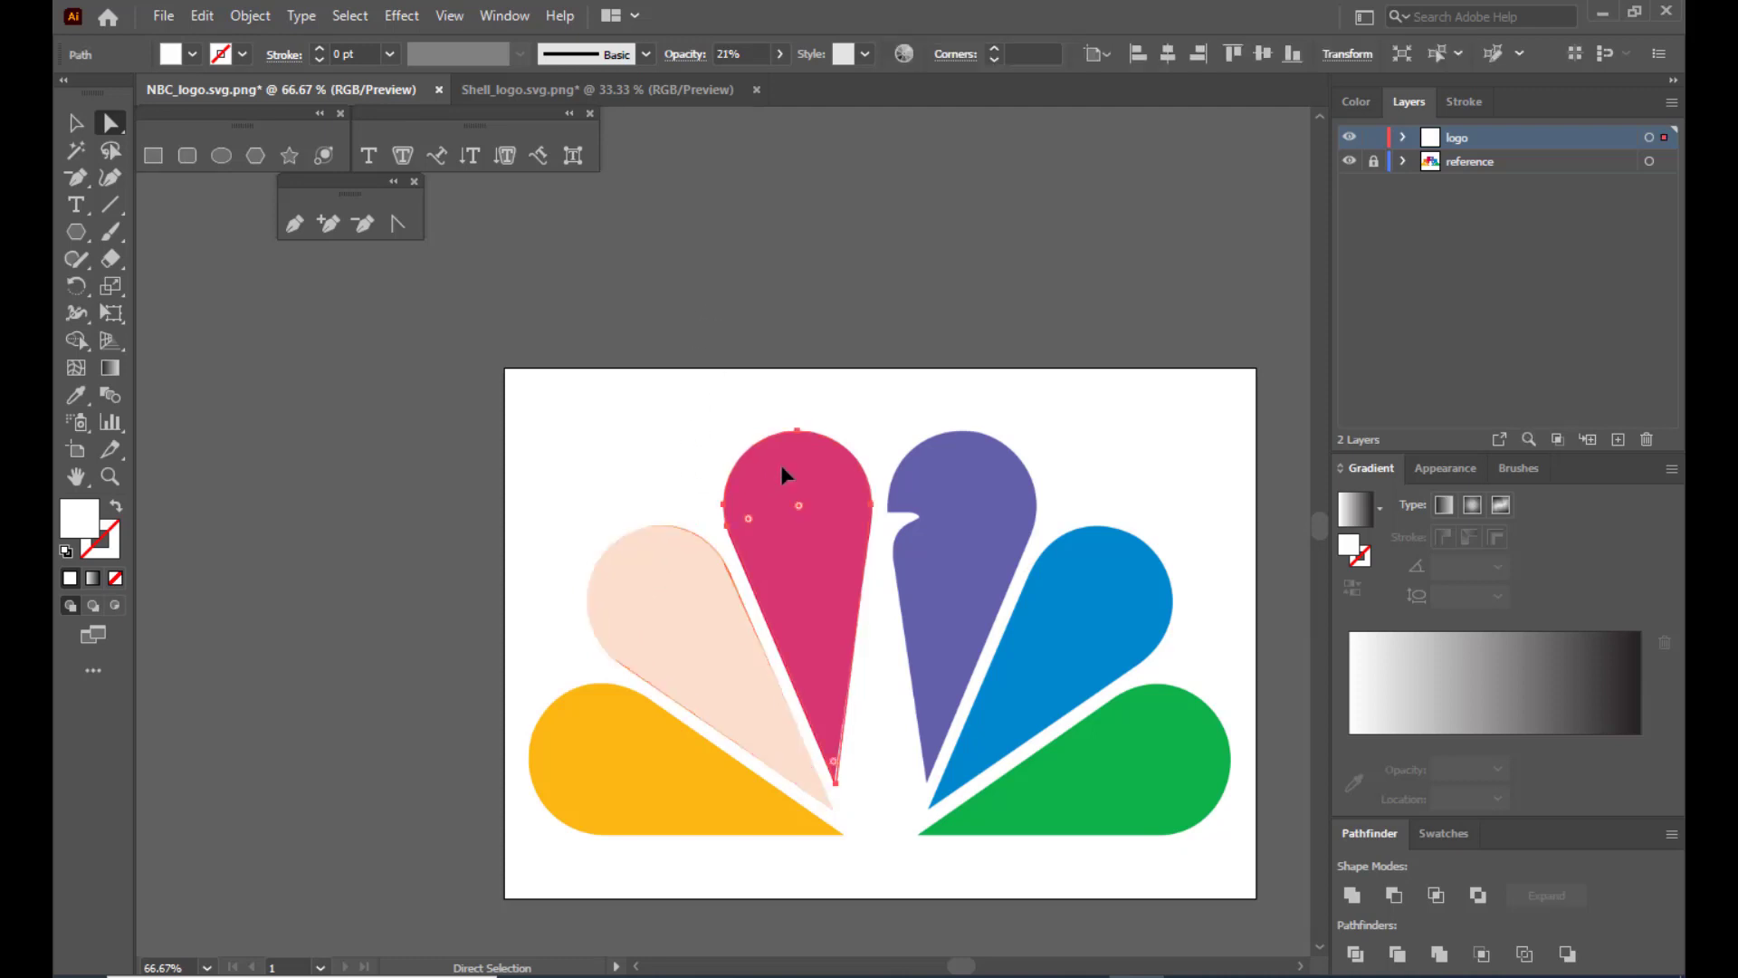
click(667, 574)
click(72, 120)
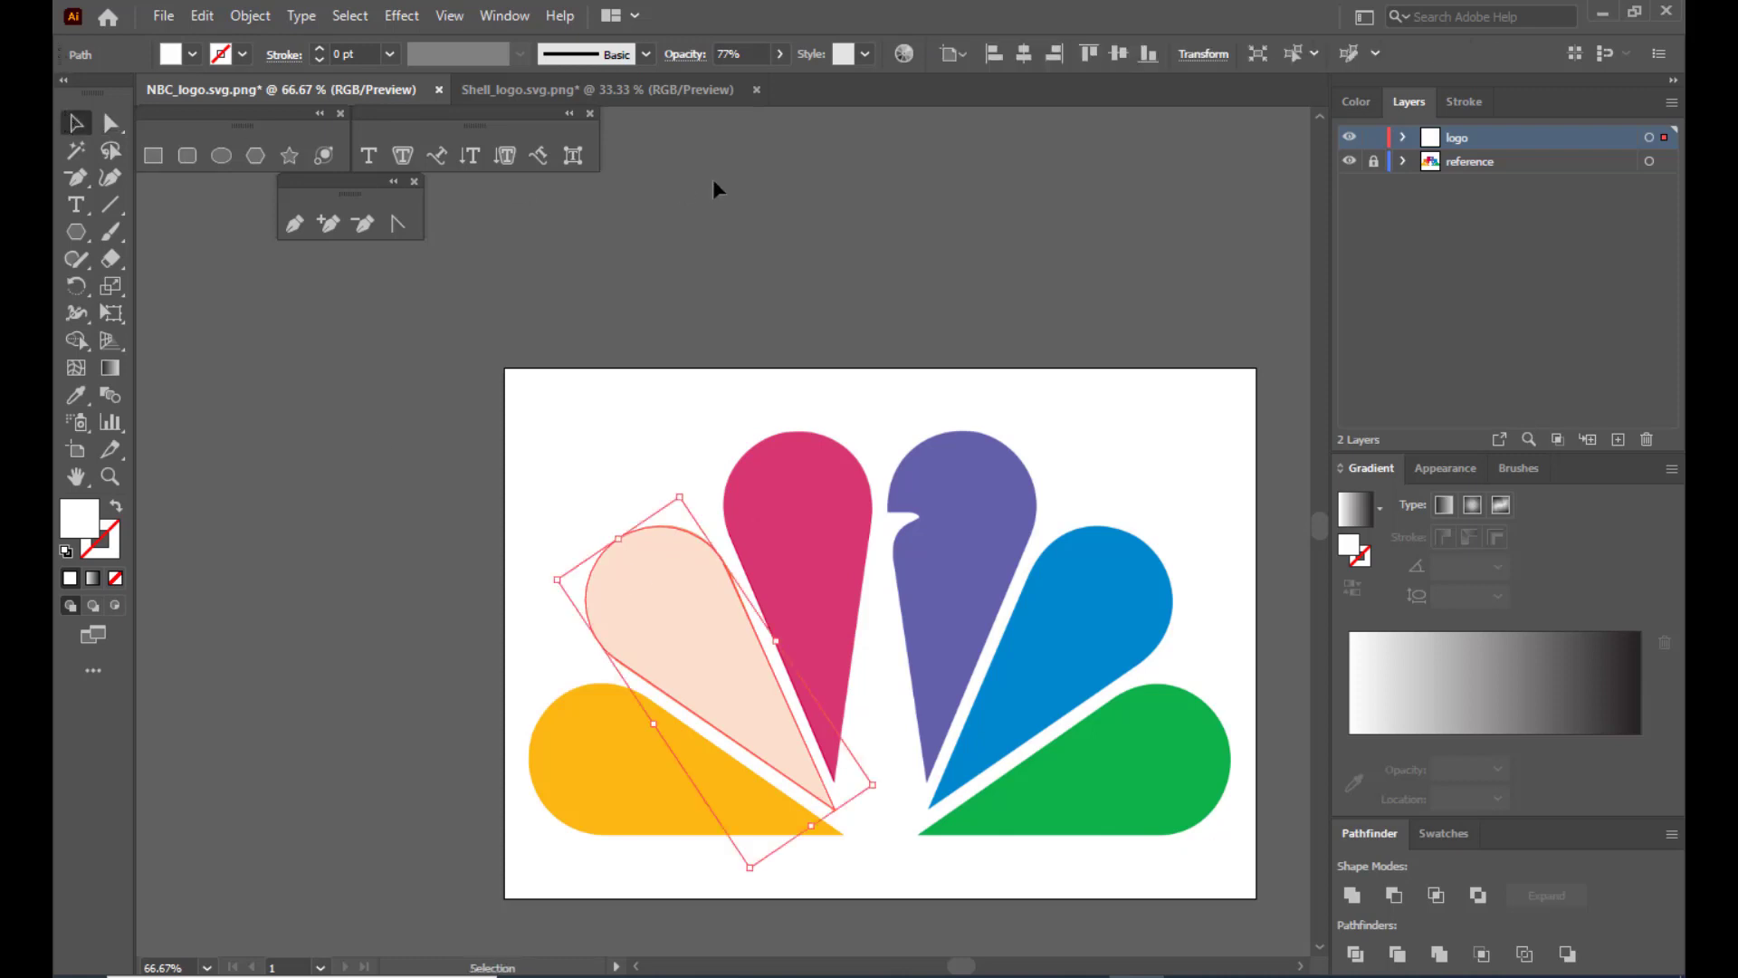
click(713, 177)
click(632, 583)
drag(670, 591, 378, 662)
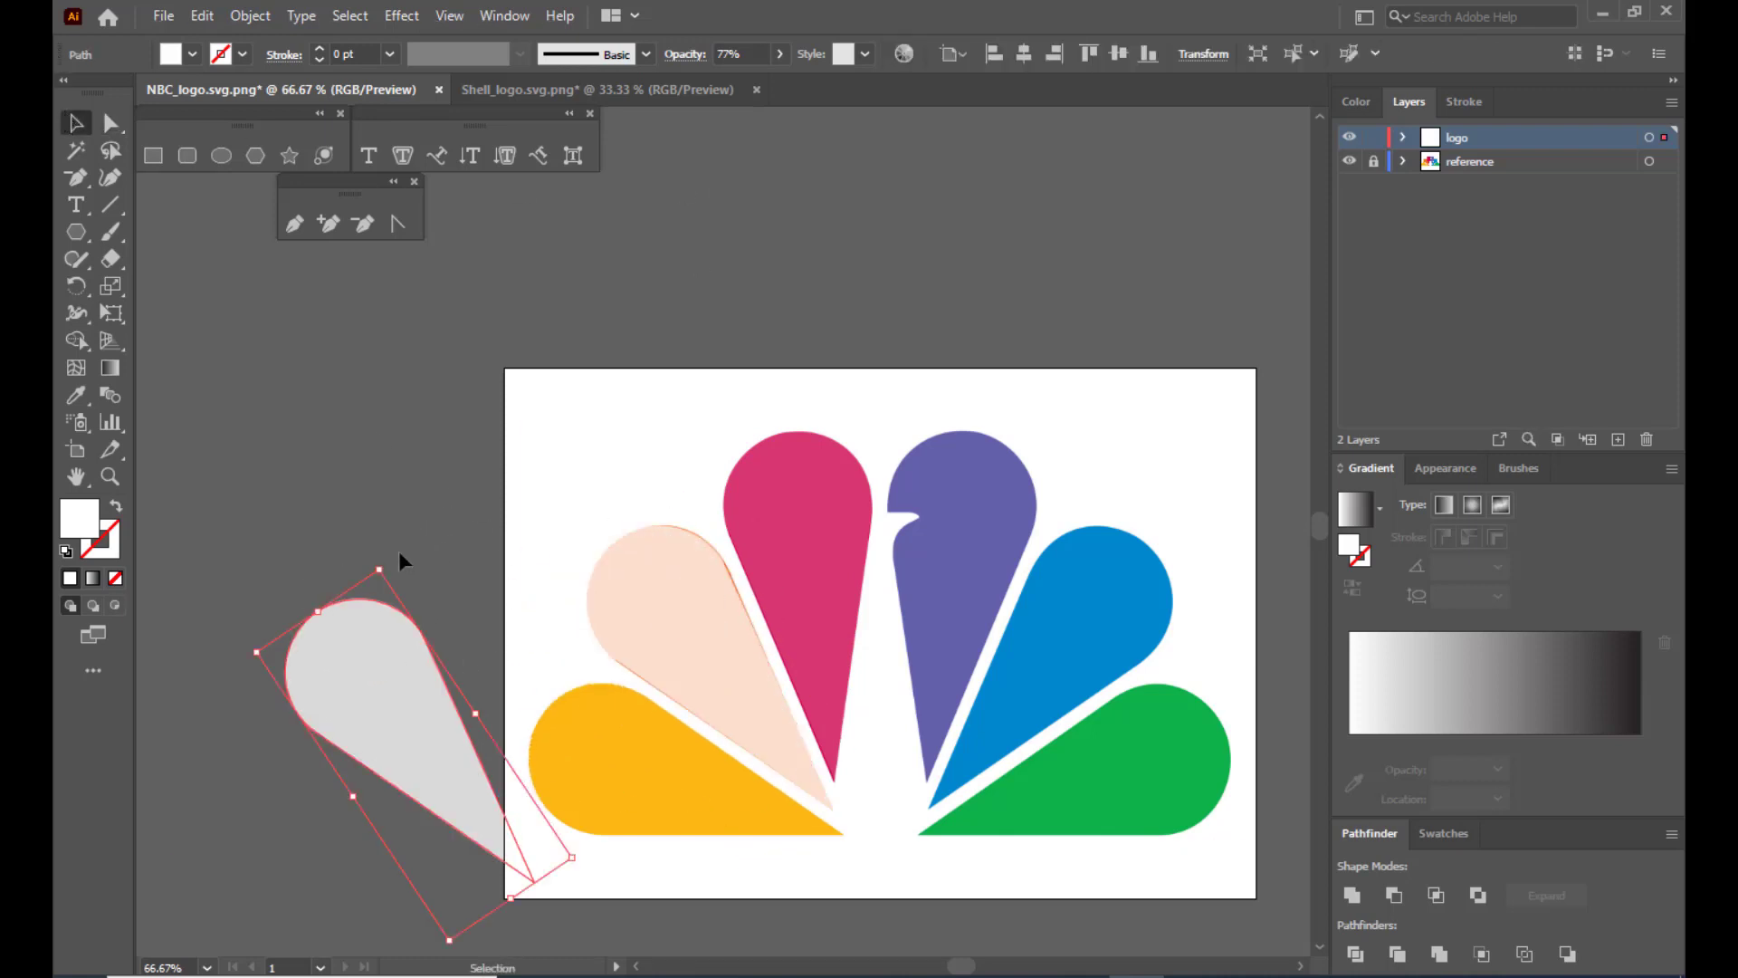
drag(587, 860, 613, 679)
drag(489, 745, 772, 754)
Move the new petal copy's tip anchor point onto the pointed end of the yellow petal.
click(110, 122)
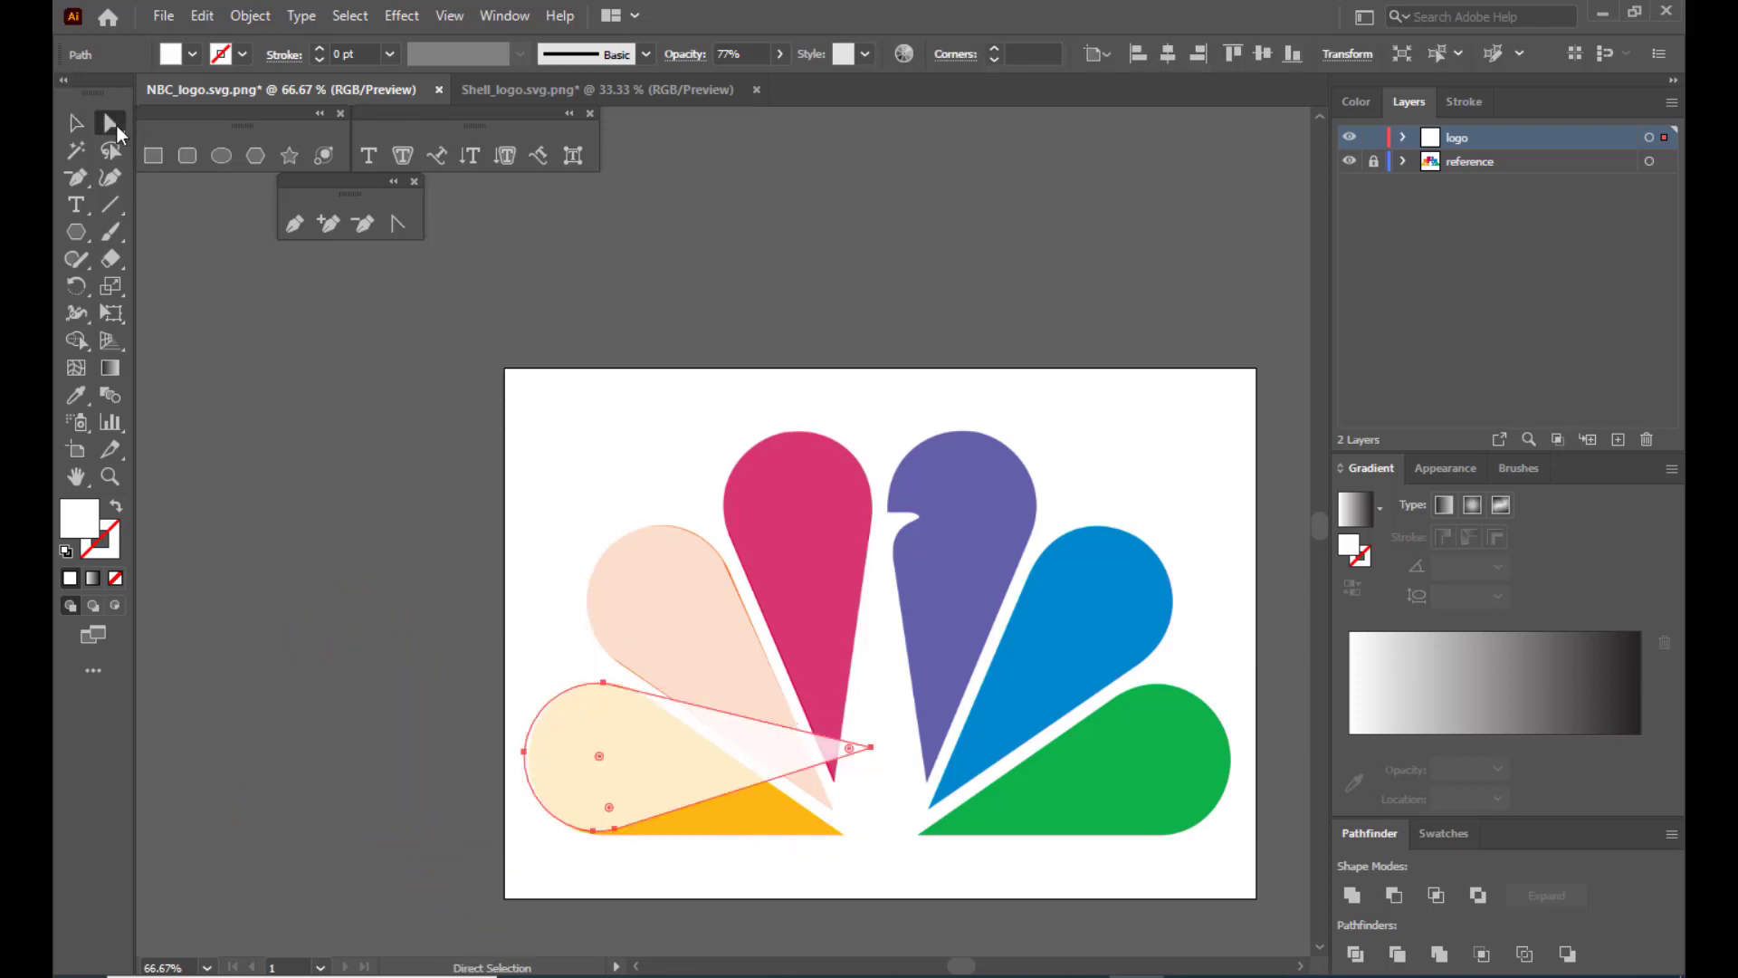
click(887, 782)
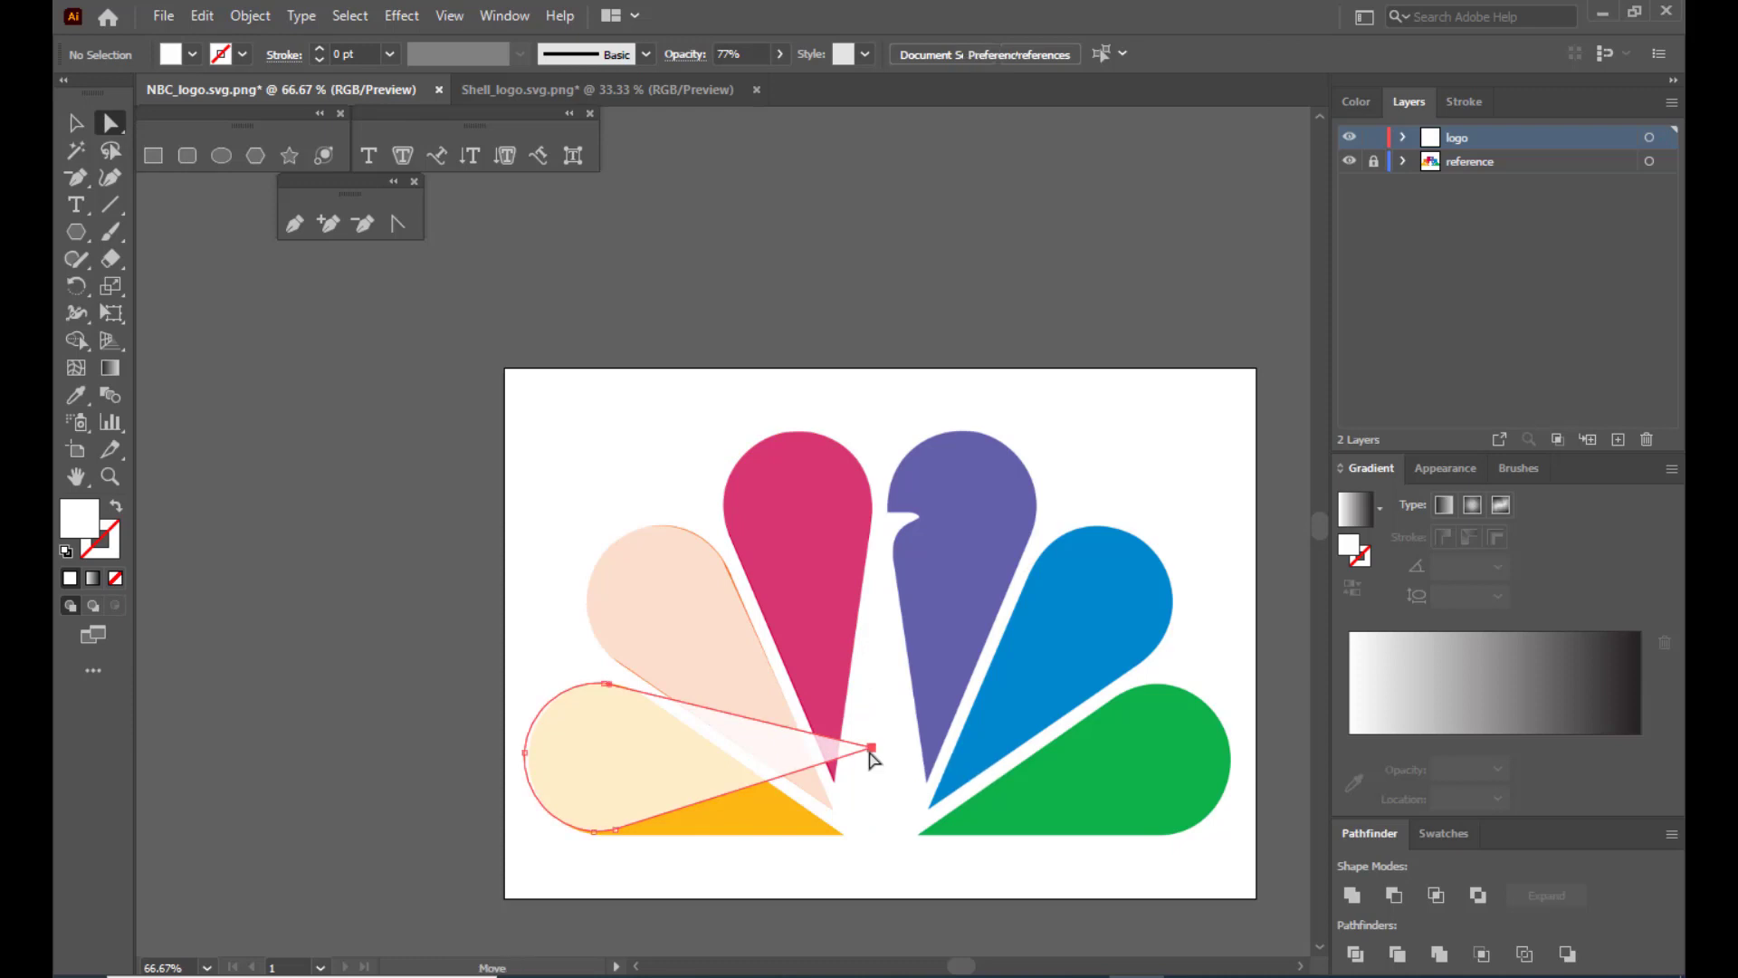
drag(871, 749, 842, 829)
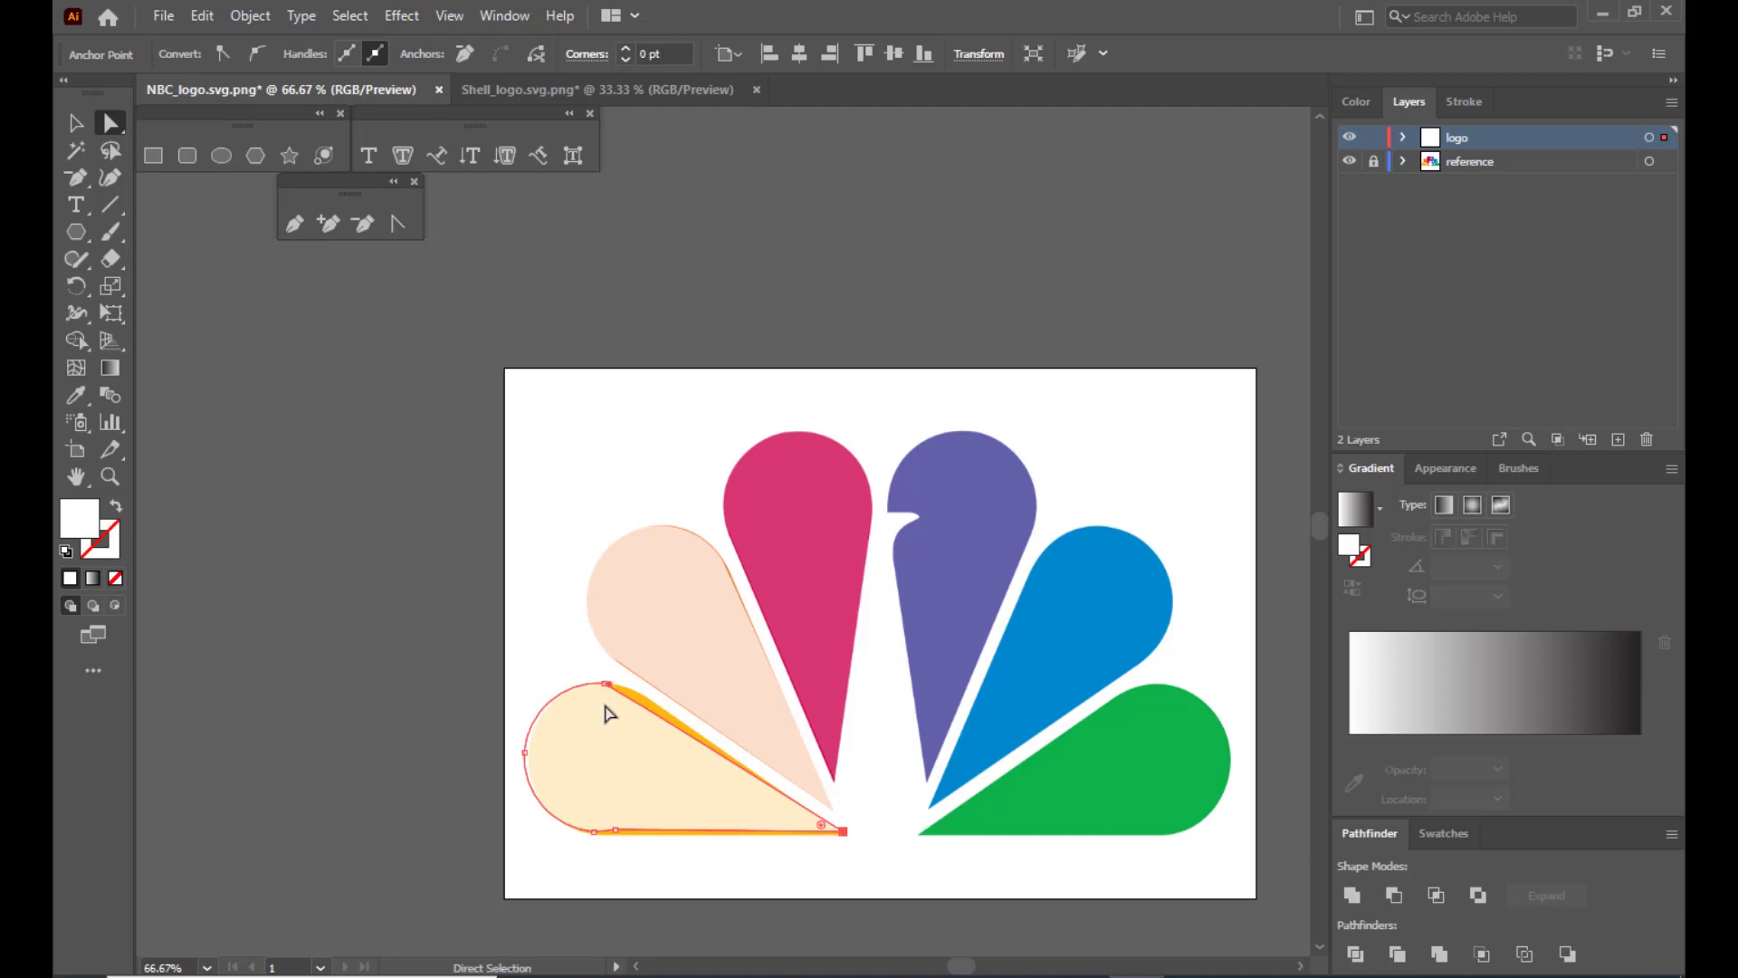
Delete the extra anchor point at the start of the straight lower edge of the yellow petal's copy.
click(615, 831)
click(110, 475)
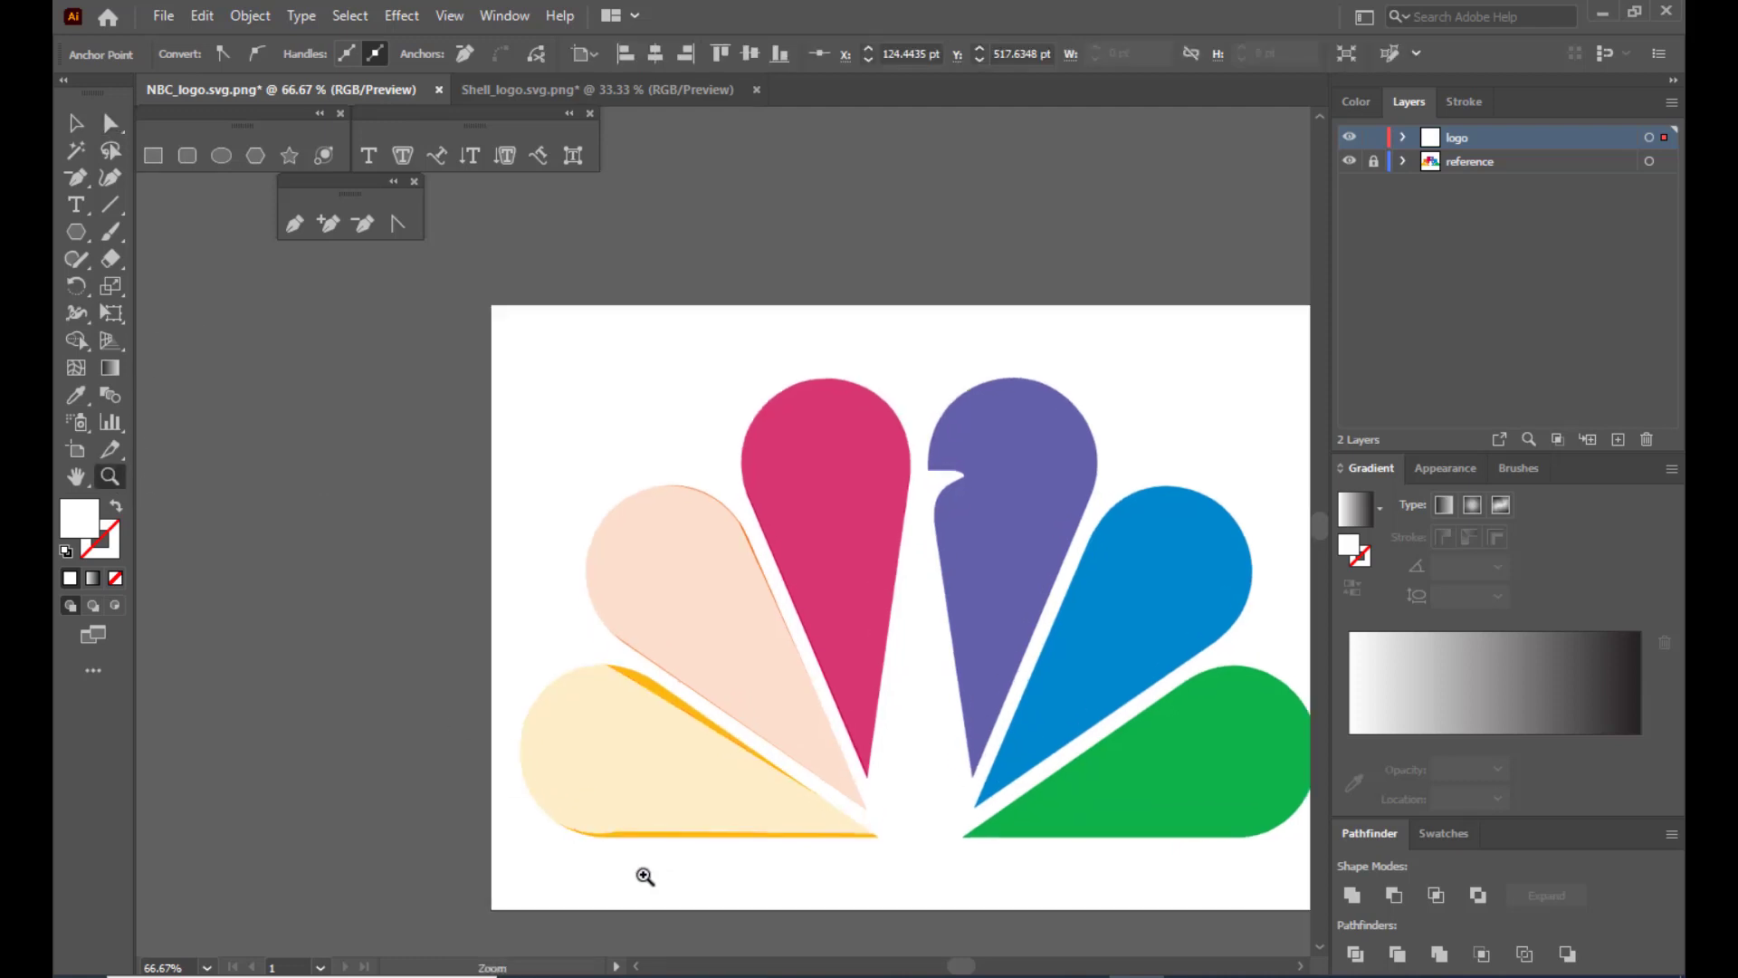
drag(644, 876, 1094, 920)
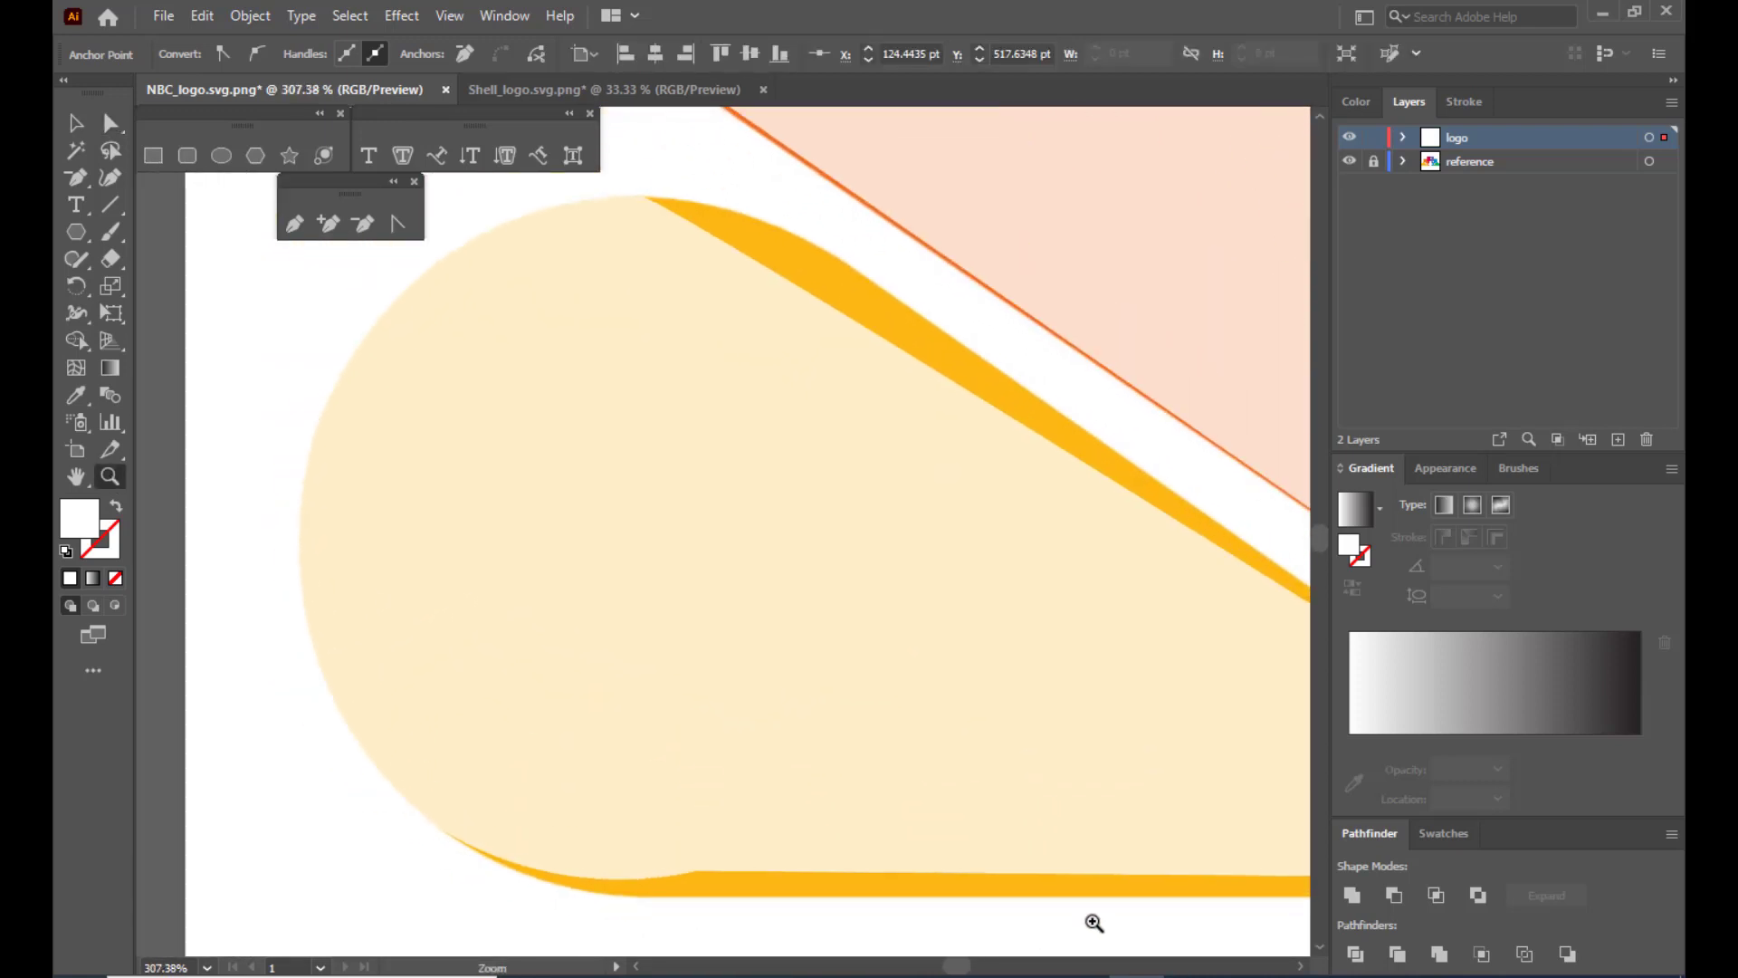
click(102, 123)
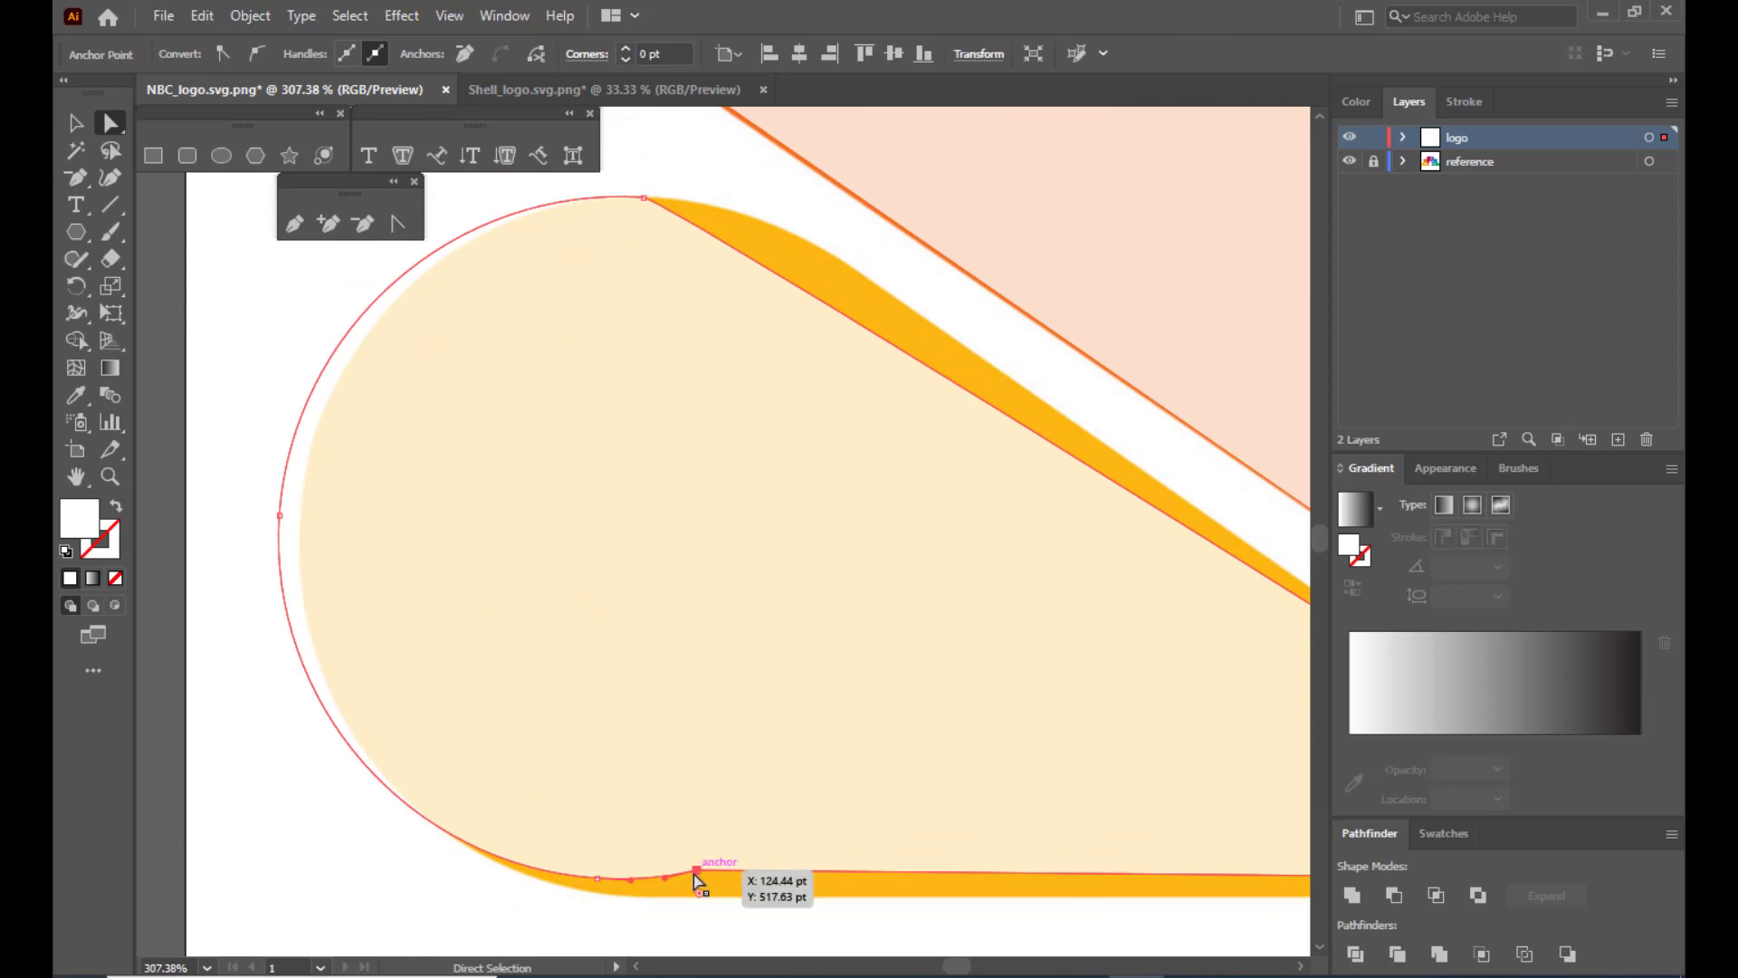
click(364, 225)
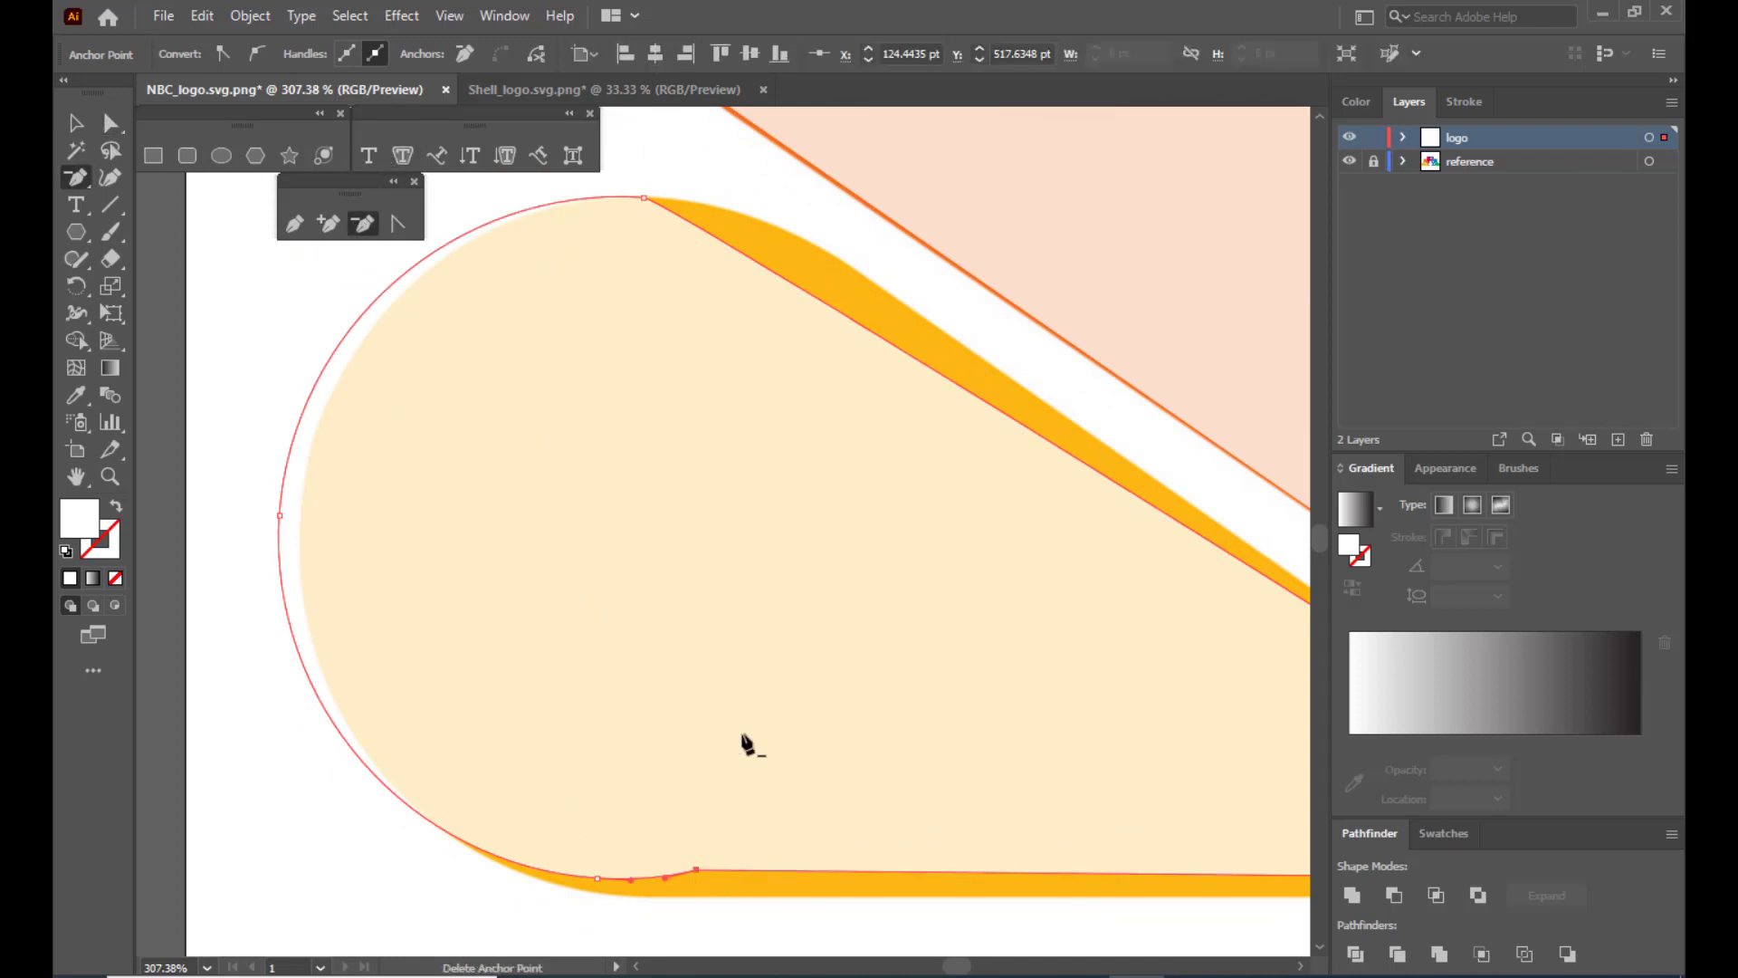
click(696, 870)
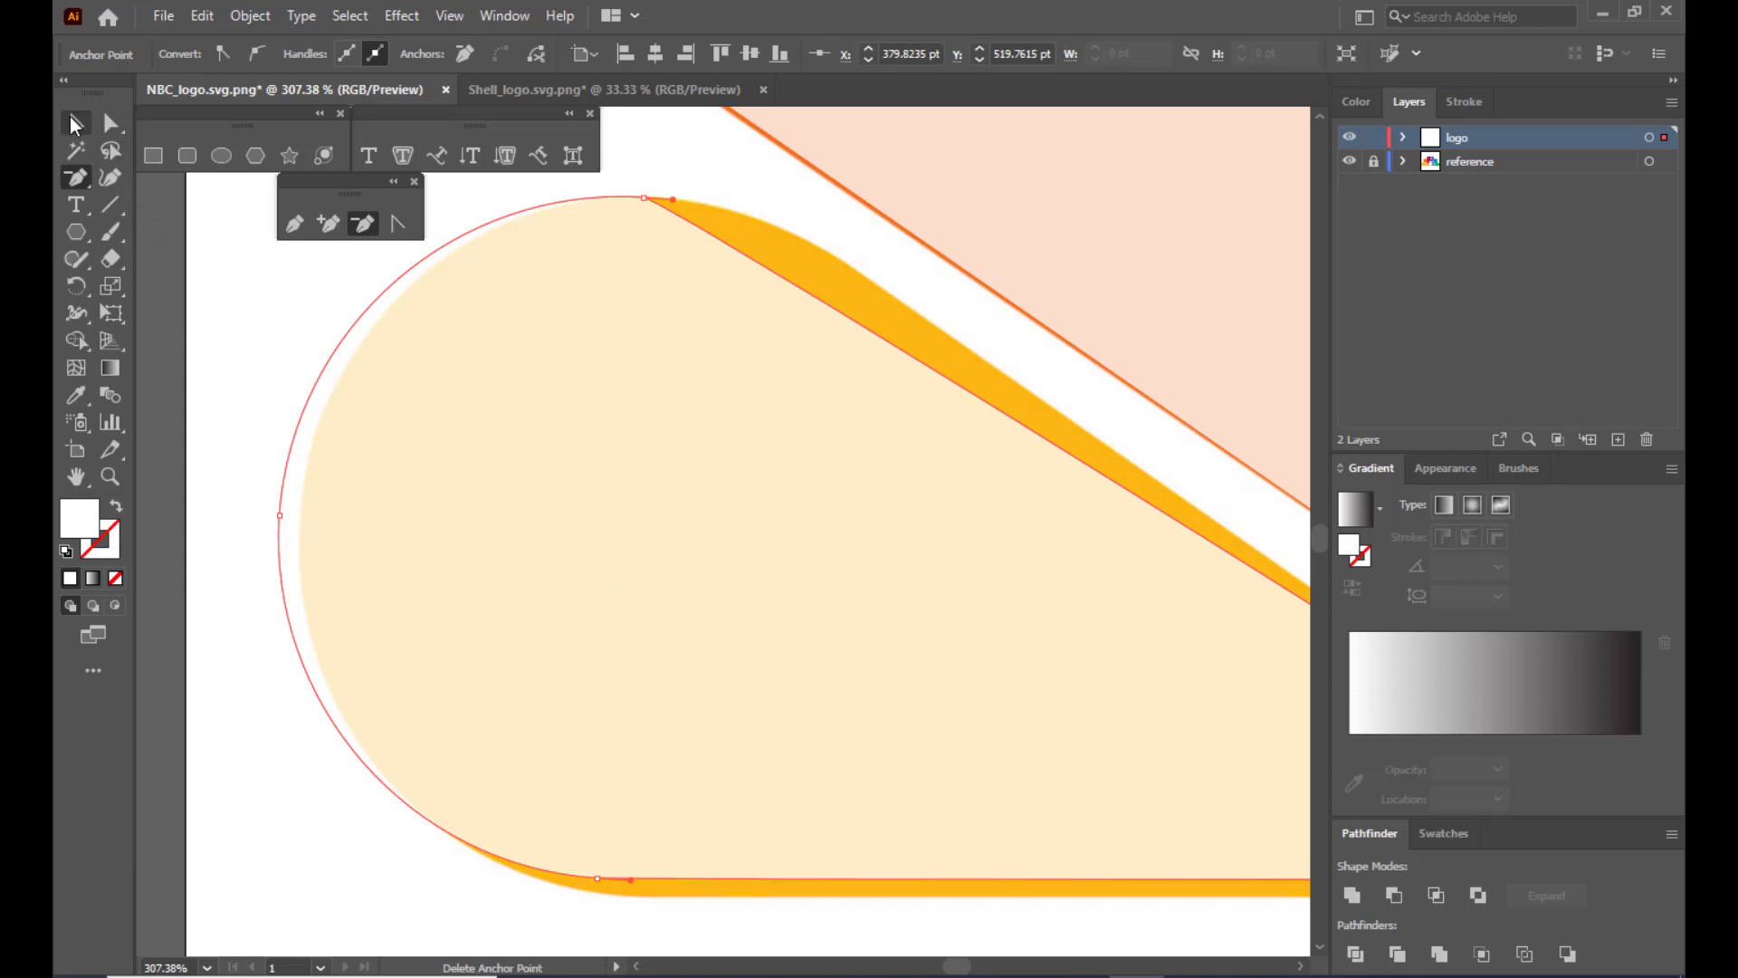
click(75, 124)
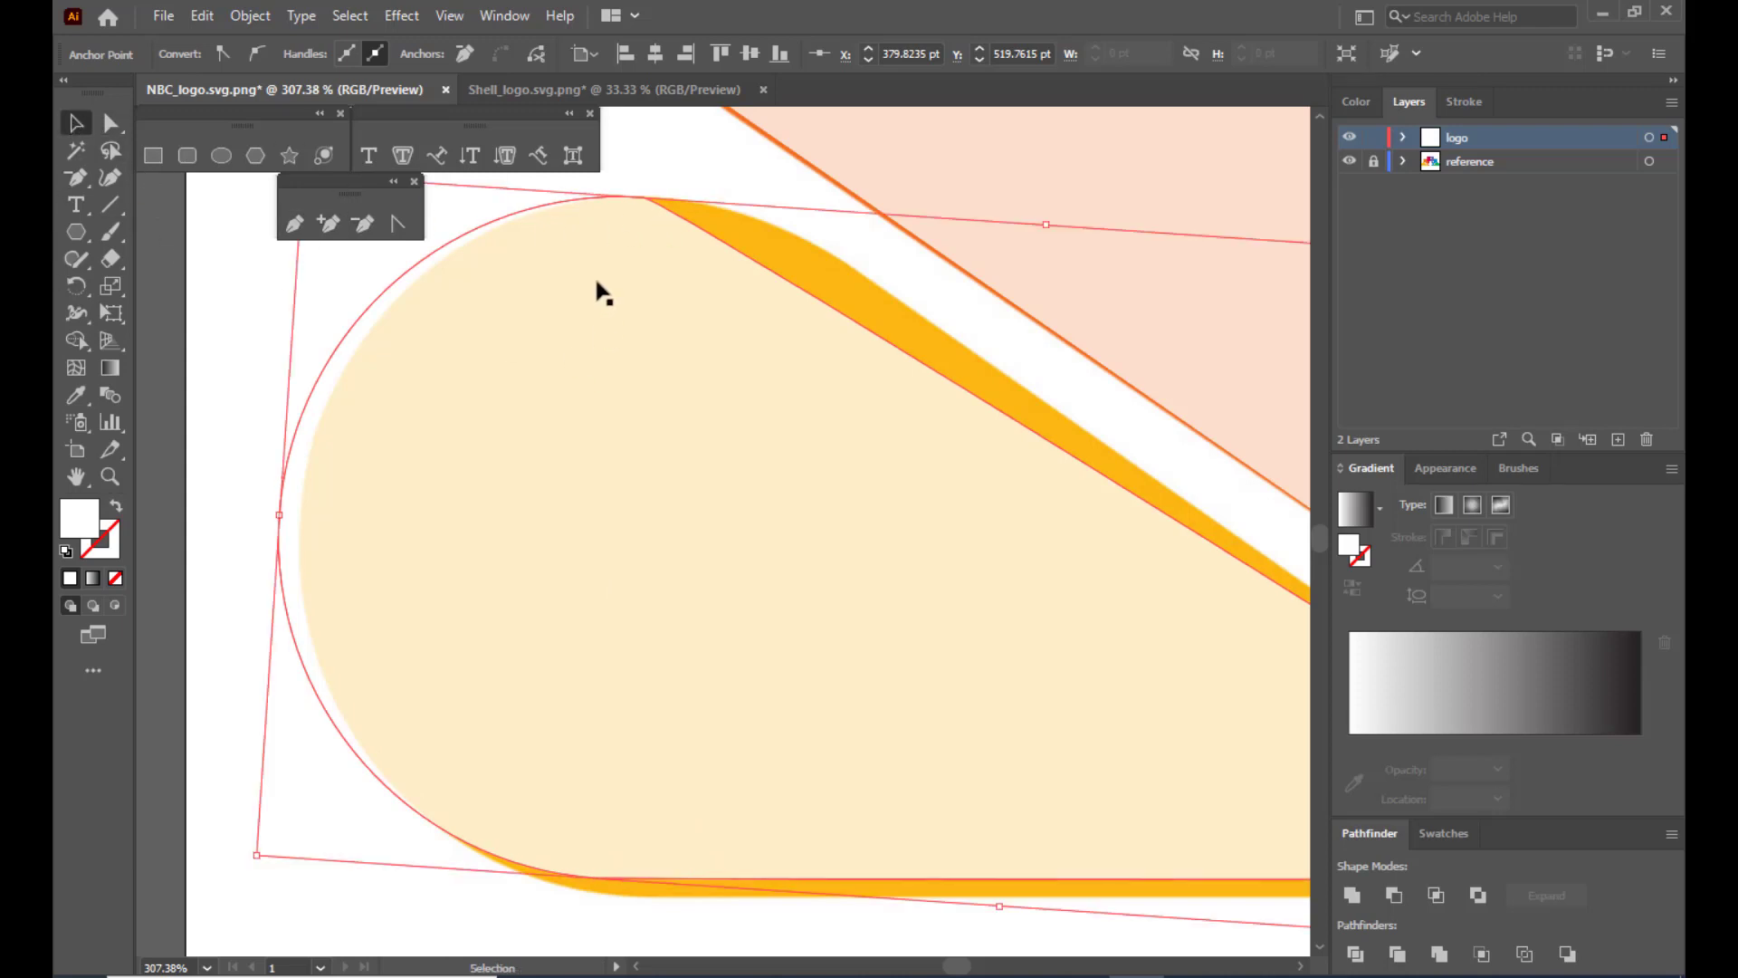
Lengthen the upper anchor's handle on the tip side so the shape's upper edge follows the yellow petal's curve.
click(110, 123)
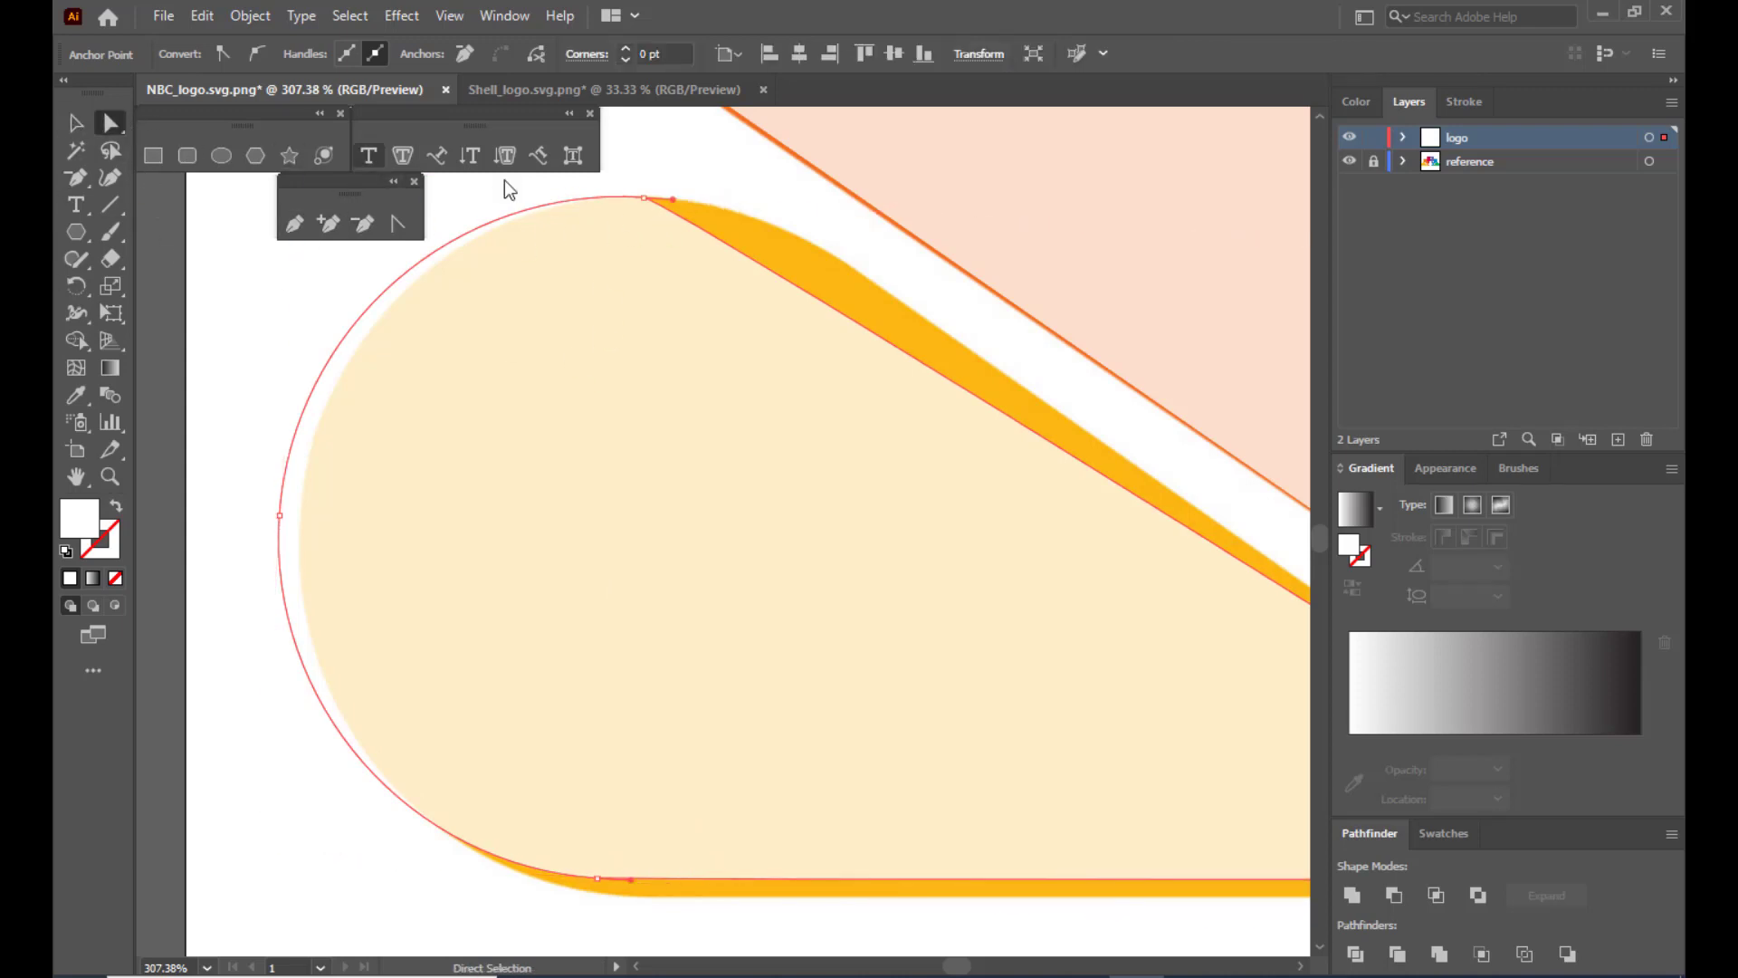
click(645, 199)
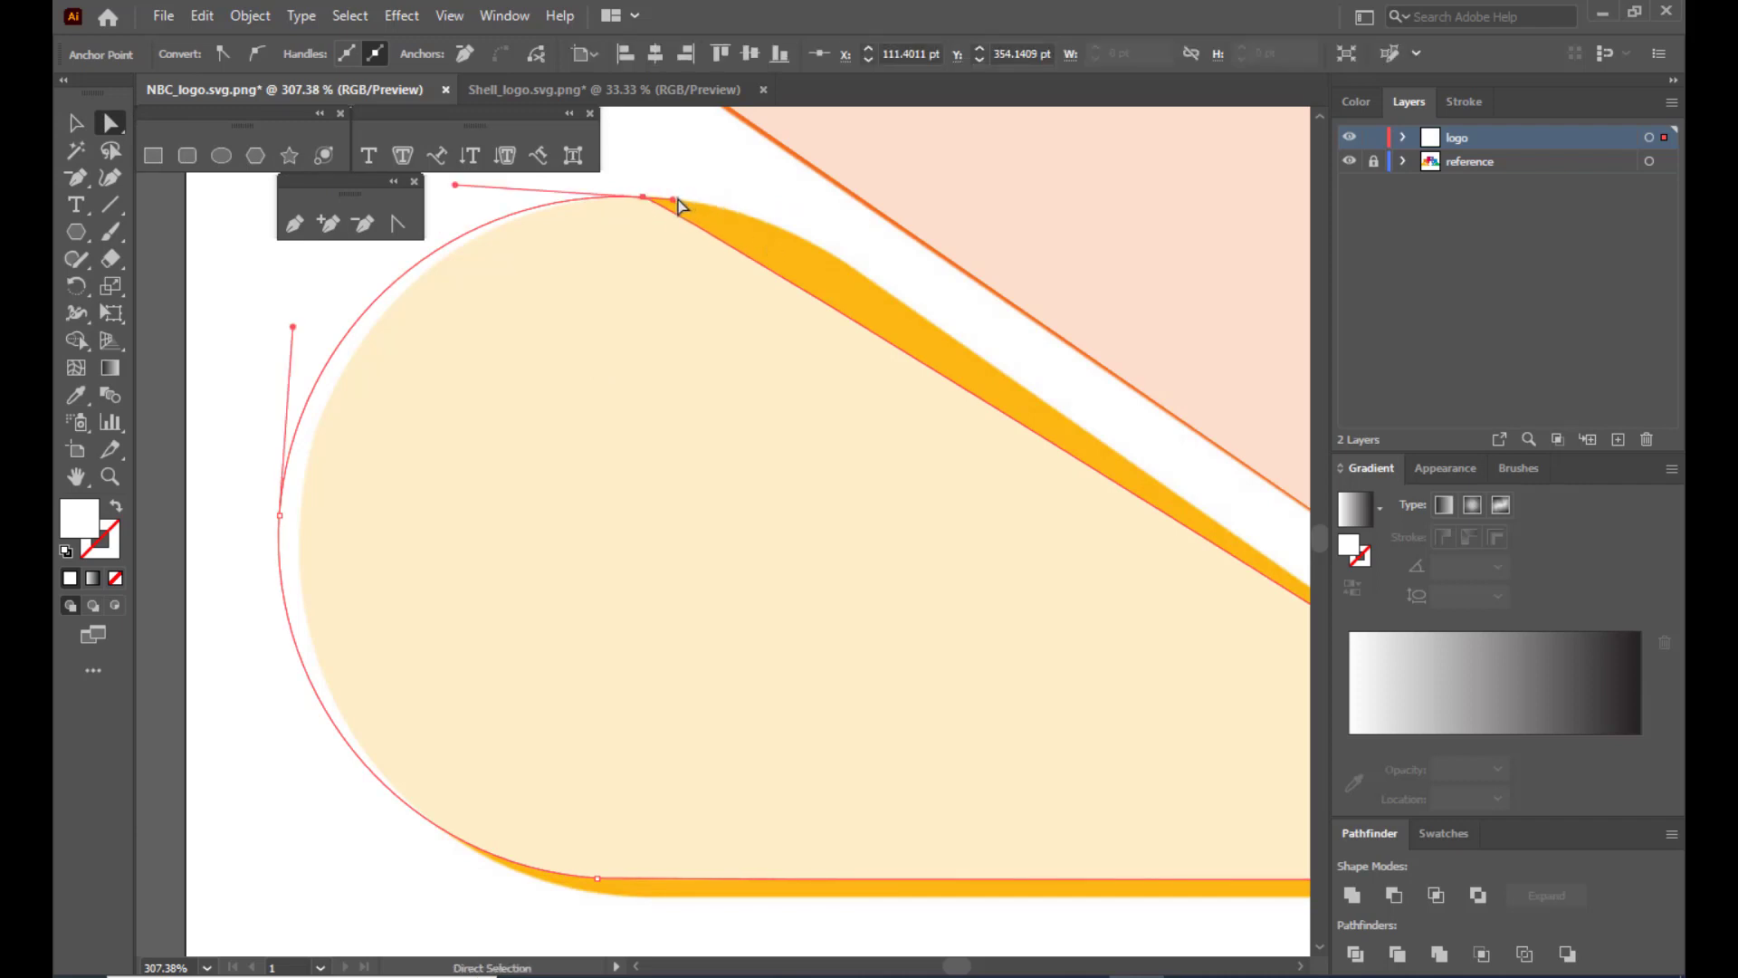
drag(677, 200, 834, 174)
key(ctrl+minus)
key(ctrl+minus)
key(ctrl+minus)
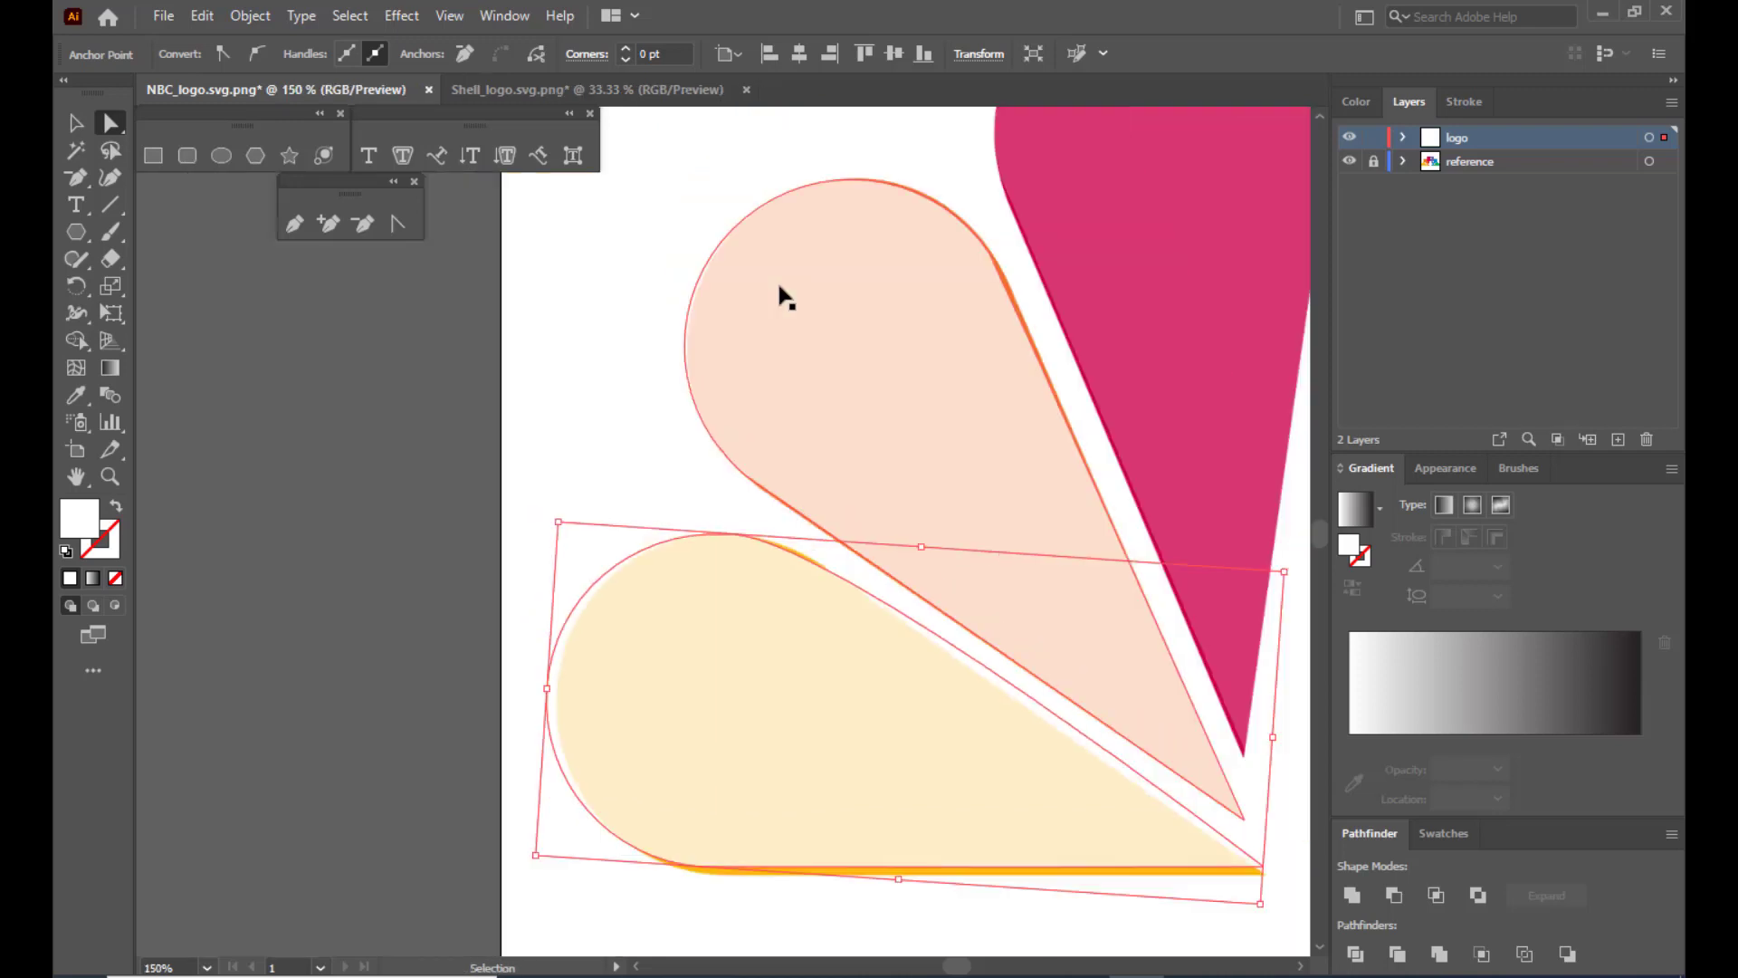
key(ctrl+minus)
key(ctrl+minus)
key(ctrl+plus)
key(ctrl+plus)
scroll(781, 292, down, 1)
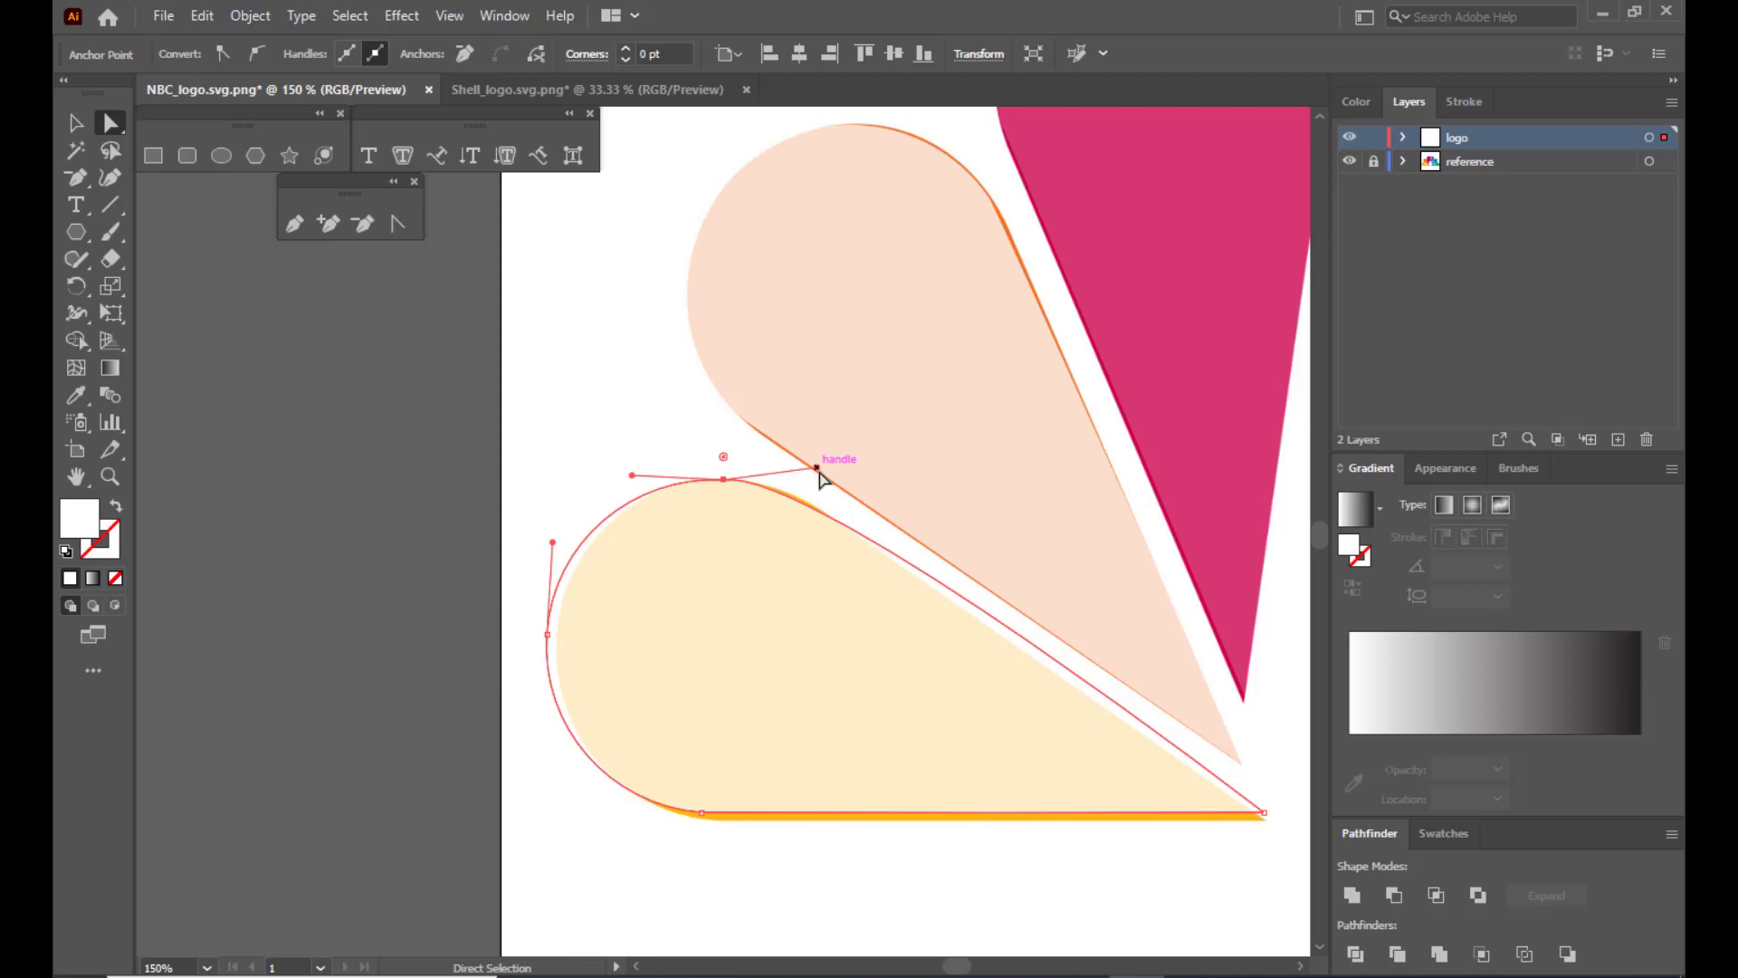
drag(819, 470, 820, 479)
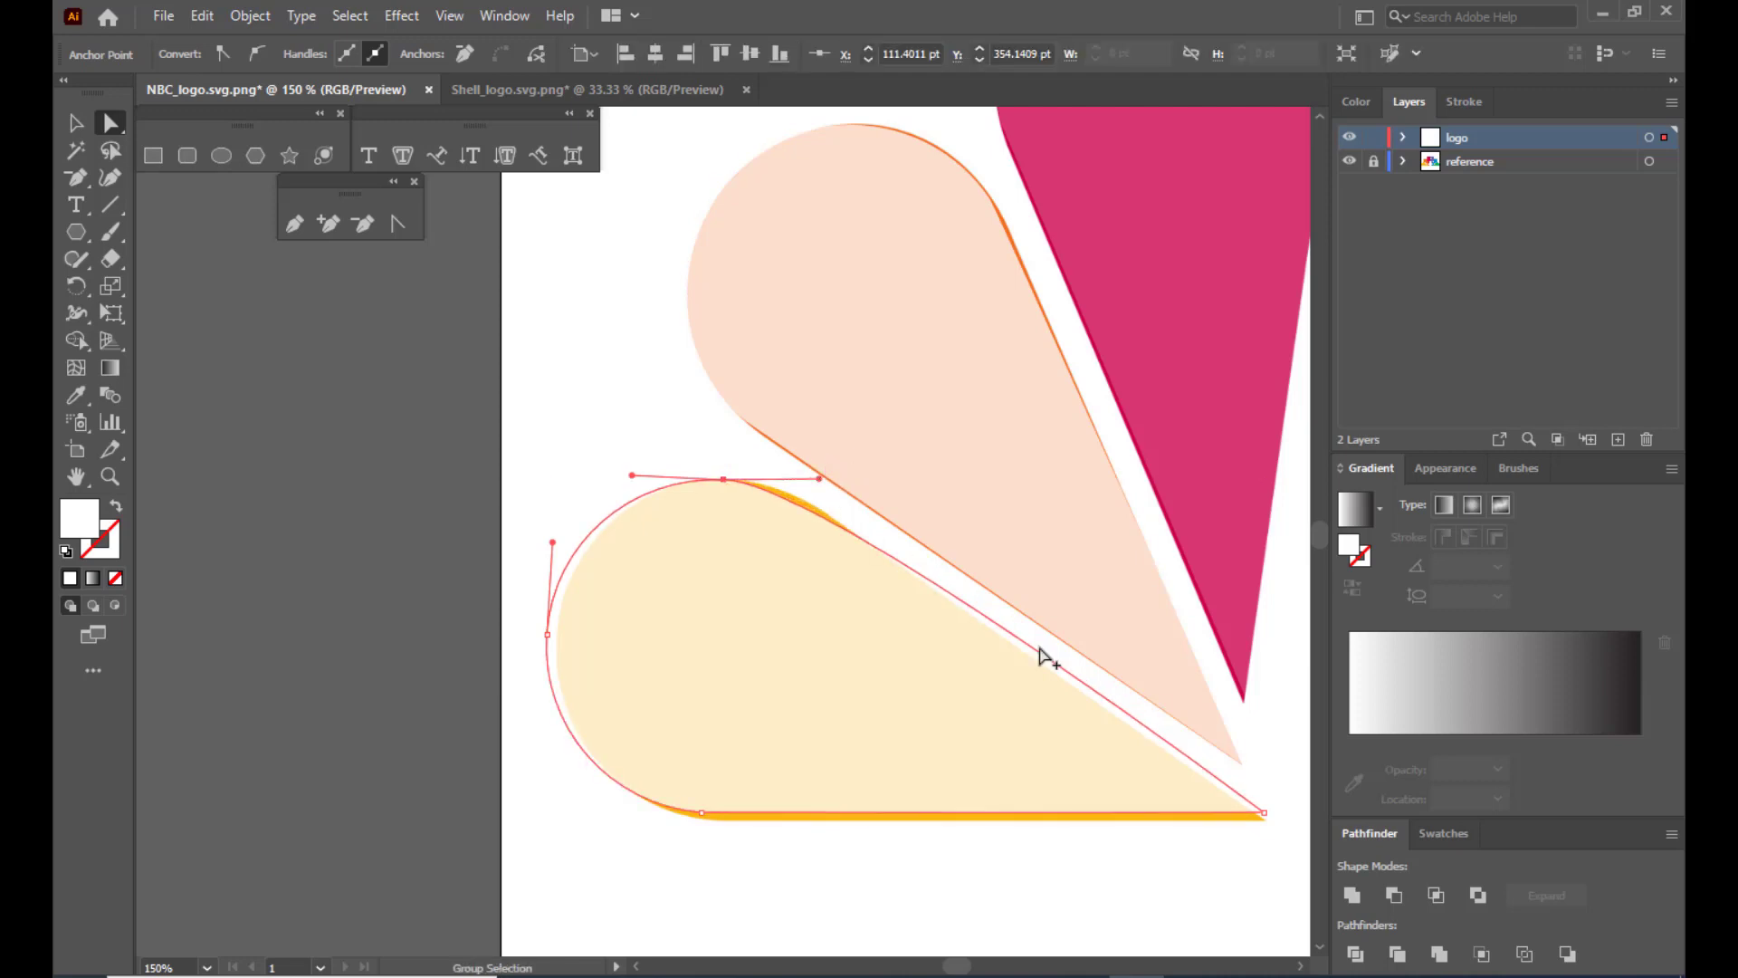
Lower the tip and bottom anchors onto the yellow petal's bottom edge, extending the bottom anchor's handle toward the tip.
click(1265, 813)
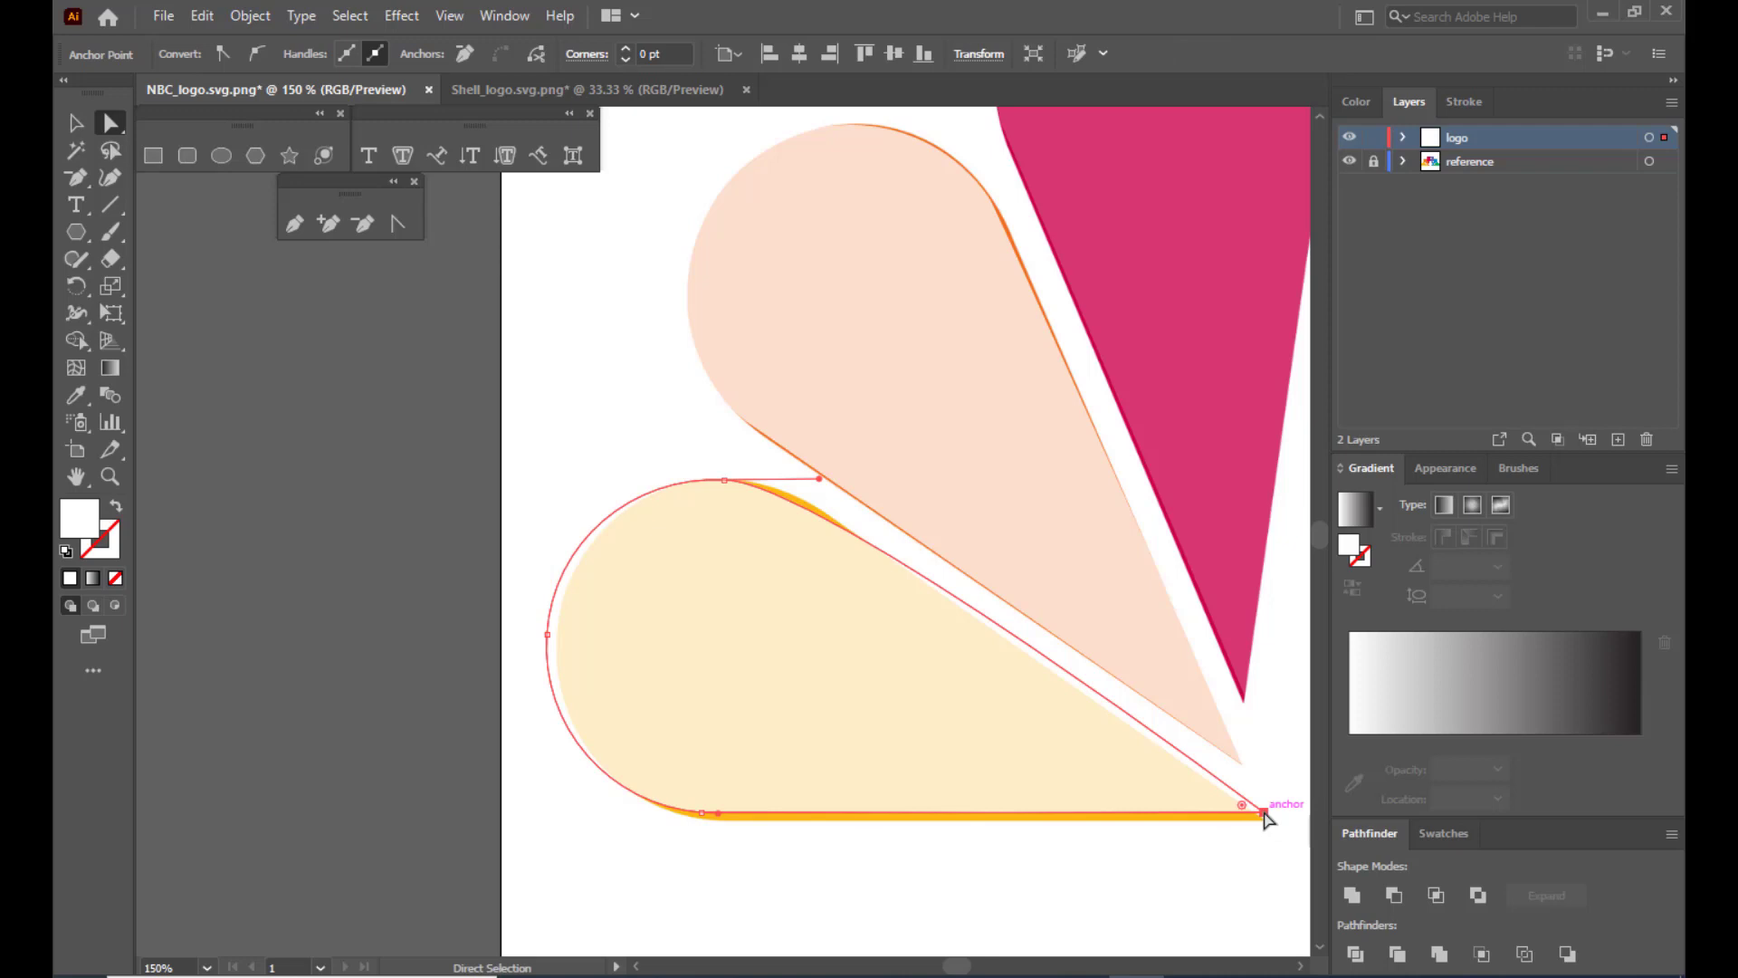
drag(1264, 813, 1260, 820)
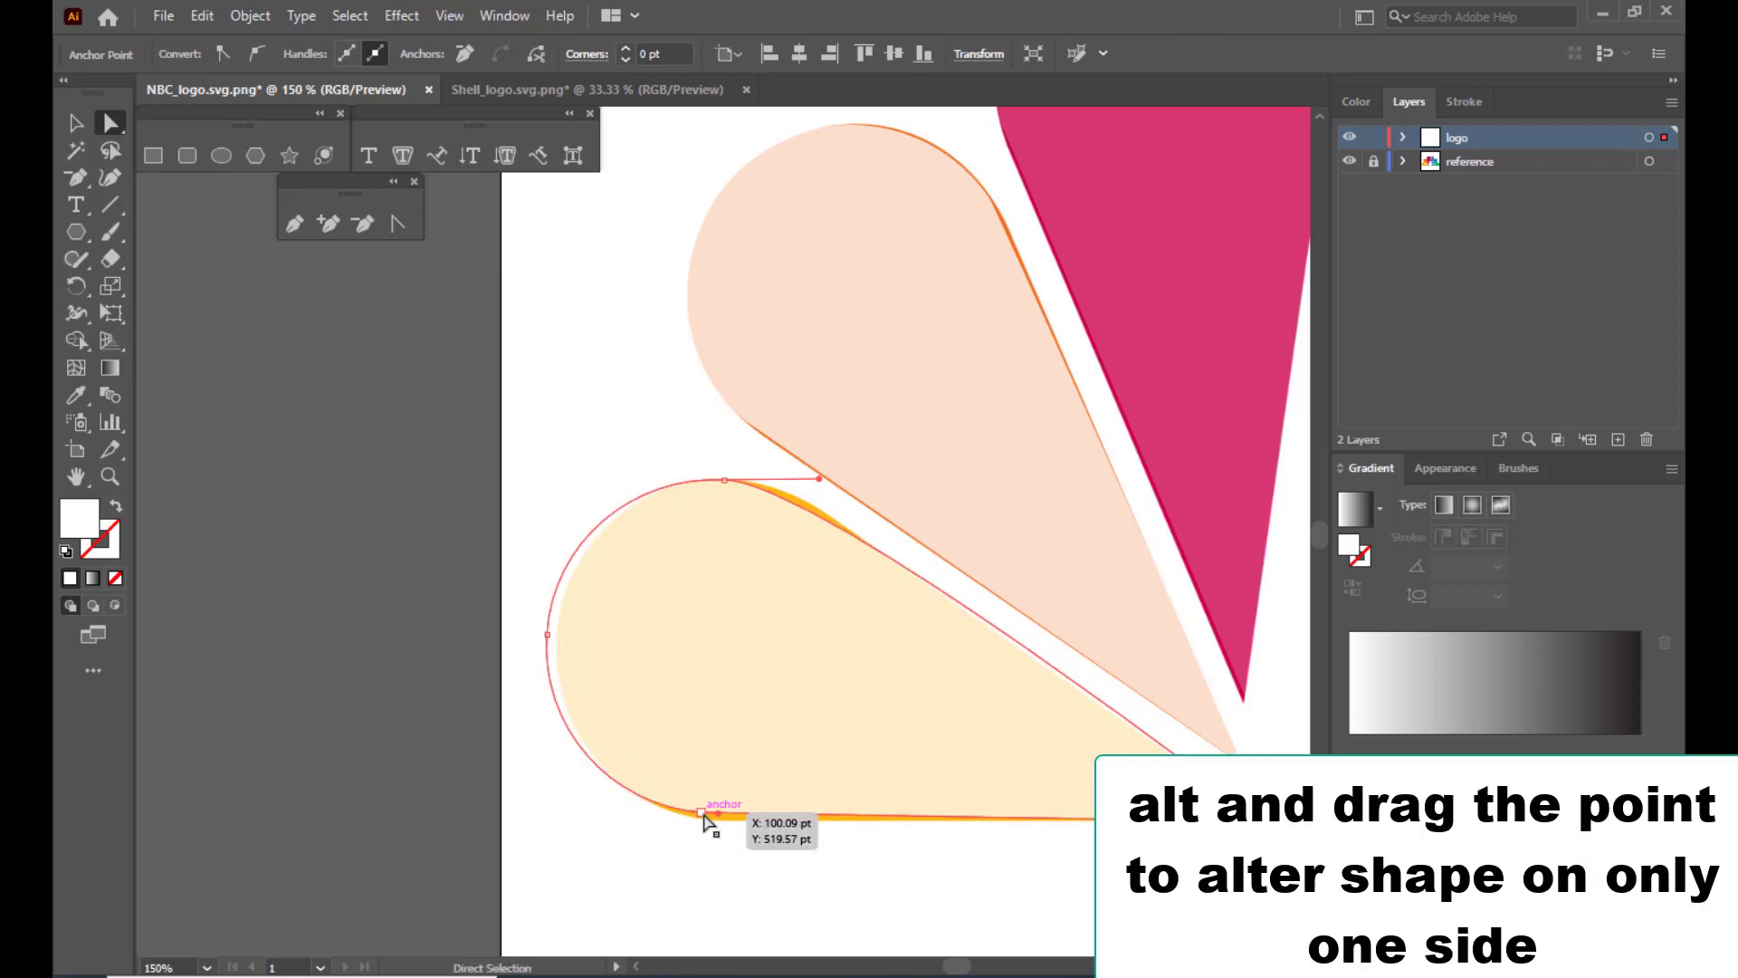
click(702, 813)
drag(722, 817, 740, 819)
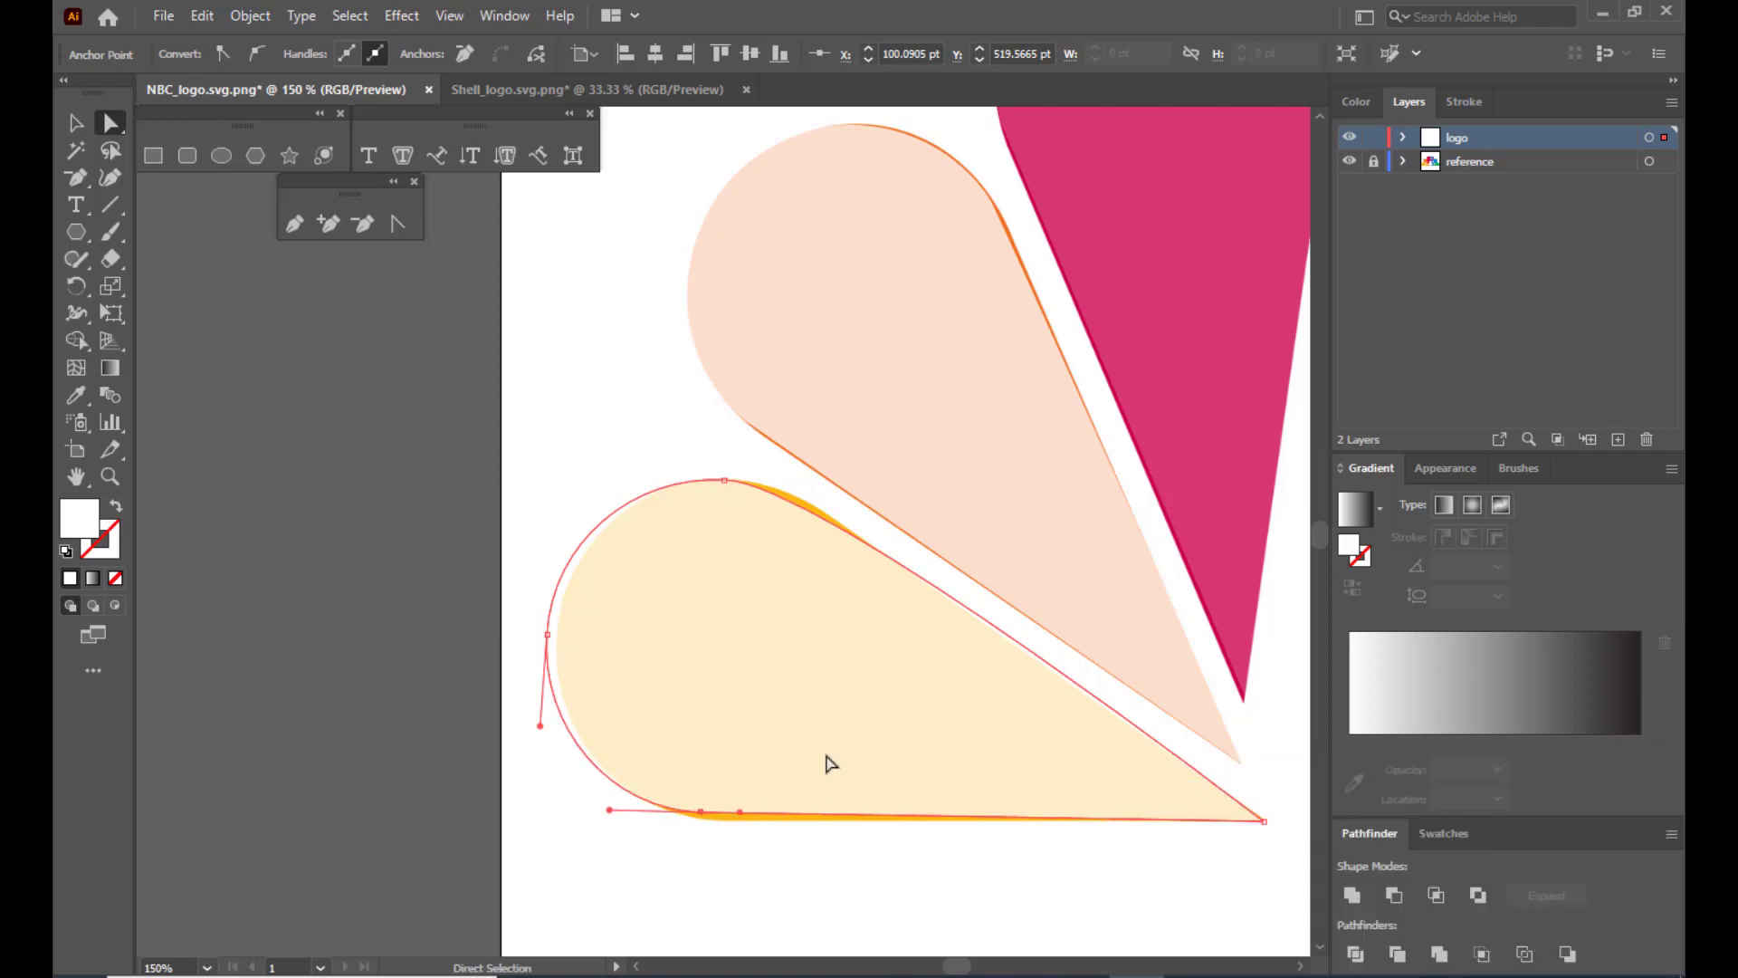
key(Down)
key(Down)
key(Down)
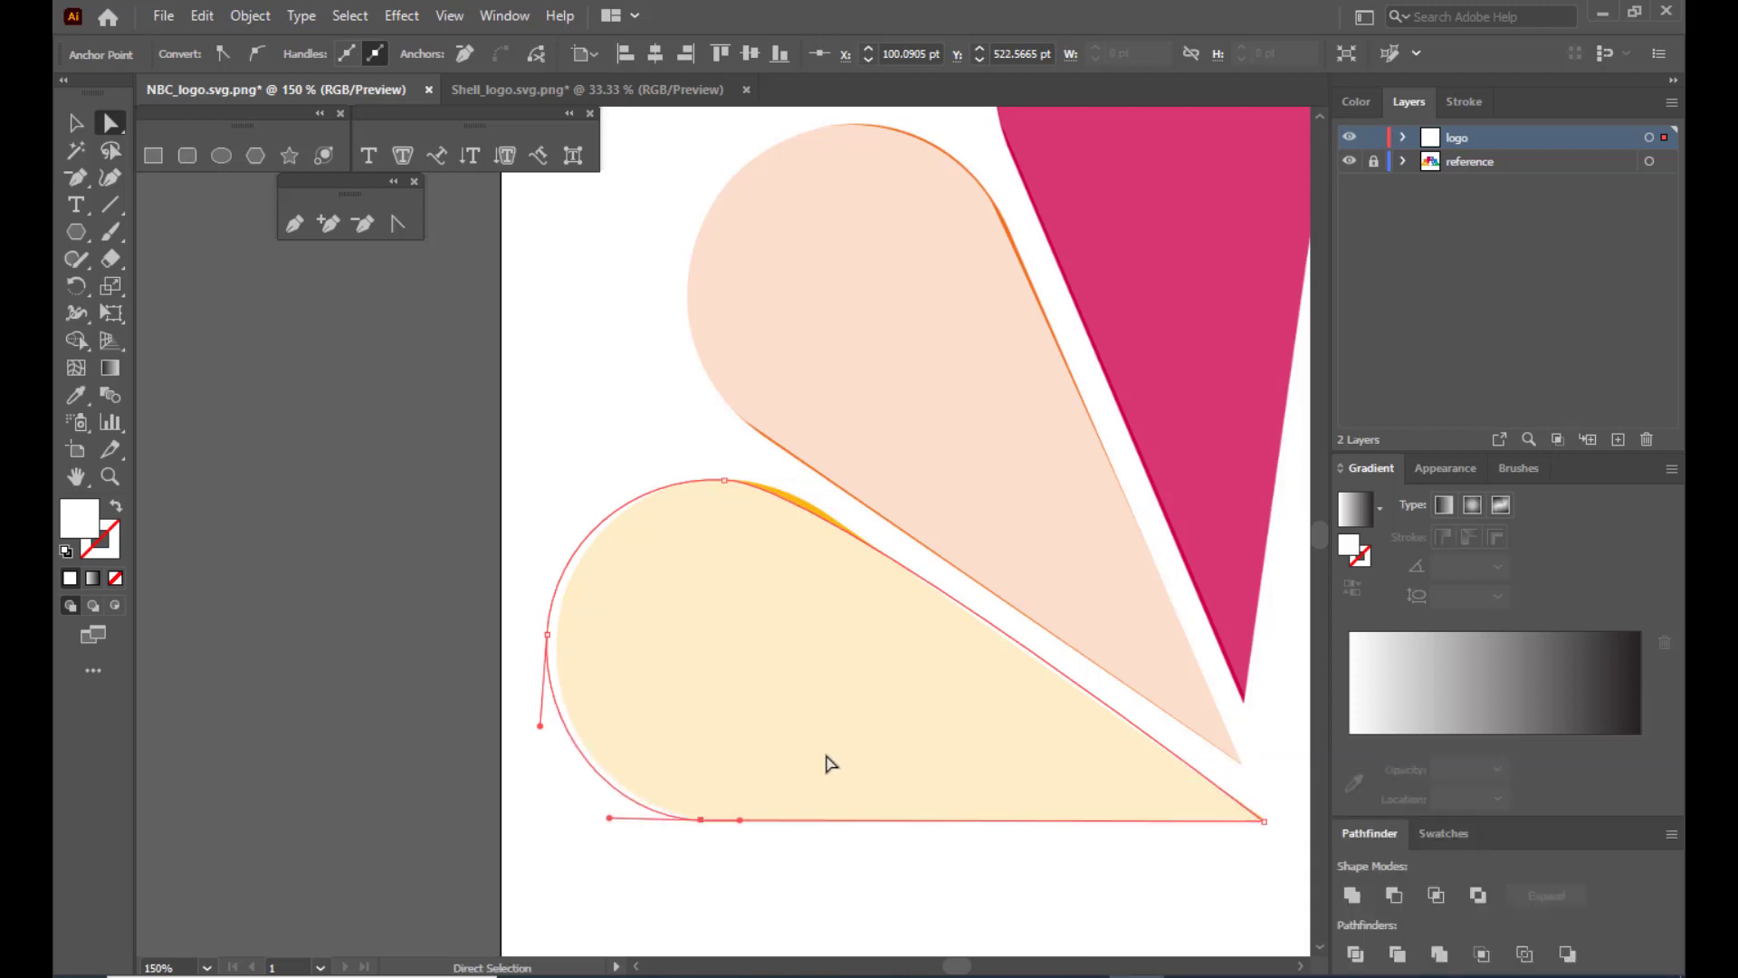
key(Up)
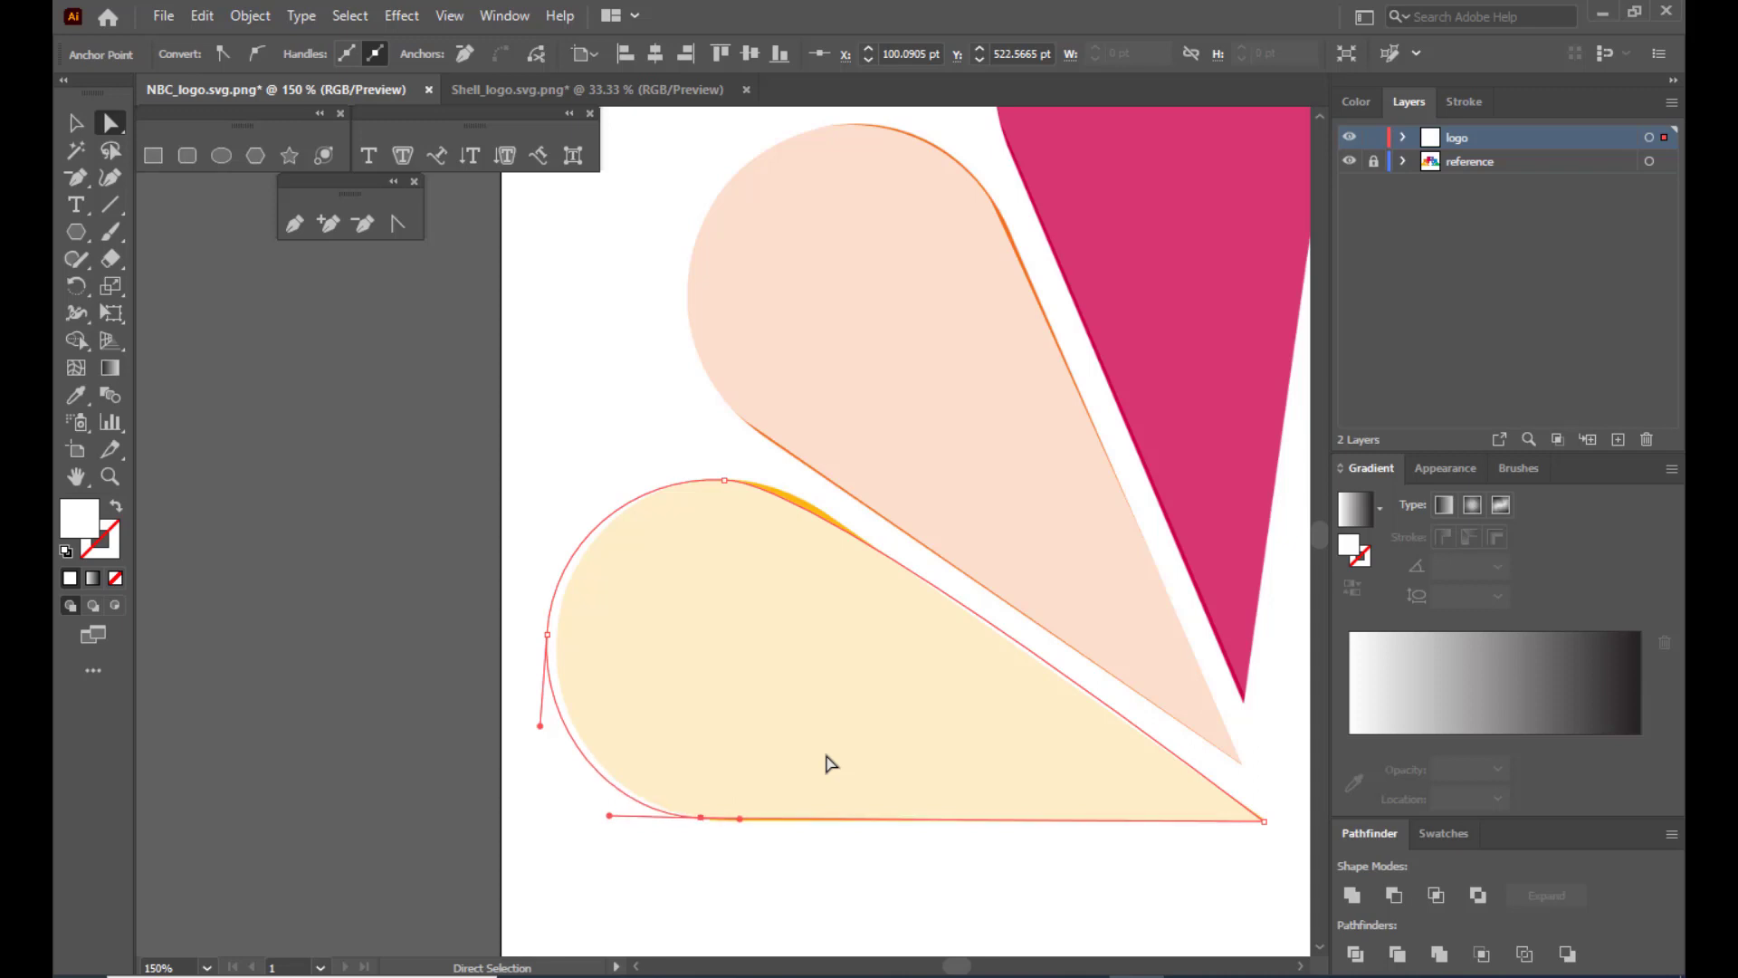
Lengthen the lower handle of the anchor at the orange petal's upper-right shoulder so the shape follows the reference edge, and deselect it.
scroll(698, 342, up, 3)
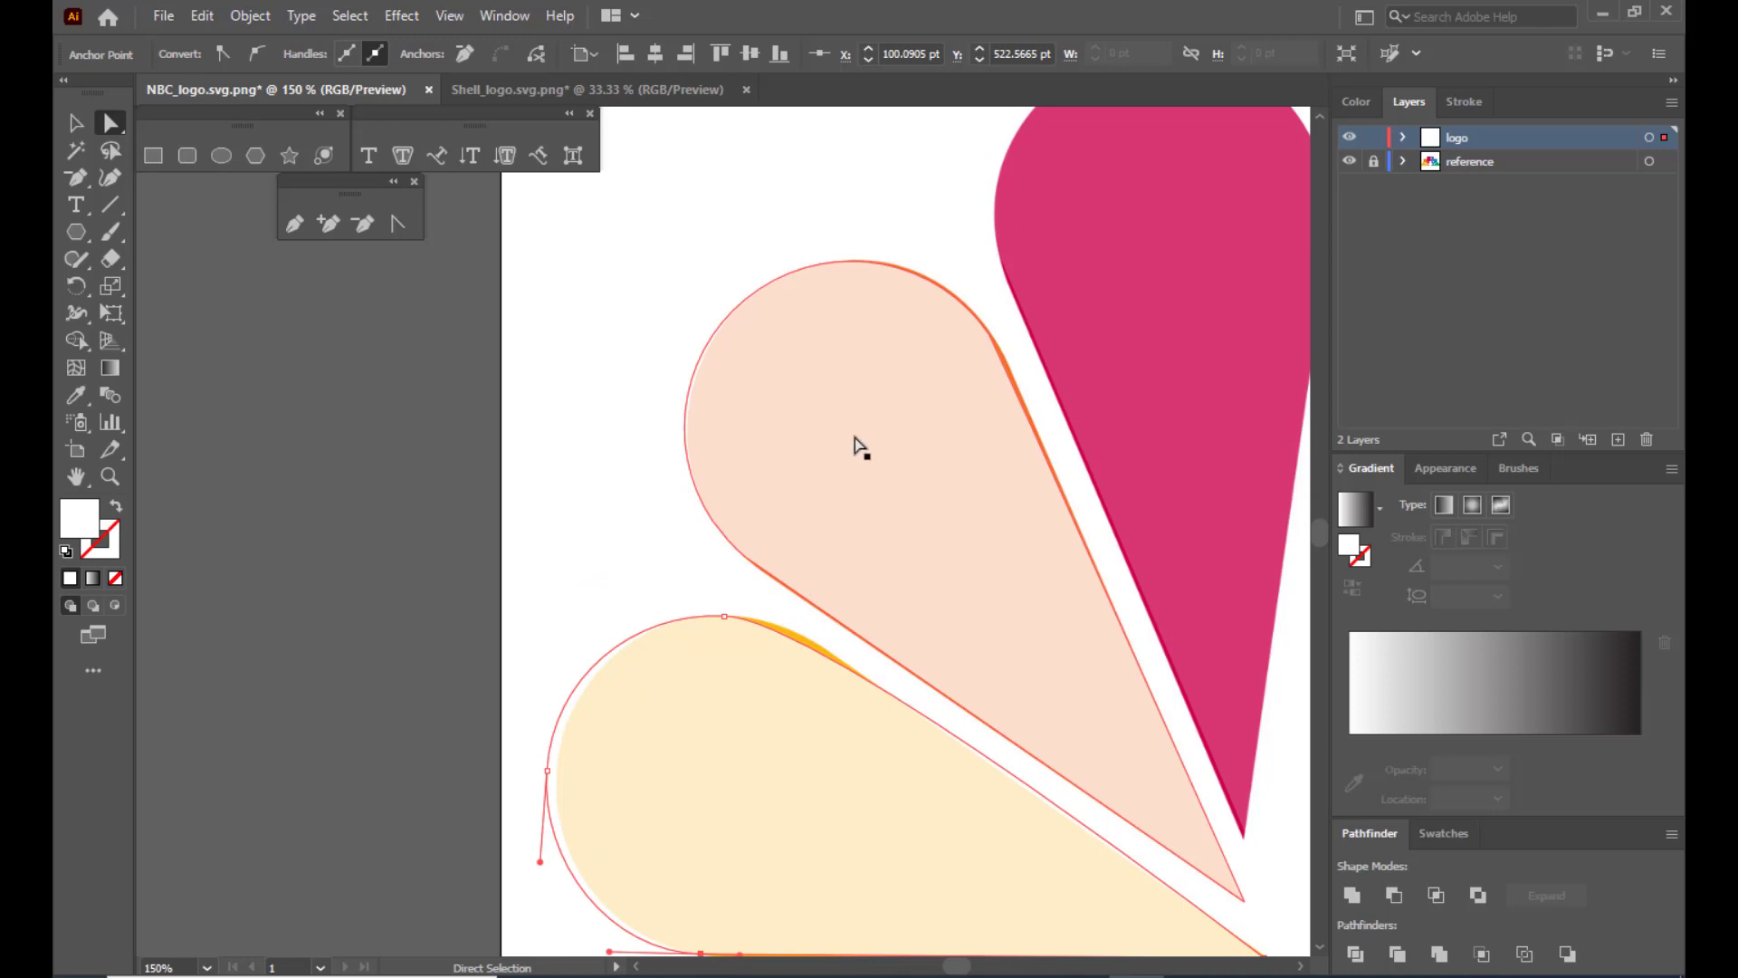
click(925, 394)
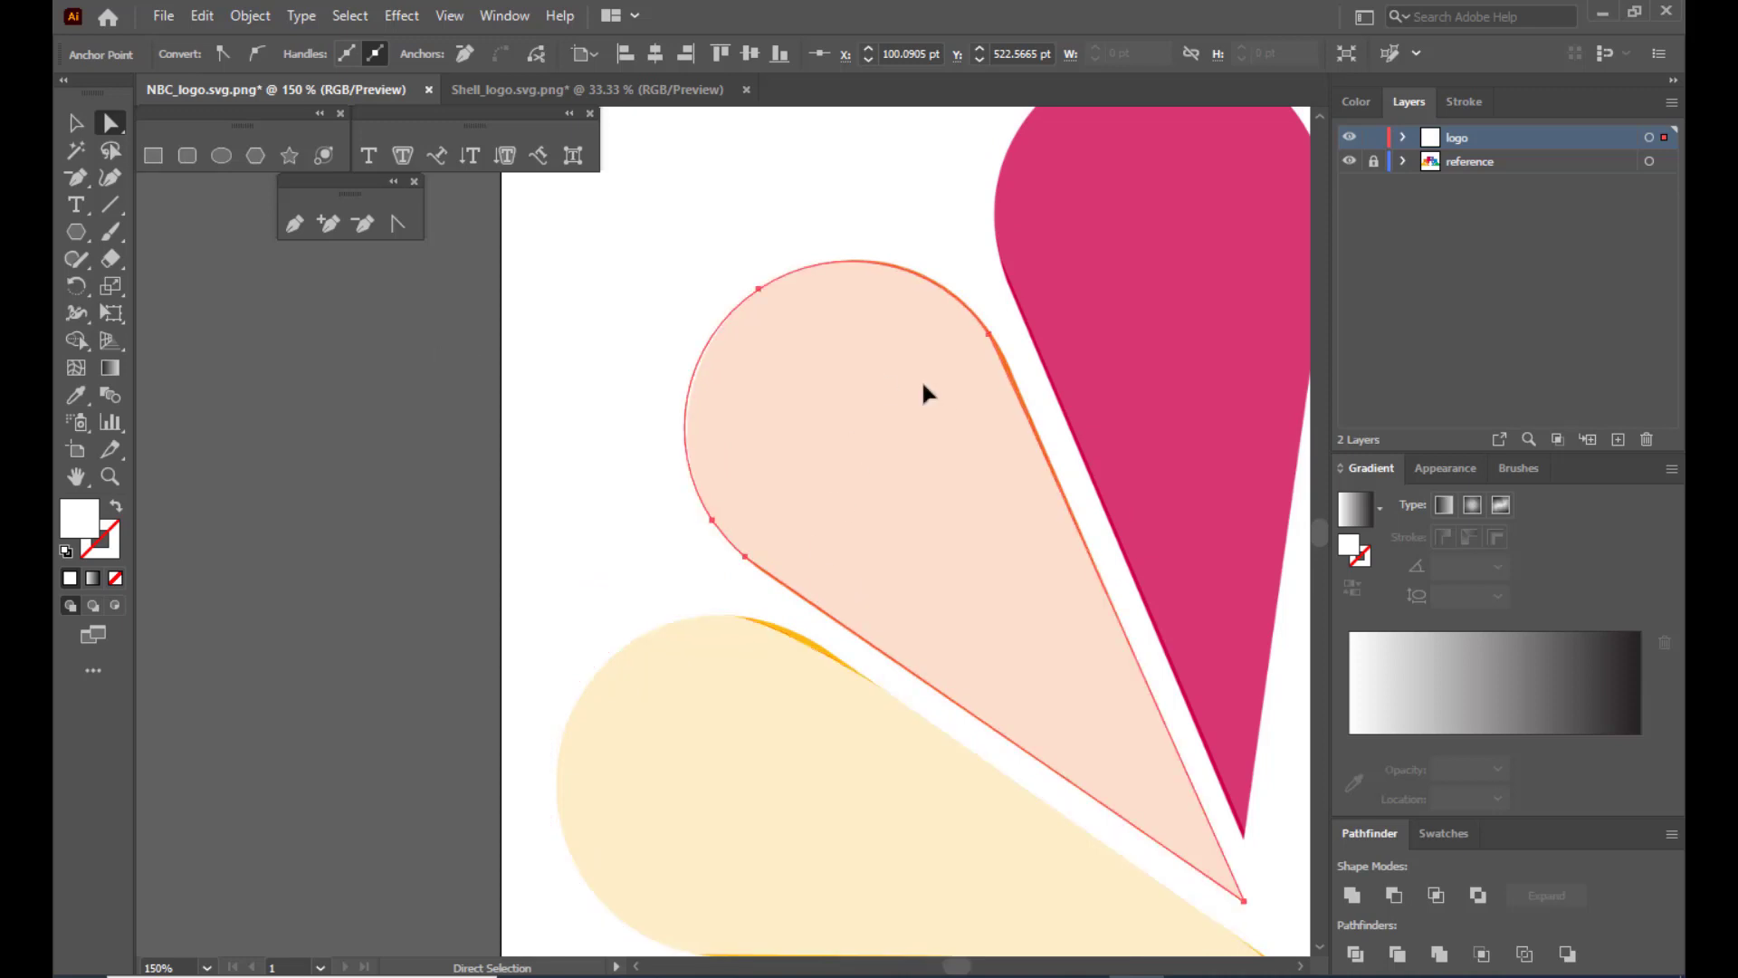
click(991, 334)
drag(1001, 353, 1008, 361)
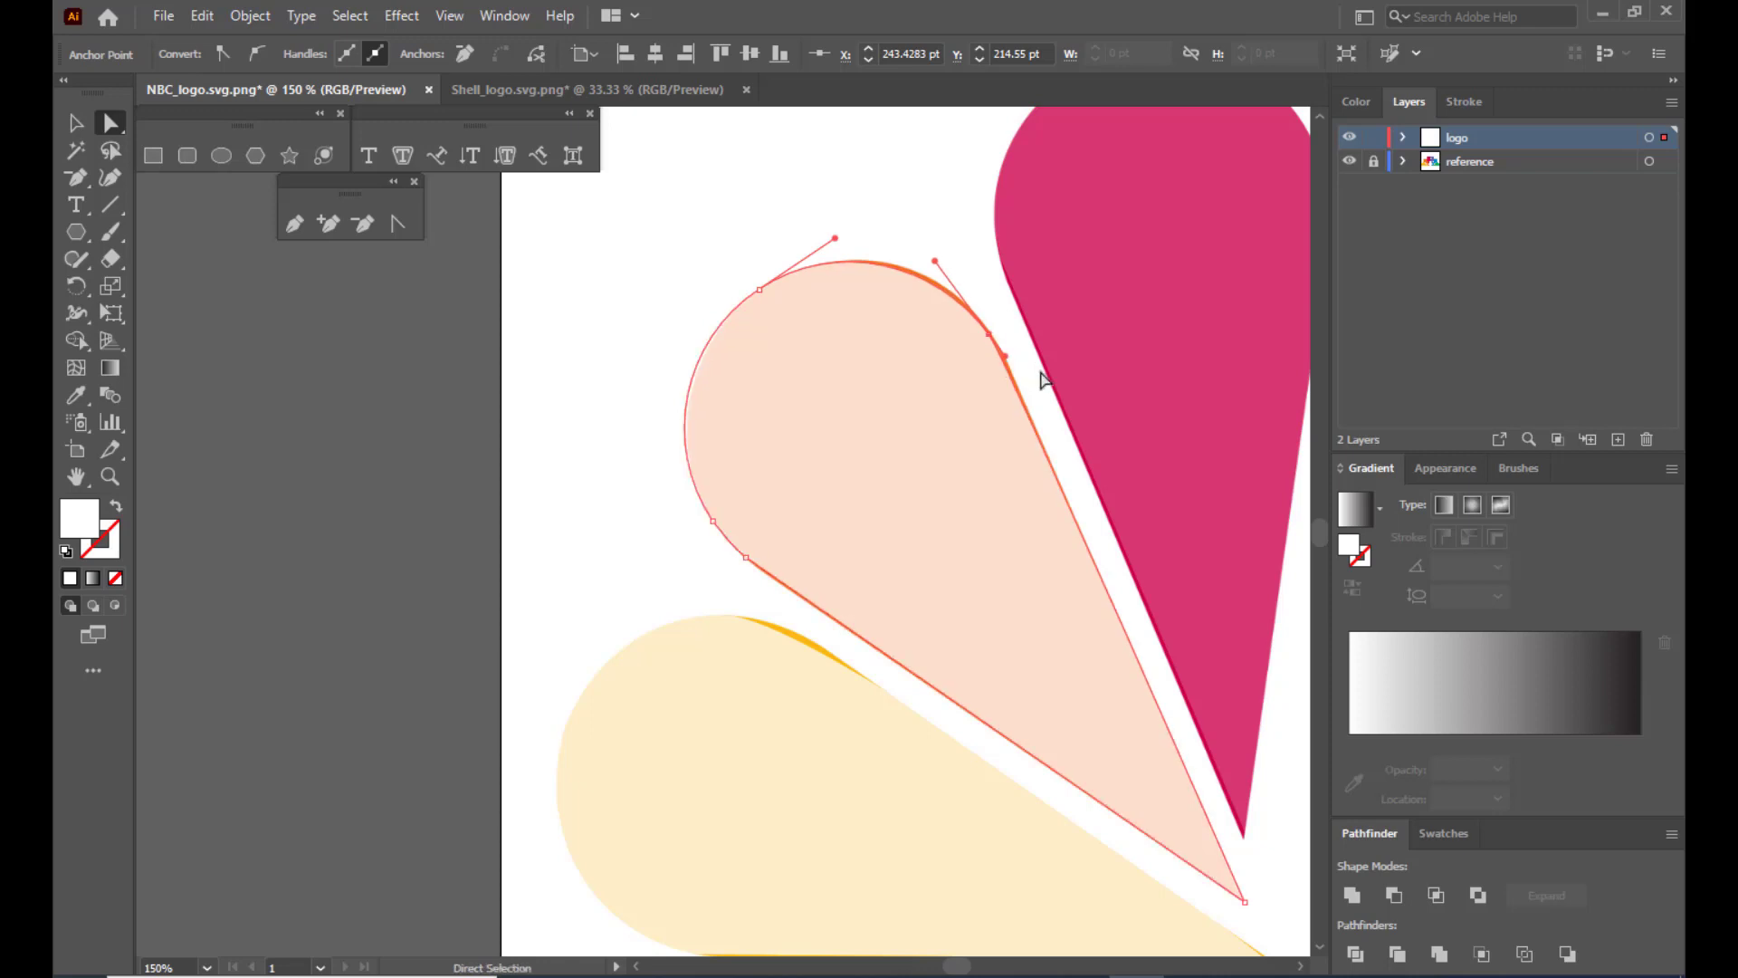
key(ctrl+z)
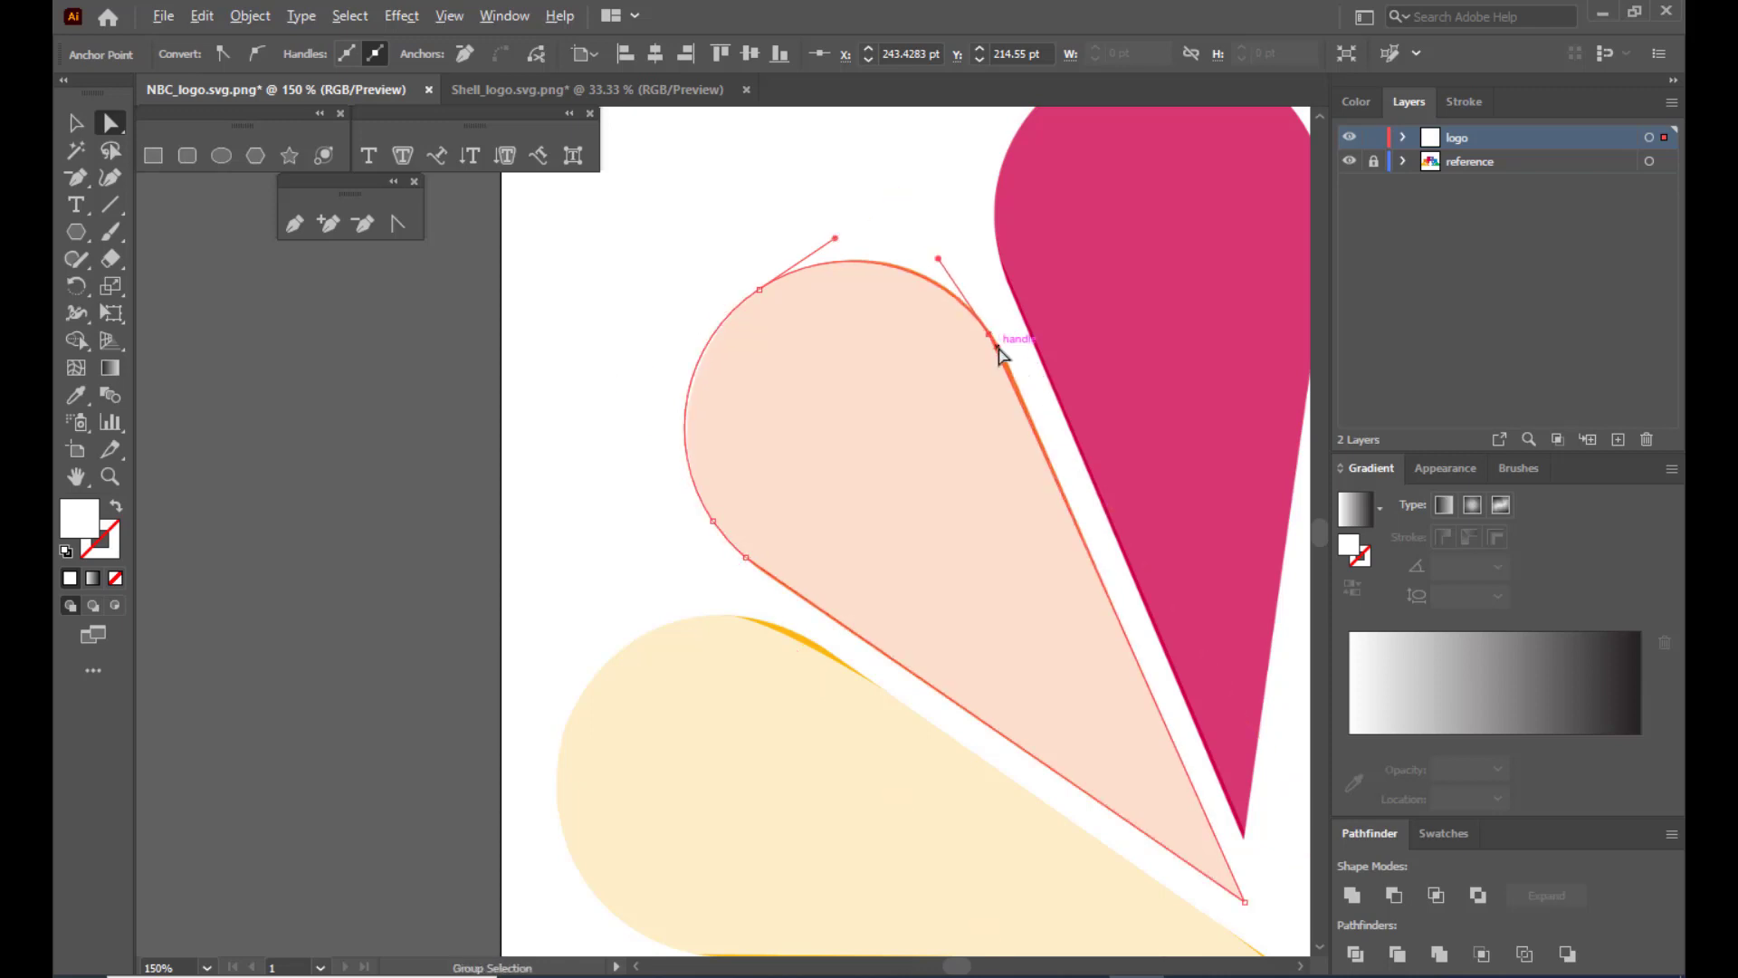
drag(999, 352, 1013, 373)
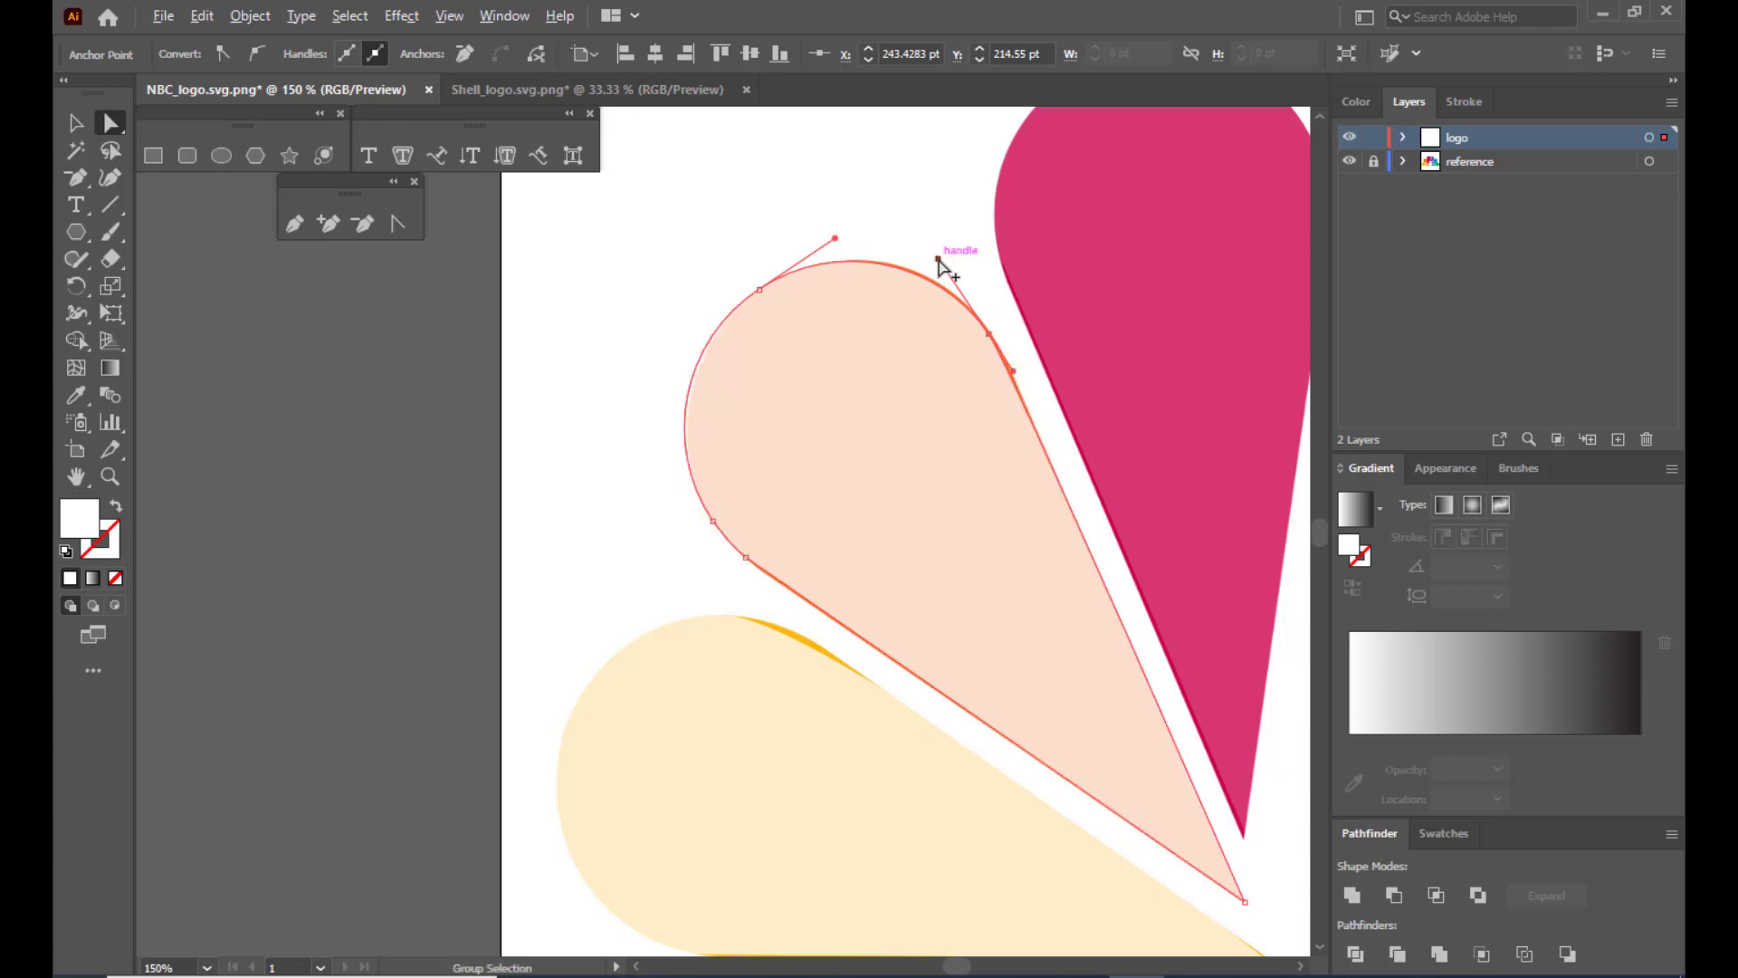
drag(938, 262, 938, 259)
click(950, 206)
Select the petal shape covering the yellow petal.
click(647, 771)
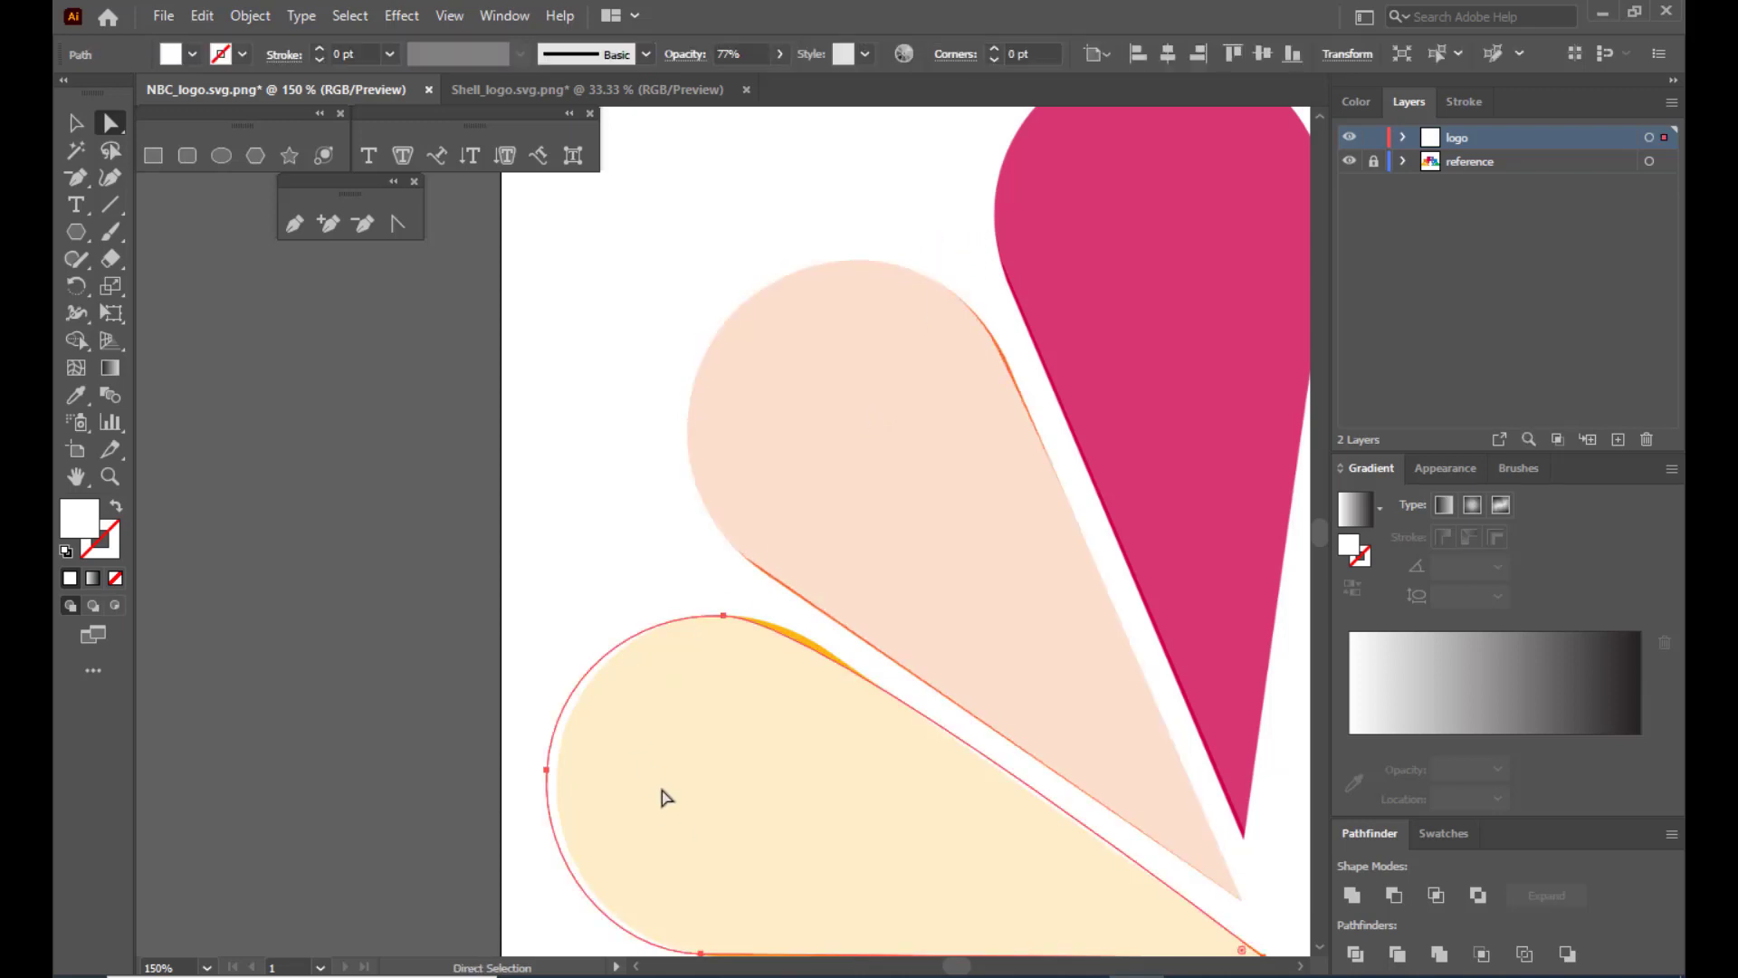
scroll(532, 485, down, 2)
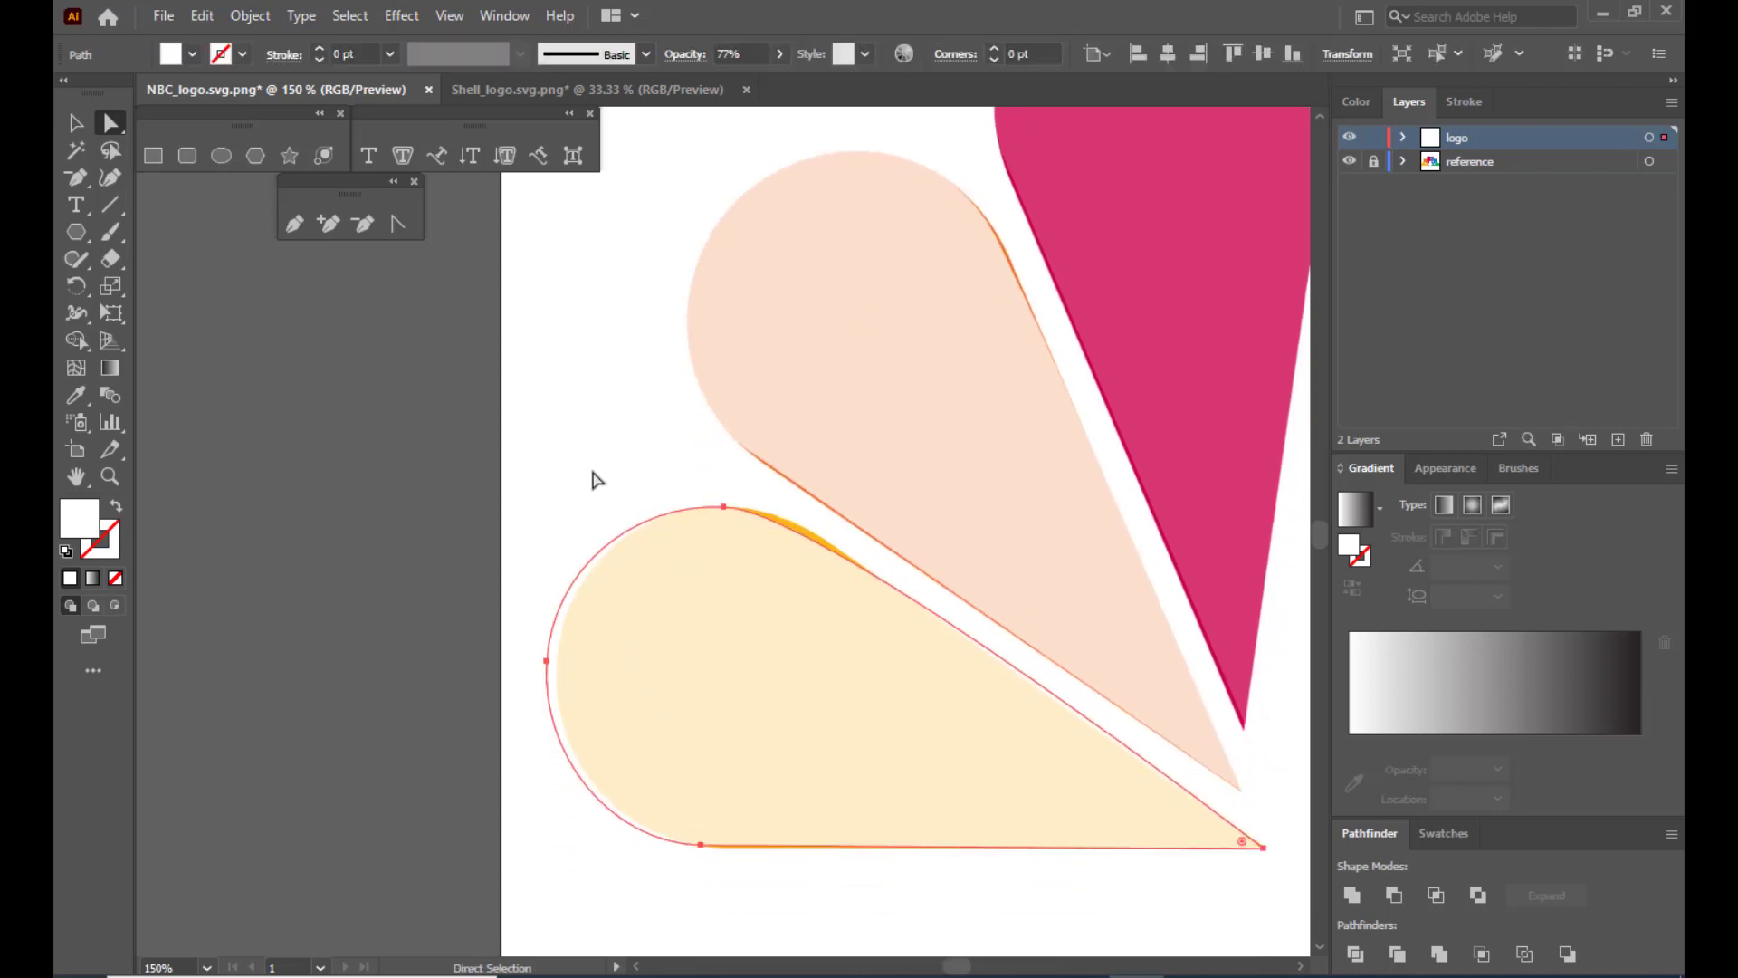
scroll(711, 431, up, 2)
scroll(891, 444, down, 3)
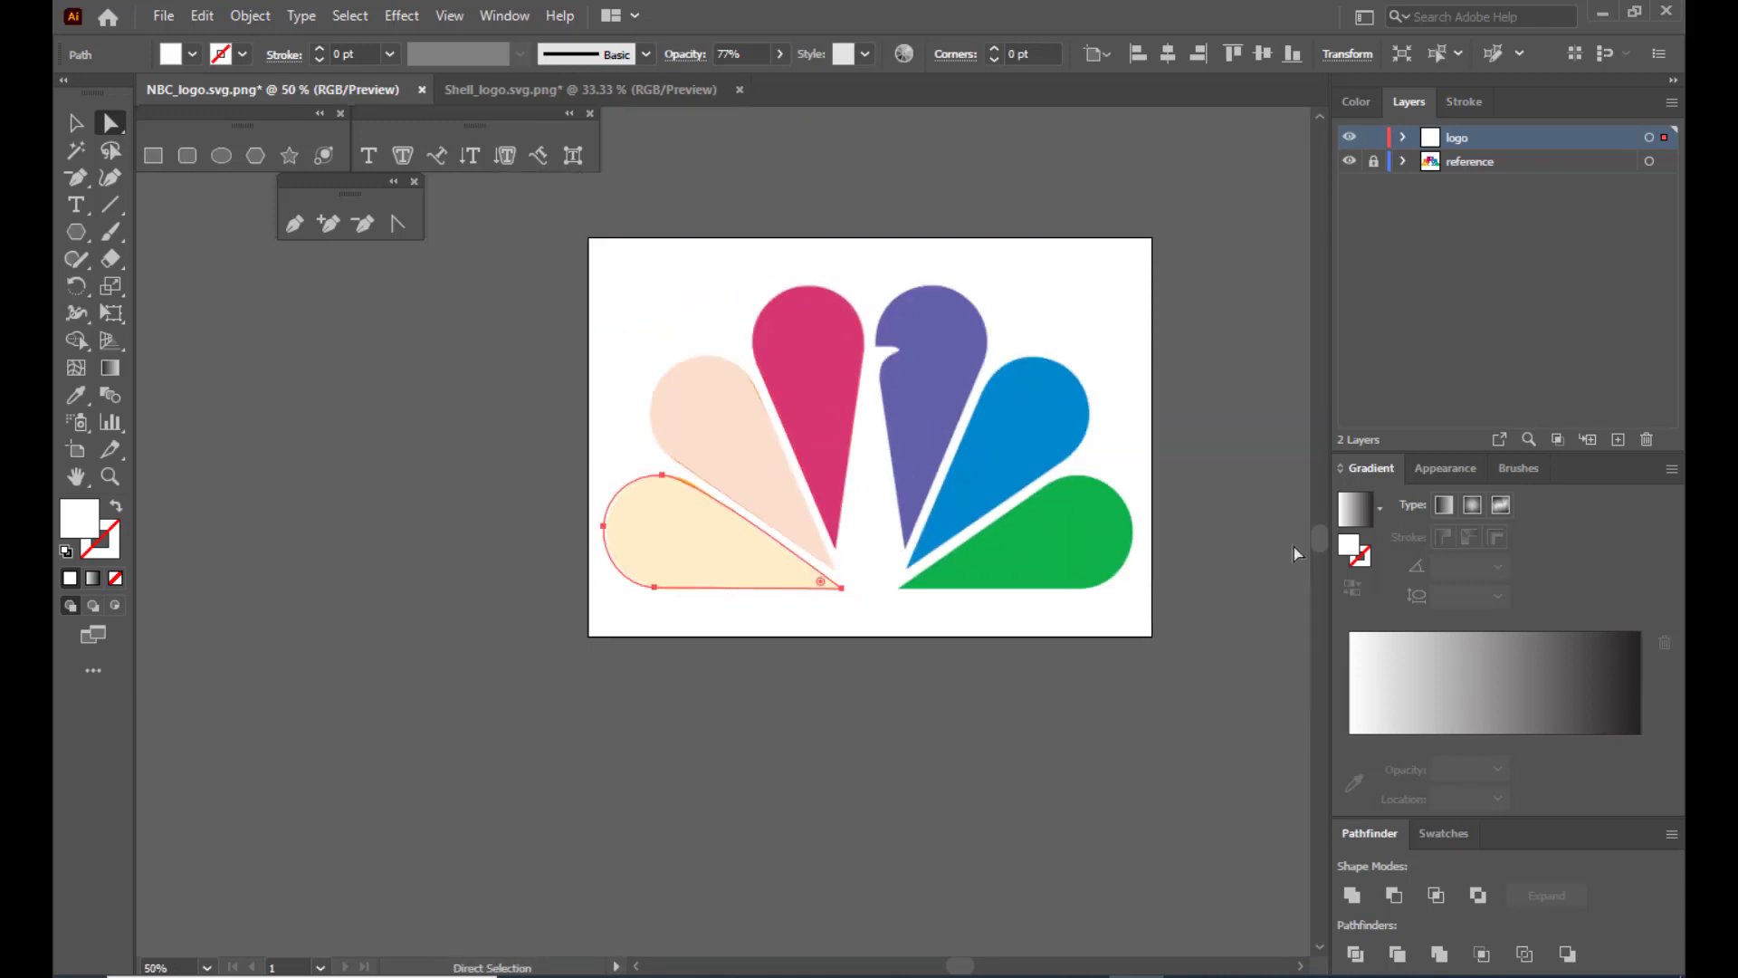
Select the three petal shapes over the crimson, orange and yellow petals and move them off the artboard onto the empty canvas.
click(75, 121)
click(838, 378)
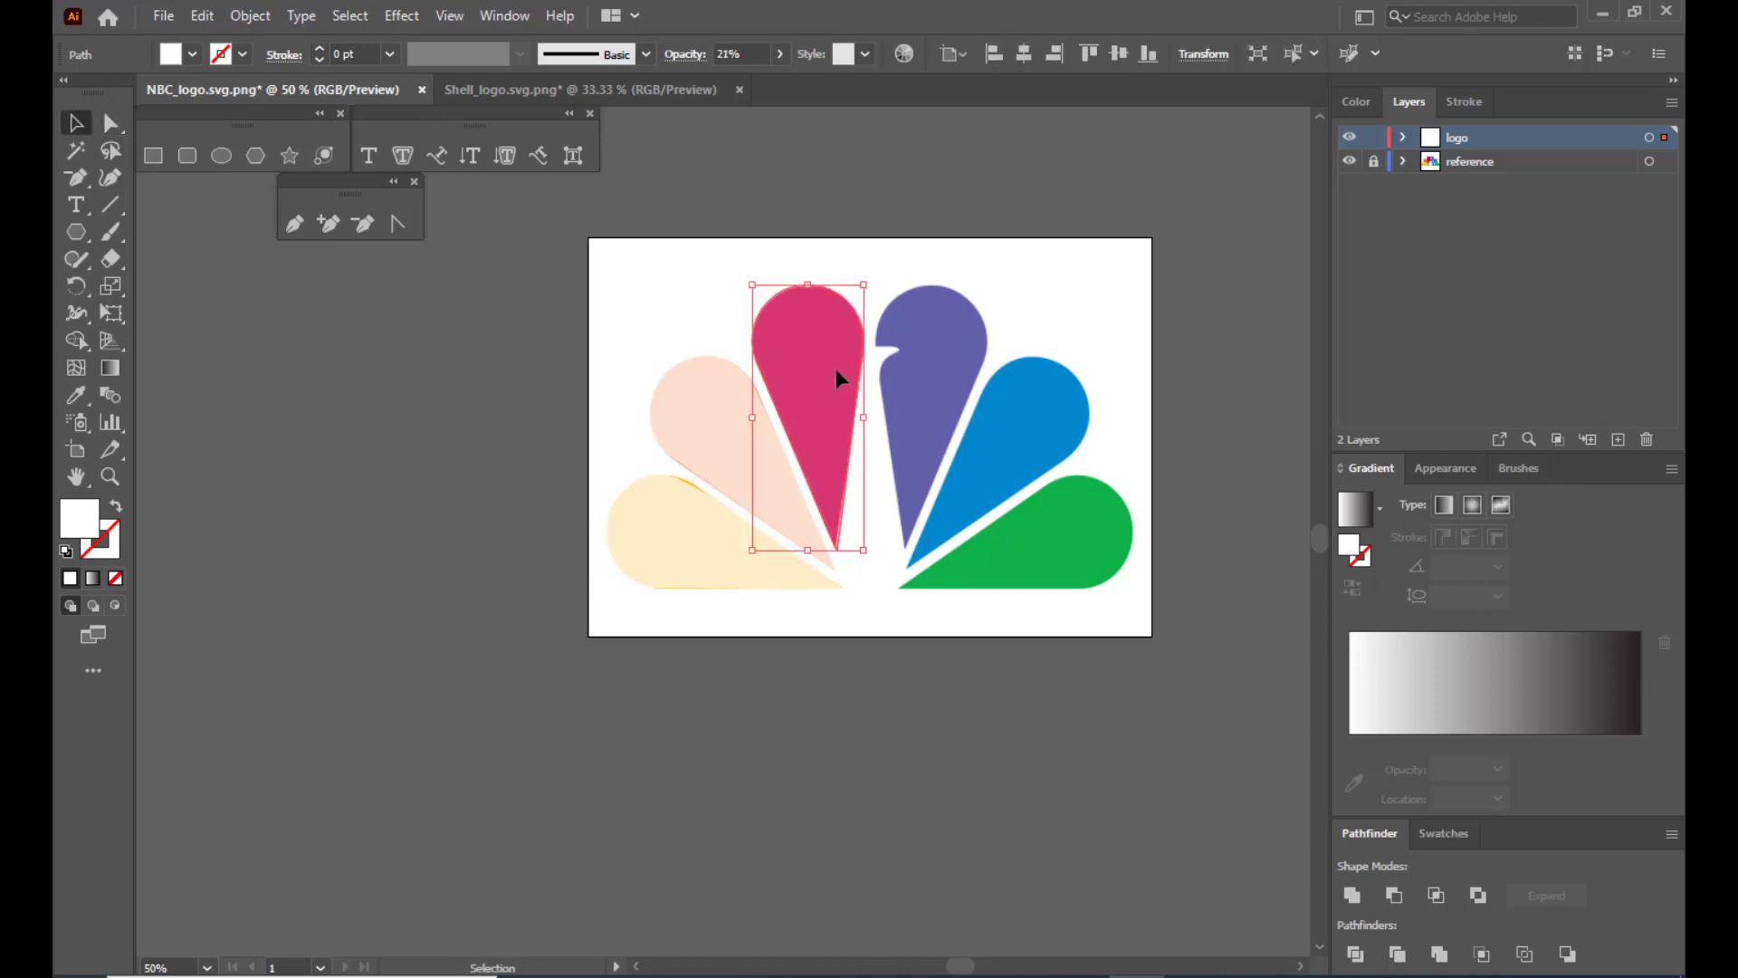
shift+click(718, 426)
shift+click(633, 498)
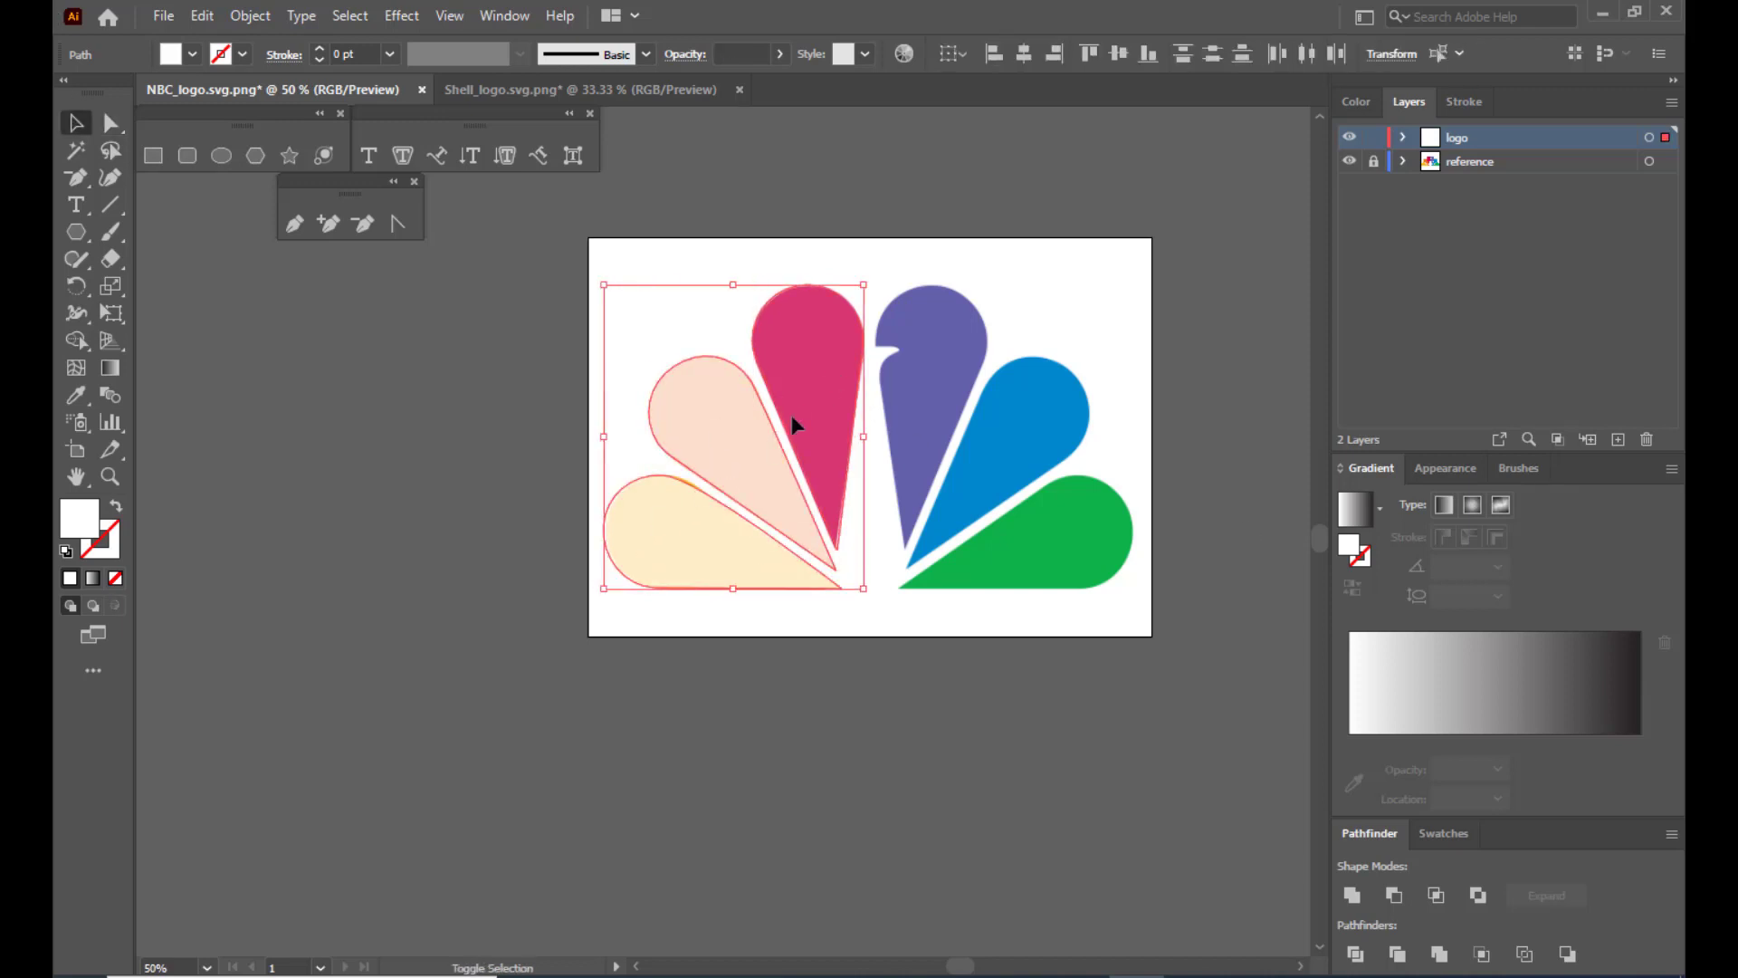
drag(793, 418, 435, 418)
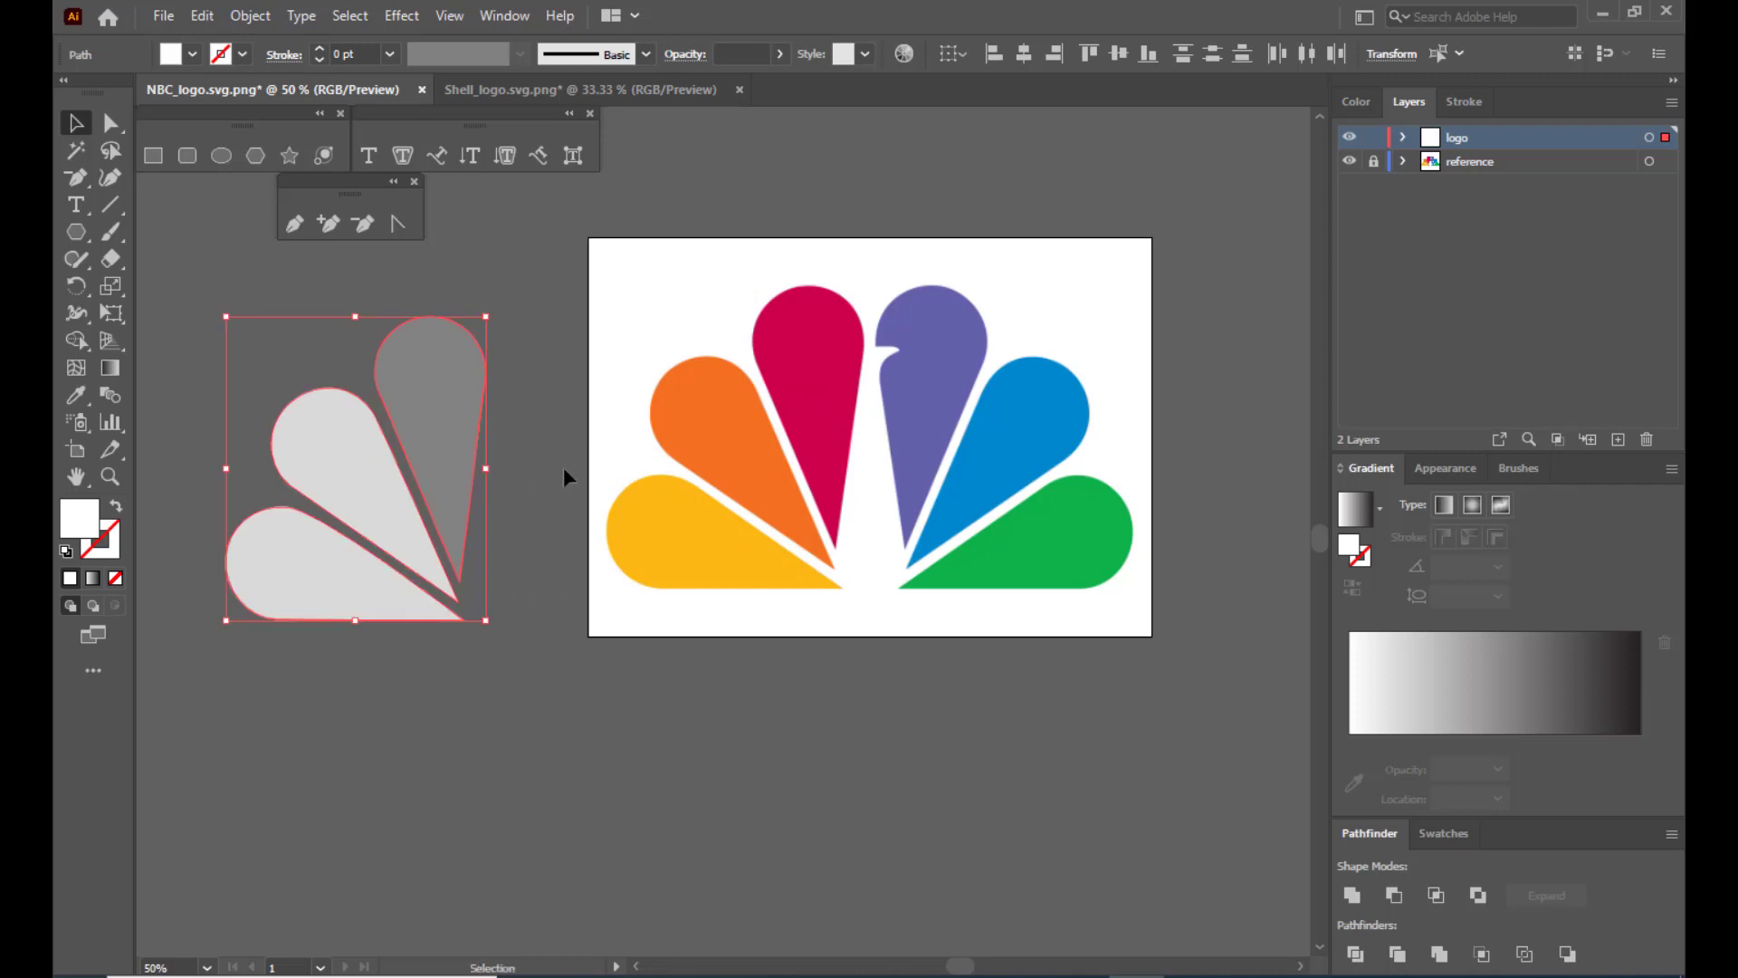
Duplicate the three off-artboard petals together, placing the copy beside the original set.
scroll(563, 467, up, 3)
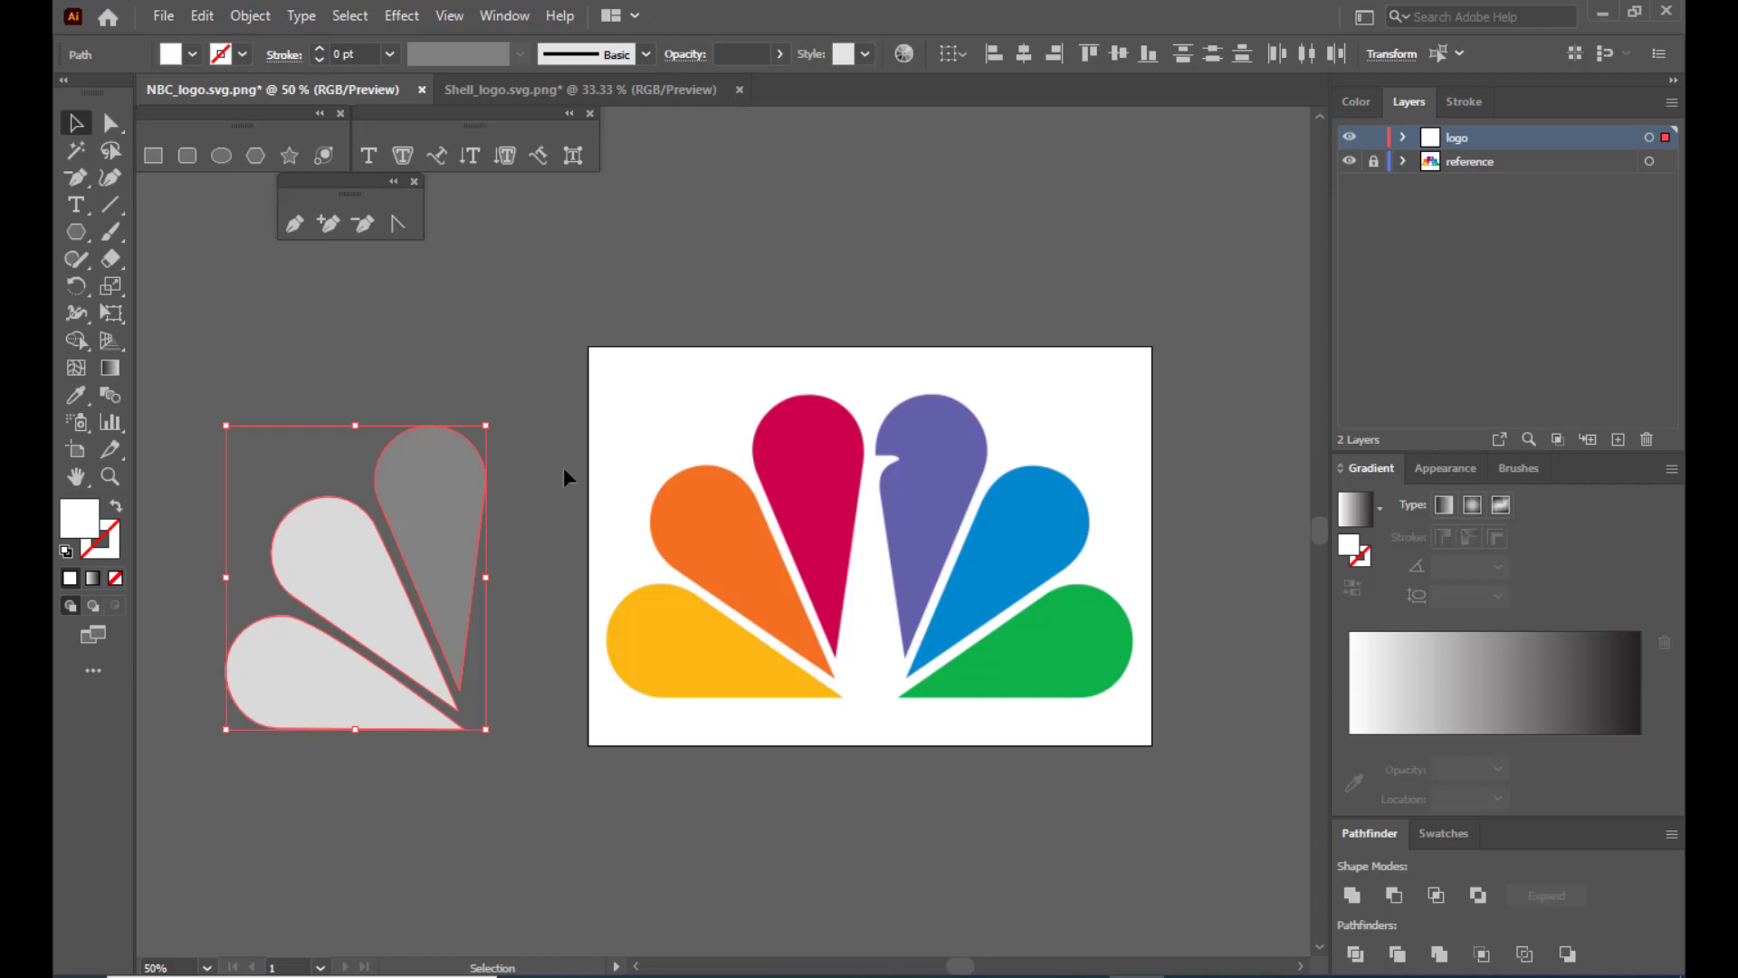
key(ctrl+minus)
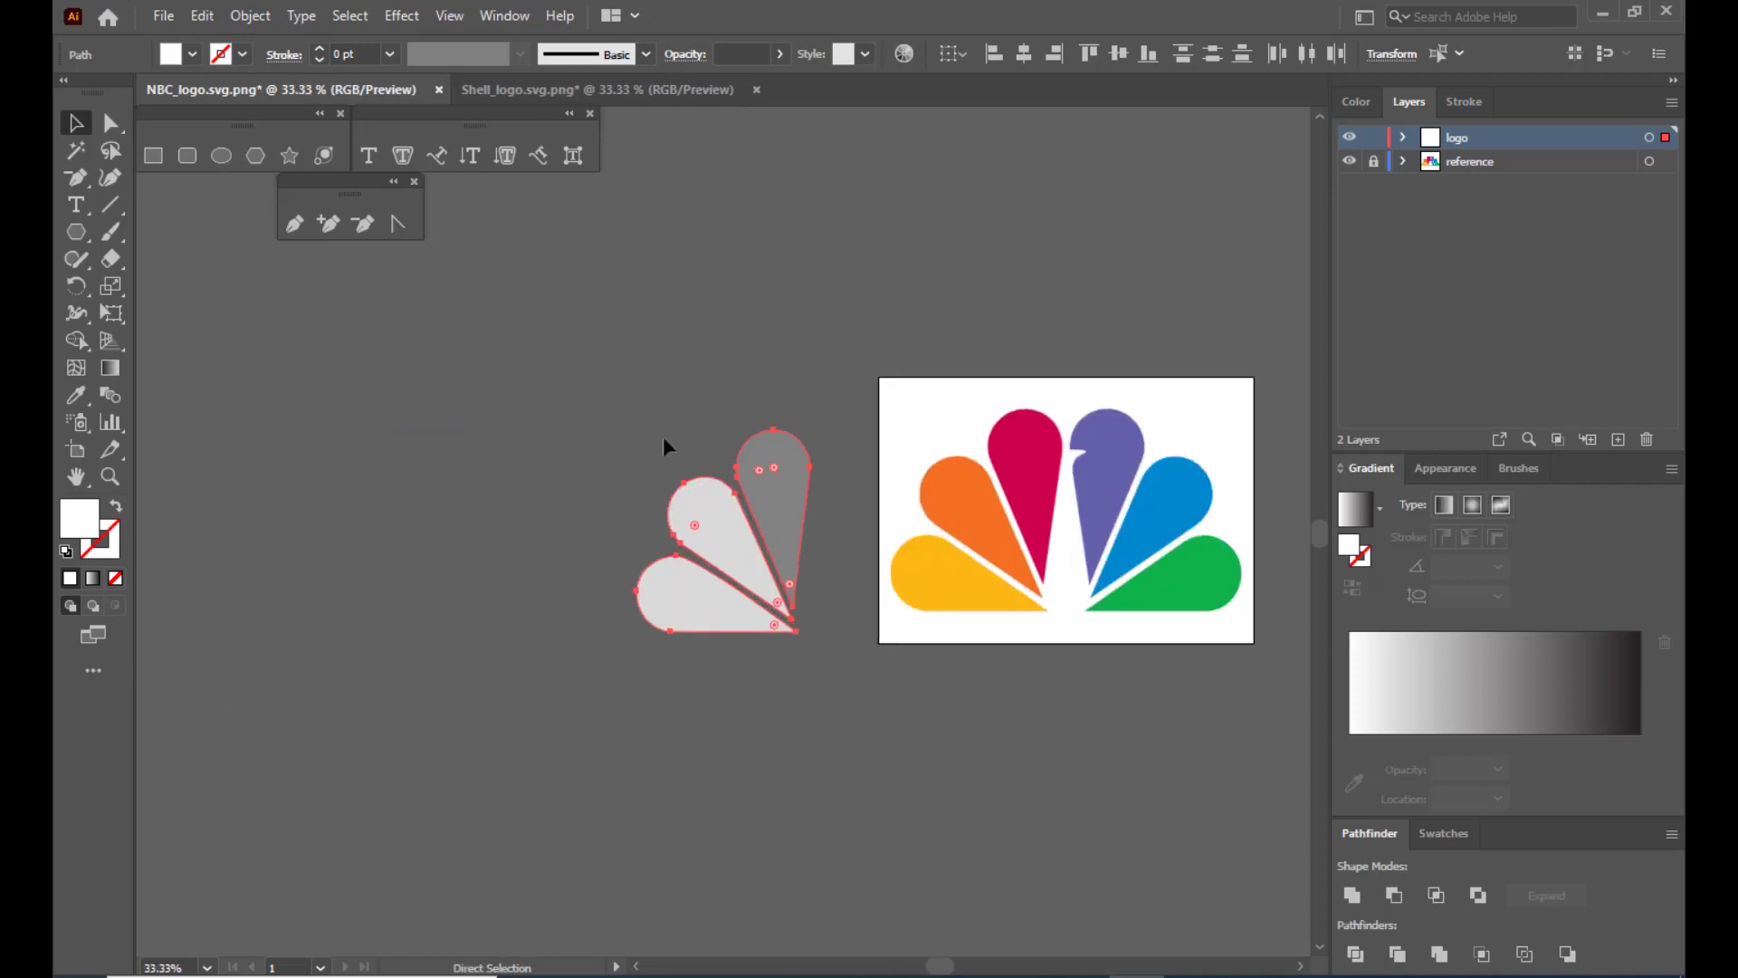
key(v)
drag(557, 389, 857, 735)
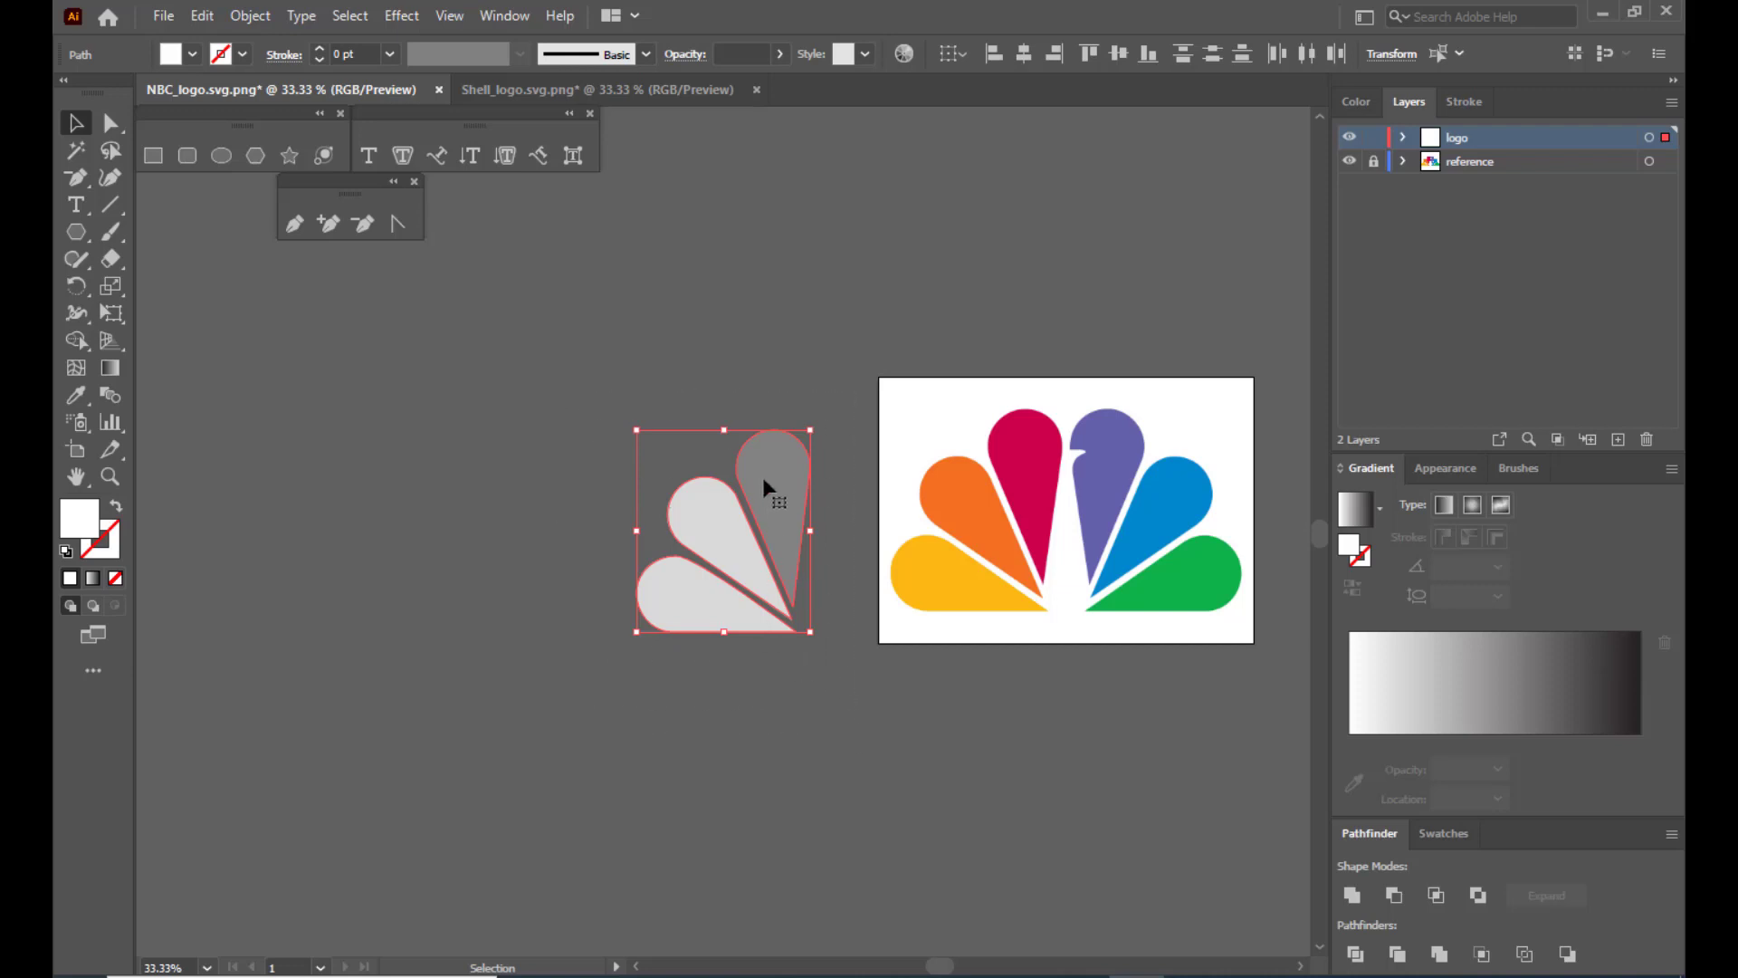
drag(763, 480, 777, 544)
Reflect one set of three petals across the vertical axis so it mirrors the other set, and deselect it.
right_click(775, 538)
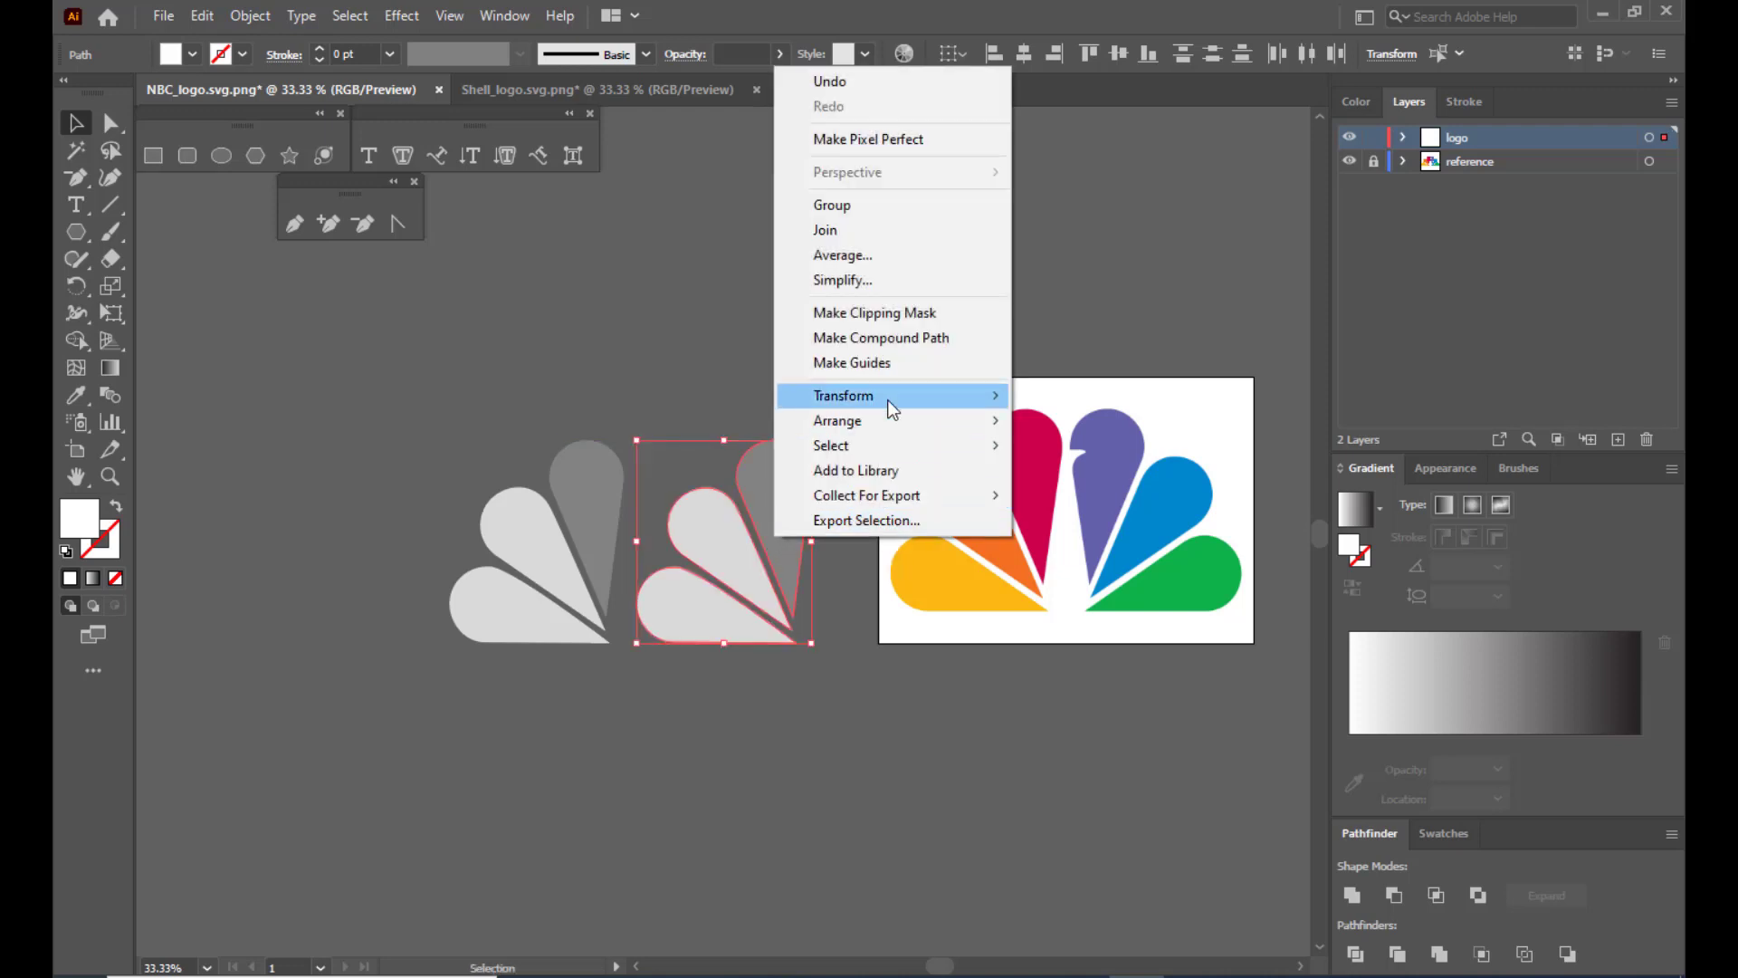
mouse_move(892, 407)
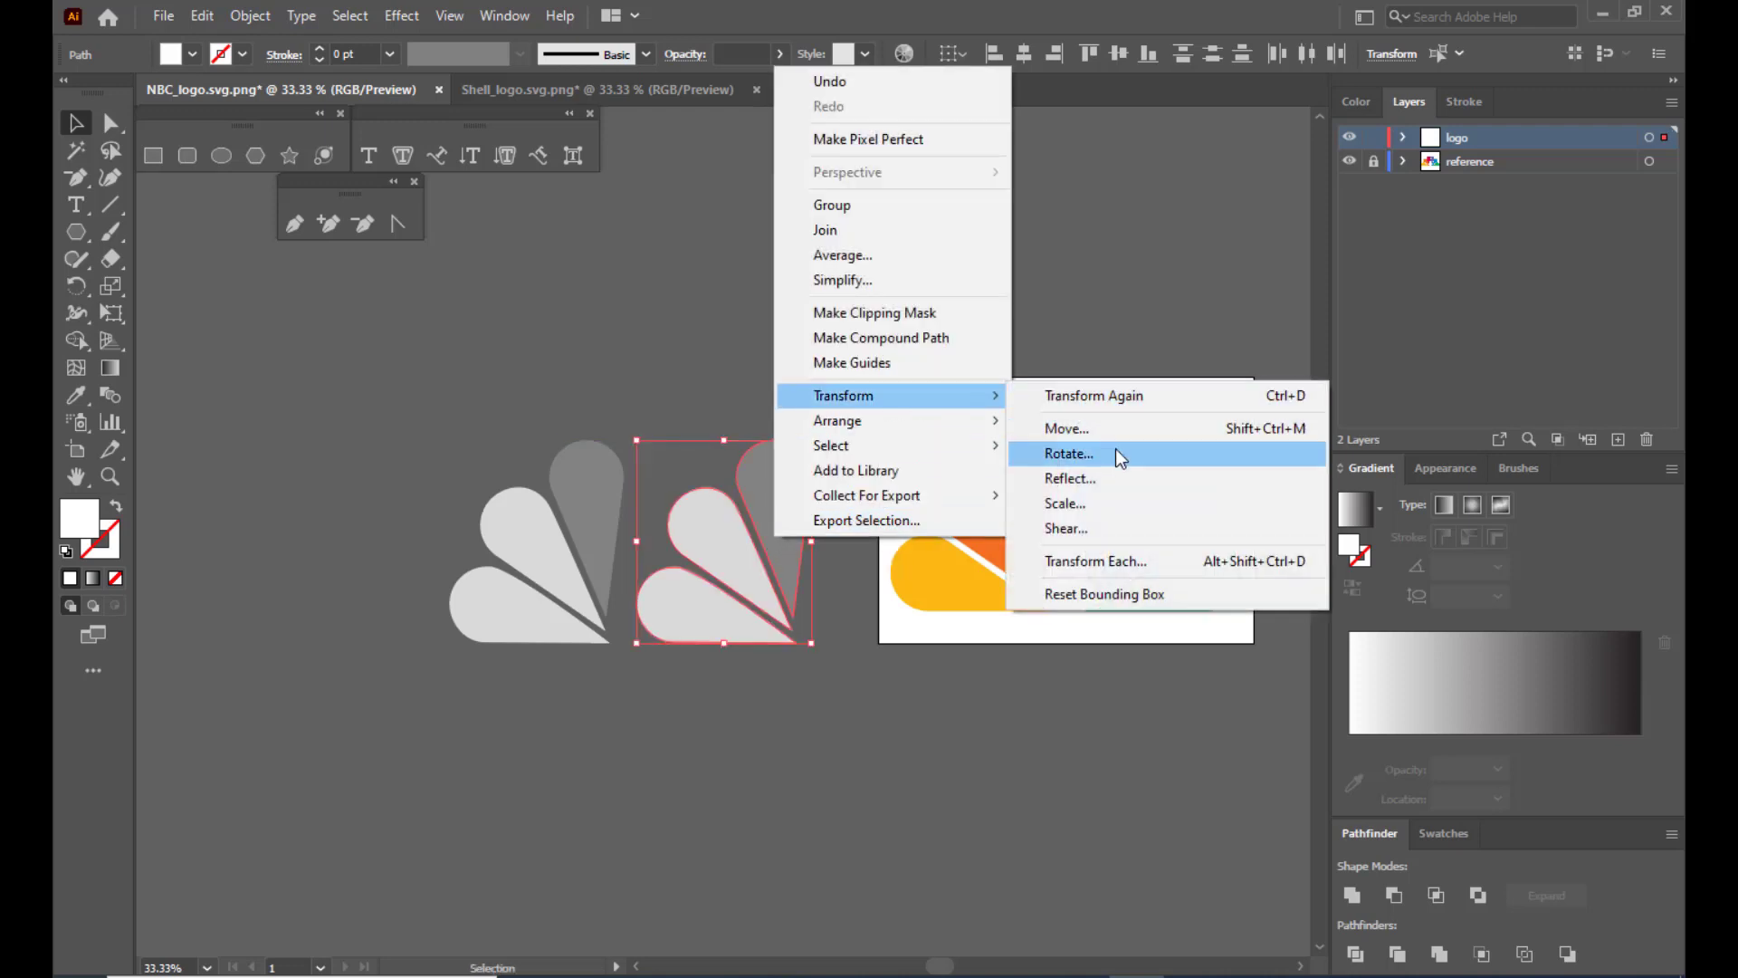
click(1098, 492)
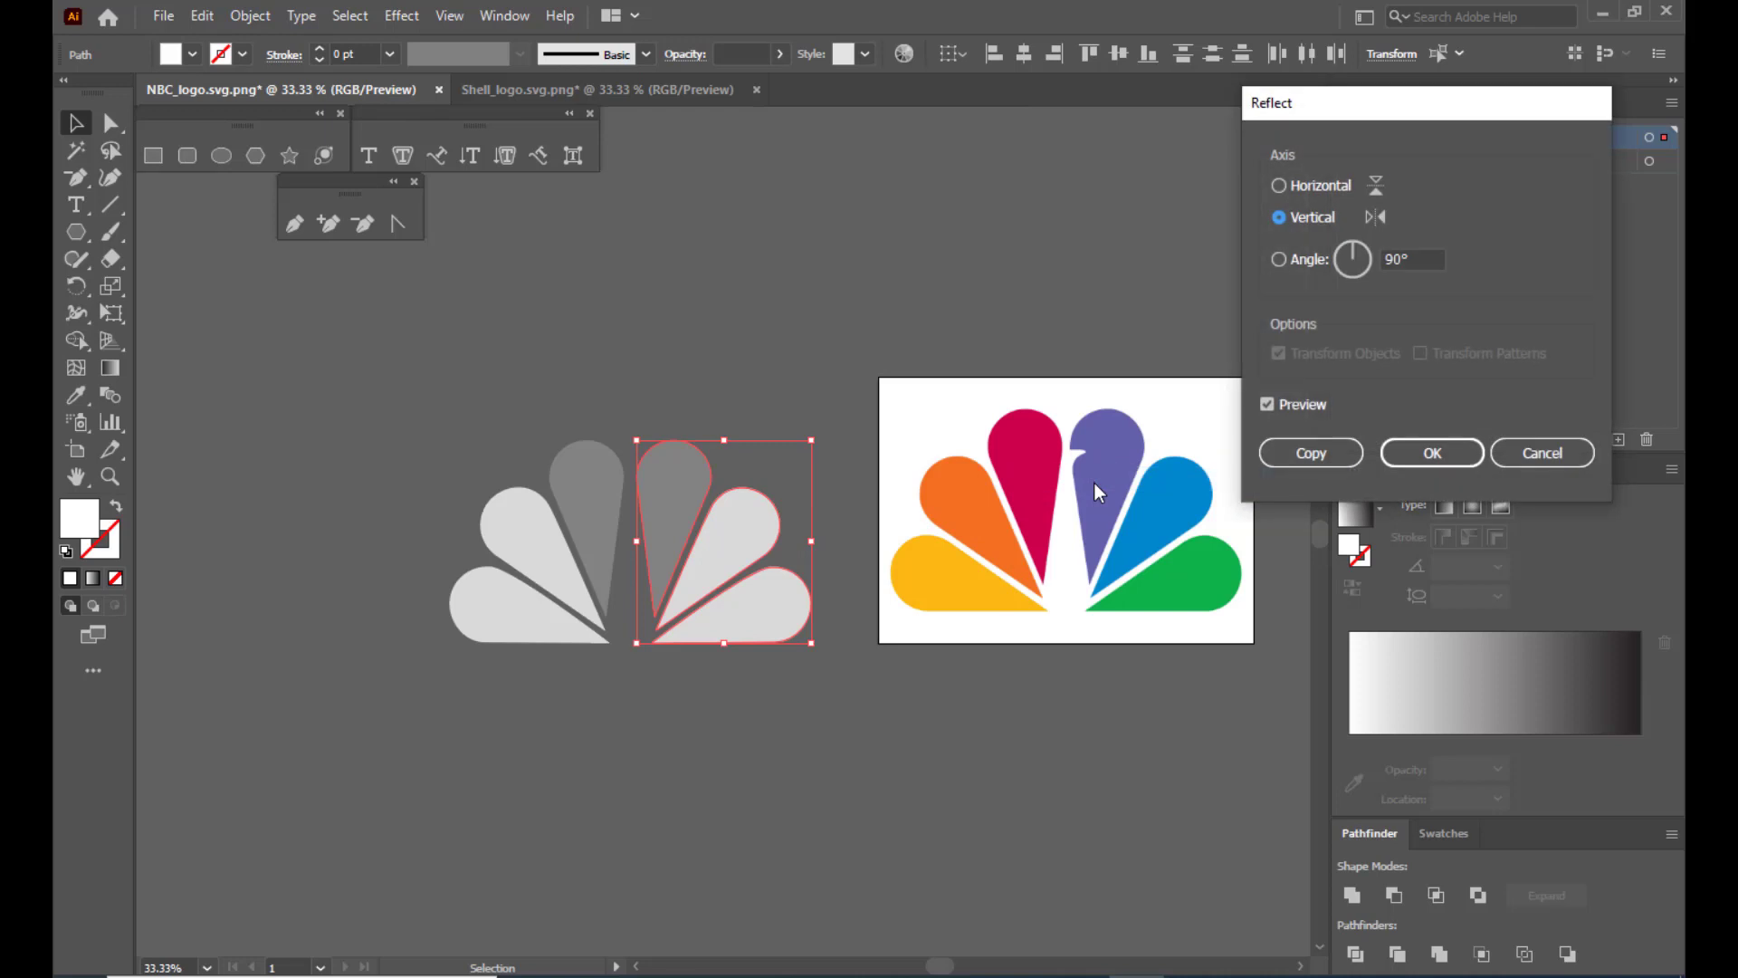
drag(1346, 127, 1126, 110)
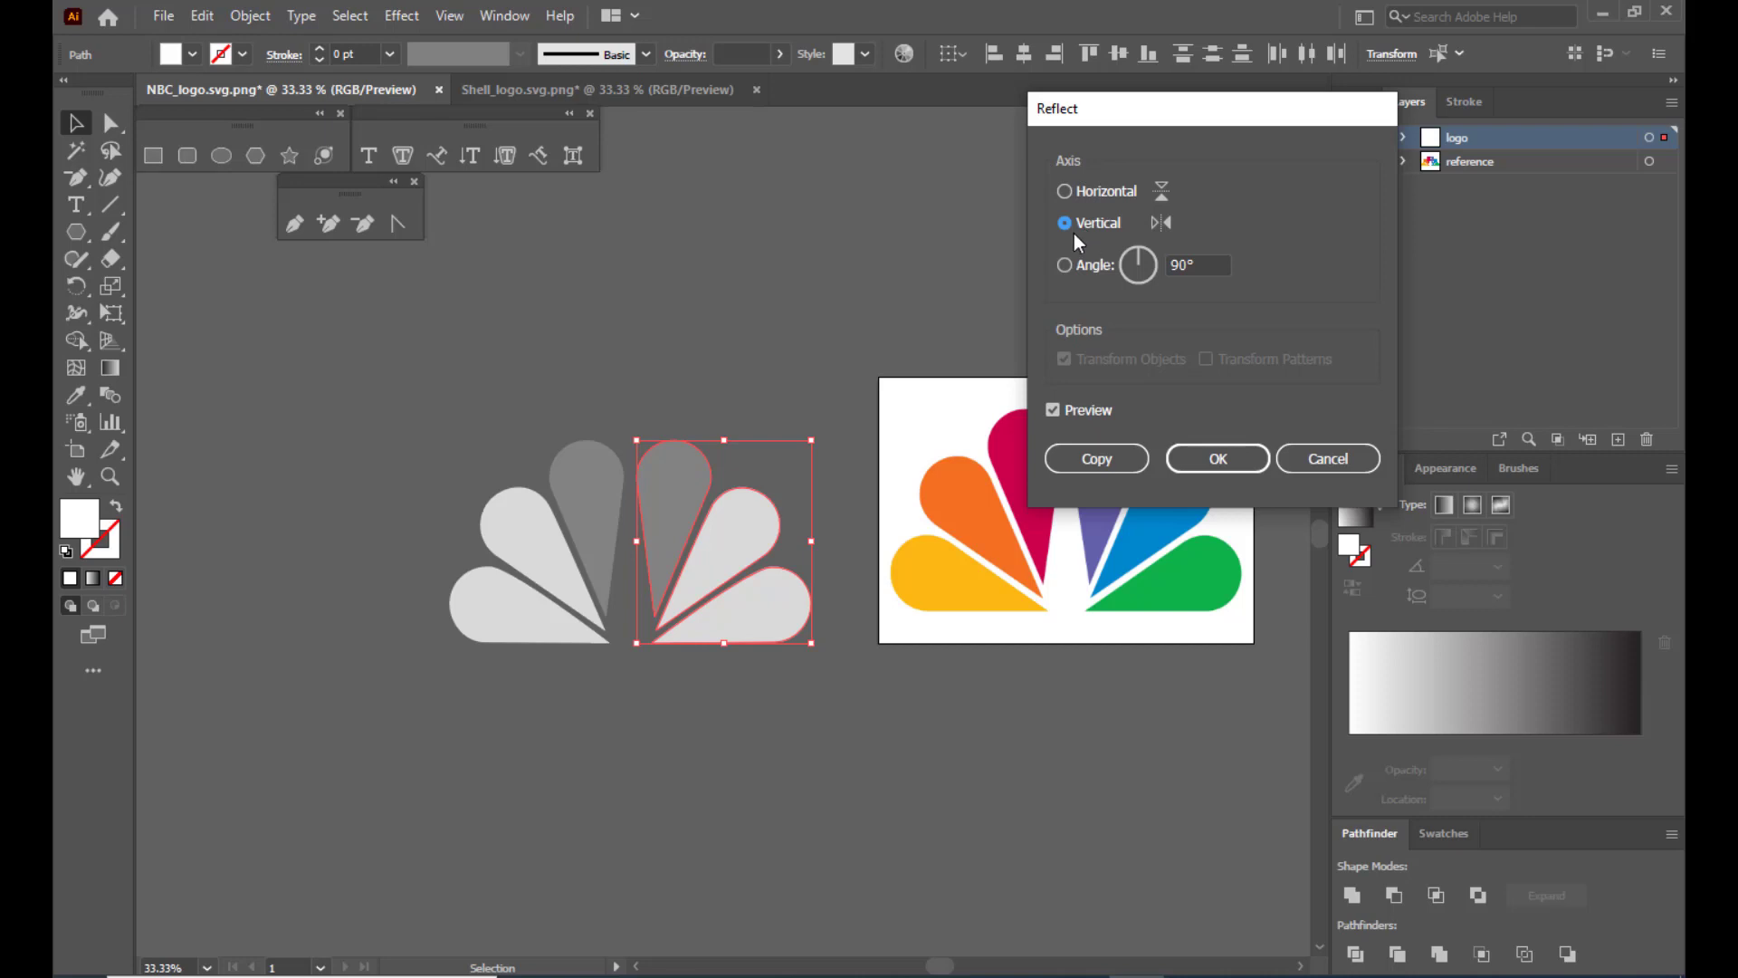
mouse_move(1140, 101)
mouse_down()
mouse_move(1064, 104)
mouse_move(1159, 106)
mouse_move(1145, 108)
mouse_up()
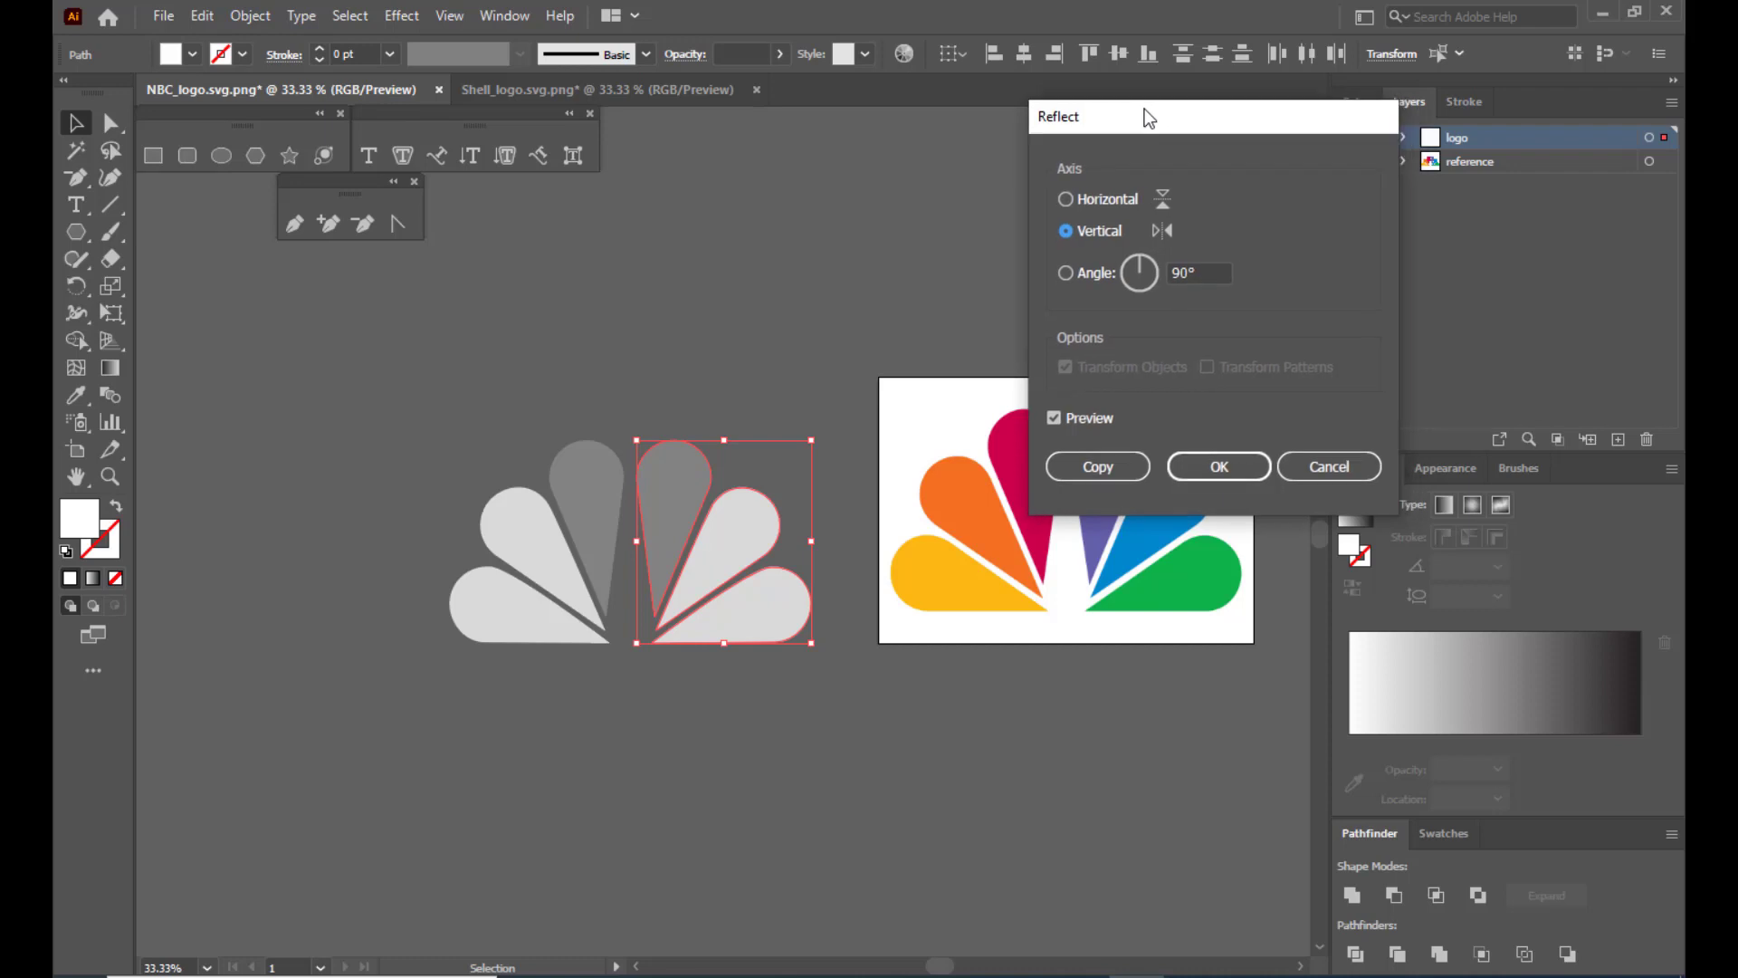
click(1218, 466)
click(846, 266)
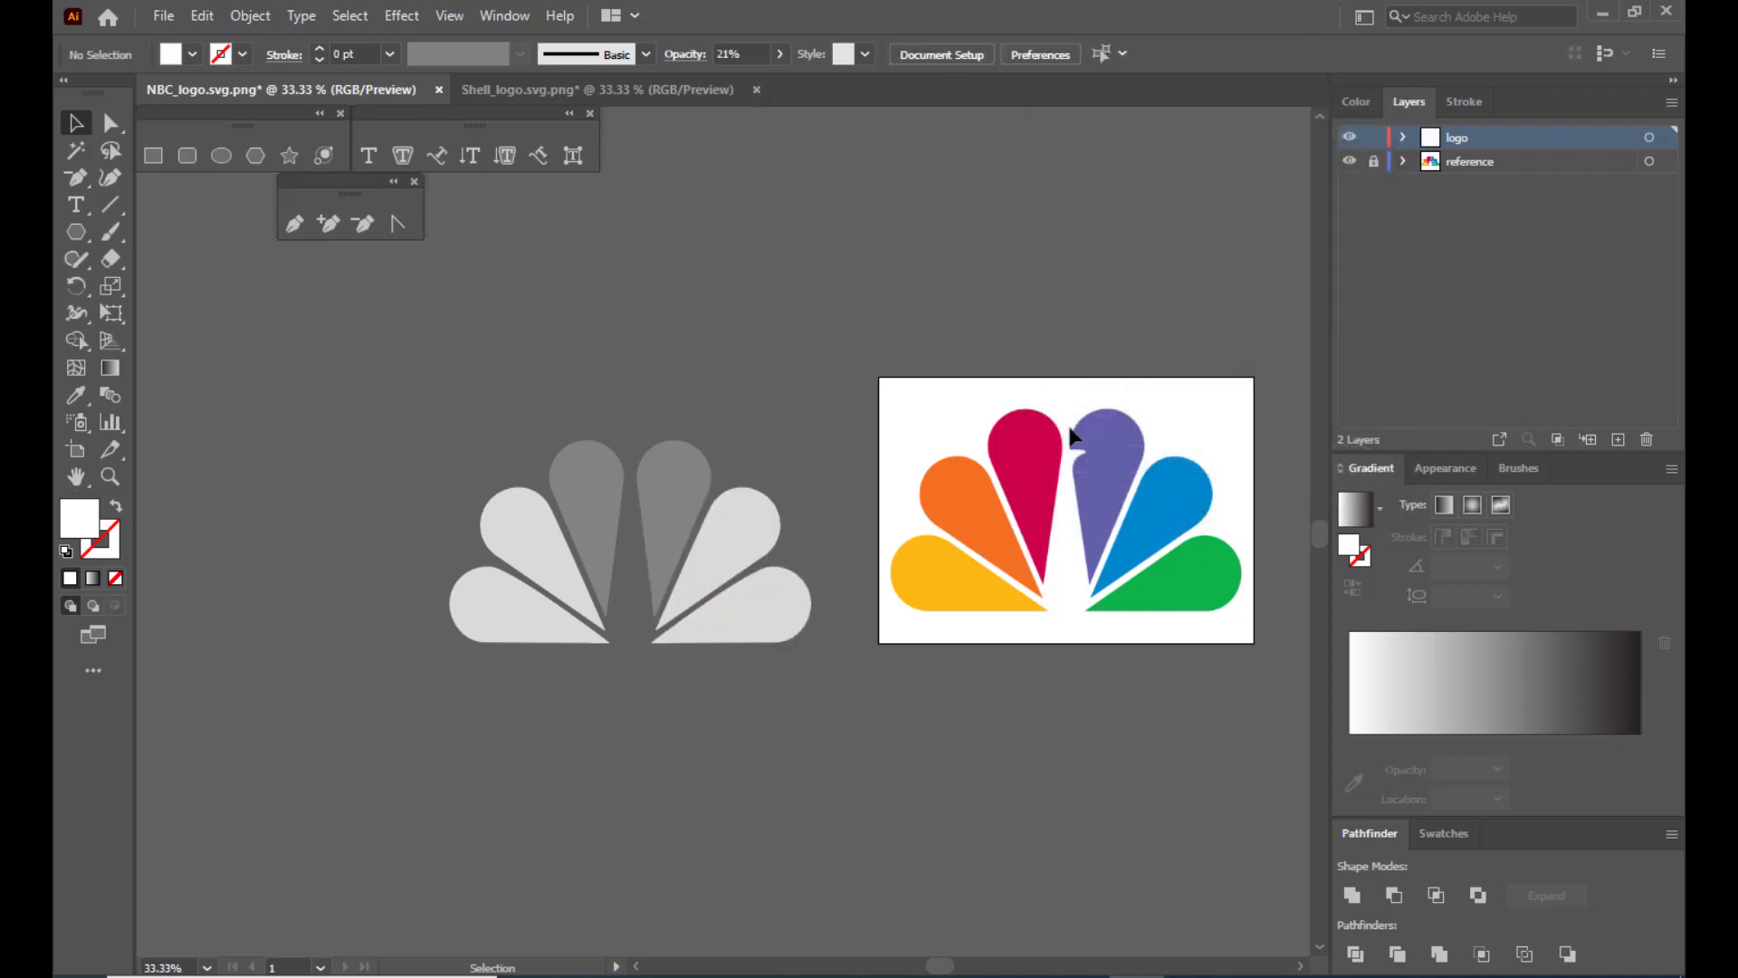
Nudge the mirrored petals horizontally until the gap between the two halves resembles the reference logo's.
drag(834, 773, 845, 774)
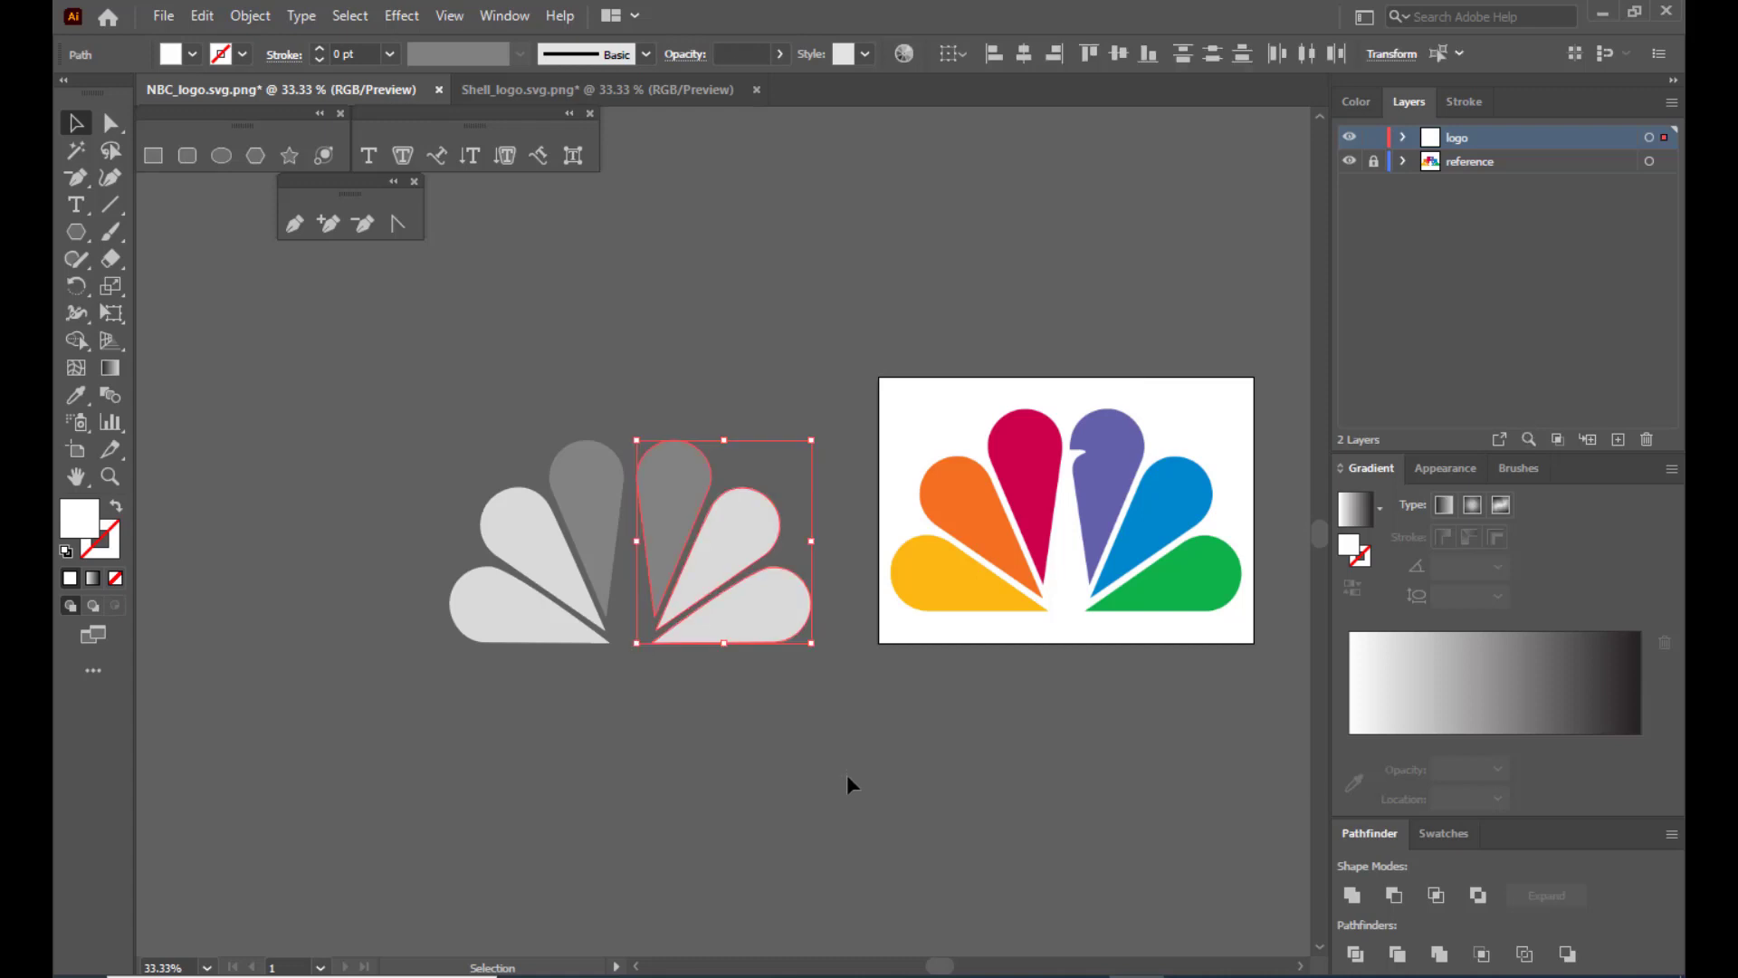
key(Left)
key(Left)
key(Left)
key(Left)
key(Left)
key(Left)
key(Left)
key(Left)
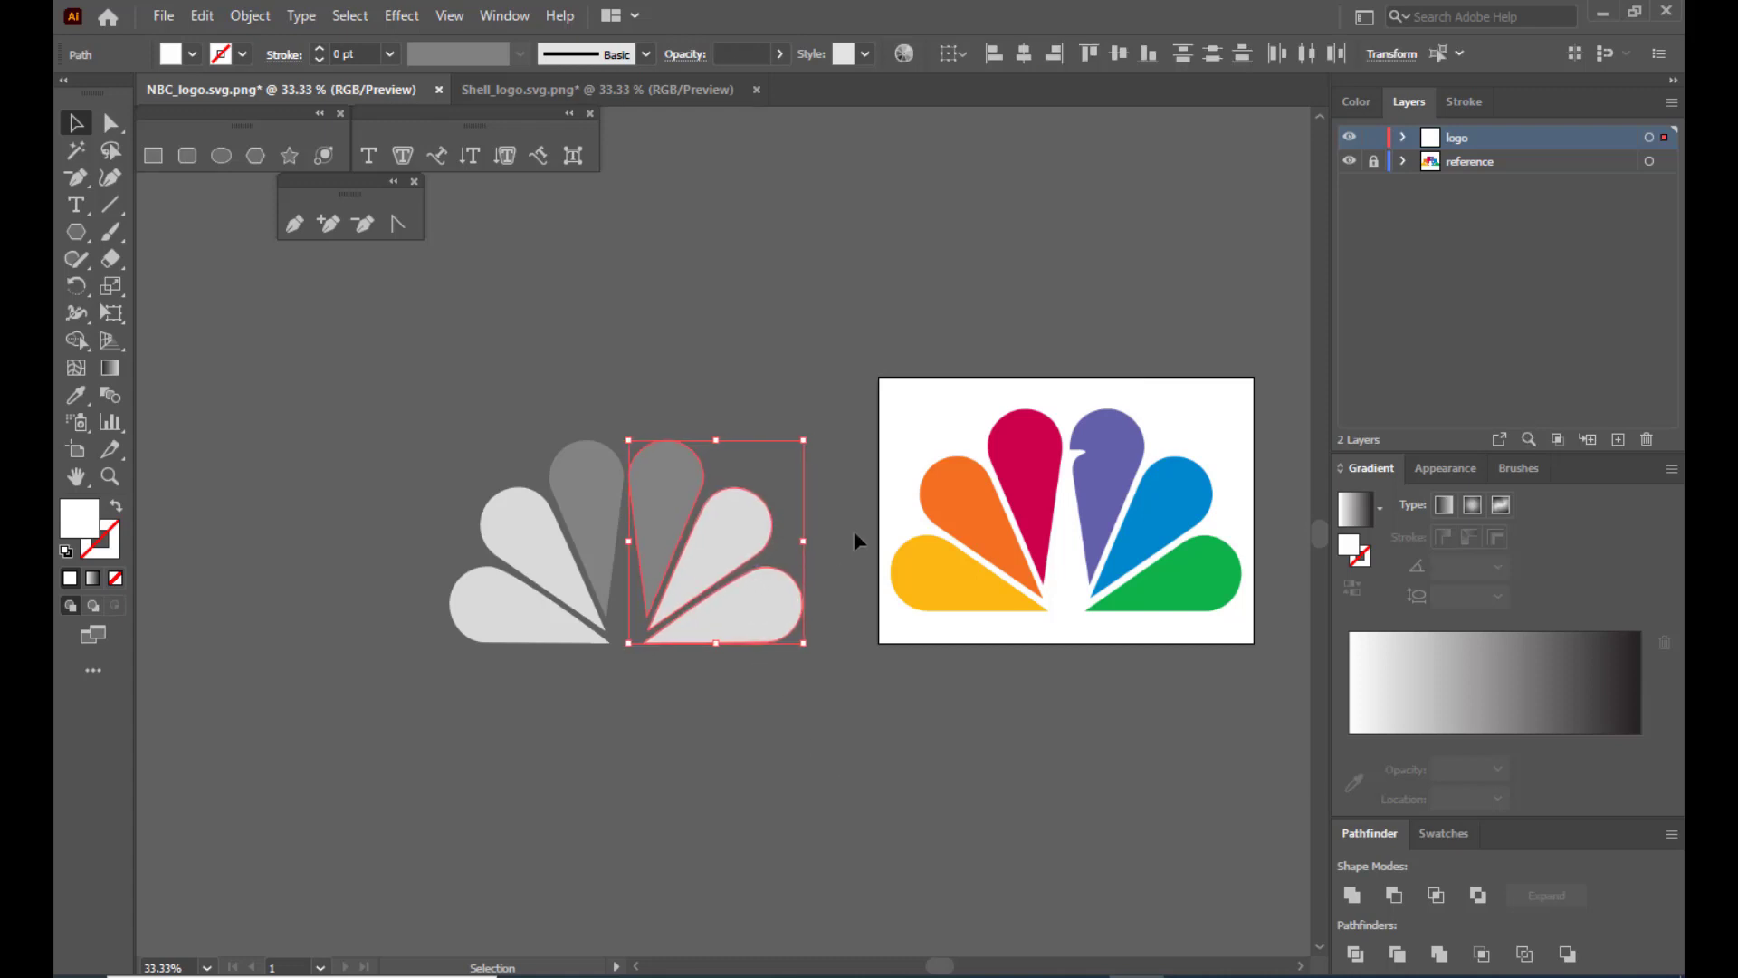
key(Right)
key(Right)
key(Right)
key(Right)
key(Right)
key(Right)
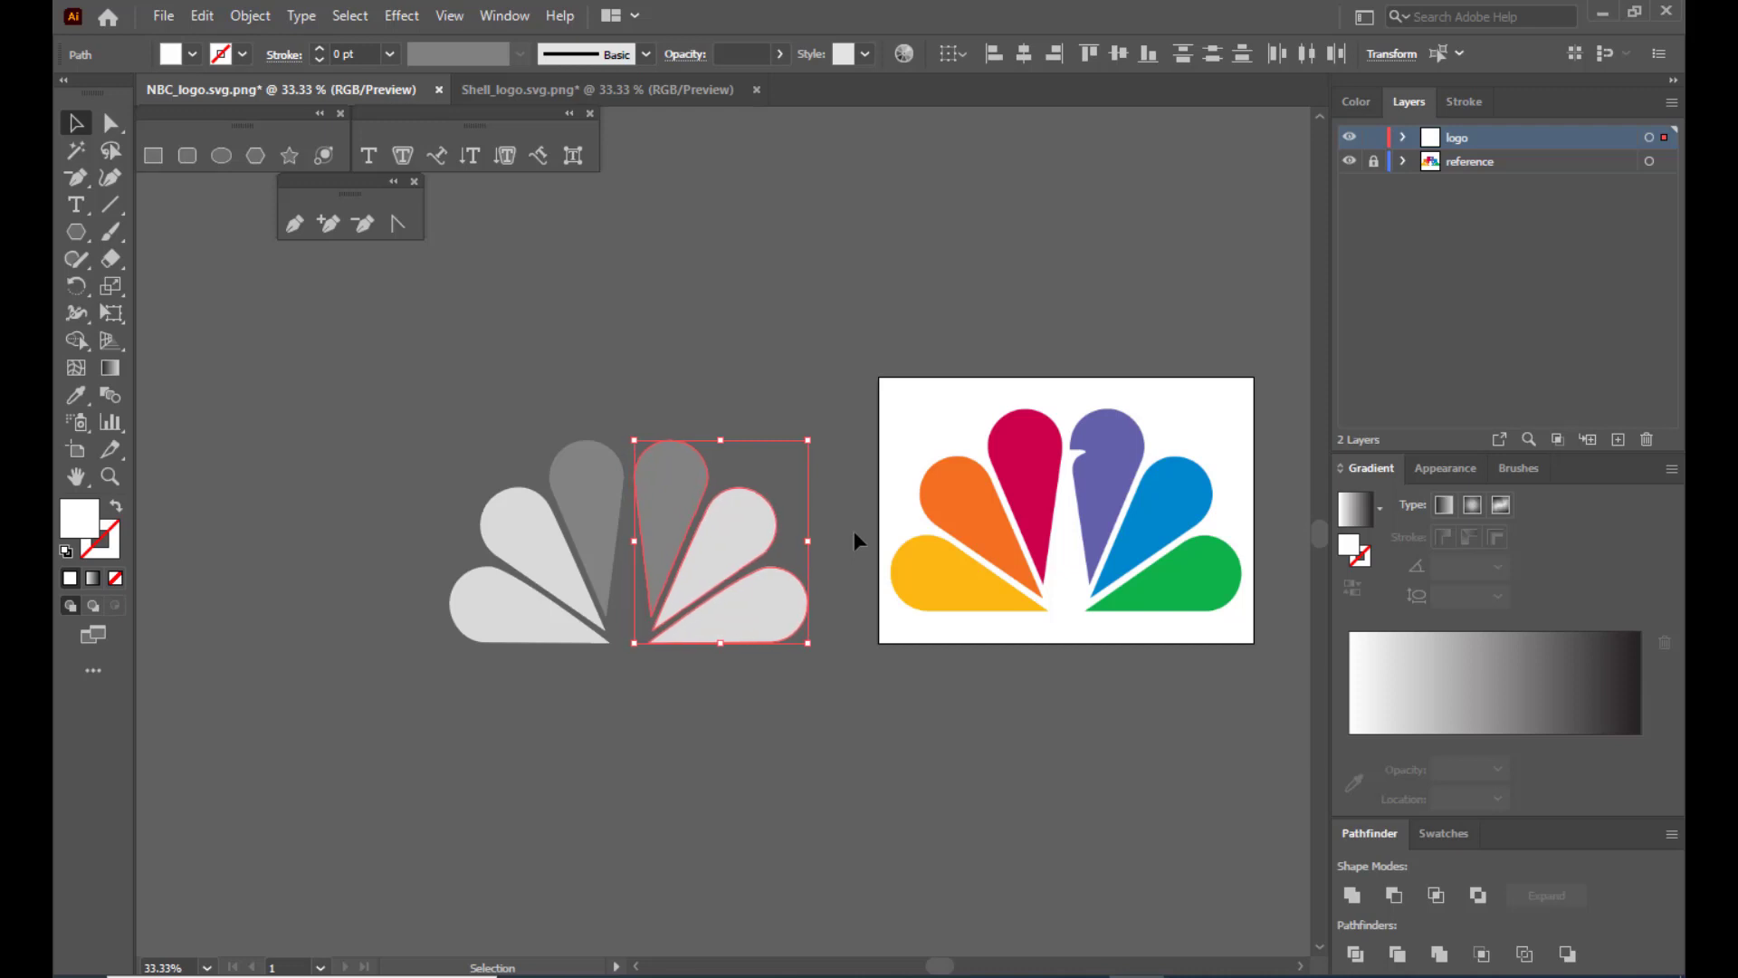
click(437, 447)
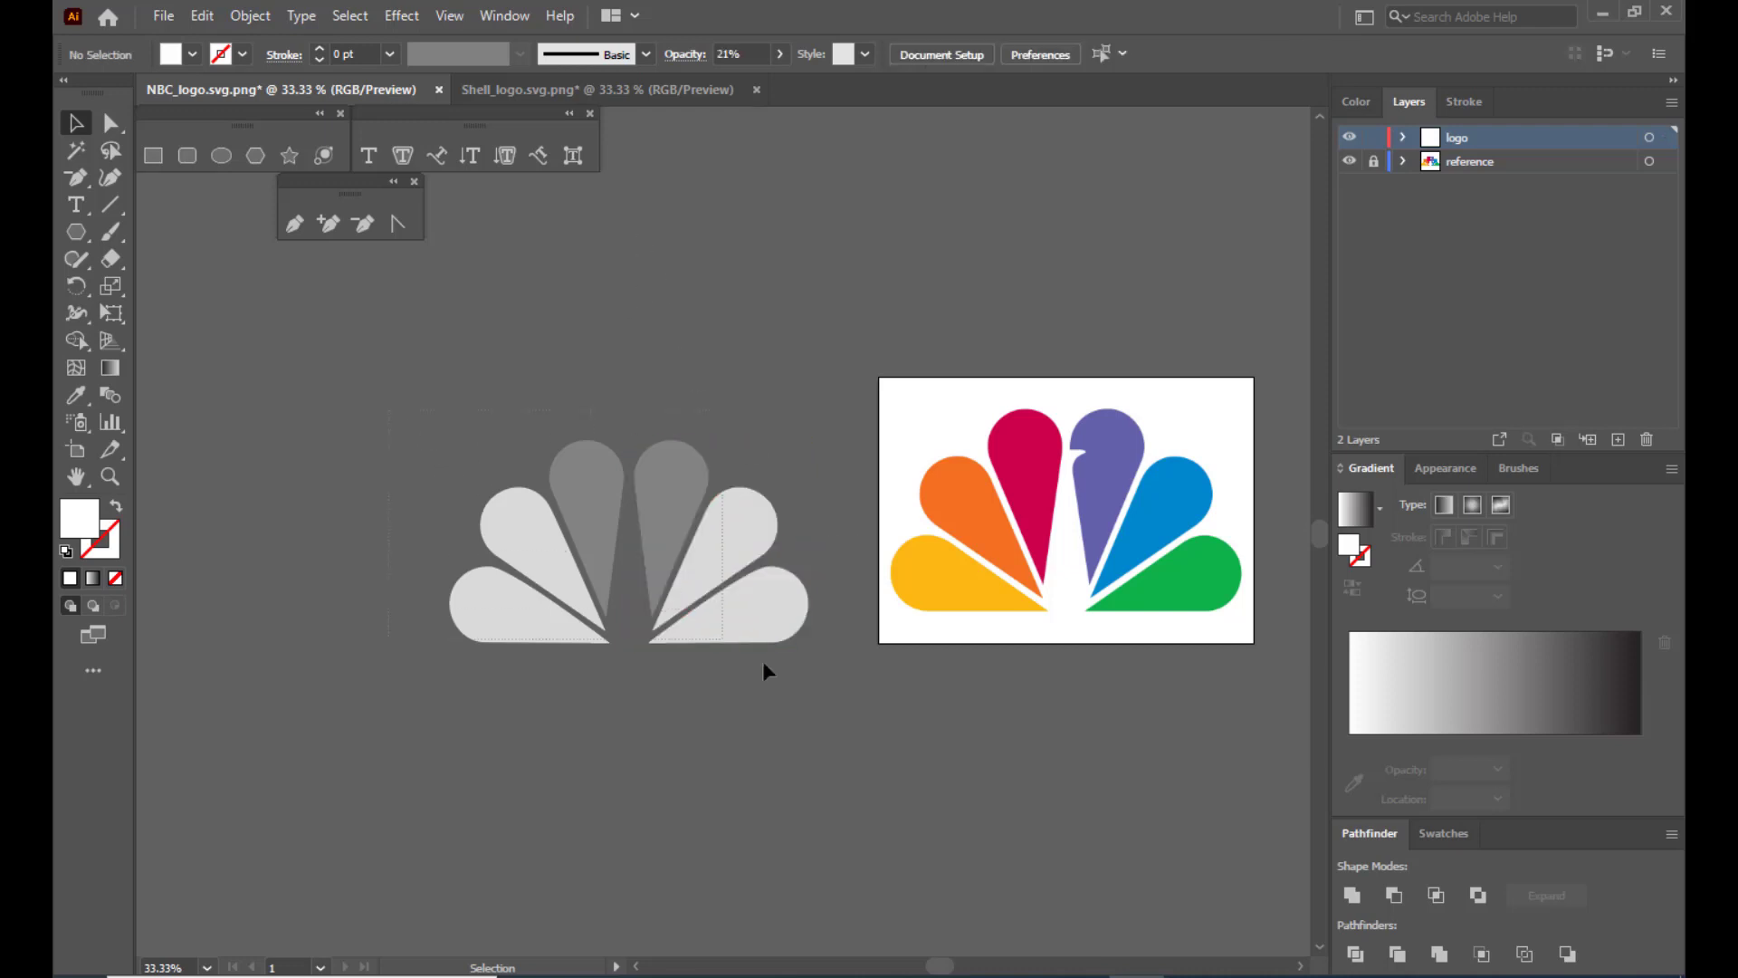
Lay all six petals over the reference logo, nudge them down to compare alignment, and return them to the empty canvas.
drag(703, 545, 1144, 516)
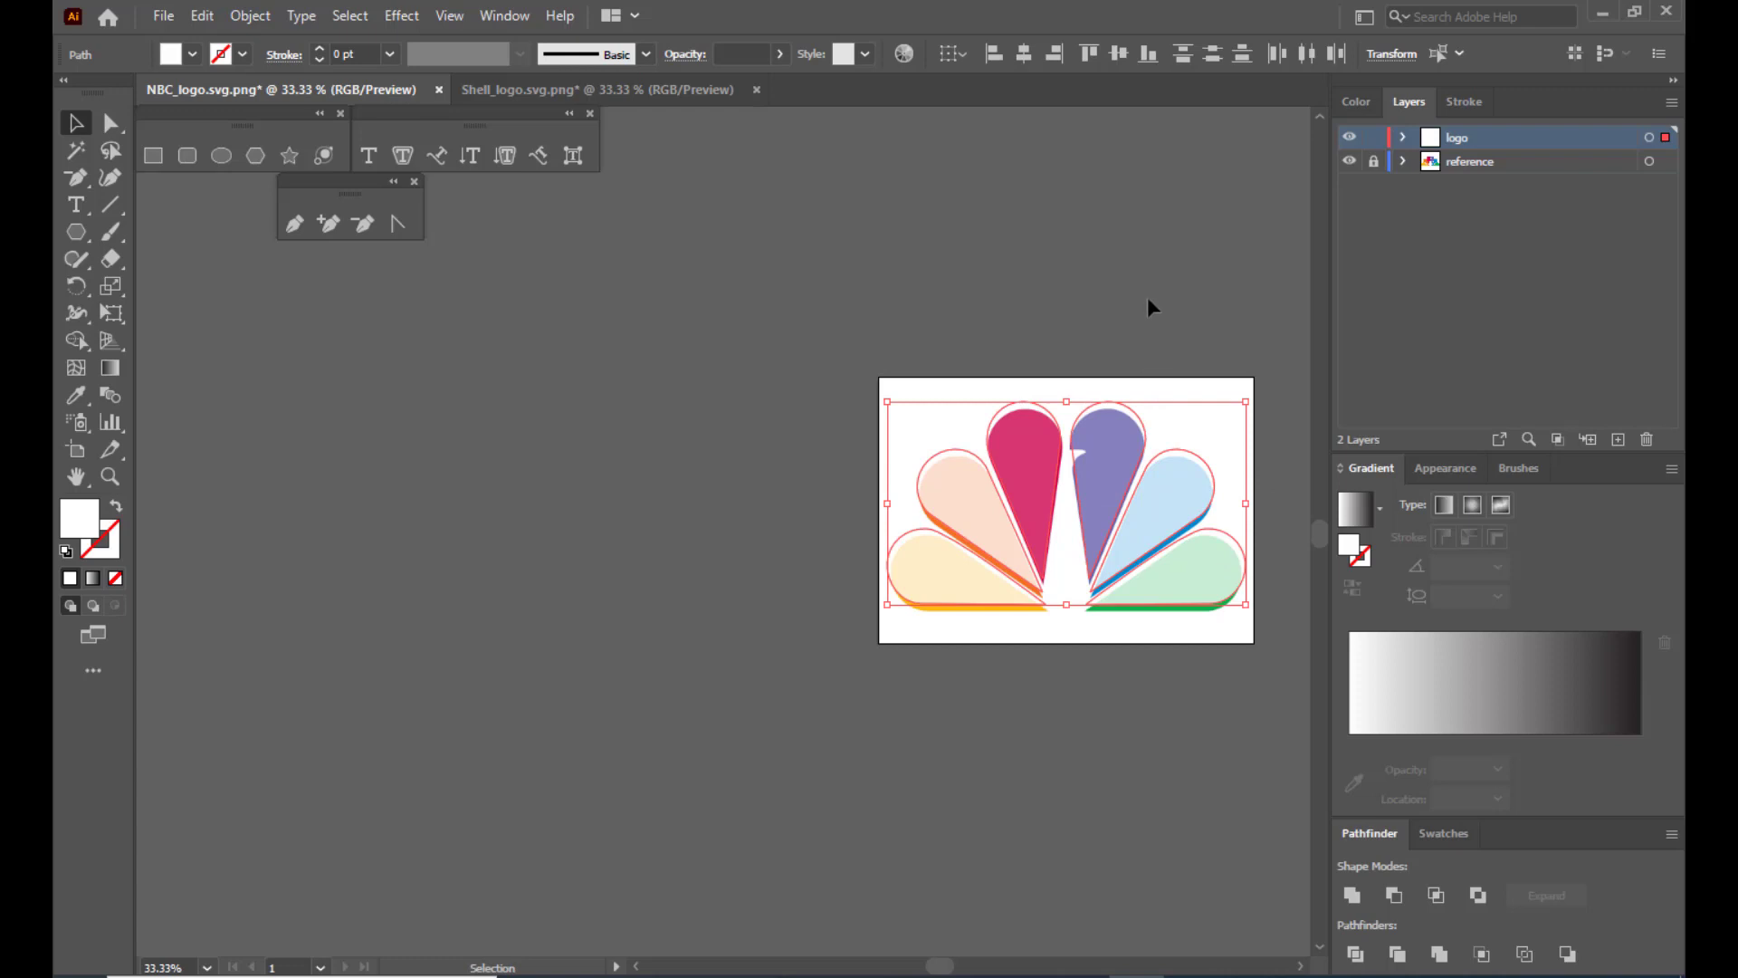
key(Down)
key(Down)
key(Down)
key(Down)
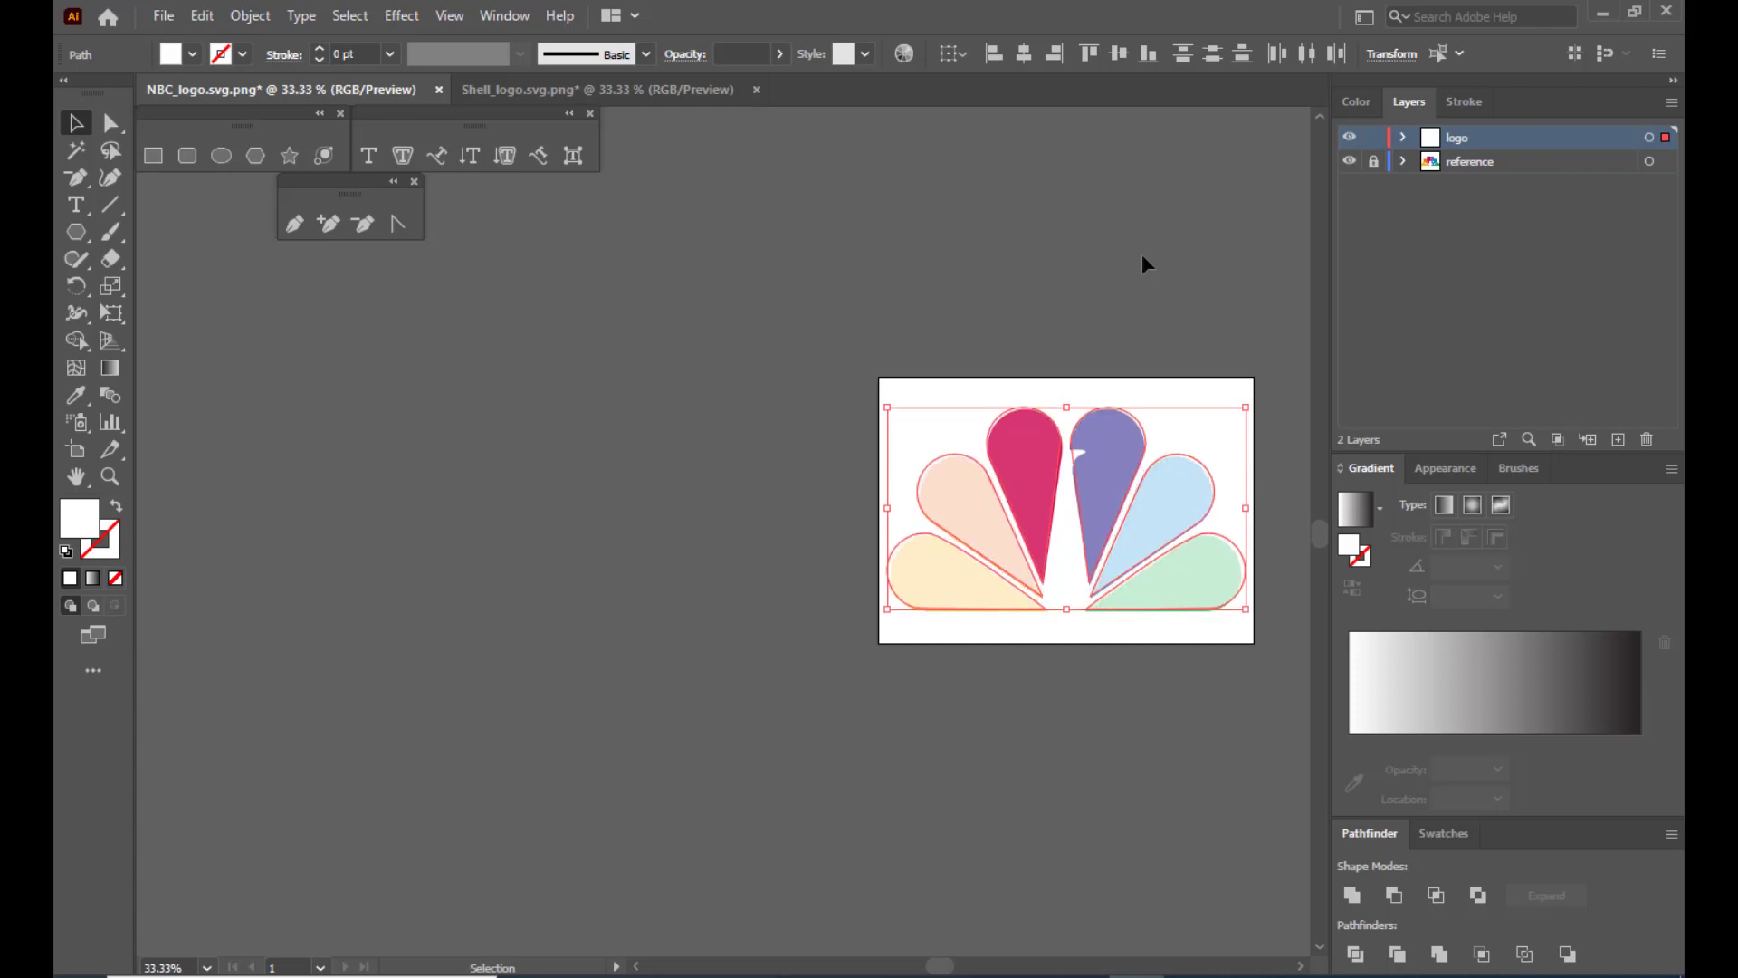
key(Down)
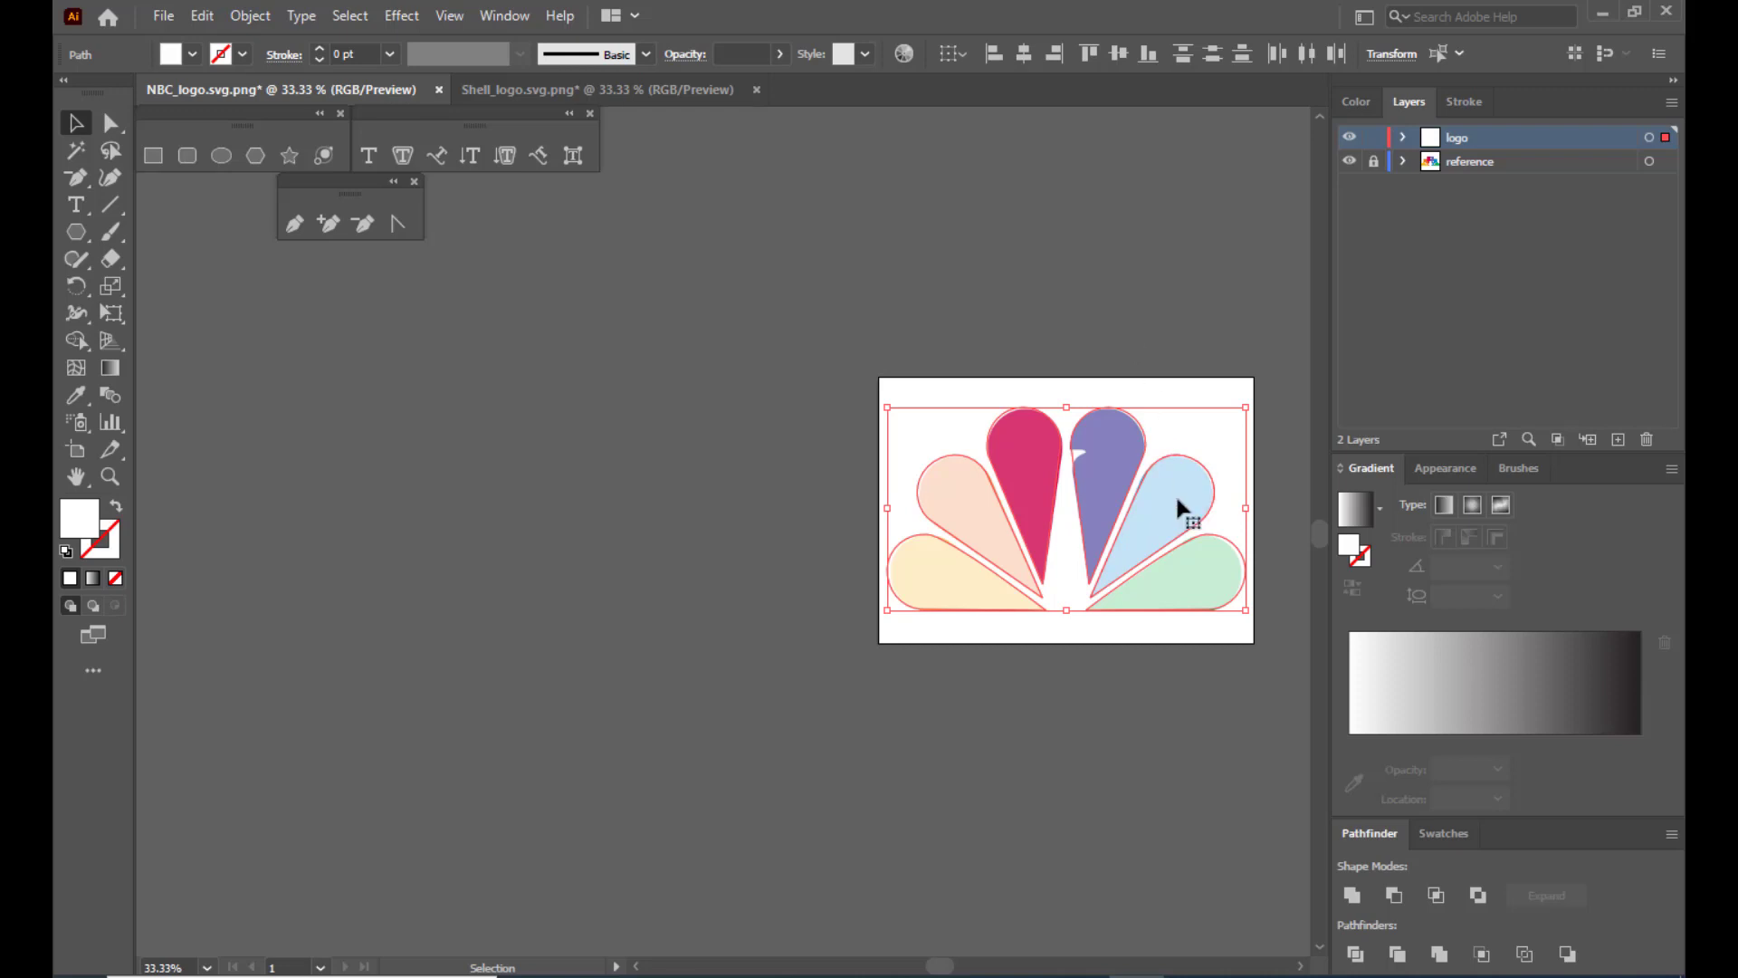
drag(1177, 505, 660, 511)
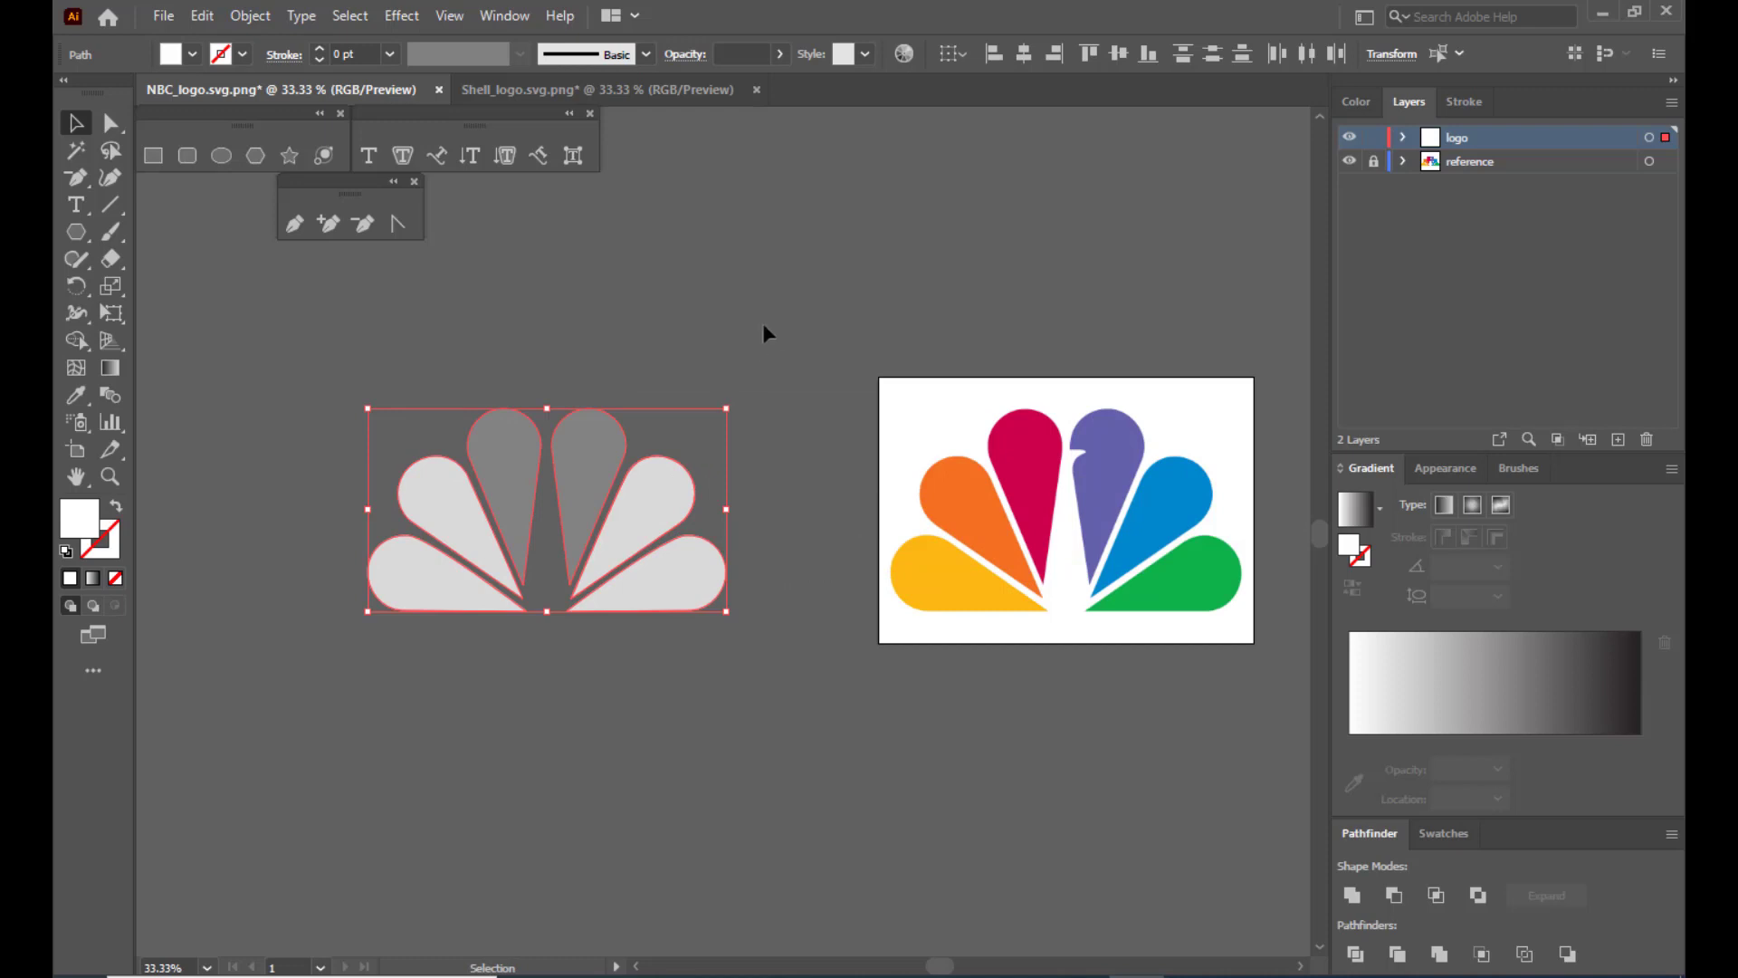
click(636, 349)
Set the opacity of the two upright middle petals to 100%.
click(520, 438)
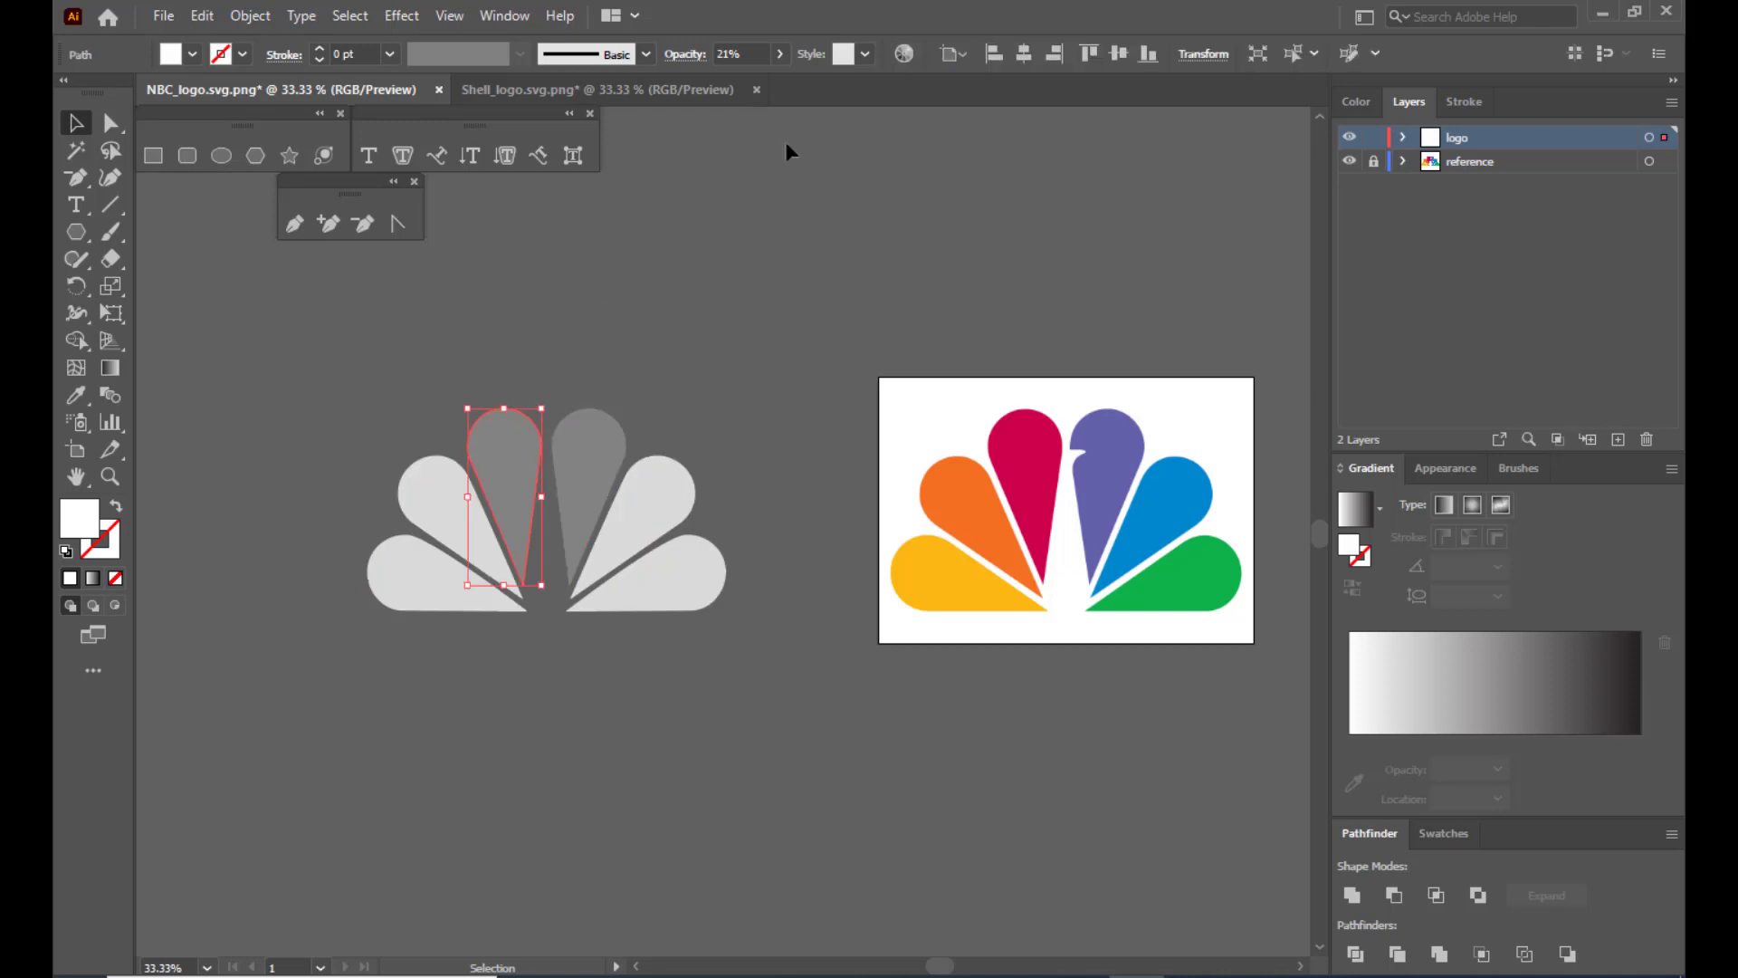
click(777, 56)
drag(734, 81, 779, 82)
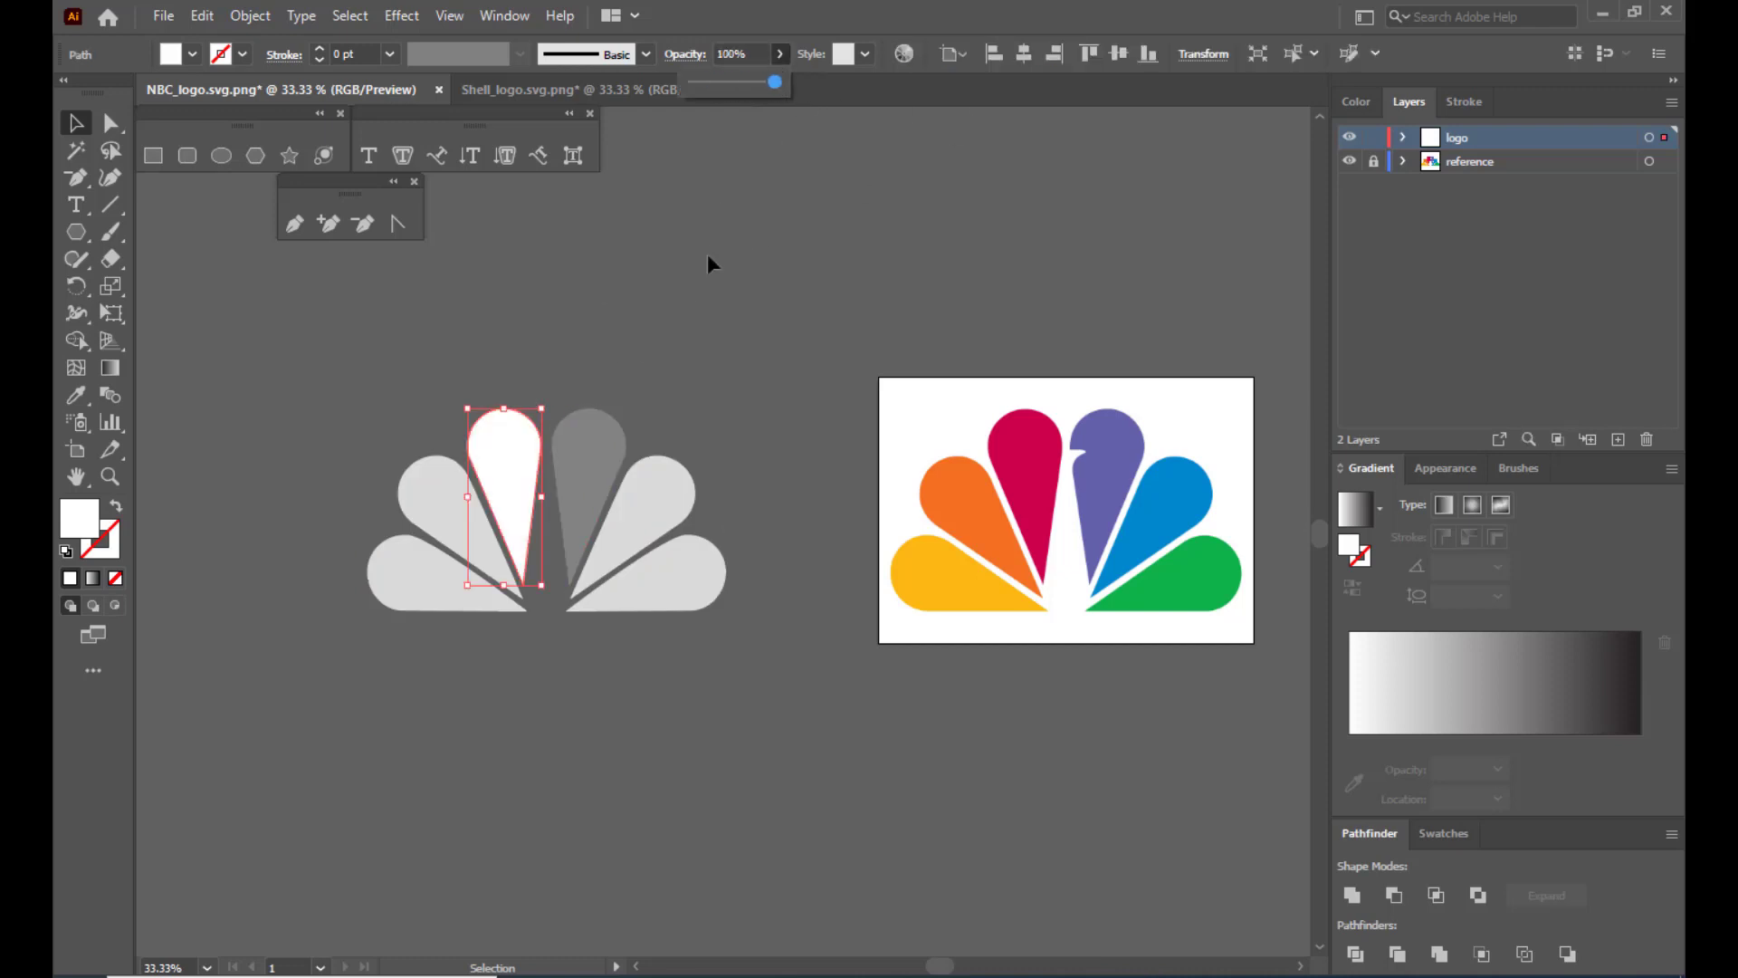
click(605, 432)
click(780, 54)
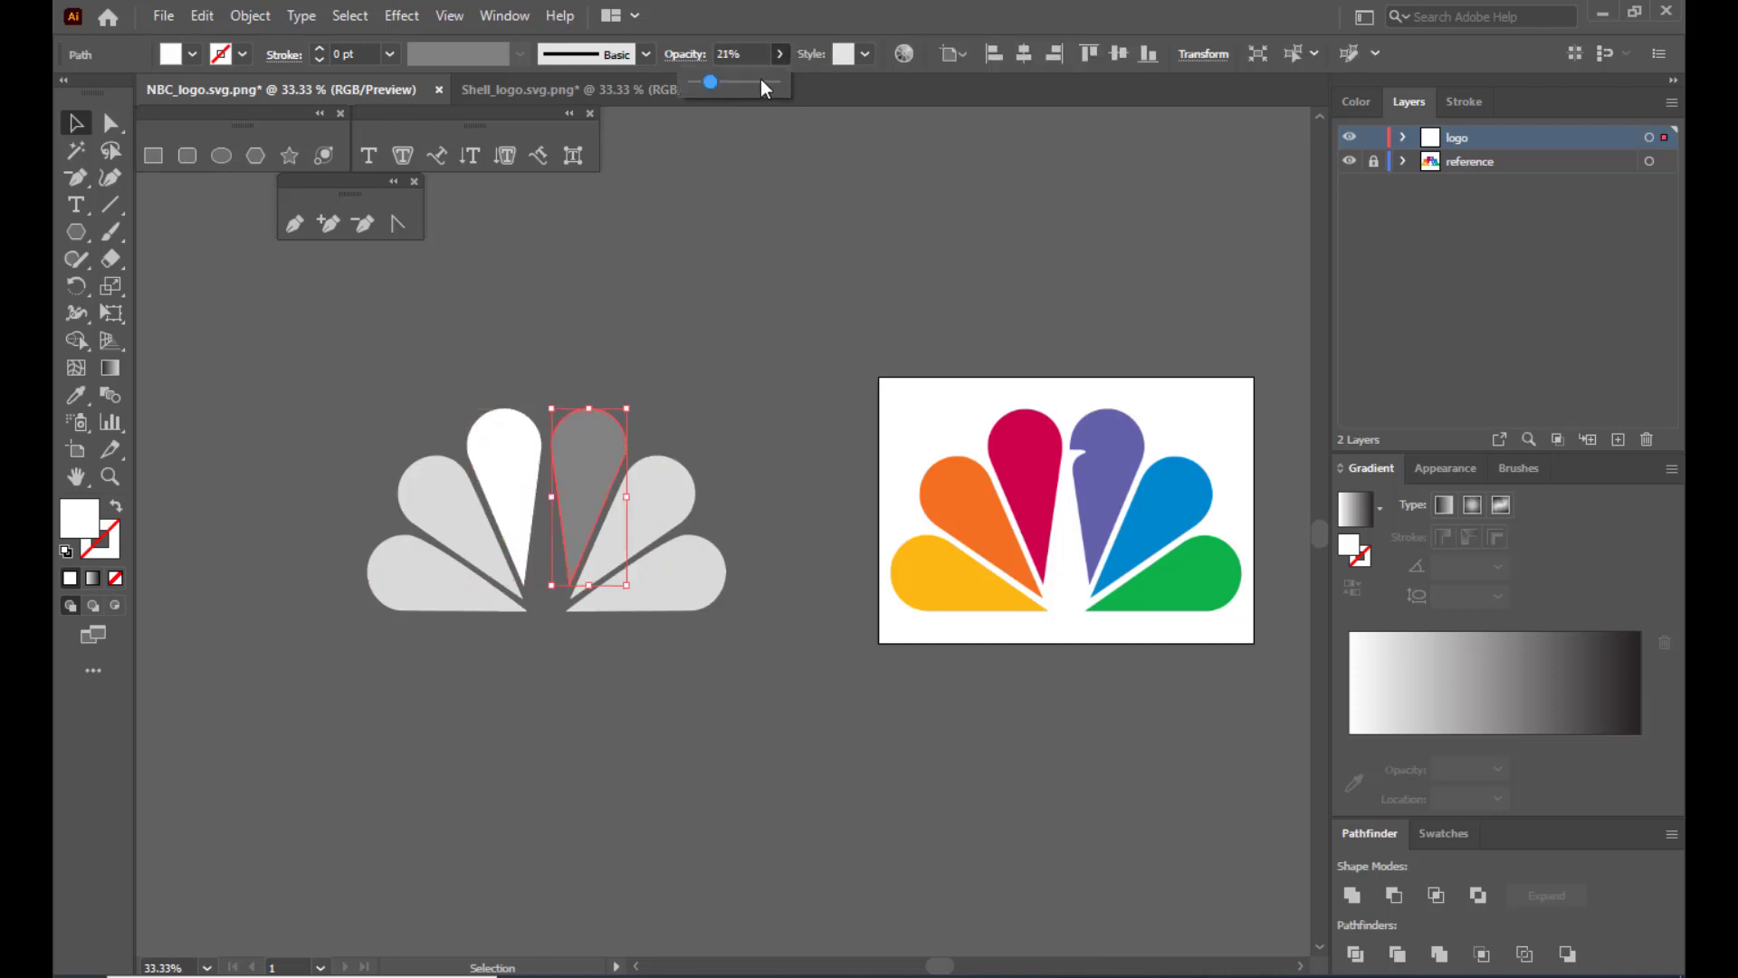
drag(714, 81, 780, 81)
Set the opacity of the two outer petals on the fan's right half to 100%.
click(668, 483)
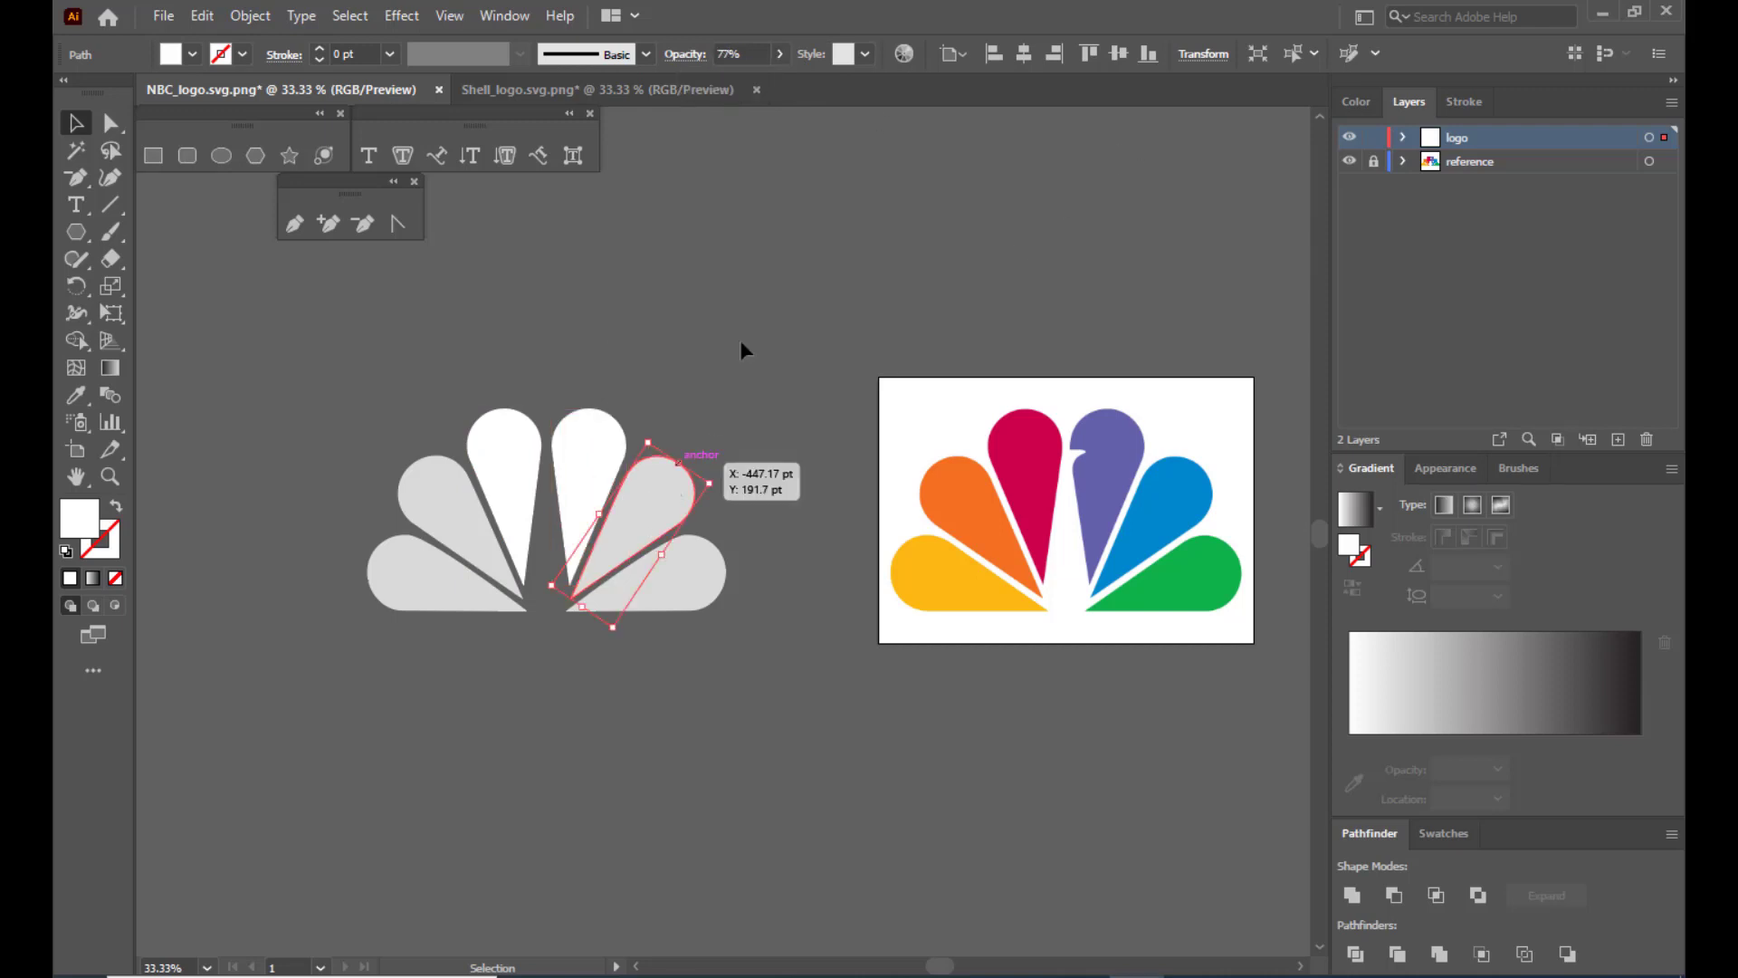
click(779, 54)
click(691, 587)
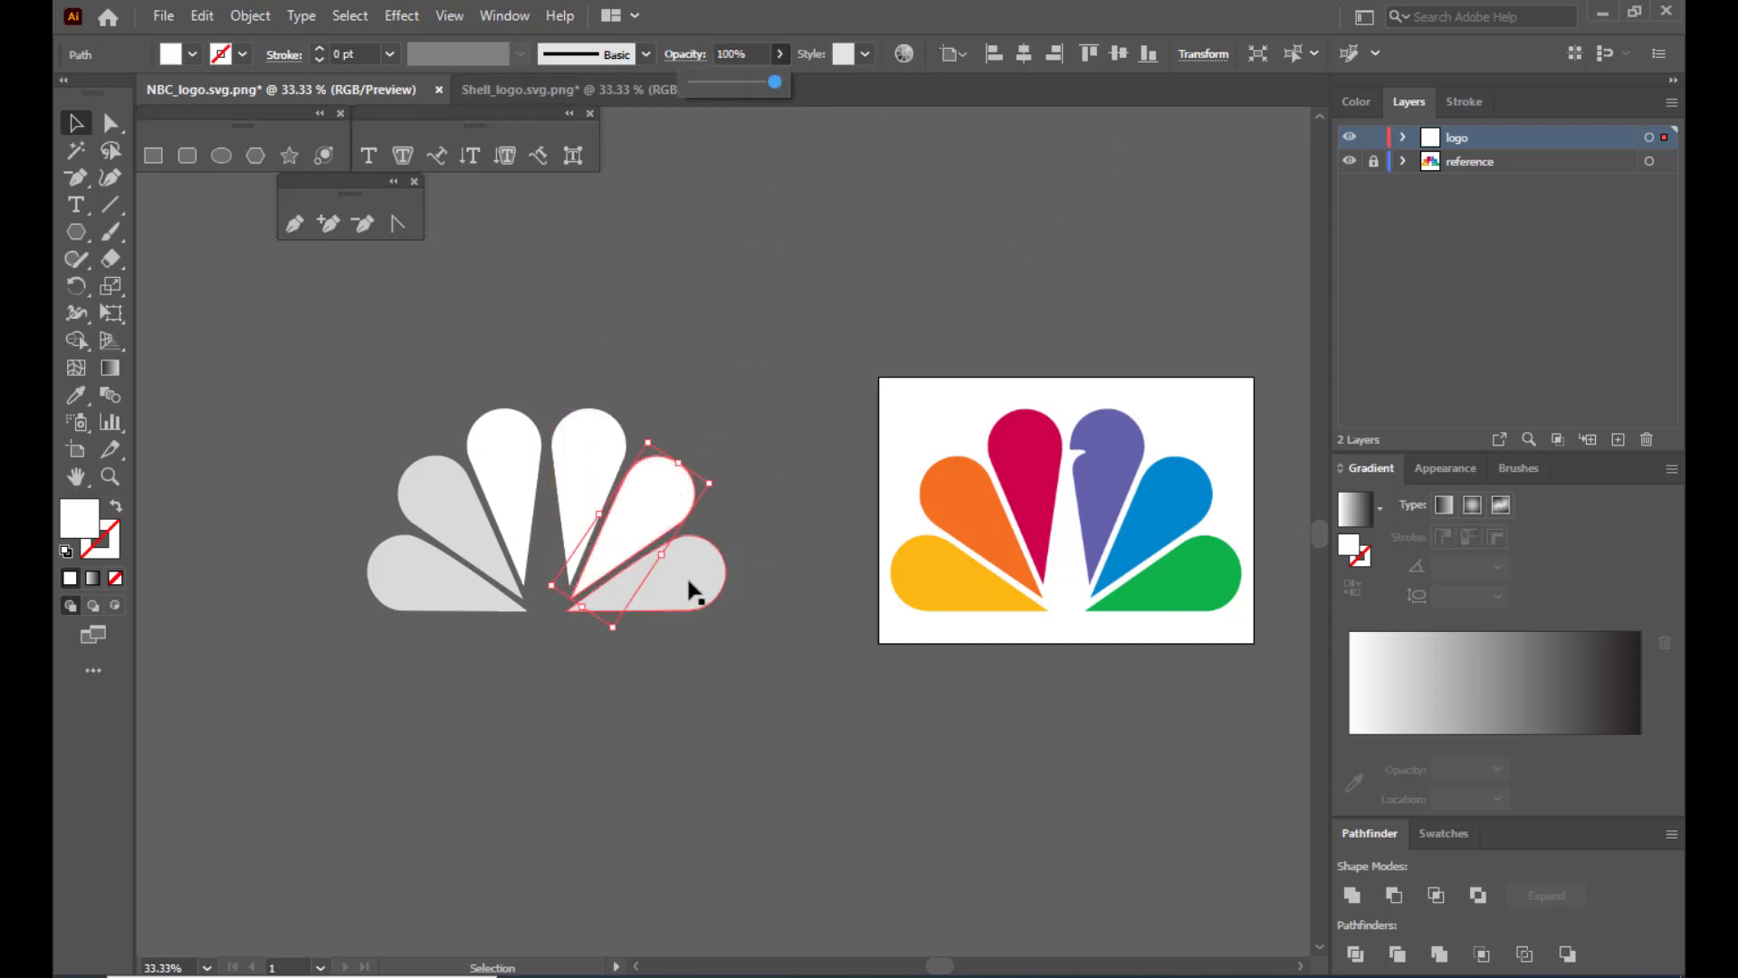
click(779, 54)
drag(752, 81, 797, 83)
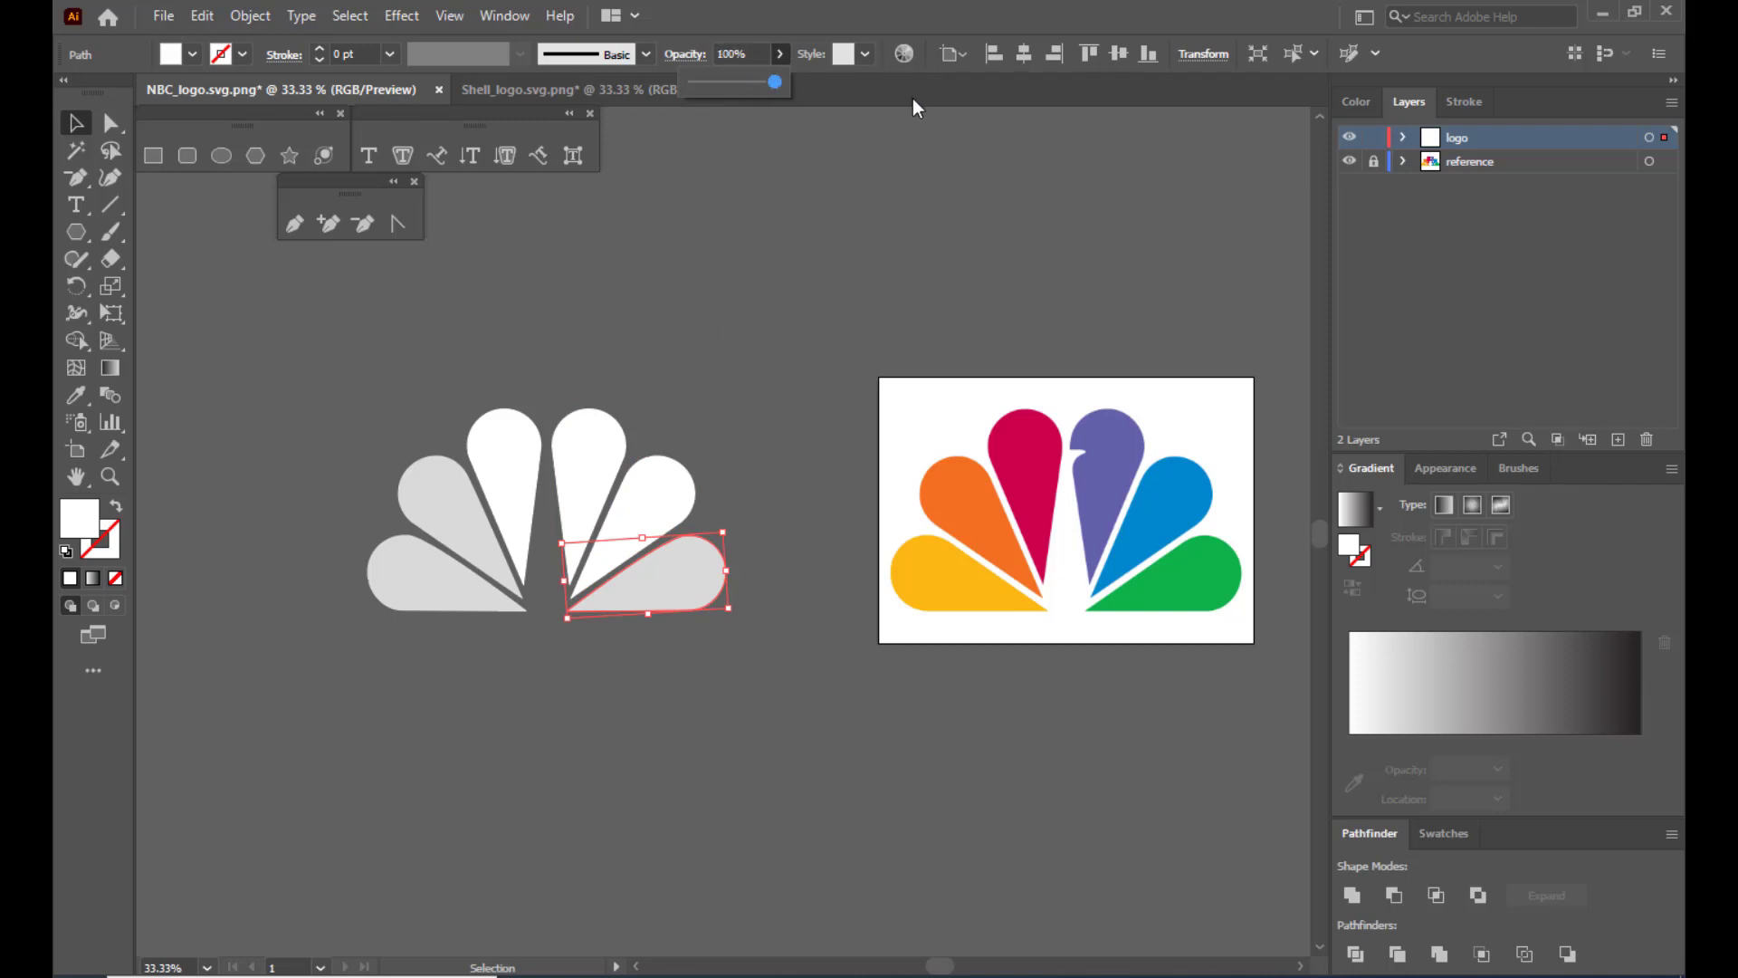
click(618, 267)
Set the opacity of the two outer petals on the fan's left half to 100% and deselect.
click(427, 498)
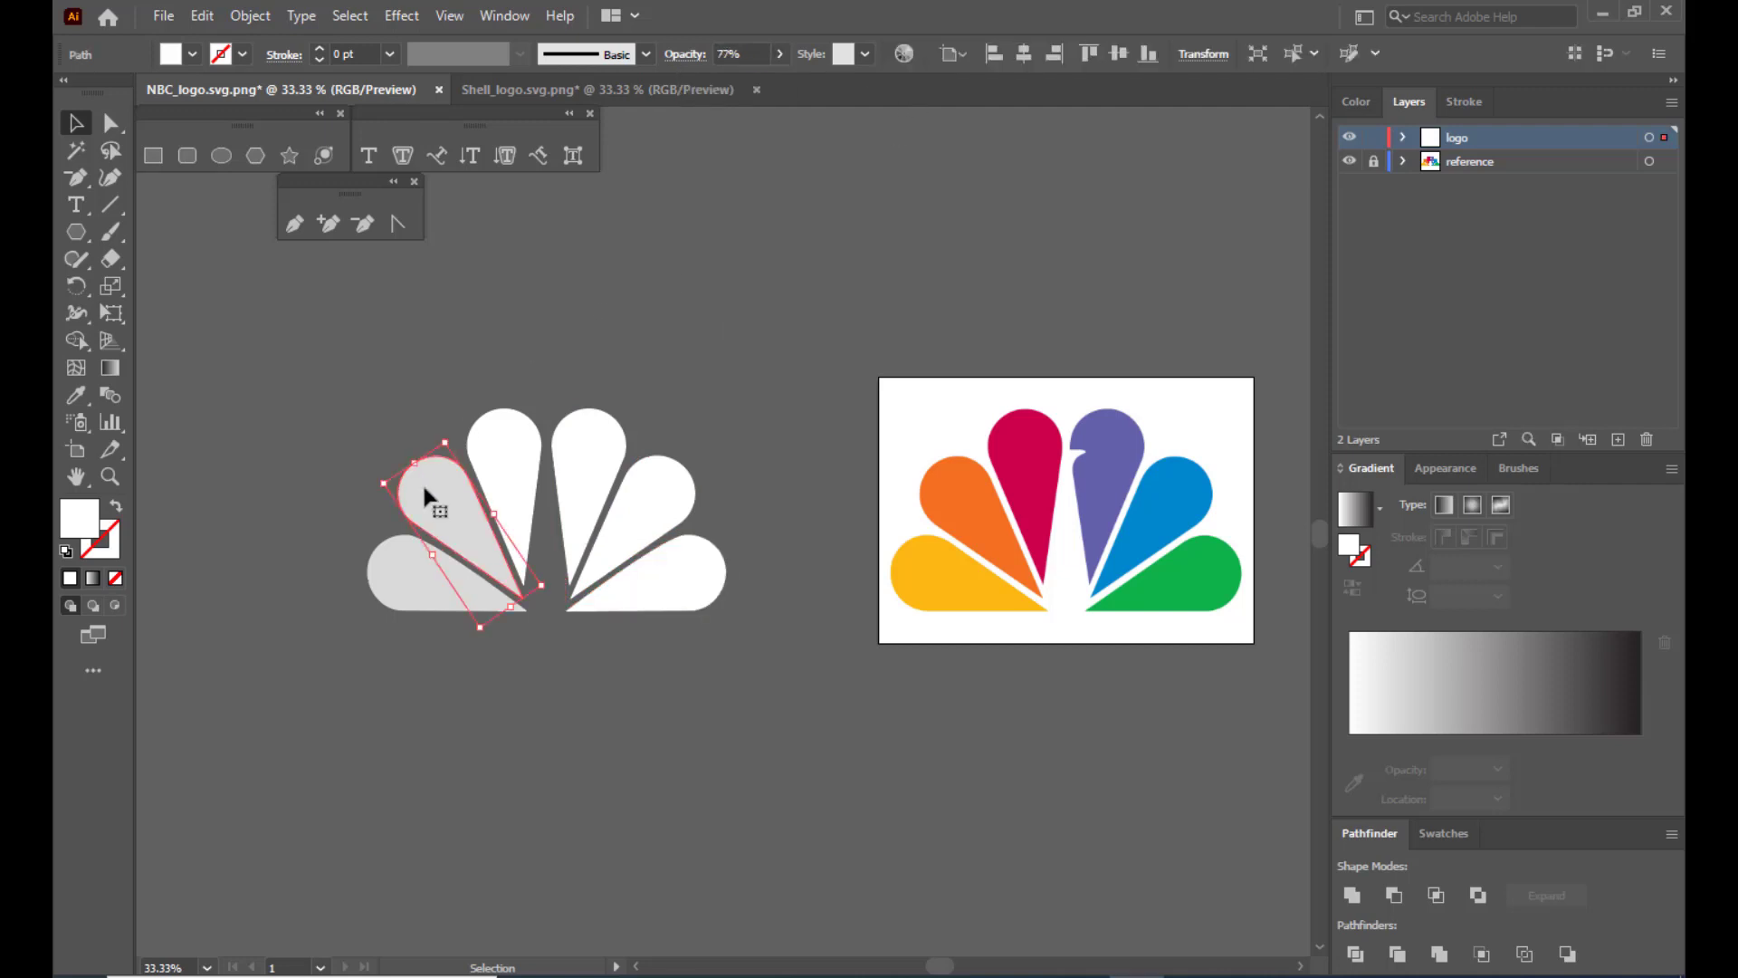
click(780, 54)
drag(760, 83, 780, 83)
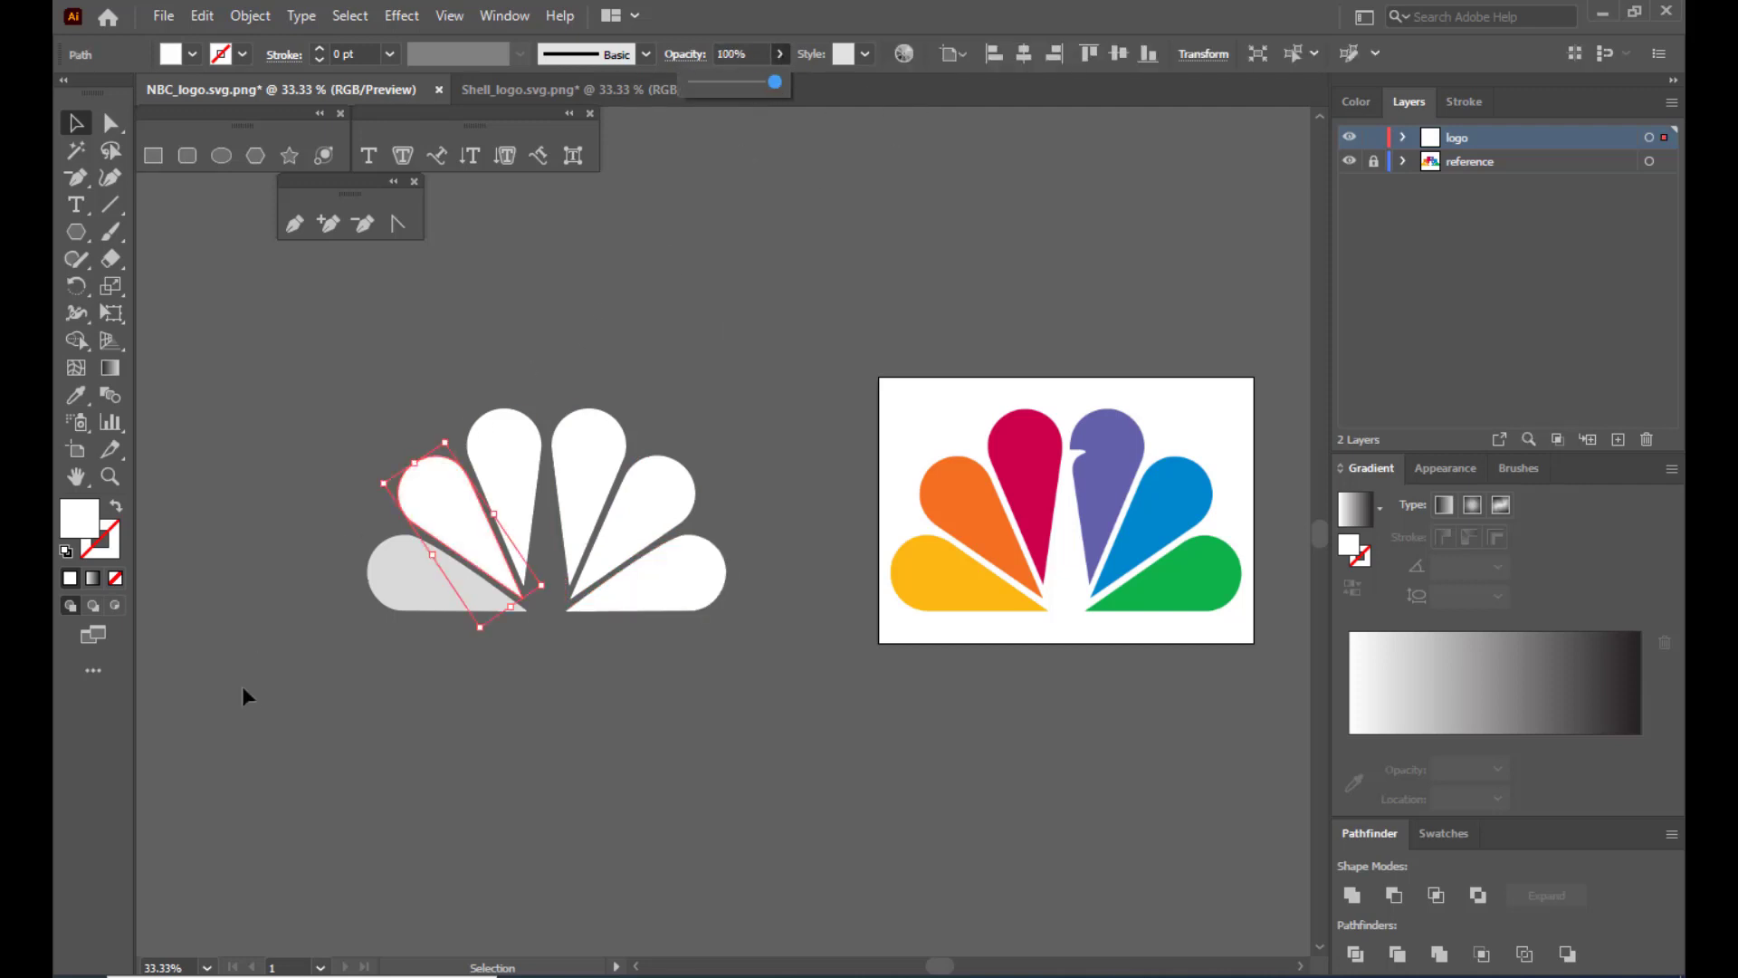
click(381, 605)
click(780, 54)
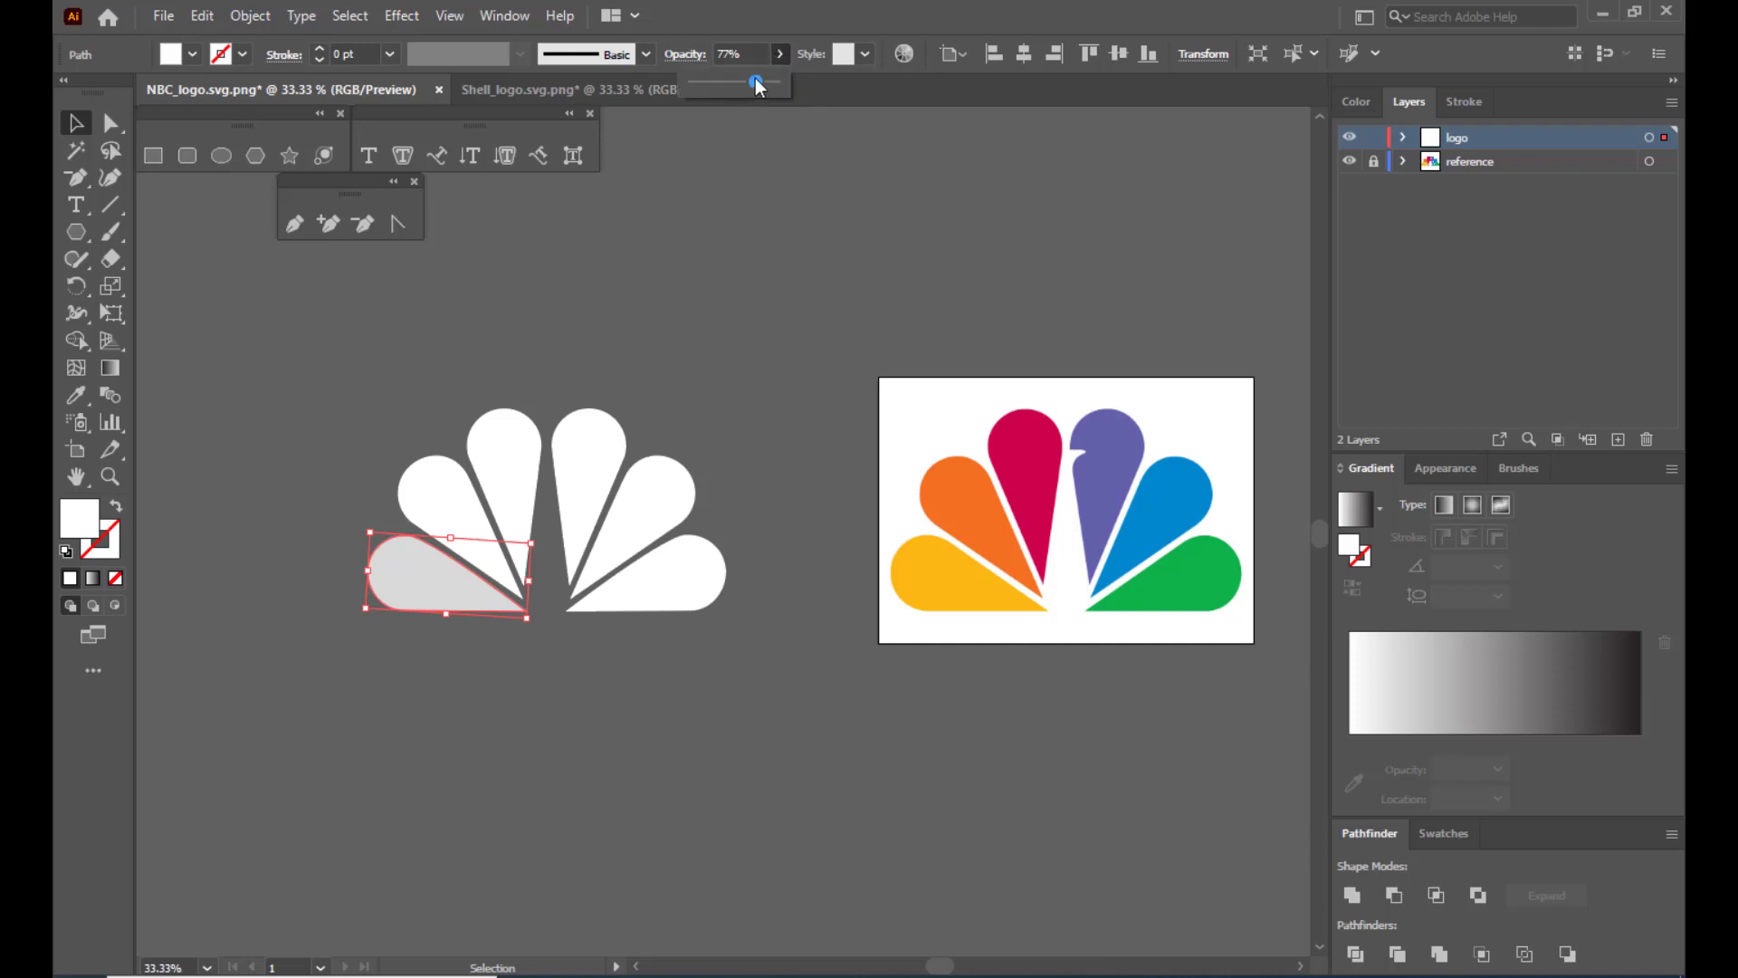
drag(759, 83, 780, 83)
click(875, 206)
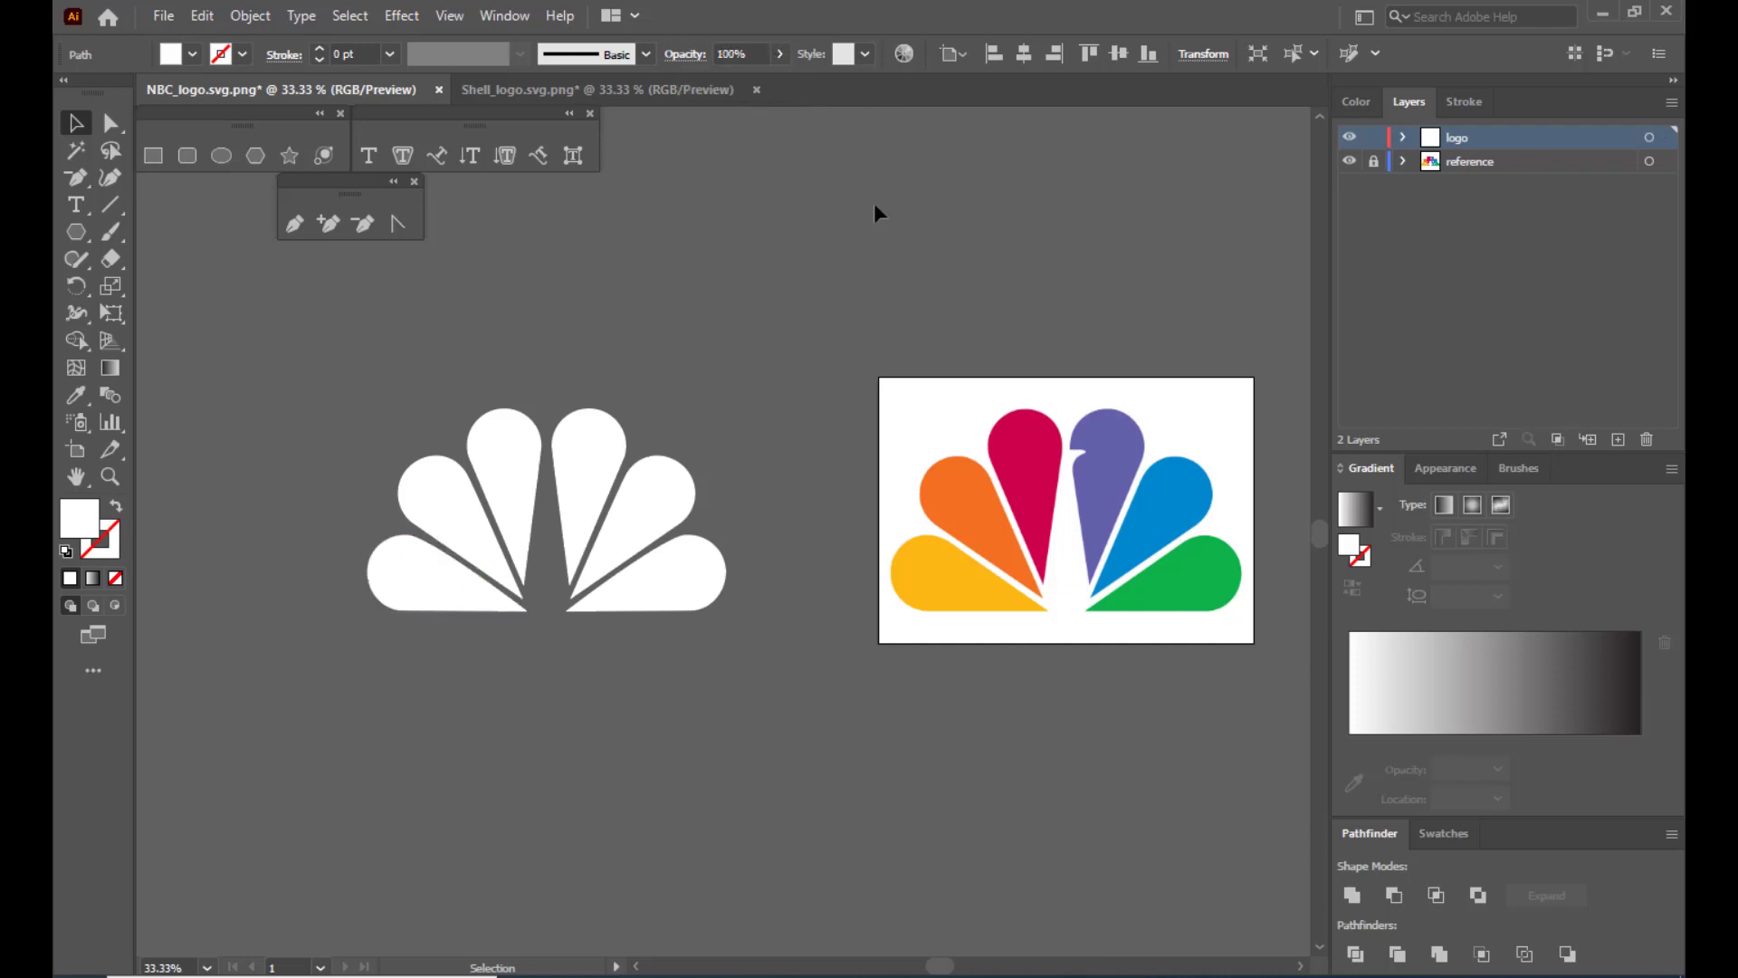
Fill the upright petal on the fan's right half with the purple sampled from the reference logo's purple petal.
click(587, 438)
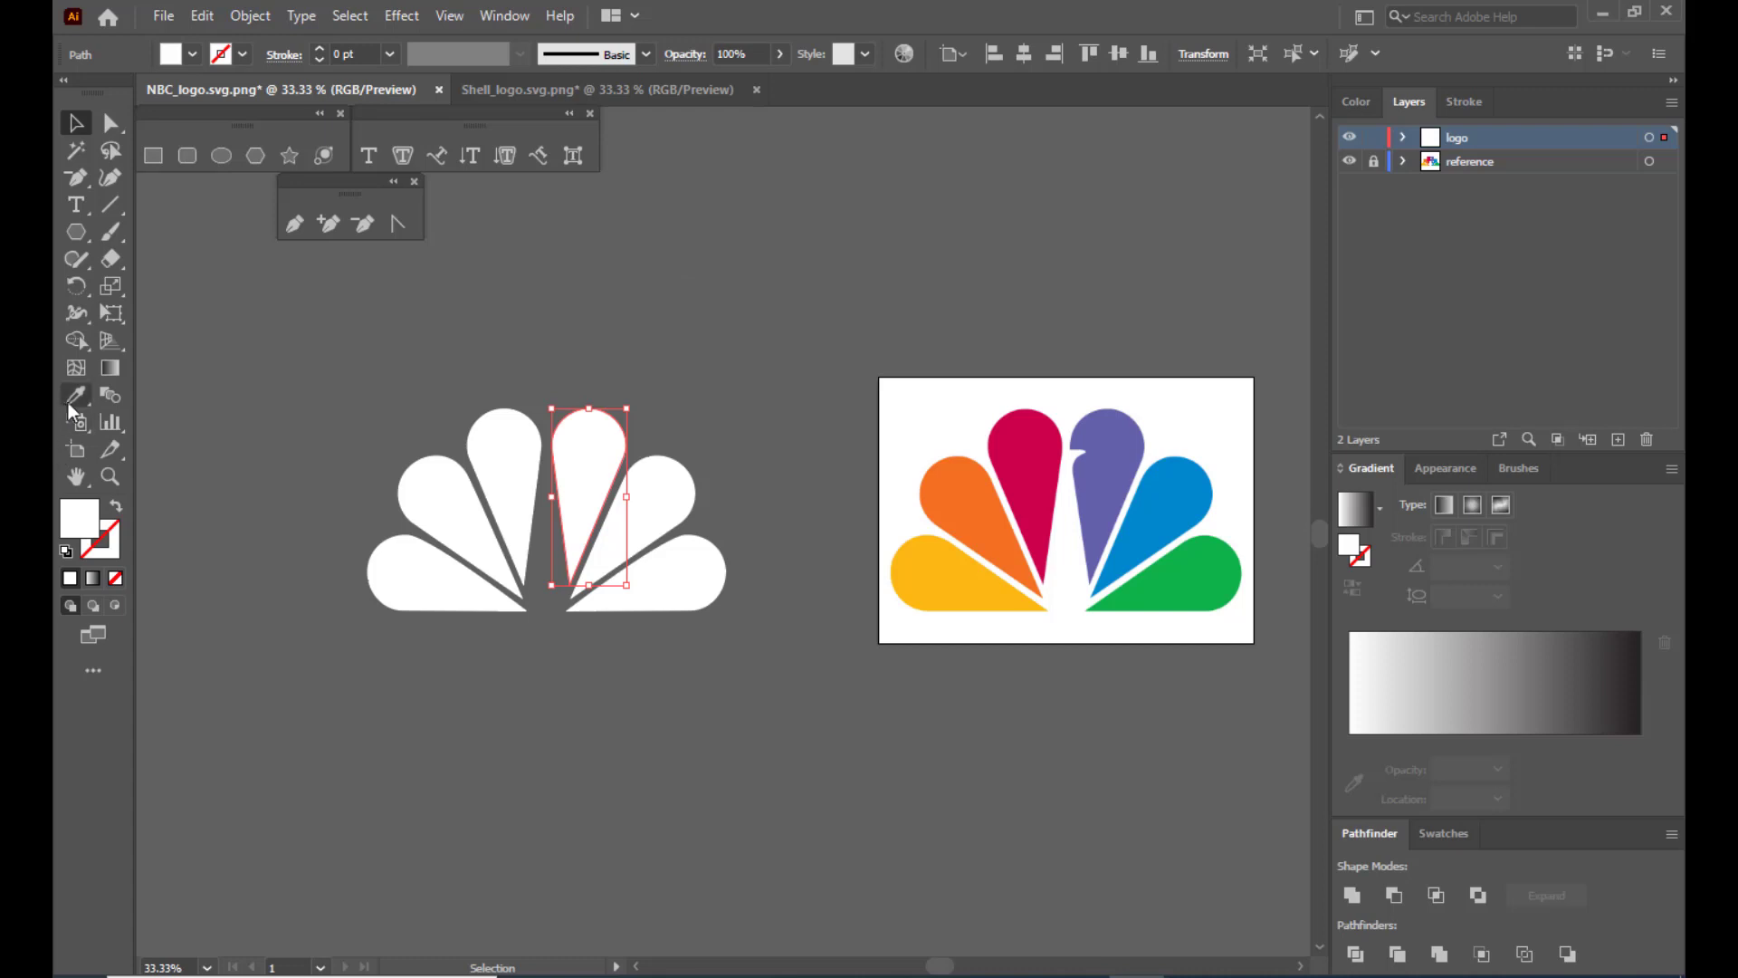
drag(78, 395, 139, 393)
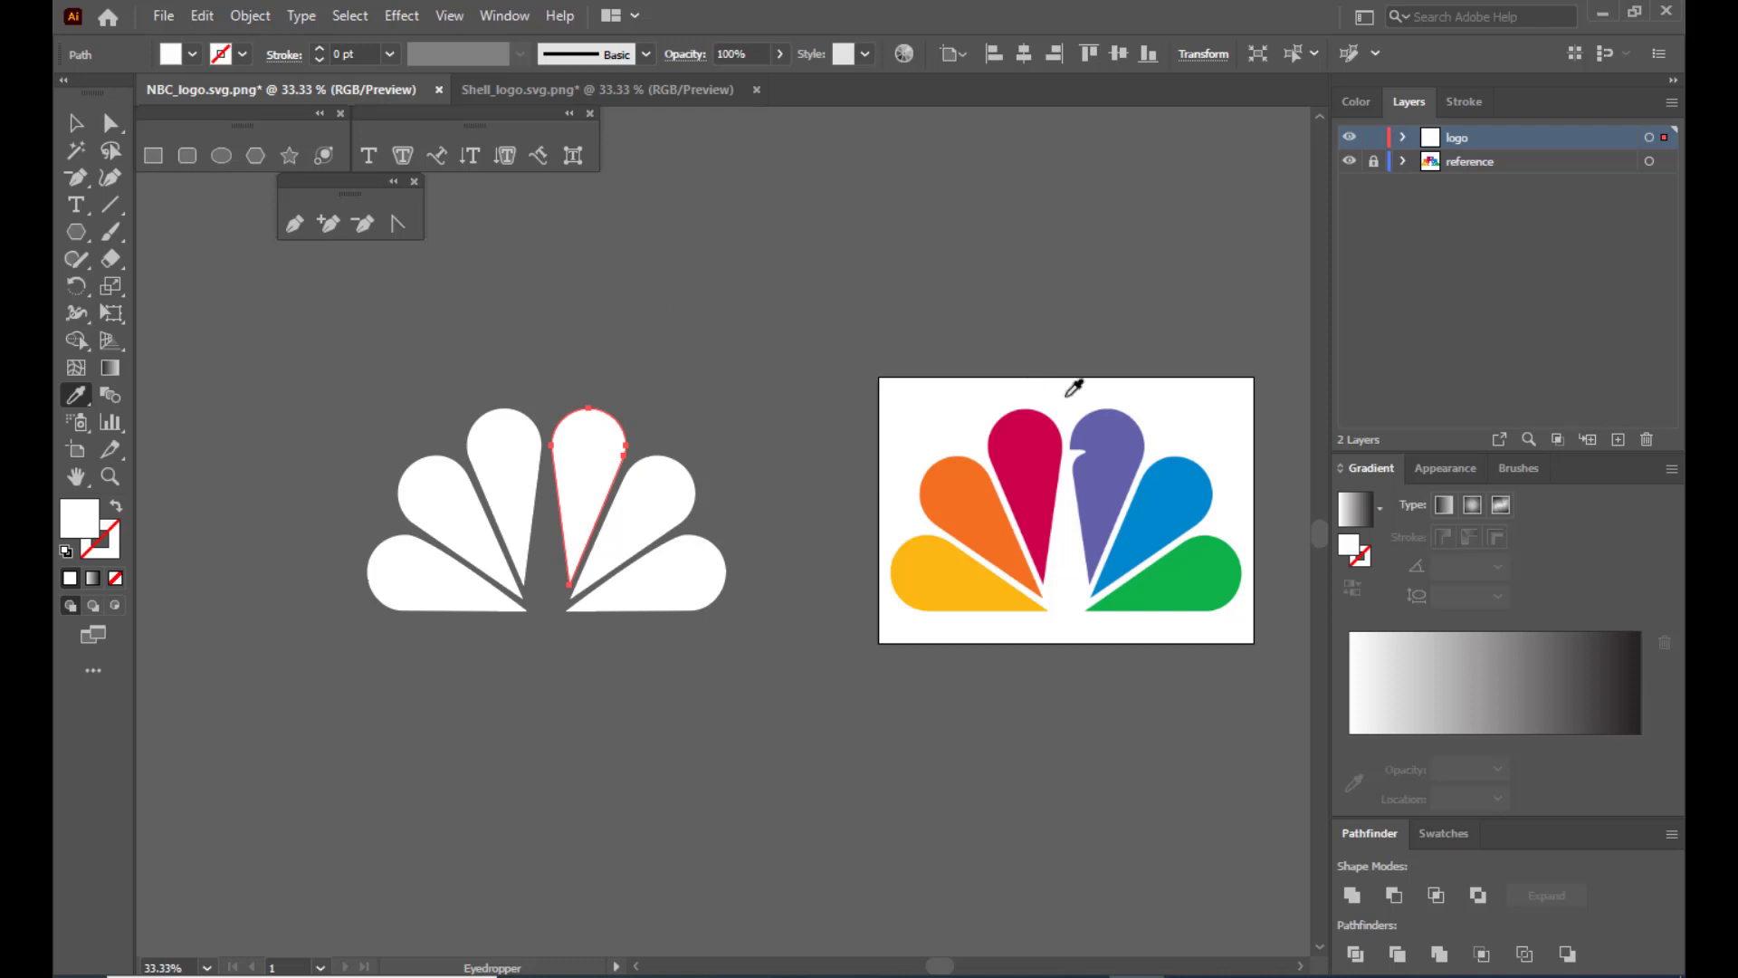
click(1117, 444)
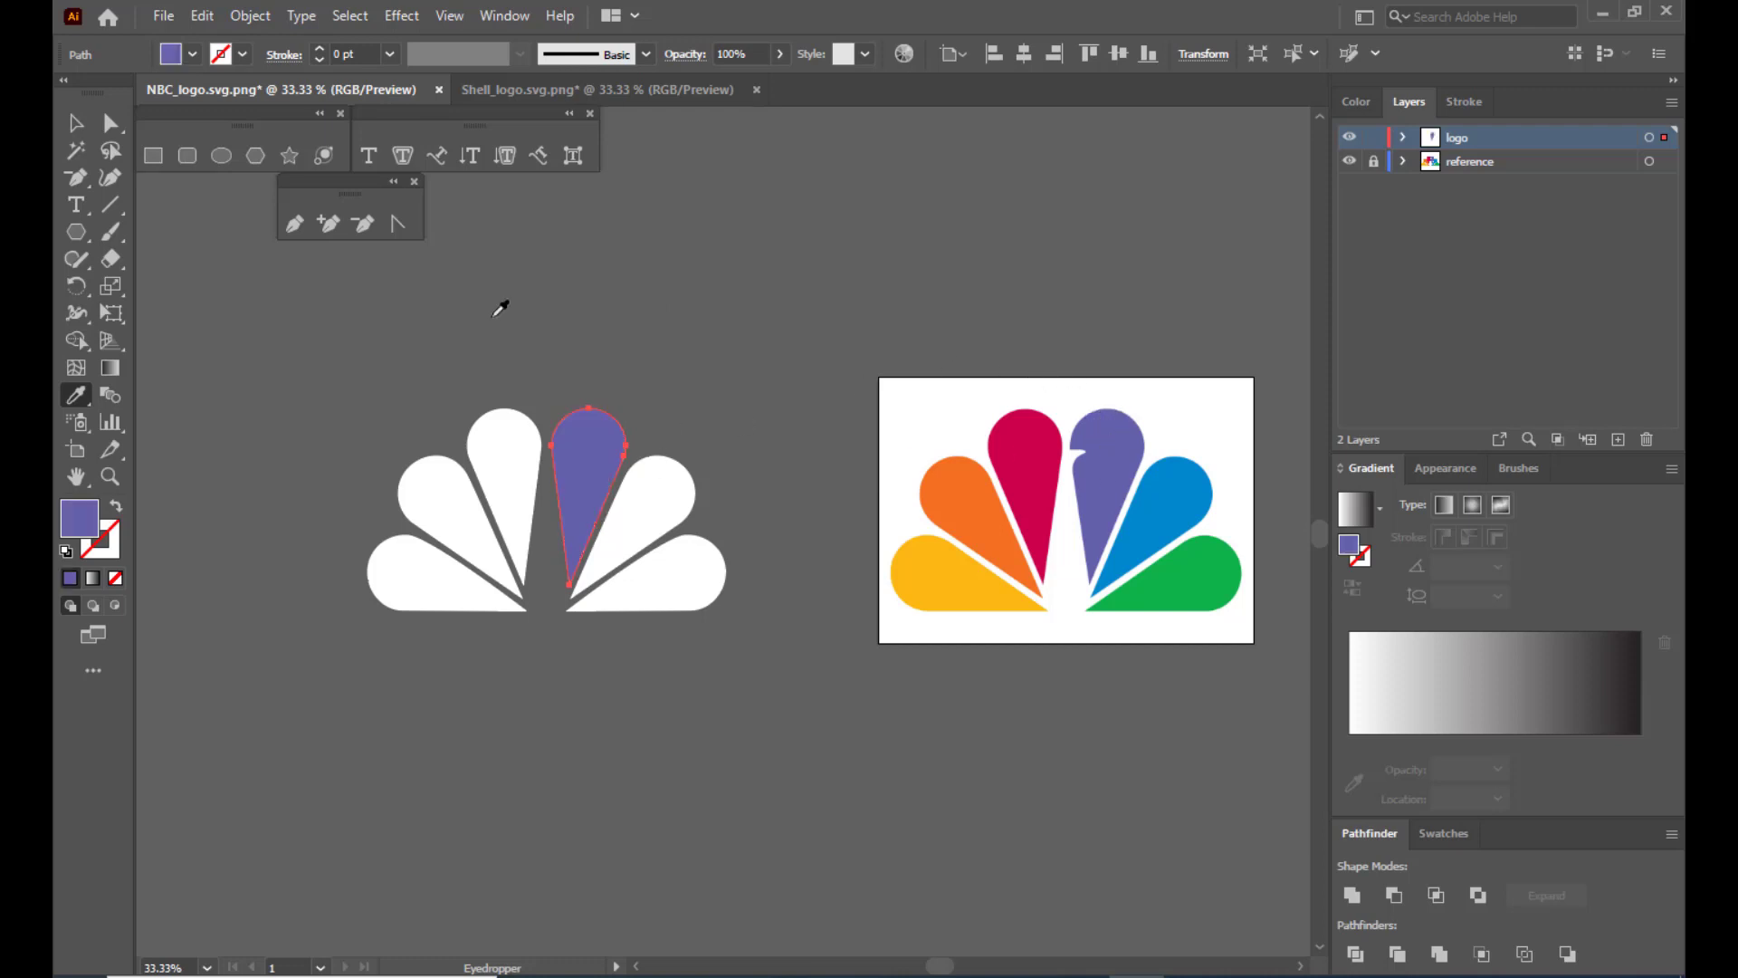
key(v)
click(485, 271)
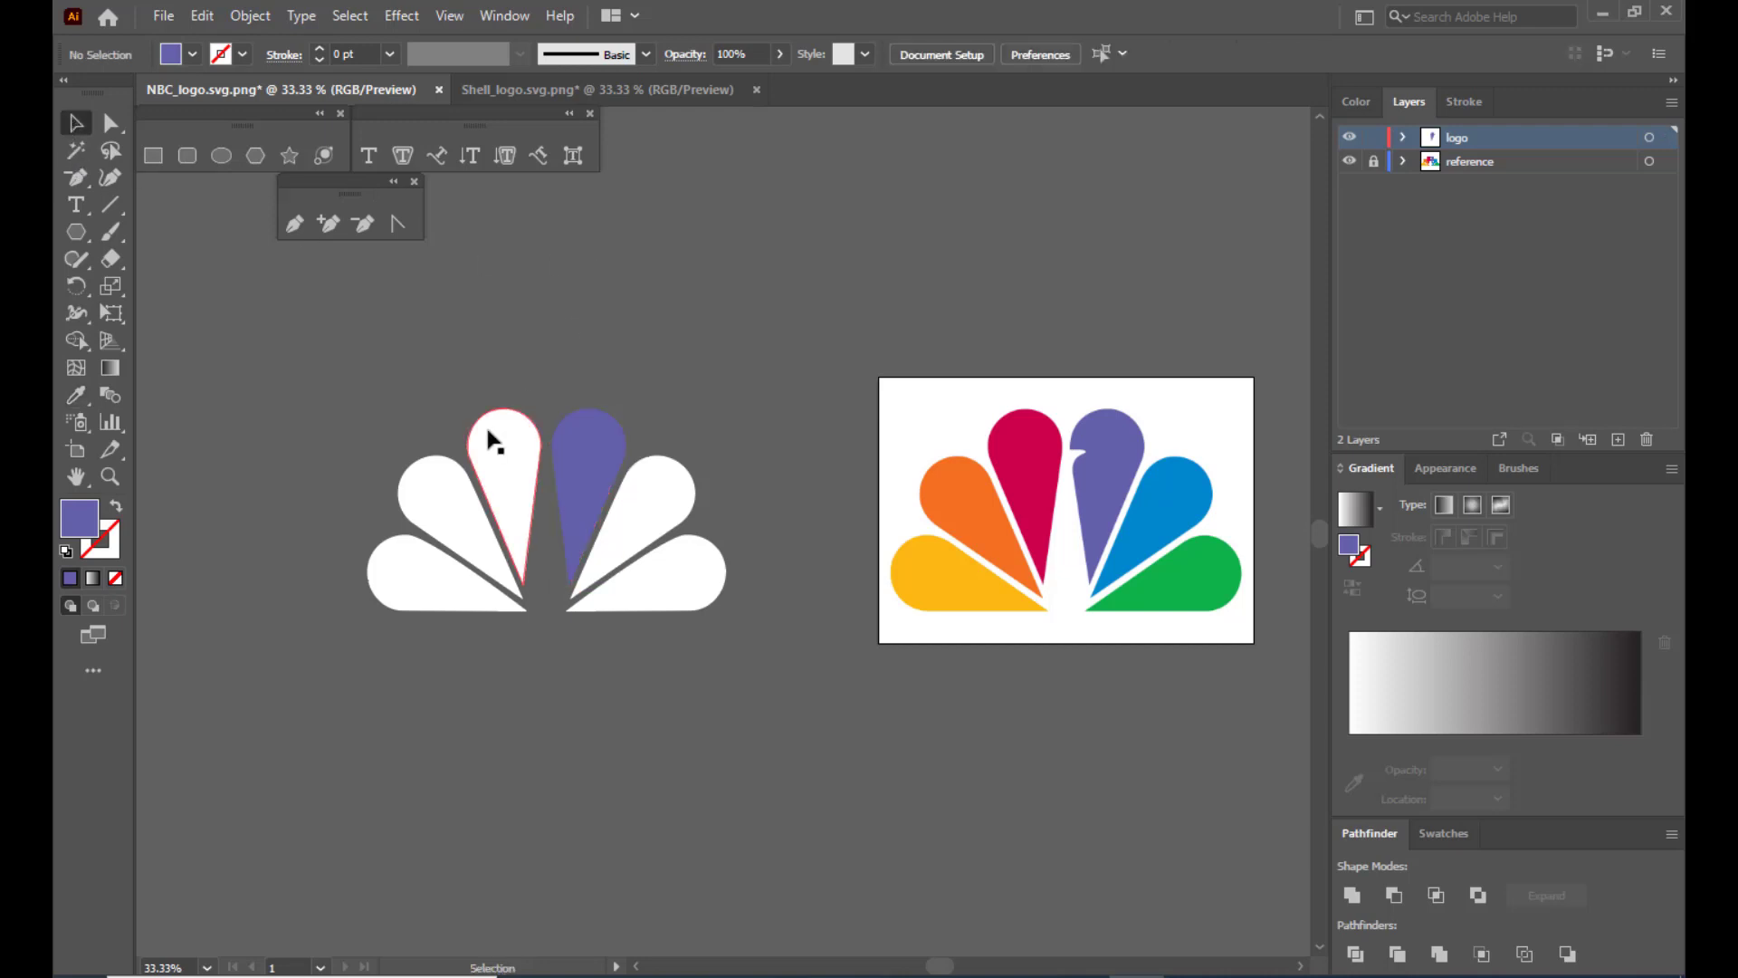
Fill the upright petal on the fan's left half with the crimson sampled from the reference logo's crimson petal.
click(489, 441)
key(i)
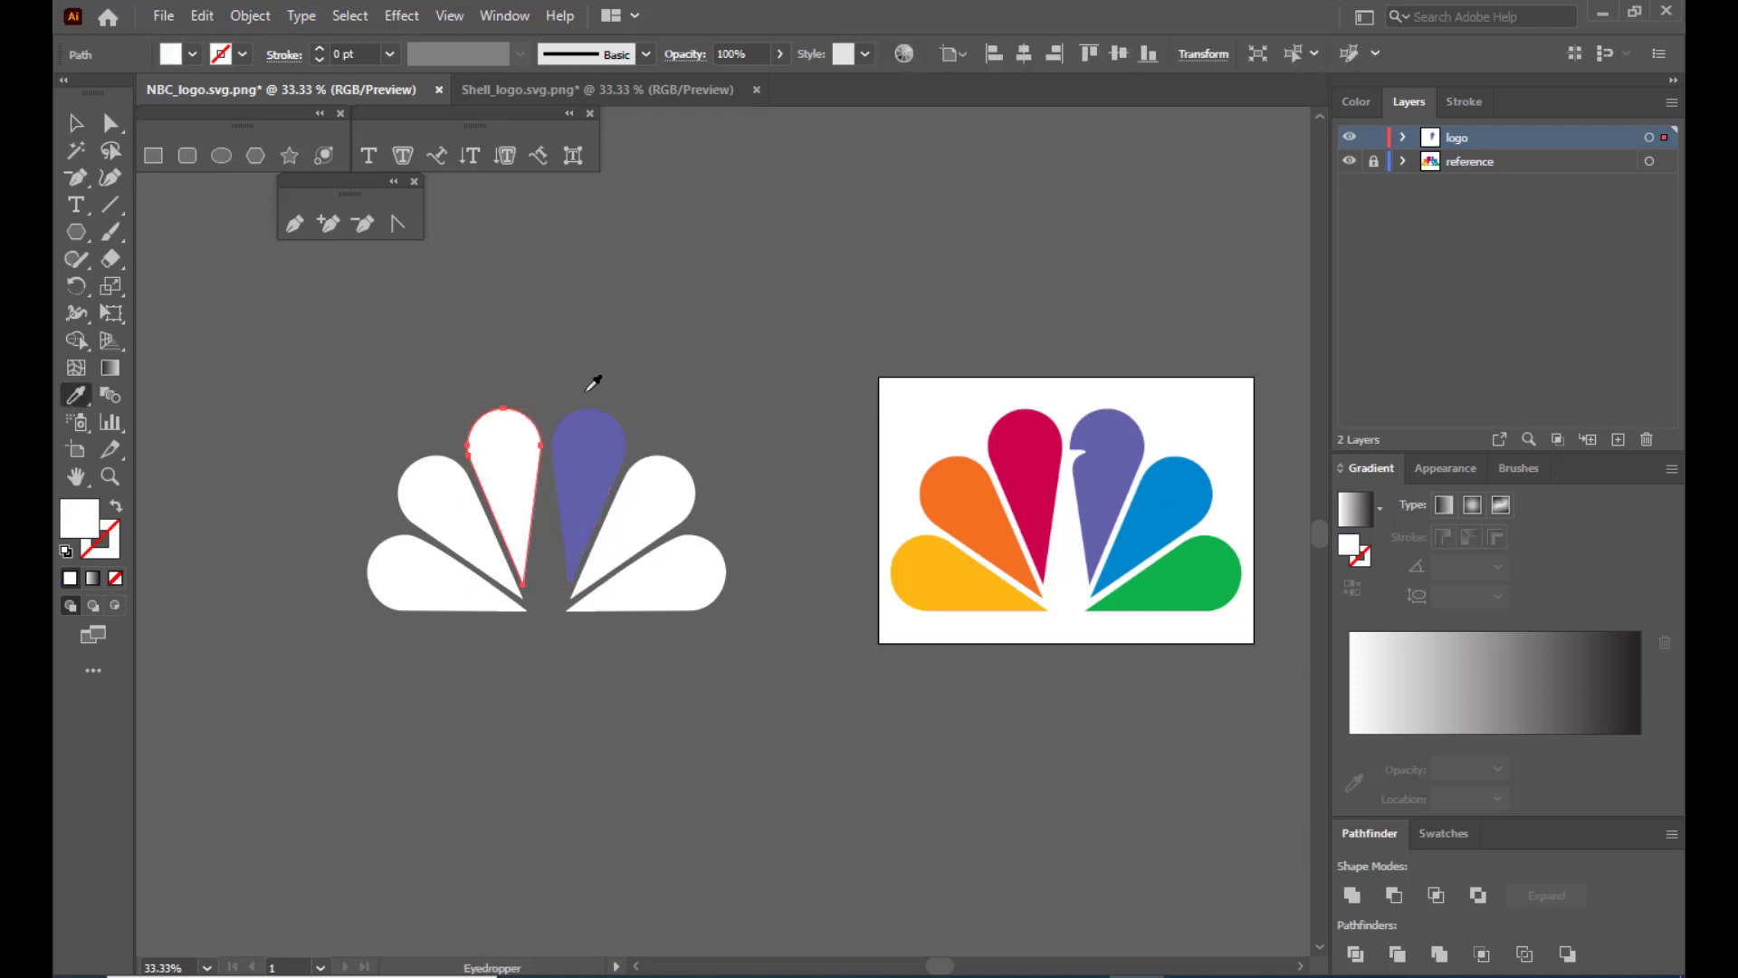
click(1043, 450)
click(76, 122)
click(666, 286)
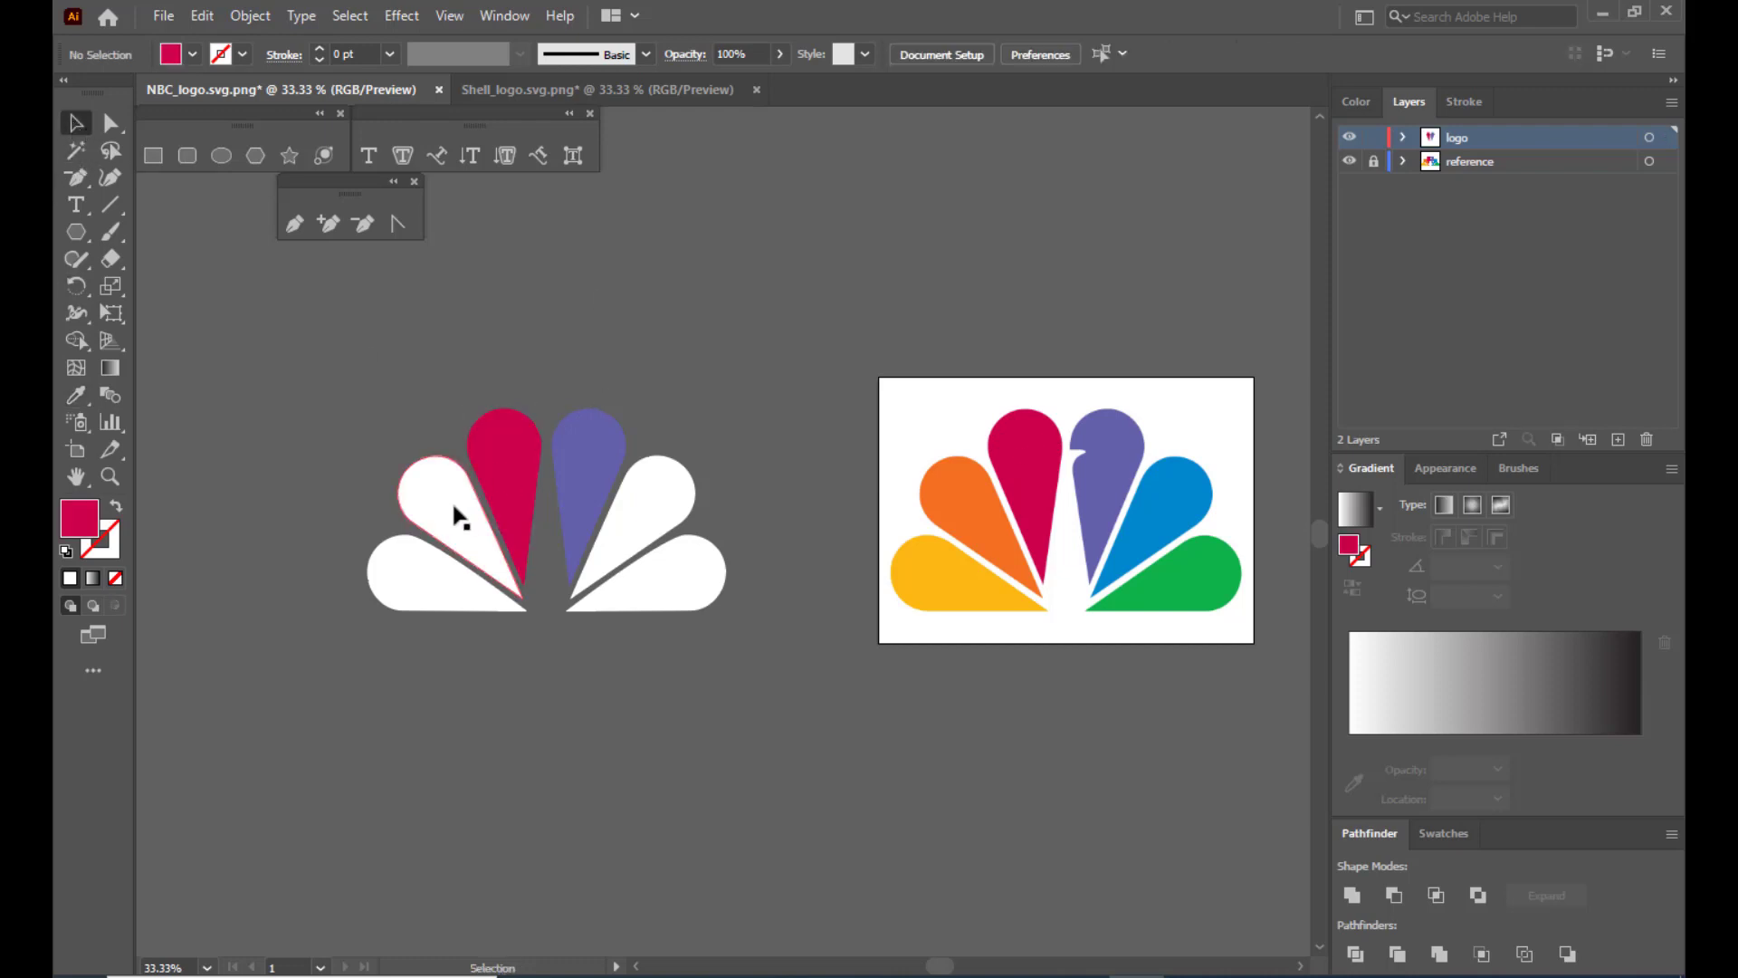
Fill the middle petal on the fan's left half with the orange sampled from the reference logo's orange petal.
click(457, 516)
click(76, 394)
click(955, 498)
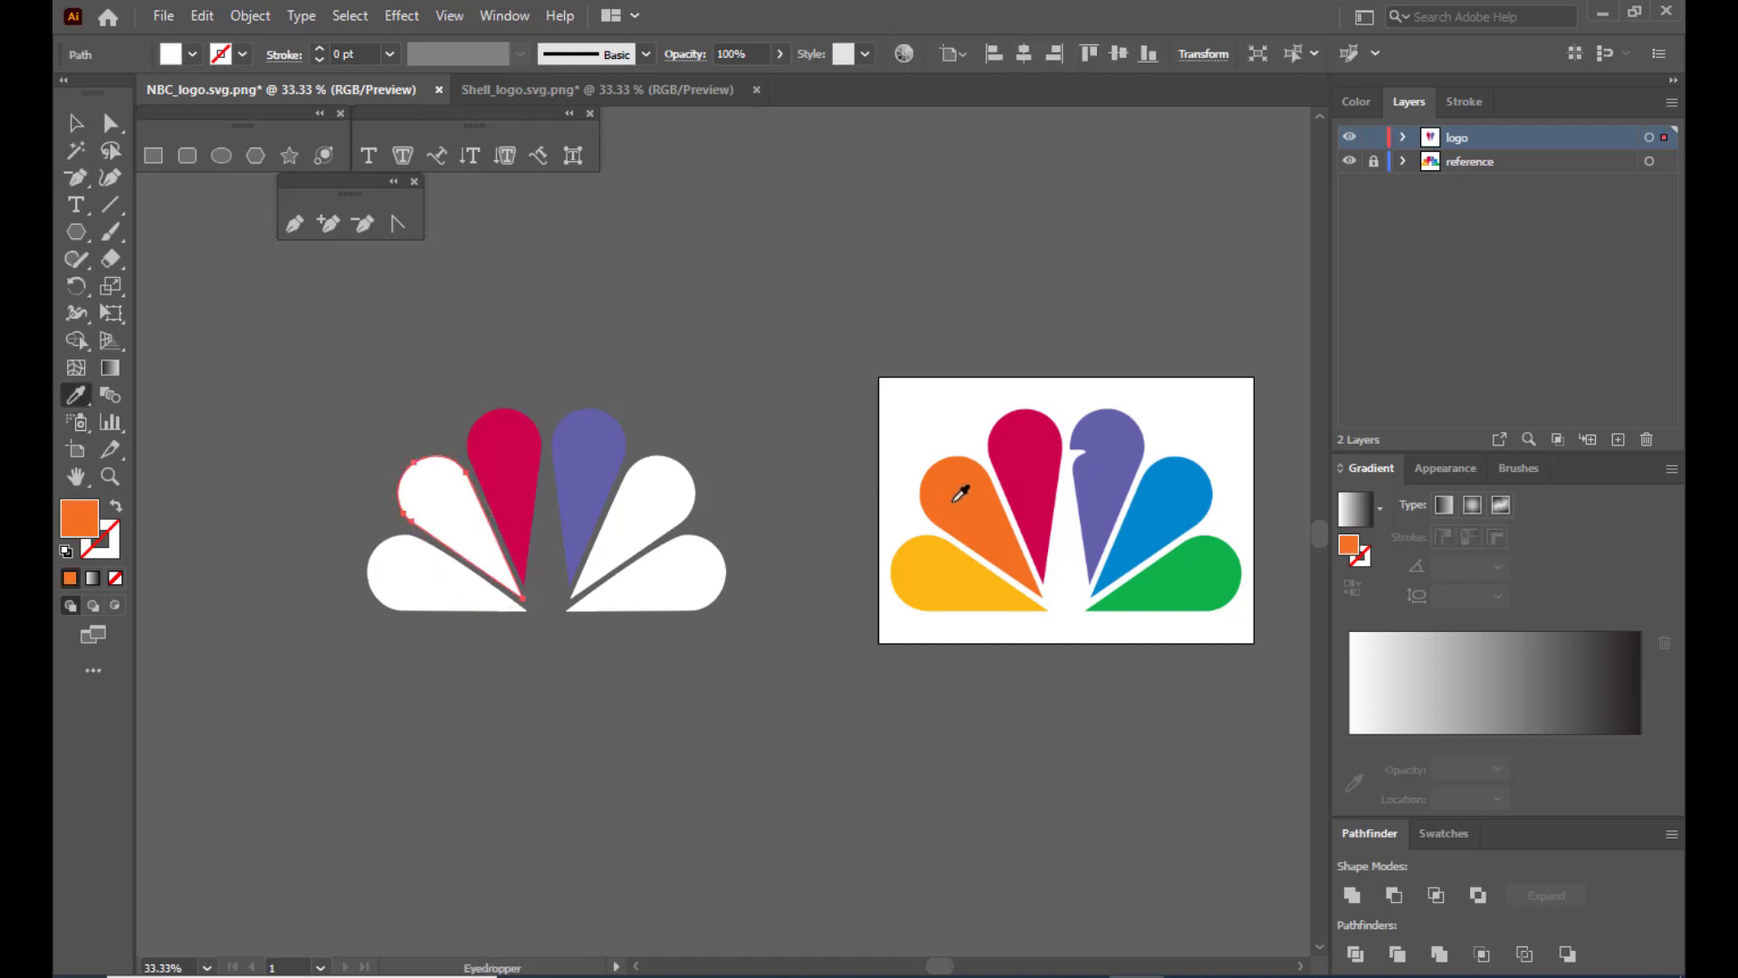
click(76, 122)
click(543, 363)
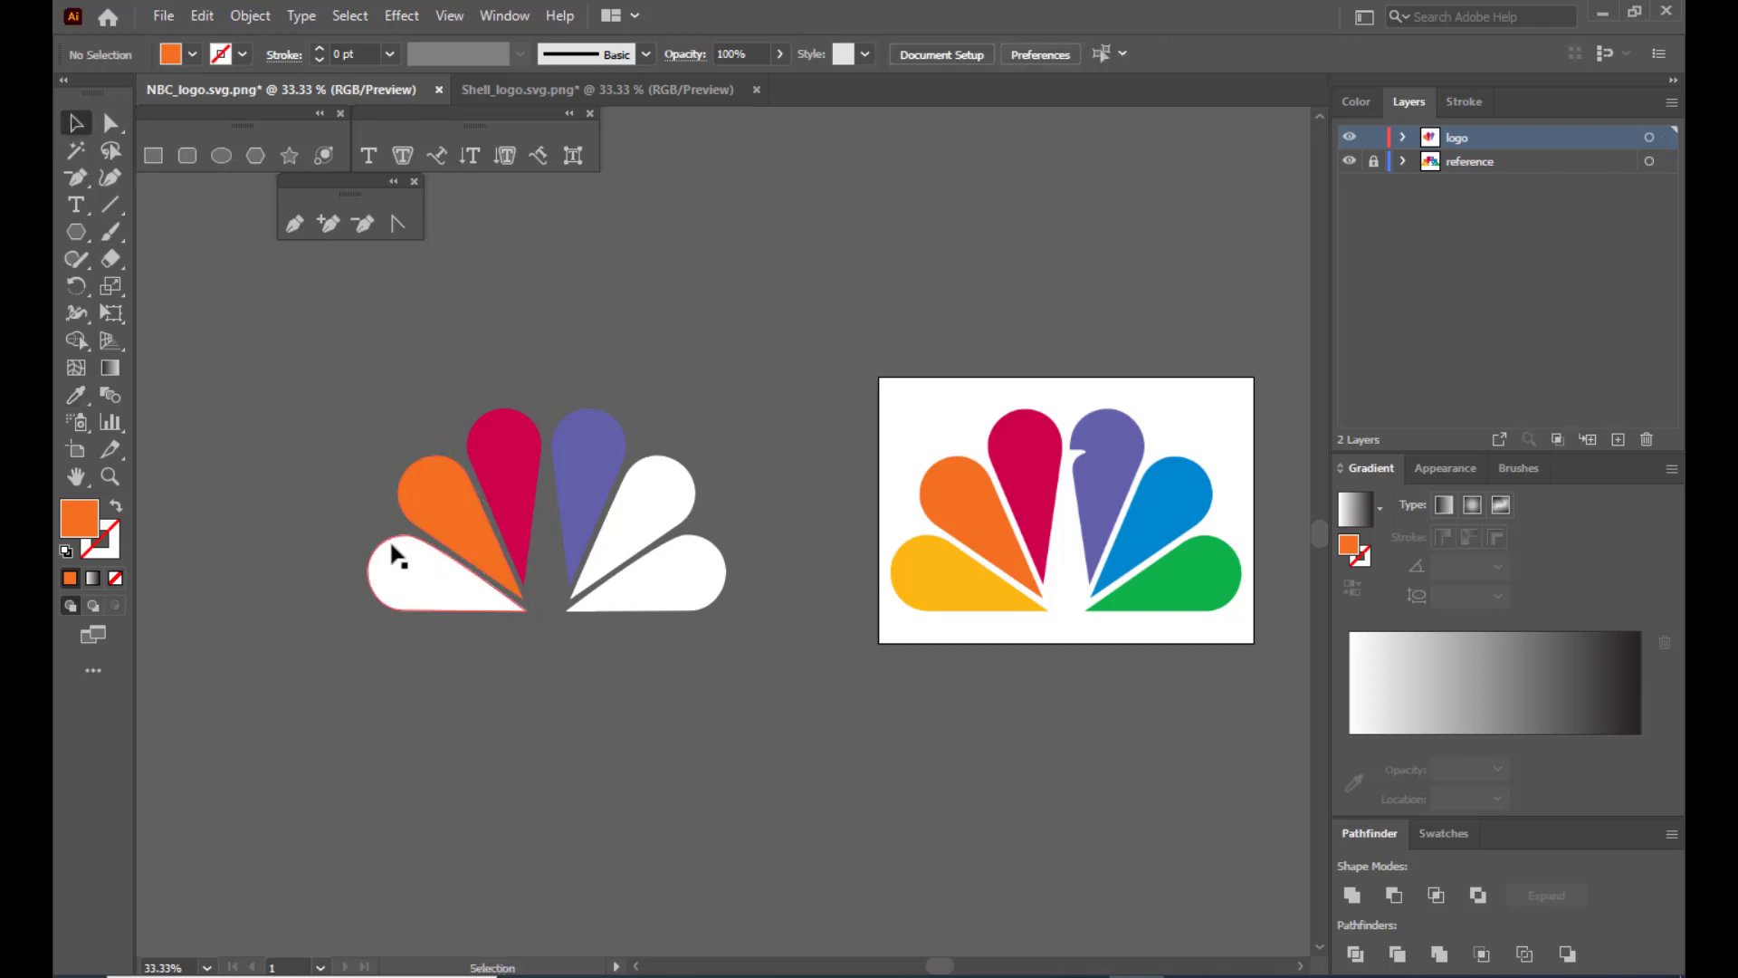
Fill the lowest petal on the fan's left half with the yellow sampled from the reference logo's yellow petal.
click(397, 555)
click(87, 399)
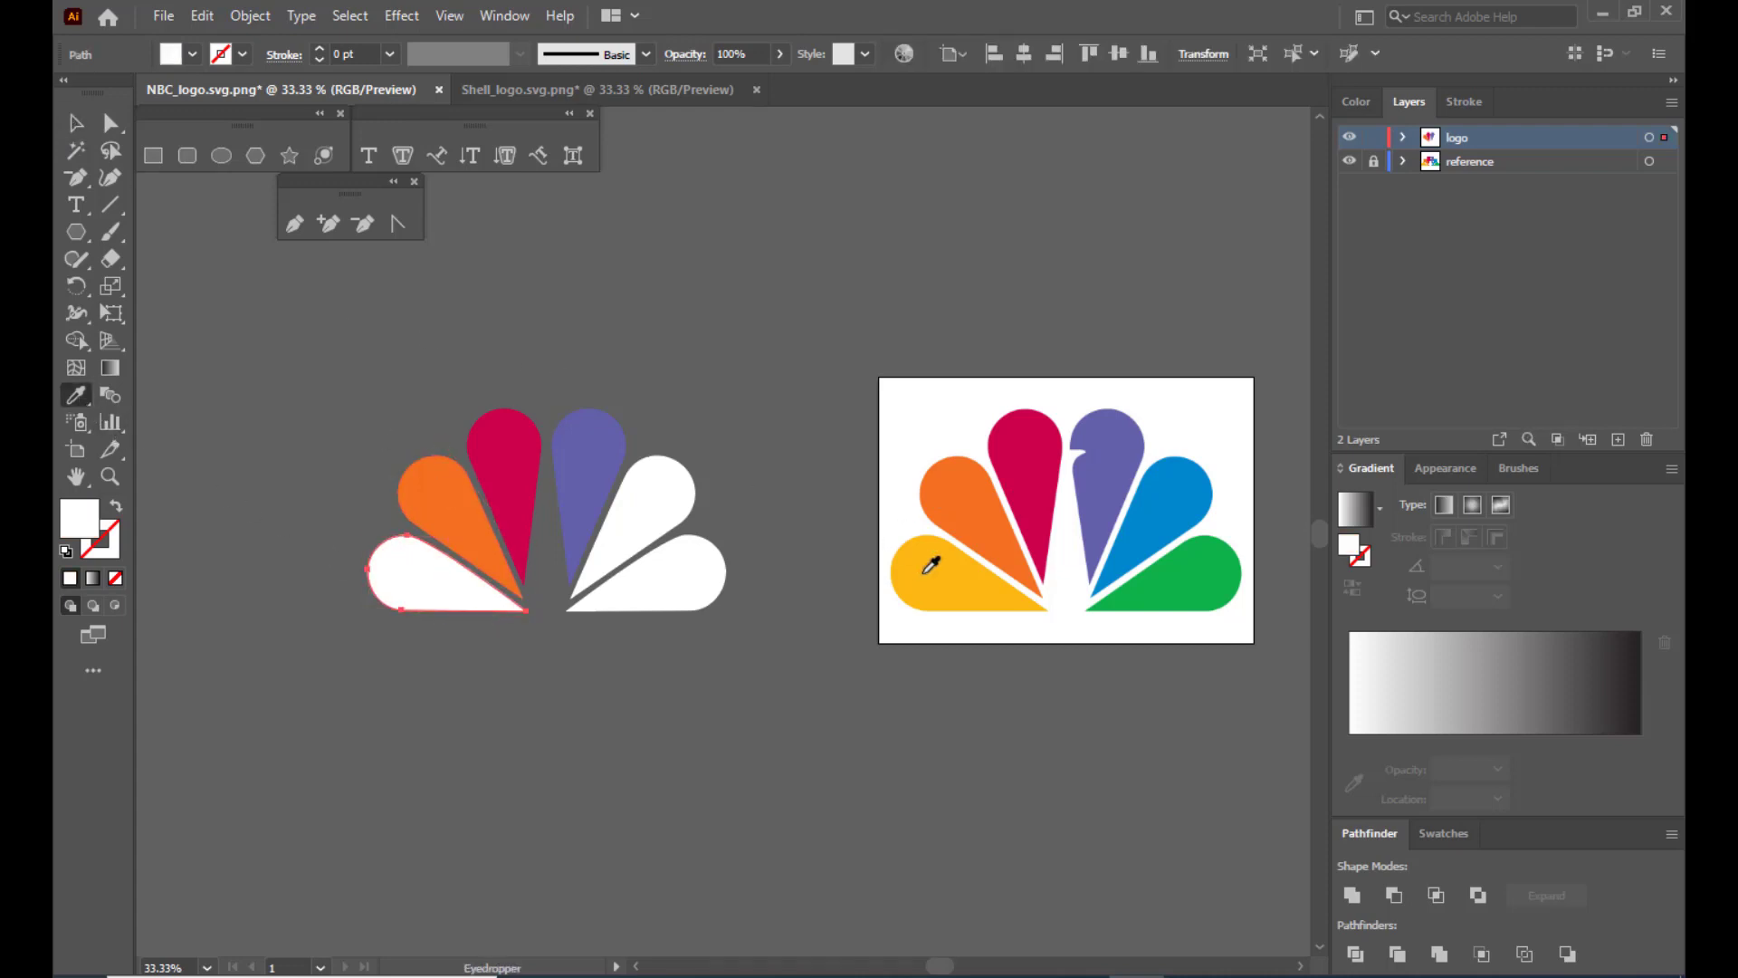
click(927, 563)
click(72, 125)
click(553, 235)
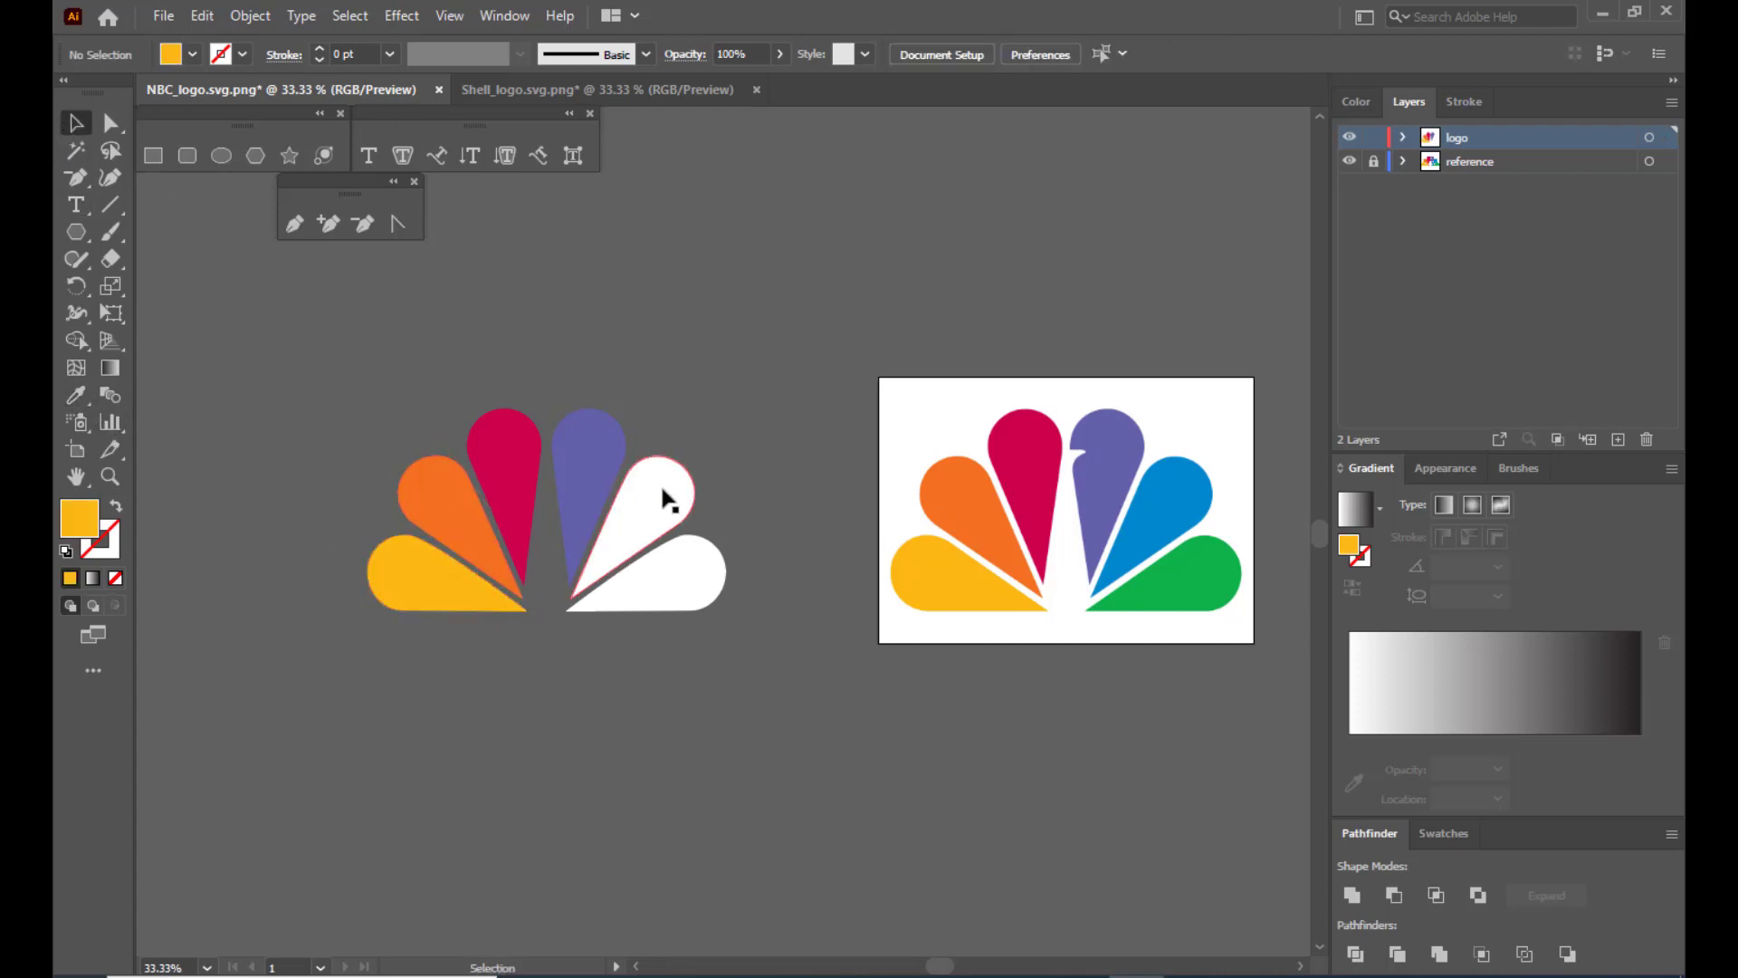
Fill the middle petal on the fan's right half with the blue sampled from the reference logo's blue petal.
click(665, 493)
click(76, 396)
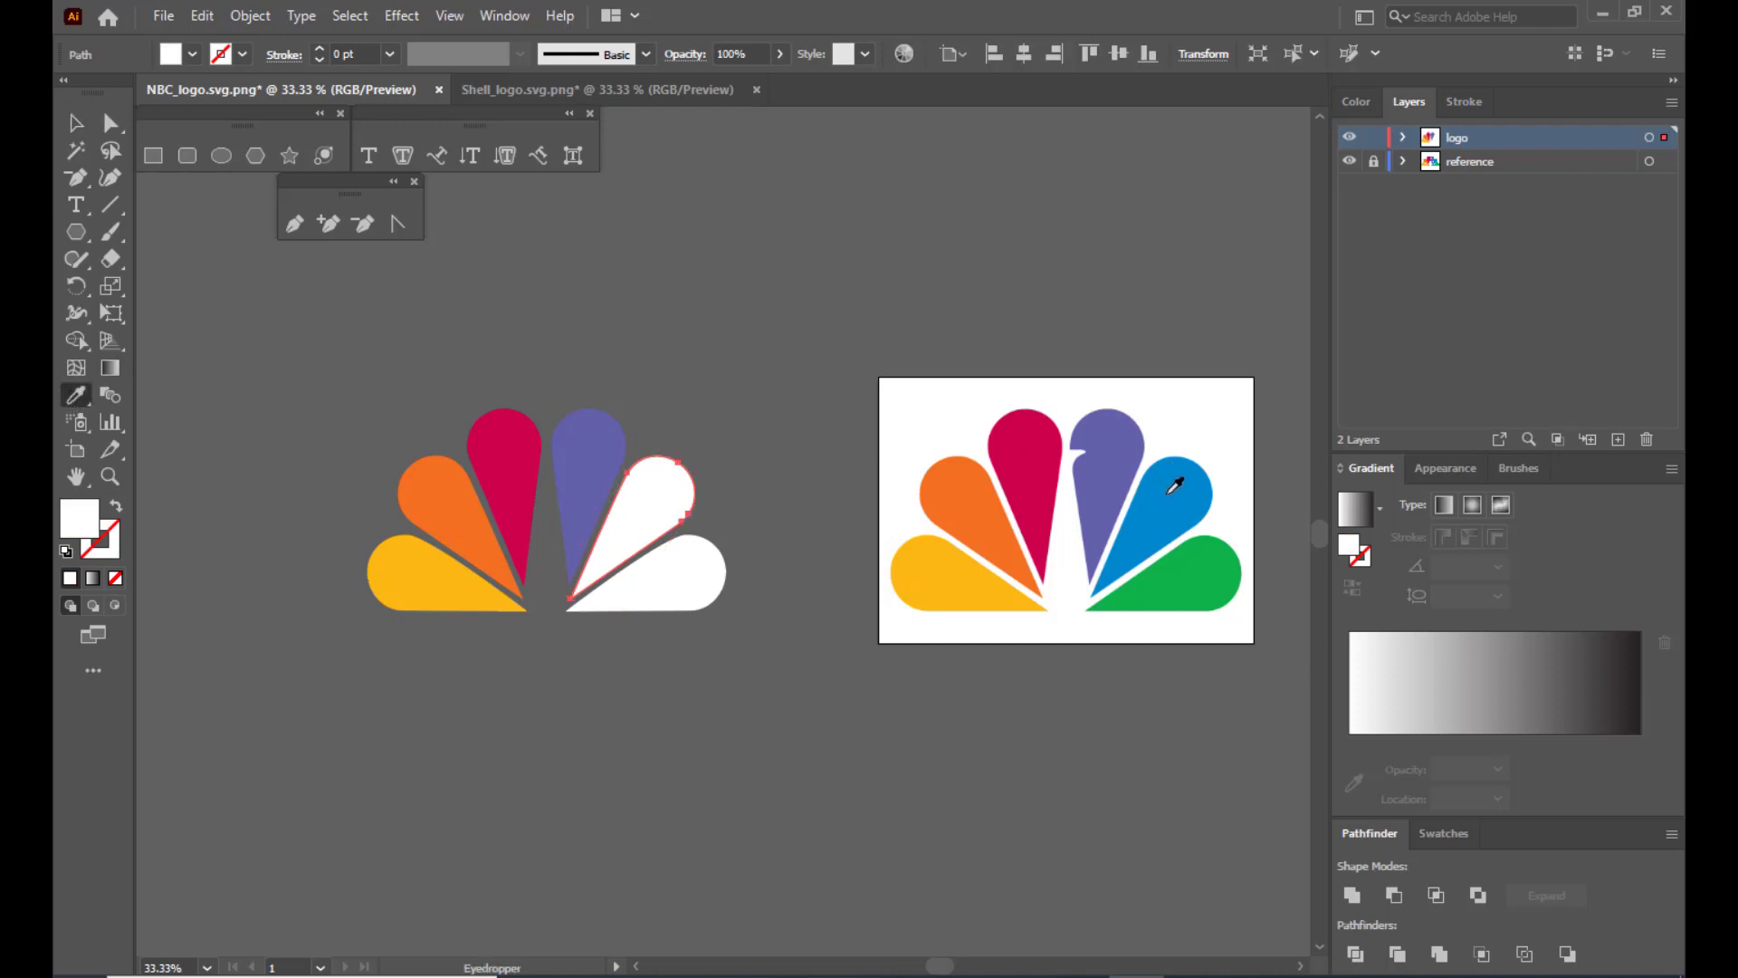
click(1174, 486)
click(72, 125)
click(923, 311)
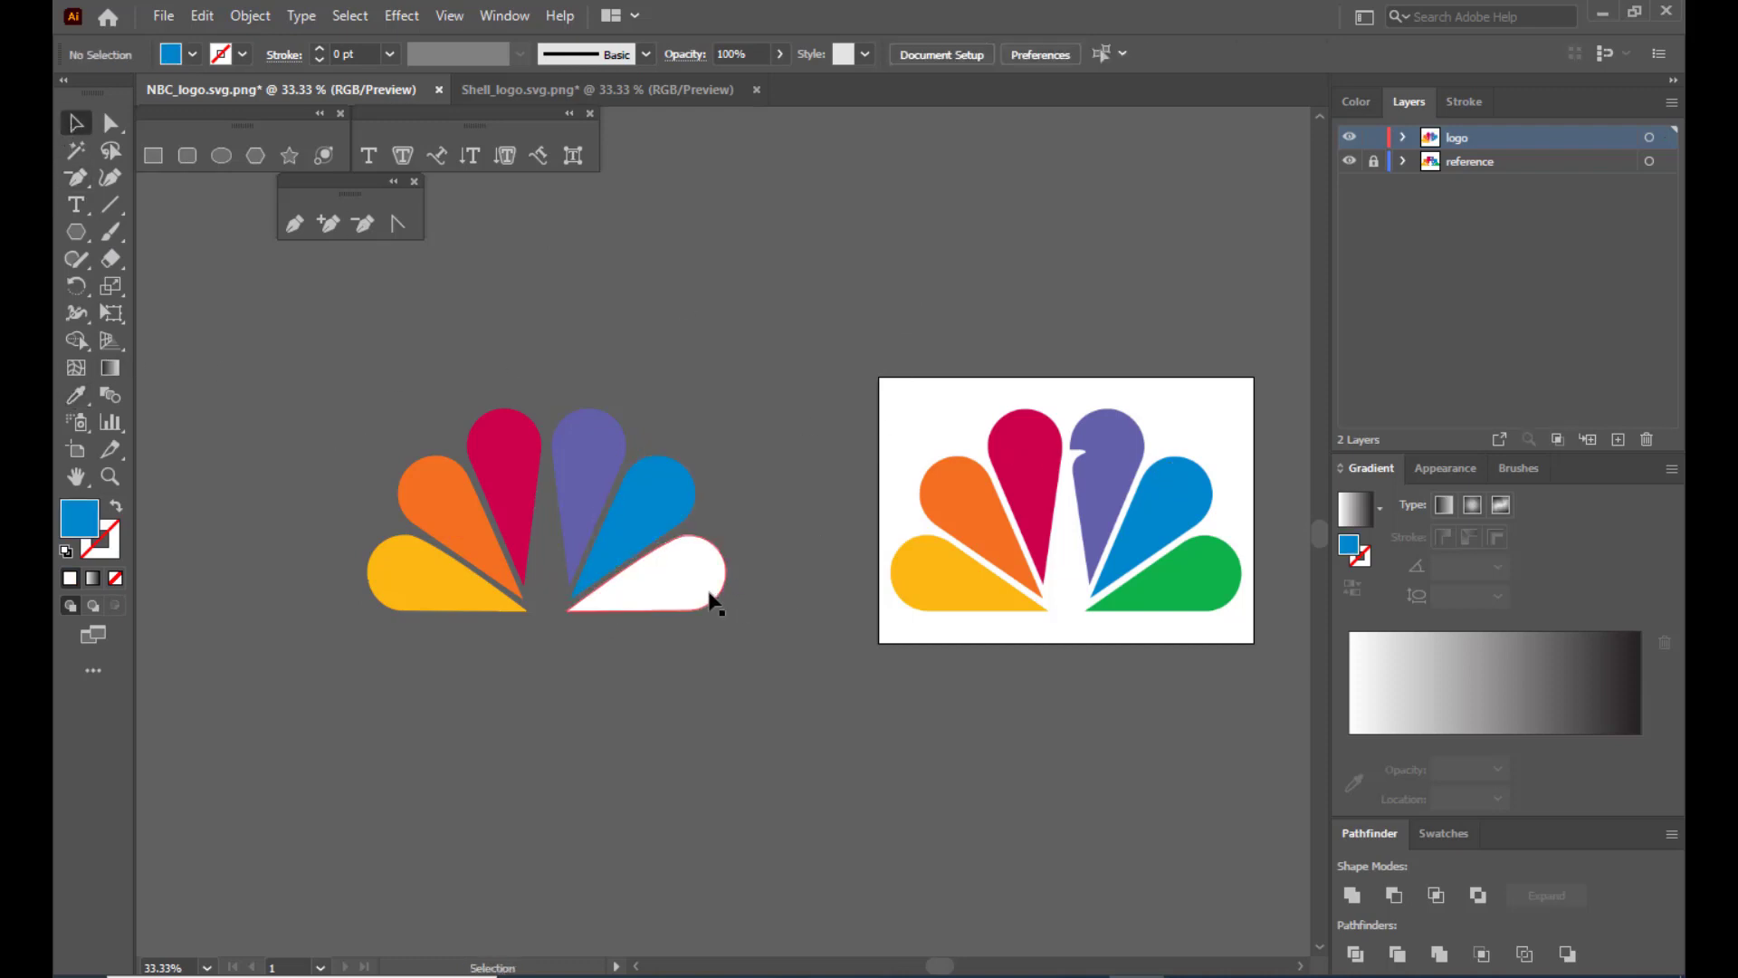
Try to fill the lowest petal on the fan's right half with the green from the reference logo.
click(715, 594)
click(76, 396)
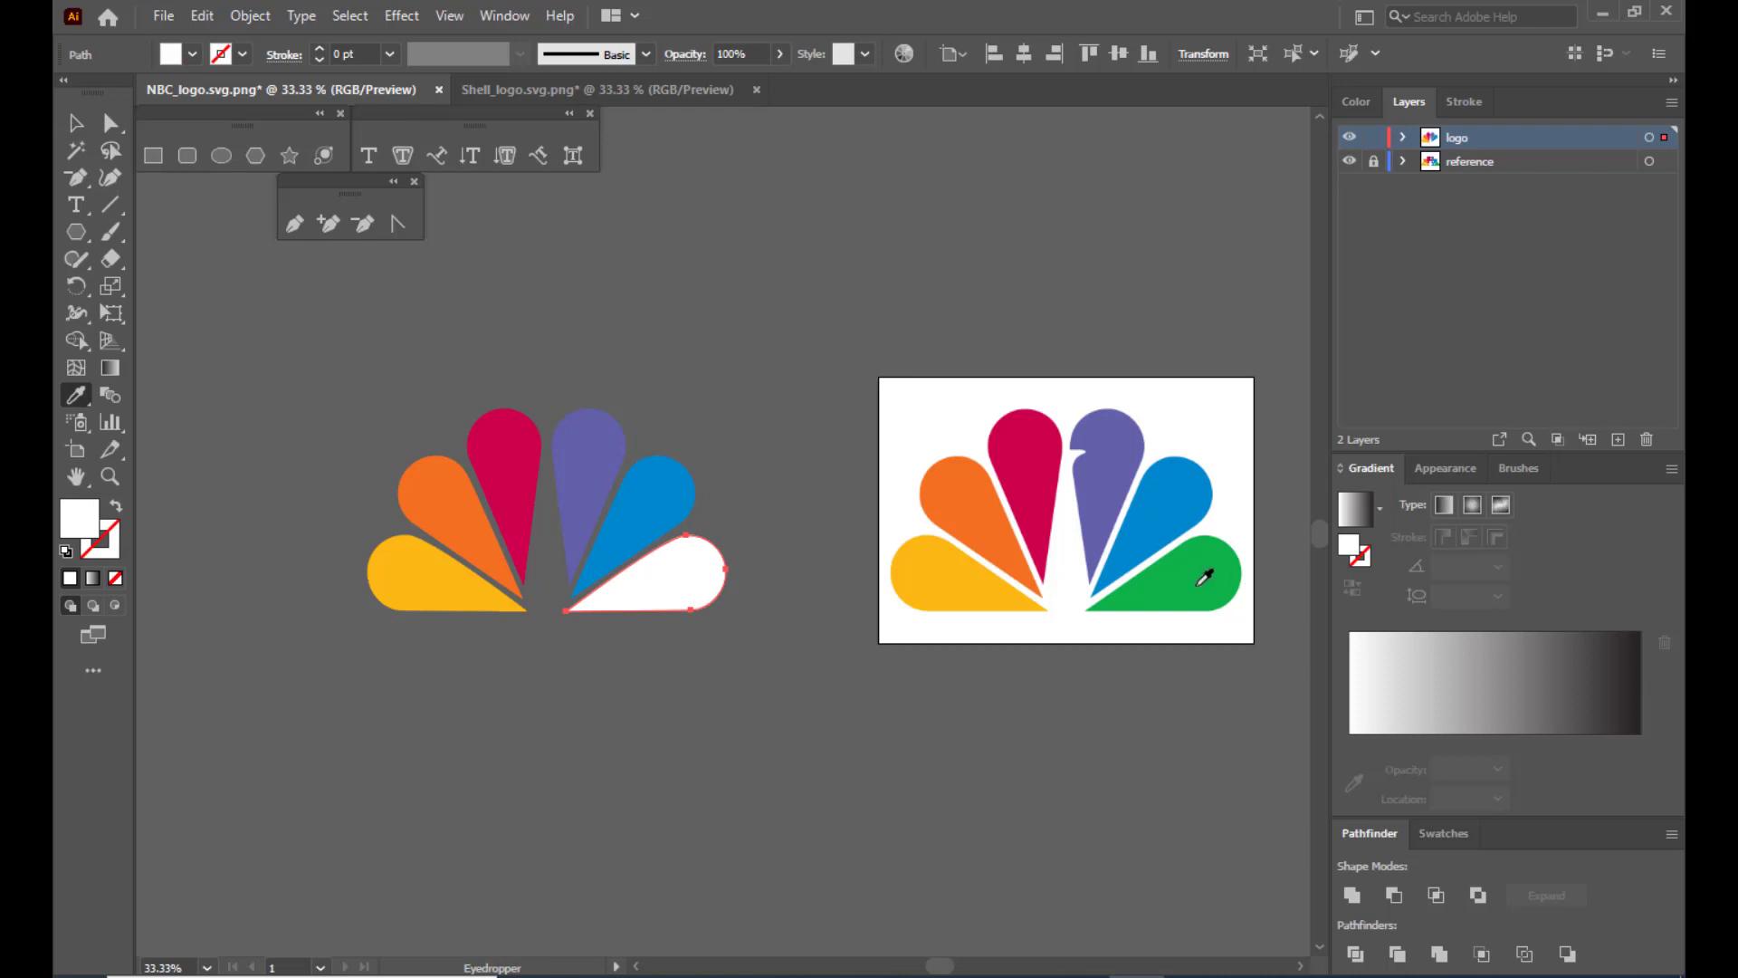
click(1214, 574)
click(797, 257)
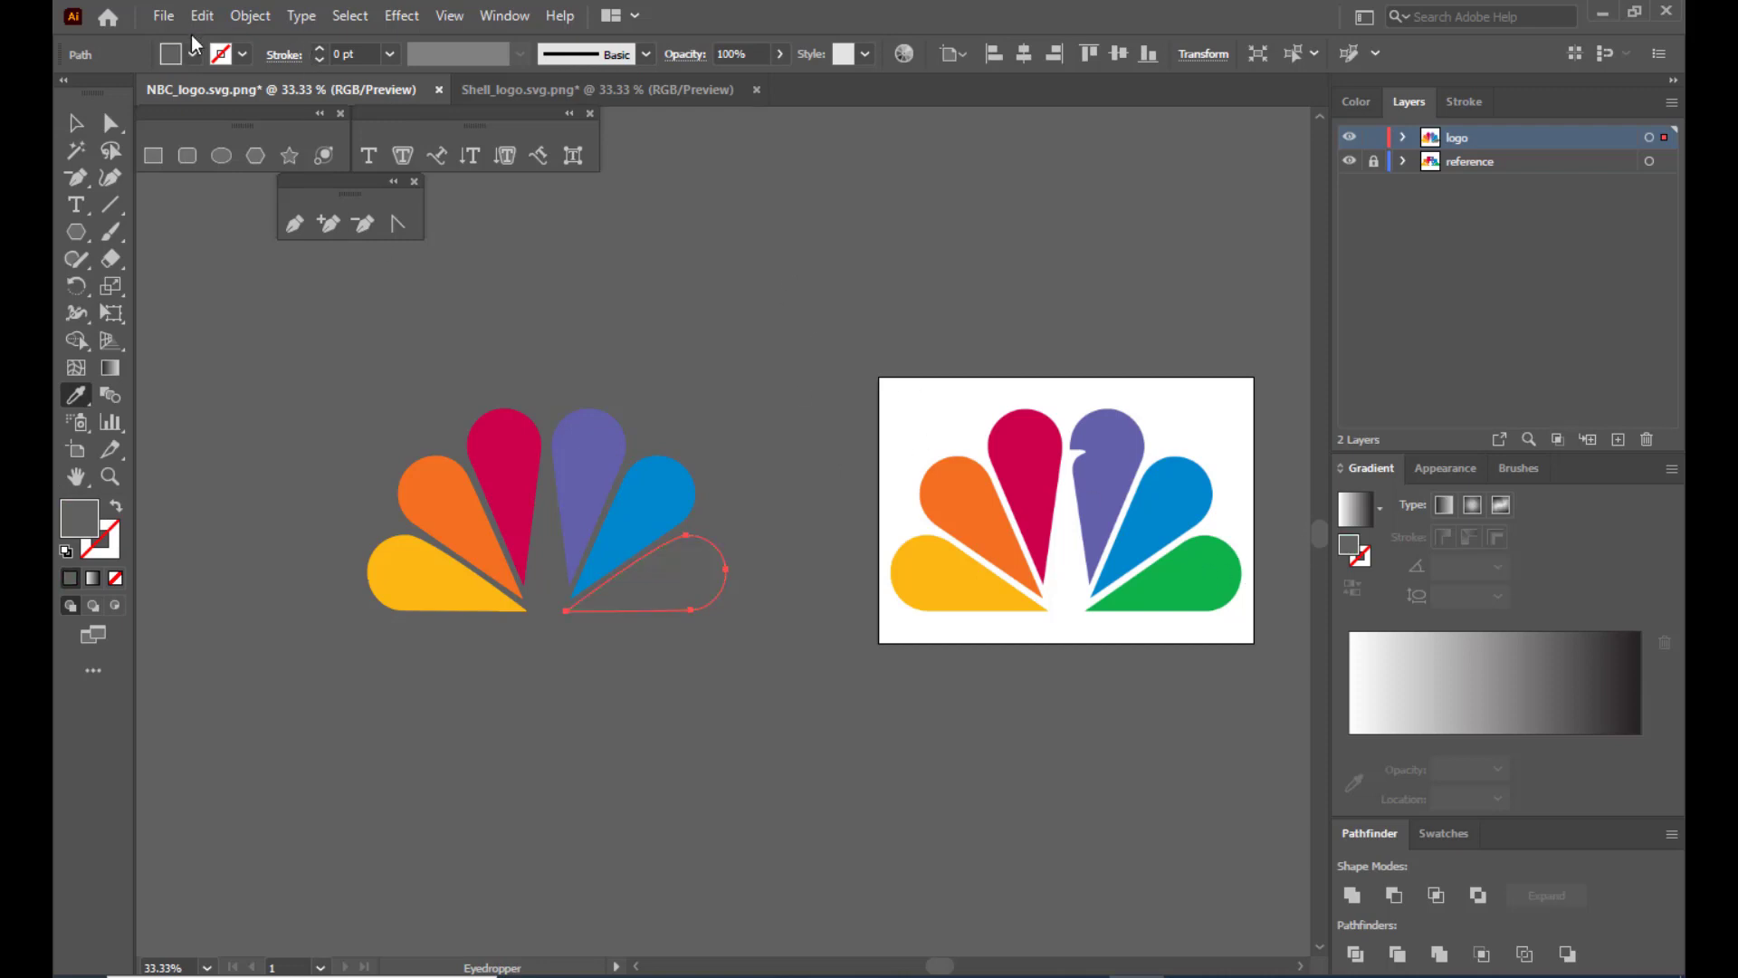
click(76, 122)
click(756, 570)
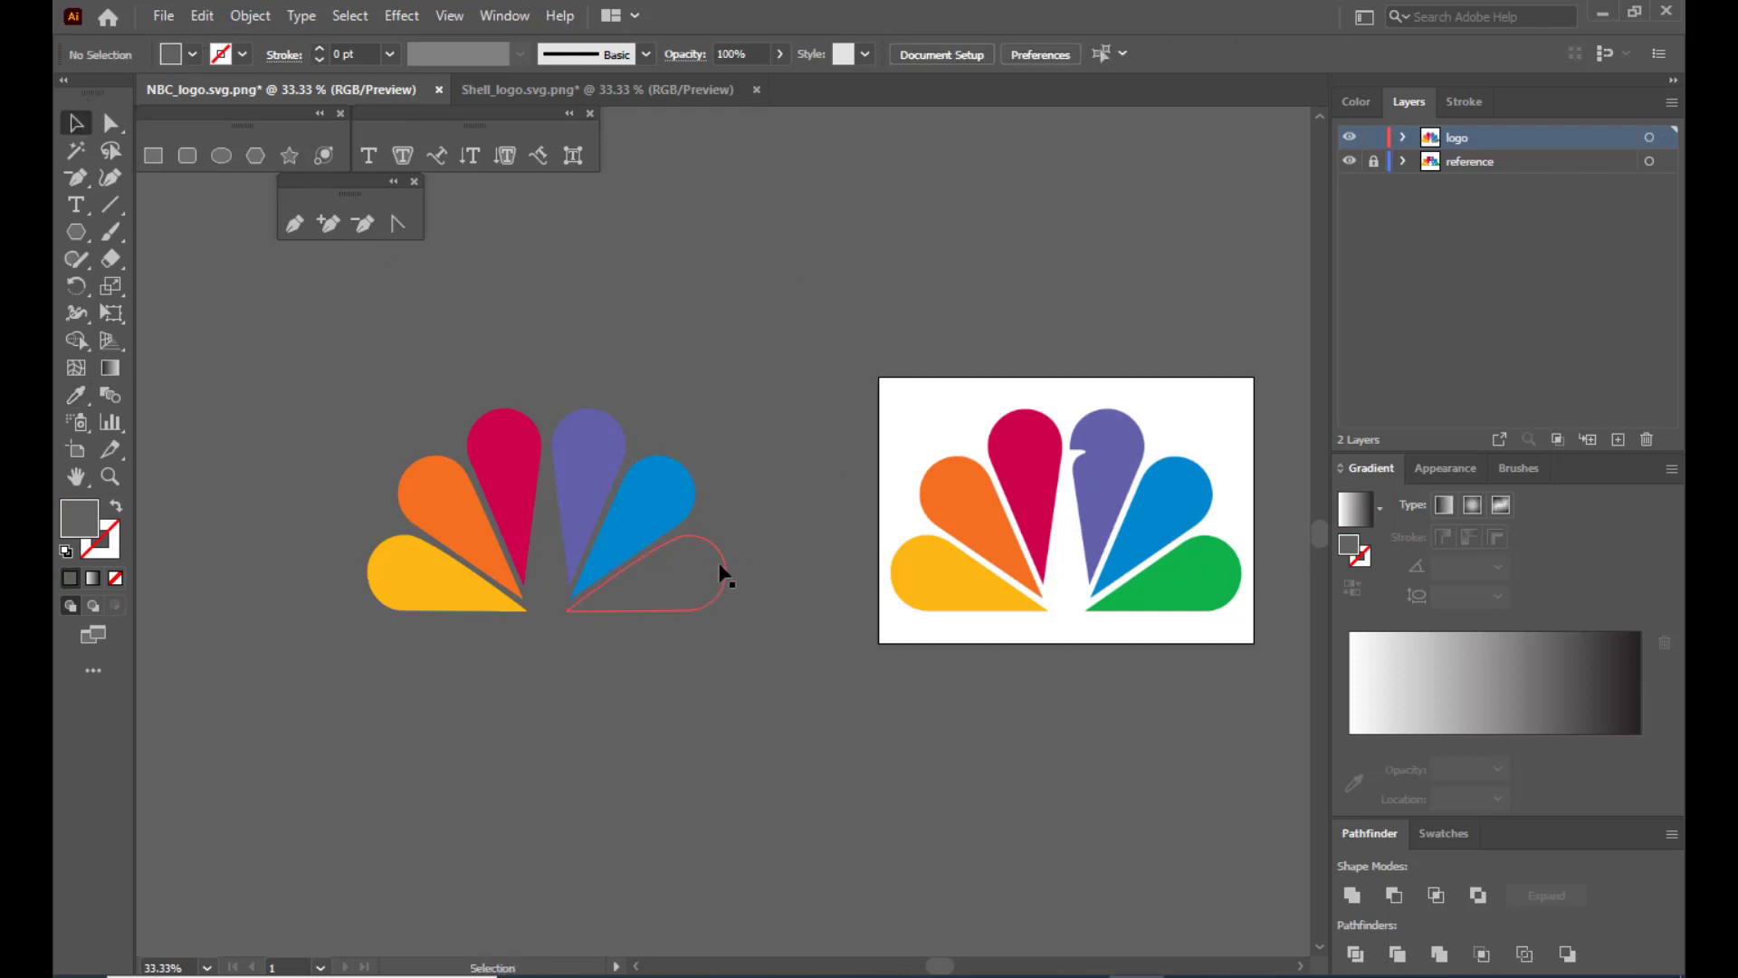
Fill the lowest petal on the fan's right half with the green sampled from the reference logo's green petal and deselect it.
click(719, 572)
click(76, 396)
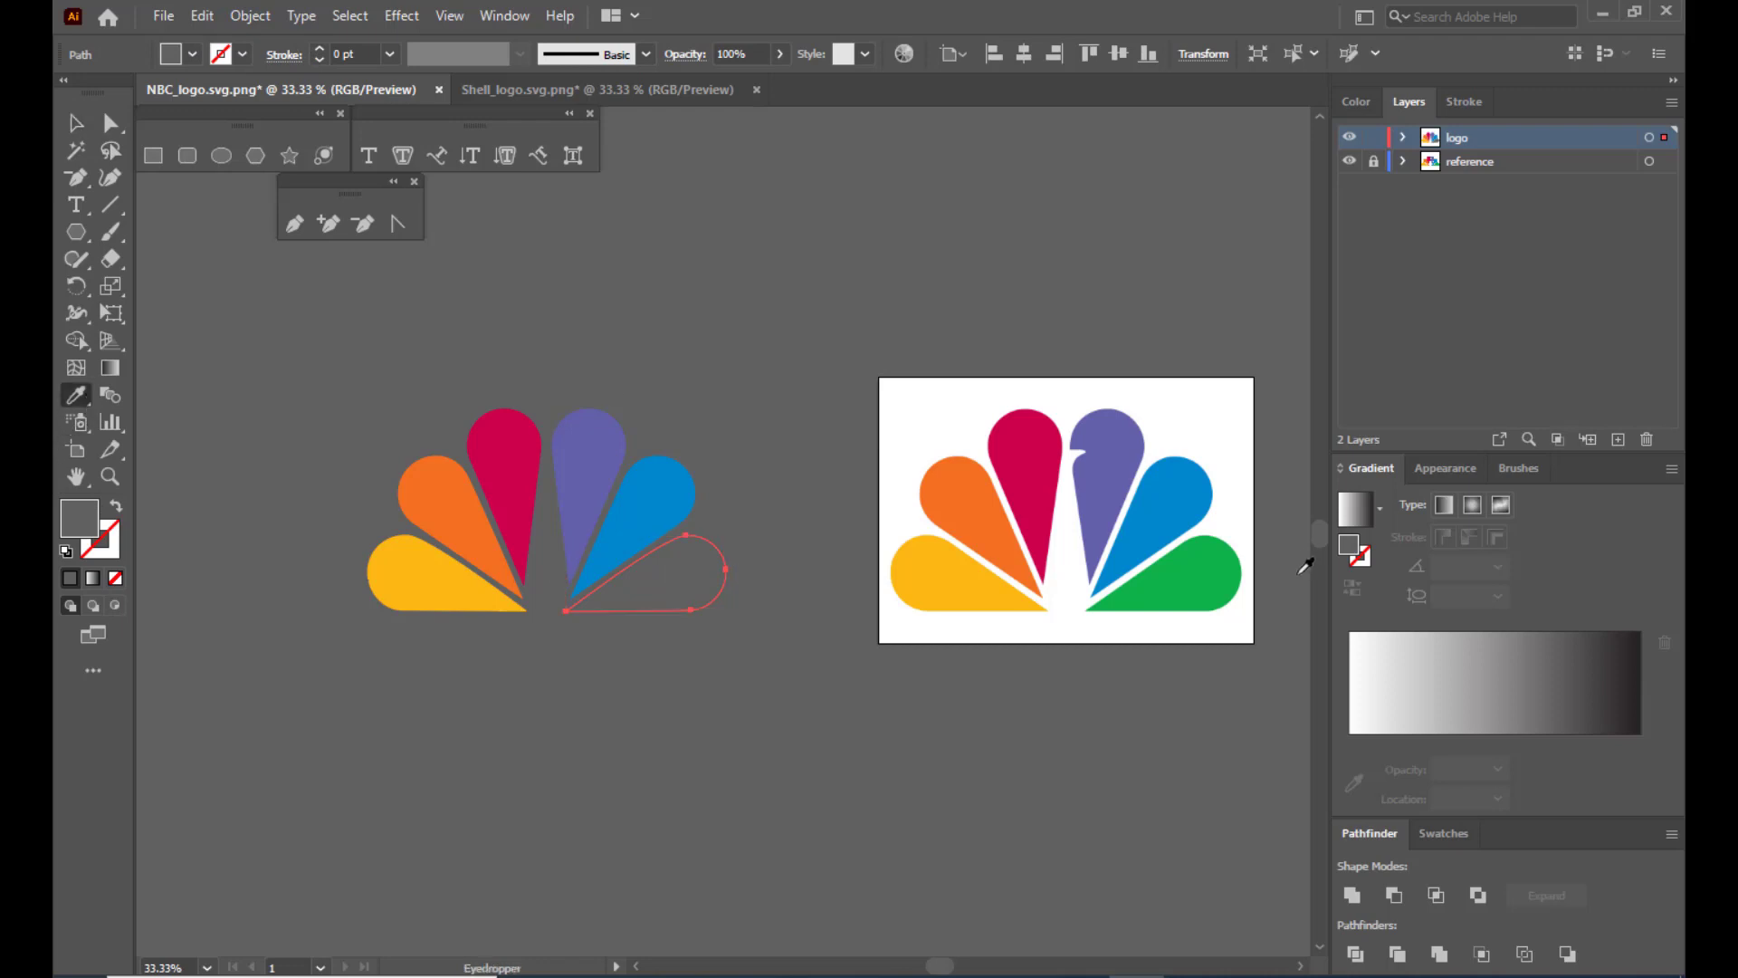
click(1211, 568)
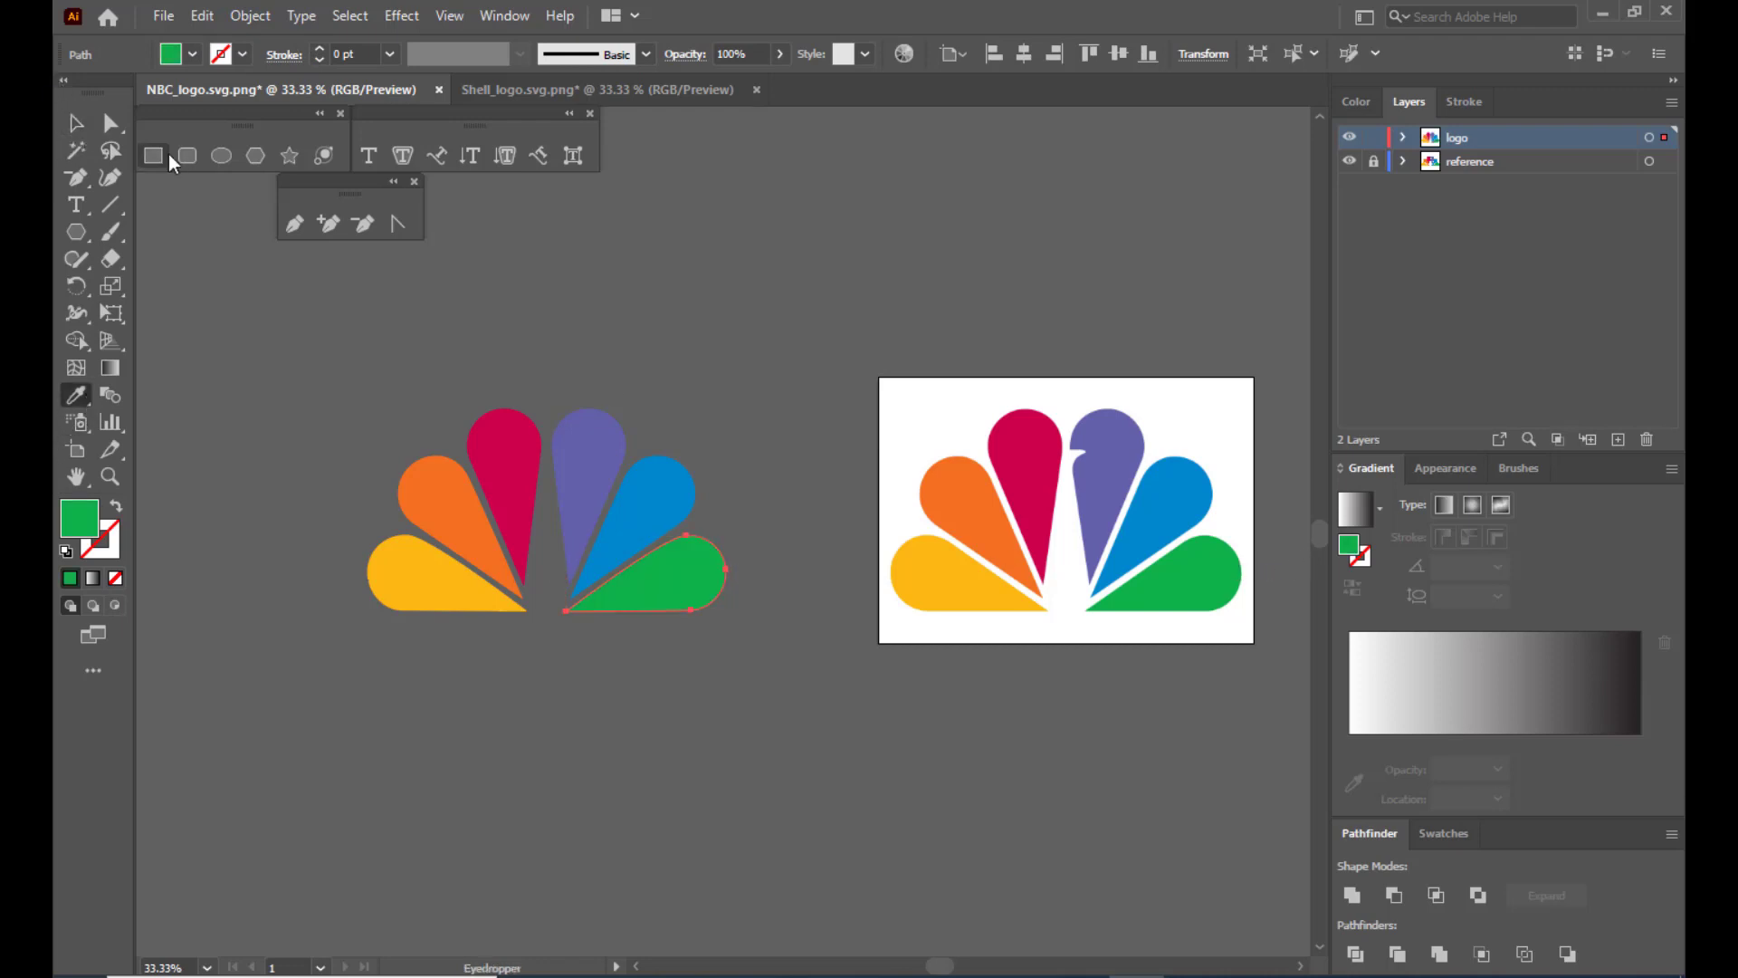
click(77, 128)
click(916, 301)
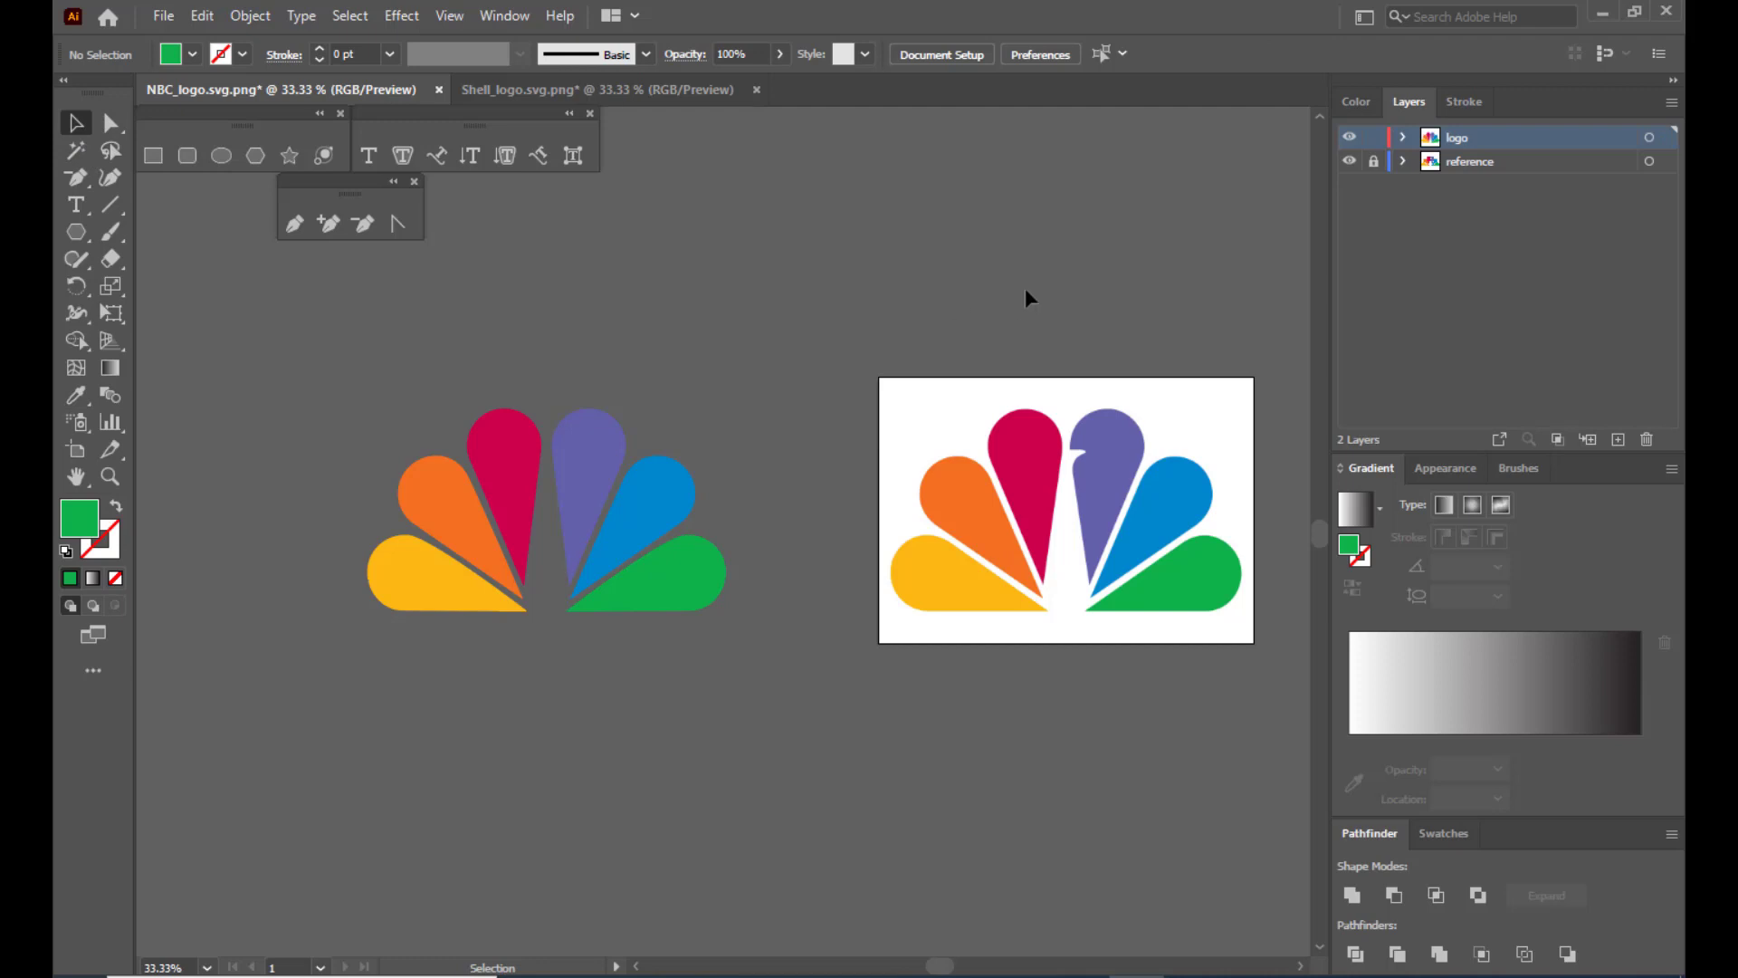
Select all six coloured petals and move the whole fan horizontally so it sits close beside the reference artboard.
scroll(1132, 353, up, 2)
scroll(1159, 335, down, 2)
scroll(458, 609, up, 3)
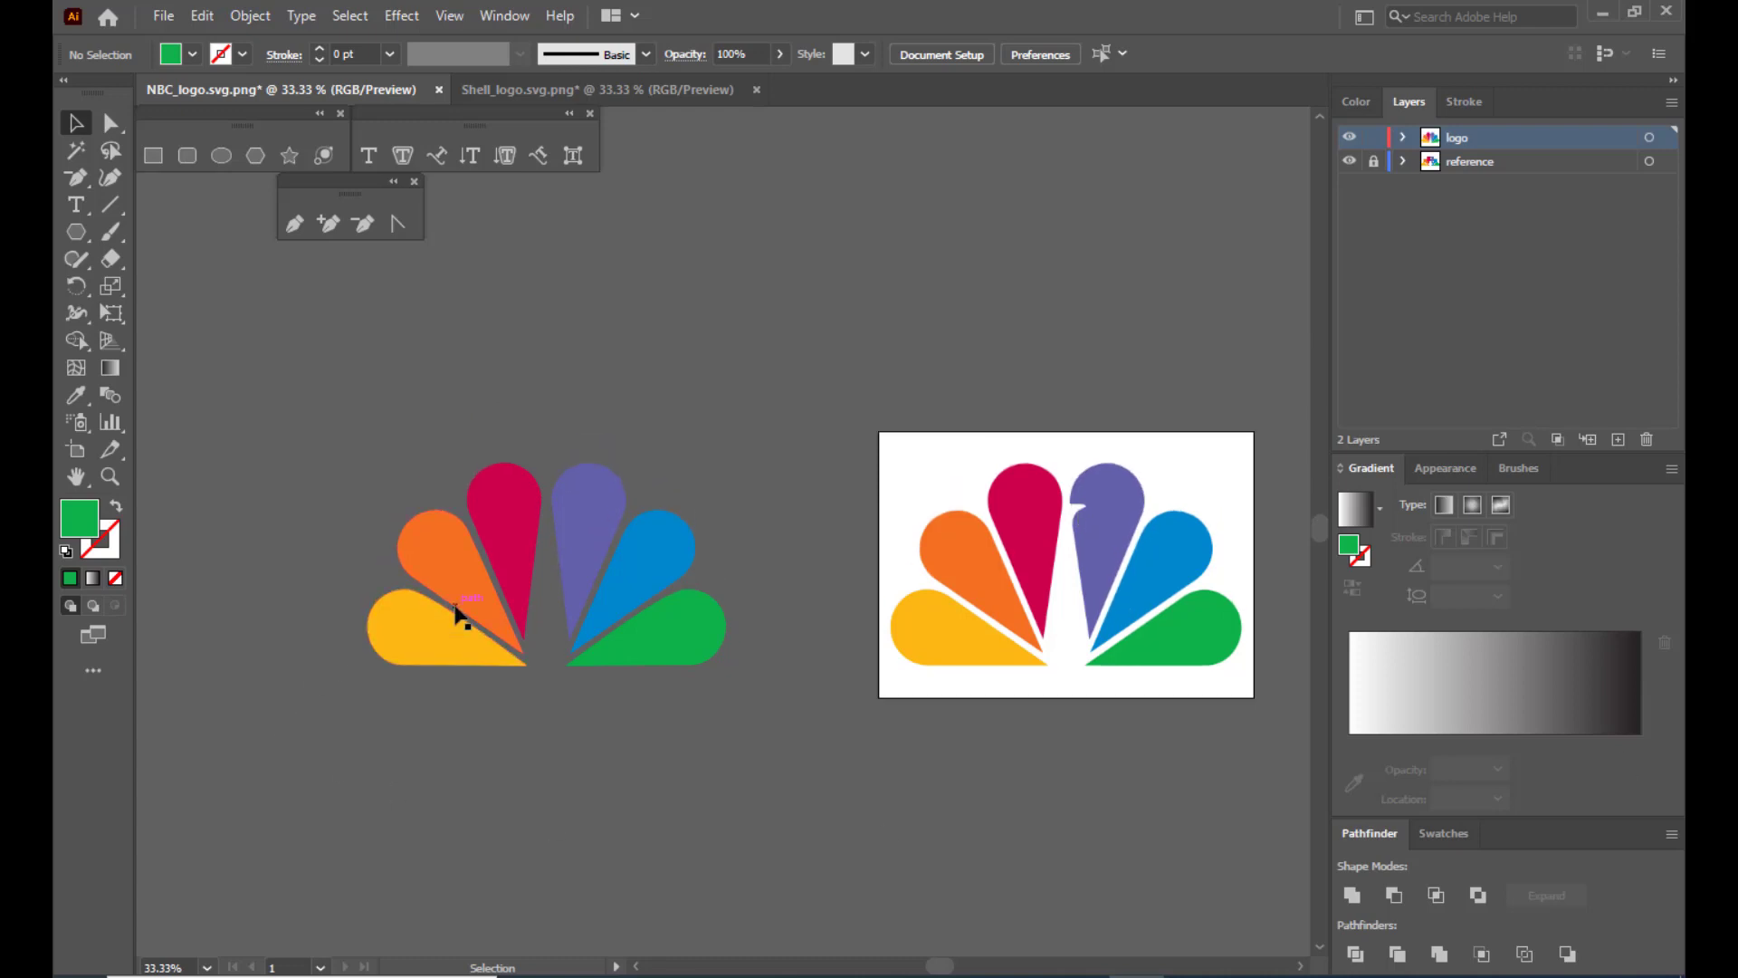
key(ctrl+=)
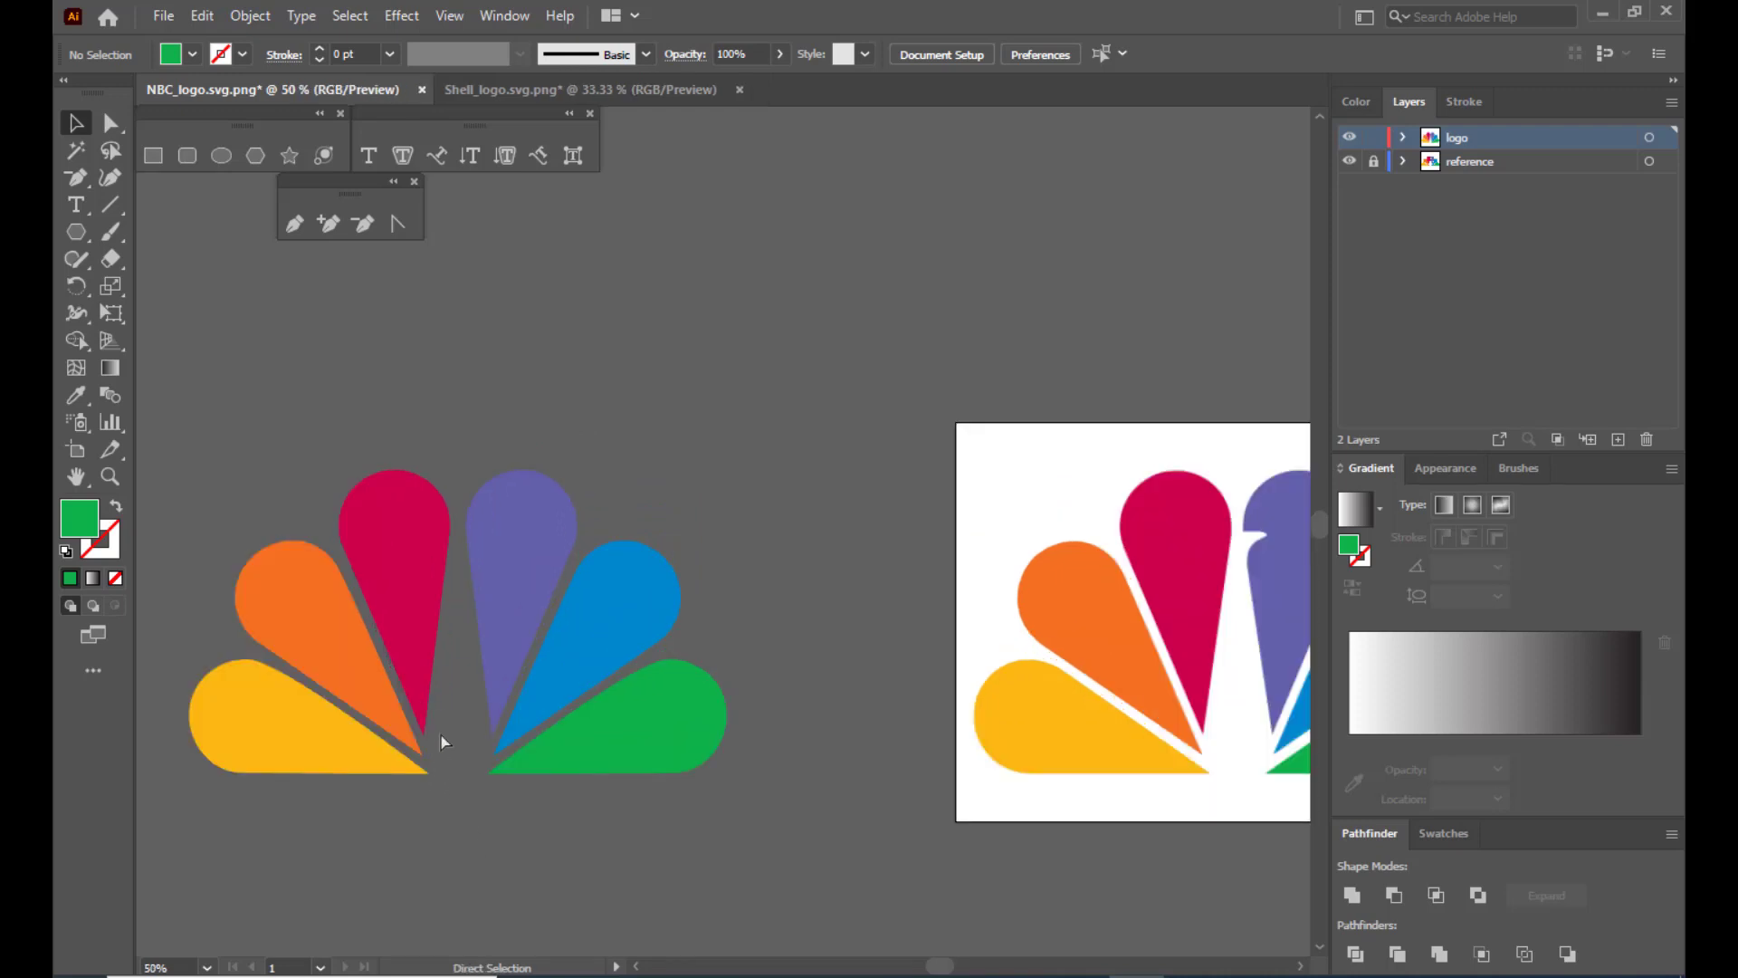
key(ctrl+=)
key(ctrl+minus)
key(ctrl+minus)
key(ctrl+minus)
drag(804, 720, 713, 688)
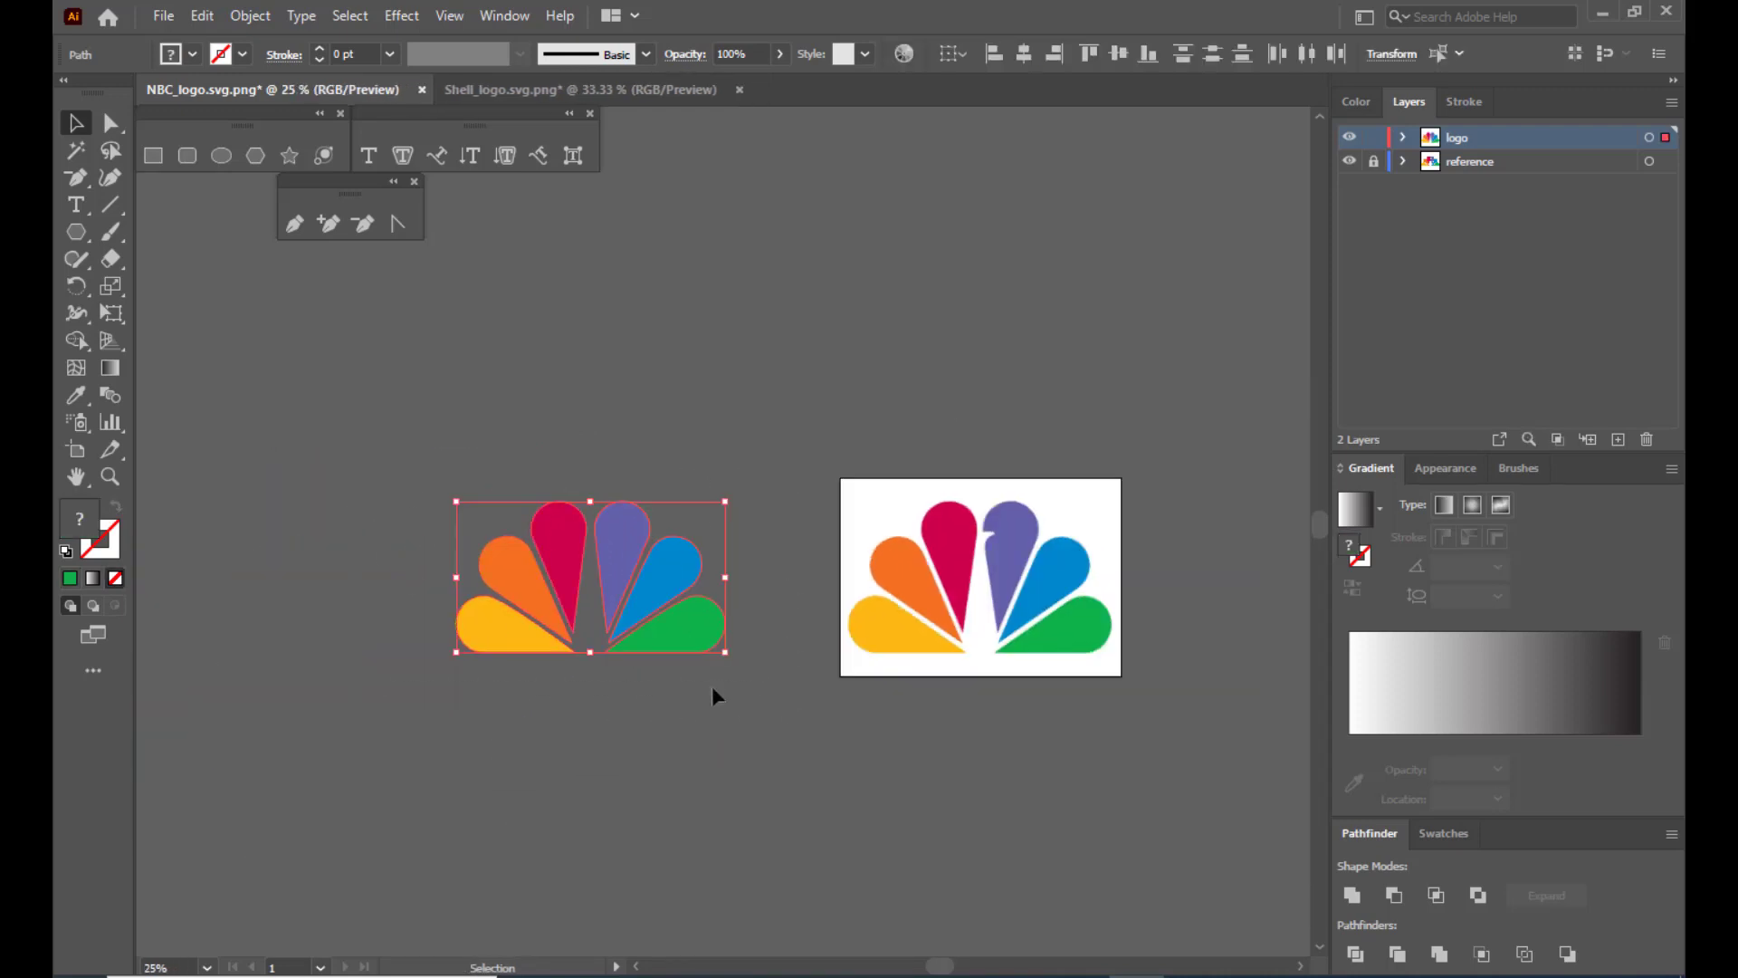
drag(651, 597, 751, 590)
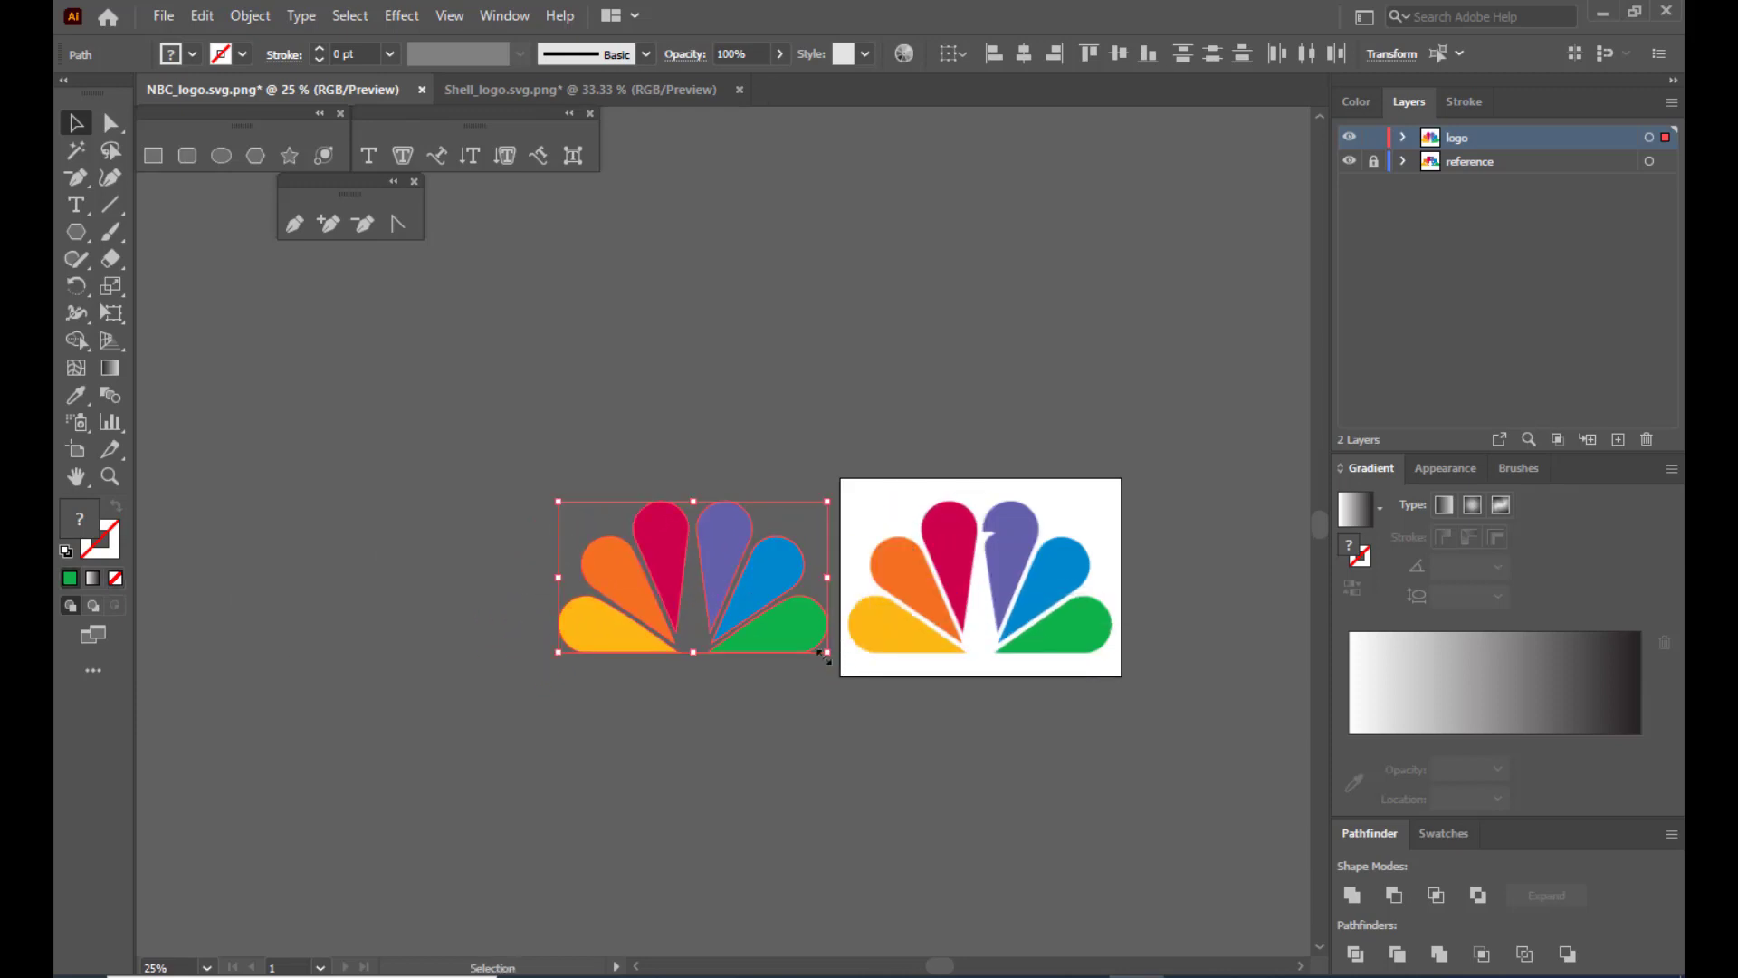
Deselect the fan and add an anchor point on the purple petal's inner edge, just below its rounded head.
key(a)
key(v)
key(ctrl+plus)
key(ctrl+plus)
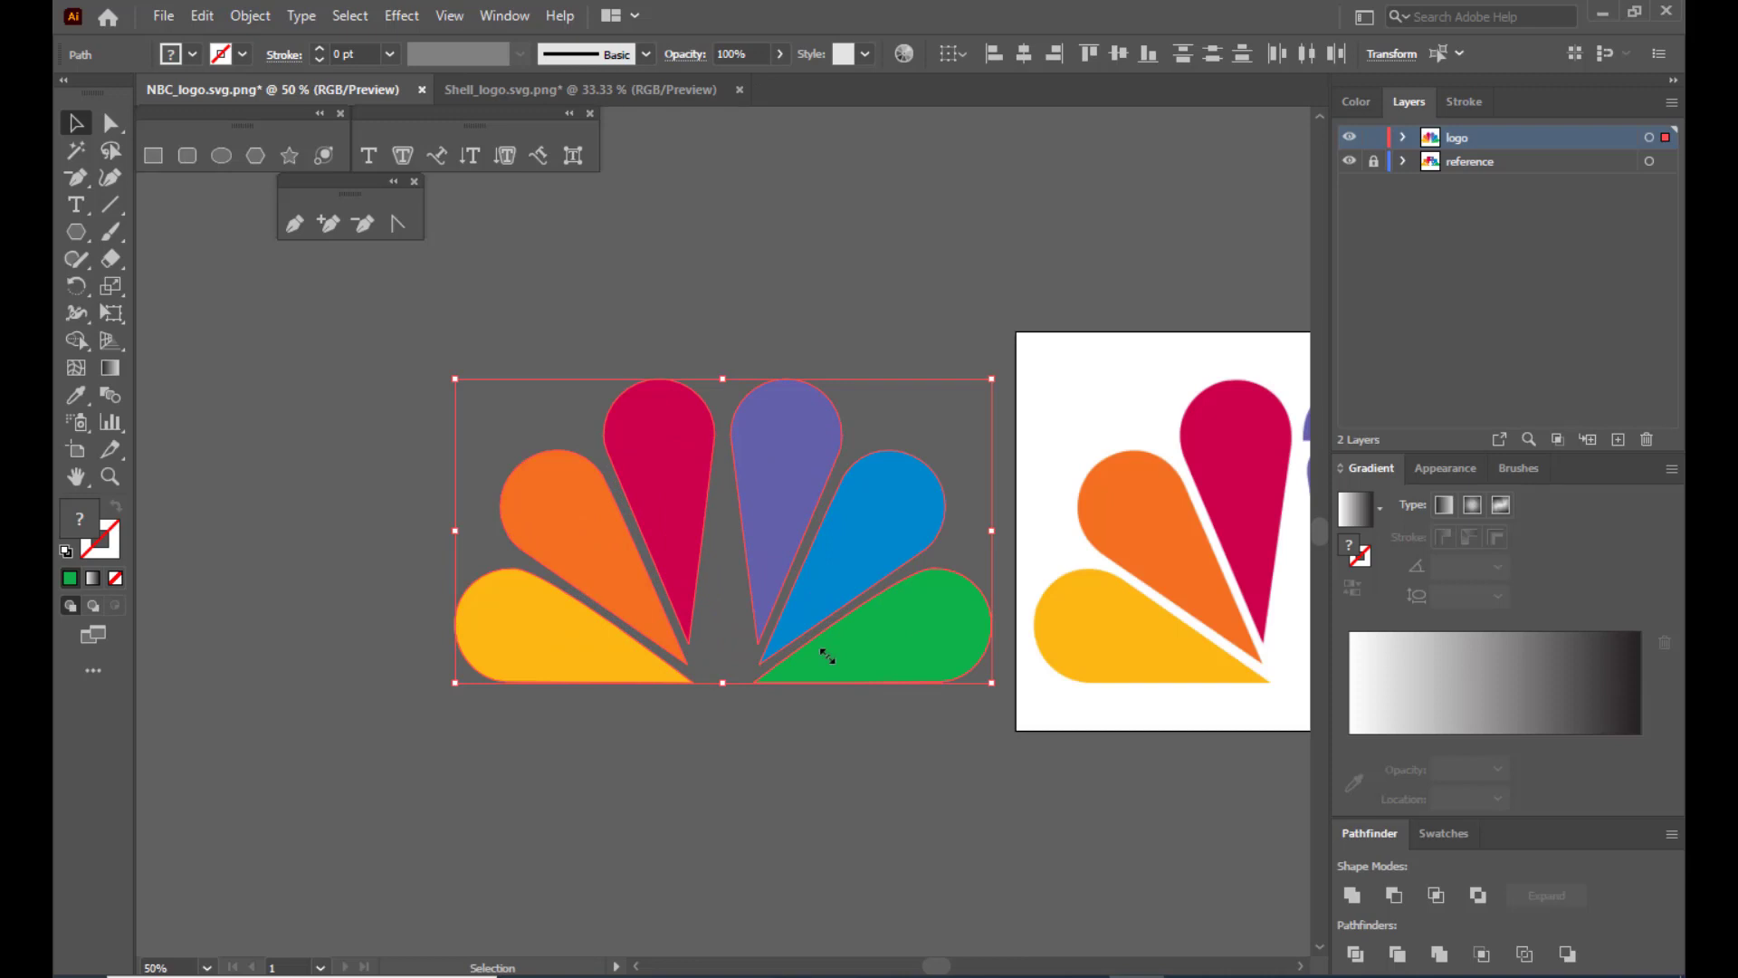
key(h)
drag(873, 633, 702, 729)
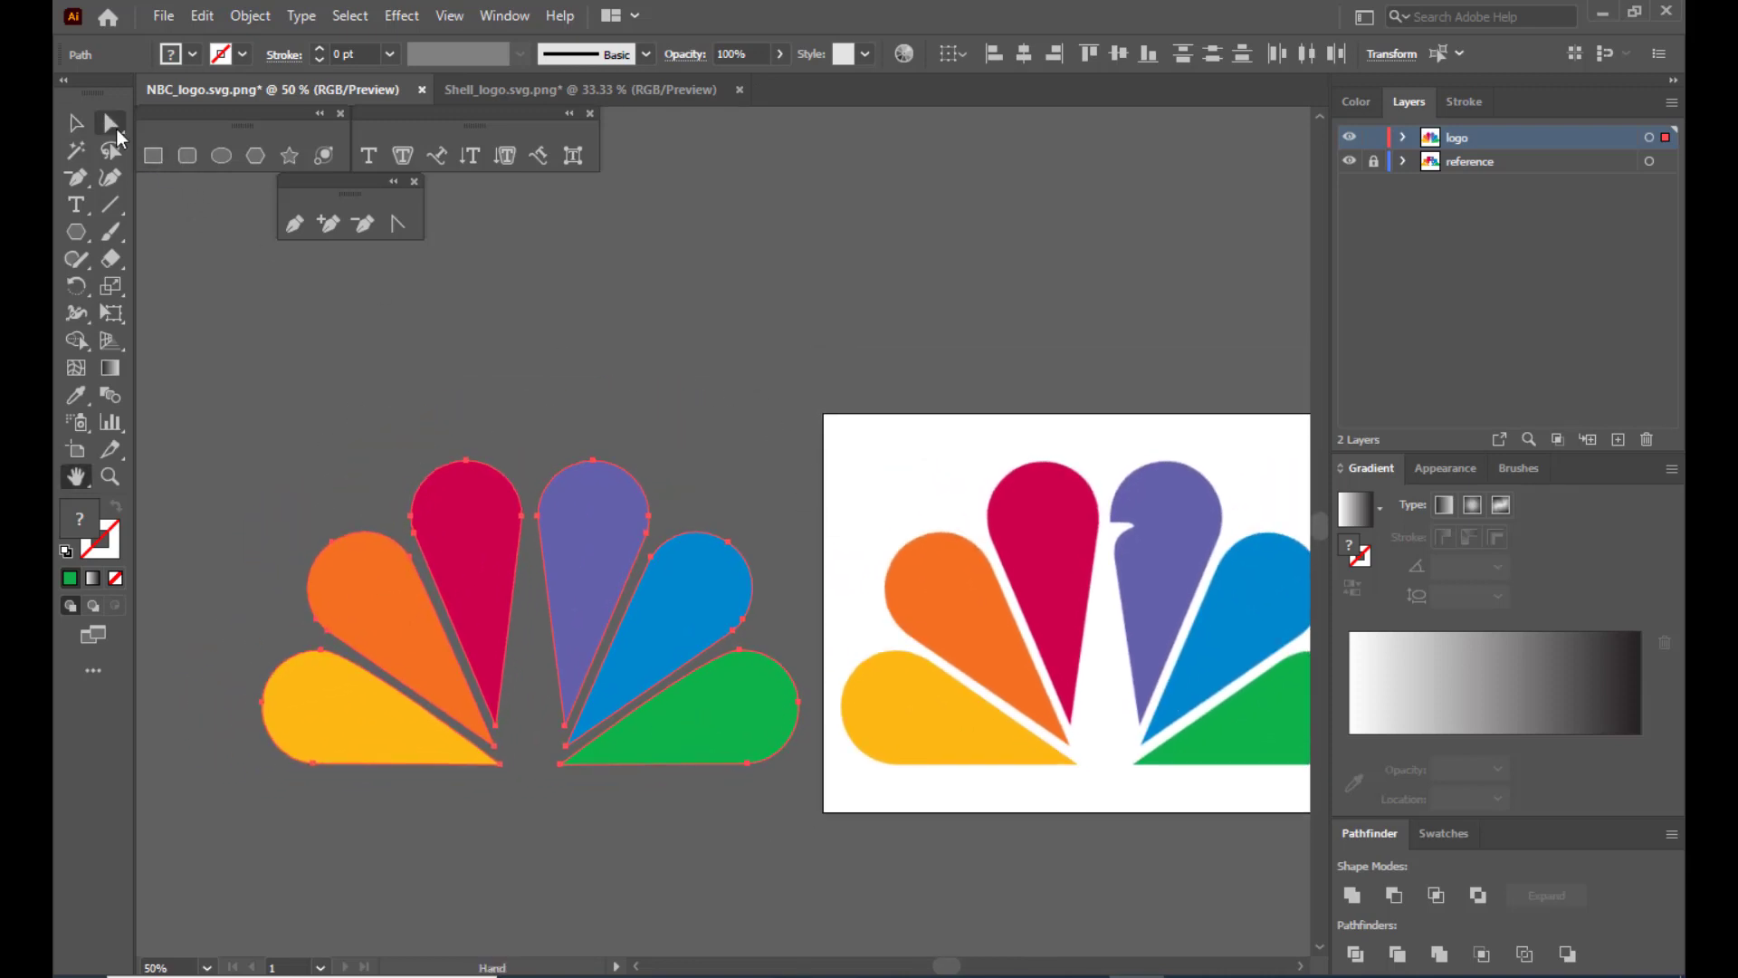
click(112, 123)
click(568, 377)
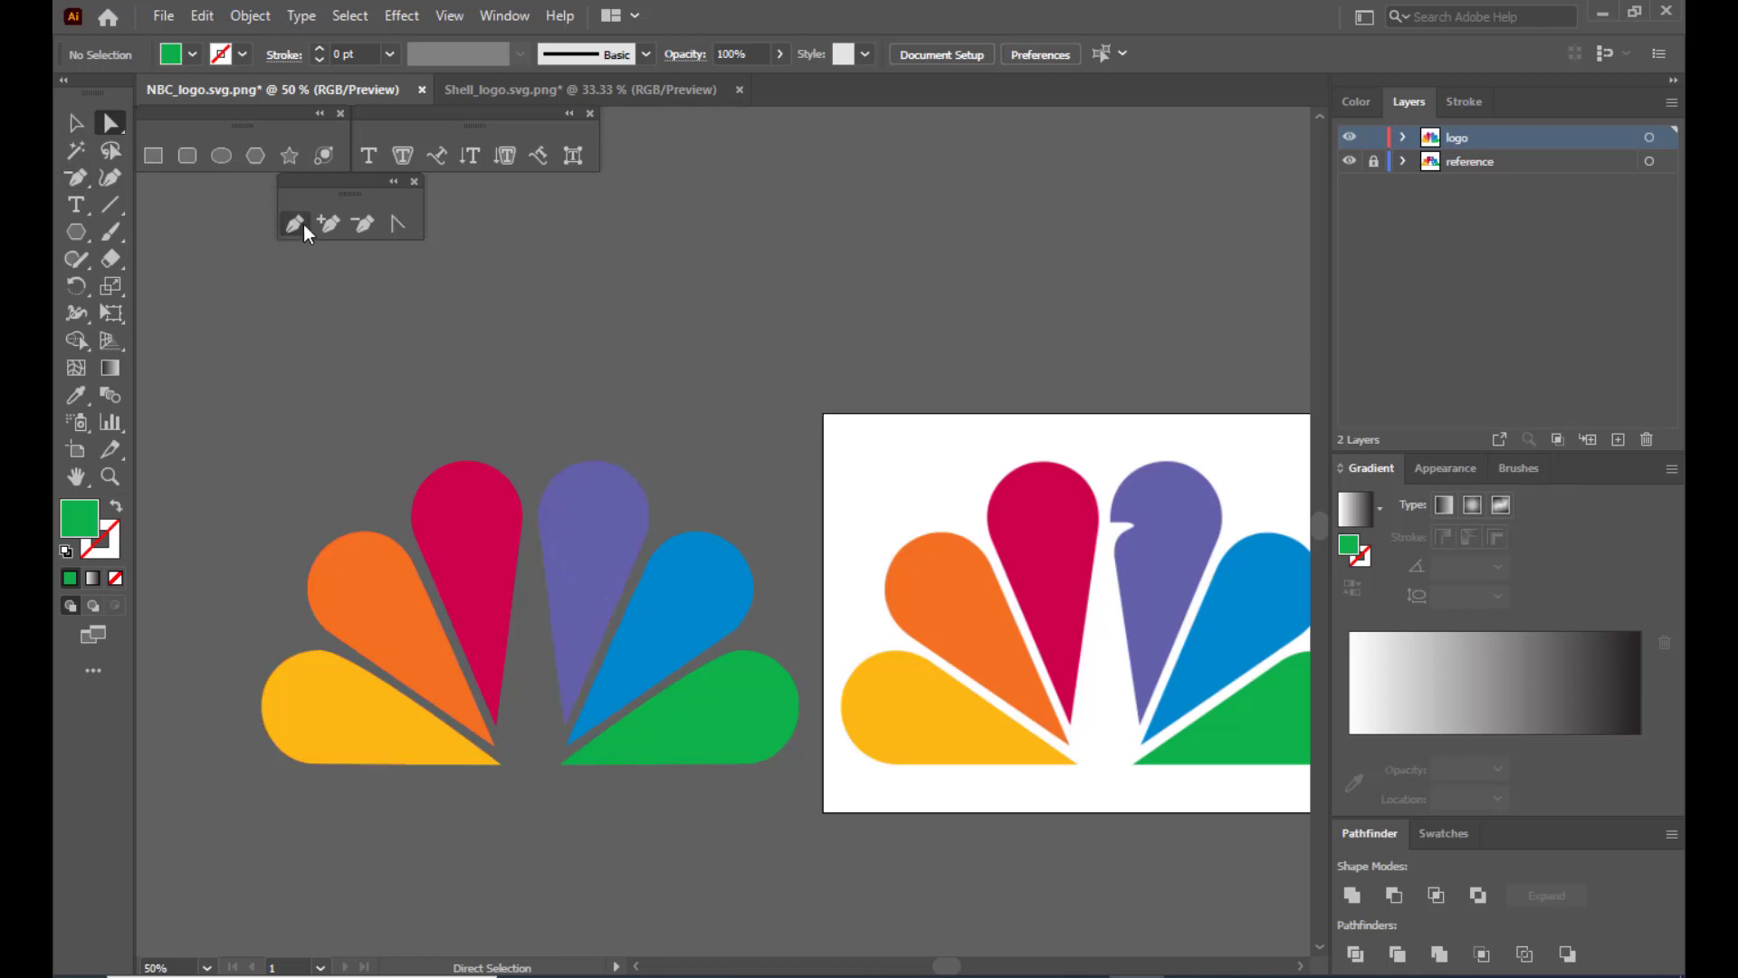
click(327, 223)
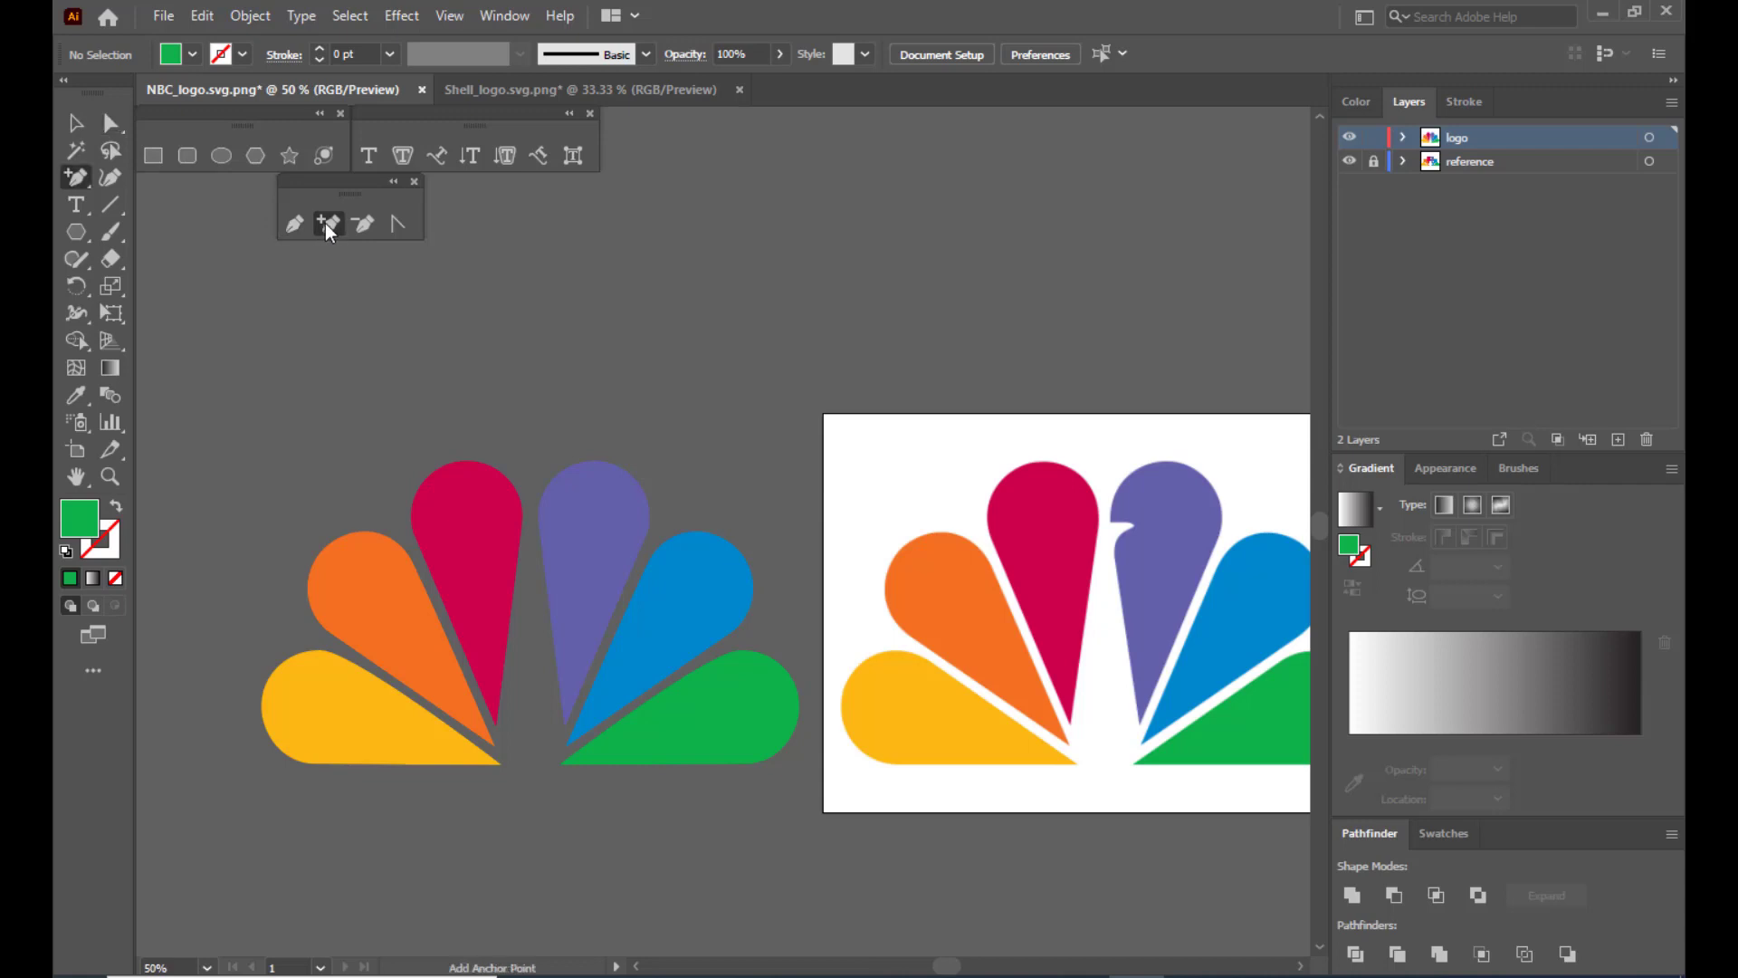
click(541, 535)
click(110, 123)
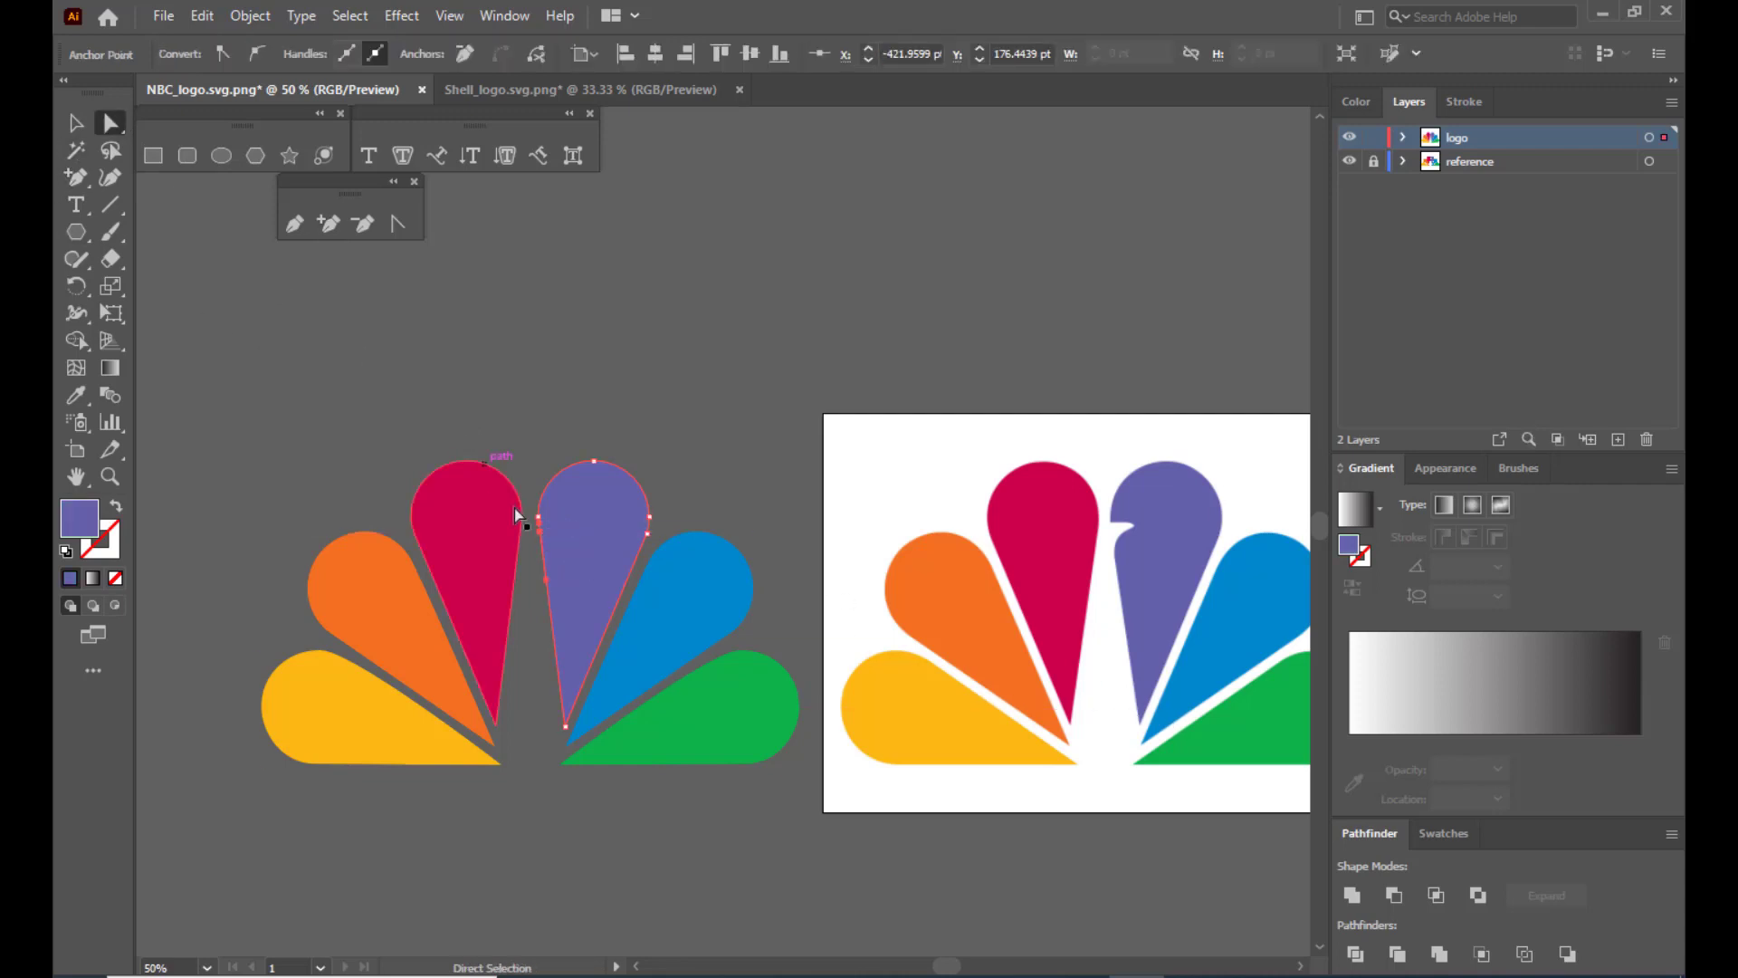
Add a second anchor point on the purple petal's inner edge, right next to the one just added.
key(ctrl+equal)
key(ctrl+equal)
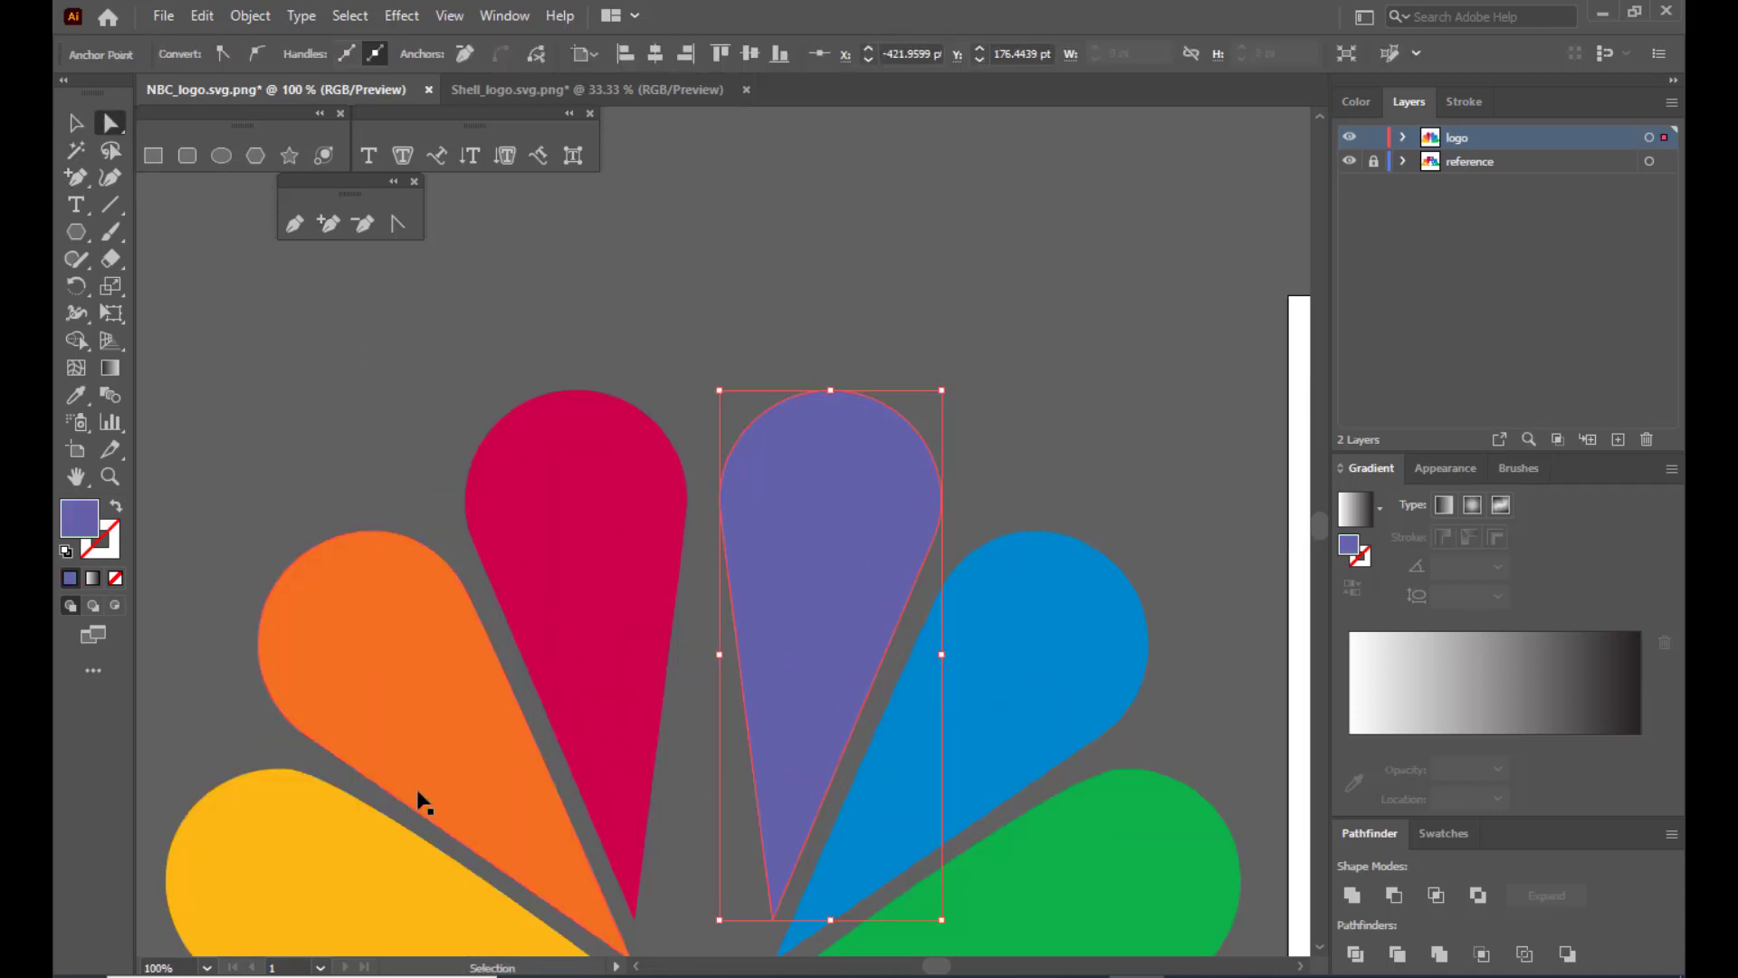
key(ctrl+equal)
click(331, 225)
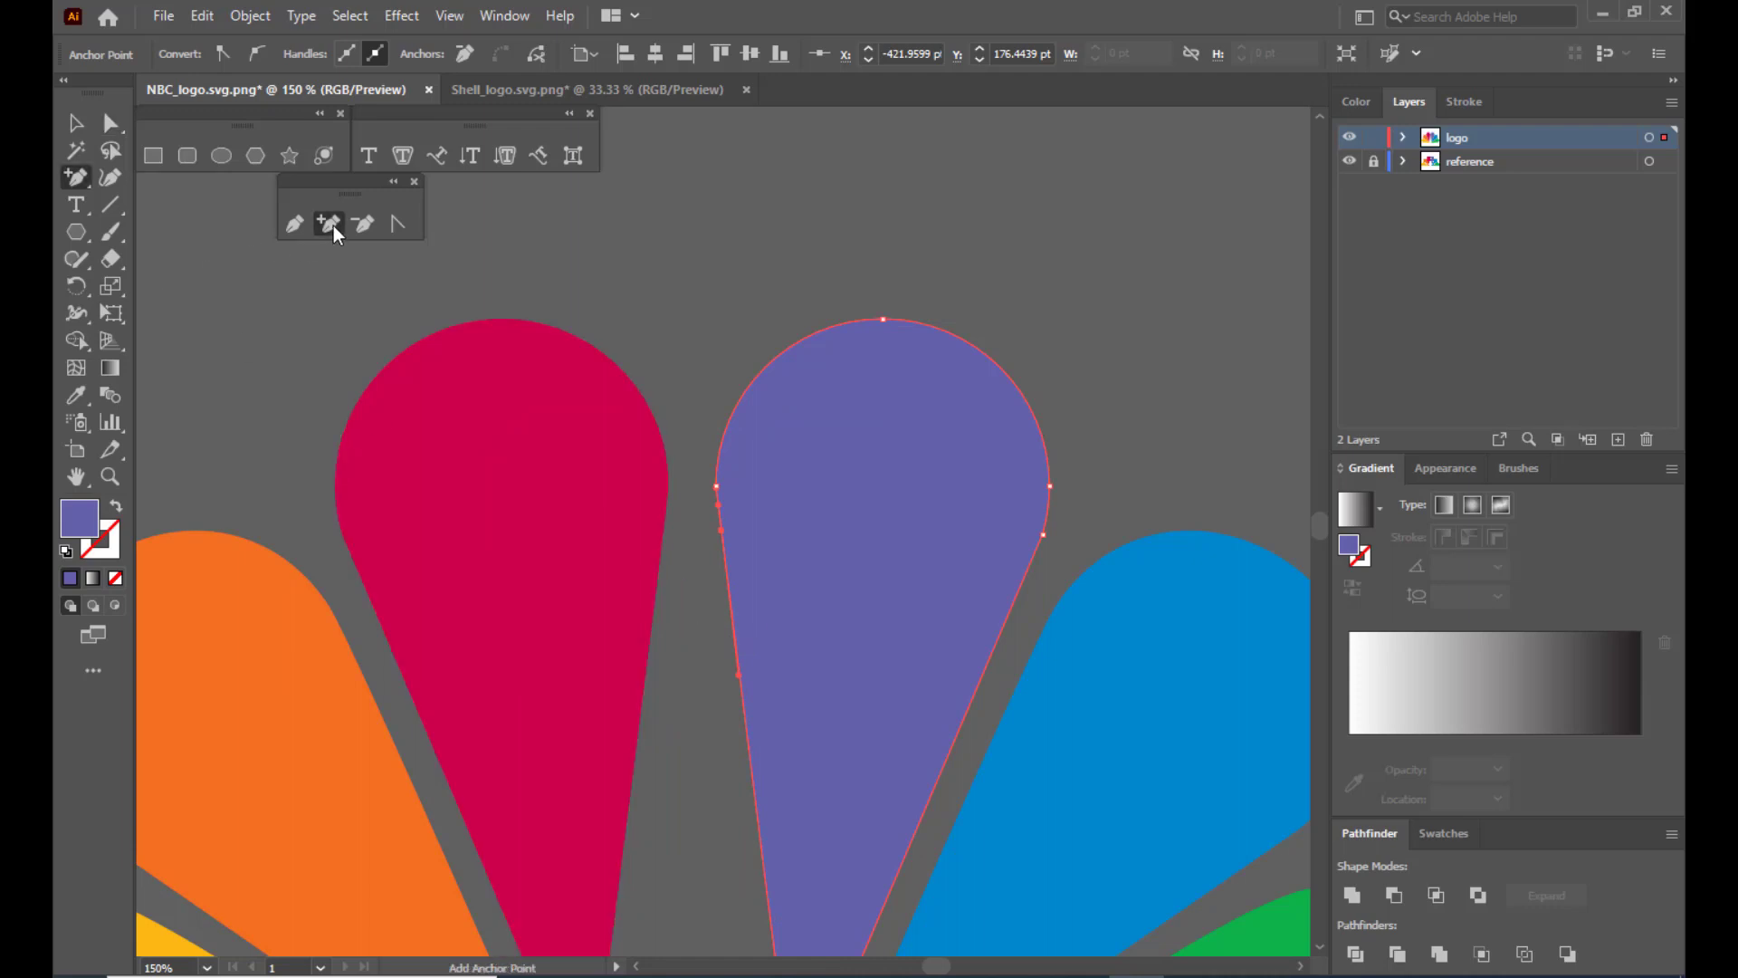
click(721, 533)
key(a)
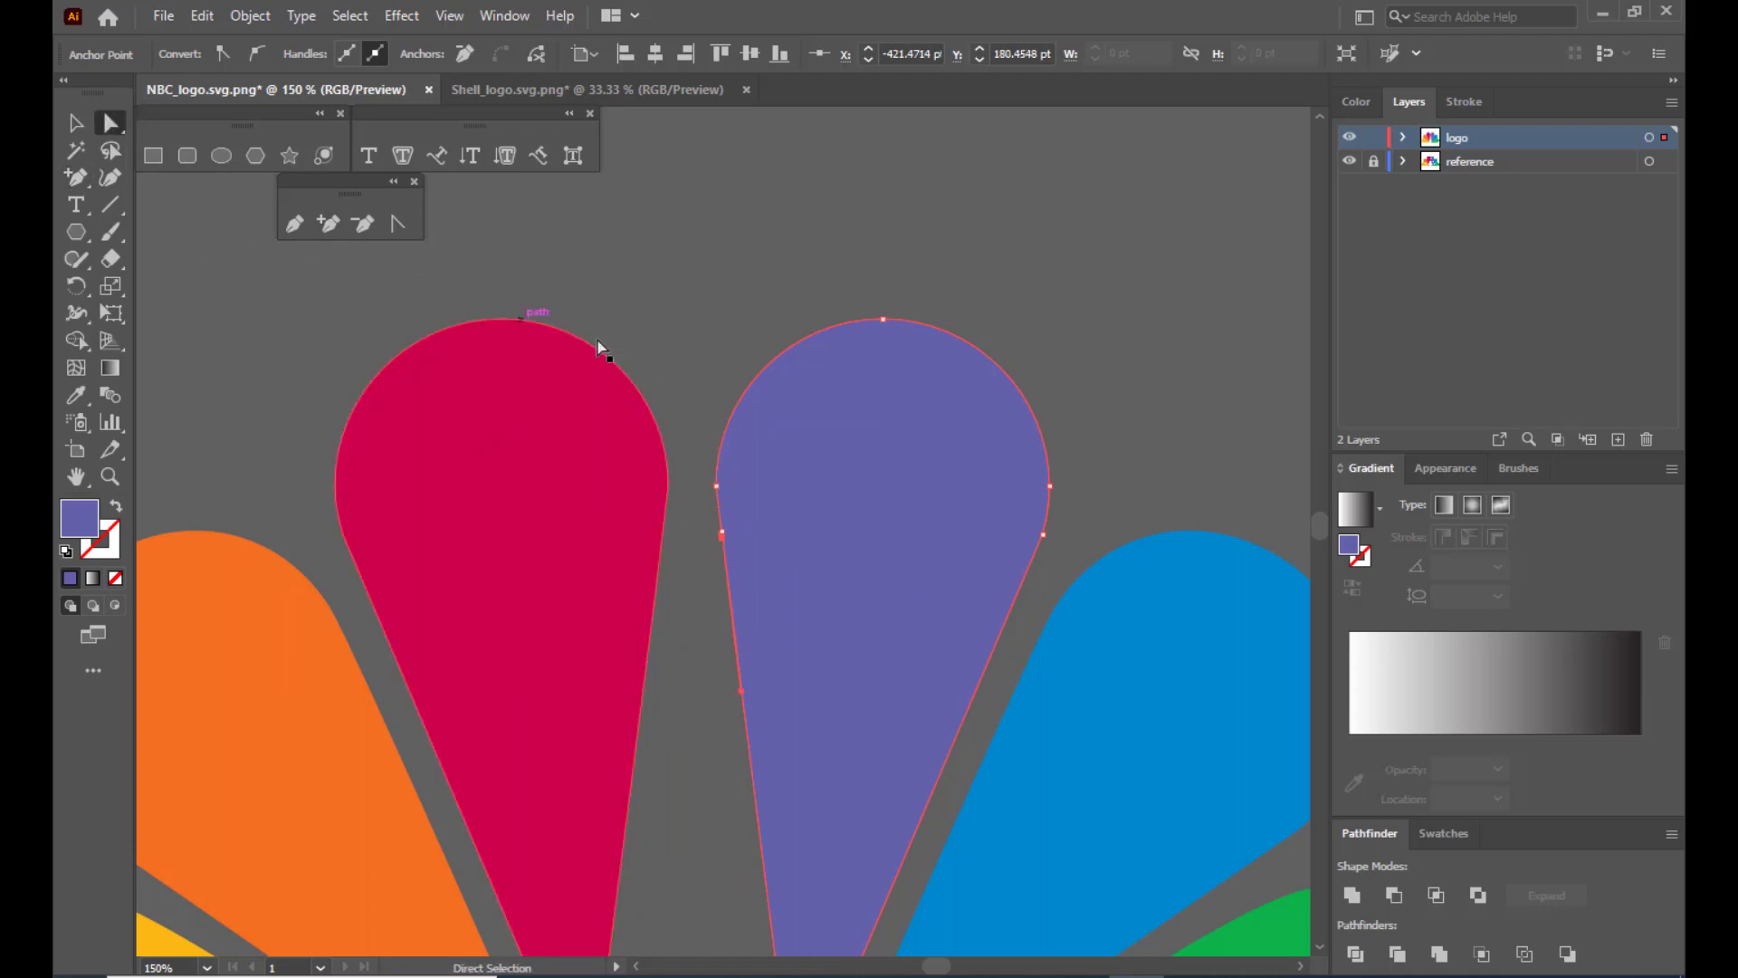
Try to shift the purple petal's inner edge segment between its head and the added anchor points inward, and undo it.
click(690, 366)
click(723, 512)
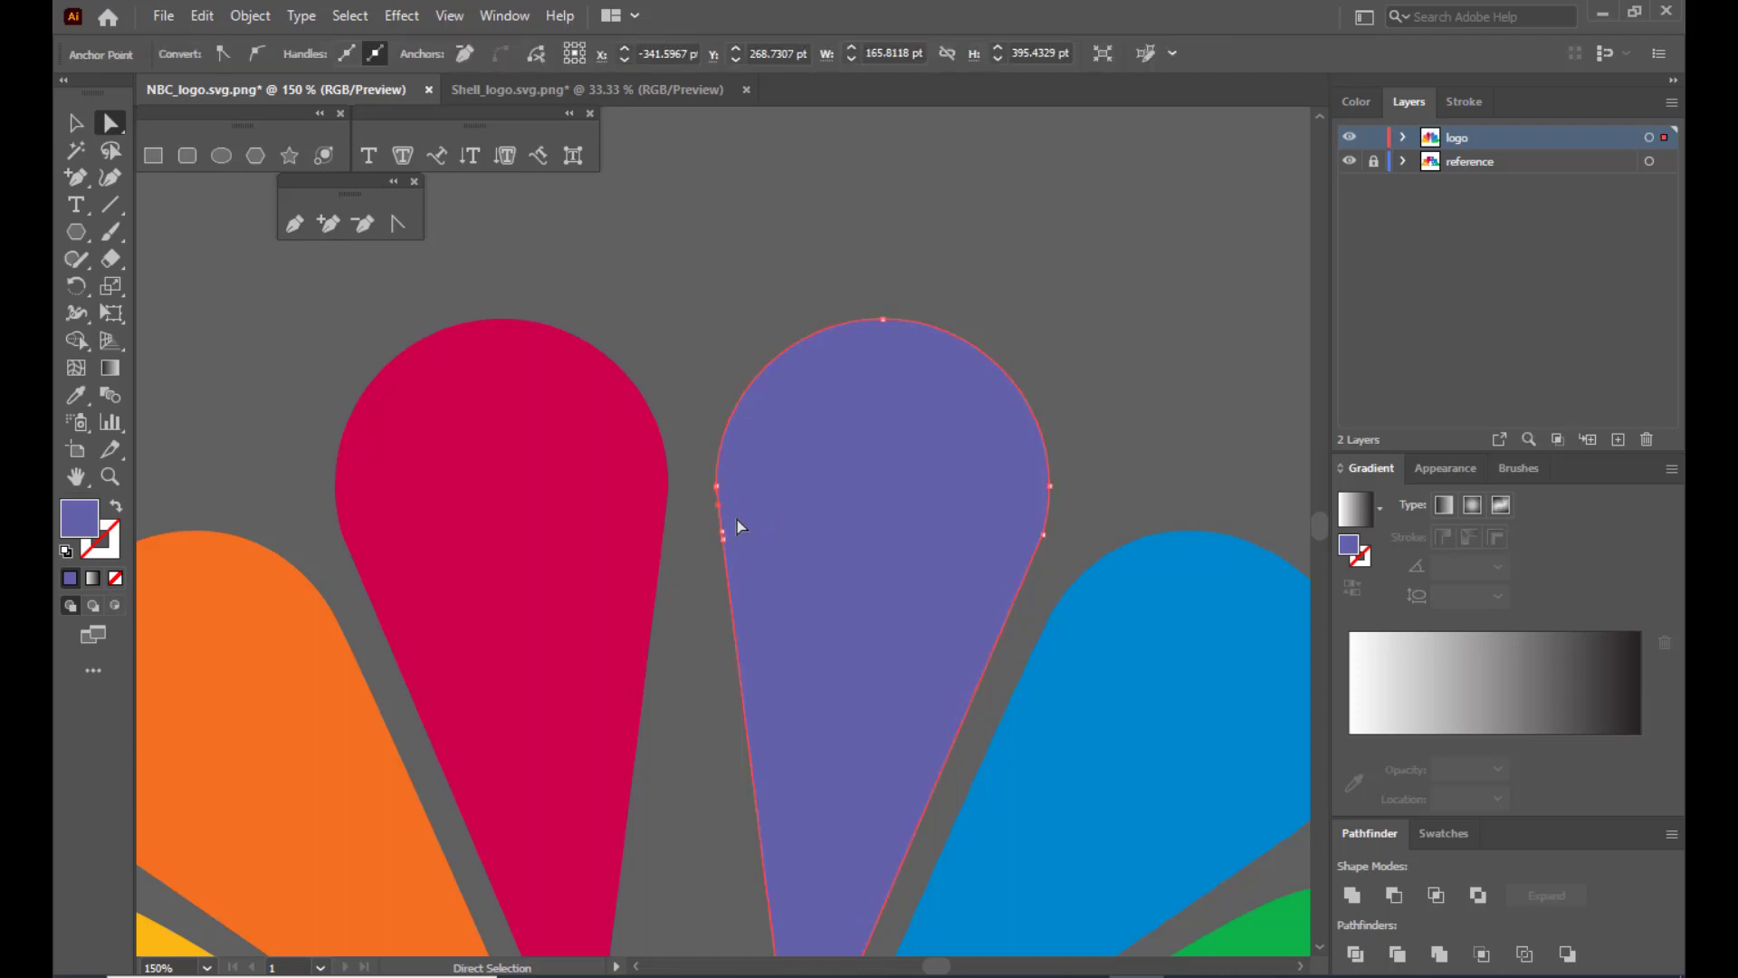
click(701, 424)
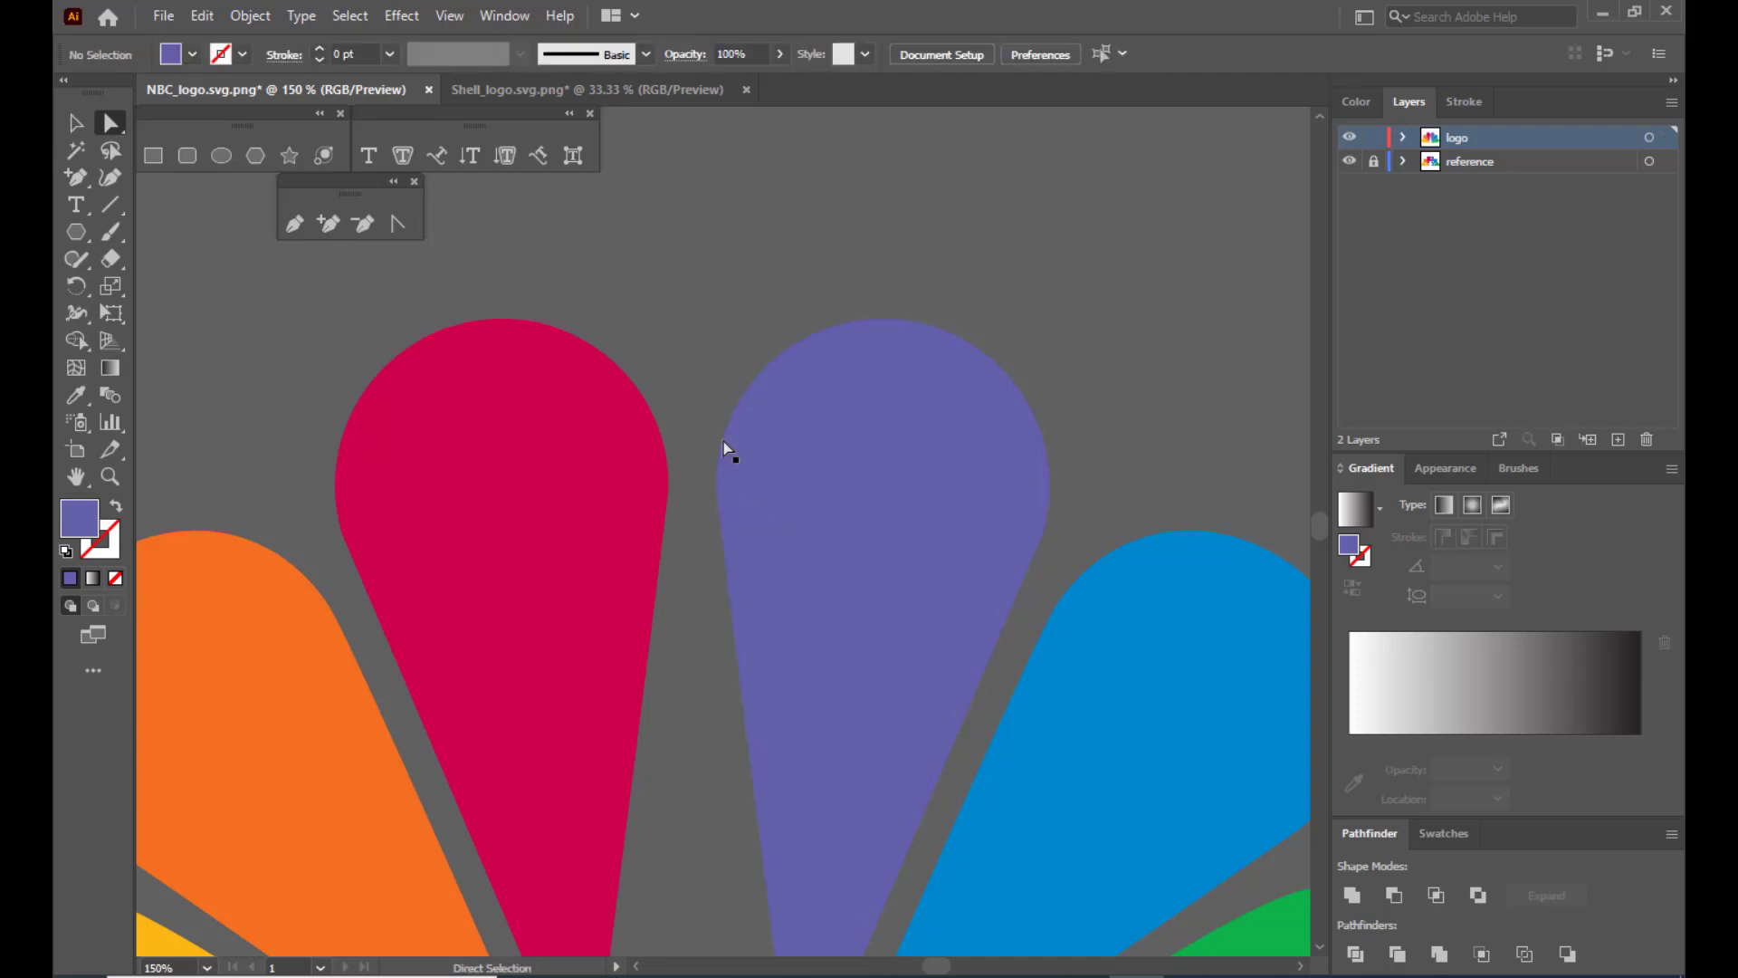
click(721, 514)
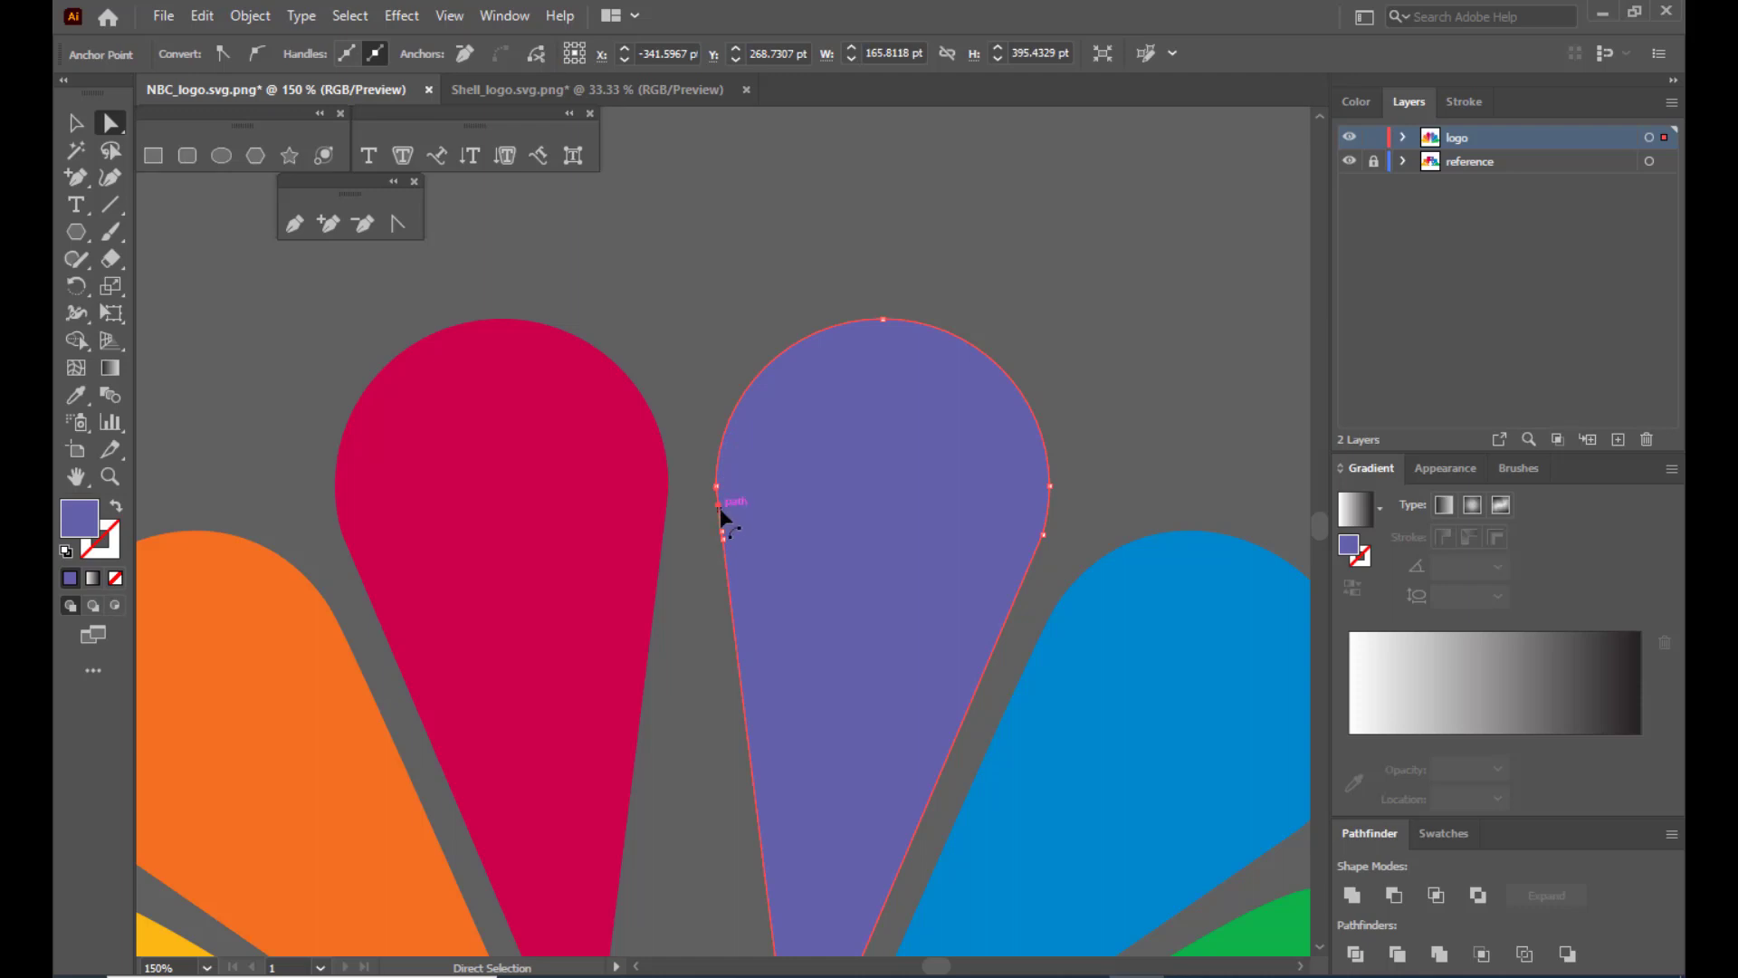
drag(721, 506, 736, 505)
key(ctrl+z)
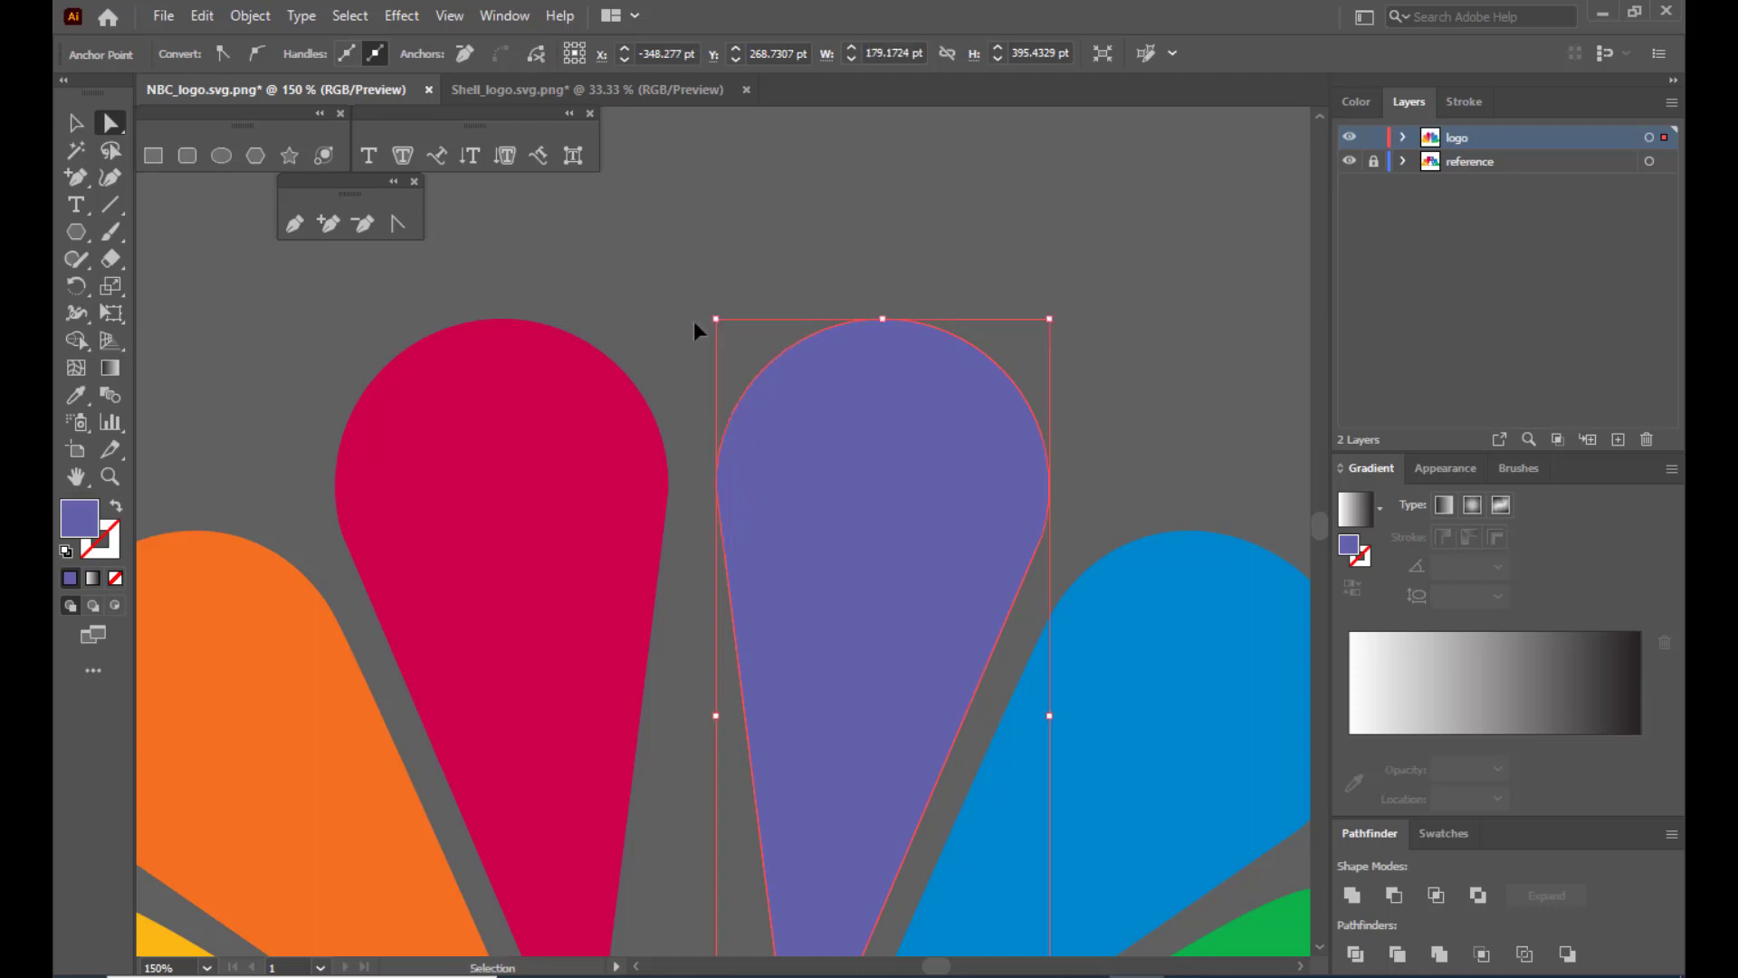
Add a third anchor point on the purple petal's inner edge, just above the two existing ones.
click(716, 305)
click(738, 538)
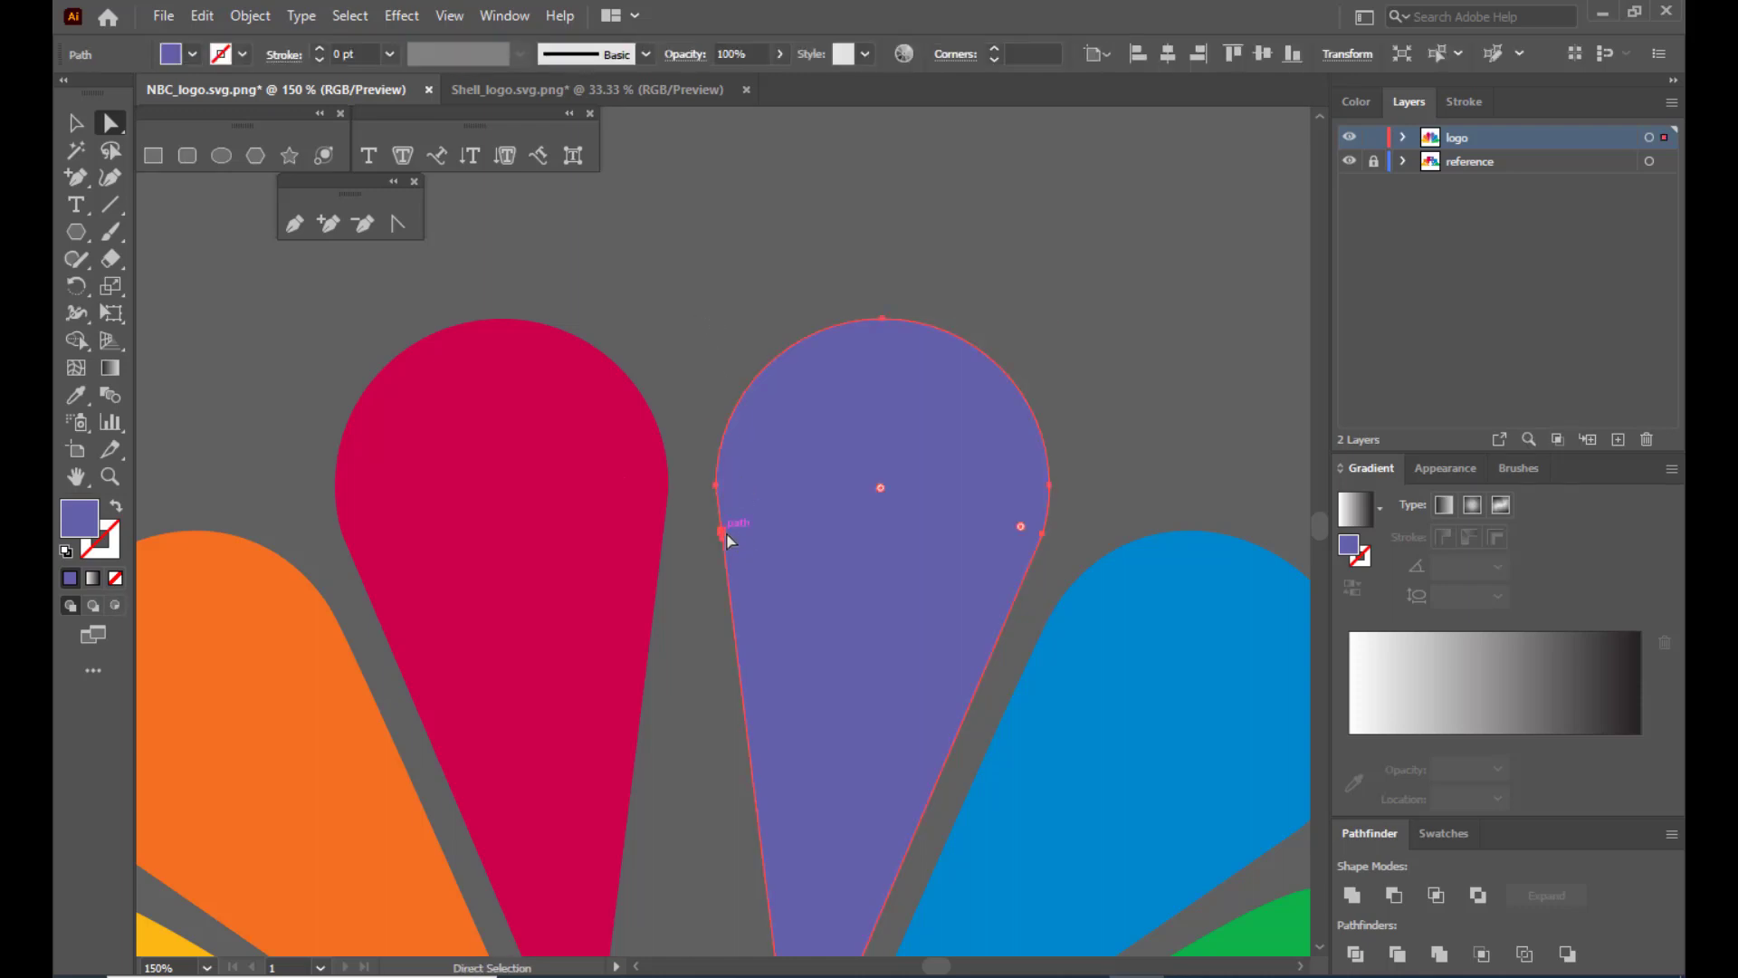
click(725, 534)
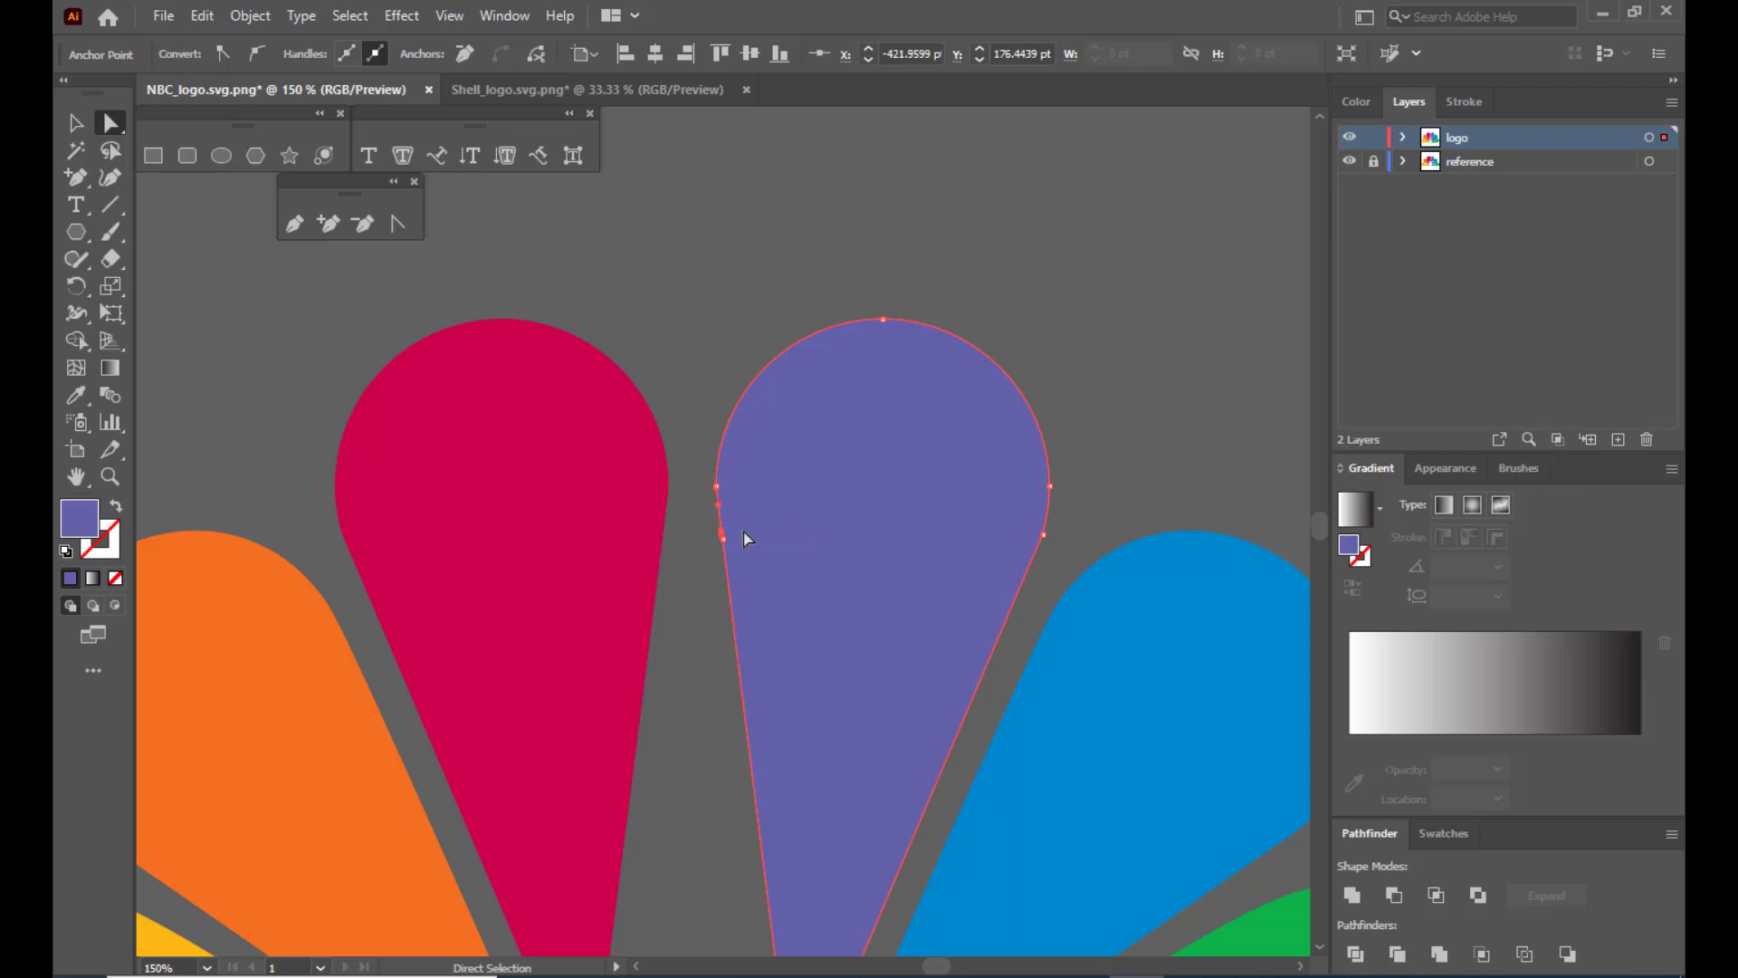
key(ctrl+plus)
key(ctrl+plus)
key(ctrl+plus)
key(ctrl+plus)
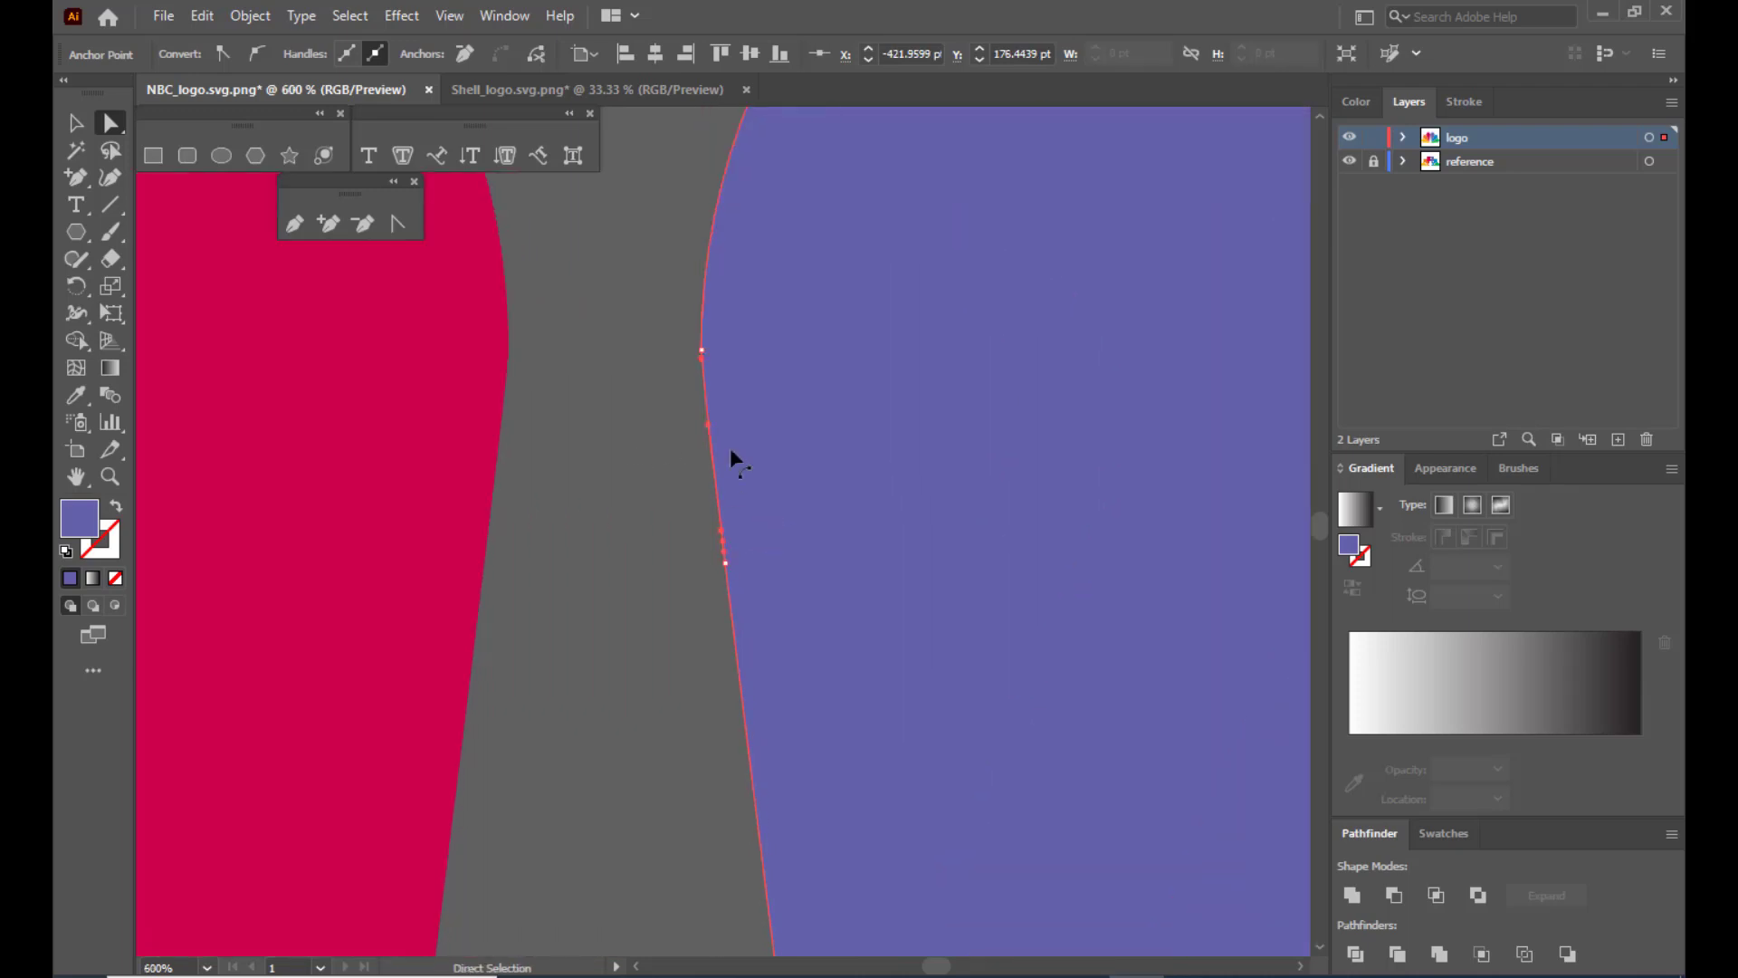
click(639, 485)
click(764, 532)
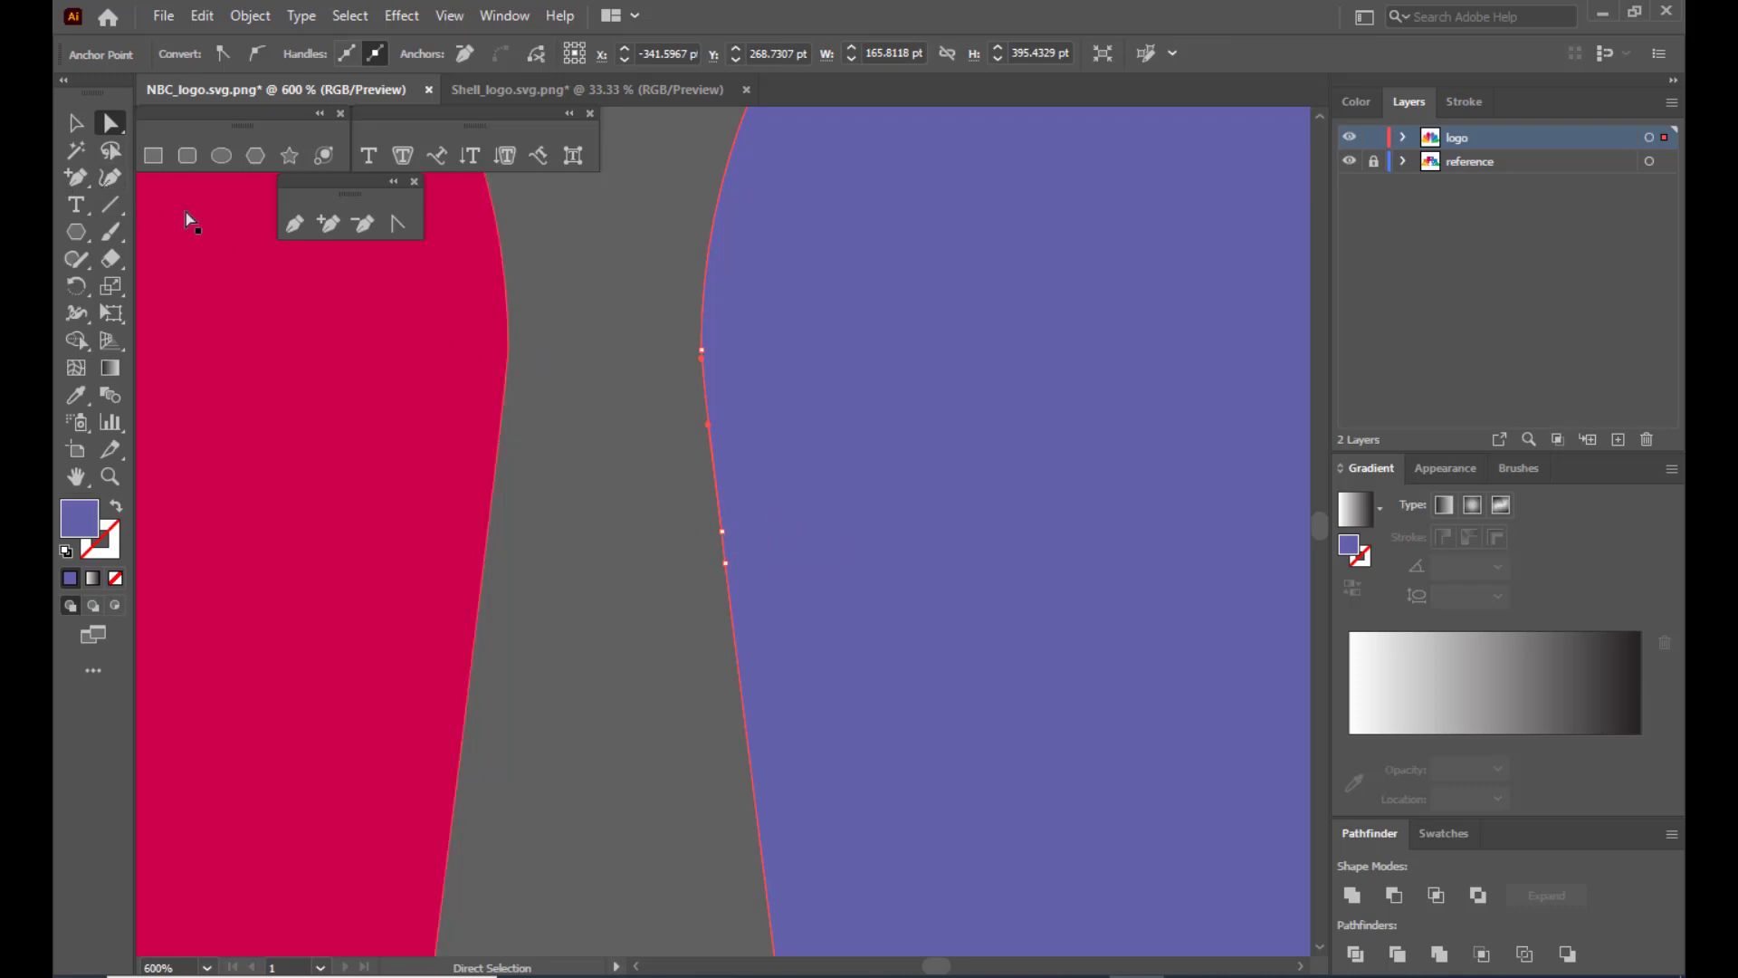
click(328, 224)
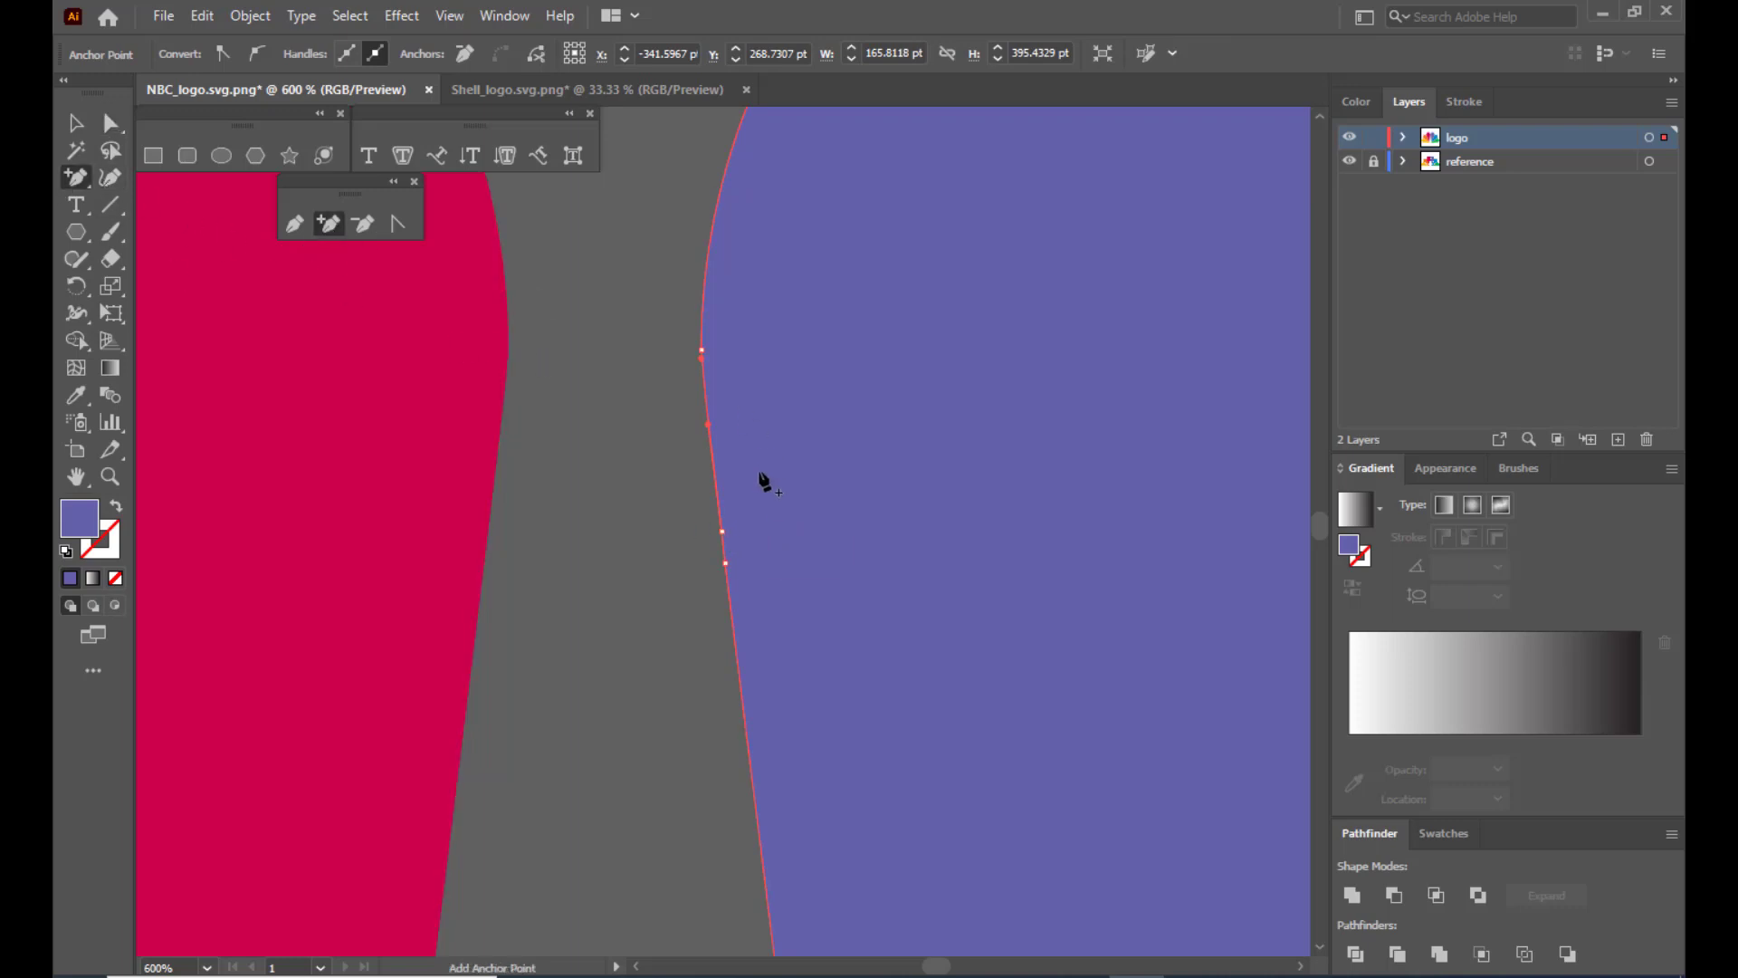
click(719, 504)
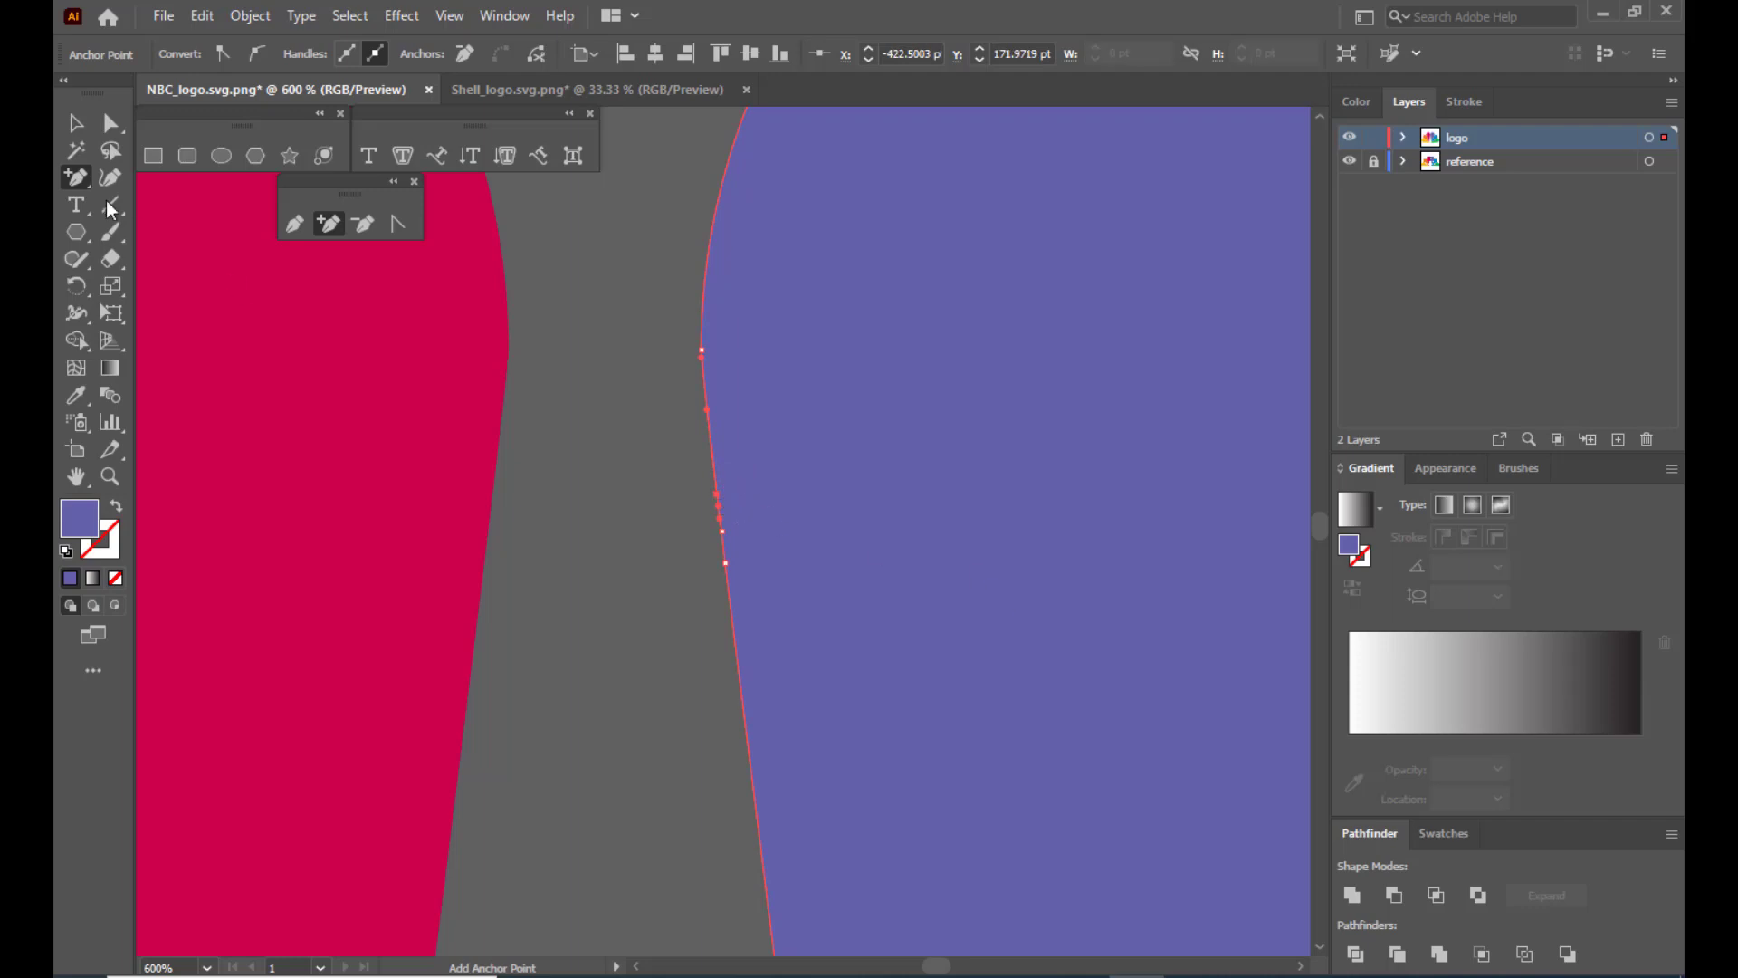
Pull the middle of the three added anchor points into the purple petal to form a pointed notch, and deselect the petal.
click(111, 122)
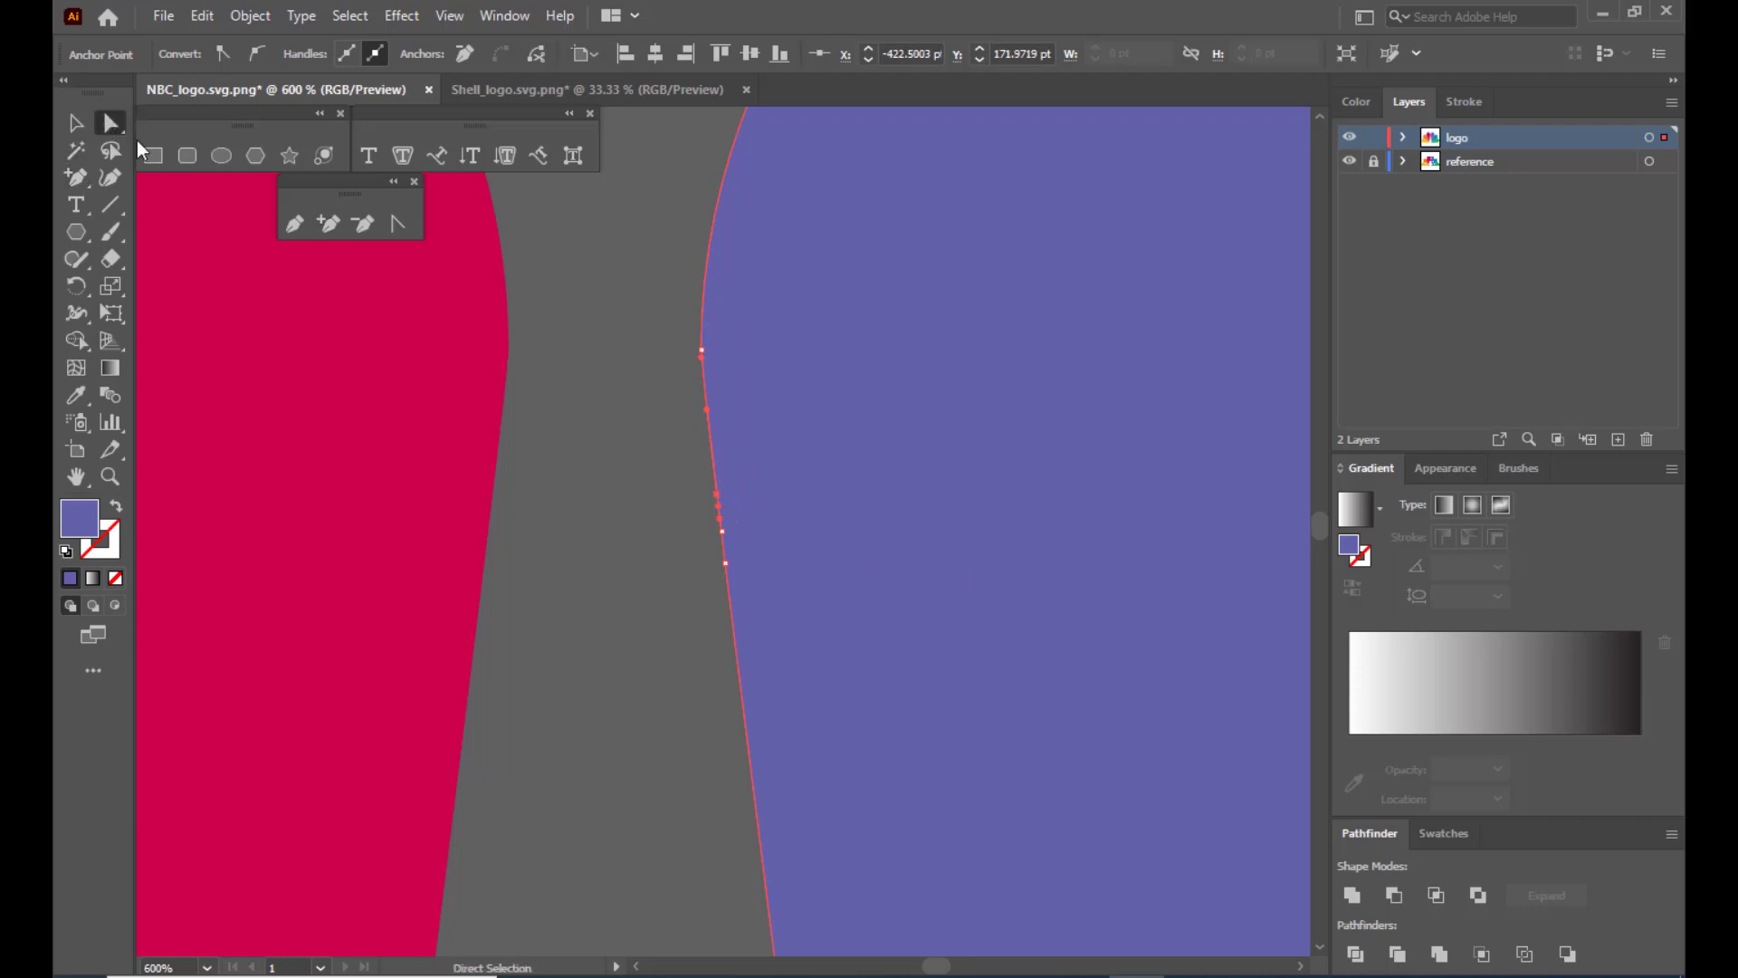
click(726, 535)
drag(725, 535, 815, 521)
click(594, 464)
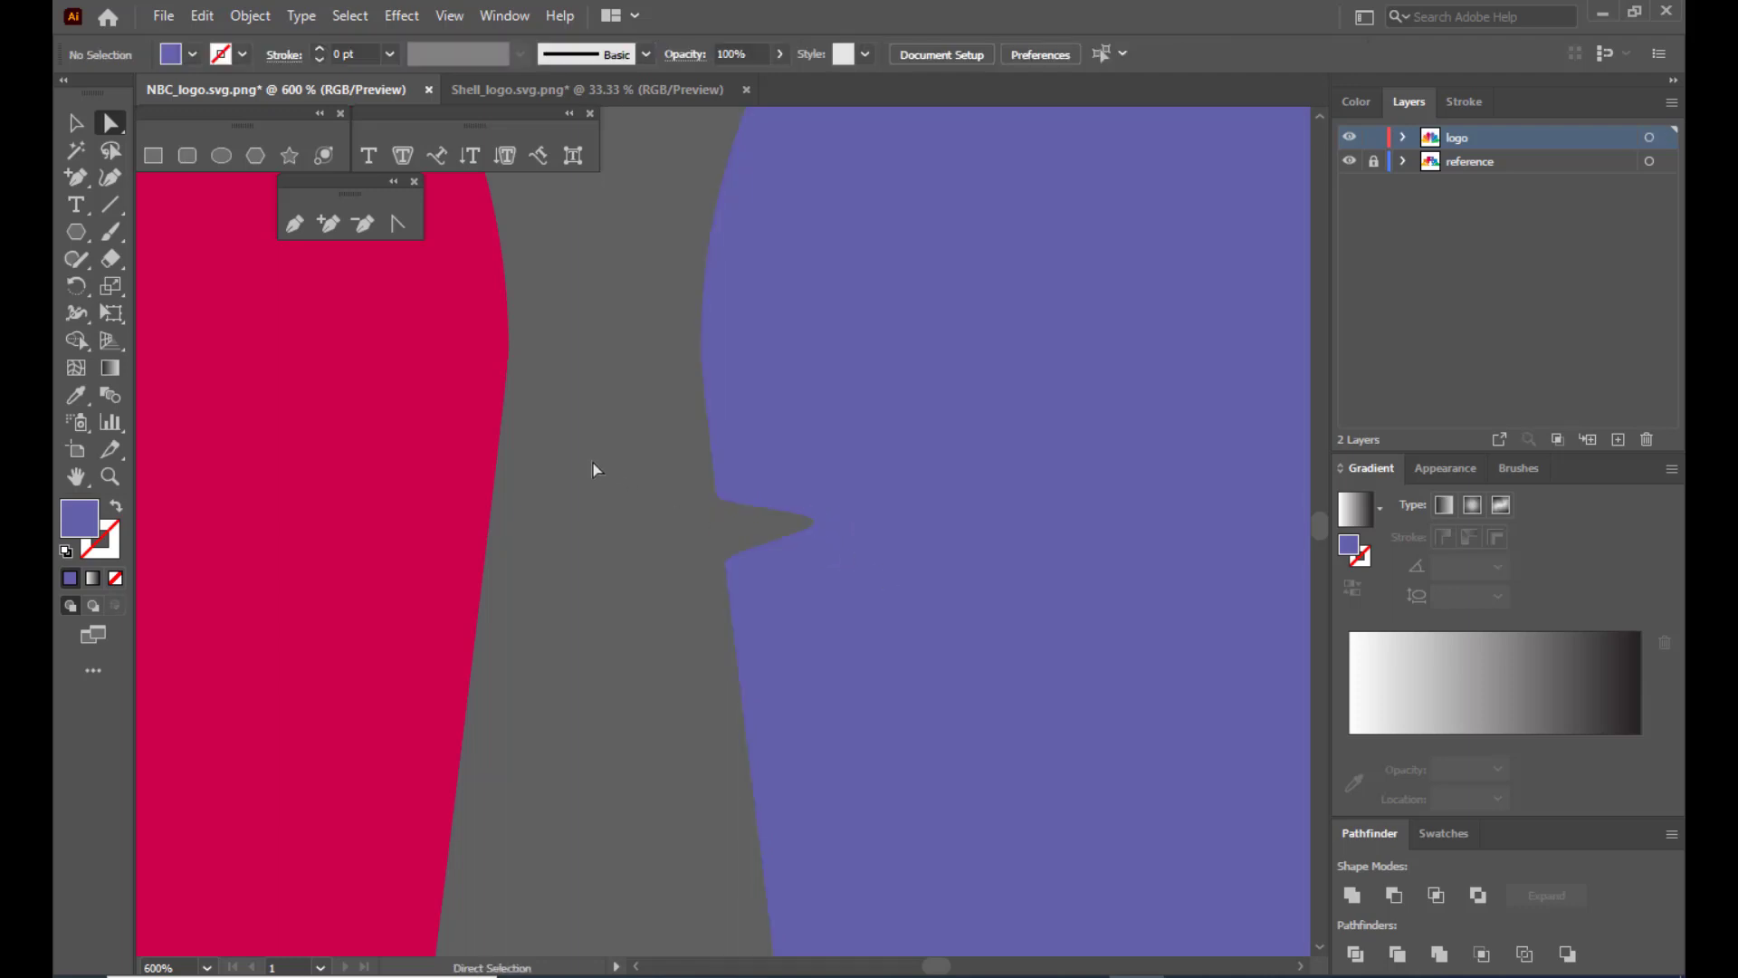
Adjust the lower direction handle at the notch's tip to shape the curve along its lower side.
click(809, 524)
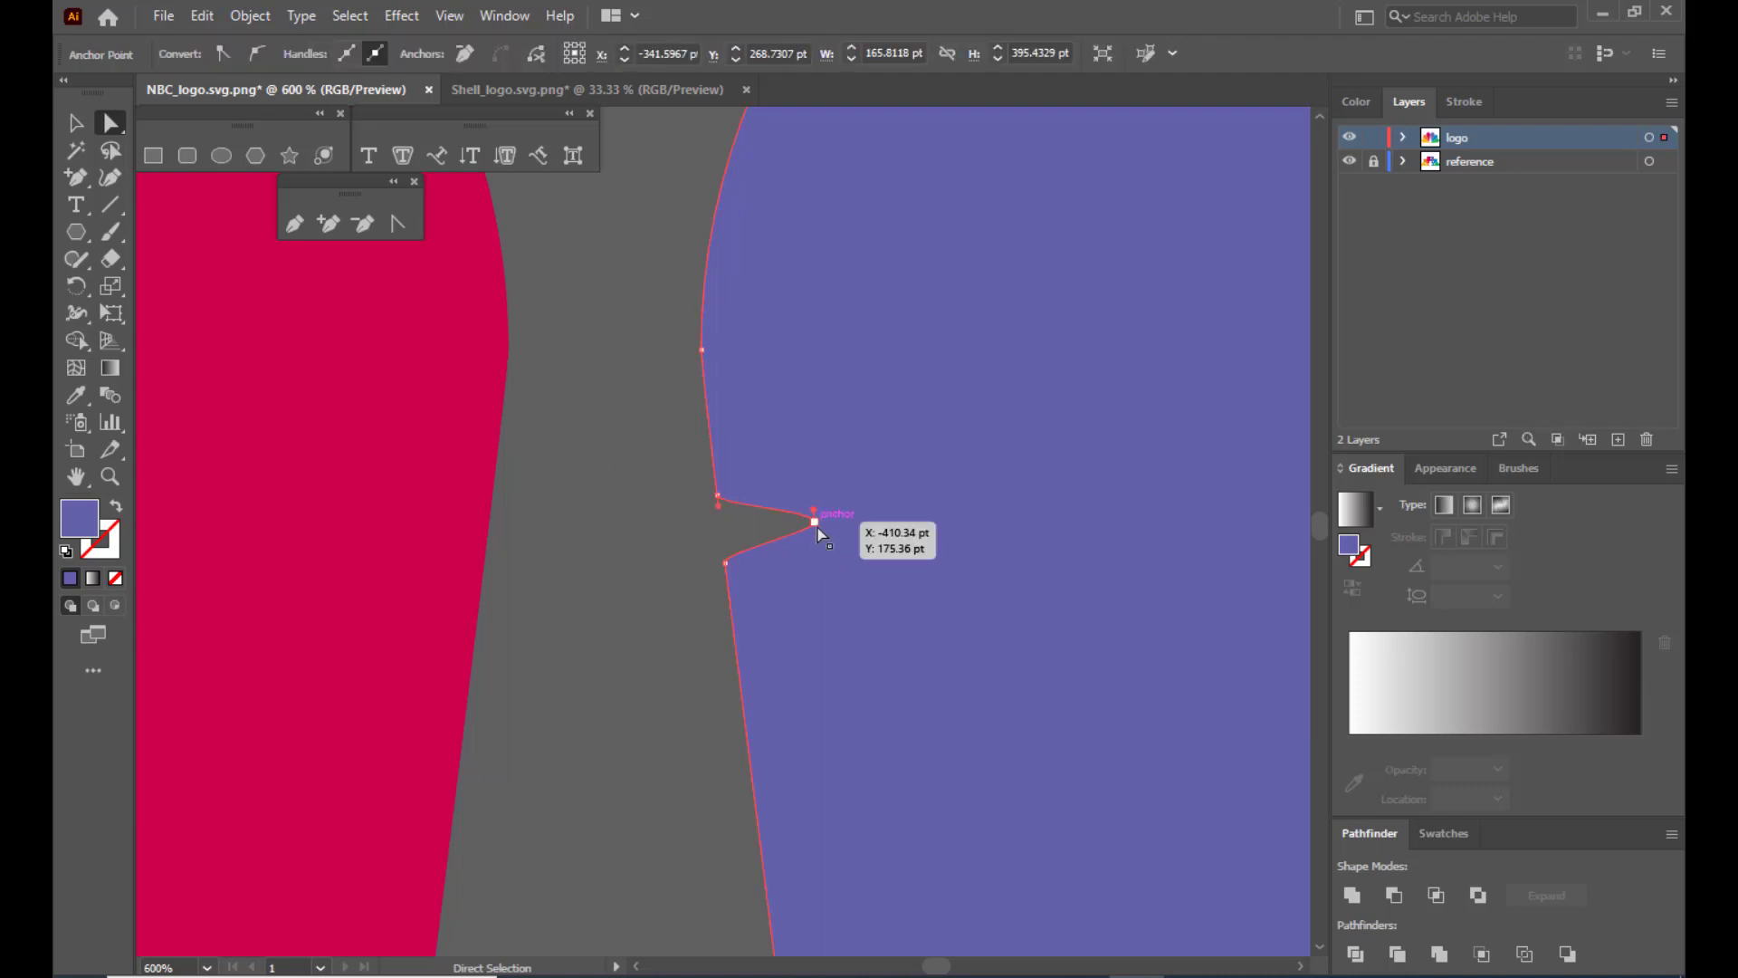
drag(819, 540, 814, 499)
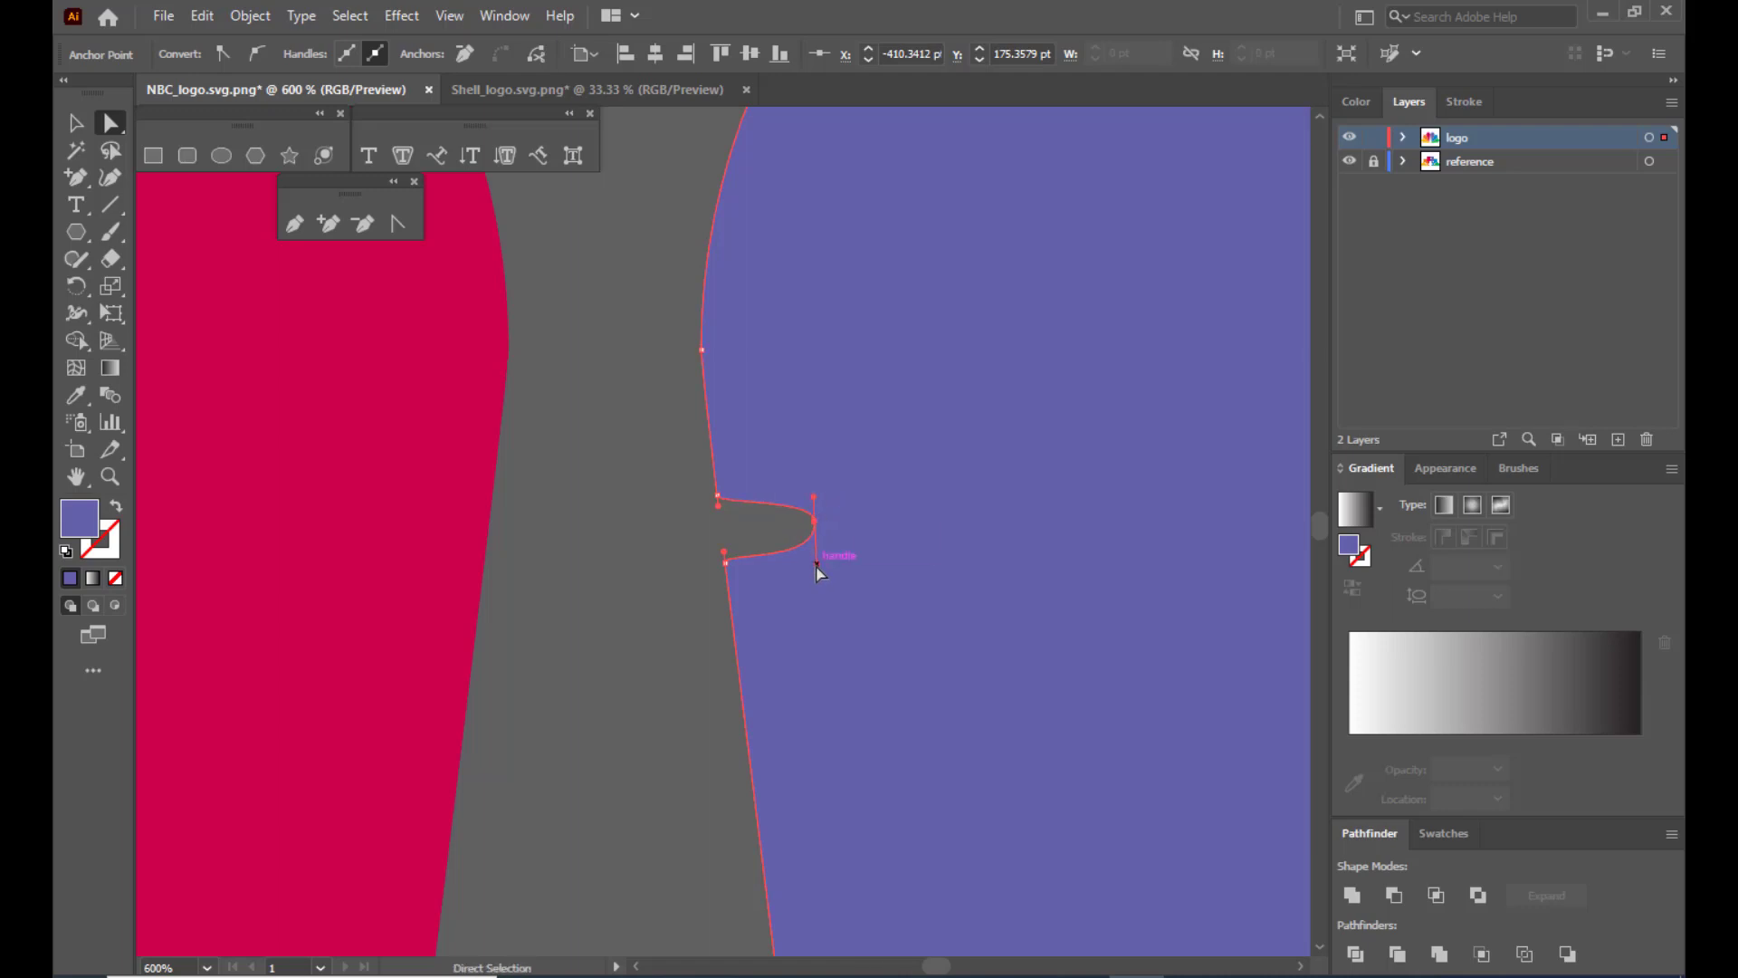
drag(816, 563, 814, 504)
Try to bend the notch's lower corner with its direction handle, and undo it.
click(725, 563)
drag(724, 554, 733, 546)
click(684, 541)
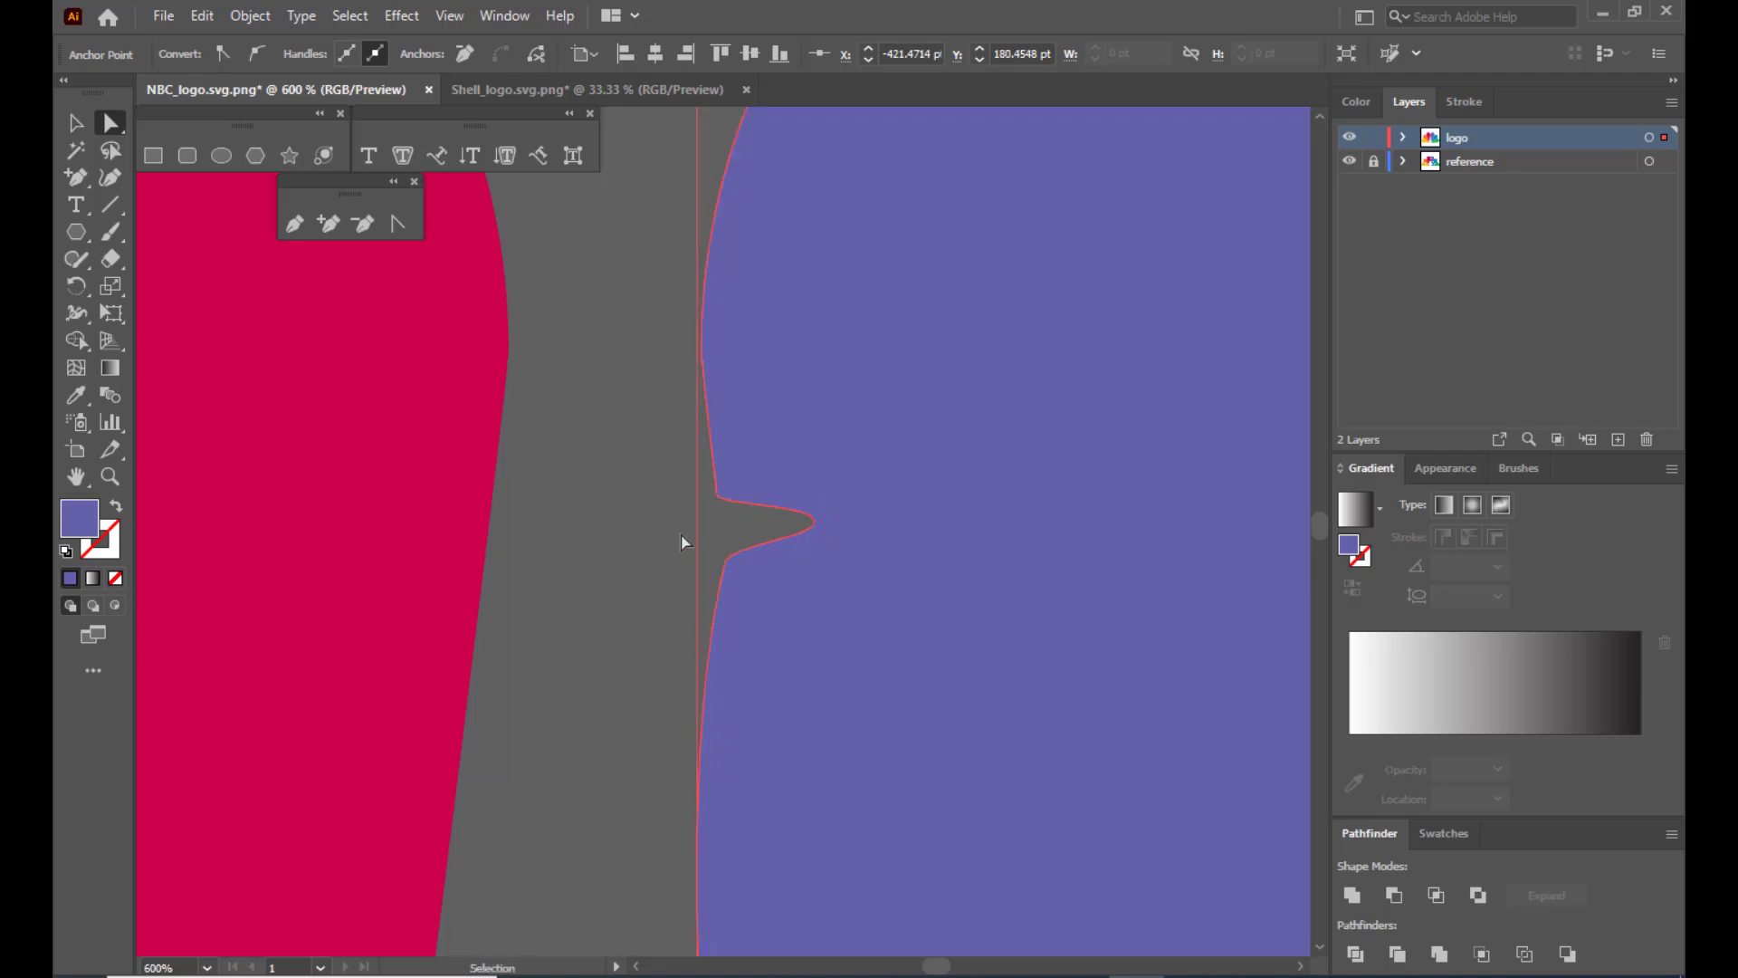
key(ctrl+z)
key(ctrl+z)
key(ctrl+z)
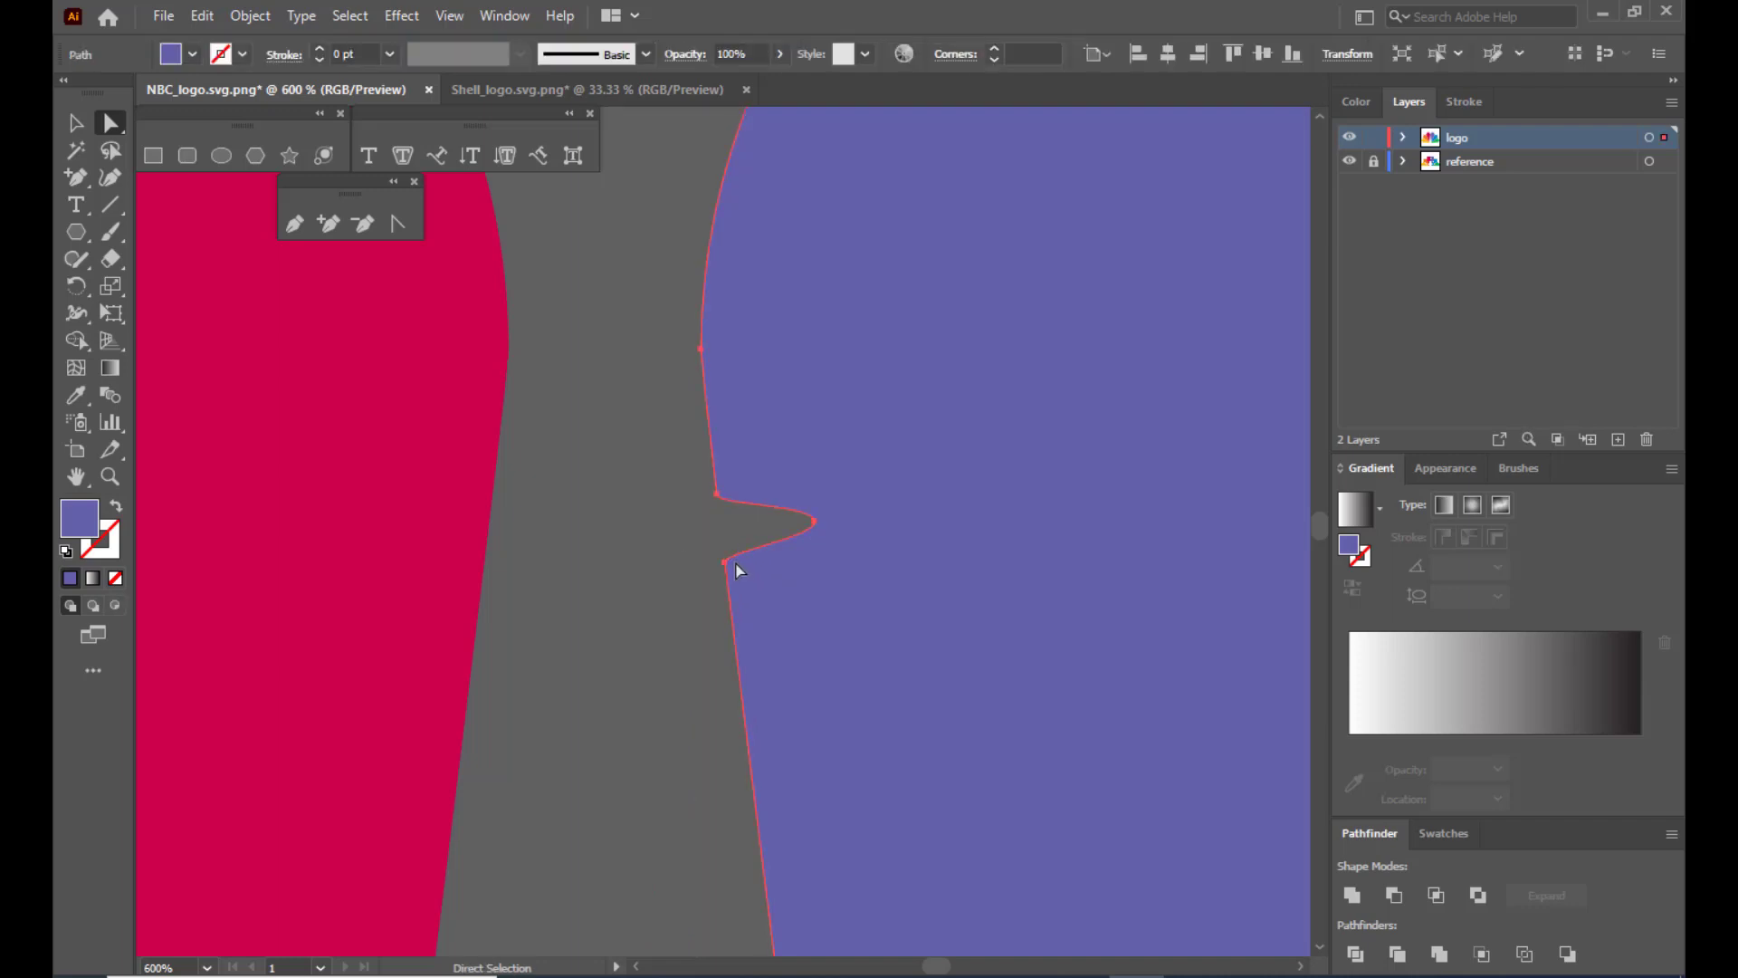
Add an anchor point on the purple petal's inner edge just below the notch's lower corner.
click(725, 562)
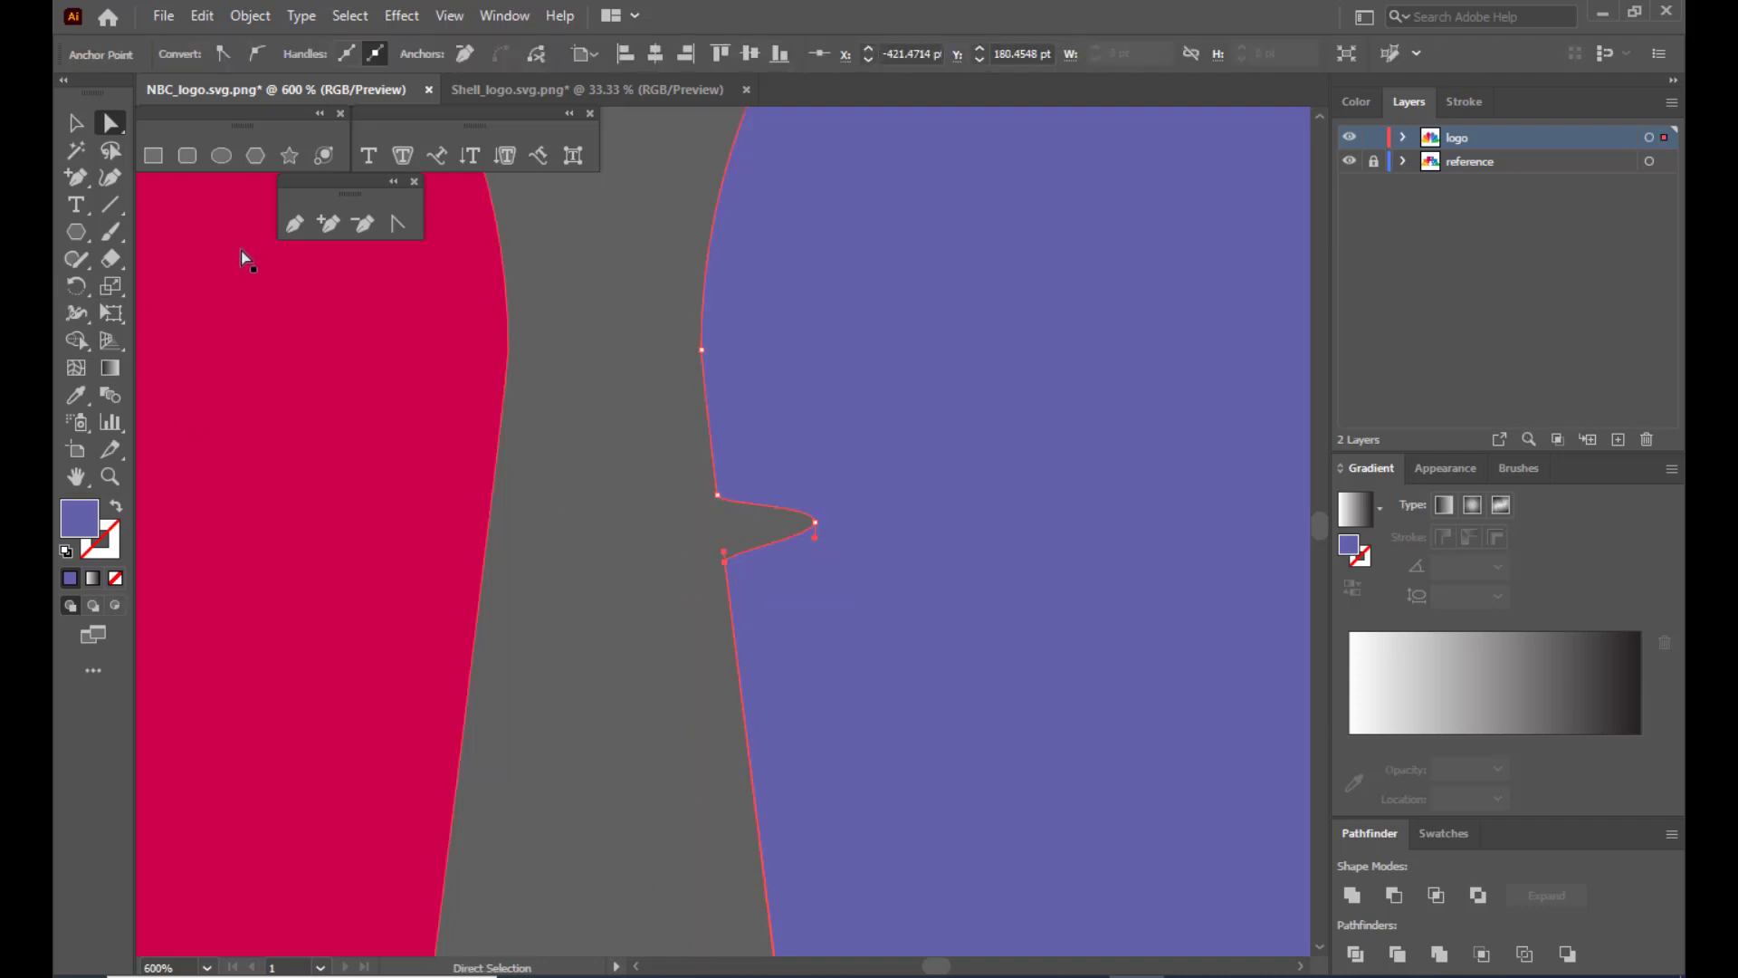
click(328, 224)
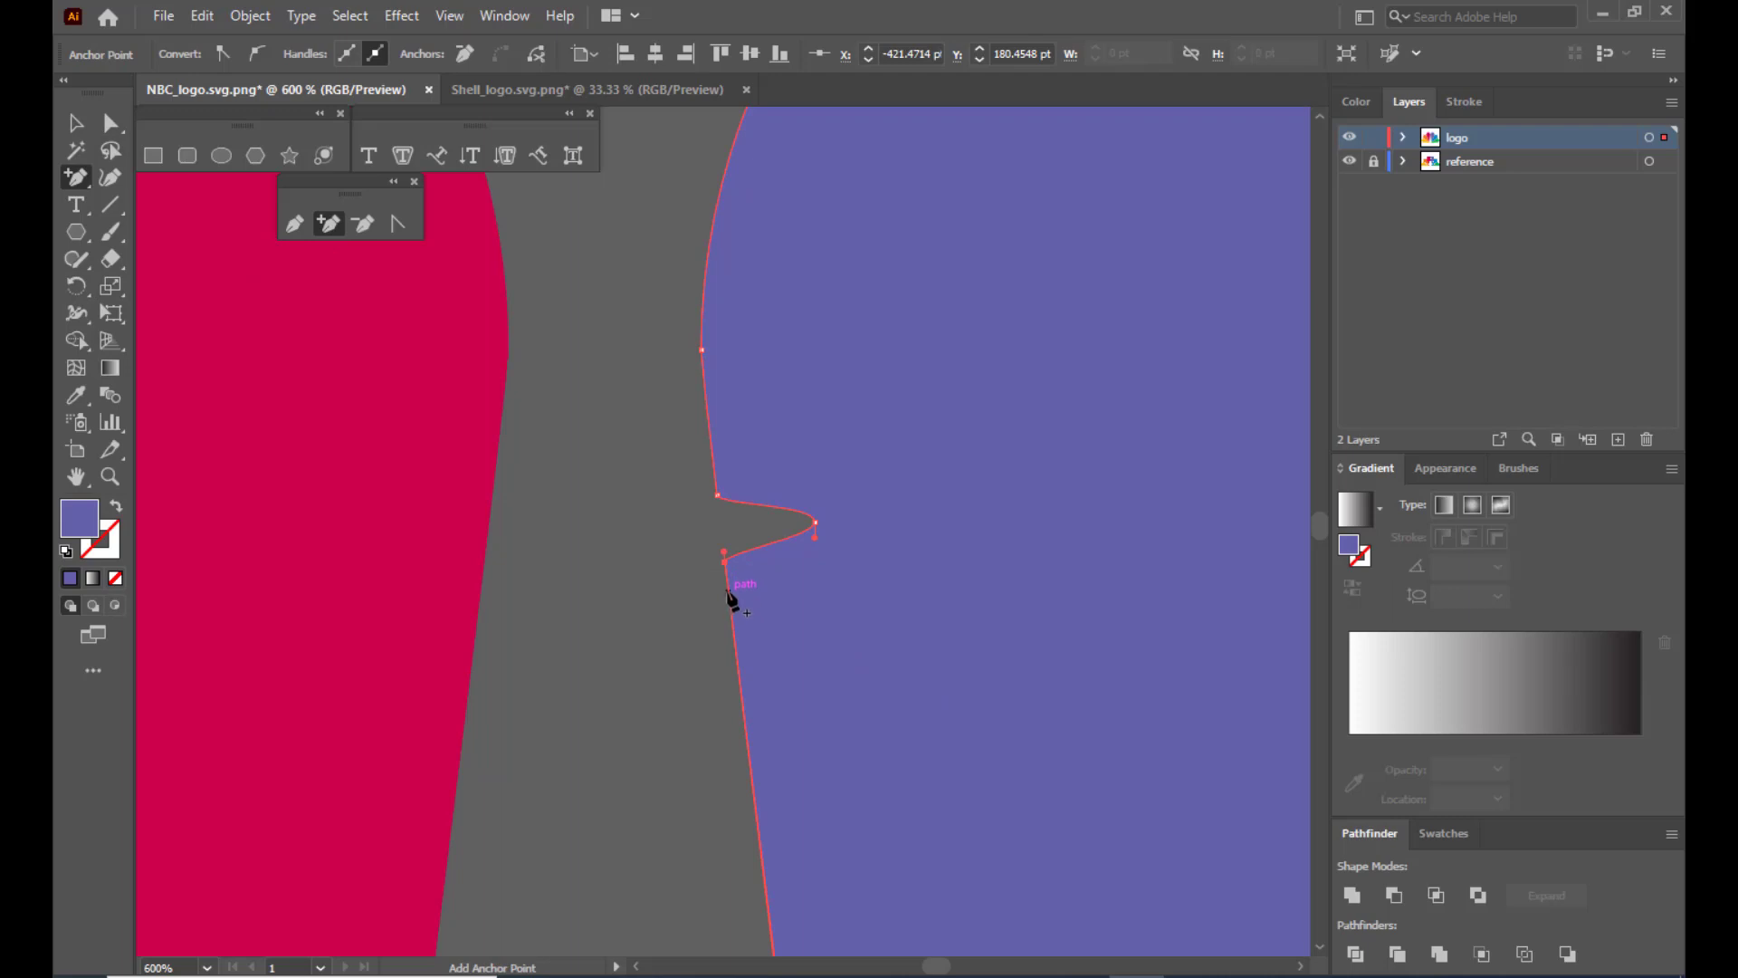
click(729, 593)
click(111, 123)
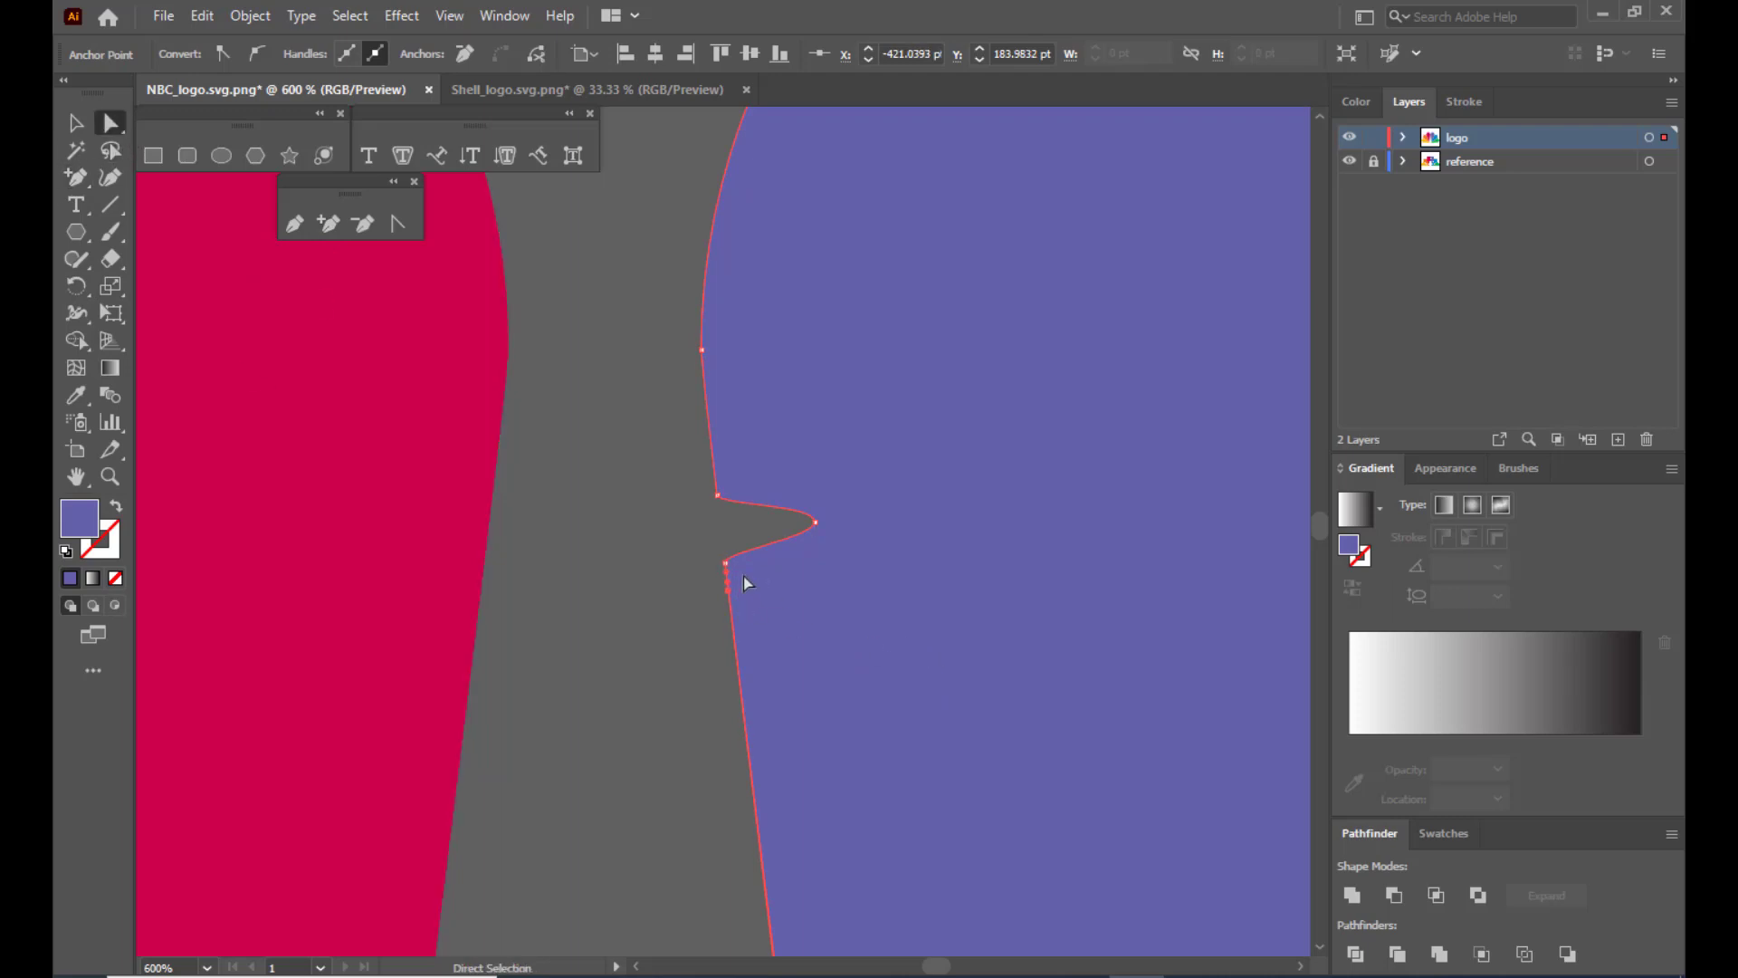
Round the notch's lower corner by angling its upper direction handle toward the notch's tip, and deselect the petal.
click(725, 563)
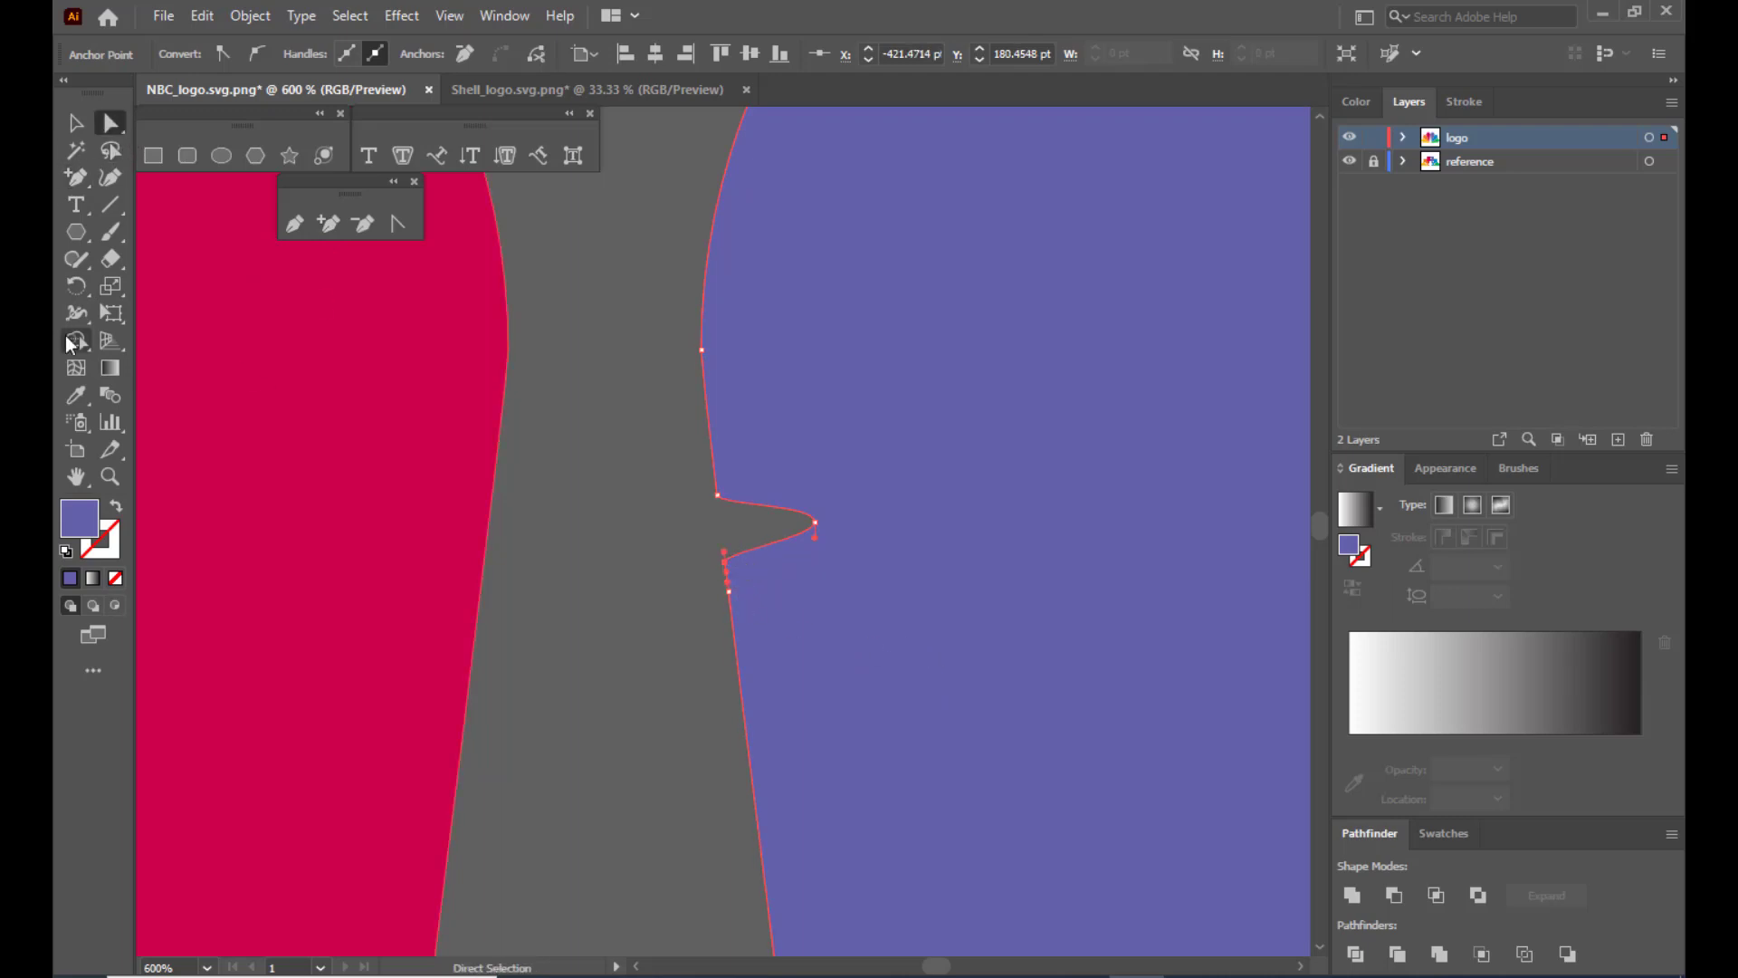
key(z)
drag(745, 567, 987, 778)
click(106, 127)
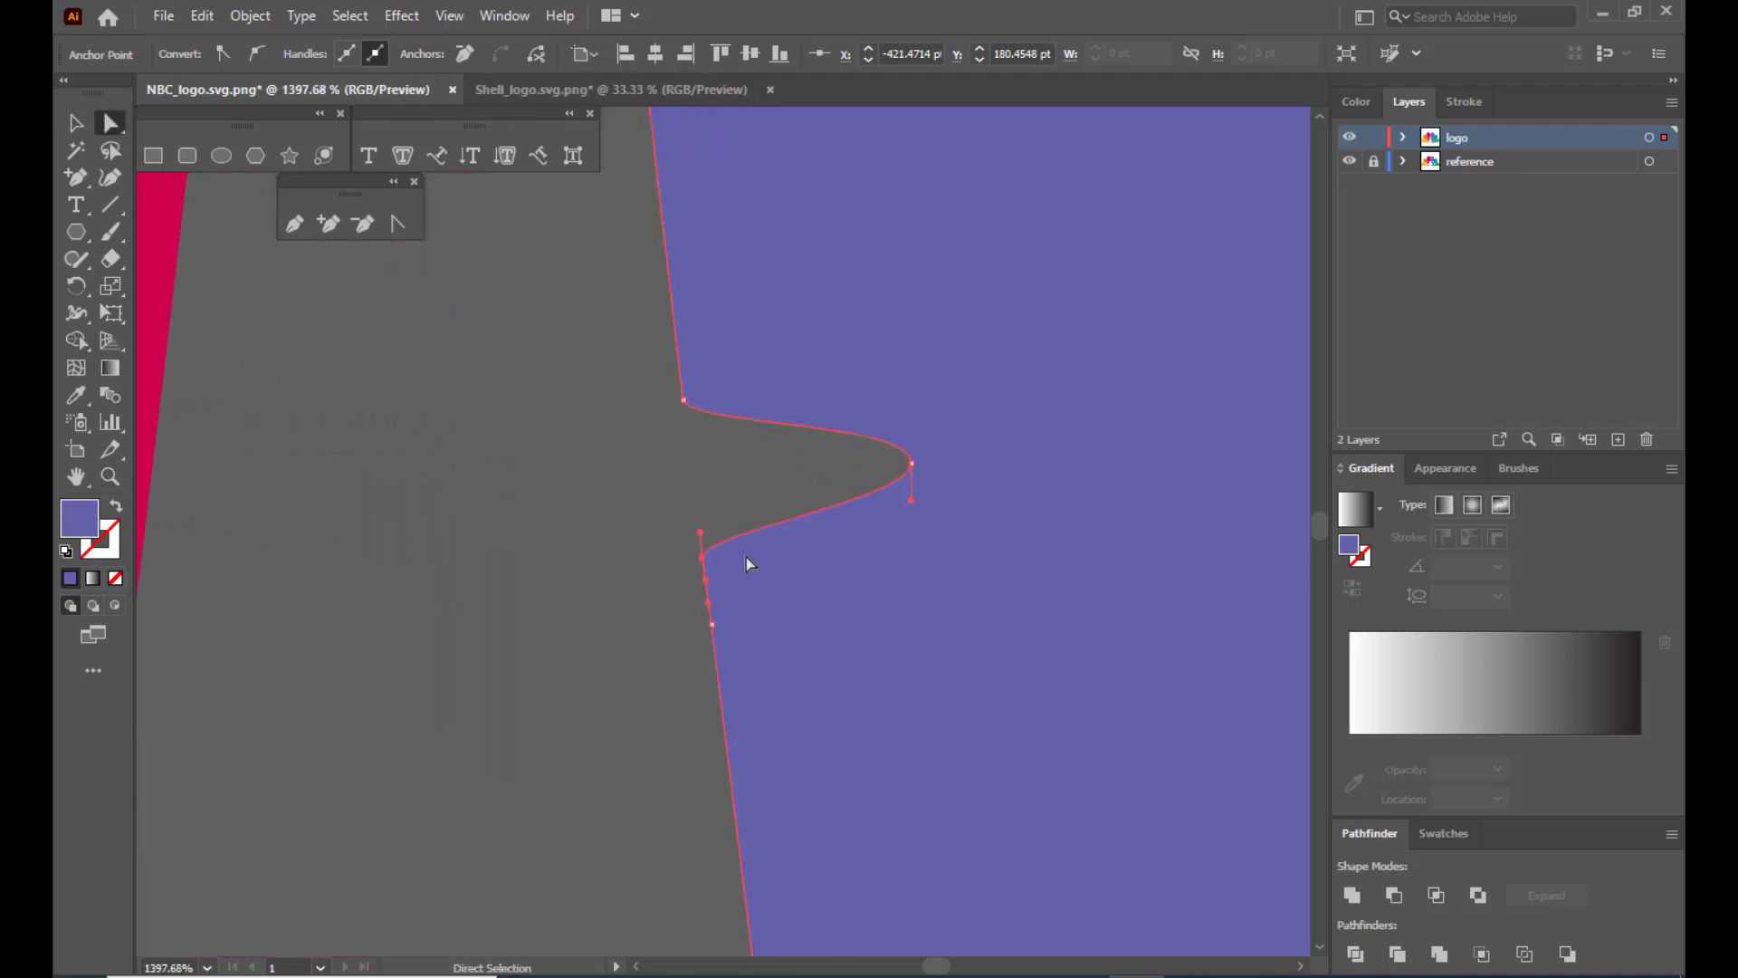
click(704, 559)
drag(701, 531, 748, 505)
click(667, 495)
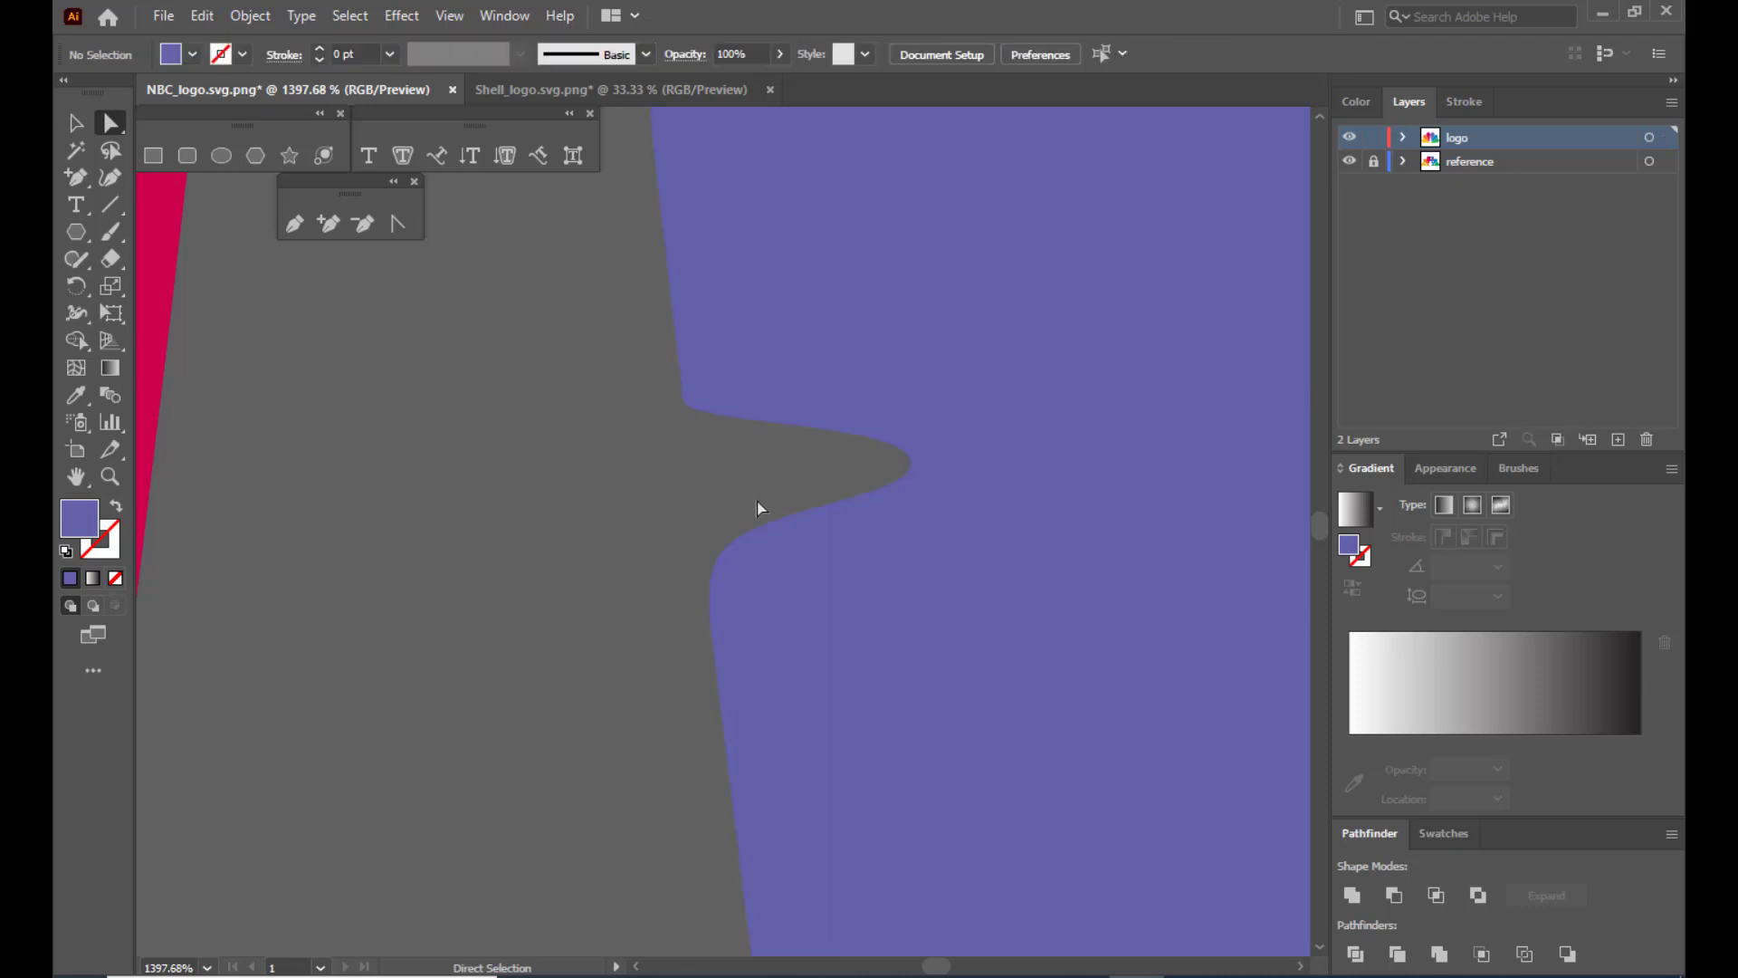
Refine both direction handles at the notch's tip to give the beak a smoothly tapered end, and deselect the petal.
click(813, 519)
click(911, 463)
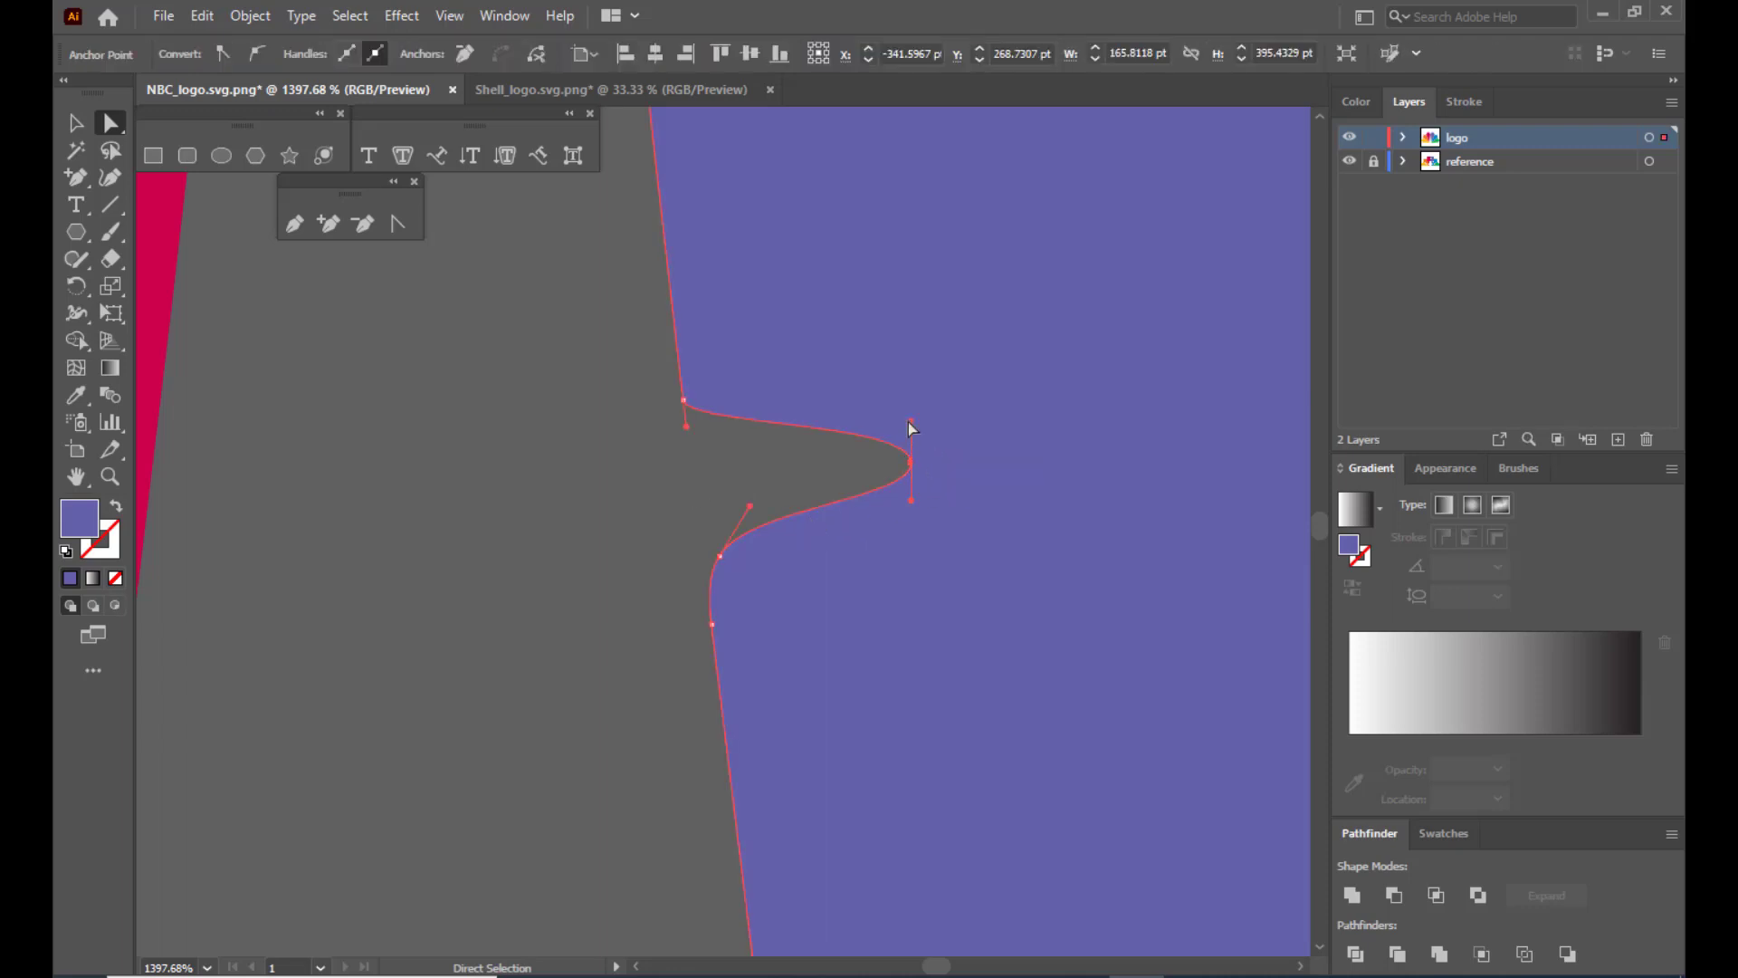
drag(906, 411, 907, 412)
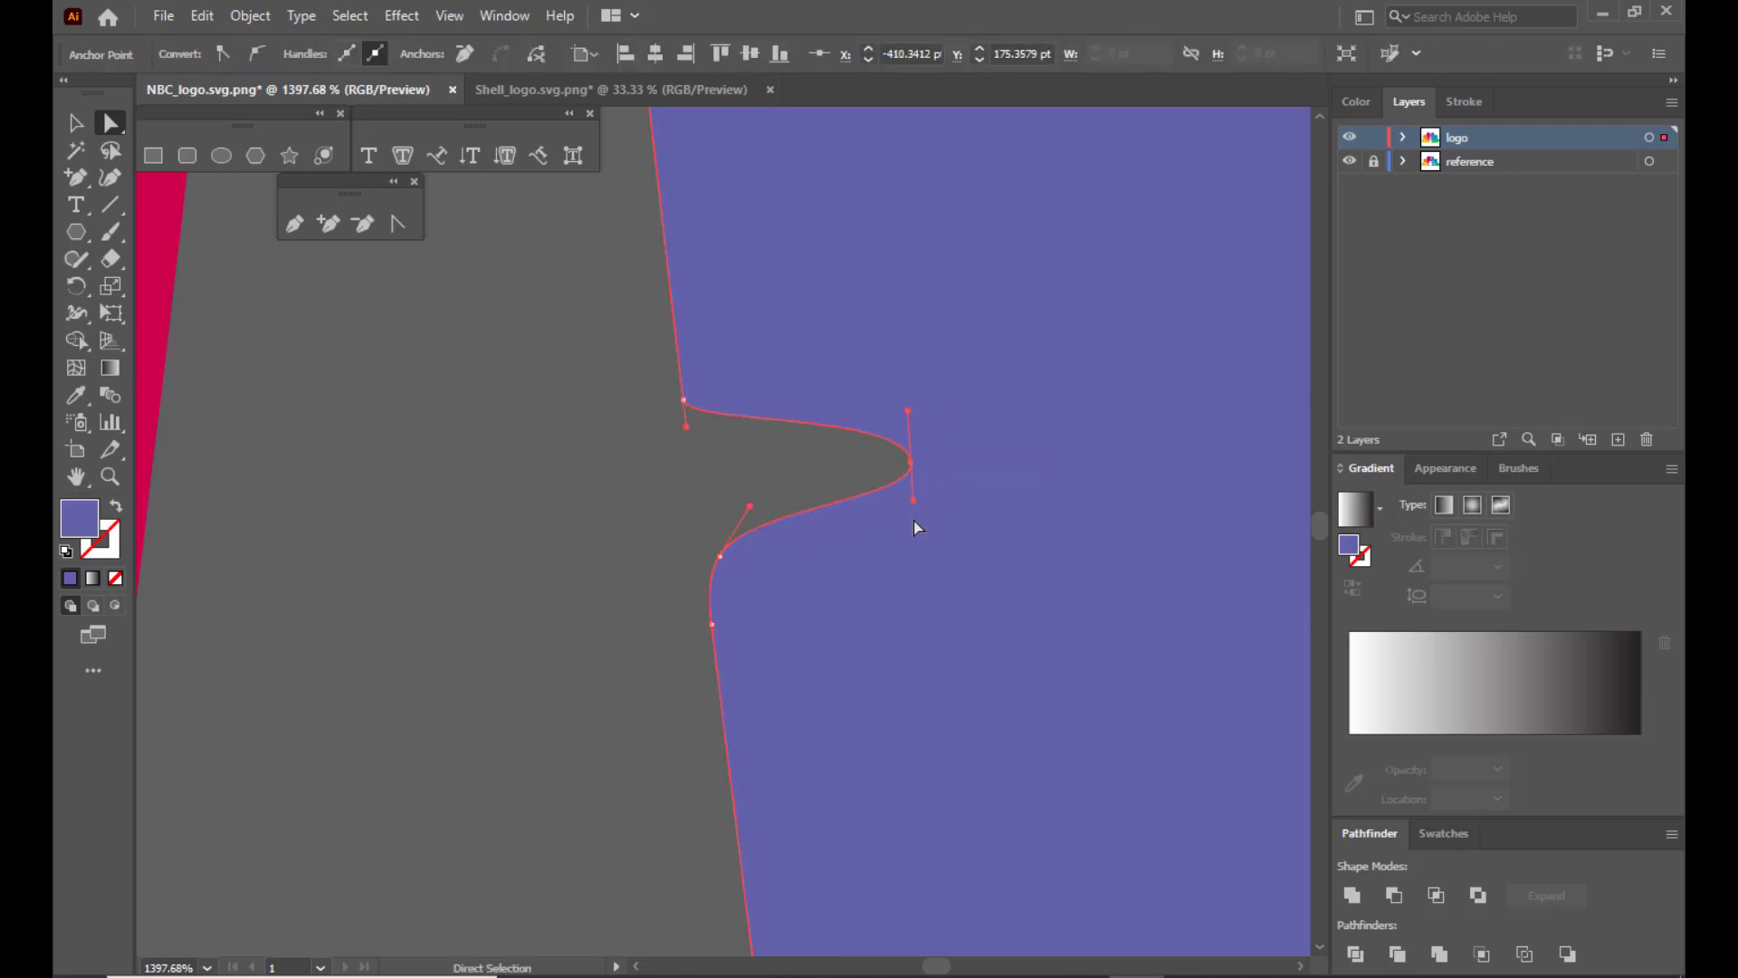
drag(913, 501, 902, 486)
drag(931, 415, 924, 424)
click(504, 465)
key(ctrl+1)
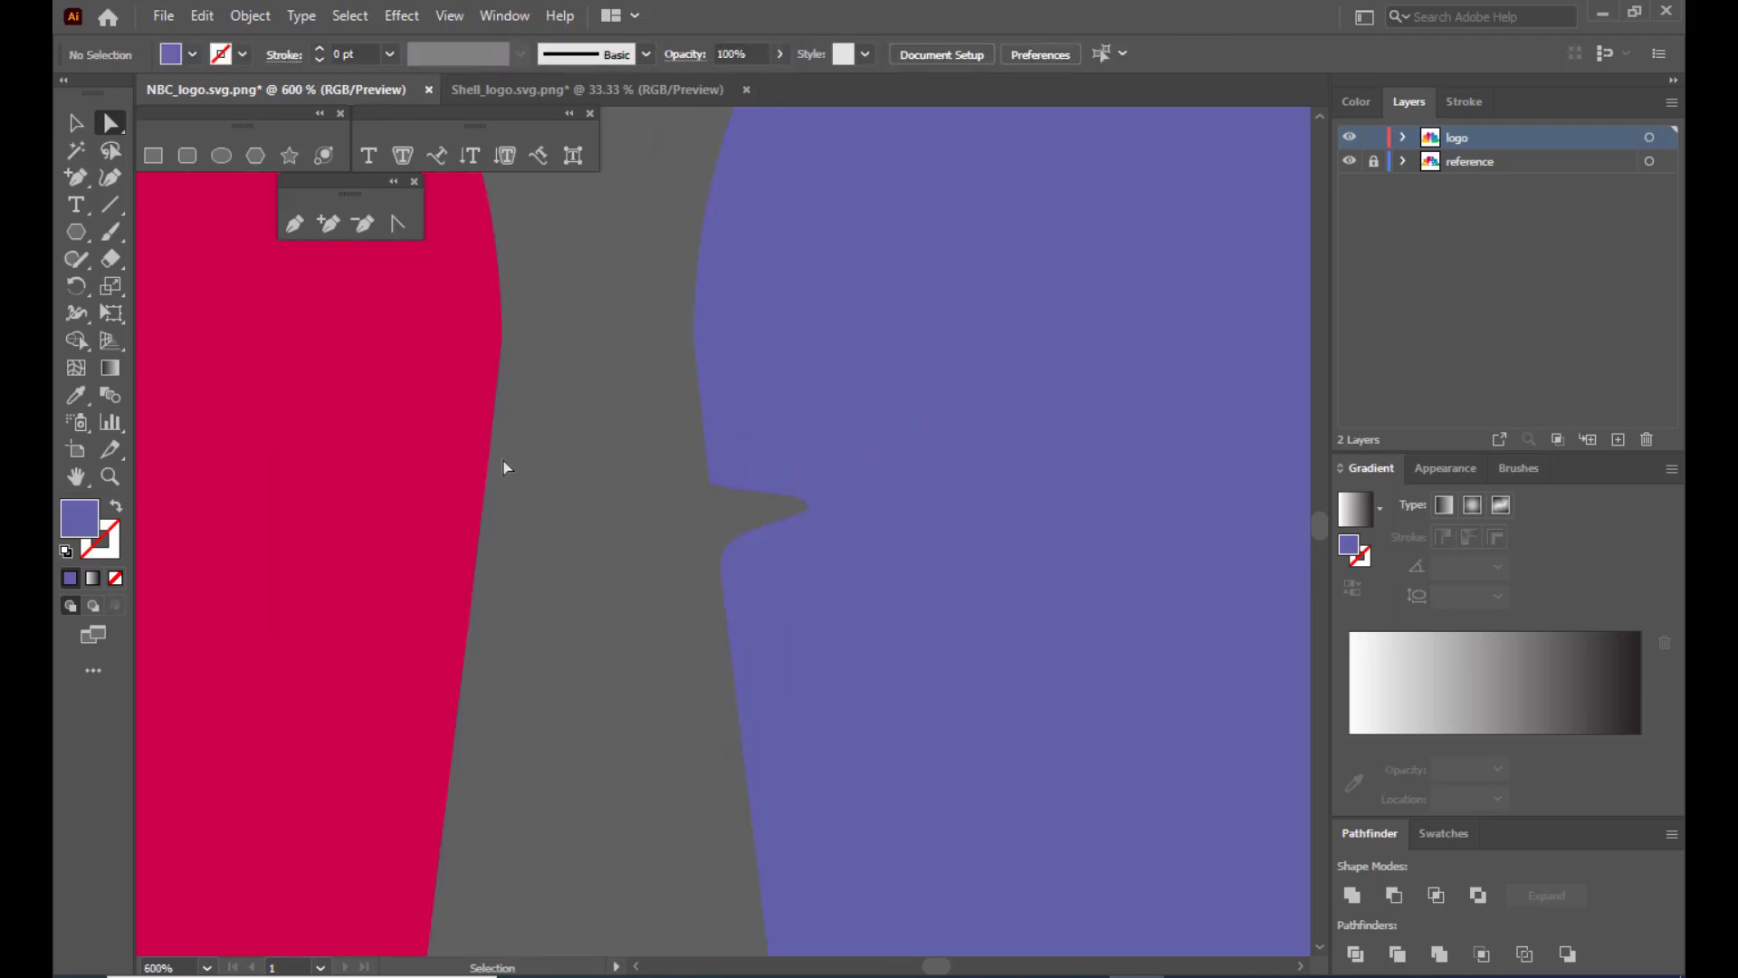
key(ctrl+minus)
key(ctrl+minus)
key(ctrl+minus)
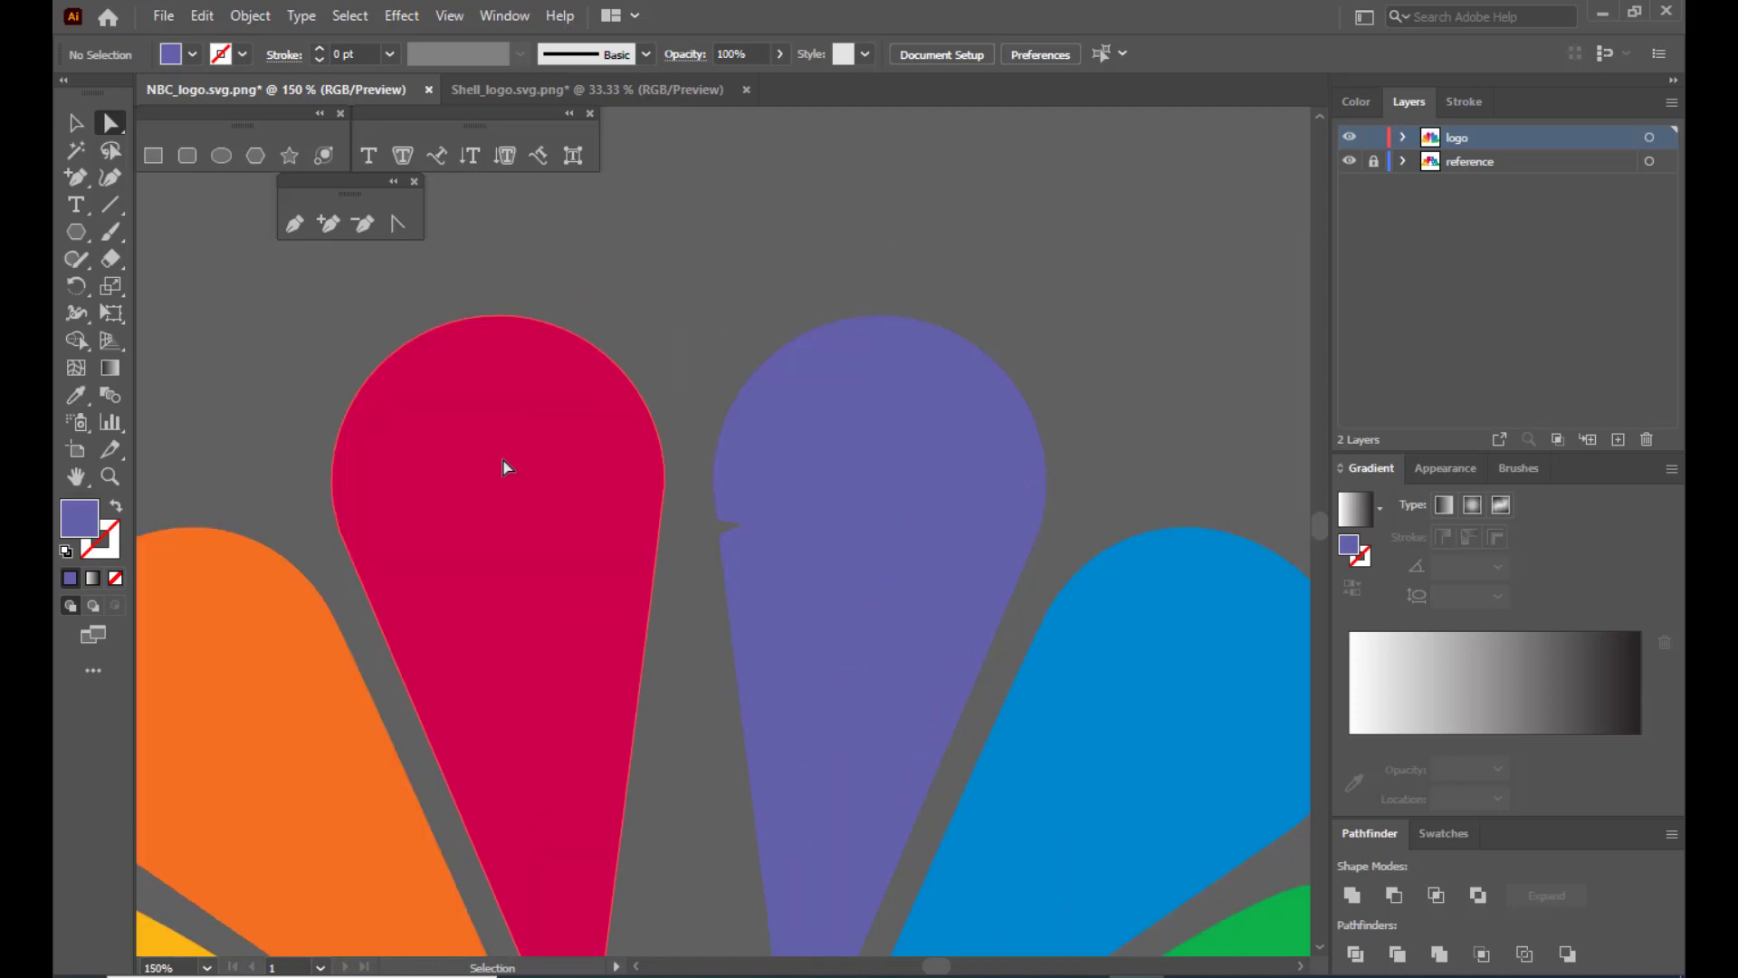
Try to move the two anchor points at the notch's lower corner far down, and undo the move.
key(ctrl+plus)
key(ctrl+plus)
key(ctrl+plus)
key(ctrl+plus)
key(ctrl+plus)
key(ctrl+plus)
key(ctrl+plus)
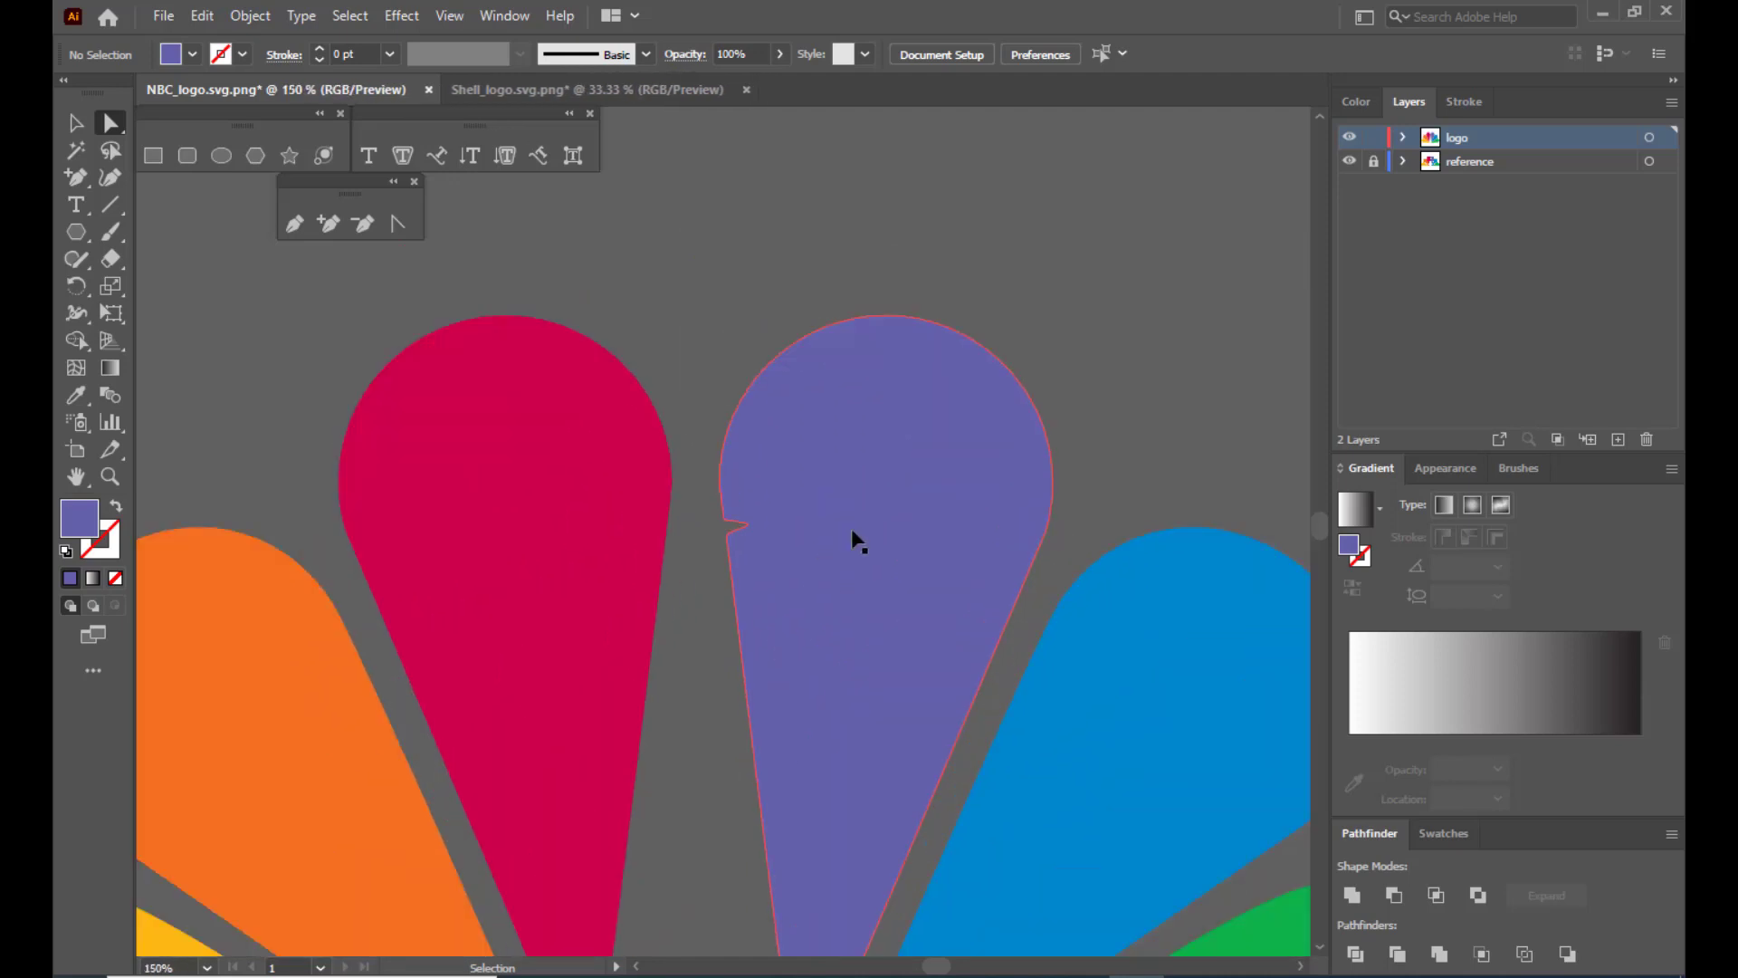
click(737, 550)
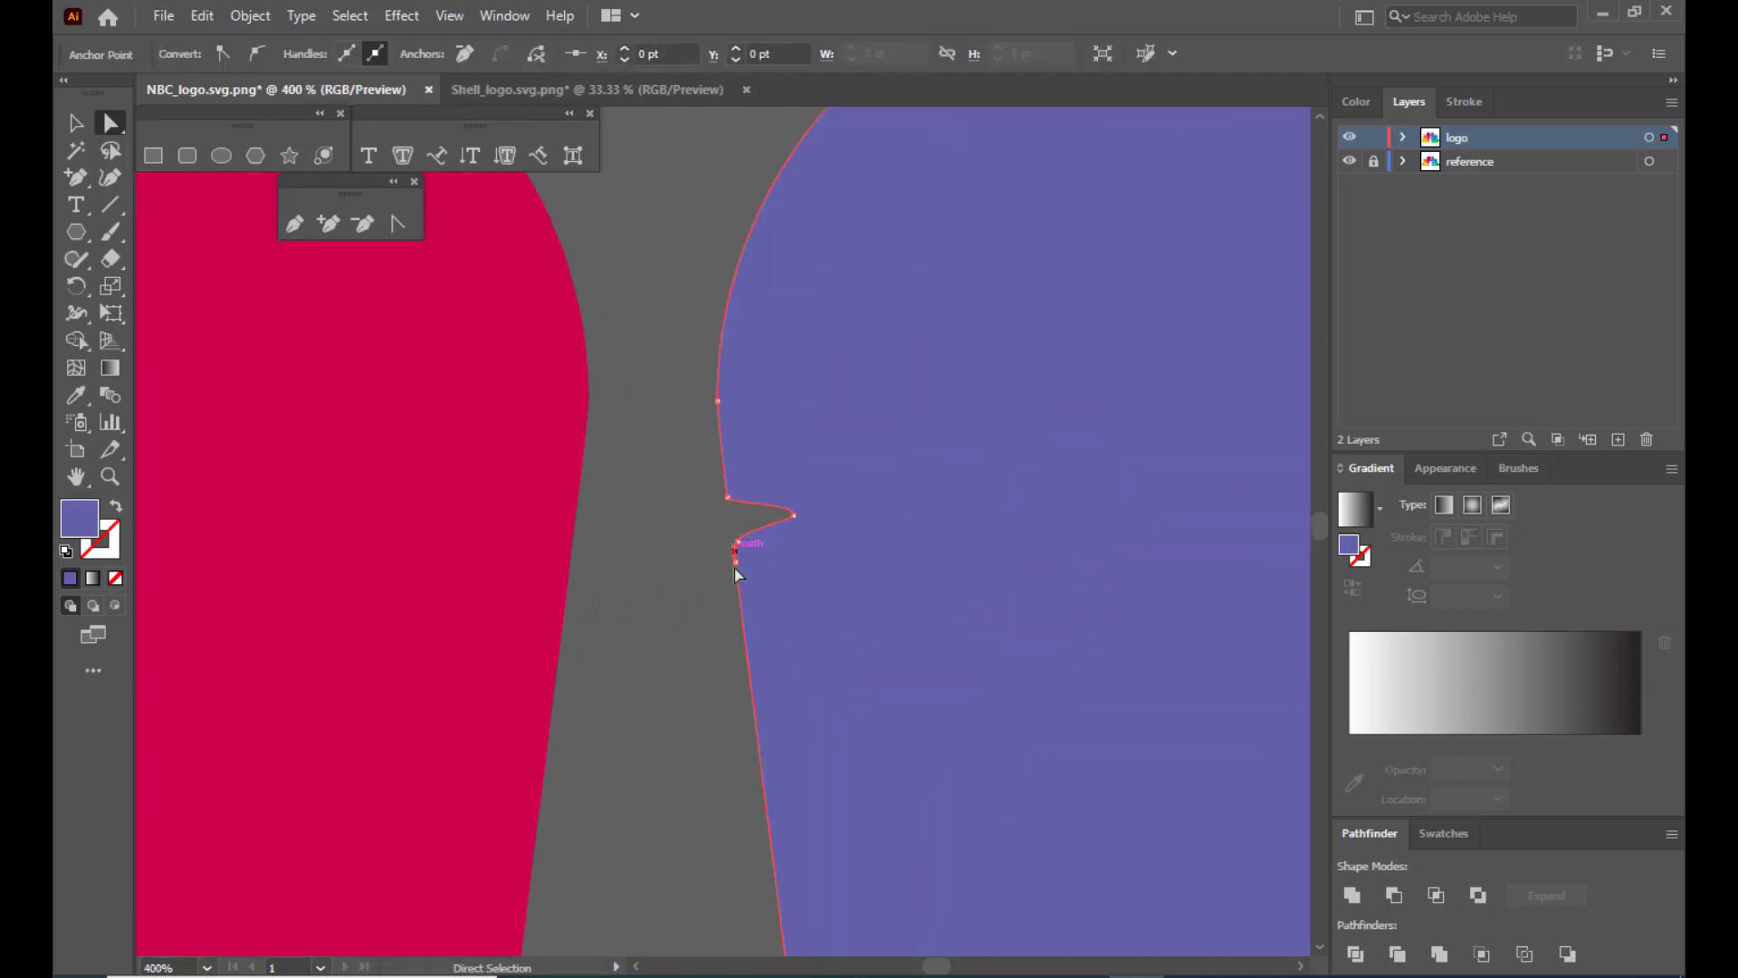
key(ctrl+plus)
key(ctrl+plus)
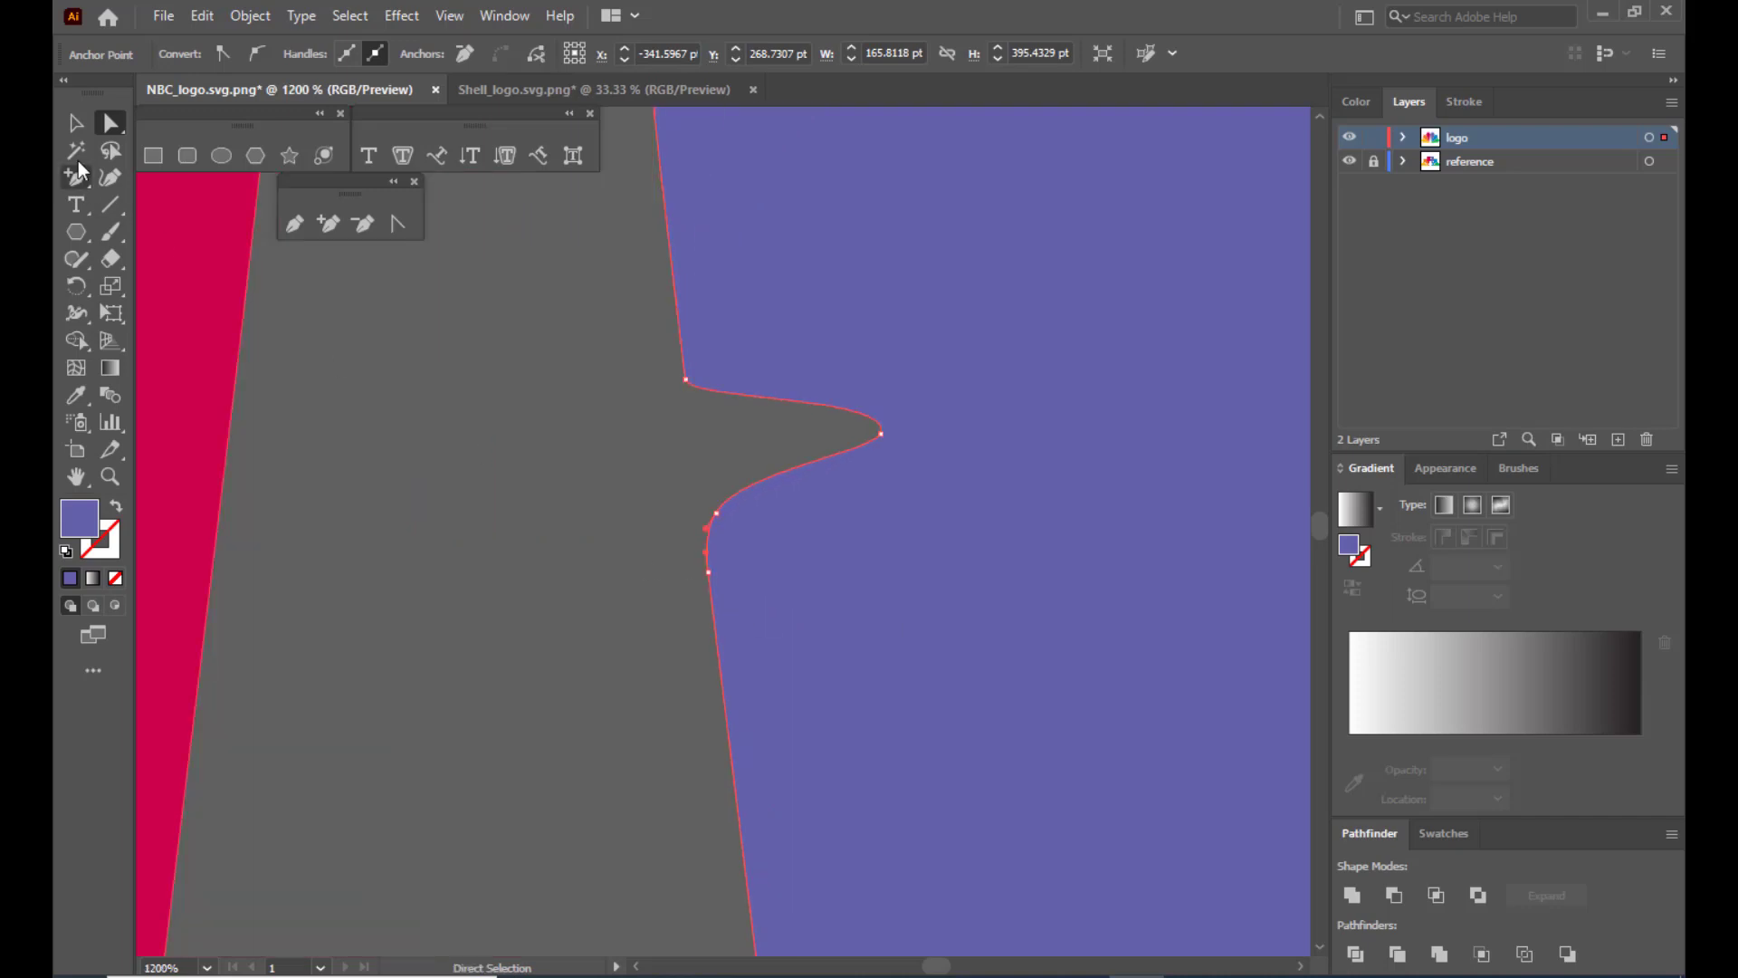
click(720, 516)
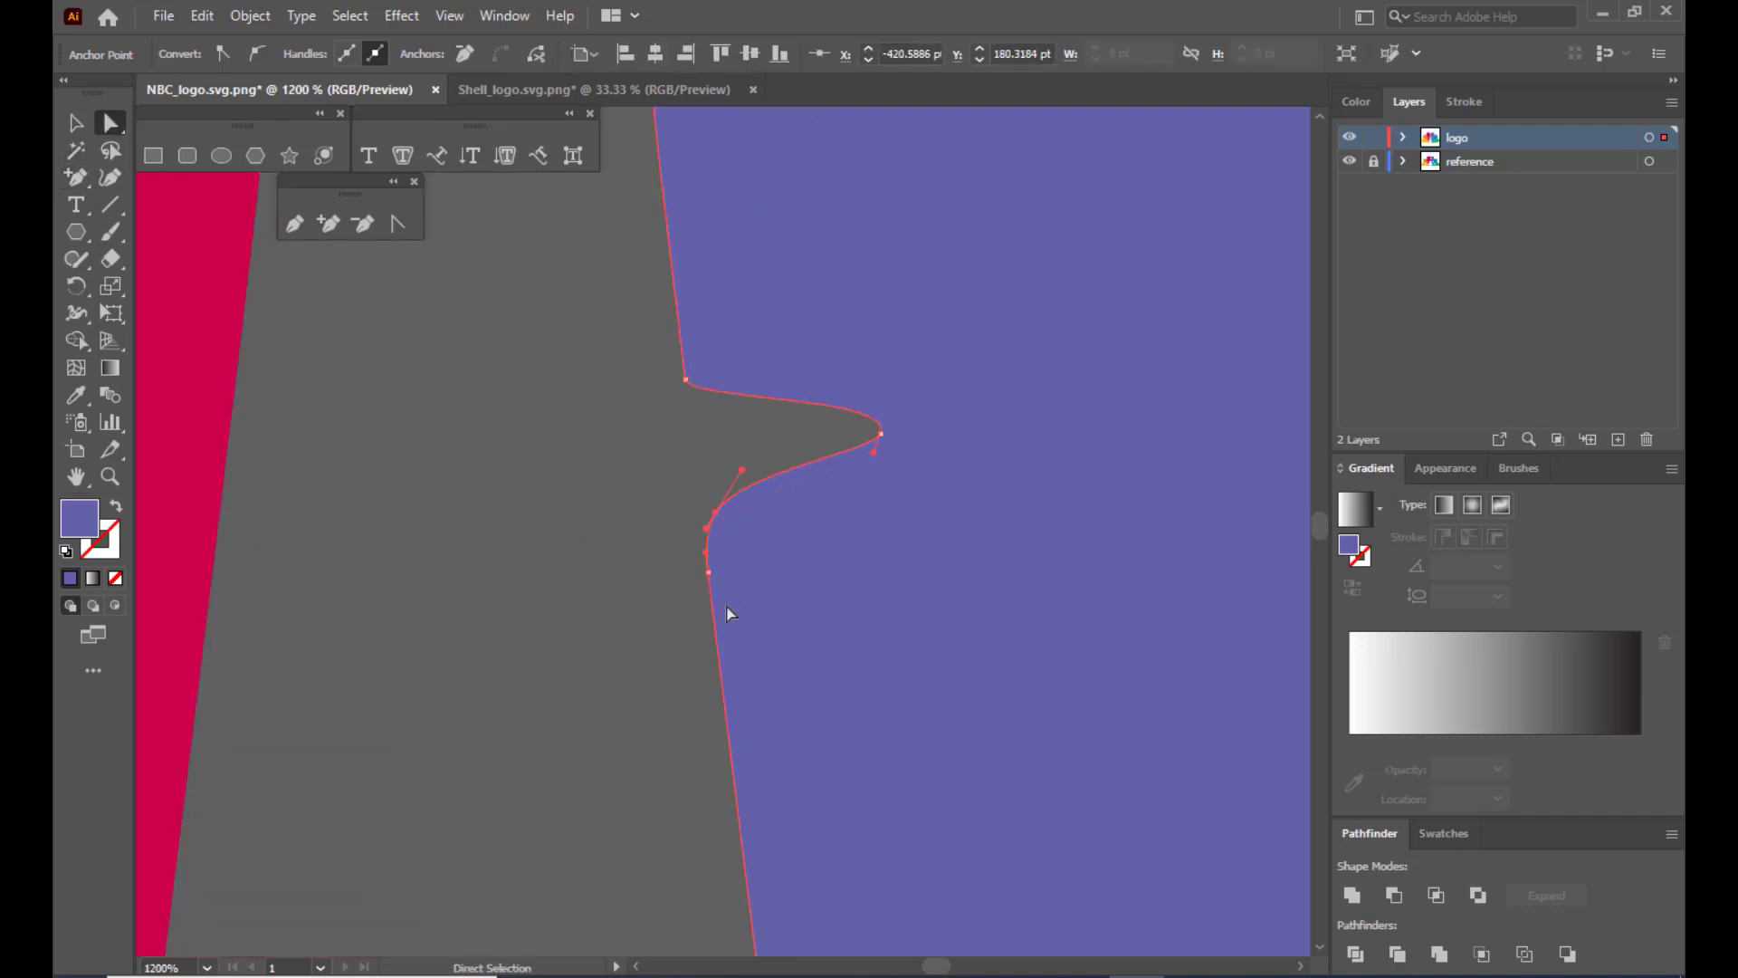
shift+click(708, 573)
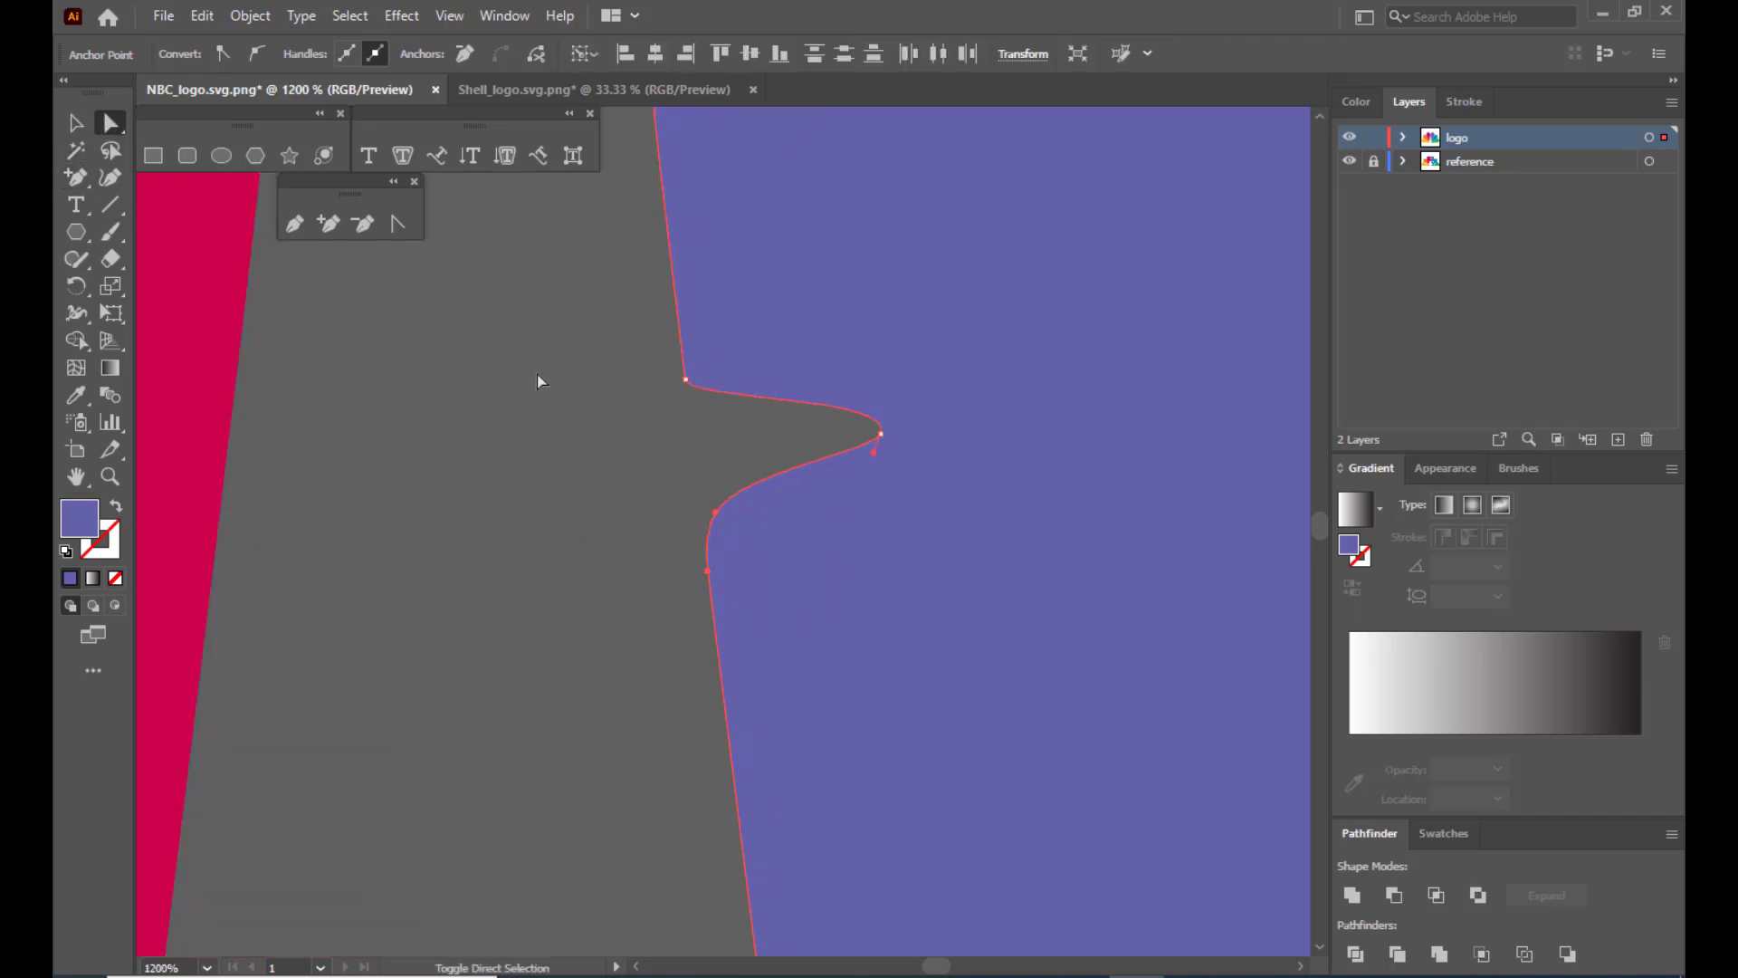
key(ctrl+z)
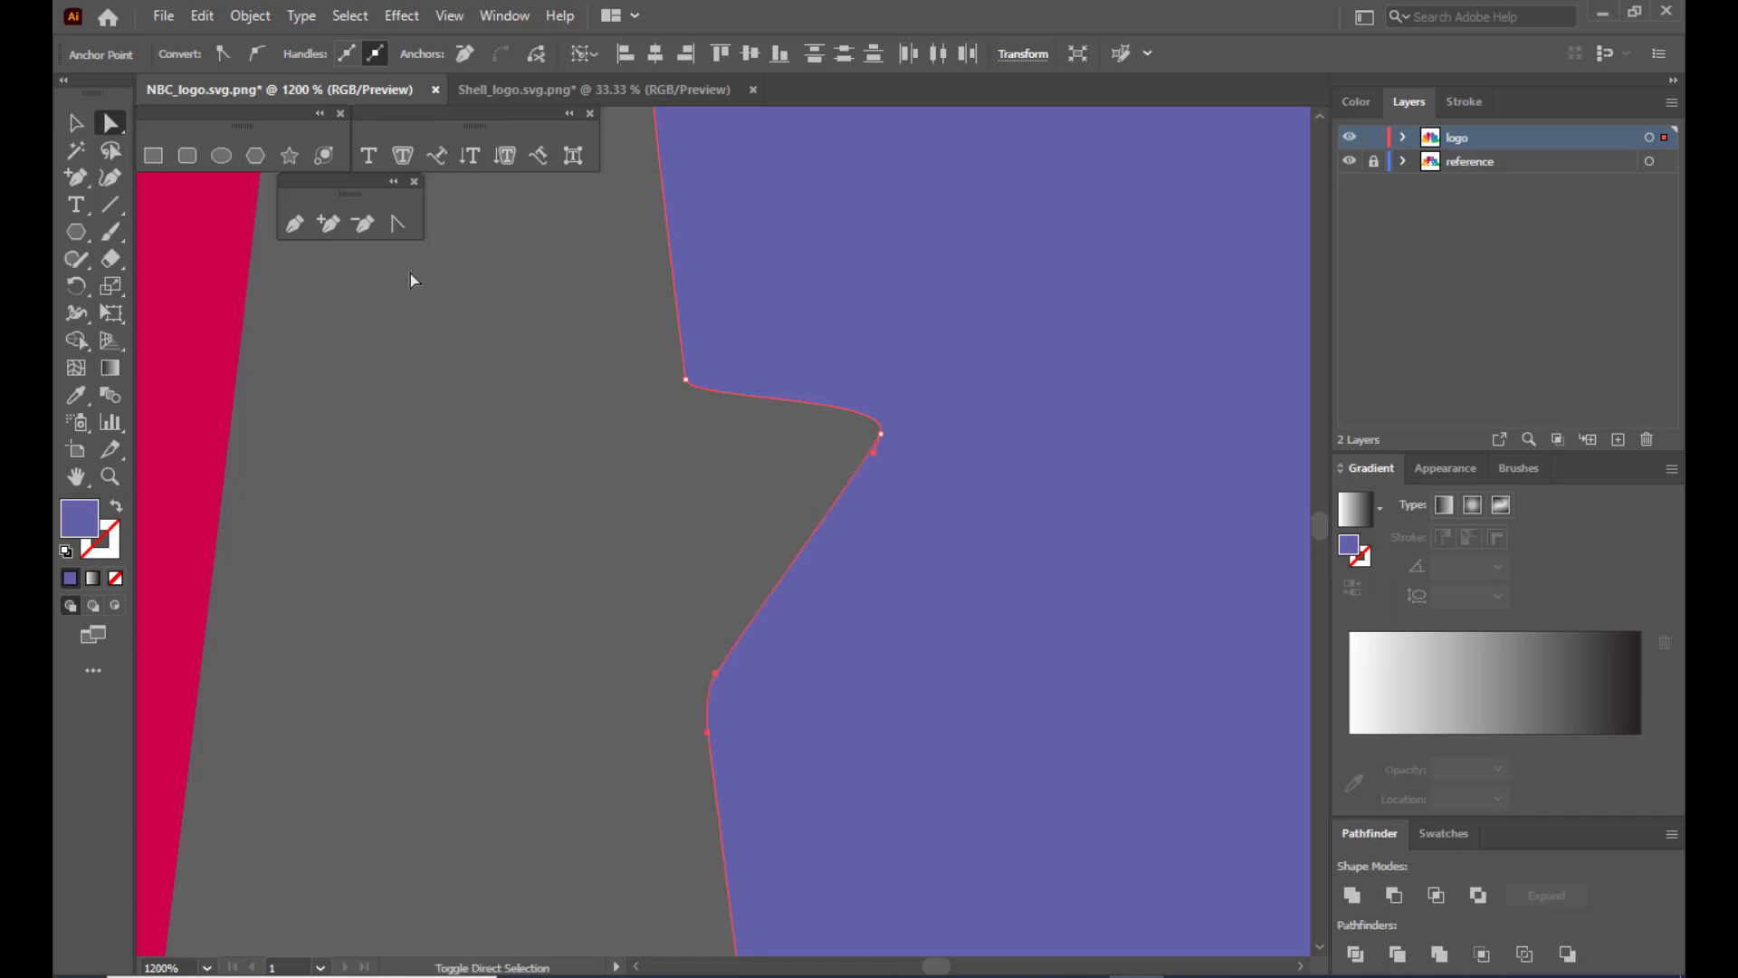
key(ctrl+shift+z)
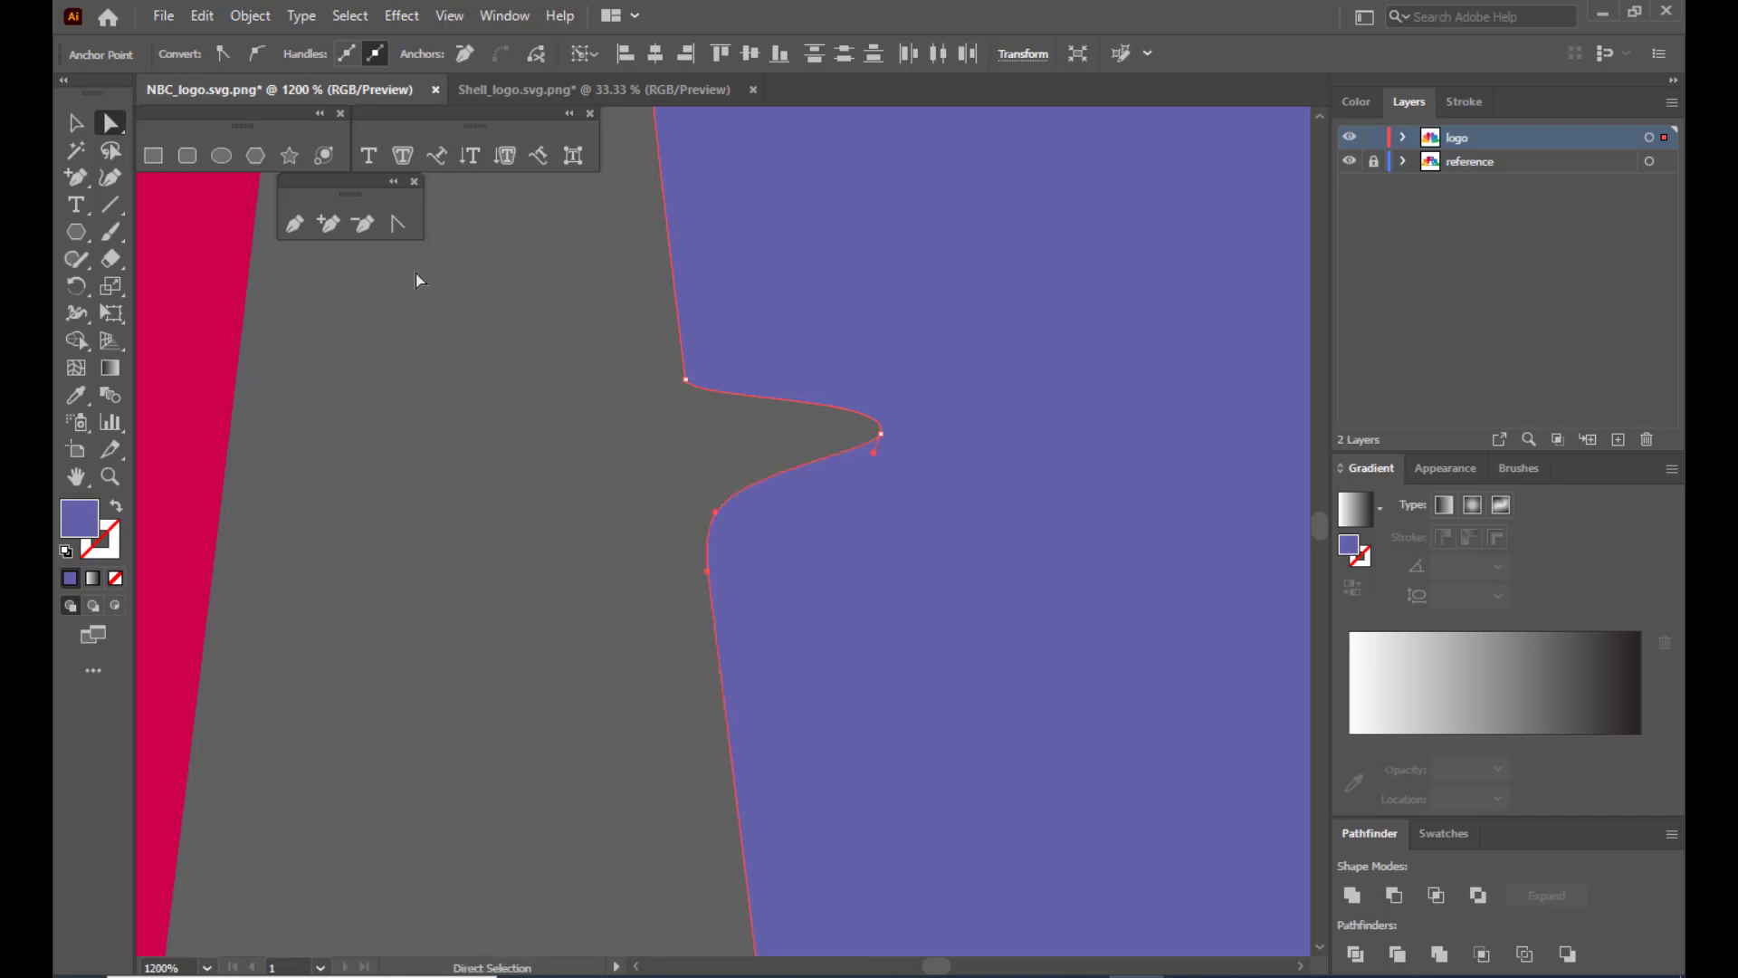
Select the two anchor points at the notch's lower corner and nudge them down slightly to widen the notch's opening.
click(674, 513)
click(715, 515)
shift+click(708, 572)
key(Down)
key(Down)
key(Down)
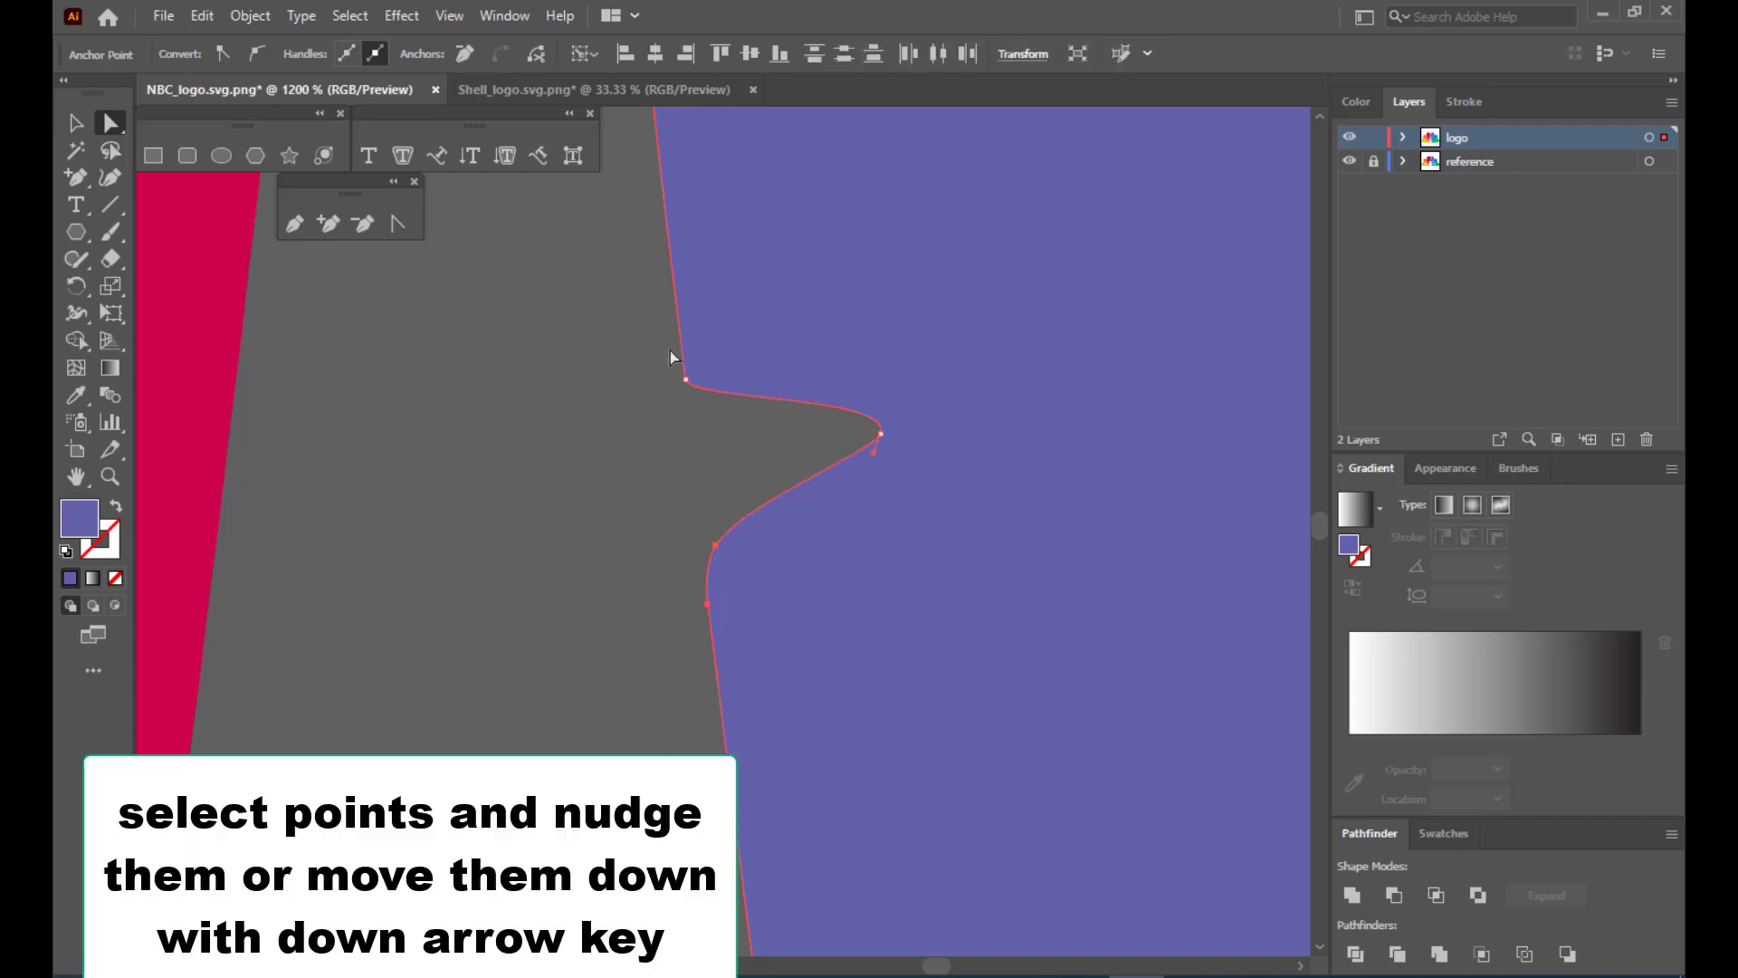
key(Down)
key(Down)
key(Down)
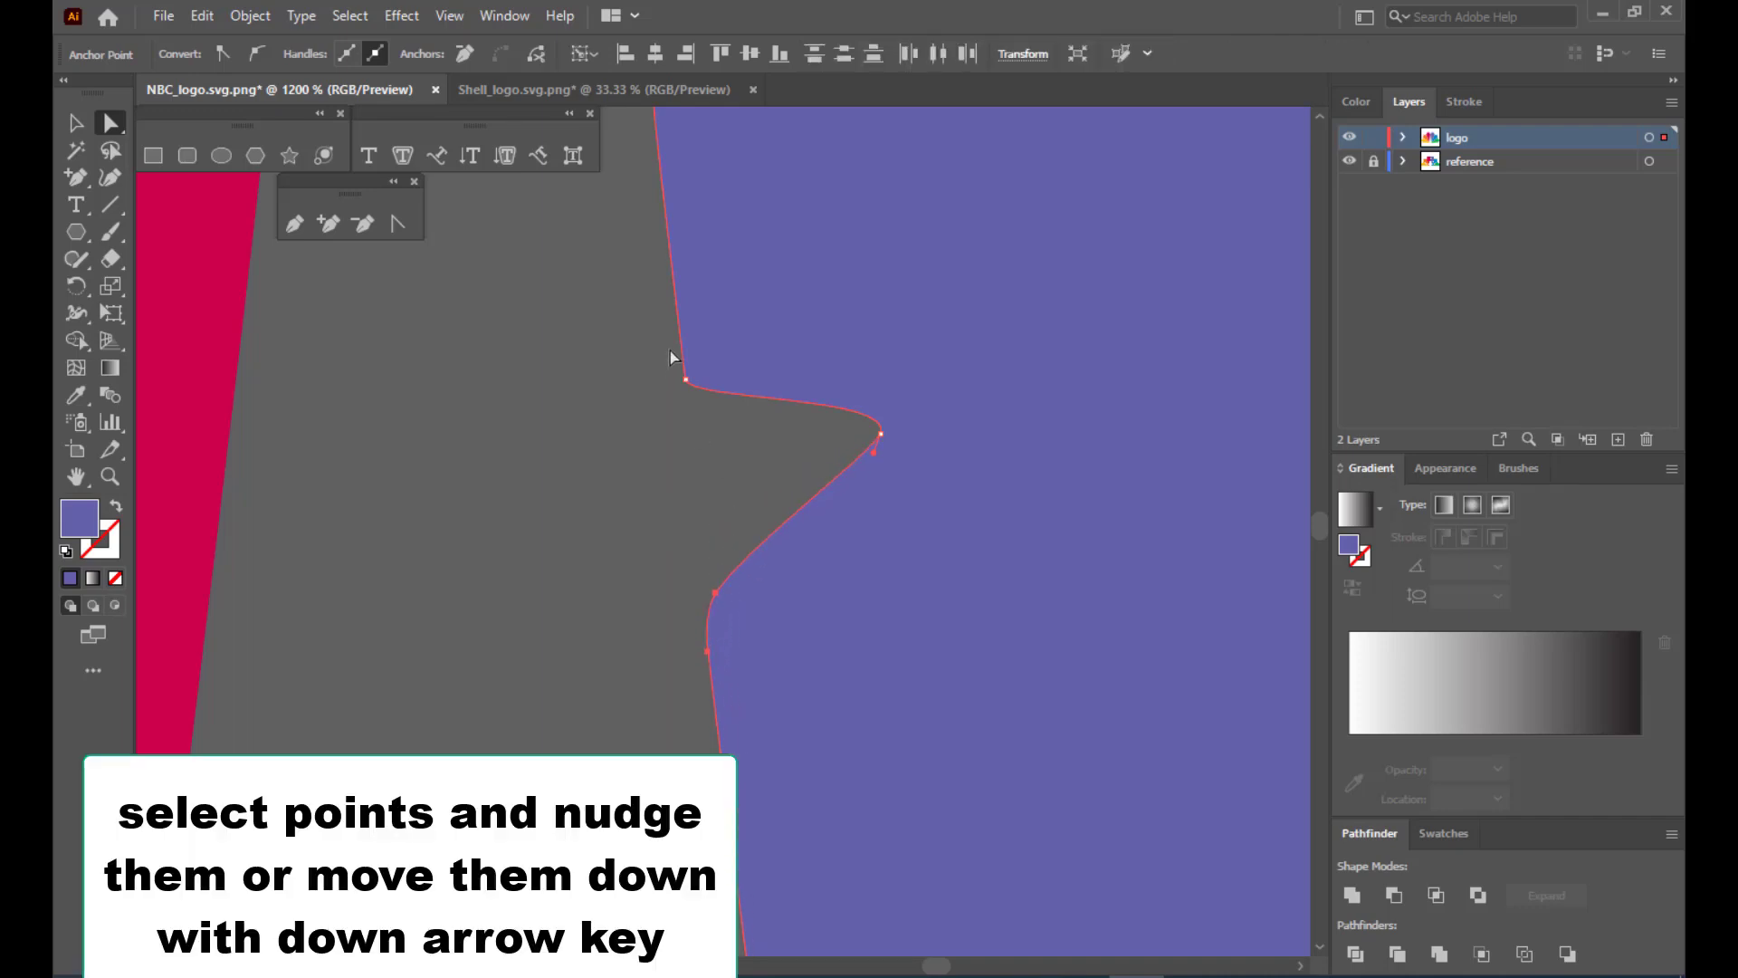
key(Up)
Readjust the upper and lower direction handles at the notch's tip to round the beak's end, and deselect the petal.
click(880, 432)
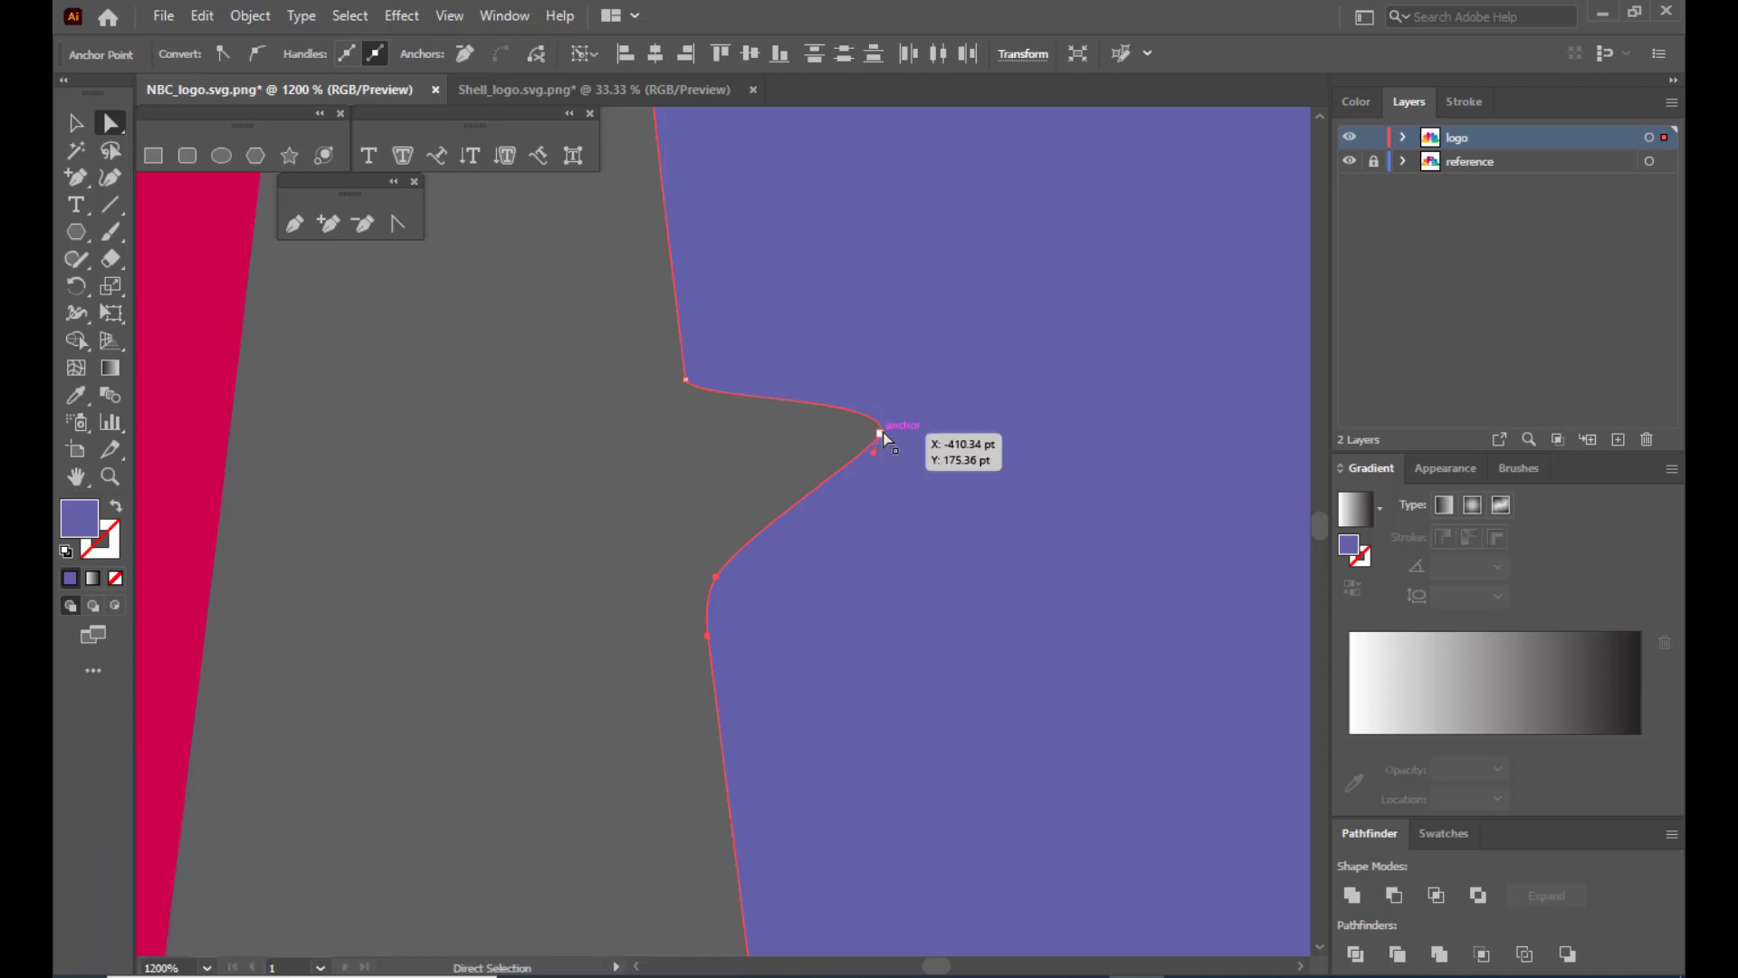
drag(878, 452, 882, 459)
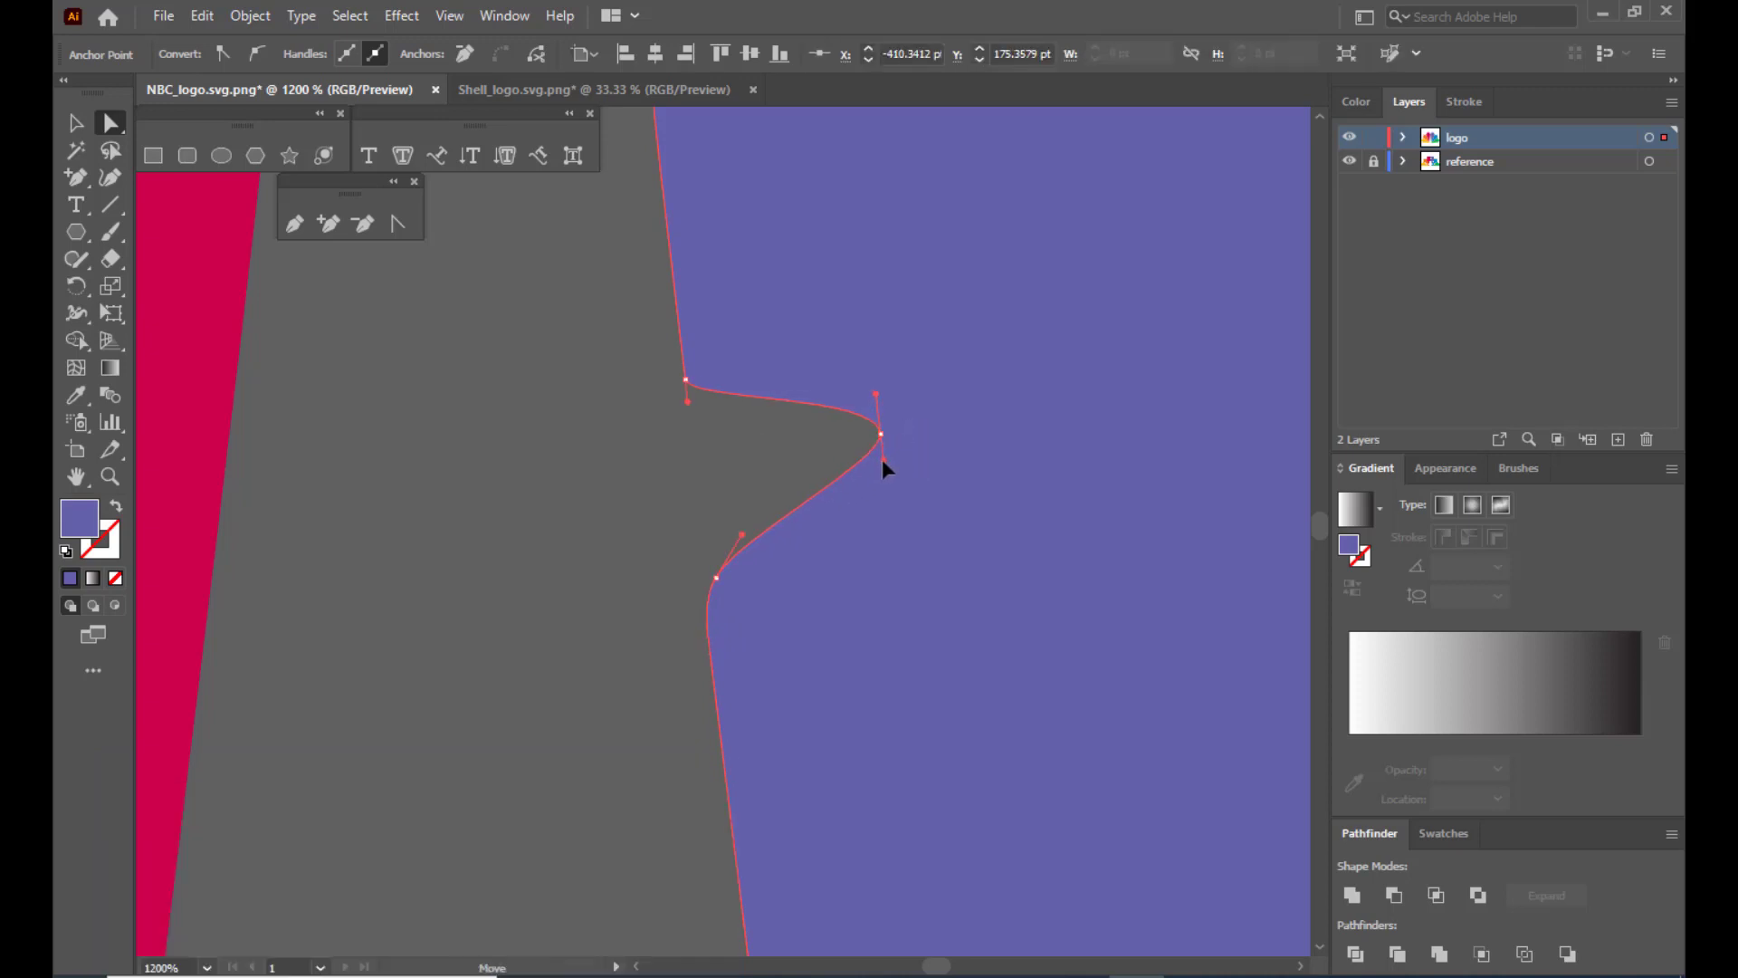
drag(877, 395, 879, 379)
drag(882, 461, 880, 453)
click(76, 122)
click(469, 402)
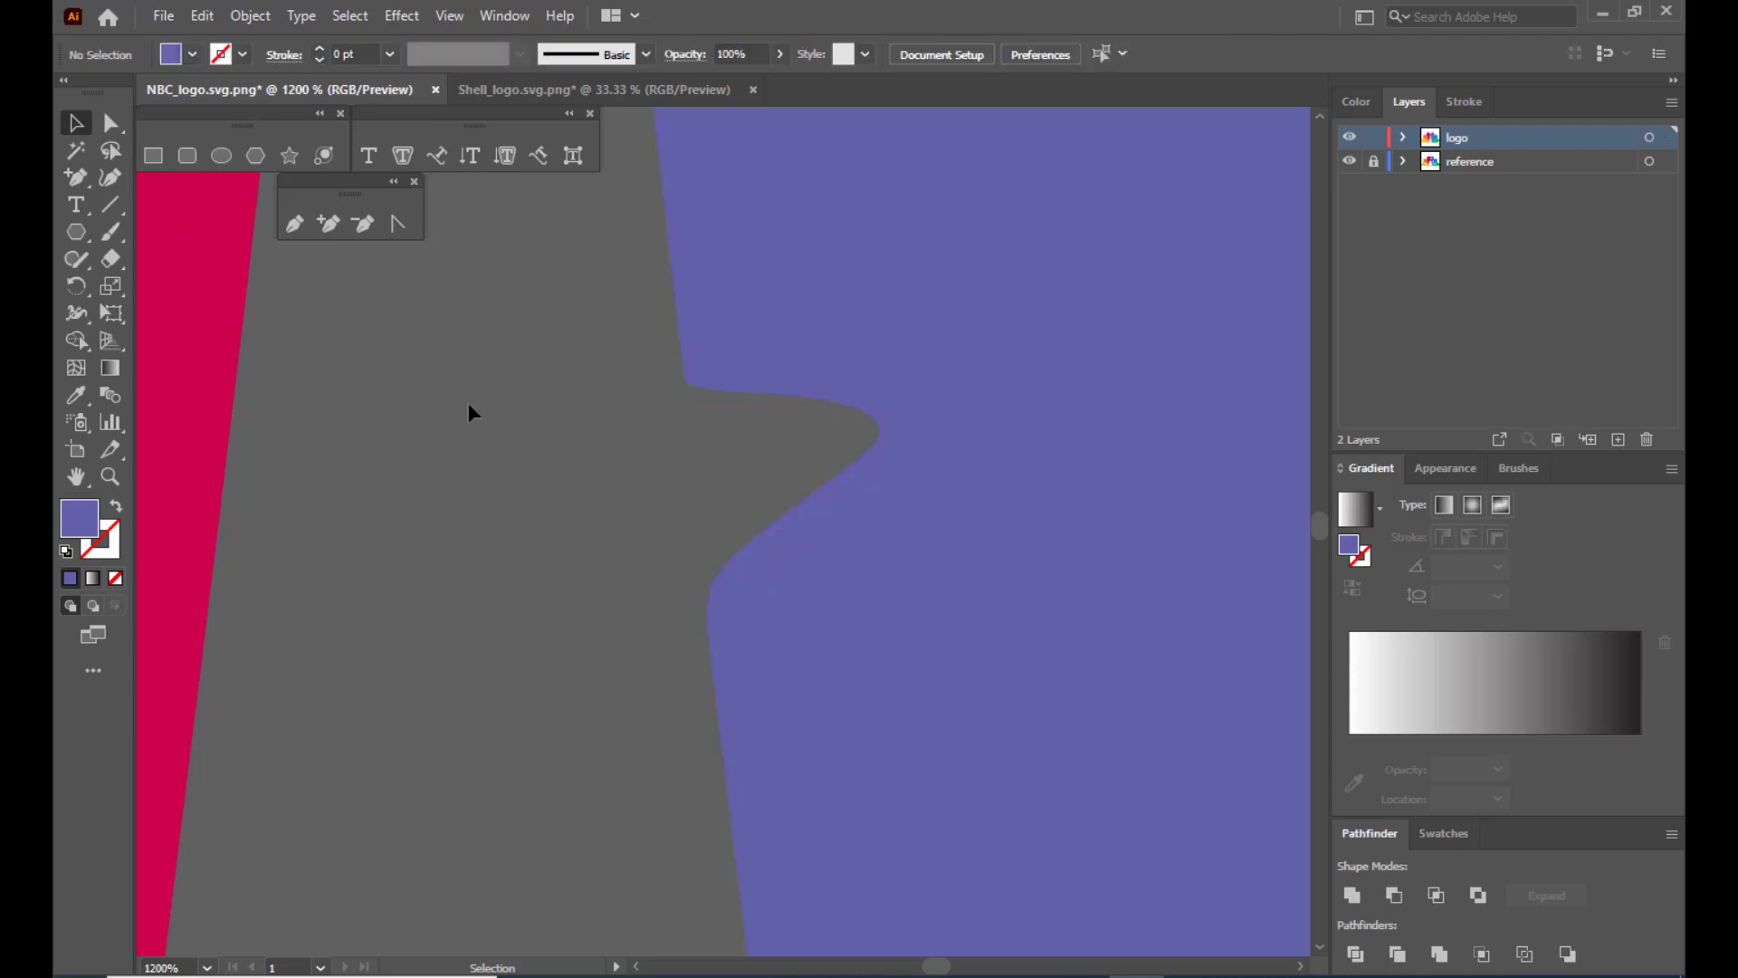
Examine the beak notch's size and shape within the whole petal fan.
key(ctrl+minus)
key(ctrl+minus)
key(ctrl+minus)
key(ctrl+minus)
key(ctrl+minus)
key(ctrl+minus)
key(ctrl+minus)
key(ctrl+minus)
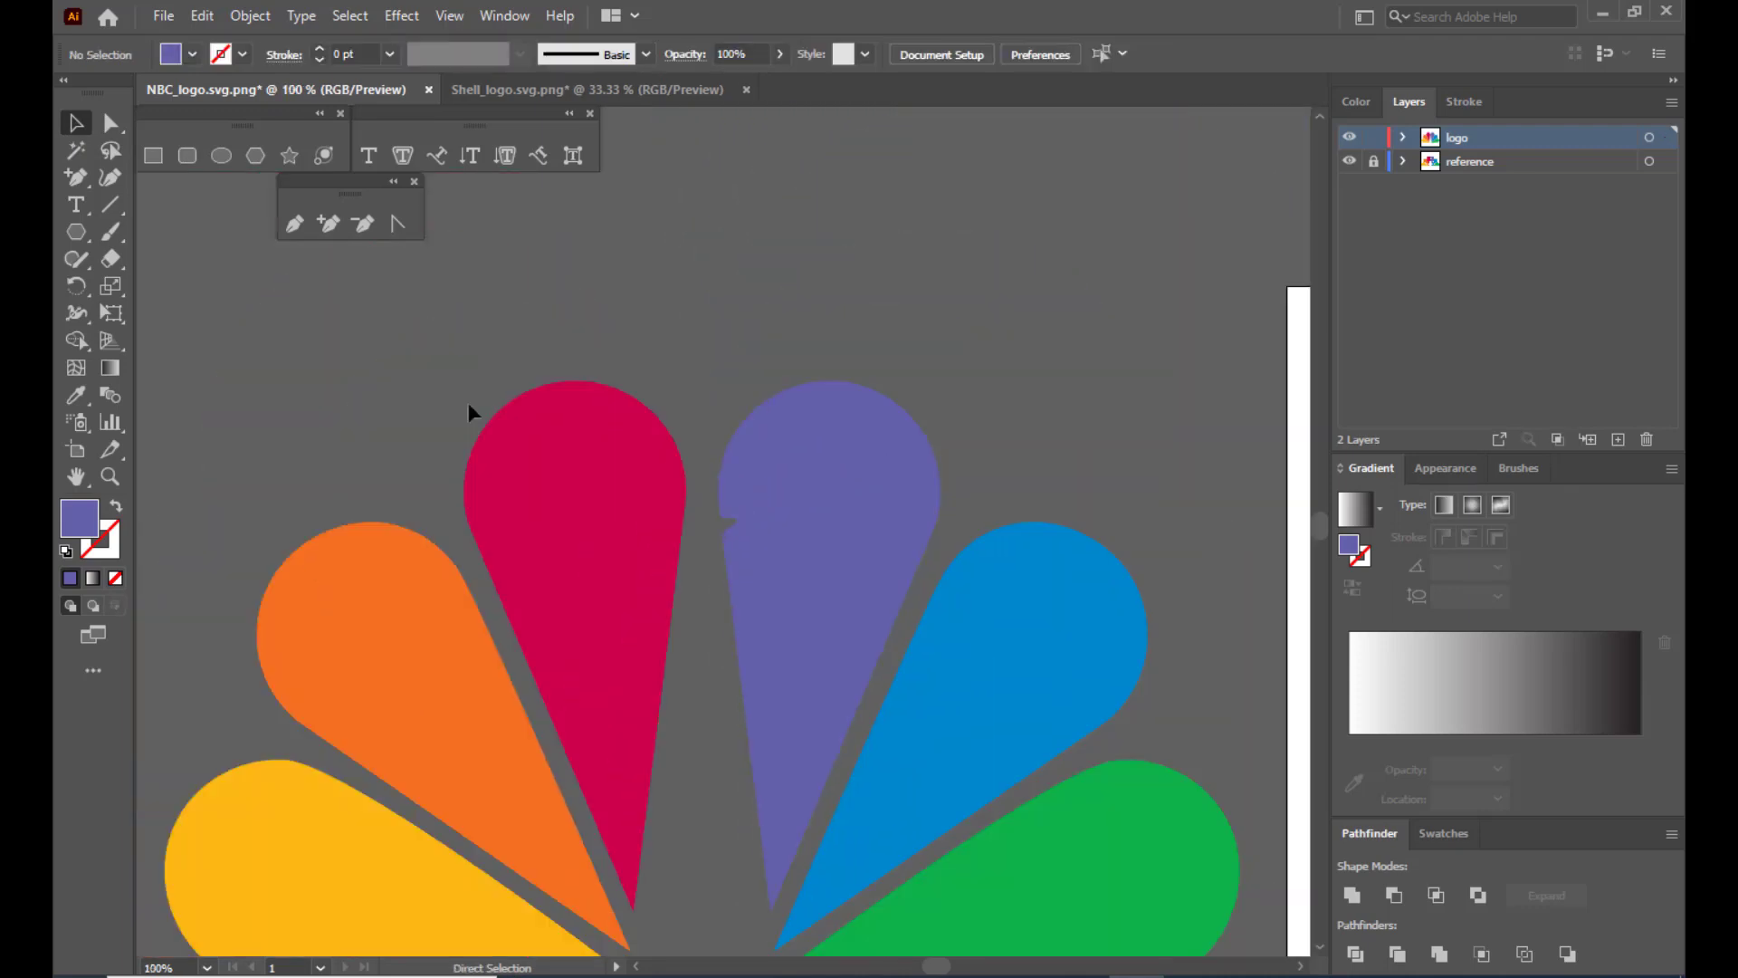
Readjust the lower direction handle of the anchor point at the beak notch's lower corner to round the curve.
key(ctrl+plus)
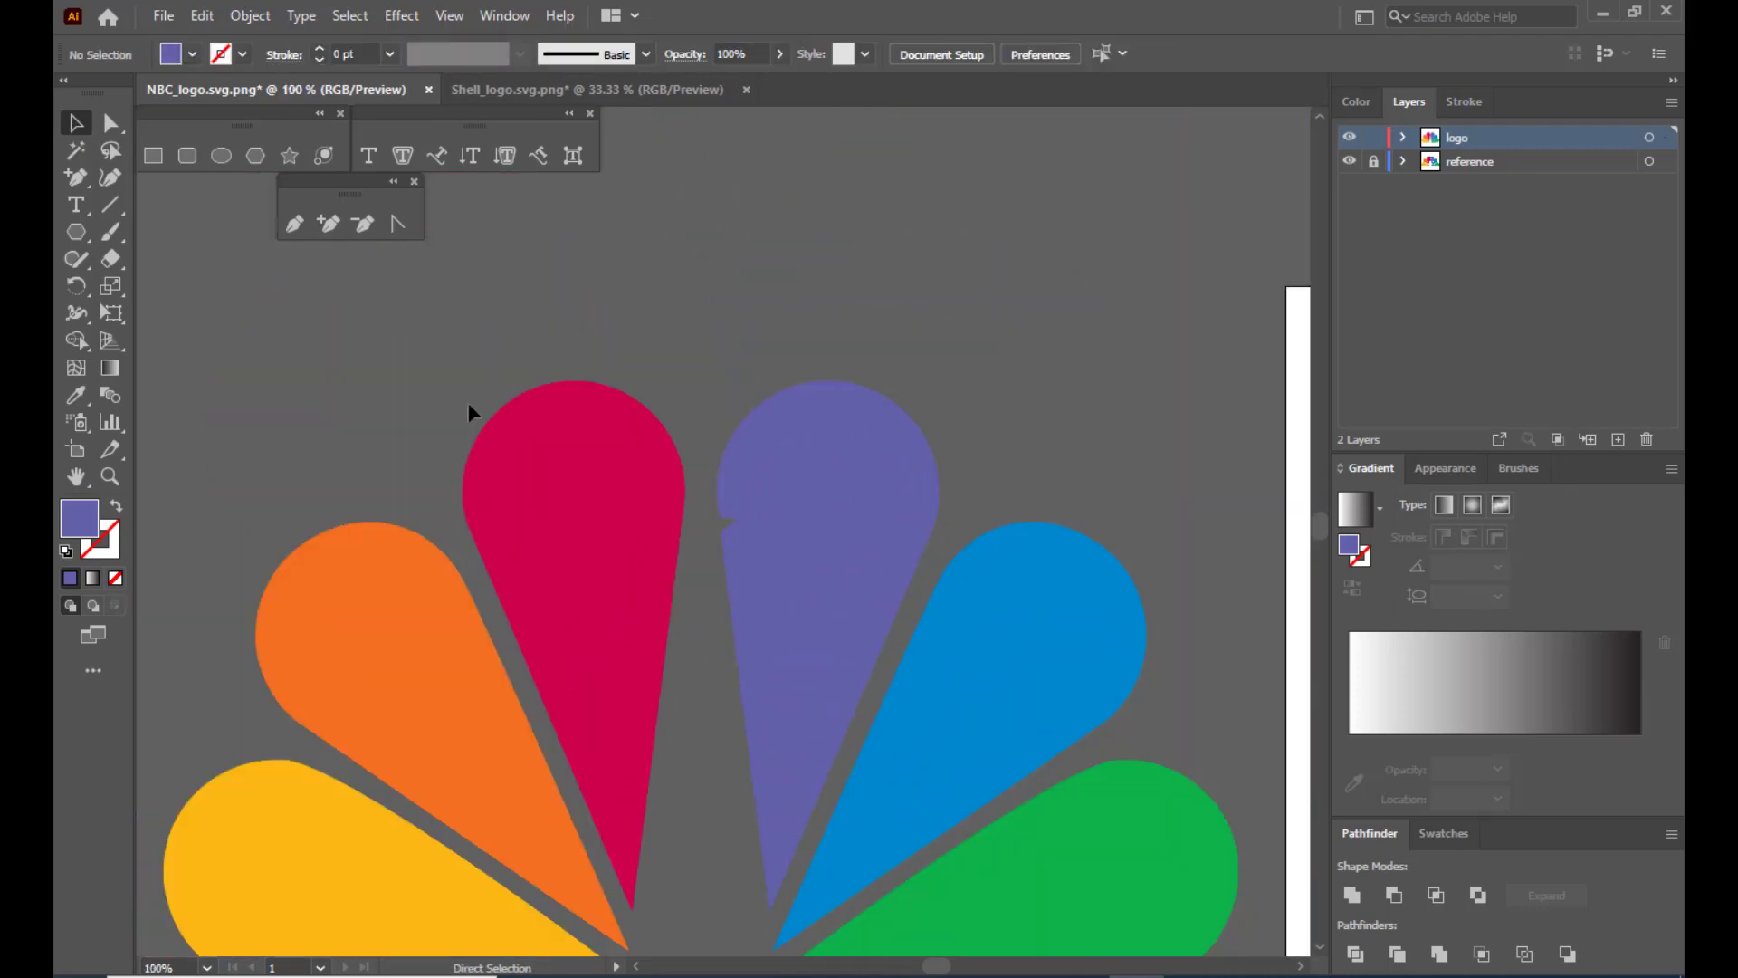
key(ctrl+minus)
key(ctrl+minus)
key(ctrl+minus)
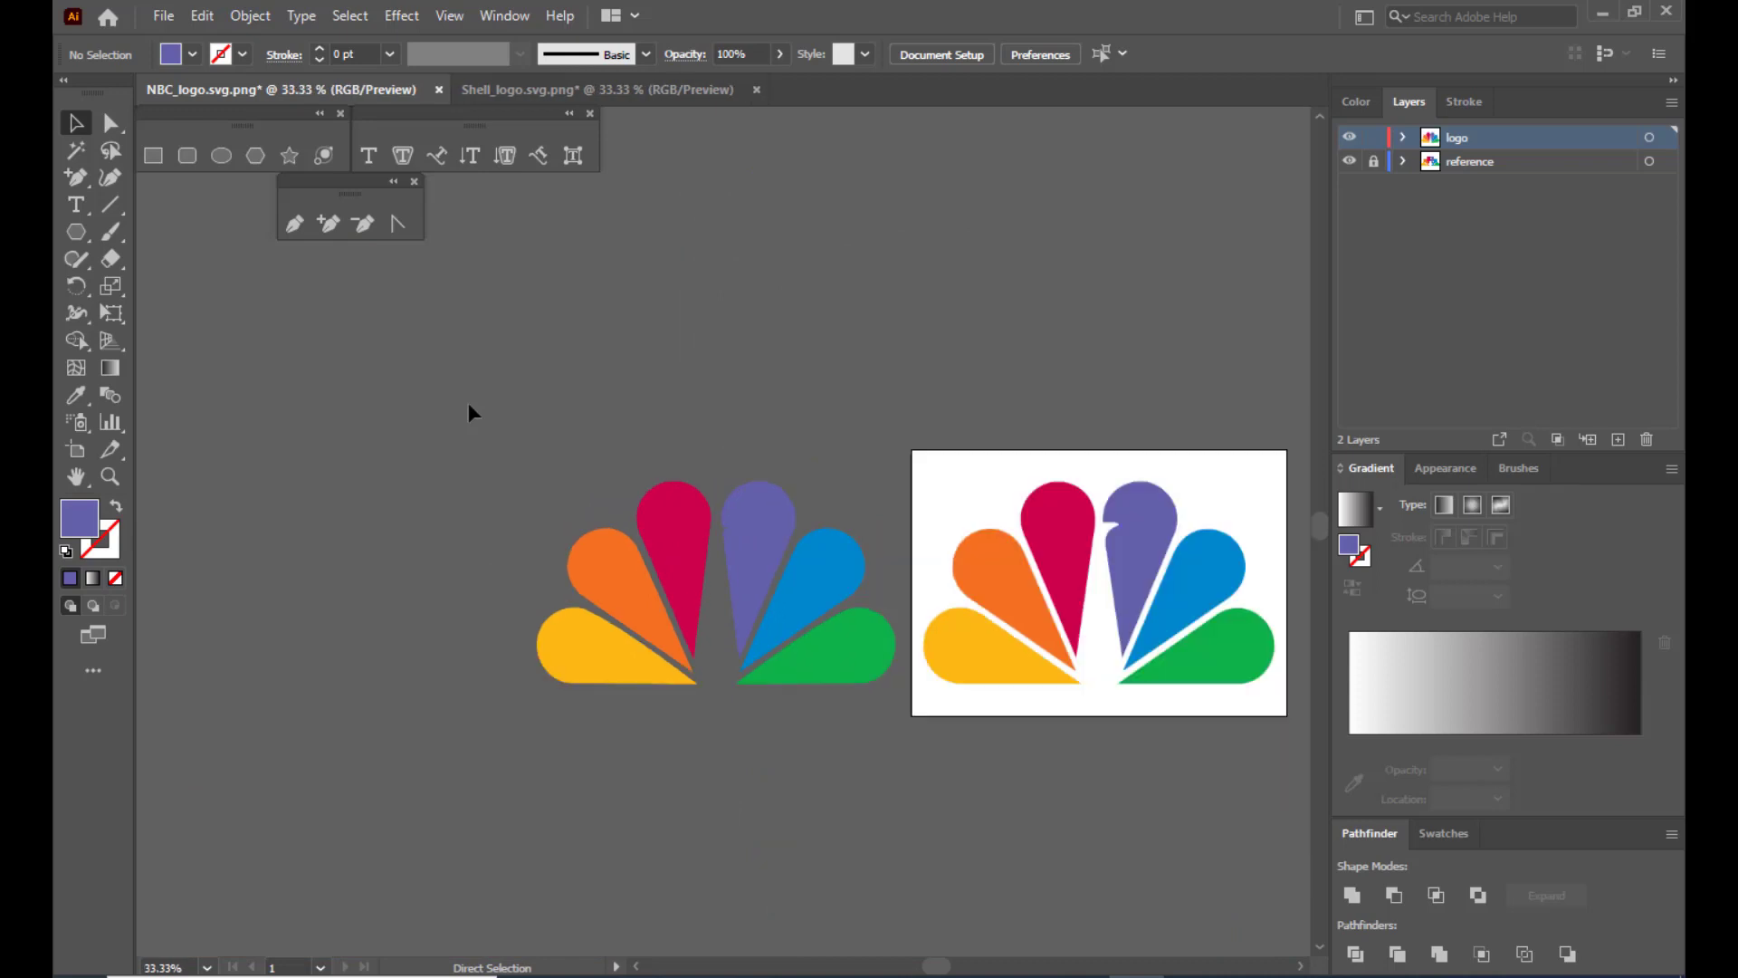
key(ctrl+plus)
key(ctrl+plus)
key(ctrl+plus)
key(ctrl+plus)
key(ctrl+plus)
key(ctrl+plus)
key(ctrl+plus)
key(ctrl+plus)
key(ctrl+plus)
key(ctrl+plus)
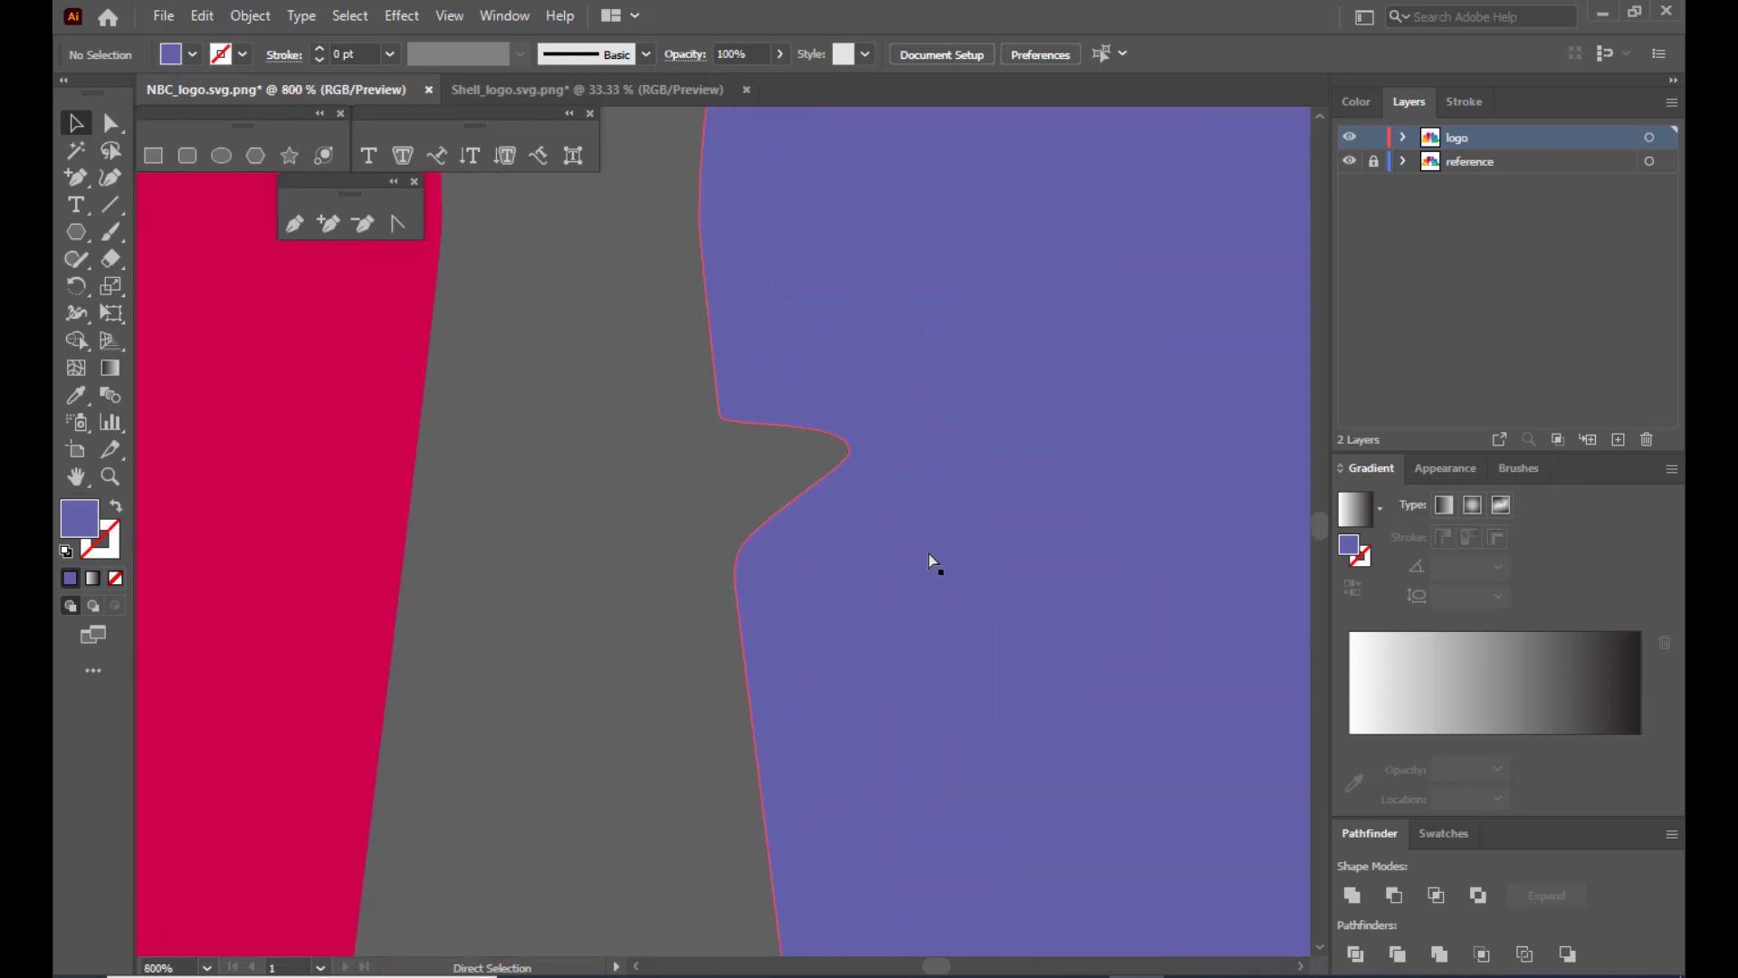
key(a)
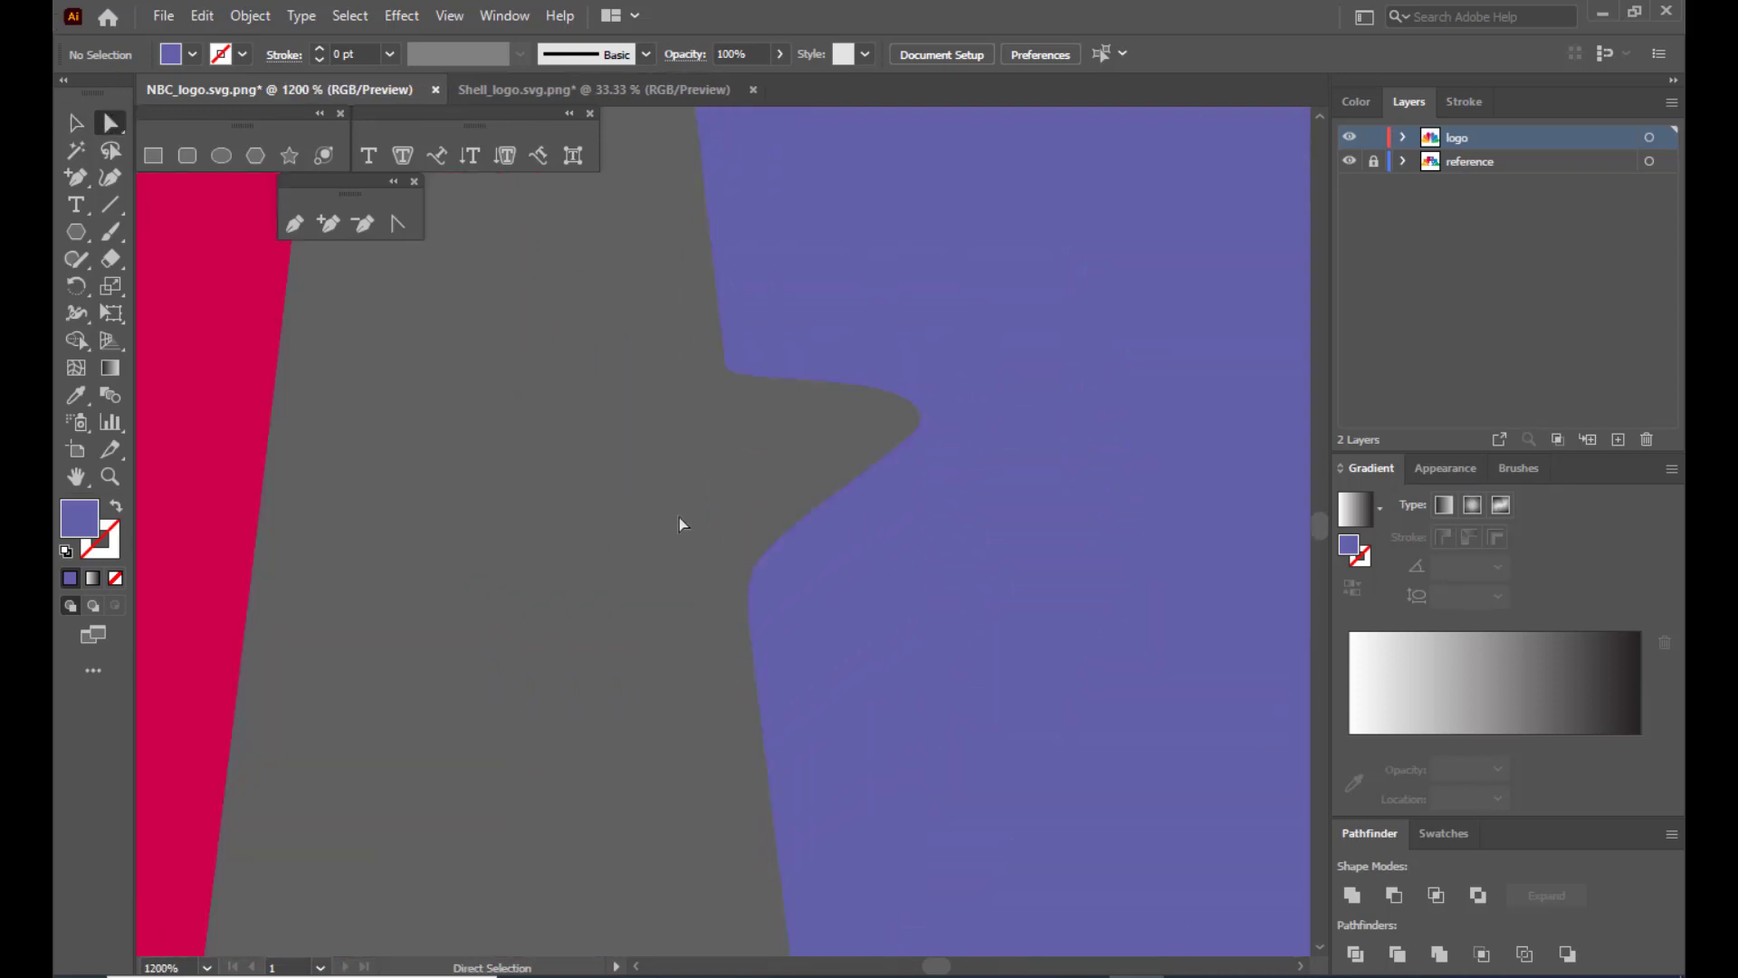
click(764, 557)
click(757, 565)
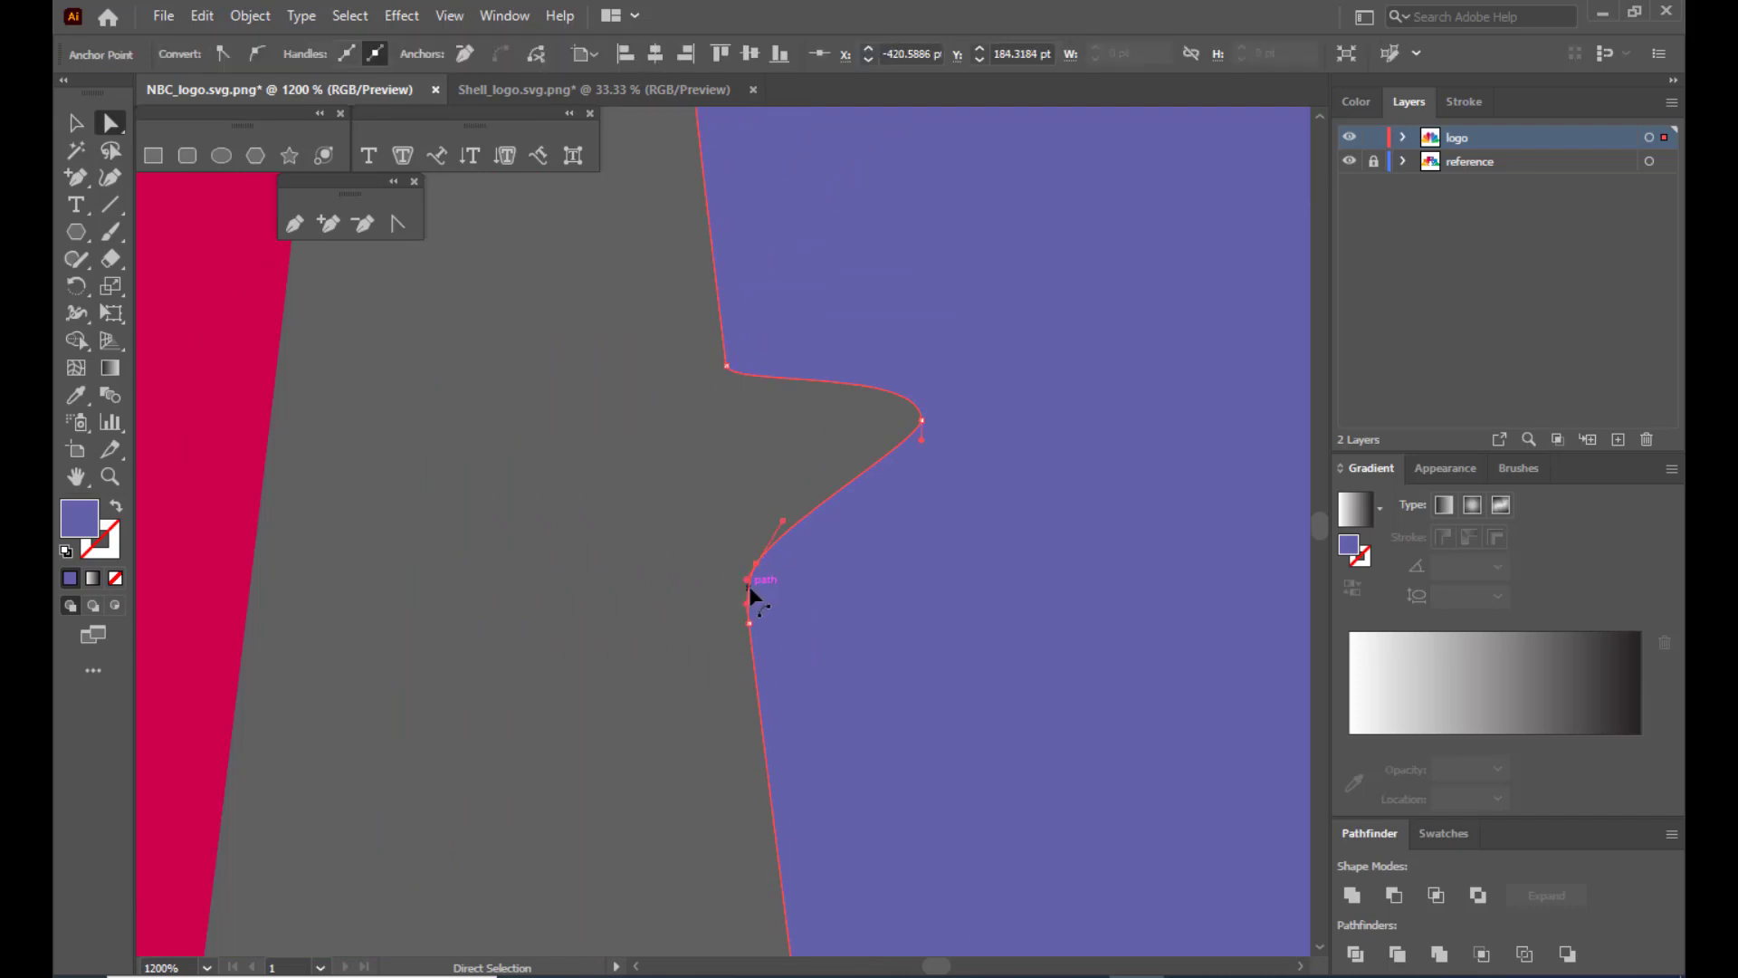
drag(745, 584, 730, 609)
key(ctrl+z)
drag(747, 582, 761, 621)
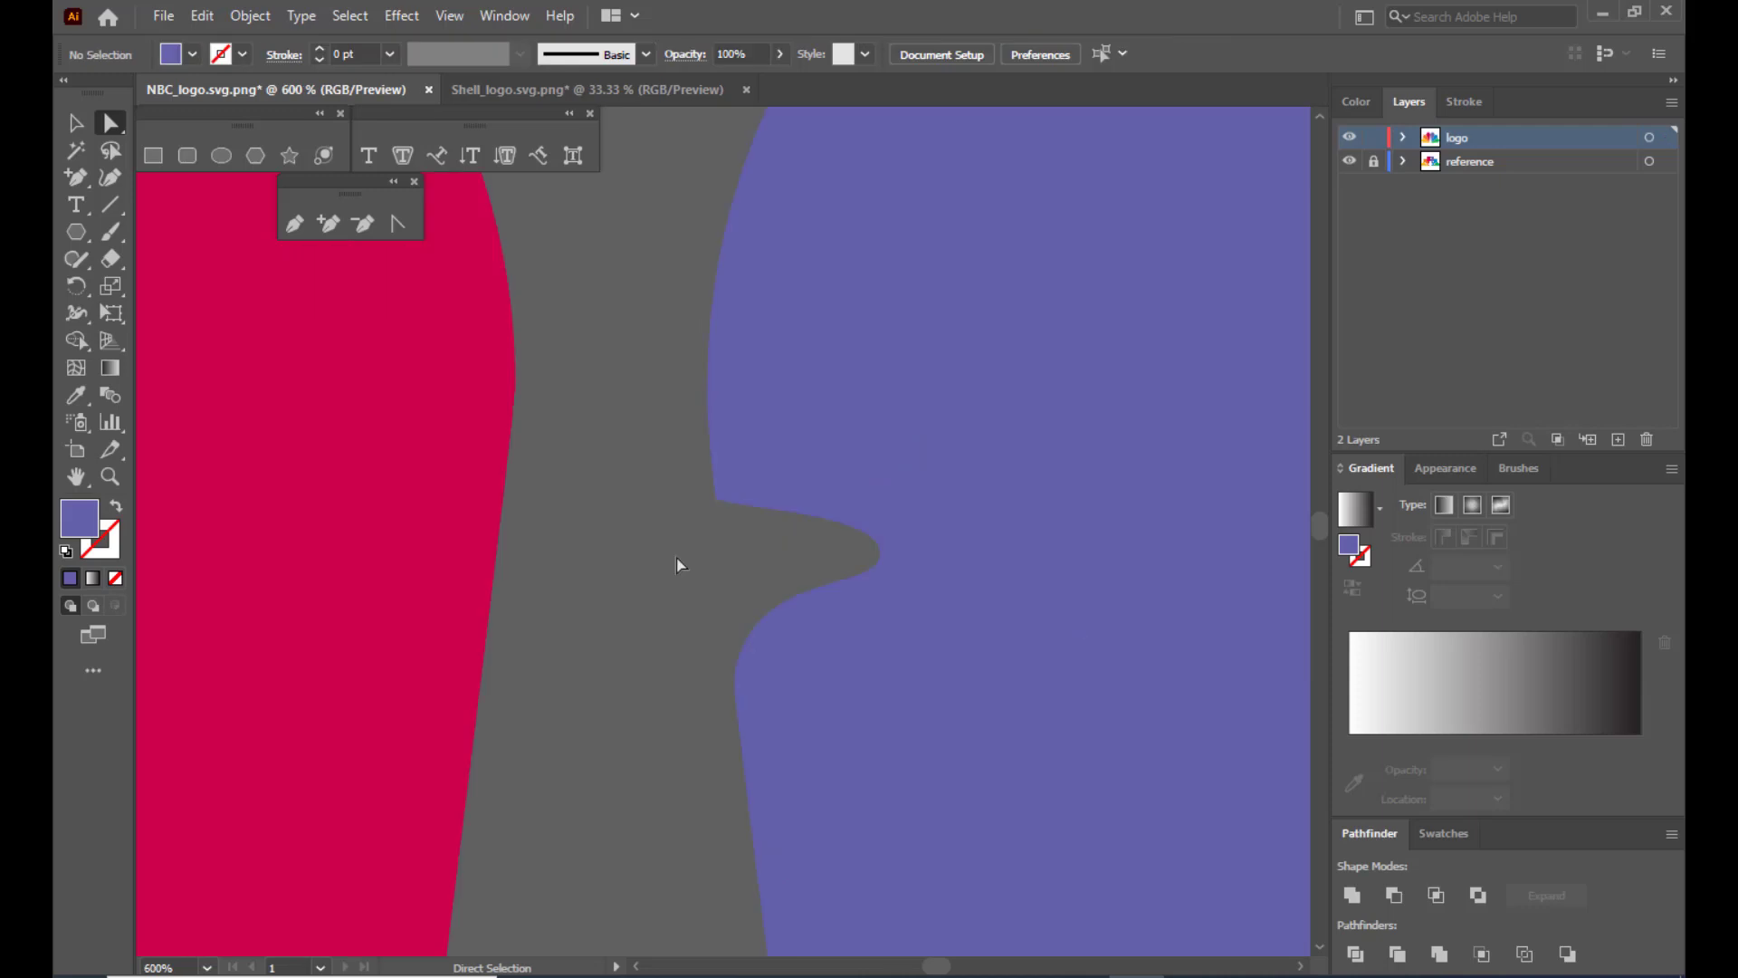
scroll(680, 565, down, 7)
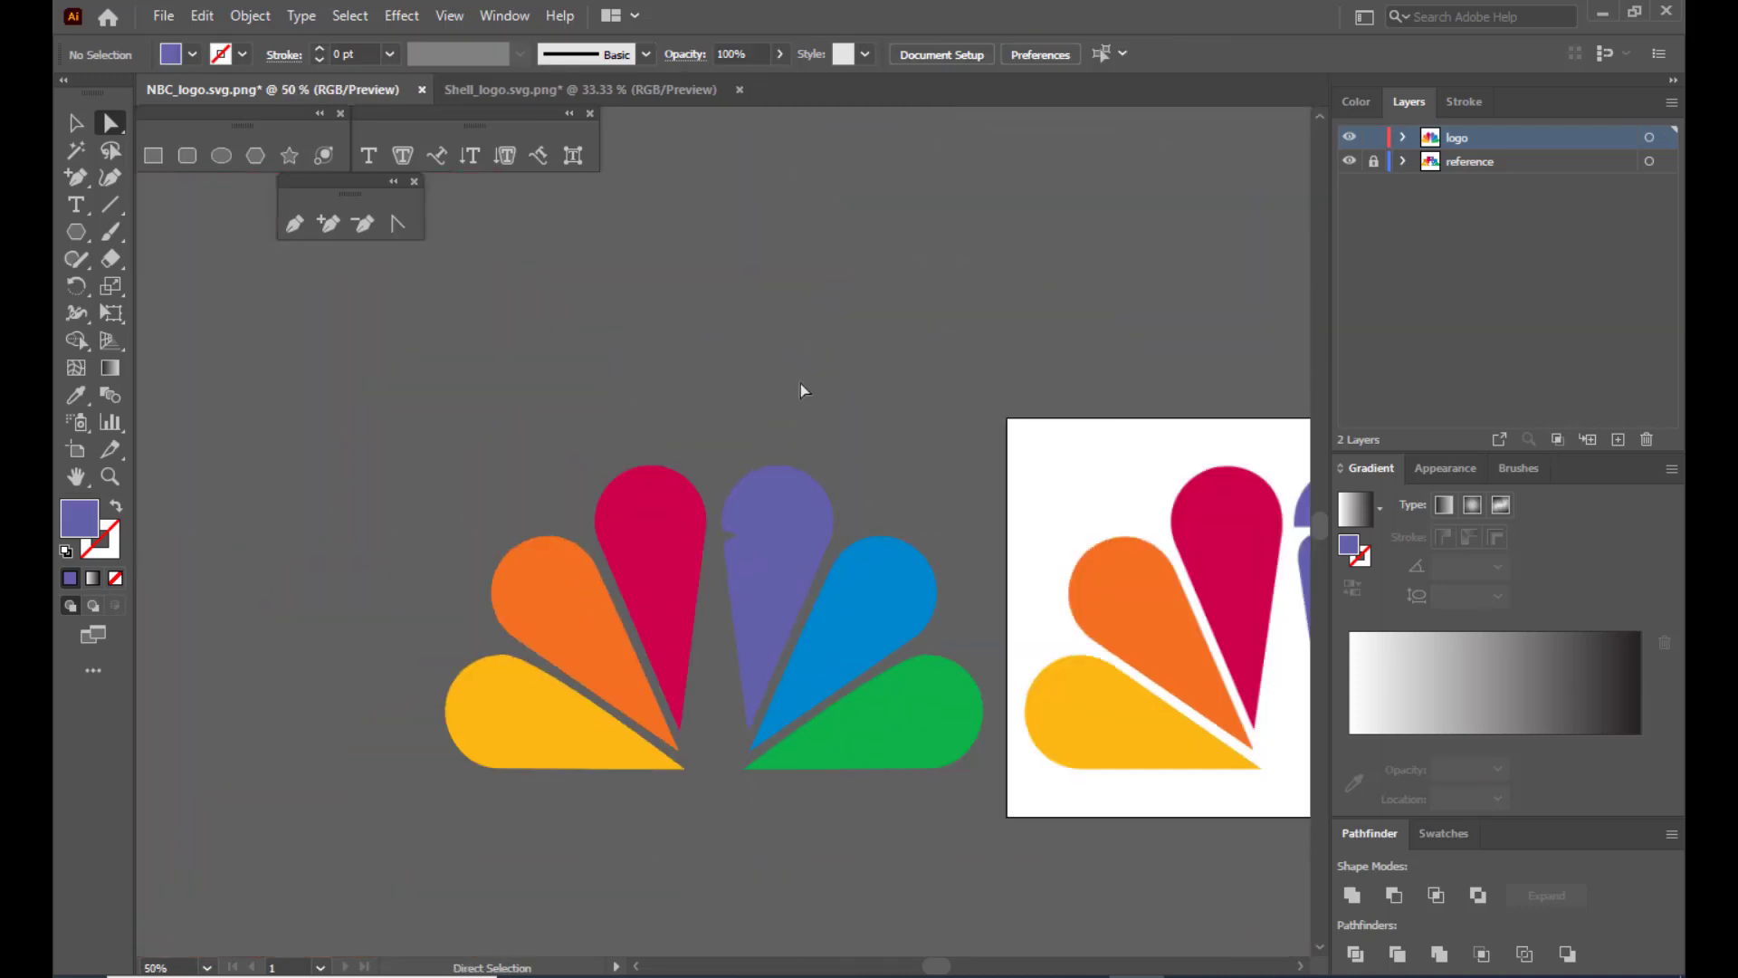
scroll(800, 390, up, 1)
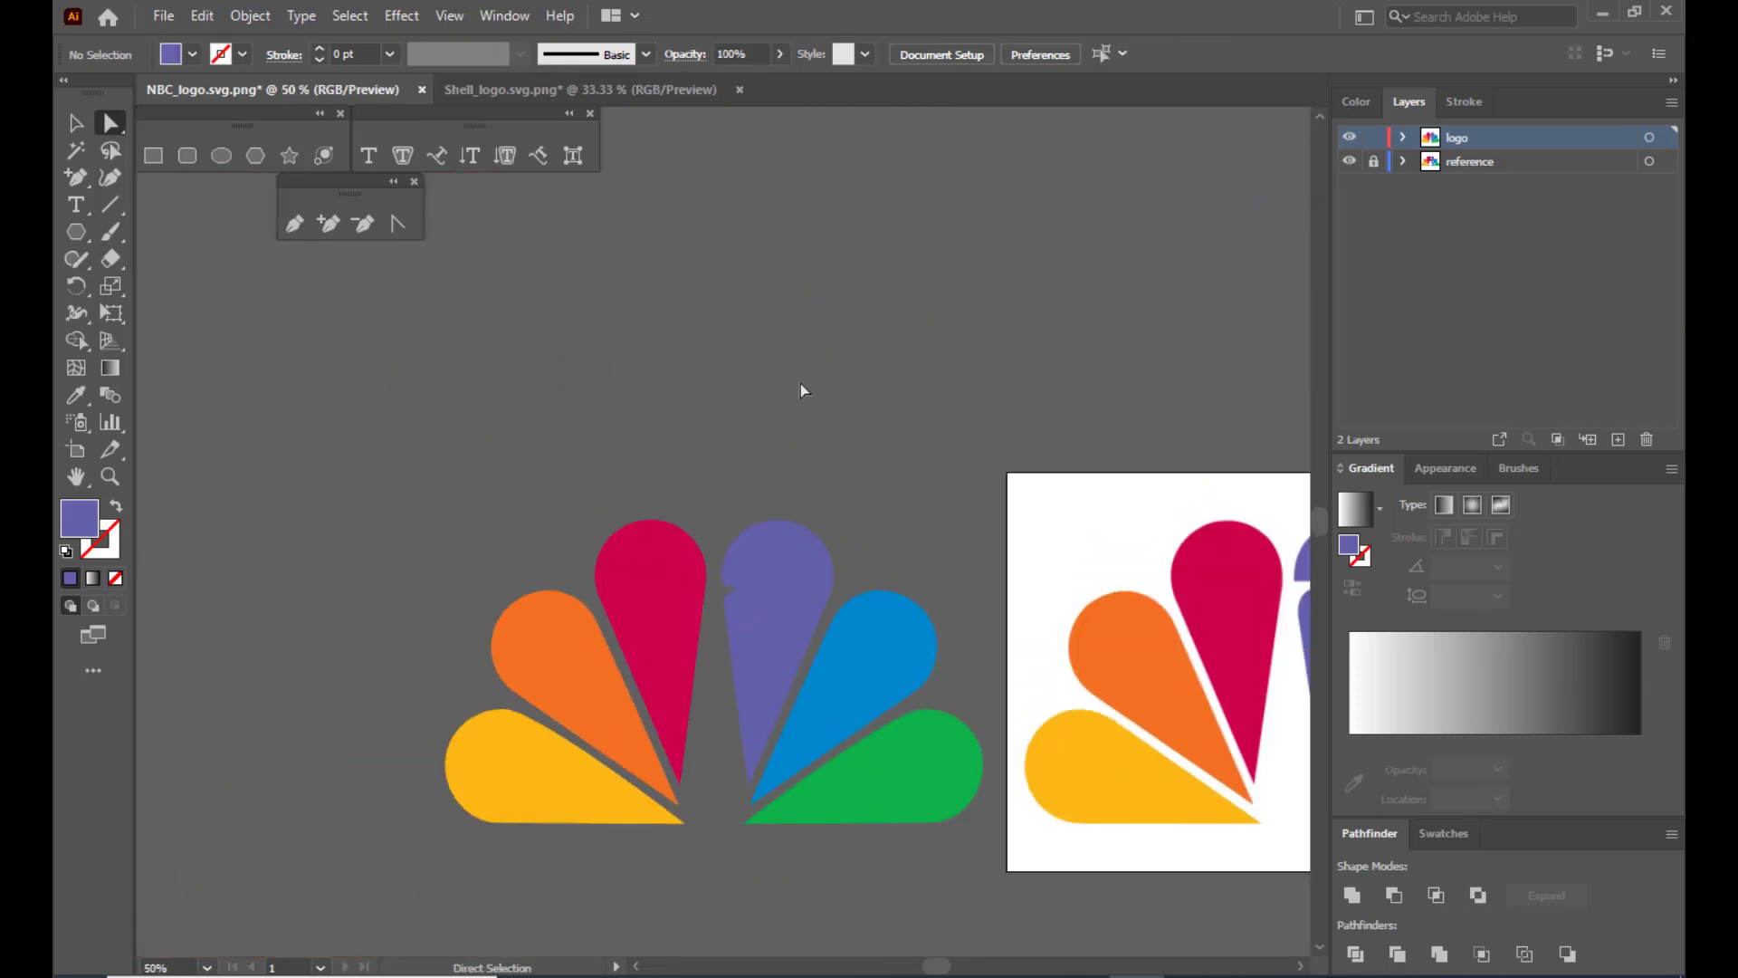
key(ctrl+minus)
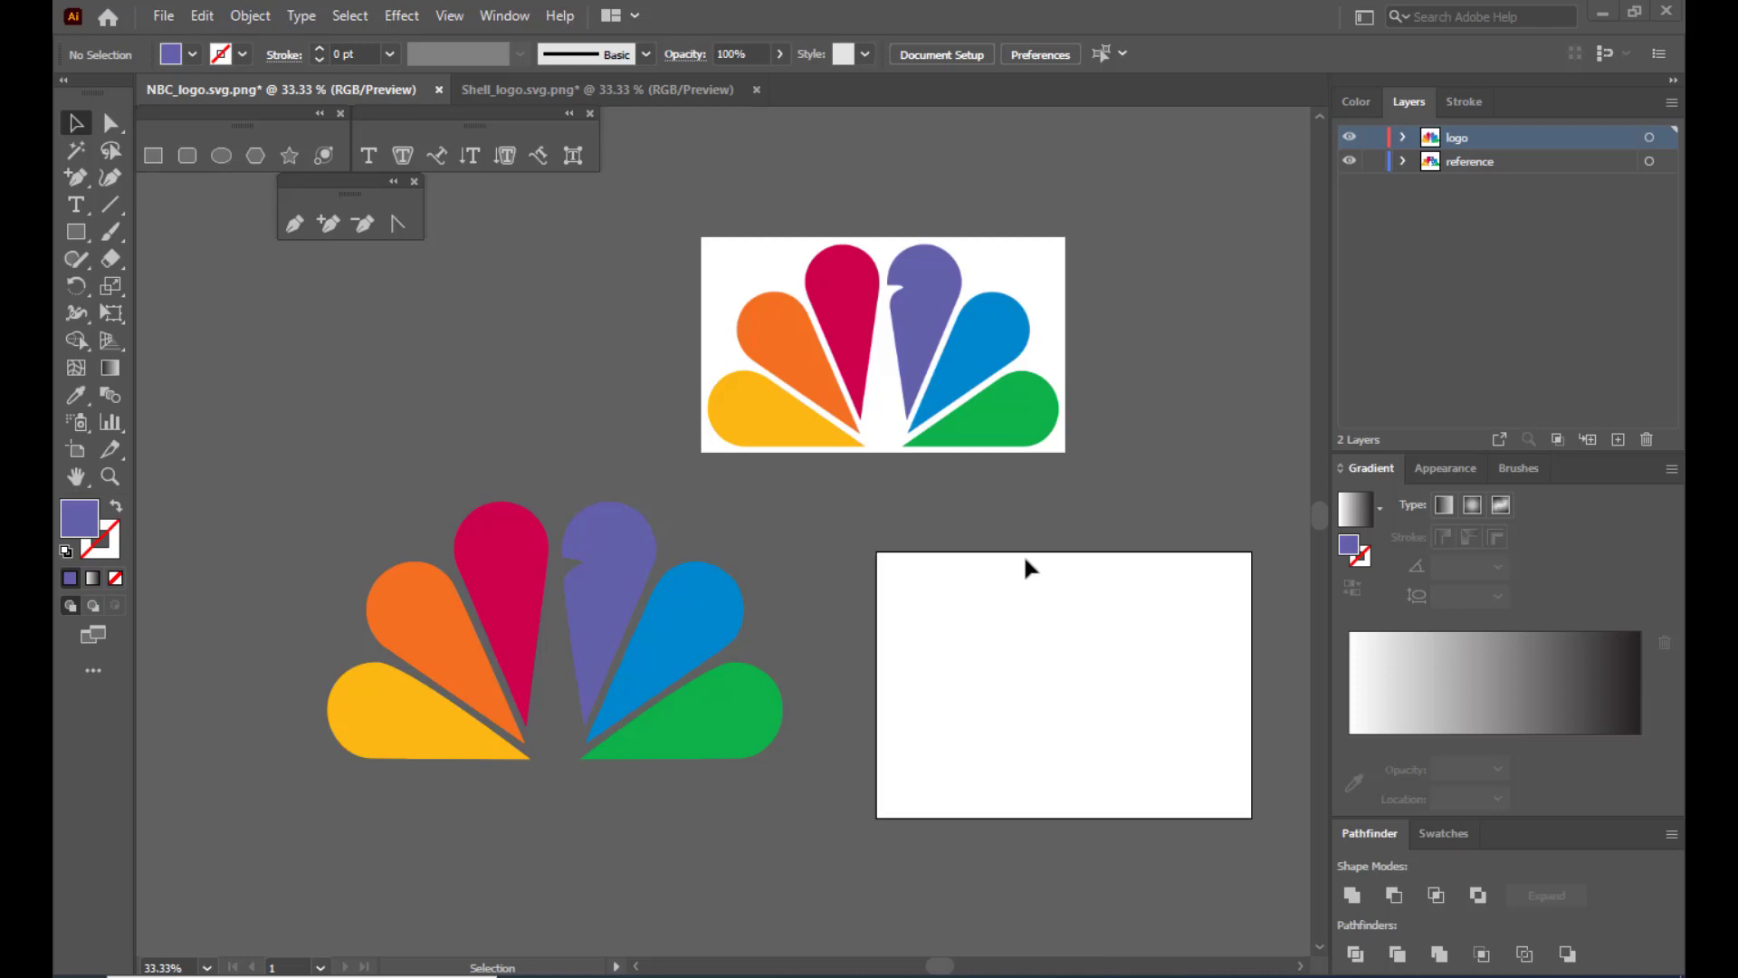
Add a new layer and draw a closed curved highlight shape over the purple petal's rounded head with the Pen tool.
click(288, 228)
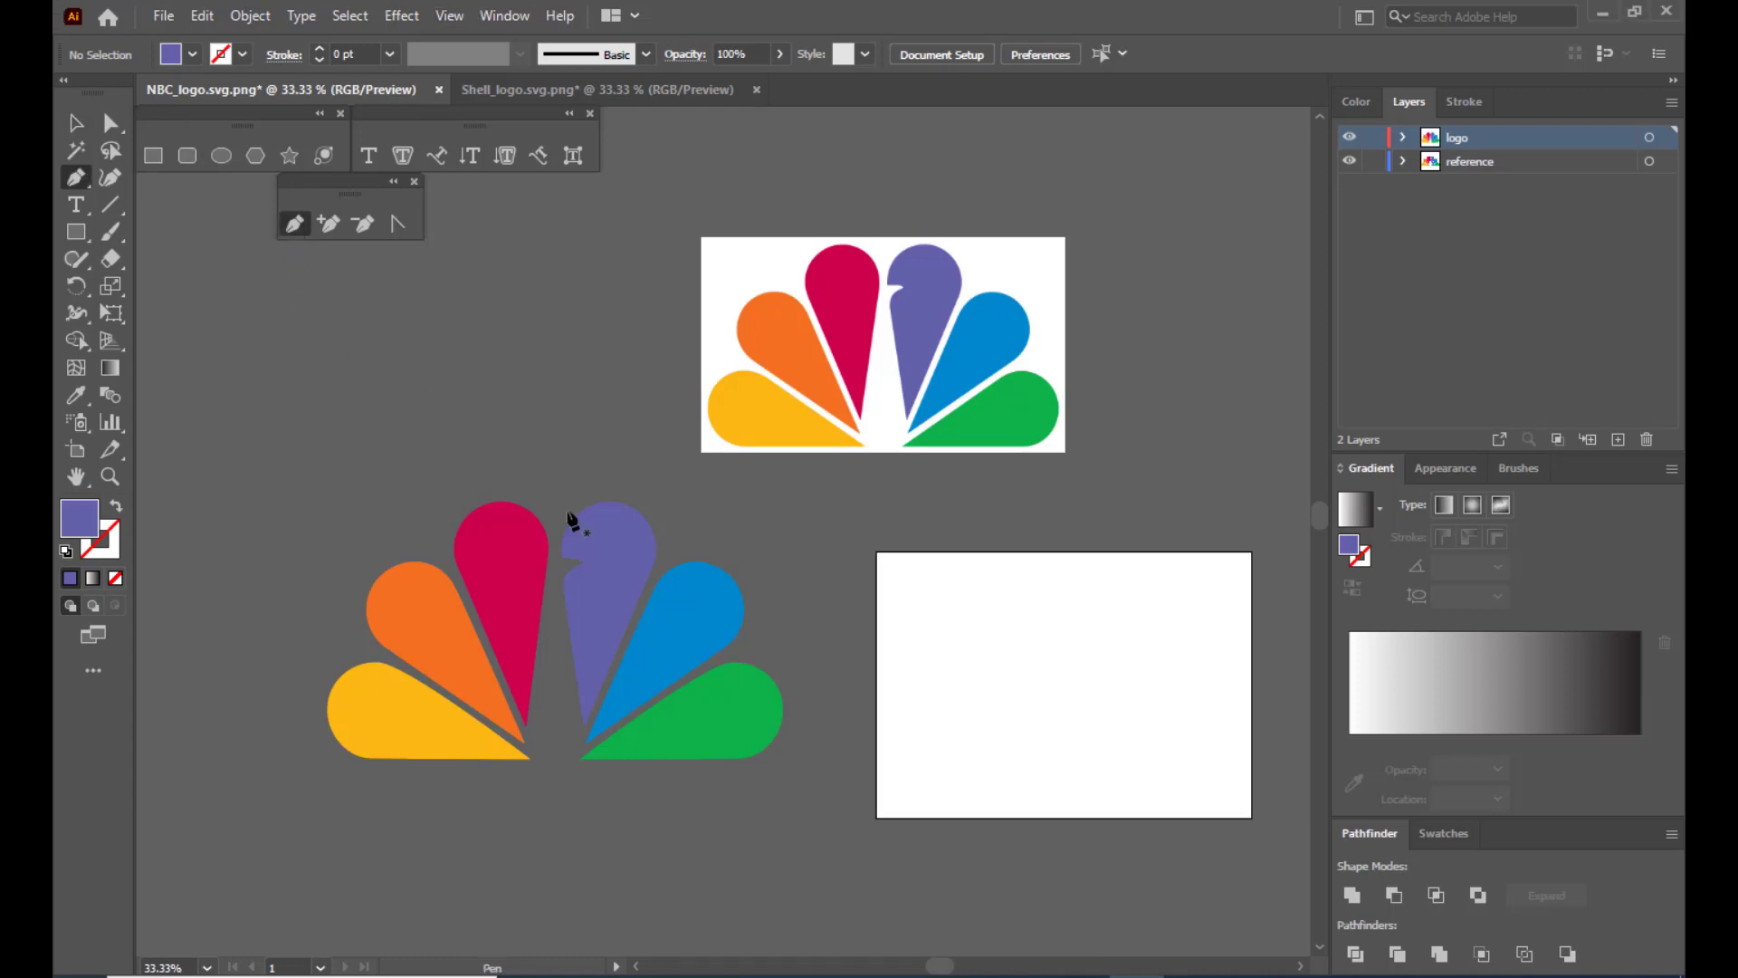
key(ctrl+equal)
key(ctrl+equal)
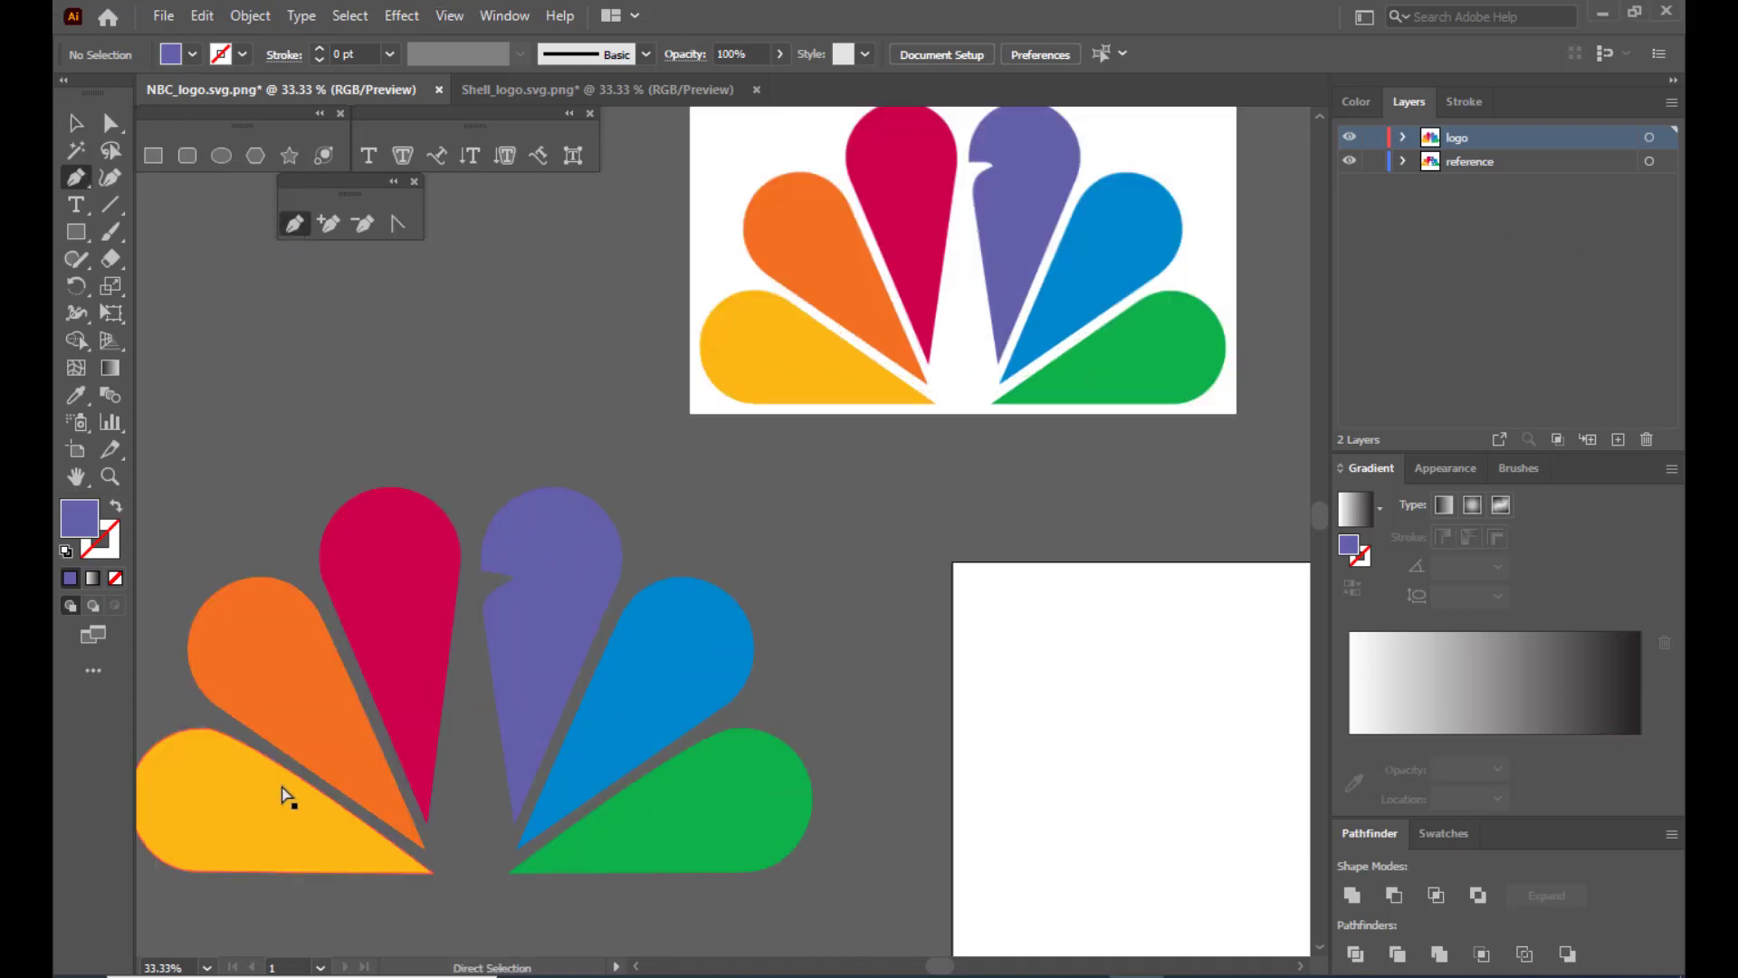
click(1619, 439)
click(493, 697)
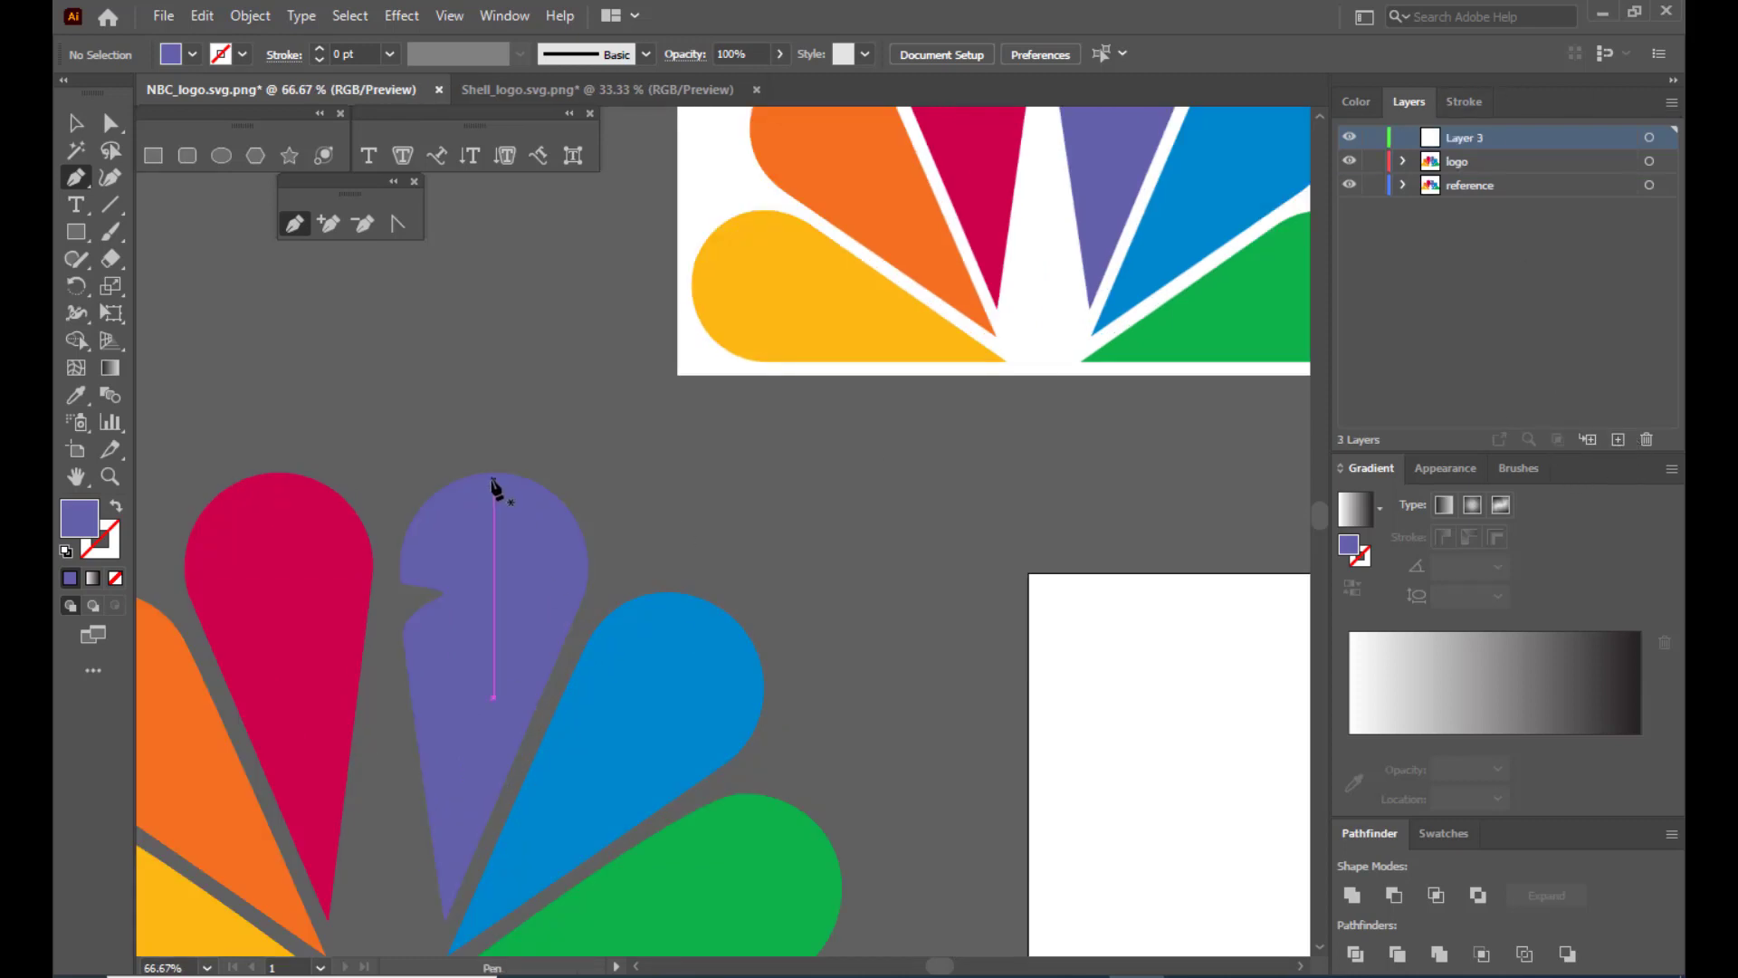
click(494, 480)
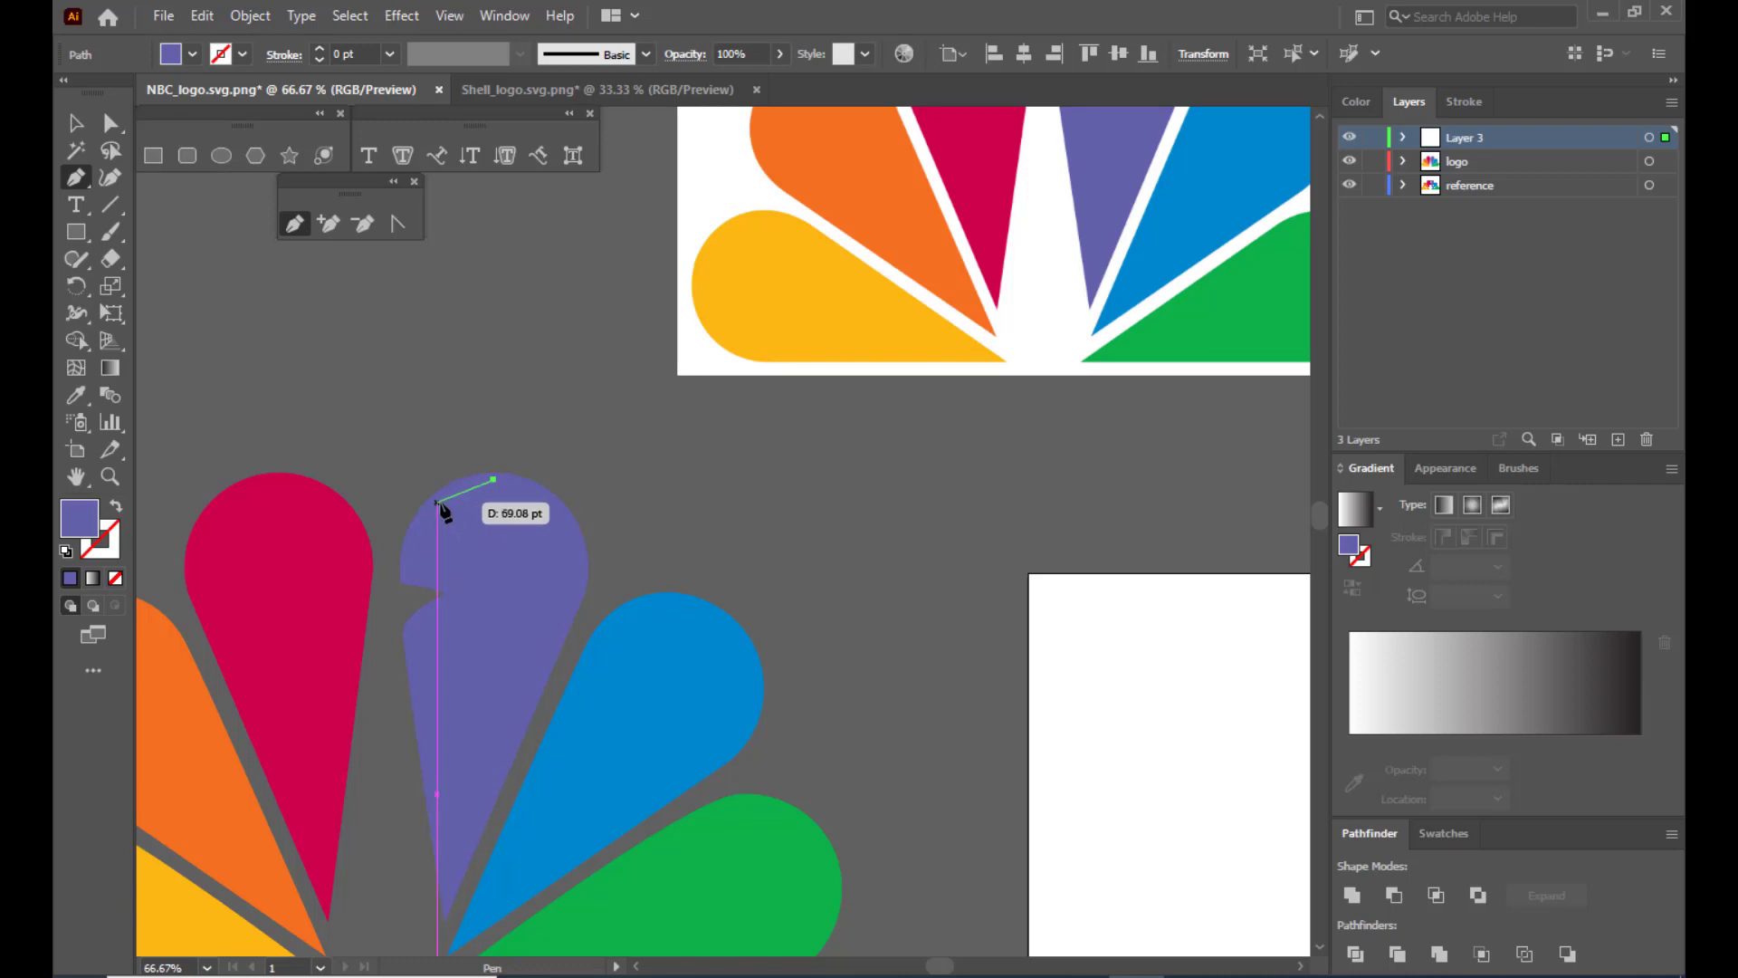
drag(437, 502, 415, 536)
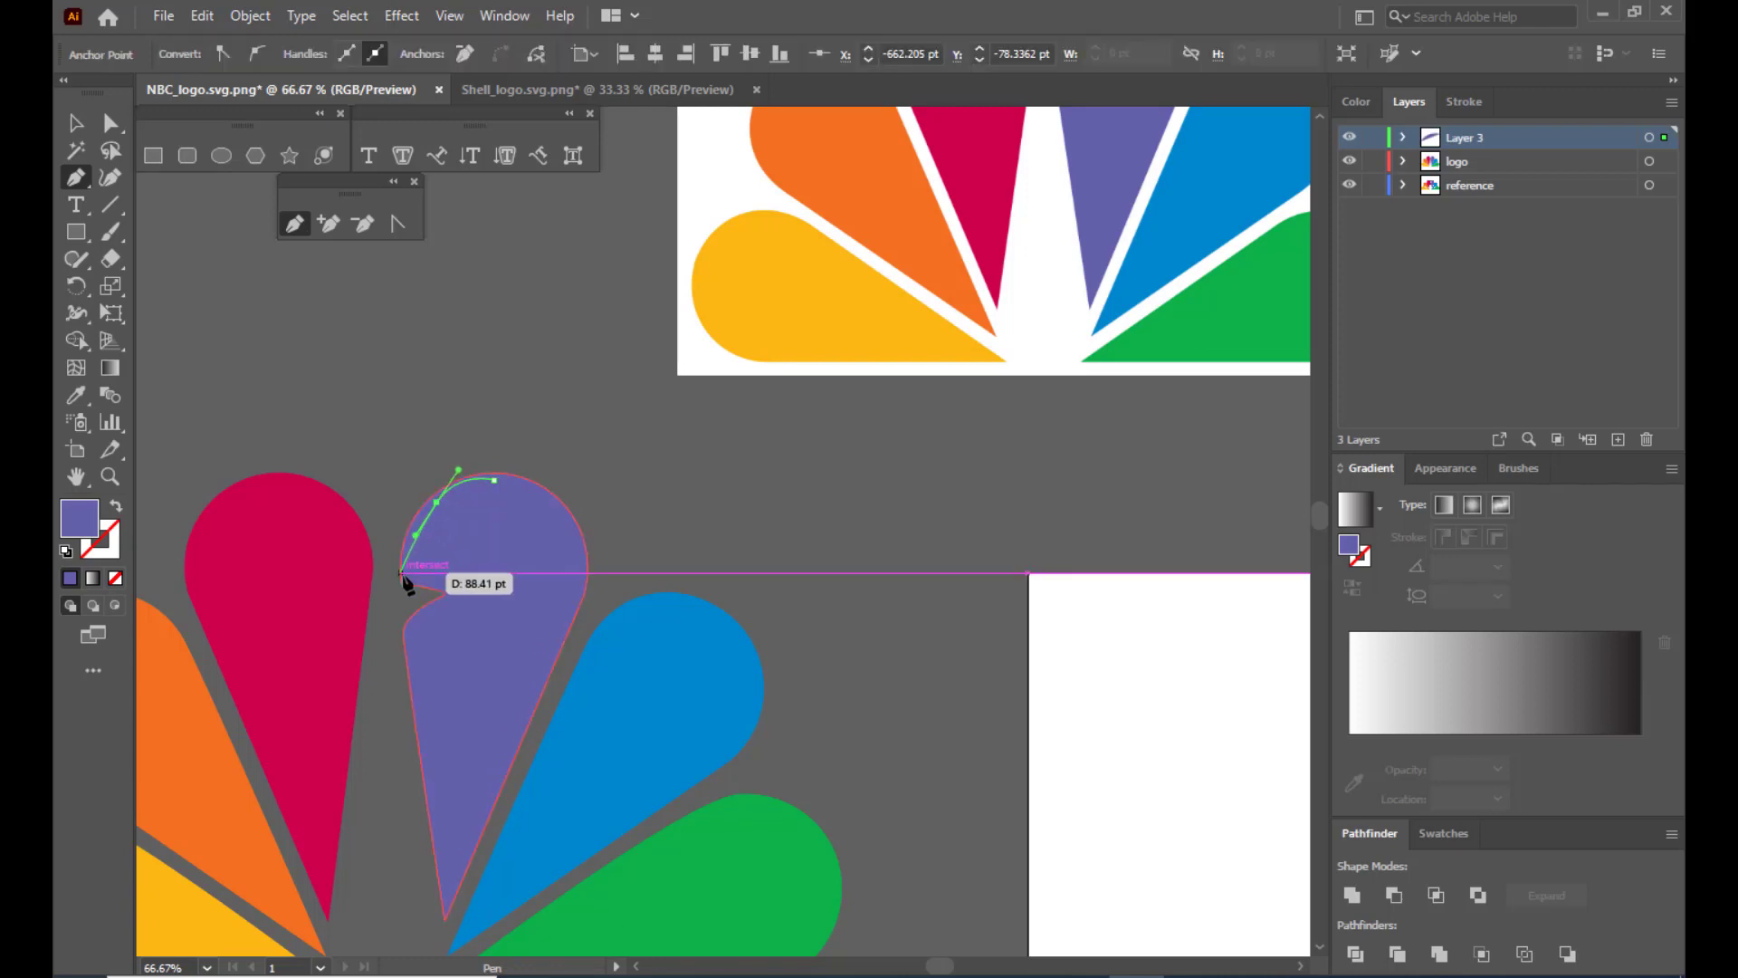
click(400, 572)
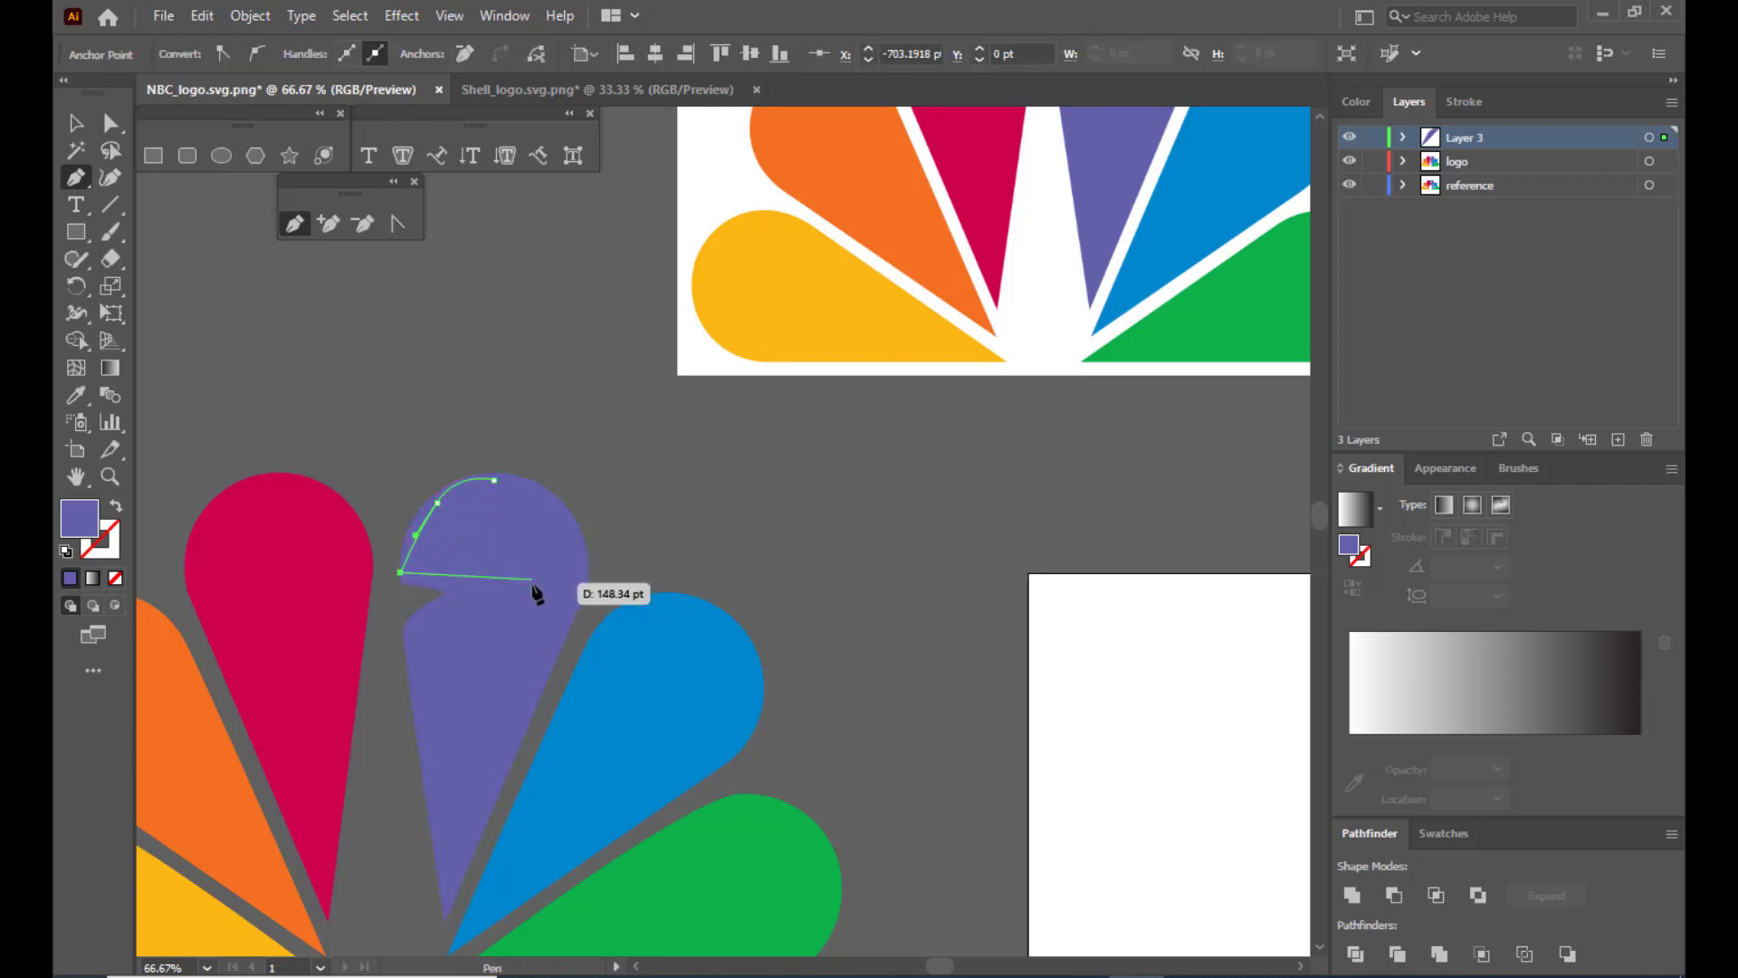
drag(532, 583, 581, 530)
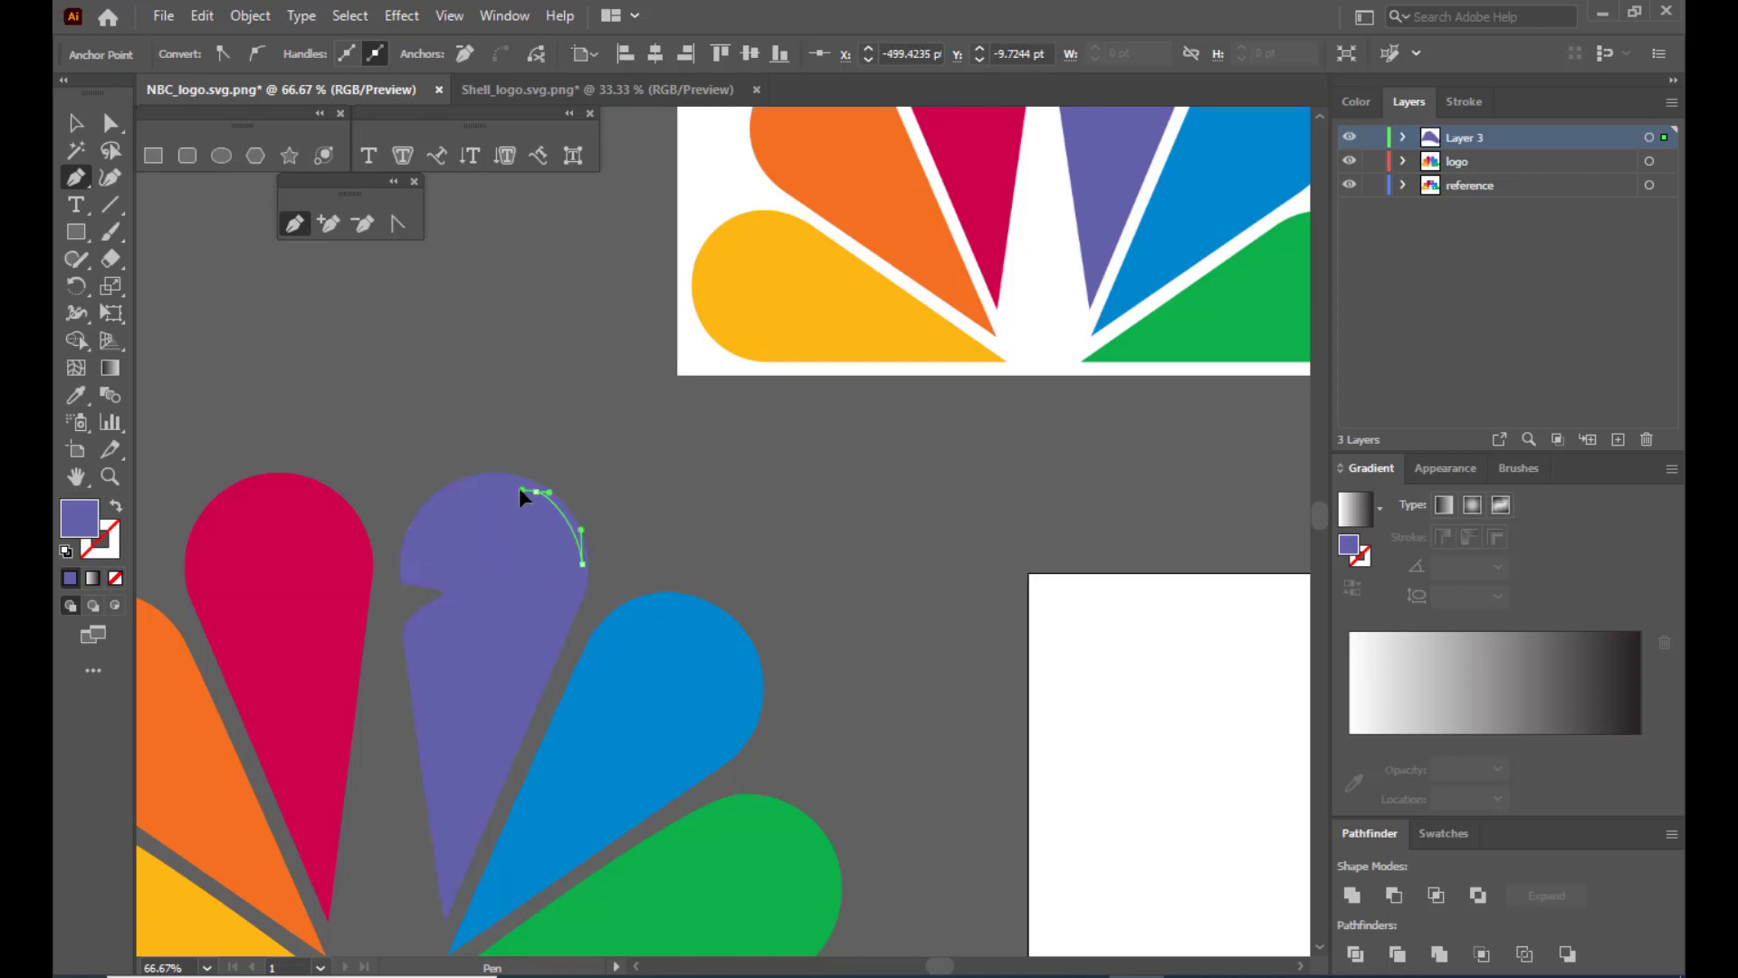
click(493, 479)
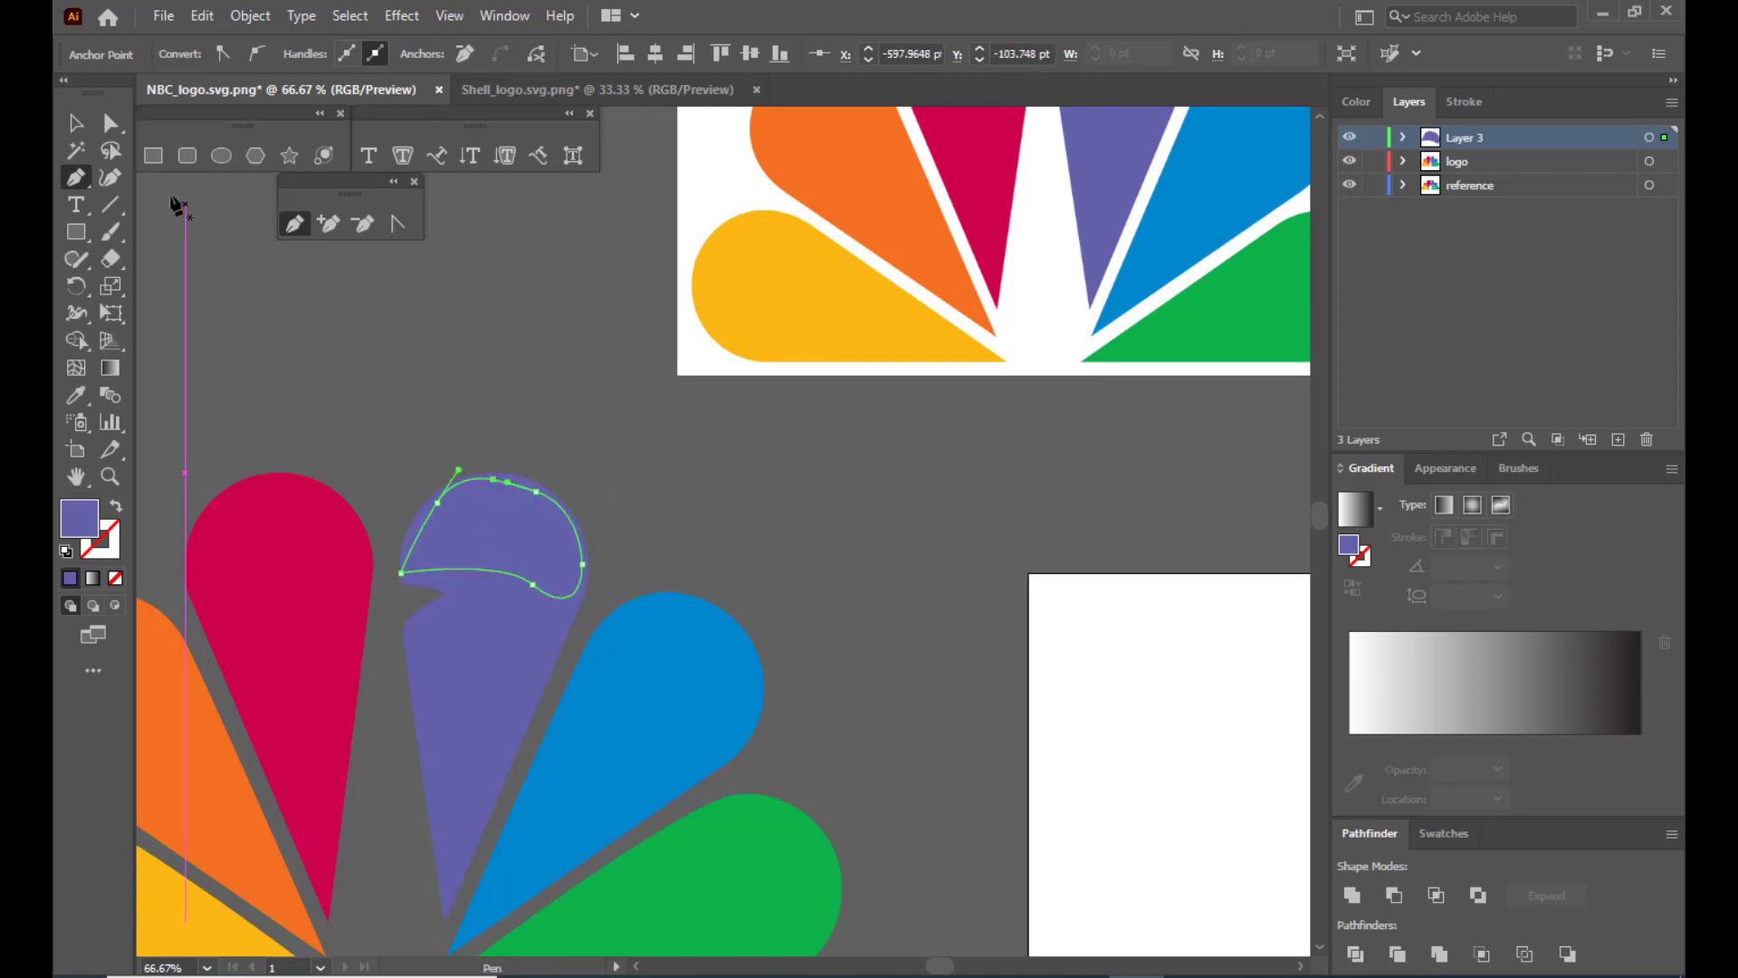
Adjust the highlight shape's upper-left direction handle and top anchor point to follow the petal's curve more closely.
click(111, 122)
click(438, 502)
click(438, 502)
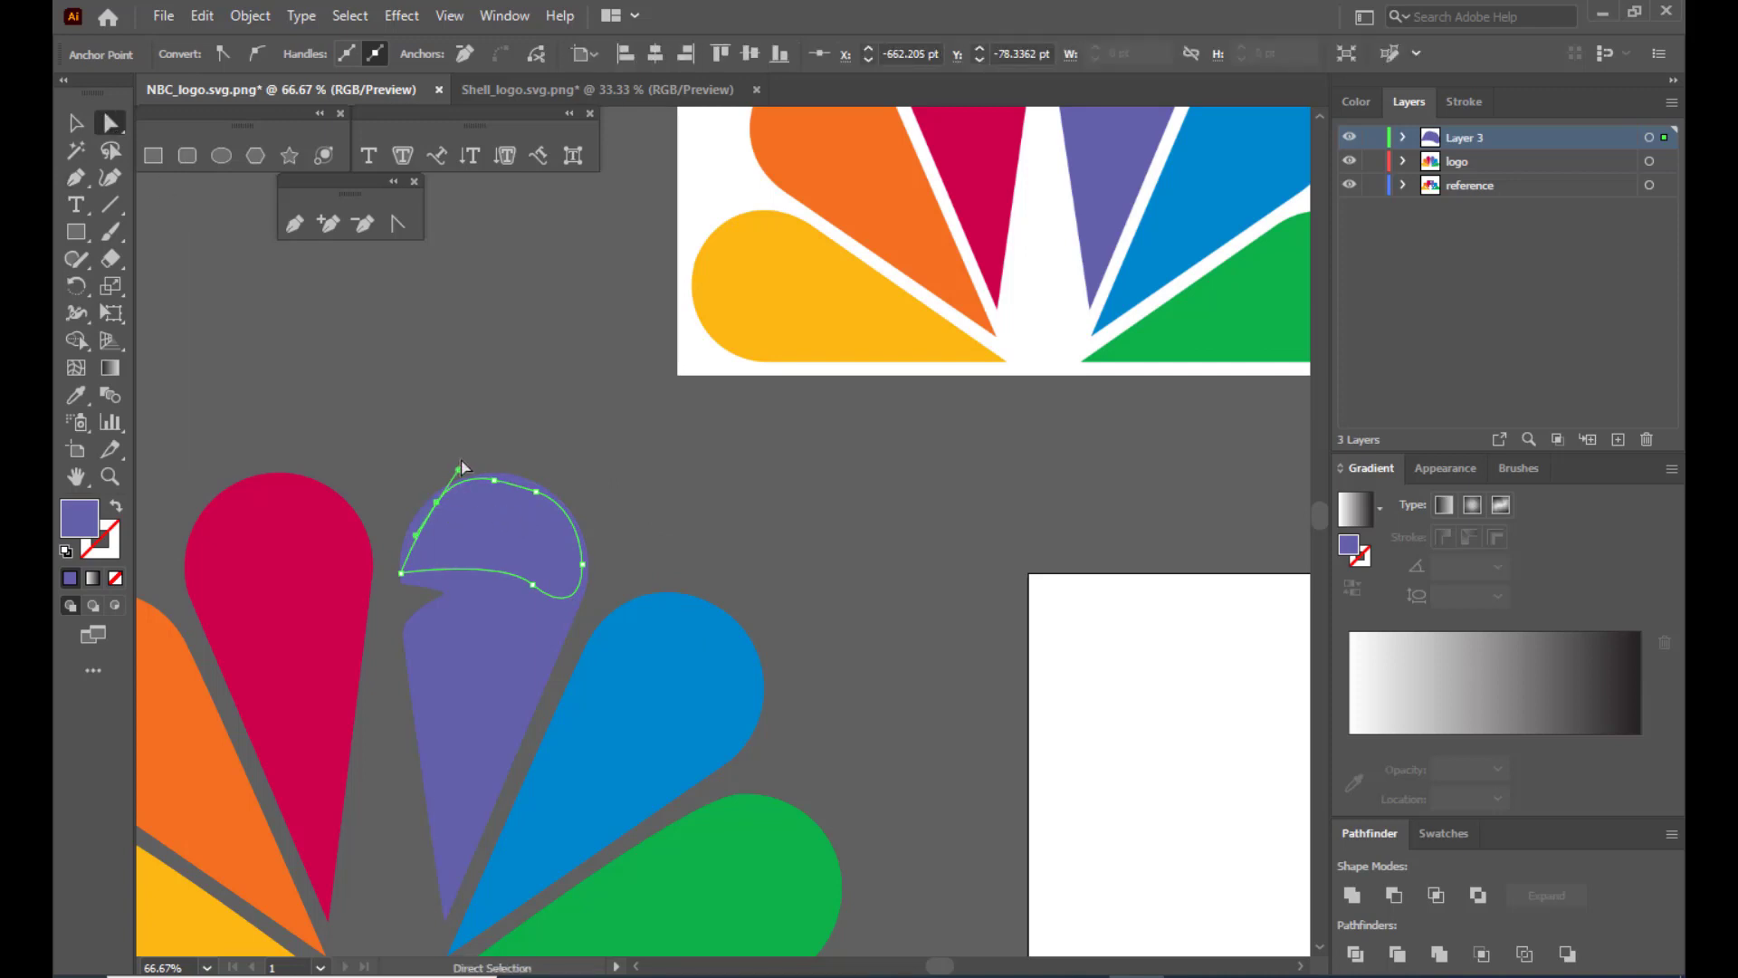
drag(458, 469, 470, 473)
drag(494, 479, 502, 480)
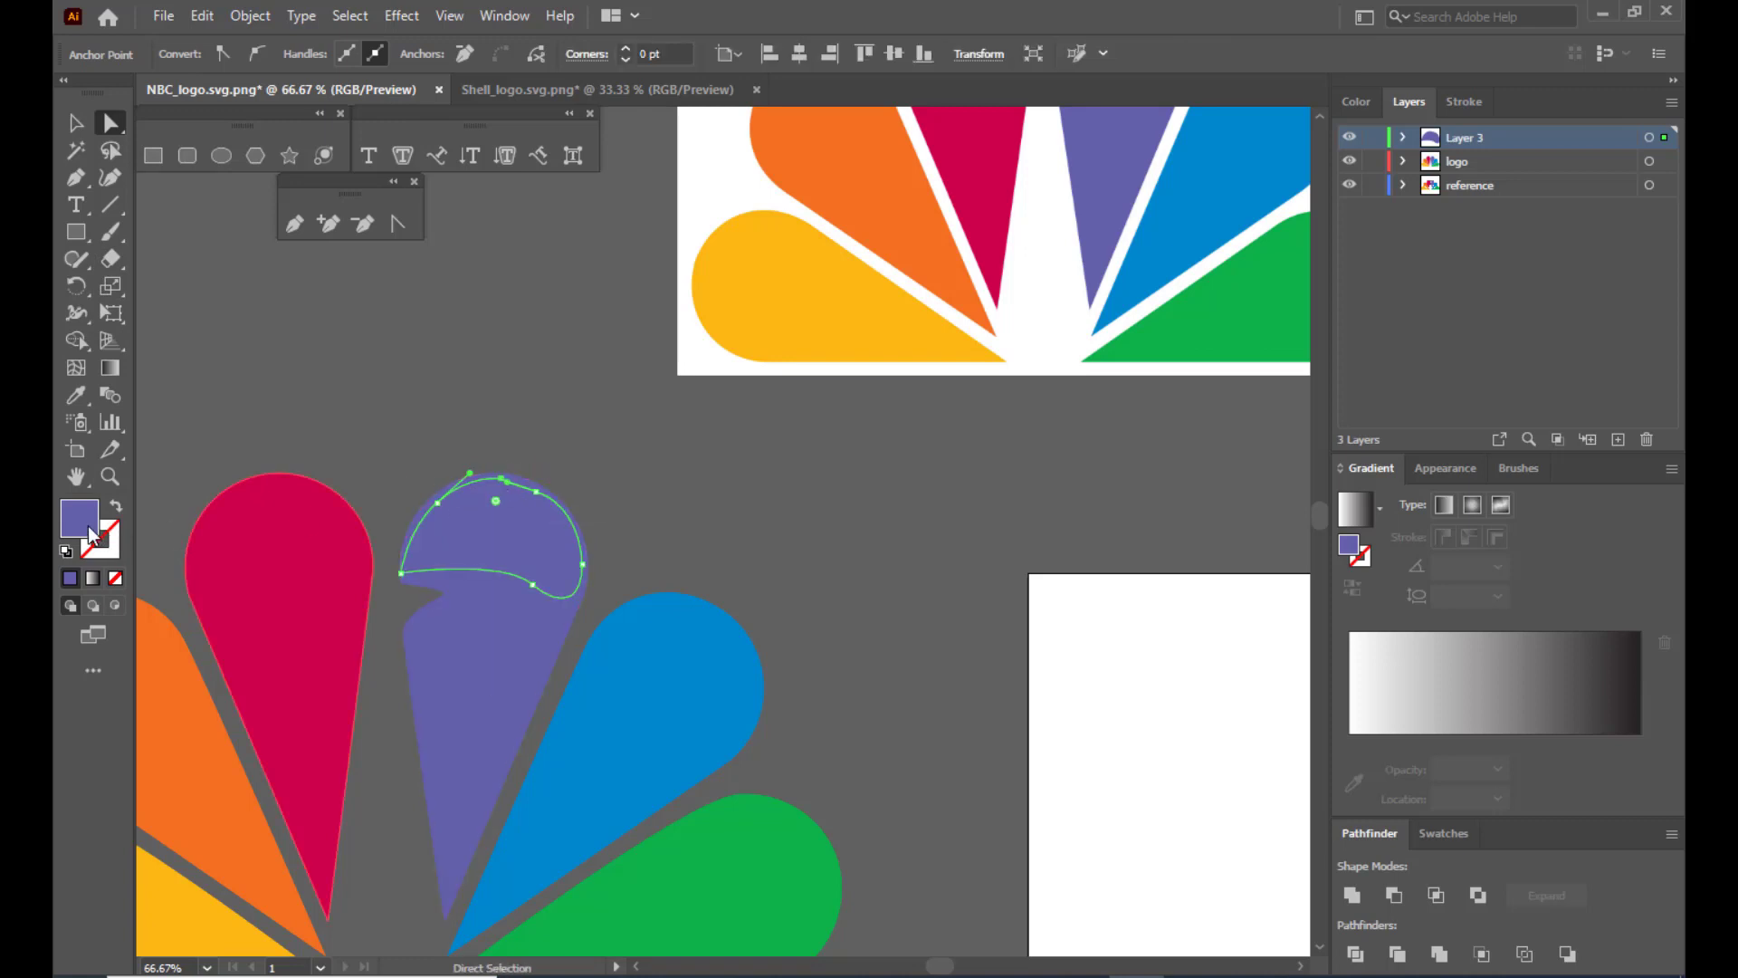
Change the highlight shape's fill to a very pale lavender.
double_click(79, 518)
drag(1032, 224, 979, 224)
click(1458, 227)
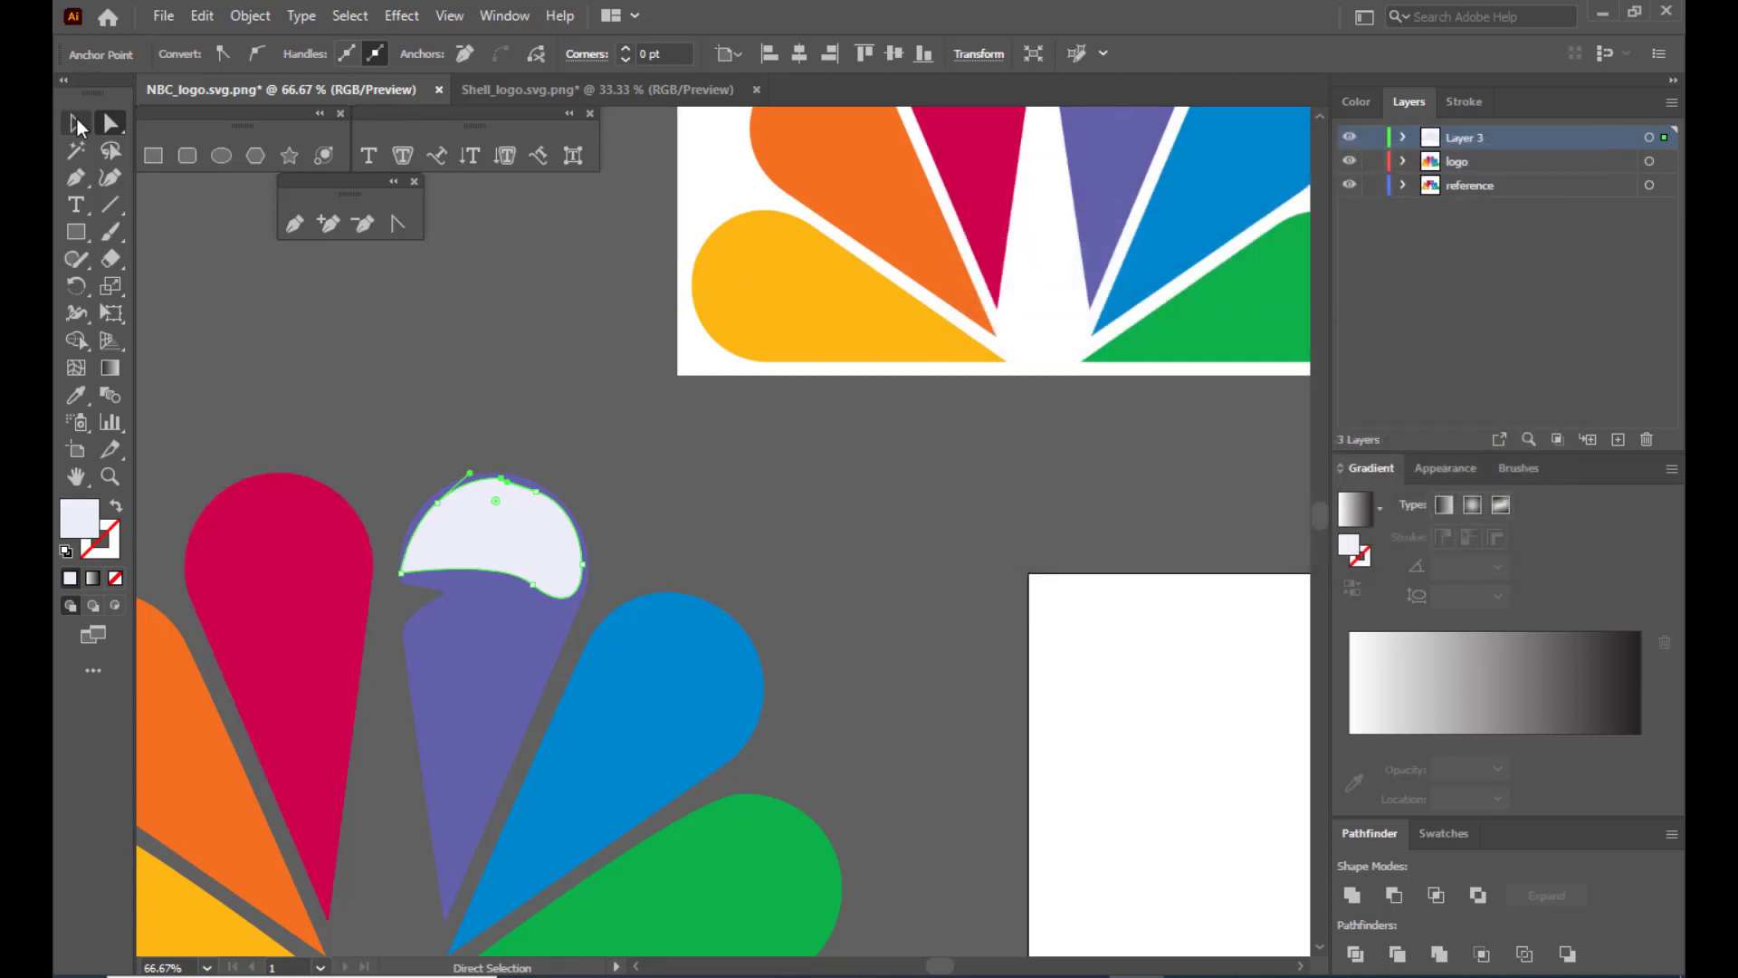
Fill the highlight shape with the white-to-black linear gradient, set the black stop's opacity to 0%, and deselect the shape.
click(77, 122)
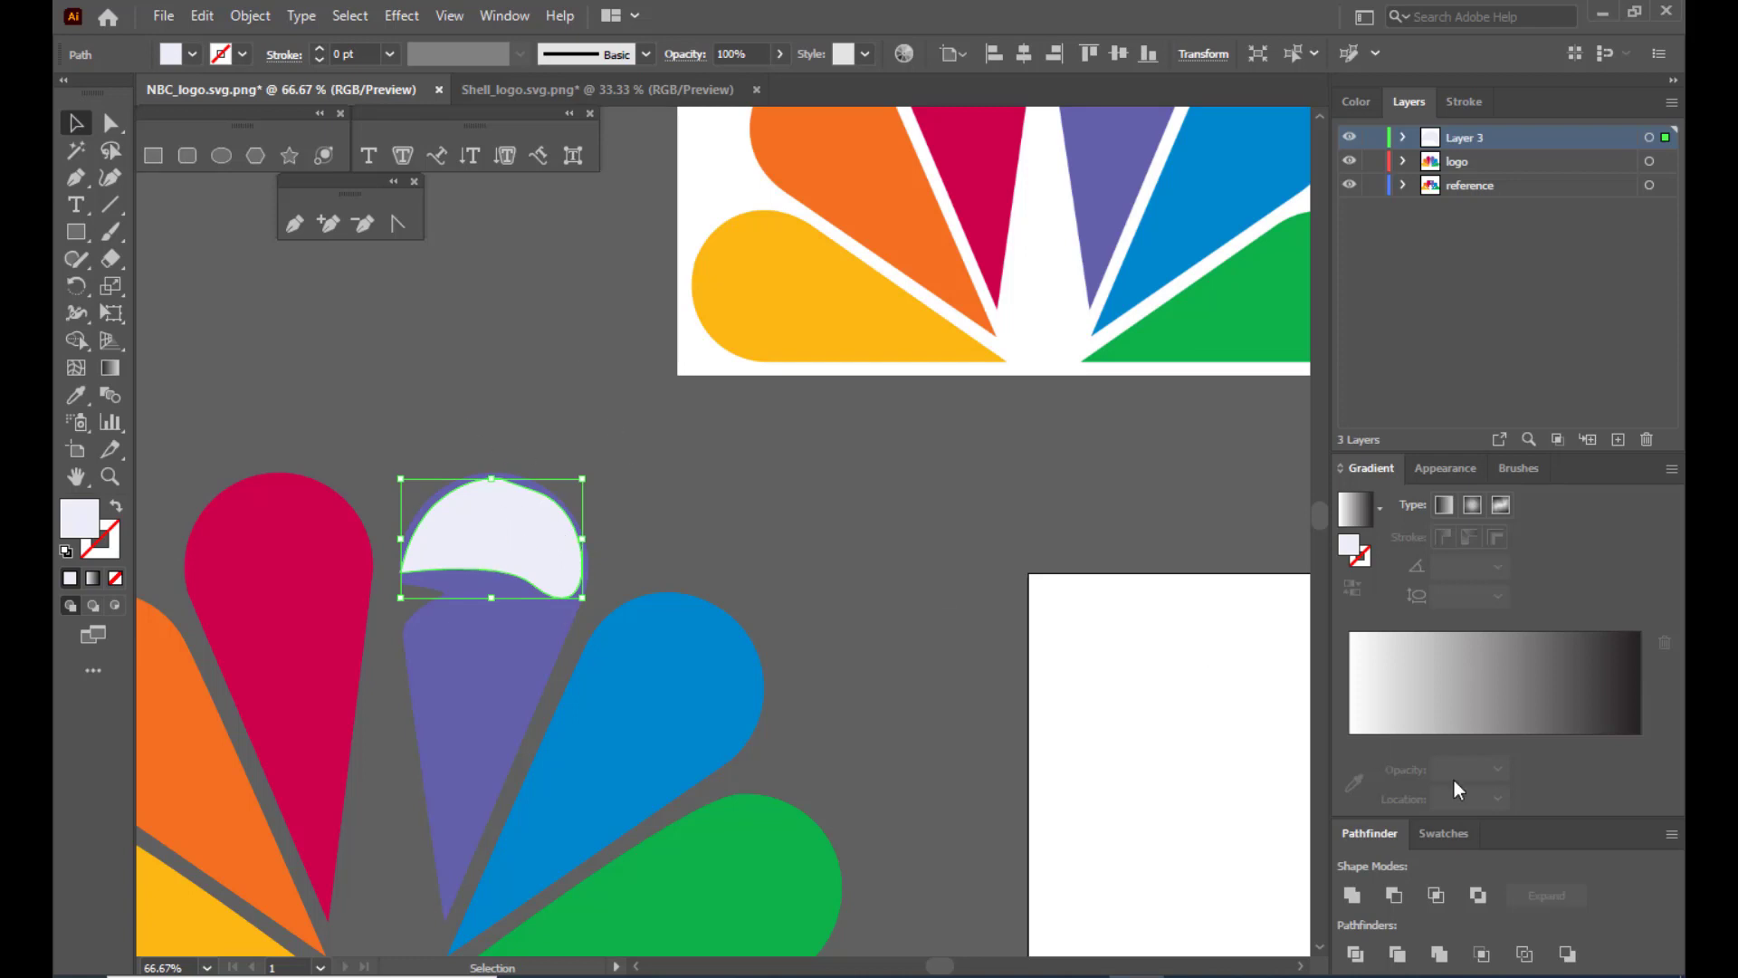
click(1389, 729)
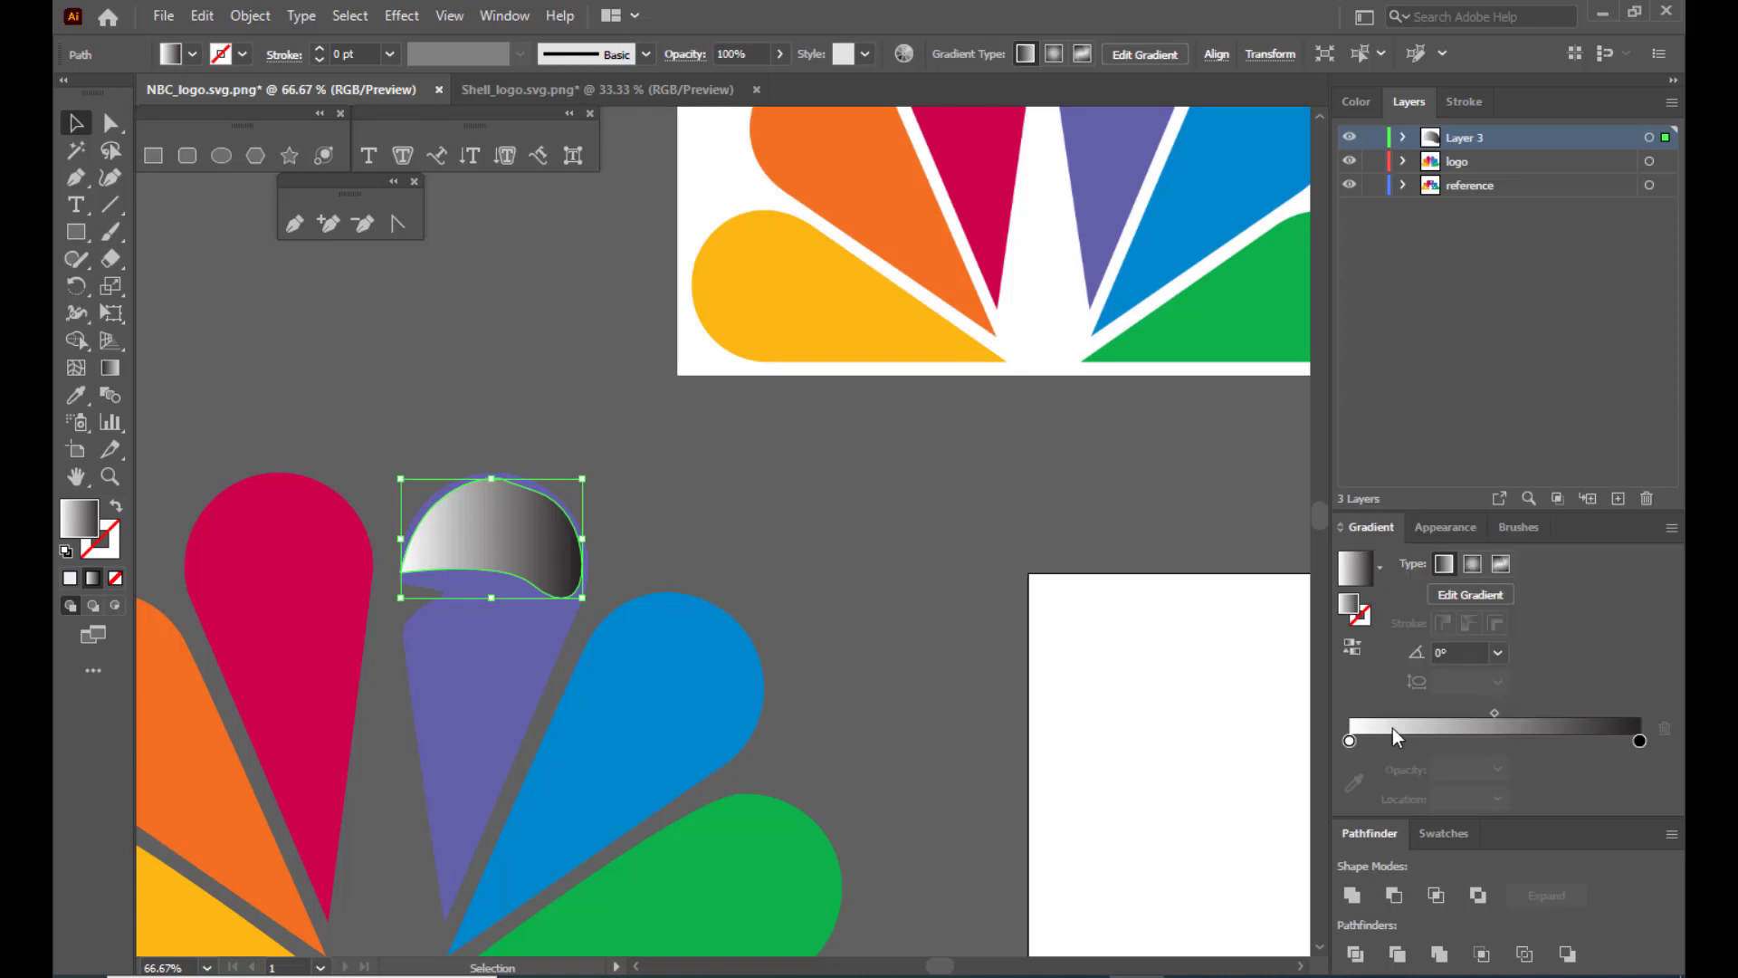
click(1640, 741)
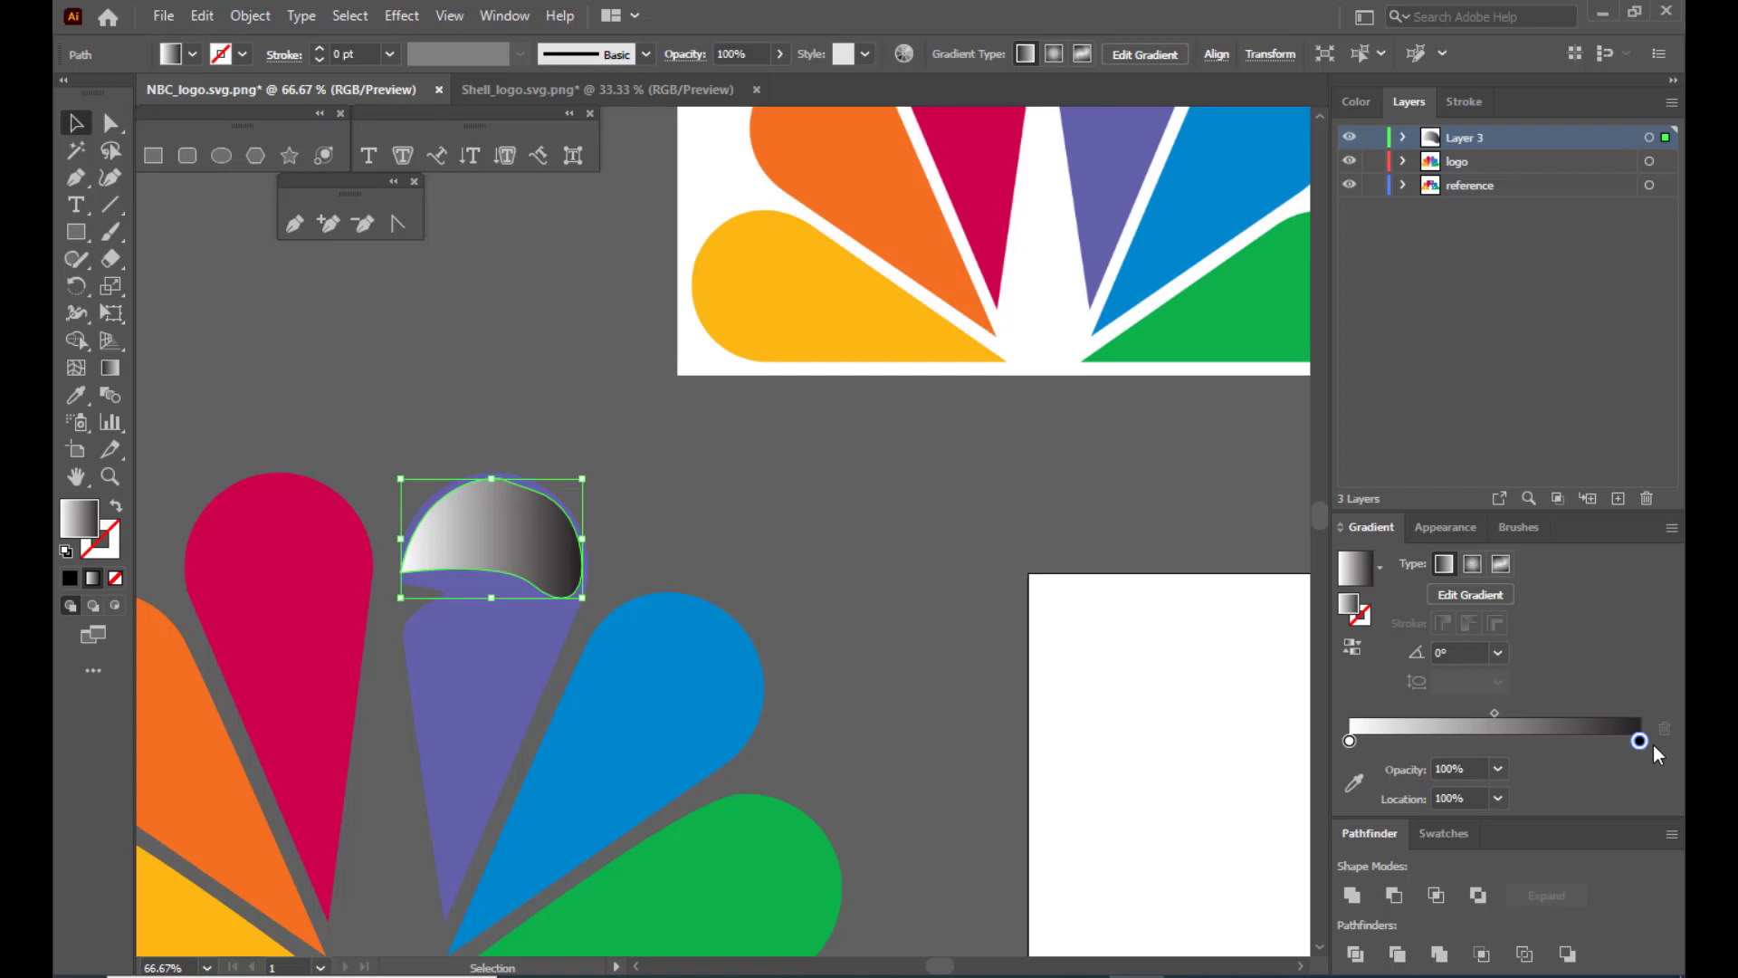
click(1499, 769)
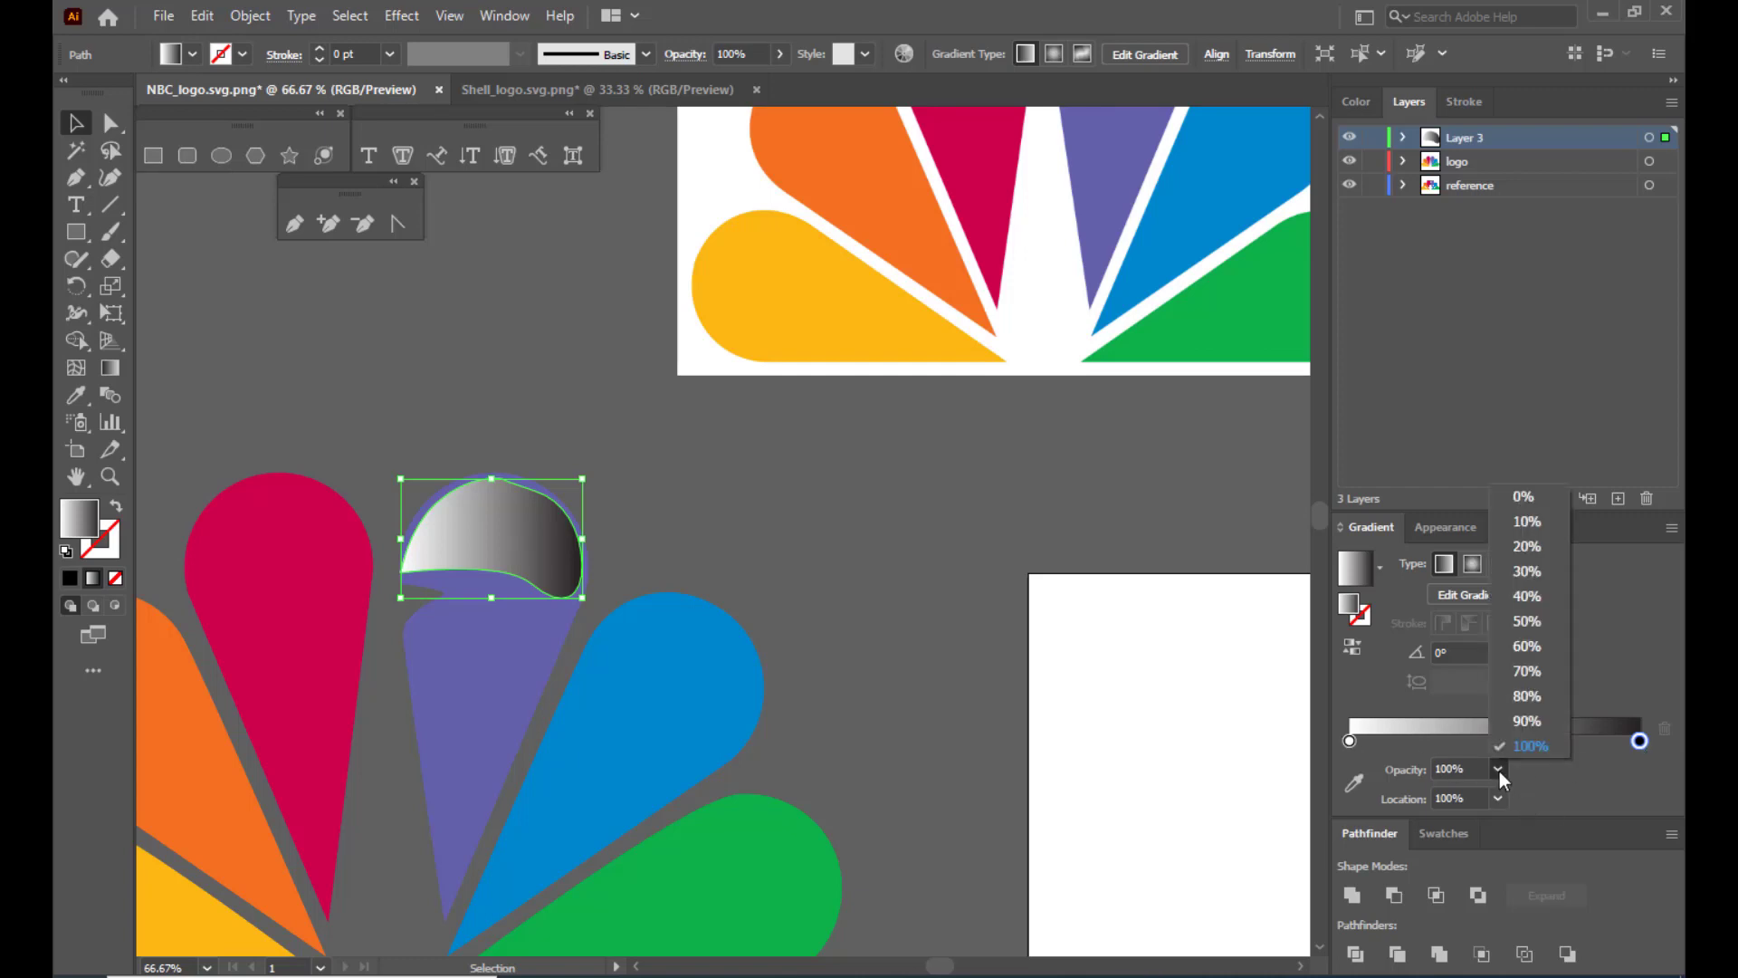
click(1530, 497)
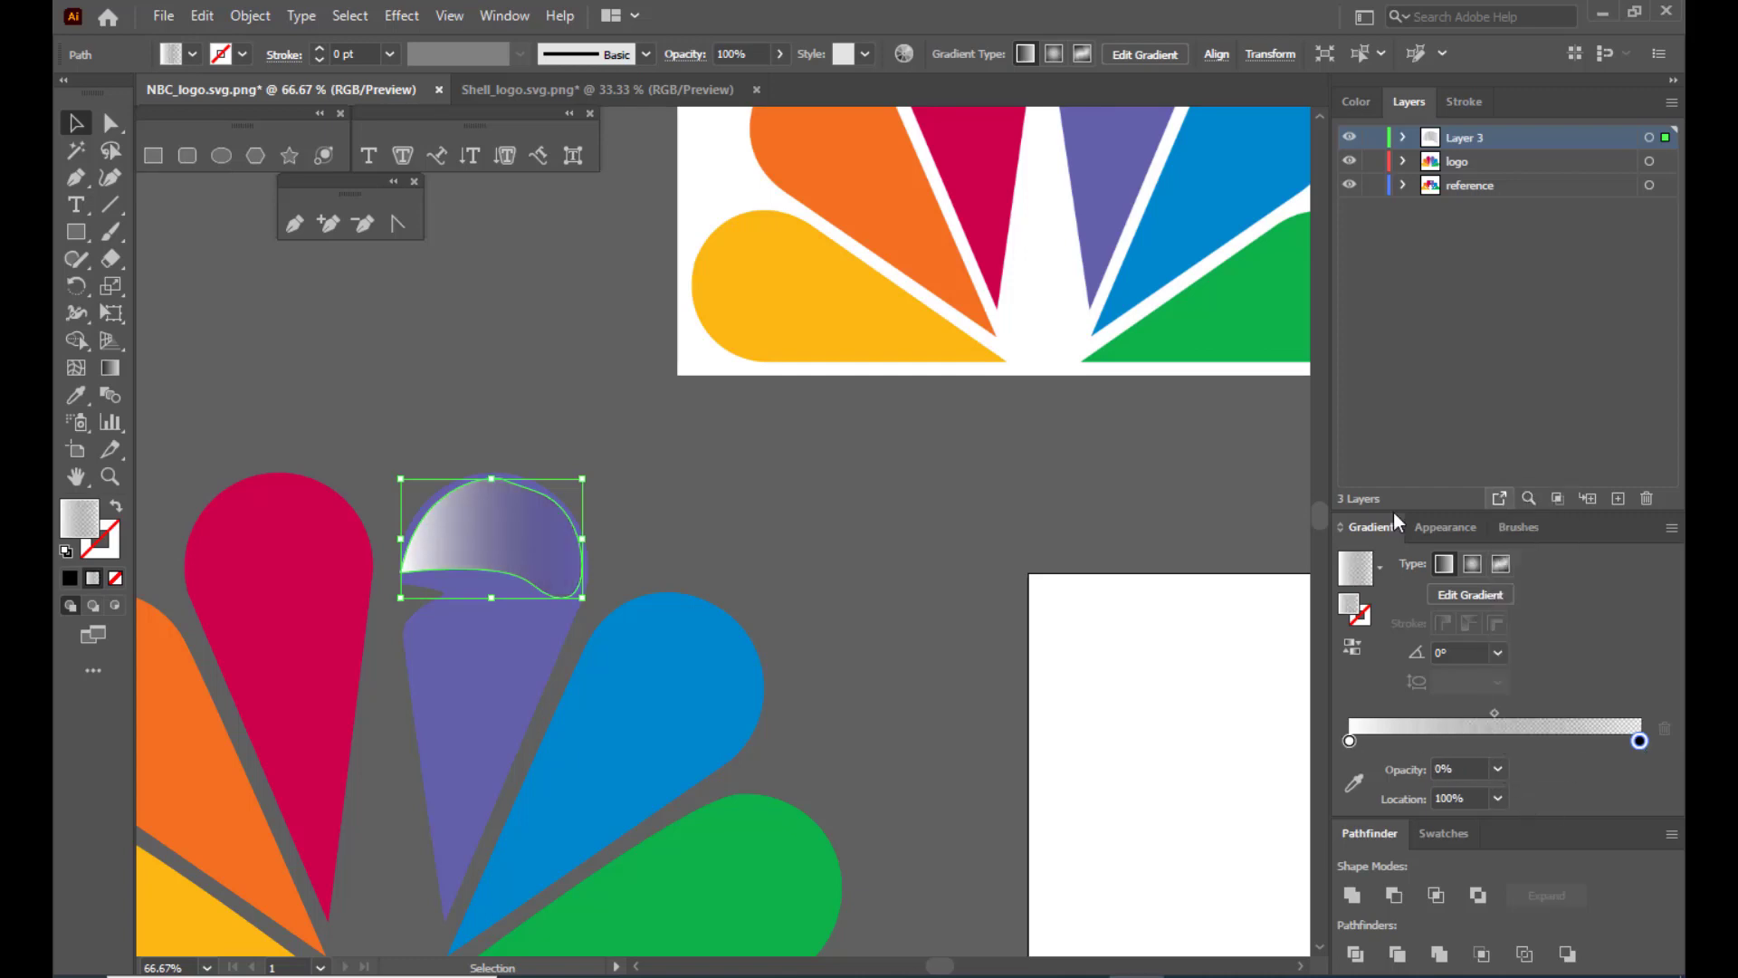
click(522, 399)
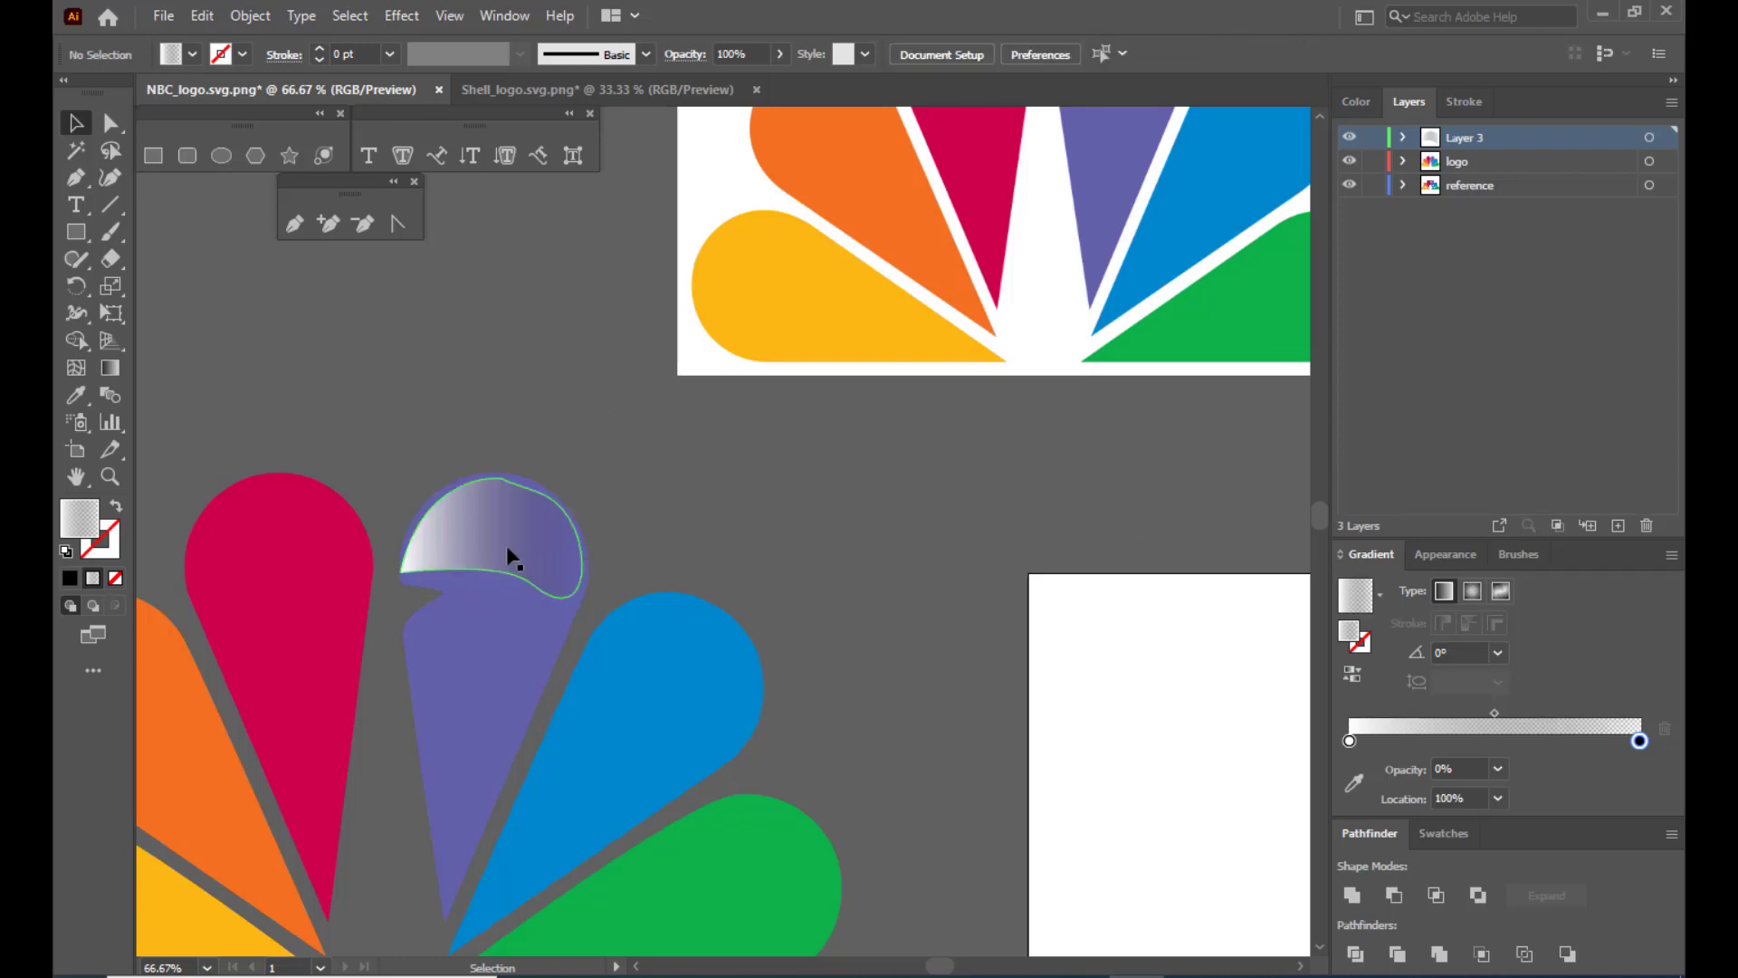
Rotate the highlight shape clockwise by about 3.7° and fit its position on the purple petal's head.
click(571, 554)
drag(589, 474, 623, 467)
drag(531, 513, 536, 515)
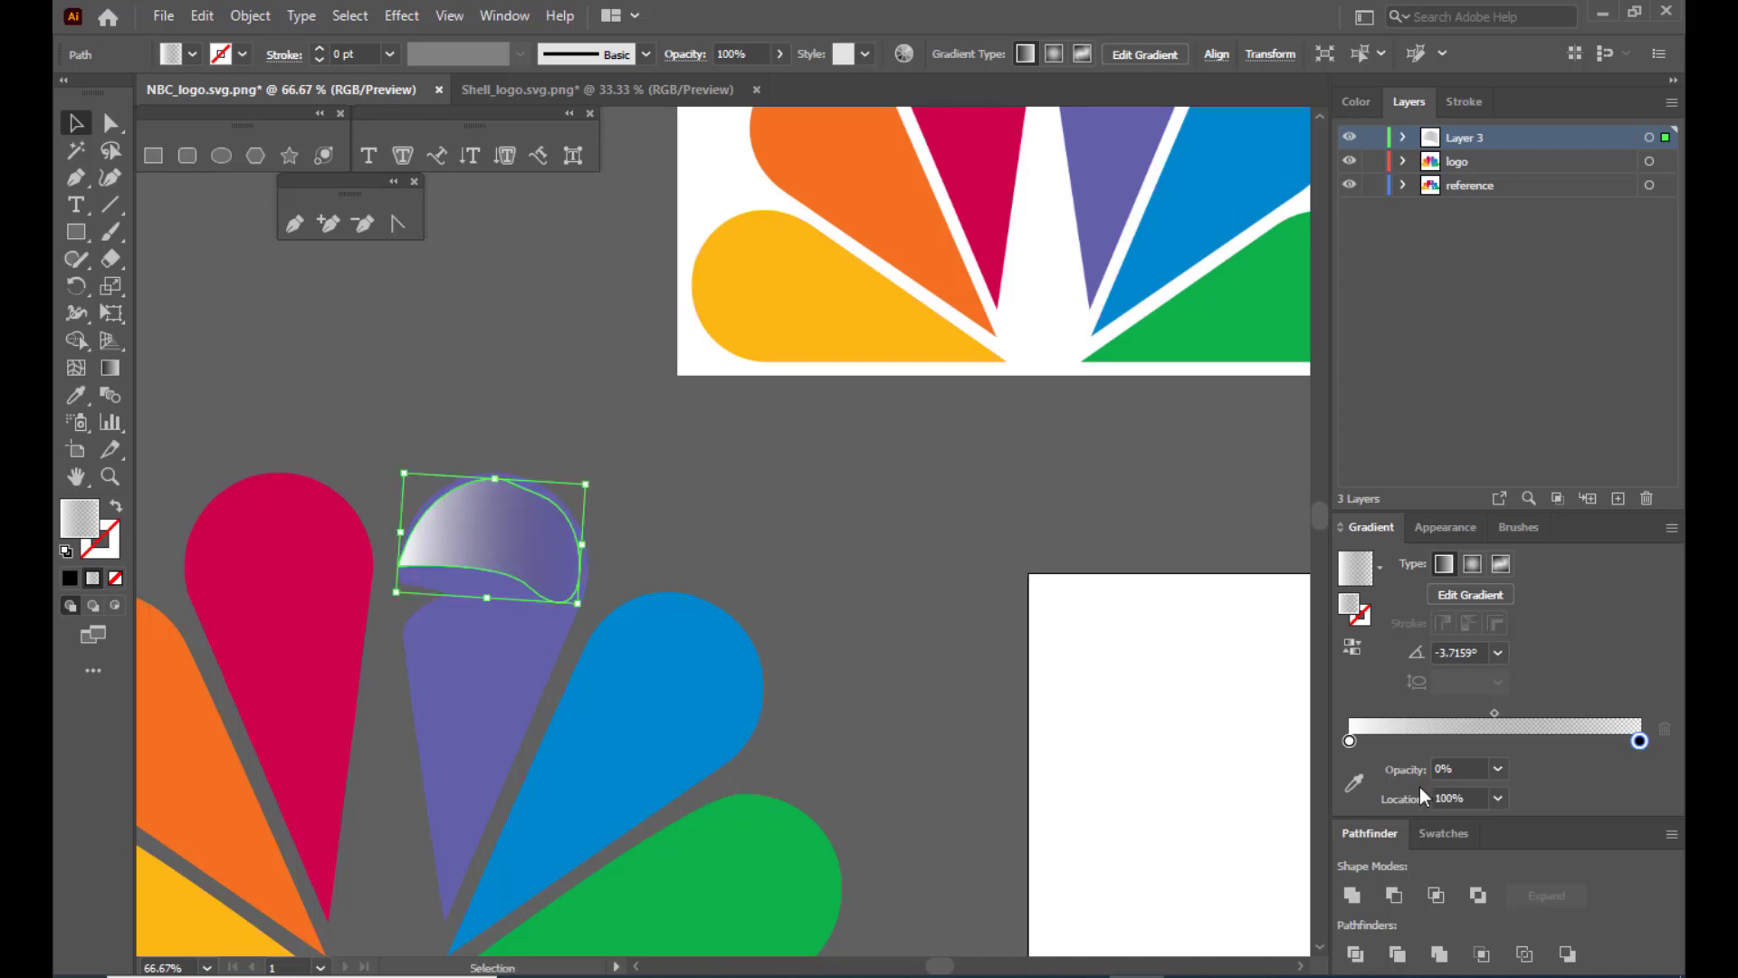
Move the highlight gradient's white stop to about 25% and its midpoint to about 39%, and deselect the shape.
click(1351, 742)
drag(1353, 742, 1434, 739)
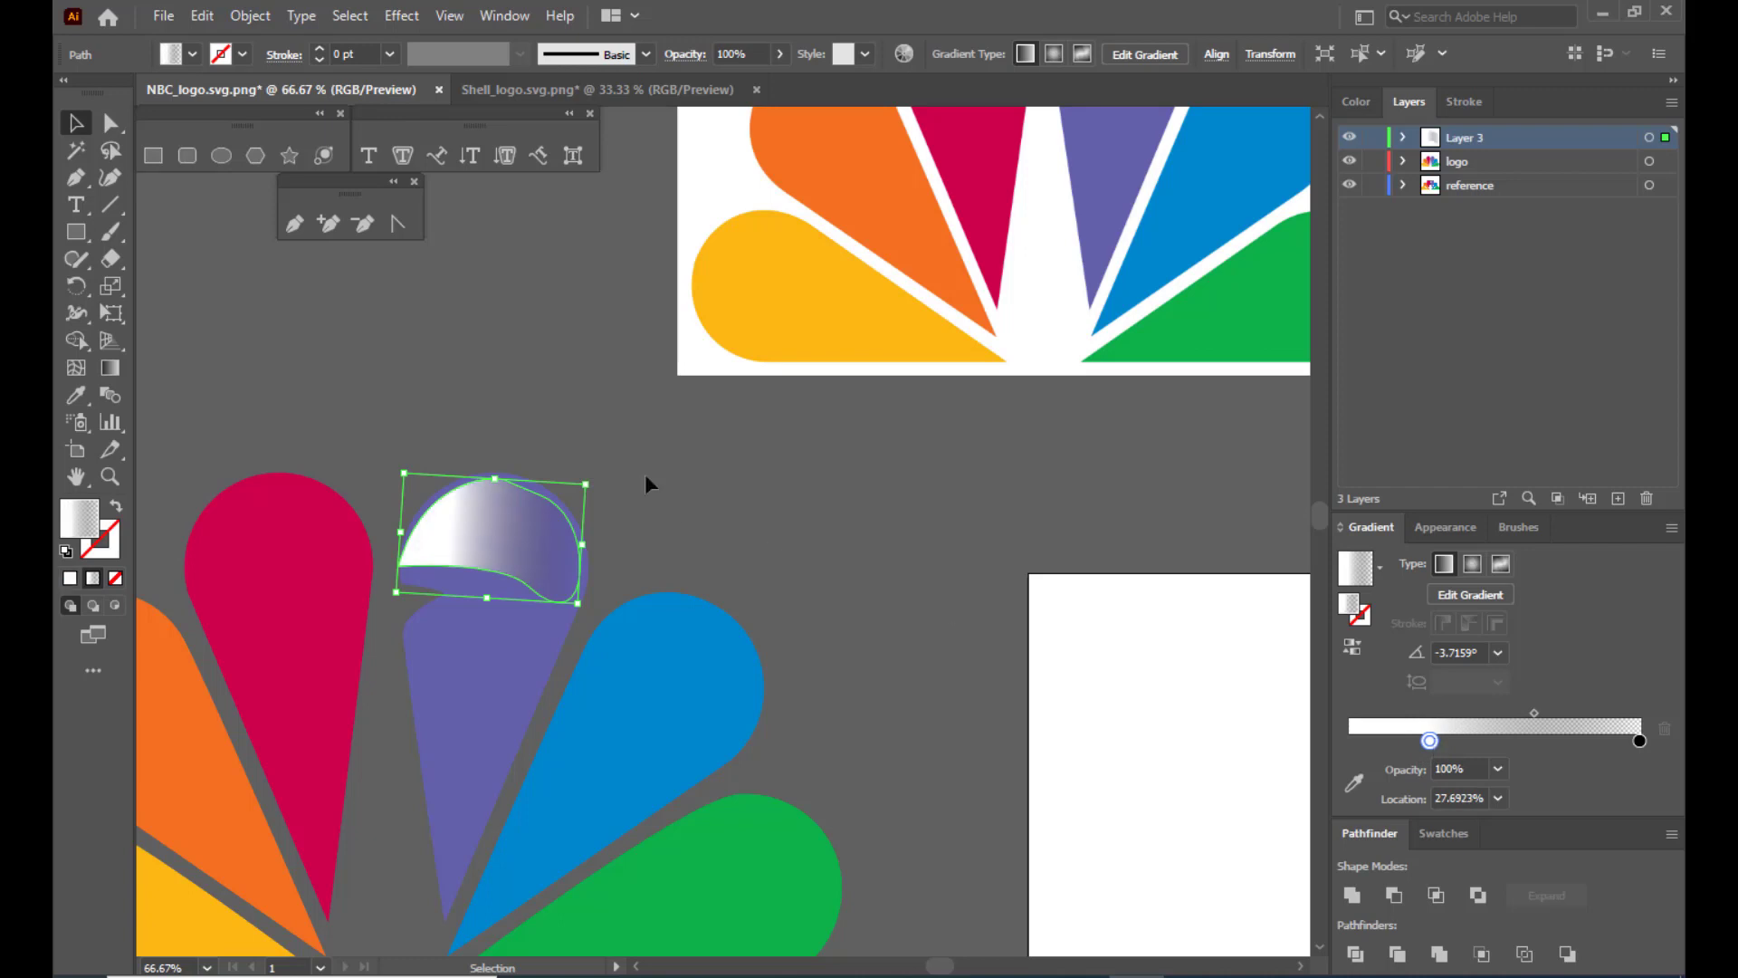
click(578, 389)
click(542, 530)
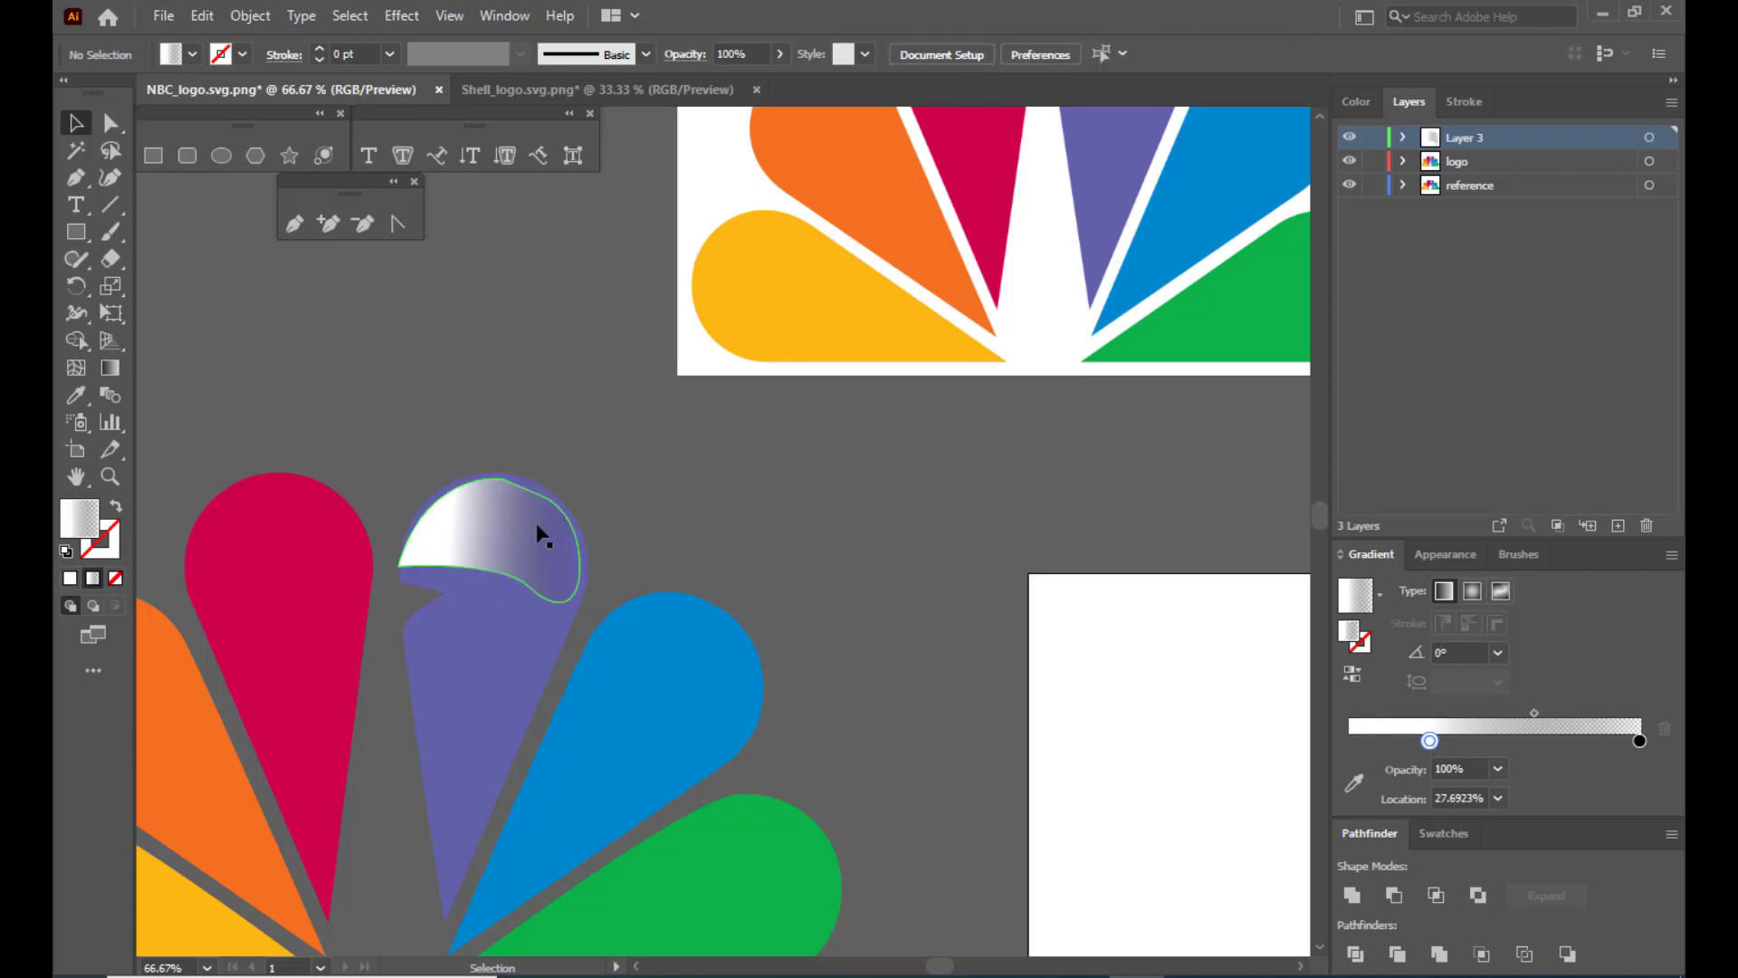
drag(1430, 742, 1422, 741)
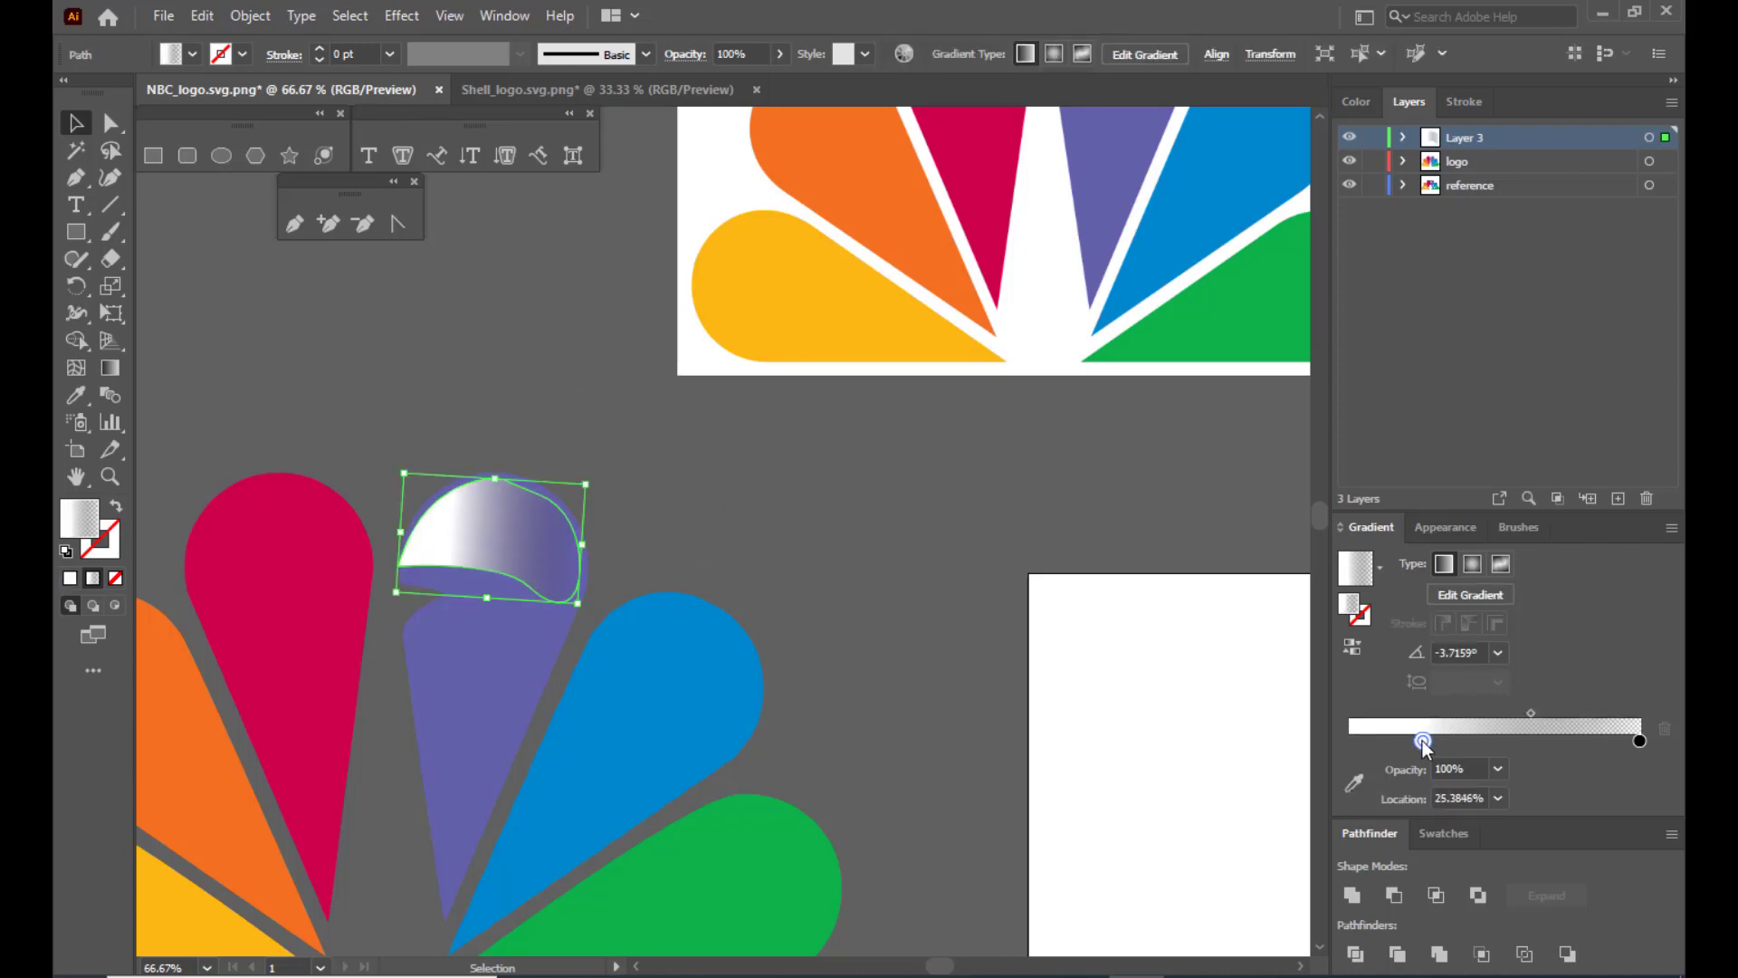
click(1640, 740)
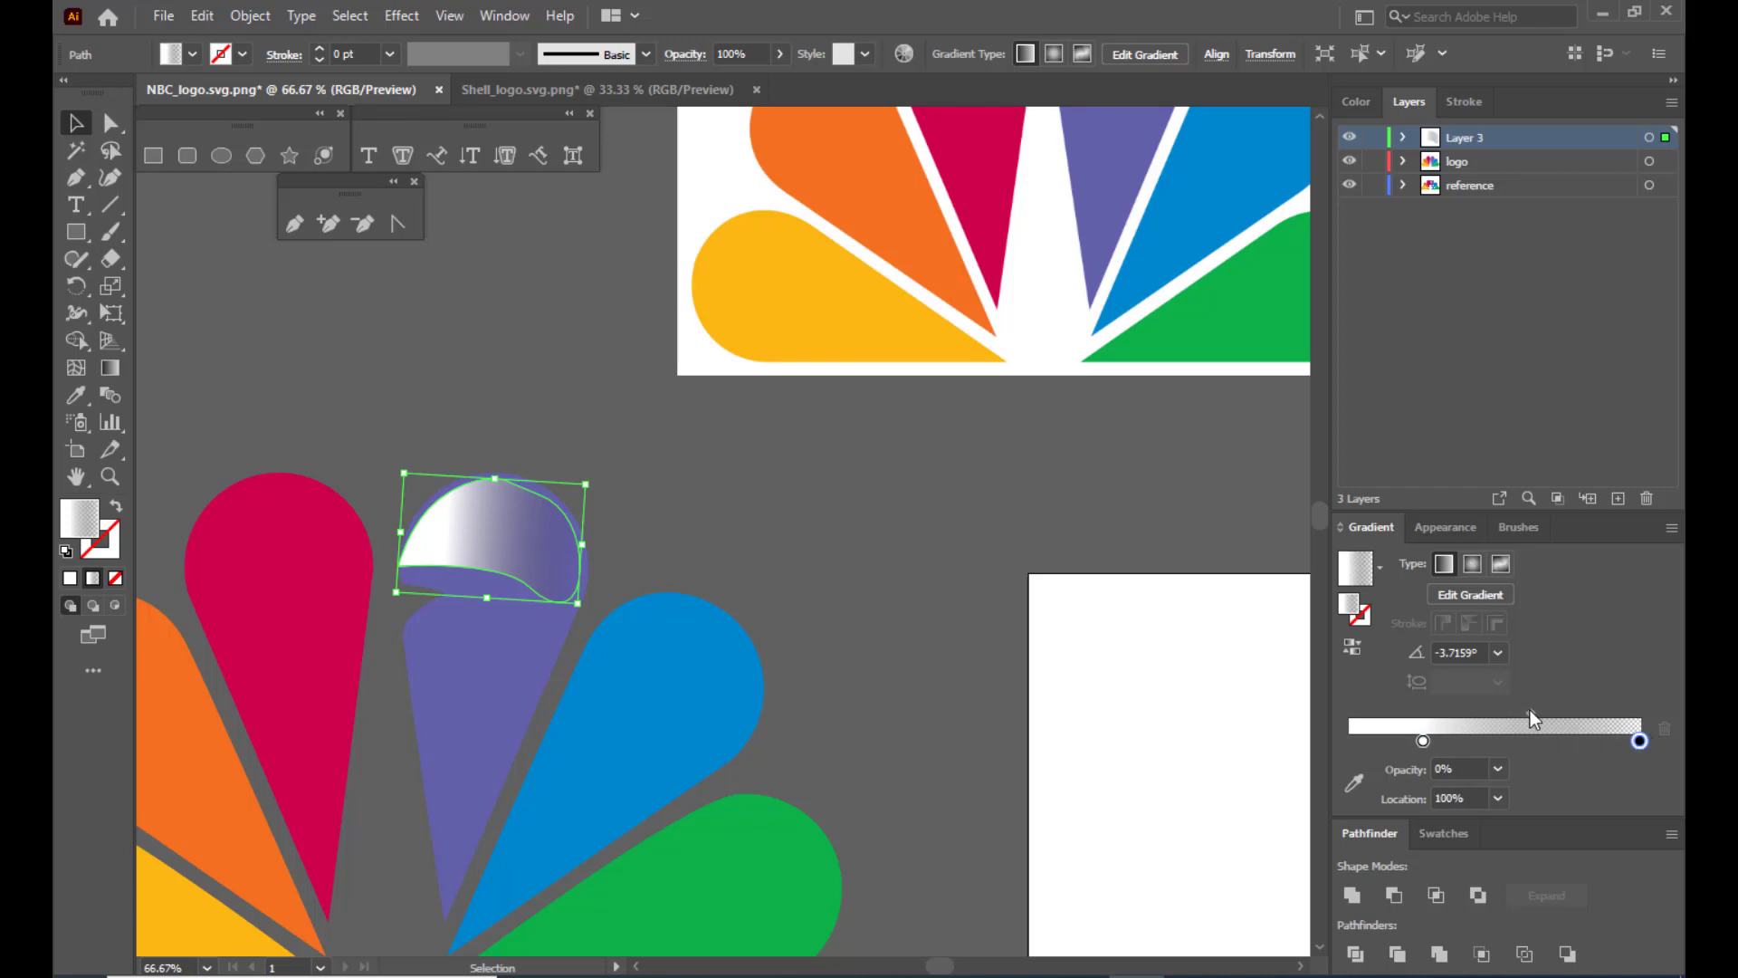
drag(1530, 710, 1507, 715)
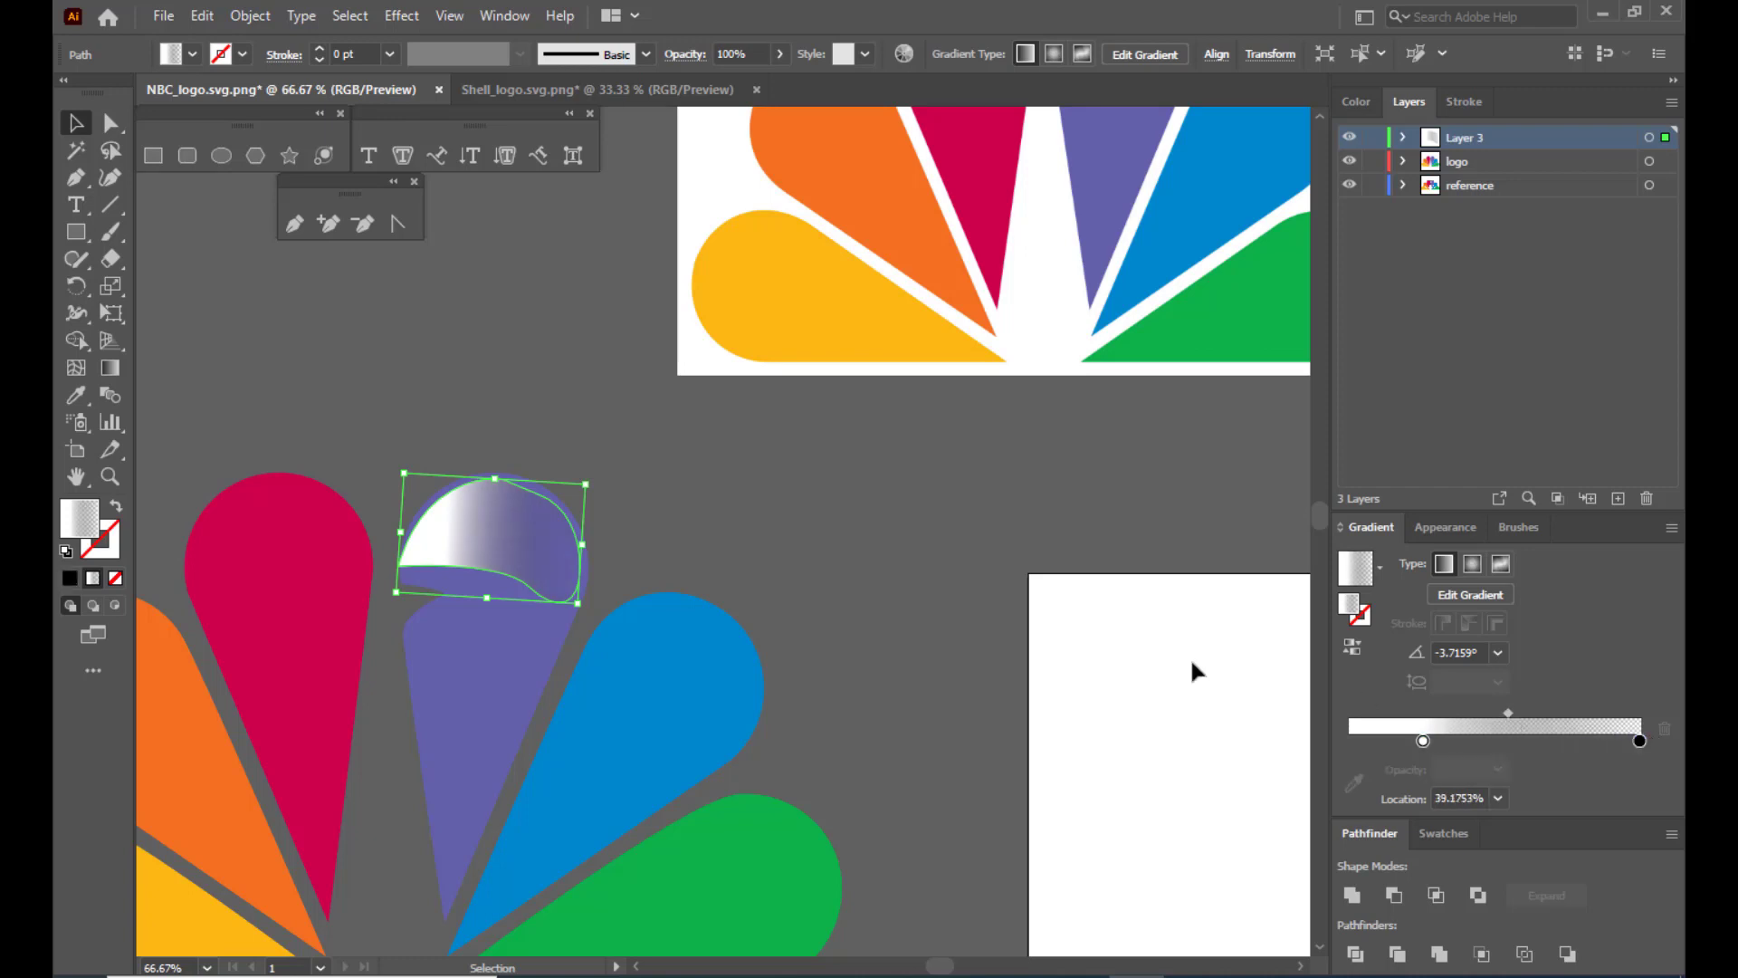
click(532, 383)
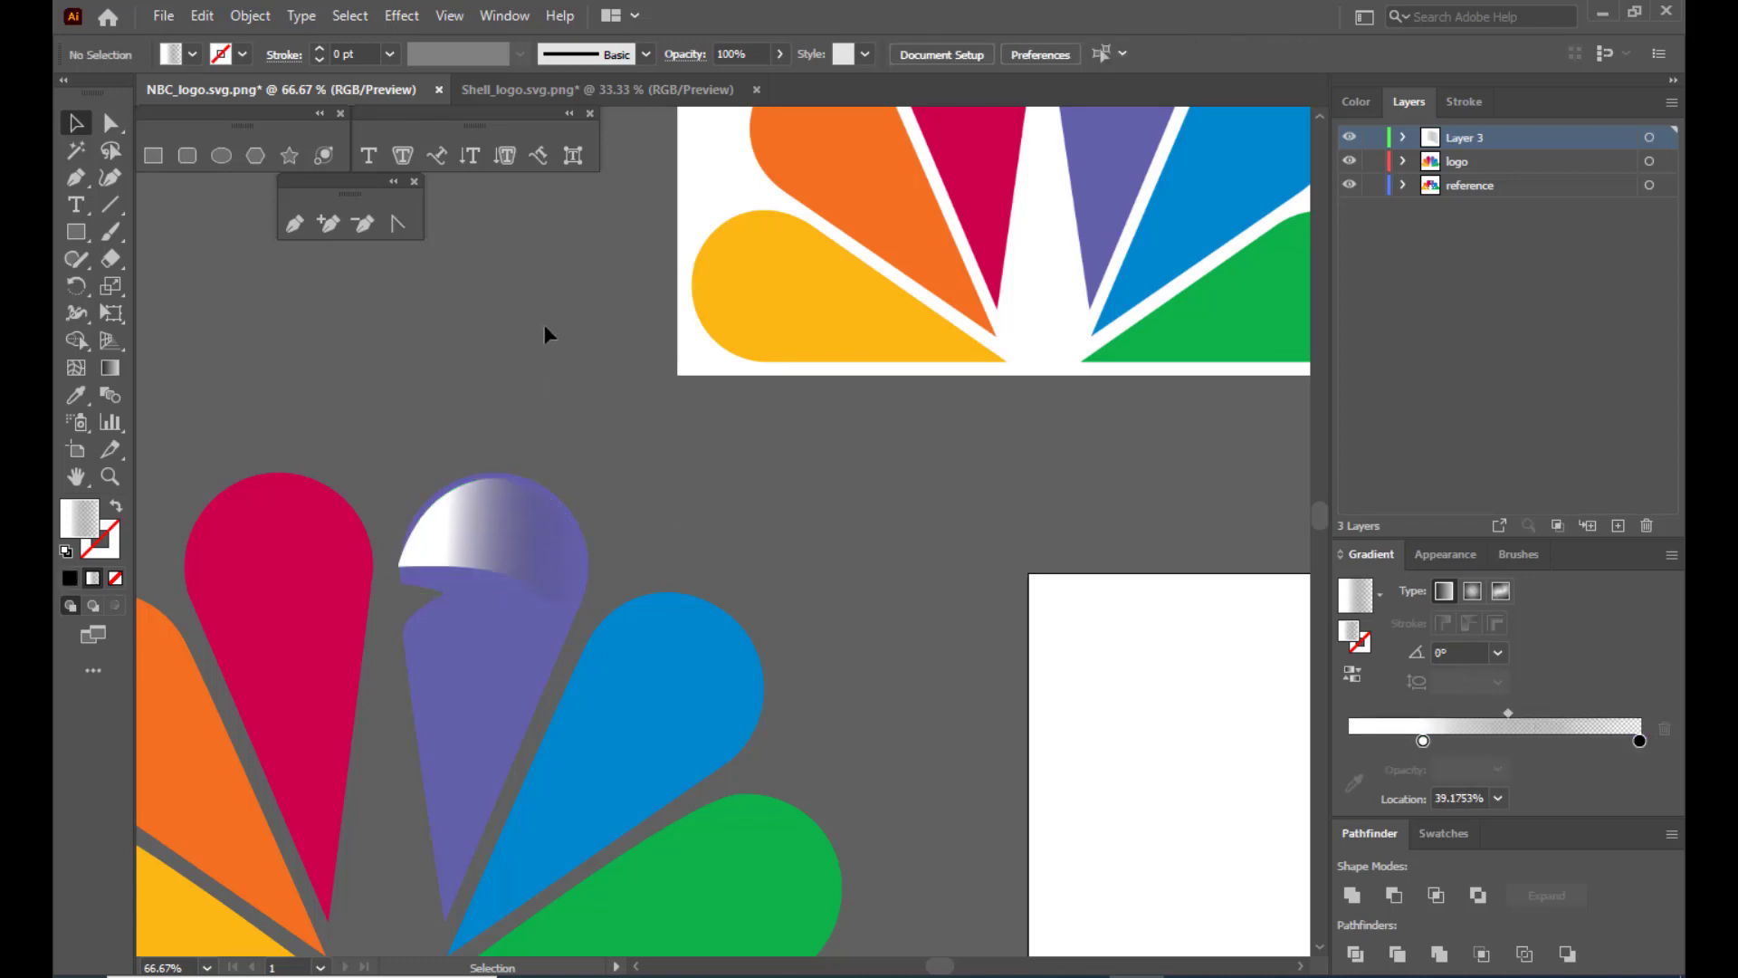
Set the blending mode of the purple petal's highlight to Overlay and deselect it.
click(523, 518)
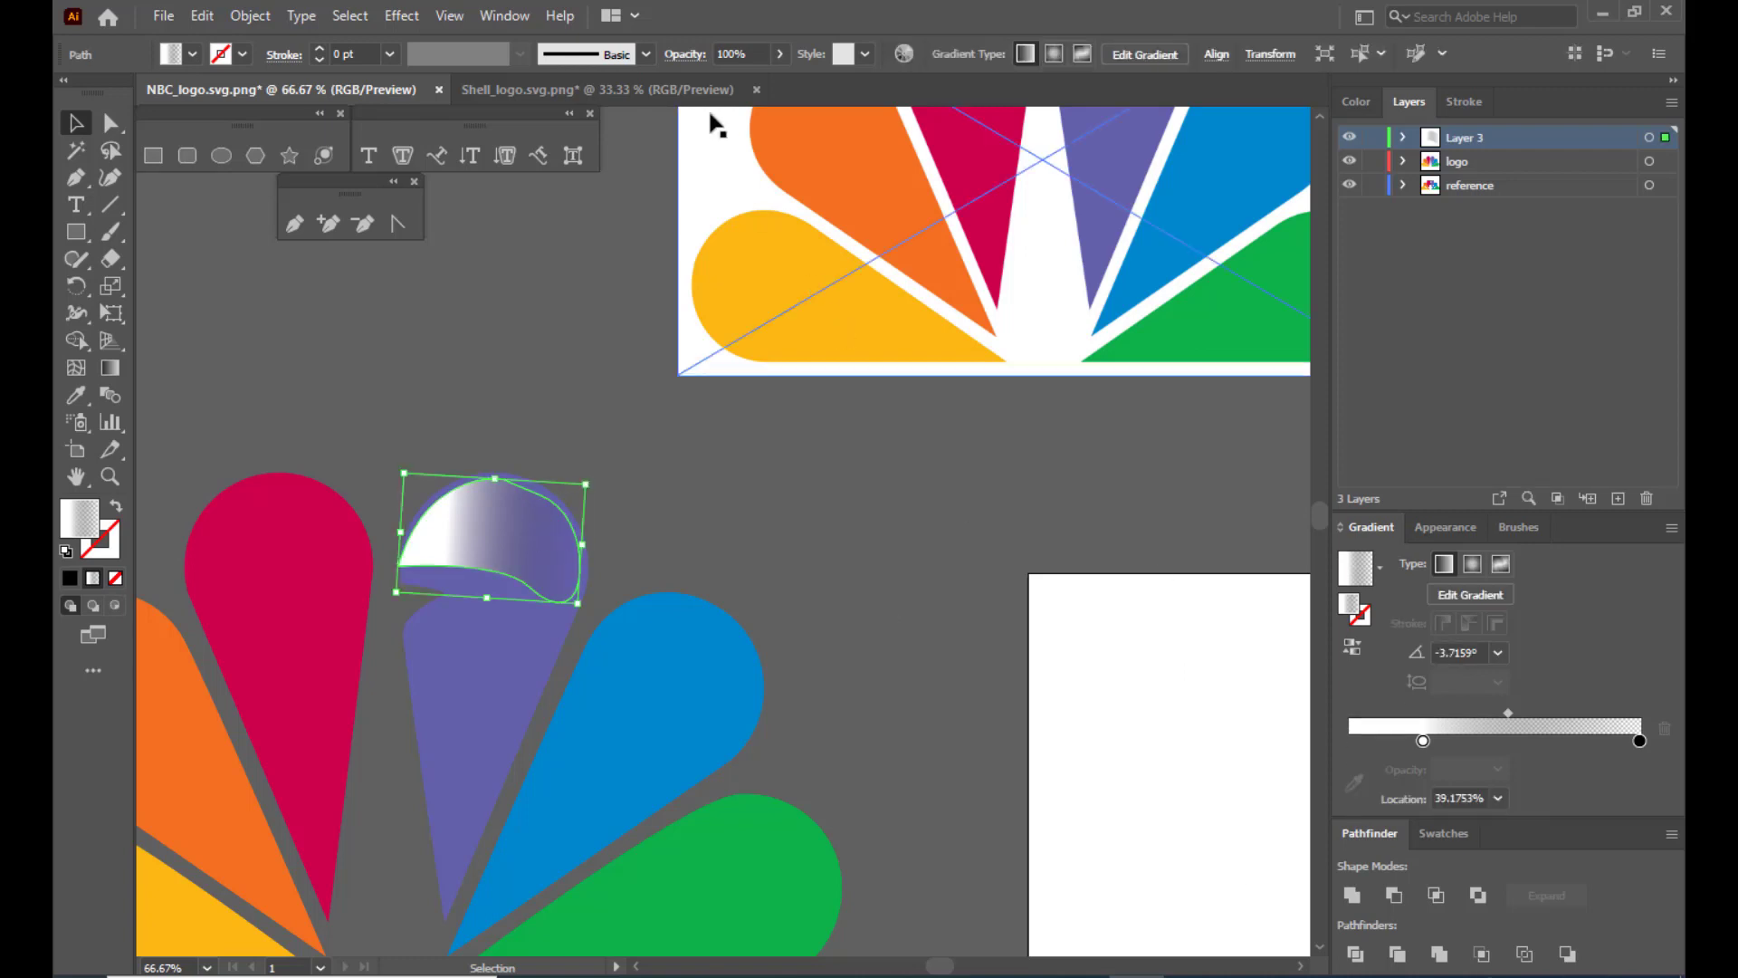
click(677, 54)
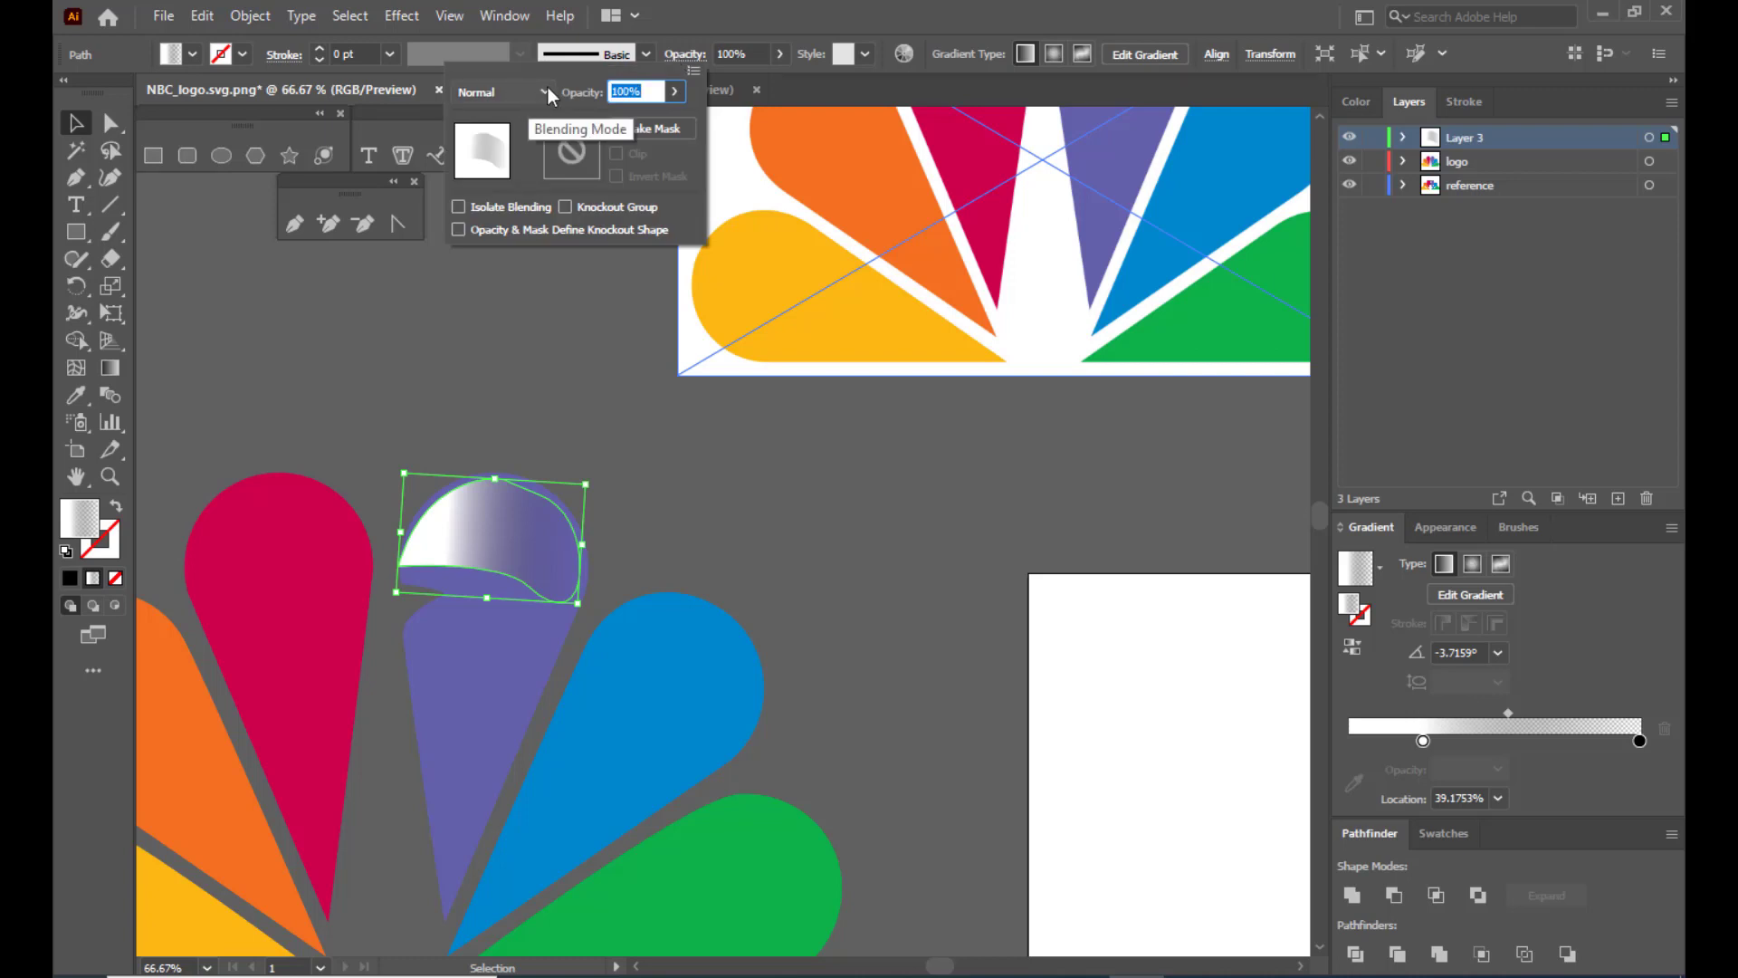
click(679, 56)
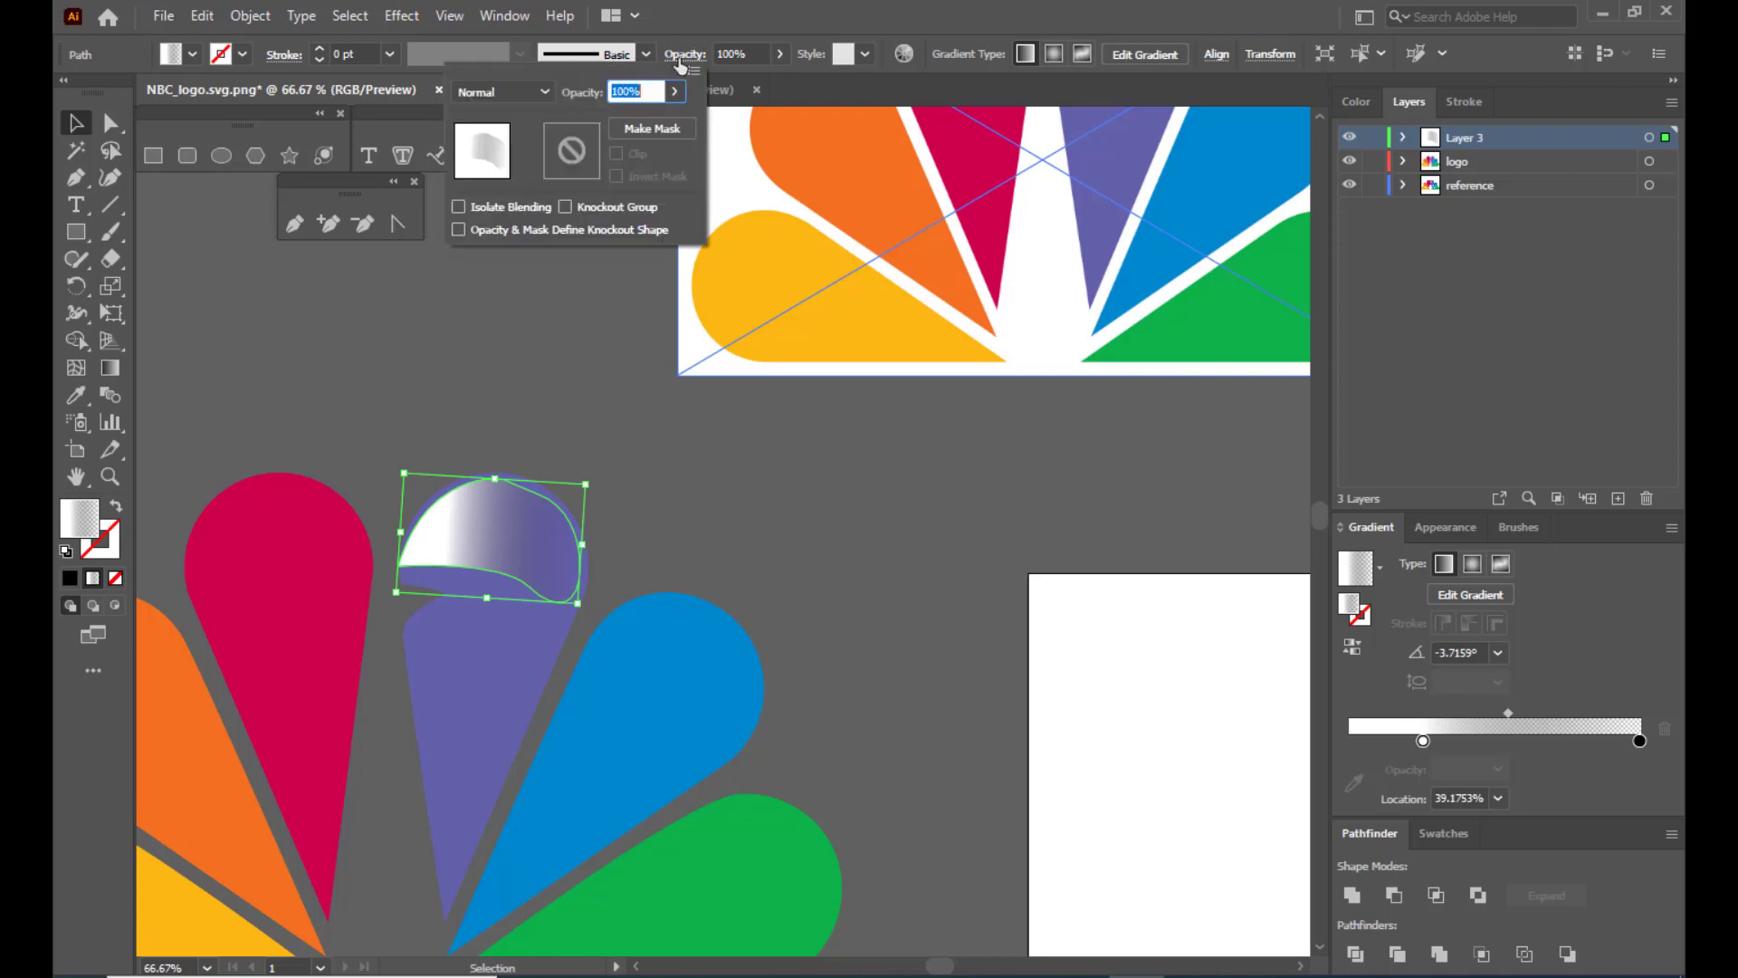
click(517, 91)
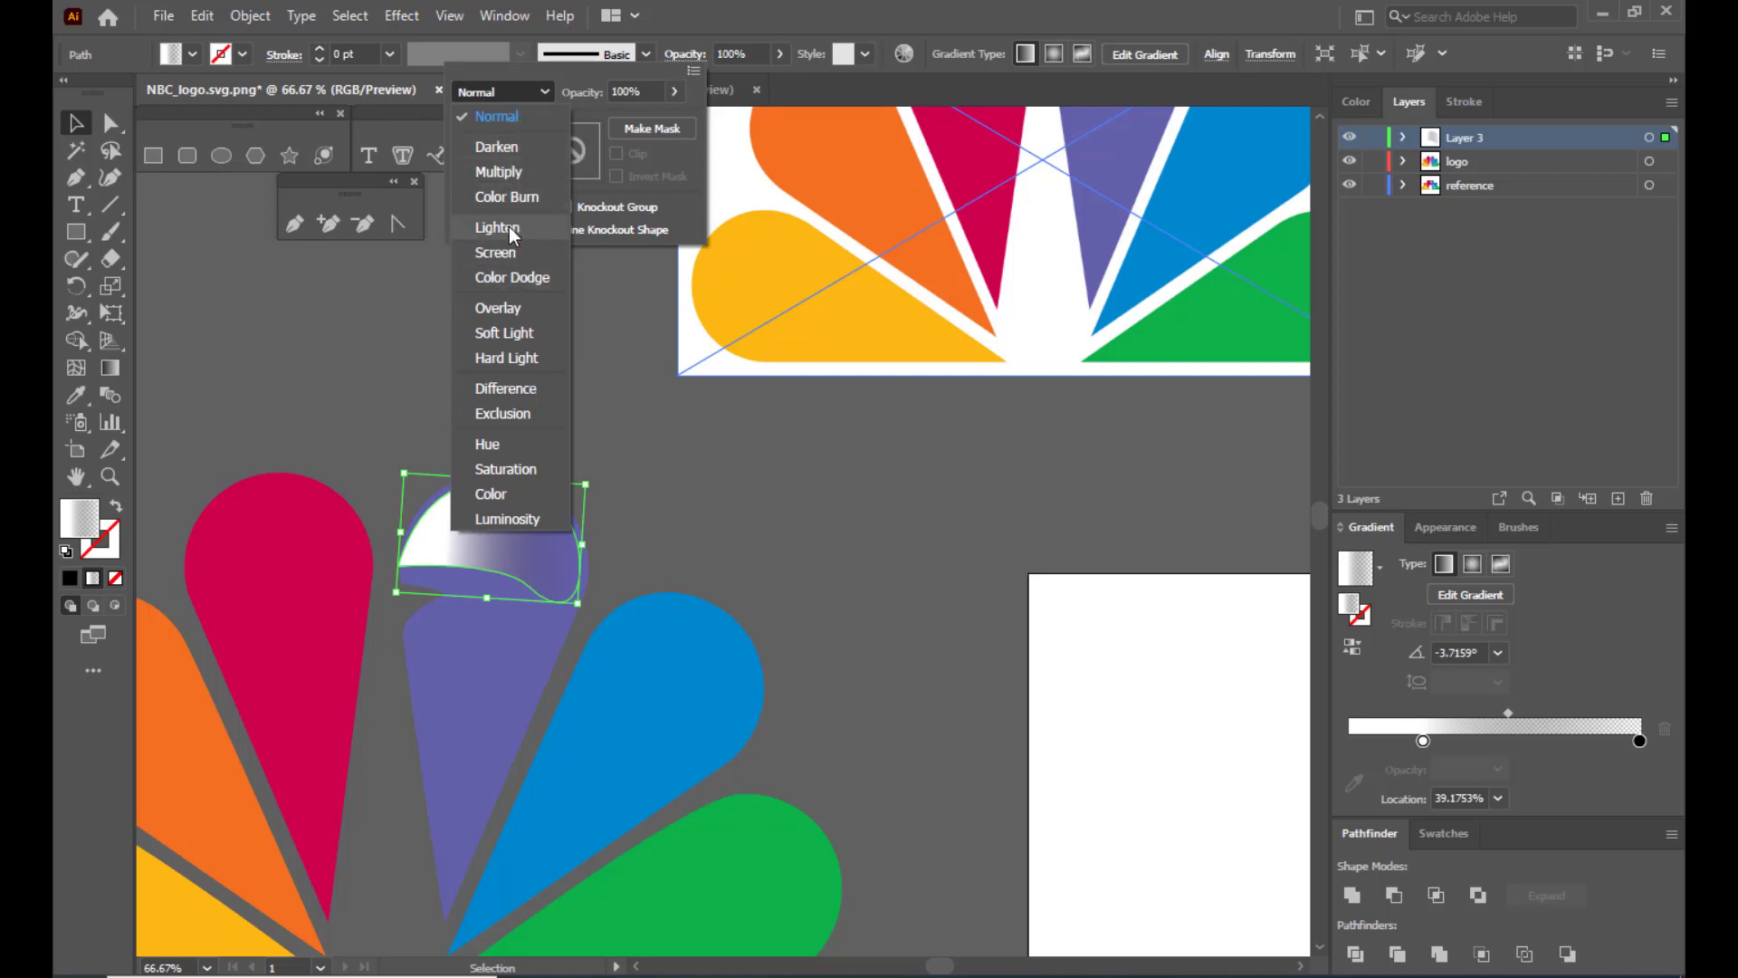
click(495, 308)
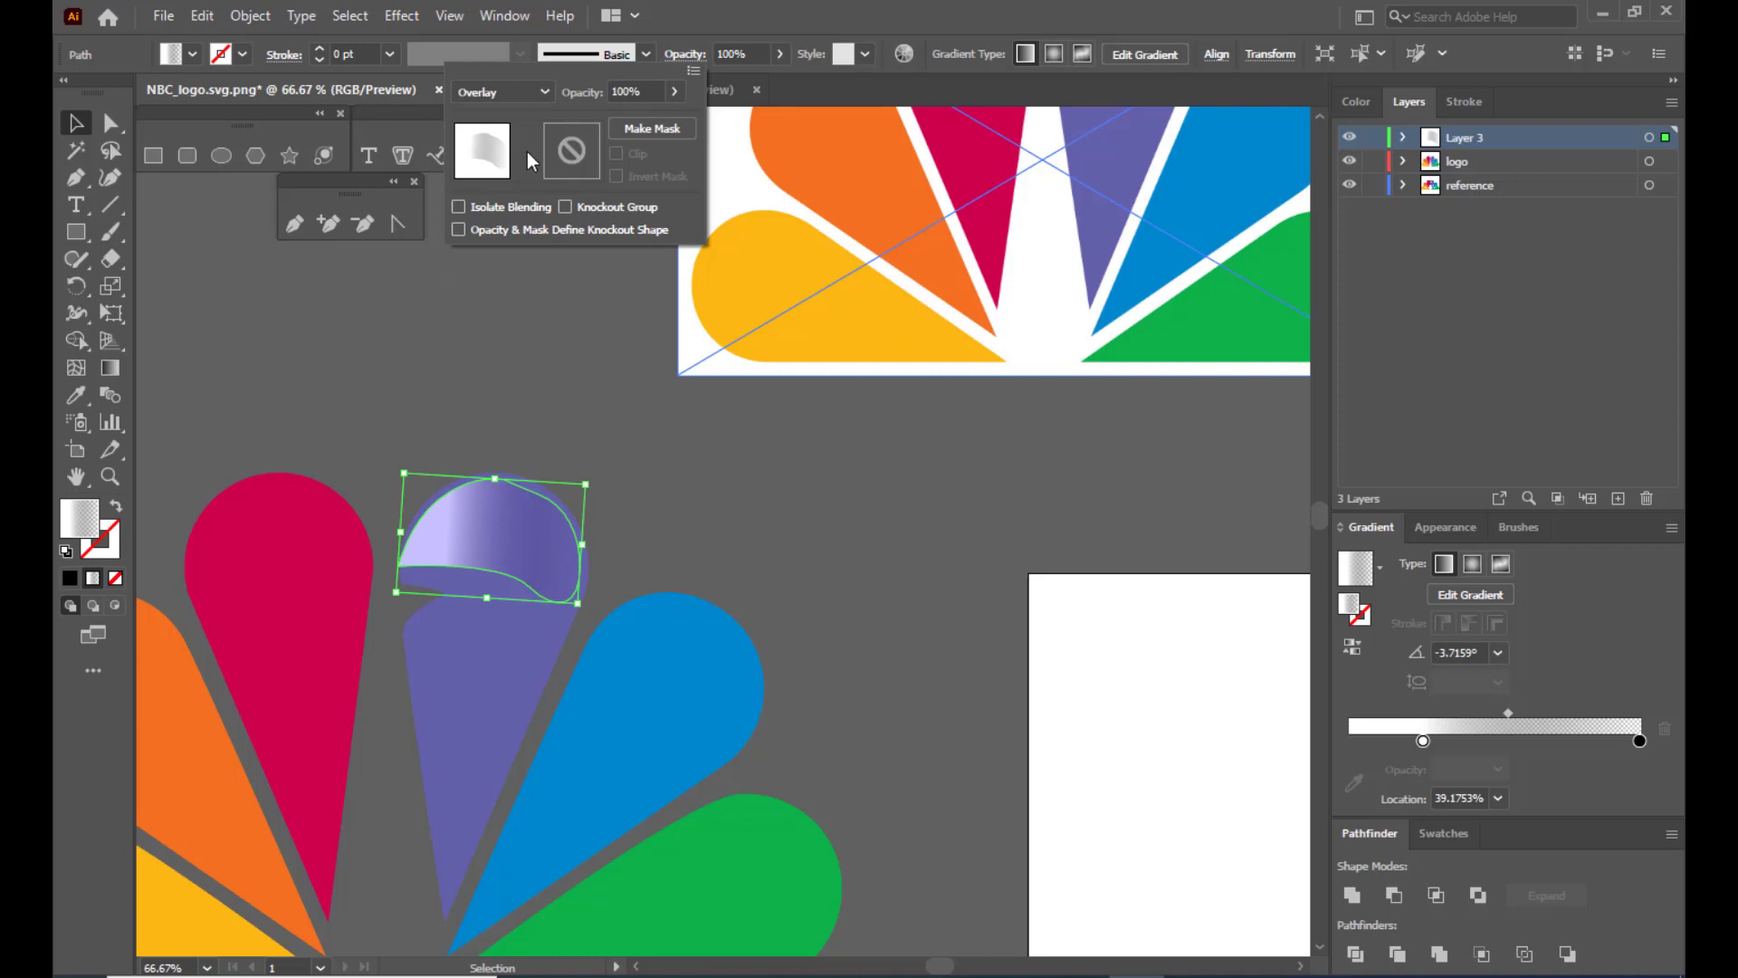
click(578, 328)
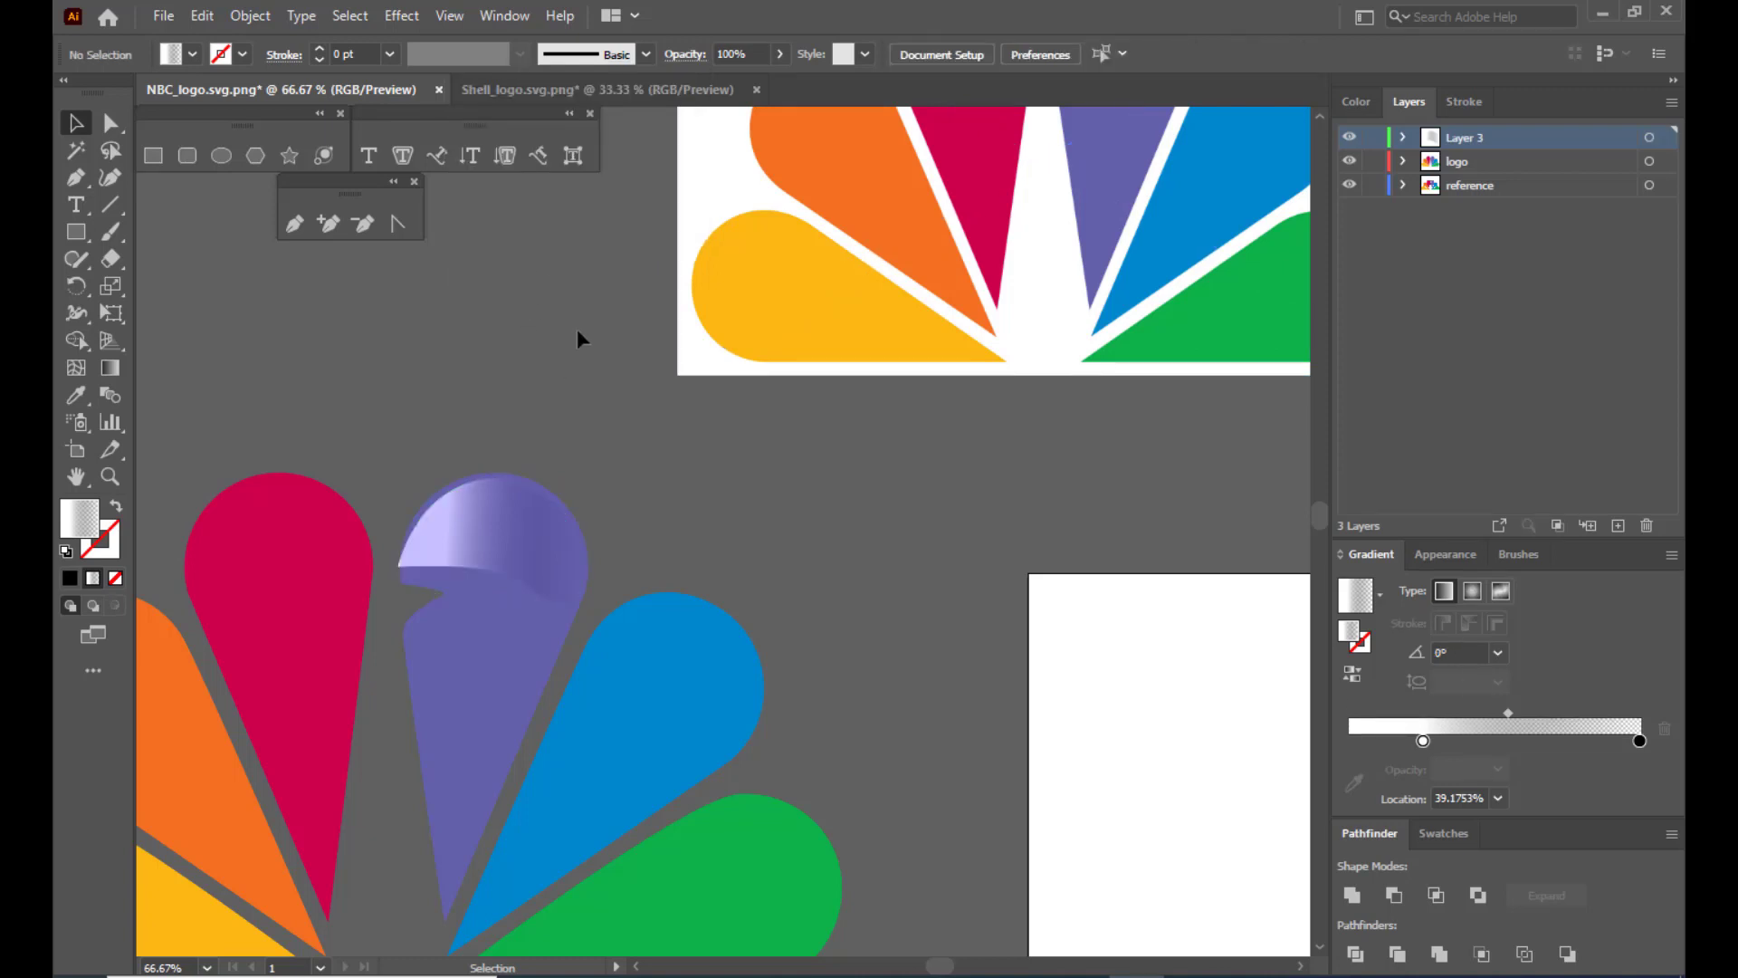
Change the highlight's blending mode to Screen and deselect it.
click(514, 498)
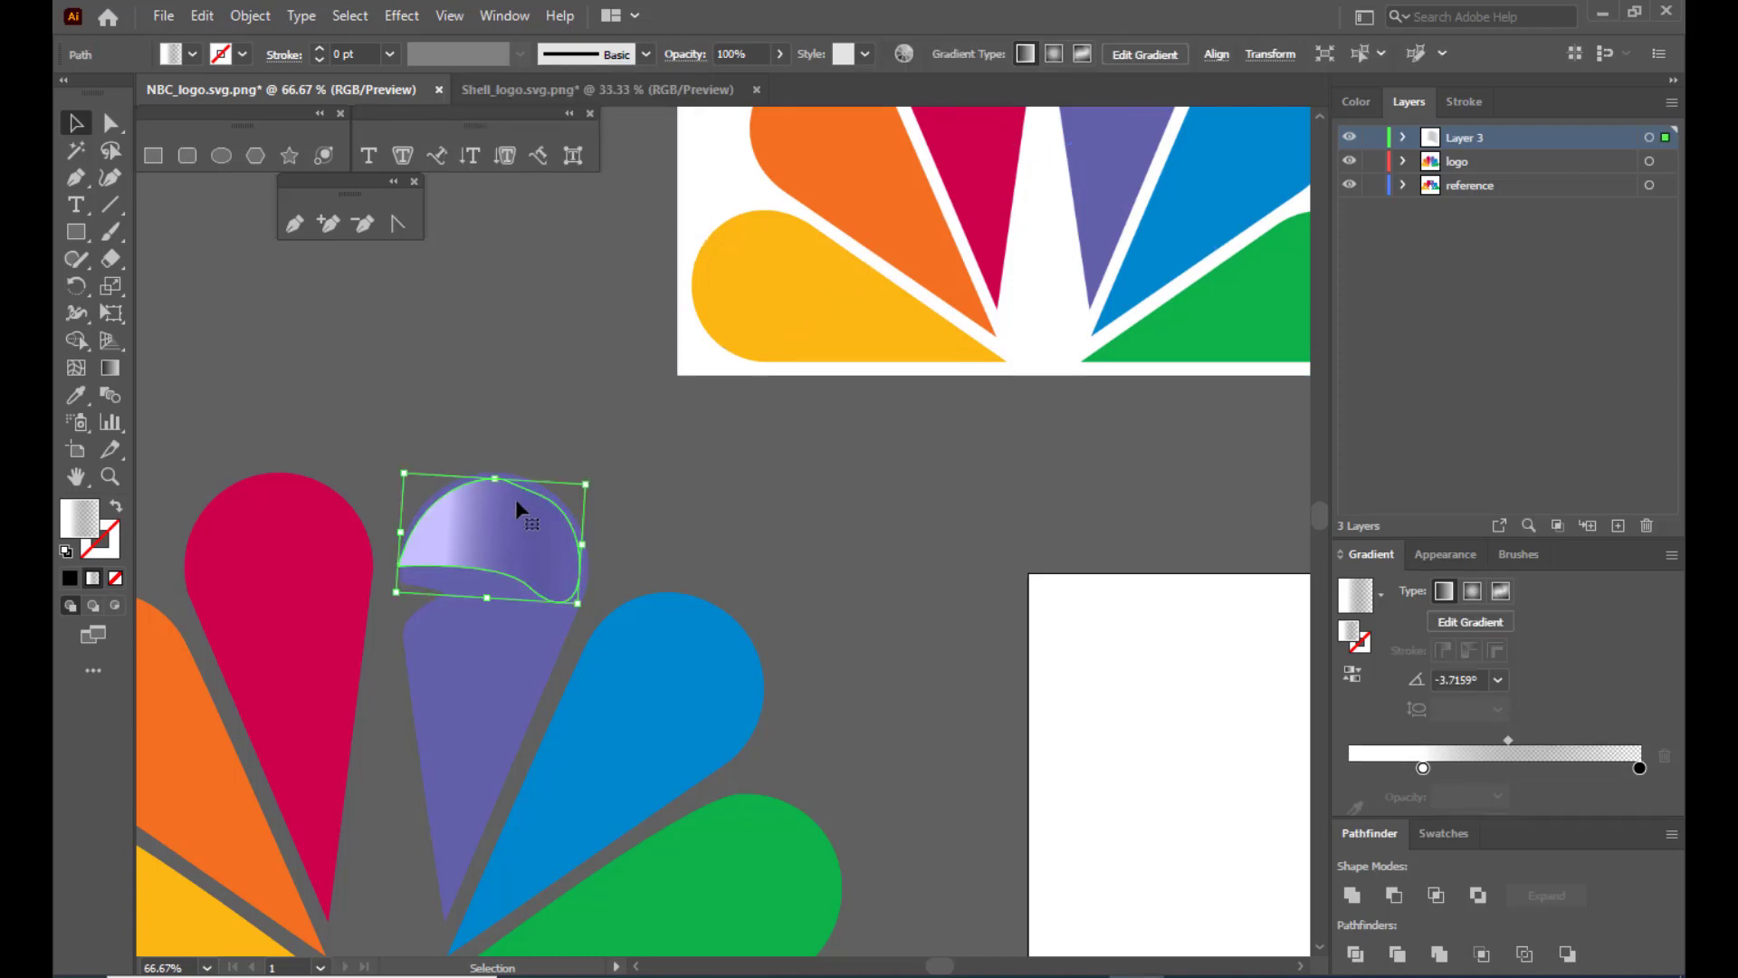
click(685, 55)
click(508, 90)
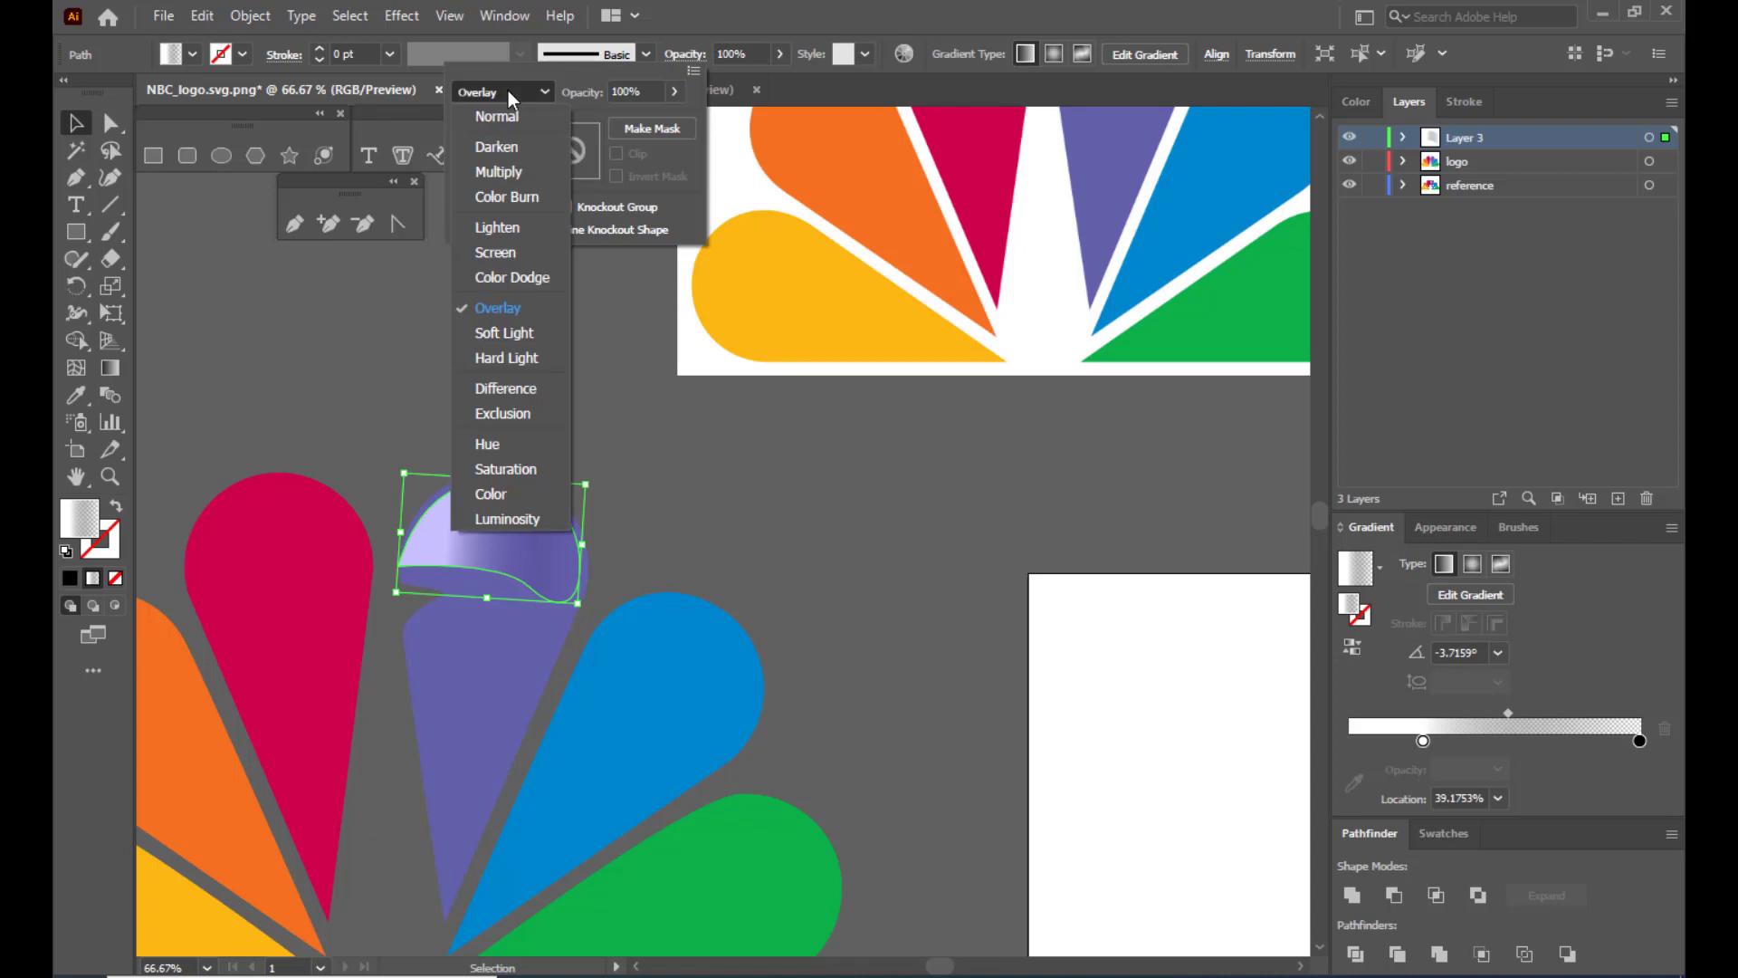
click(526, 258)
click(587, 384)
click(595, 366)
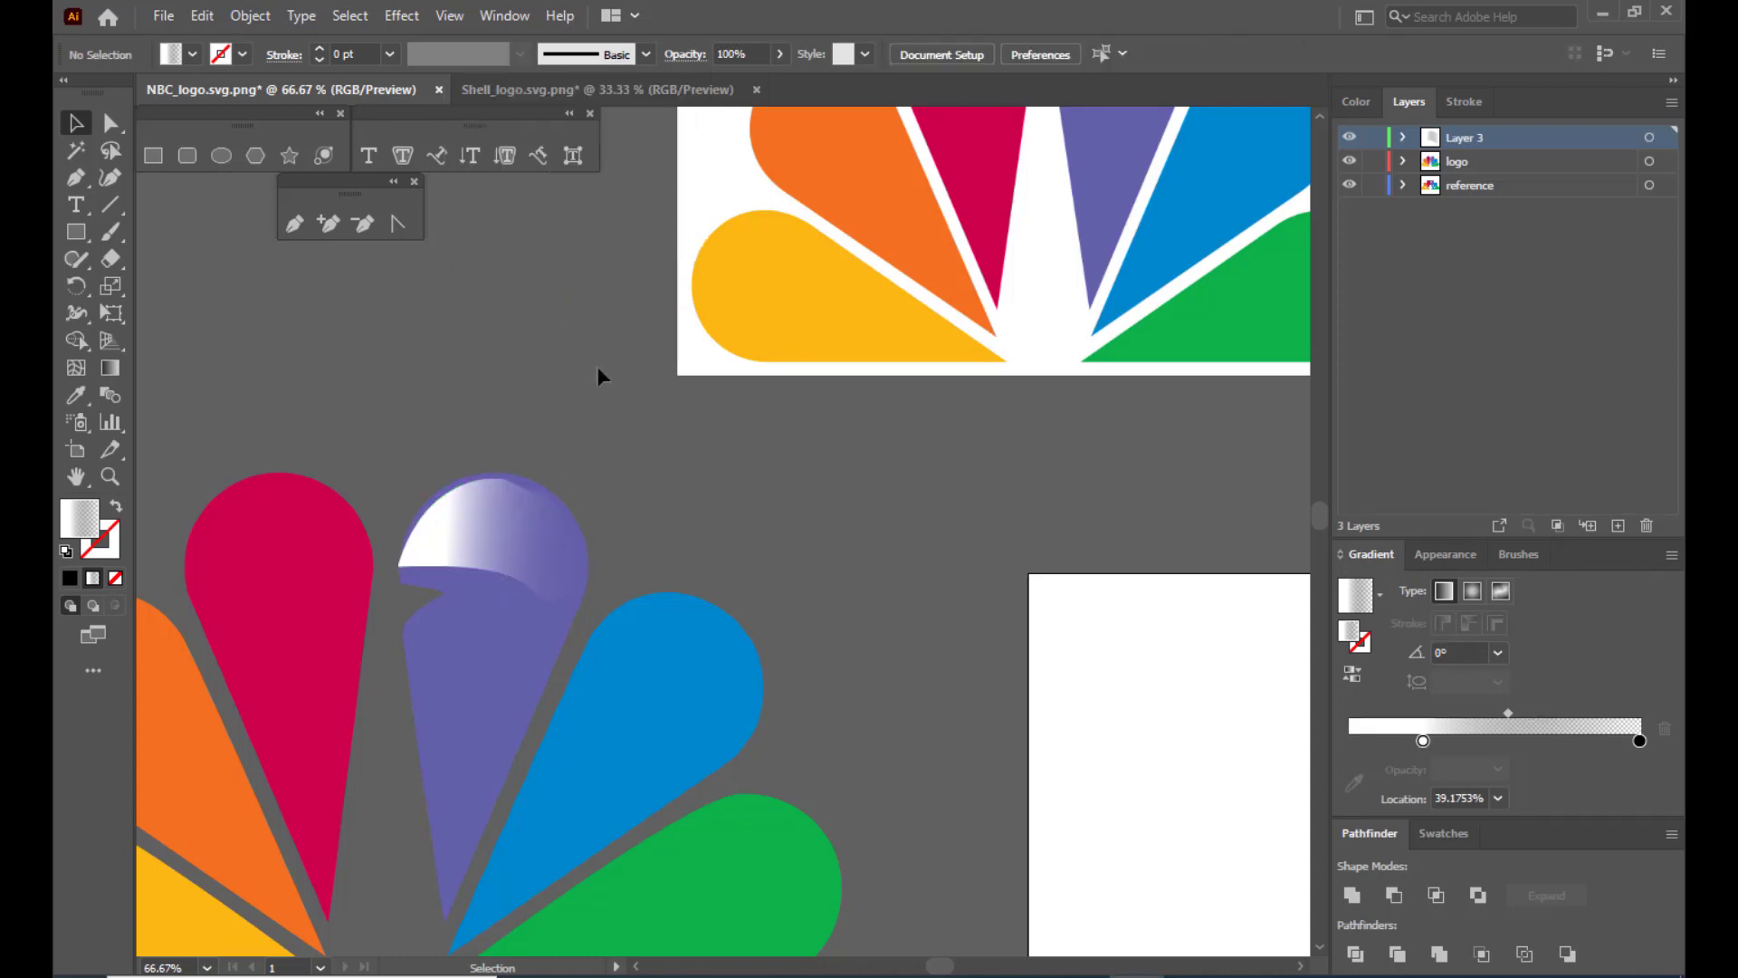
Examine how the highlight looks on the purple petal, both within the whole logo and up close.
click(537, 511)
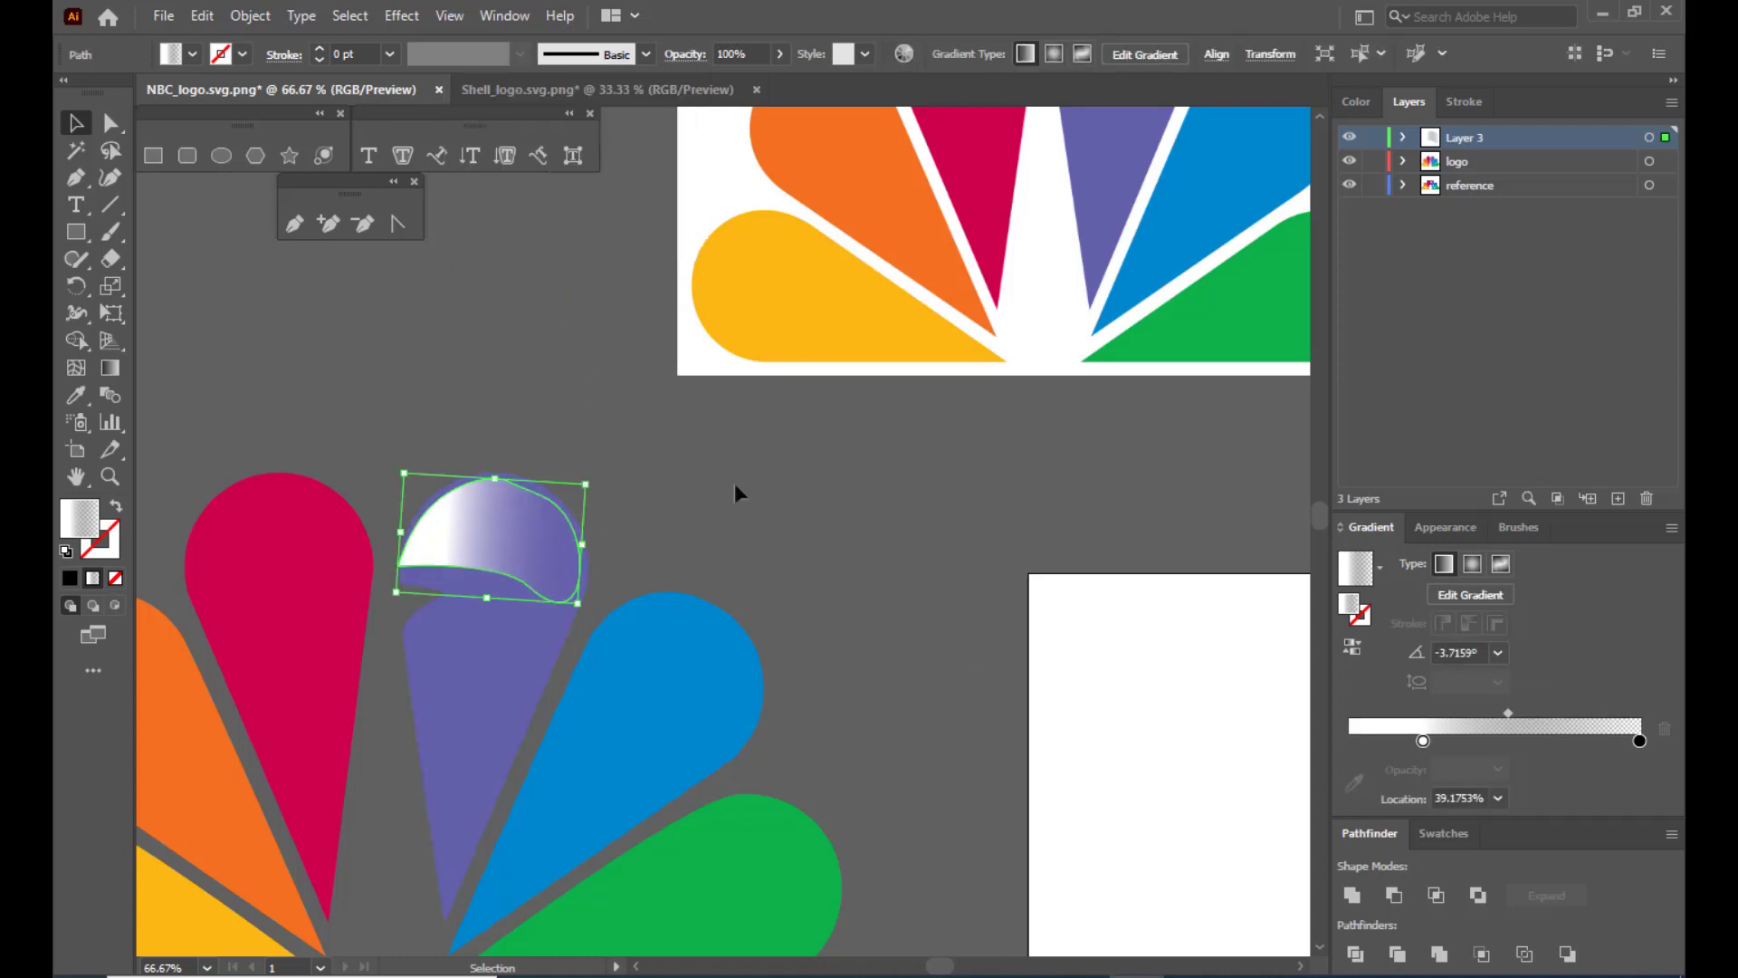
click(563, 334)
key(ctrl+minus)
key(ctrl+minus)
key(ctrl+minus)
key(ctrl+minus)
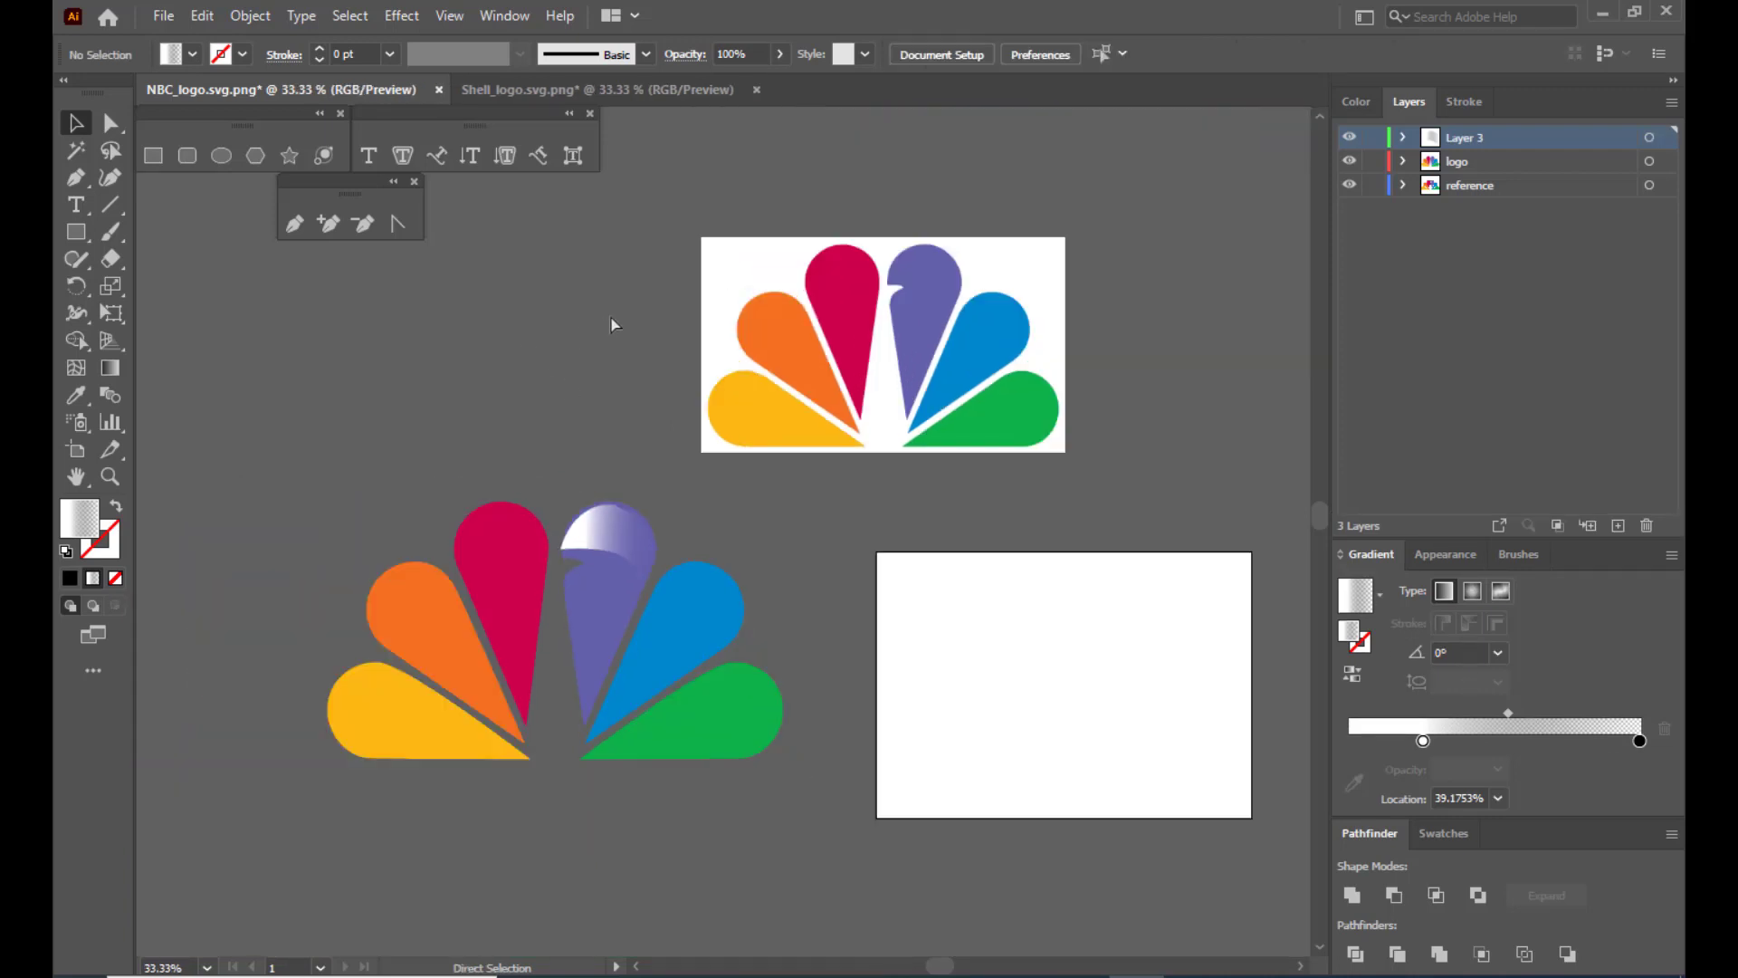
key(ctrl+plus)
key(ctrl+plus)
key(ctrl+plus)
click(573, 523)
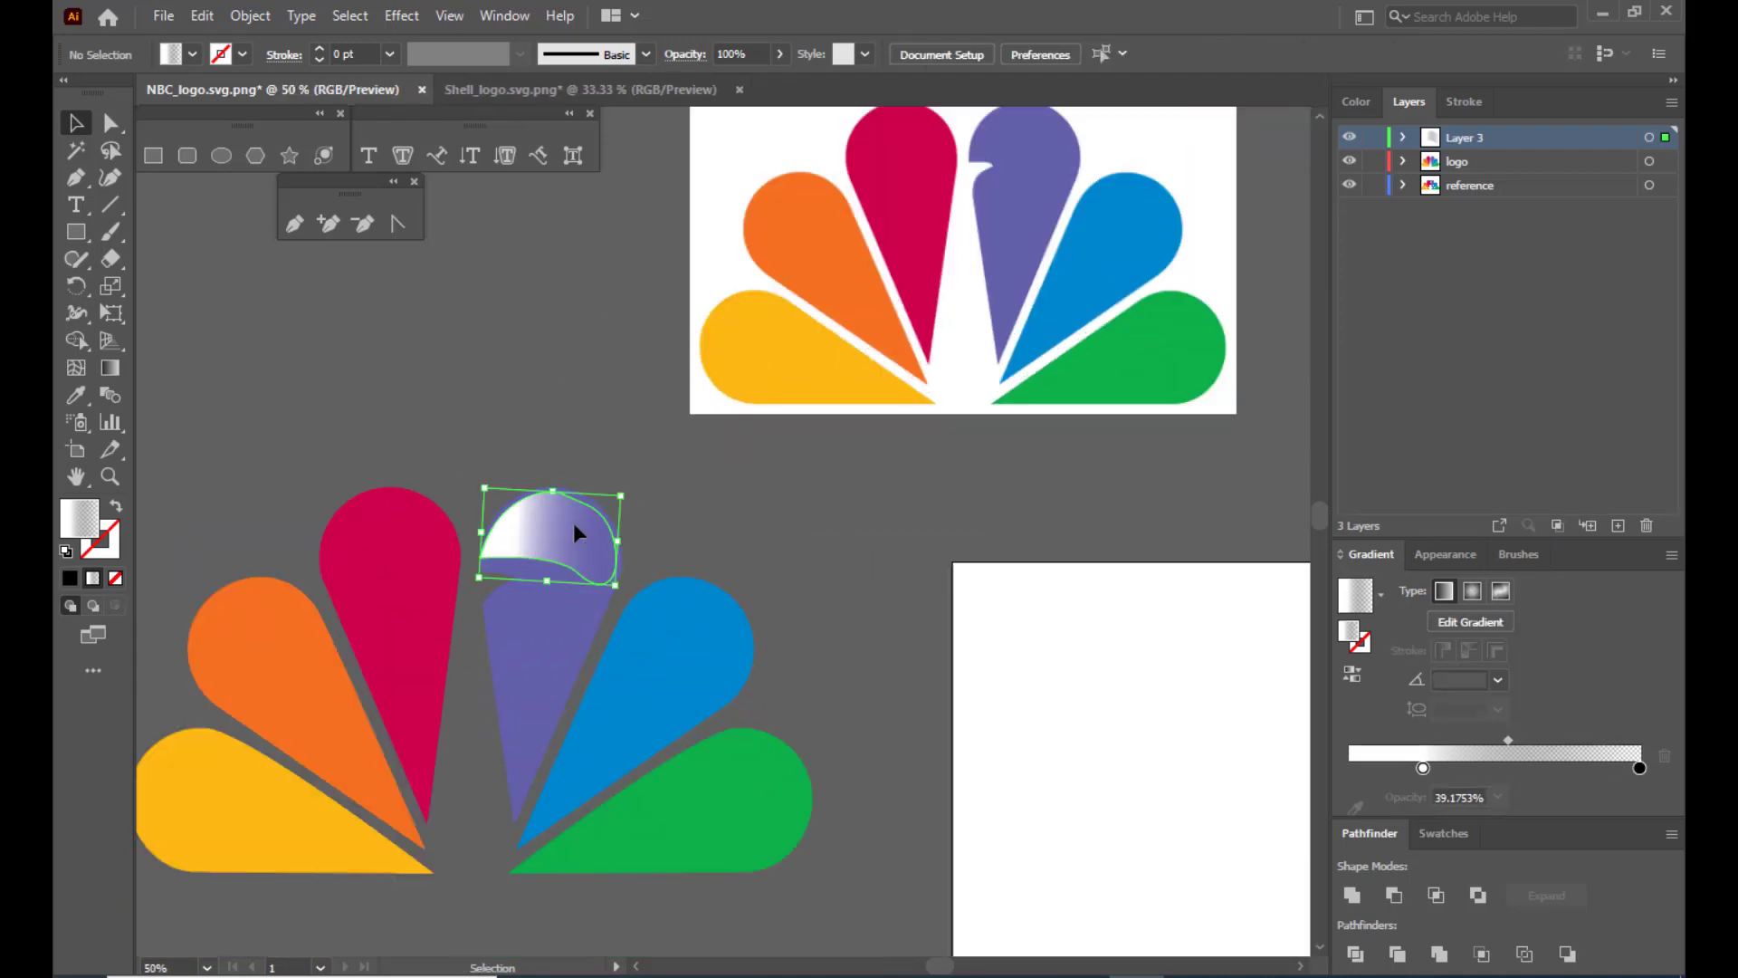
click(535, 351)
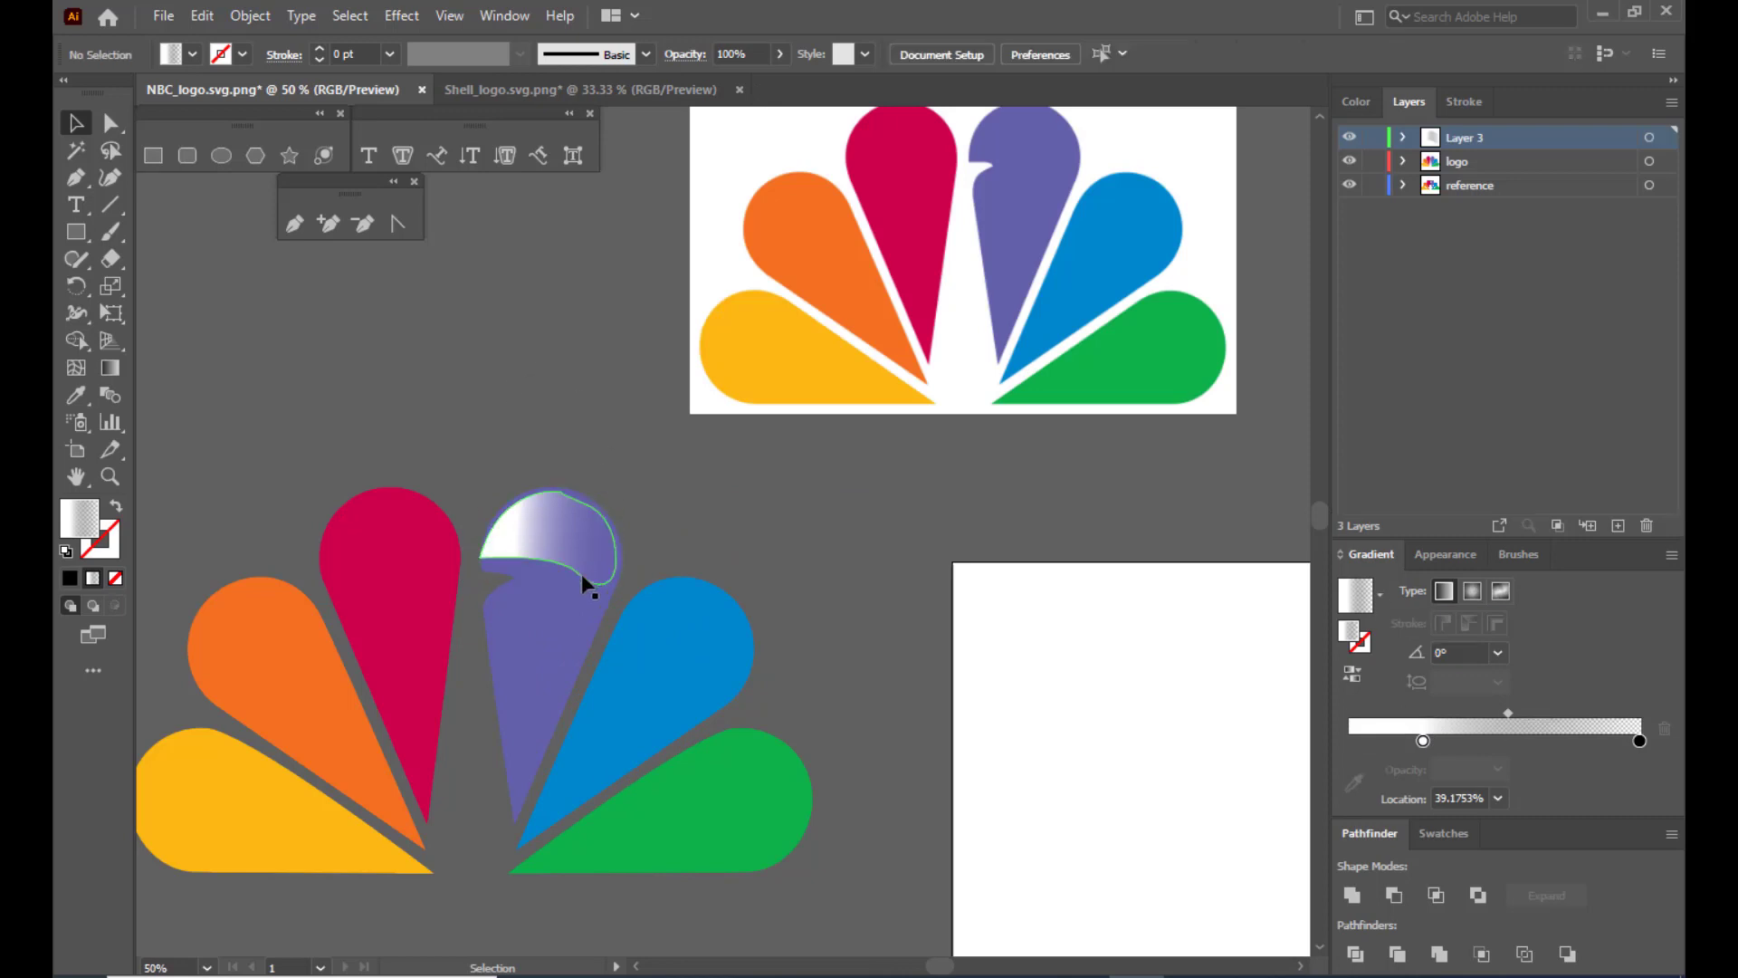
Move the highlight's sharp corner anchor at the beak slightly inward, inside the purple petal's edge.
click(523, 544)
click(111, 122)
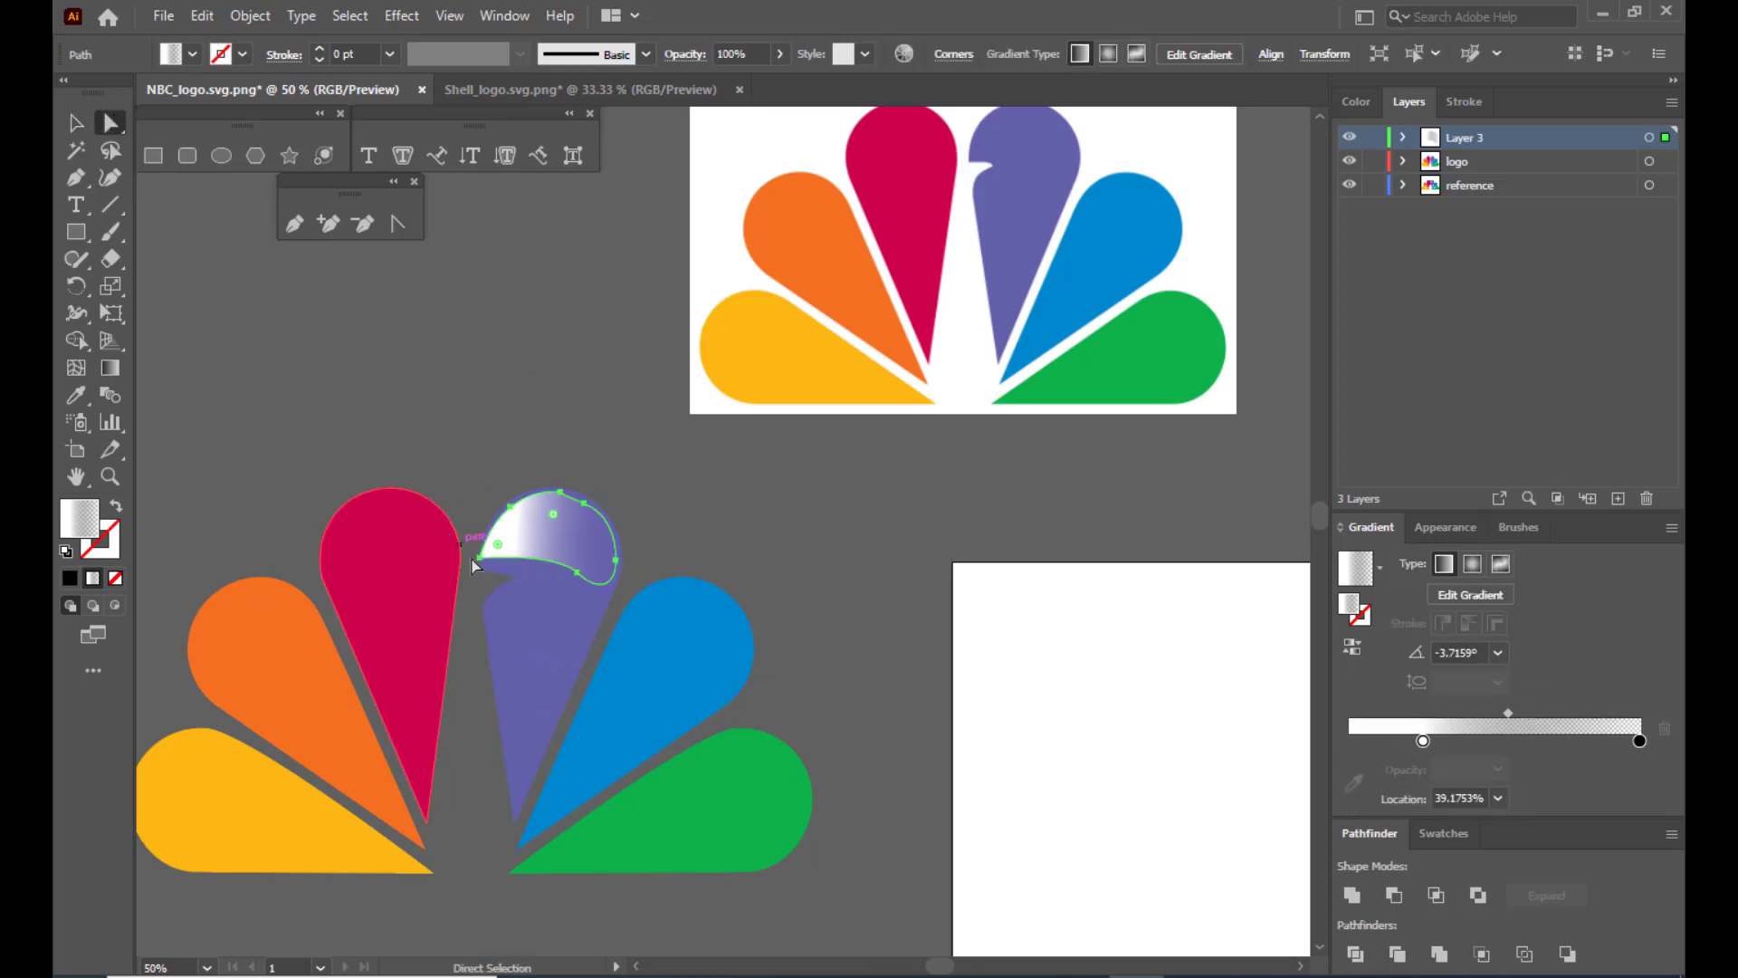
drag(473, 566, 488, 554)
click(616, 375)
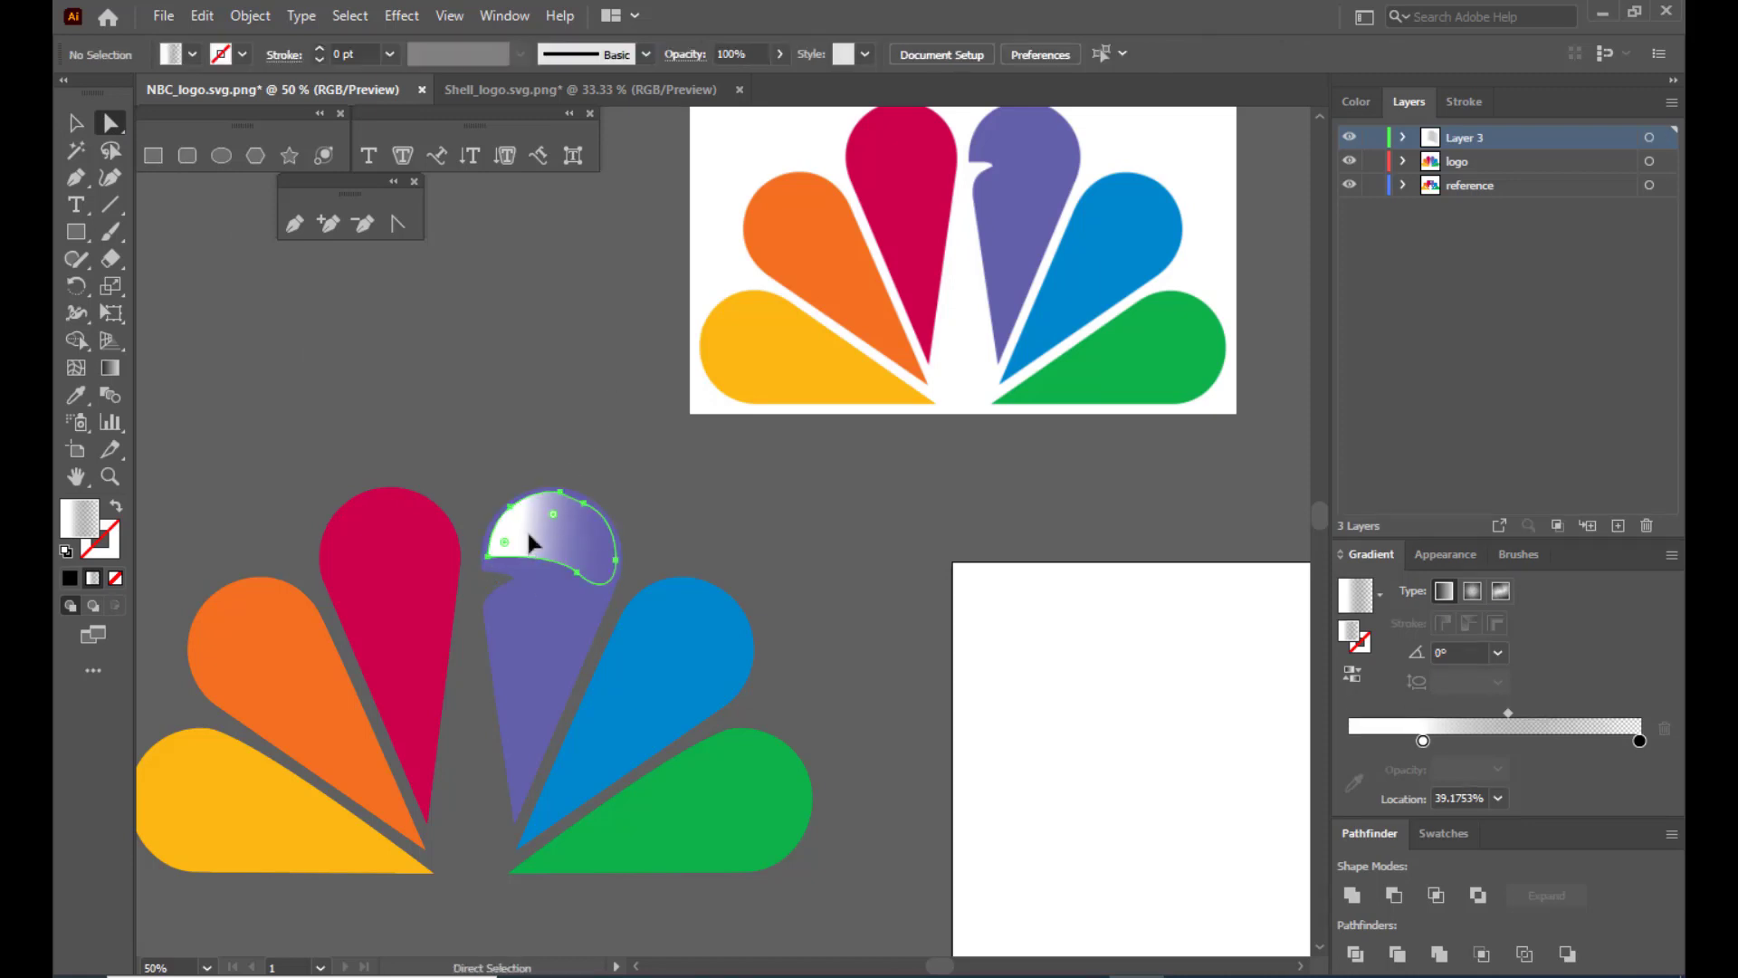
Apply a Gaussian Blur with a radius of about 6.18 pixels to the whole highlight shape and deselect it.
click(528, 535)
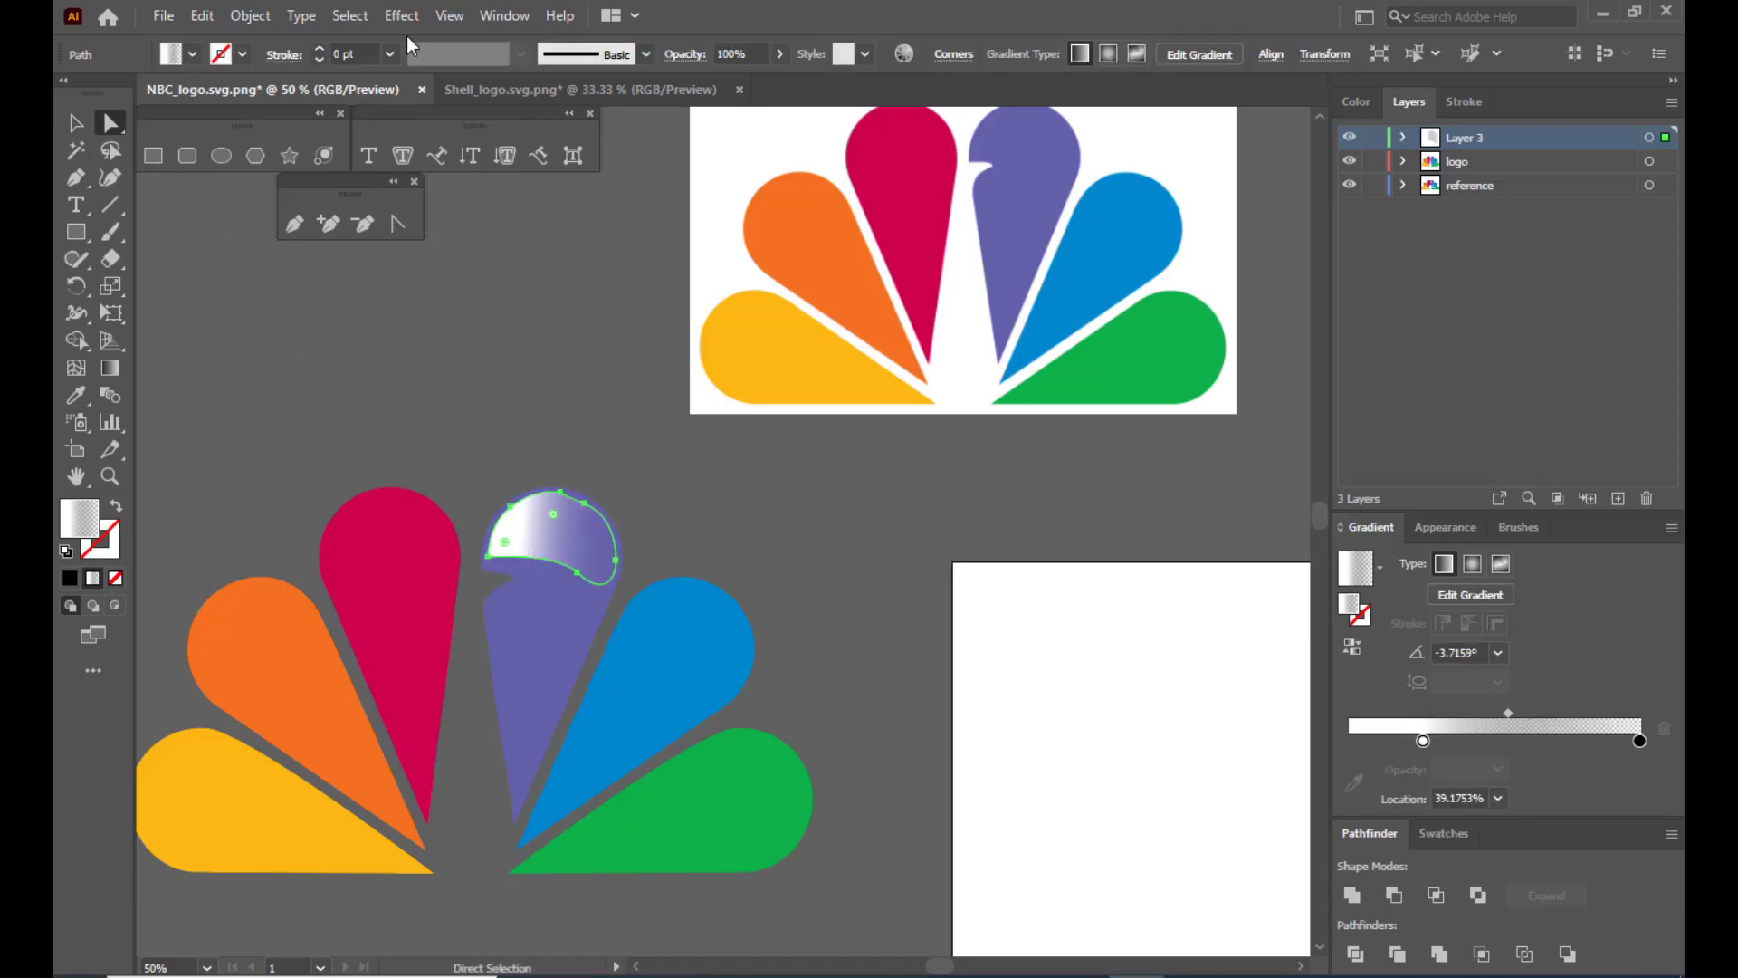
click(82, 118)
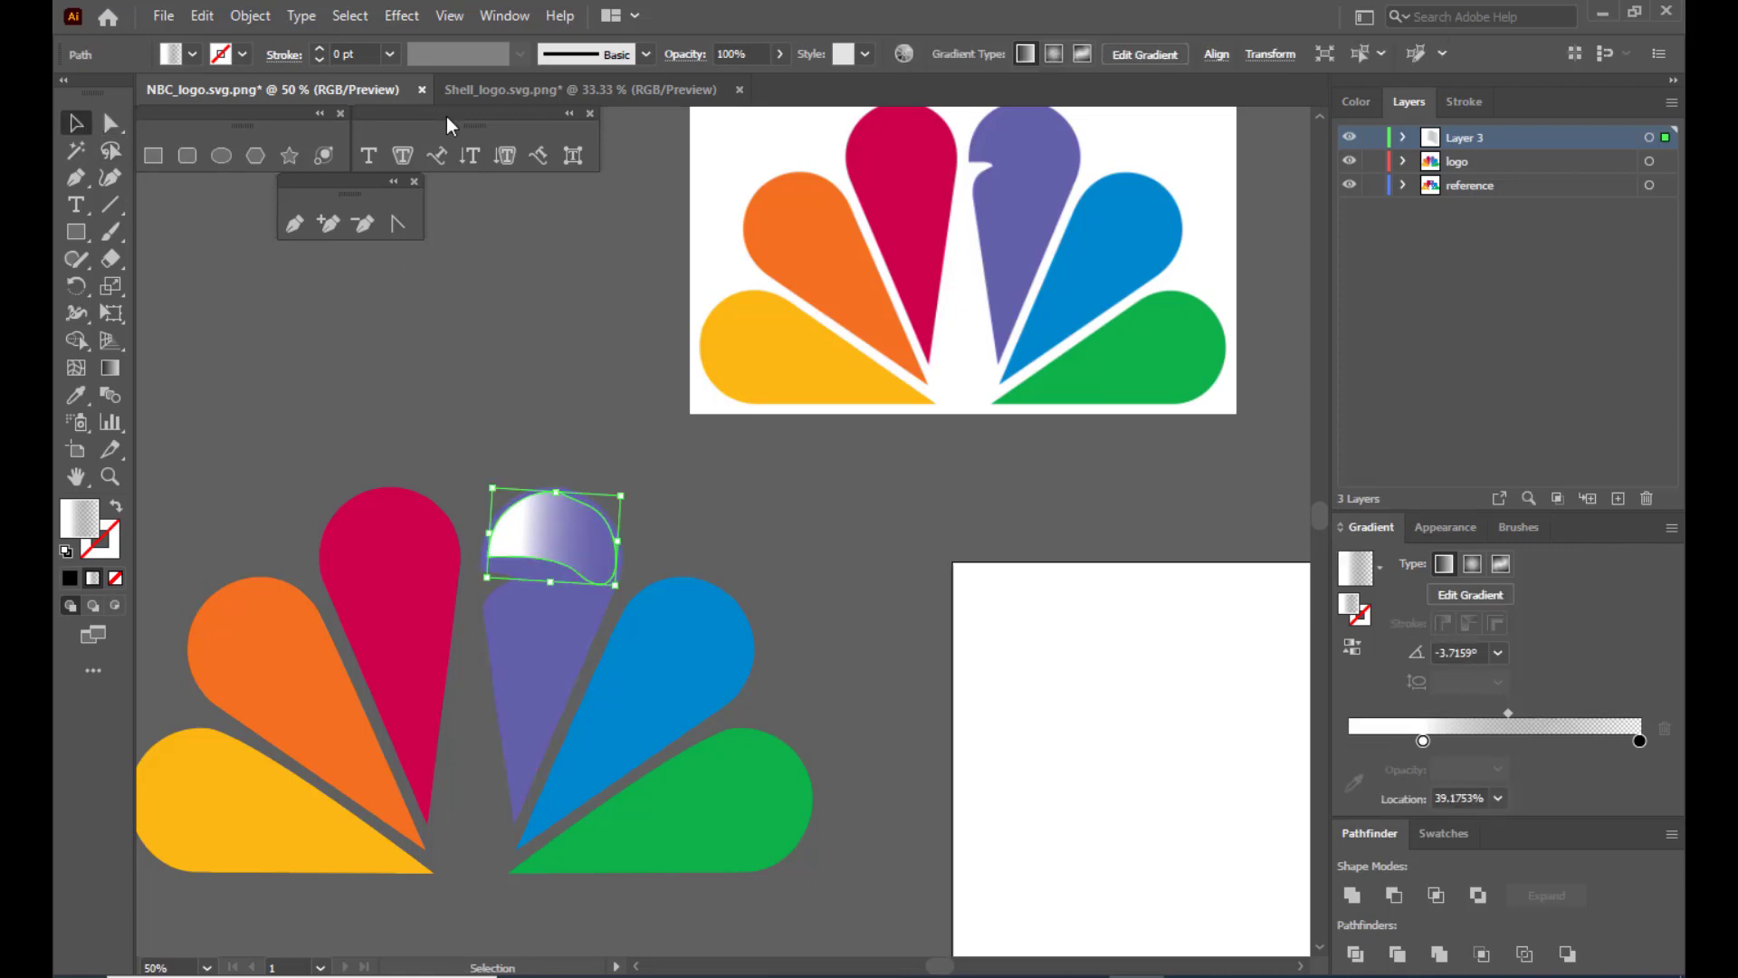
click(401, 15)
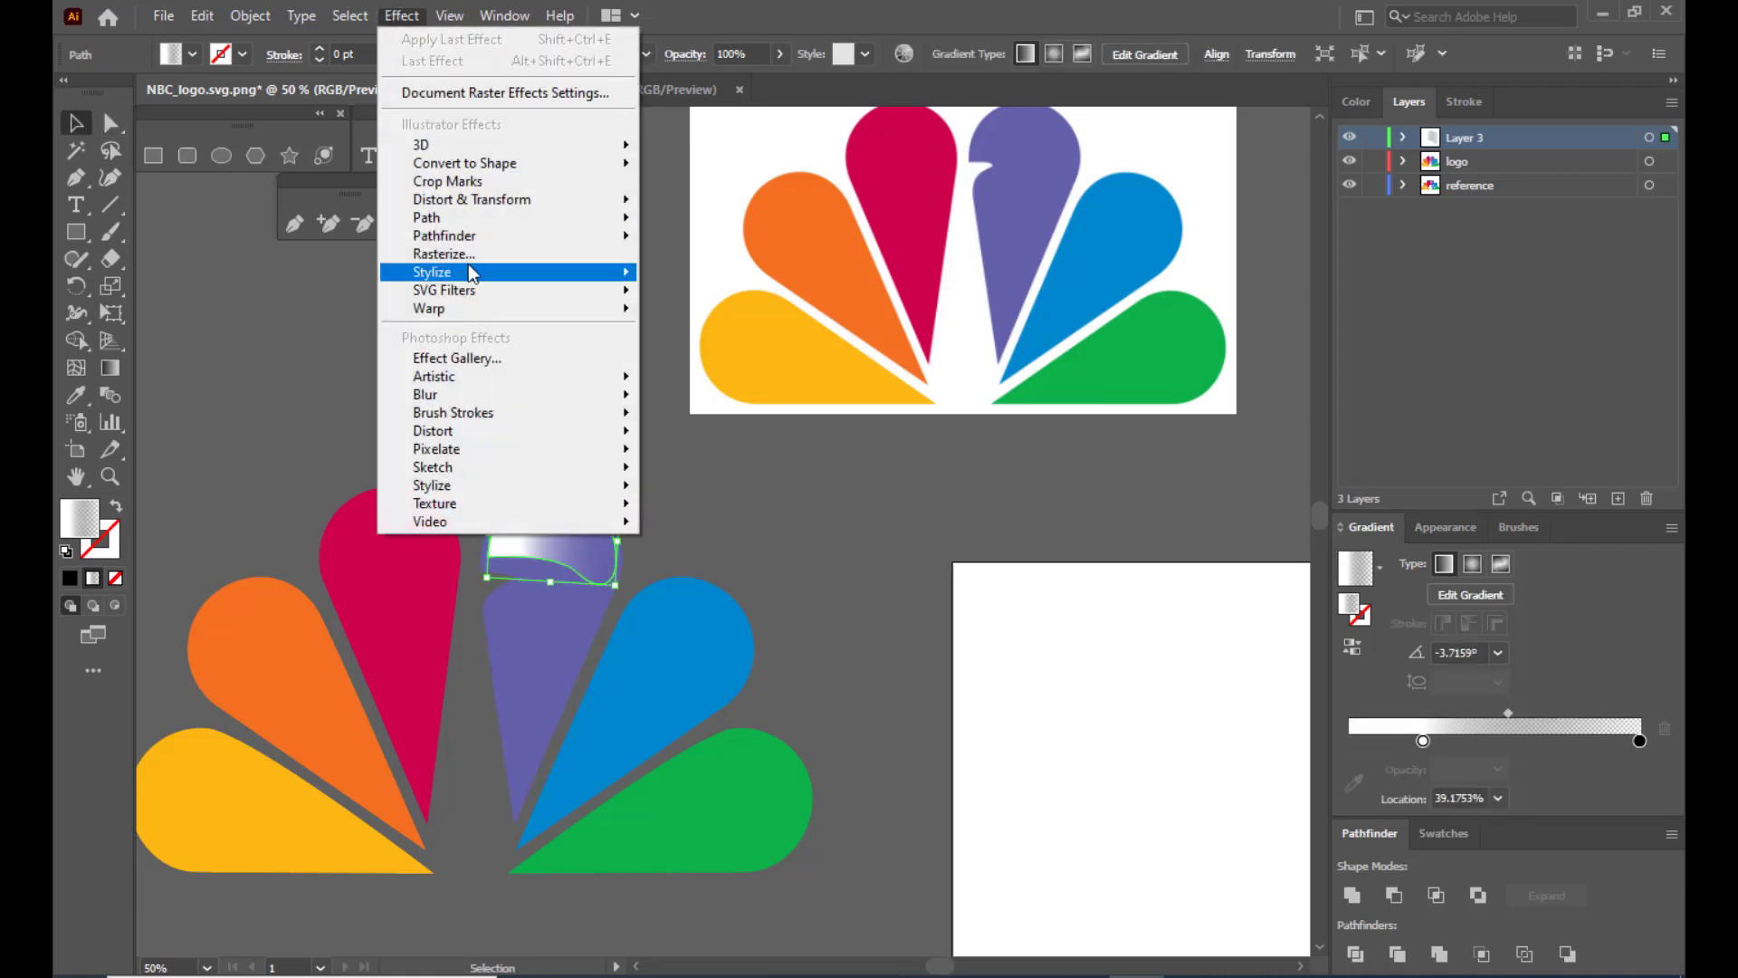
mouse_move(455, 395)
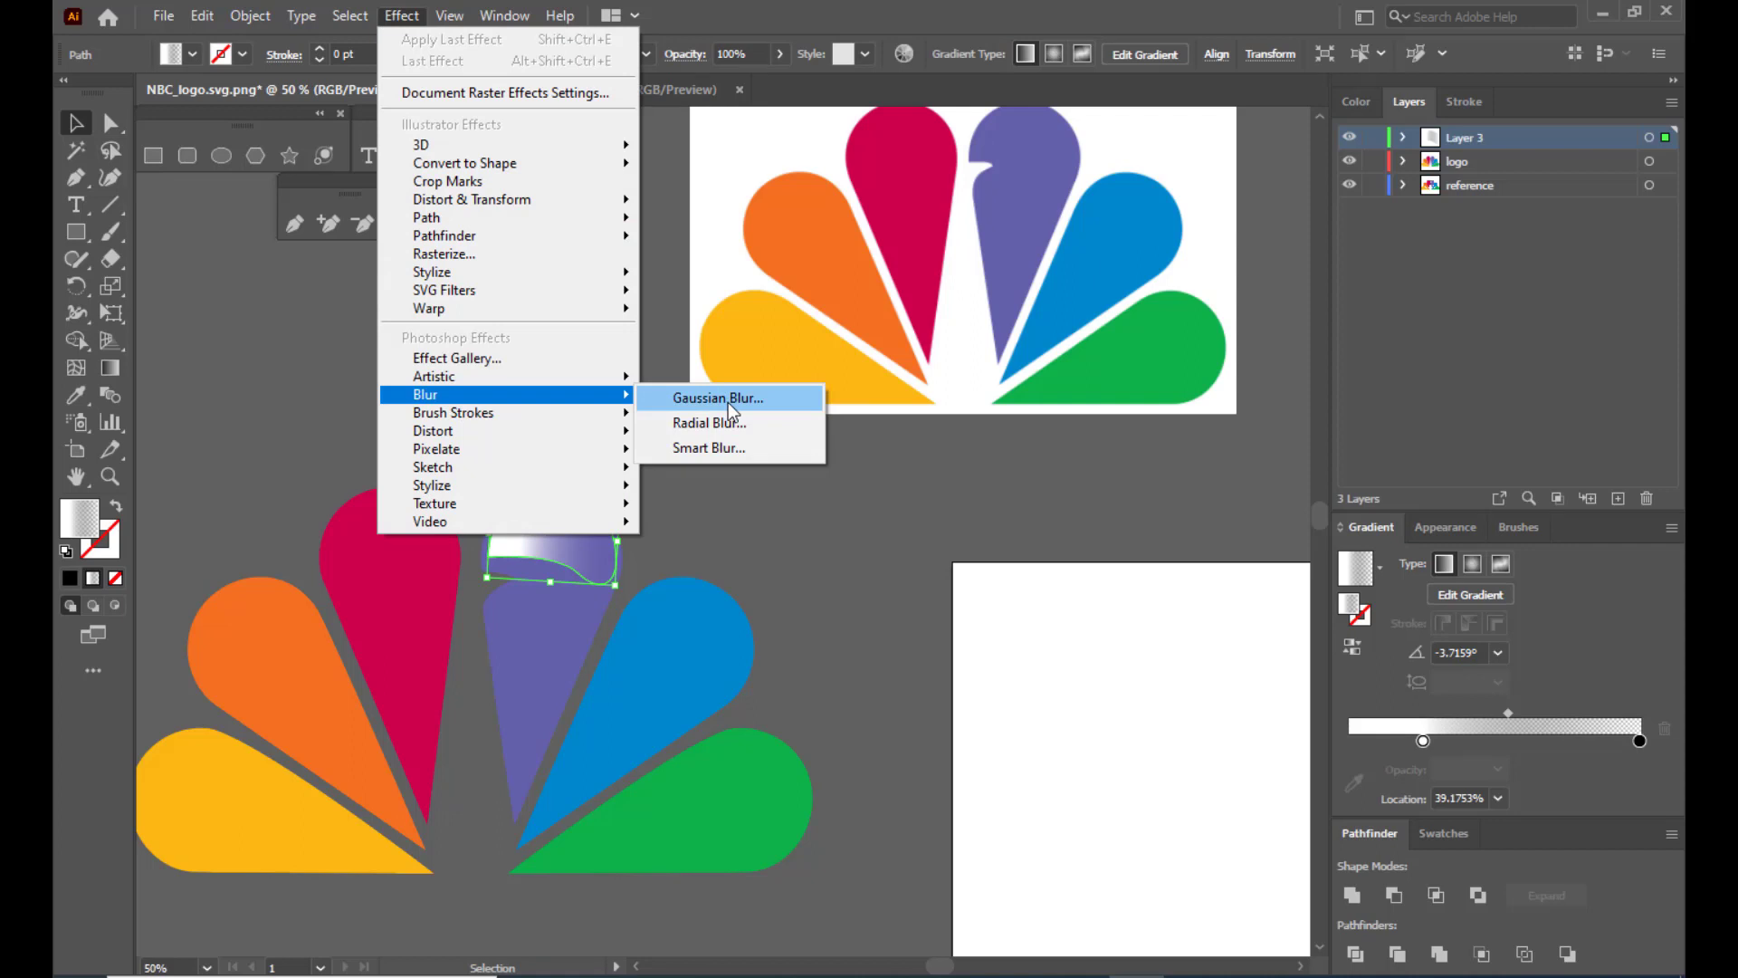
click(729, 404)
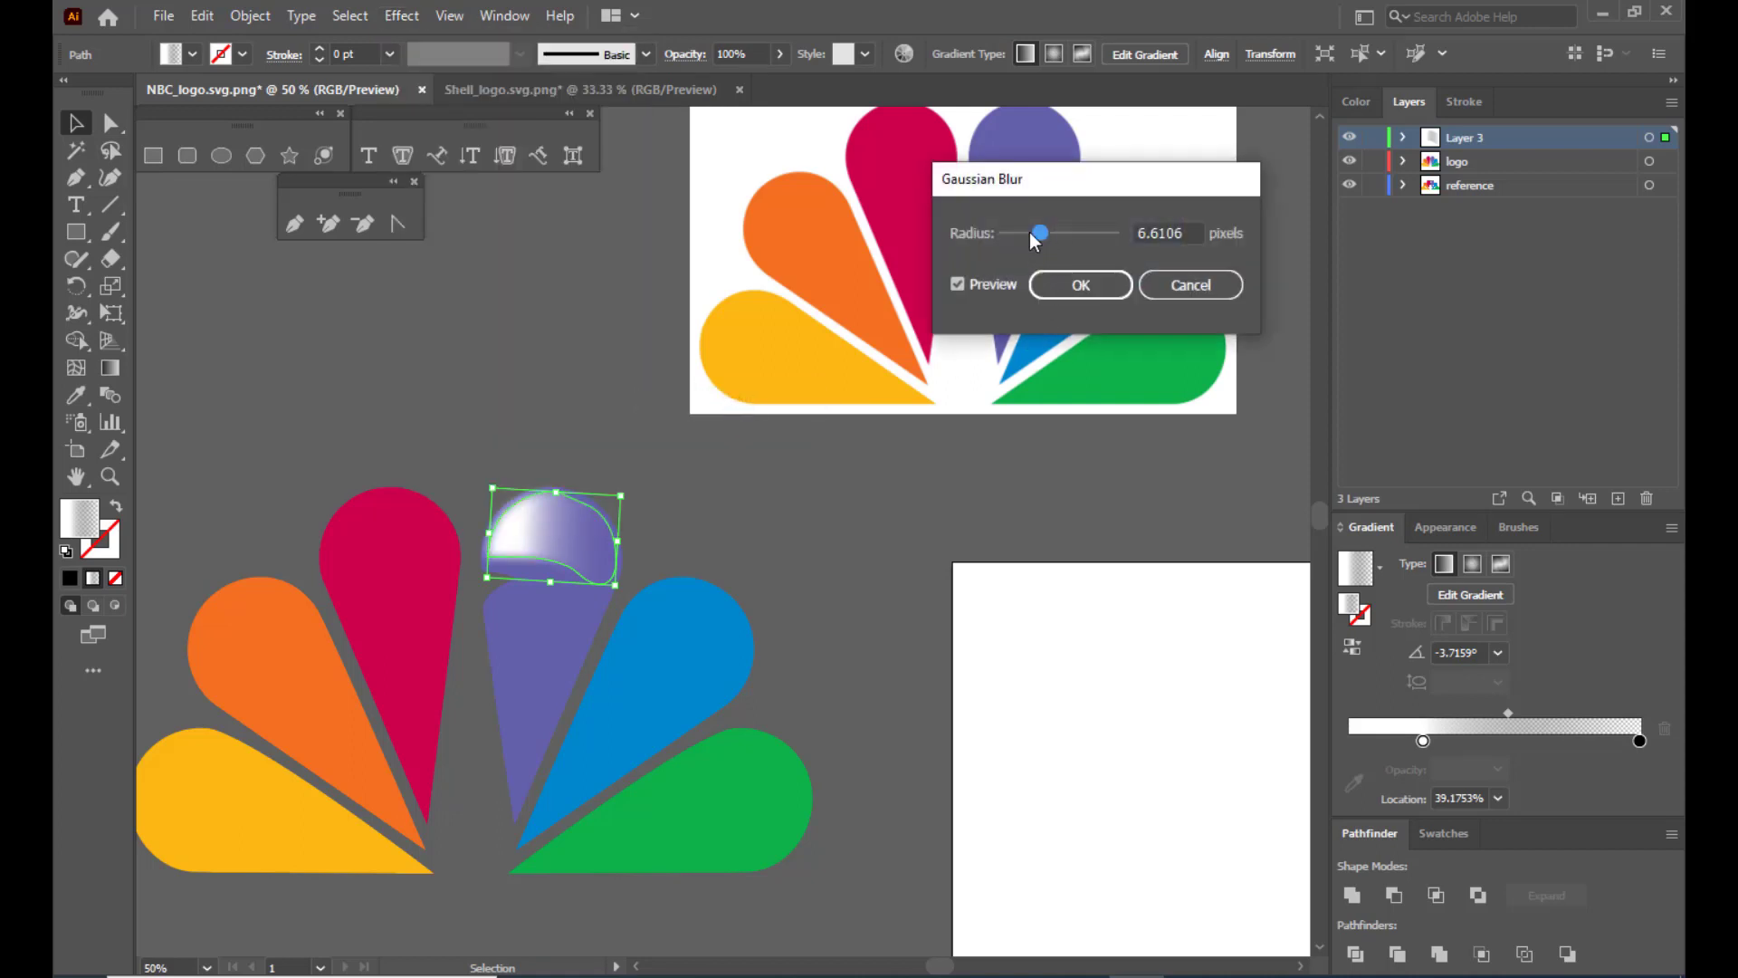
drag(1042, 234, 1040, 240)
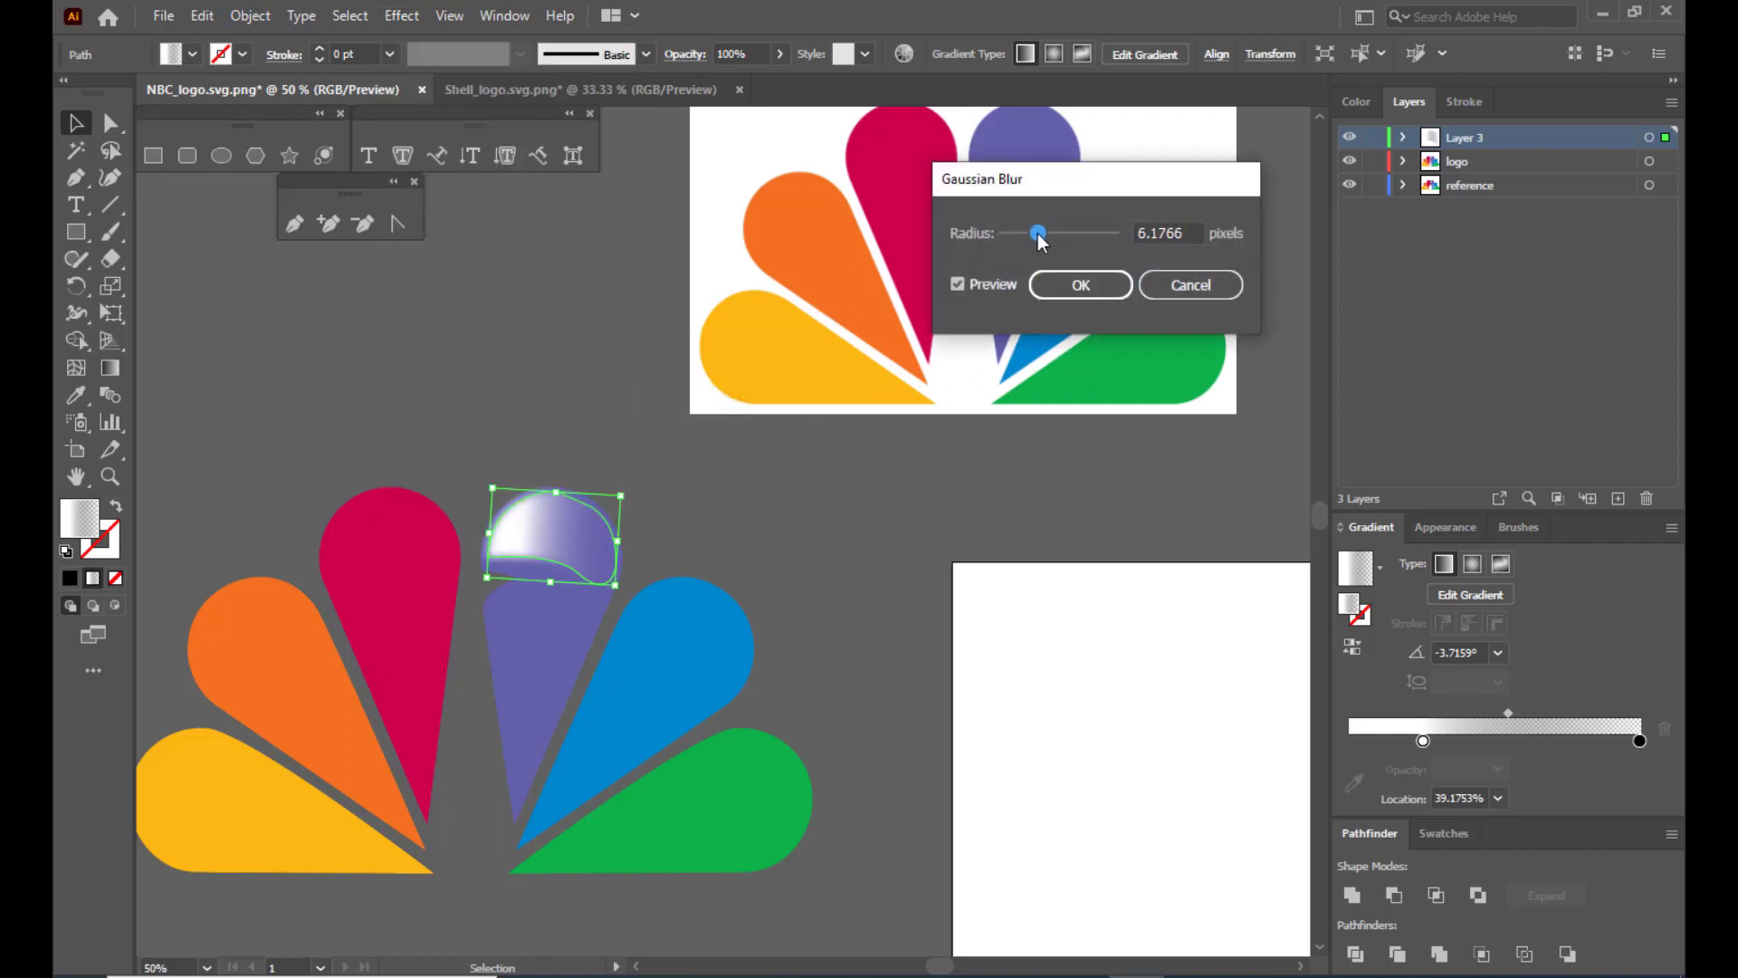
click(1077, 286)
click(535, 341)
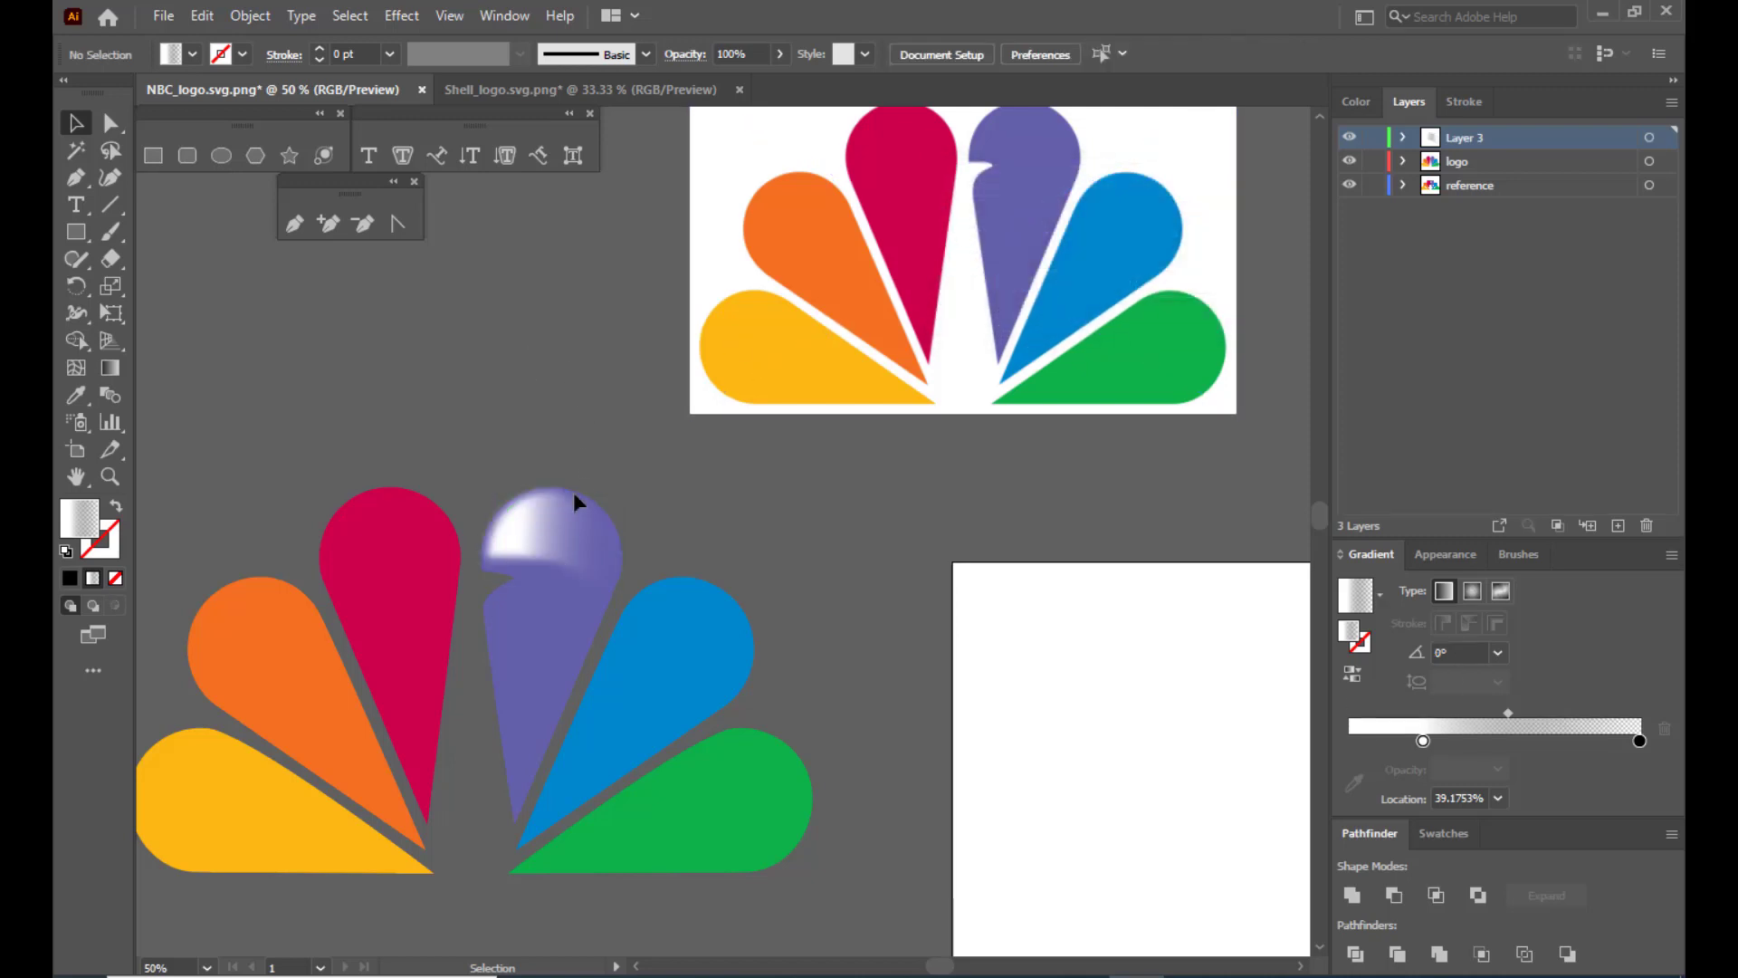
Lower the blurred highlight's opacity to 49% and deselect it.
click(538, 520)
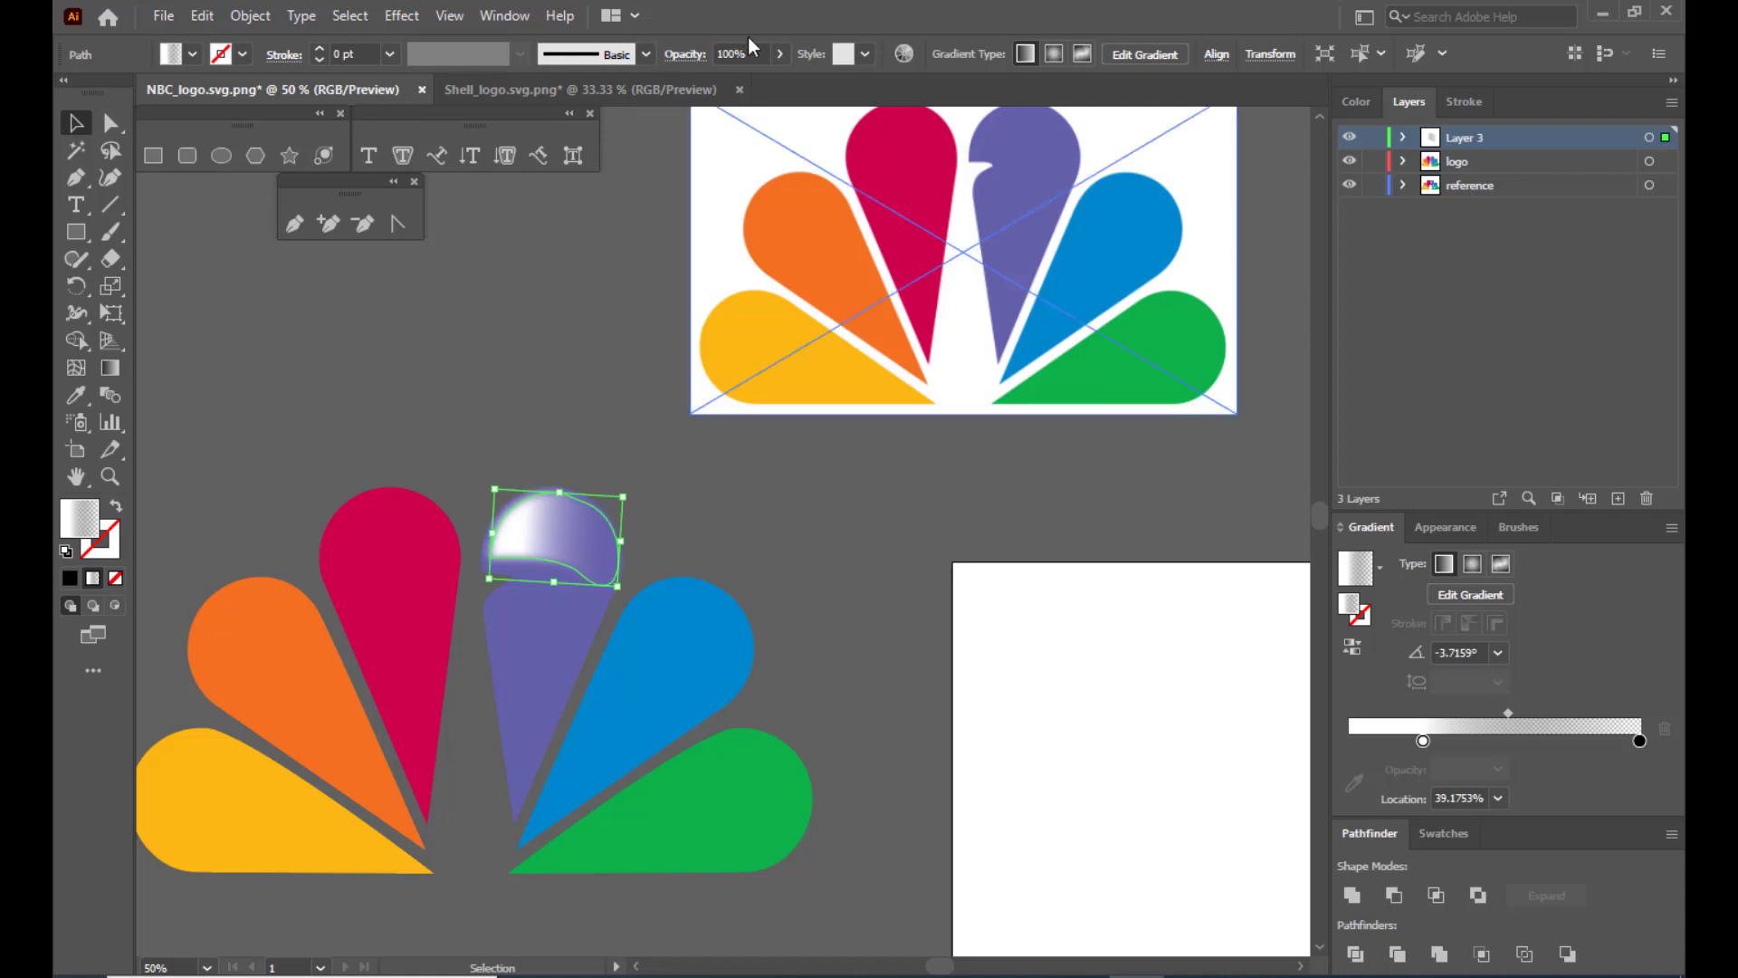
click(779, 53)
drag(780, 82, 754, 82)
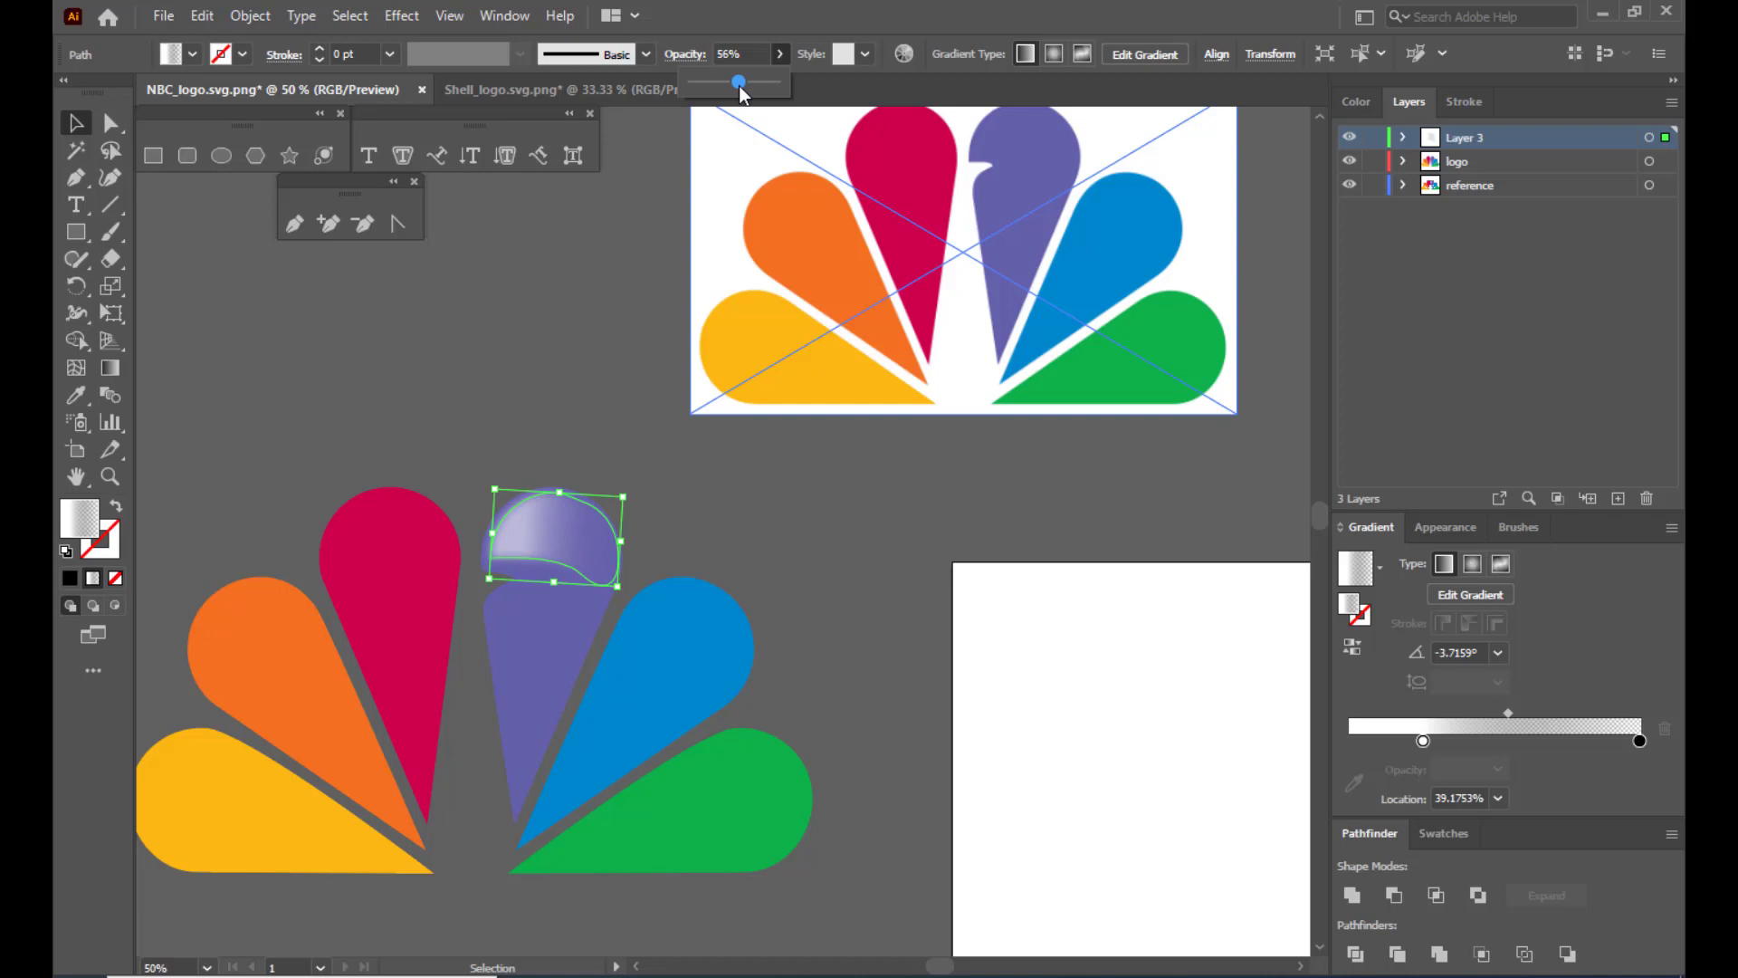
click(600, 268)
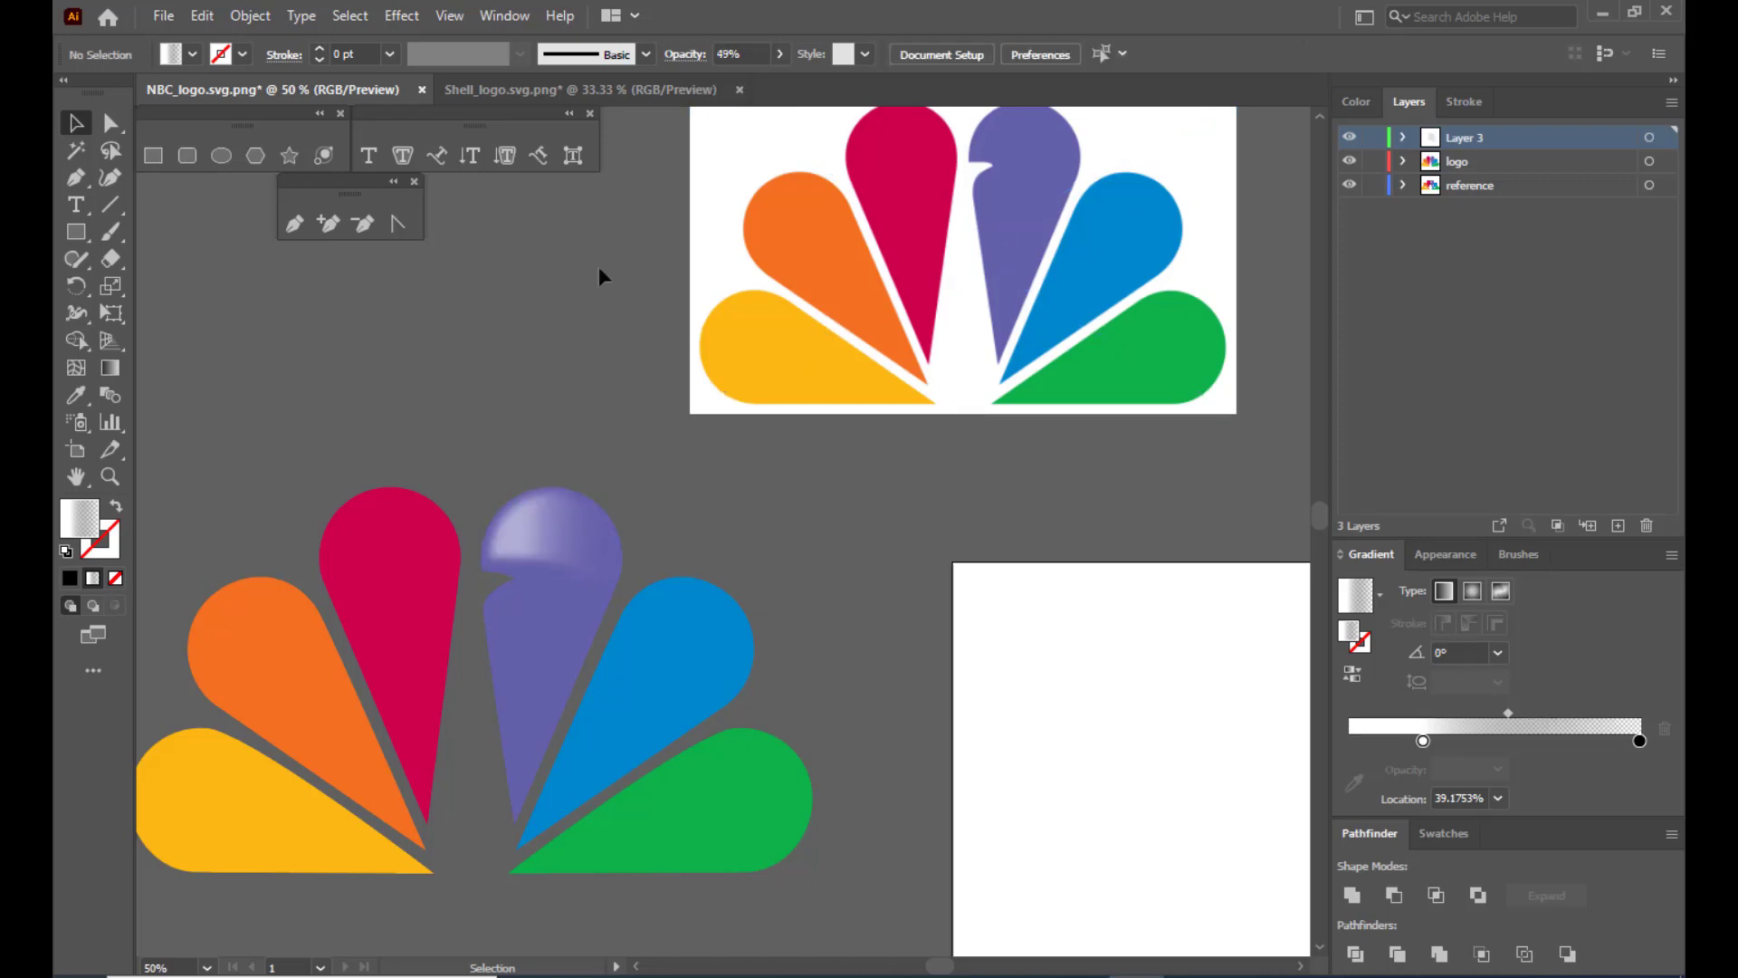
Rotate the highlight clockwise by about 7° on the purple petal's head.
click(563, 524)
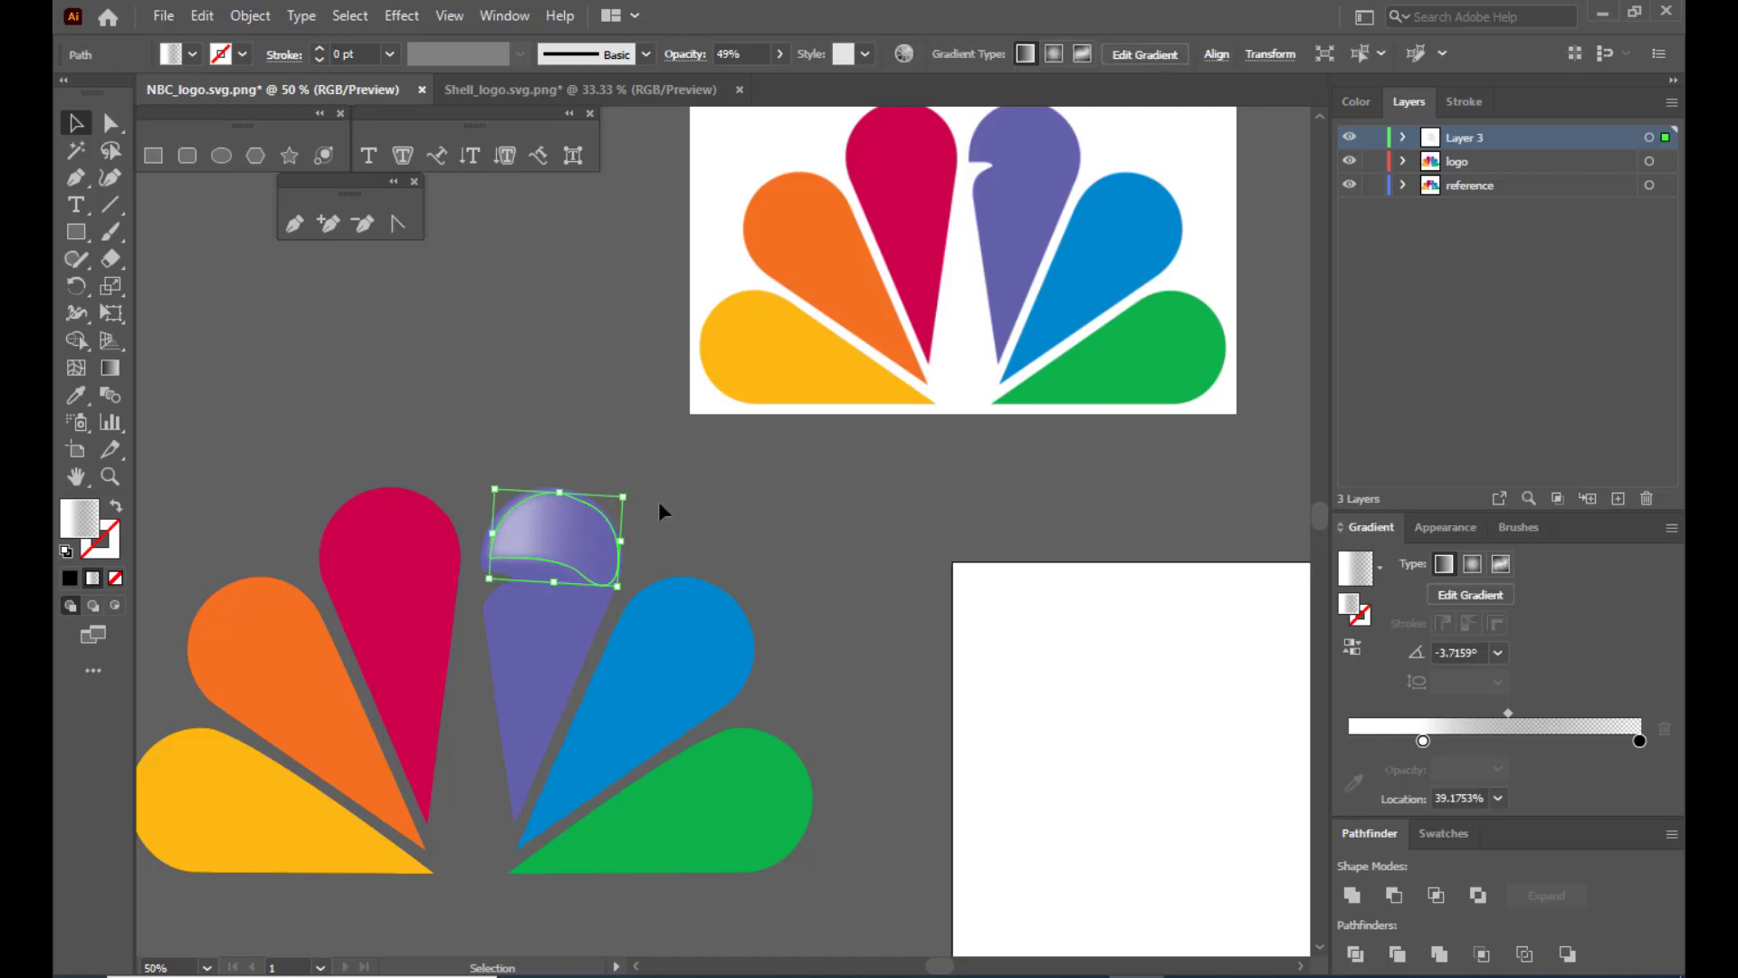
click(583, 393)
click(580, 528)
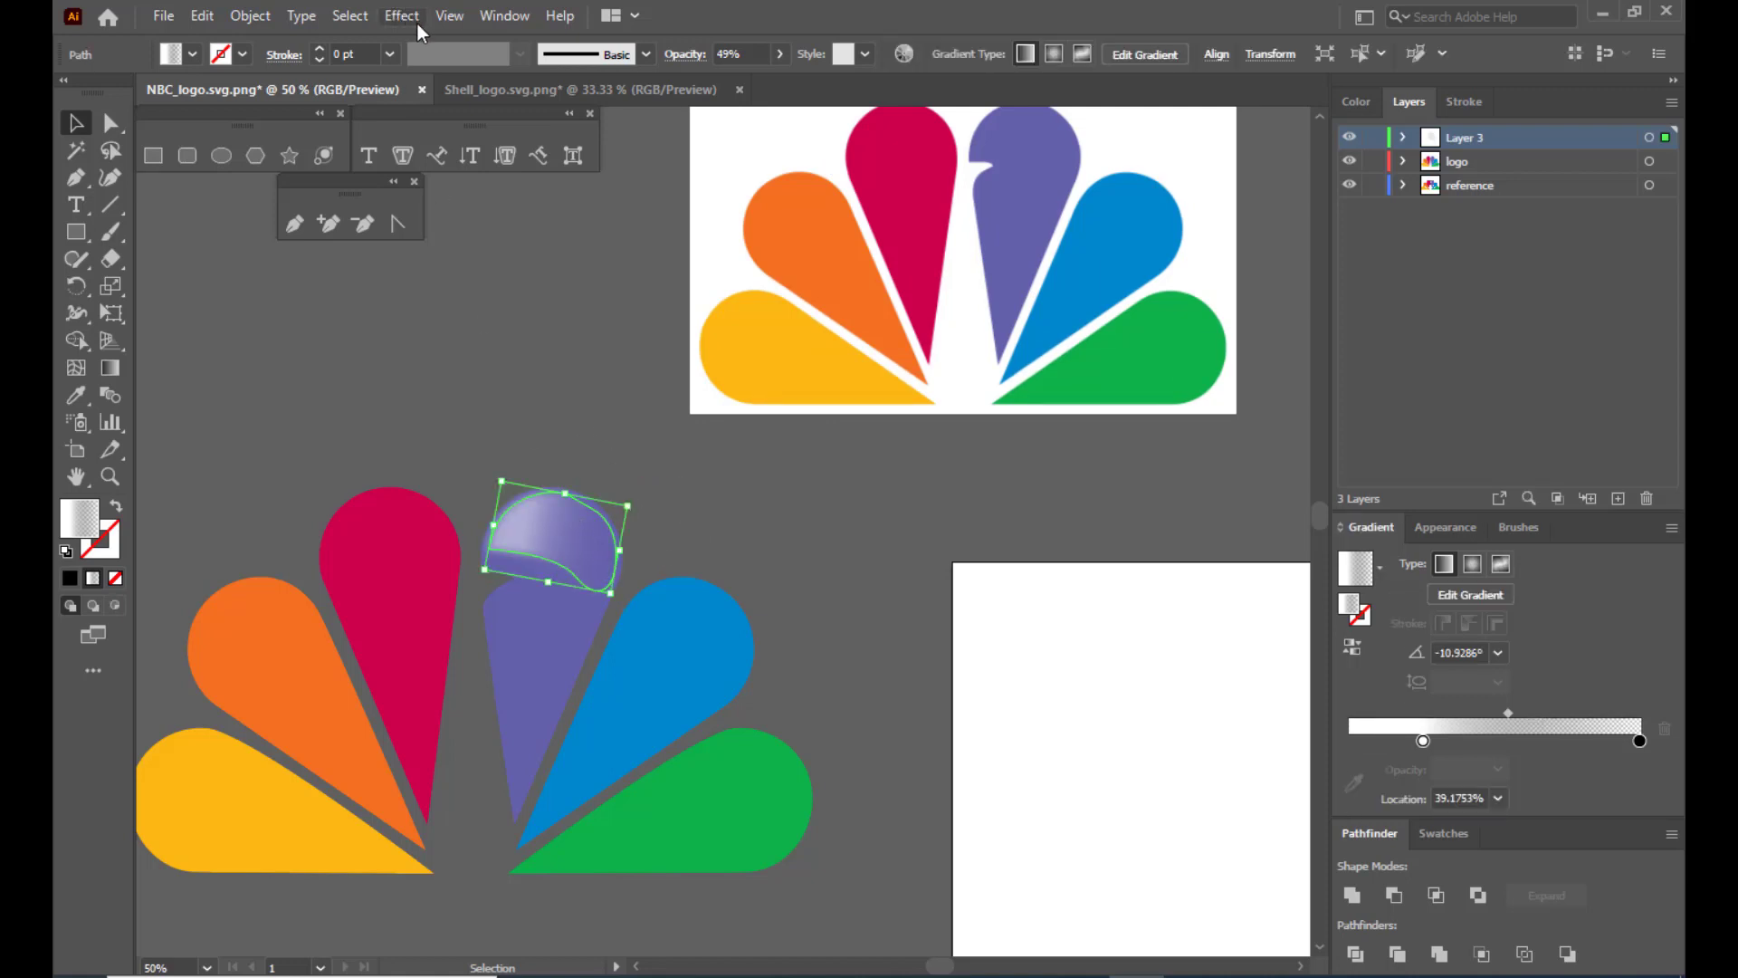
Apply a second Gaussian Blur with a radius of about 9.43 pixels to the highlight and deselect it.
click(415, 19)
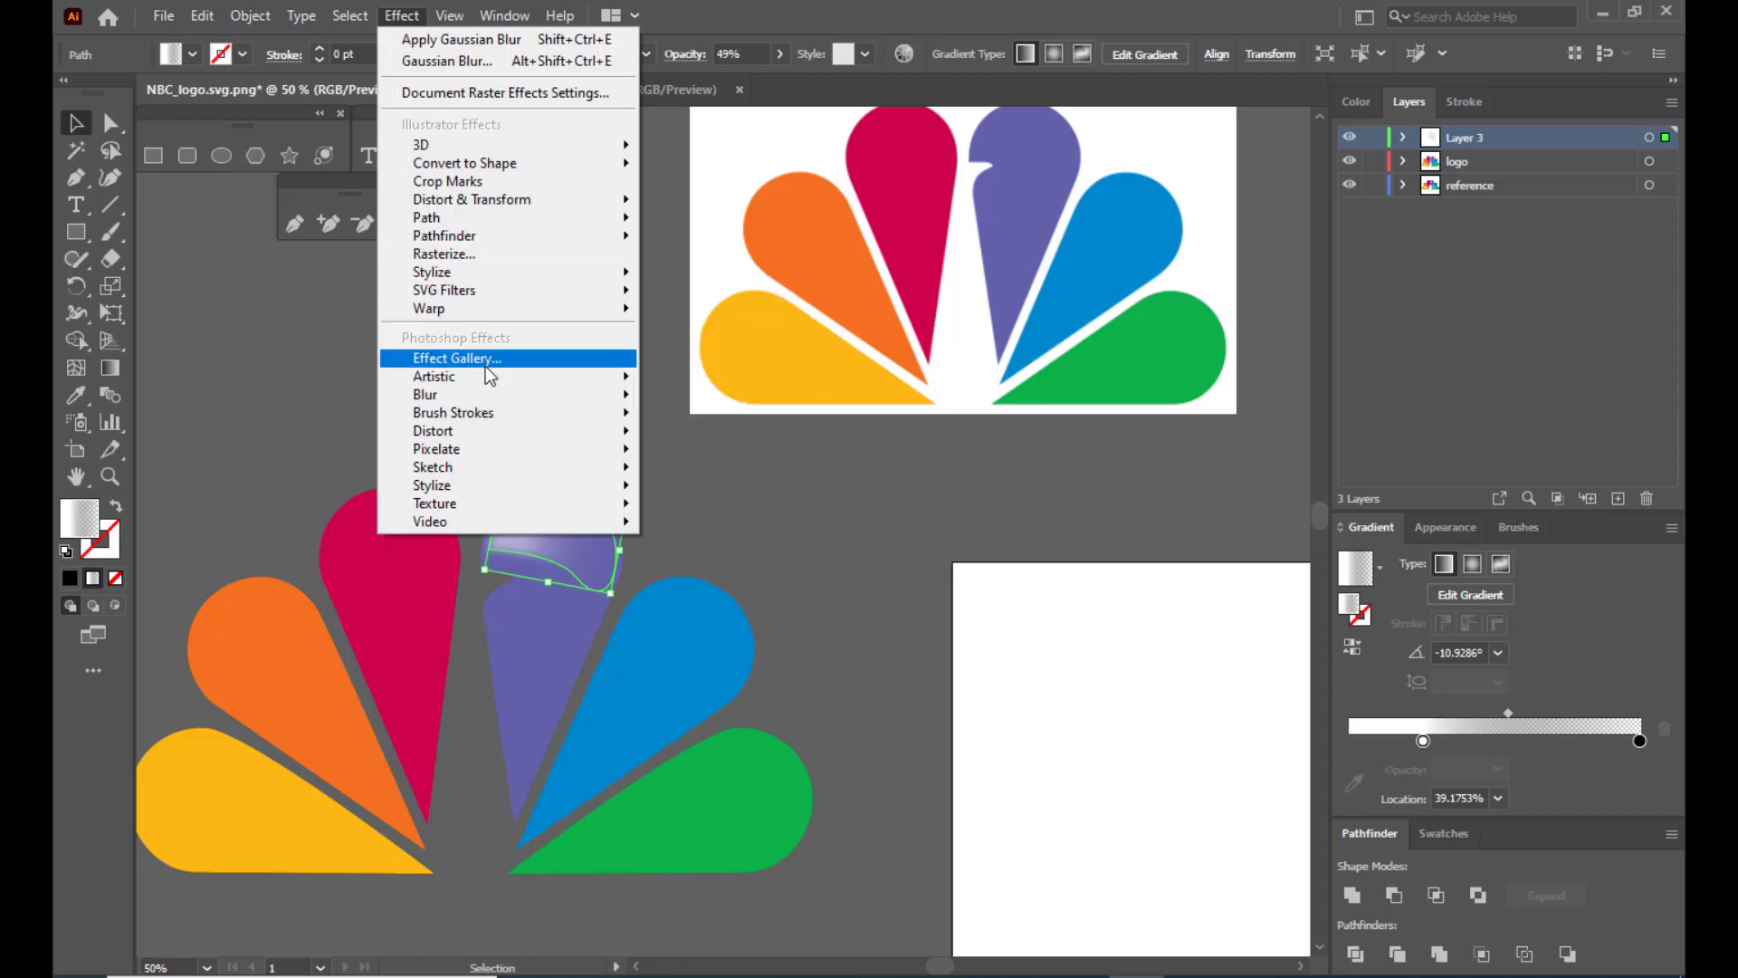
mouse_move(487, 394)
click(710, 397)
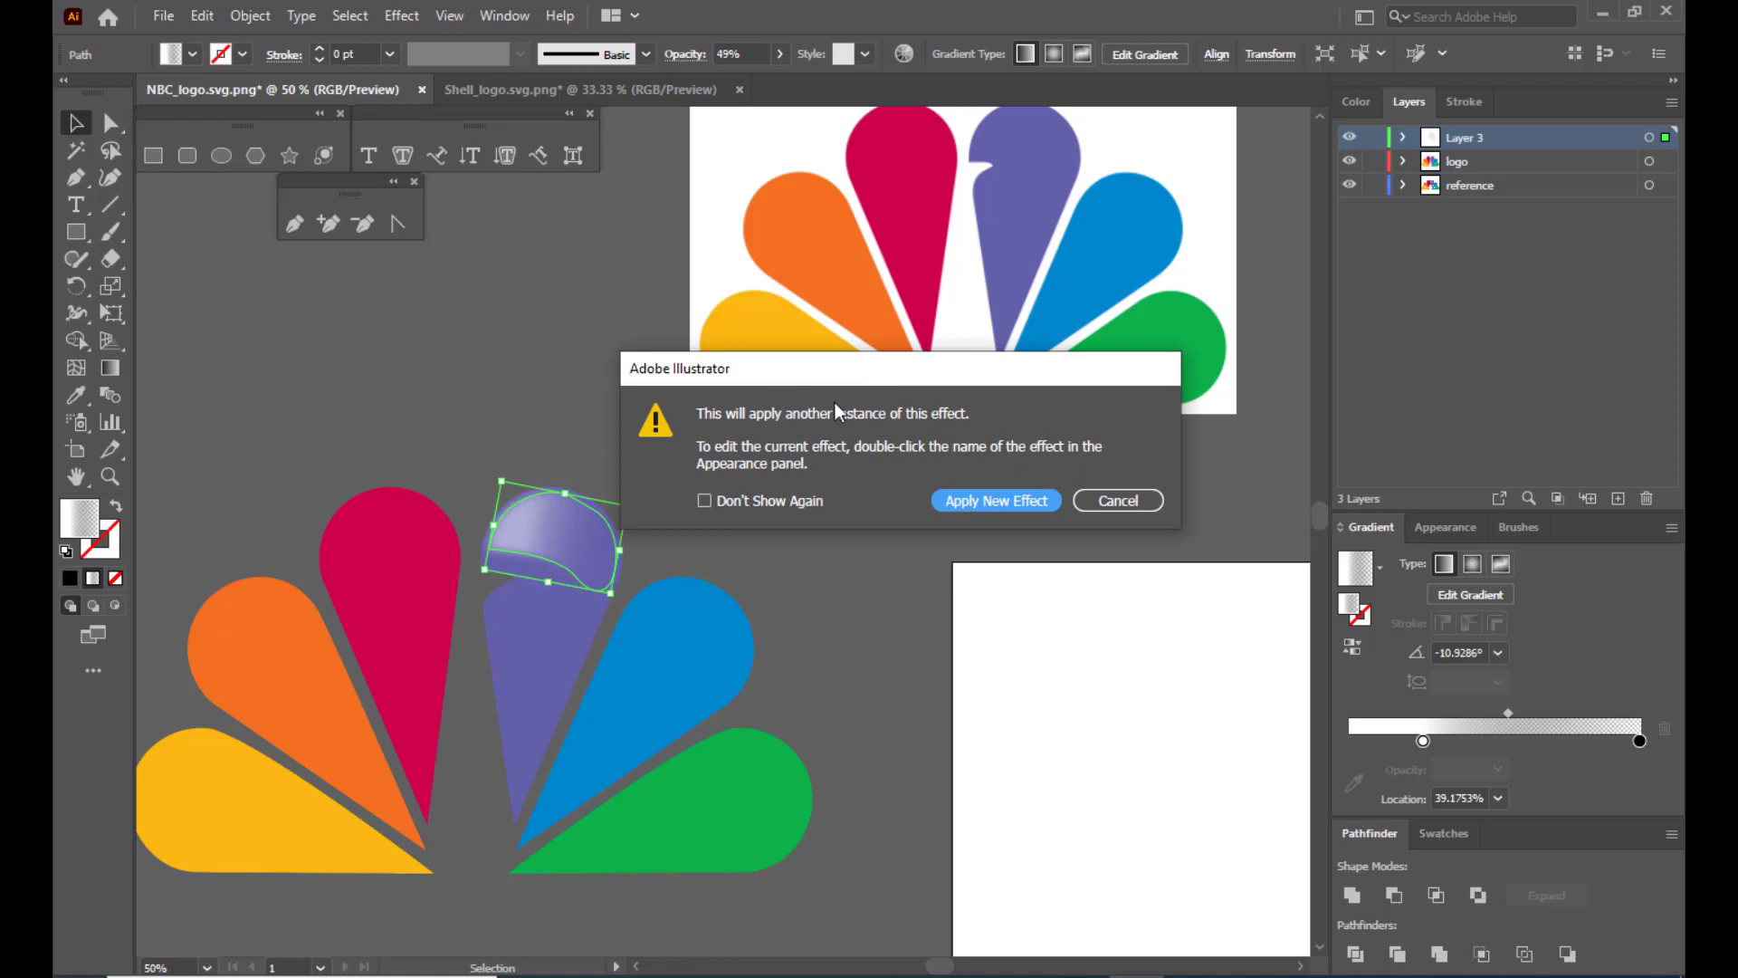
click(995, 507)
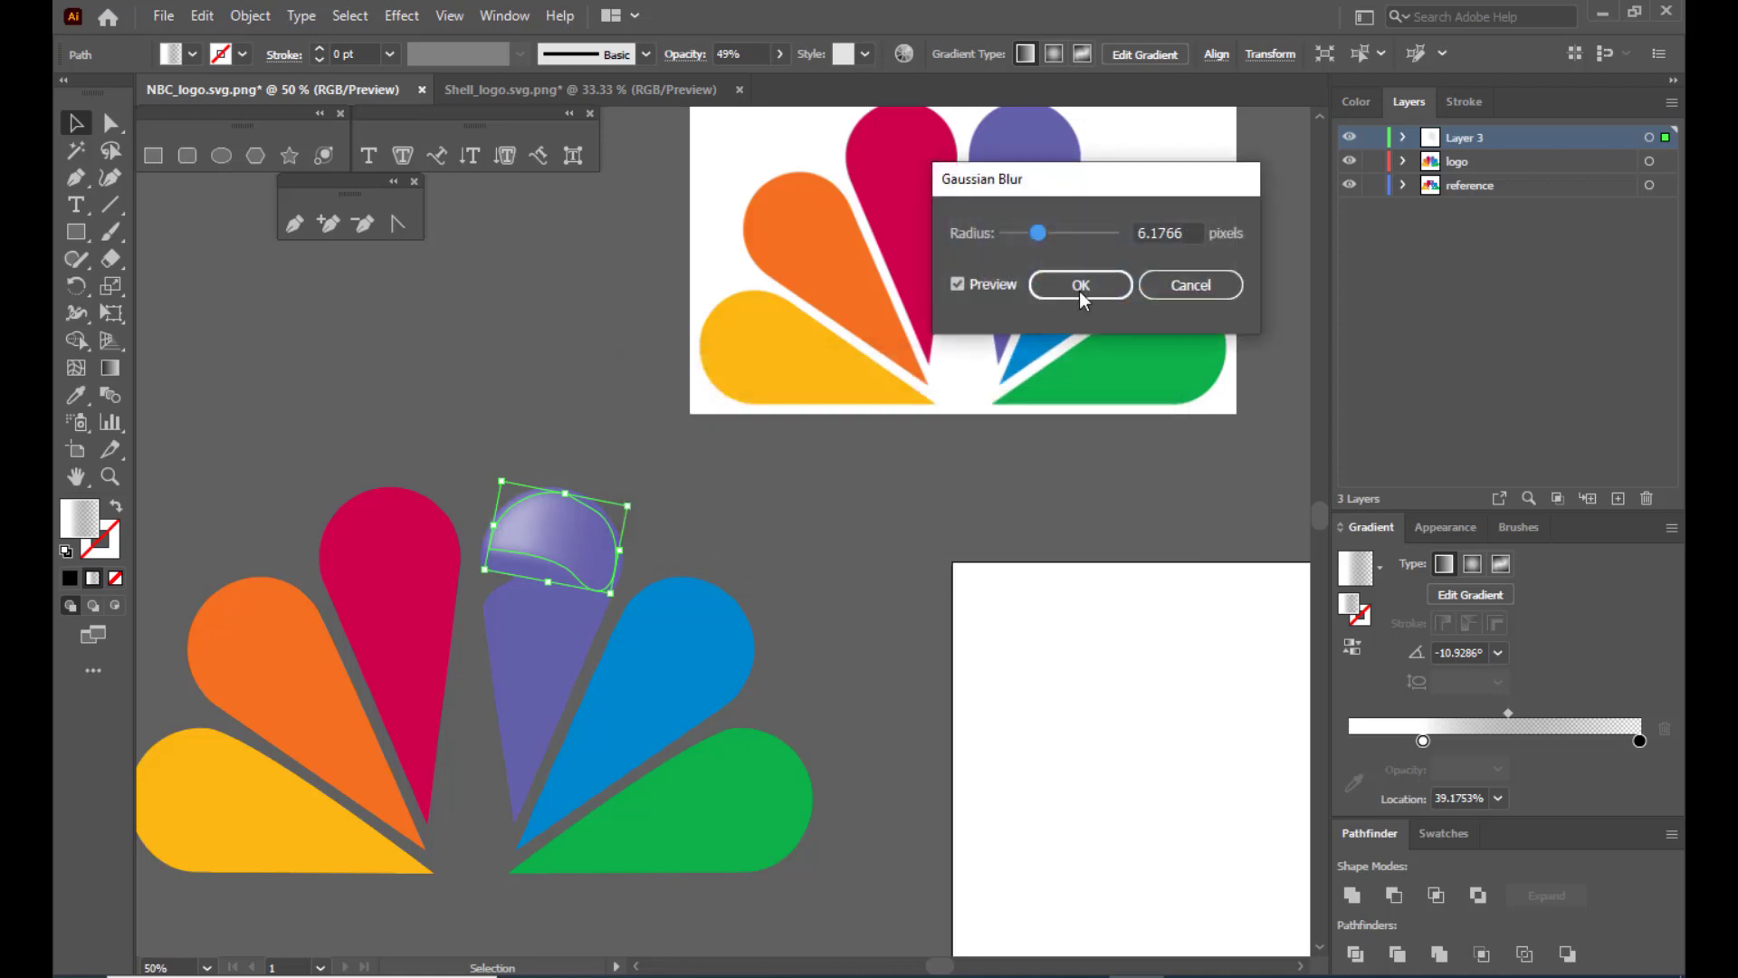
drag(1037, 235, 1057, 226)
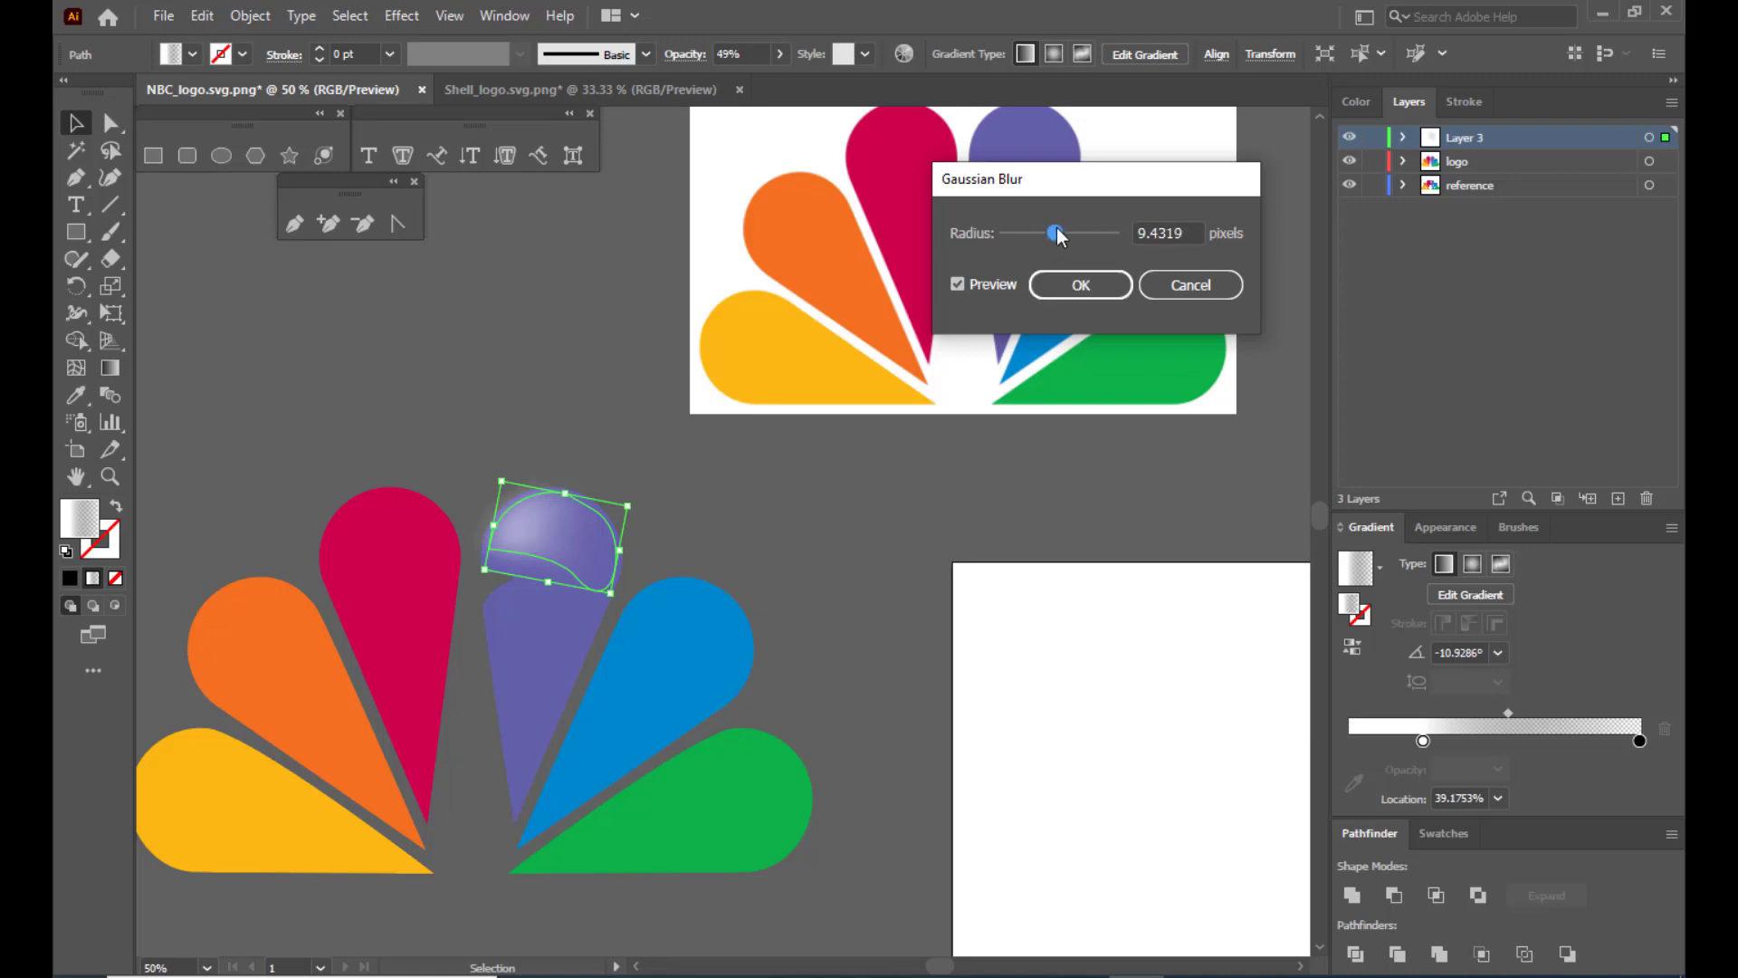
click(1082, 288)
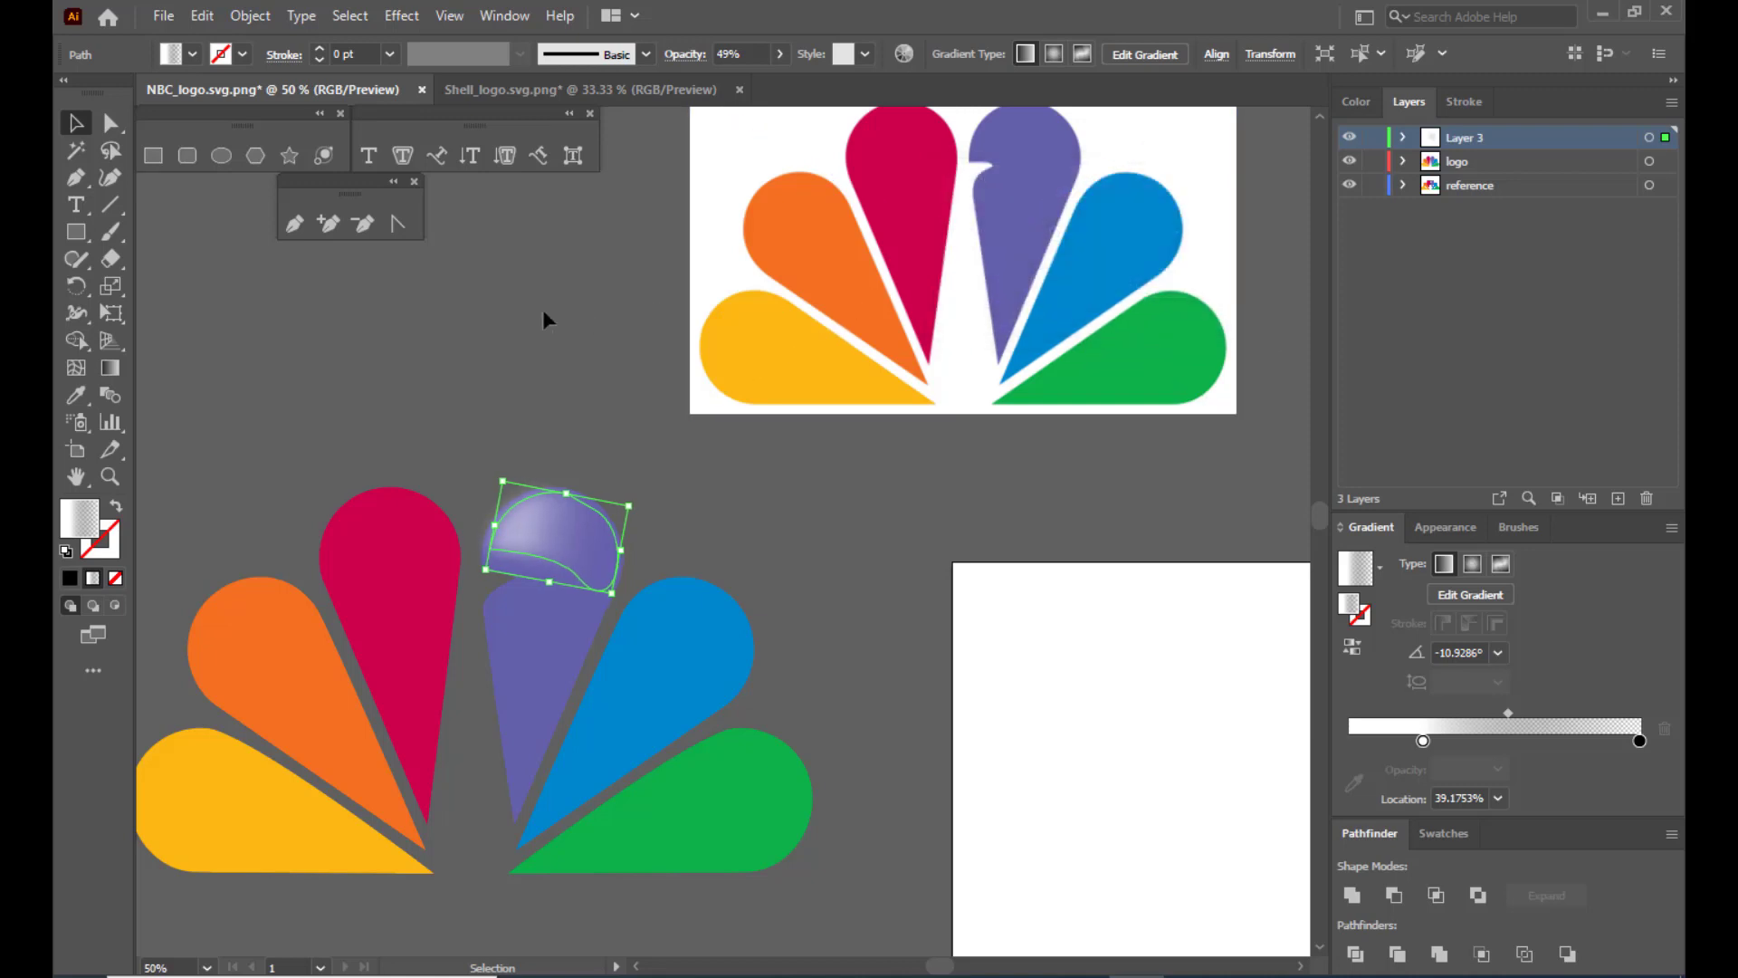
click(543, 312)
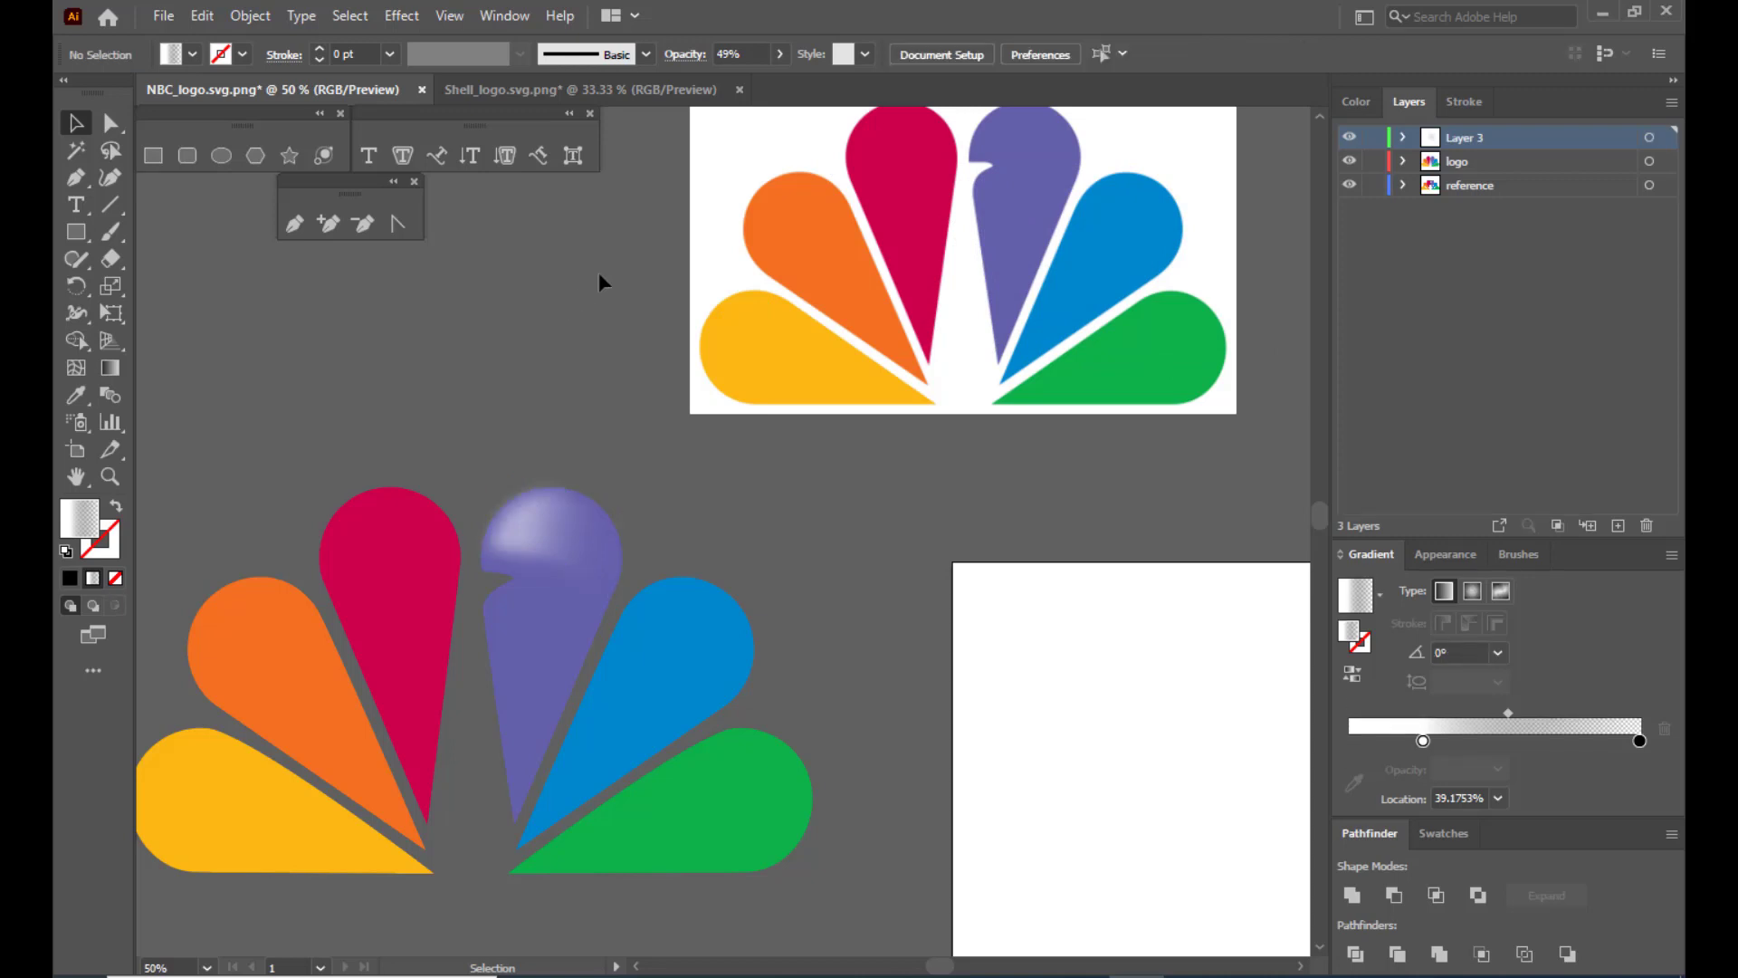
Duplicate the purple petal's highlight and place the copy on the crimson petal's head.
click(522, 514)
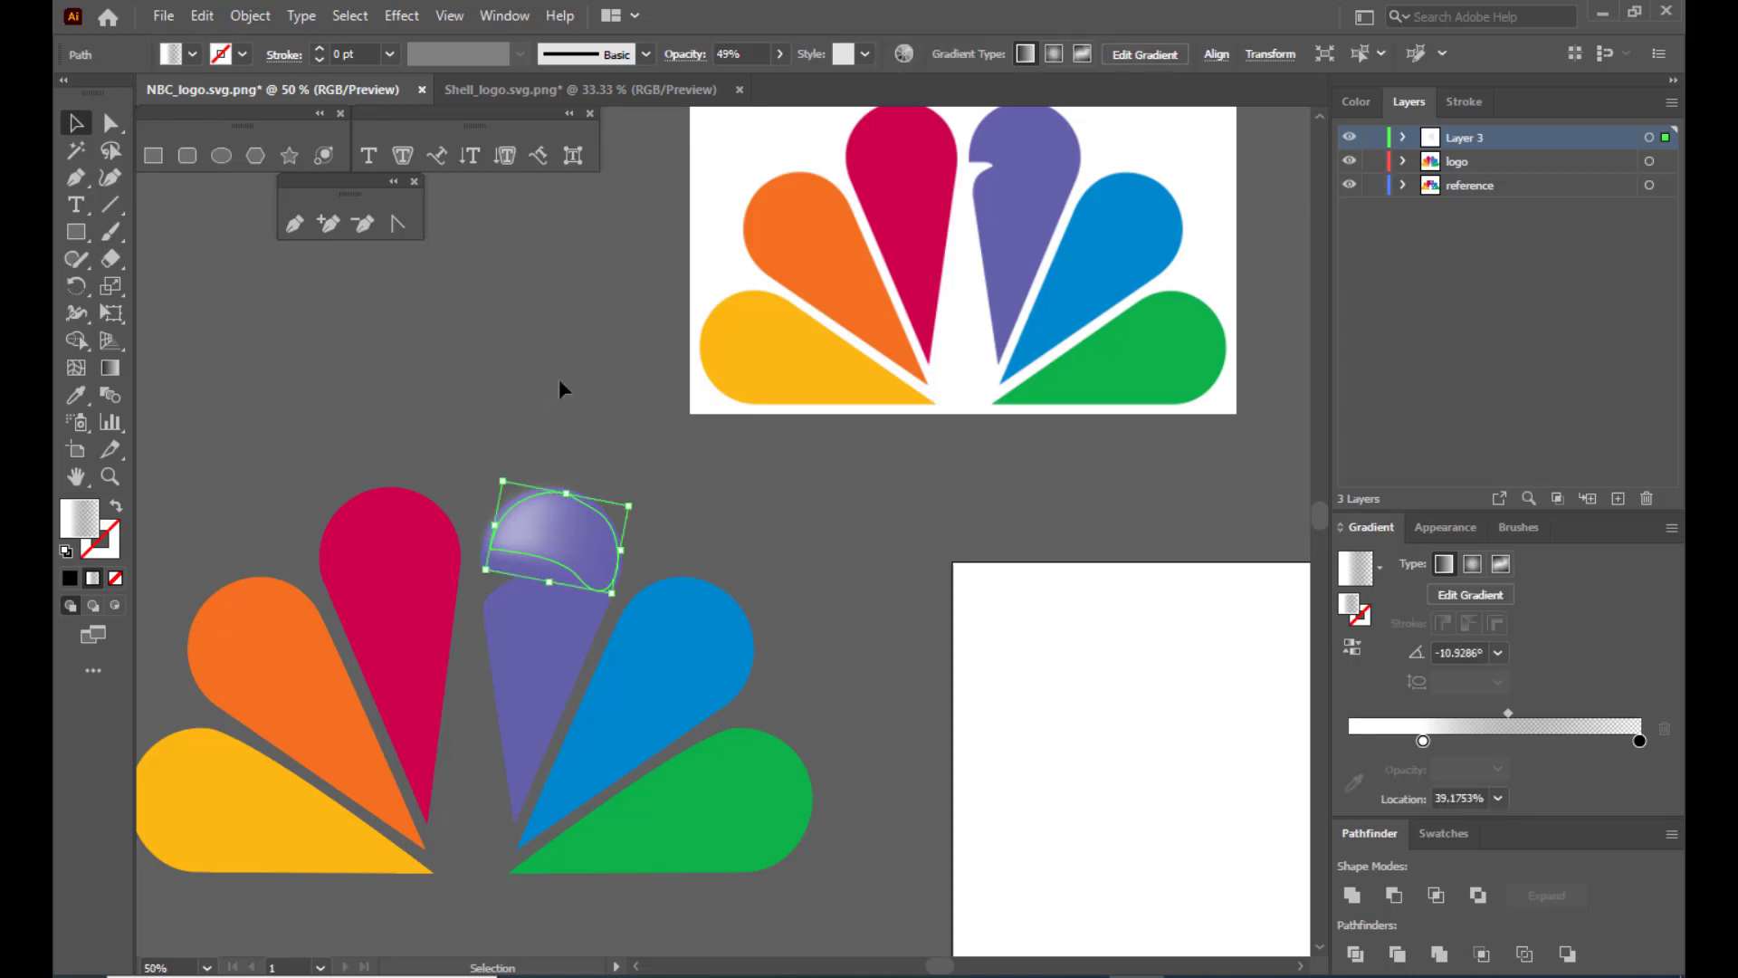
click(561, 378)
click(525, 527)
drag(524, 521, 365, 535)
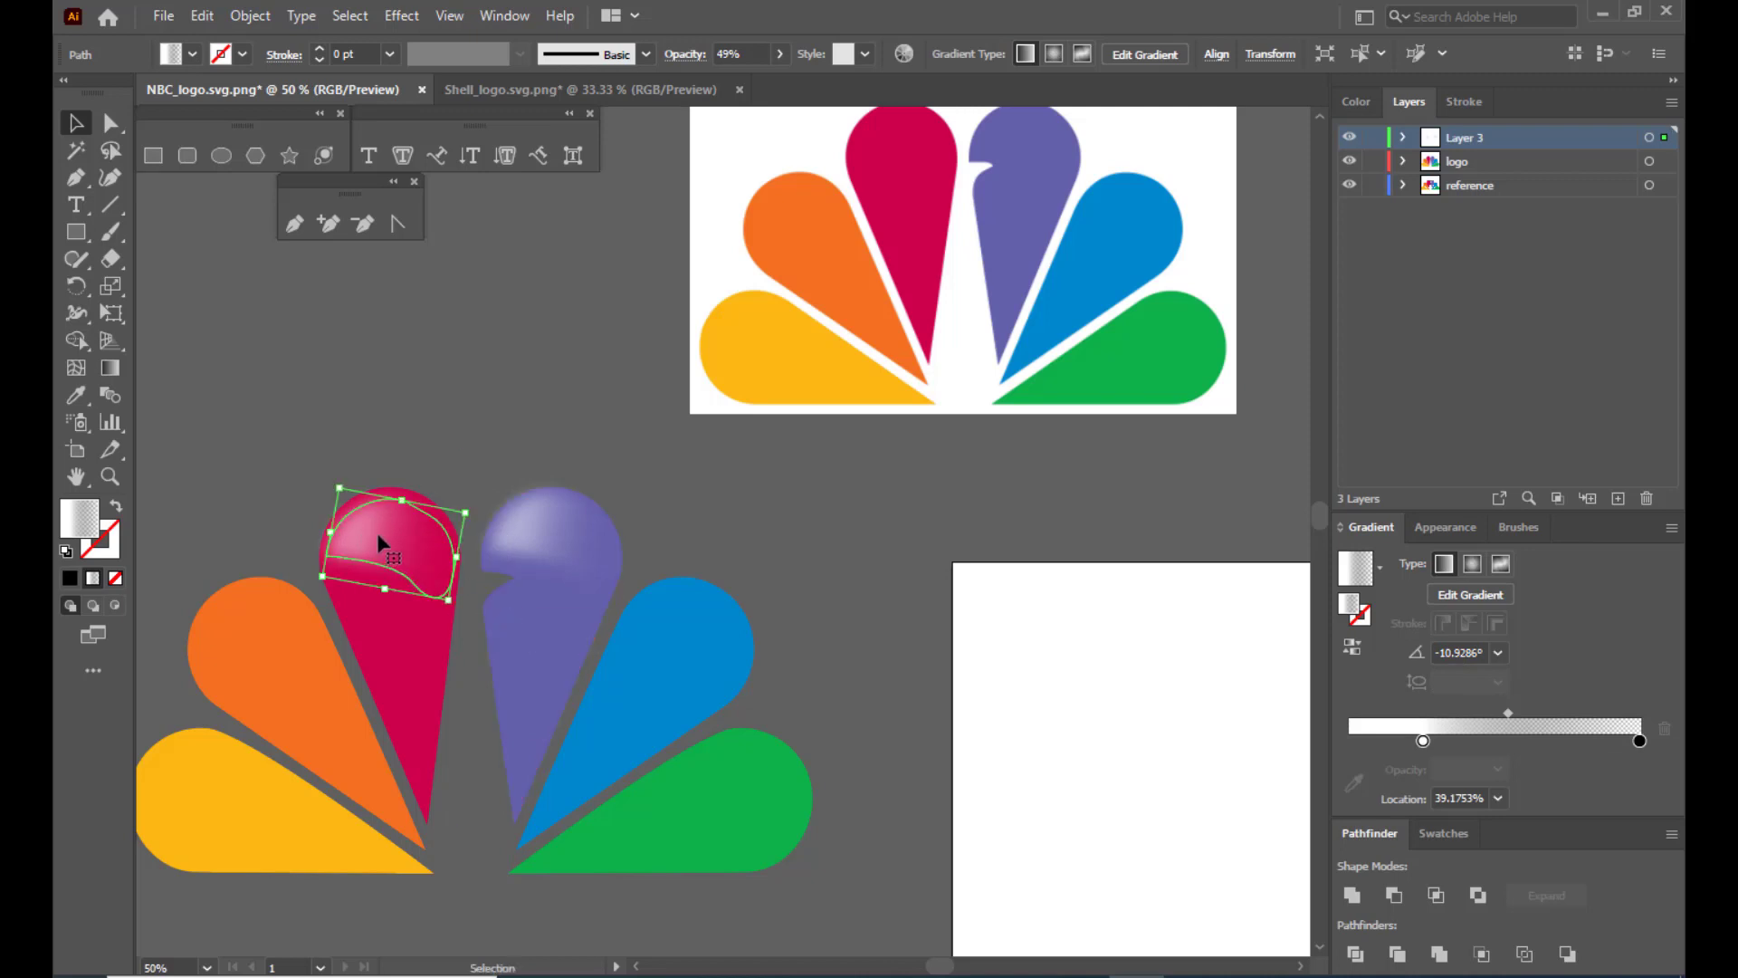
Reflect the crimson petal's highlight across the vertical axis, rotate it slightly counterclockwise and fit it to the petal's head.
right_click(380, 544)
mouse_move(460, 396)
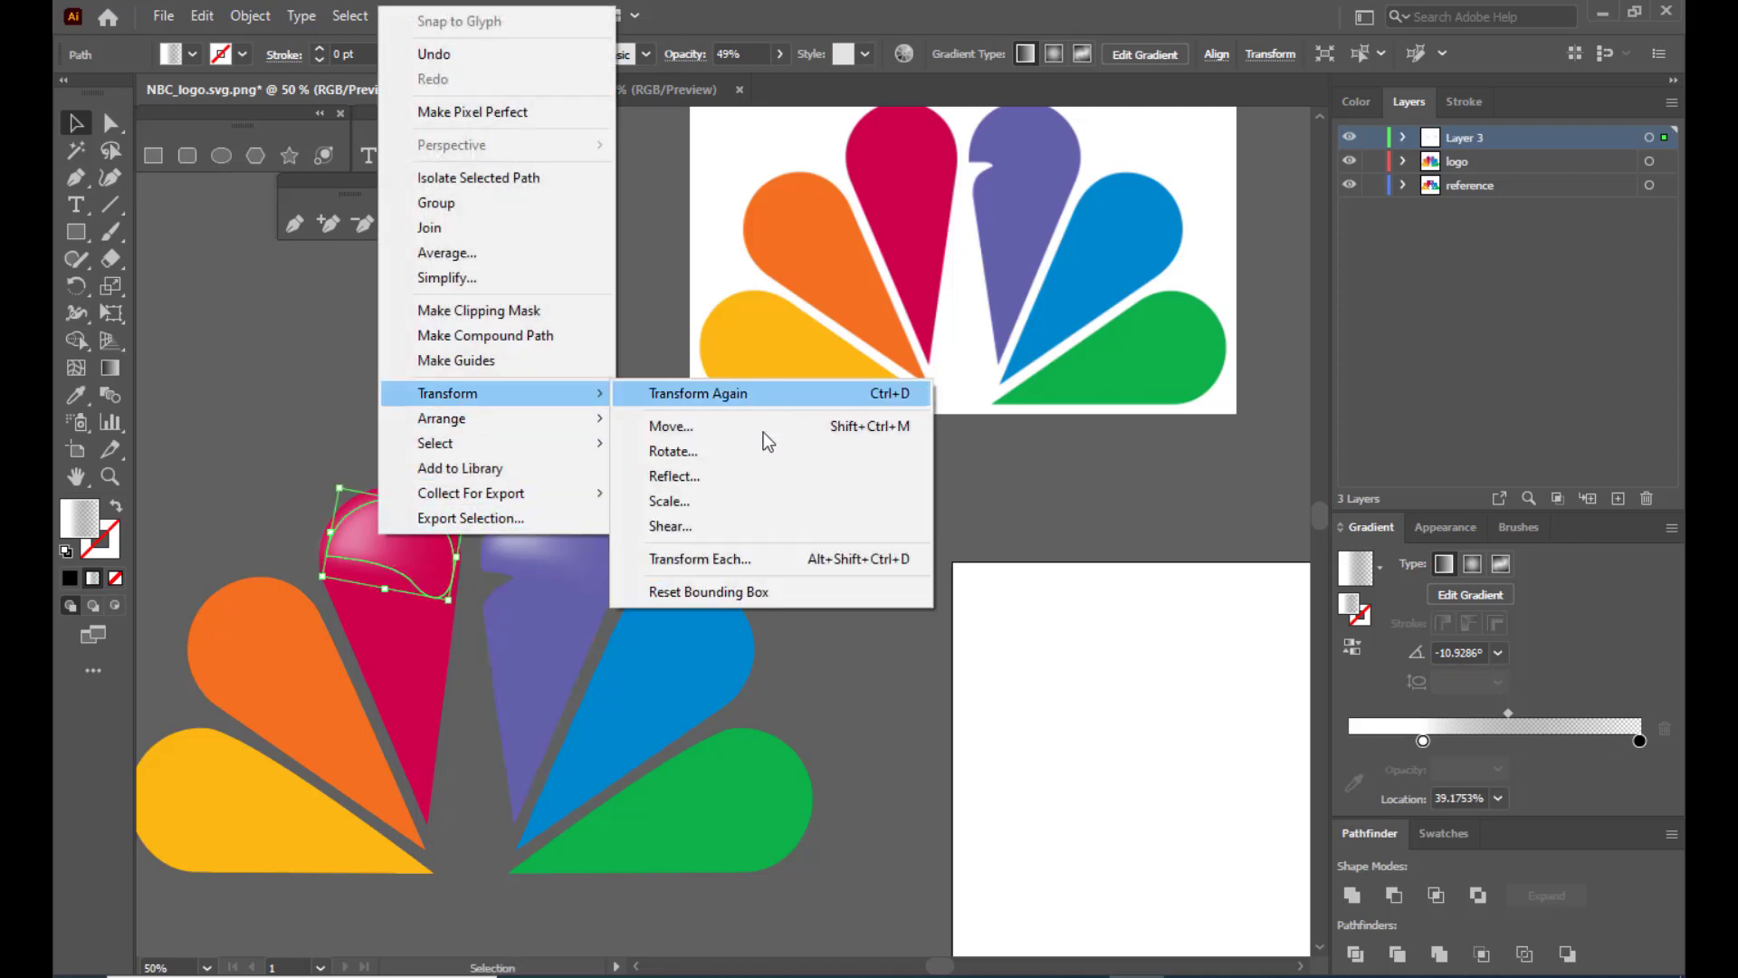
click(717, 478)
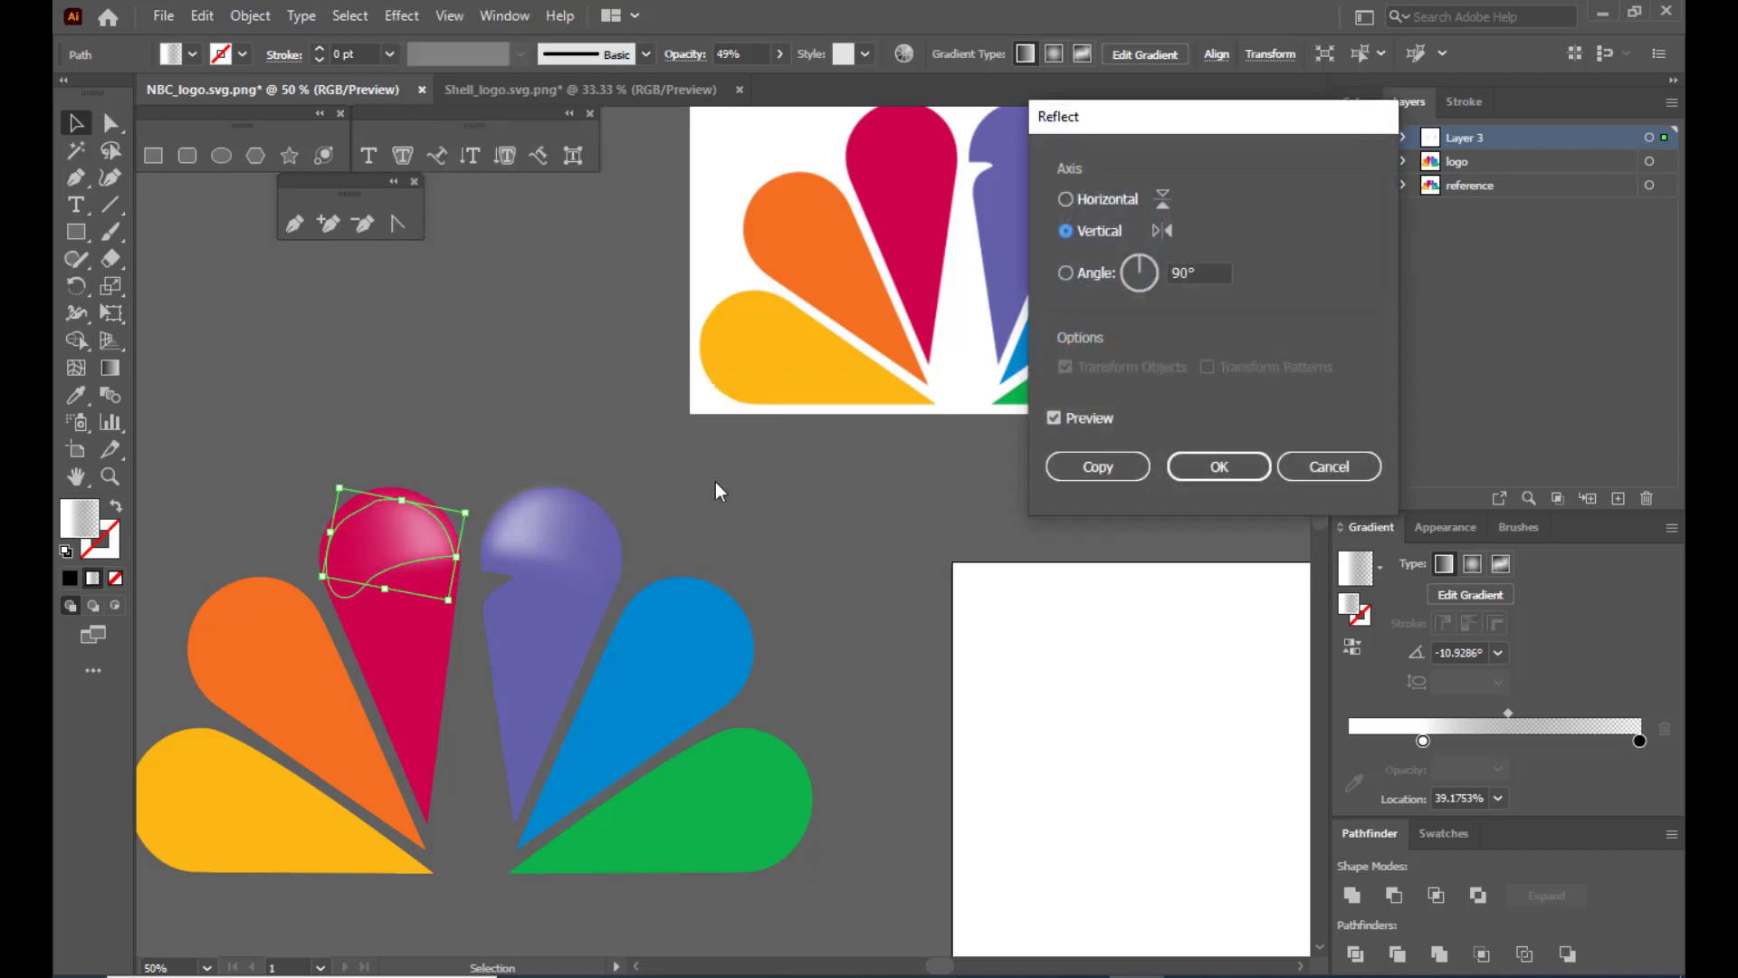
click(1205, 465)
drag(472, 575, 410, 534)
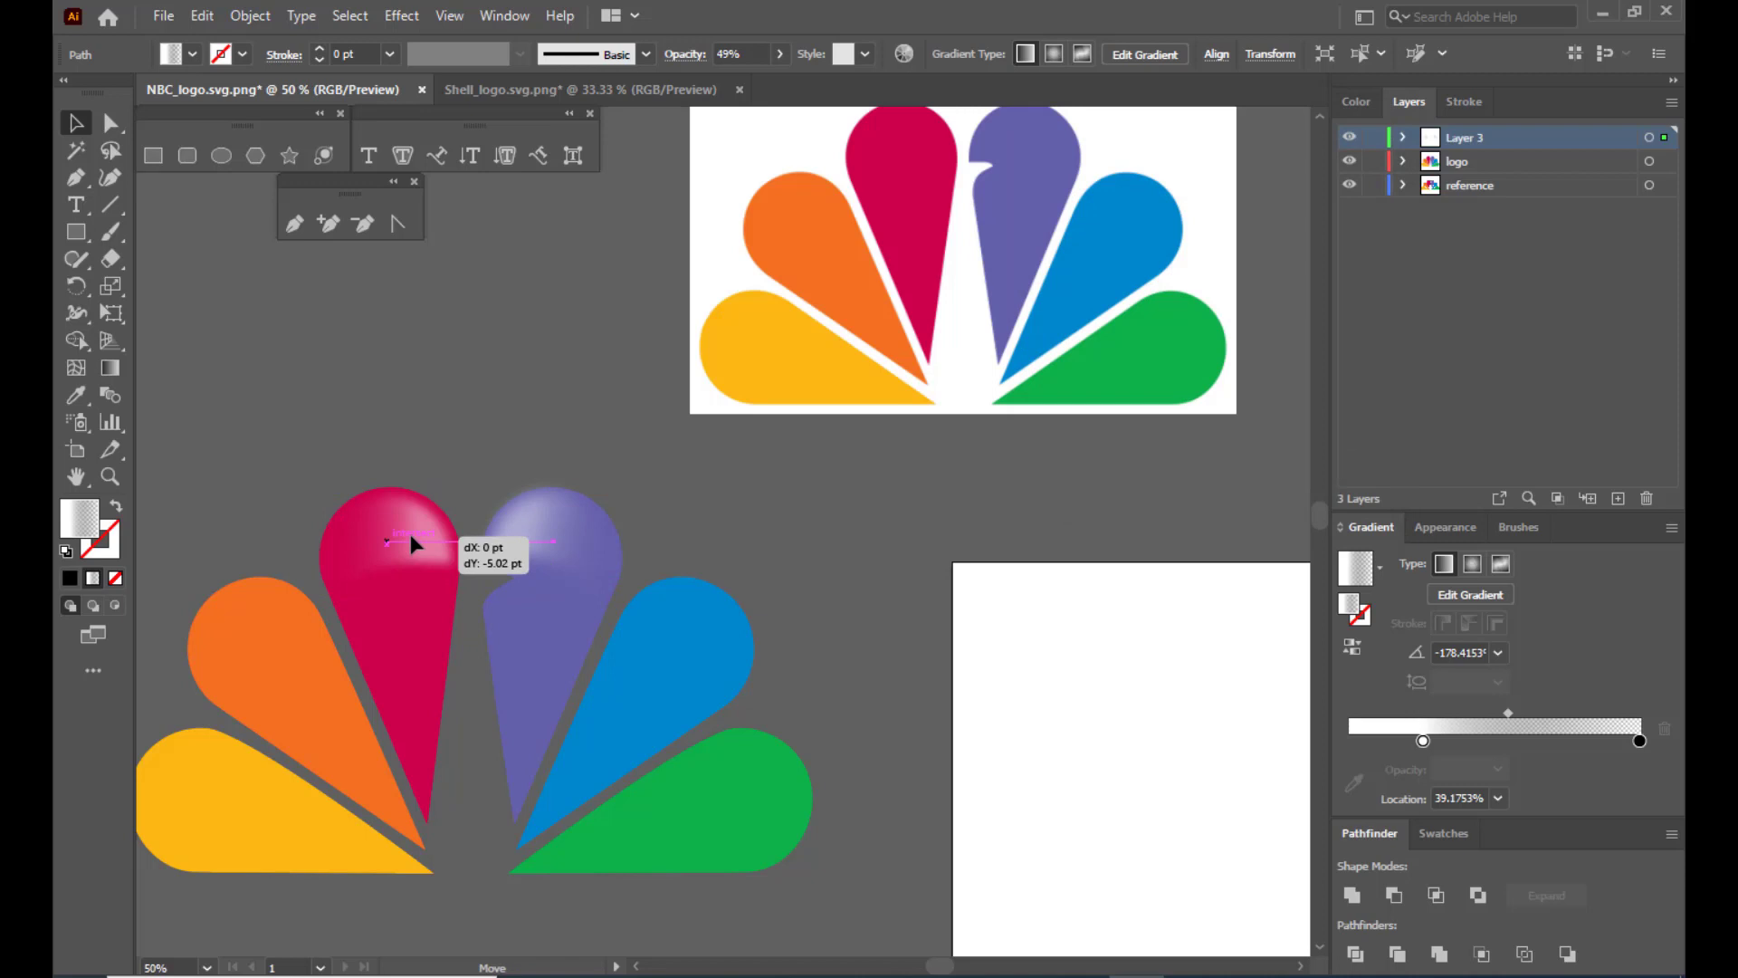
click(475, 371)
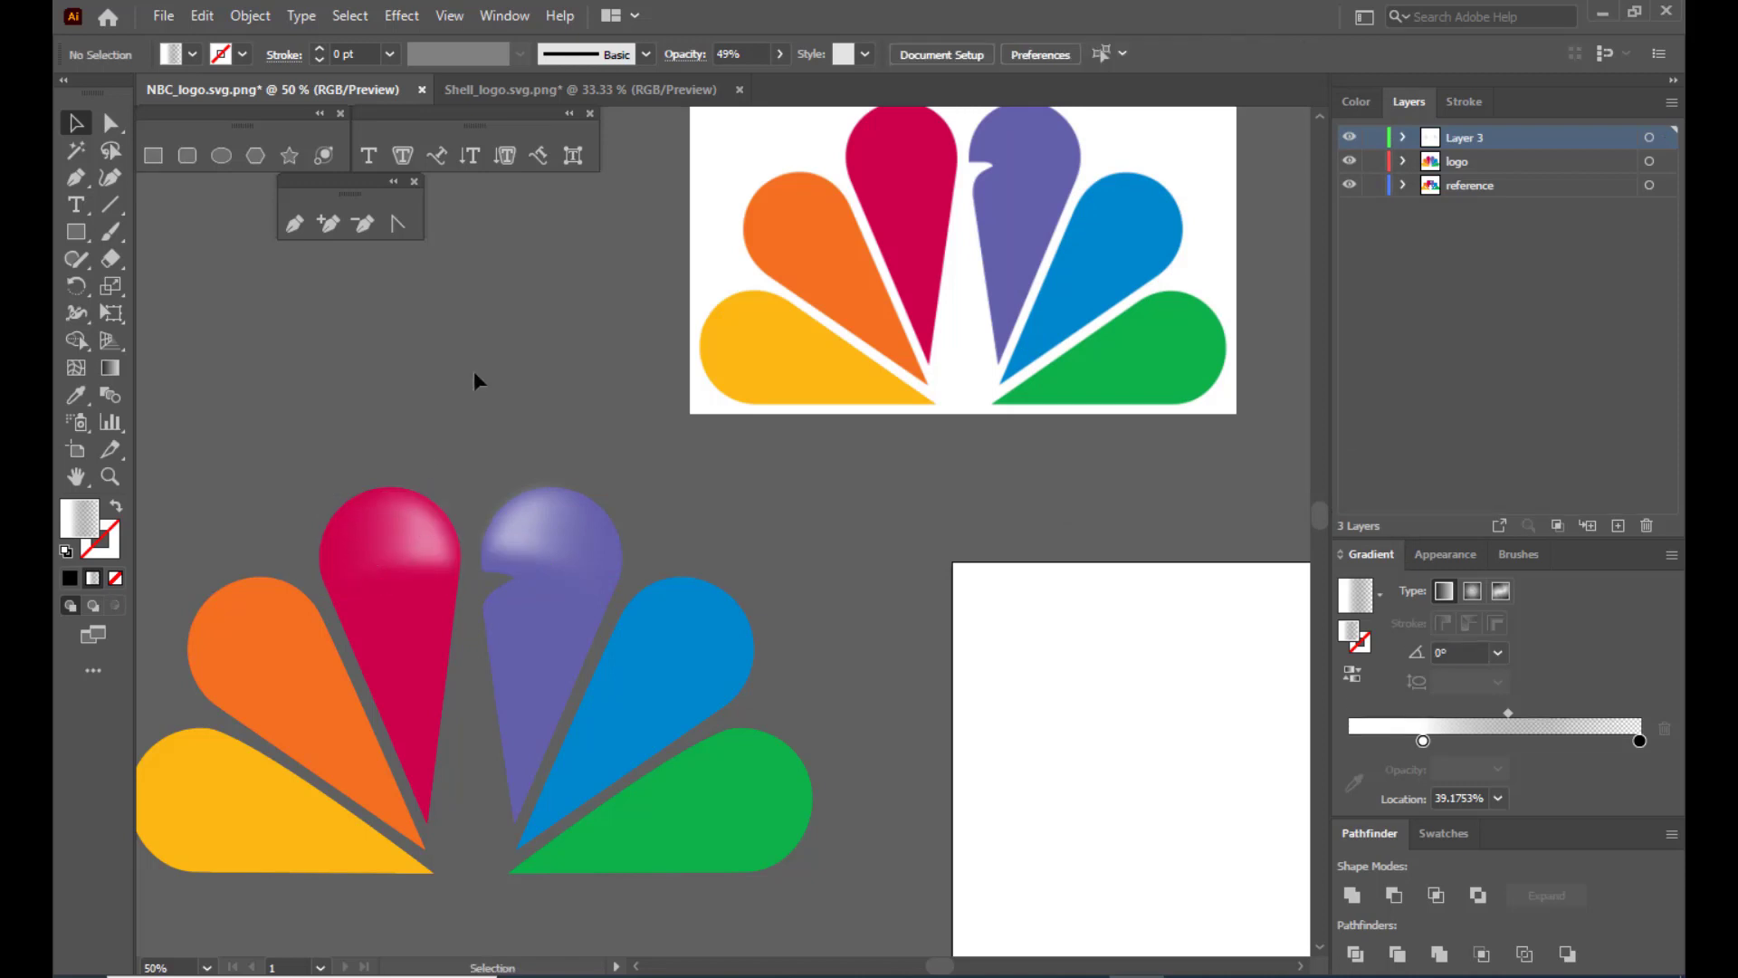
Reshape the lower edge of the crimson petal's highlight by raising its inner anchor points, and deselect the path.
click(424, 543)
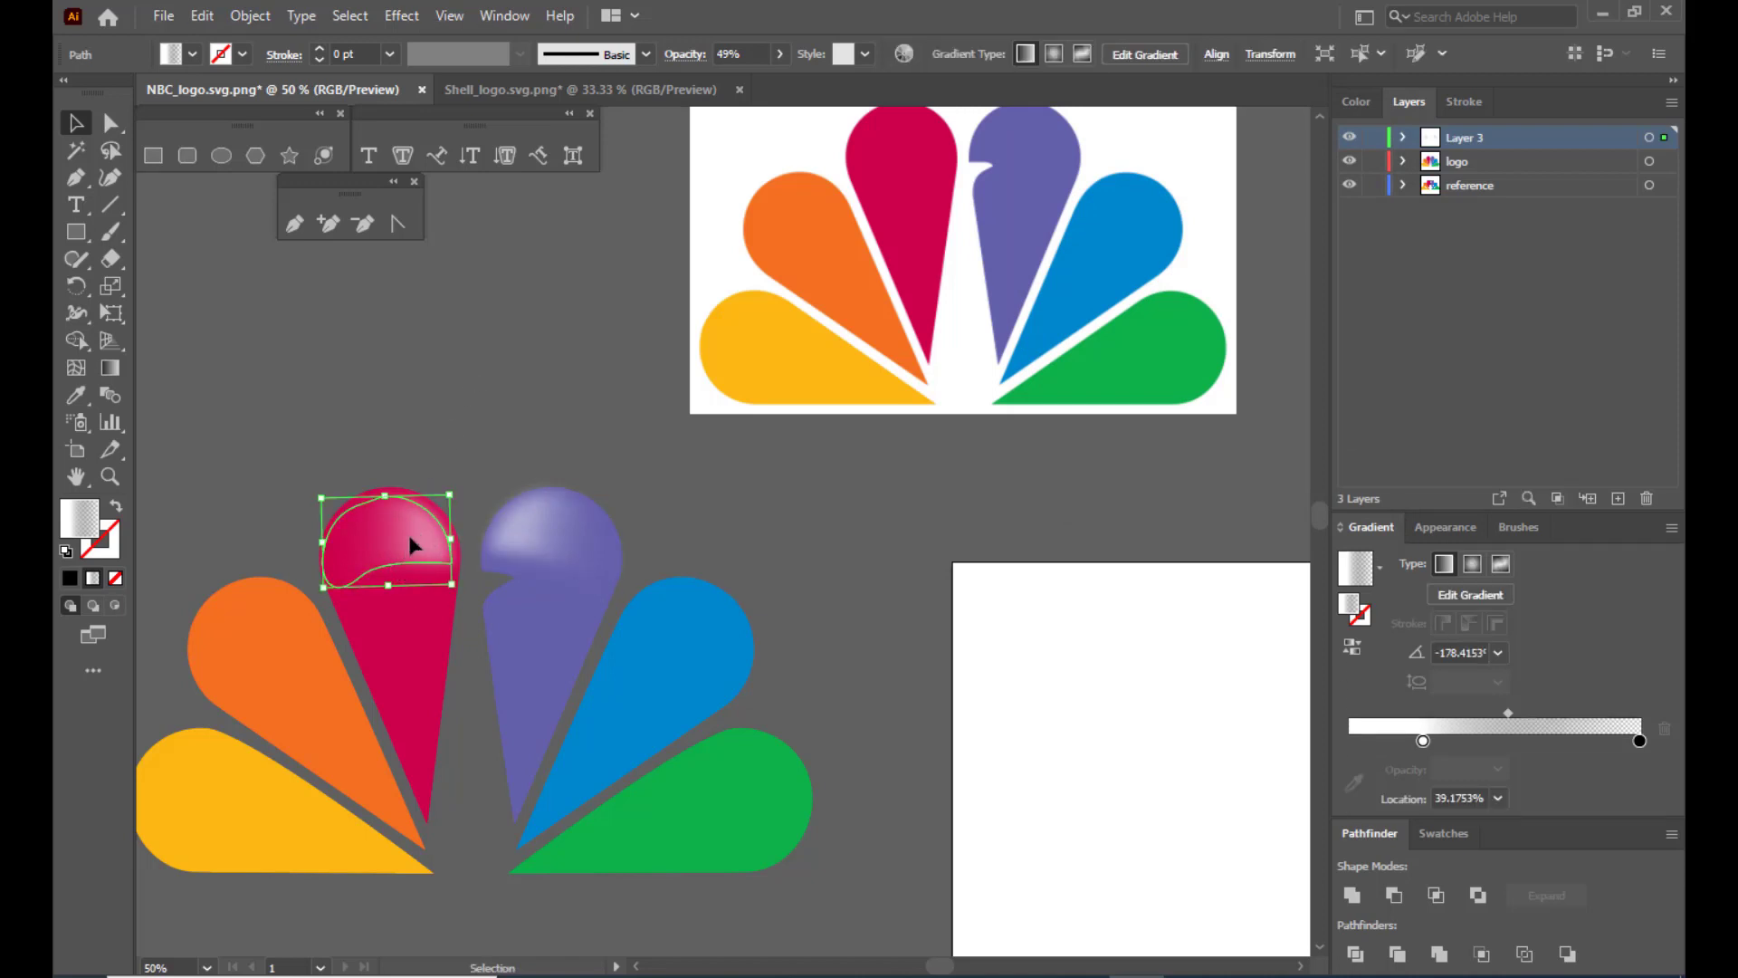
key(a)
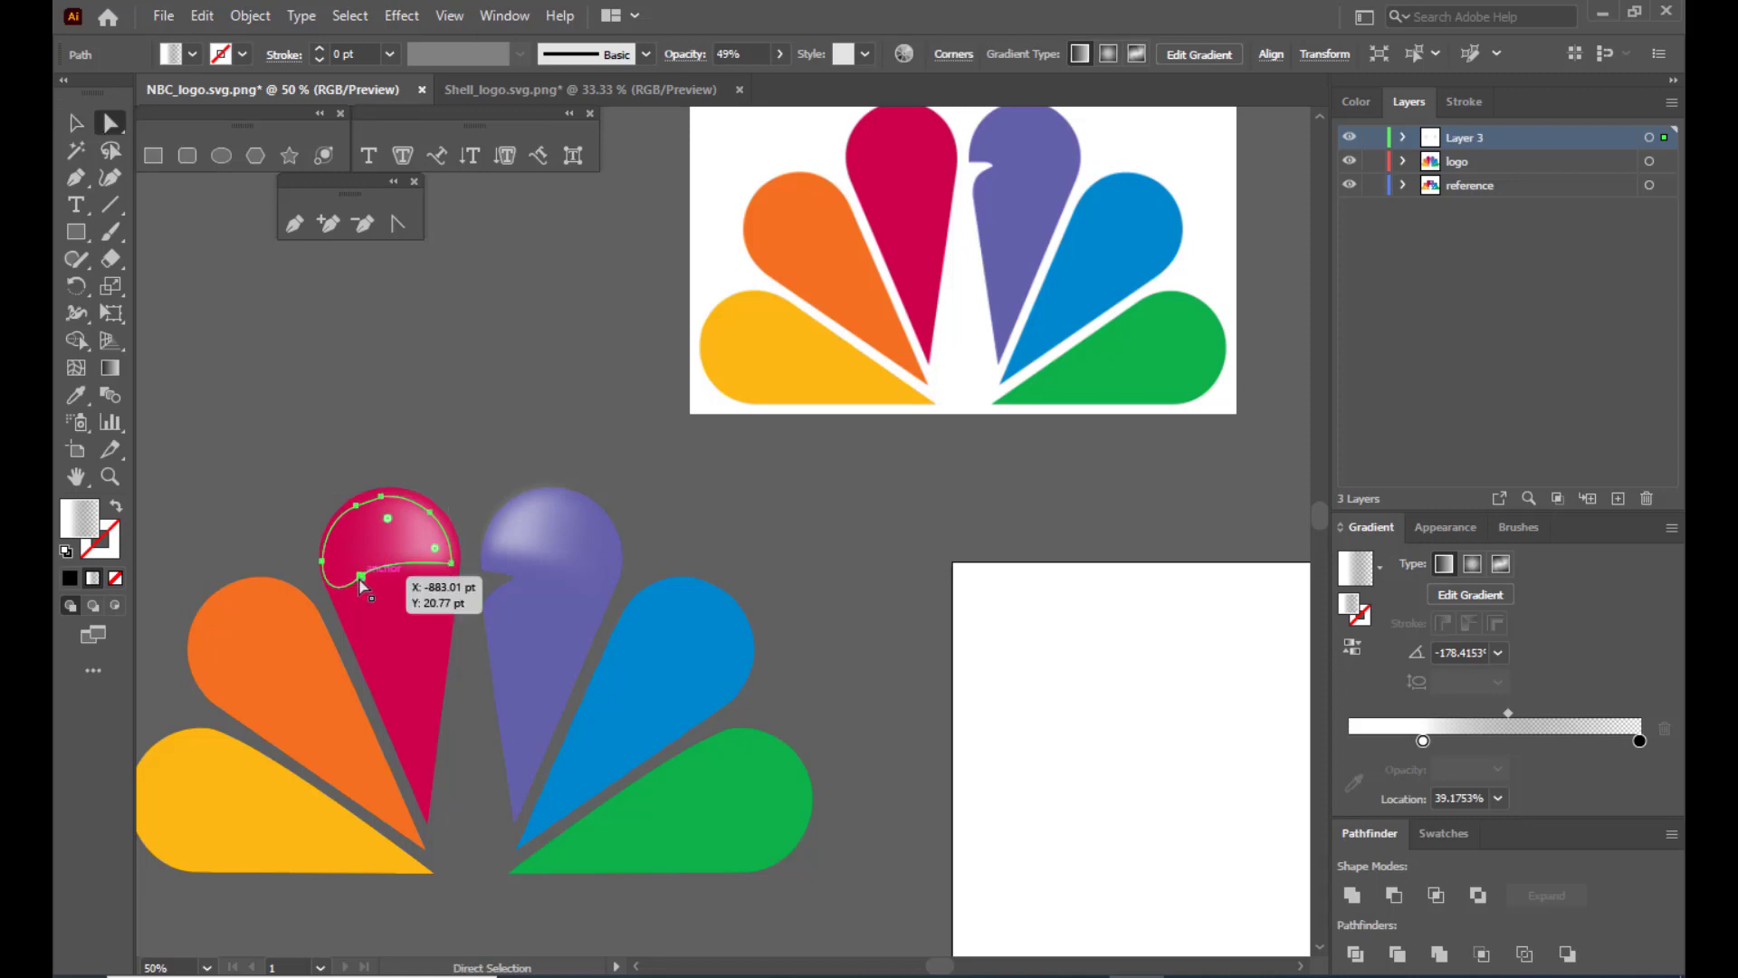
click(361, 576)
mouse_move(384, 563)
mouse_down()
mouse_move(383, 582)
mouse_move(362, 574)
mouse_move(386, 561)
mouse_up()
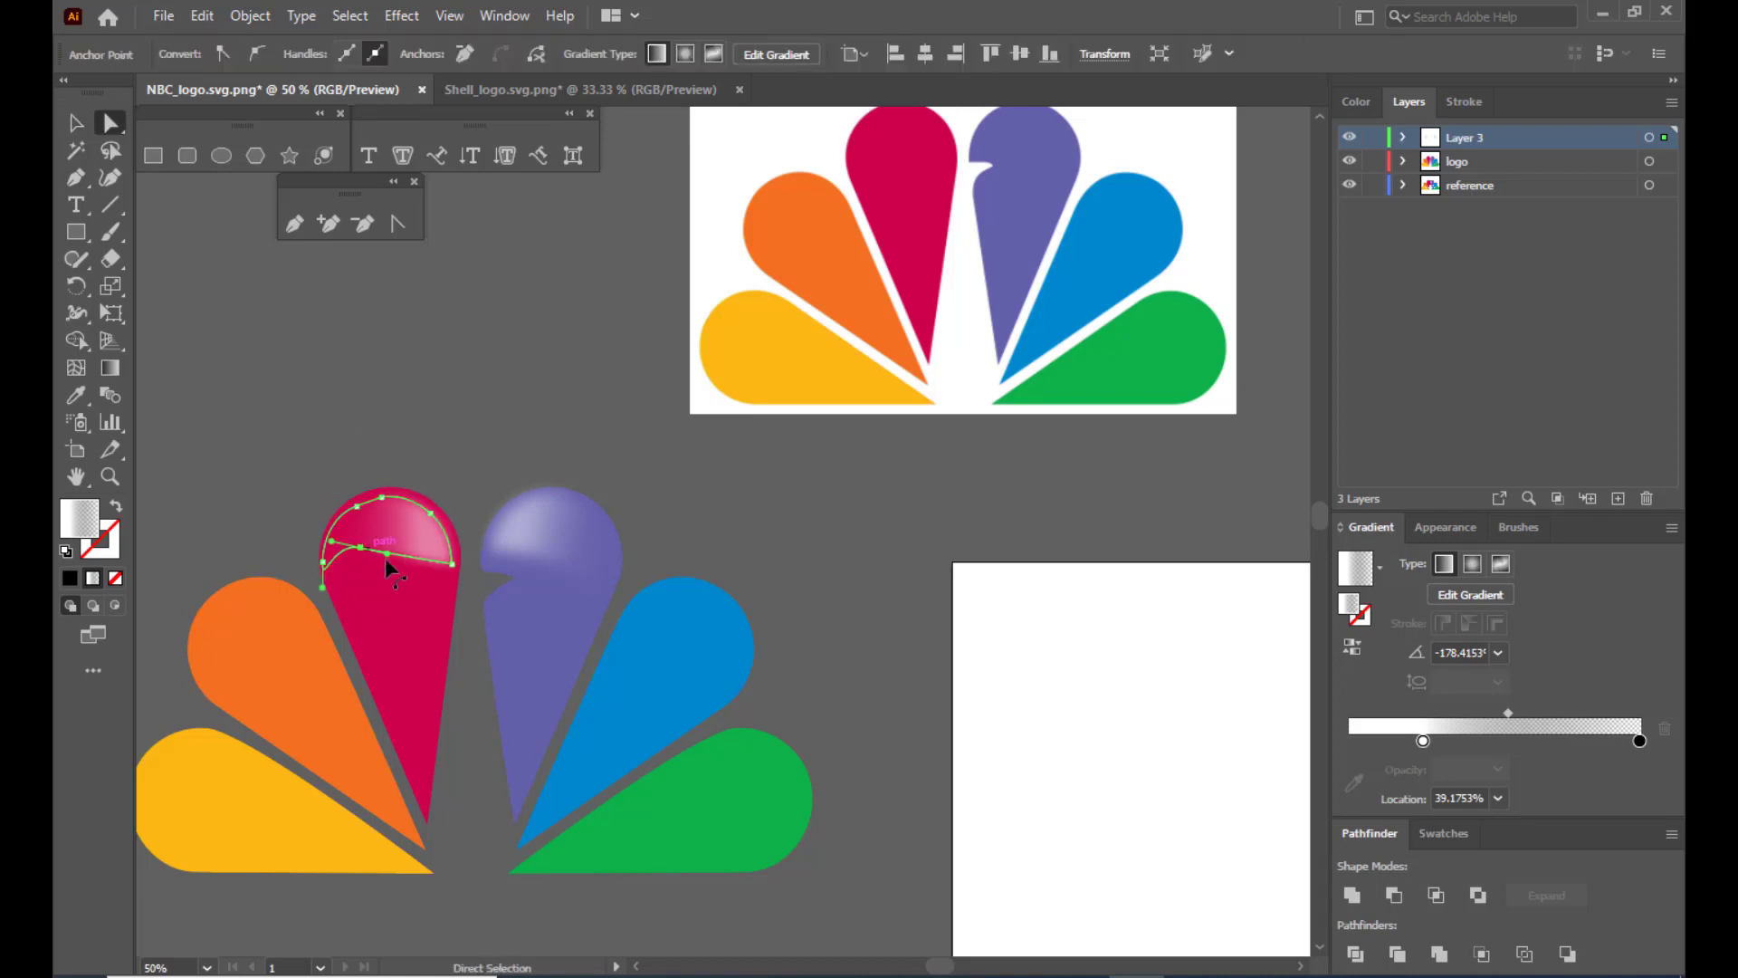
click(451, 566)
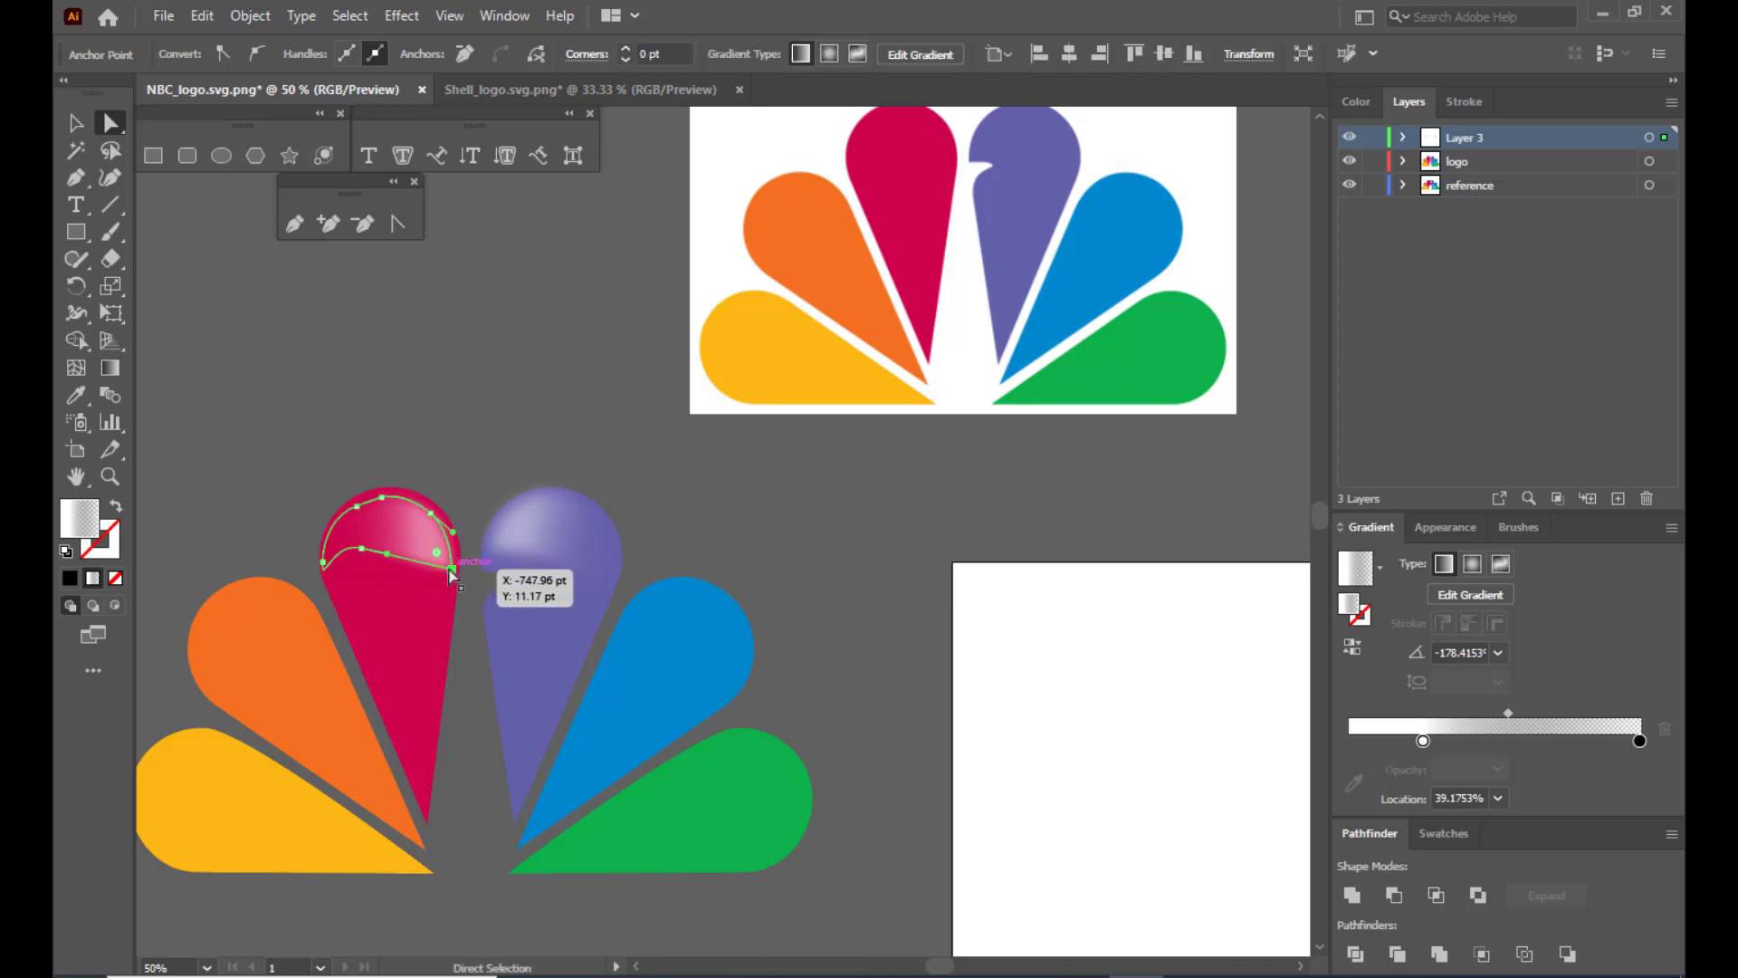
click(72, 129)
click(525, 404)
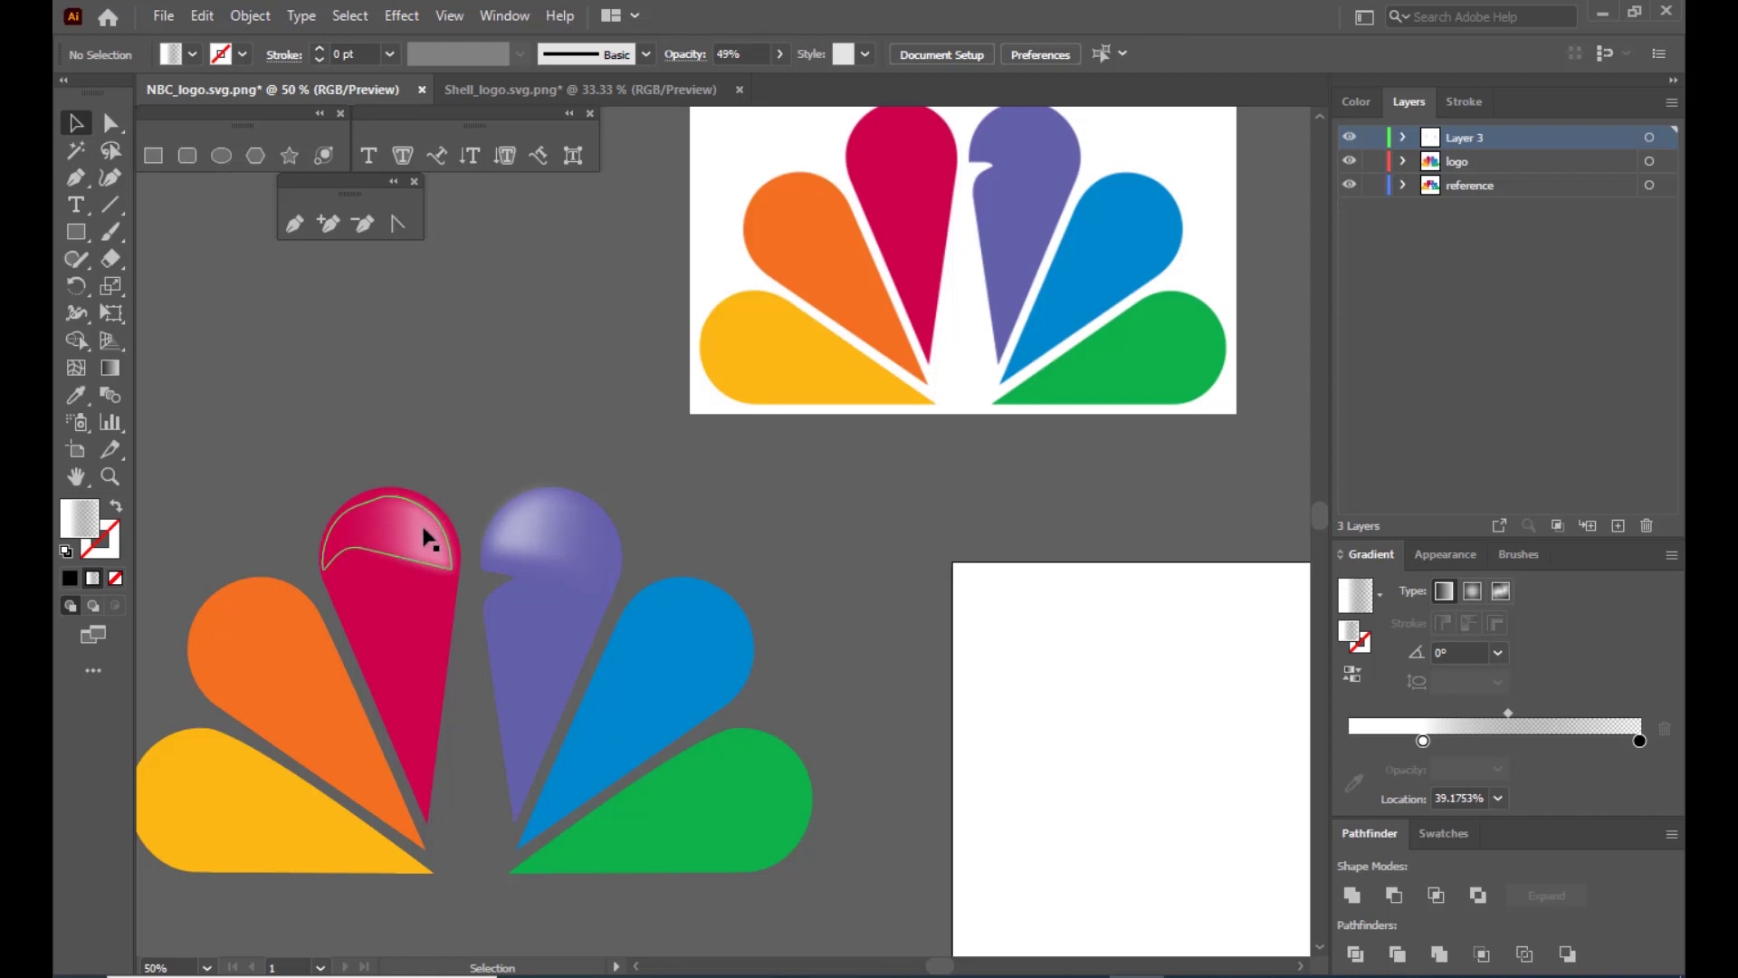
Duplicate the crimson petal's highlight onto the orange petal's head, mirrored across the vertical axis and rotated counterclockwise to follow the outer edge.
drag(422, 540, 291, 618)
click(339, 426)
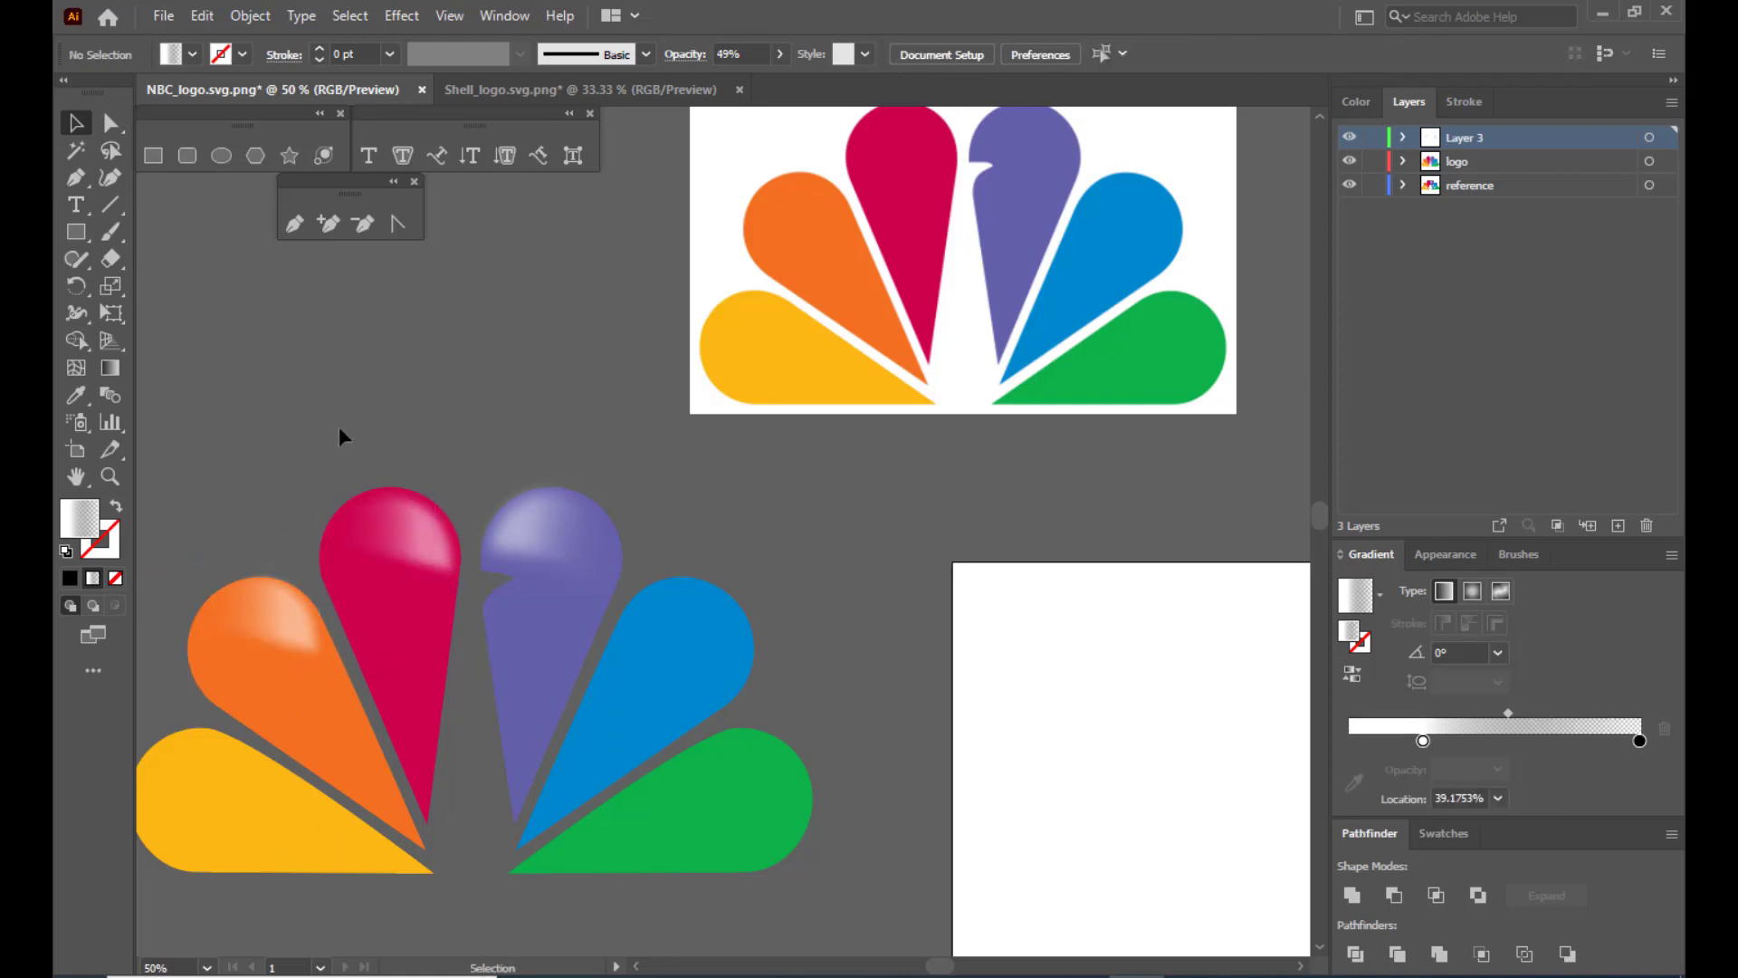
click(292, 594)
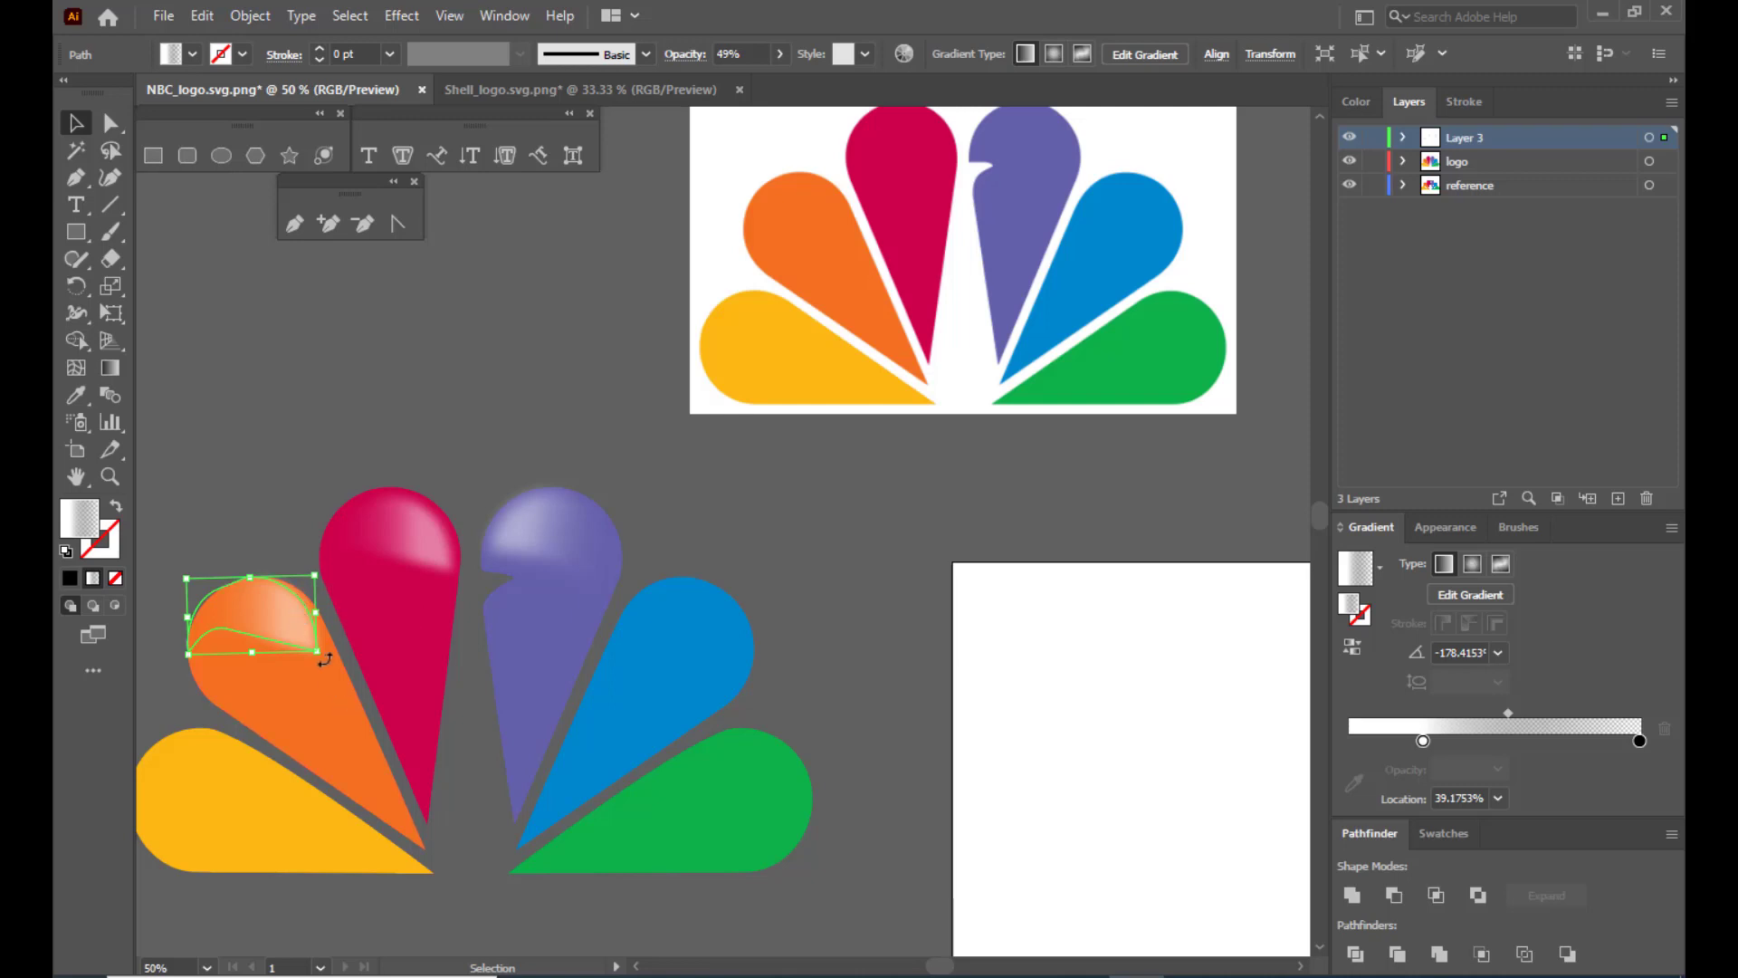
right_click(302, 621)
mouse_move(400, 487)
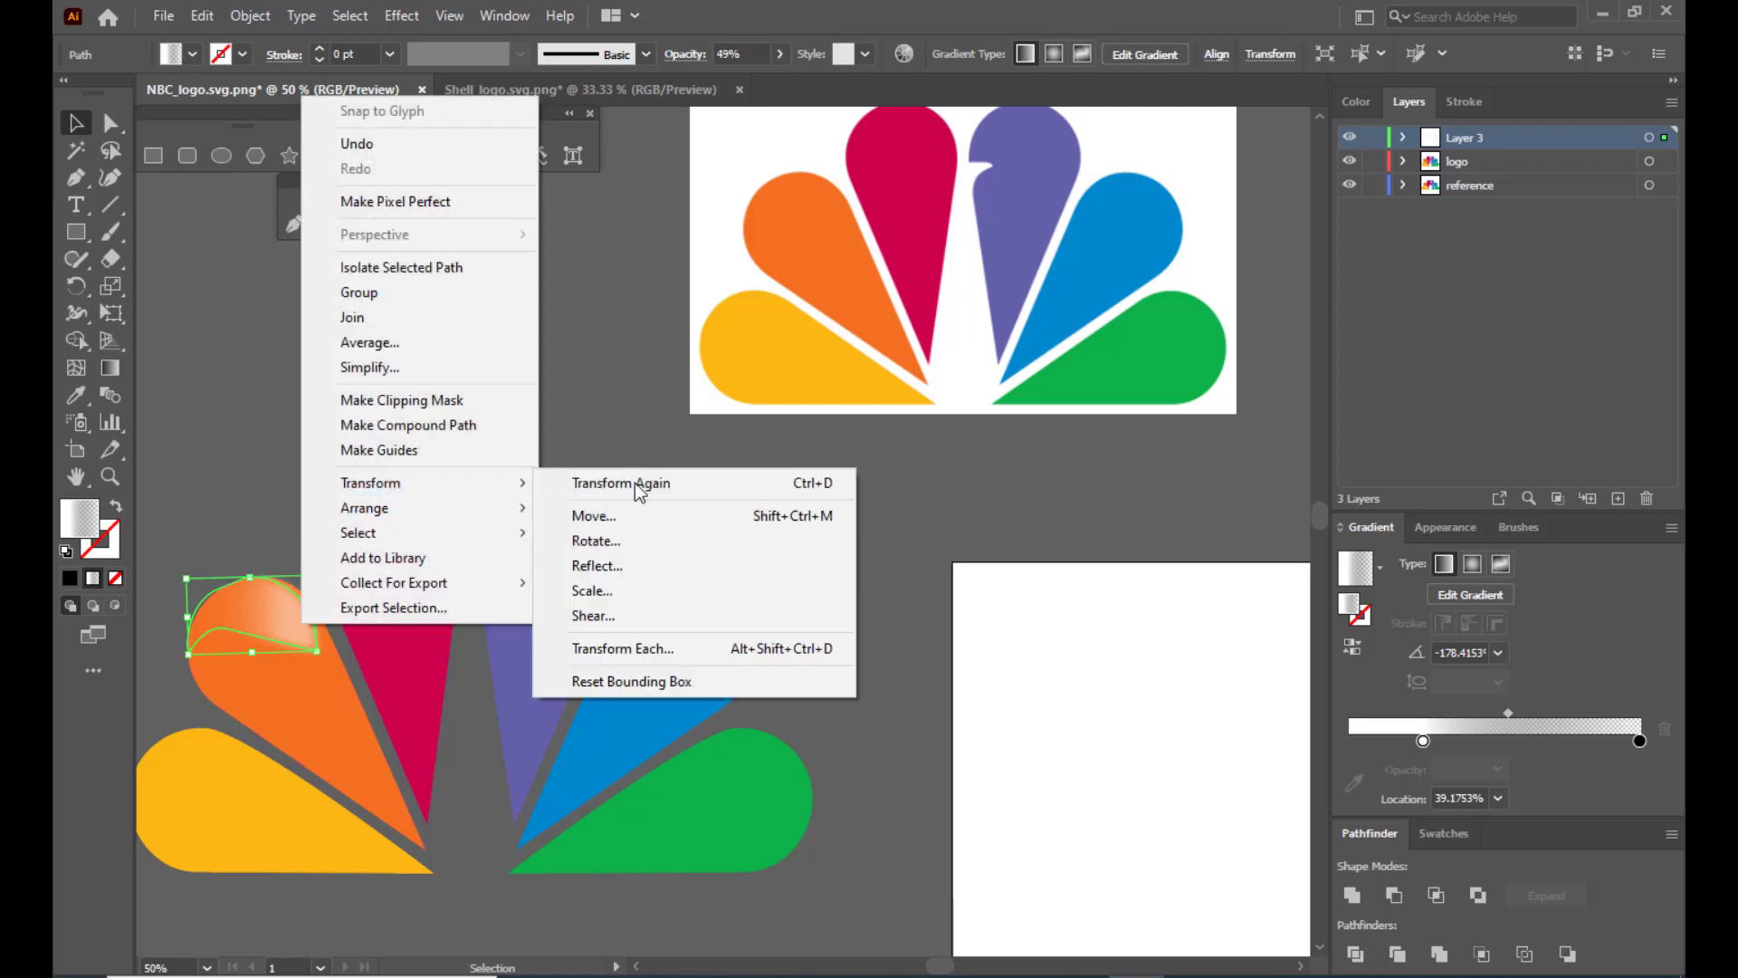
click(688, 571)
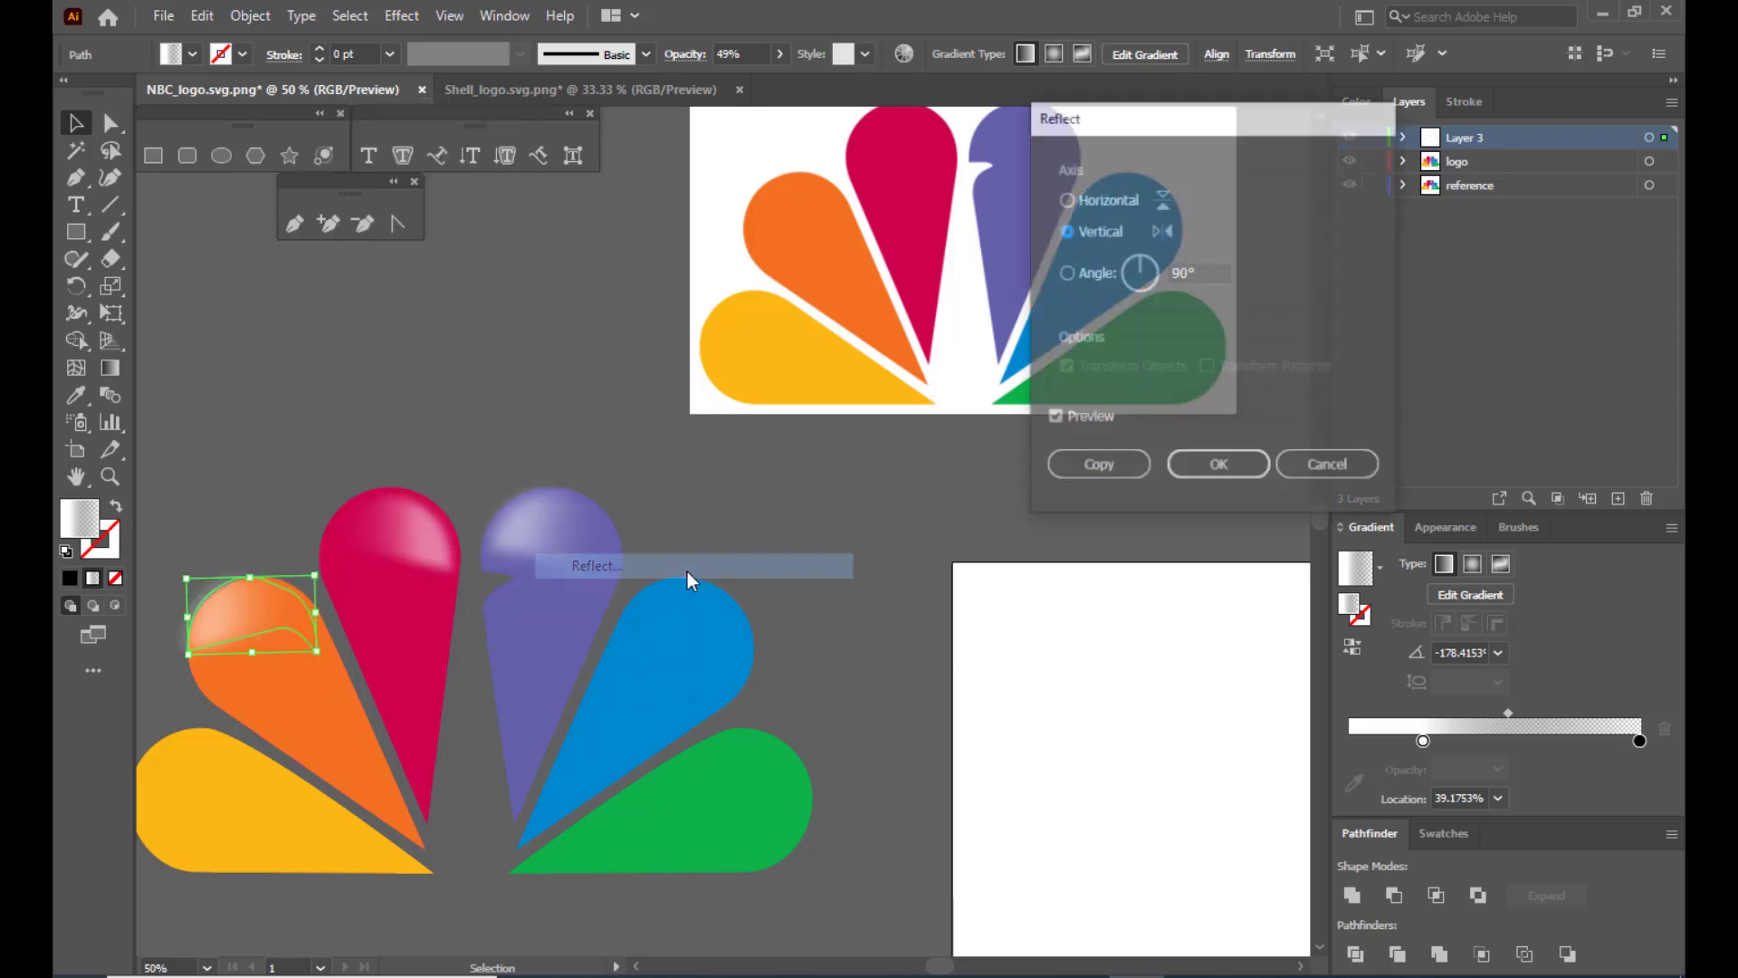
click(1186, 467)
drag(321, 657, 232, 624)
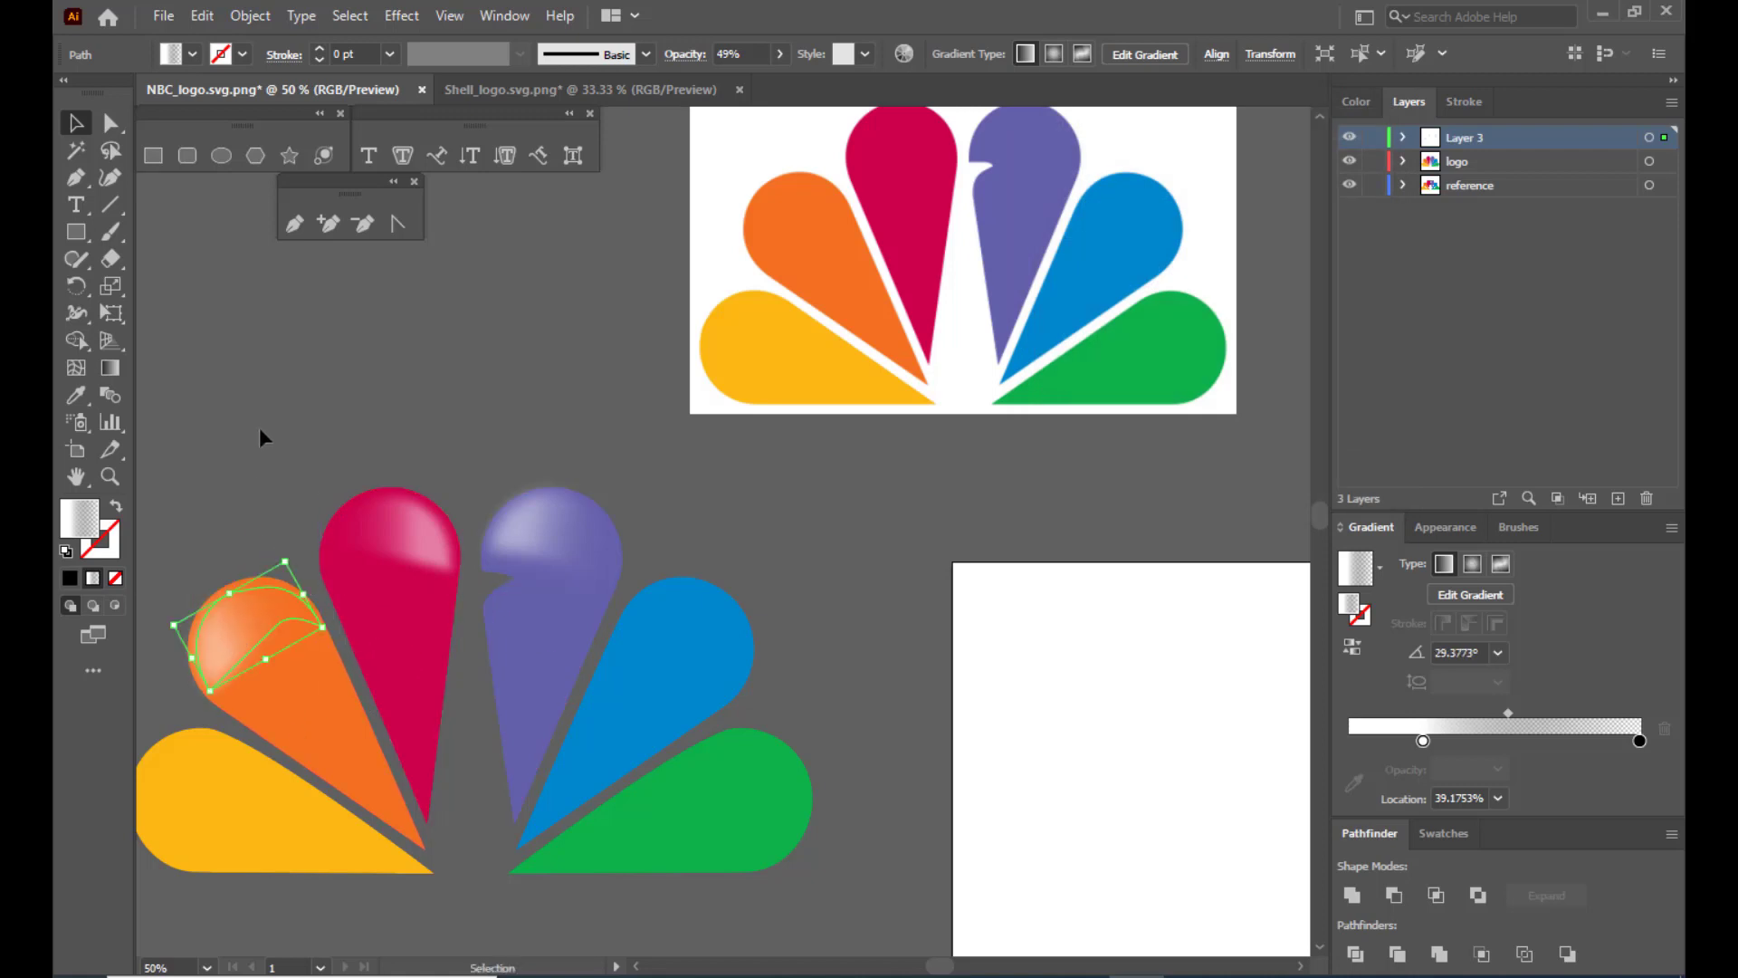
click(263, 420)
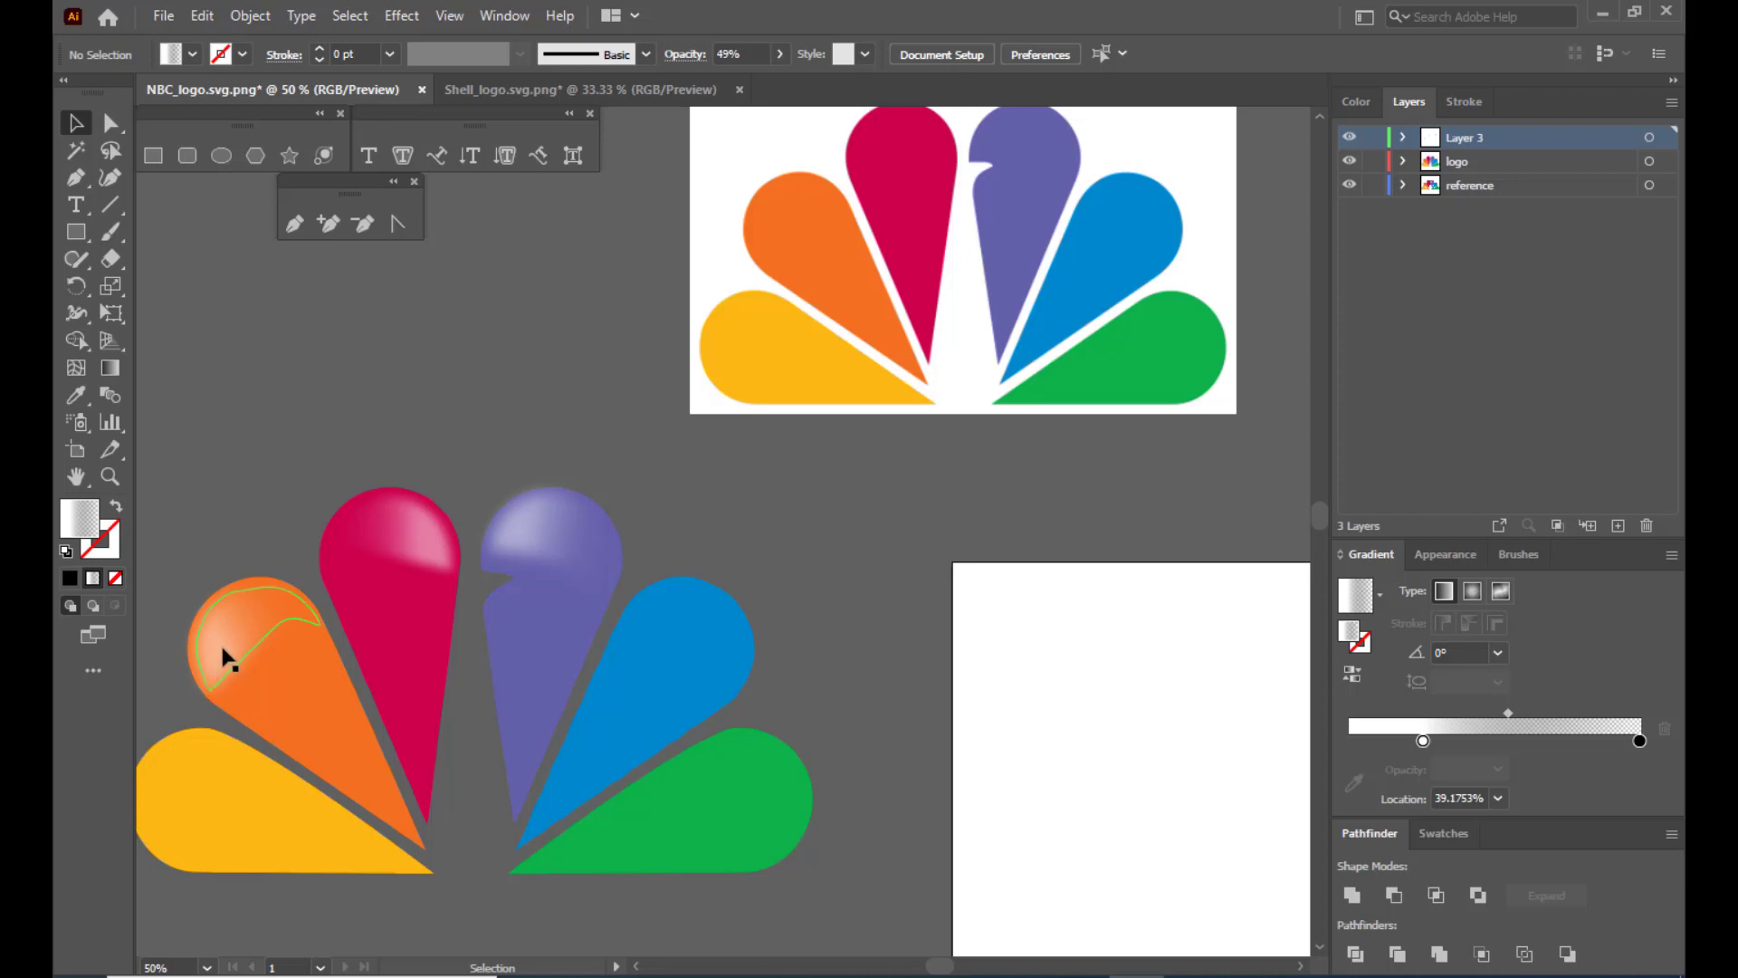
Duplicate the orange petal's highlight onto the blue petal's head and rotate the copy clockwise to fit its upper curve.
drag(226, 652, 672, 639)
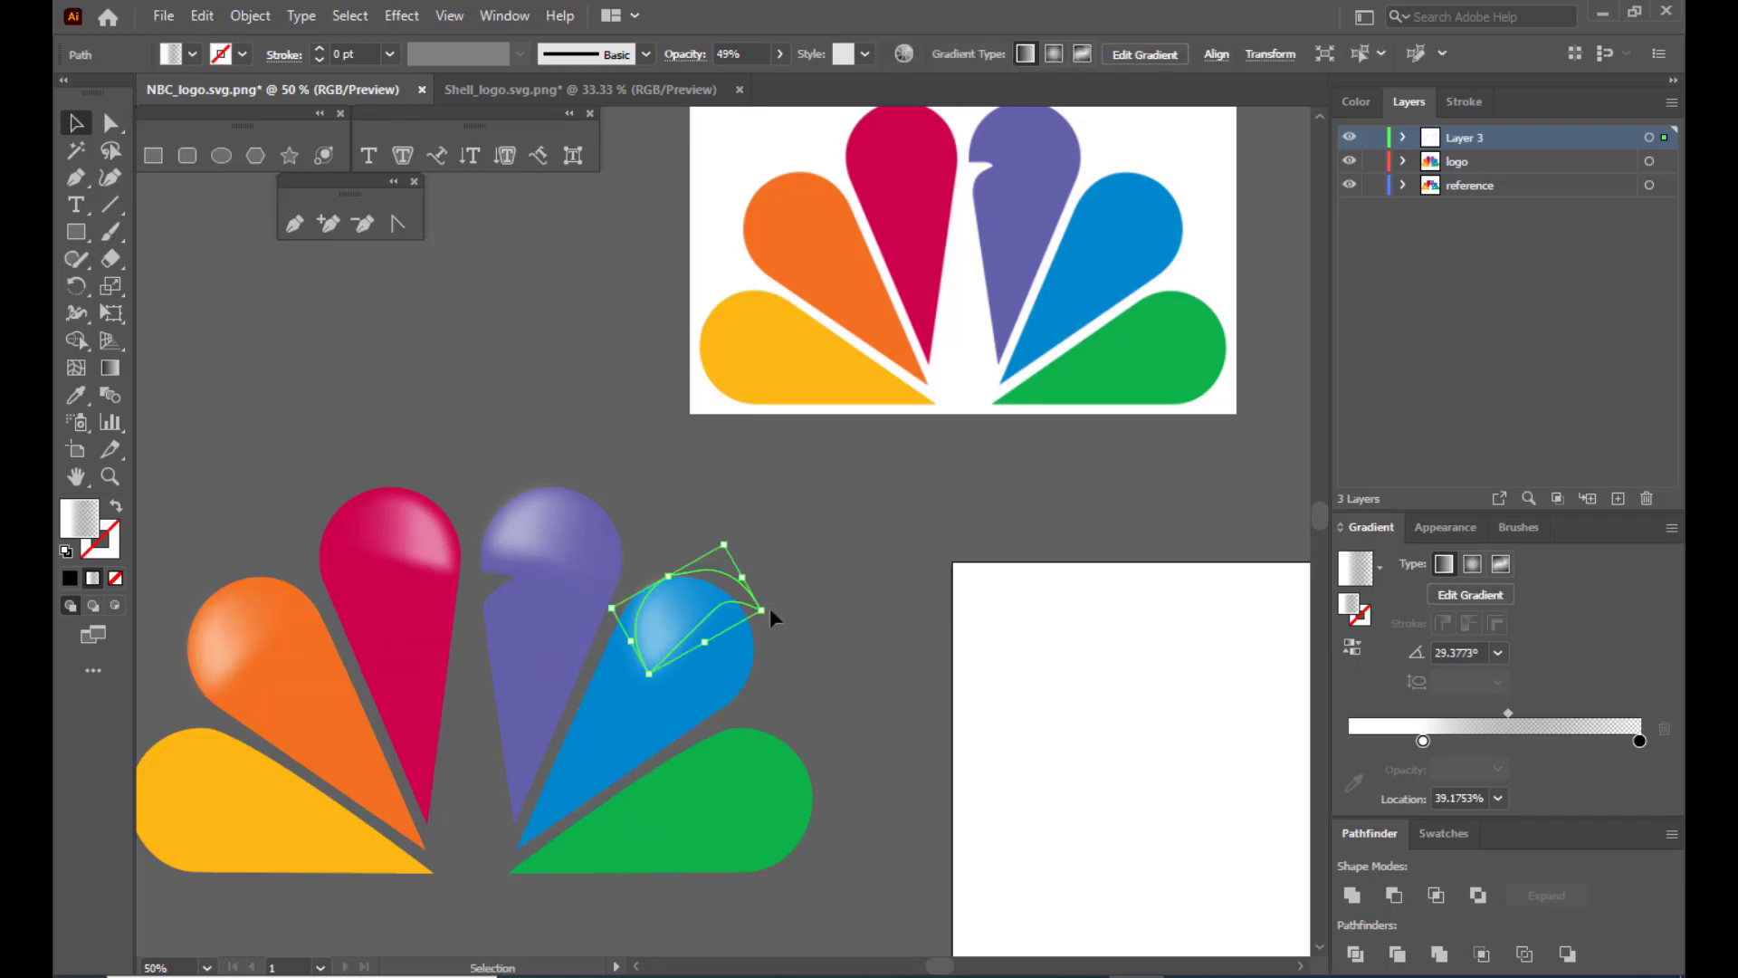
drag(771, 608, 757, 660)
drag(673, 611, 668, 618)
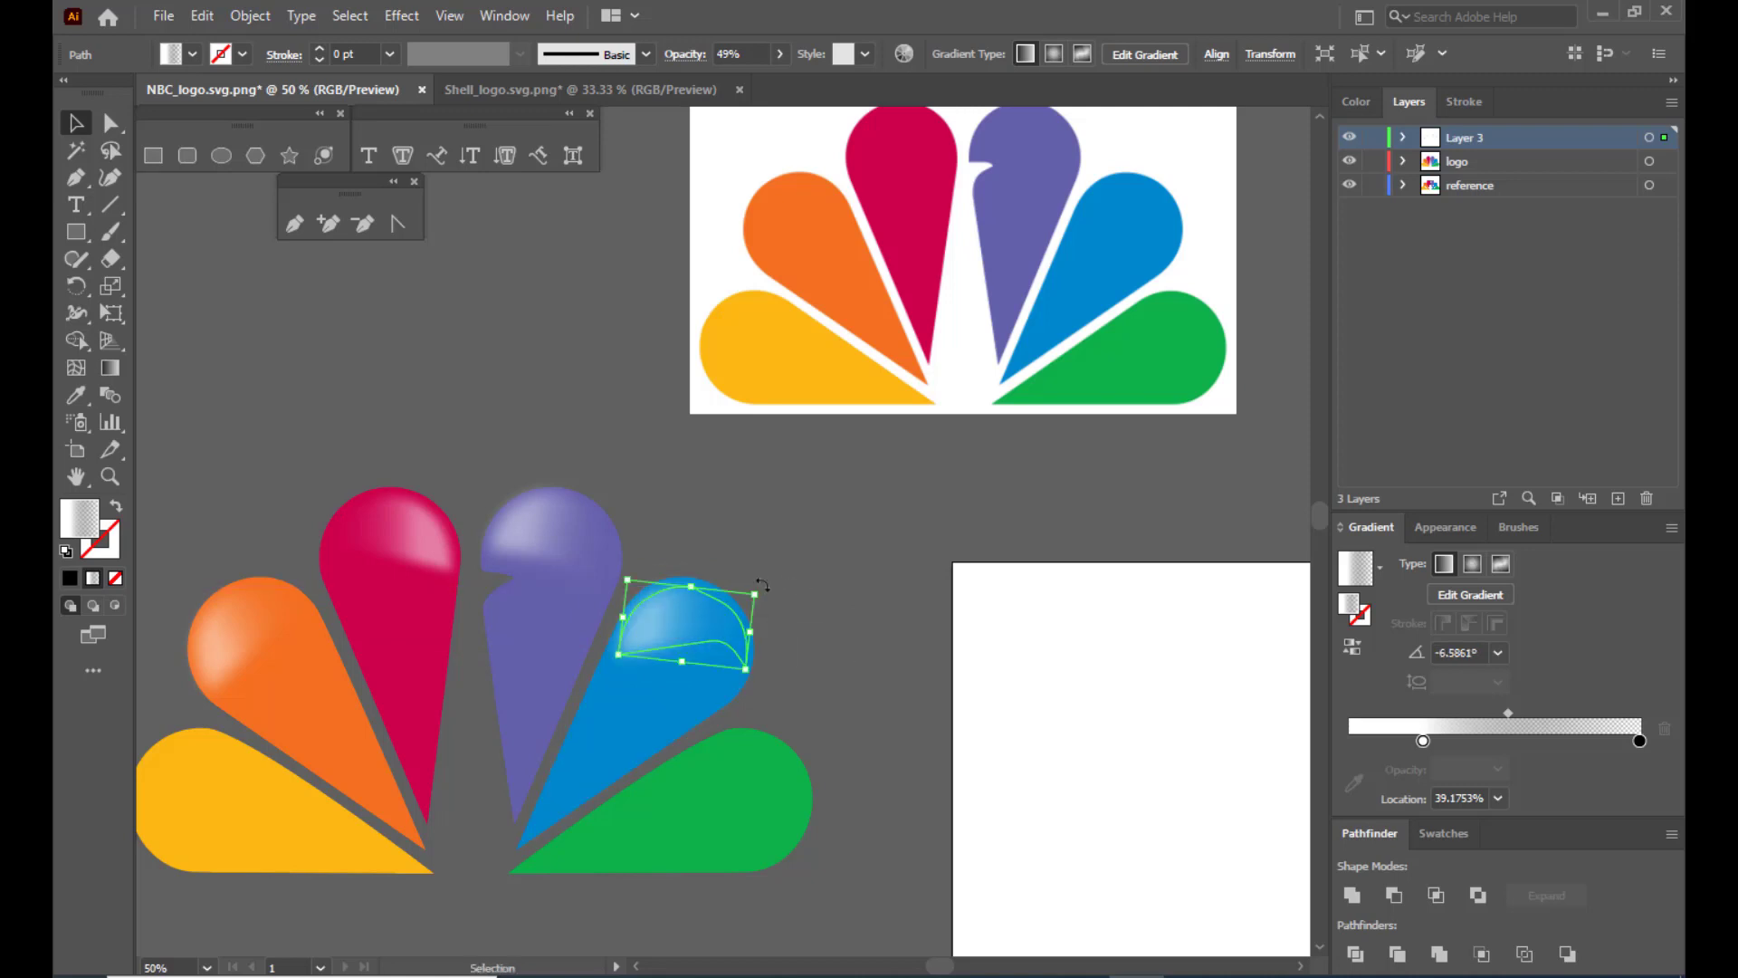
drag(762, 586, 688, 608)
click(804, 518)
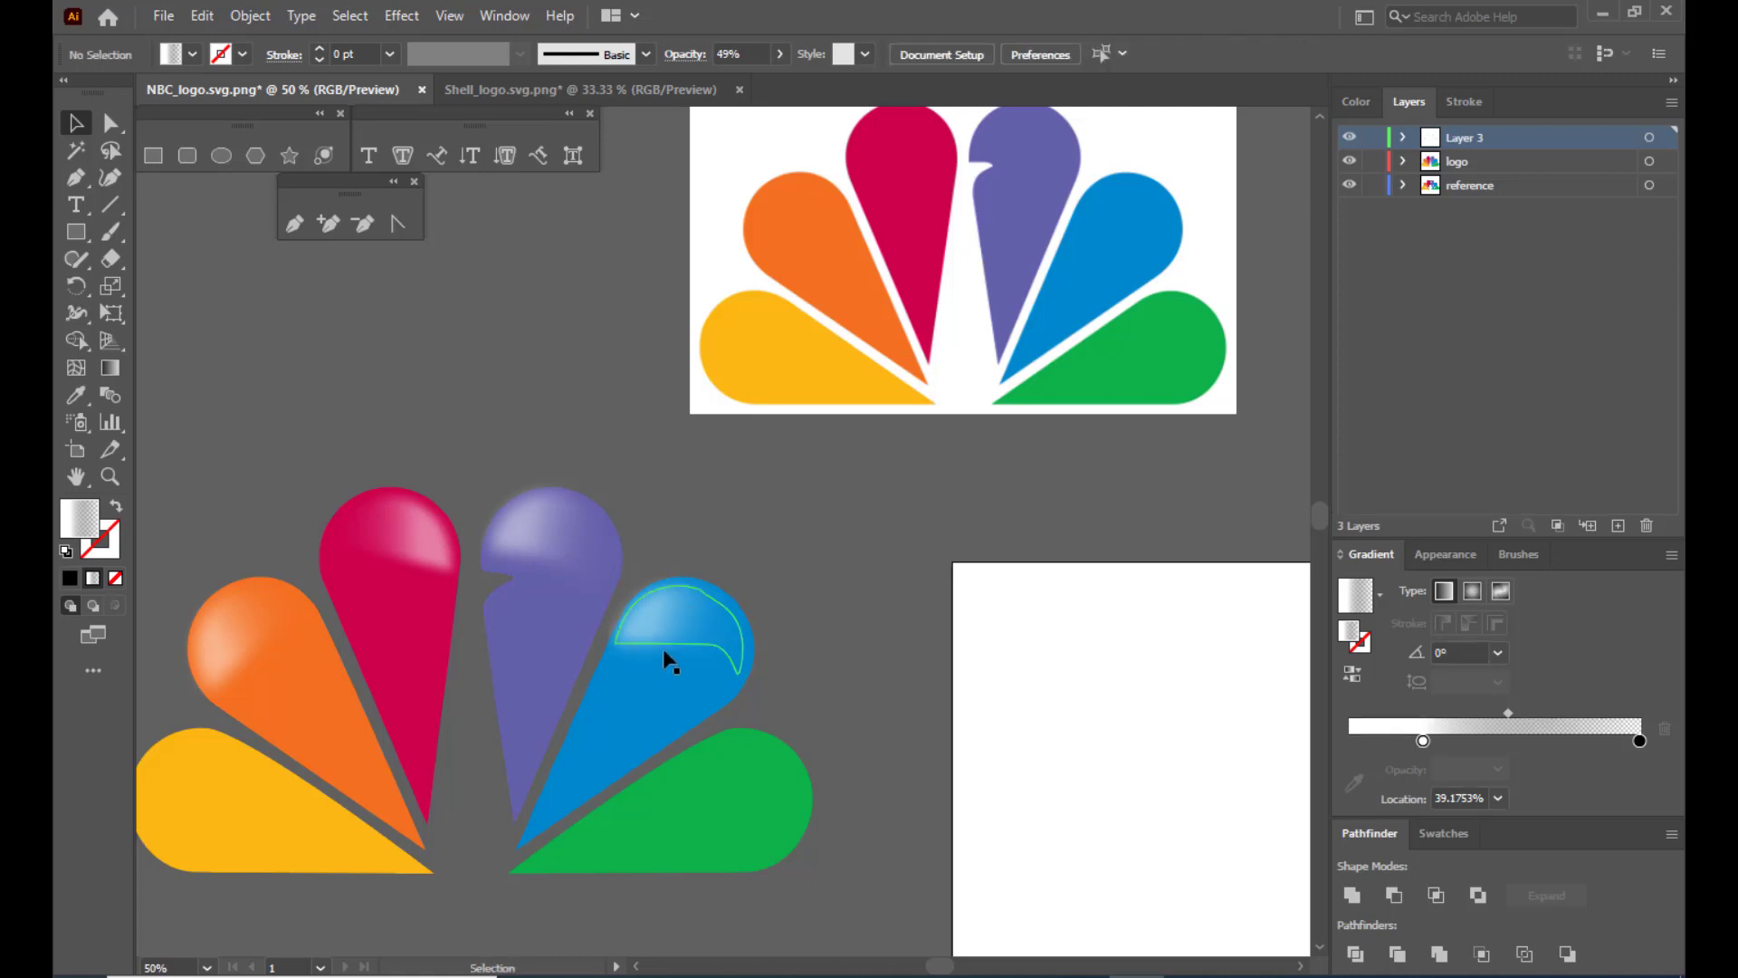
Duplicate the blue petal's highlight onto the green petal's head and rotate the copy clockwise to follow the rounded end.
click(670, 613)
drag(679, 613, 801, 871)
drag(756, 782, 763, 769)
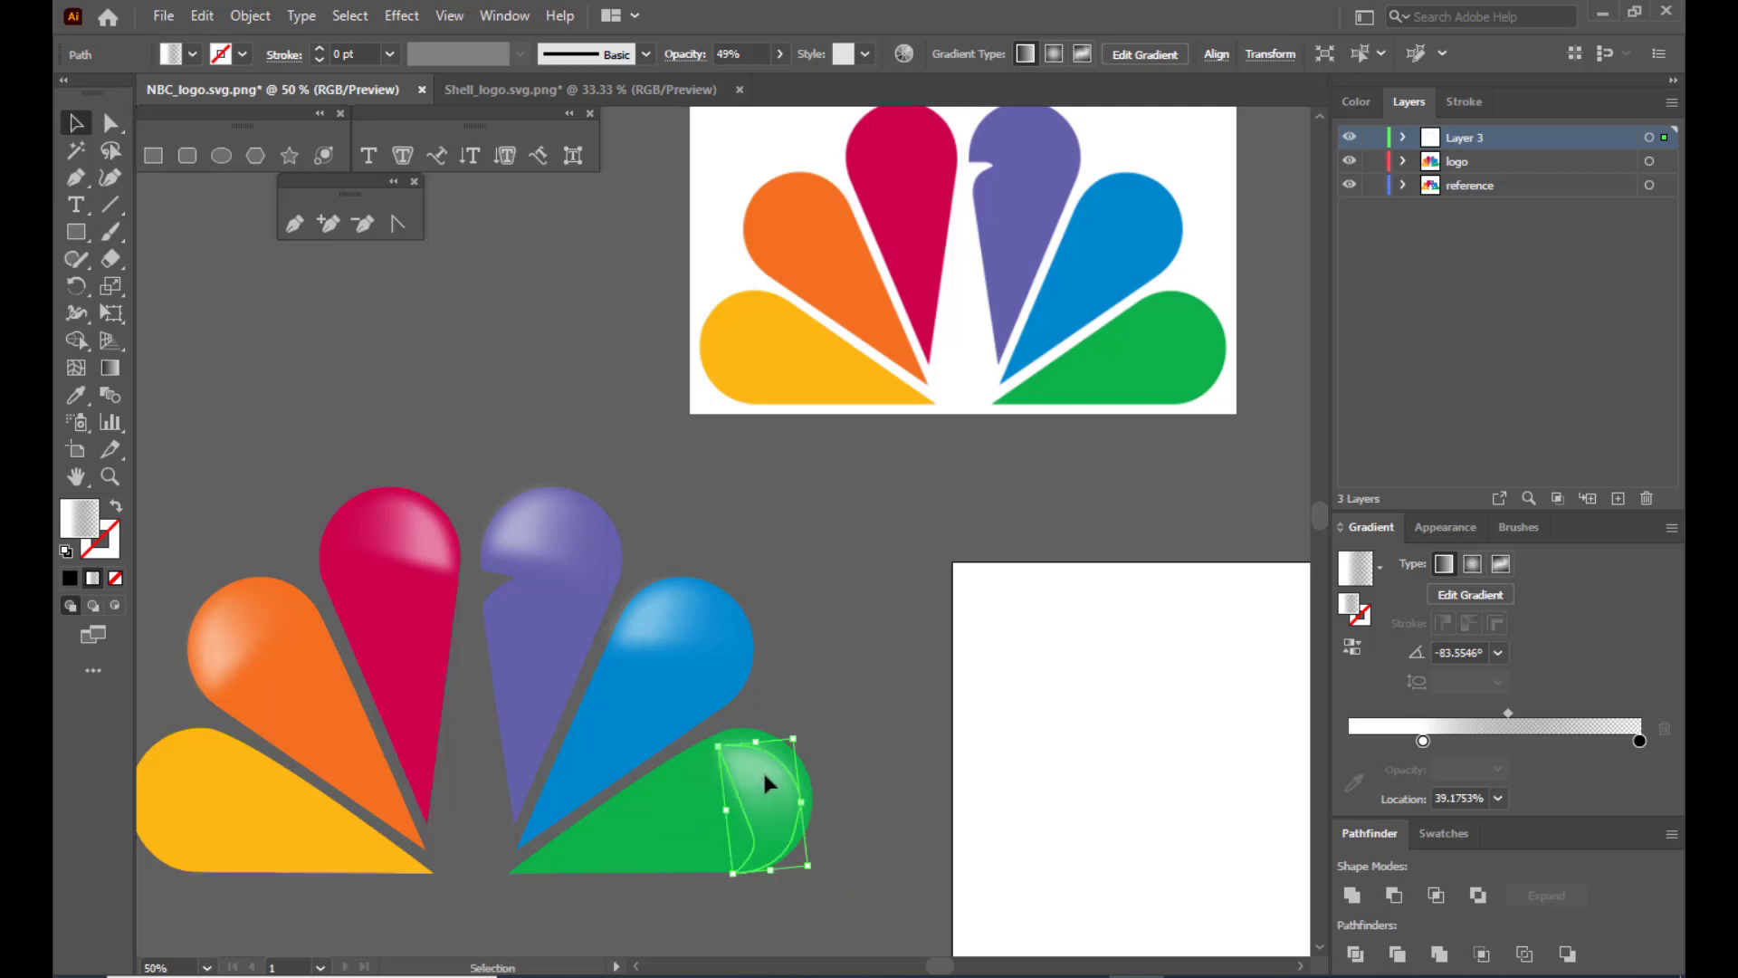
Reflect the green petal's highlight across the horizontal axis.
right_click(762, 769)
mouse_move(867, 637)
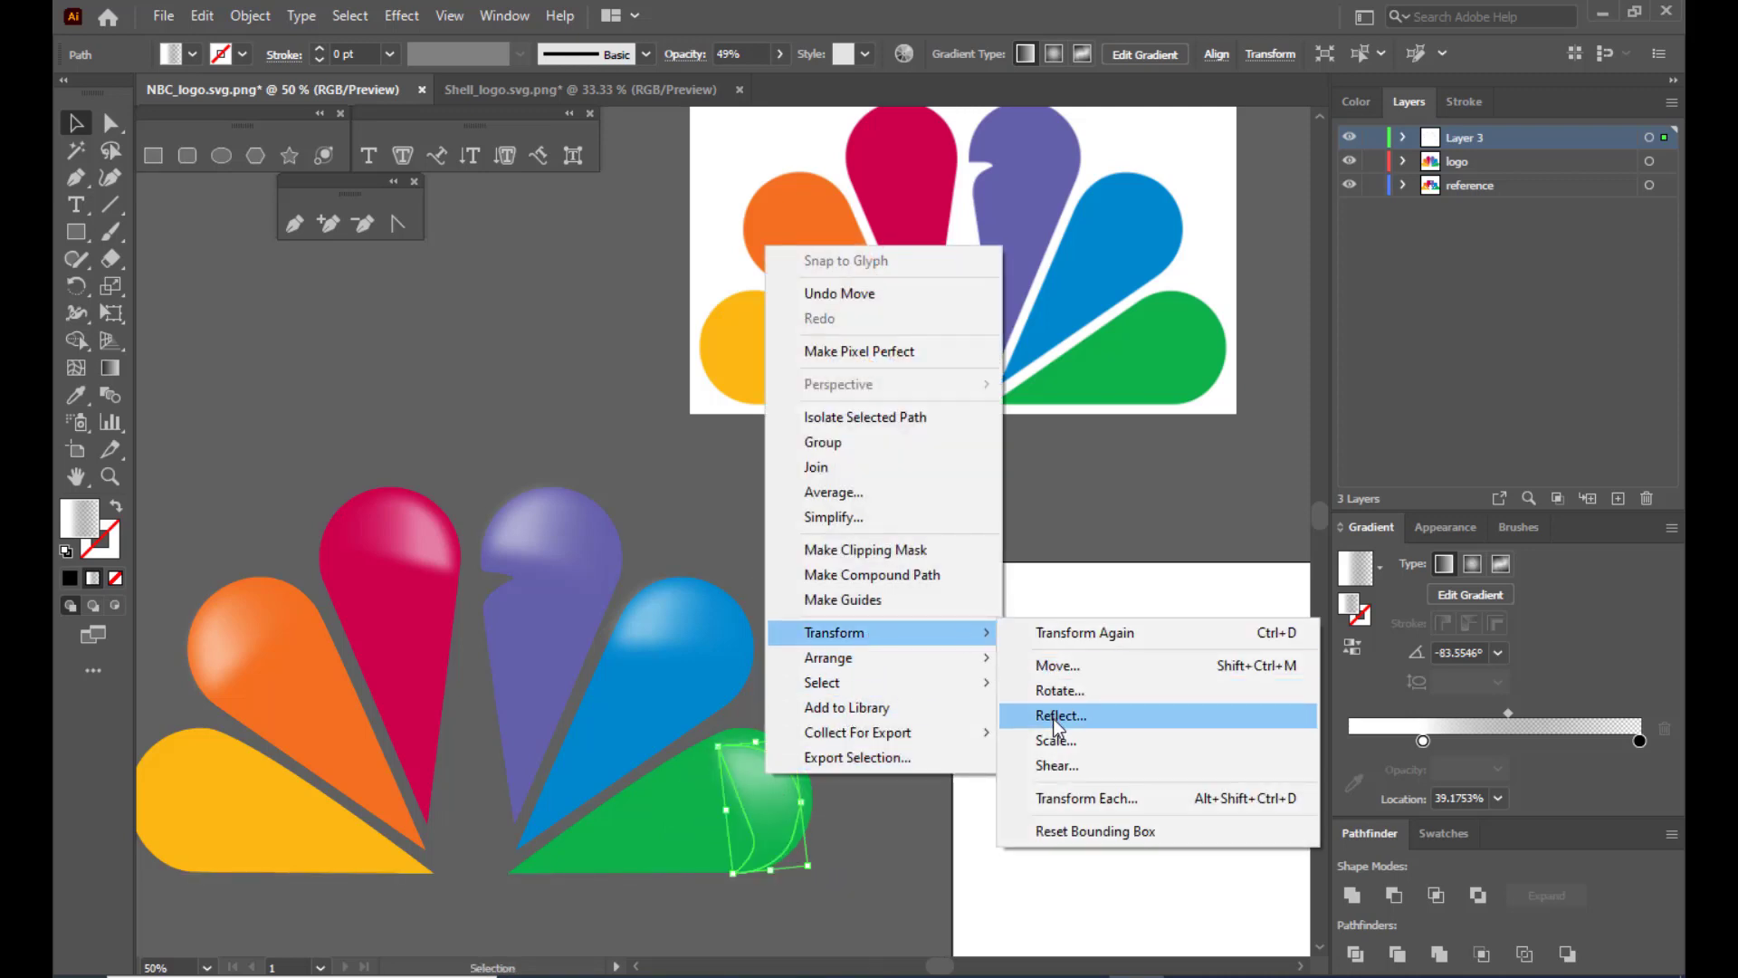
click(1055, 717)
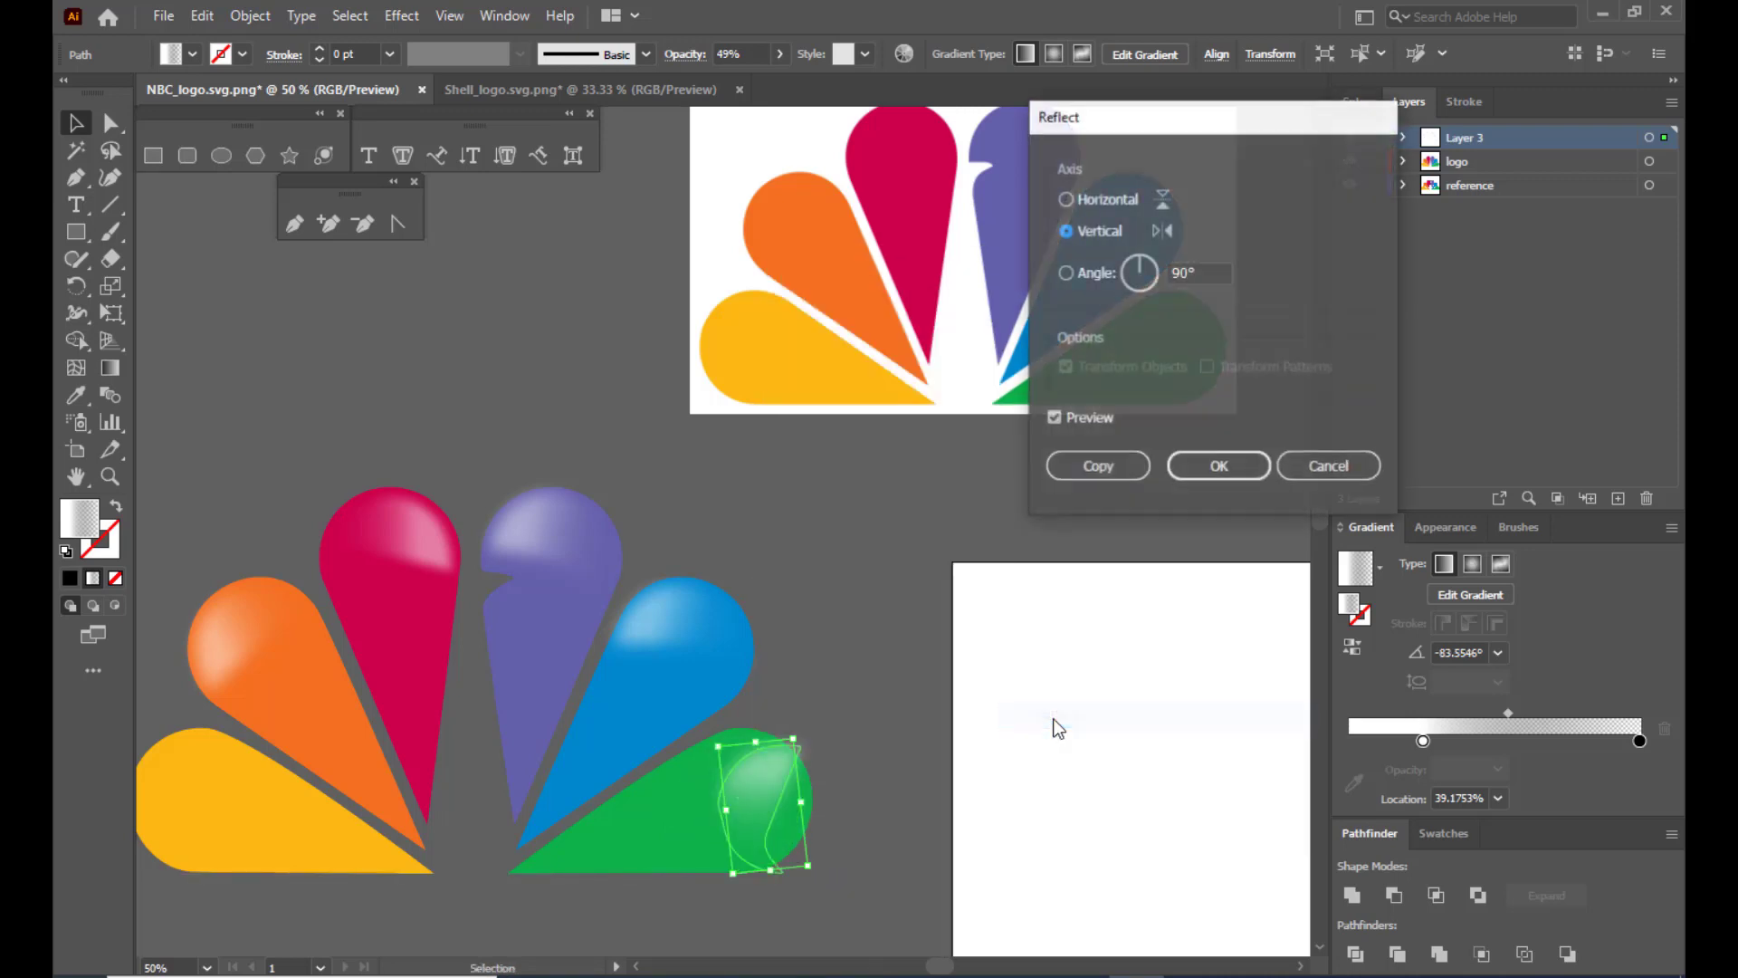
click(1065, 197)
click(1210, 470)
Duplicate the green petal's highlight onto the yellow petal's head and rotate the copy to follow the rounded outer end.
drag(780, 809, 198, 790)
click(878, 668)
click(774, 834)
drag(248, 707, 156, 845)
drag(191, 740, 176, 767)
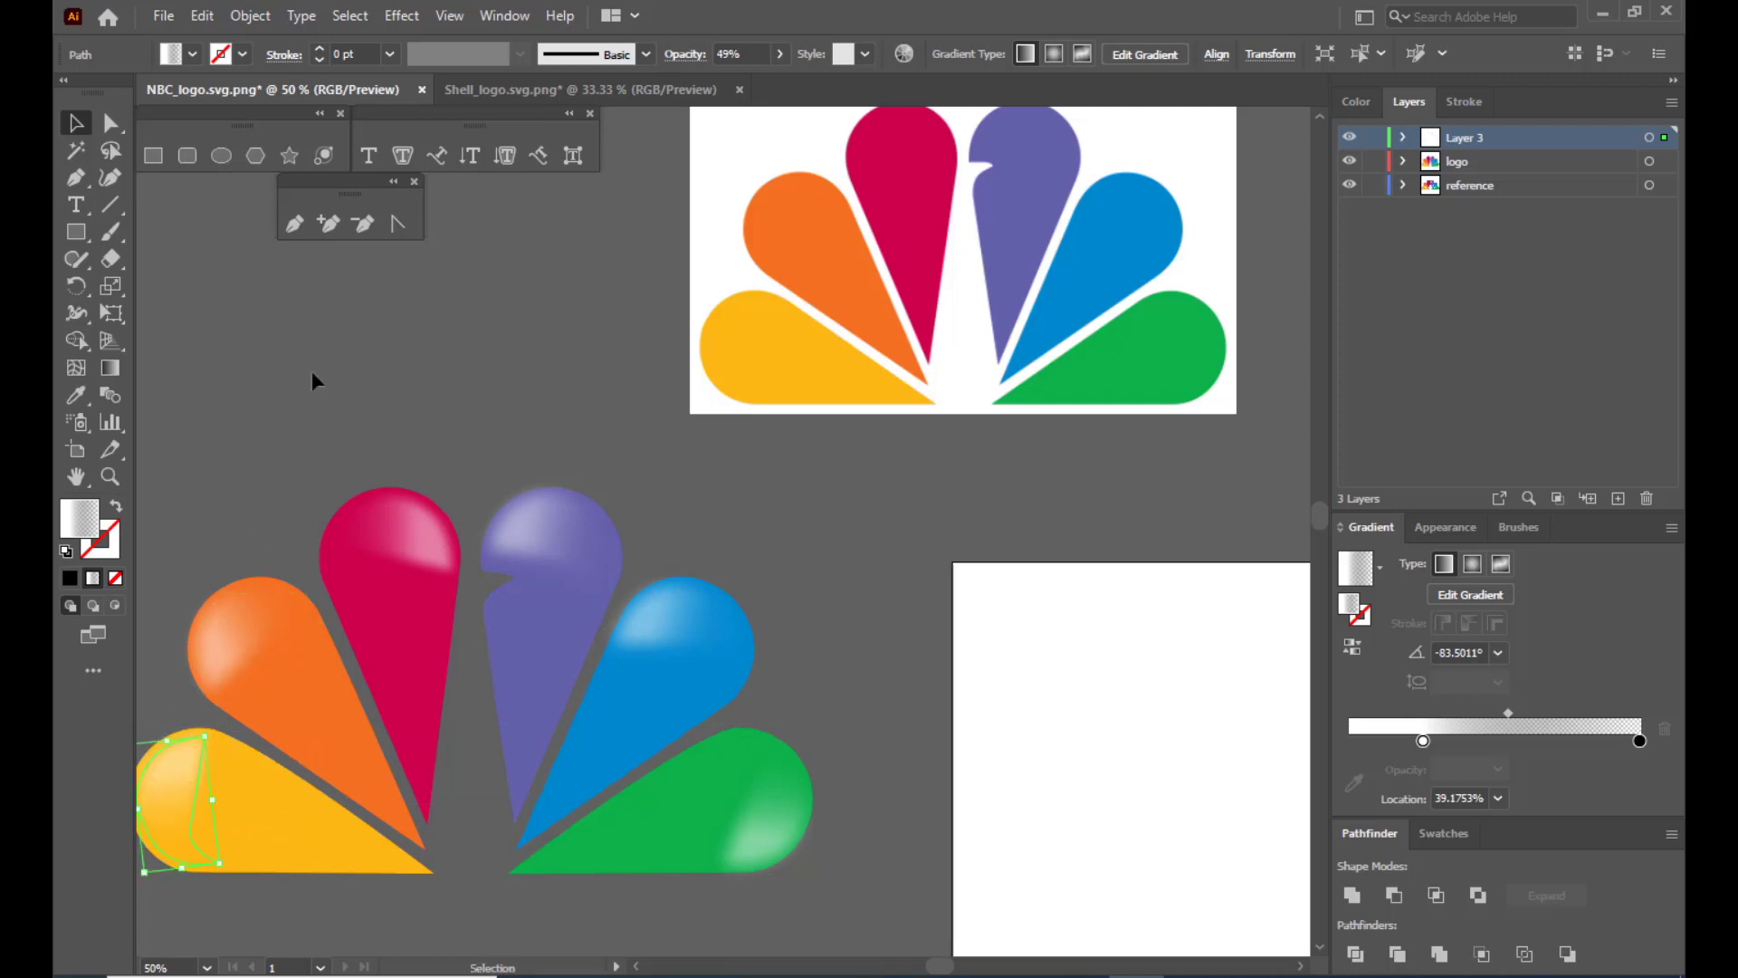
click(311, 371)
key(ctrl+minus)
key(ctrl+minus)
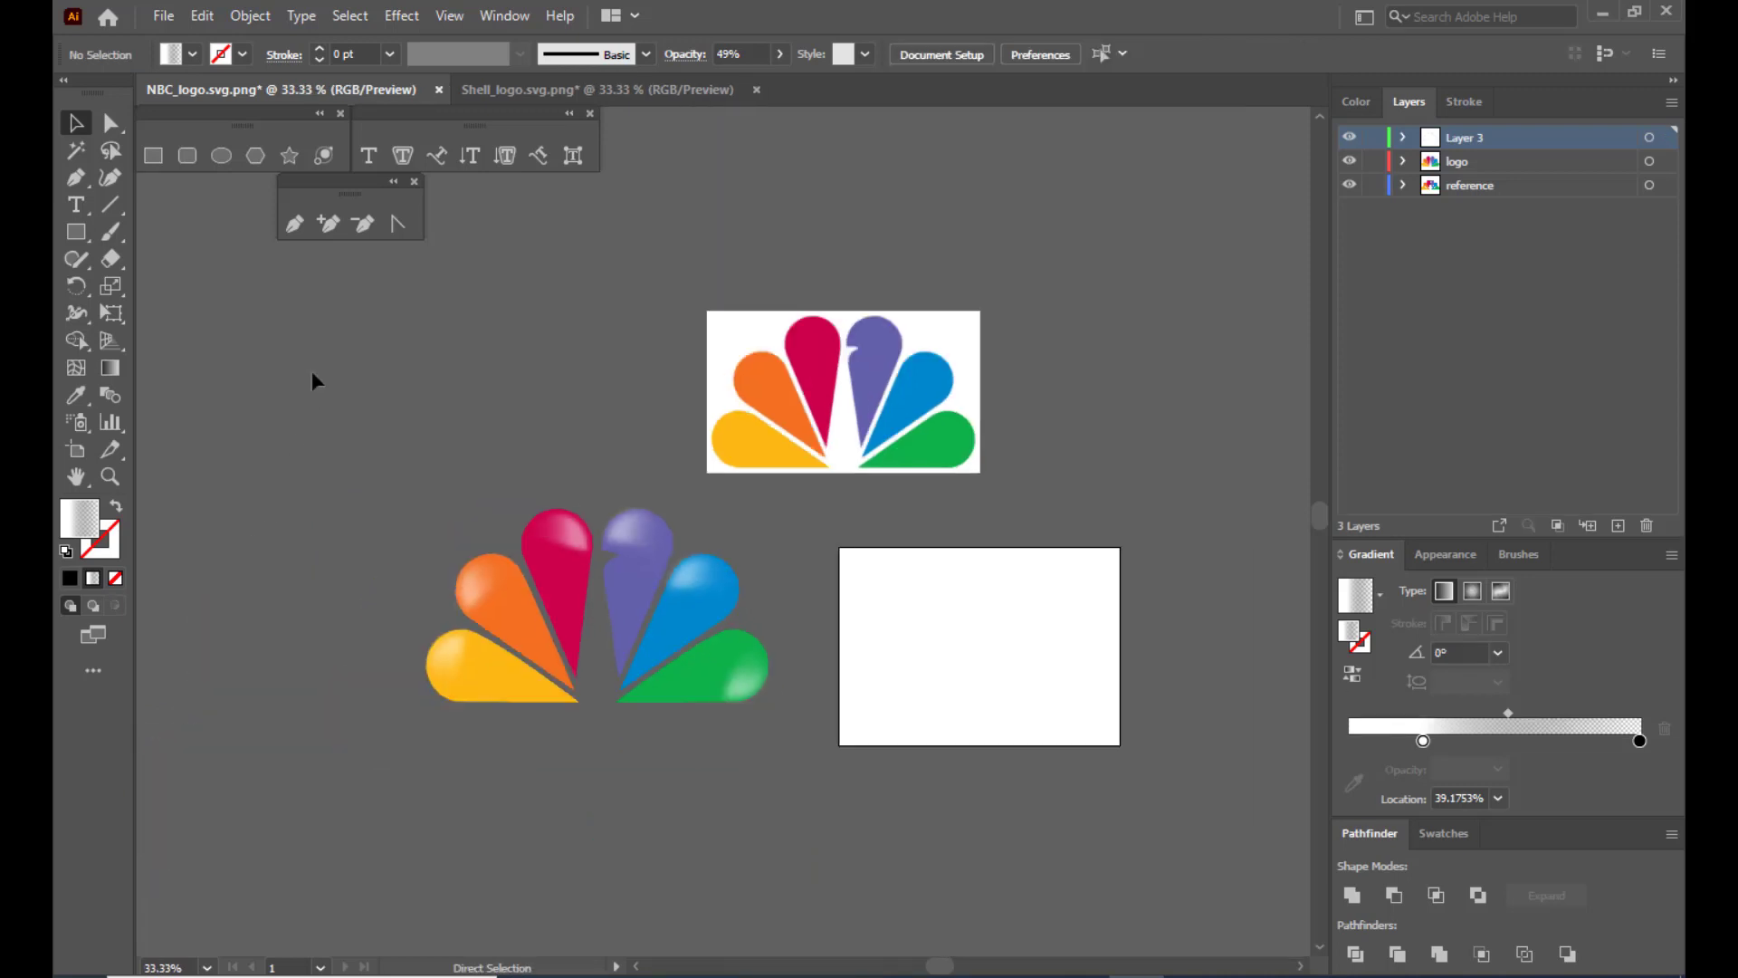
click(749, 690)
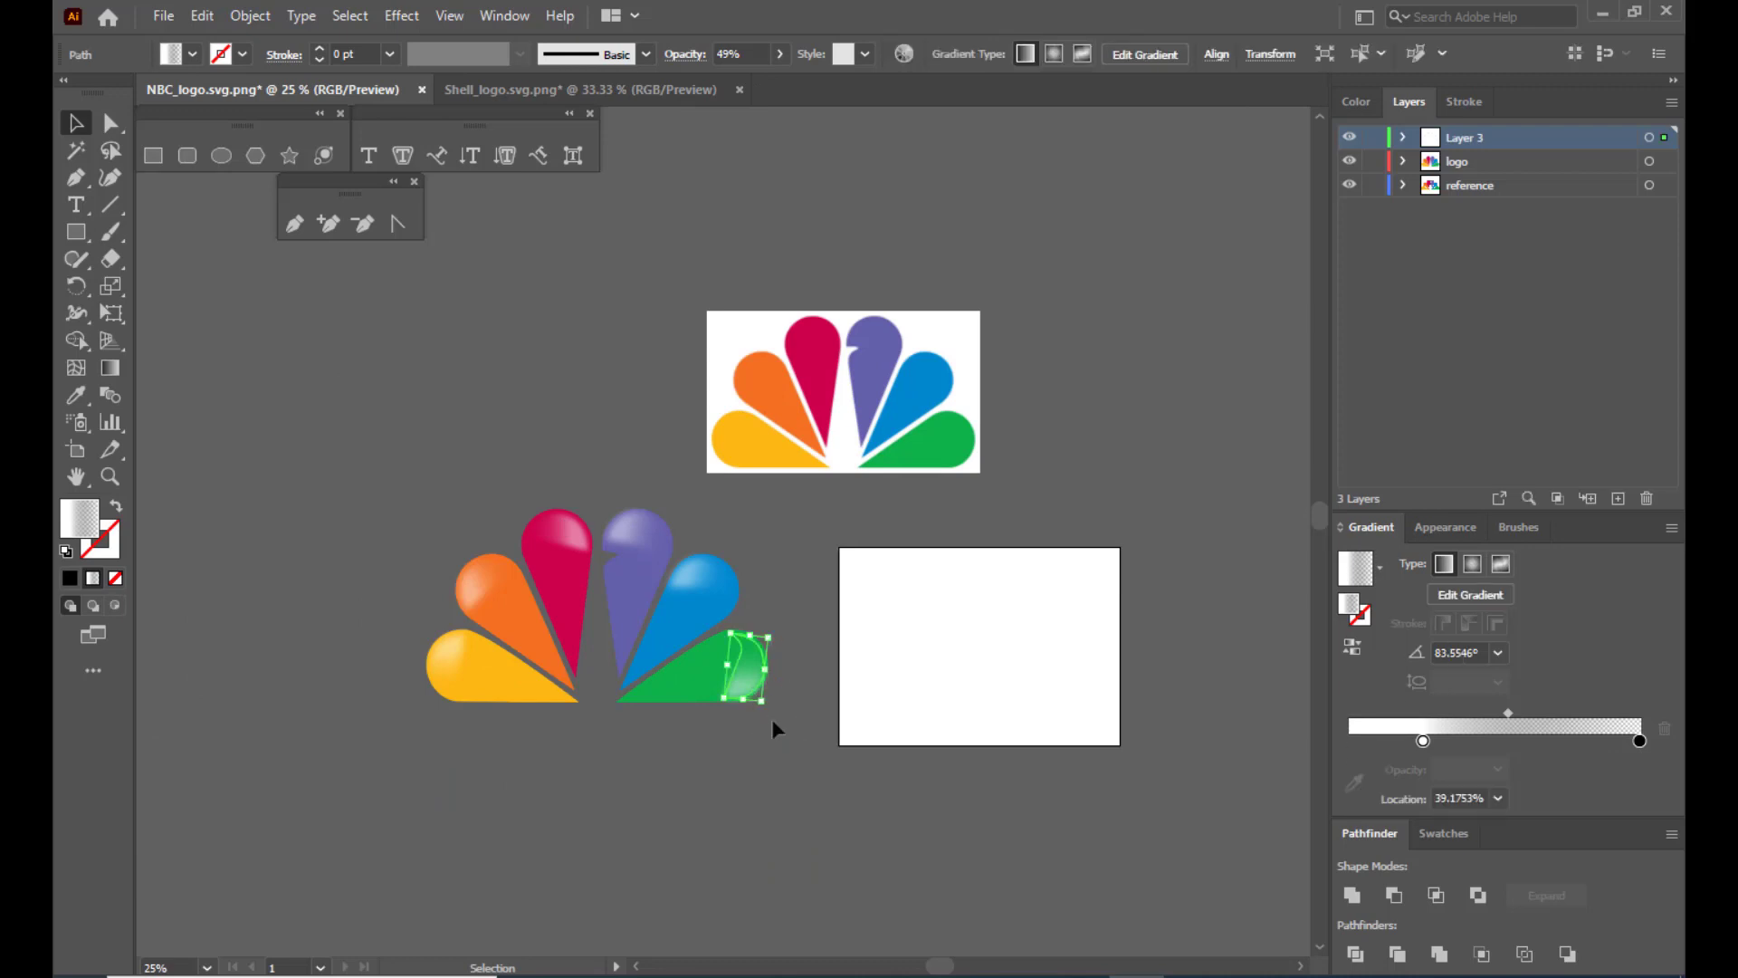
click(753, 770)
click(554, 533)
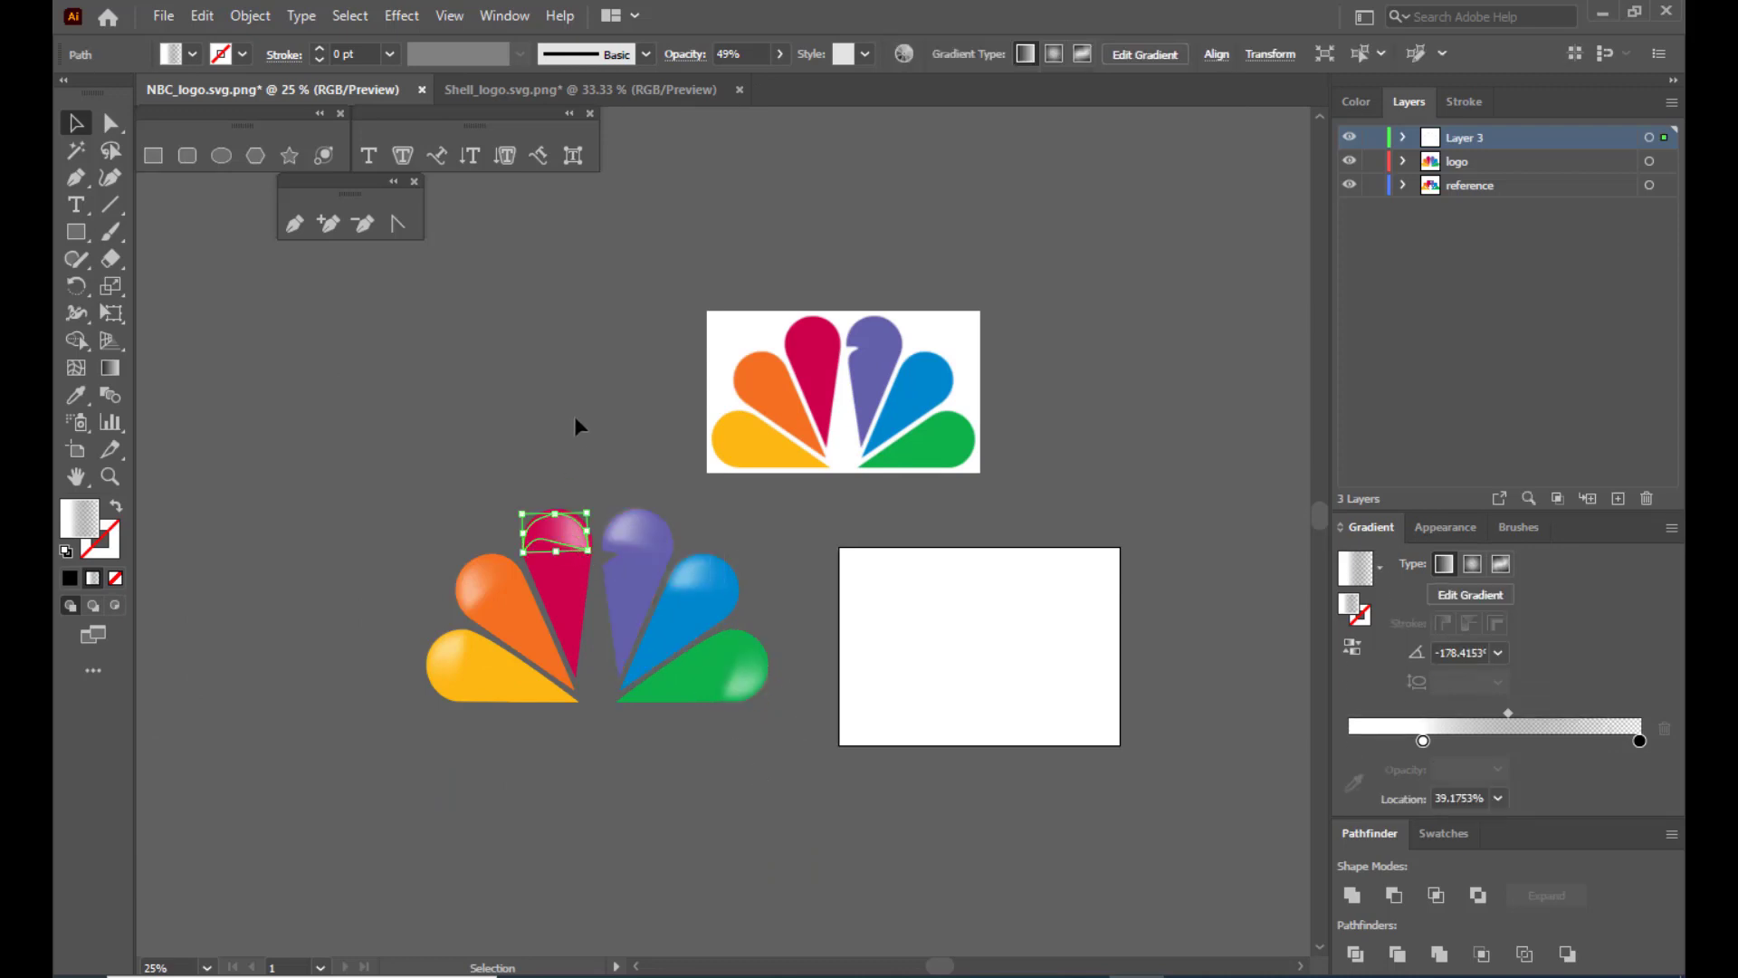
click(611, 412)
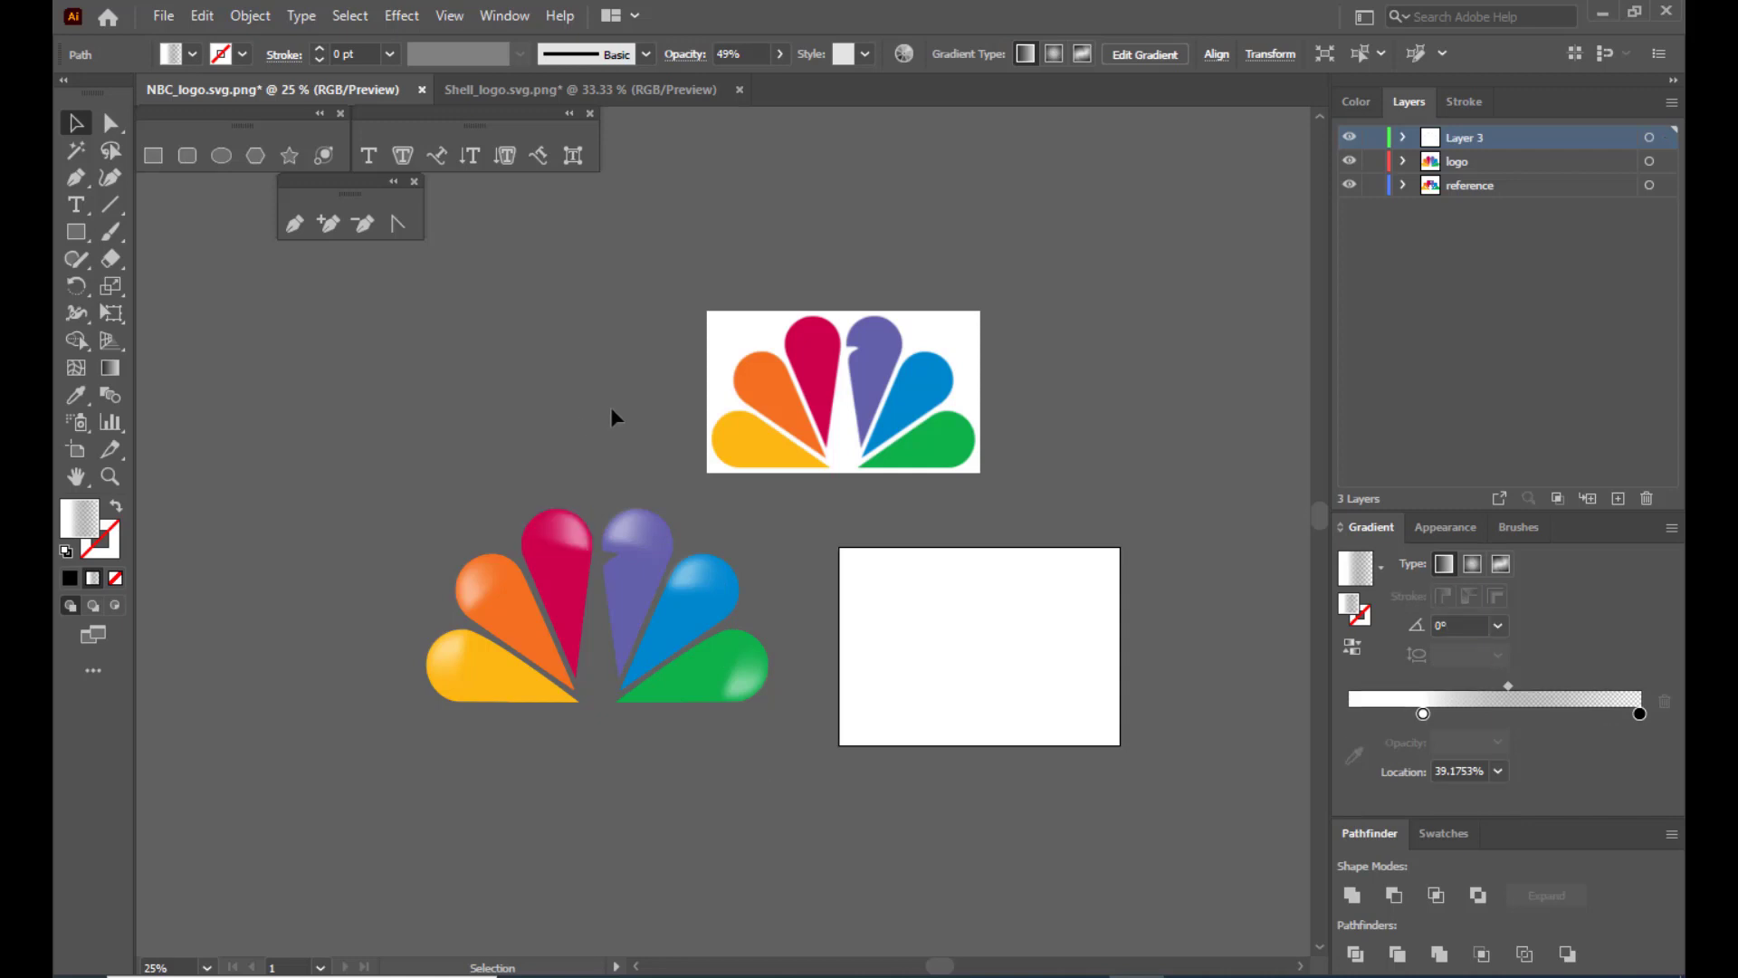
Apply another Gaussian Blur with a radius of about 23.85 pixels to the crimson petal's highlight and deselect it.
click(581, 536)
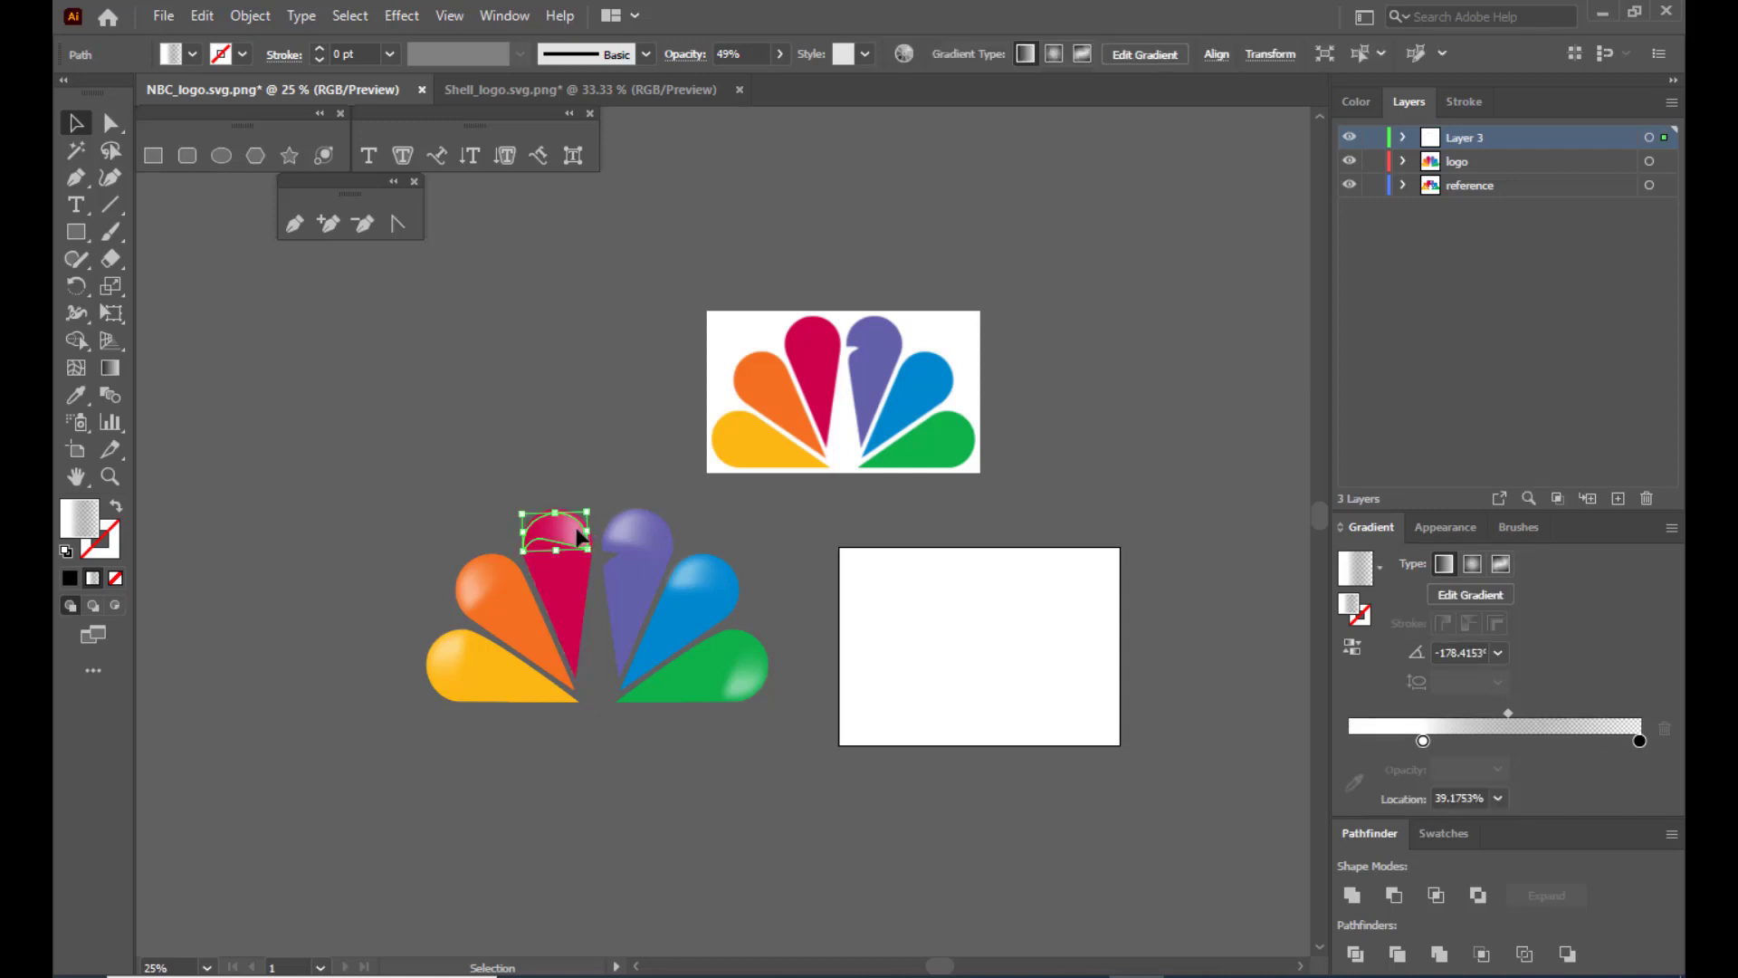
click(394, 18)
mouse_move(449, 395)
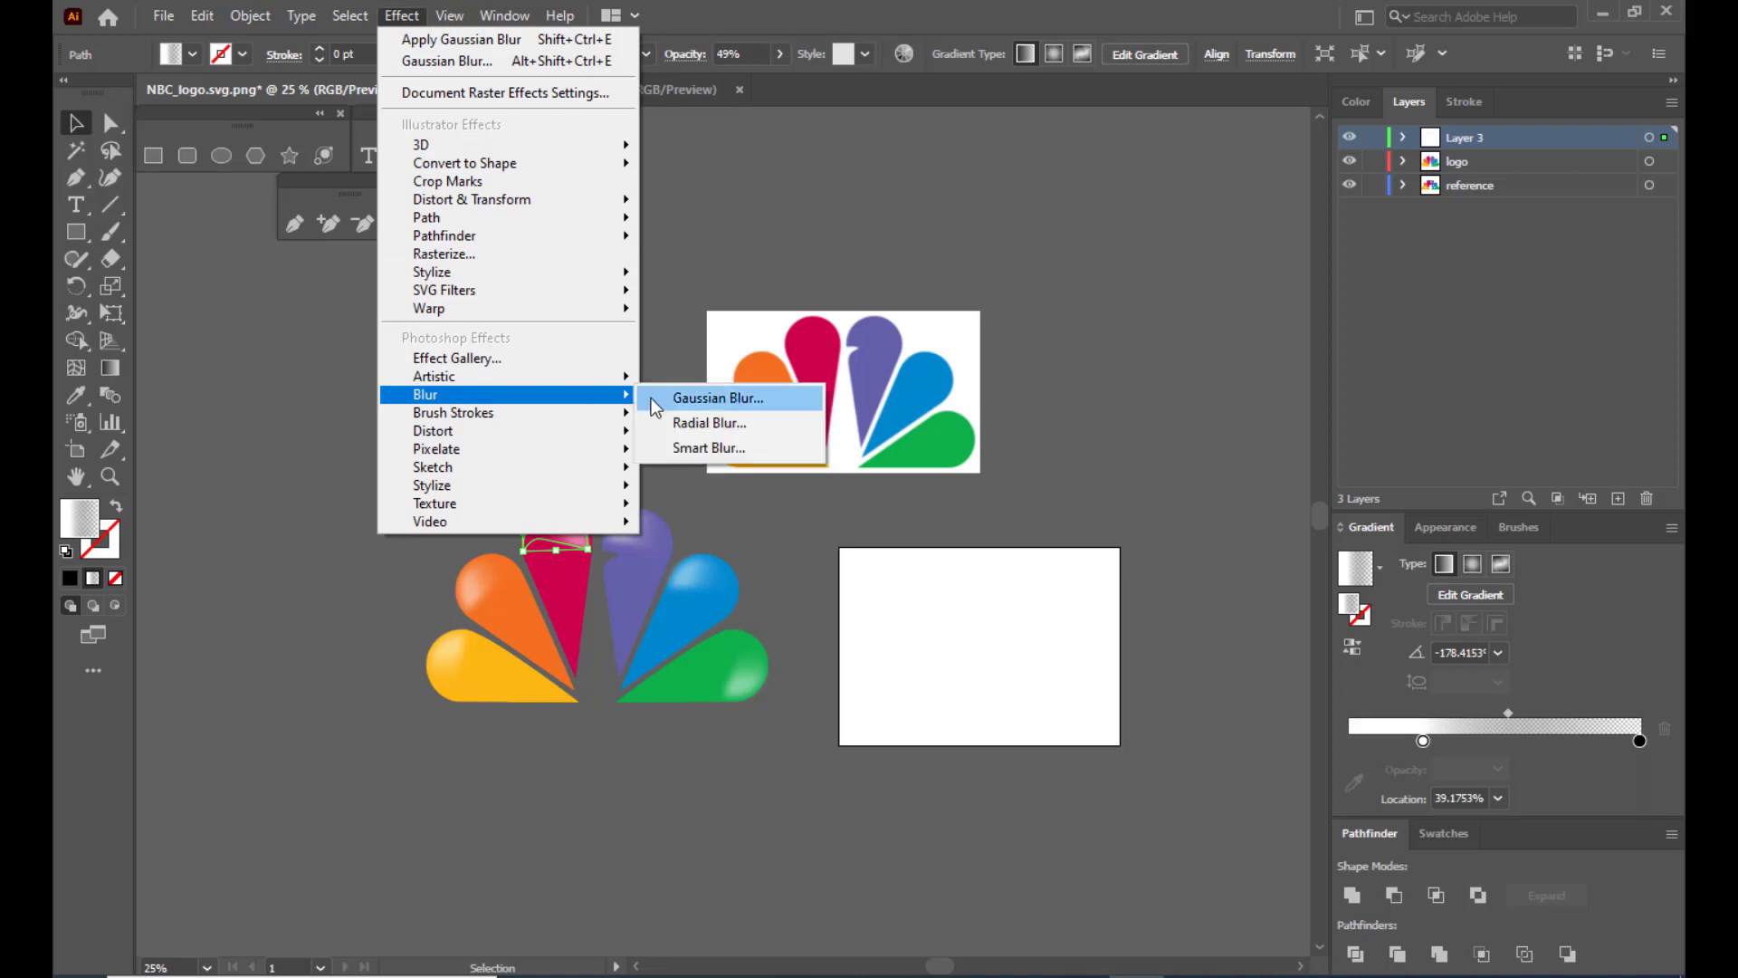
click(657, 398)
click(966, 546)
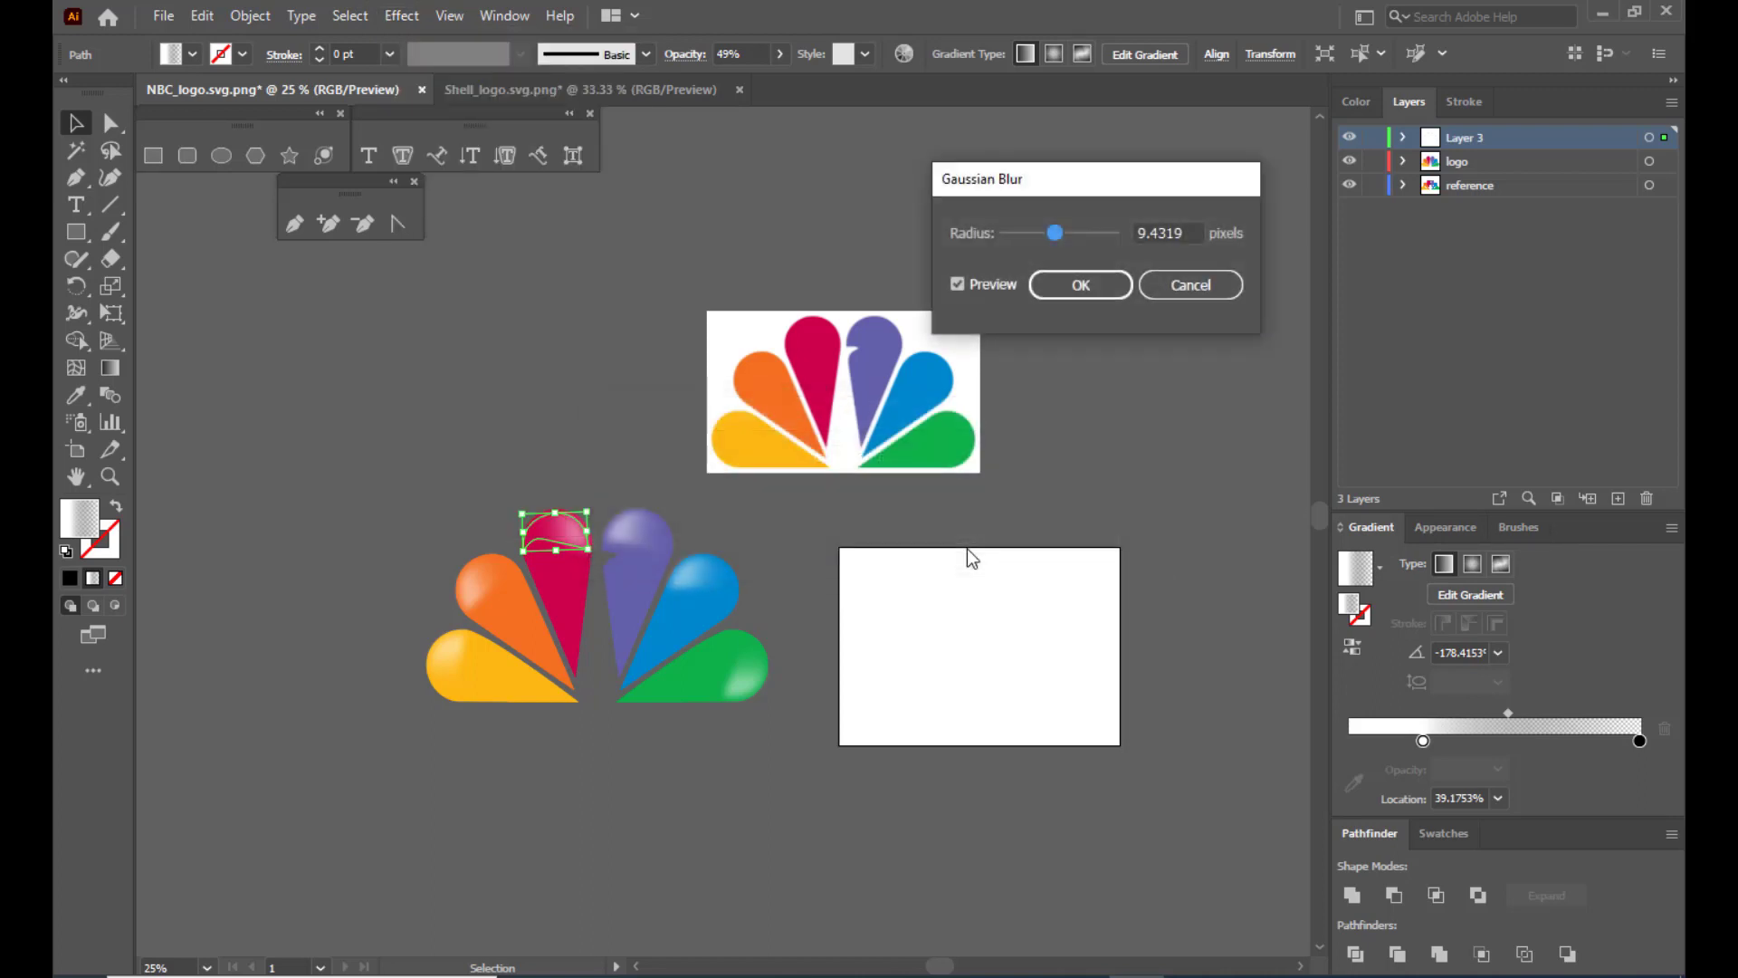
drag(1059, 235, 1066, 234)
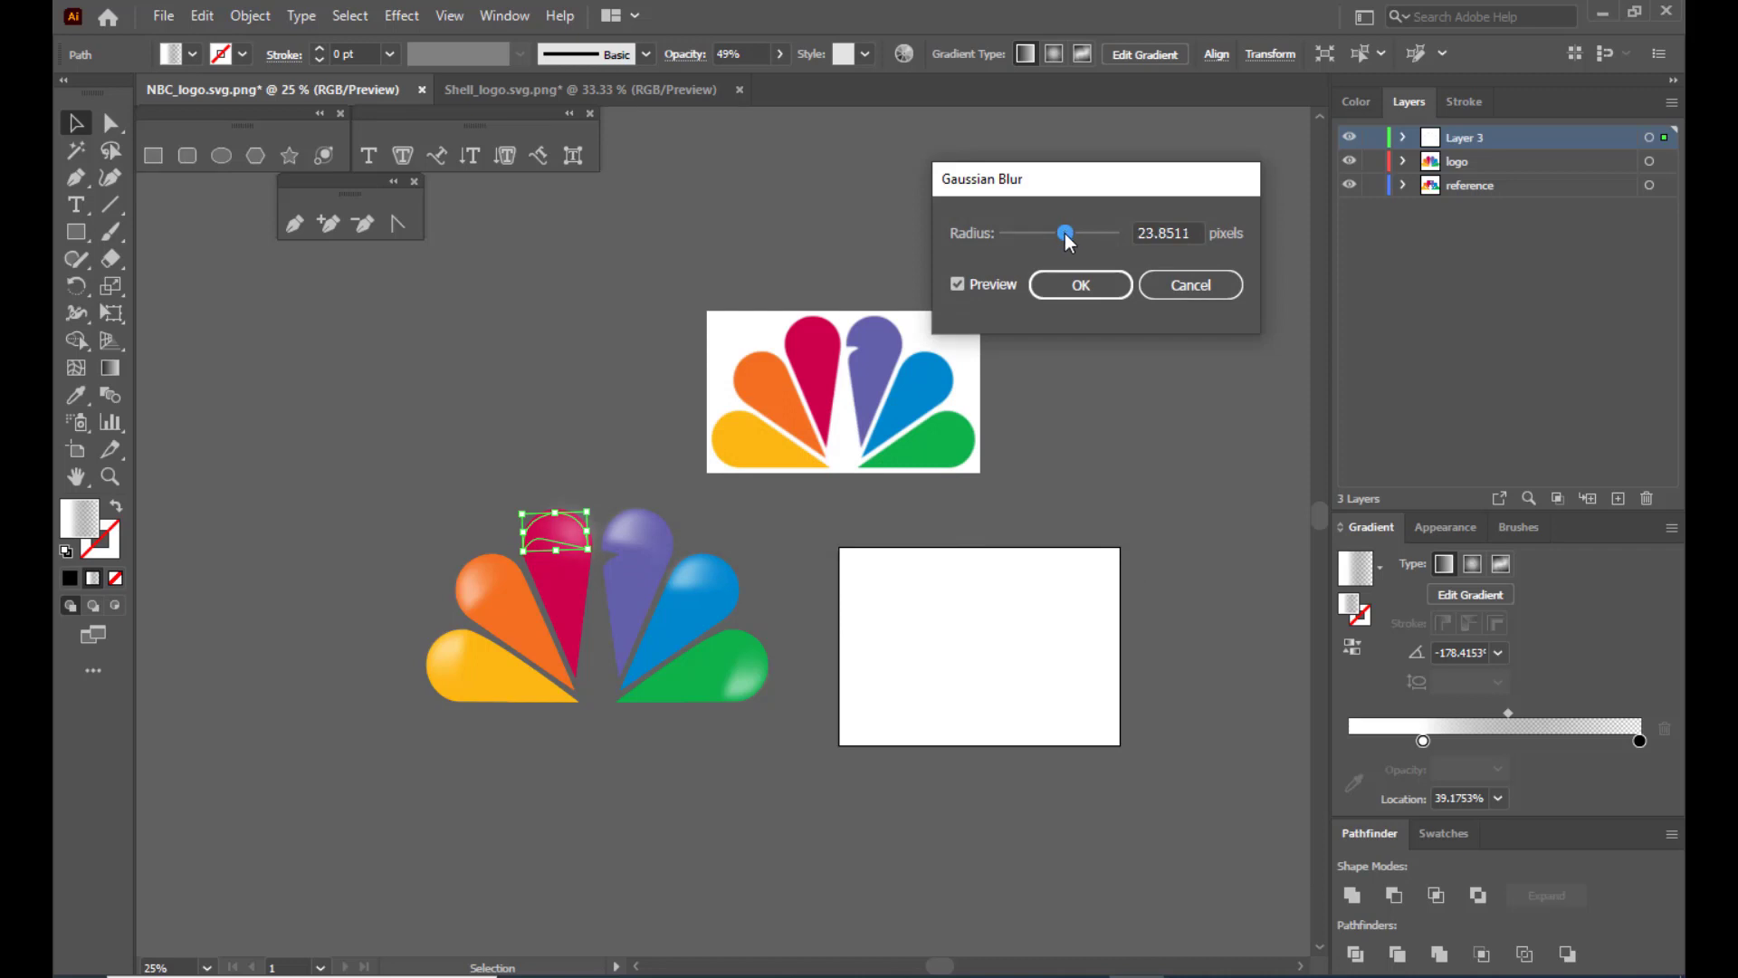
click(1070, 284)
click(695, 243)
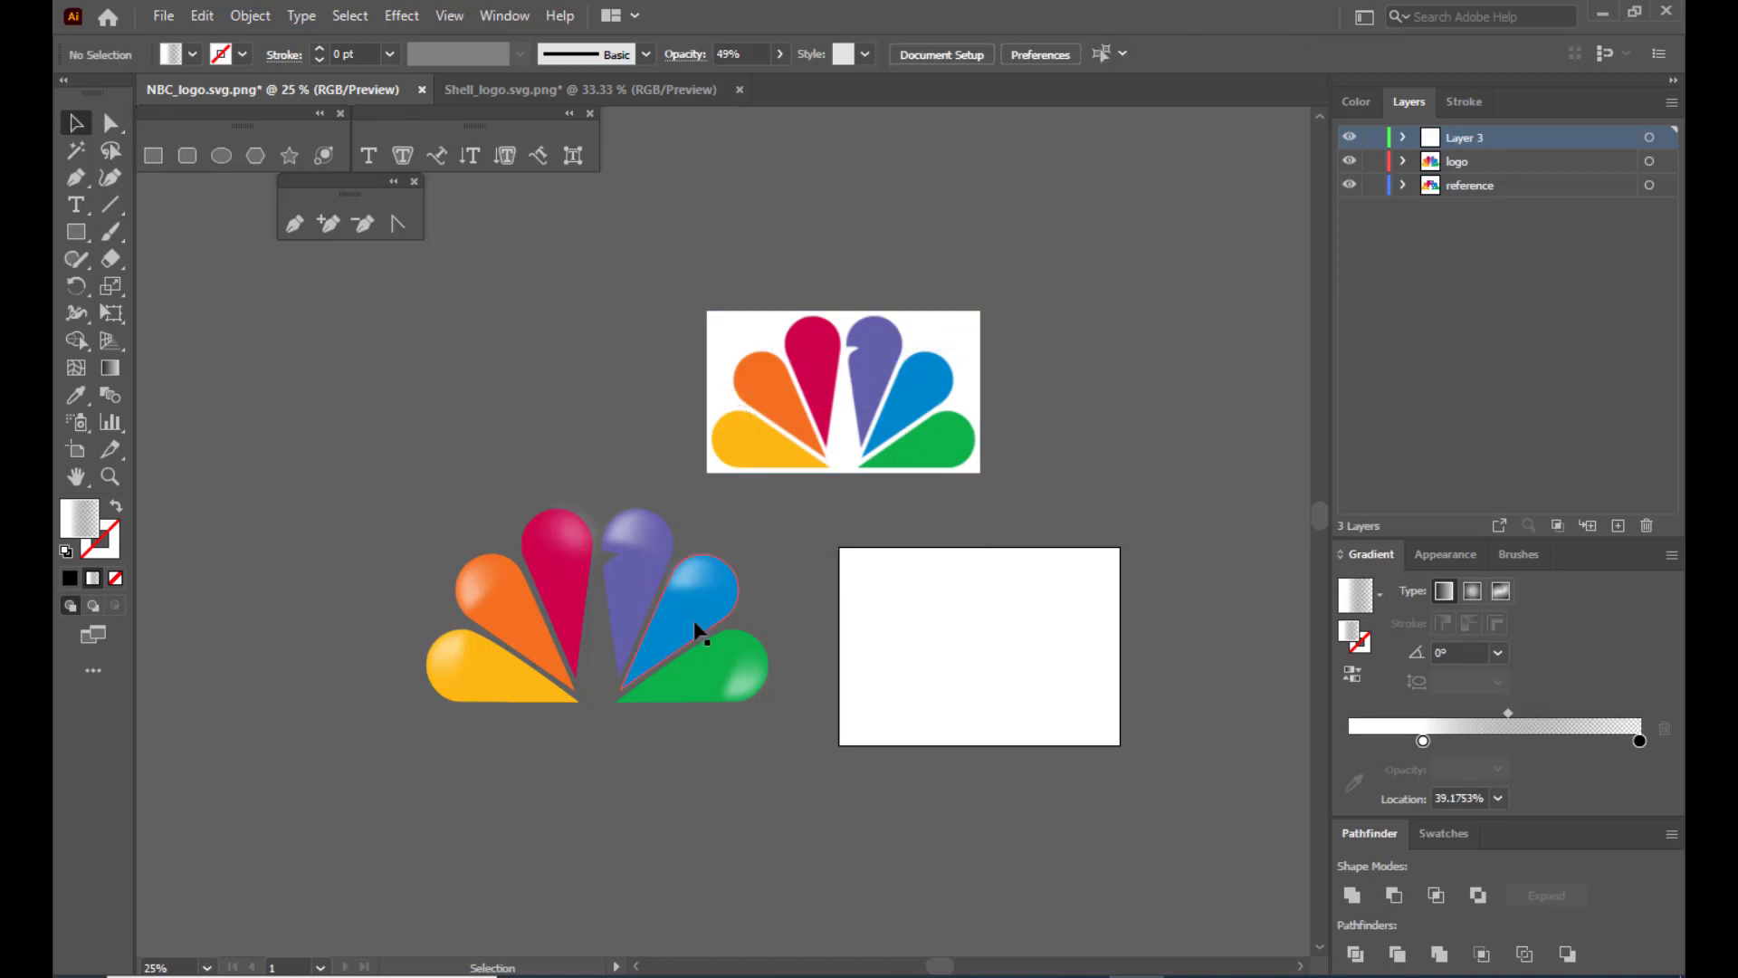
Apply a new Gaussian Blur effect with a radius of about 9.4 pixels to the highlight on the purple feather.
click(622, 534)
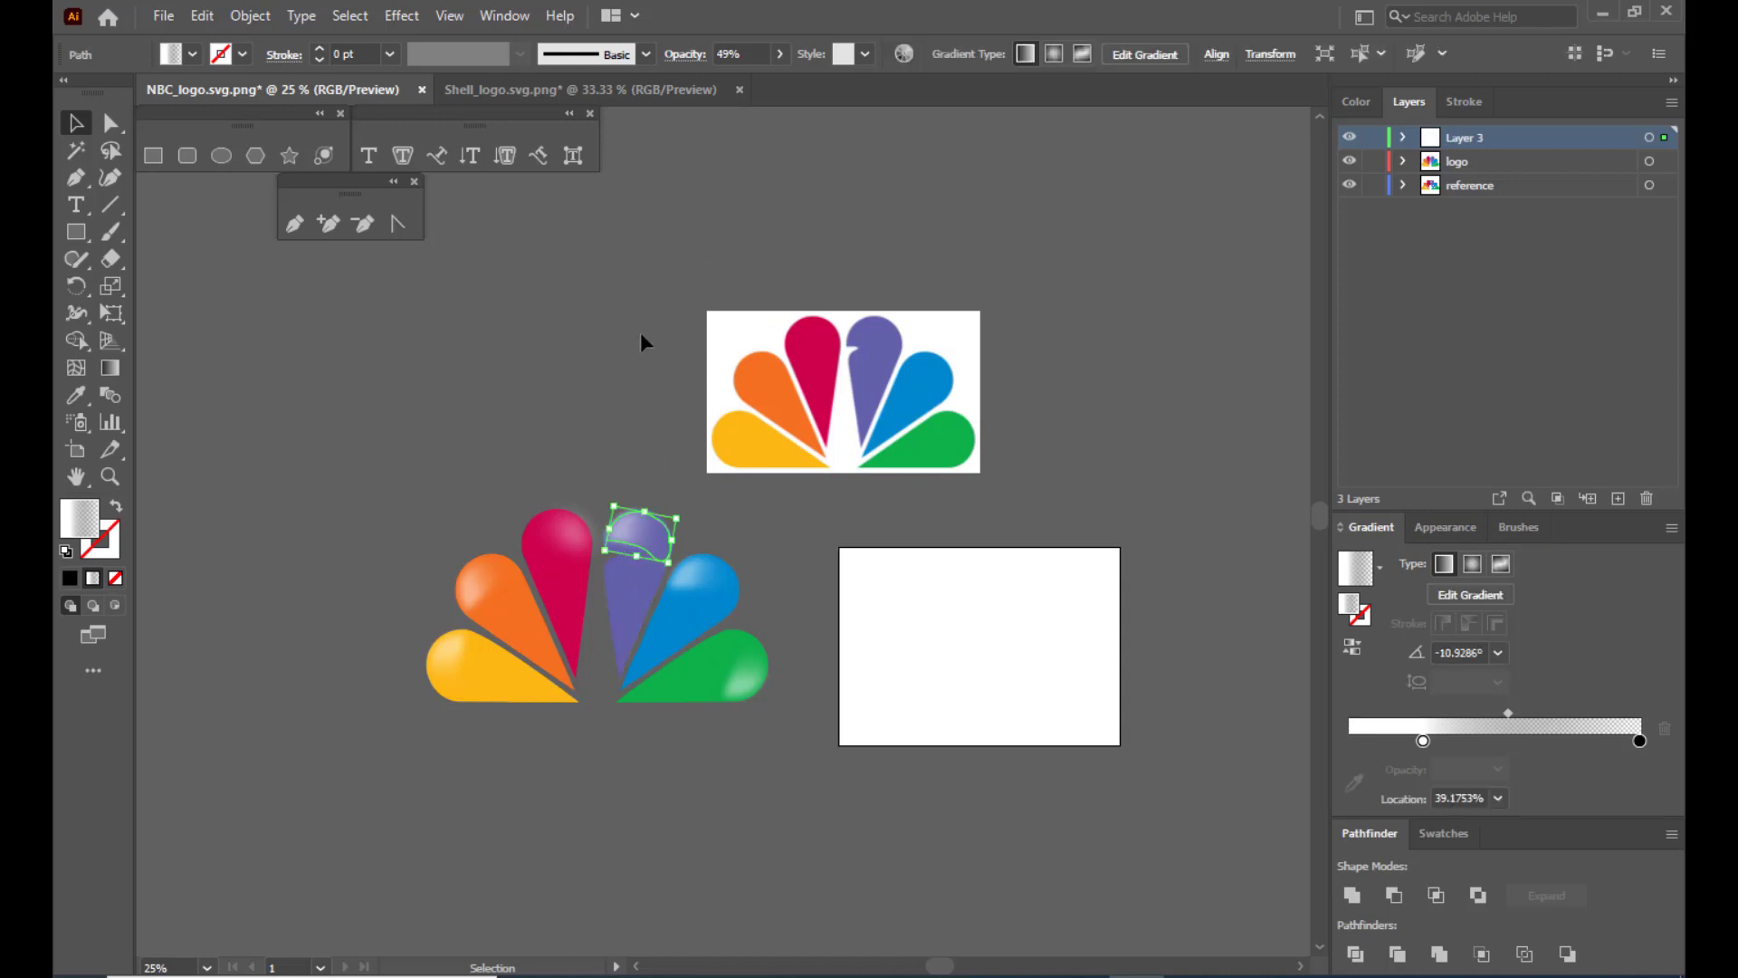
click(575, 539)
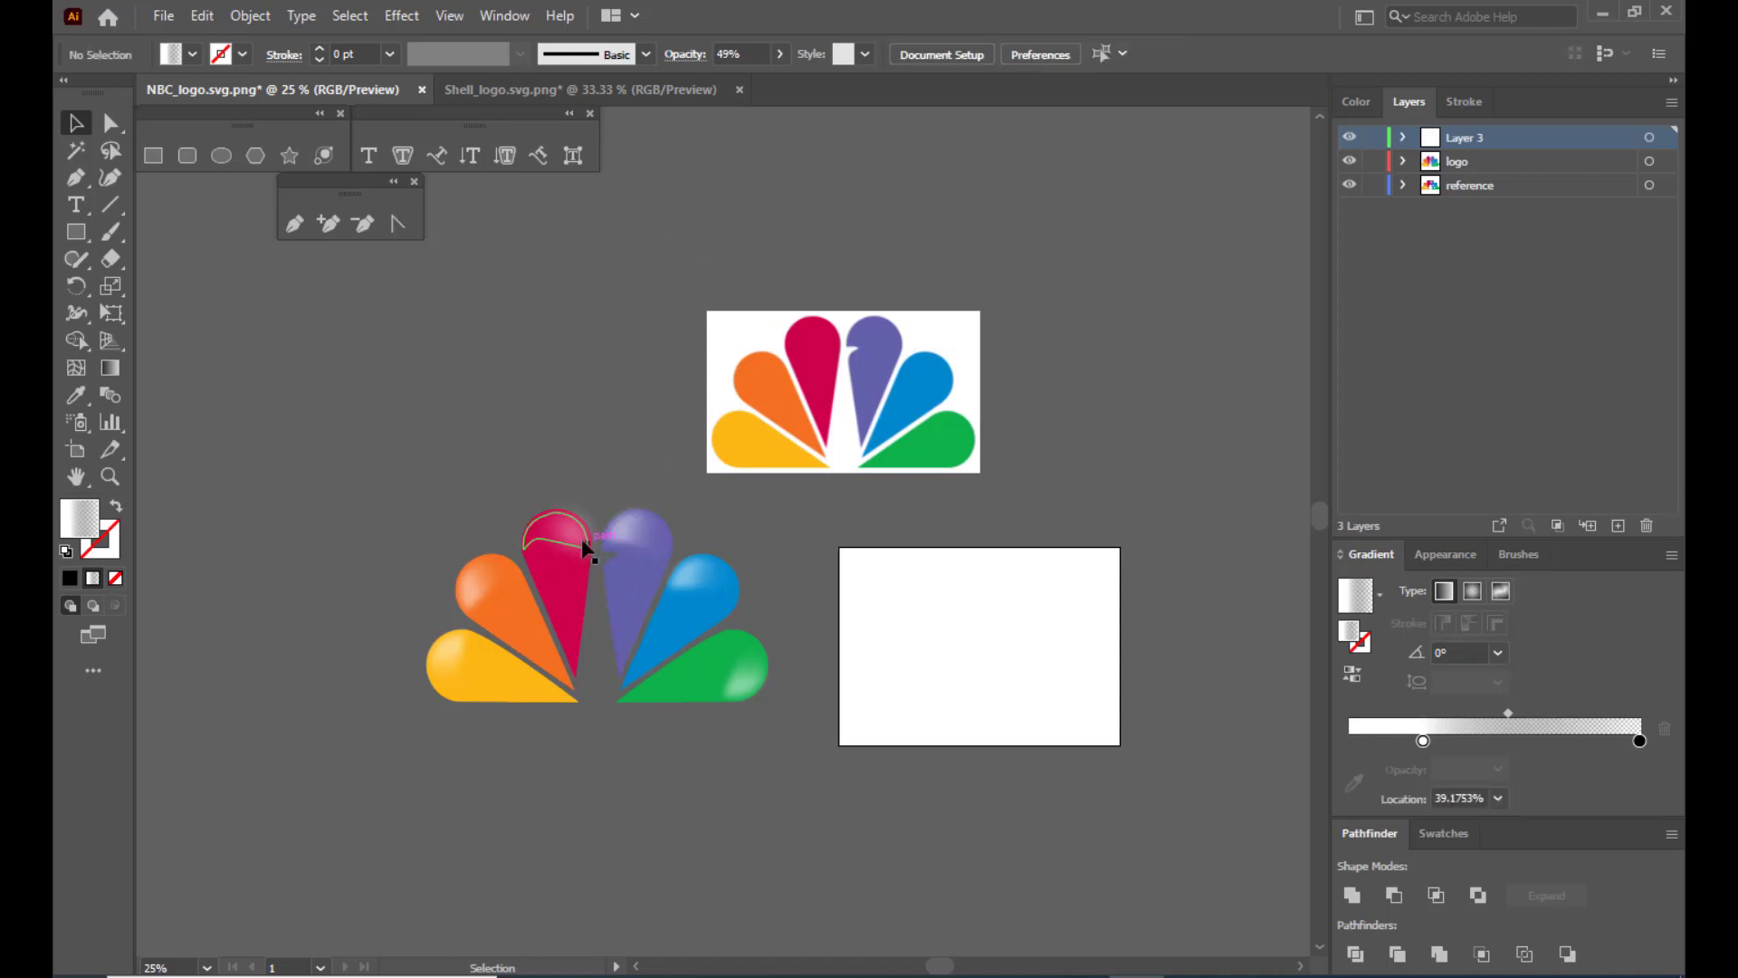
click(583, 396)
click(640, 538)
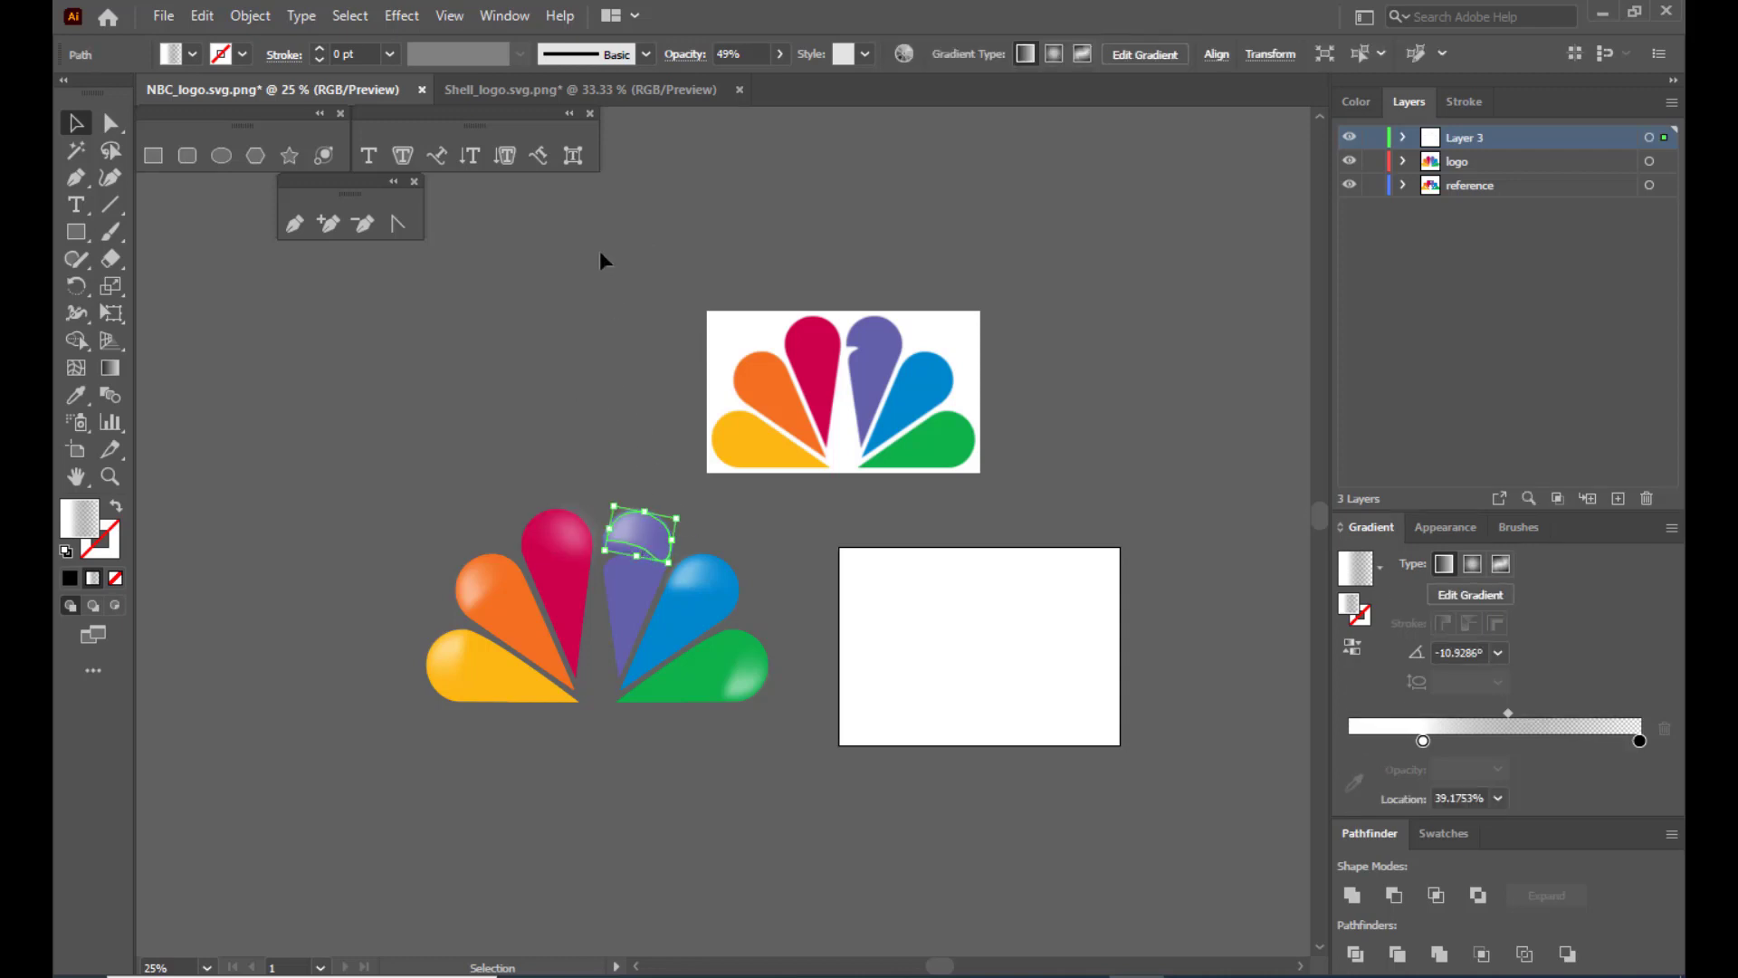
click(401, 16)
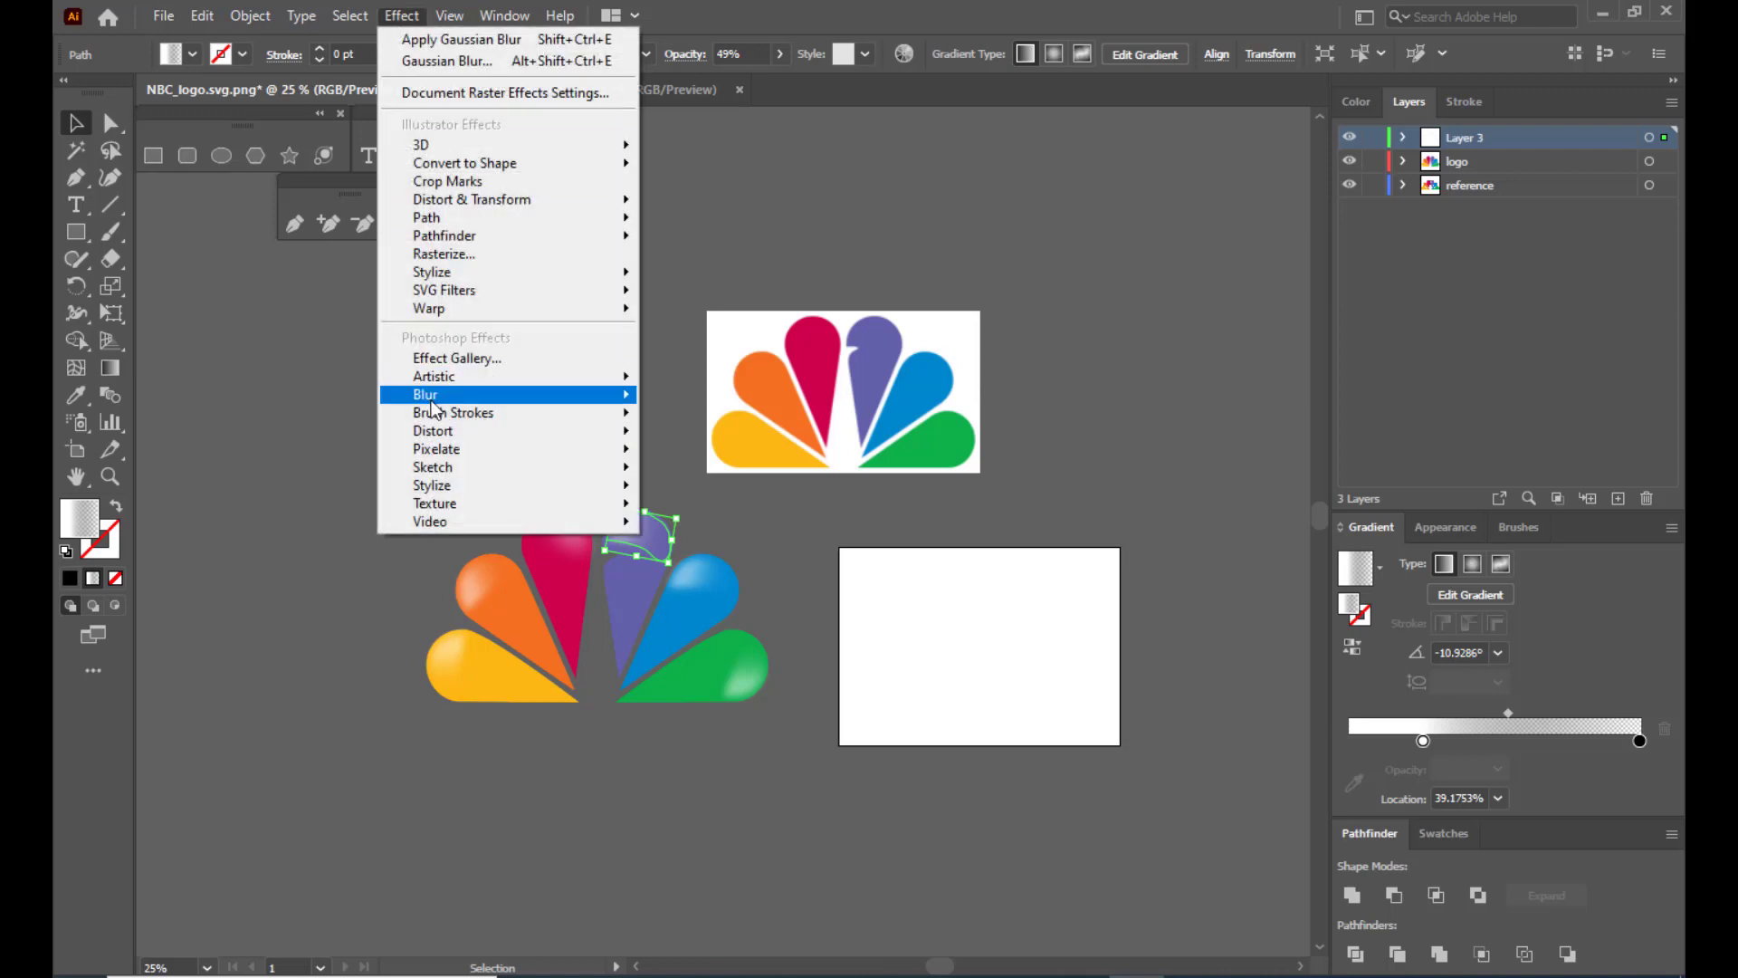
mouse_move(434, 392)
click(764, 398)
click(954, 543)
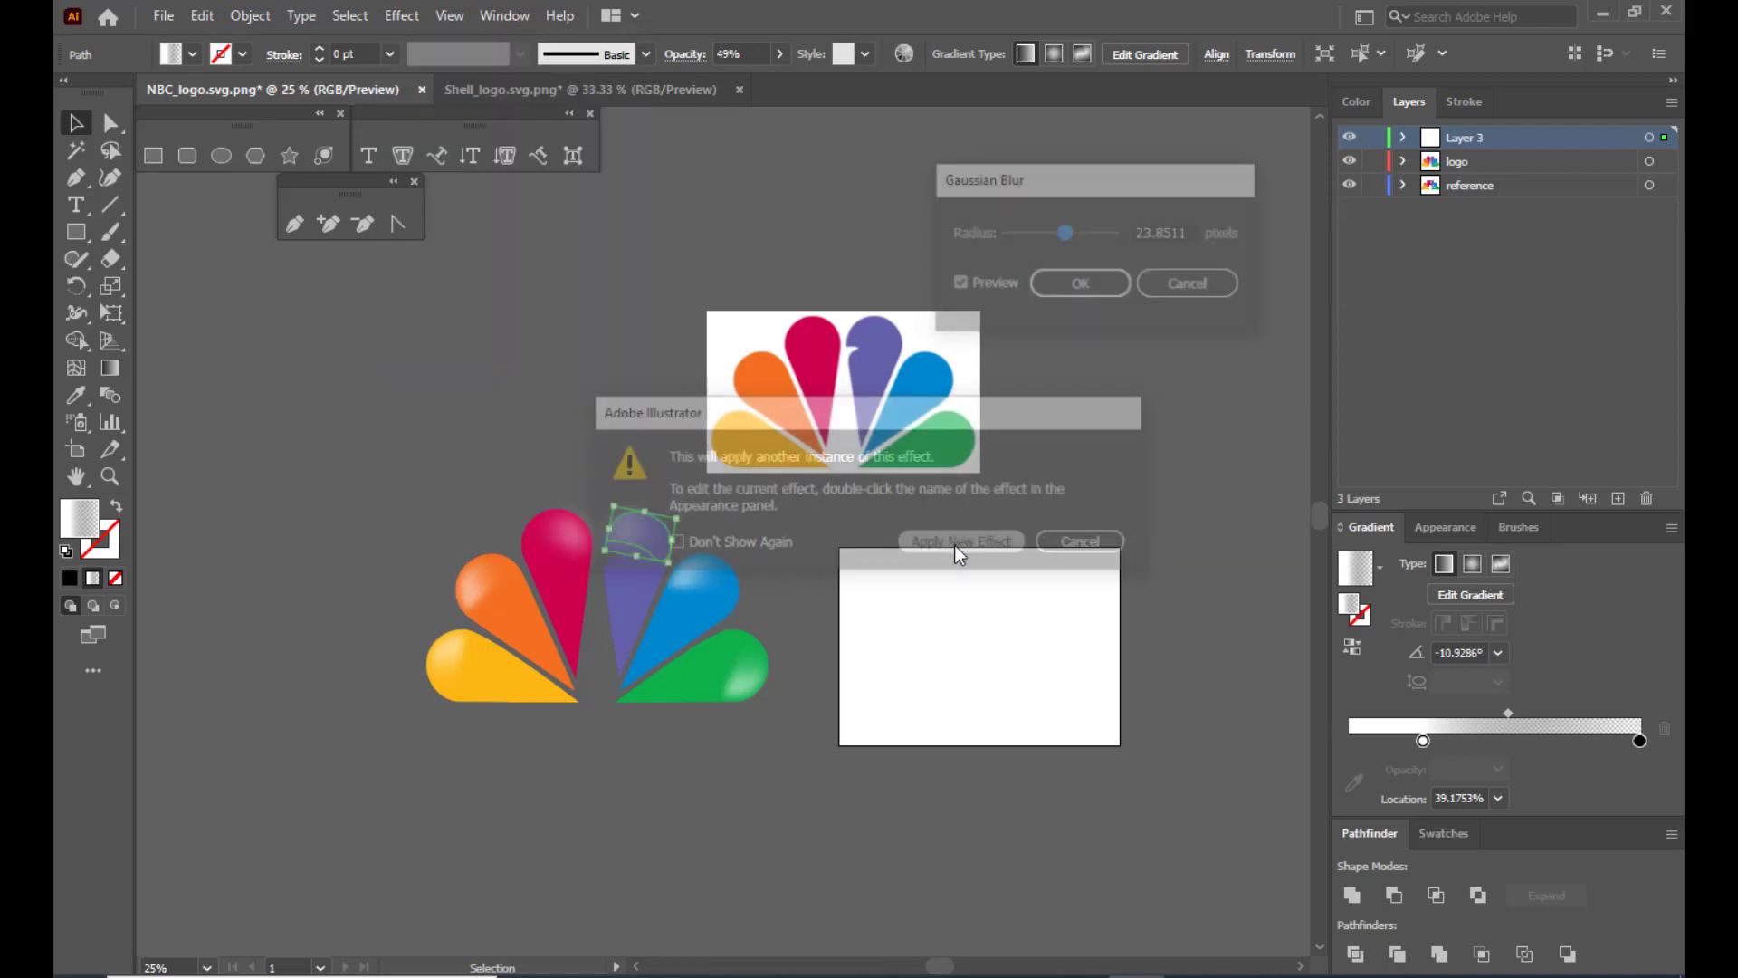
mouse_move(1066, 234)
mouse_down()
mouse_move(1083, 231)
mouse_move(1061, 231)
mouse_up()
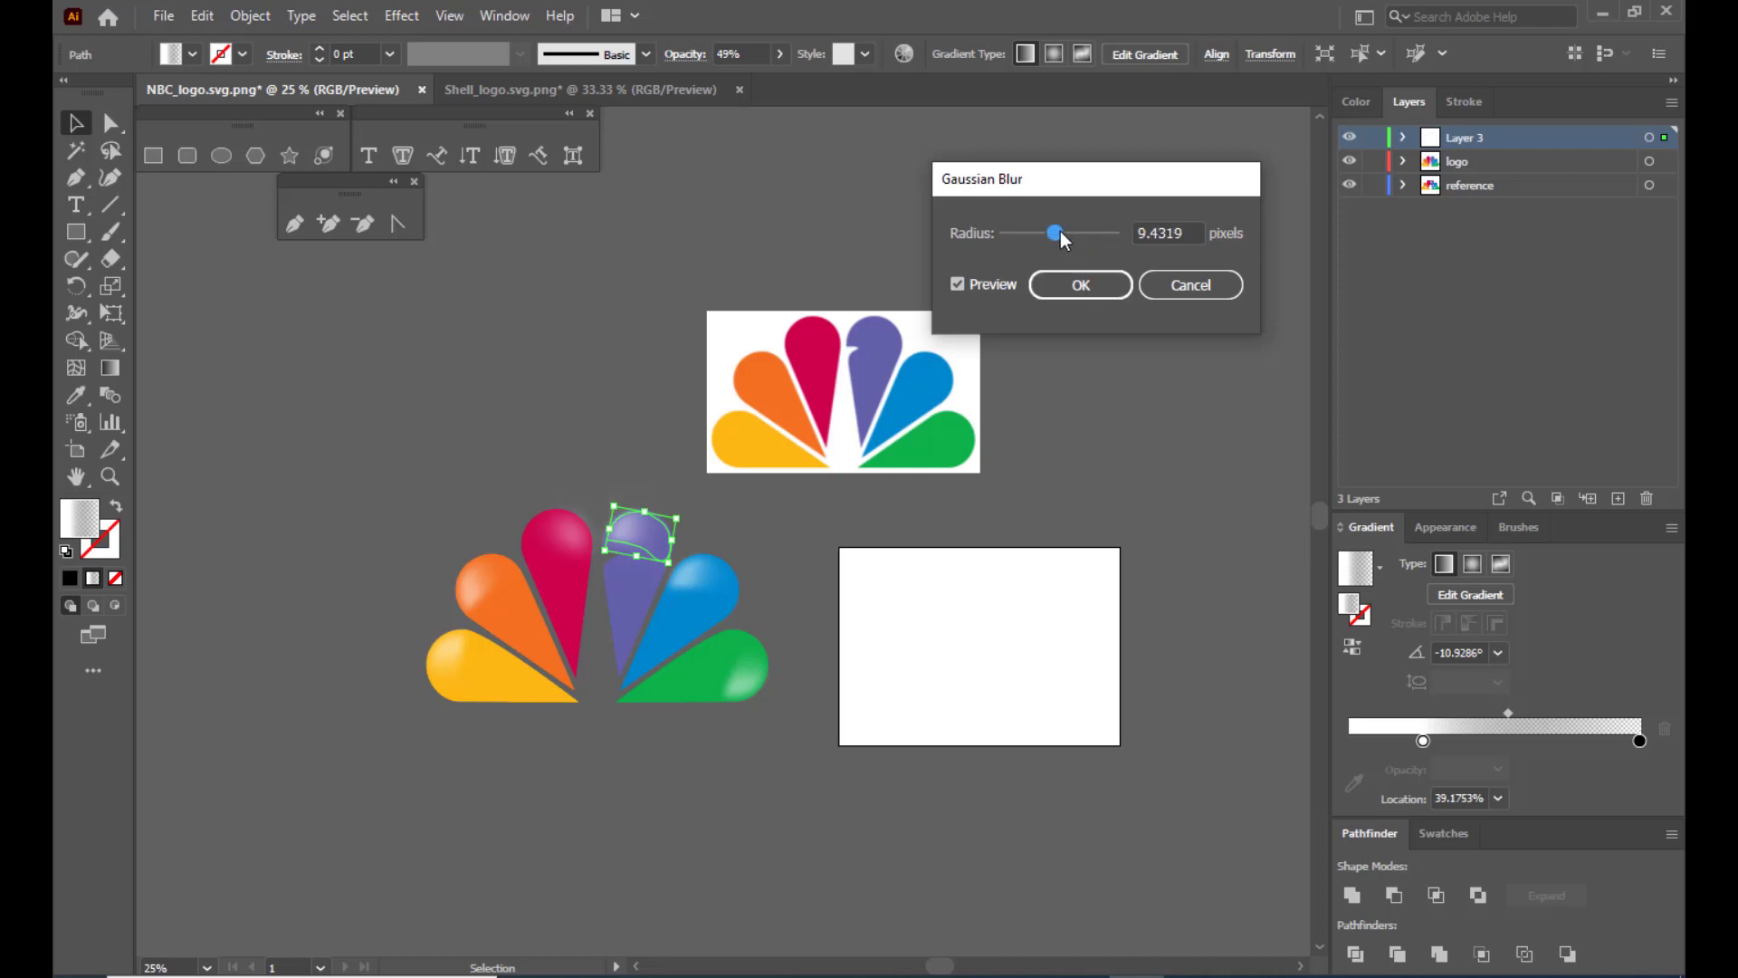
click(1065, 290)
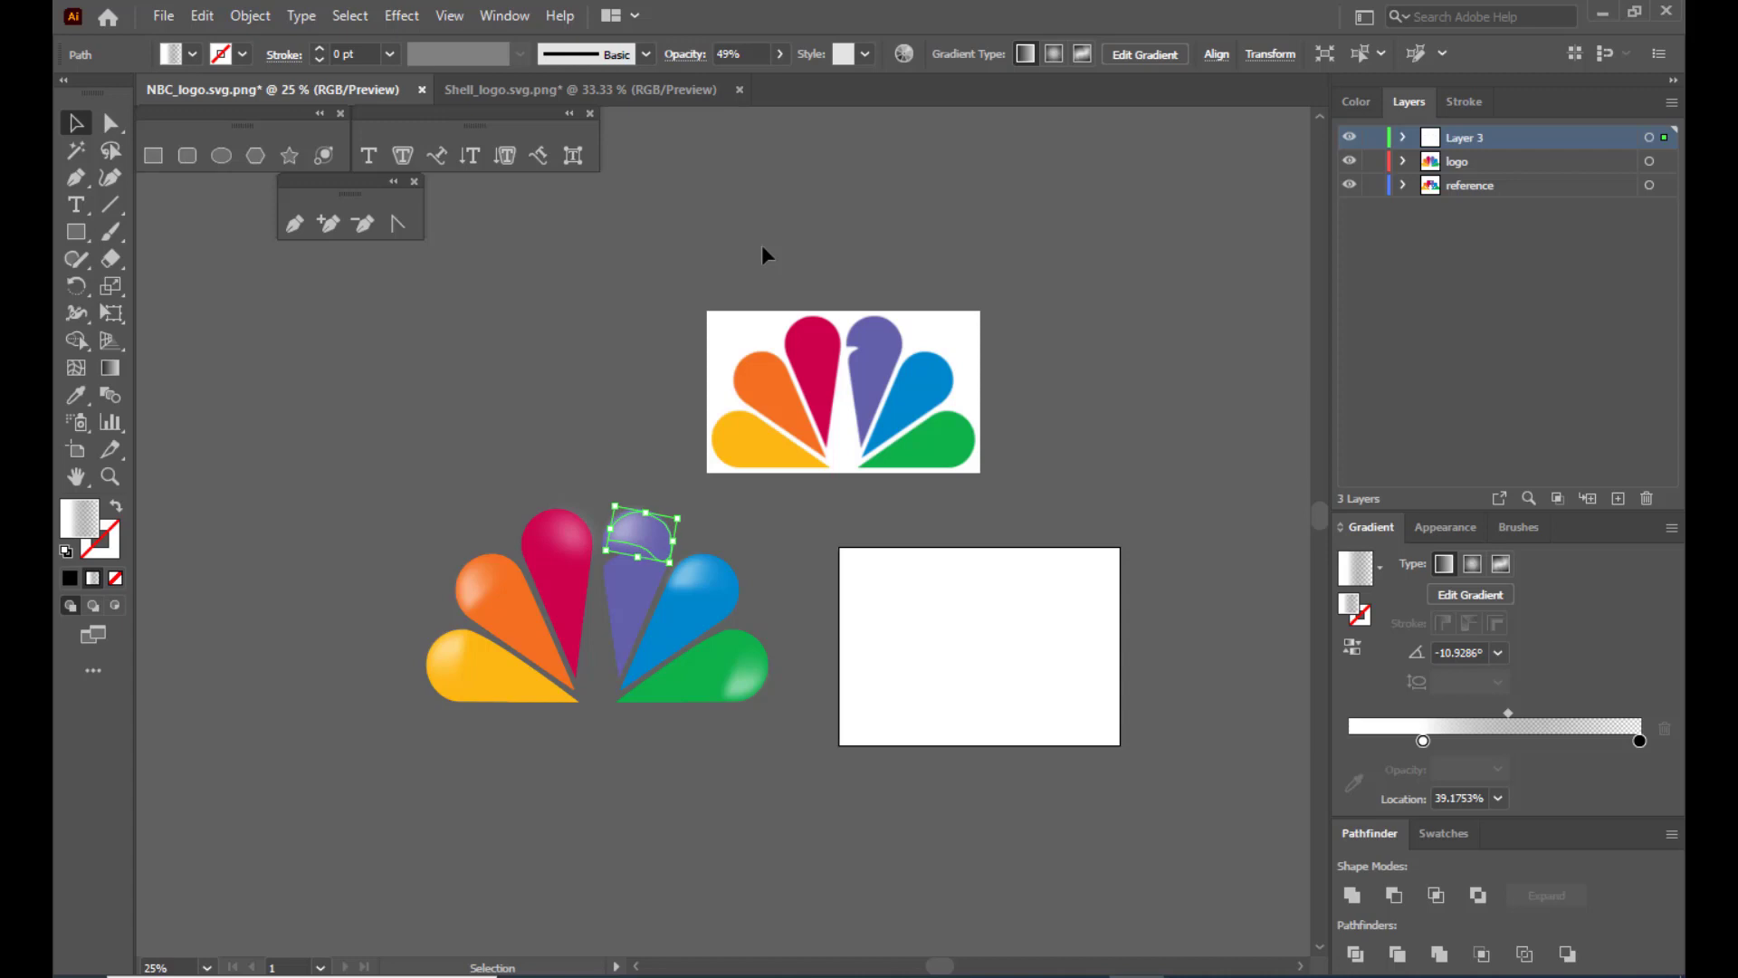
click(762, 246)
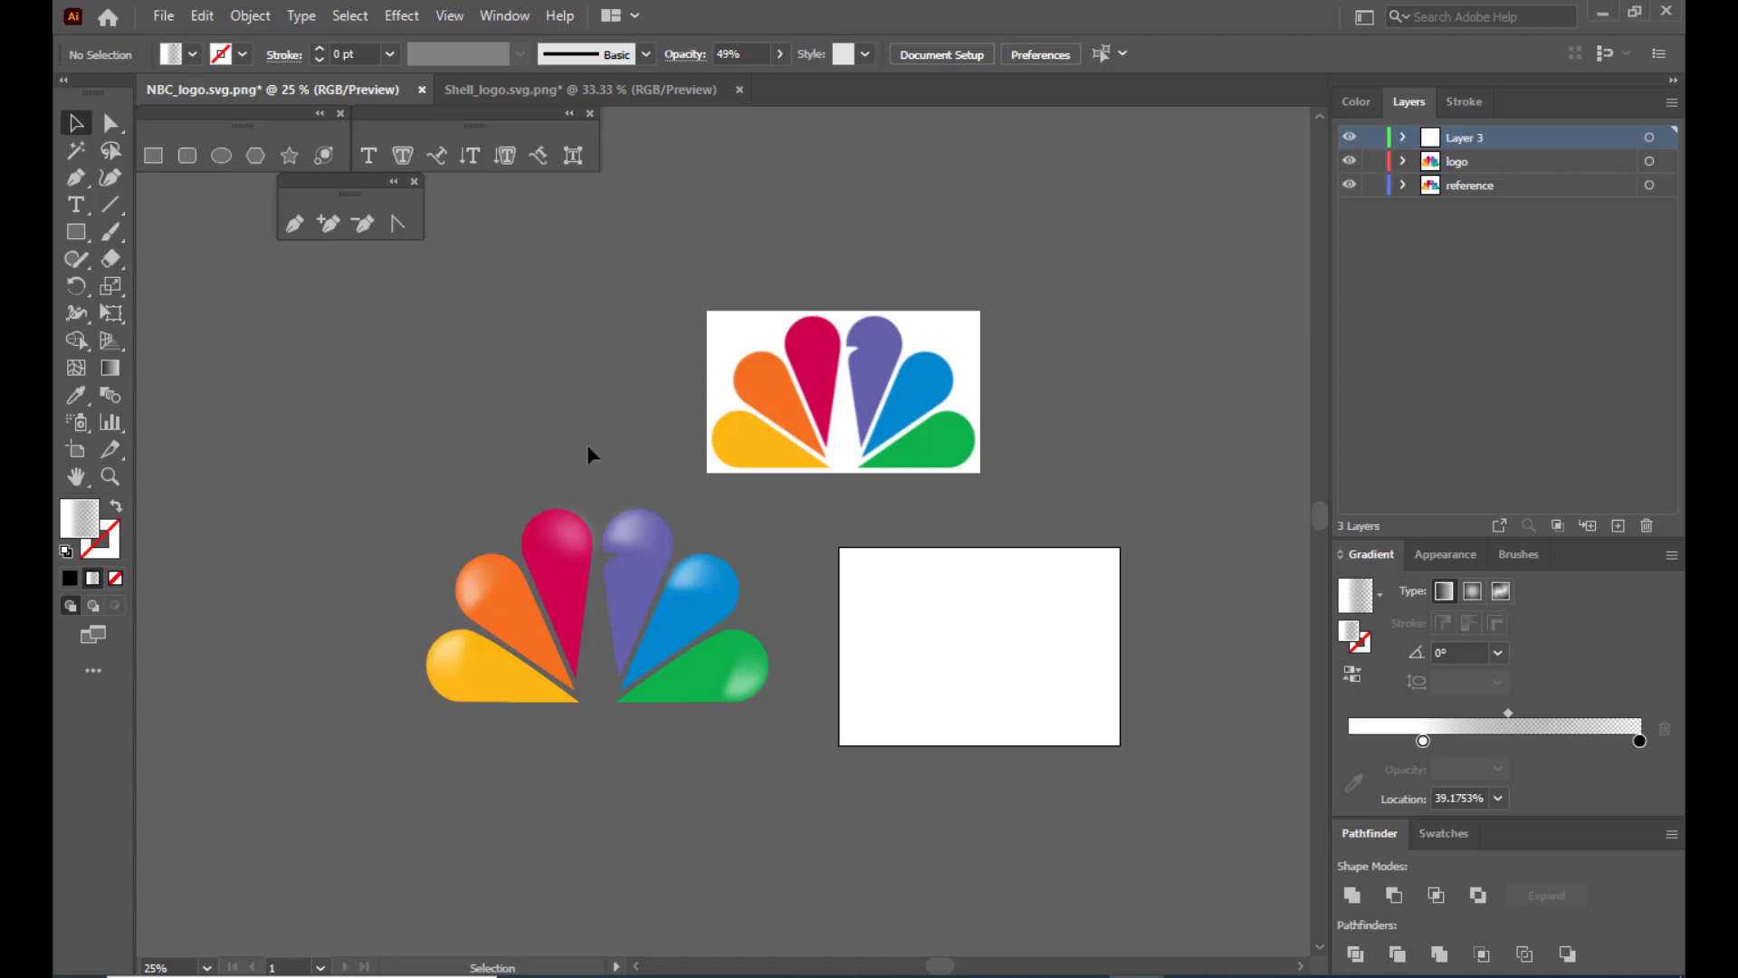
Move the linked NBC reference image up and clear of the redrawn logo.
key(ctrl+plus)
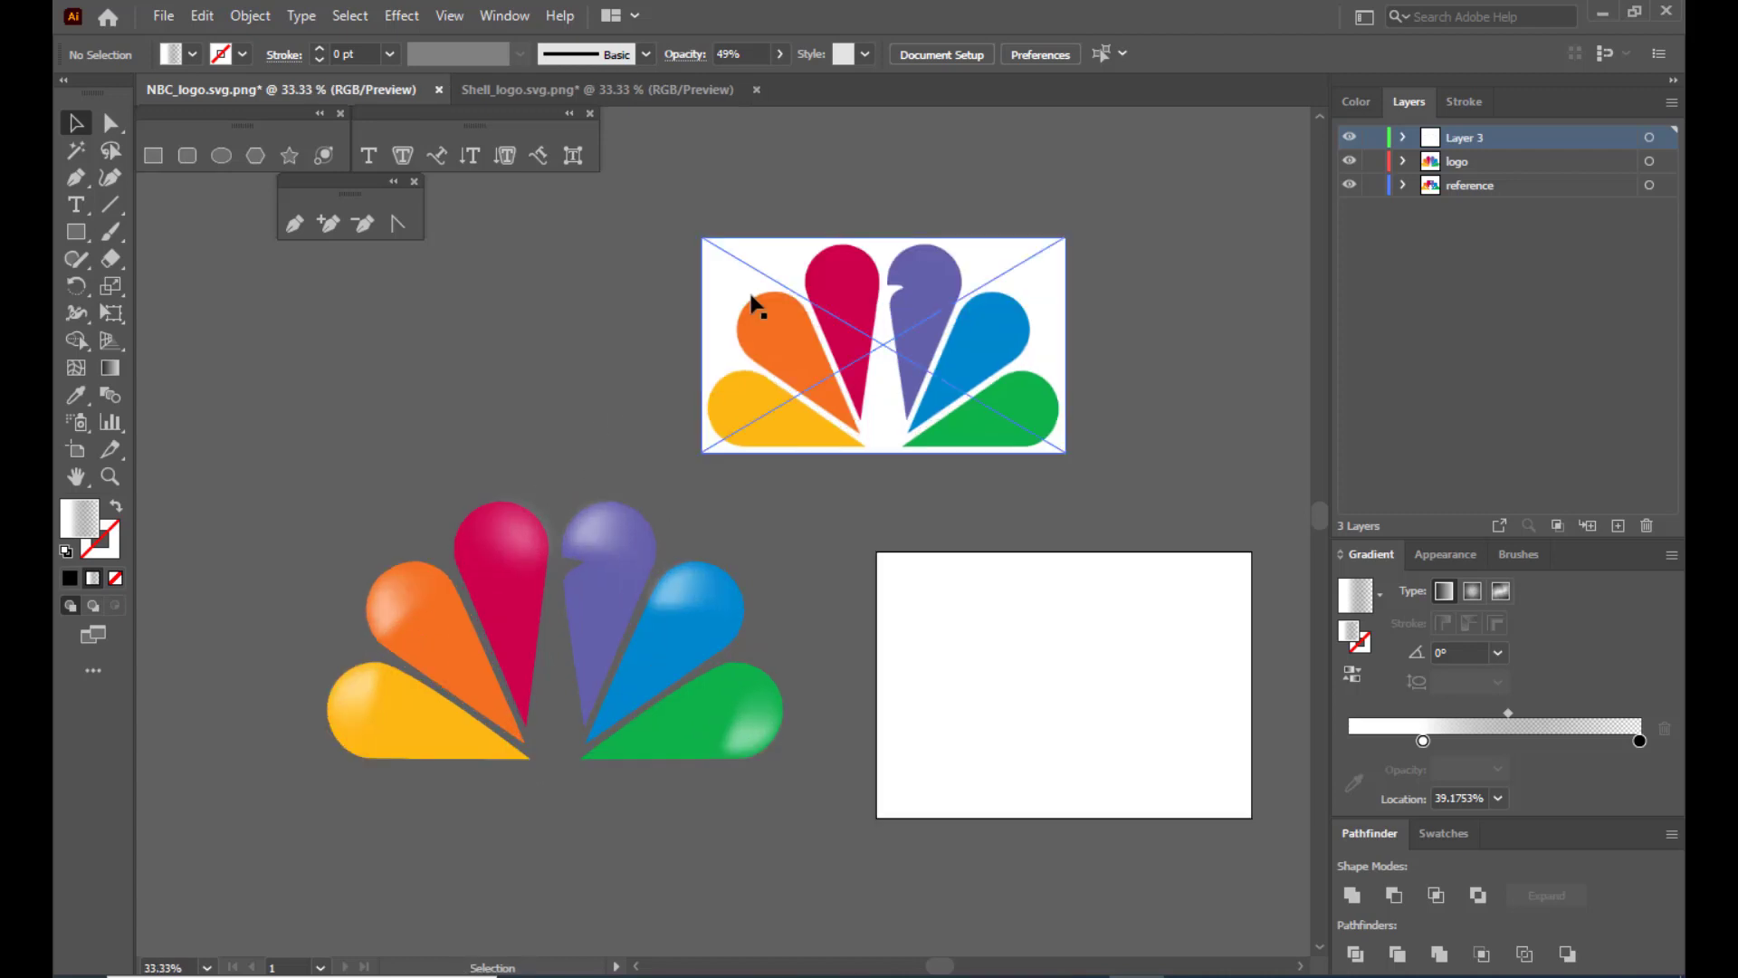
key(ctrl+minus)
drag(769, 349, 1003, 248)
Draw a background rectangle behind the whole redrawn logo on the reference layer and fill it with white.
click(153, 156)
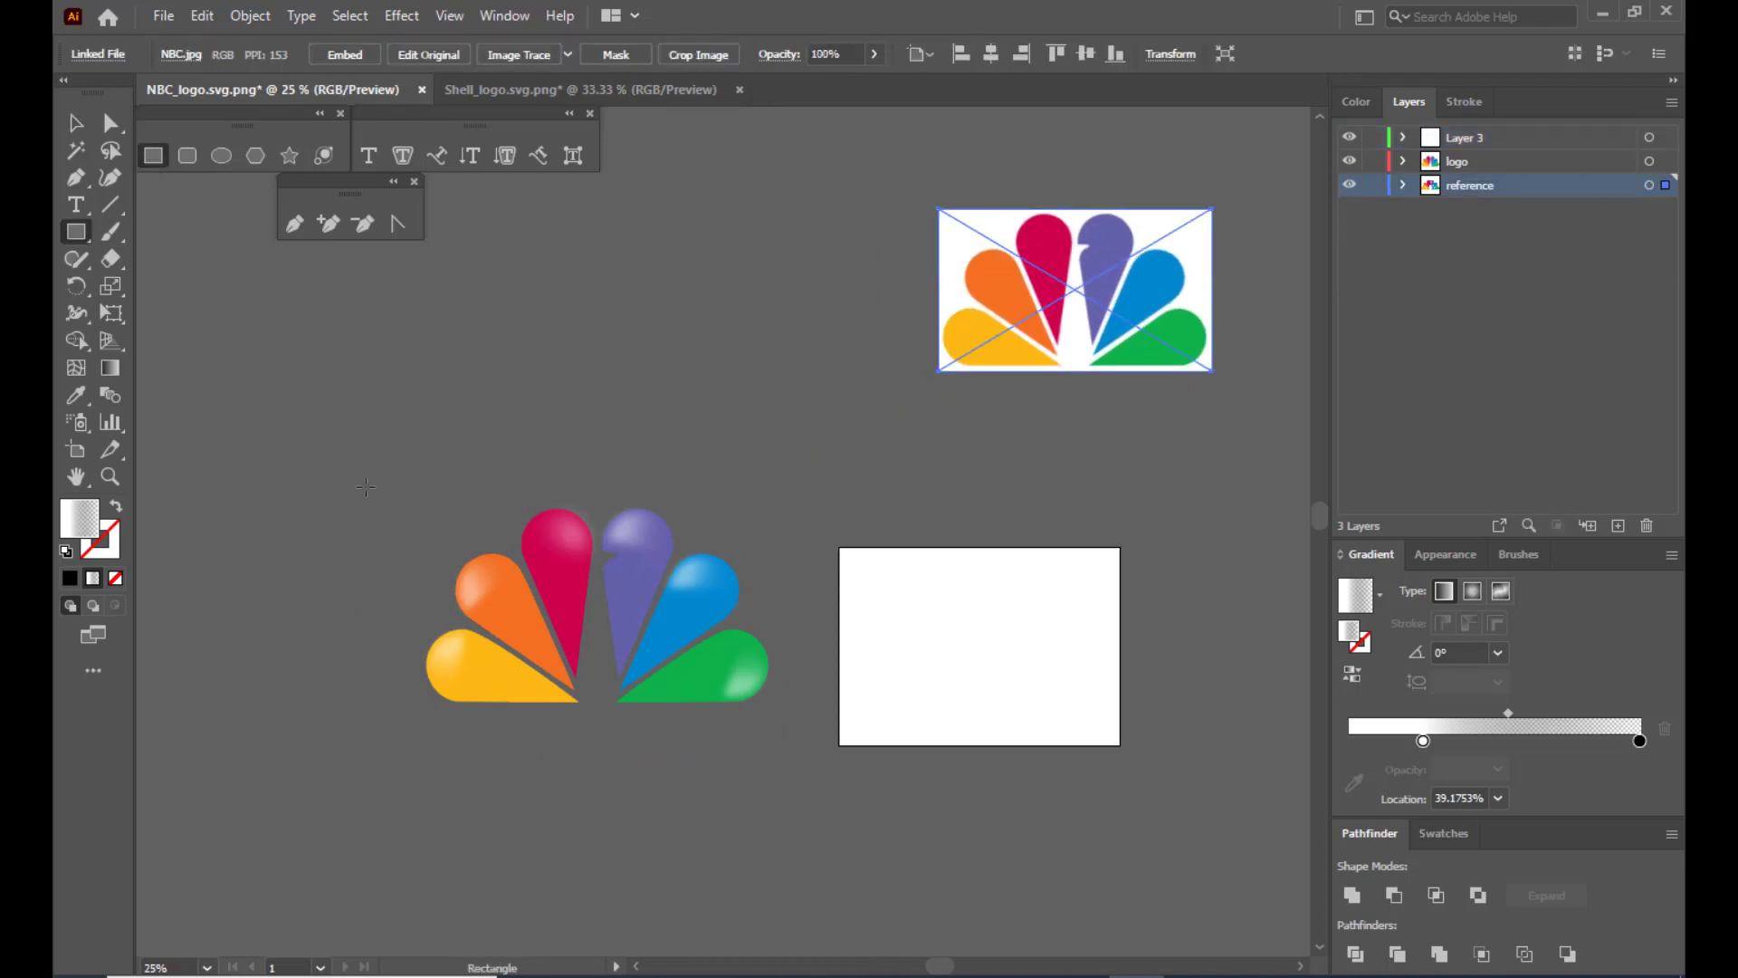
mouse_move(344, 469)
mouse_down()
mouse_move(769, 671)
mouse_move(820, 739)
mouse_up()
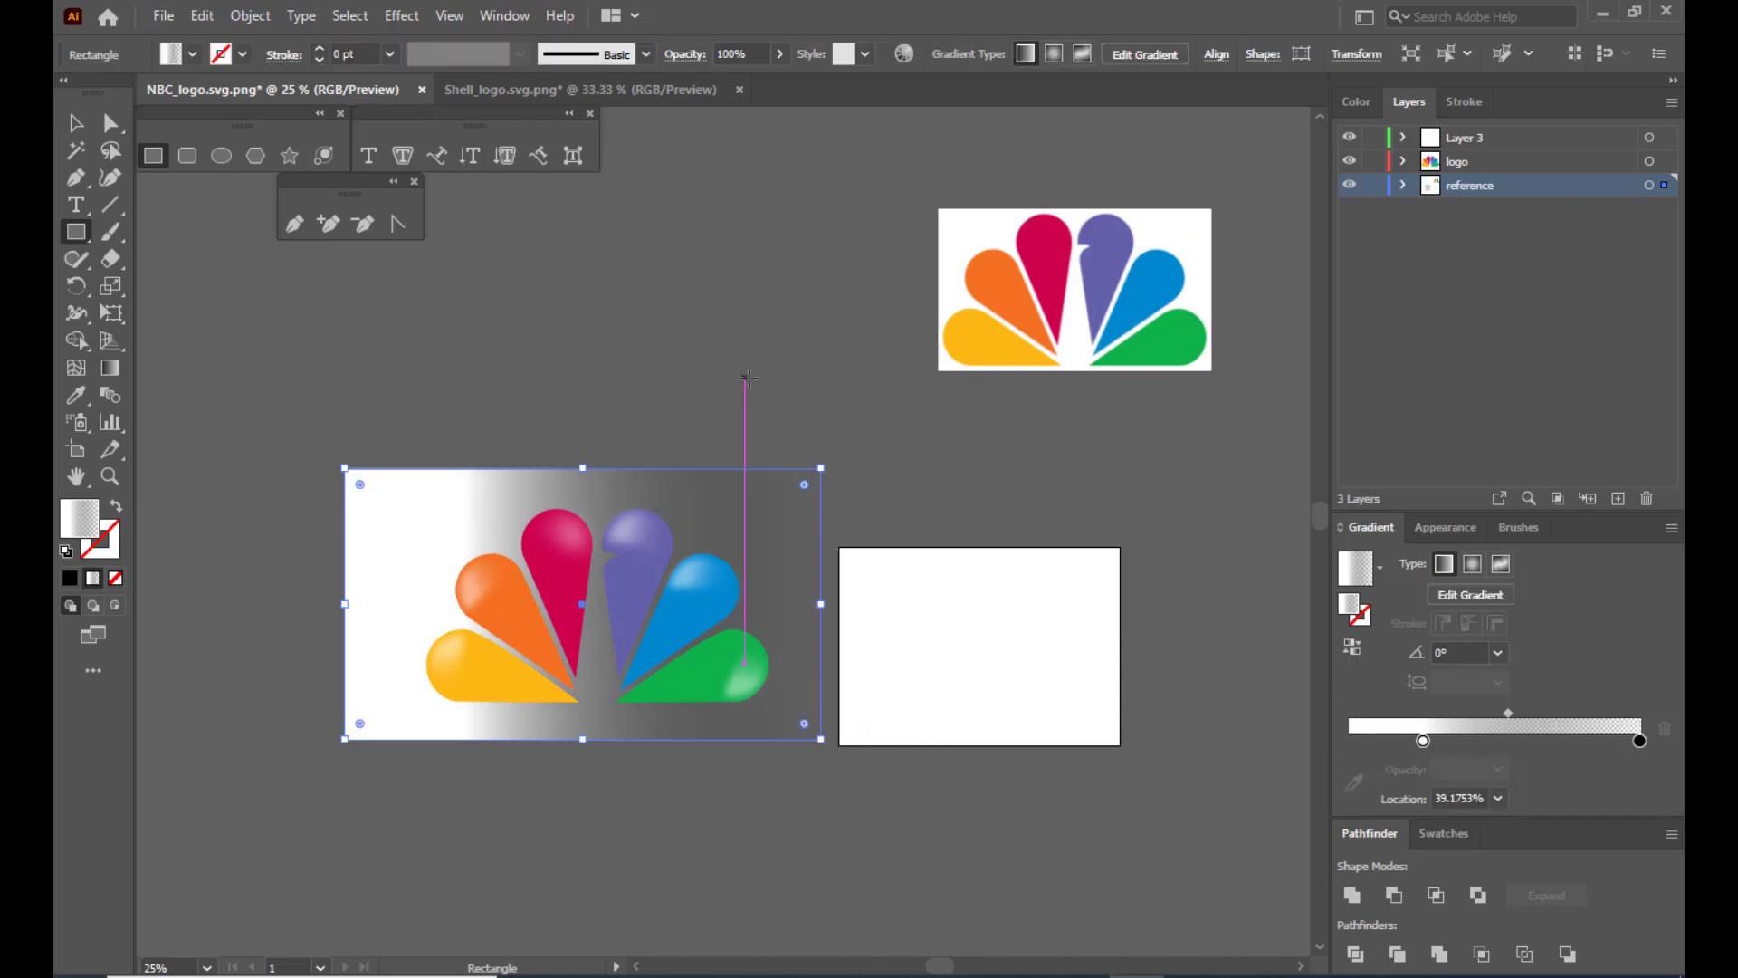
double_click(79, 522)
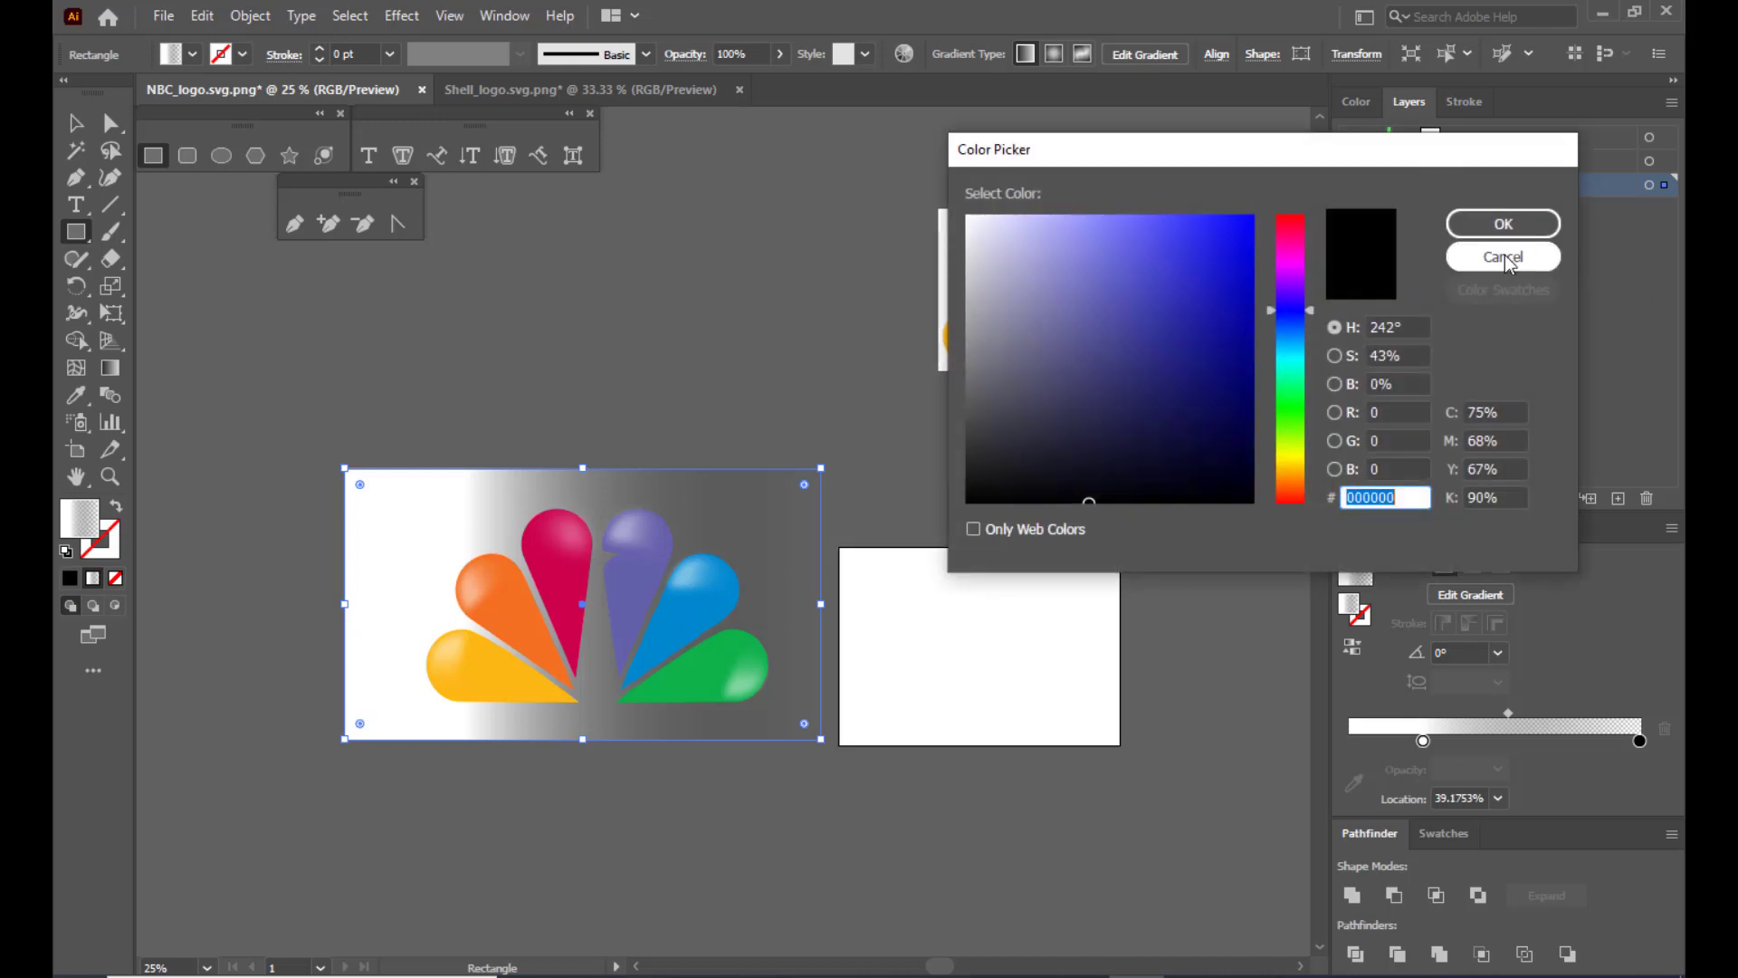
click(965, 218)
click(1503, 224)
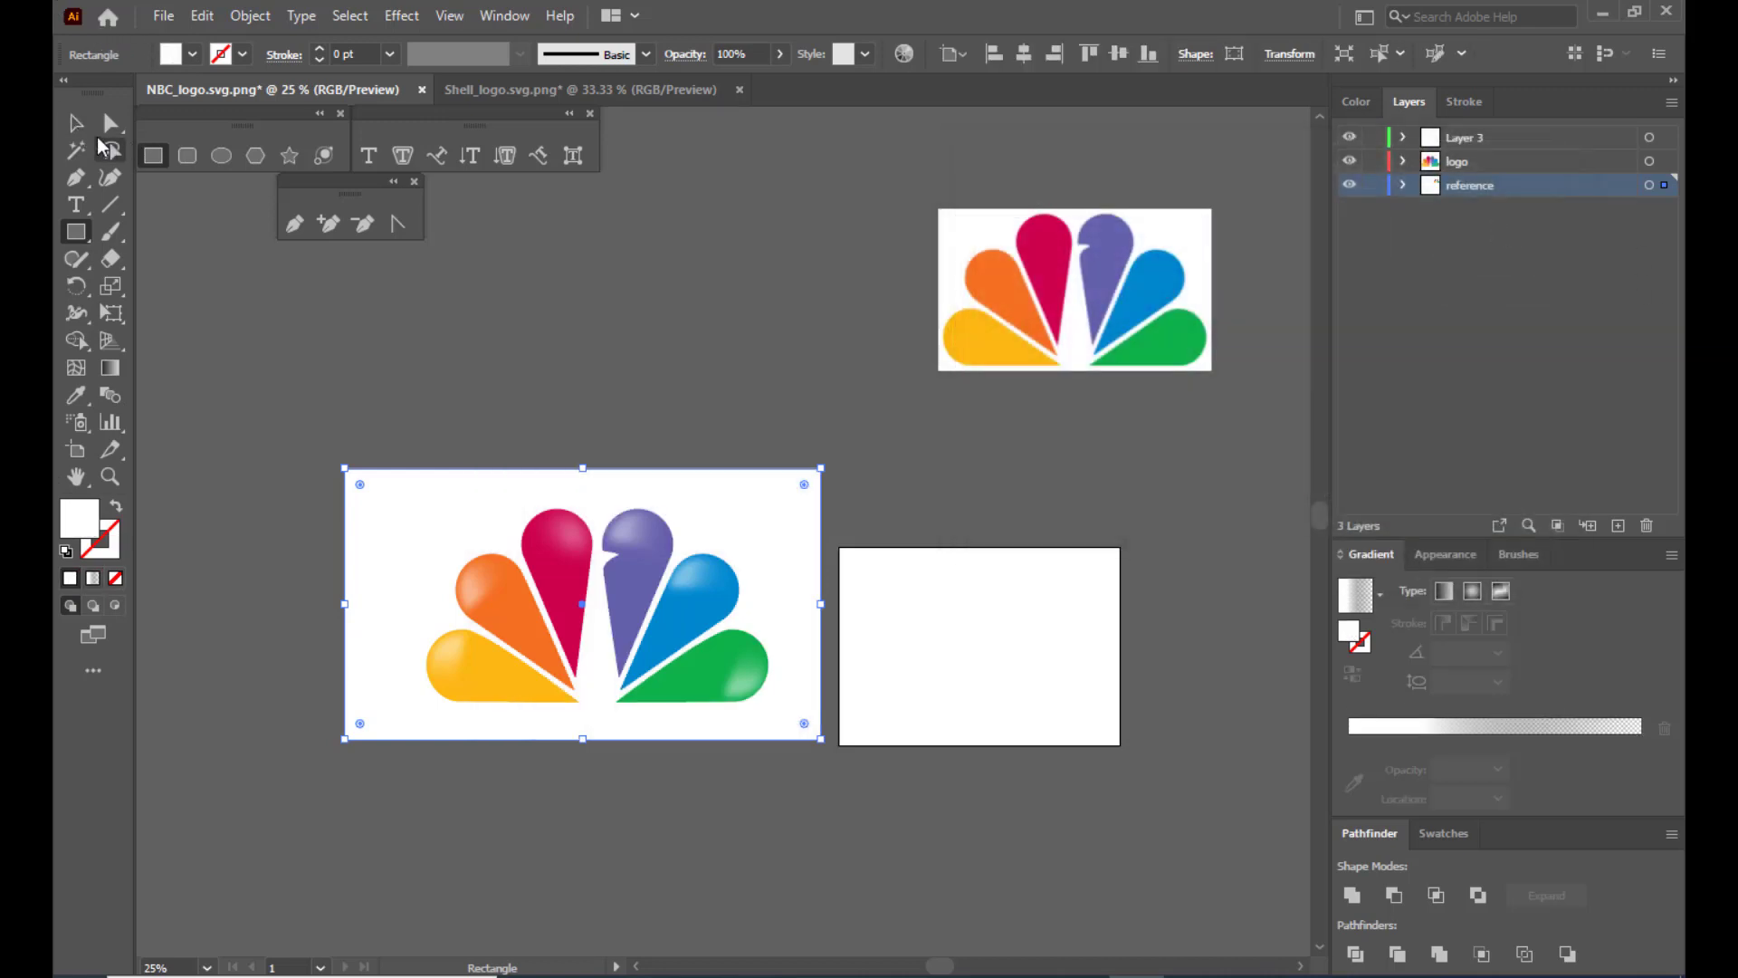
Shrink the white background rectangle so it leaves only a narrow margin around the logo.
key(v)
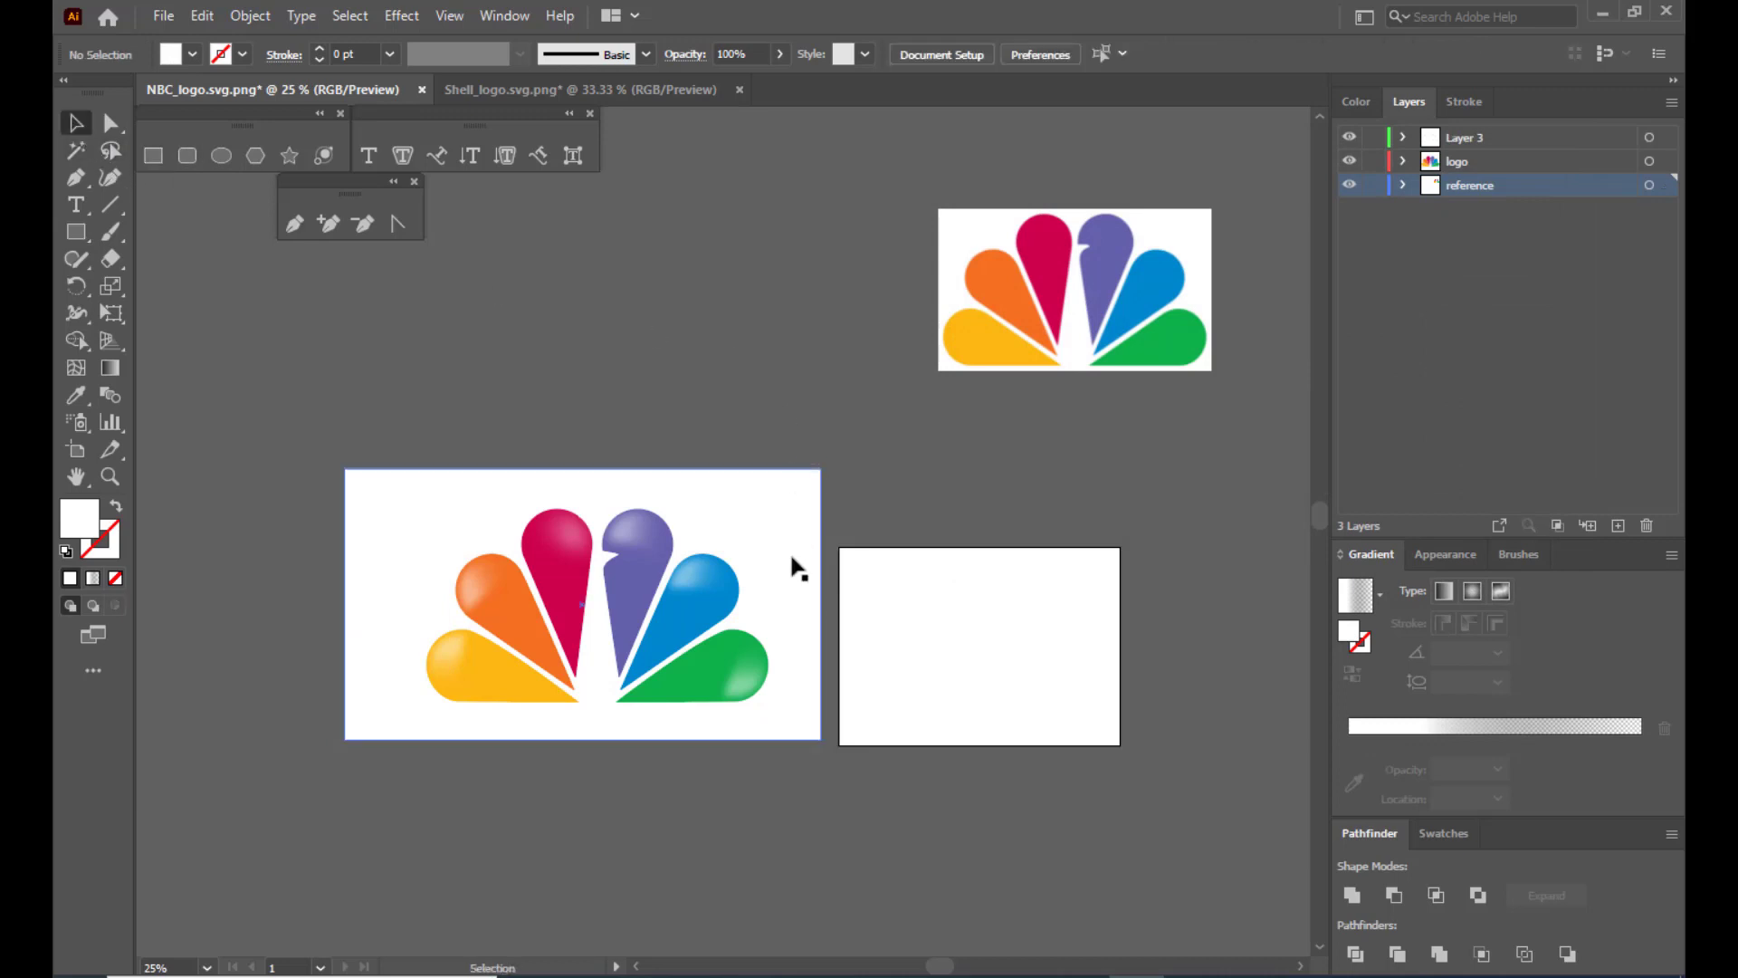
mouse_move(749, 506)
mouse_down()
mouse_move(819, 497)
mouse_move(749, 528)
mouse_move(757, 516)
mouse_up()
click(720, 341)
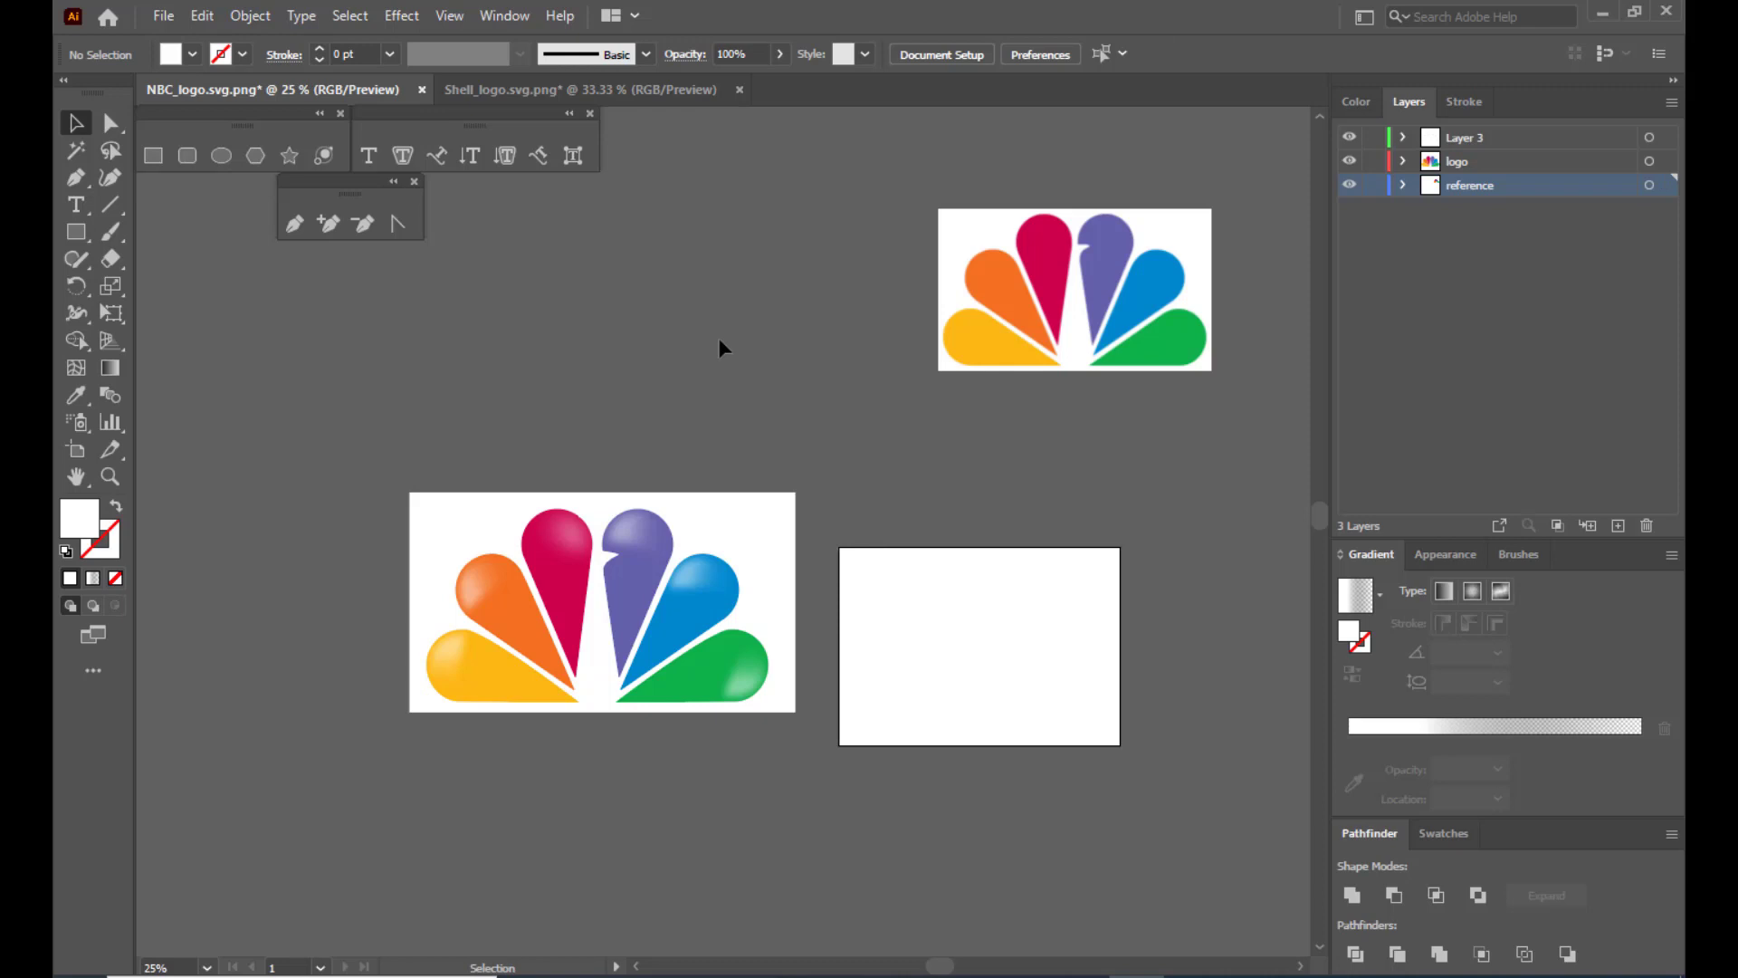
Delete the linked NBC reference image.
click(967, 306)
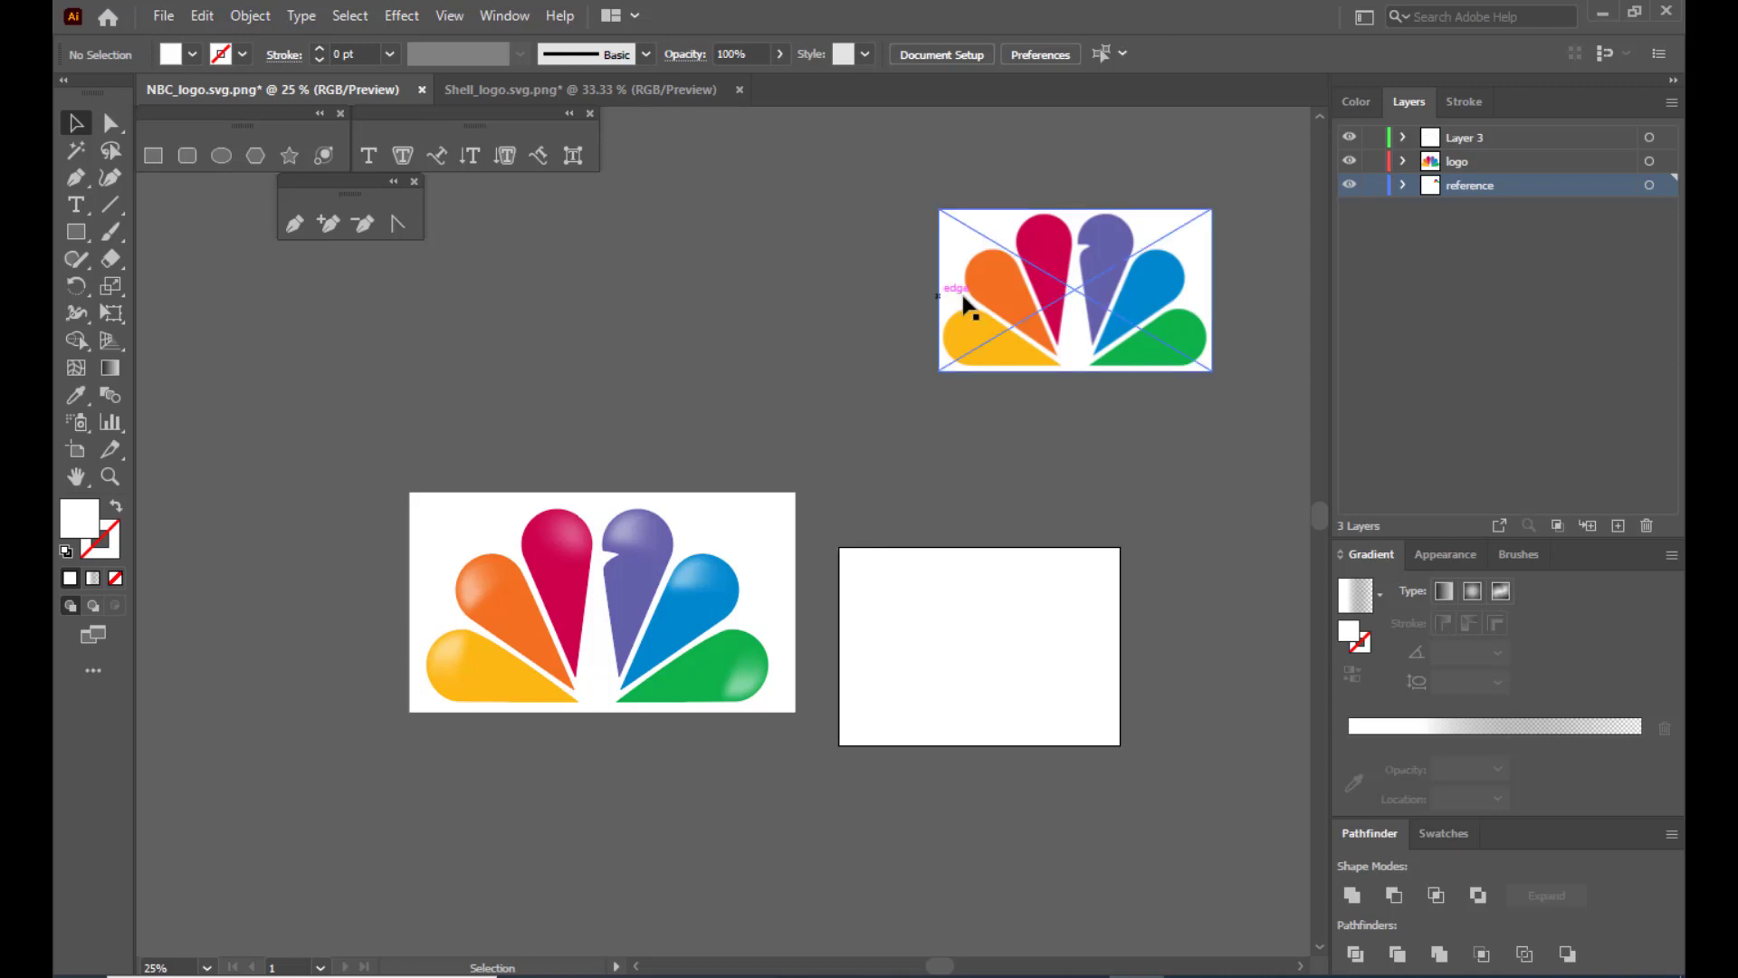
drag(1062, 313, 848, 254)
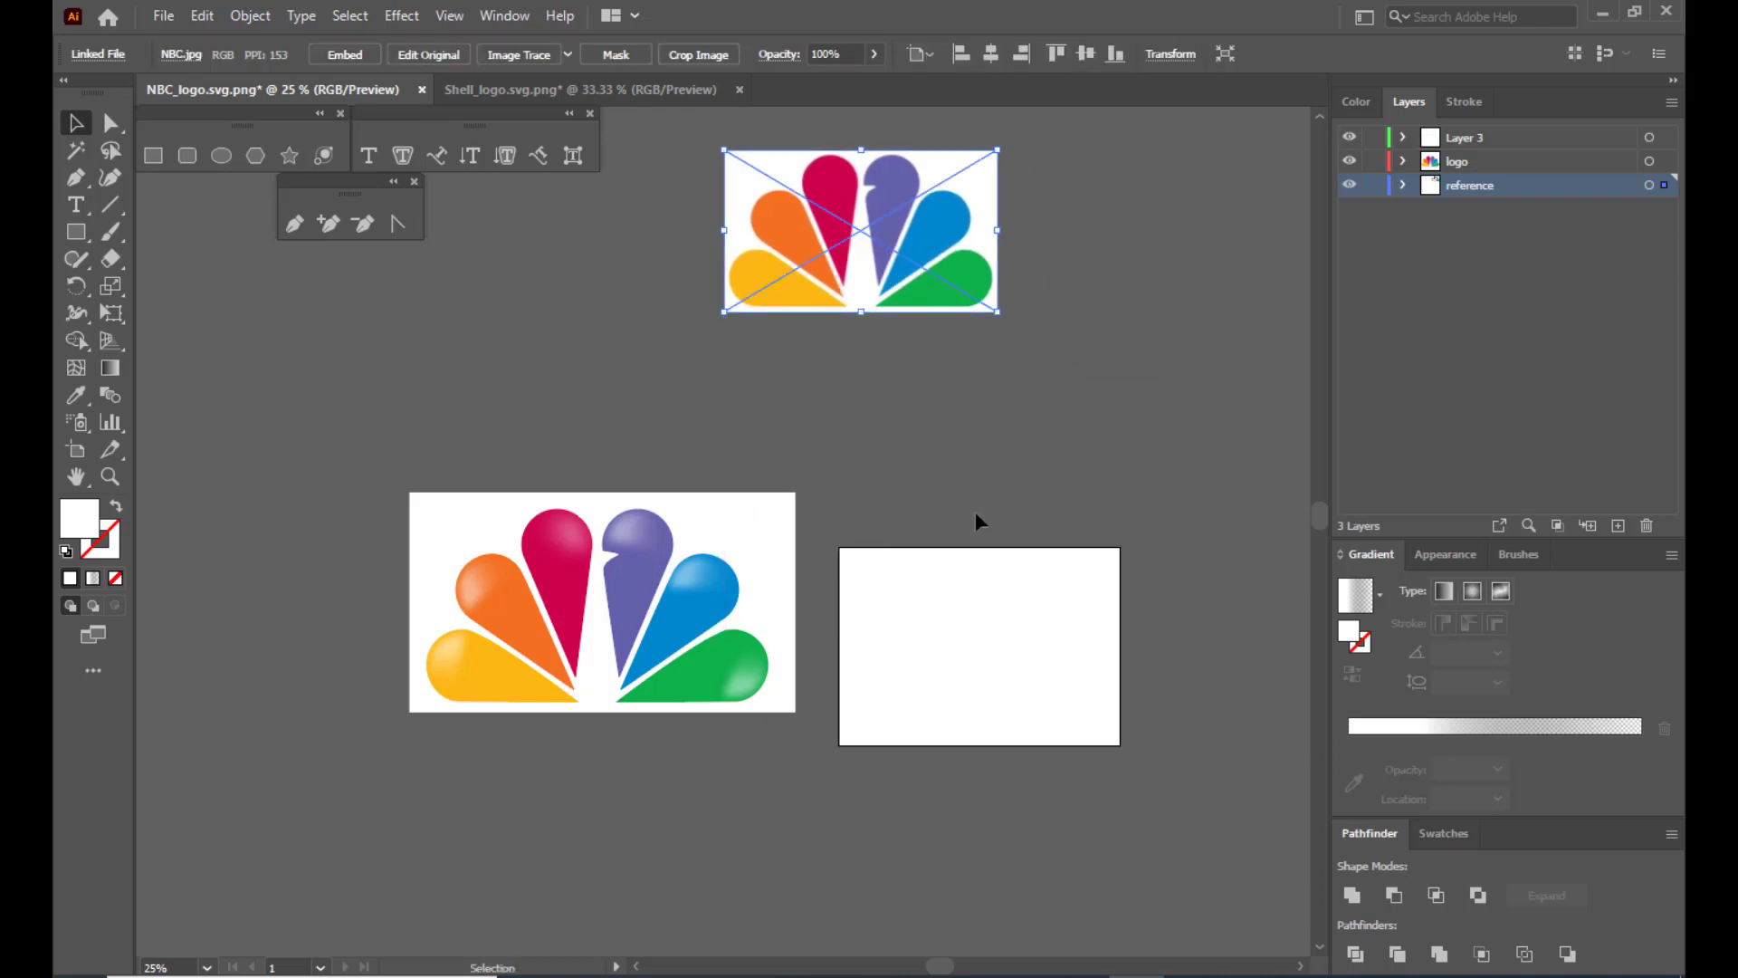
click(975, 512)
click(889, 240)
key(Delete)
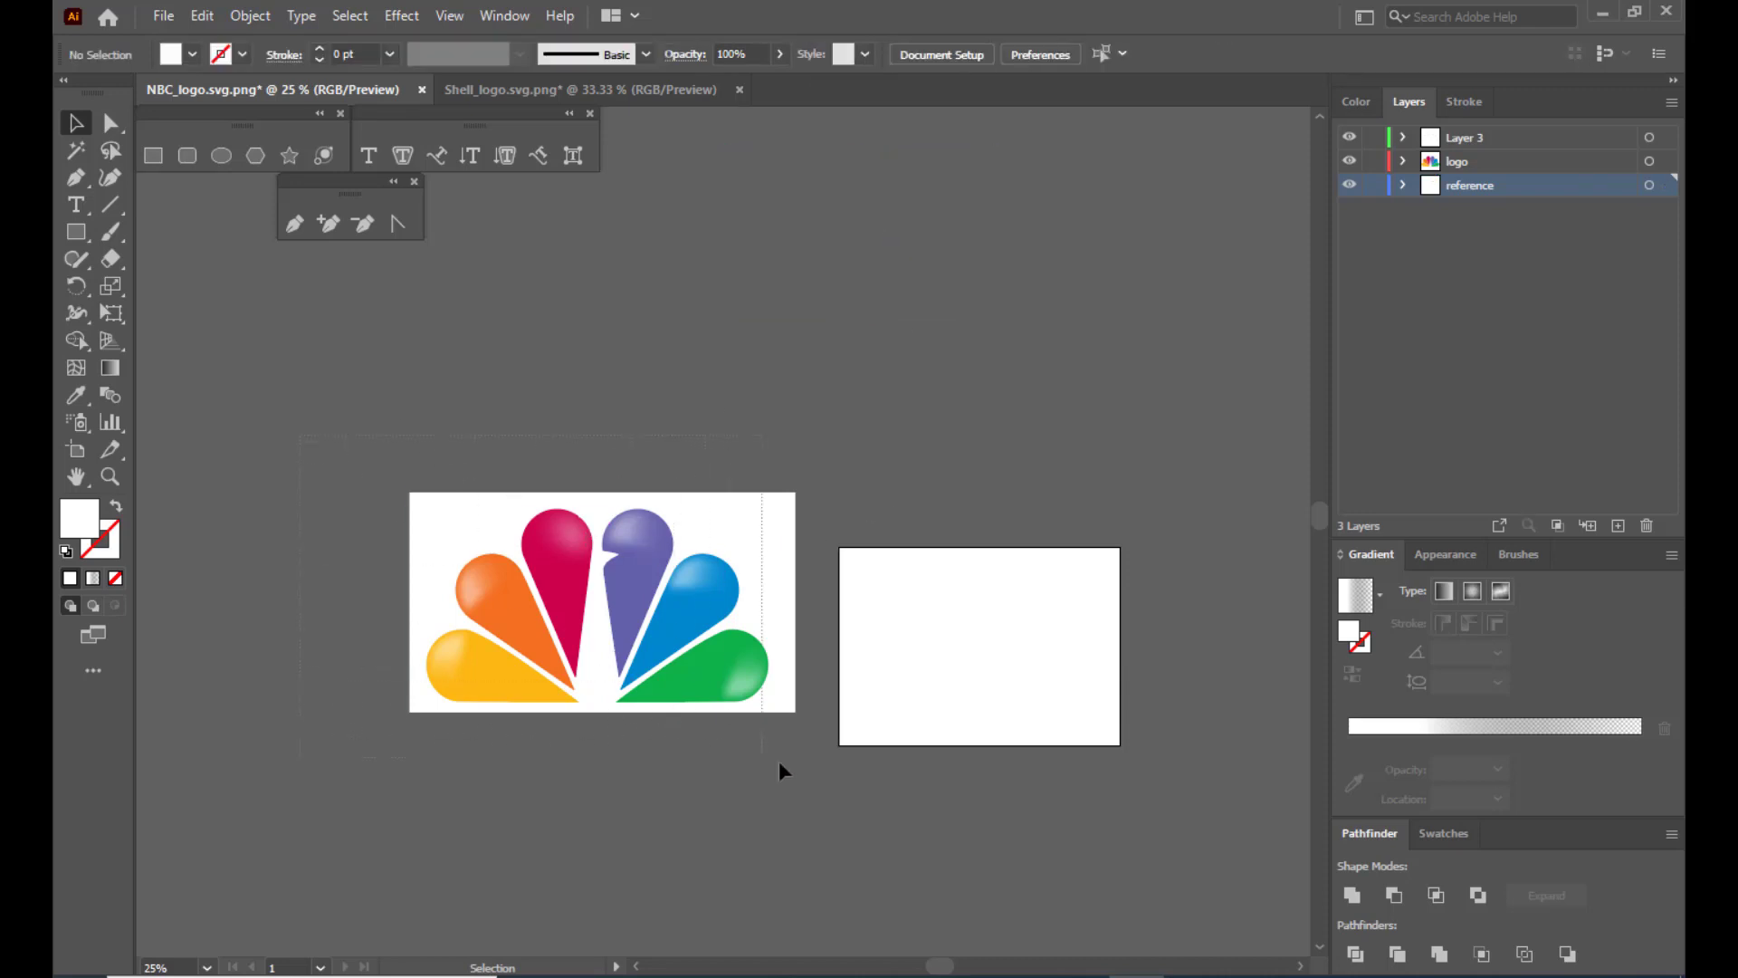
Group the logo with its white background, then scale the group down and center it on the artboard.
key(ctrl+a)
key(ctrl+g)
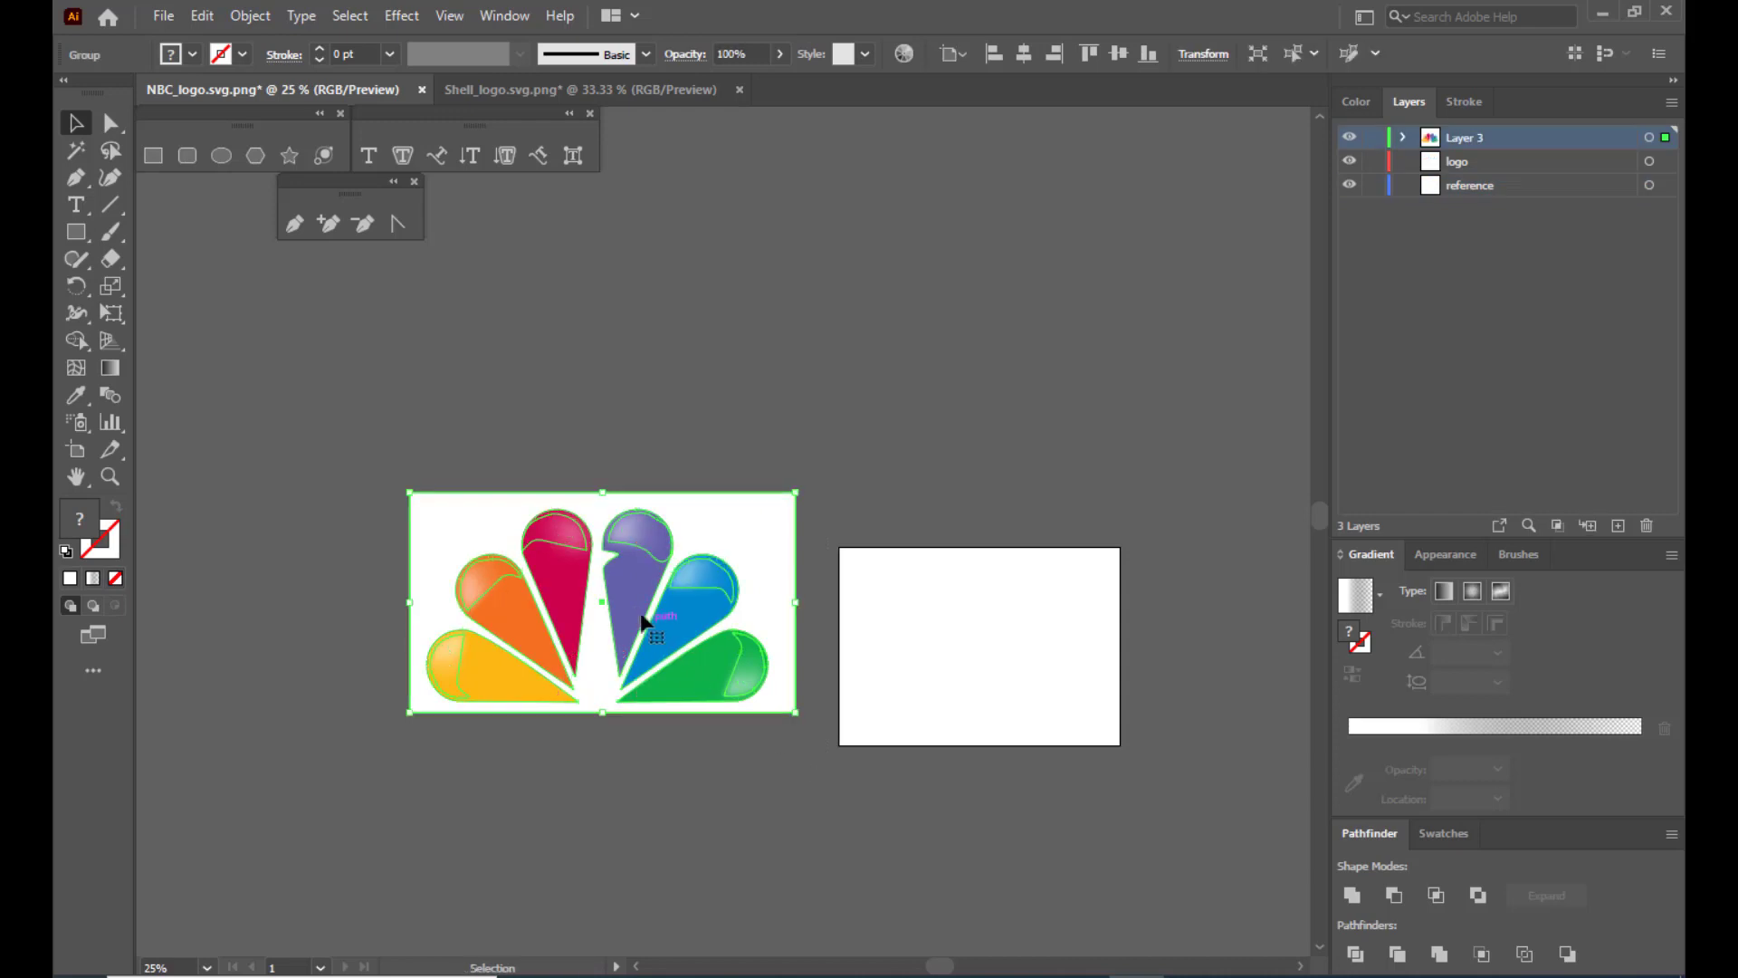
drag(611, 590, 820, 650)
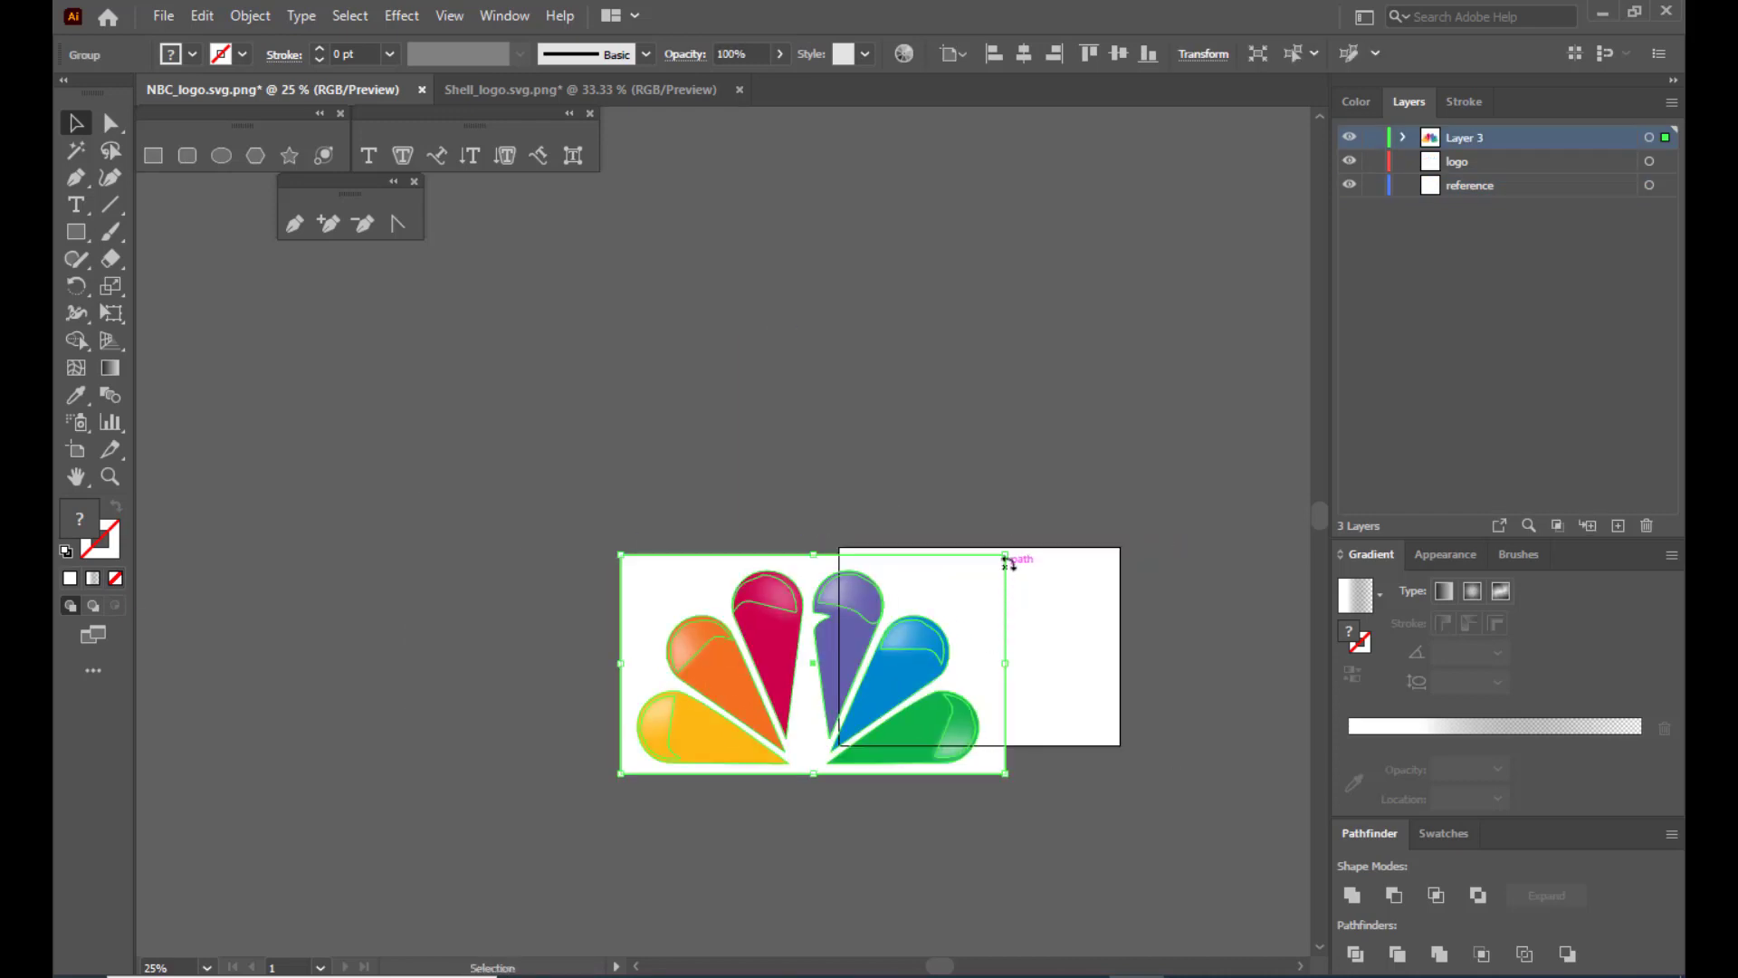
drag(1005, 561, 945, 590)
drag(860, 649, 1027, 631)
click(1075, 441)
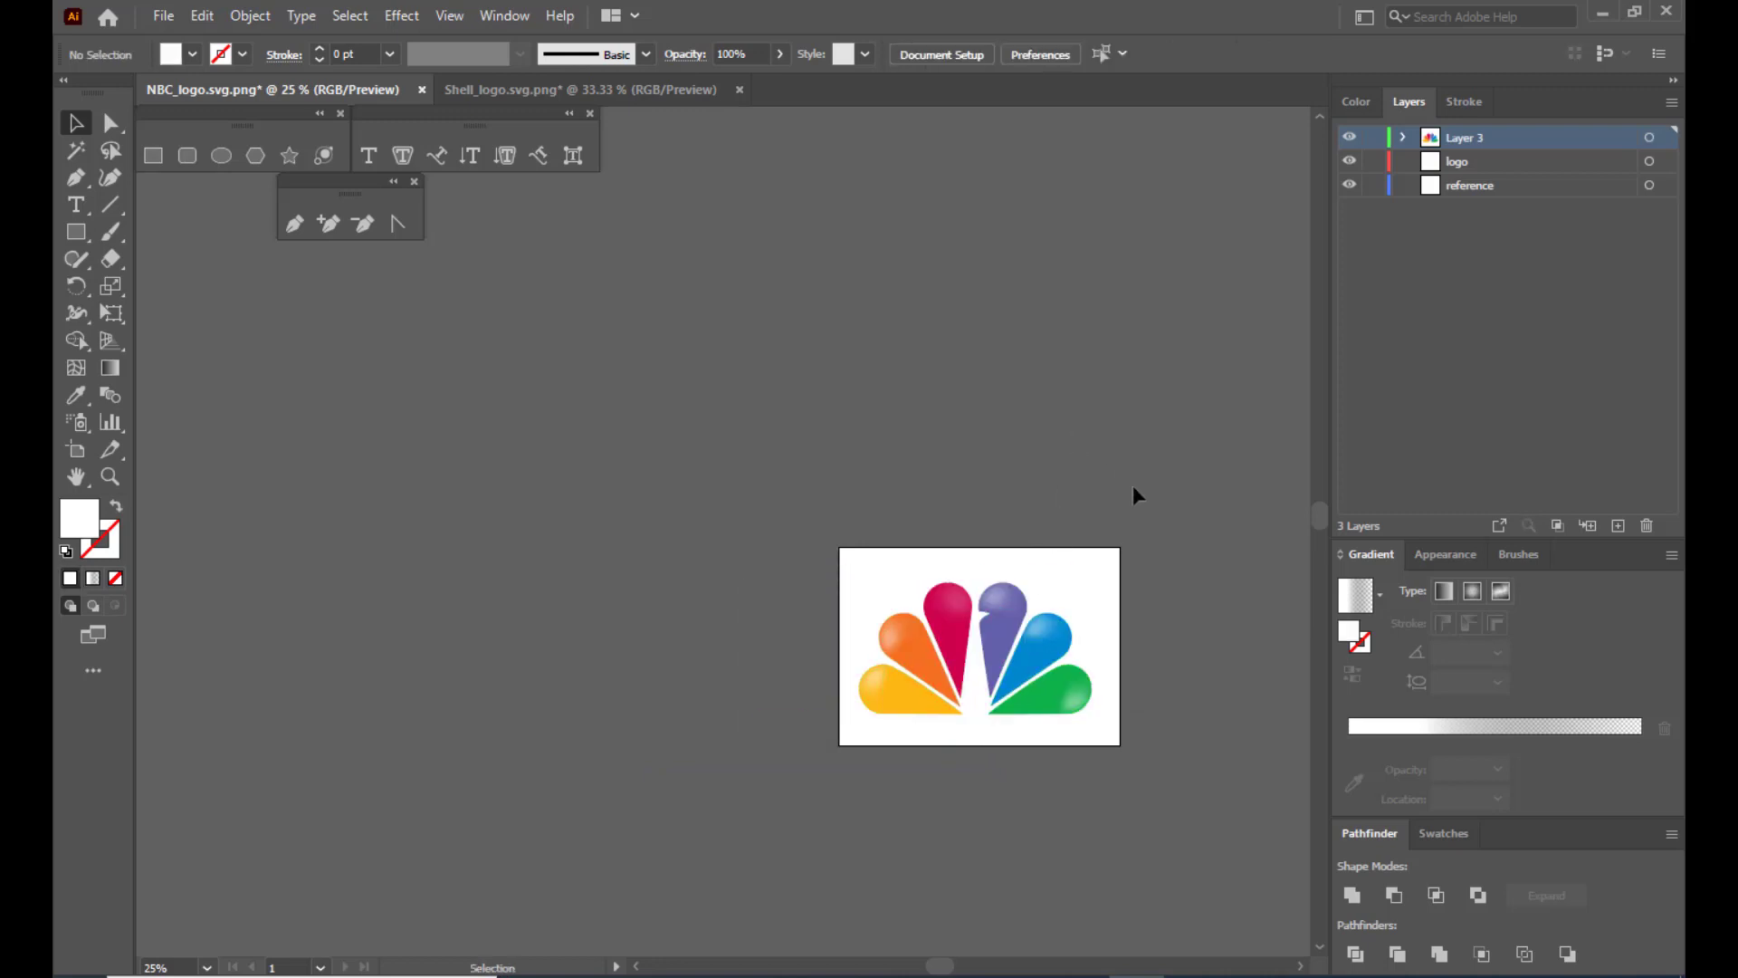
scroll(1134, 495, down, 2)
key(ctrl+equal)
key(ctrl+equal)
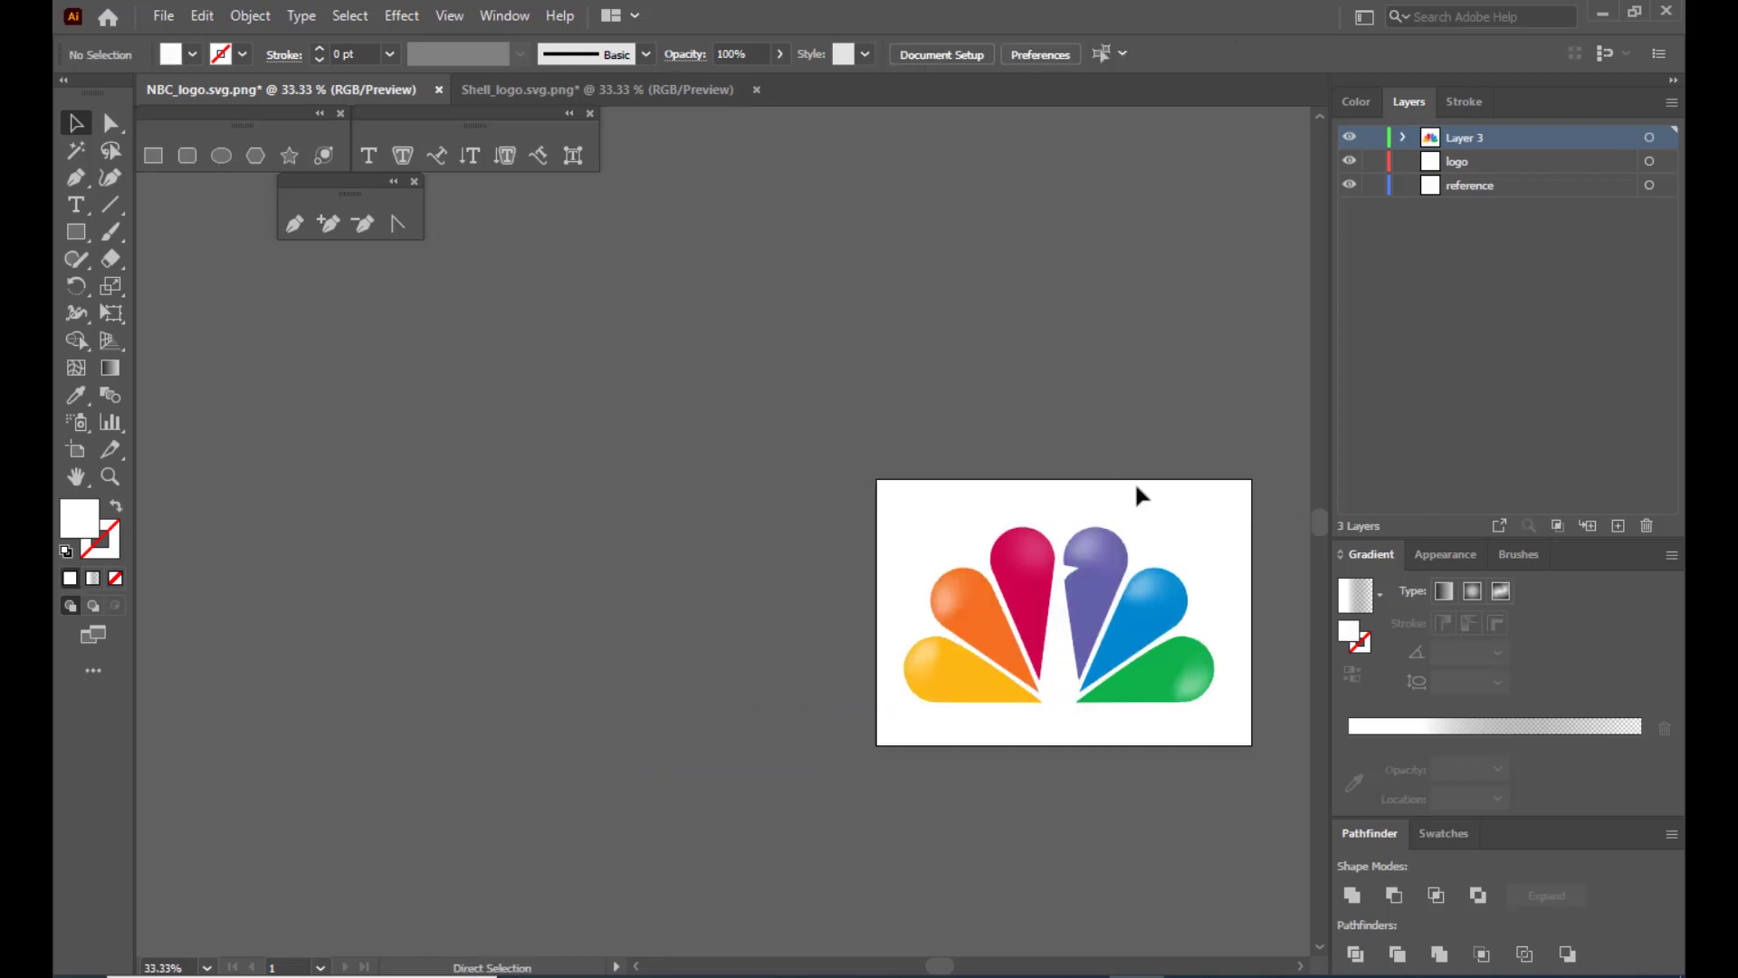
key(h)
drag(1302, 476, 787, 411)
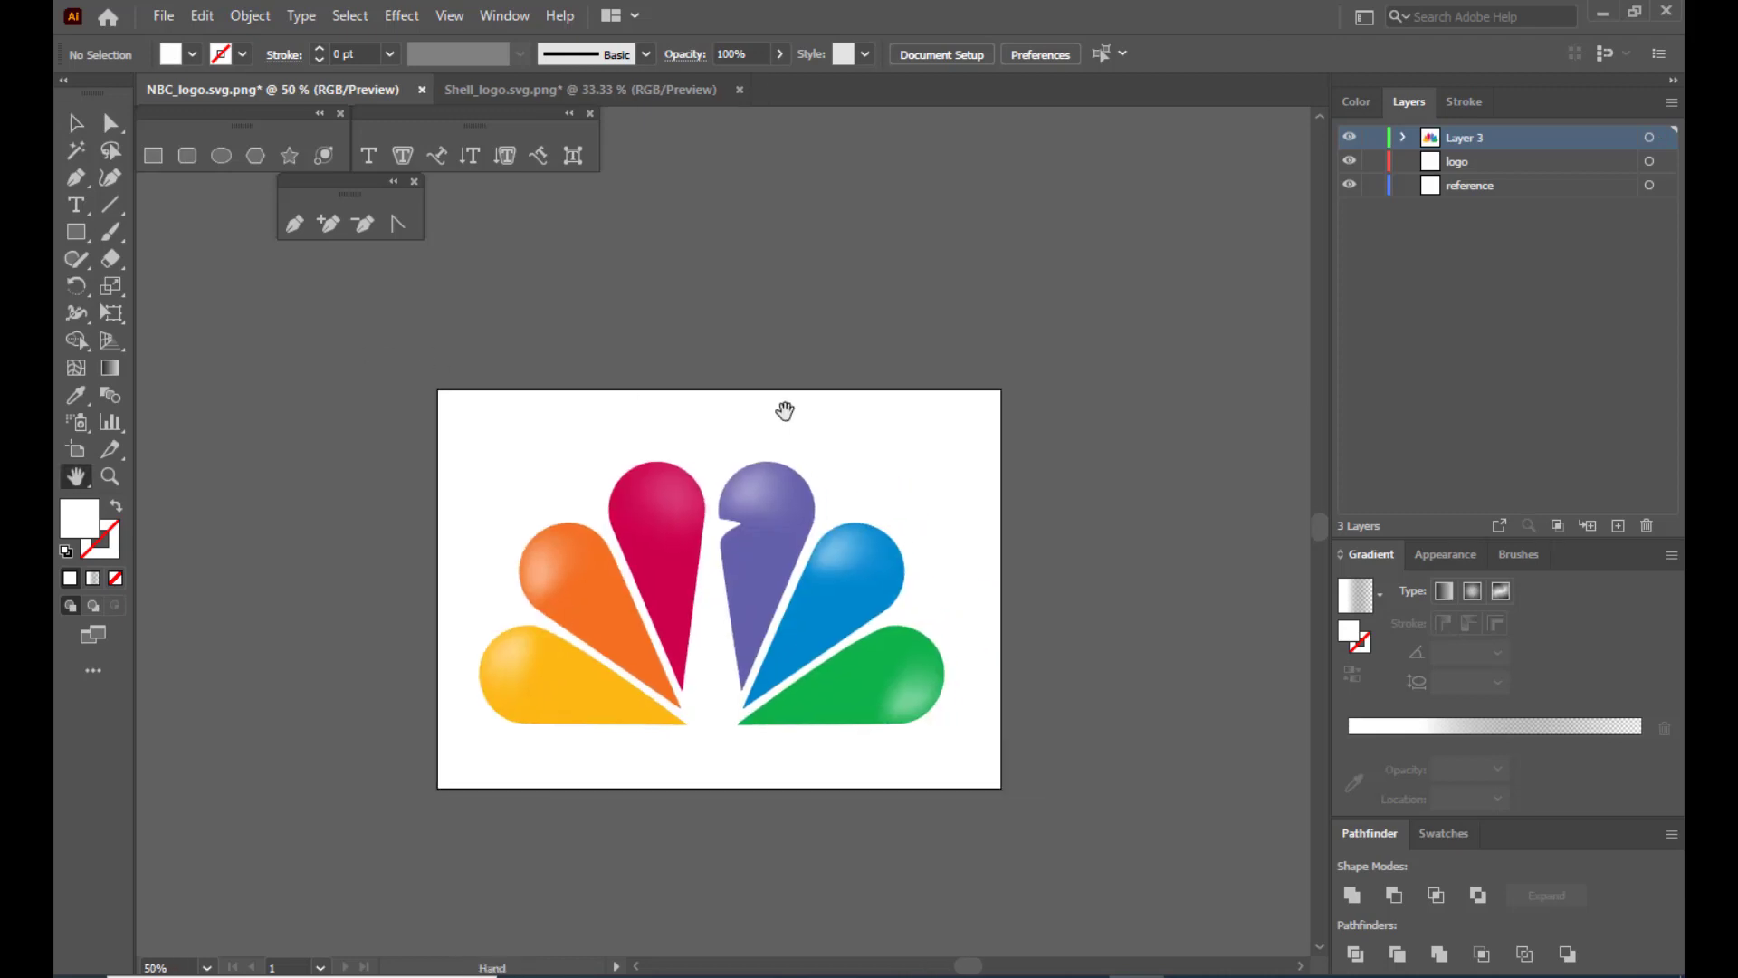
drag(1179, 439, 1206, 483)
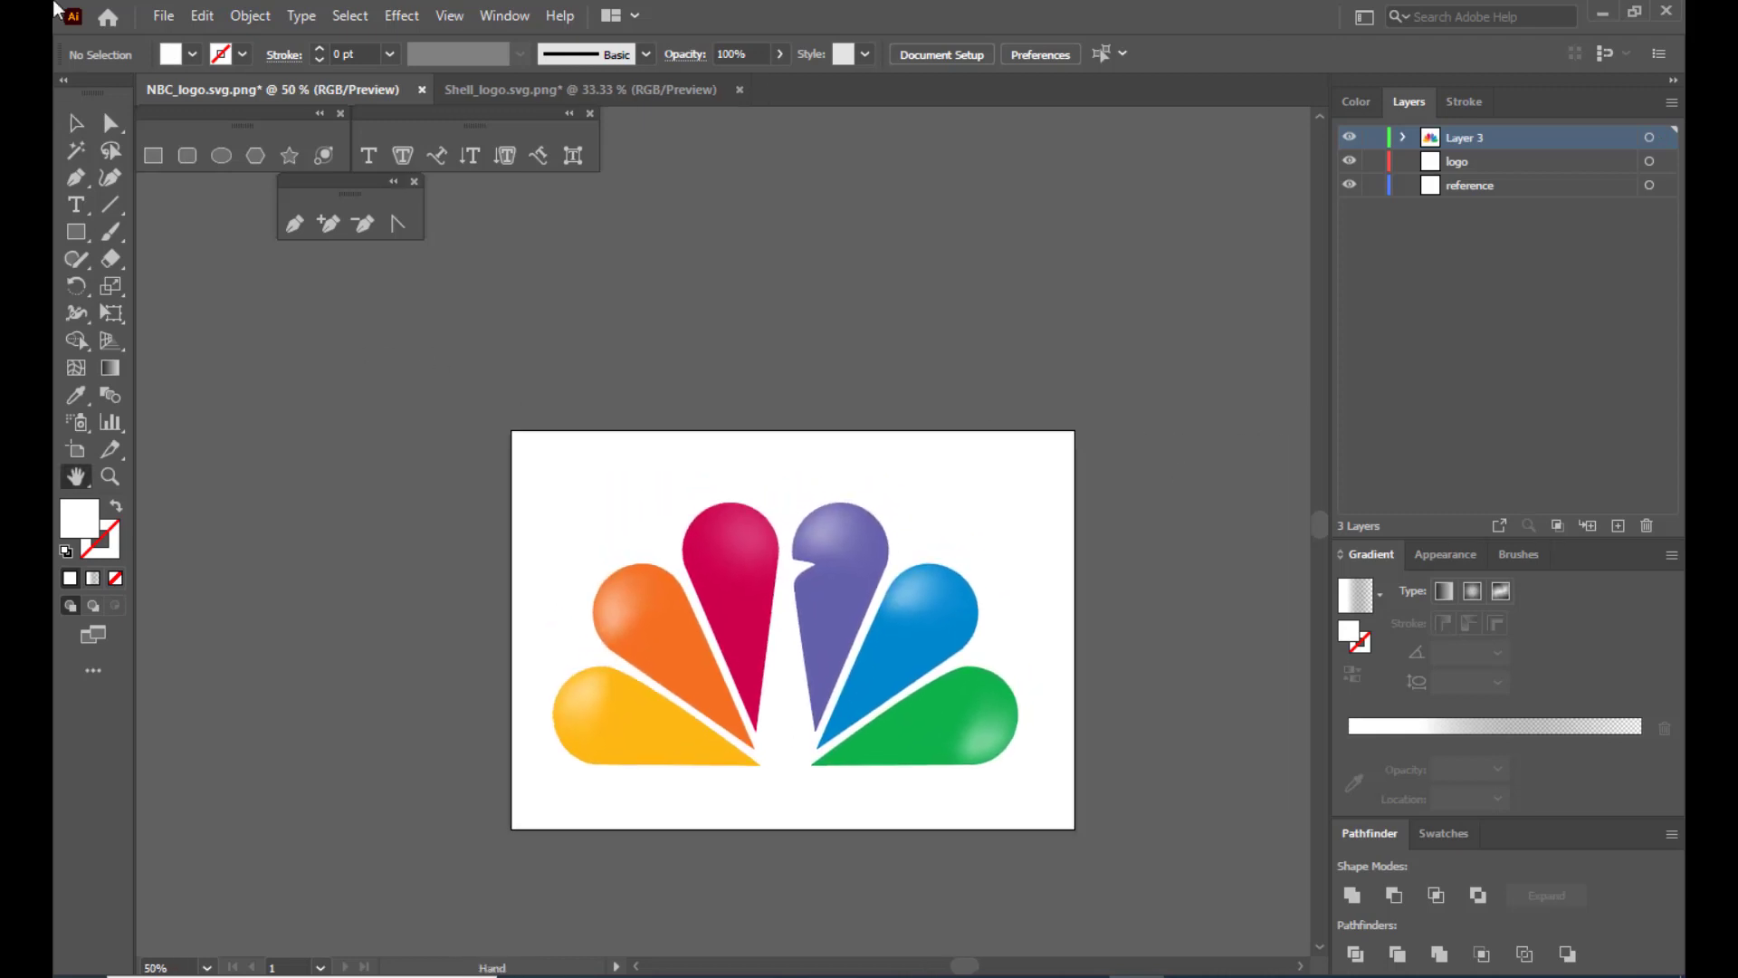
Export the logo to the Desktop as an SVG file named nbclogofinal, keeping the default SVG options.
click(165, 18)
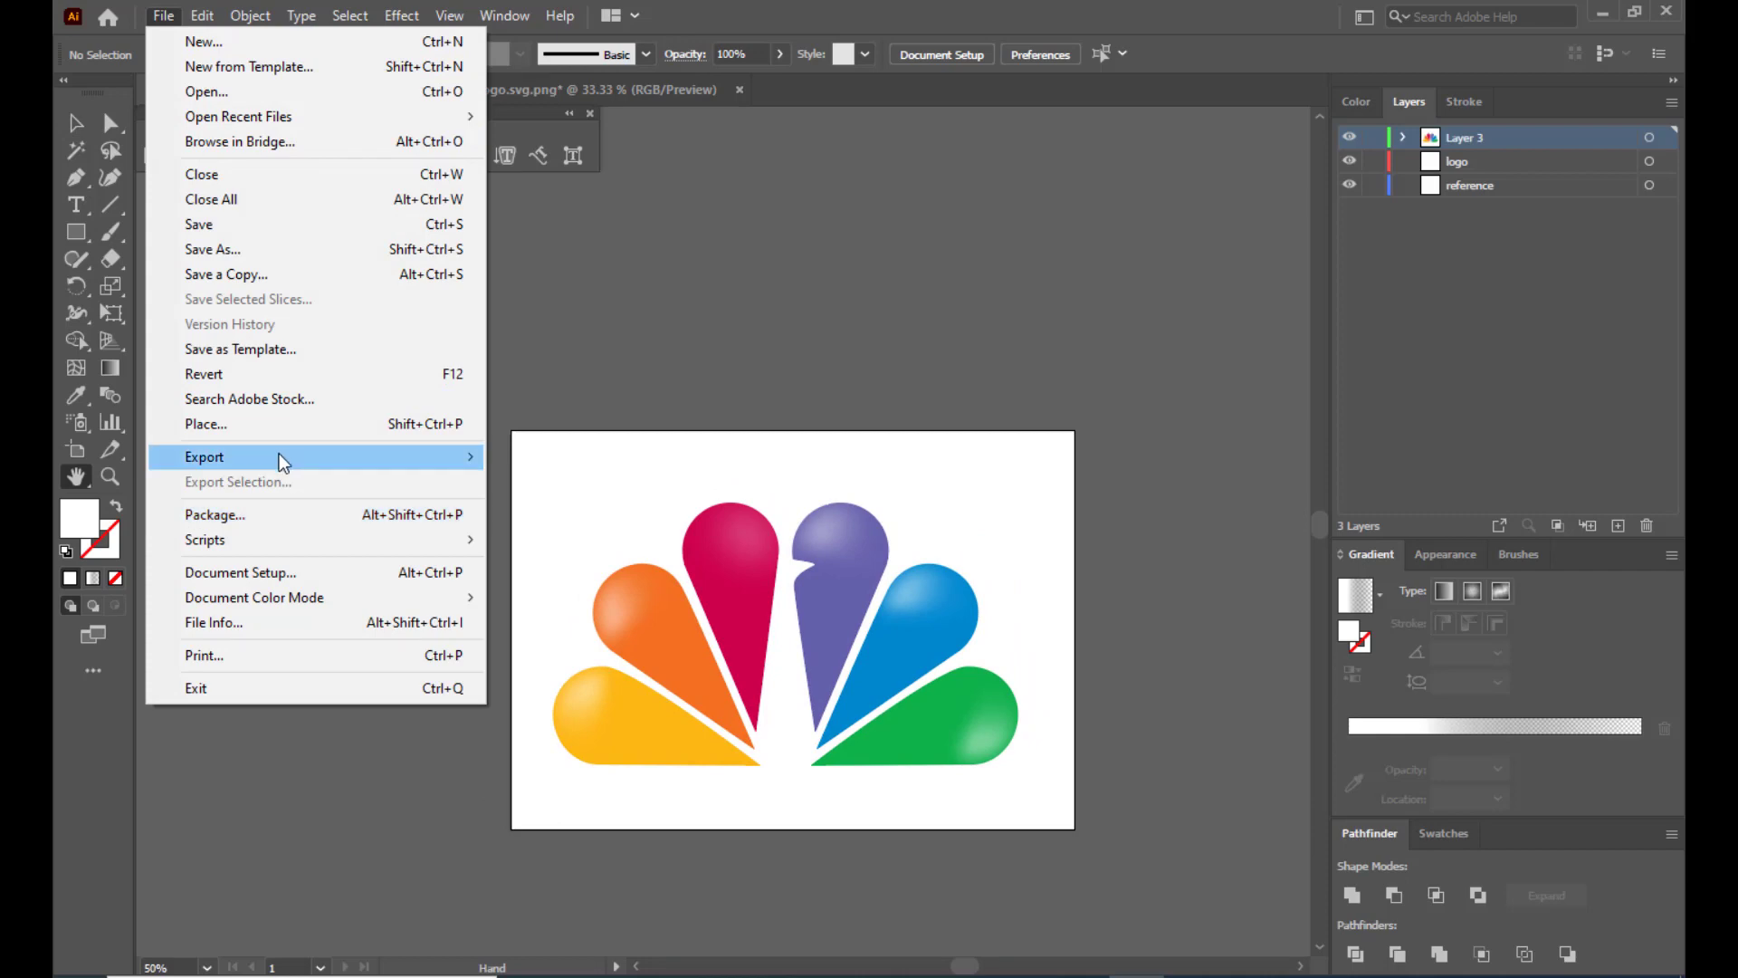
mouse_move(279, 454)
click(536, 482)
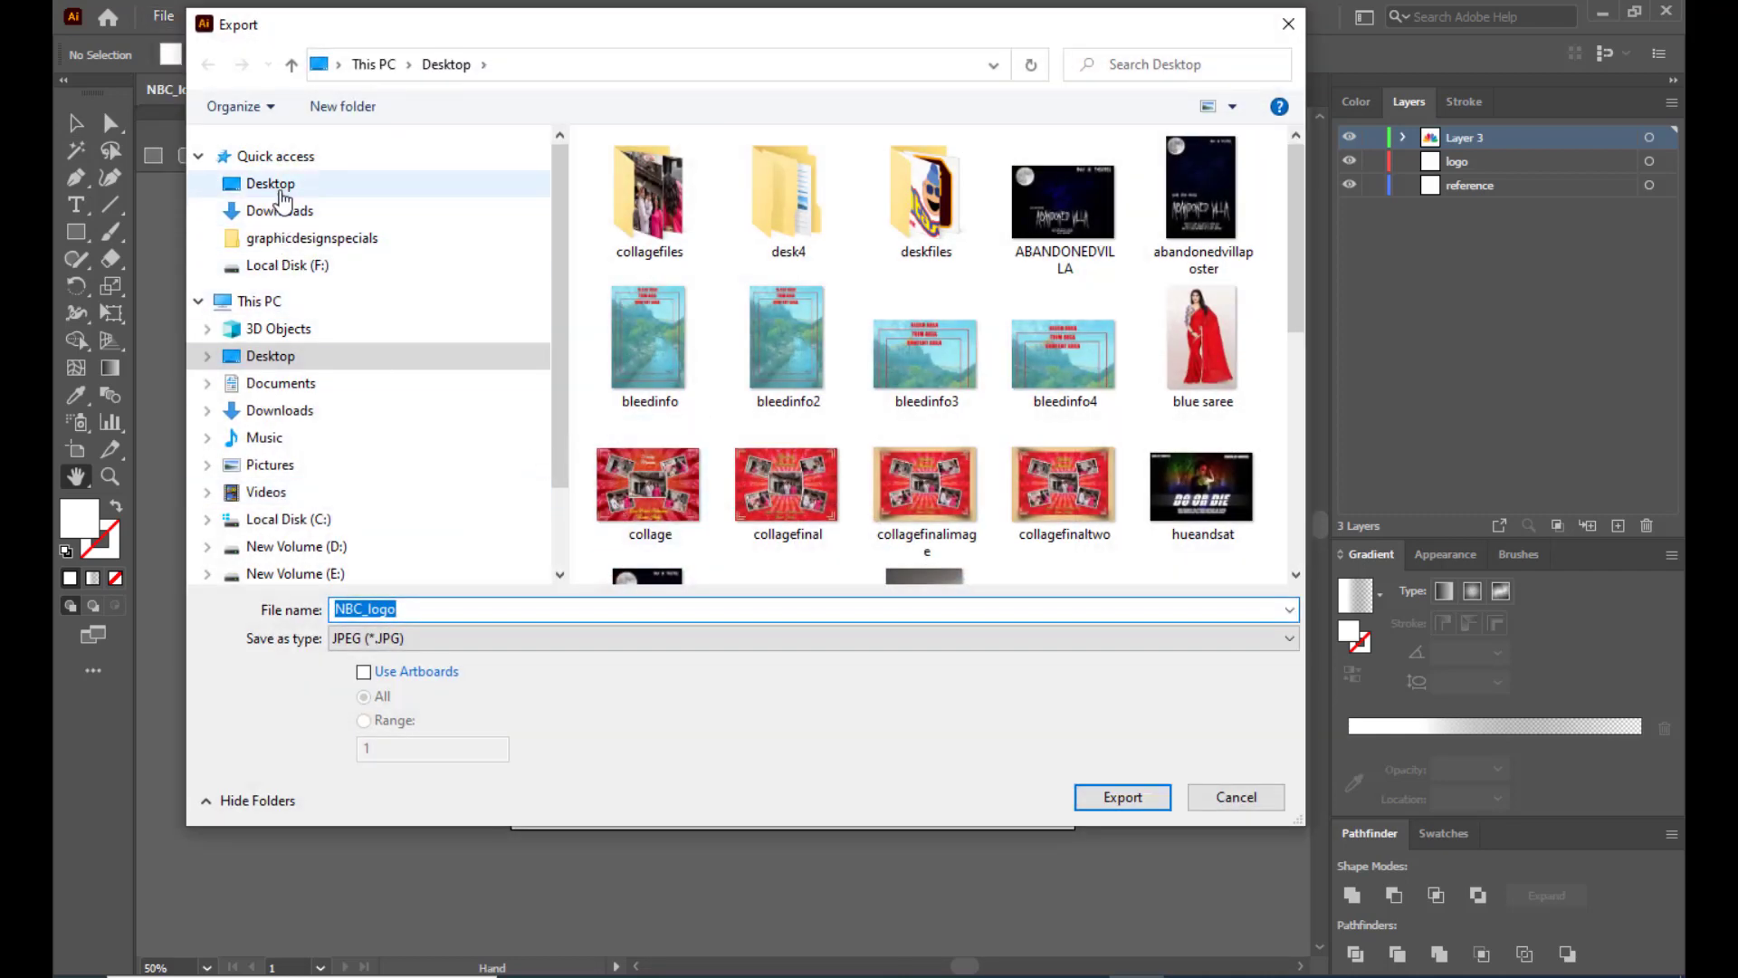
click(271, 183)
click(390, 638)
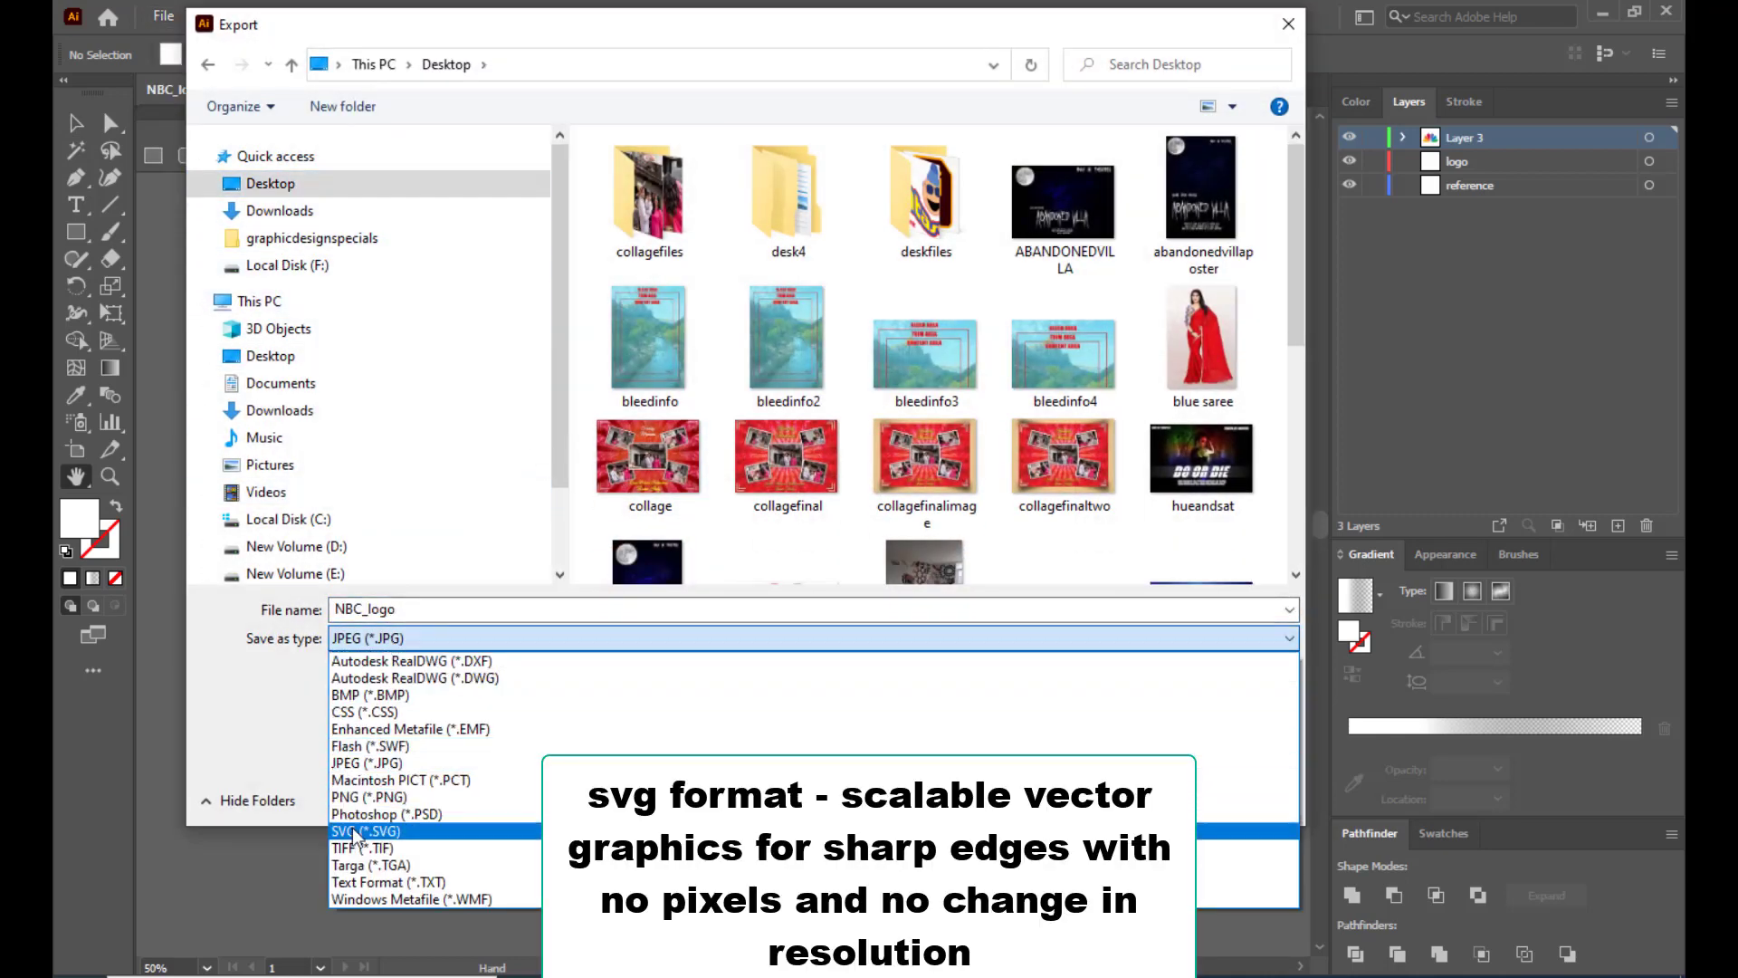
click(389, 840)
double_click(426, 610)
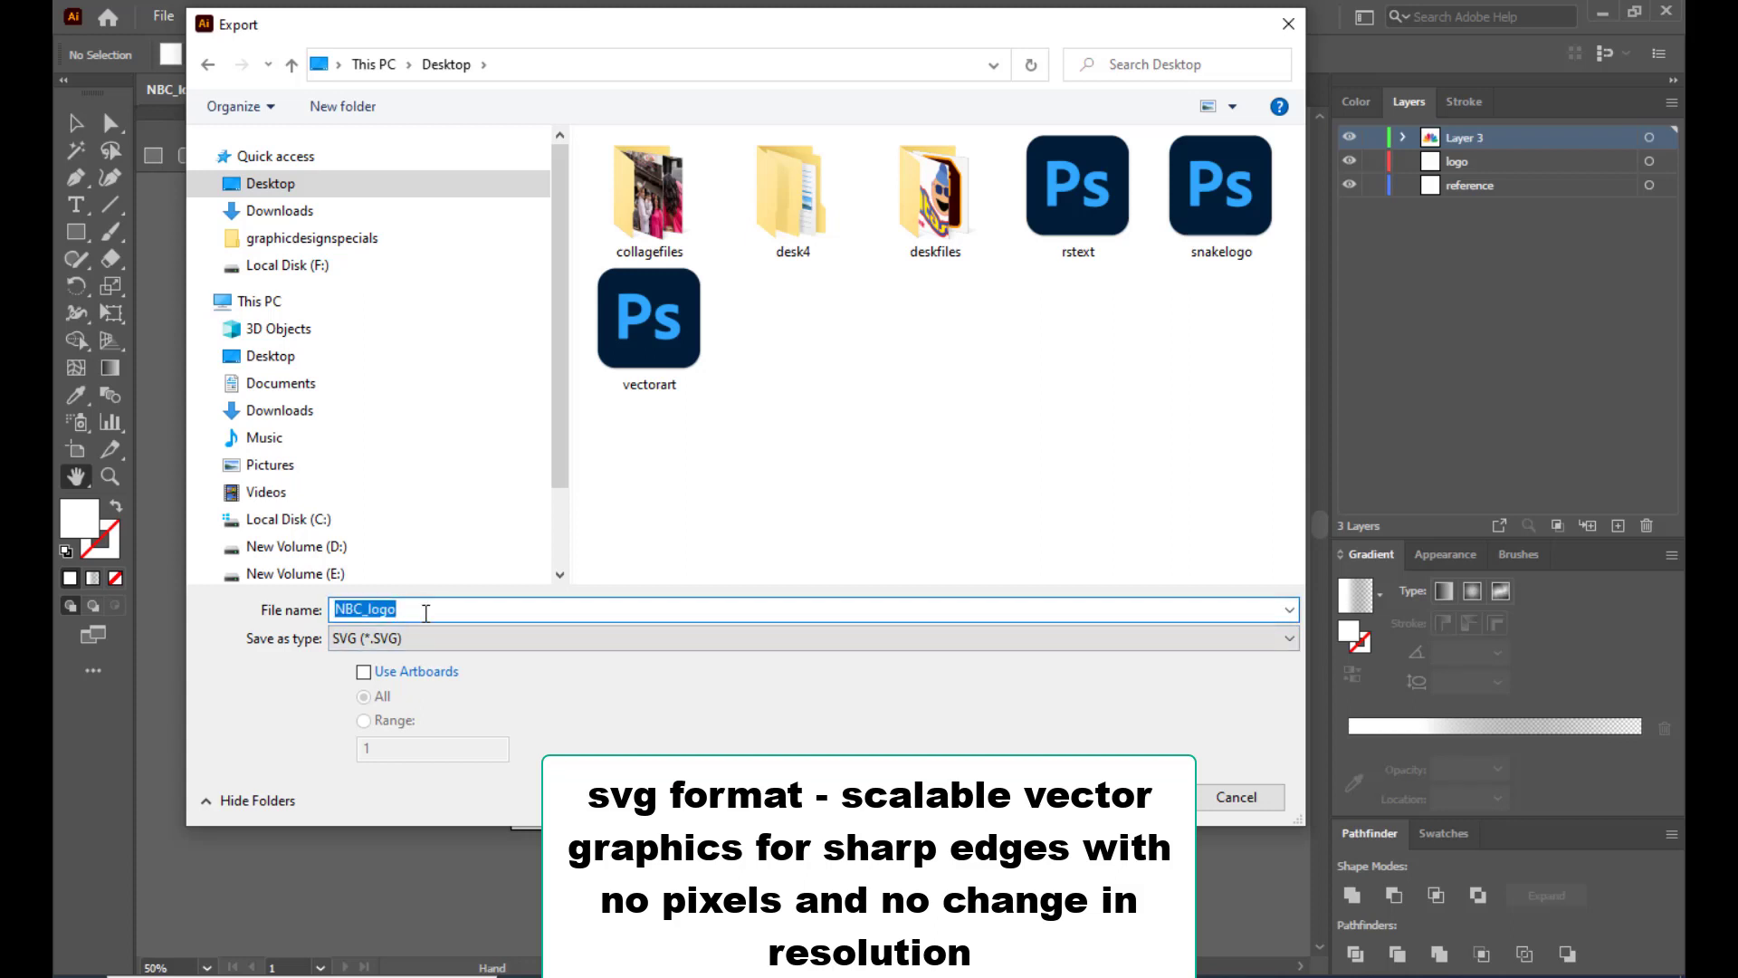
text(nbc)
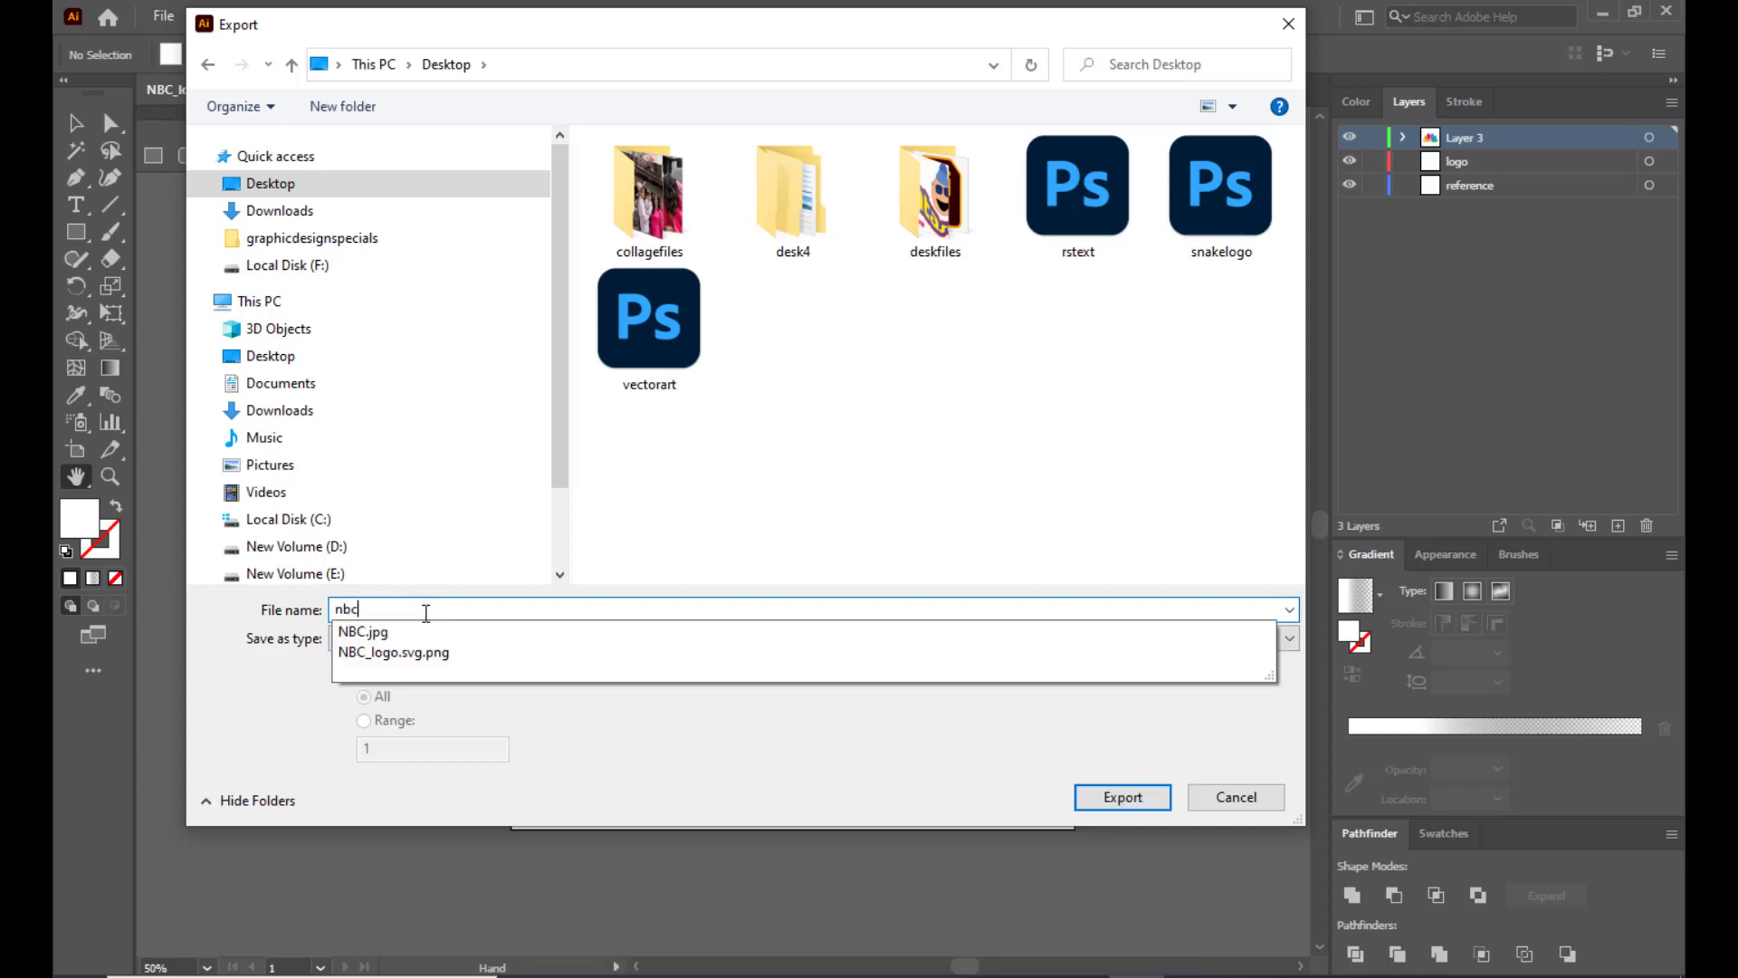
text(logofinal)
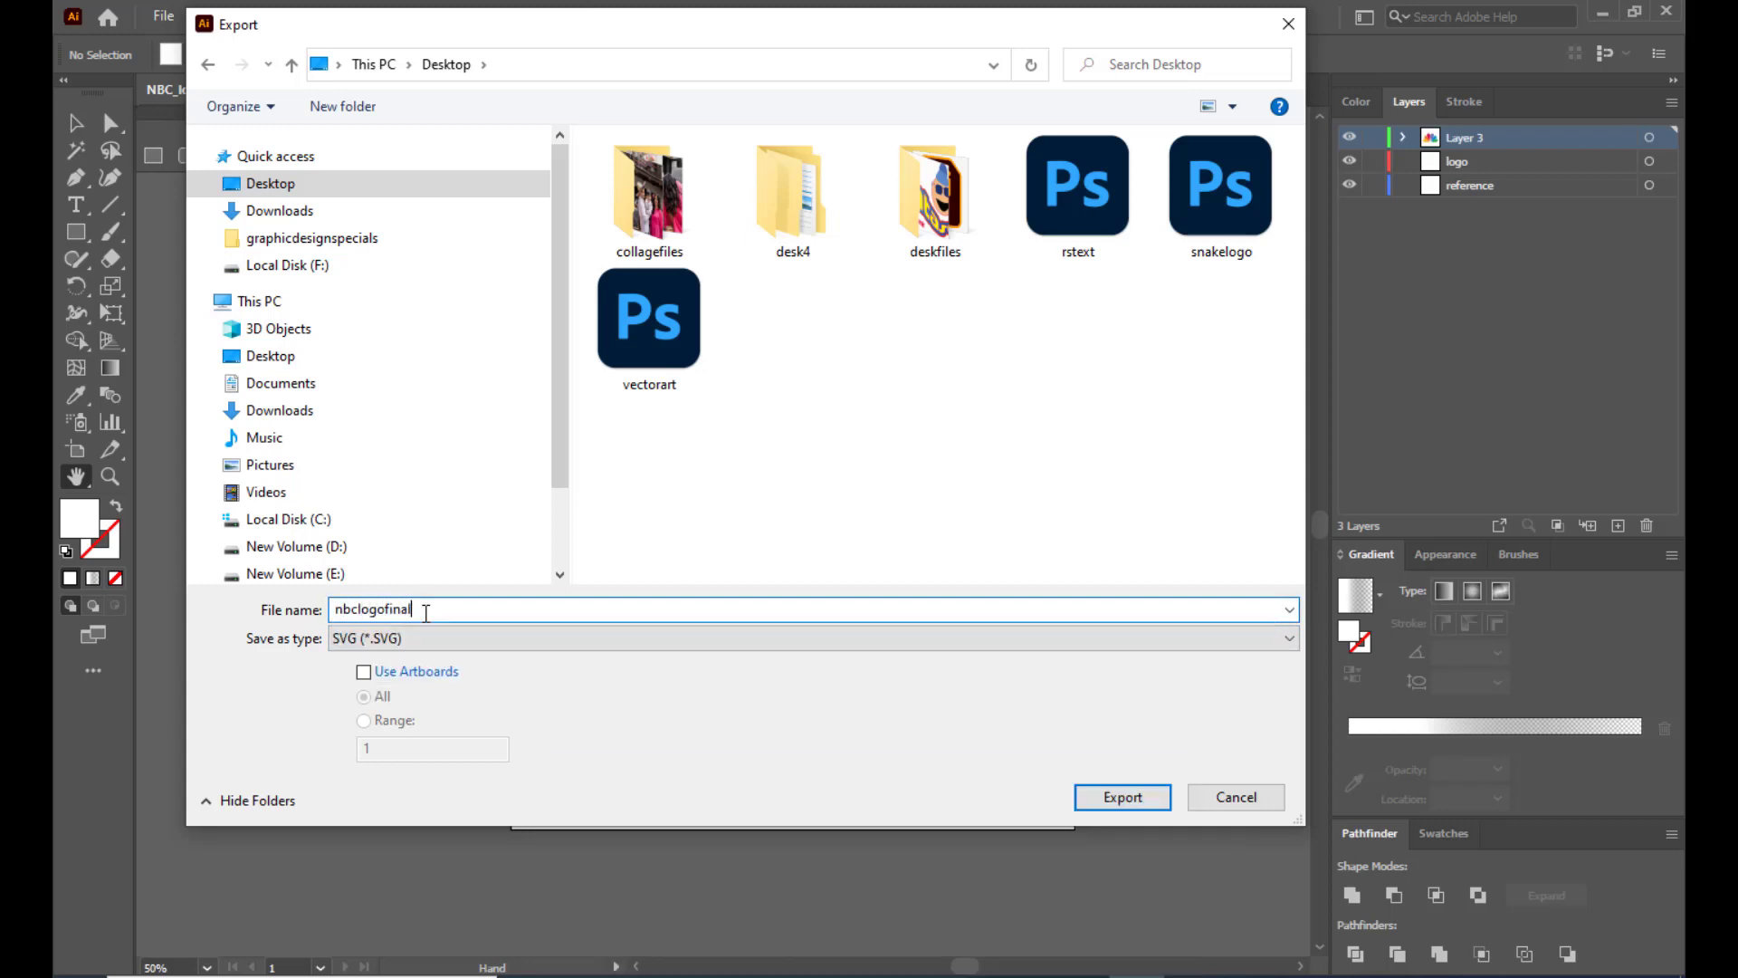
click(1153, 789)
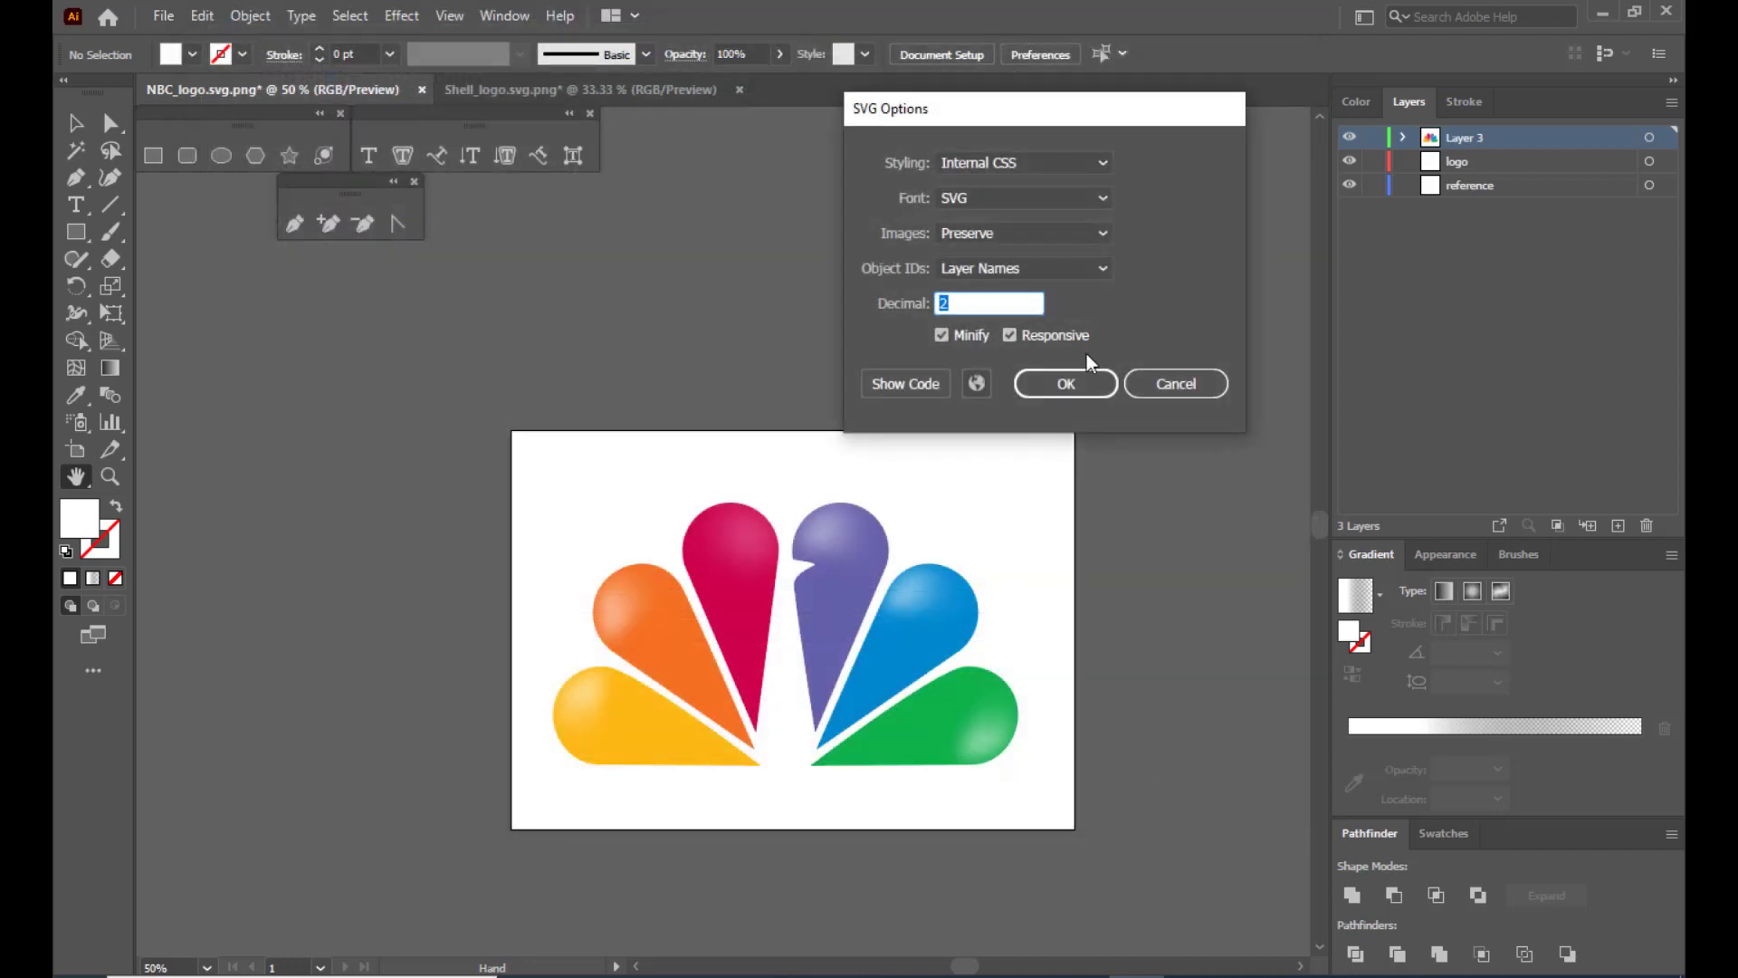
click(1069, 379)
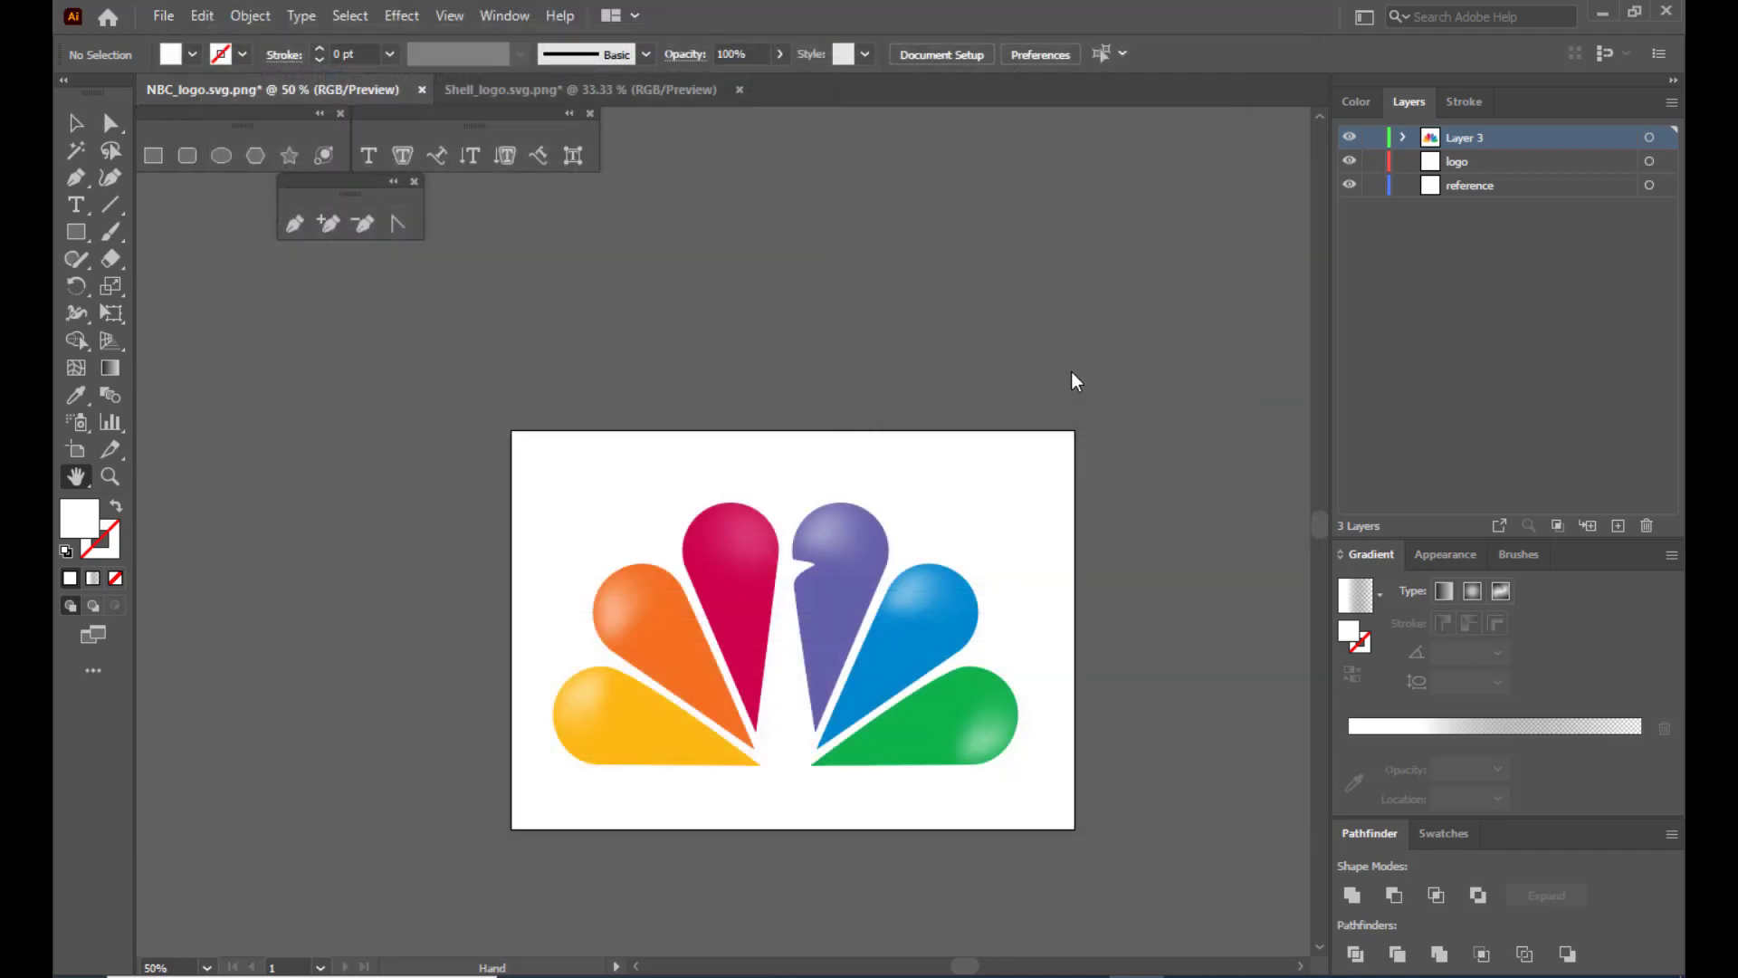
Switch to the desktop and open the exported nbclogofinal file in Microsoft Edge to check the result.
click(1602, 18)
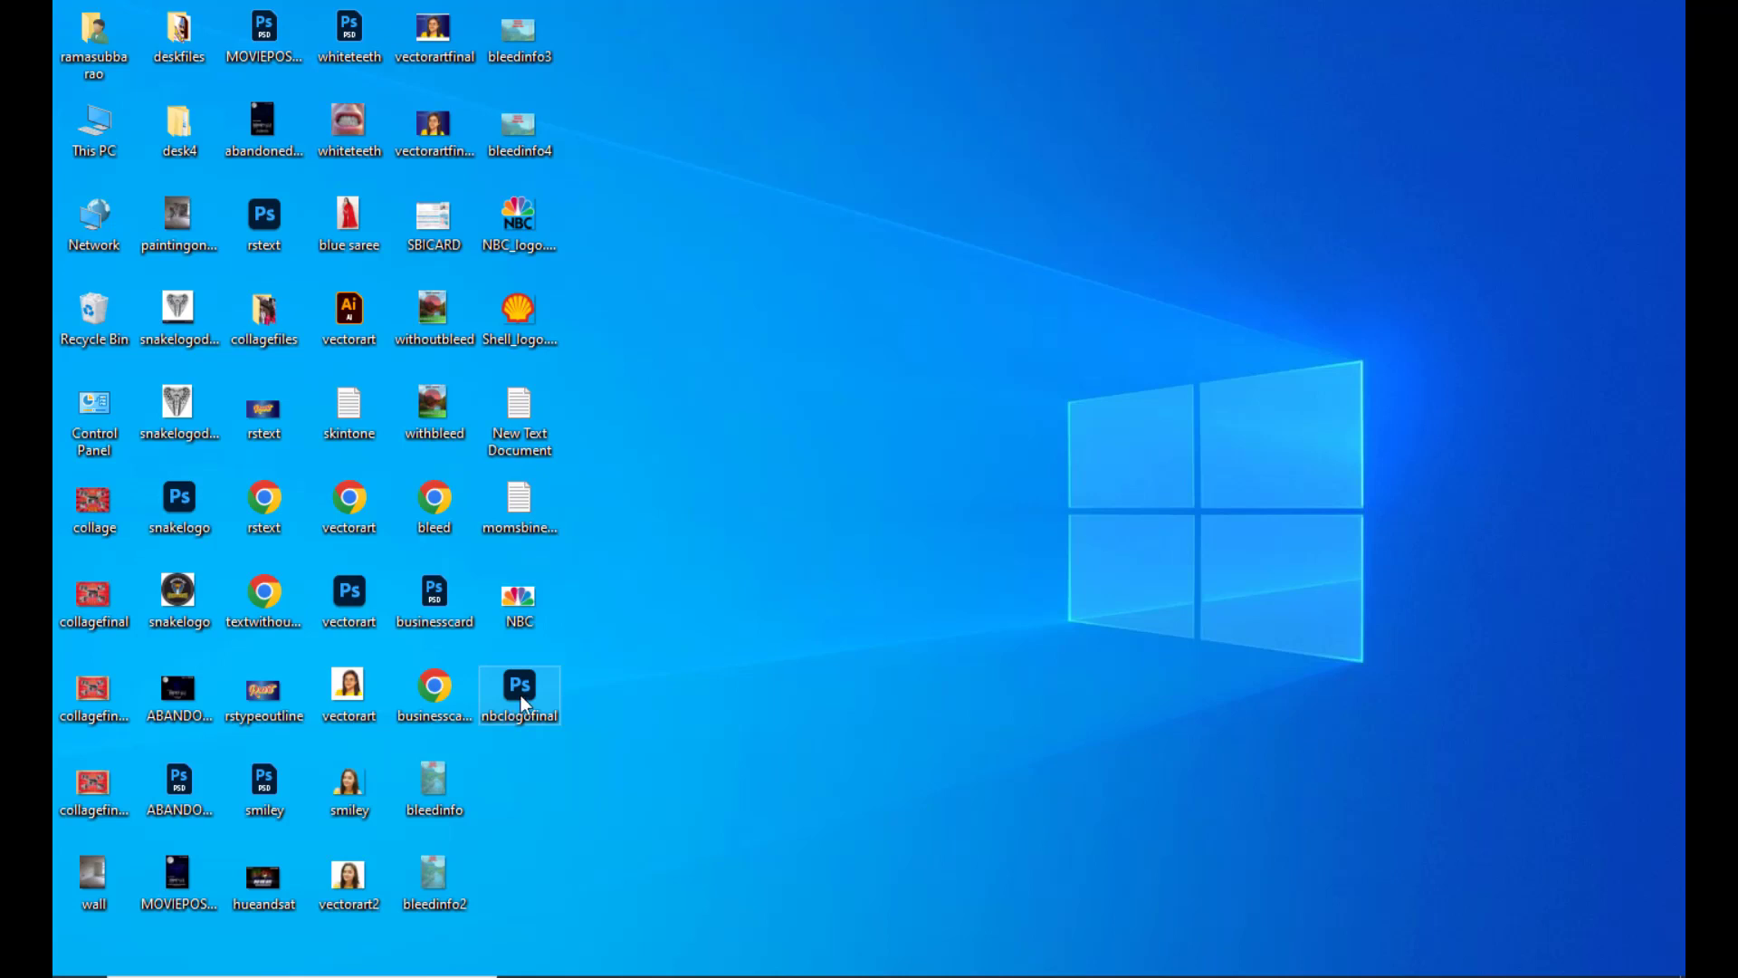
right_click(520, 696)
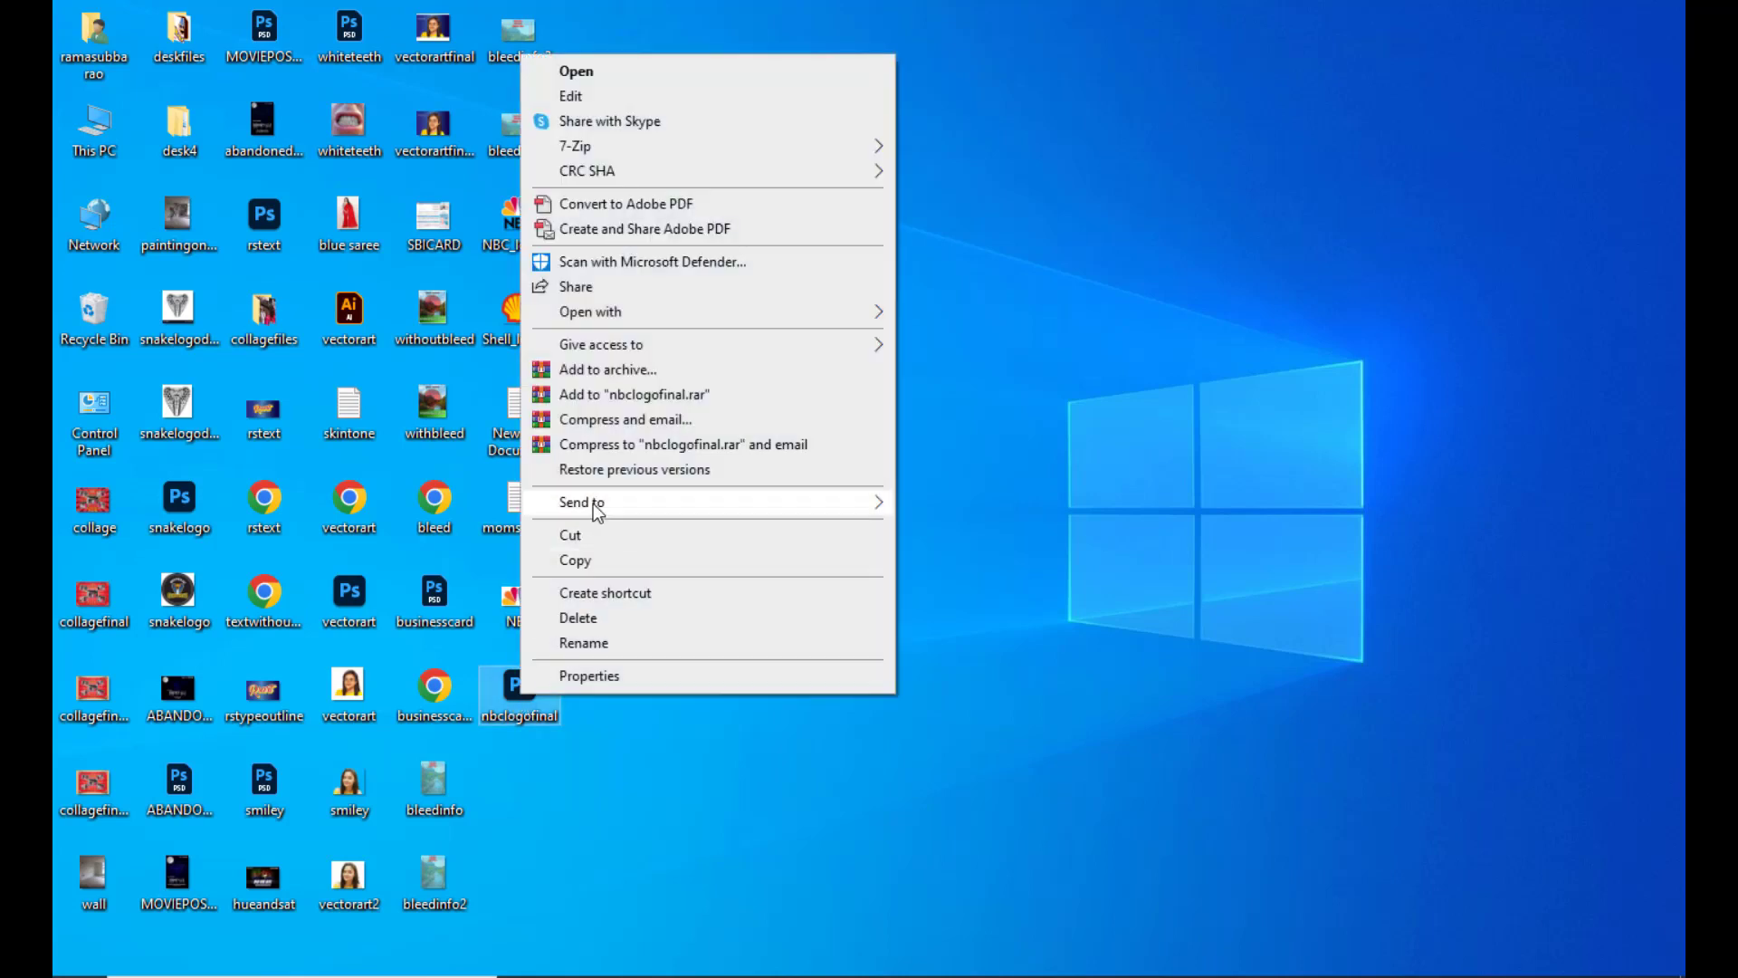
mouse_move(593, 312)
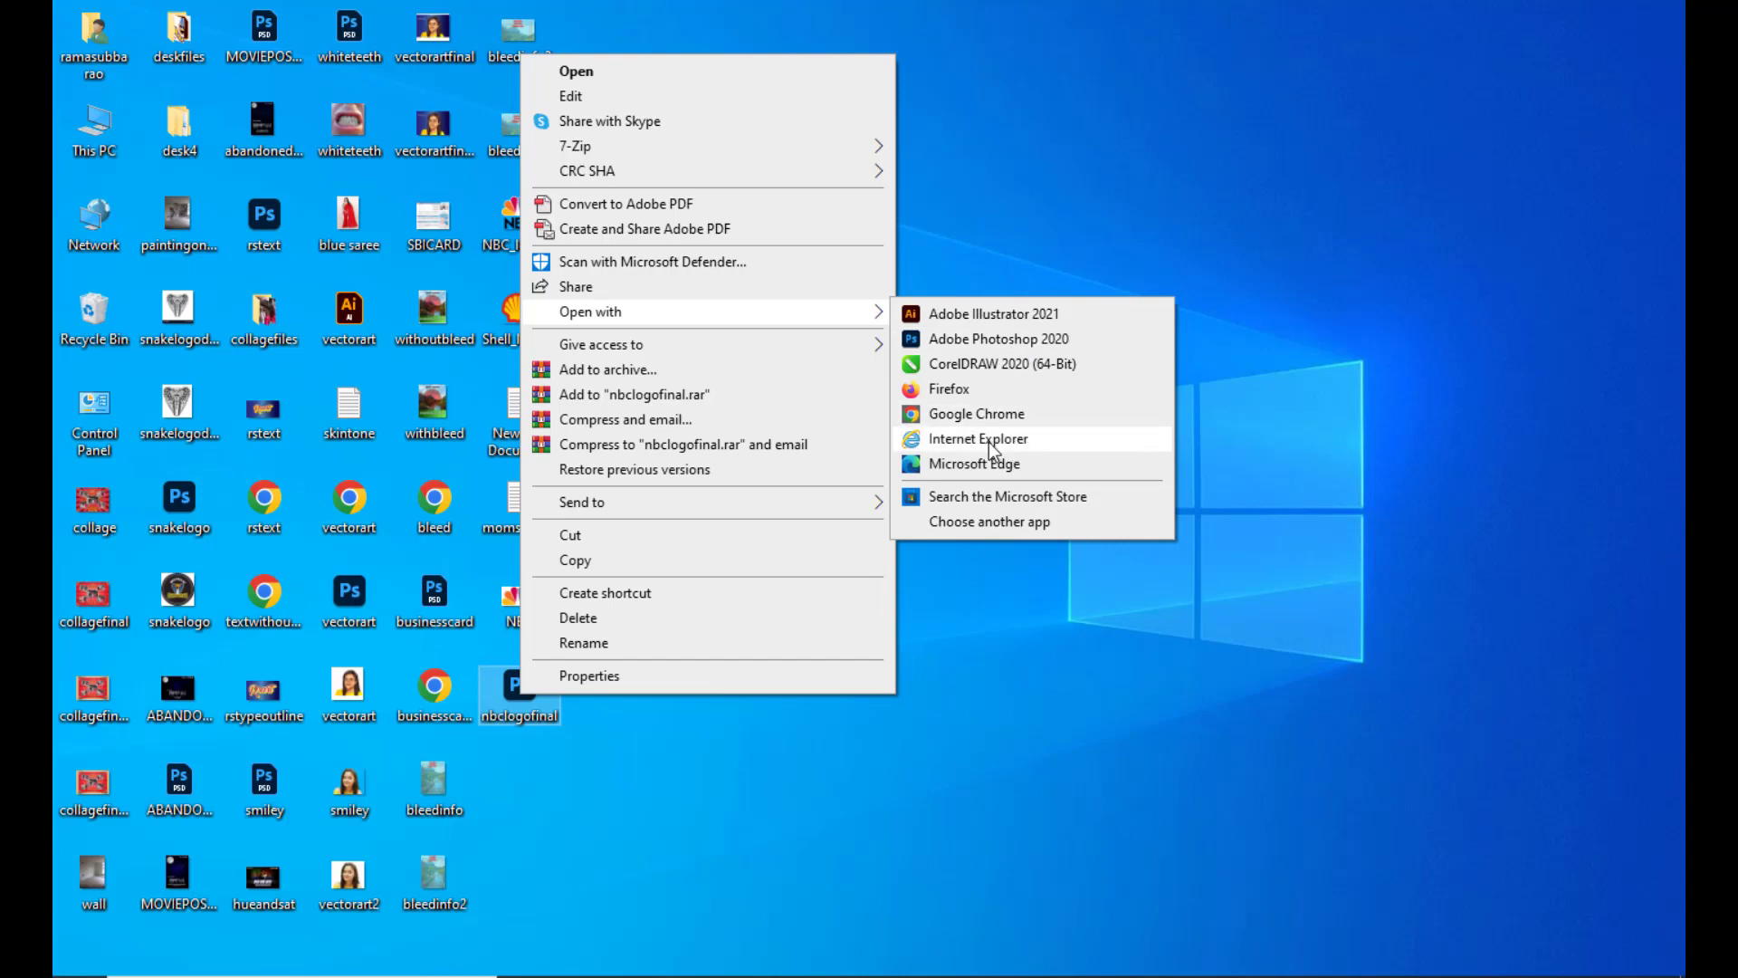
click(978, 466)
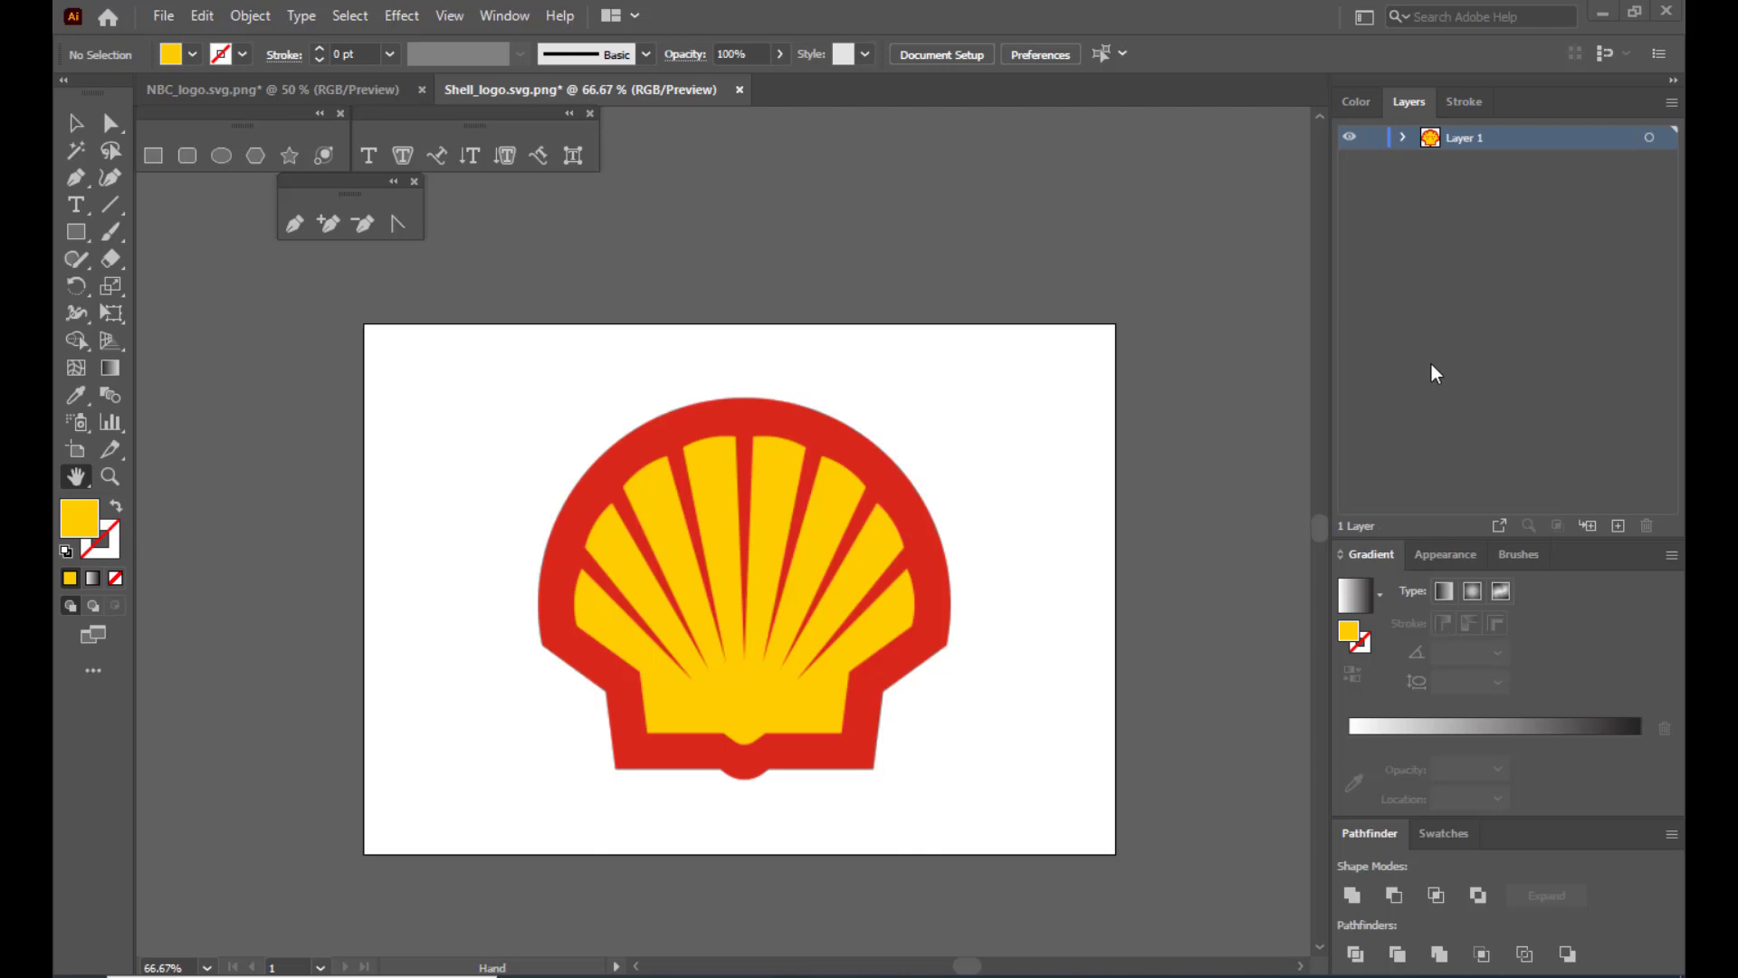
In the Shell logo document, lock the reference image's layer and add a new layer above it for tracing.
scroll(1029, 310, down, 1)
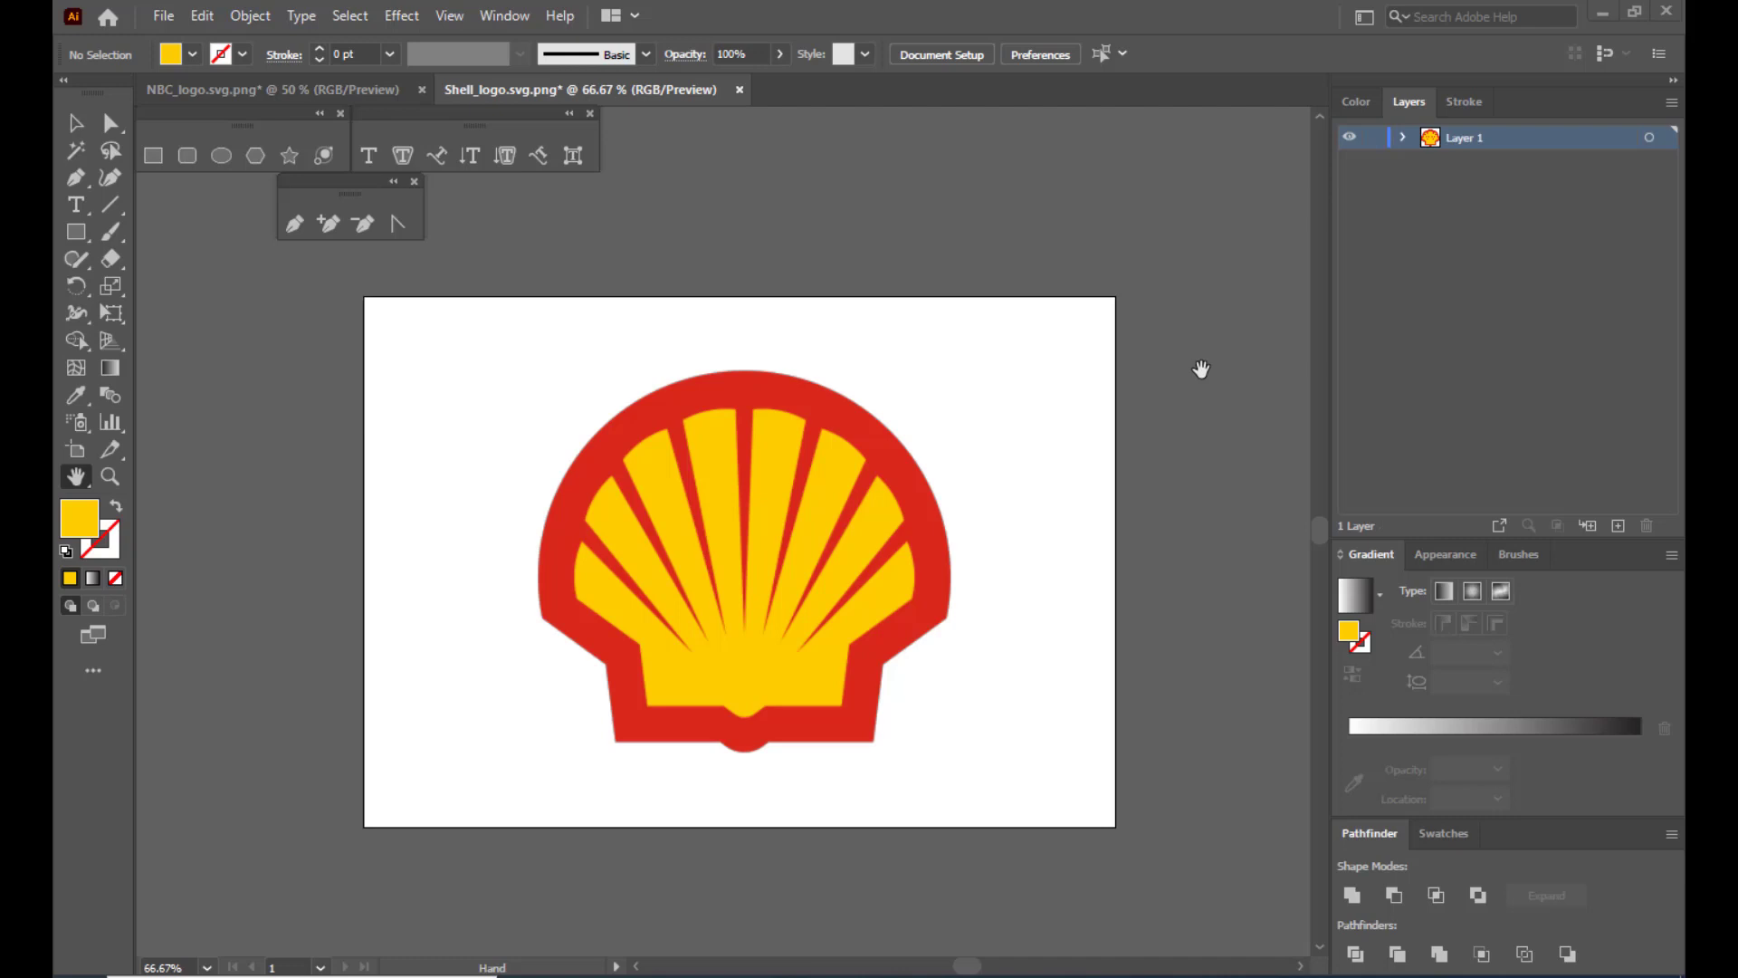
scroll(846, 431, down, 1)
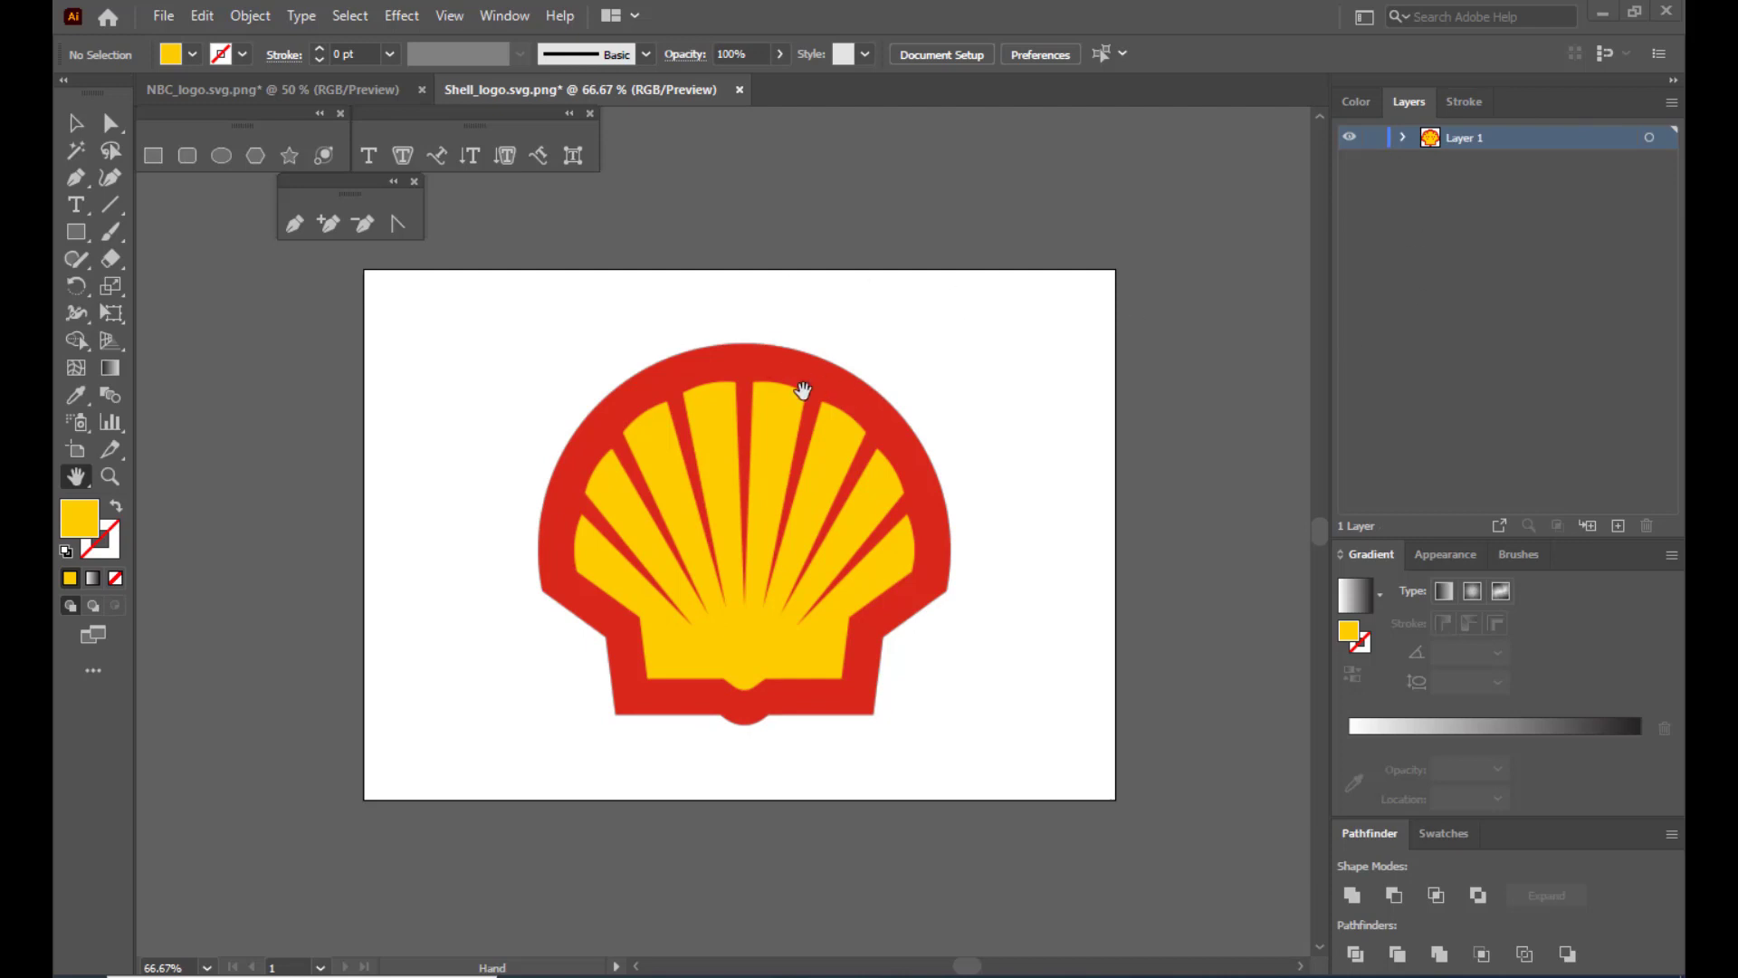
click(1371, 140)
click(1621, 524)
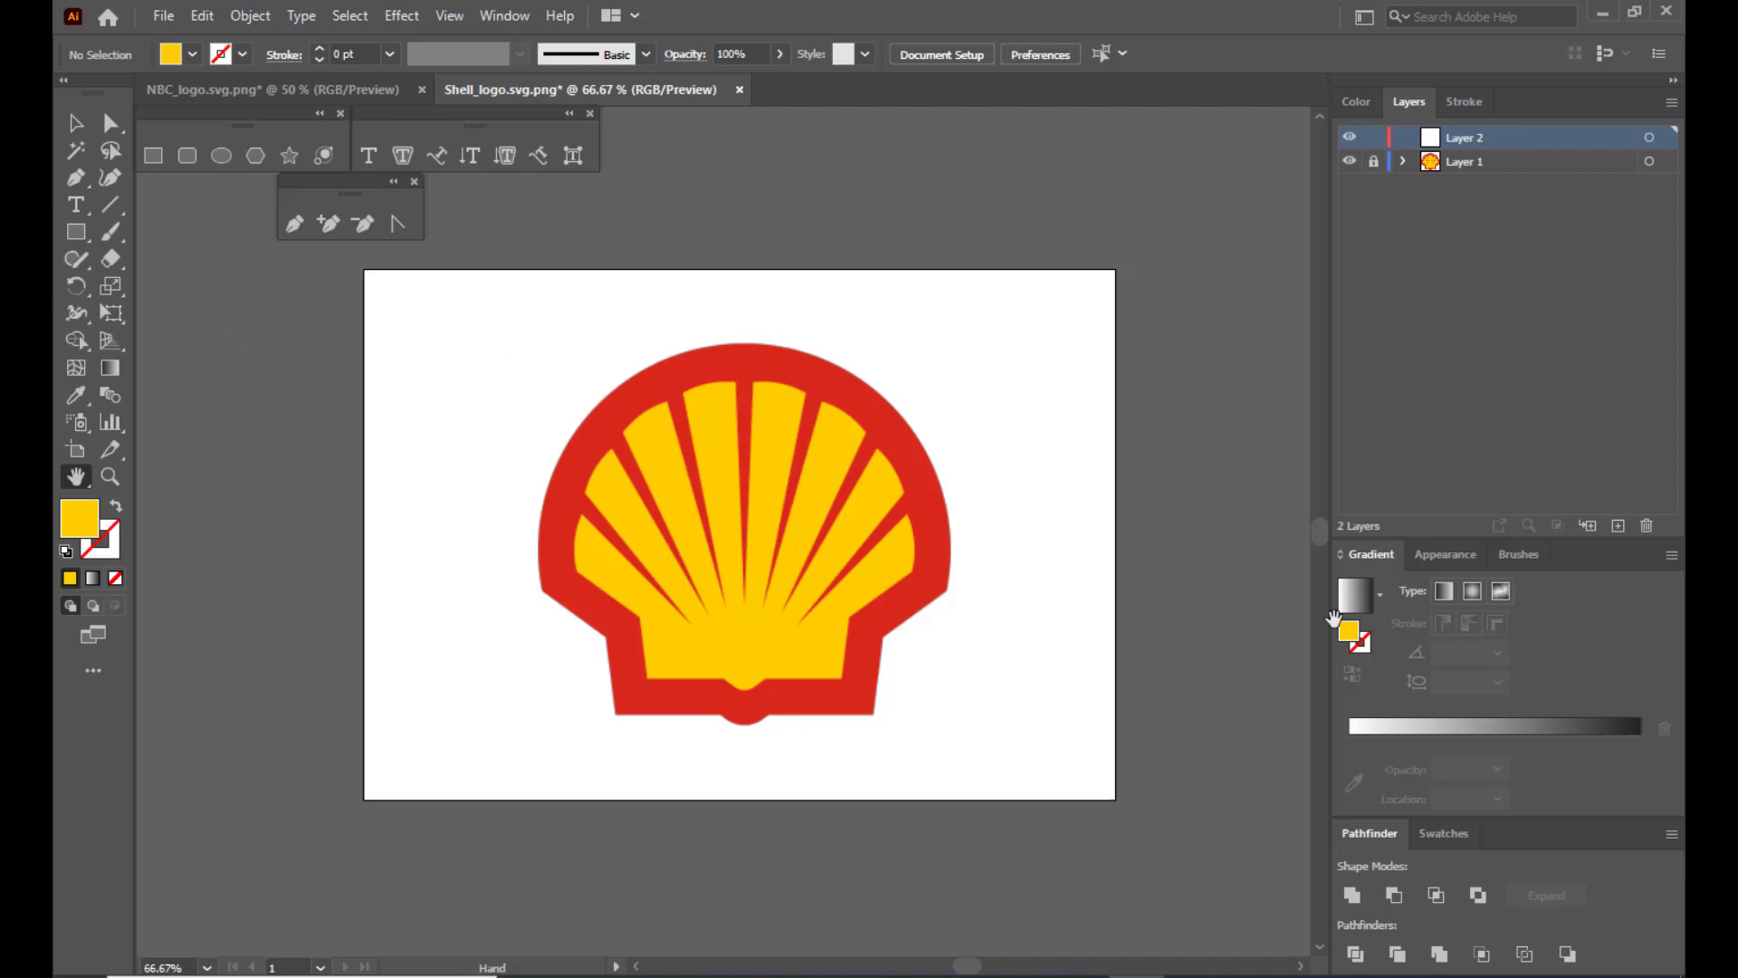
Draw a yellow circle from the shell's center, slightly larger than its rounded outline, and lower its opacity to 43%.
scroll(924, 361, up, 1)
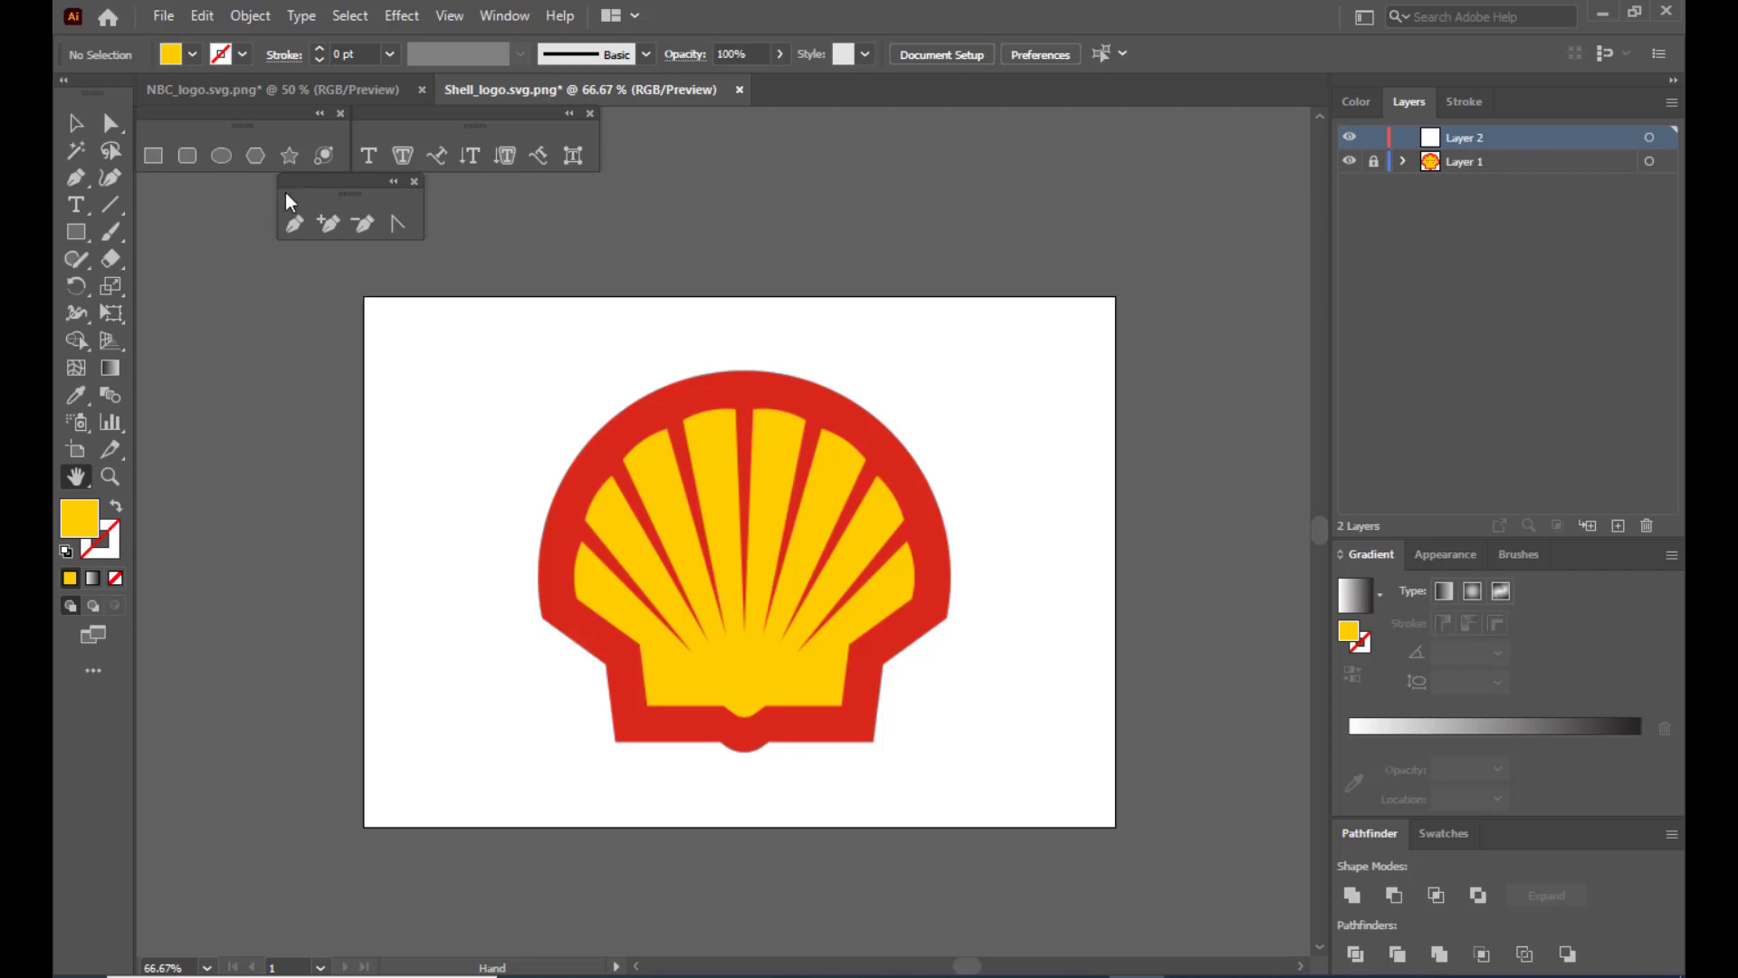
click(220, 157)
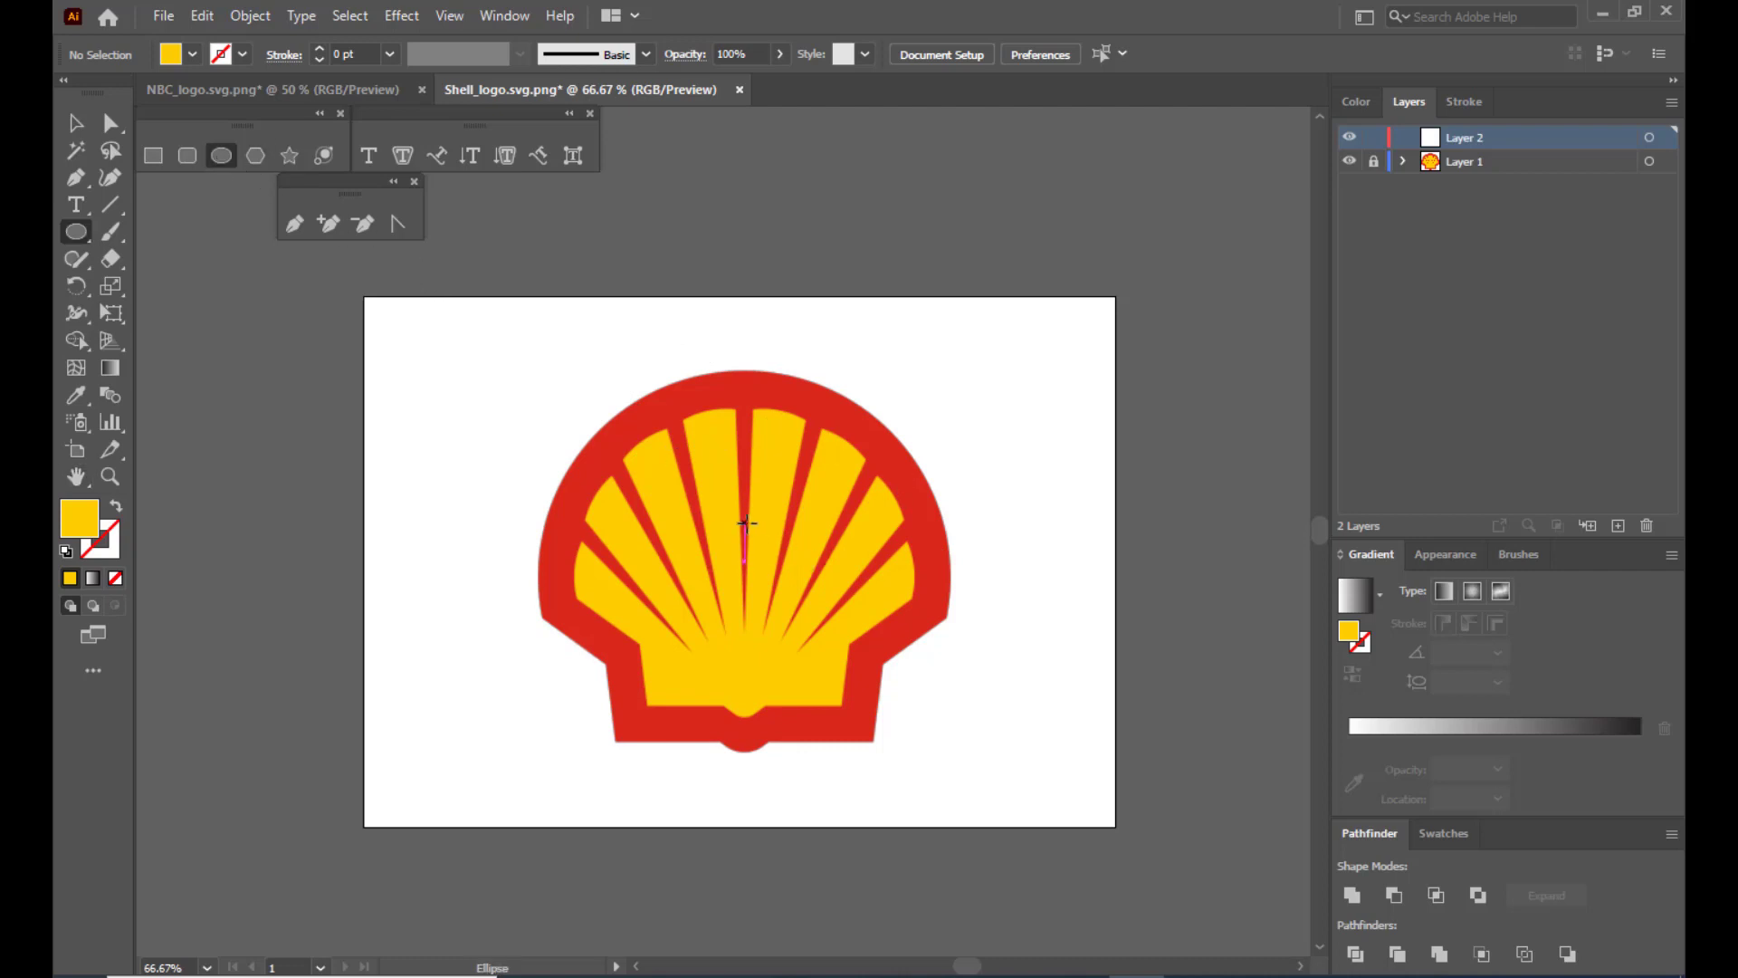
mouse_move(750, 549)
mouse_down()
mouse_move(905, 651)
mouse_move(960, 660)
mouse_up()
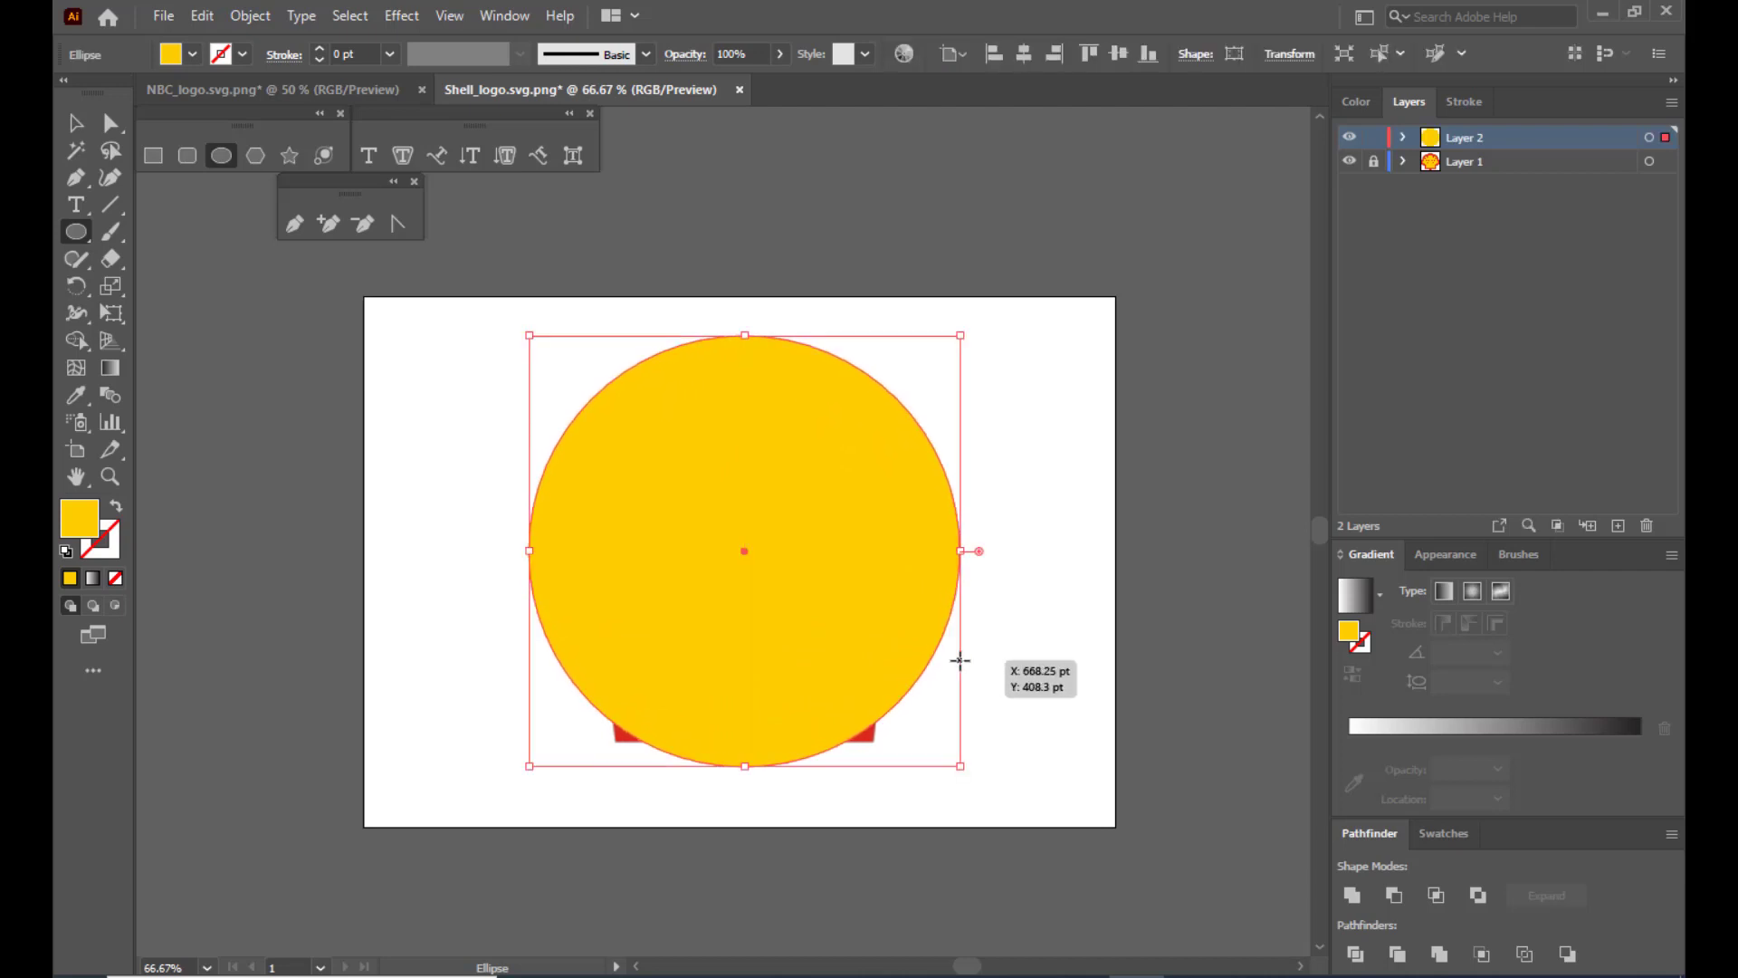
click(778, 56)
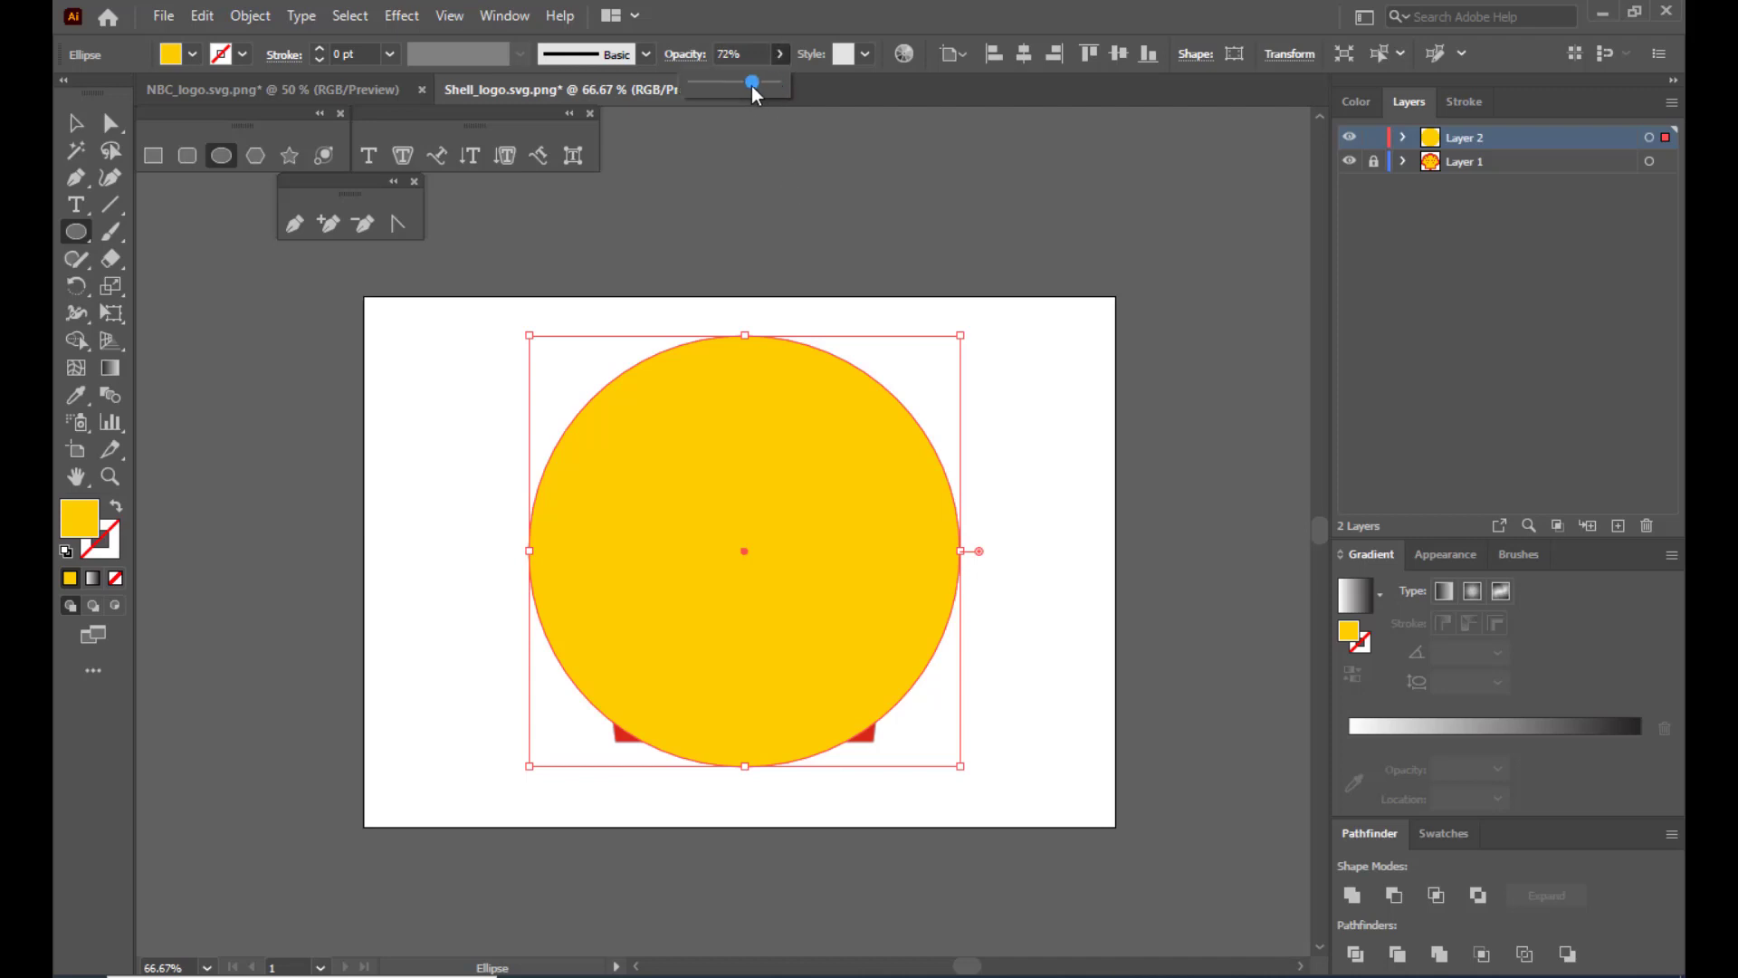
drag(737, 85, 733, 85)
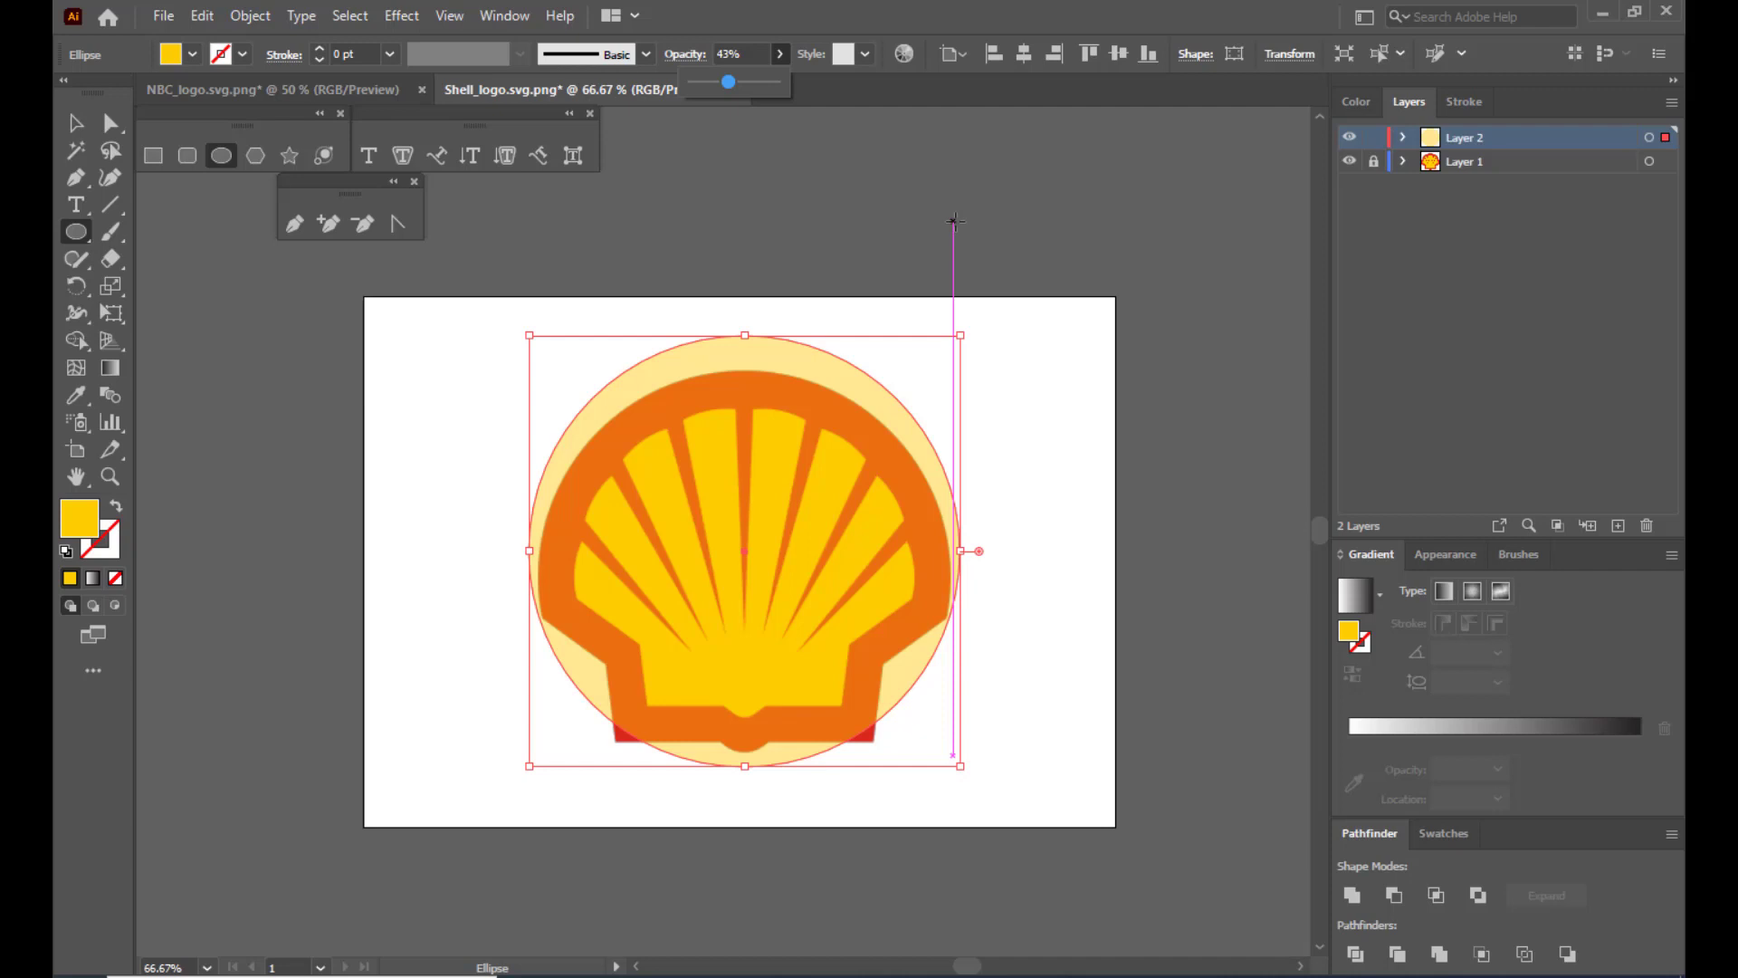
Cut off the circle below the shell's widest corners by subtracting a rectangle drawn over its lower part.
click(156, 157)
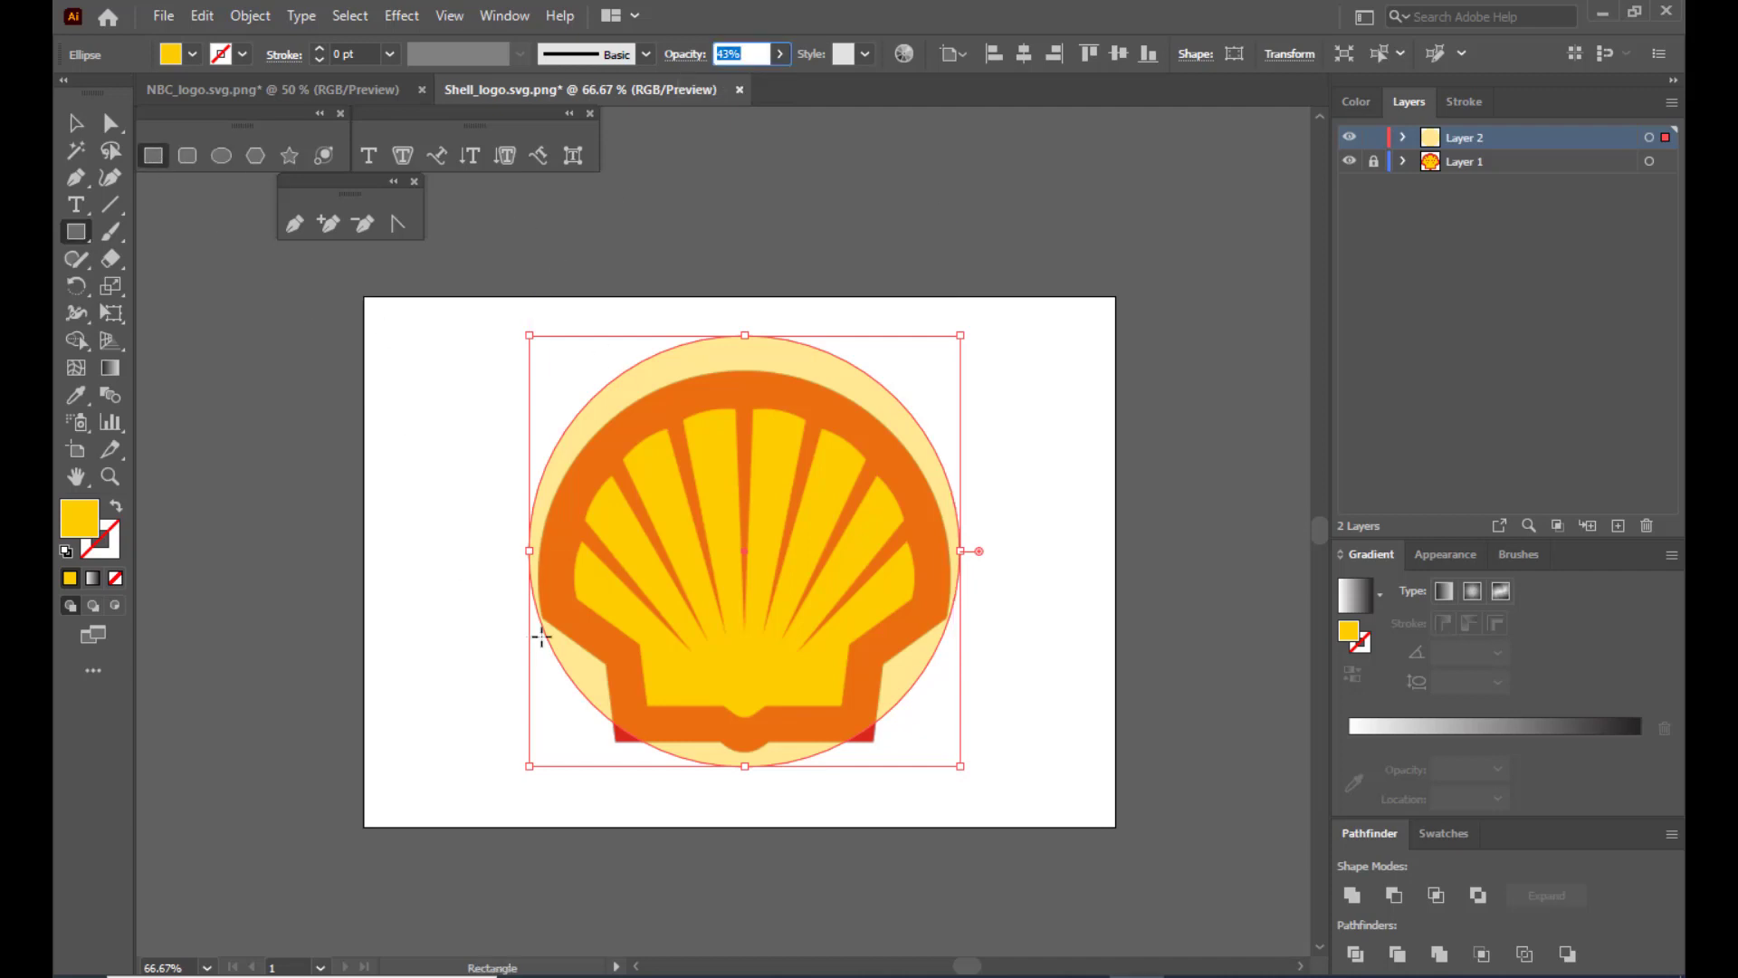
drag(511, 618, 975, 825)
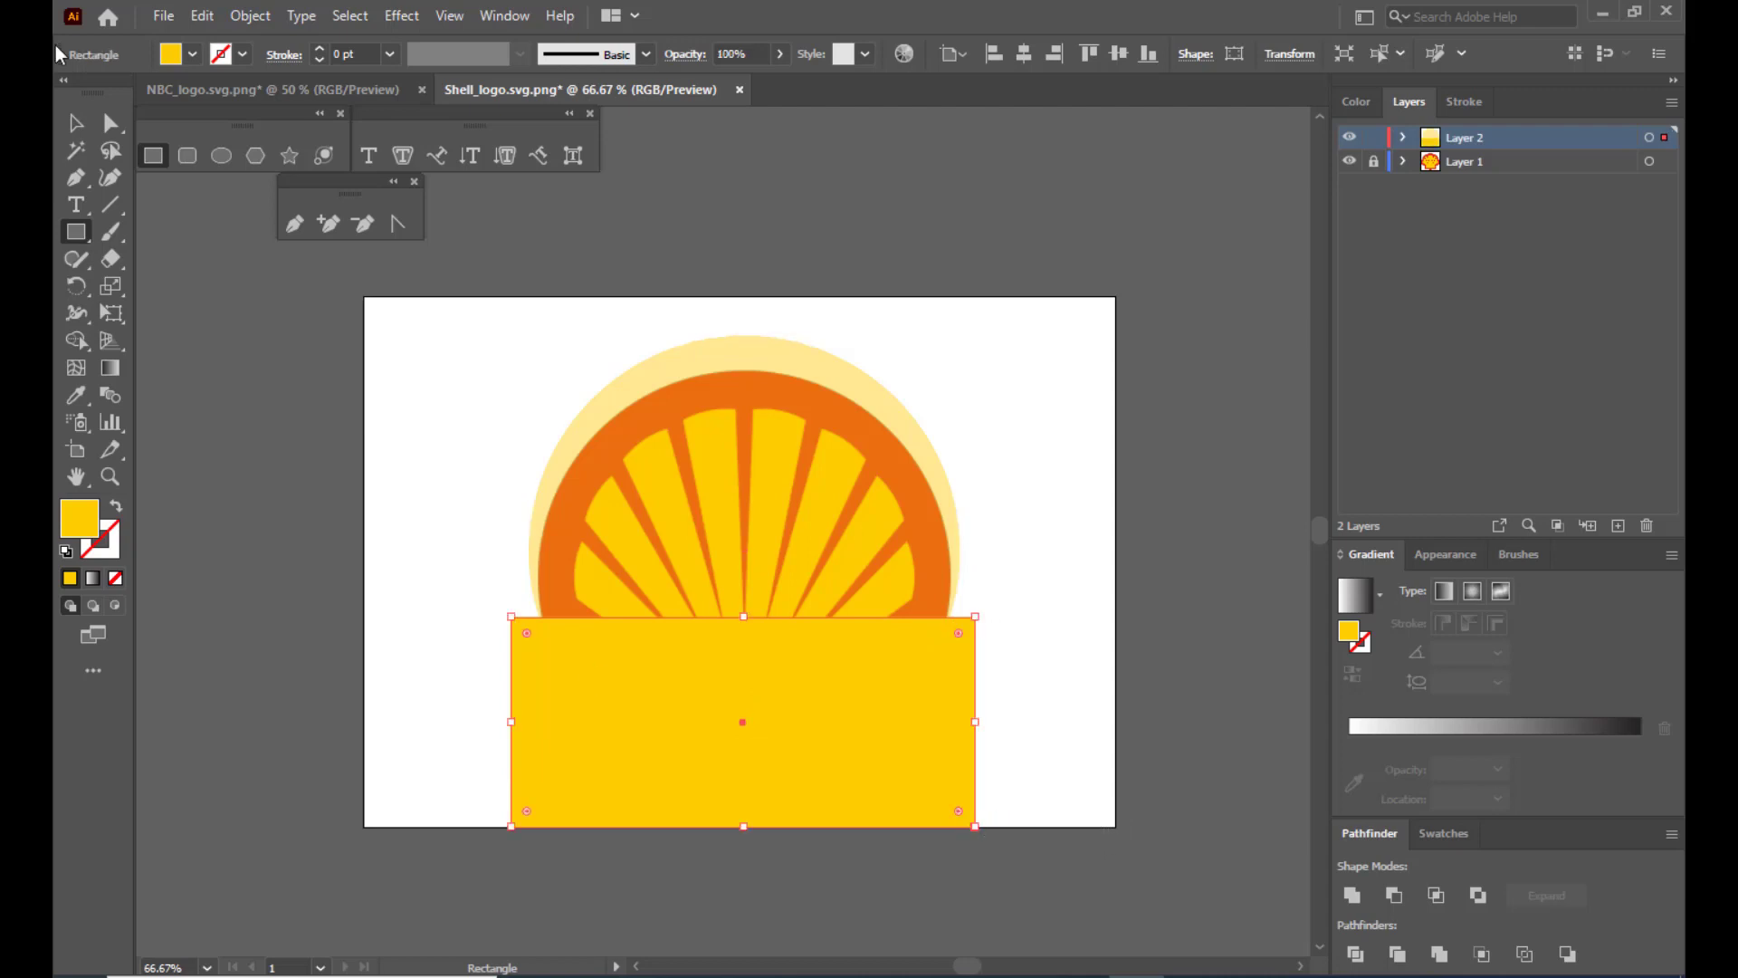
key(v)
mouse_move(883, 639)
mouse_down()
mouse_move(865, 656)
mouse_move(877, 645)
mouse_move(873, 692)
mouse_move(882, 644)
mouse_up()
click(1016, 688)
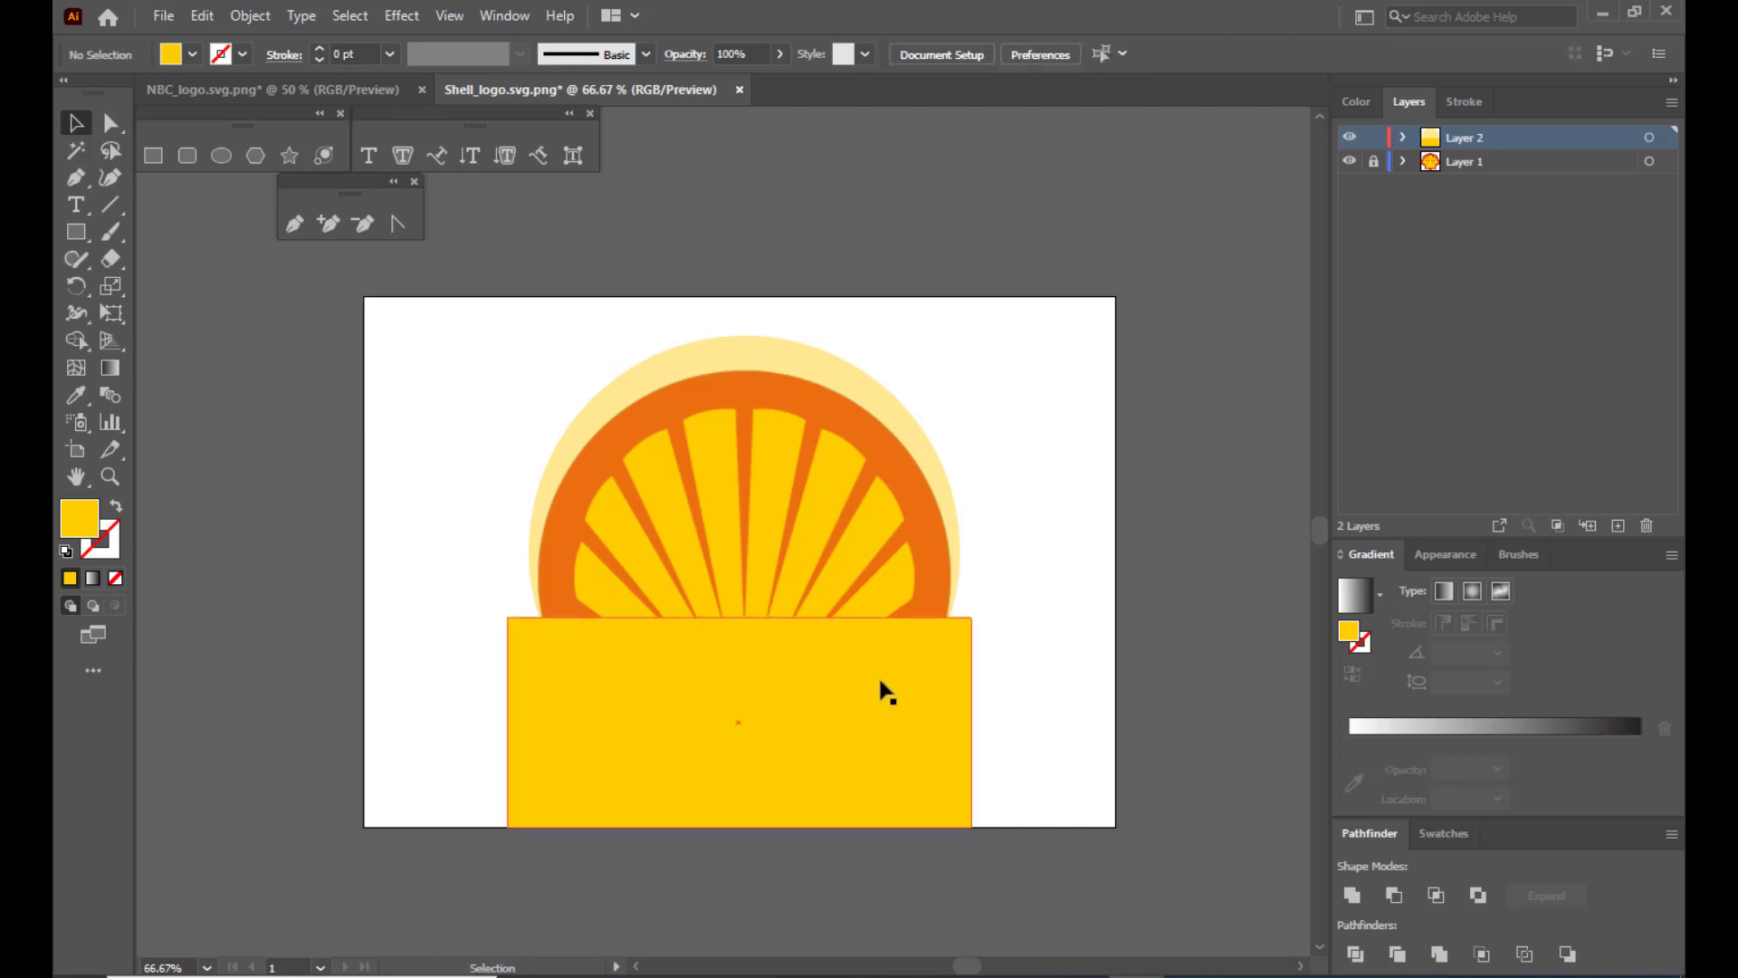
click(876, 690)
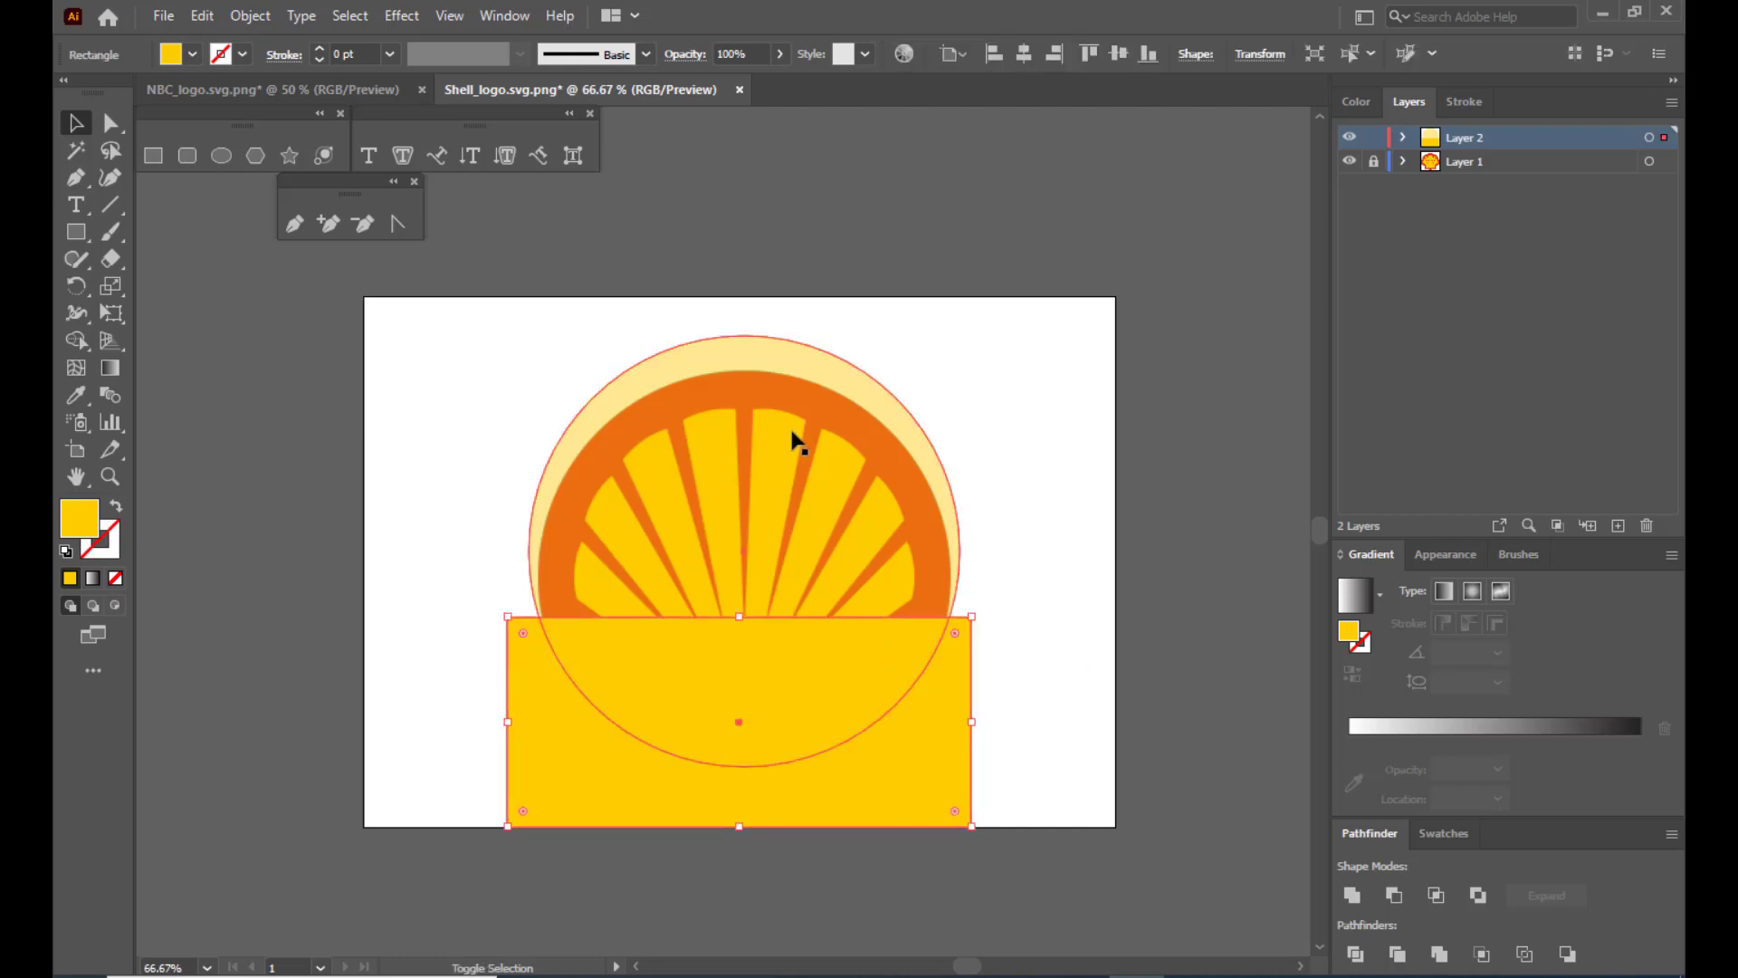
shift+click(793, 442)
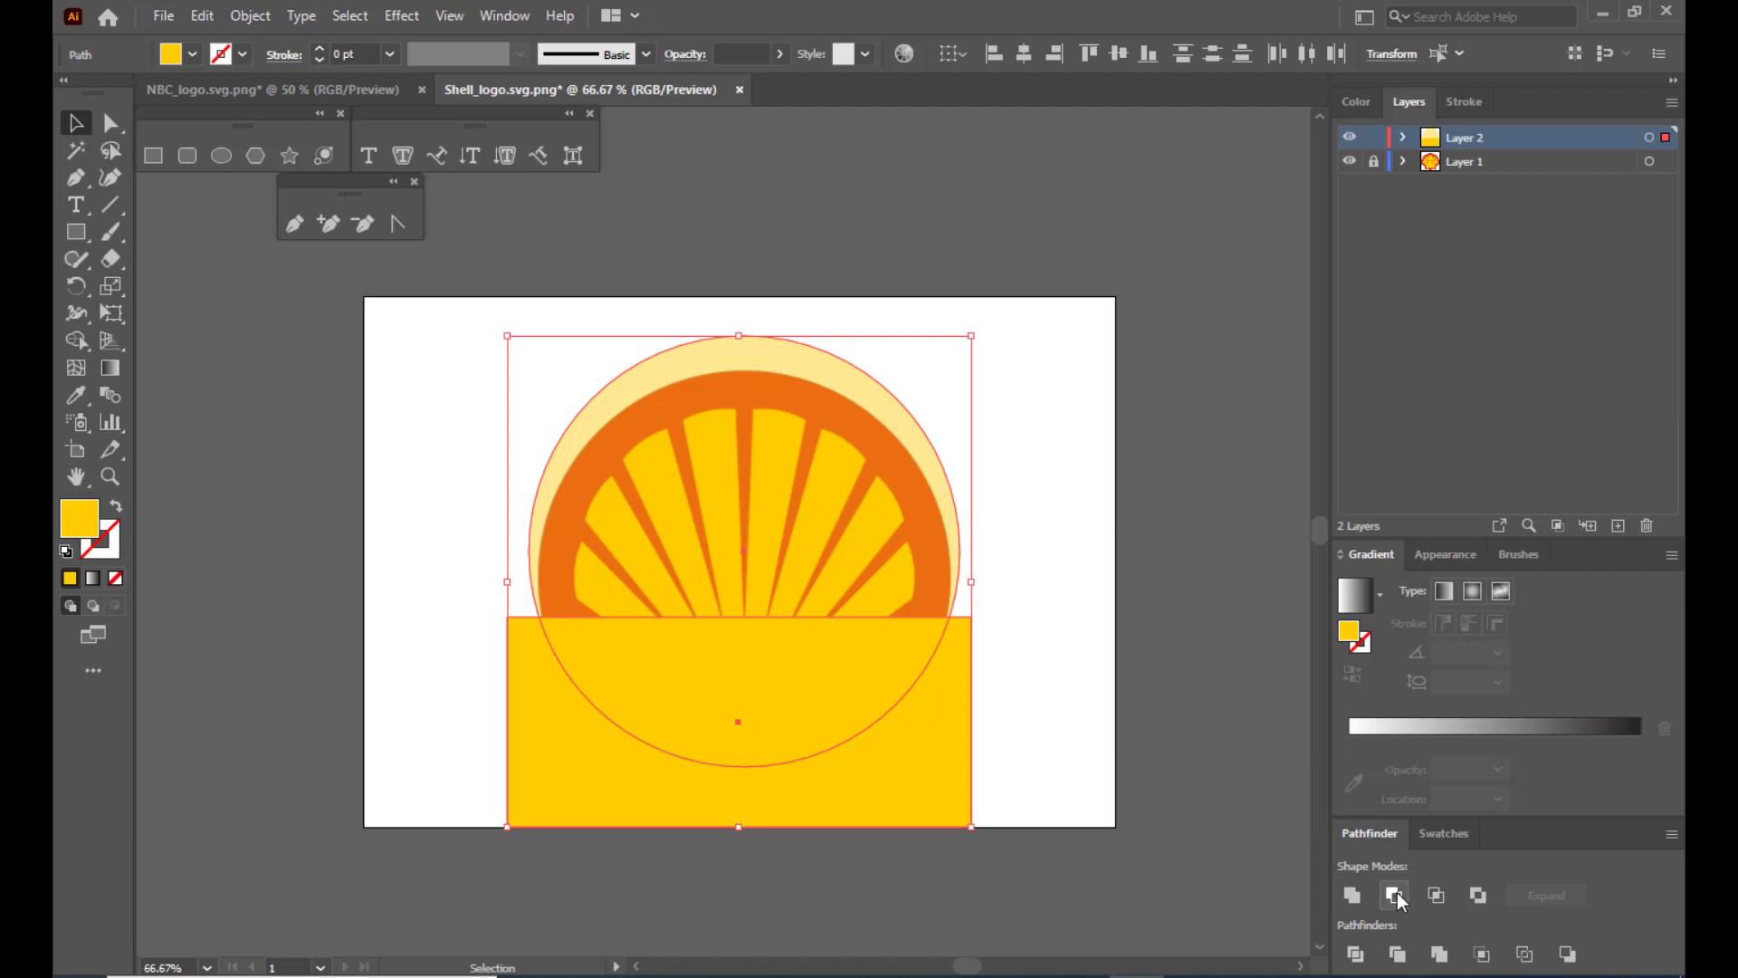
click(1395, 894)
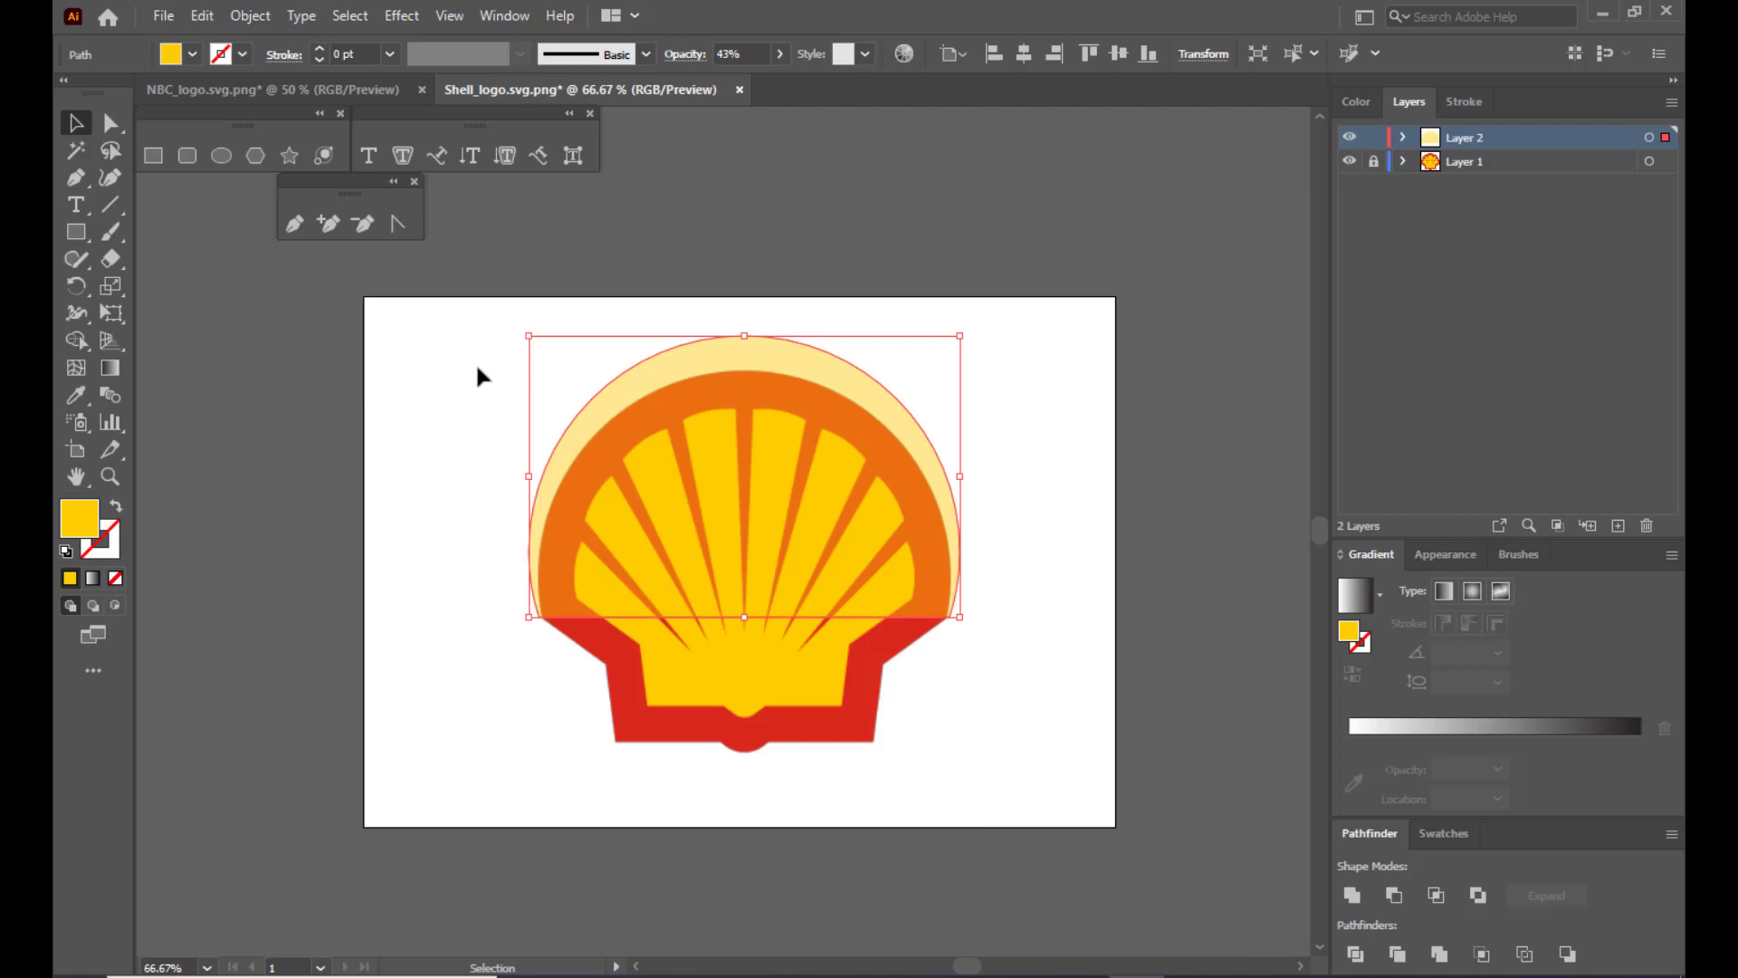
Draw a rectangle spanning the shell's widest corners directly below the cut circle and reduce its opacity to 35%.
click(501, 252)
click(147, 160)
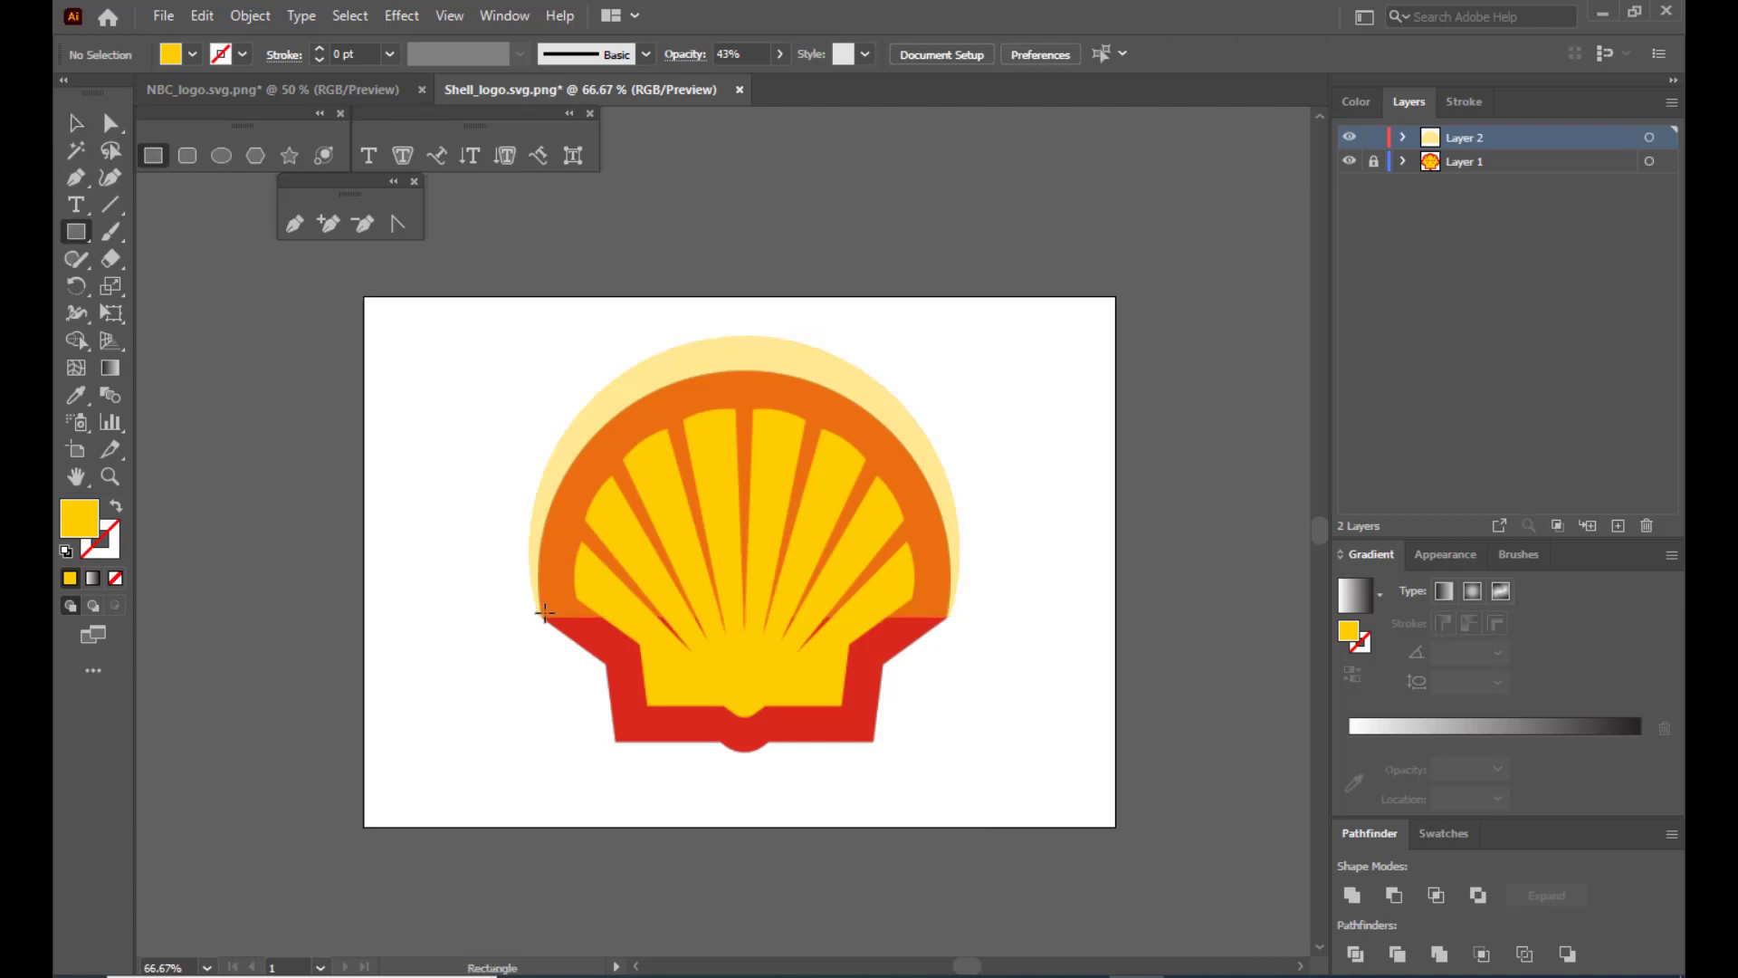
drag(539, 618, 949, 698)
click(780, 55)
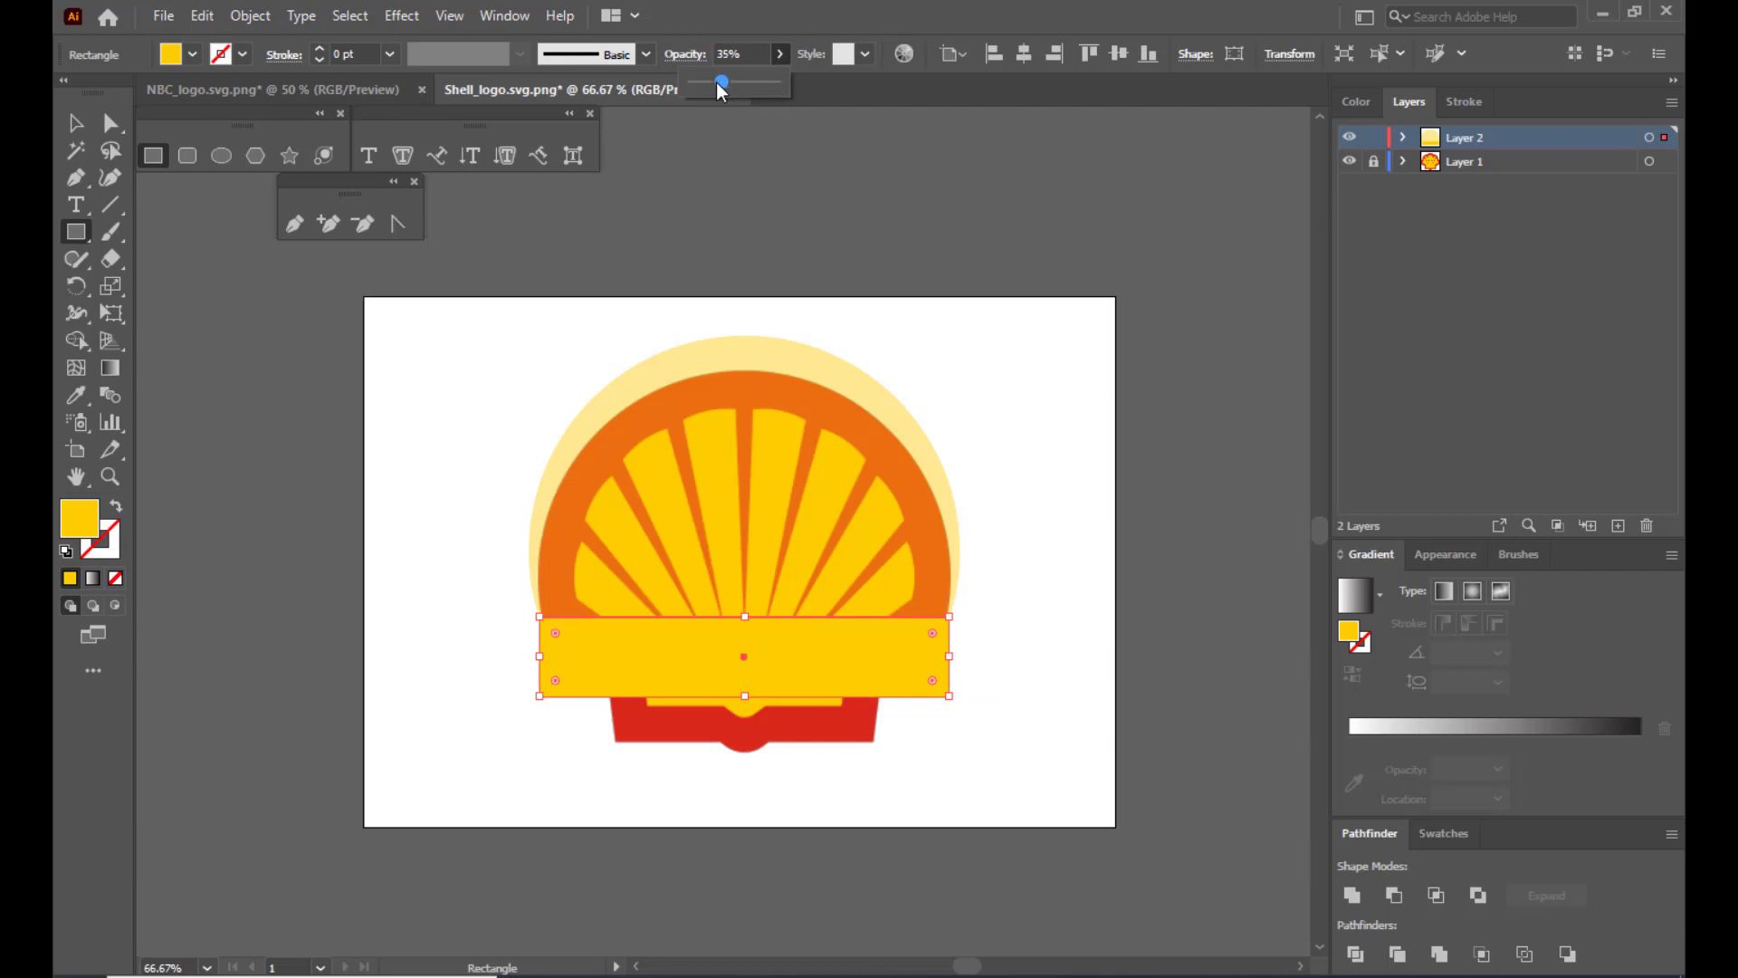
click(123, 131)
click(488, 516)
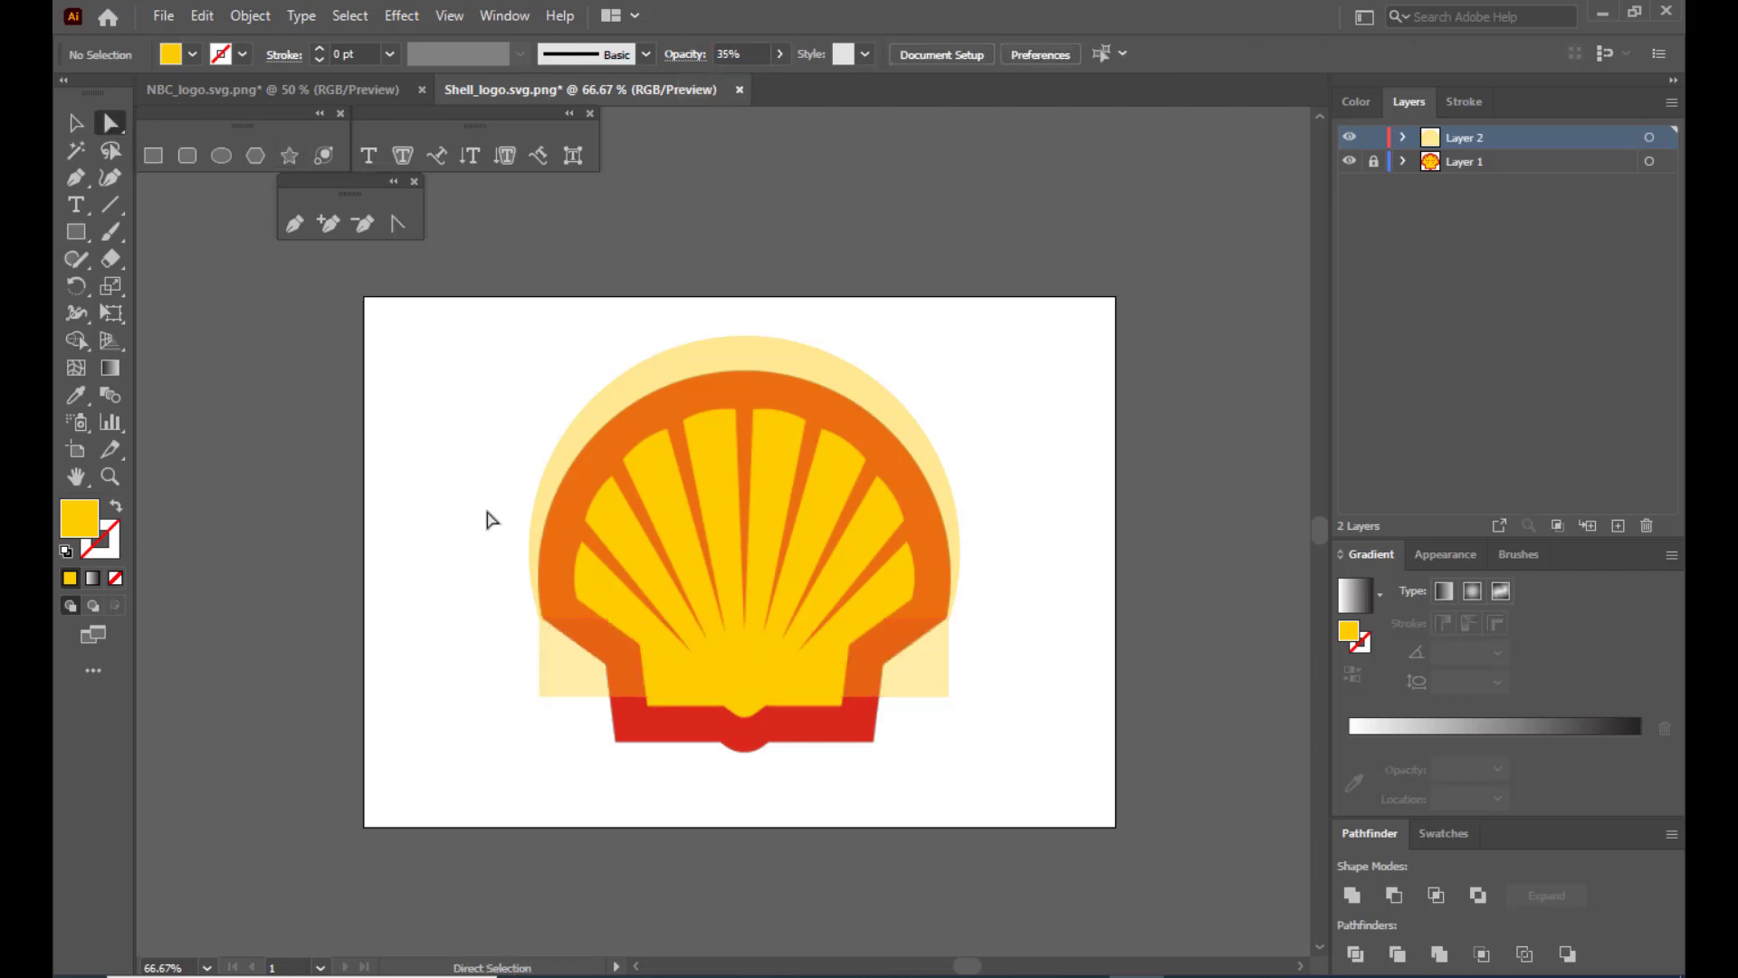
Move the rectangle's two lower corner points inward to the shell's inner corners, matching the sloped red edges.
click(715, 679)
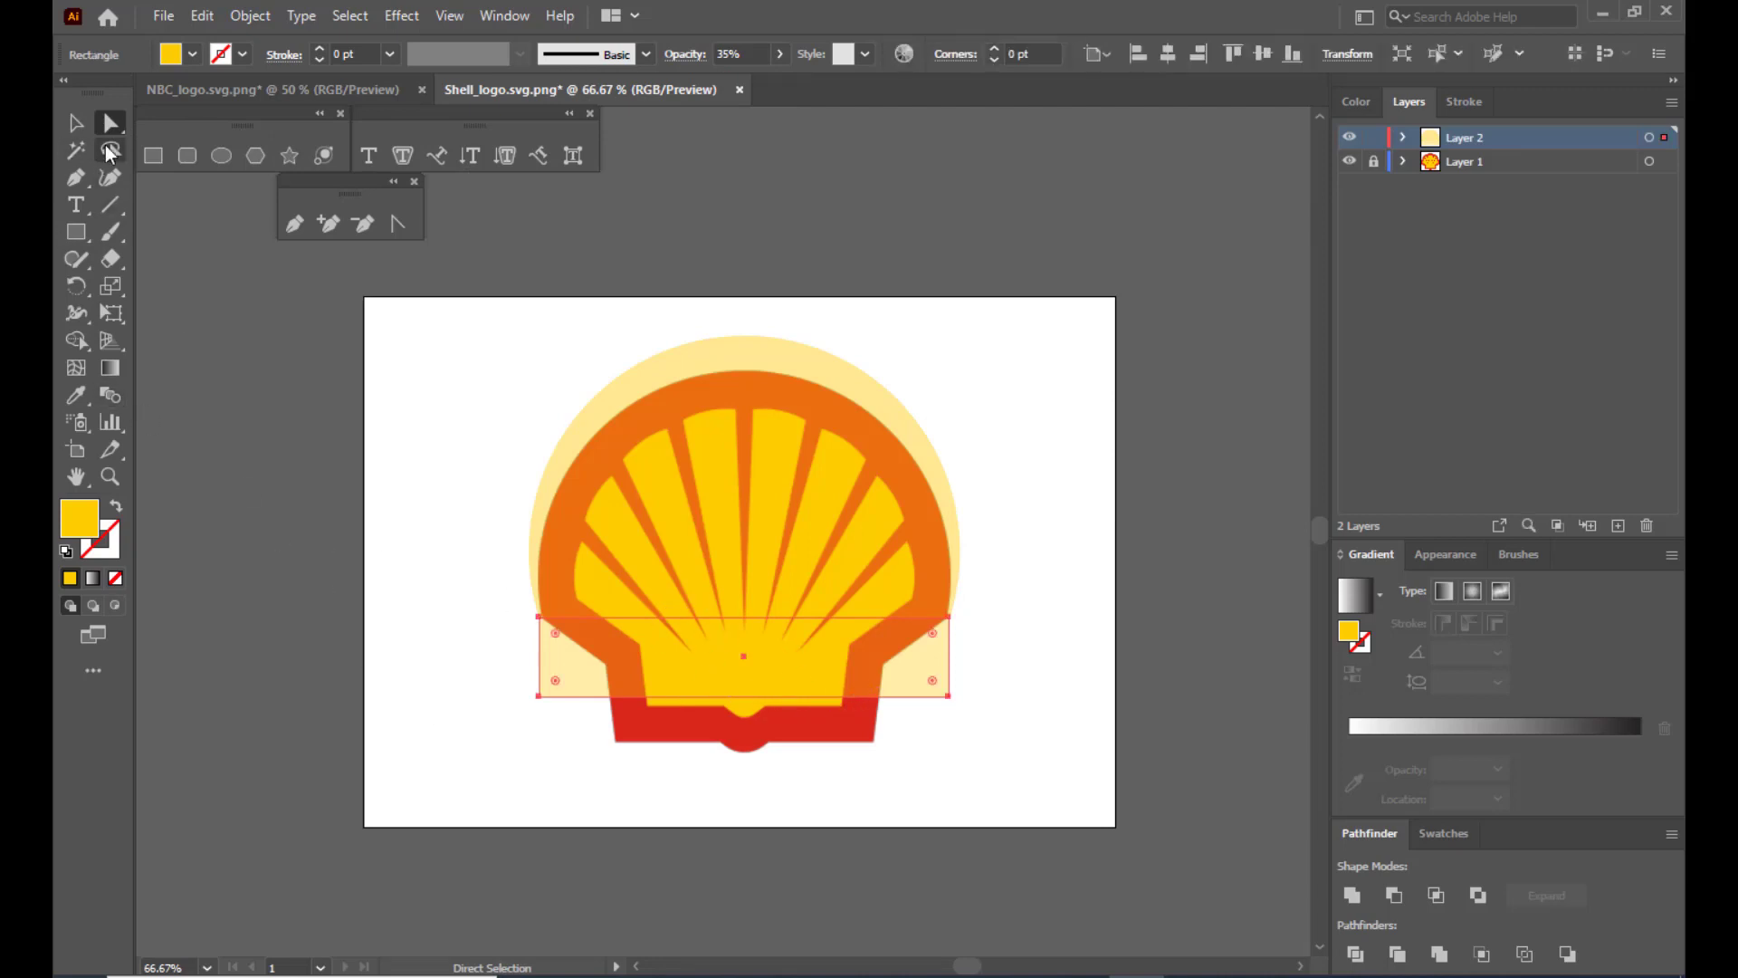
click(502, 688)
click(539, 697)
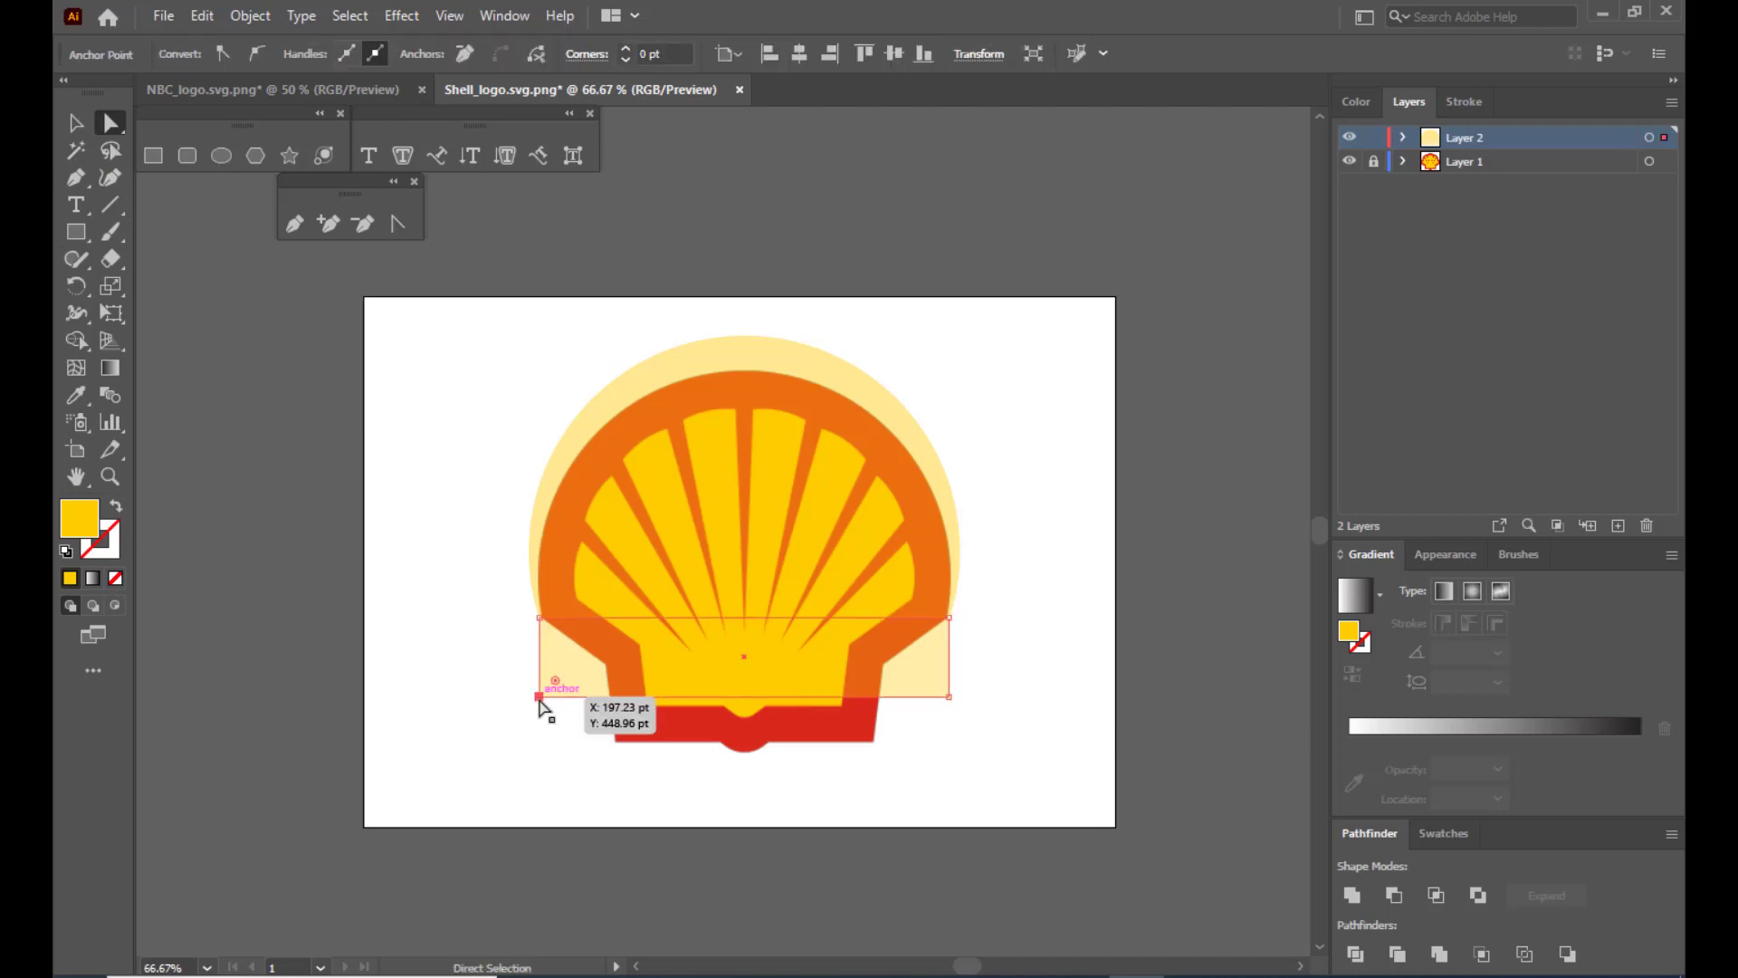
drag(539, 697, 604, 668)
drag(949, 697, 884, 664)
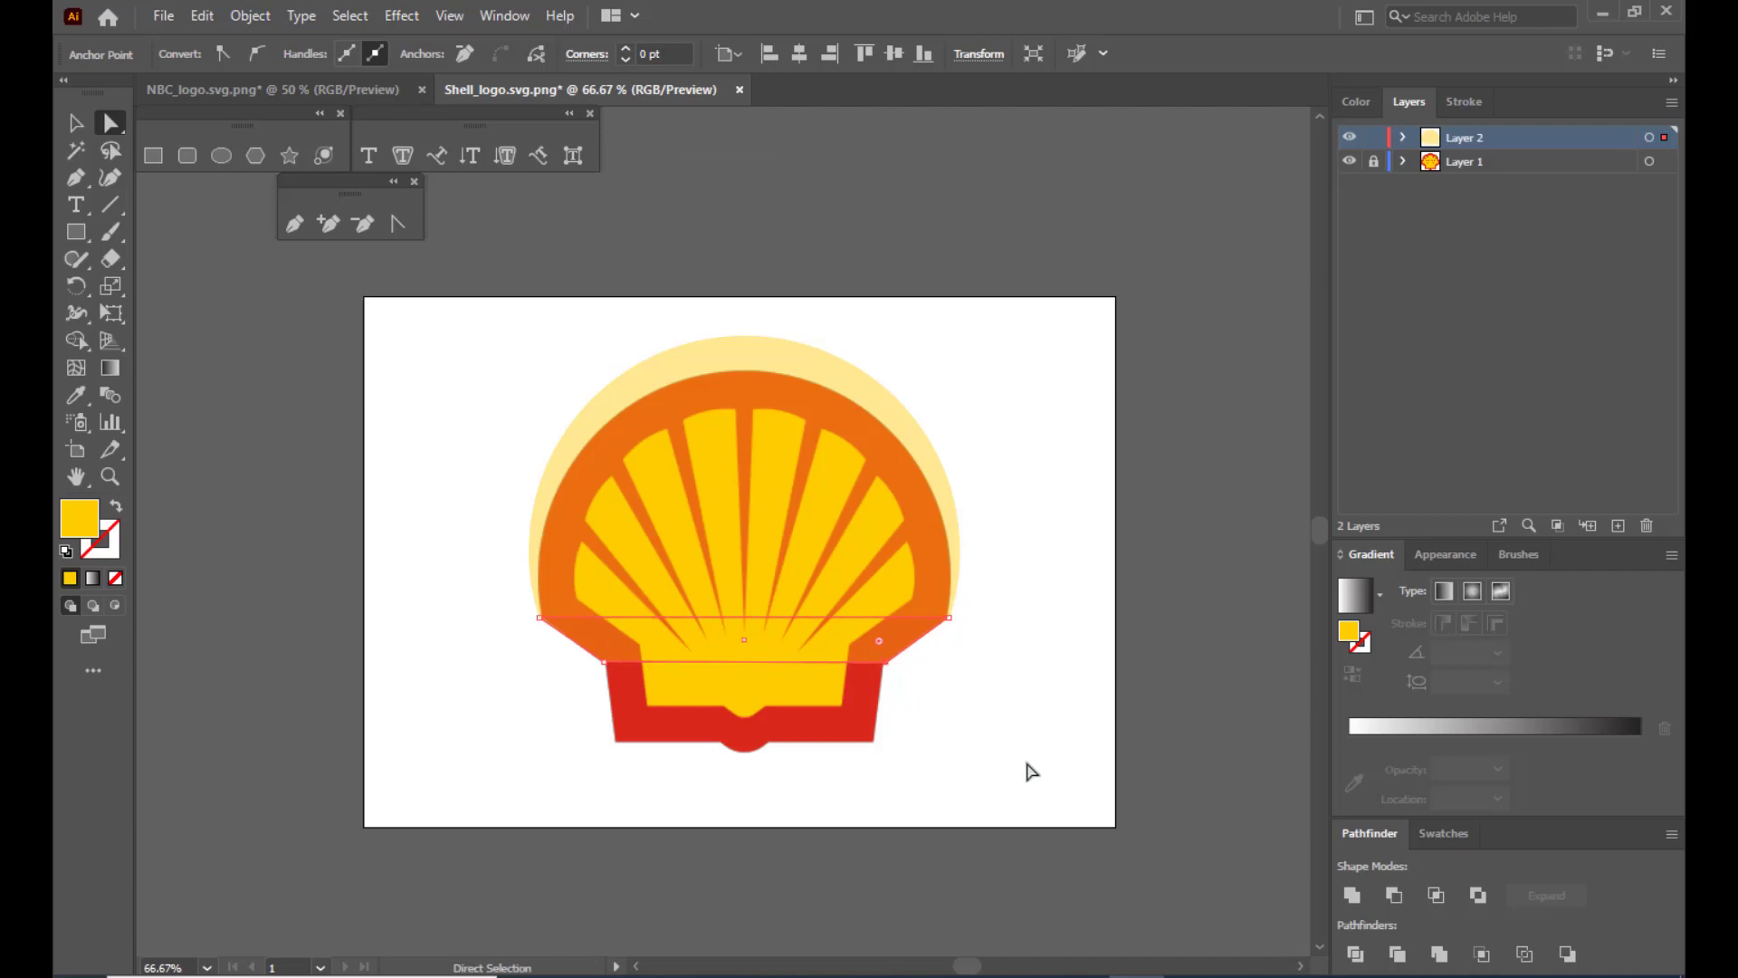
Draw a rectangle over the shell's base, starting at the tapered shape's lower edge, and reduce its opacity to 32%.
click(76, 122)
click(344, 444)
click(726, 655)
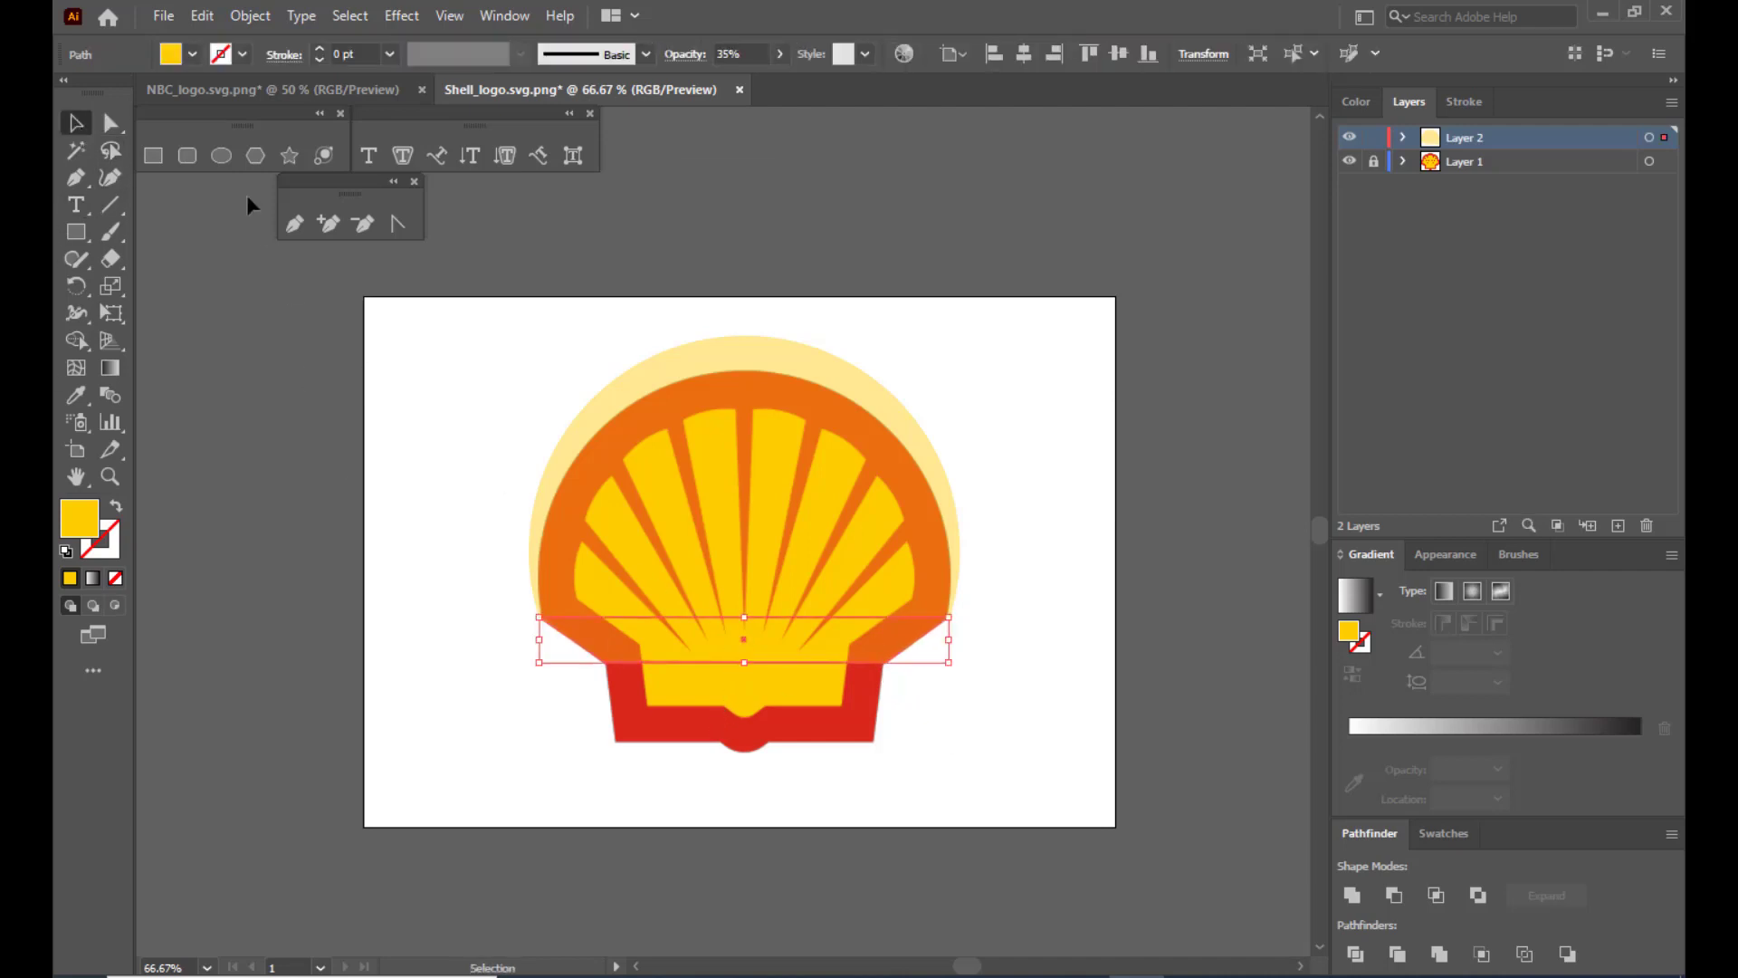
click(153, 154)
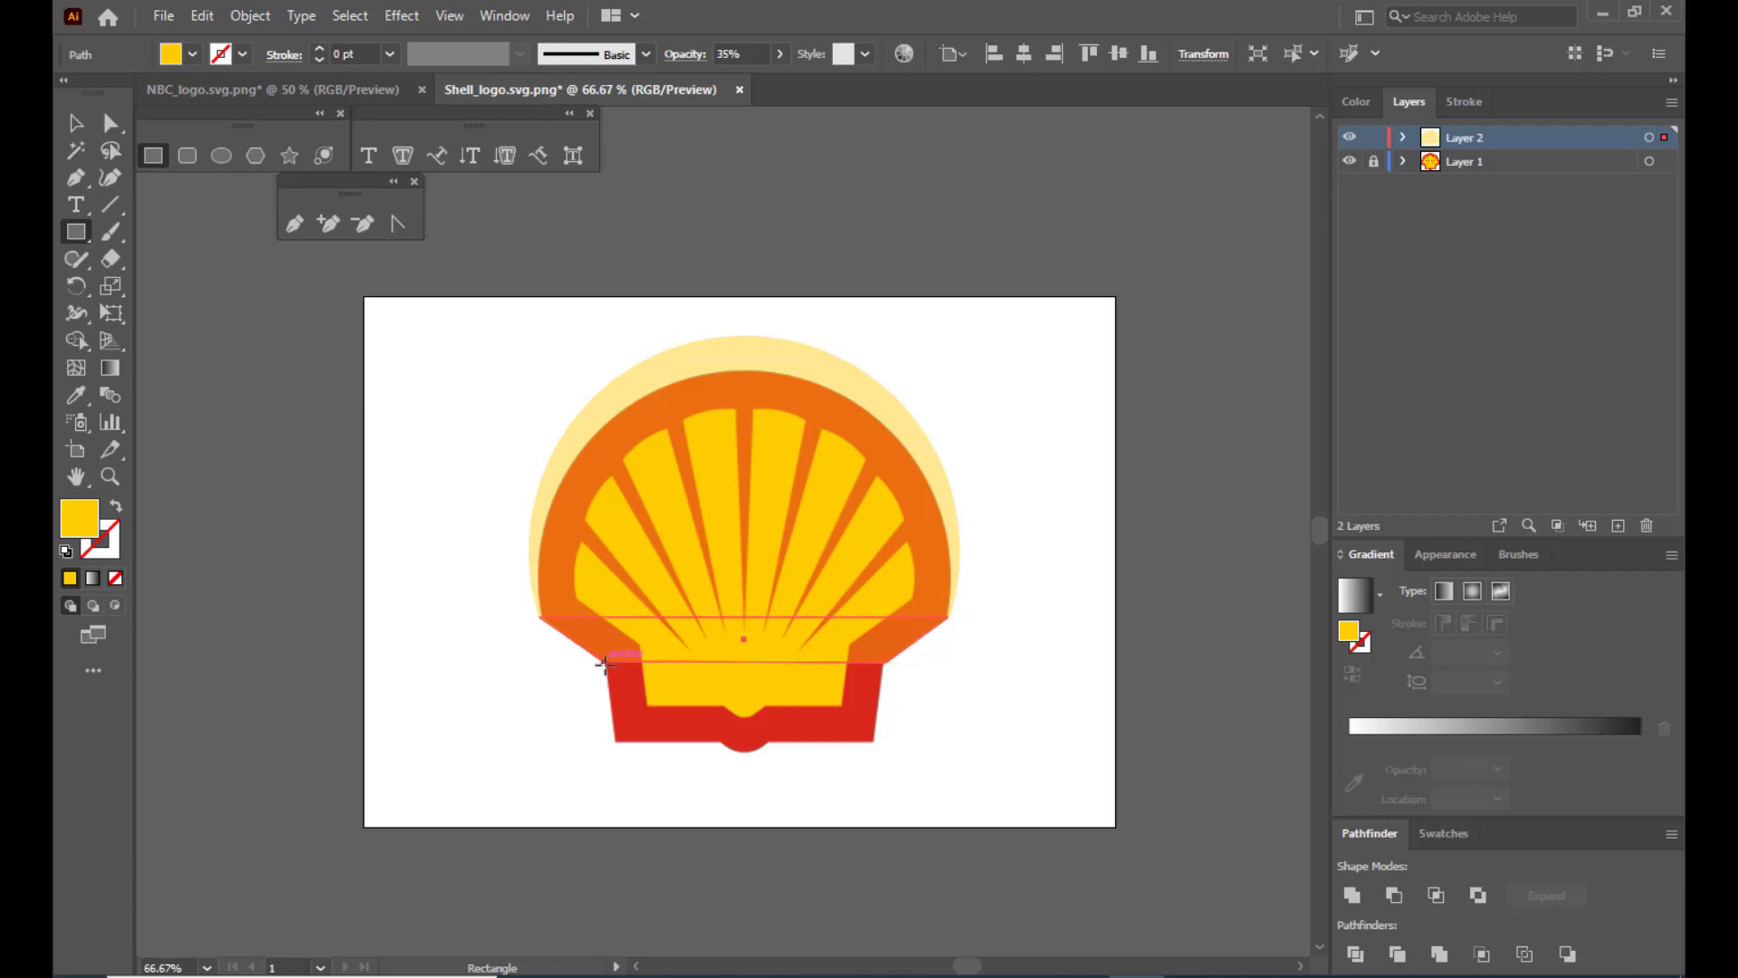
drag(603, 662, 886, 739)
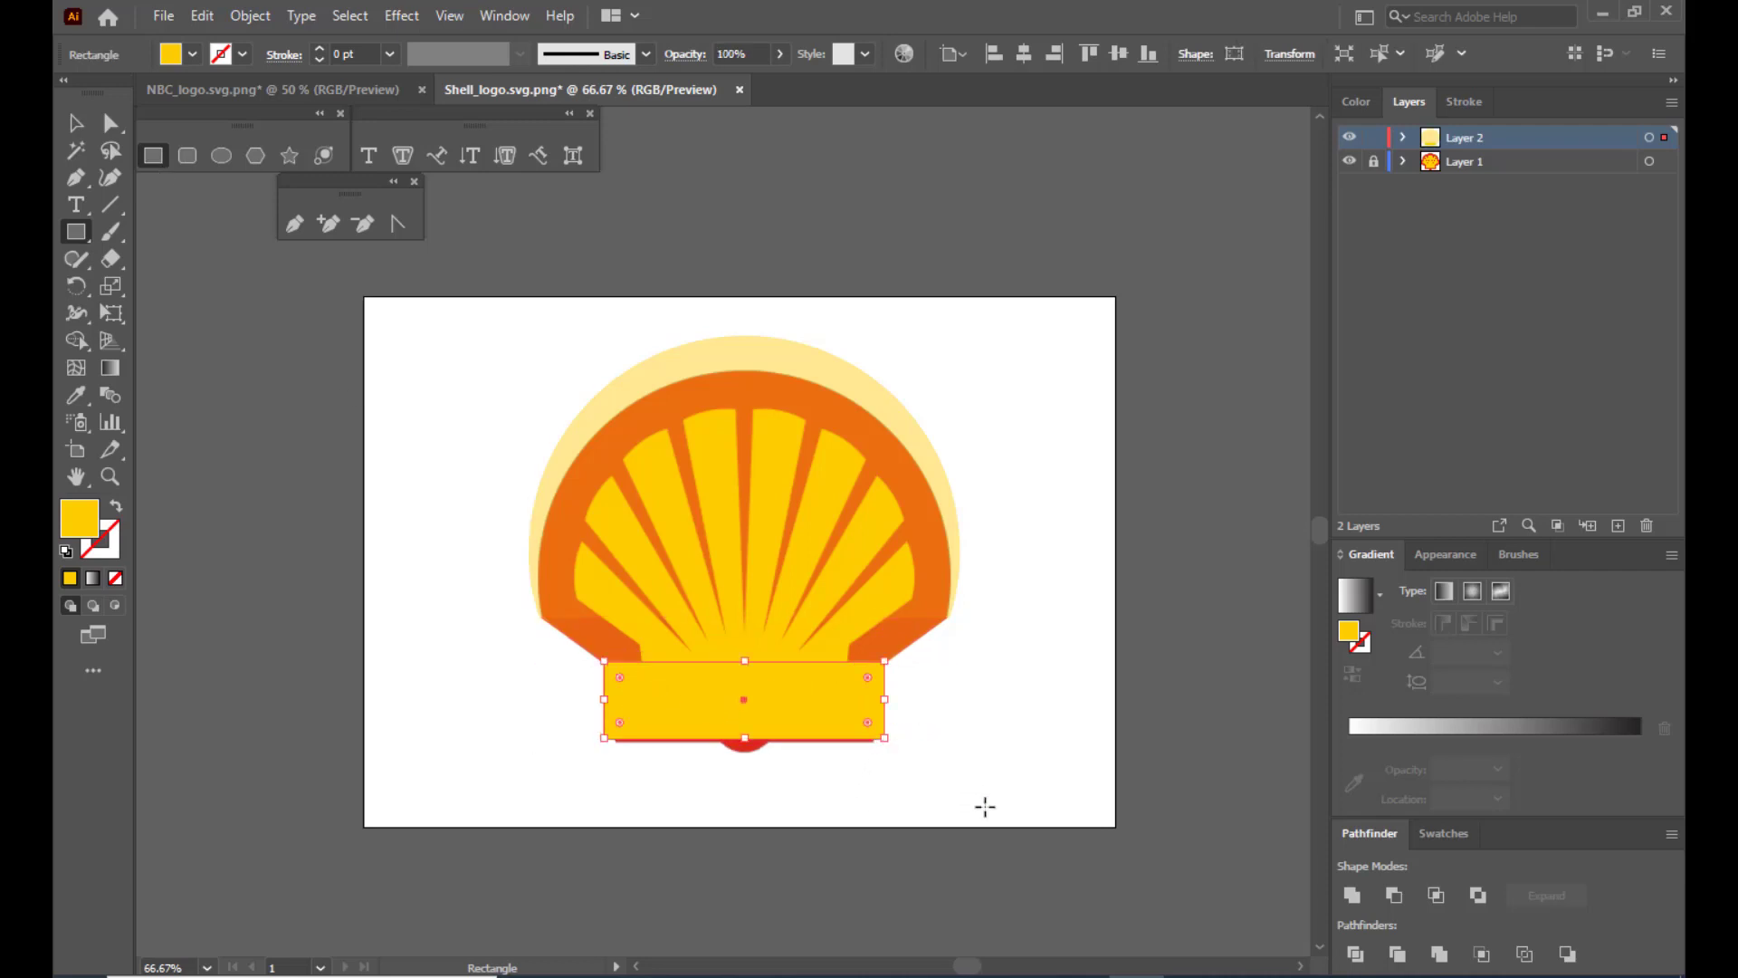
click(780, 54)
drag(729, 80, 713, 82)
Move the base rectangle's two lower corner points inward so its sides follow the slanted edges of the shell's base.
key(a)
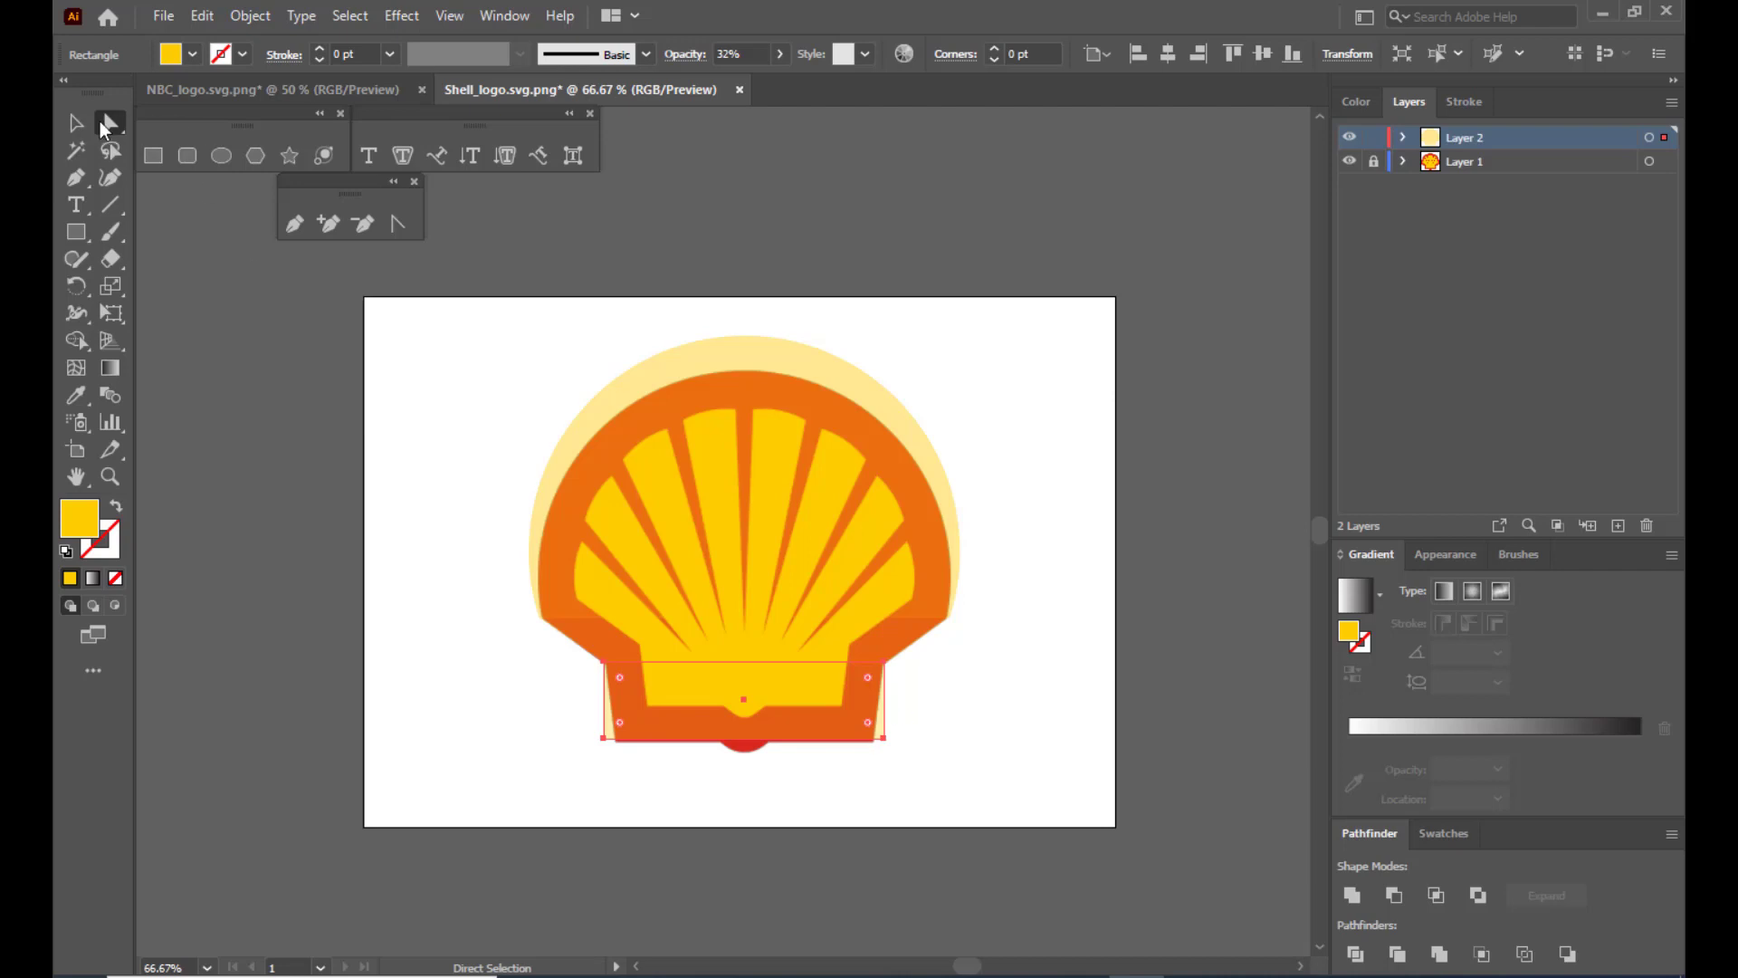
click(923, 727)
drag(883, 739, 872, 741)
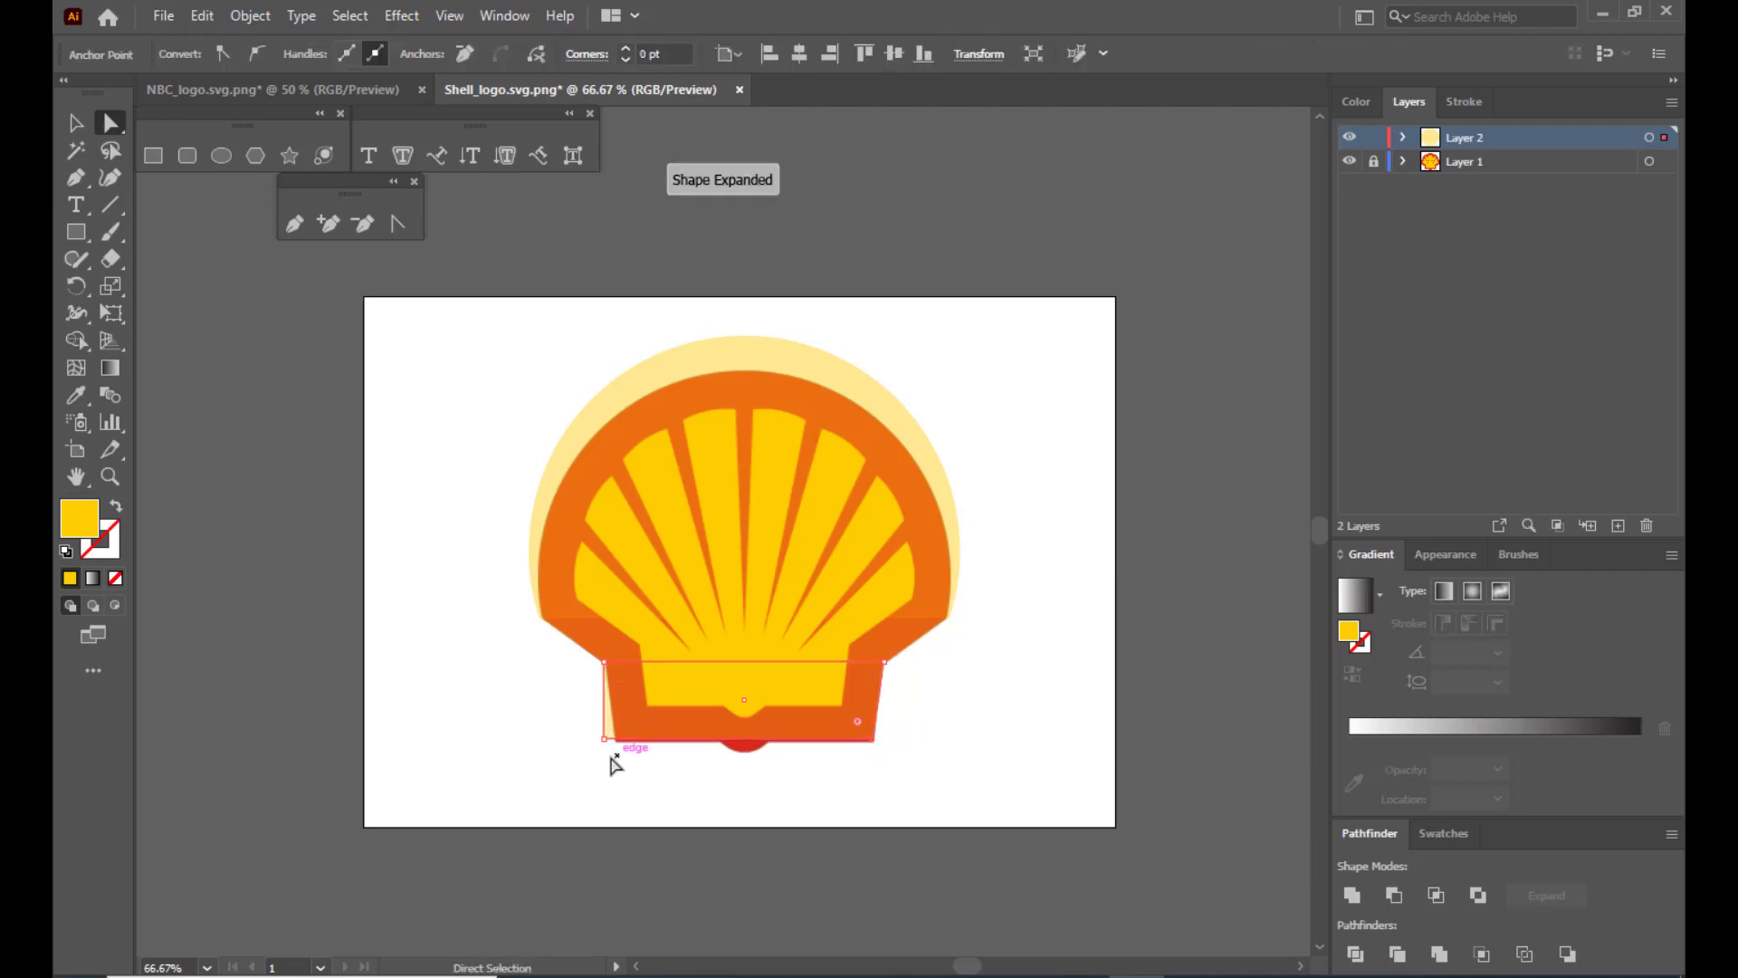
drag(604, 739, 615, 743)
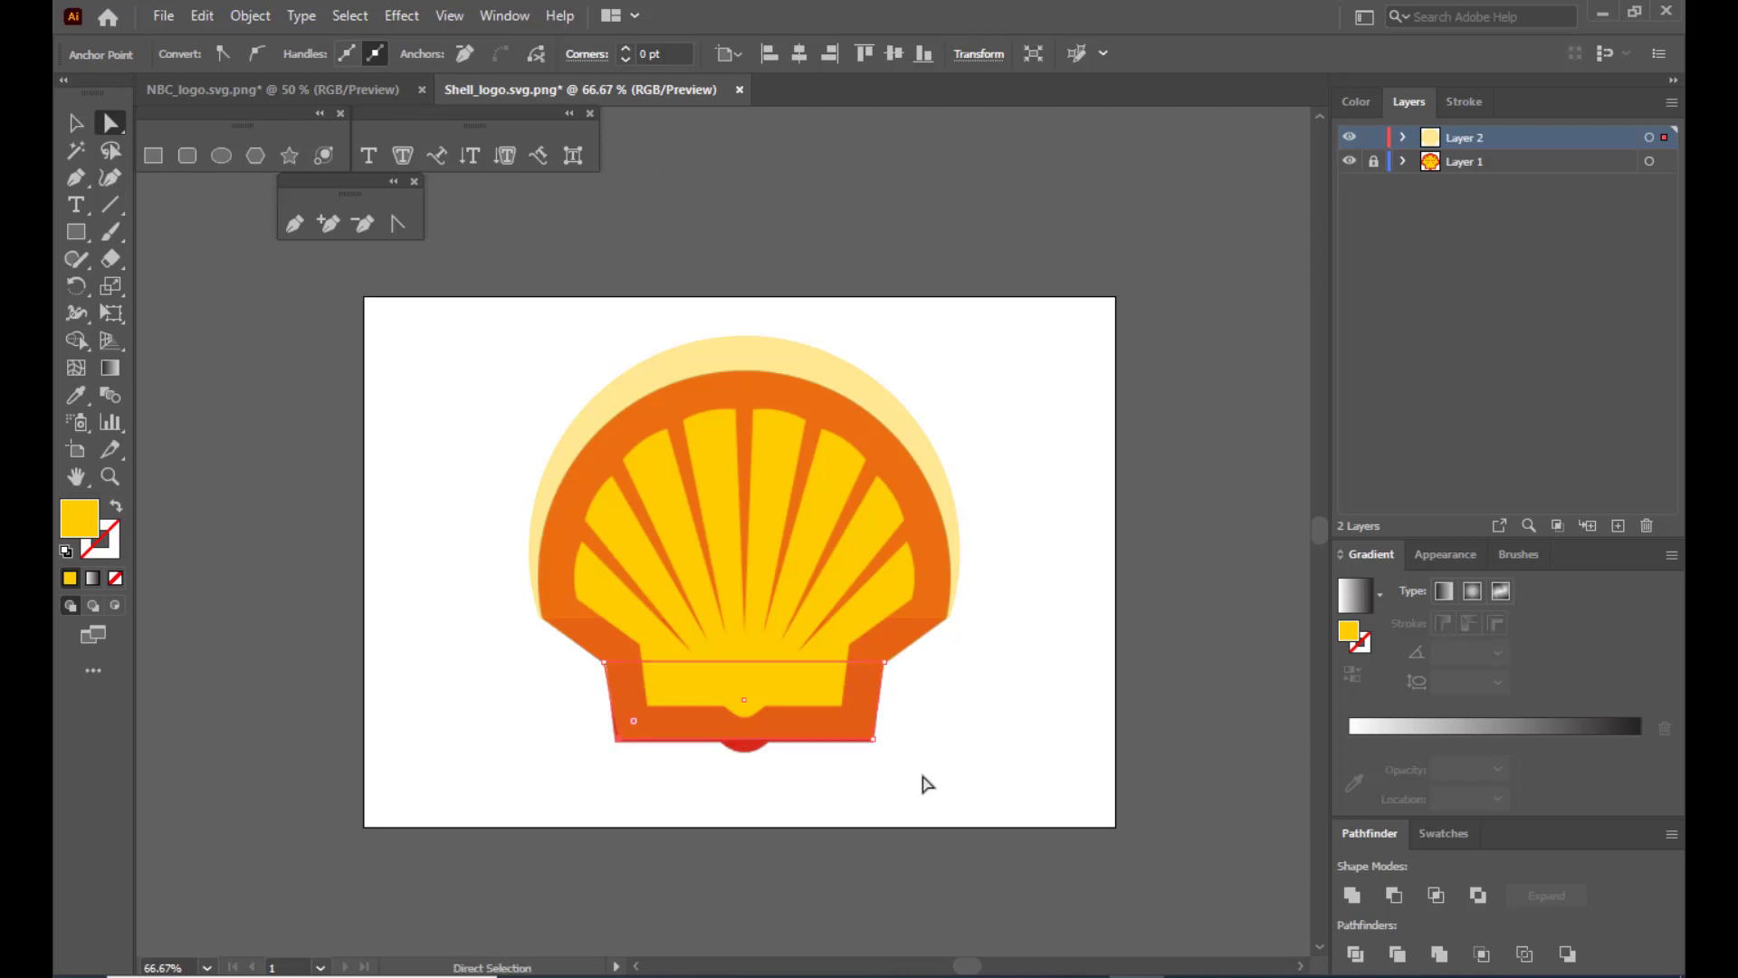
click(874, 741)
click(941, 751)
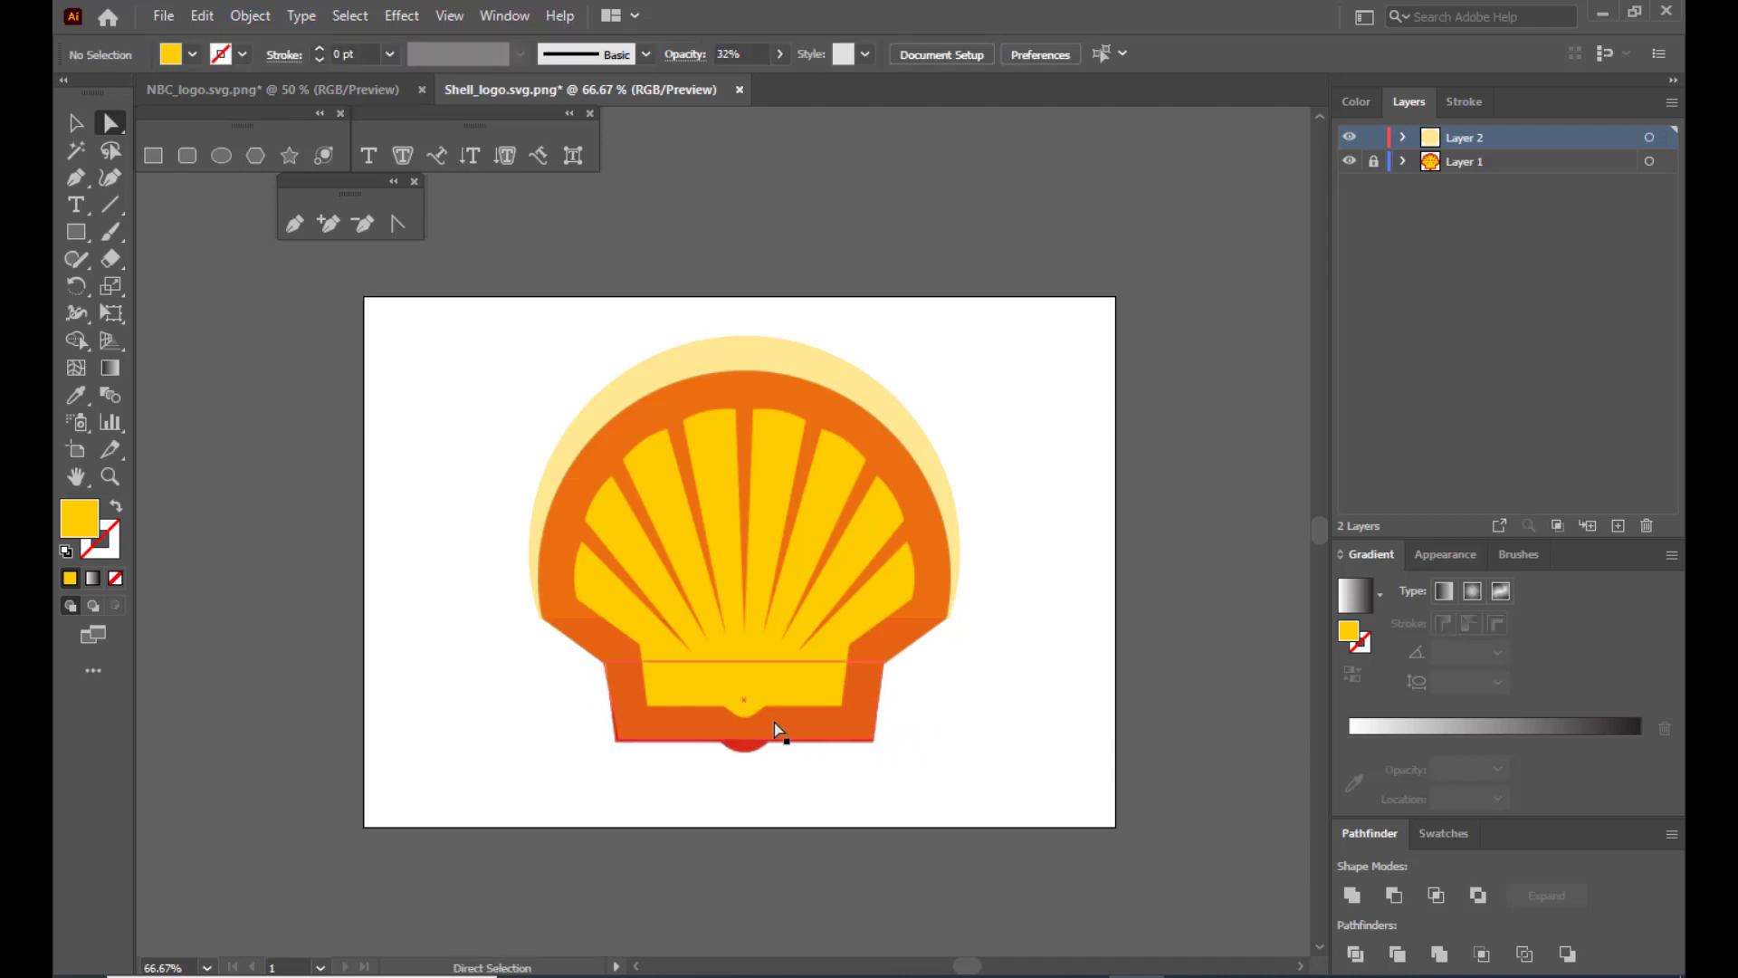
click(775, 726)
drag(617, 741, 613, 741)
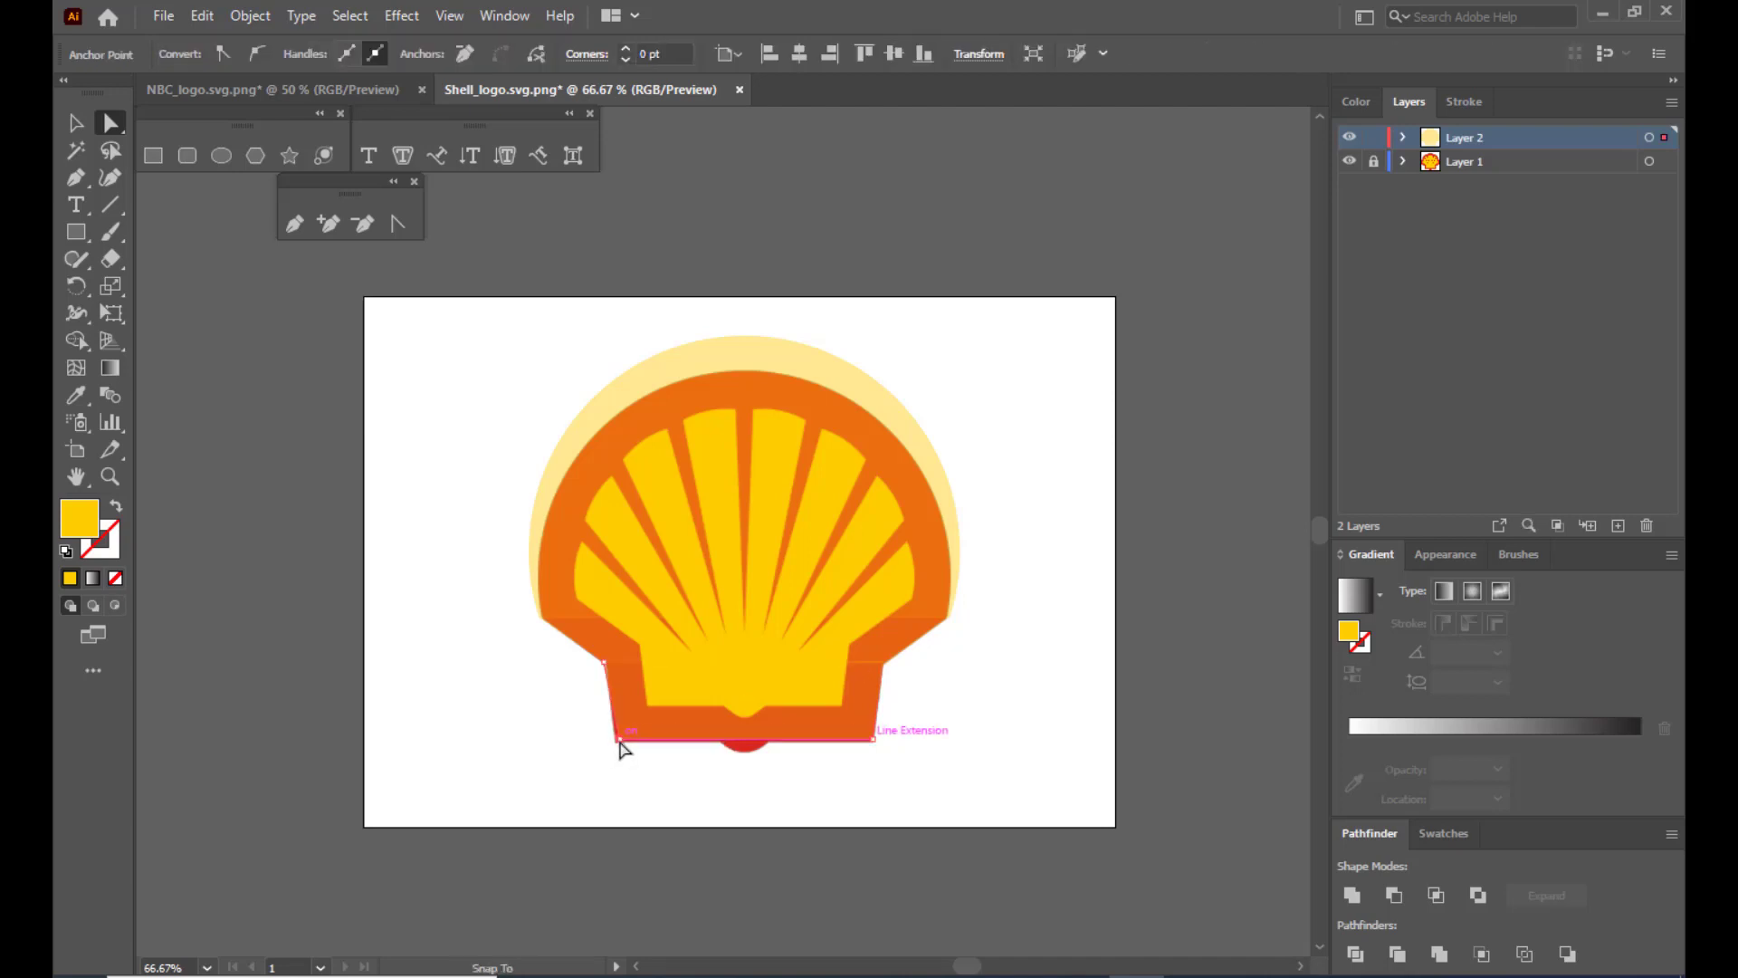
click(815, 789)
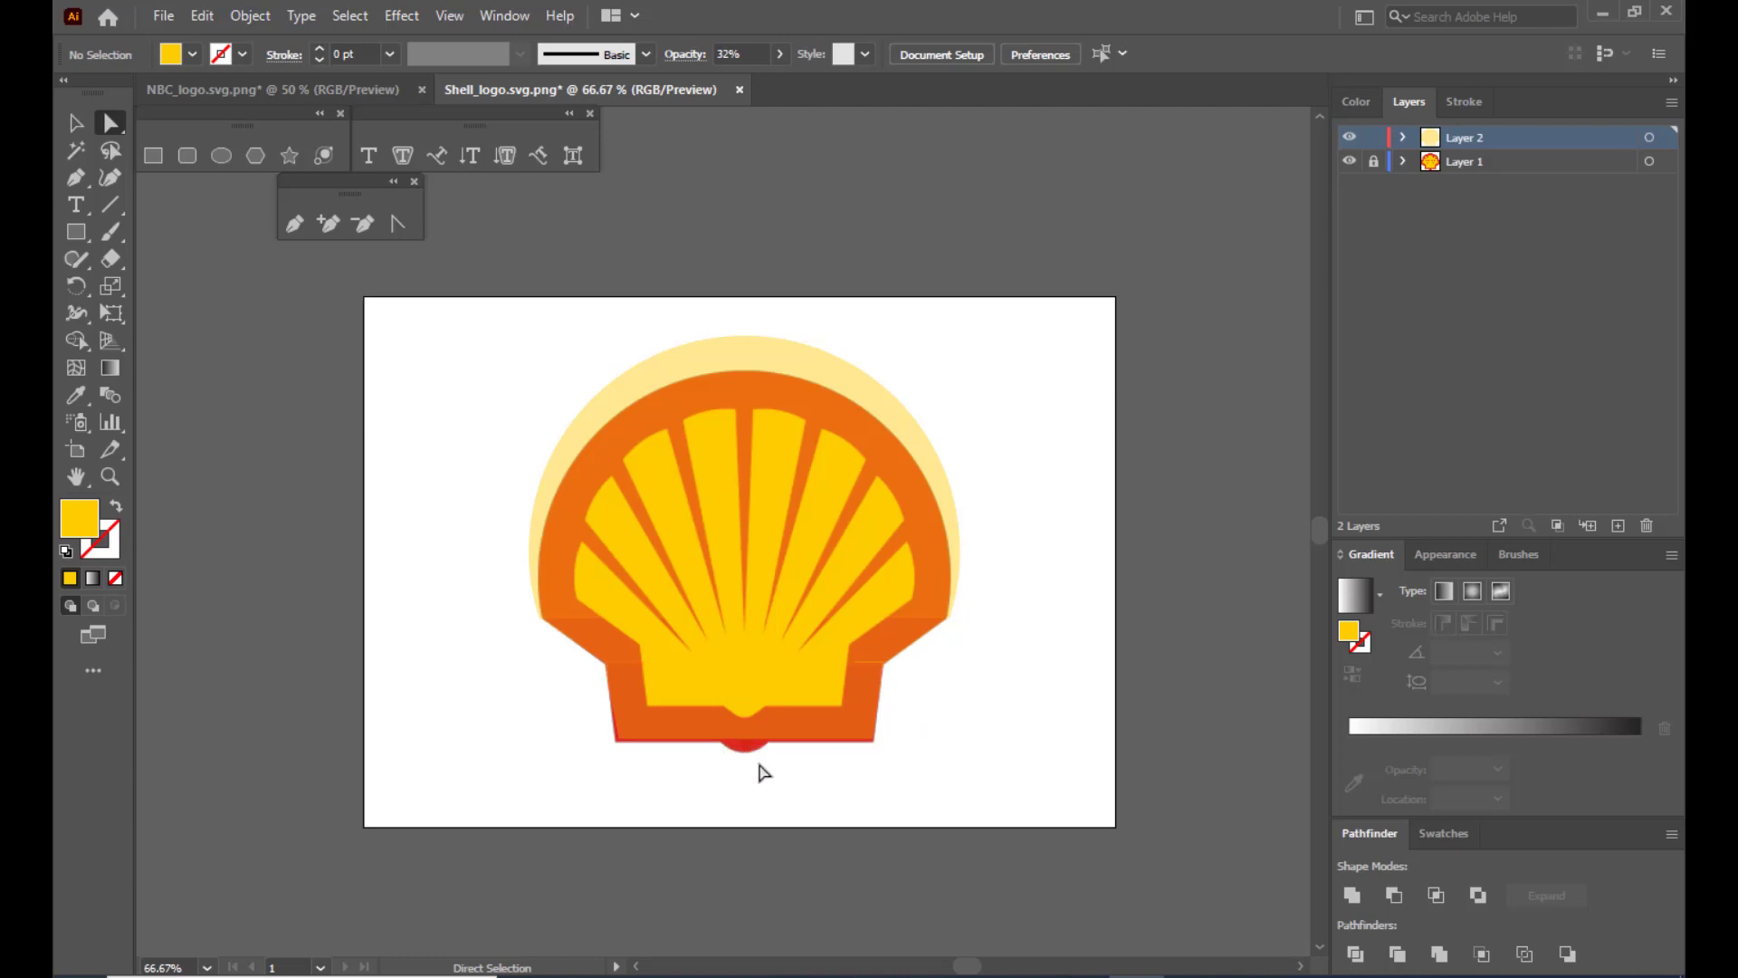
Draw a small yellow circle over the rounded bump at the middle of the shell's bottom edge.
click(219, 159)
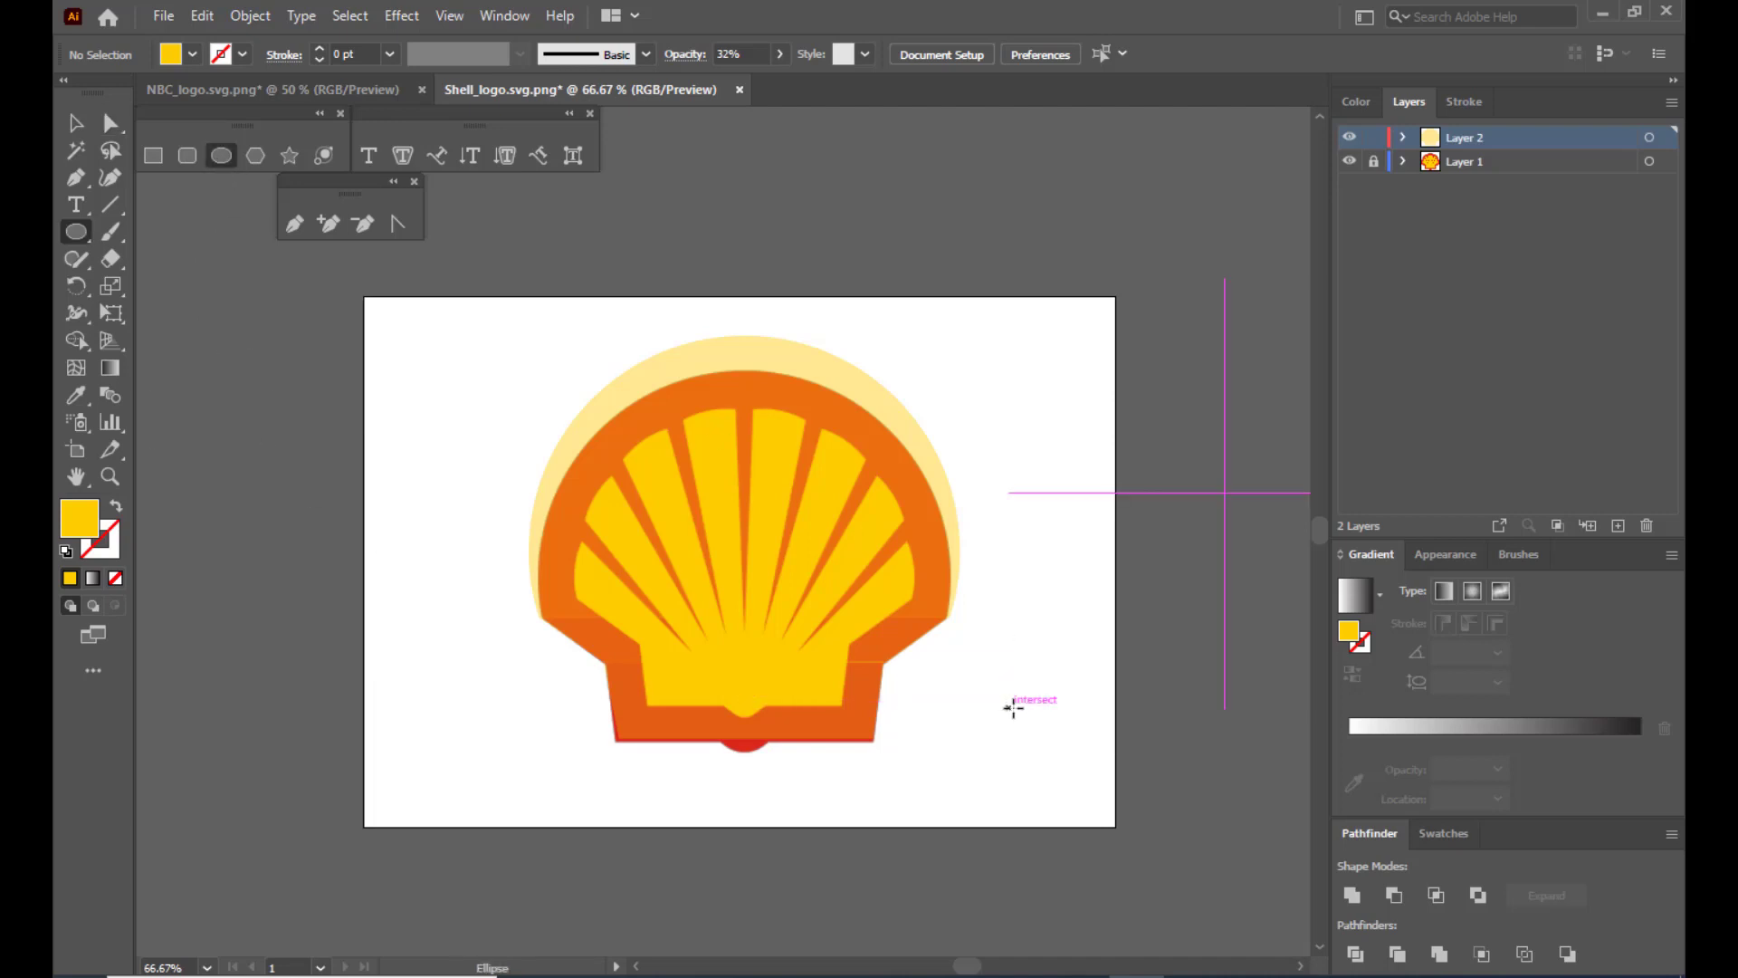
drag(1013, 708, 773, 713)
key(v)
click(846, 808)
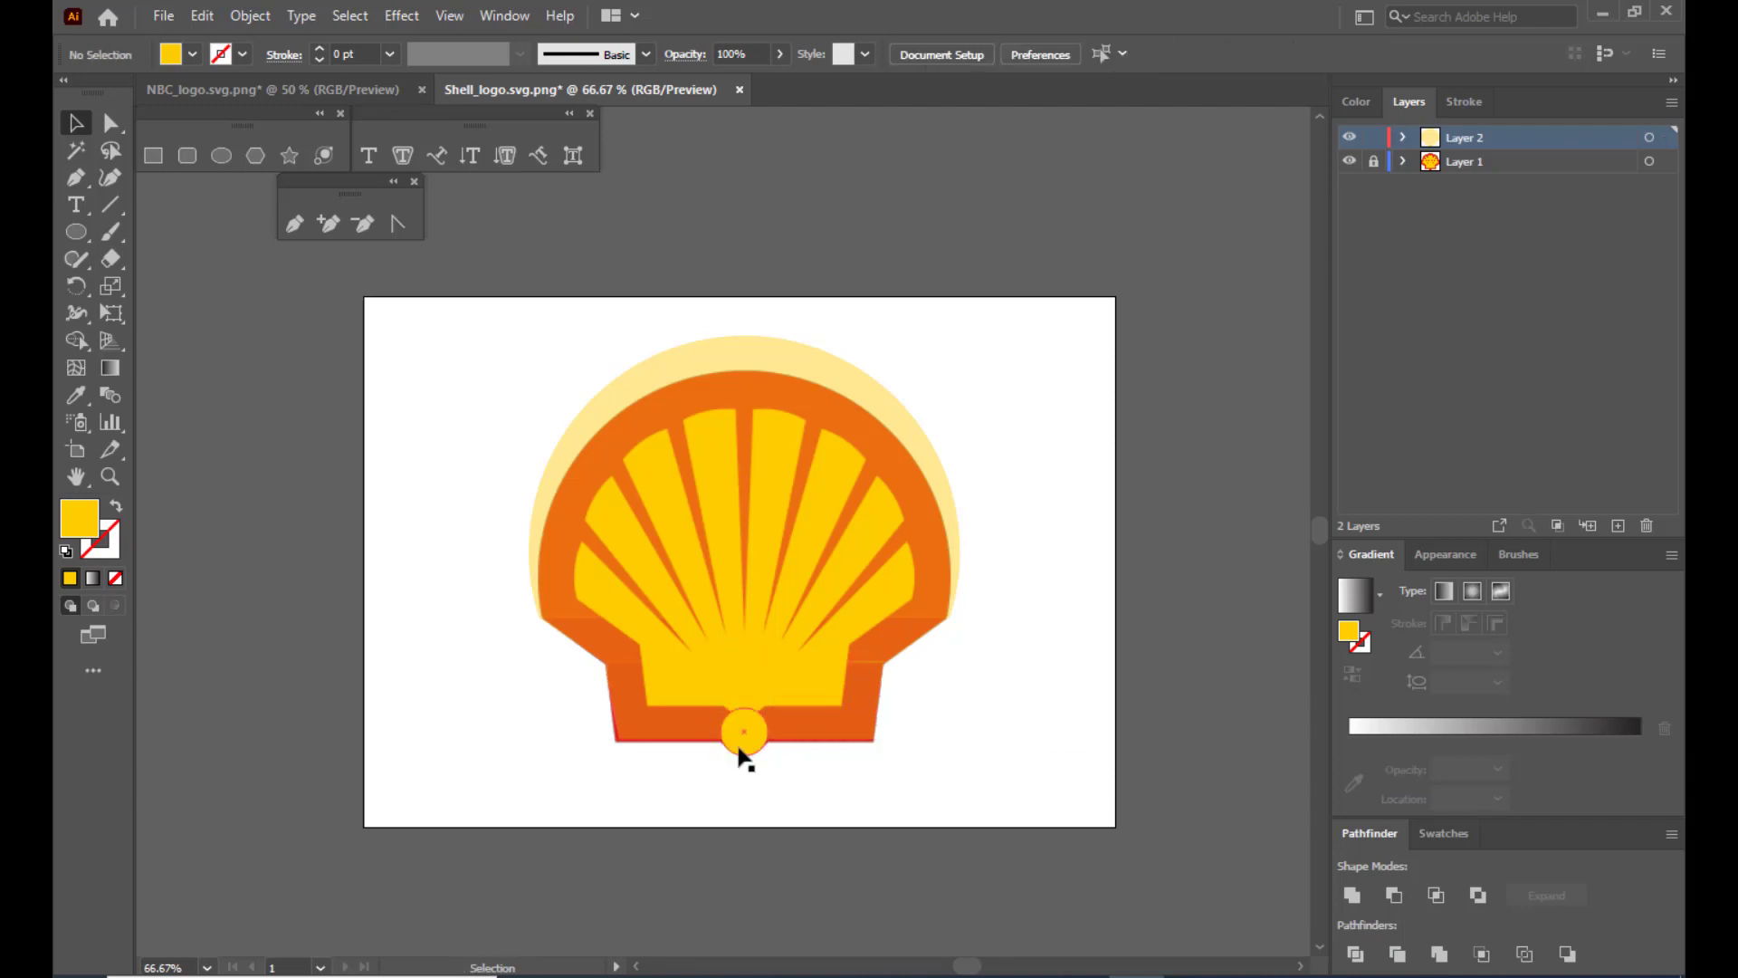
Unite the small circle, base shape, tapered shape and large shell circle into a single yellow silhouette.
click(747, 744)
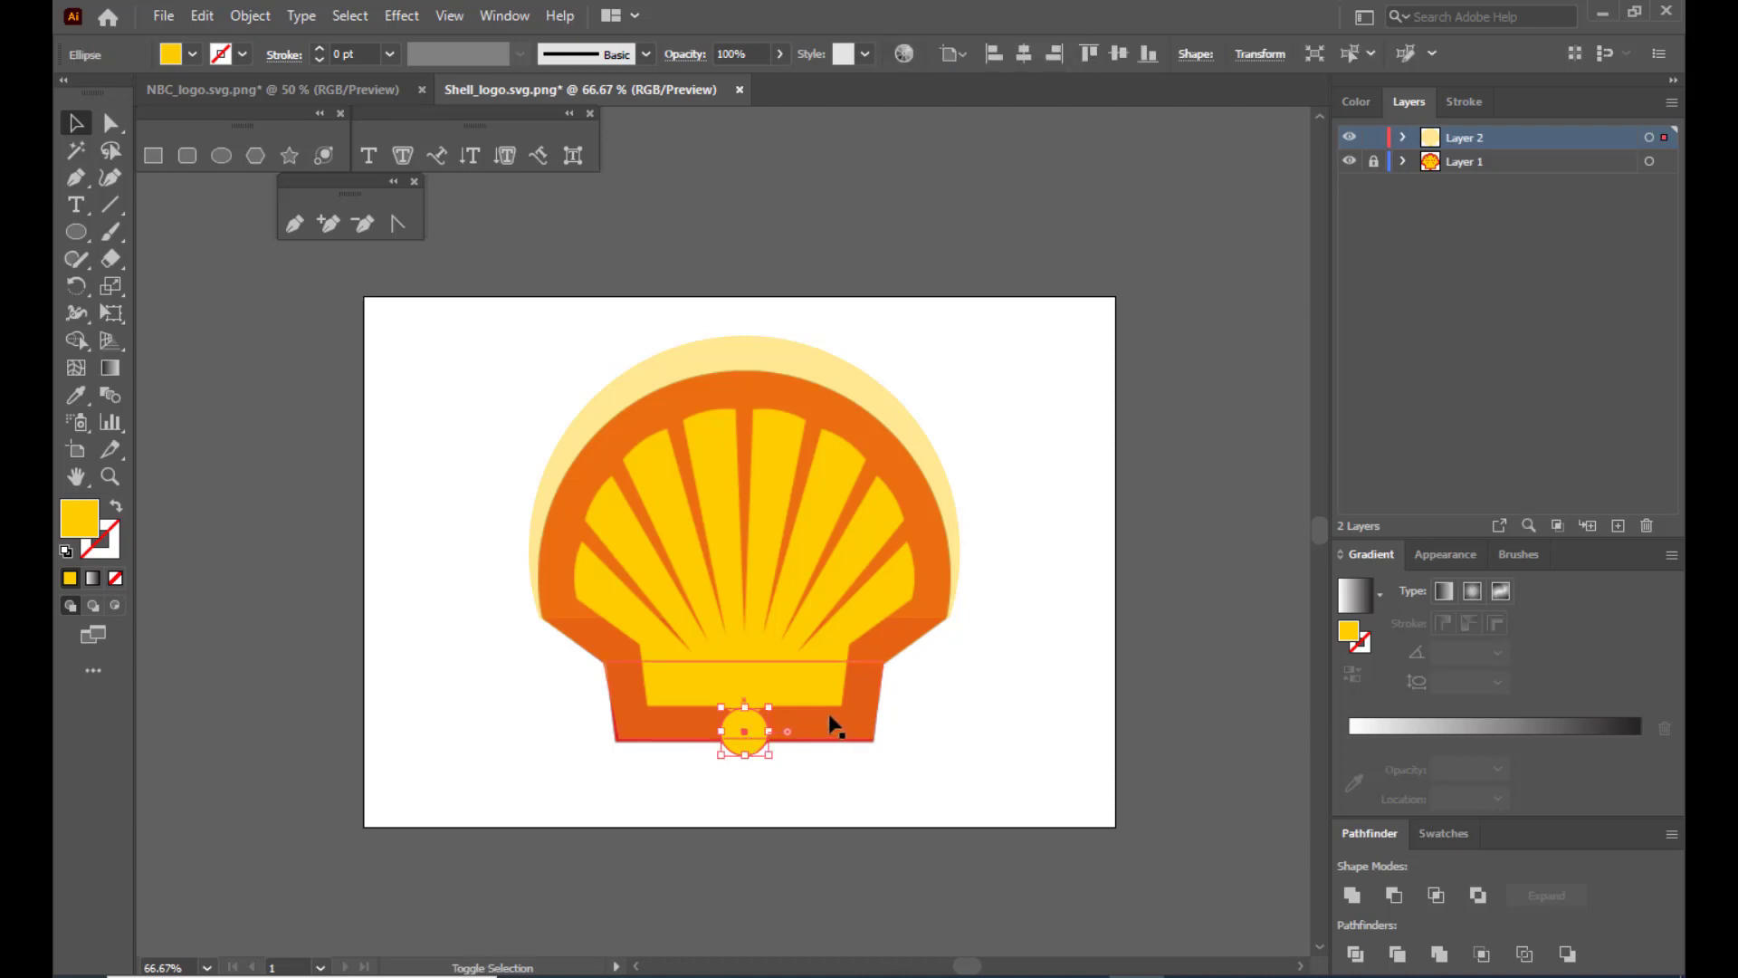
shift+click(828, 721)
shift+click(876, 627)
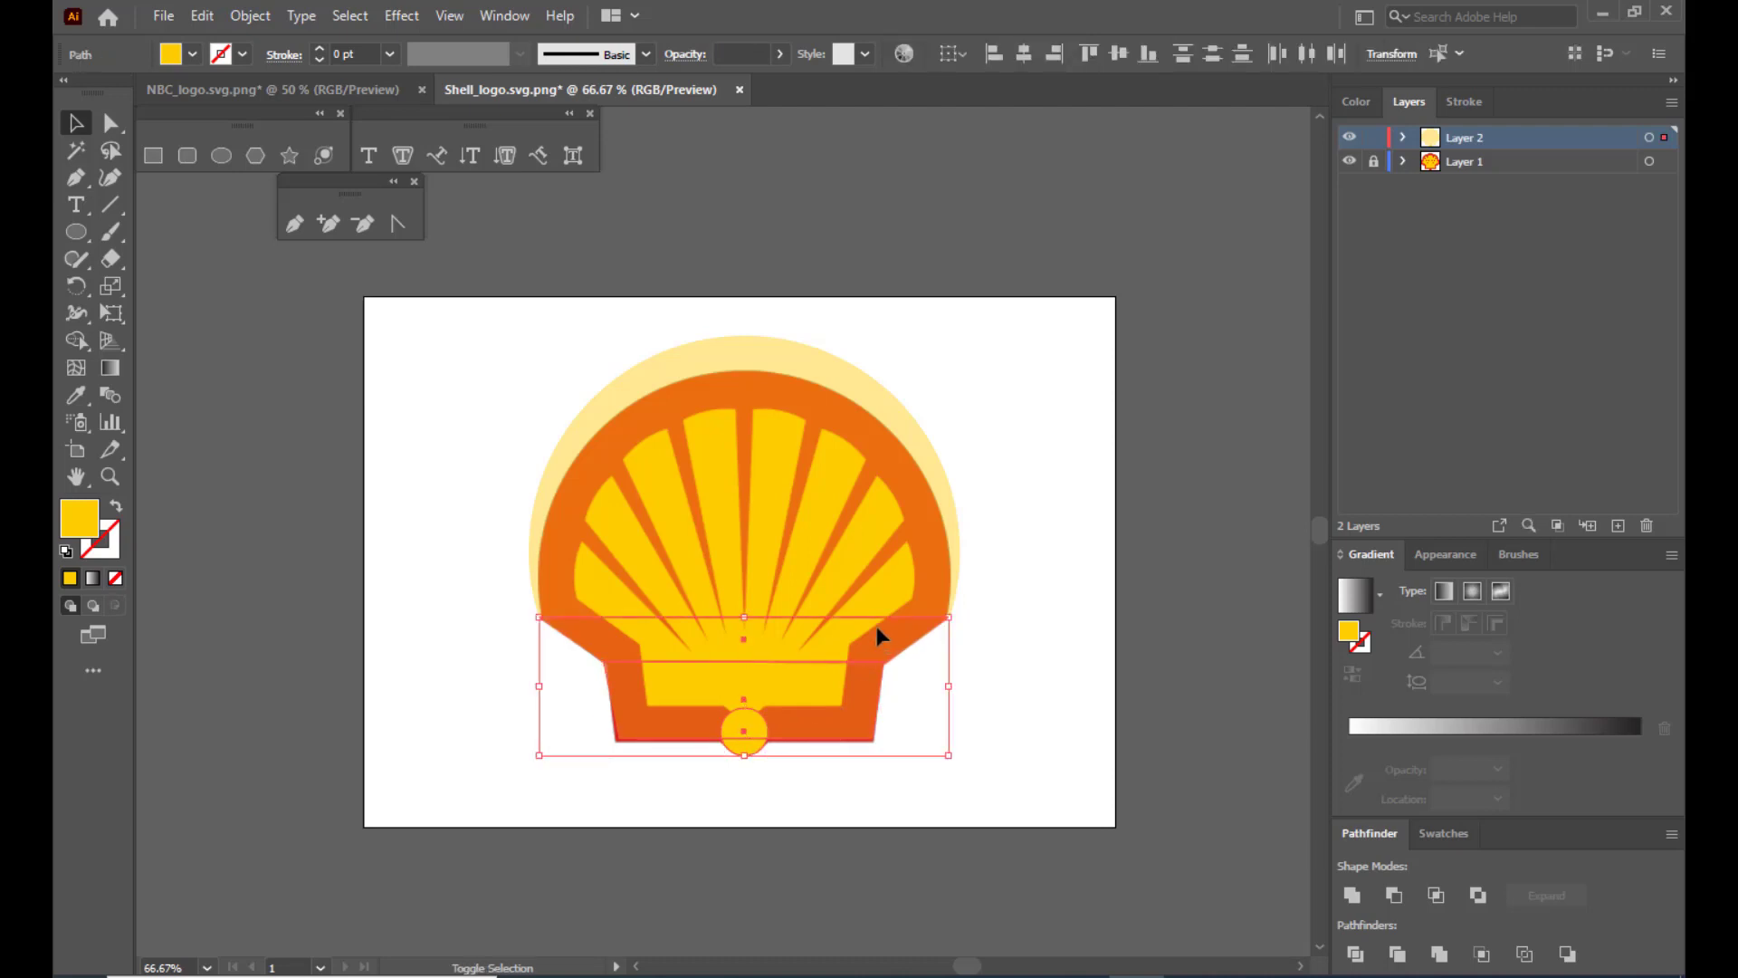
shift+click(837, 514)
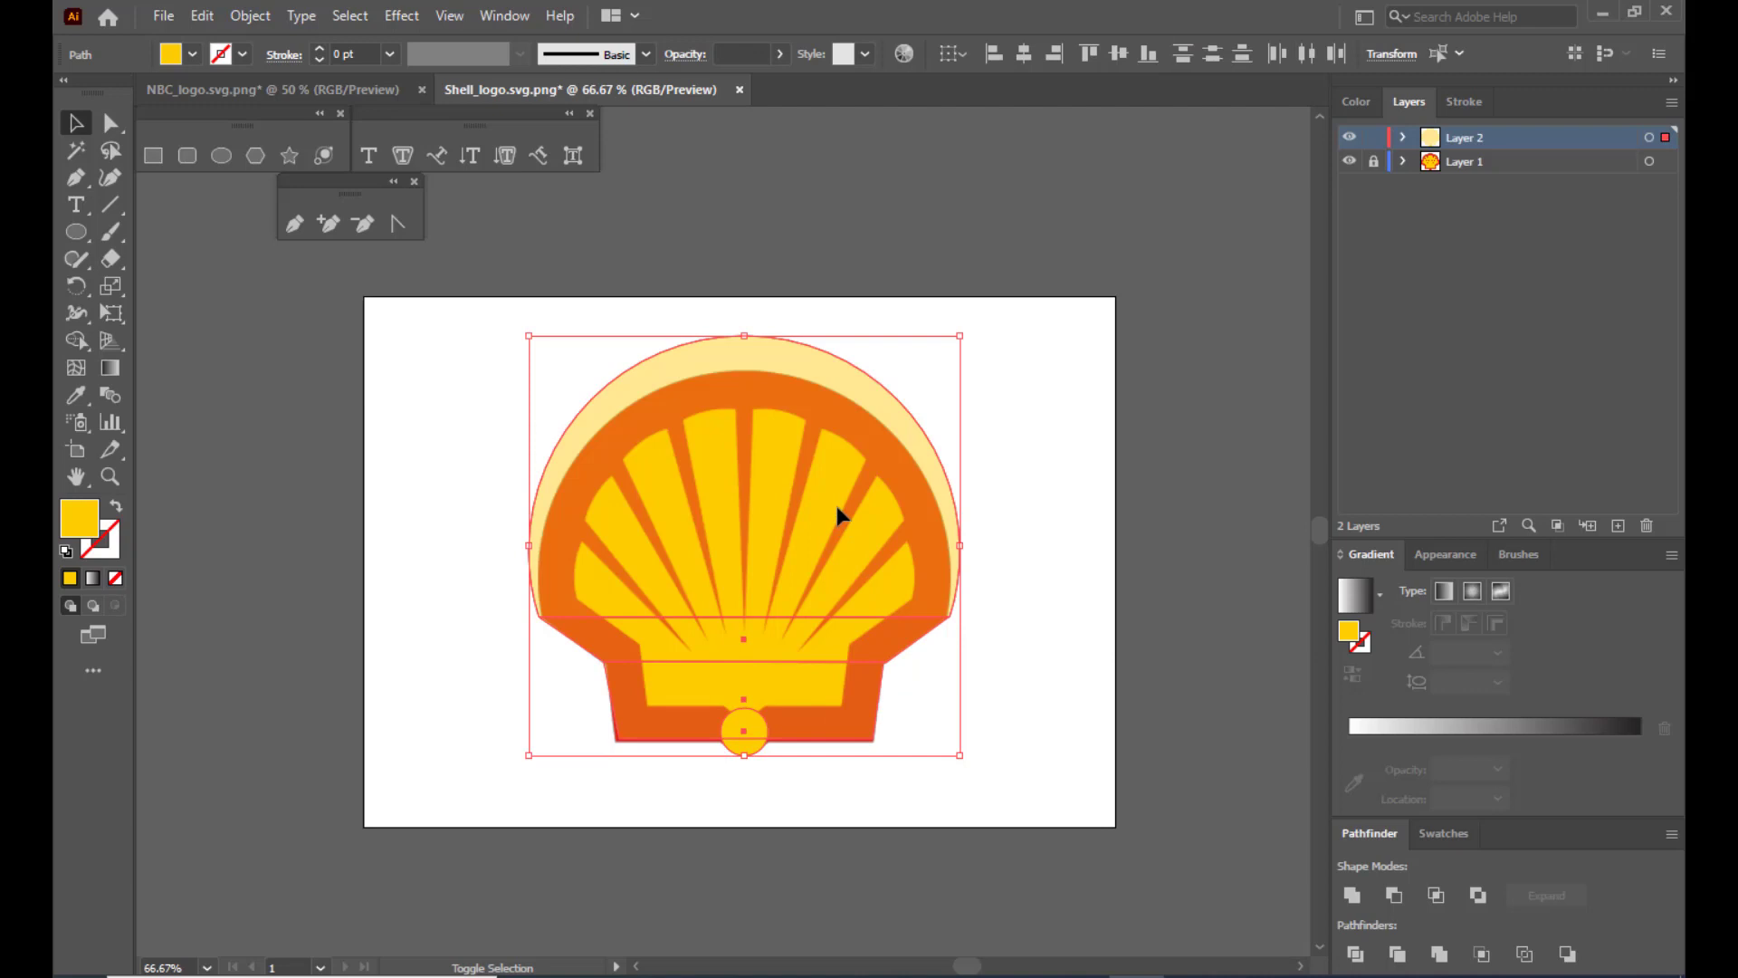
click(1355, 902)
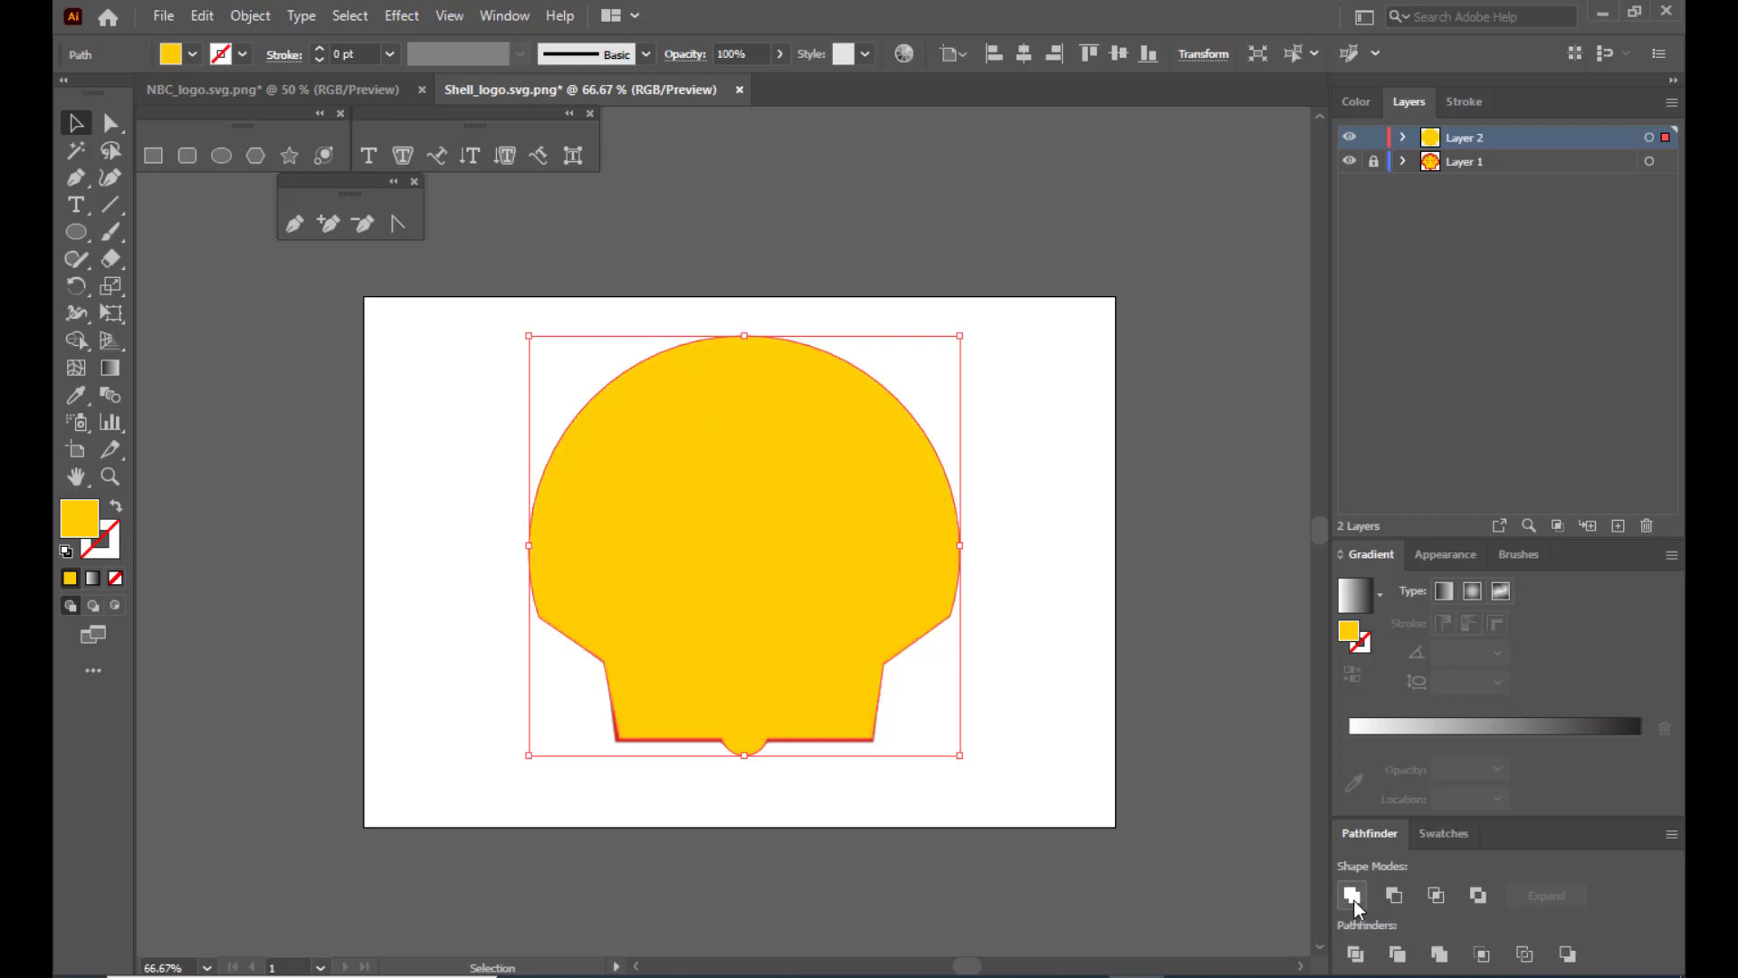
click(1123, 600)
Move the united silhouette off the artboard onto the empty canvas and place a duplicate beside it.
drag(711, 501, 305, 536)
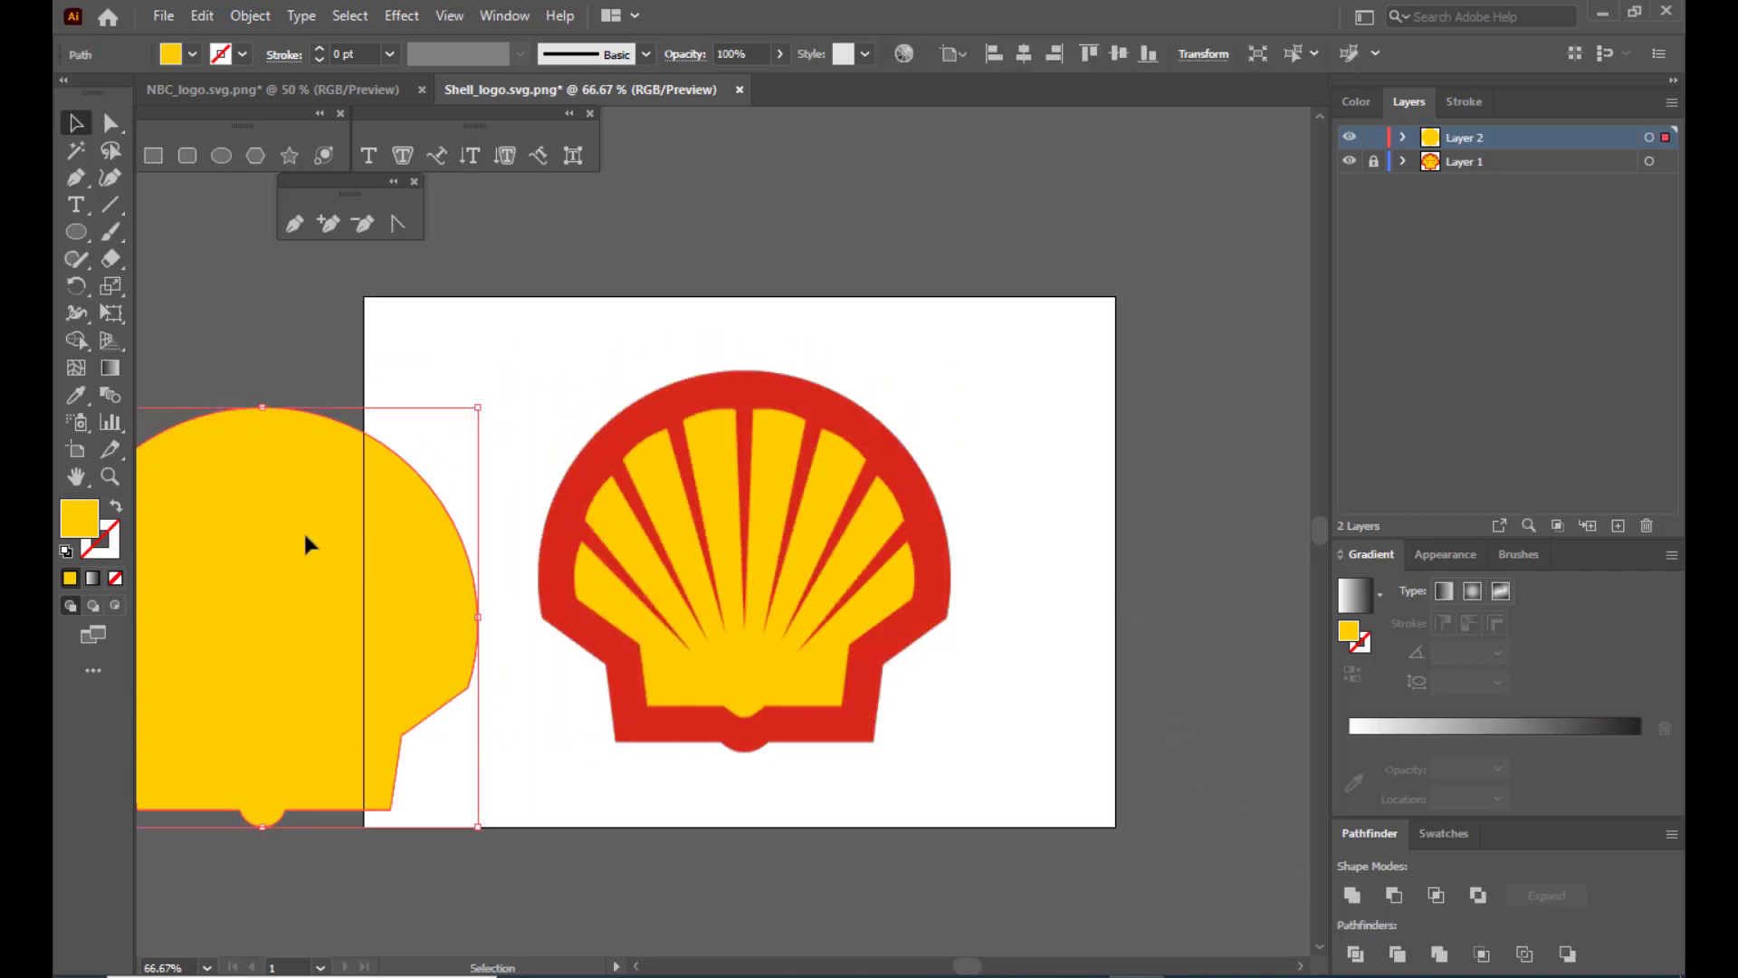
key(ctrl+minus)
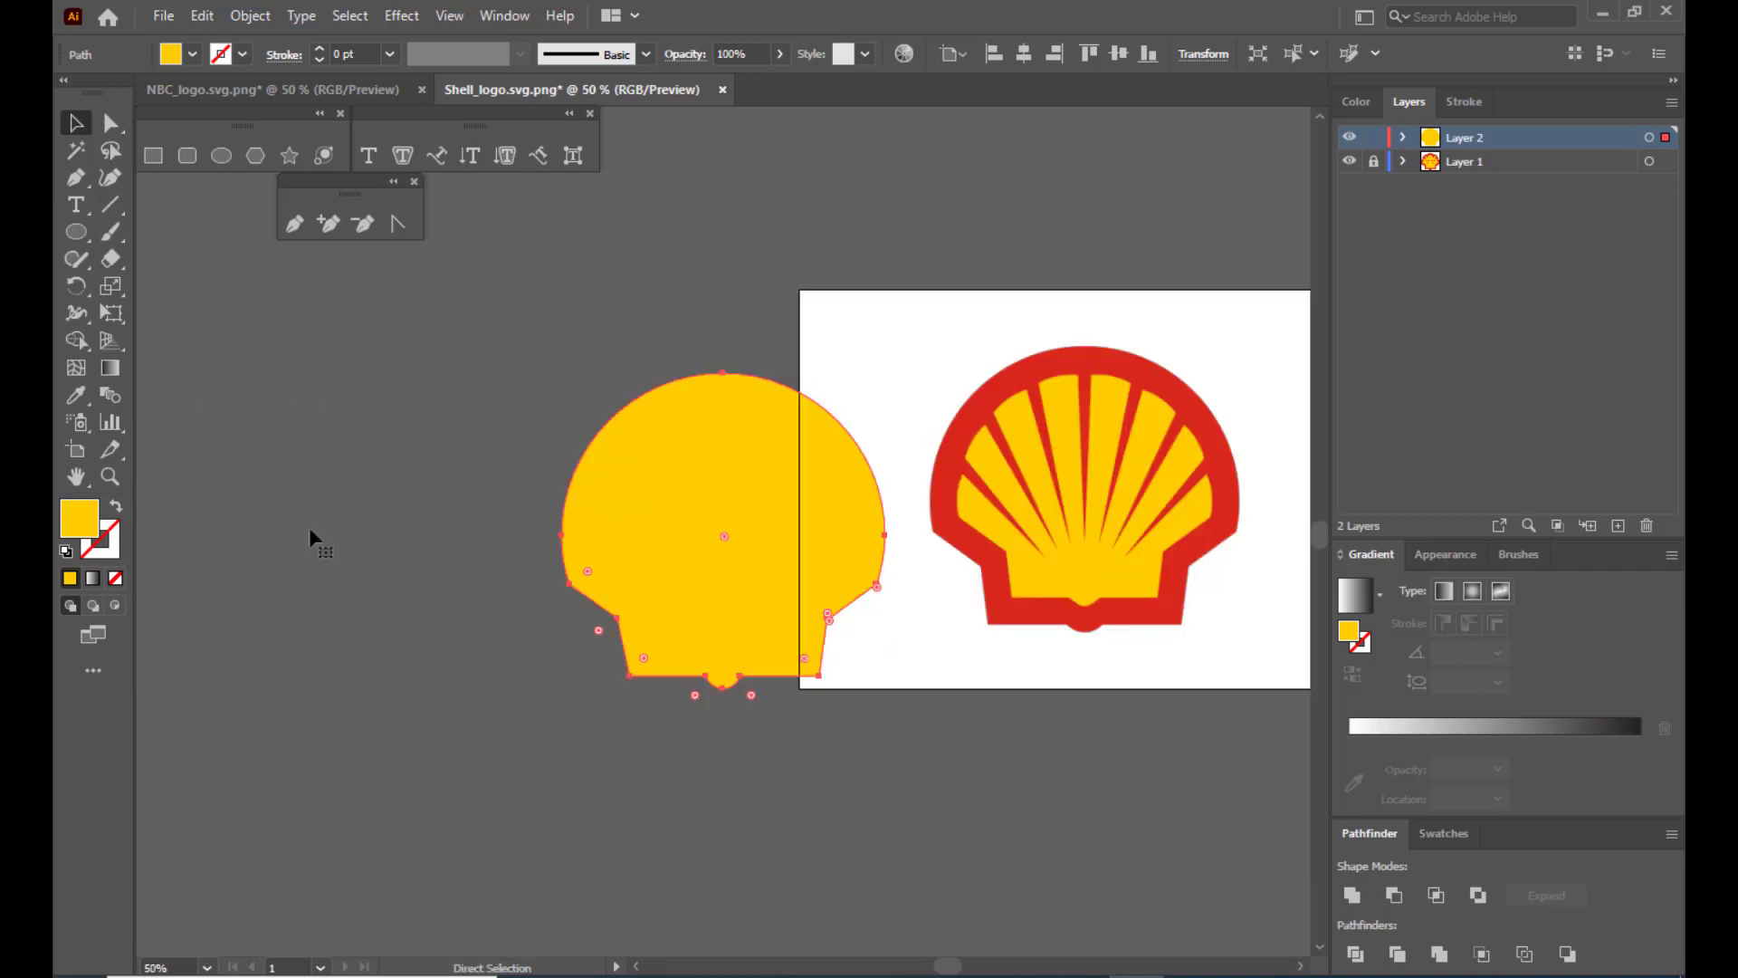
drag(759, 470, 487, 527)
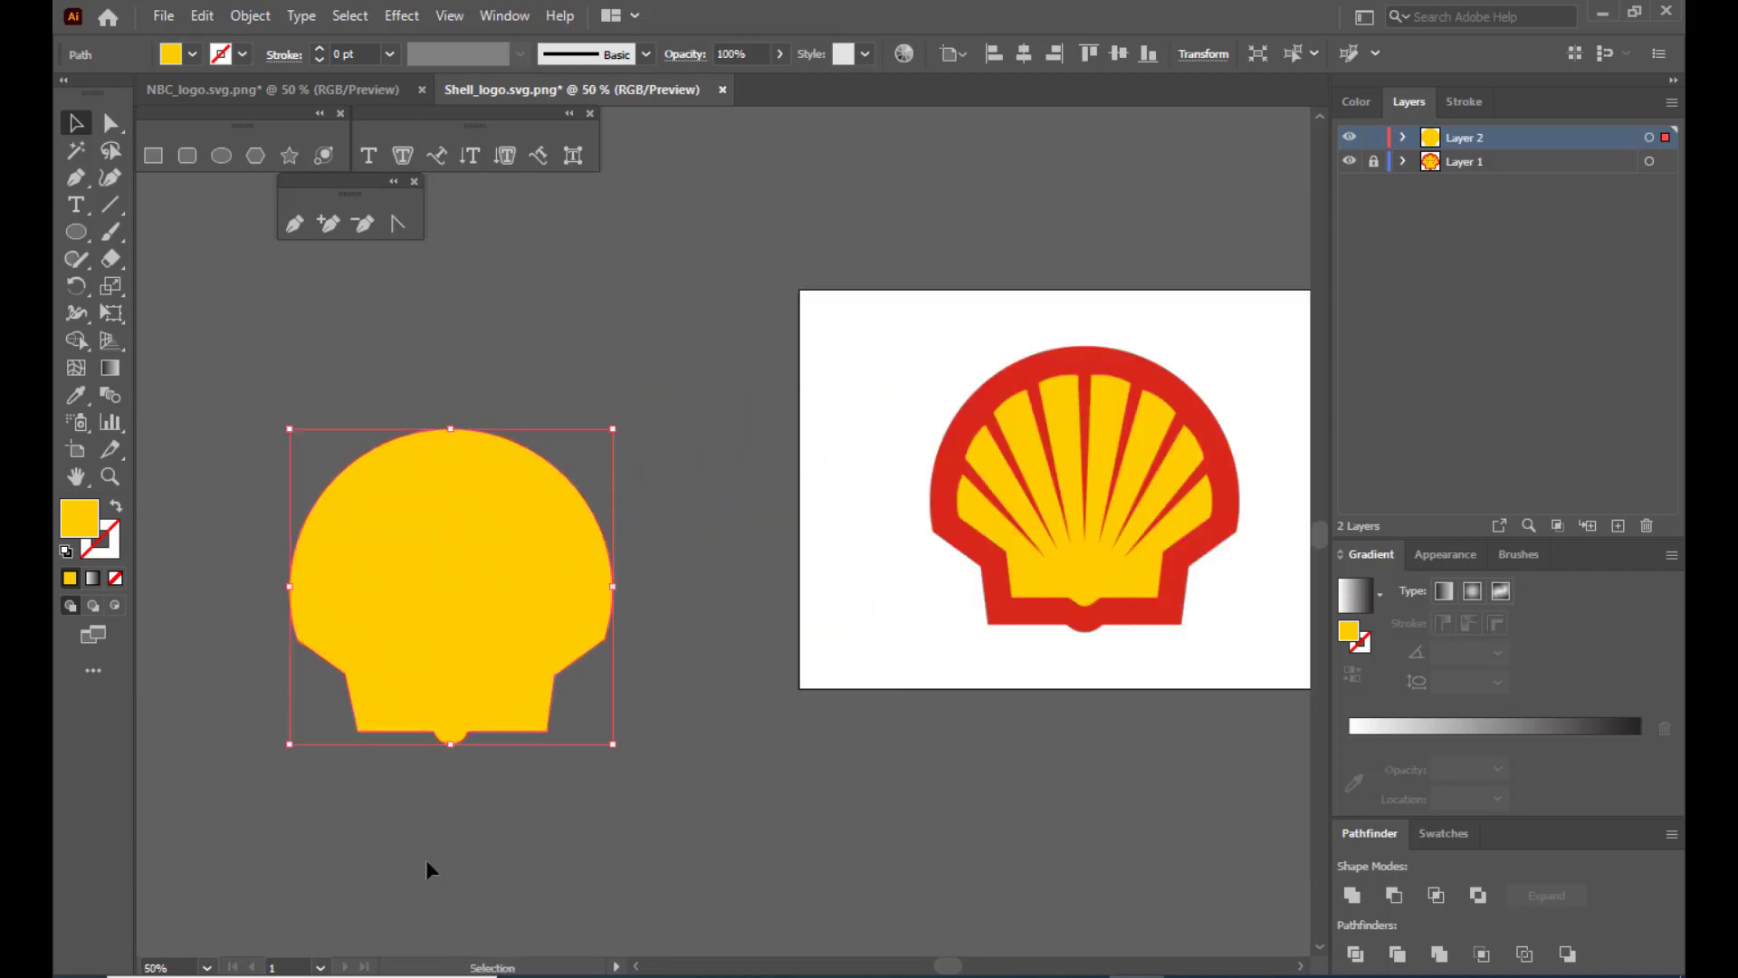
drag(531, 599, 760, 569)
click(387, 529)
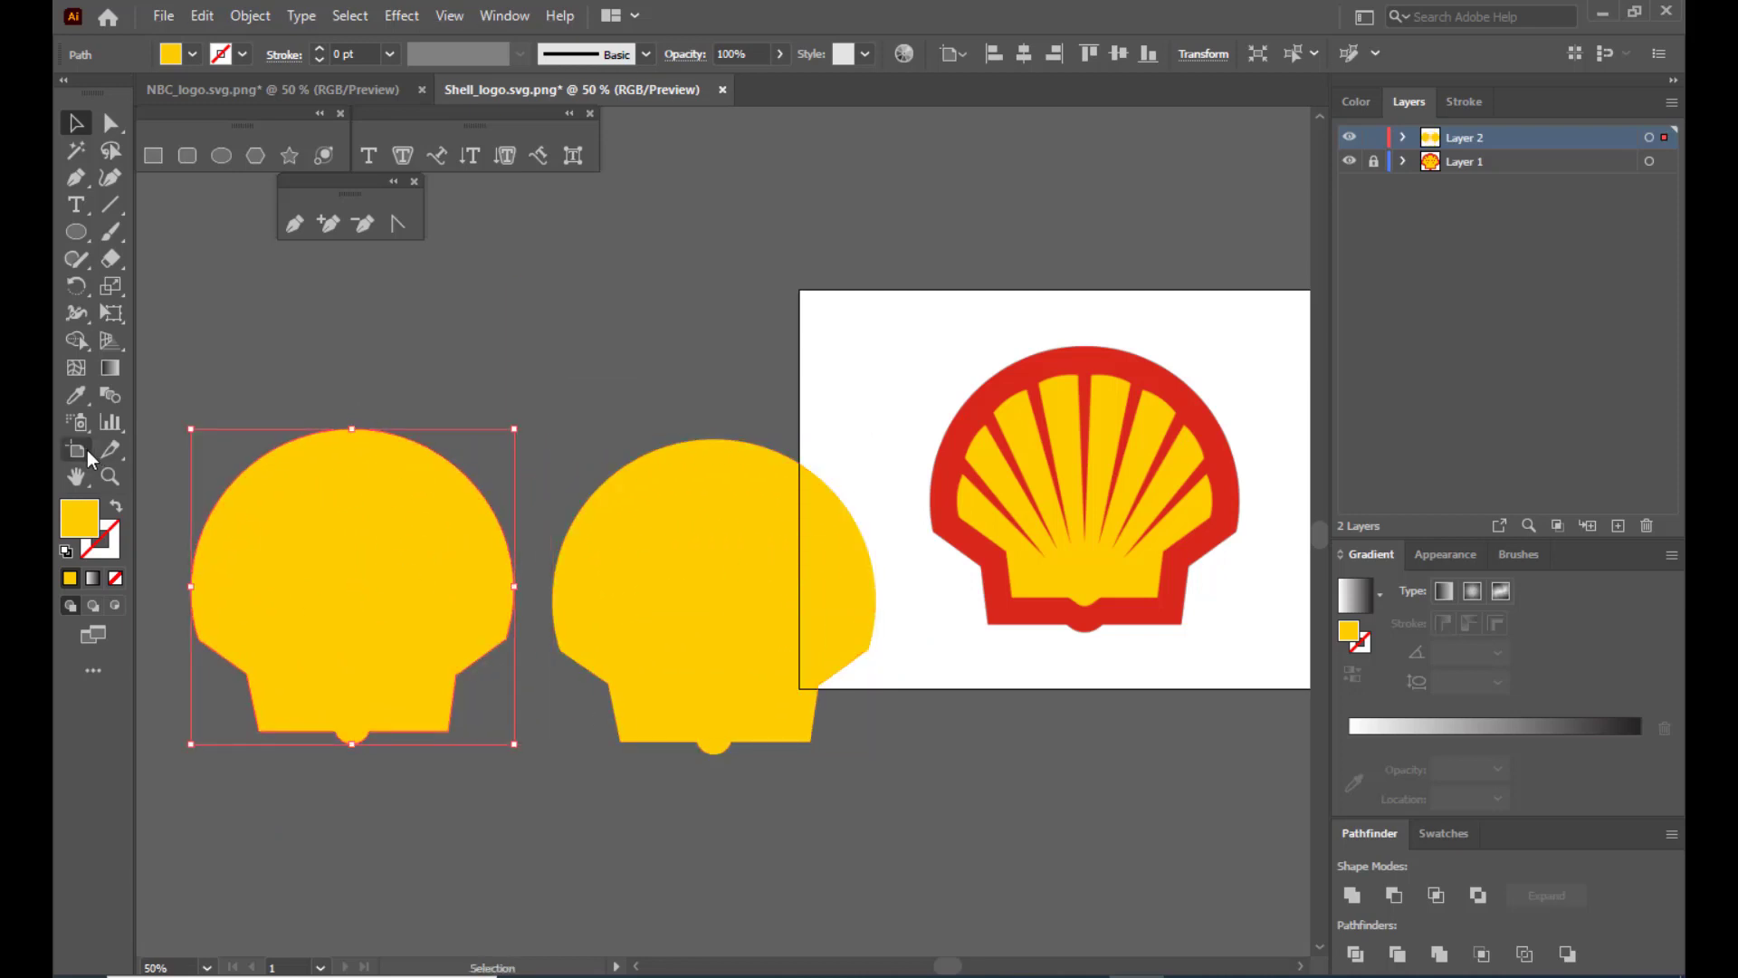
Fill the silhouette farther from the artboard with the red sampled from the reference logo's border.
click(74, 396)
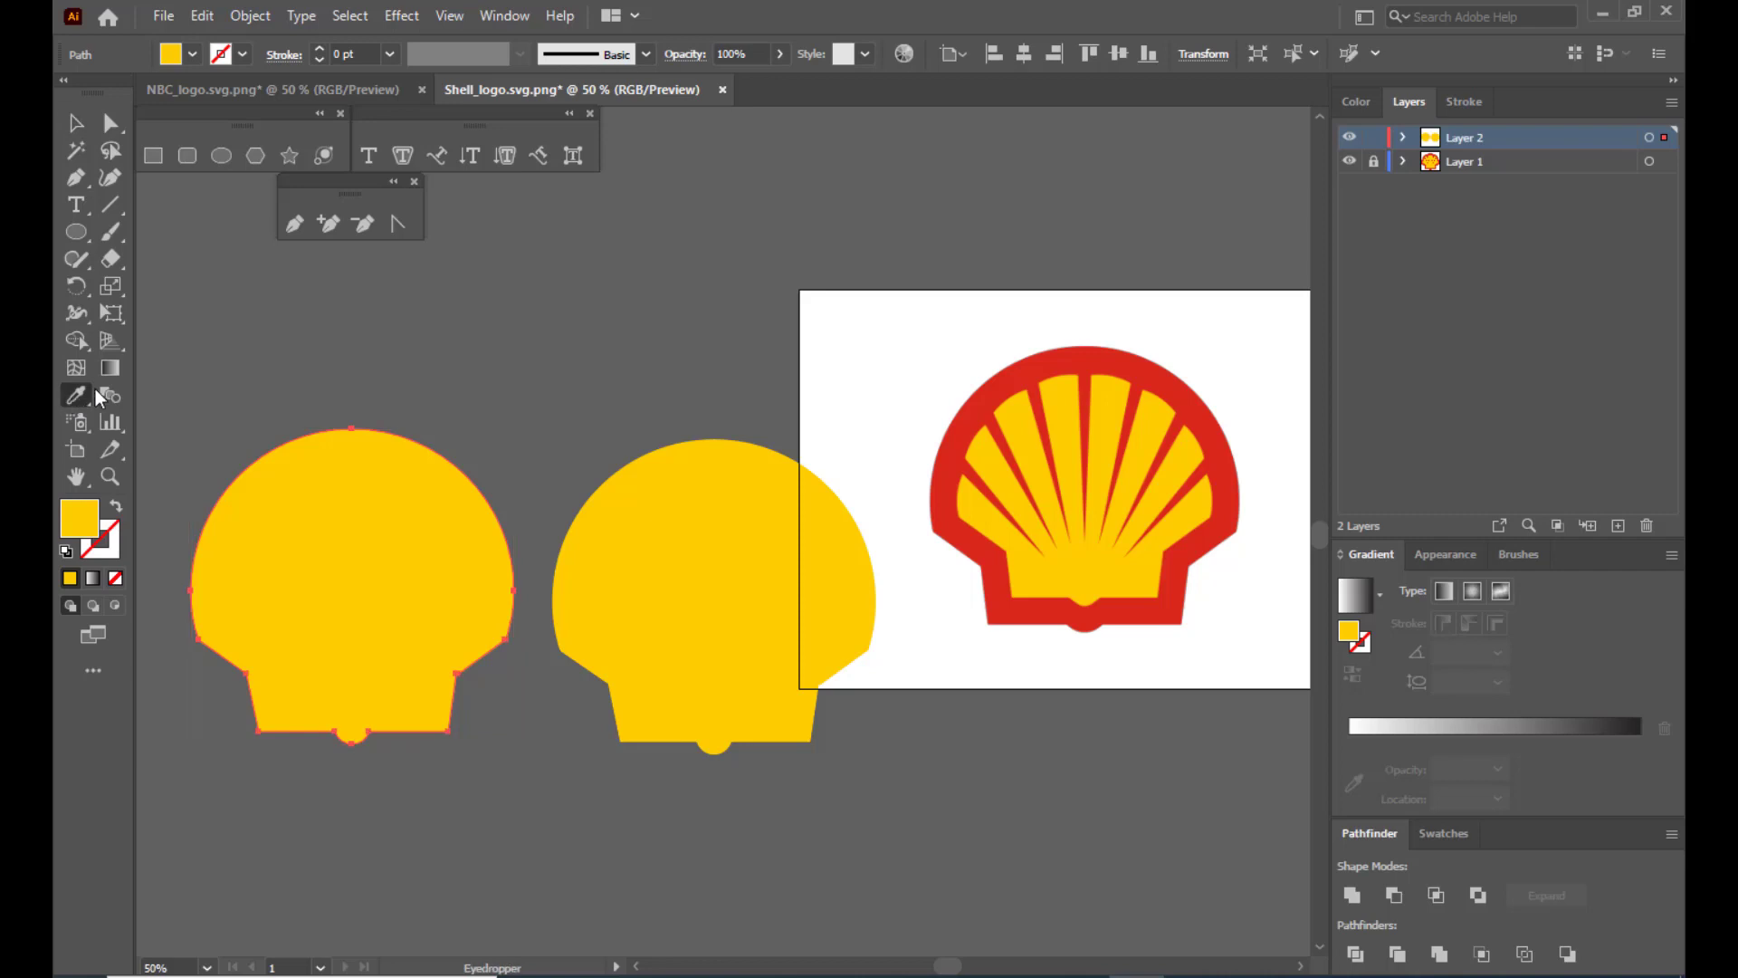
click(1043, 362)
click(73, 125)
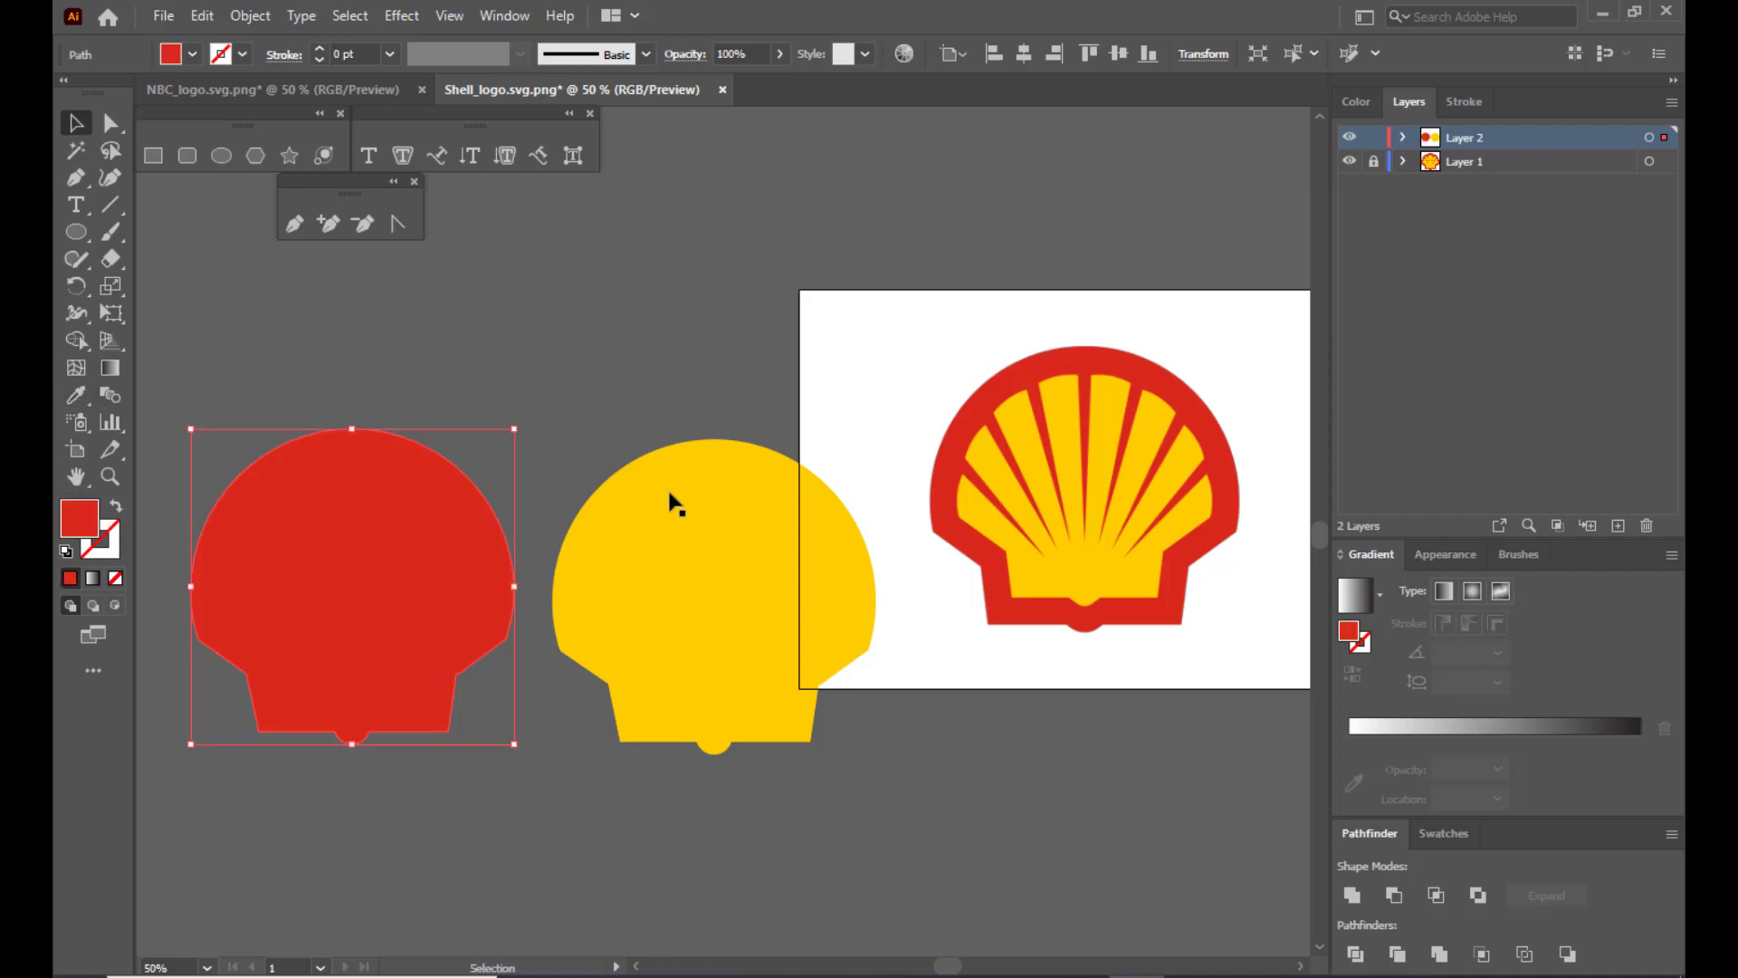
Scale down the yellow silhouette and place it over the yellow inner area of the reference shell.
click(721, 525)
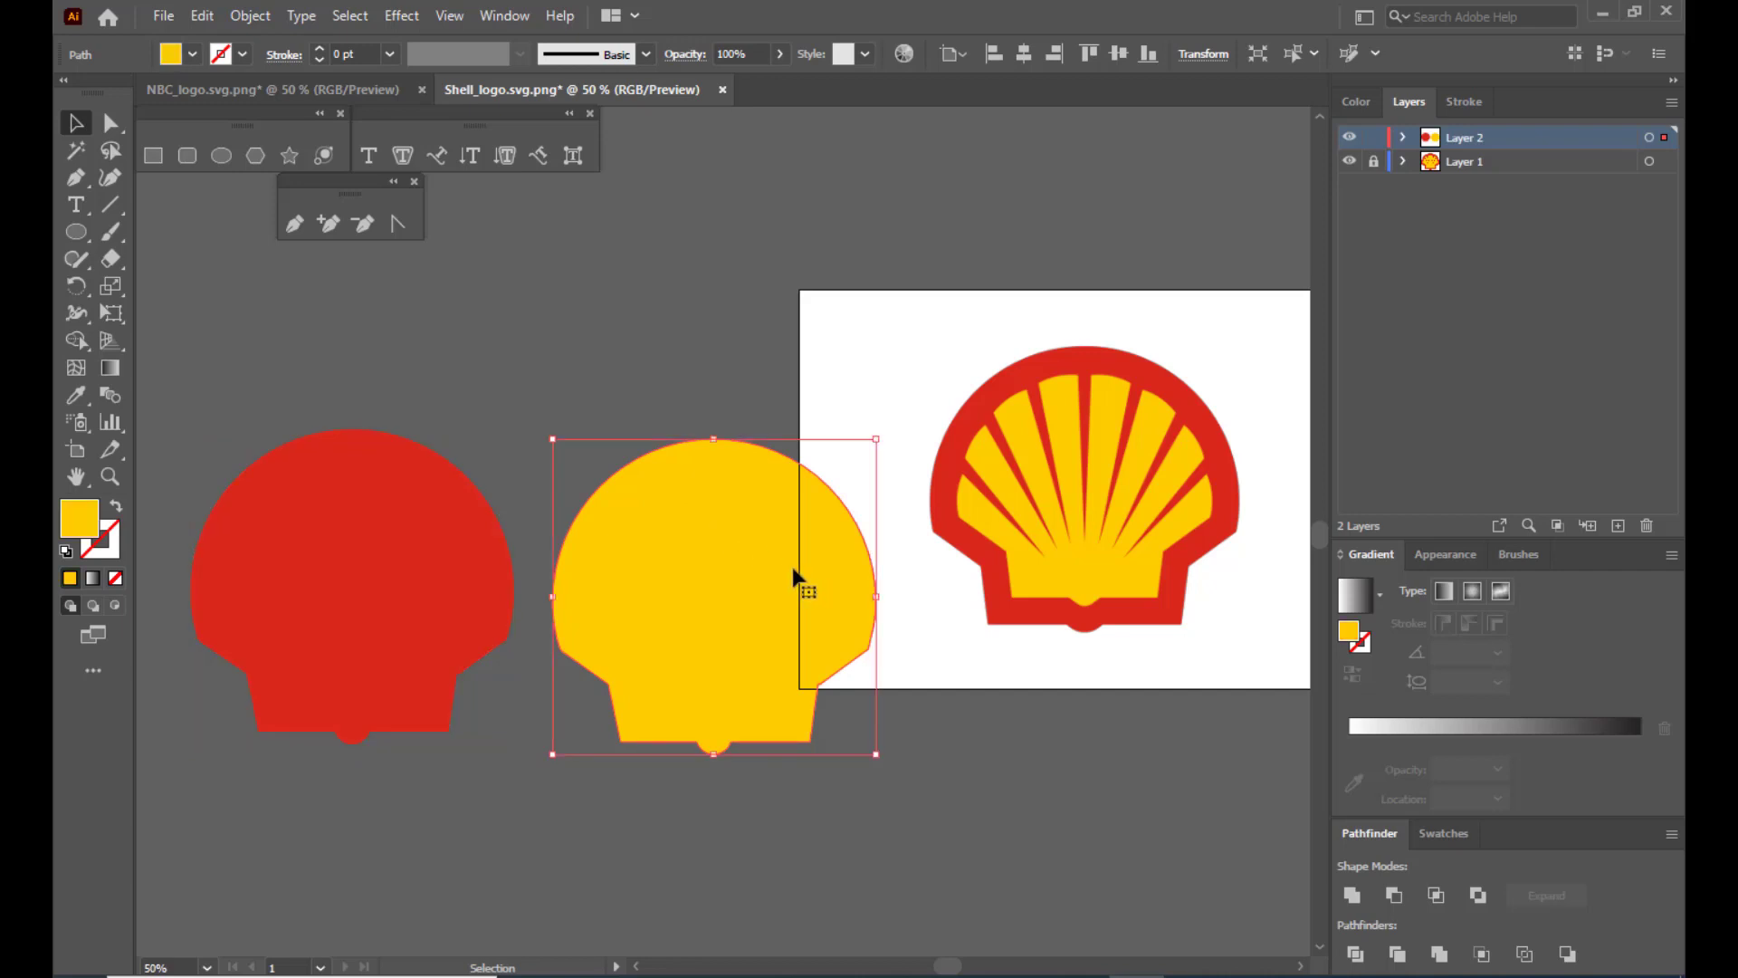
mouse_move(716, 550)
mouse_down()
mouse_move(295, 518)
mouse_move(870, 582)
mouse_move(742, 571)
mouse_up()
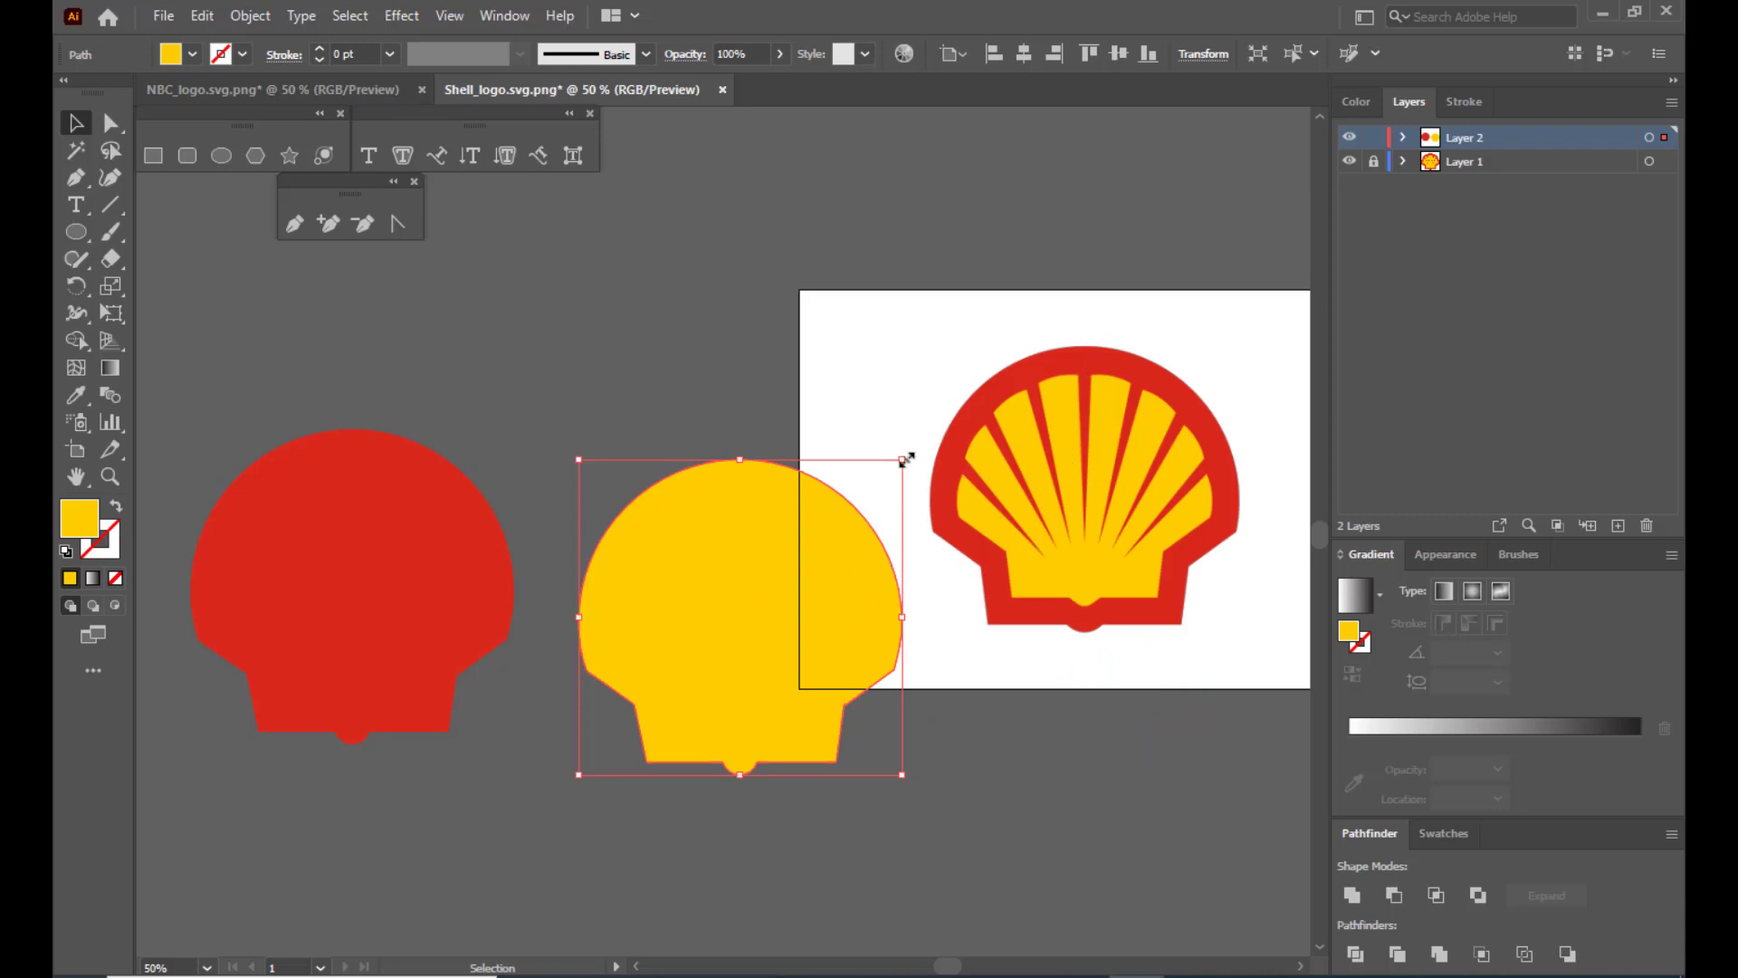
drag(903, 459, 842, 487)
drag(744, 571, 1081, 437)
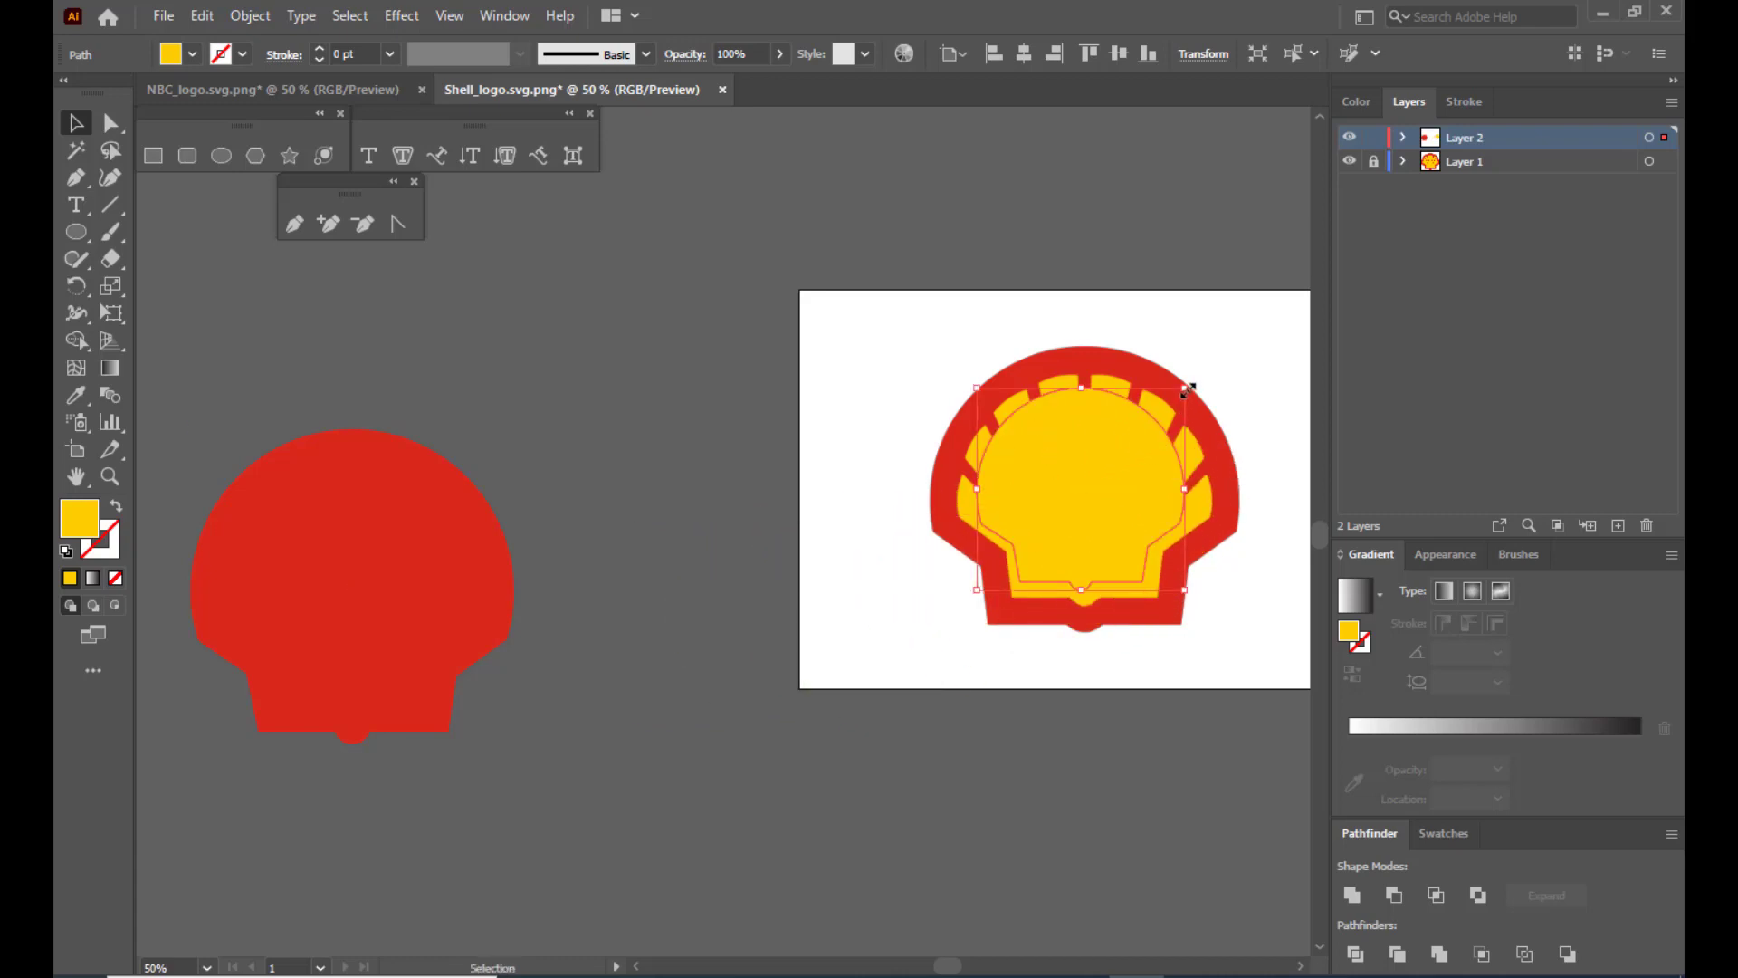
drag(1188, 389, 1127, 399)
key(g)
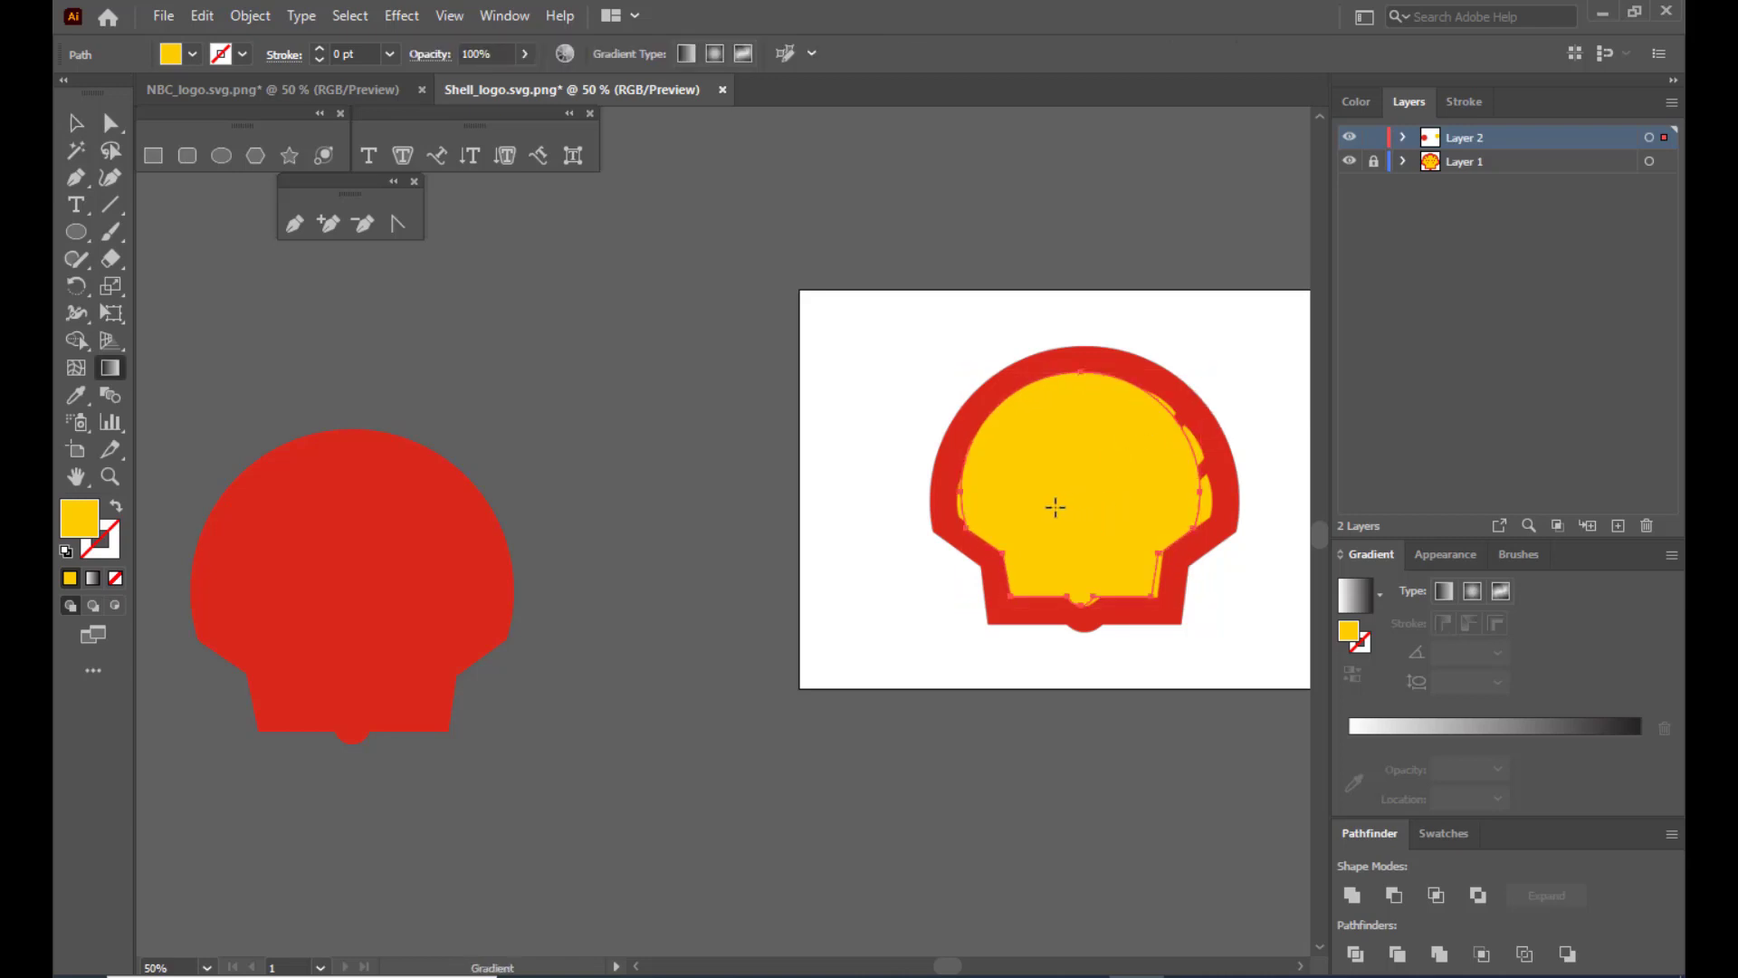
key(v)
click(557, 373)
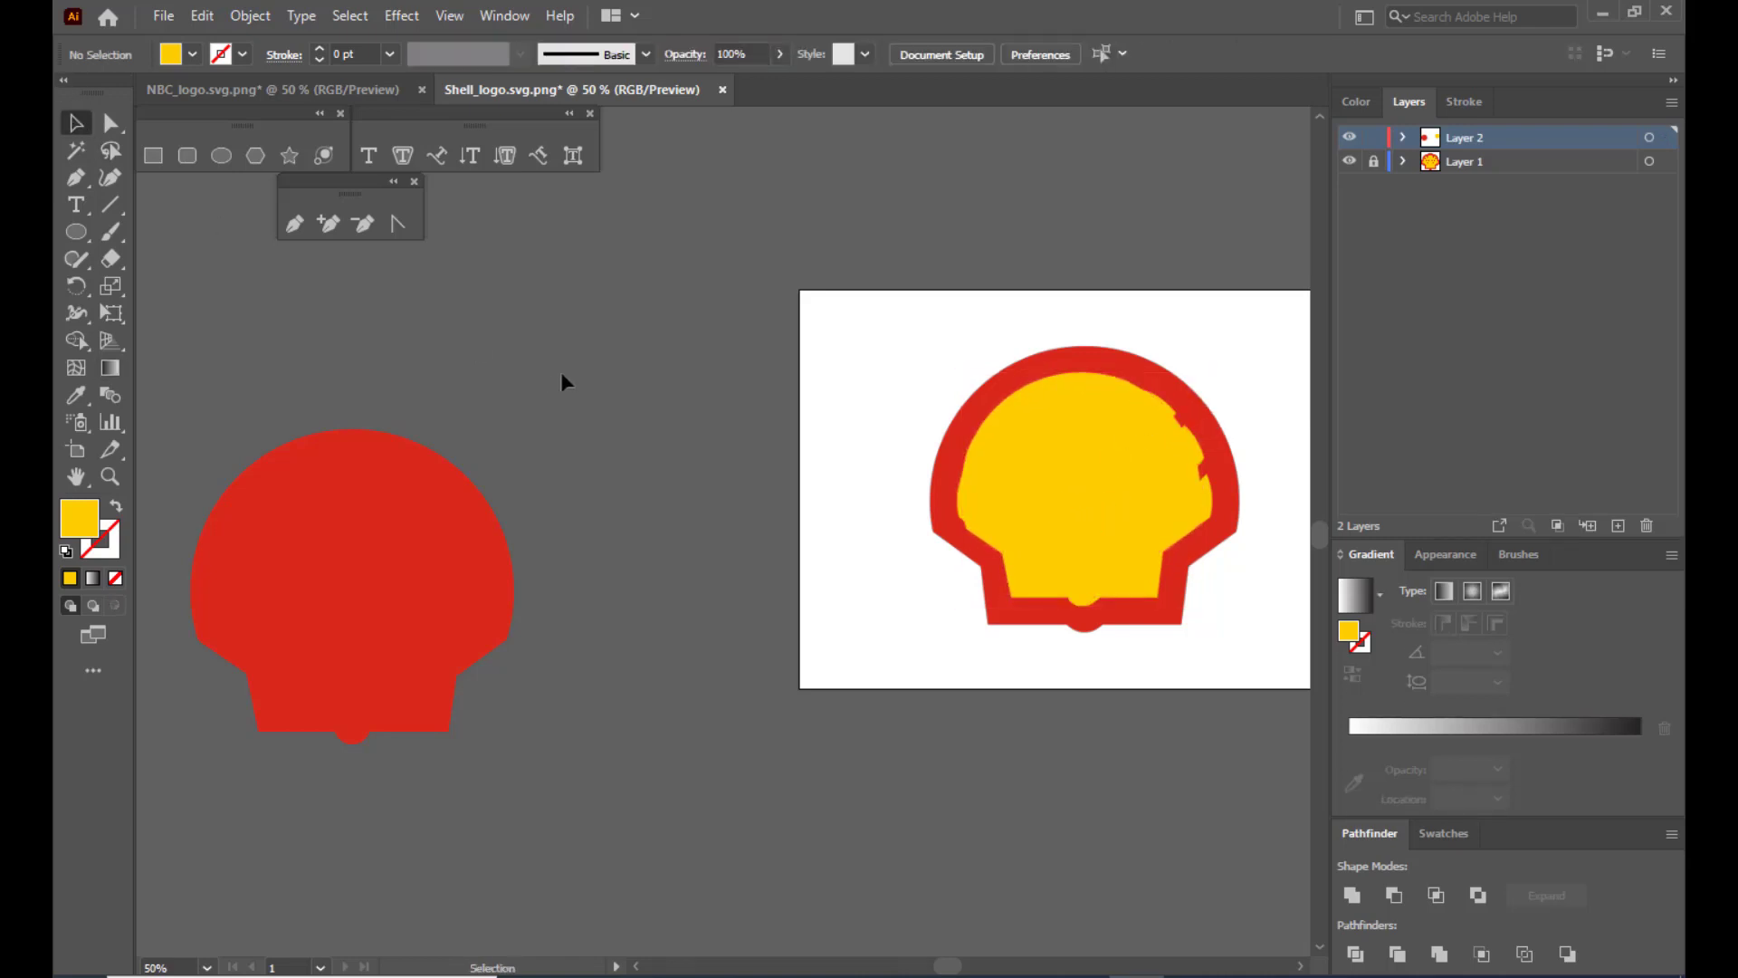
Reduce the opacity of the small yellow silhouette on the reference shell to 43%.
click(1150, 527)
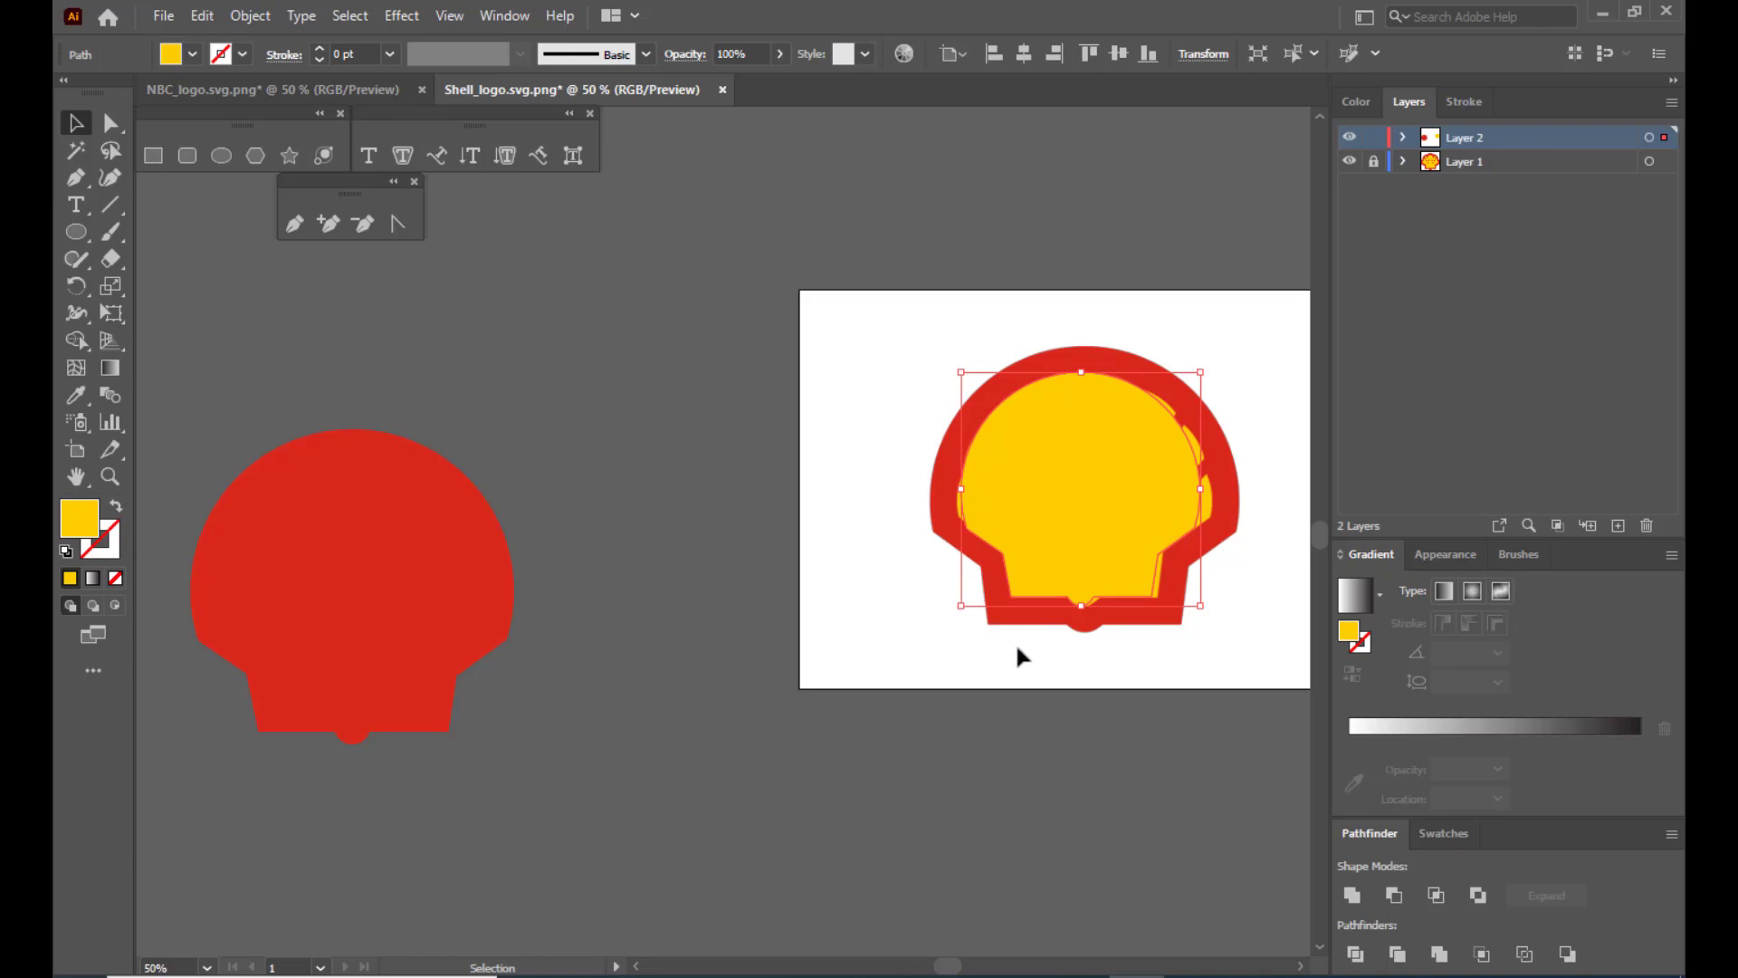
key(g)
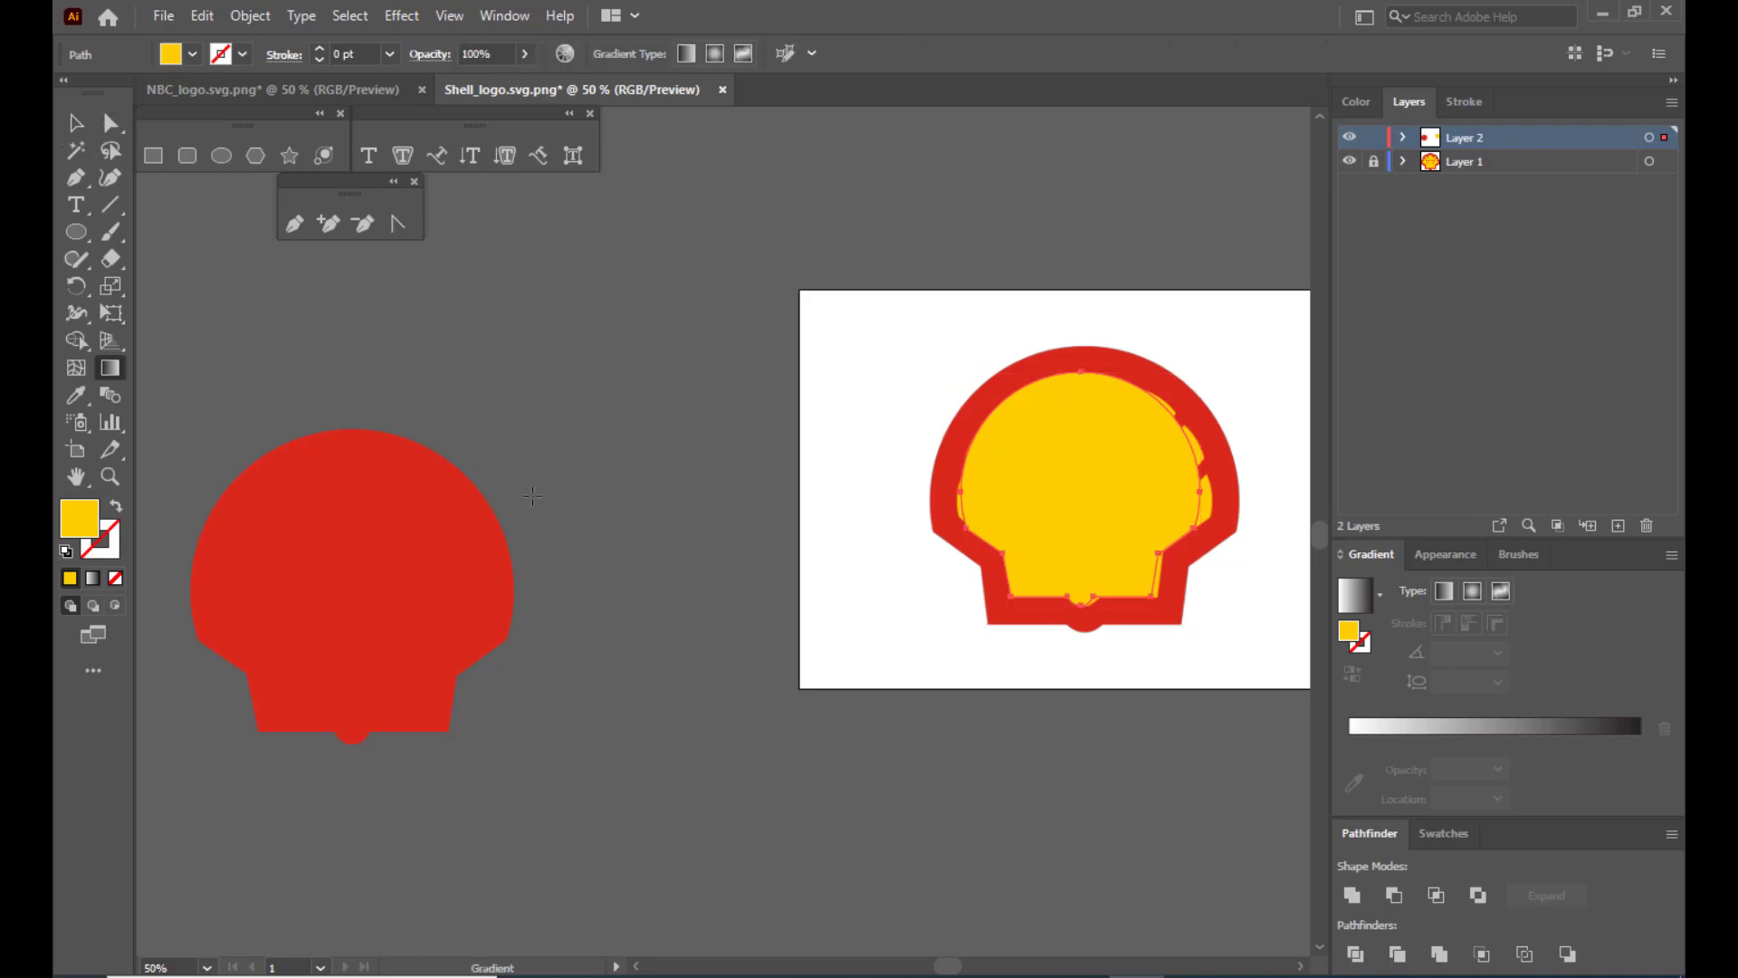
key(h)
drag(749, 539, 476, 600)
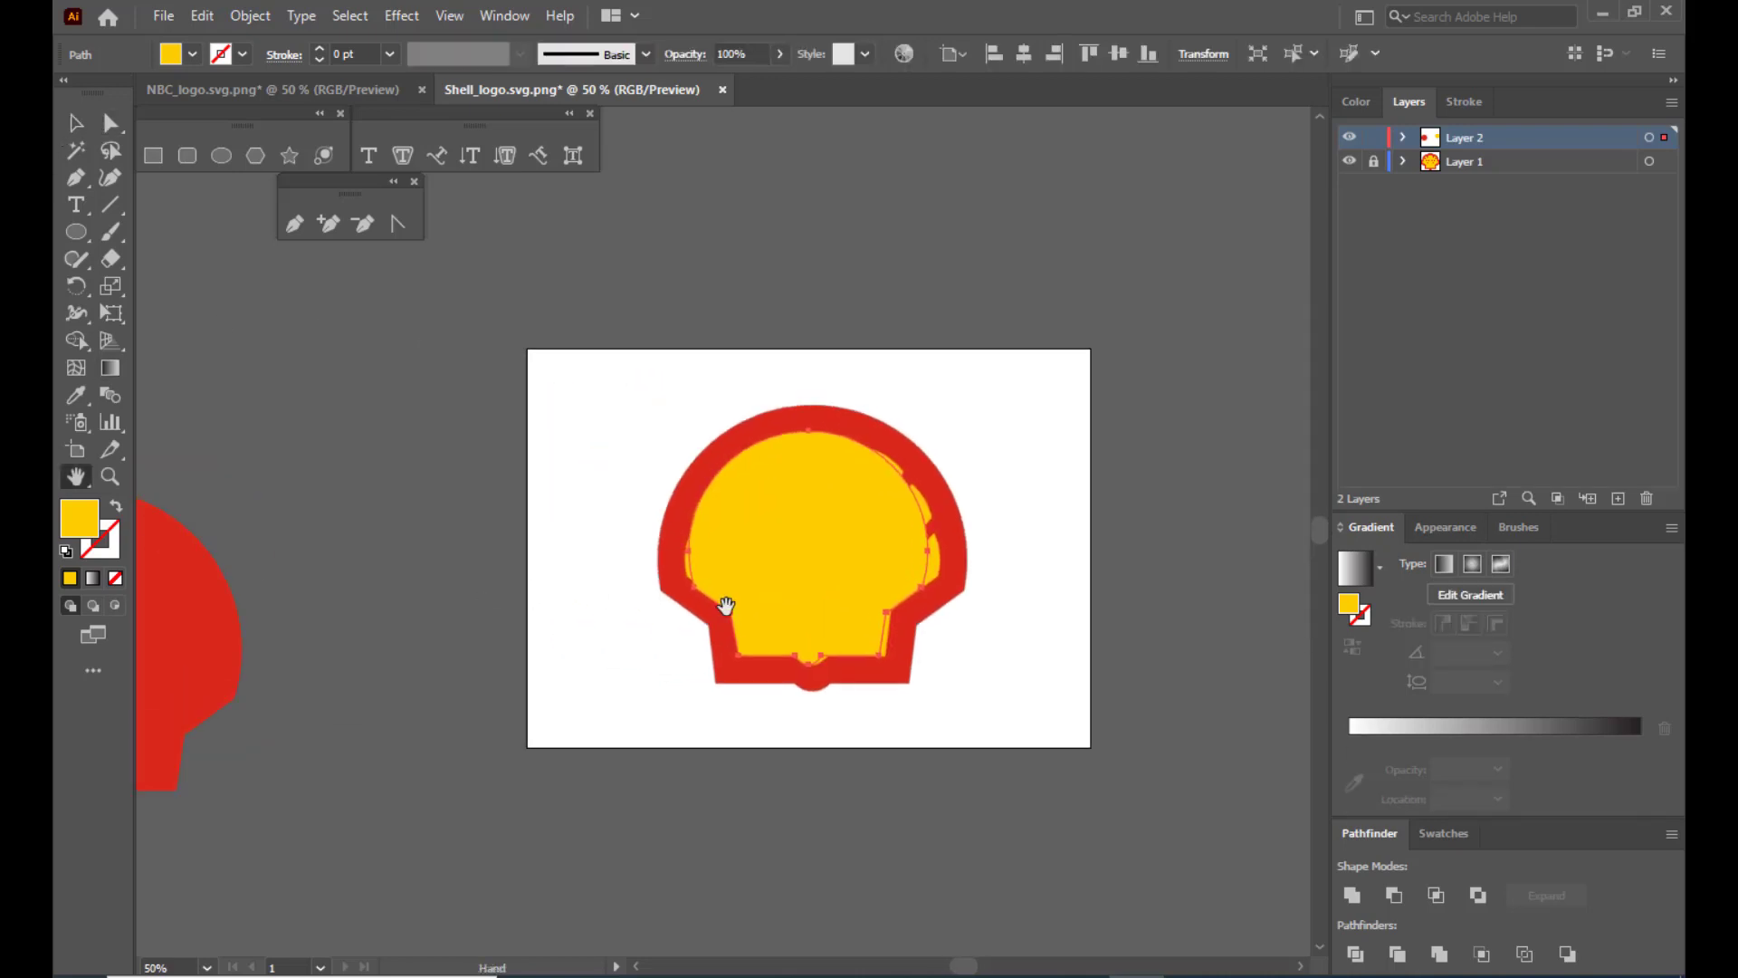
key(ctrl+1)
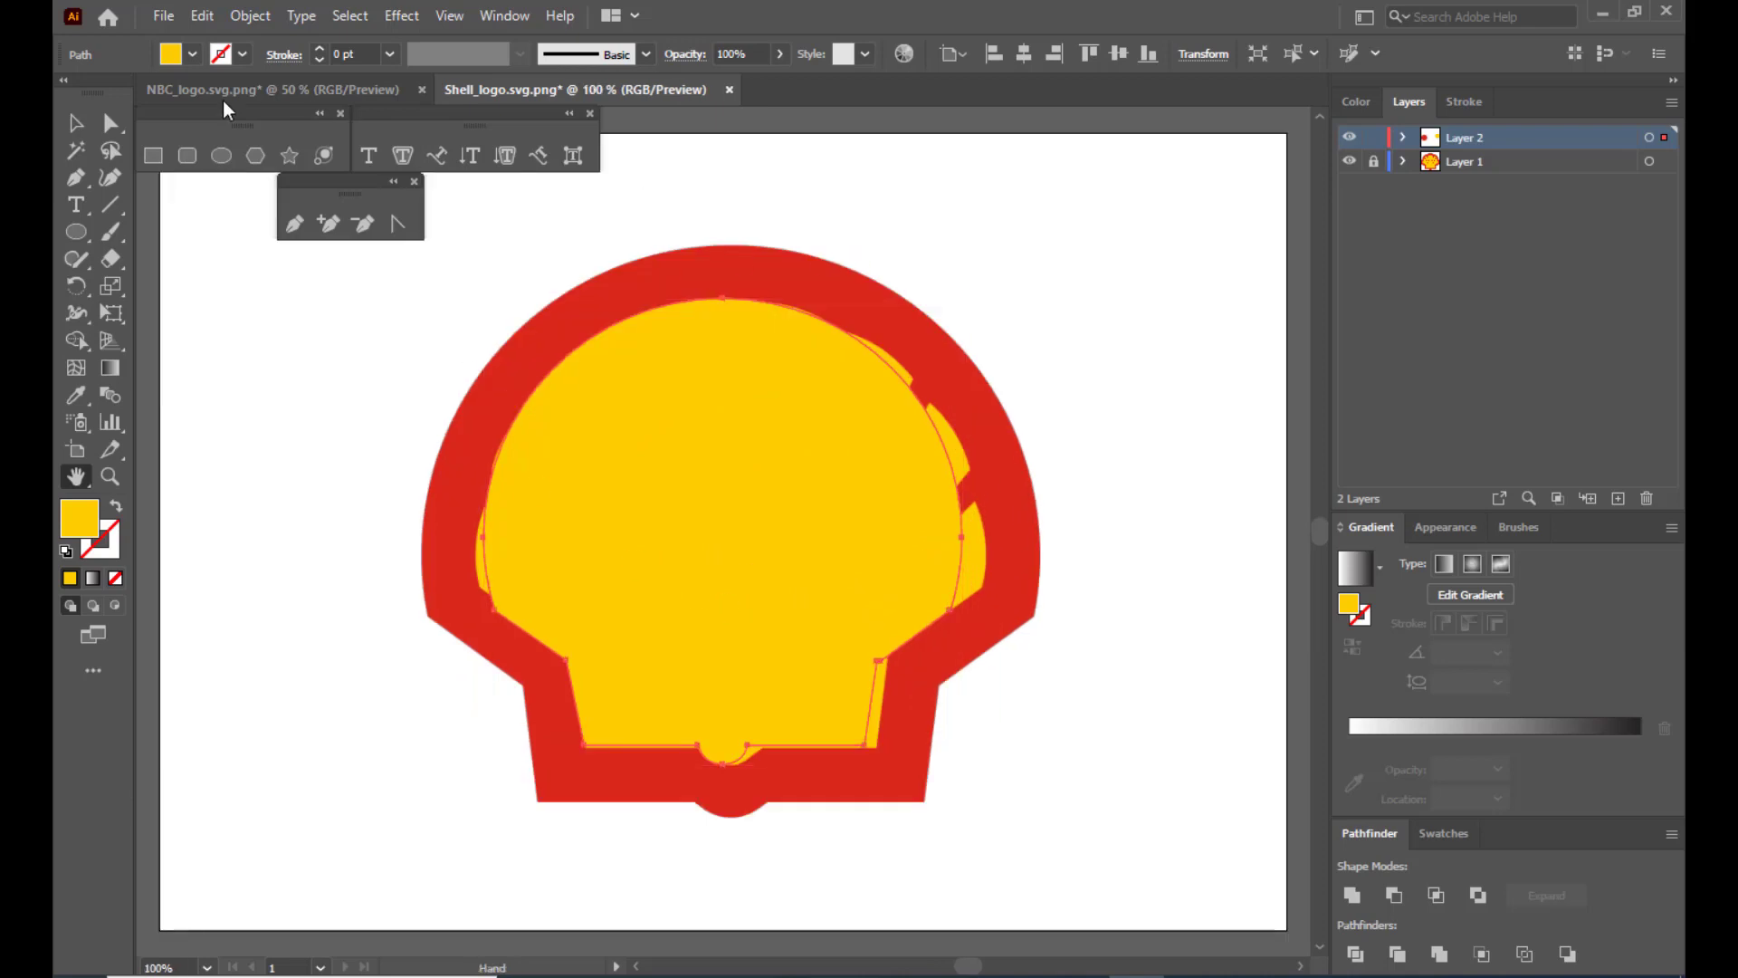
click(73, 122)
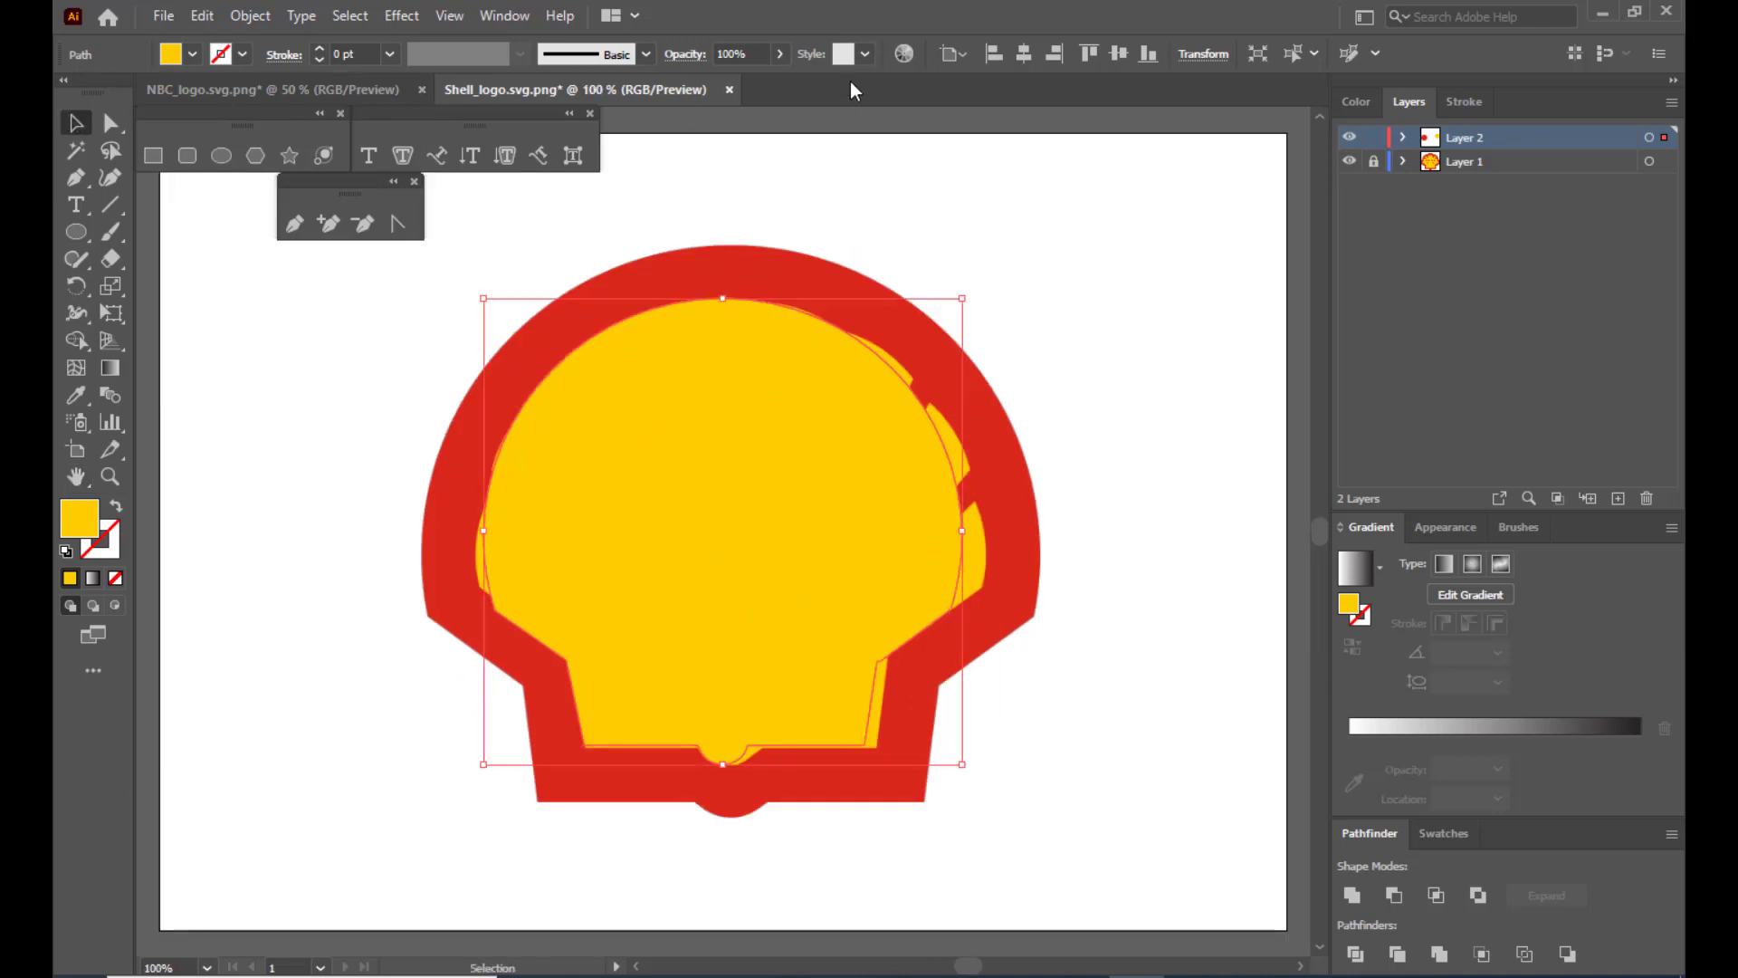
click(778, 54)
drag(730, 80, 727, 82)
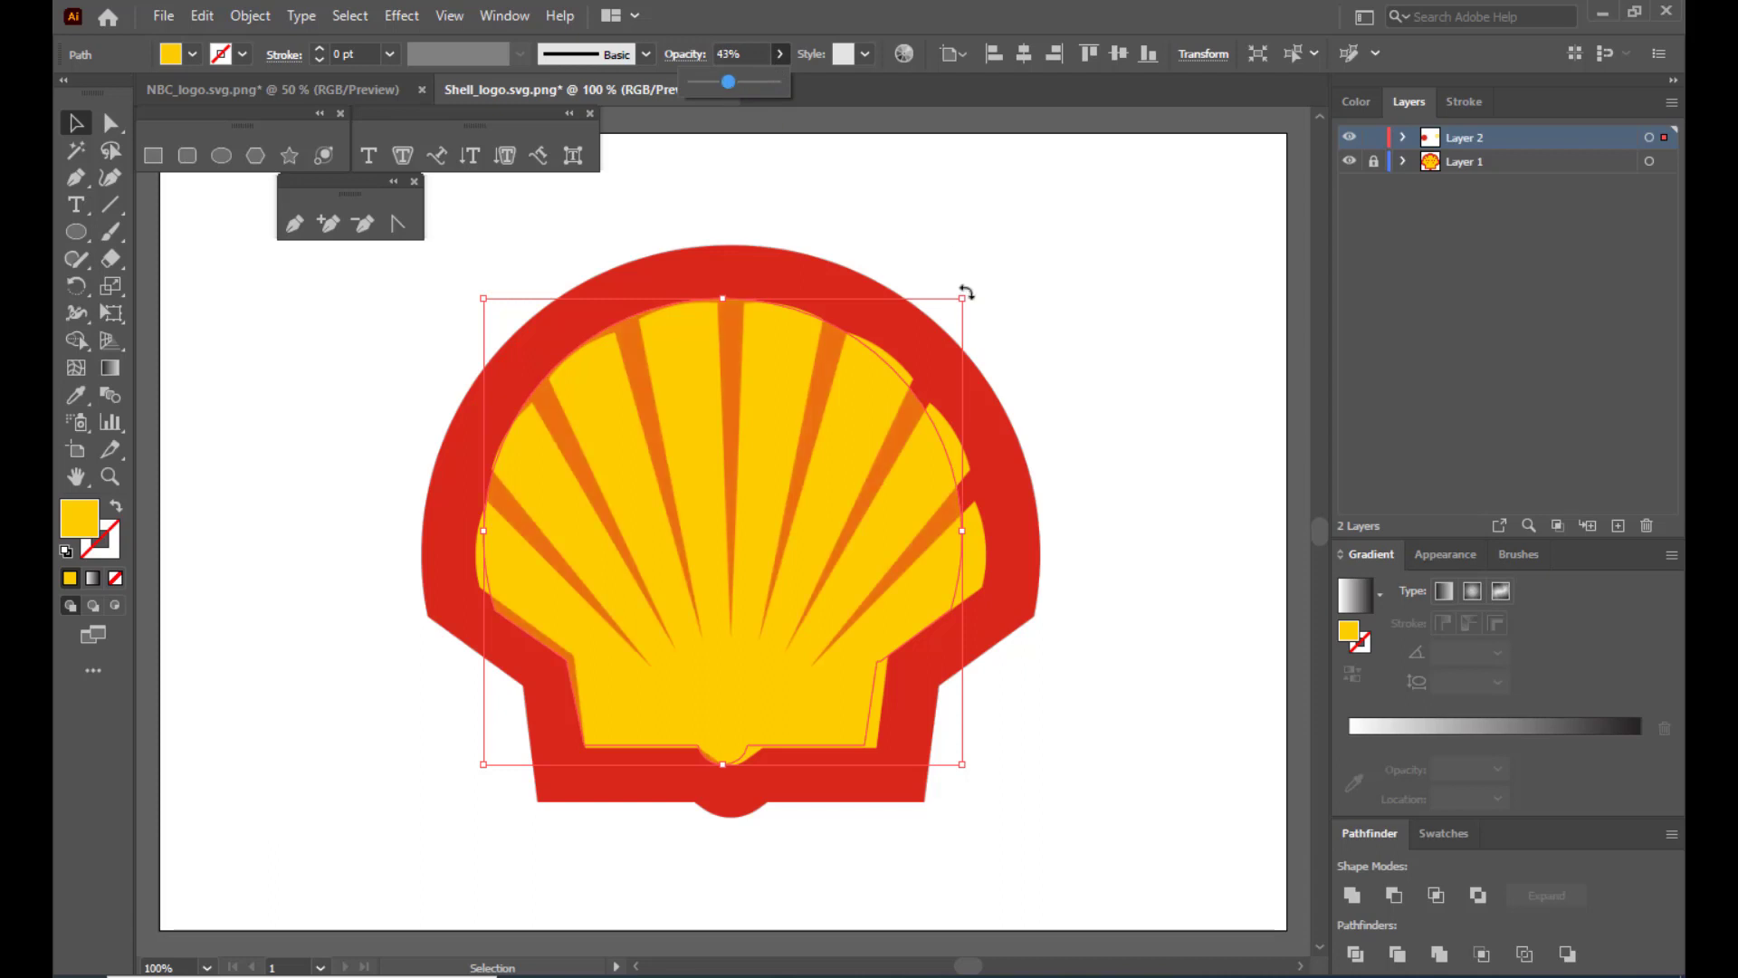
Resize and nudge the translucent yellow silhouette so it covers the reference's ribbed yellow area with a narrow margin around it.
drag(961, 298, 987, 279)
mouse_move(839, 358)
mouse_down()
mouse_move(850, 335)
mouse_move(848, 360)
mouse_up()
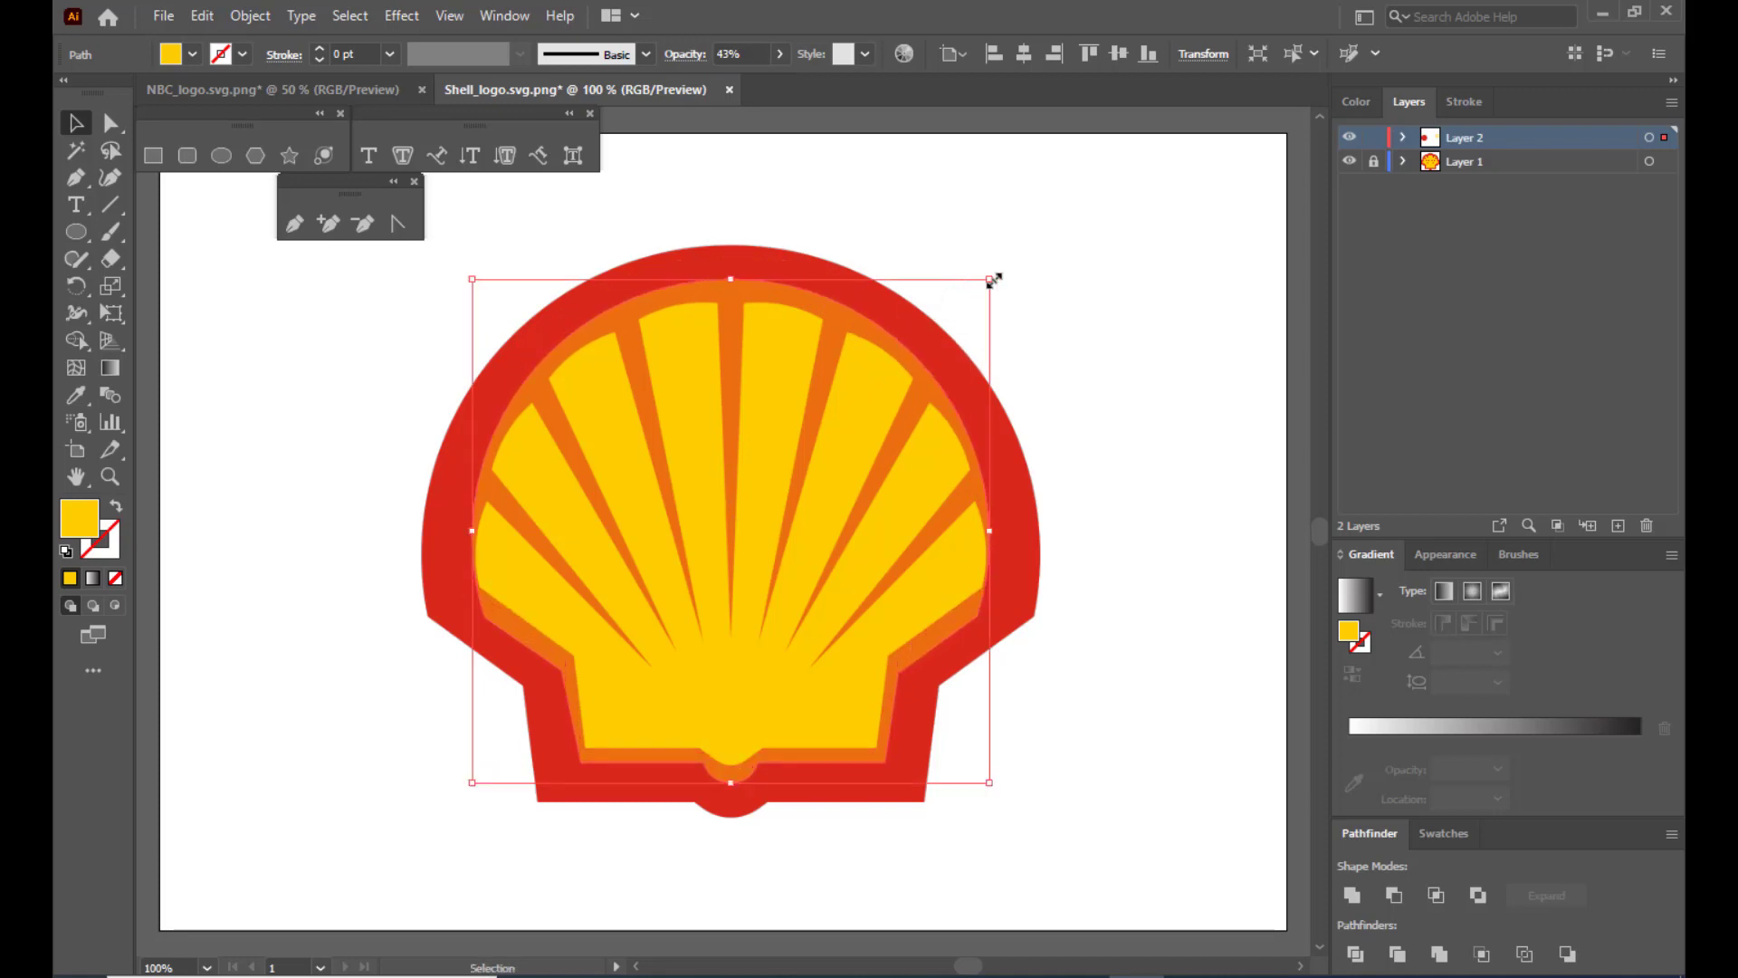
drag(990, 280, 975, 300)
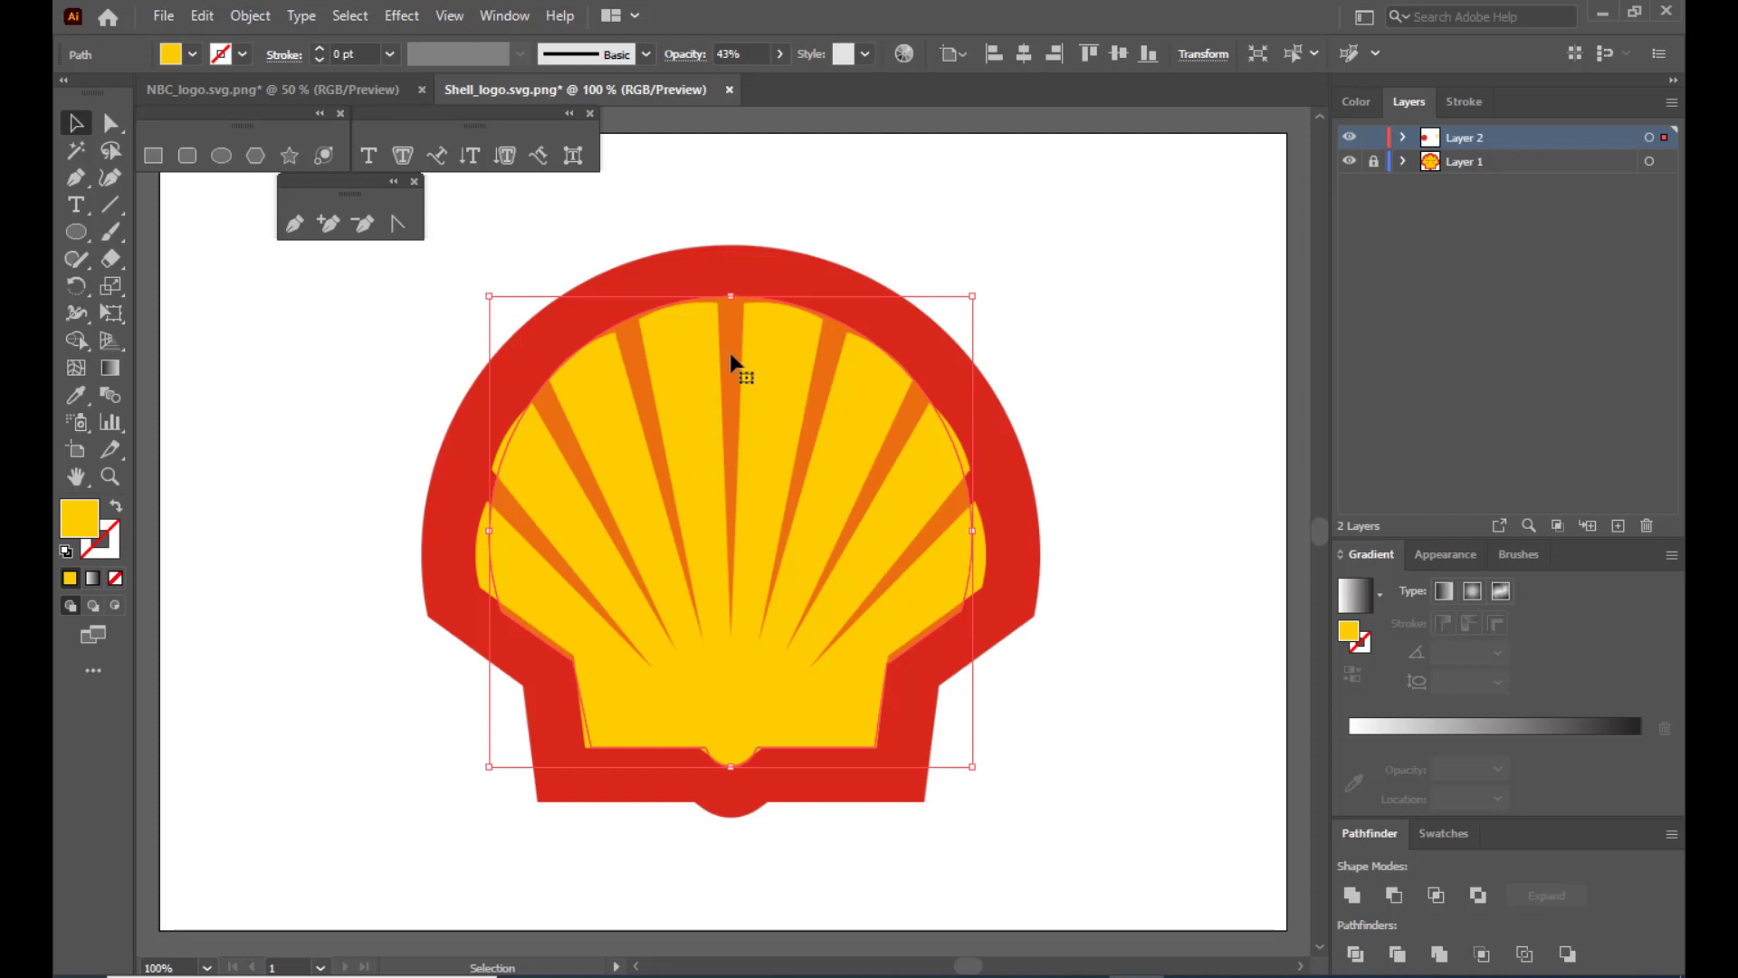
key(Down)
key(Down)
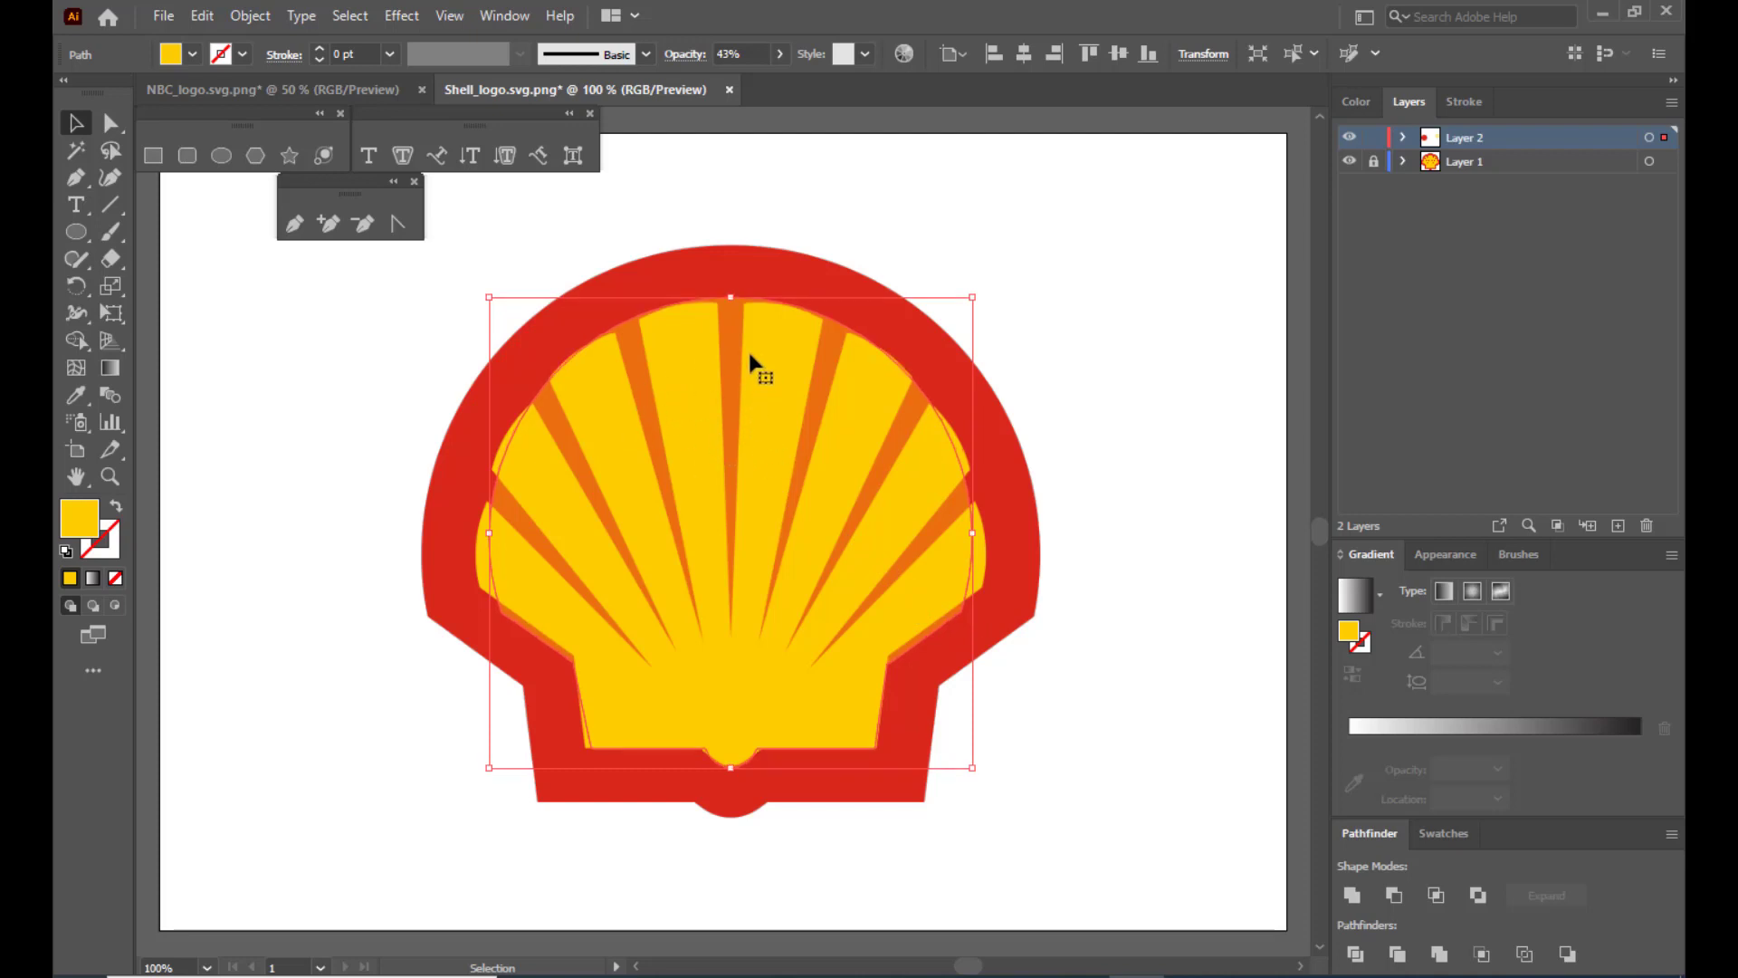
key(Up)
key(Left)
key(Left)
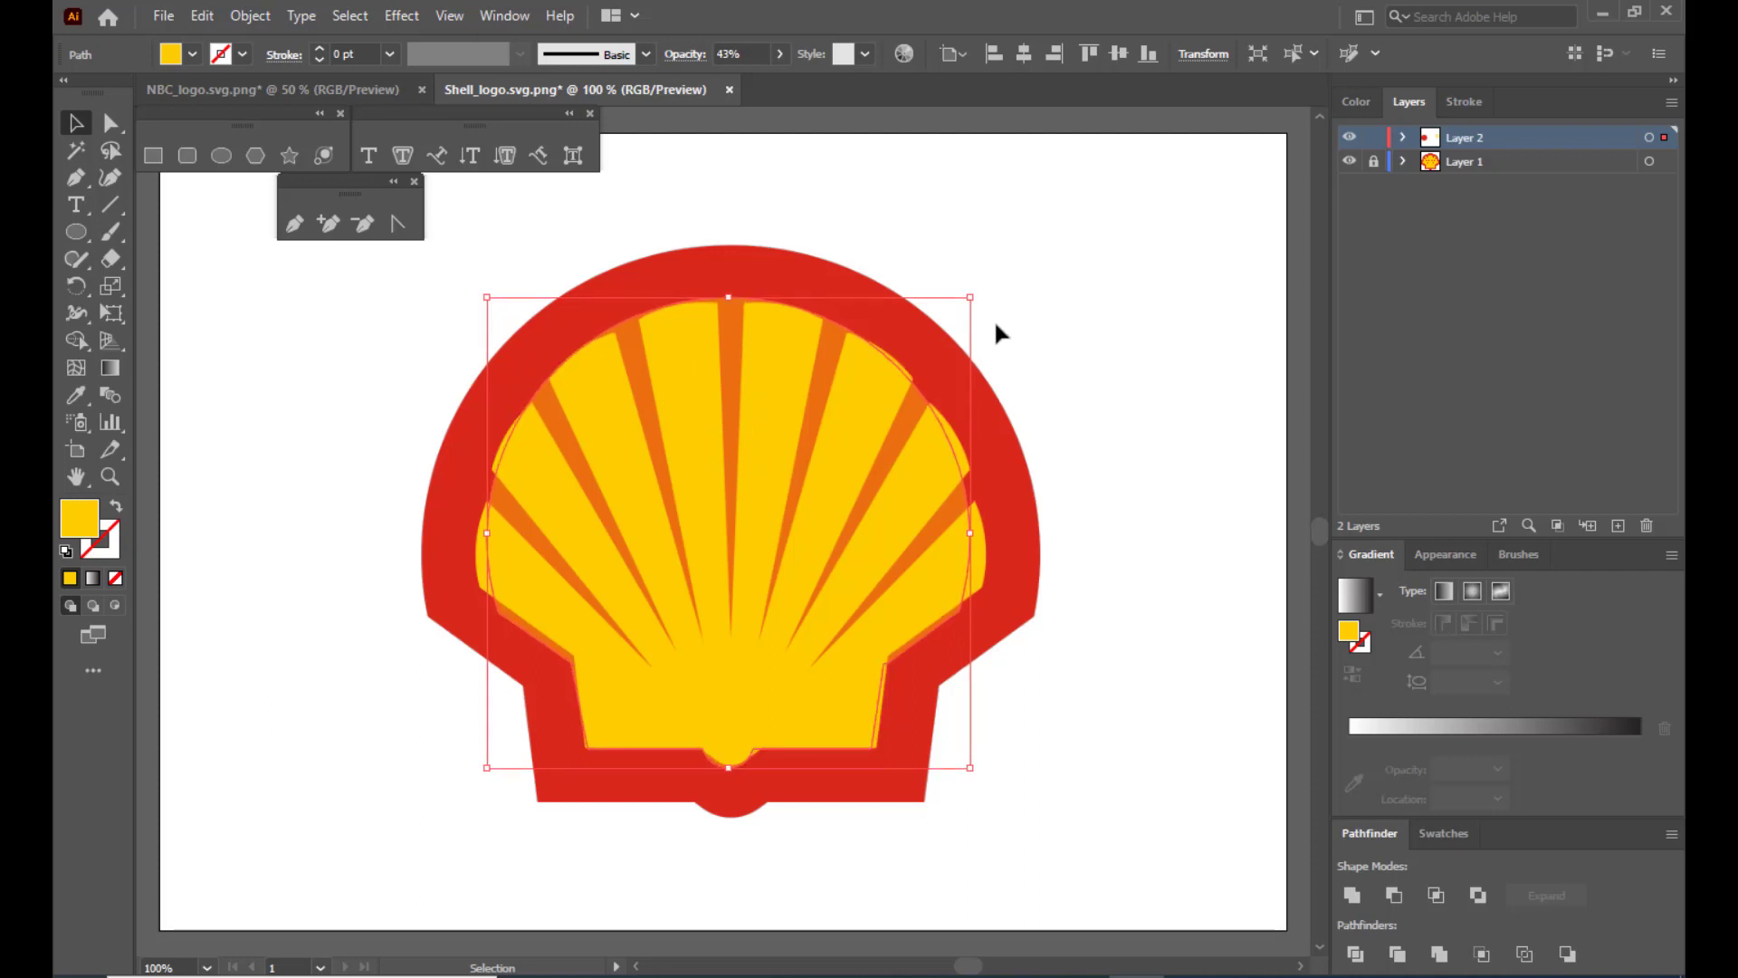
drag(970, 297, 989, 277)
click(1074, 318)
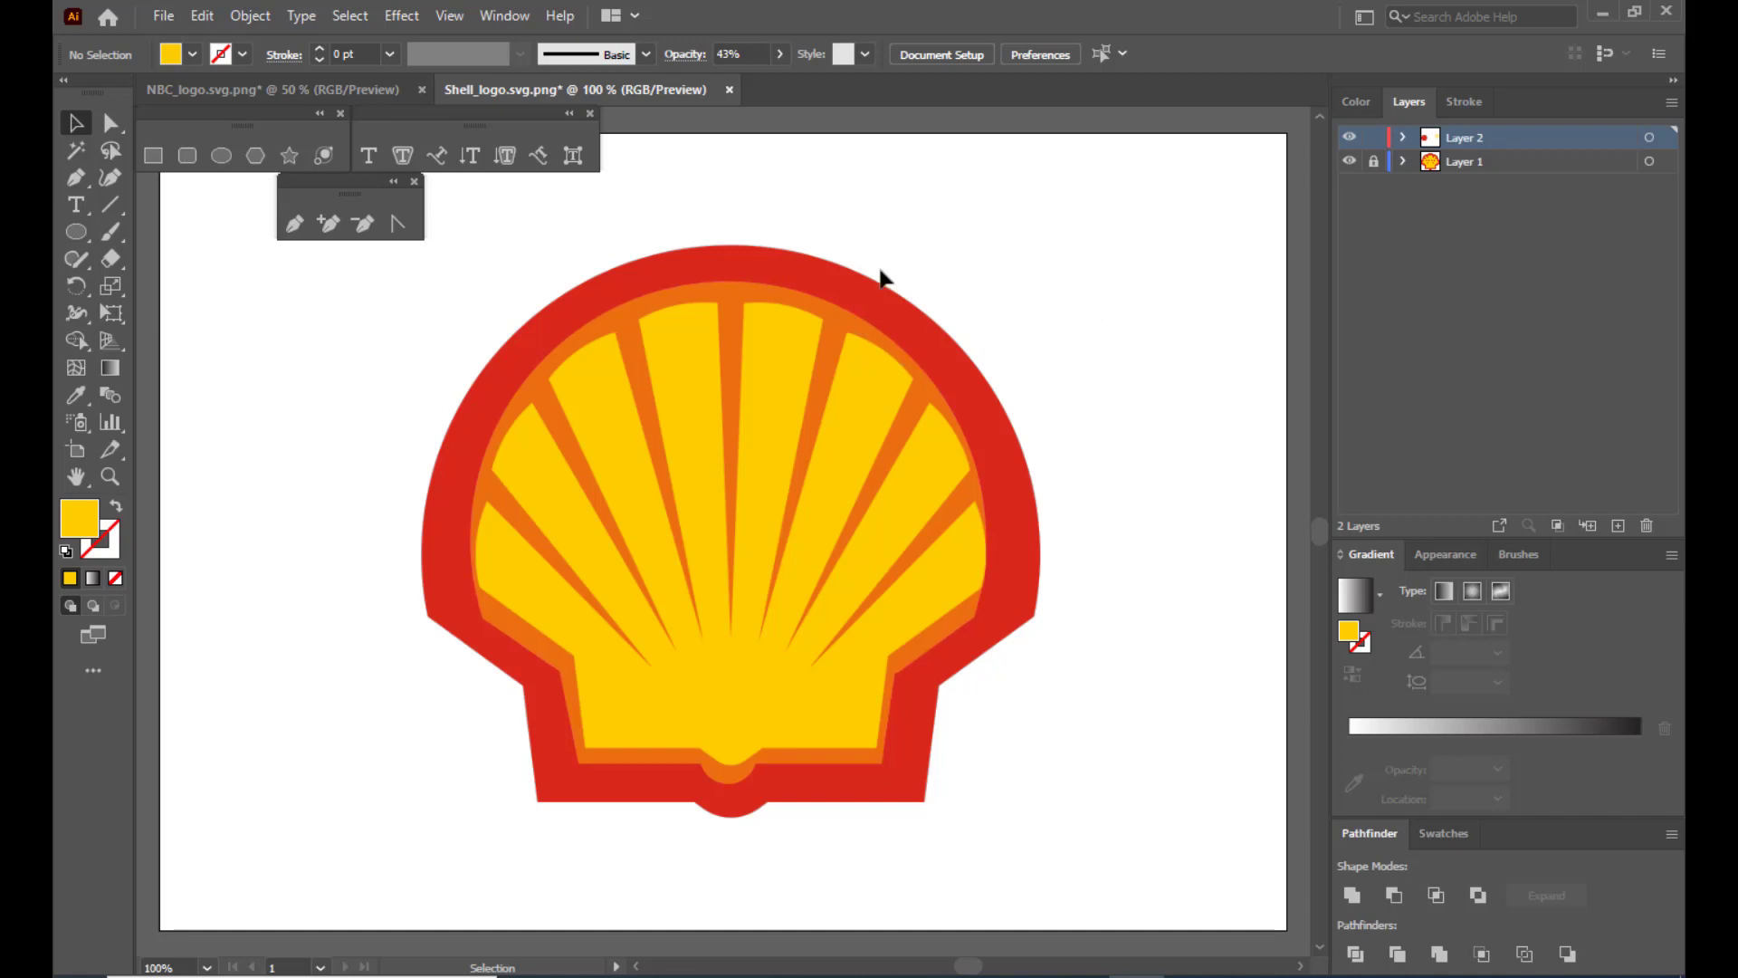
Create a polygon with a 50 pt radius and 3 sides in the blank area beside the shell.
click(255, 155)
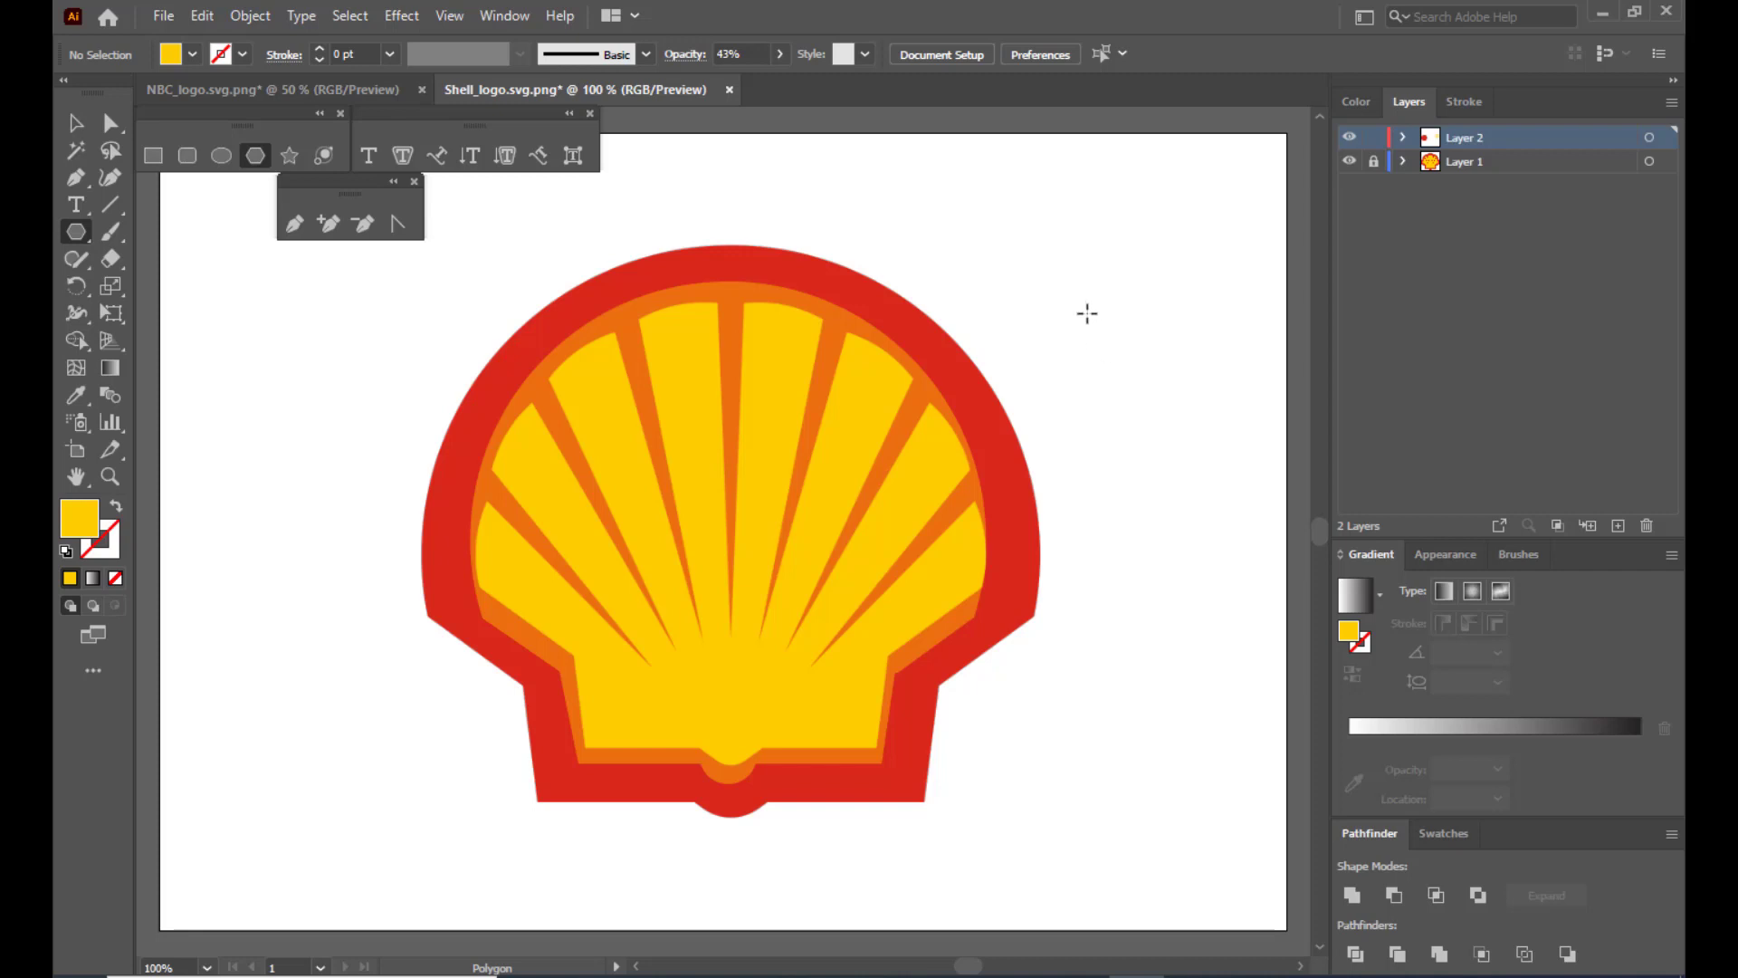
click(1132, 359)
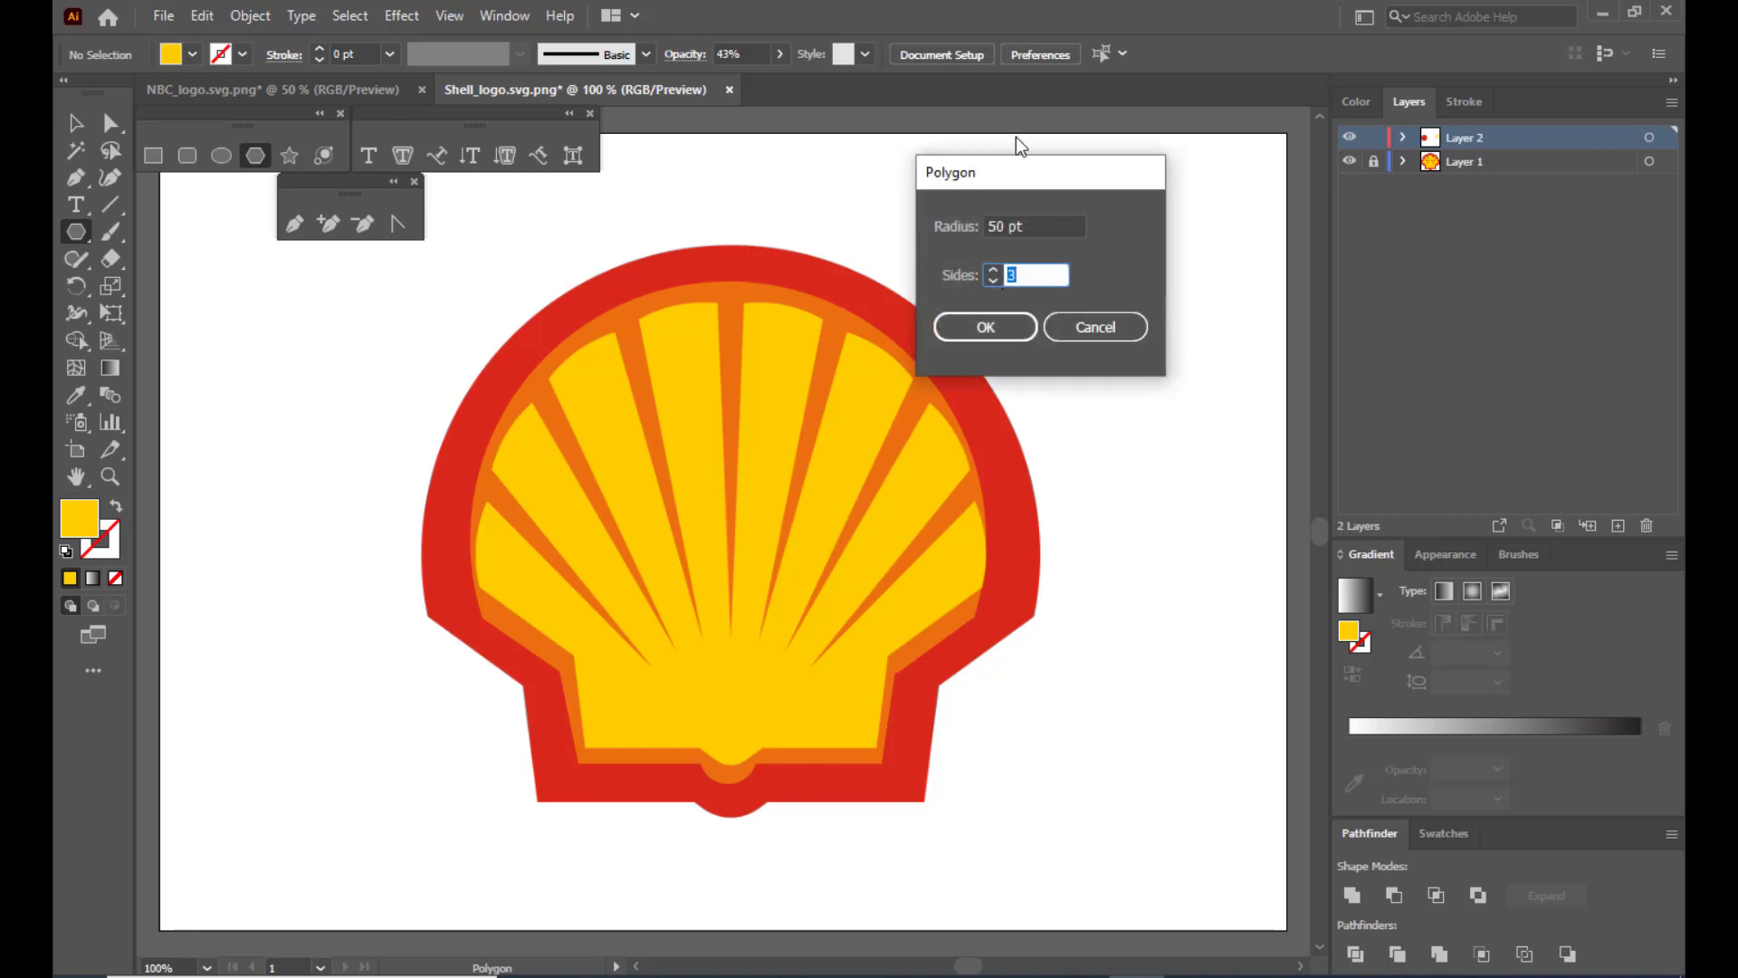
drag(1003, 171, 1117, 153)
click(1114, 308)
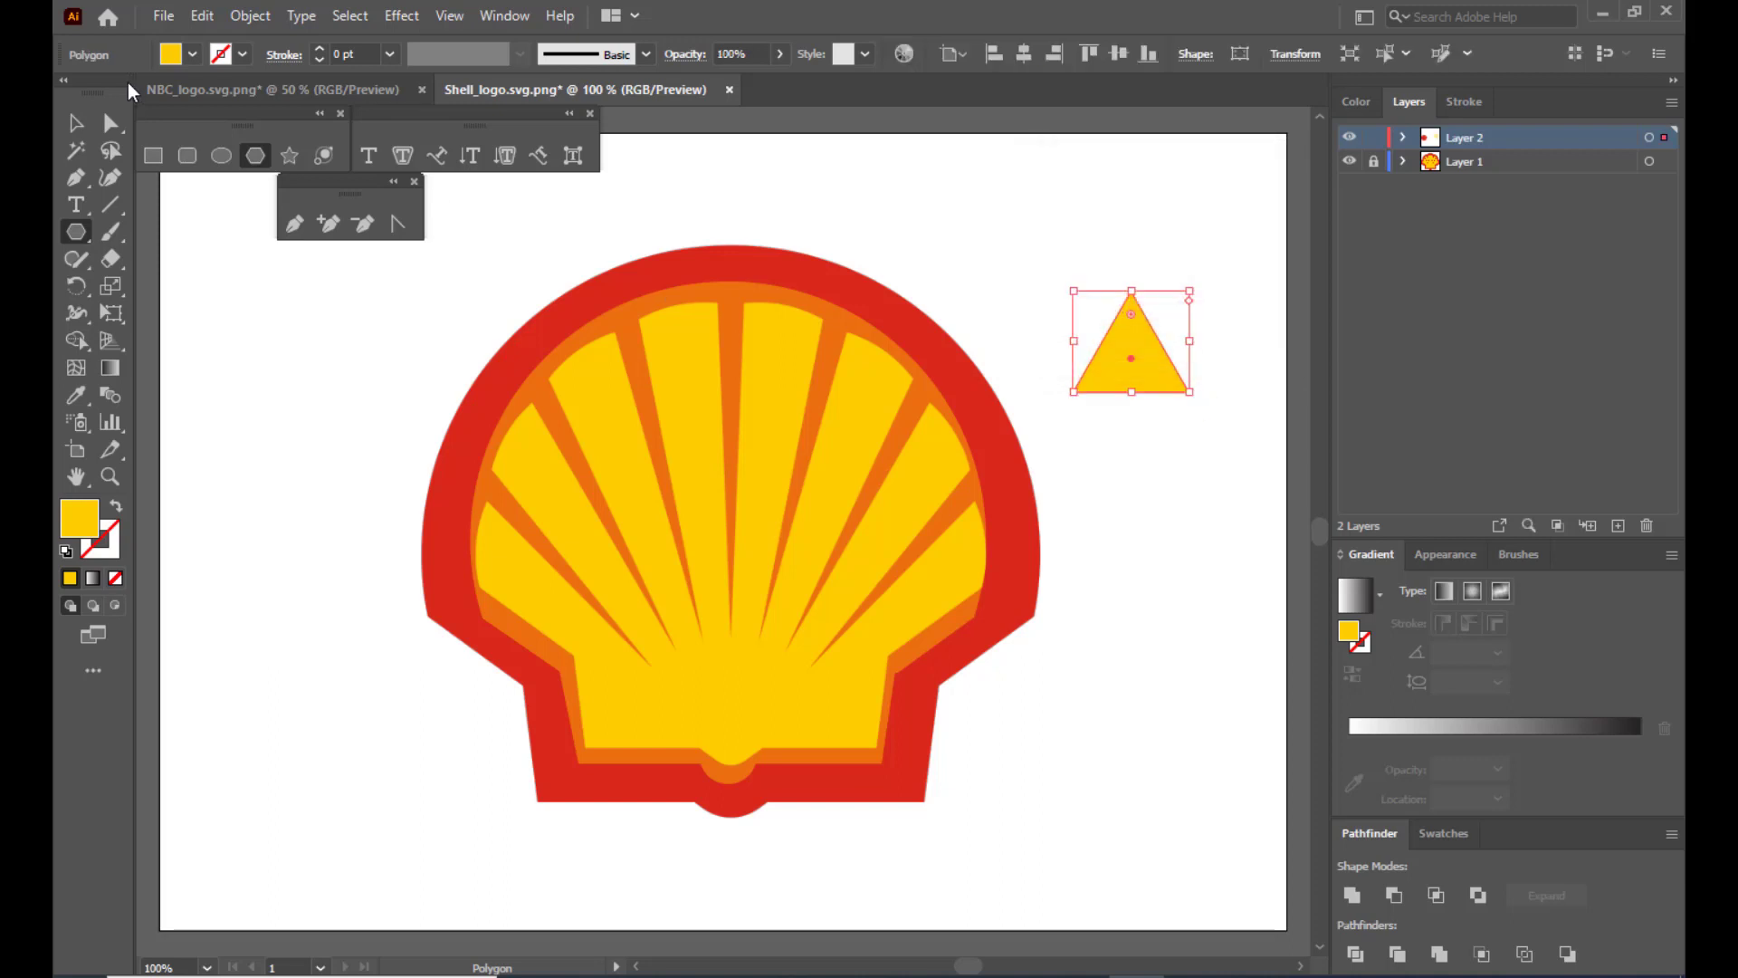
Rotate the triangle 180° so it points down and move it to the top centre of the shell.
click(77, 125)
drag(1198, 287, 1047, 448)
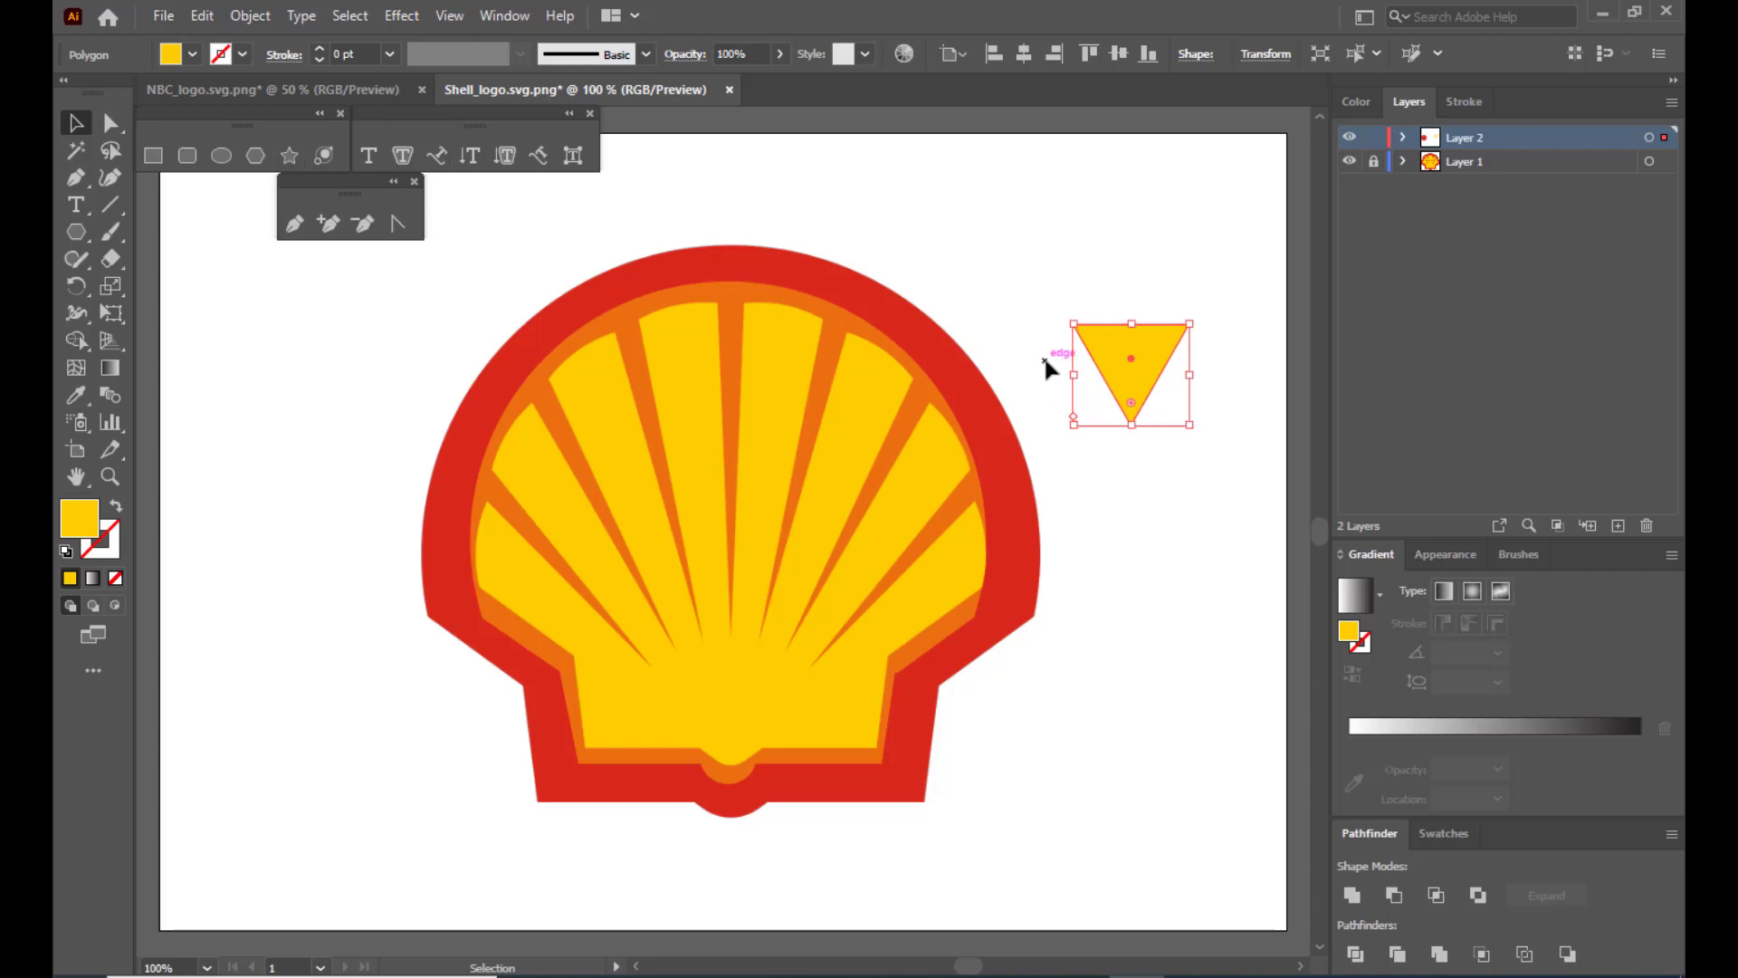
drag(1106, 349, 704, 272)
Fill the triangle with the red ED0A30.
double_click(76, 519)
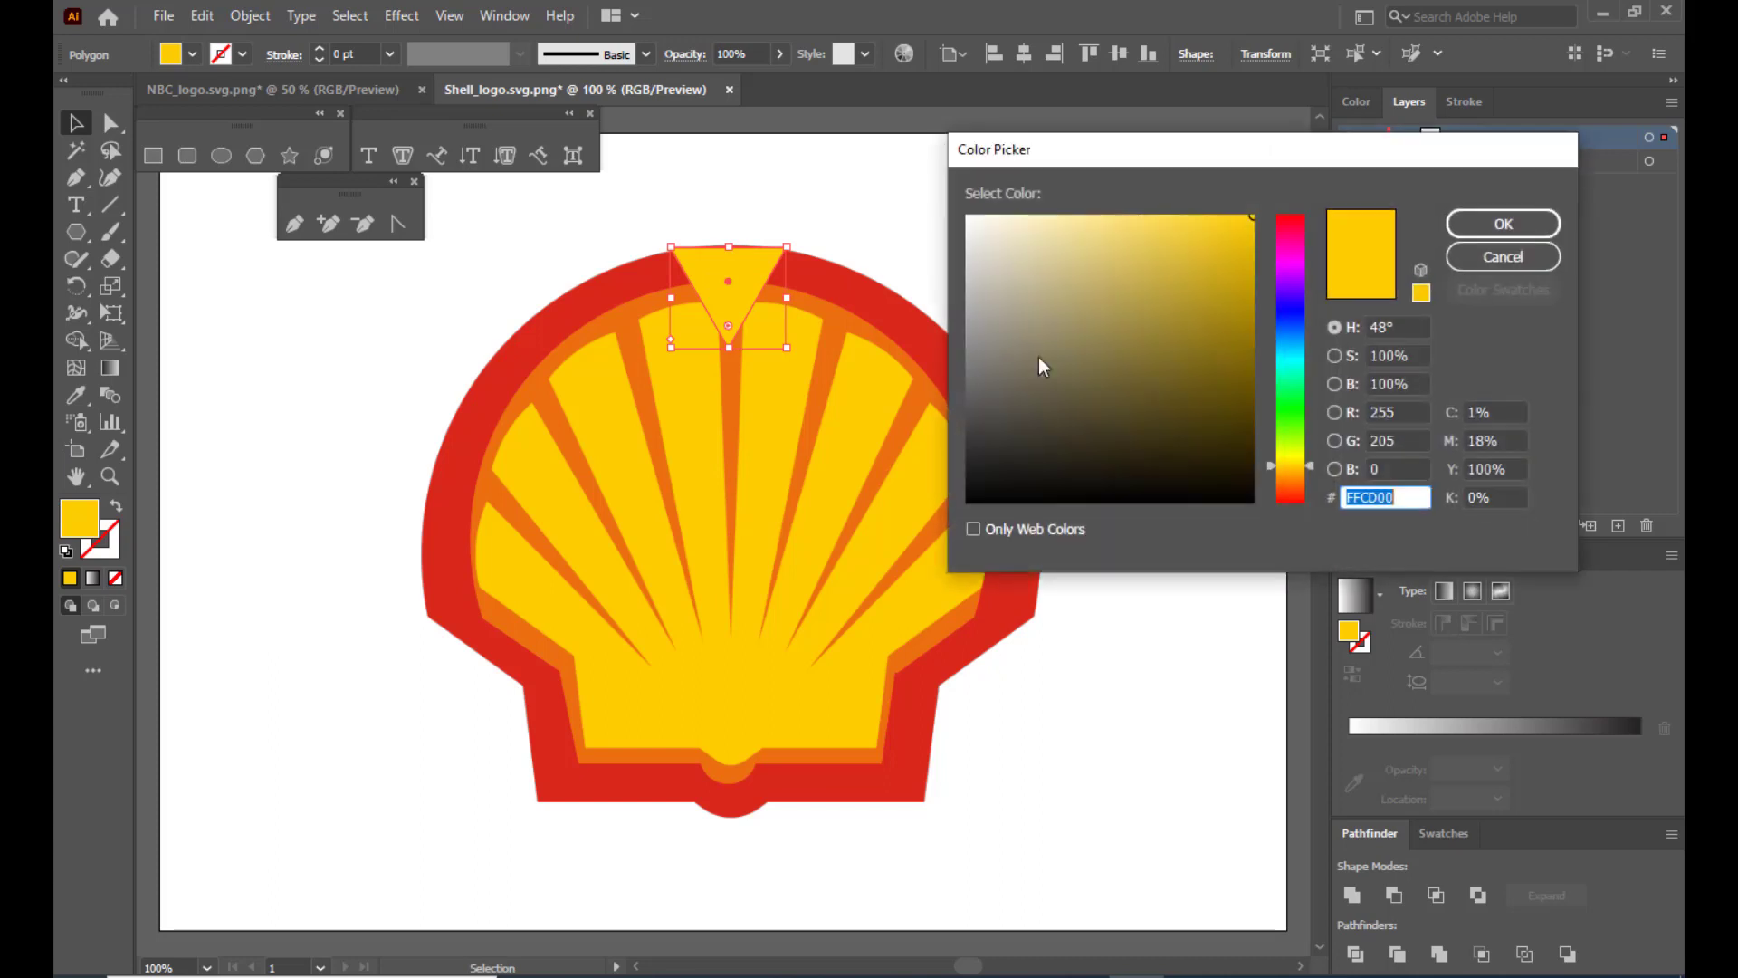
drag(1304, 232, 1224, 221)
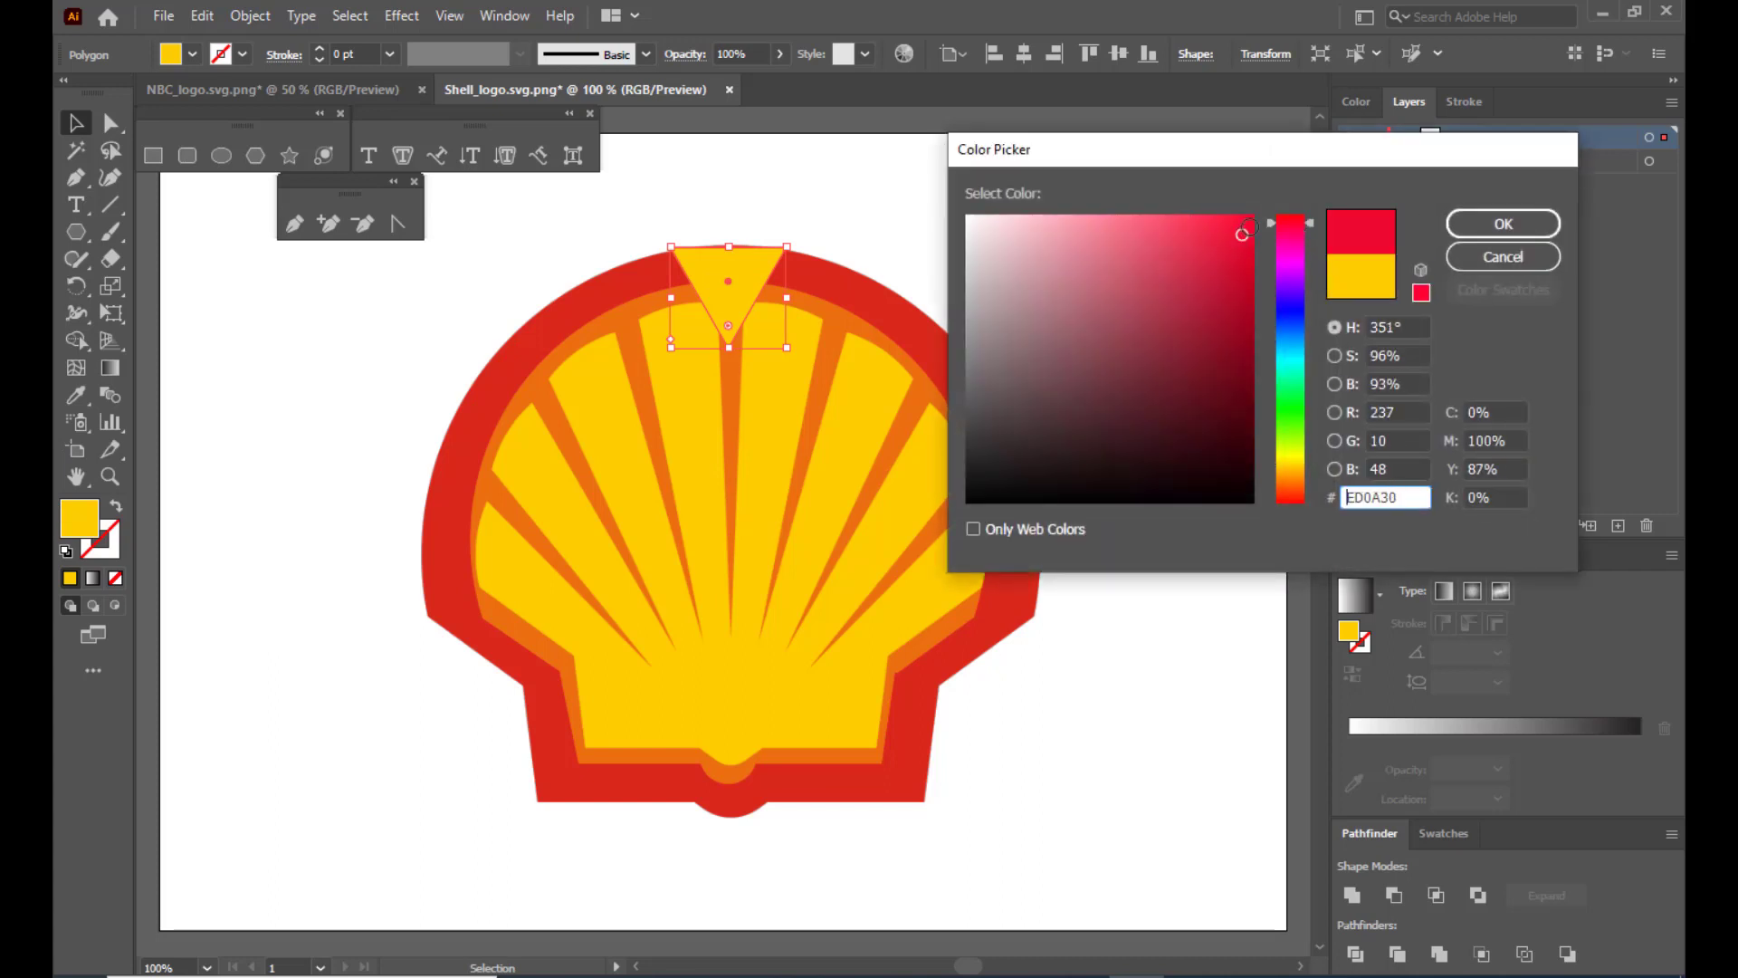
click(1503, 224)
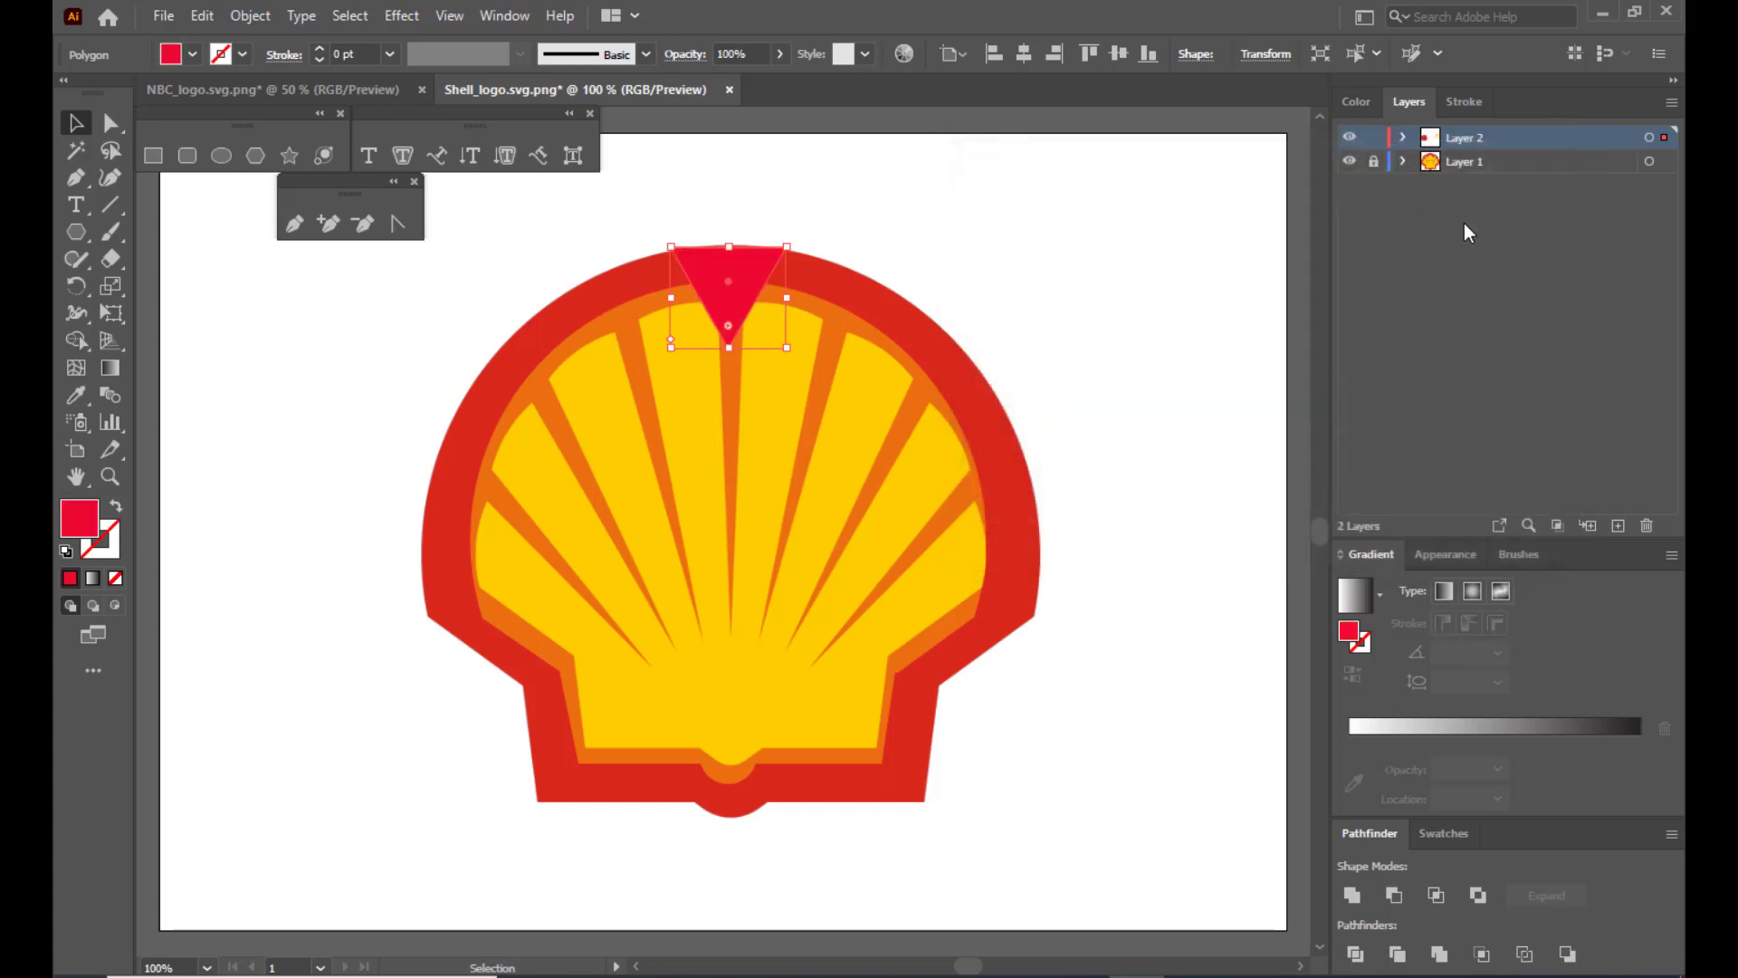
Change the triangle's fill to the dark green 1B7C06.
double_click(76, 519)
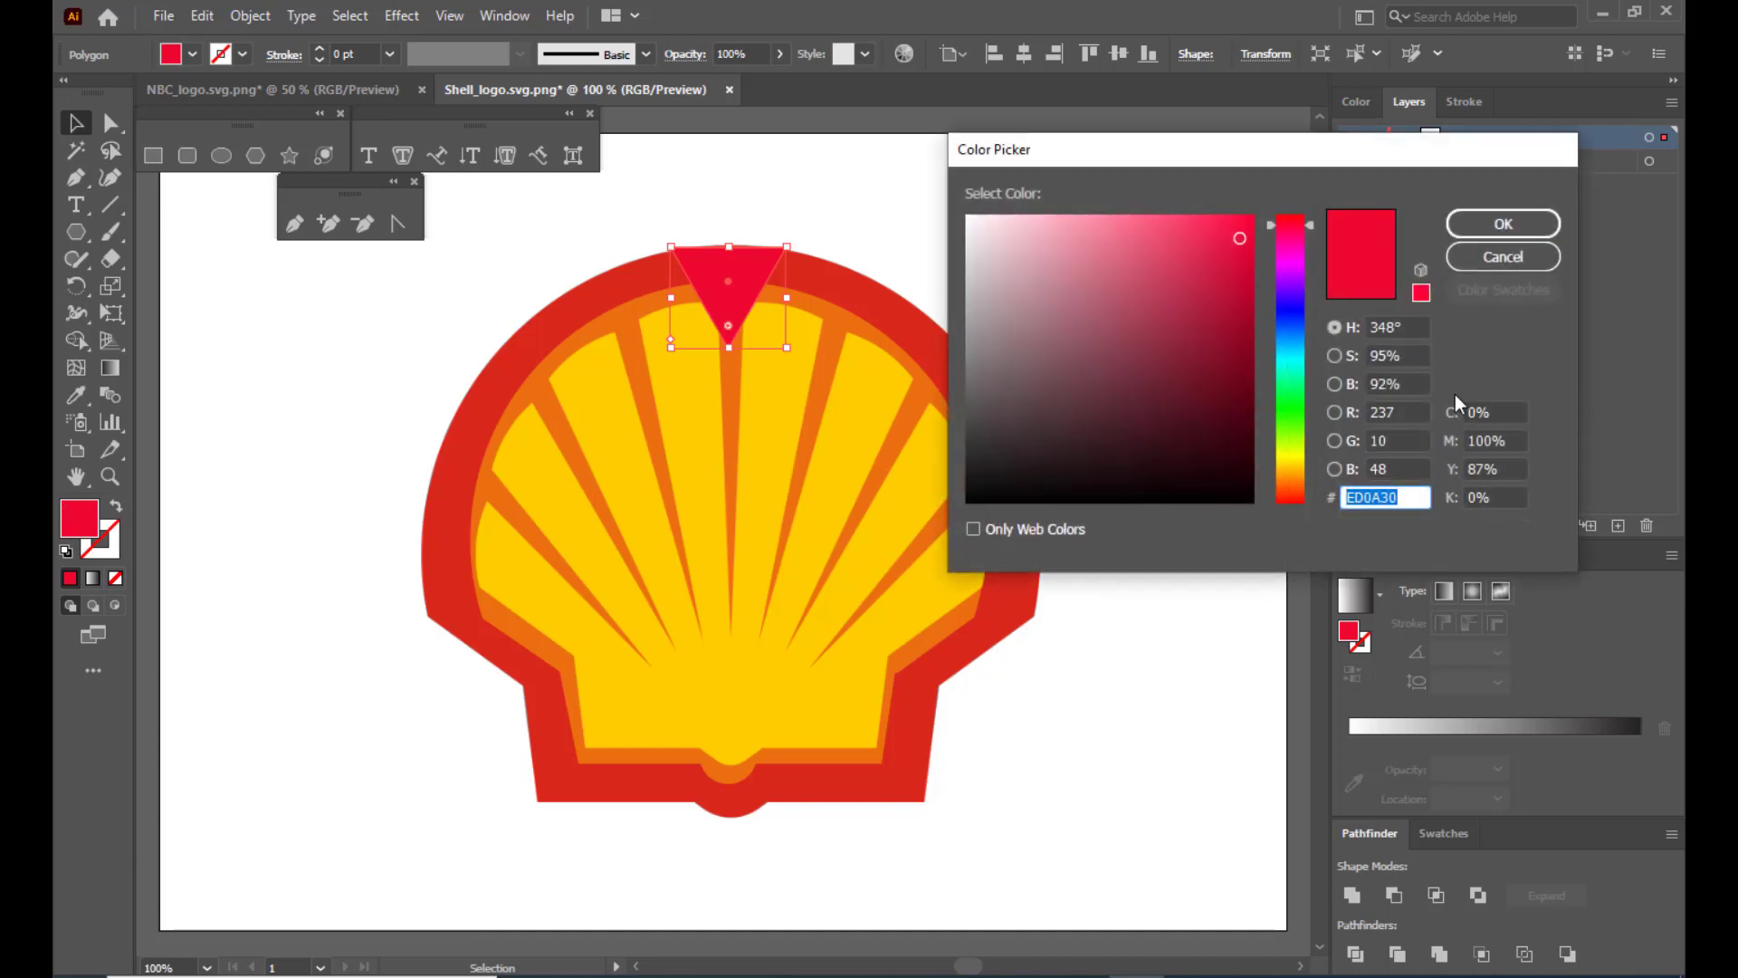
click(1300, 415)
click(1241, 361)
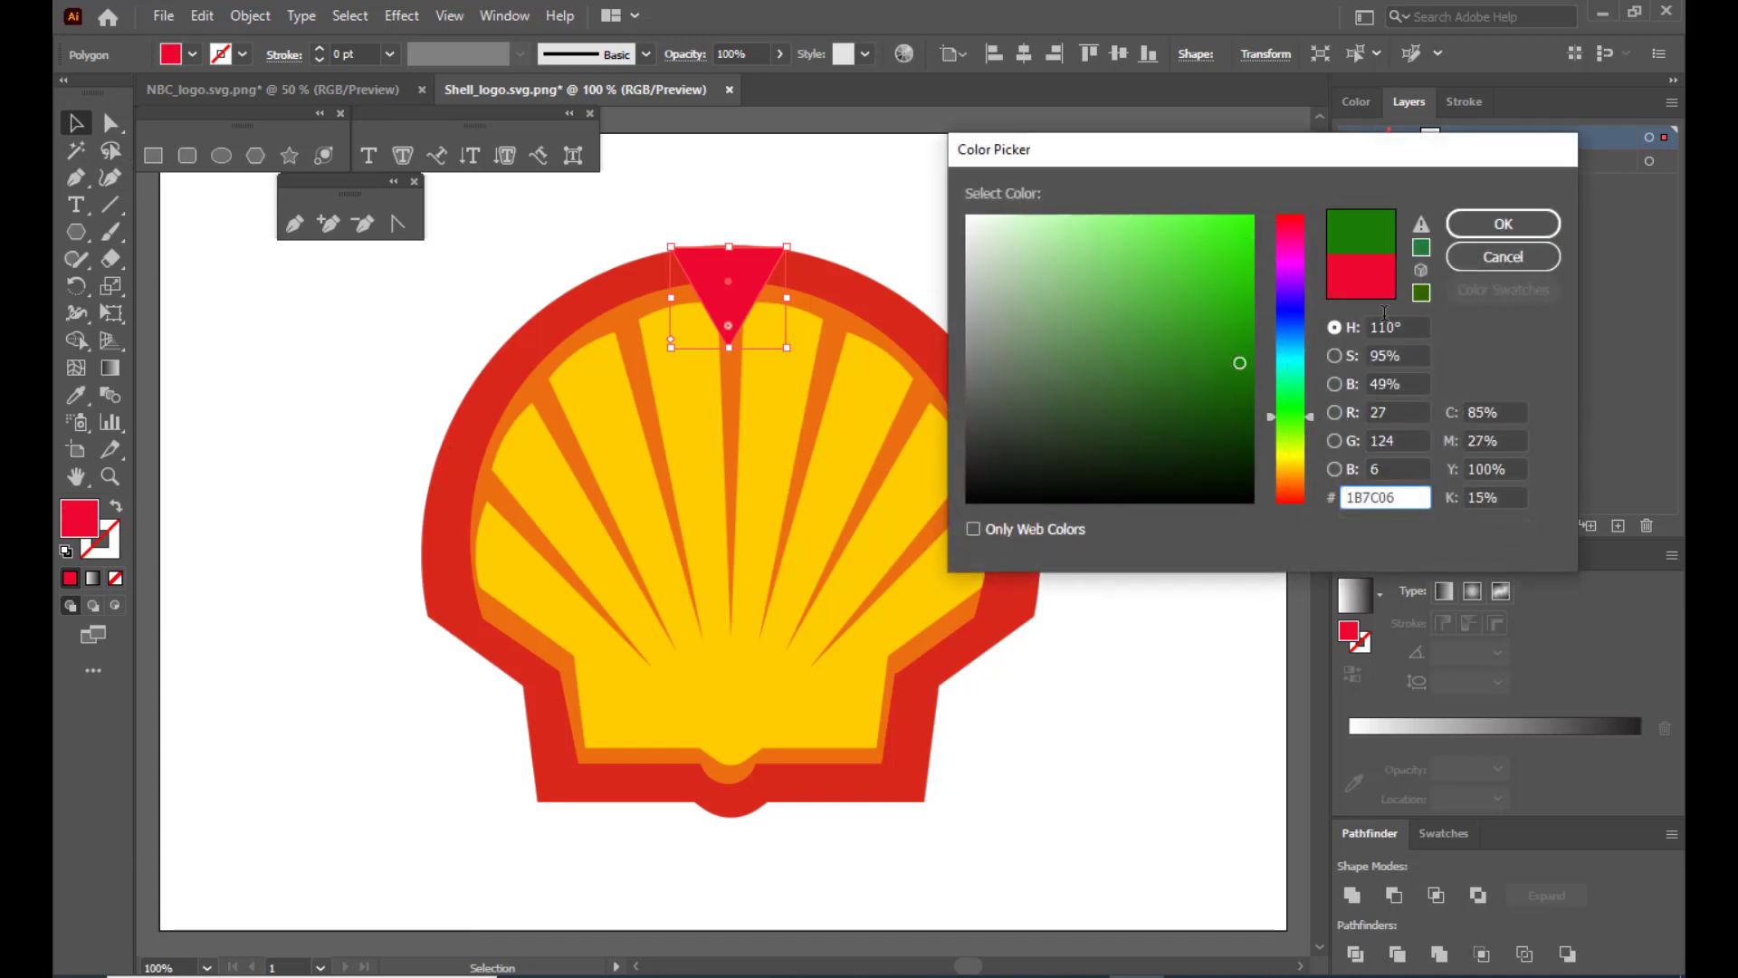
click(1489, 226)
Stretch the green triangle's tip down to the lower end of the central rib and narrow its top edge to the rib's width.
click(110, 122)
click(958, 241)
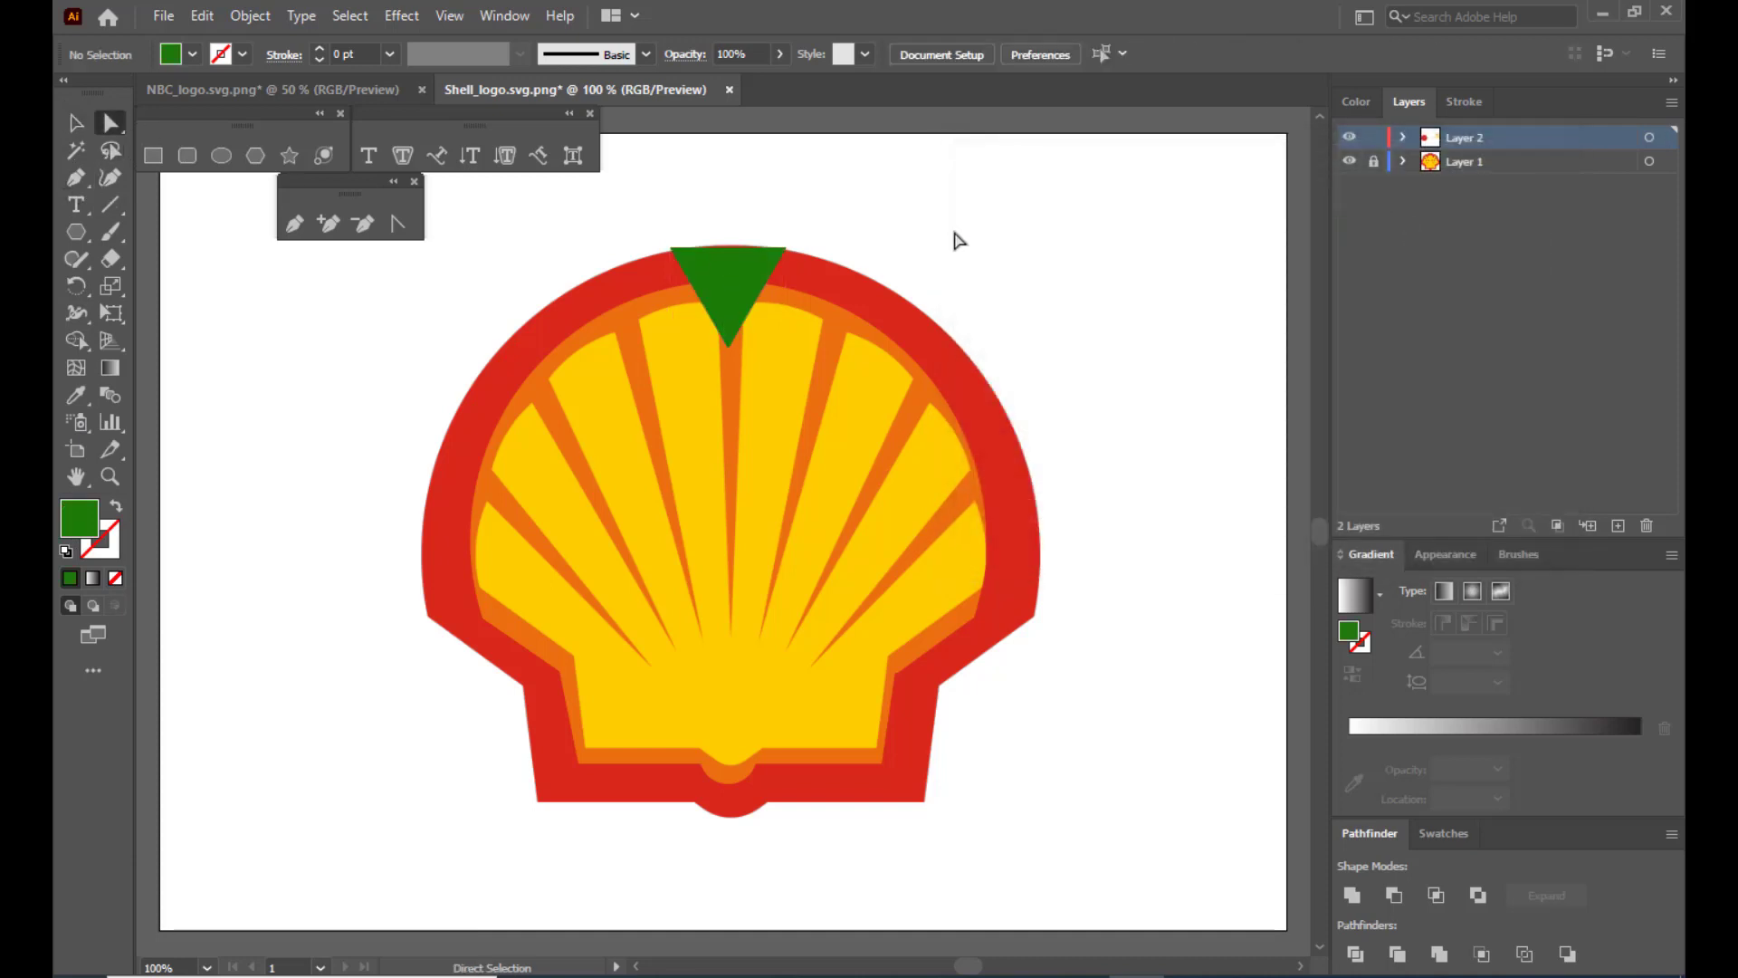
click(728, 300)
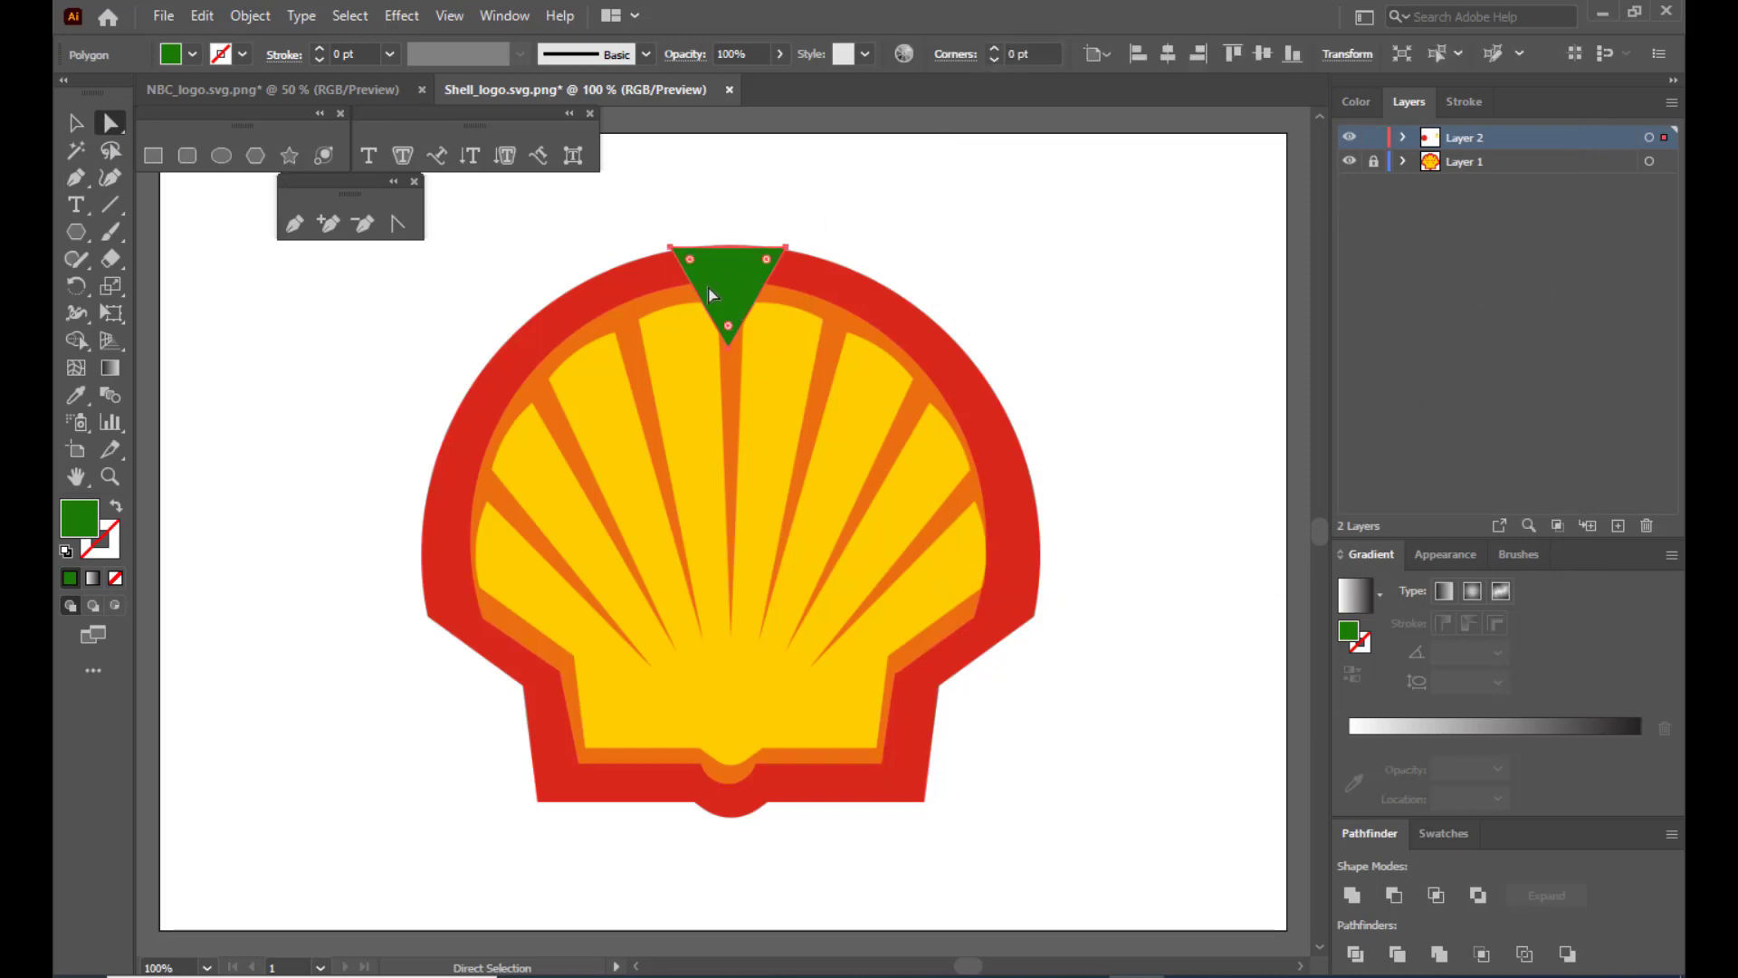
click(845, 214)
click(761, 266)
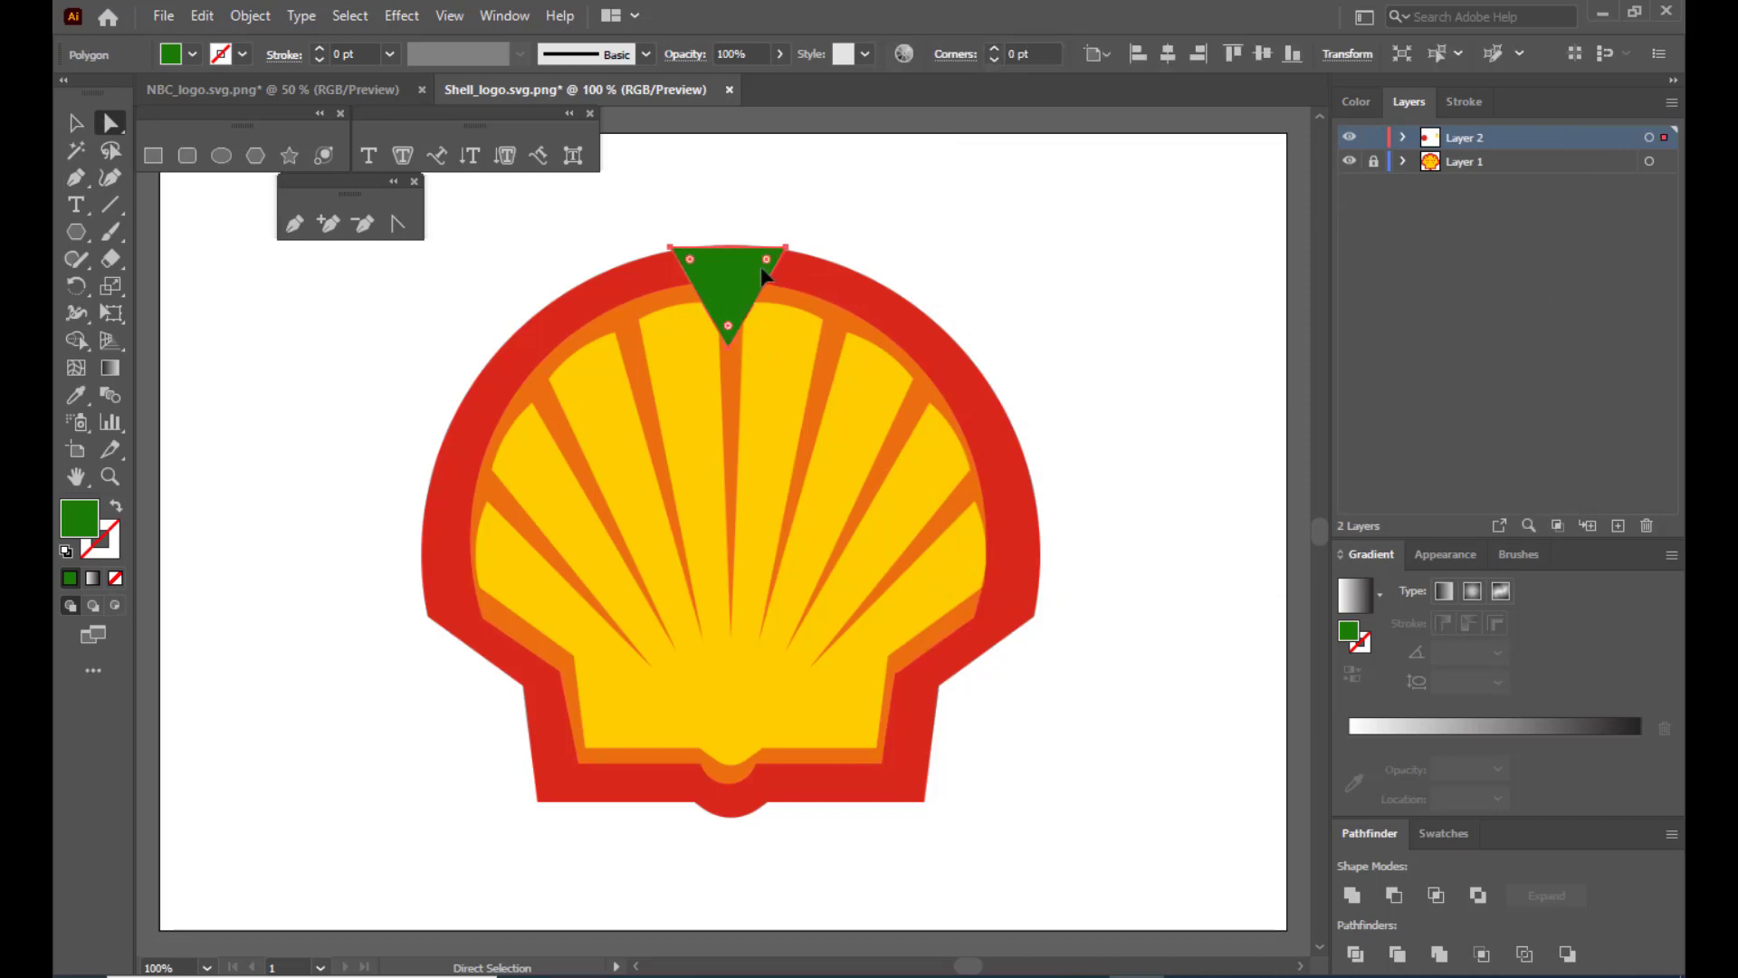
click(730, 350)
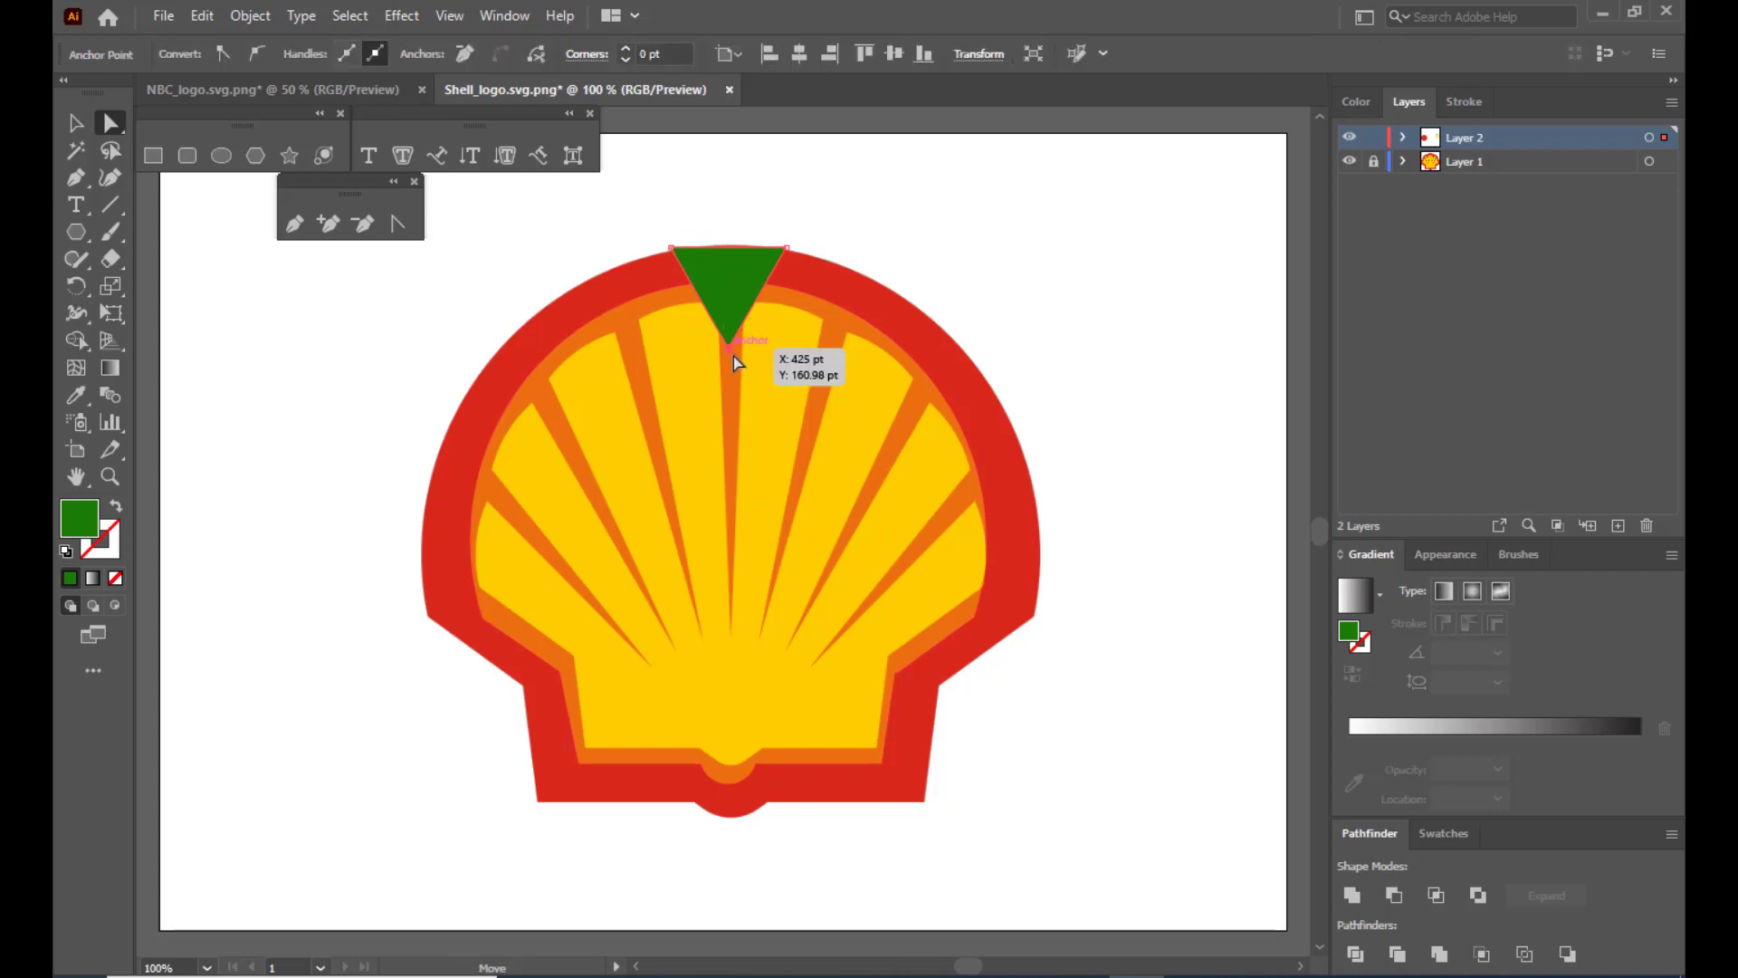
drag(734, 357, 730, 628)
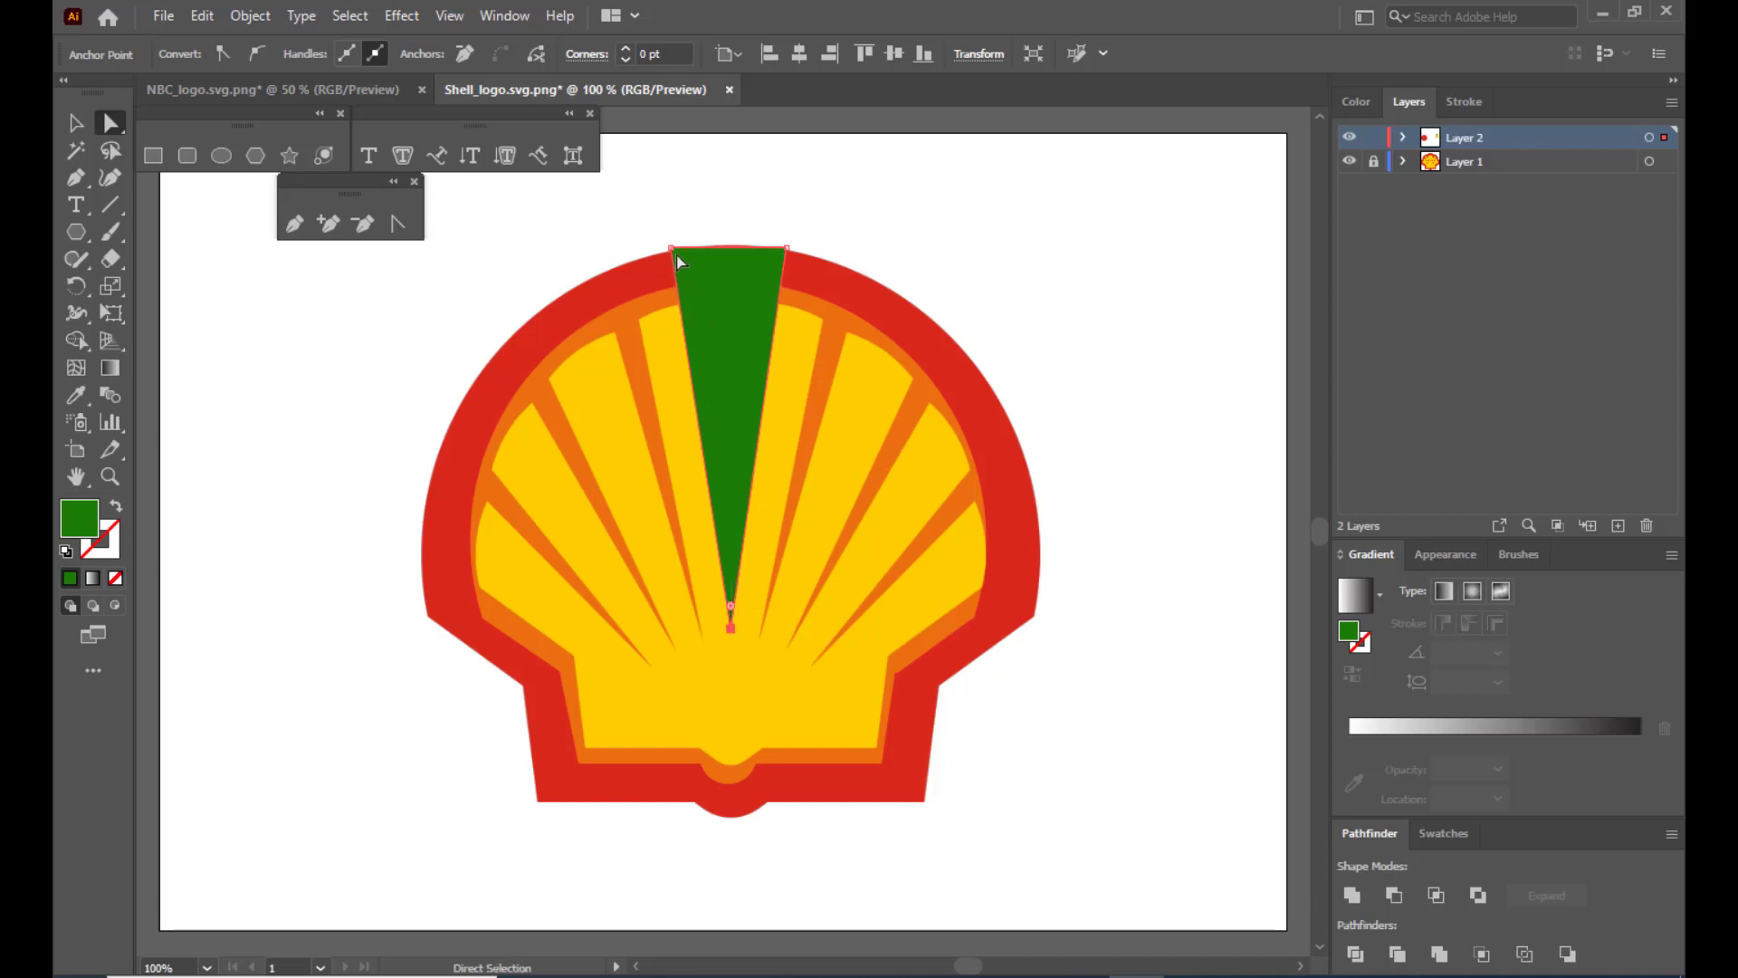
drag(675, 252, 753, 263)
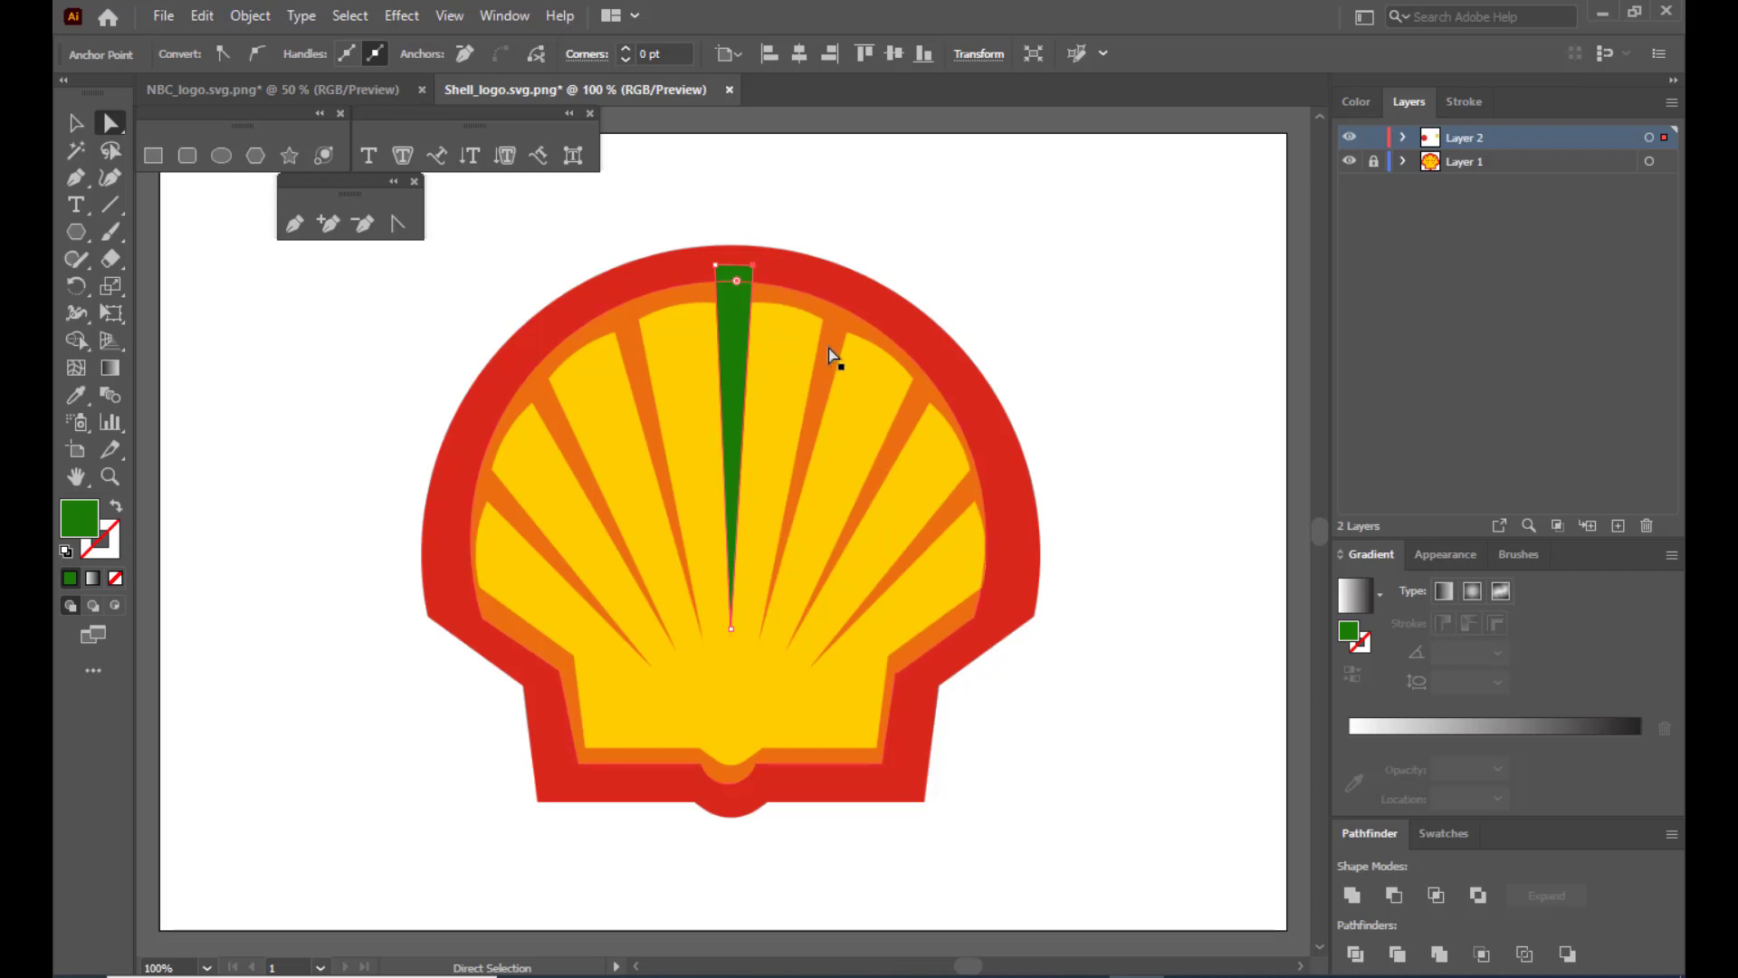
Duplicate the central green wedge, tilt it along the first rib to its right and fit its corner points to that rib.
click(76, 122)
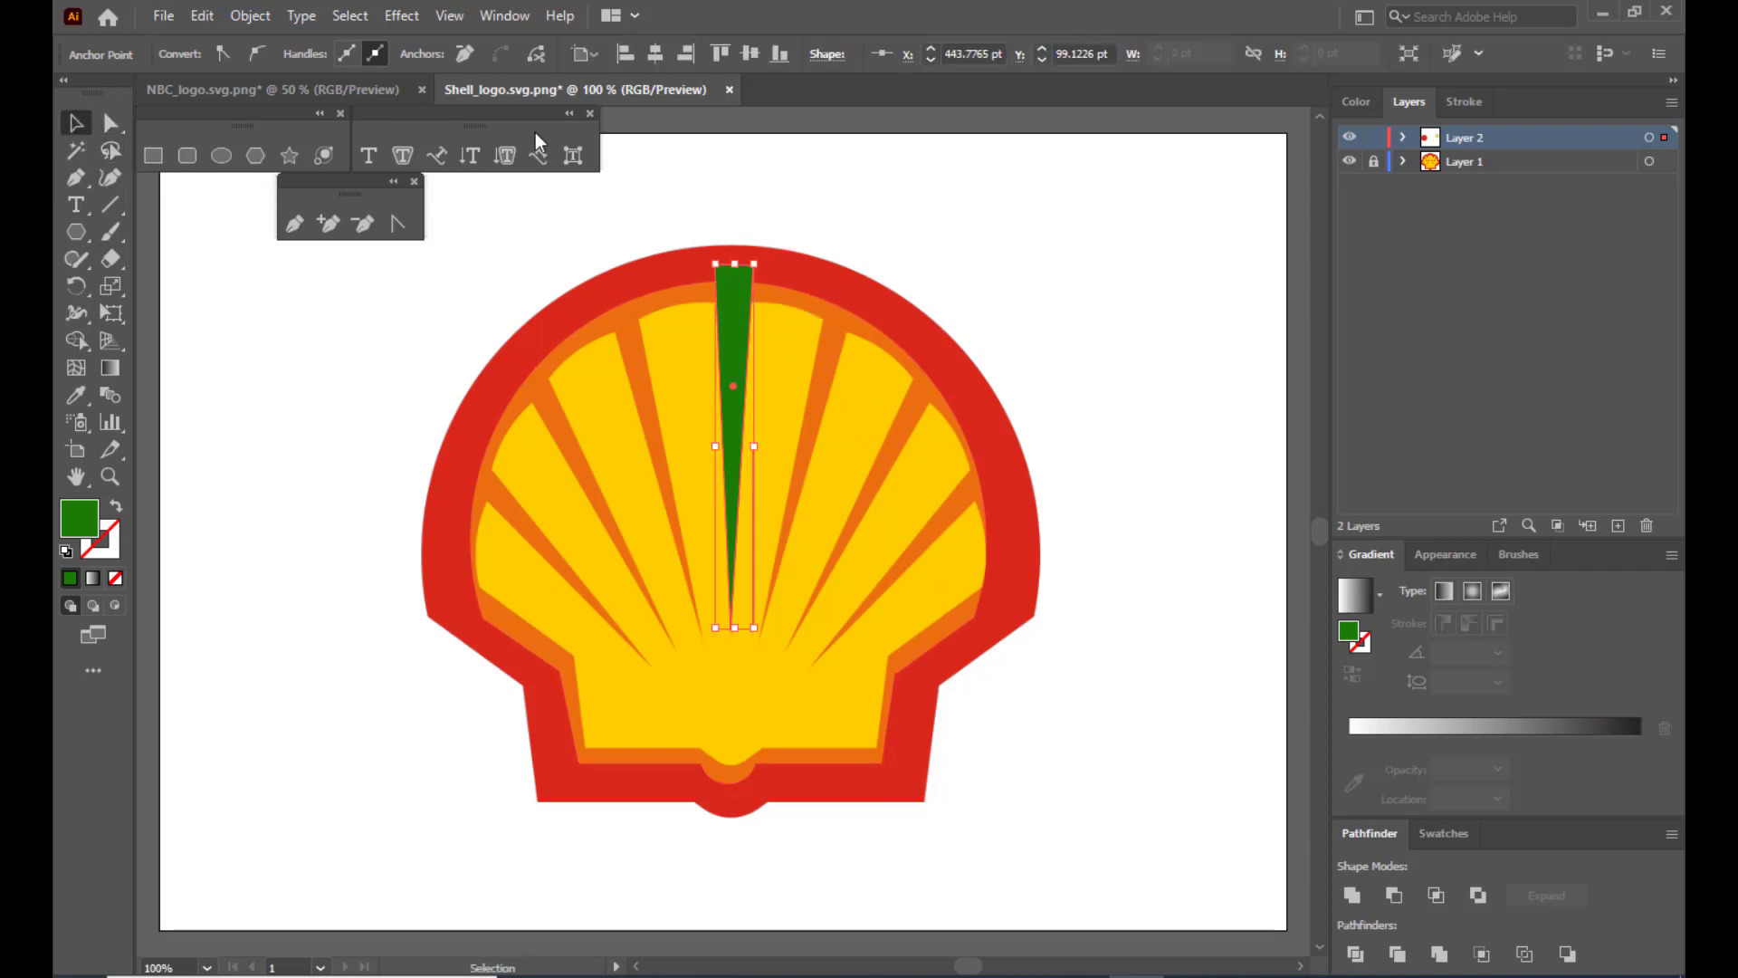
click(724, 329)
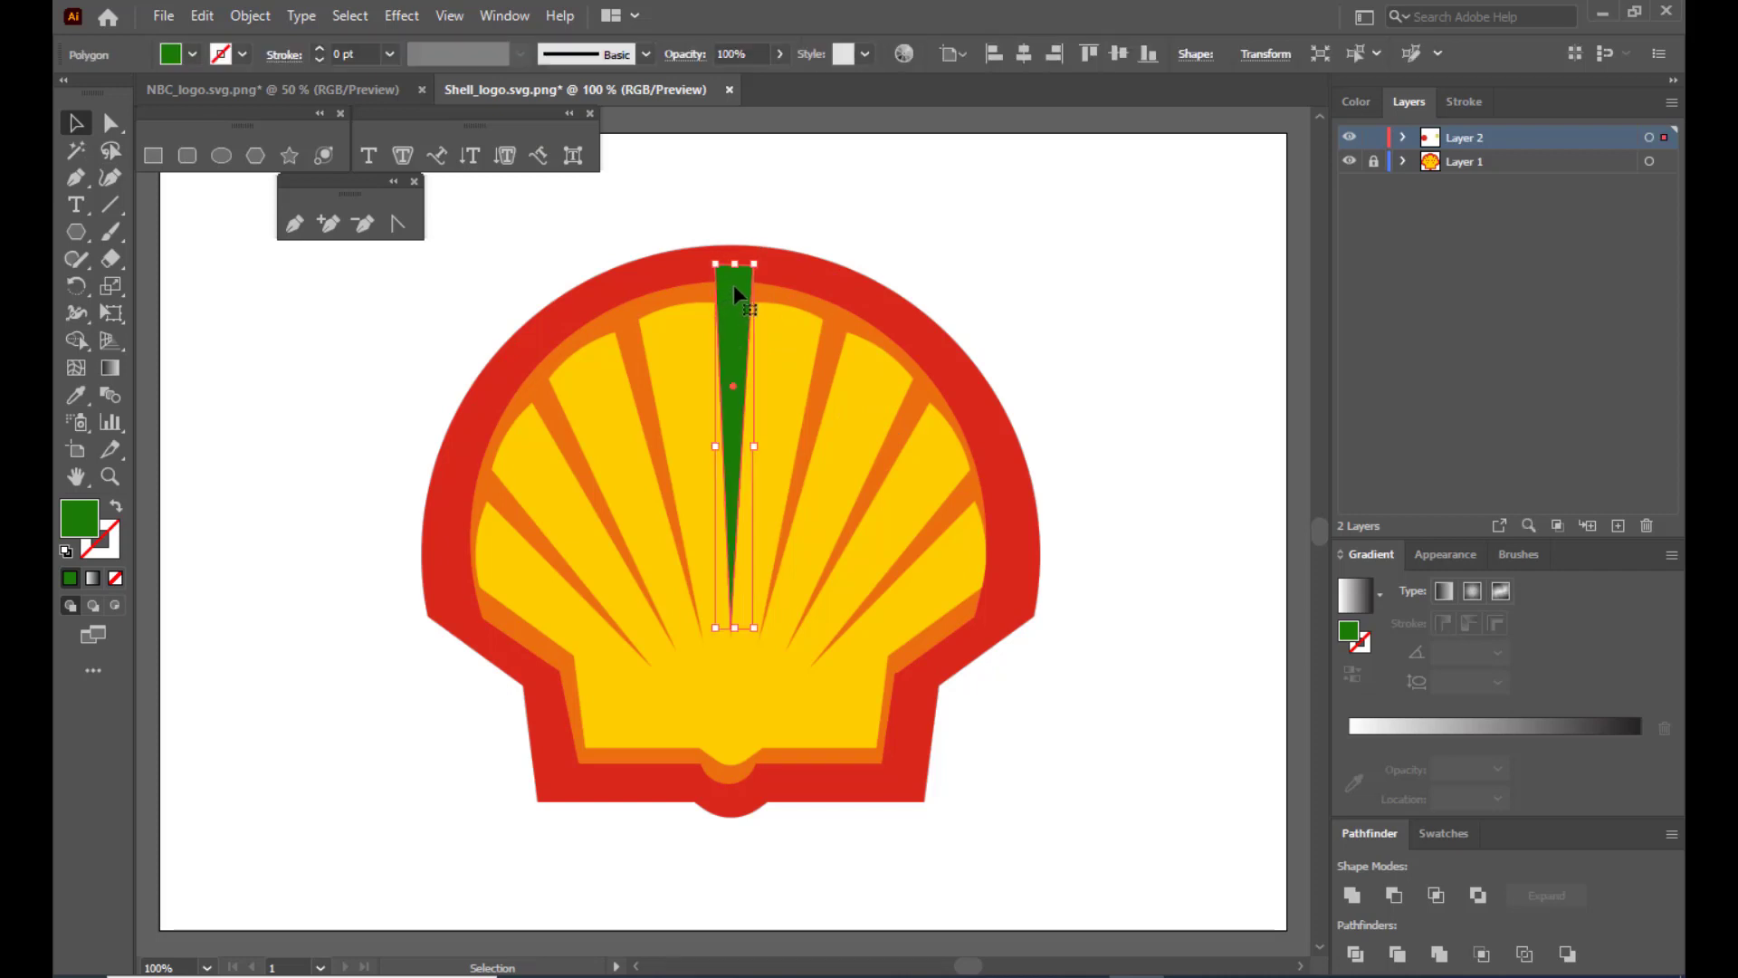
alt+drag(733, 284, 845, 312)
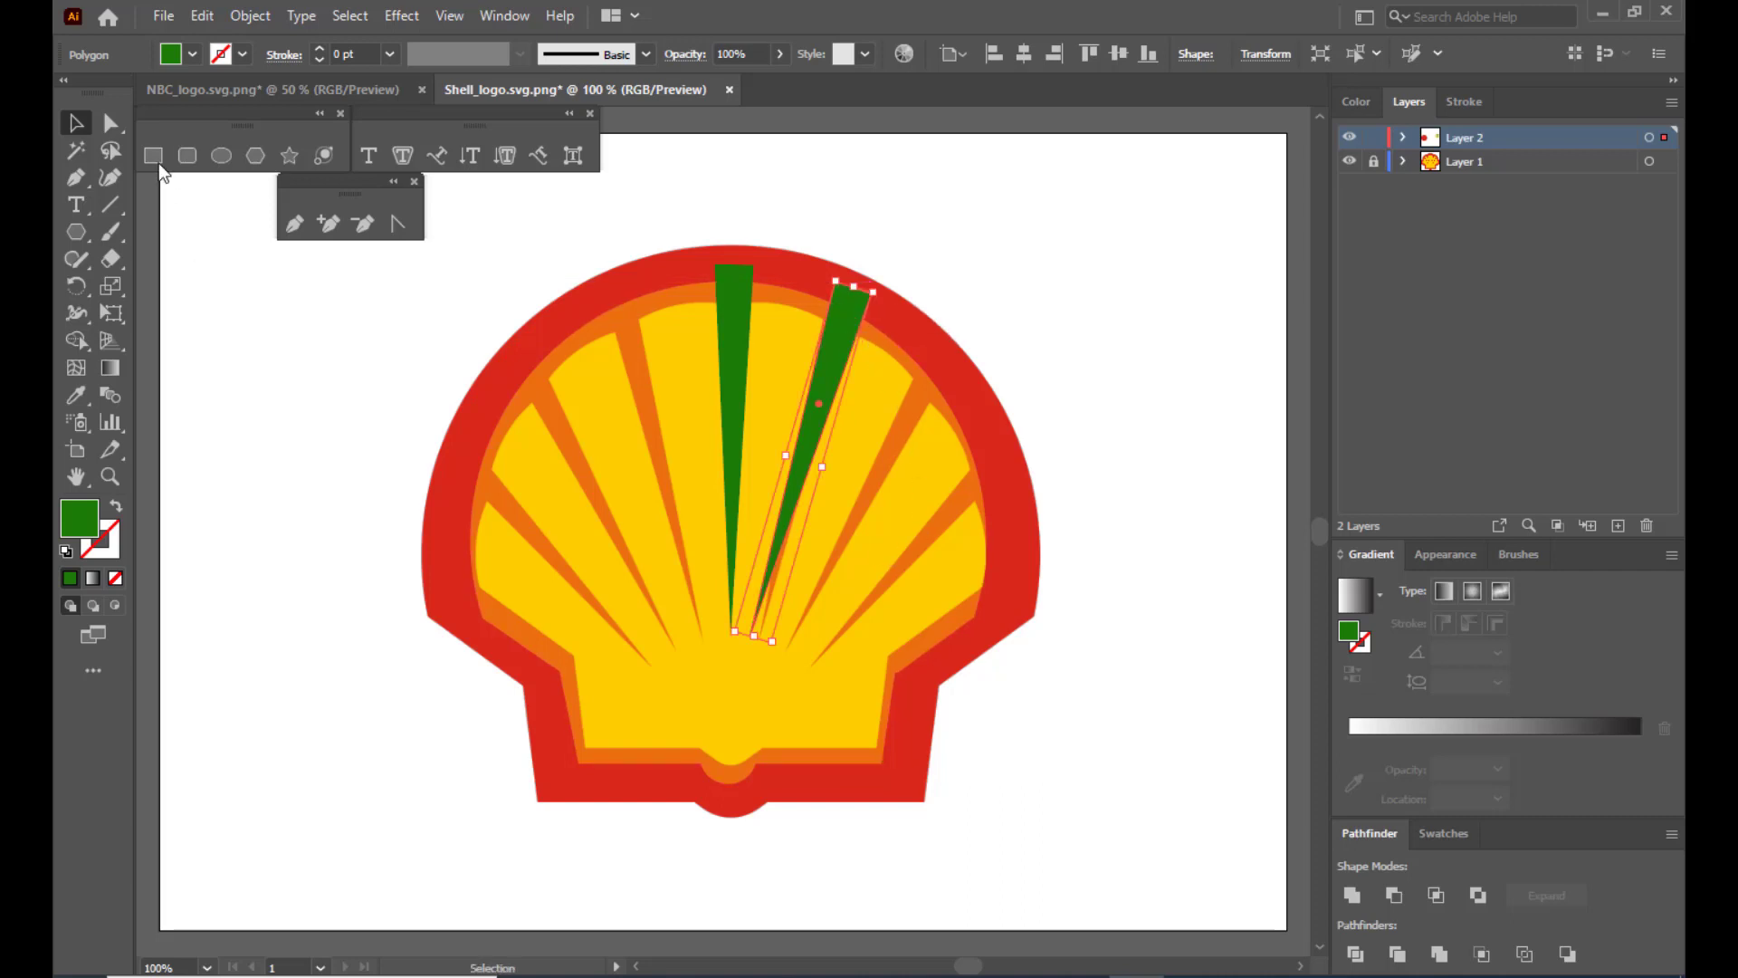
click(110, 122)
drag(750, 634, 760, 638)
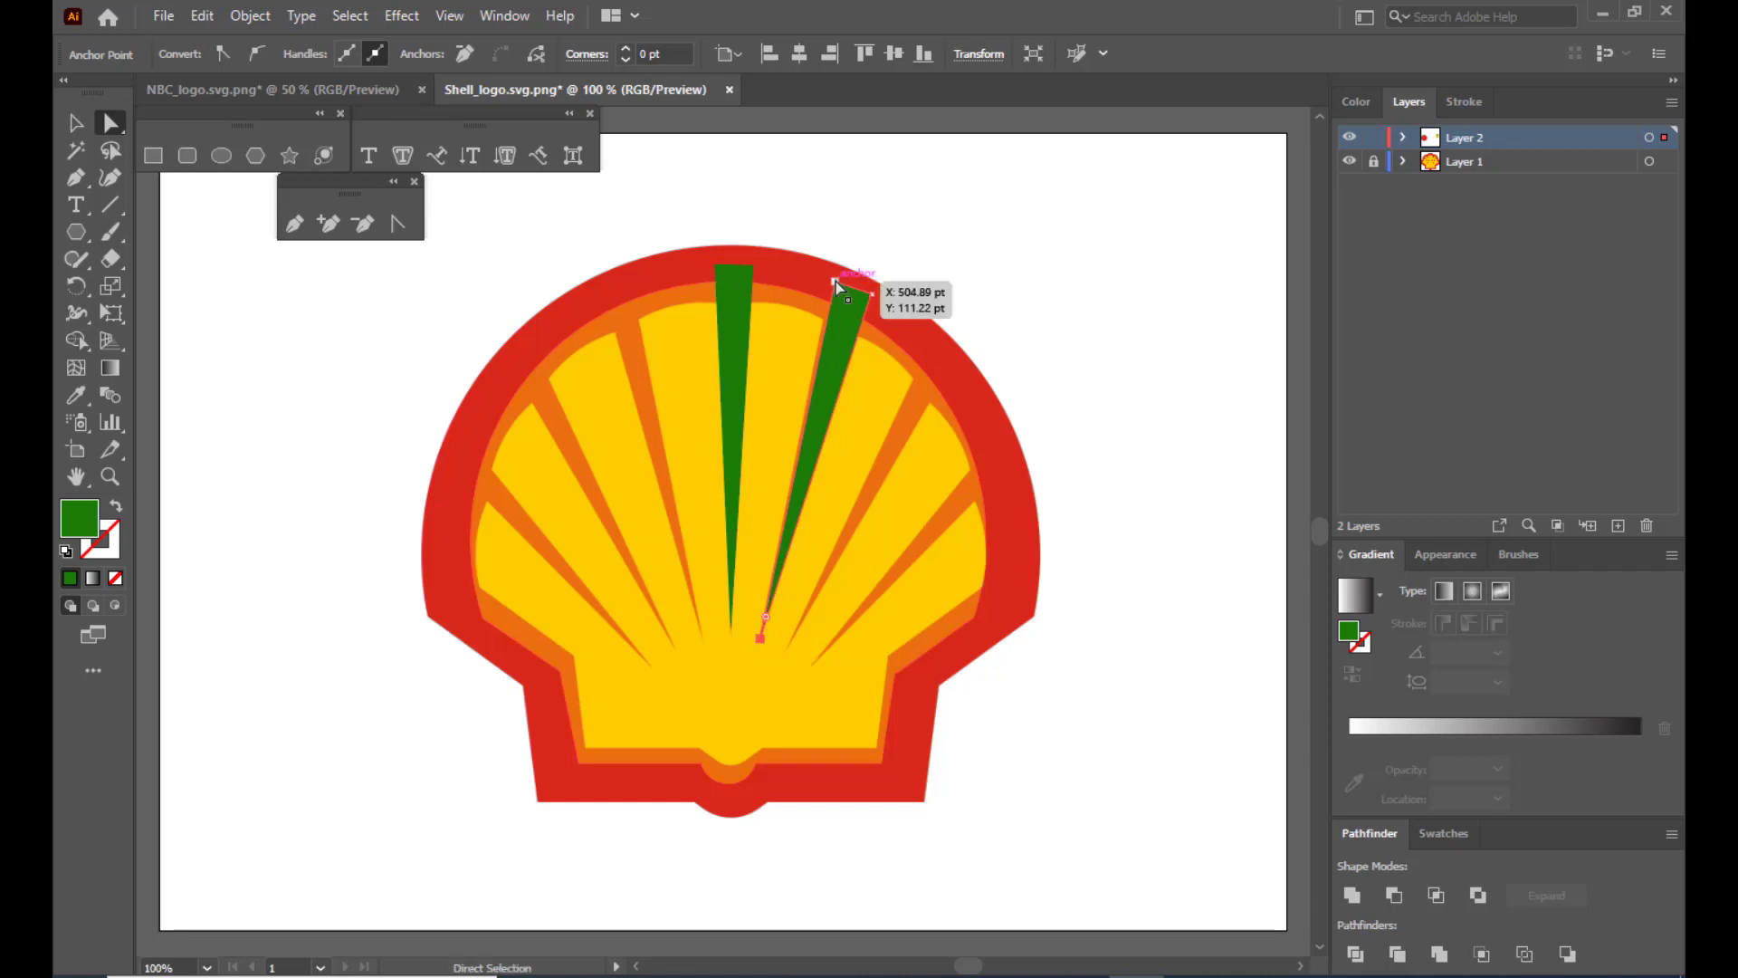
drag(834, 280, 951, 361)
Place another copy of the green wedge on the second rib right of centre and align its tip and top corners with it.
key(v)
click(917, 207)
click(838, 358)
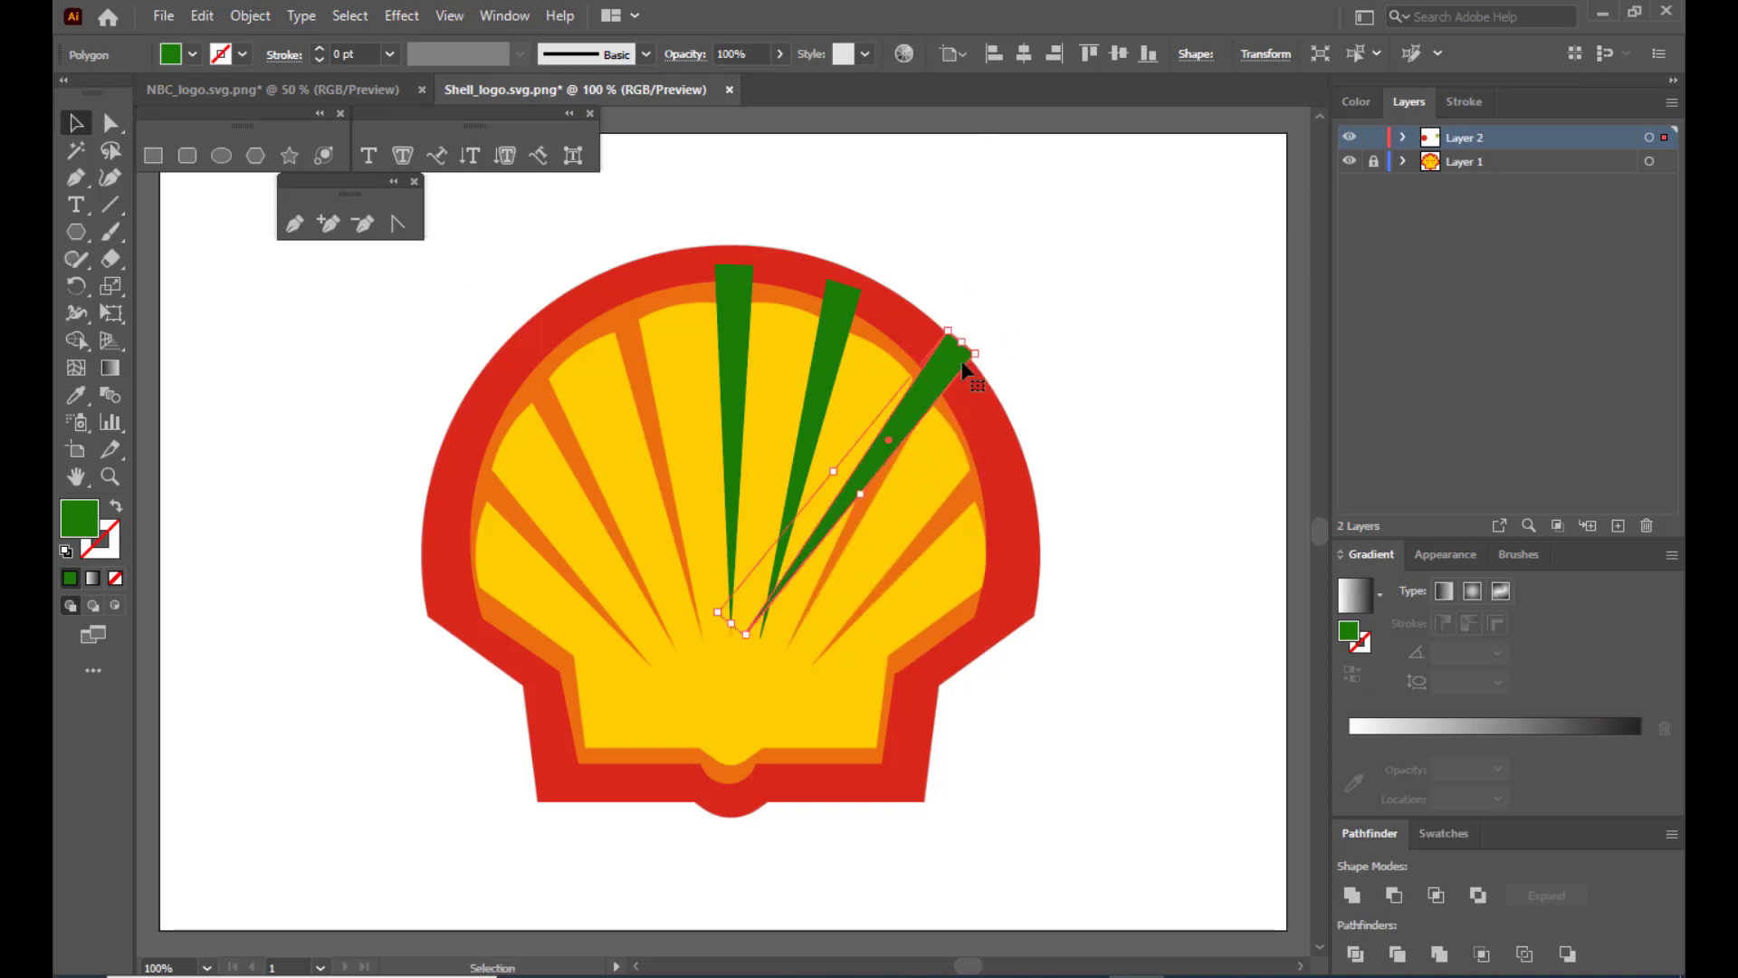
click(111, 123)
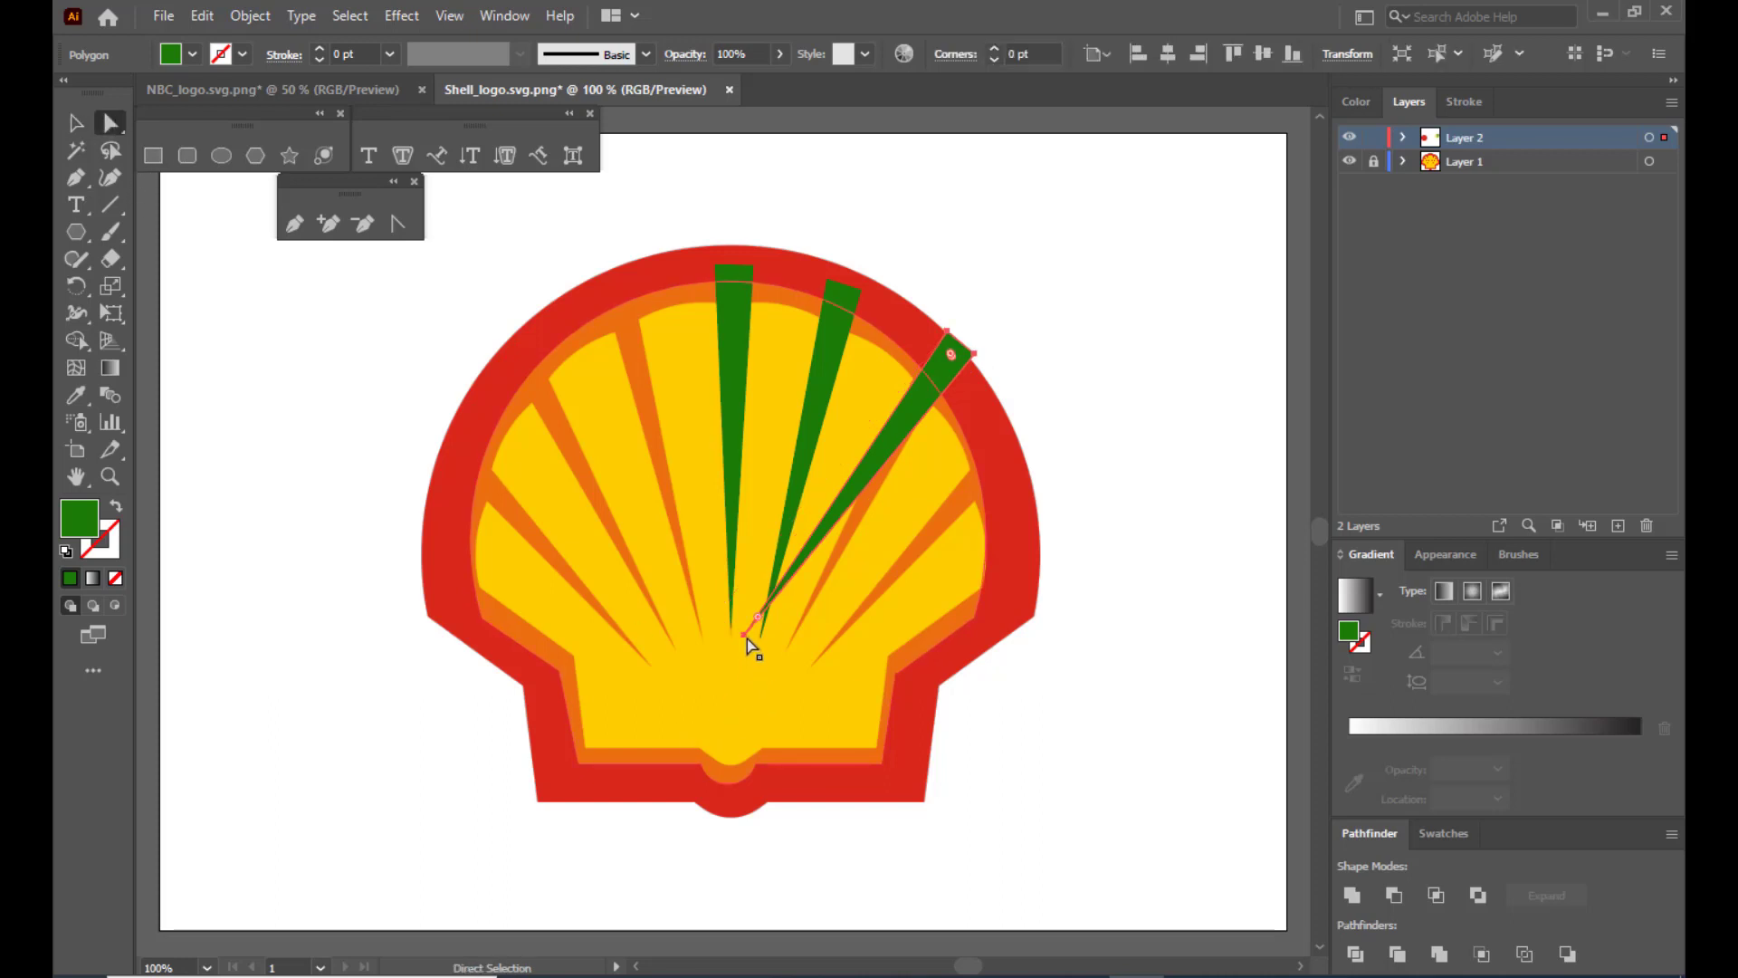
drag(745, 634, 785, 645)
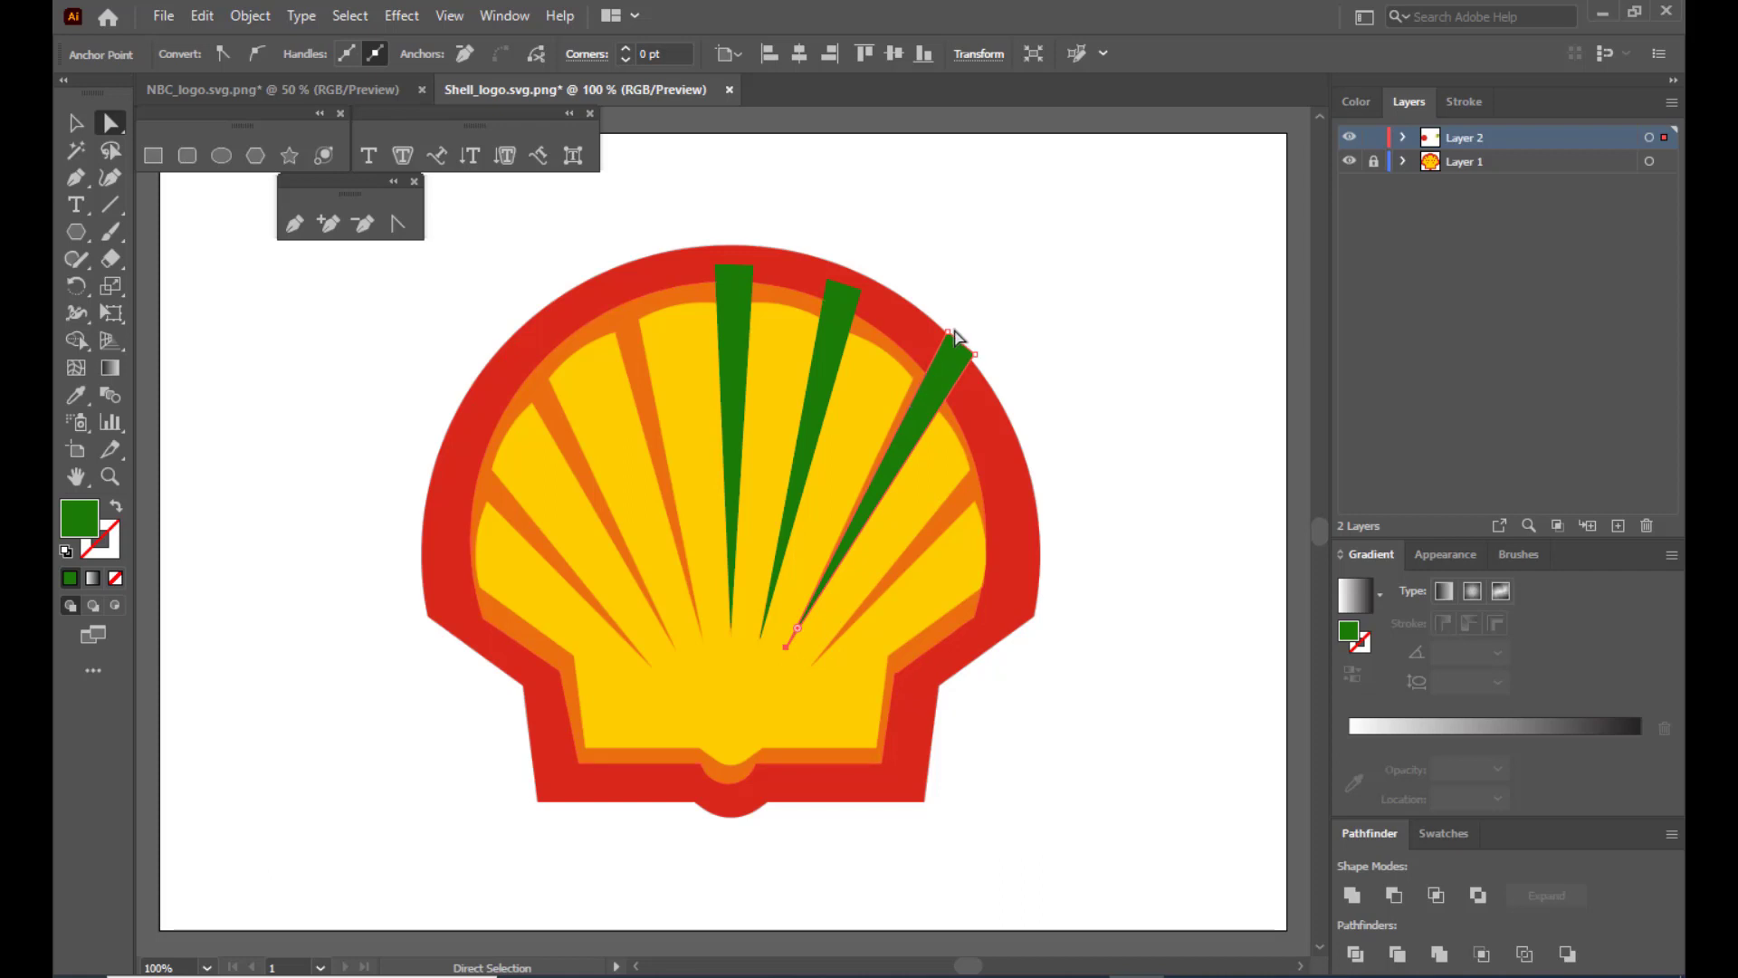
drag(948, 337, 994, 469)
Place a wedge copy on the outermost right rib, moving its tip and outer corners to match the rib.
key(v)
click(1078, 256)
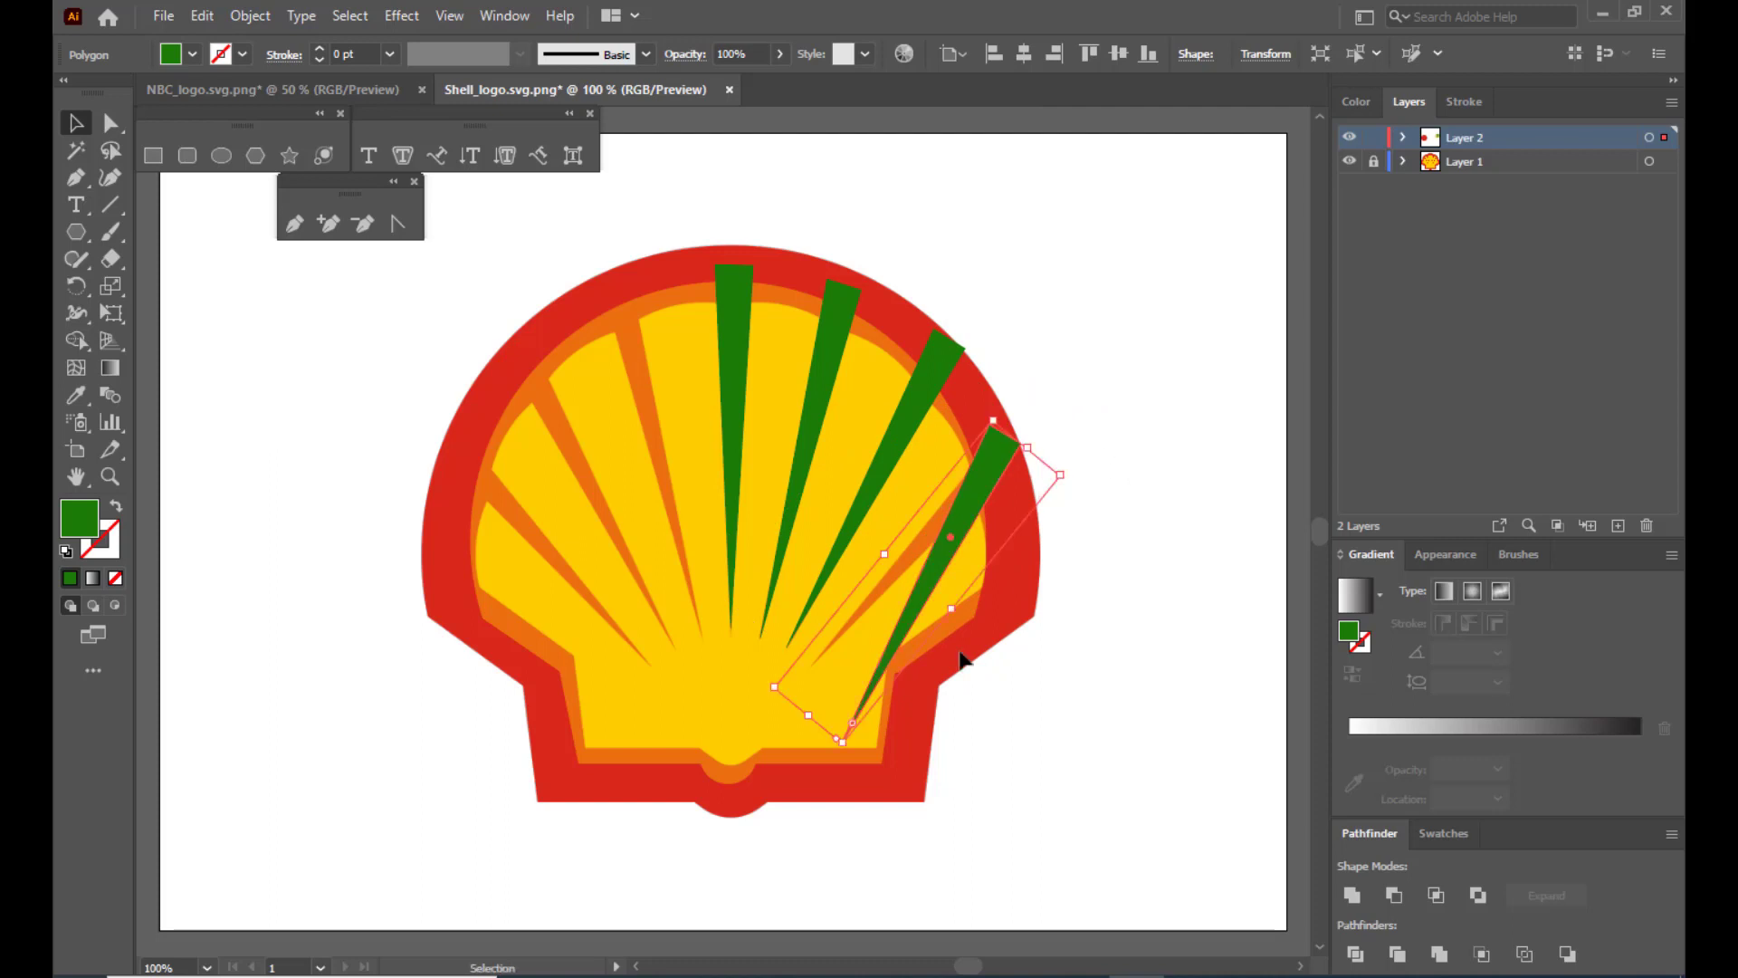
click(1076, 777)
click(112, 122)
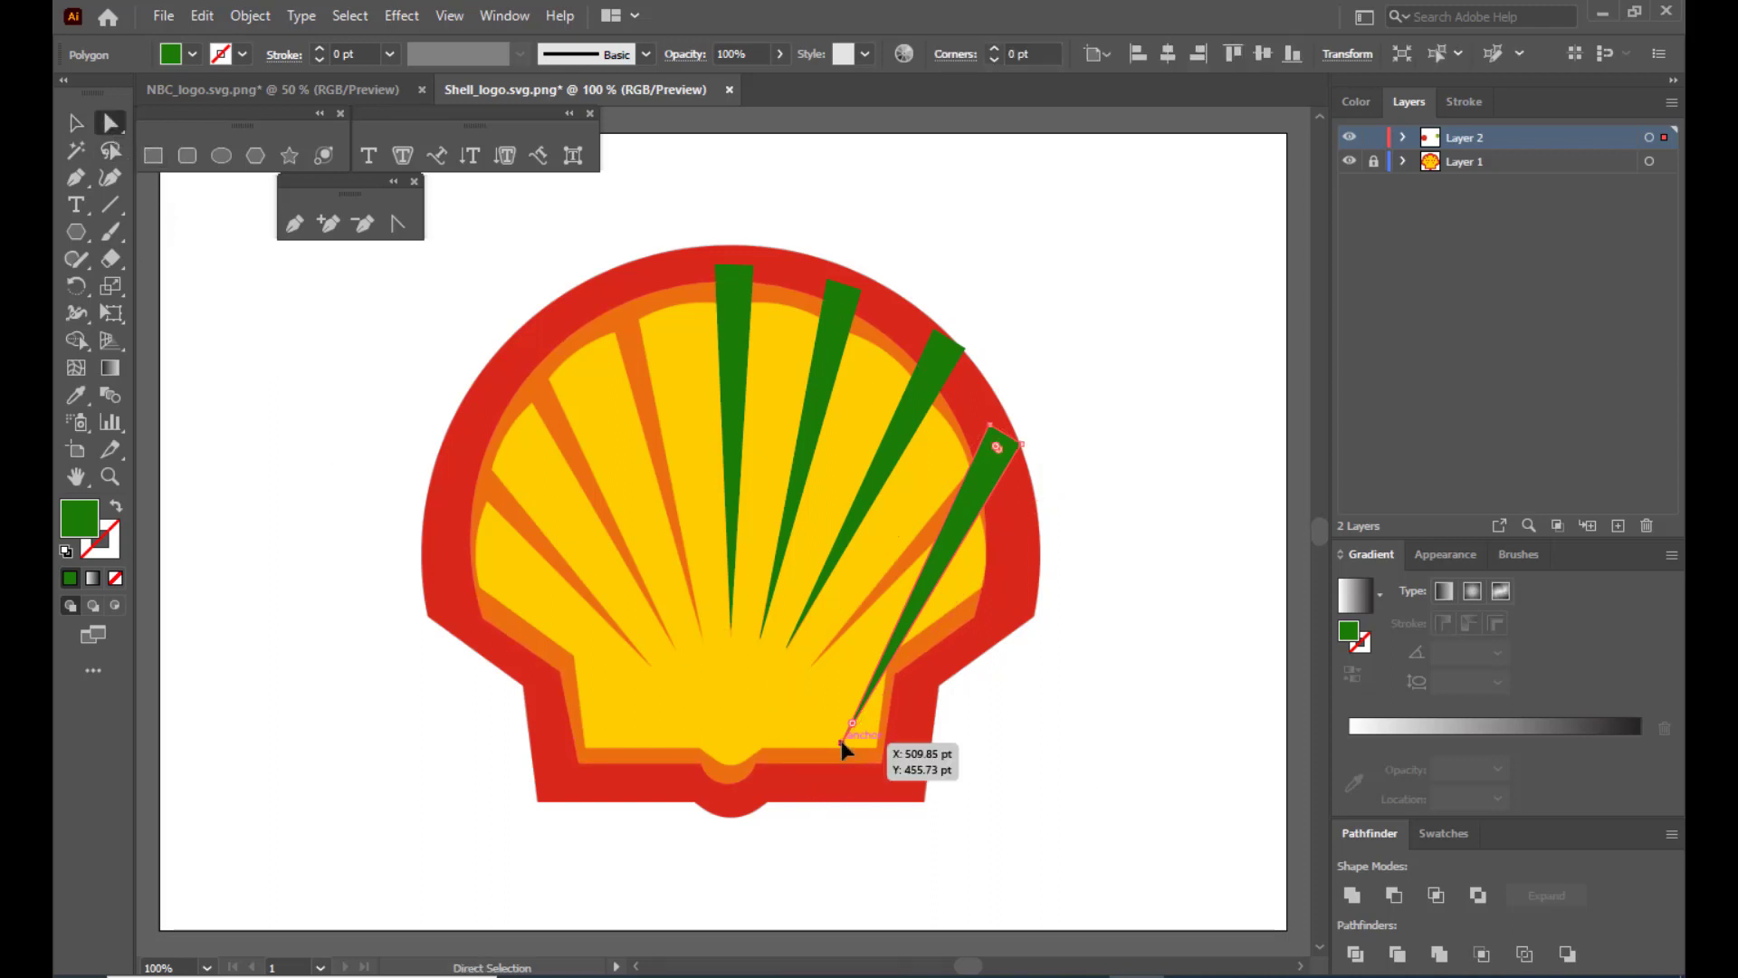
drag(840, 741, 816, 662)
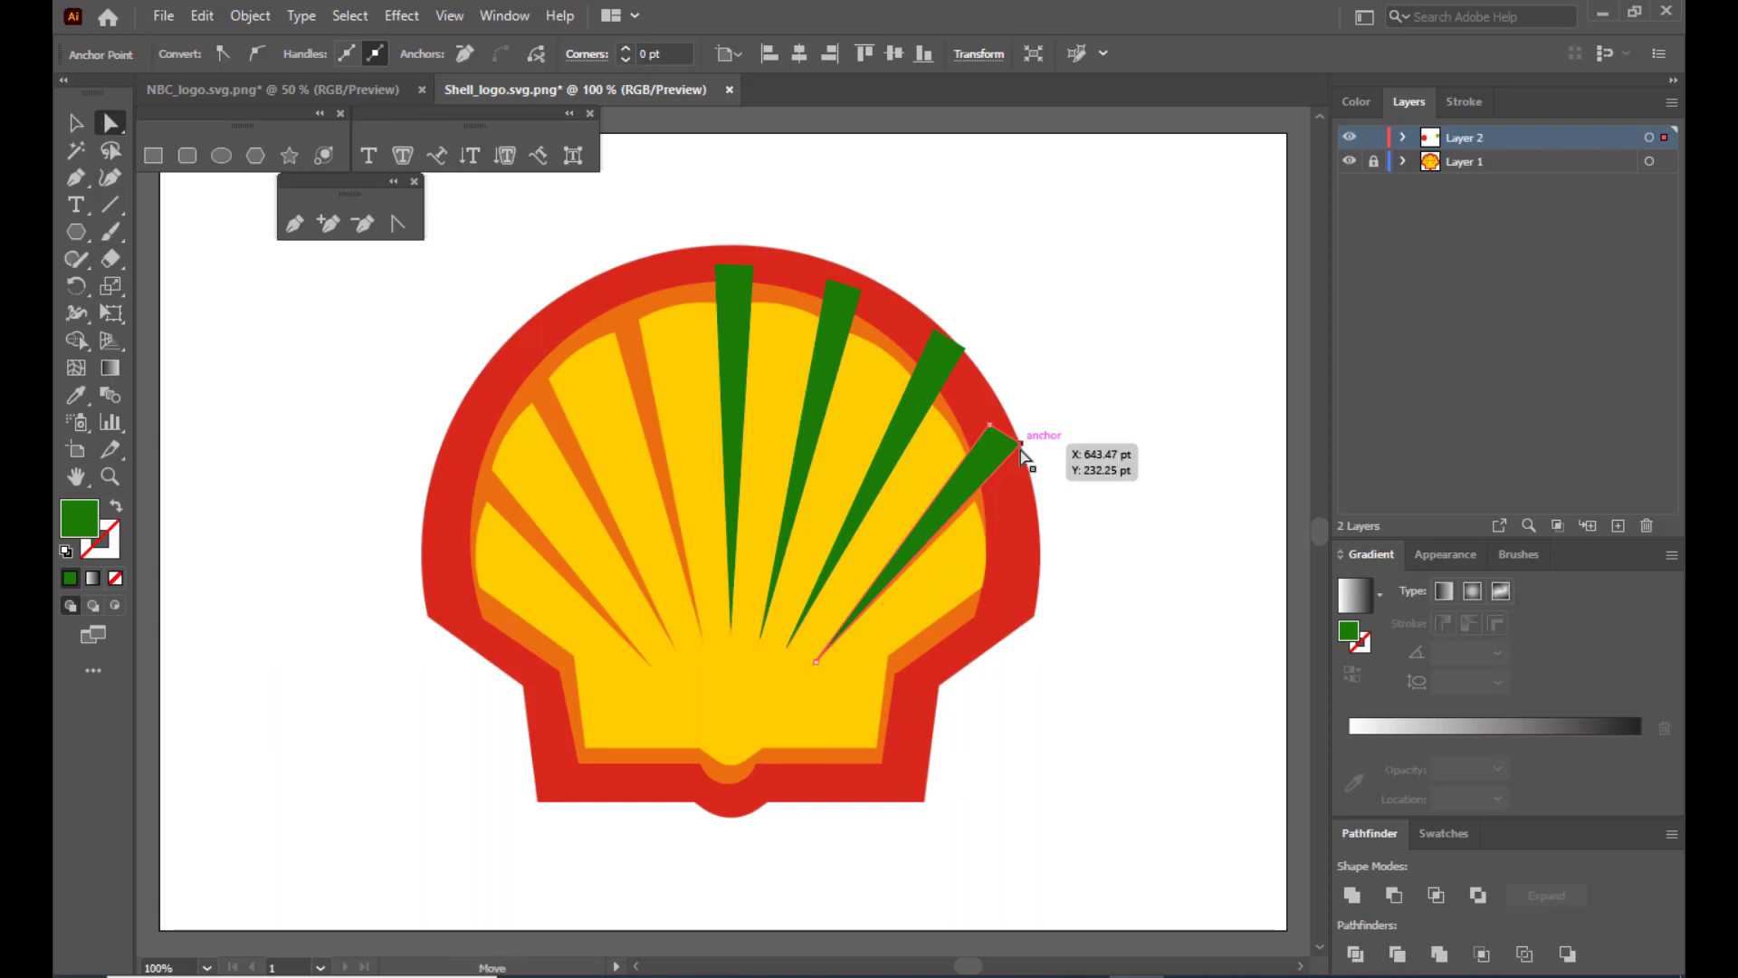
drag(990, 425, 1012, 465)
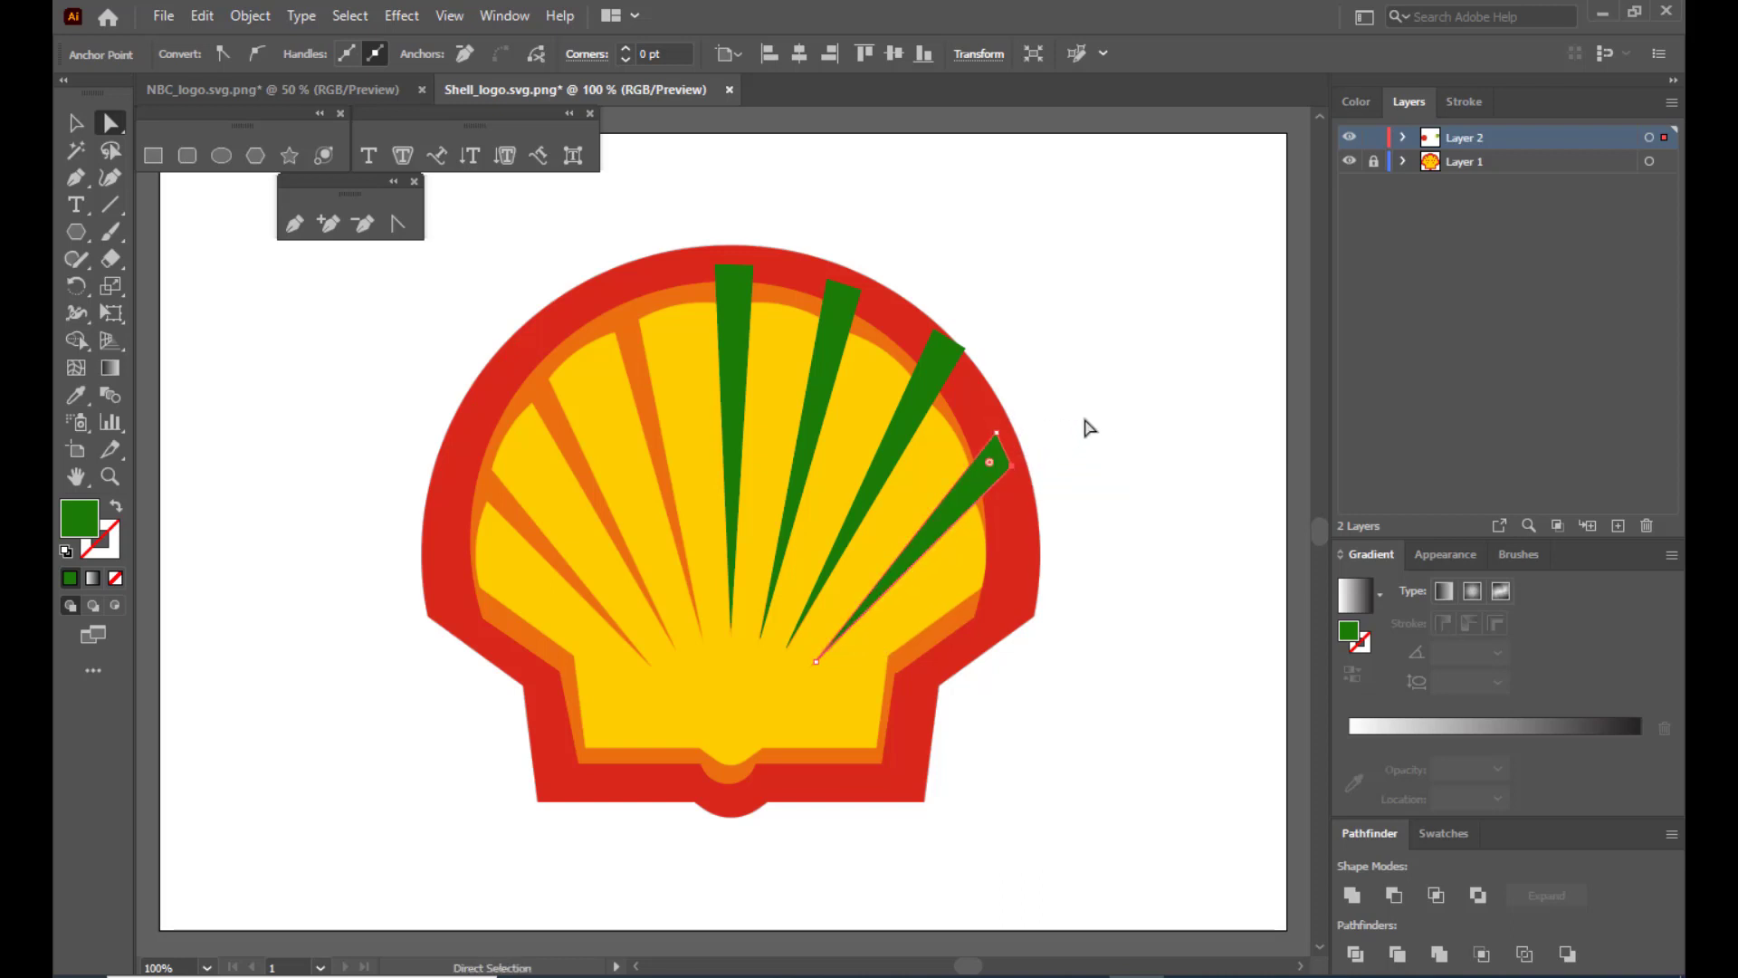
click(1090, 427)
Copy the central wedge to the first rib on its left and reshape its tip and top corners to fit.
click(76, 122)
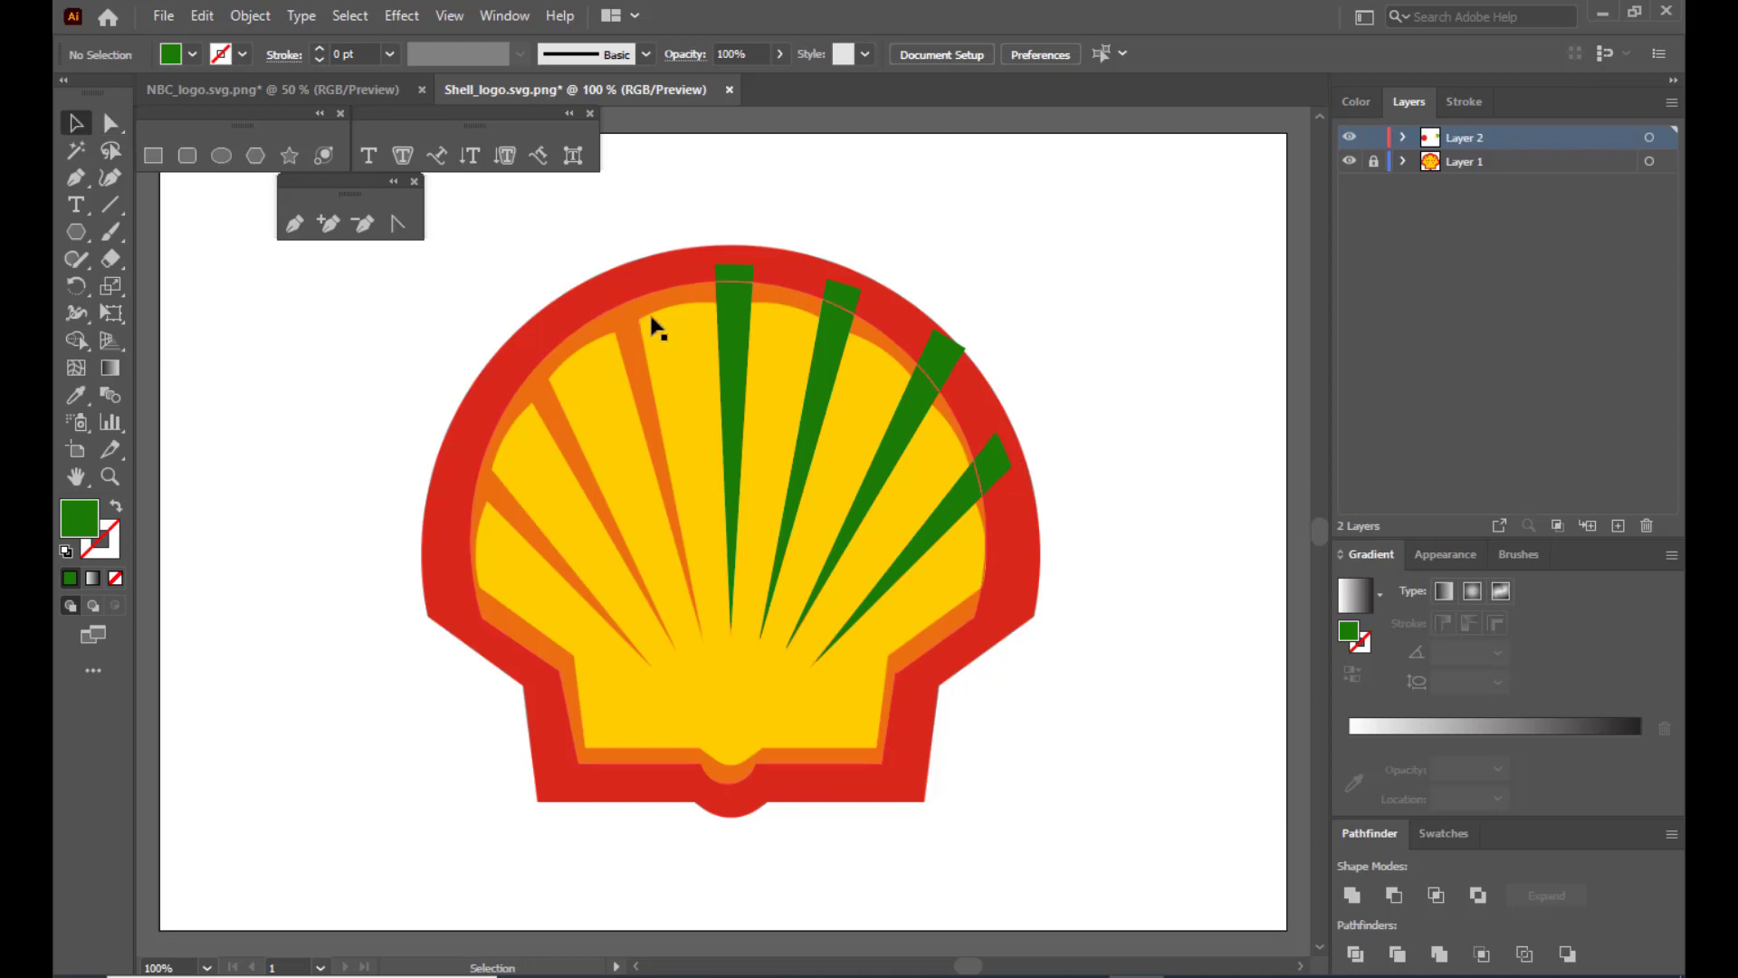
click(738, 312)
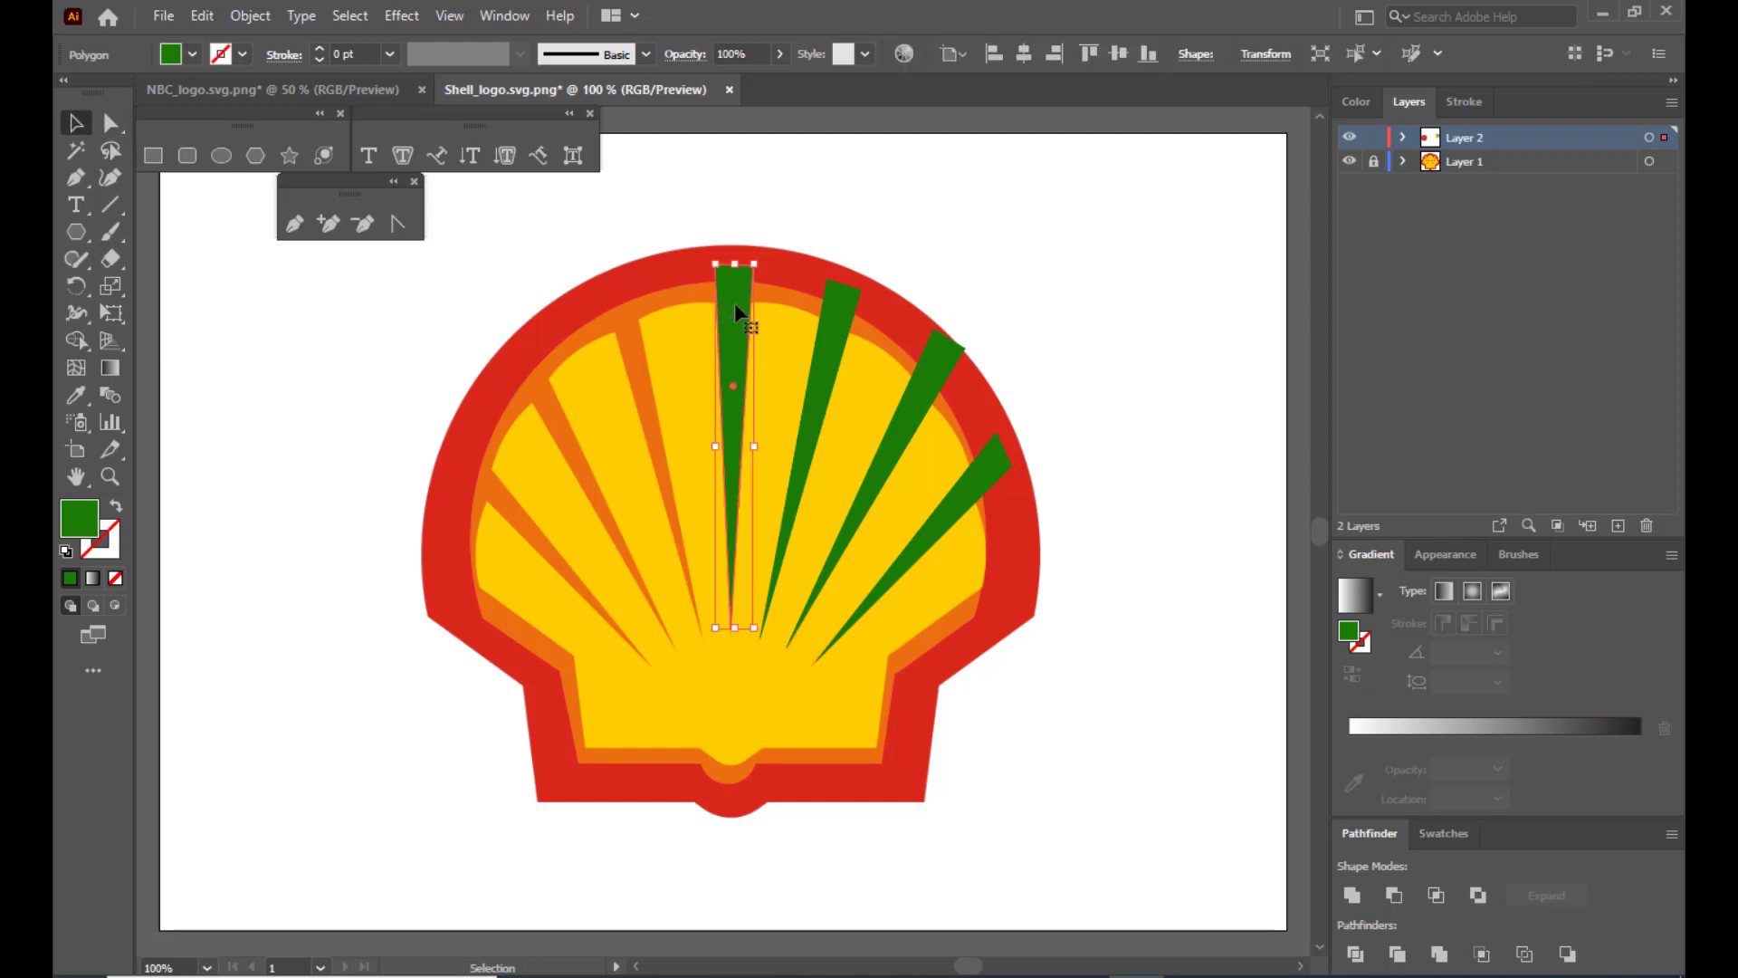
drag(735, 308, 628, 300)
click(112, 122)
click(435, 334)
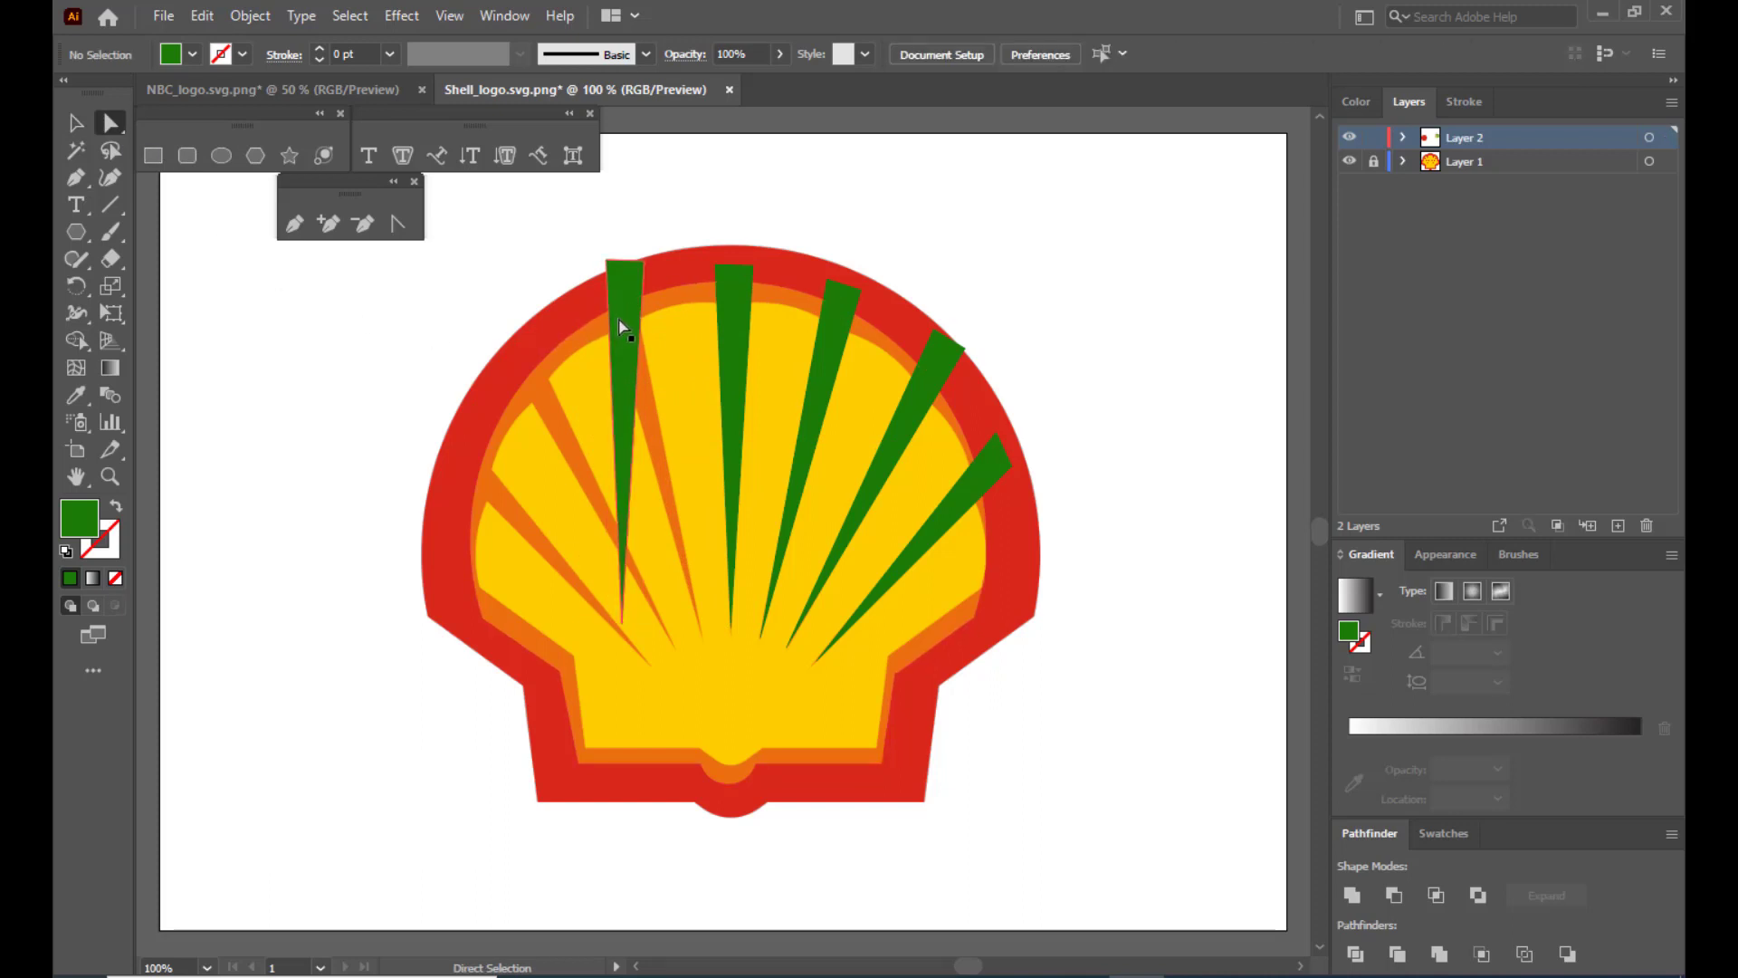
click(622, 621)
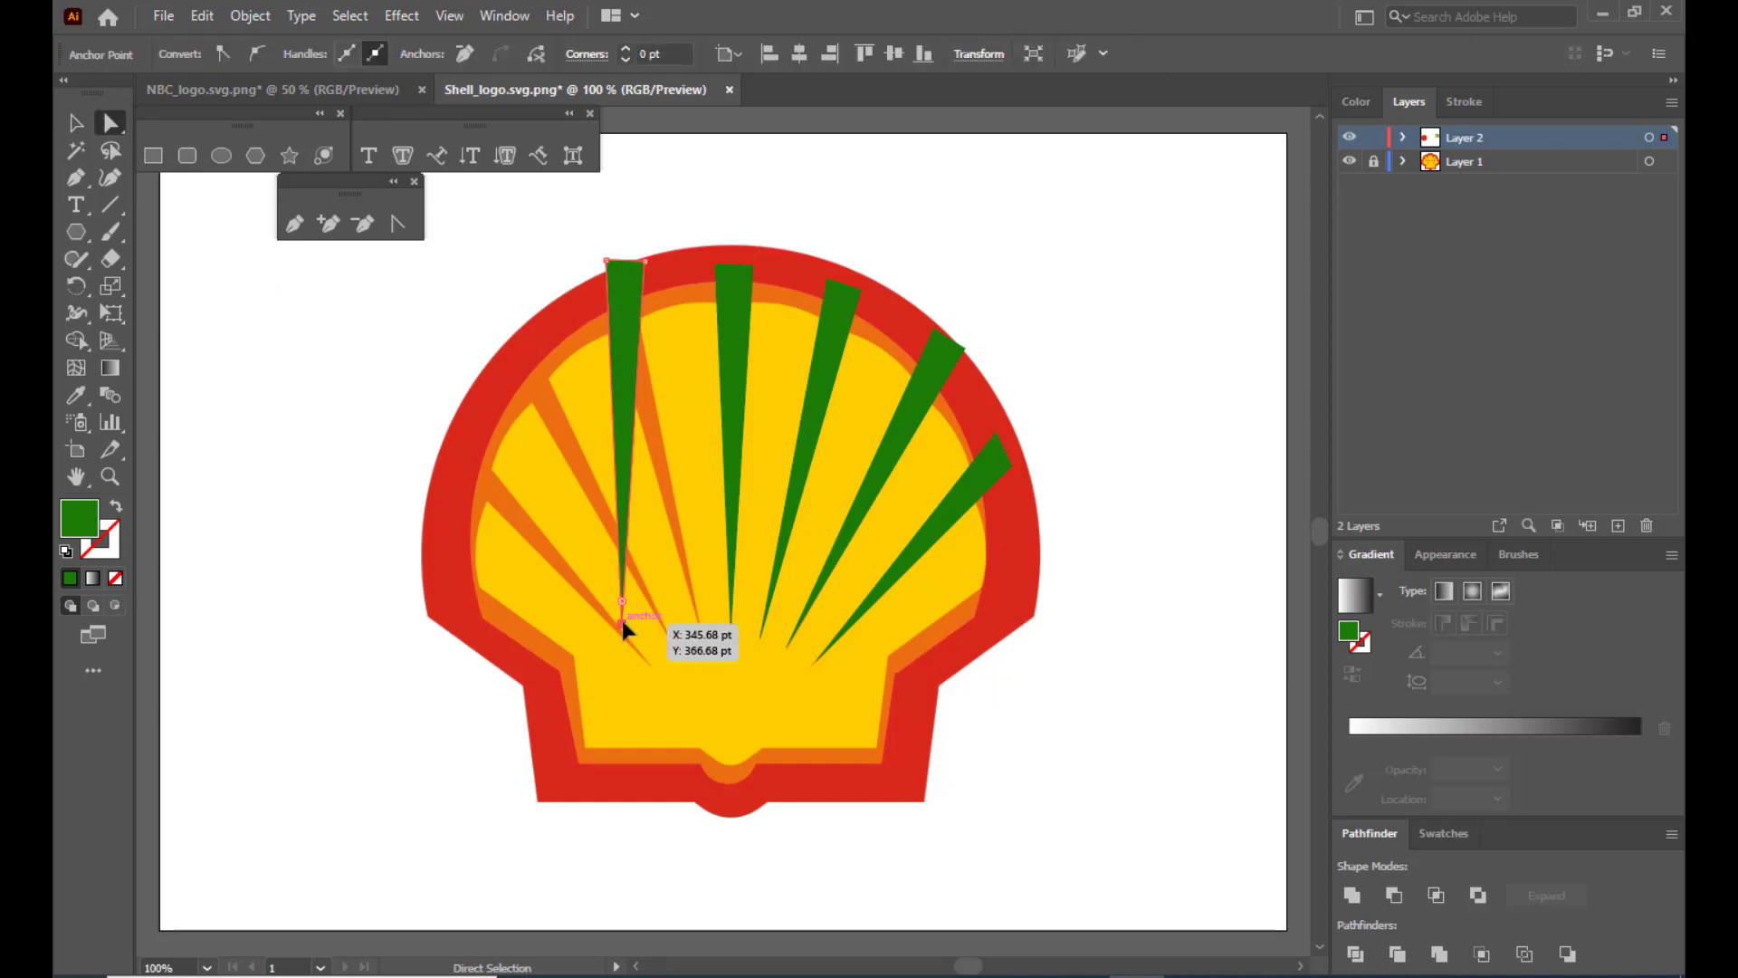
drag(622, 621, 698, 624)
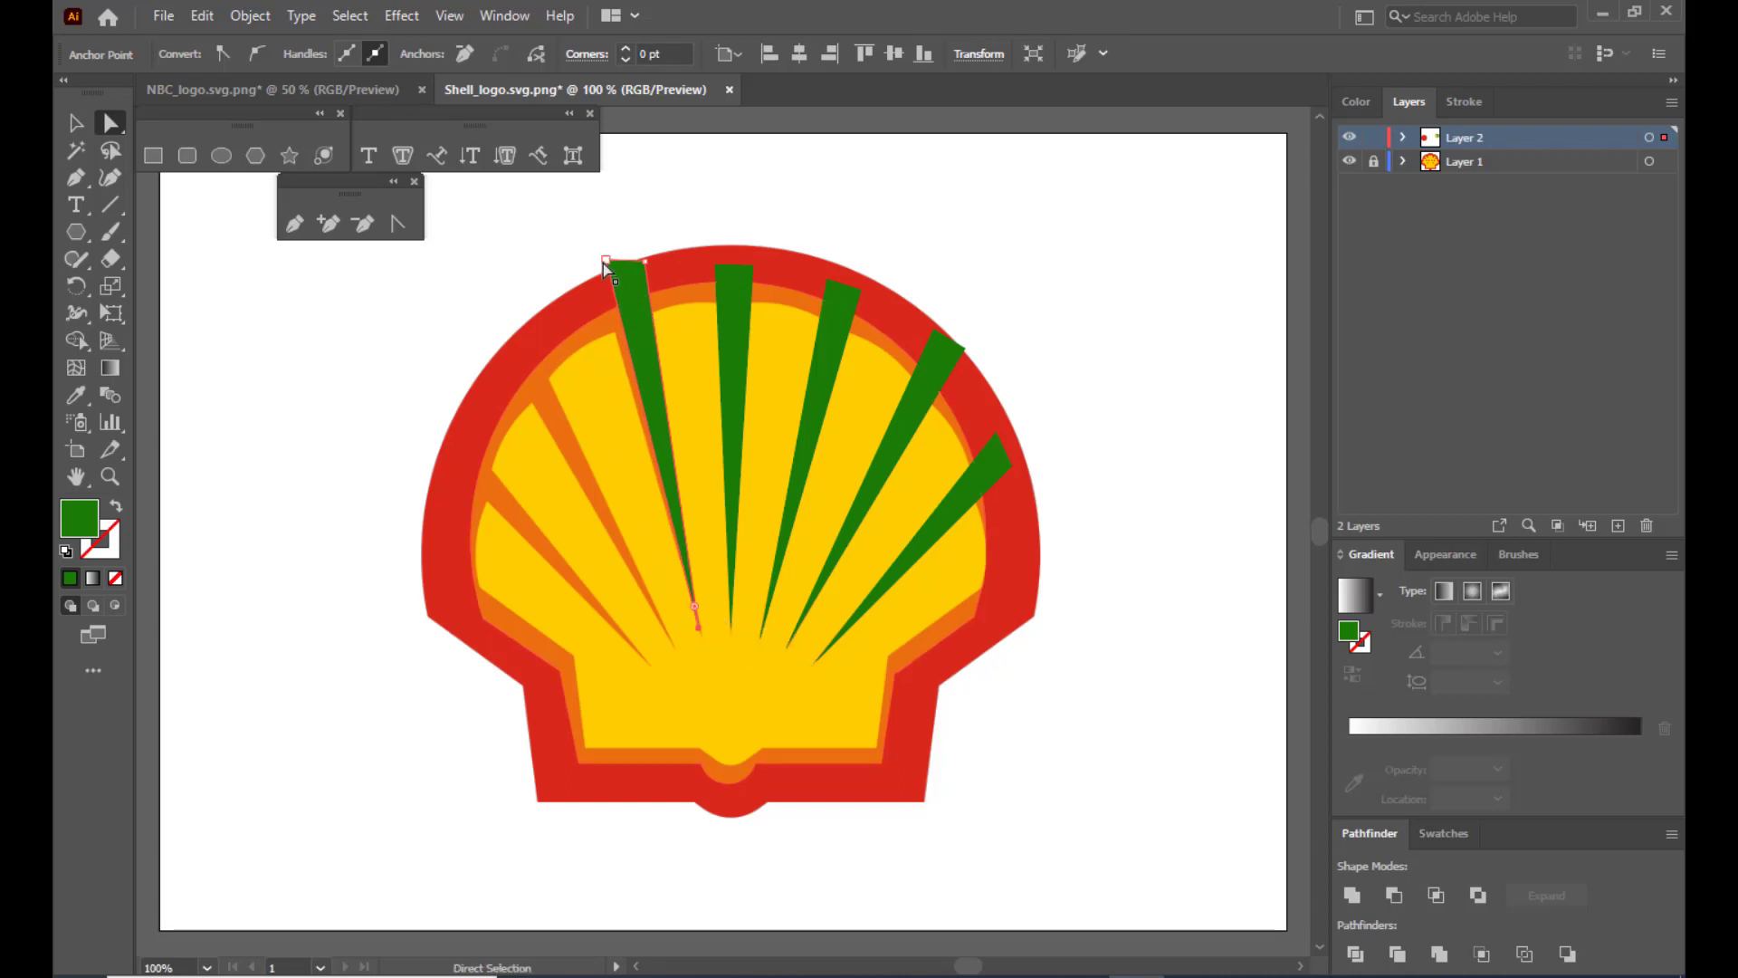
mouse_move(606, 261)
mouse_down()
mouse_move(595, 272)
mouse_move(646, 262)
mouse_move(599, 270)
mouse_up()
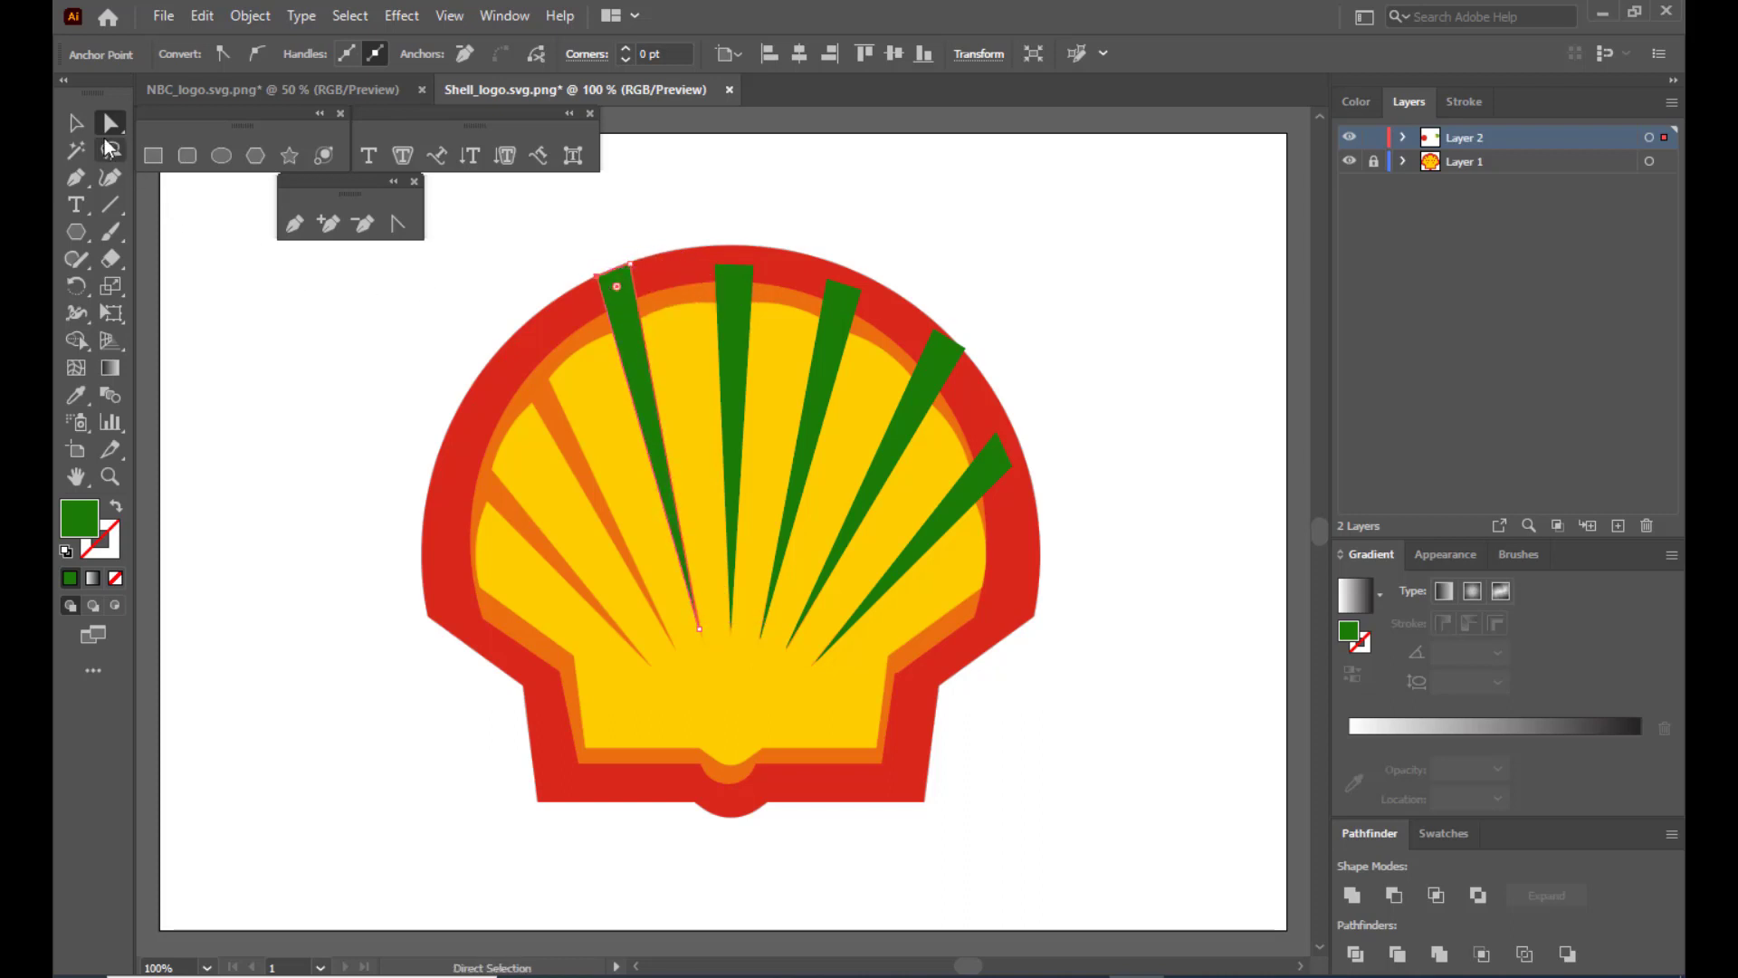
Copy that left wedge to the second rib left of centre and adjust its tip and top corners to cover it.
click(84, 126)
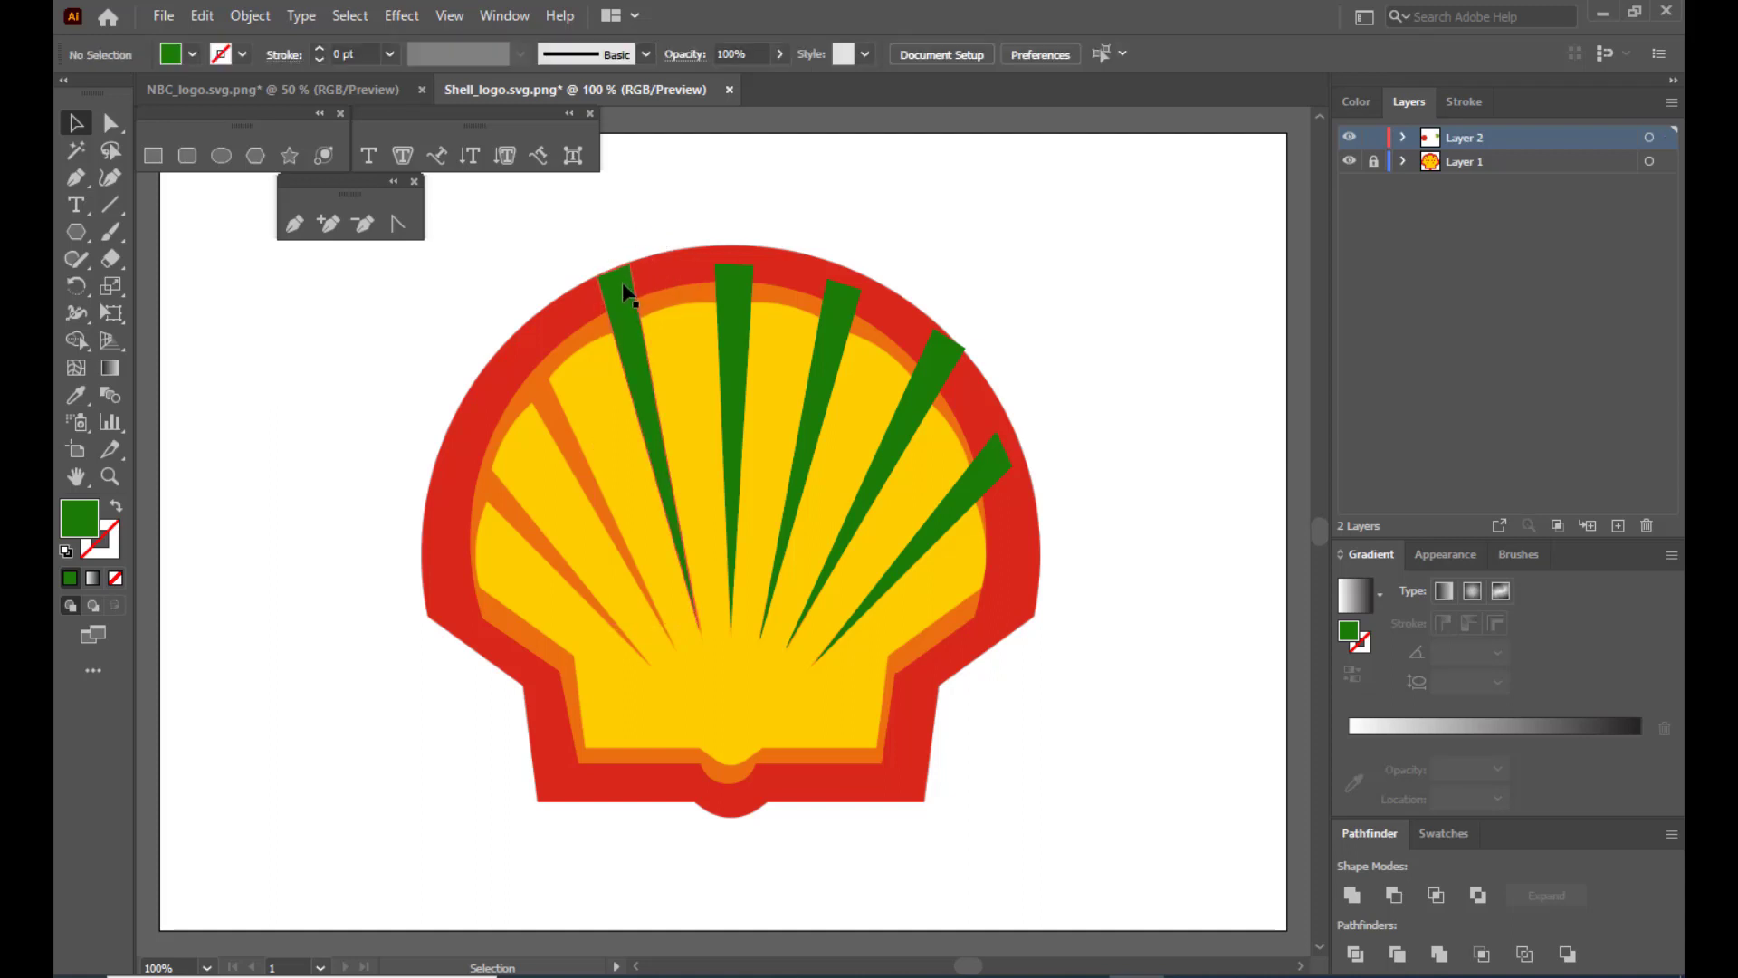
drag(627, 296, 528, 343)
click(110, 124)
click(299, 308)
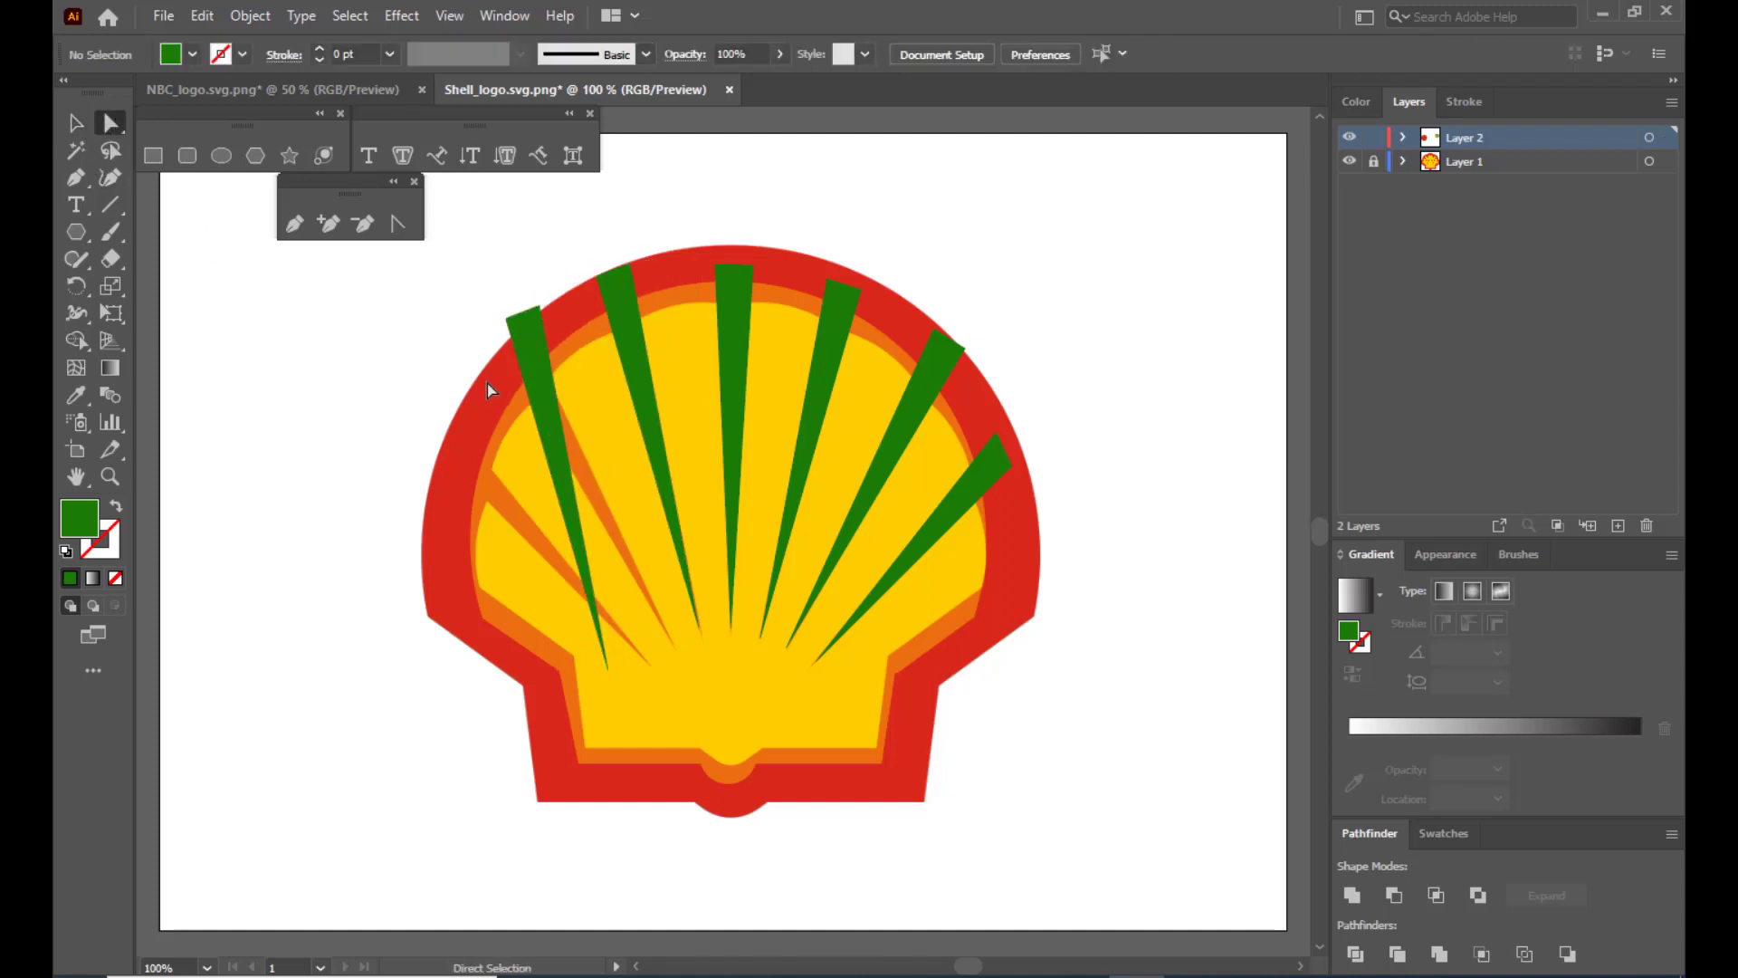
click(605, 671)
drag(605, 671, 670, 645)
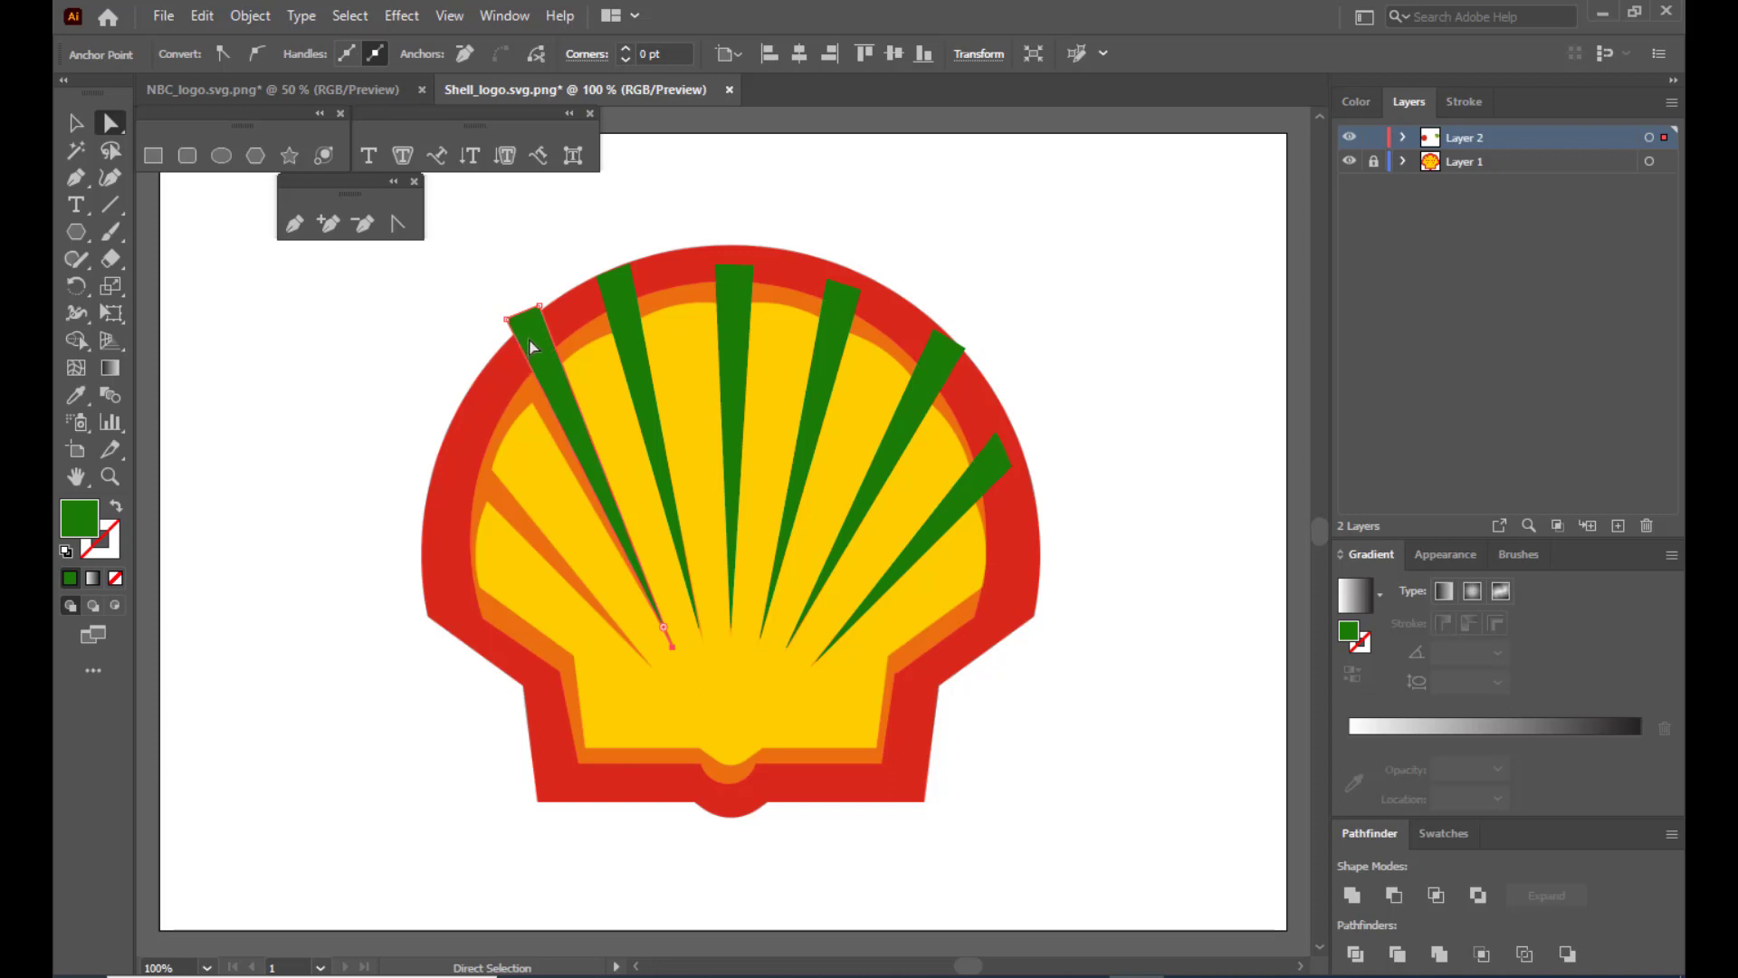
mouse_move(508, 319)
mouse_down()
mouse_move(501, 342)
mouse_move(542, 311)
mouse_move(497, 348)
mouse_up()
click(450, 324)
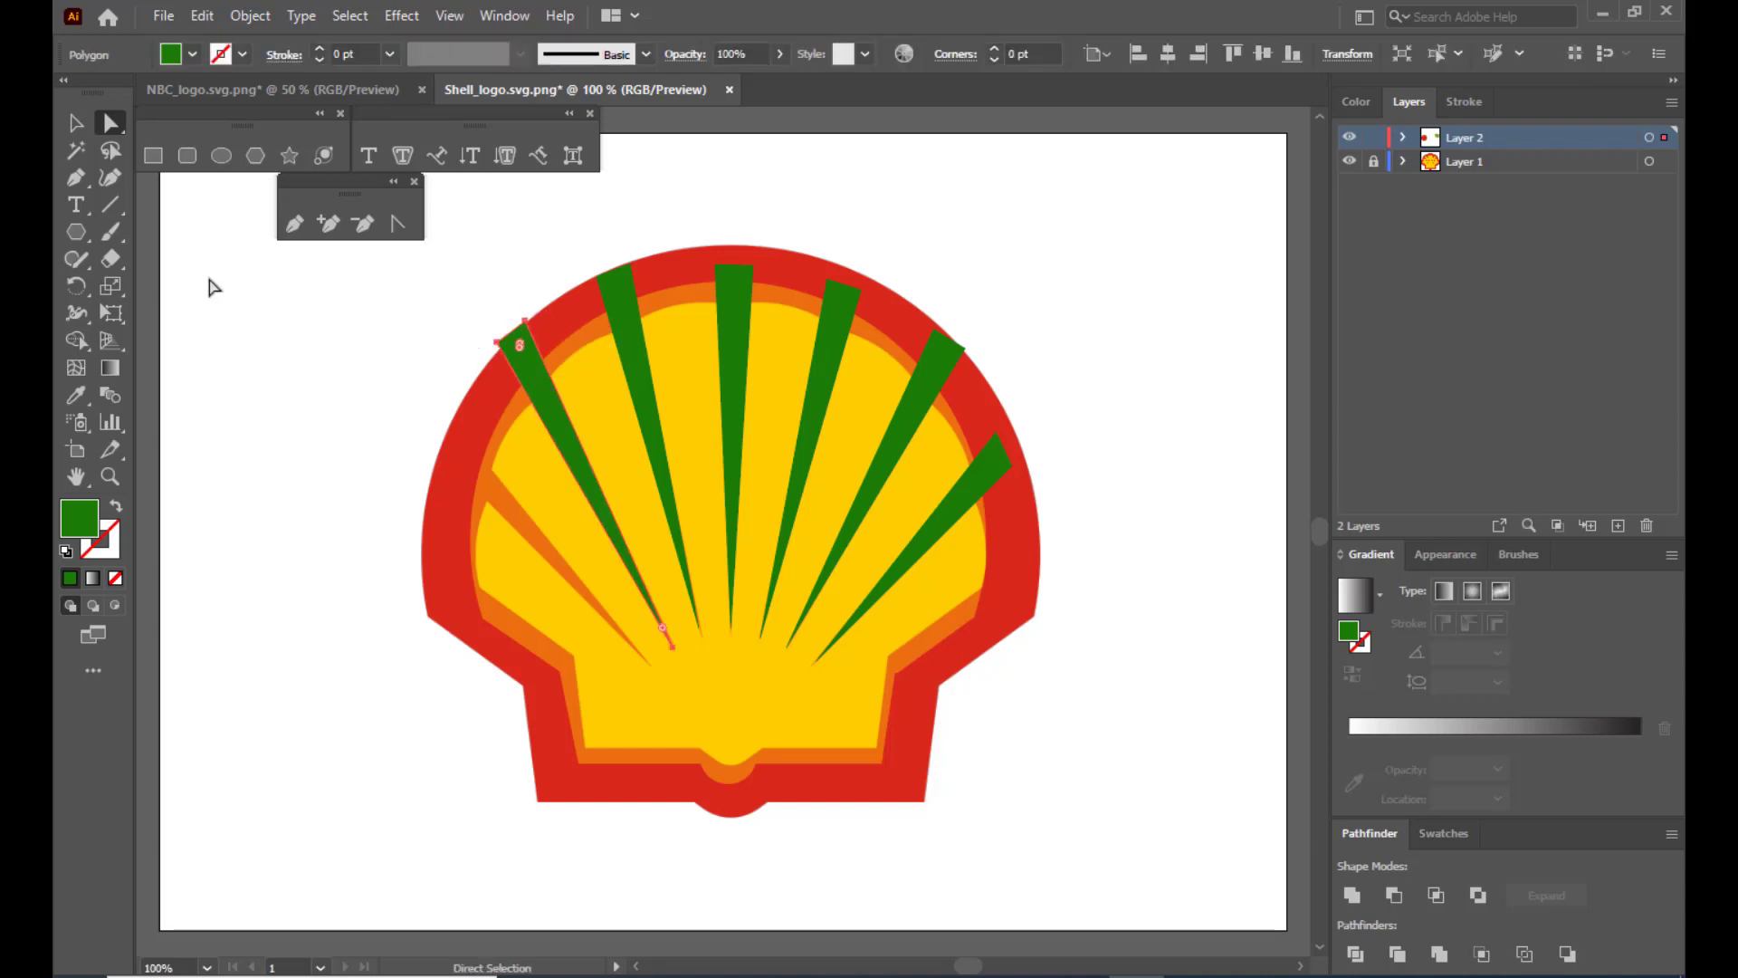
Copy the wedge to the outermost left rib and move its tip and both outer corners until it covers that rib.
click(76, 122)
click(563, 391)
drag(541, 380, 465, 459)
click(111, 122)
click(302, 454)
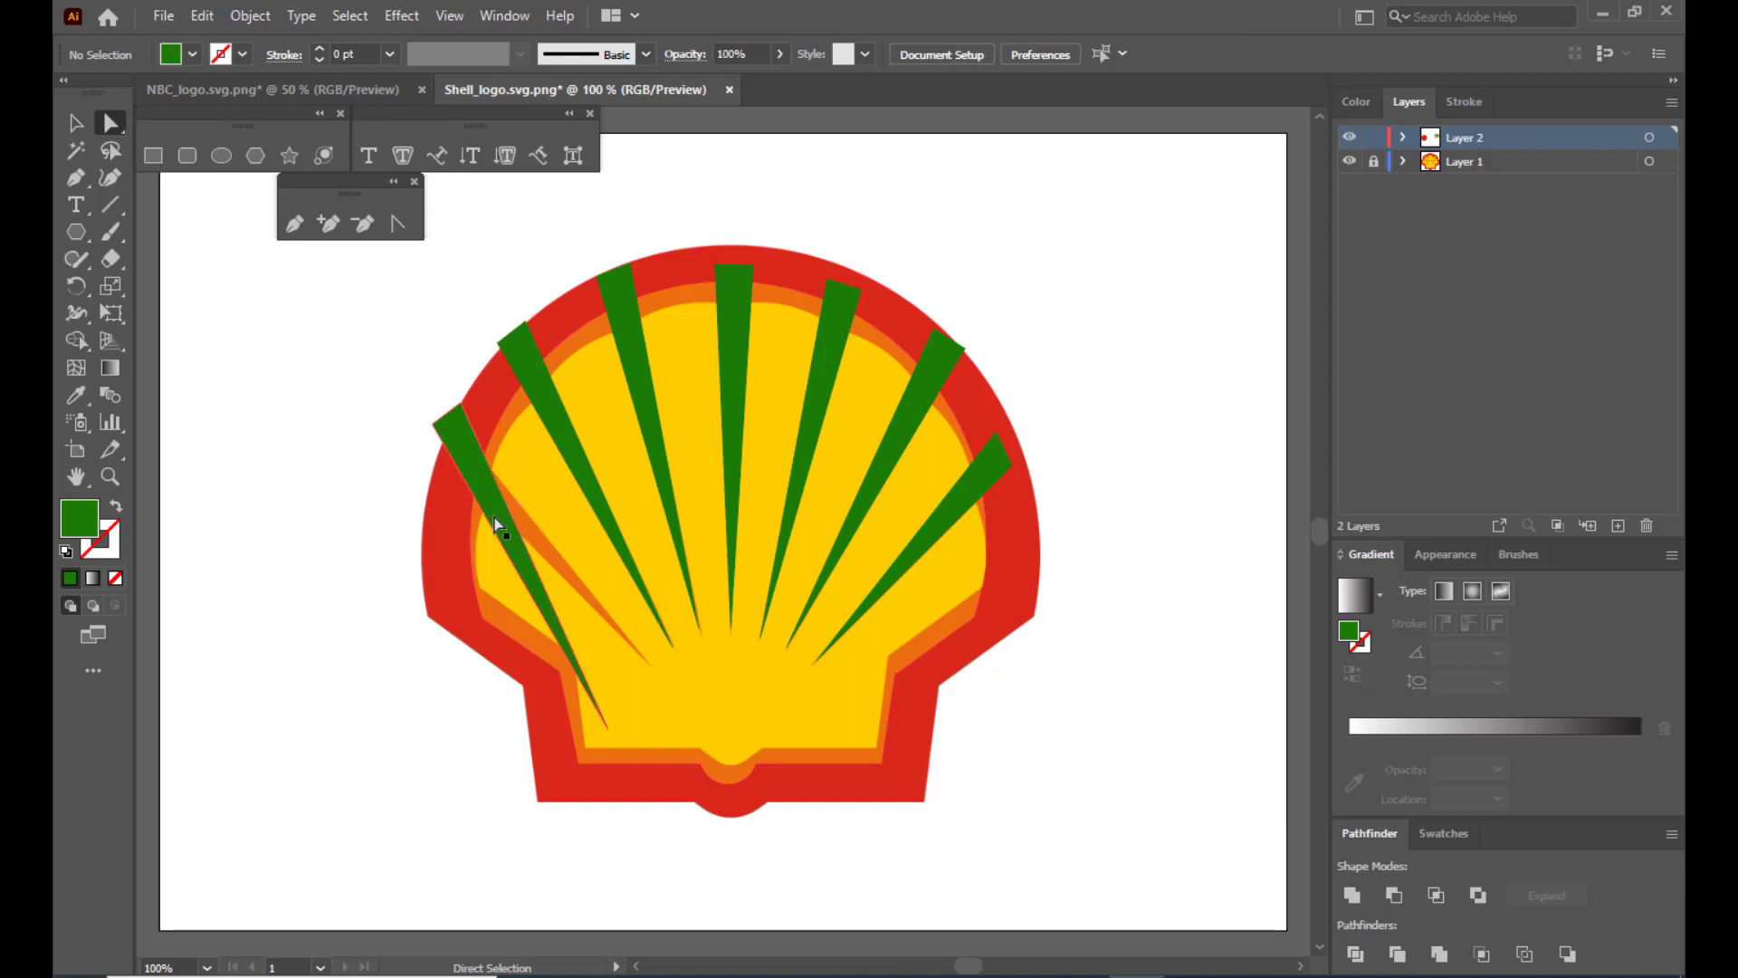
mouse_move(579, 693)
mouse_down()
mouse_move(643, 743)
mouse_move(608, 722)
mouse_move(637, 677)
mouse_move(601, 699)
mouse_up()
click(431, 530)
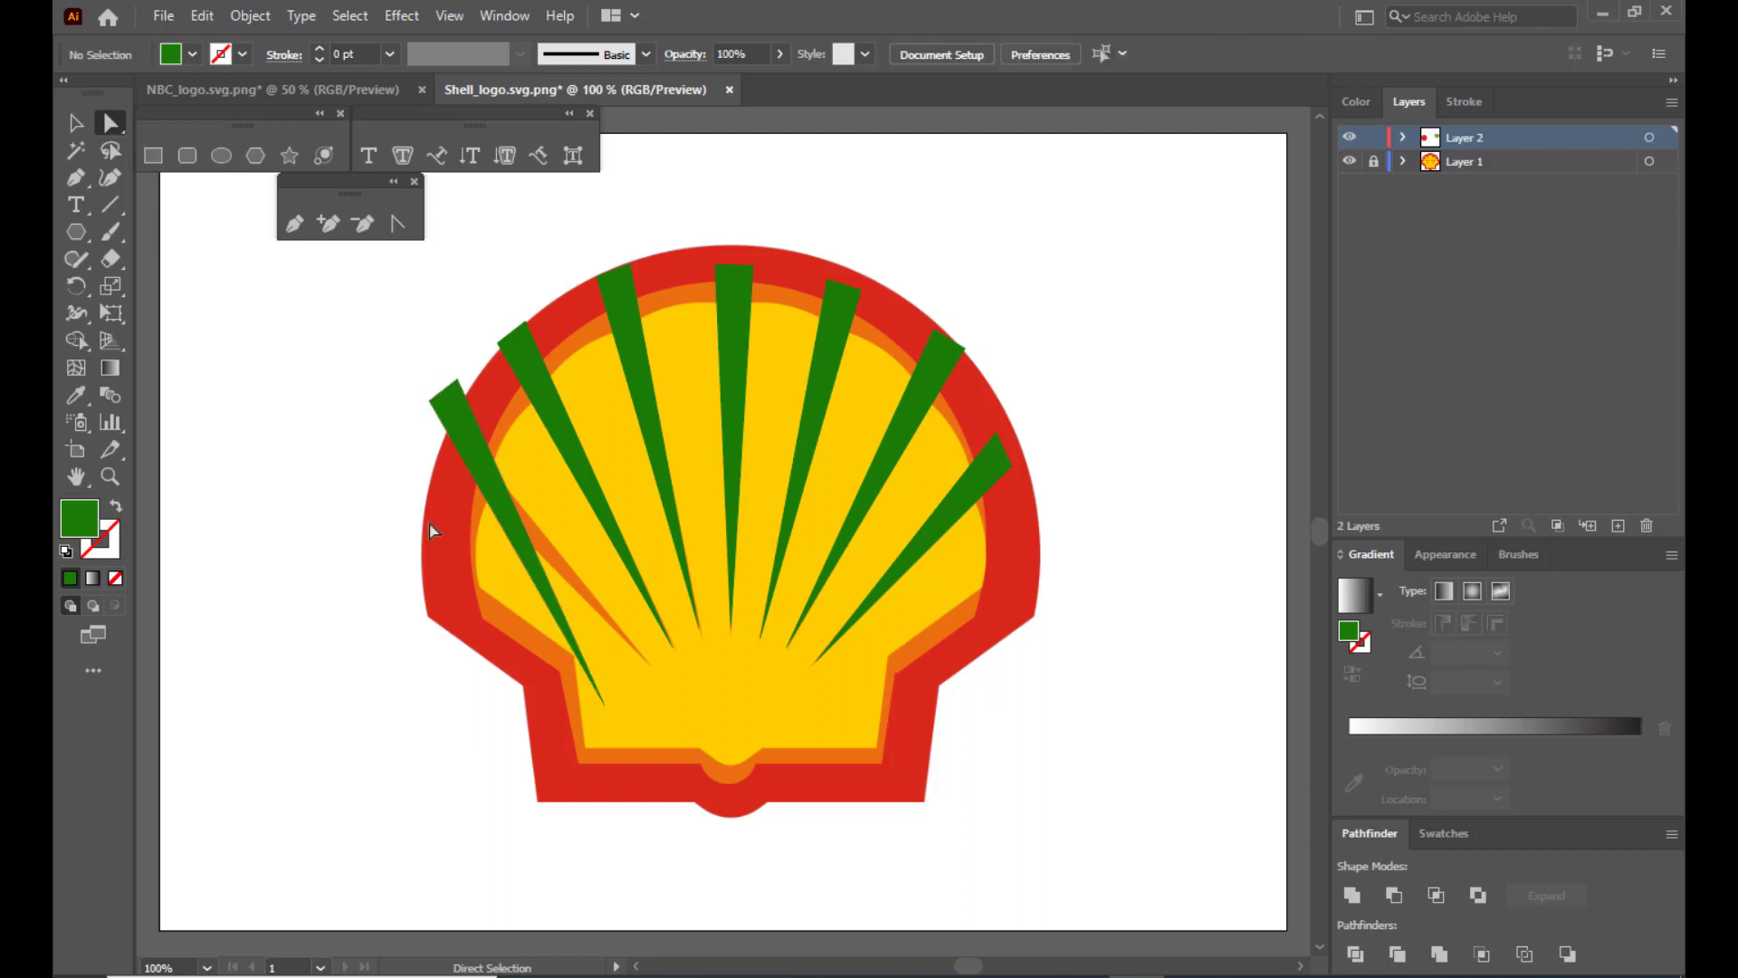
click(522, 550)
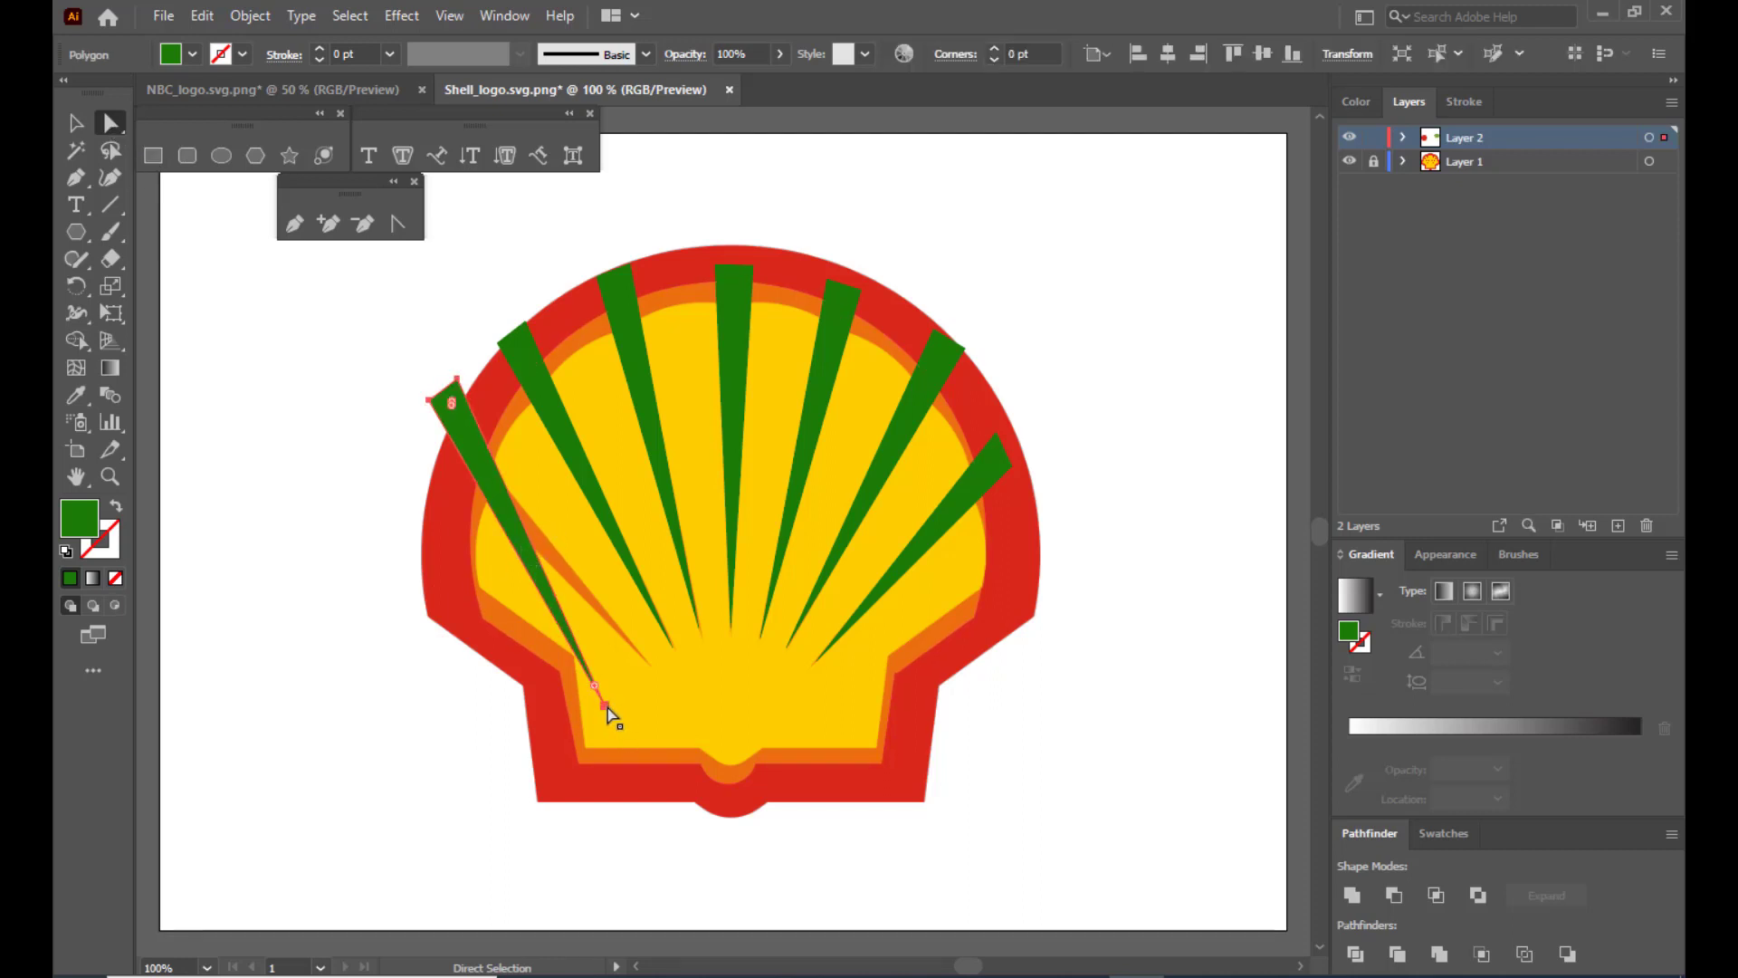
click(606, 704)
drag(605, 706, 647, 649)
drag(429, 400, 423, 443)
drag(457, 380, 436, 457)
click(361, 426)
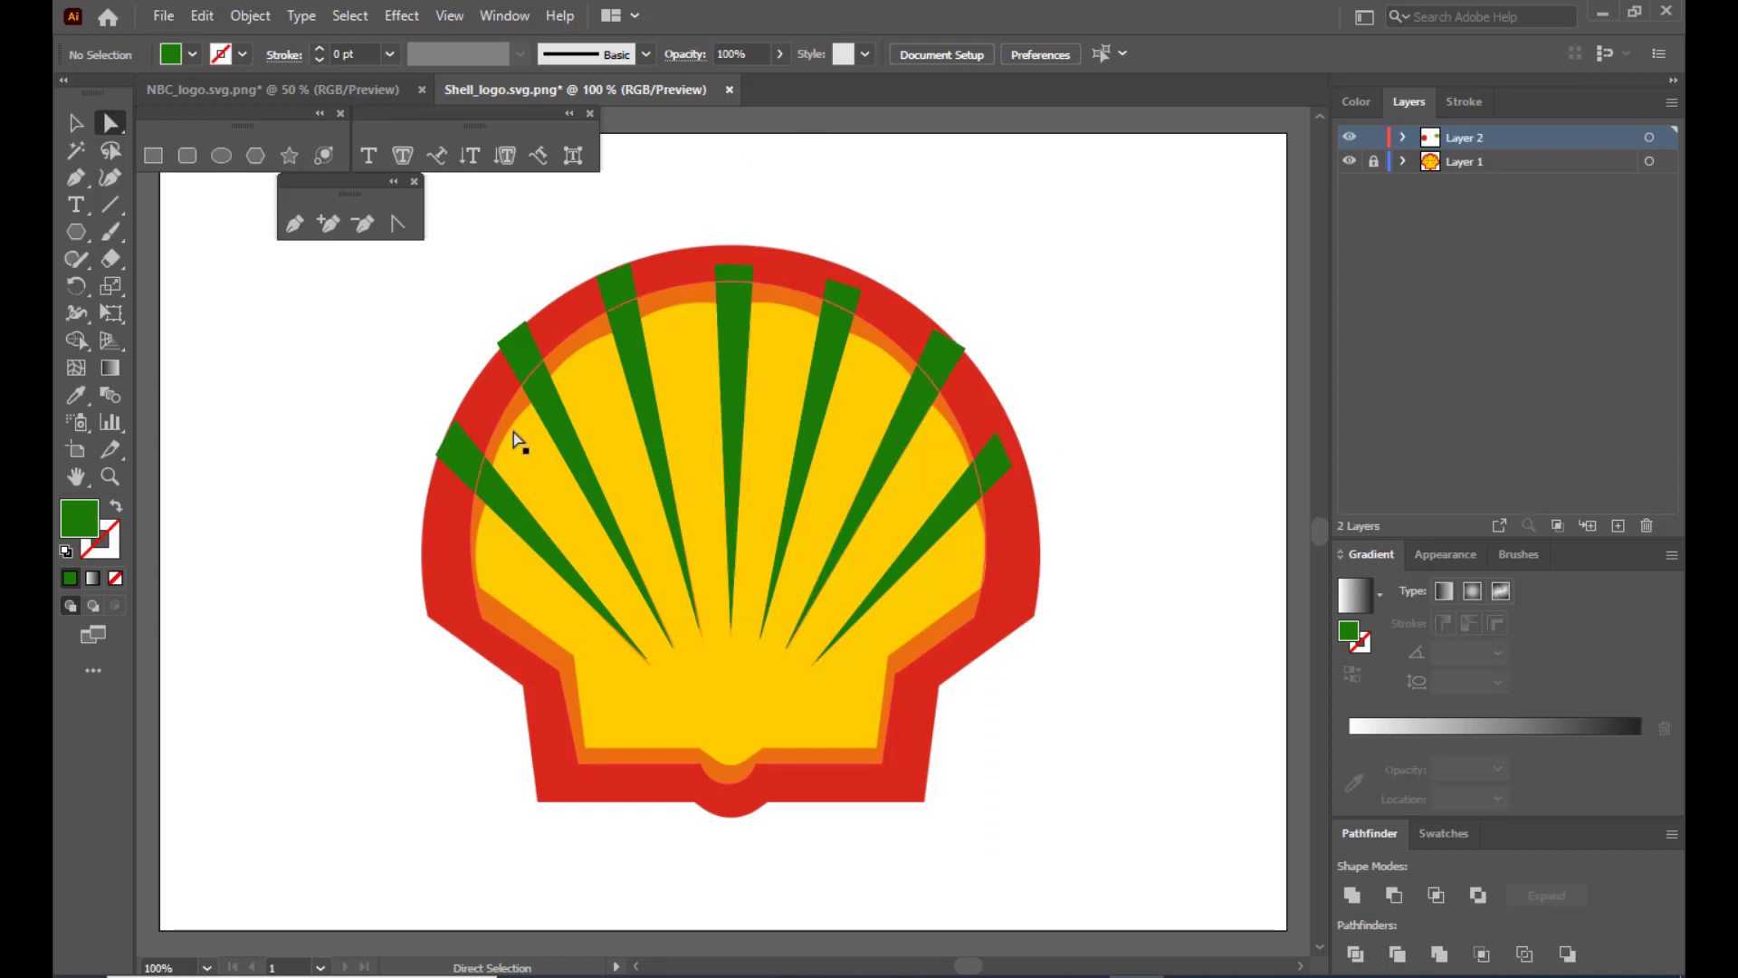
Select the yellow silhouette with all seven green wedges and move them off the artboard to its right side.
click(76, 127)
key(ctrl+minus)
key(ctrl+minus)
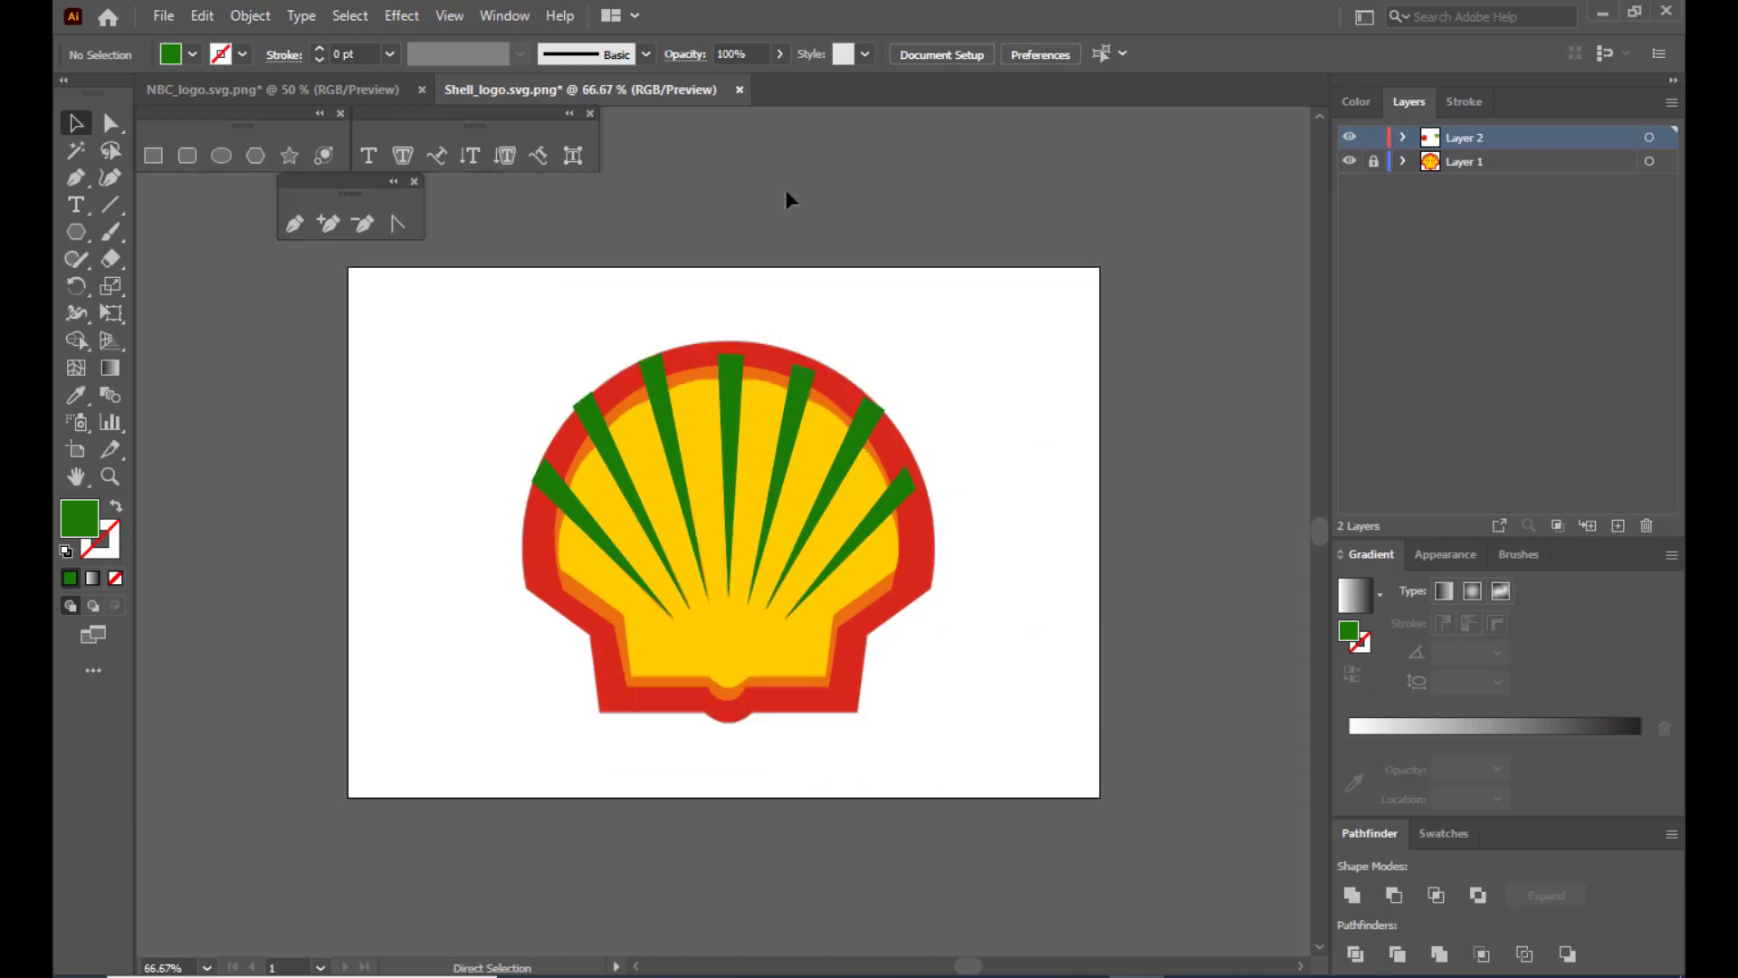
key(ctrl+equal)
click(860, 576)
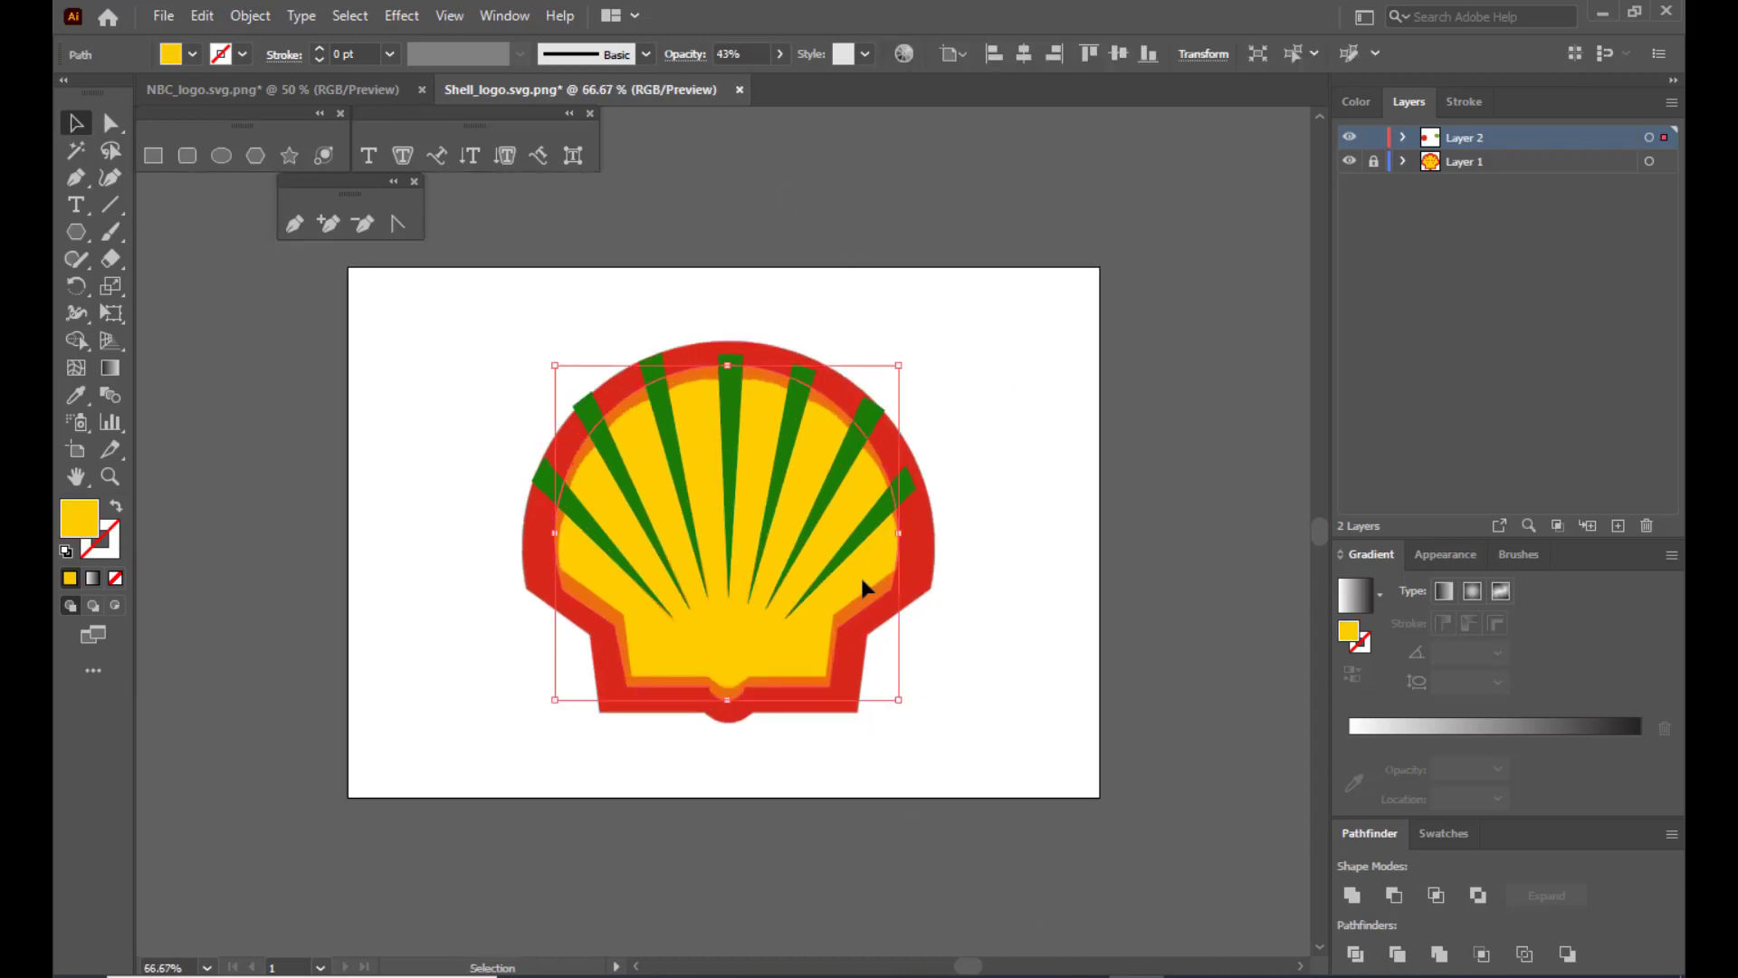
shift+click(885, 504)
shift+click(790, 445)
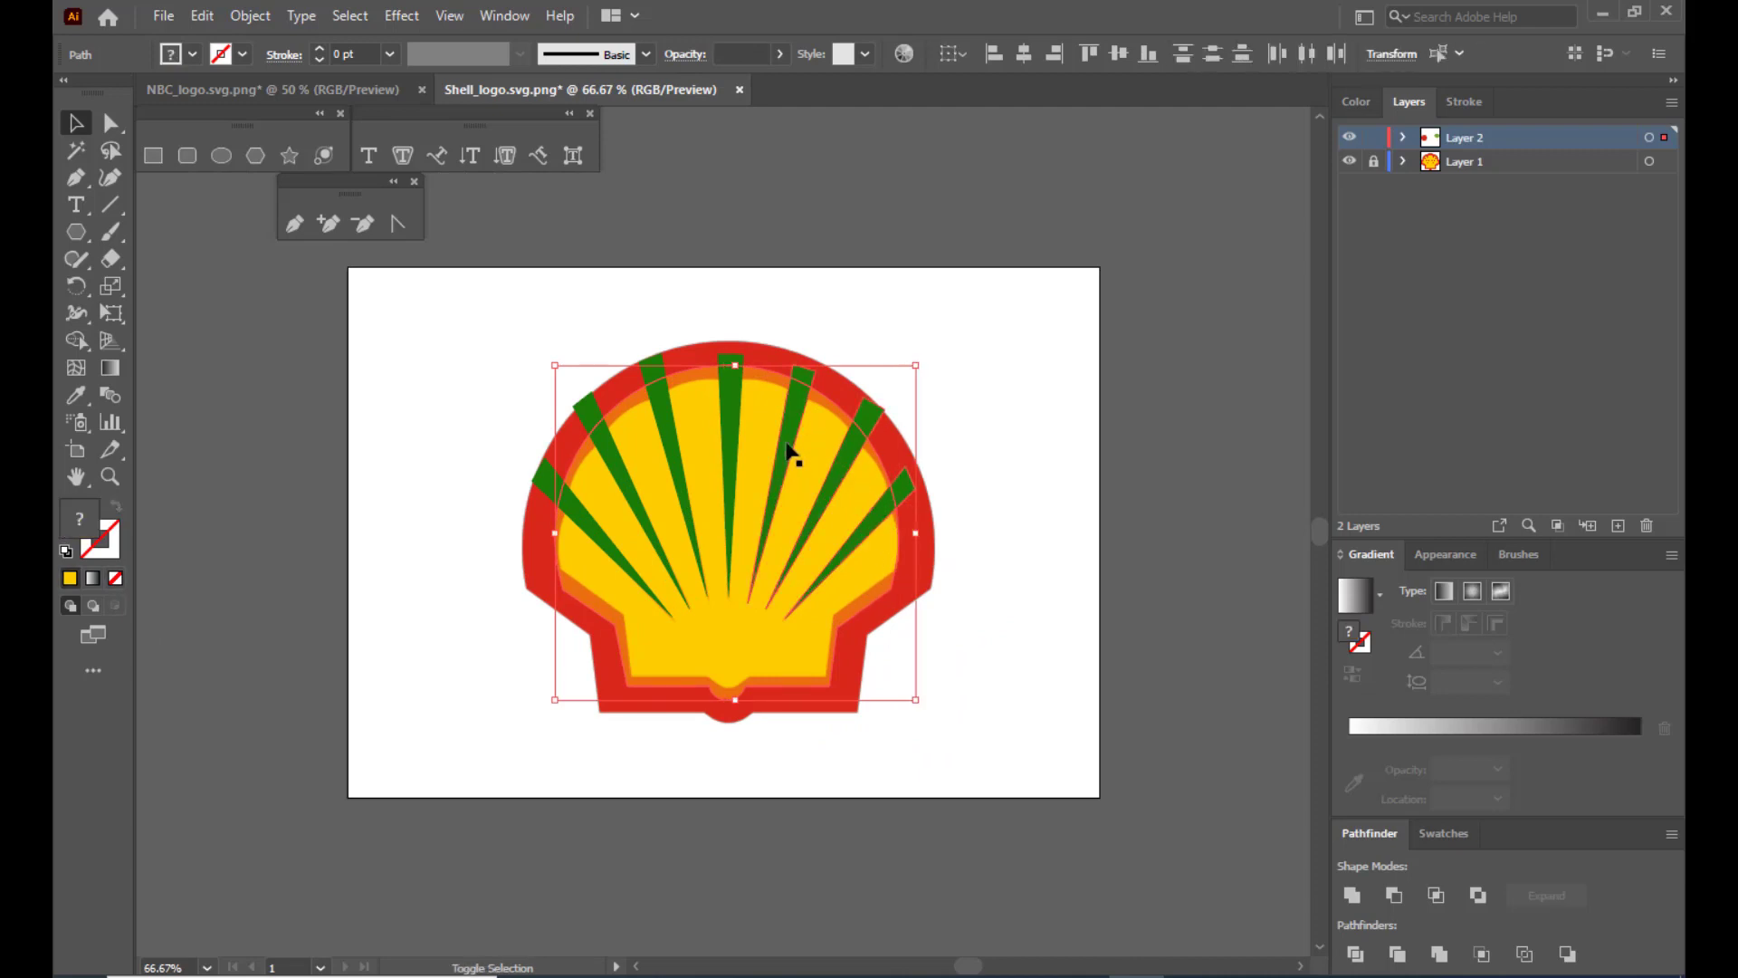
shift+click(731, 428)
shift+click(668, 419)
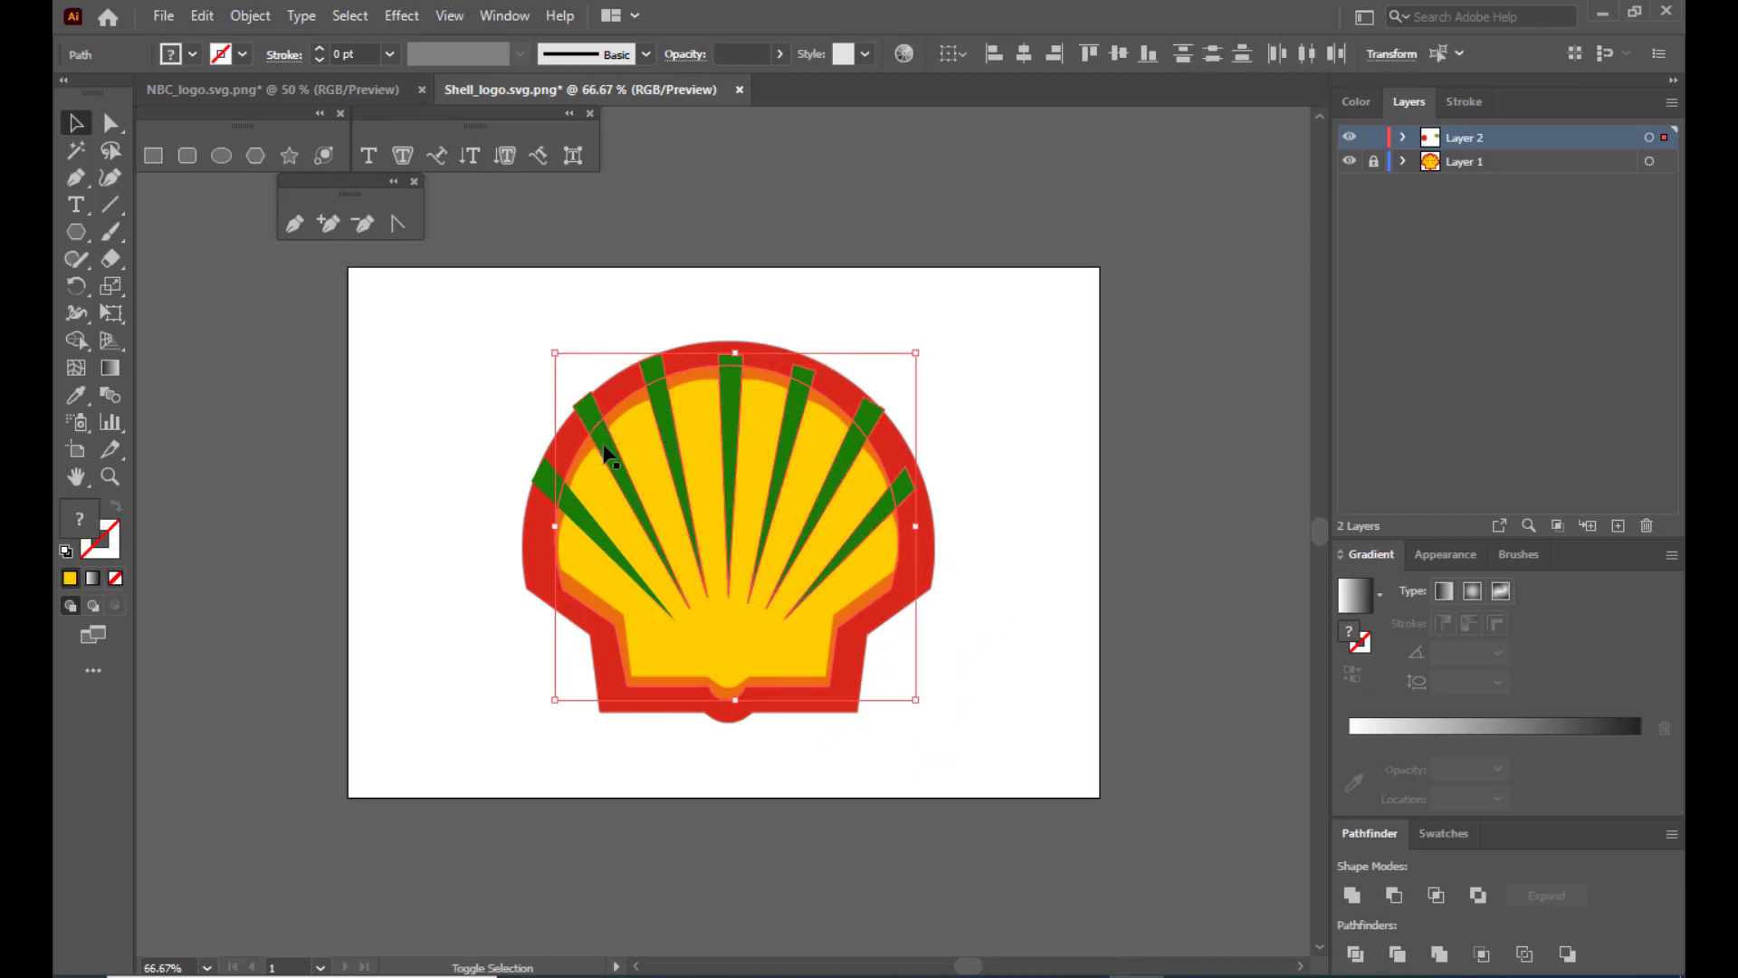
shift+click(552, 466)
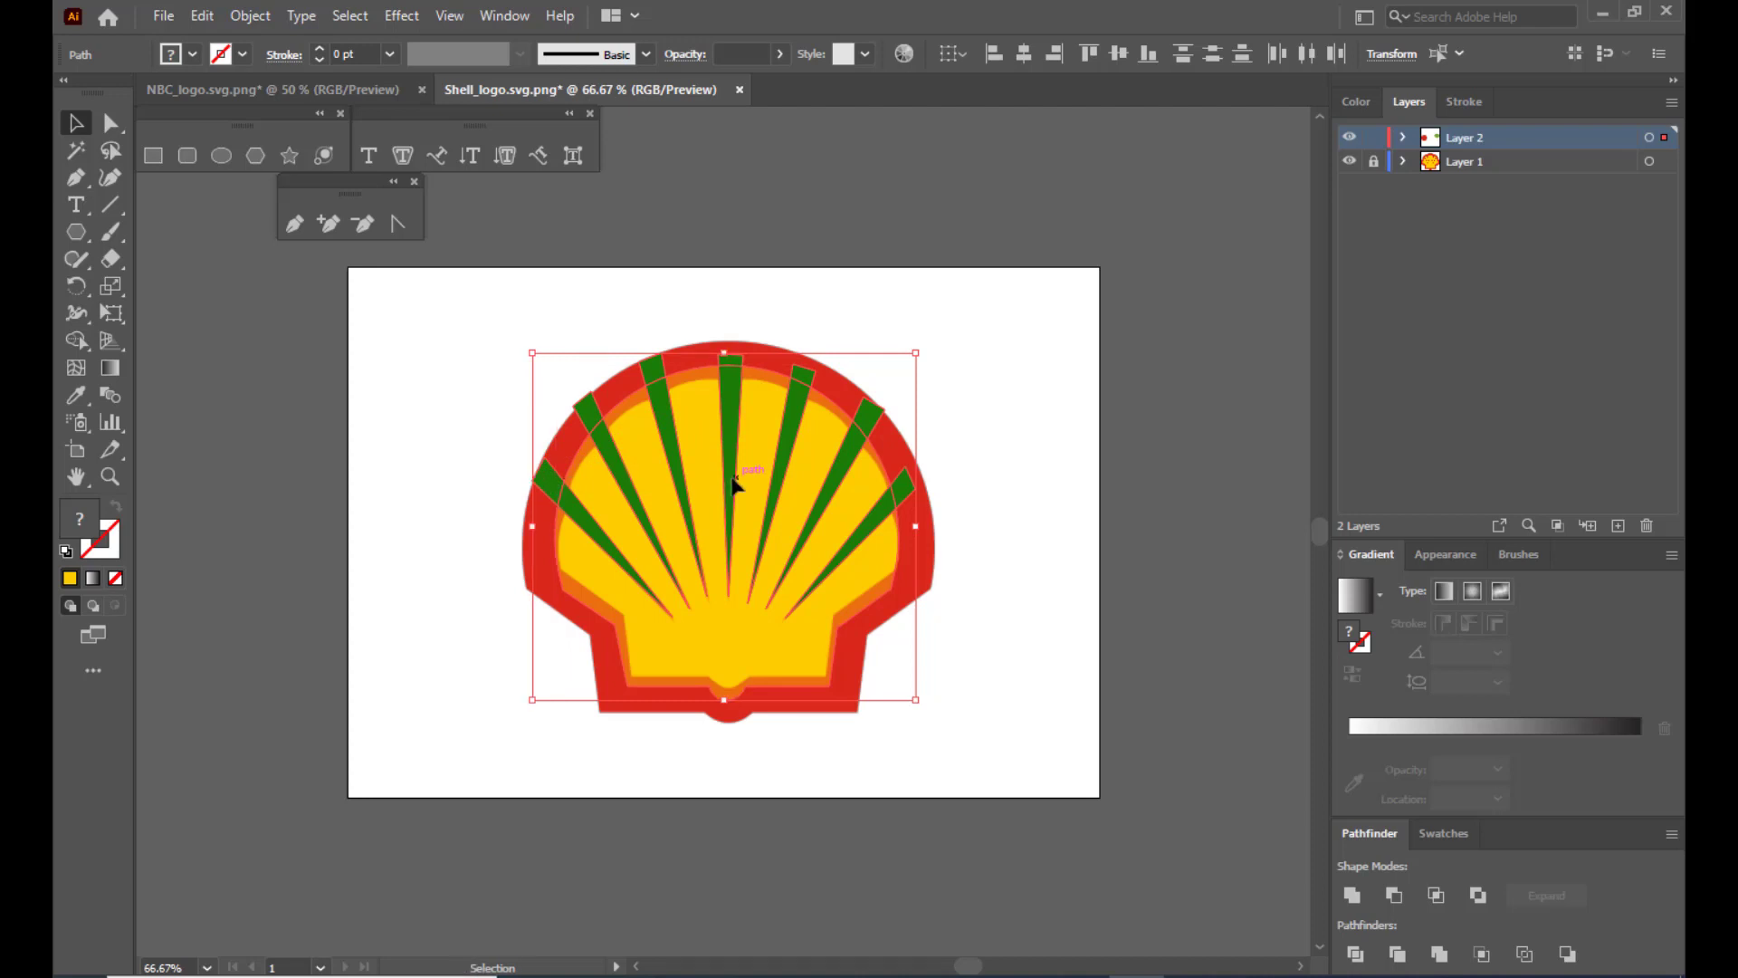
key(ctrl+minus)
key(ctrl+minus)
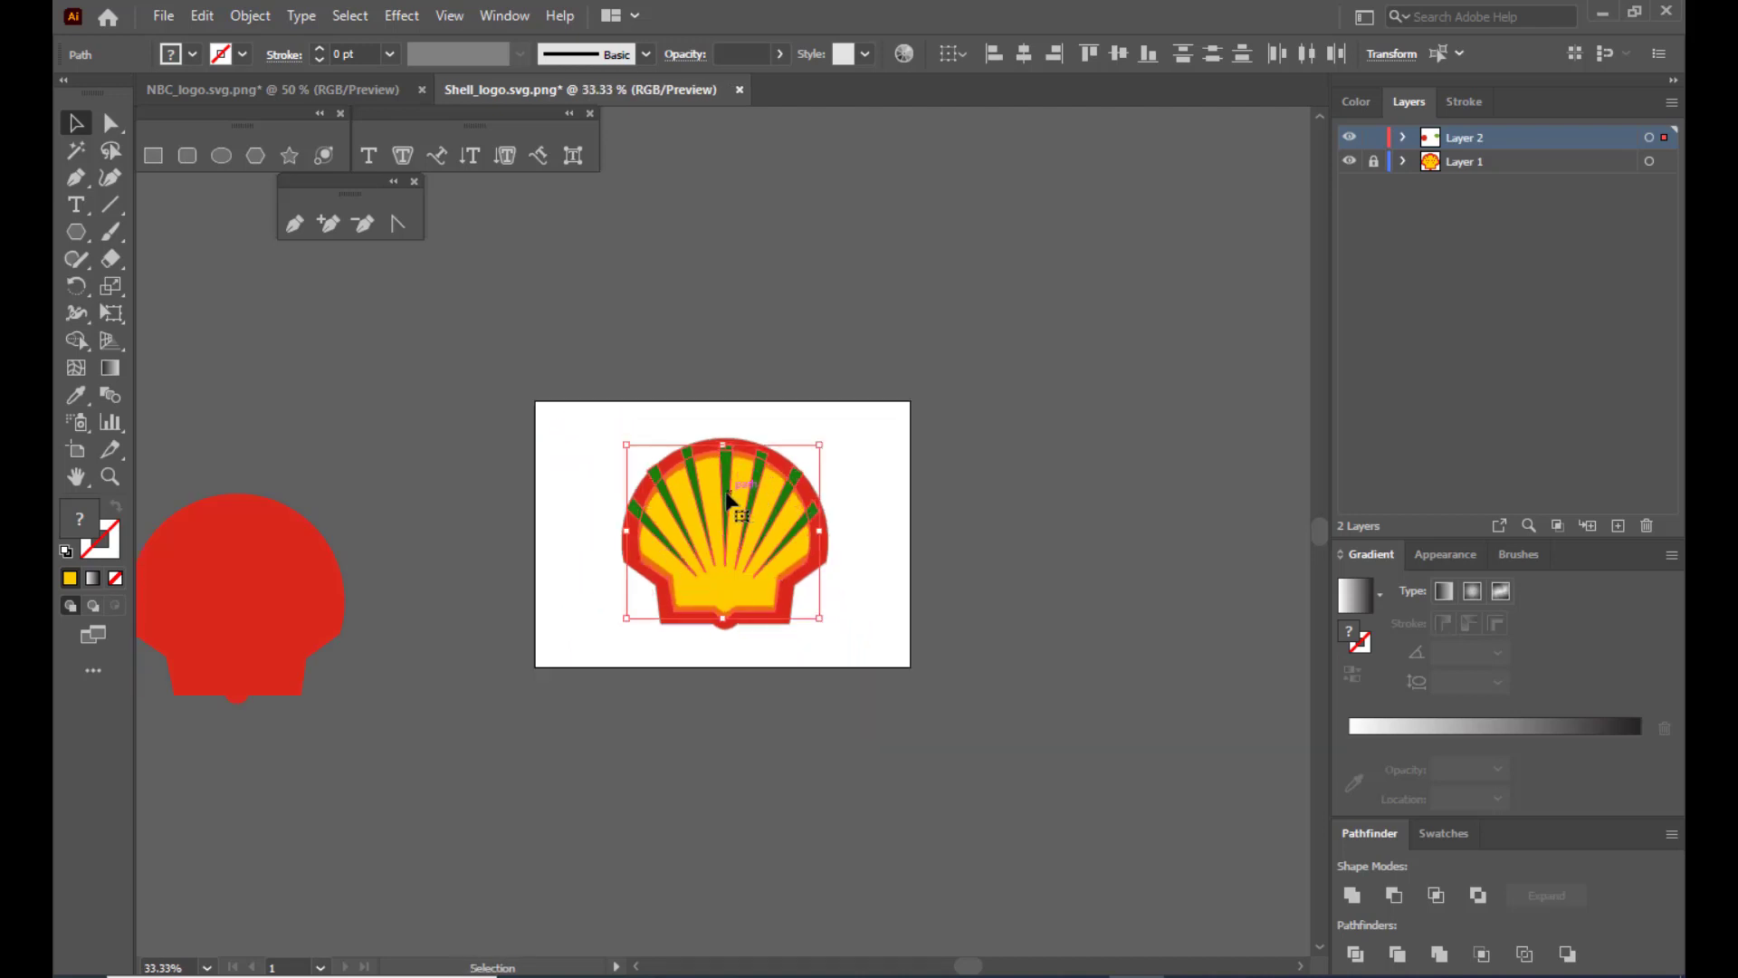
drag(754, 493, 1097, 491)
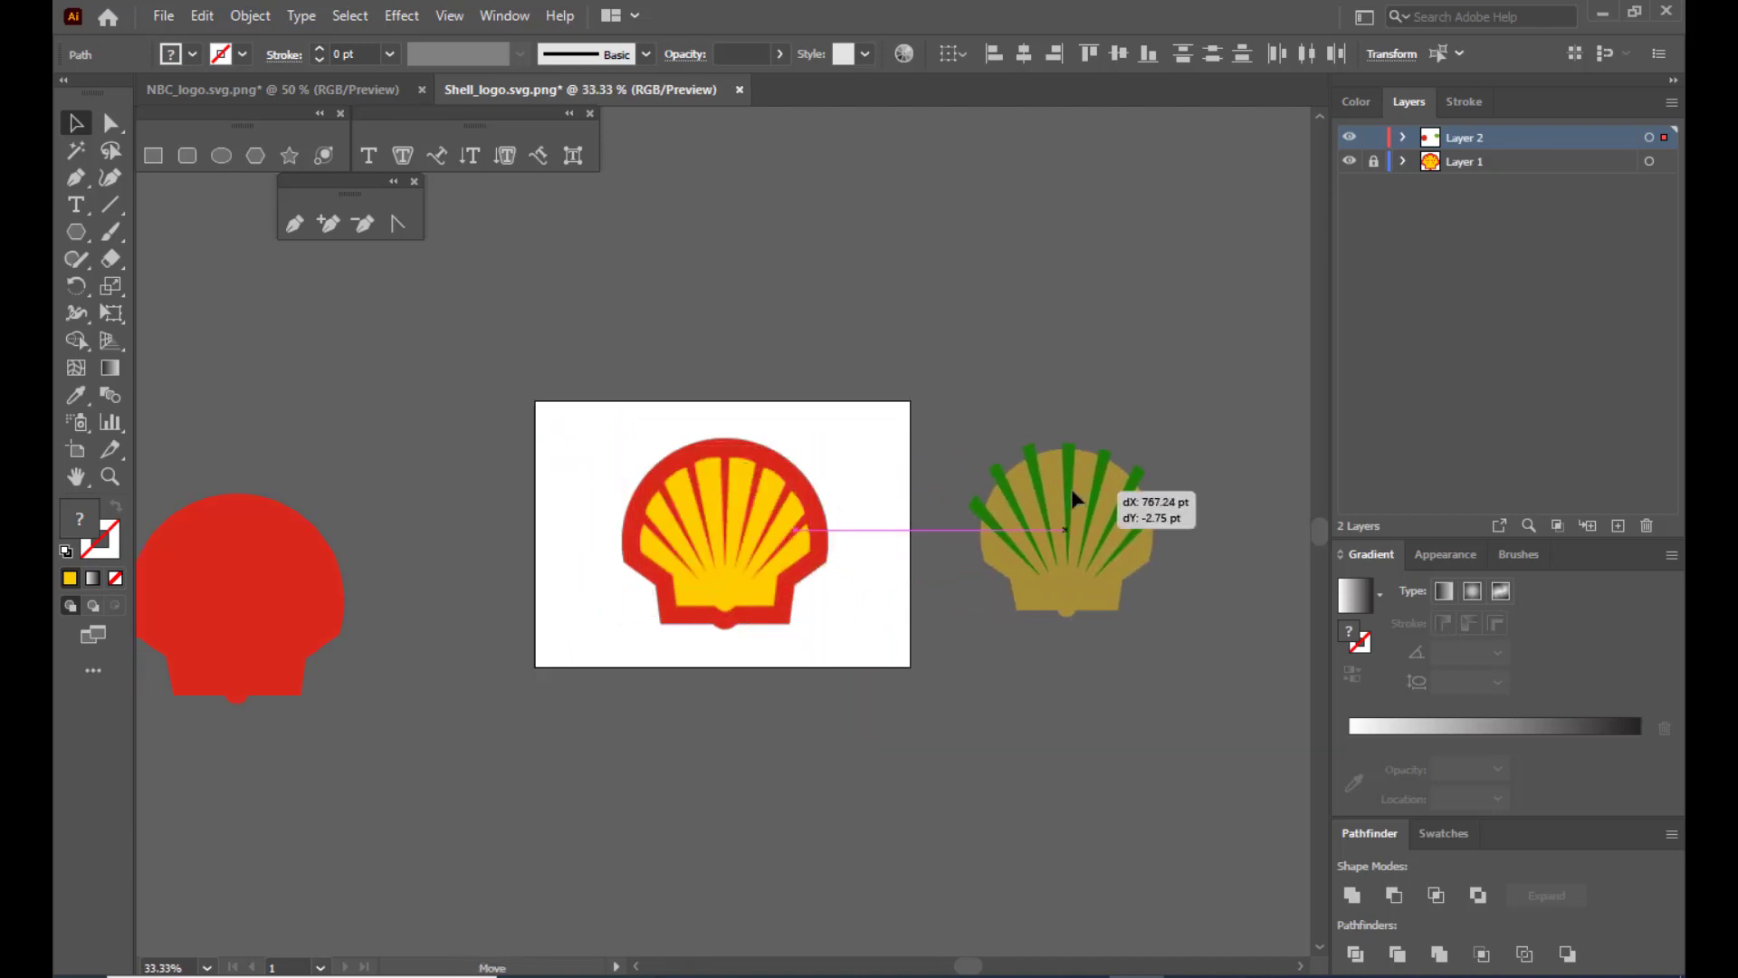
click(963, 686)
Unite the seven green wedges beside the artboard into a single object.
scroll(1204, 569, up, 2)
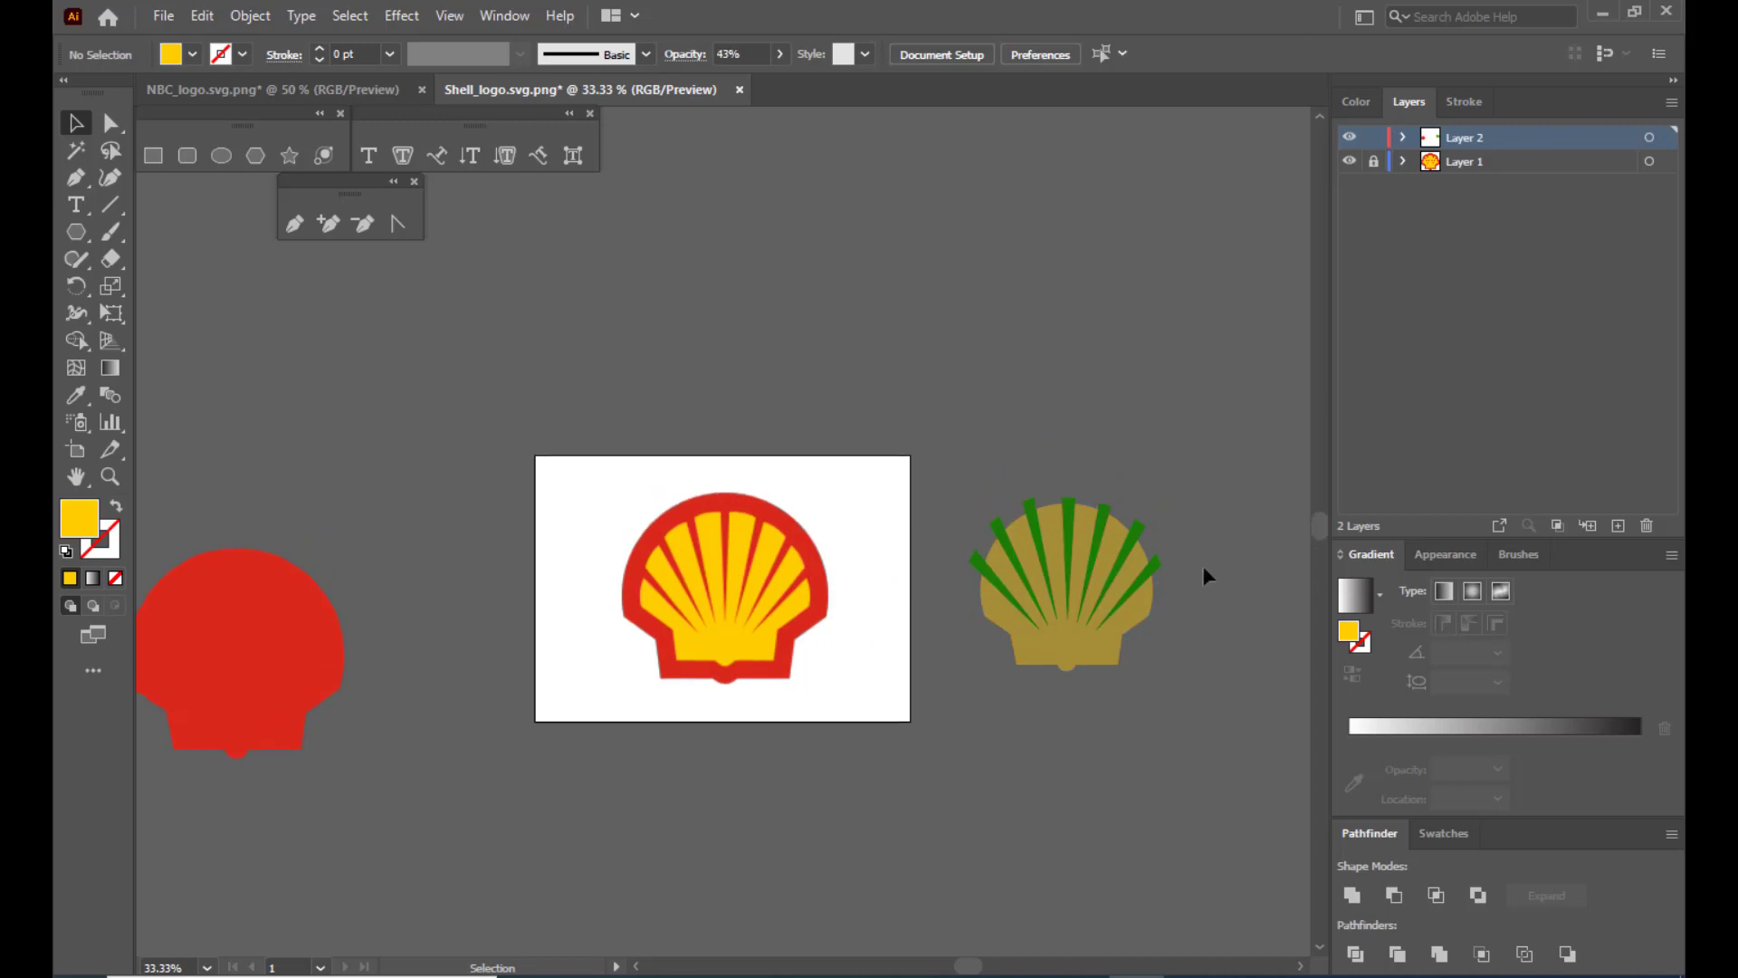
click(1105, 520)
shift+click(1071, 515)
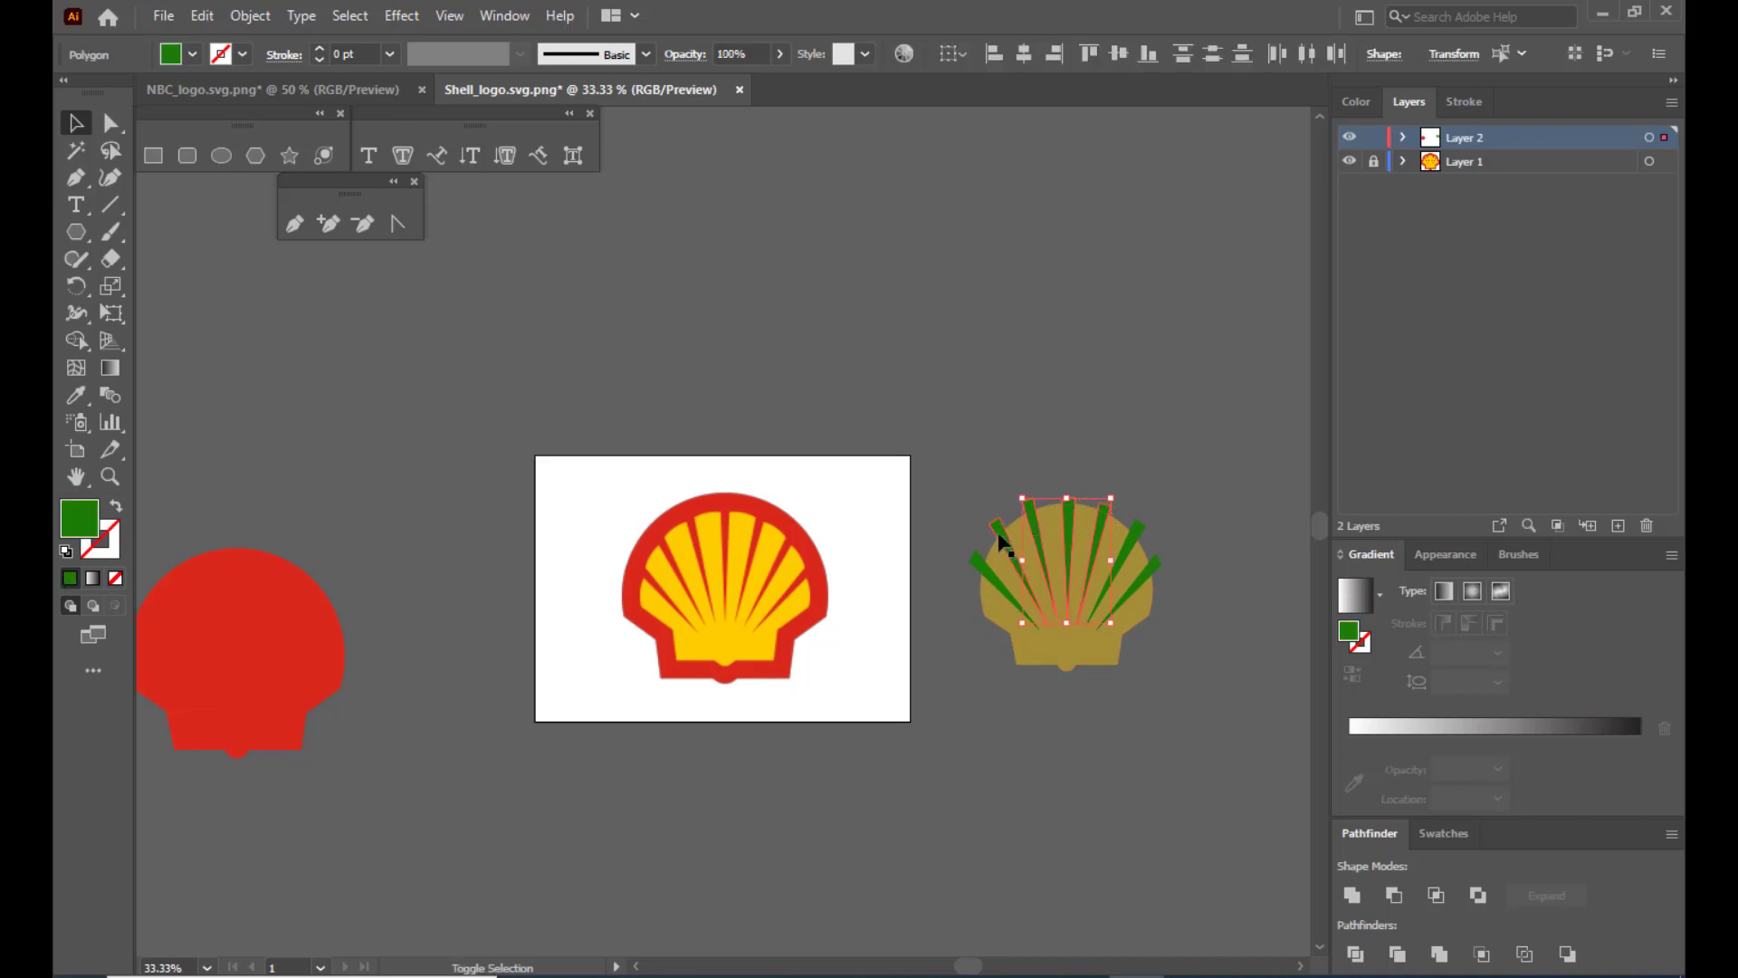
shift+click(978, 563)
shift+click(1140, 525)
shift+click(1132, 588)
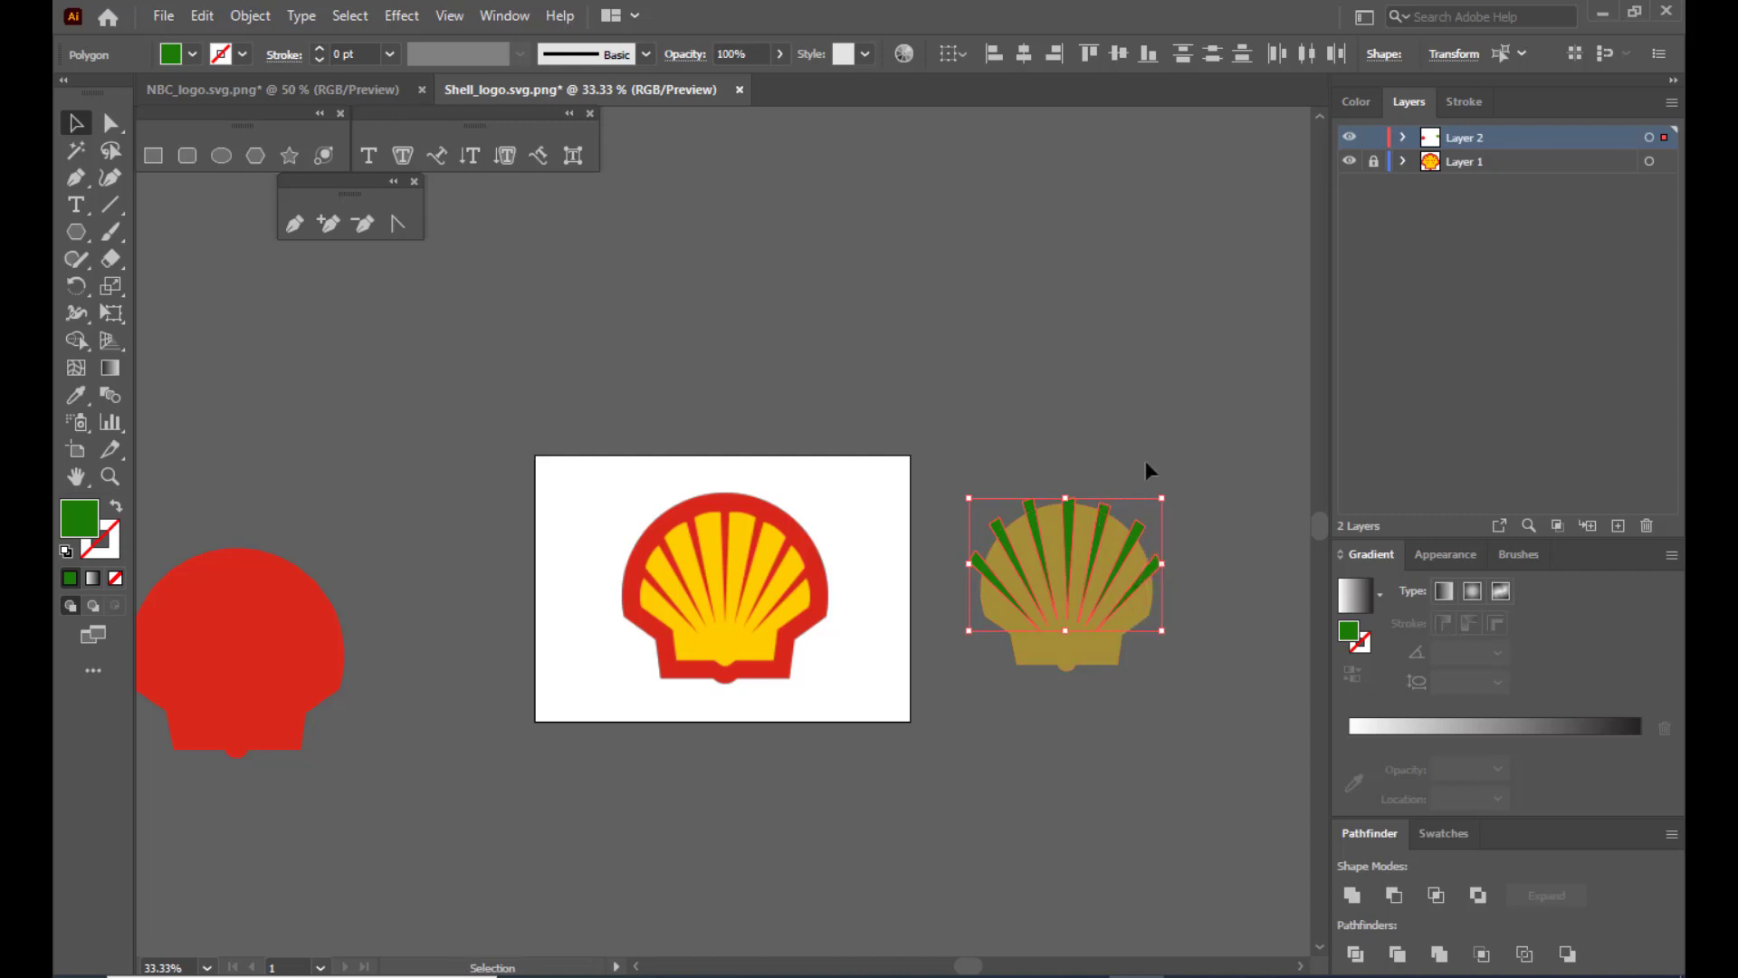
click(1354, 895)
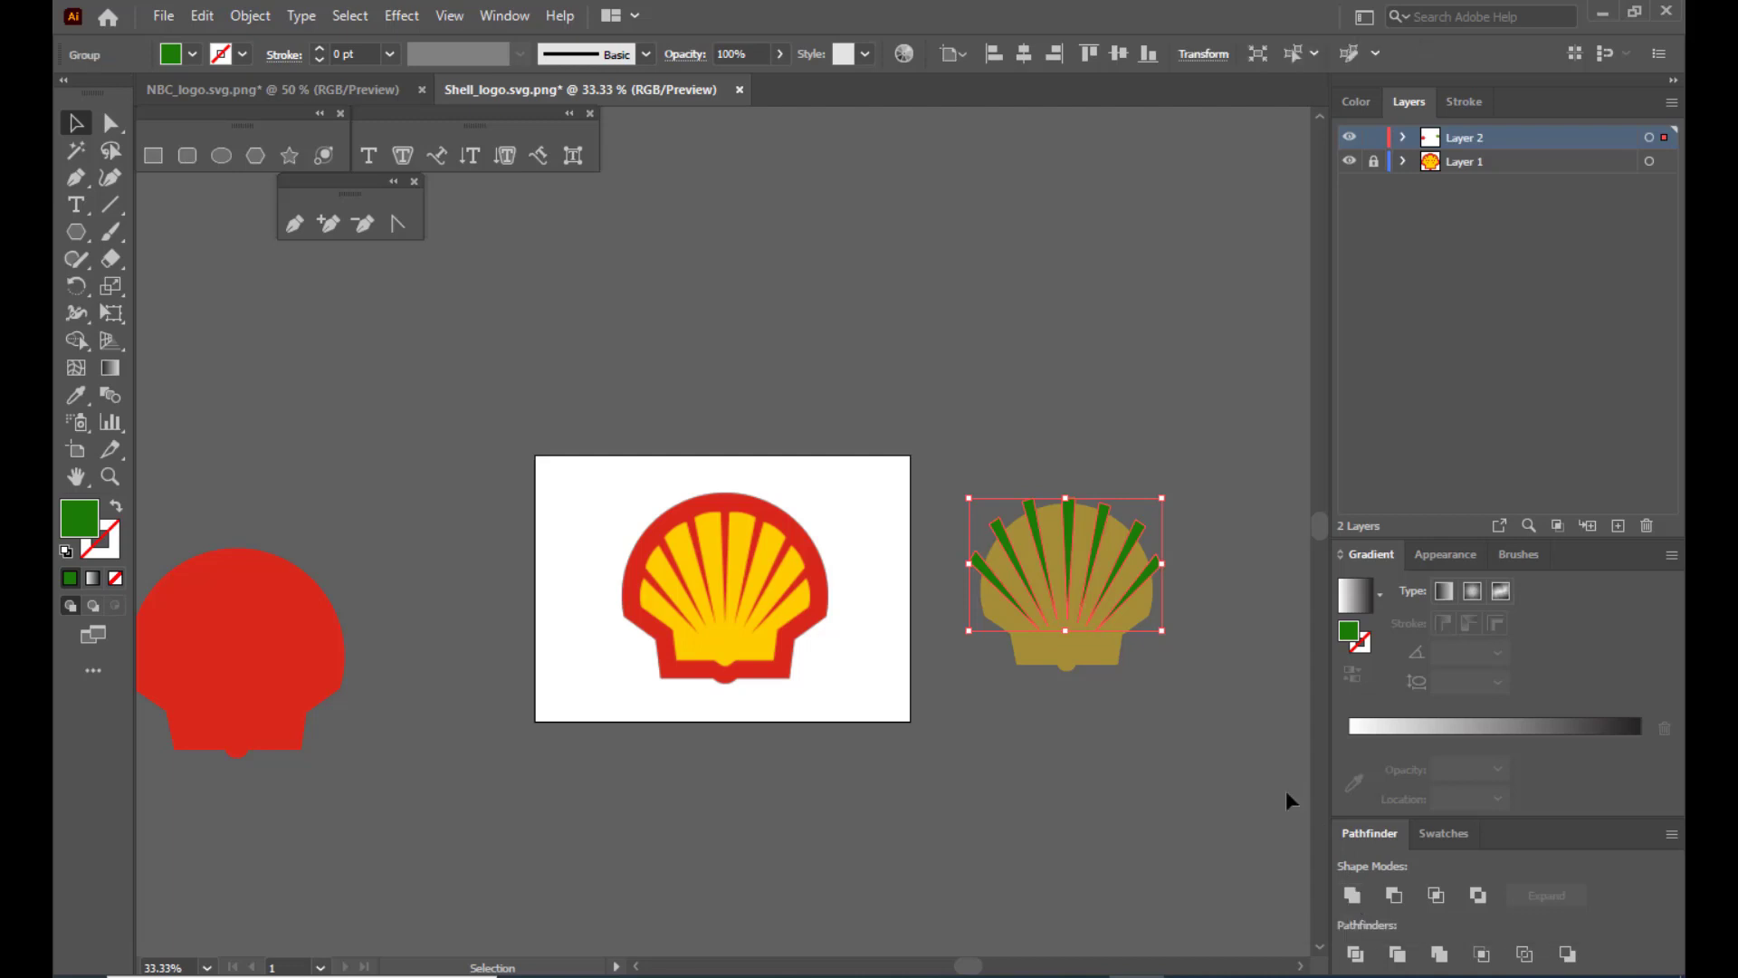
click(1163, 384)
Subtract the united green wedges from the yellow silhouette with Minus Front to cut out the ribs.
click(1104, 516)
shift+click(1108, 661)
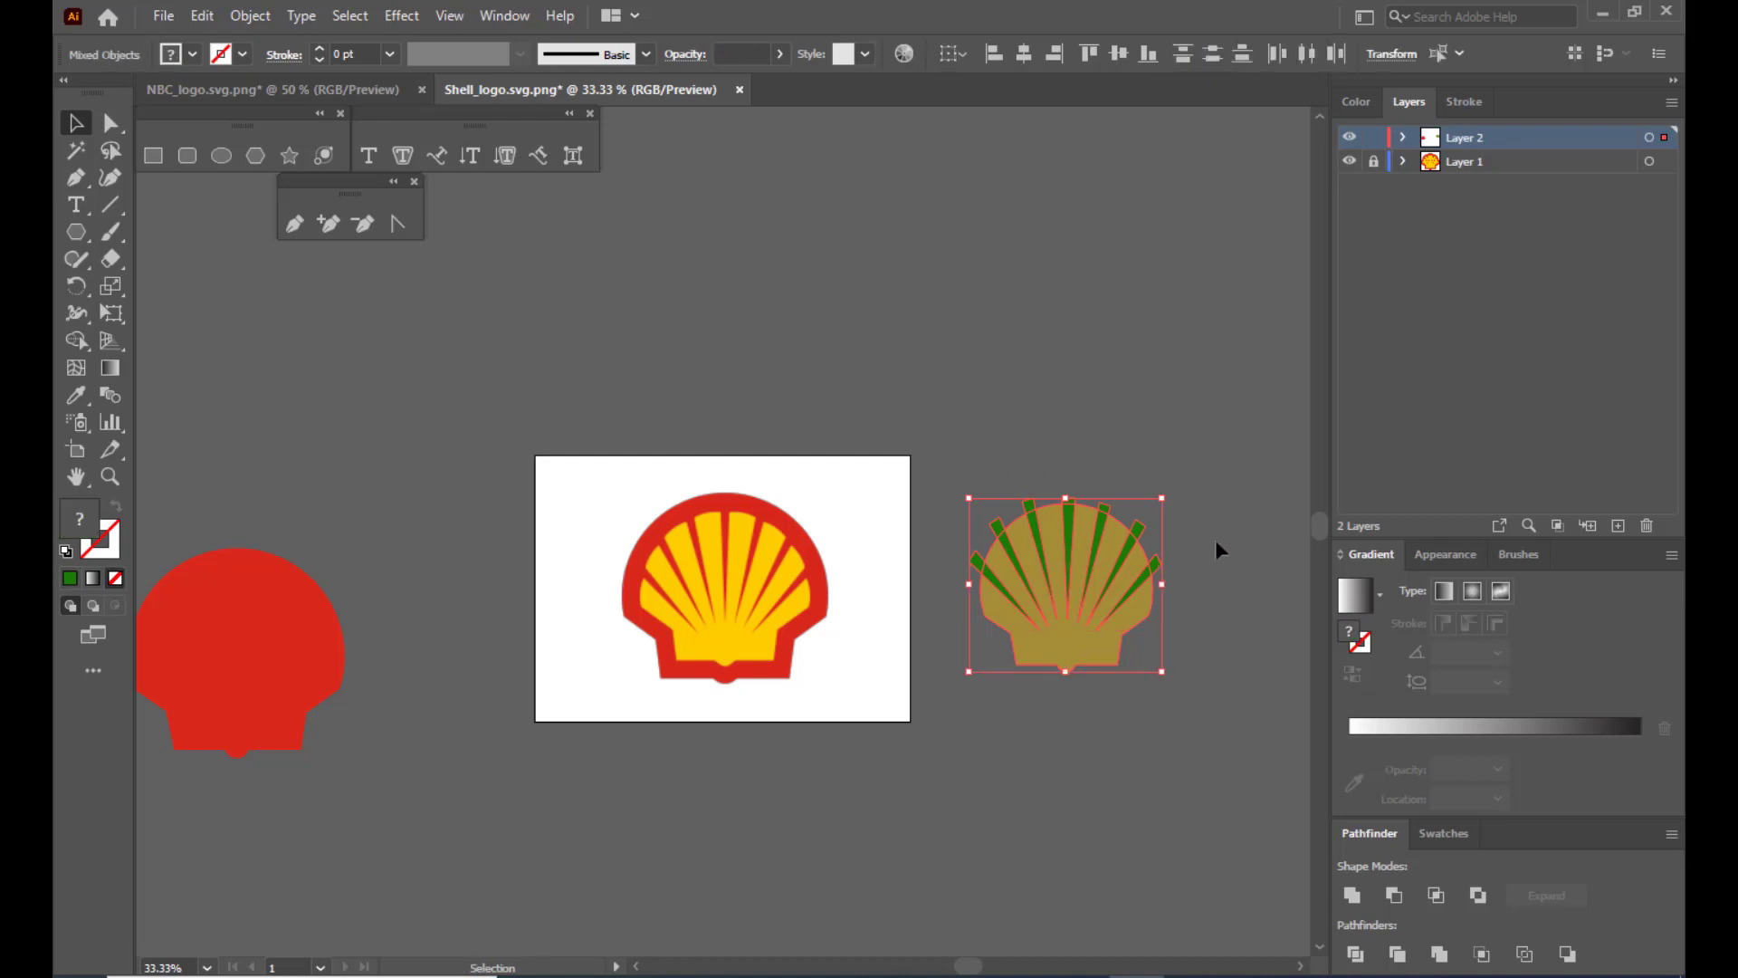
click(1401, 894)
click(1188, 751)
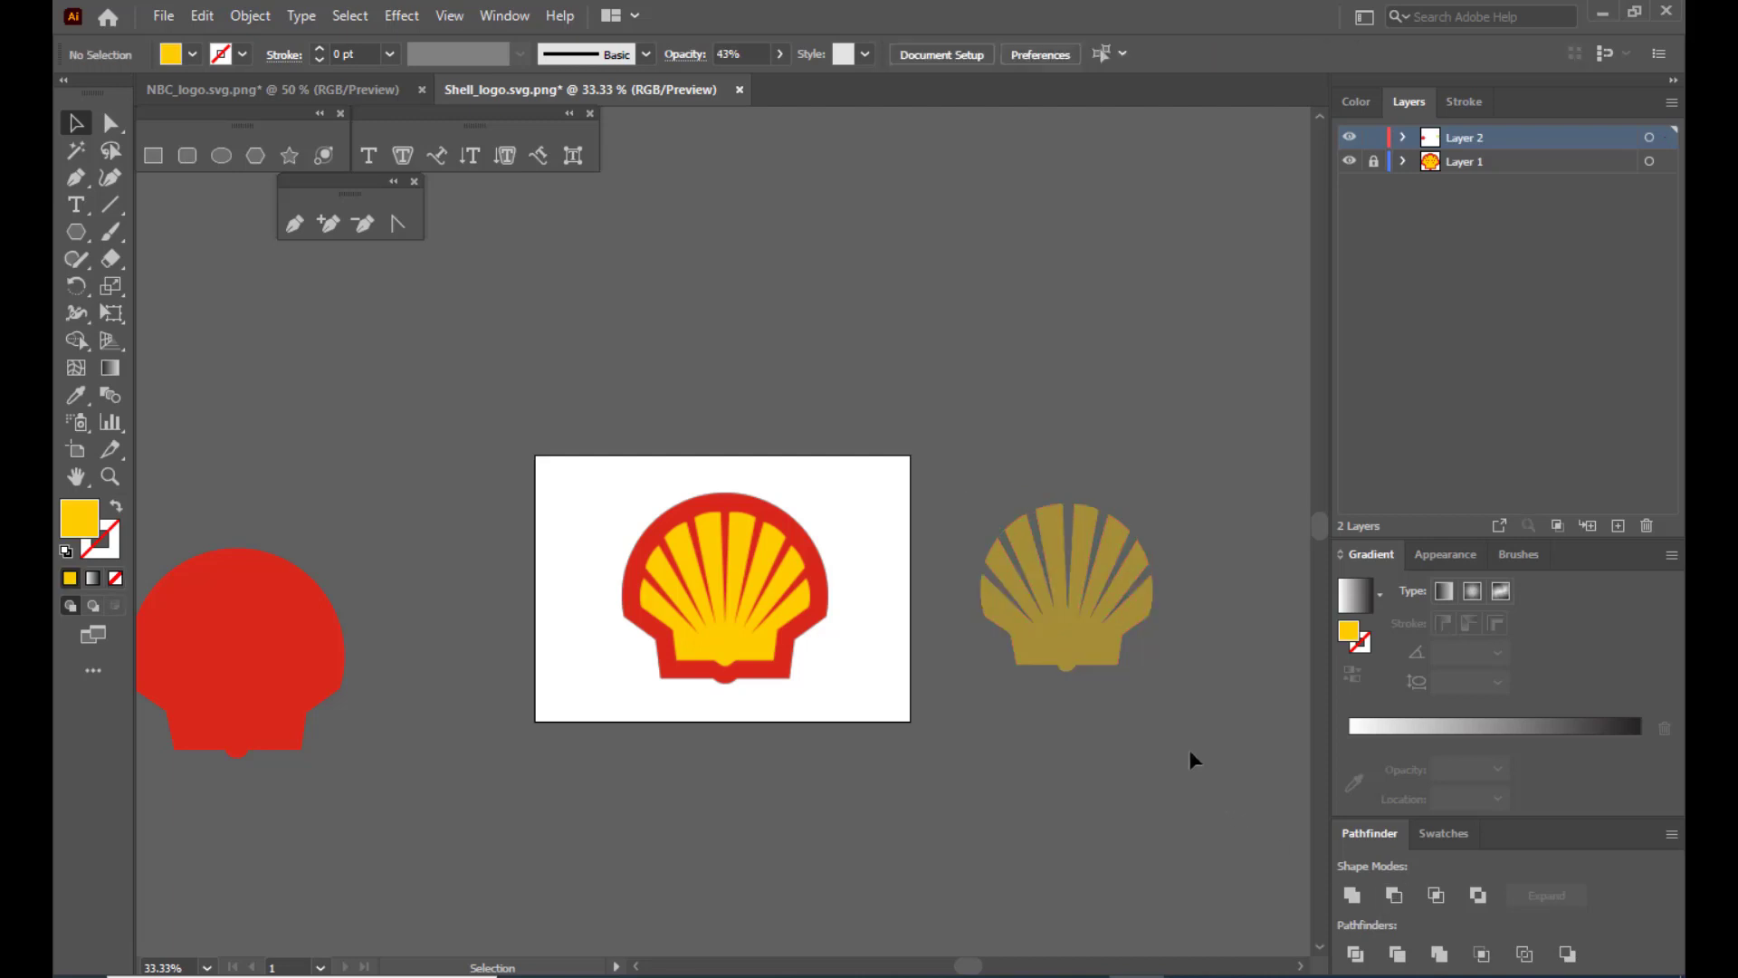
Set the opacity of the cut-out yellow shell to 100%.
click(1106, 627)
click(780, 56)
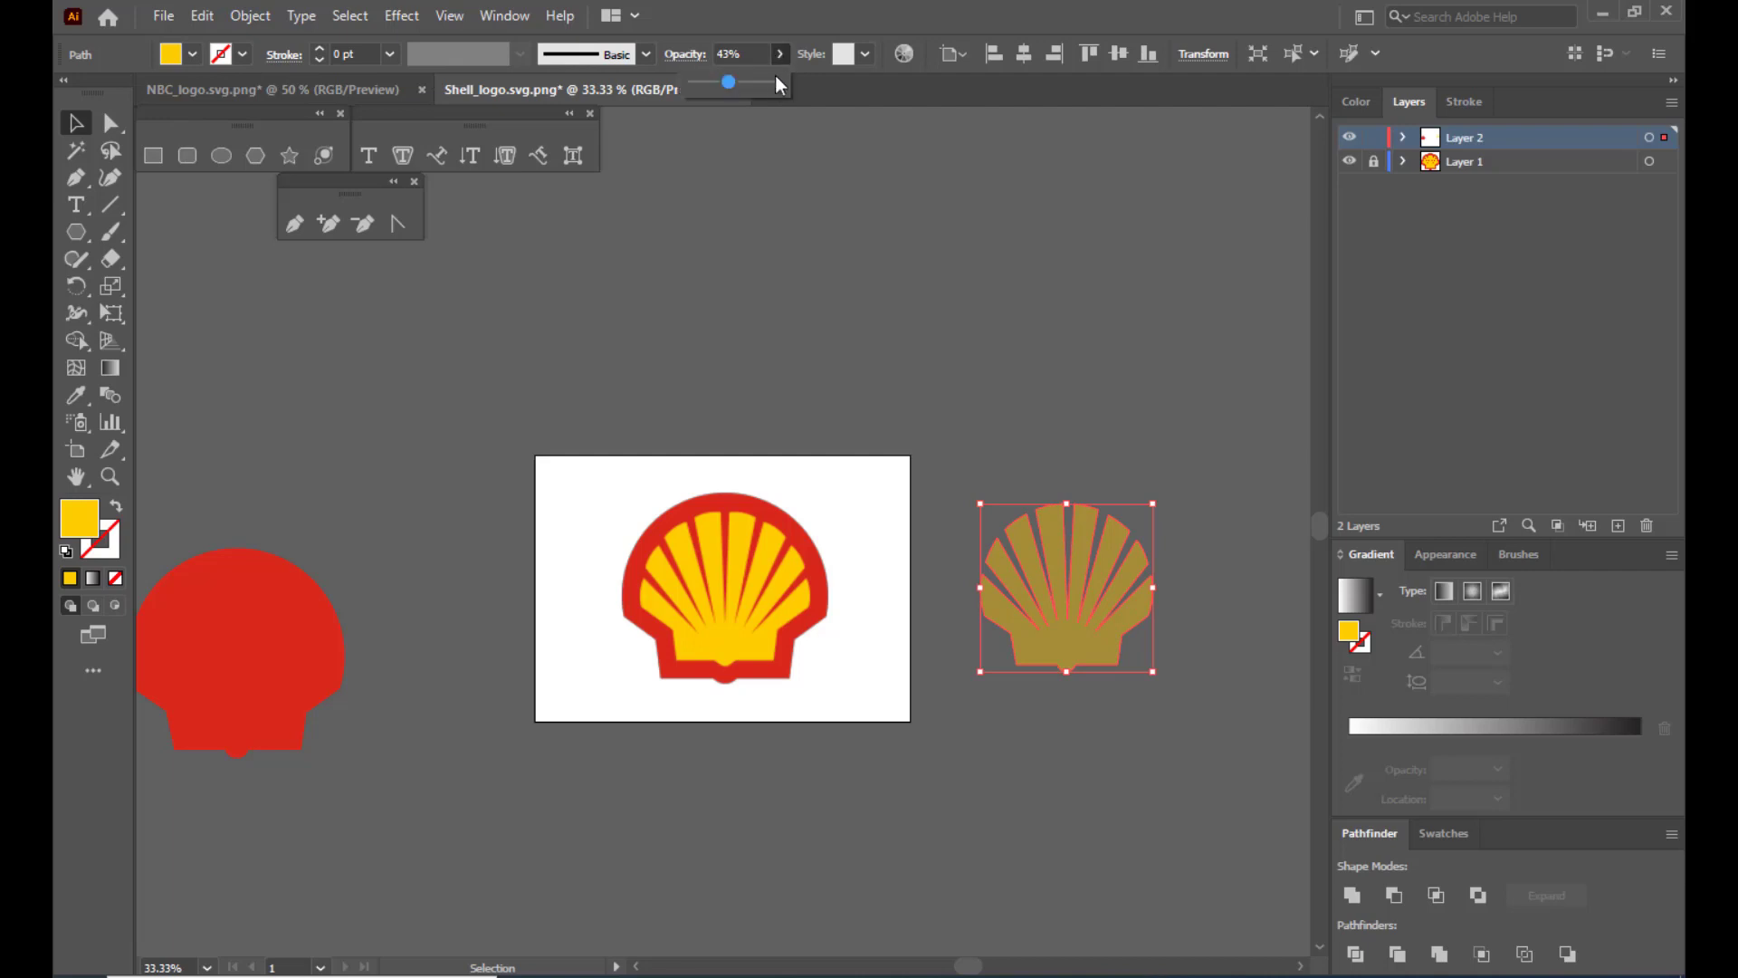
drag(730, 84, 1103, 198)
click(1116, 315)
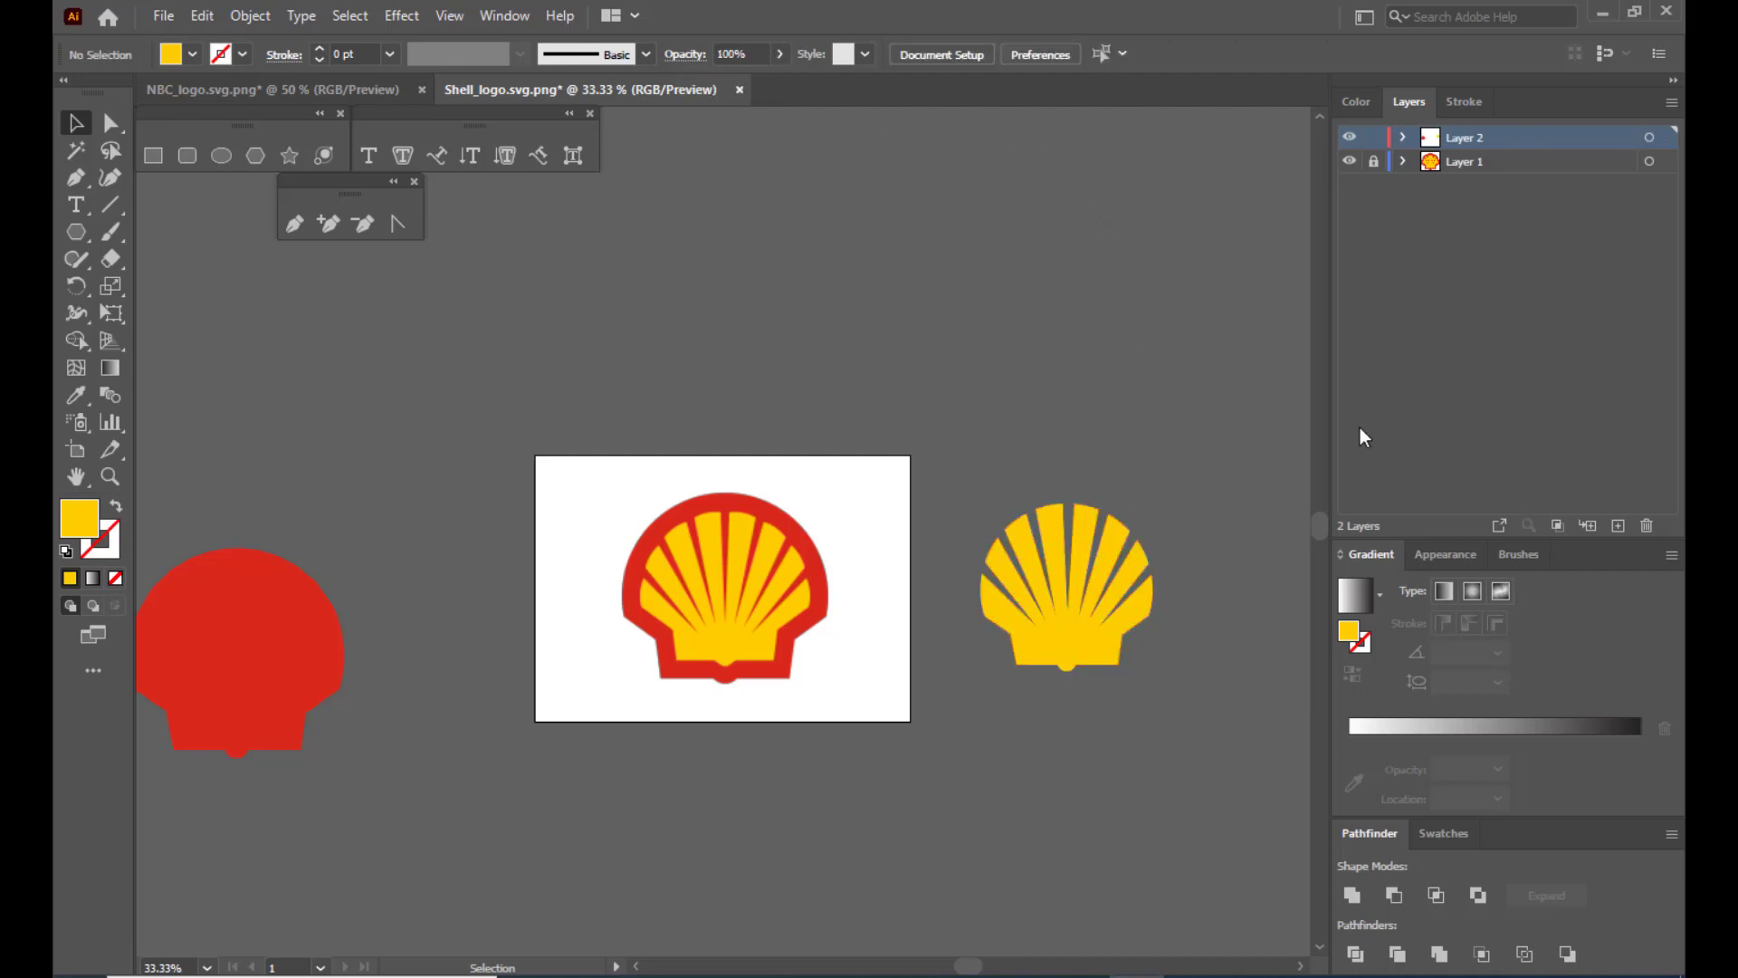
Move the red silhouette above the artboard's upper right corner and place the yellow shell centred on top of it.
click(277, 645)
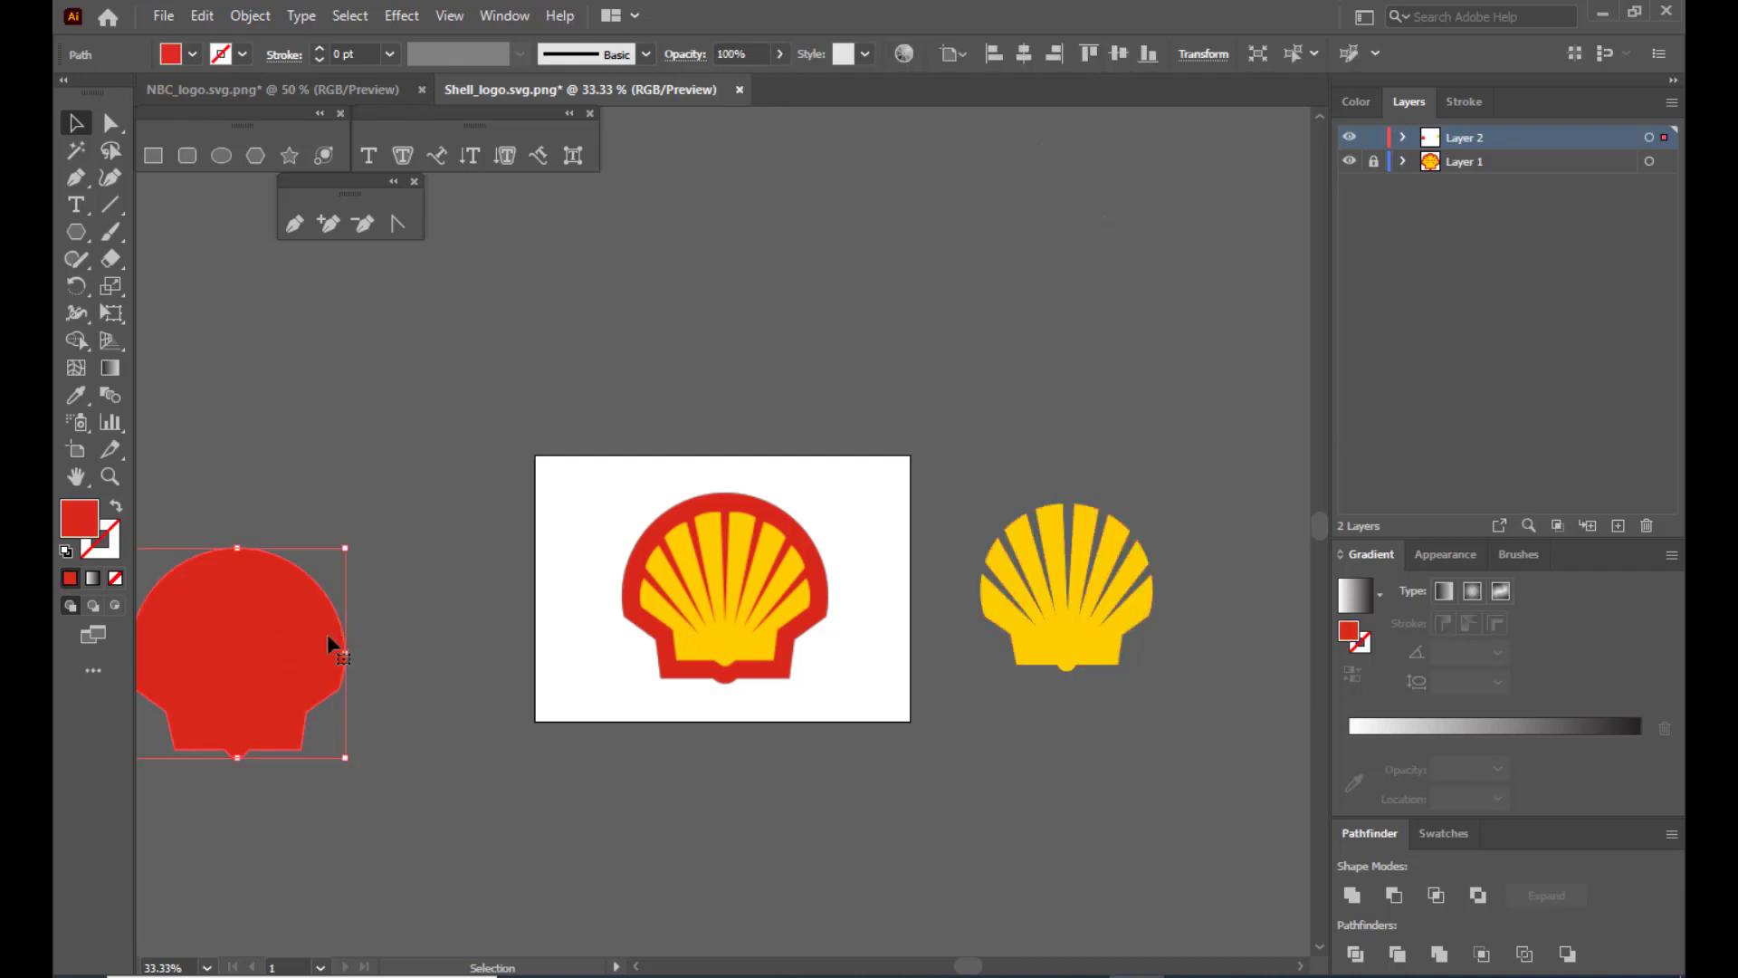
drag(290, 632, 1020, 354)
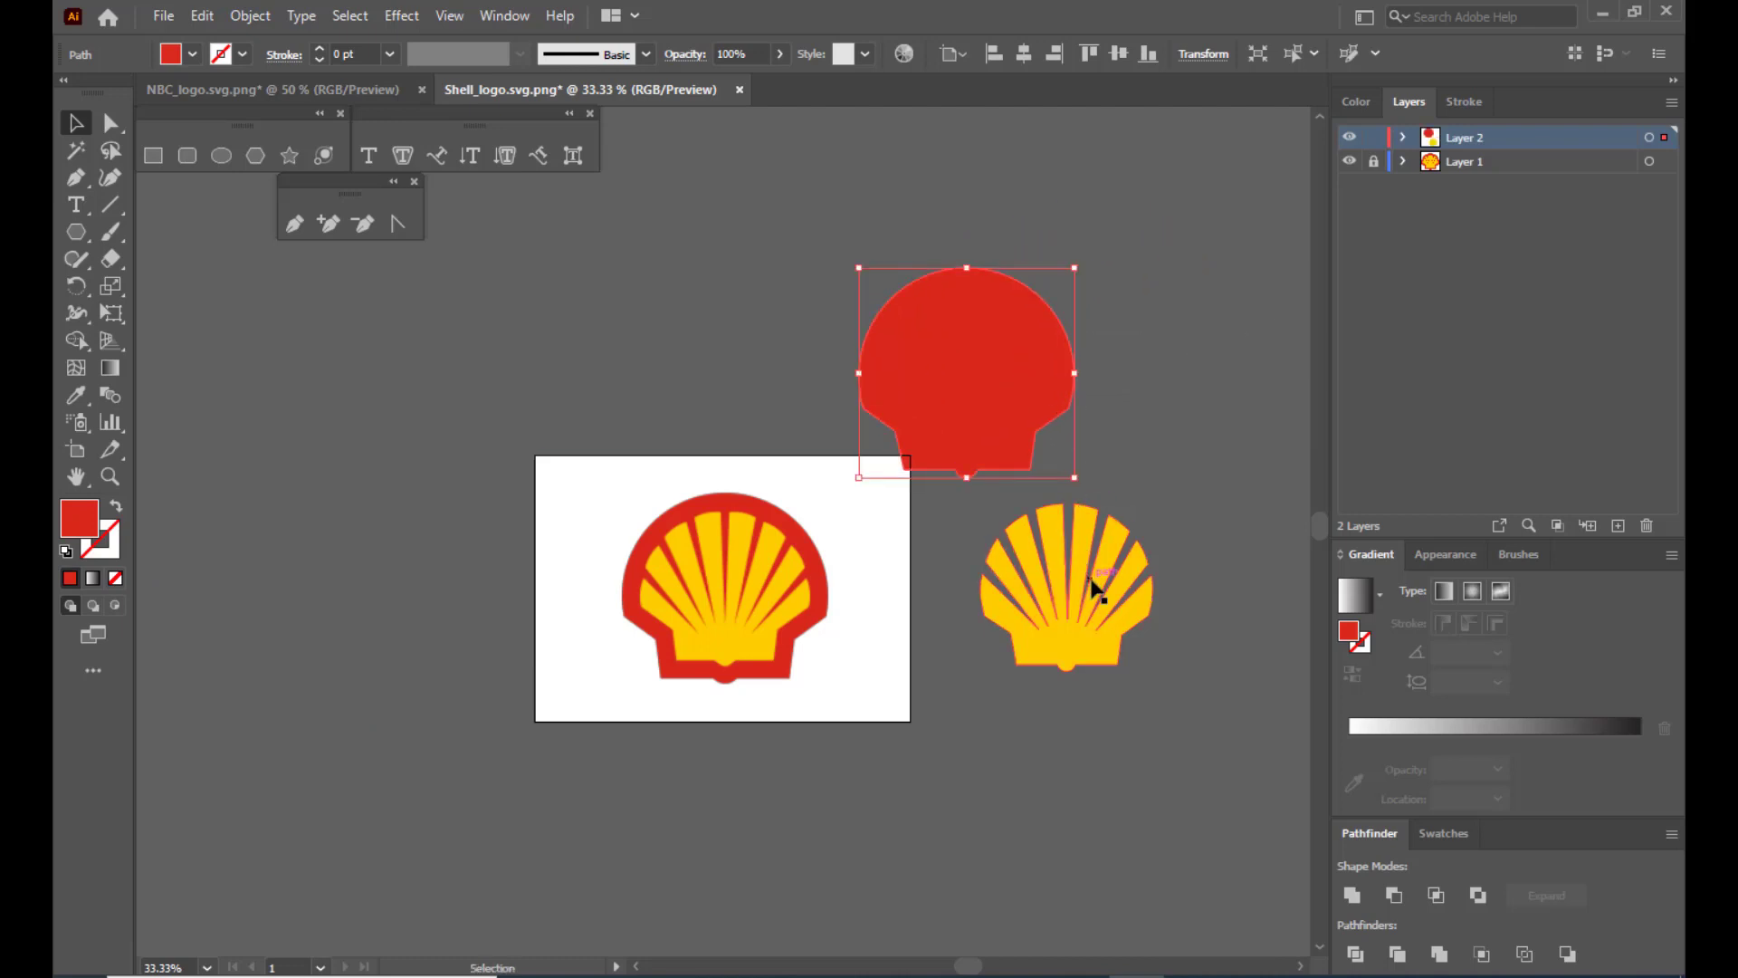
click(1077, 585)
drag(1074, 573, 970, 353)
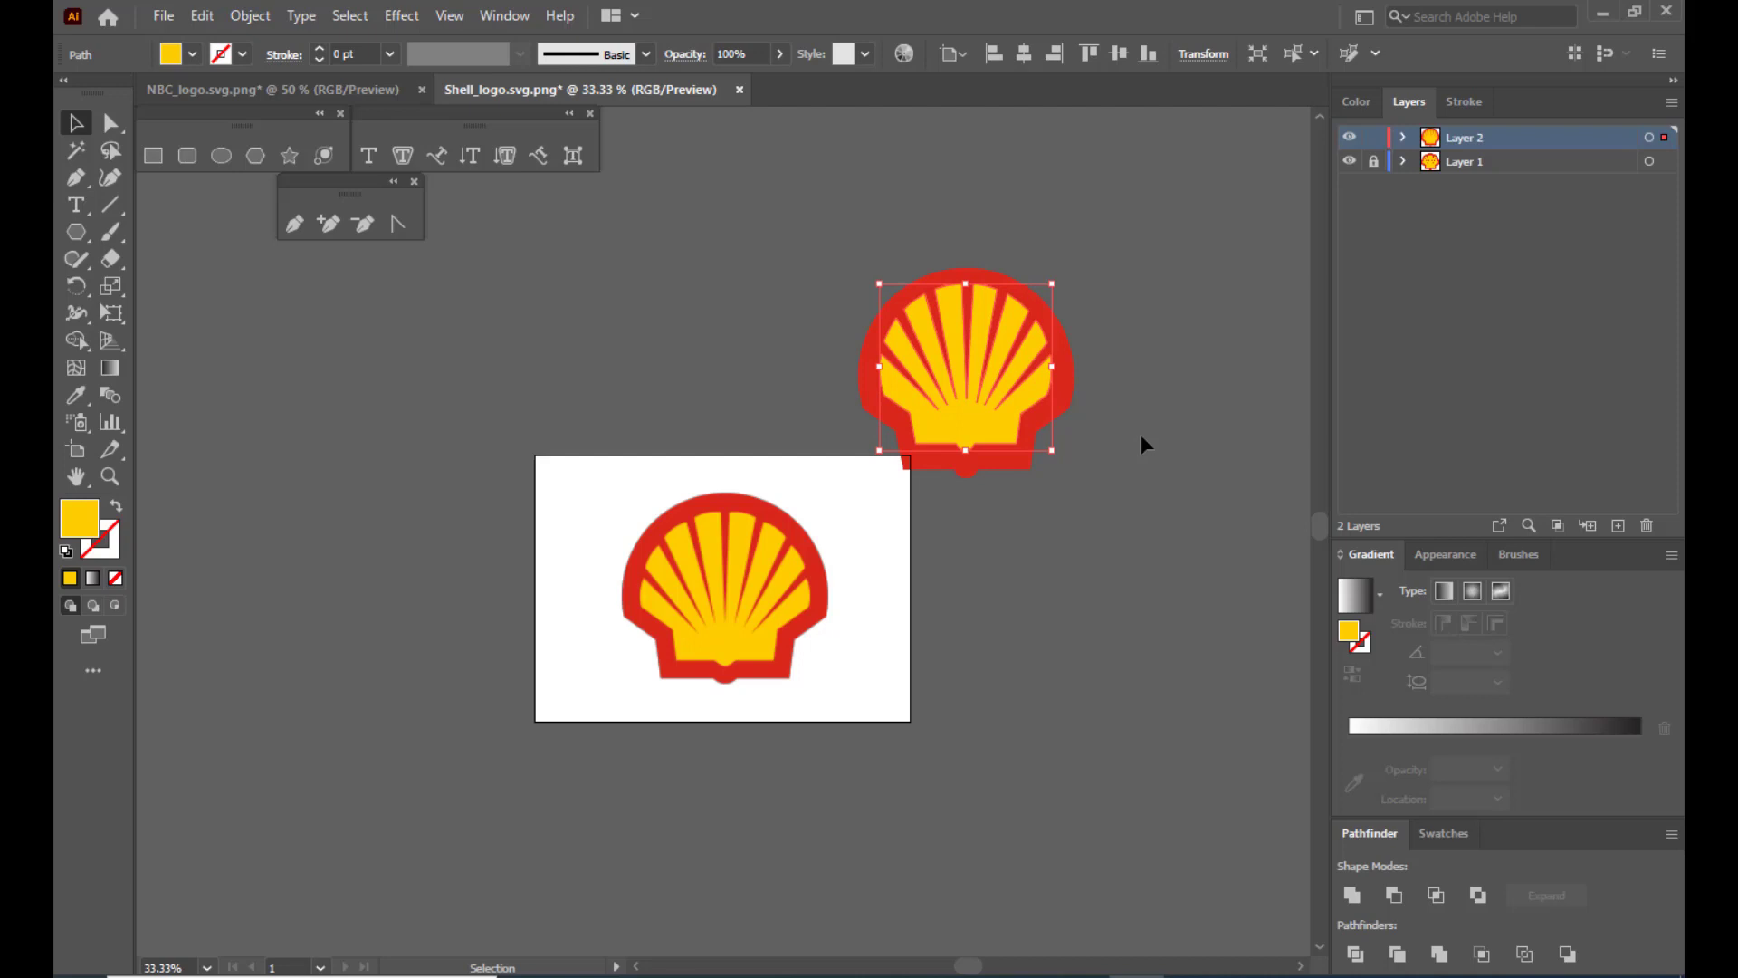
Nudge the yellow shell down and back up within the red silhouette until it sits slightly higher than first placed.
key(Down)
key(Down)
key(Down)
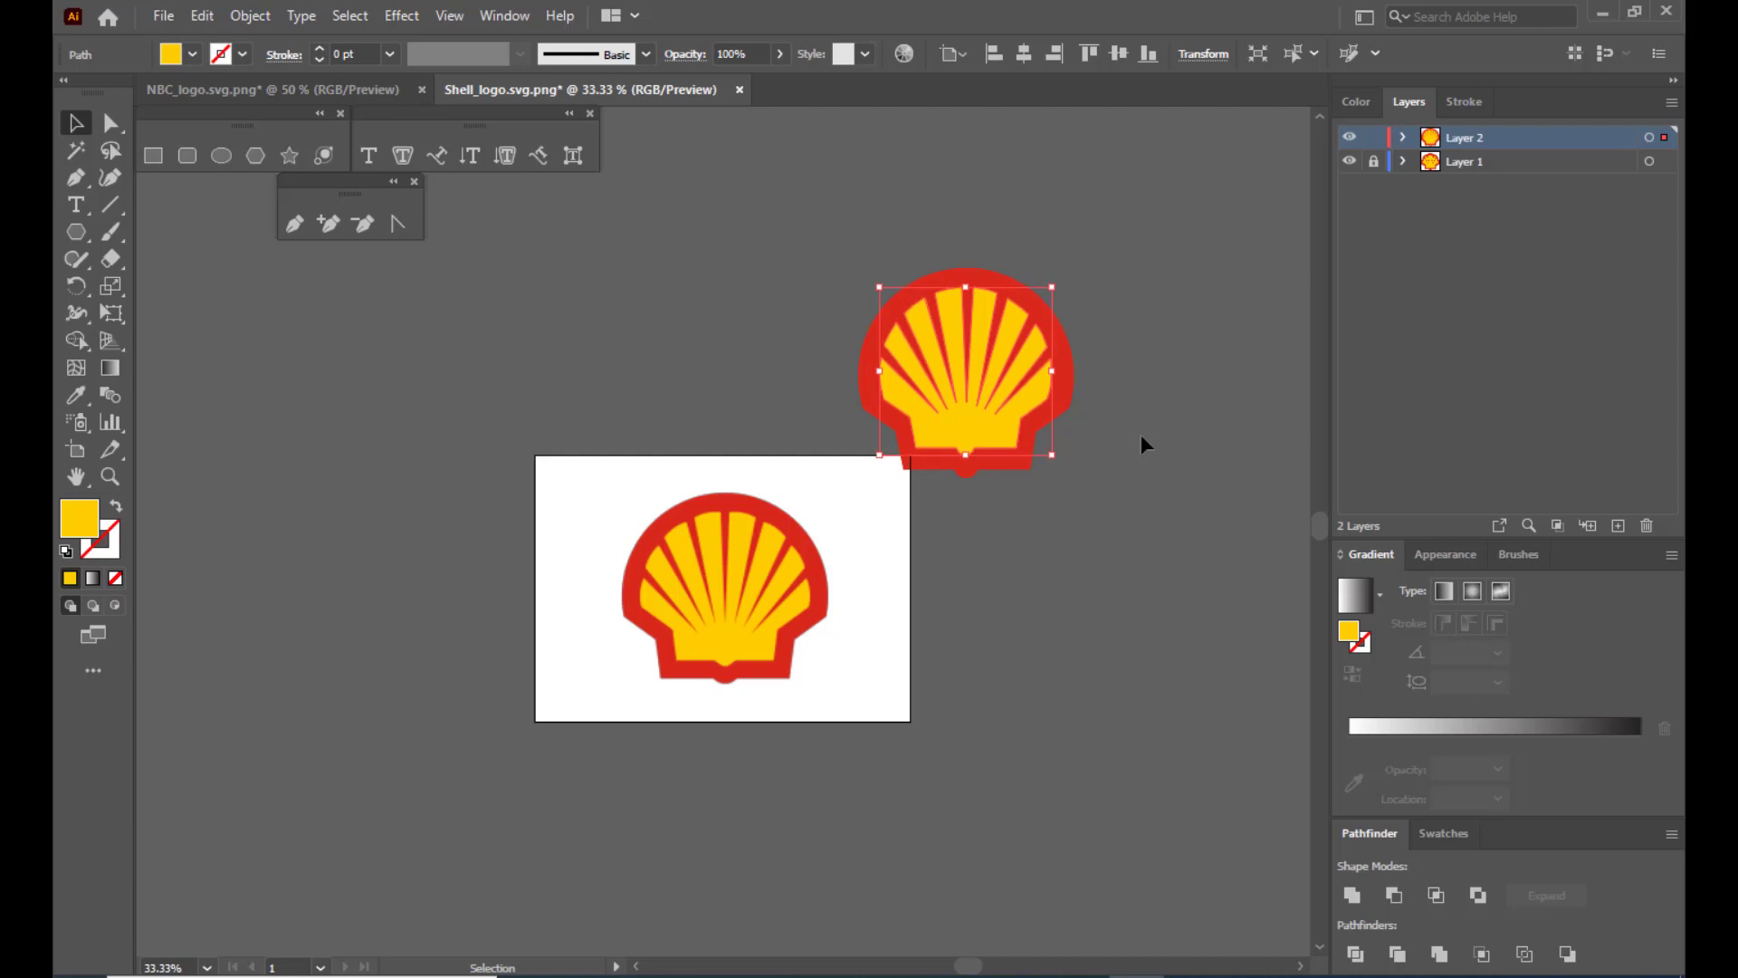
key(Down)
key(Down)
key(Down)
key(Down)
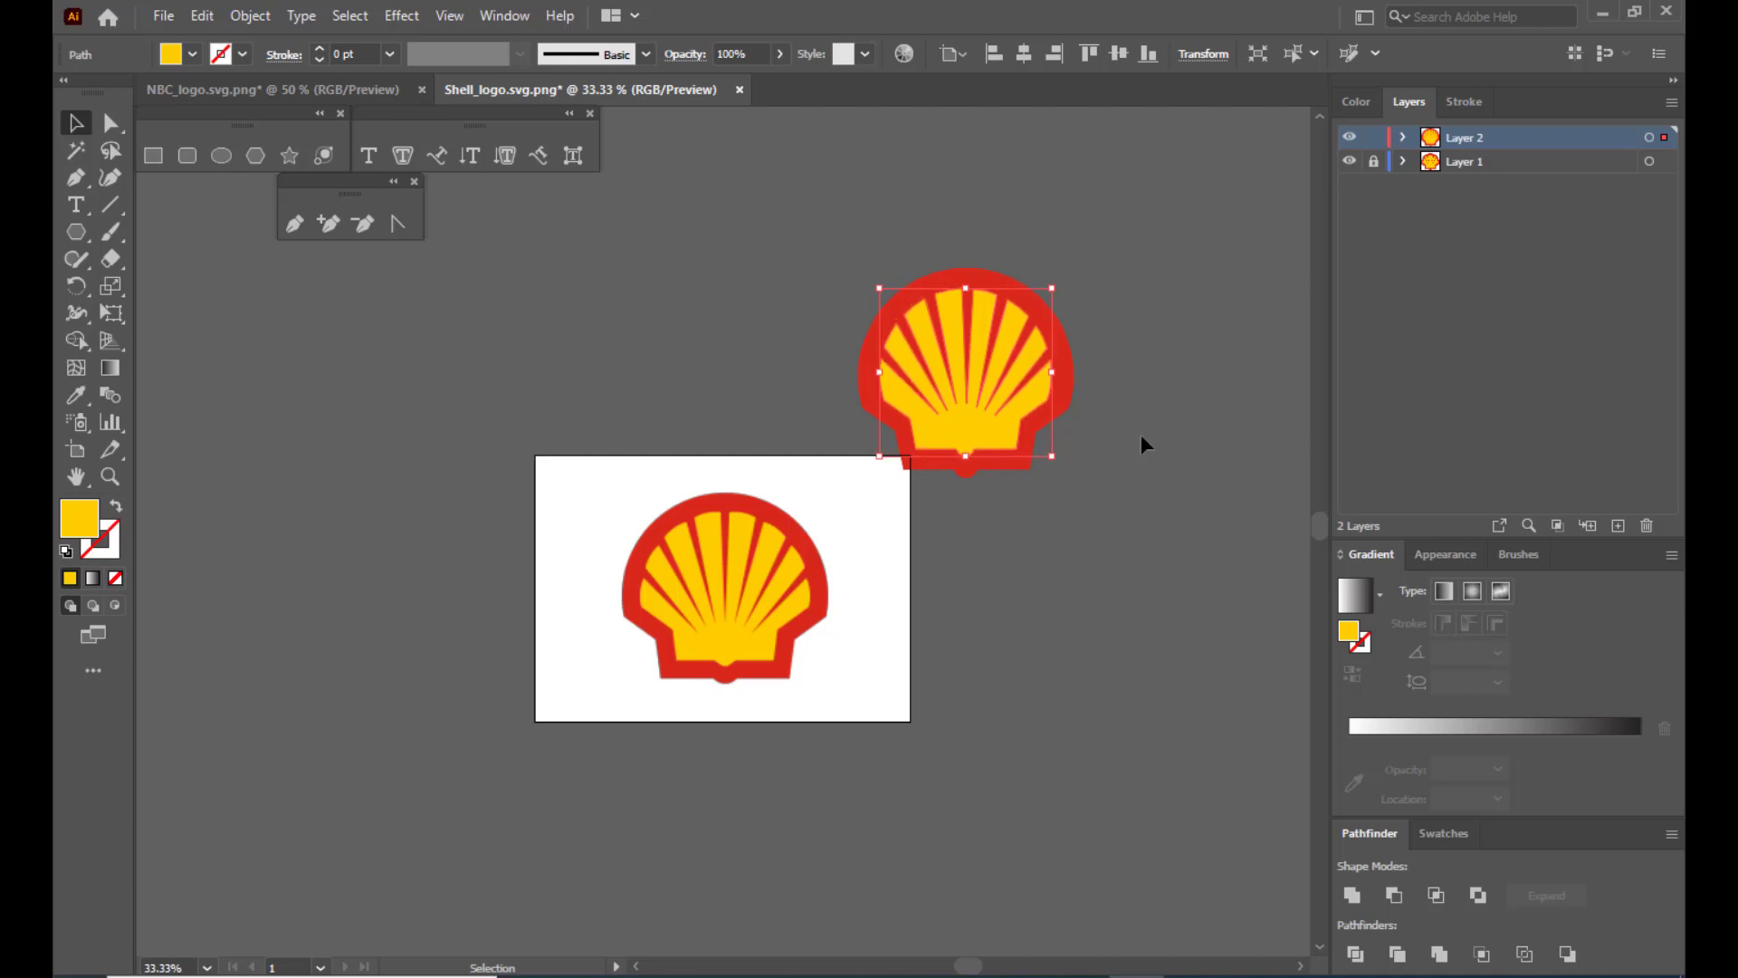
key(Down)
key(Down)
key(Down)
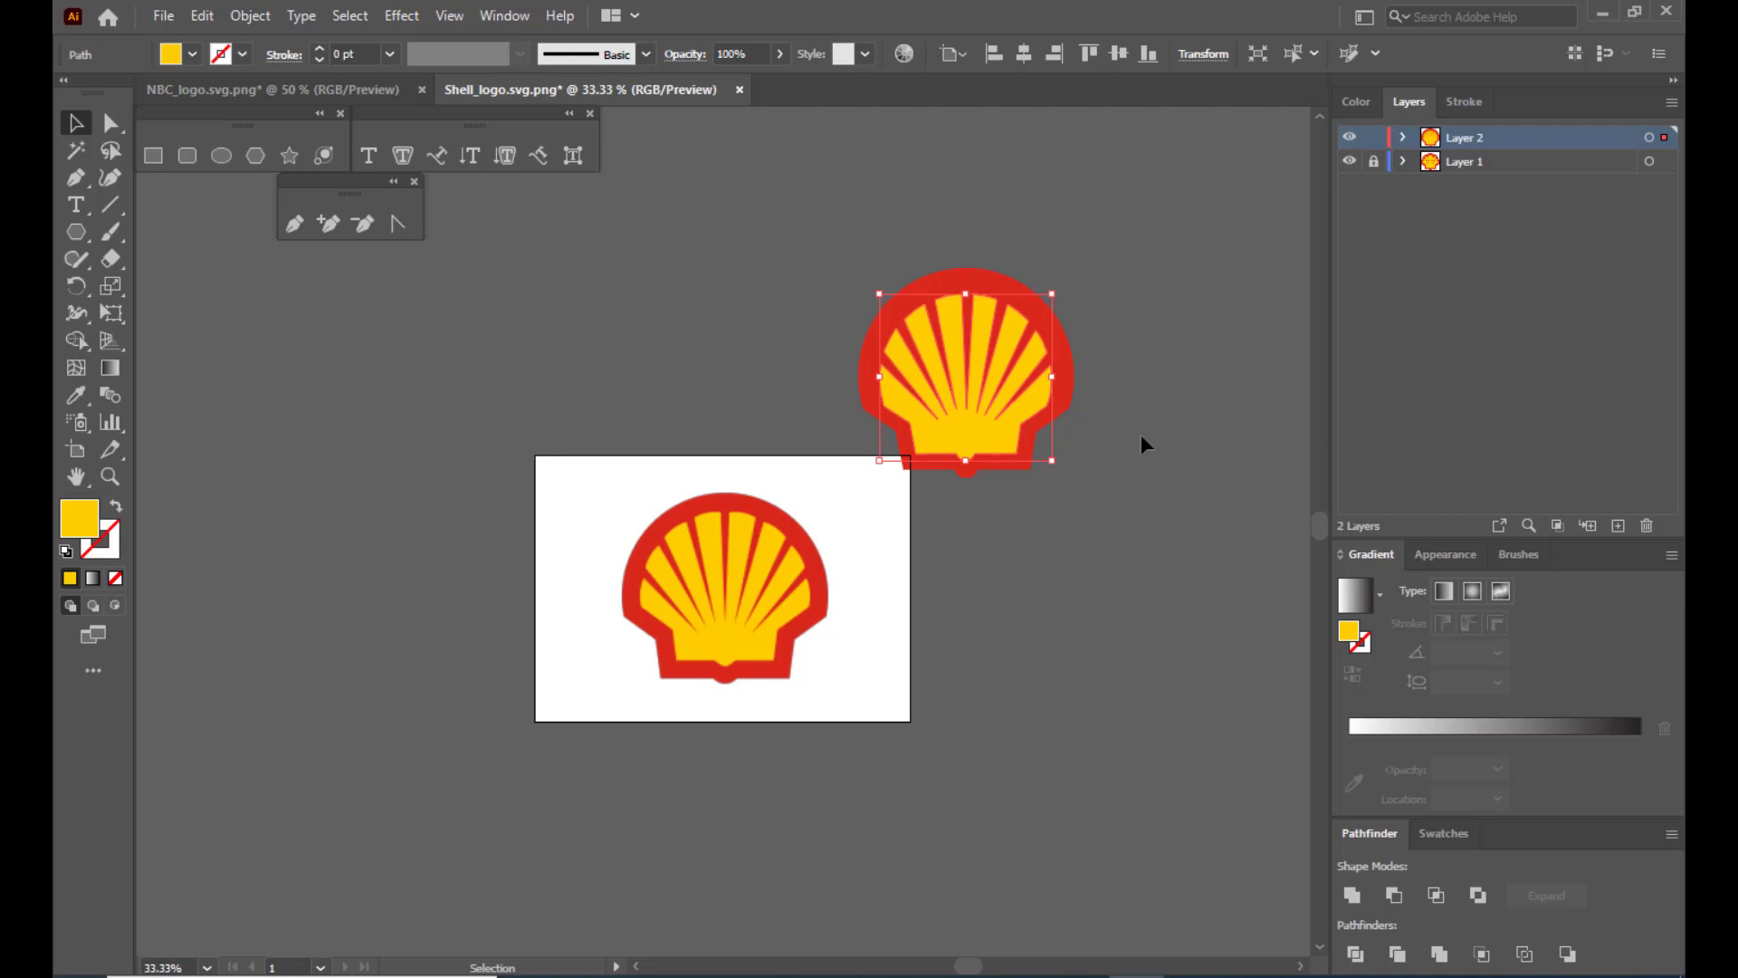
key(Up)
key(Up)
key(Up)
key(Up)
key(Up)
key(Up)
key(Up)
key(Up)
key(Up)
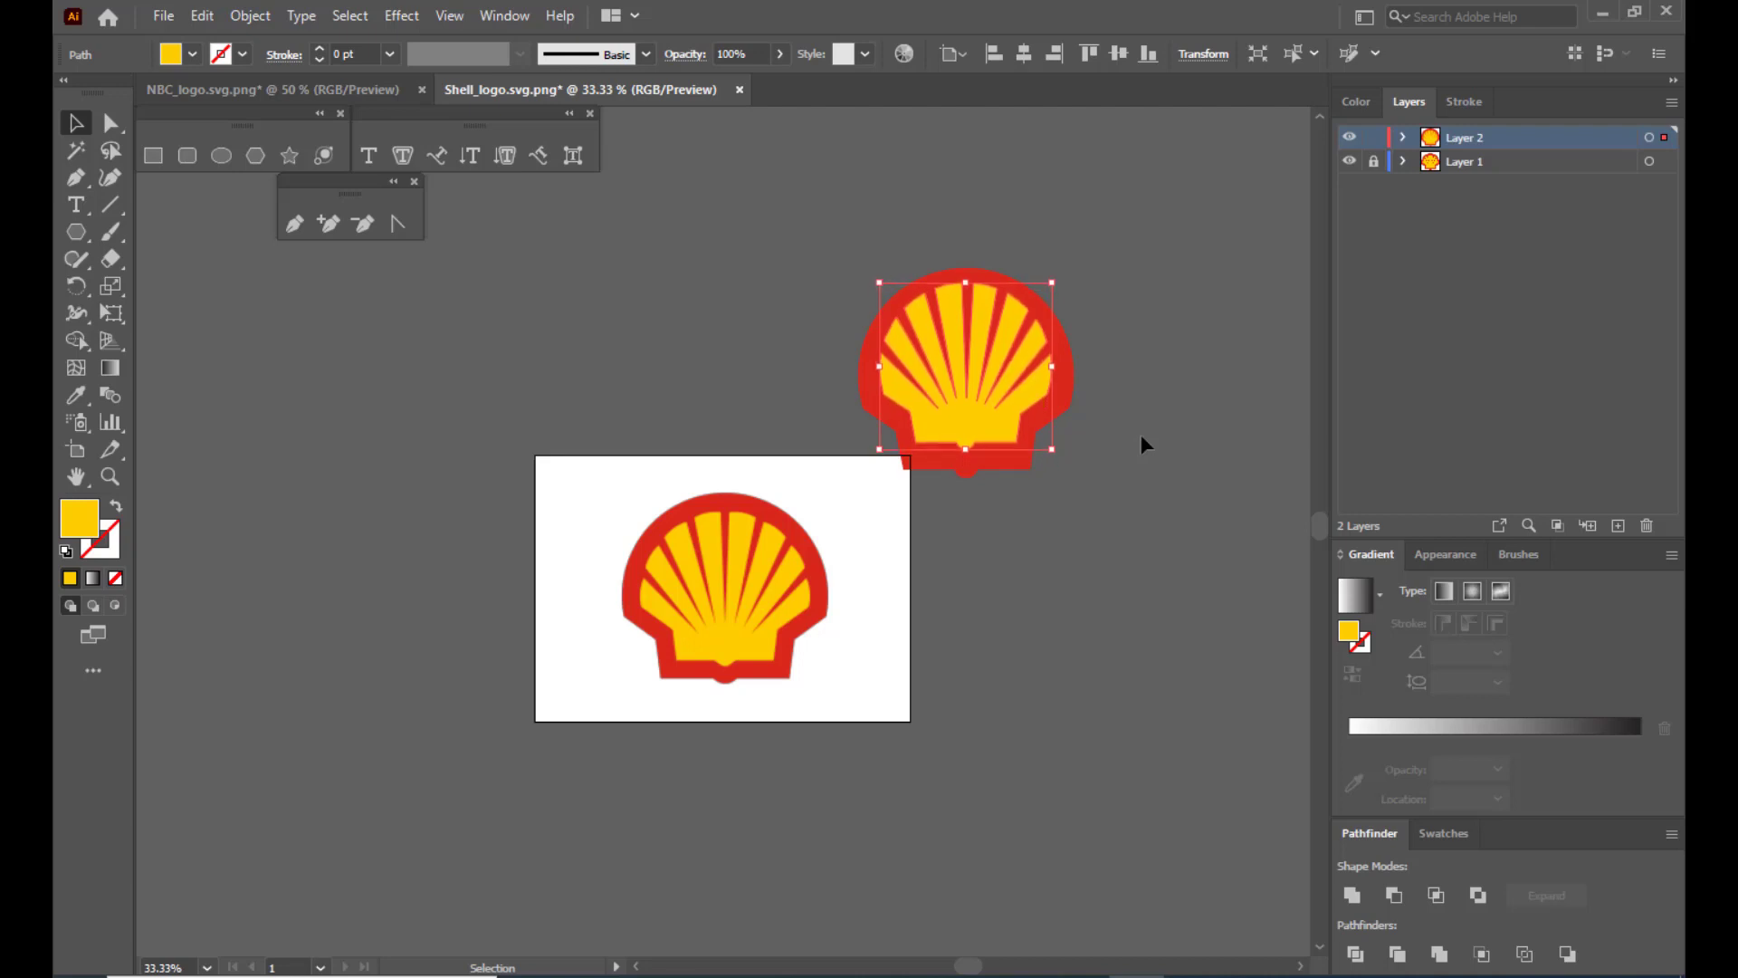
click(1150, 437)
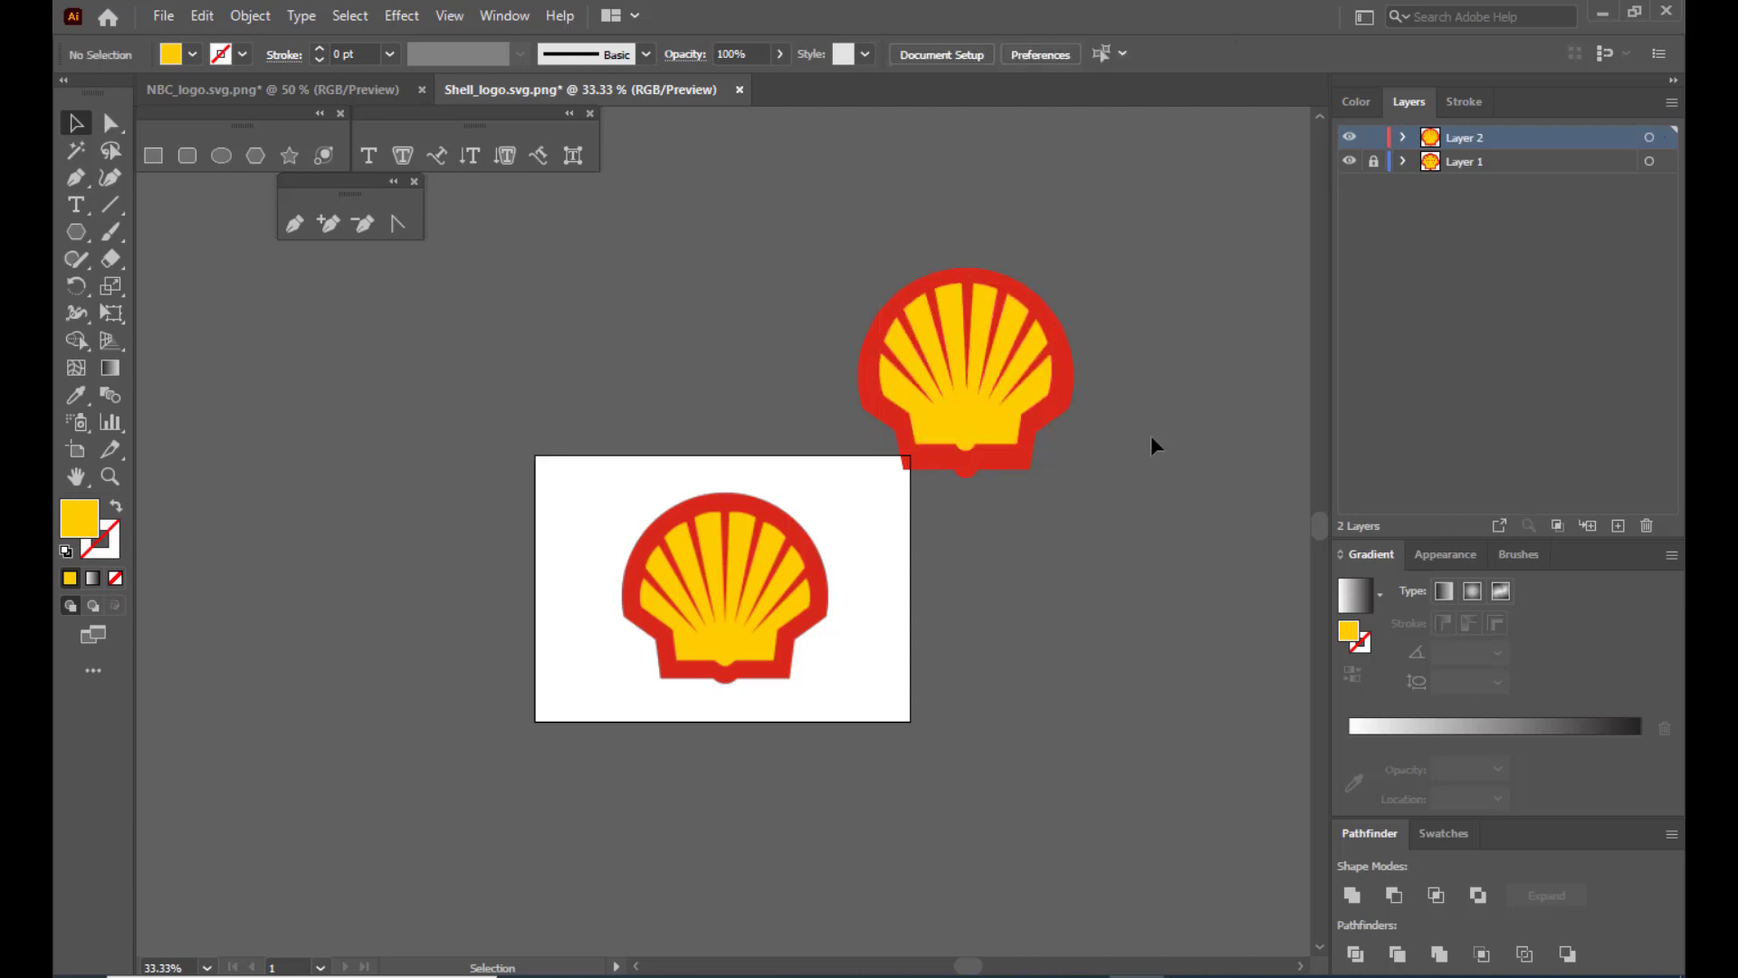
click(1021, 424)
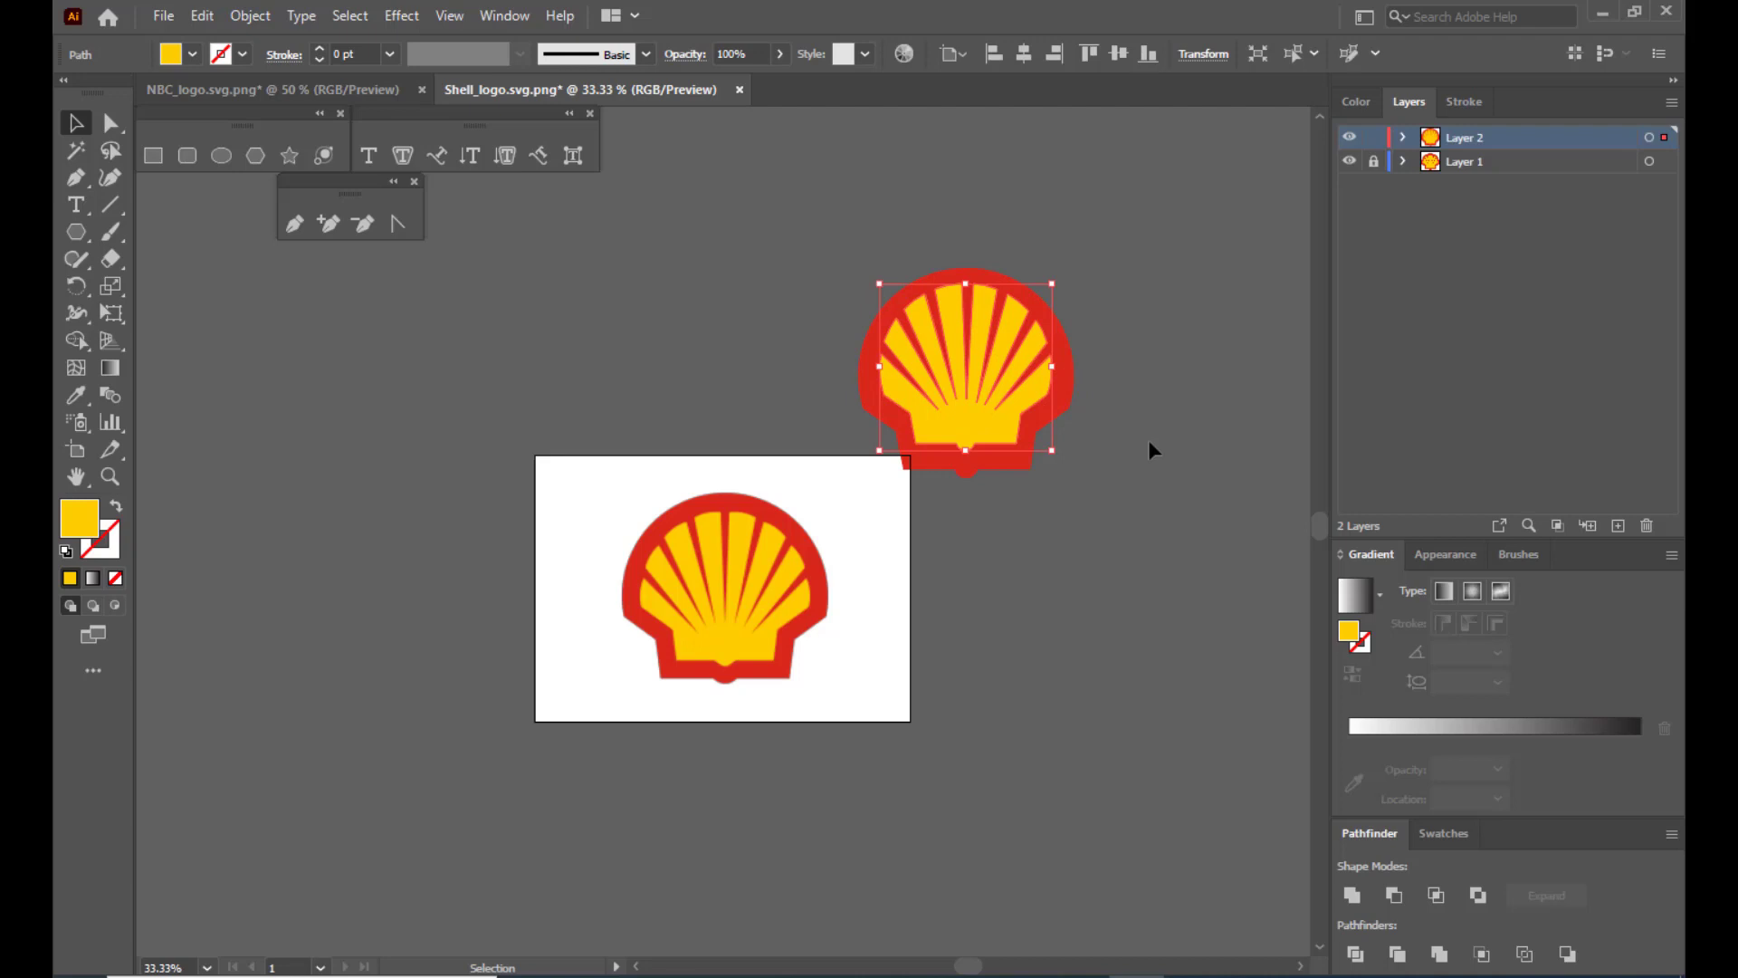
key(Up)
key(Up)
key(Up)
key(Up)
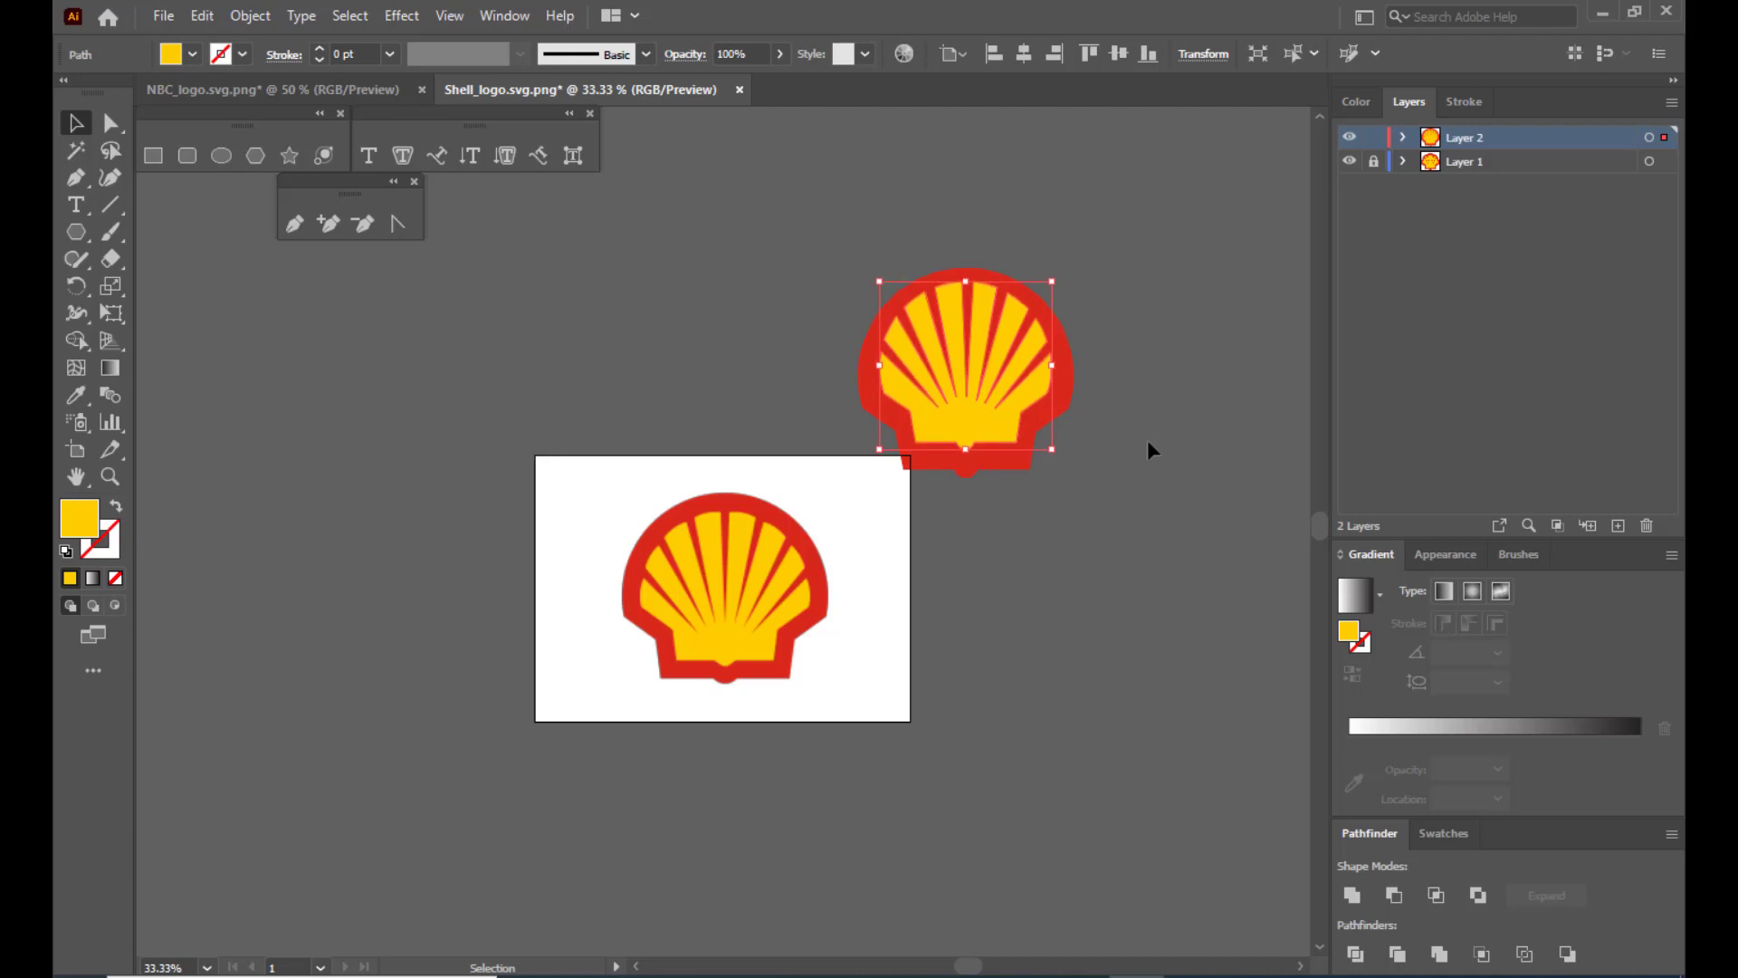
click(1125, 449)
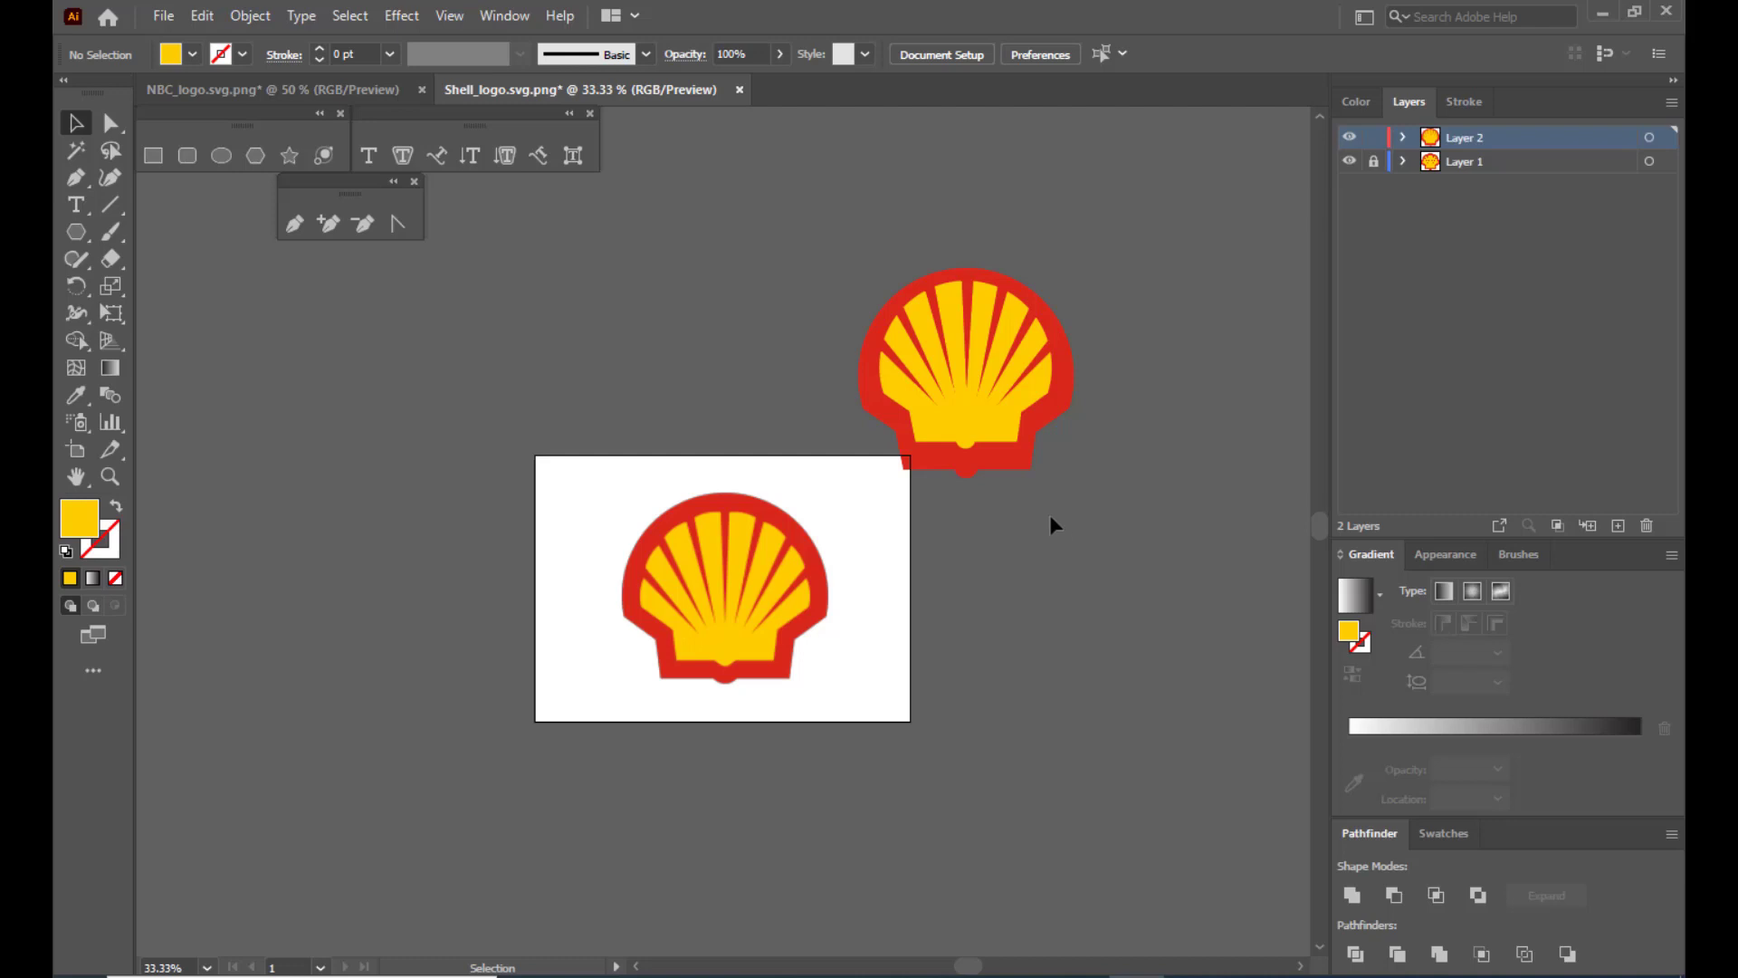
Group the red silhouette with the yellow shell and move the group to the left of the artboard.
drag(818, 243, 1084, 384)
drag(1141, 469, 1132, 498)
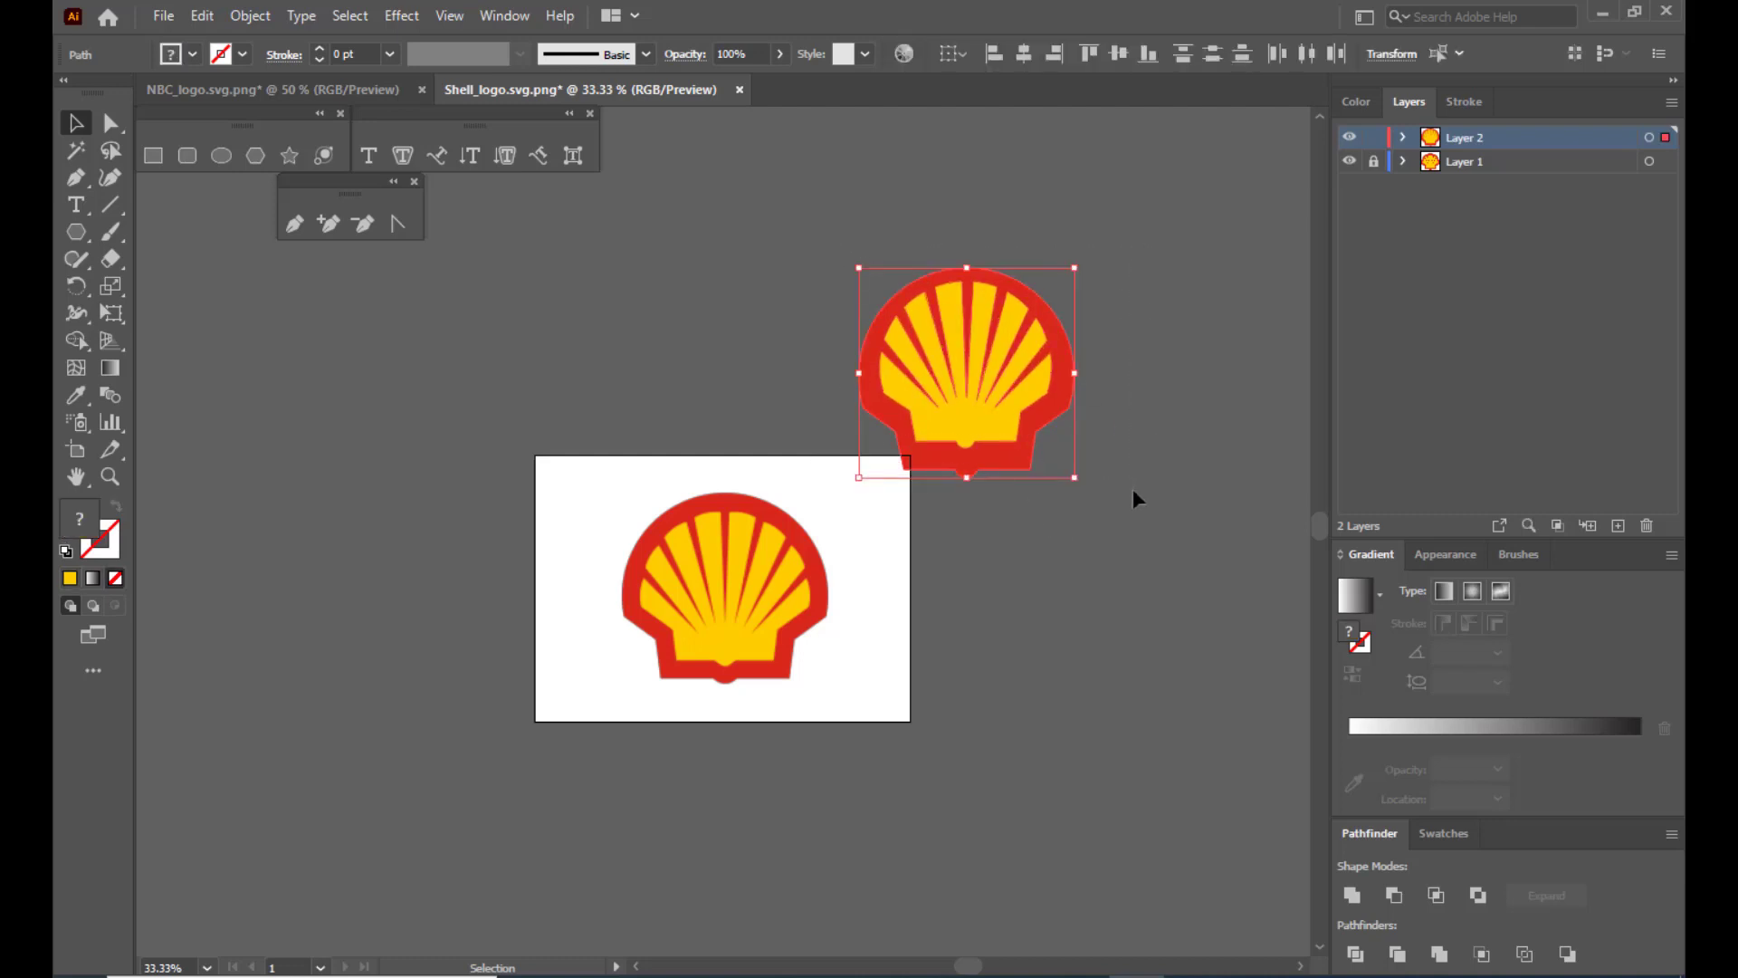
key(ctrl+g)
click(1130, 480)
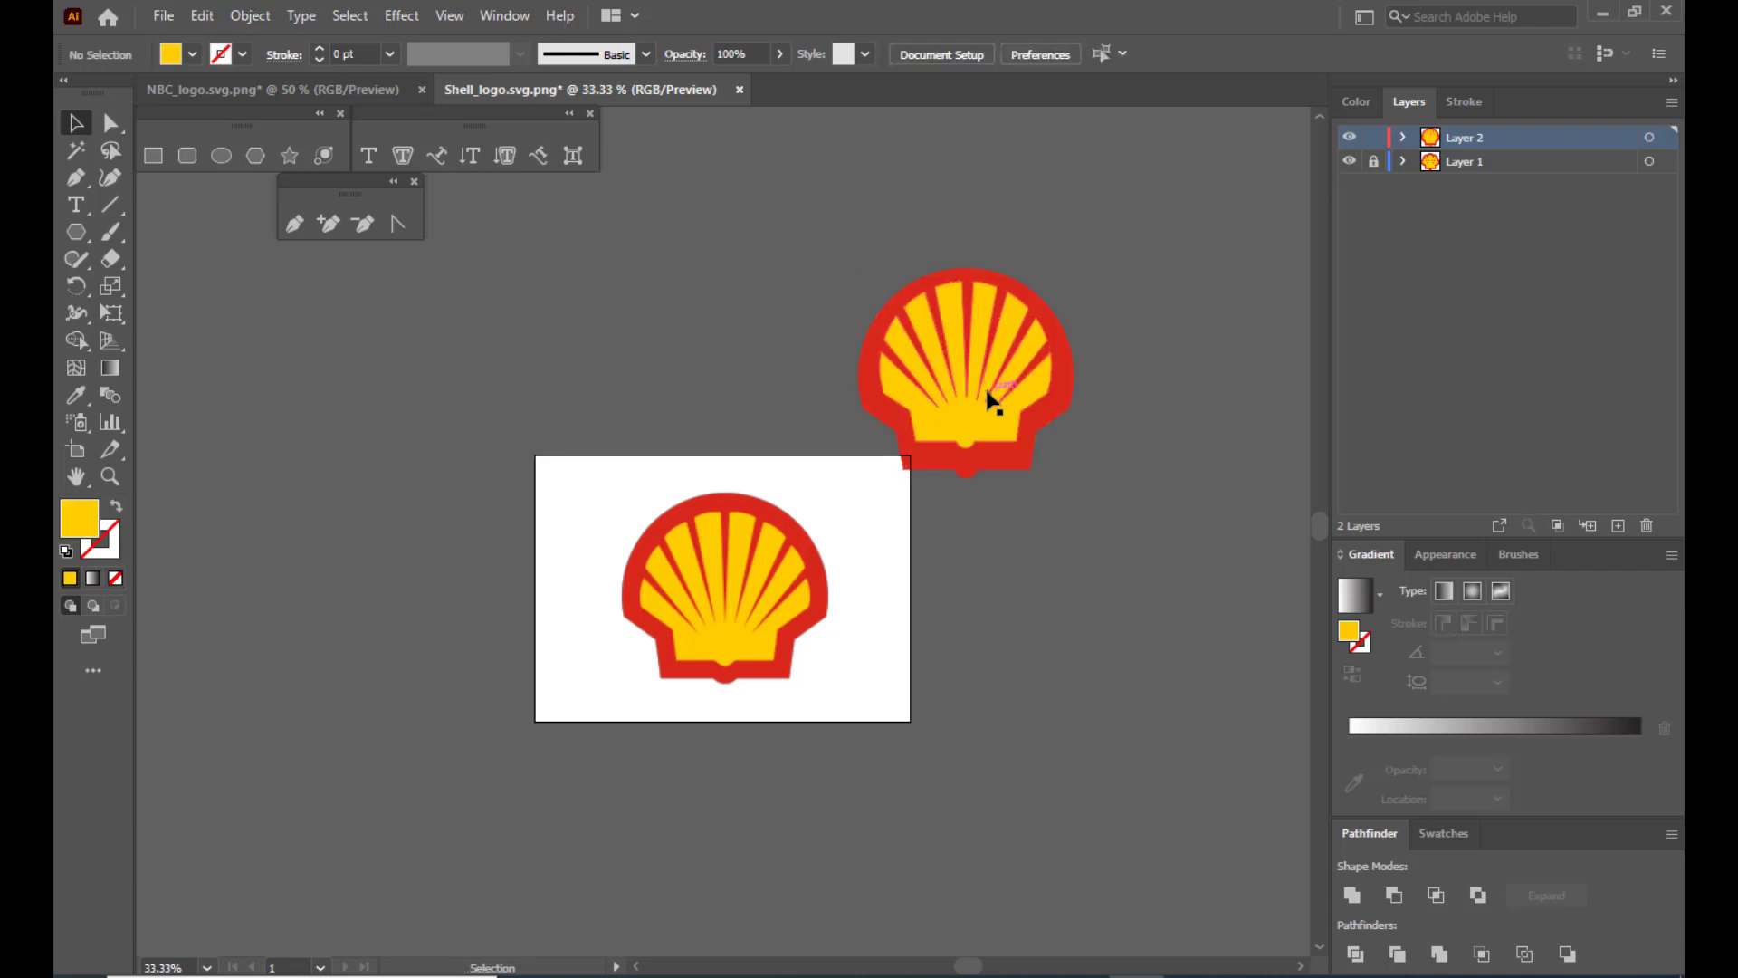
drag(1017, 368, 442, 609)
click(1086, 434)
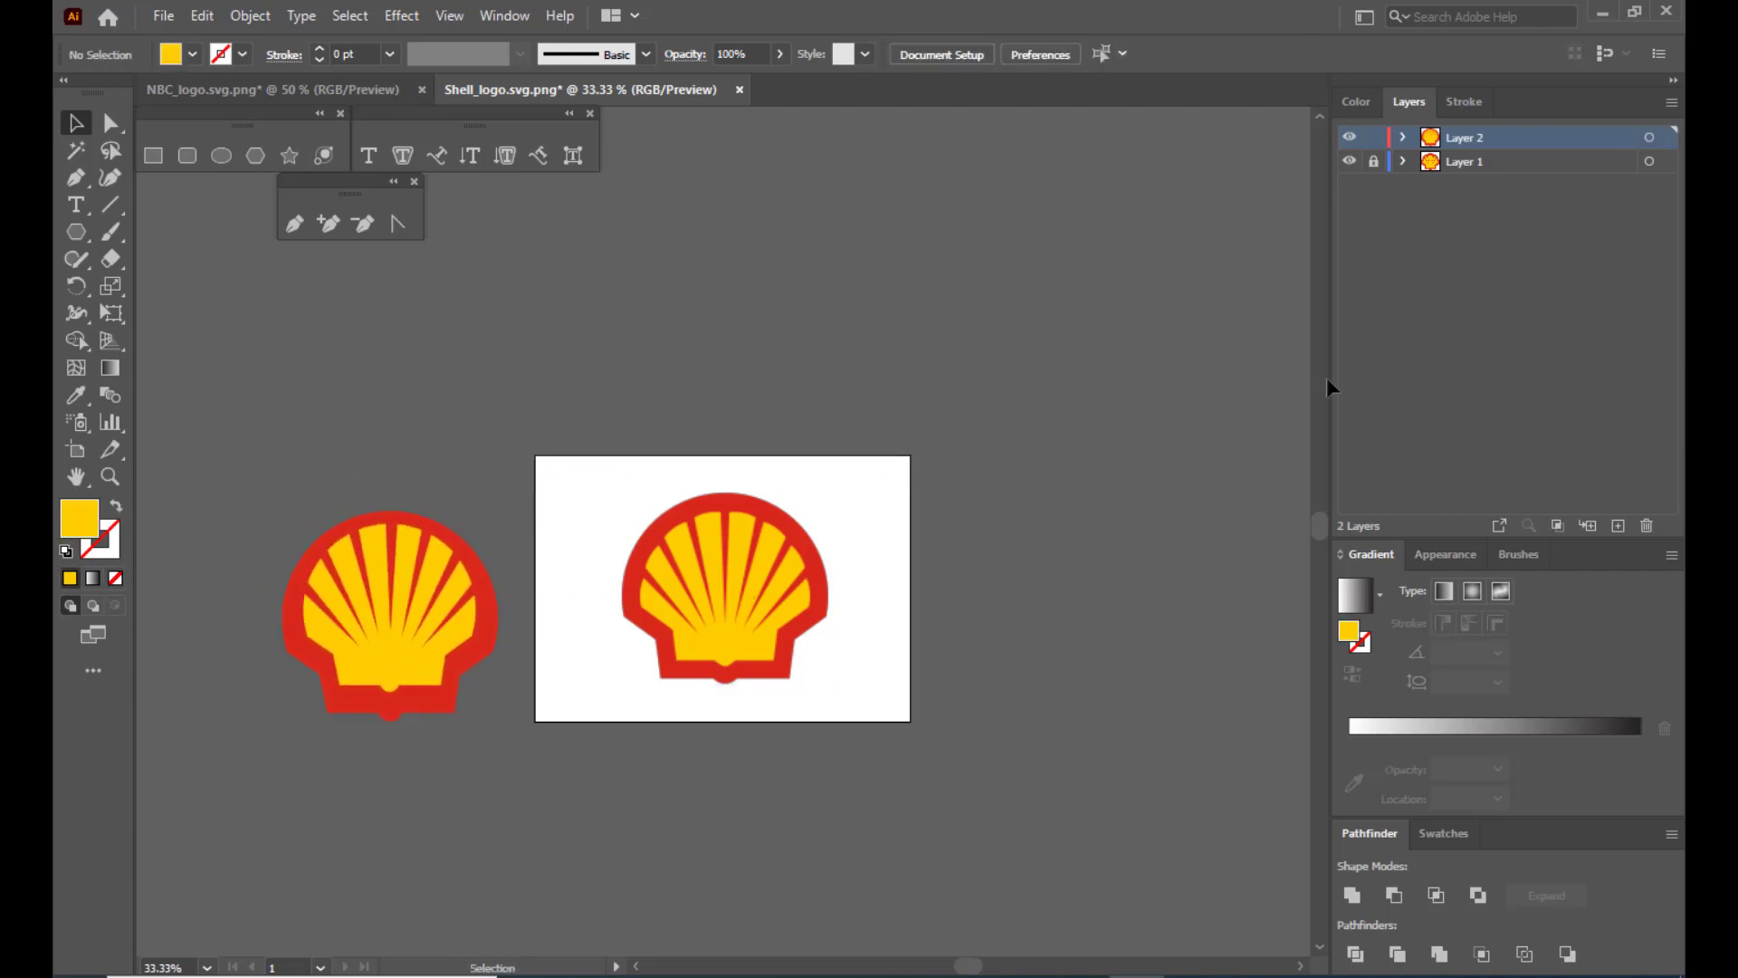
Unlock Layer 1 and delete the reference logo image from the artboard.
click(1375, 163)
click(760, 573)
key(Delete)
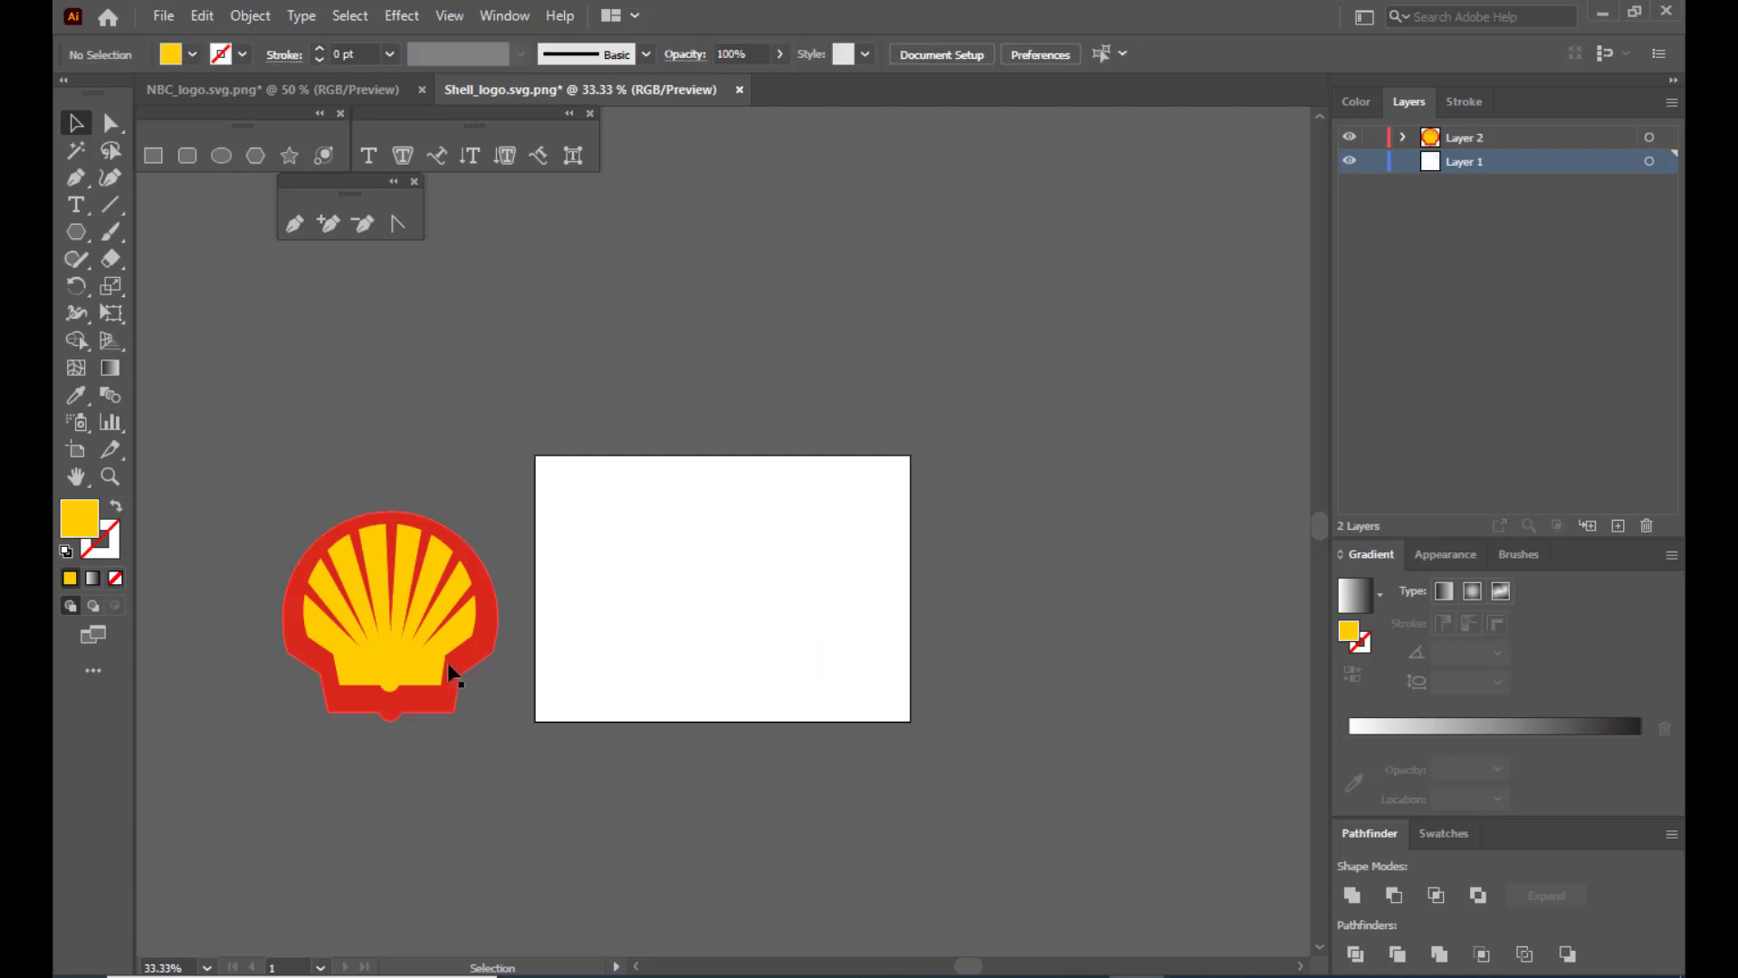
Move the recreated shell logo from beside the artboard to the artboard's centre.
click(421, 584)
drag(420, 584, 749, 568)
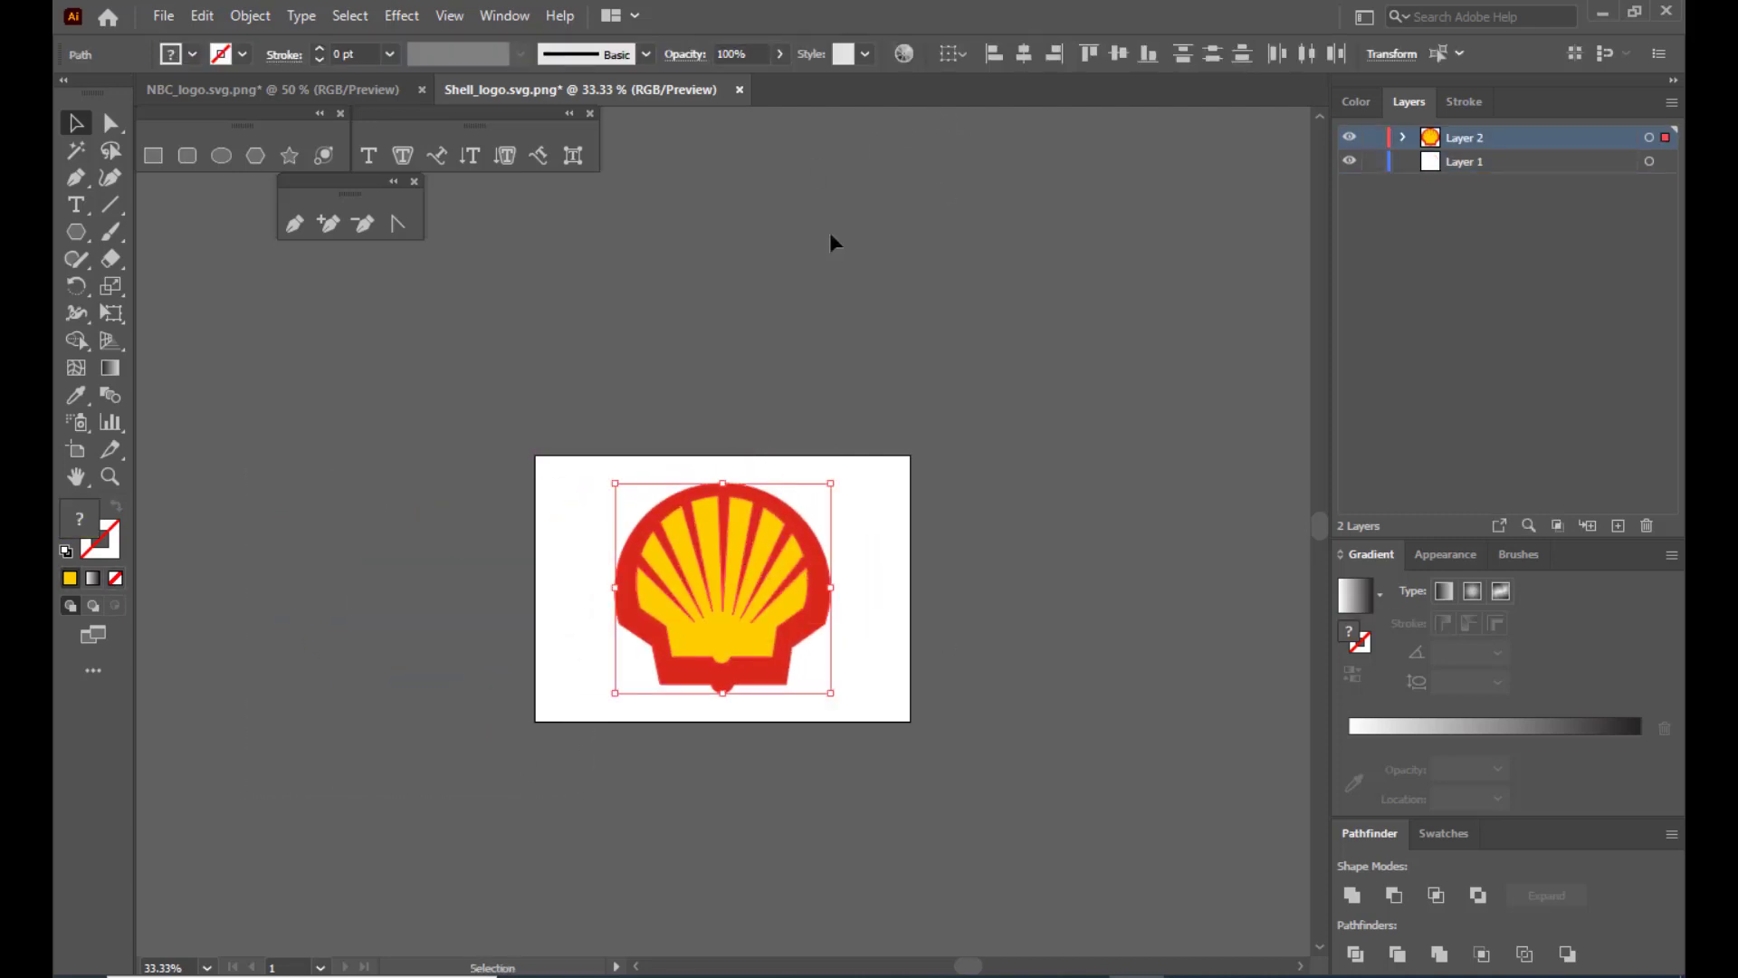
click(591, 474)
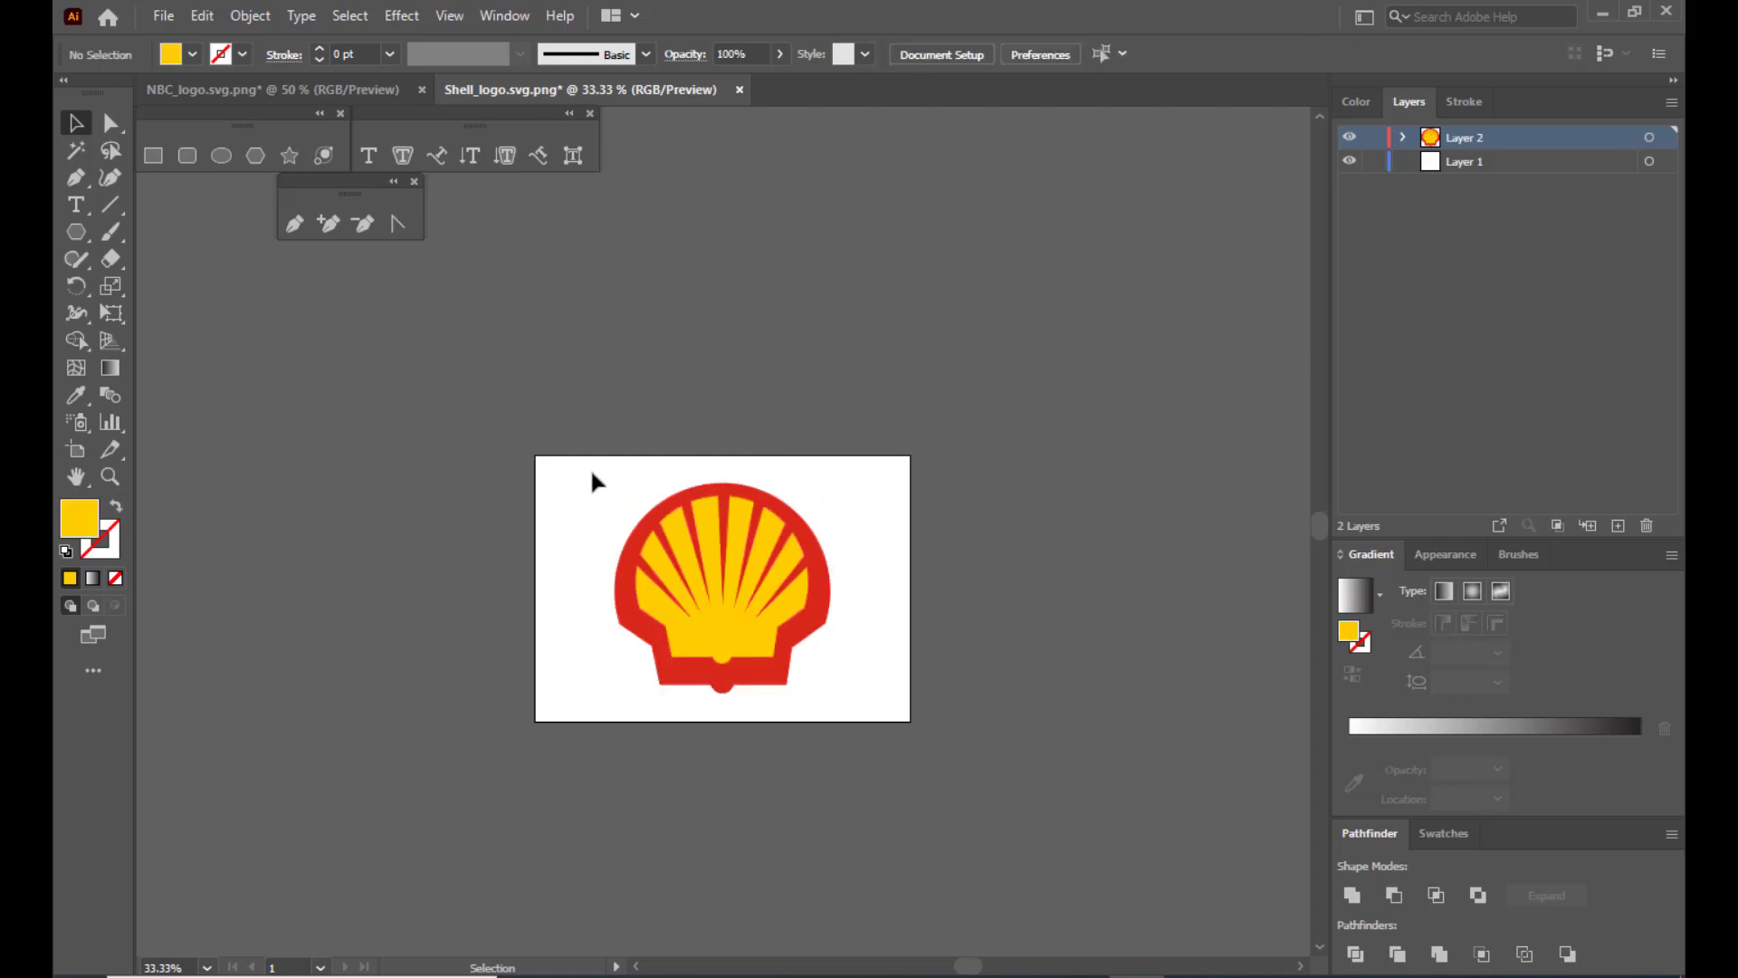
Select the complete logo on the artboard to check its shapes, and clear the selection.
click(747, 578)
click(583, 469)
drag(576, 460, 884, 718)
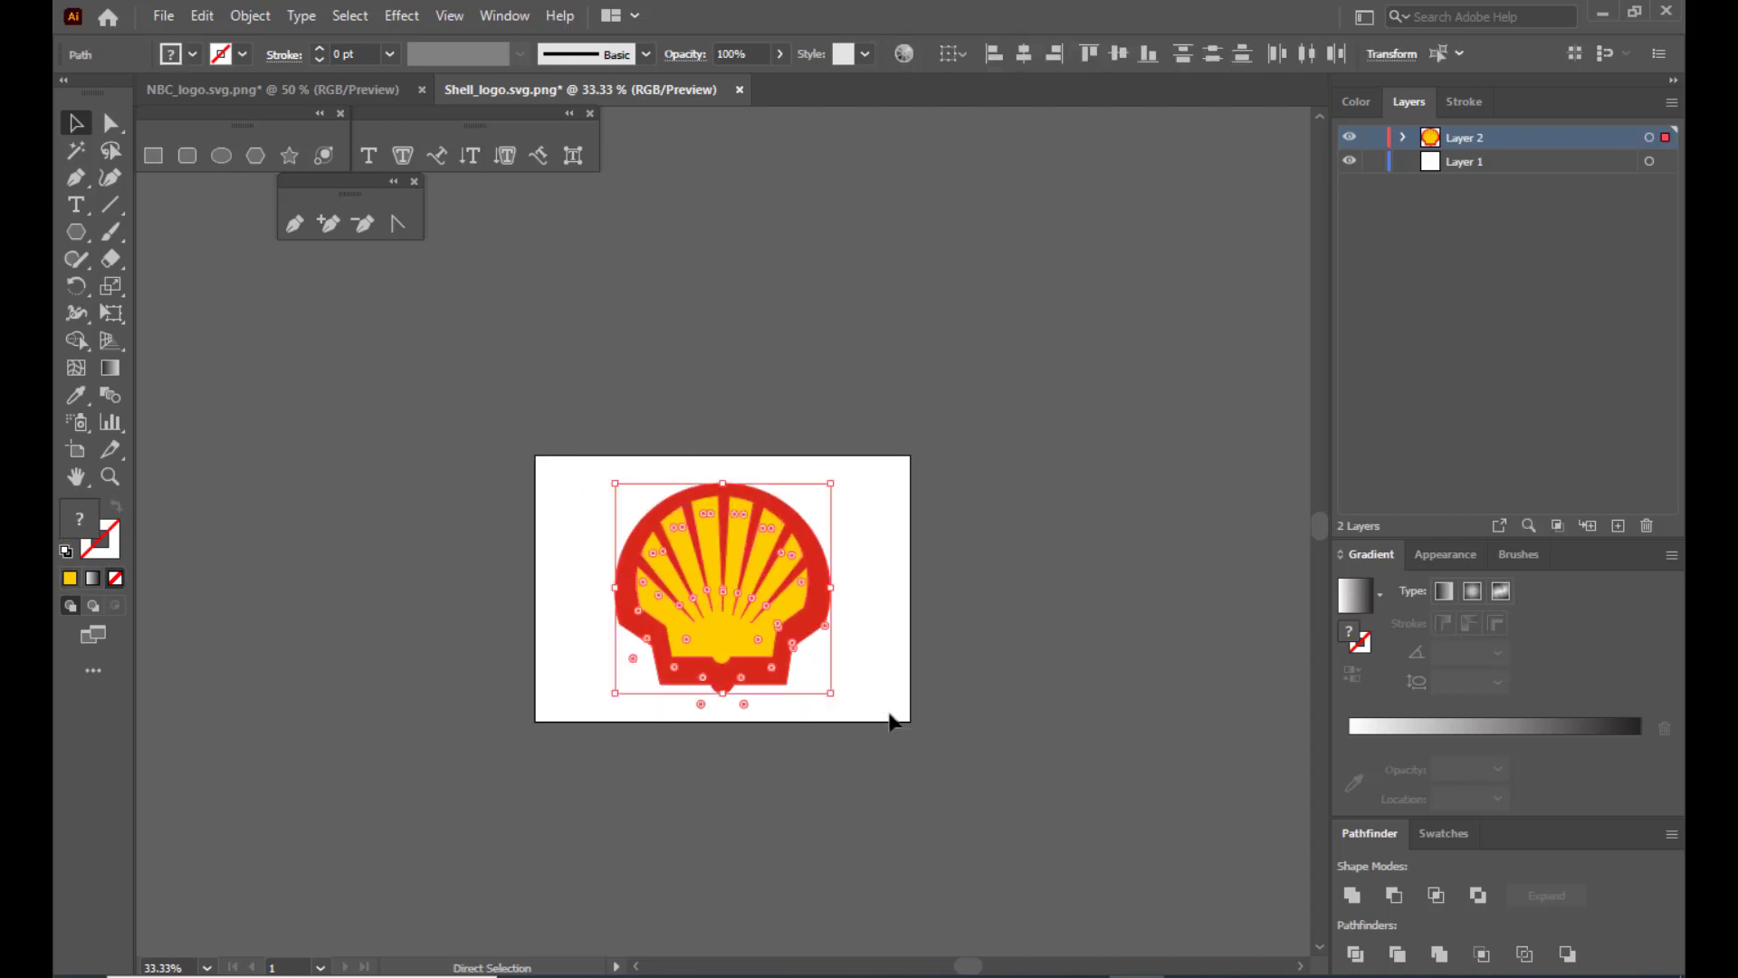
key(v)
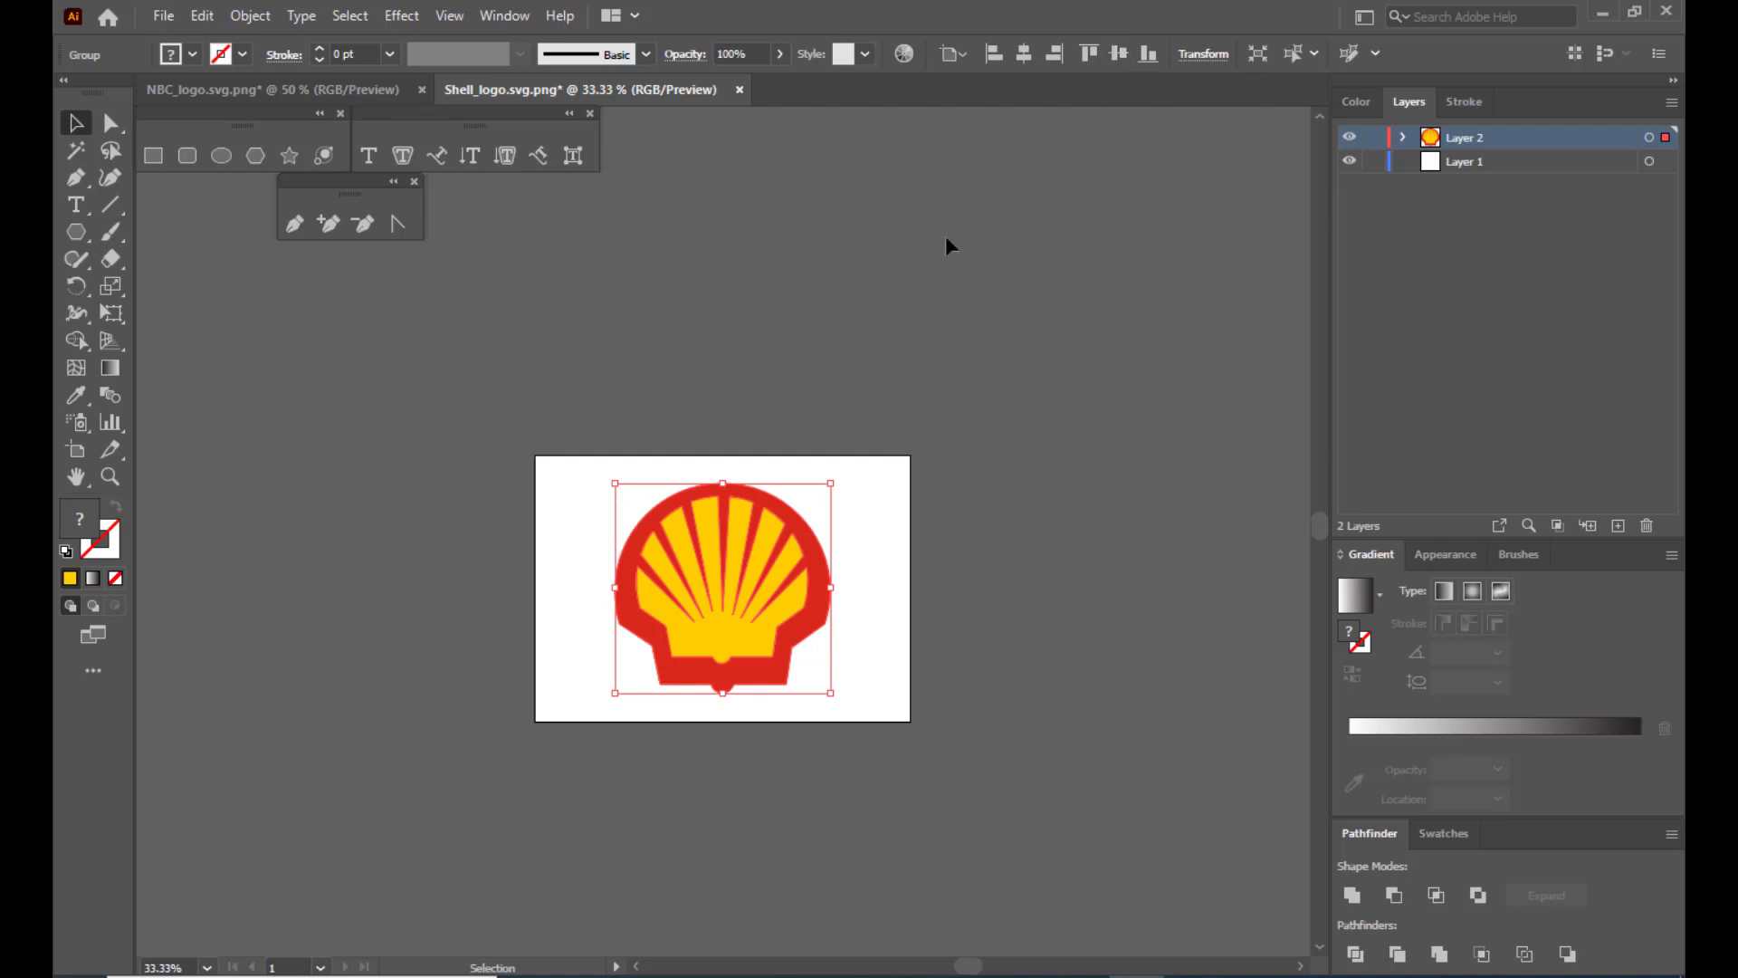
click(1134, 489)
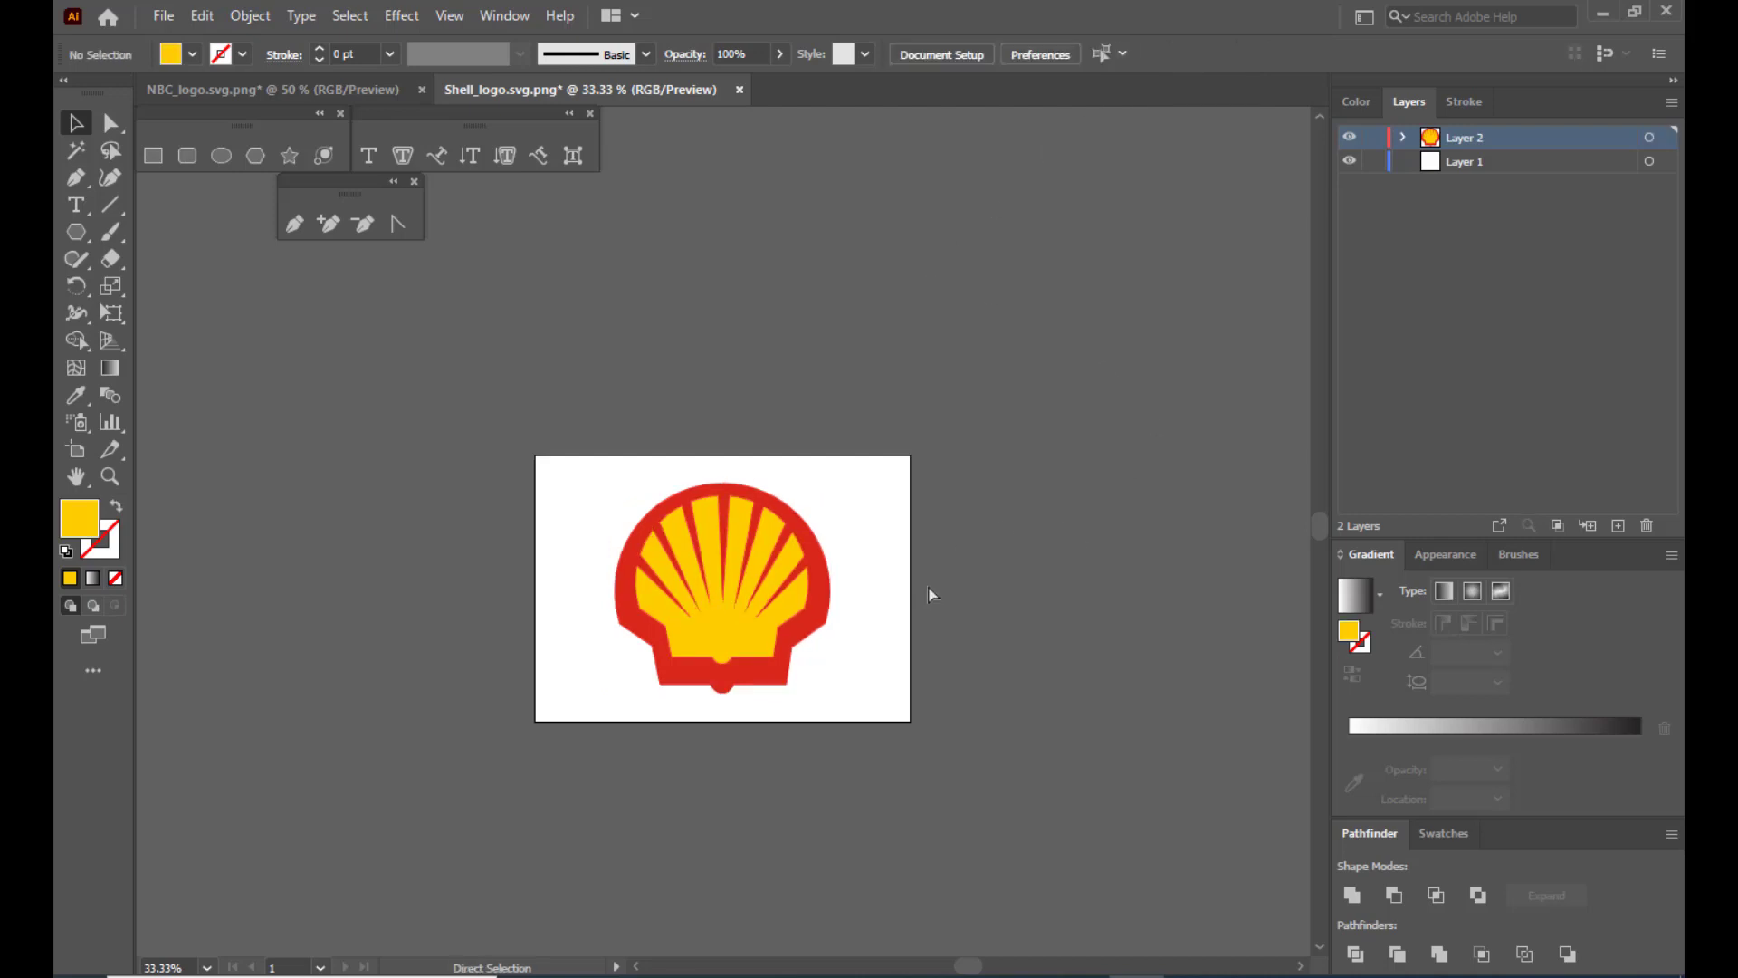
Export the Shell logo to the Desktop as an SVG file named shelllogofinal, keeping the default SVG options.
key(ctrl+=)
key(ctrl+=)
scroll(996, 480, down, 1)
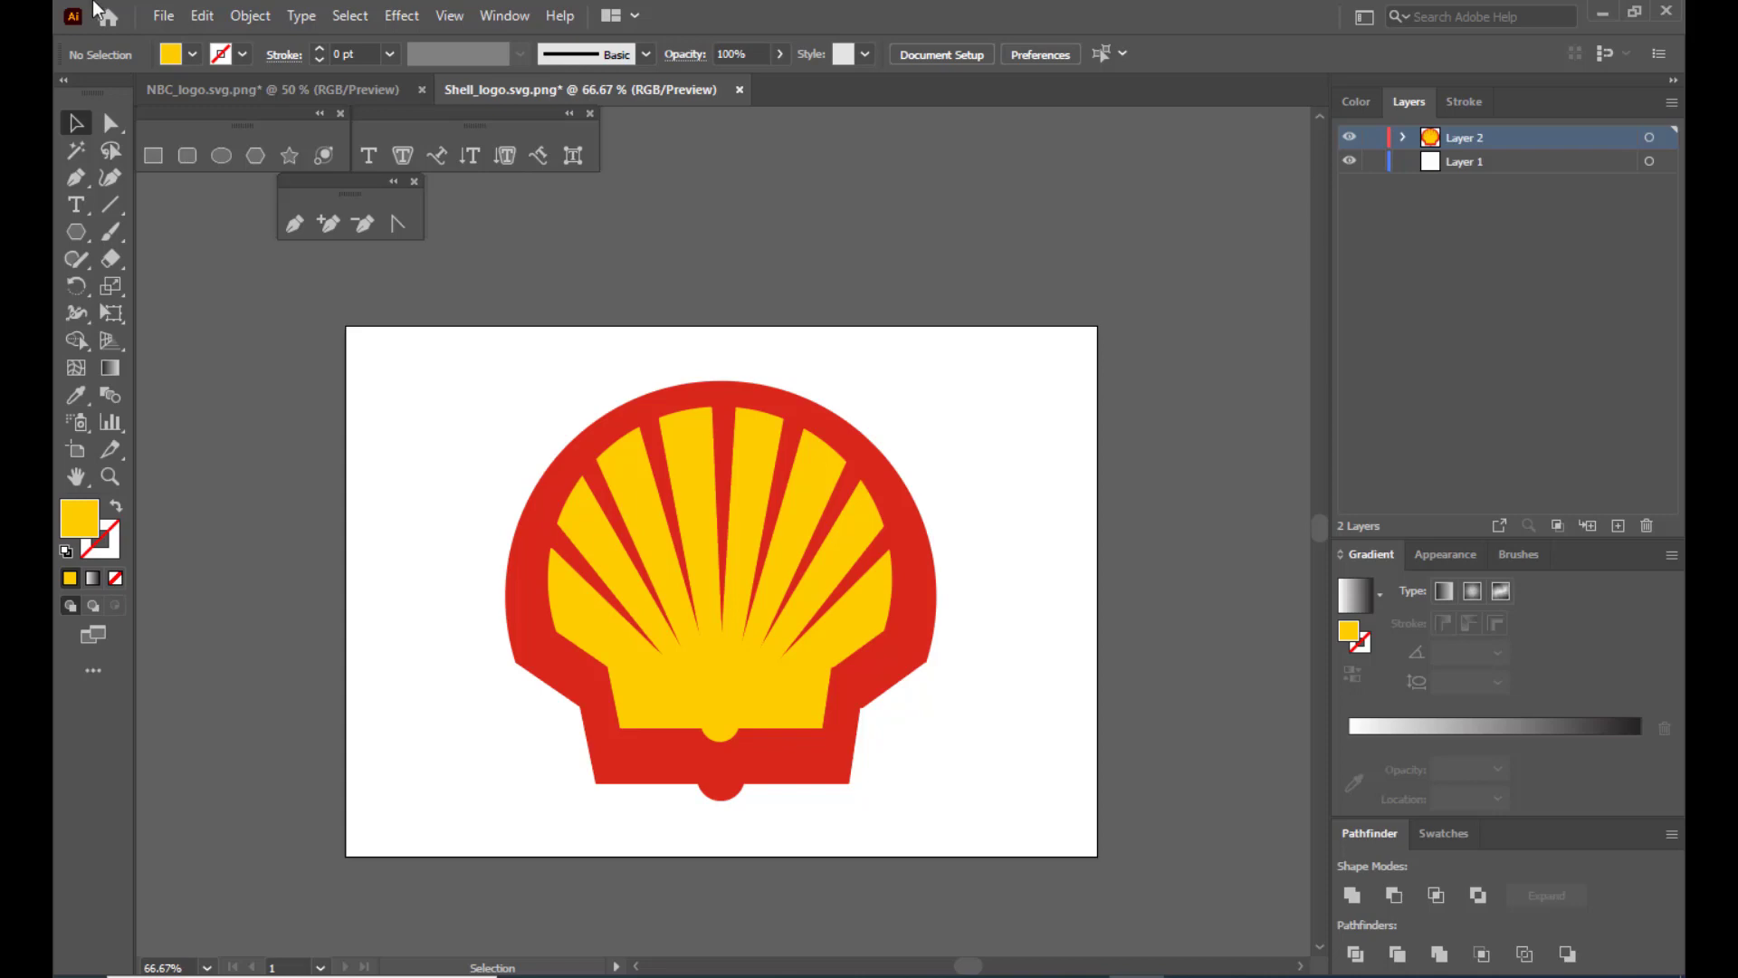
click(164, 15)
mouse_move(248, 463)
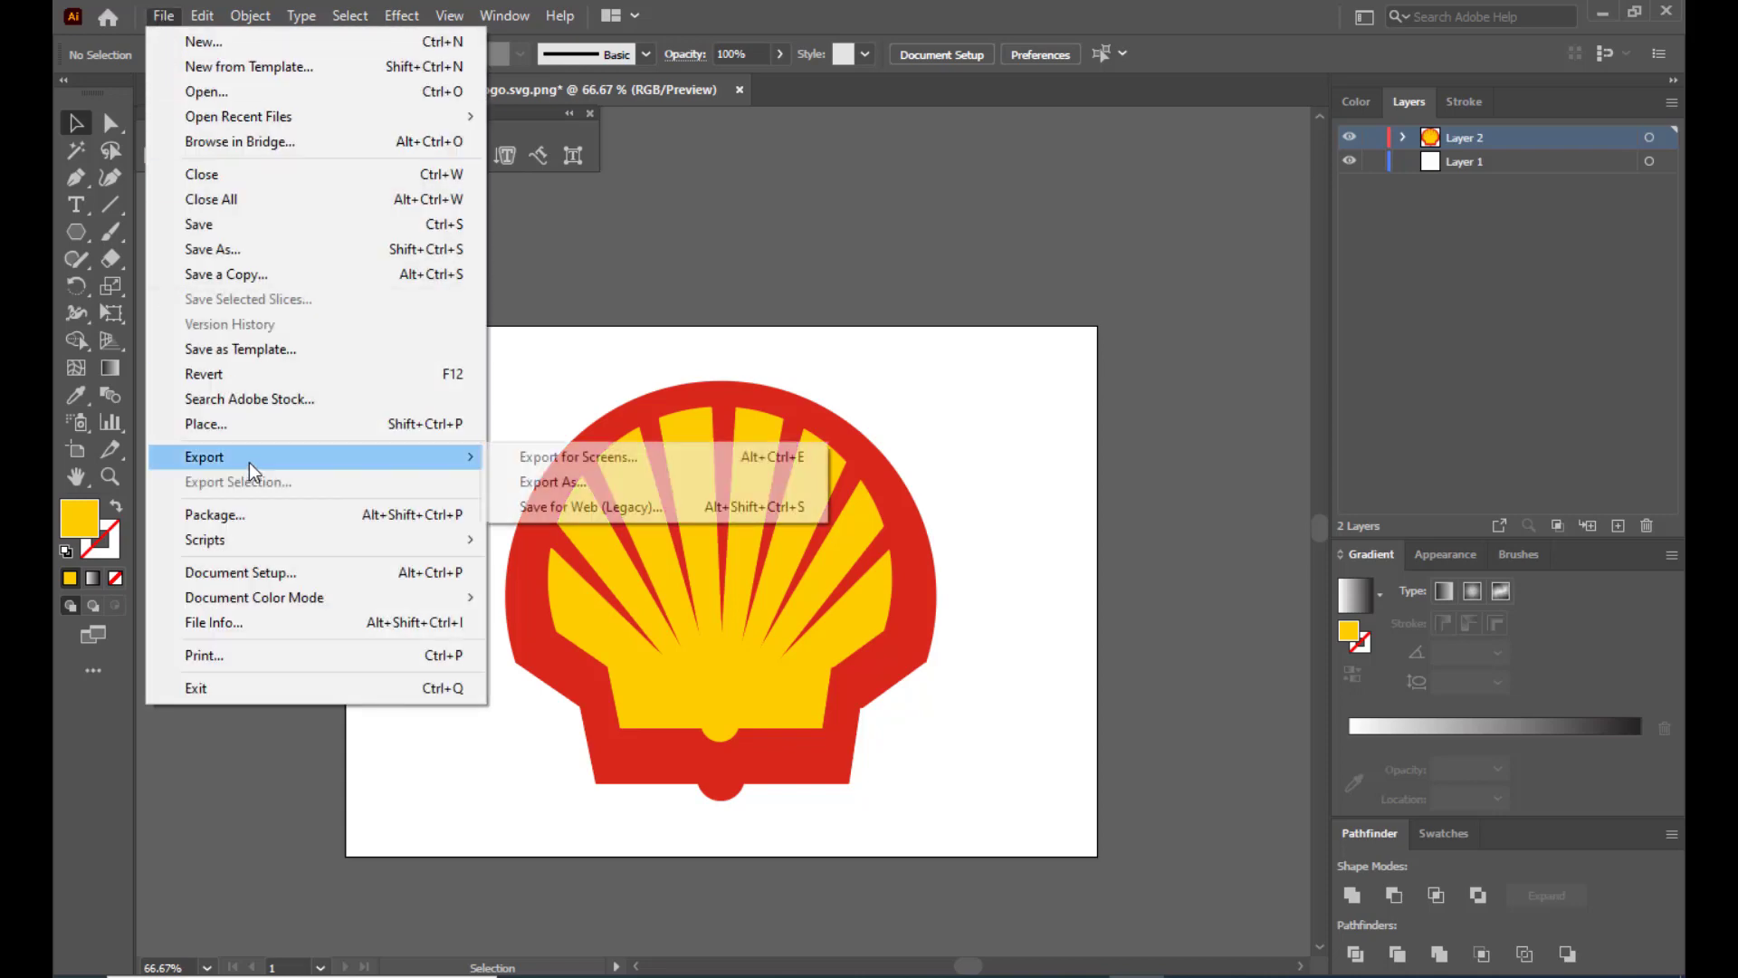
click(591, 485)
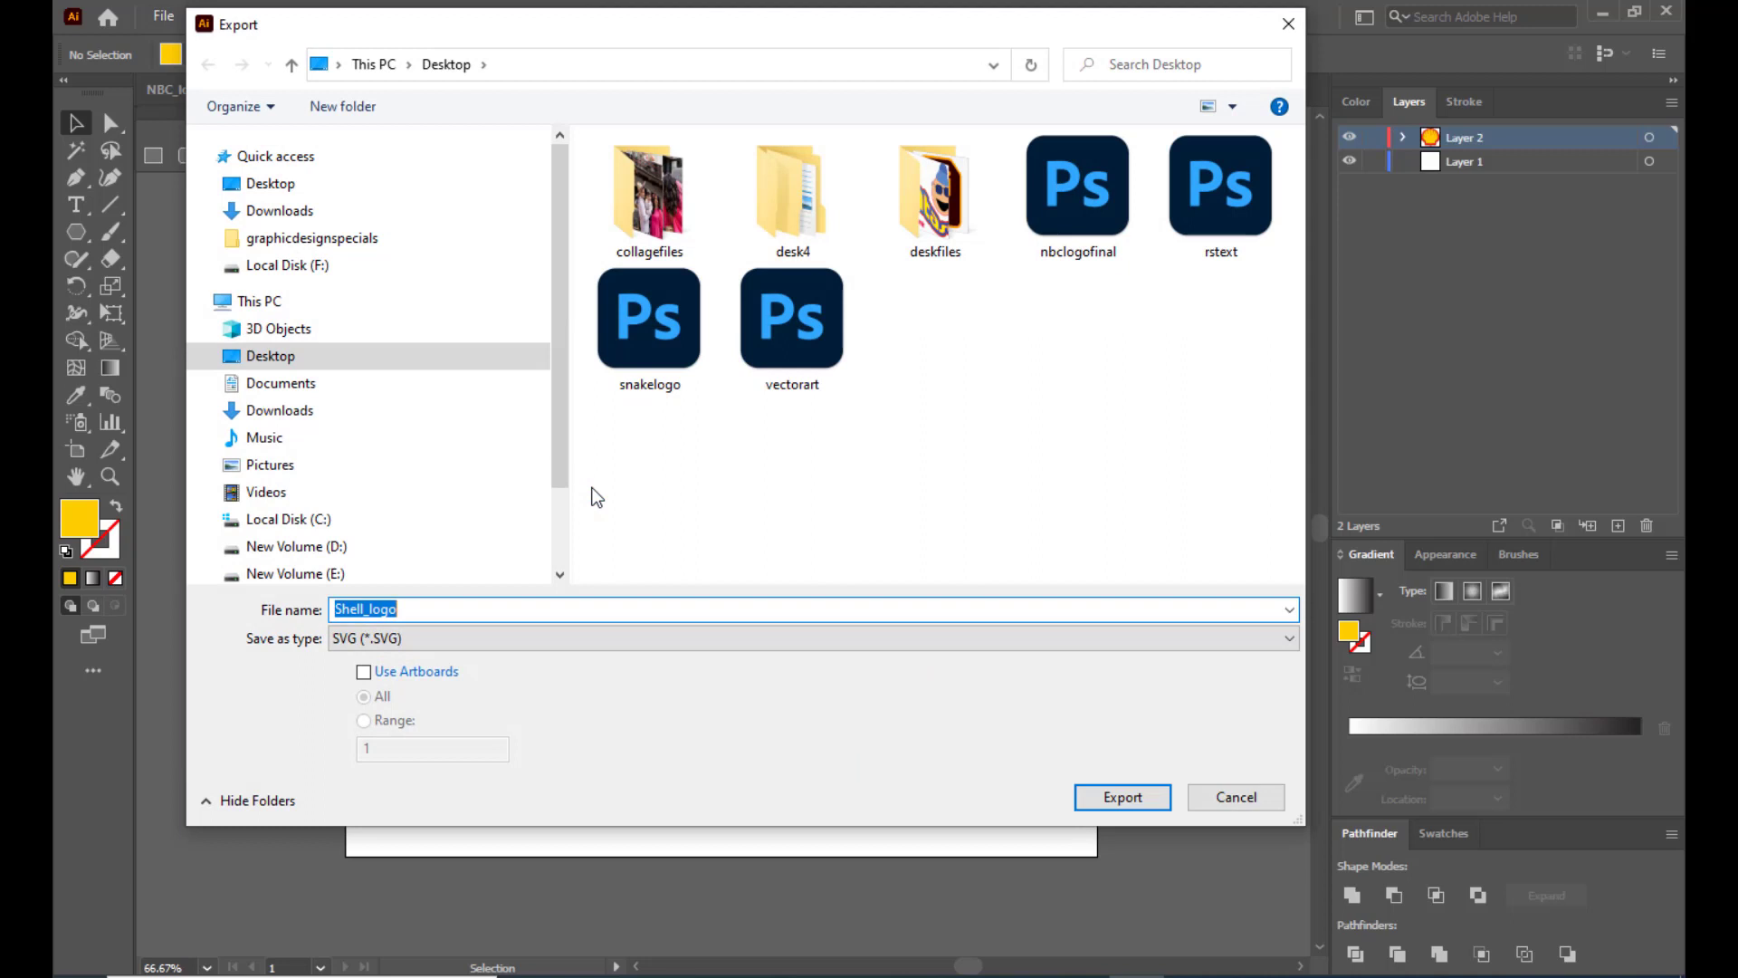
click(276, 183)
click(427, 613)
double_click(428, 613)
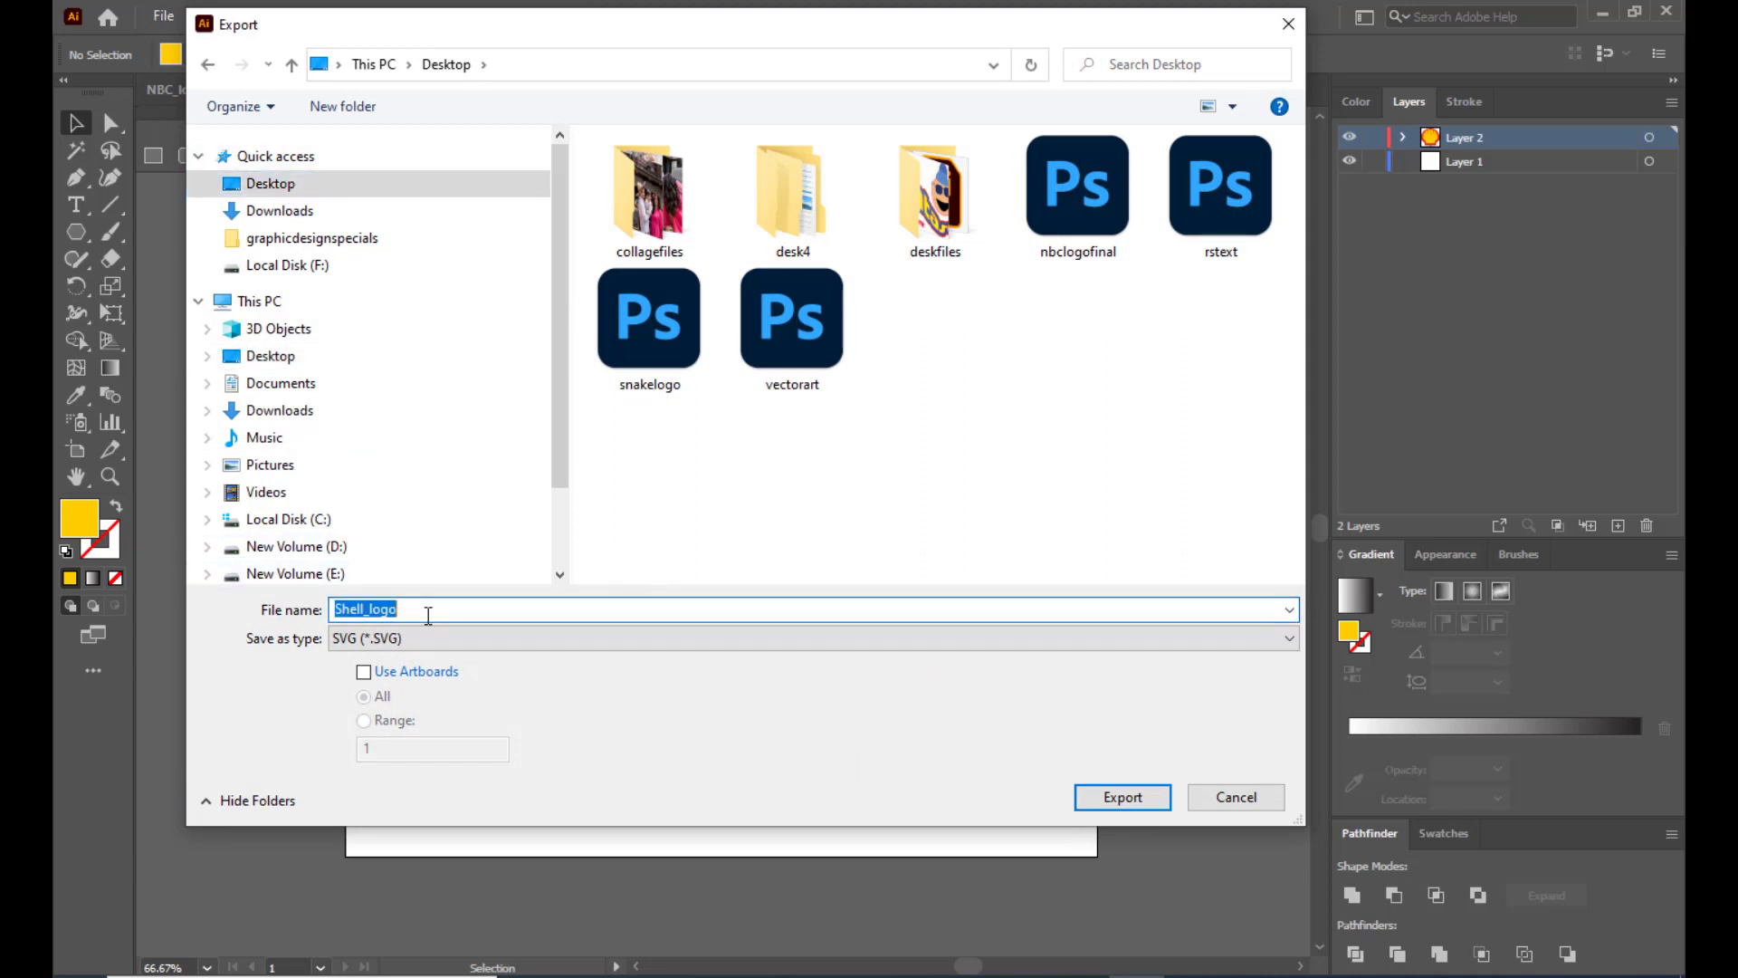
text(shelllogofinal)
key(Tab)
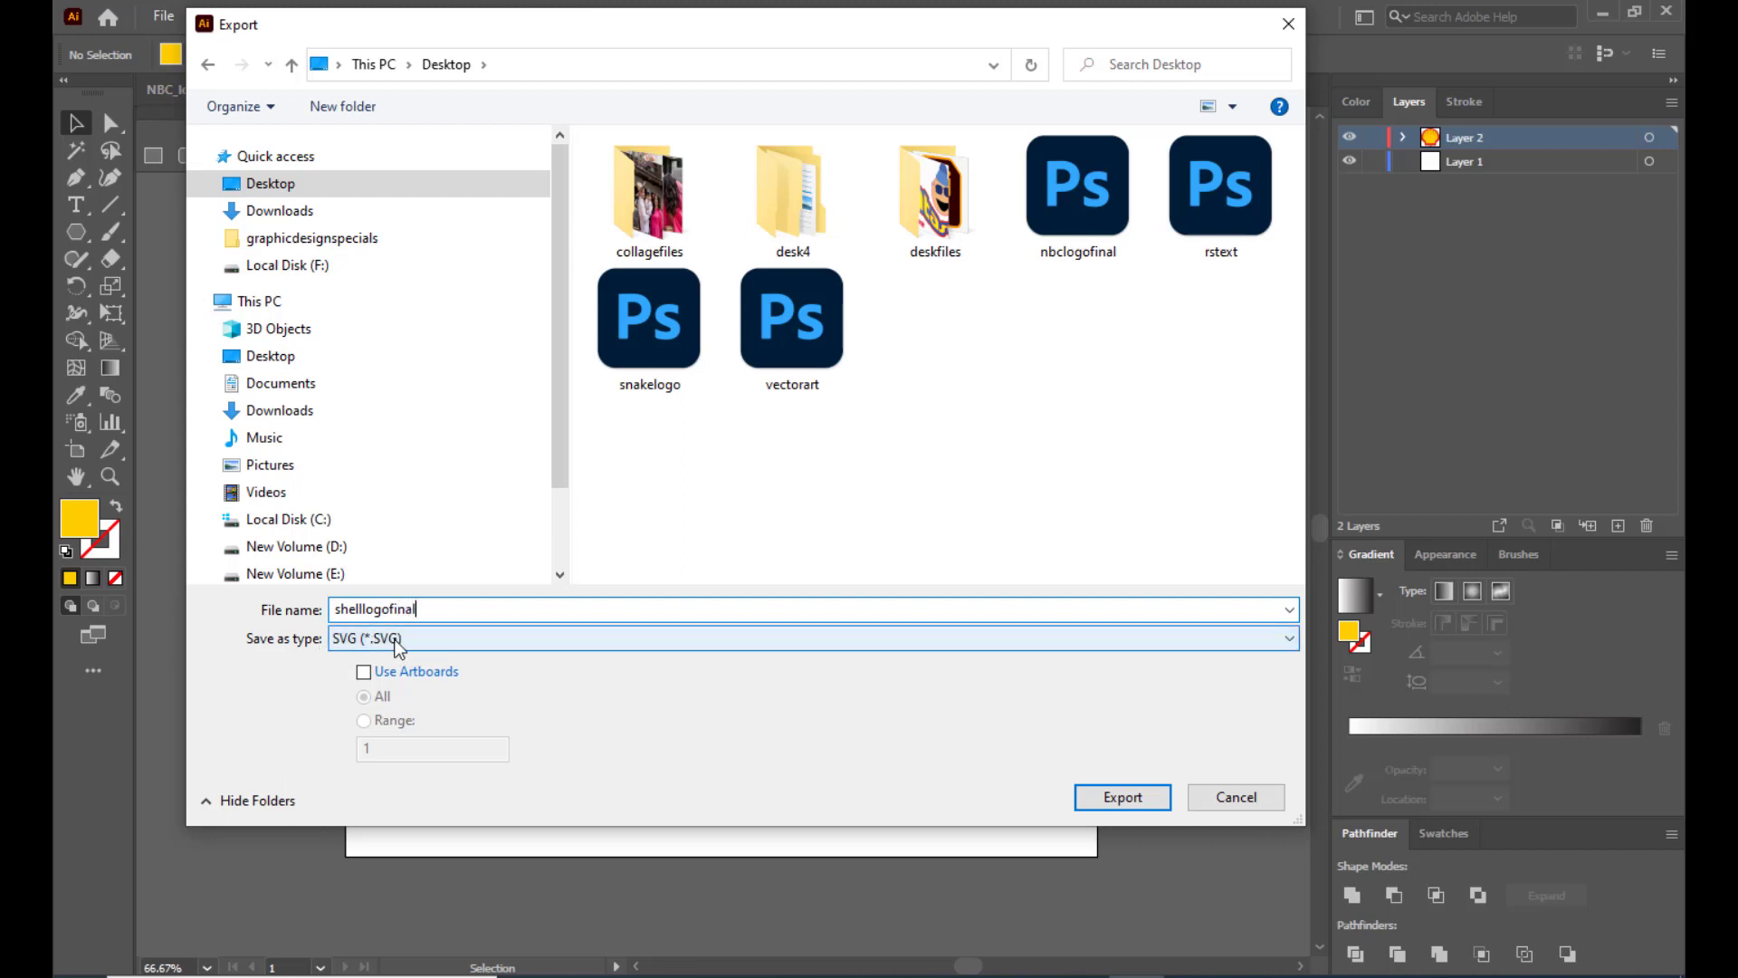
click(1122, 795)
click(1066, 384)
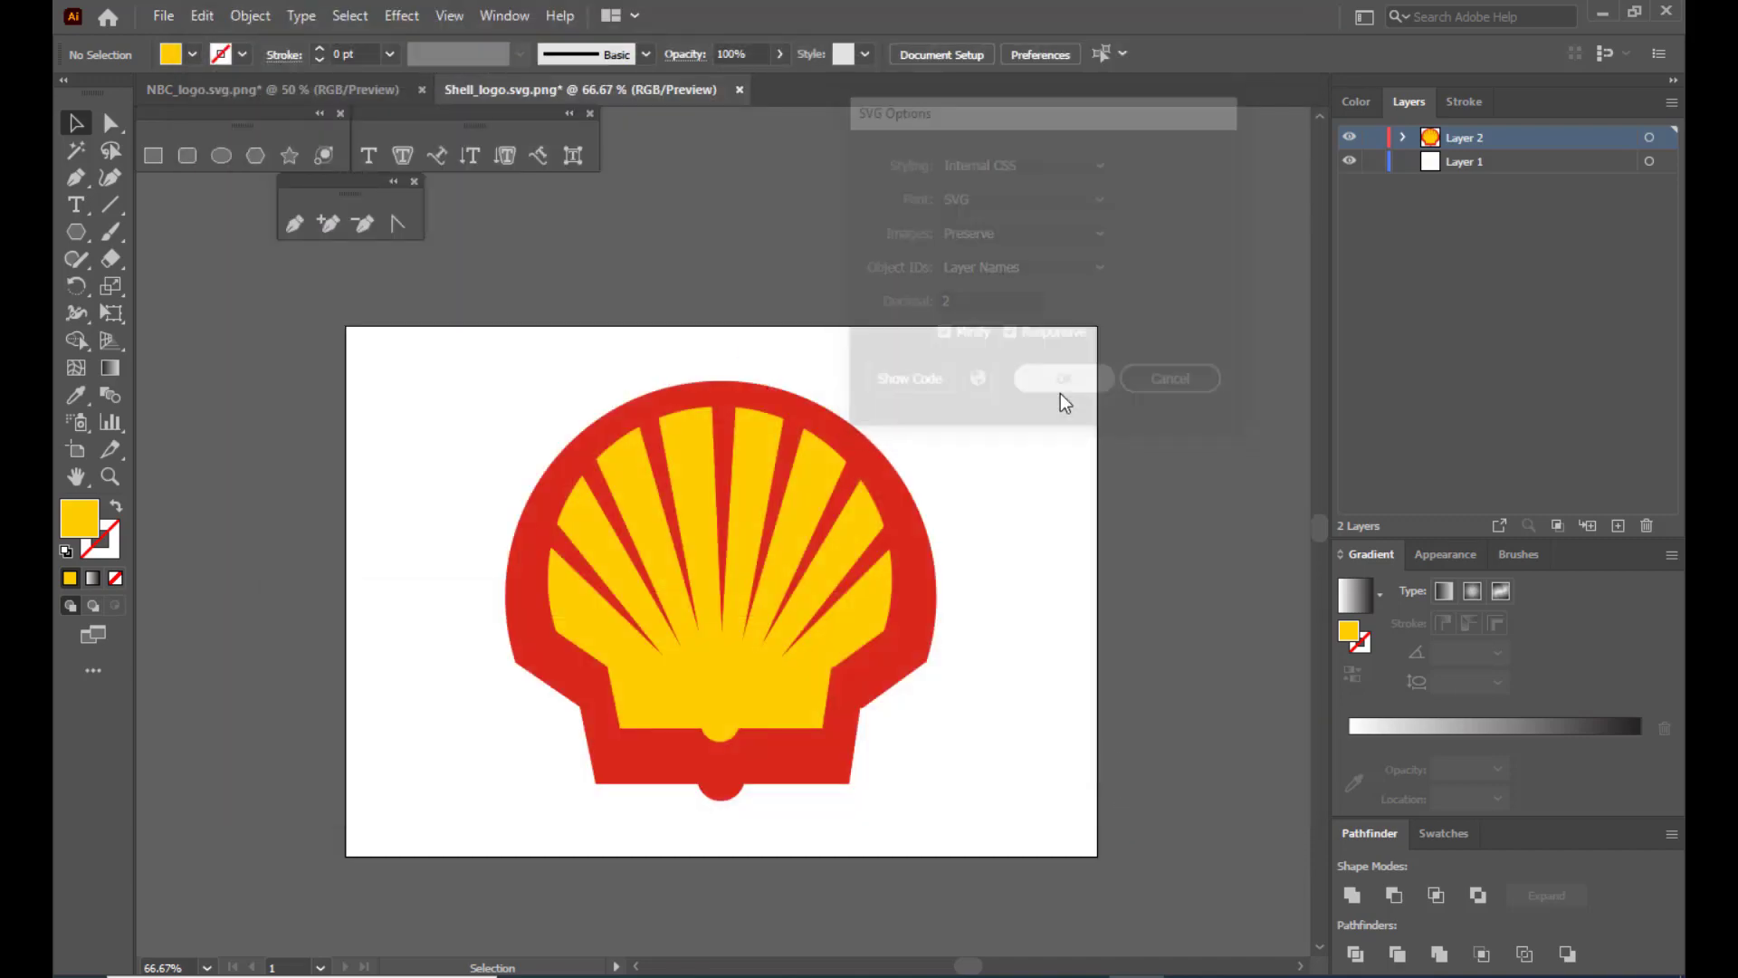
Switch to the desktop and open the exported shelllogofinal file in Microsoft Edge to check the logo.
click(1602, 12)
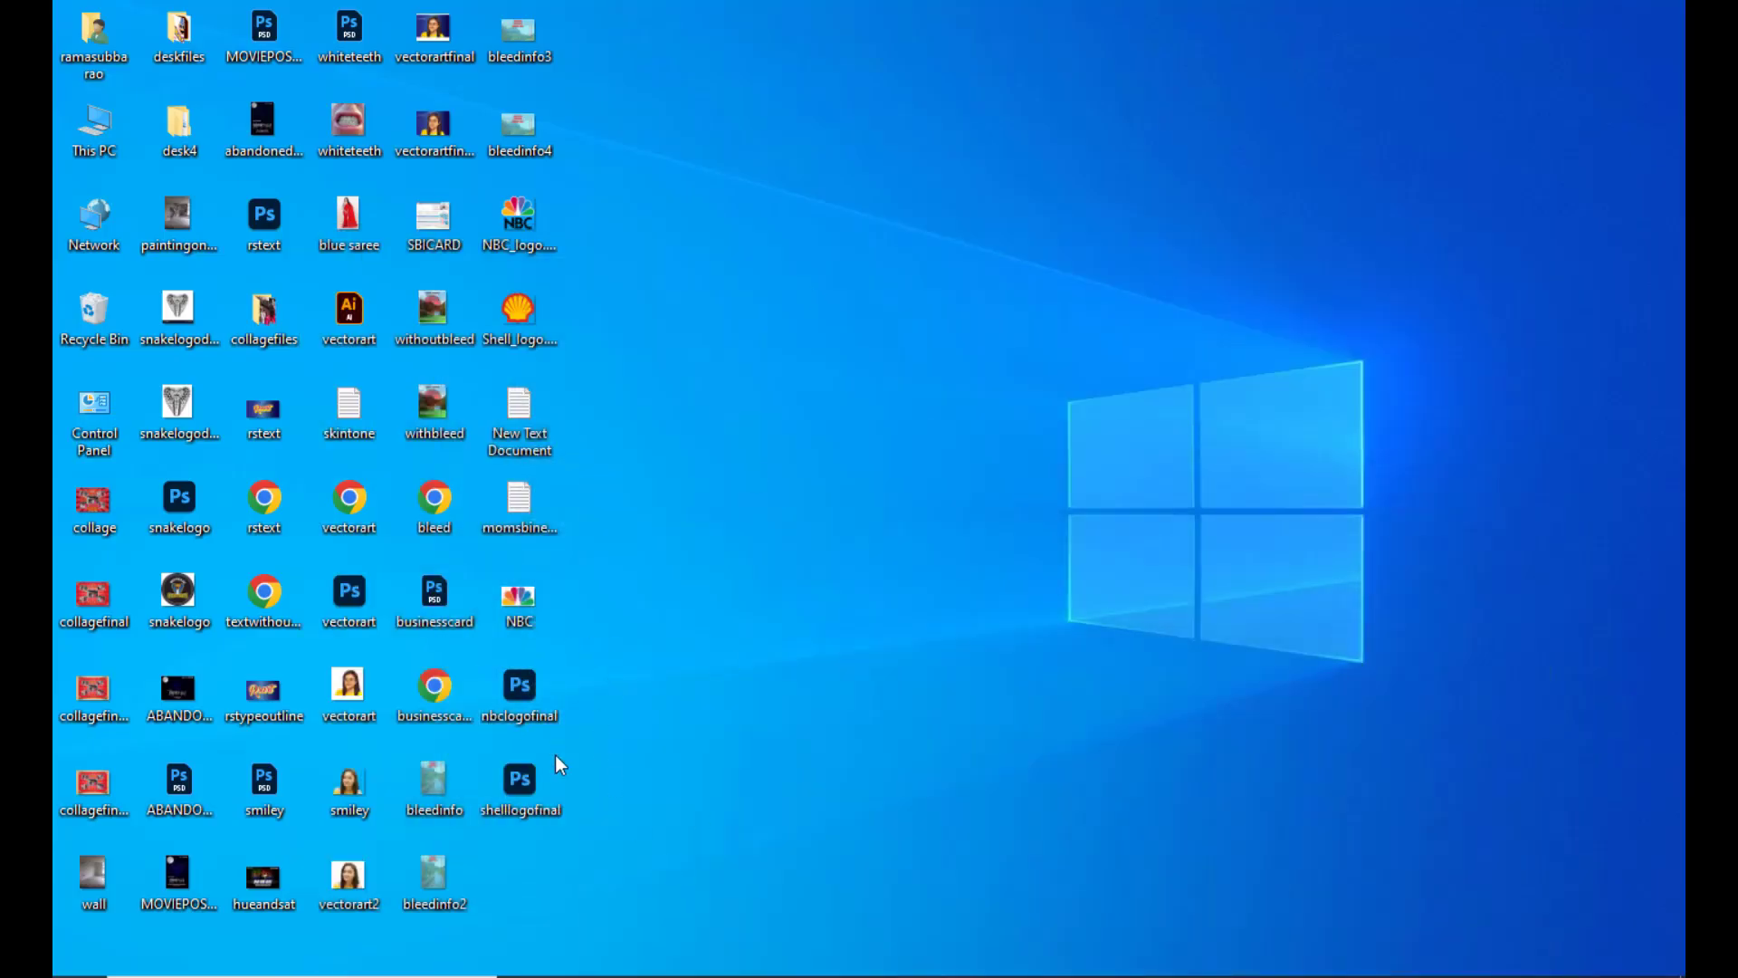
right_click(533, 793)
mouse_move(632, 416)
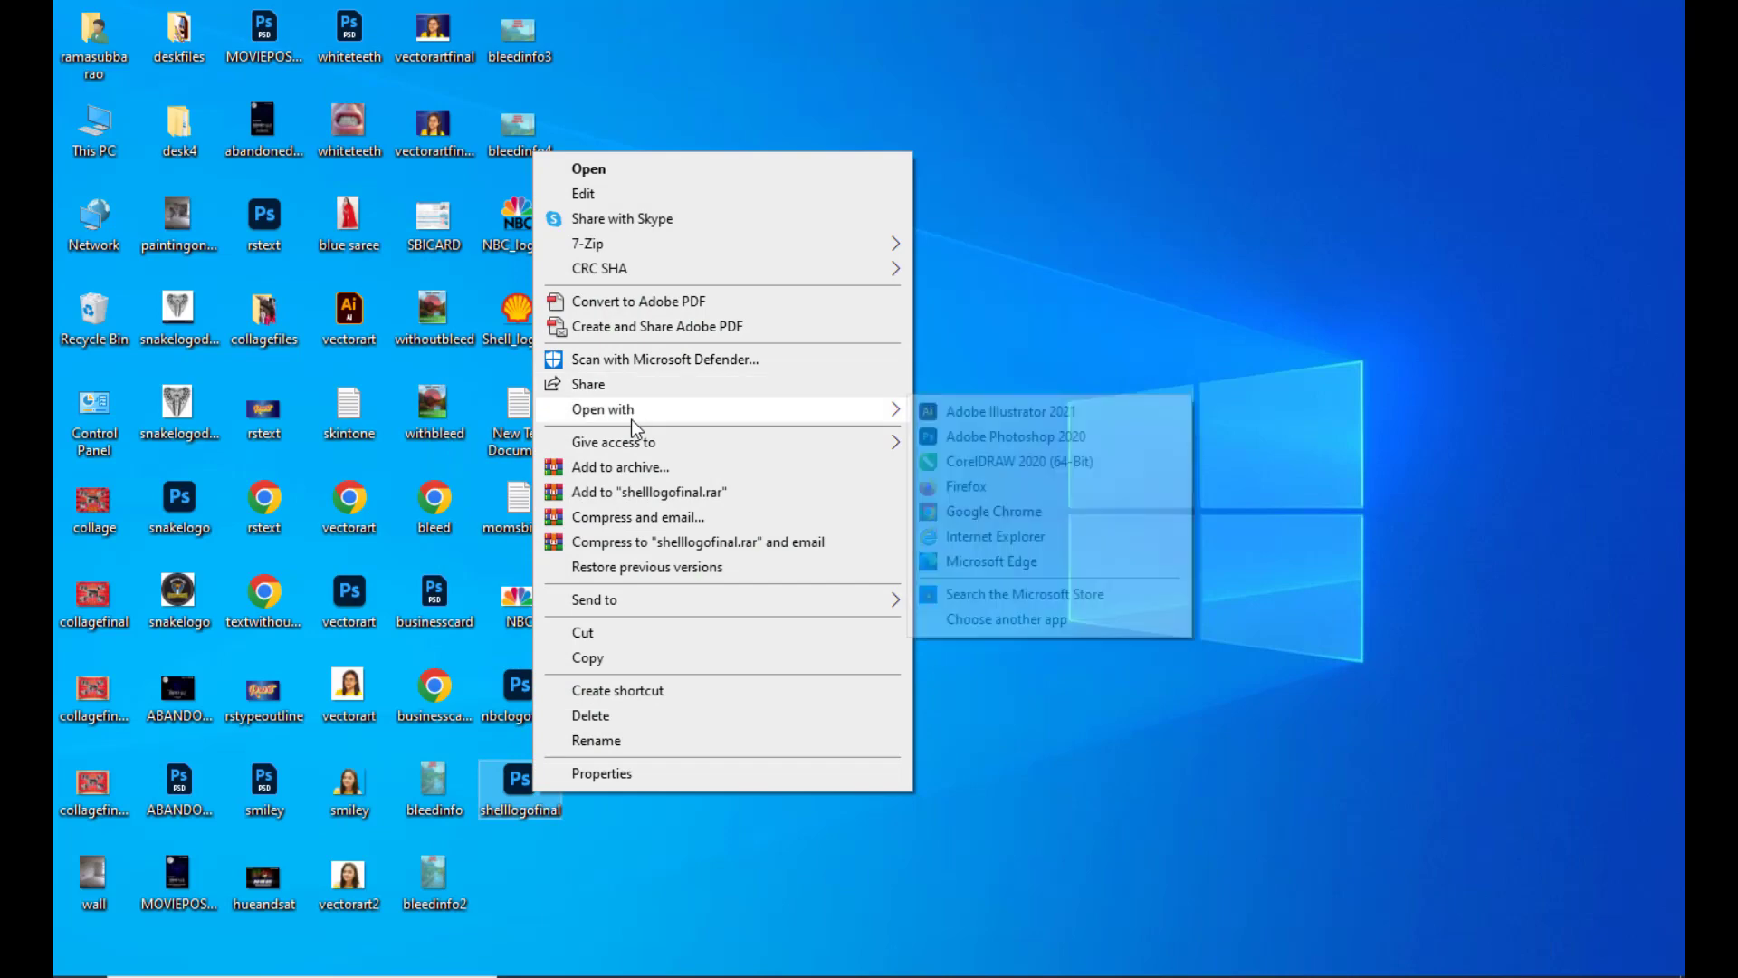
click(991, 561)
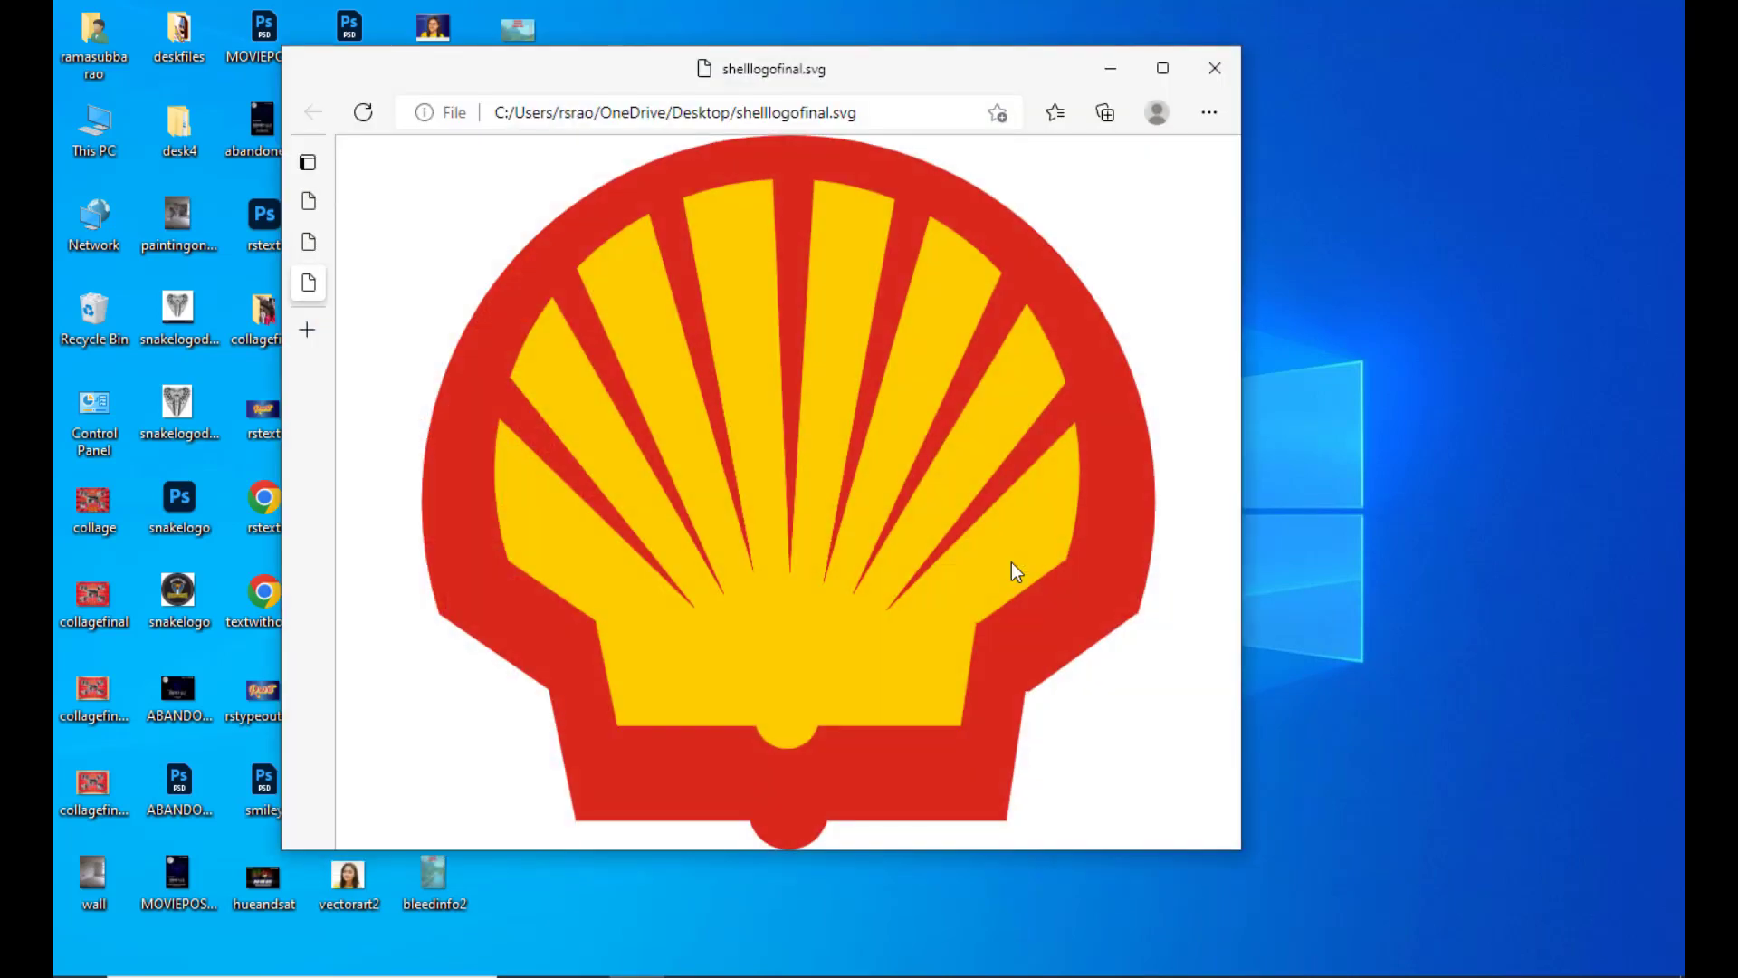
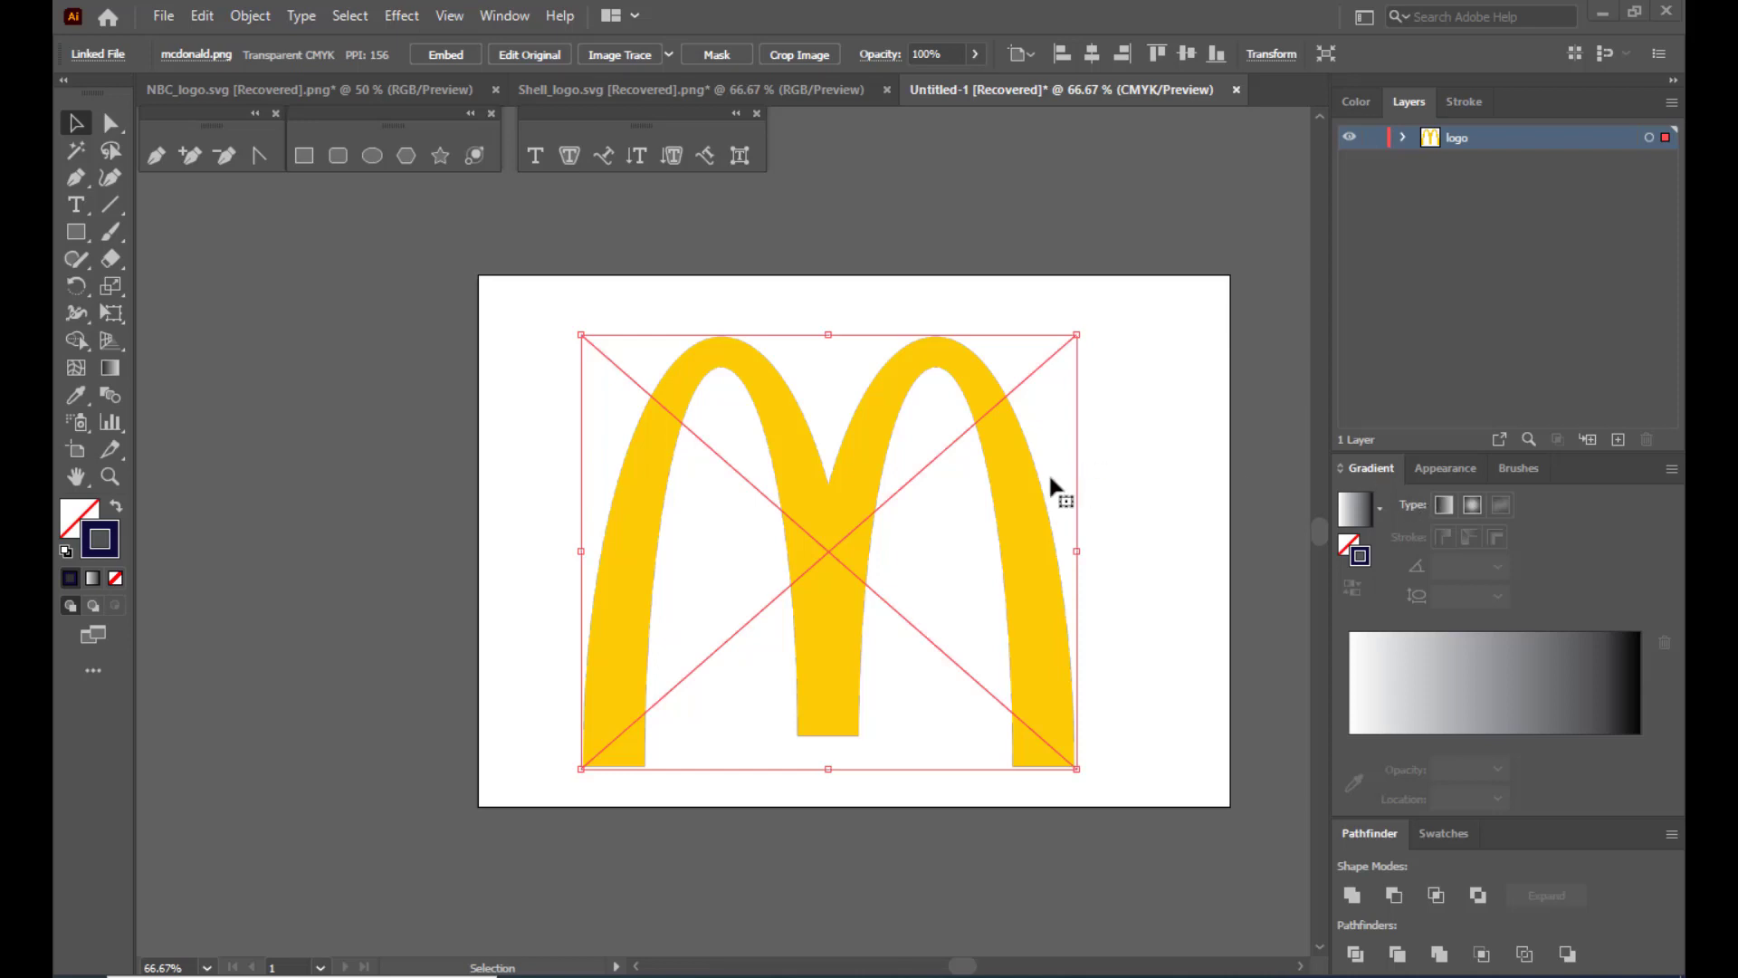
Shift the McDonald's reference image slightly up and to the right on the artboard, and clear the selection.
drag(1017, 486, 1024, 474)
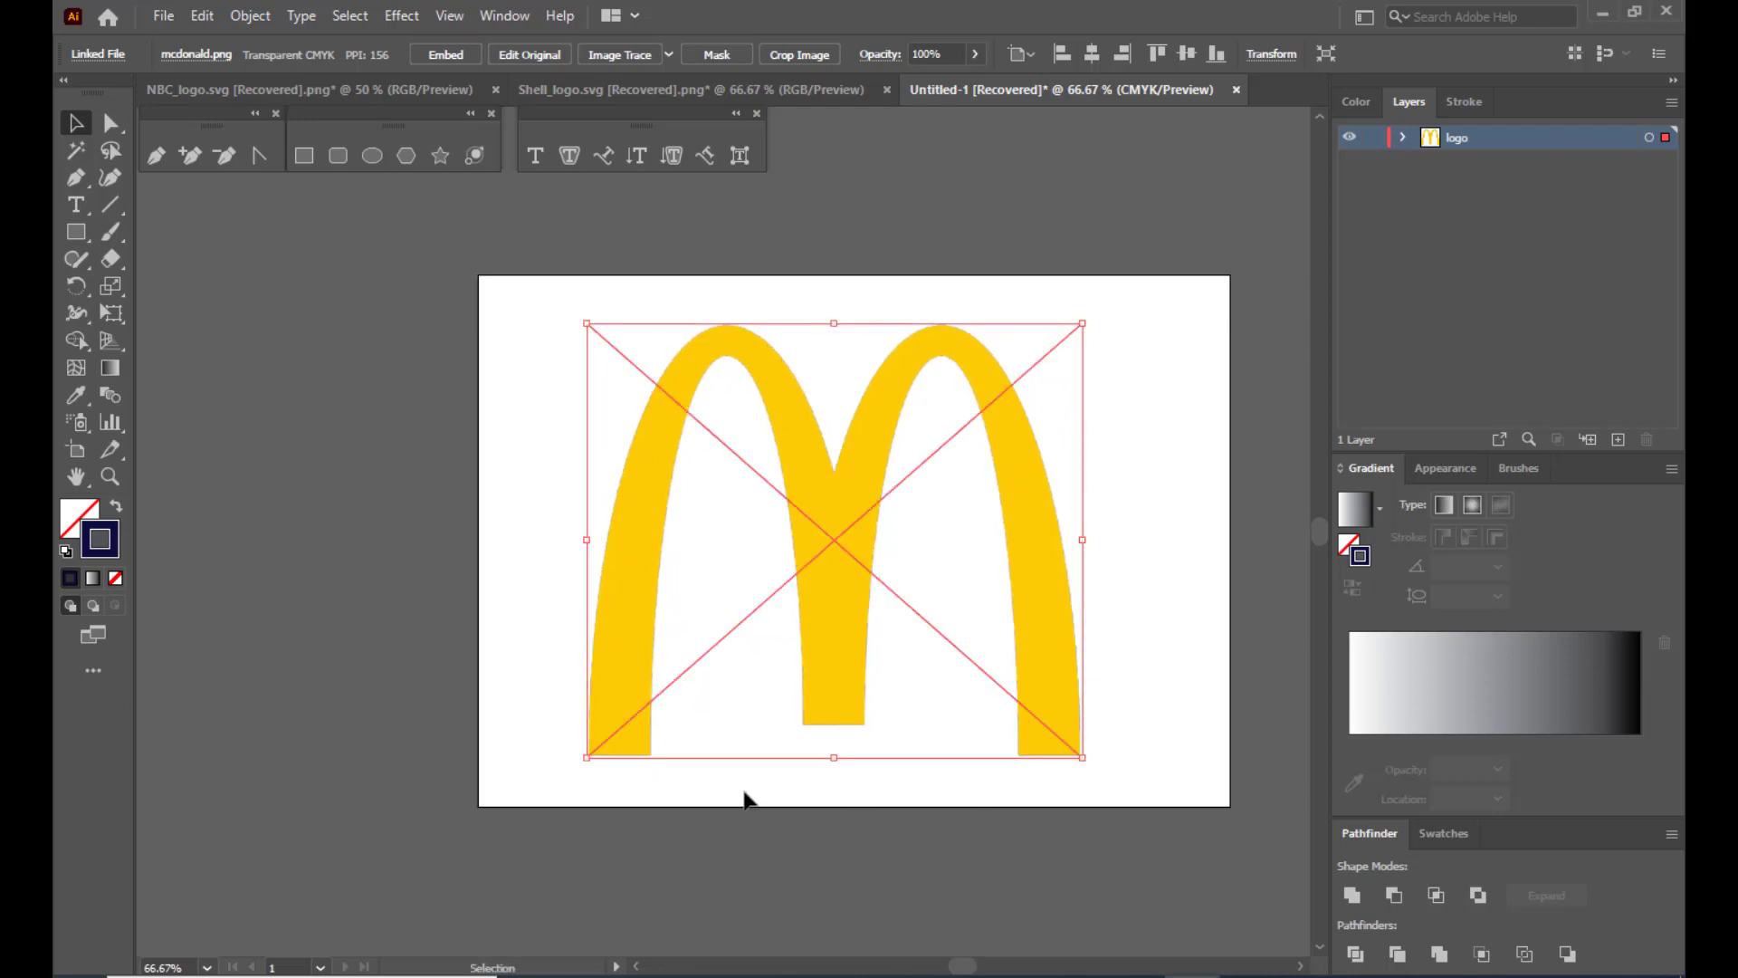
drag(1043, 595, 1041, 595)
click(750, 250)
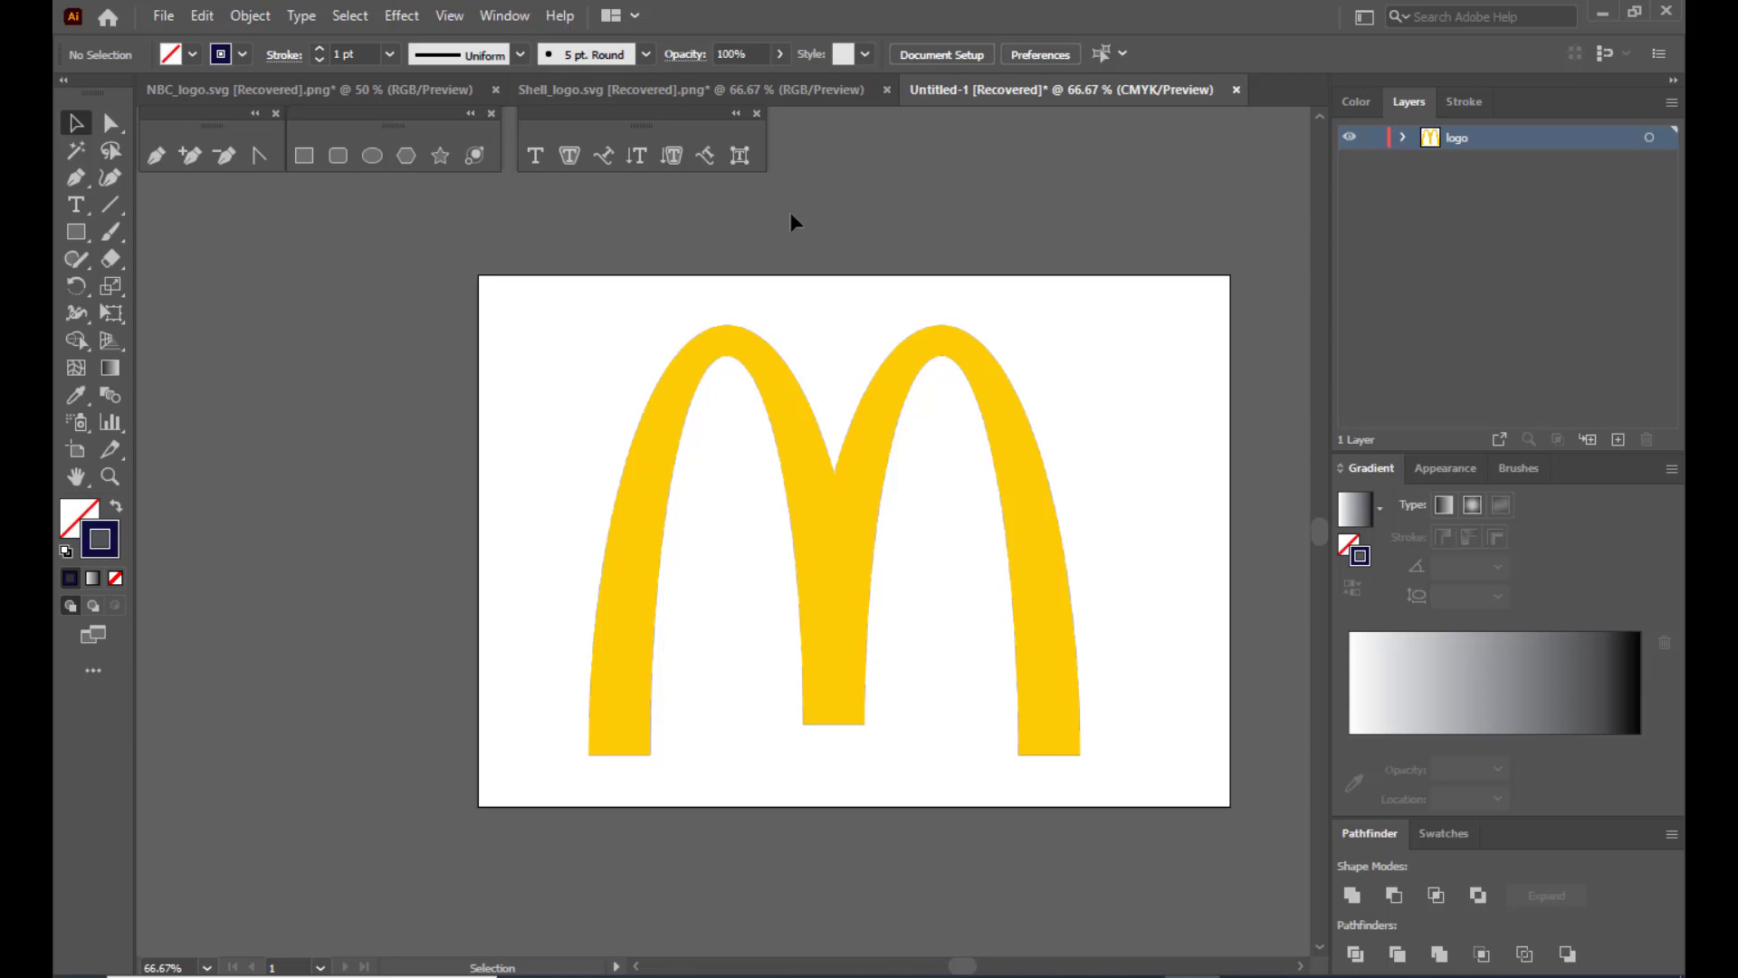
Lock the logo layer holding the McDonald's reference image and create a new layer above it.
mouse_move(955, 376)
mouse_down()
mouse_move(1016, 362)
mouse_move(957, 371)
mouse_up()
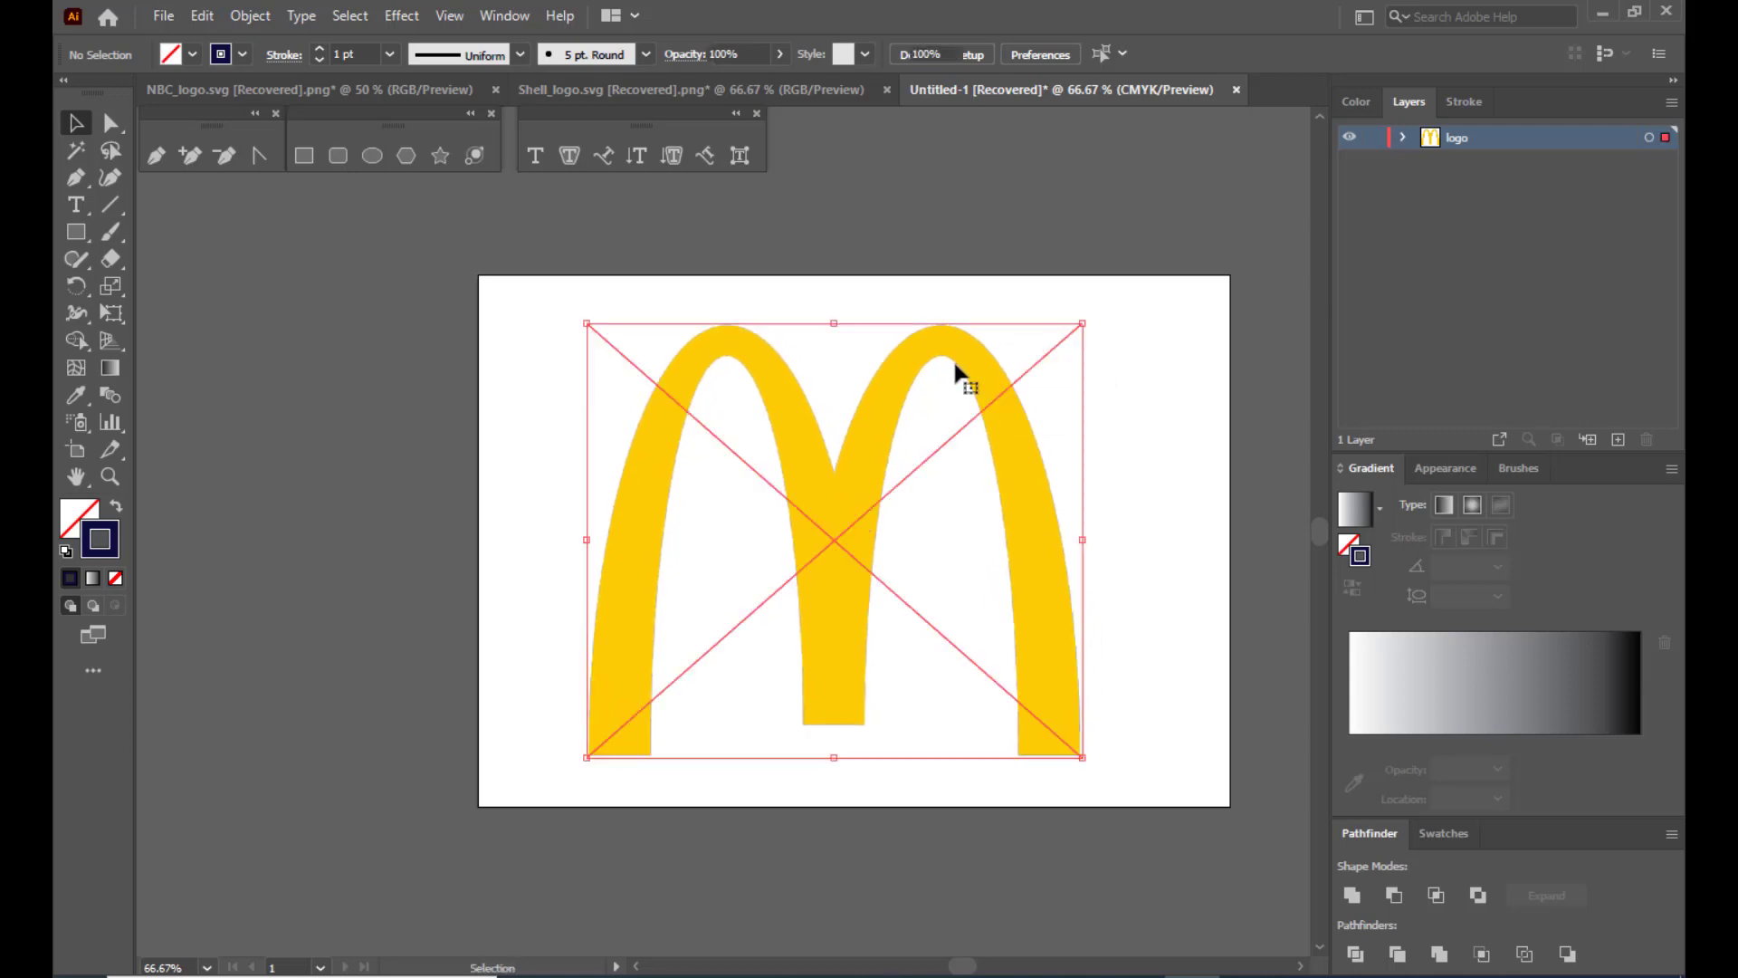
click(1374, 139)
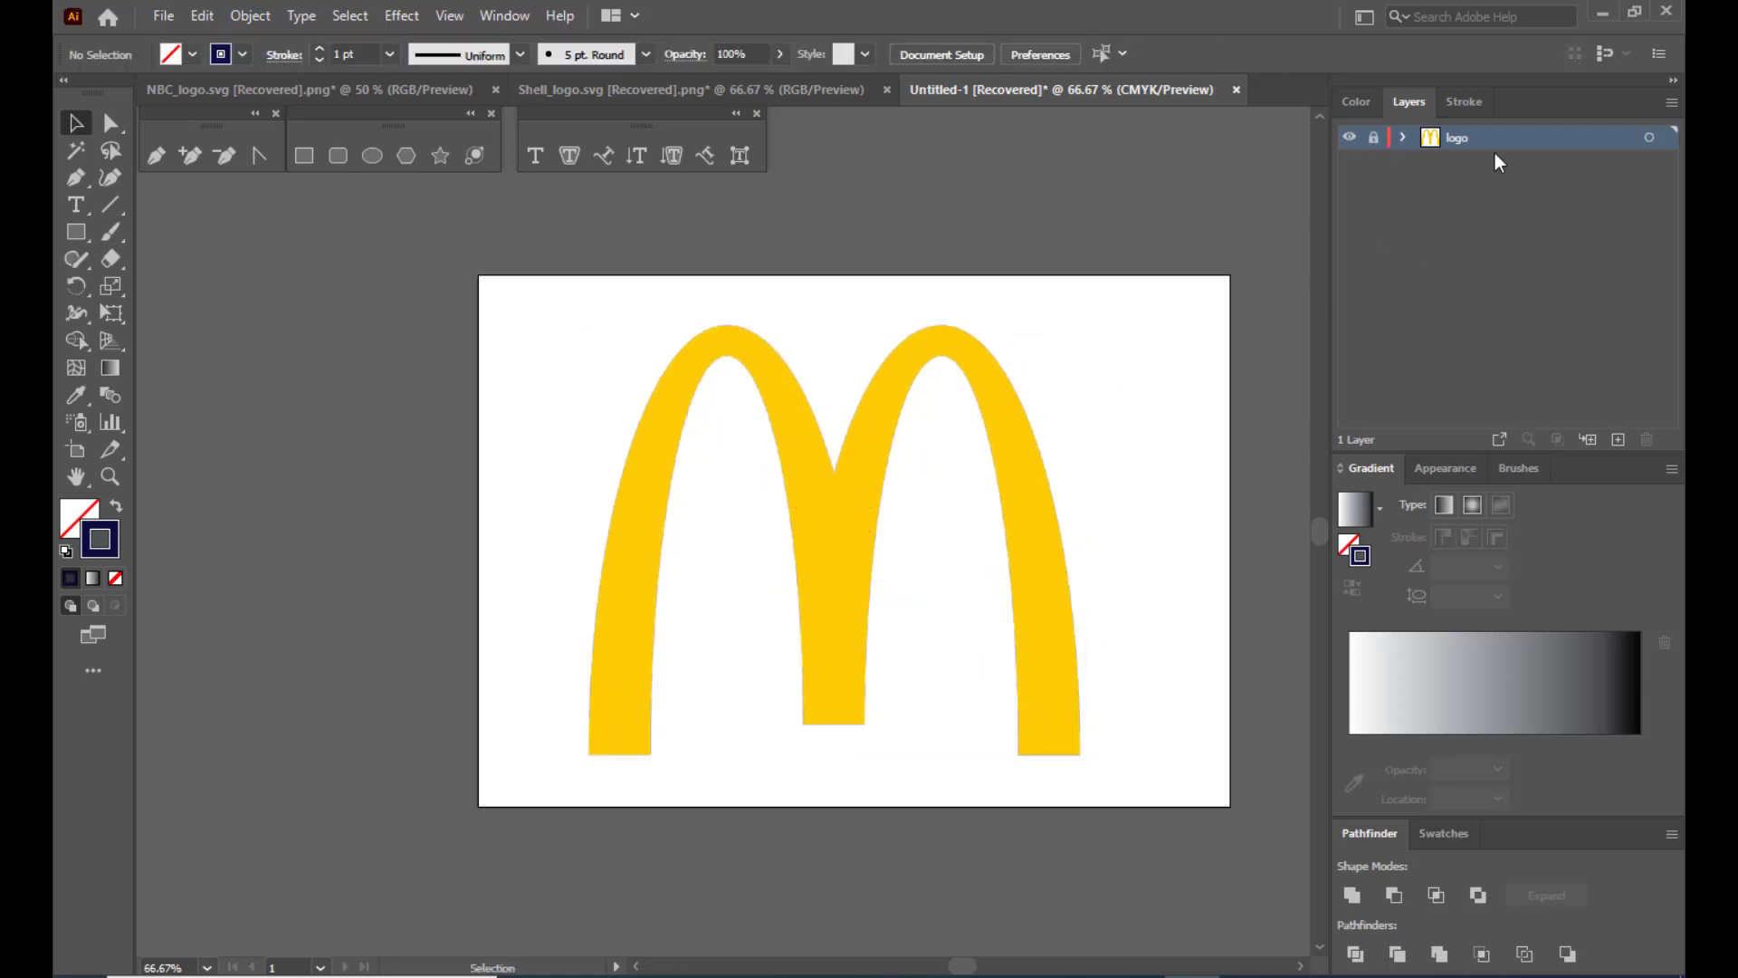
click(1618, 440)
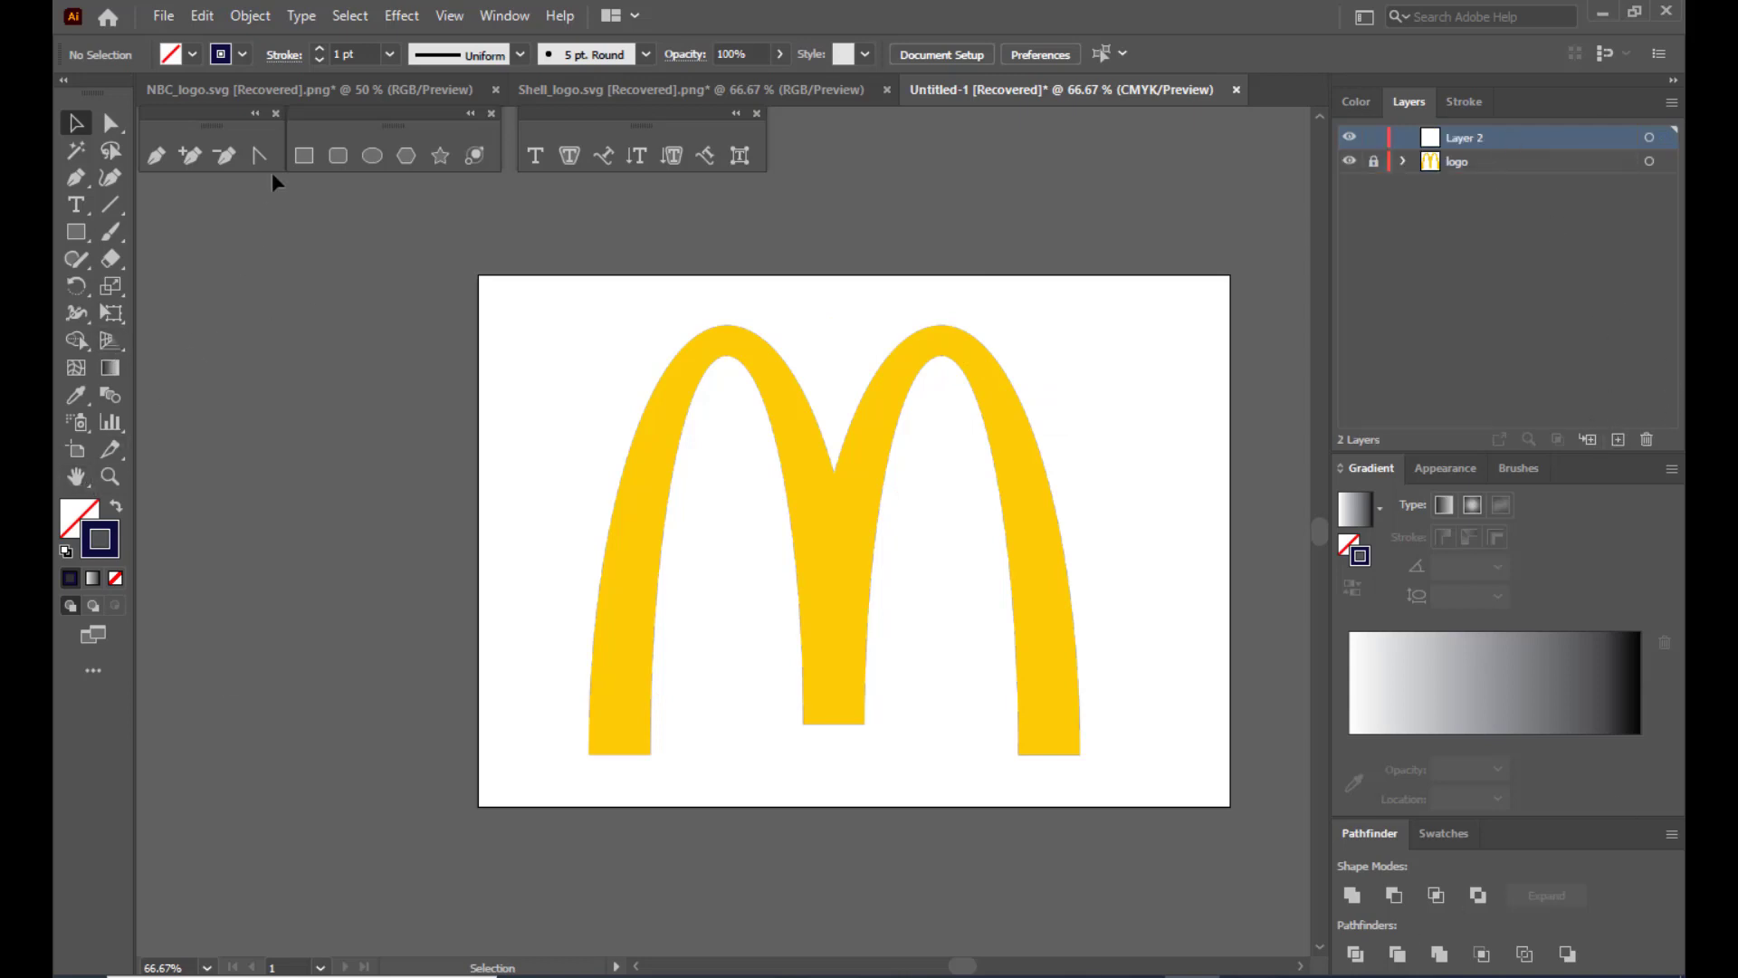
Set up the Pen tool with a black stroke, and undo the stray path started beside the arch.
click(155, 157)
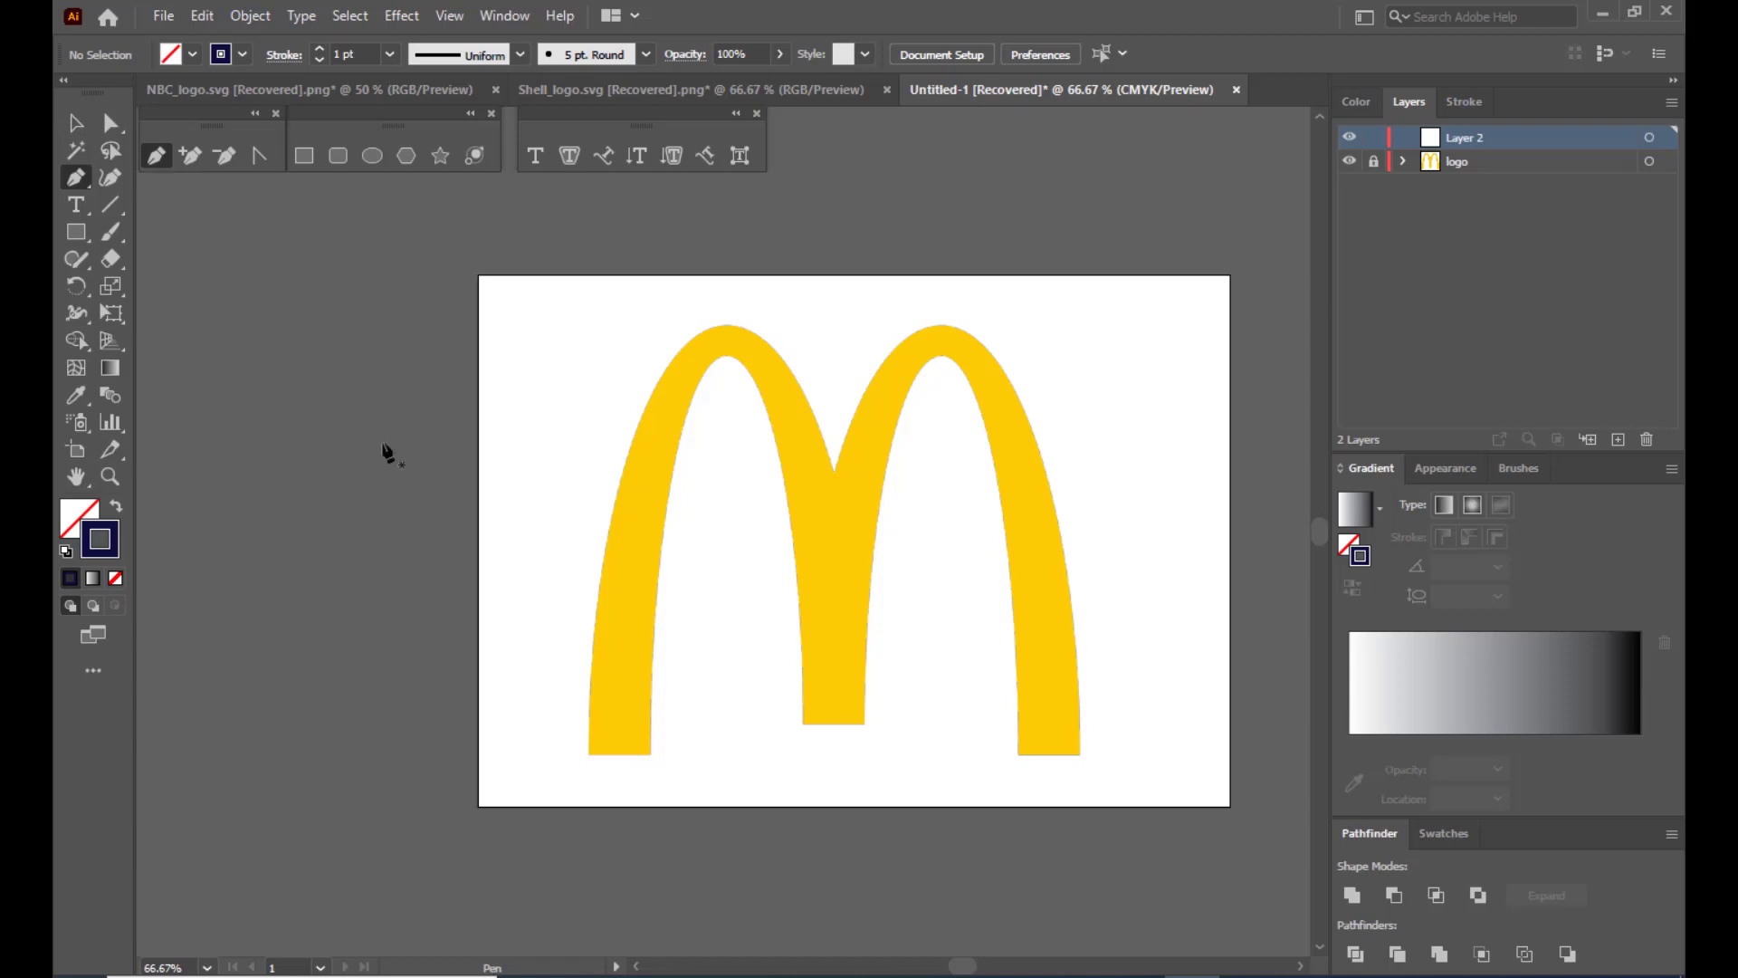
double_click(116, 547)
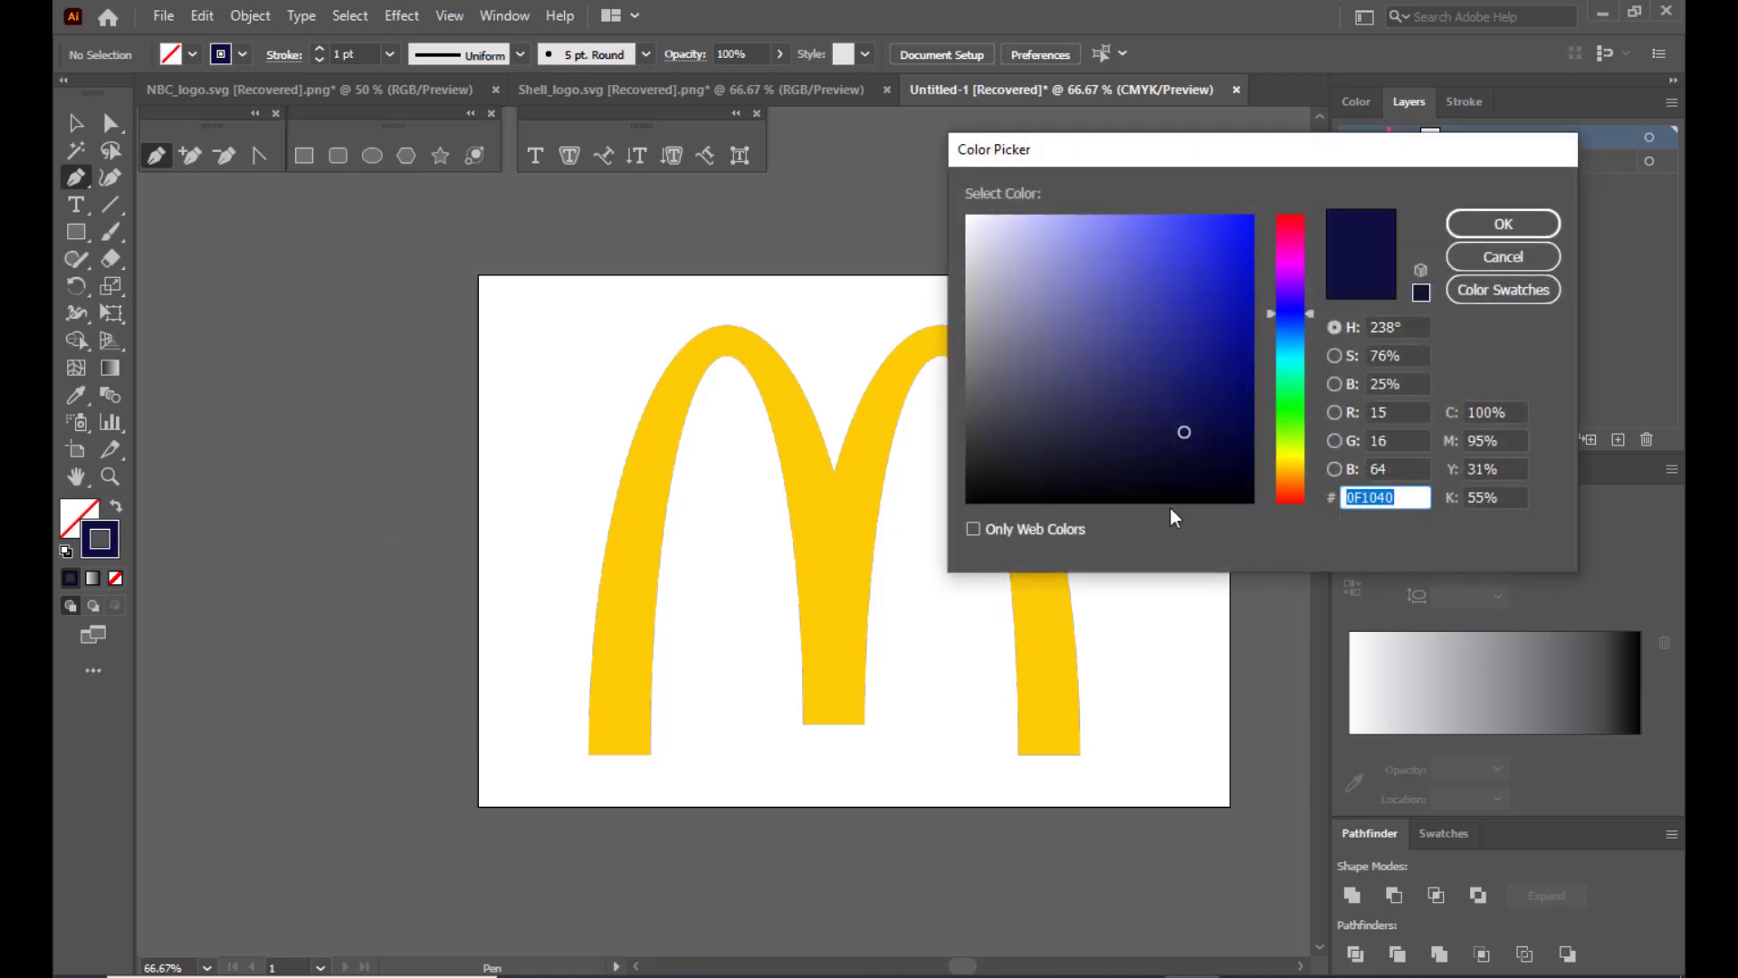
click(1240, 497)
click(1457, 227)
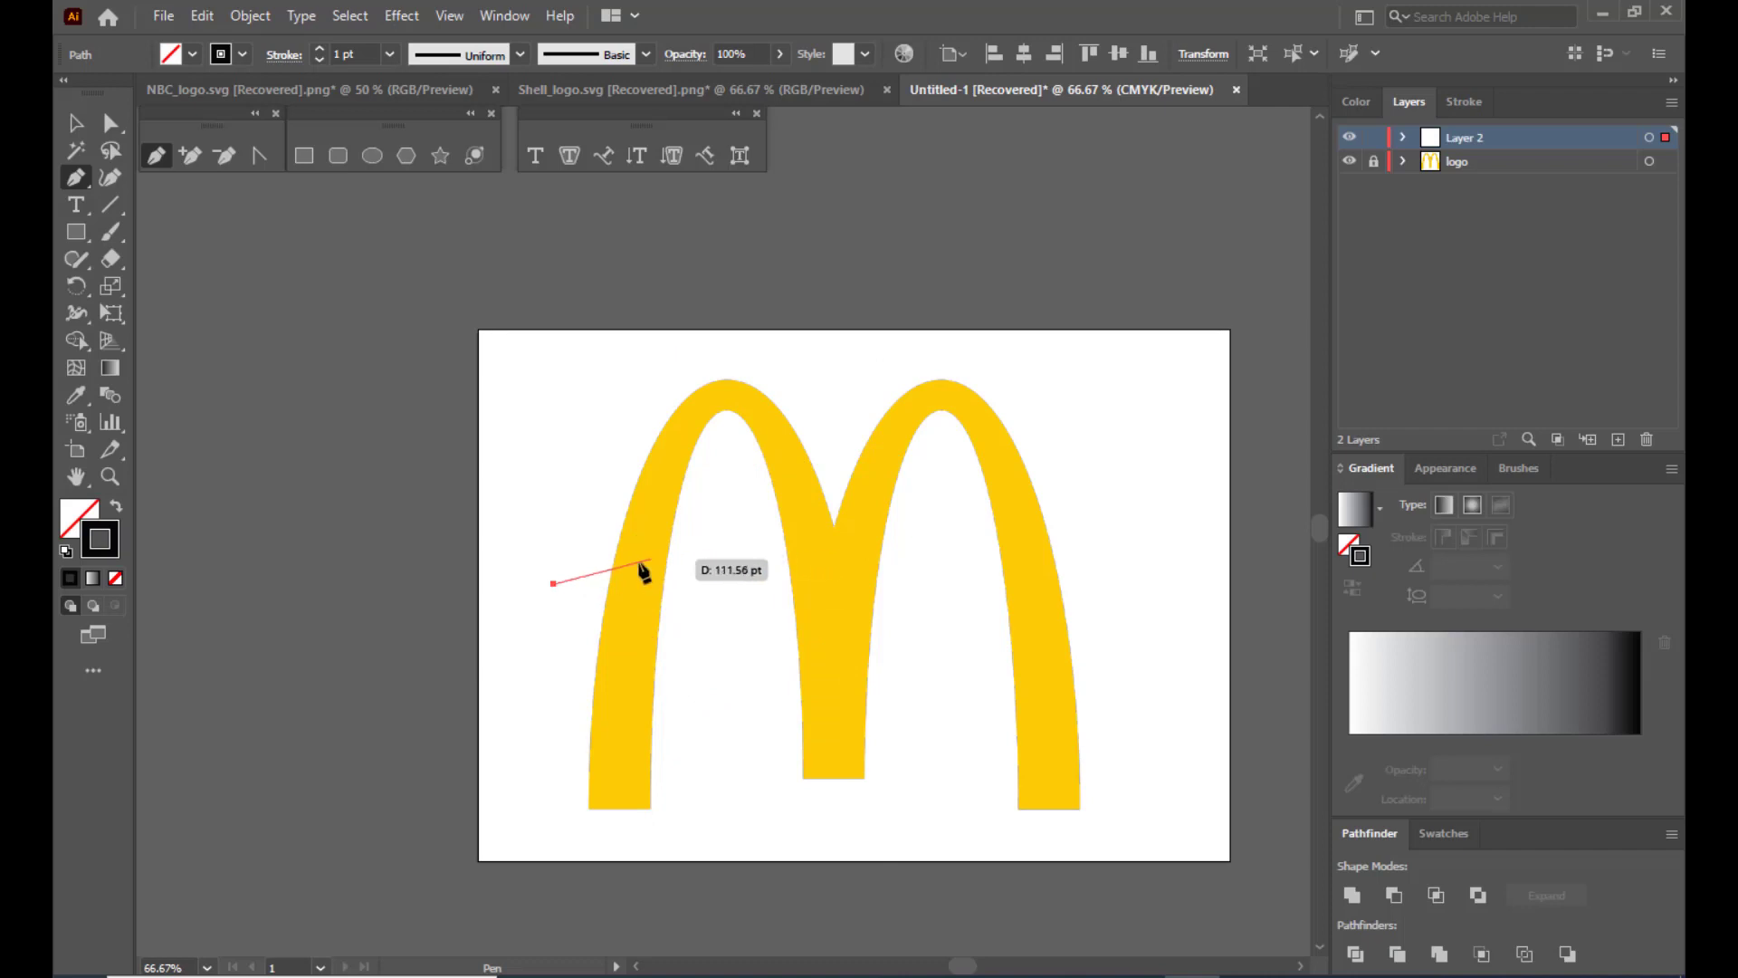
key(ctrl+z)
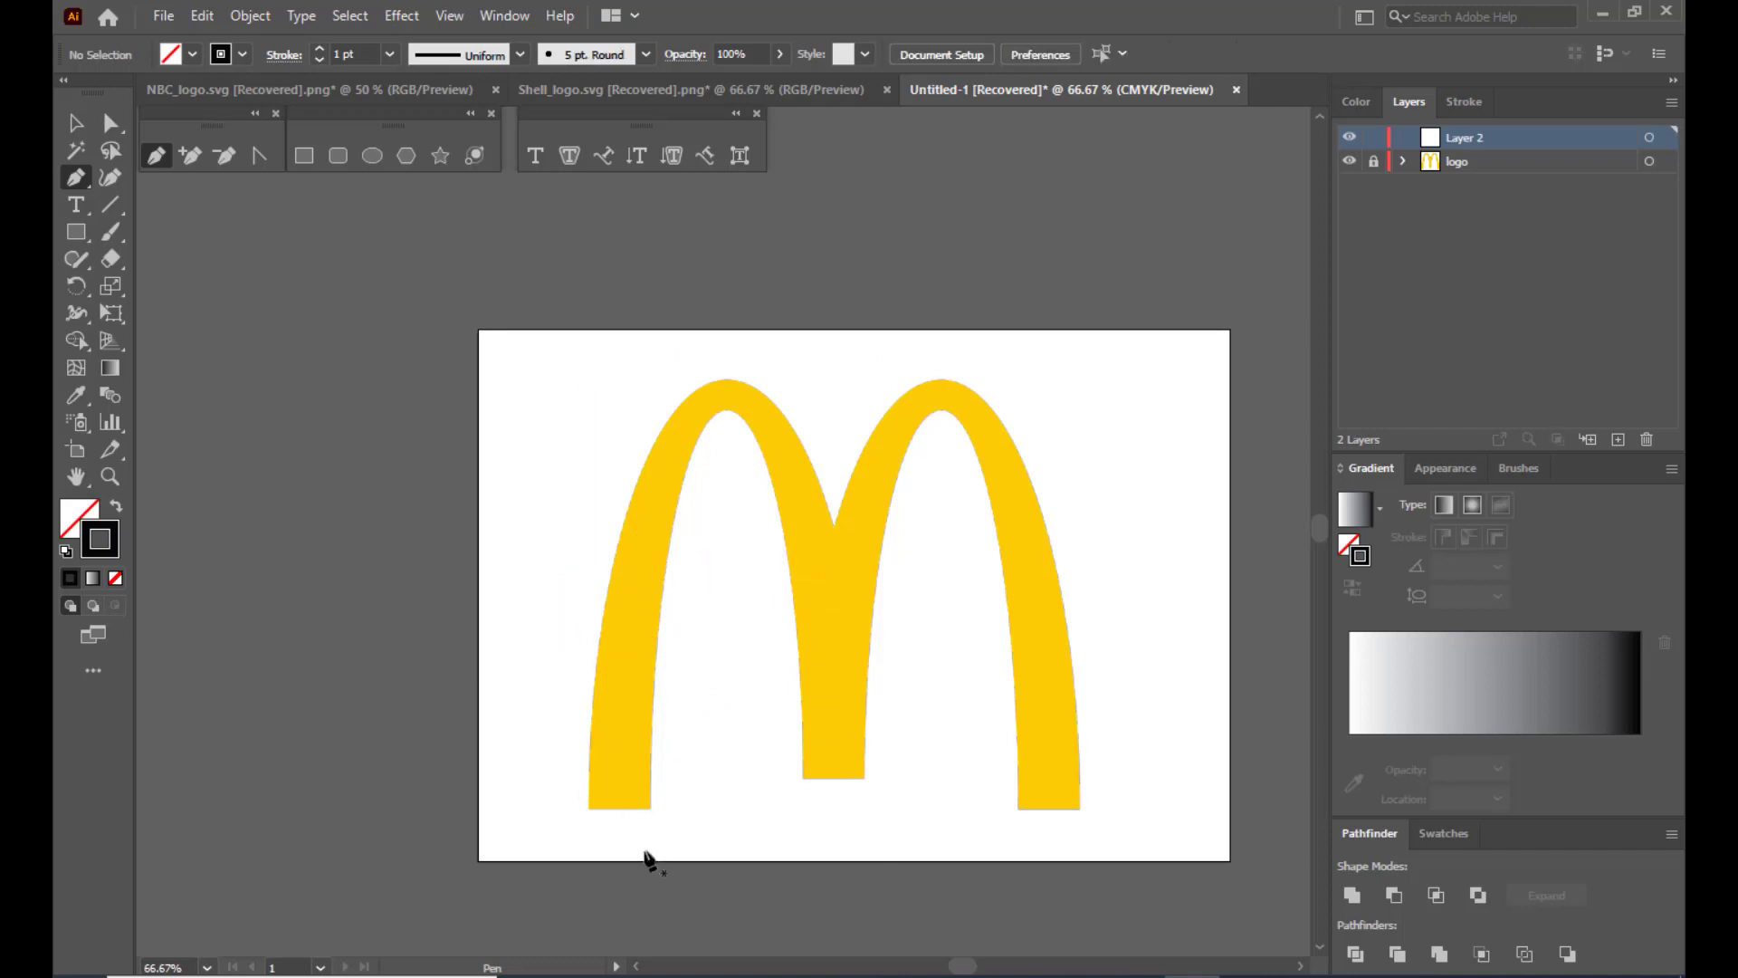
Draw a curved open path along the middle of the M's left arch, from its outer foot over the top to the centre junction.
click(616, 811)
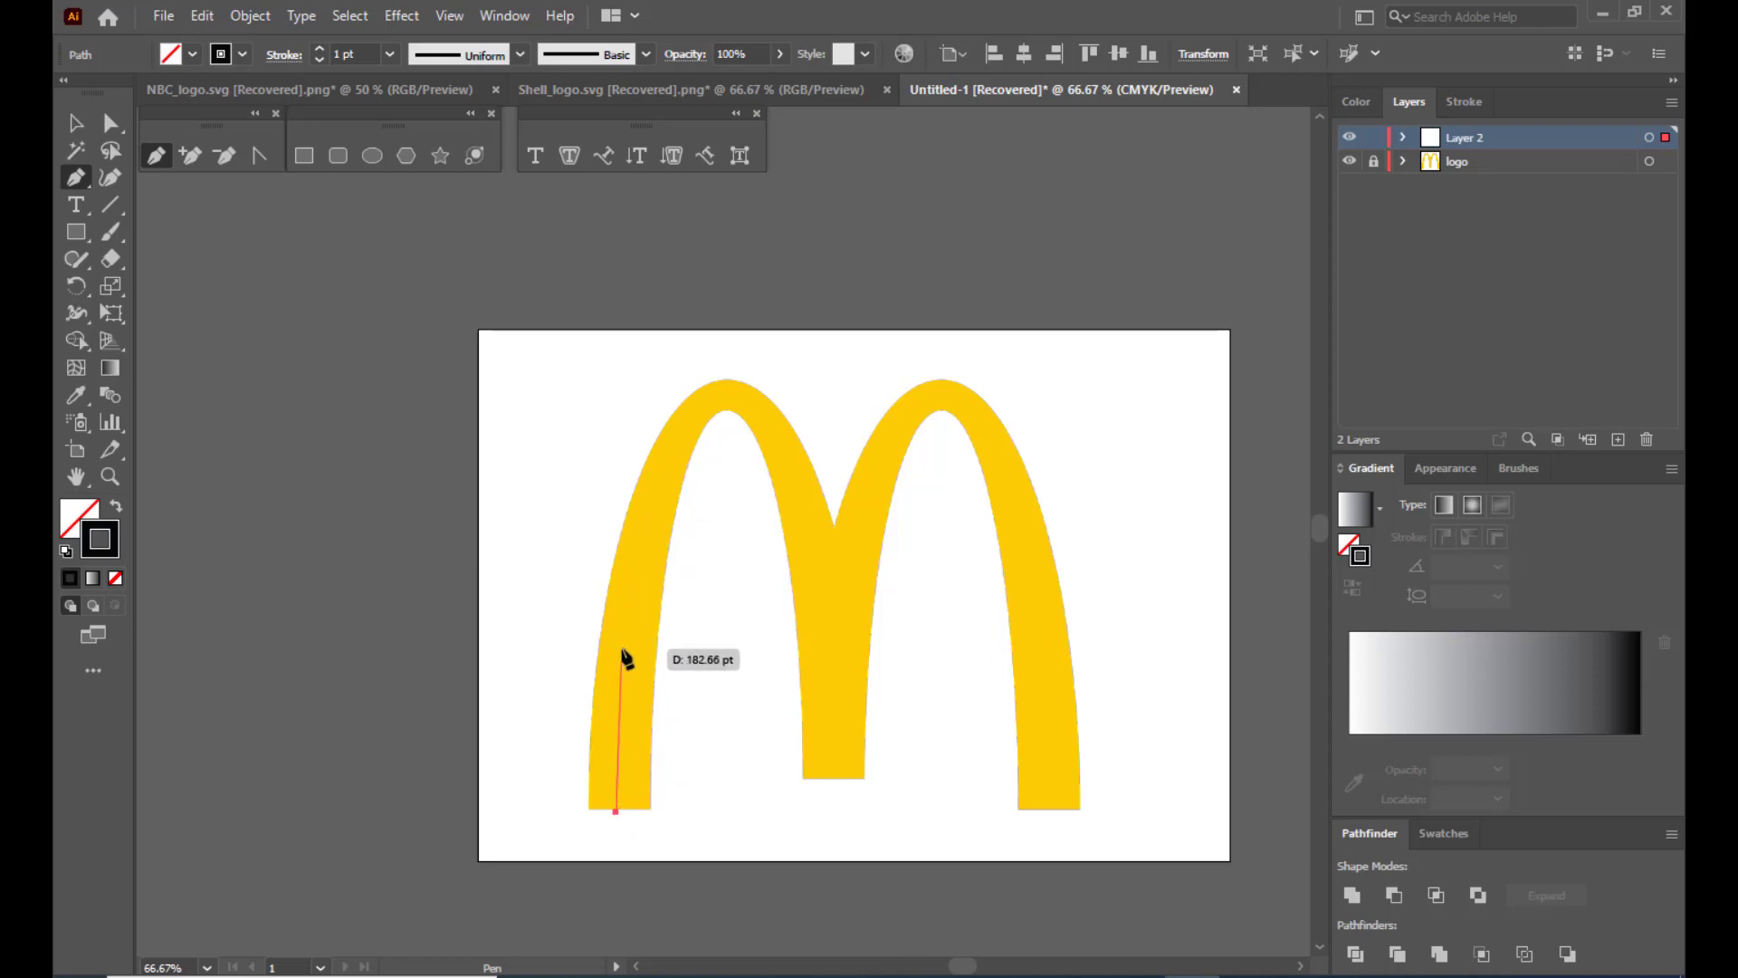
drag(626, 634, 641, 549)
drag(726, 391, 774, 395)
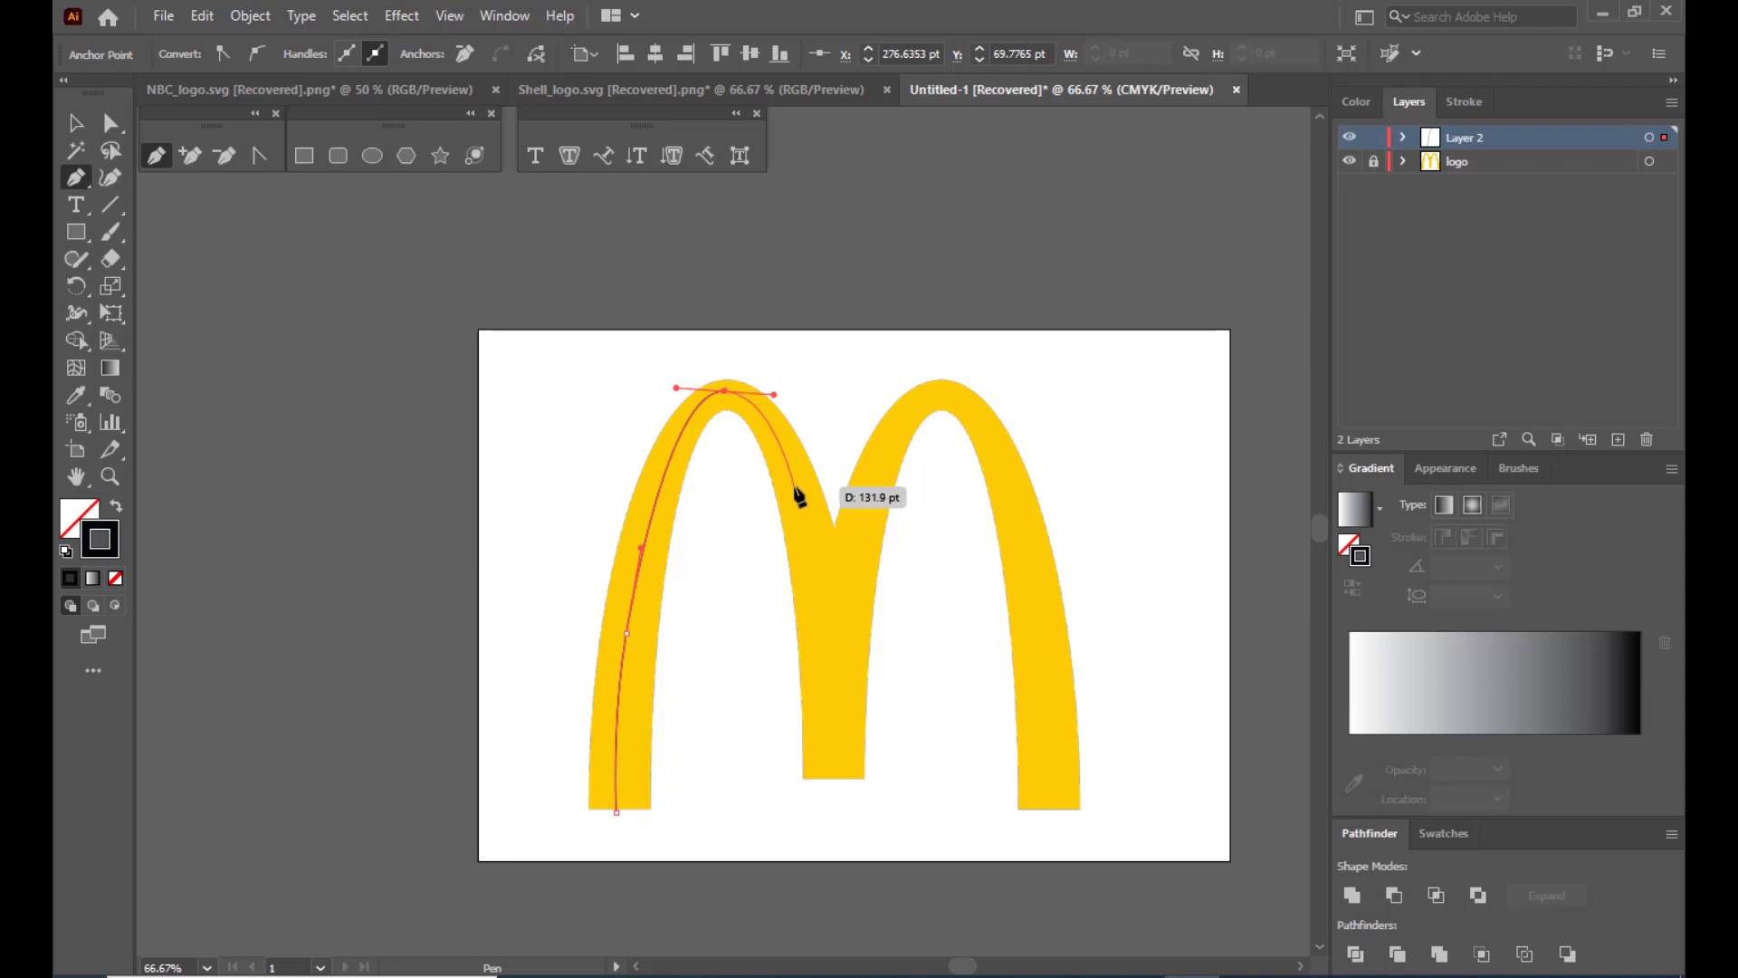
click(814, 554)
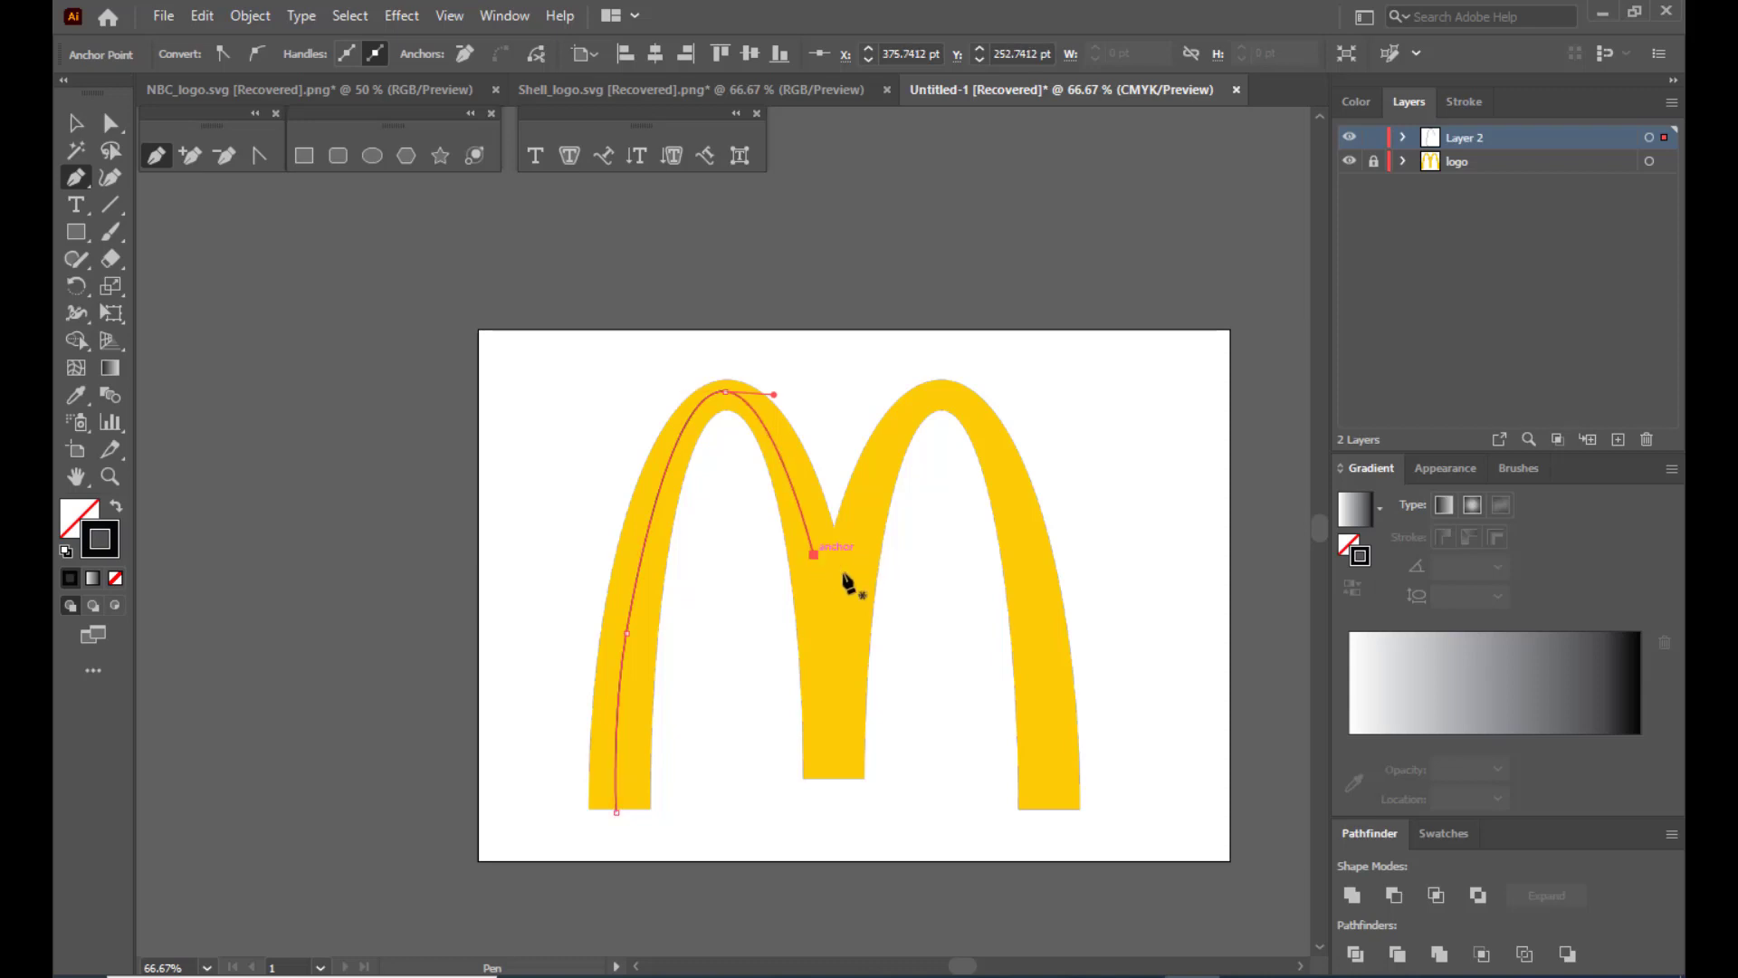
Level and lengthen both direction handles of the path's top anchor so the curve follows the arch's crown.
click(111, 122)
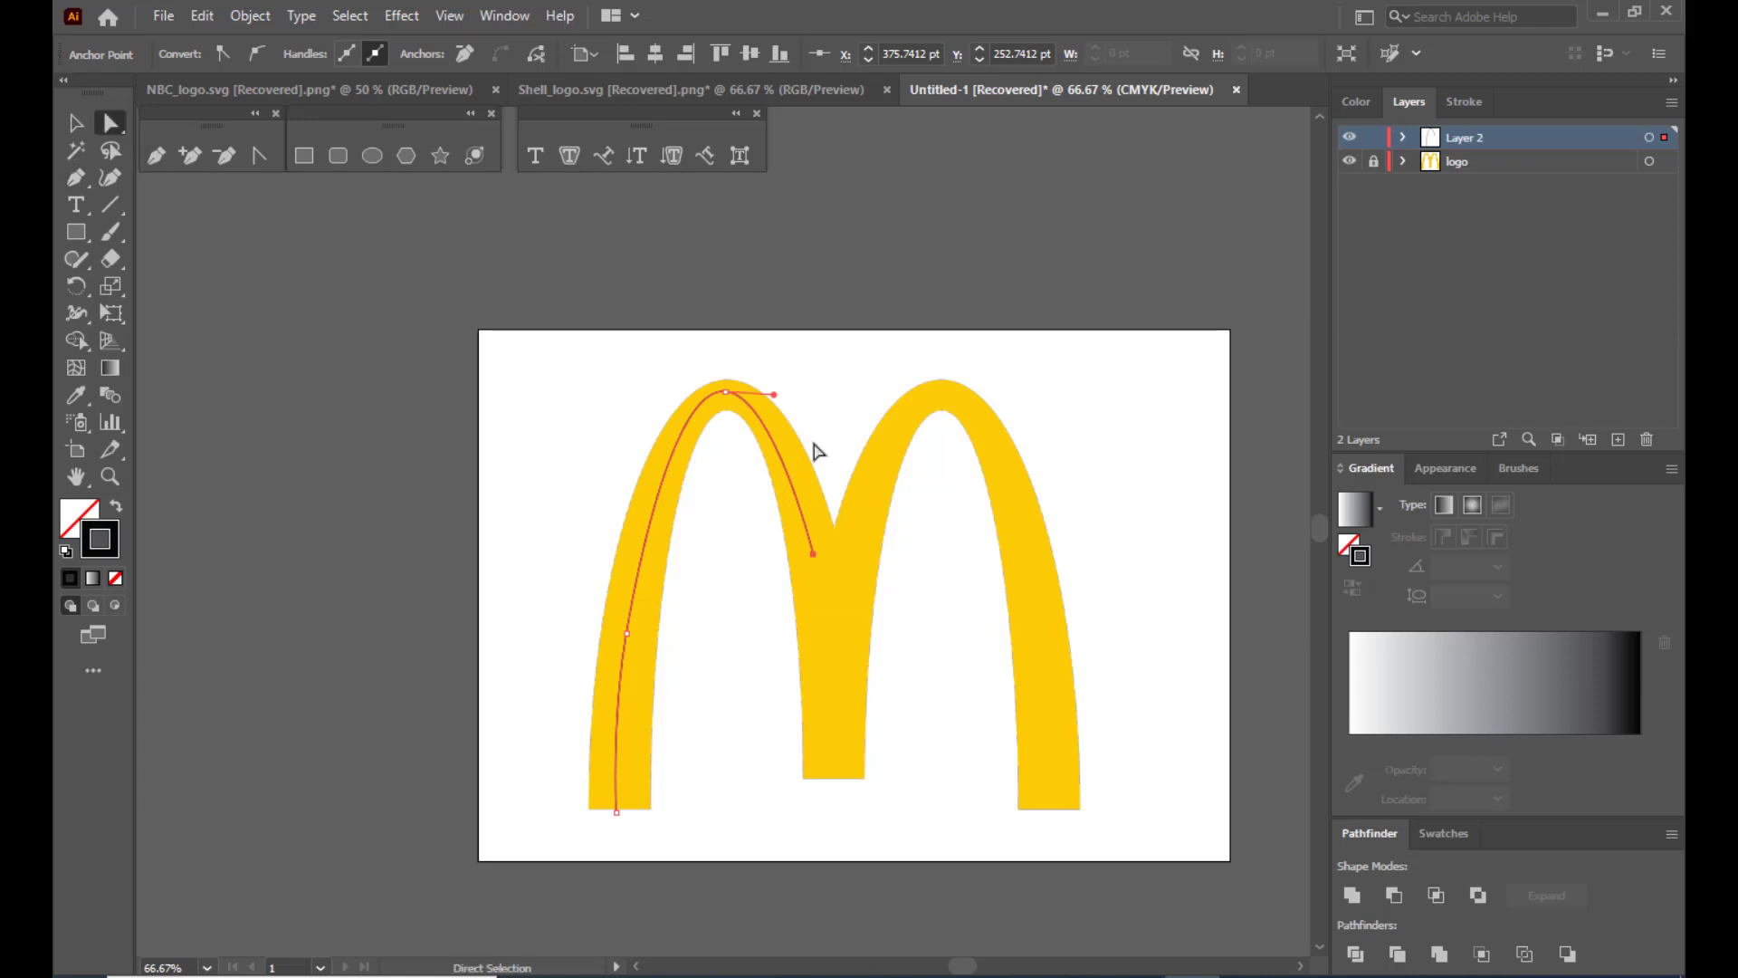
click(725, 391)
drag(772, 395, 785, 391)
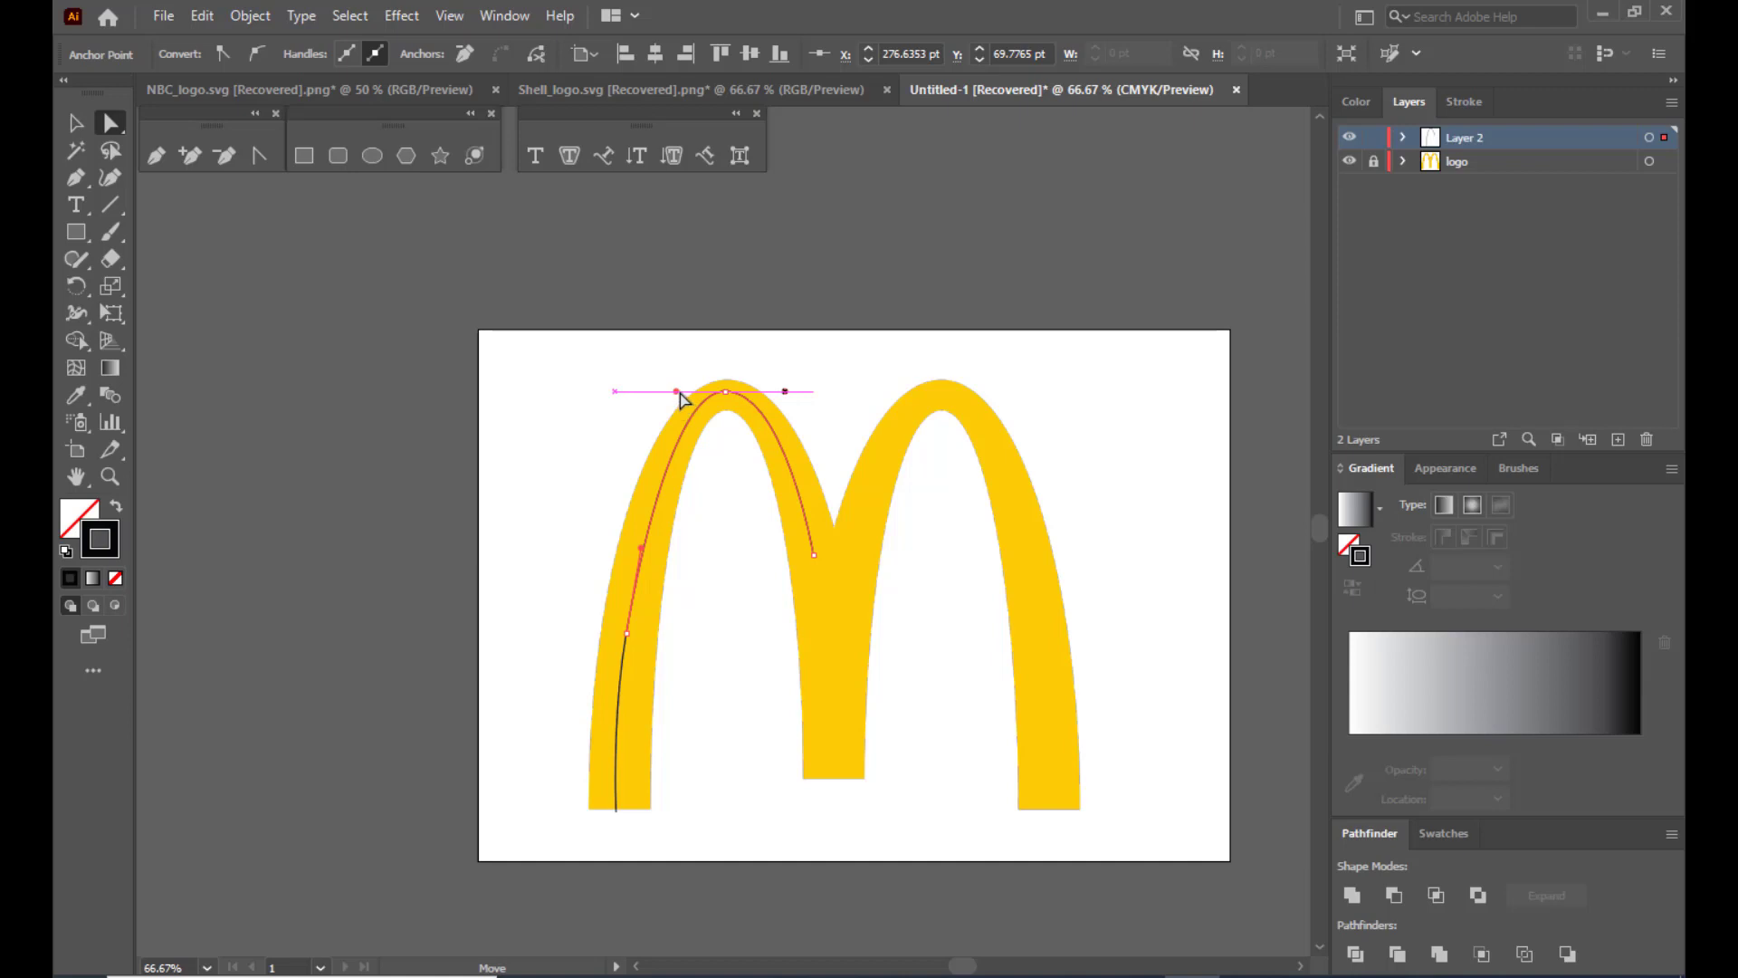
drag(665, 391, 668, 391)
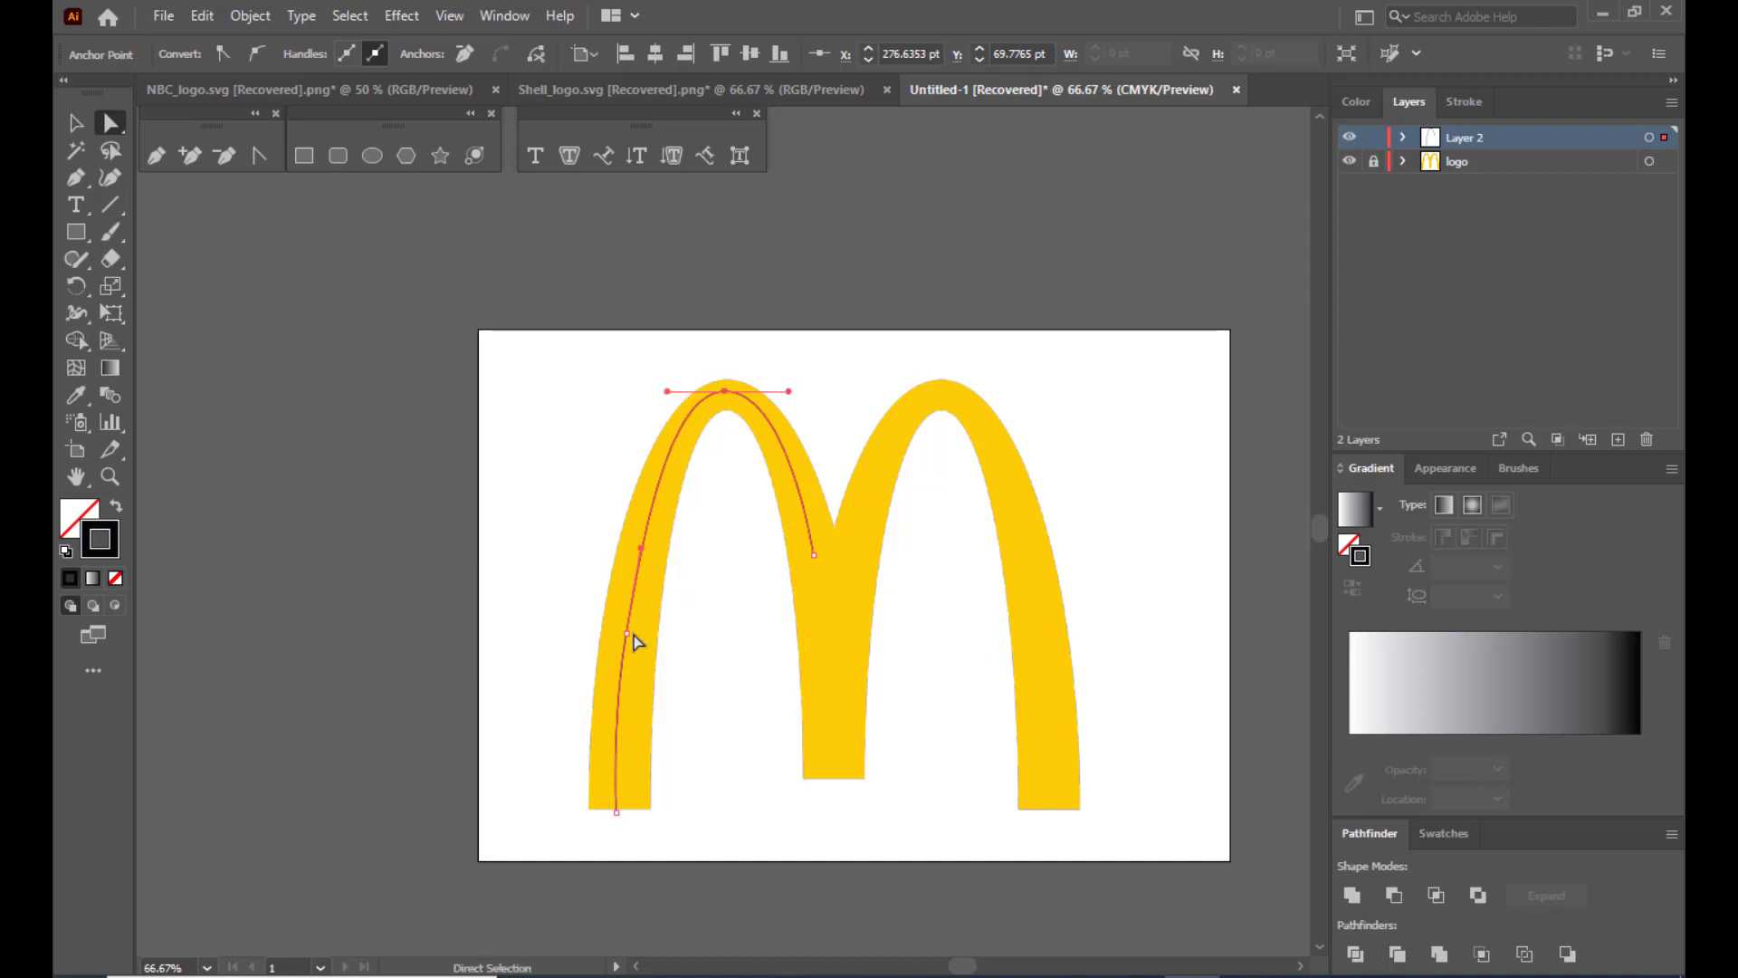
Refine the lower anchor's handle and shift the foot endpoint slightly right to centre the path in the left leg, then deselect it.
click(627, 633)
drag(617, 716, 615, 725)
click(617, 810)
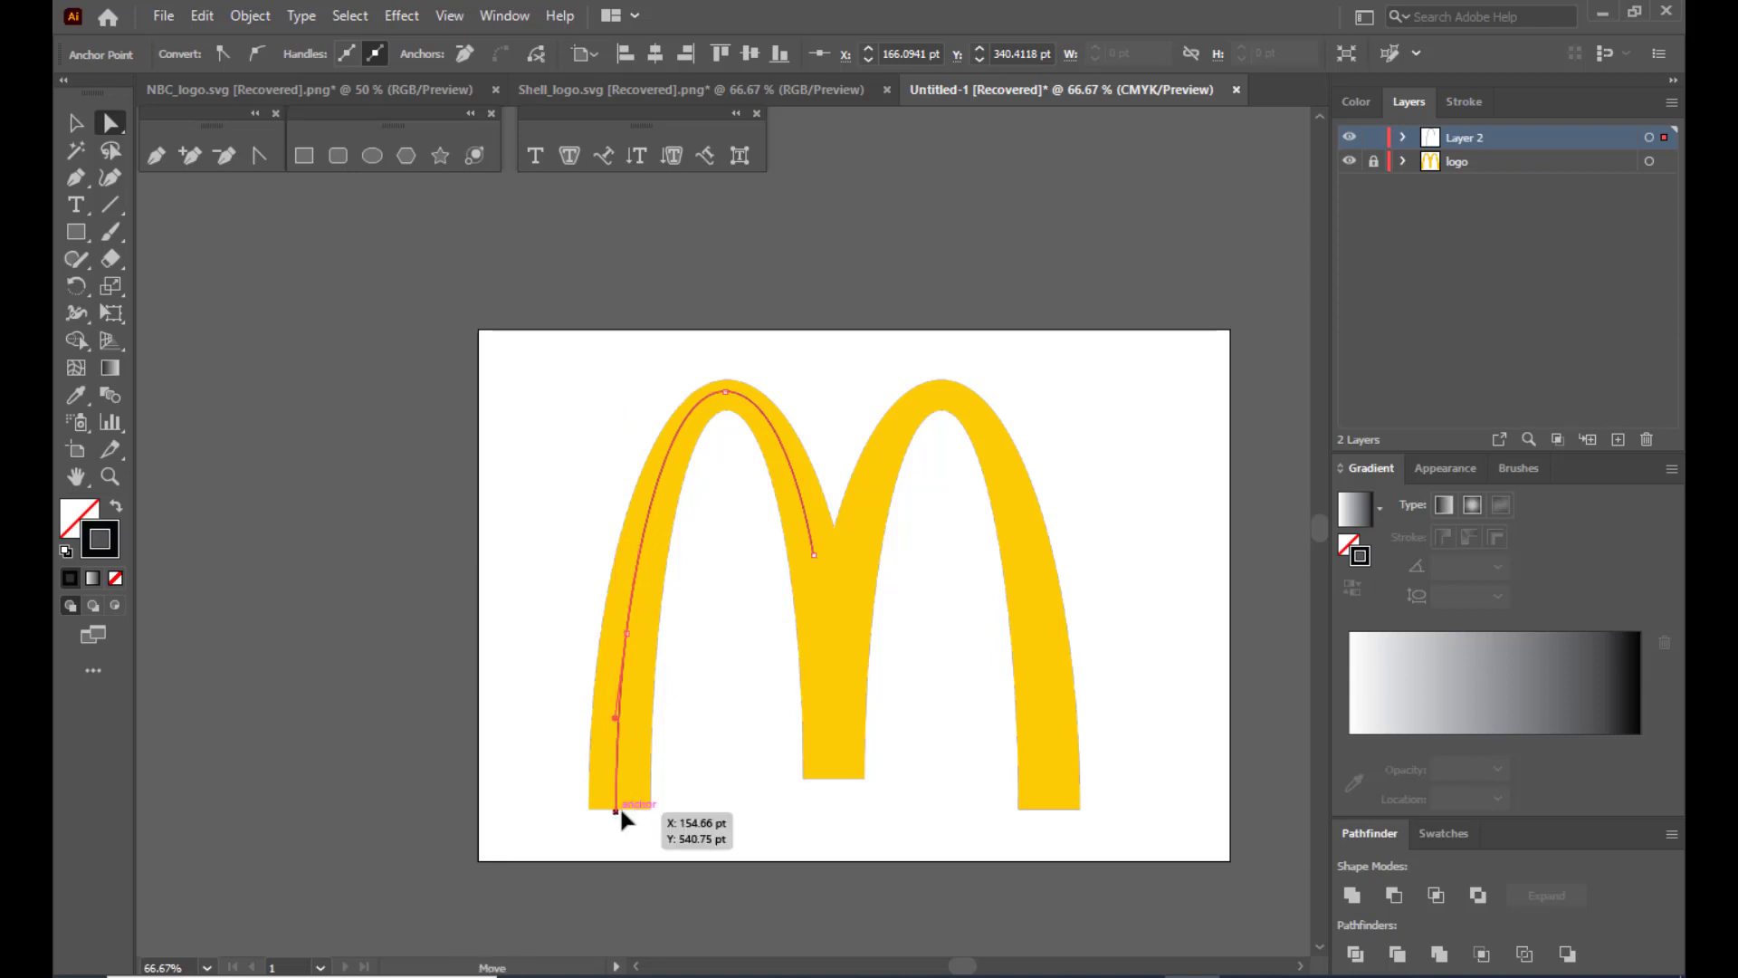
drag(618, 812, 622, 812)
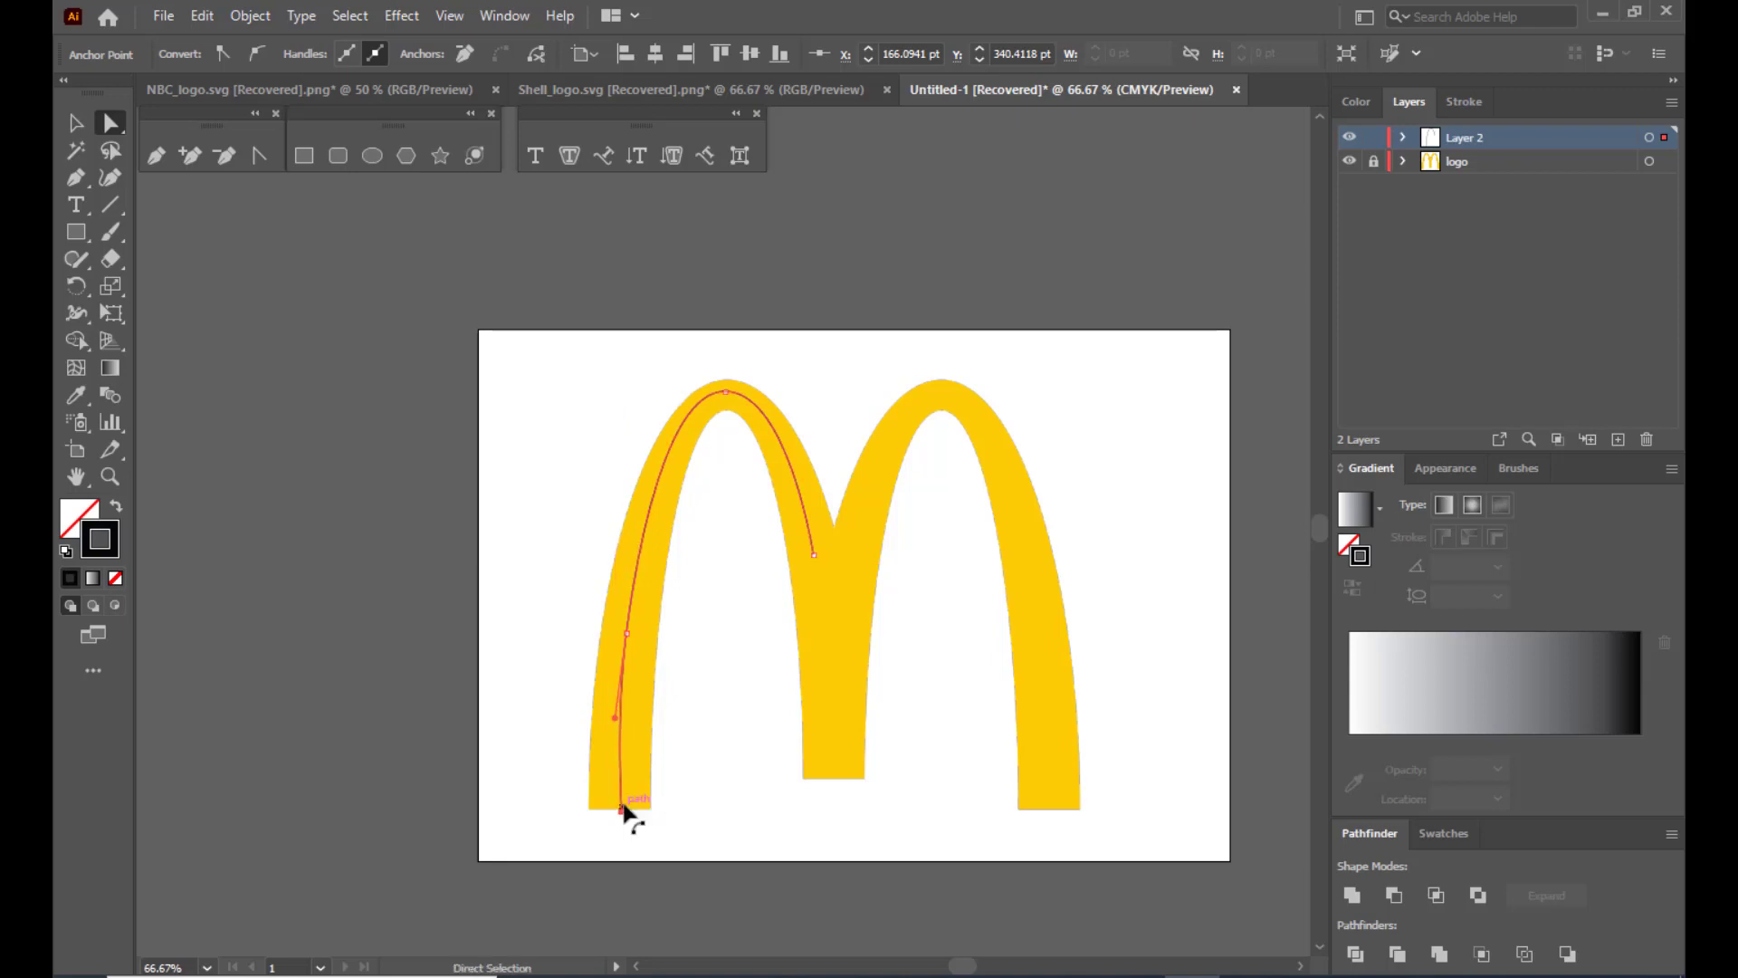
click(725, 393)
click(772, 327)
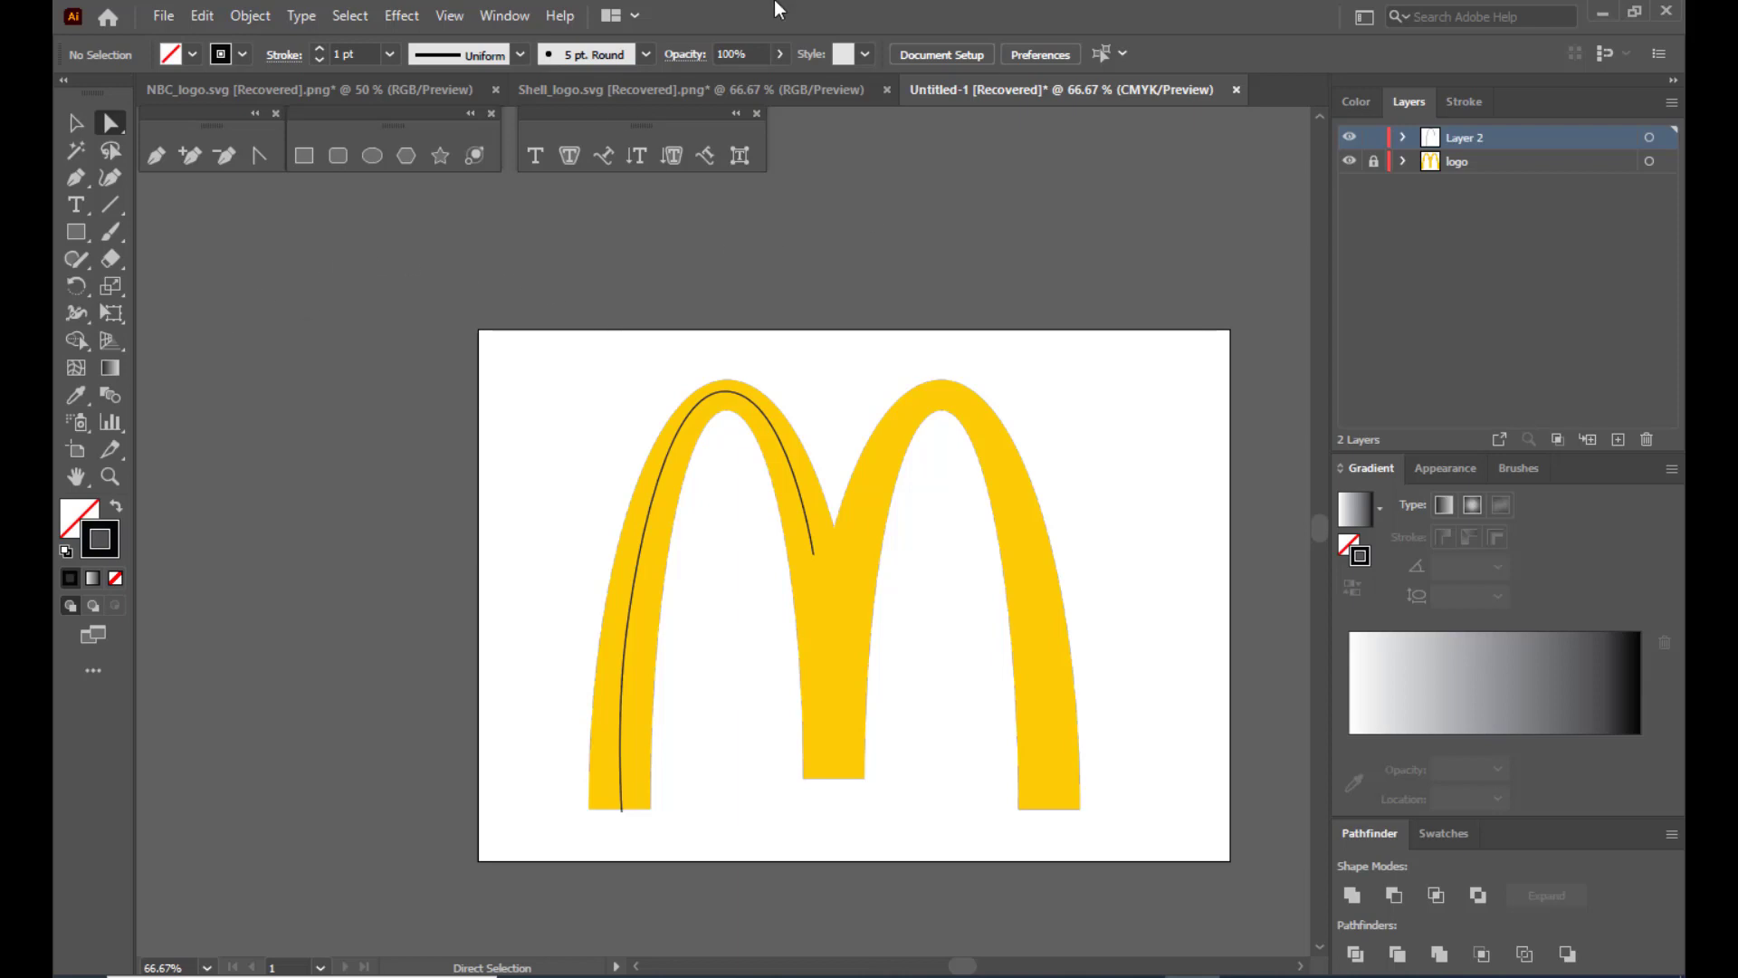
Widen the path's stroke at the foot with the Width tool to match the width of the yellow left leg.
click(73, 314)
click(79, 324)
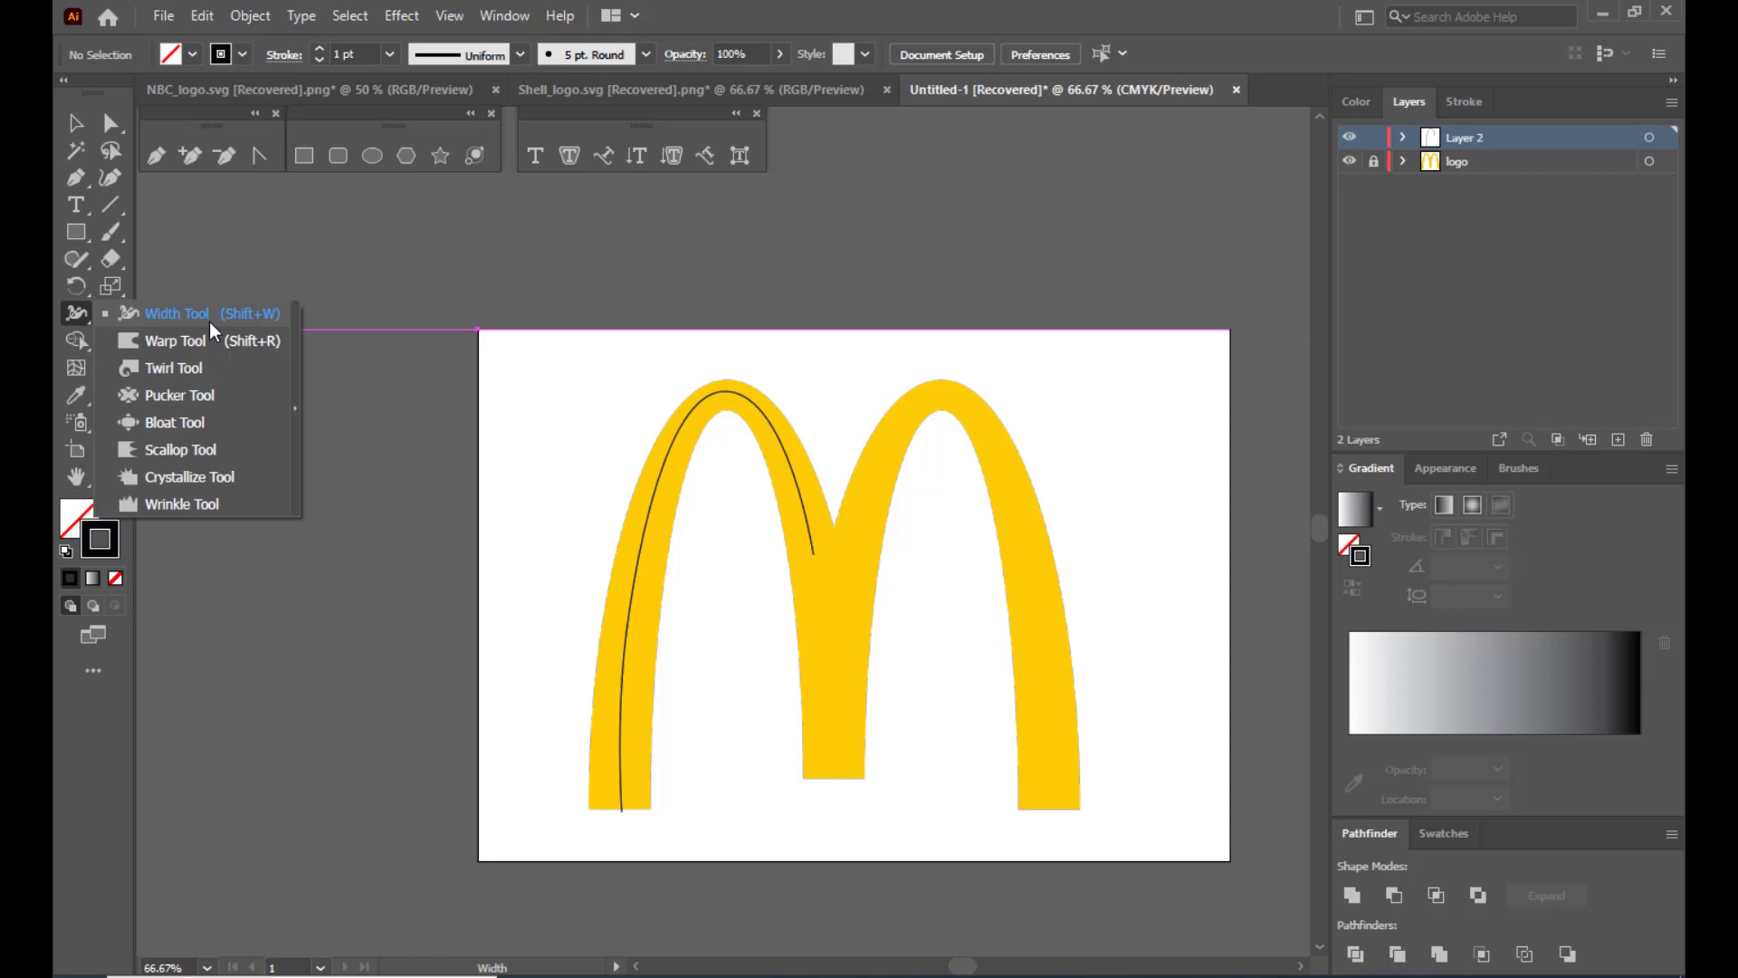
click(209, 322)
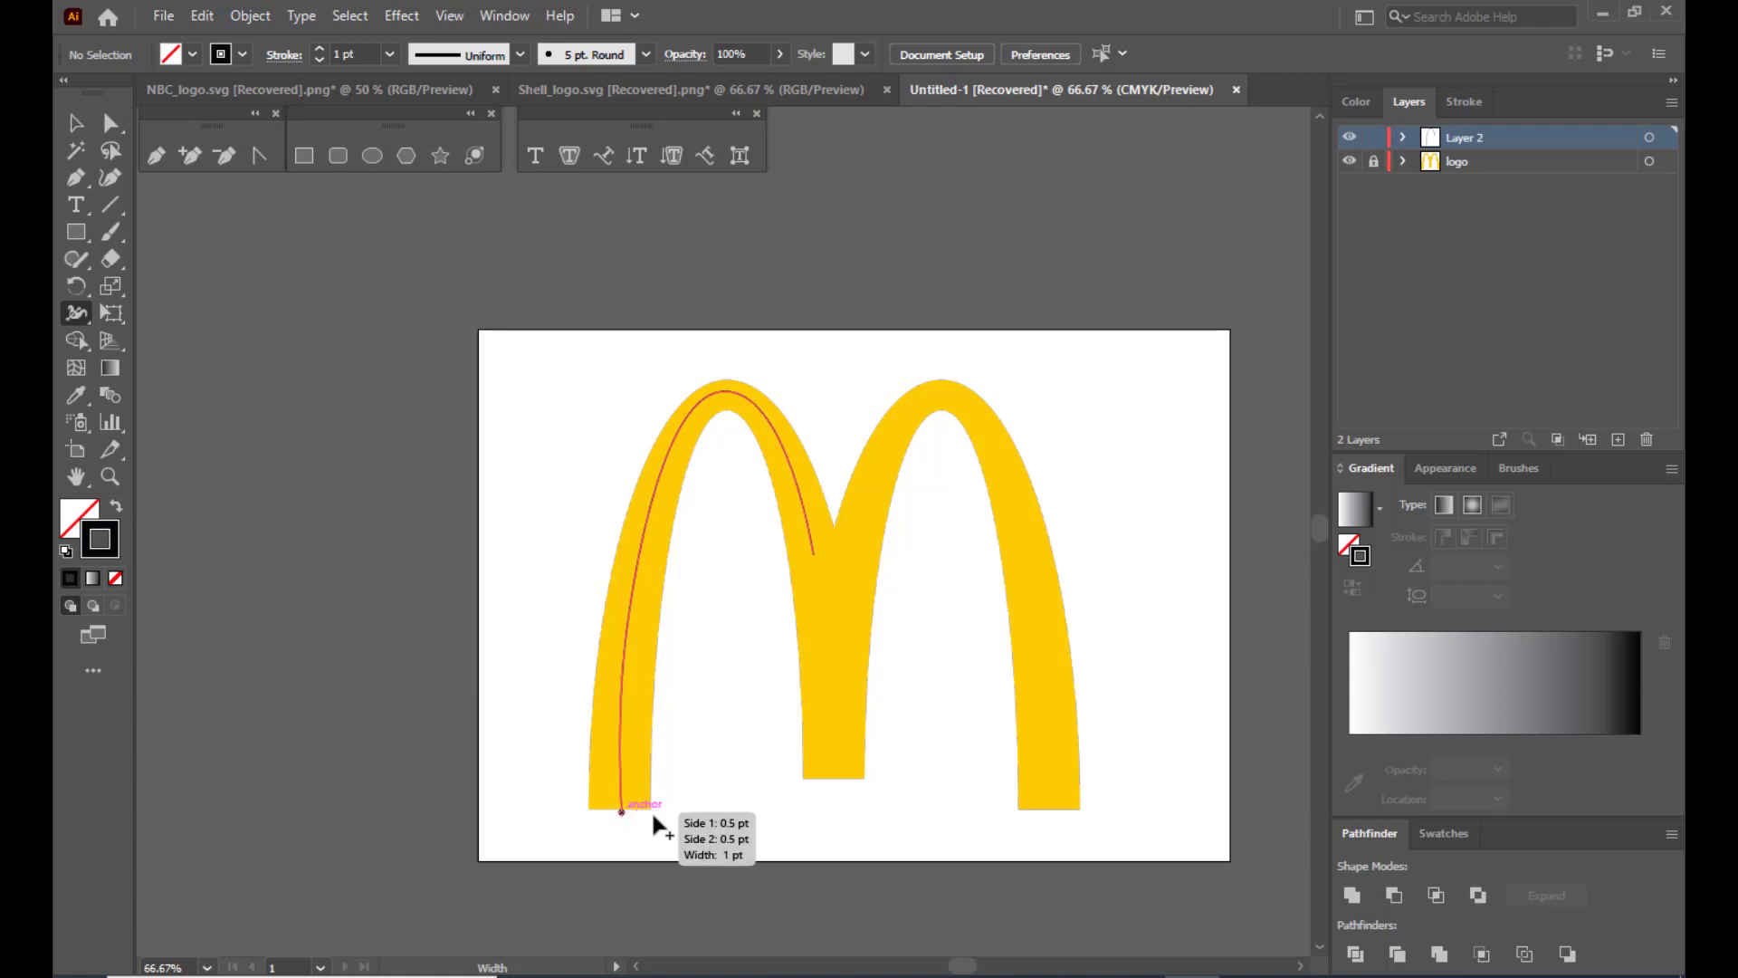
drag(622, 812, 653, 823)
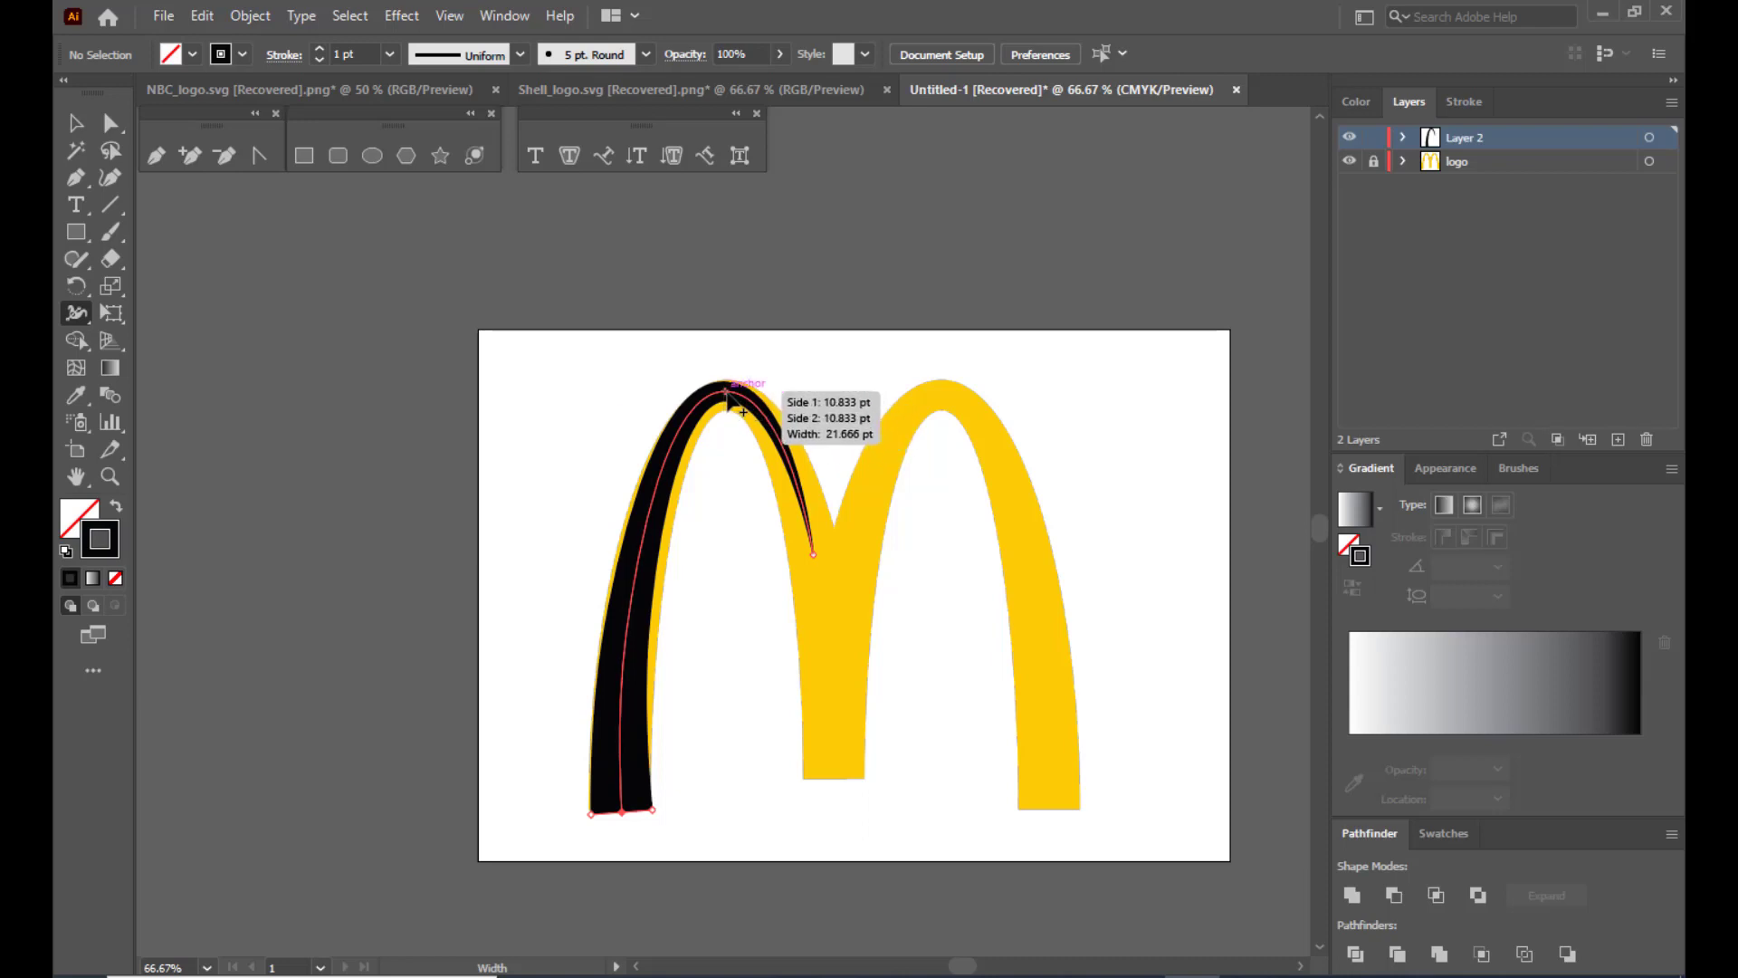
Widen the stroke at the arch's crown, partway down its inner side and at the inner end to cover the yellow band.
drag(725, 392, 731, 382)
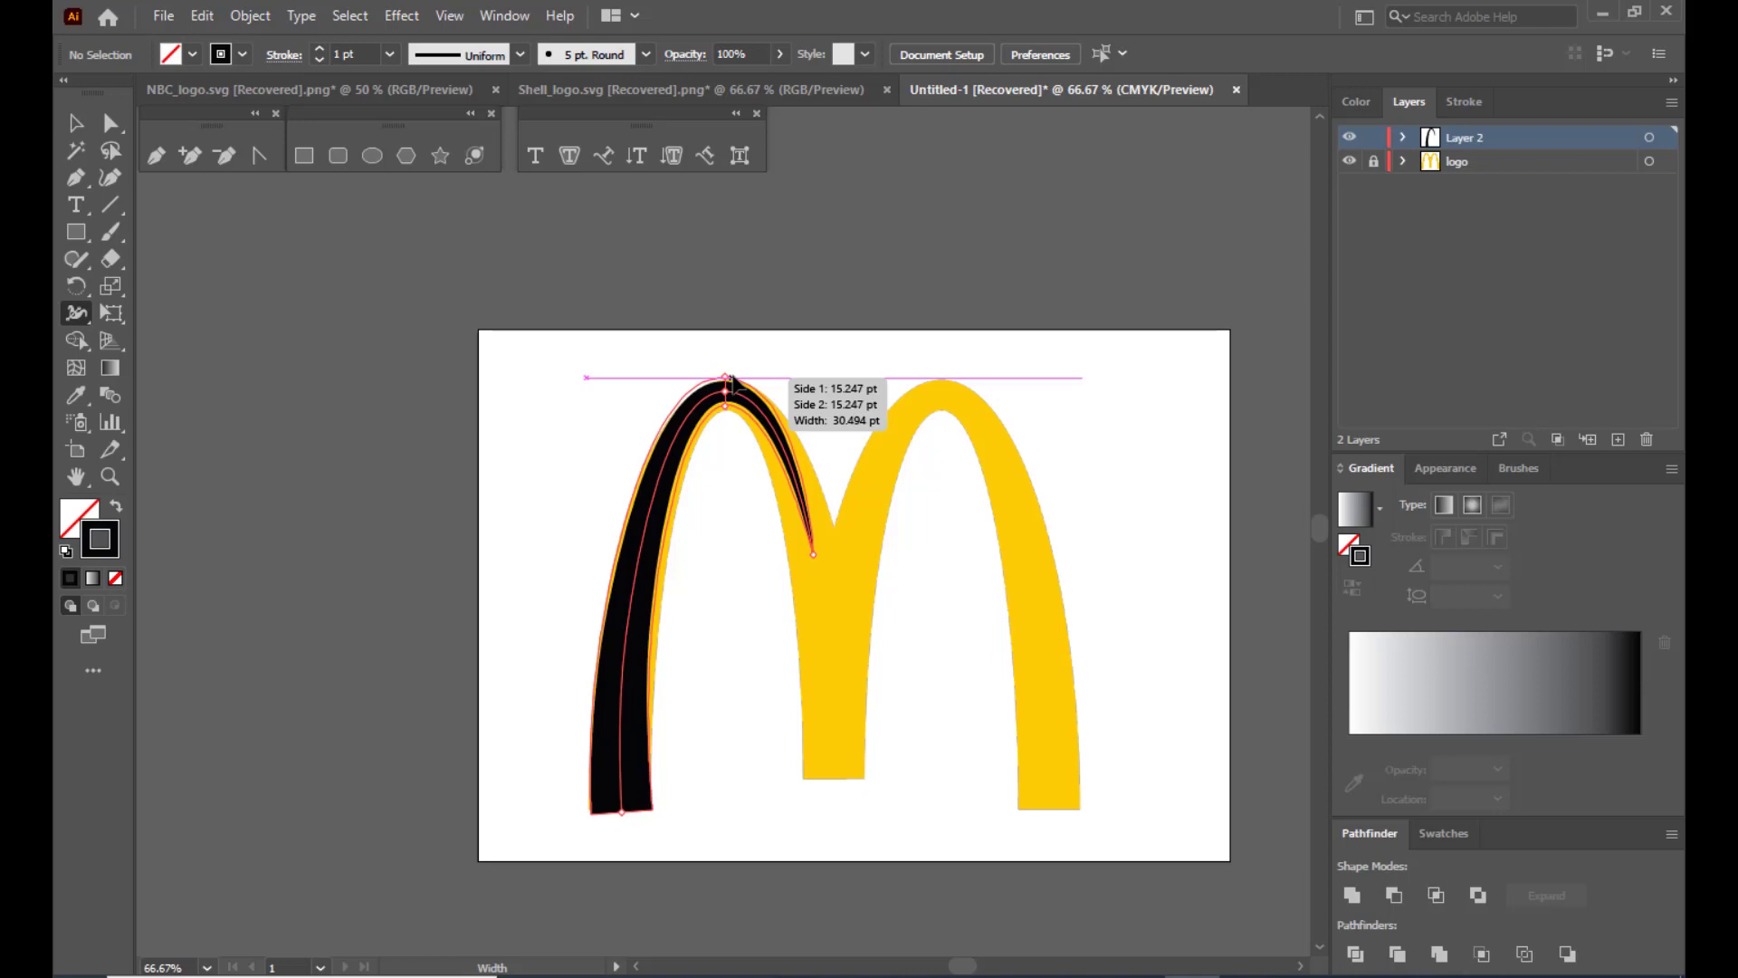
drag(731, 381, 732, 384)
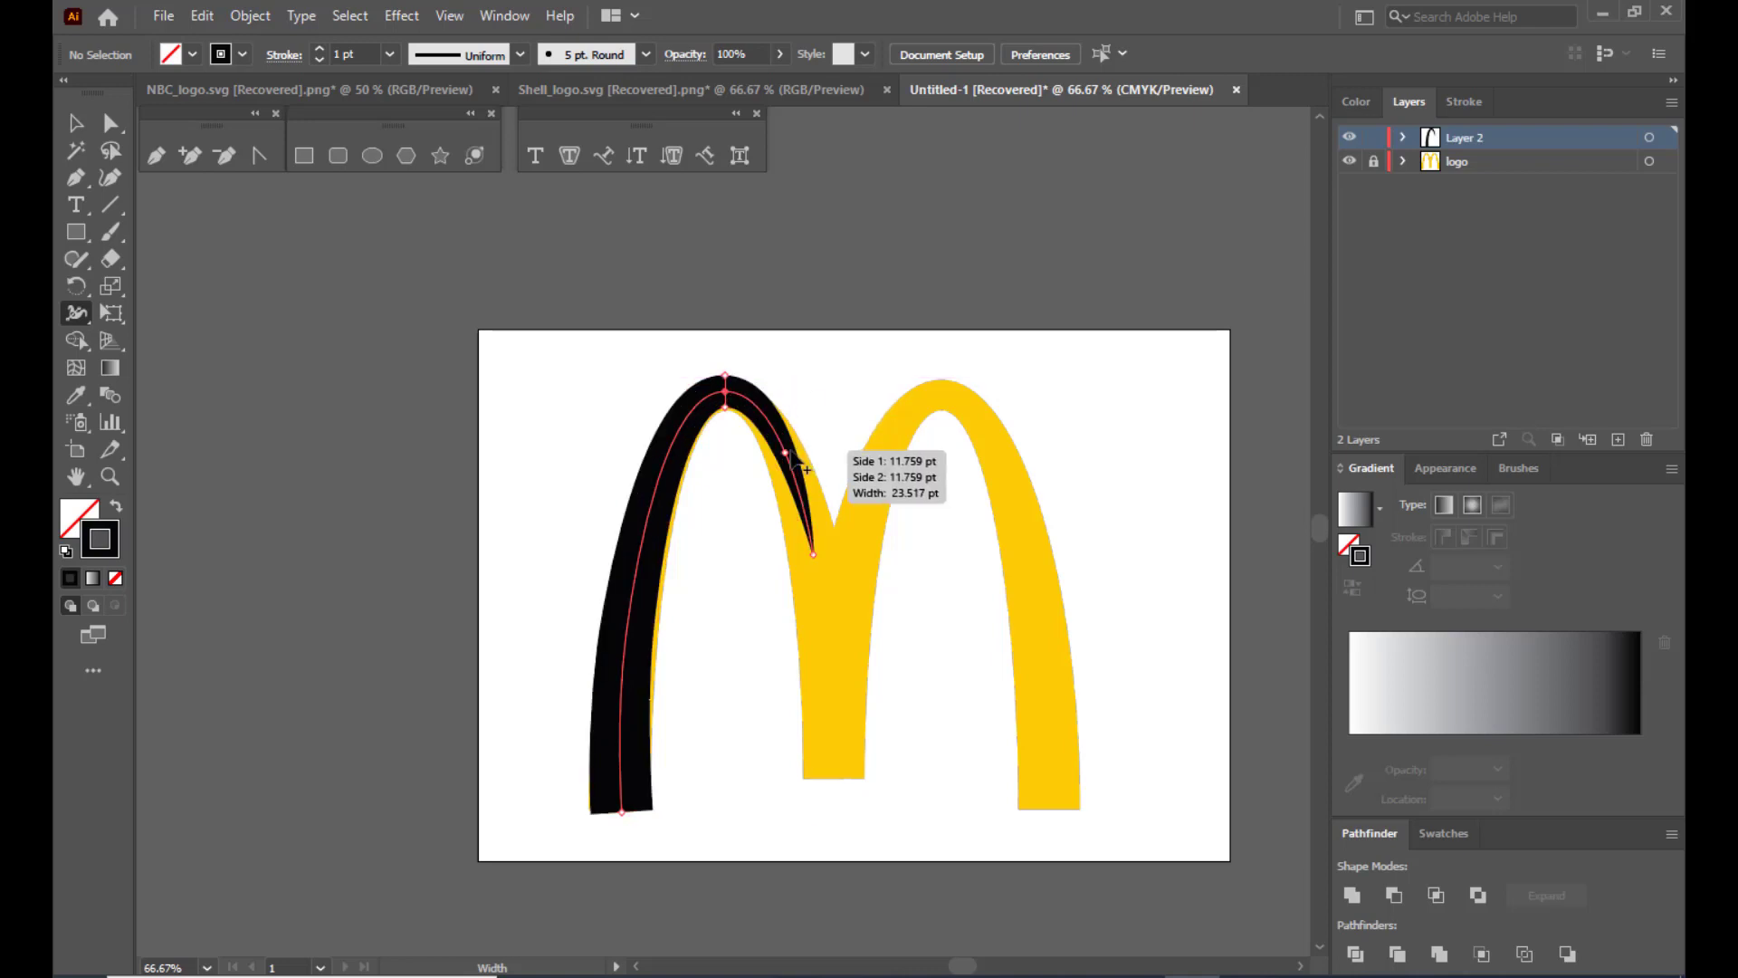
drag(791, 462, 806, 458)
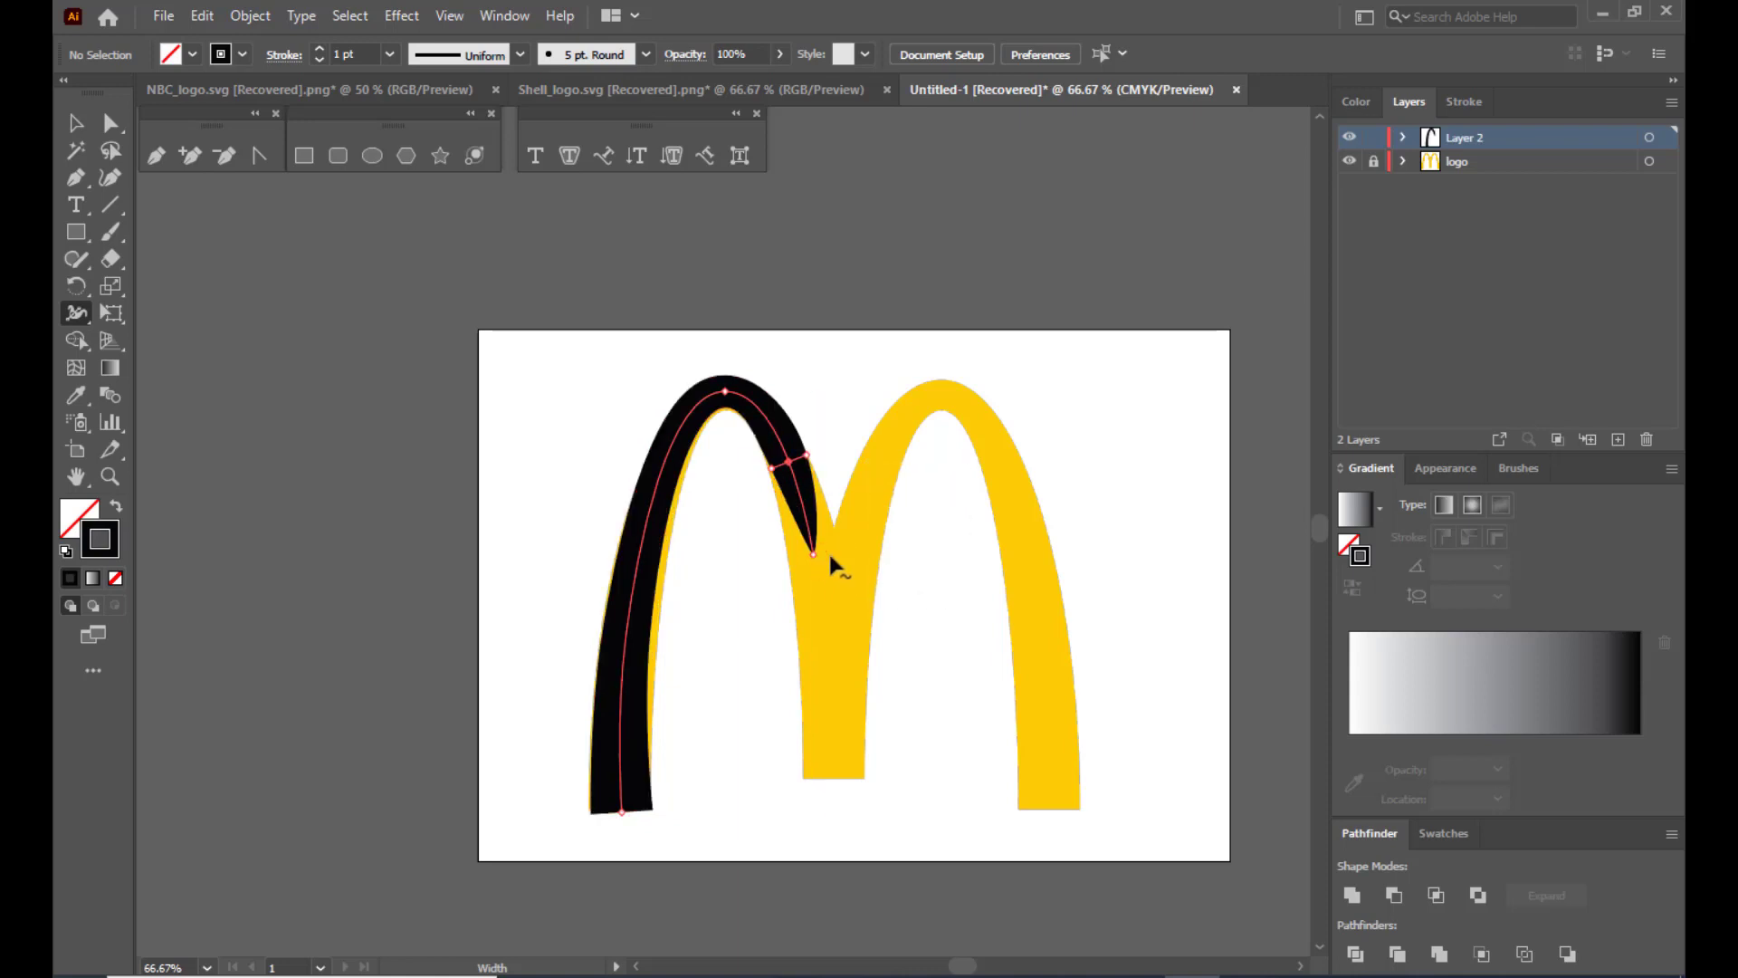
drag(814, 554, 837, 553)
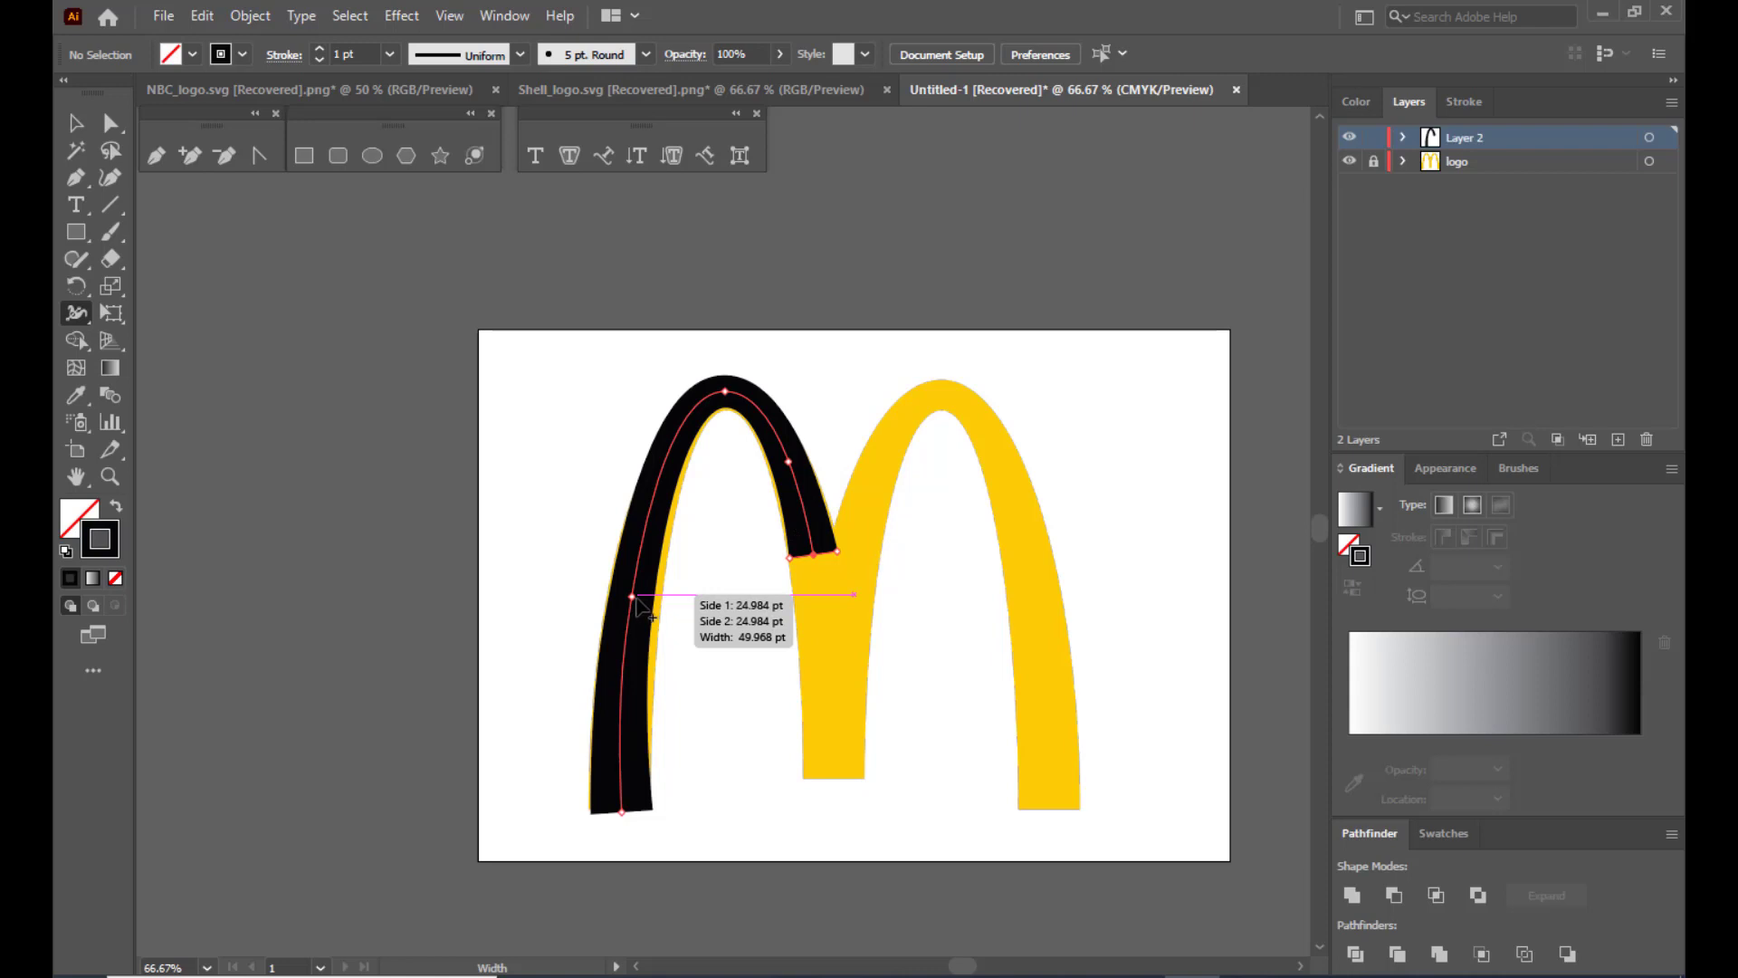
Widen the stroke partway up the left leg to cover the yellow, and move the black arch off the artboard into the empty canvas beside it.
drag(644, 607, 665, 613)
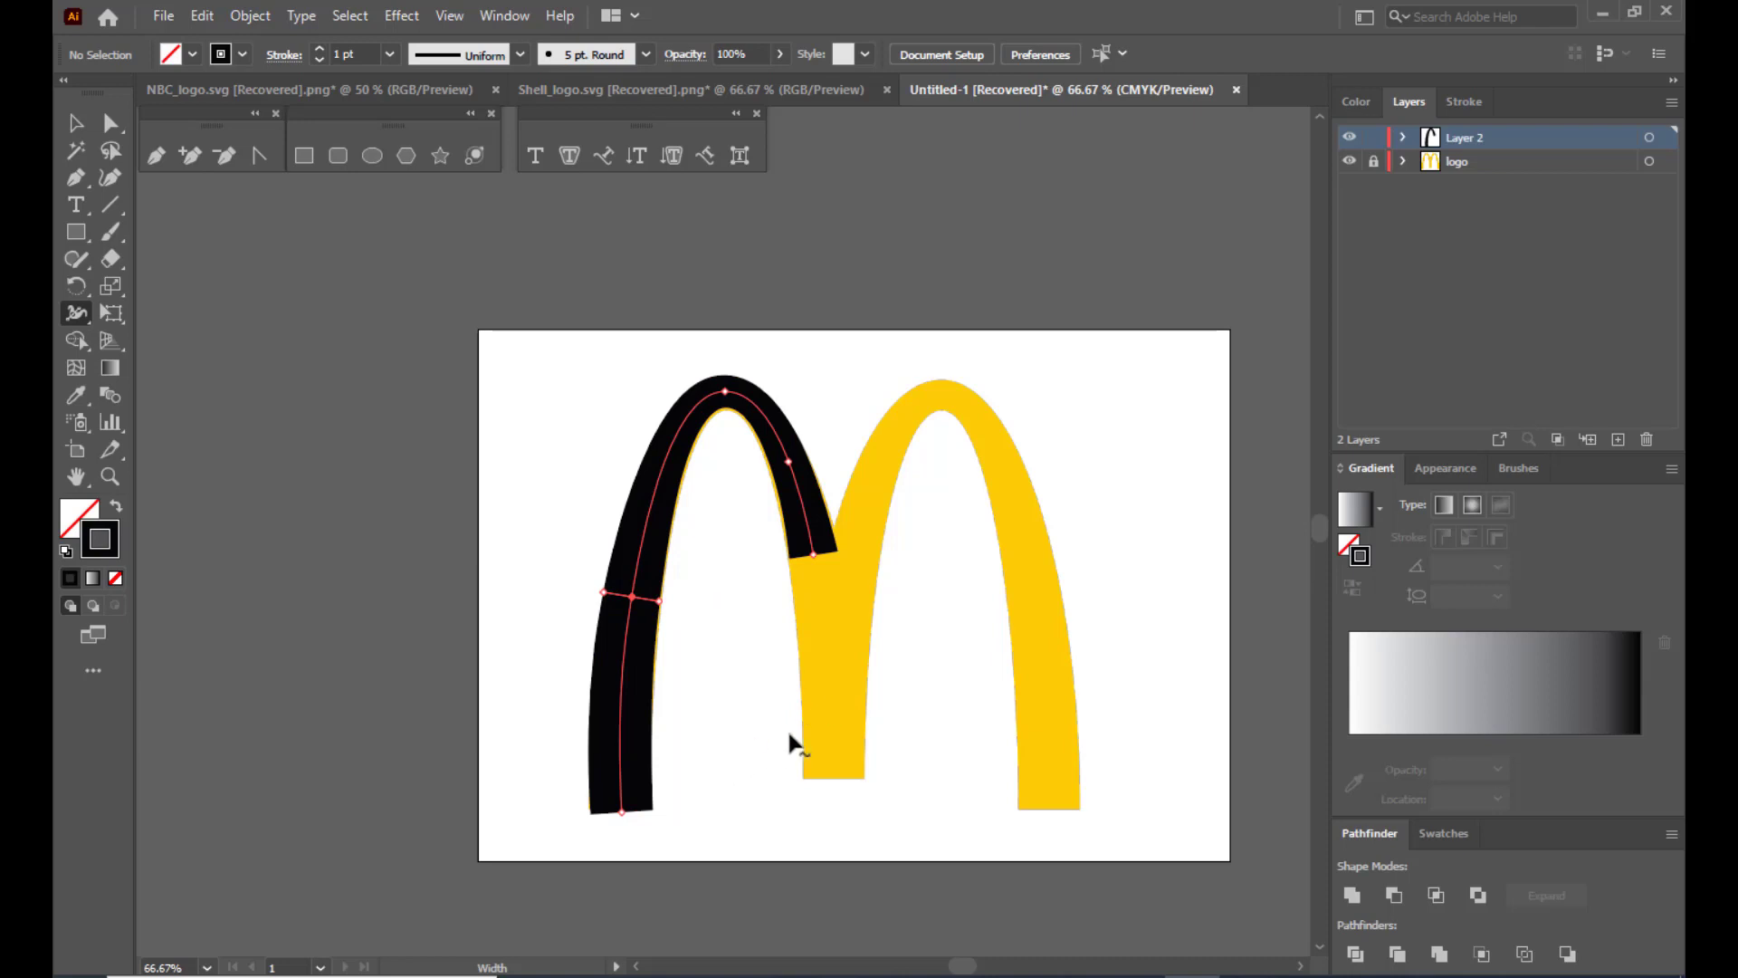
key(v)
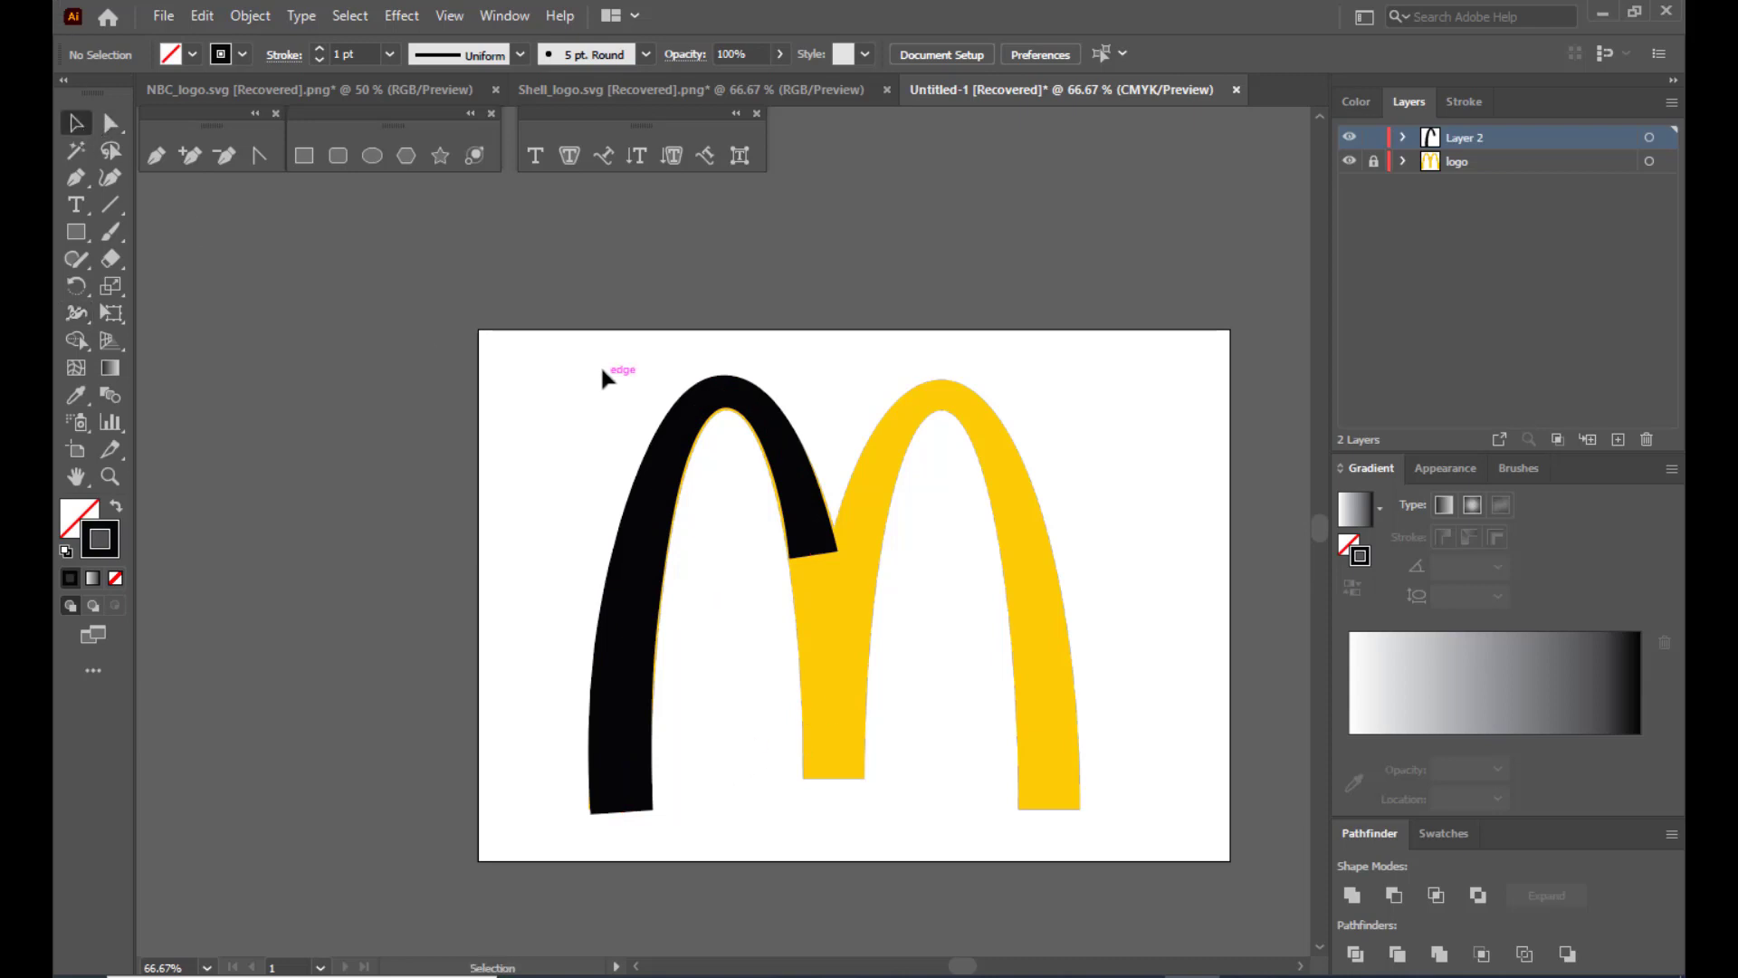
drag(681, 462, 357, 468)
key(ctrl+minus)
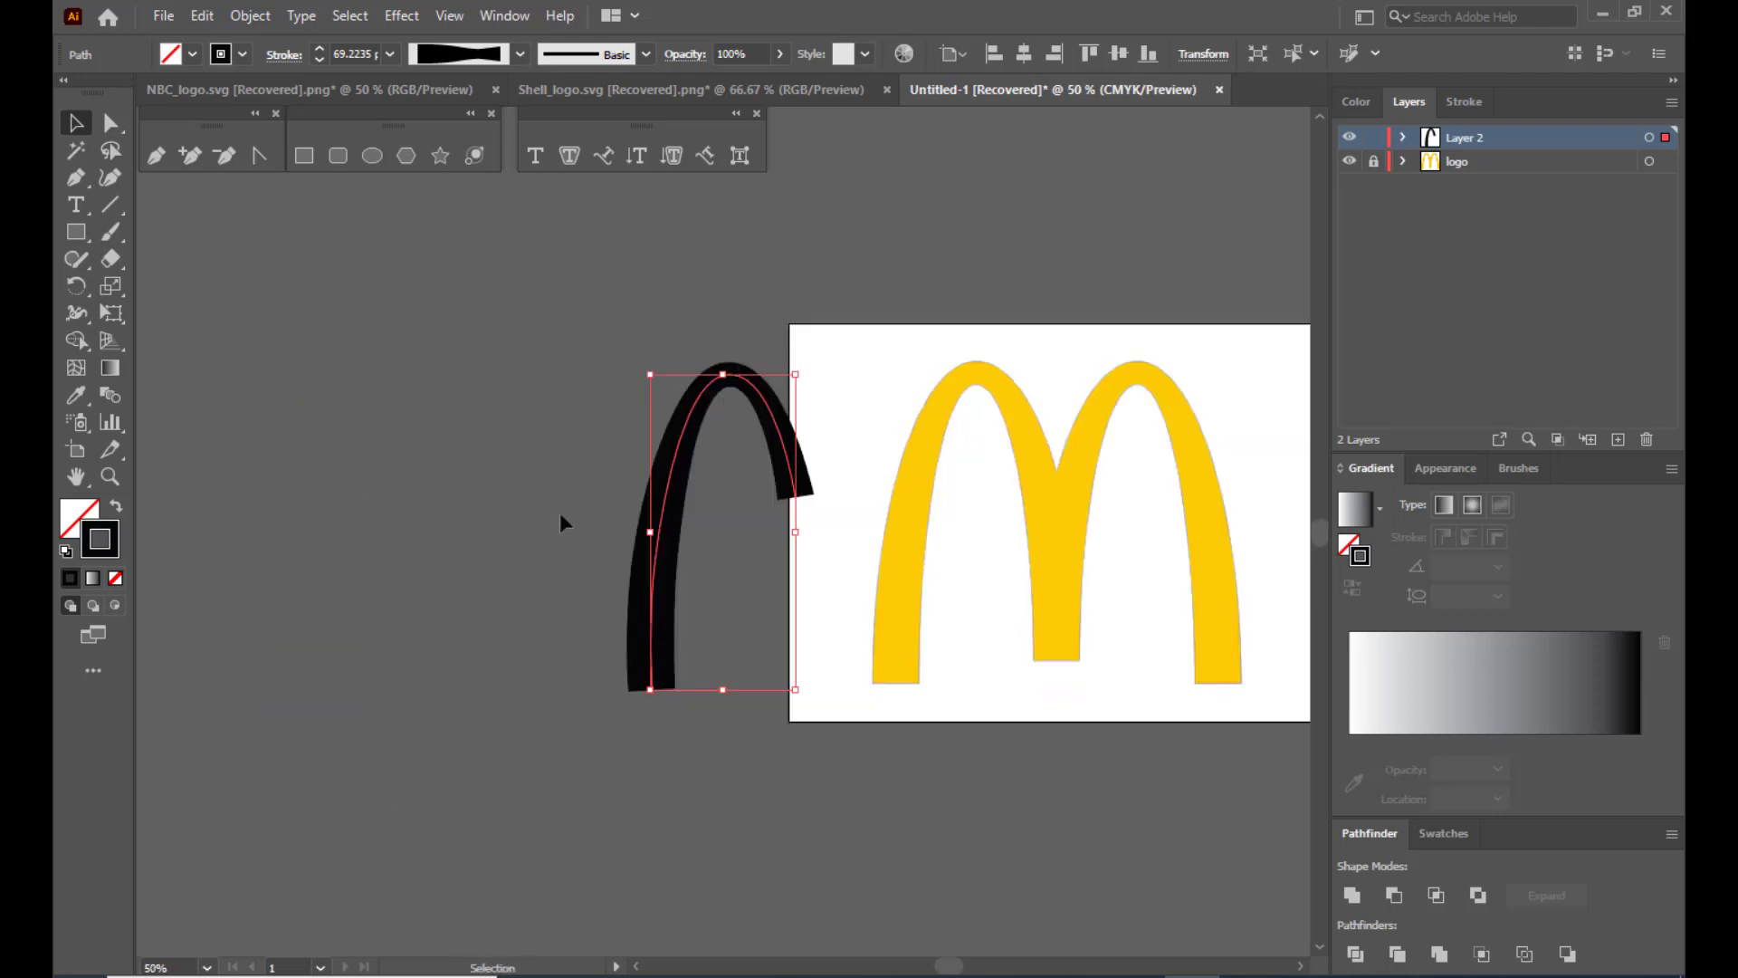
drag(681, 480, 570, 542)
click(671, 302)
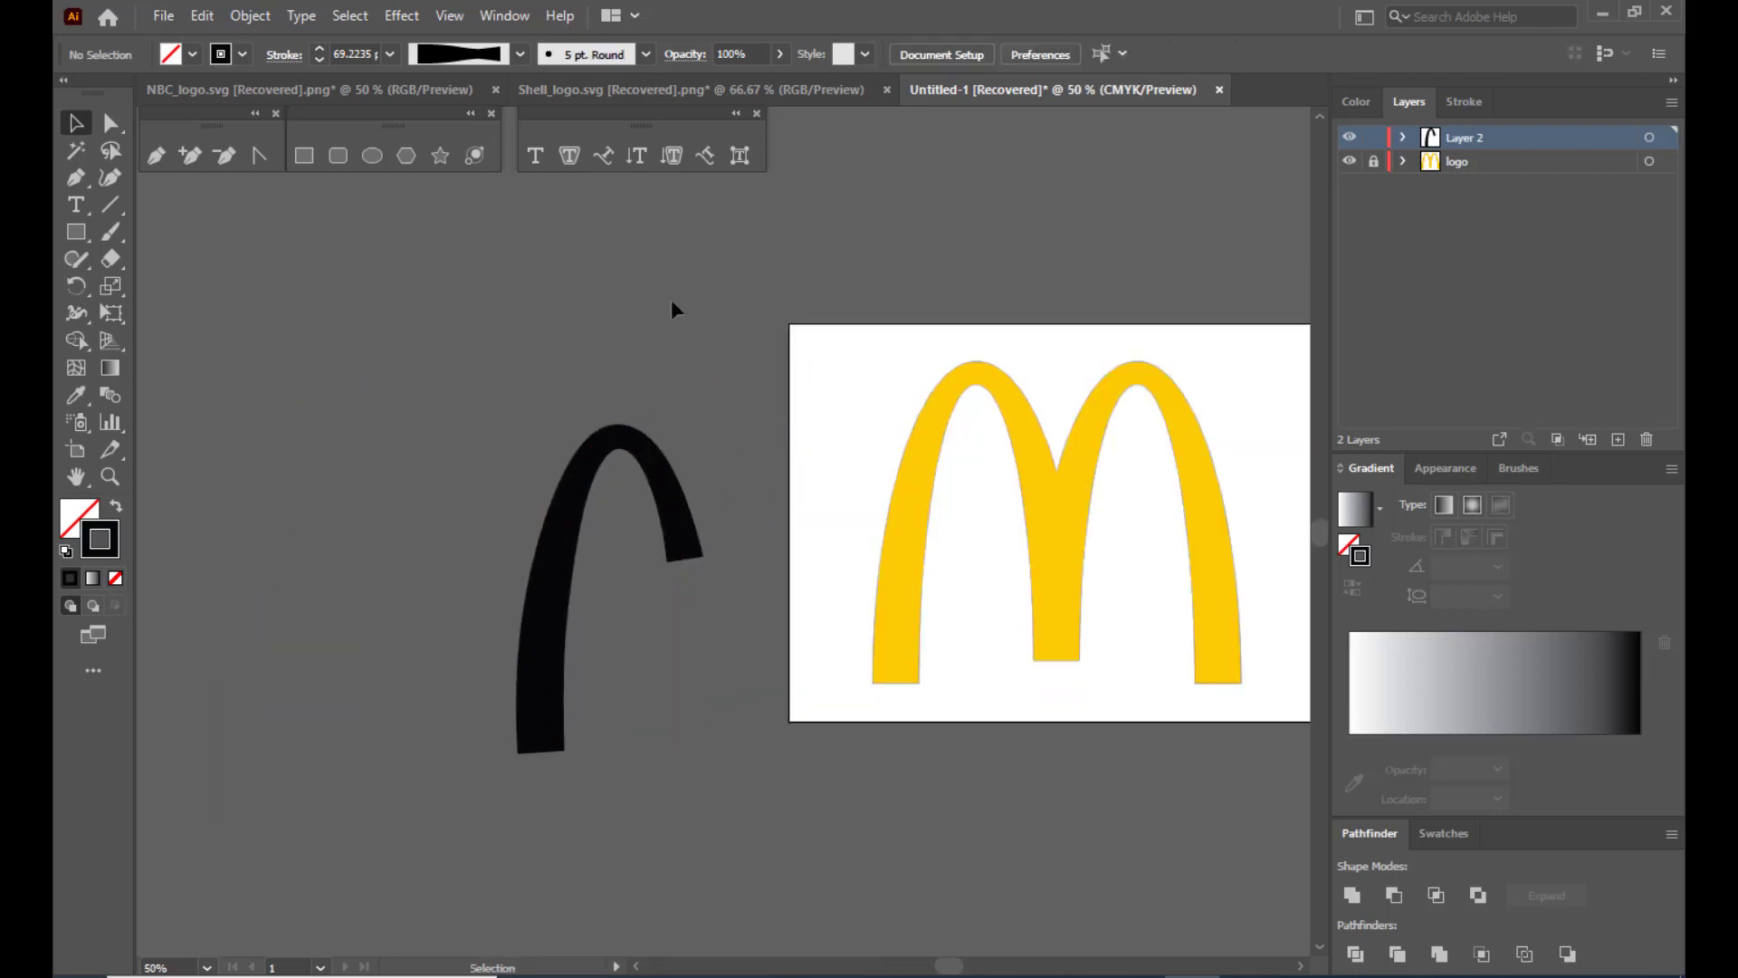
Expand the appearance of the variable-width arch so its stroke becomes a filled outline shape.
click(605, 444)
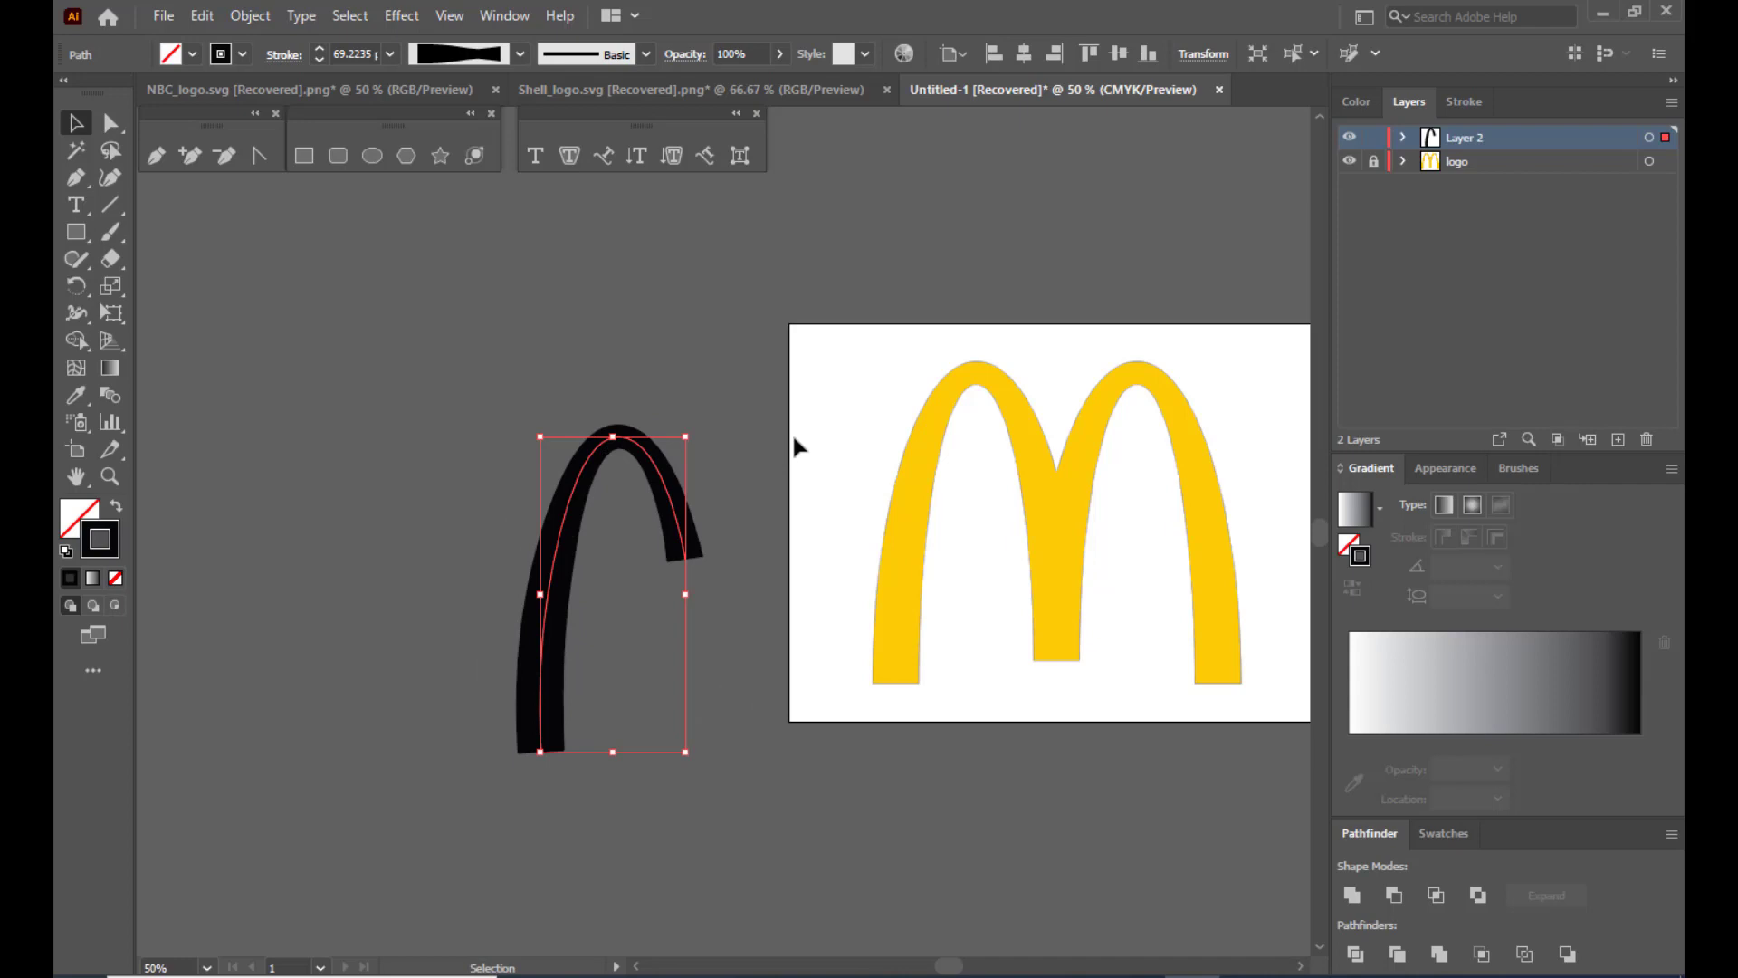
click(253, 20)
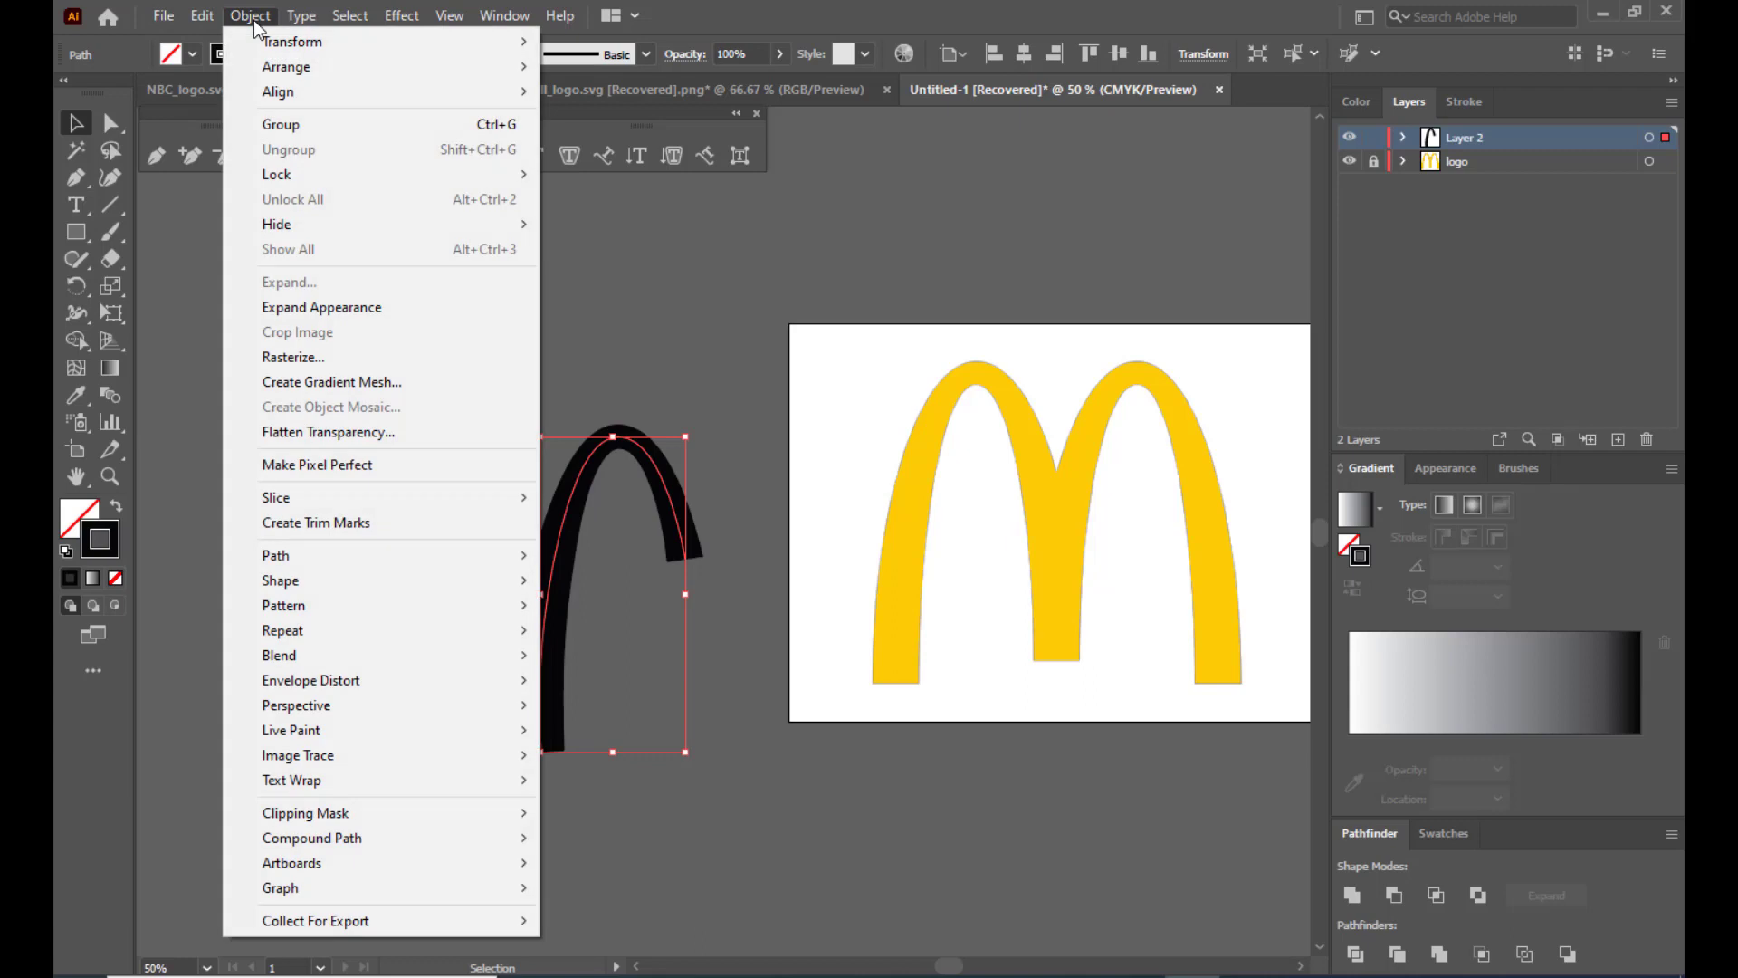
click(444, 308)
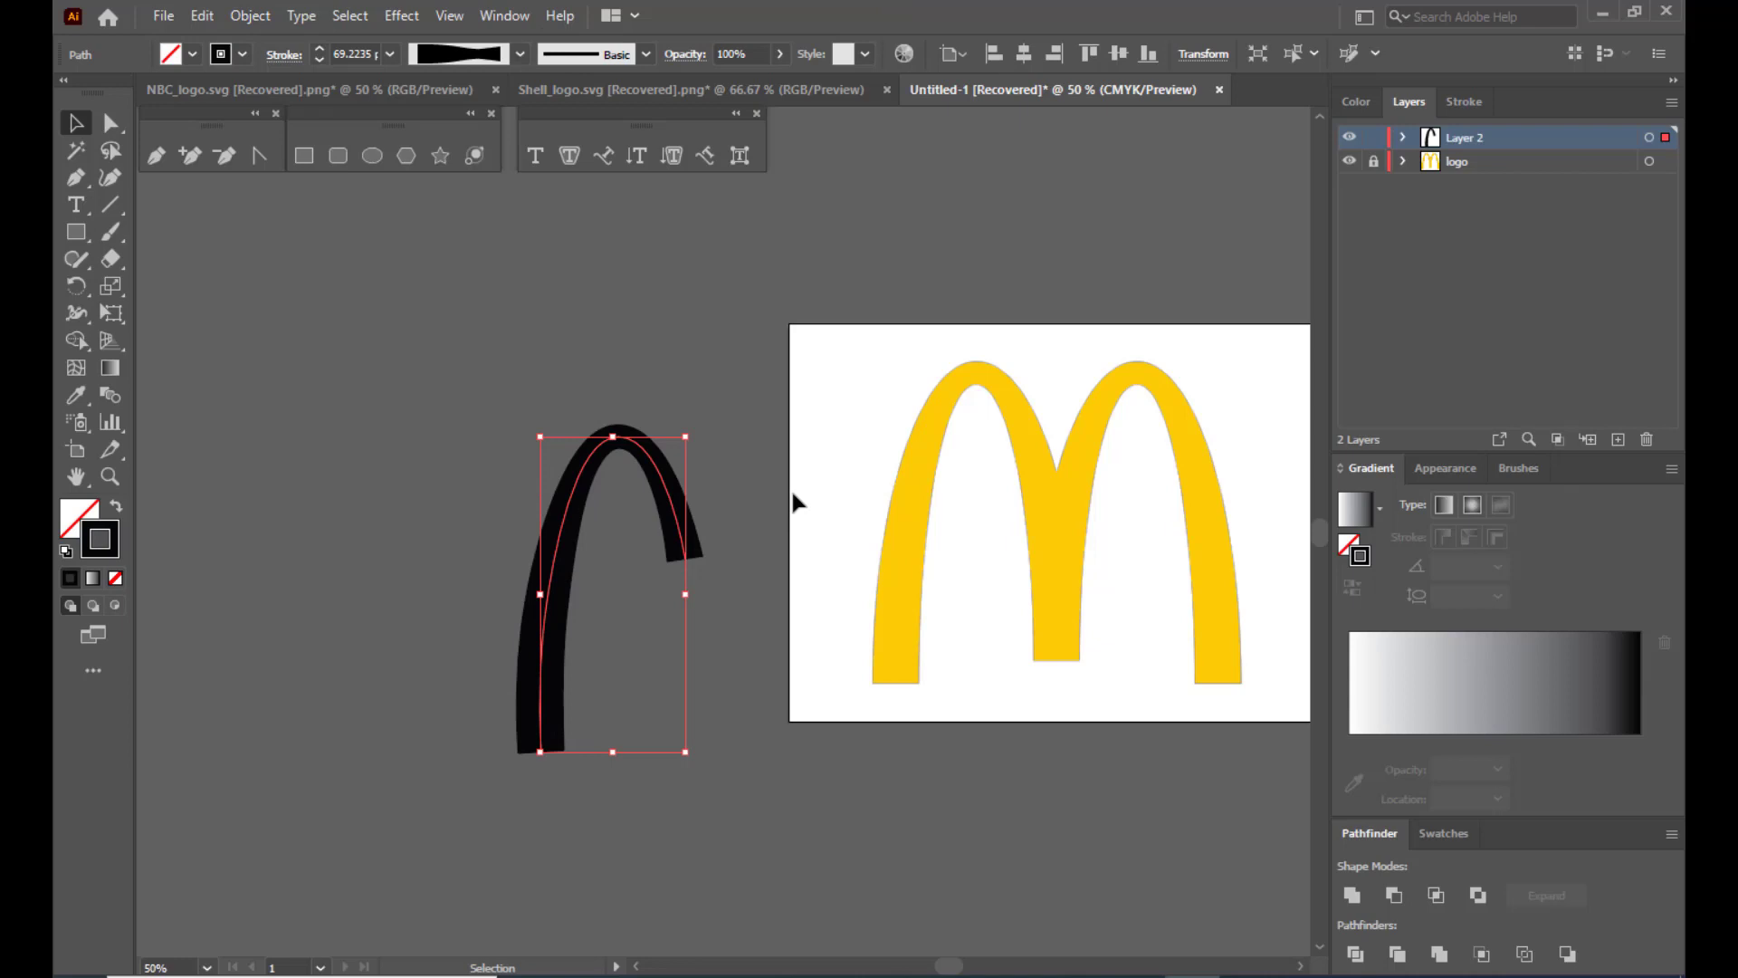
click(256, 16)
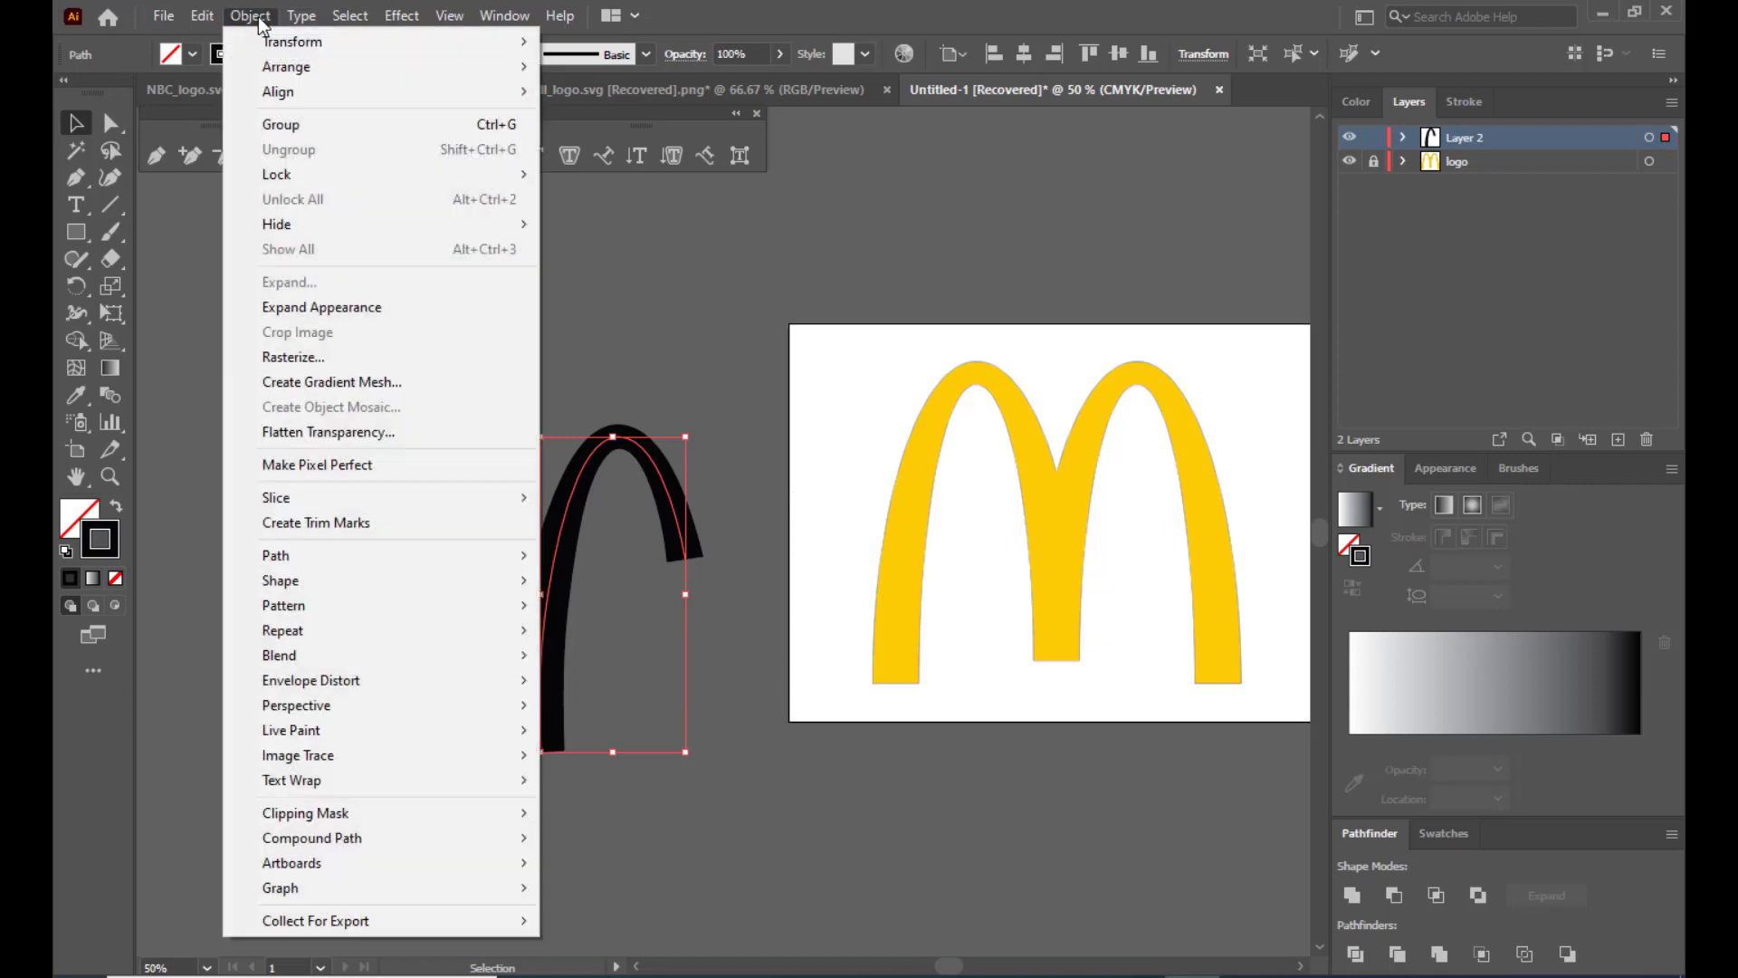
click(354, 312)
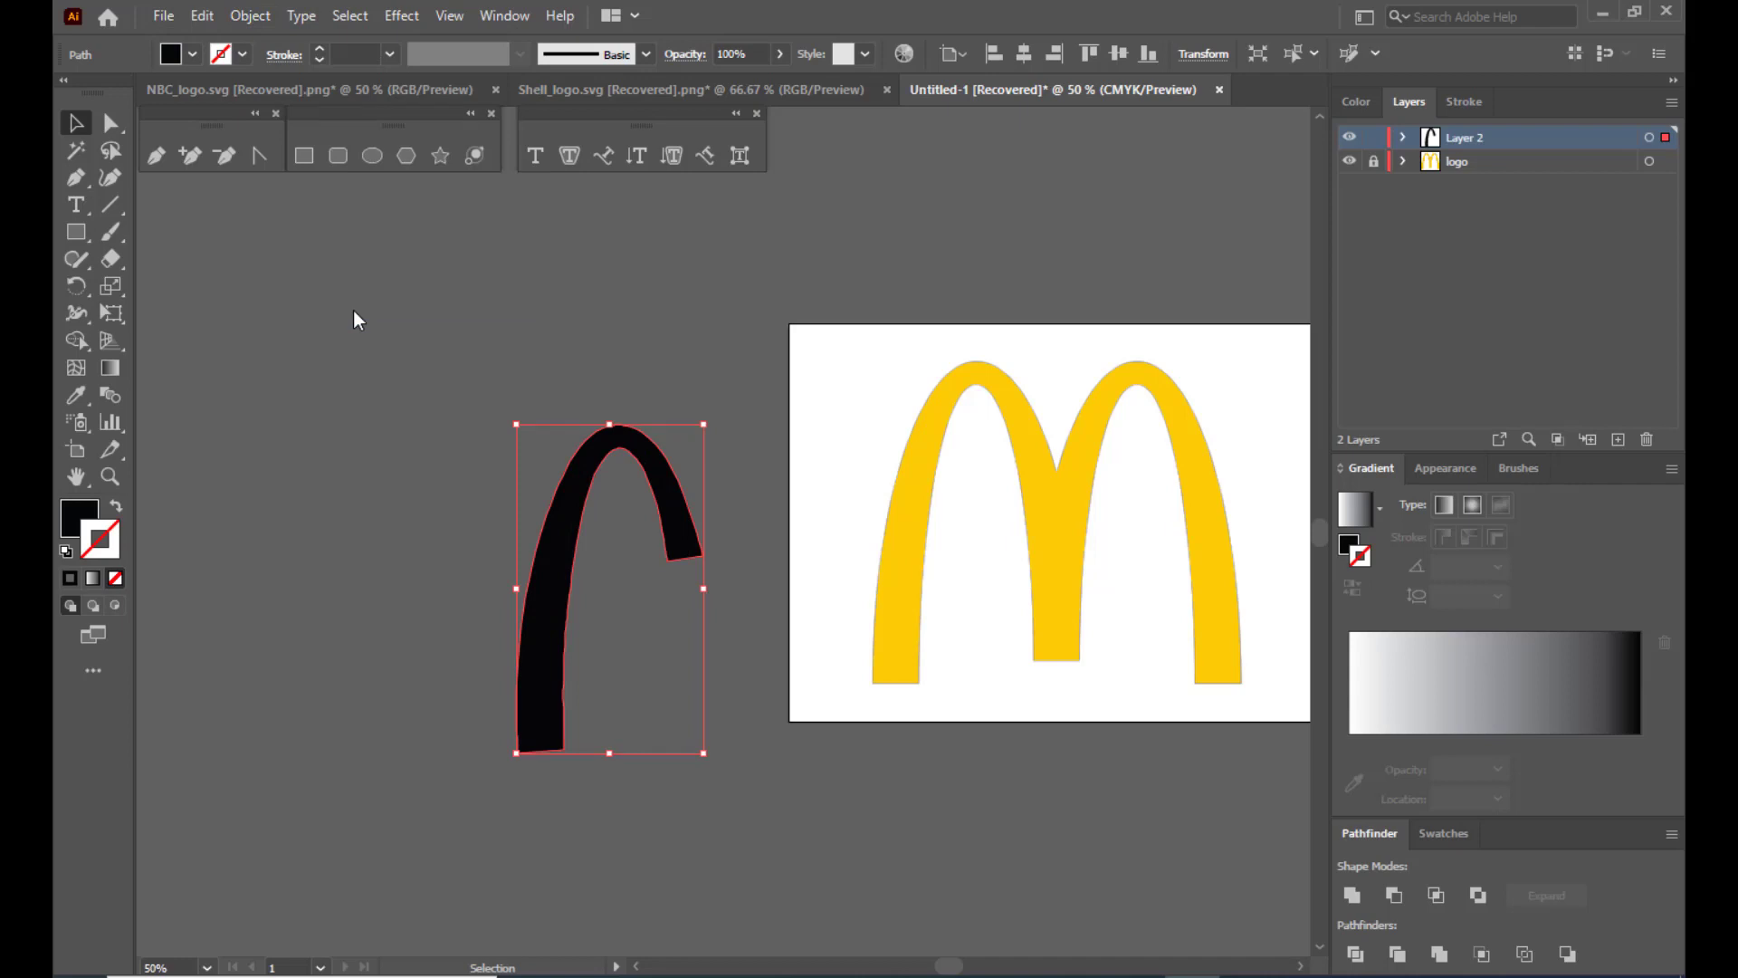
click(676, 340)
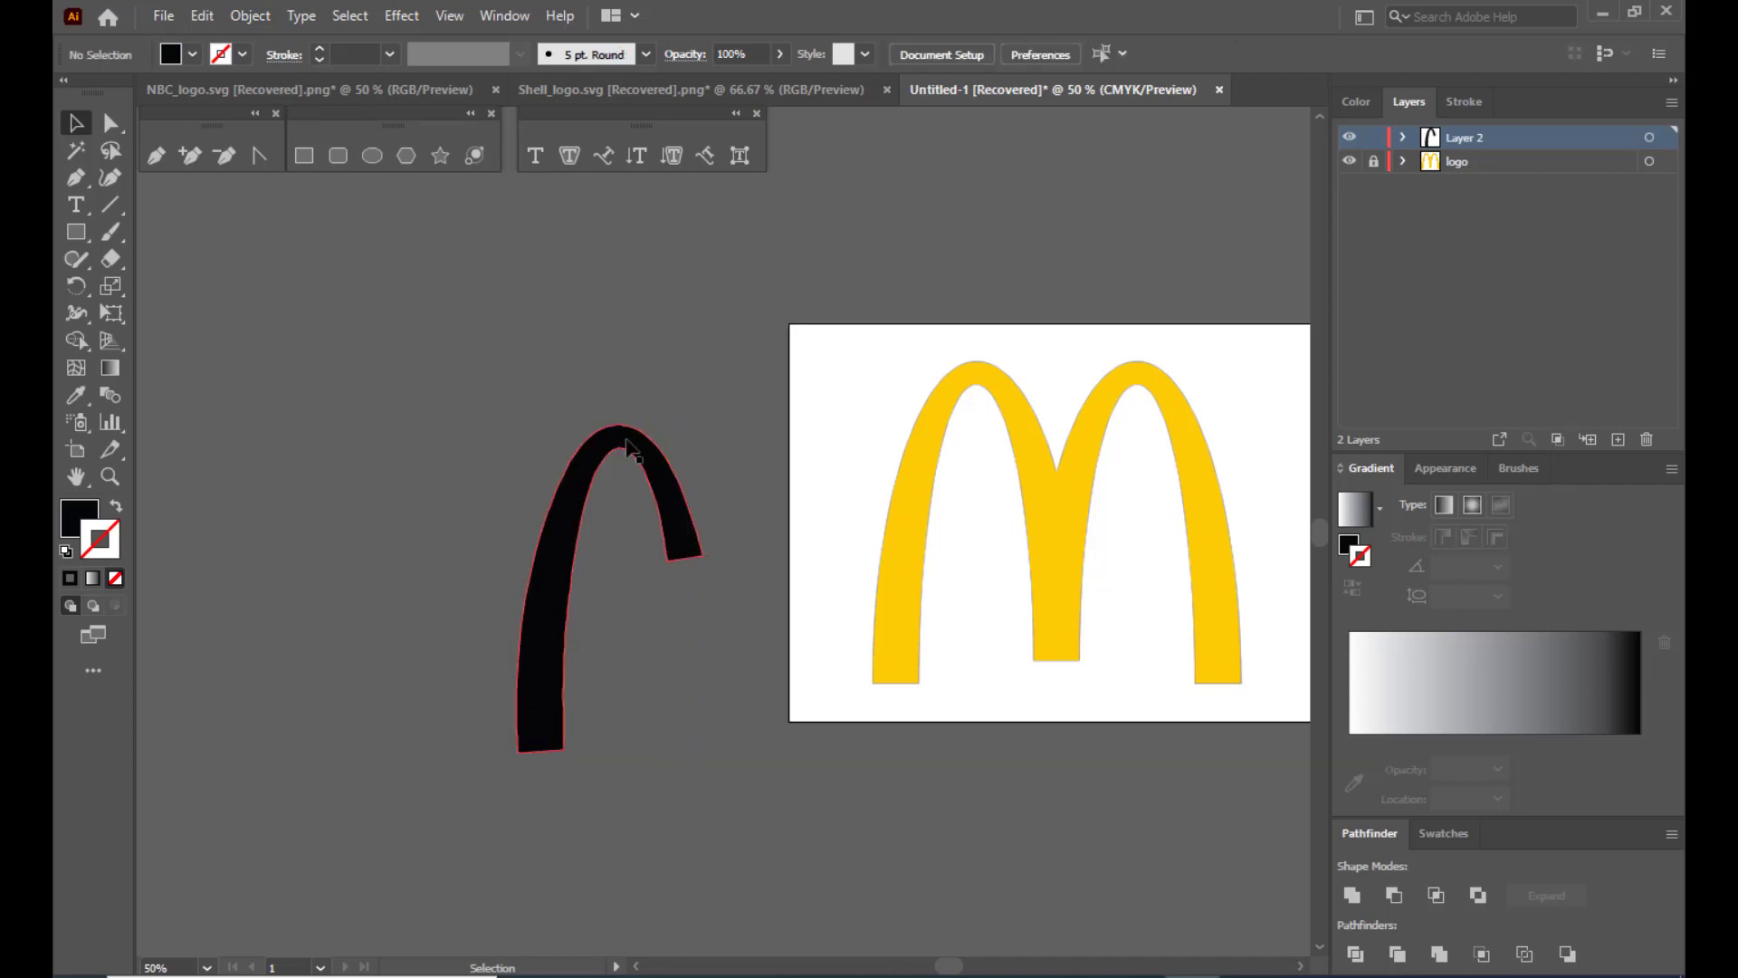
Move the expanded black arch back onto the artboard over the left arch of the yellow M.
click(627, 438)
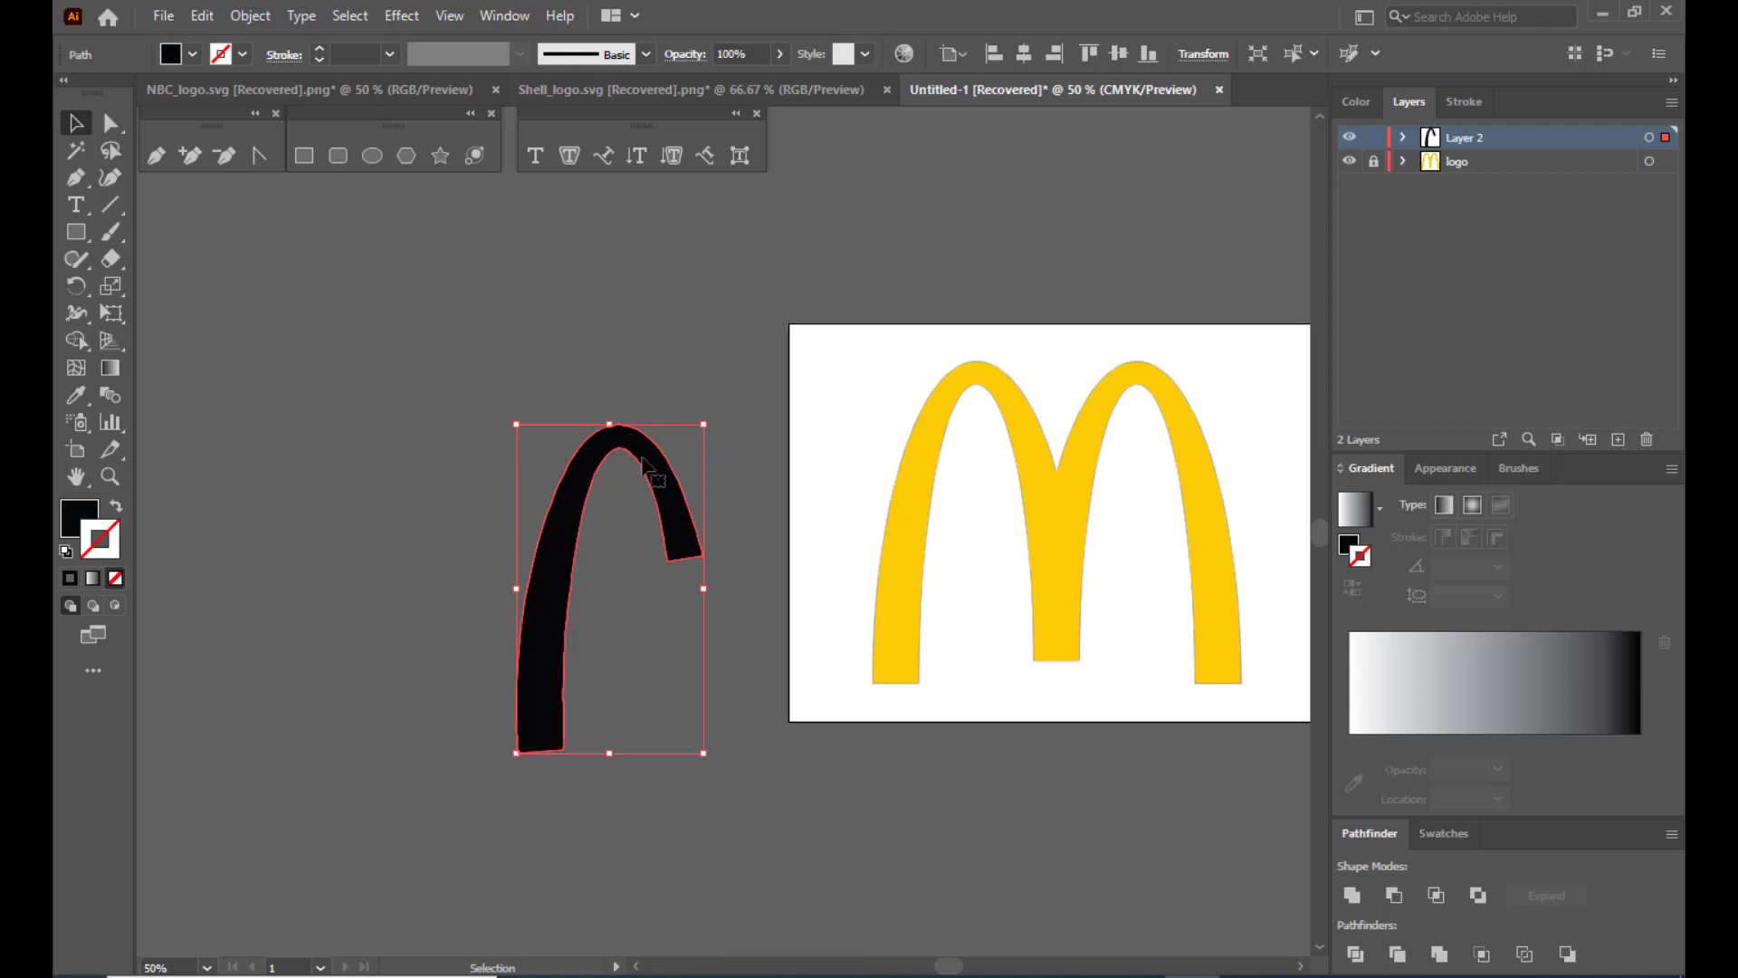
drag(658, 463, 1005, 399)
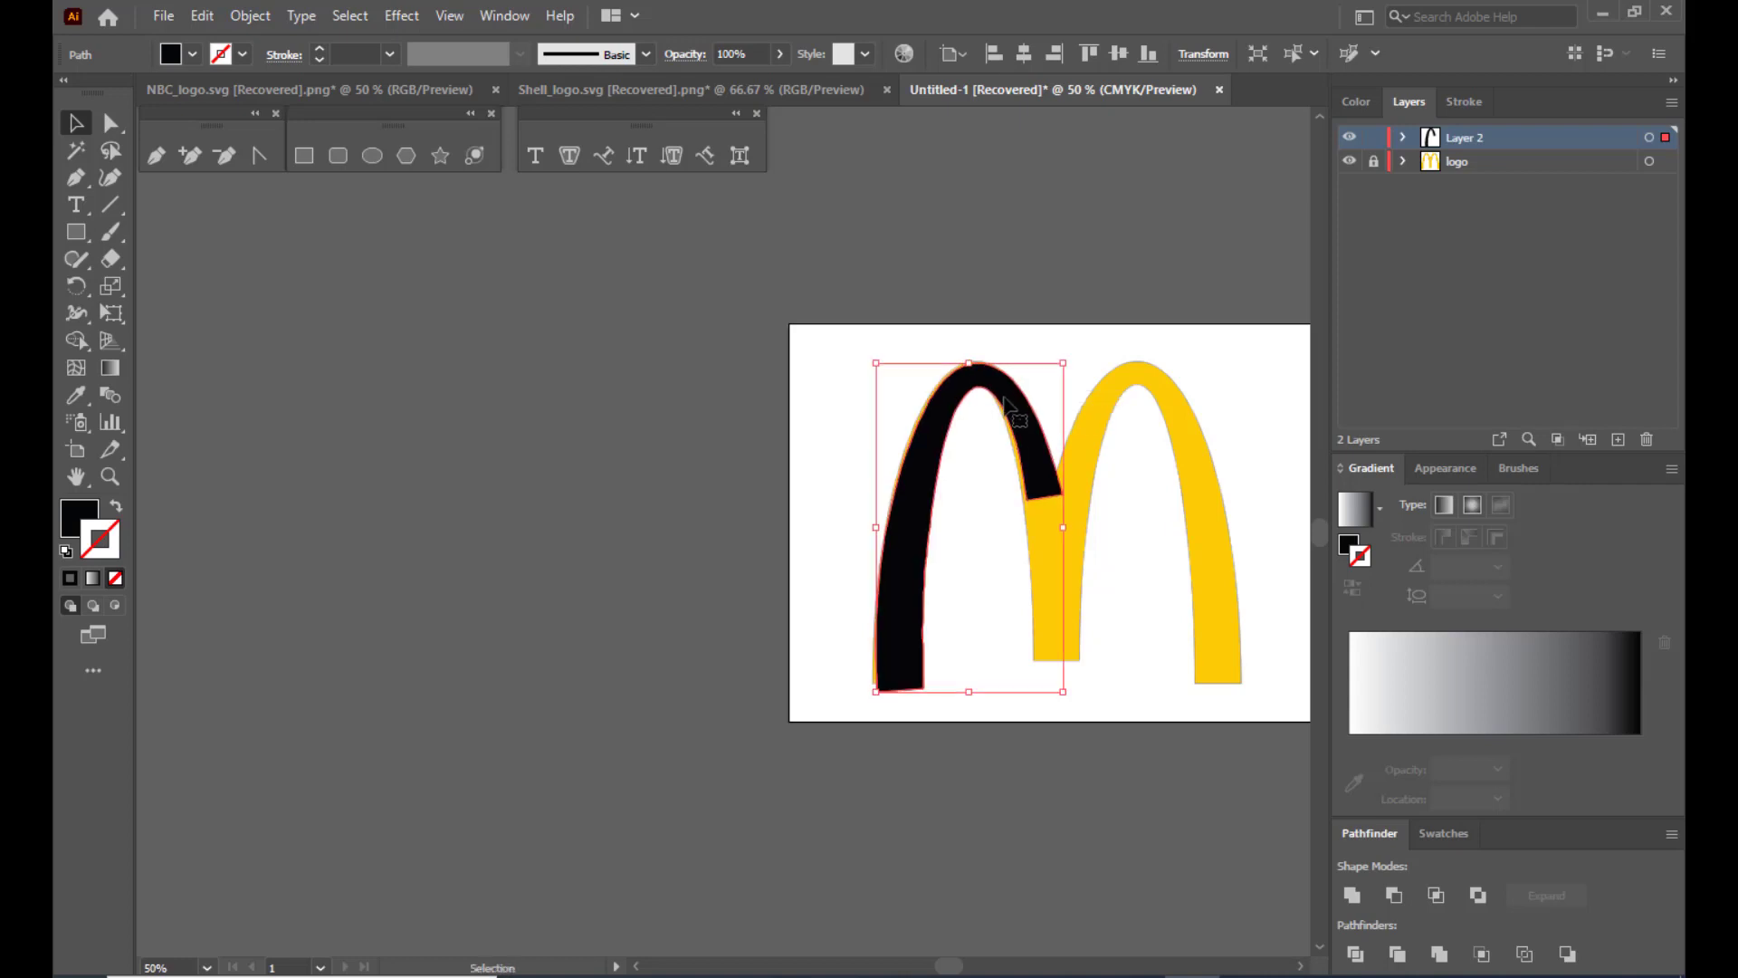
key(h)
drag(1111, 611, 908, 621)
key(v)
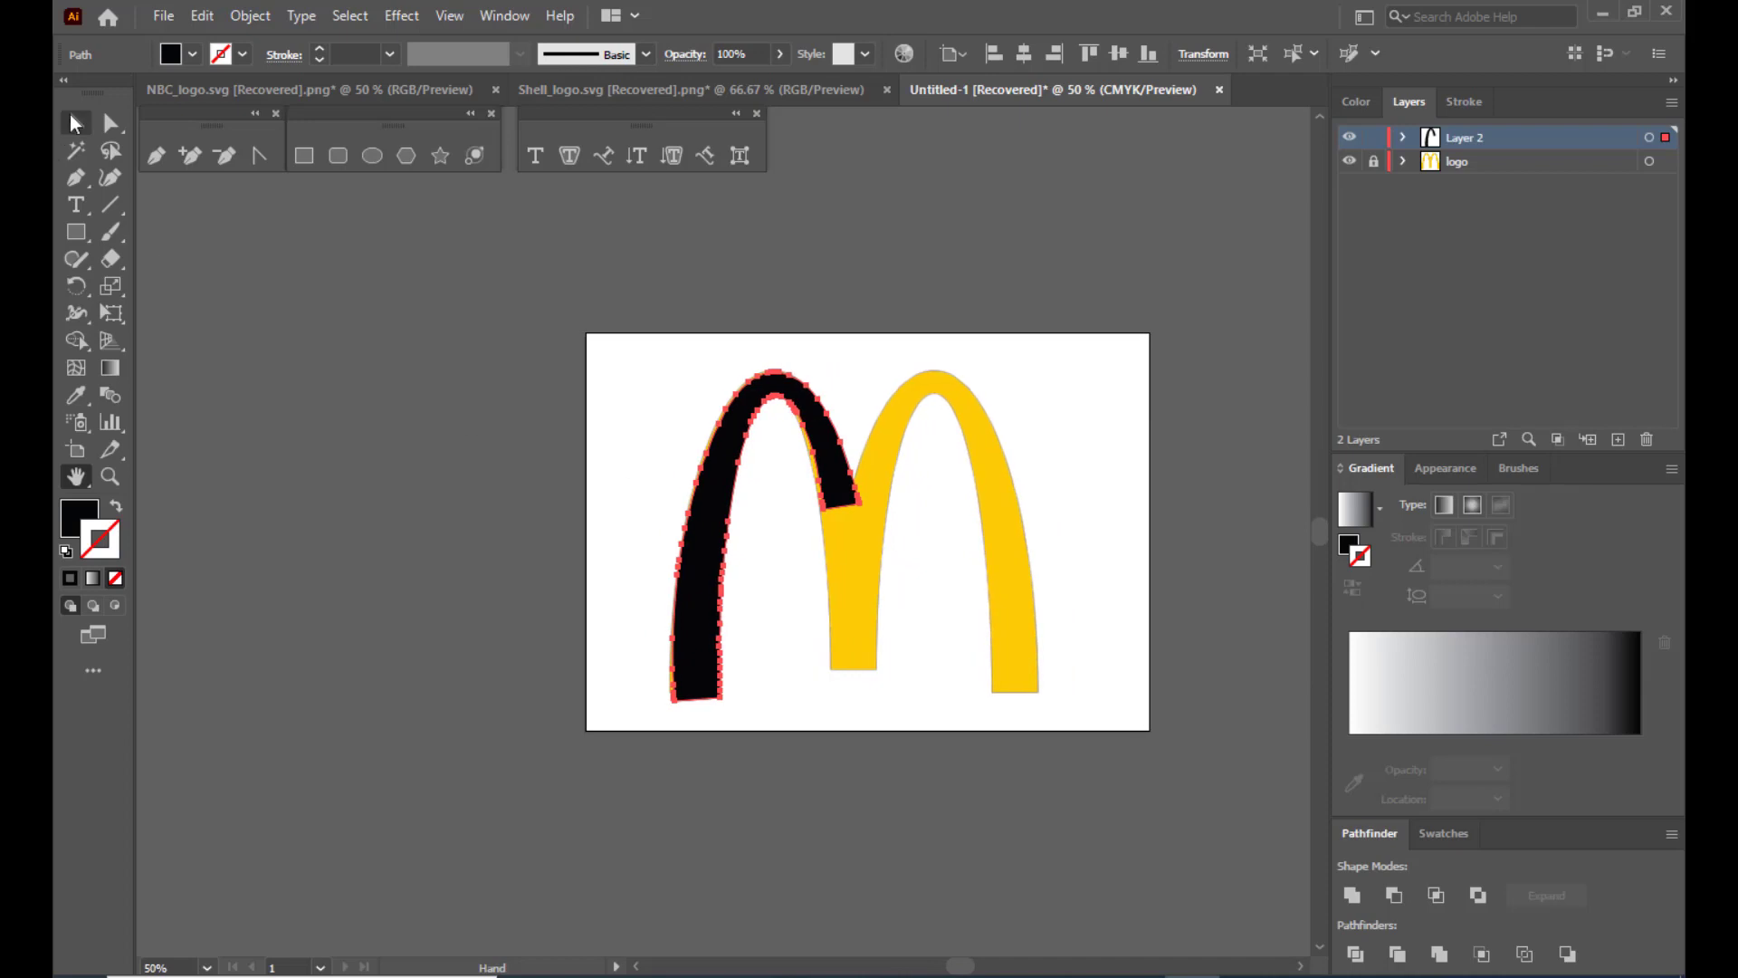
Duplicate the black arch toward the right yellow arch and reflect the copy across the vertical axis.
click(593, 333)
click(820, 428)
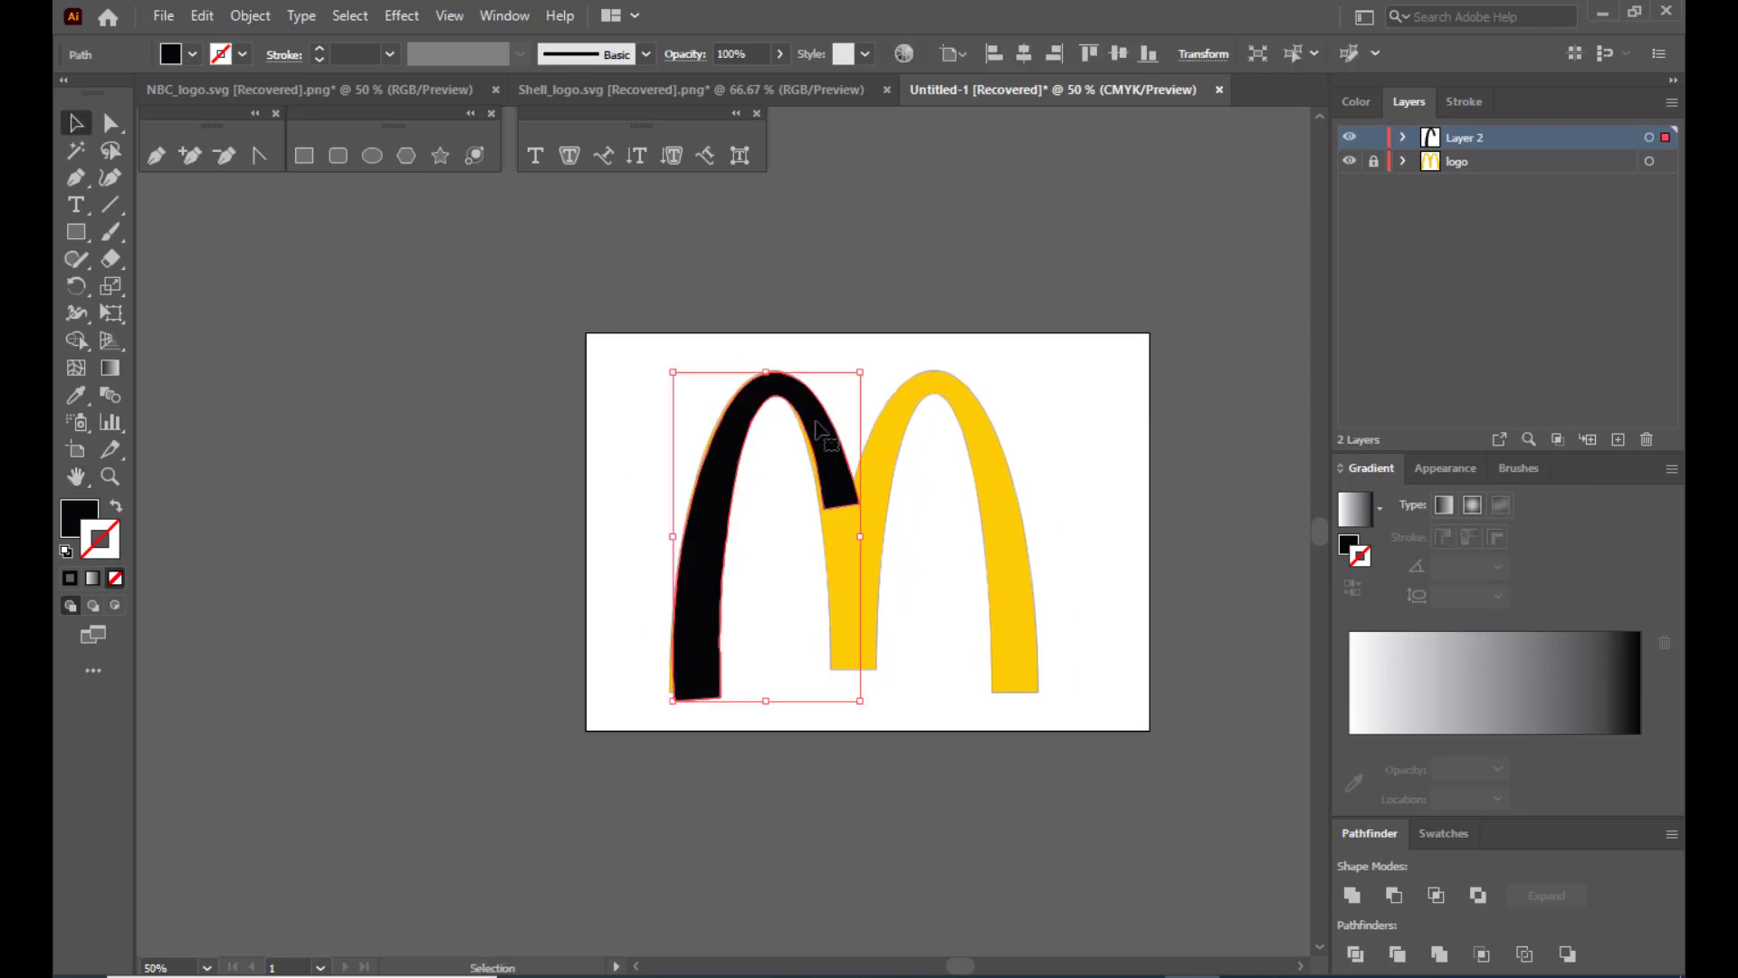
drag(823, 425, 1043, 418)
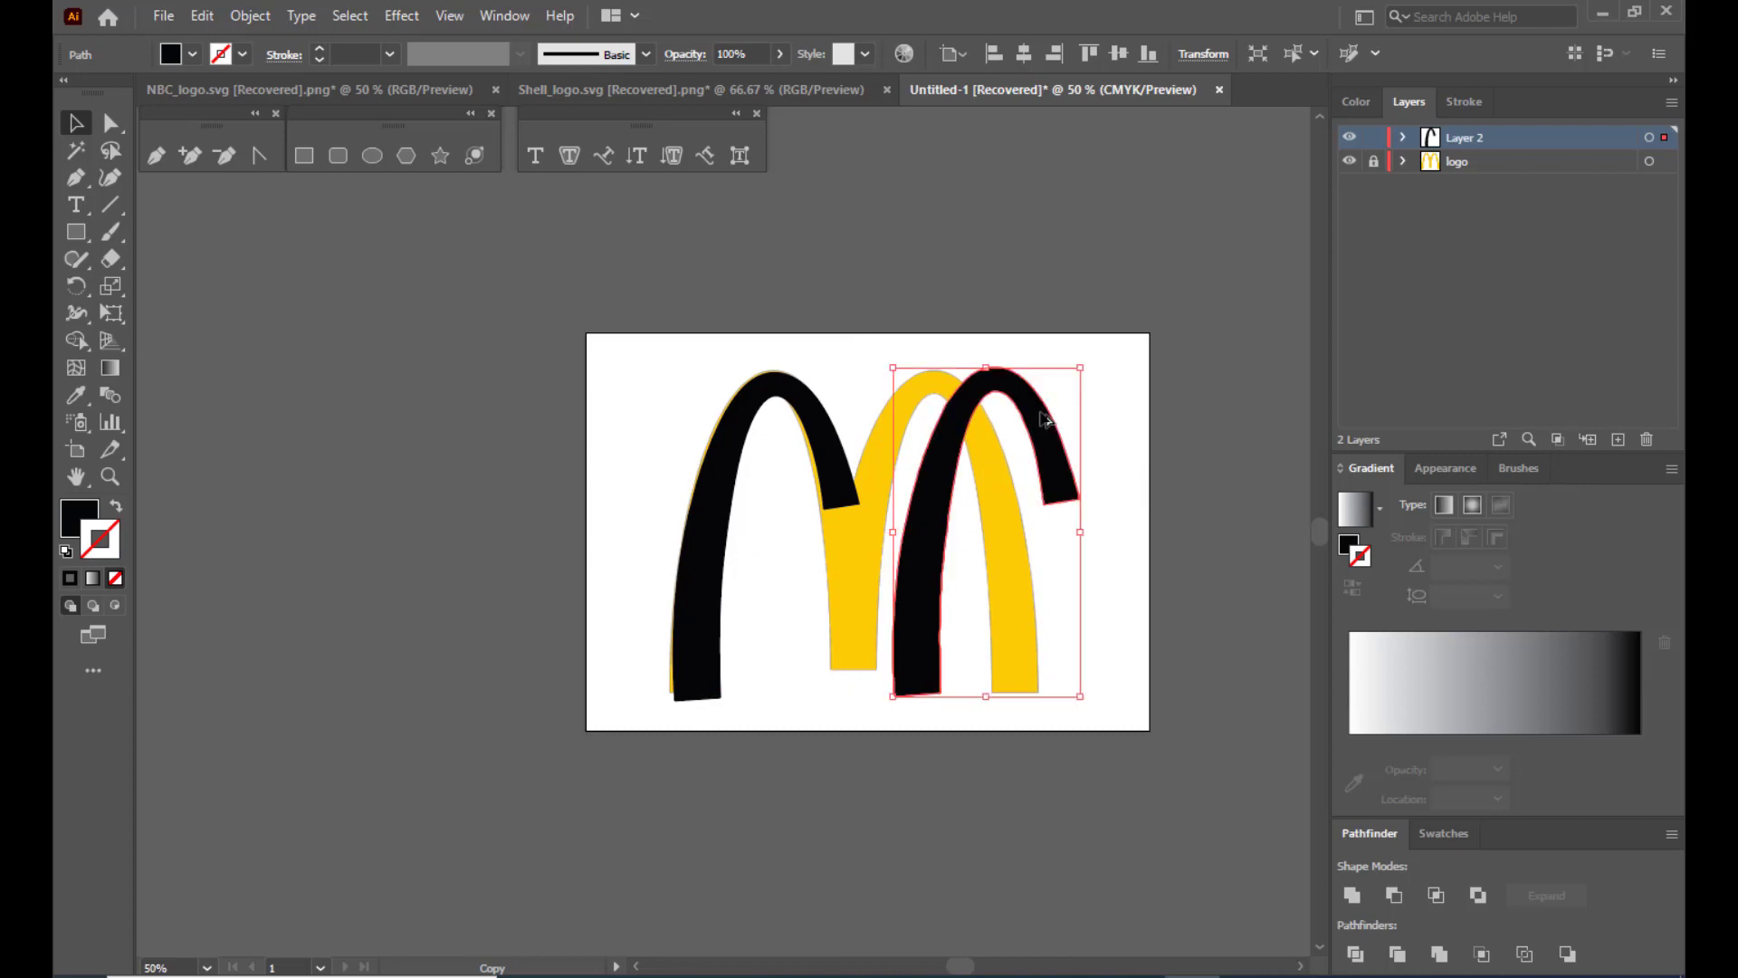
right_click(1043, 418)
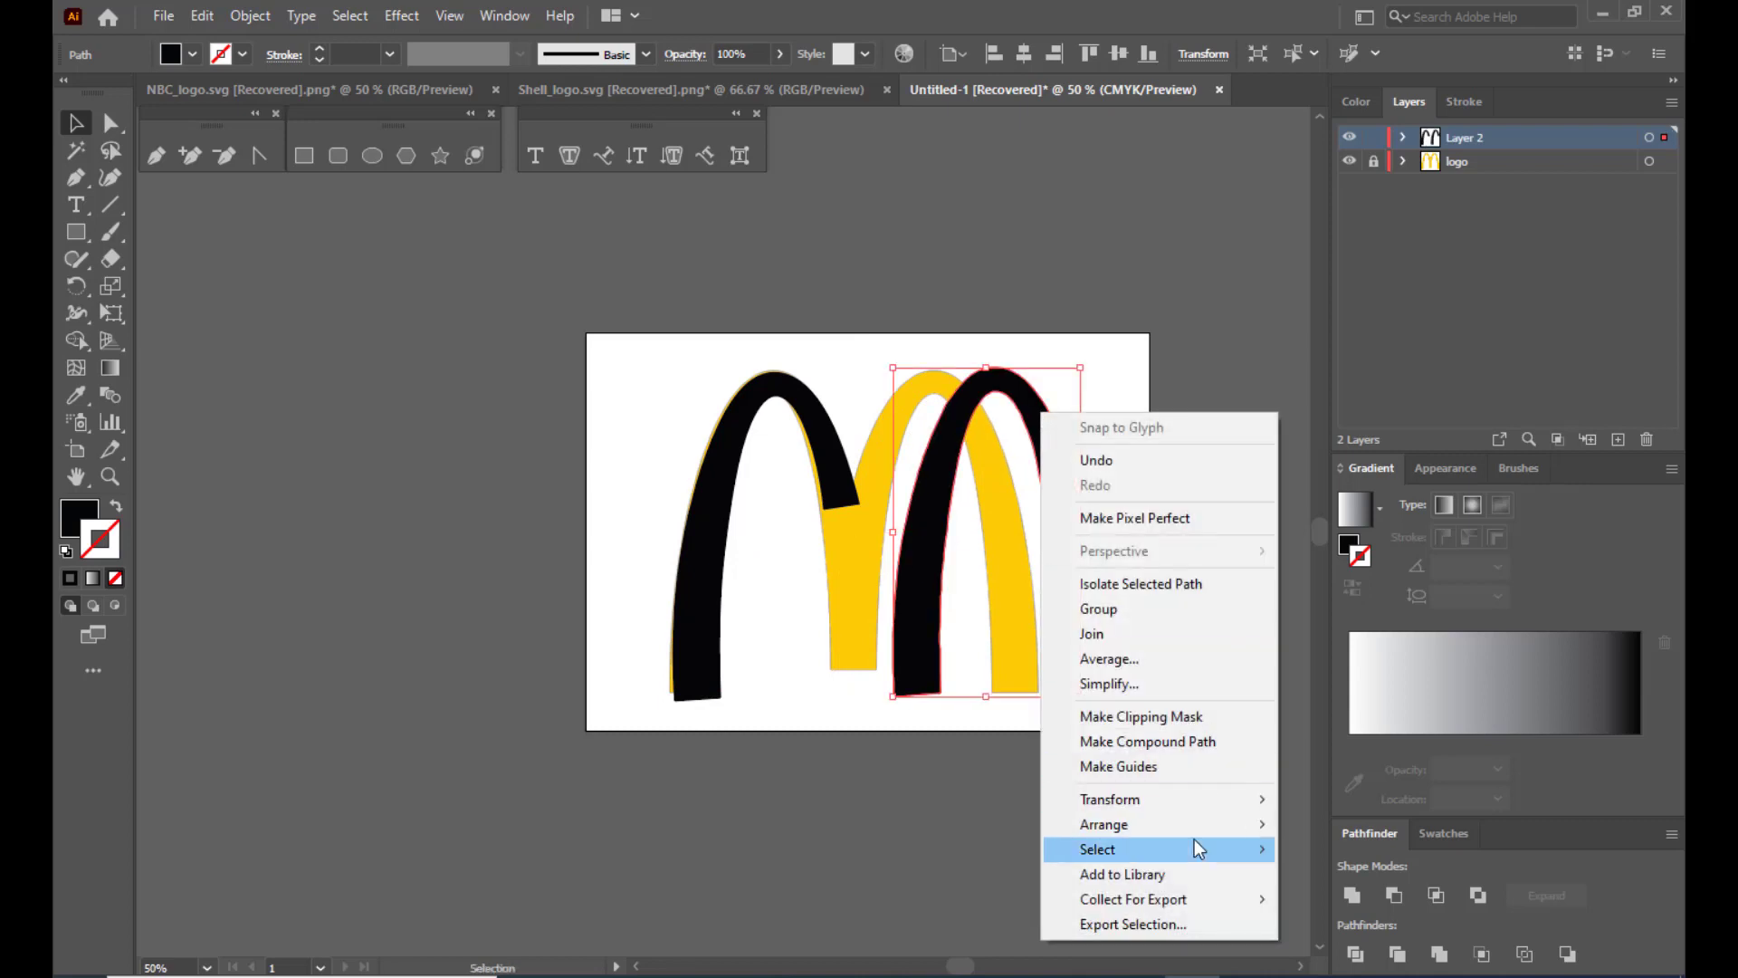
mouse_move(1181, 811)
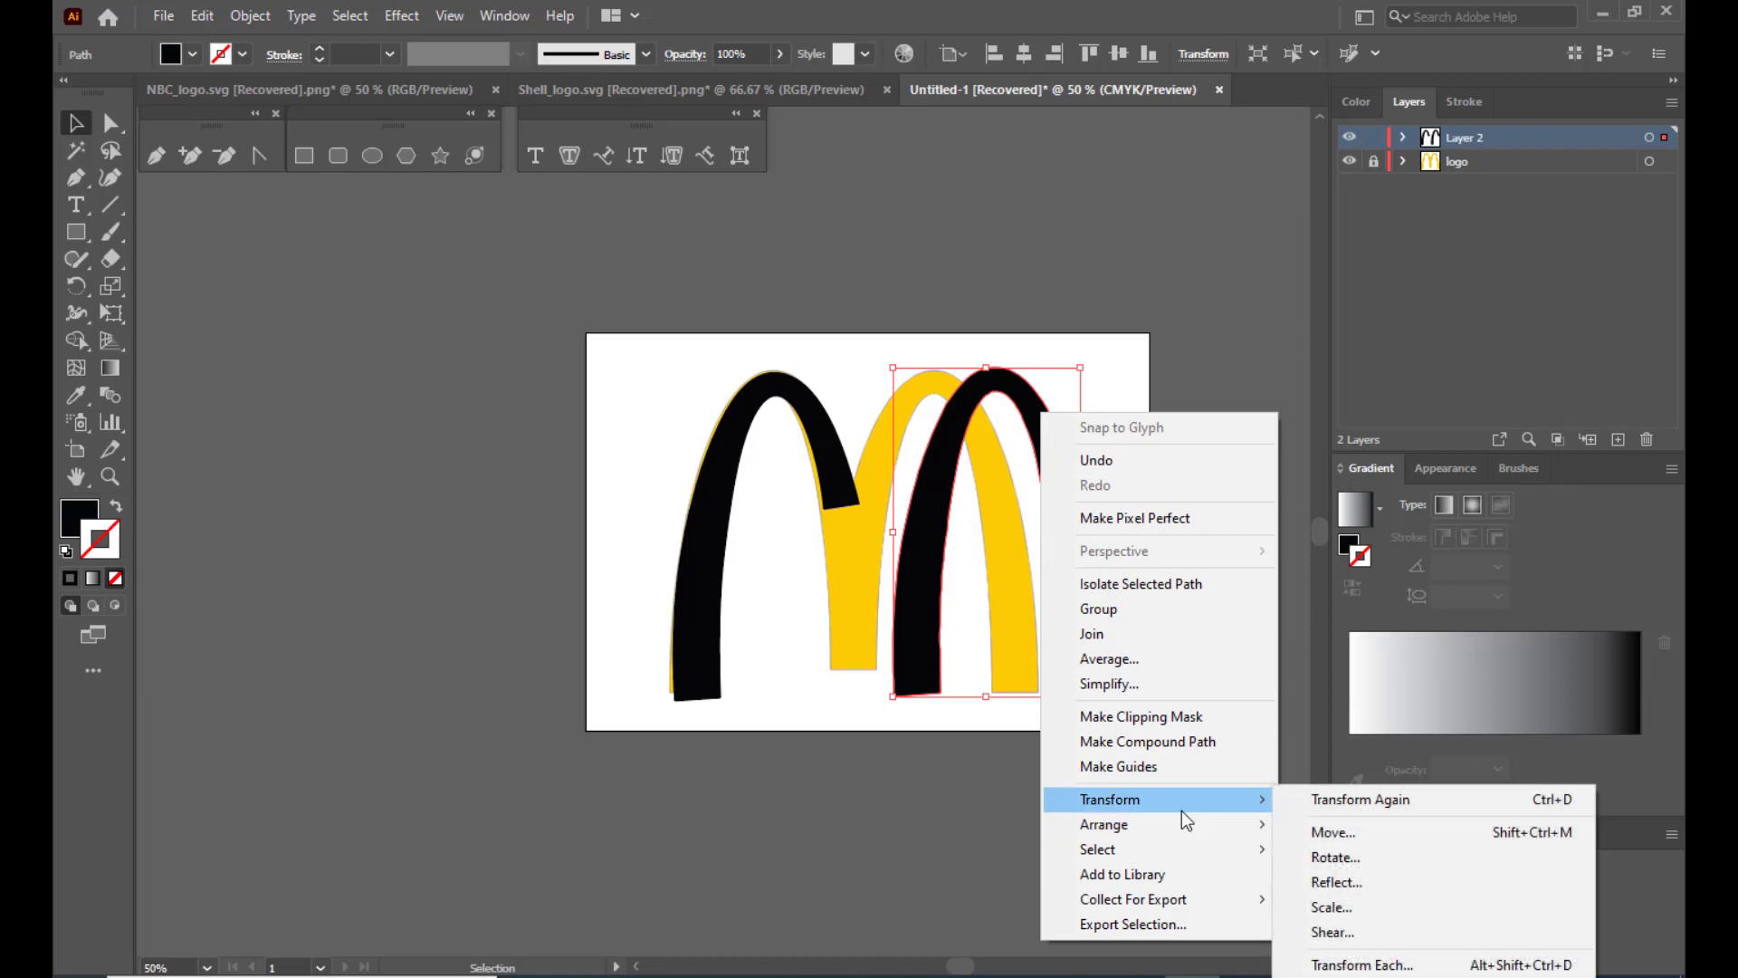
click(1351, 884)
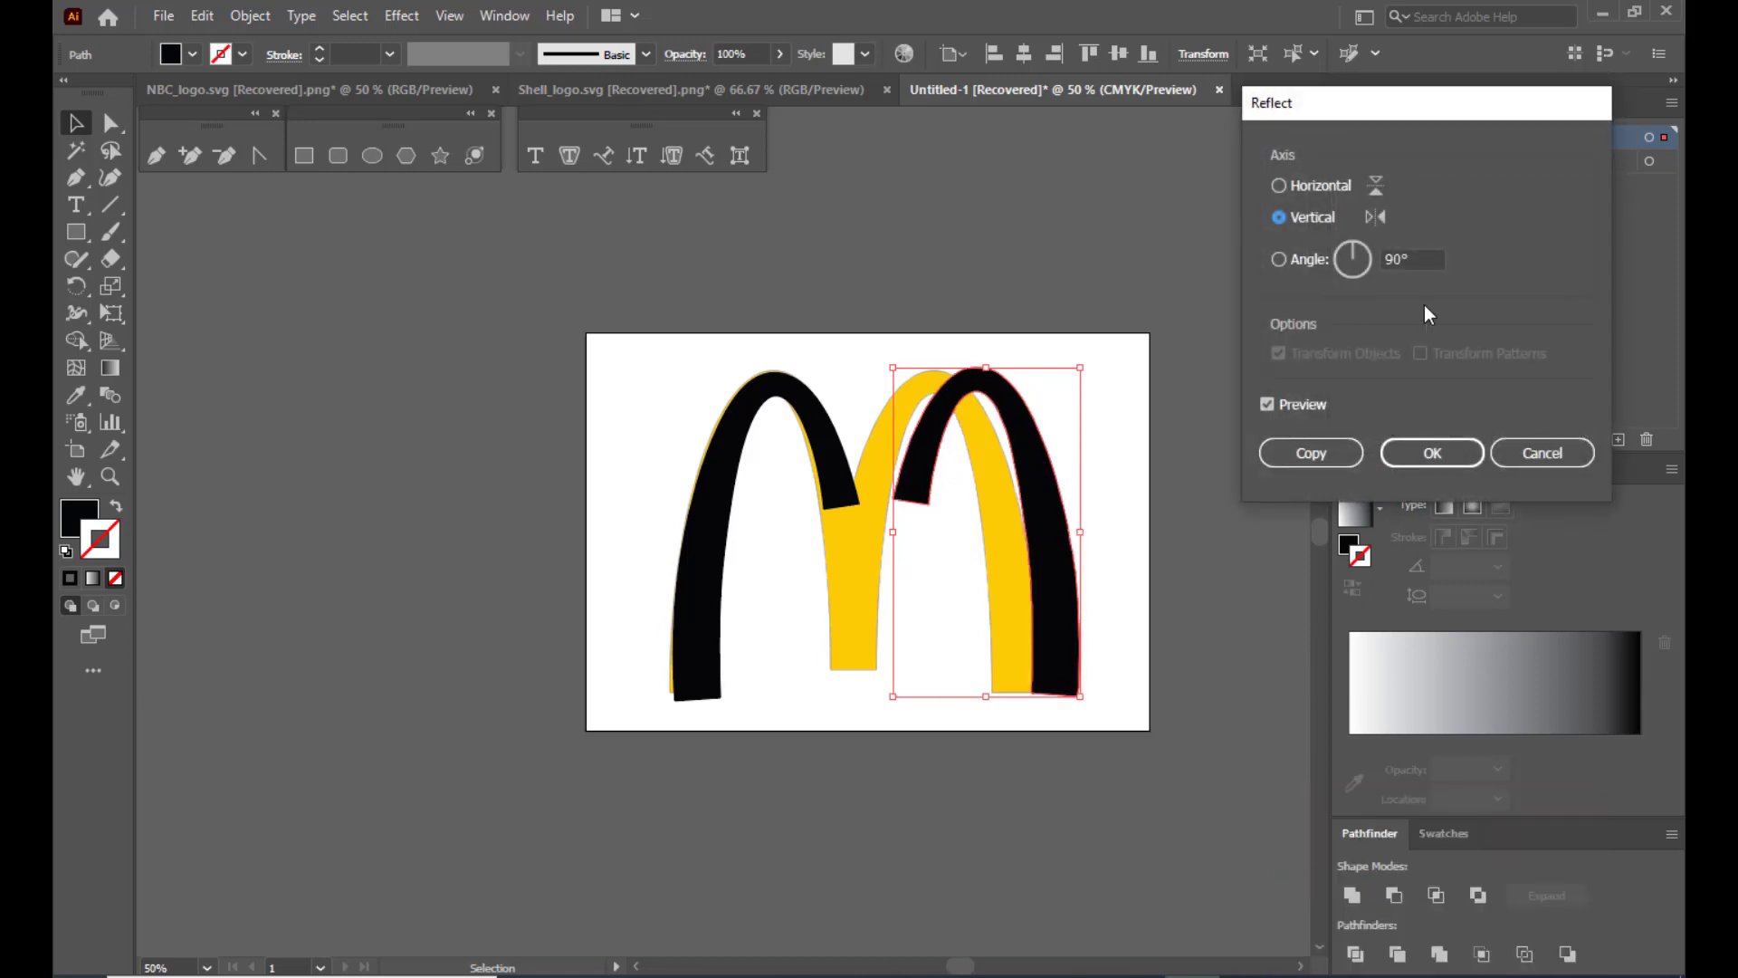
drag(1347, 102, 1259, 116)
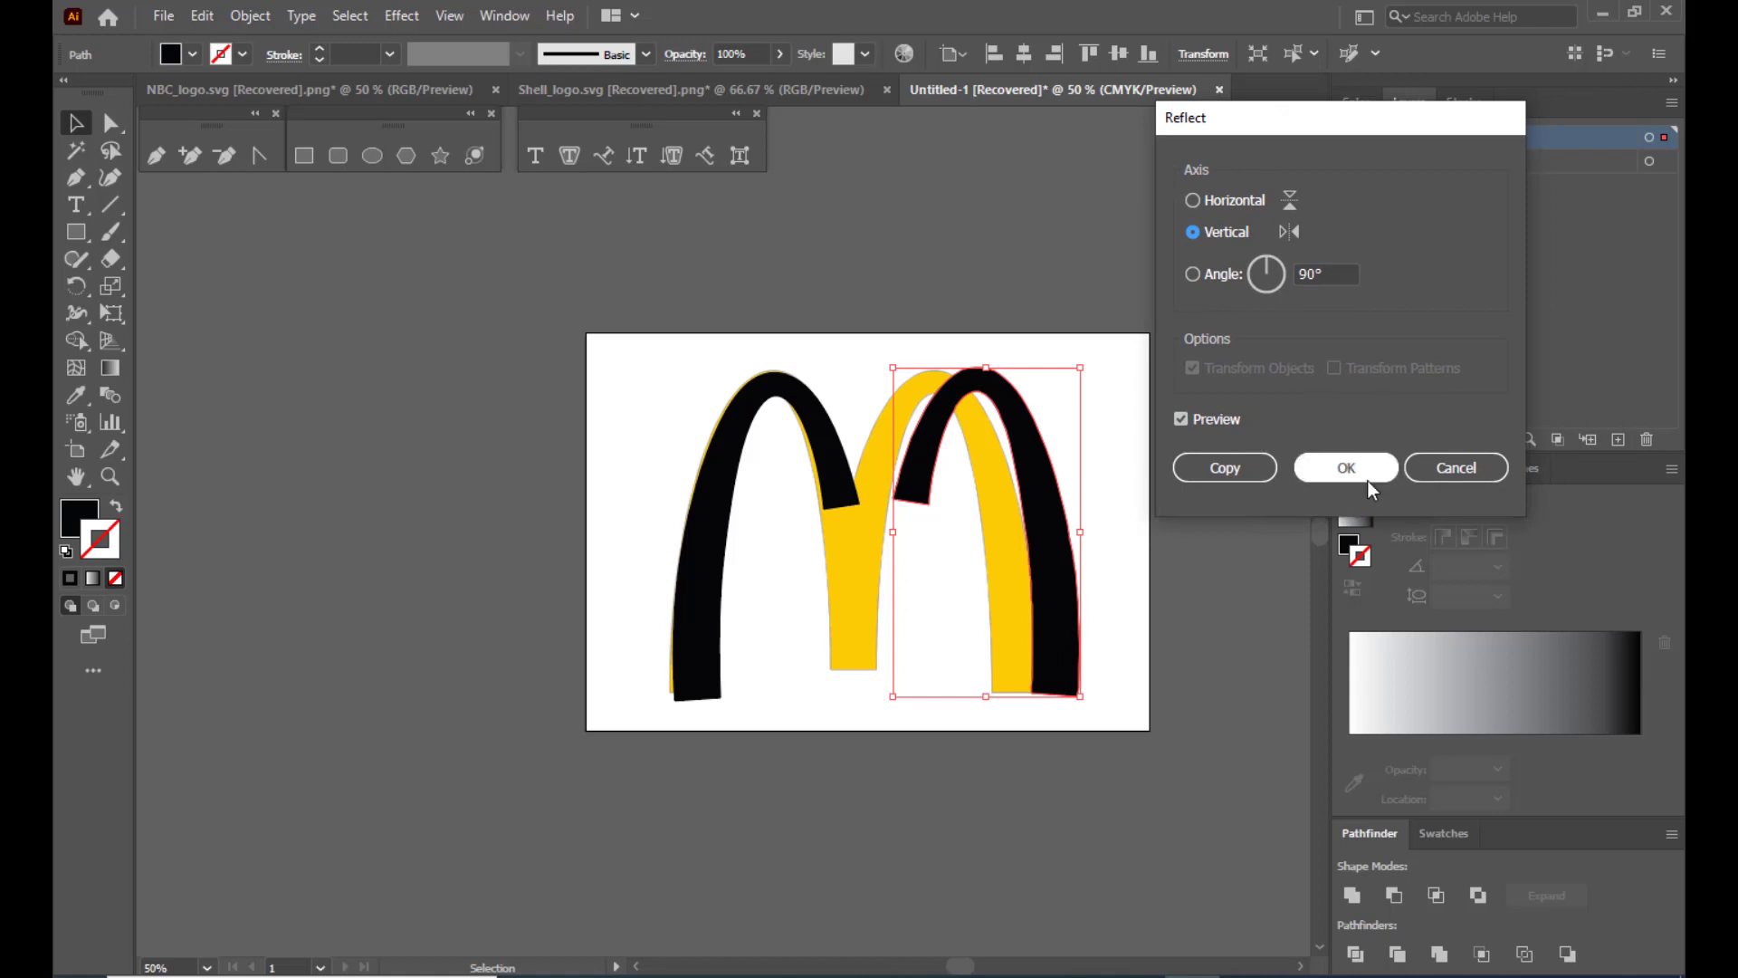
click(1347, 467)
Fit the mirrored arch over the right yellow arch and nudge both black arches slightly left to align with the reference.
mouse_move(1024, 457)
mouse_down()
mouse_move(973, 457)
mouse_move(997, 464)
mouse_up()
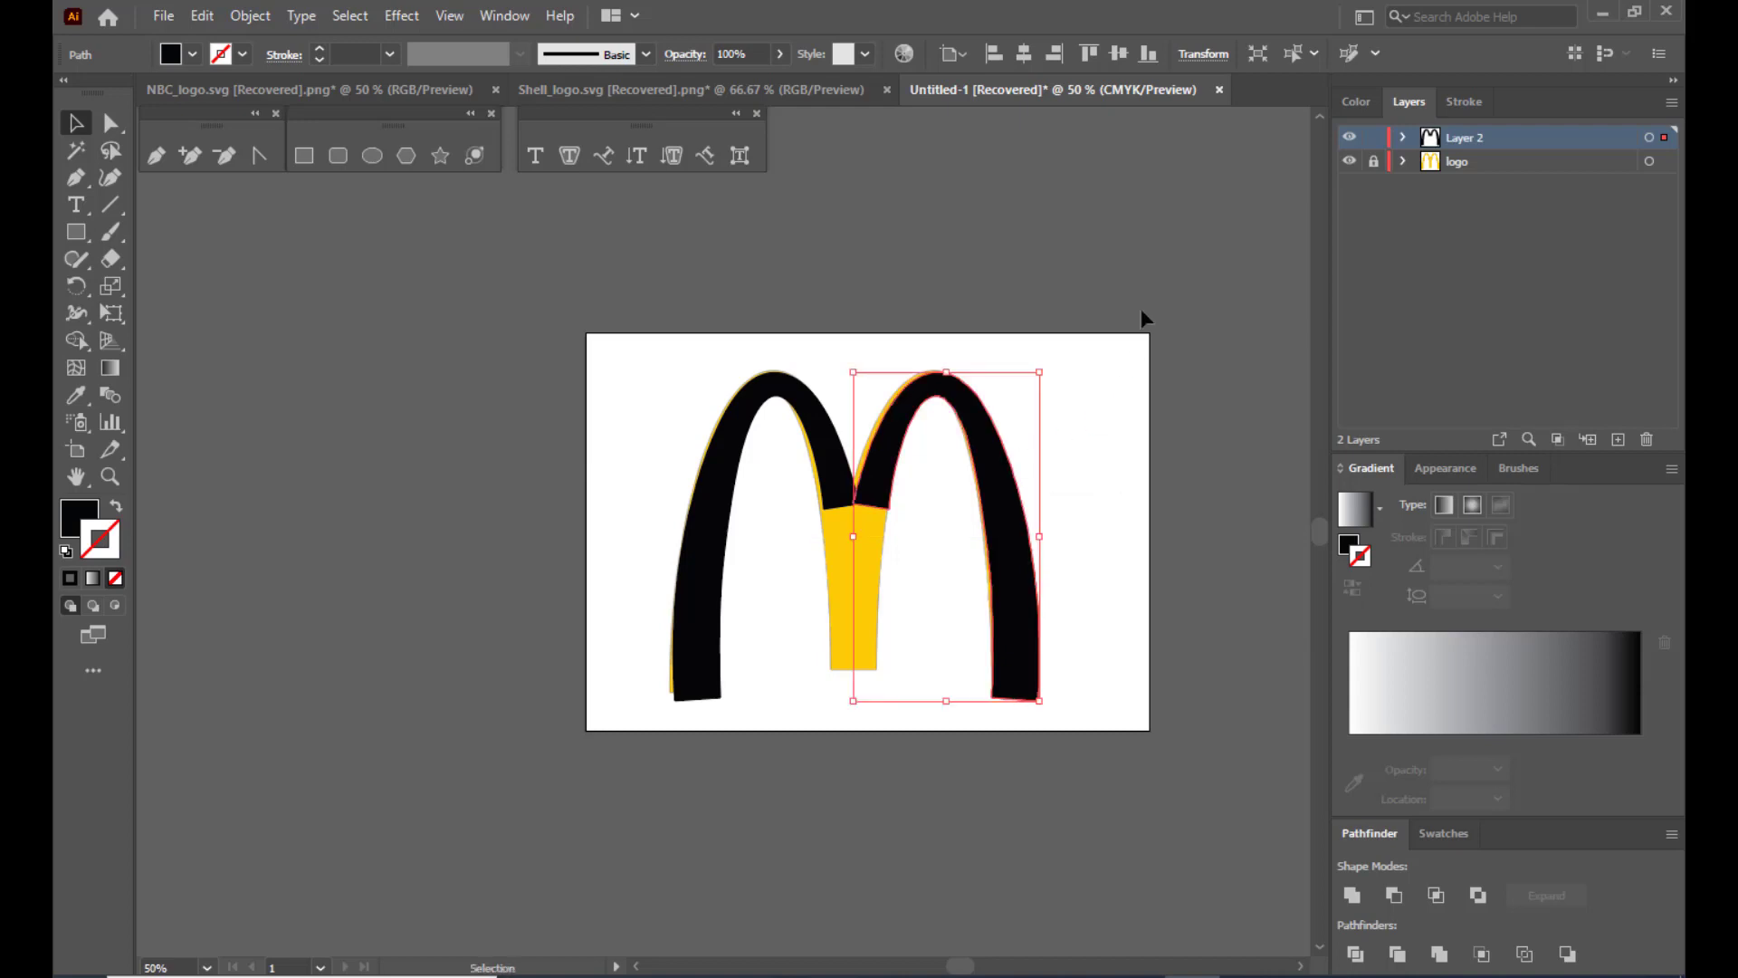
click(1141, 308)
click(844, 499)
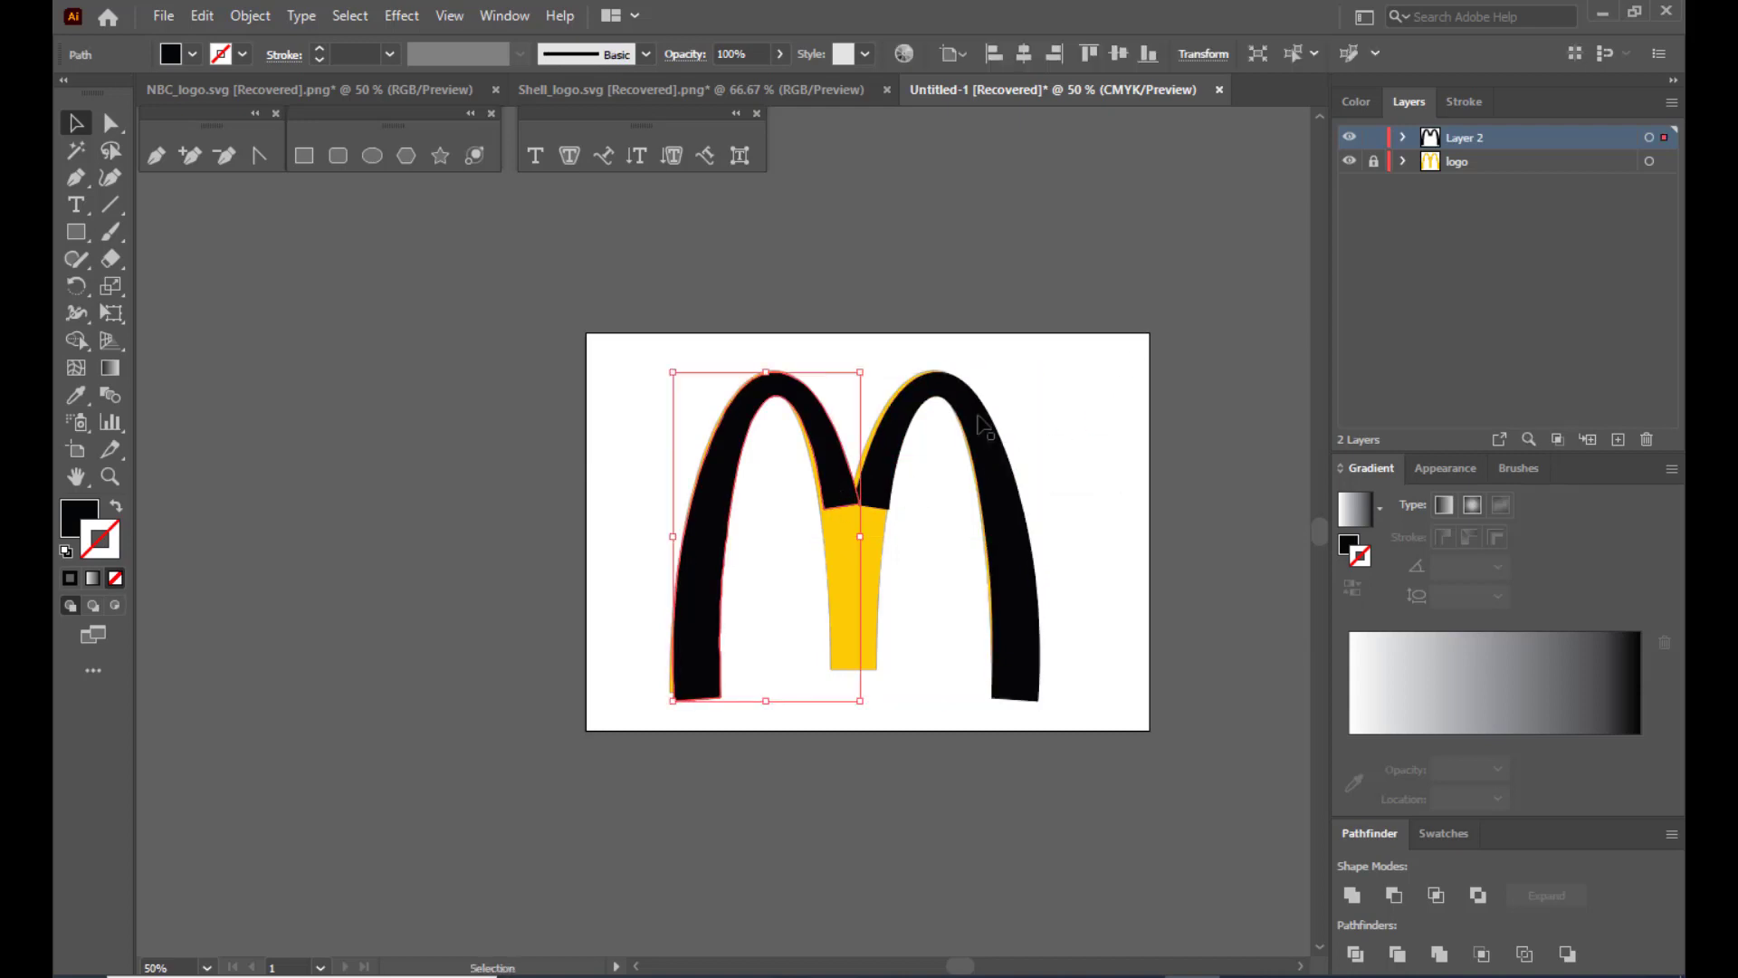
shift+click(972, 410)
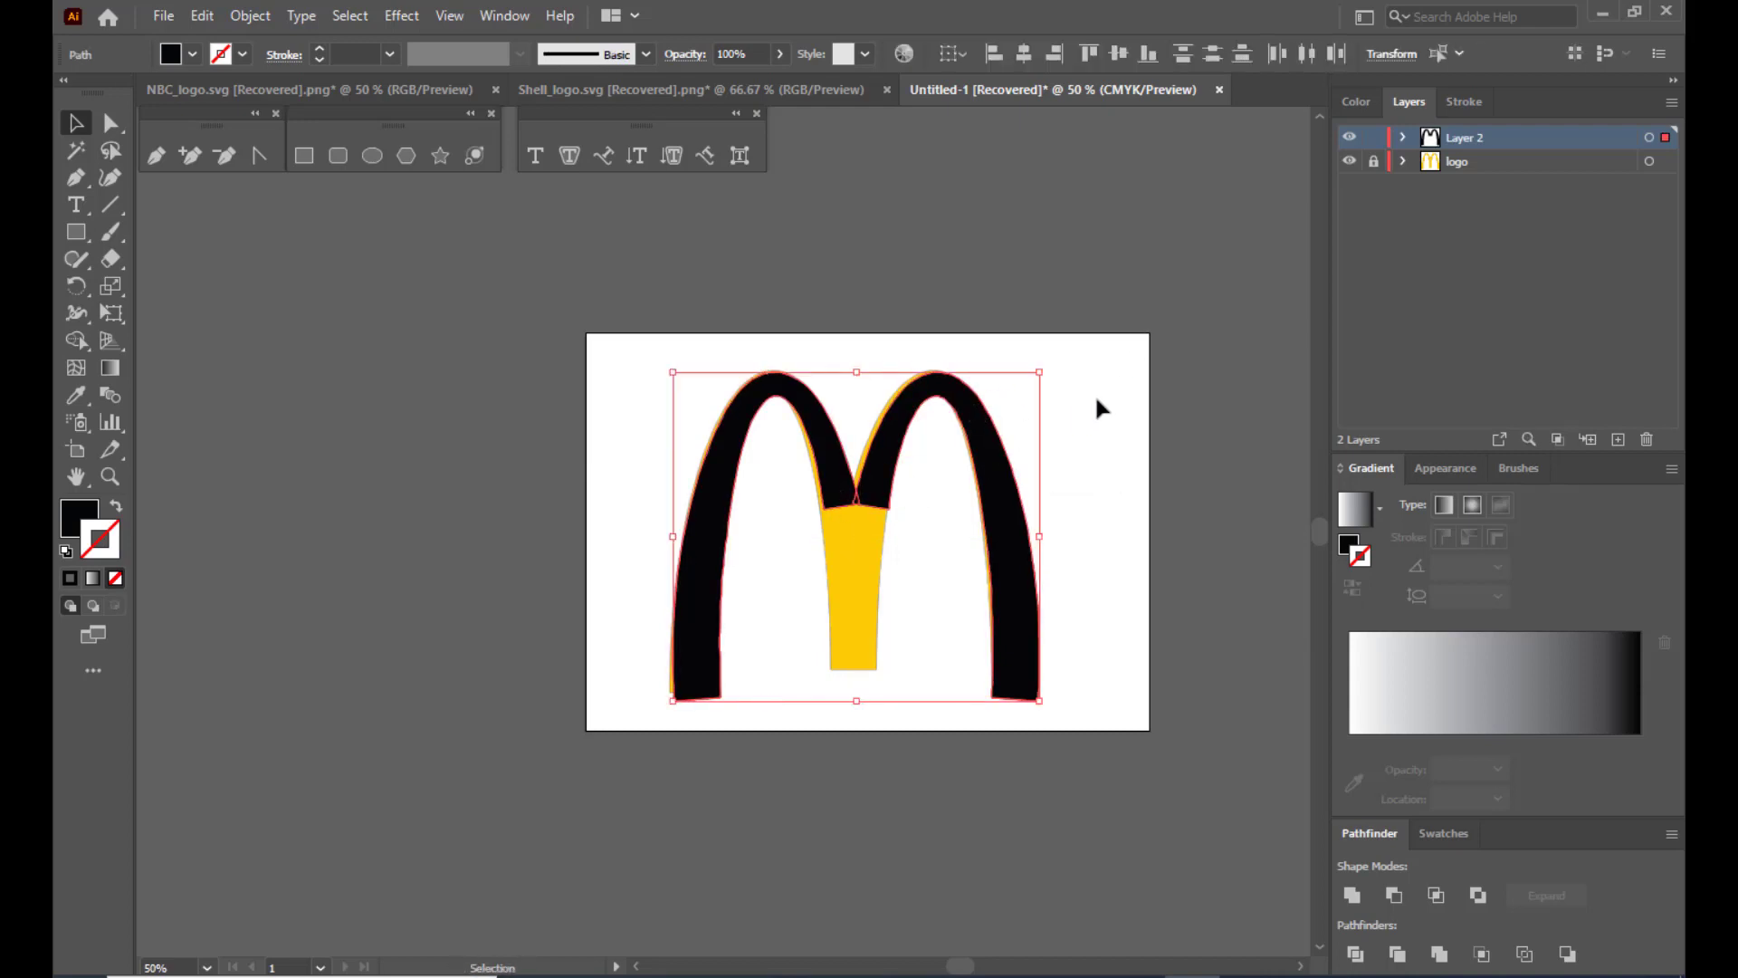
key(Left)
key(Left)
key(Left)
key(Left)
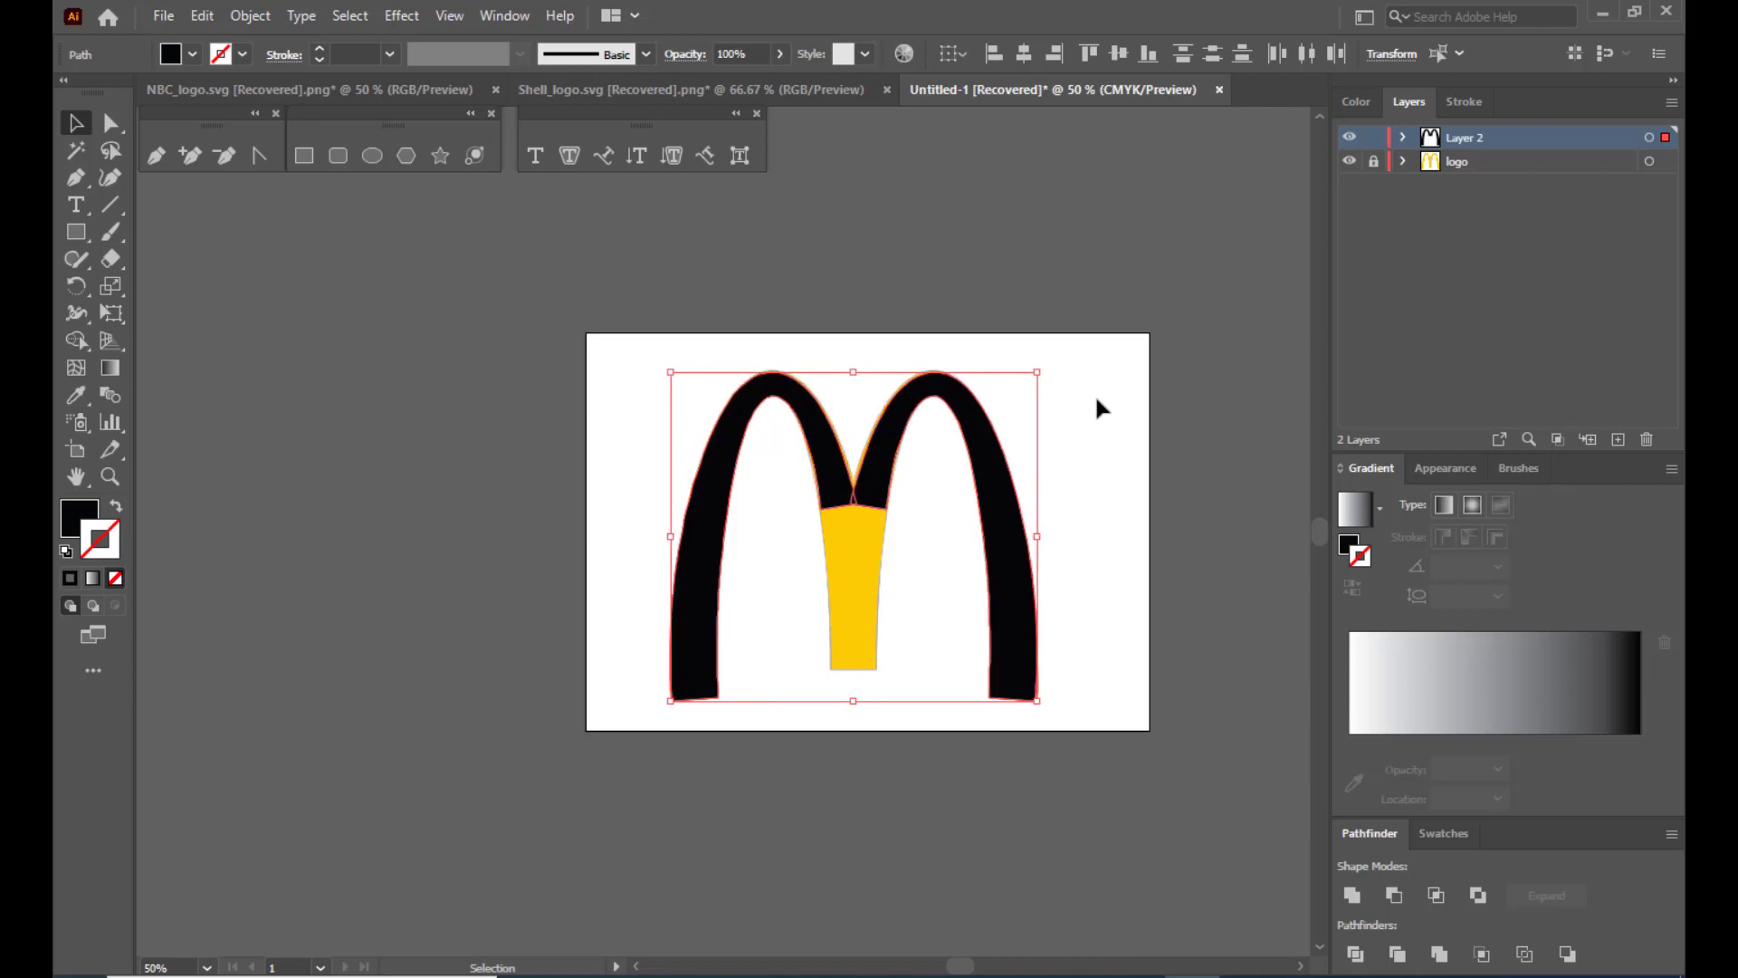
click(811, 574)
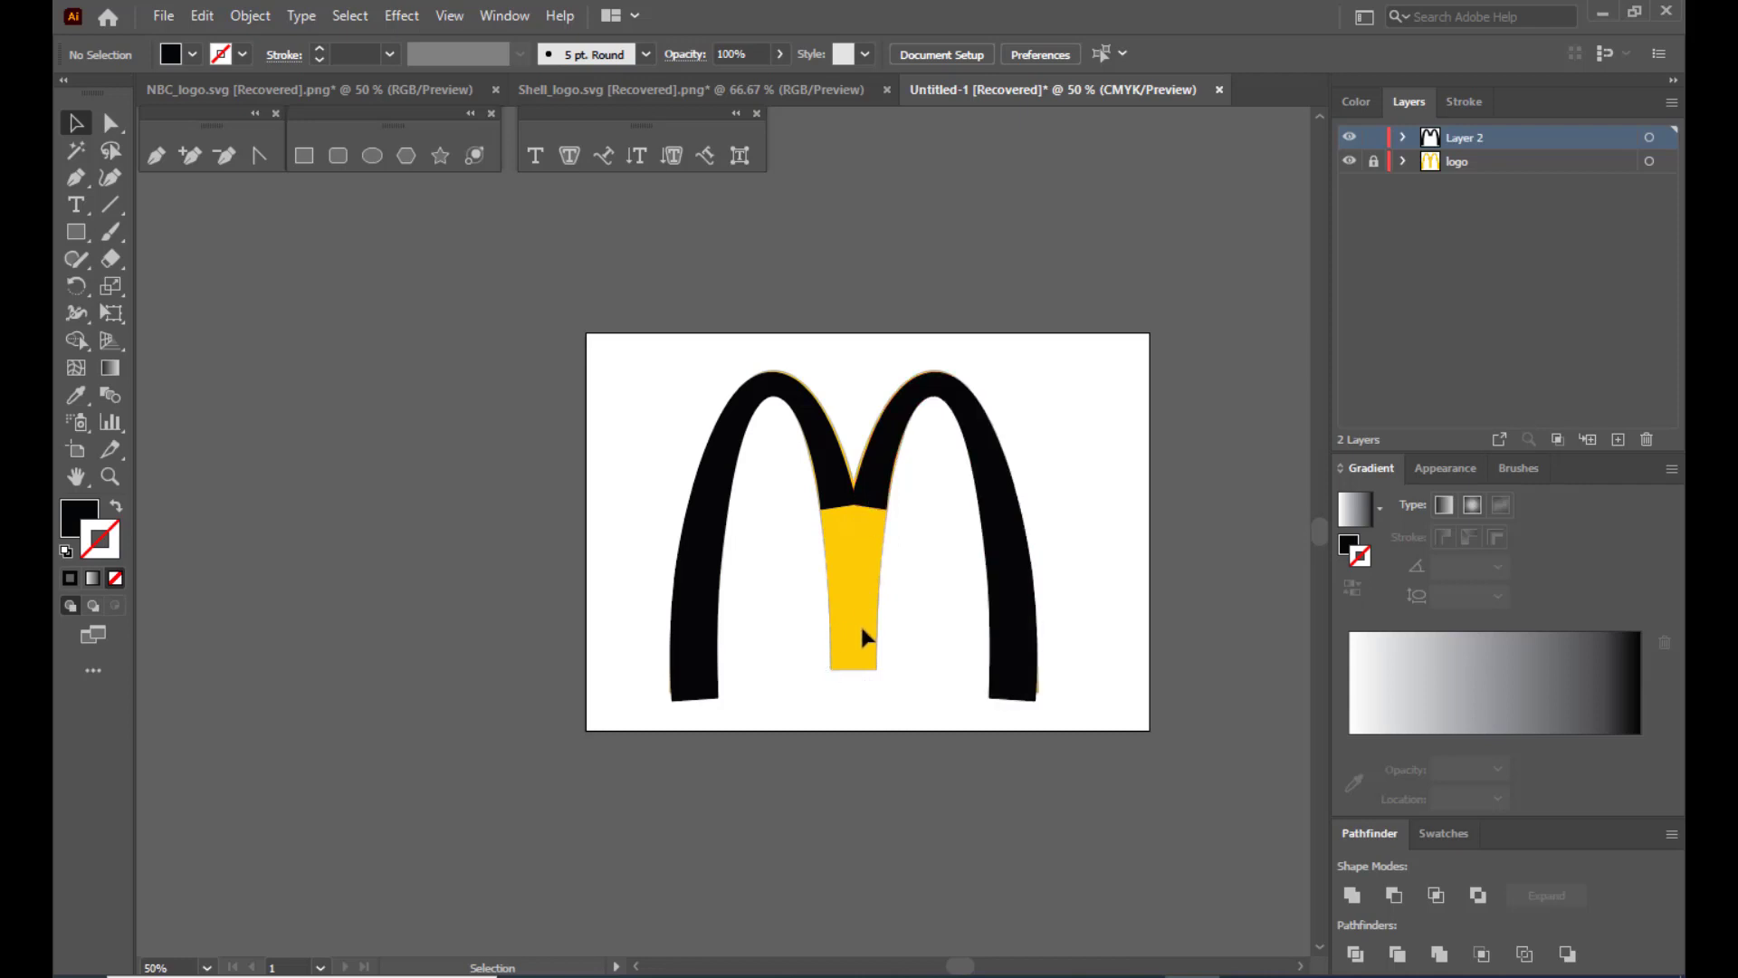
Trace the yellow middle leg below the two arches with the Pen tool as a closed black shape.
click(156, 157)
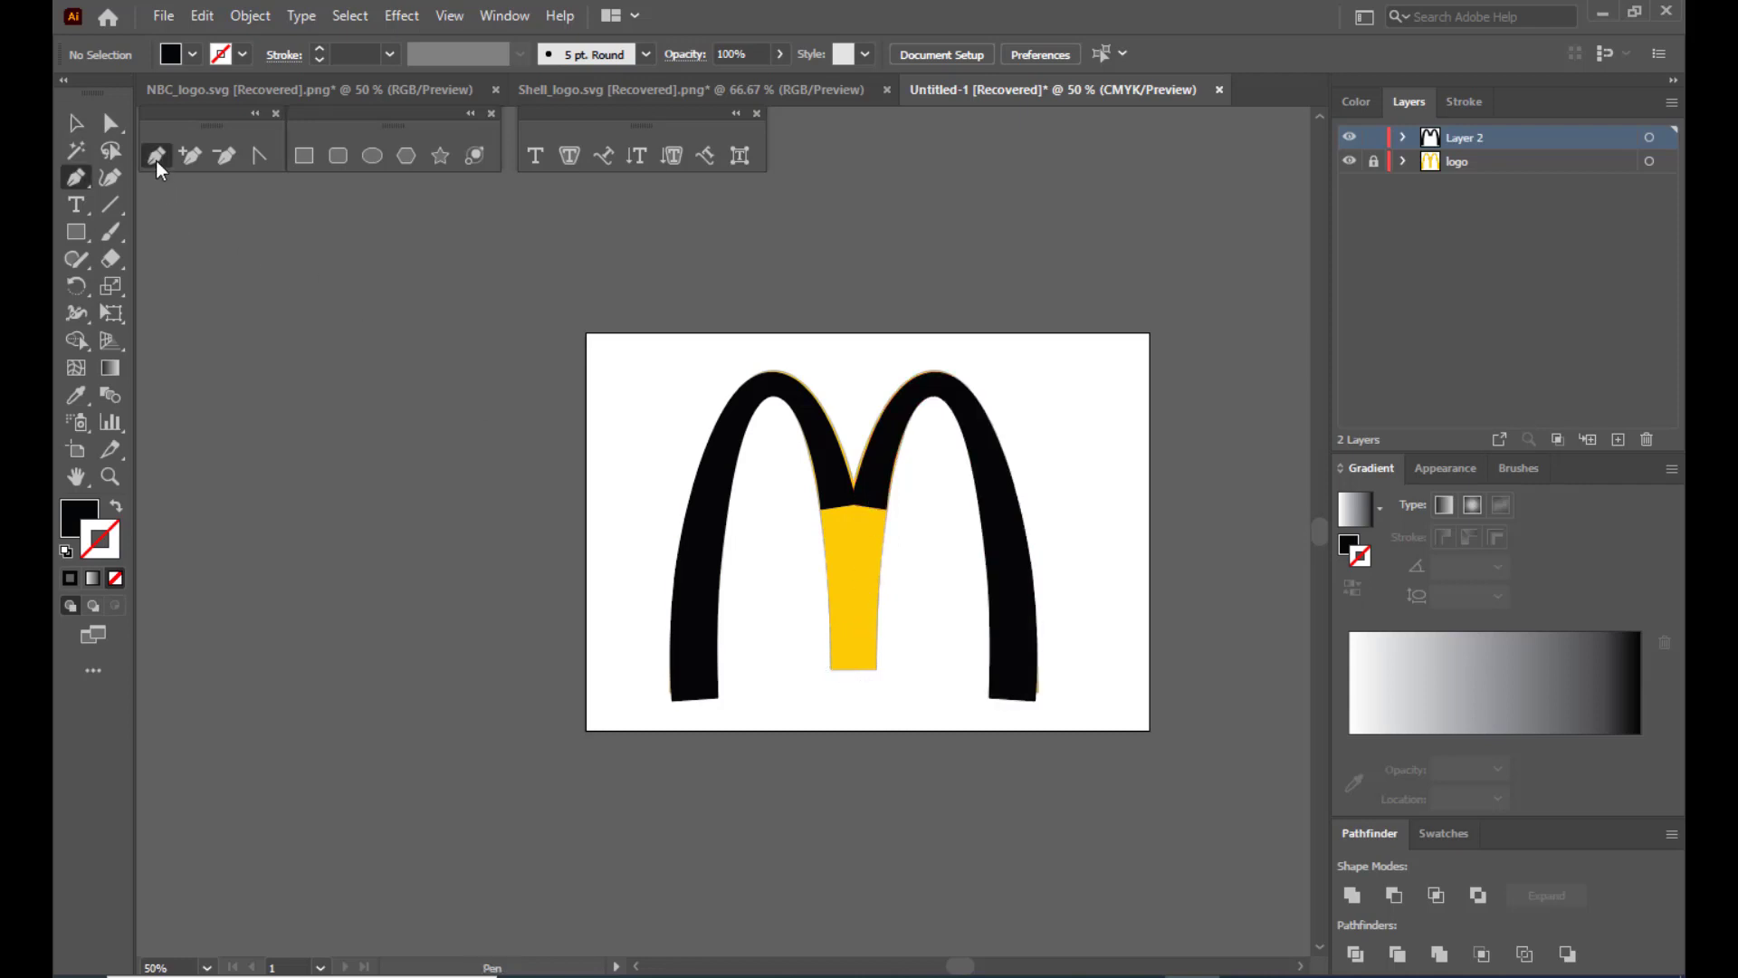
click(875, 669)
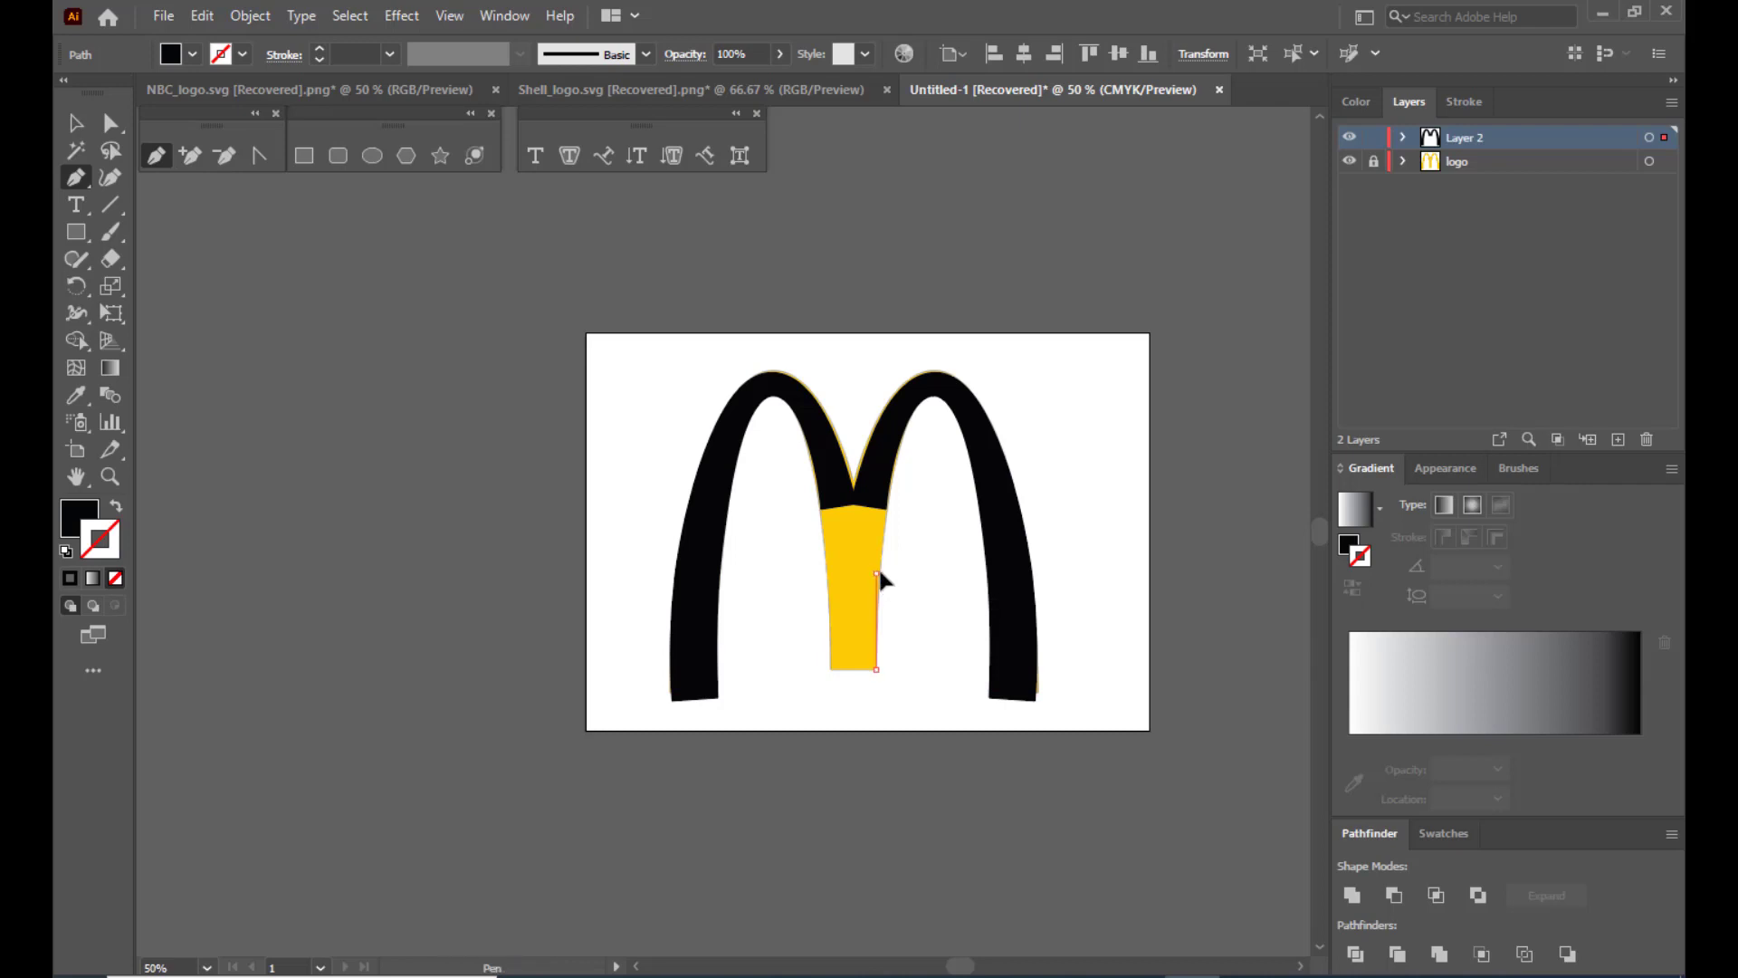
drag(874, 572, 881, 538)
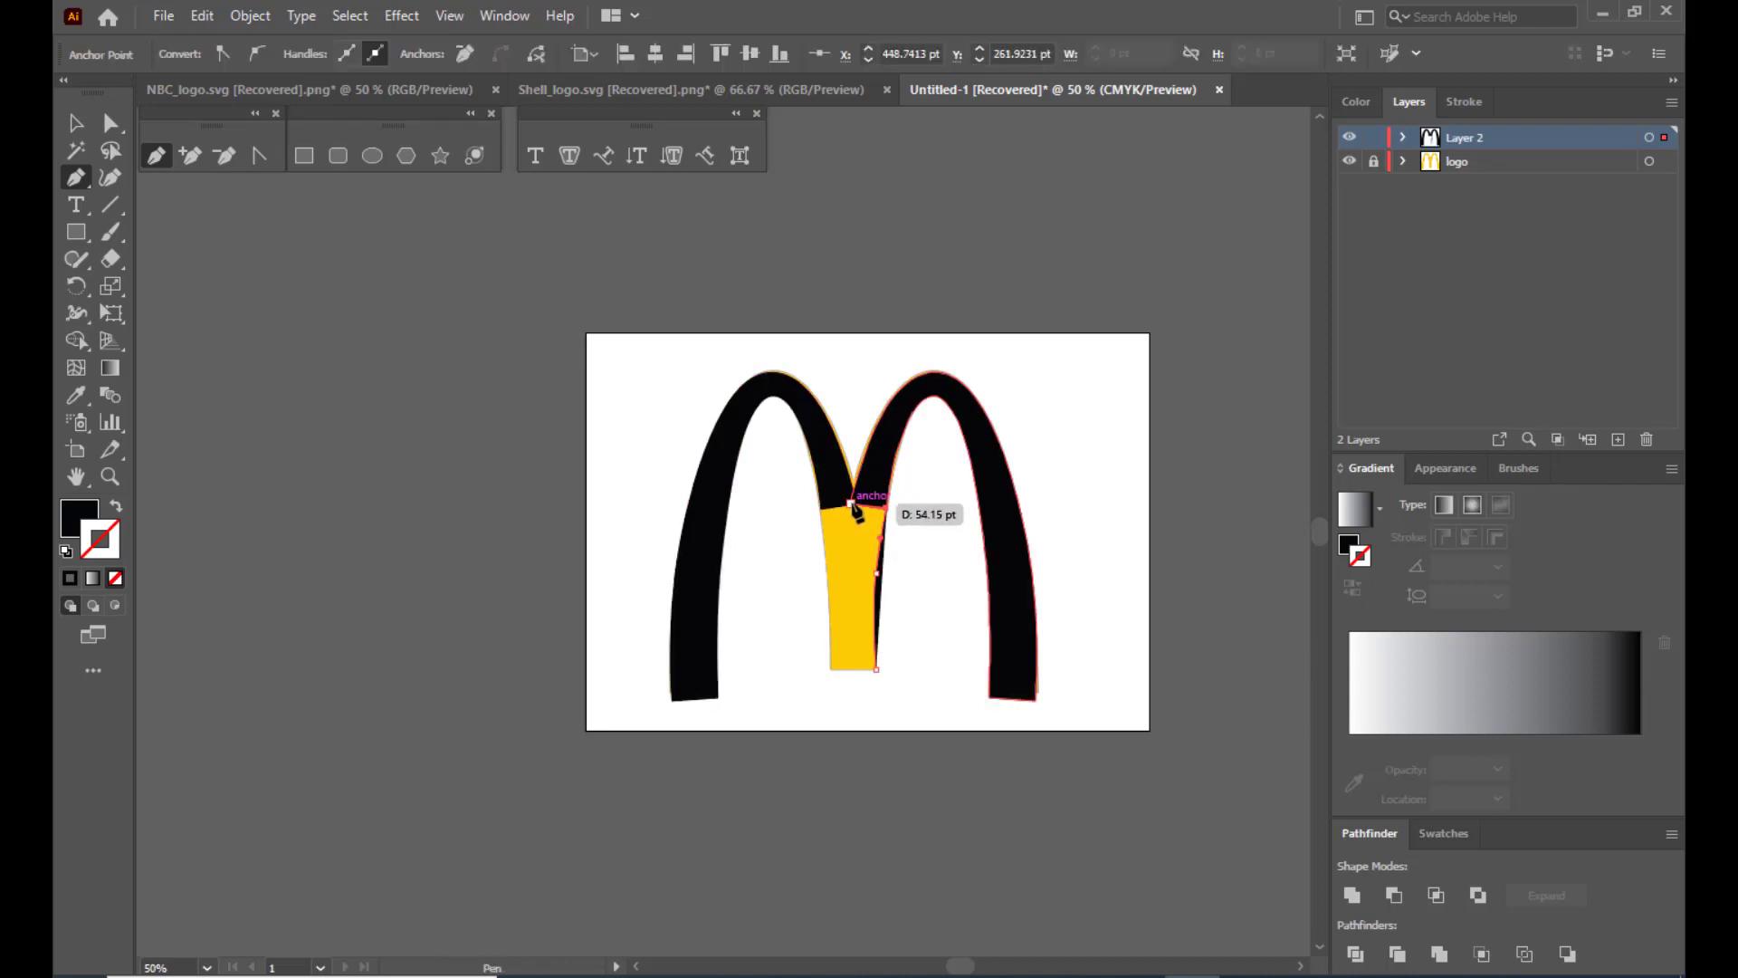
click(864, 502)
click(820, 507)
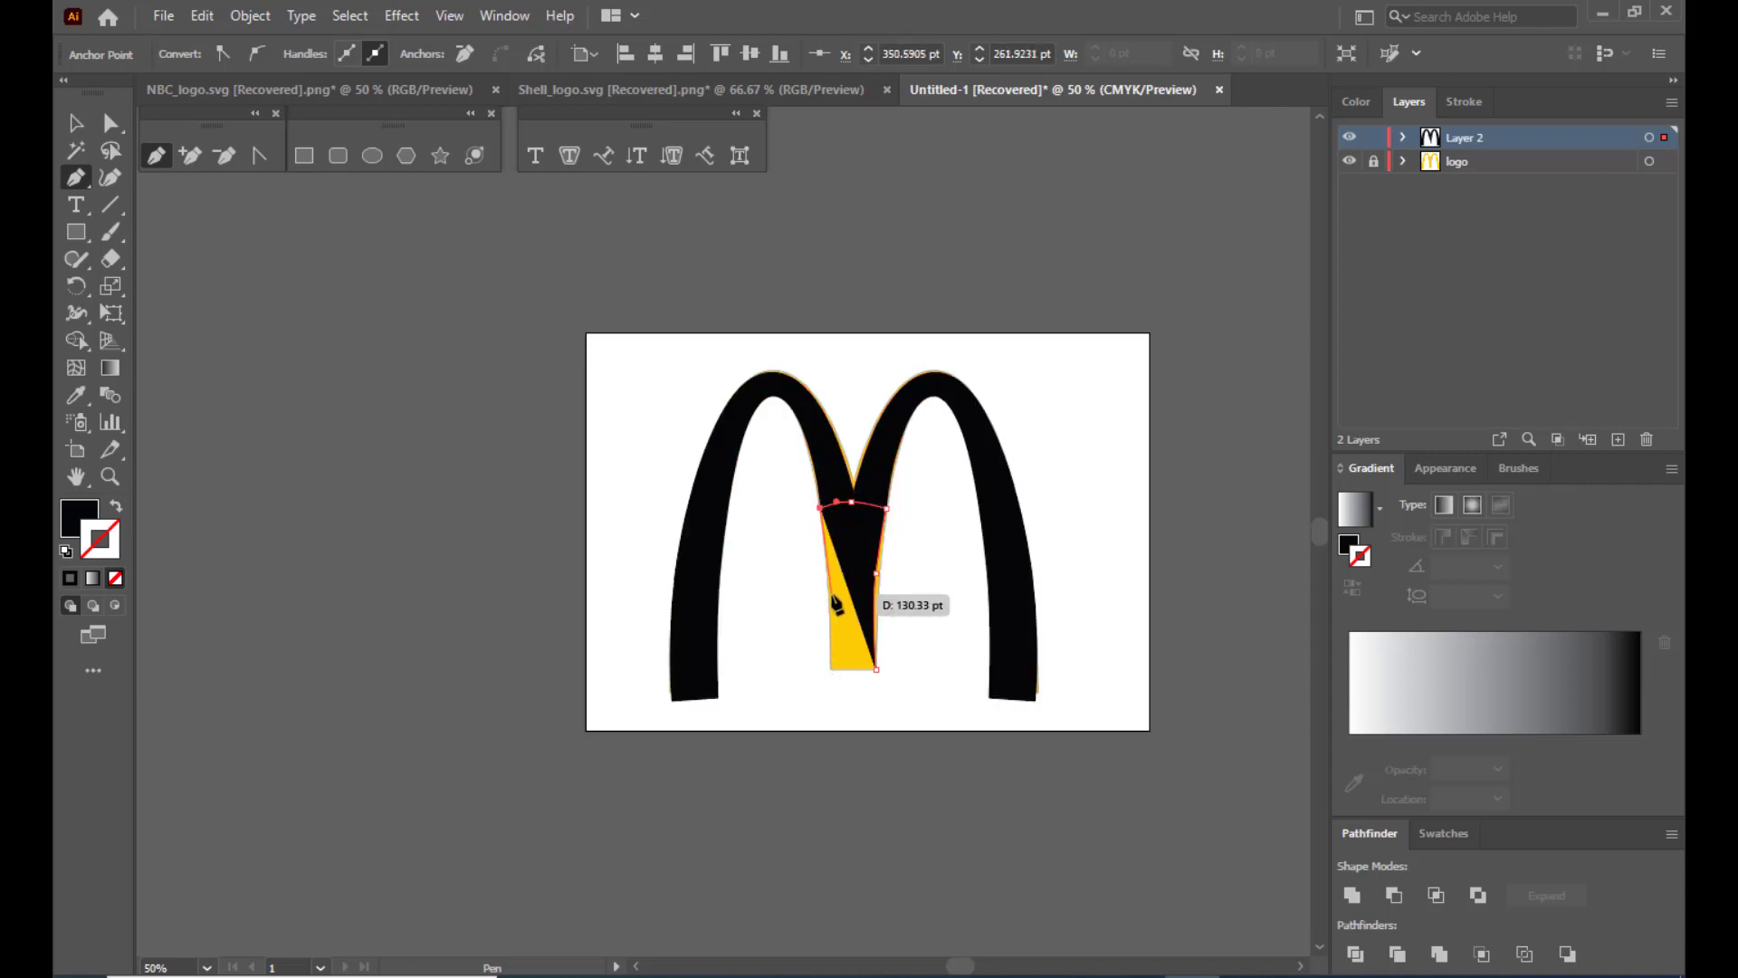
drag(829, 600, 828, 623)
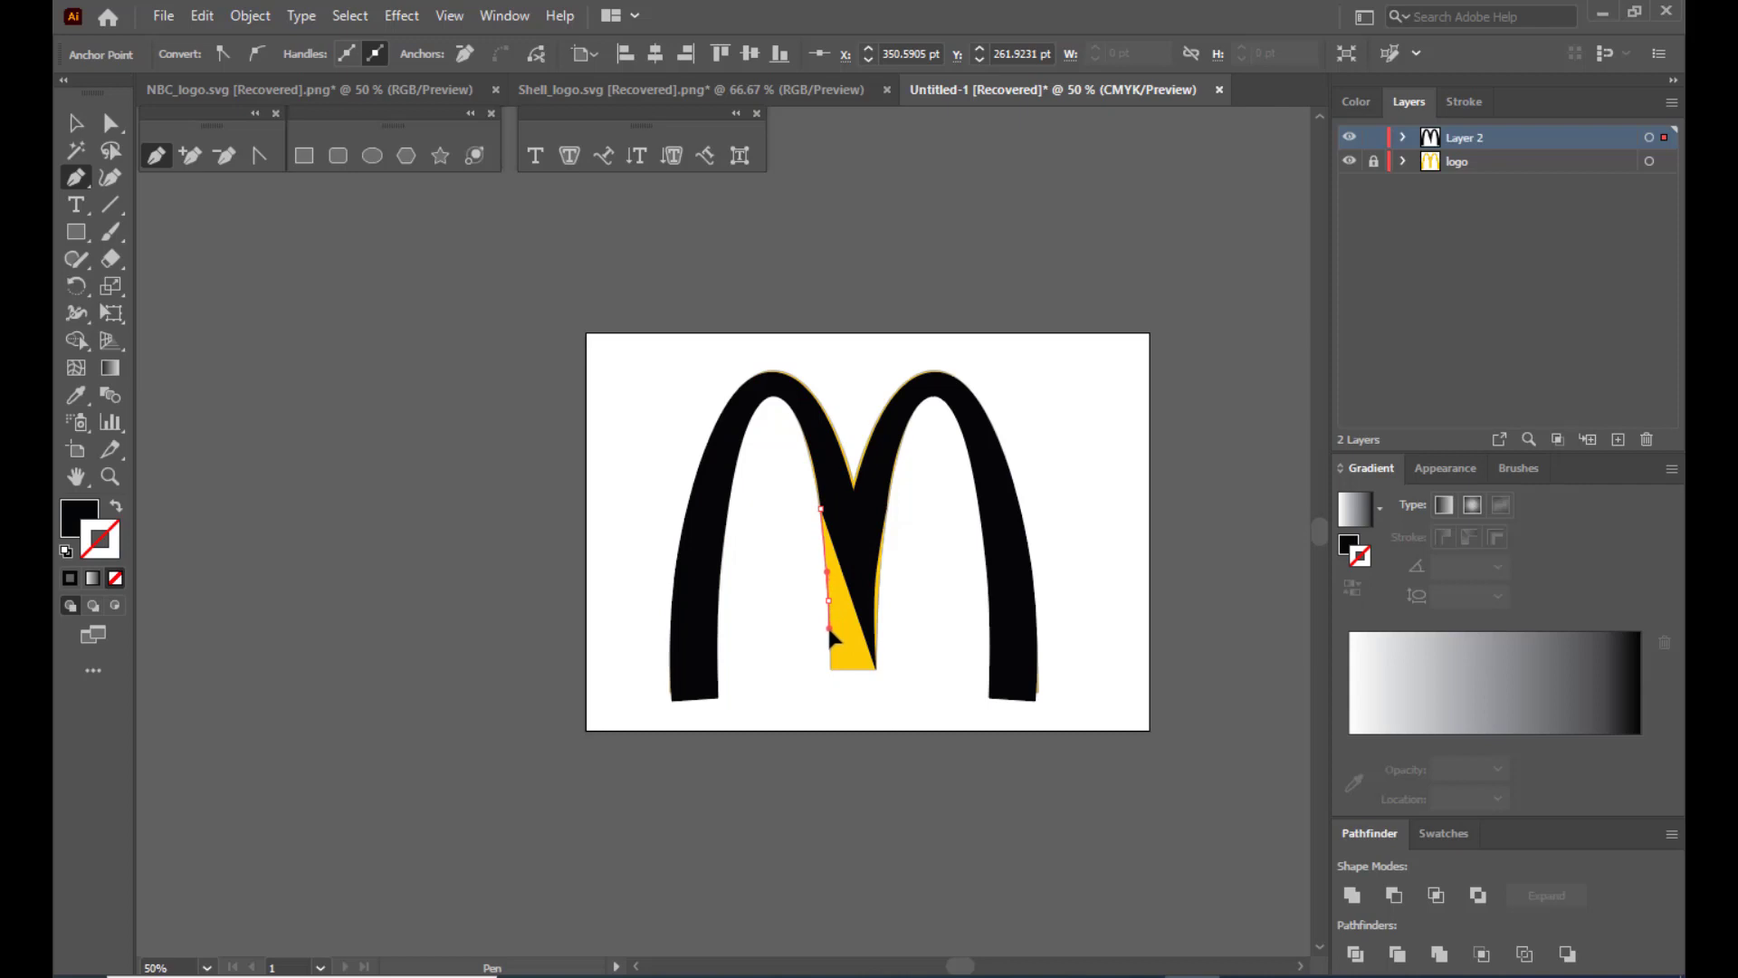
click(829, 669)
click(875, 670)
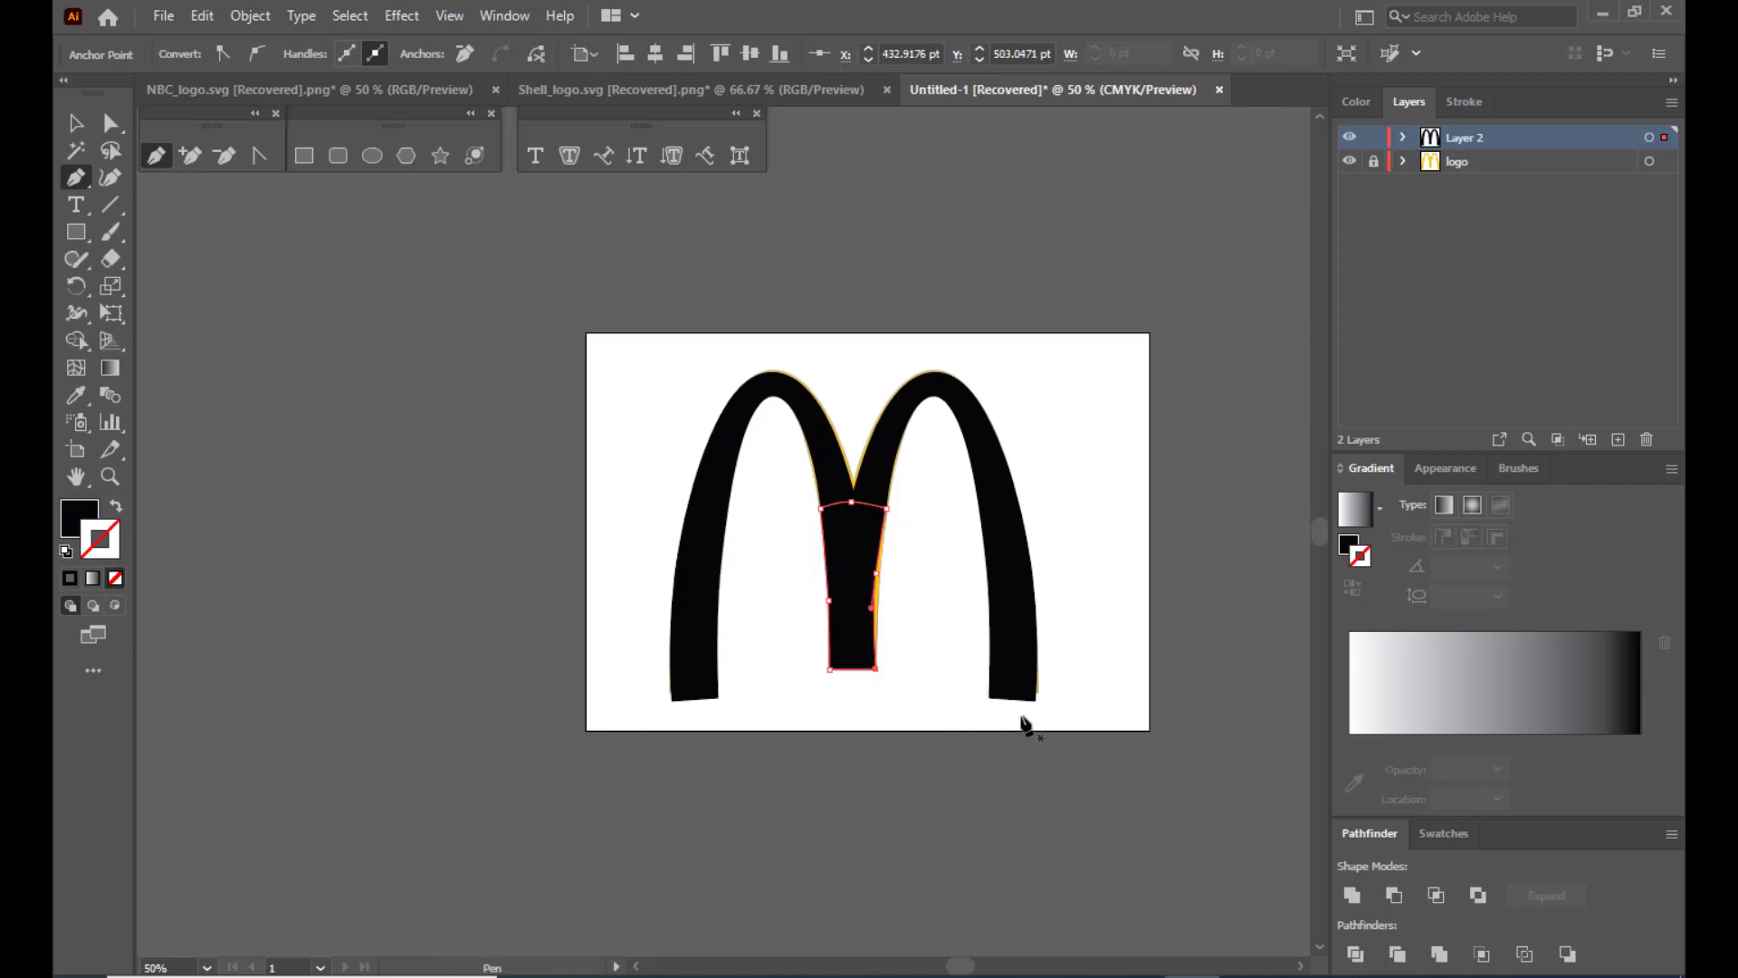
Adjust the side anchors of the middle leg with the Direct Selection tool so both edges follow the yellow reference.
click(111, 124)
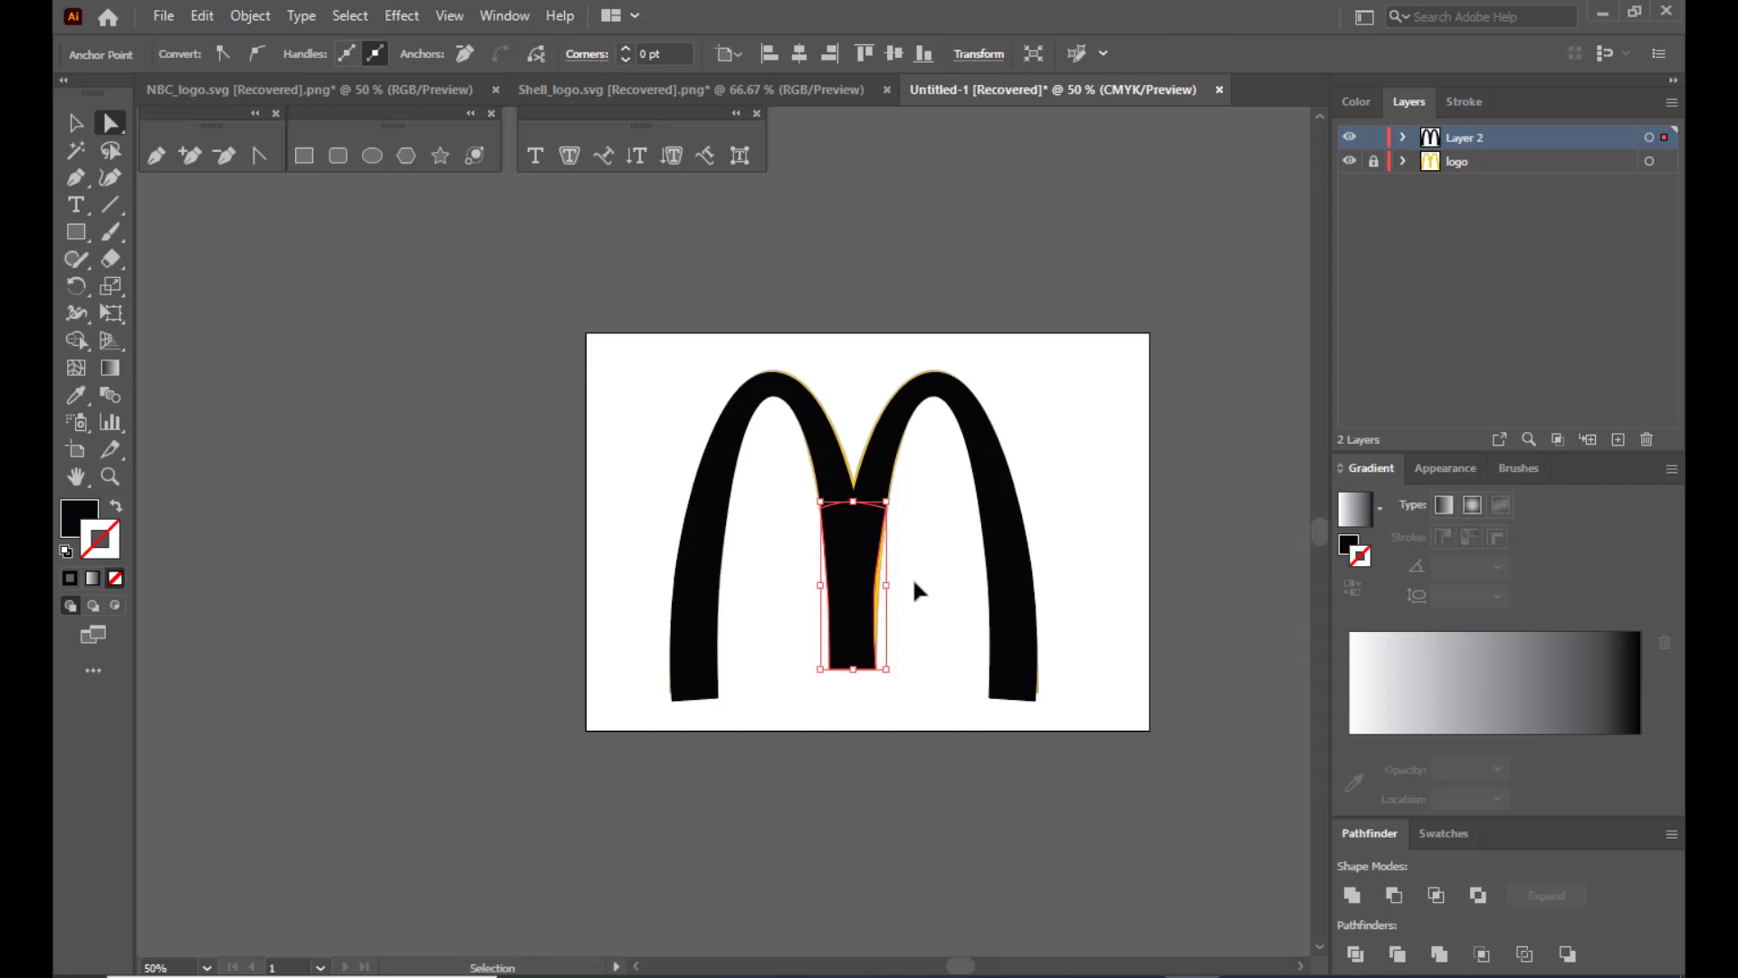
key(ctrl+equal)
scroll(873, 486, up, 3)
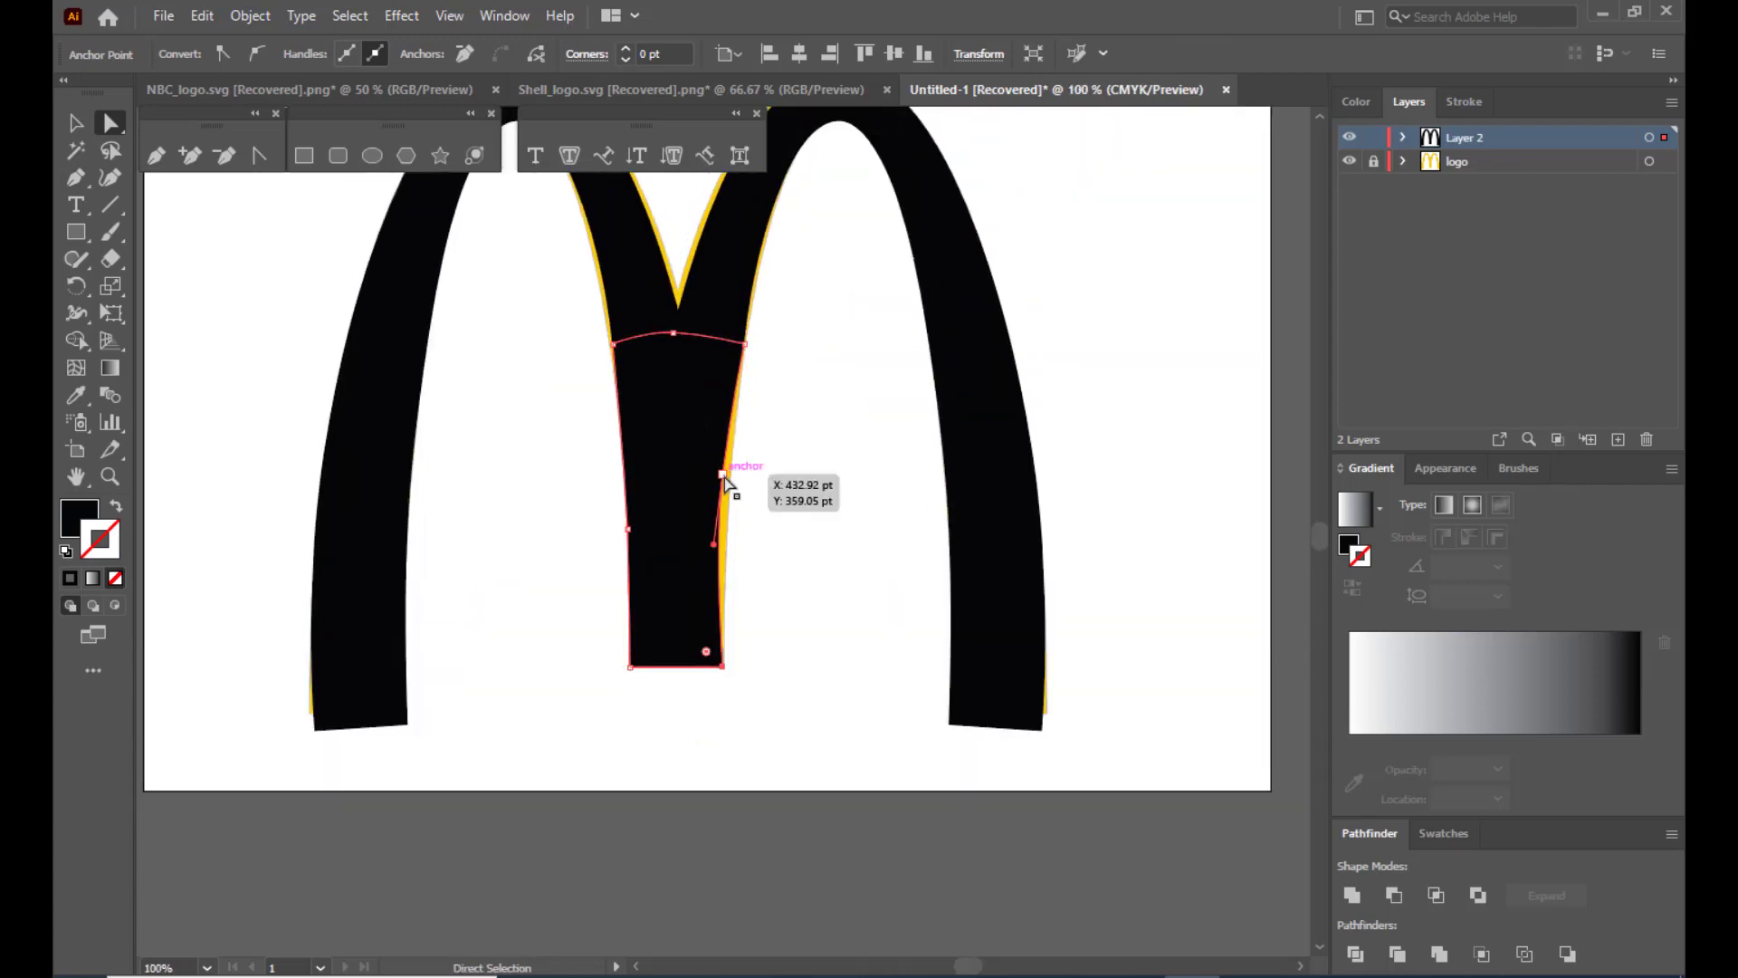
drag(724, 476, 734, 484)
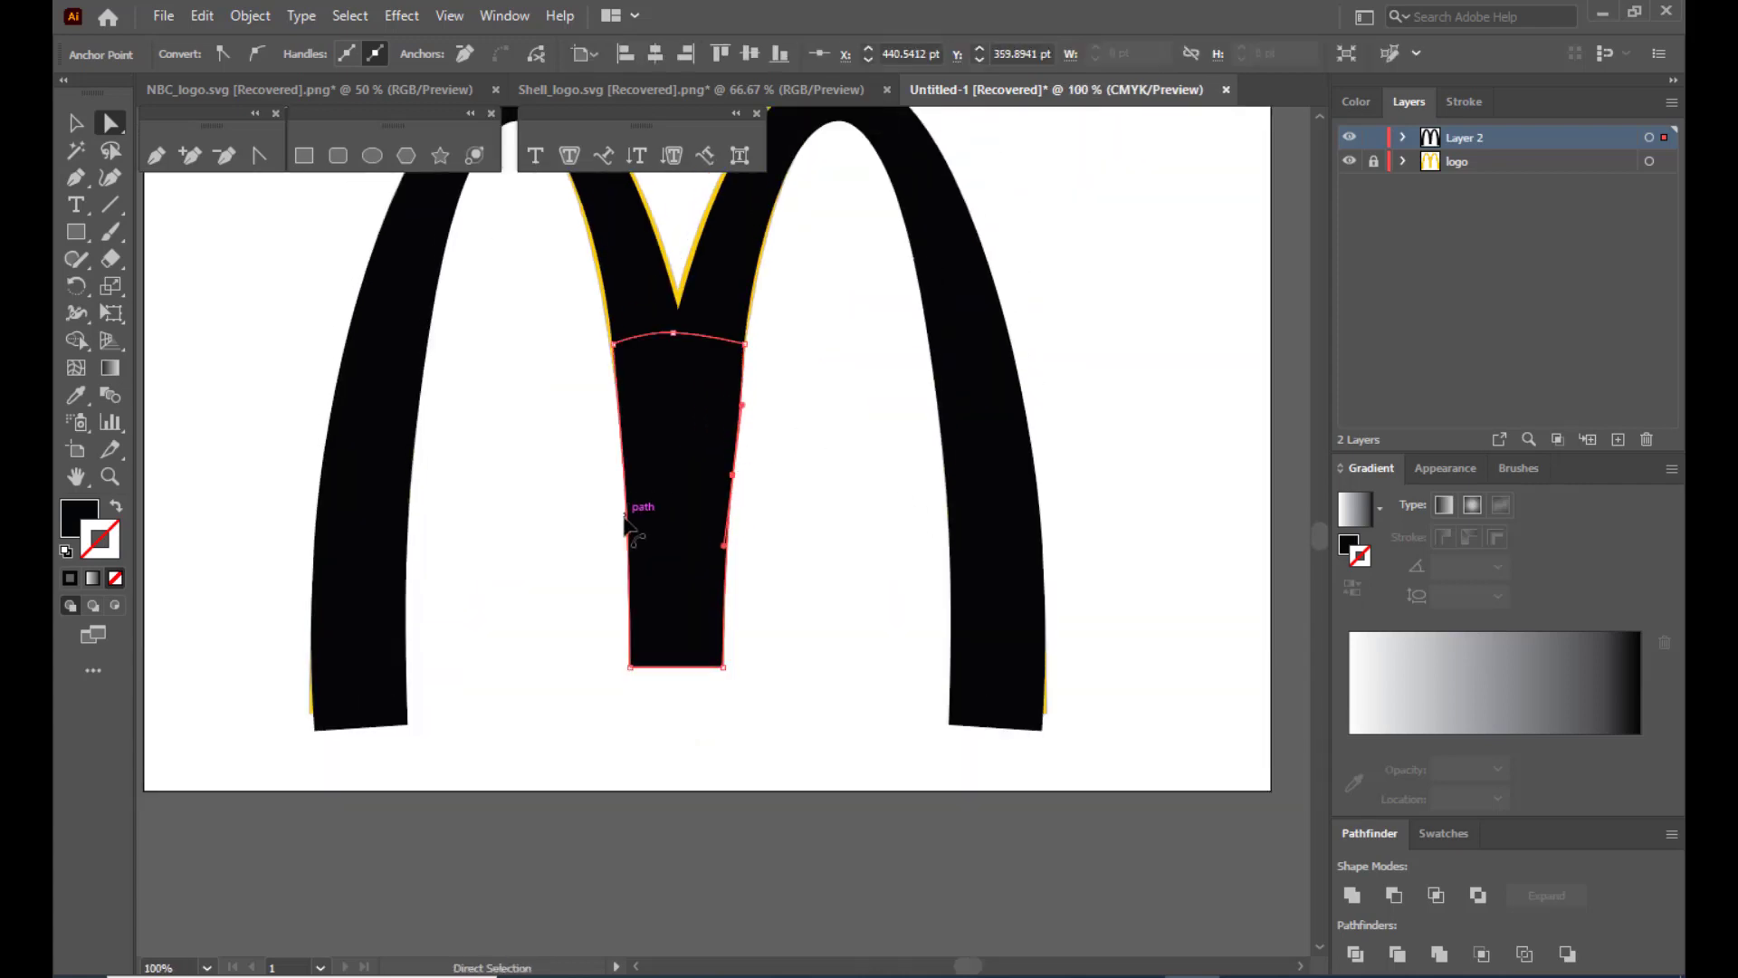
drag(628, 529, 730, 481)
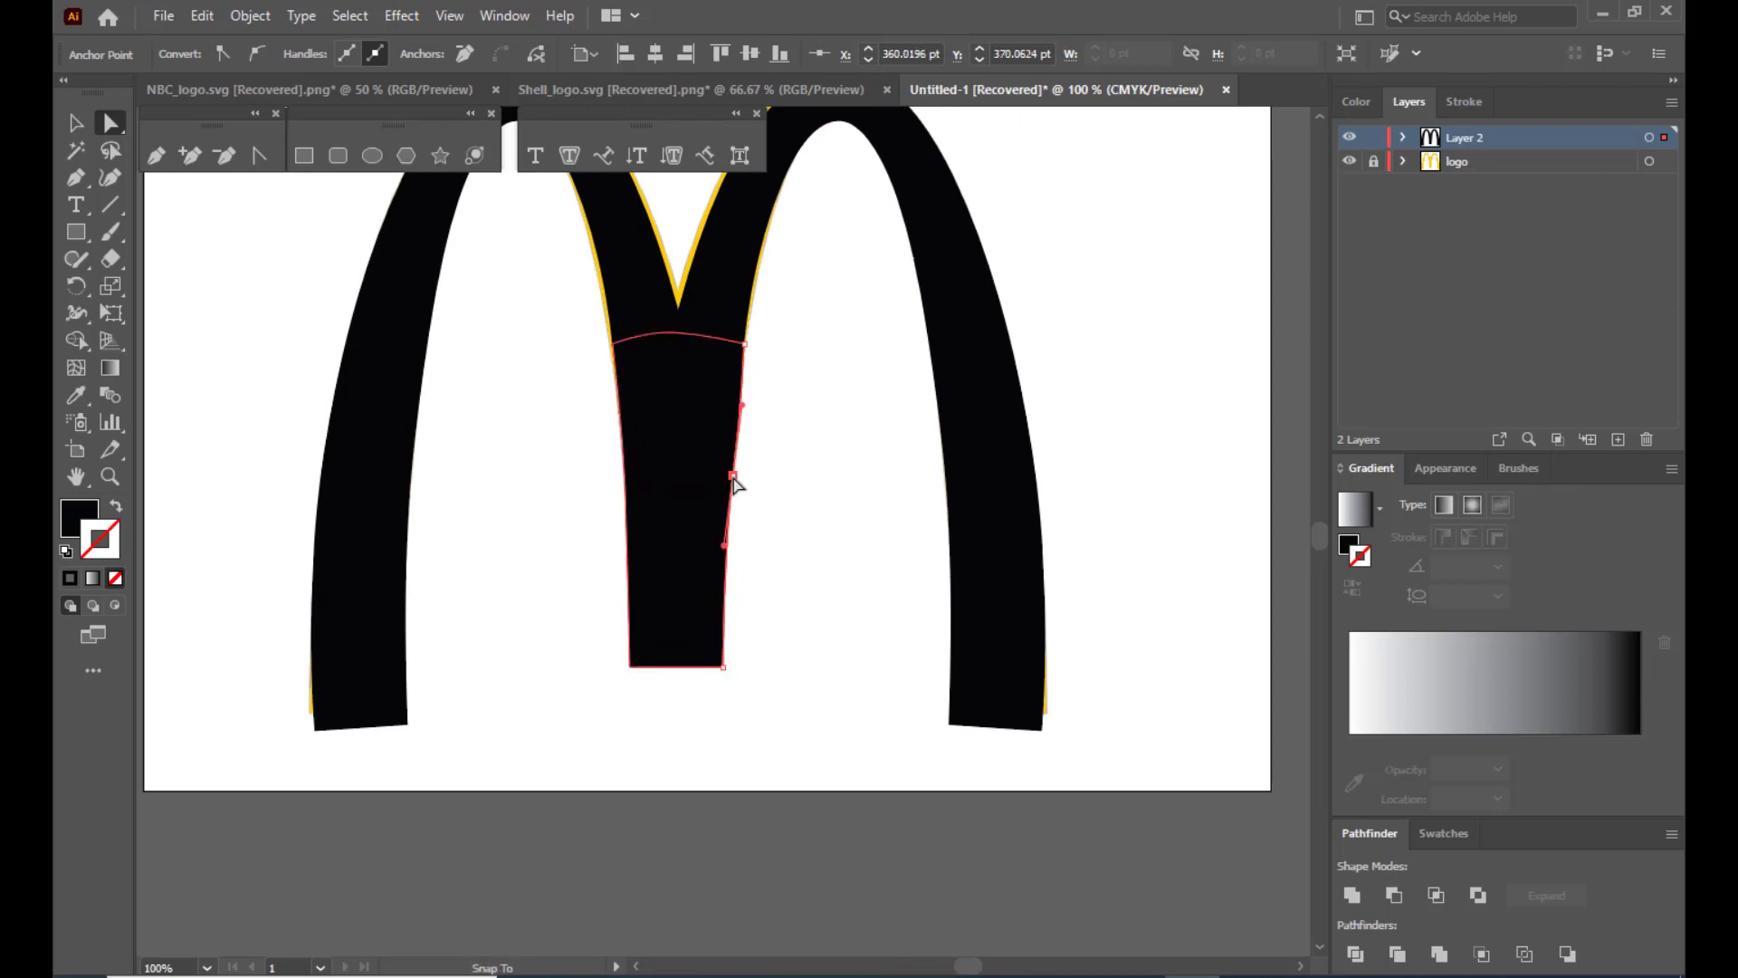
click(740, 542)
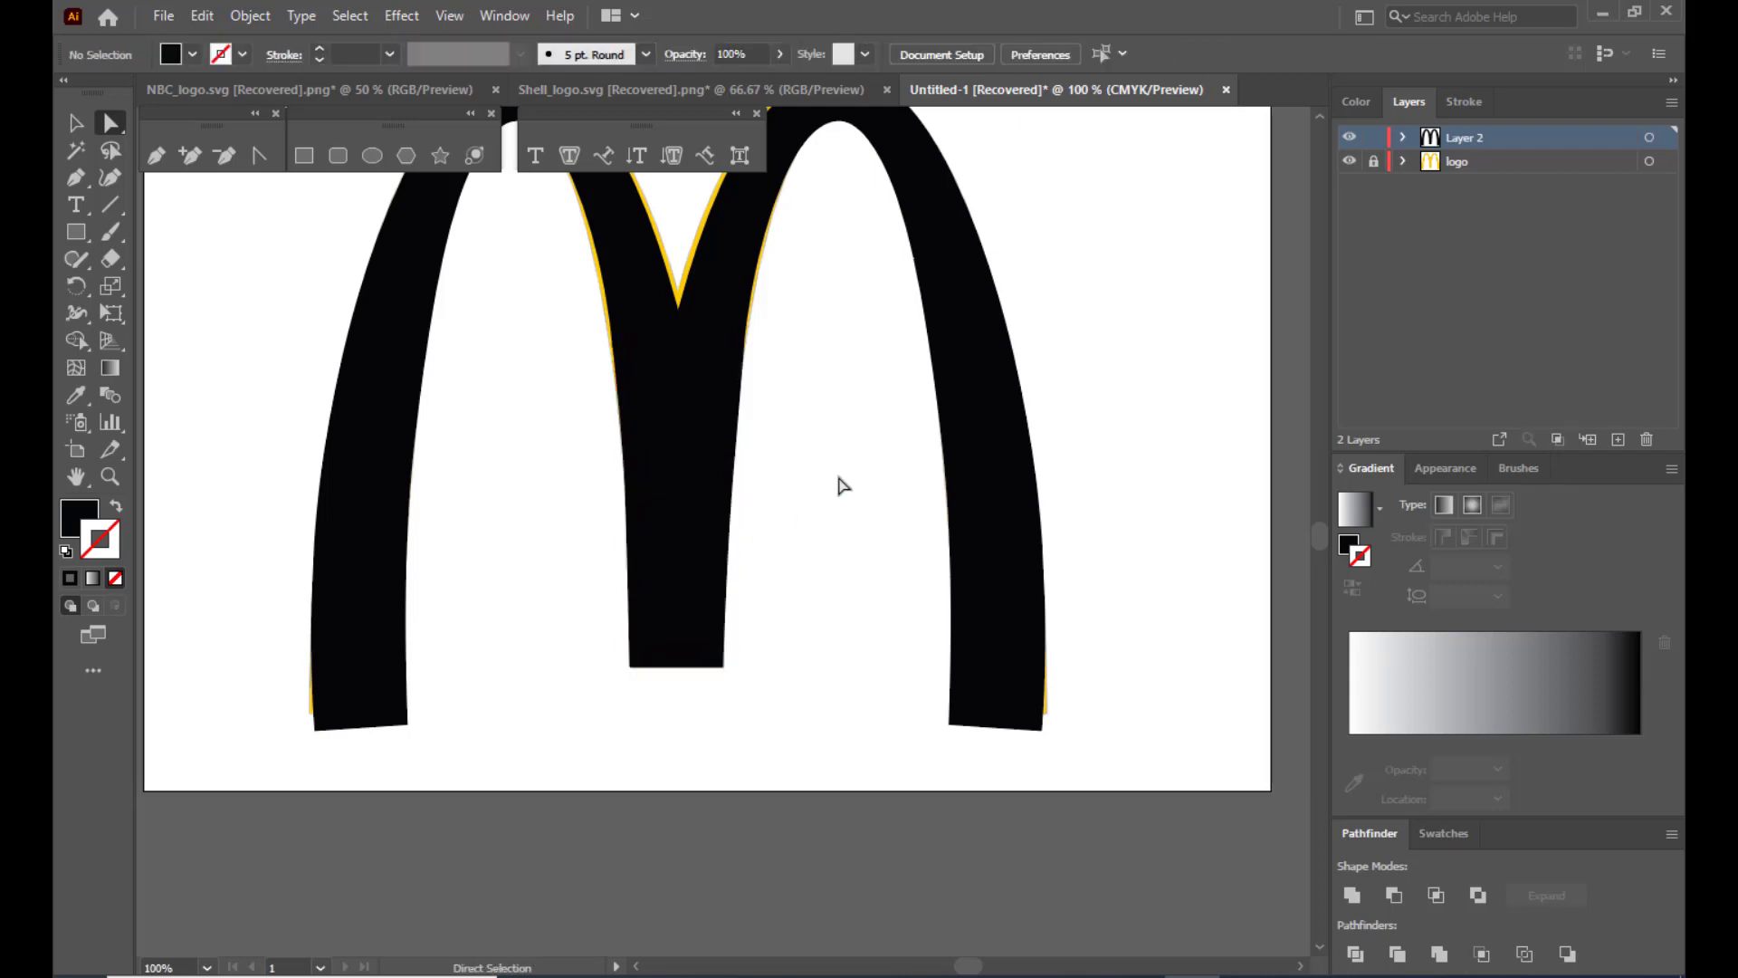
Select the black middle leg of the M and nudge it slightly upward against the arches.
click(703, 514)
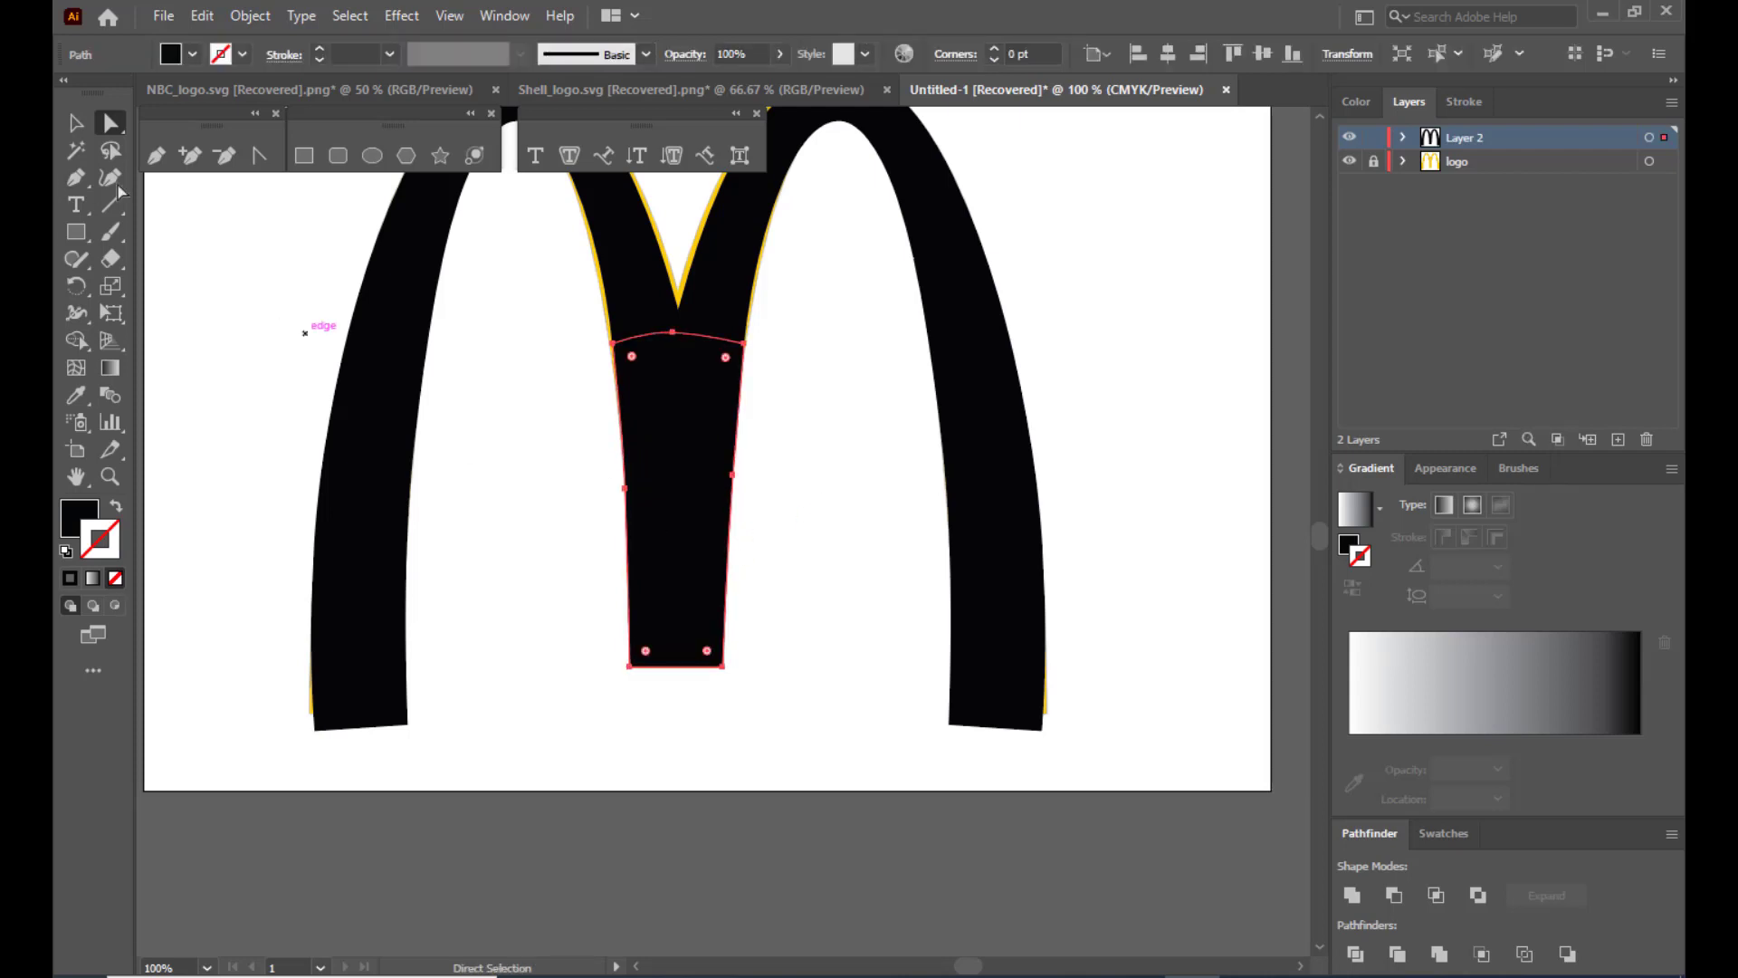
click(76, 122)
click(417, 480)
scroll(416, 480, up, 3)
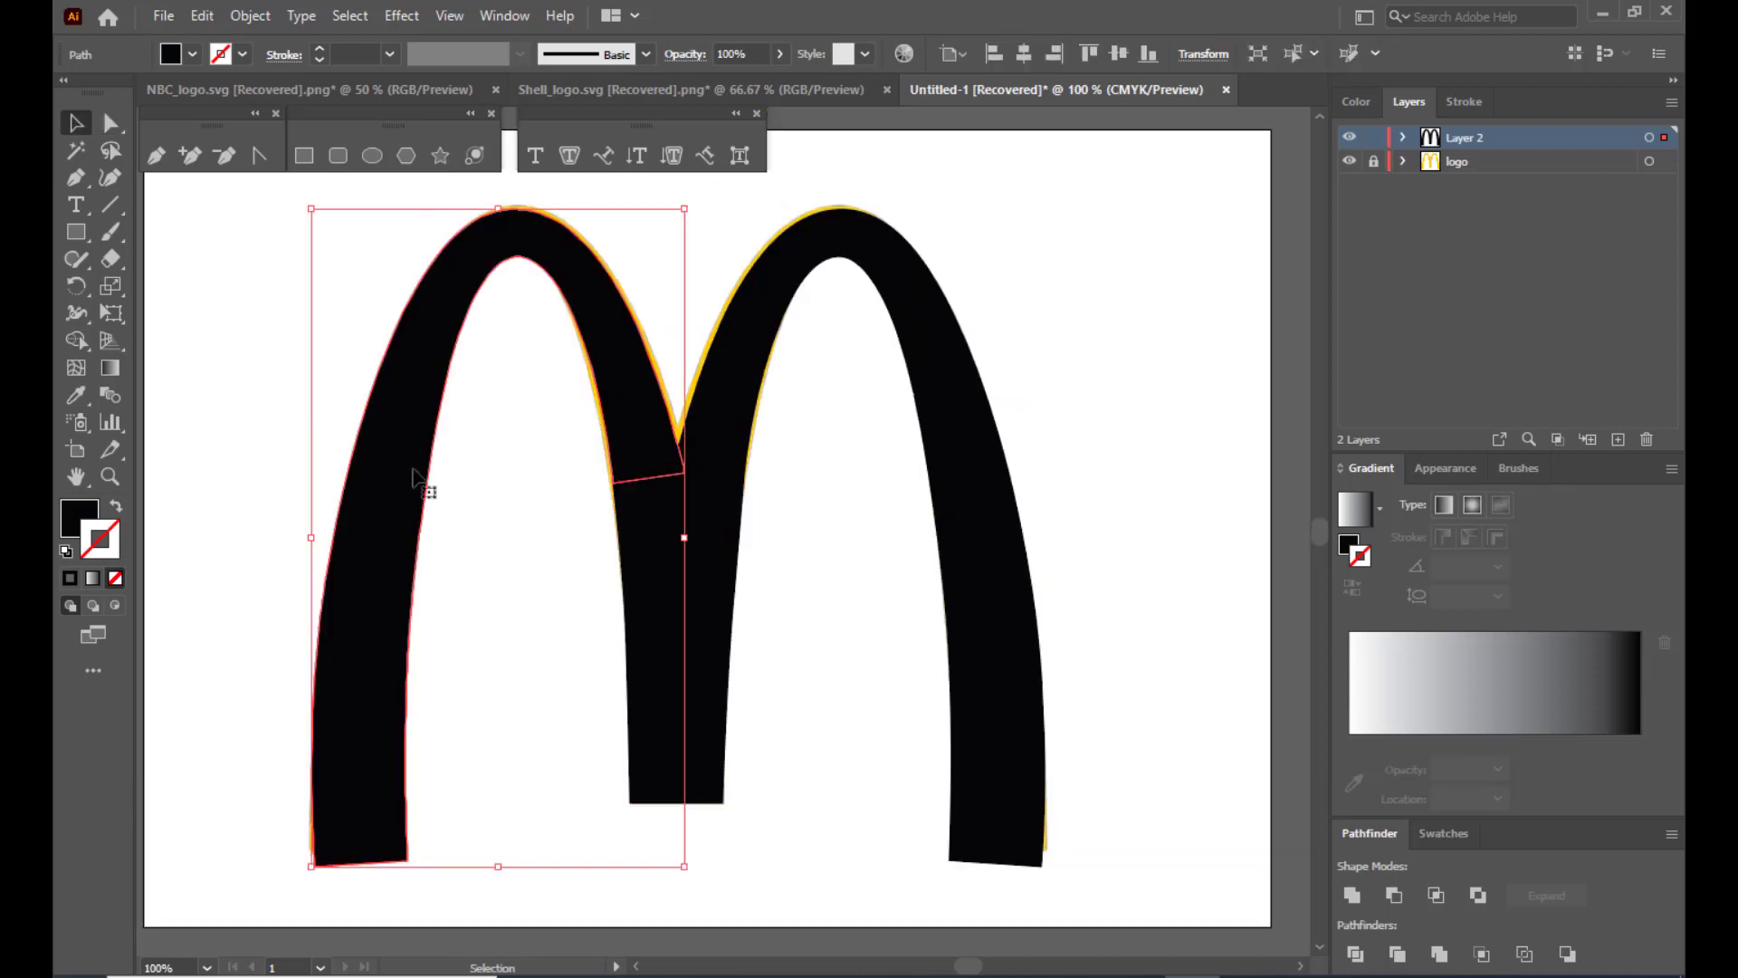
click(730, 610)
key(Up)
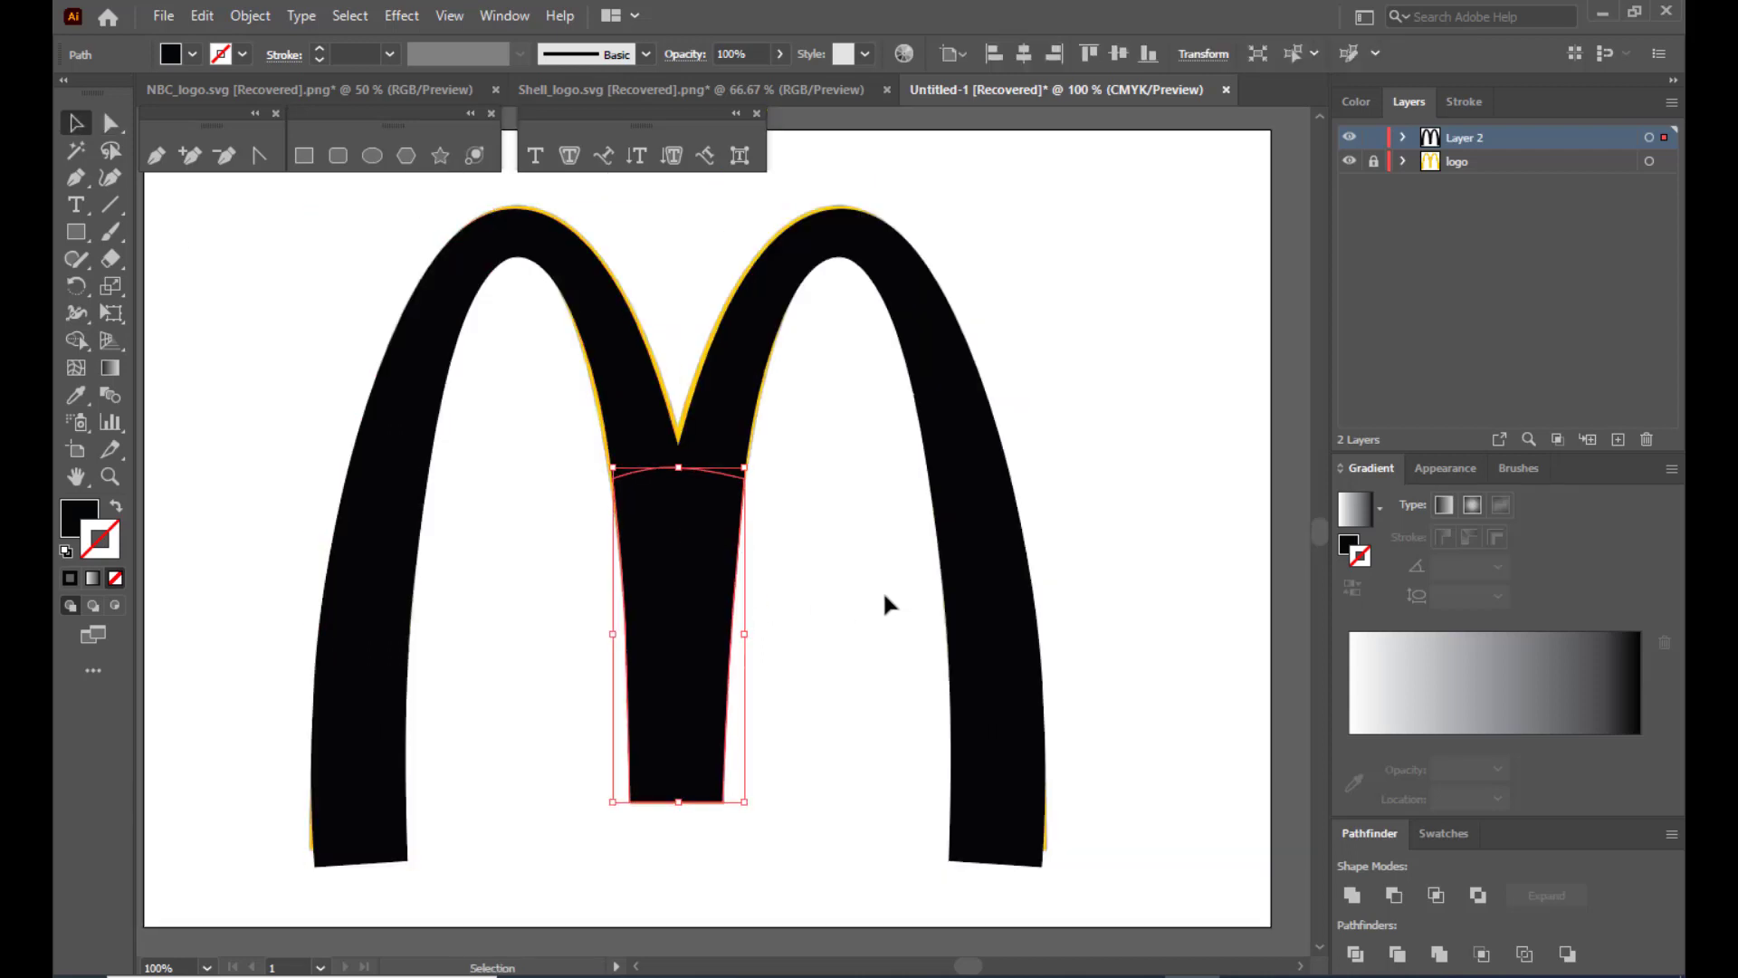
click(884, 602)
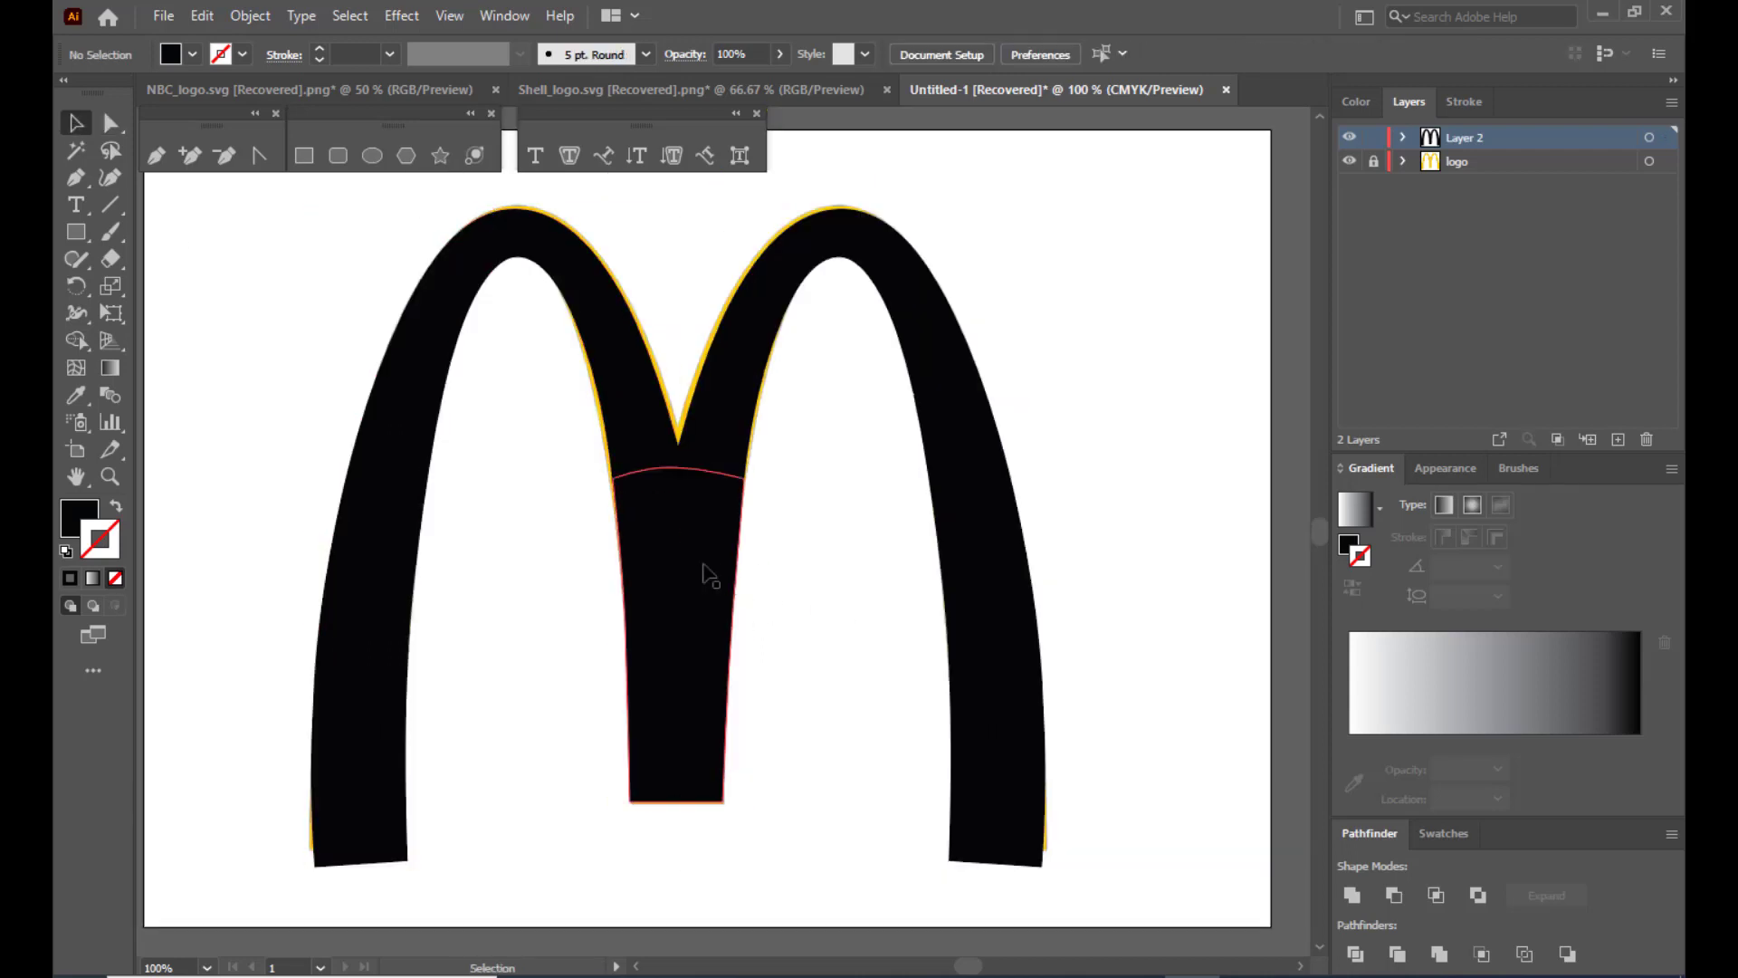
Select both black arches and the middle leg and merge them into one shape with Pathfinder Unite.
click(703, 574)
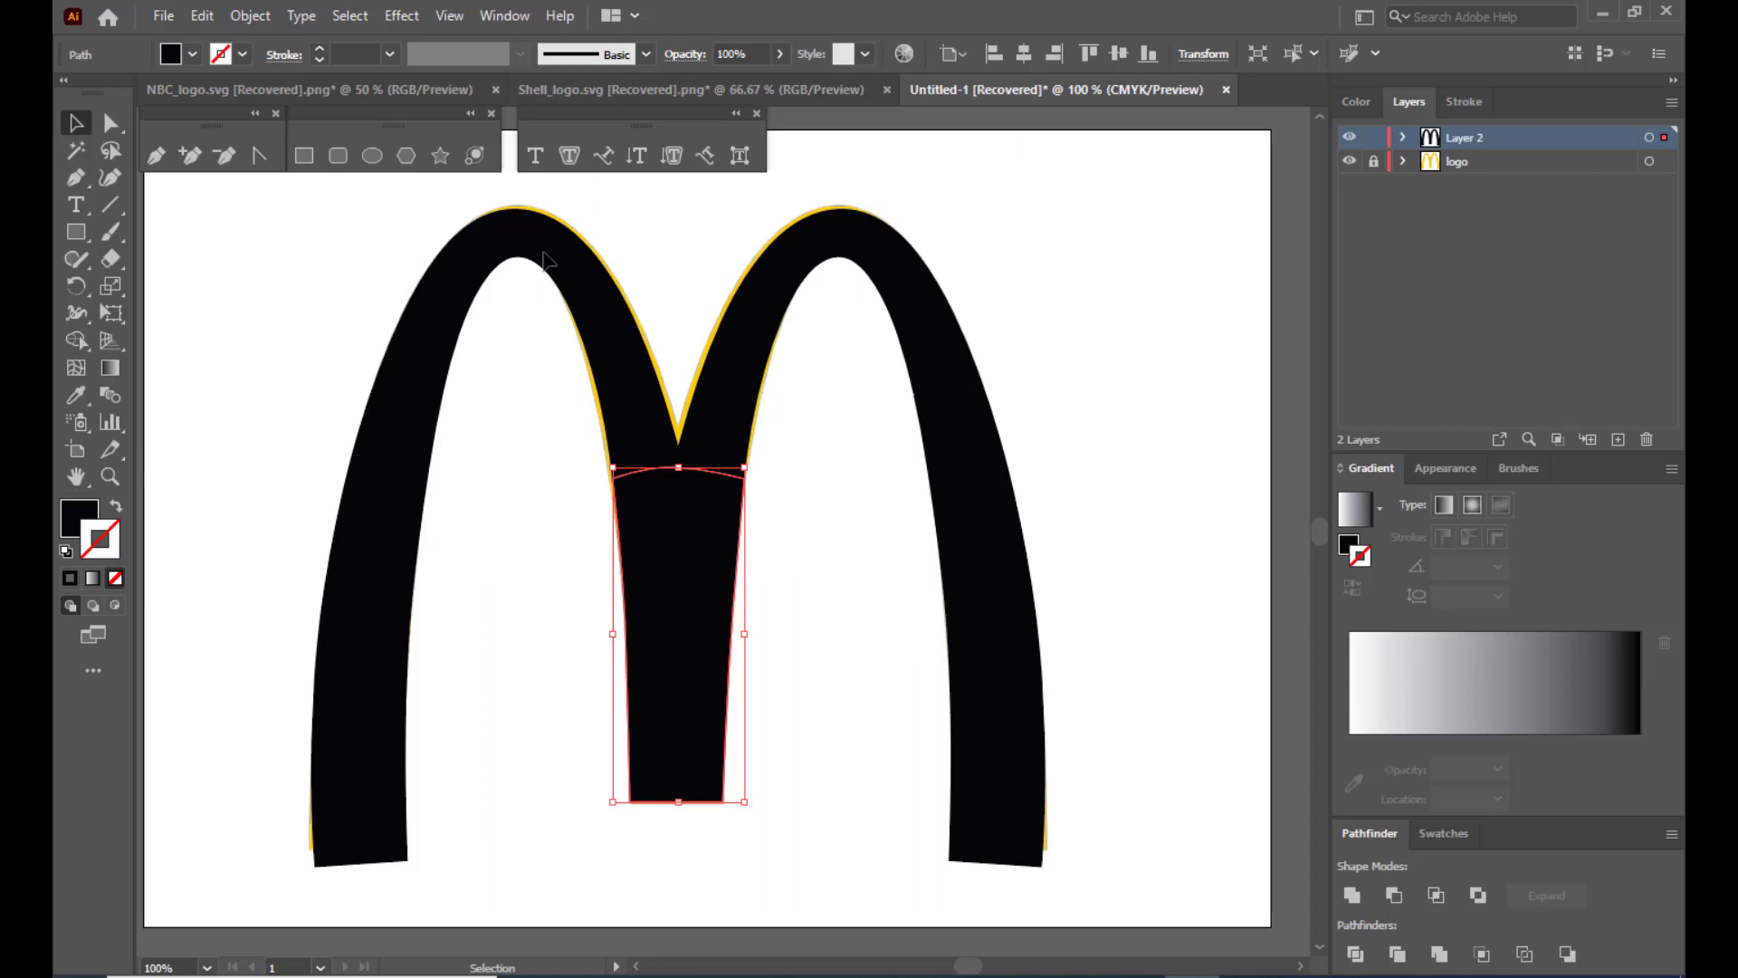
key(ctrl+a)
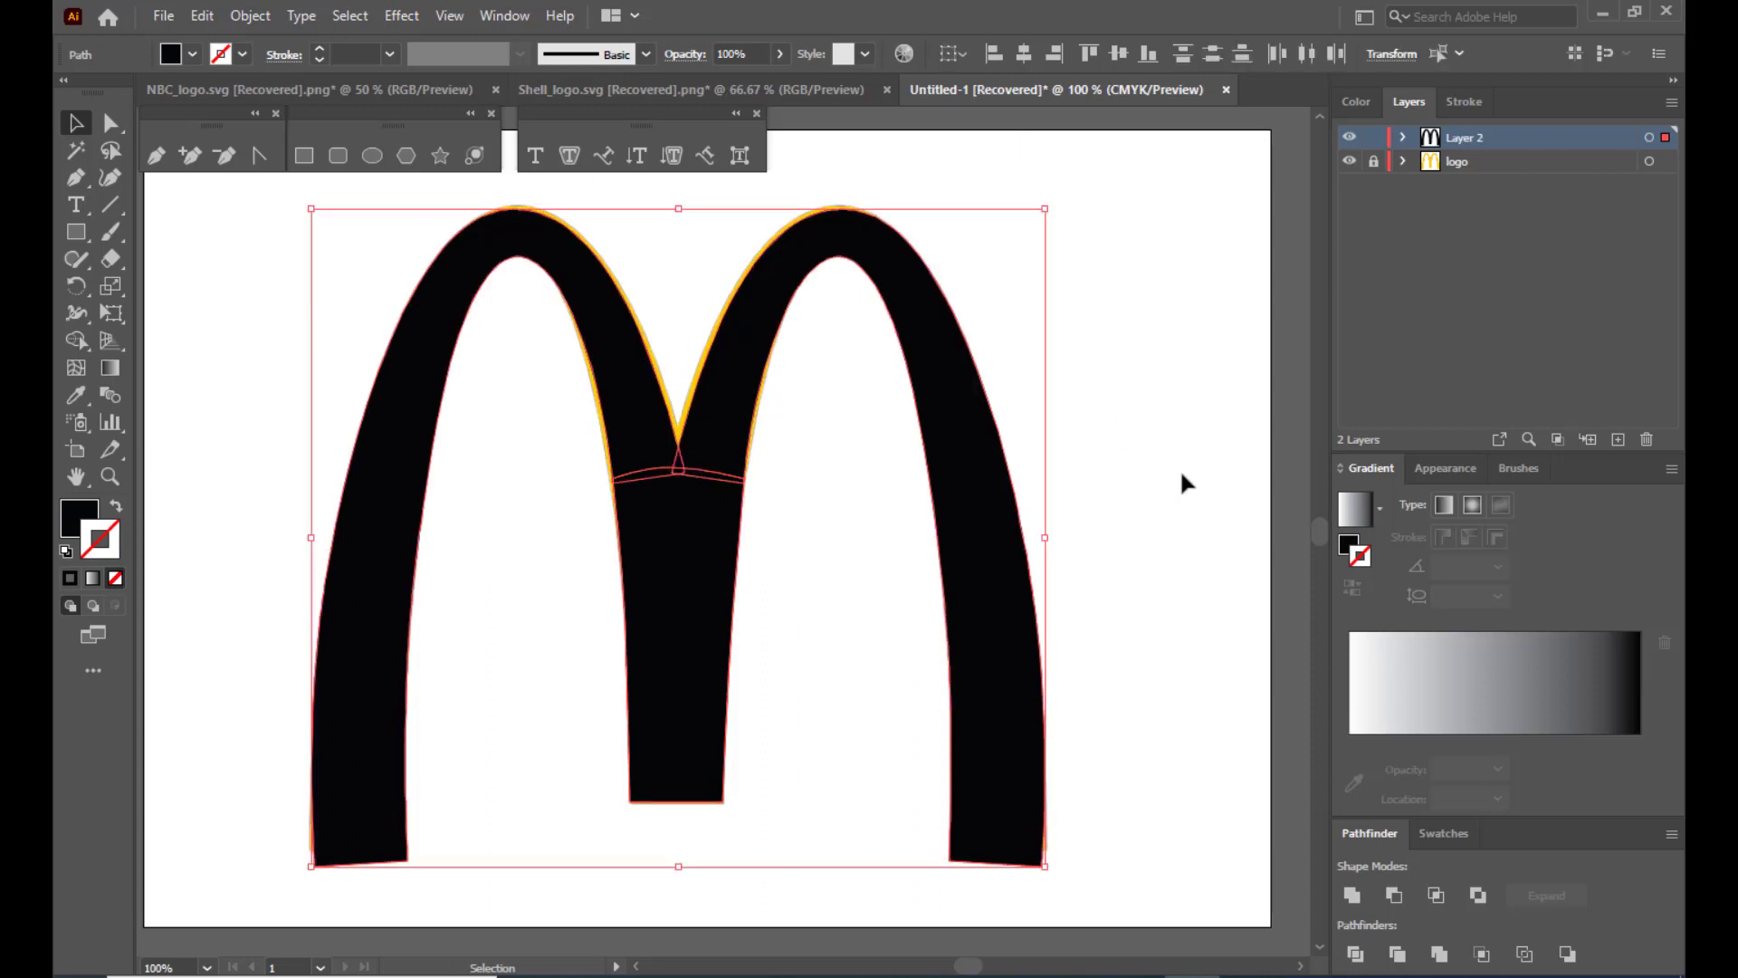
key(ctrl+minus)
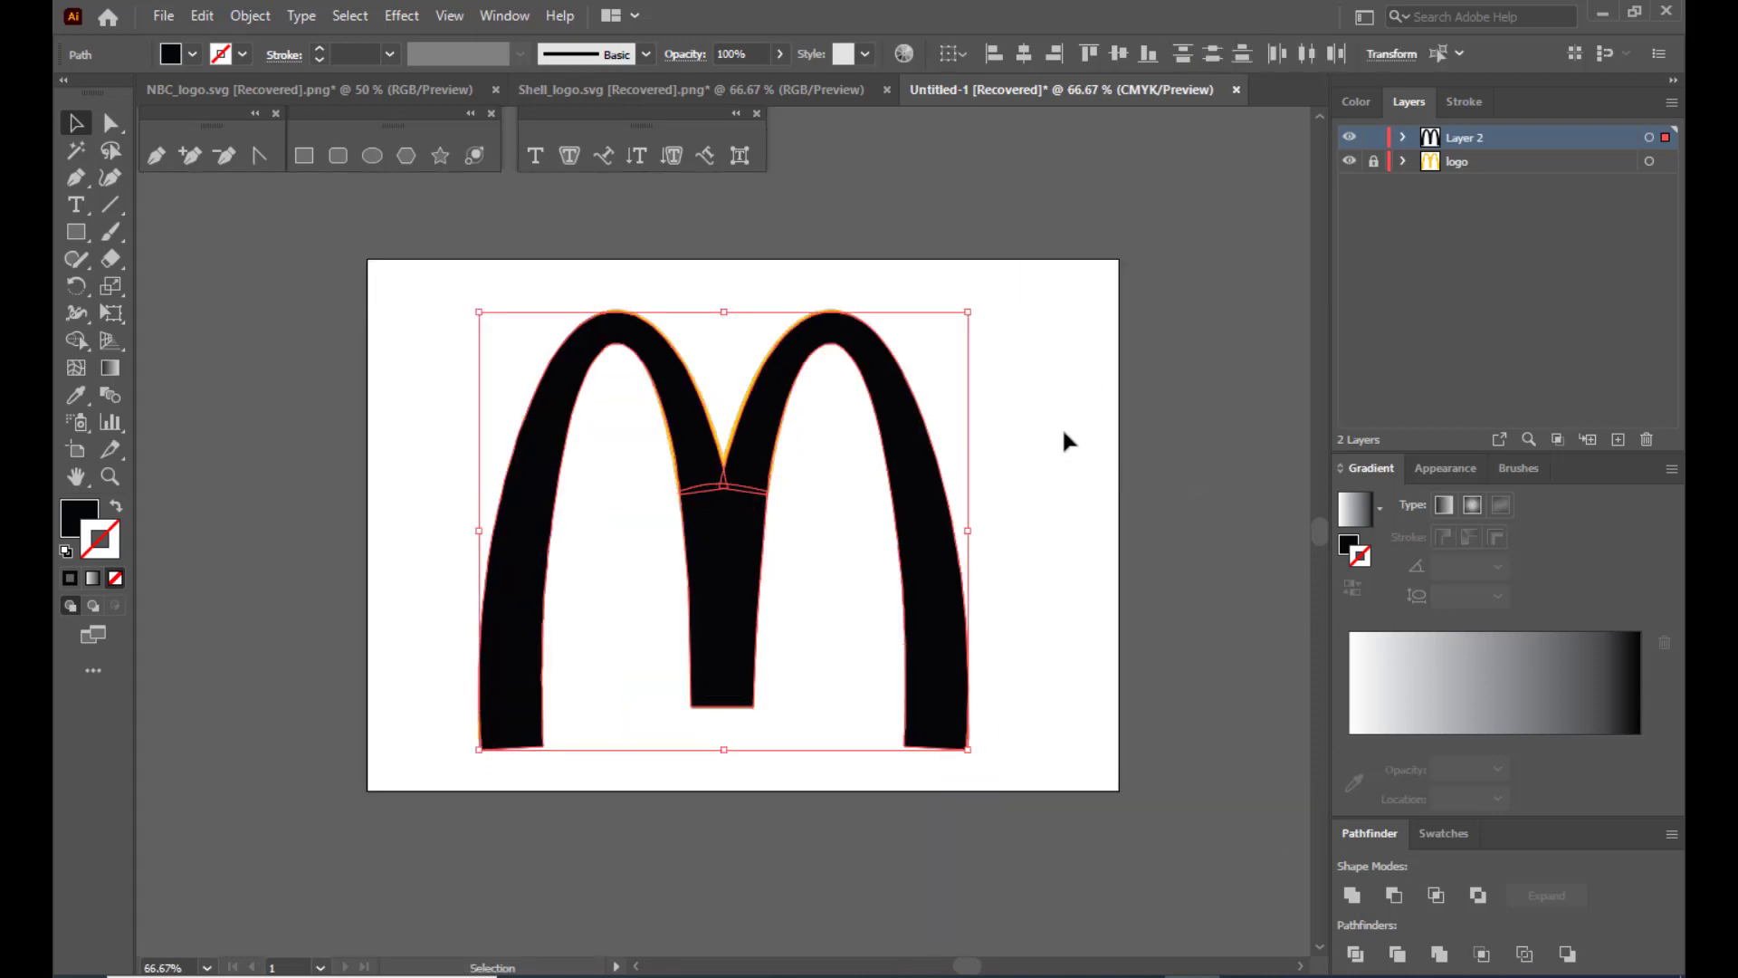
click(1355, 898)
click(1133, 410)
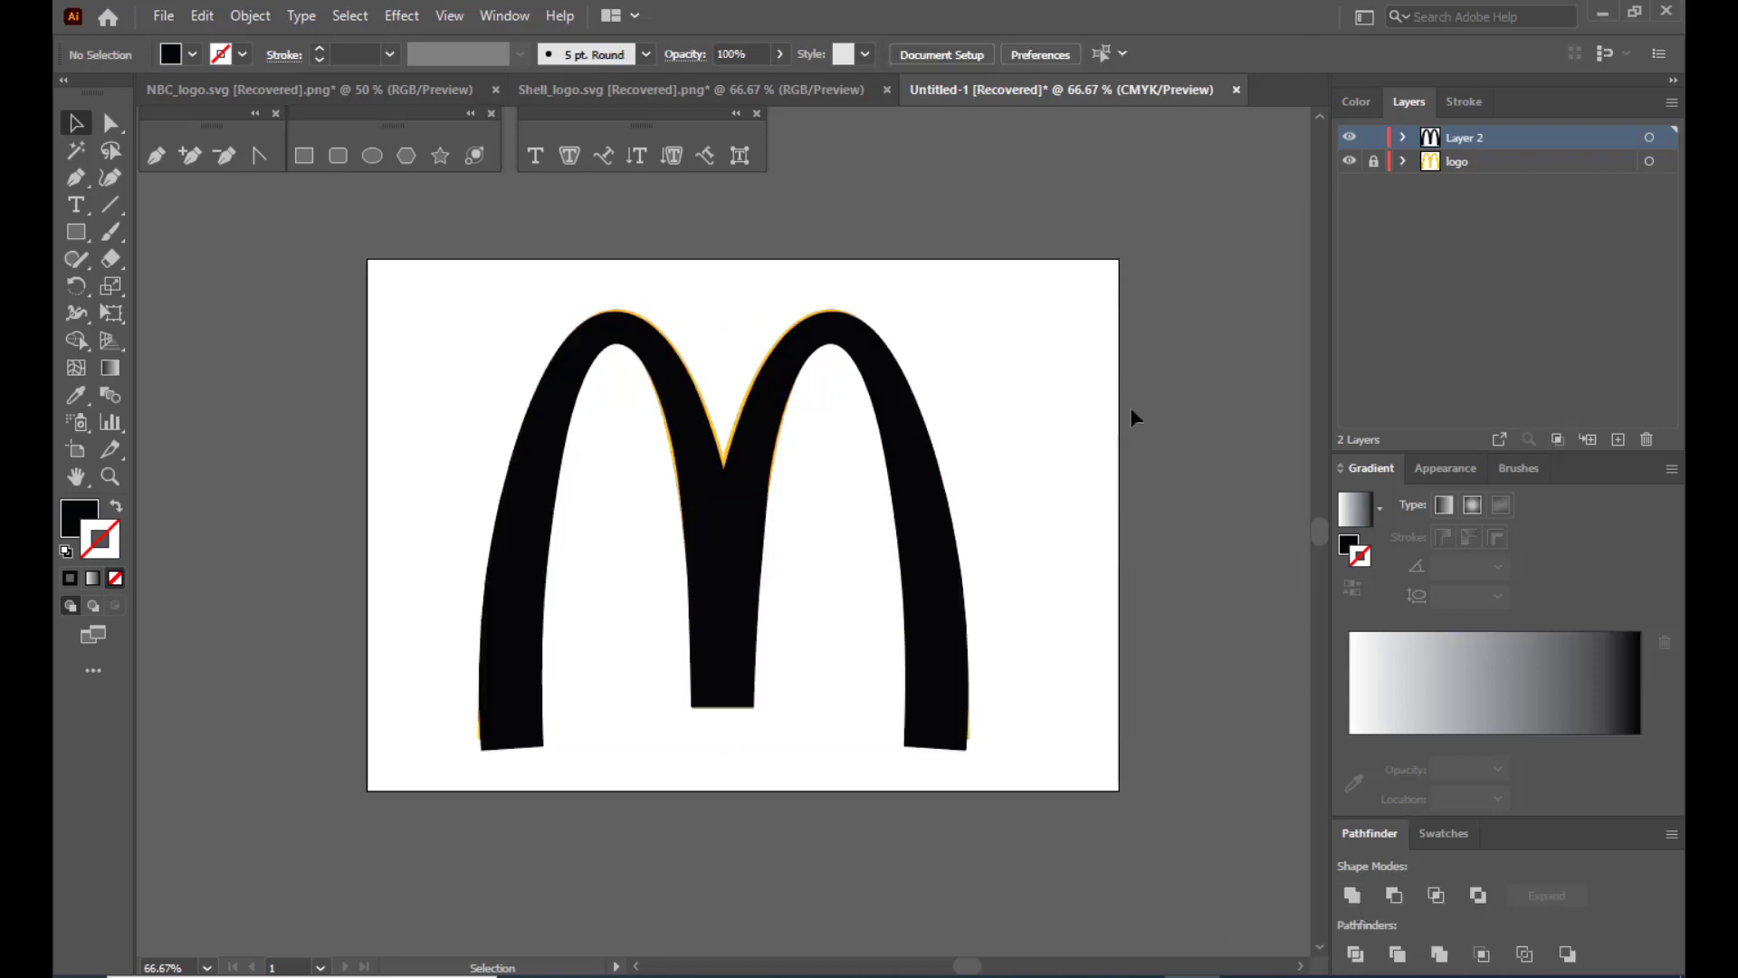
Move the merged black M off the yellow reference to the empty area right of the artboard.
click(908, 425)
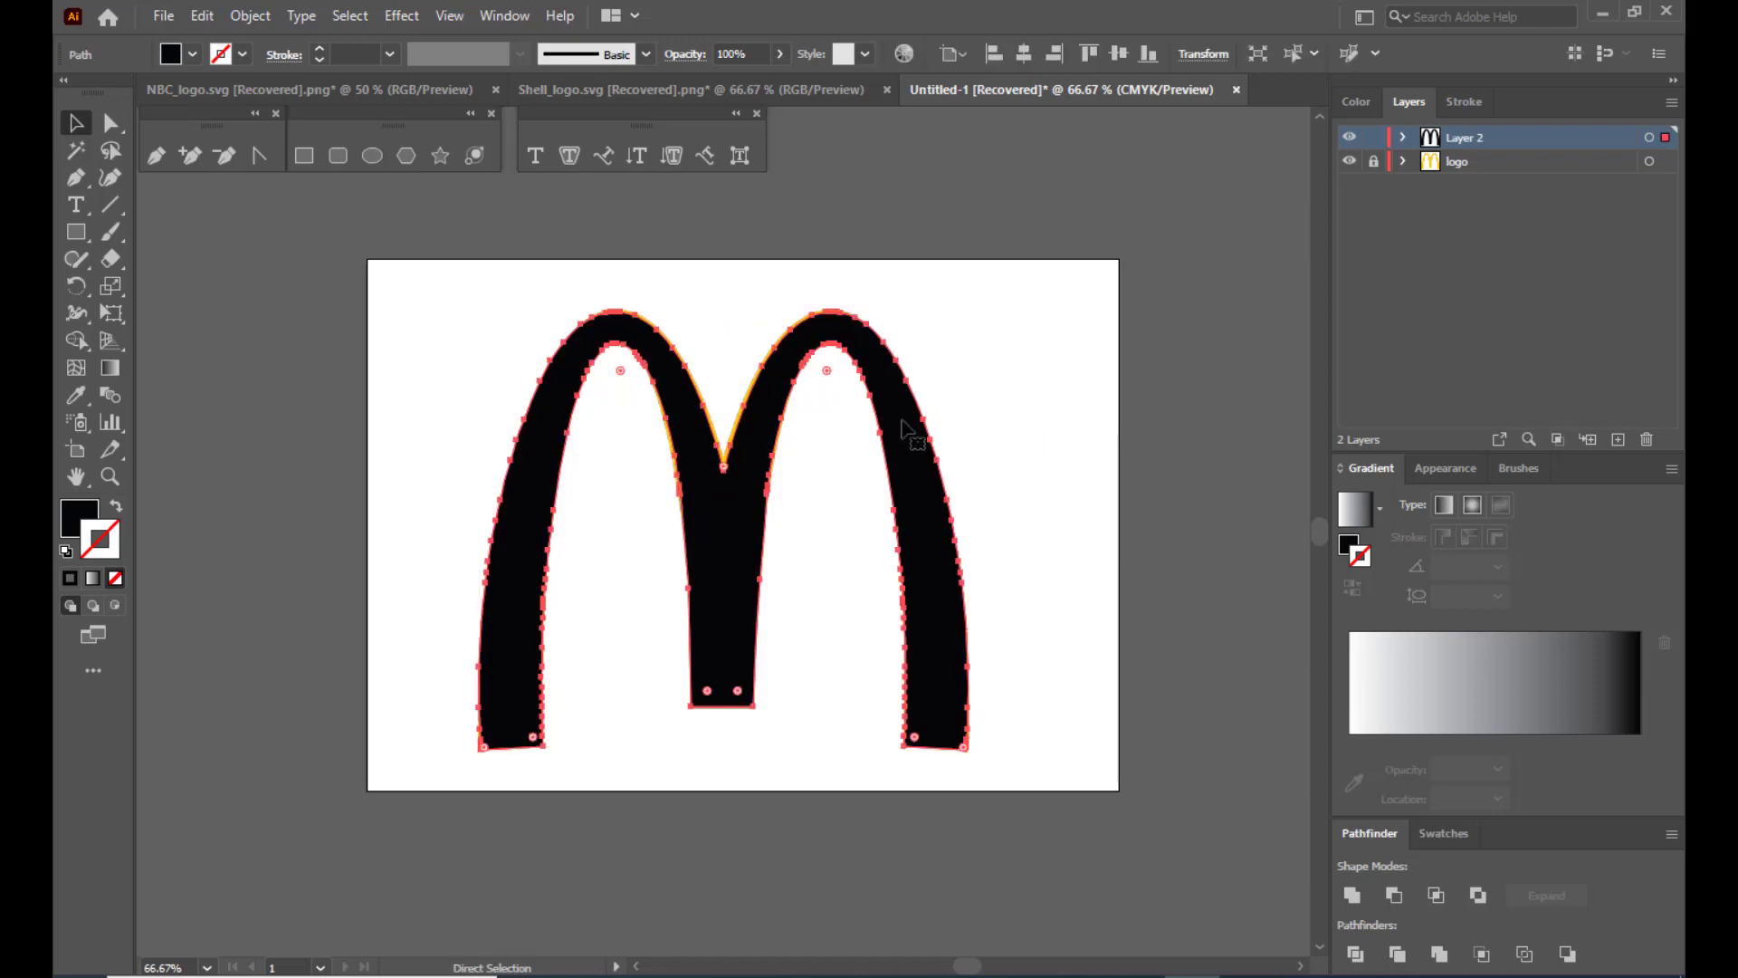
key(ctrl+minus)
key(ctrl+minus)
click(882, 450)
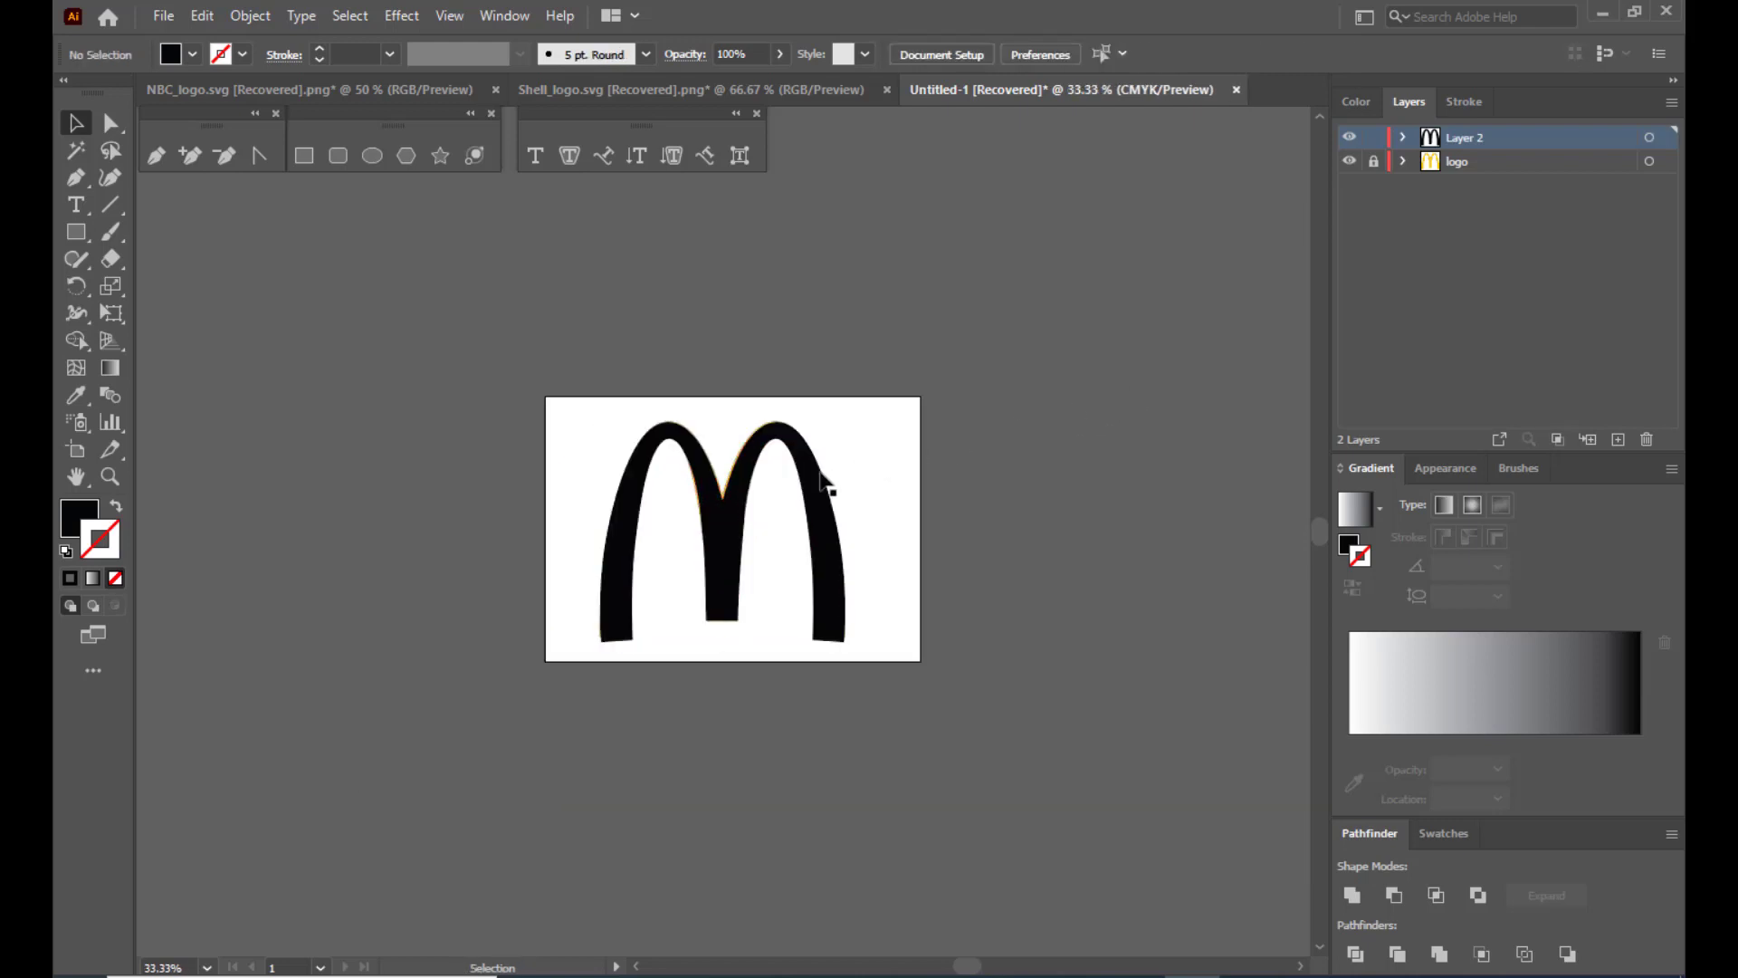
drag(804, 473, 1181, 473)
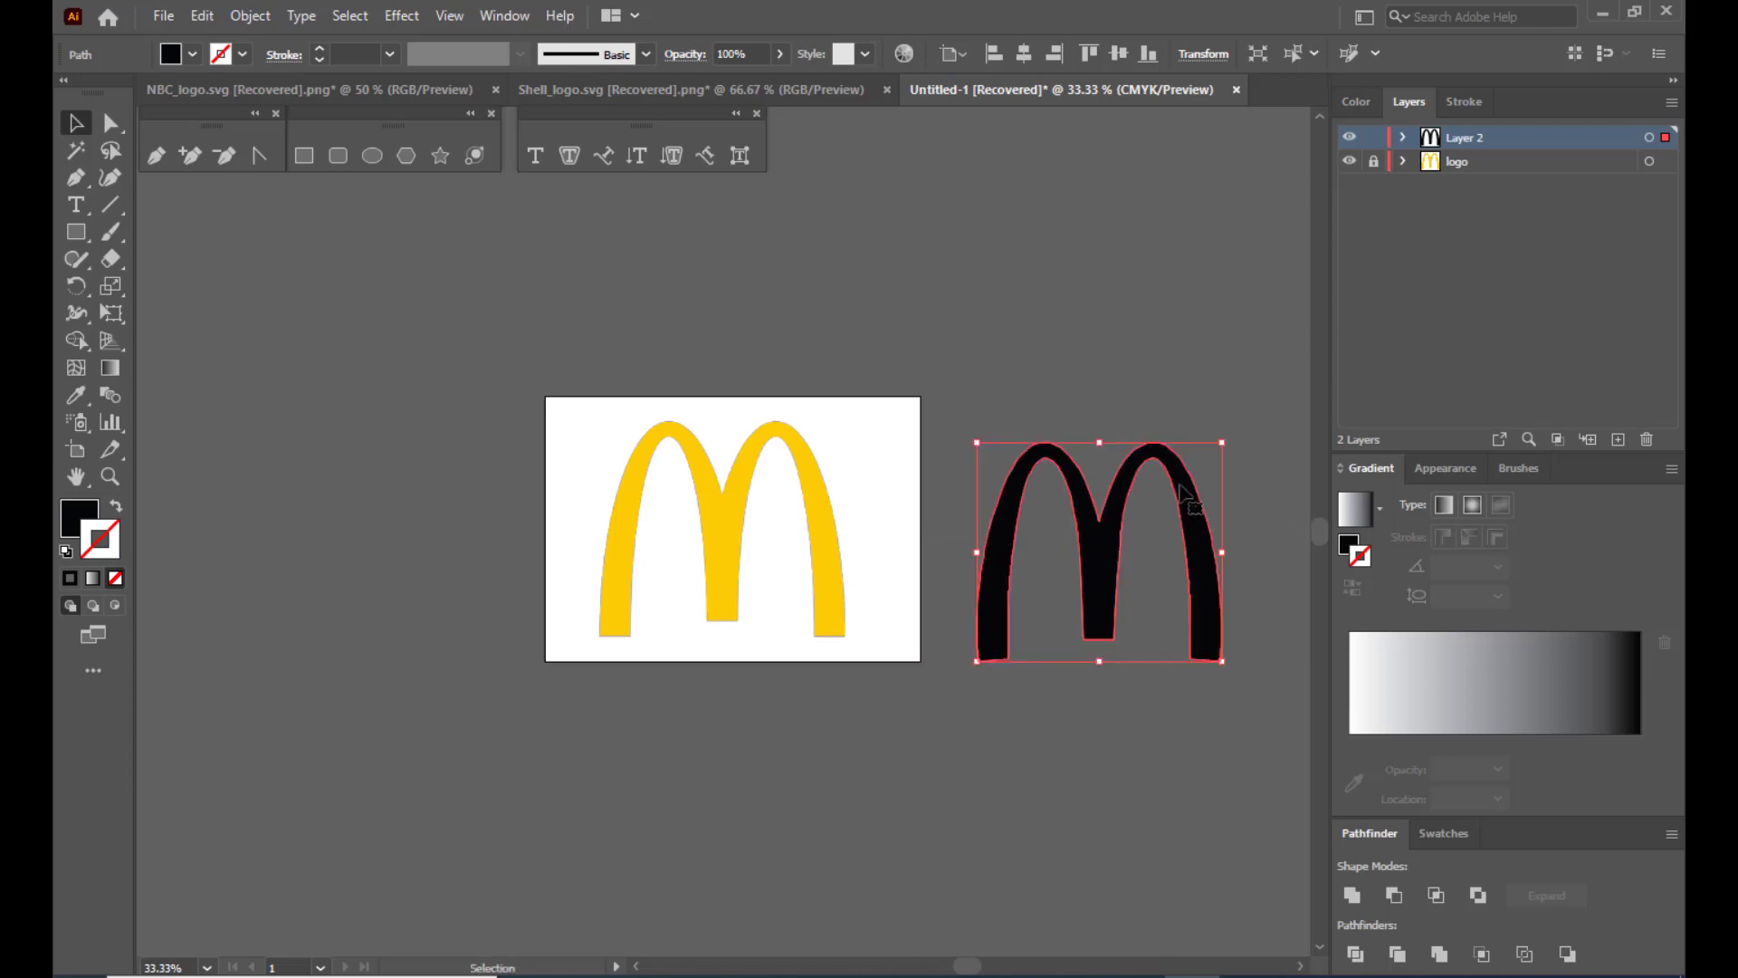
click(1177, 290)
Fill the merged M with the reference logo's yellow using the Eyedropper tool.
click(1132, 539)
click(74, 400)
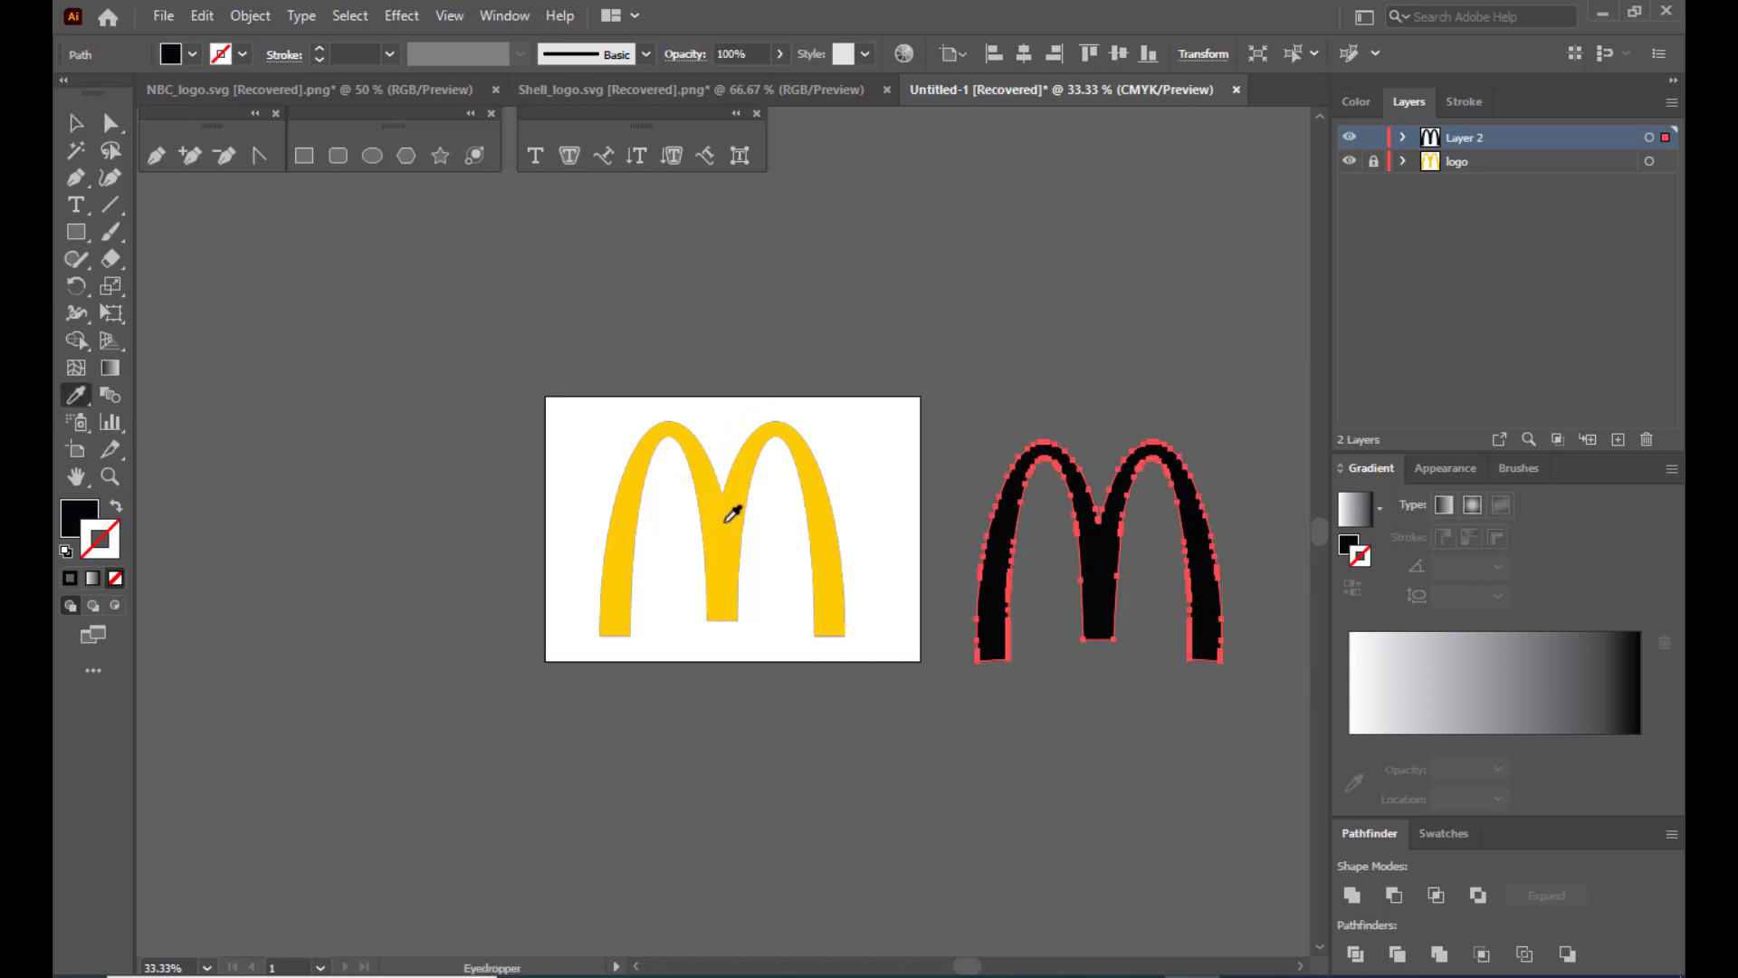
click(731, 516)
click(76, 124)
click(1097, 281)
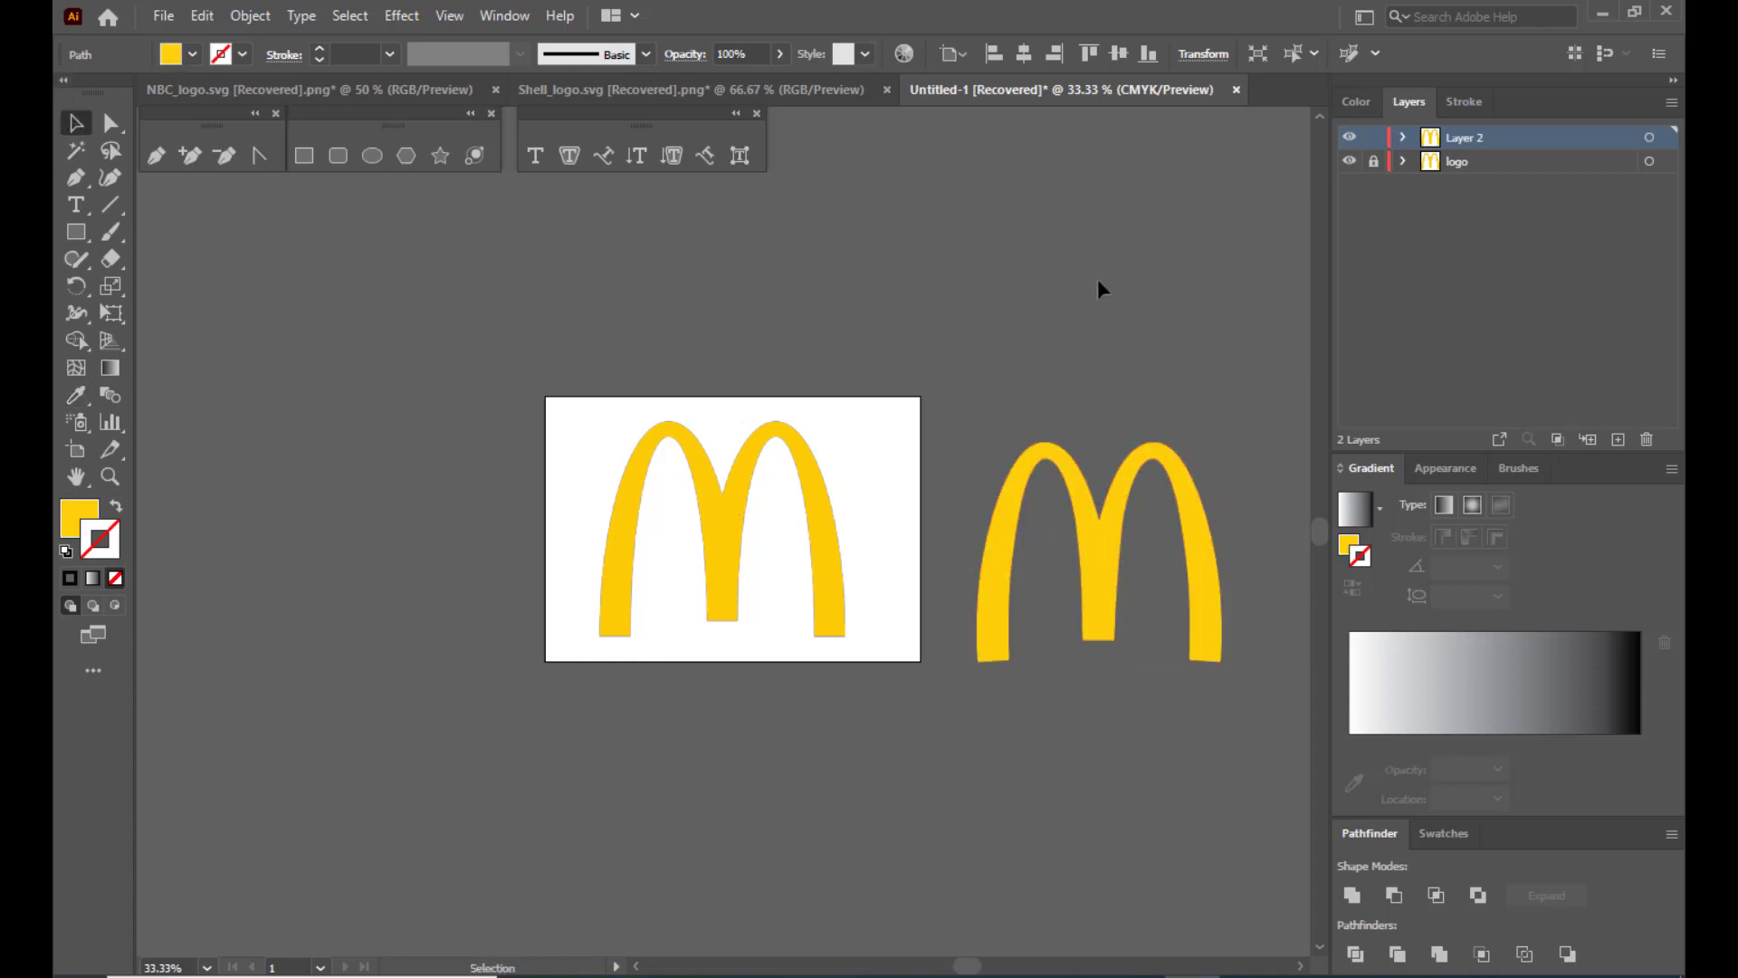
Unlock the logo layer, move the reference image left of the artboard, and put the traced yellow M in its place.
drag(1119, 553, 1083, 536)
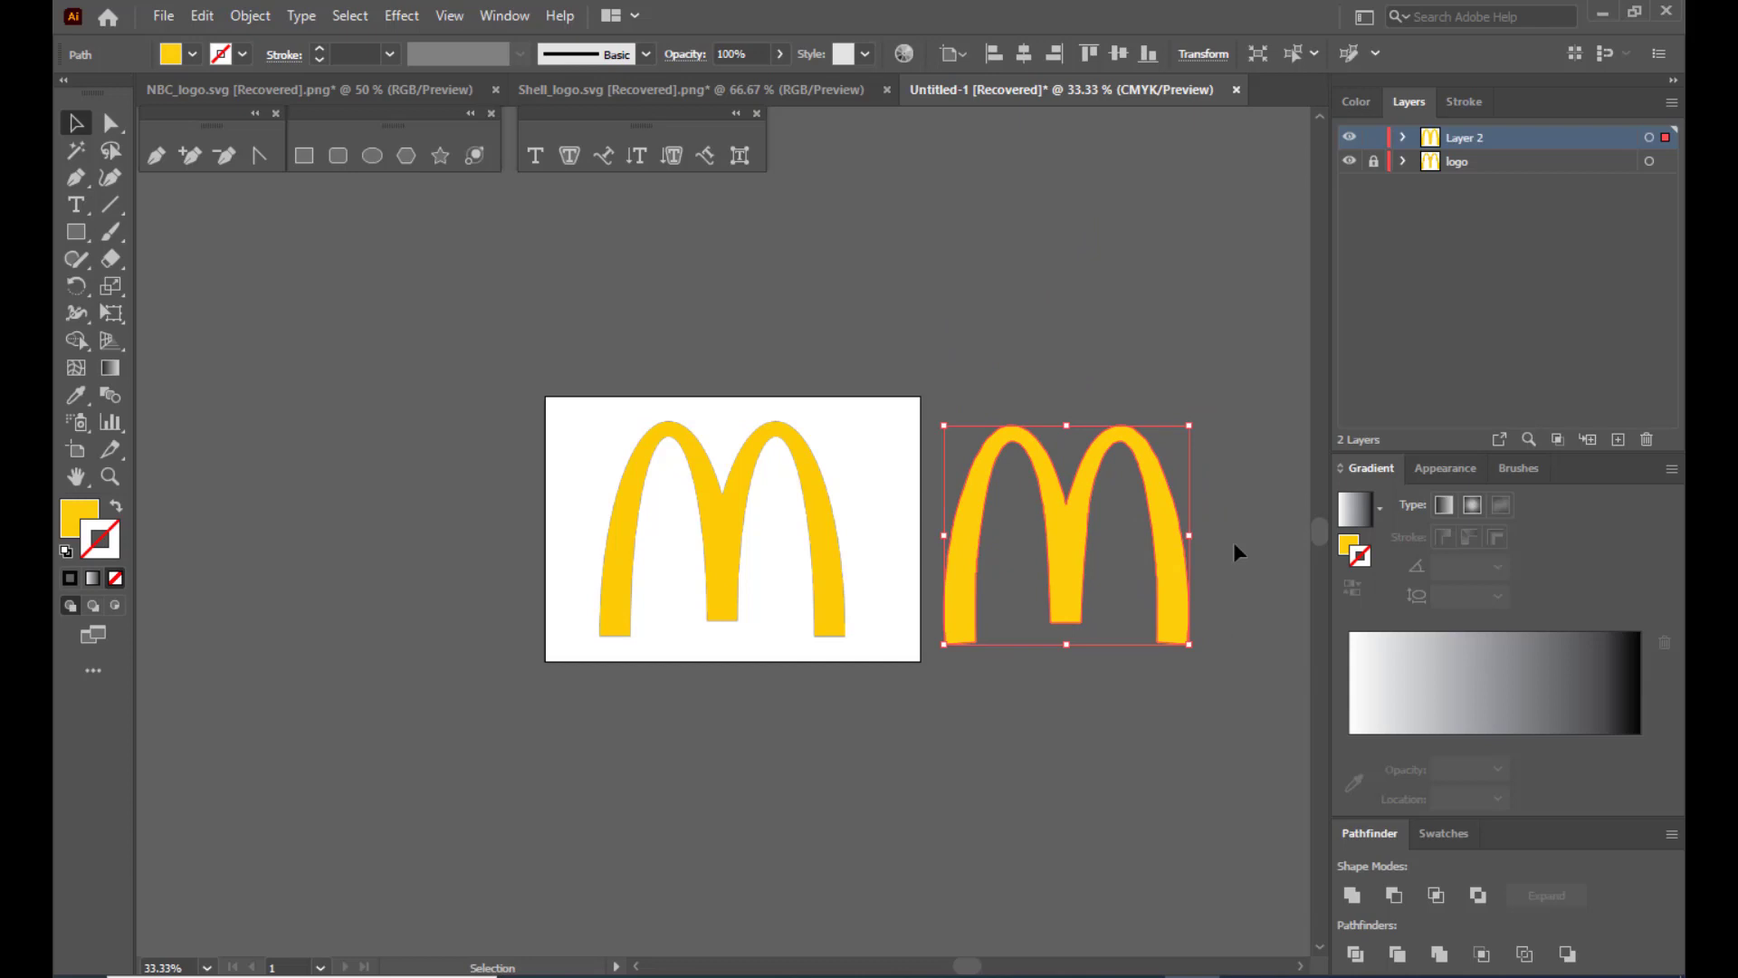
click(1071, 264)
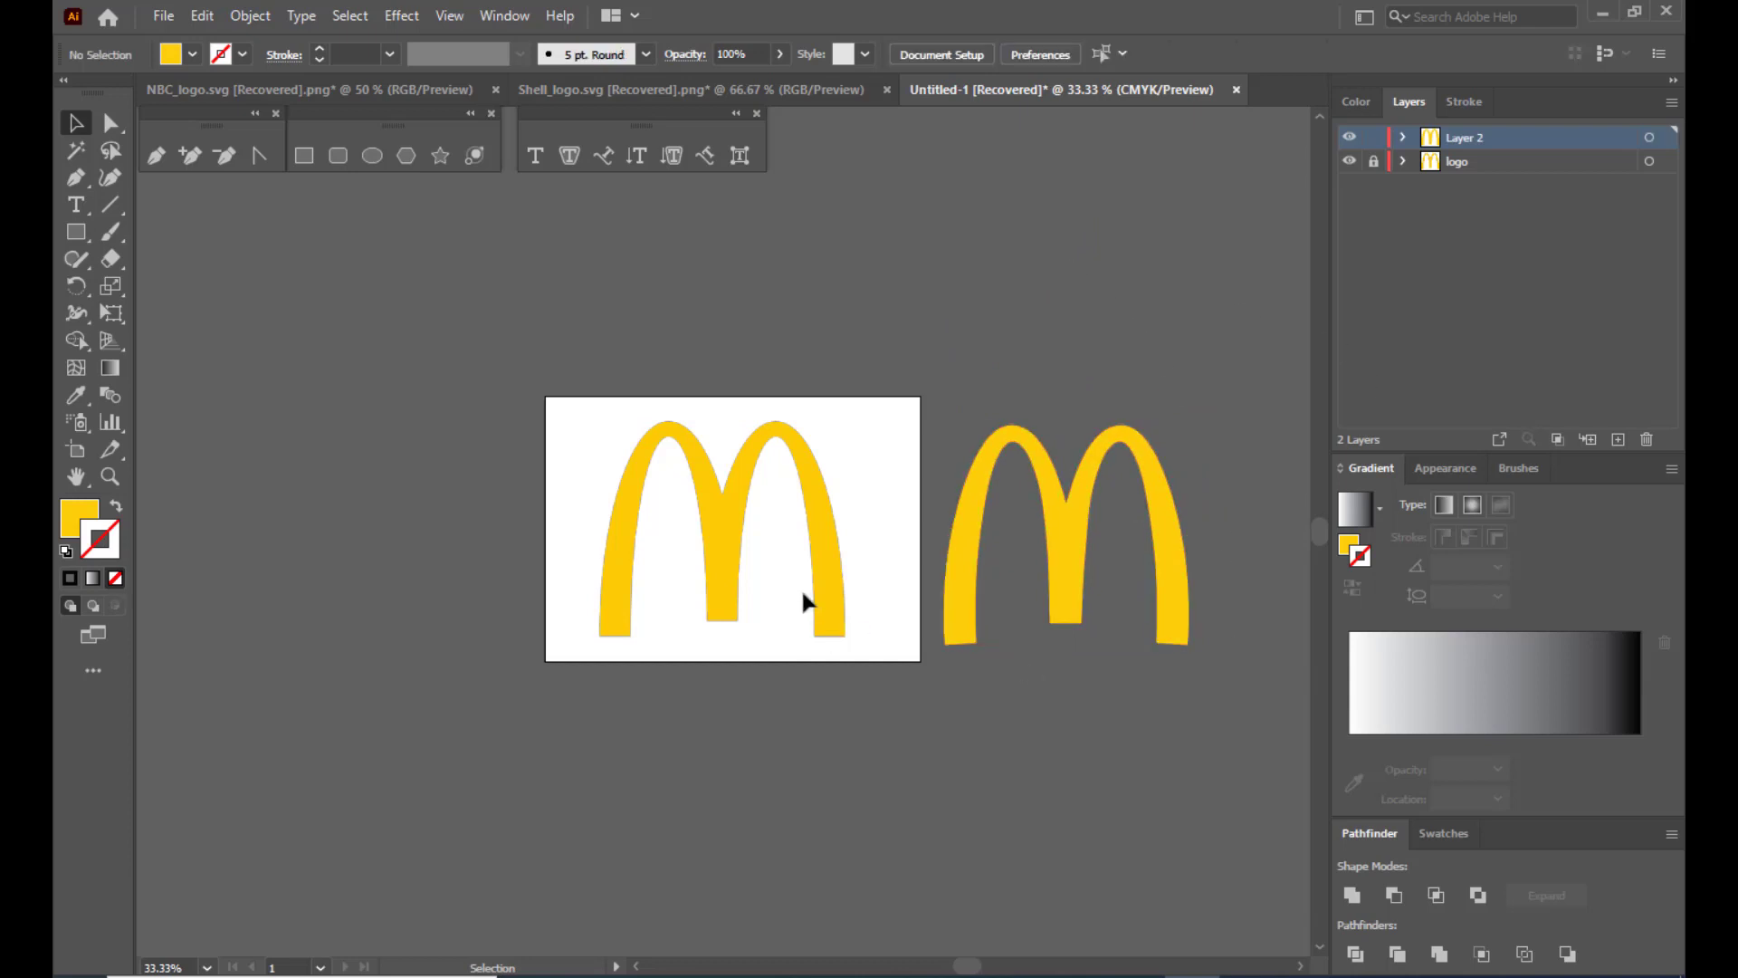
click(1373, 161)
click(806, 441)
drag(806, 441, 319, 442)
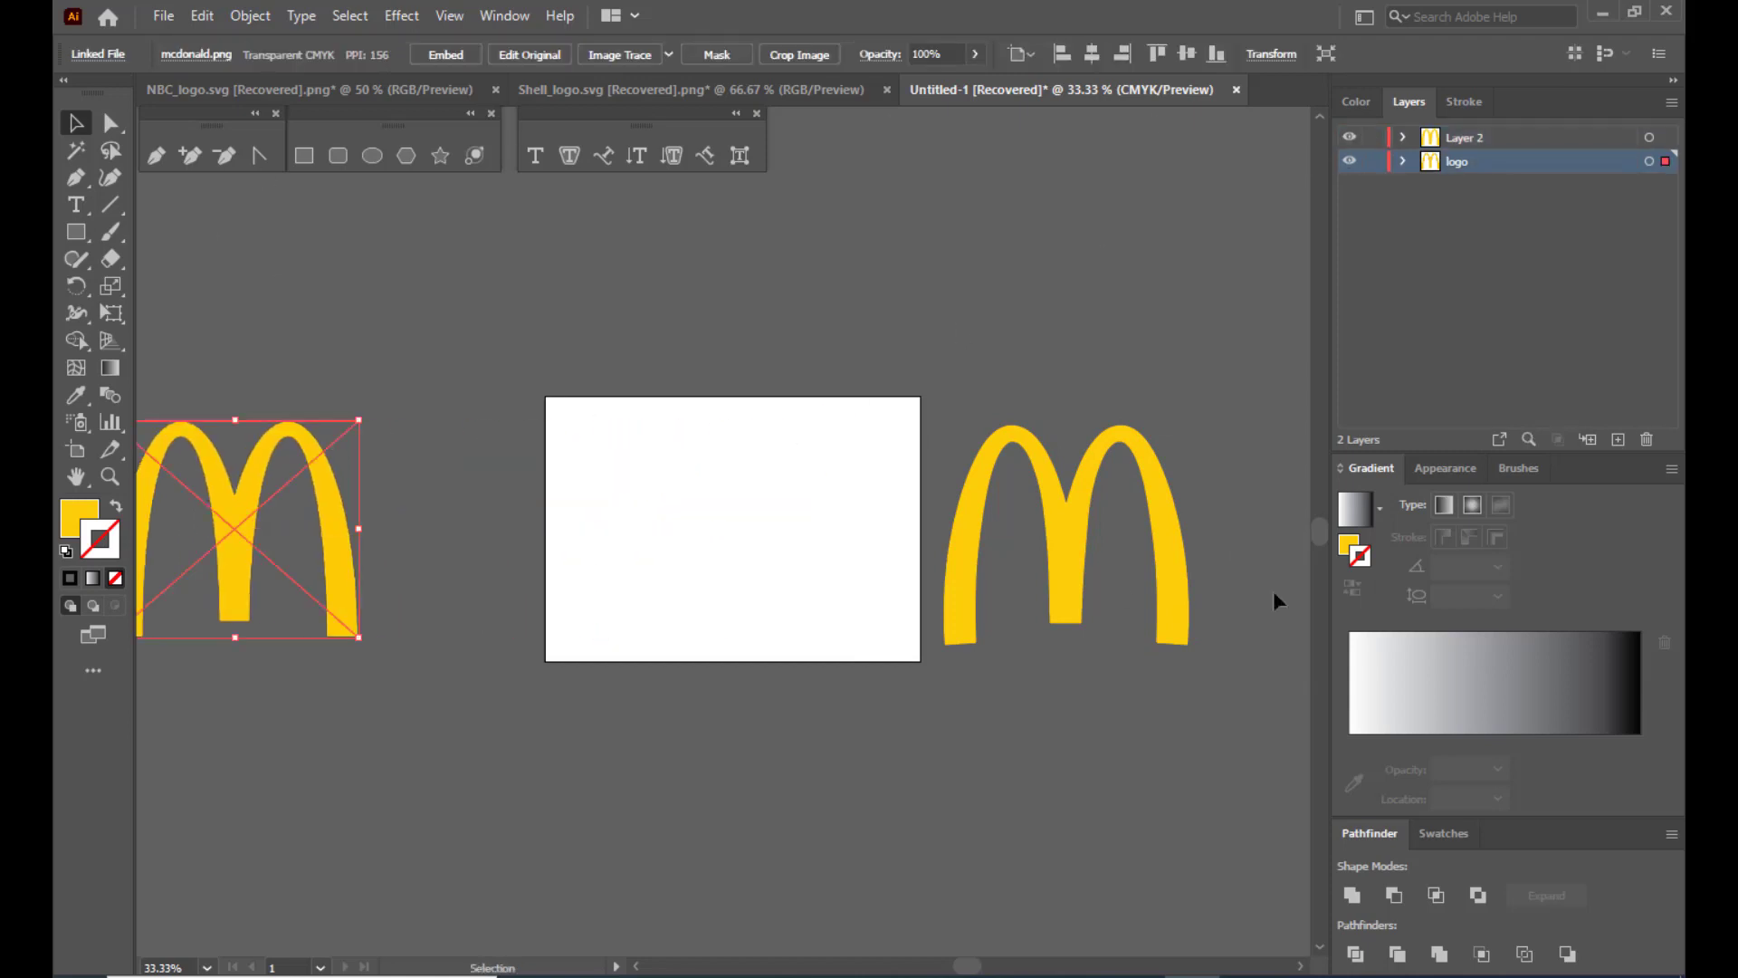
drag(1078, 505, 734, 495)
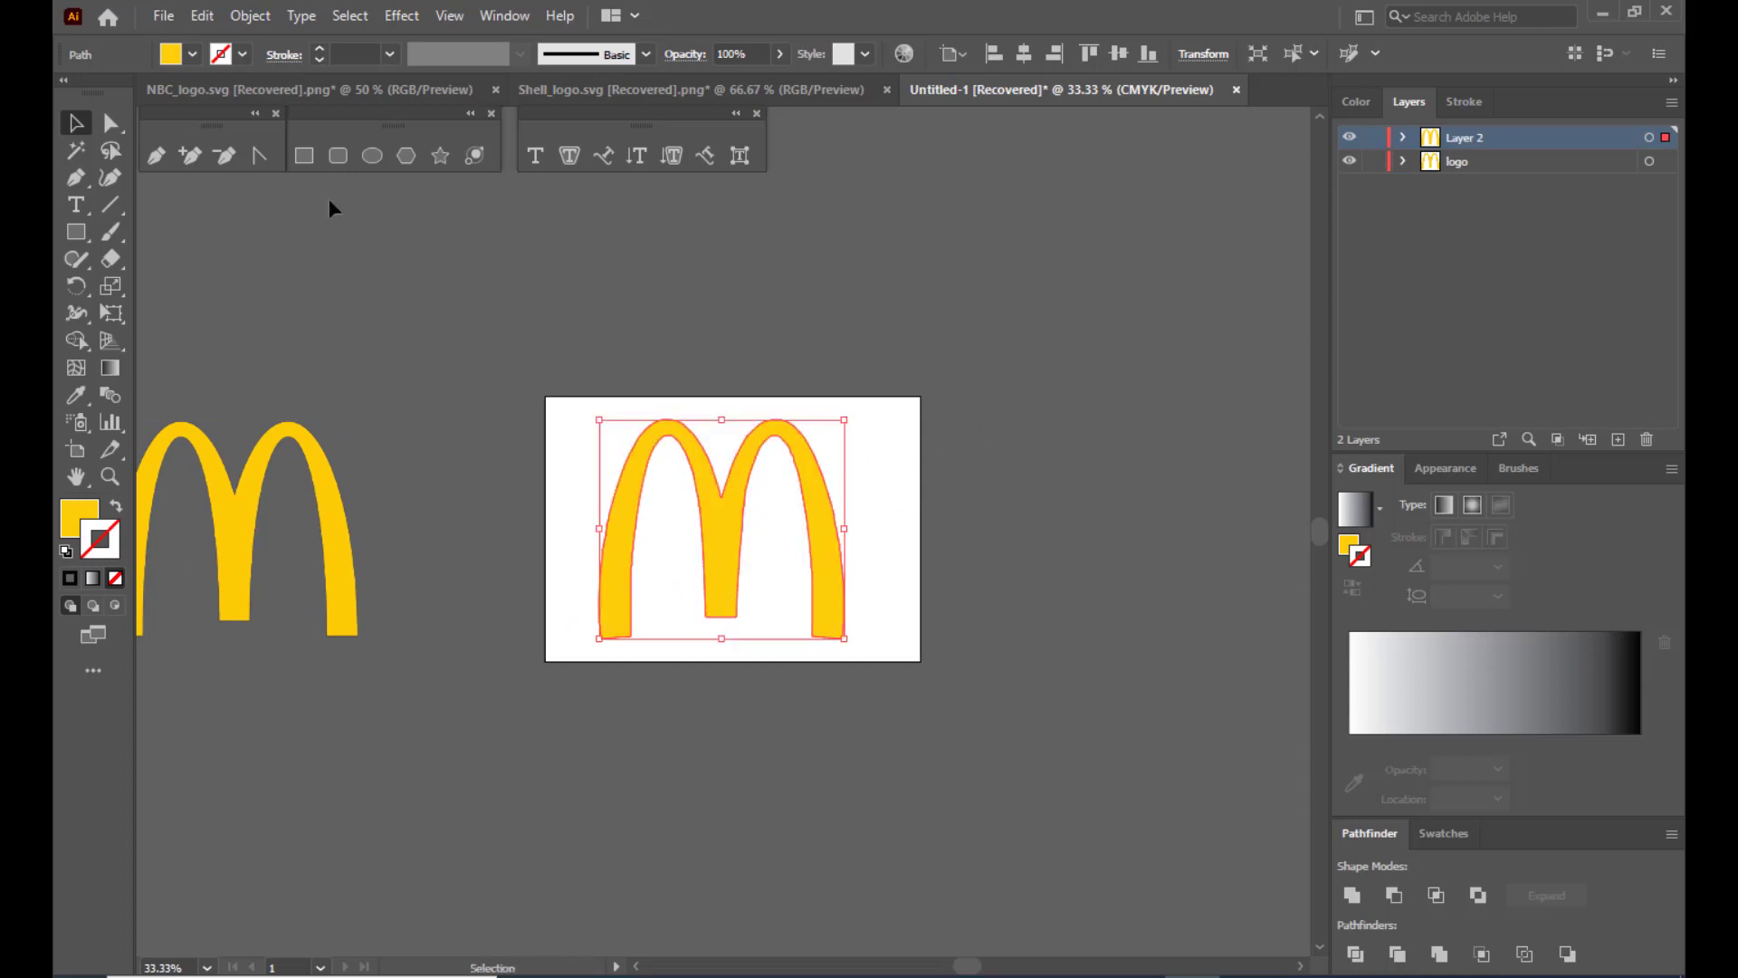
Draw a rectangle covering the whole artboard and fill it with dark red (C 20, M 100, Y 100, K 12.94).
click(304, 156)
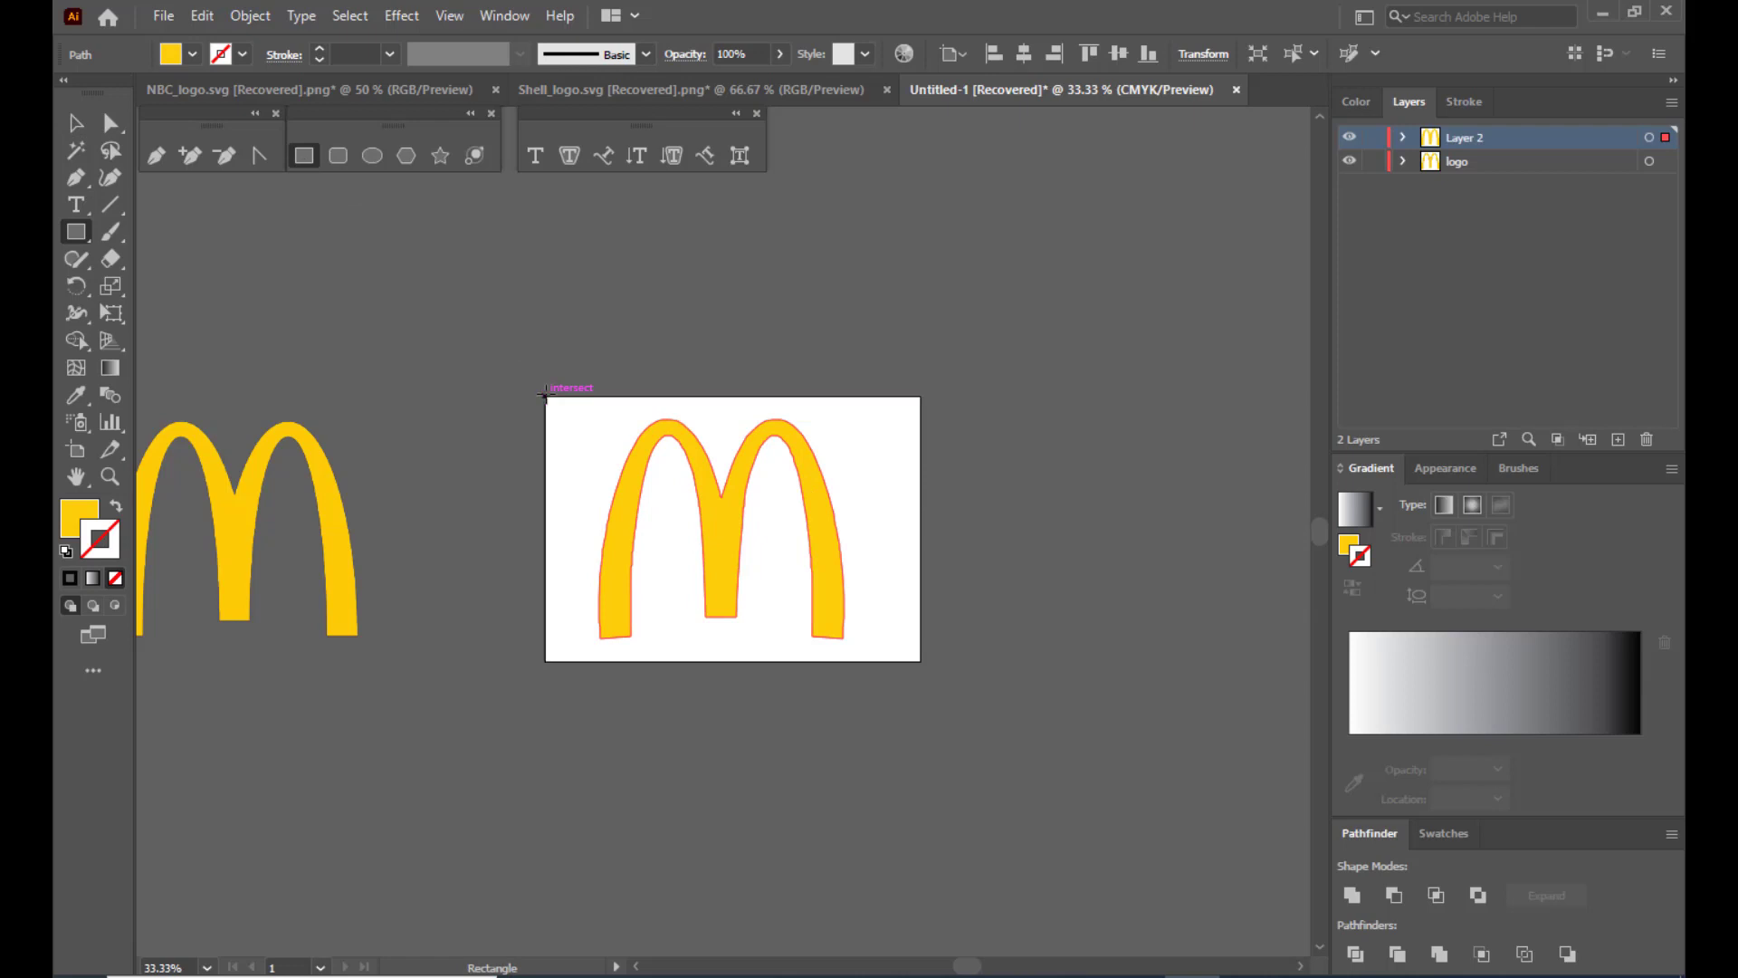
mouse_move(545, 395)
mouse_down()
mouse_move(878, 660)
mouse_move(921, 662)
mouse_up()
click(76, 123)
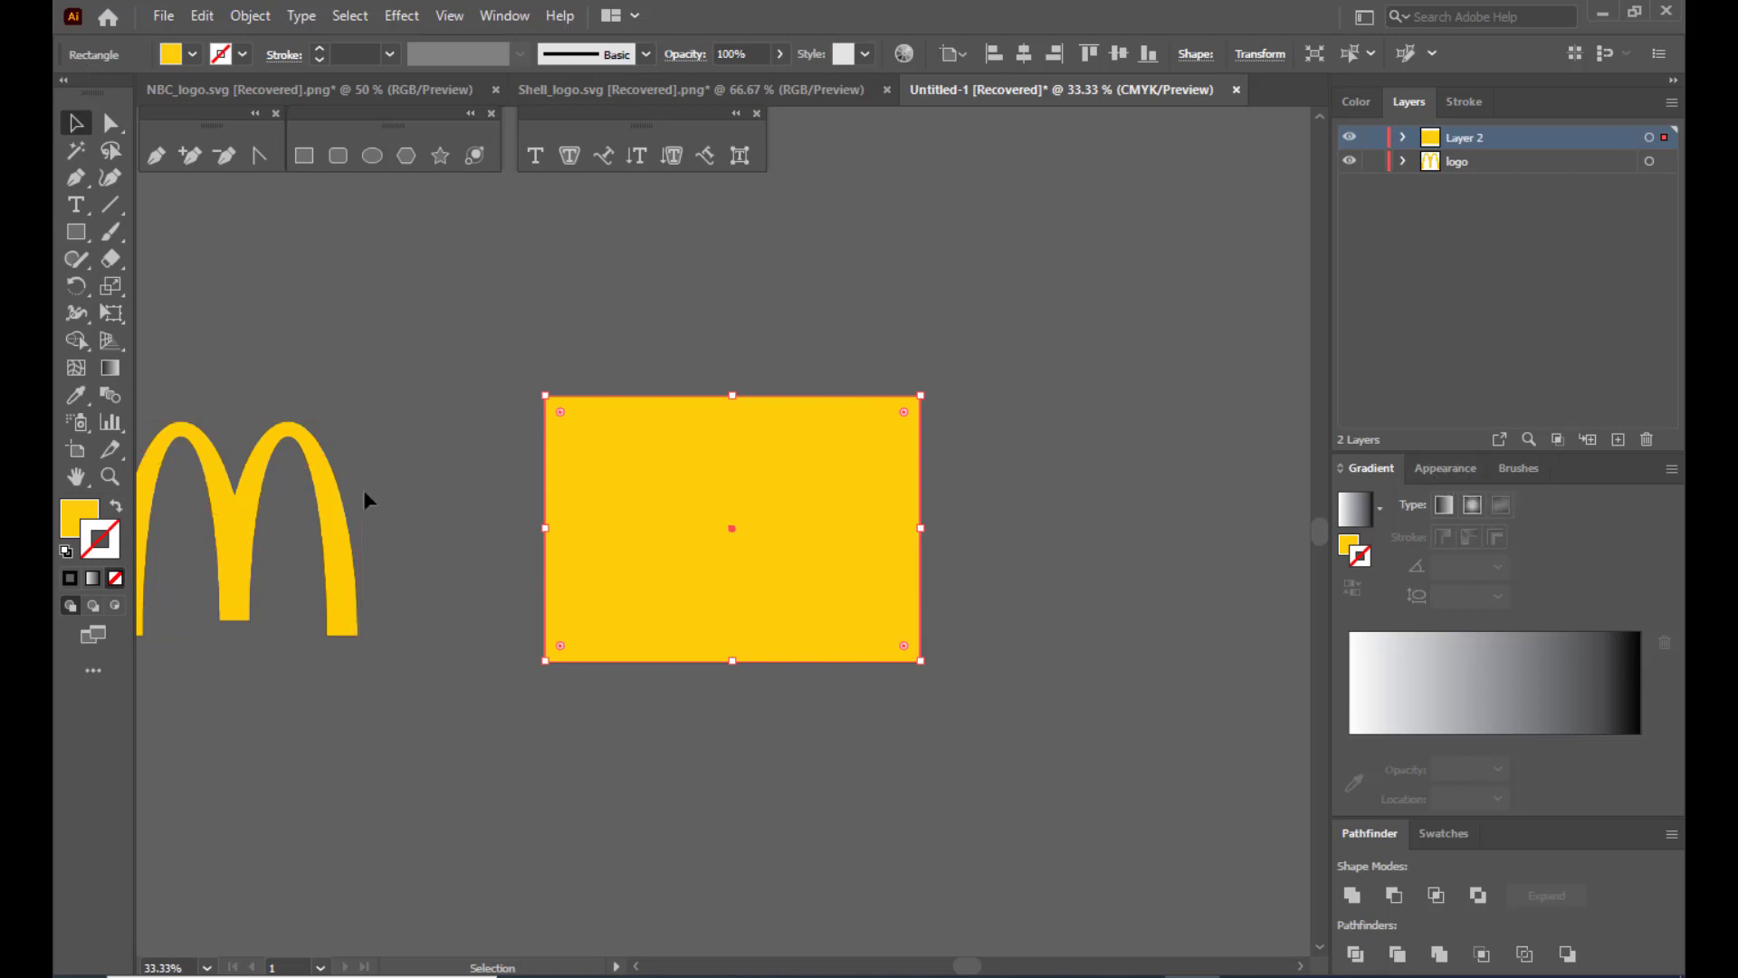
click(70, 577)
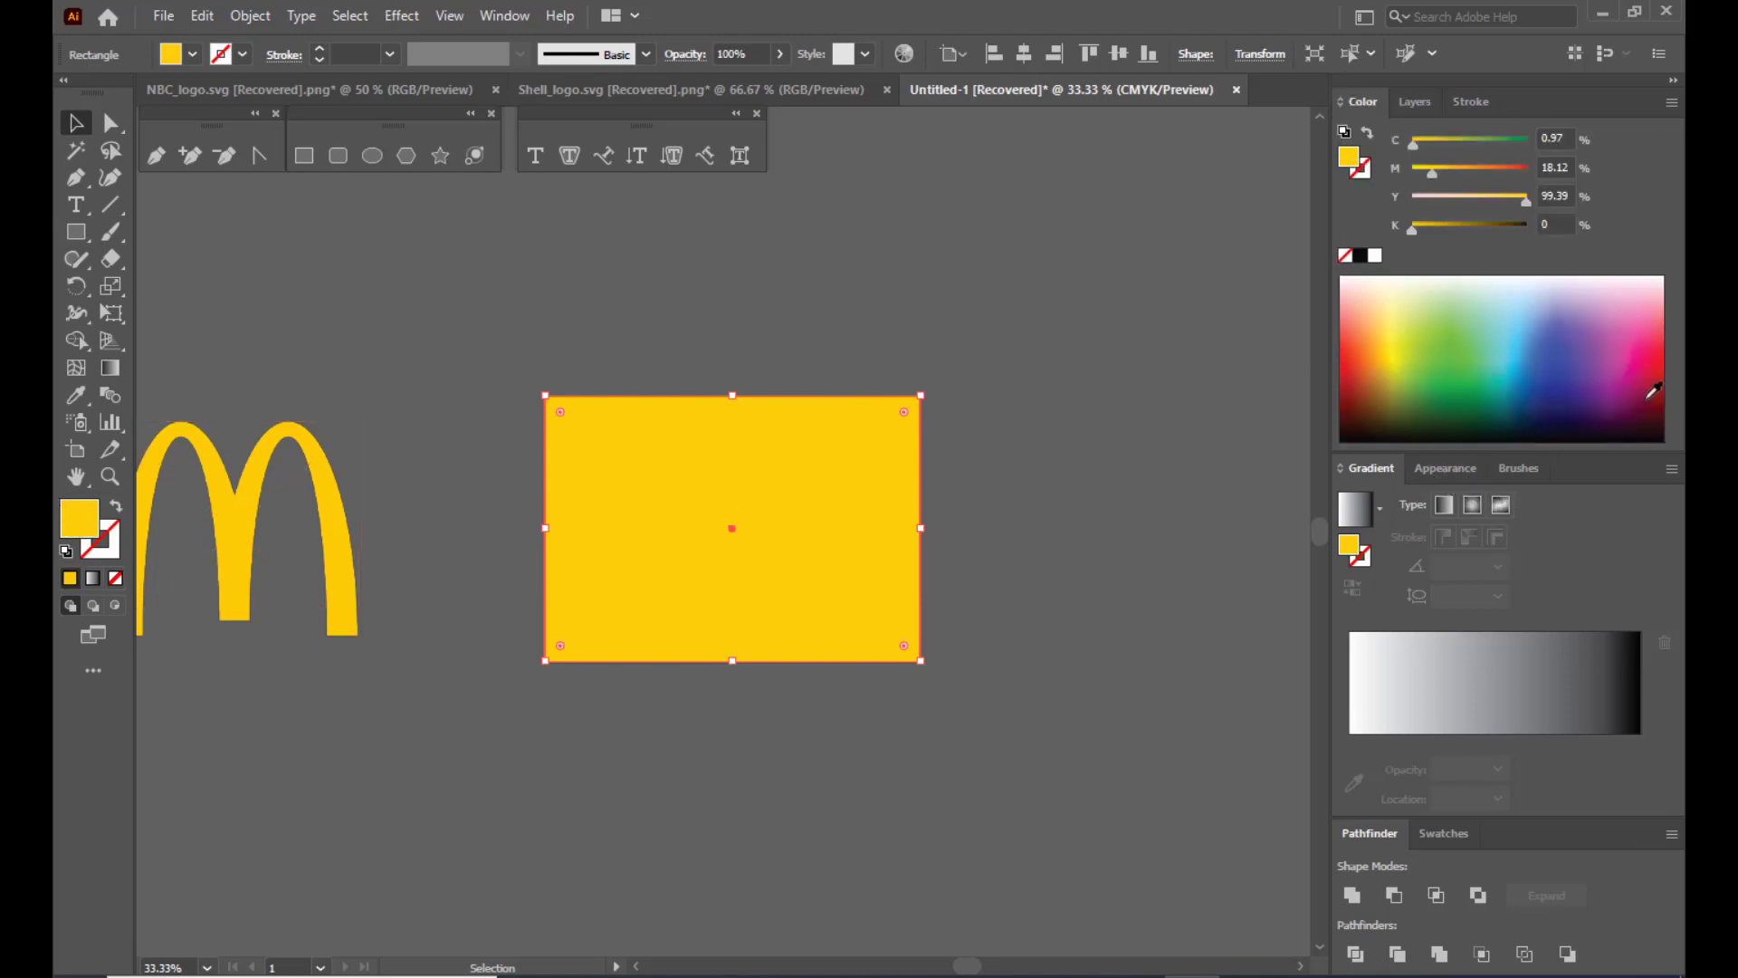
click(1661, 373)
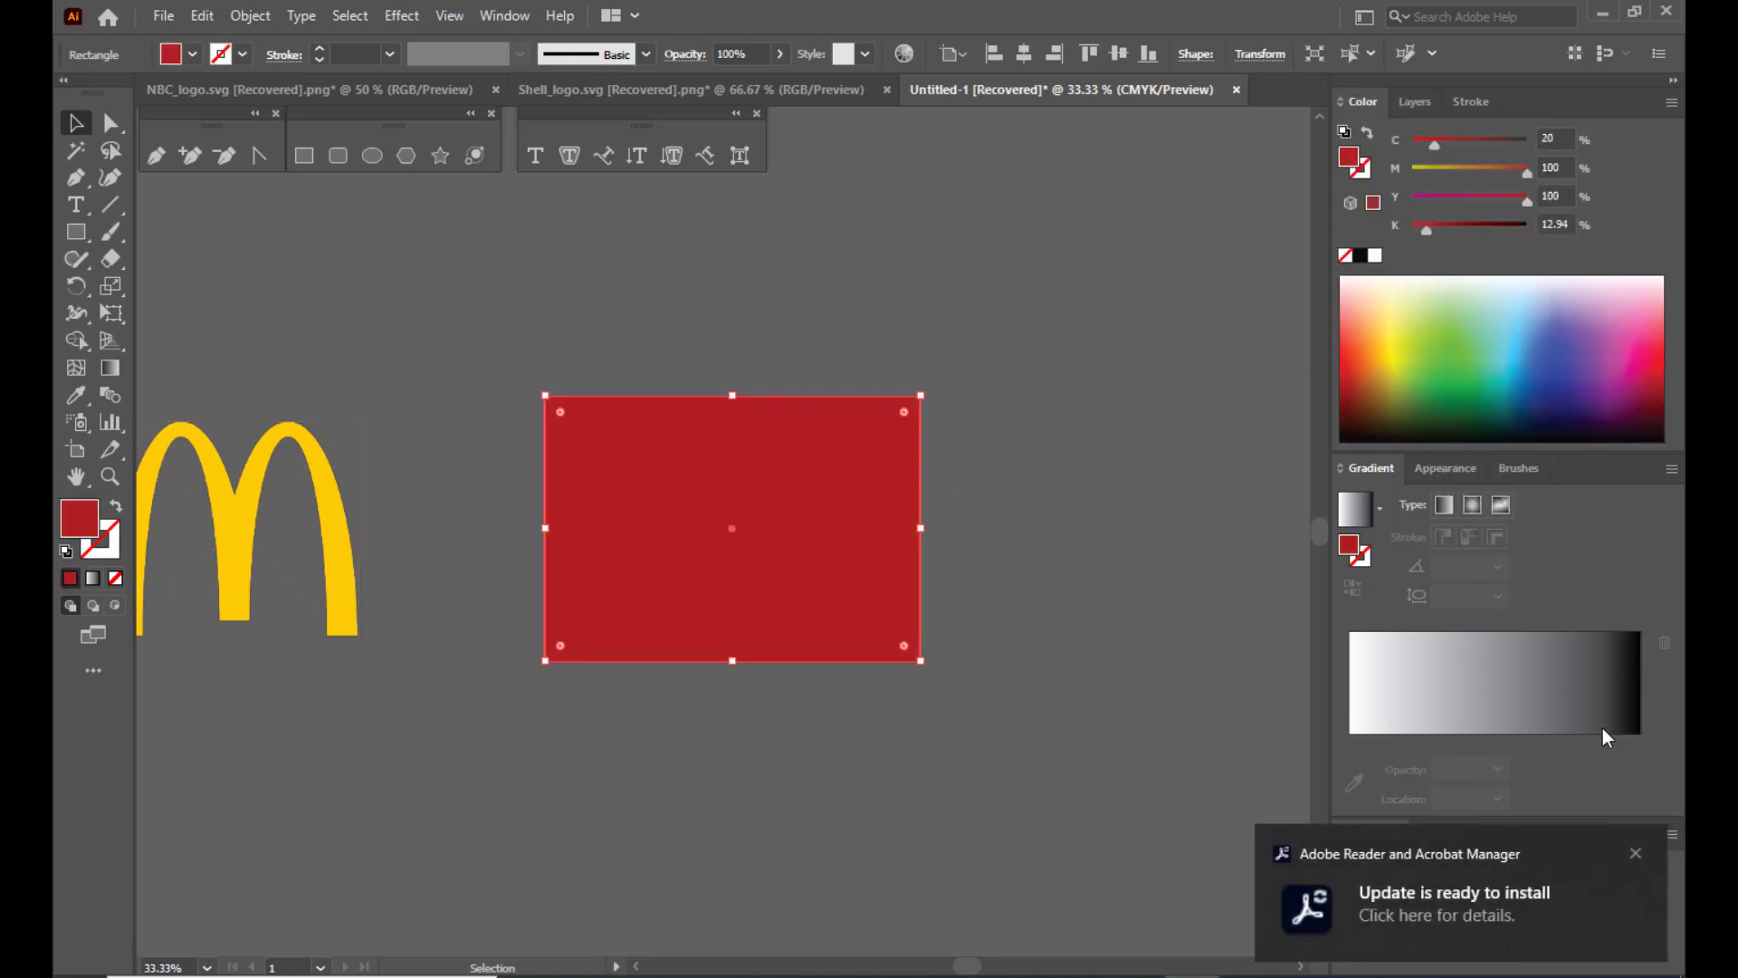
click(1636, 855)
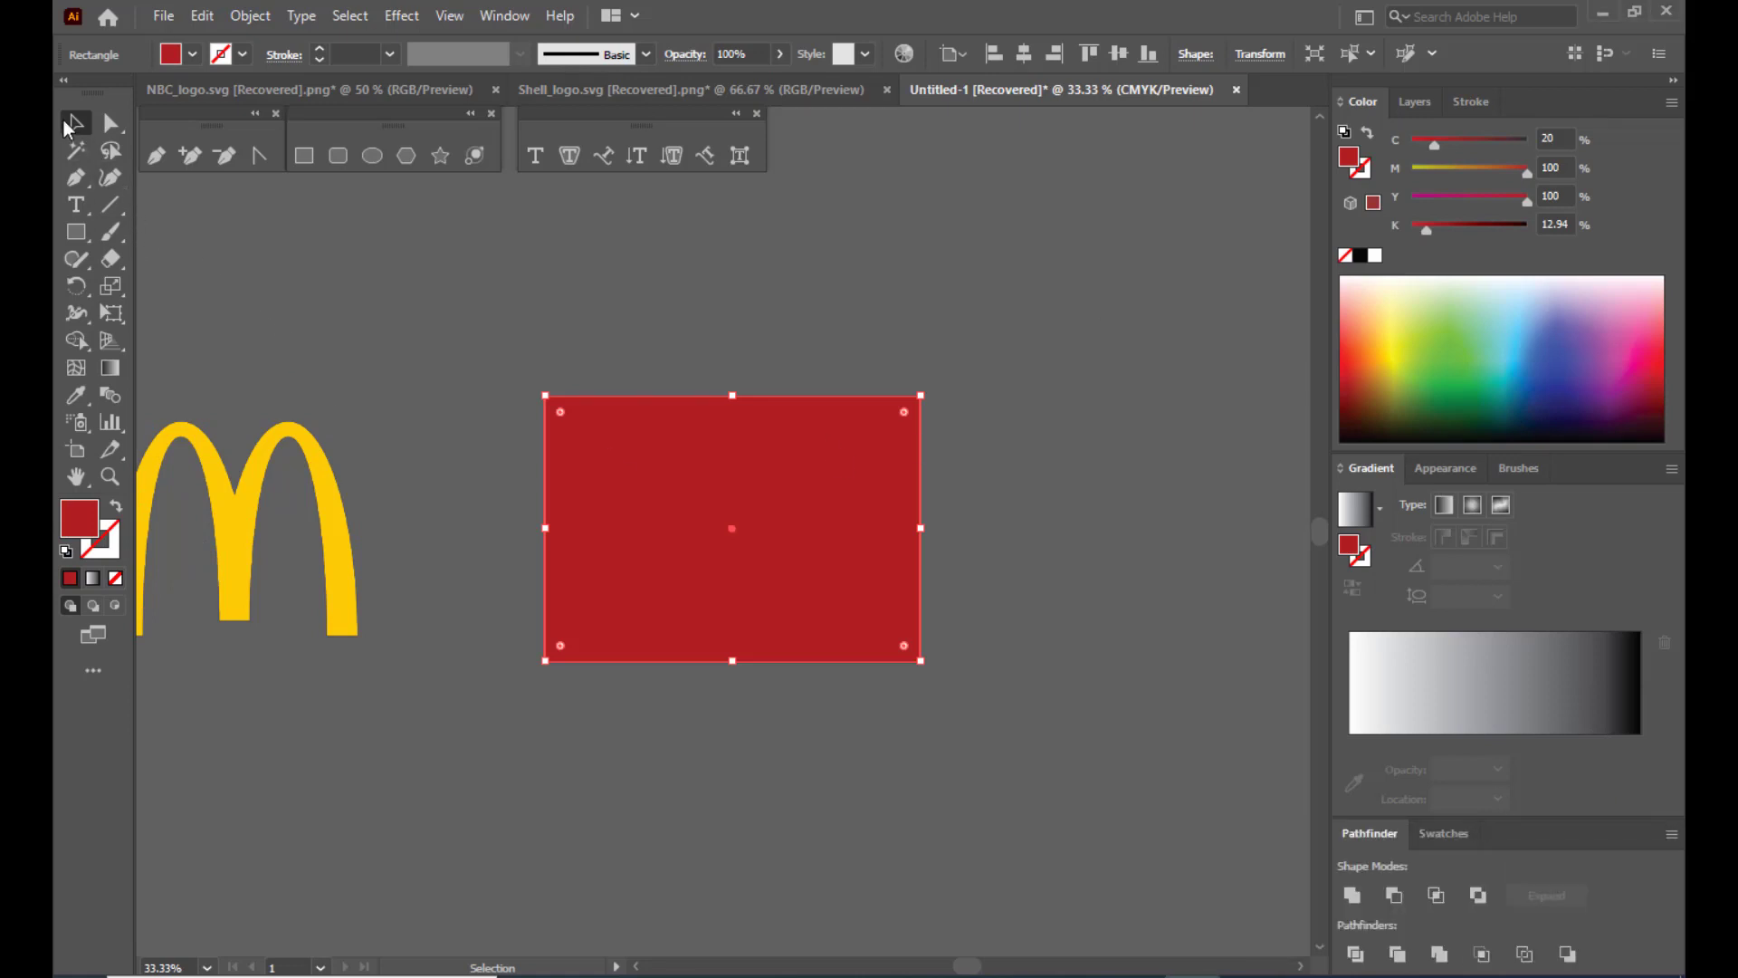
Send the red rectangle to the back so it sits behind the yellow M.
click(772, 369)
click(856, 443)
scroll(788, 469, up, 2)
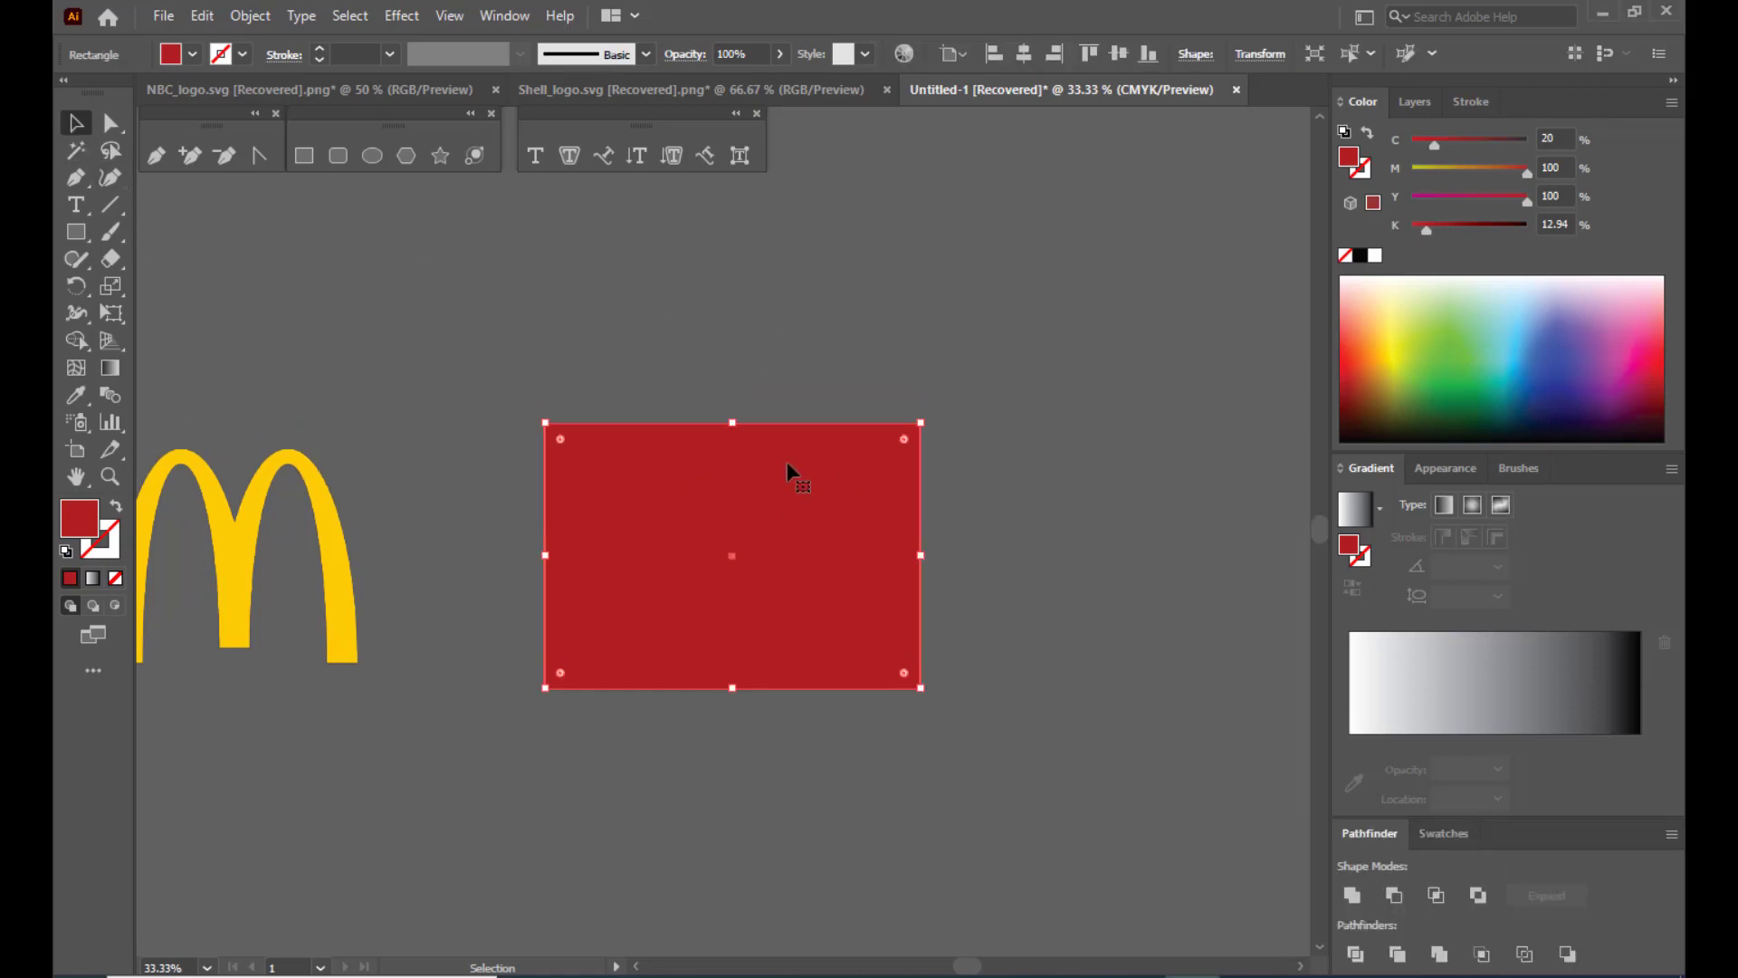
right_click(786, 460)
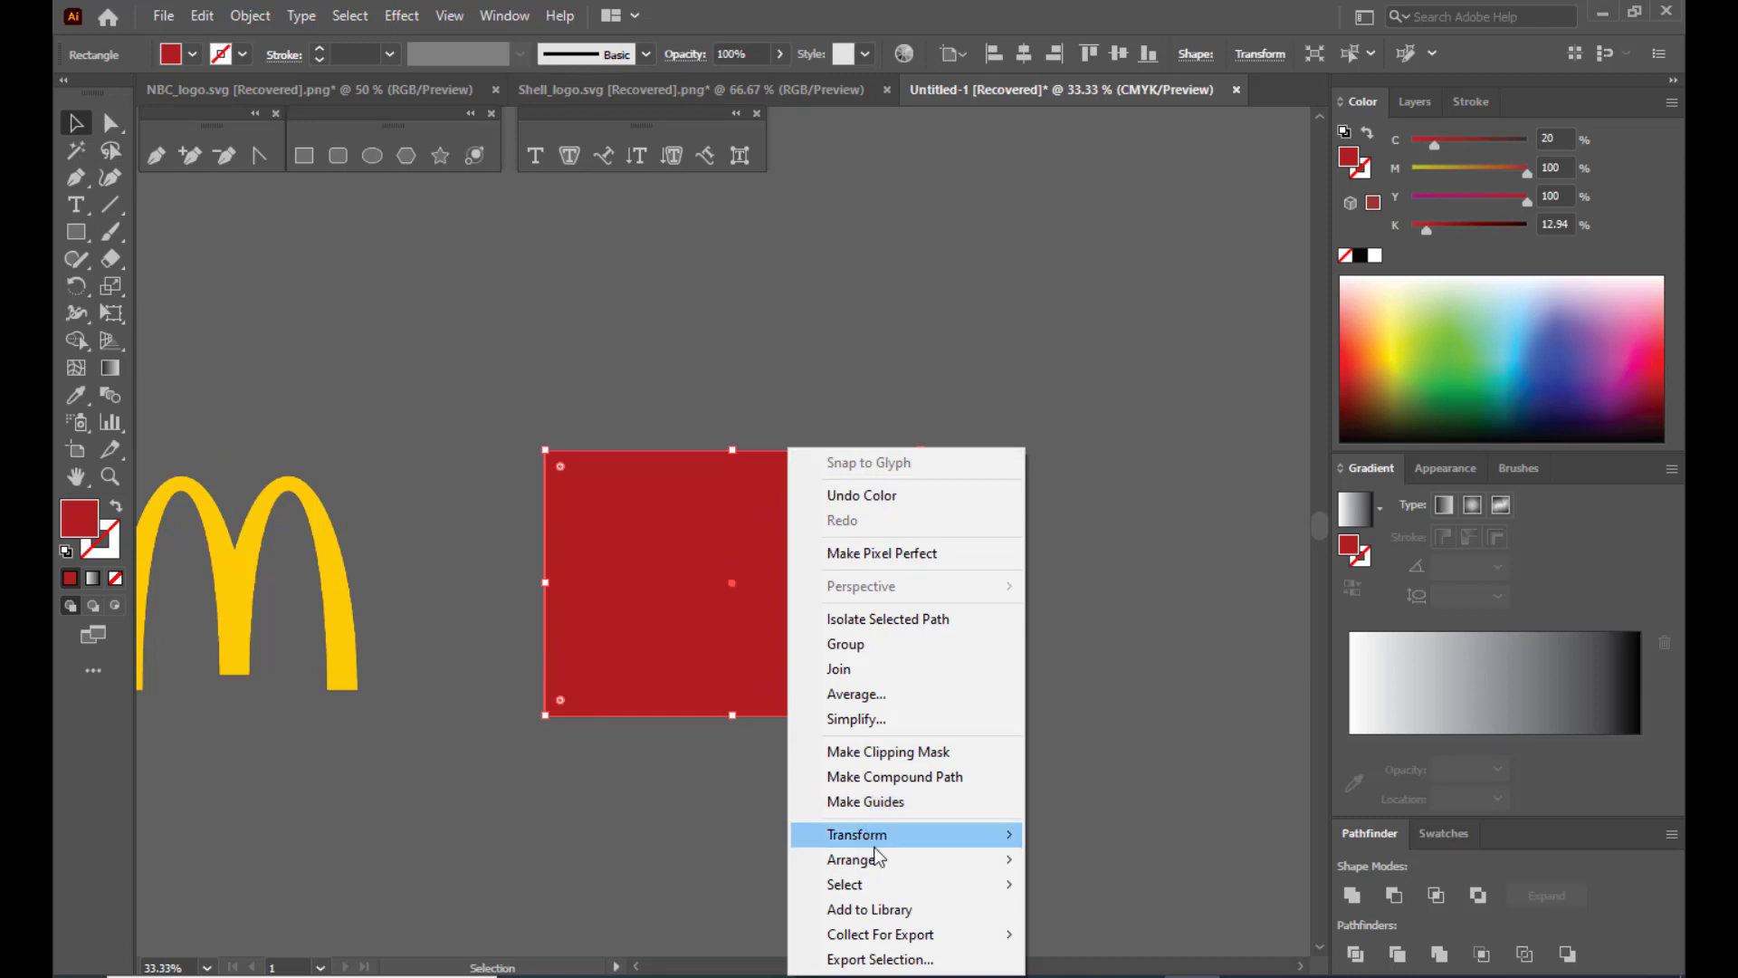
mouse_move(891, 862)
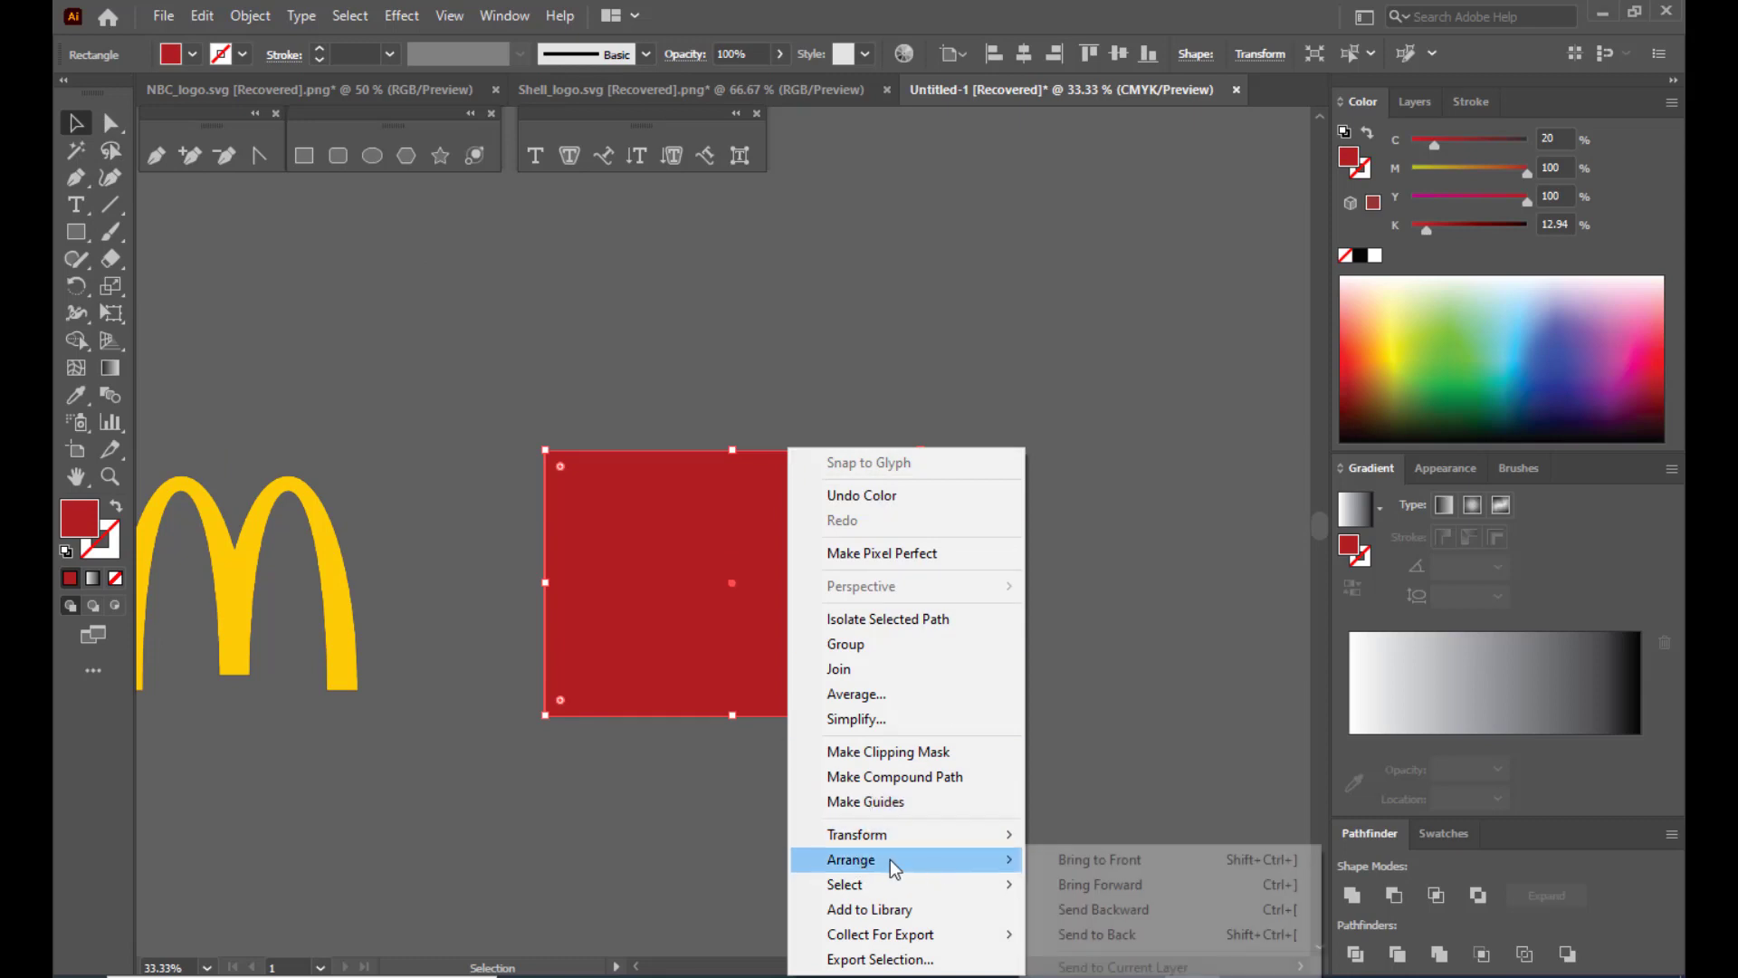
click(1123, 934)
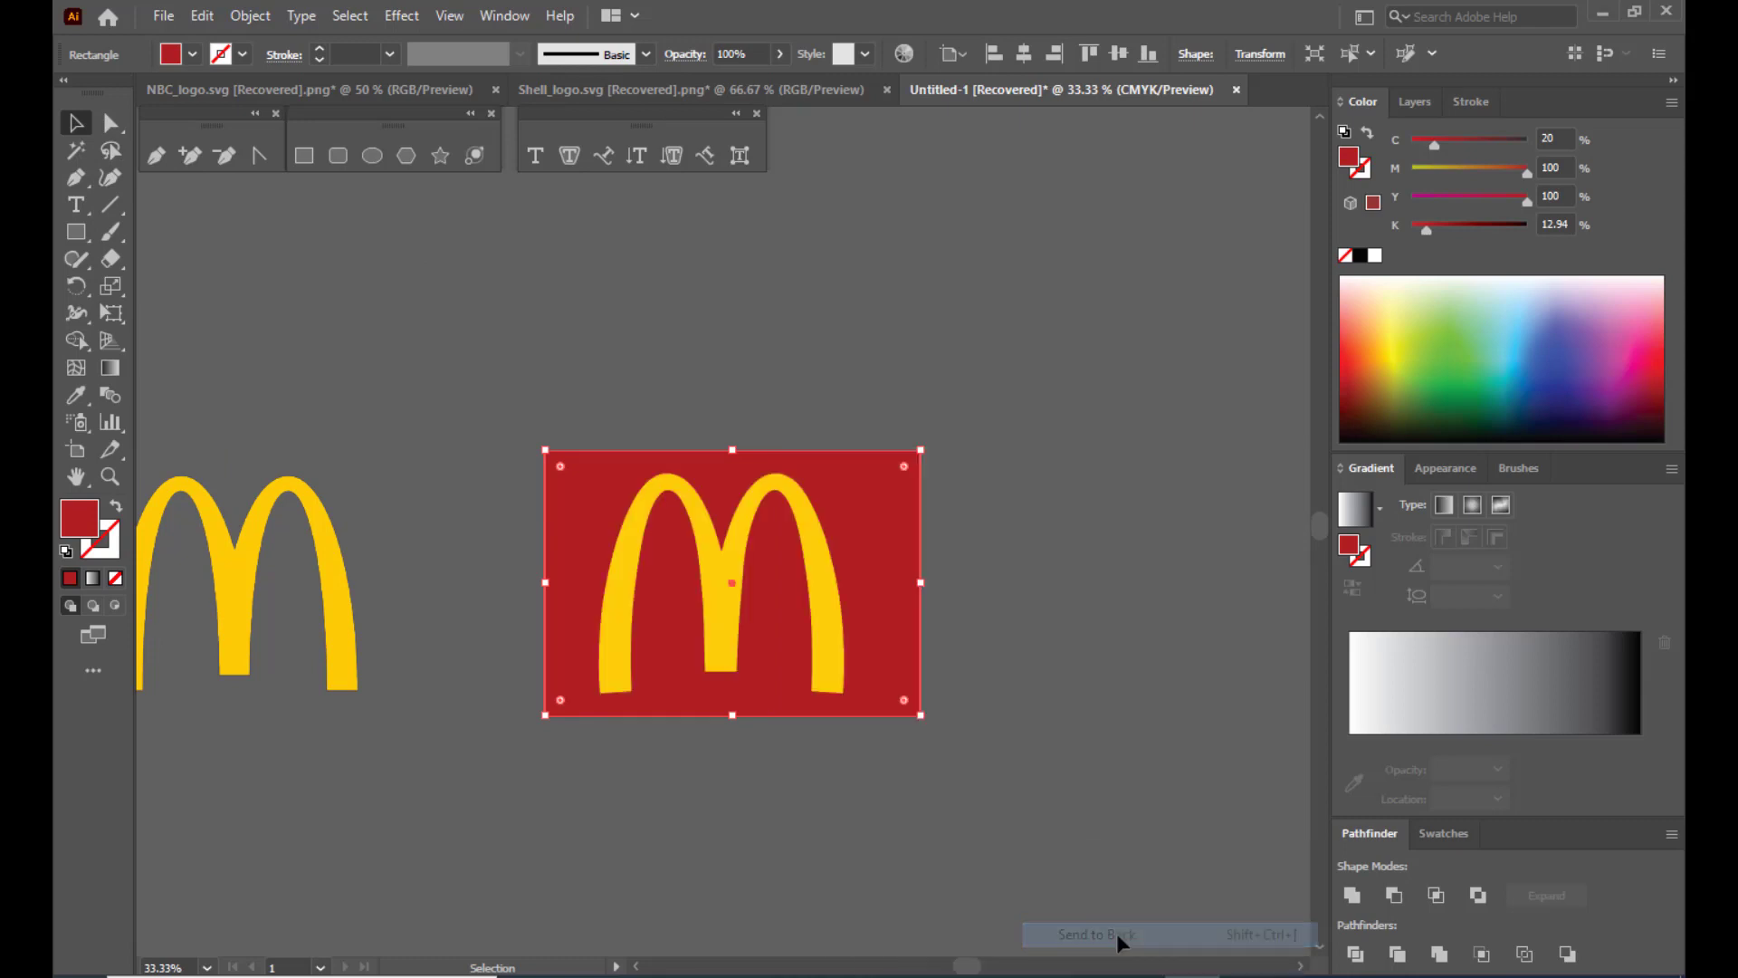
click(1085, 511)
Delete the reference image left of the artboard and shift the M slightly right to center it on the red background.
click(181, 520)
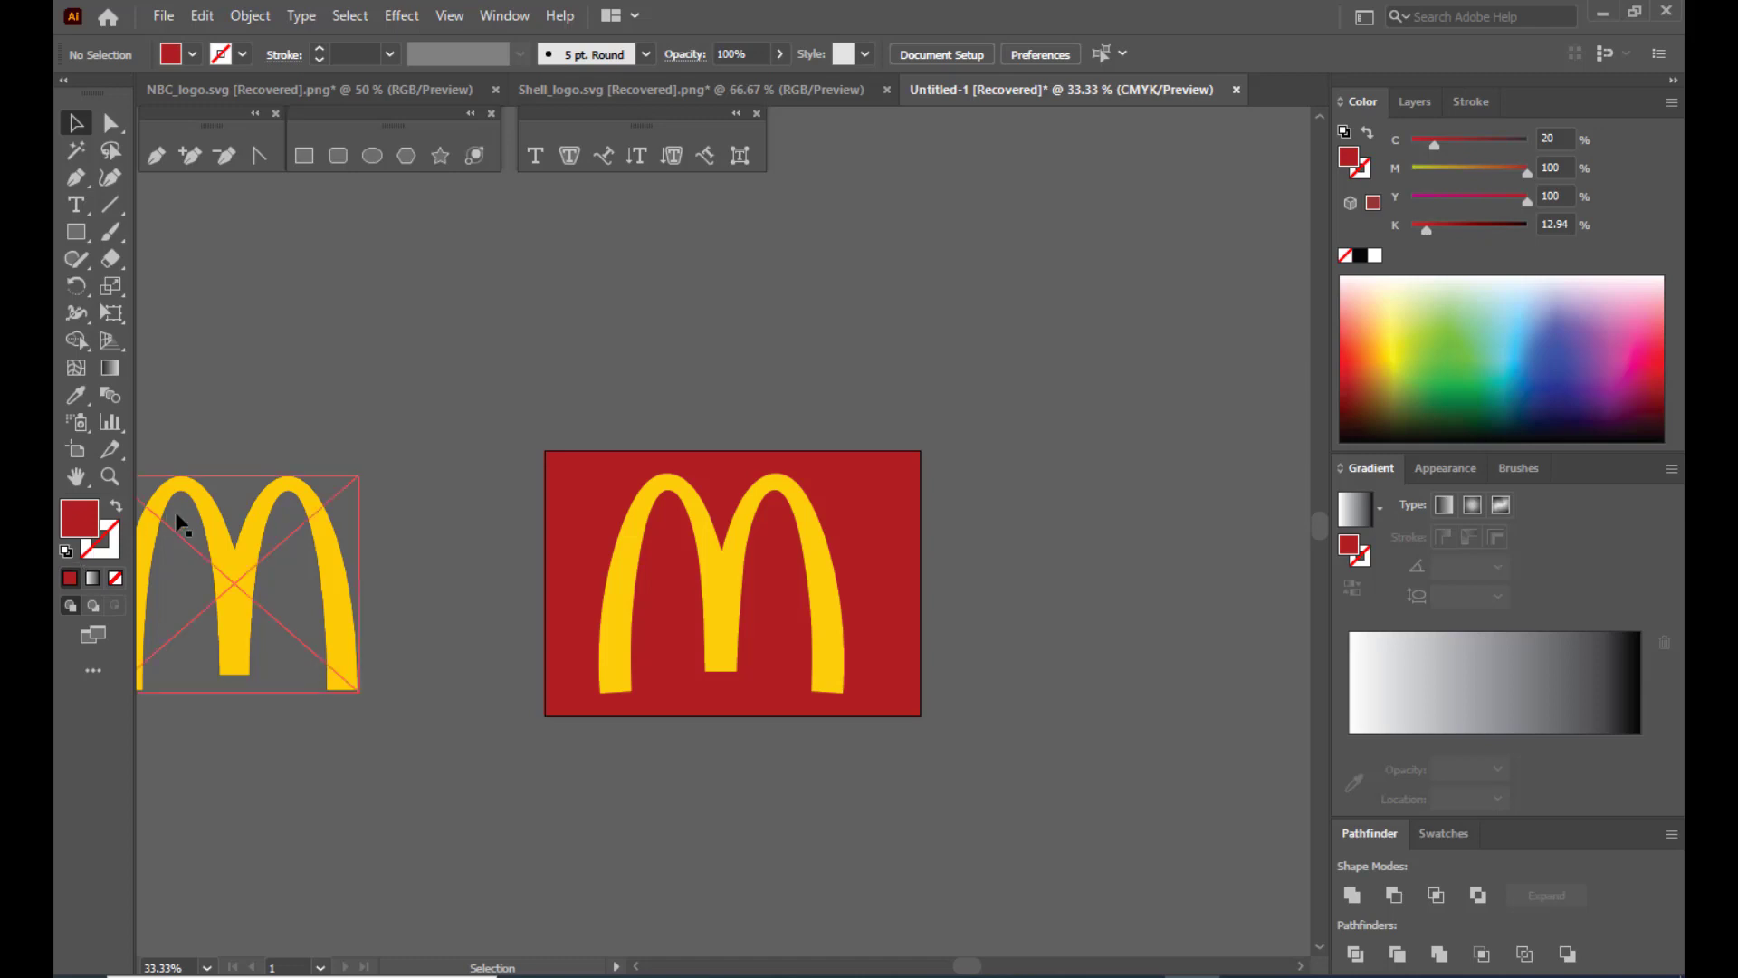
key(Delete)
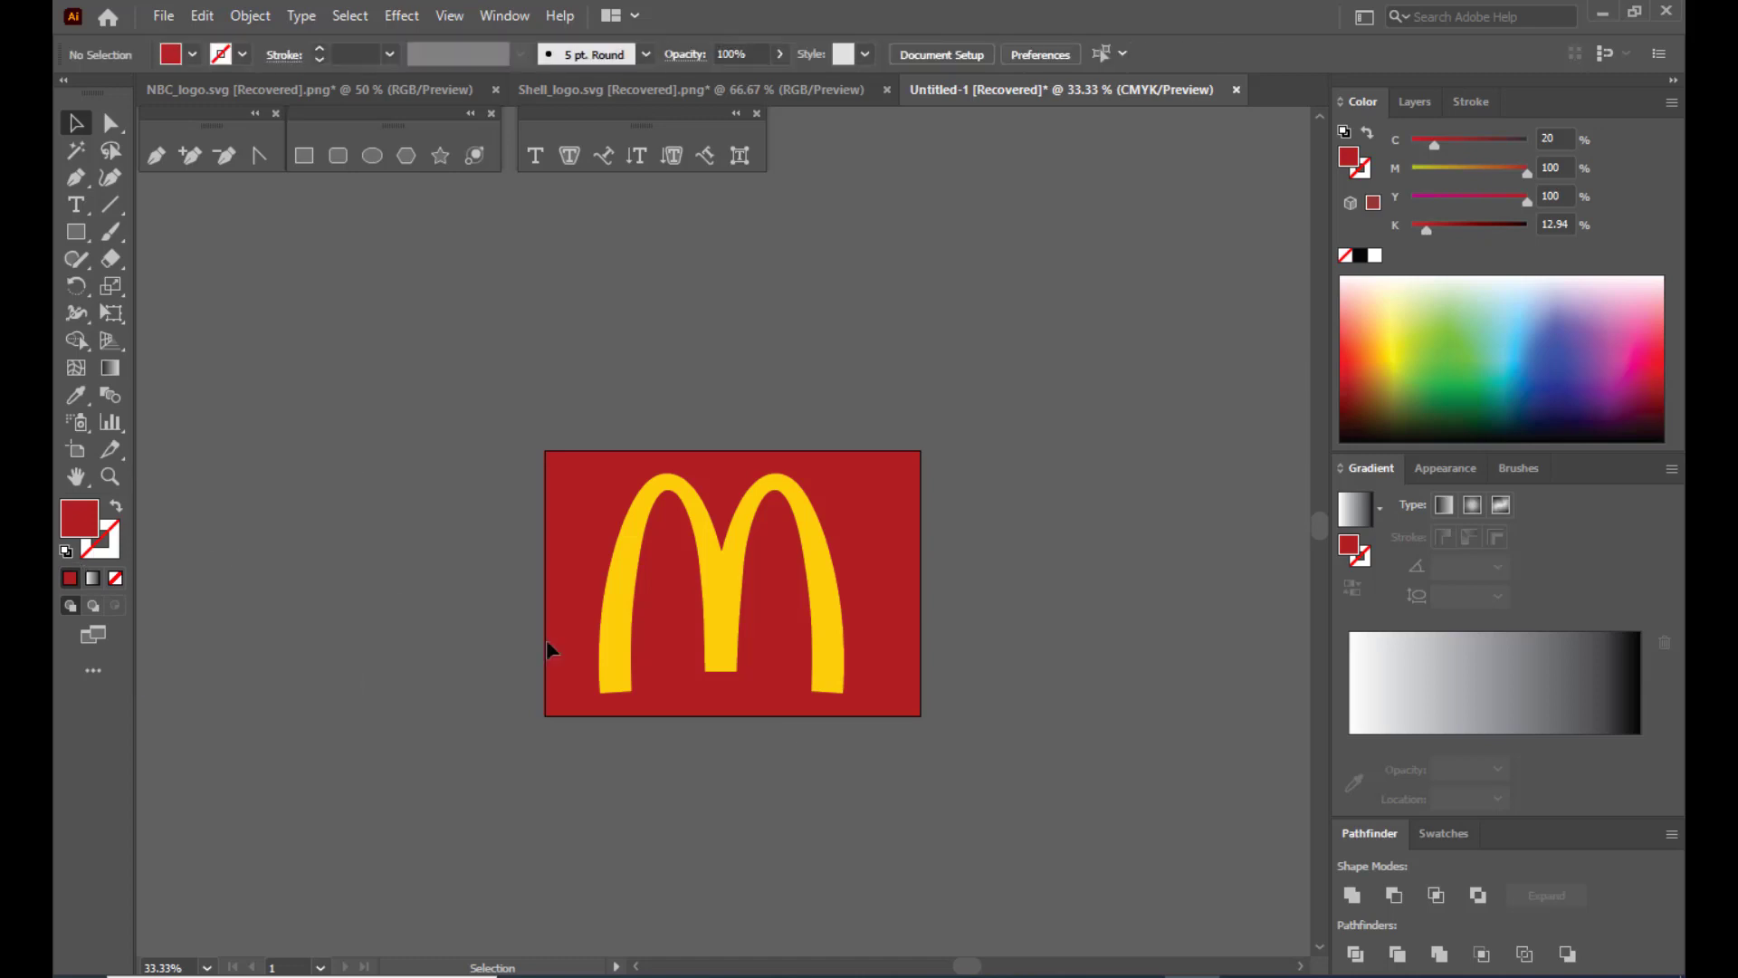
key(ctrl+equal)
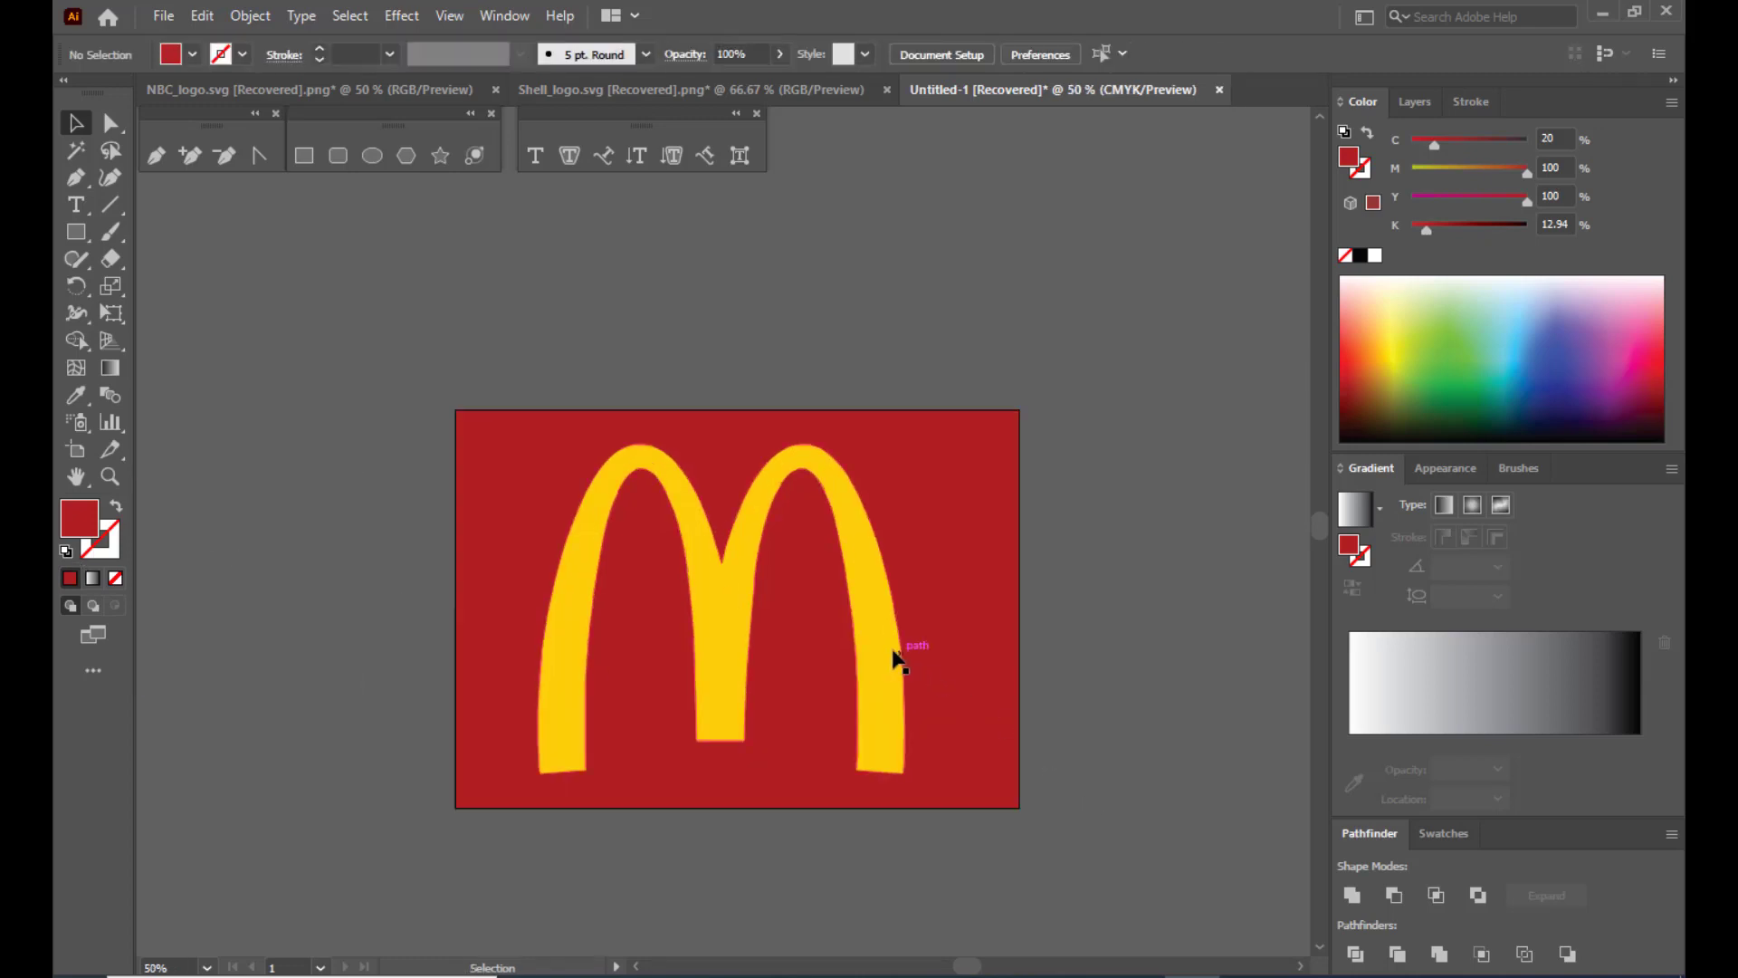
drag(875, 641, 885, 652)
click(854, 272)
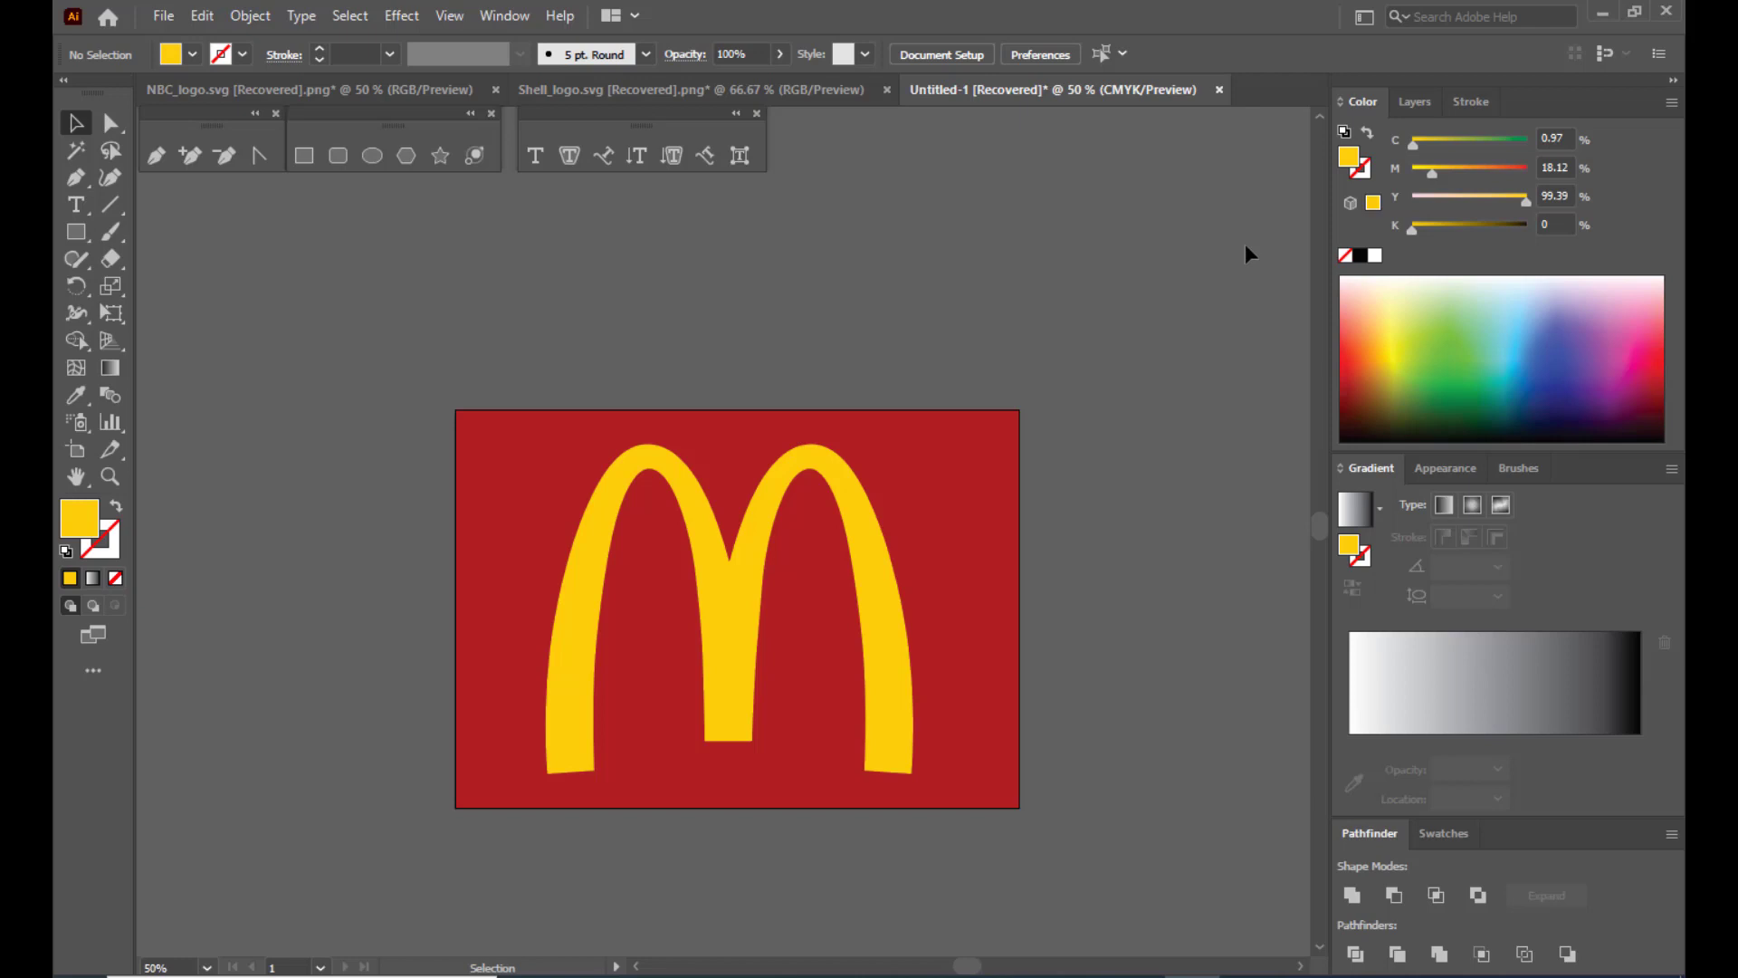
Export the McDonald's logo artwork to the Desktop as an SVG file named mcdonaldsfinal, keeping the default SVG options.
click(164, 15)
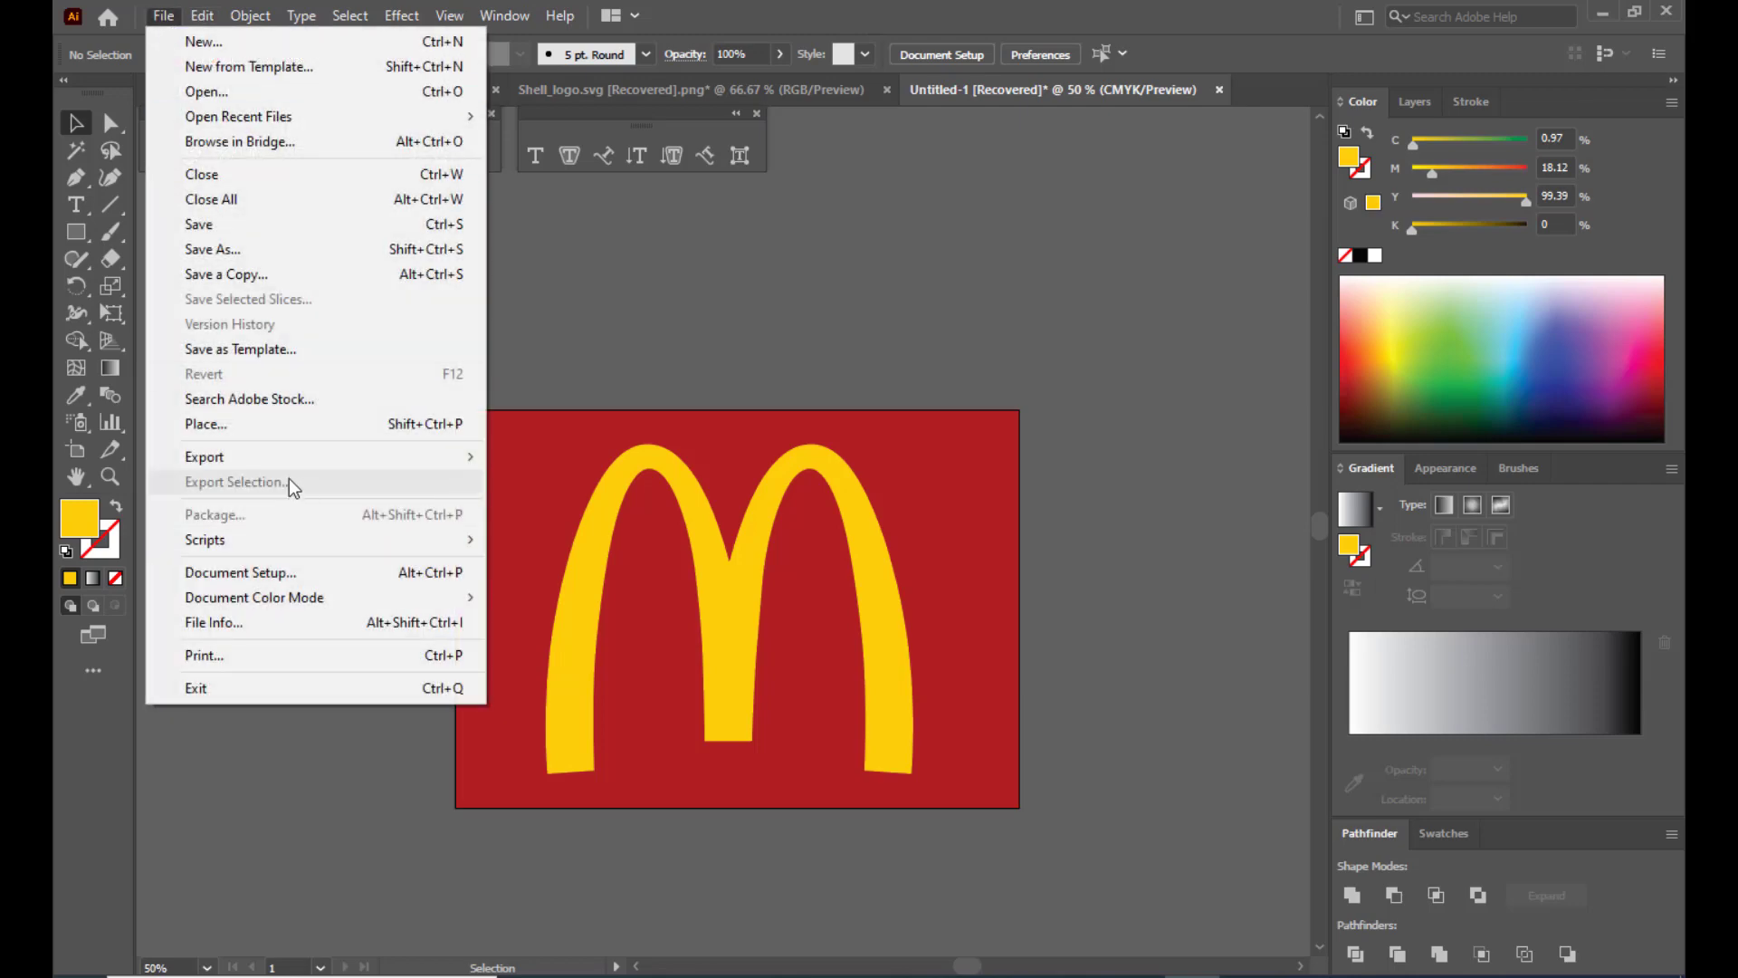
mouse_move(286, 449)
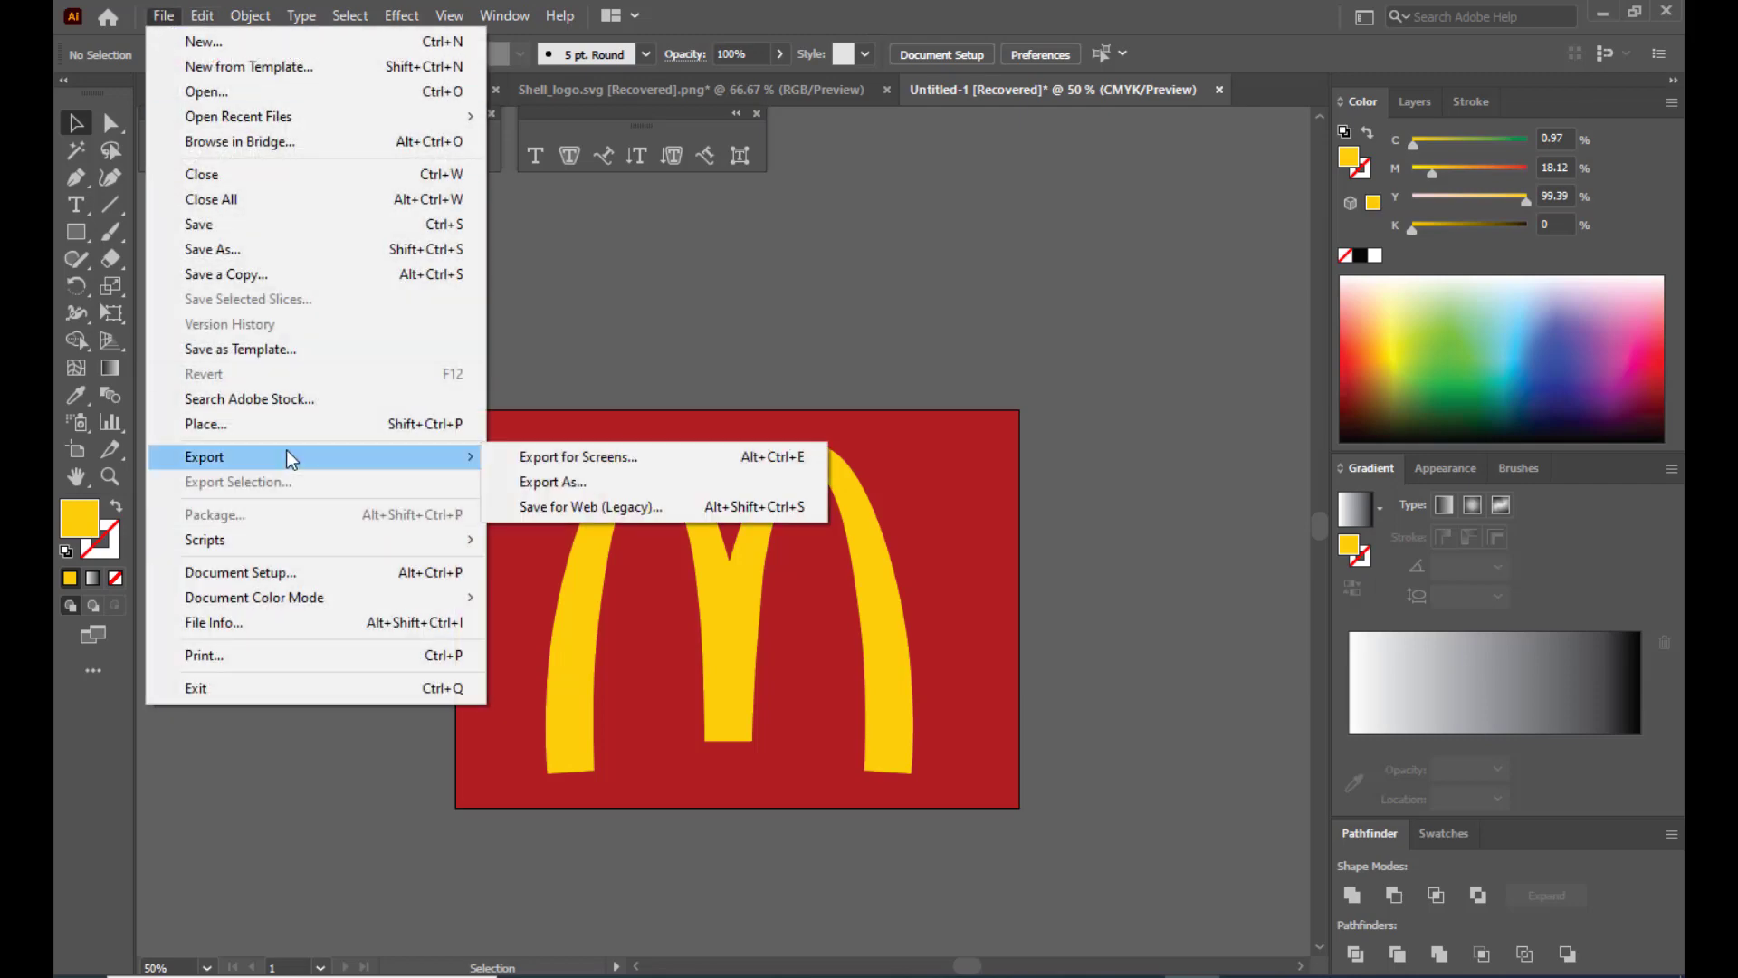
click(629, 482)
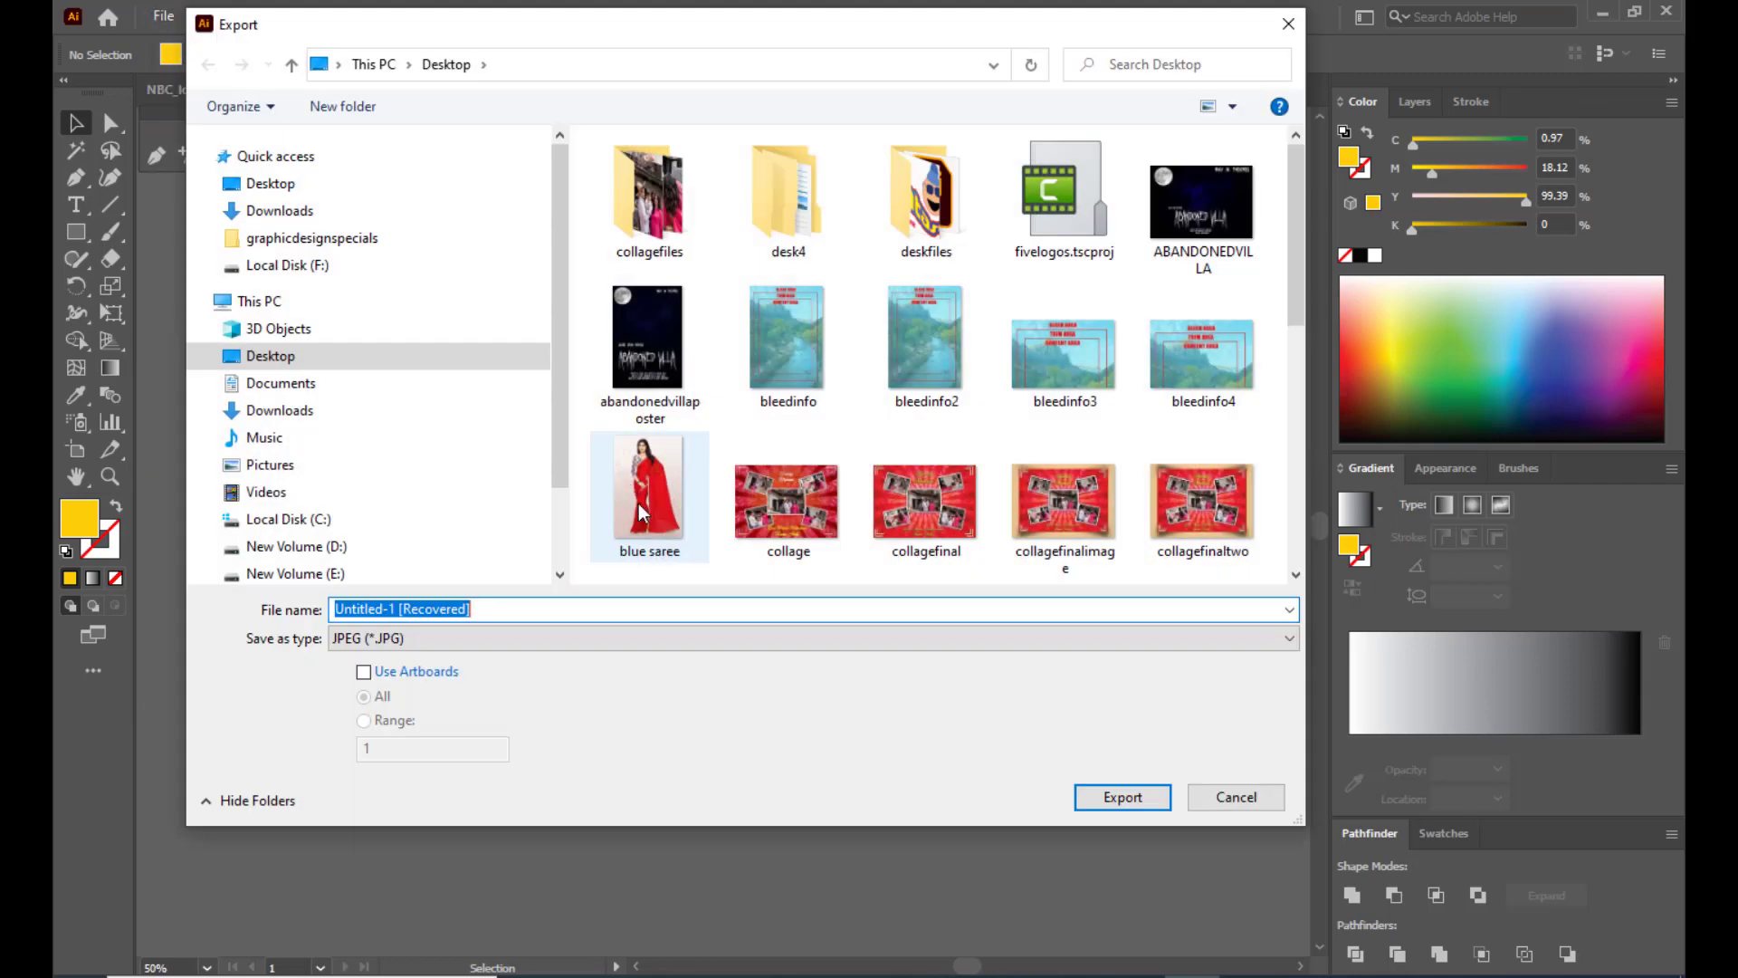
click(408, 641)
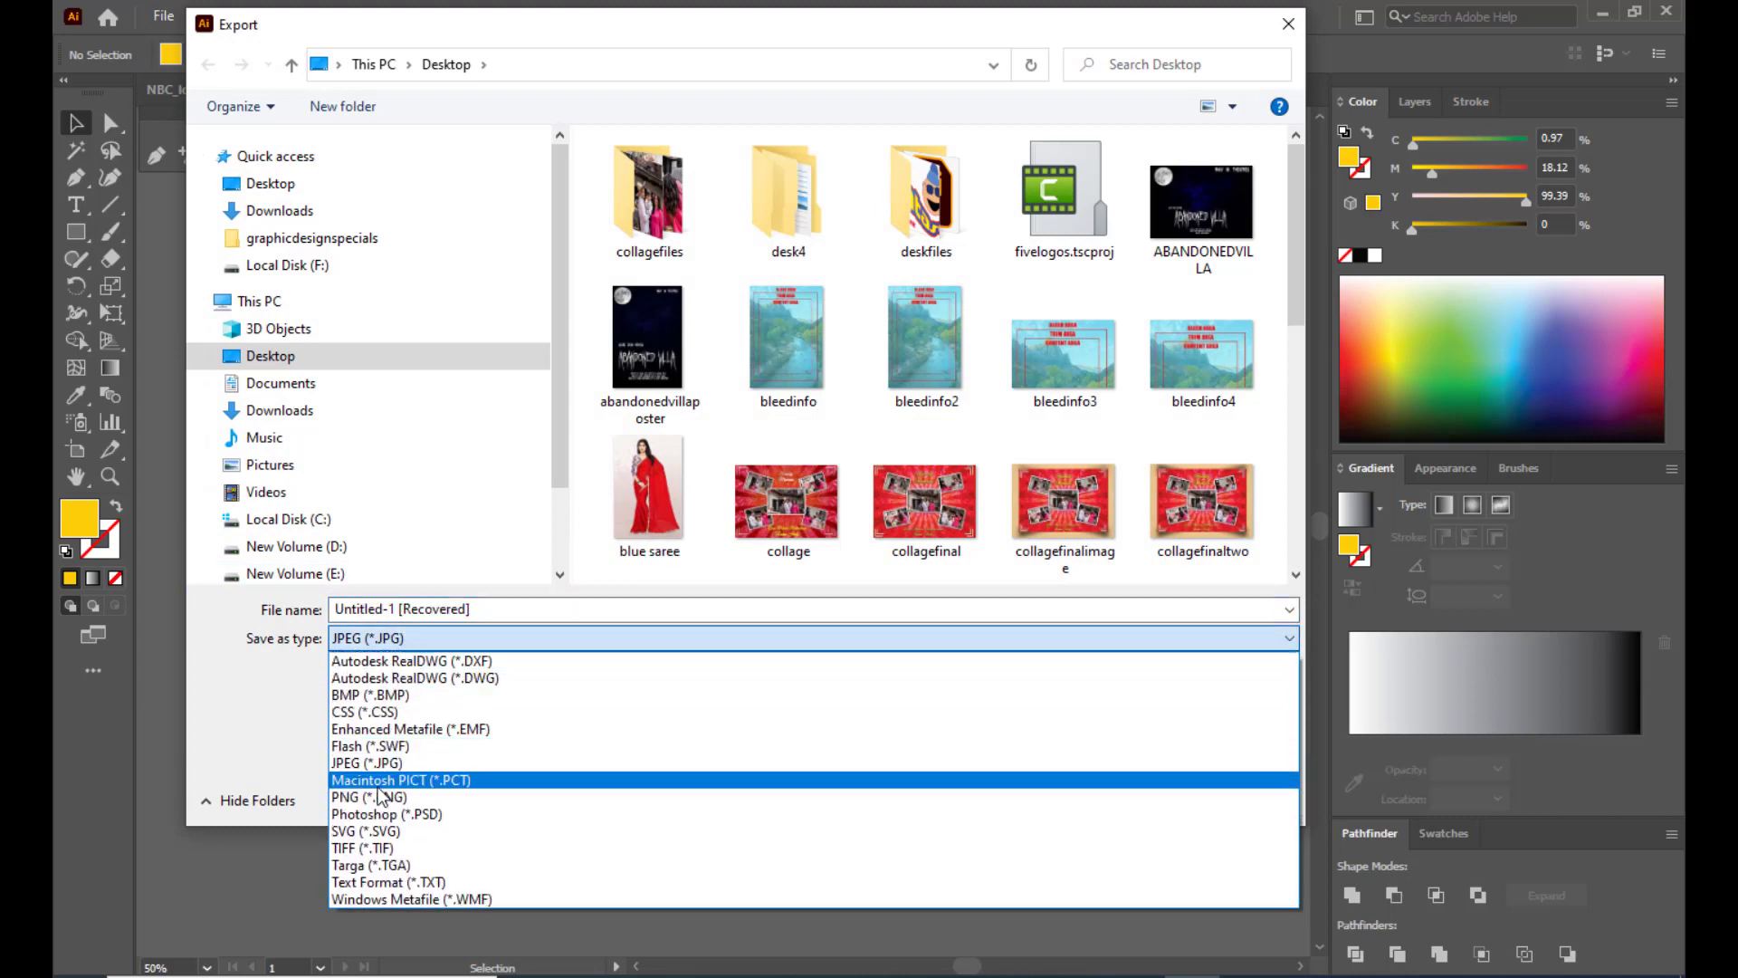
click(372, 830)
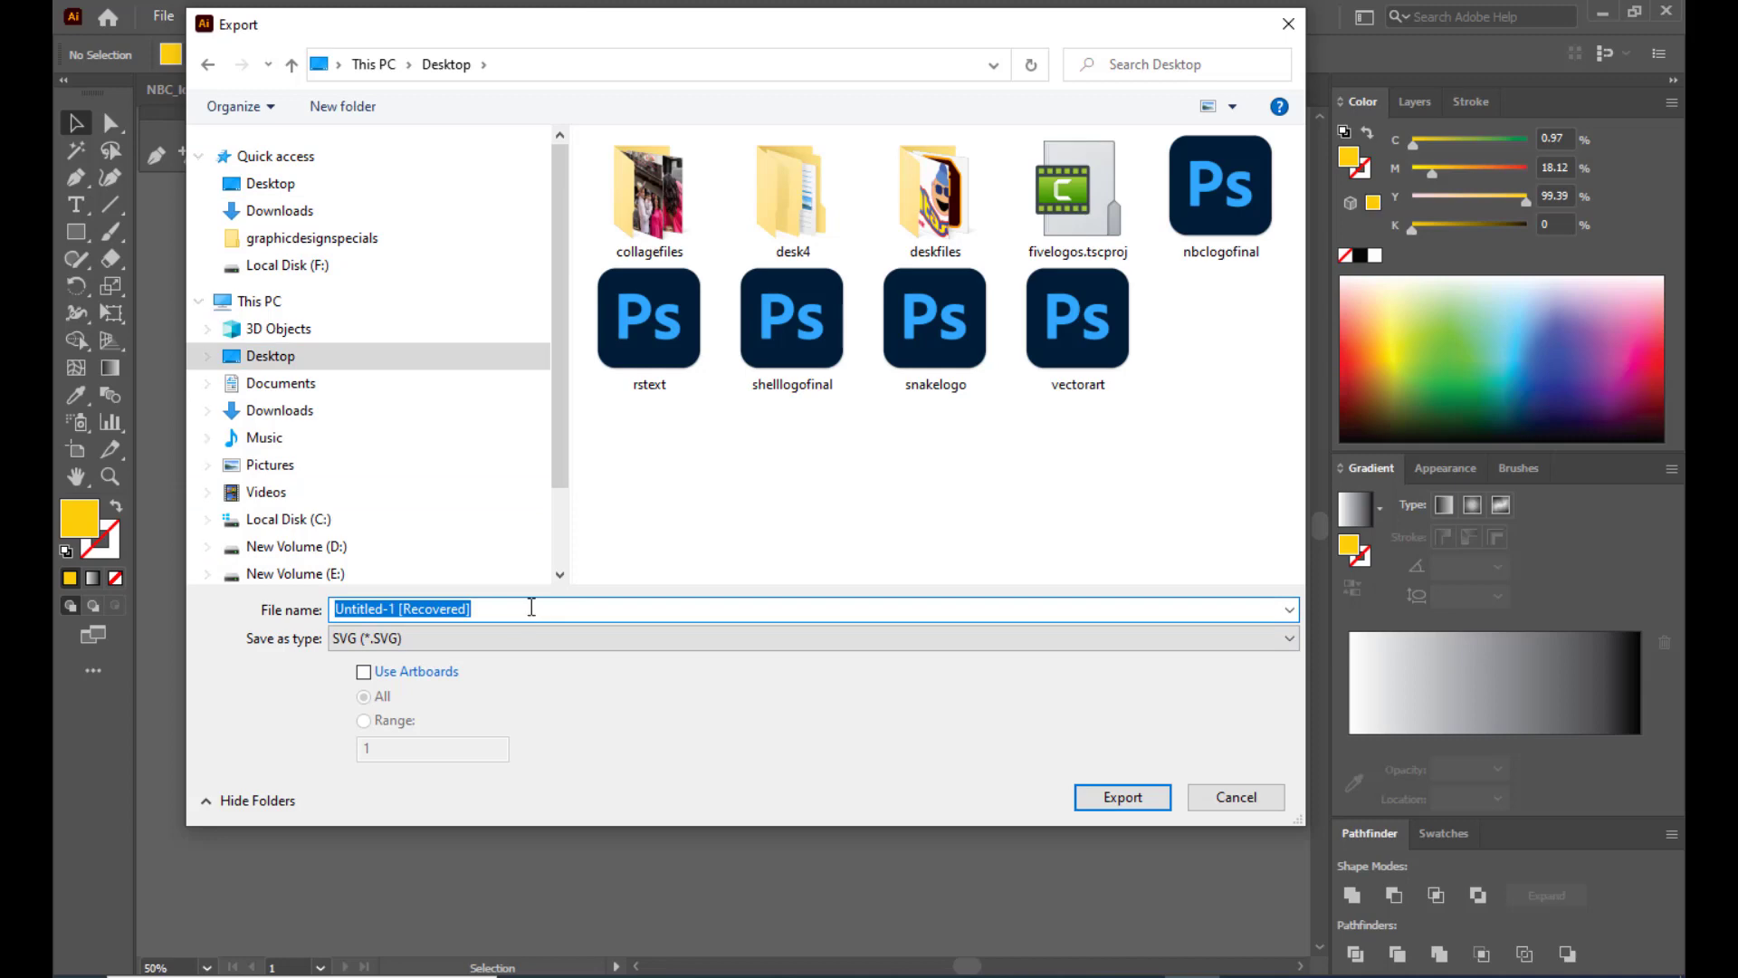
text(mc)
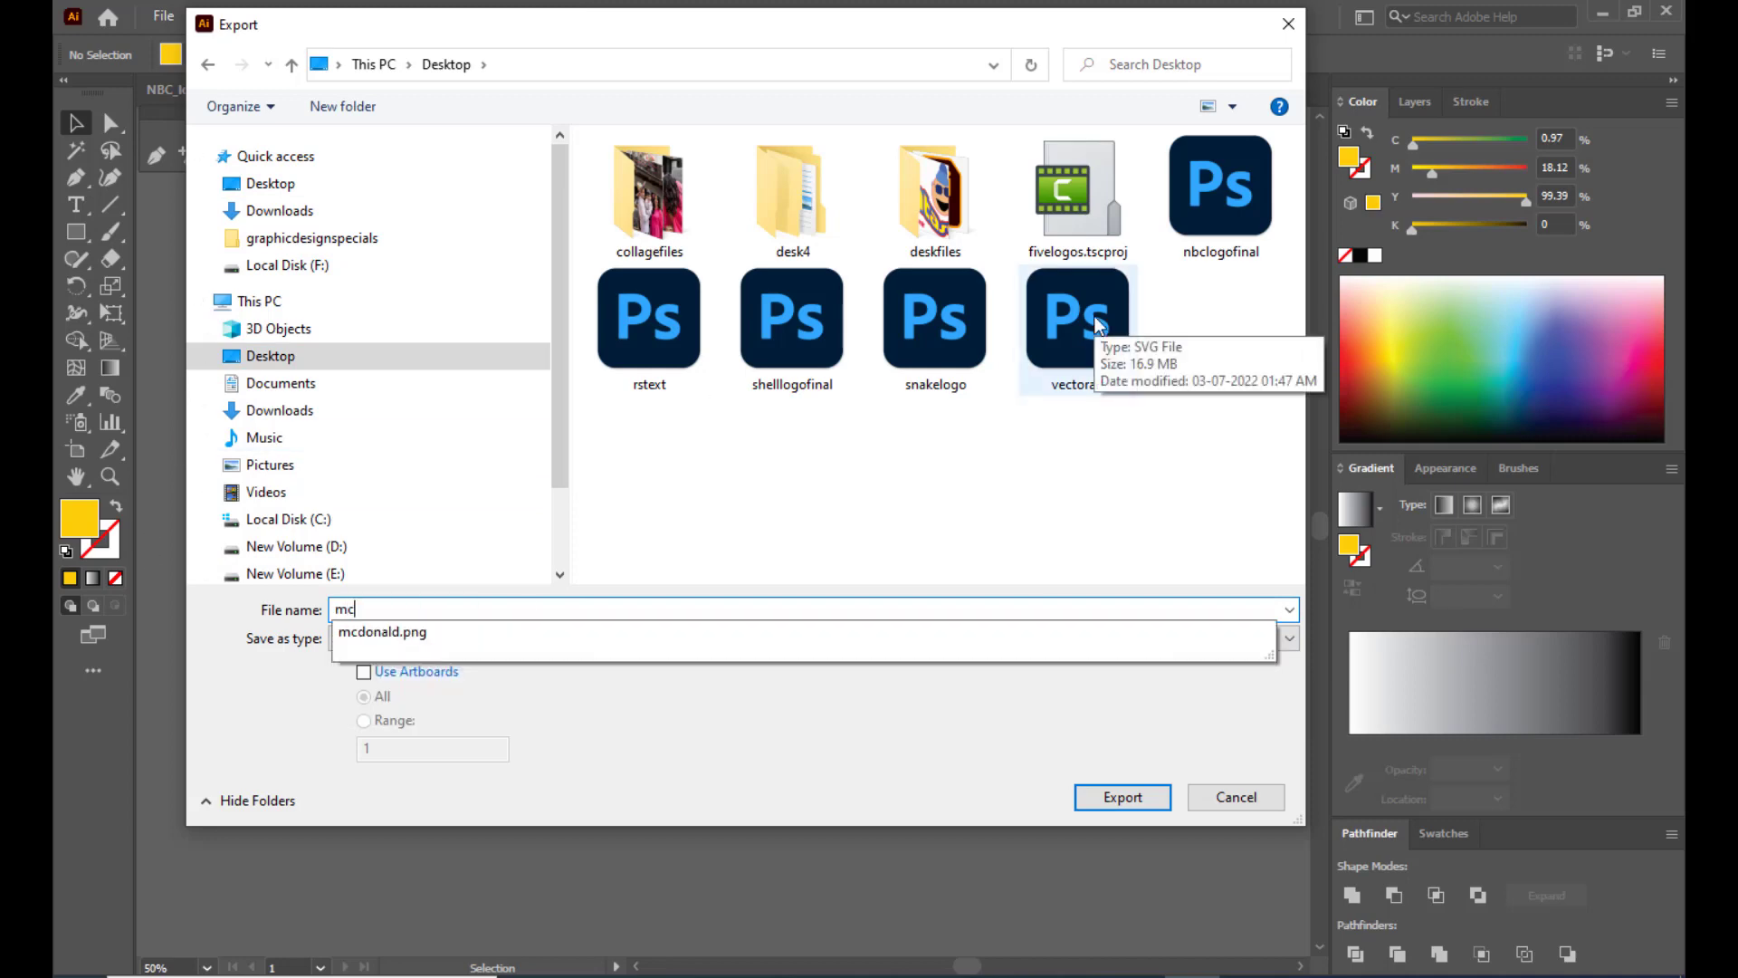
text(donaldsfinal)
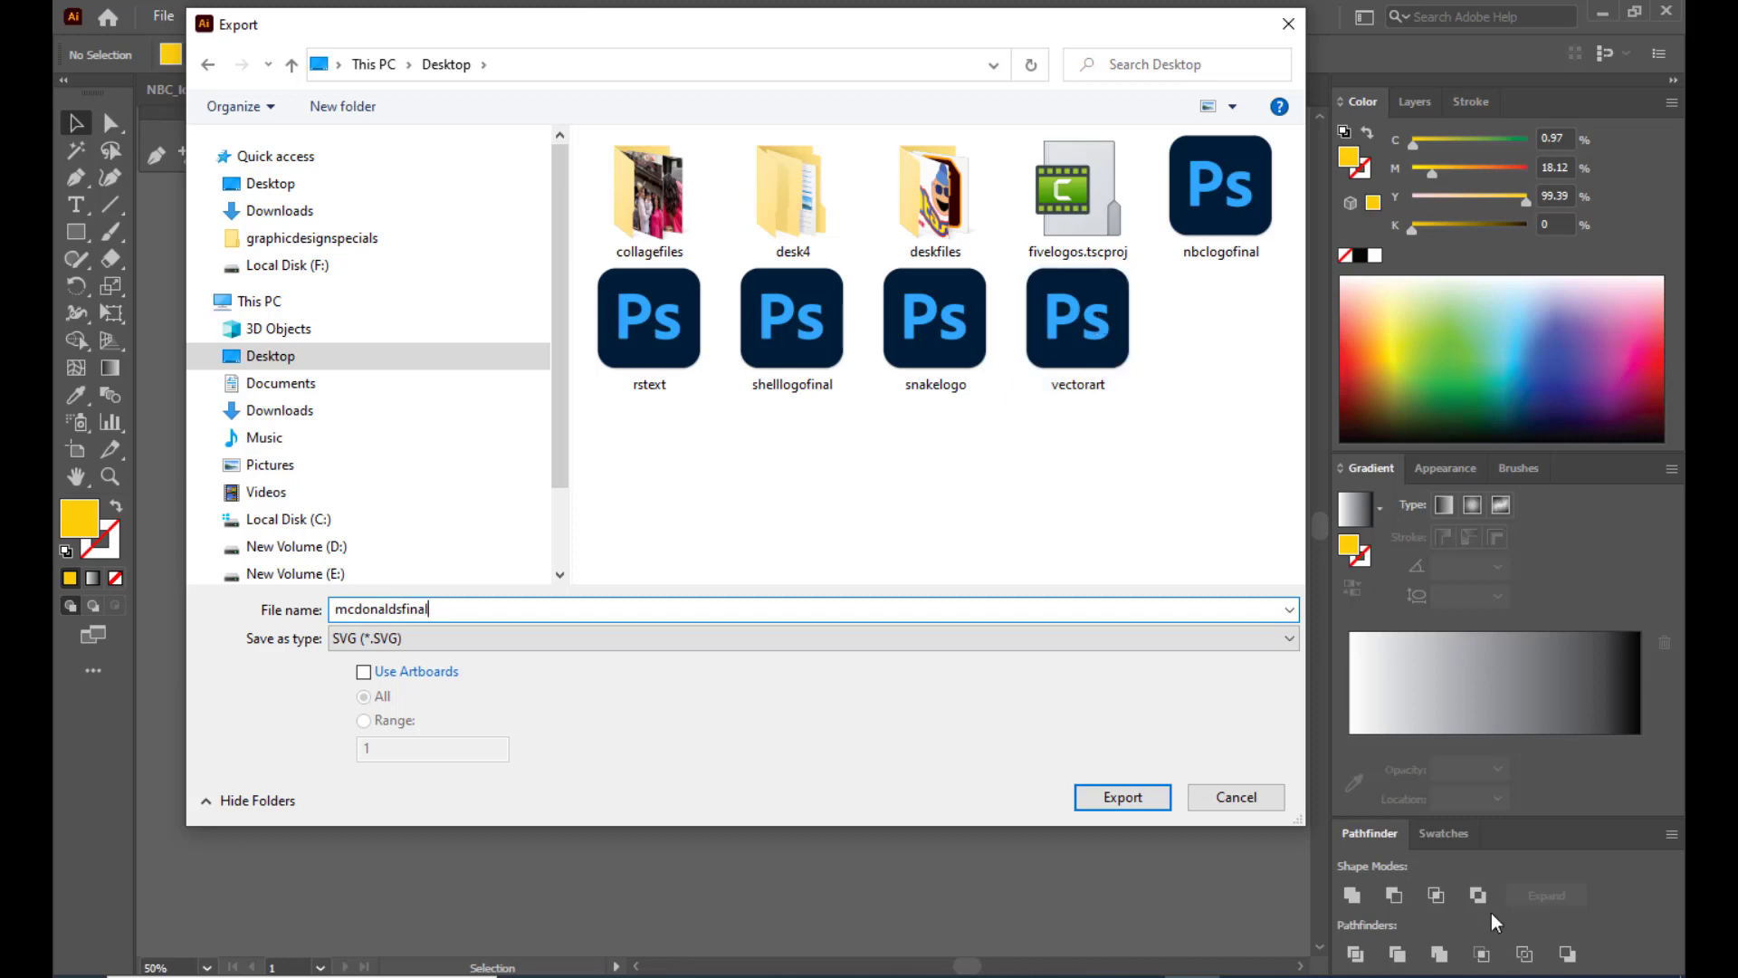
click(1119, 797)
click(1065, 383)
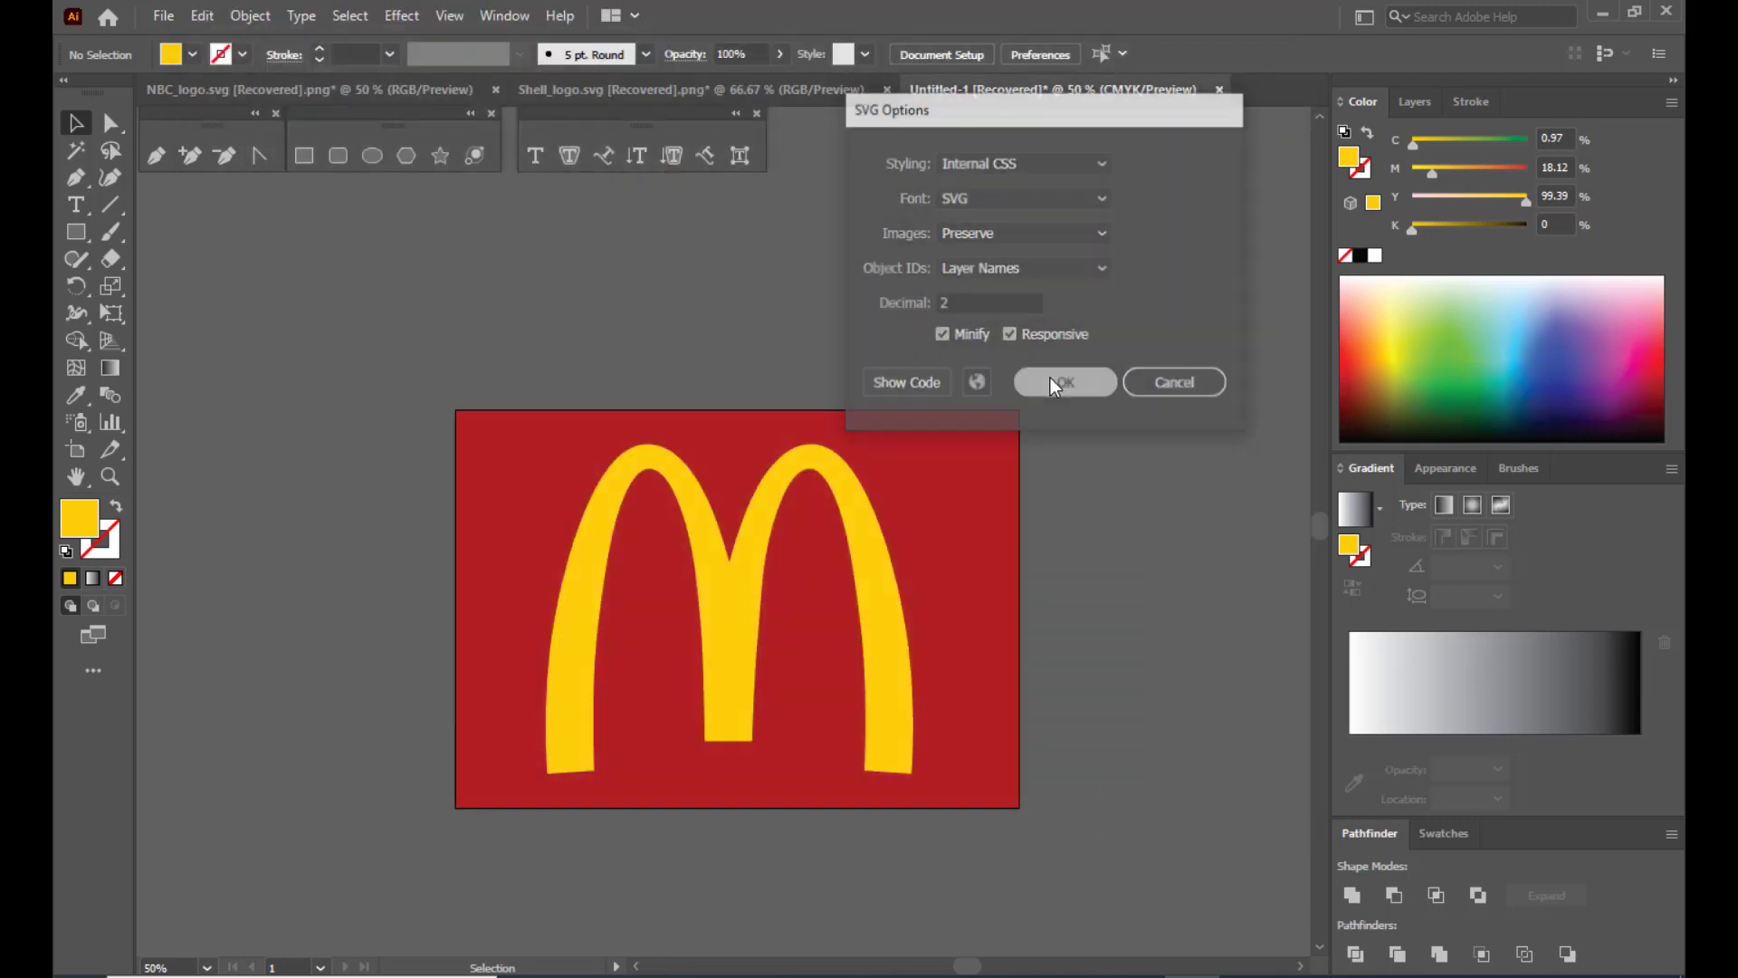
Dismiss the Apple Software Update window and view the exported mcdonaldsfinal file from the desktop in Microsoft Edge.
click(1599, 15)
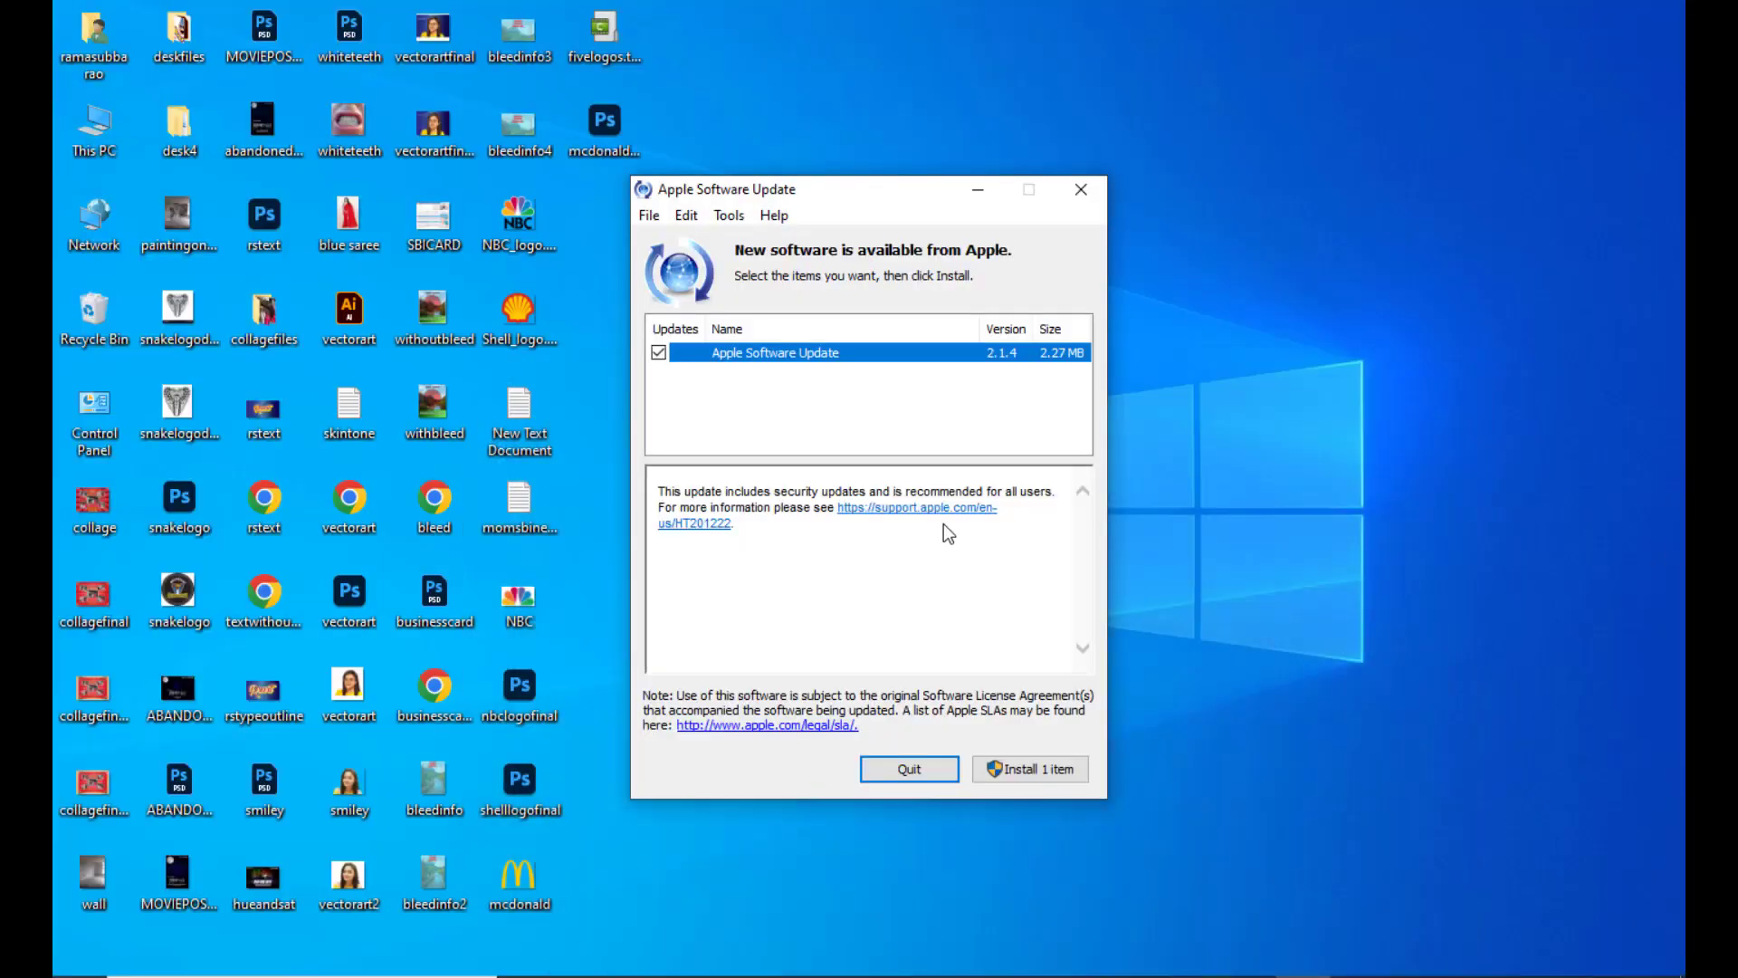
click(905, 760)
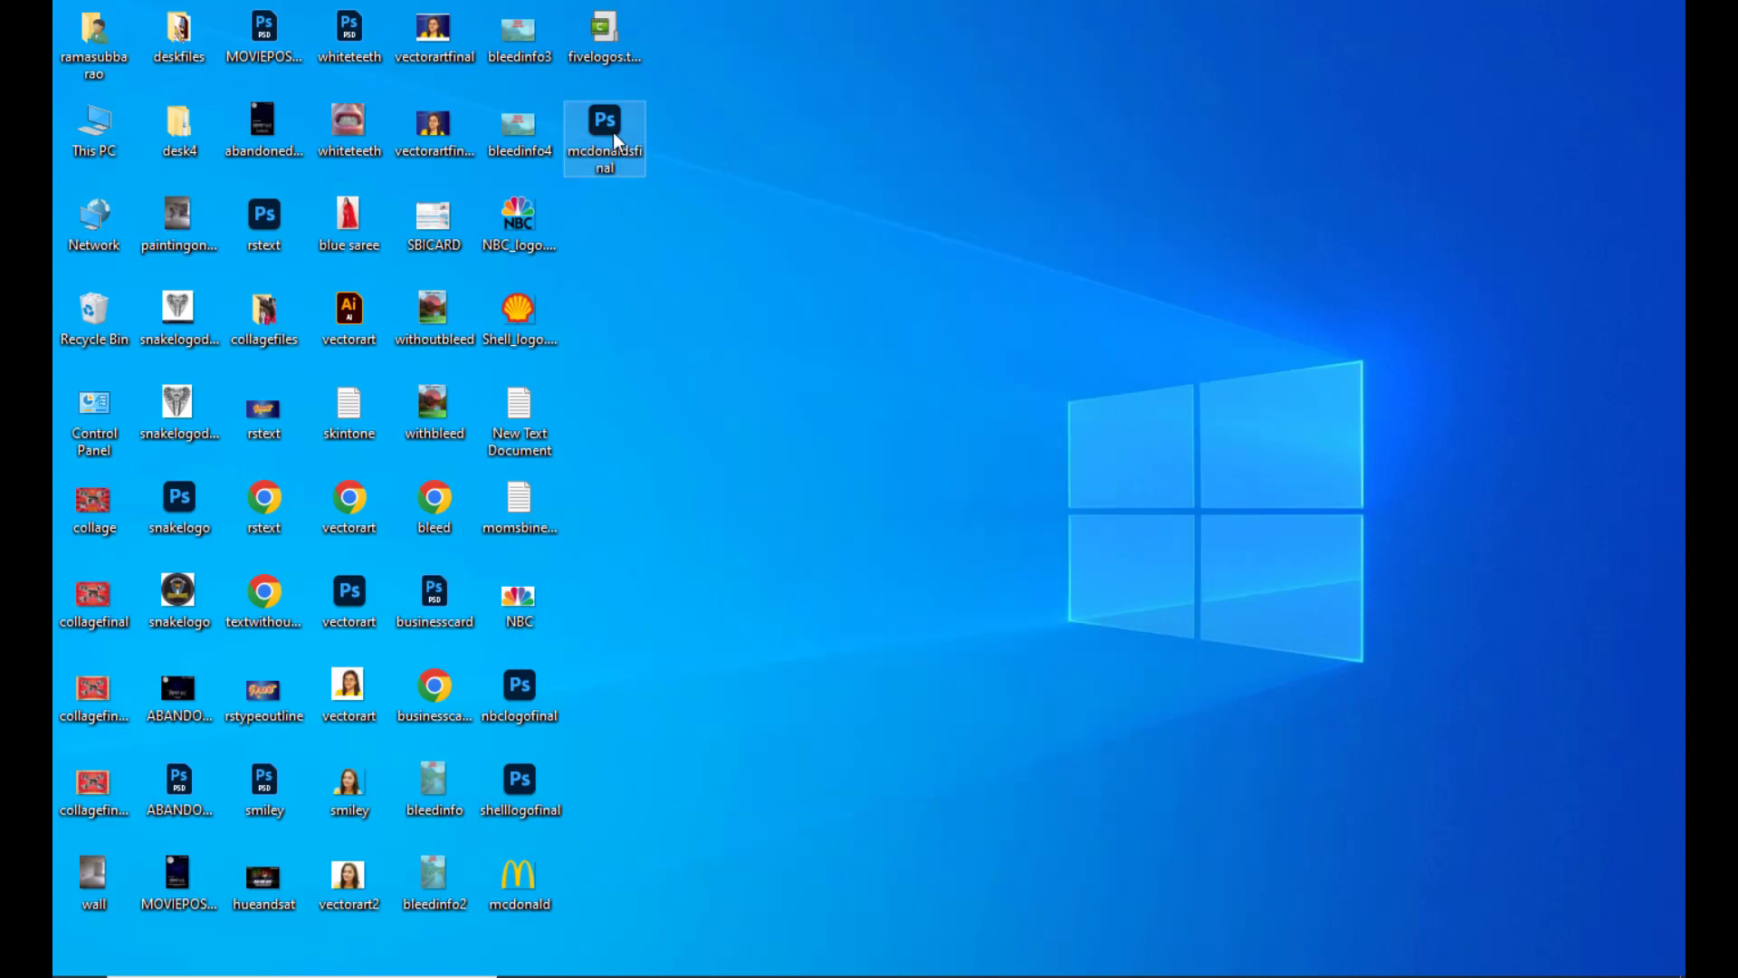
right_click(612, 132)
mouse_move(729, 391)
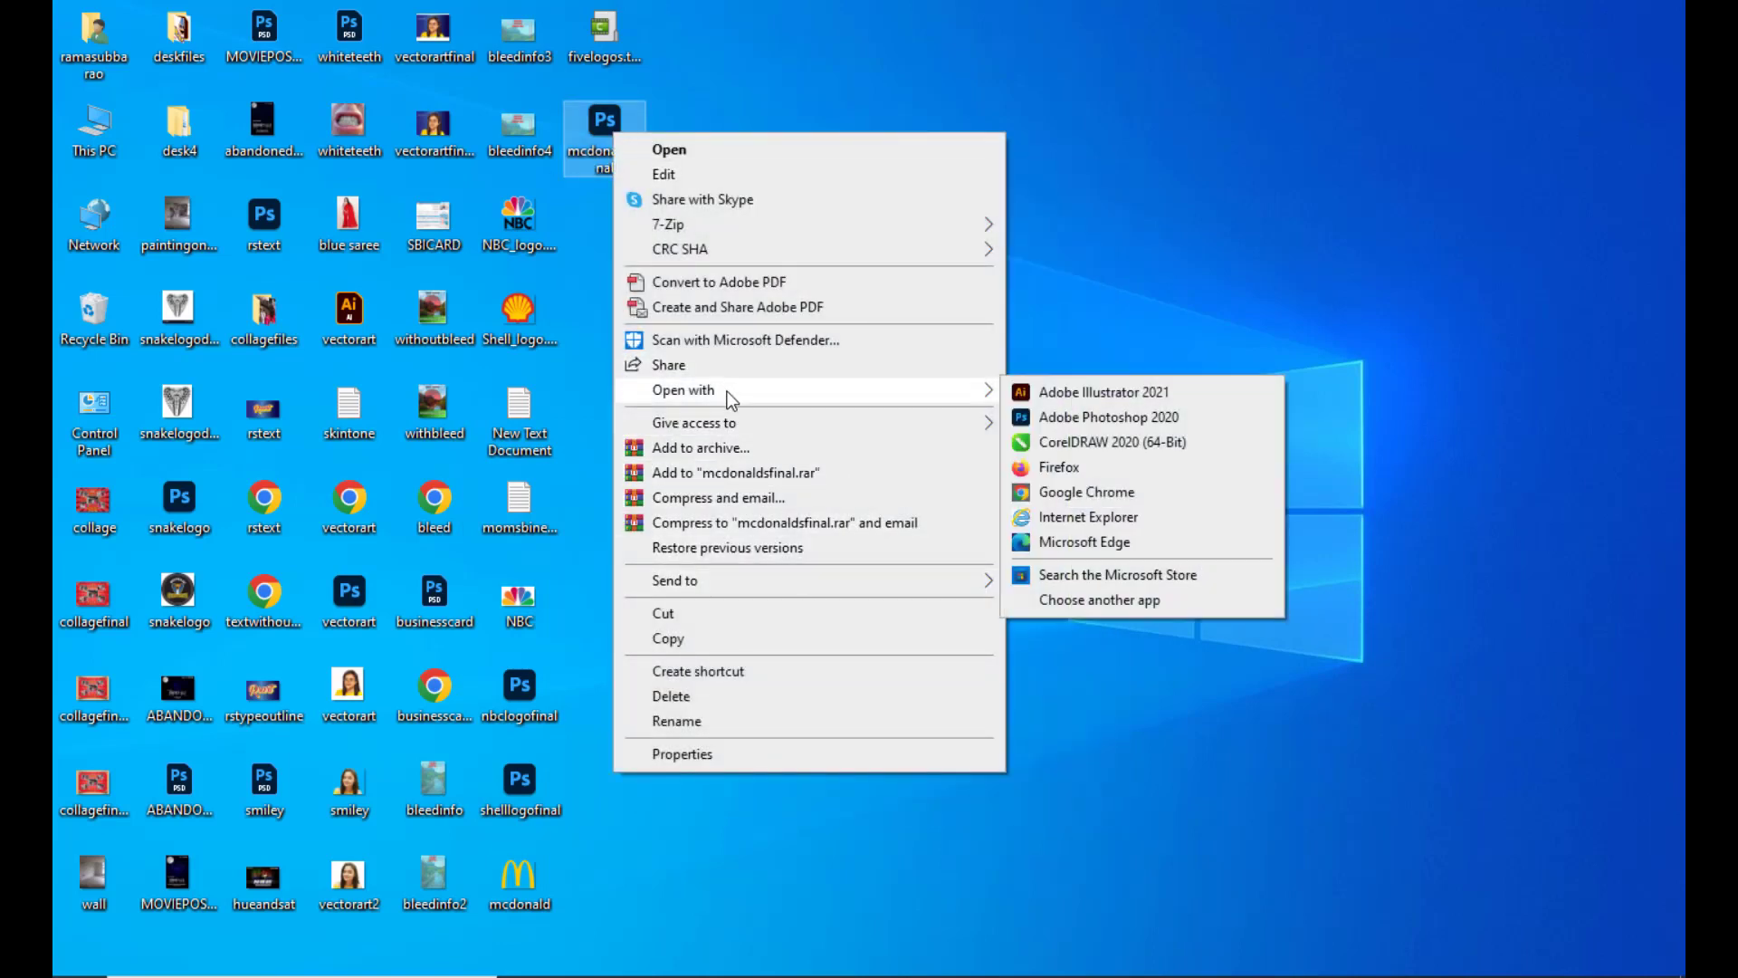
click(1126, 542)
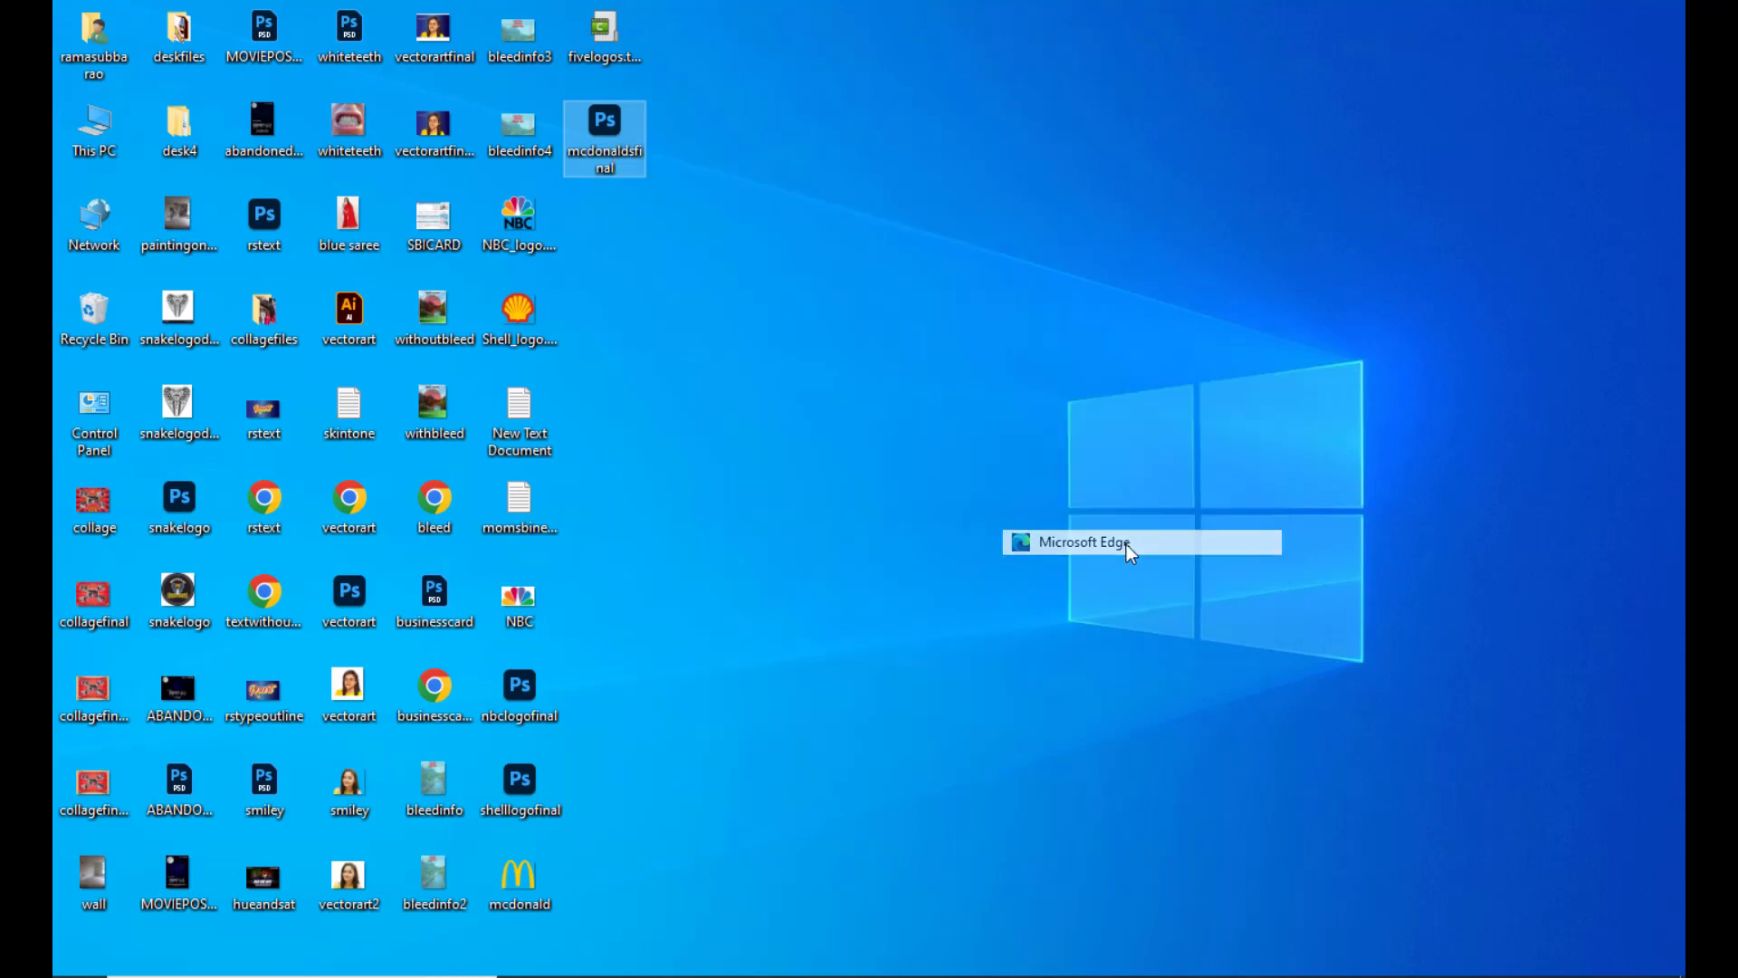
click(1213, 147)
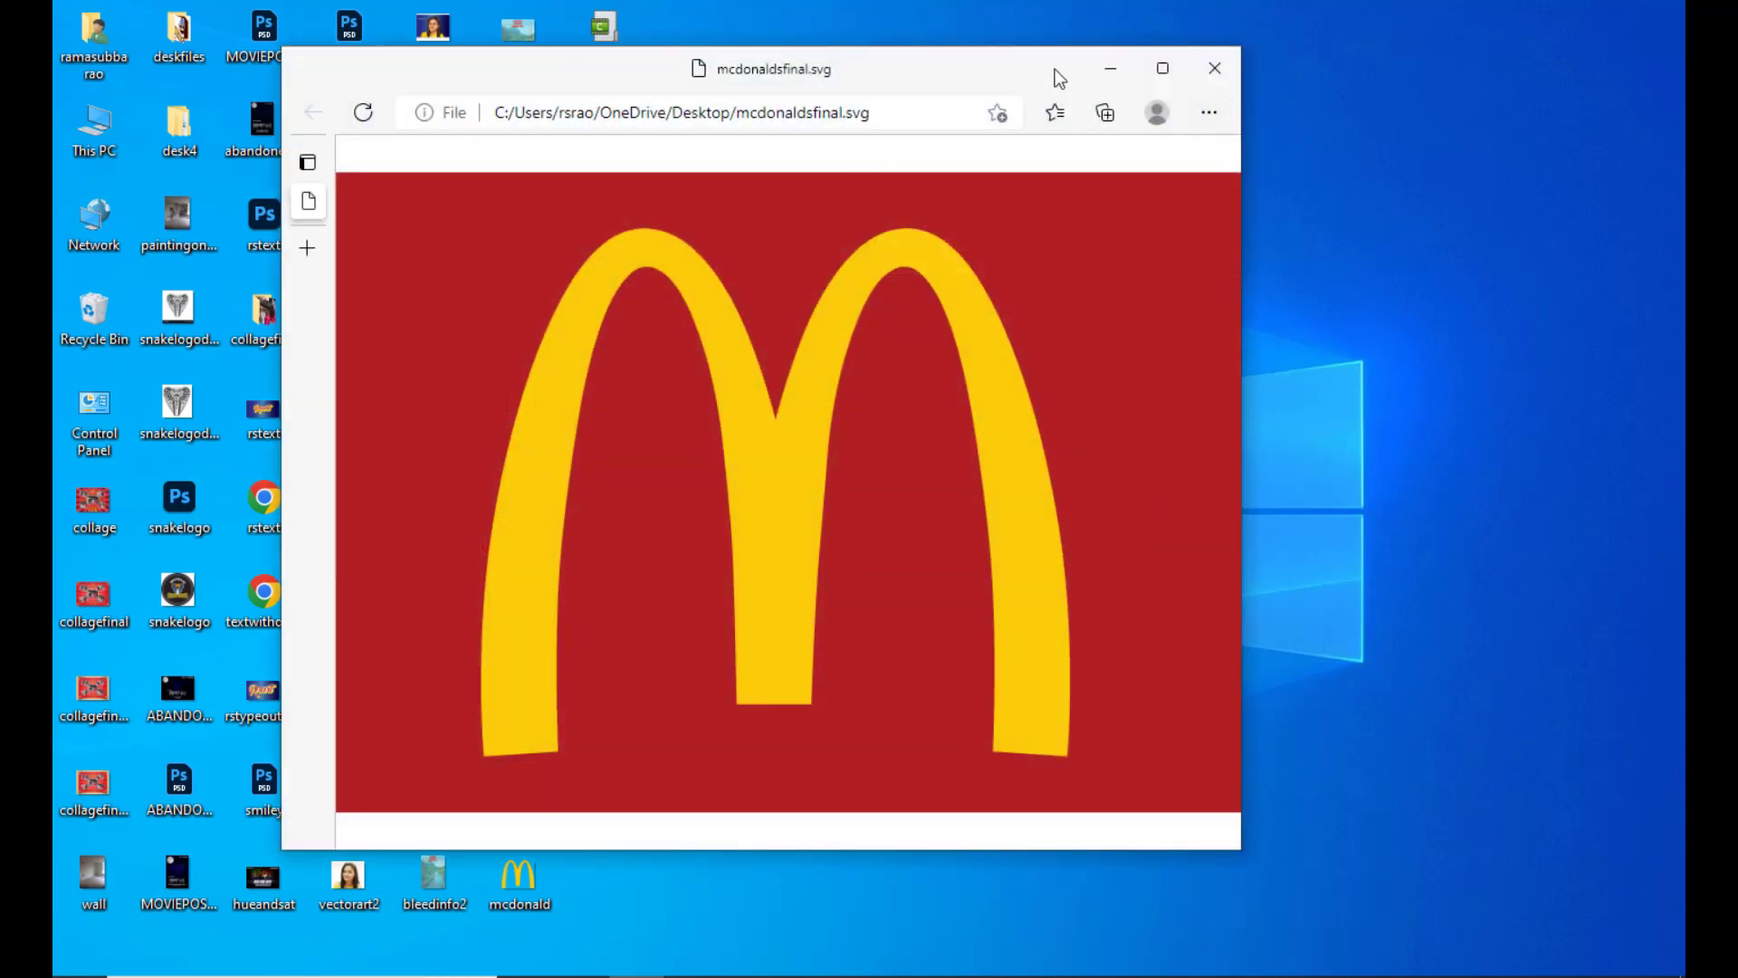
drag(1056, 69, 1132, 68)
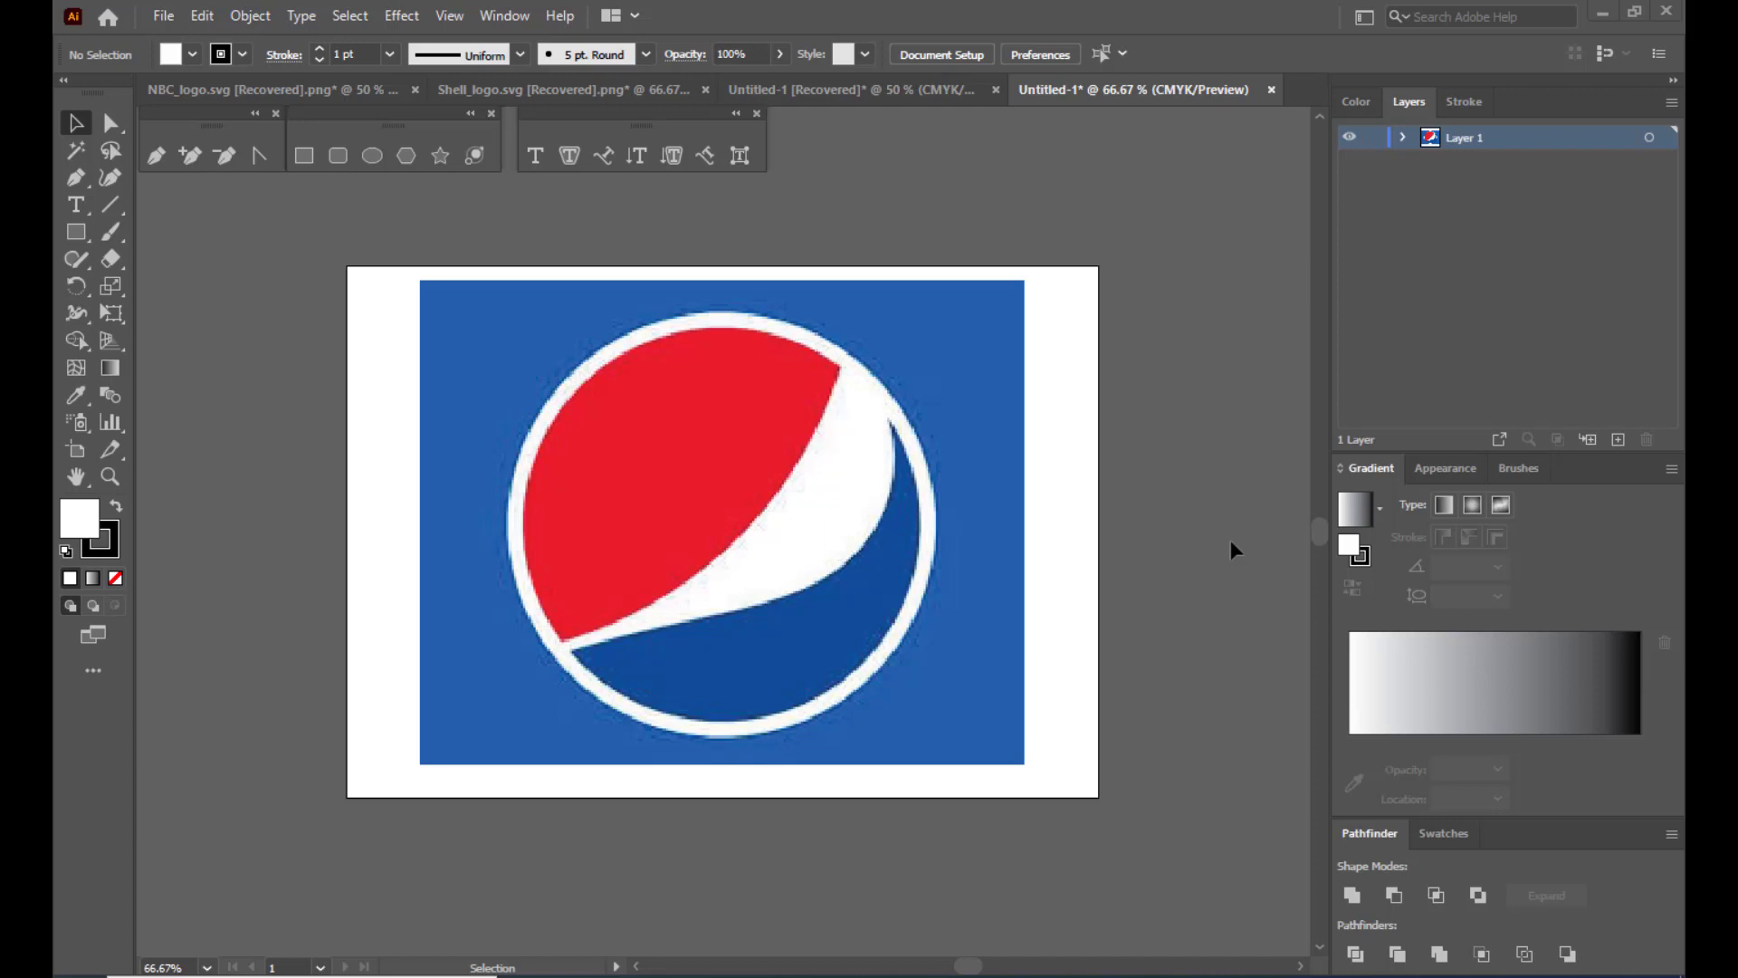
In the Pepsi document, lock the image layer, rename it reference, and add a new layer above it.
click(1374, 138)
double_click(1483, 143)
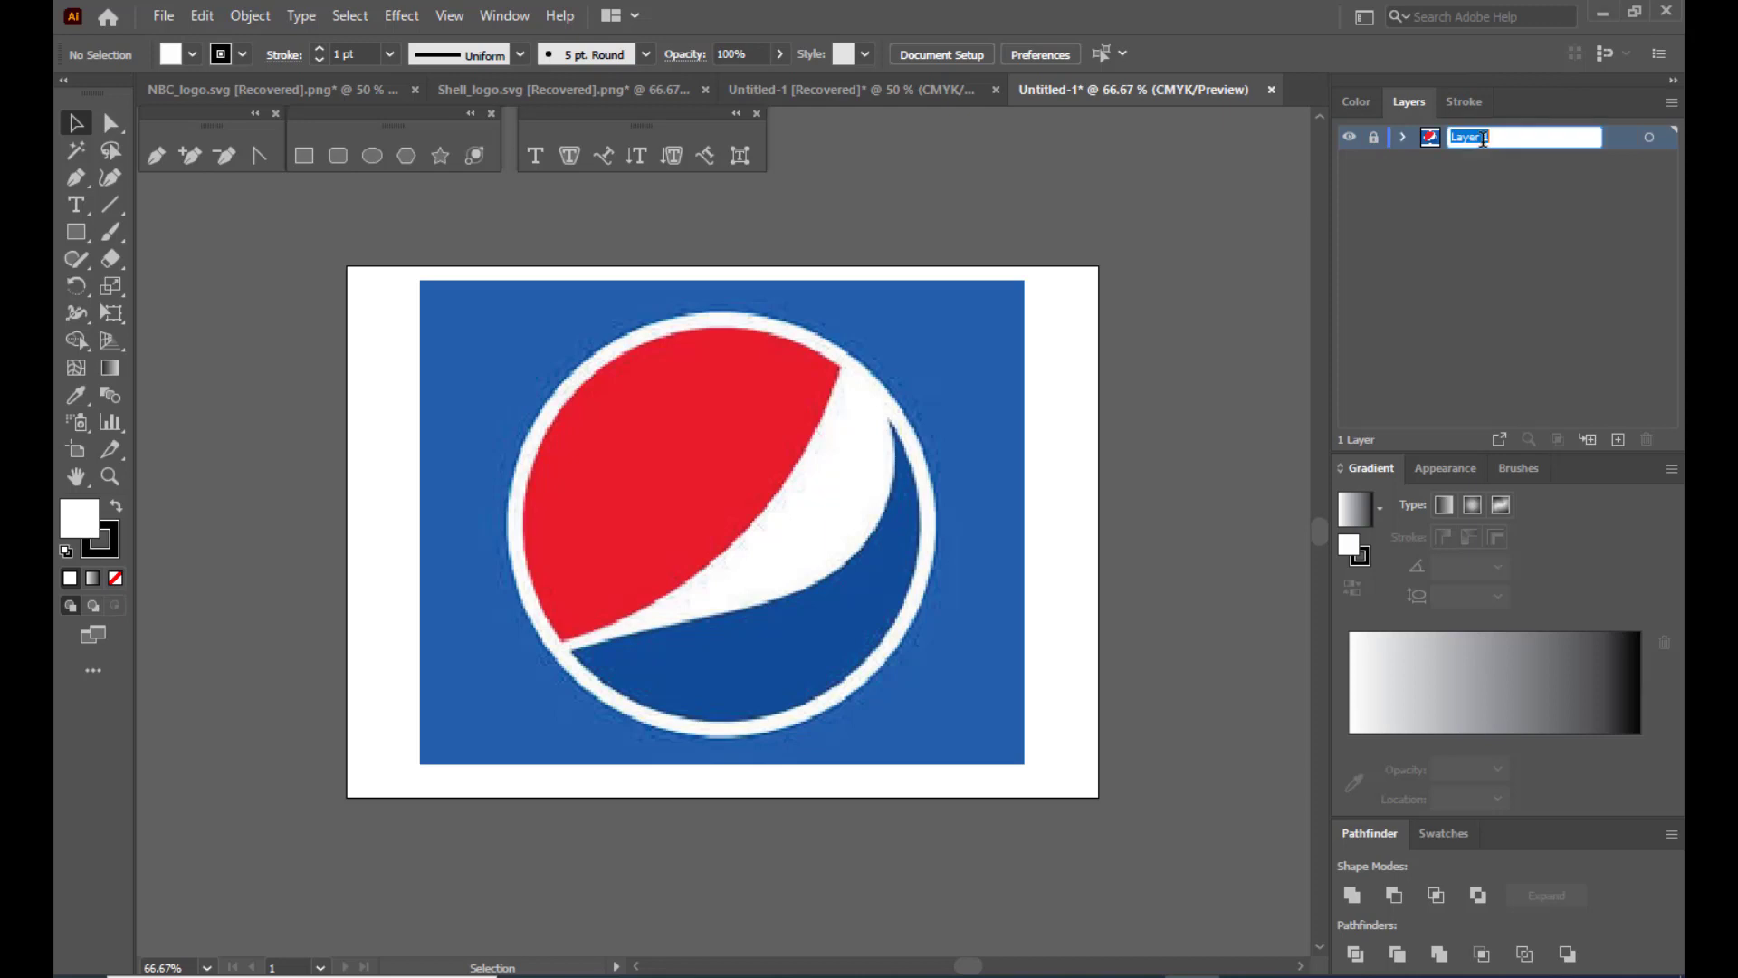
text(reference)
key(Return)
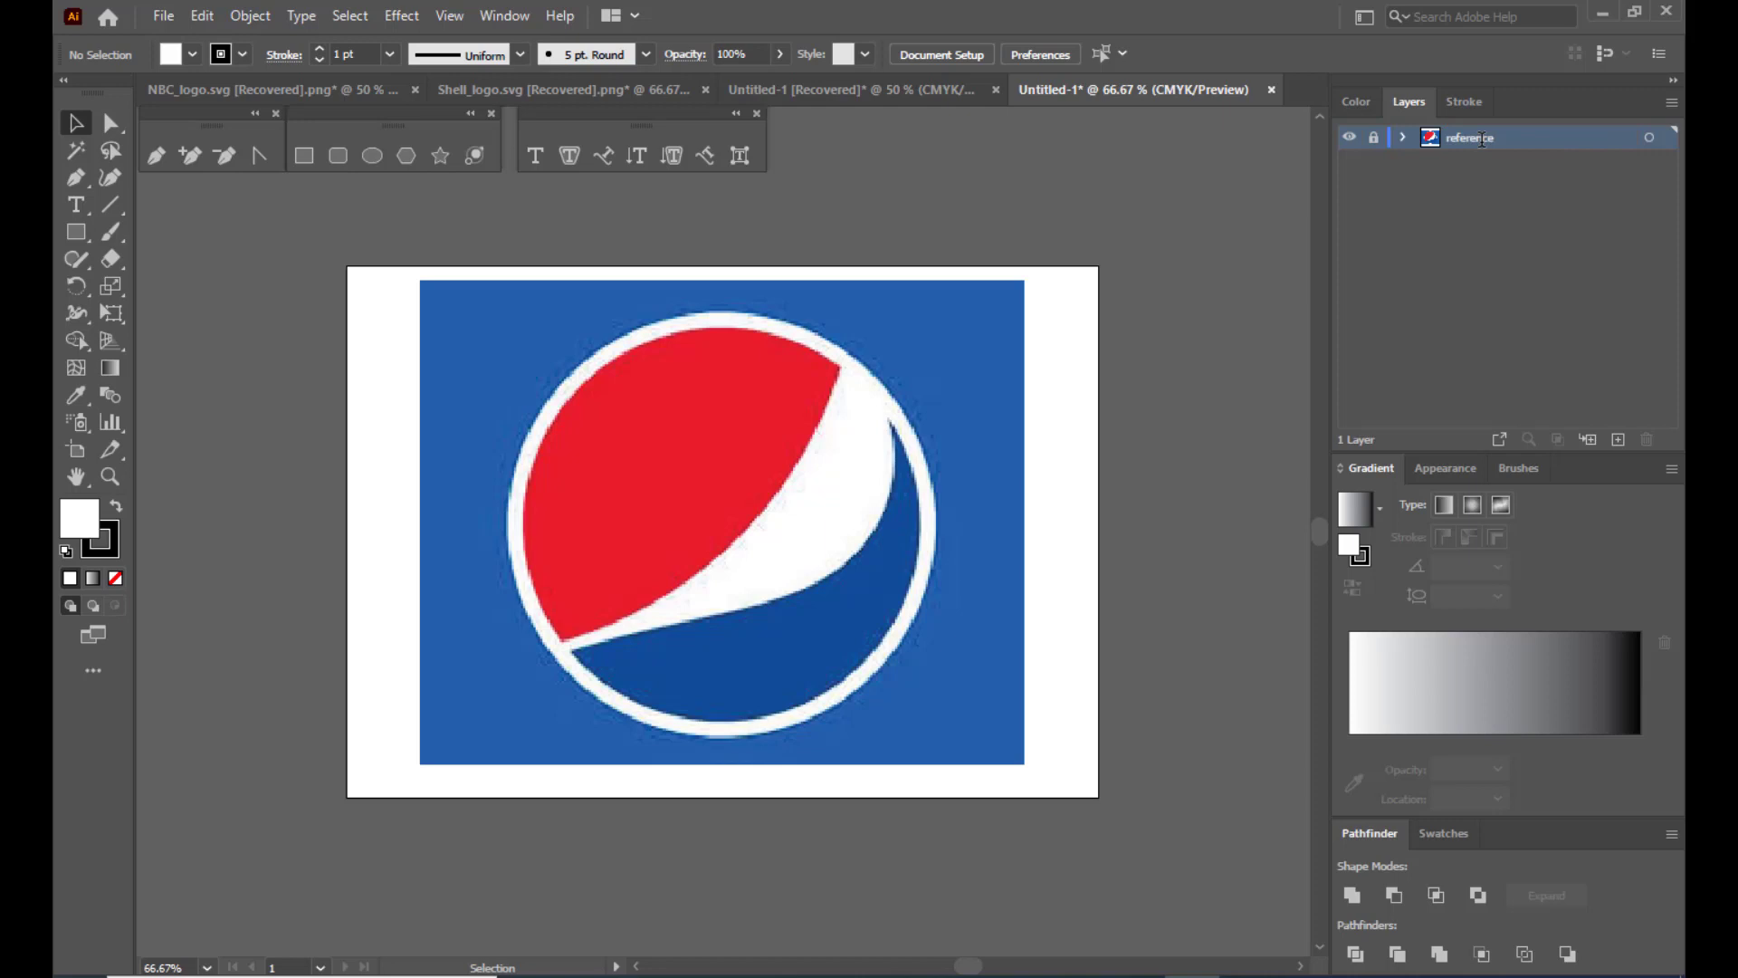
click(1618, 440)
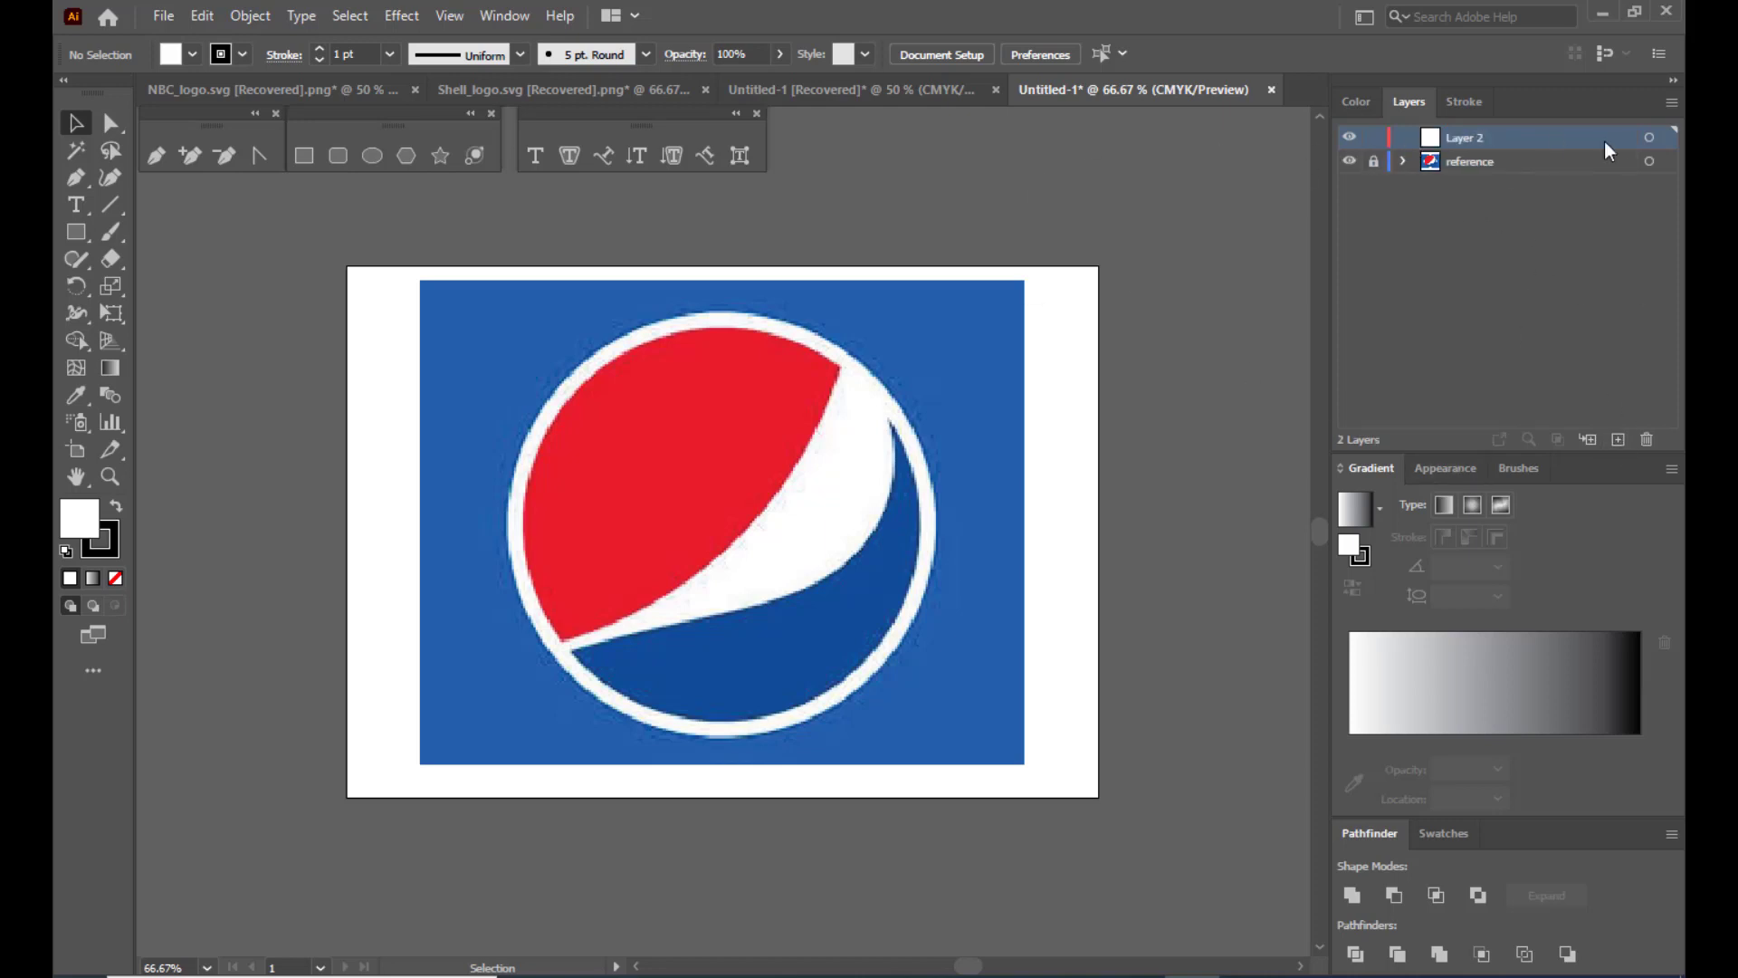
Draw an unfilled circle with a 1 pt black stroke and scale it to the Pepsi emblem's inner circle.
click(372, 156)
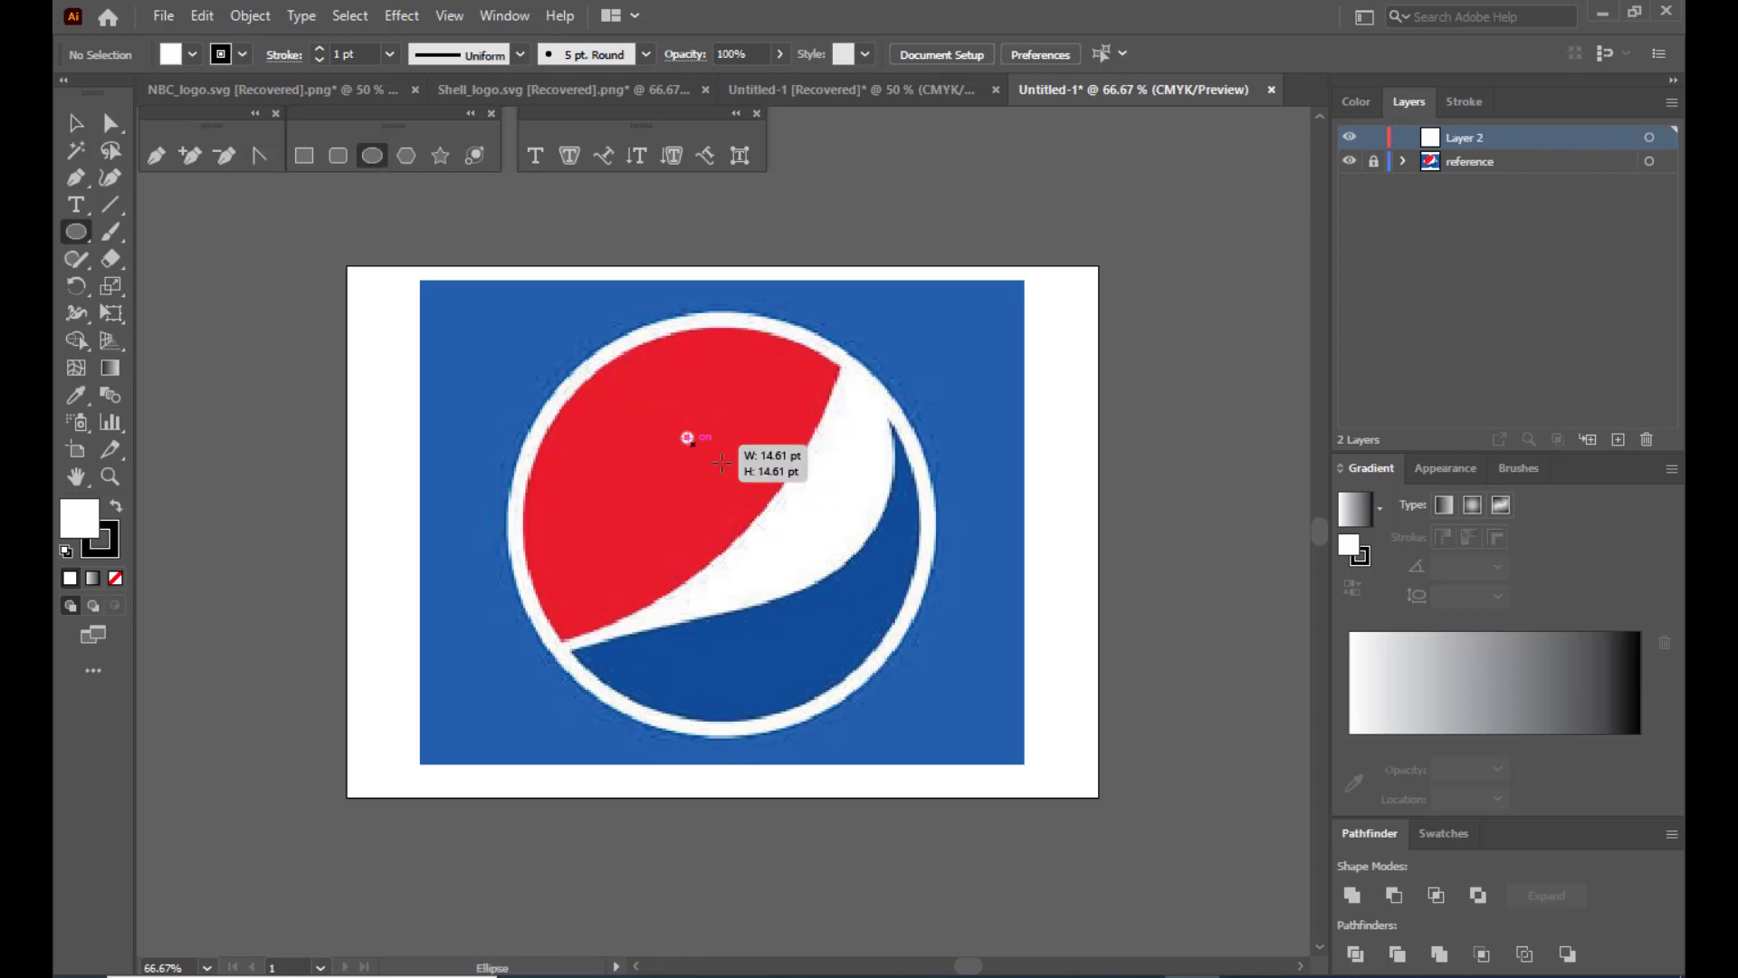
drag(681, 431, 787, 536)
key(ctrl+z)
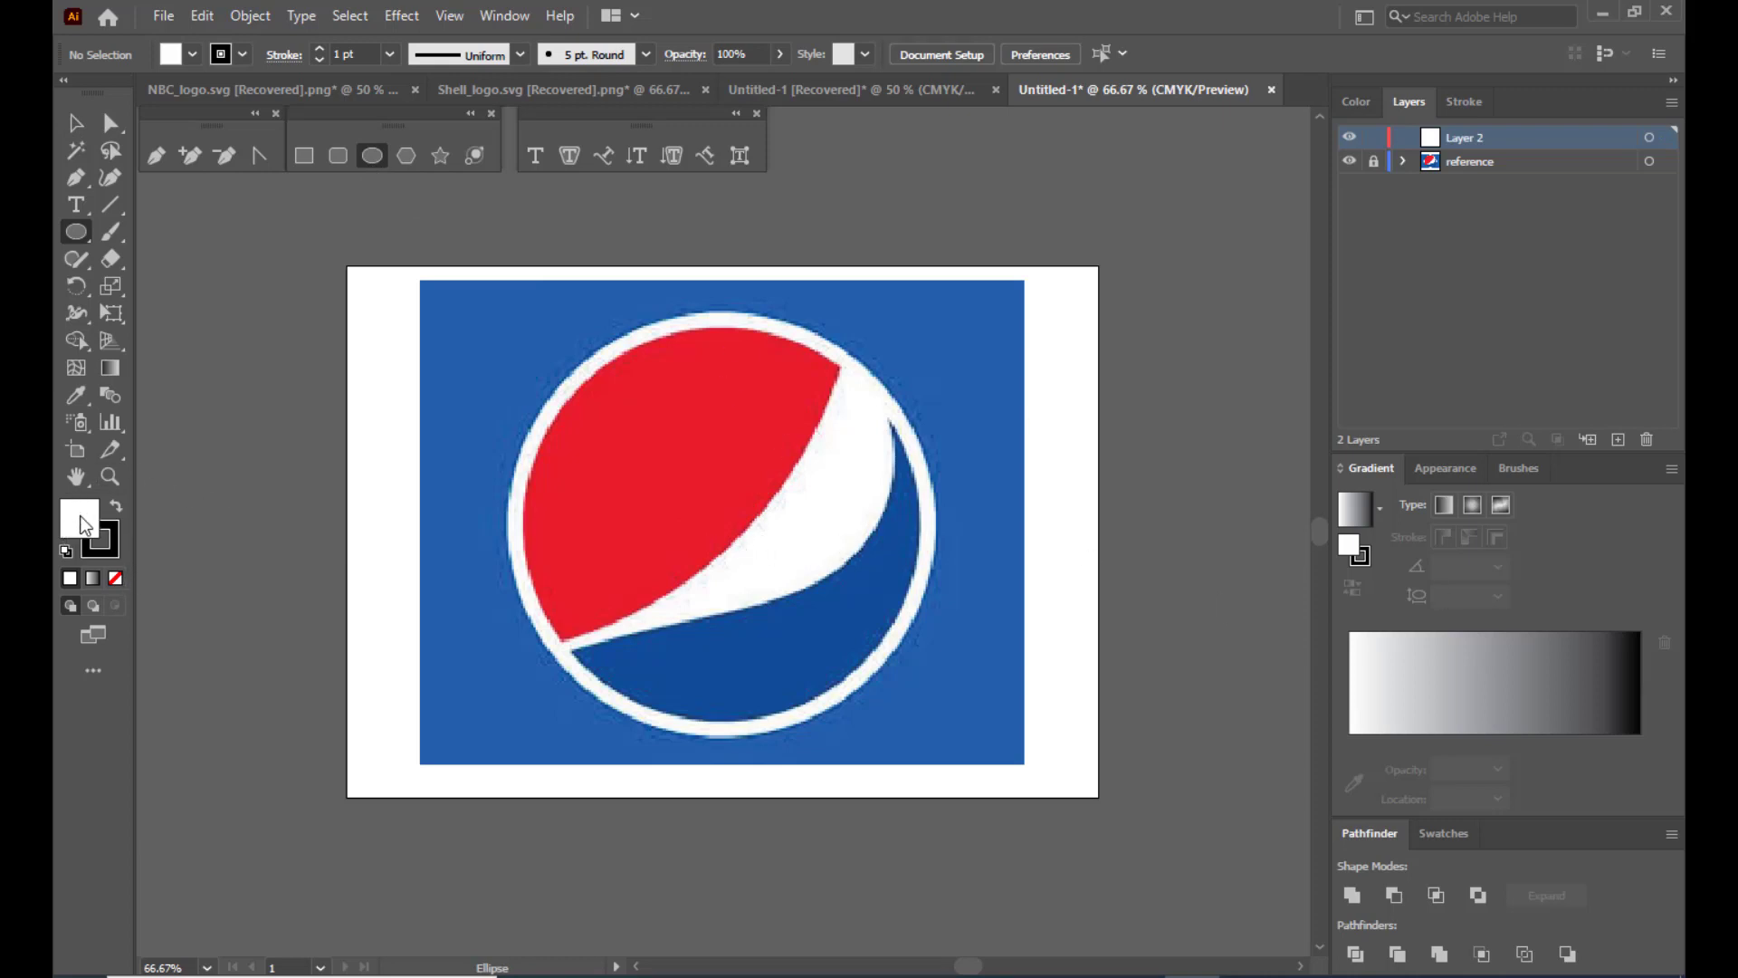
click(115, 578)
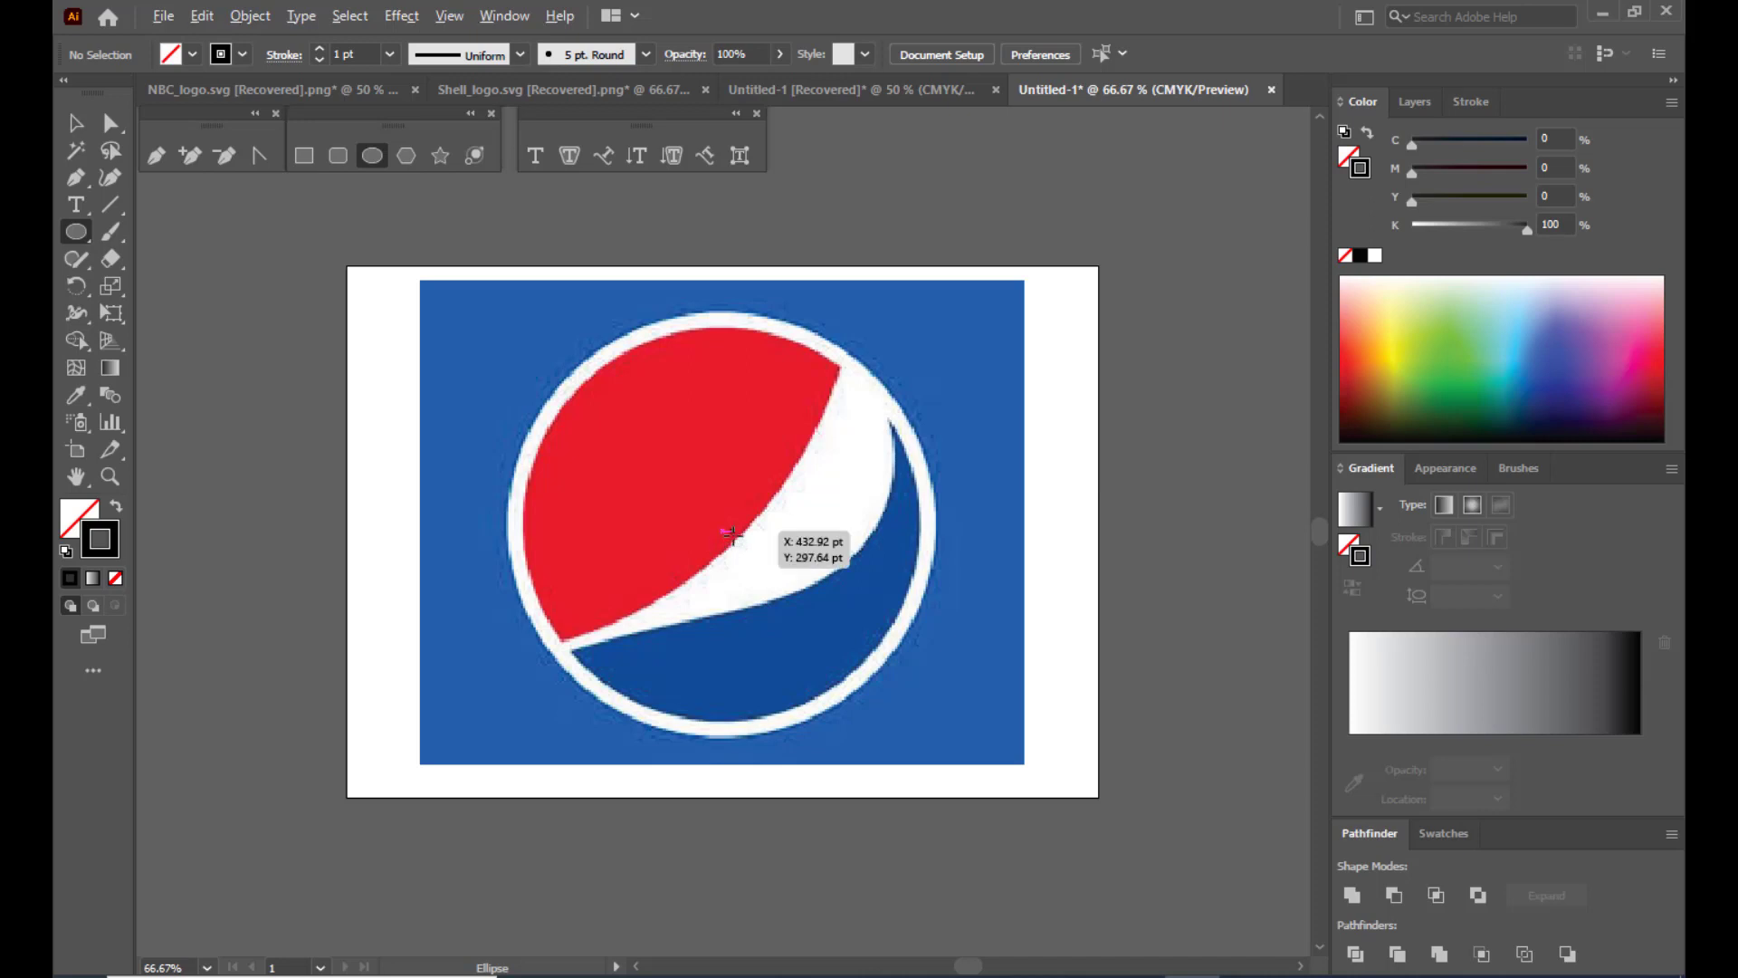
drag(734, 534, 940, 626)
key(v)
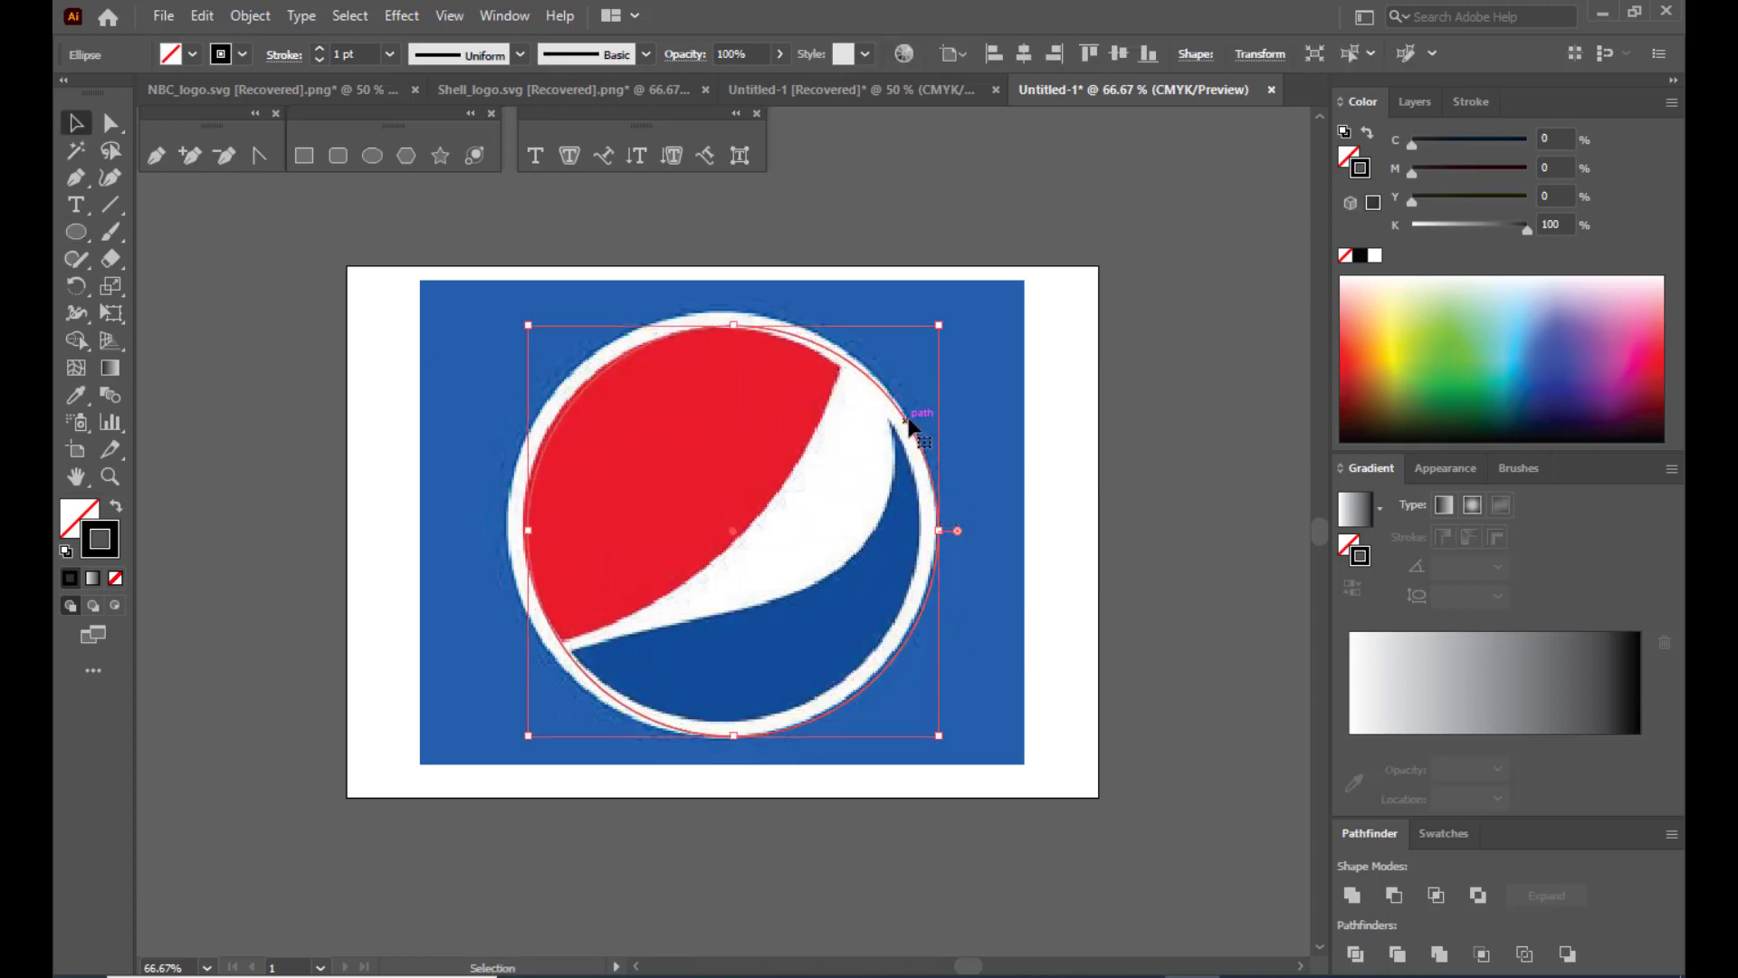
drag(903, 417, 918, 333)
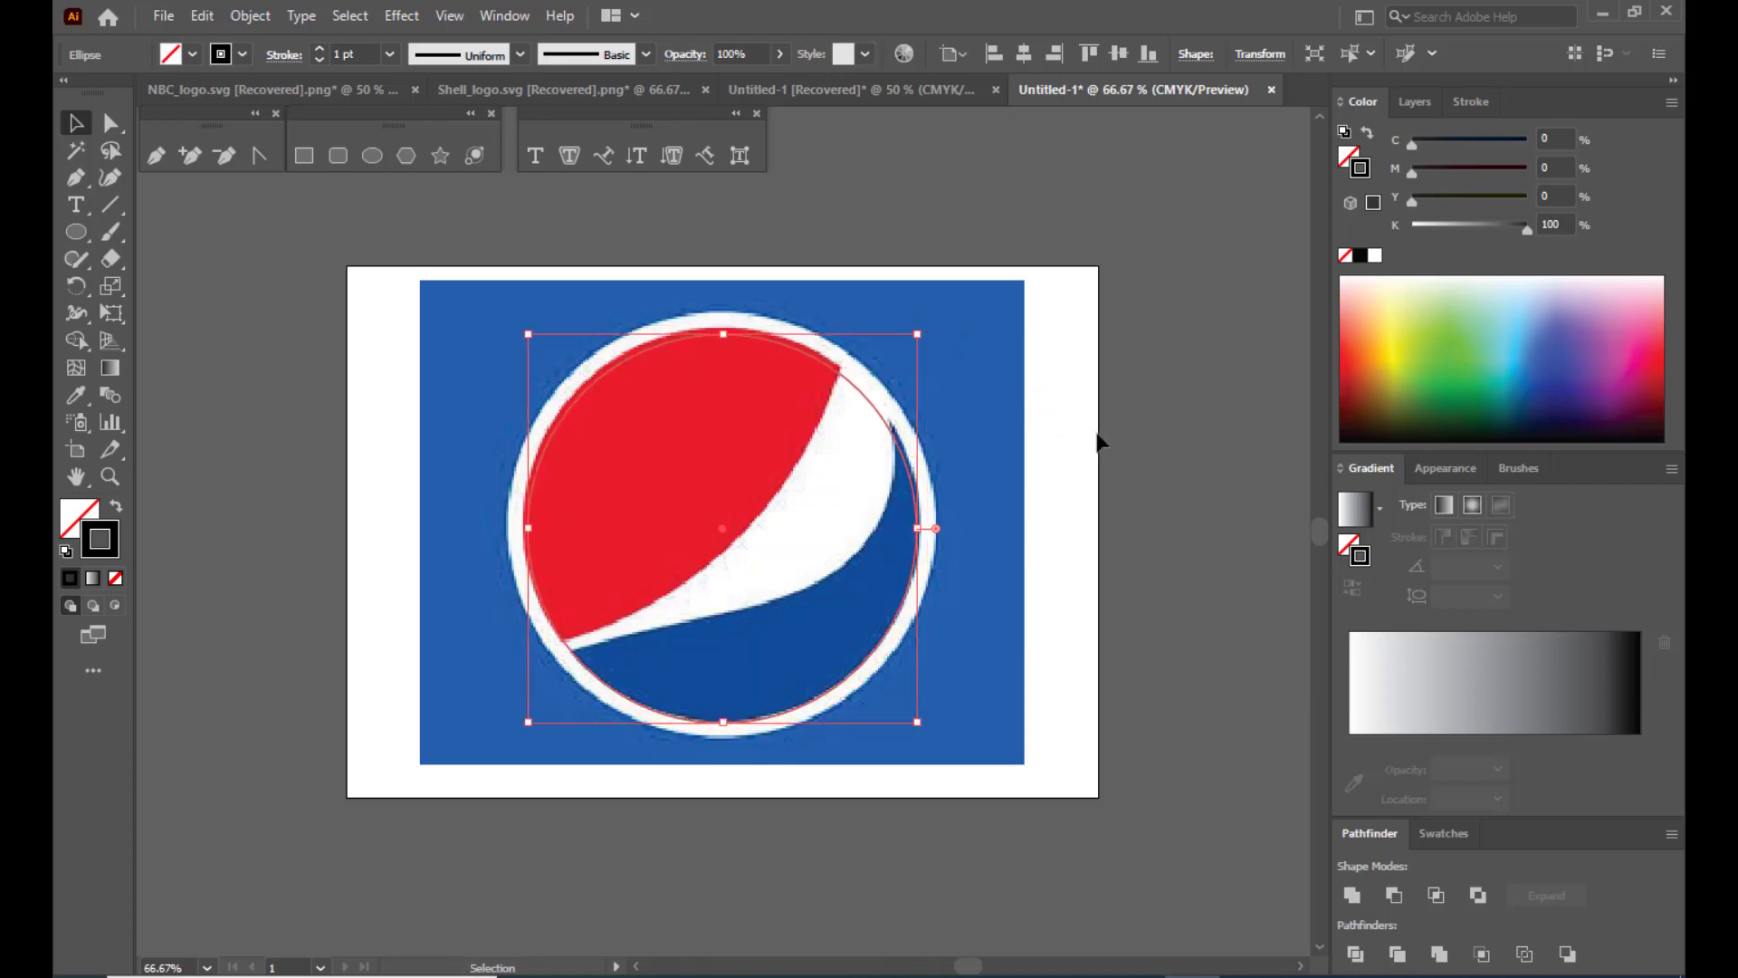
Nudge the circle in small increments until its outline lines up with the edge of the emblem's inner circle.
key(Up)
key(Up)
key(Up)
key(Up)
key(Up)
key(Up)
key(Up)
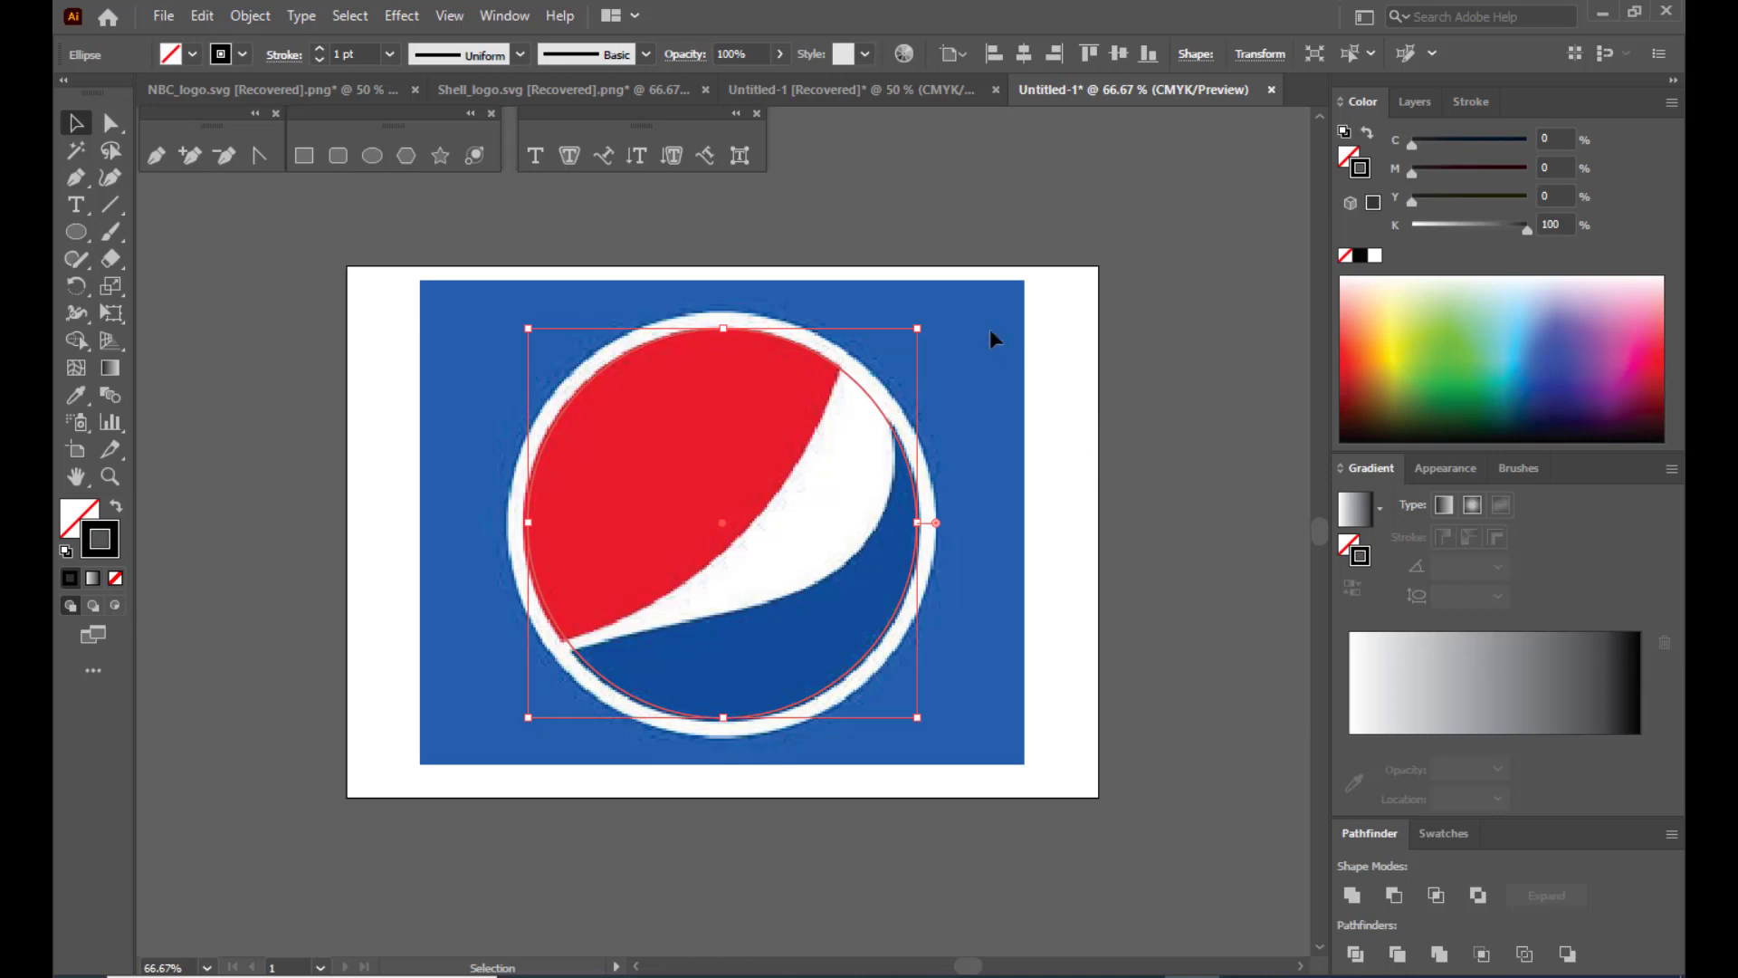
drag(916, 326, 916, 326)
key(Down)
key(Down)
key(Down)
key(Down)
key(Down)
key(Down)
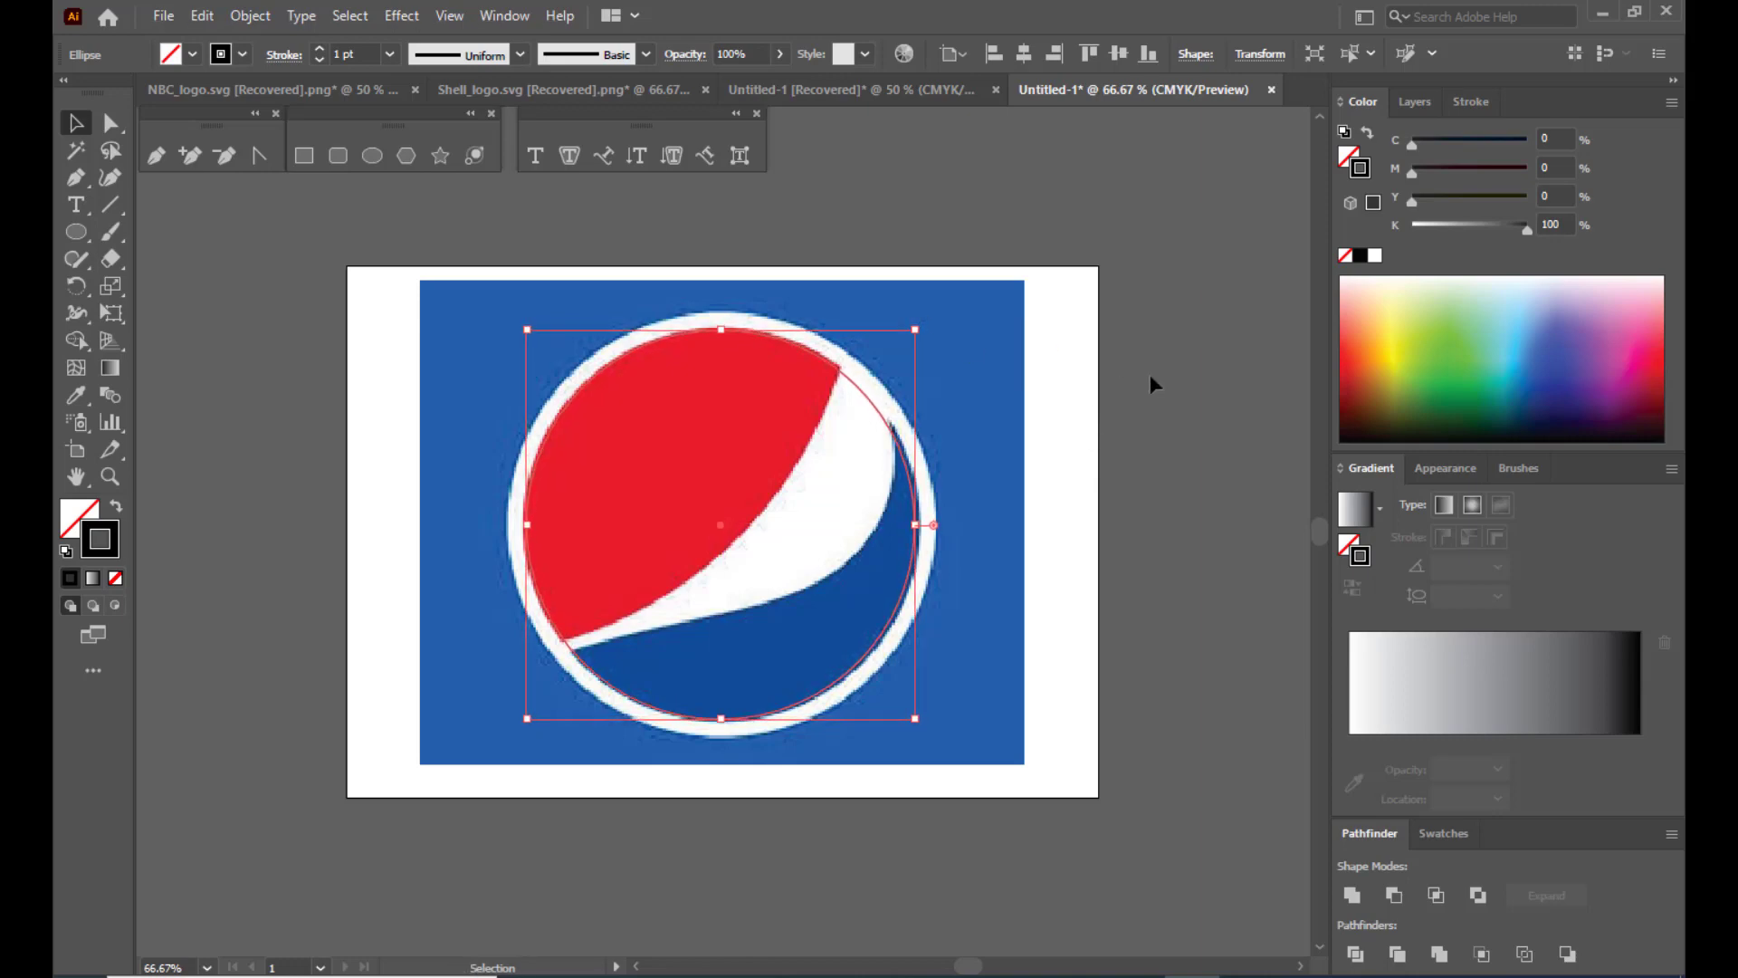
key(Right)
key(Up)
key(Up)
key(Up)
key(Up)
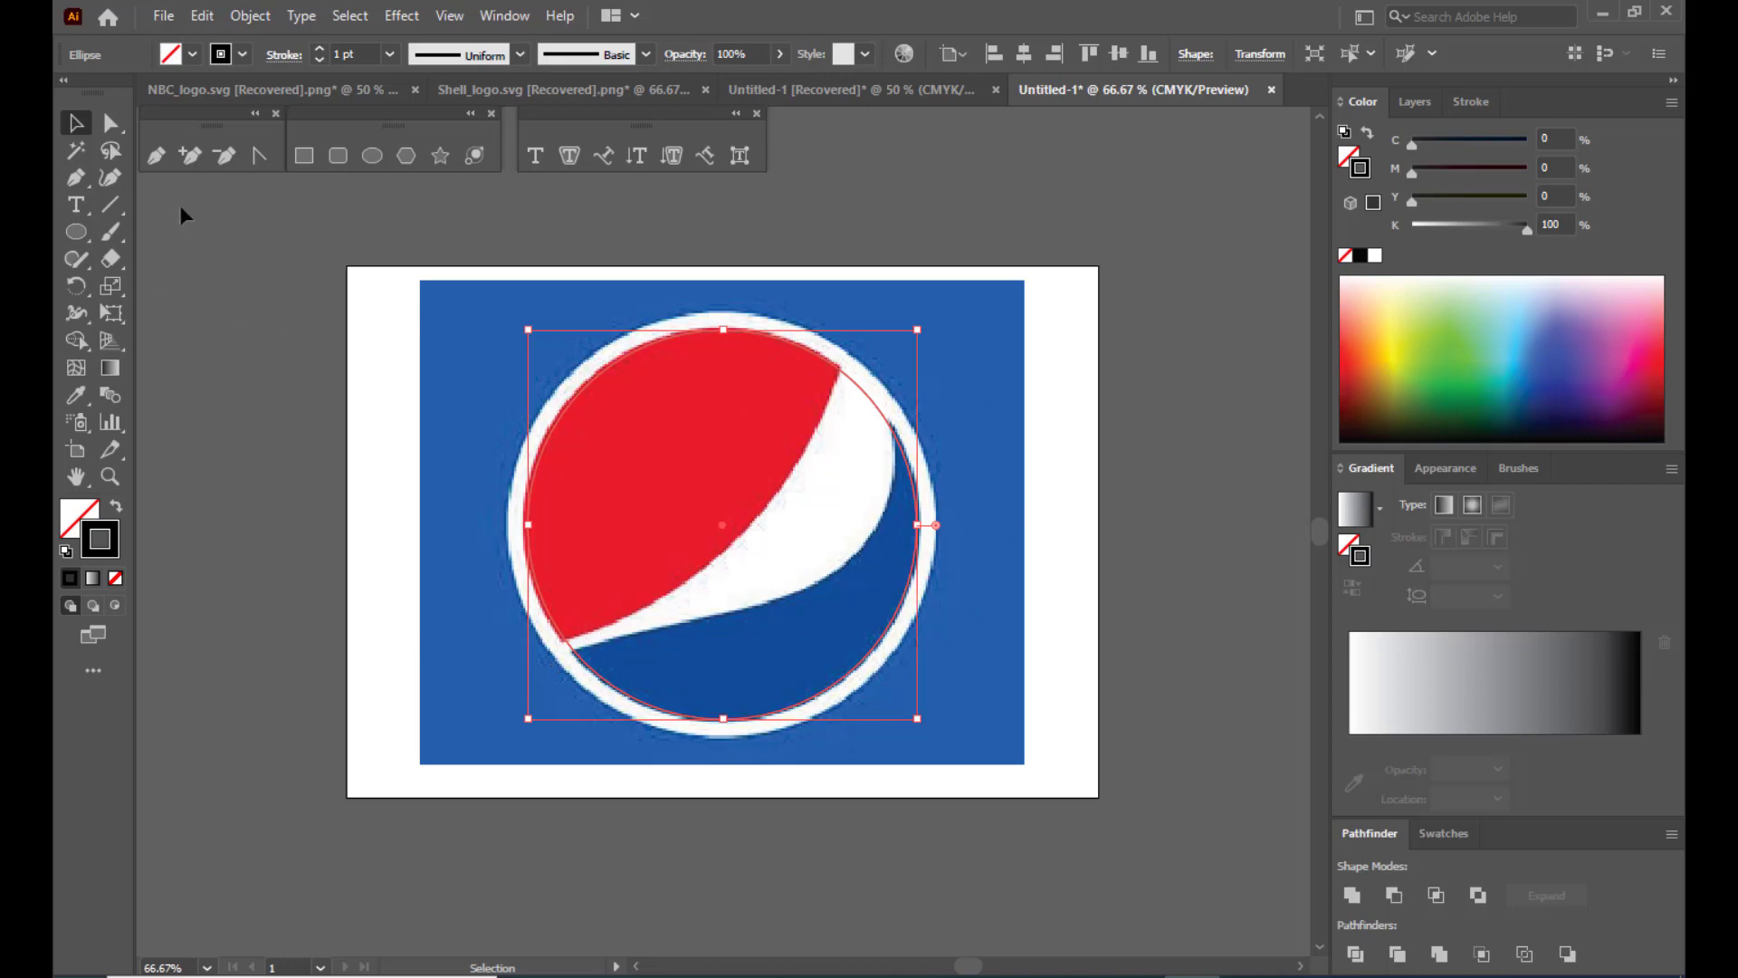
Trace the curved boundary between the red area and the white wave with the Pen tool, extending past the circle at both ends.
click(156, 157)
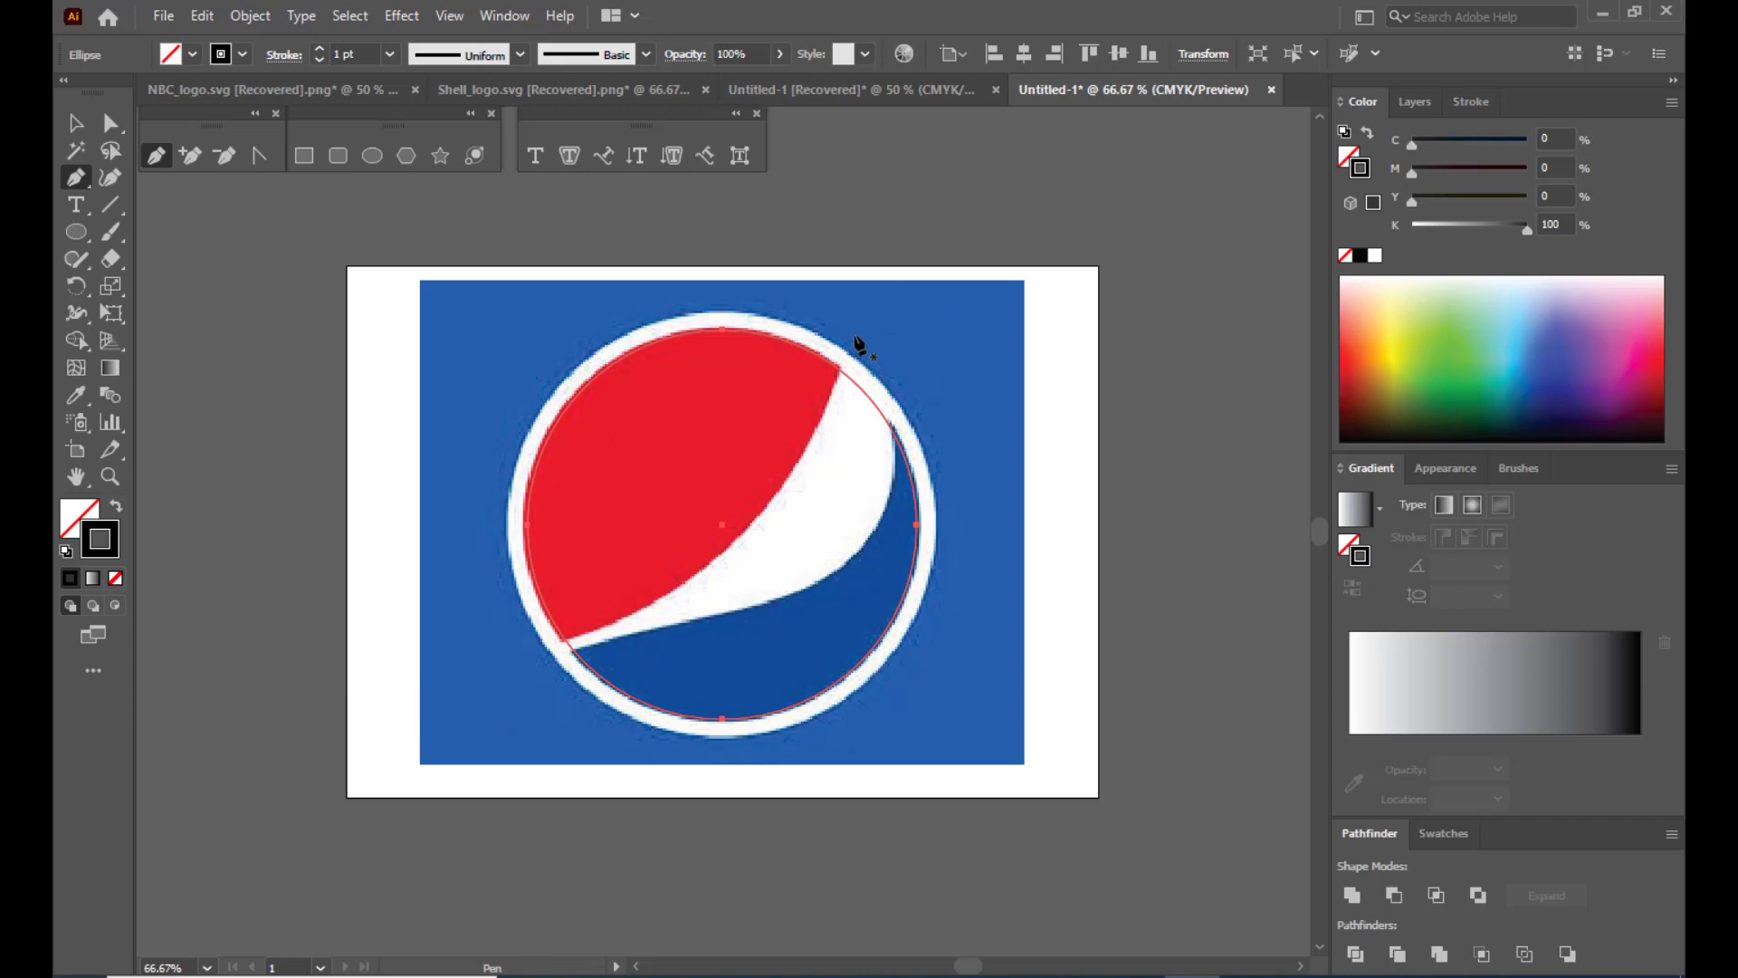
click(854, 323)
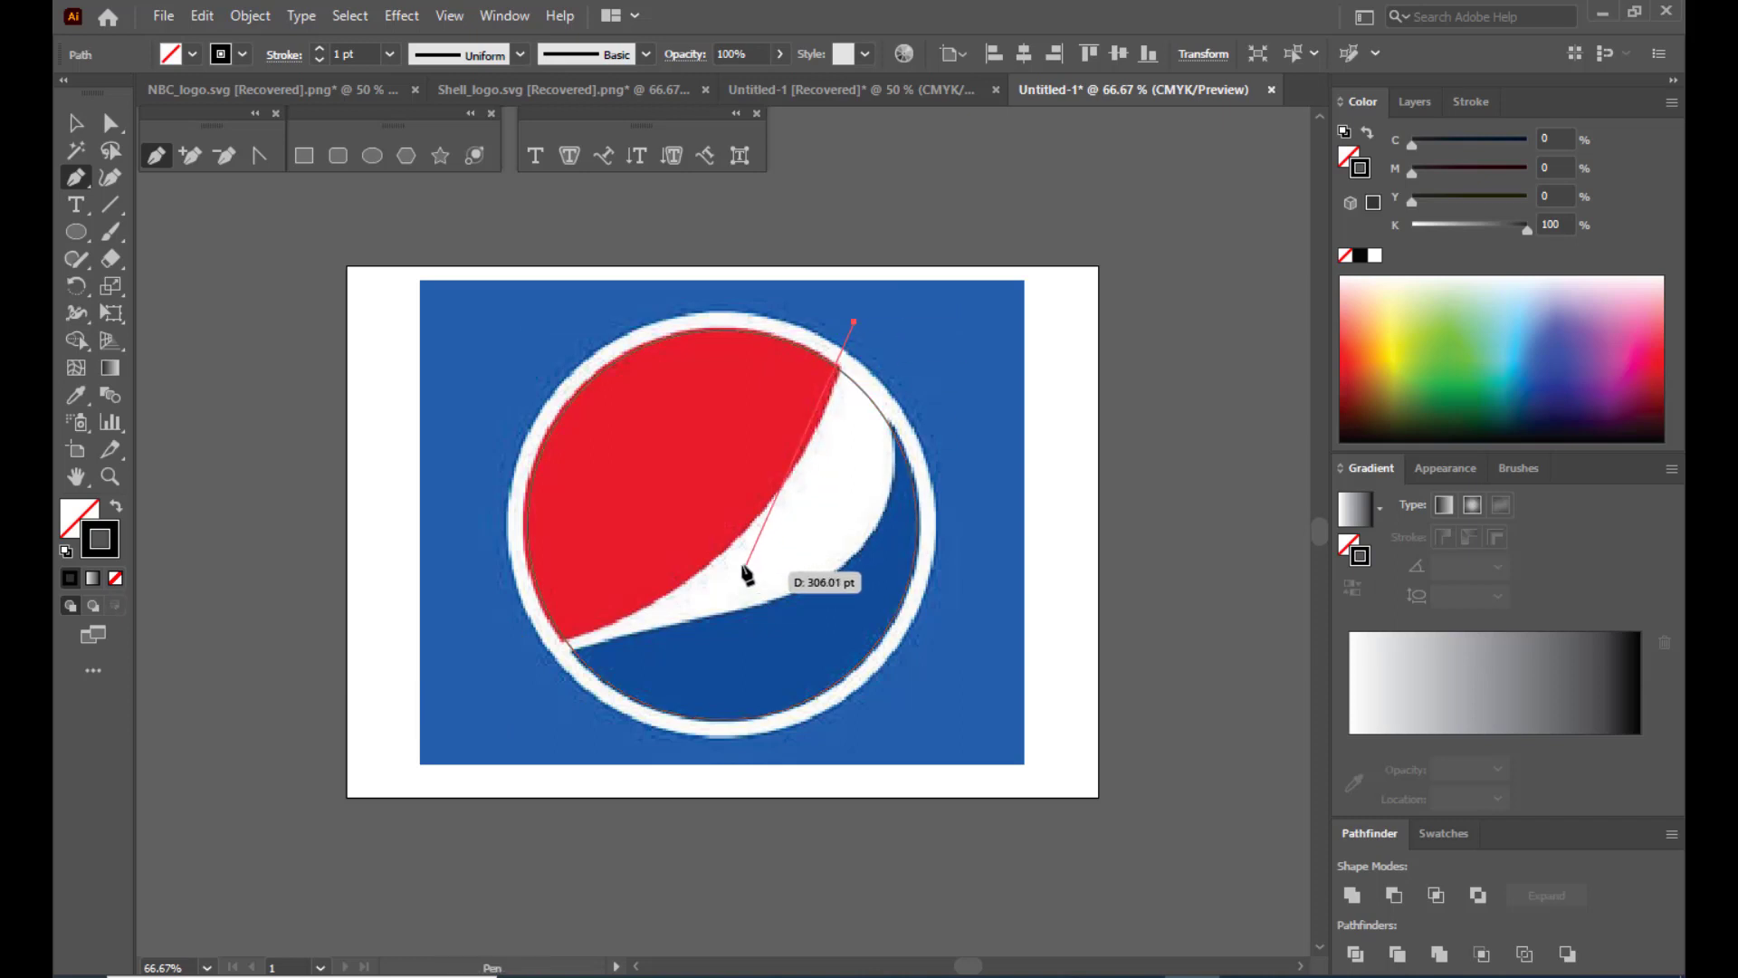
drag(735, 540, 509, 671)
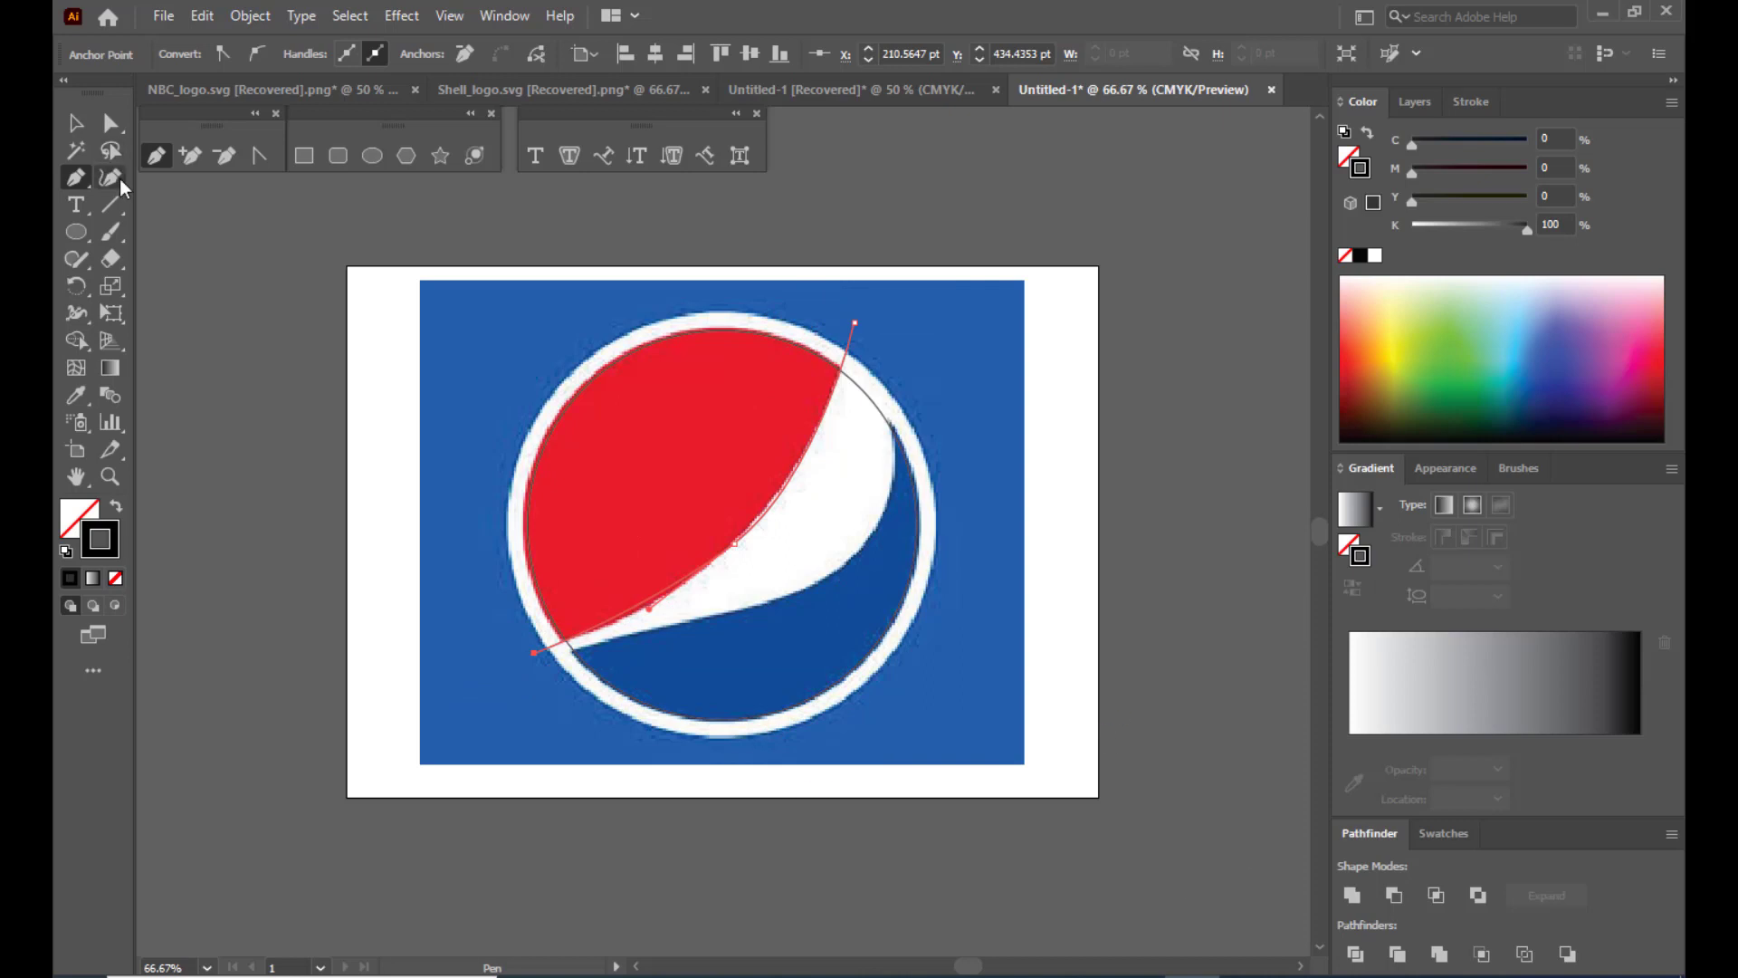
Adjust the direction handles of the middle anchor and move the upper end point up so the curve follows the red edge.
click(110, 122)
click(733, 544)
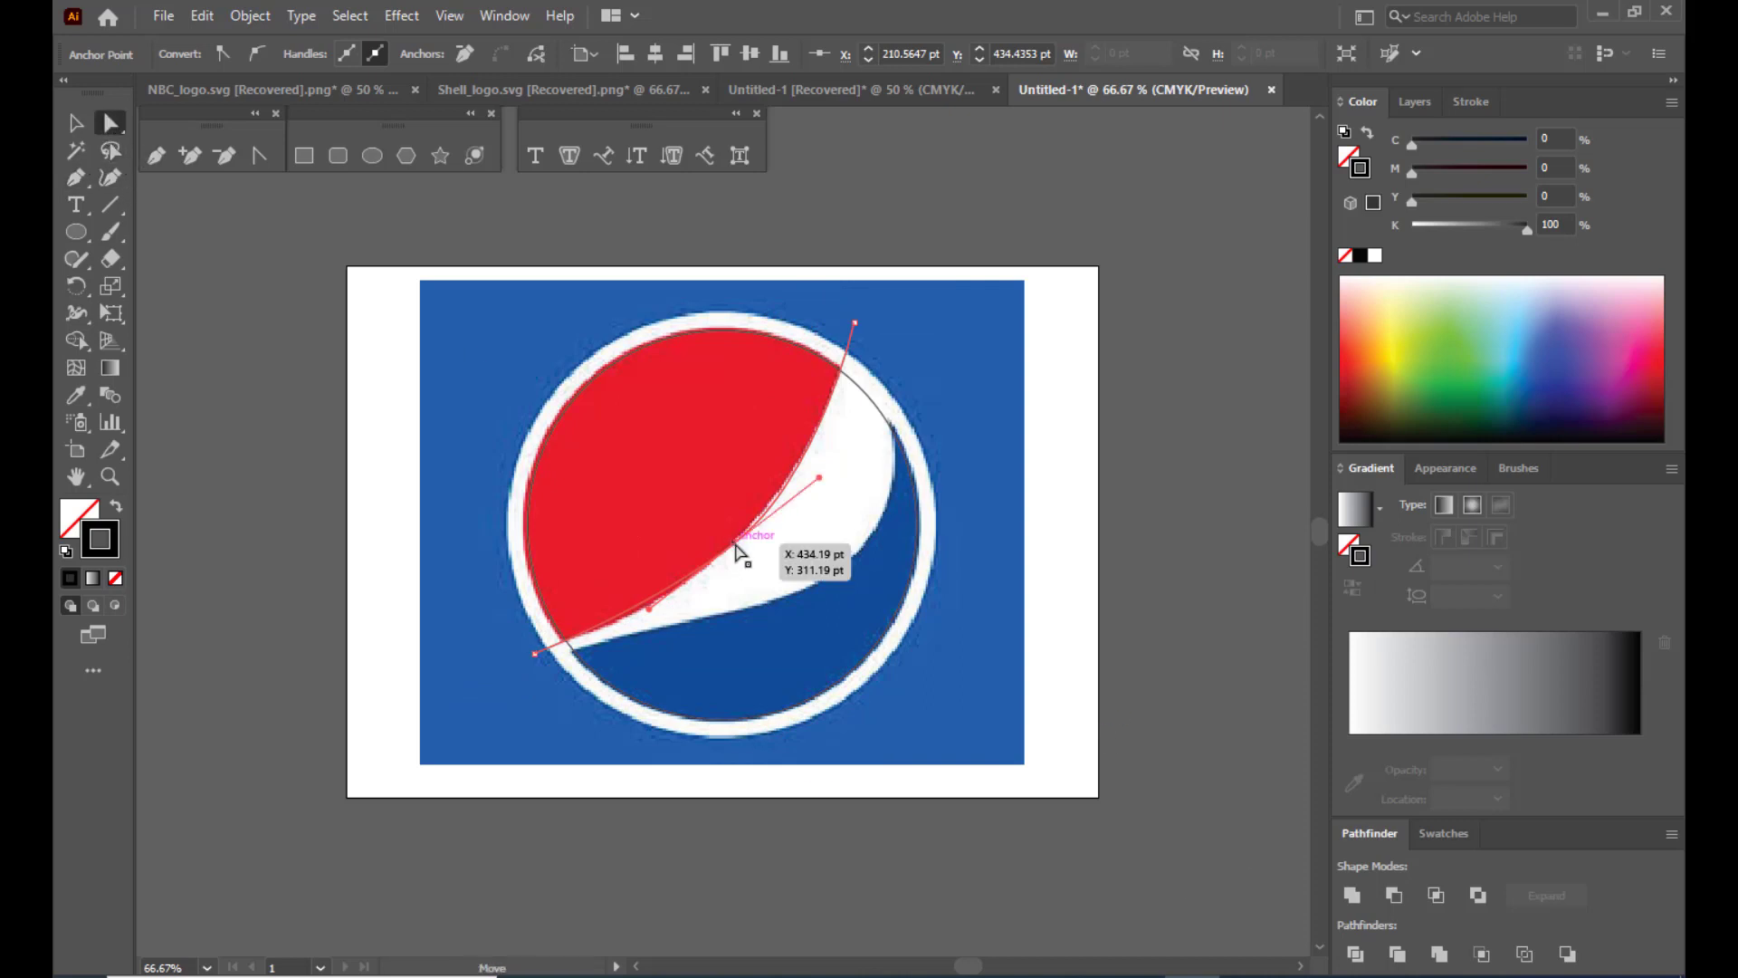
drag(815, 480, 833, 460)
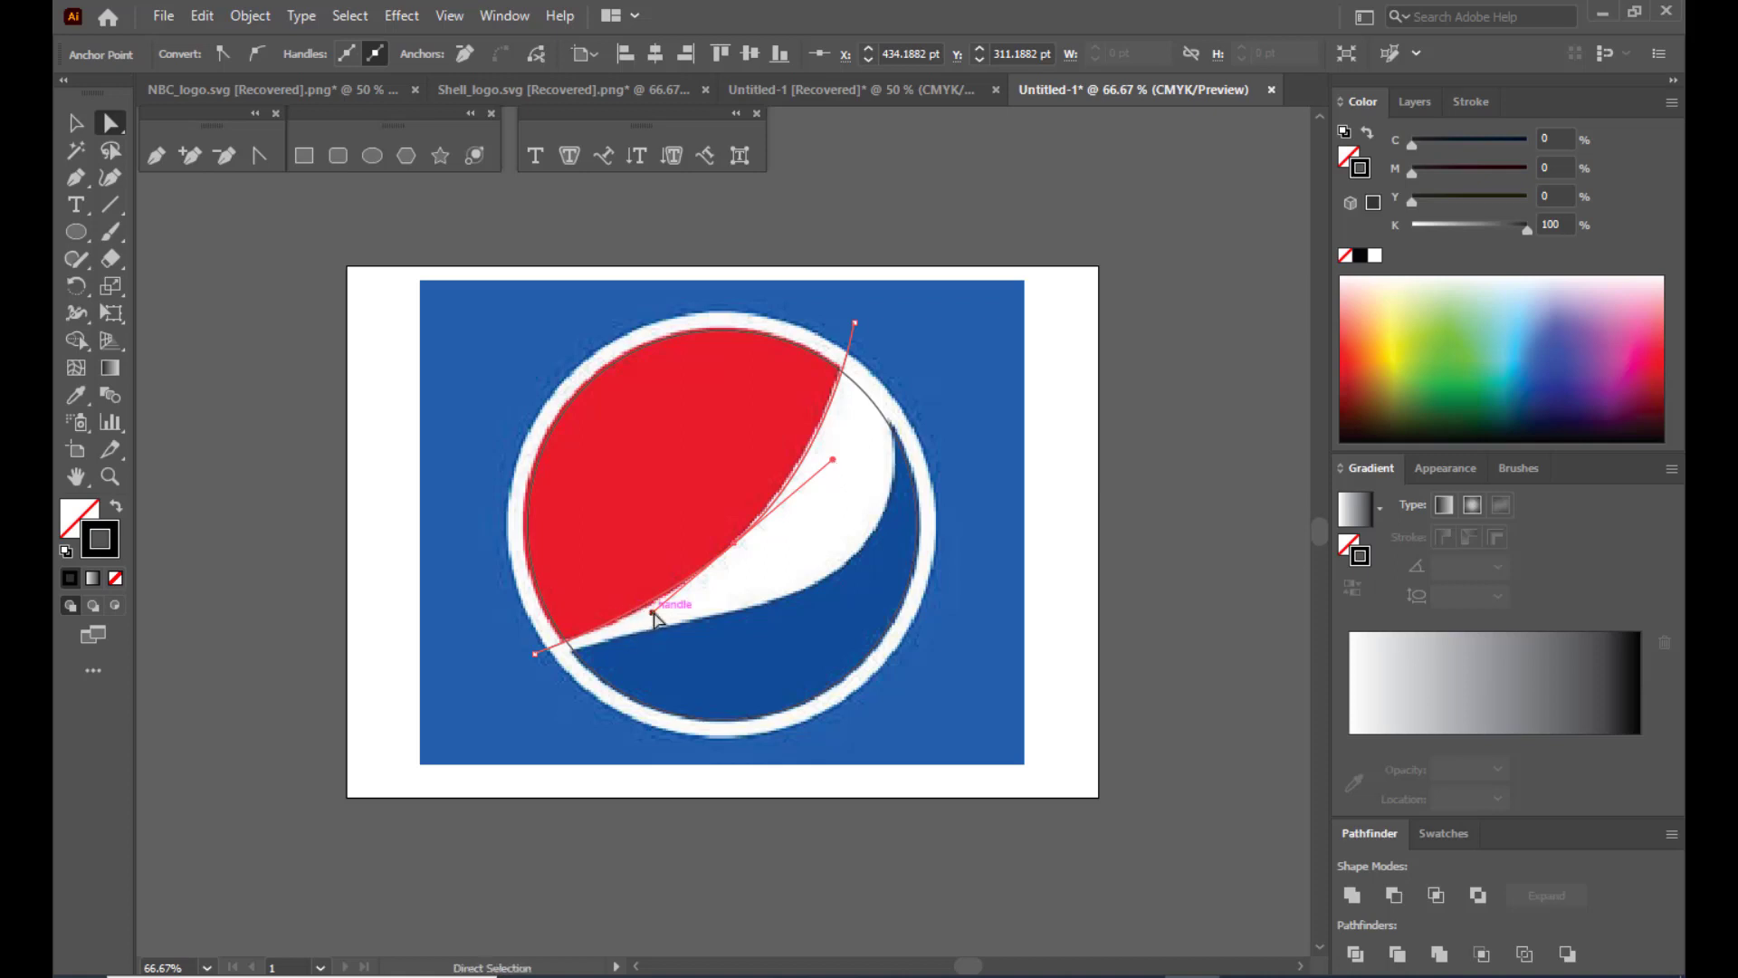
drag(652, 612, 638, 625)
drag(833, 458, 833, 448)
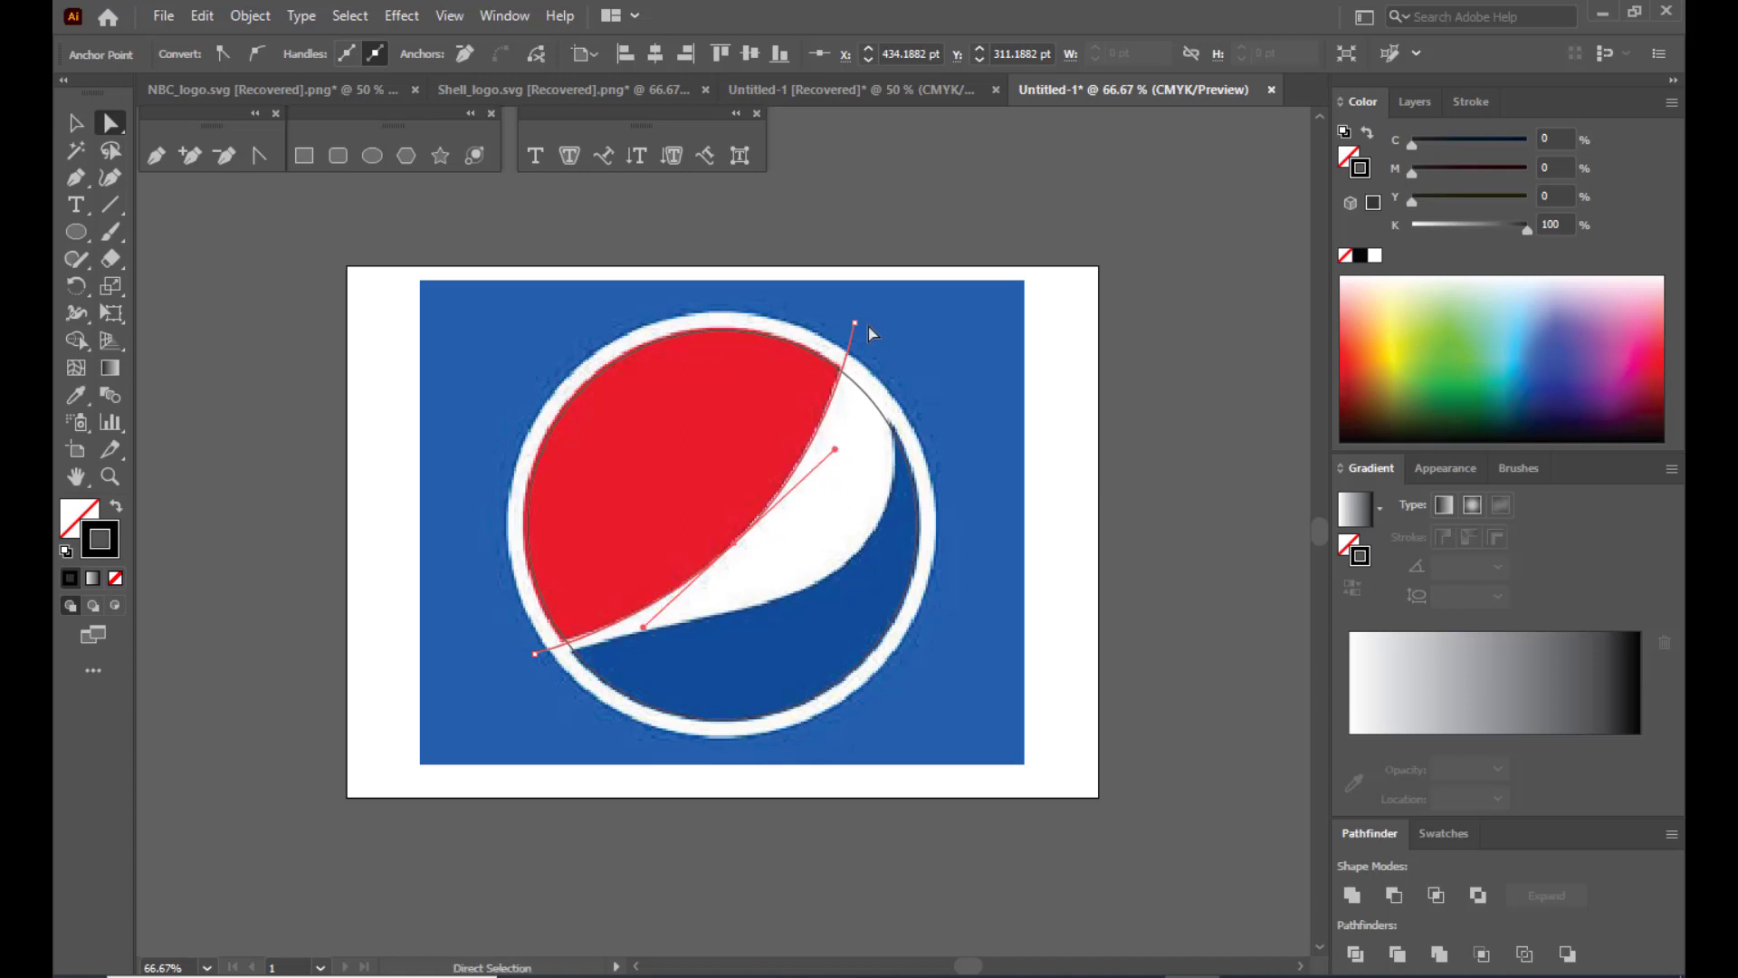
drag(854, 323, 854, 309)
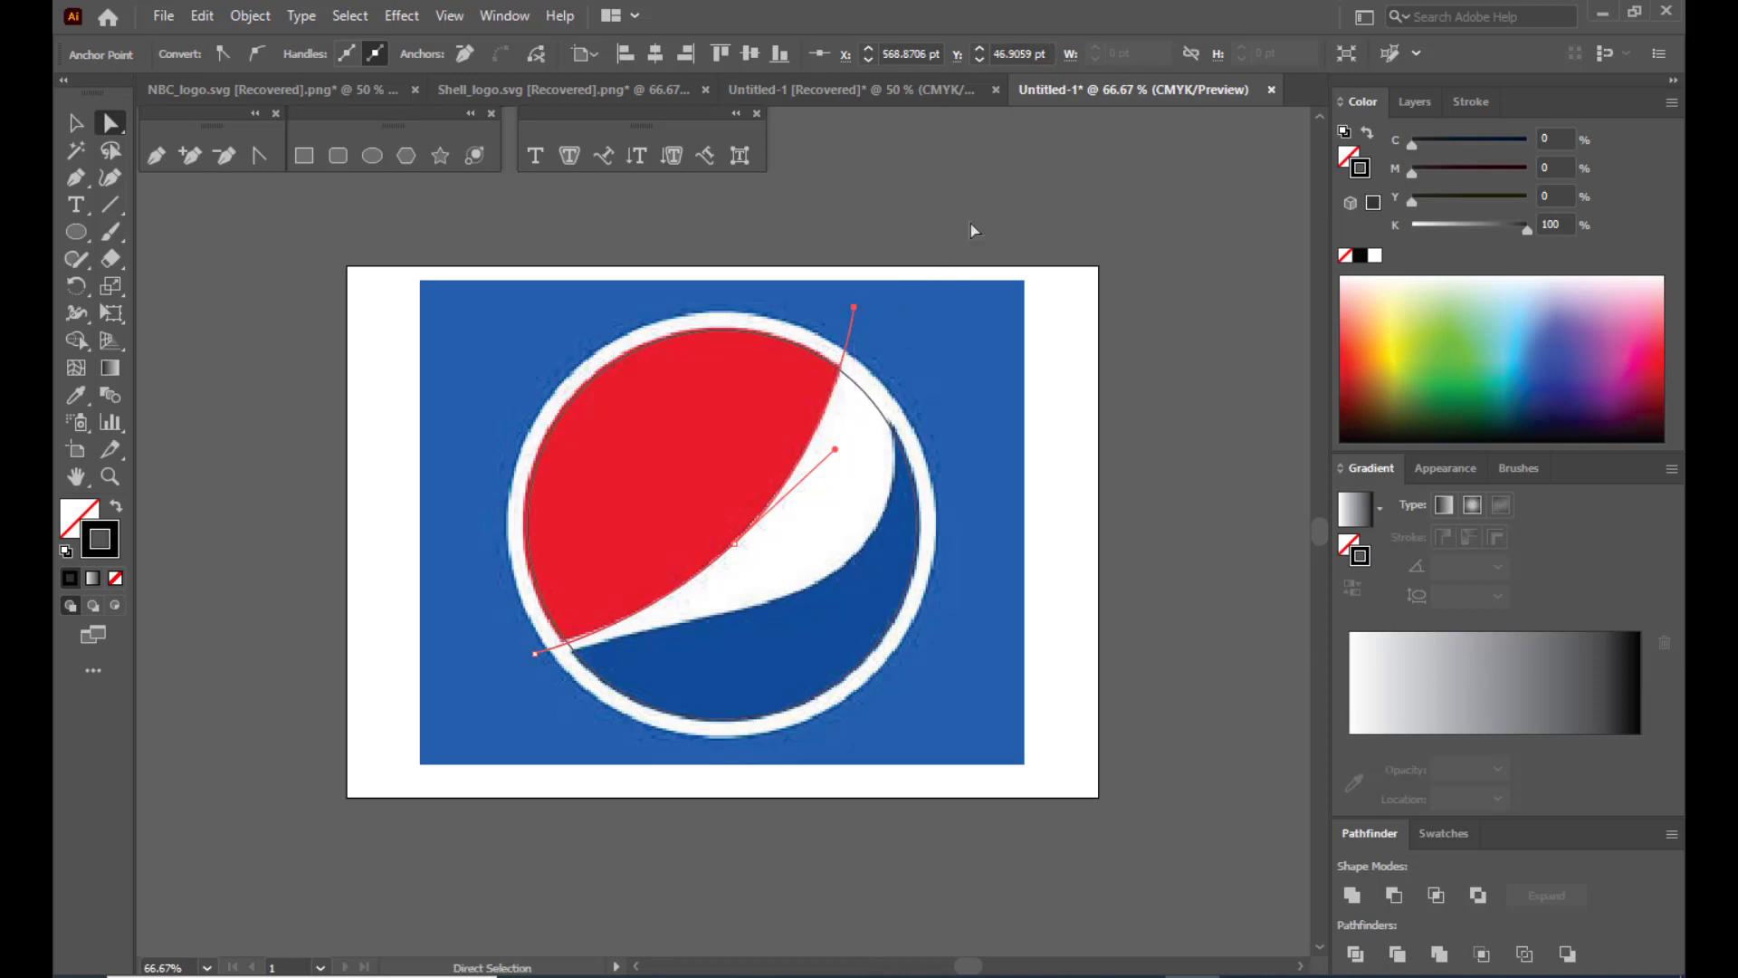
click(970, 225)
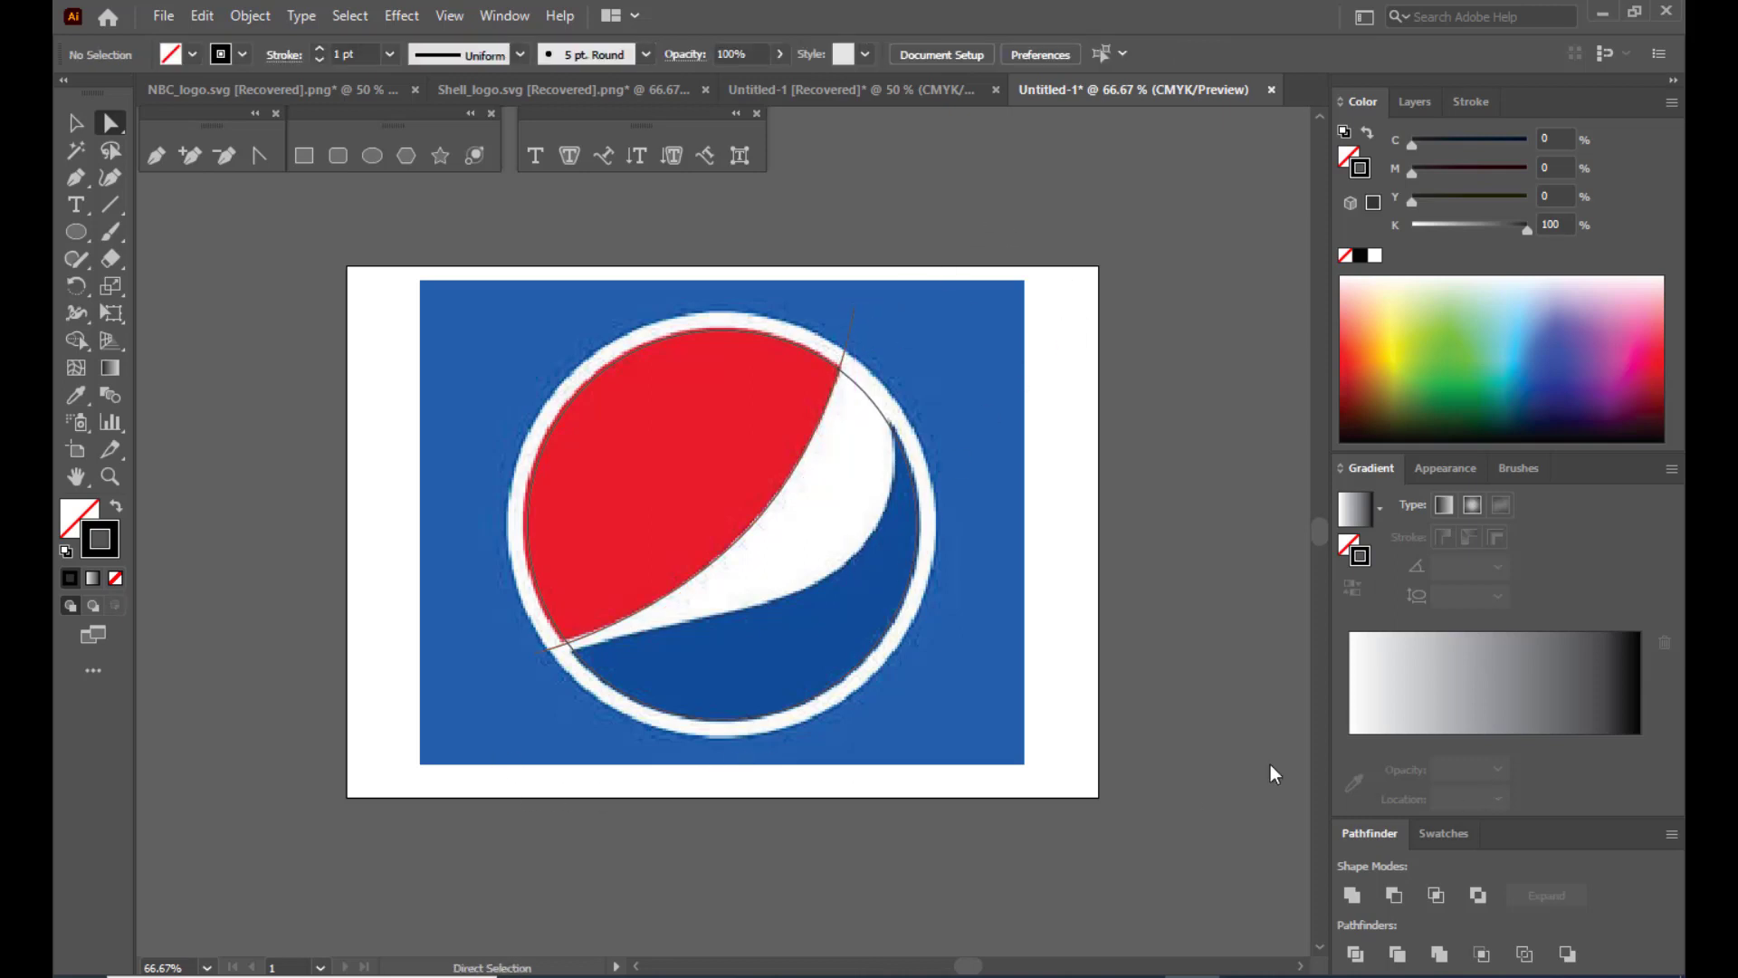
Trace the curved boundary between the white wave and the dark blue area with the Pen tool.
click(159, 164)
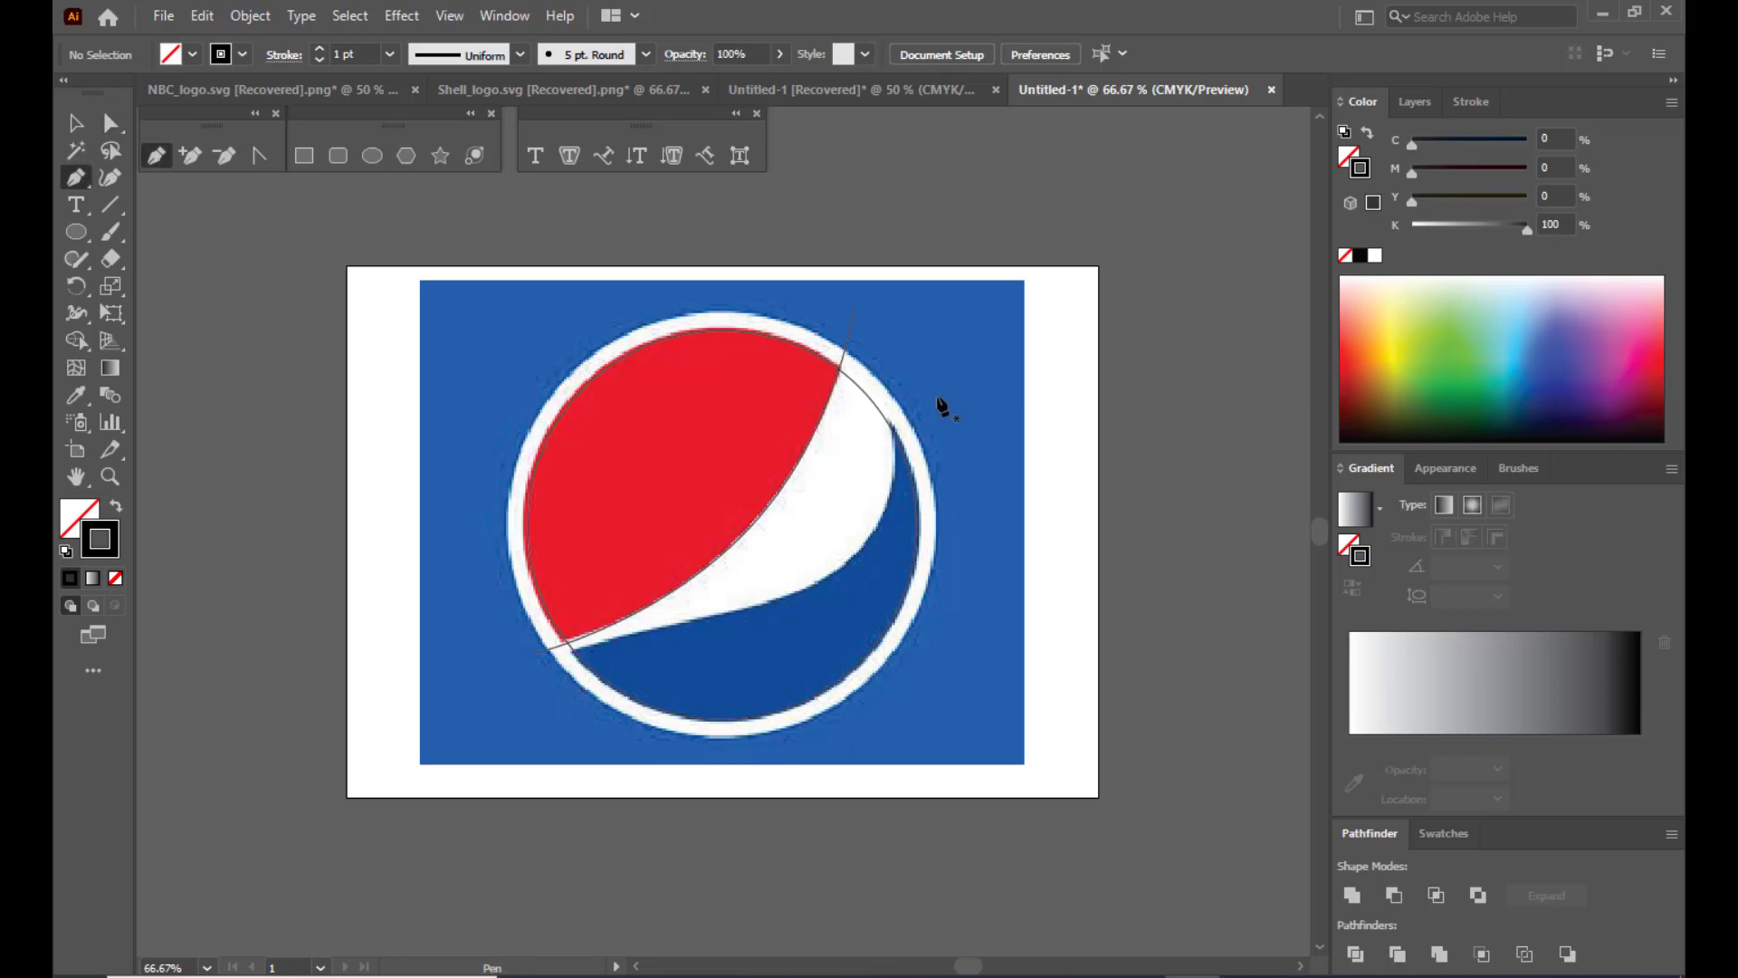
Trace the lower edge of the white wave with the Pen tool, extending both ends past the circle.
click(888, 354)
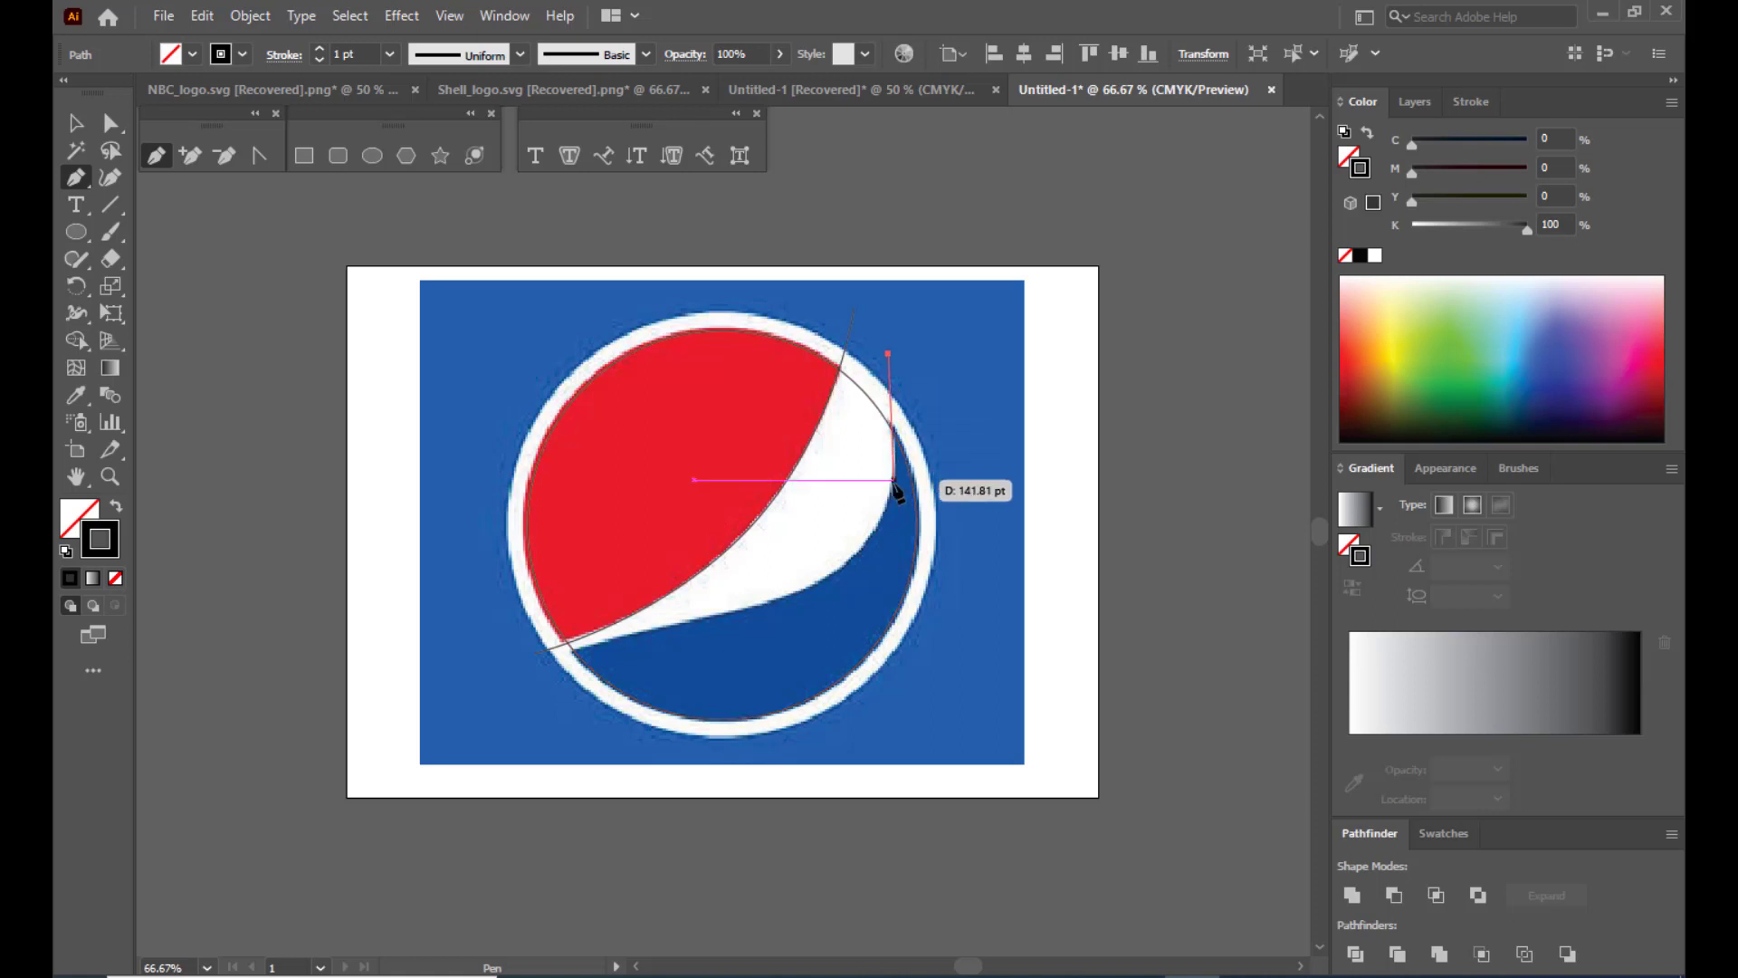
drag(856, 558, 785, 601)
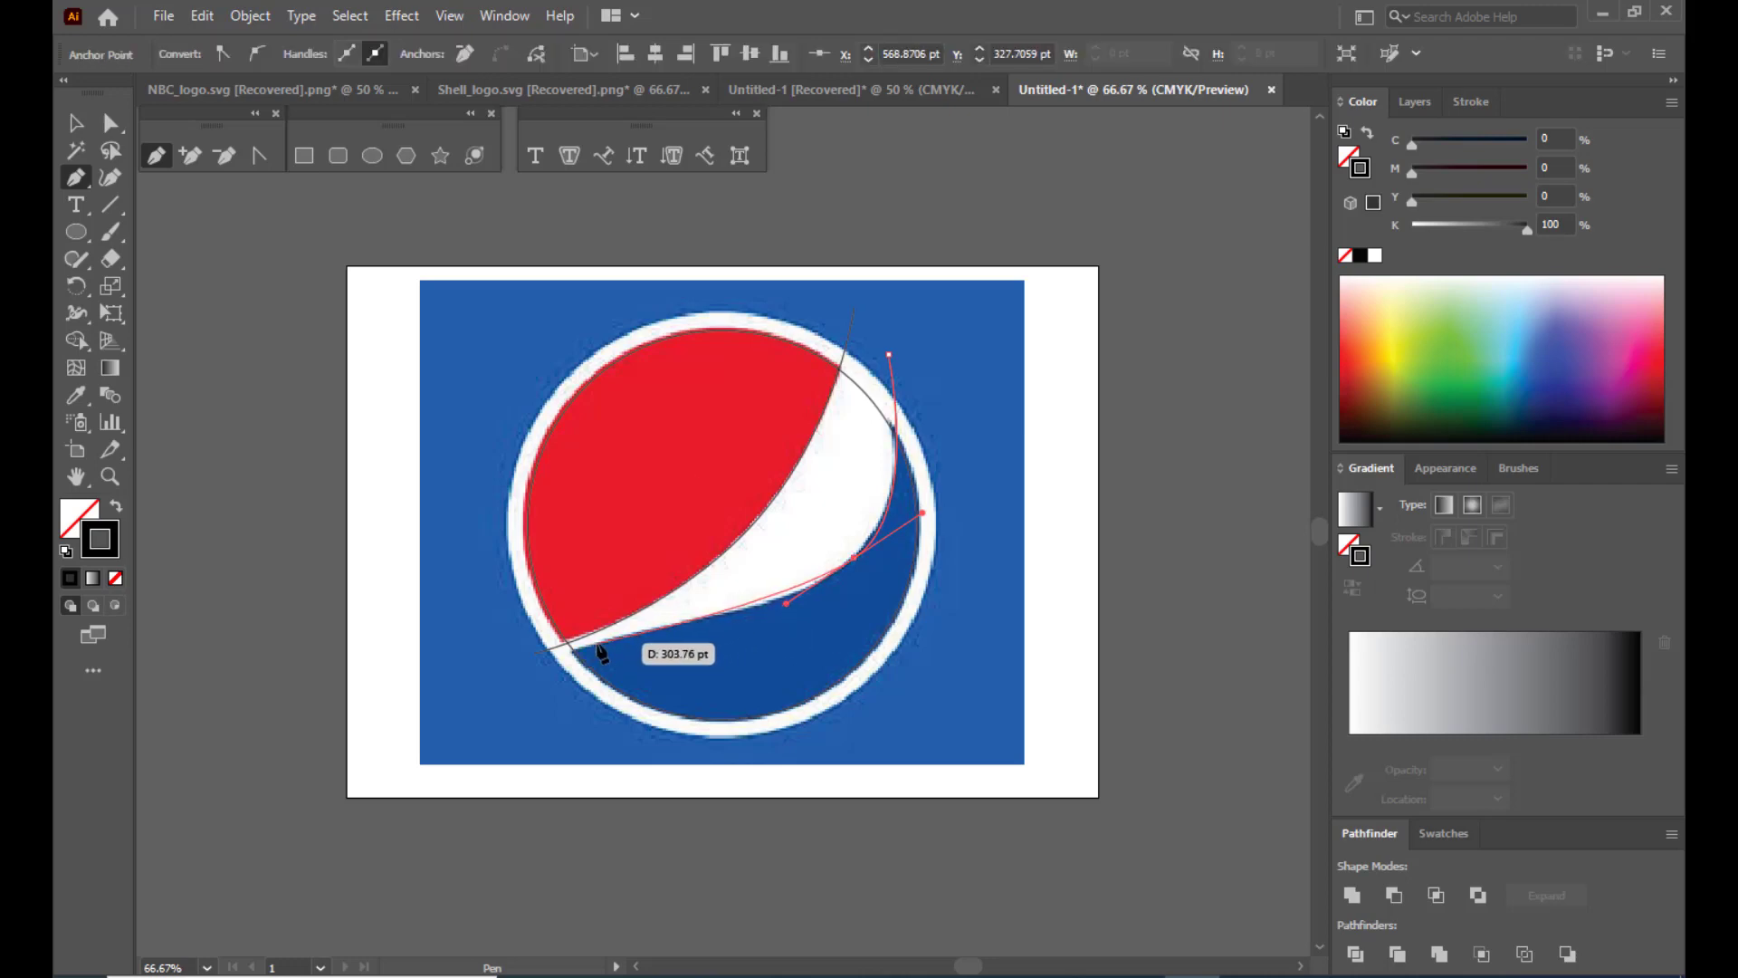
drag(597, 643, 551, 655)
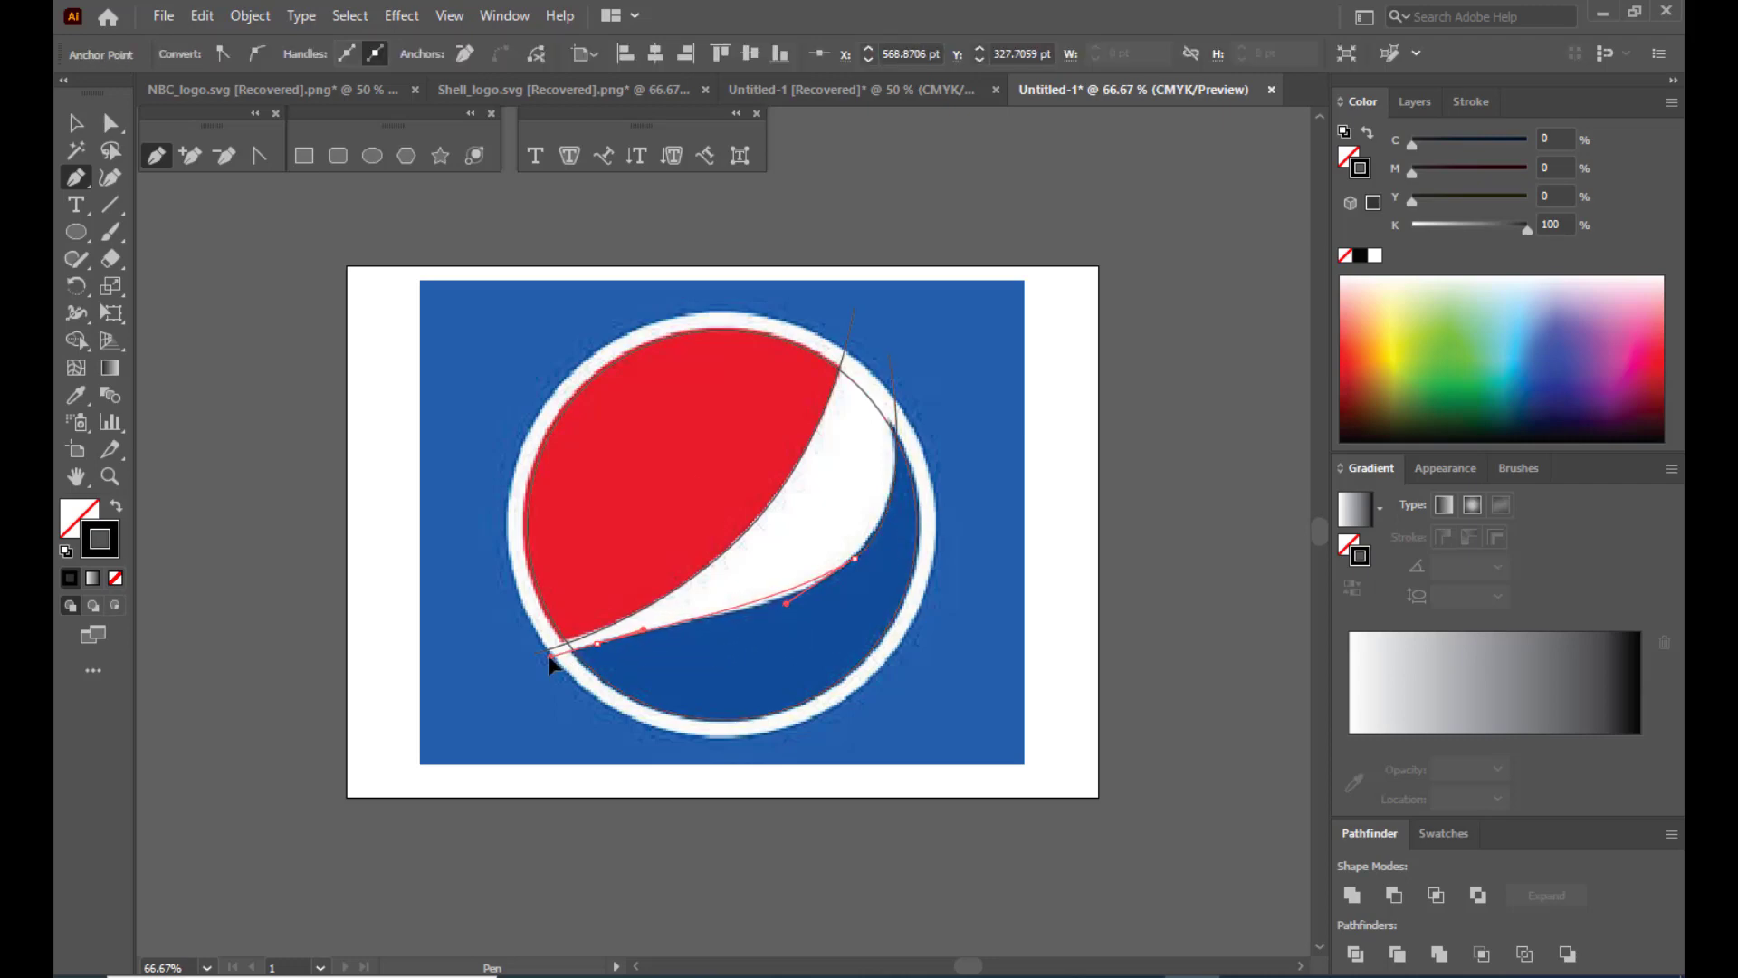
click(499, 679)
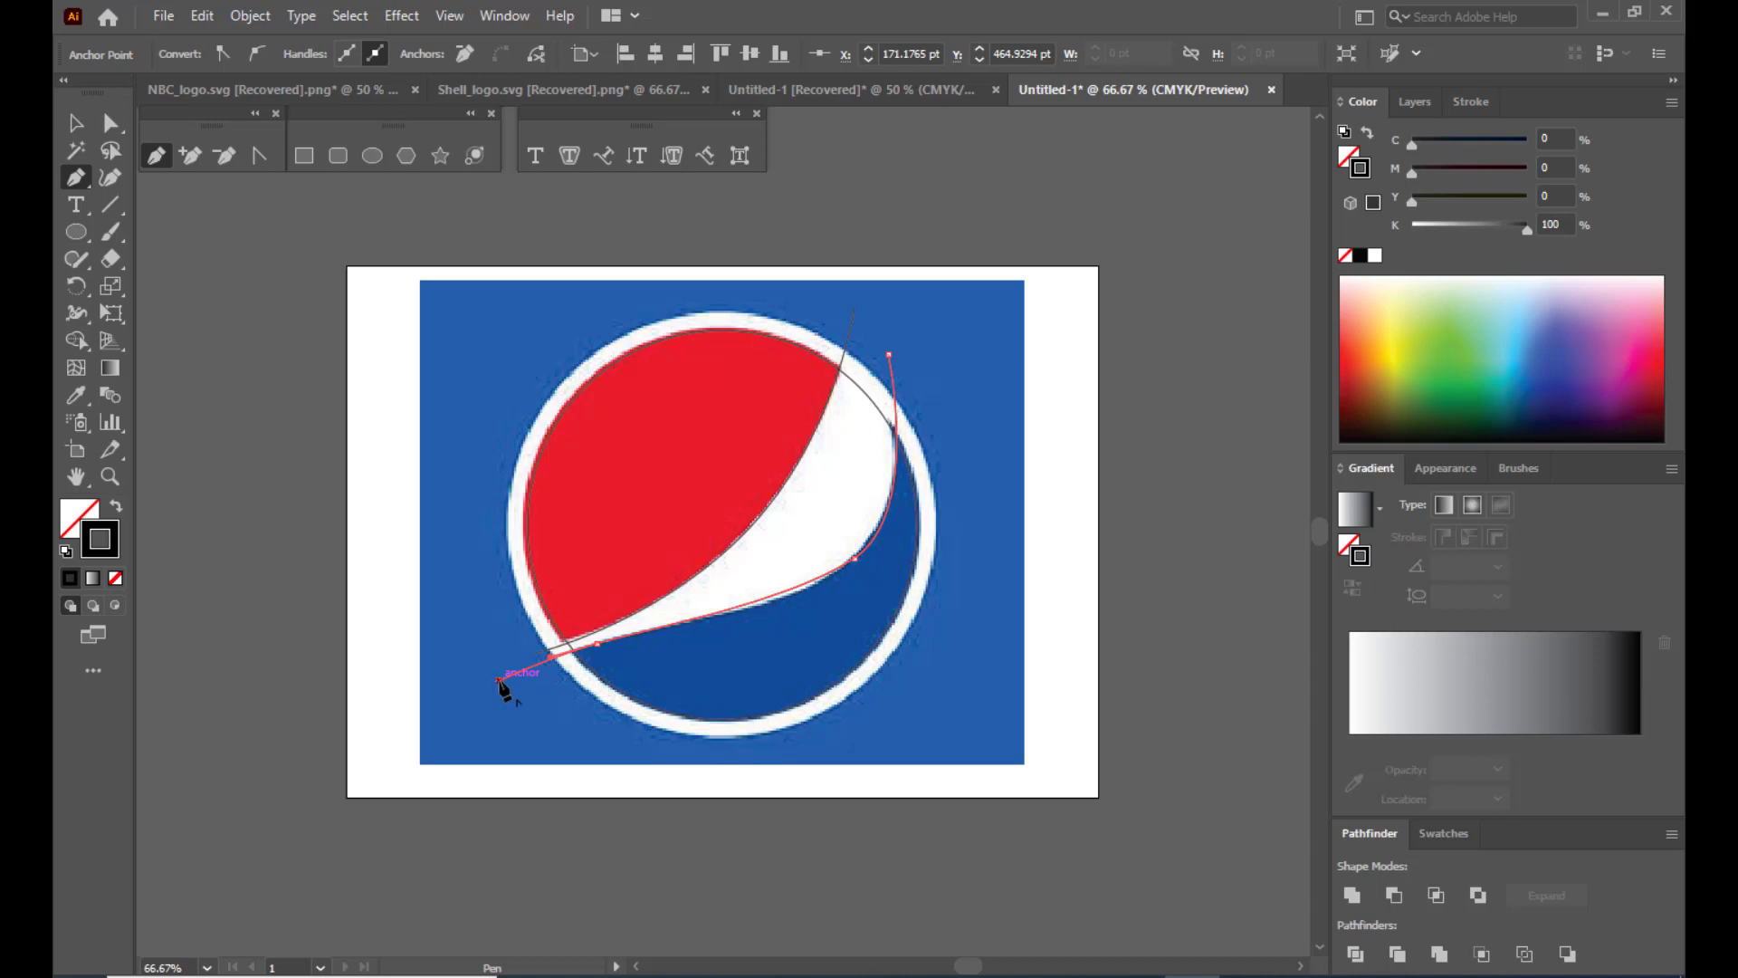
Adjust the lower curve's anchor points and handles to fit the boundary between the white wave and the dark blue area.
click(110, 122)
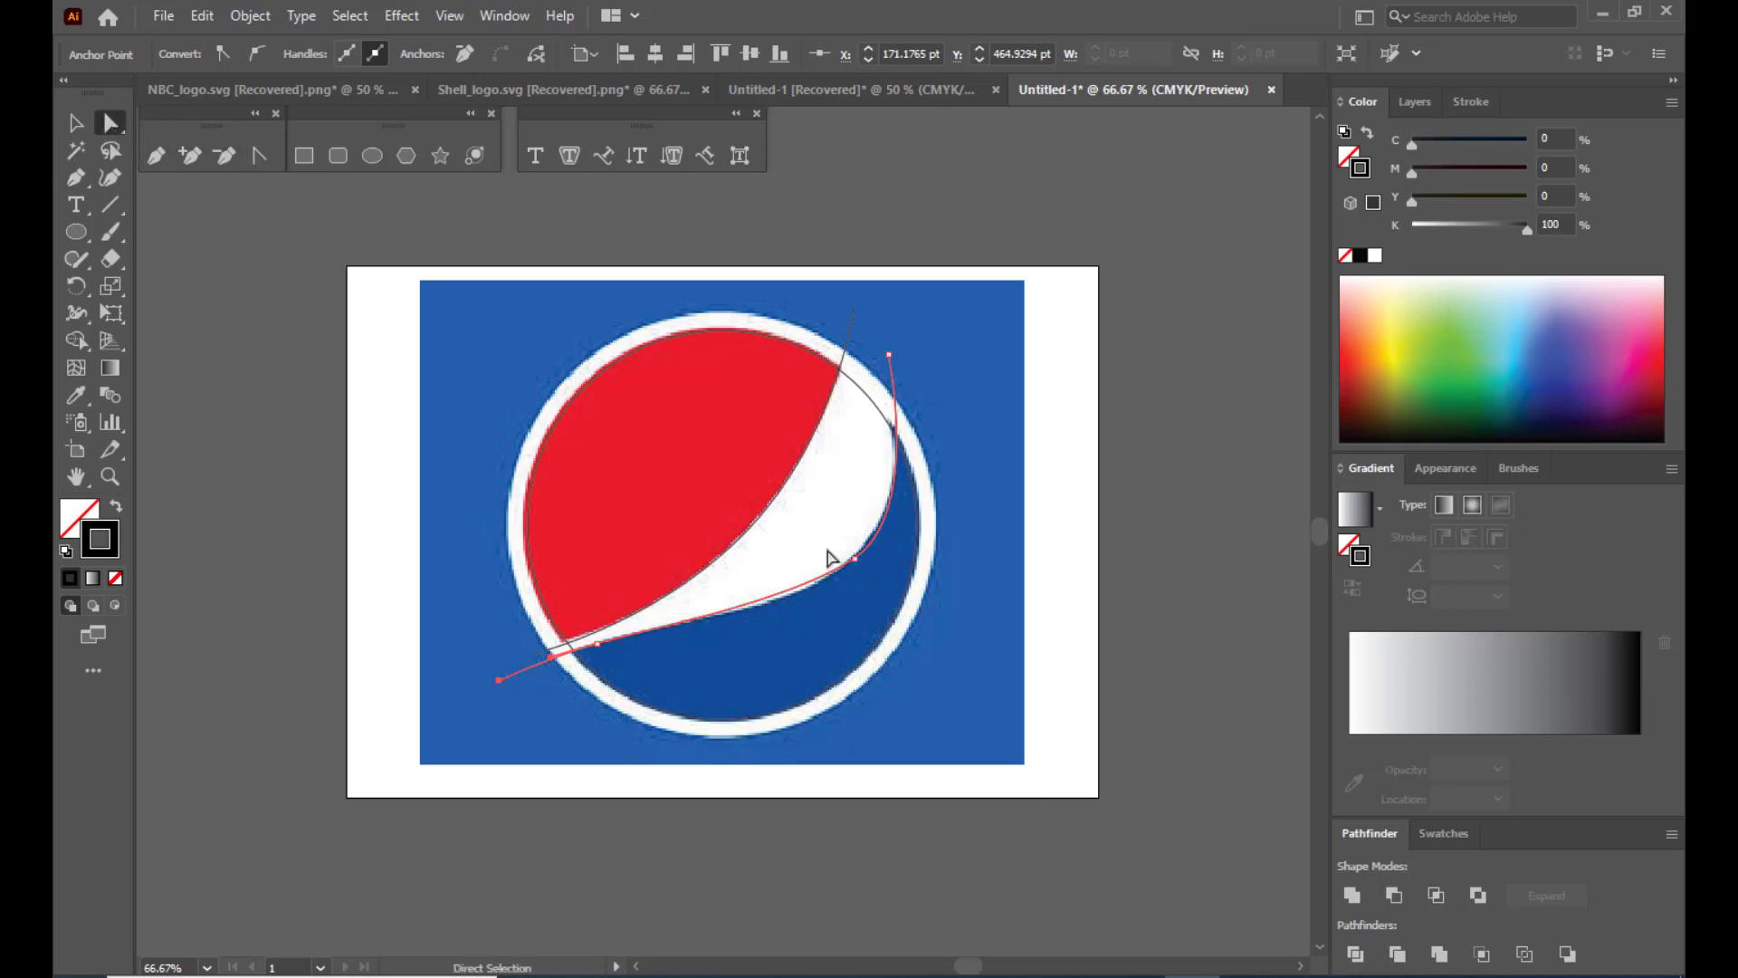
click(855, 558)
drag(858, 566, 842, 570)
drag(908, 523, 933, 505)
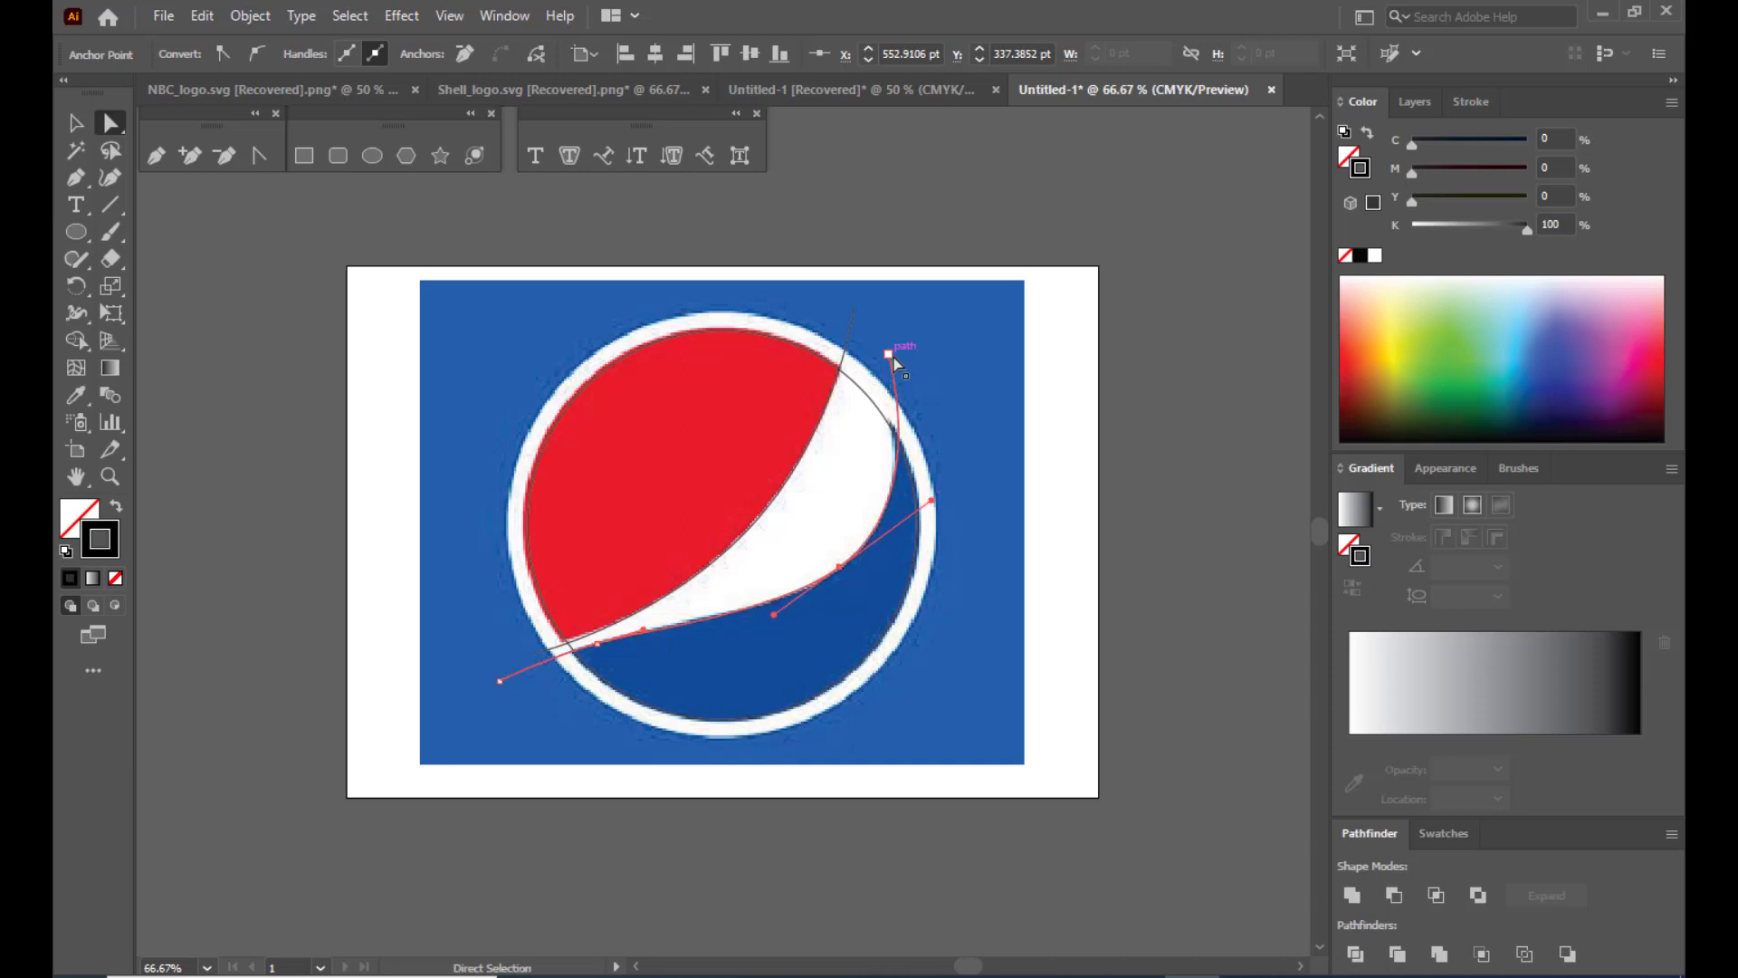
drag(890, 355, 879, 352)
drag(838, 572, 772, 611)
drag(934, 501, 938, 489)
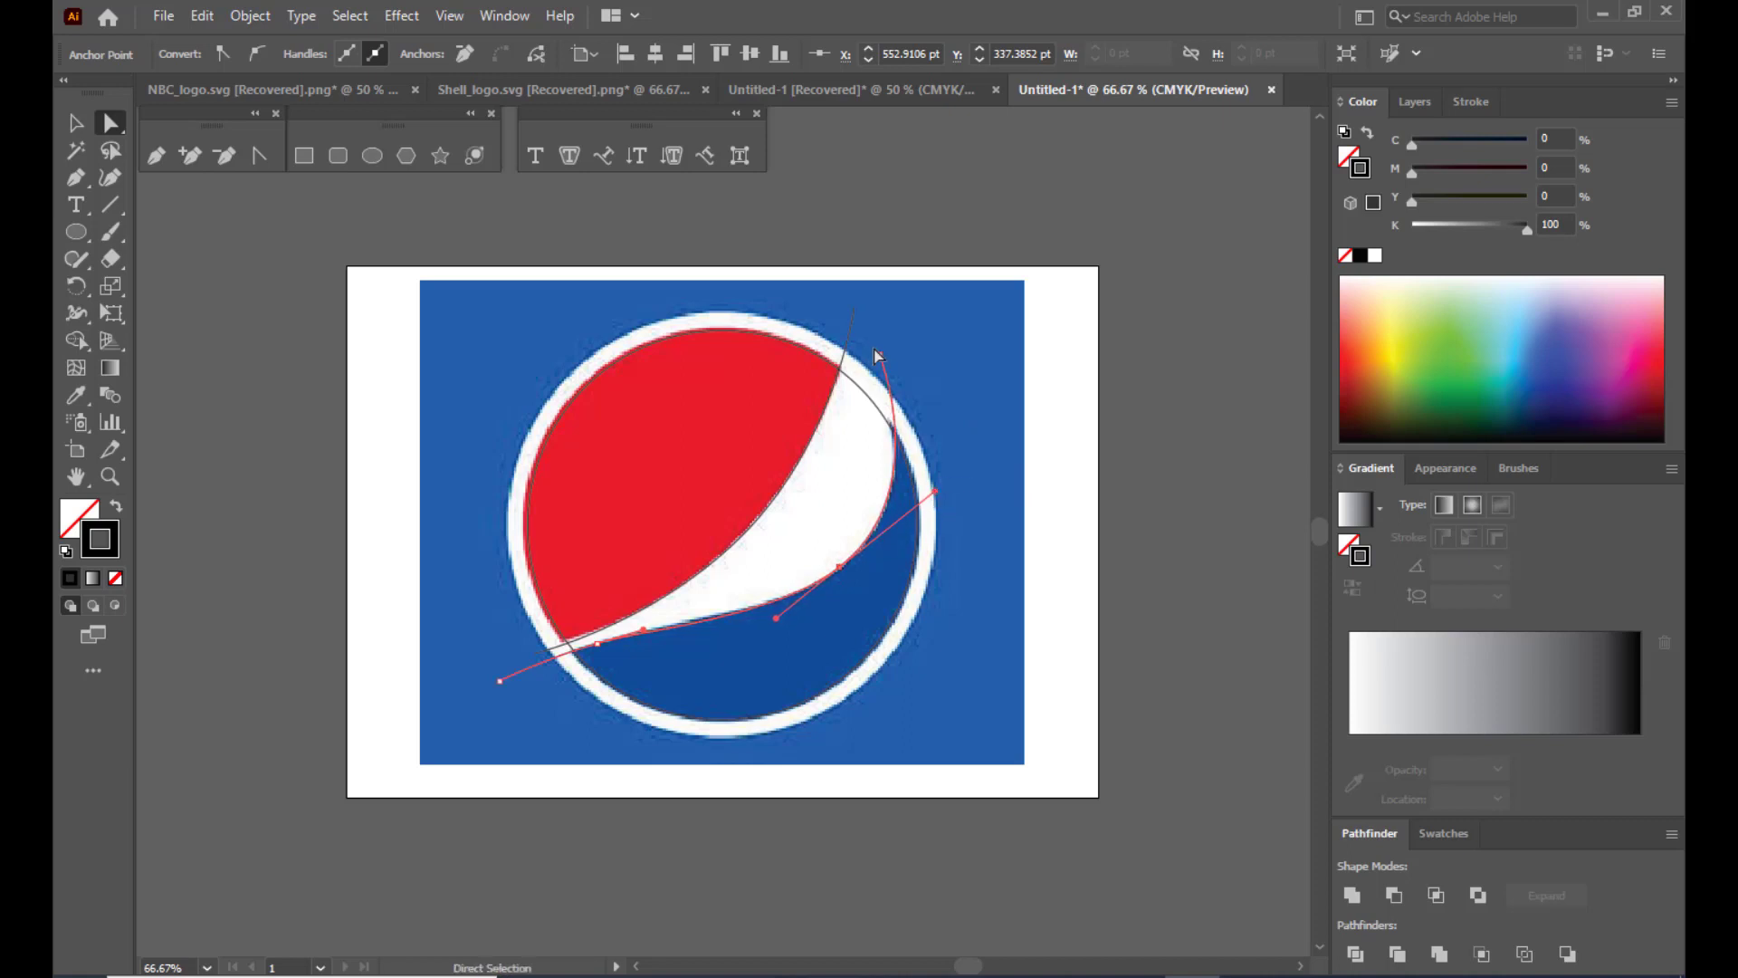
drag(879, 353, 877, 354)
drag(934, 491, 937, 489)
drag(600, 649, 504, 684)
click(464, 449)
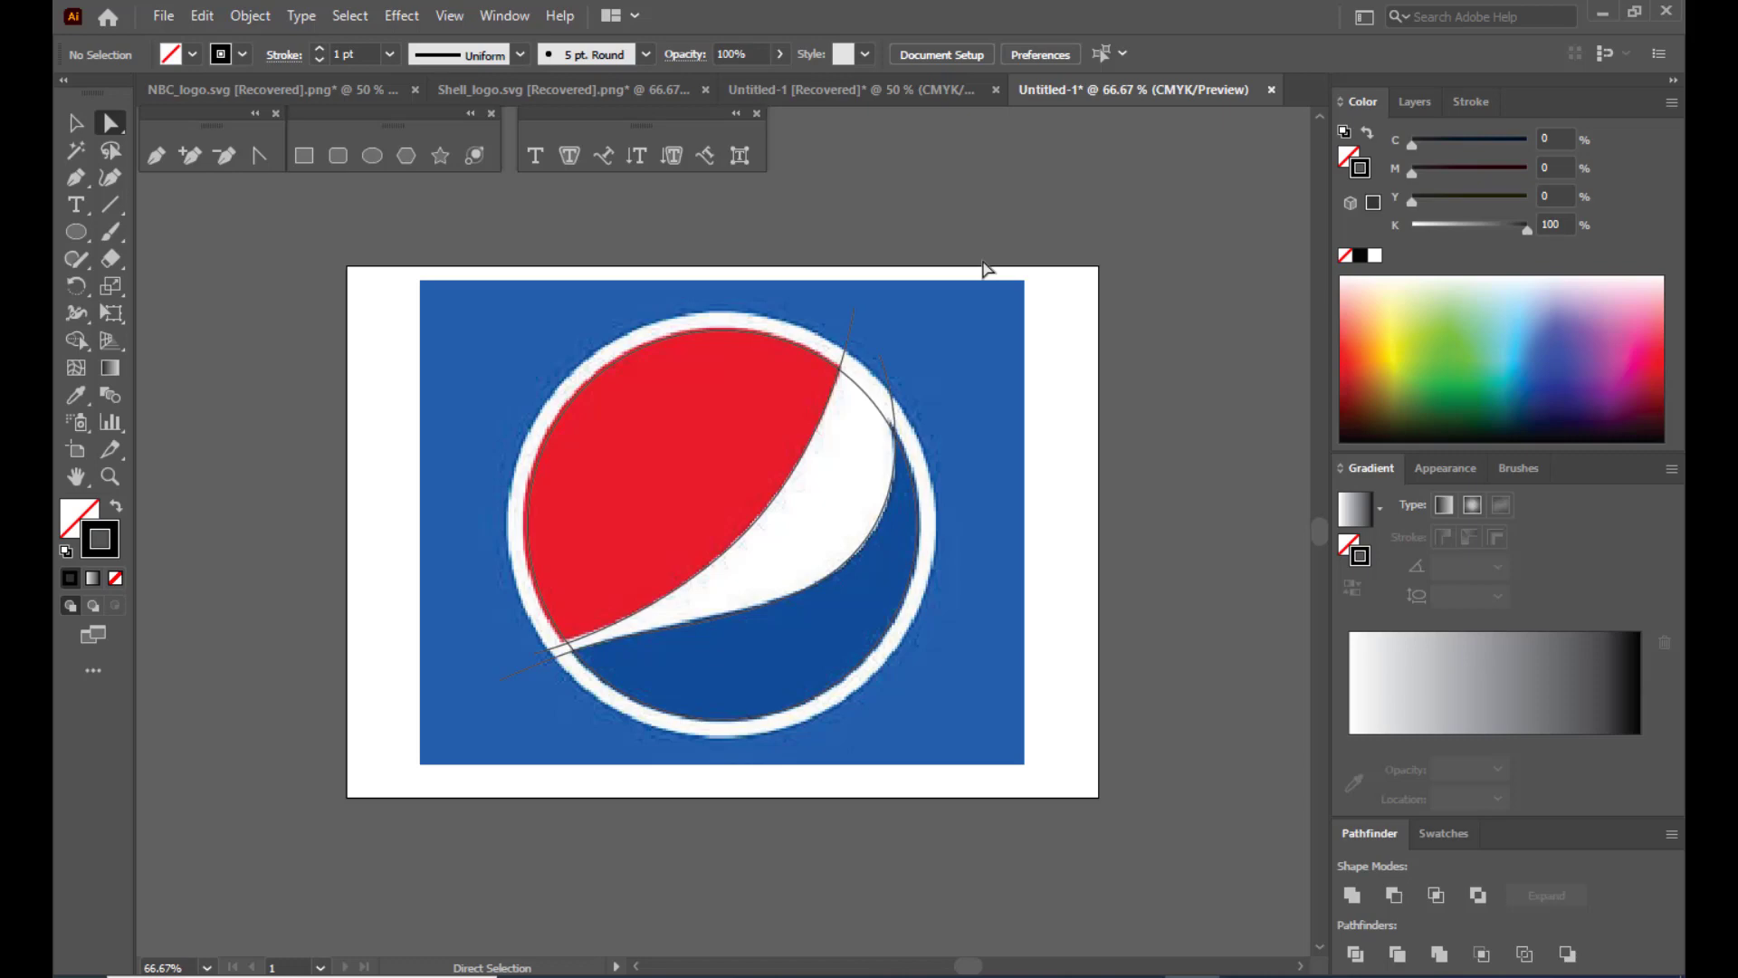
Move the traced circle and both curves off the artboard, beside the reference logo.
key(ctrl+minus)
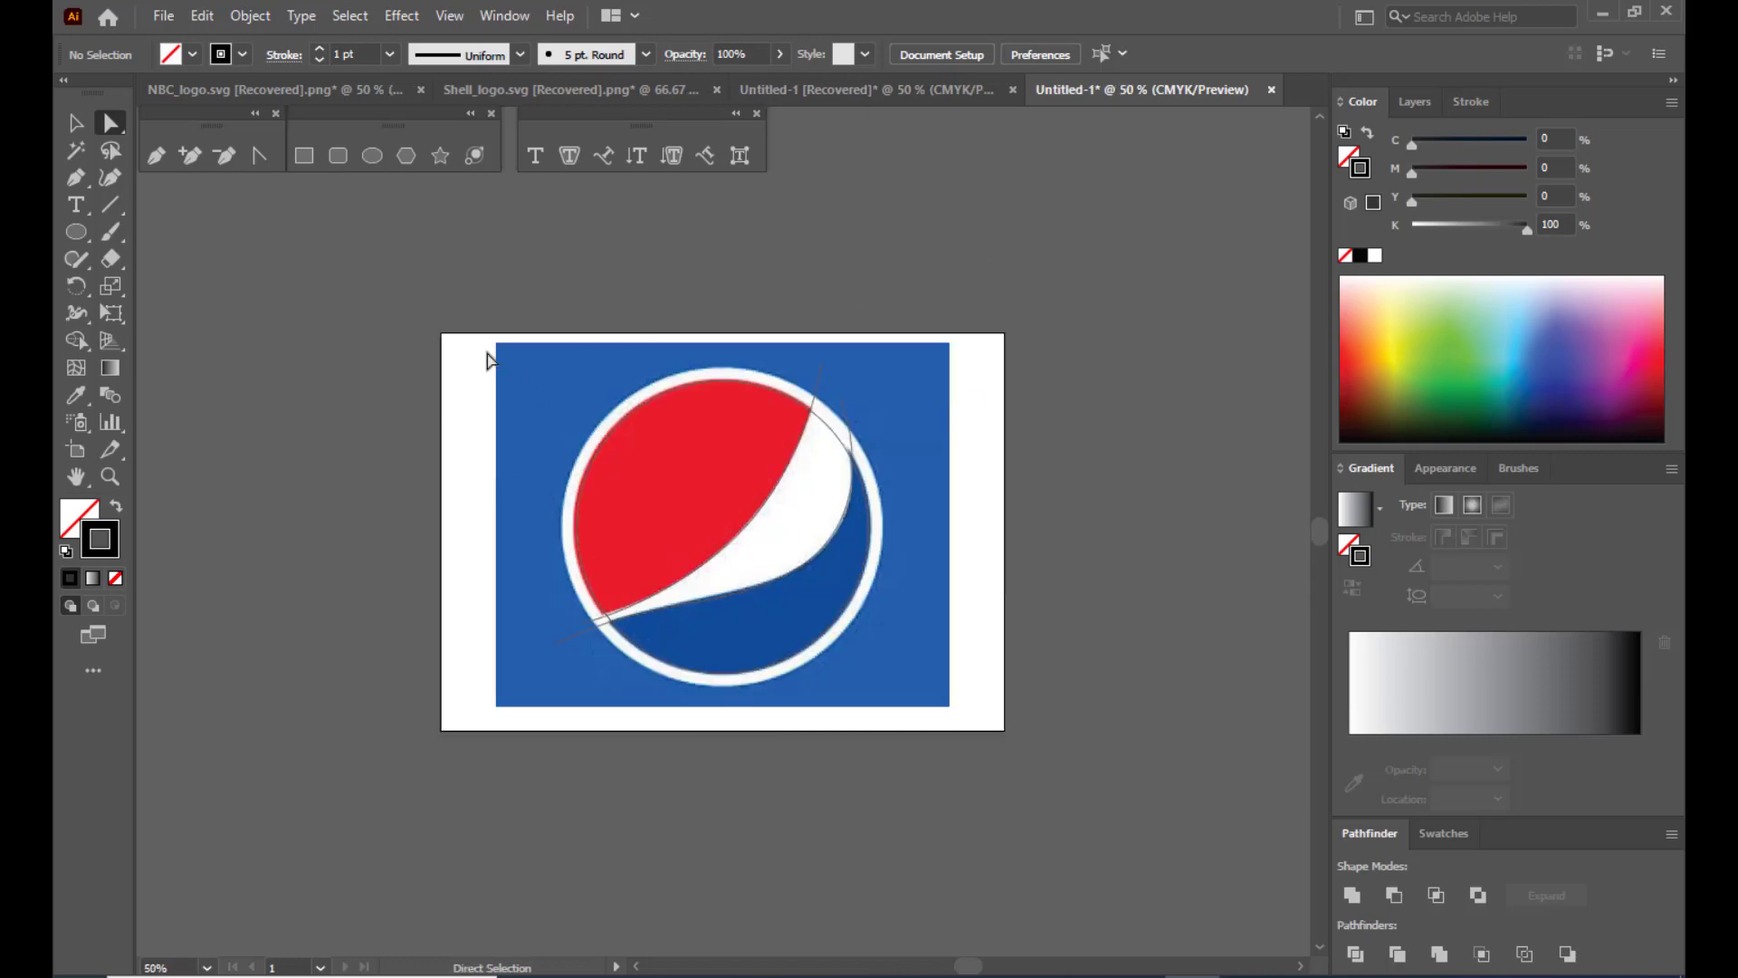
click(77, 124)
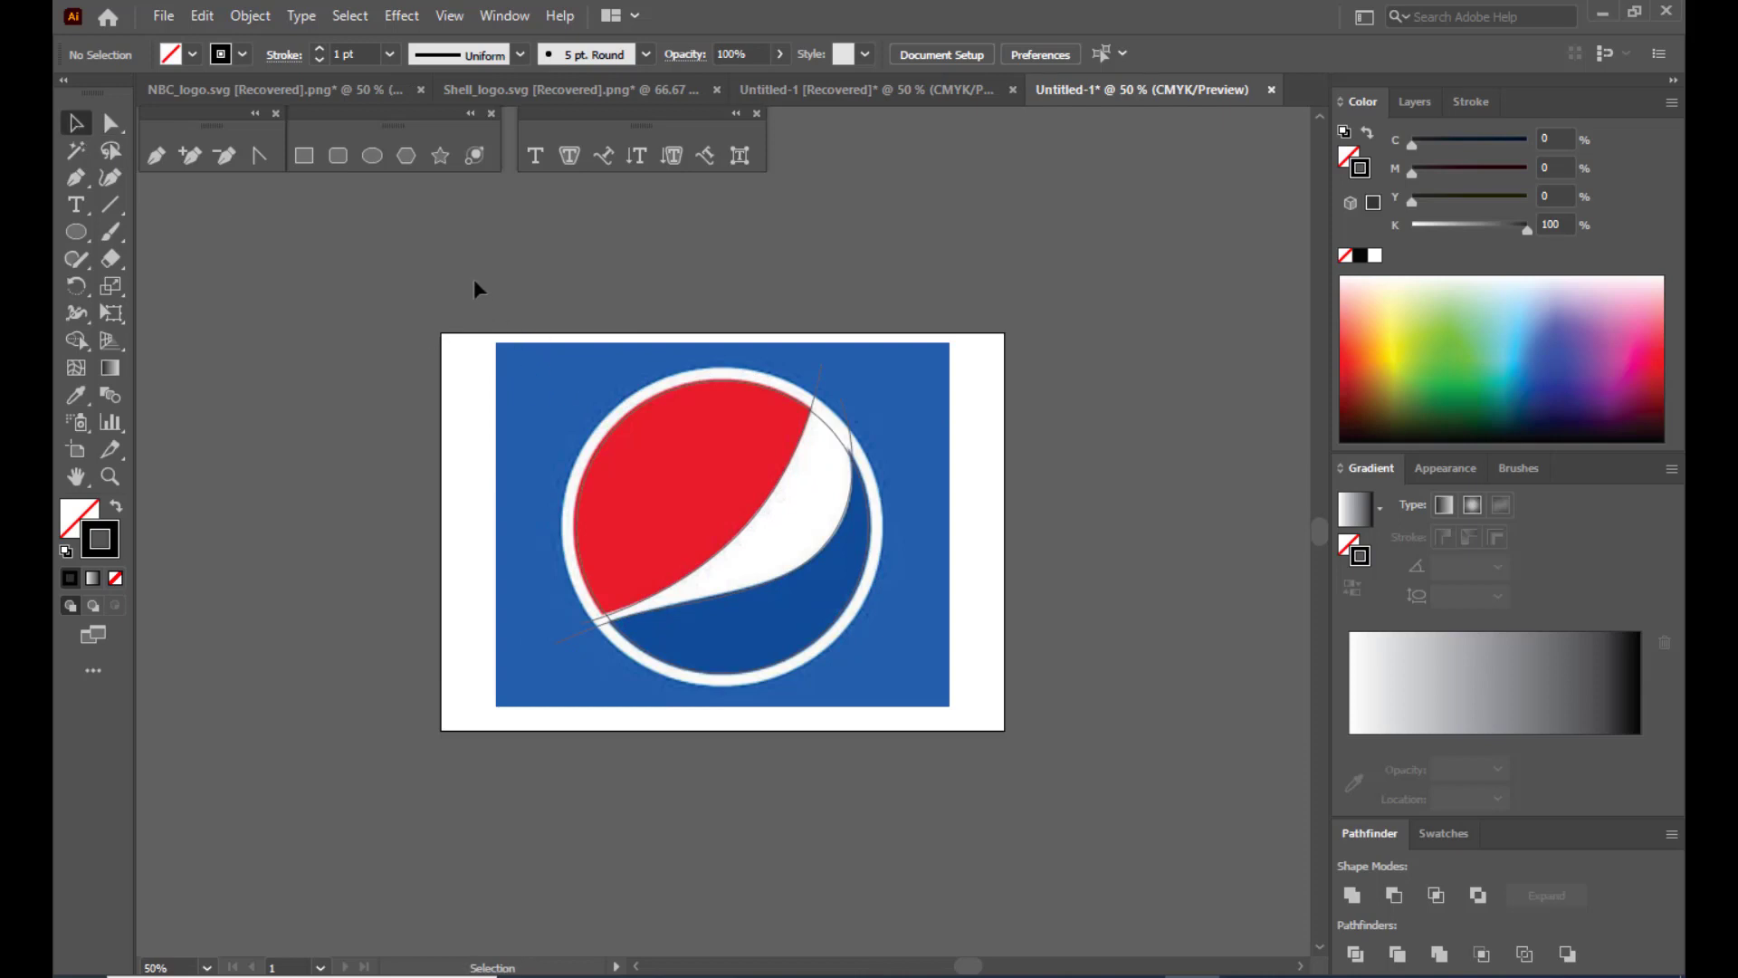
drag(474, 279, 1050, 860)
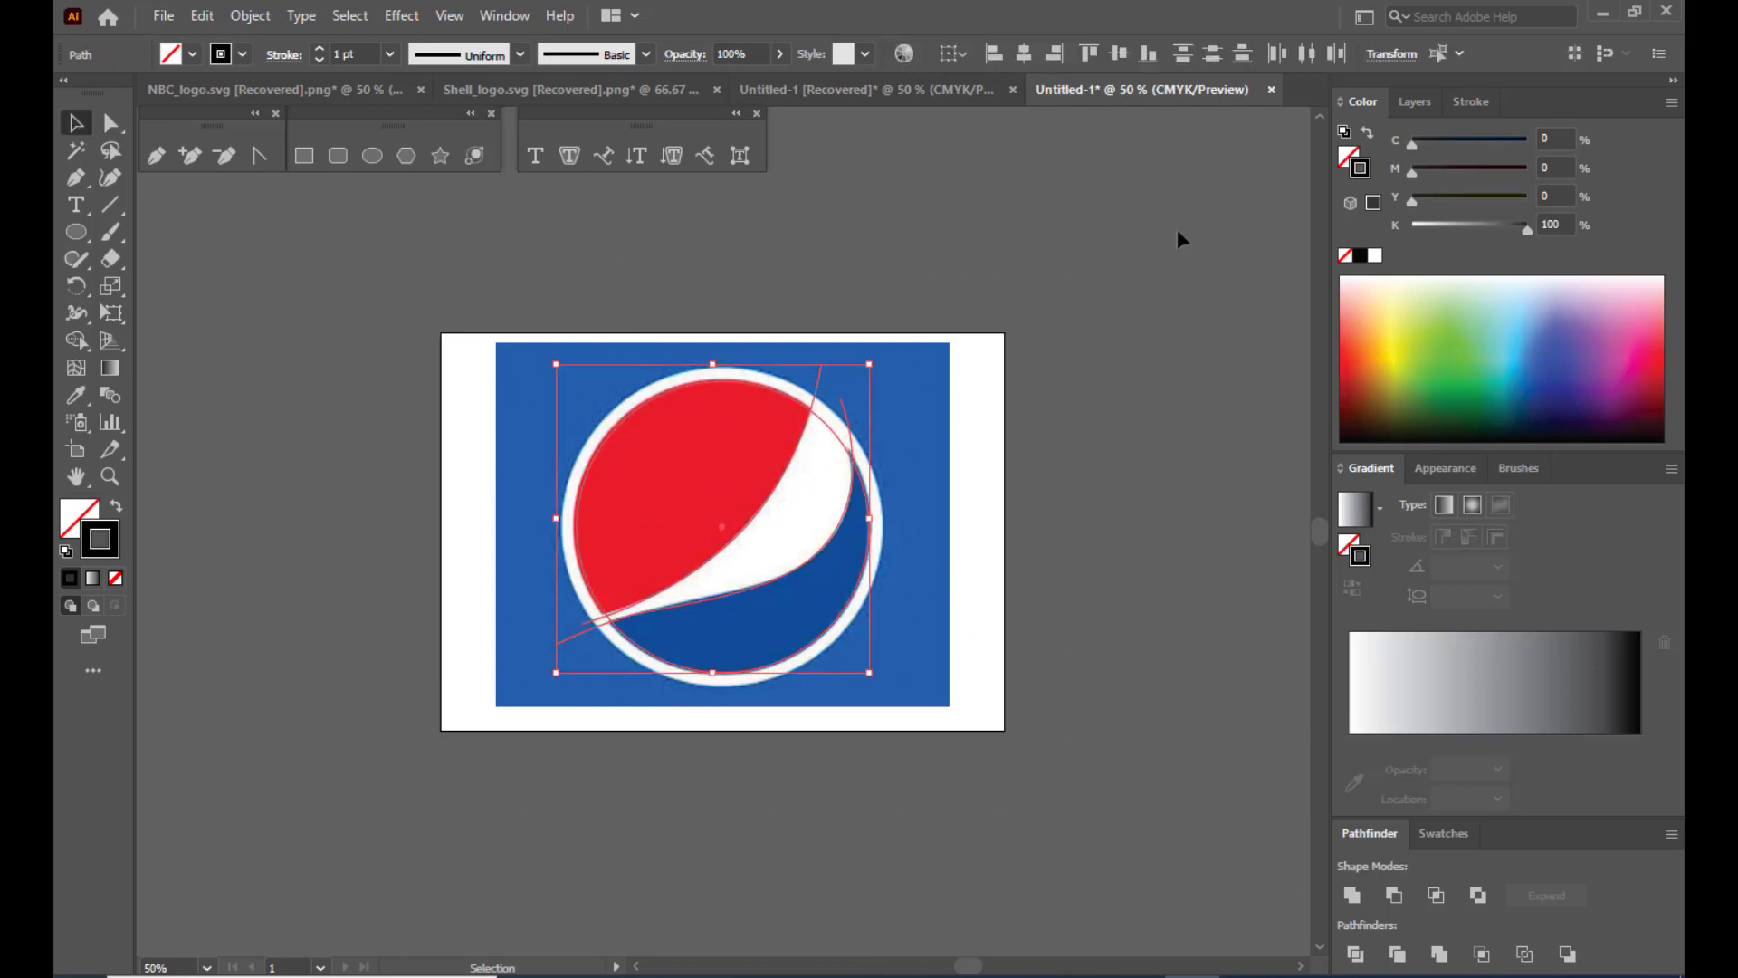
key(ctrl+minus)
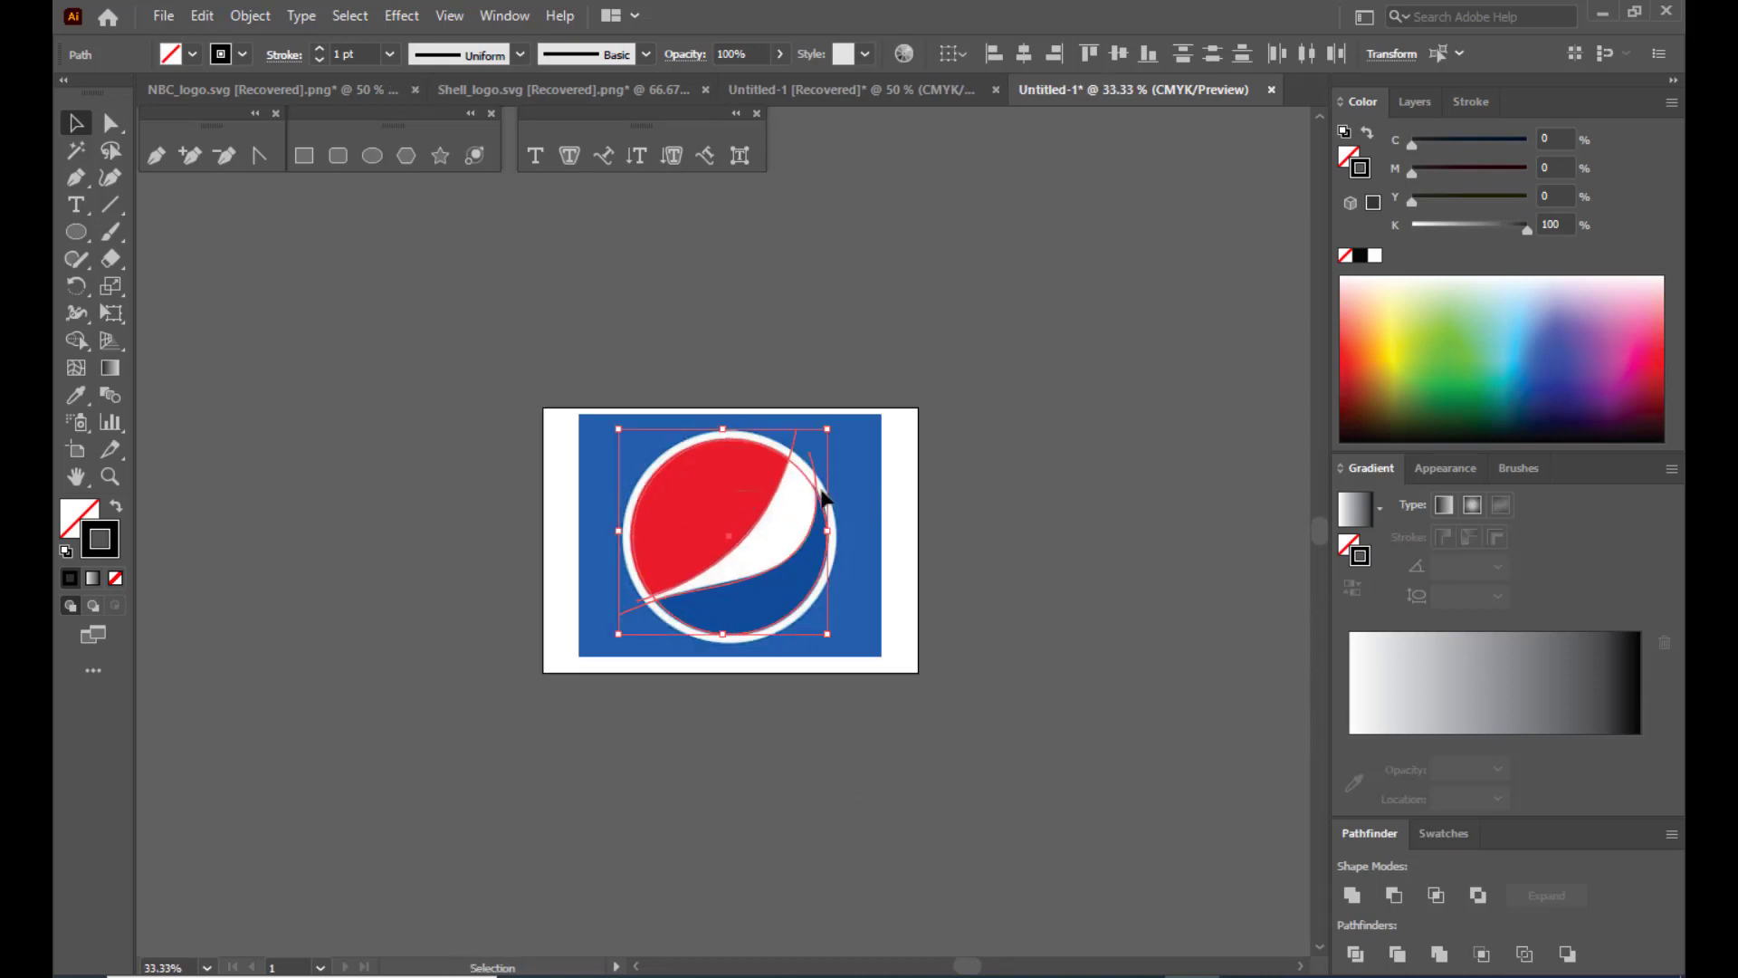
click(1008, 497)
click(783, 559)
drag(749, 555, 1091, 516)
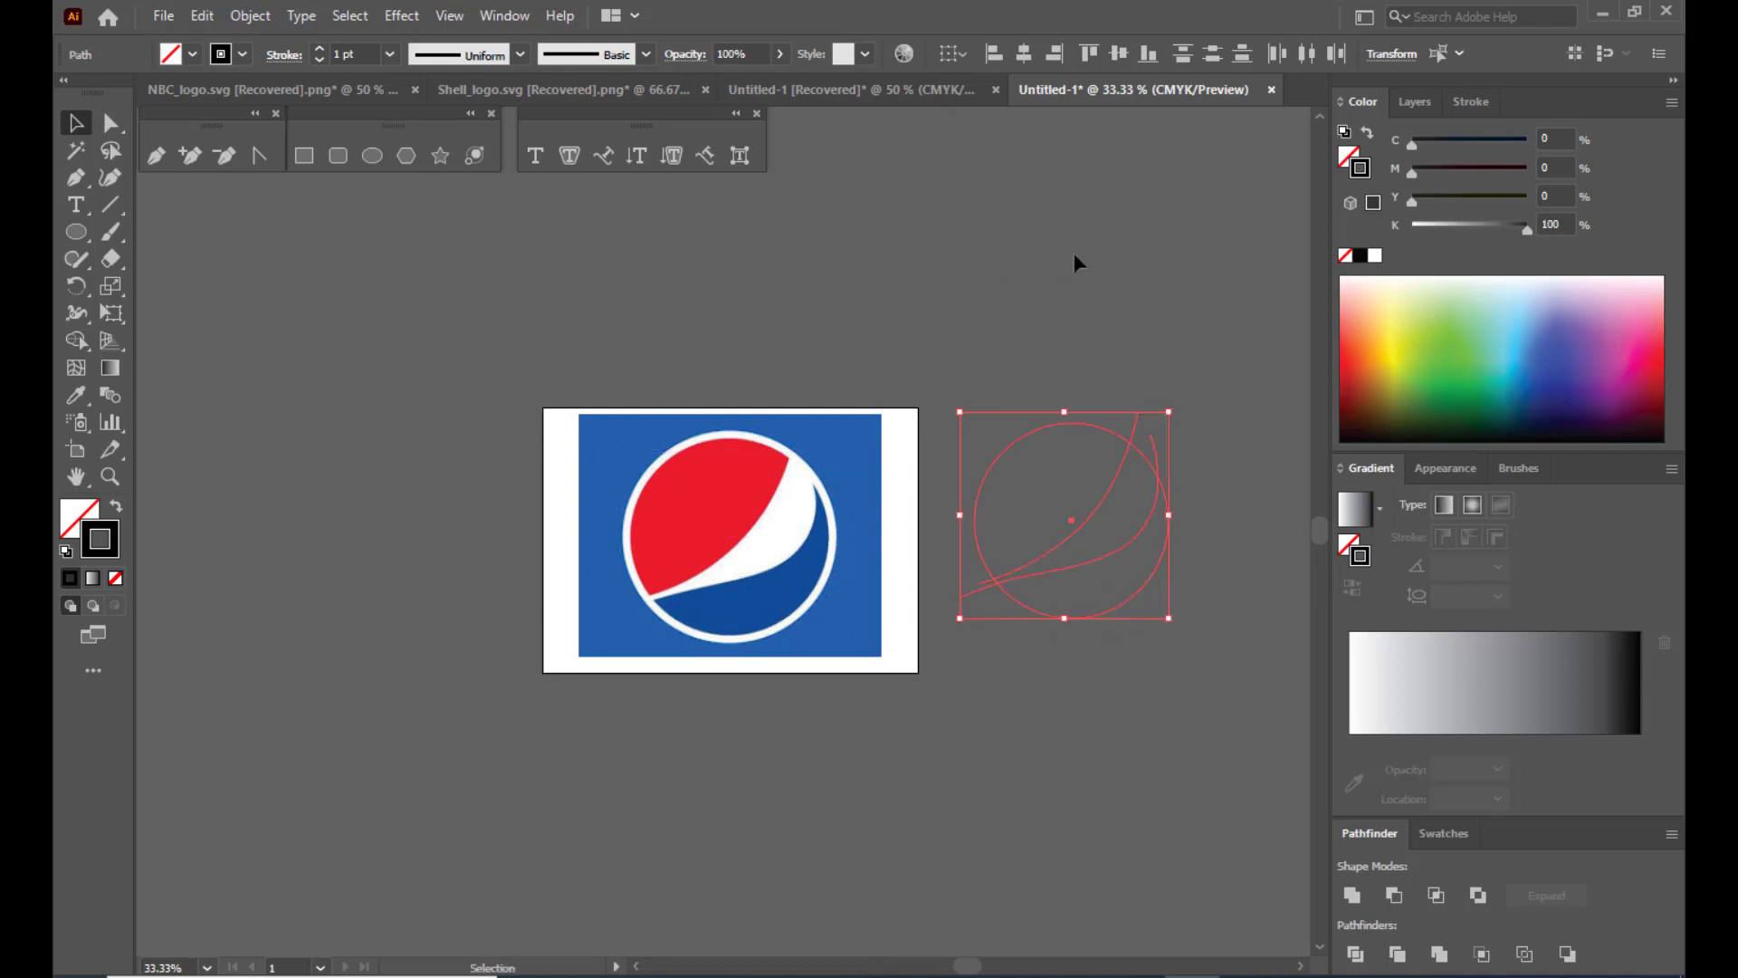
key(ctrl+equal)
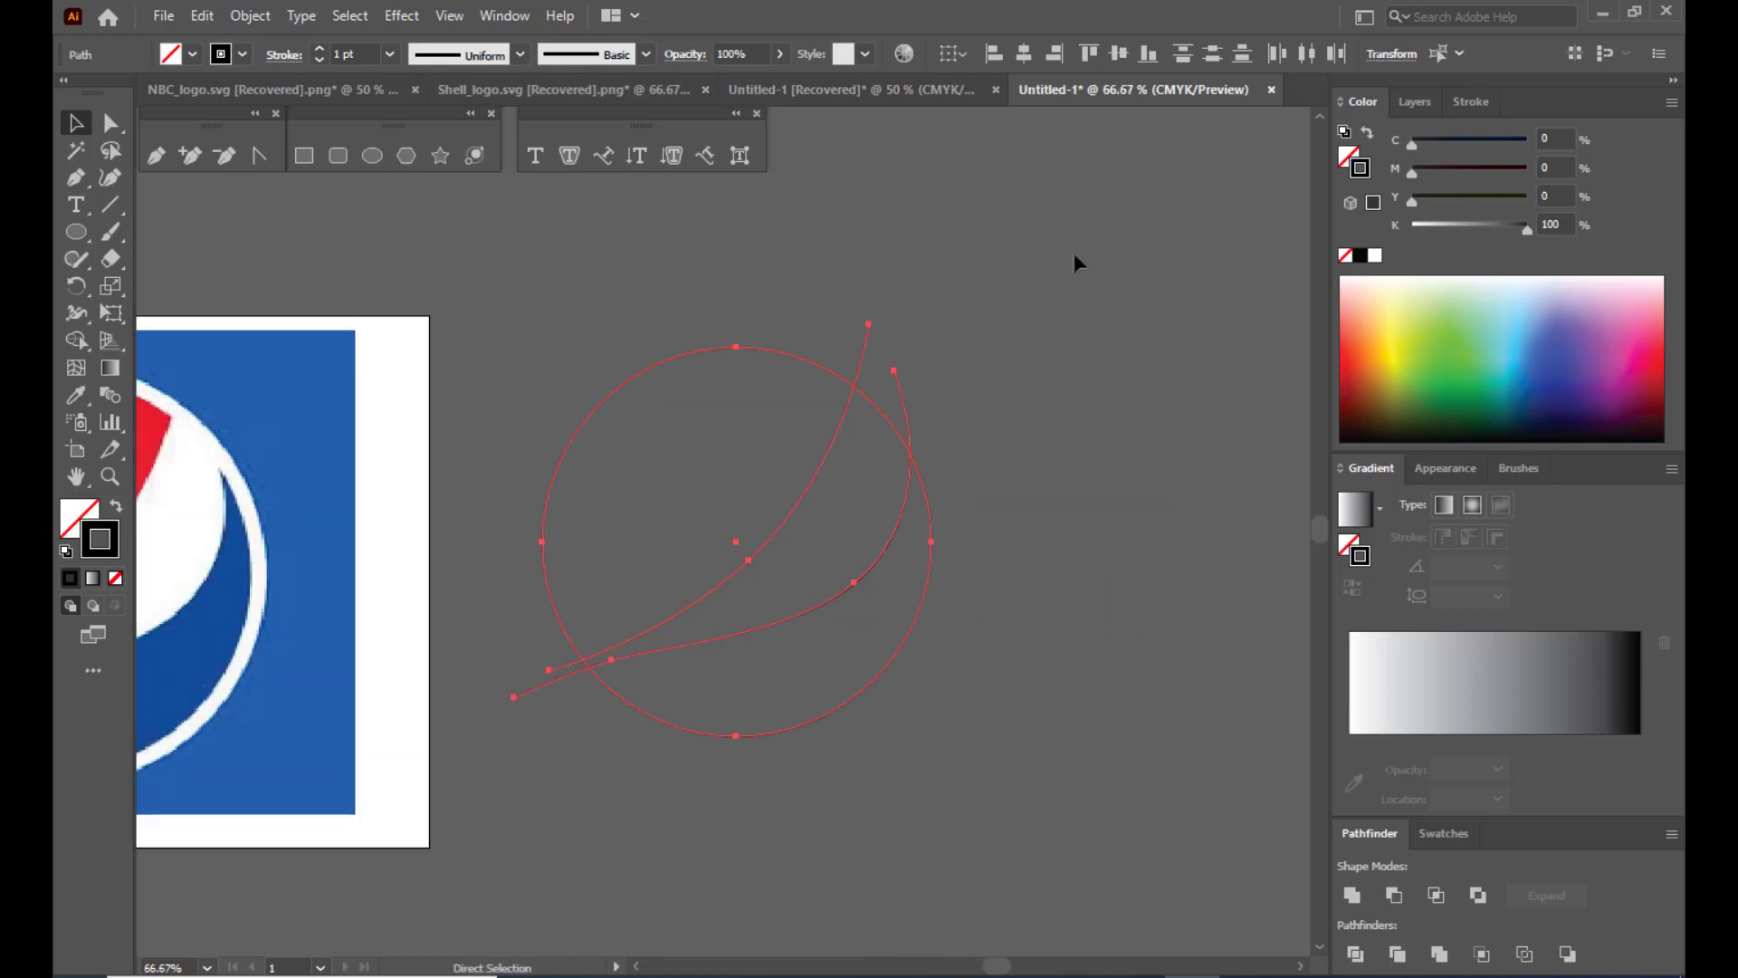
click(1152, 445)
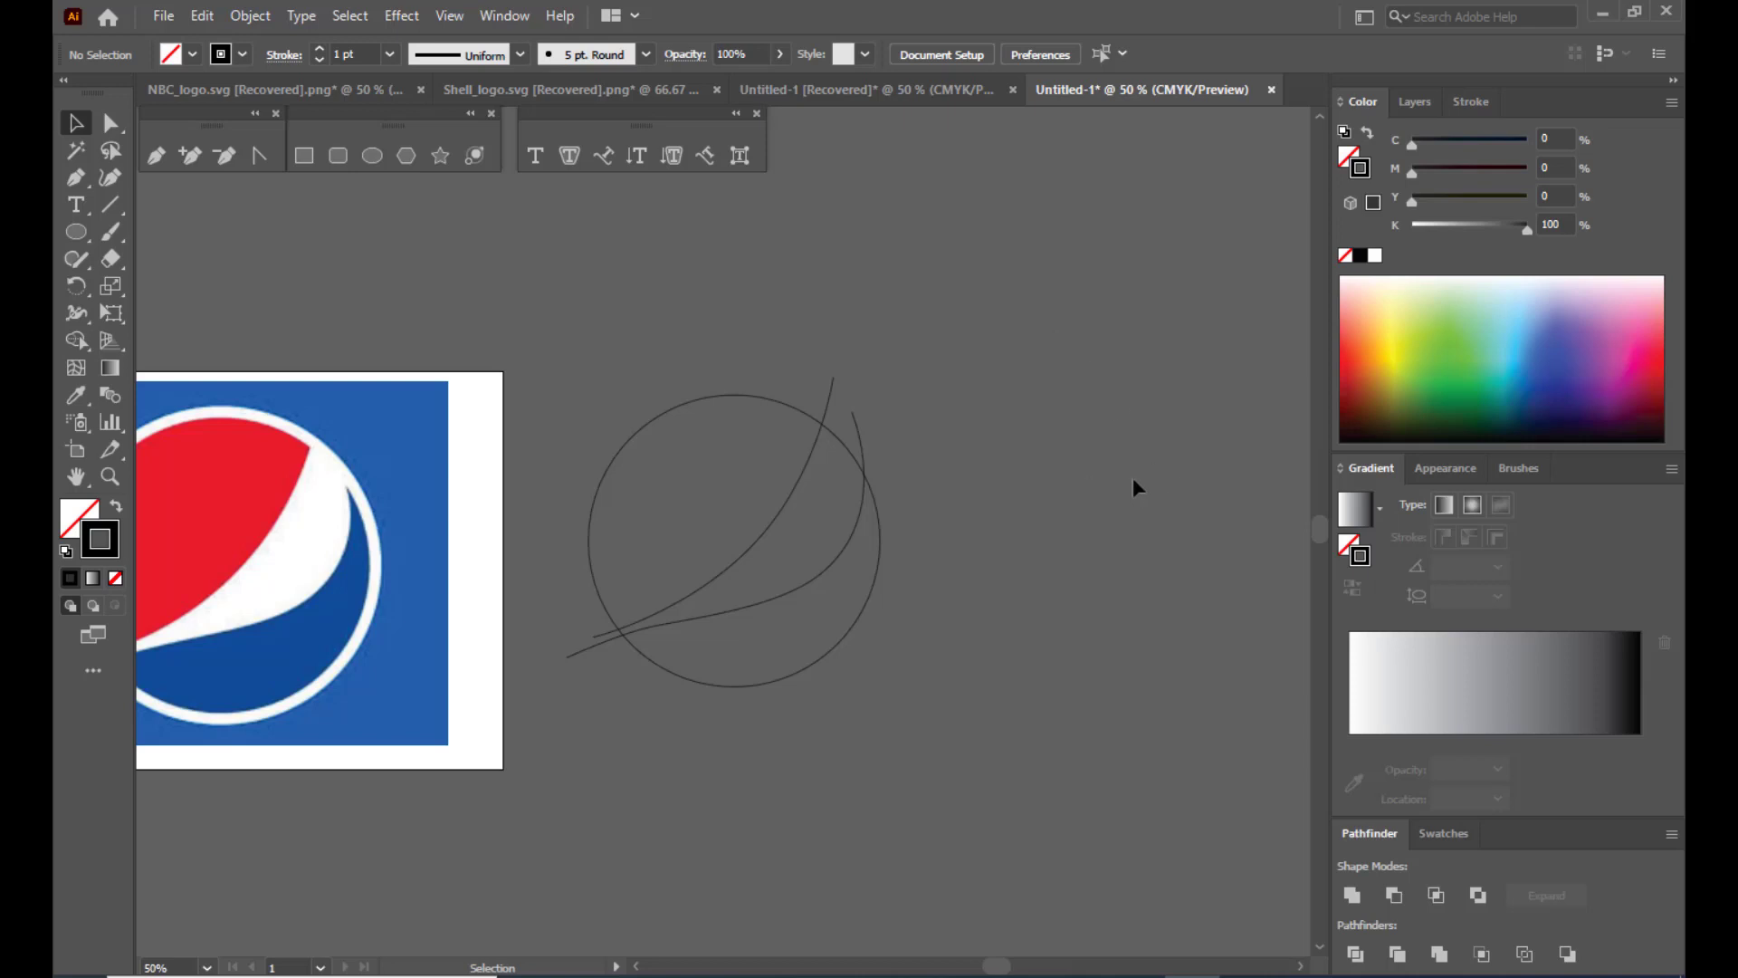
key(space)
drag(997, 508, 1202, 525)
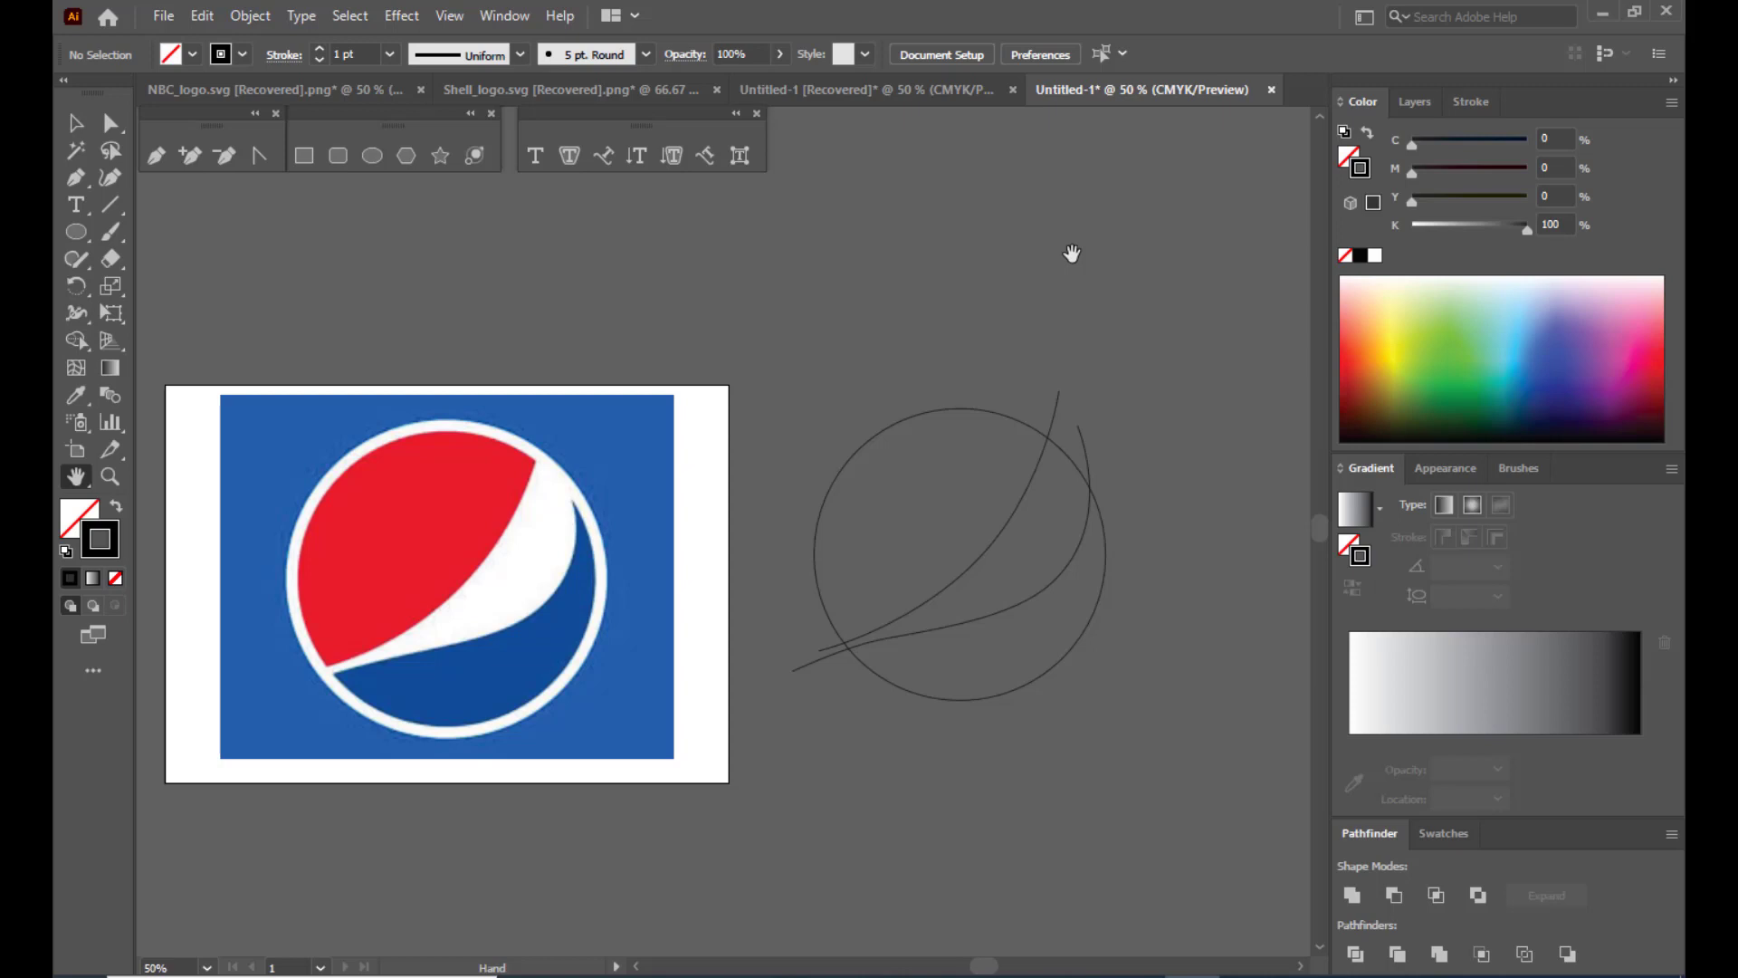
Select the traced circle and both curves together and activate the Shape Builder tool.
click(84, 346)
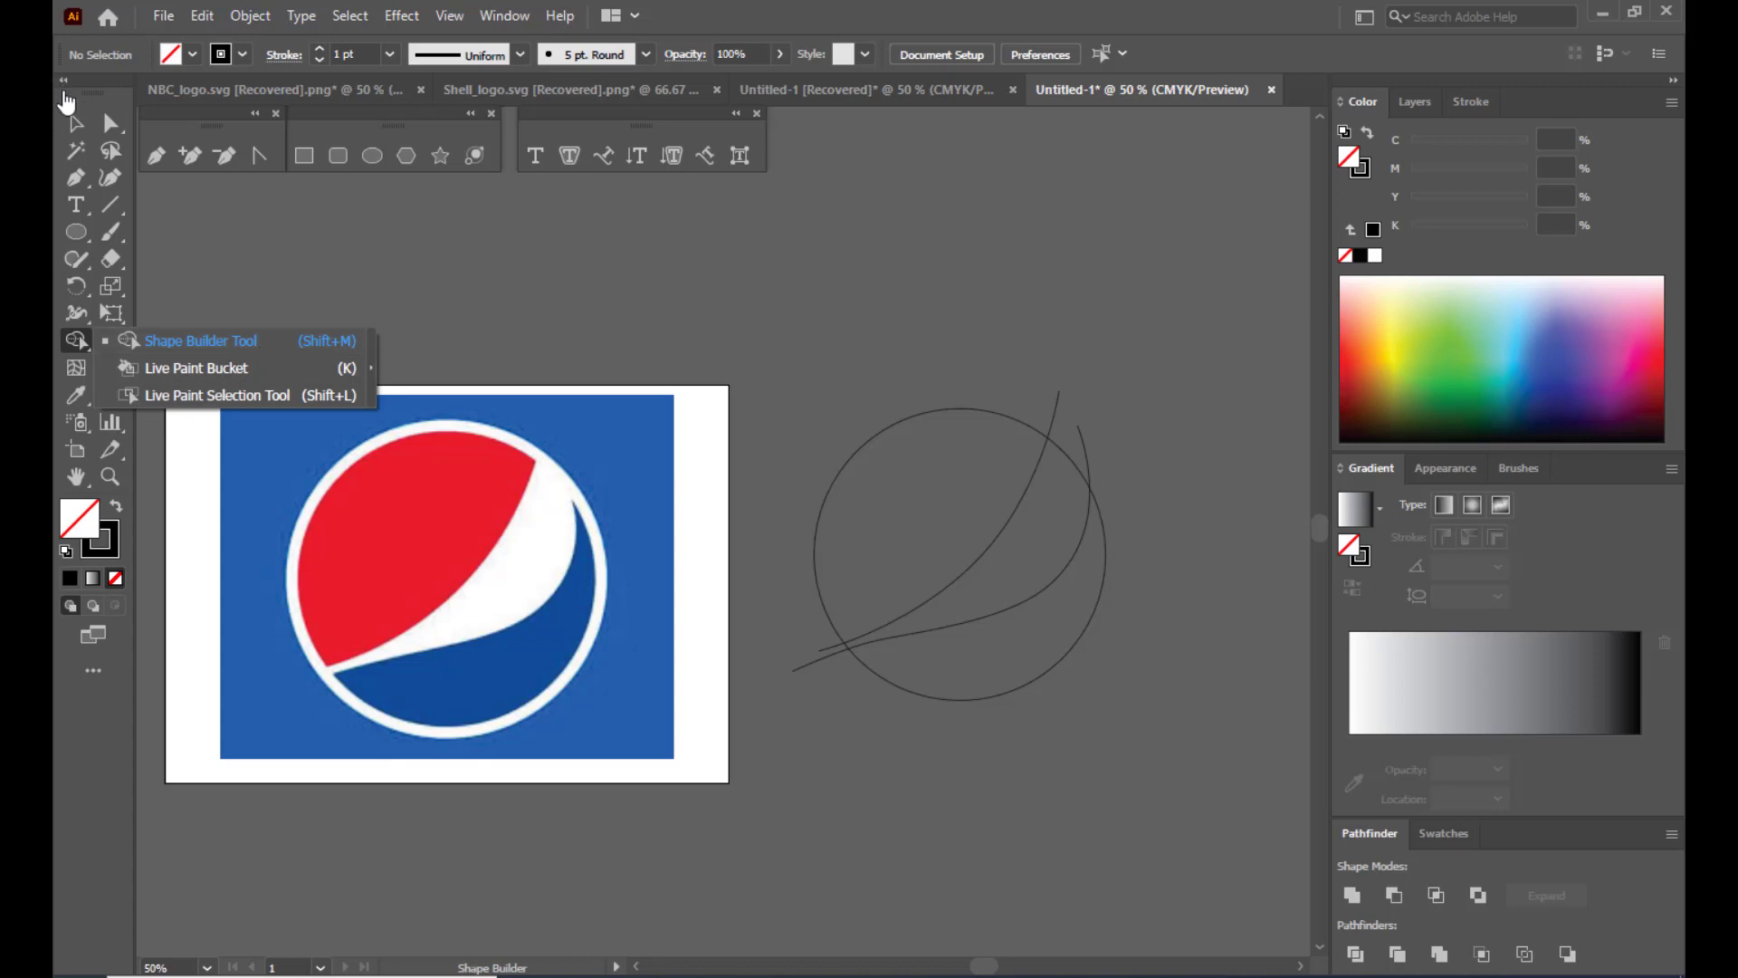
click(76, 122)
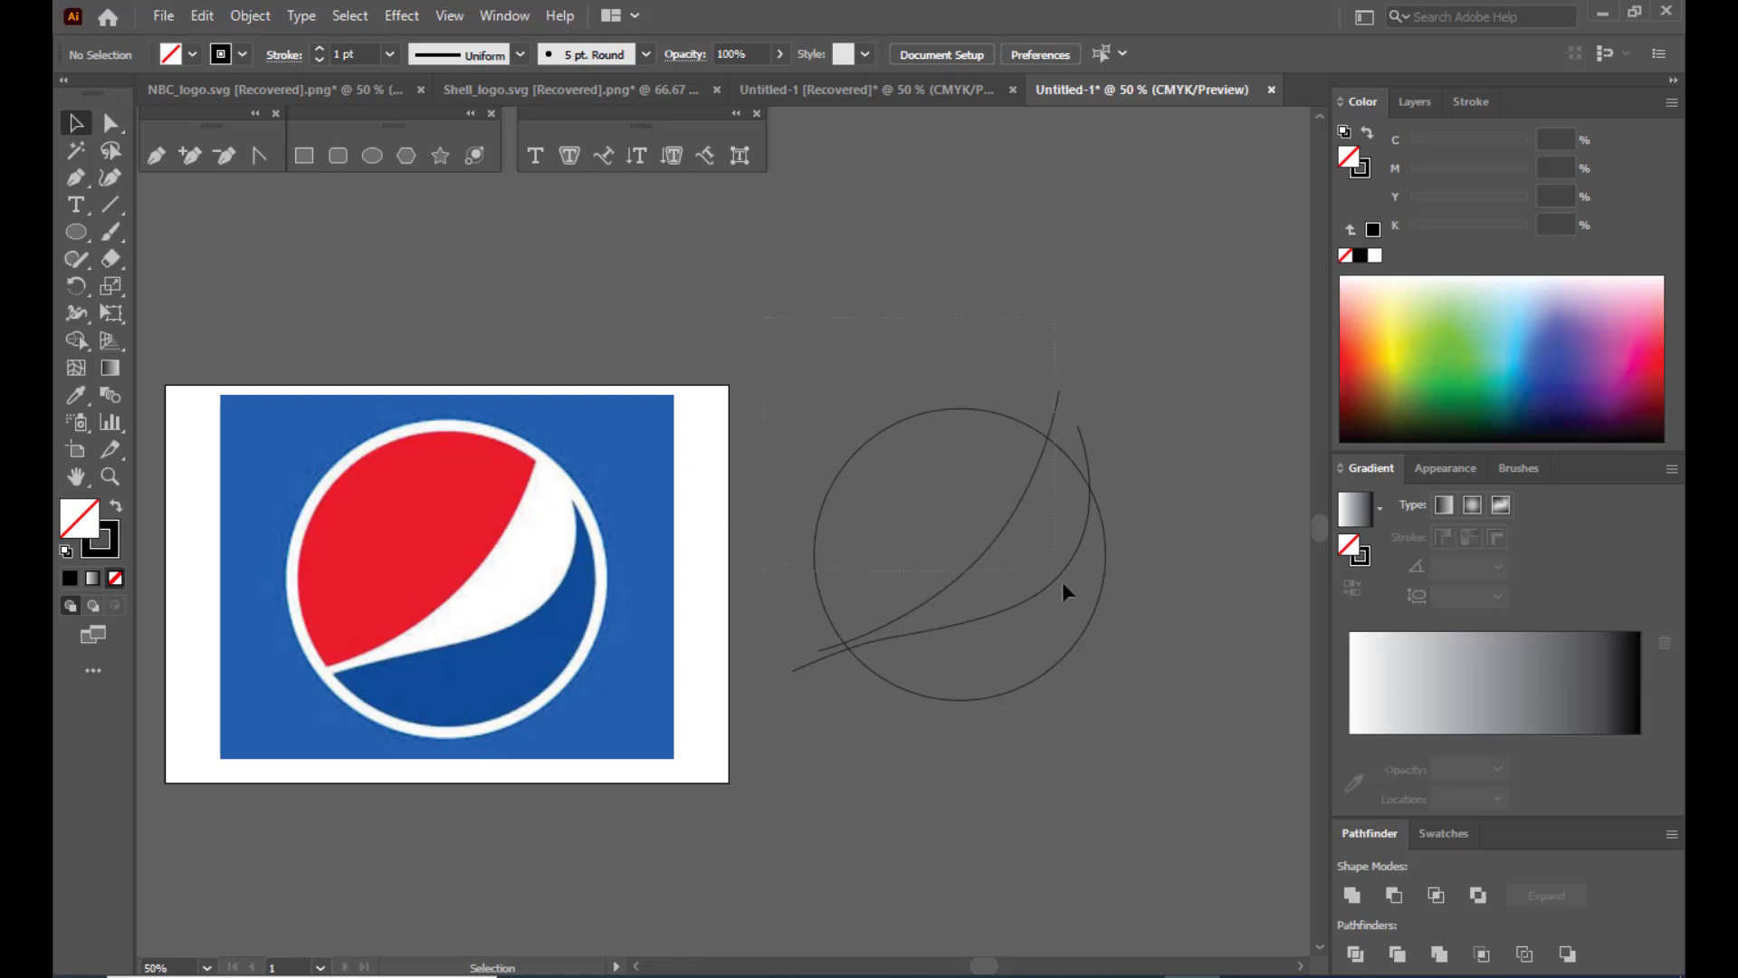
key(ctrl+a)
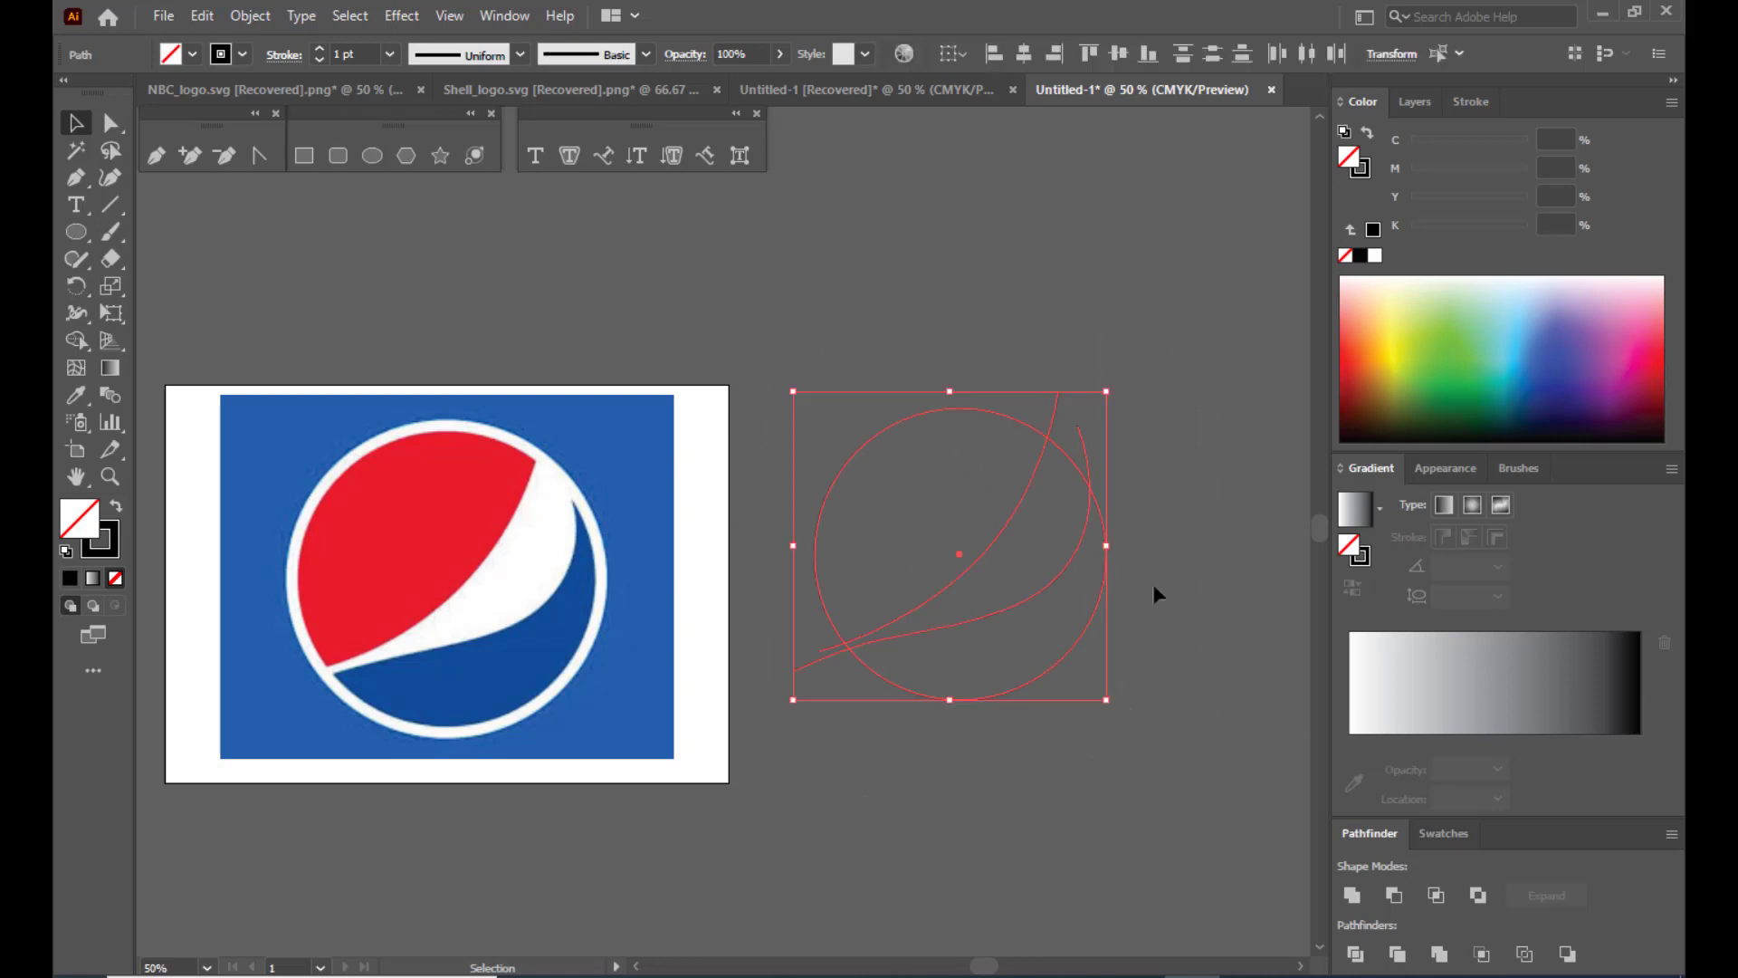
click(72, 344)
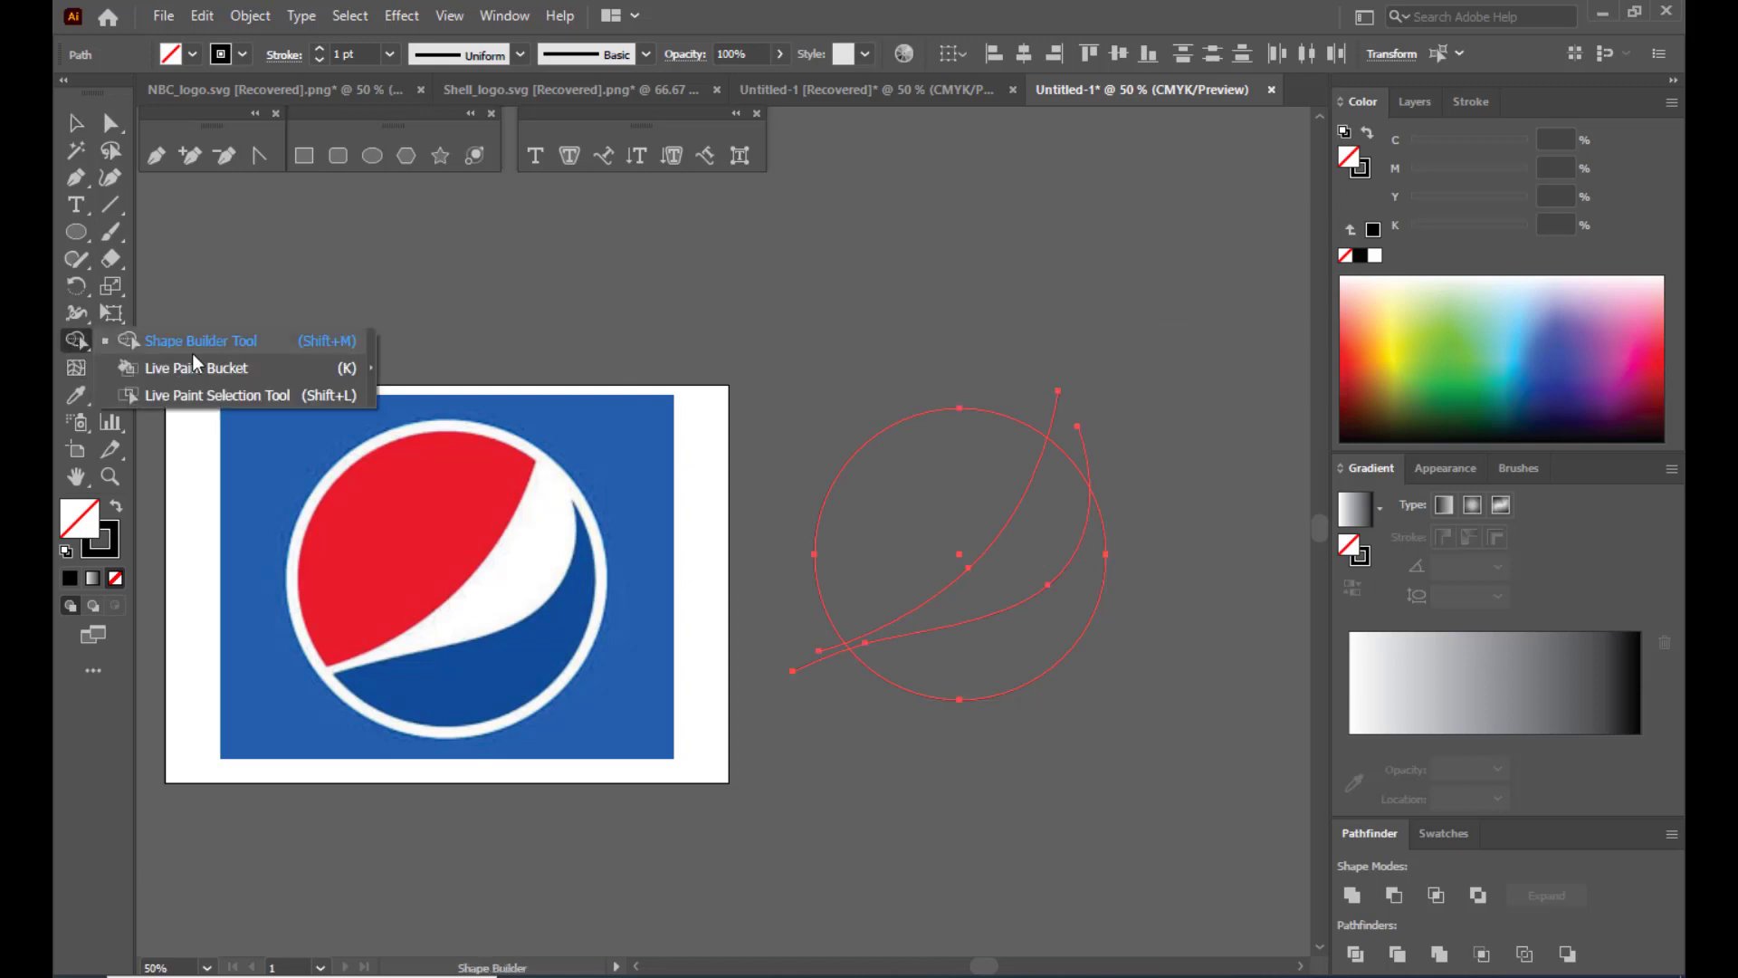
click(201, 344)
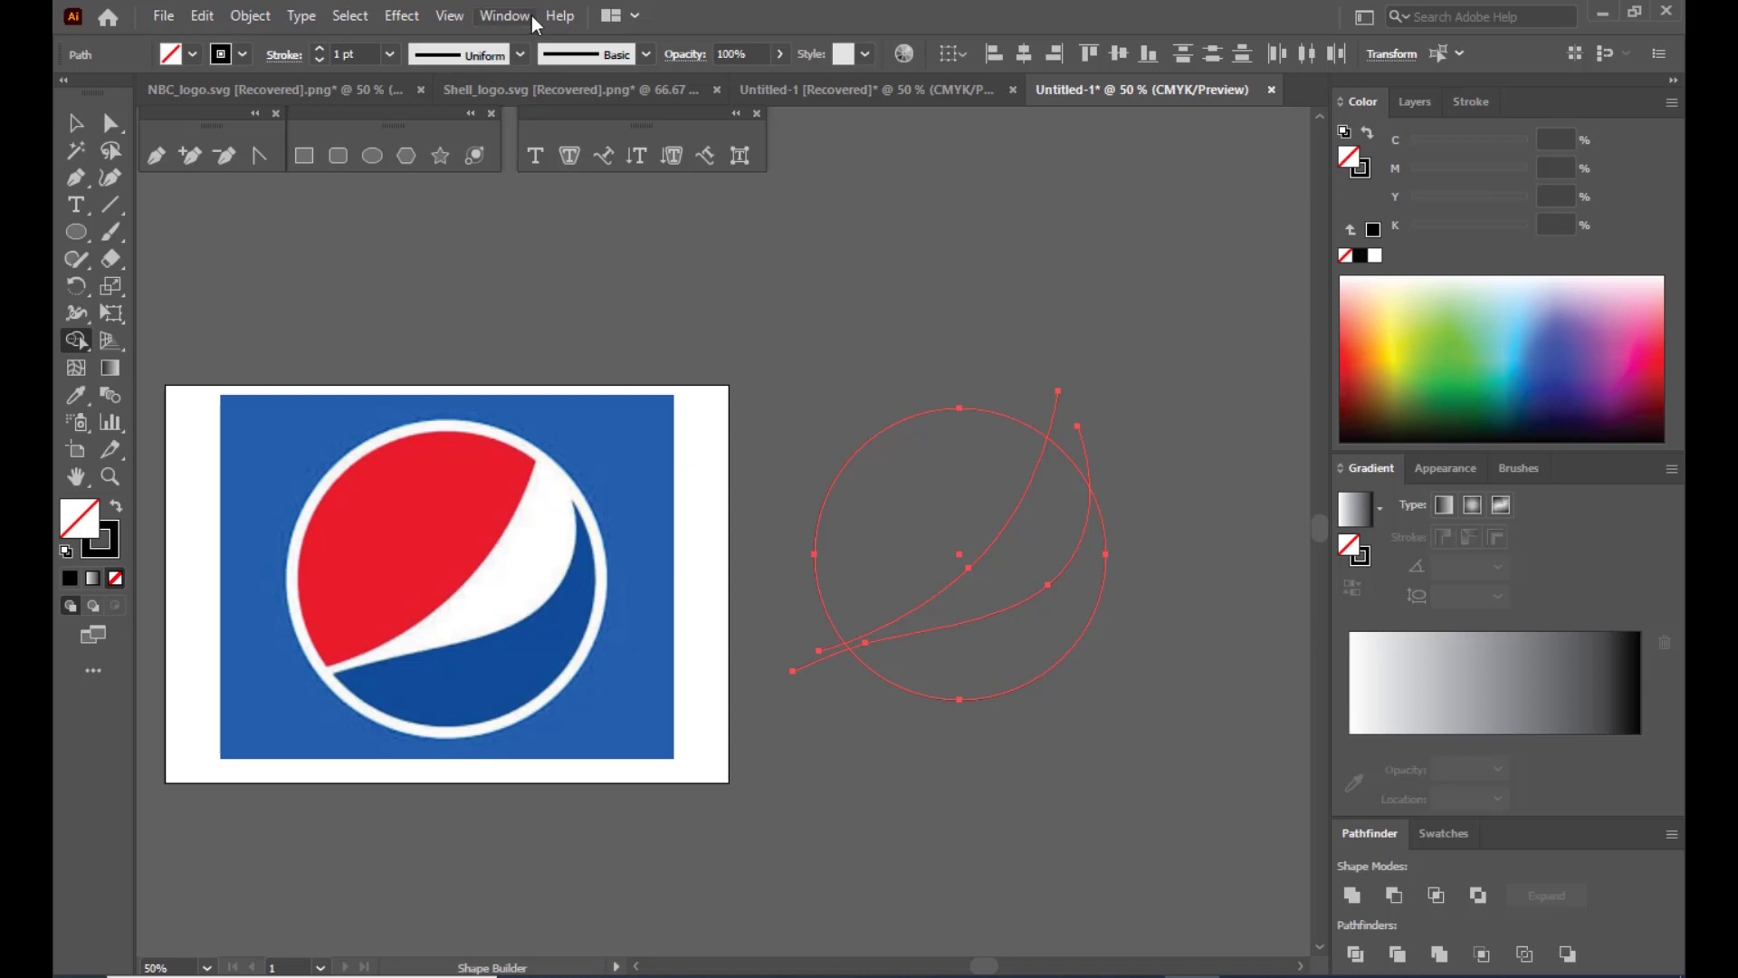
click(501, 14)
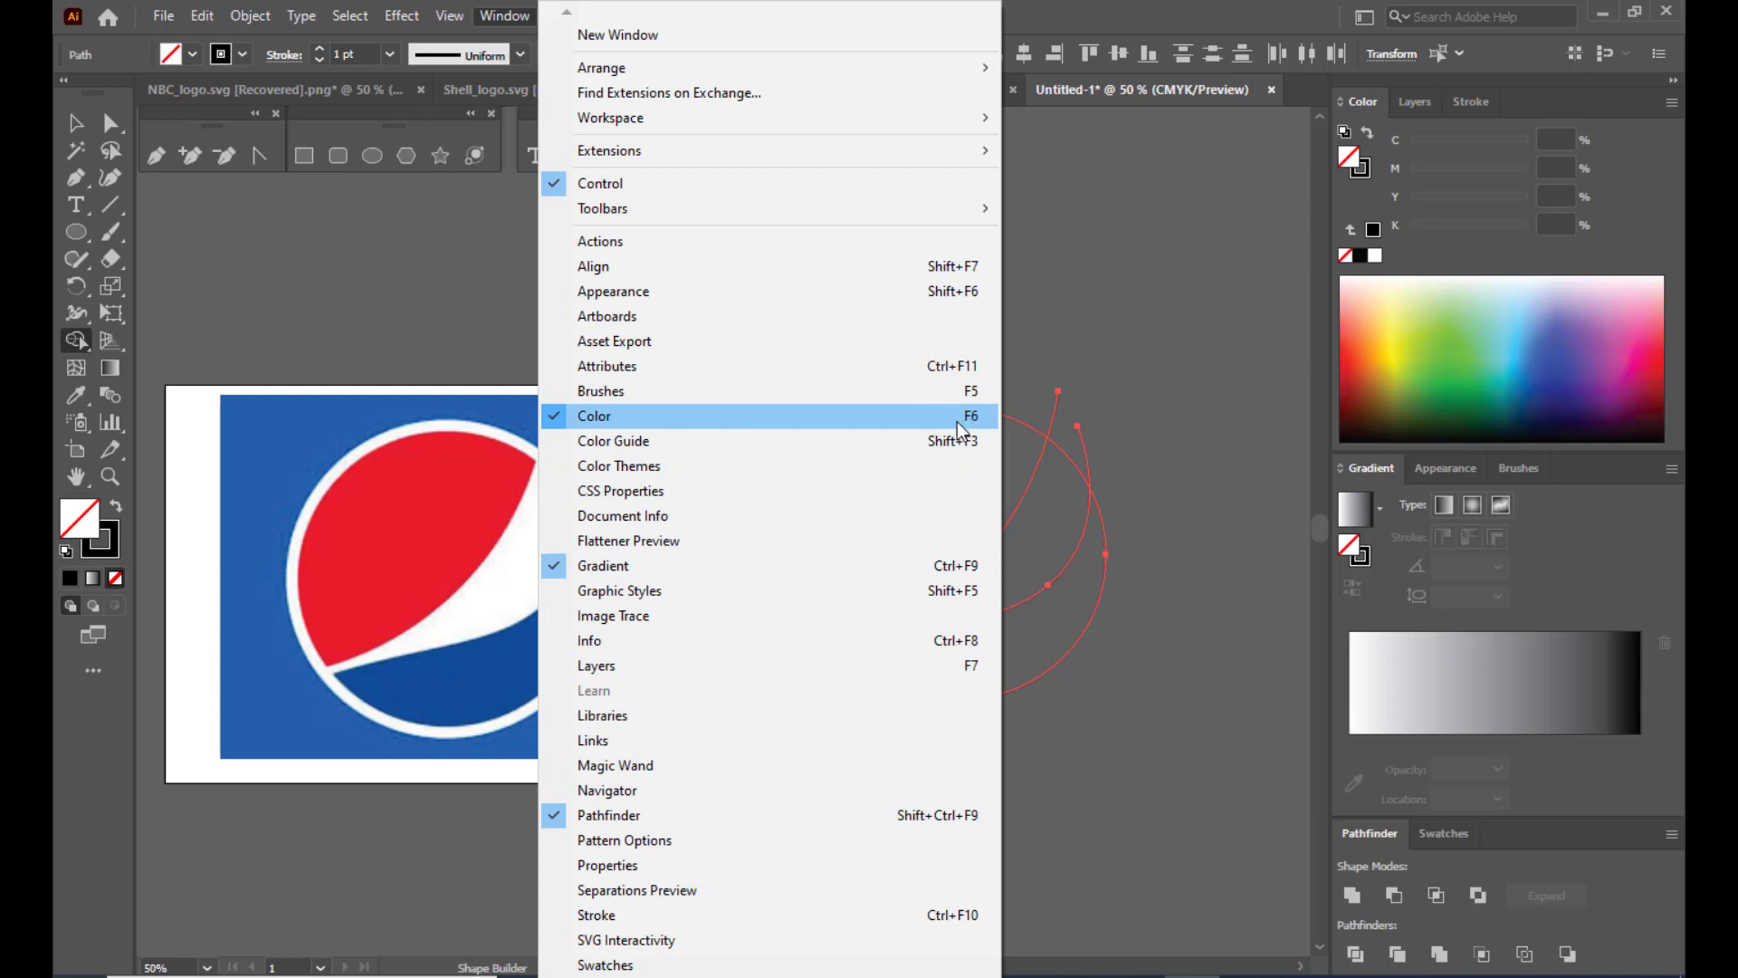
click(1126, 4)
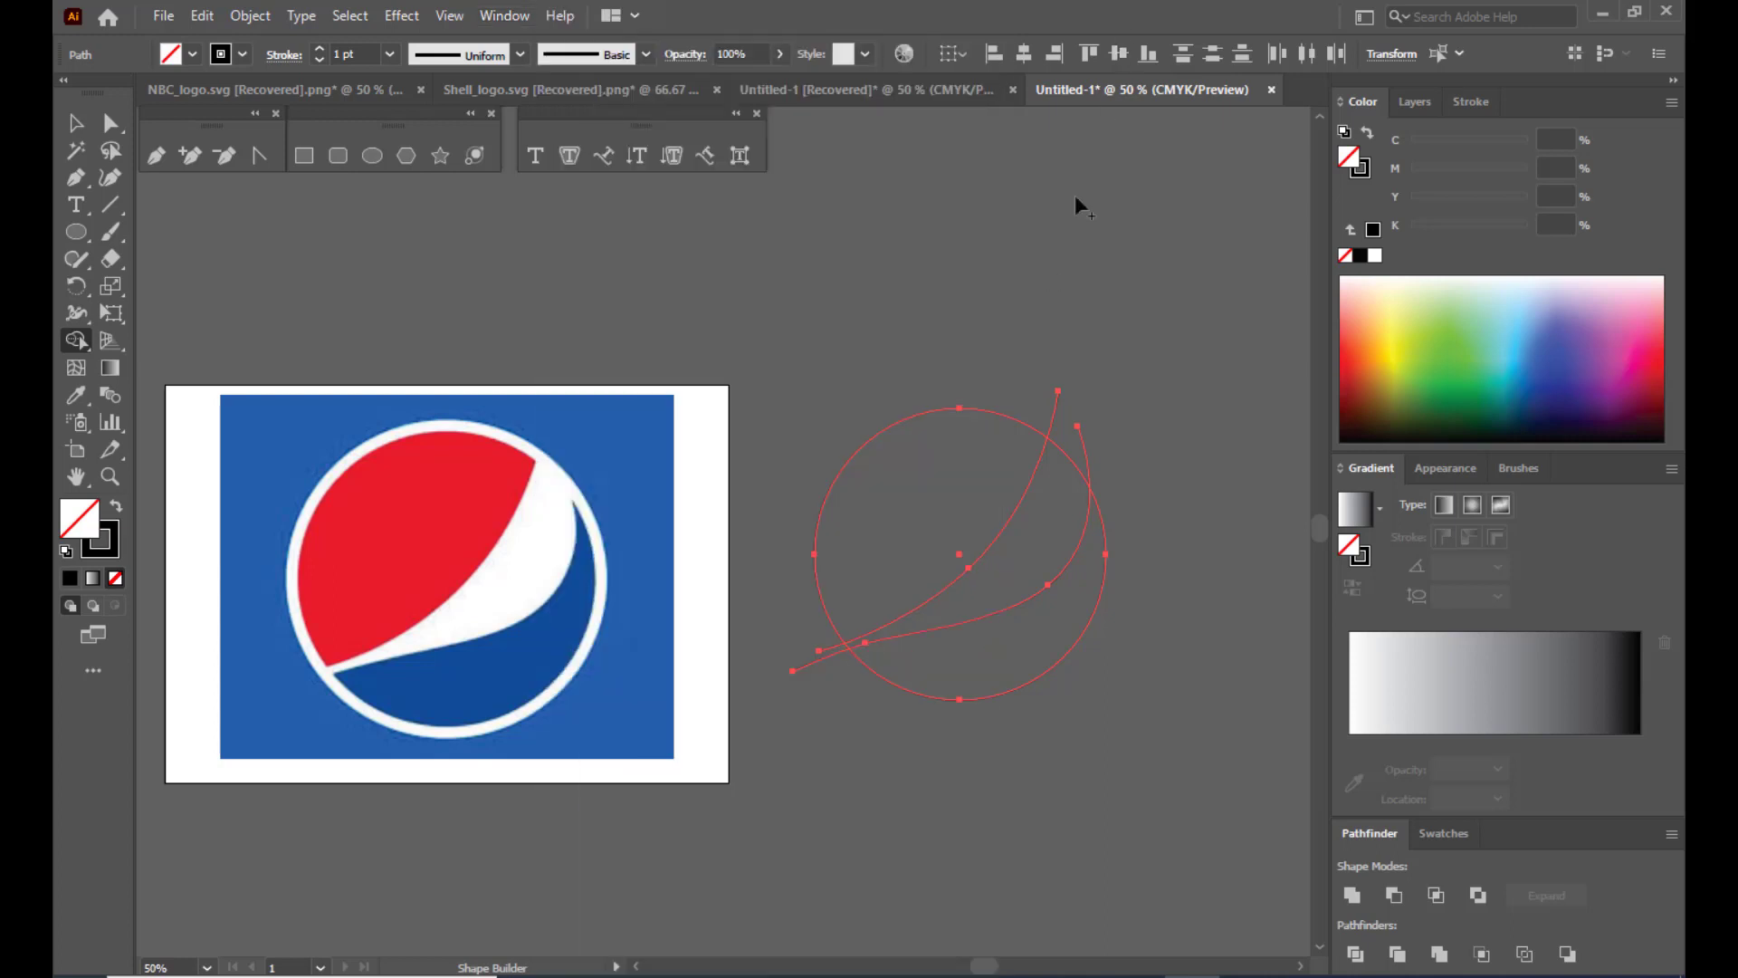
Fill the circle's upper segment with dark red (C 16.08, M 96.08, Y 100, K 6.67) using Shape Builder.
click(1352, 361)
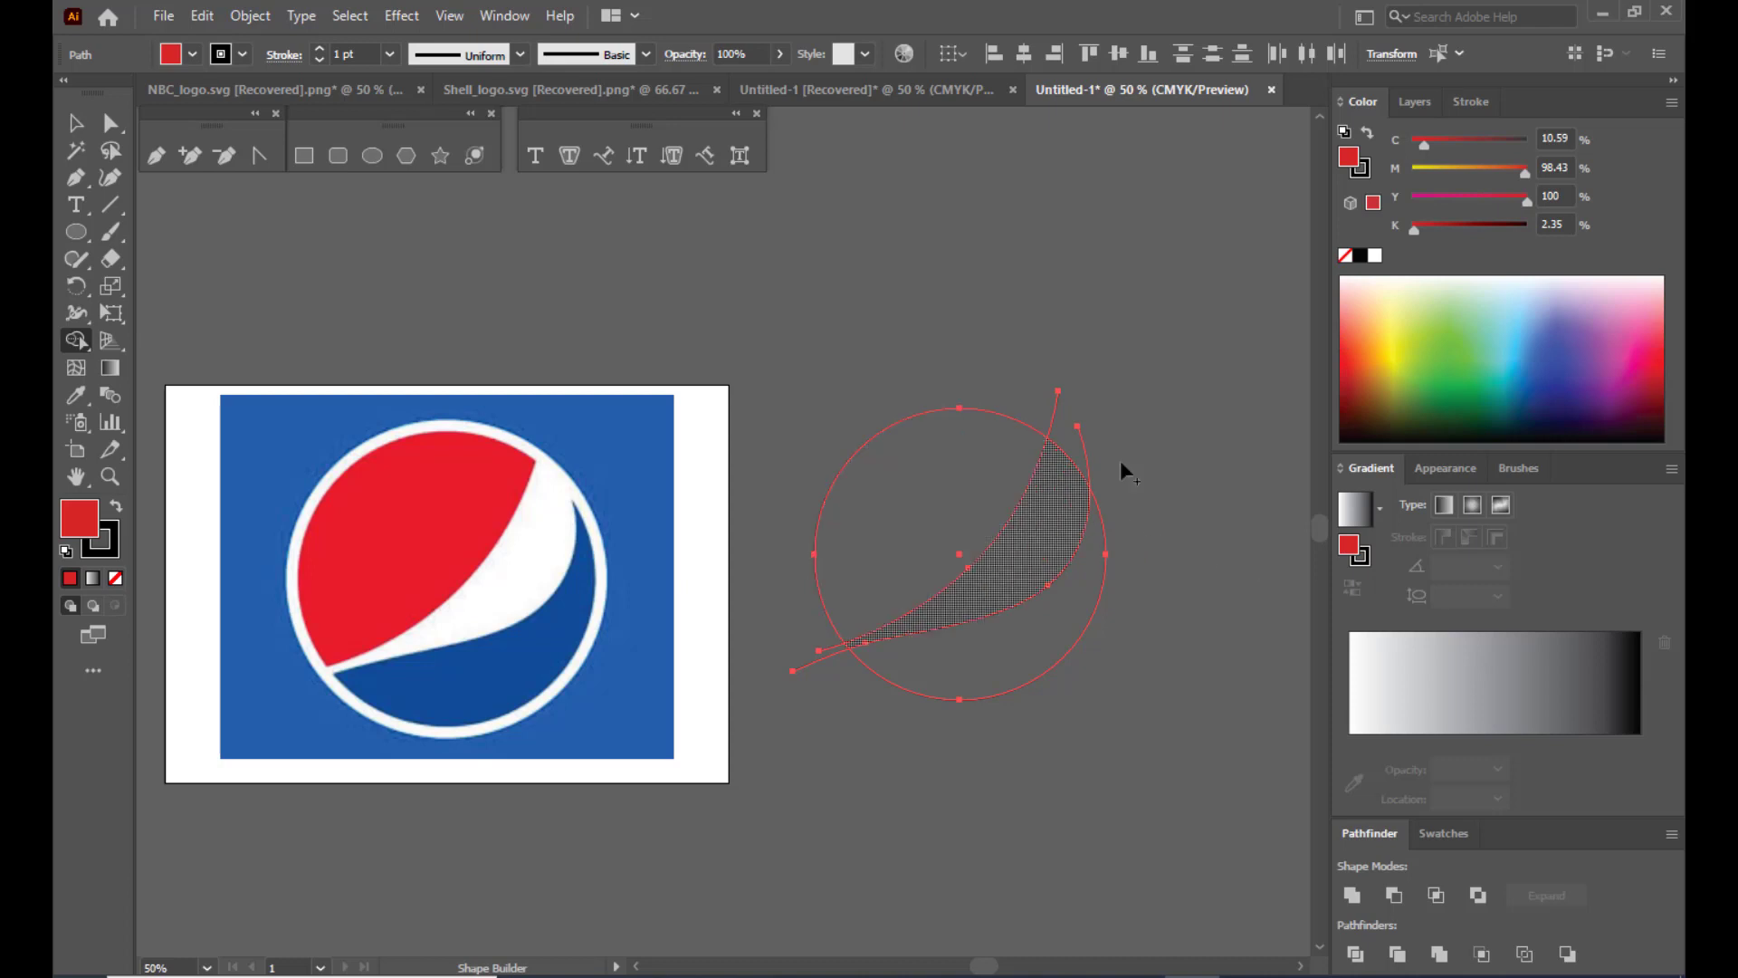
click(1370, 342)
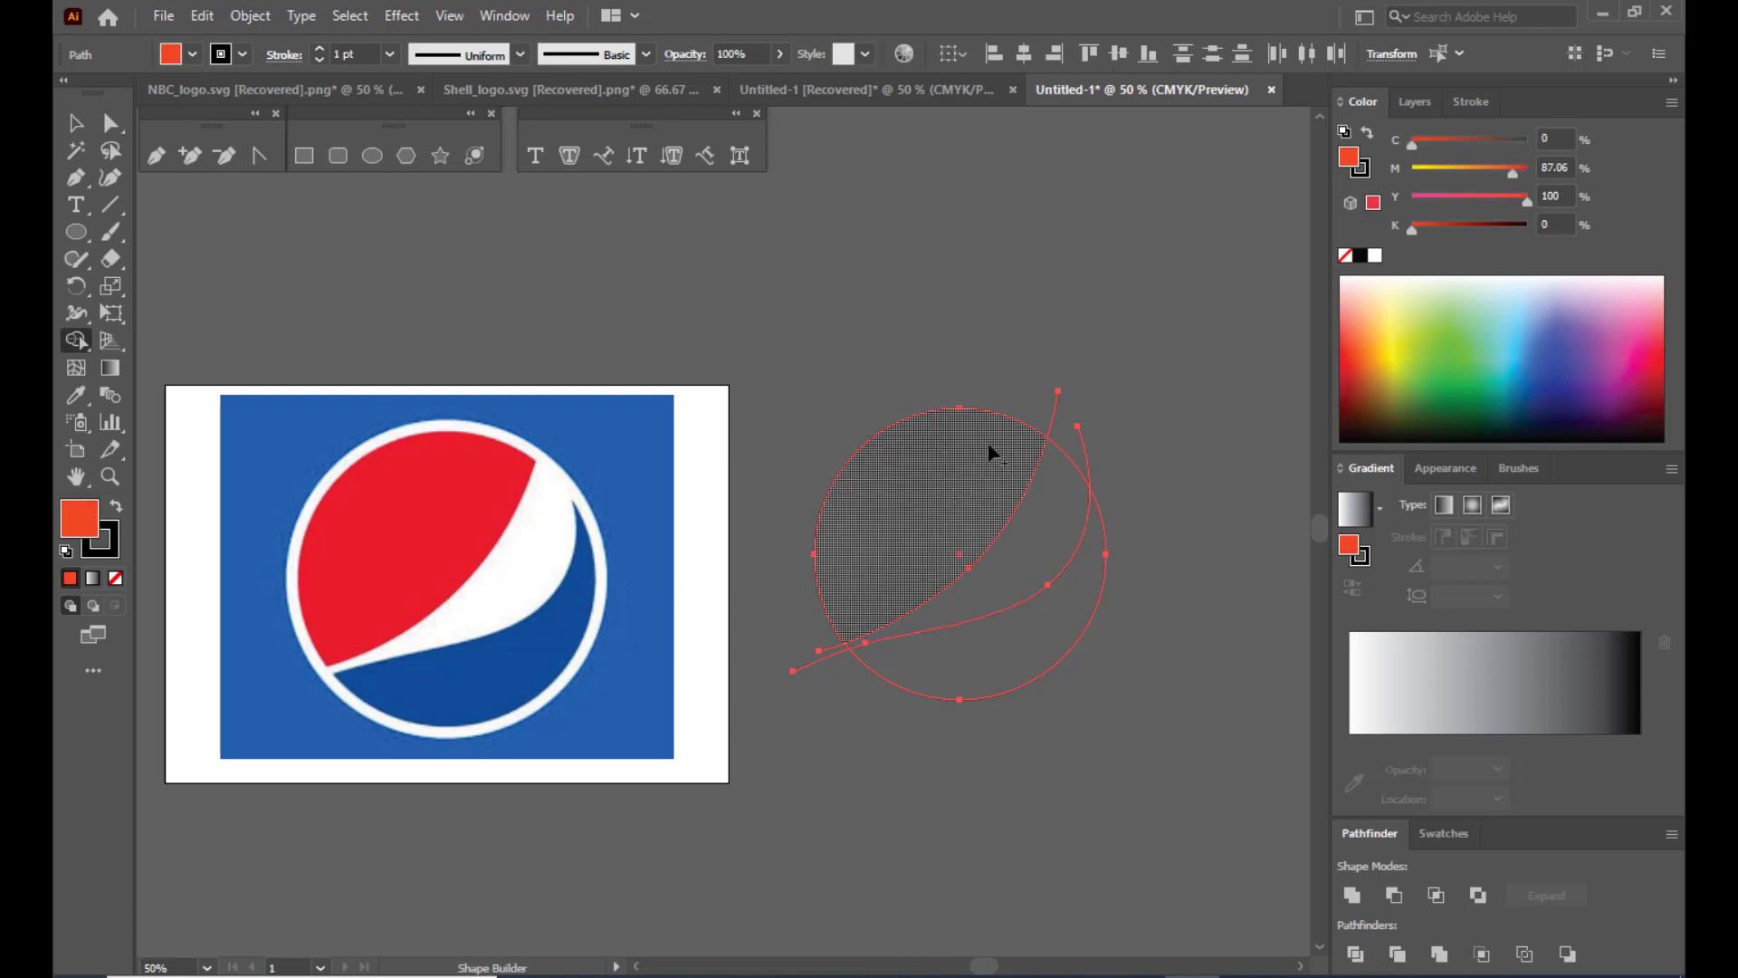
click(942, 475)
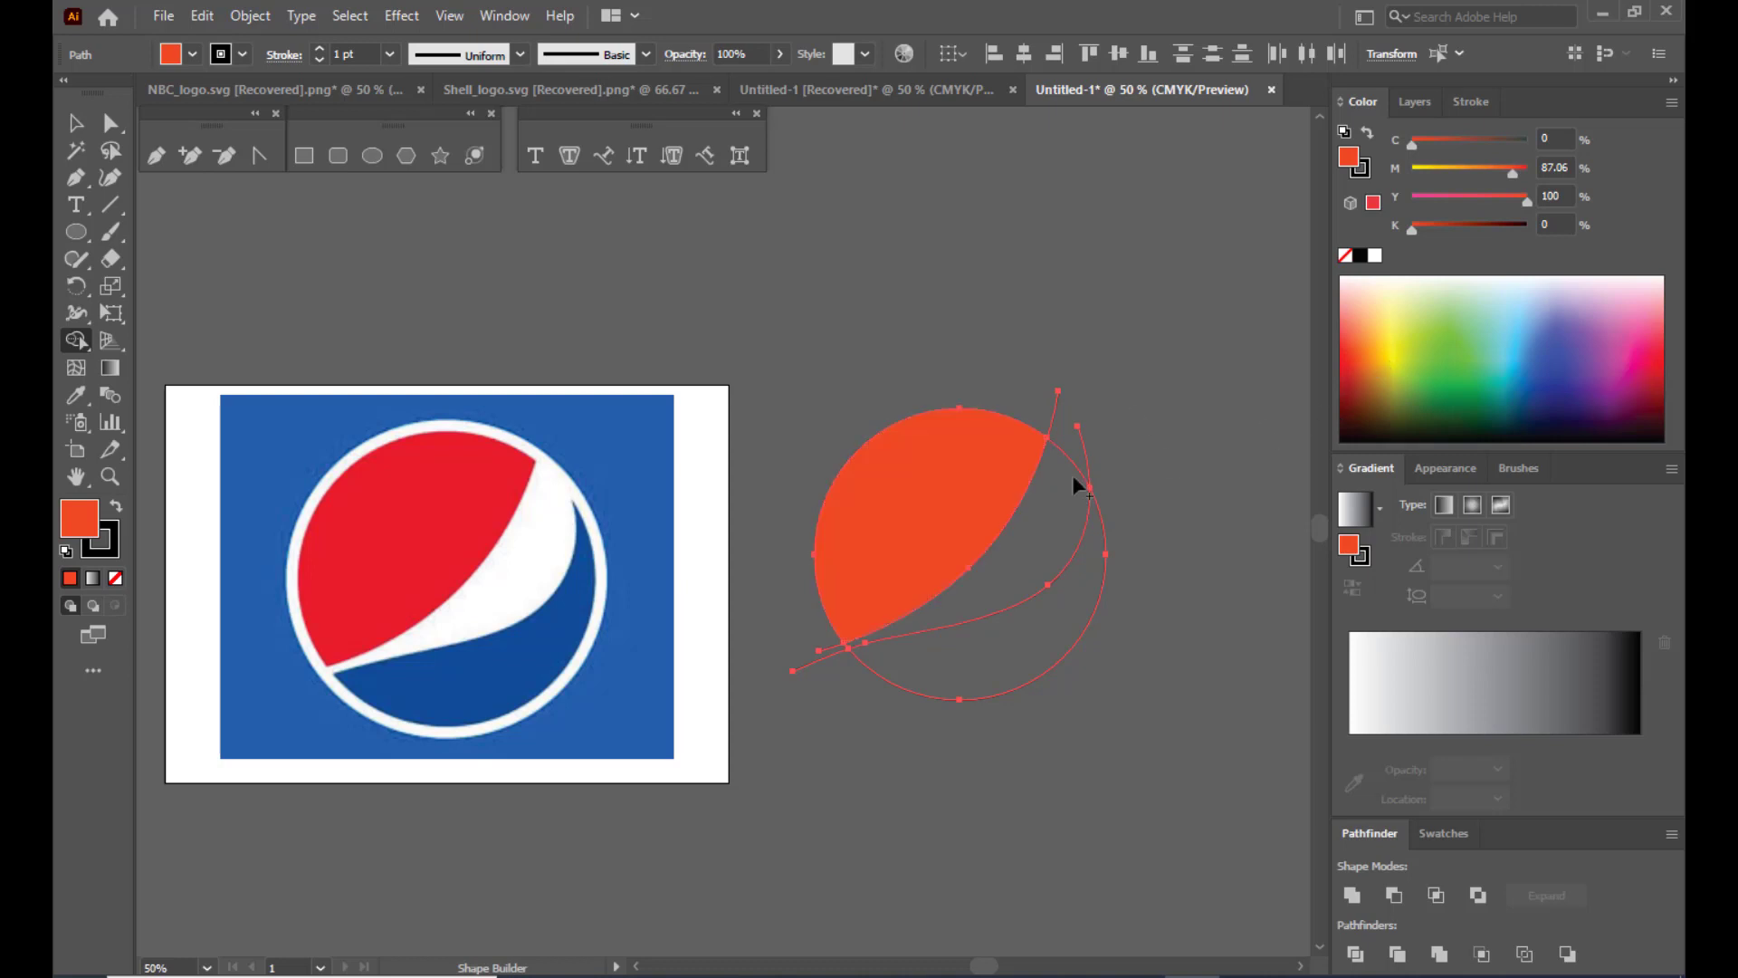
click(1363, 366)
click(893, 512)
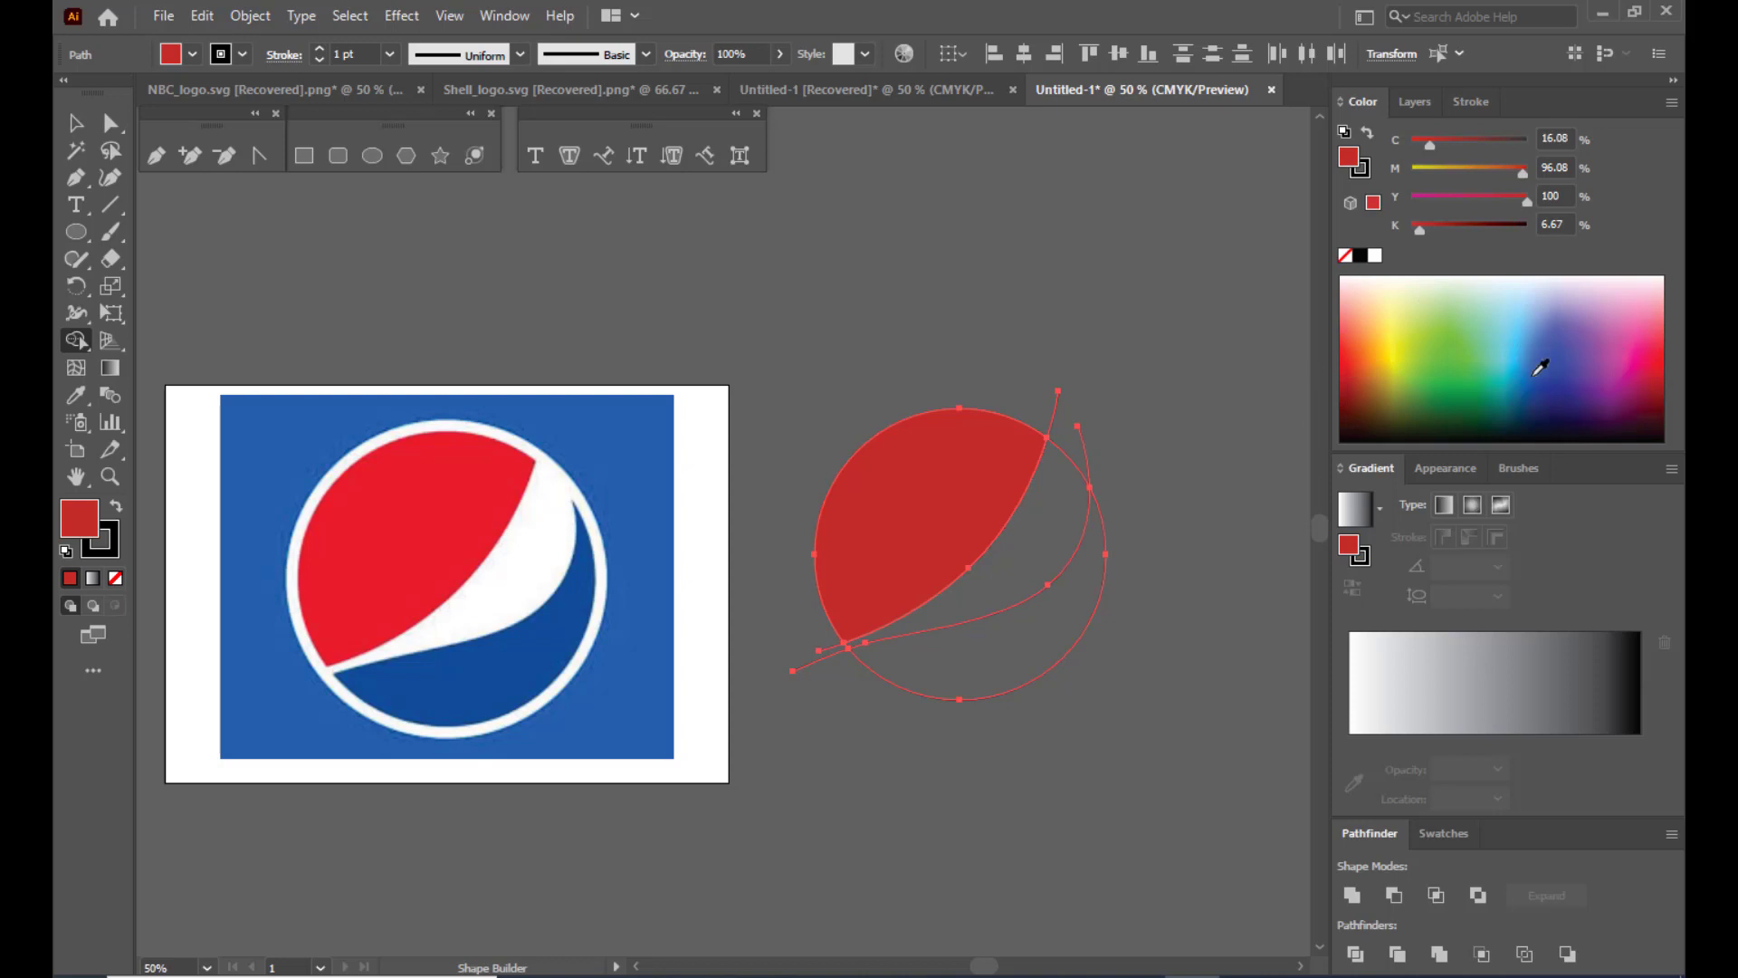
Fill the circle's lower segment with blue (C 100, M 97.65, Y 3.92, K 5.1) and delete the middle wave section with Shape Builder.
click(1563, 387)
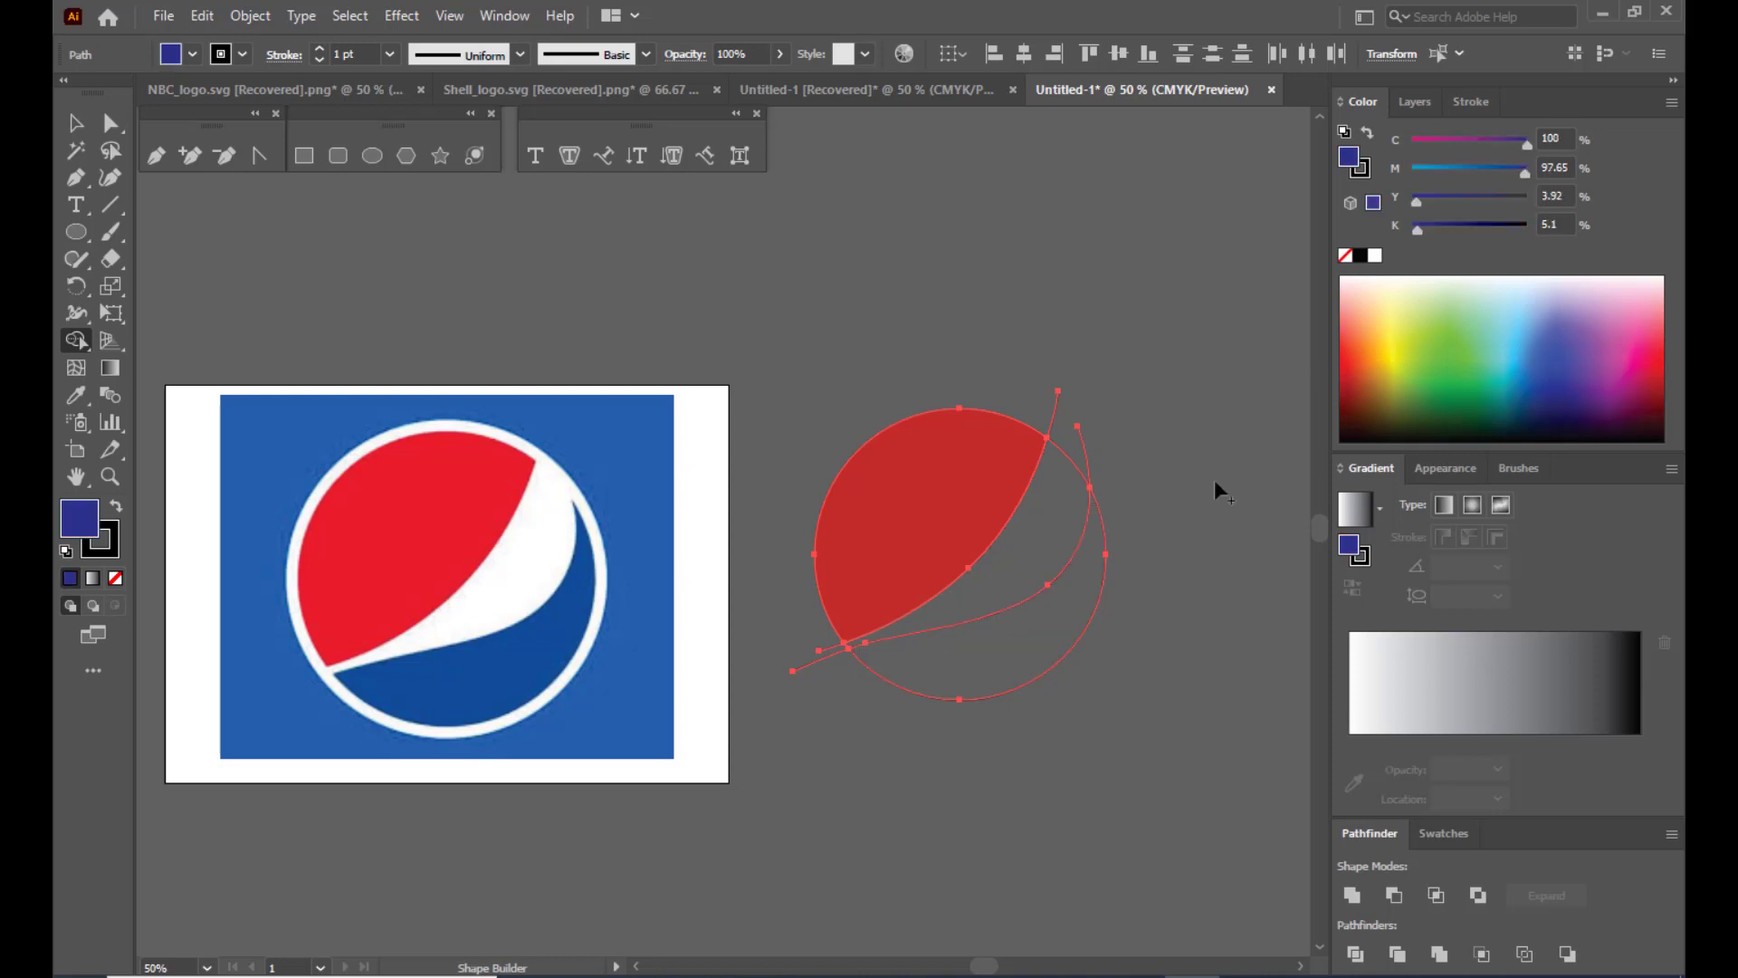
click(1028, 639)
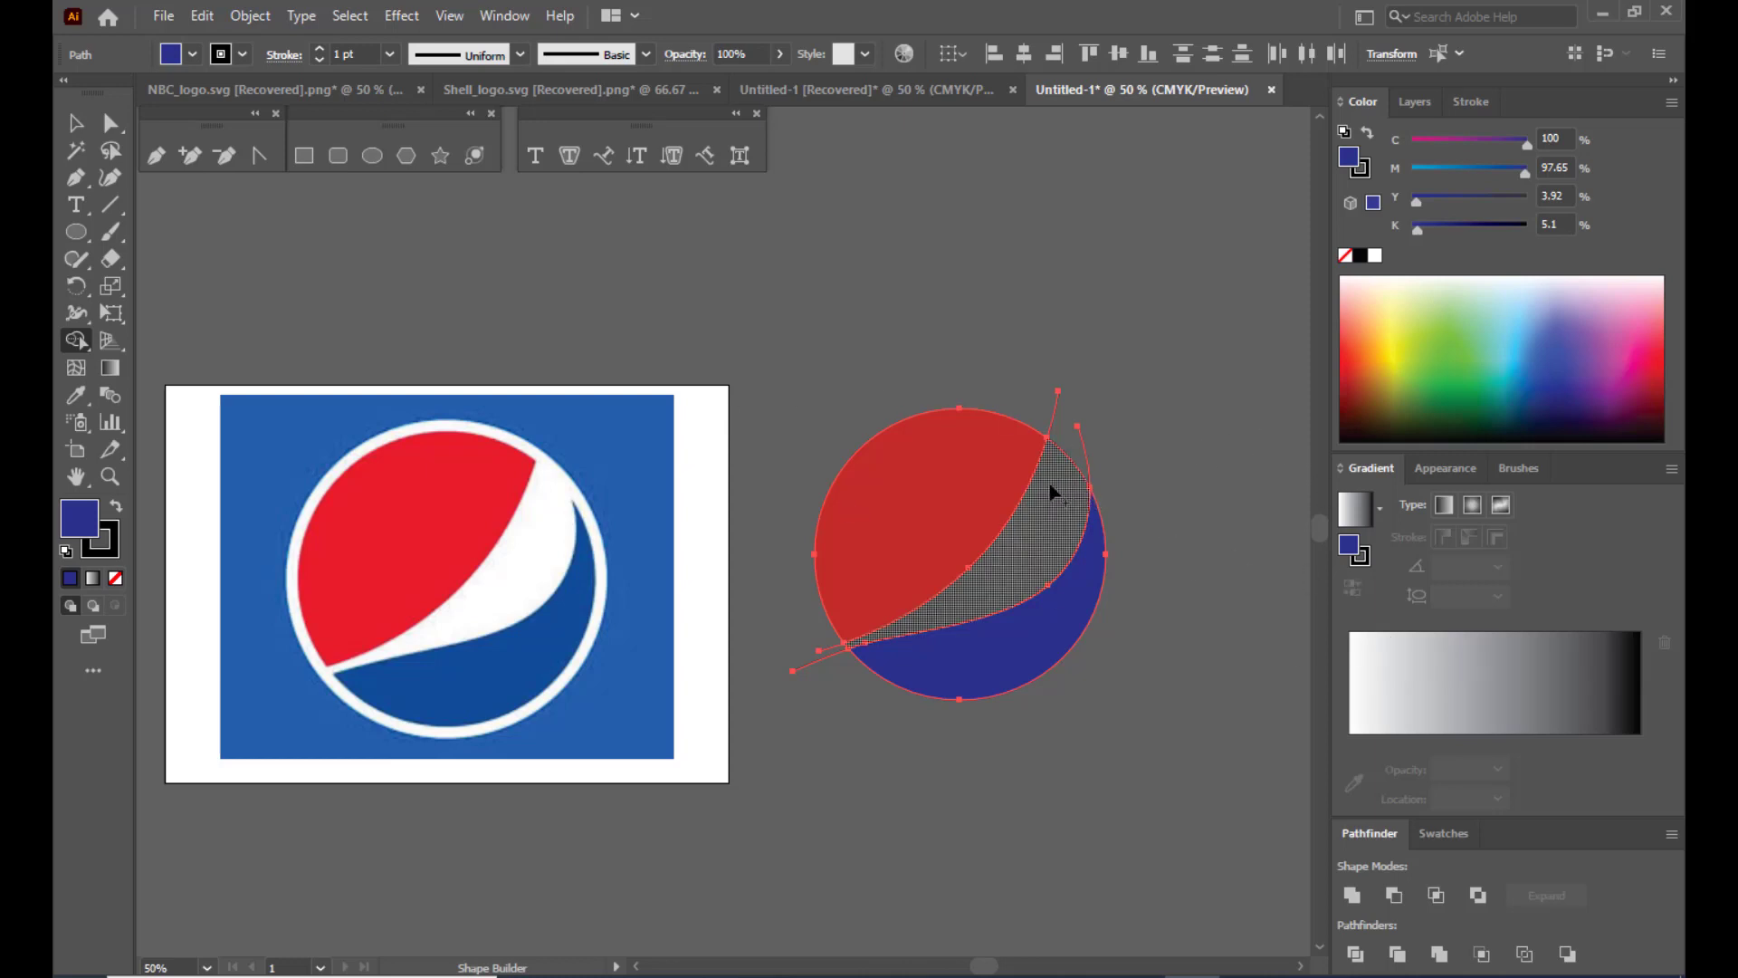
click(895, 626)
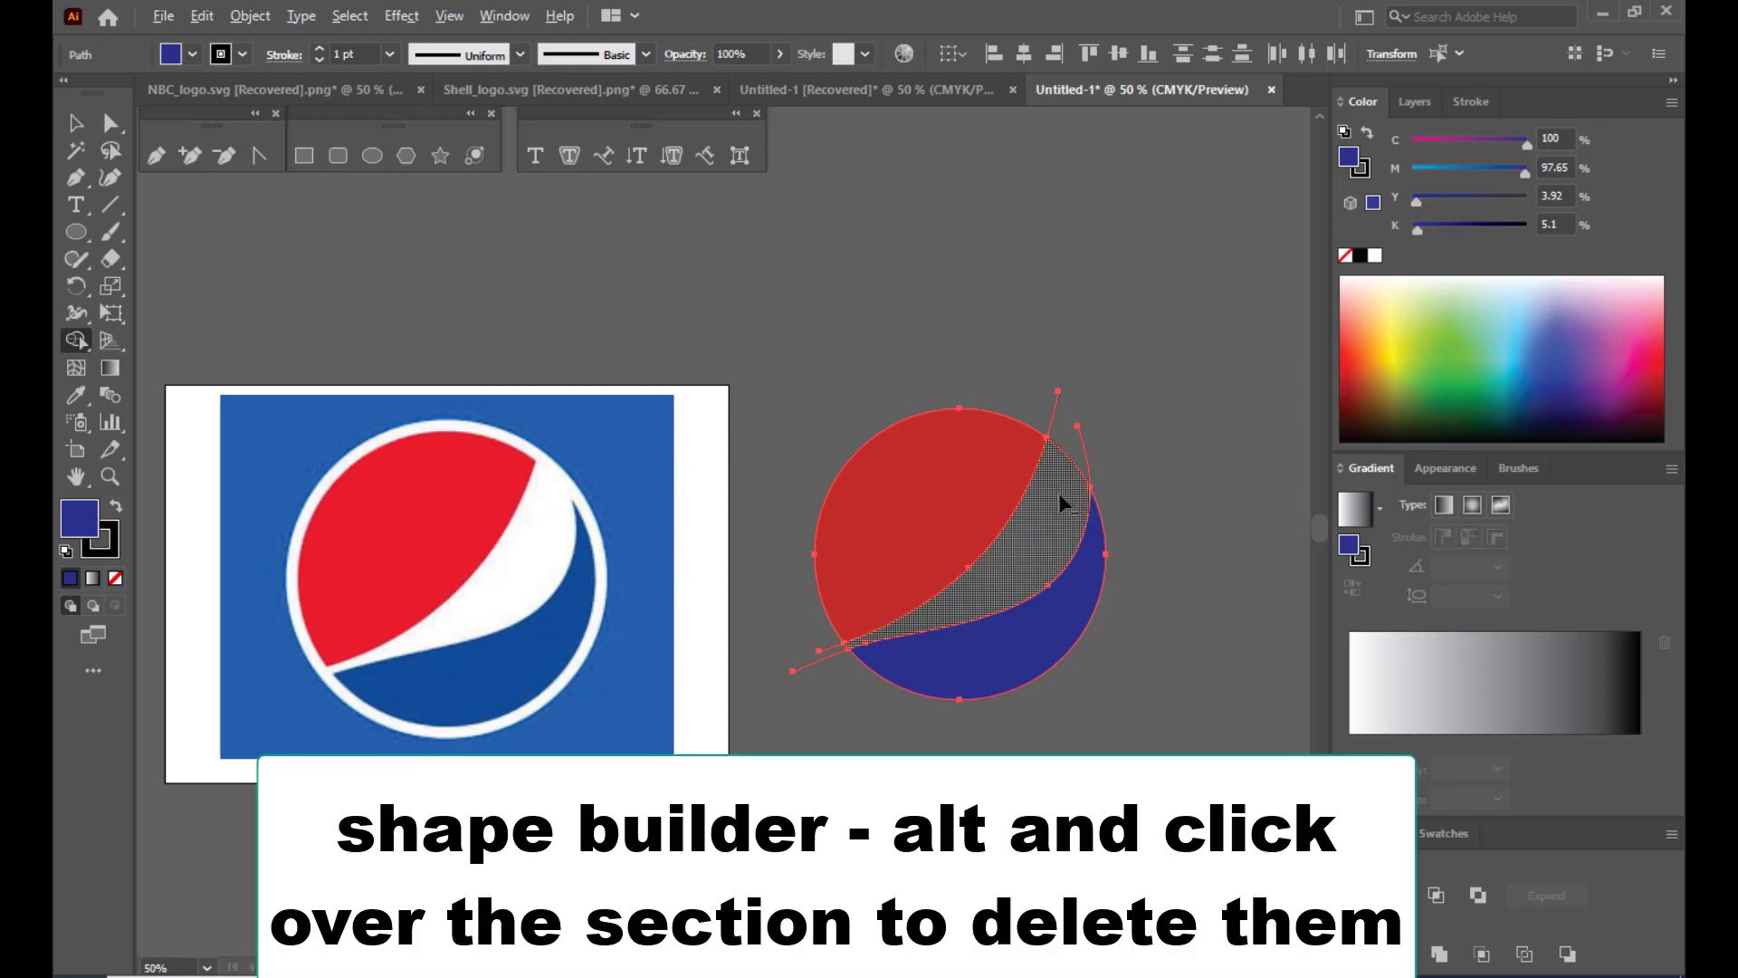
alt+click(1064, 504)
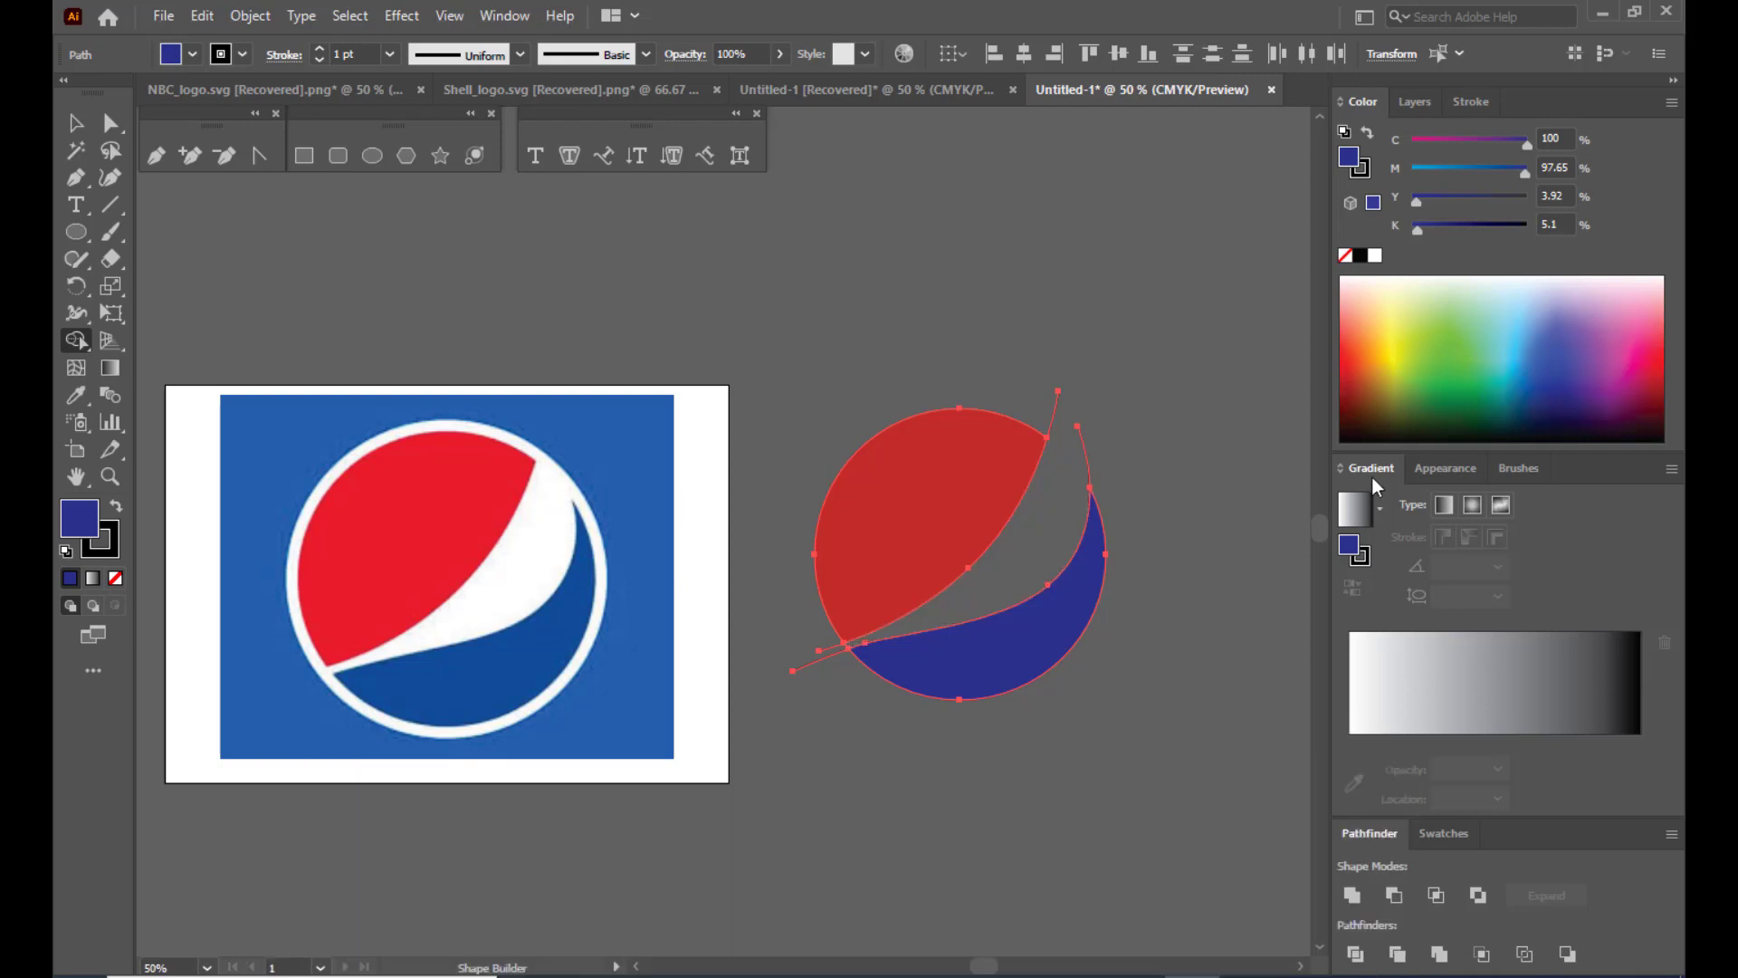
Delete the two leftover curve ends sticking out at the upper right of the traced circle.
click(112, 124)
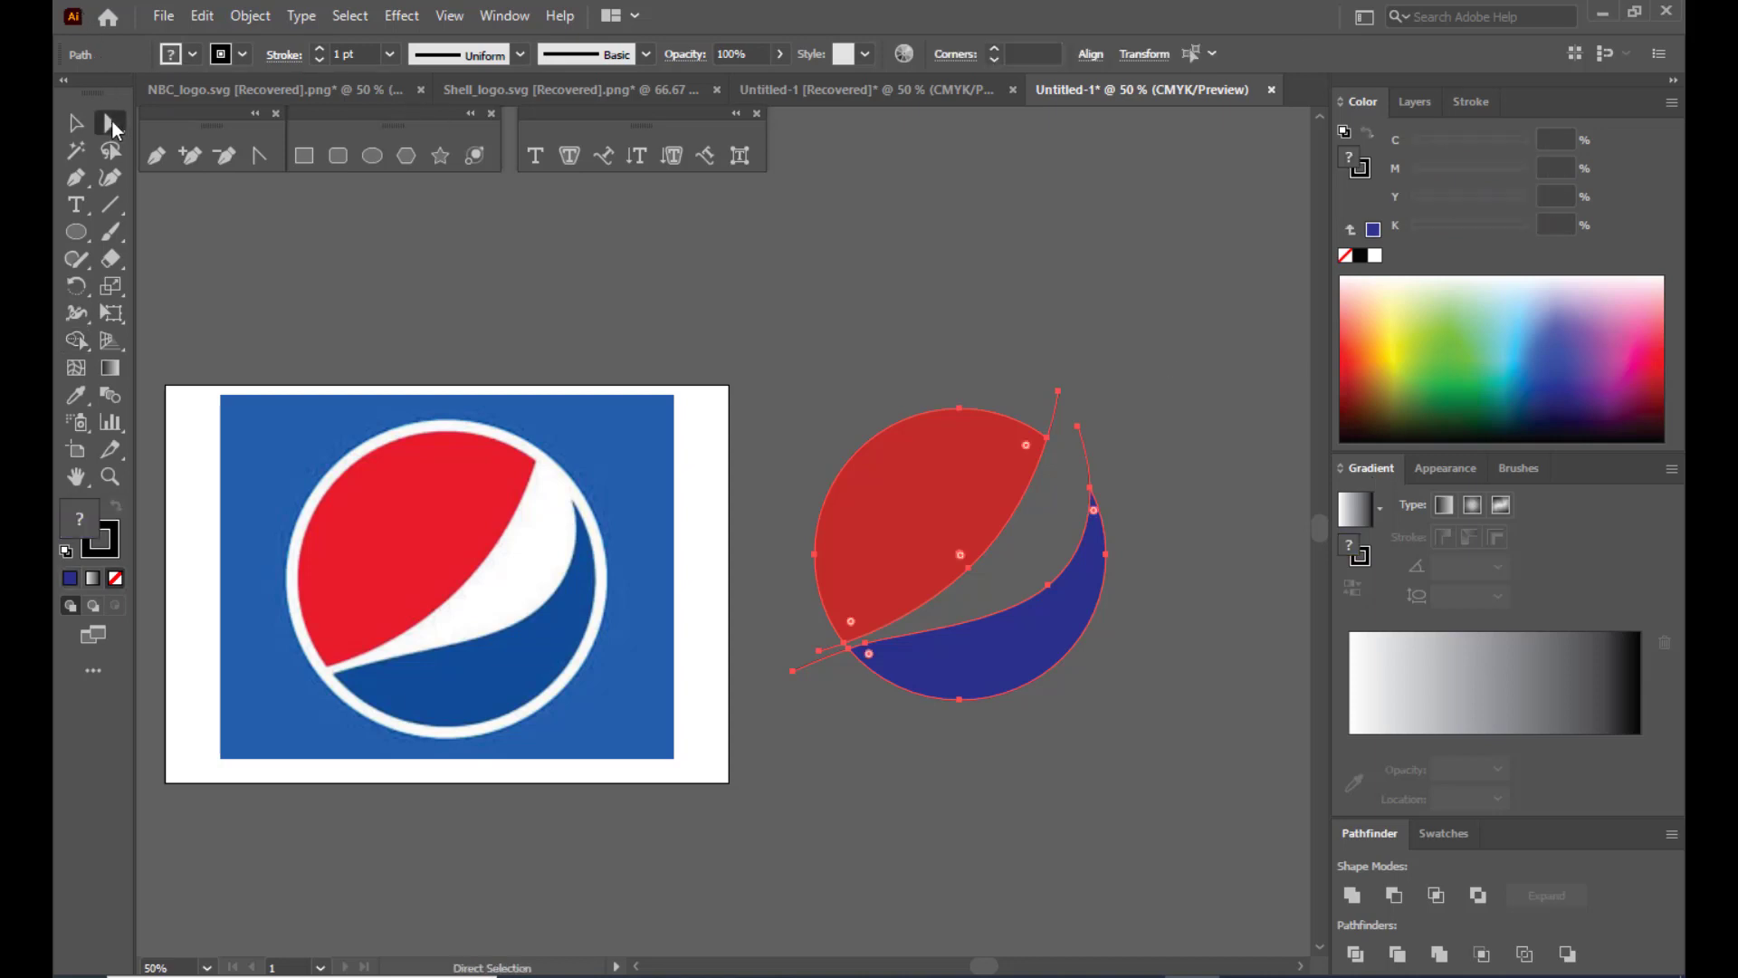
click(1089, 355)
click(1059, 391)
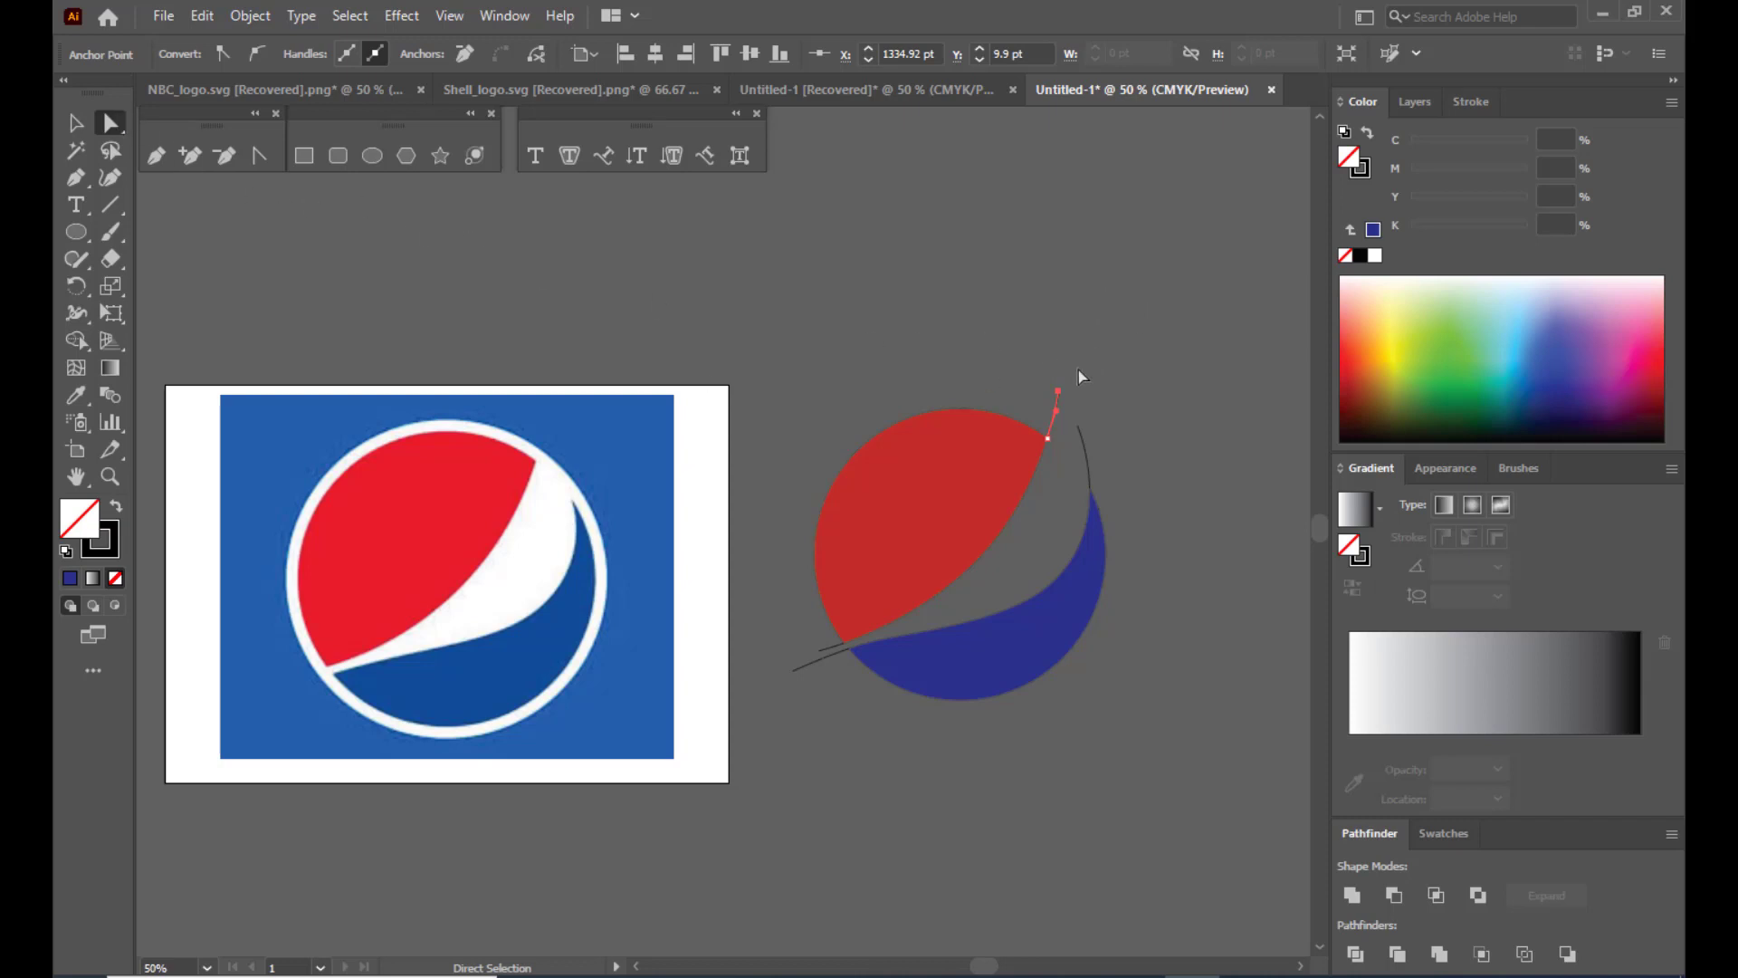
click(1058, 396)
key(Delete)
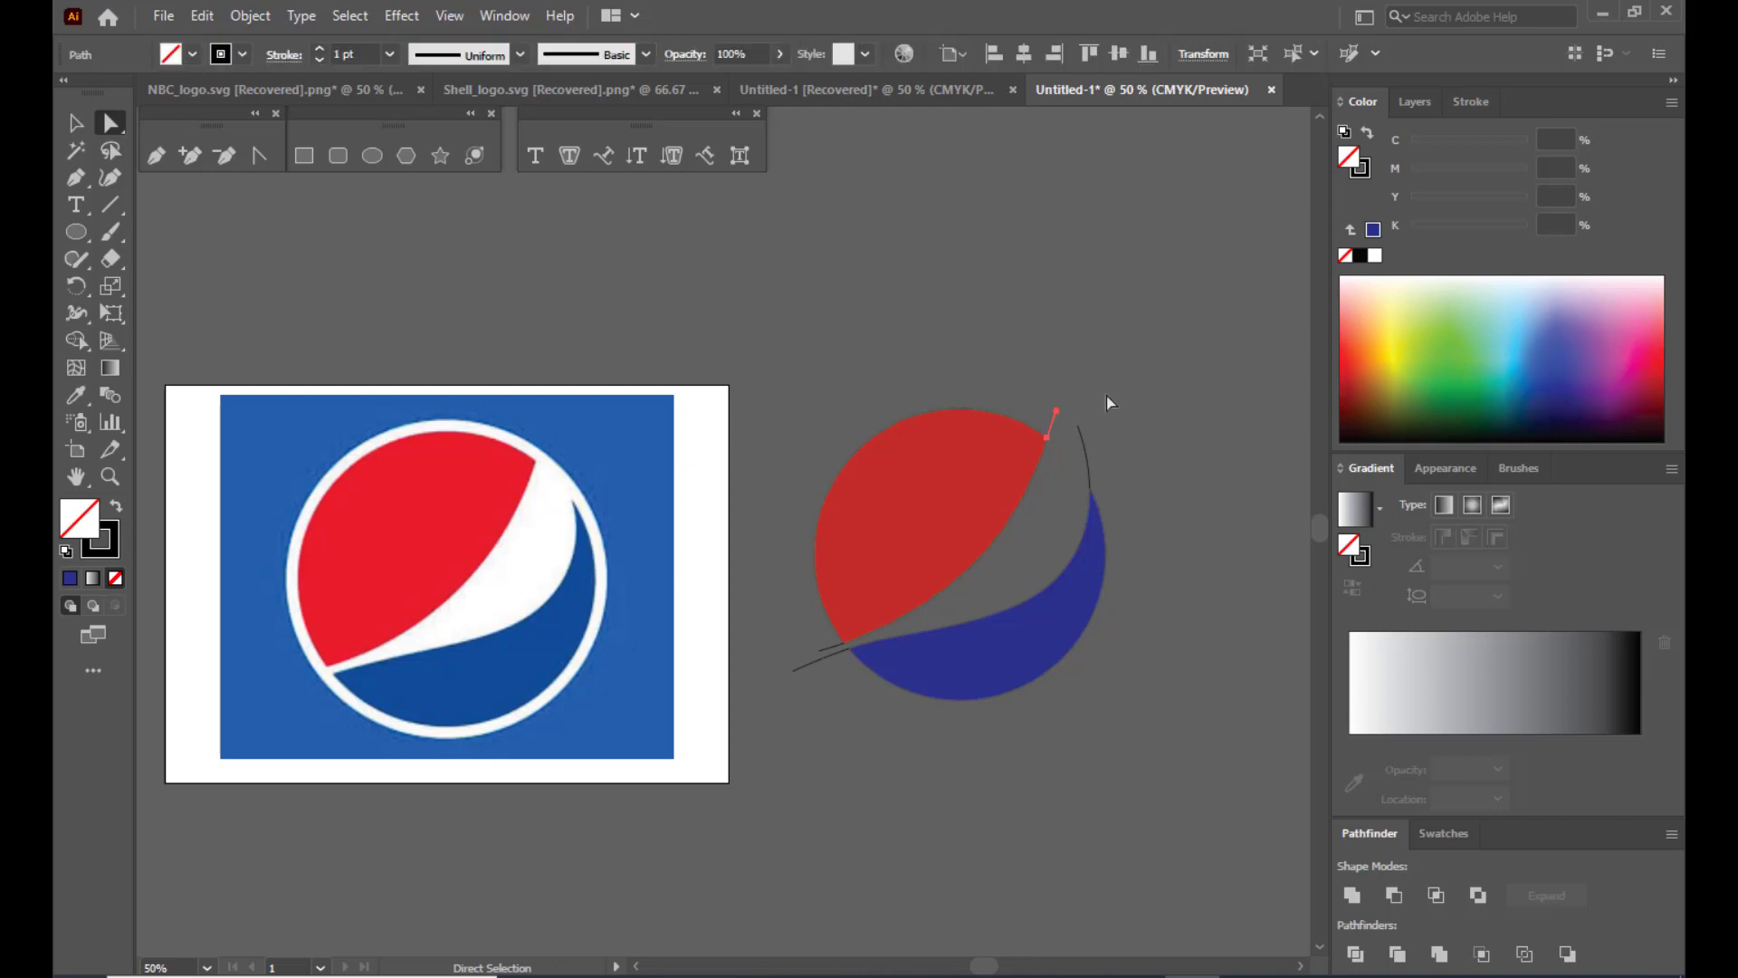
key(Delete)
click(1078, 425)
key(Delete)
key(Delete)
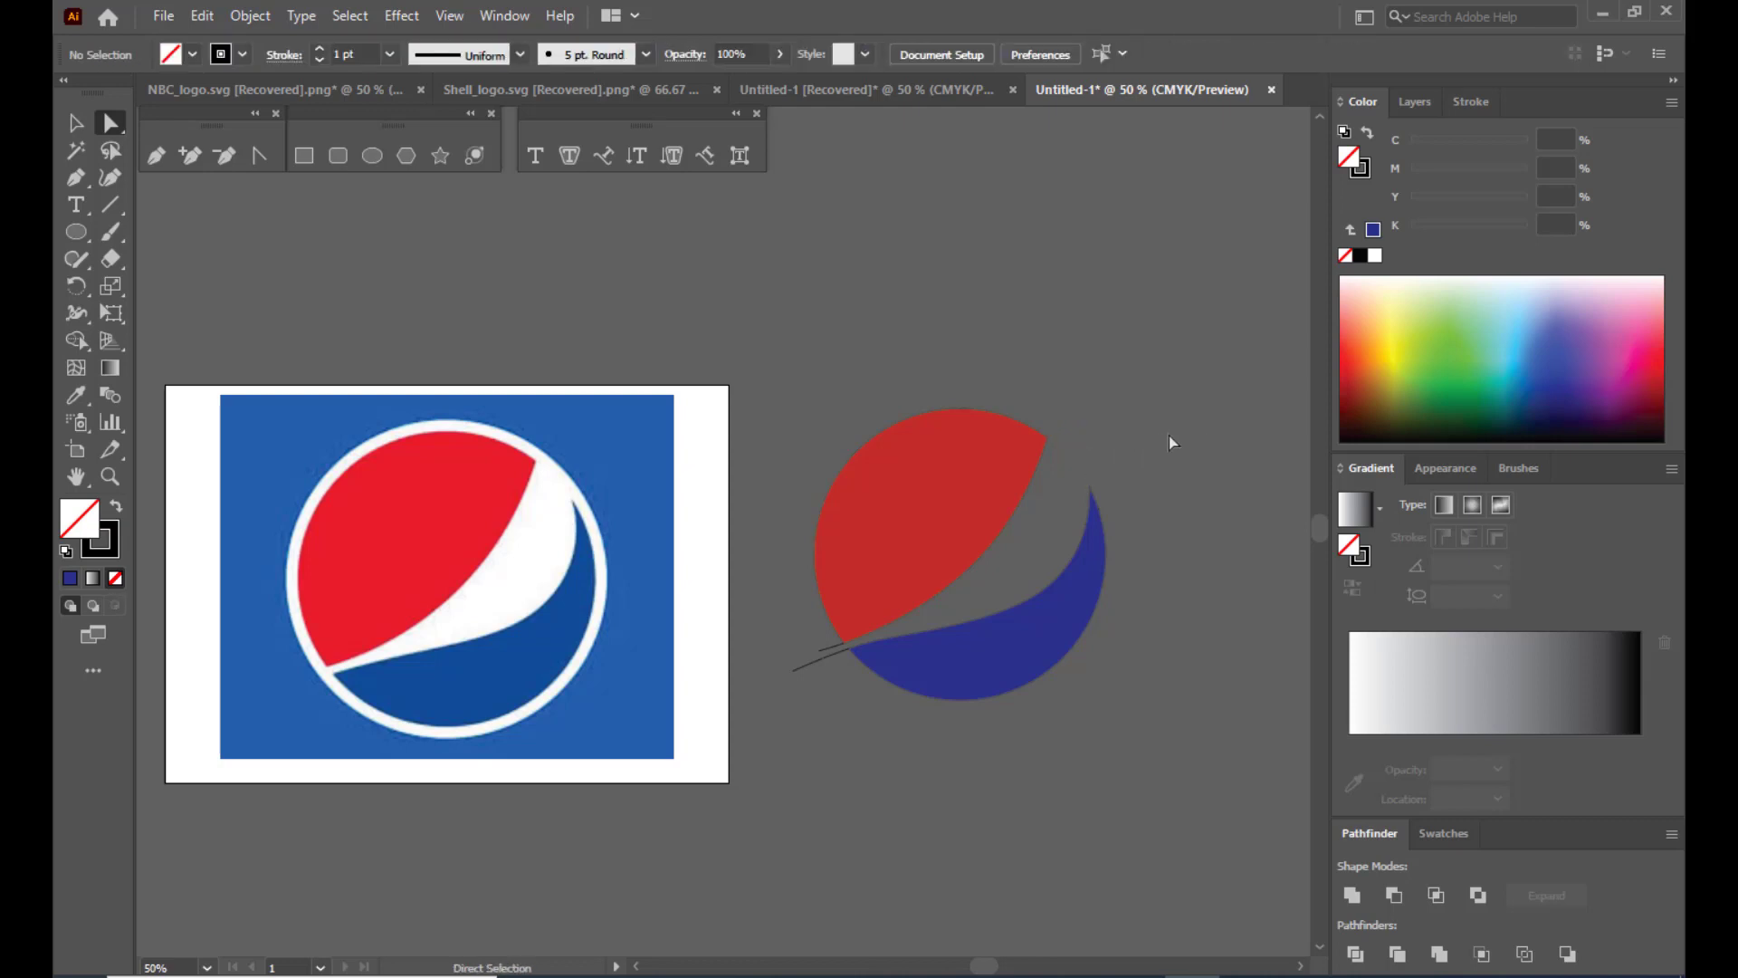
Delete the two leftover curve ends sticking out at the lower left of the traced circle.
click(794, 673)
key(Delete)
key(Delete)
click(821, 651)
key(Delete)
key(Delete)
Recolour the globe's upper segment with the bright red sampled from the reference image using the Eyedropper.
click(76, 121)
click(943, 469)
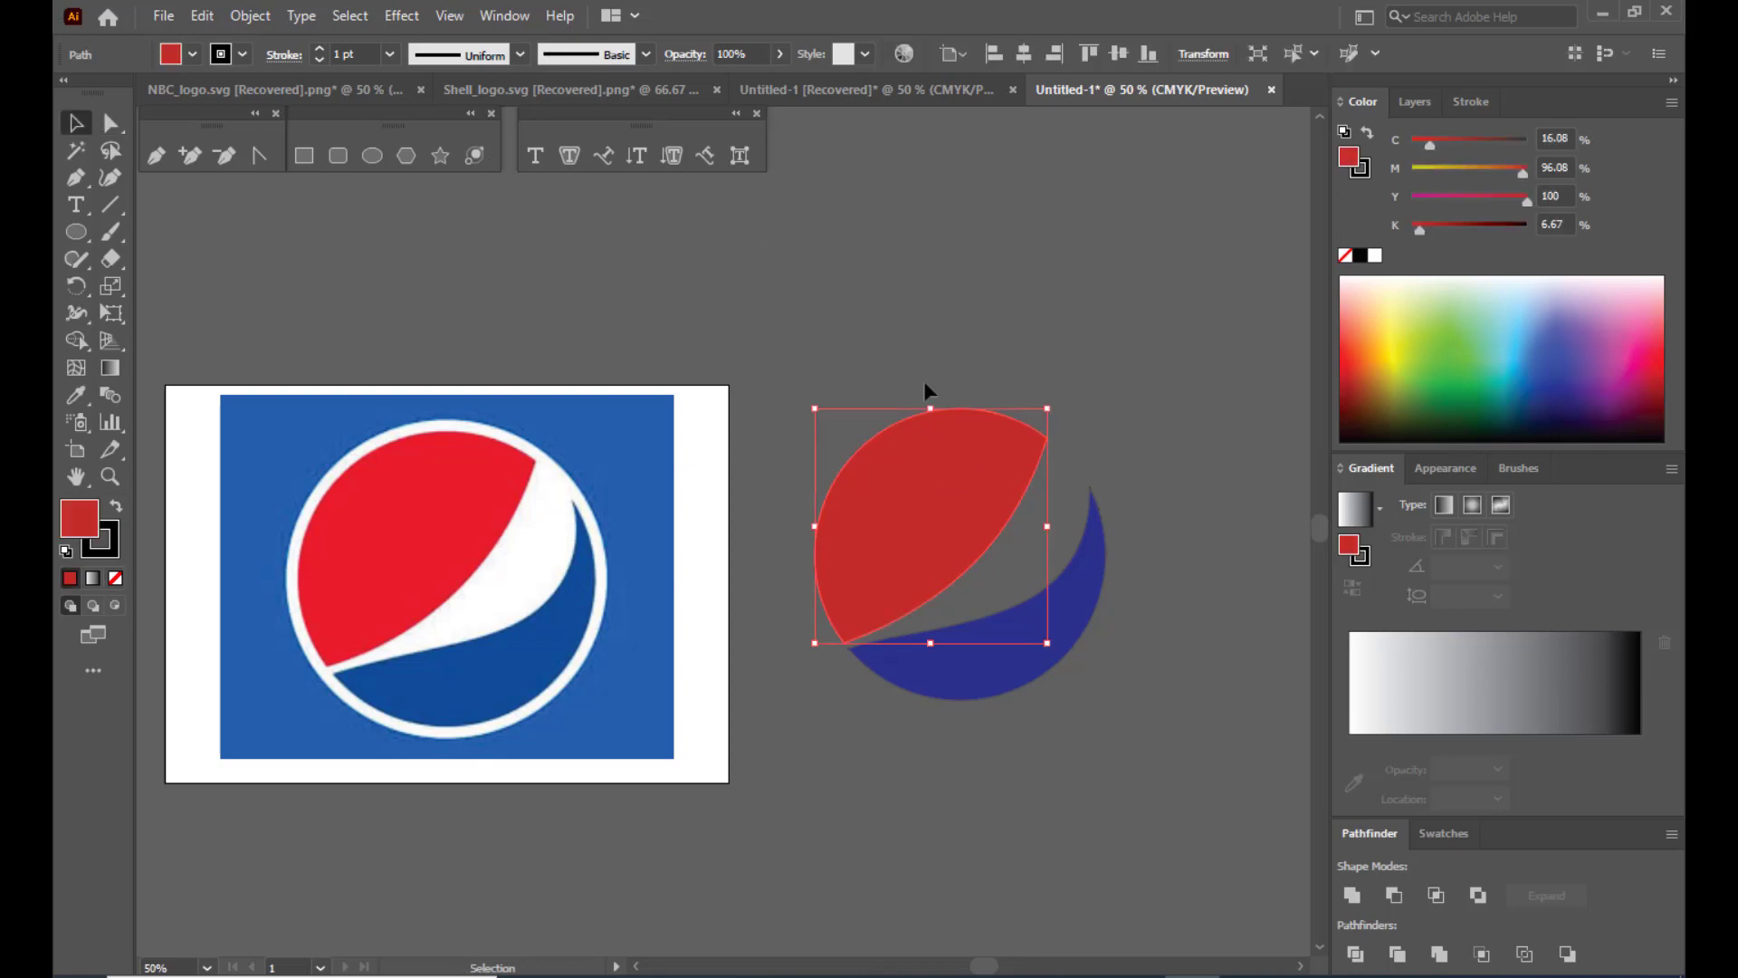
click(77, 397)
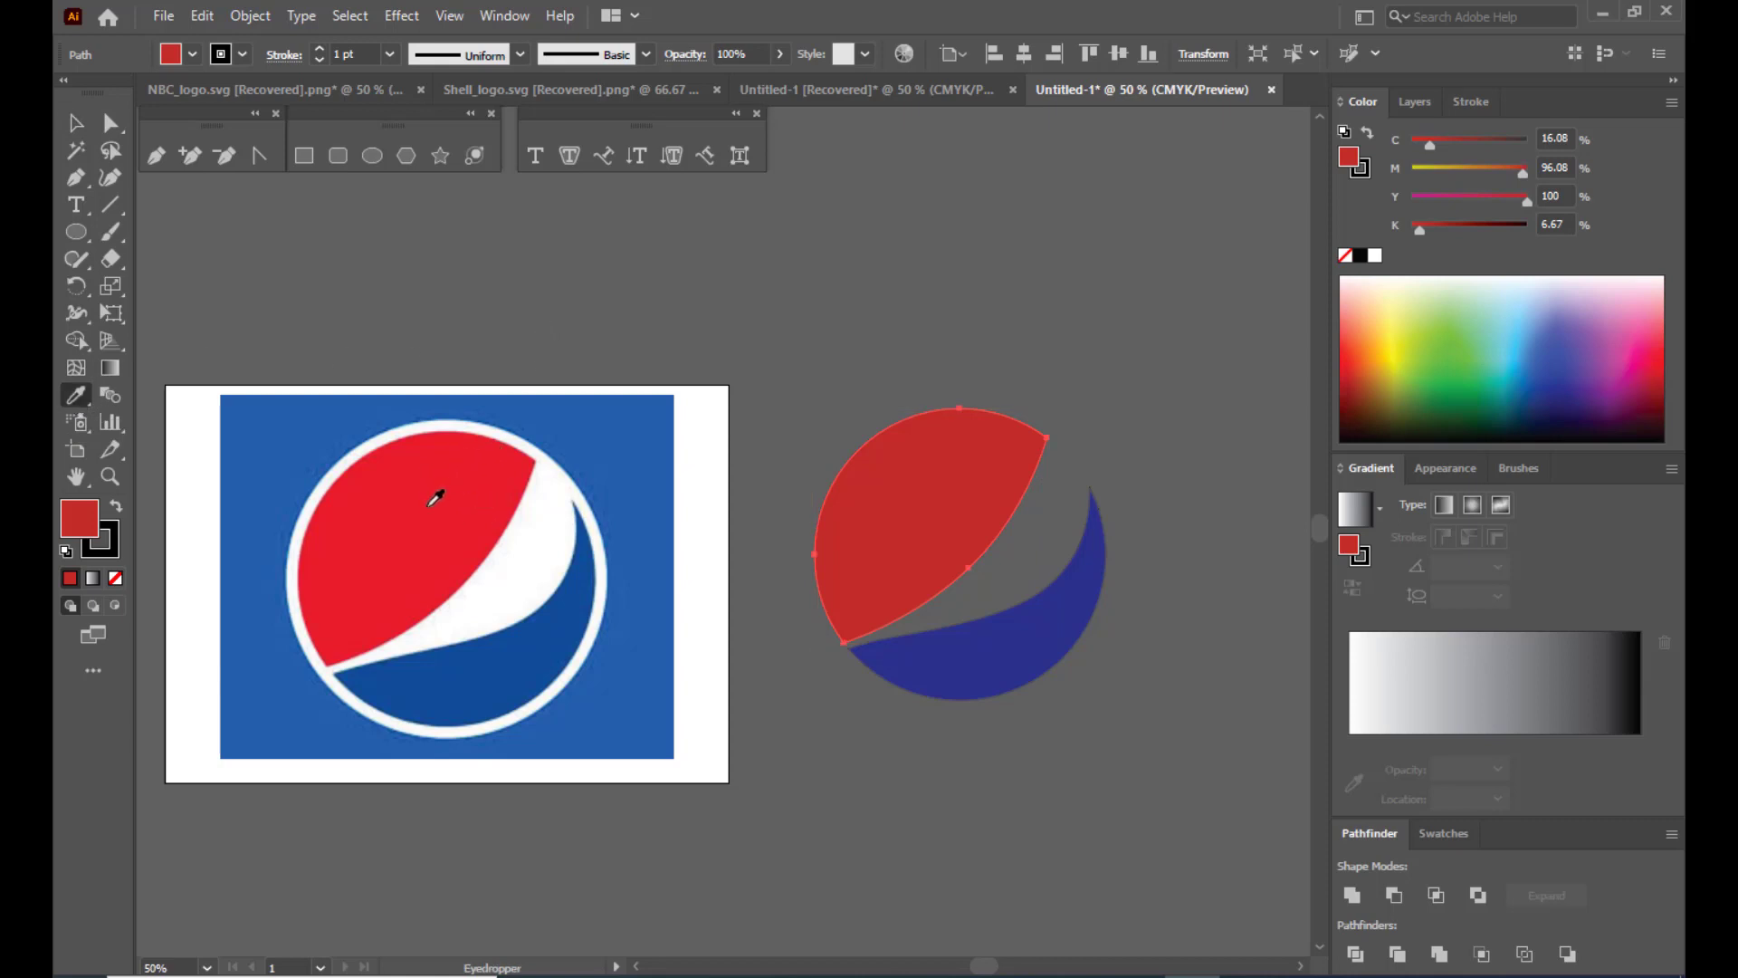
click(443, 493)
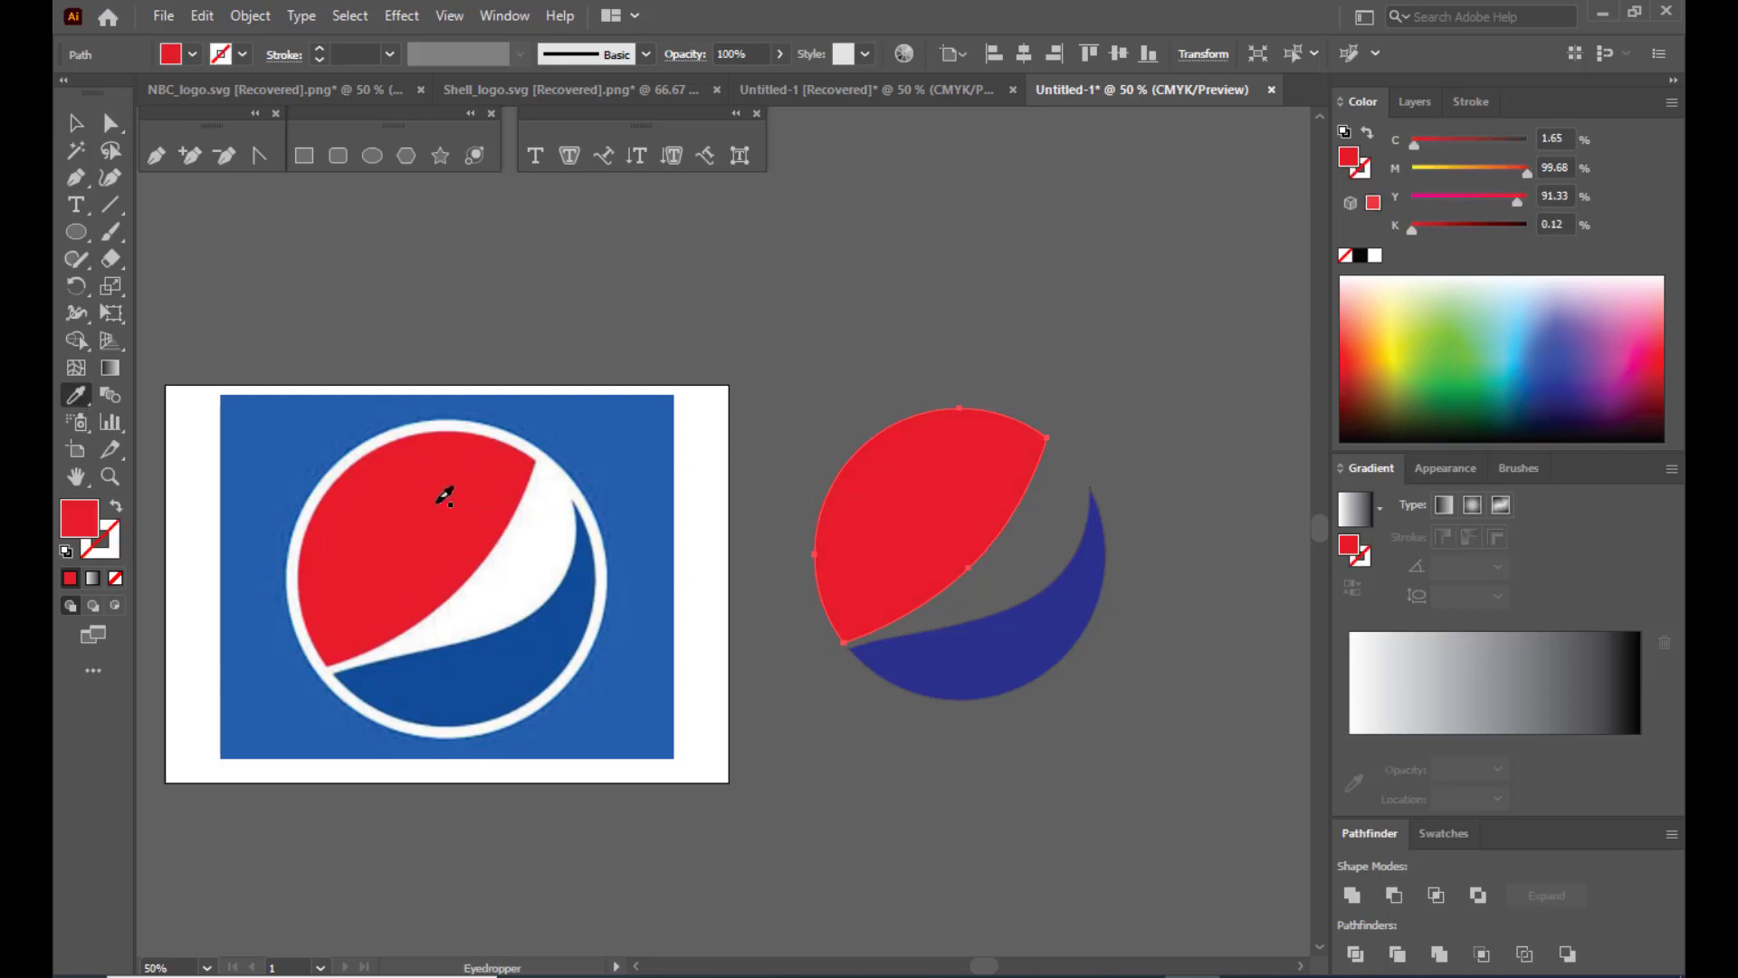
click(76, 123)
click(894, 246)
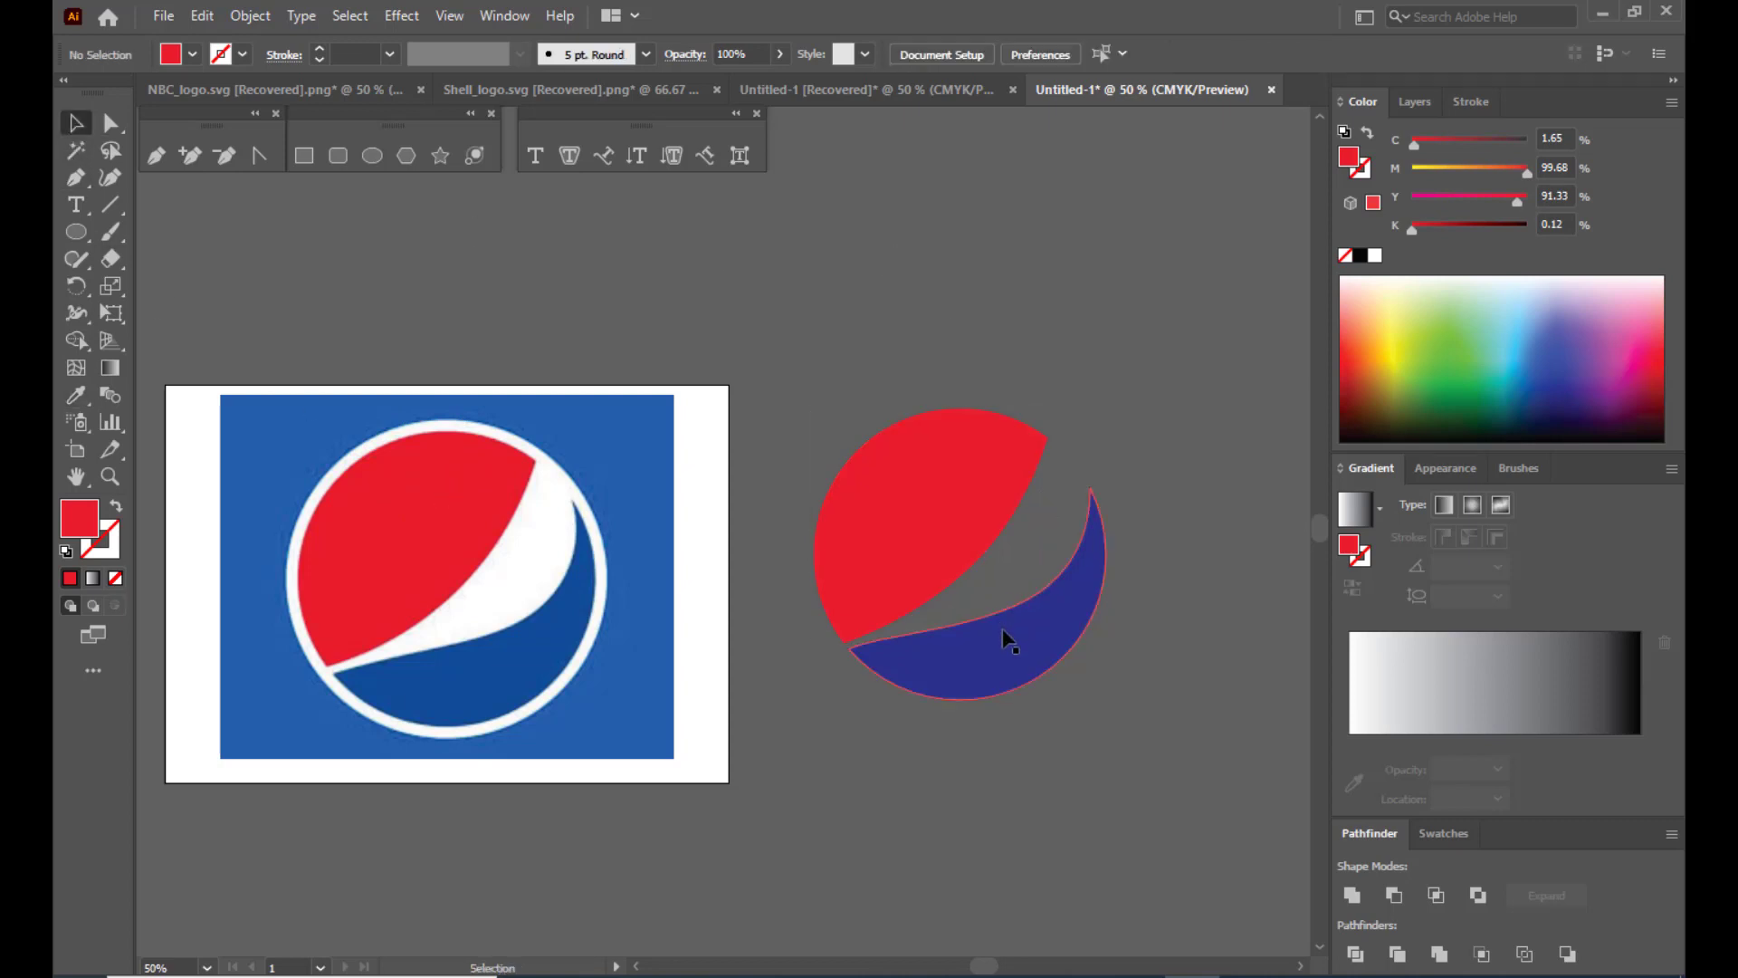
Recolour the globe's lower segment with the dark blue sampled from the reference globe using the Eyedropper.
click(1022, 655)
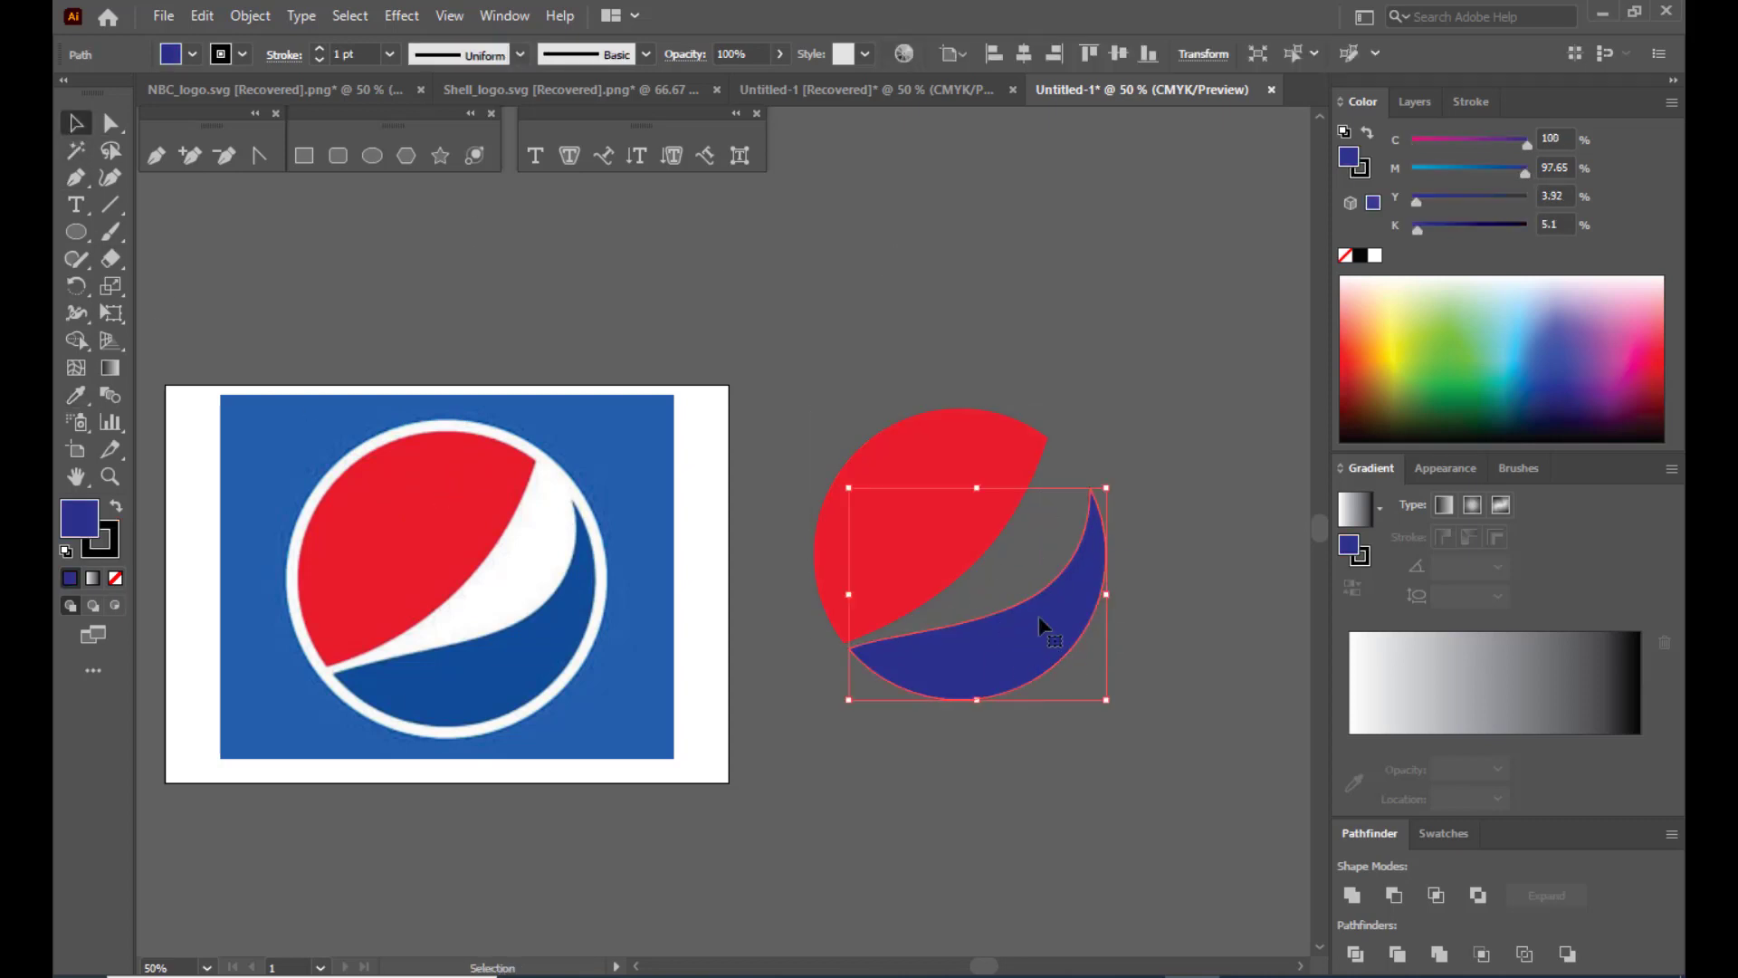
click(75, 396)
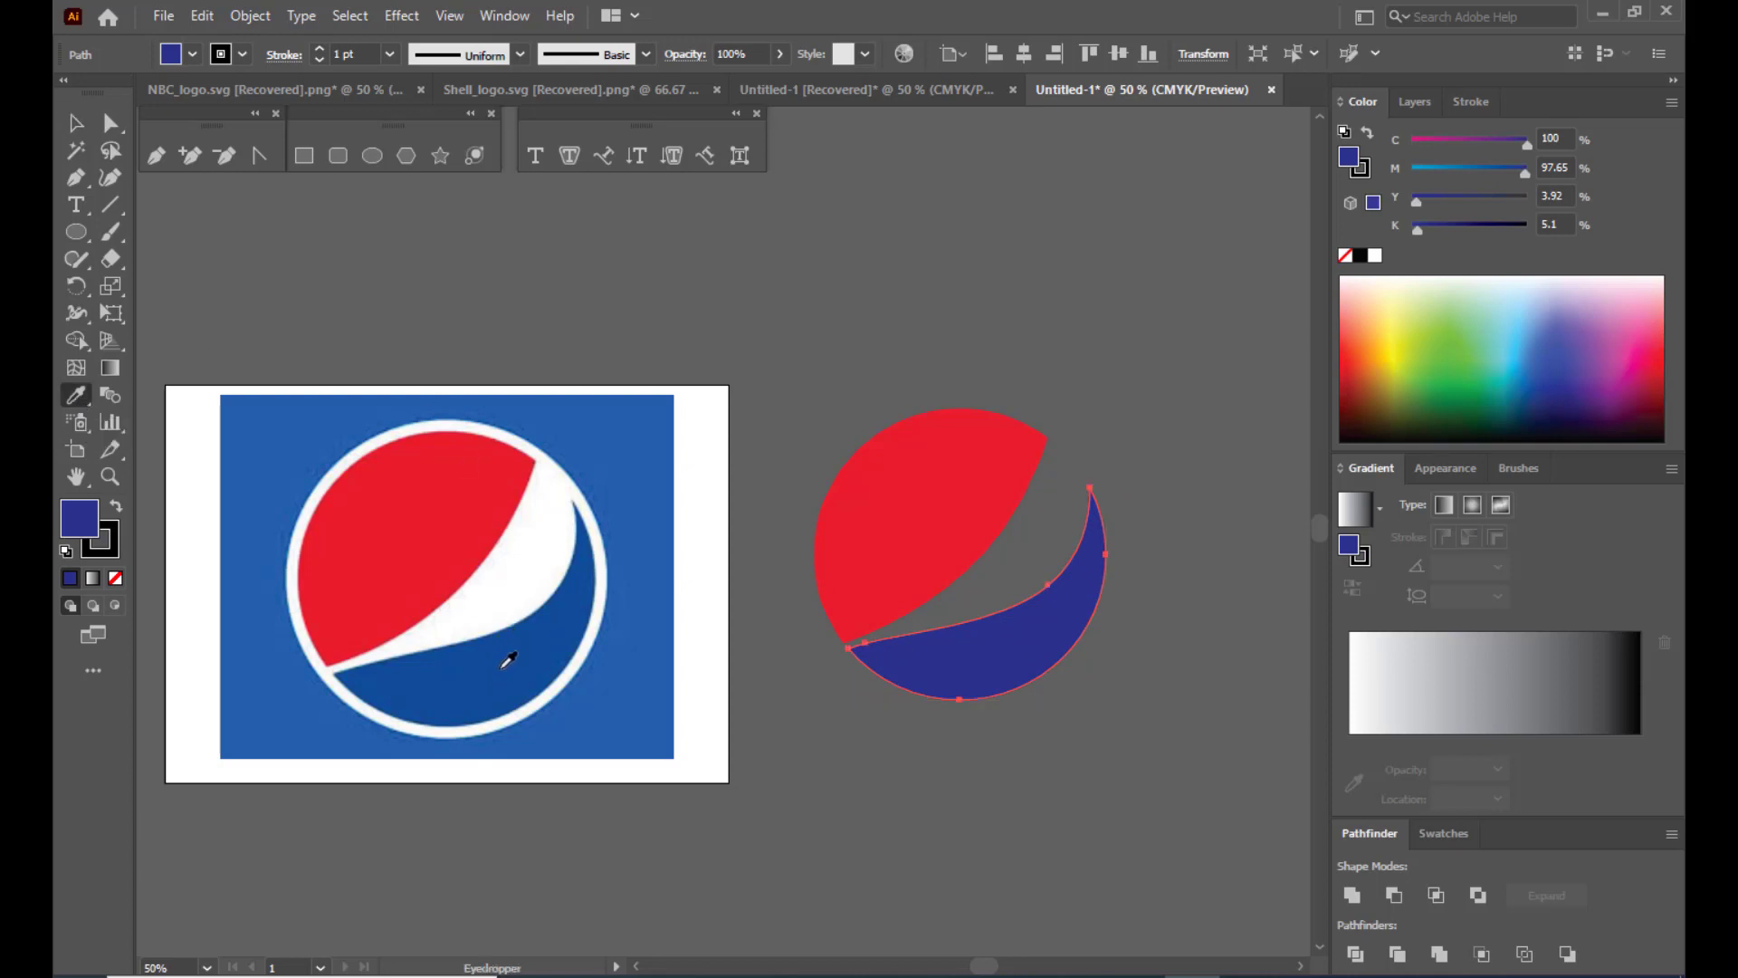
click(509, 661)
click(76, 124)
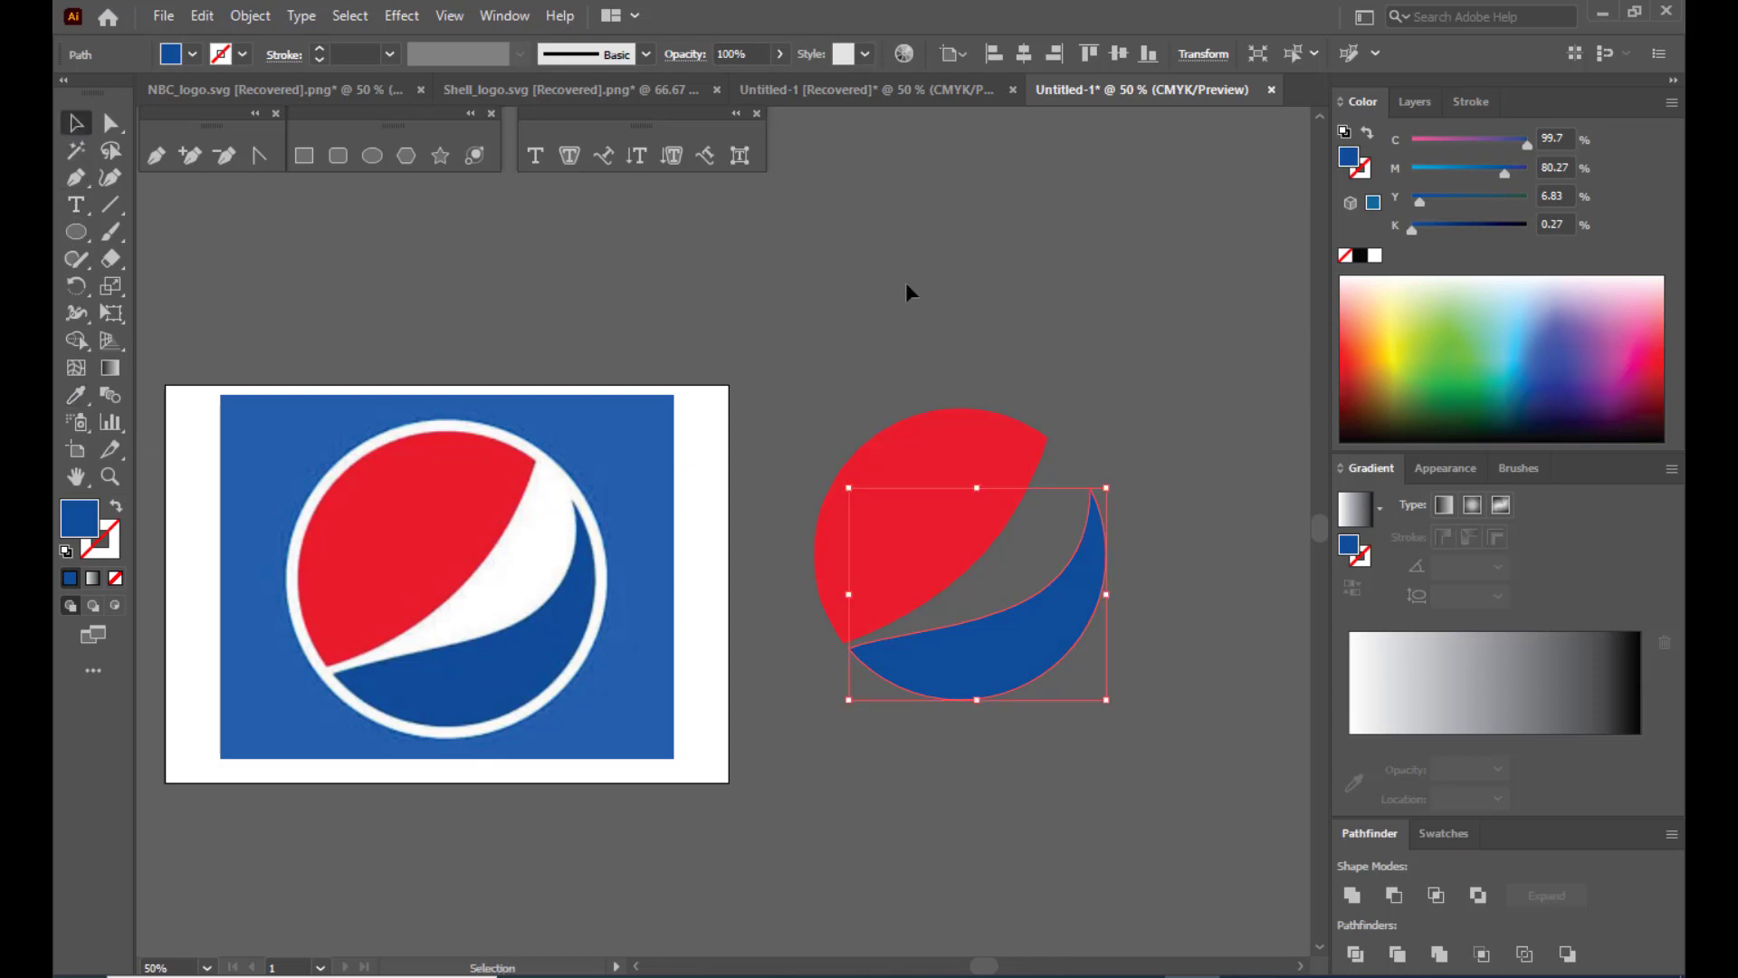
click(1037, 301)
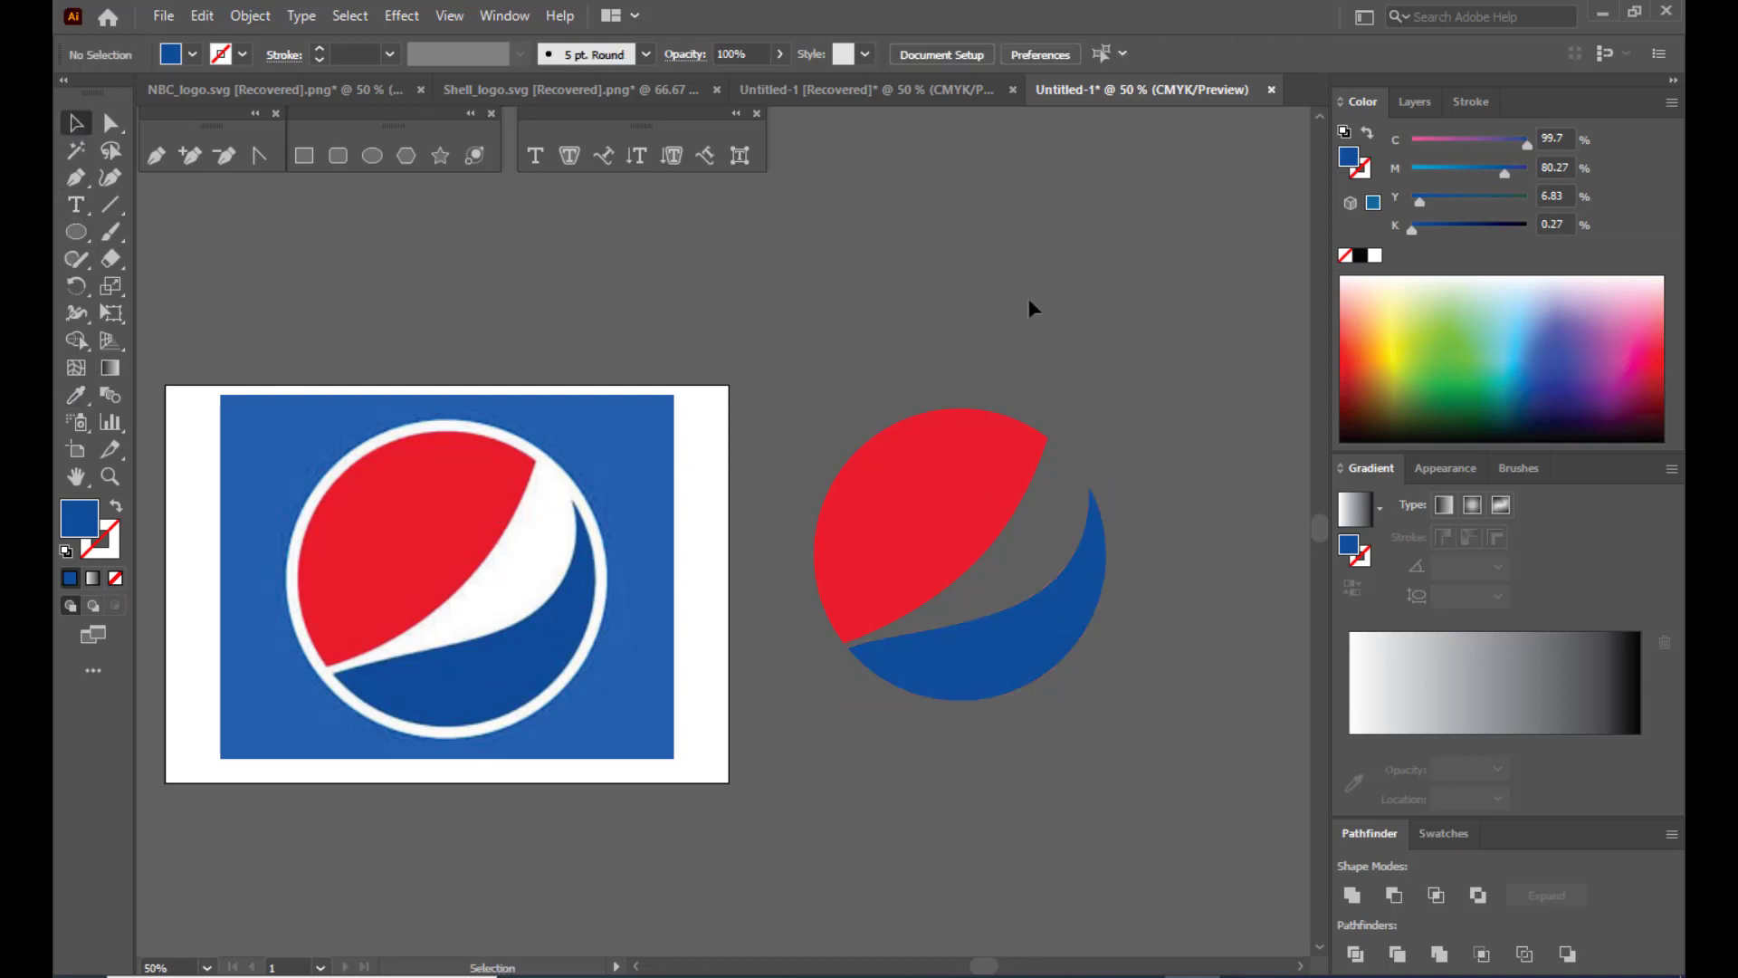
Draw a circle slightly larger than the traced globe beside the coloured segments.
key(ctrl+minus)
click(76, 232)
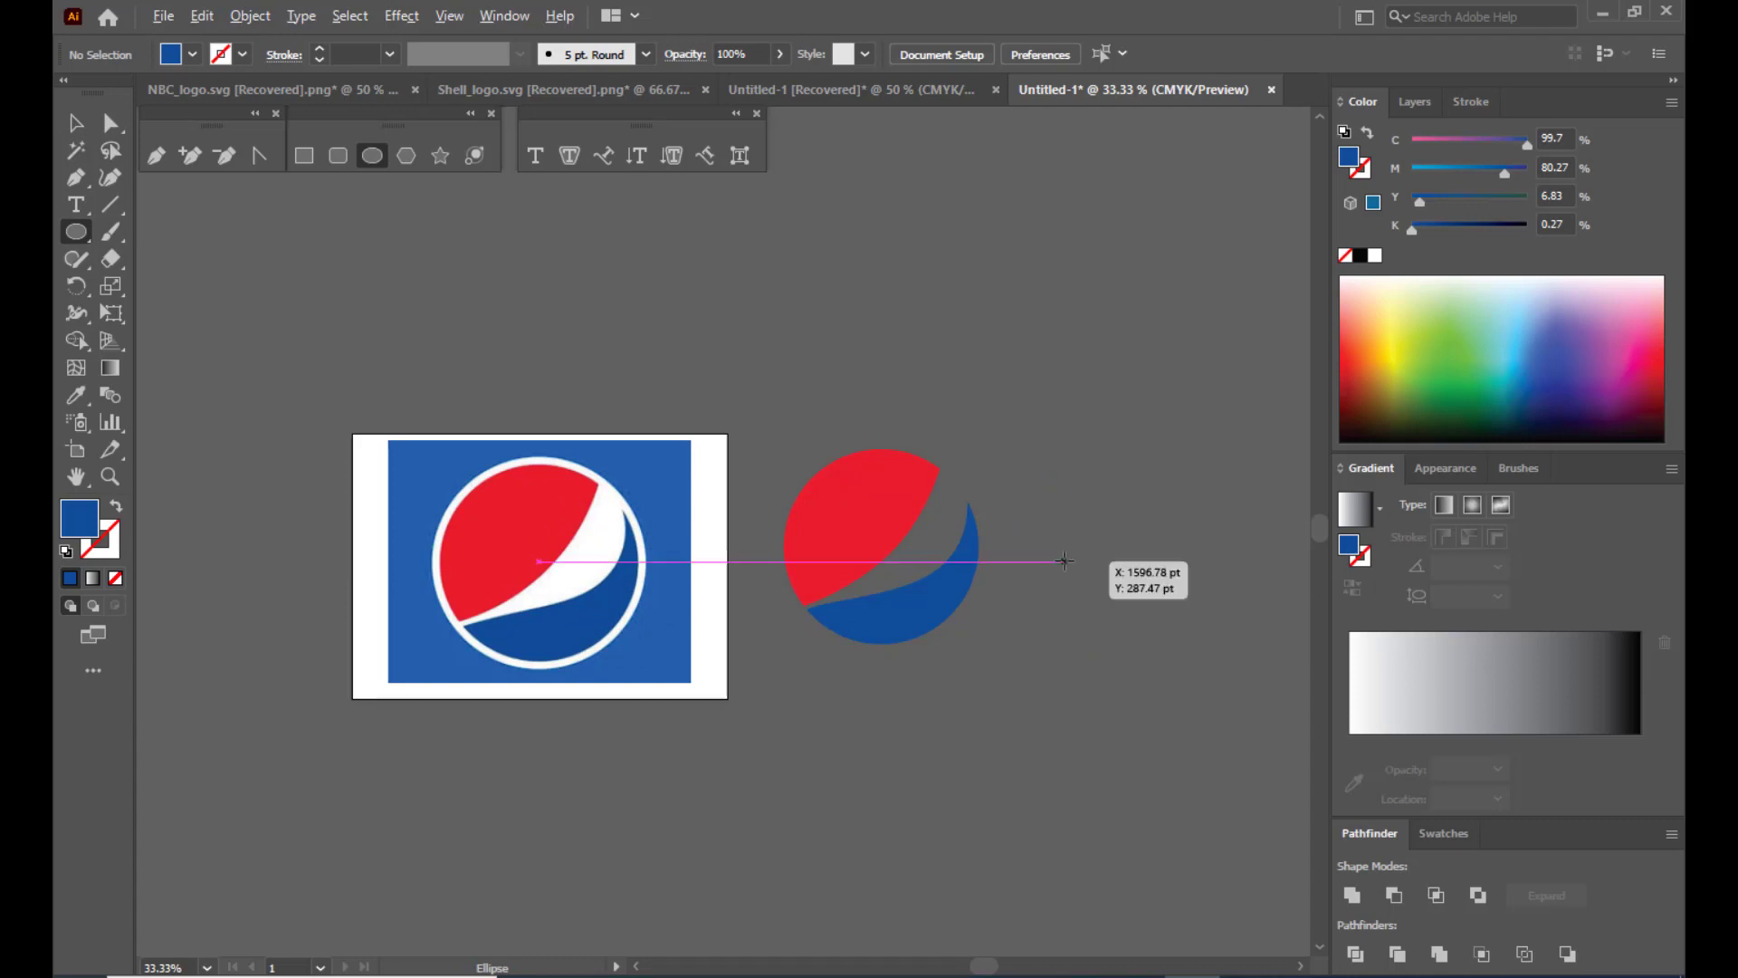
drag(1064, 561, 1173, 646)
click(76, 123)
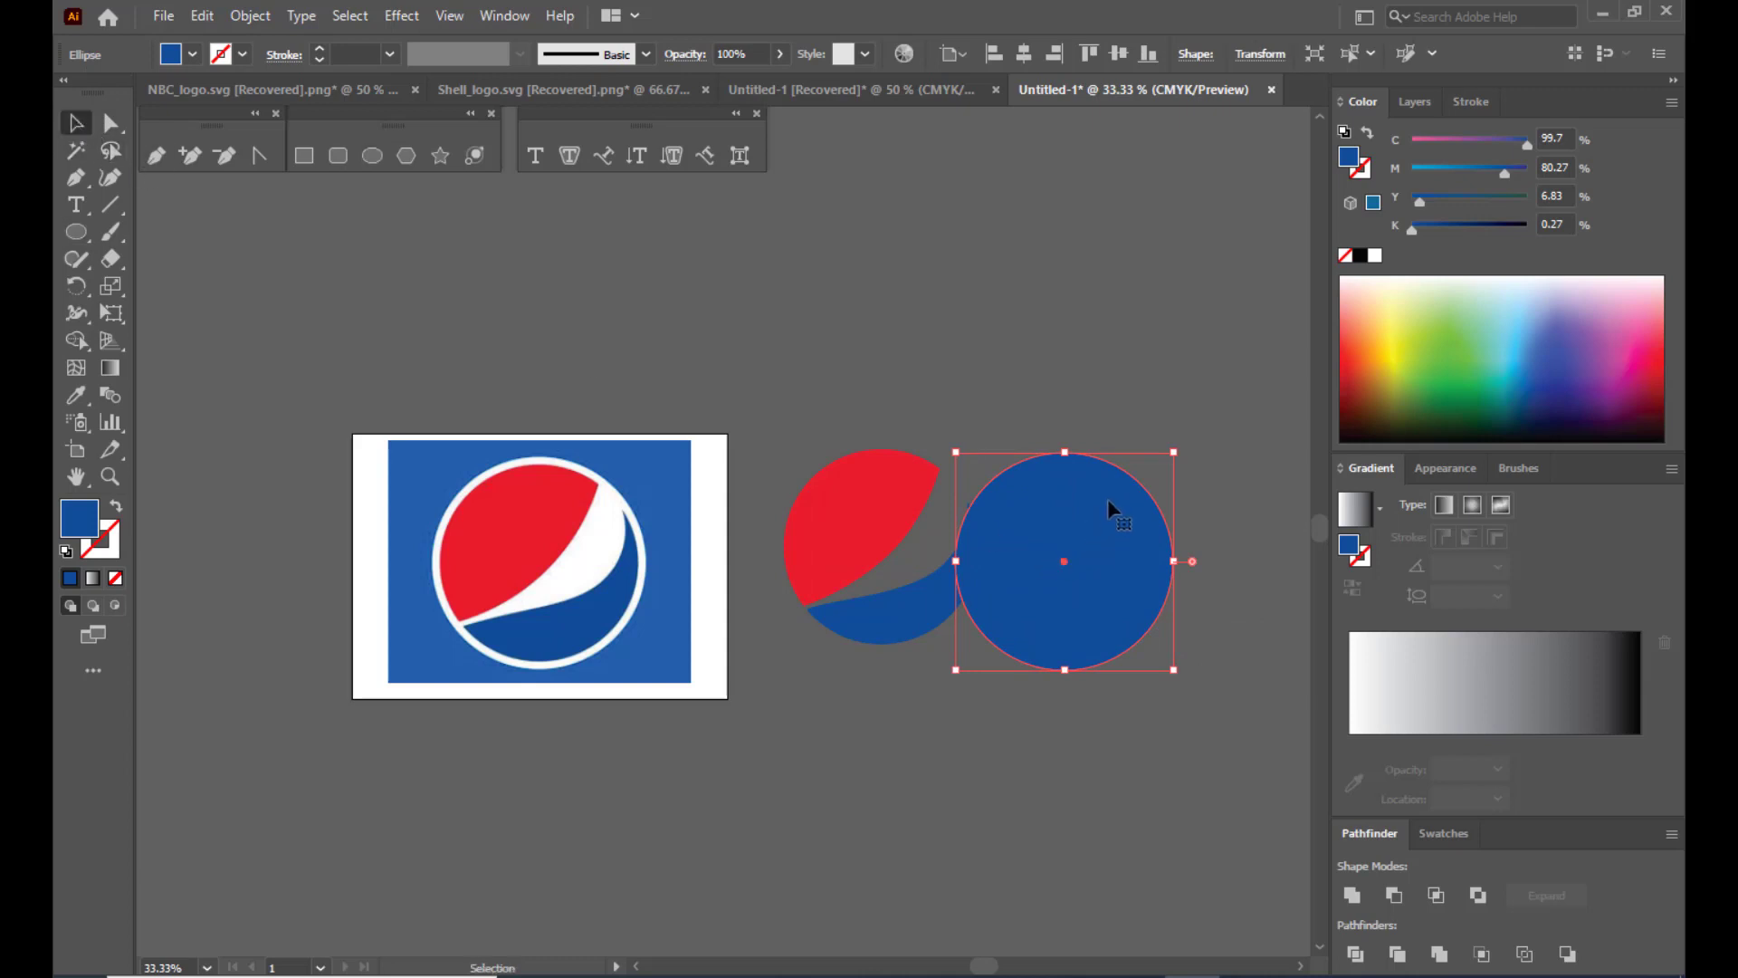
Send the new circle to the back and centre it behind the red and blue segments.
drag(1108, 502, 1020, 479)
right_click(1016, 480)
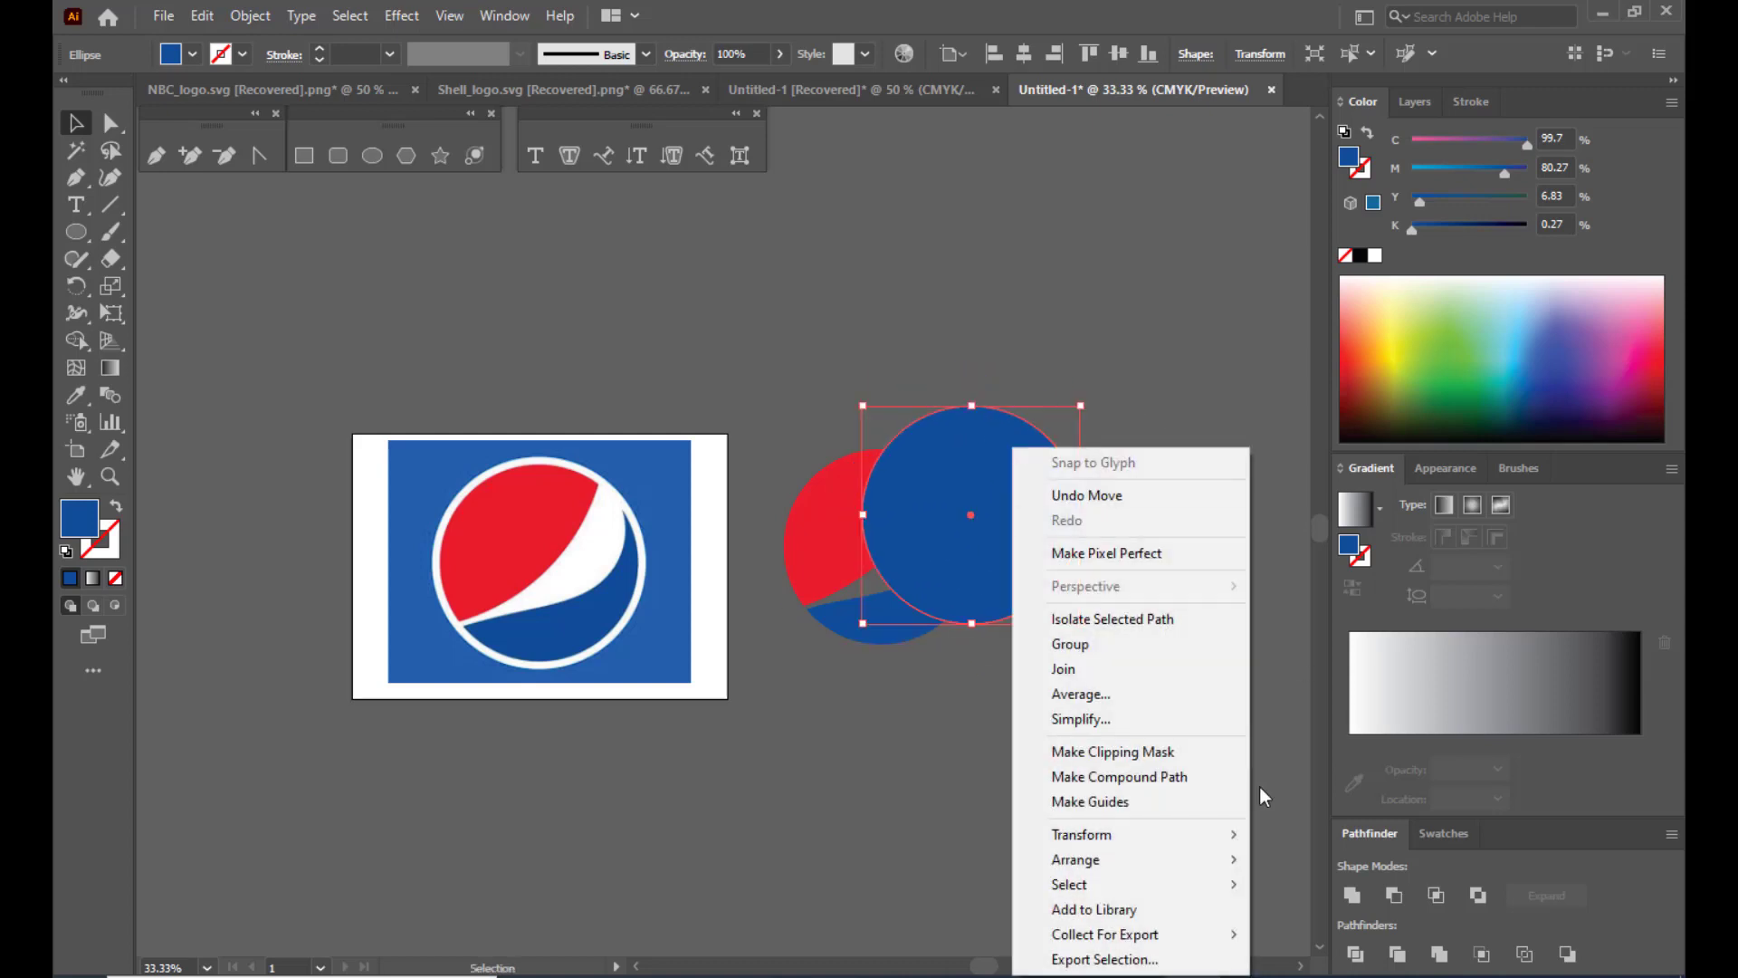
mouse_move(1114, 859)
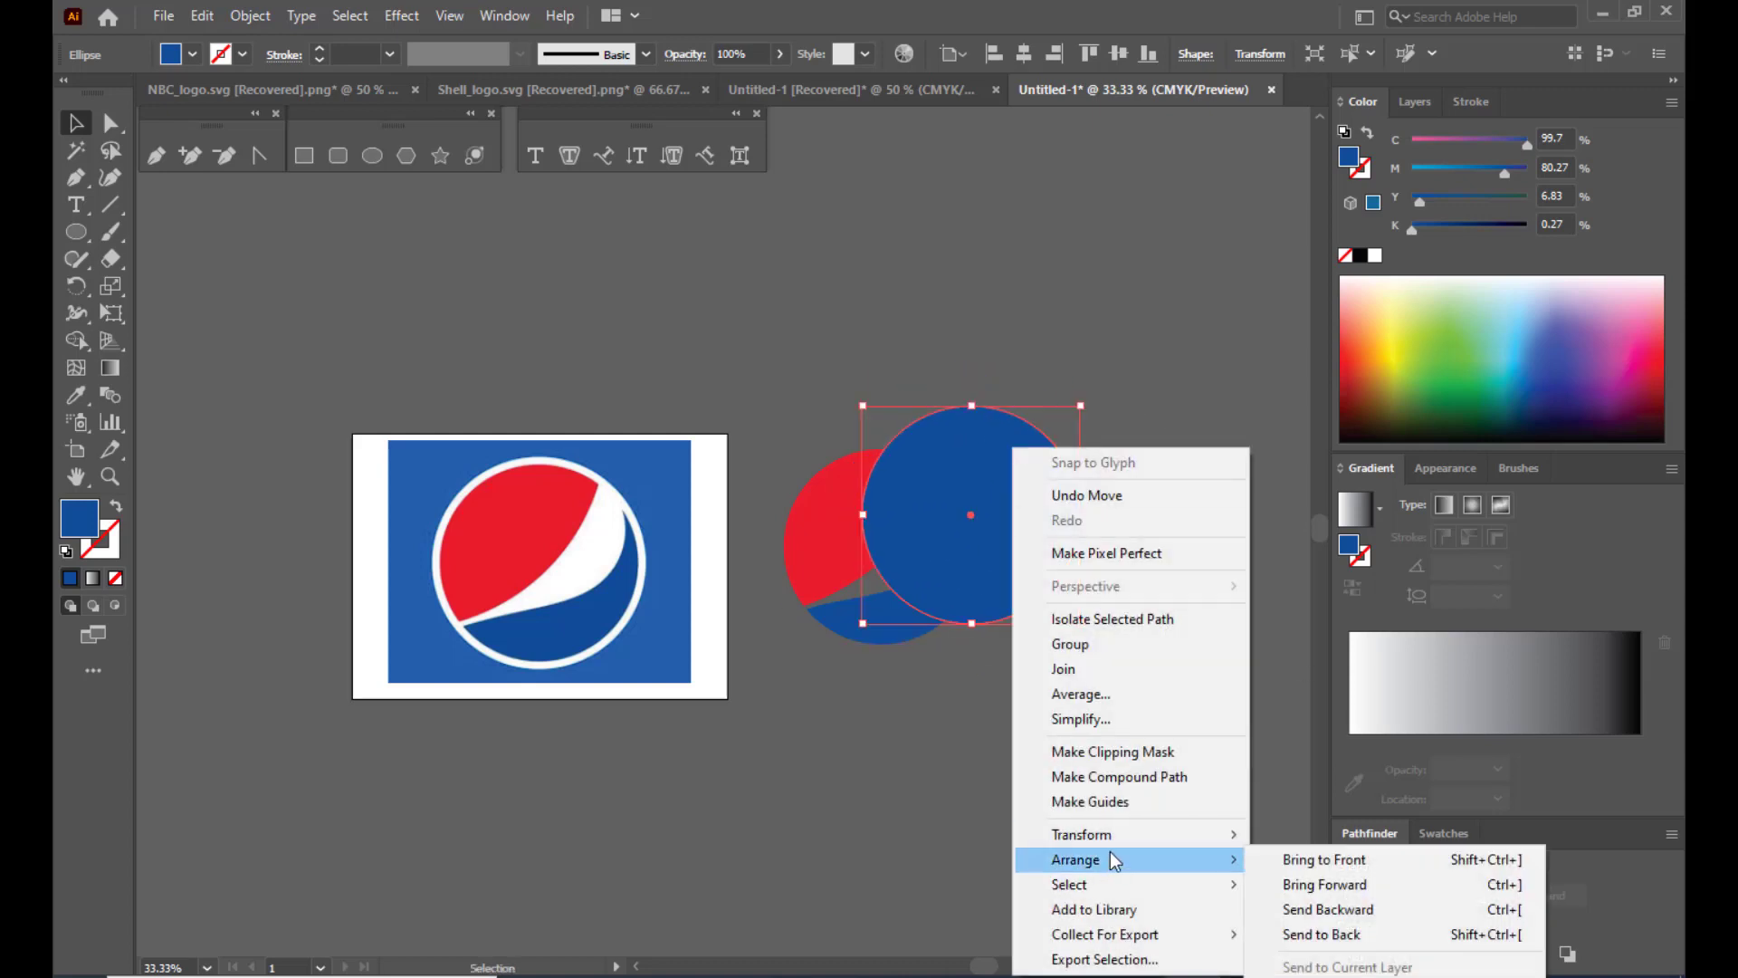
click(1317, 936)
right_click(999, 509)
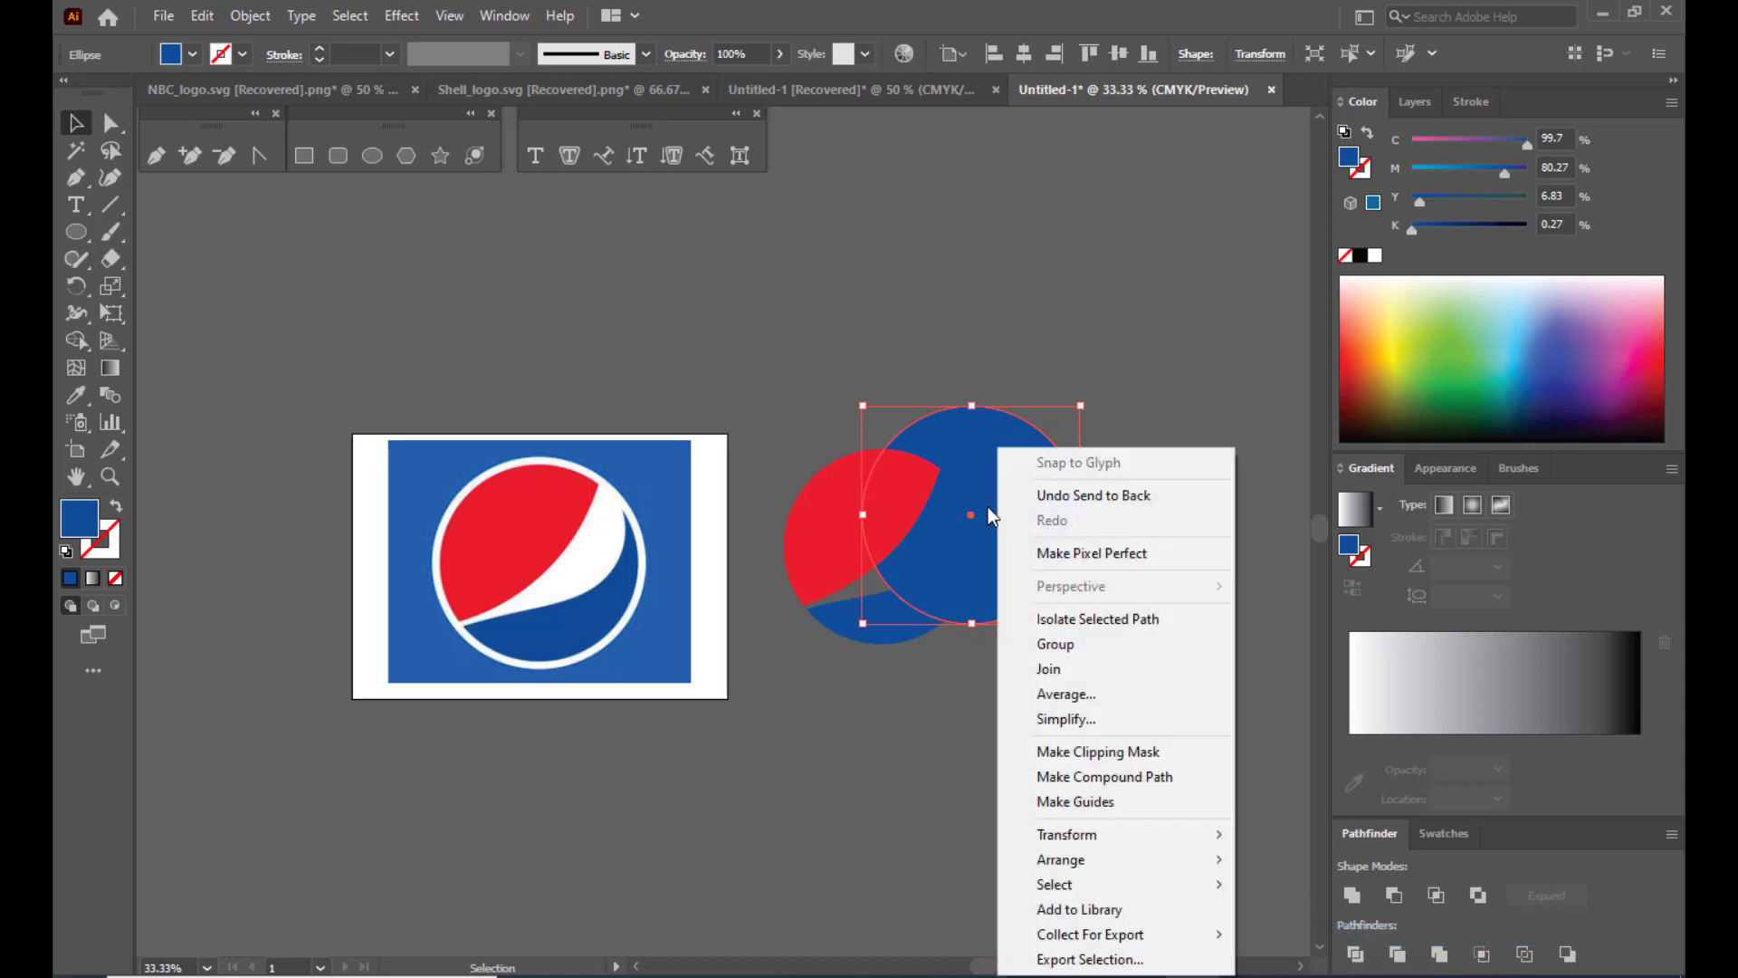
click(985, 507)
drag(980, 507, 940, 492)
Fill the backing circle with white and scale it to leave a thin even ring around the segments.
click(1375, 256)
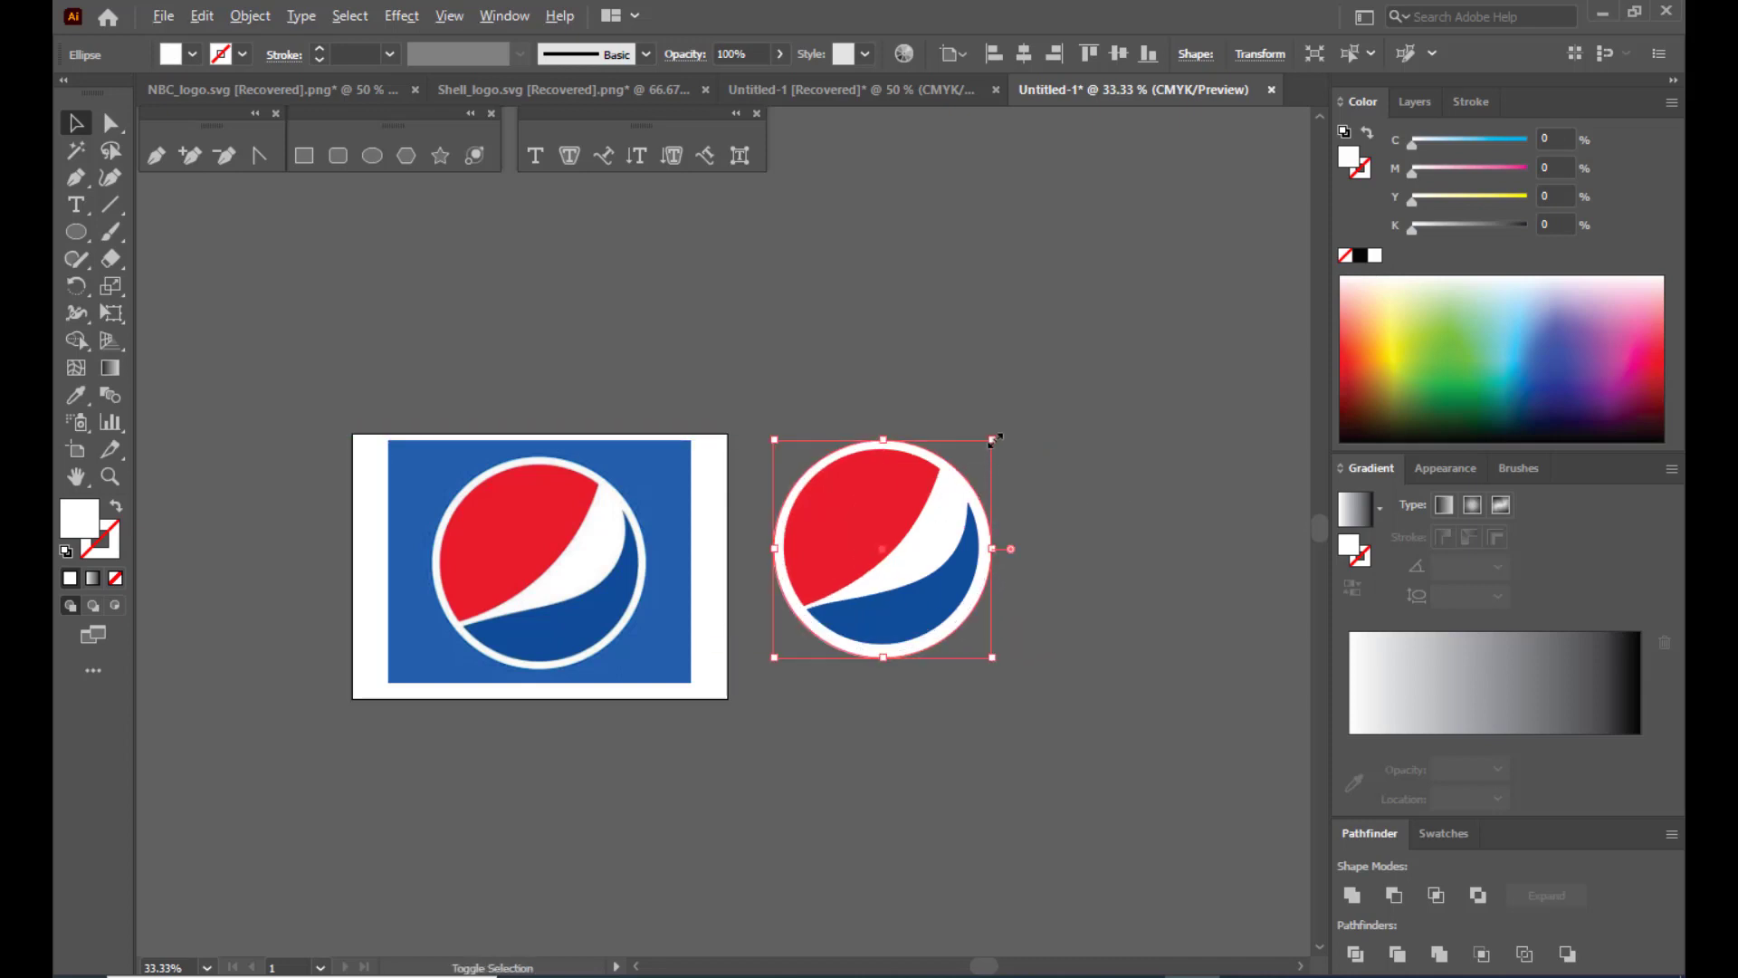
mouse_move(993, 440)
mouse_down()
mouse_move(1001, 426)
mouse_move(947, 454)
mouse_move(1006, 414)
mouse_move(989, 441)
mouse_up()
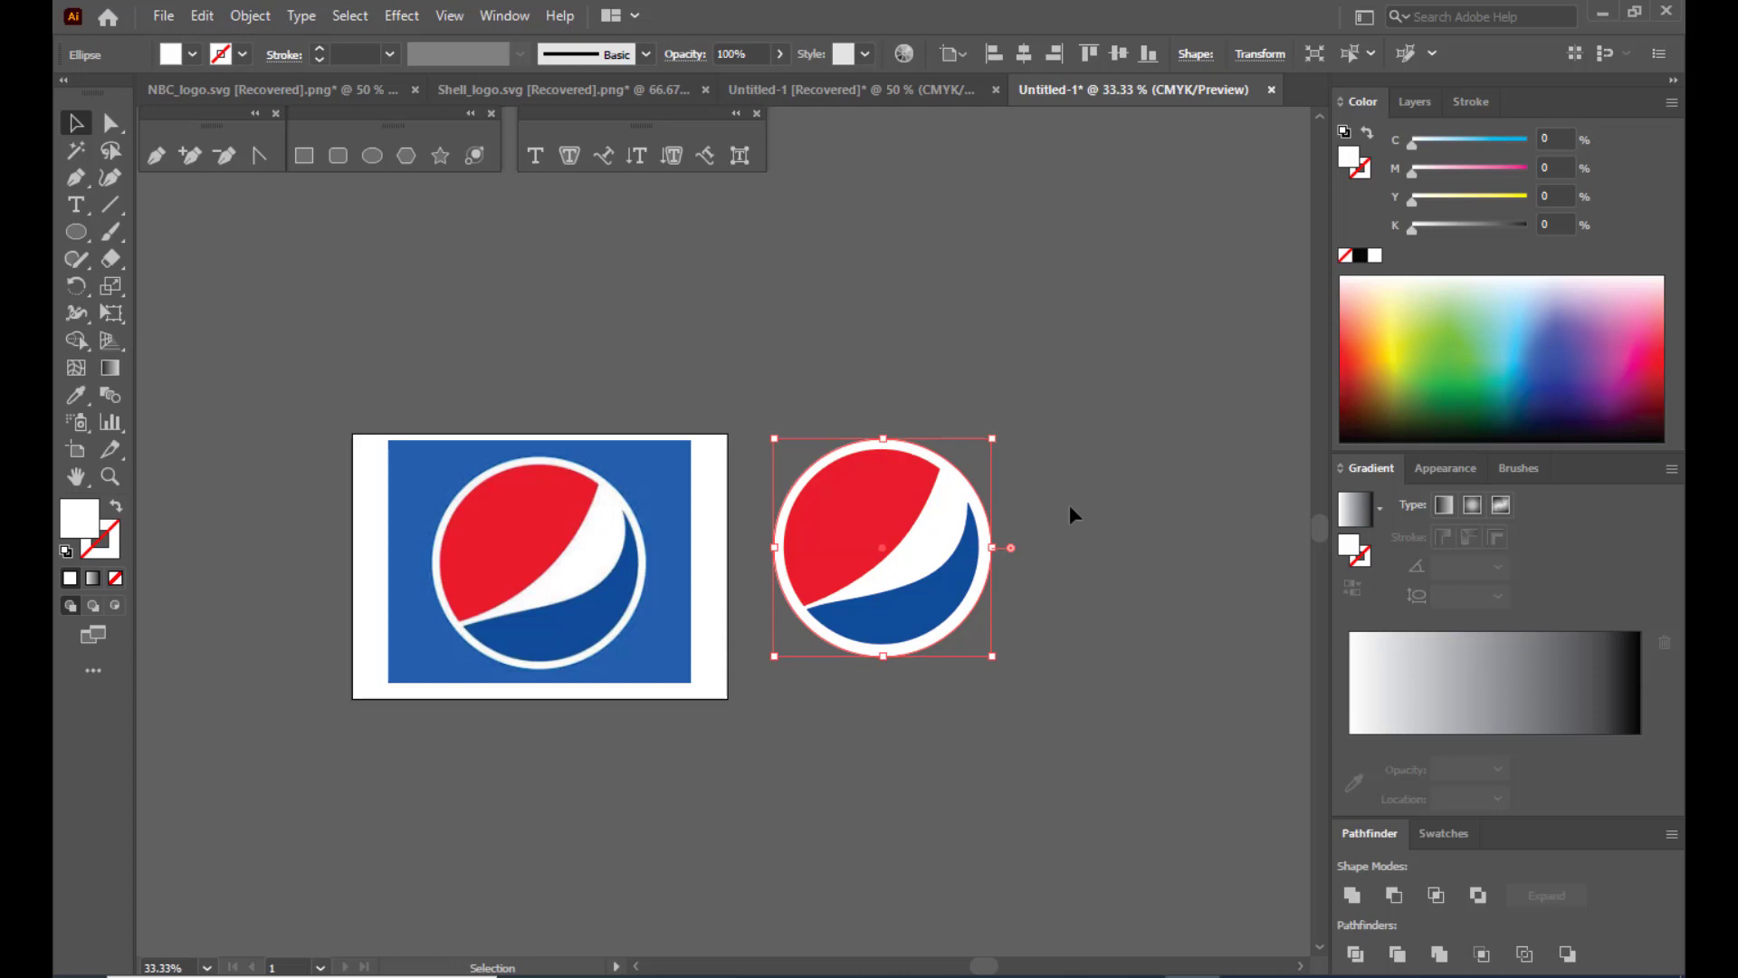
drag(989, 443, 986, 445)
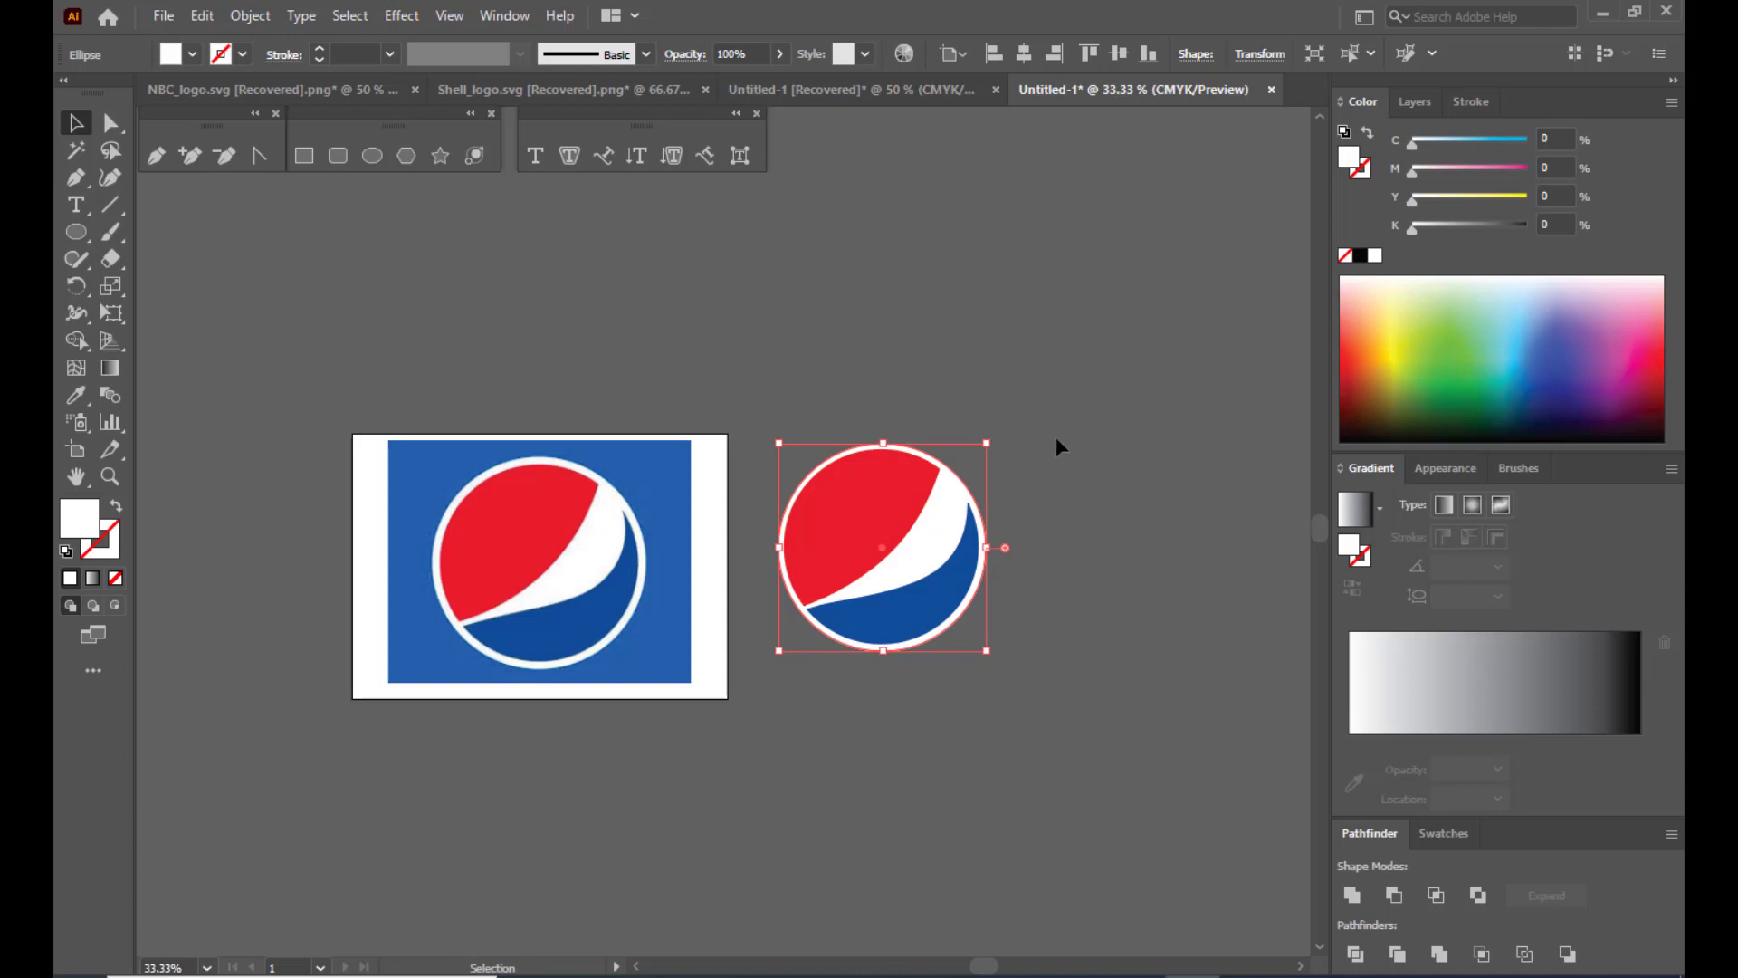
drag(988, 442, 989, 441)
click(1066, 472)
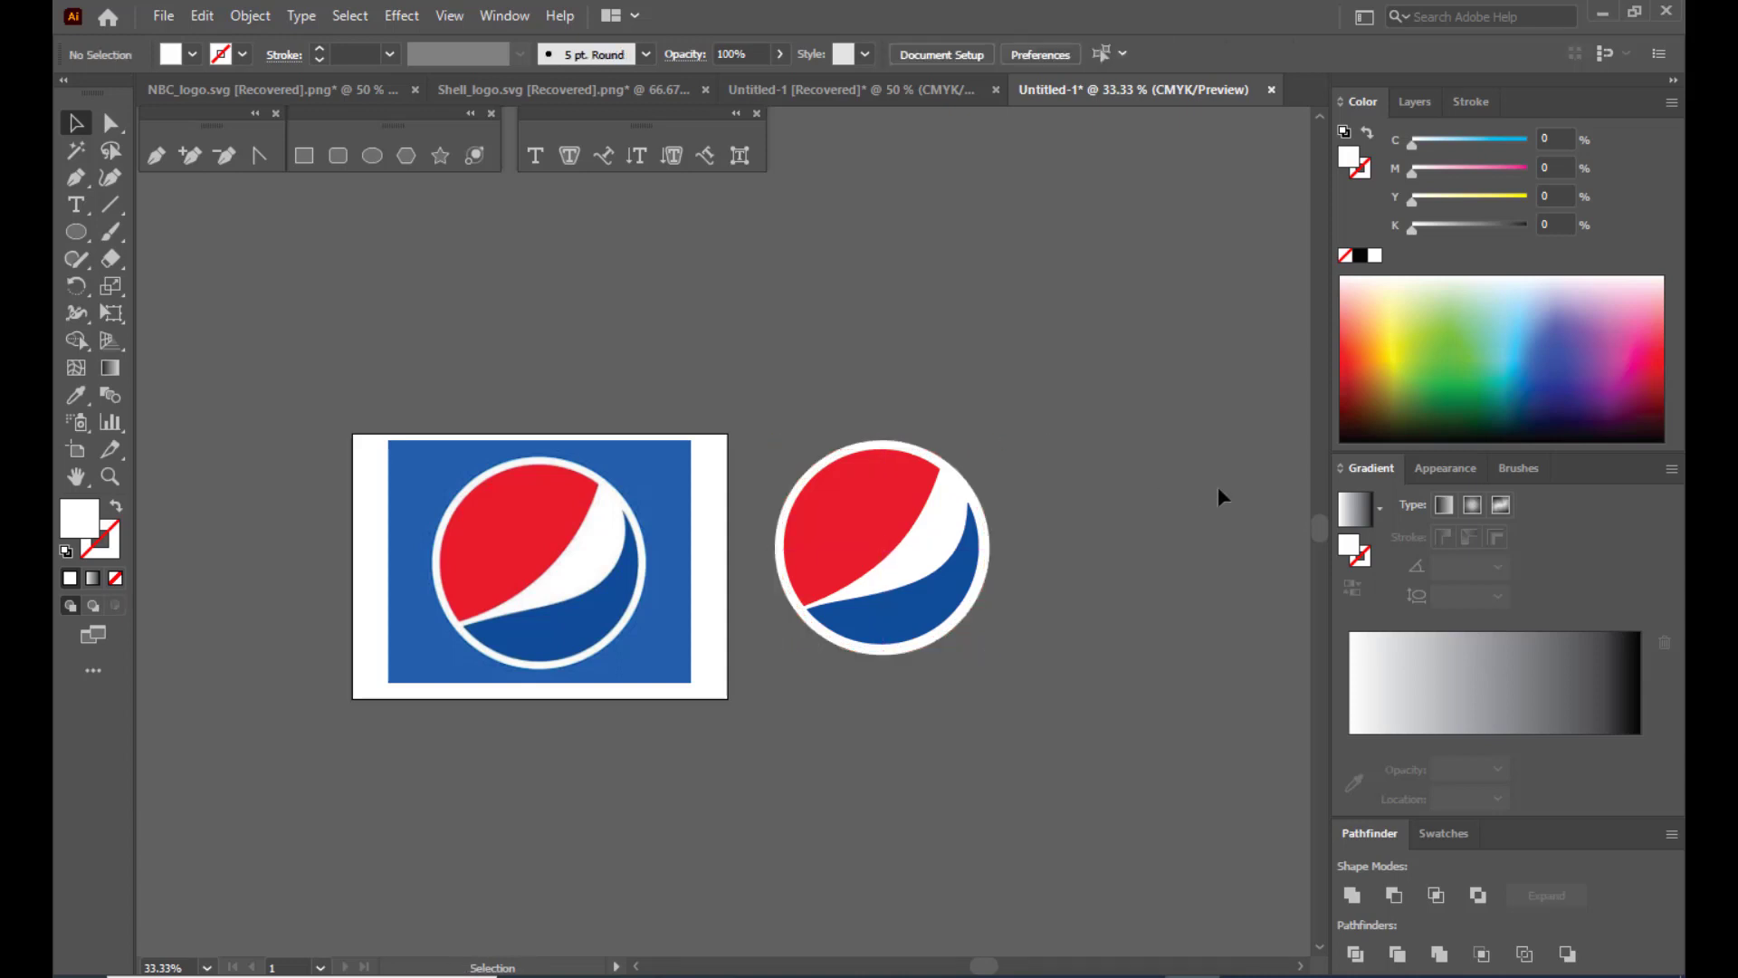
Group the white circle with both coloured segments and move the globe up and away from the reference image.
click(304, 155)
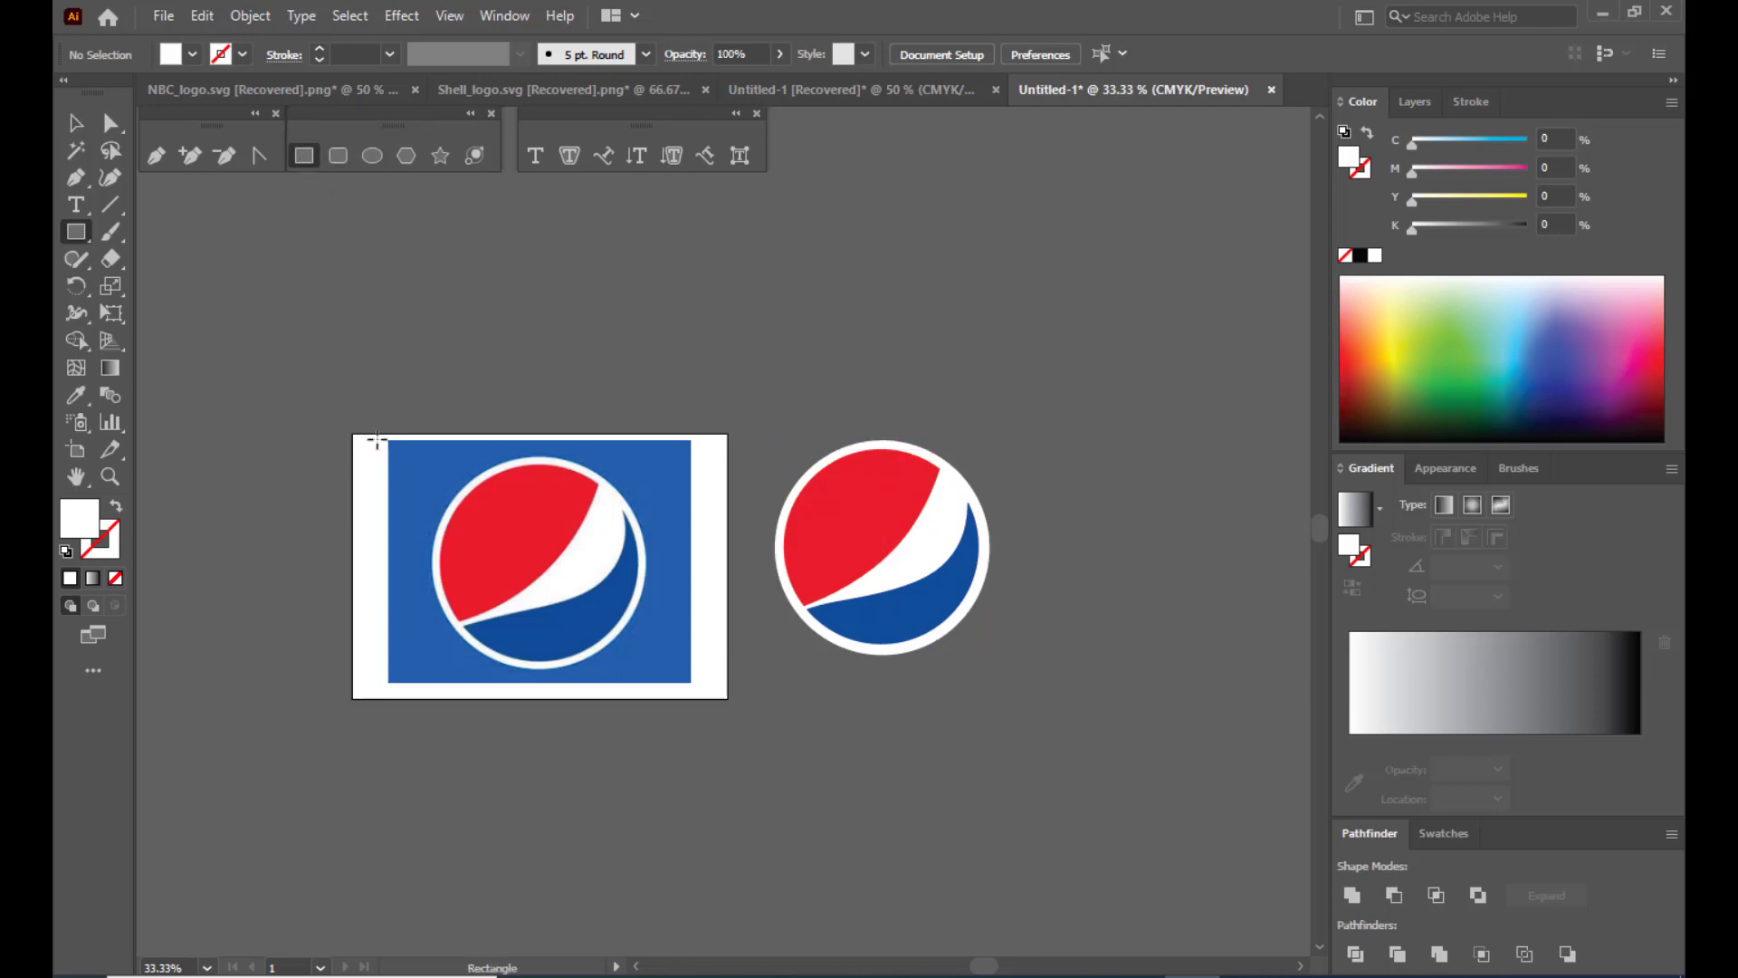
click(86, 128)
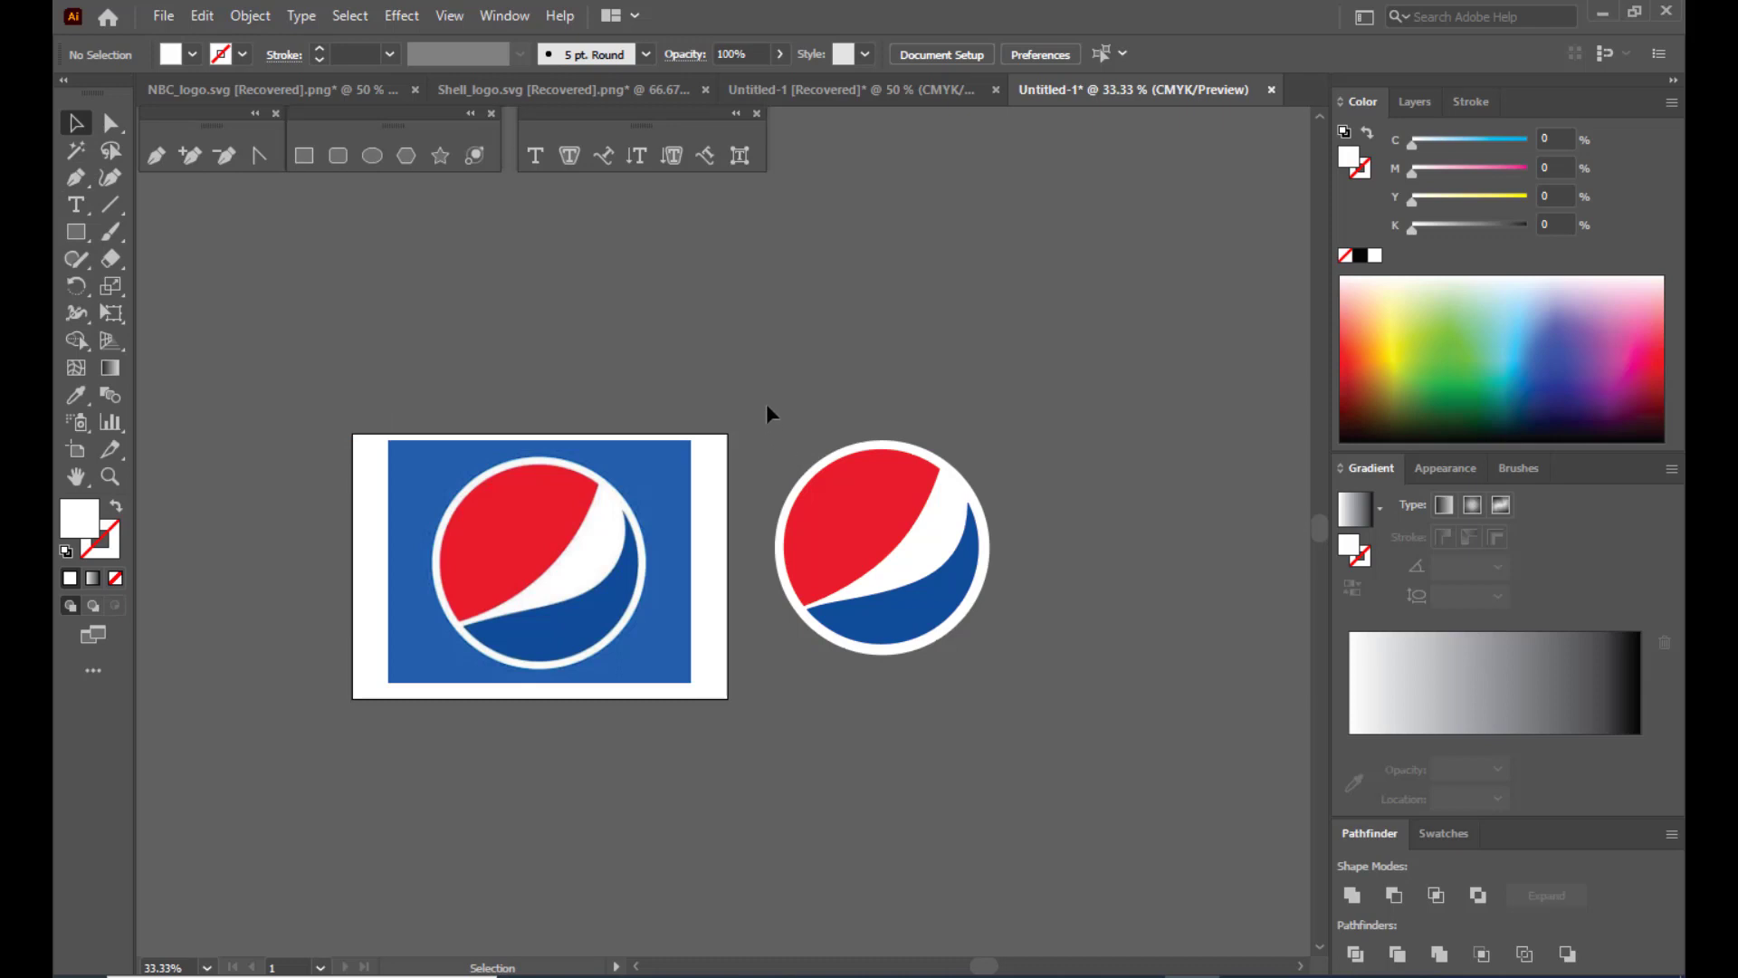
click(958, 565)
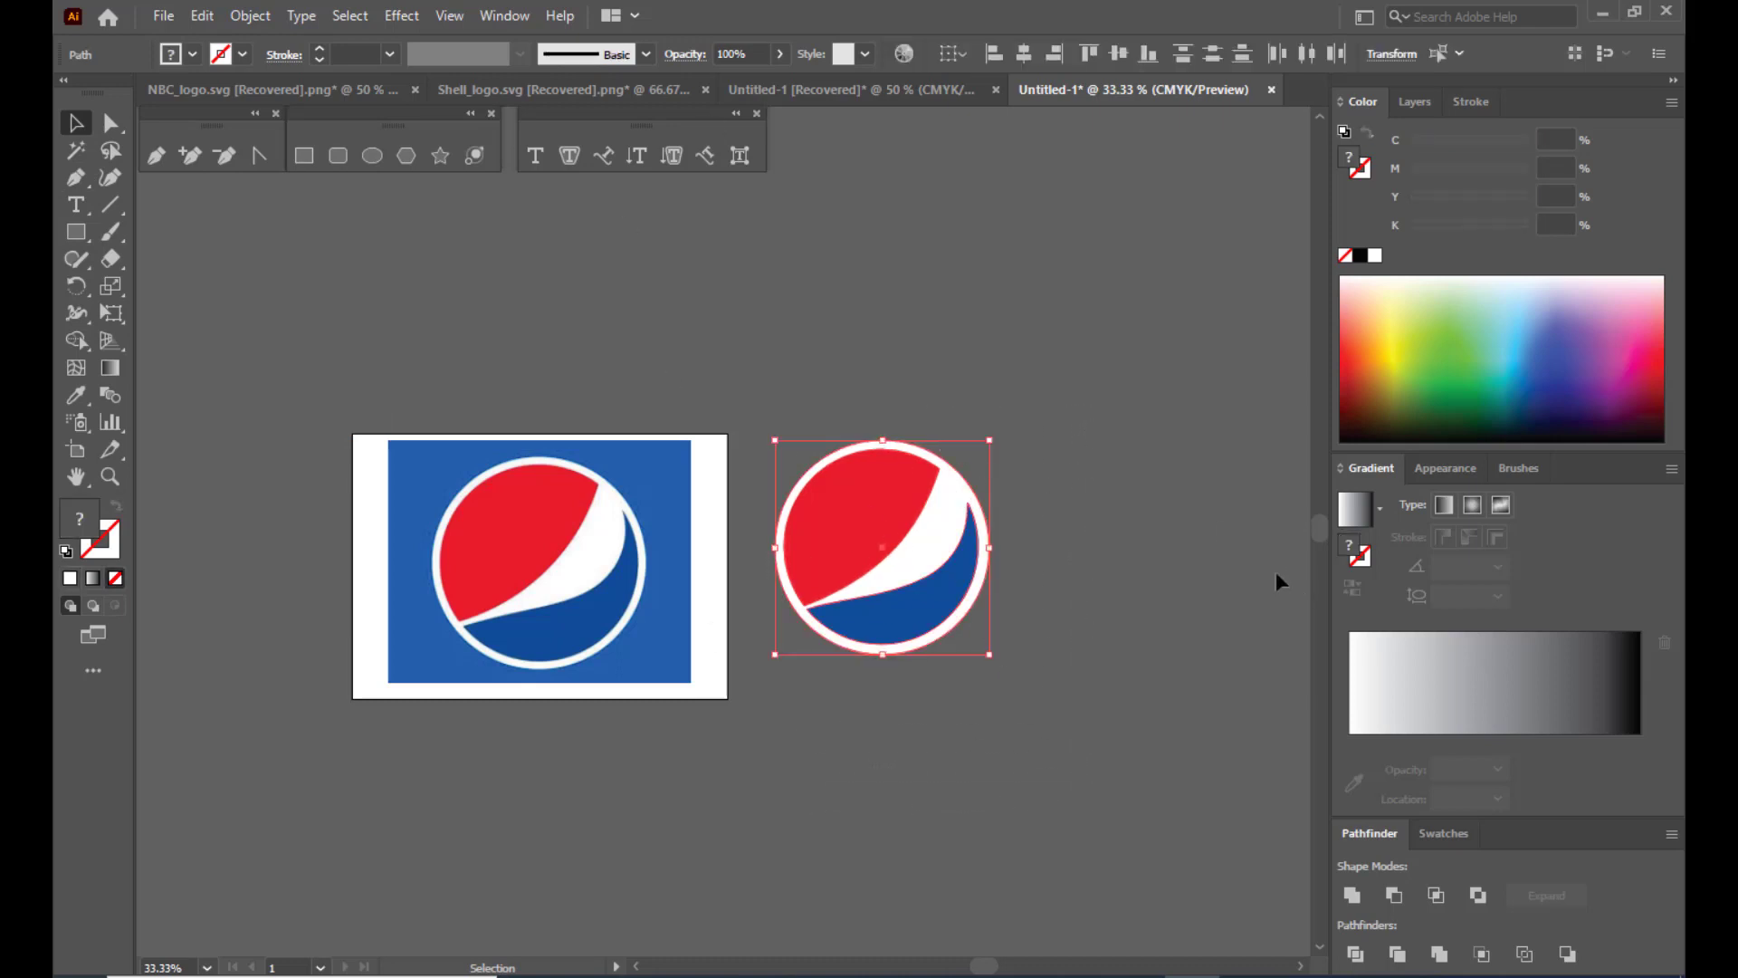
click(1051, 476)
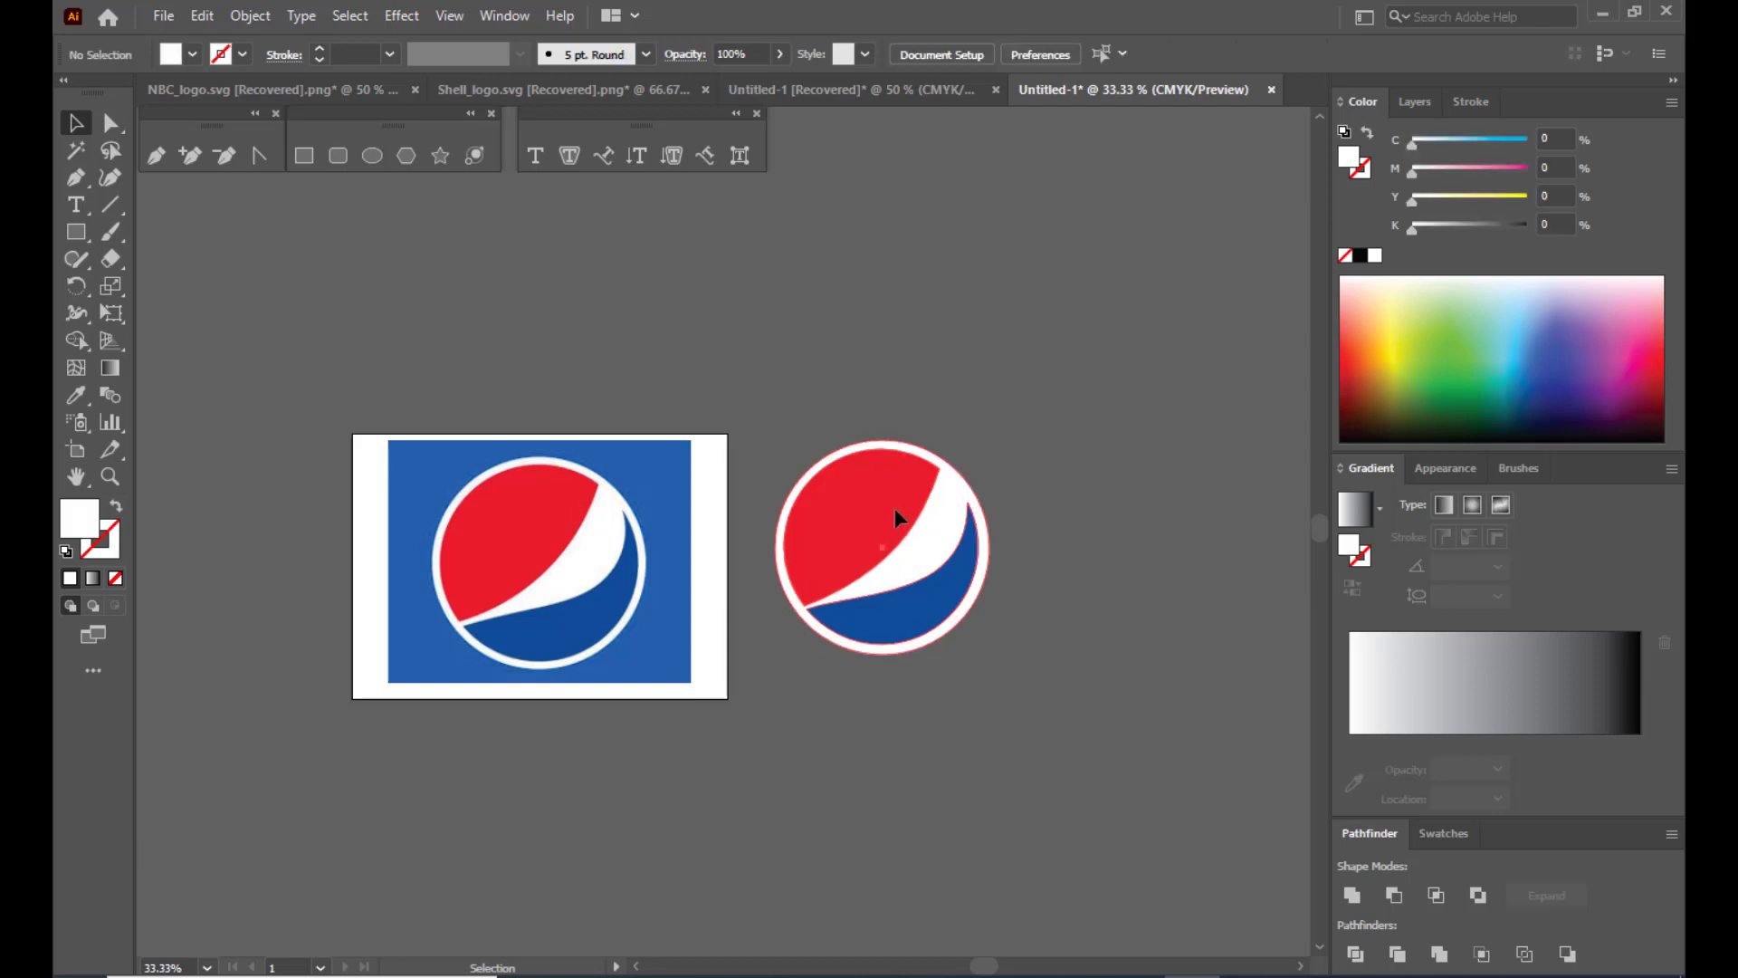
drag(894, 508, 1041, 422)
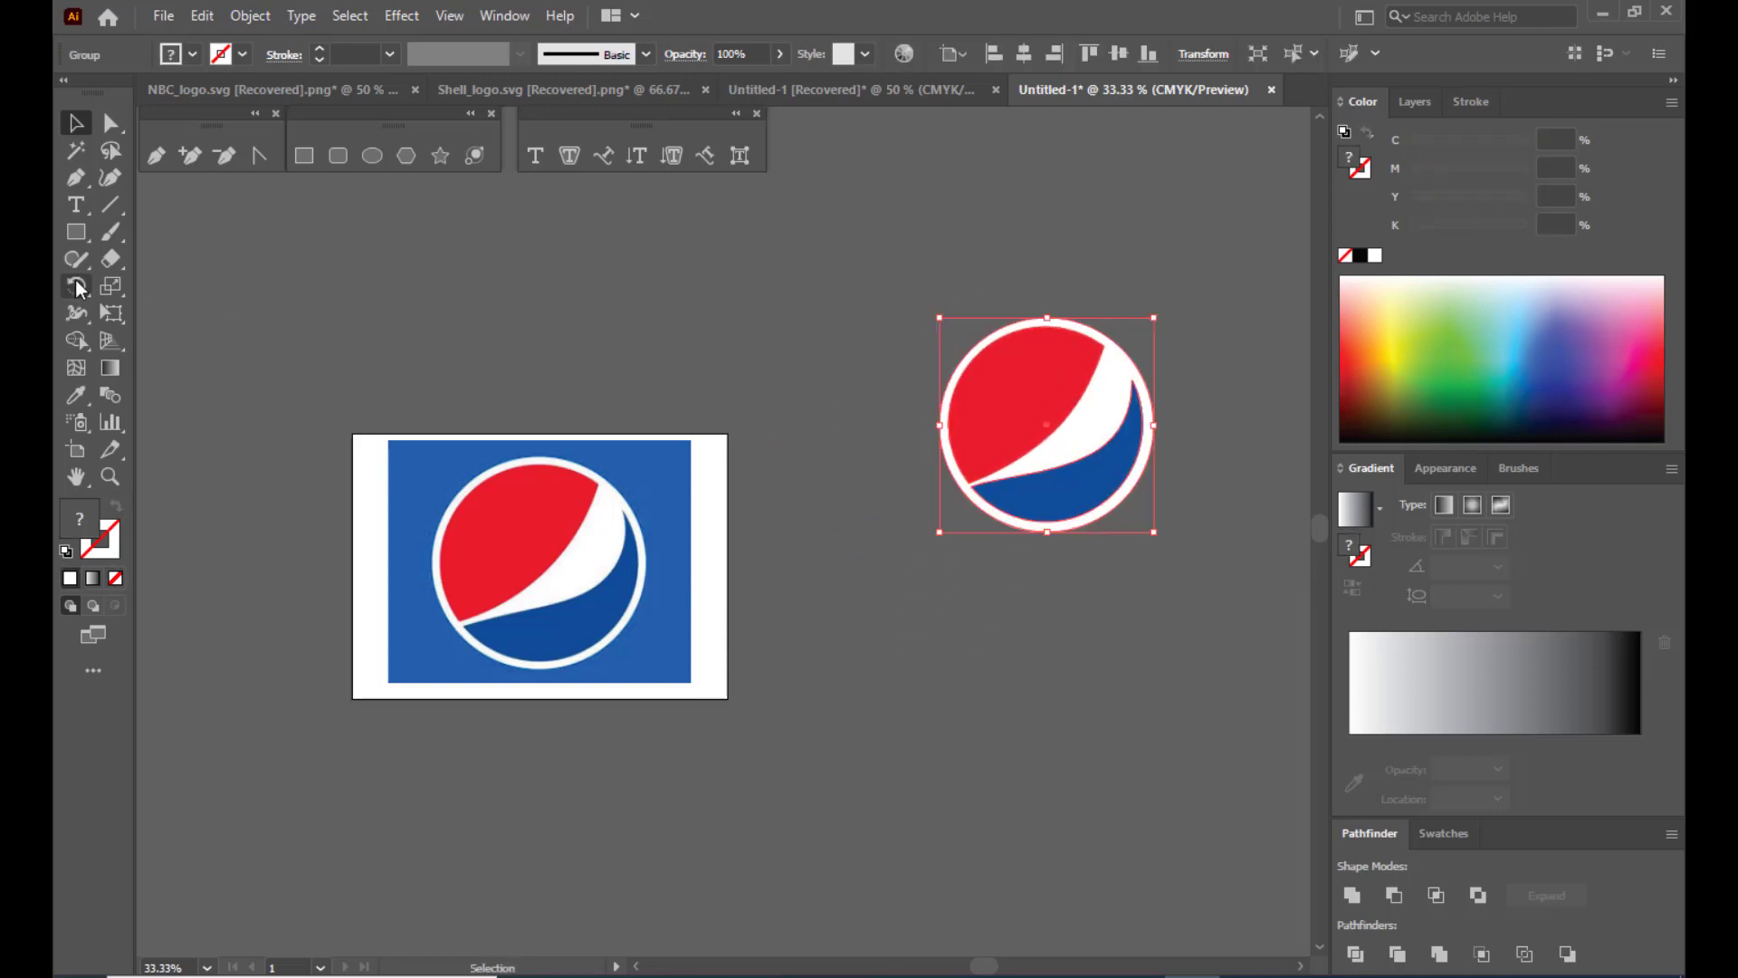
Draw a rectangle matching the reference image's blue background and move it below the rebuilt globe.
click(303, 155)
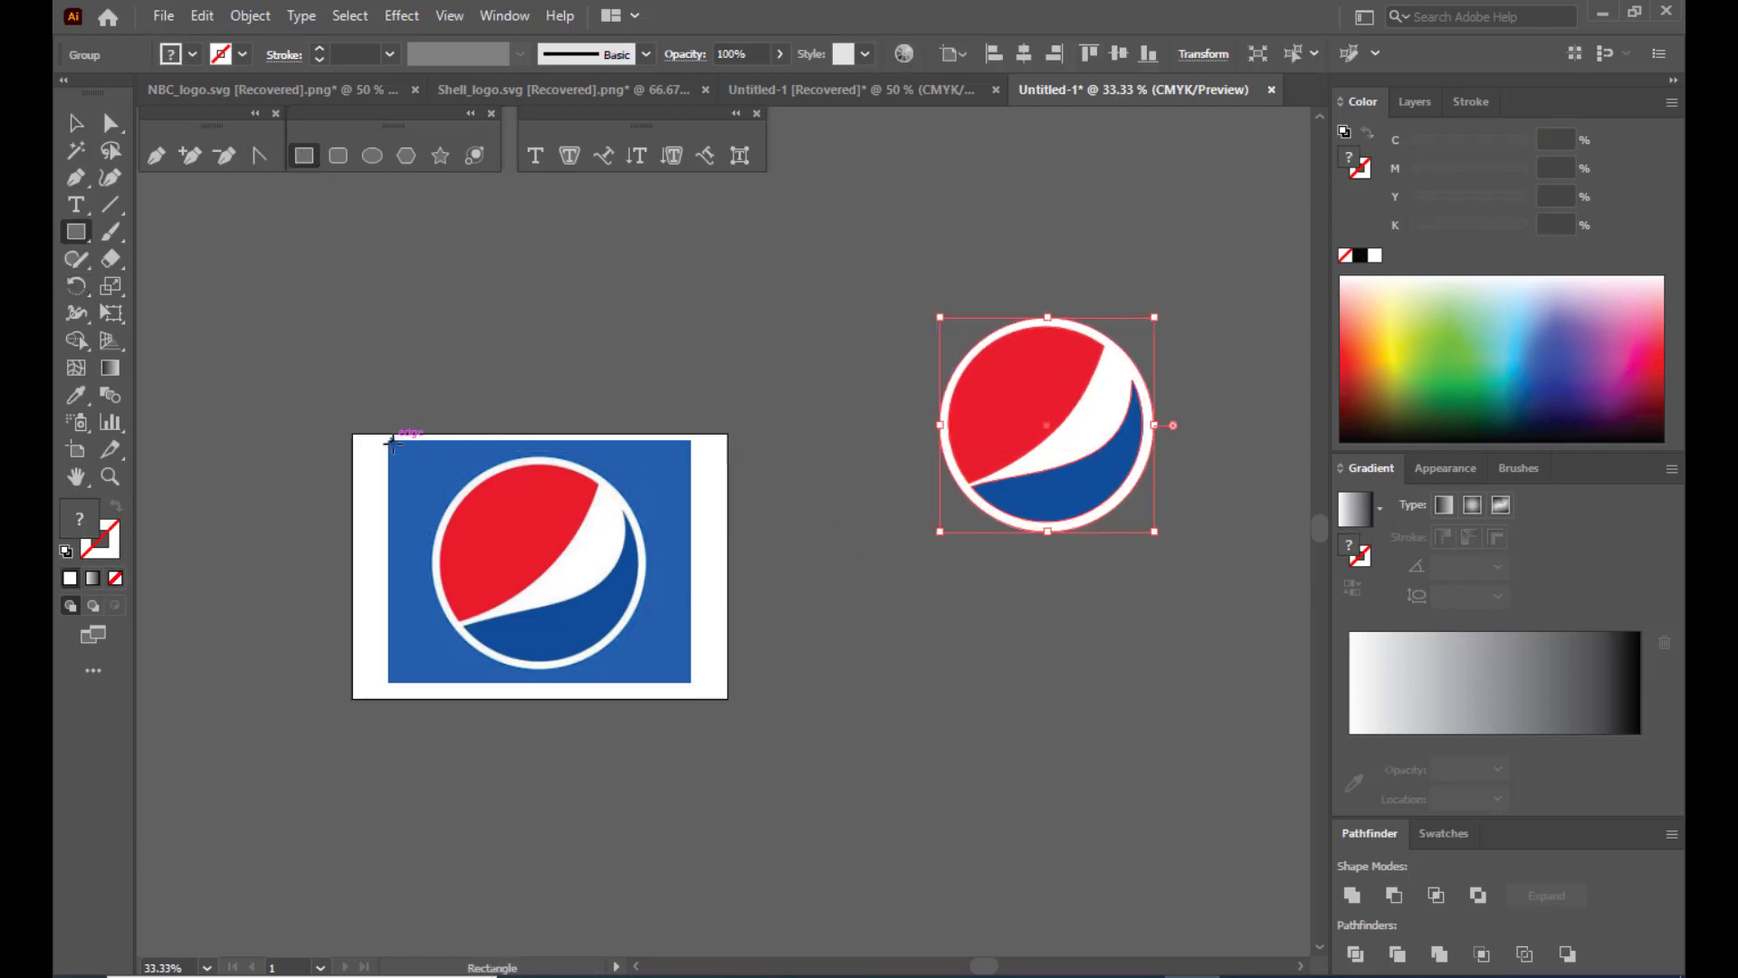
drag(388, 440, 691, 681)
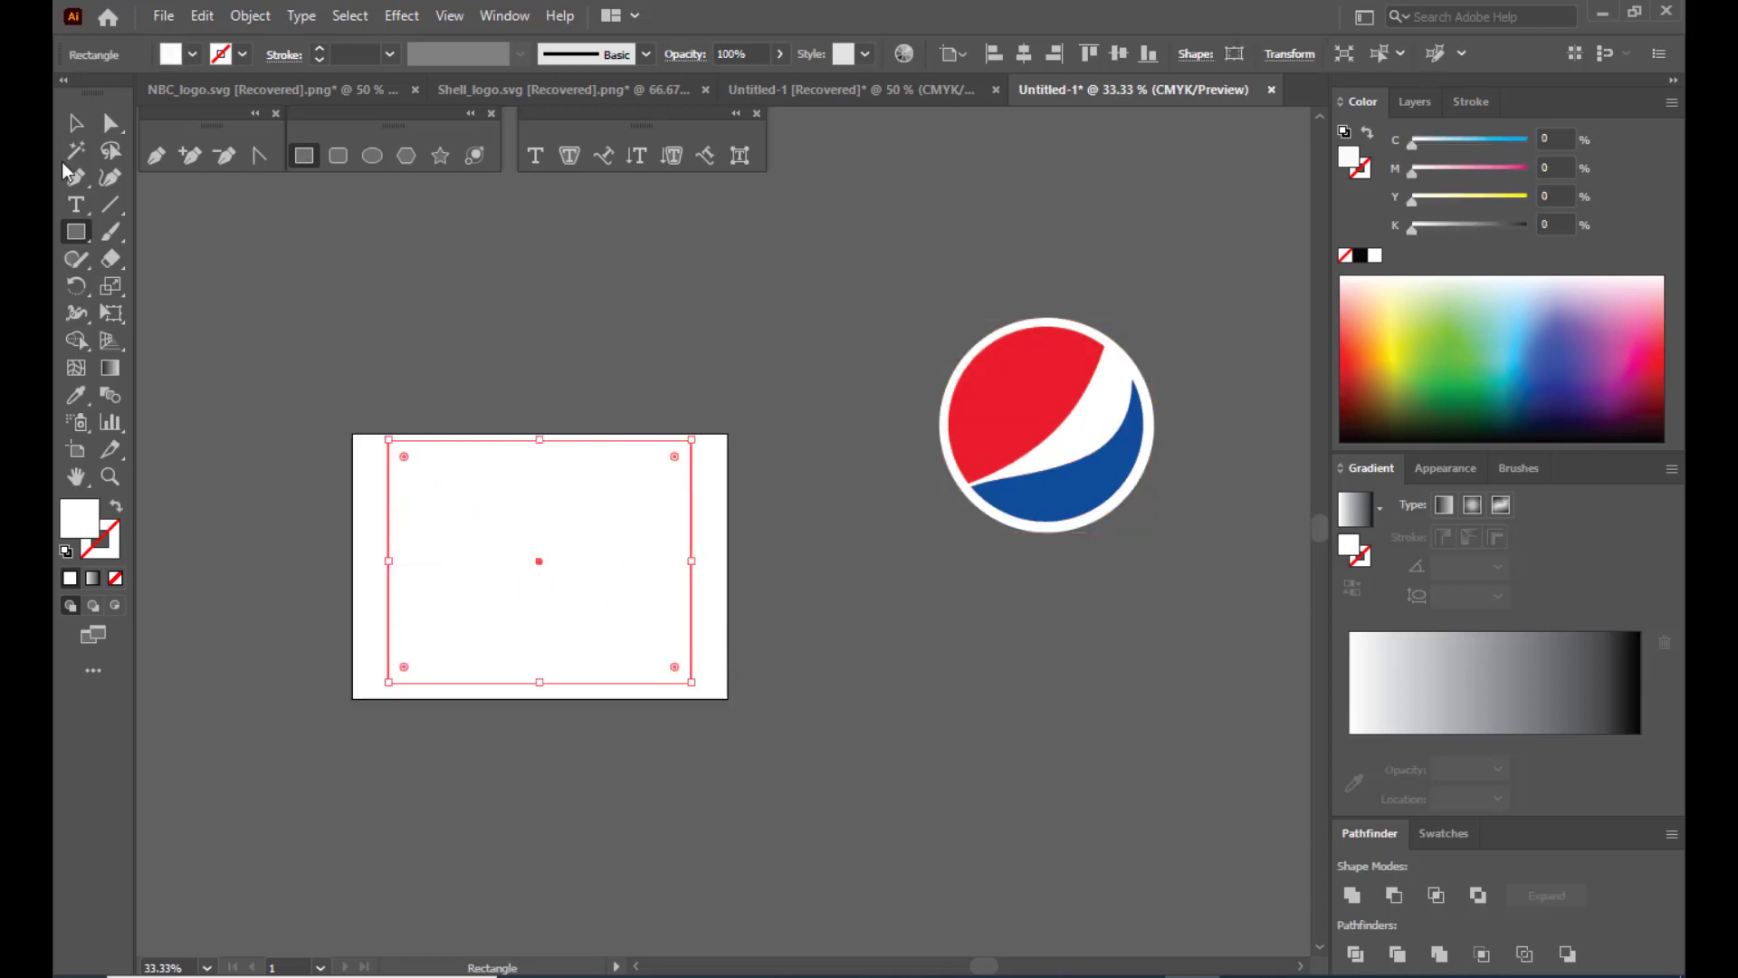
click(76, 122)
drag(648, 472, 1040, 668)
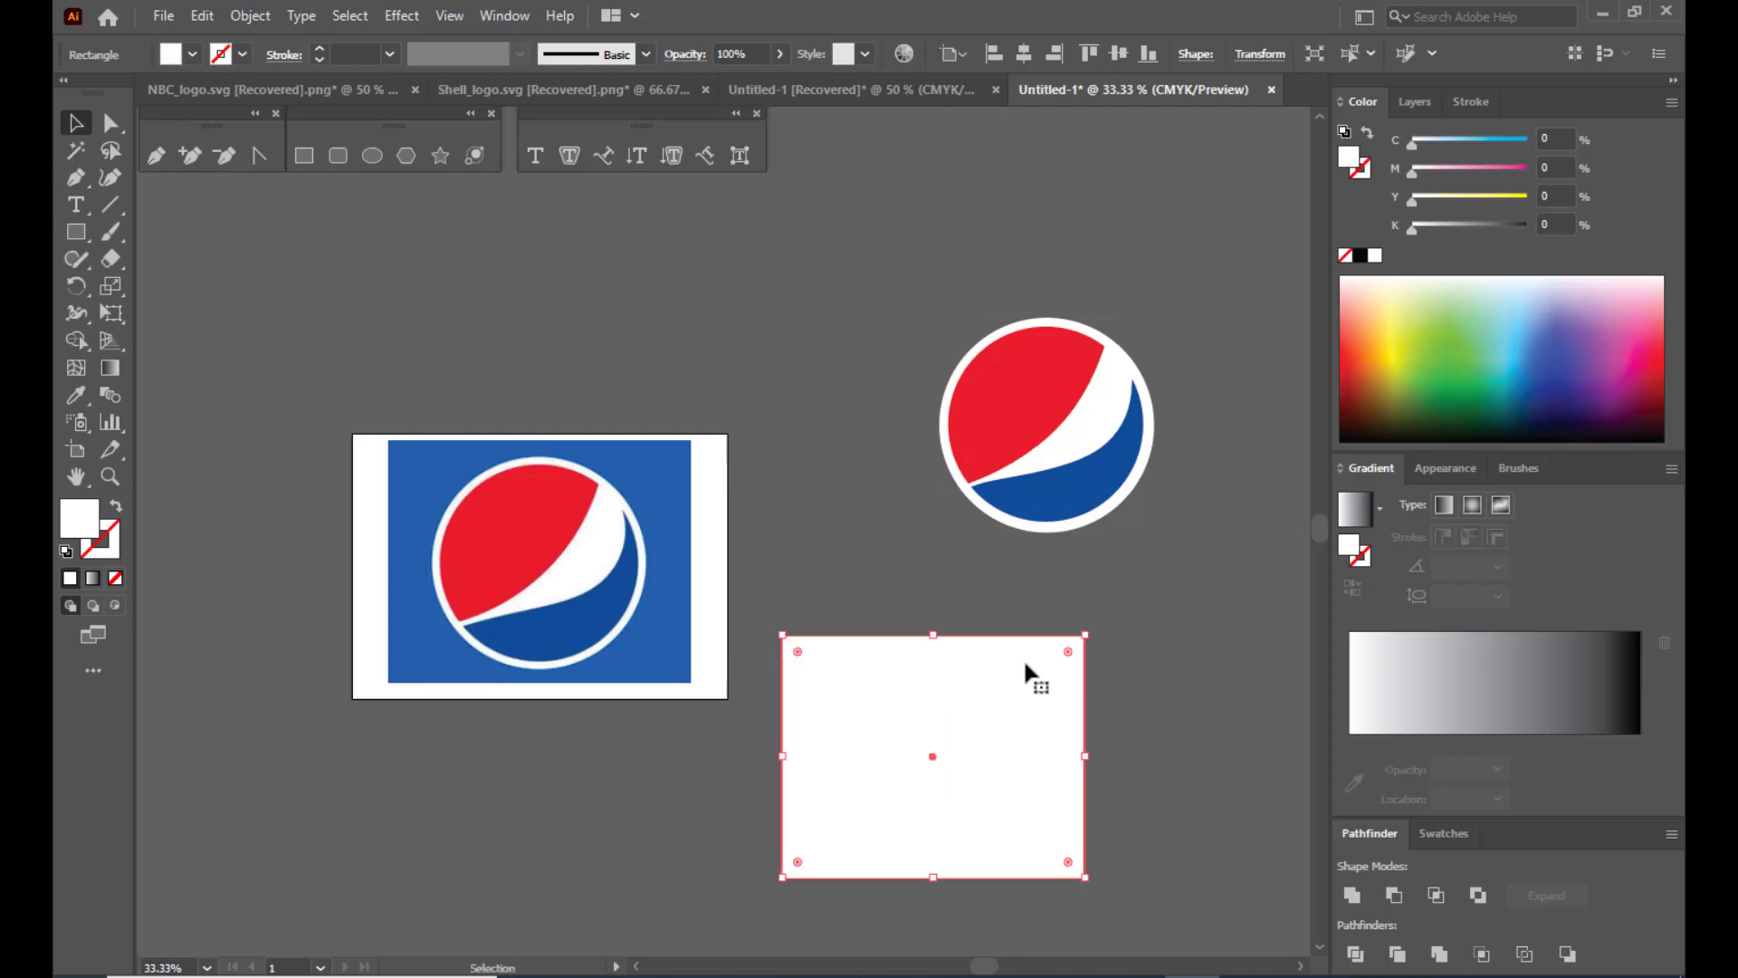
Fill the rectangle with the background blue sampled from the reference image using the Eyedropper.
click(76, 395)
click(629, 475)
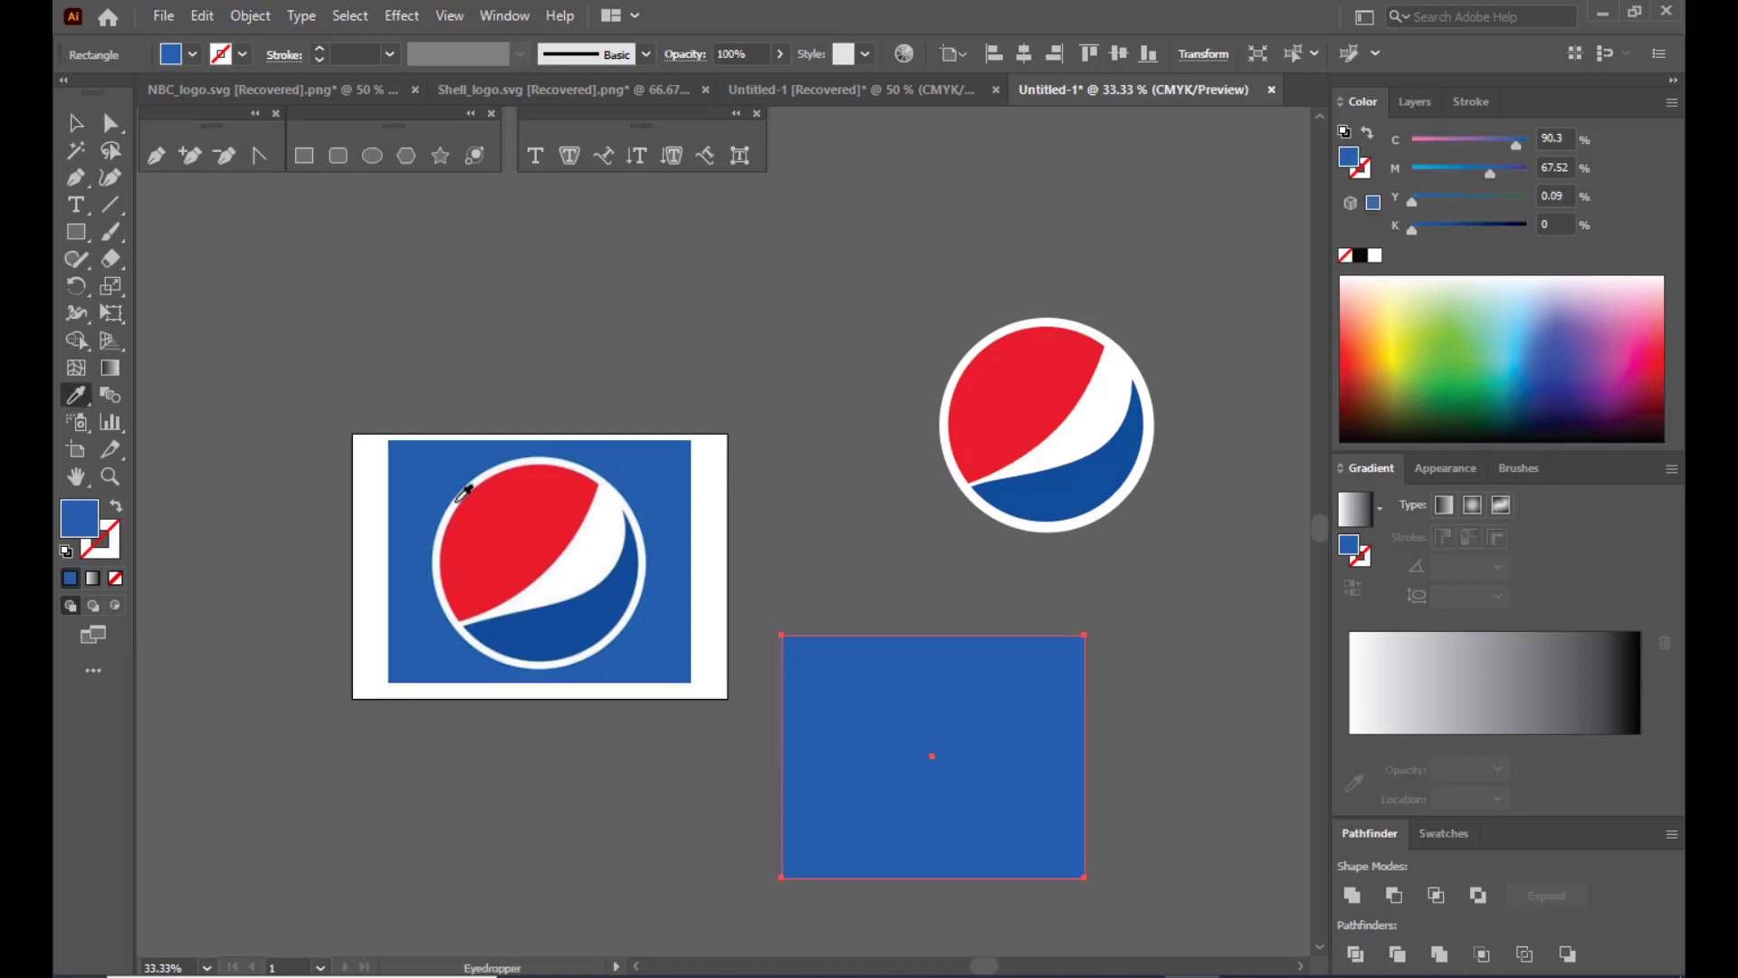
click(76, 122)
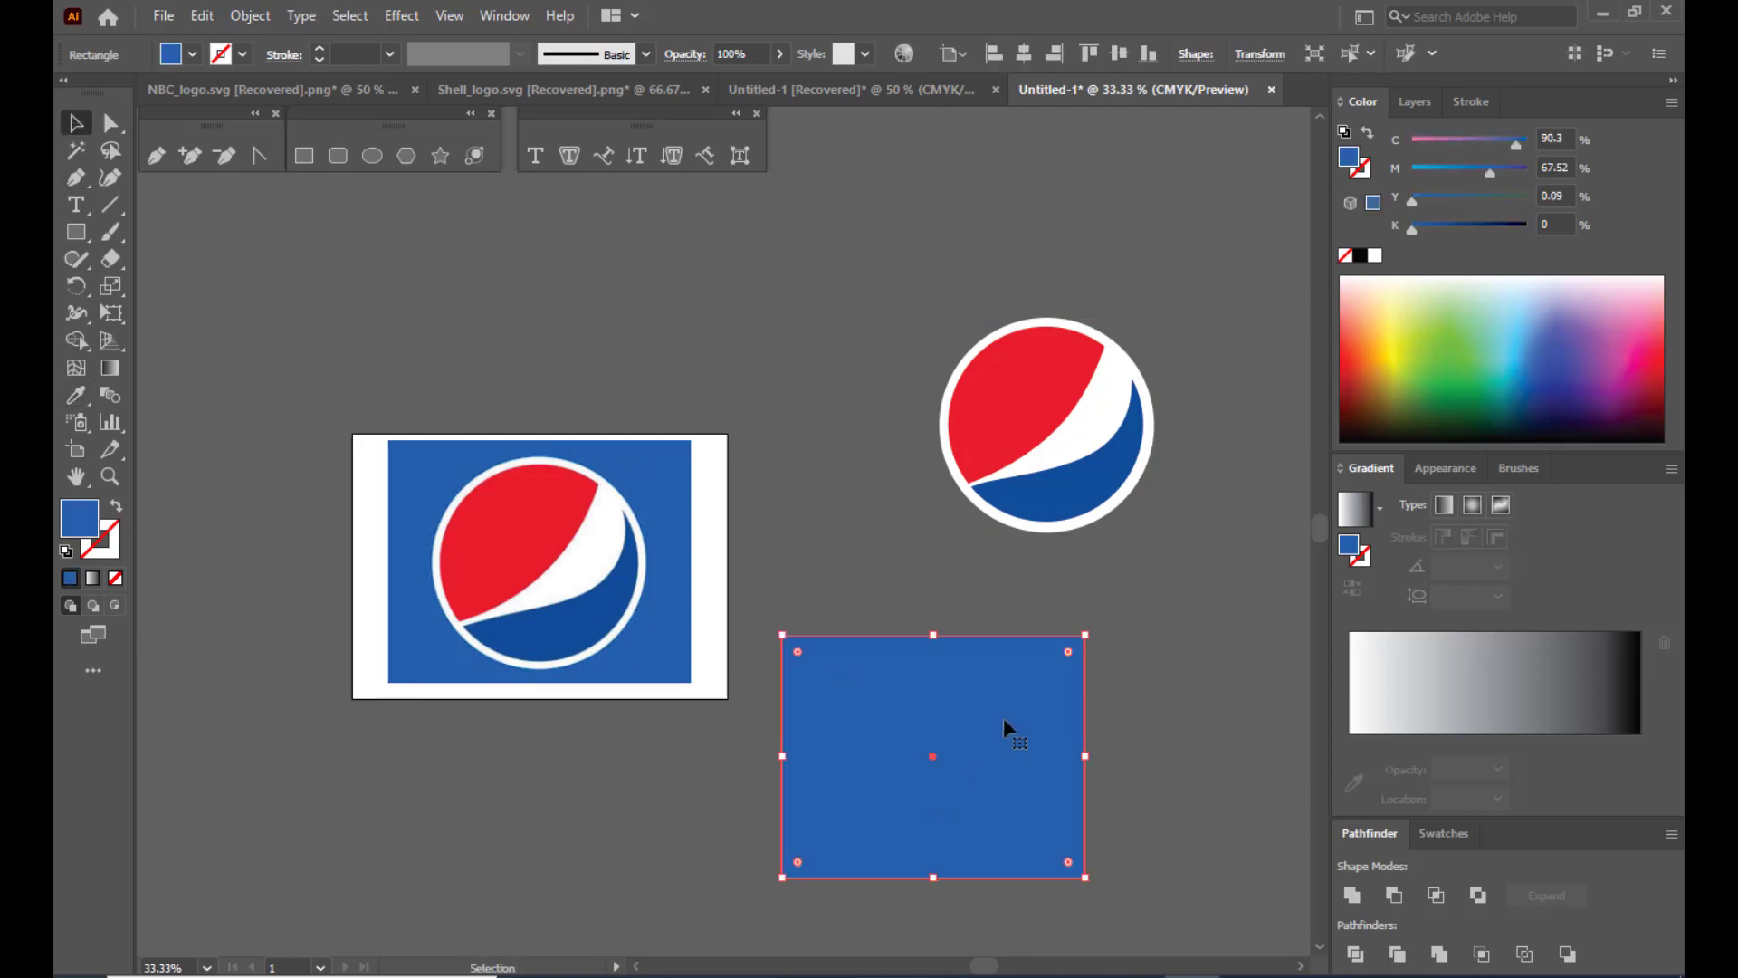
Centre the blue rectangle on the rebuilt globe and send it to the back.
drag(1003, 719, 1070, 395)
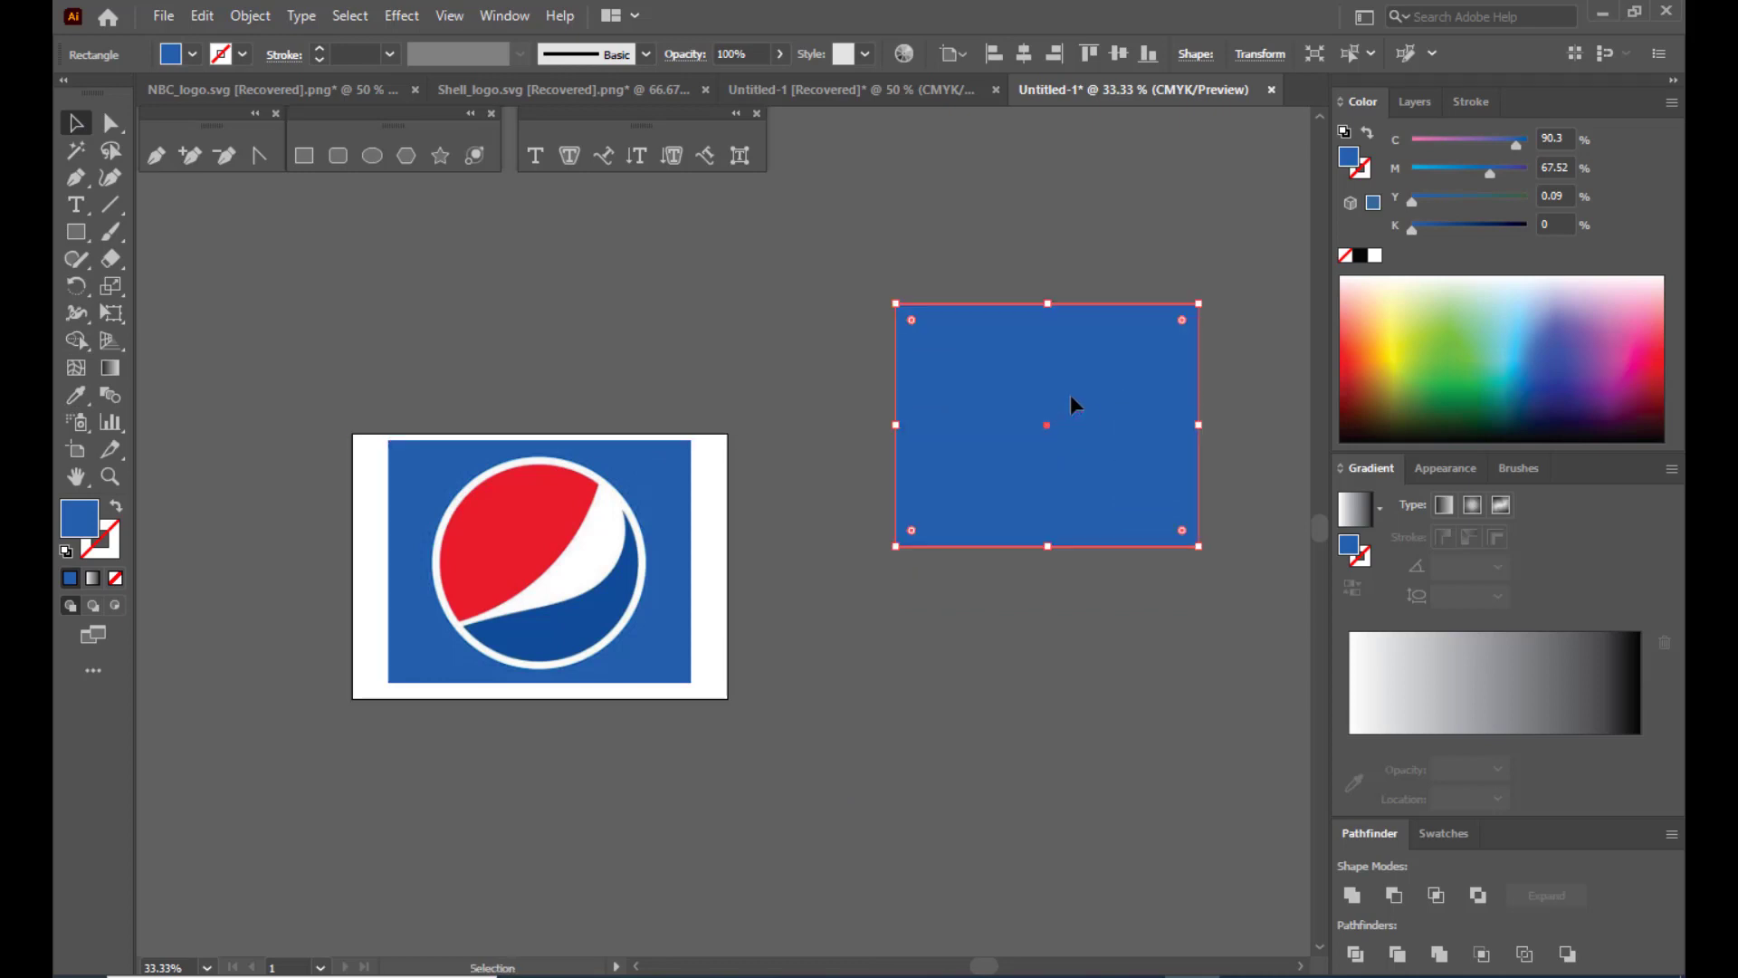
right_click(1070, 395)
mouse_move(1177, 812)
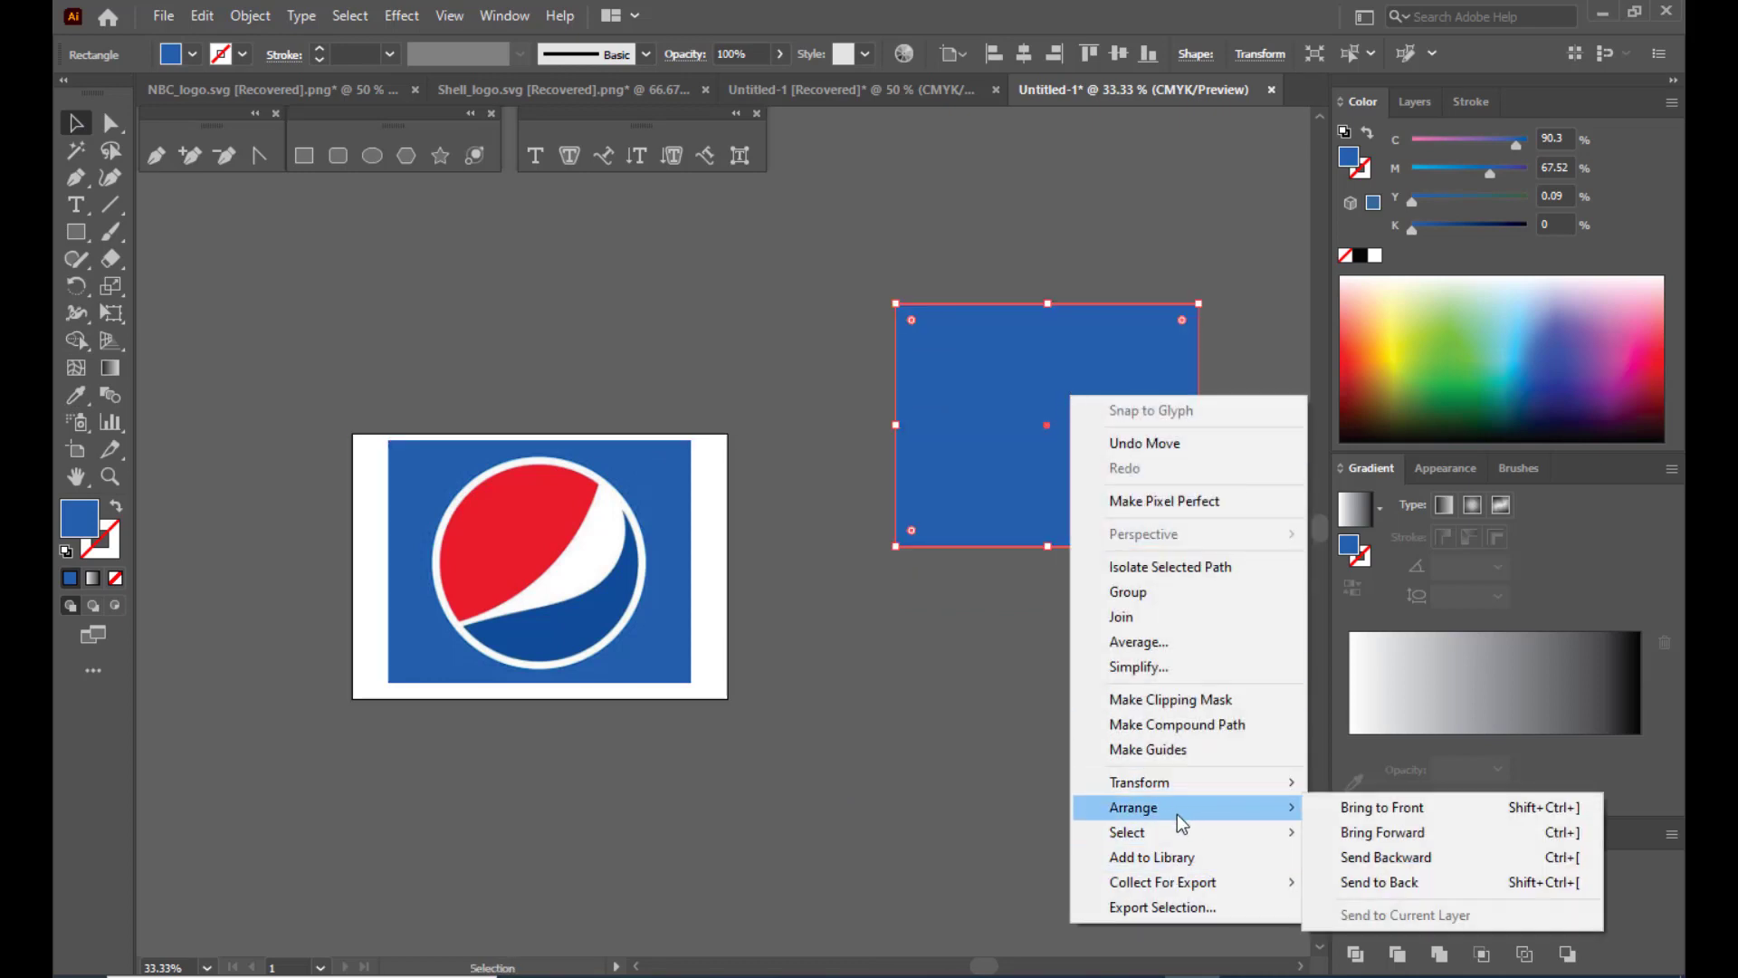
click(1429, 891)
click(1099, 580)
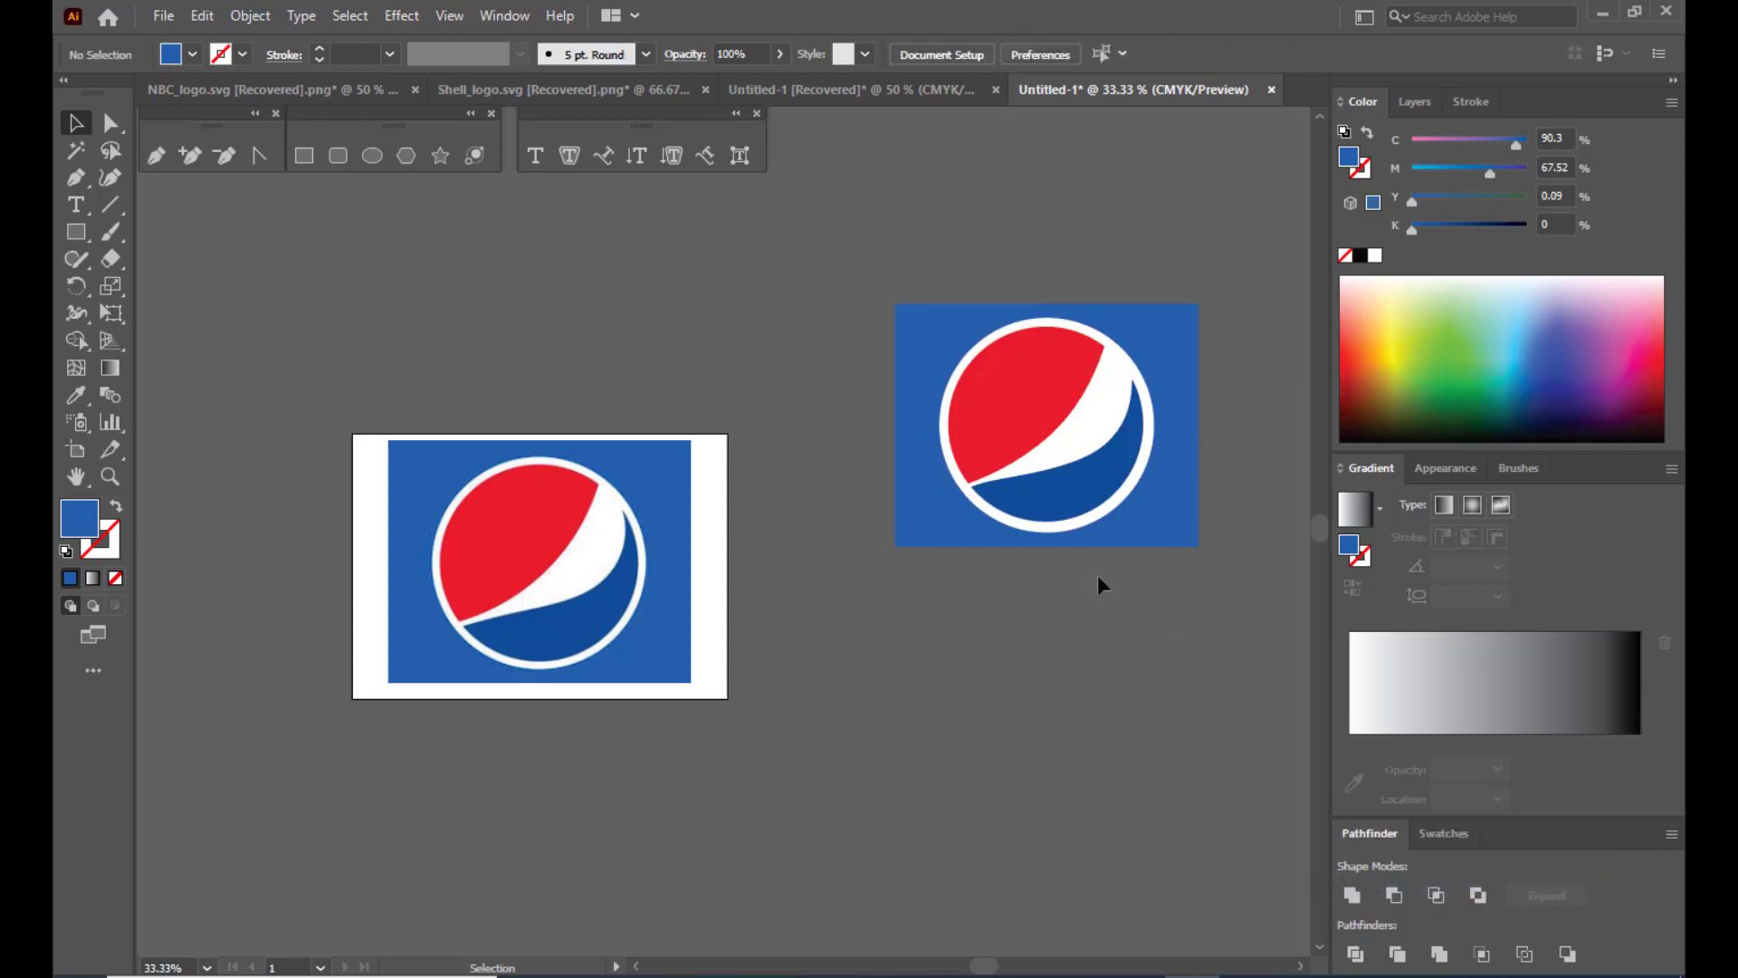
click(1134, 534)
click(1054, 671)
Unlock the reference layer and delete the reference image from the artboard.
click(1415, 101)
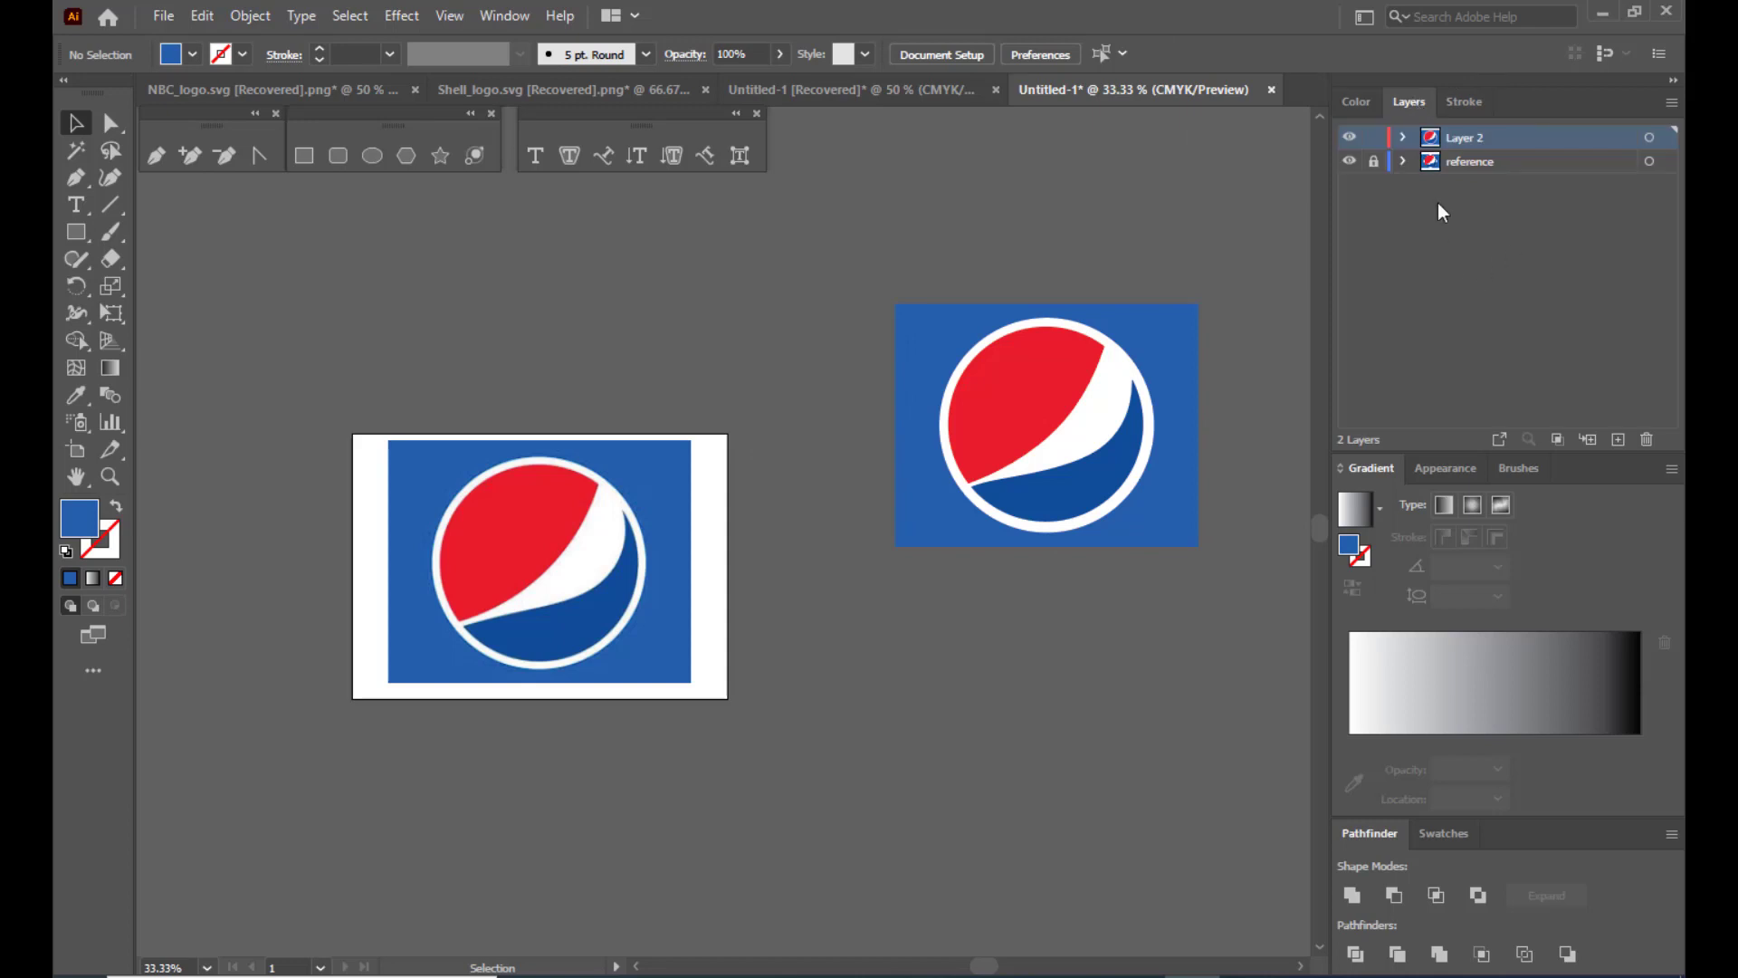
click(1374, 161)
click(503, 591)
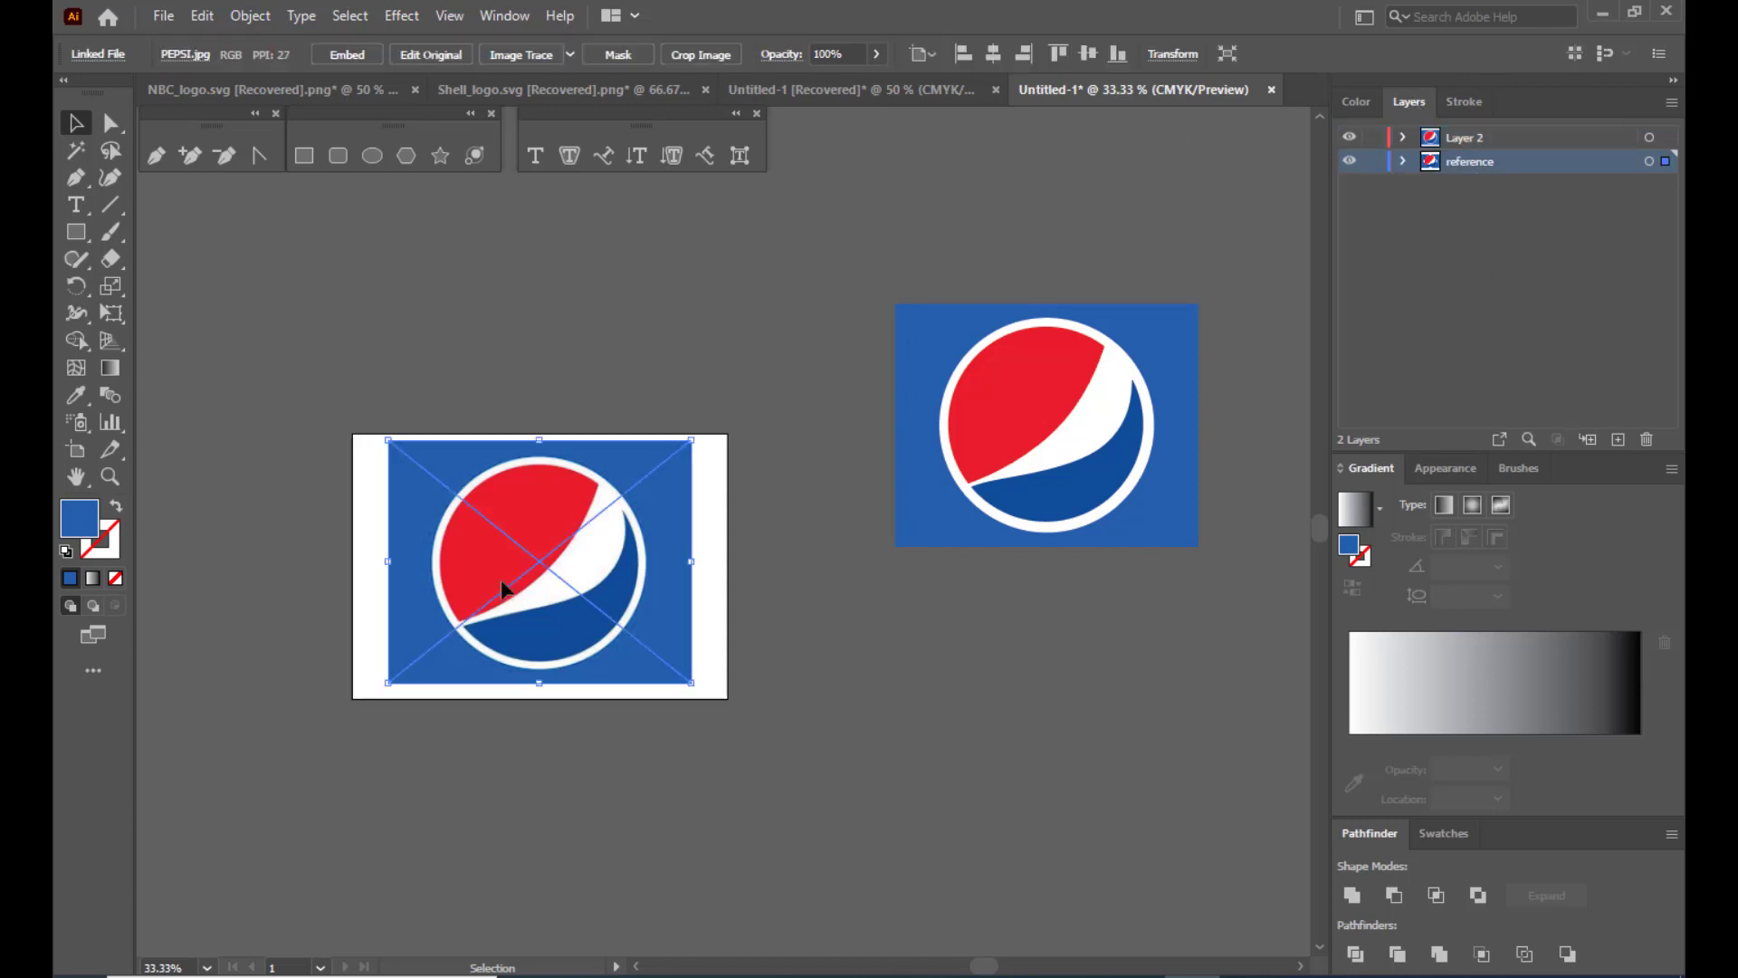
key(Delete)
Move the finished logo with its blue background onto the artboard and enlarge it slightly to nearly full artboard height.
click(1067, 408)
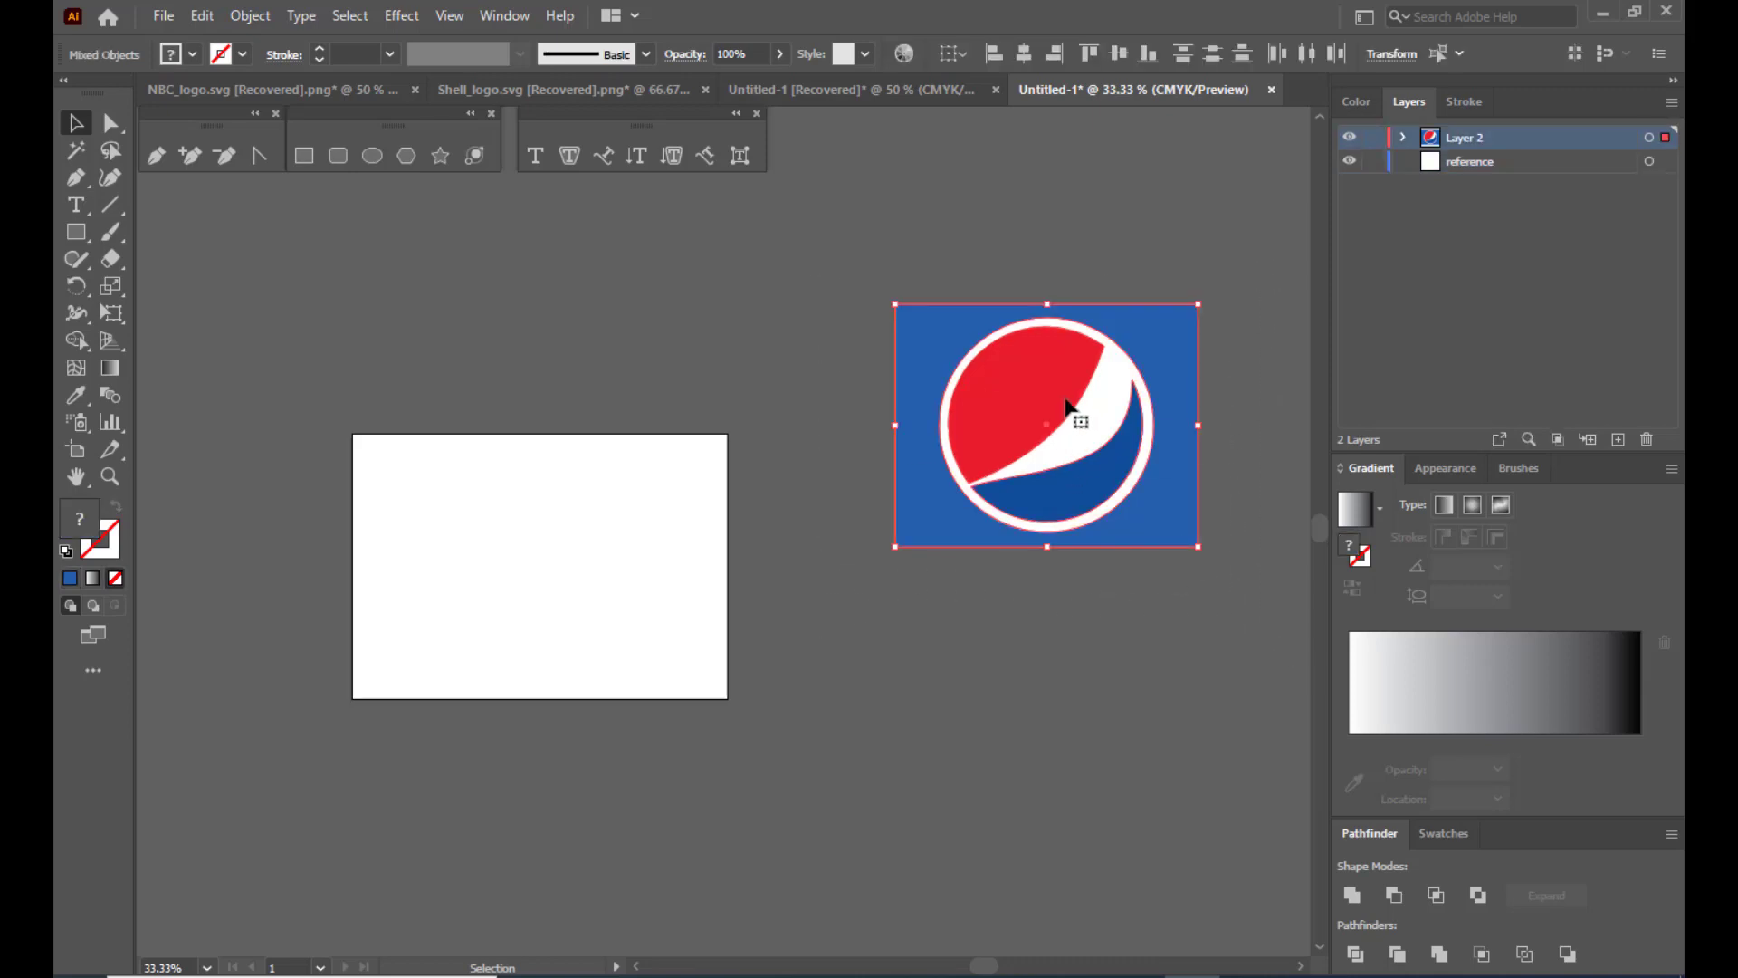
drag(1067, 408, 562, 541)
drag(691, 440, 703, 439)
click(893, 531)
key(h)
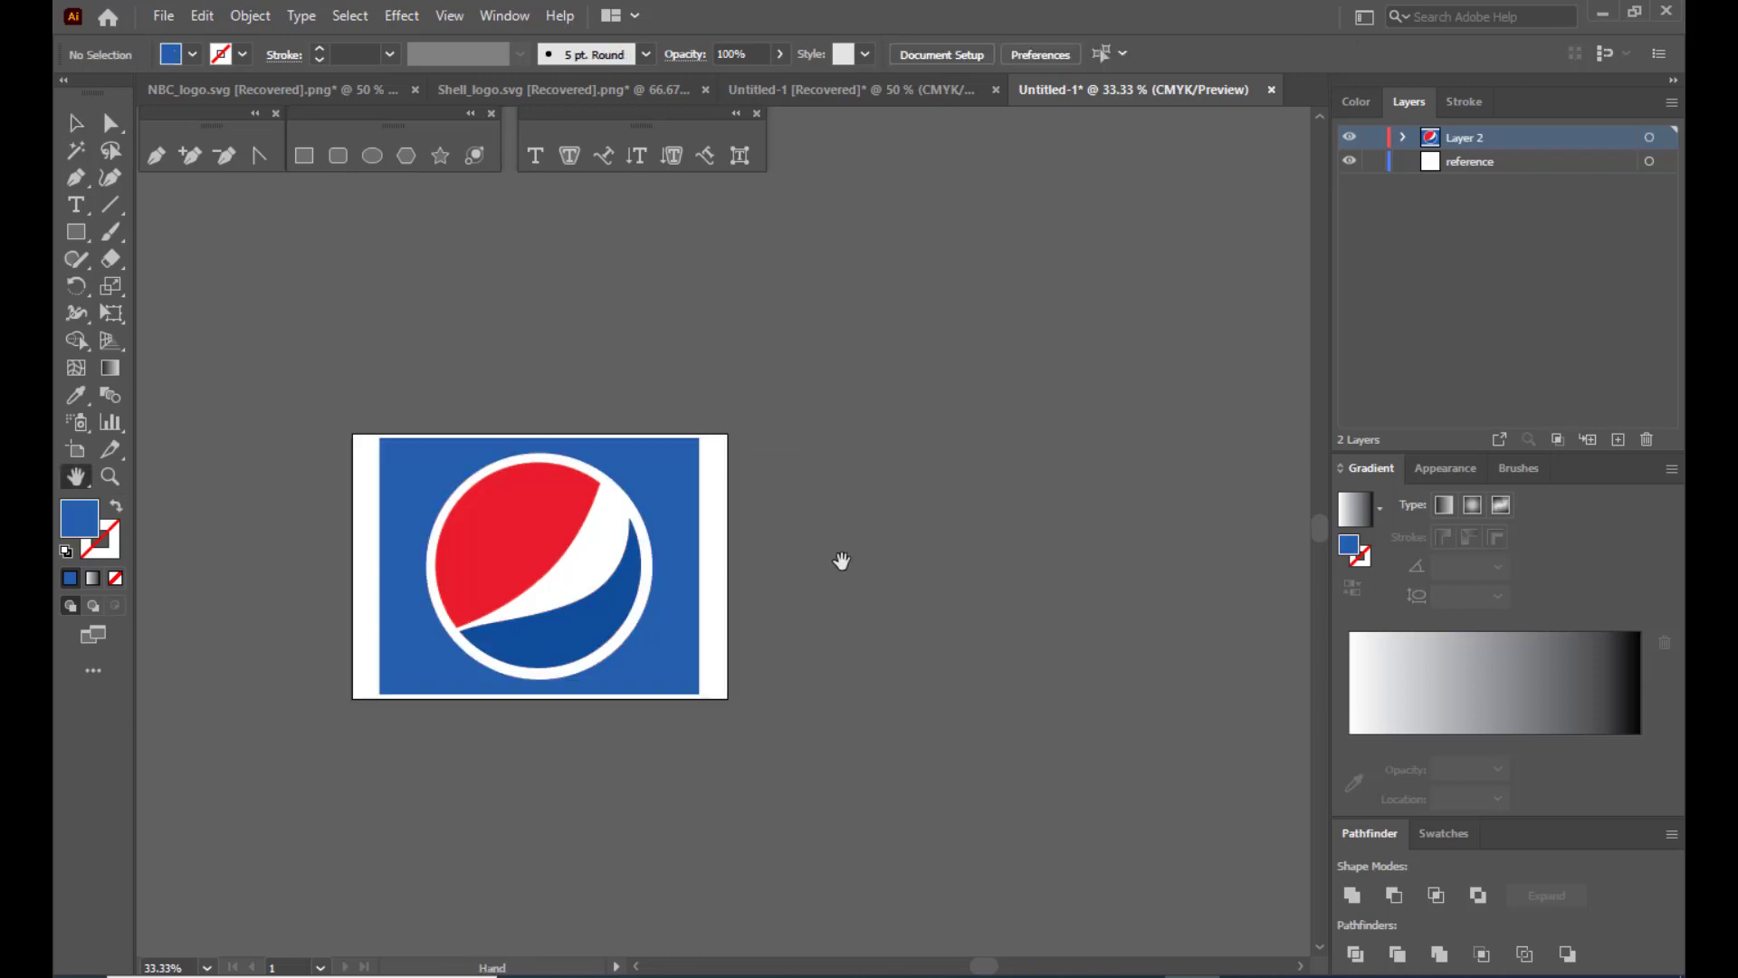
drag(842, 562, 1051, 541)
key(ctrl+equal)
key(ctrl+equal)
key(ctrl+minus)
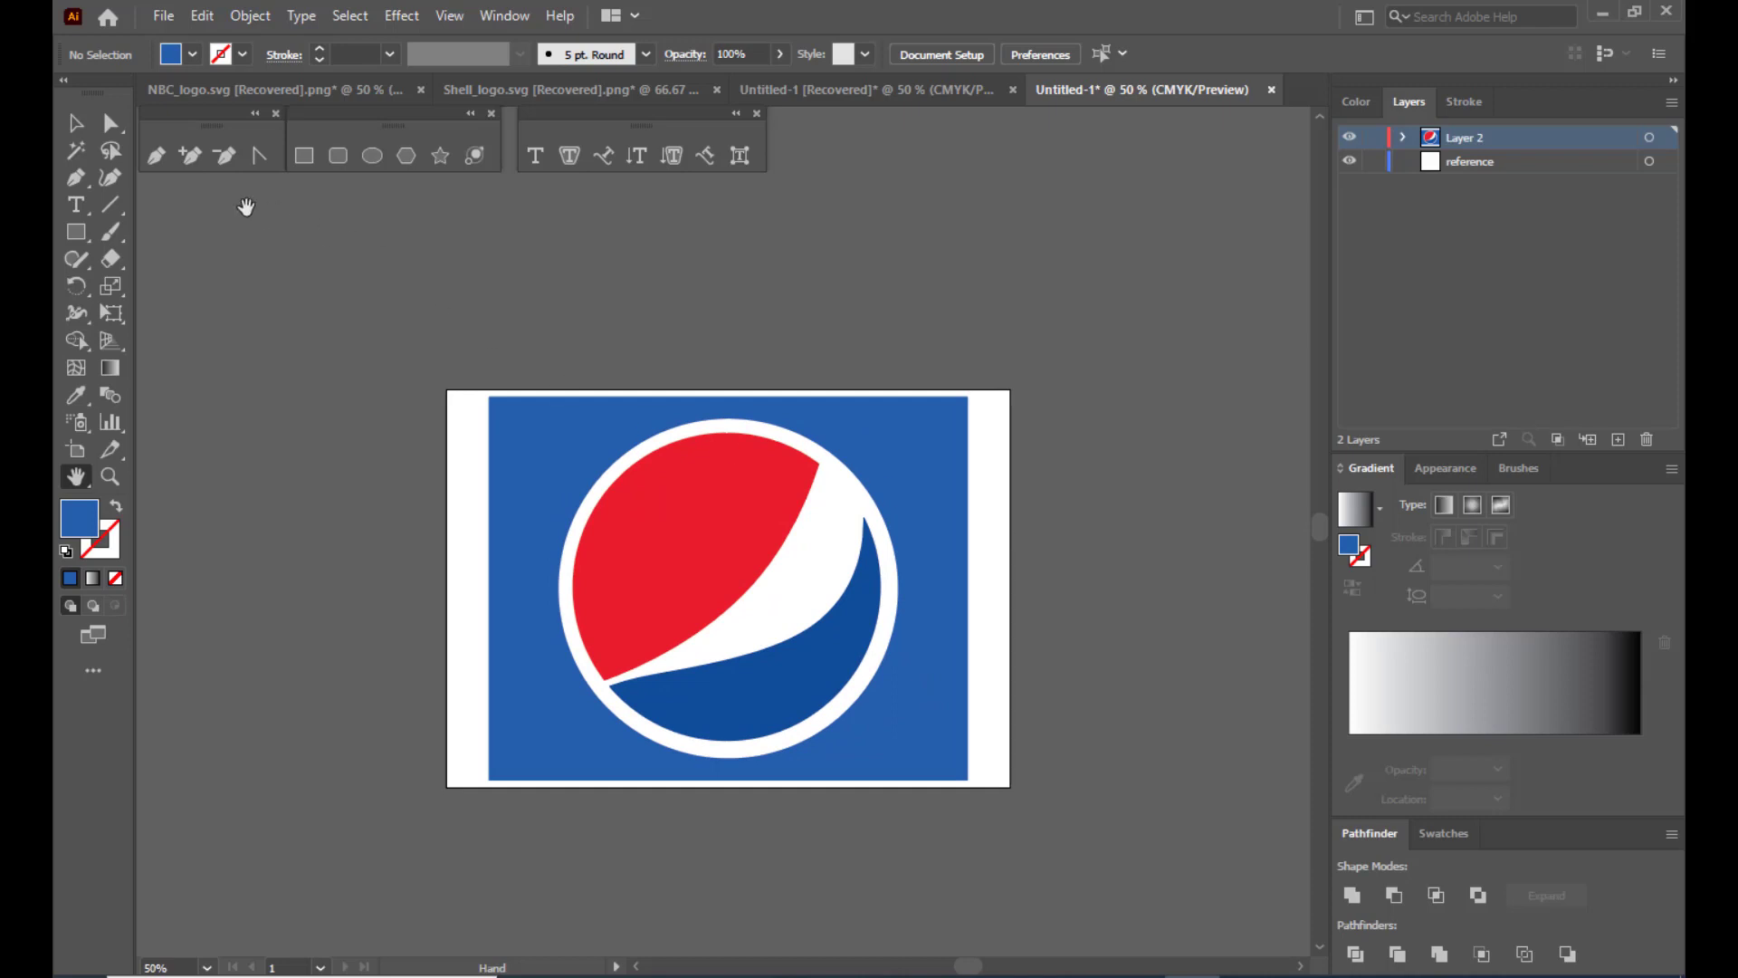
On a new layer, draw a curved highlight shape with the Pen tool in the red segment's upper-right corner and fill it white.
click(150, 159)
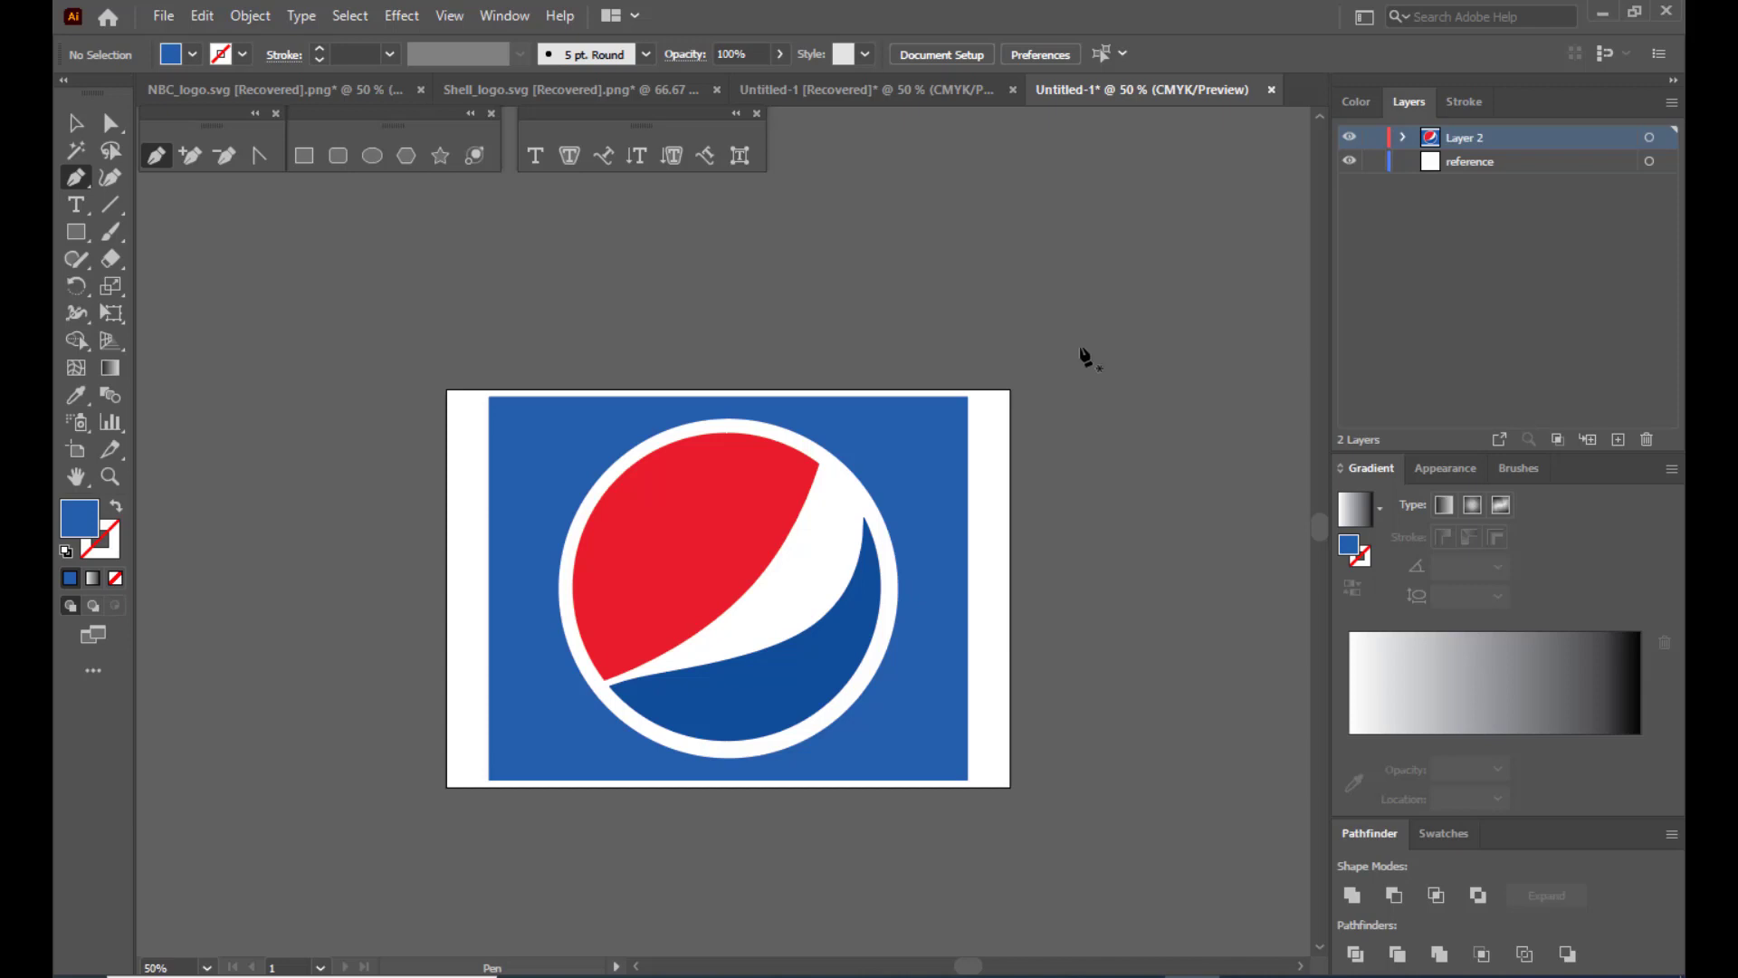
click(1618, 441)
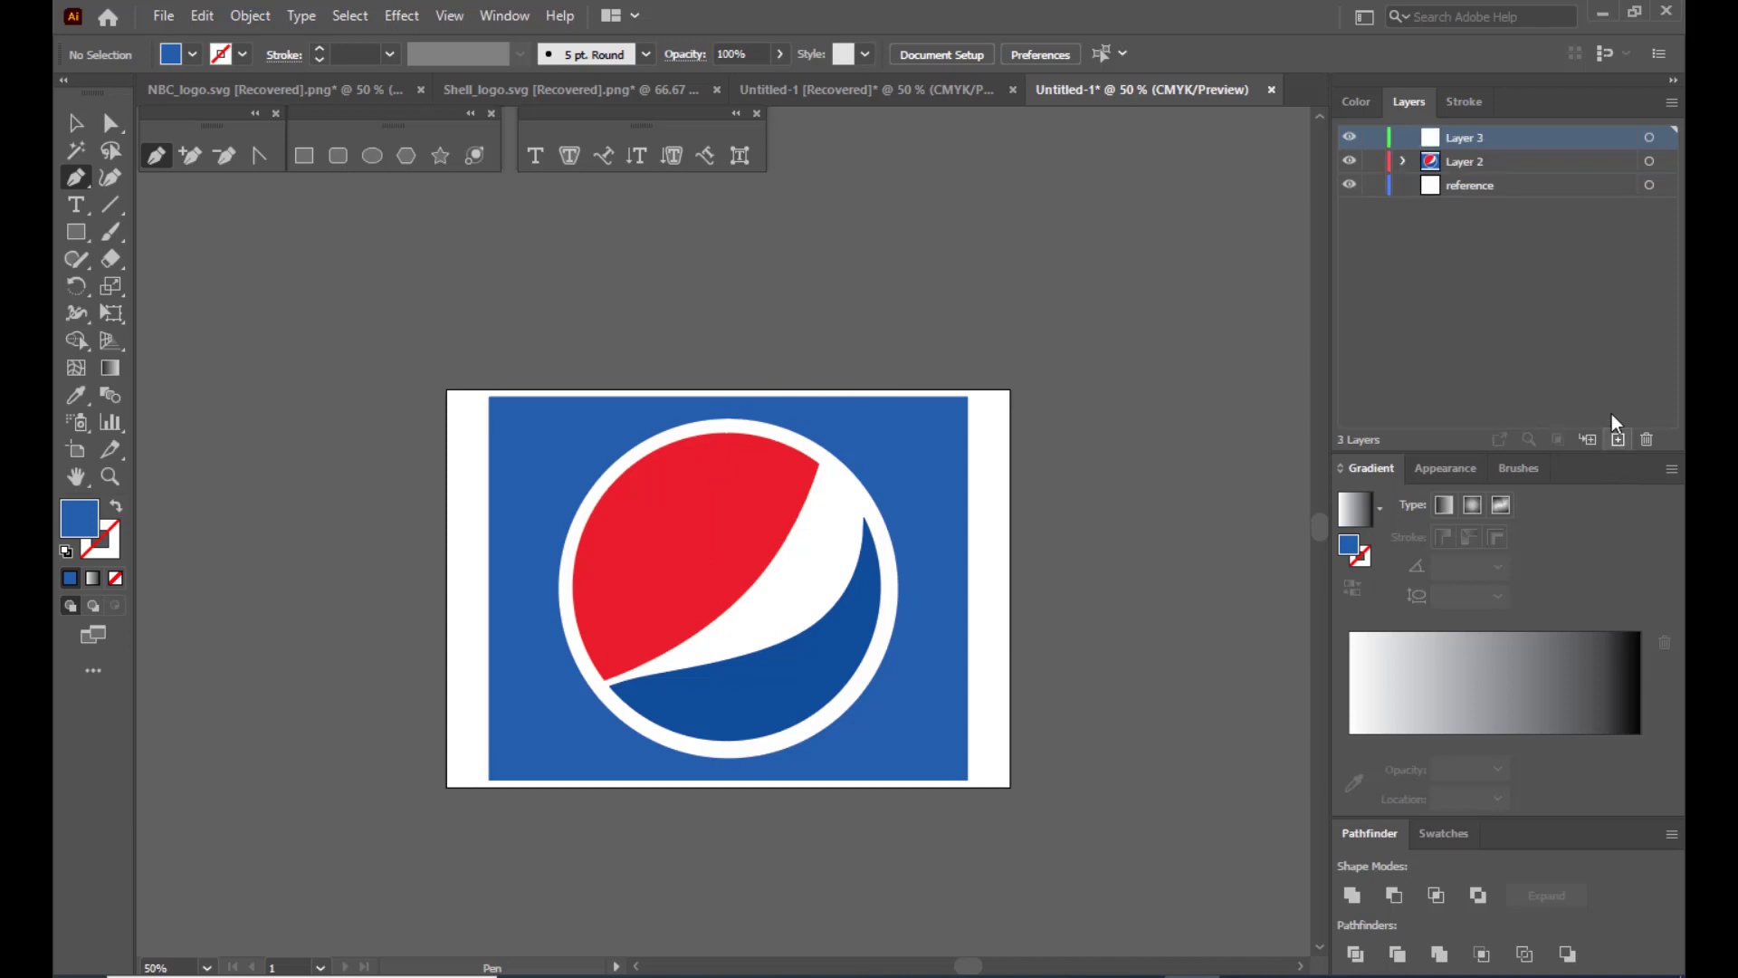
click(705, 447)
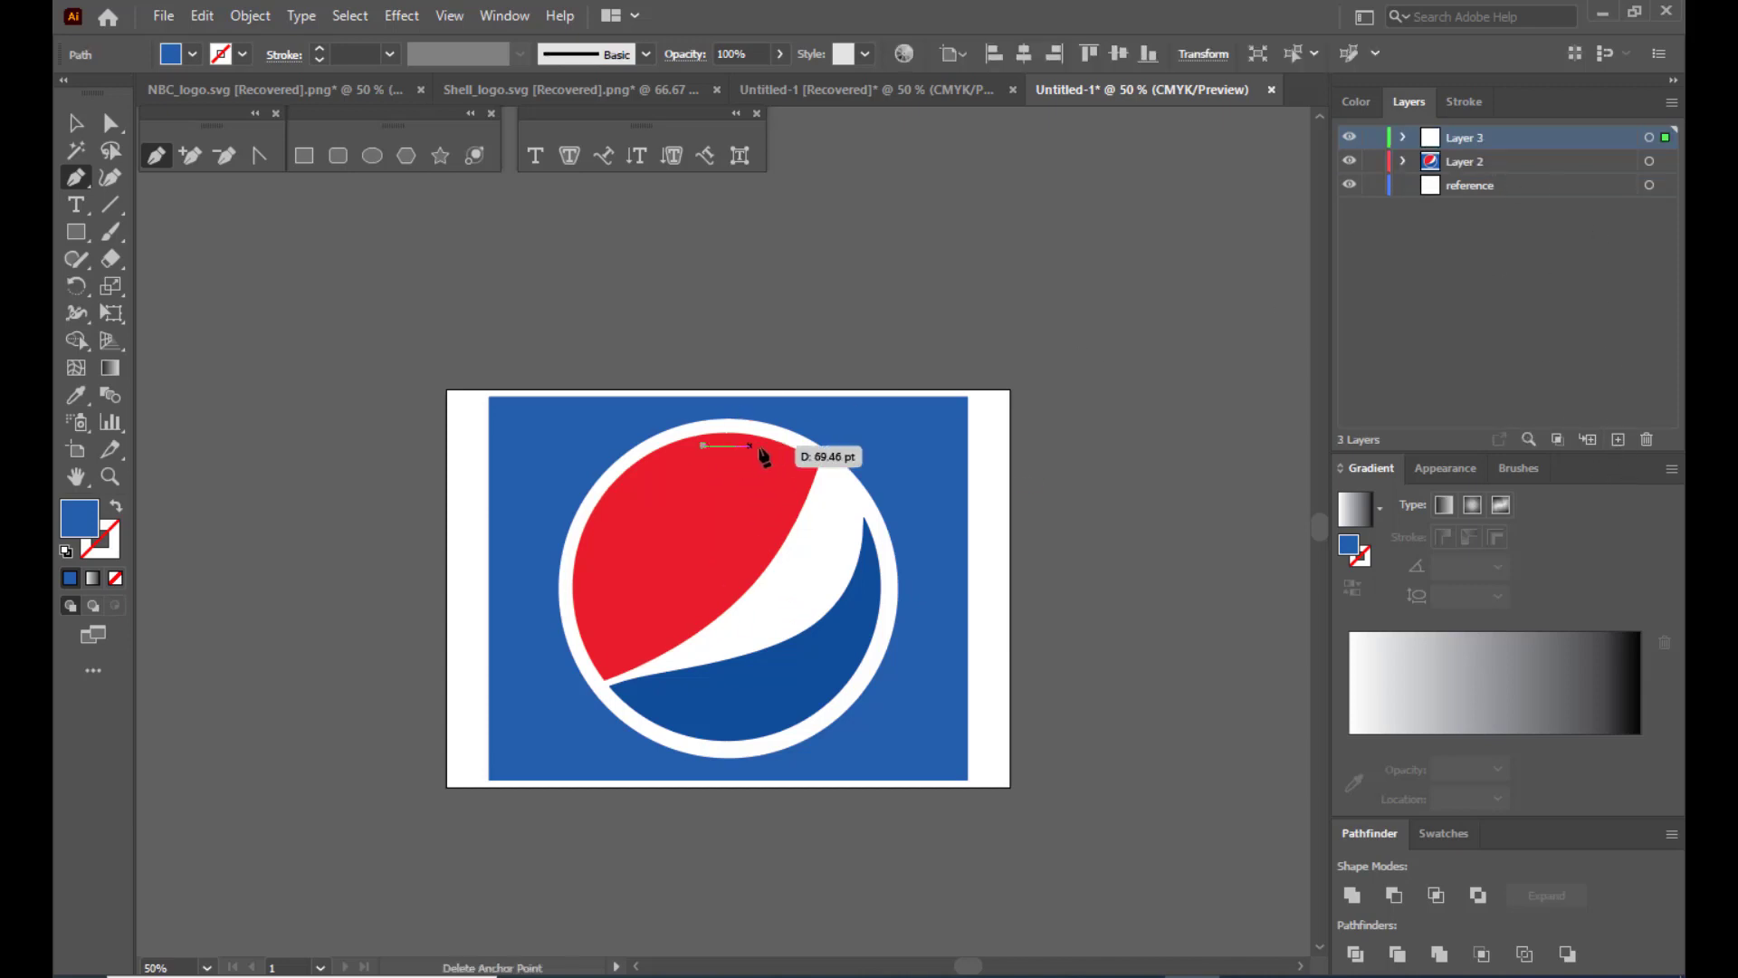
drag(768, 445, 717, 466)
click(705, 448)
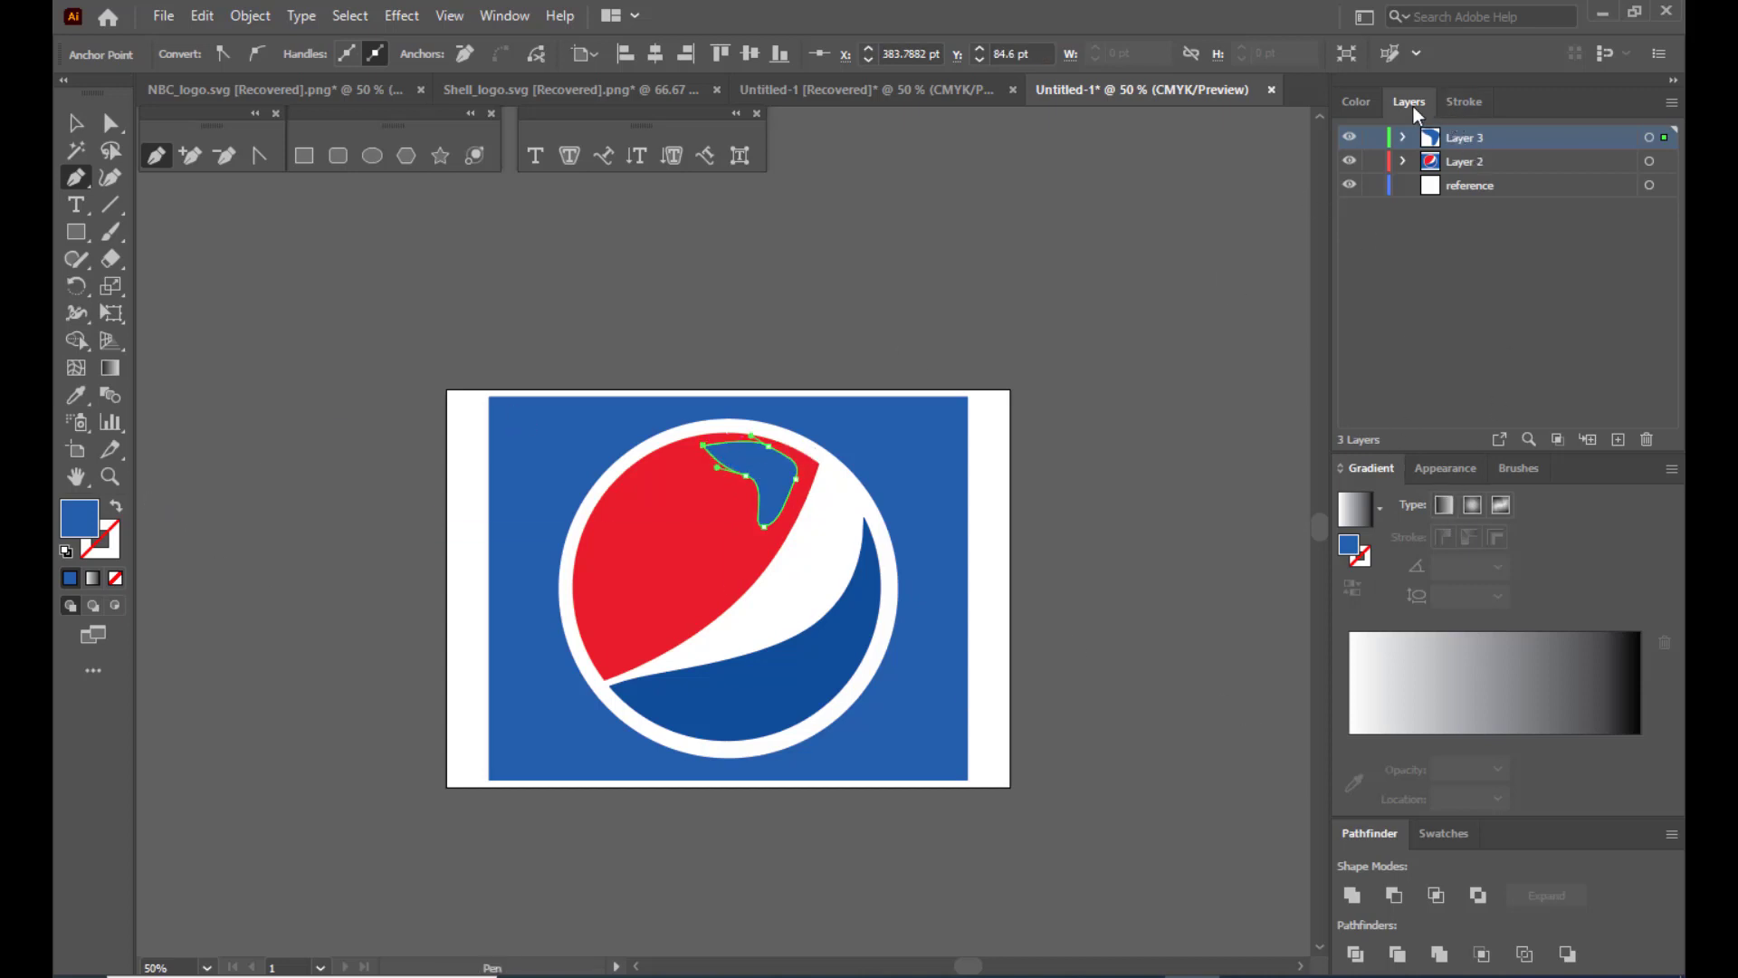
click(1353, 101)
click(1374, 257)
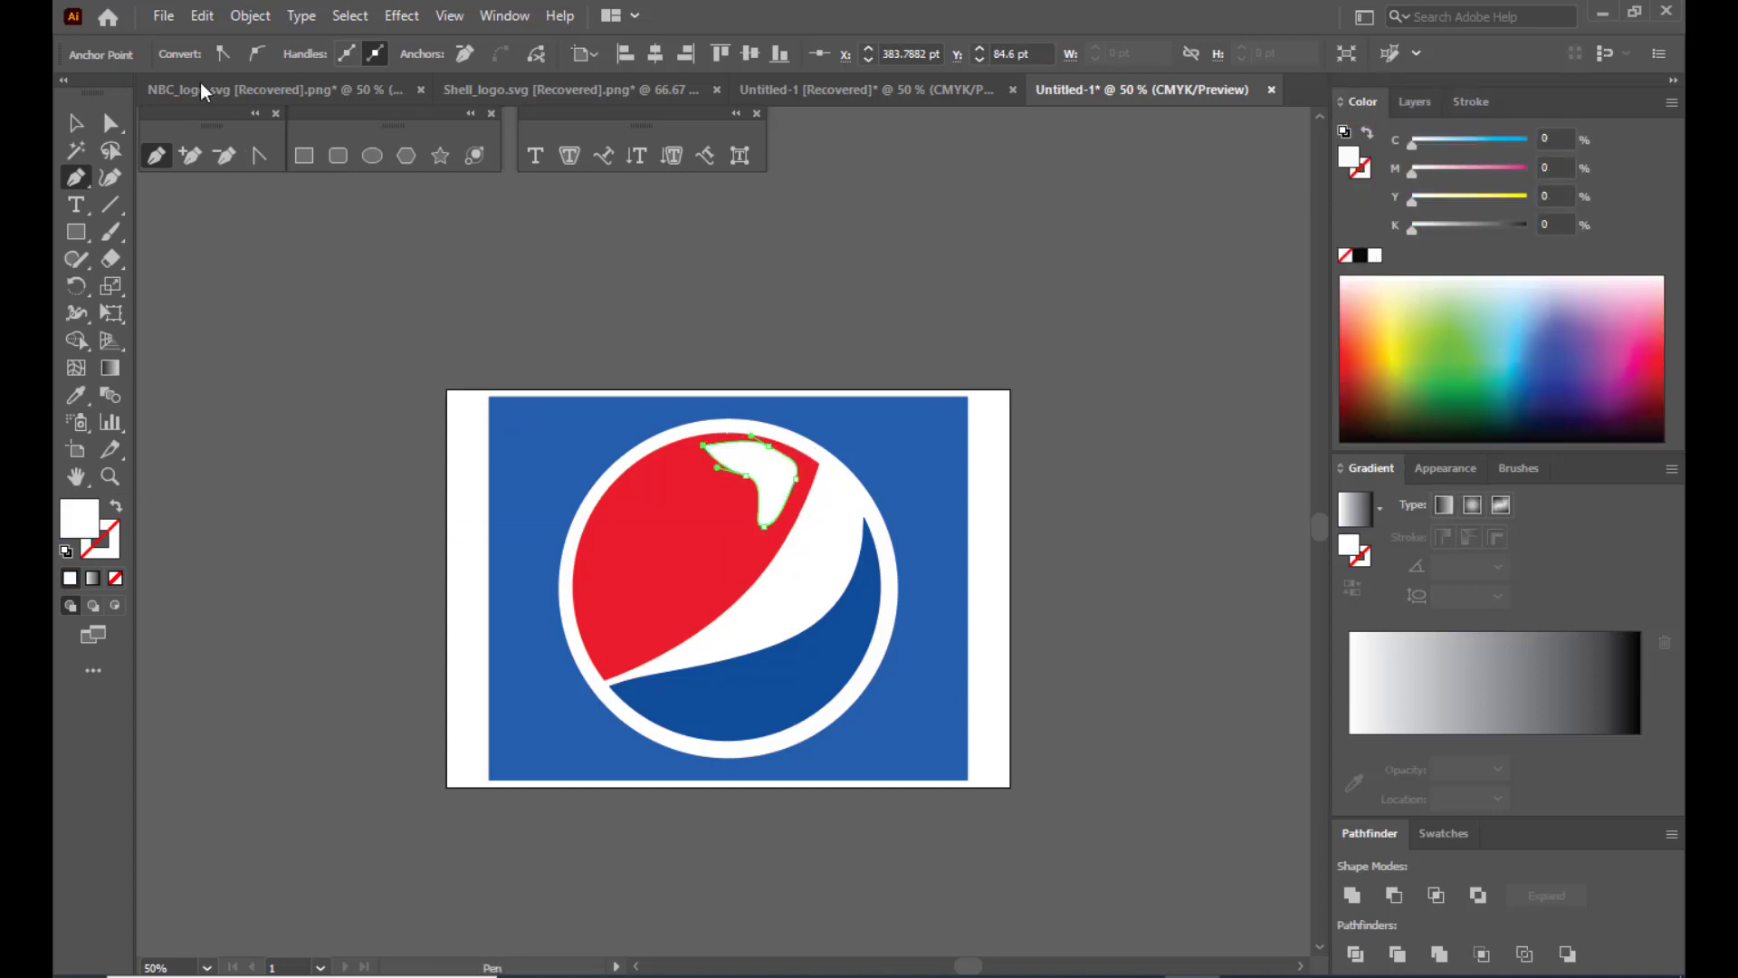
Adjust the anchor points and handles of the white highlight on the red segment into a slimmer, smoother crescent.
click(110, 123)
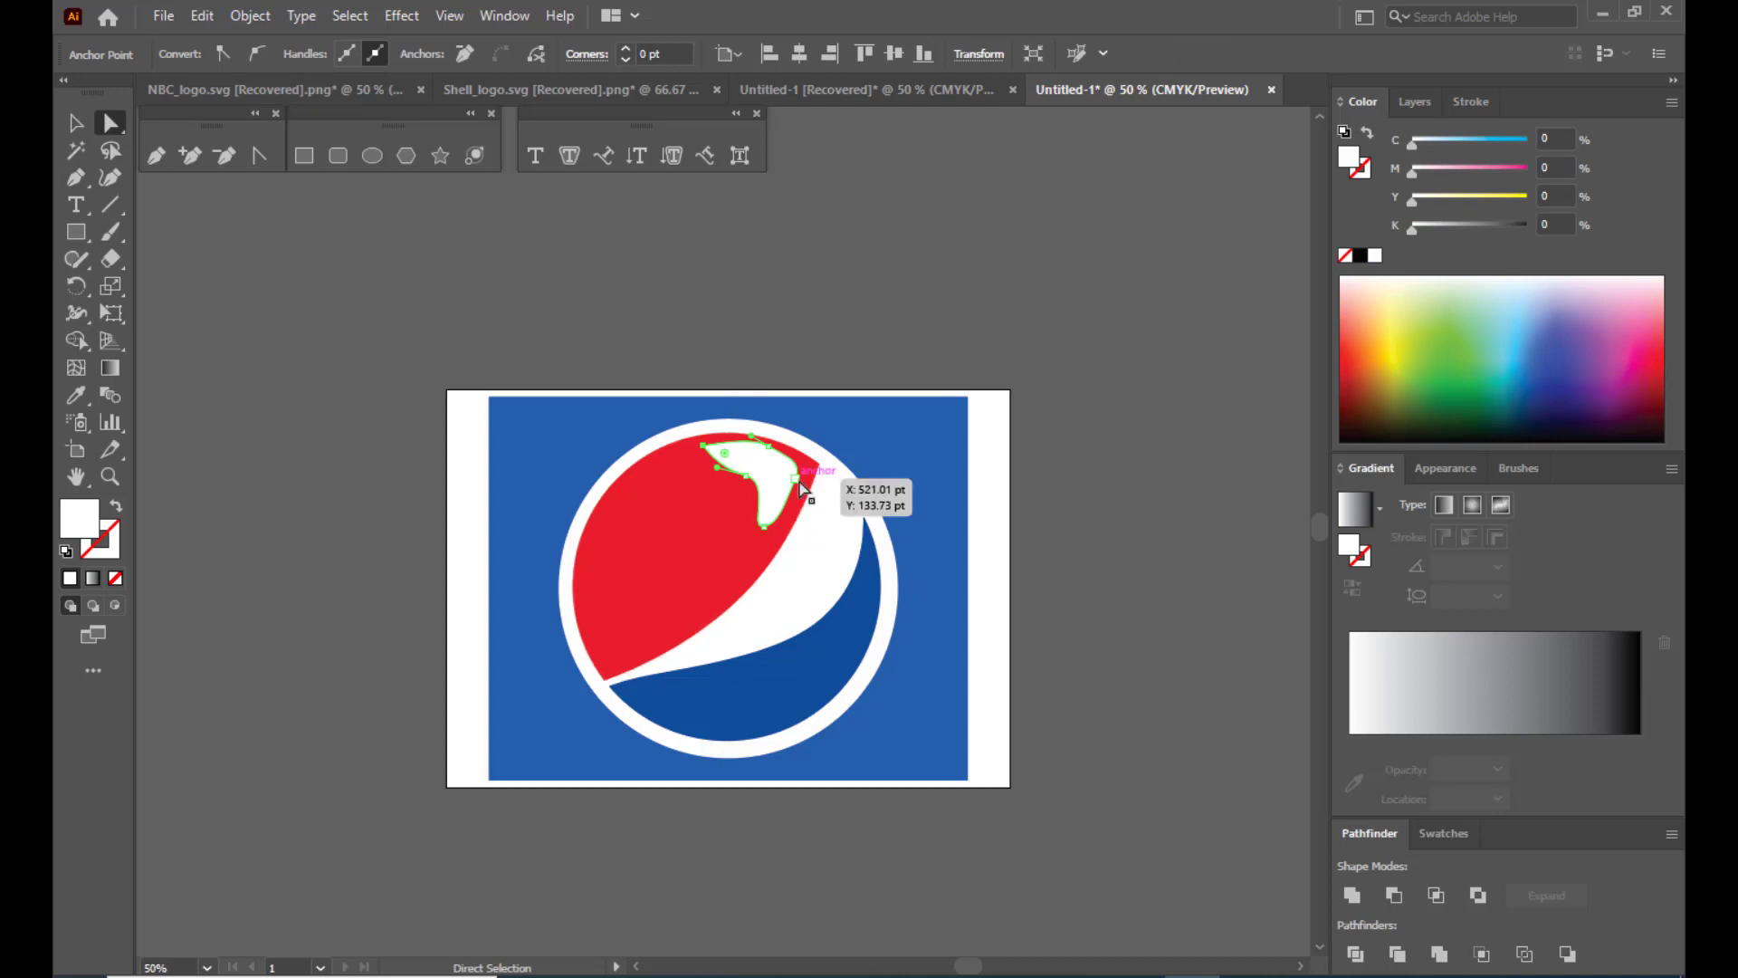
scroll(799, 487, up, 2)
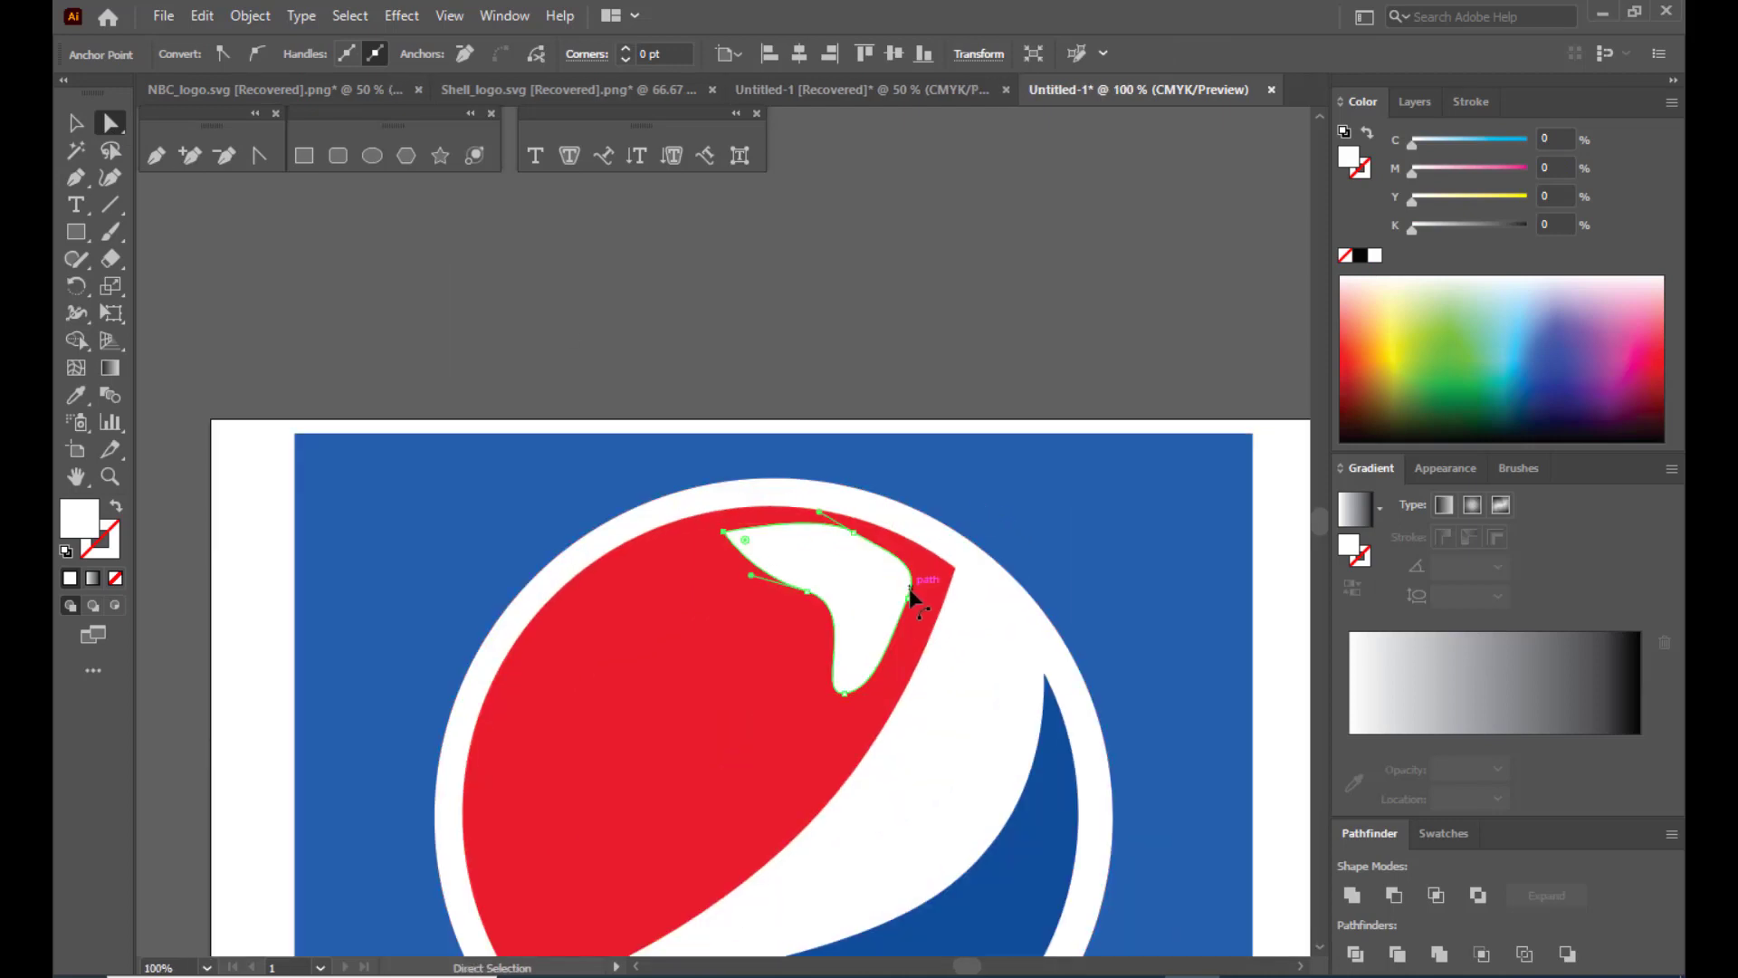
drag(909, 599, 889, 544)
click(854, 532)
click(807, 591)
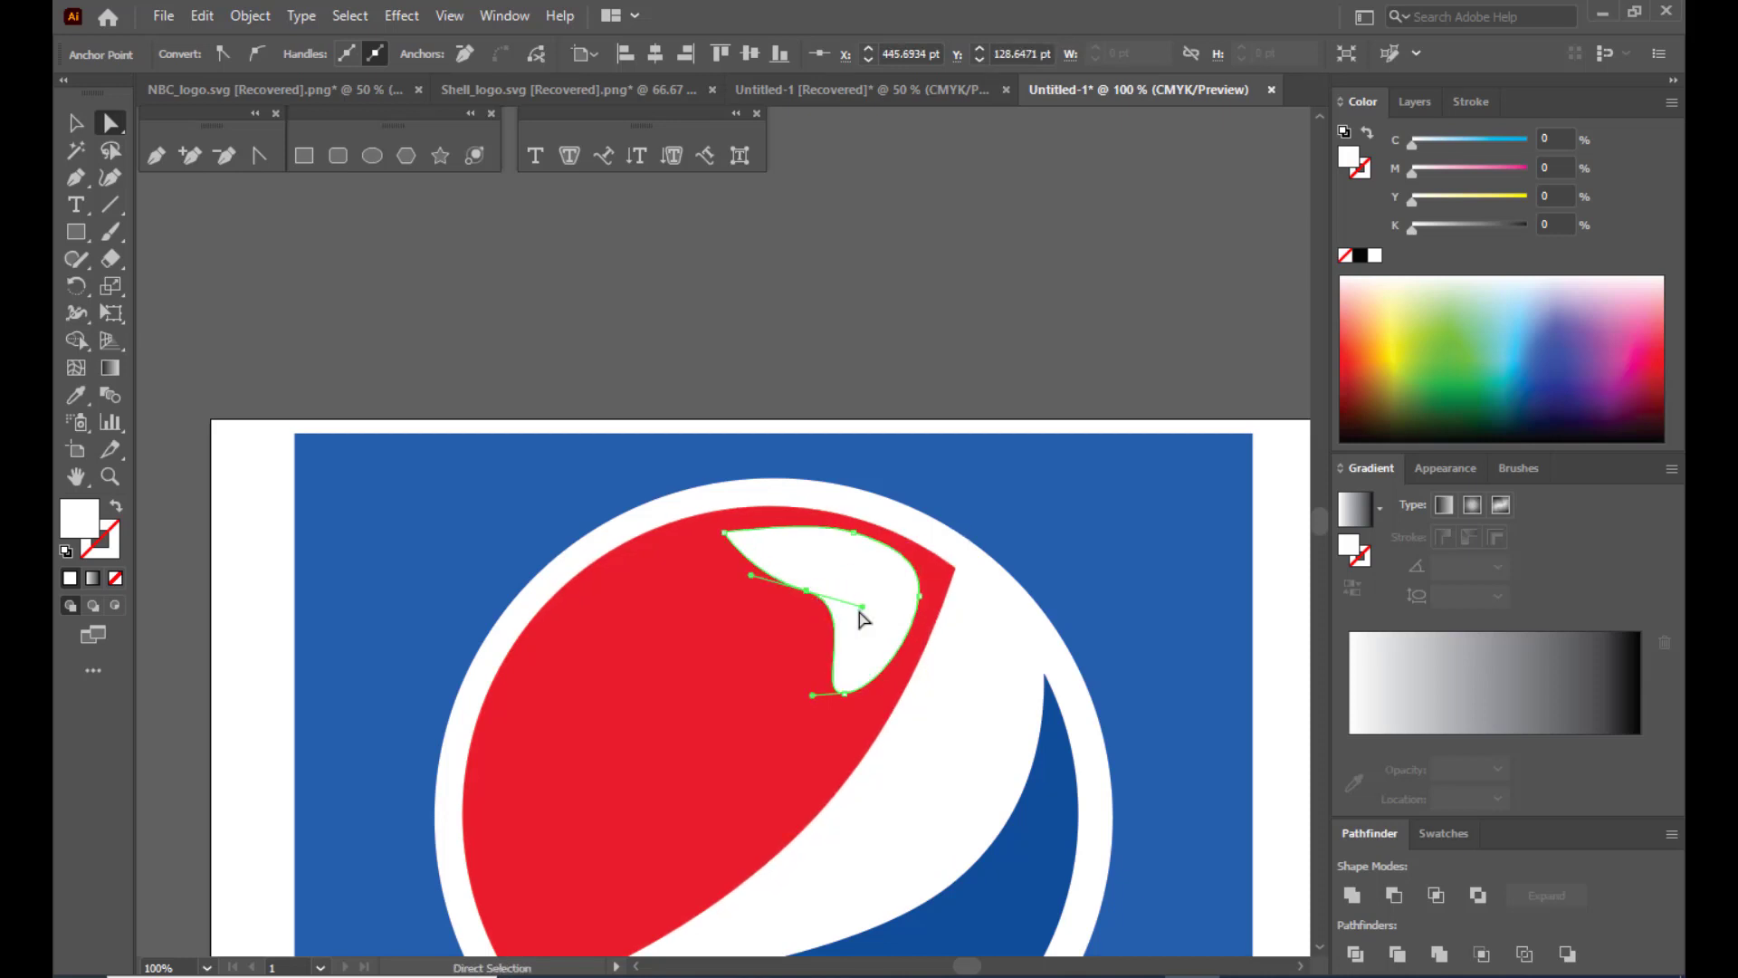
drag(862, 607, 852, 621)
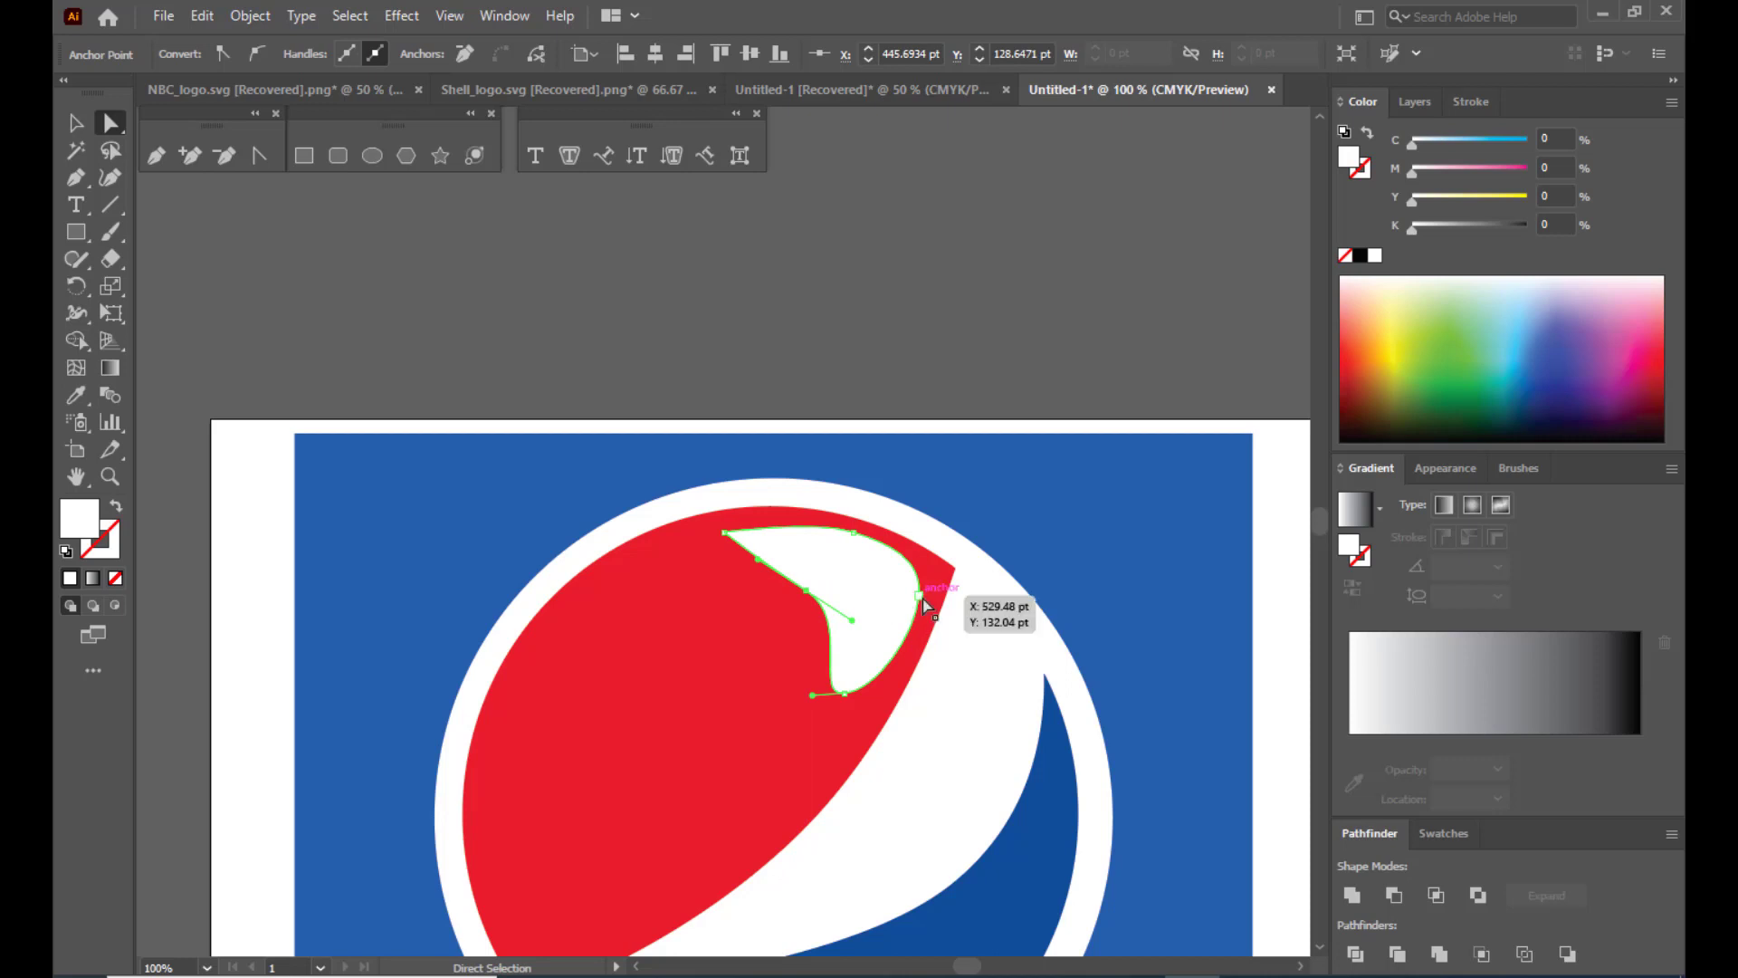
drag(921, 597, 928, 590)
drag(846, 697, 861, 694)
drag(806, 596, 833, 582)
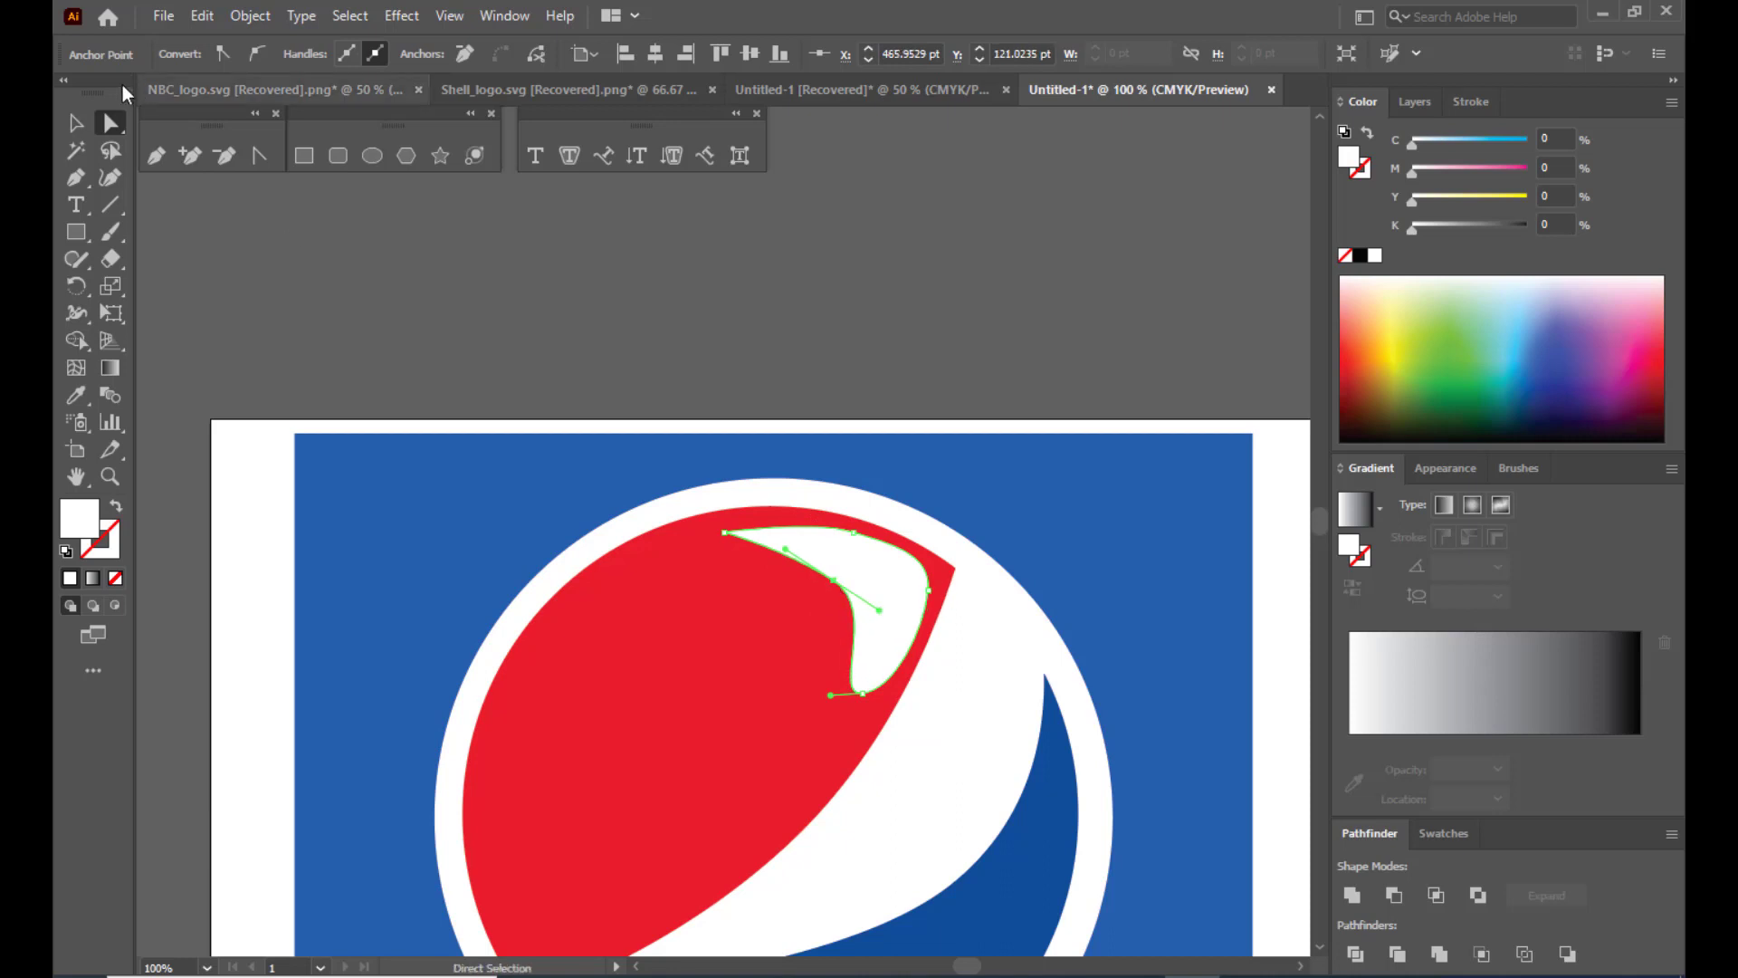
click(77, 121)
click(1002, 300)
Apply a Gaussian Blur with a radius of about 50 pixels to the white highlight on the red segment.
scroll(1001, 301, down, 2)
scroll(1001, 302, down, 2)
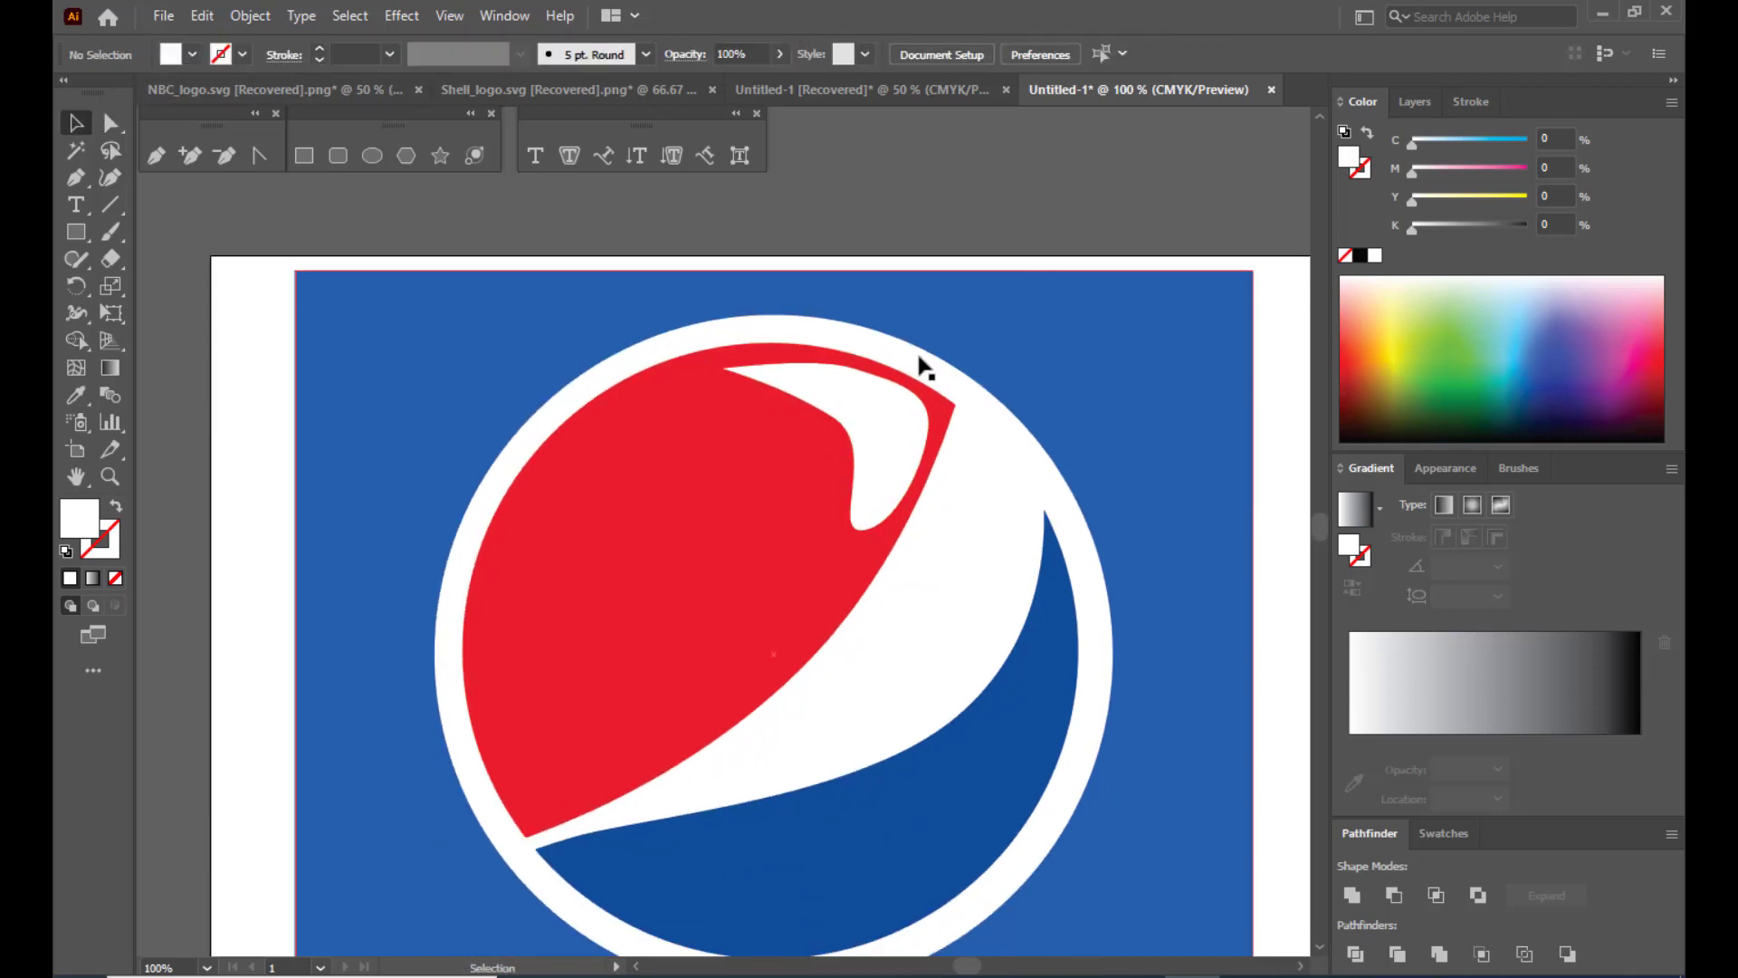
click(861, 400)
click(884, 199)
click(861, 400)
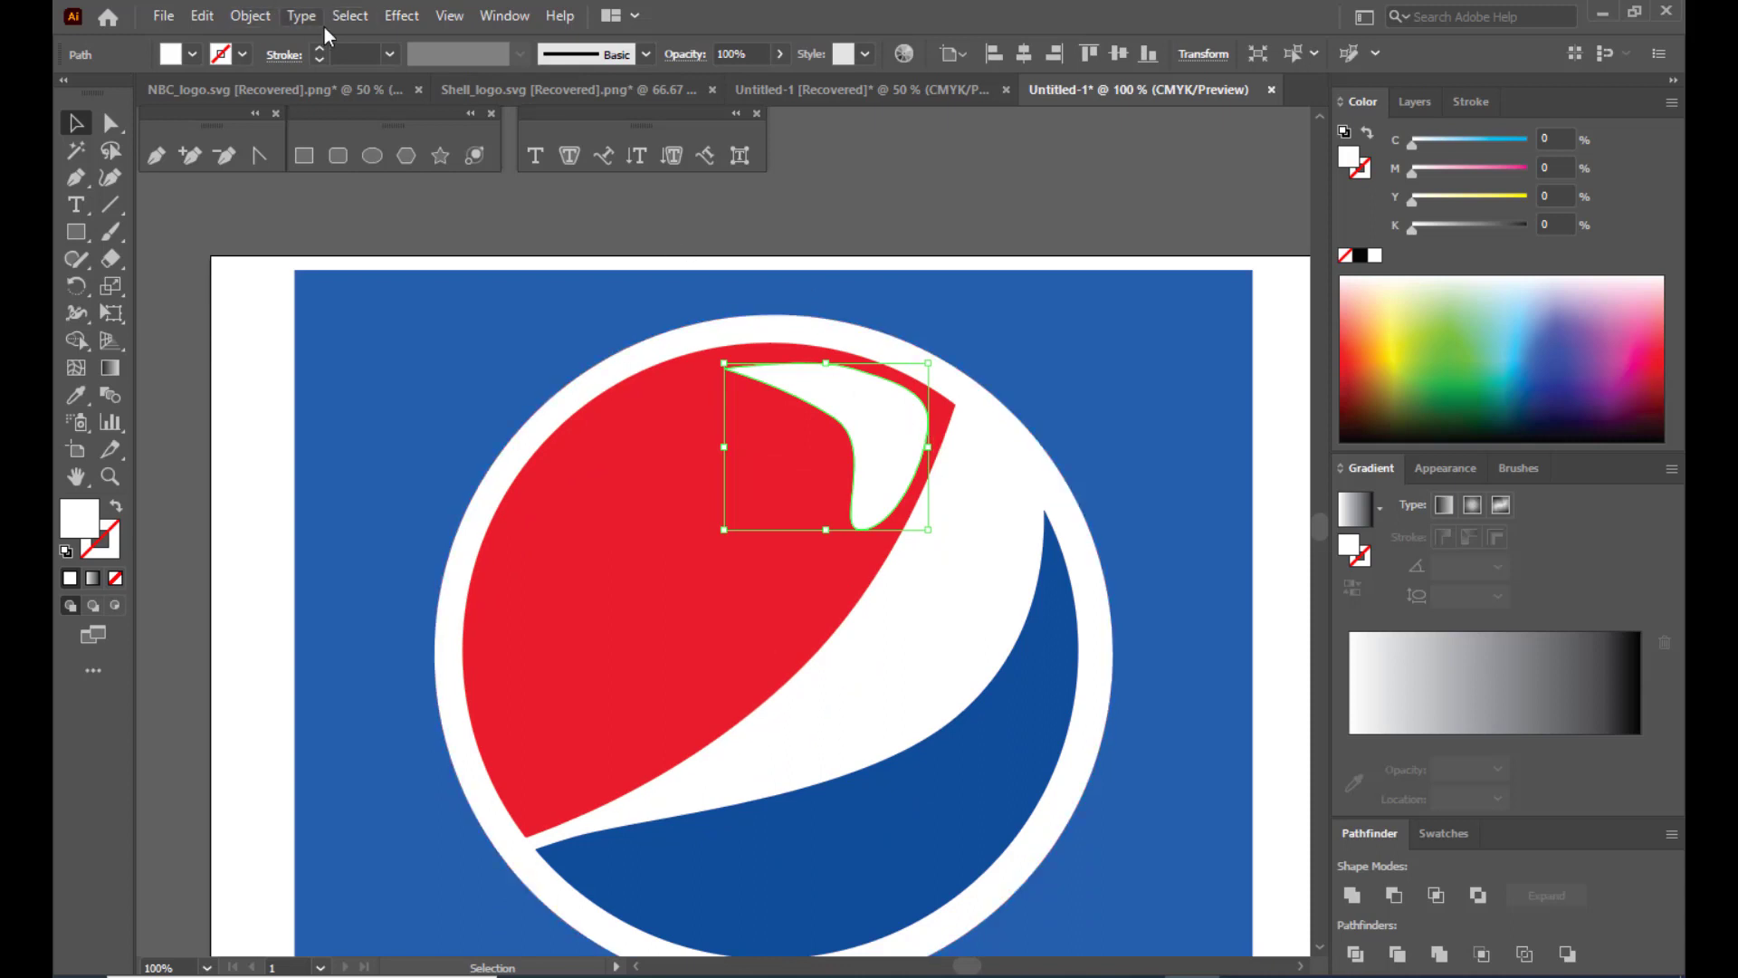
click(401, 16)
mouse_move(505, 400)
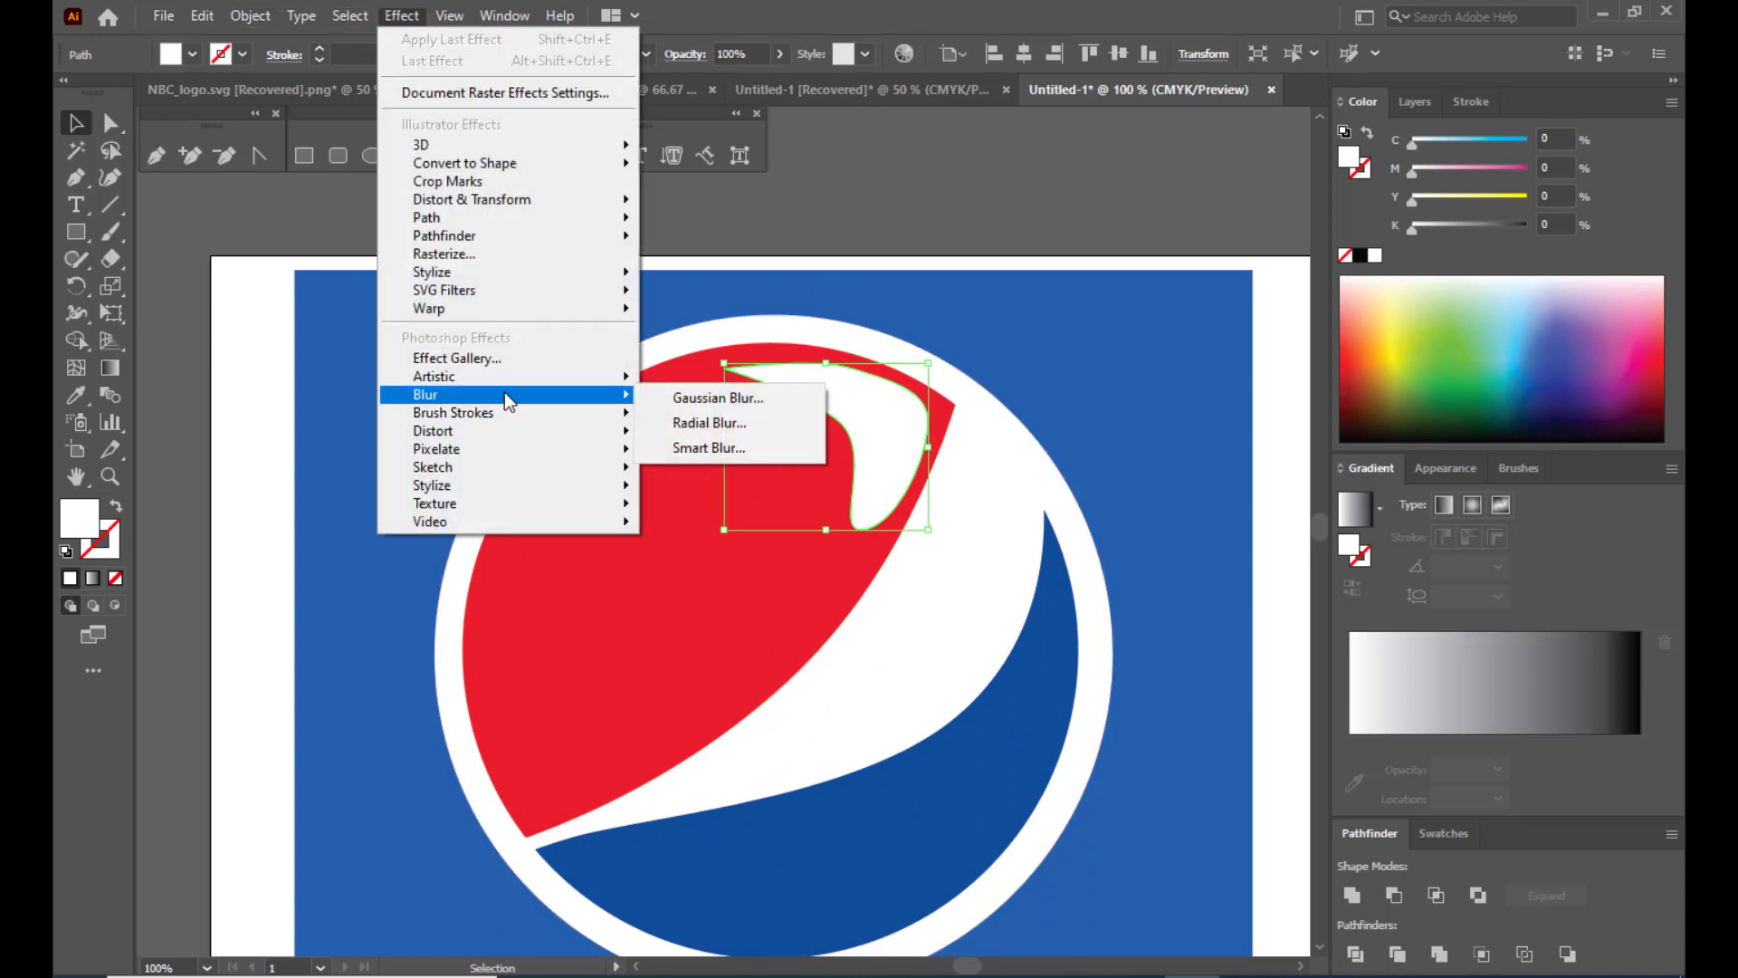
click(767, 405)
drag(1144, 184, 1096, 177)
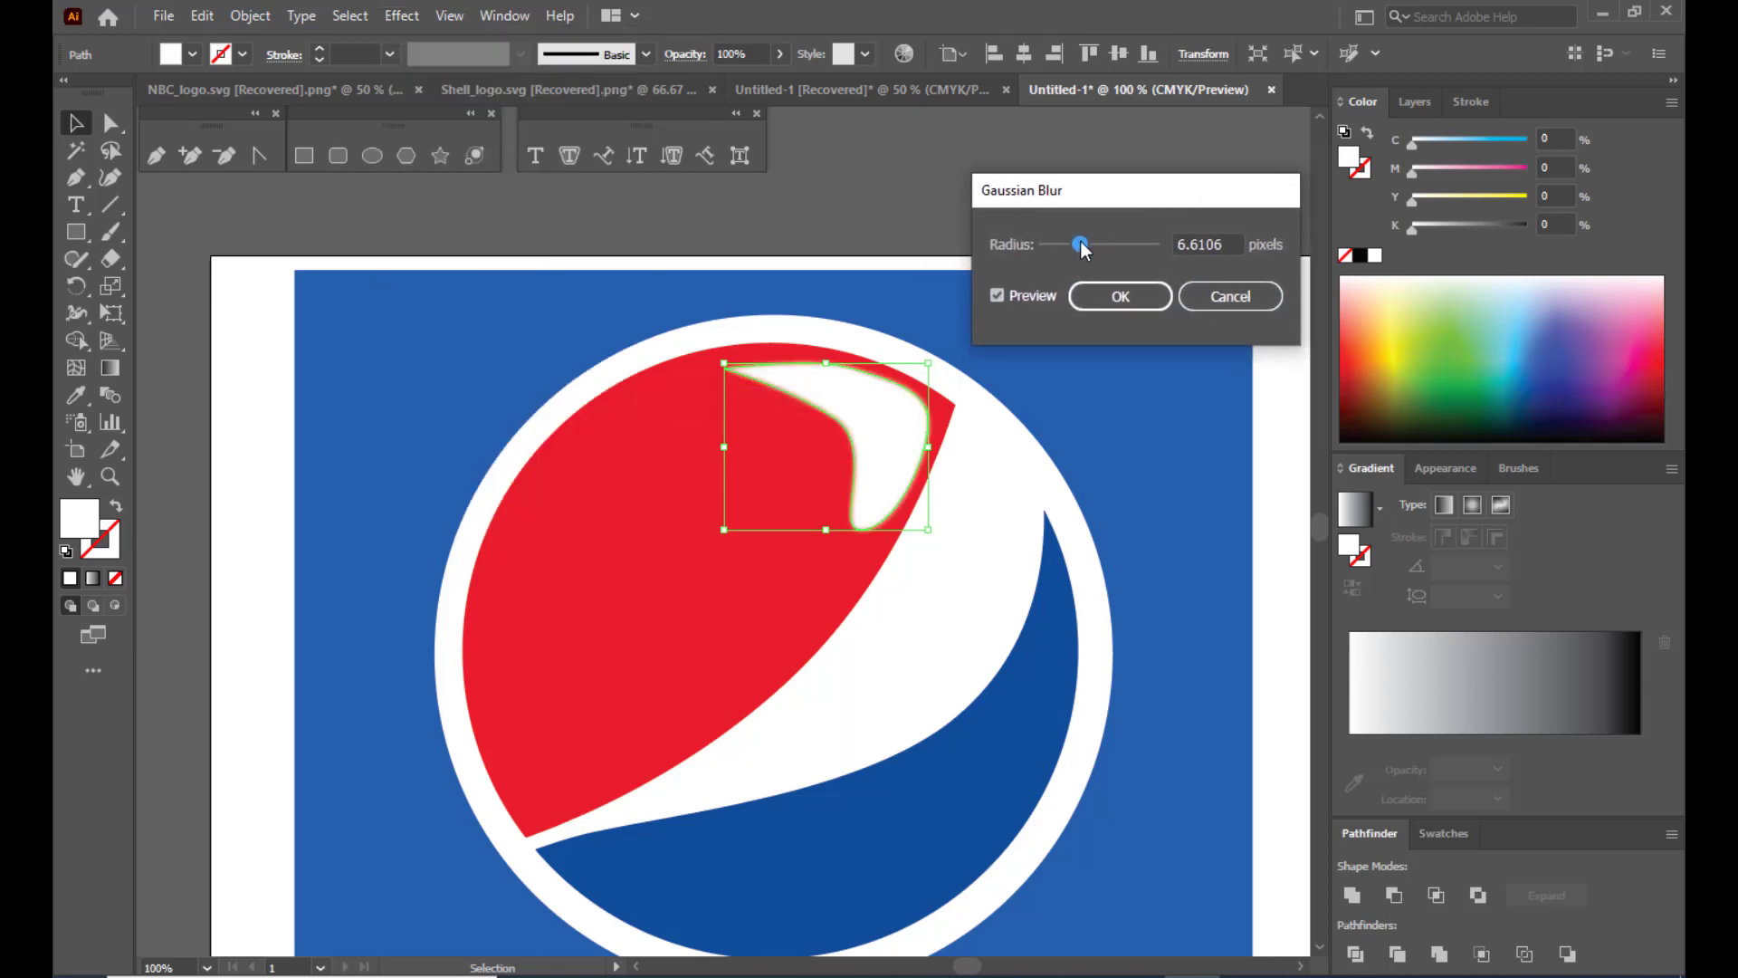
drag(1081, 242, 1127, 243)
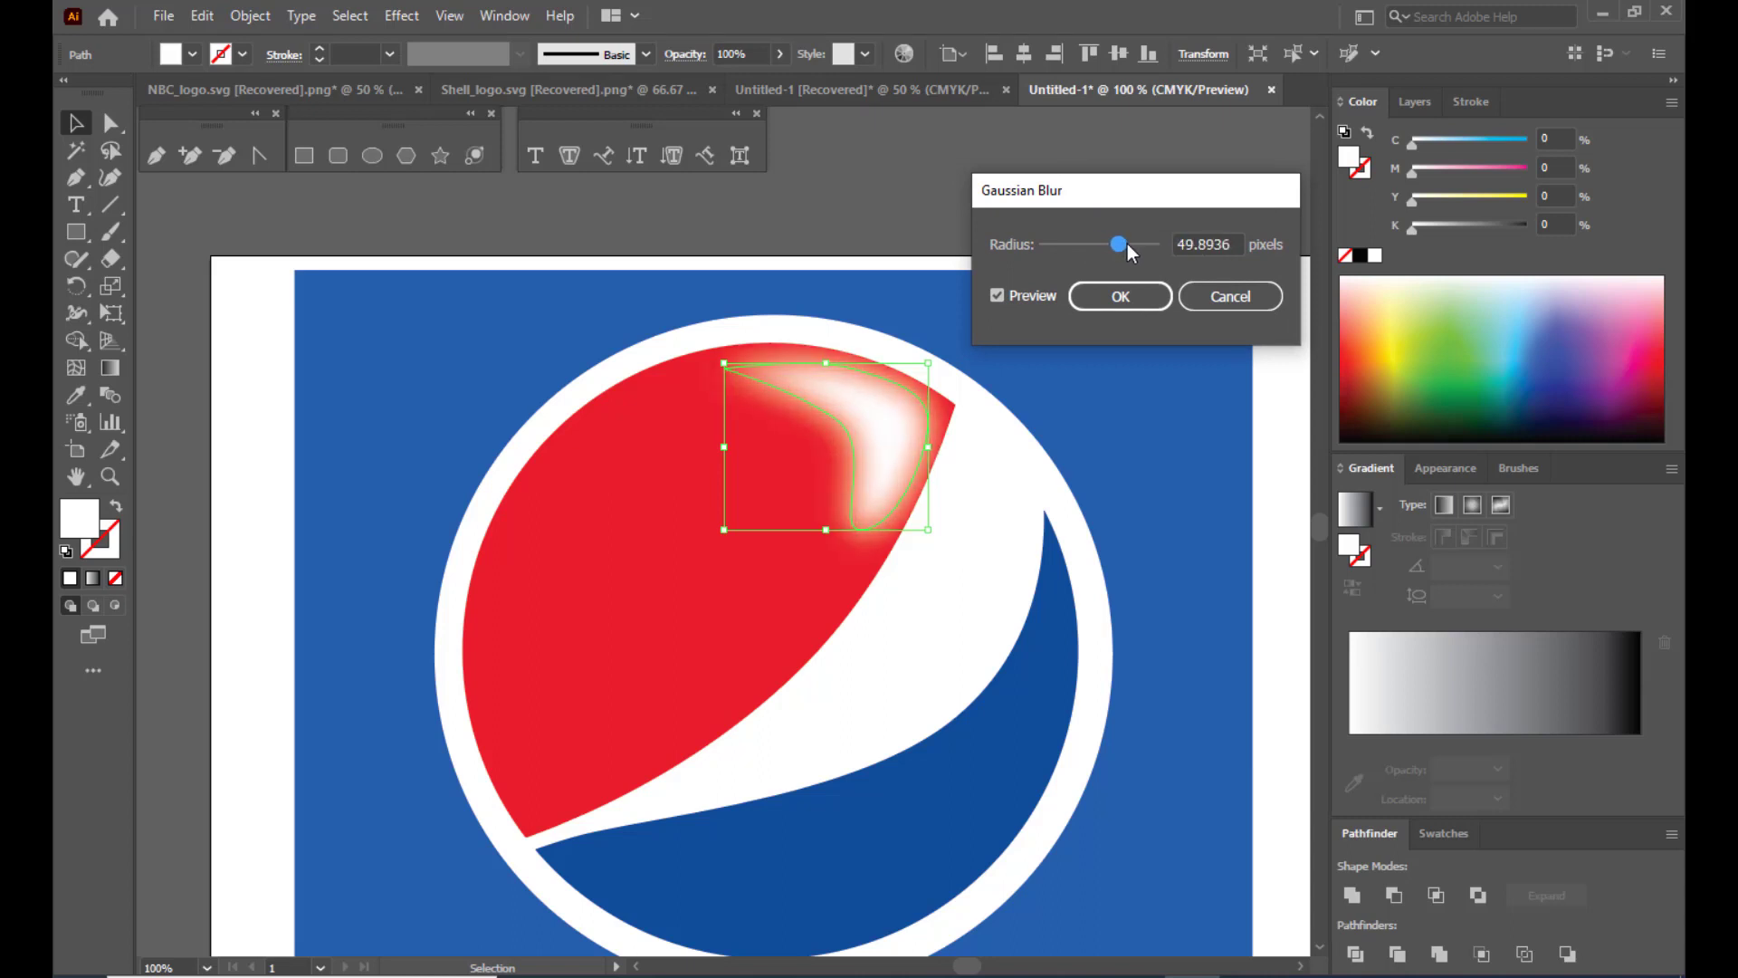
click(1121, 299)
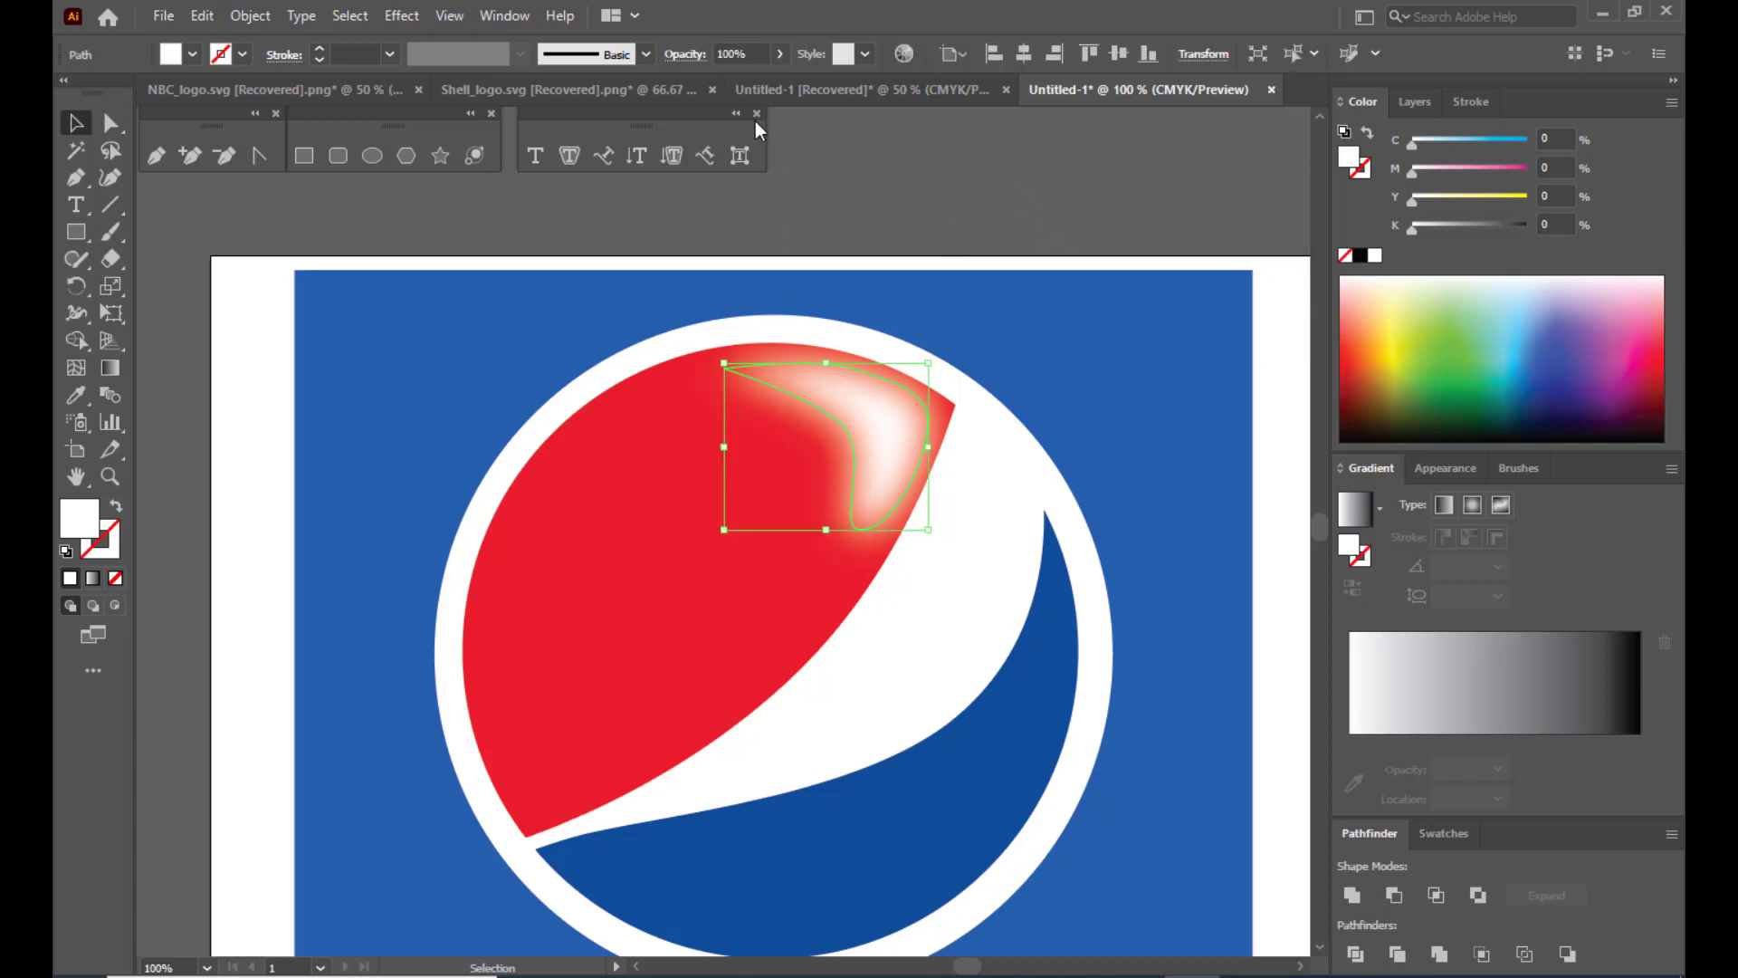
Set the blurred red-segment highlight to 75% opacity with the Screen blend mode.
click(778, 58)
drag(780, 82, 747, 85)
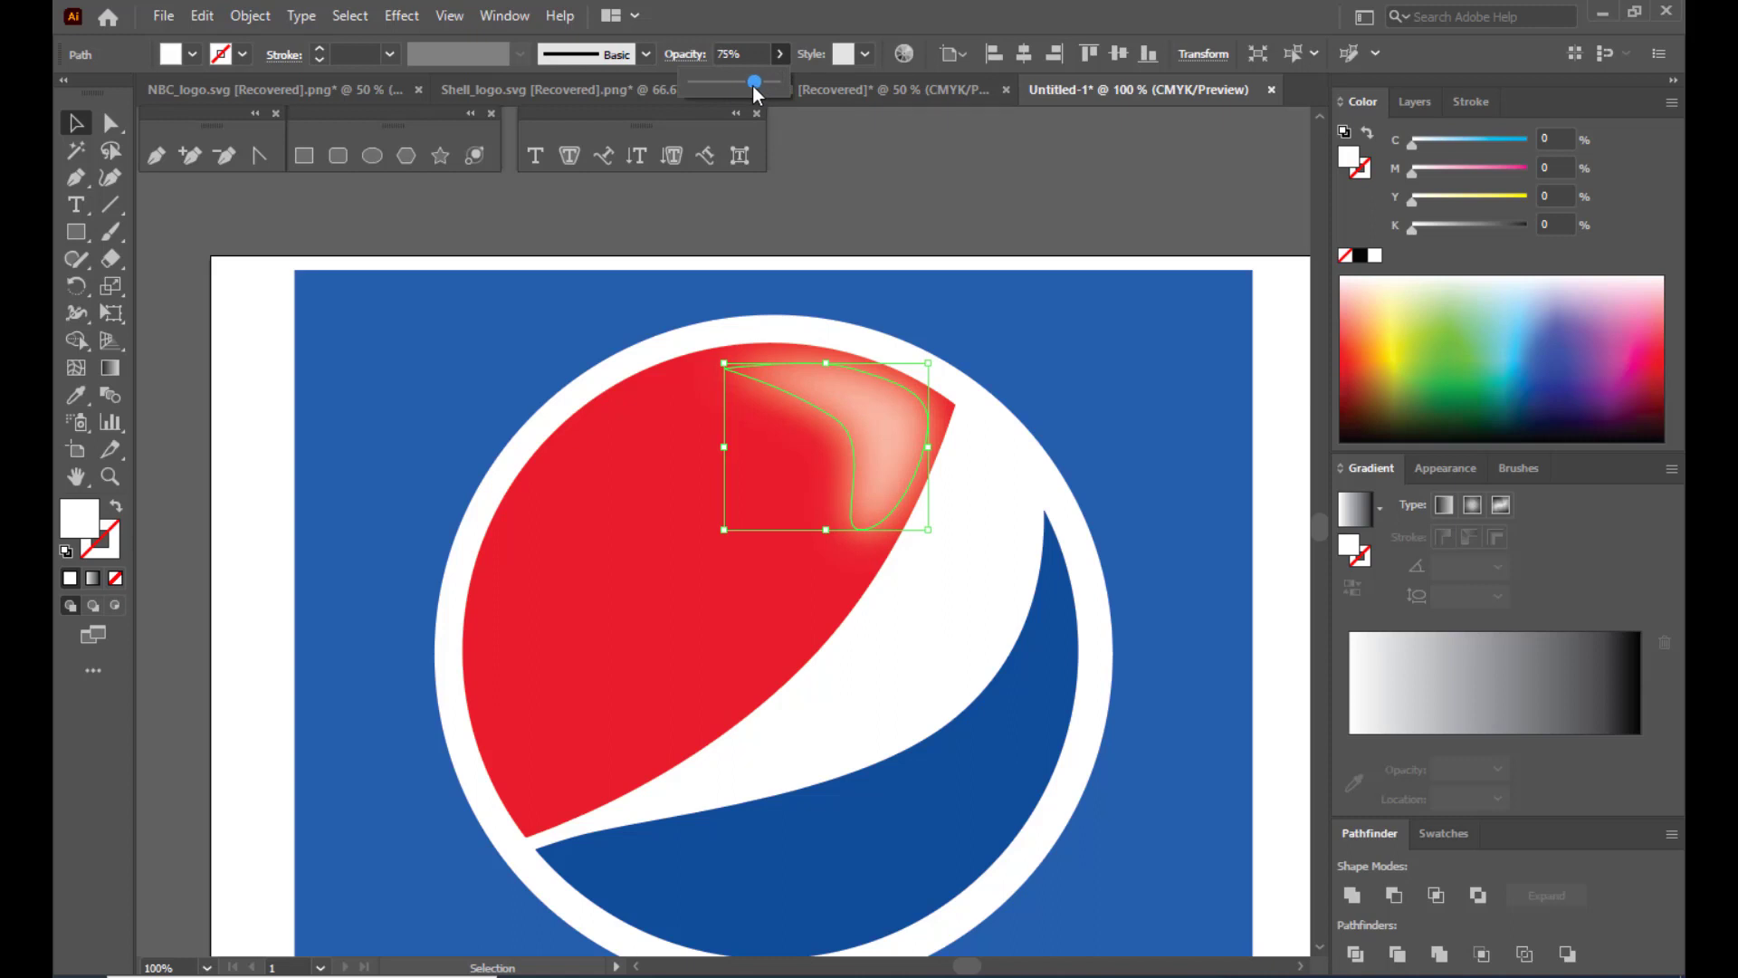
click(685, 54)
click(503, 91)
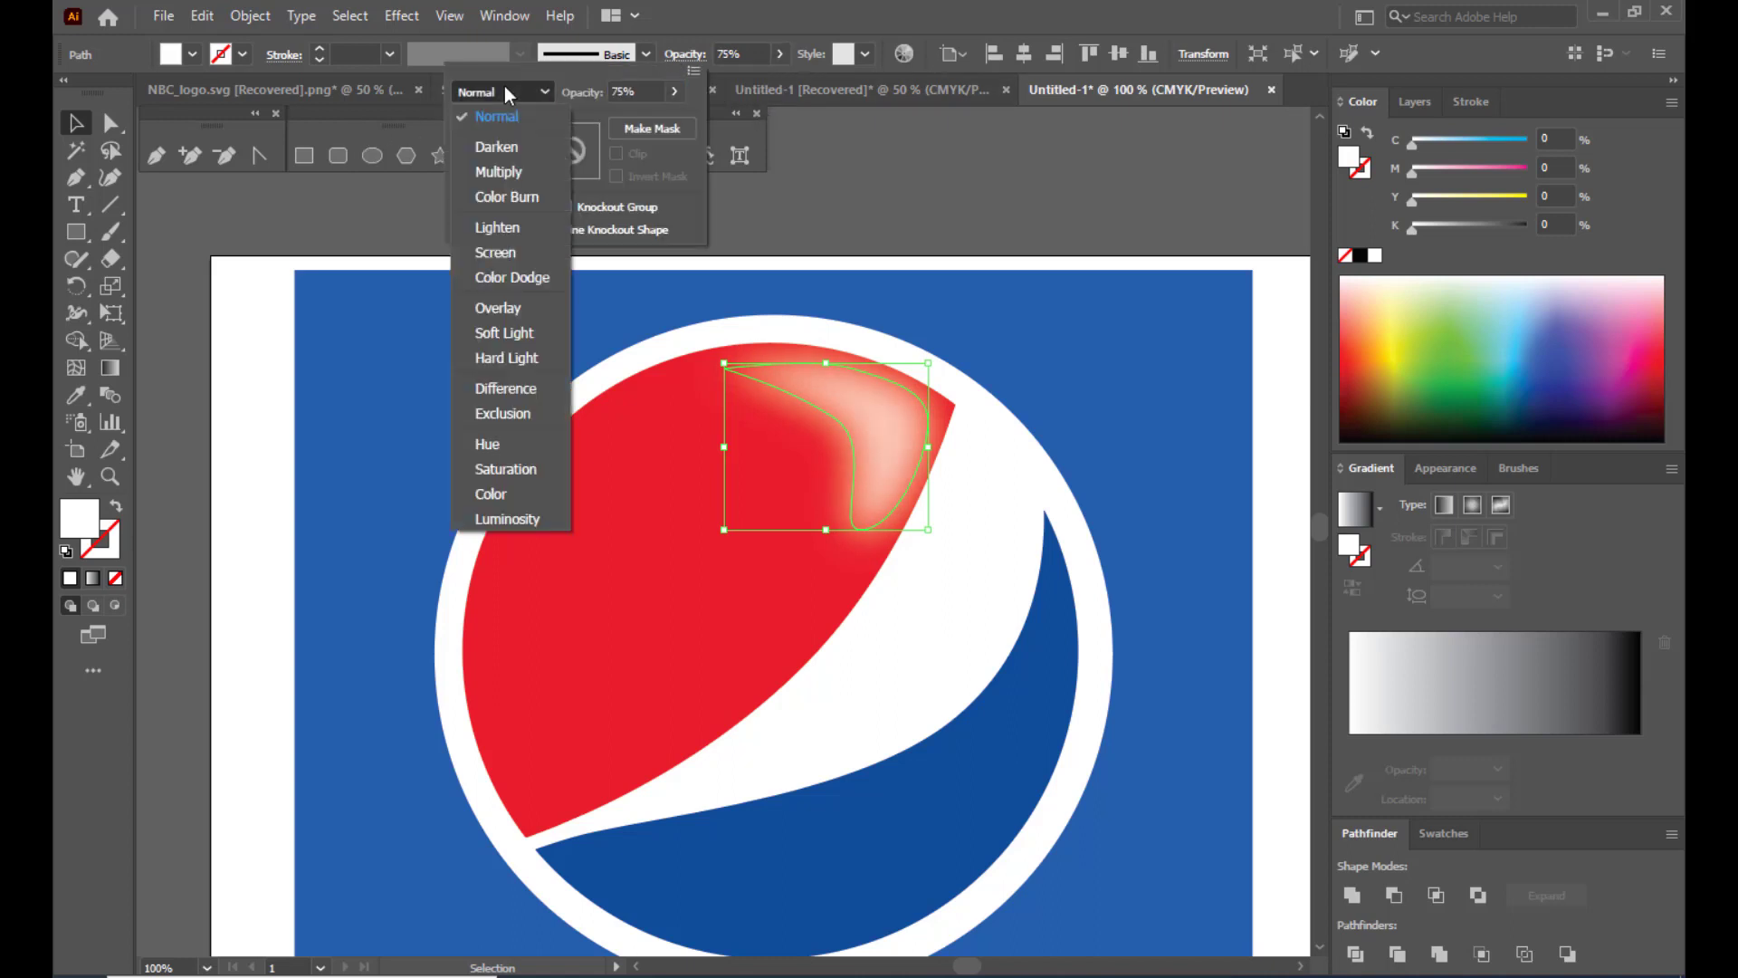
click(475, 251)
click(915, 214)
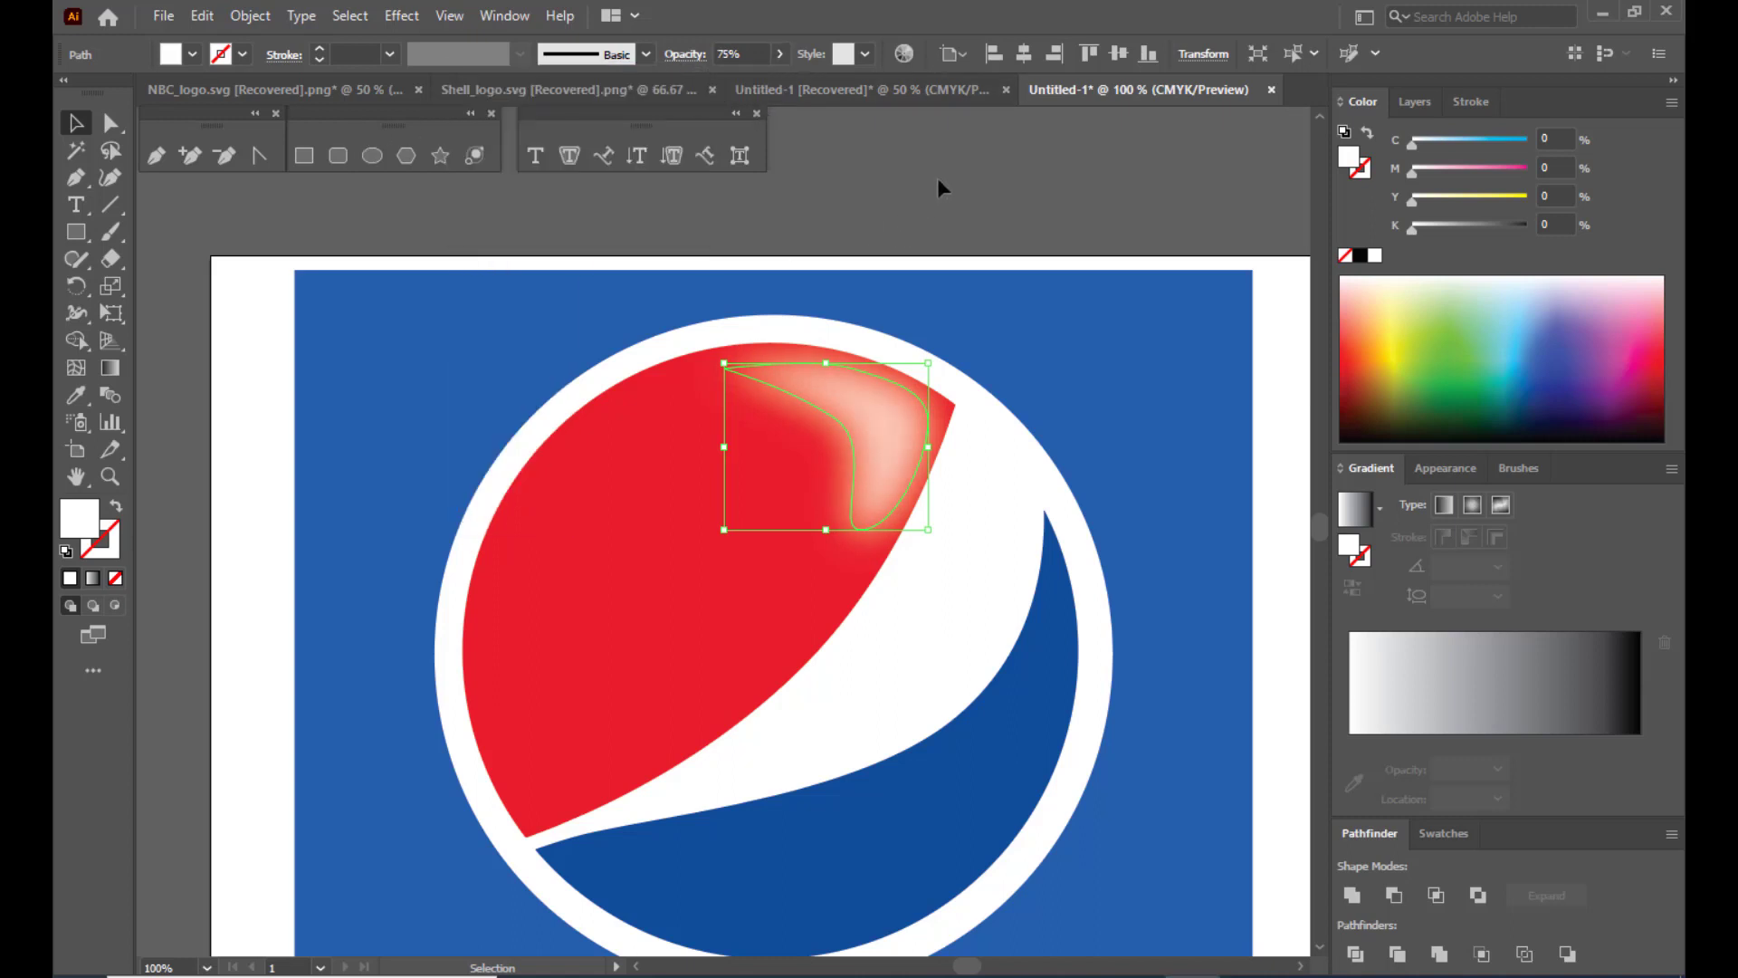
click(937, 177)
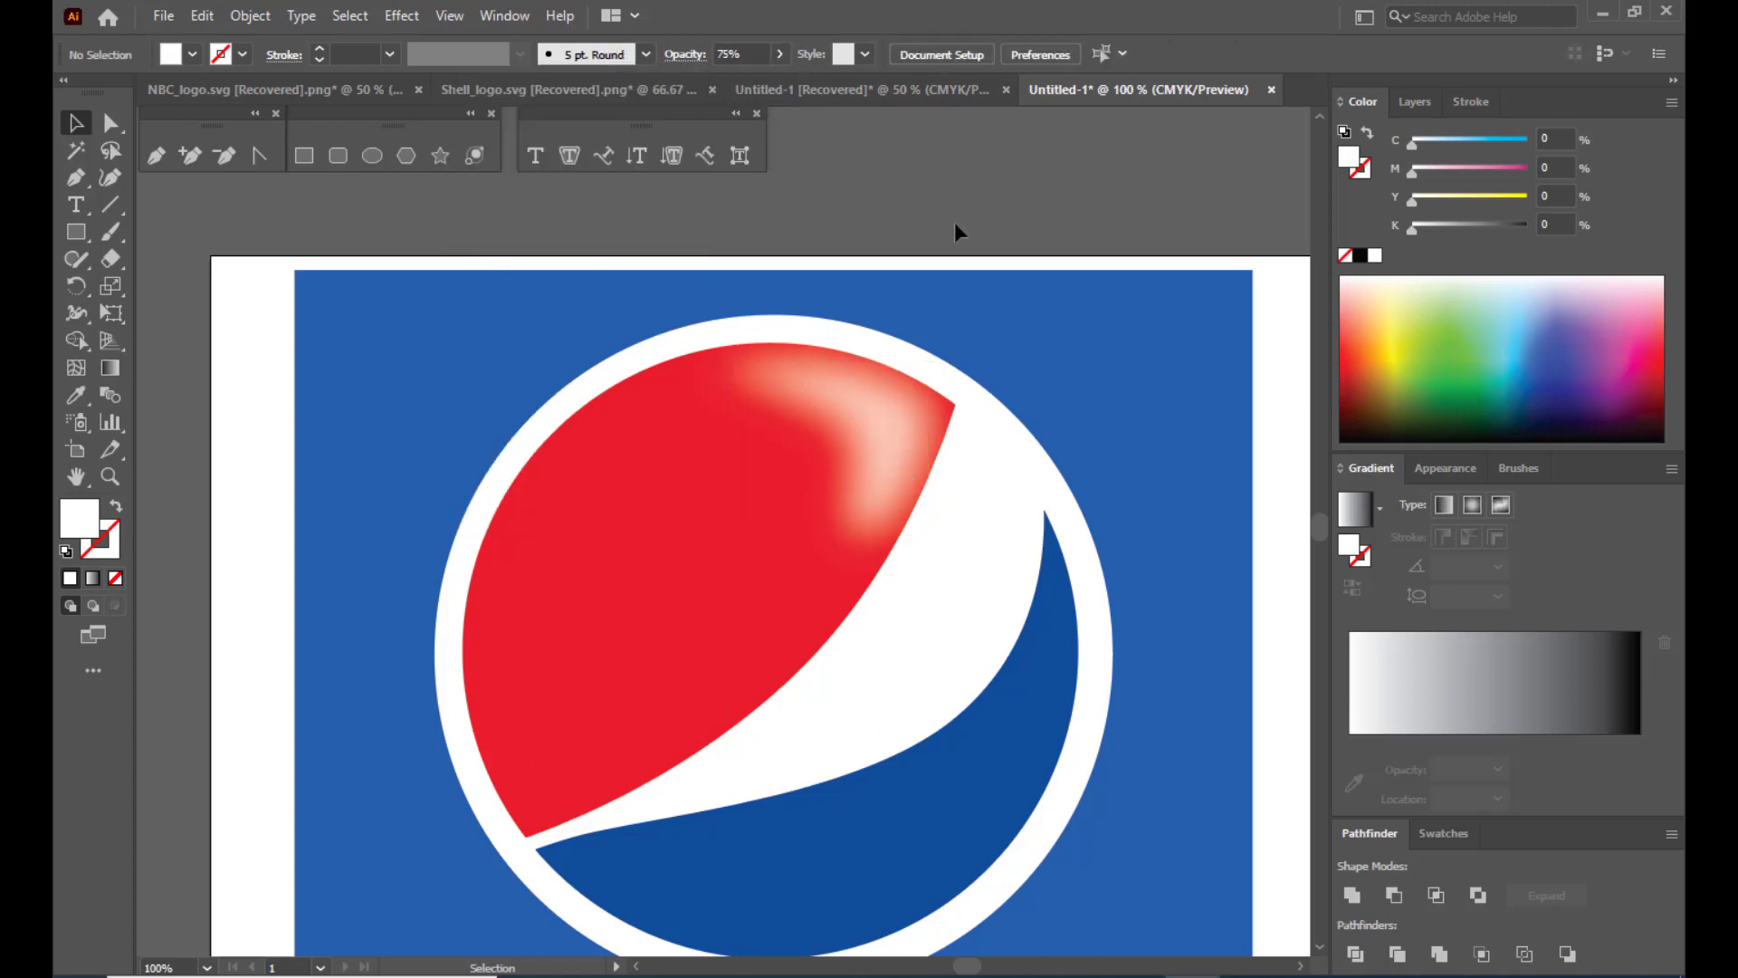
Reduce the opacity of the blurred highlight on the red segment to 70%.
click(908, 458)
click(779, 60)
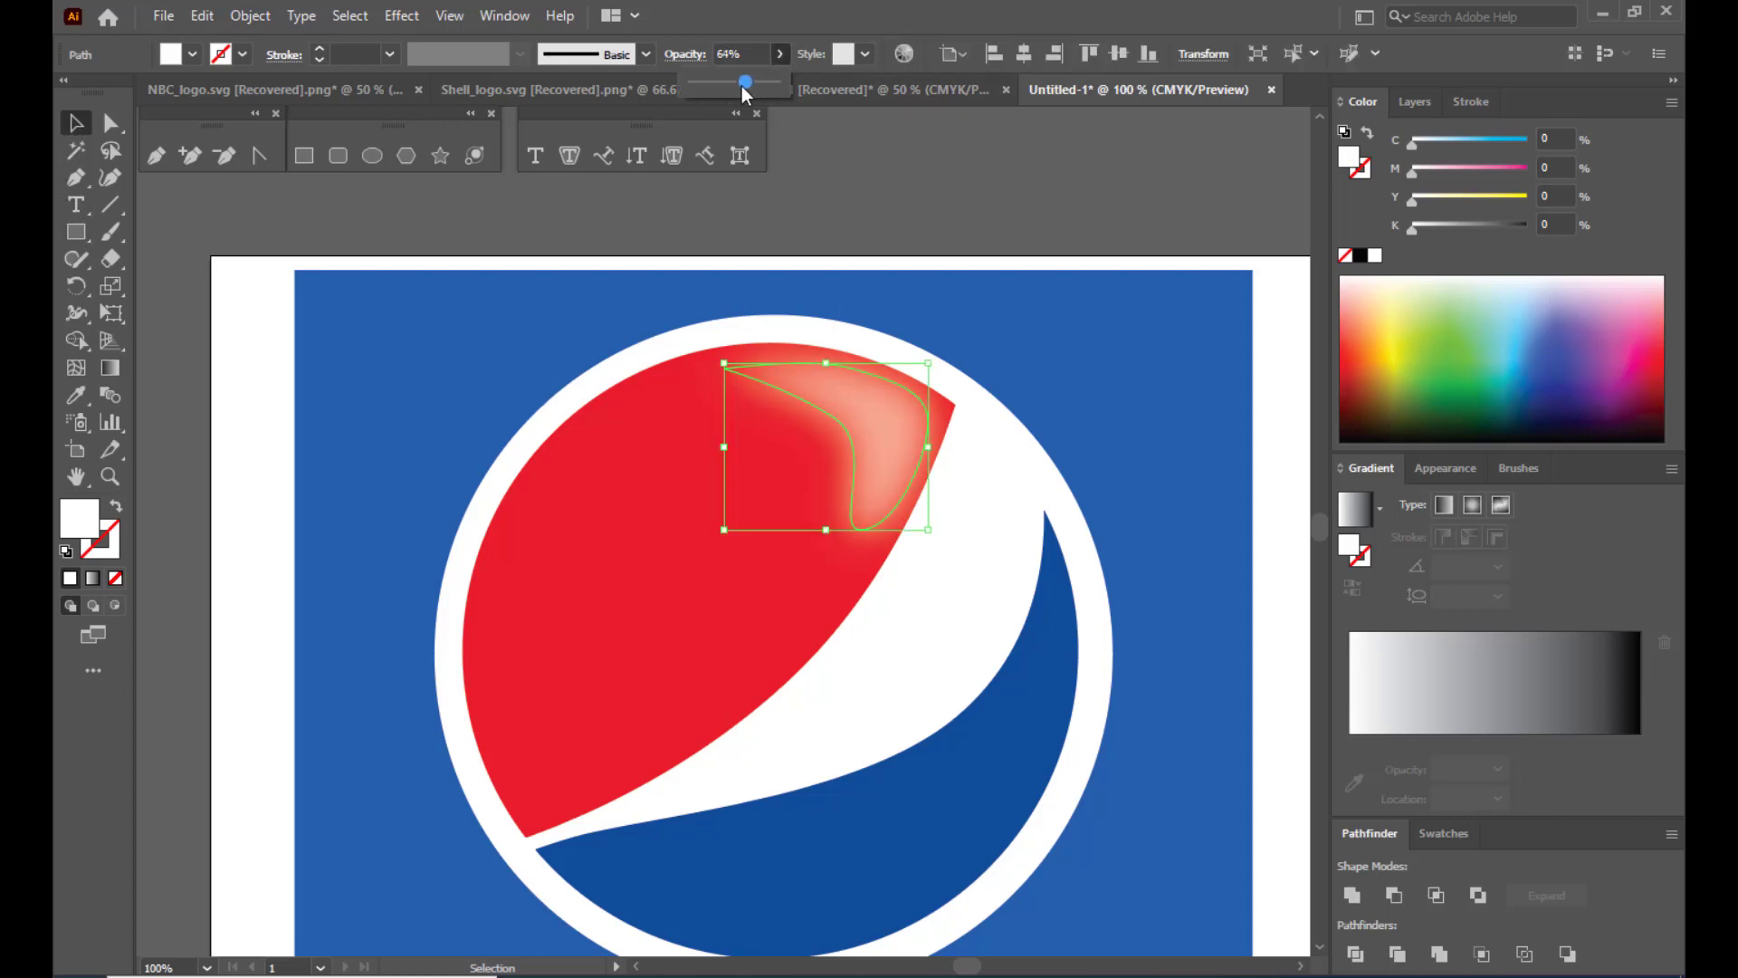
click(940, 165)
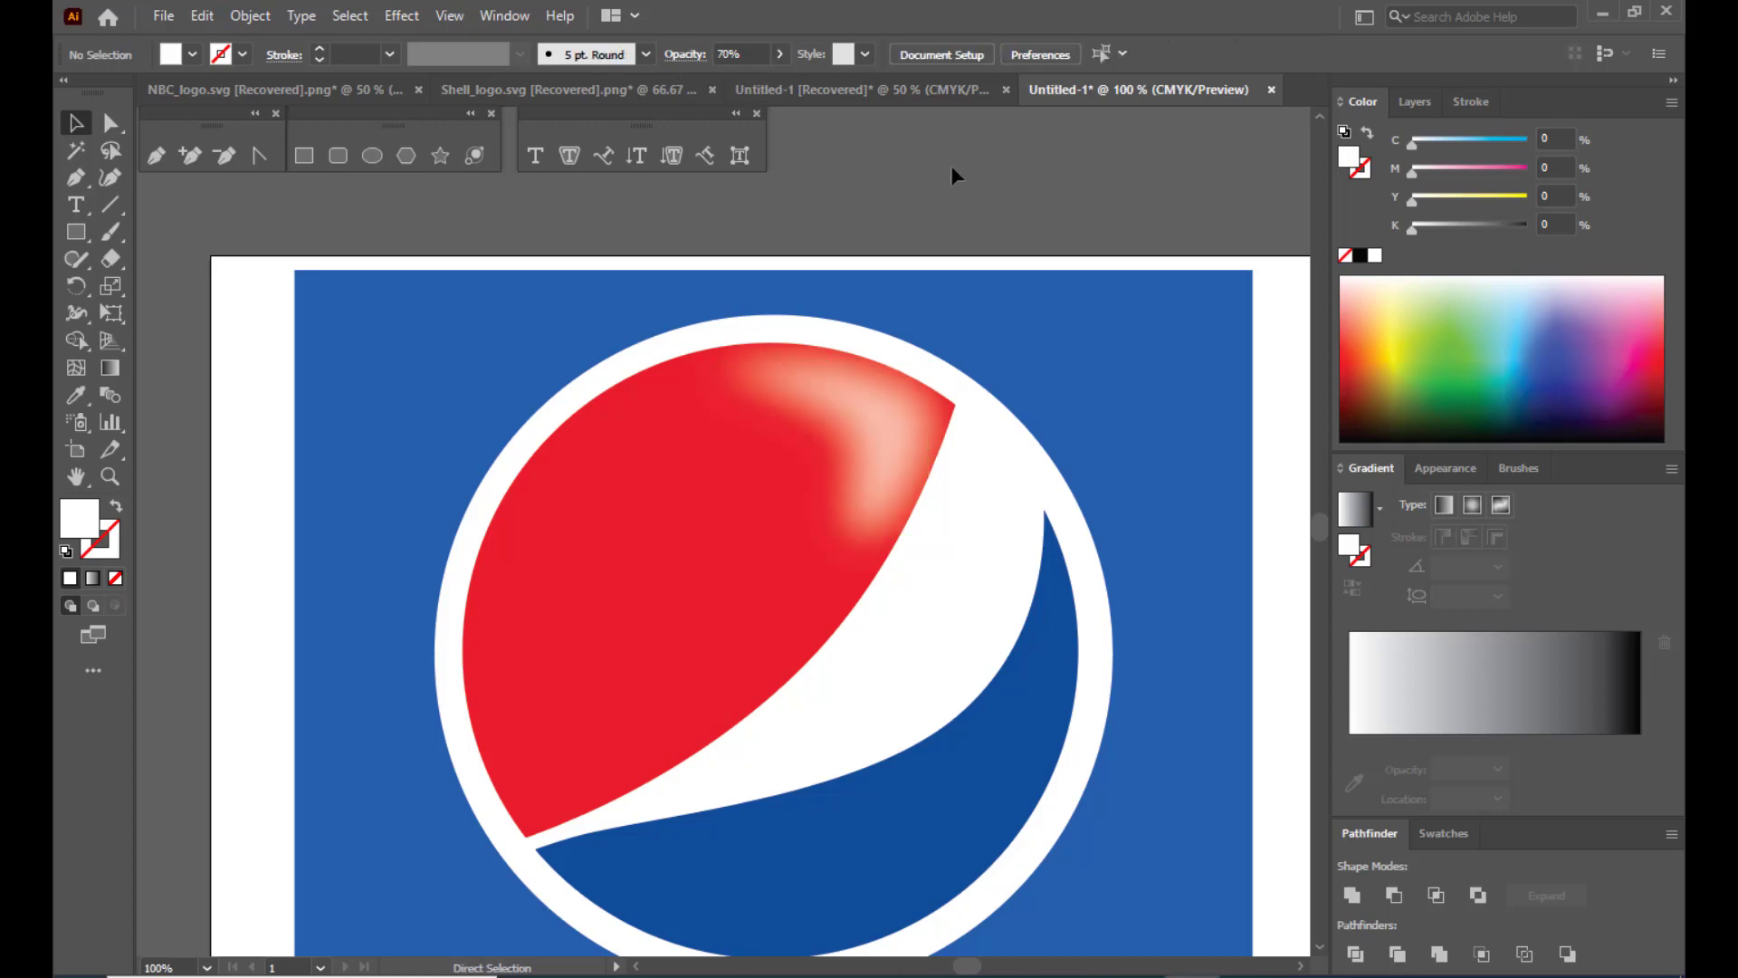
Draw a small white highlight shape with the Pen tool at the lower-left tip of the dark blue segment.
key(ctrl+minus)
key(ctrl+minus)
scroll(994, 297, down, 1)
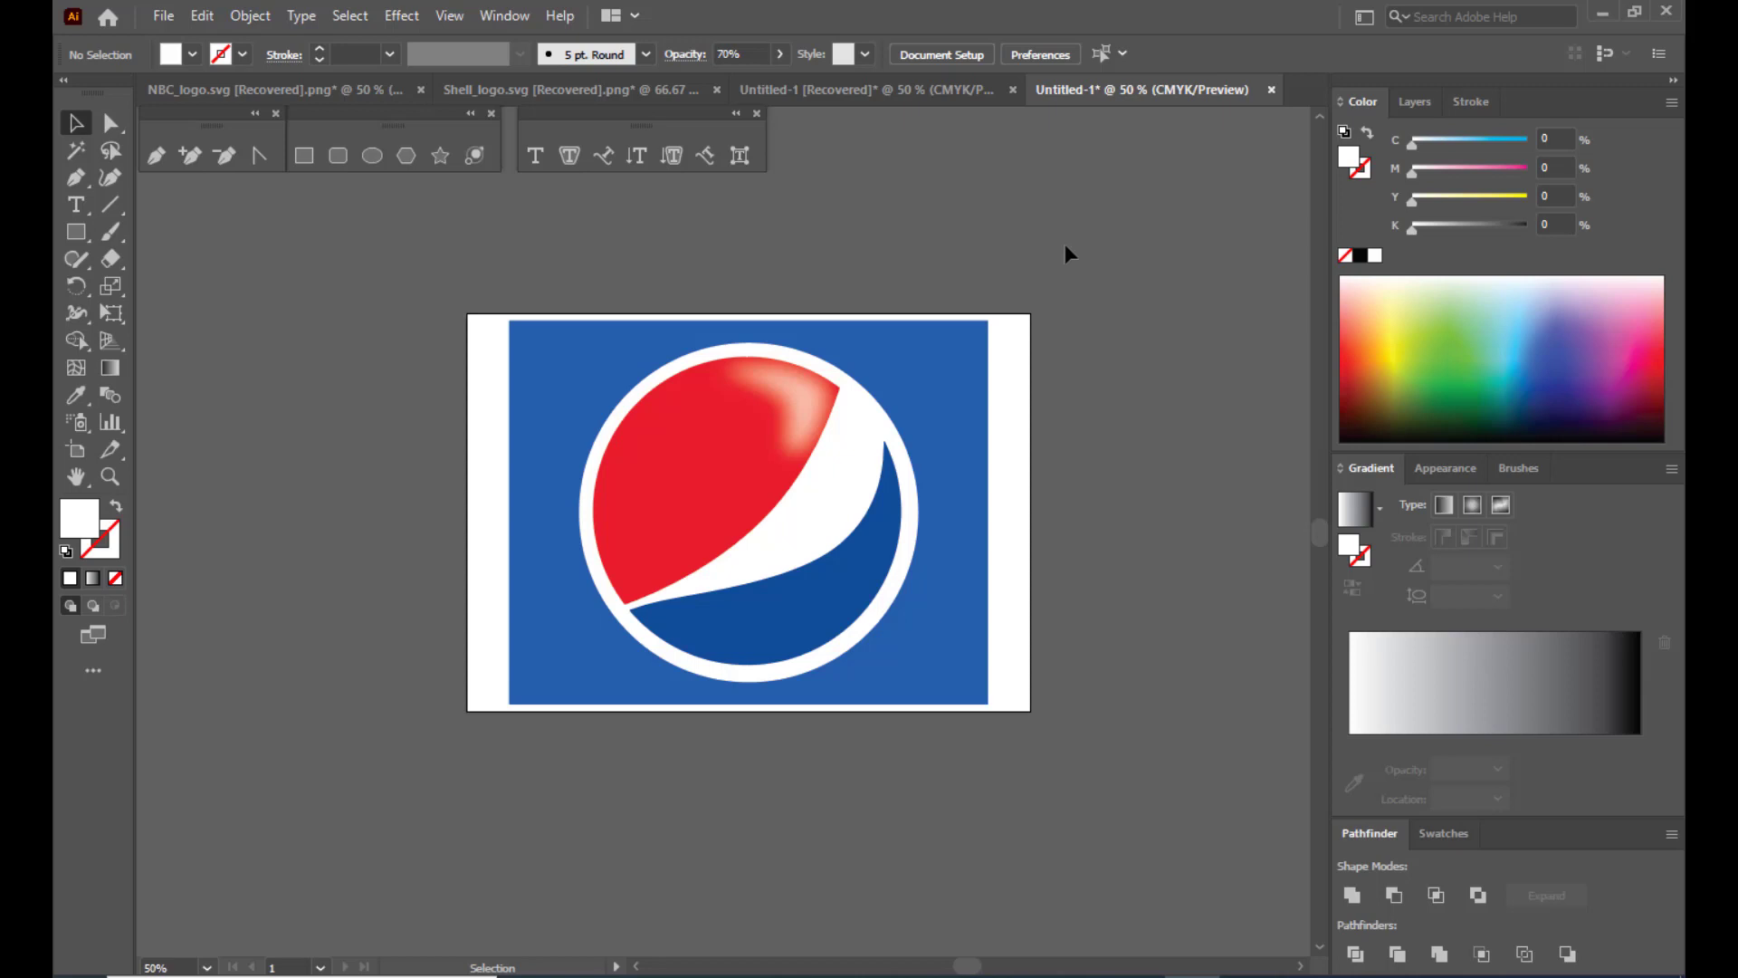
scroll(1065, 243, up, 1)
scroll(1065, 243, down, 2)
key(ctrl+plus)
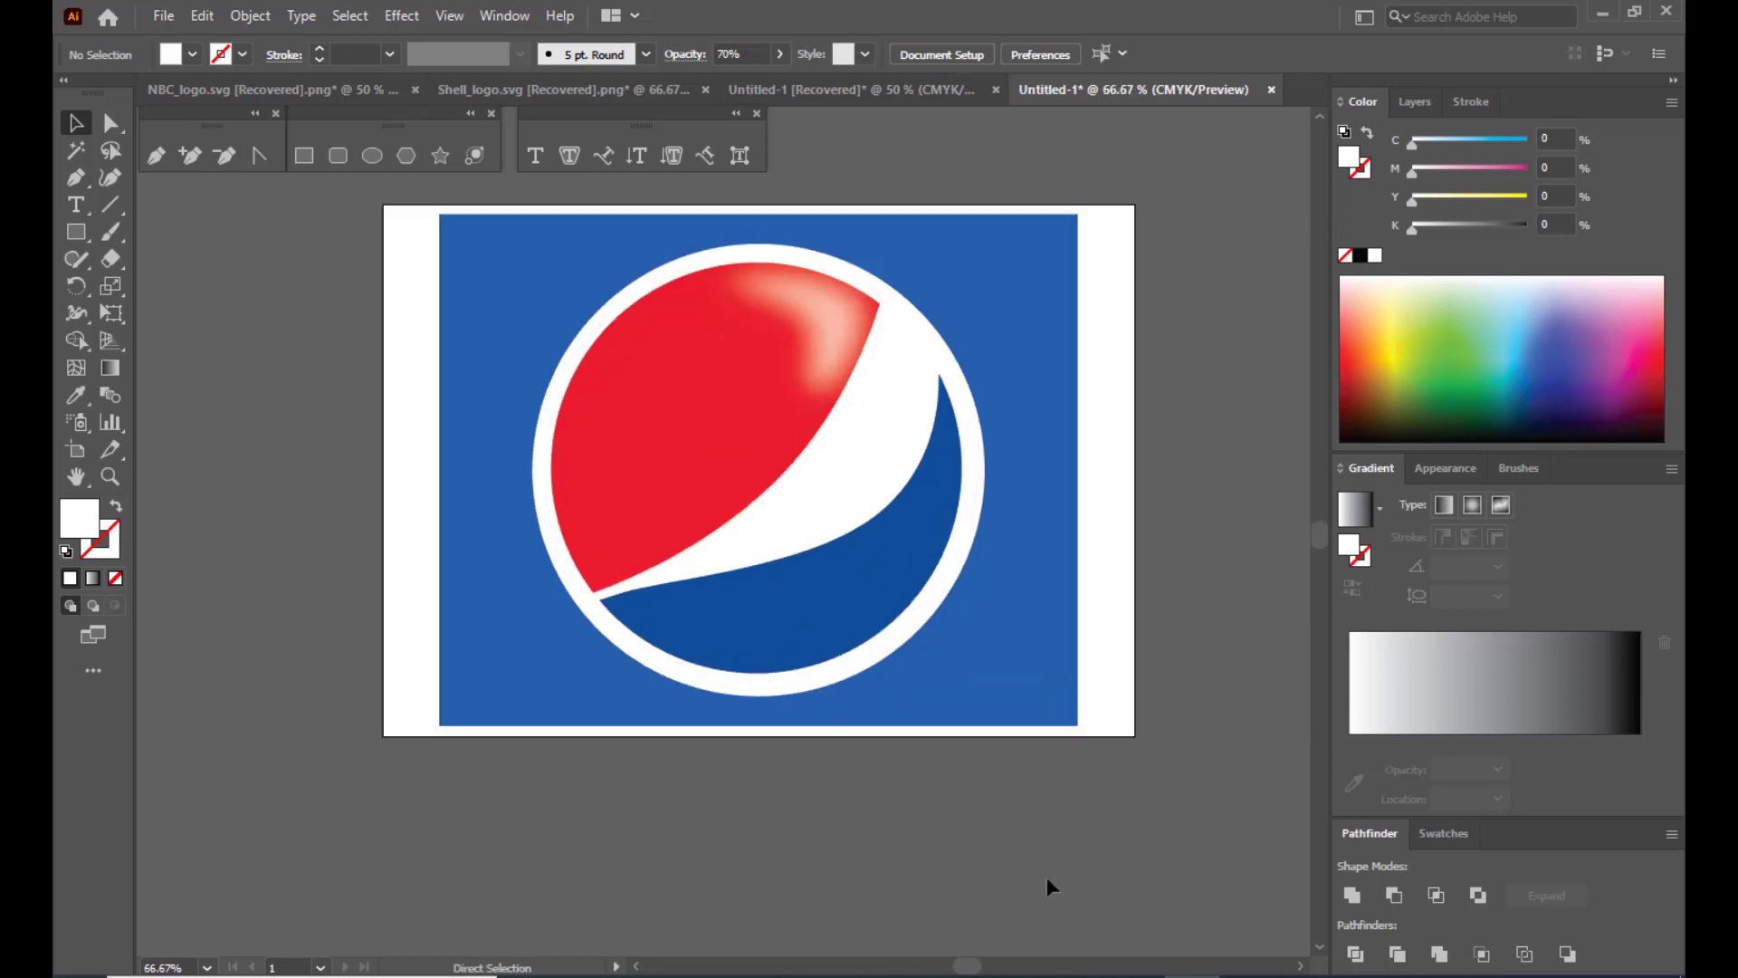
click(155, 156)
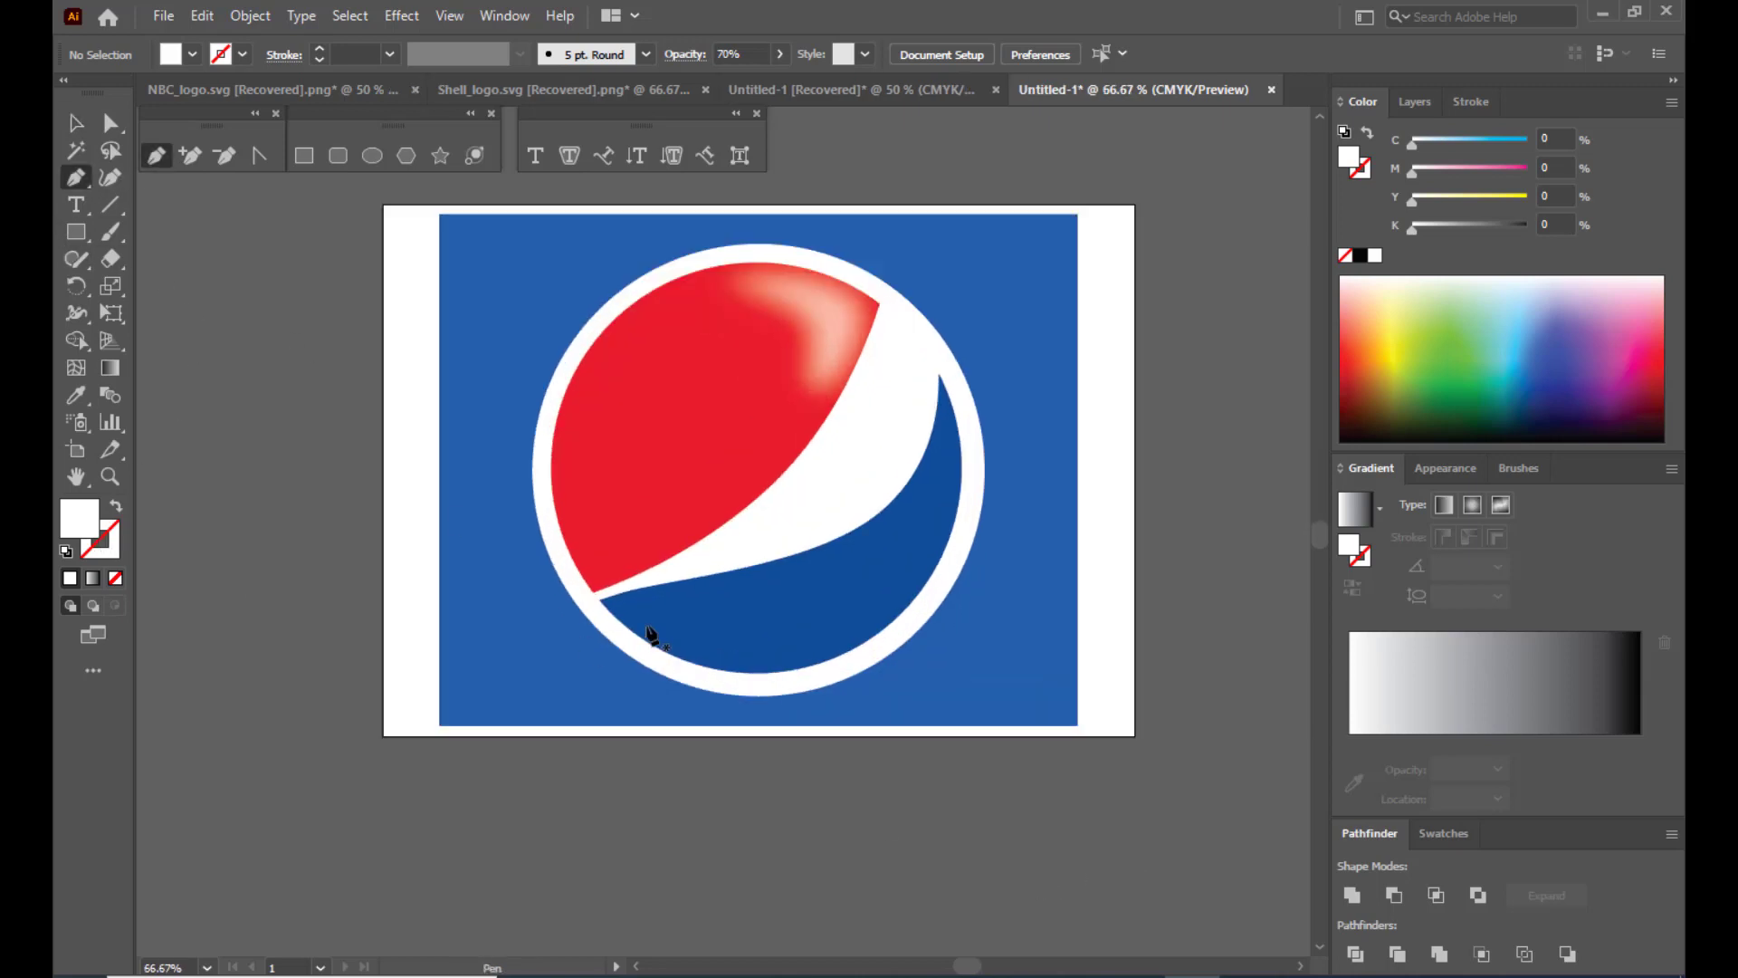
click(671, 596)
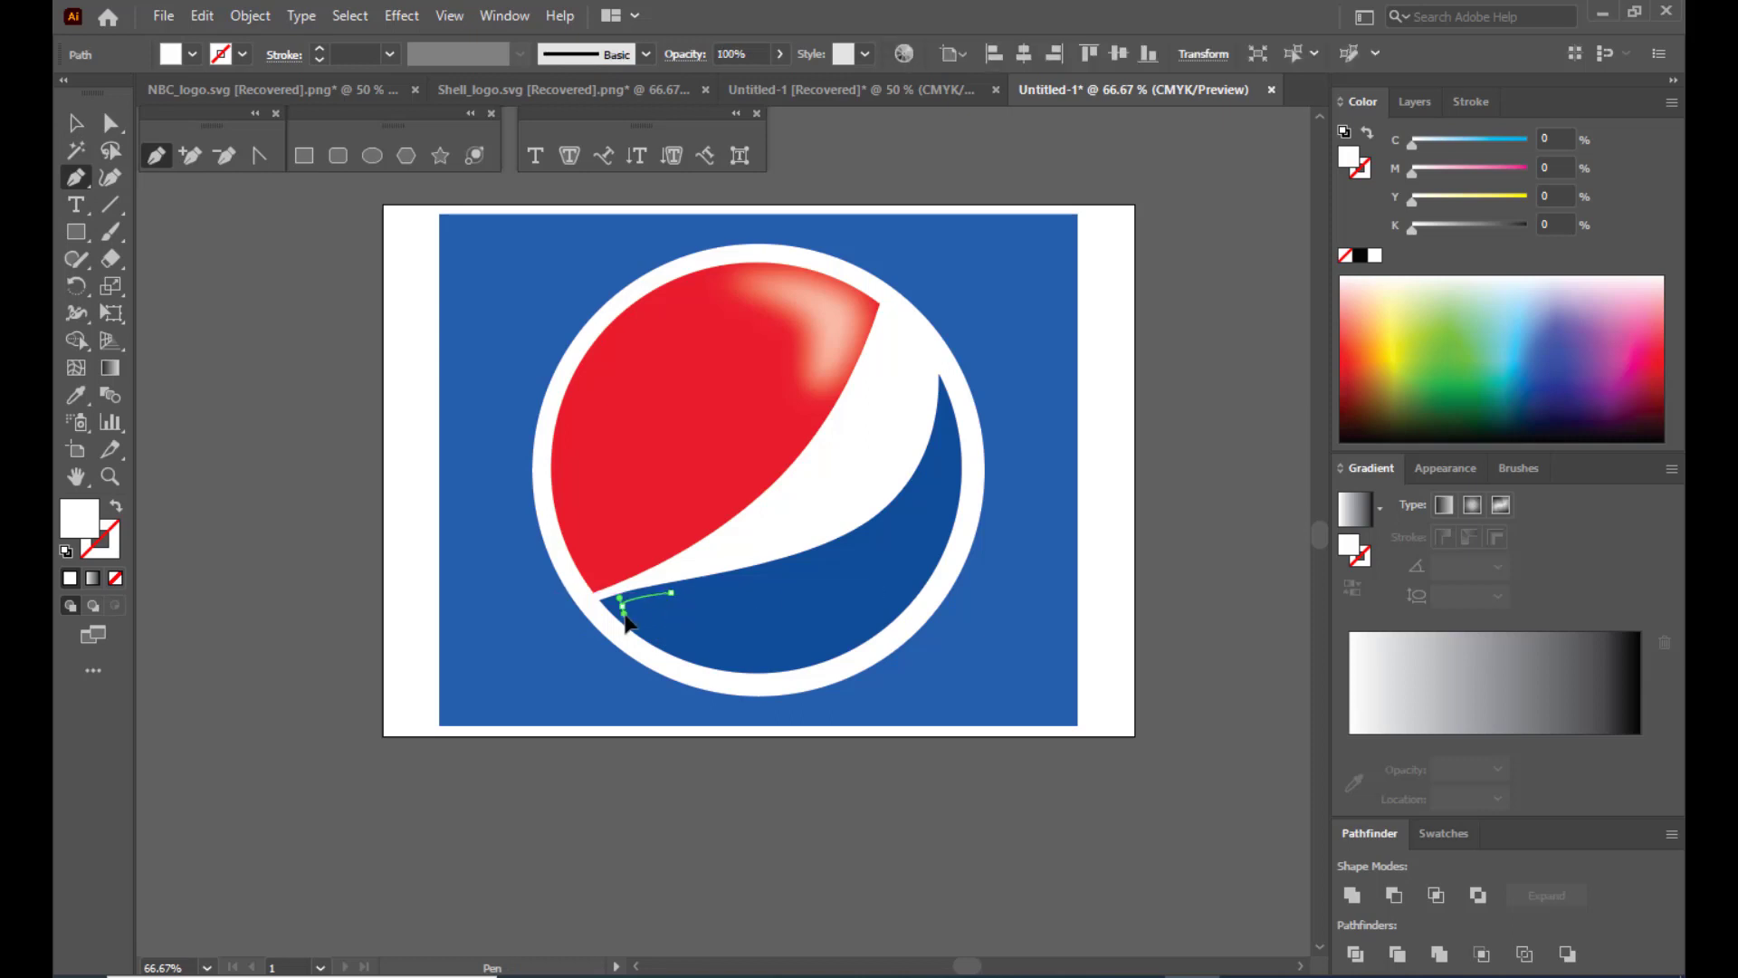
drag(623, 611, 672, 612)
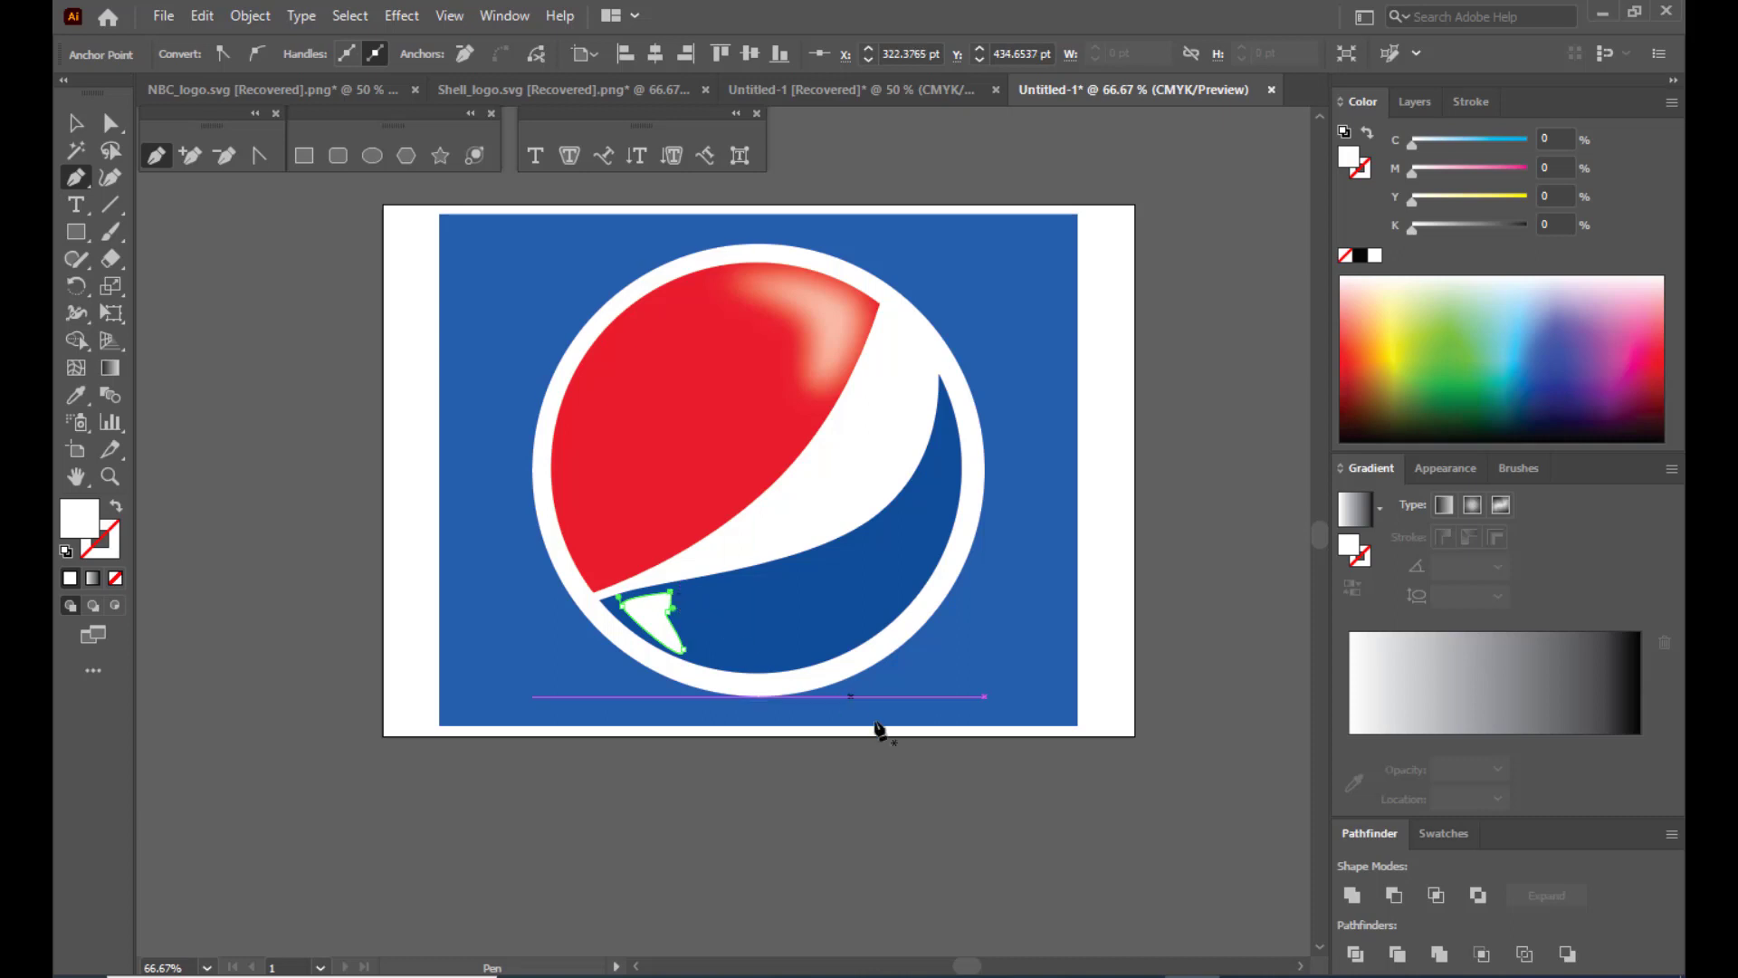
key(v)
click(312, 467)
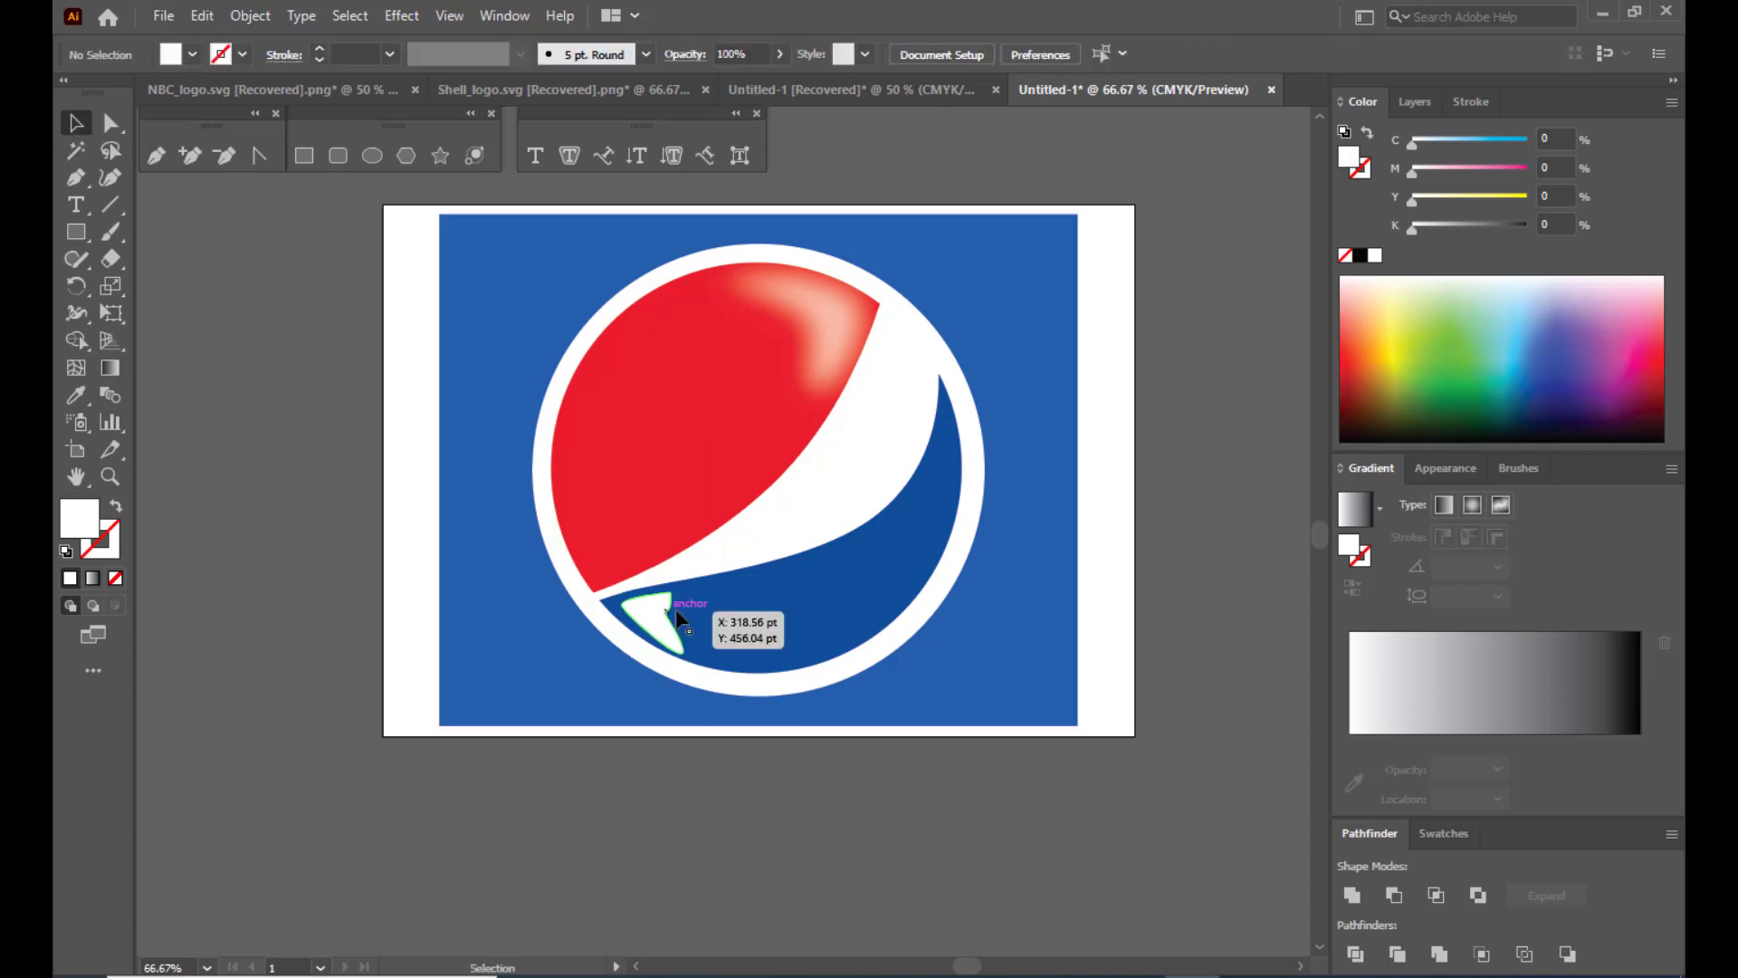
Reshape the inner anchor point of the white highlight on the dark blue segment to smooth its concave edge.
key(a)
key(ctrl+equal)
key(ctrl+equal)
click(110, 122)
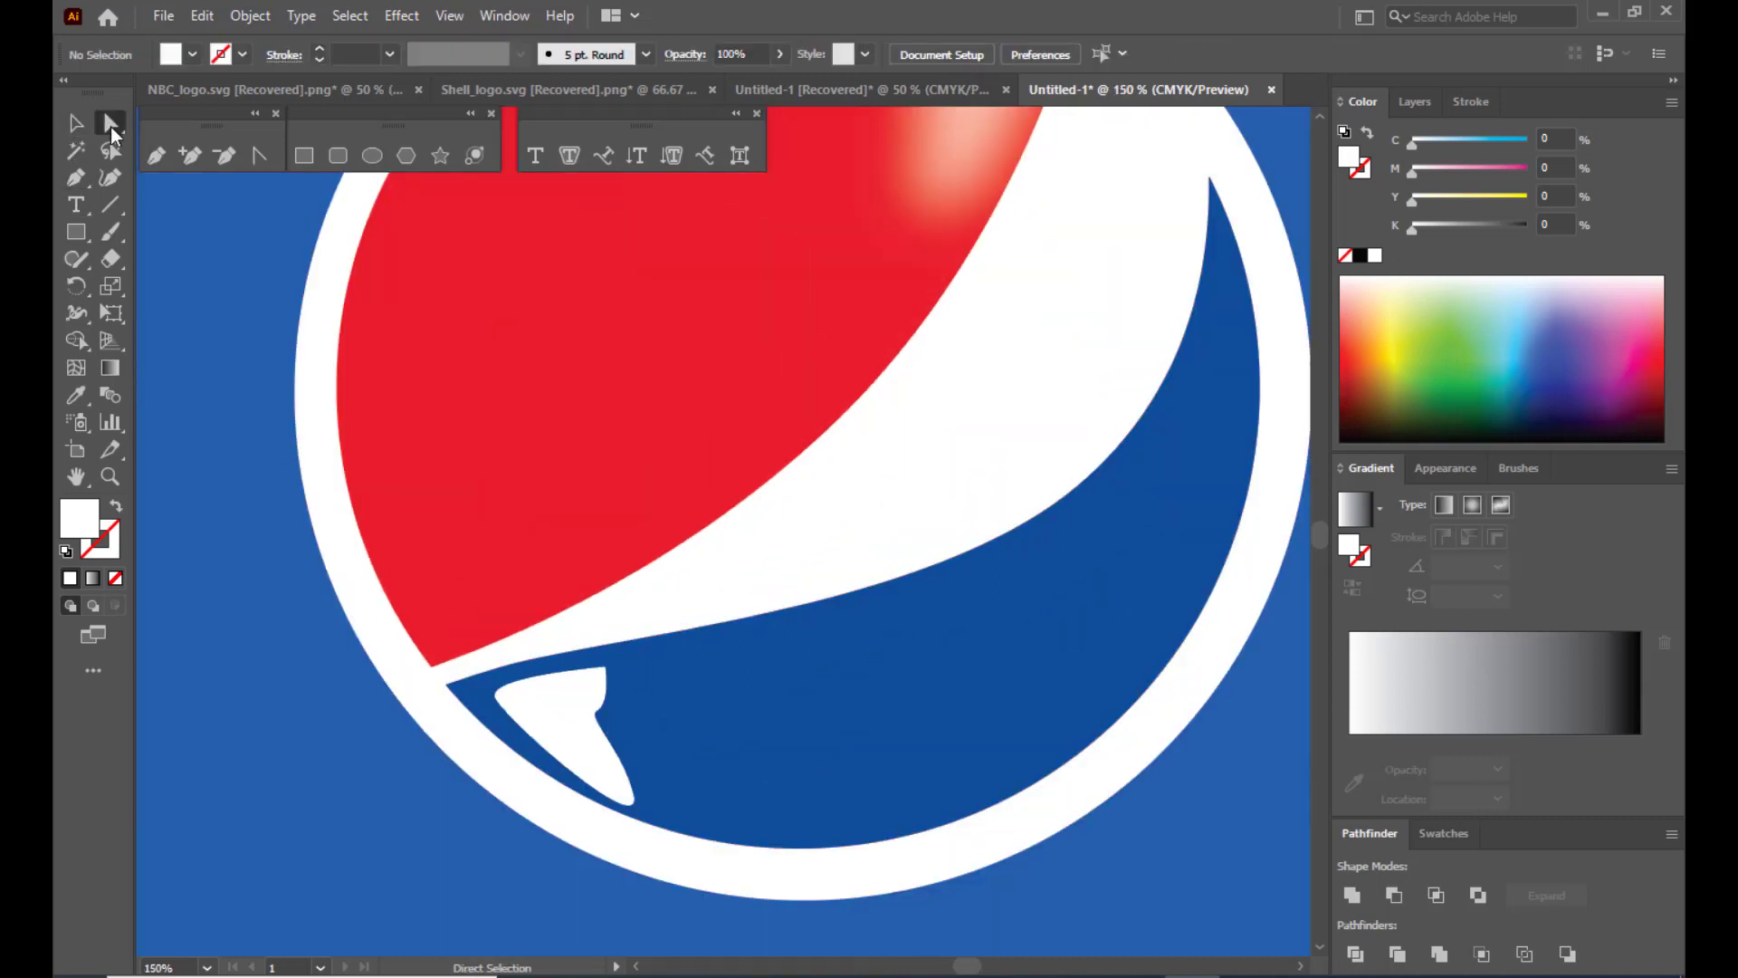
click(596, 722)
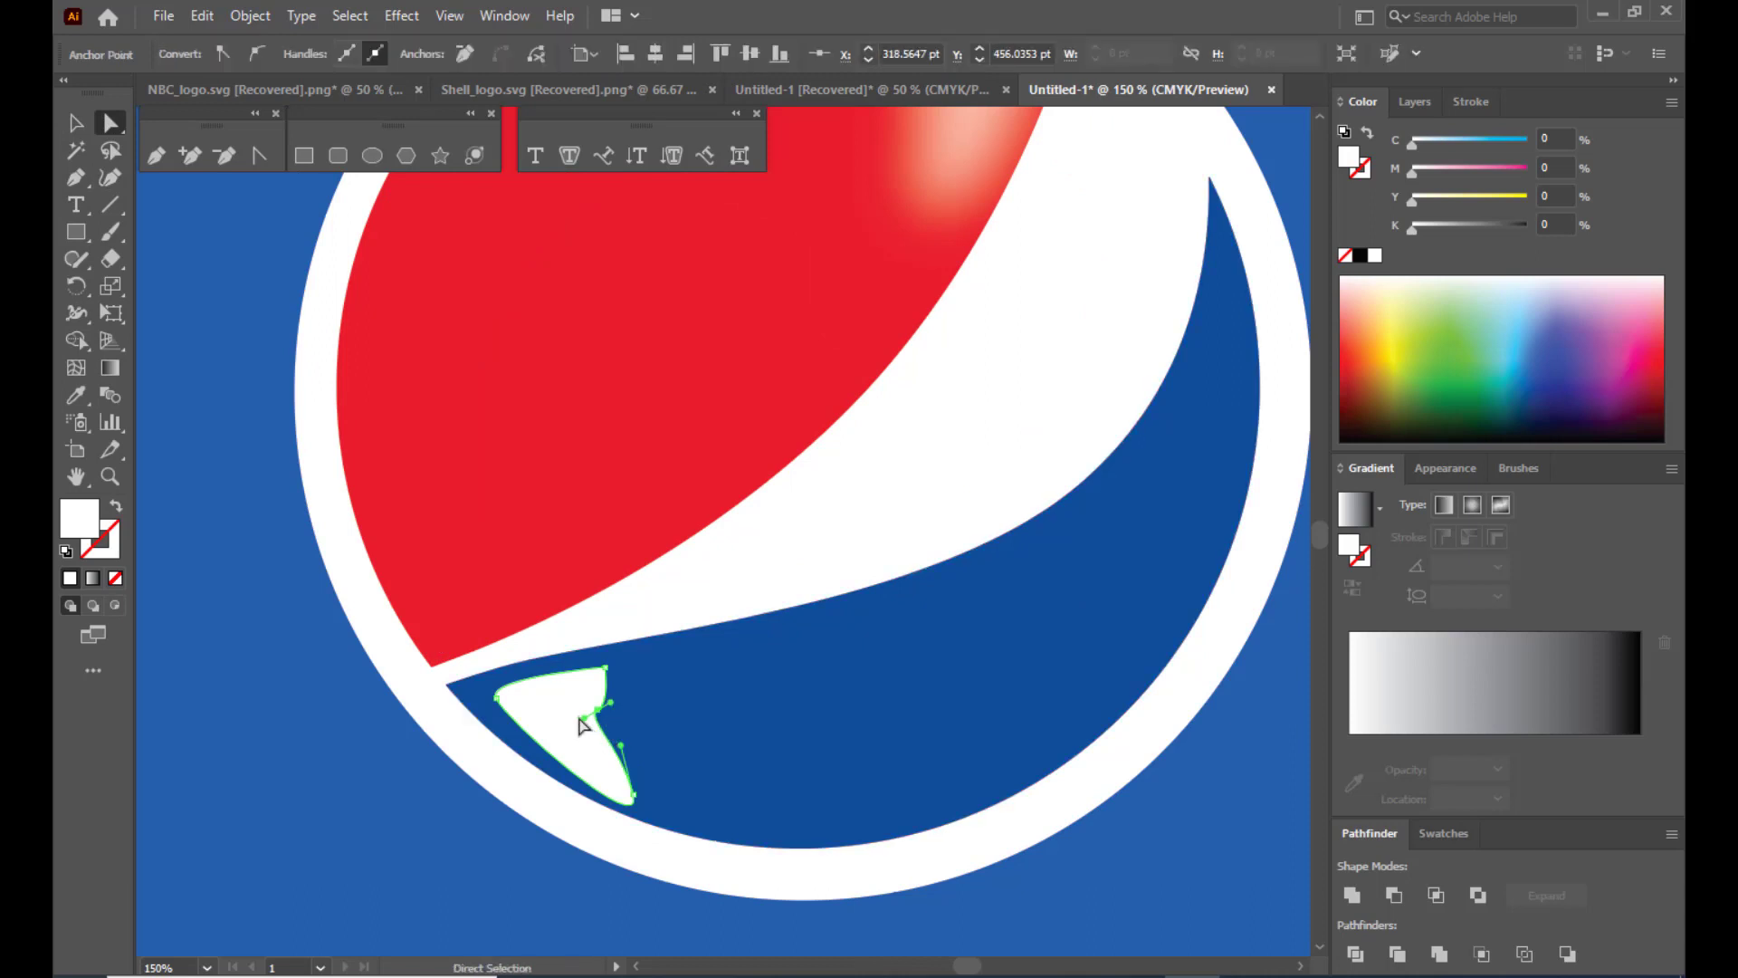
mouse_move(589, 734)
mouse_down()
mouse_move(599, 714)
mouse_move(585, 723)
mouse_up()
key(v)
click(198, 605)
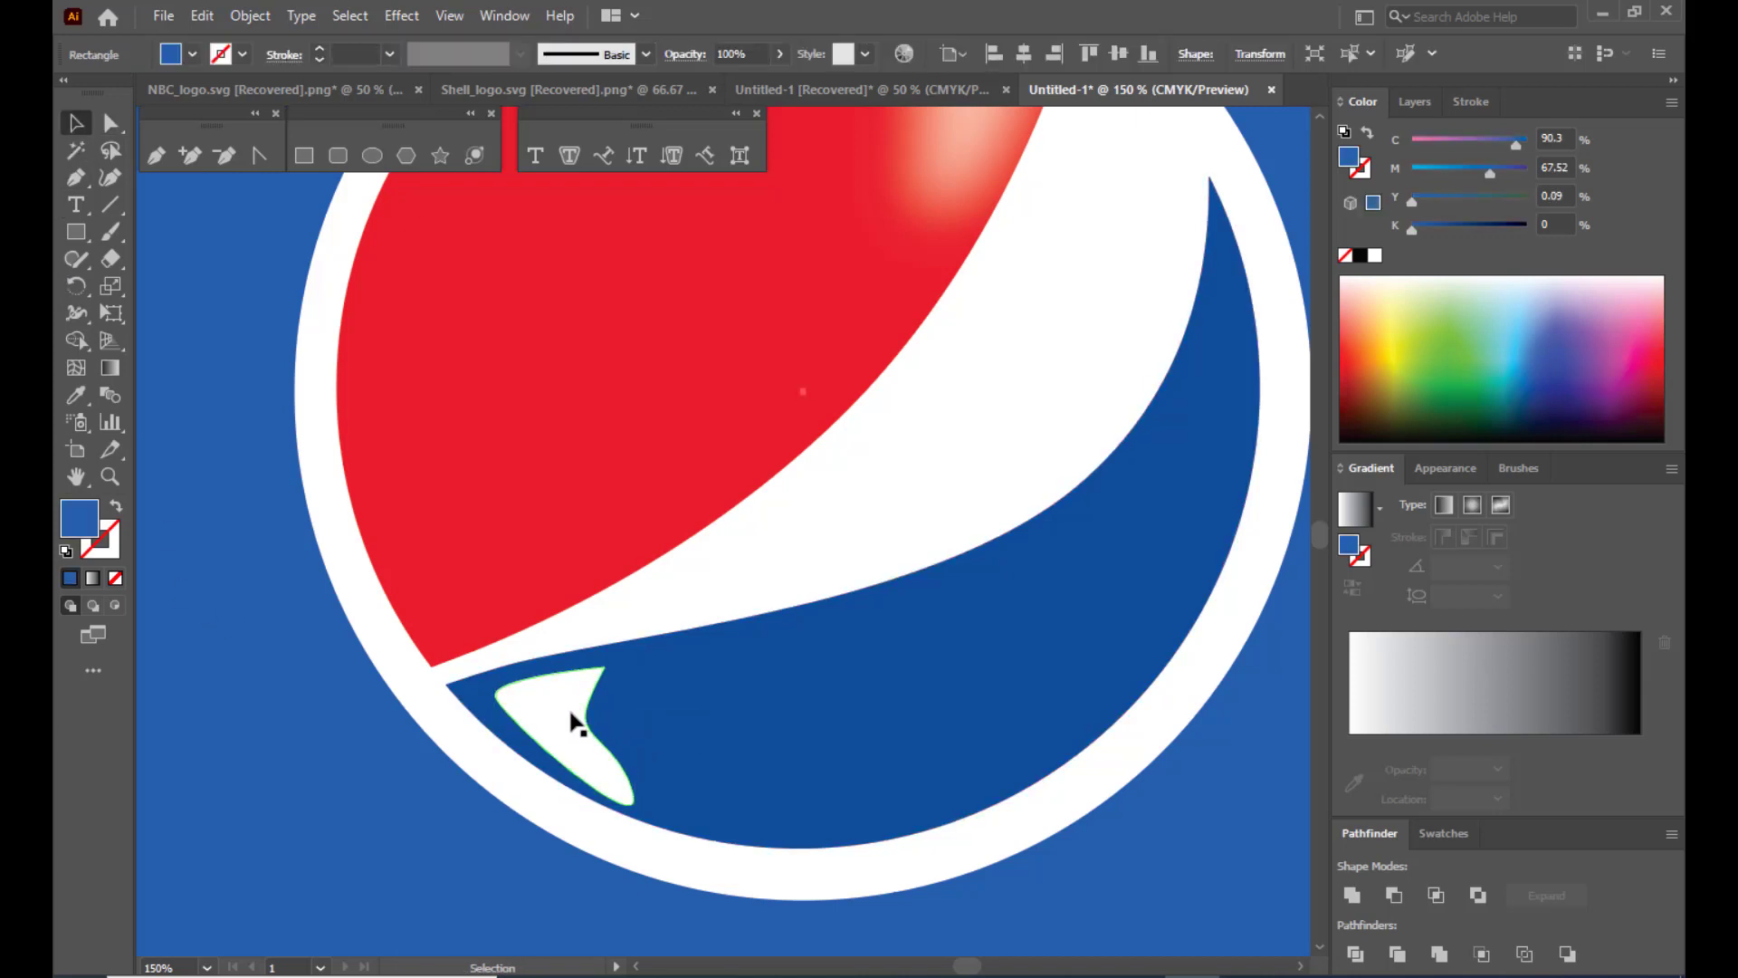
Apply a Gaussian Blur with a radius of about 52 pixels to the white highlight on the dark blue segment.
click(577, 715)
click(400, 18)
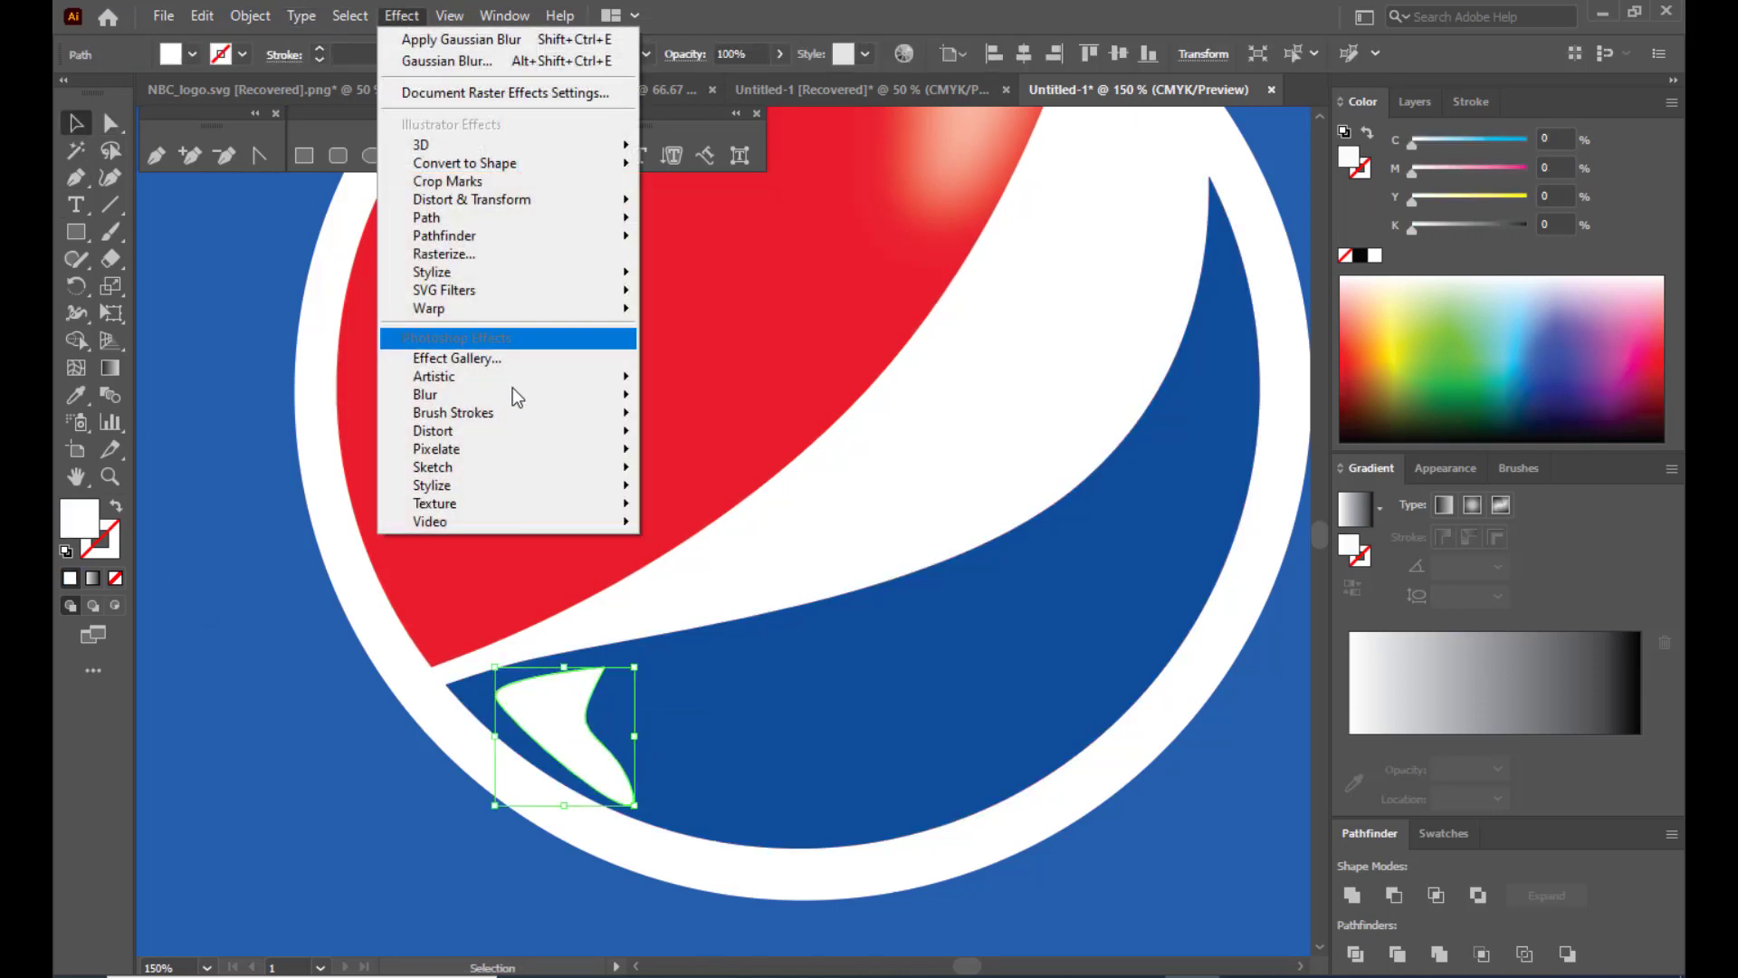
mouse_move(512, 394)
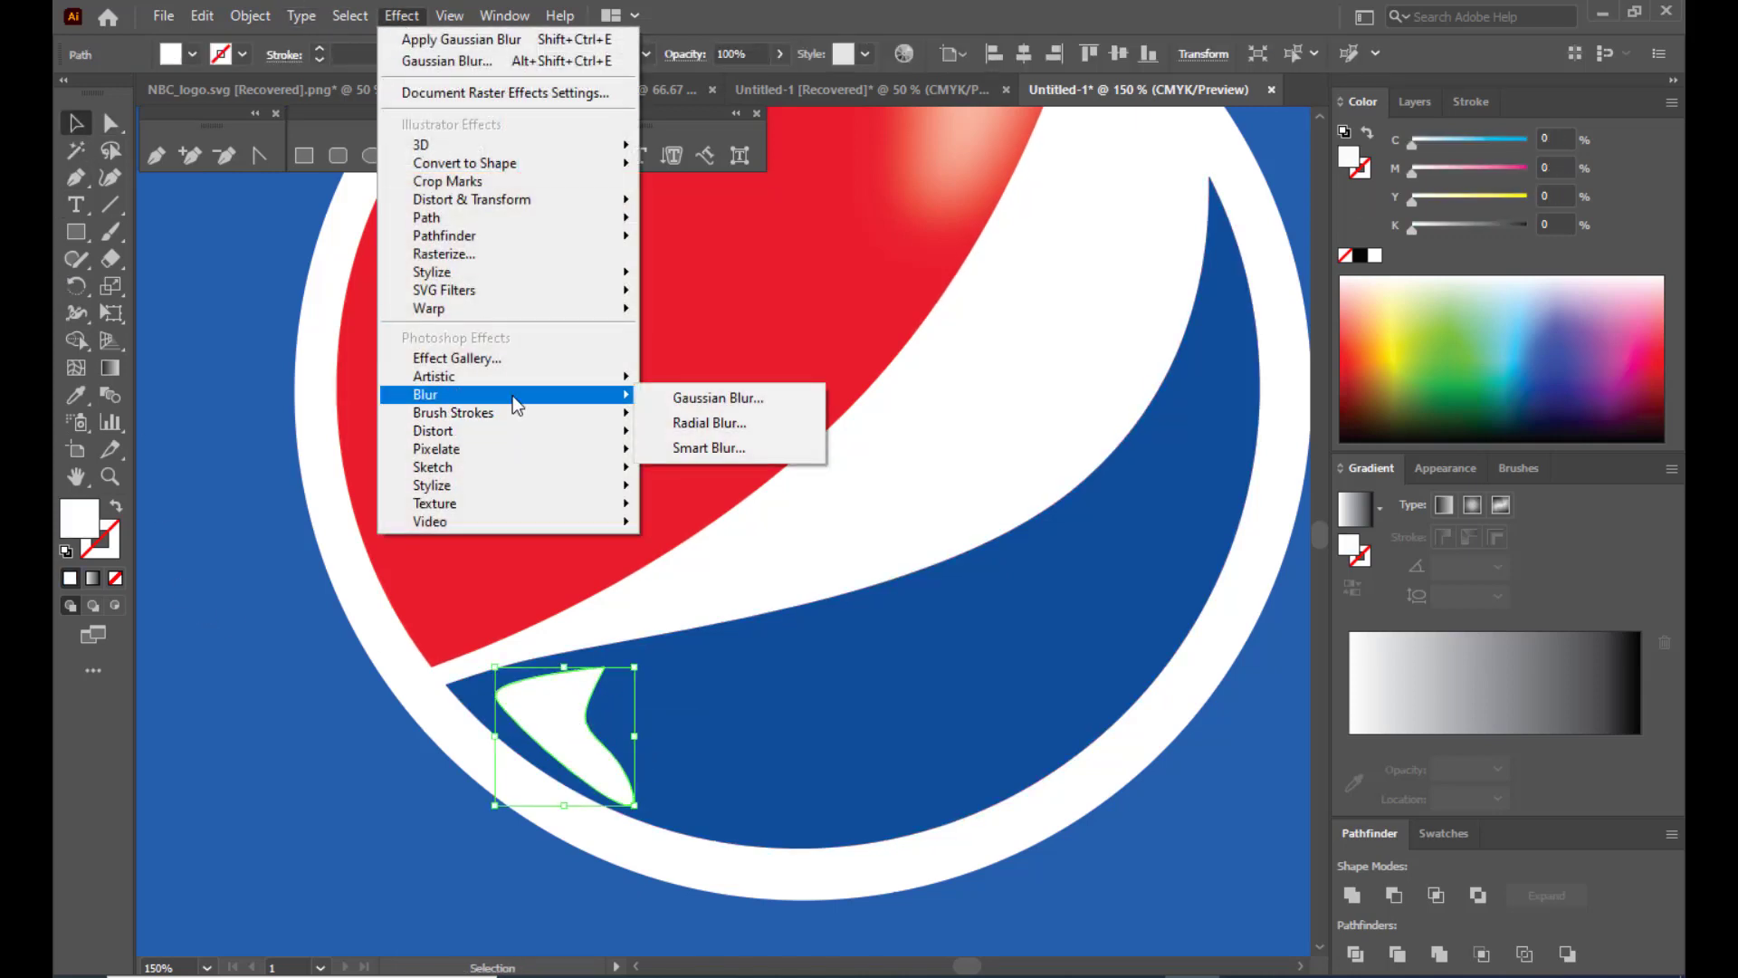
click(742, 402)
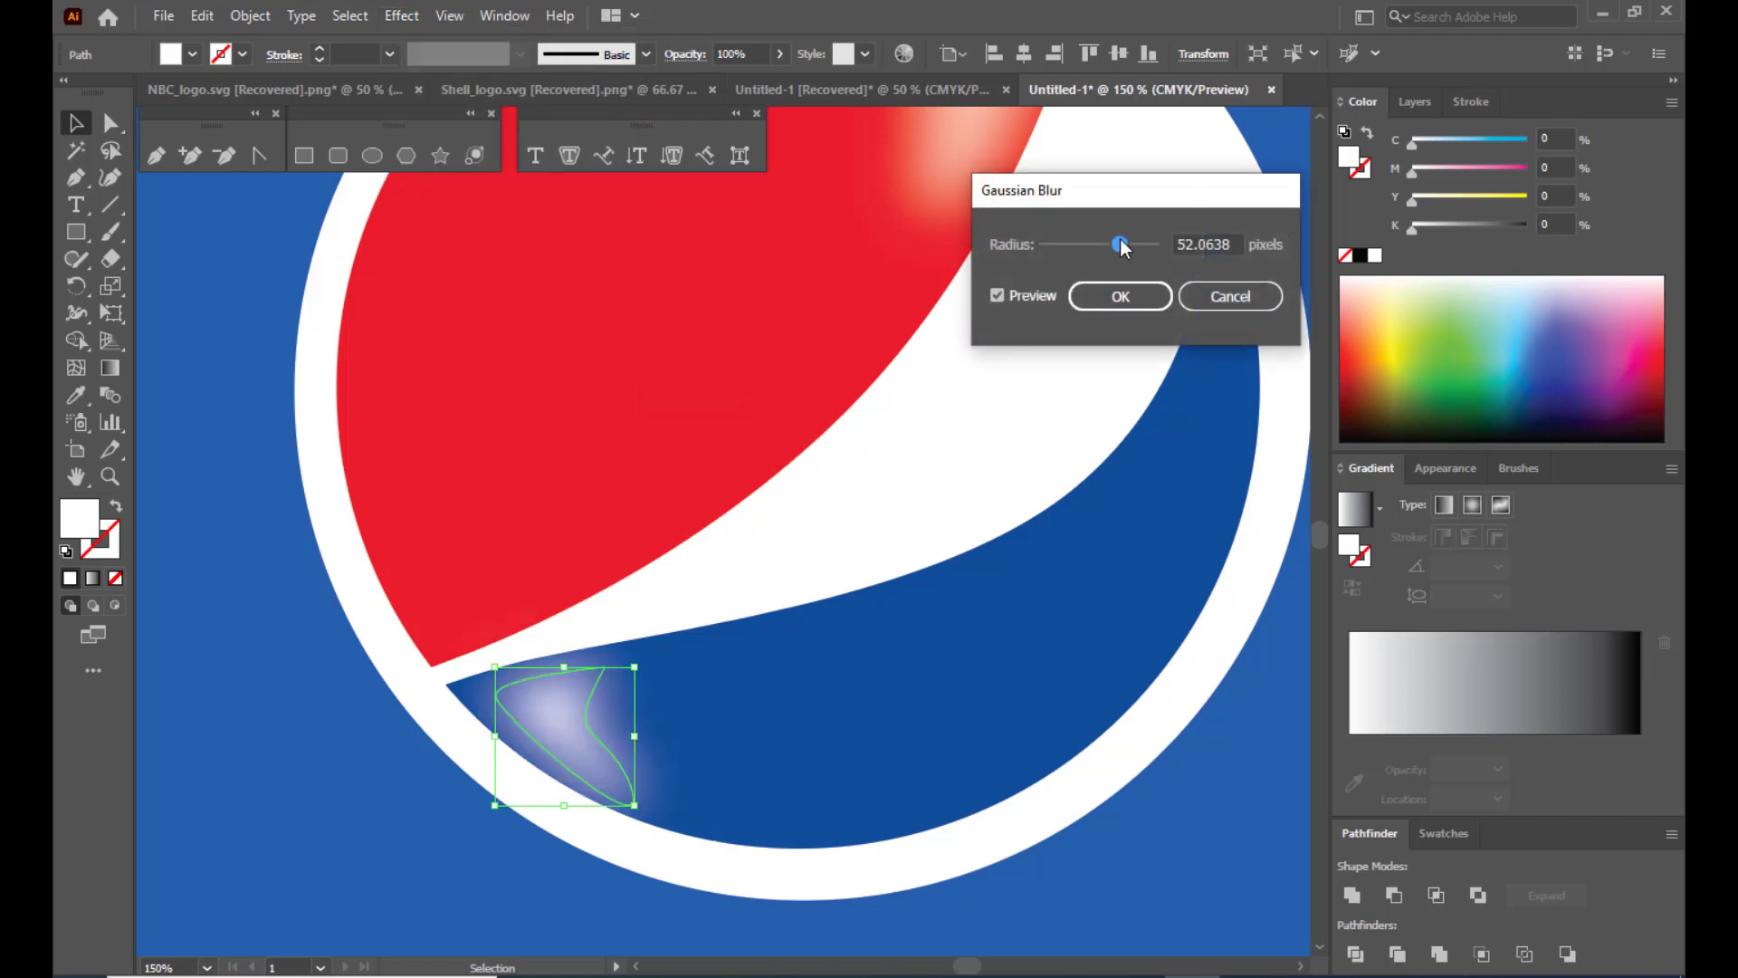
click(1114, 305)
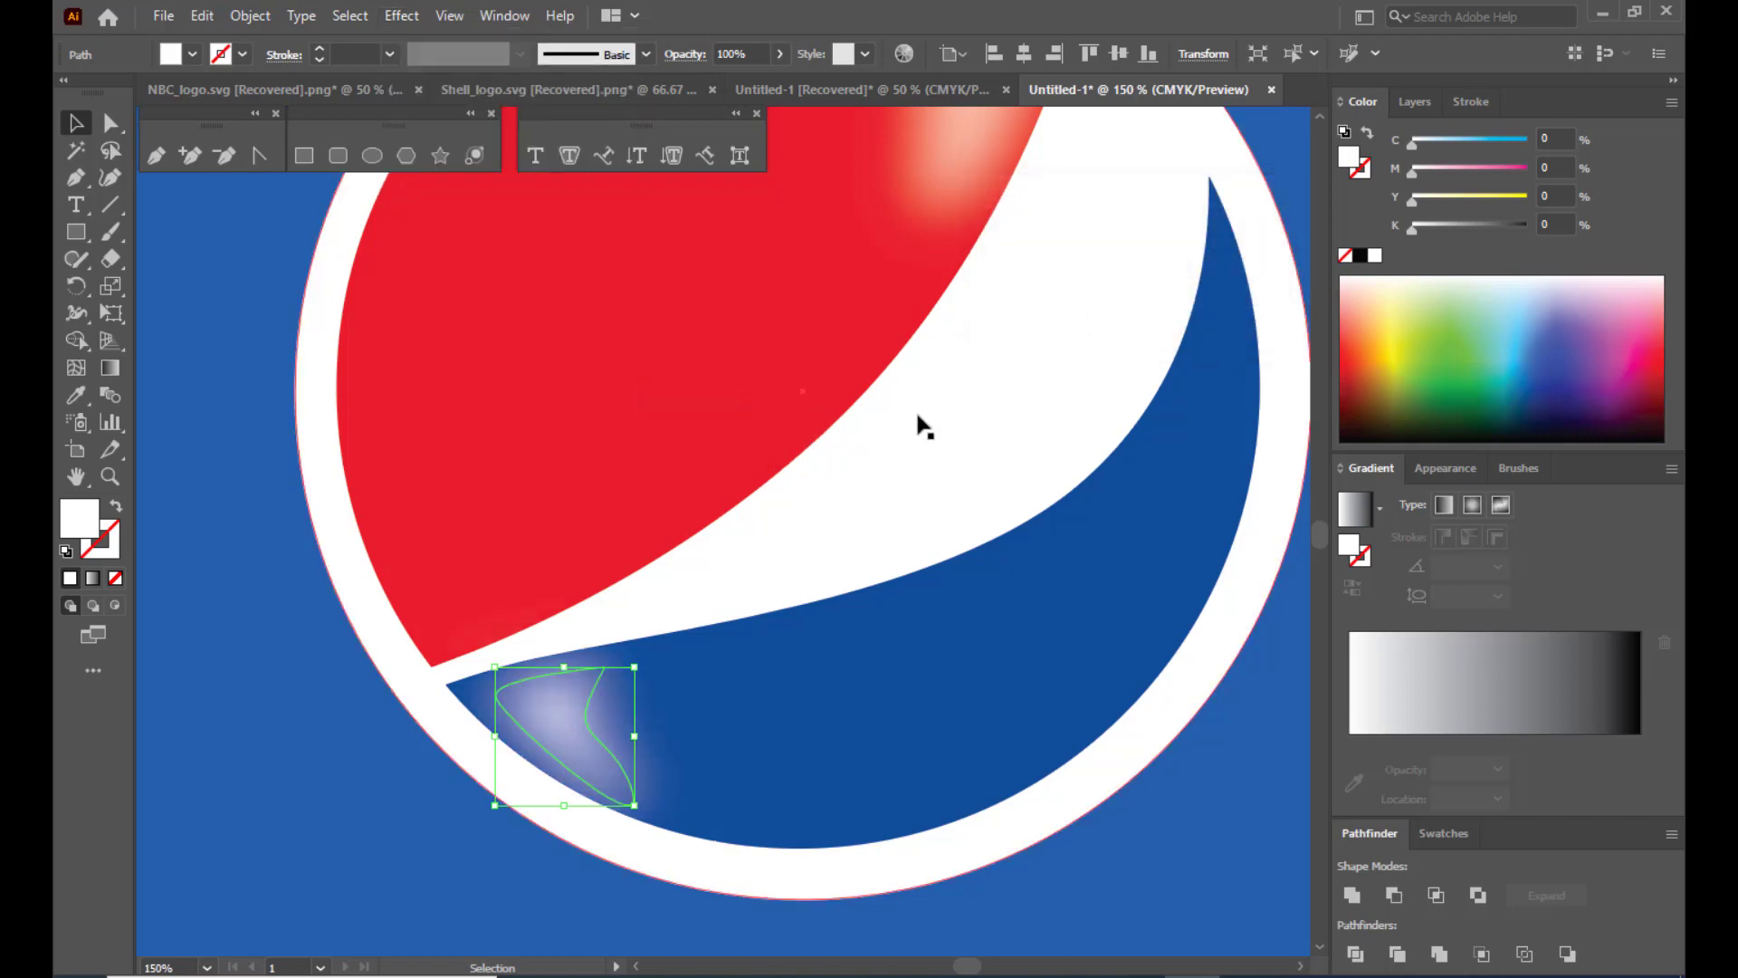
Reduce the opacity of the blurred white highlight on the dark blue segment to 71% and deselect it.
click(780, 54)
drag(768, 85, 747, 83)
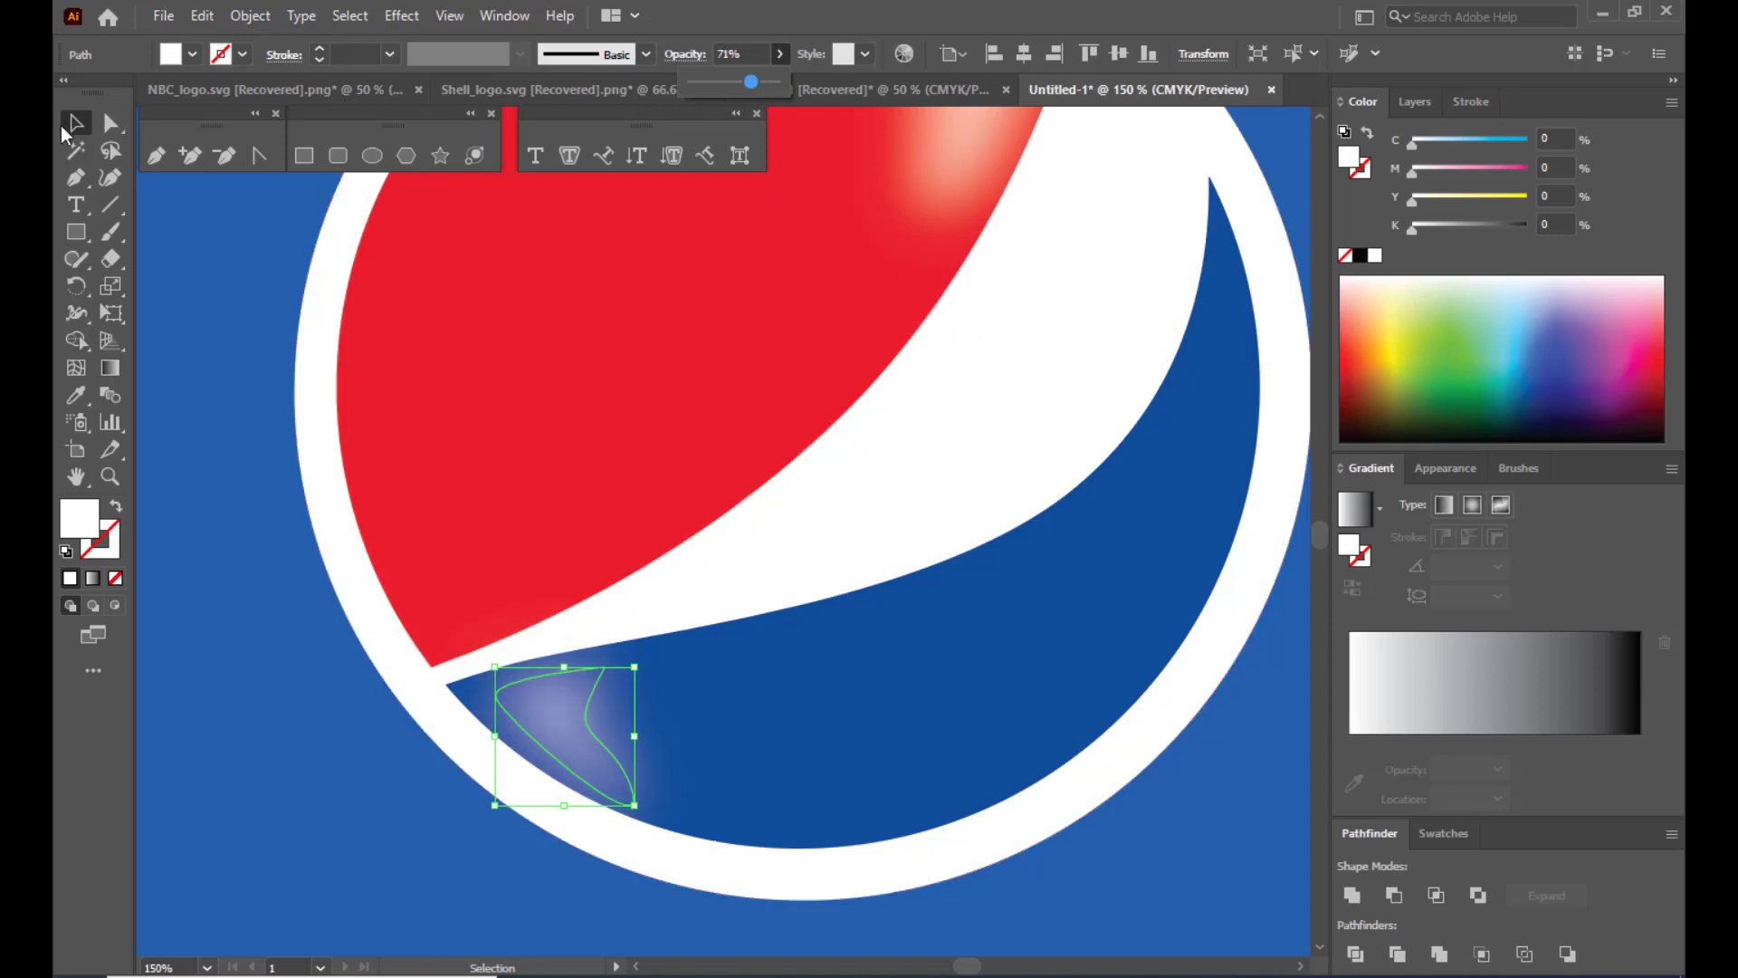
click(1266, 132)
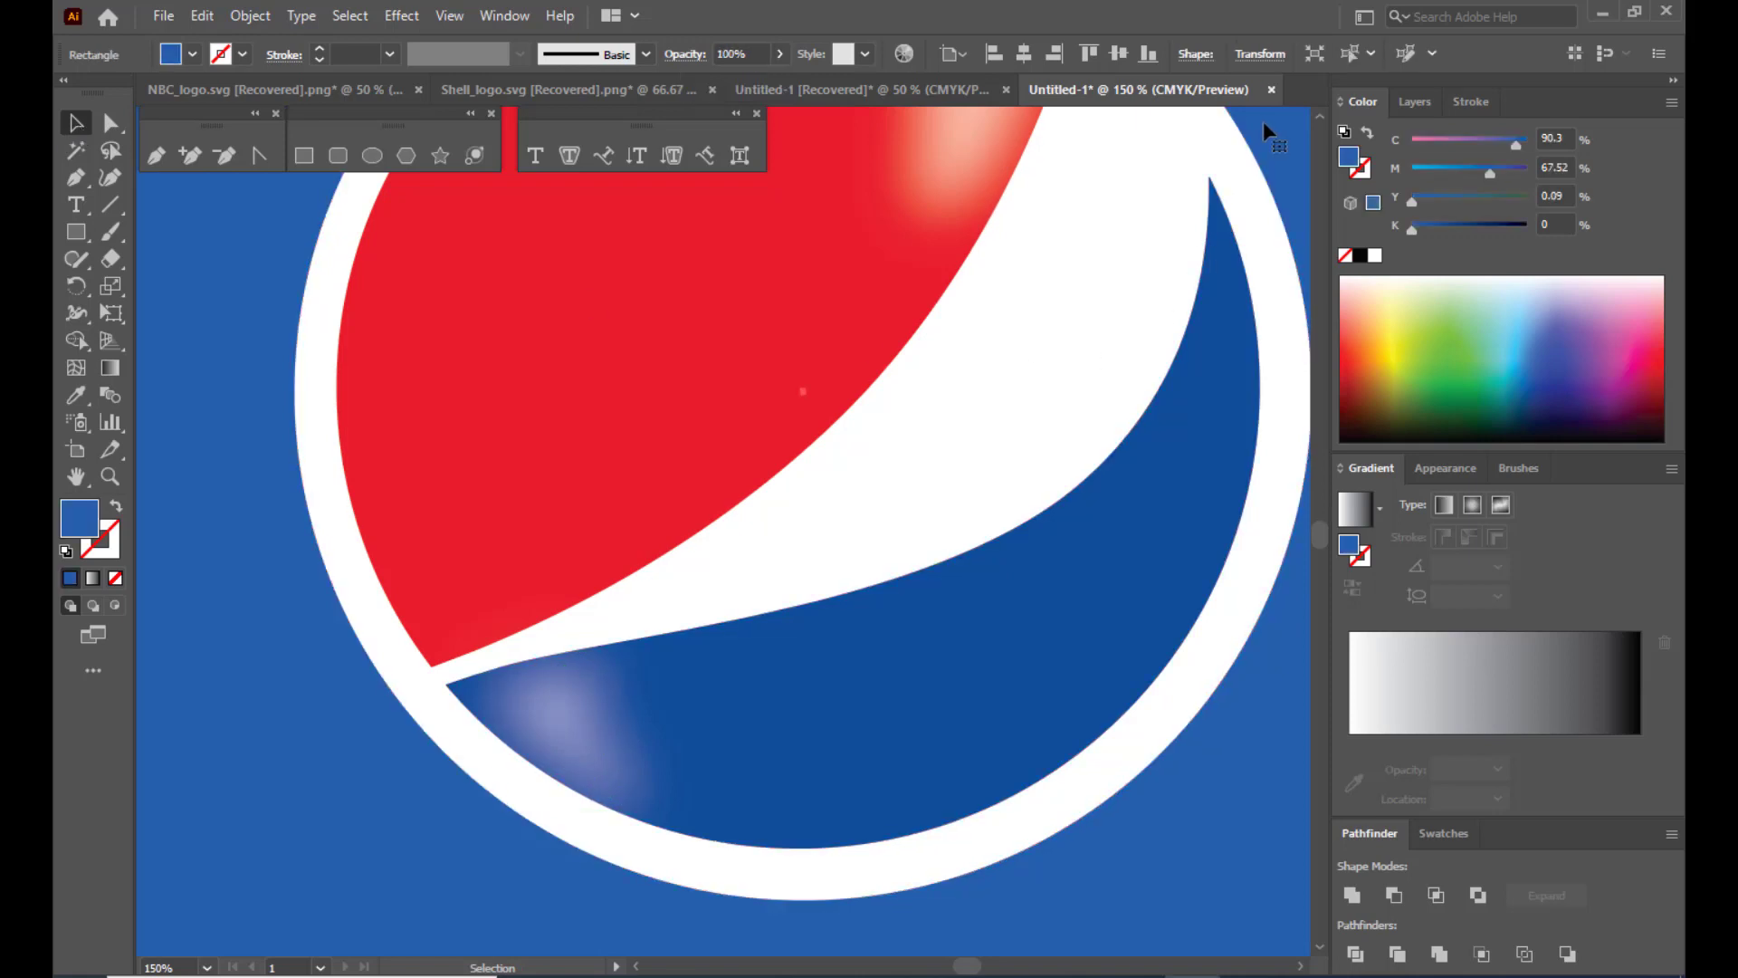
key(ctrl+minus)
key(ctrl+minus)
key(ctrl+minus)
click(1170, 212)
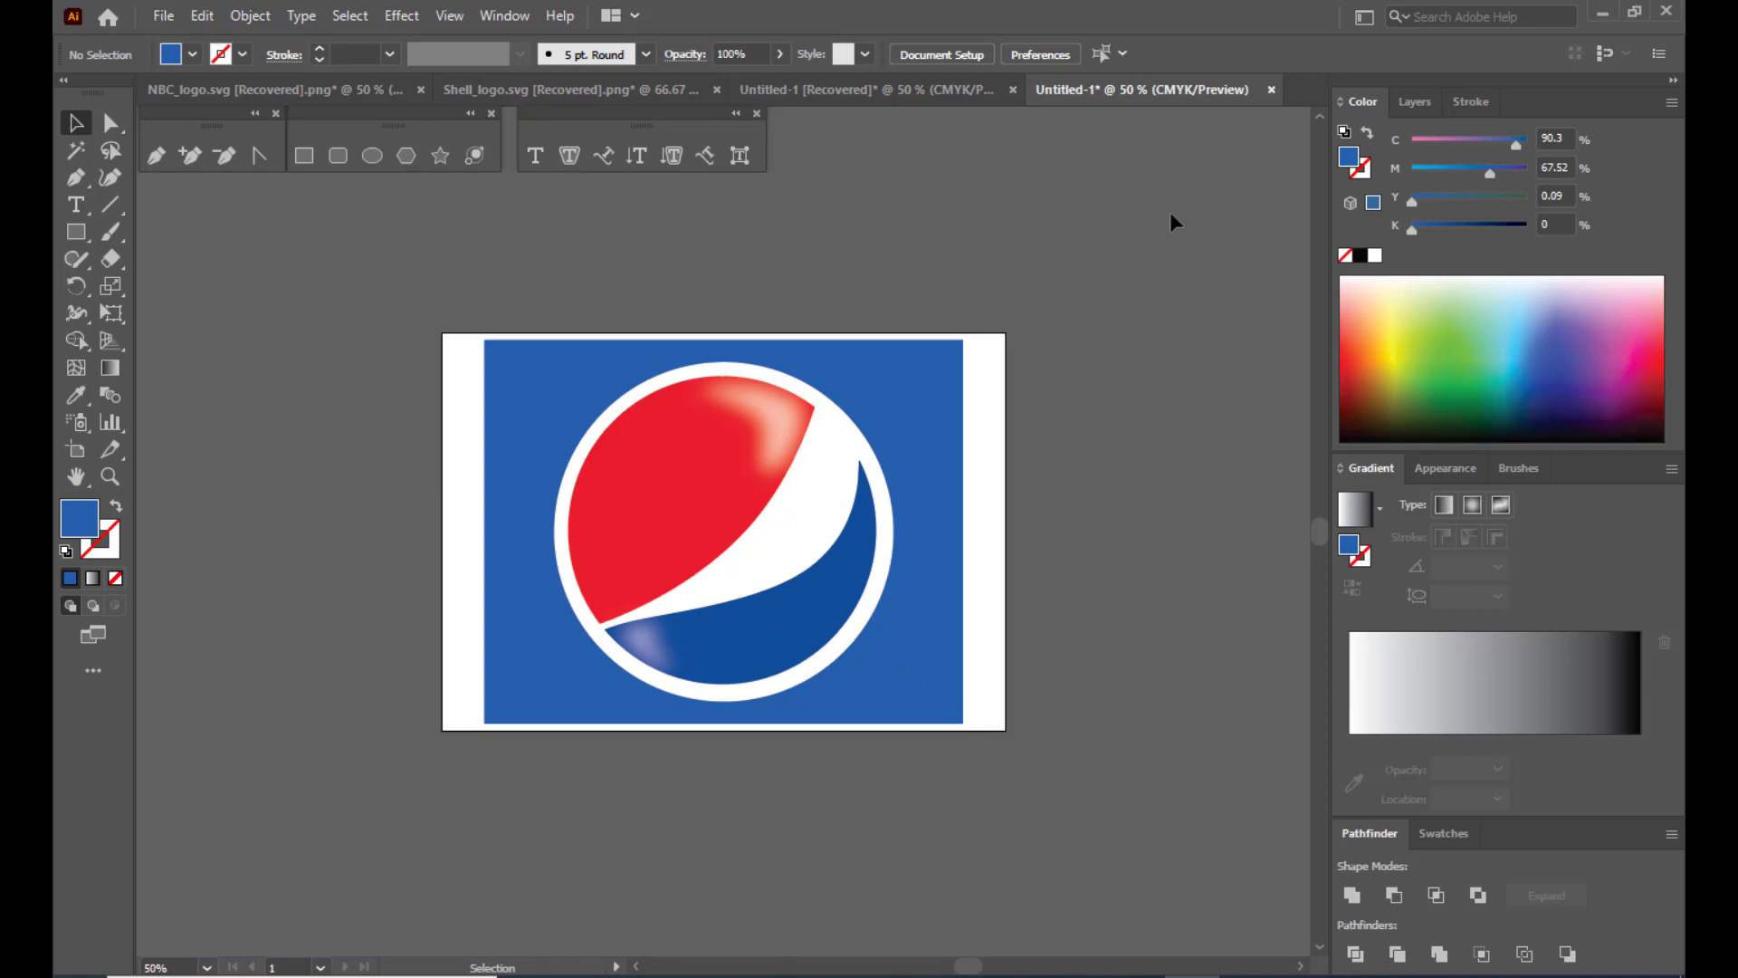
Resize the artboard on all four sides to fit the edges of the blue background rectangle.
scroll(1045, 288, up, 1)
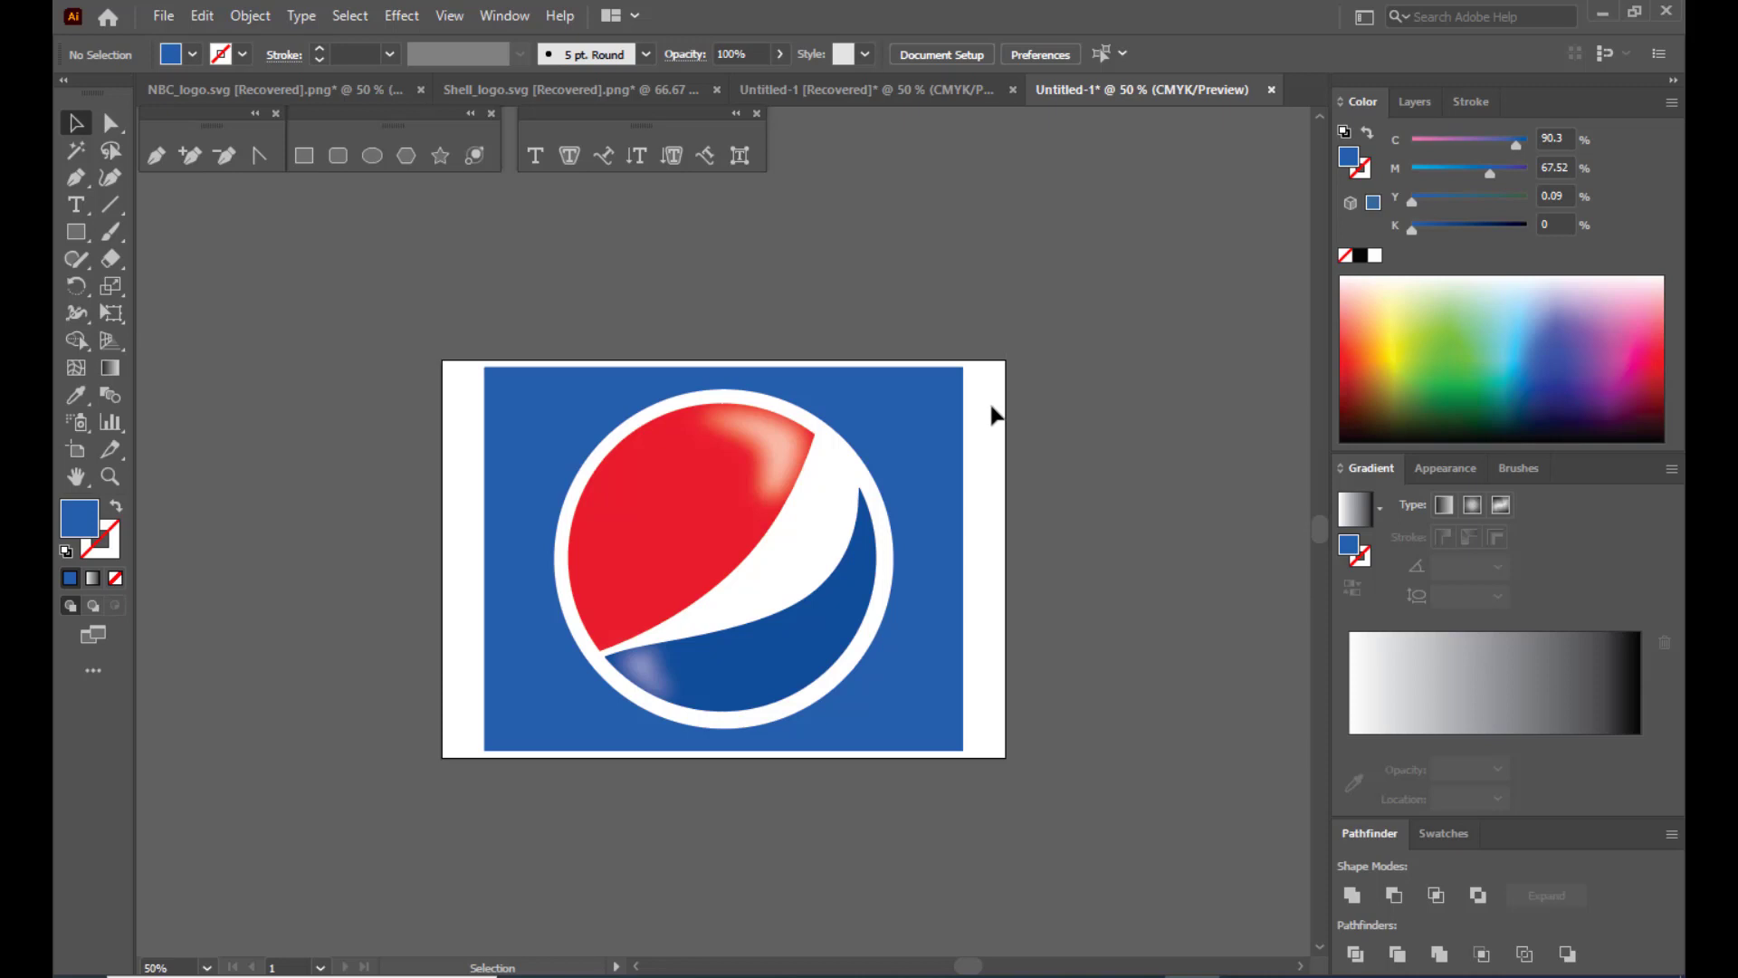
key(shift)
key(shift+o)
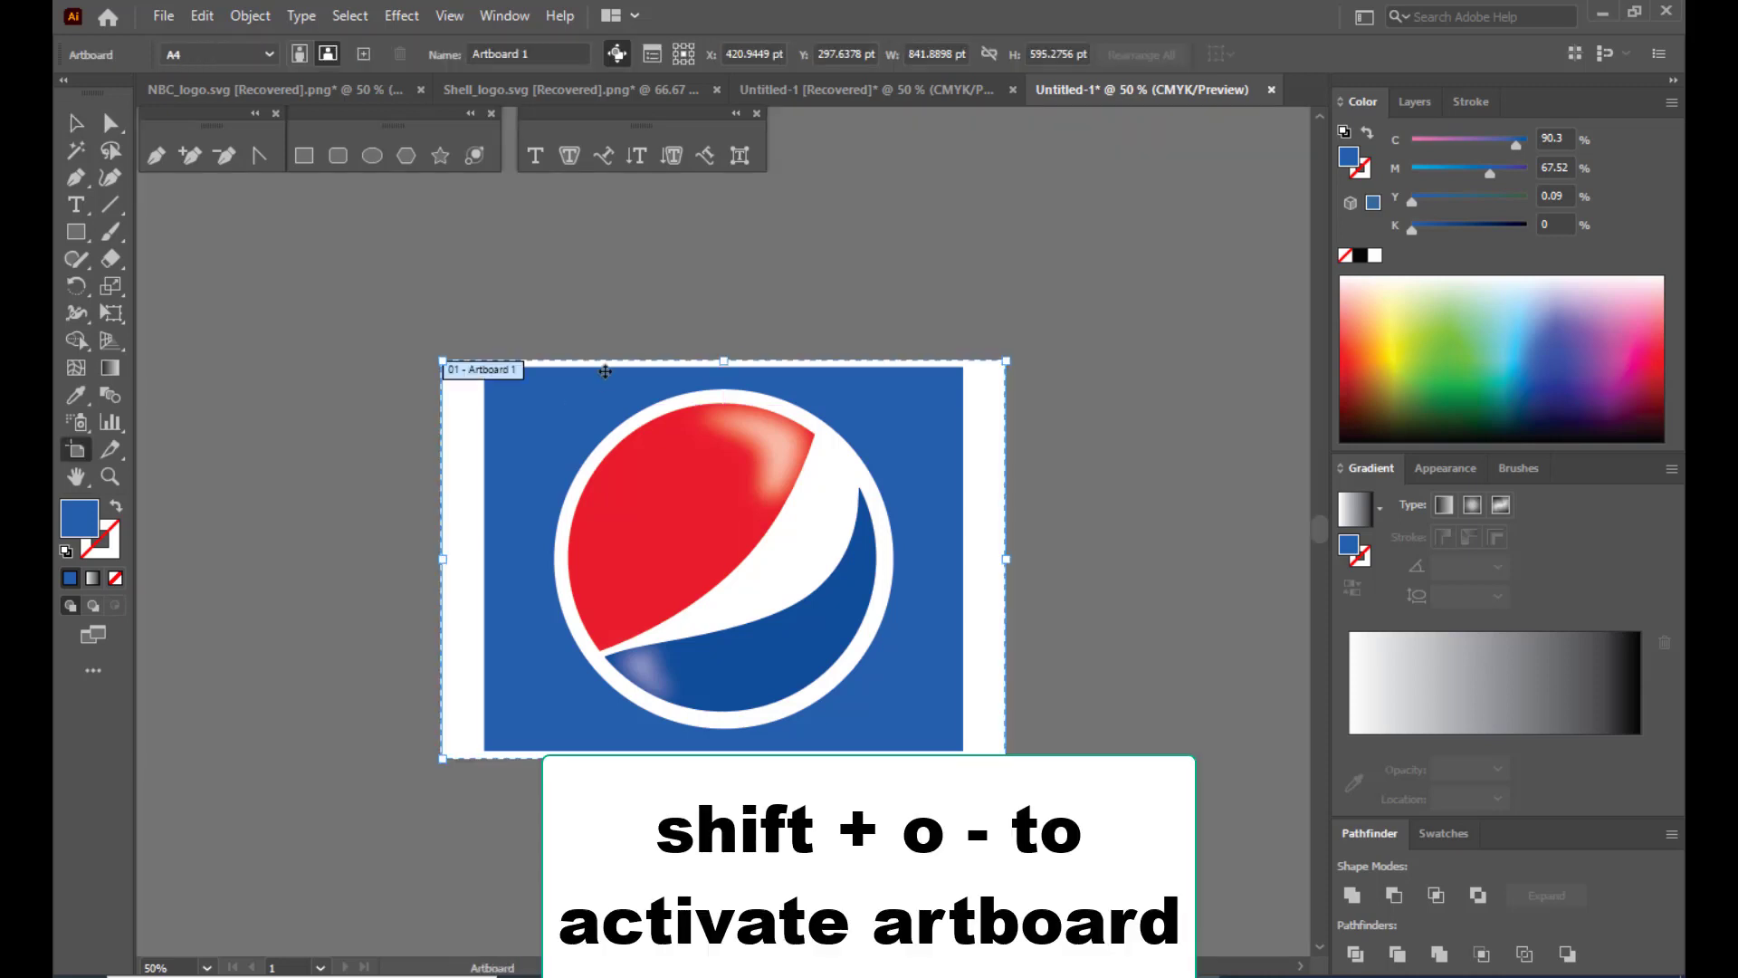
drag(447, 562, 484, 562)
drag(1006, 559, 965, 570)
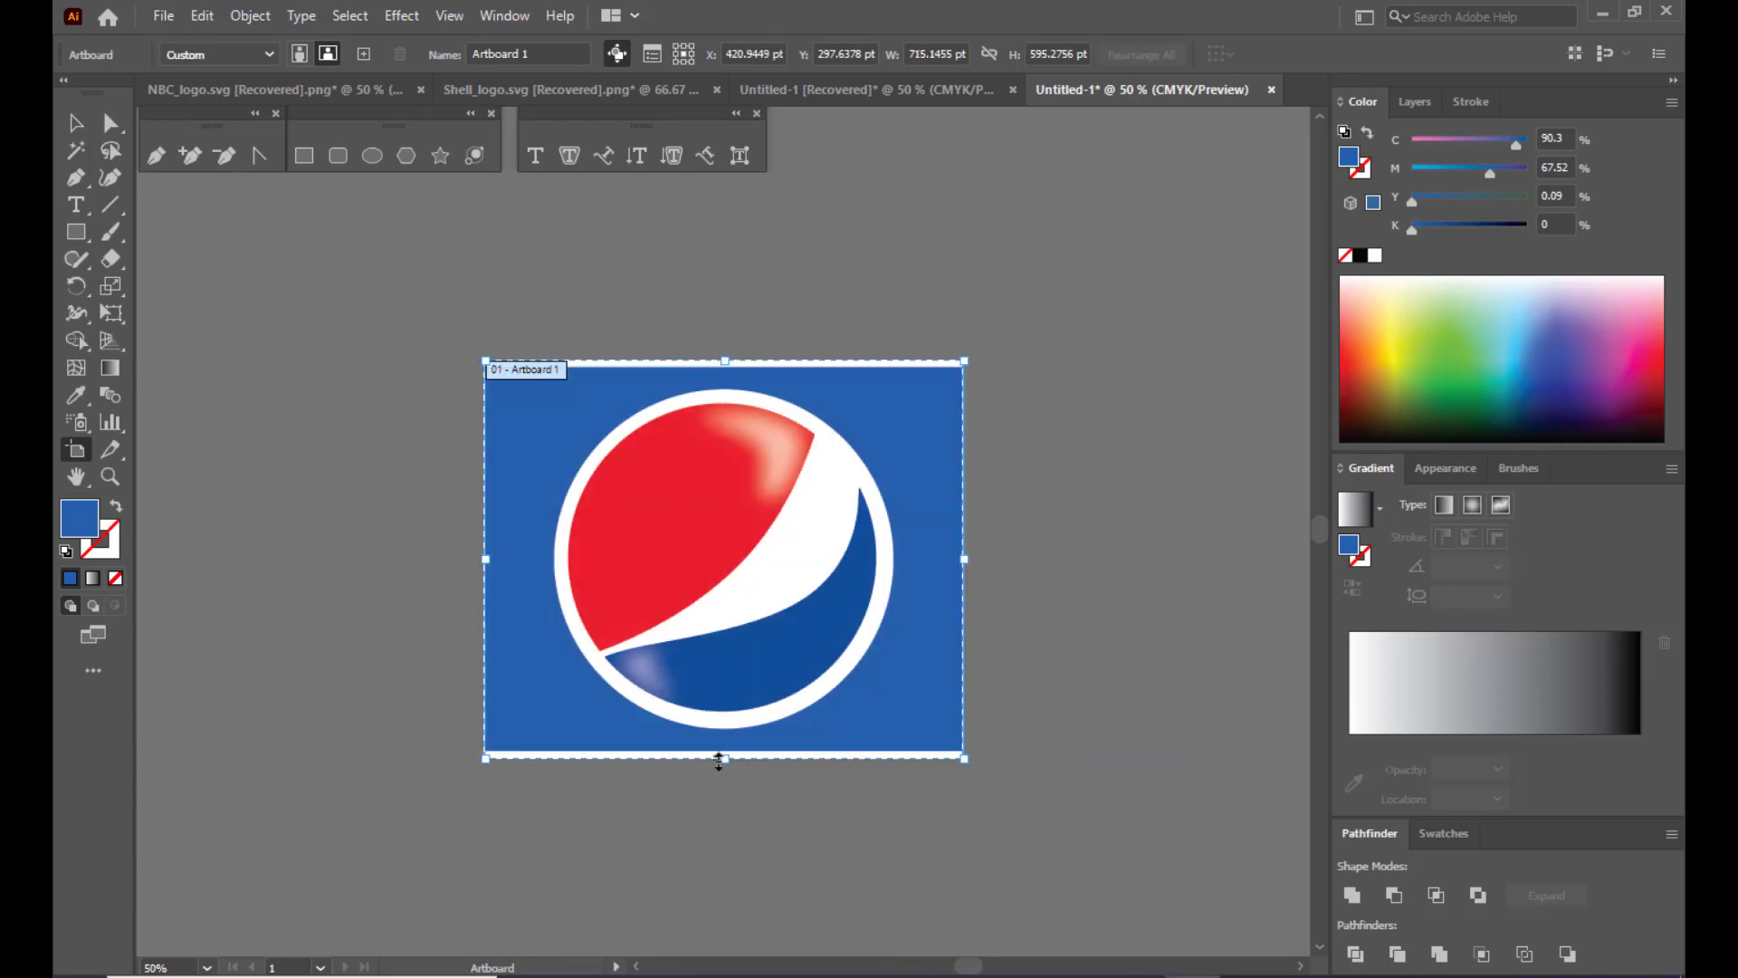
drag(725, 760, 725, 752)
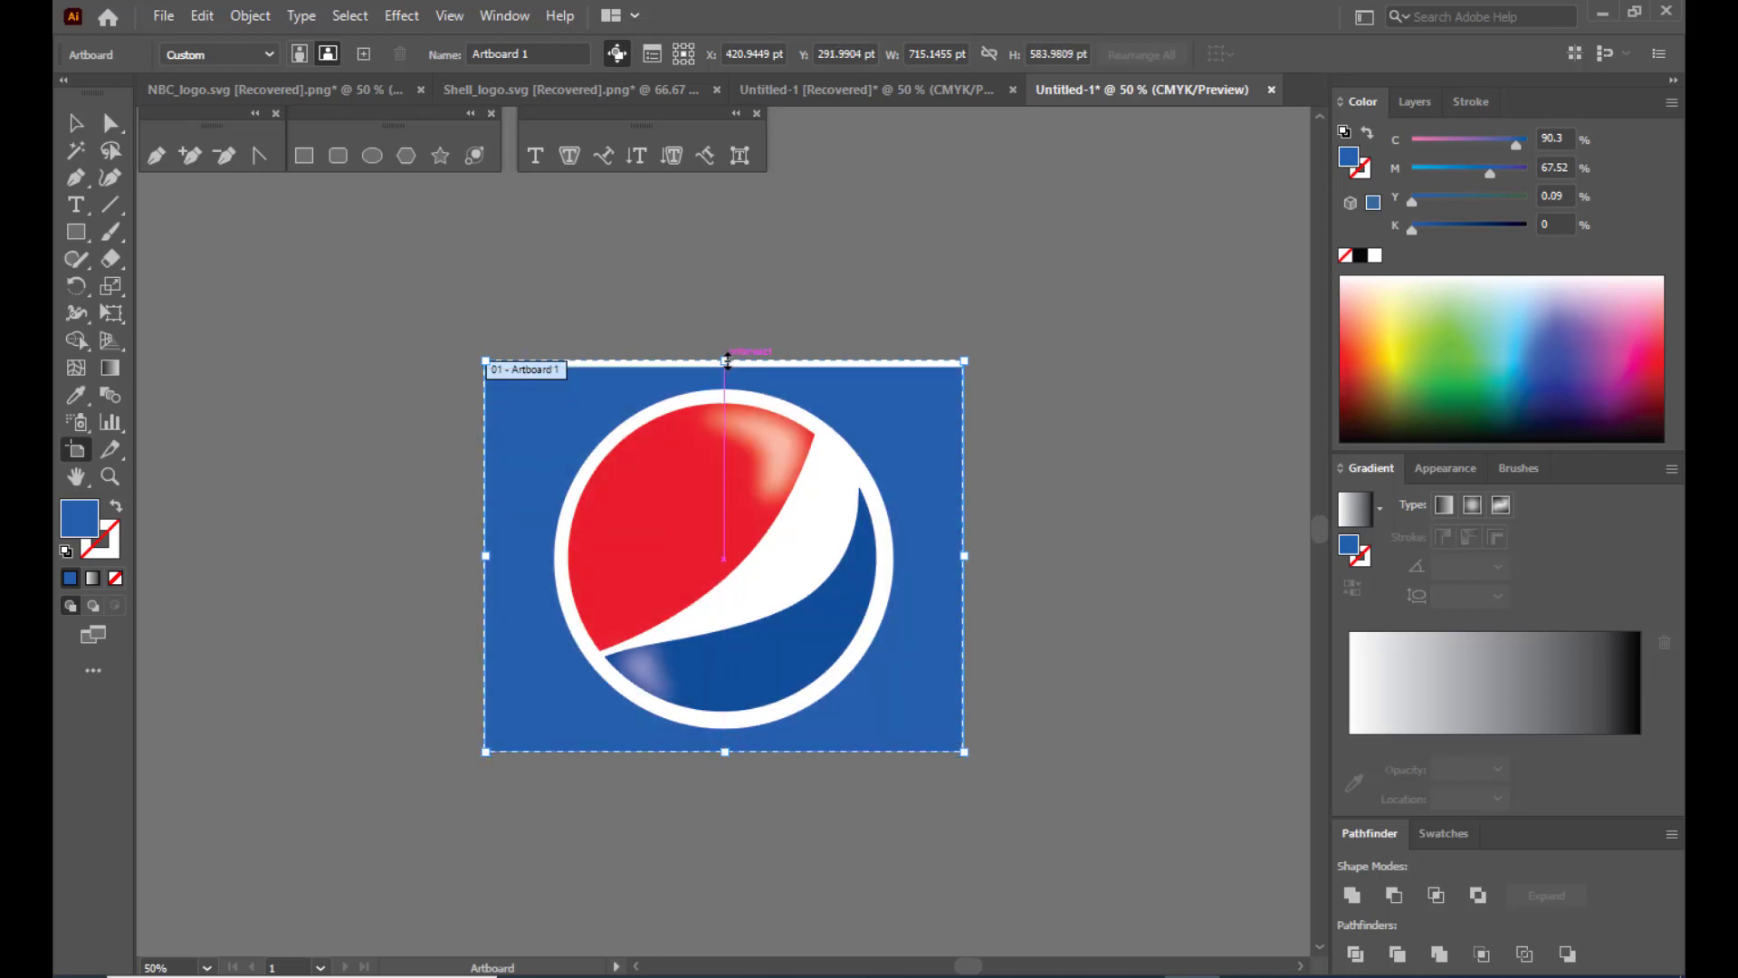
drag(725, 363, 724, 371)
click(76, 127)
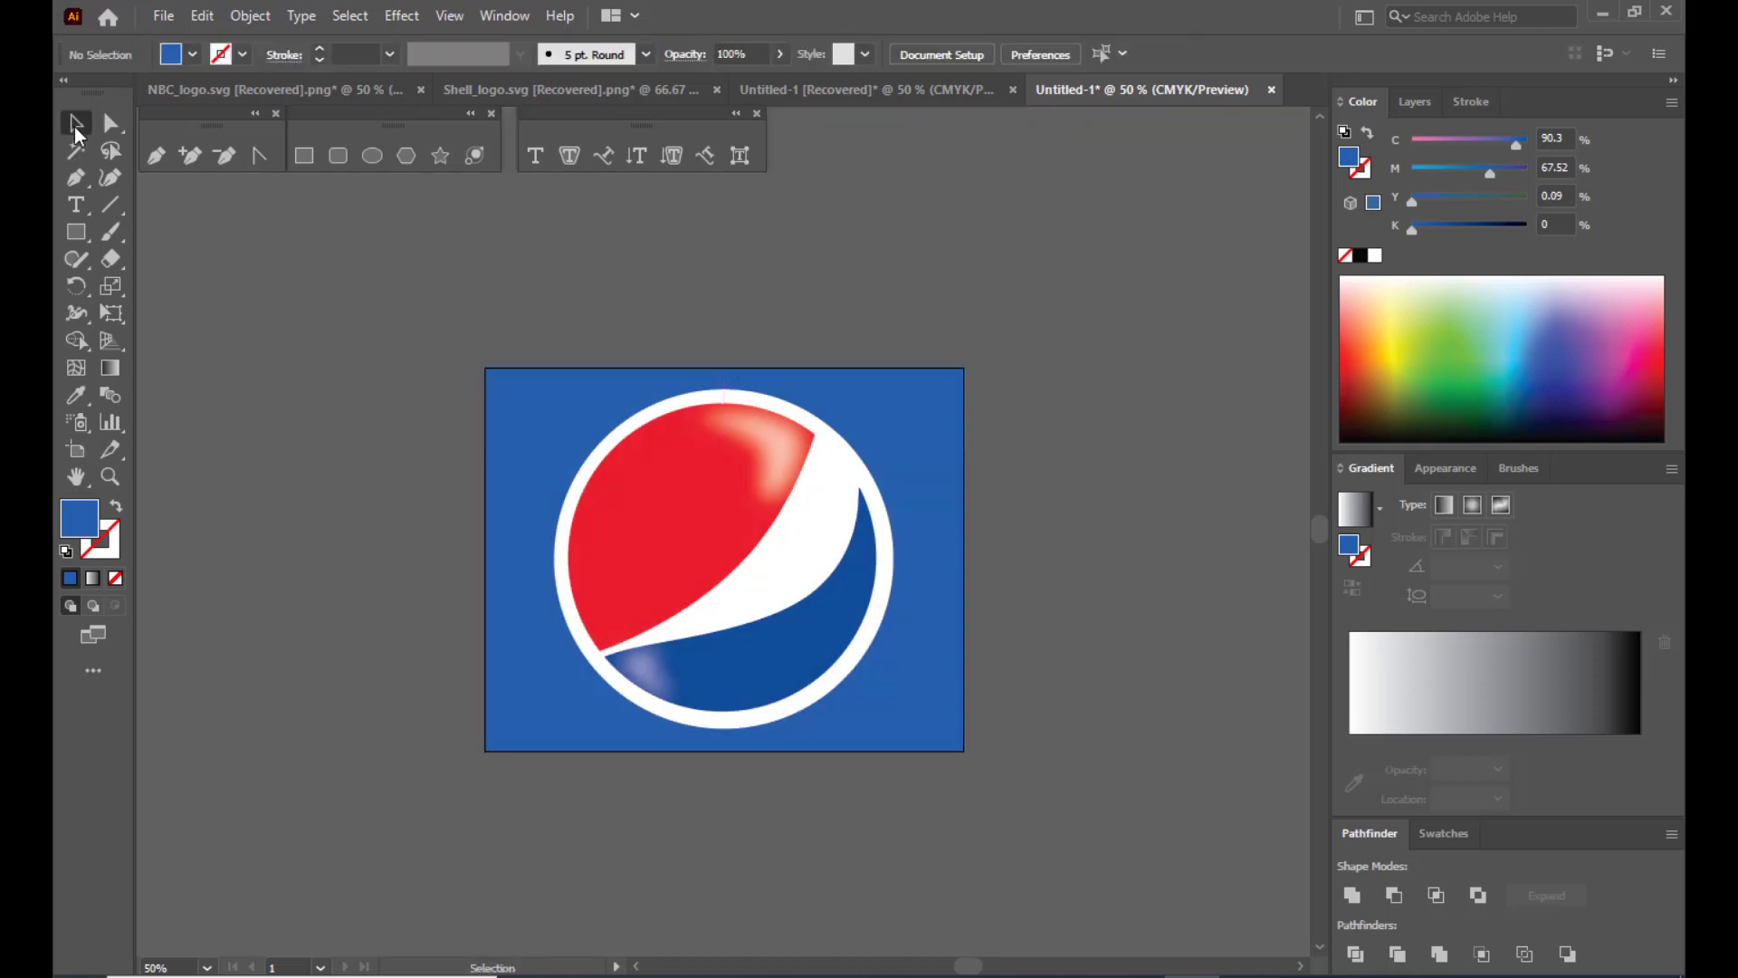
Export the logo as an SVG file named pepsilogofinal to the Desktop, keeping the default SVG options.
click(156, 20)
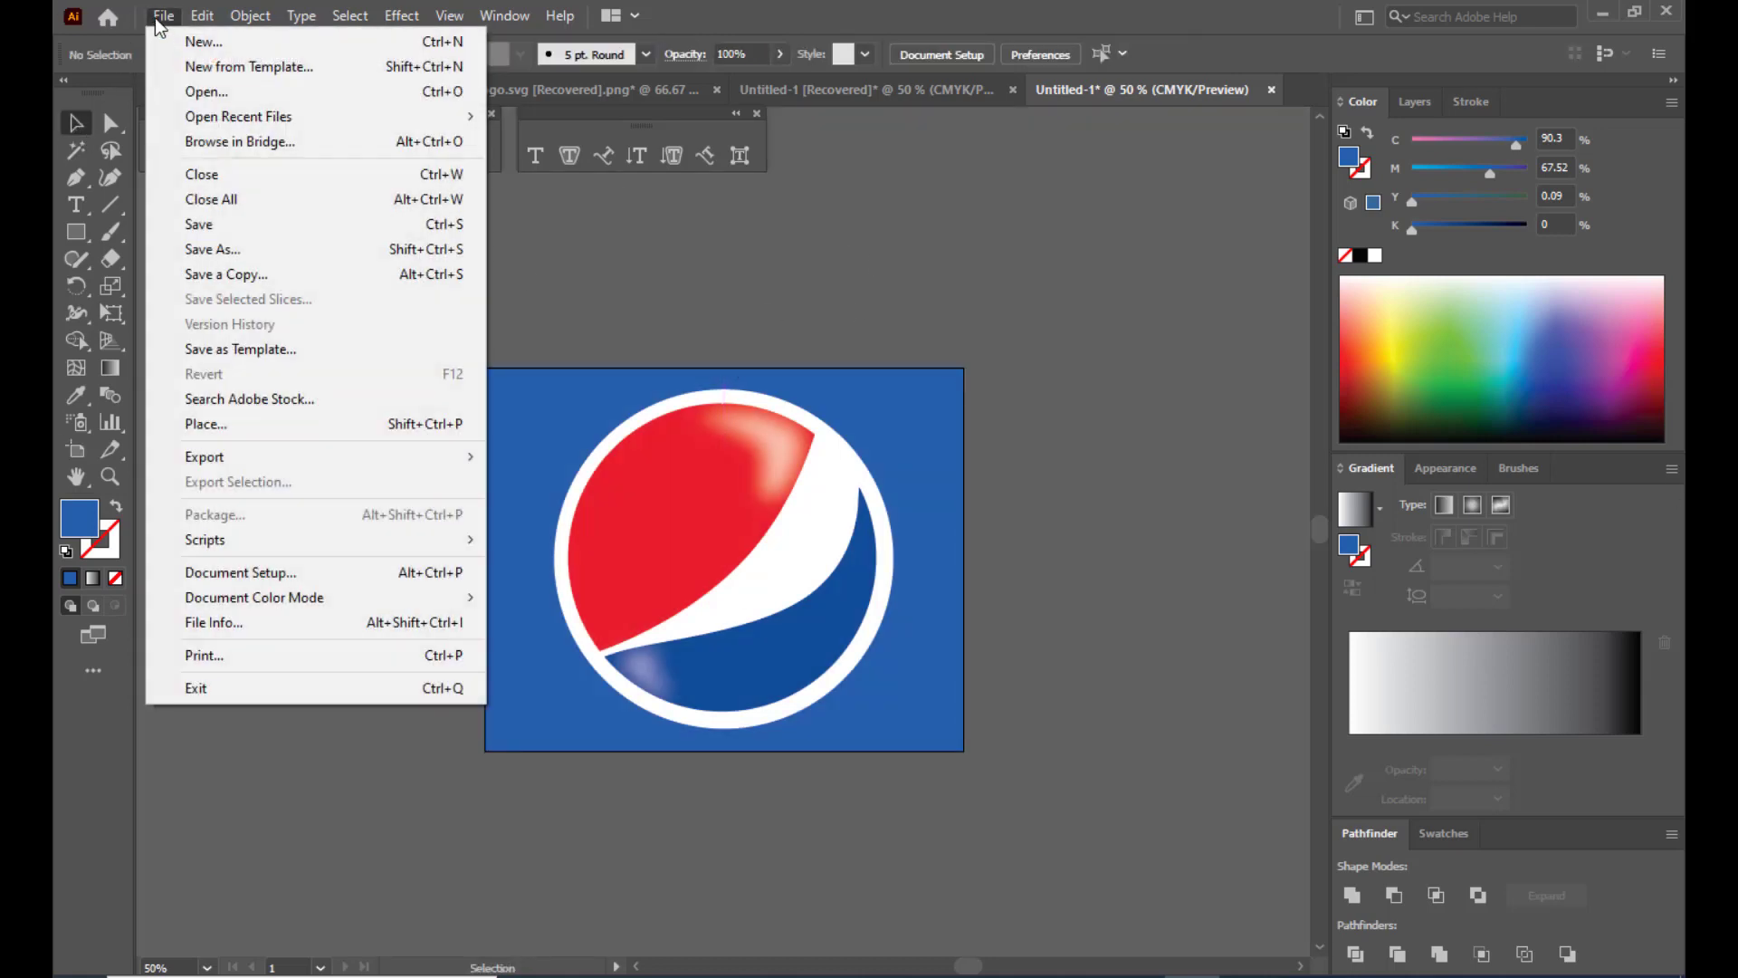
mouse_move(447, 458)
click(543, 480)
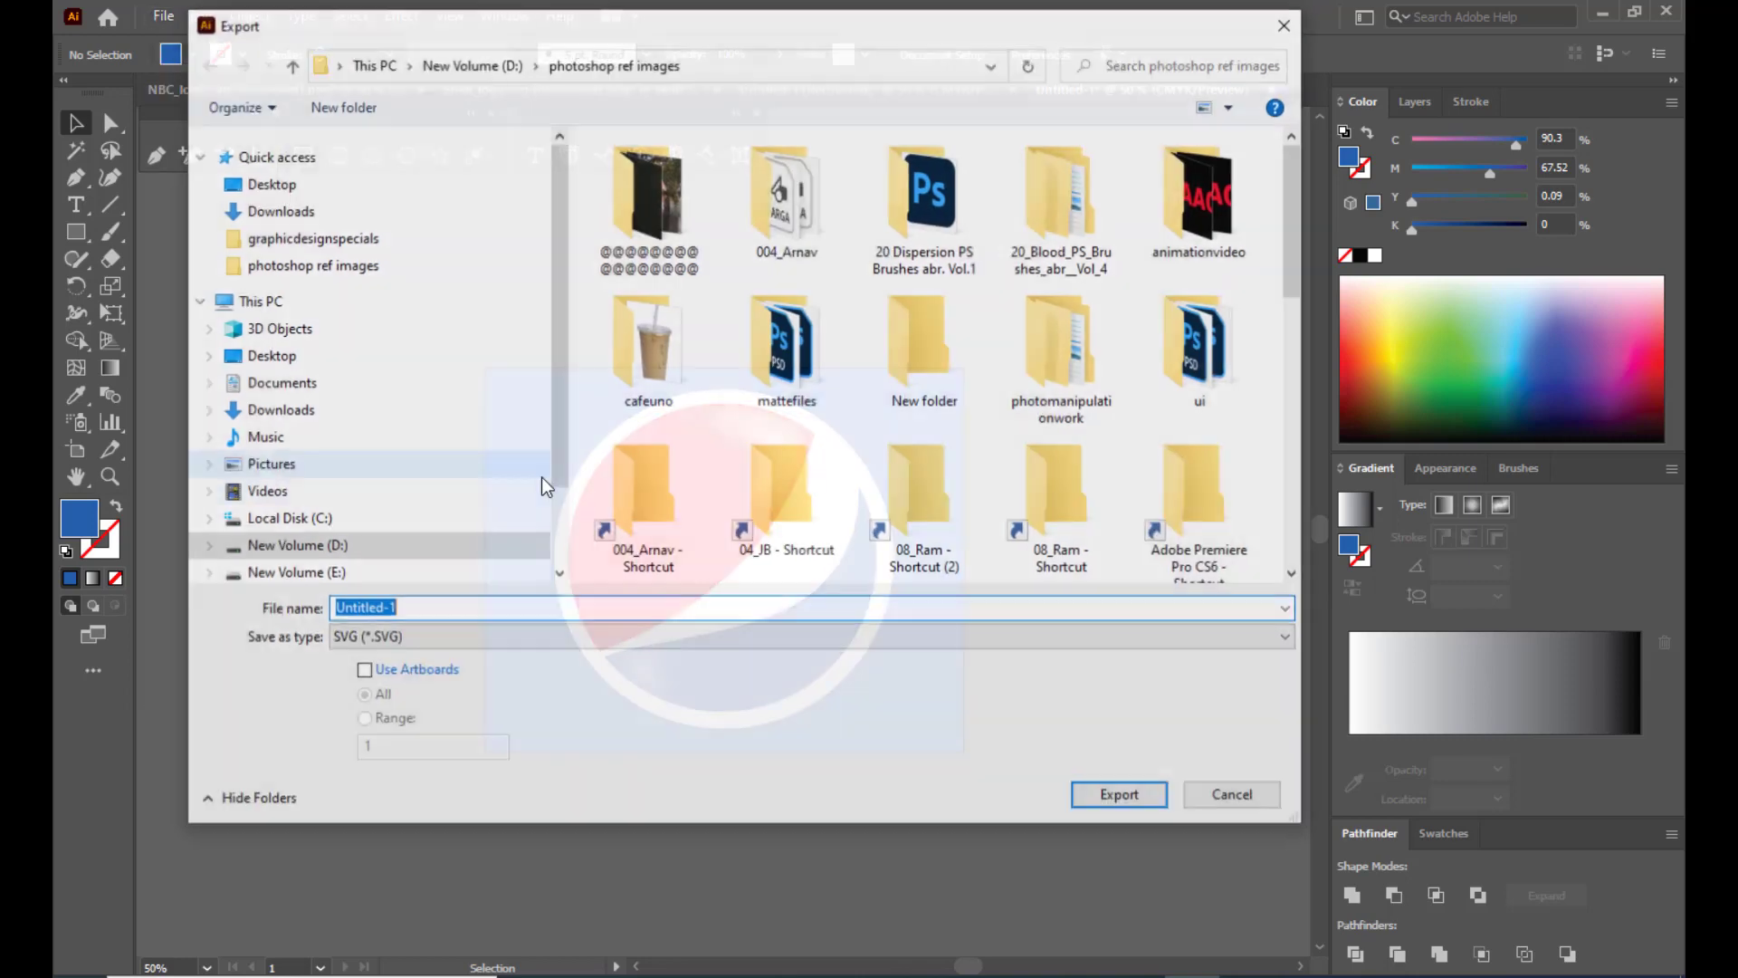
drag(652, 20, 815, 46)
click(434, 204)
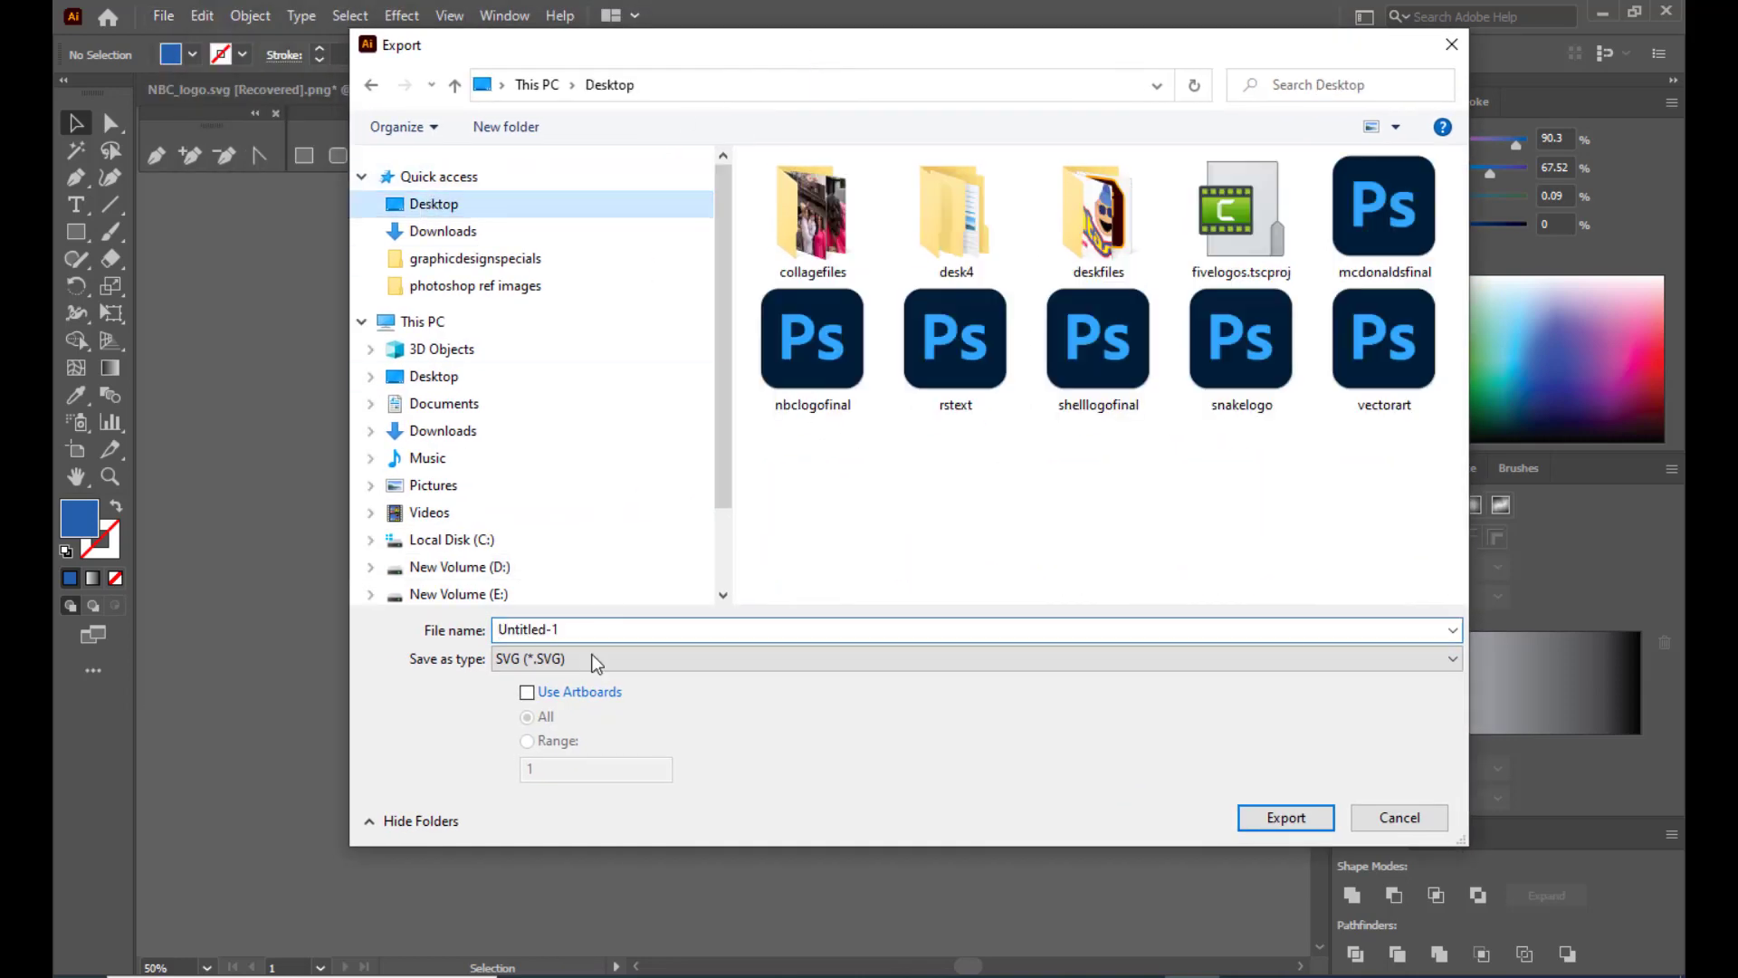
click(590, 622)
click(590, 625)
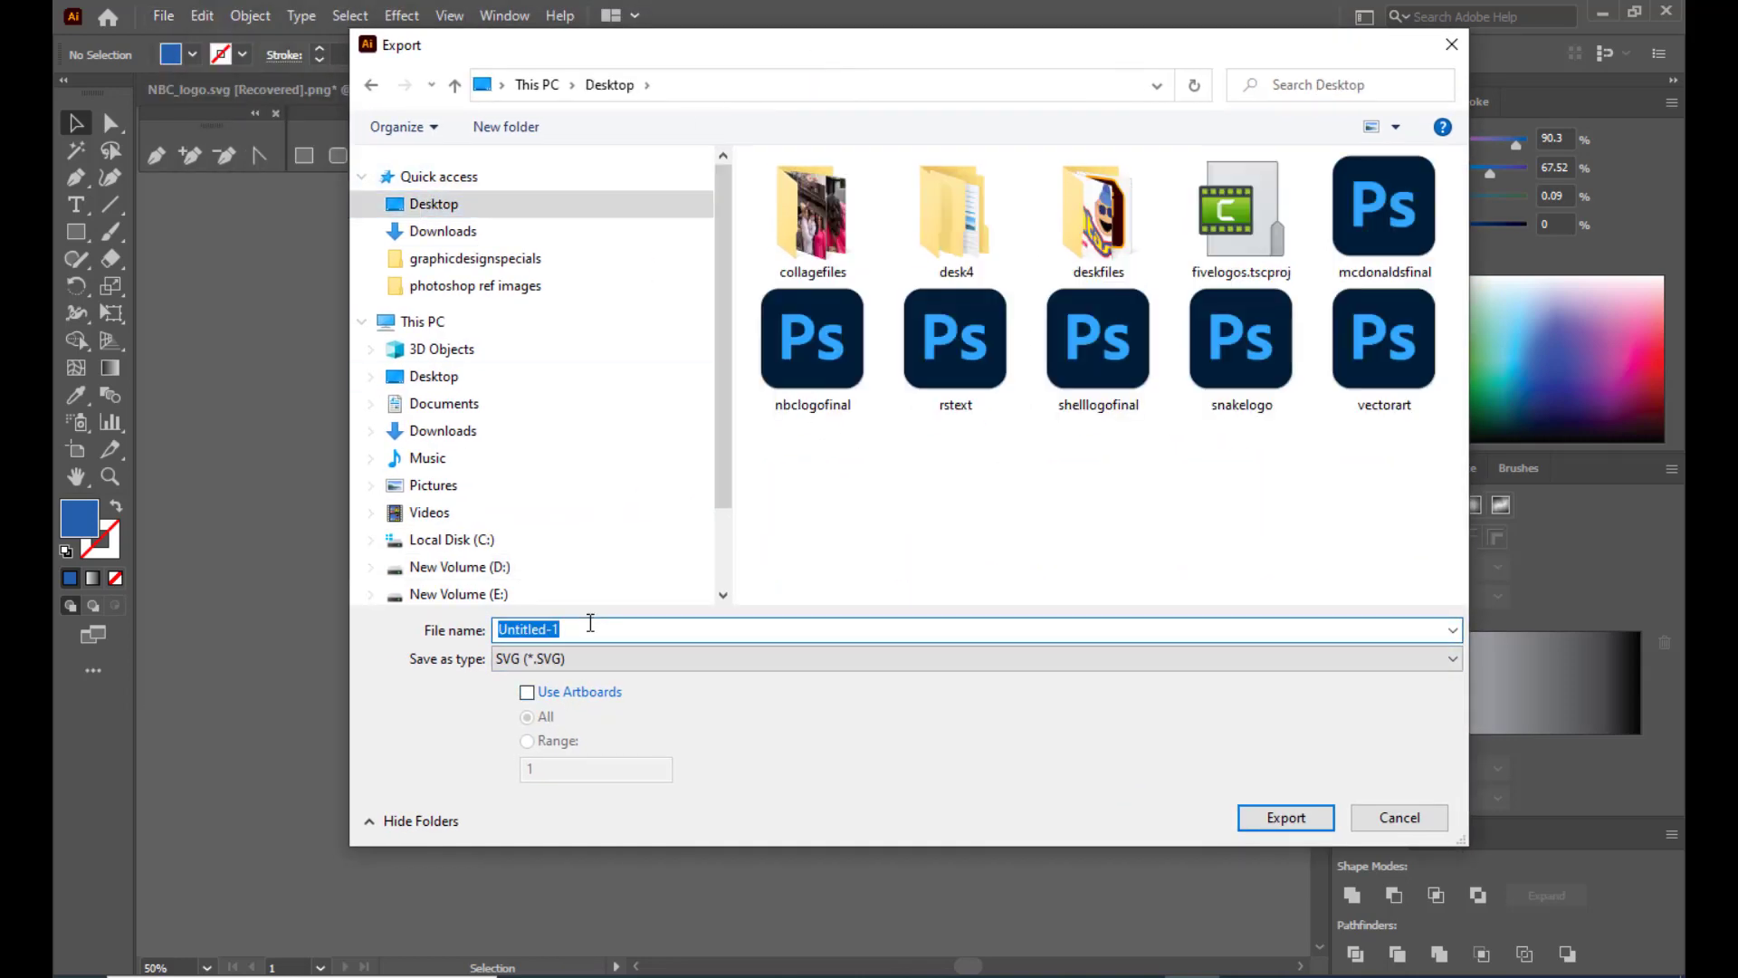
text(pepsilogofinal)
click(1260, 818)
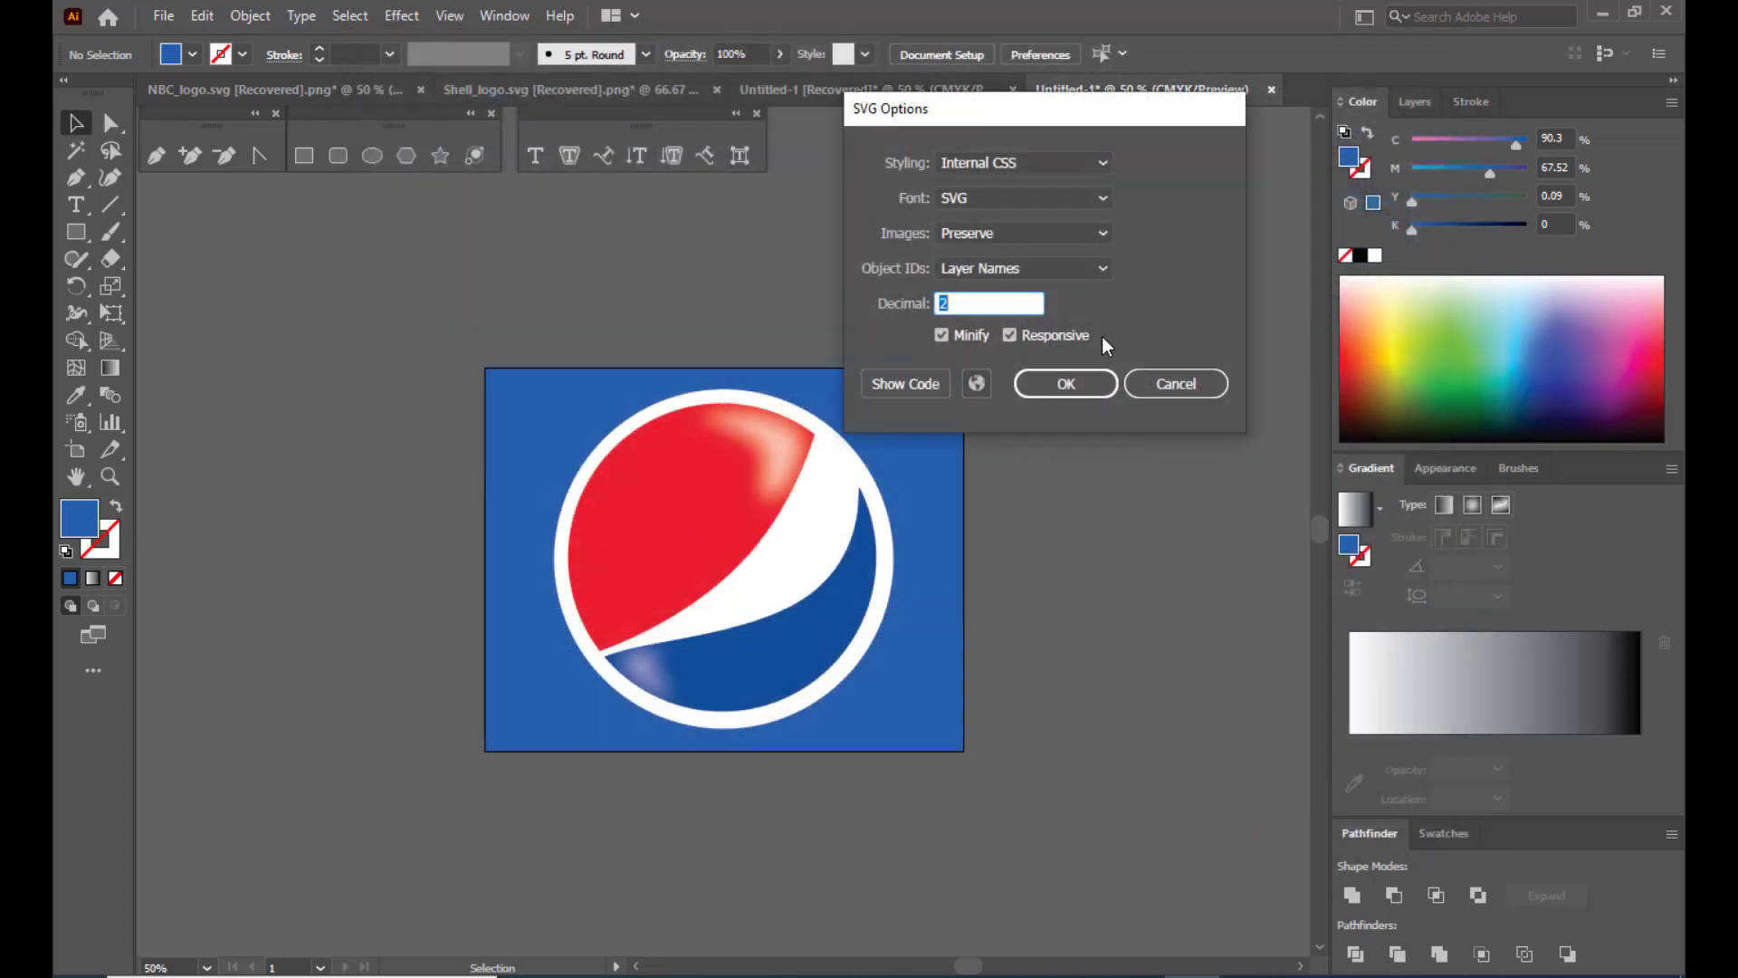
click(1068, 384)
Switch to the desktop and open the exported pepsilogofinal file in Microsoft Edge to check it.
click(1603, 12)
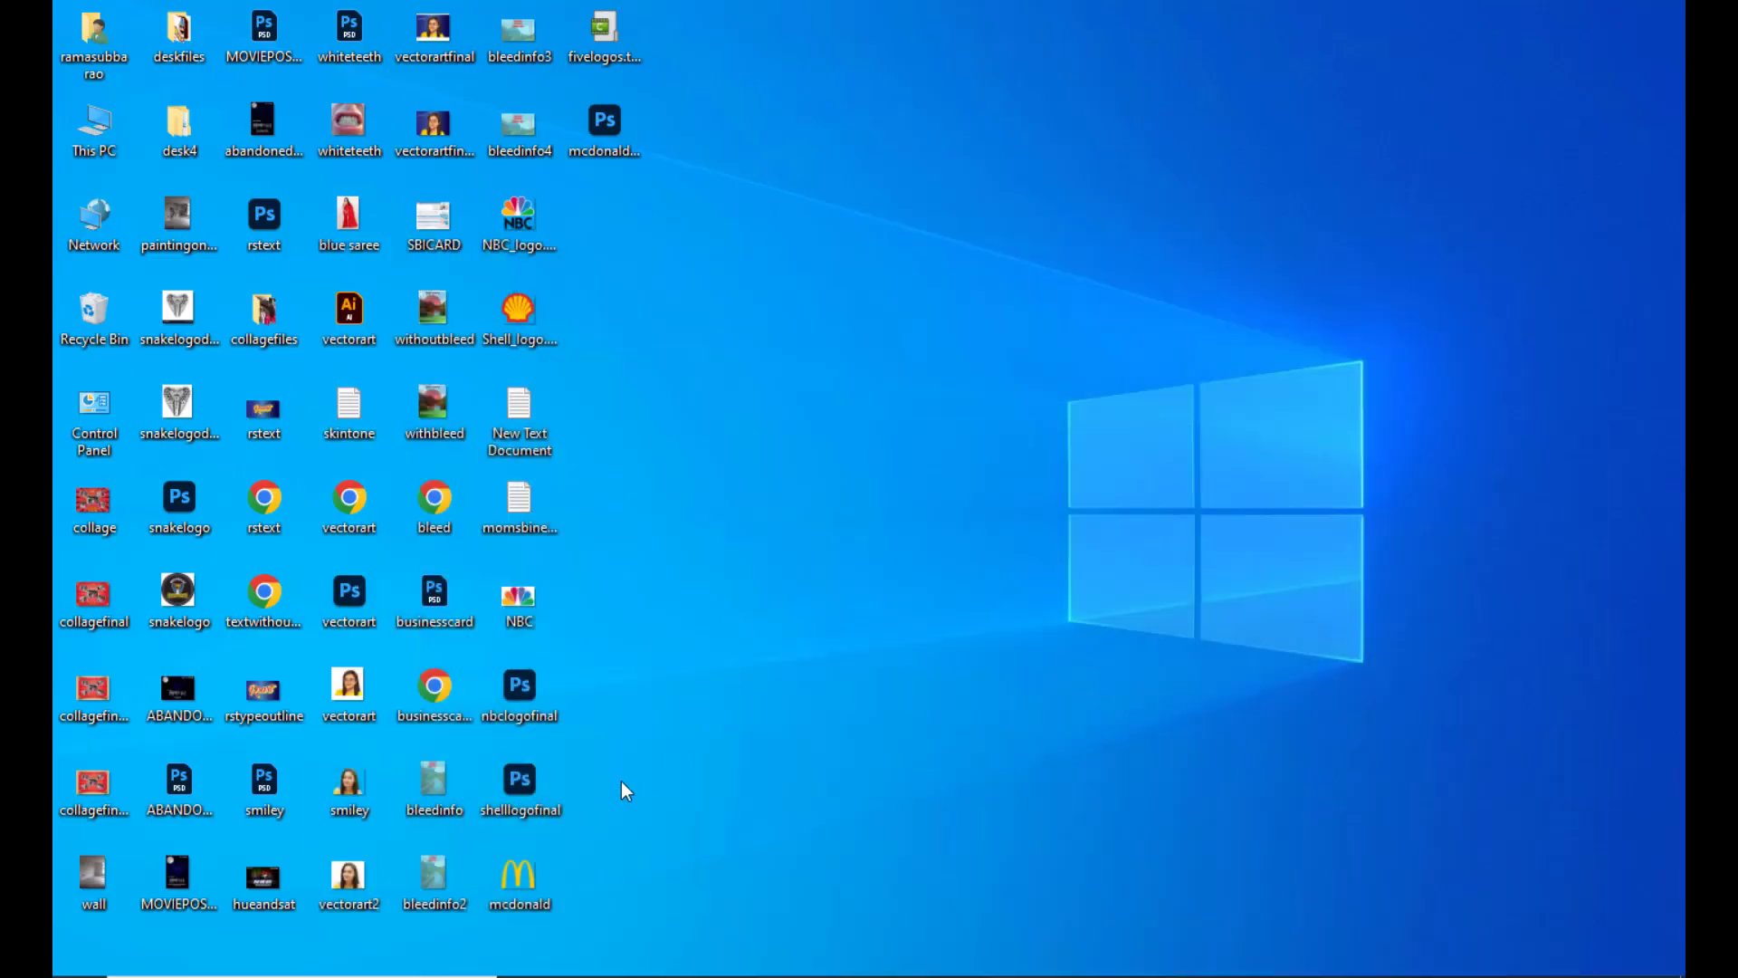
right_click(608, 221)
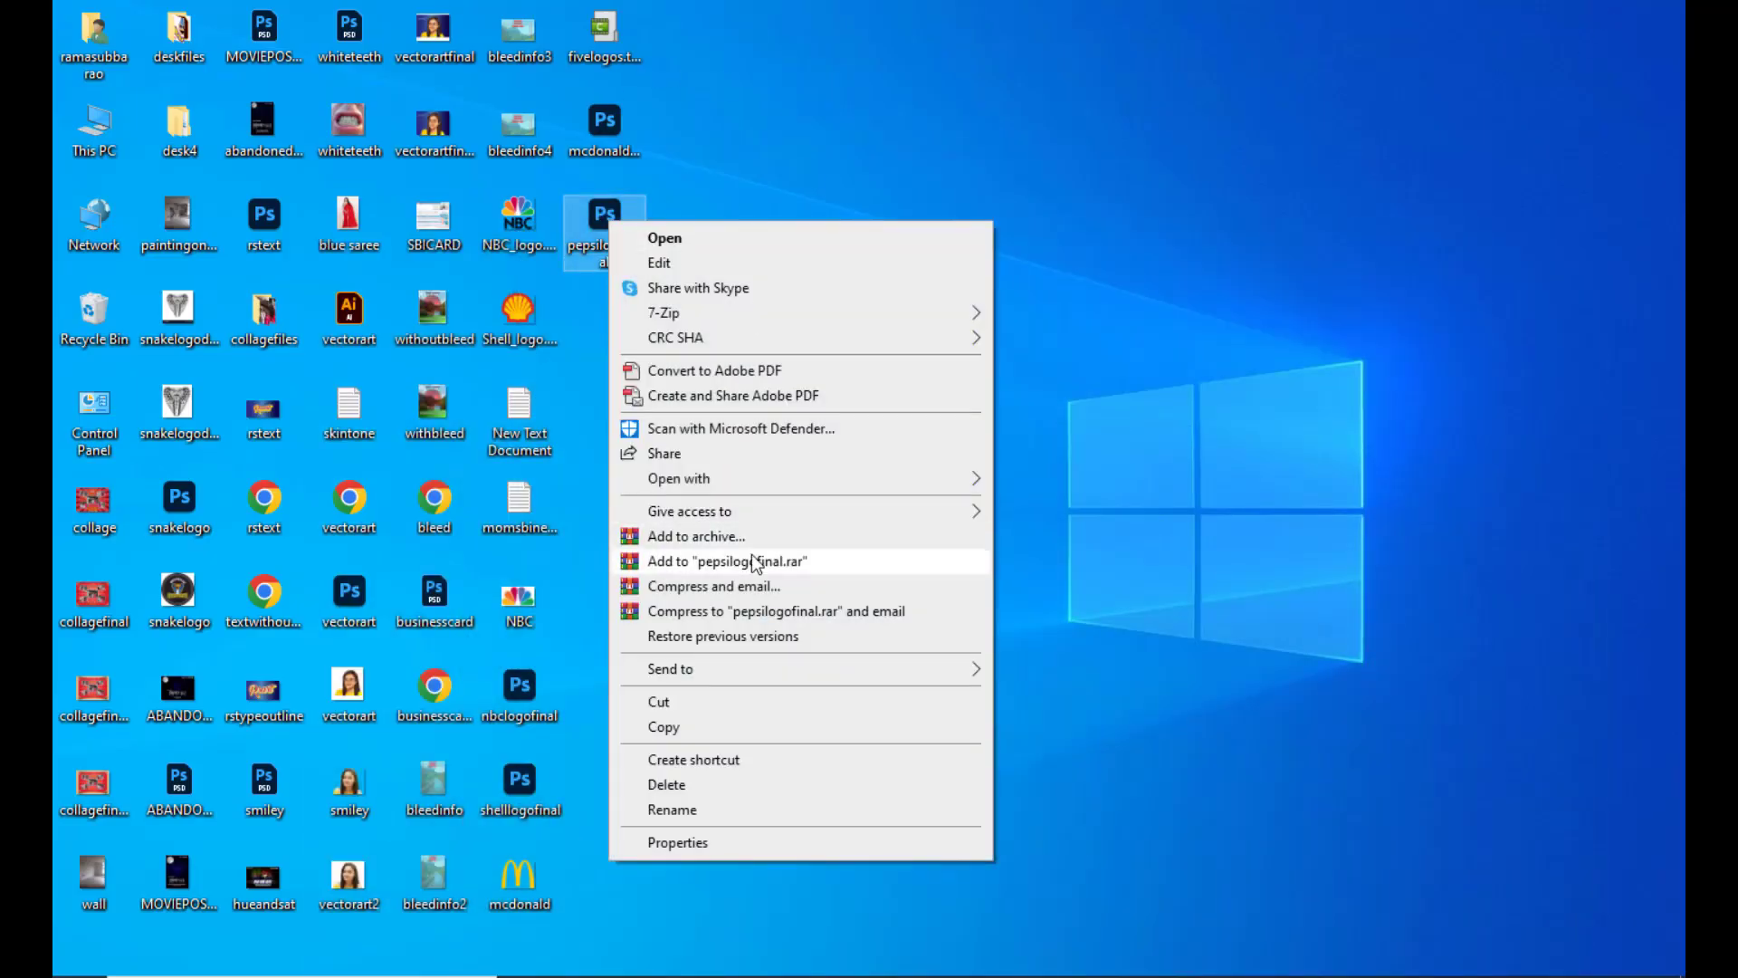
mouse_move(712, 486)
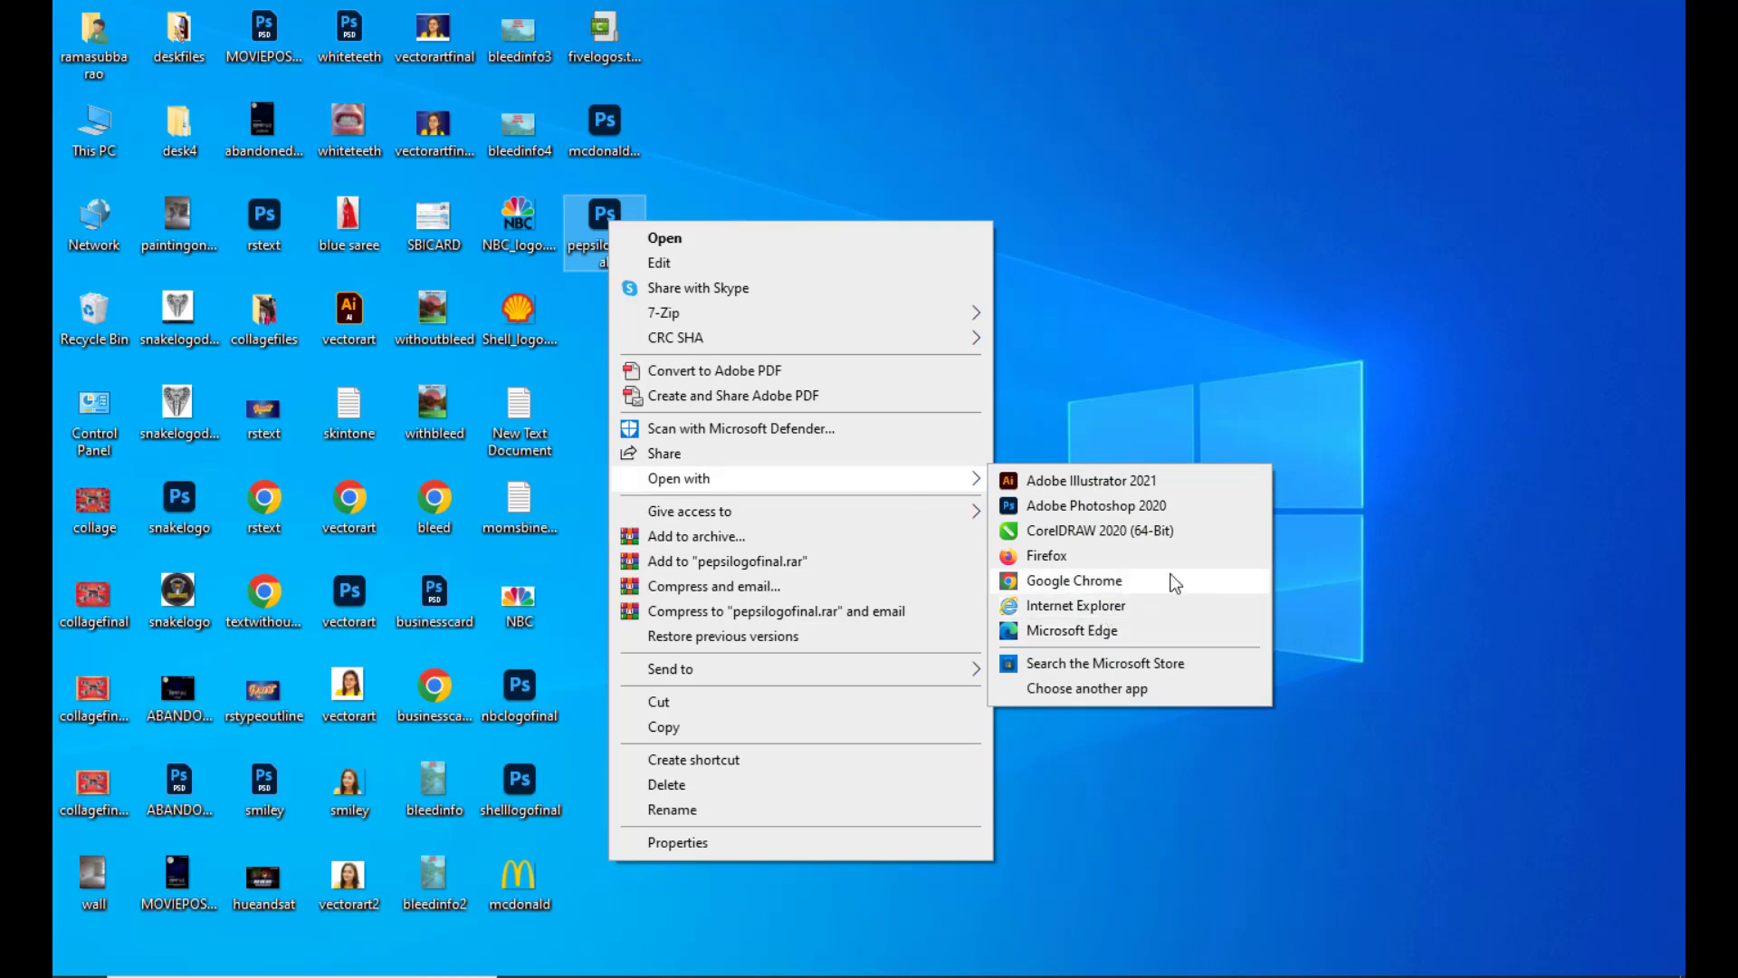
click(1119, 637)
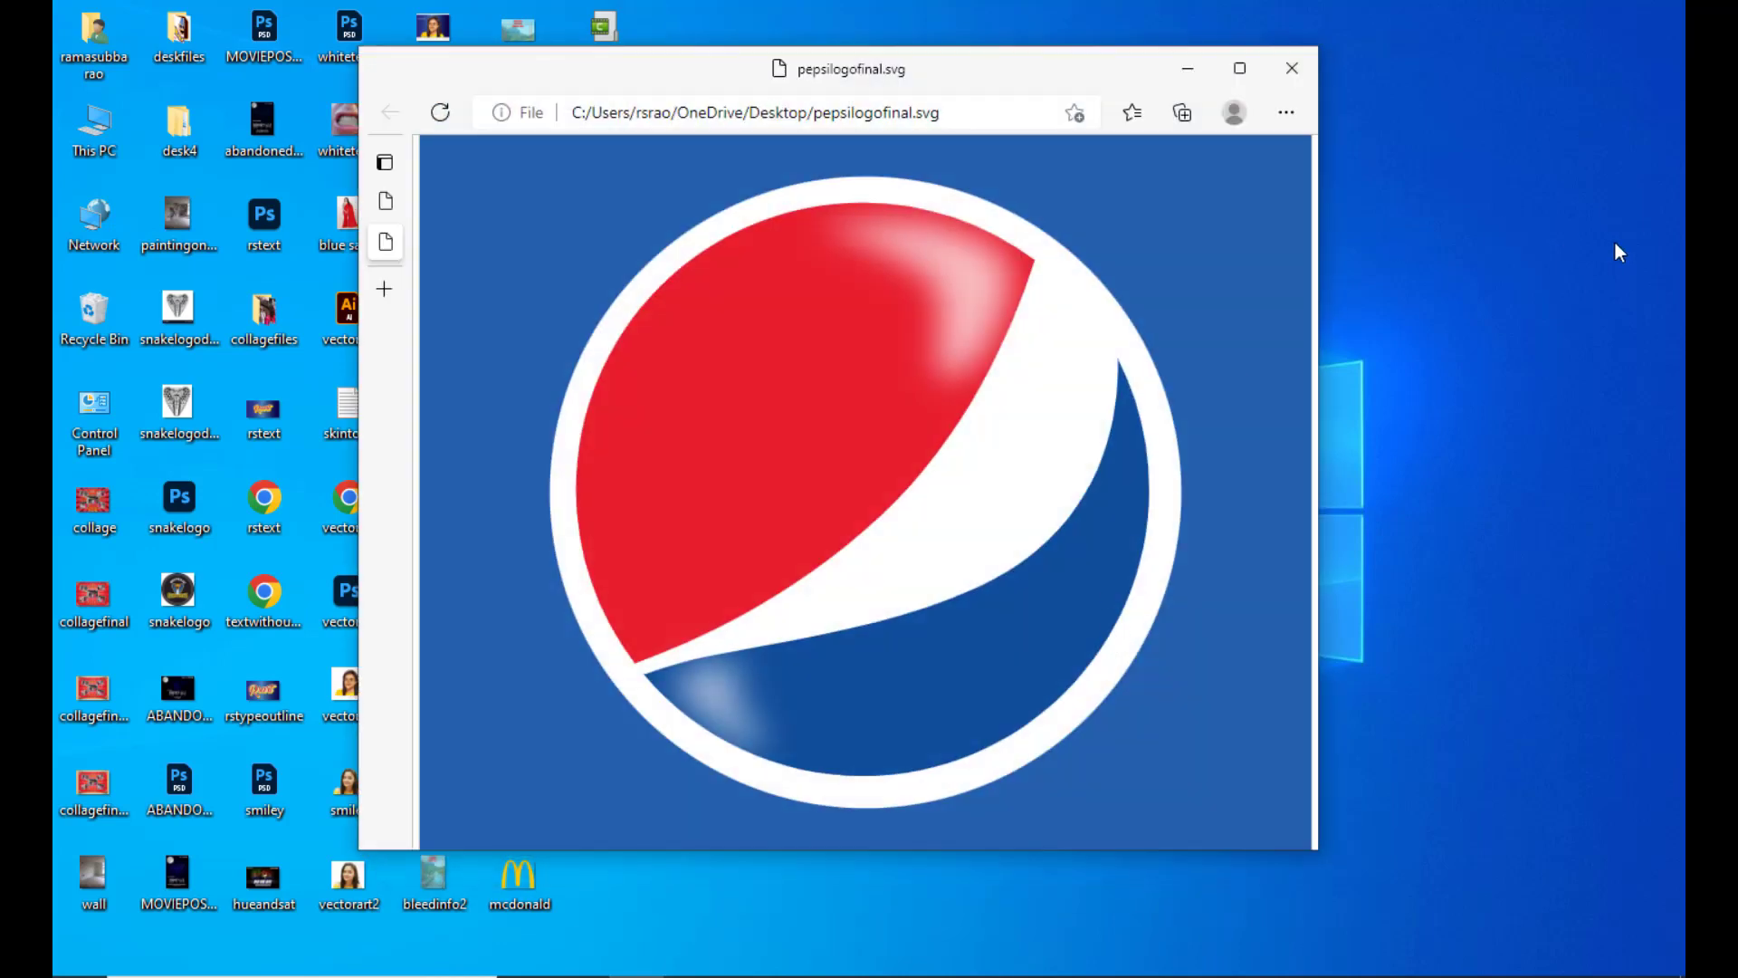
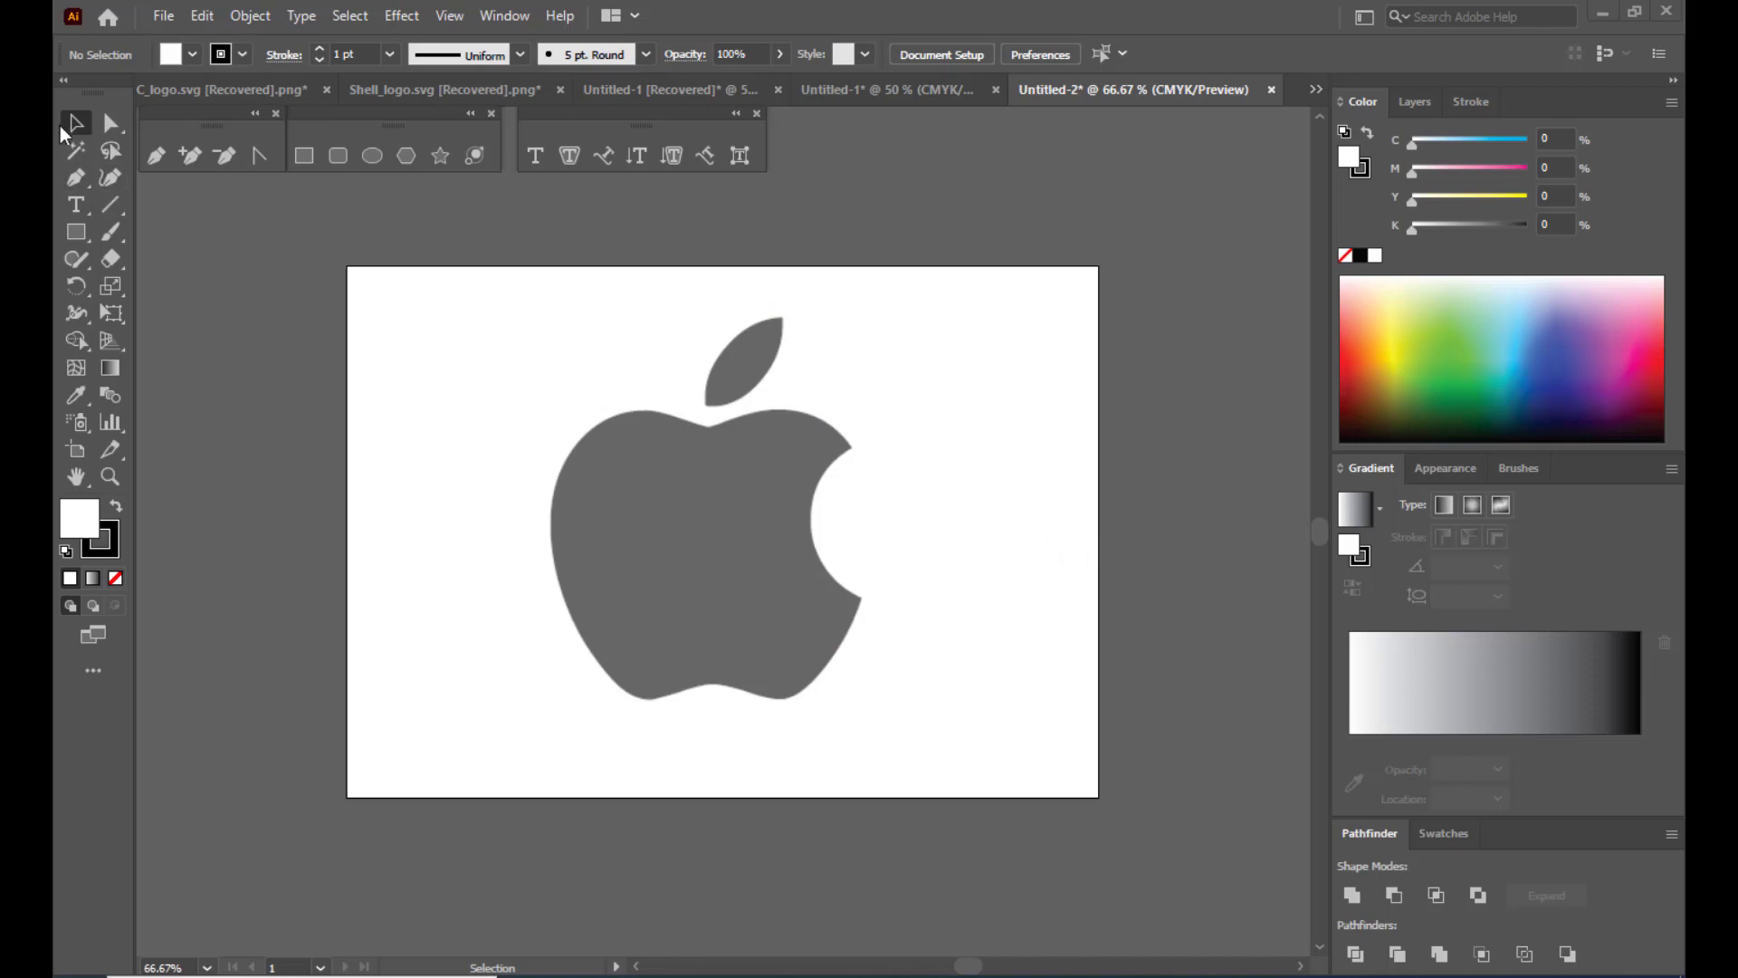
Lock Layer 1, which holds the apple reference image.
scroll(933, 274, up, 2)
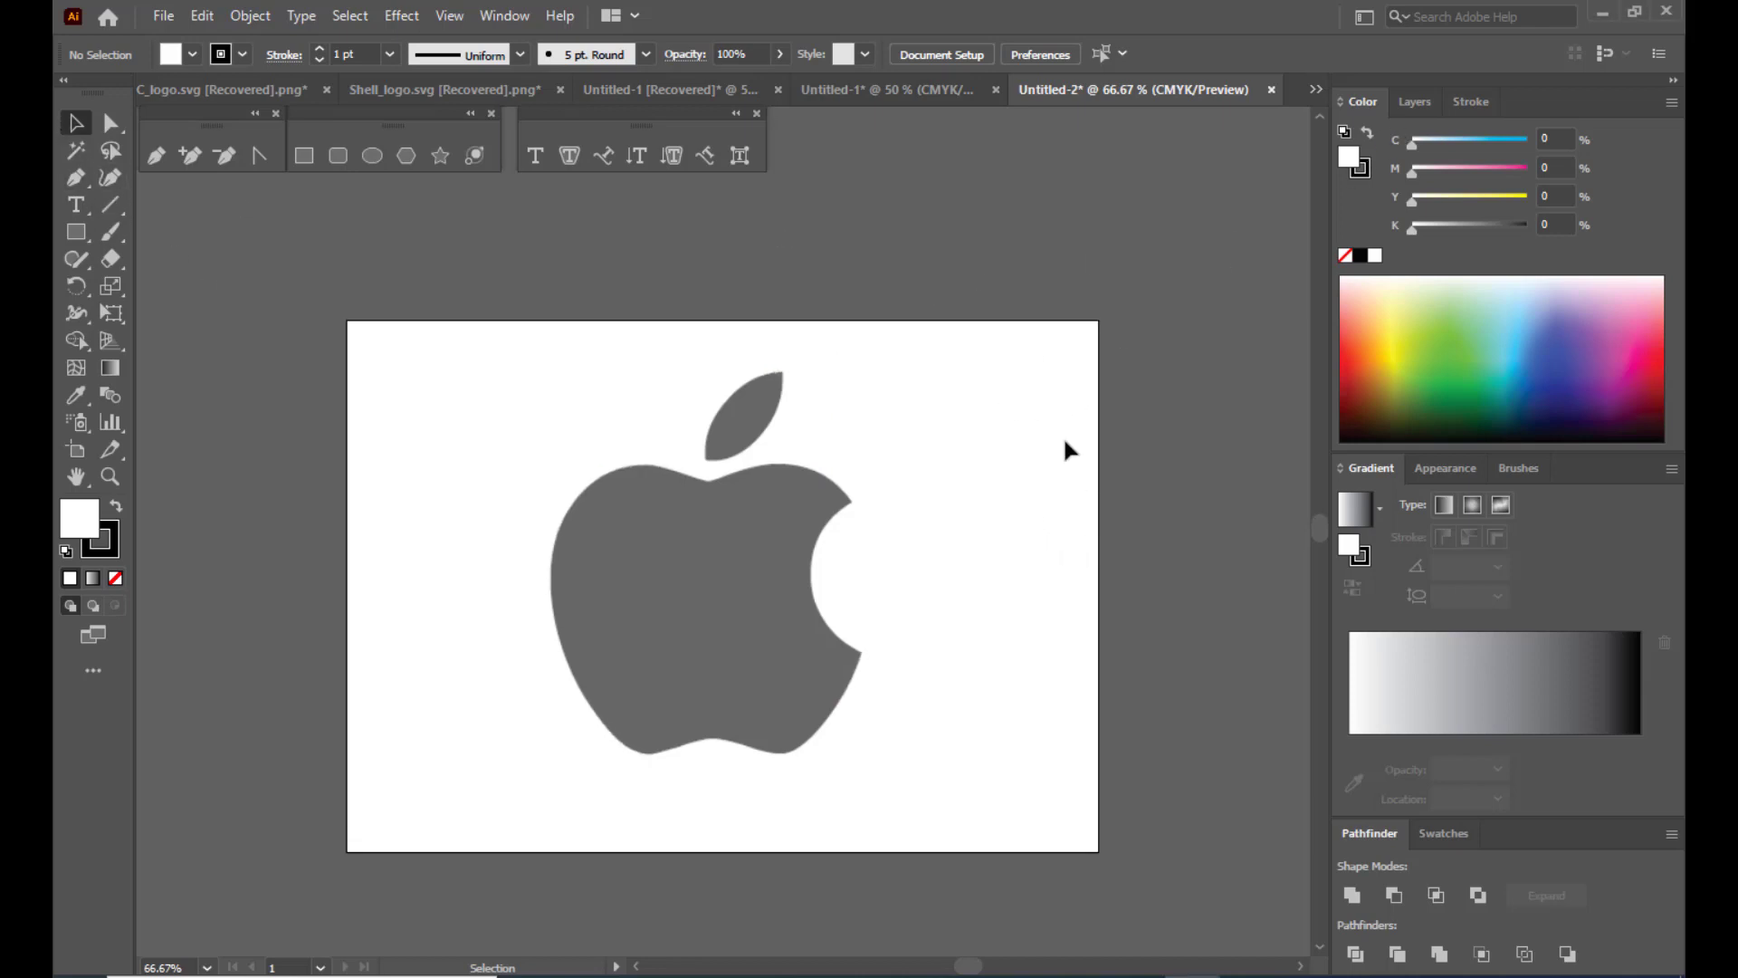
scroll(1063, 436, down, 1)
click(710, 454)
click(1416, 100)
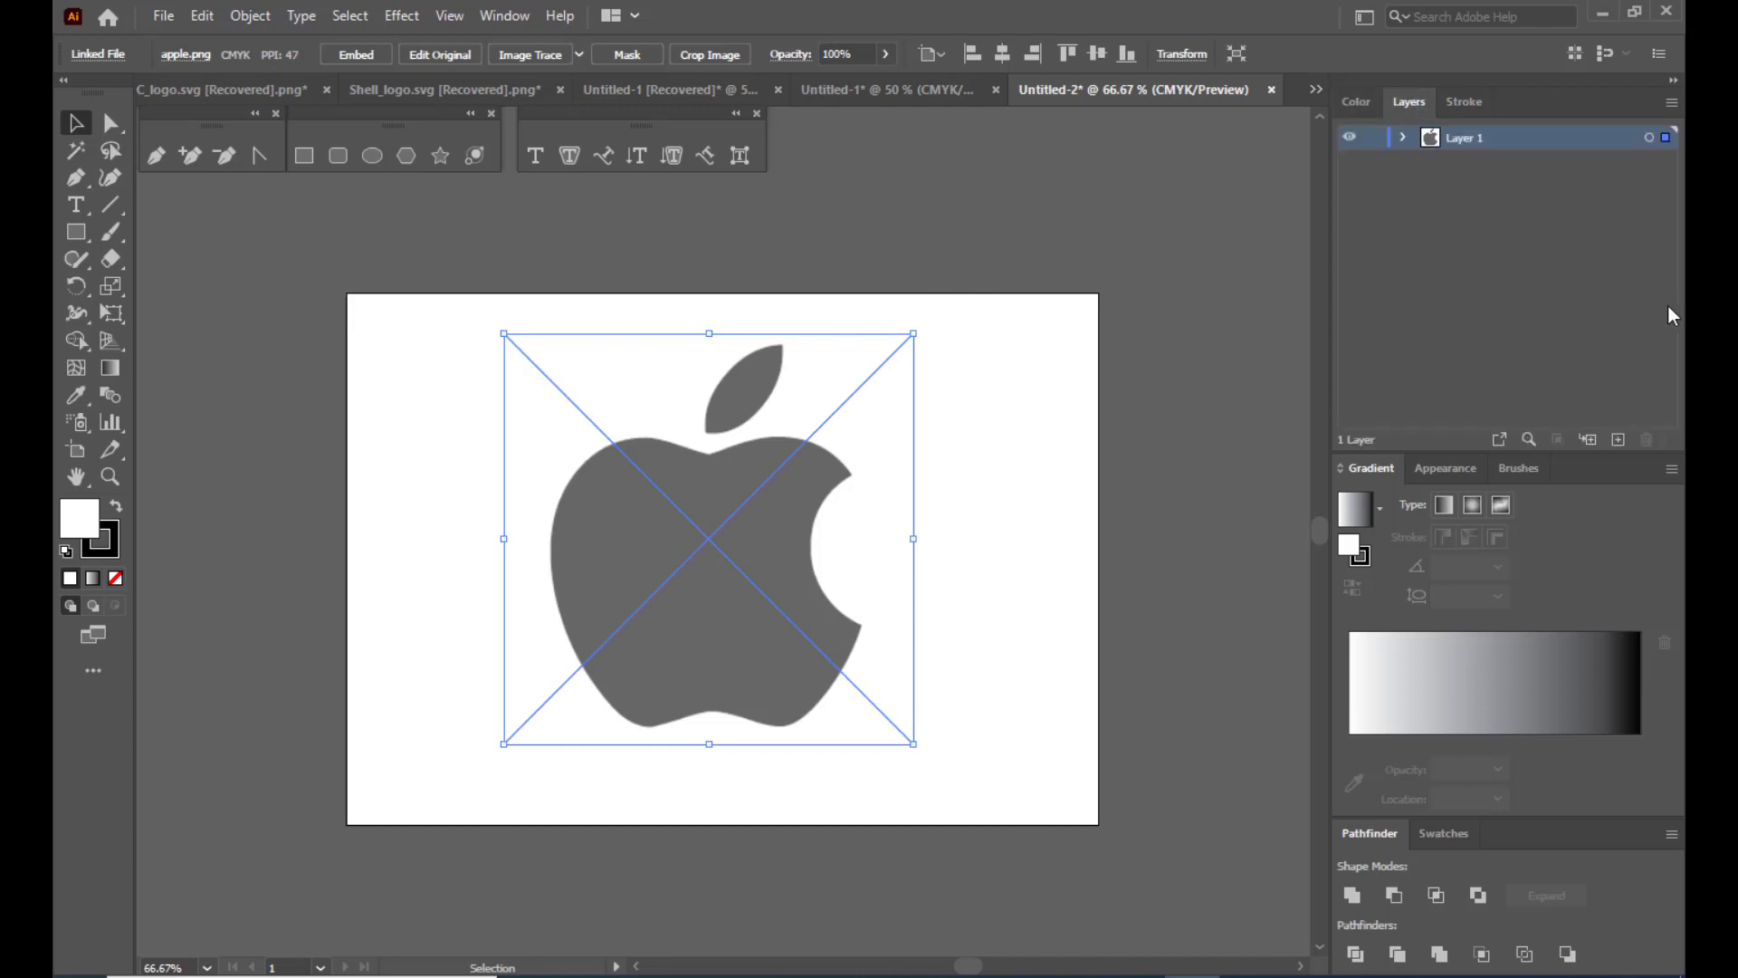
click(1374, 138)
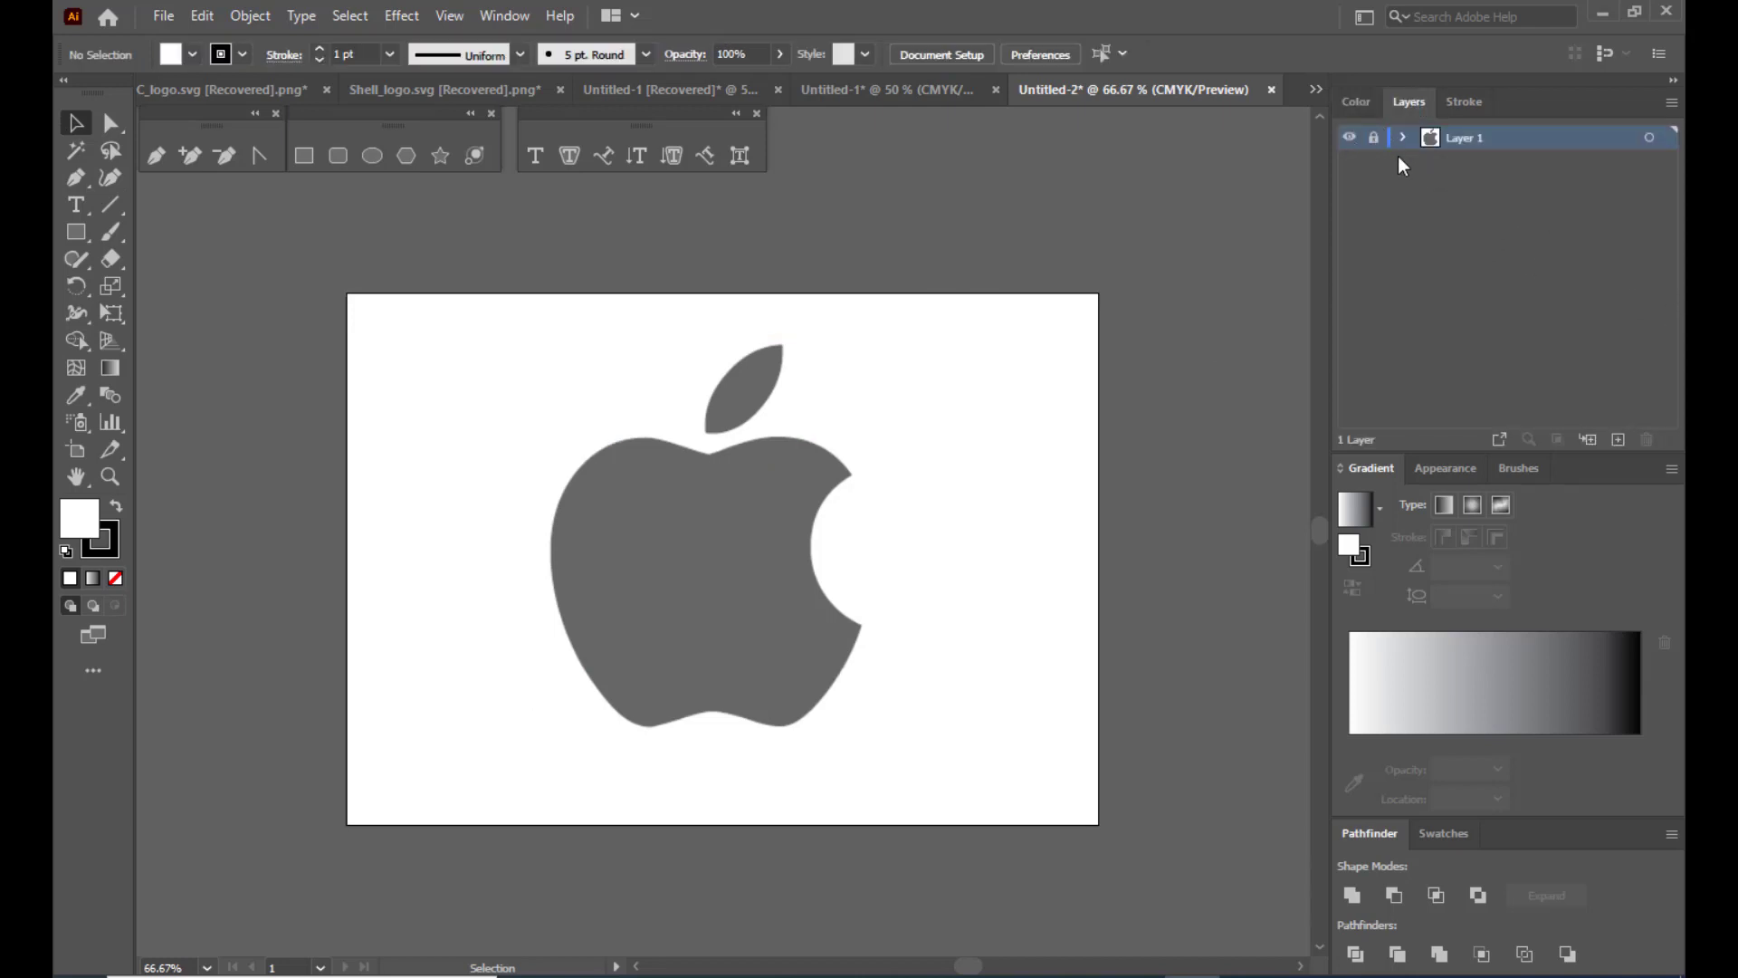
Add a new layer above the reference layer and name it applelogo.
click(1617, 439)
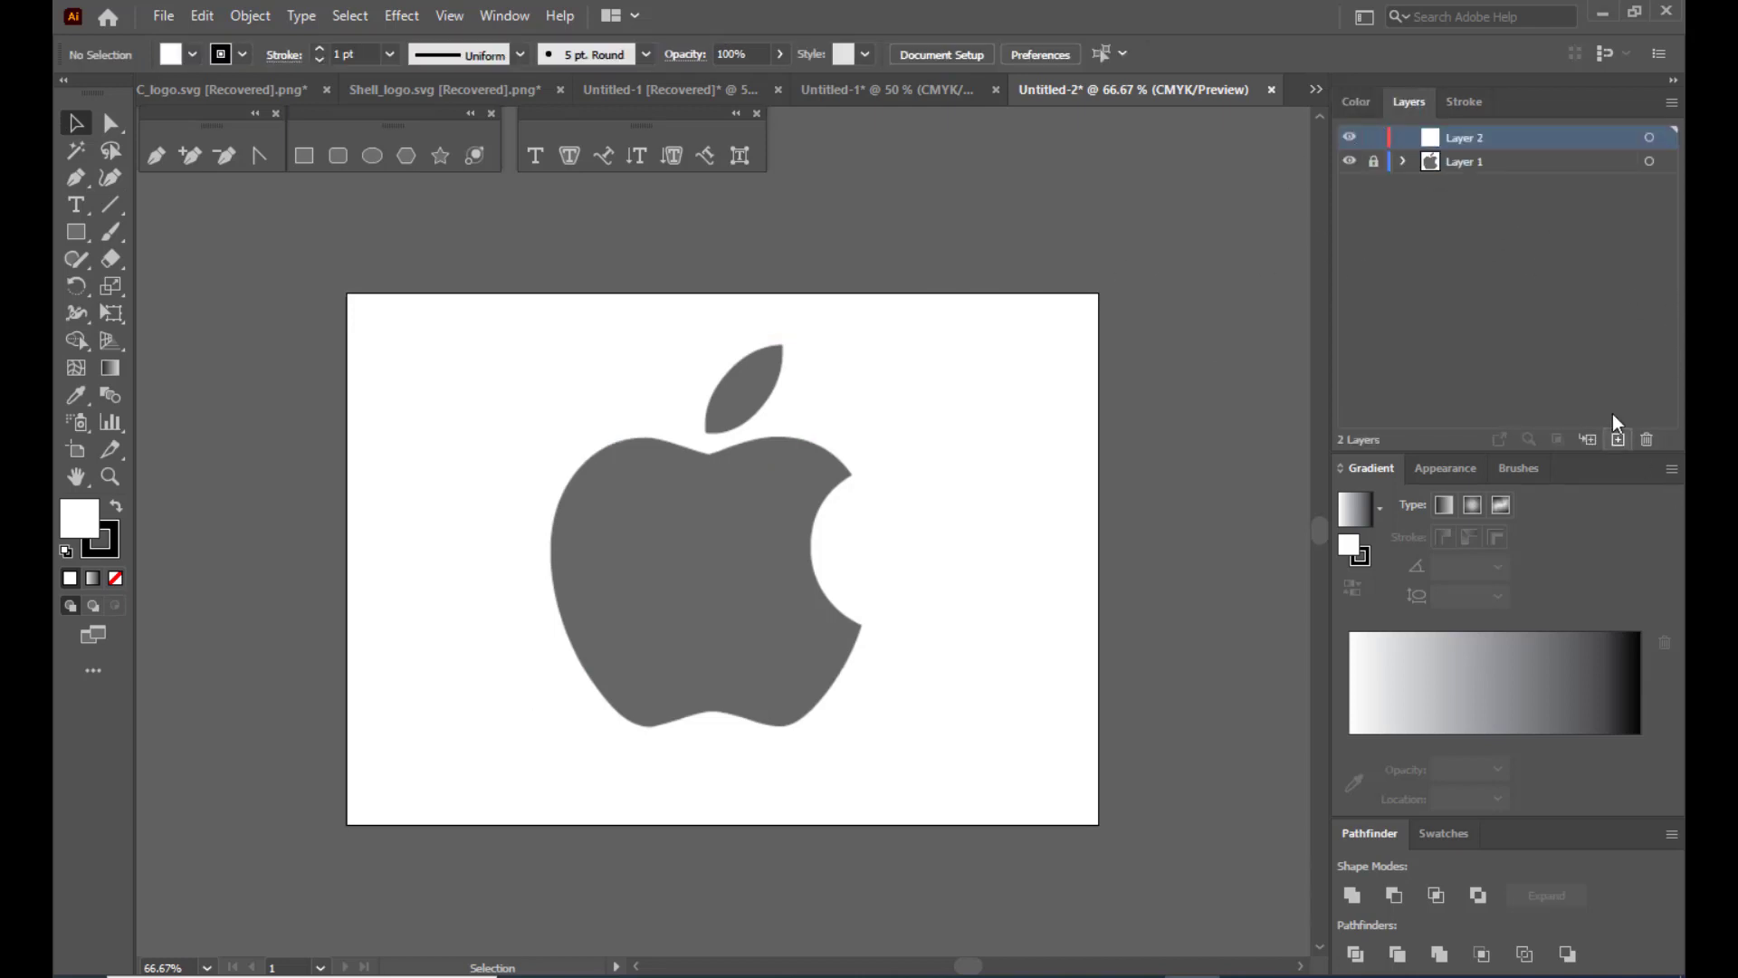
double_click(1471, 142)
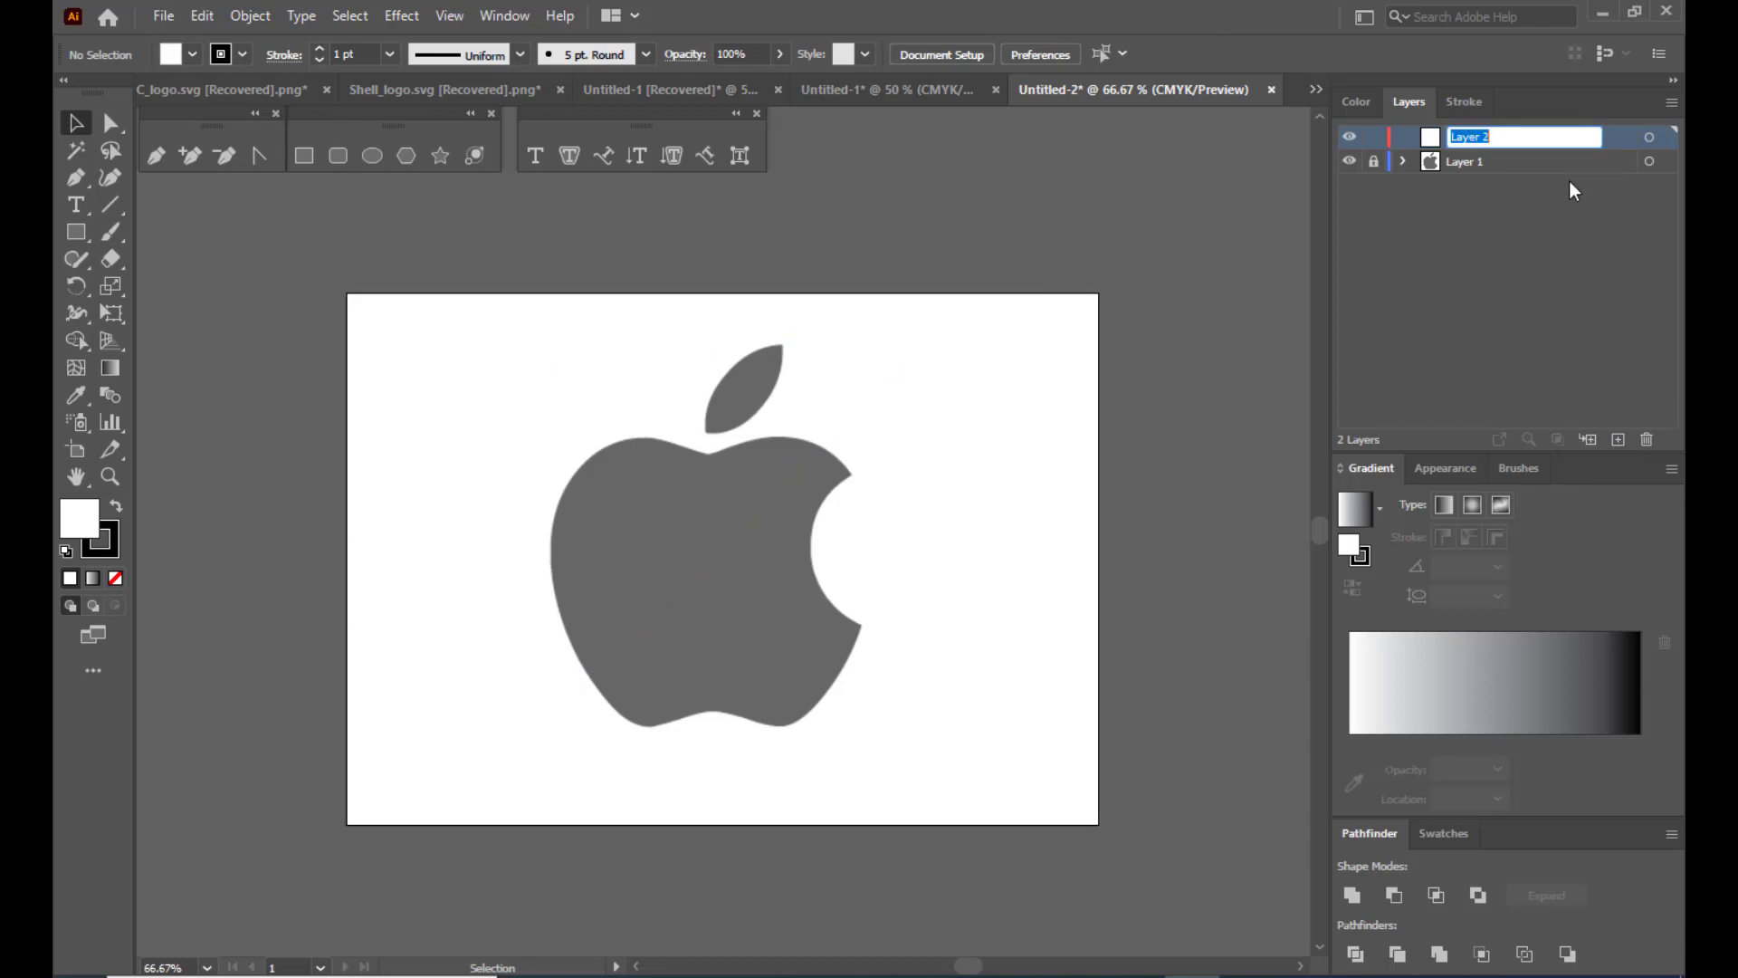
text(applelogo)
key(Return)
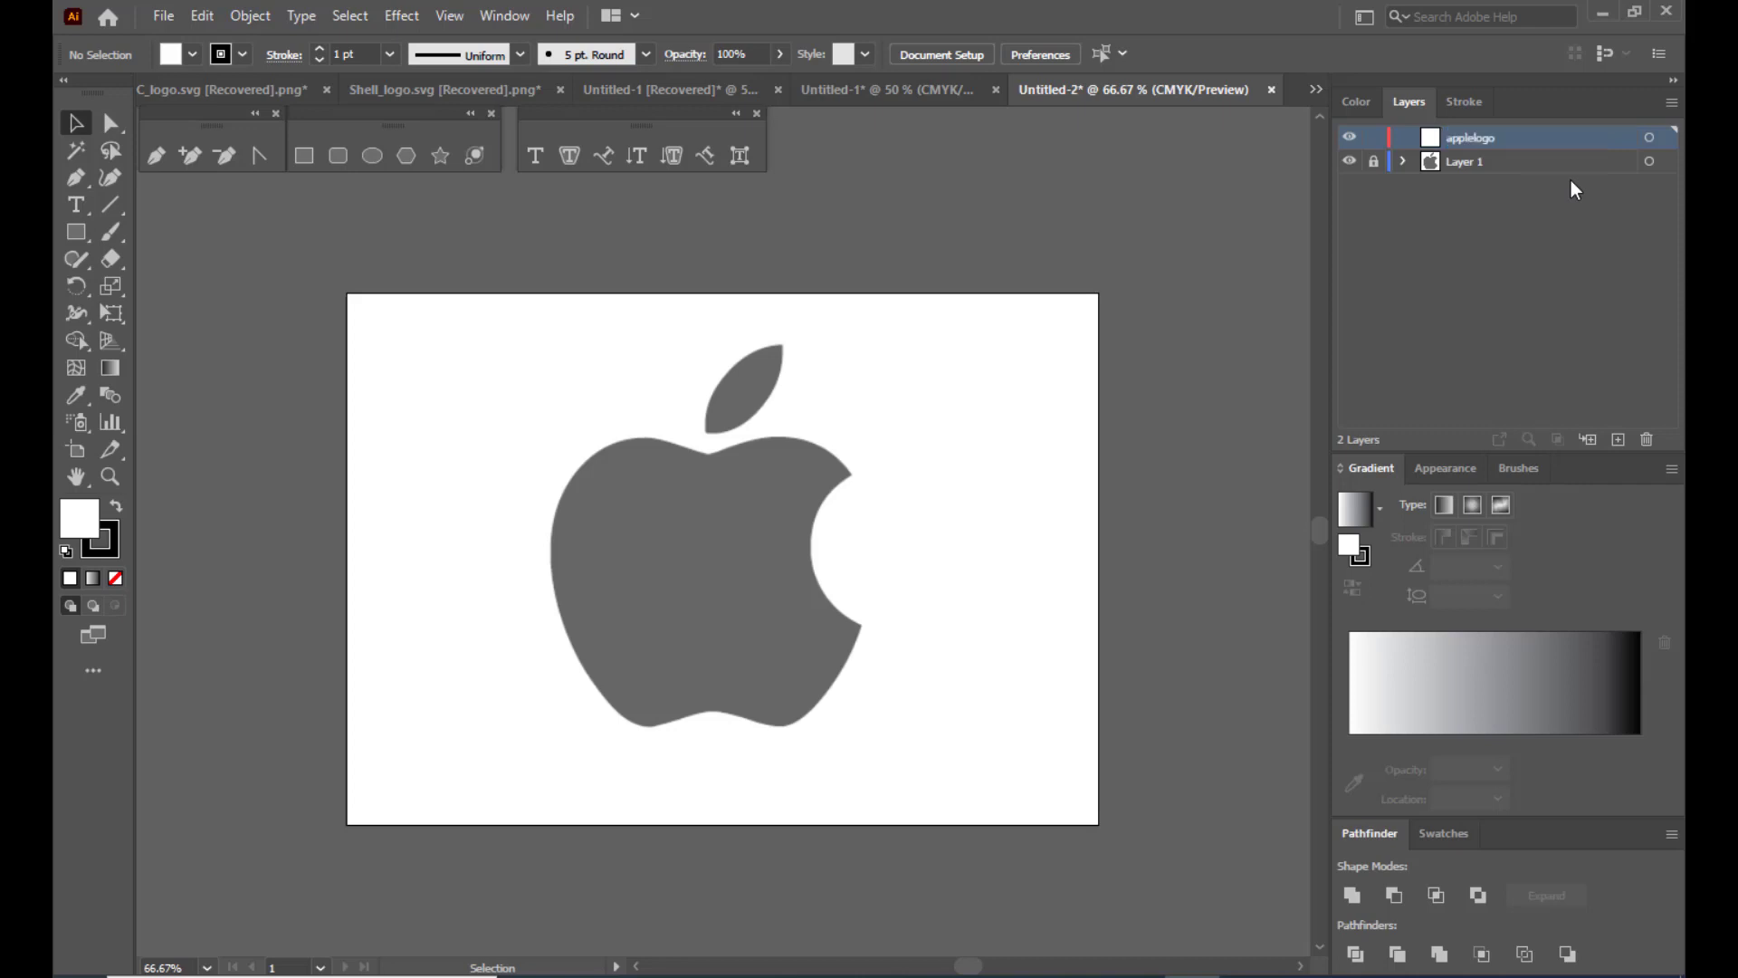
Set the fill to none and trace the apple's left side with the Pen tool, from the top notch to the lower-left corner.
click(156, 155)
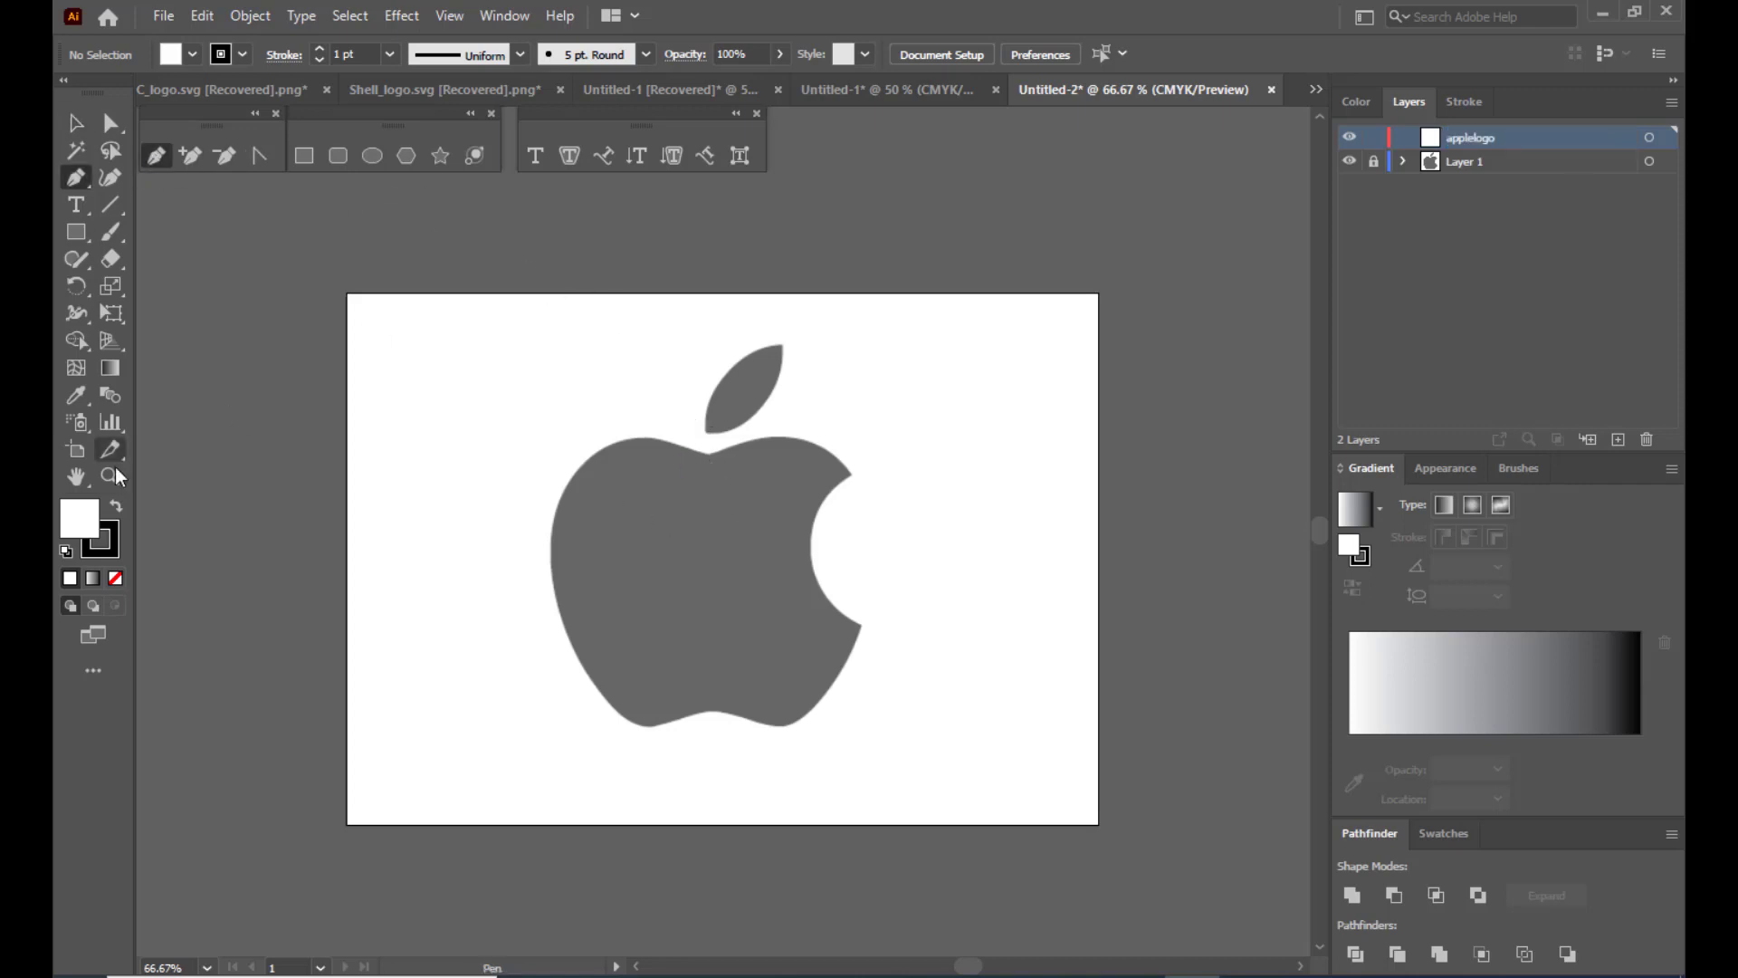
click(709, 538)
click(114, 578)
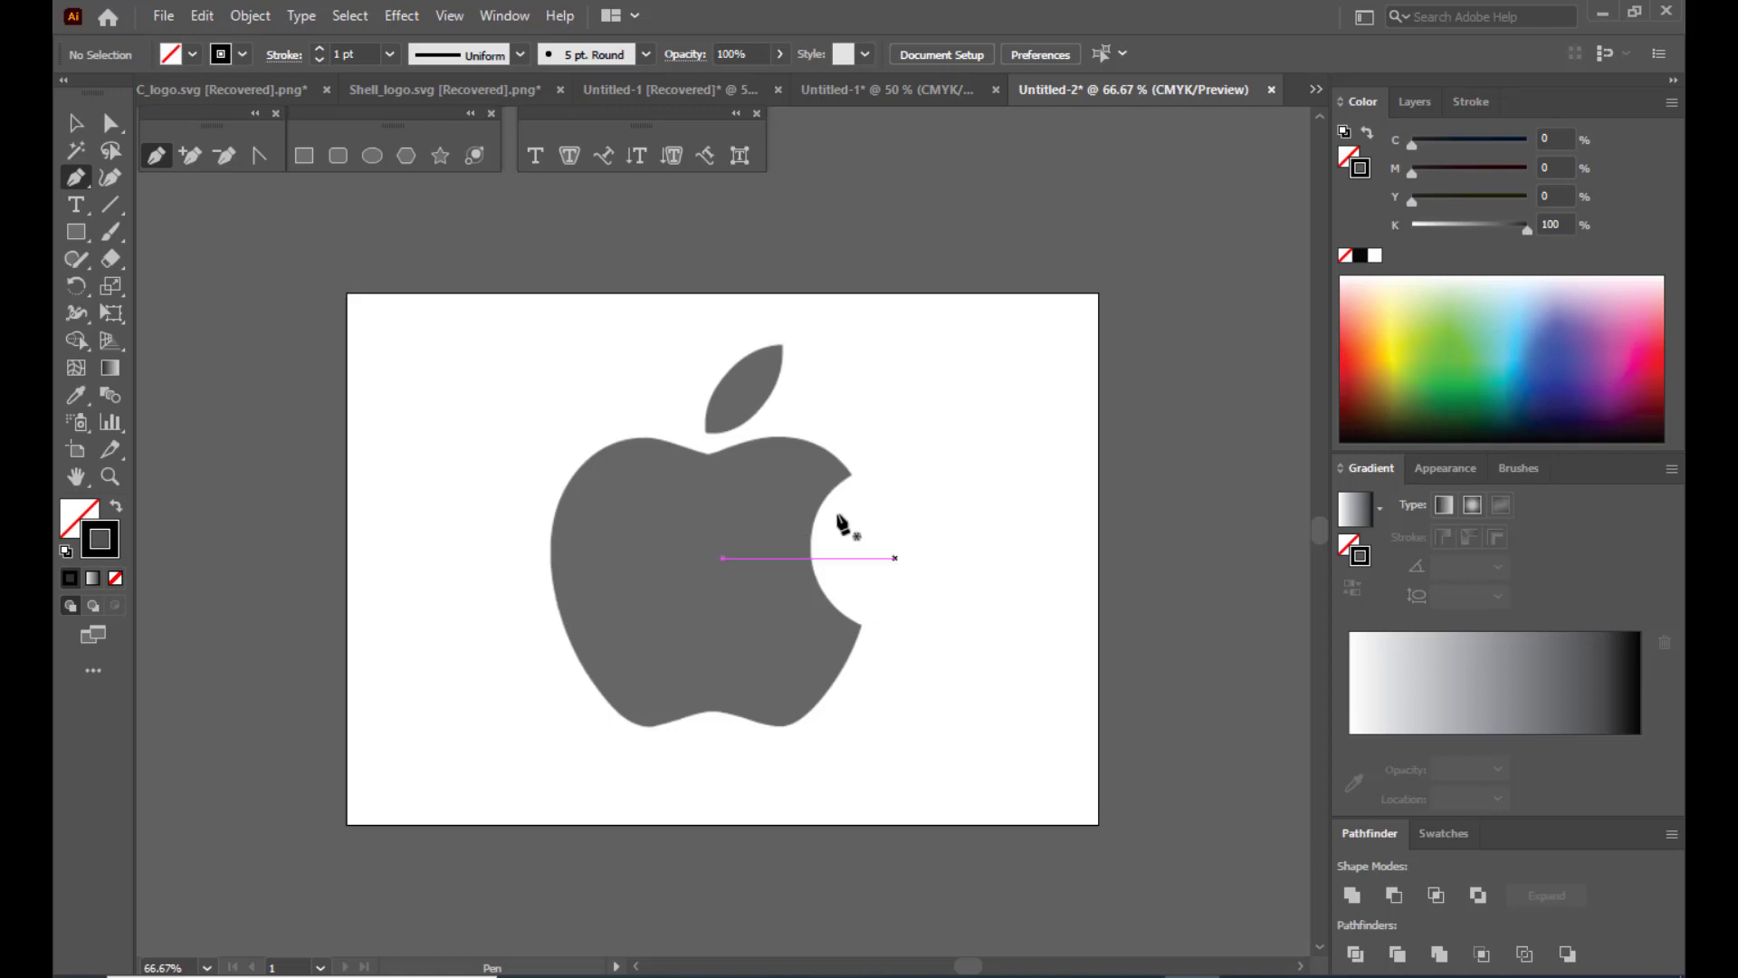
click(708, 456)
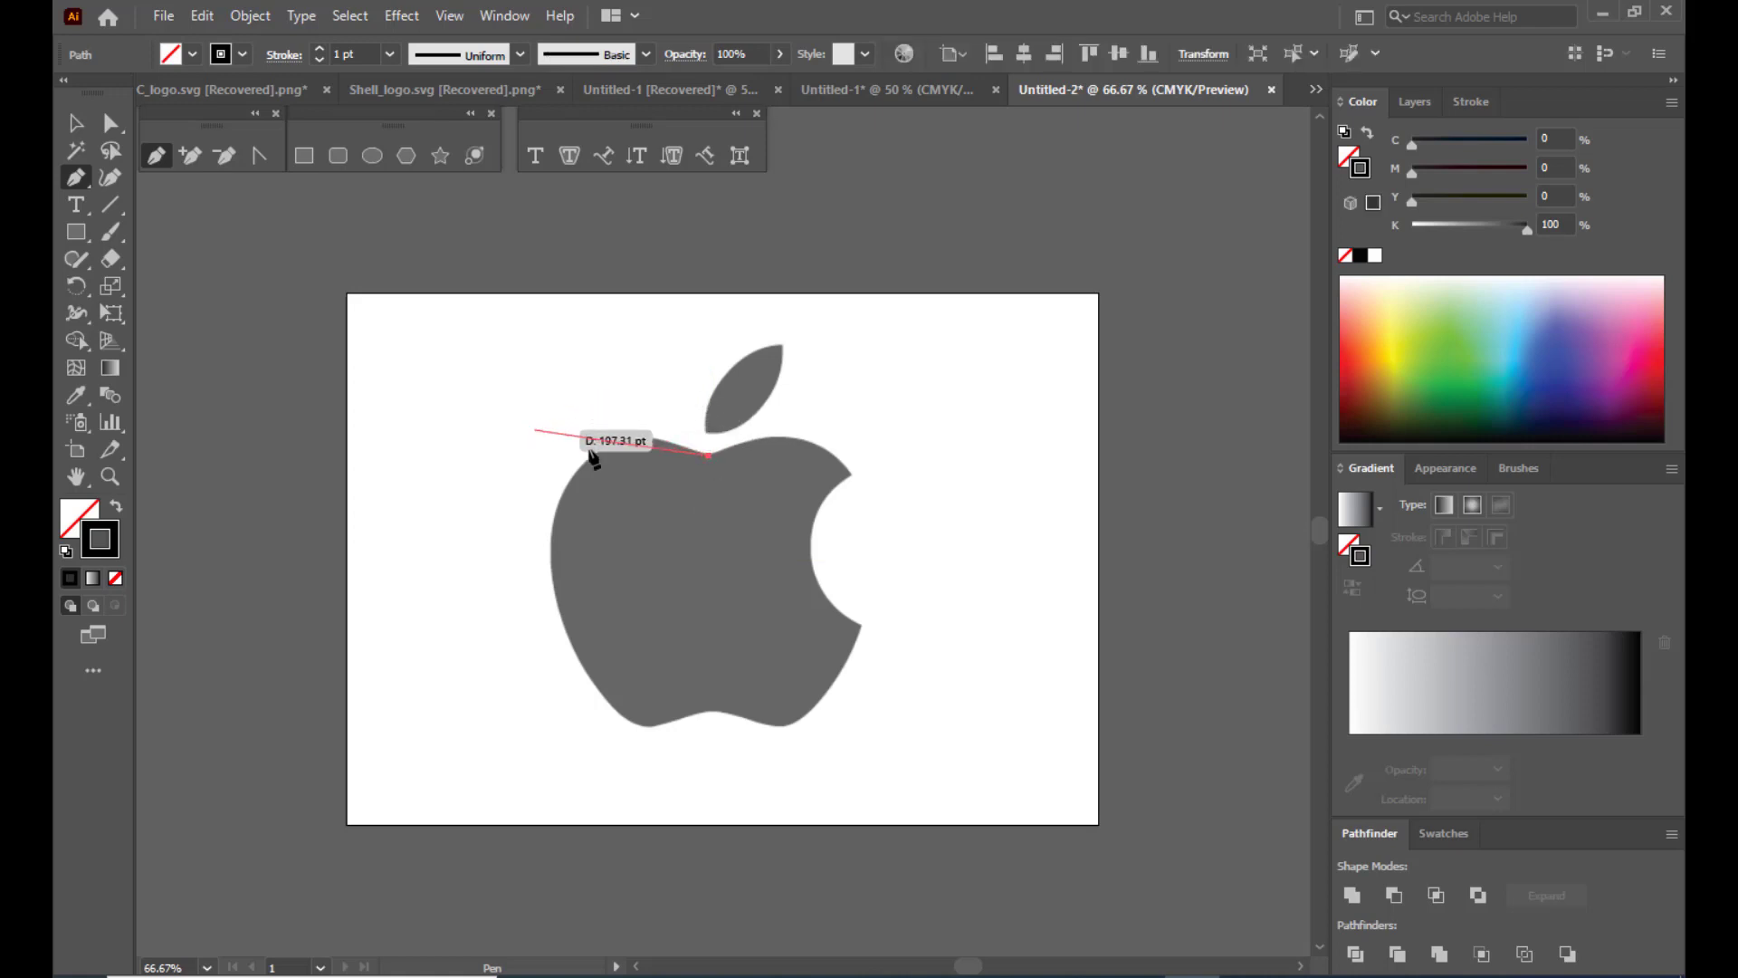
drag(626, 439, 580, 442)
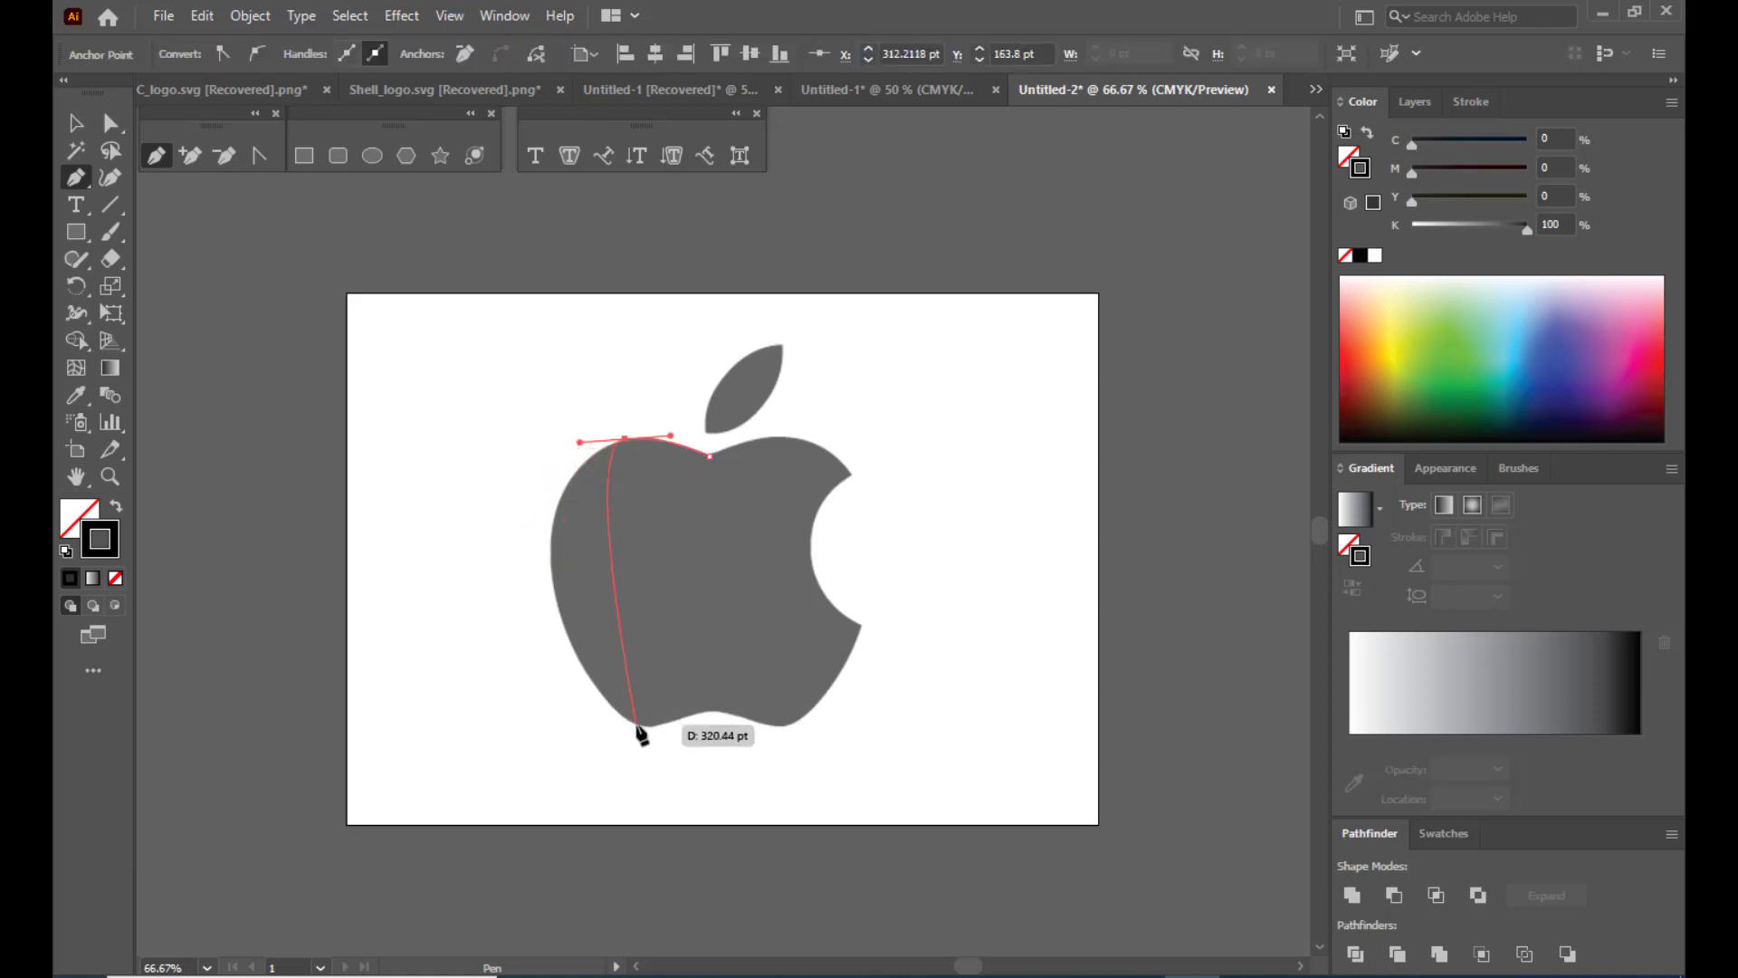
drag(639, 724, 693, 792)
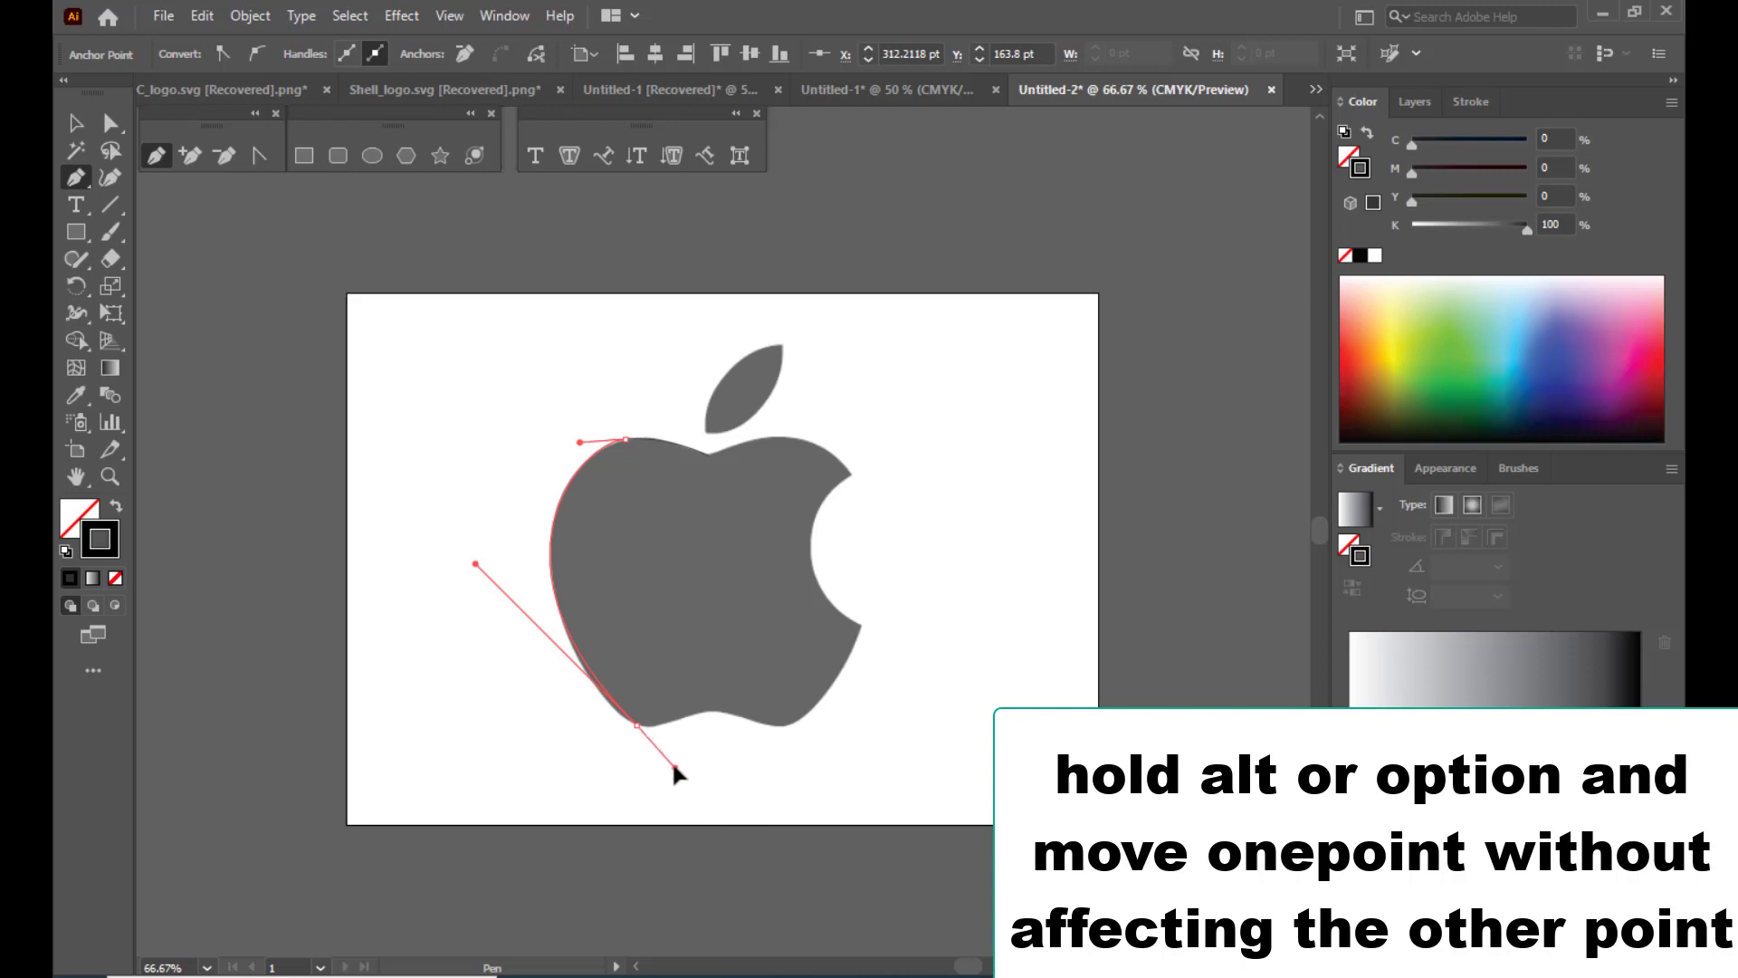
drag(673, 767, 659, 745)
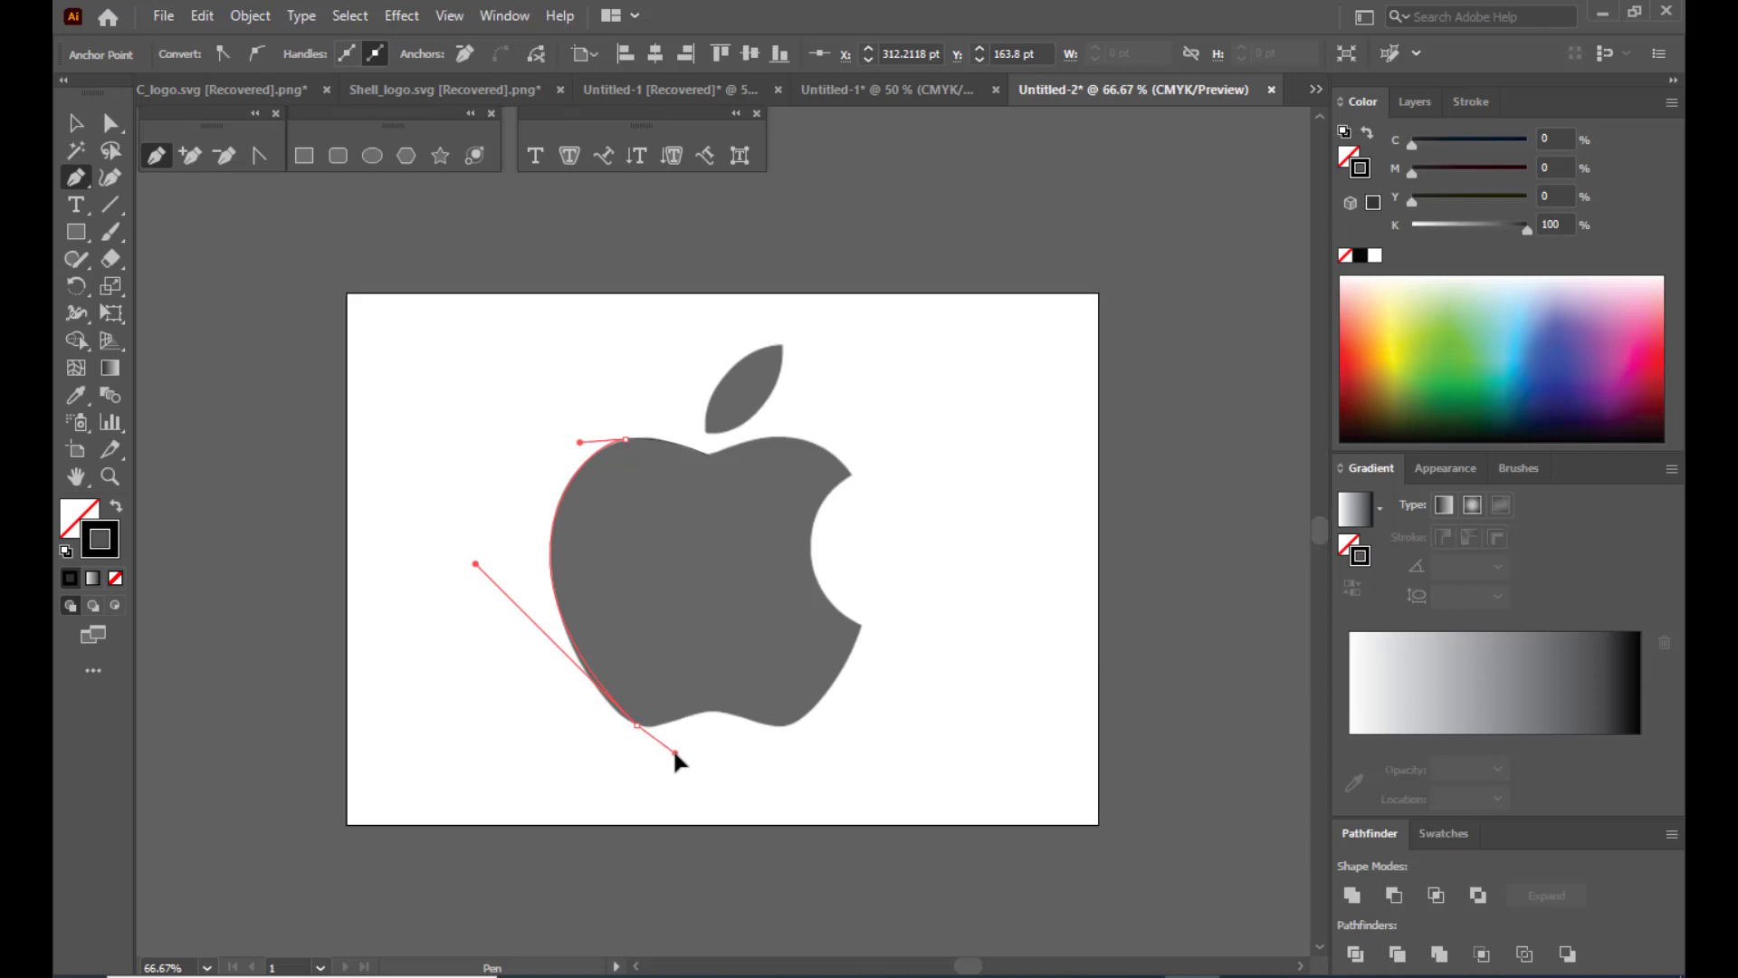
drag(669, 750, 669, 749)
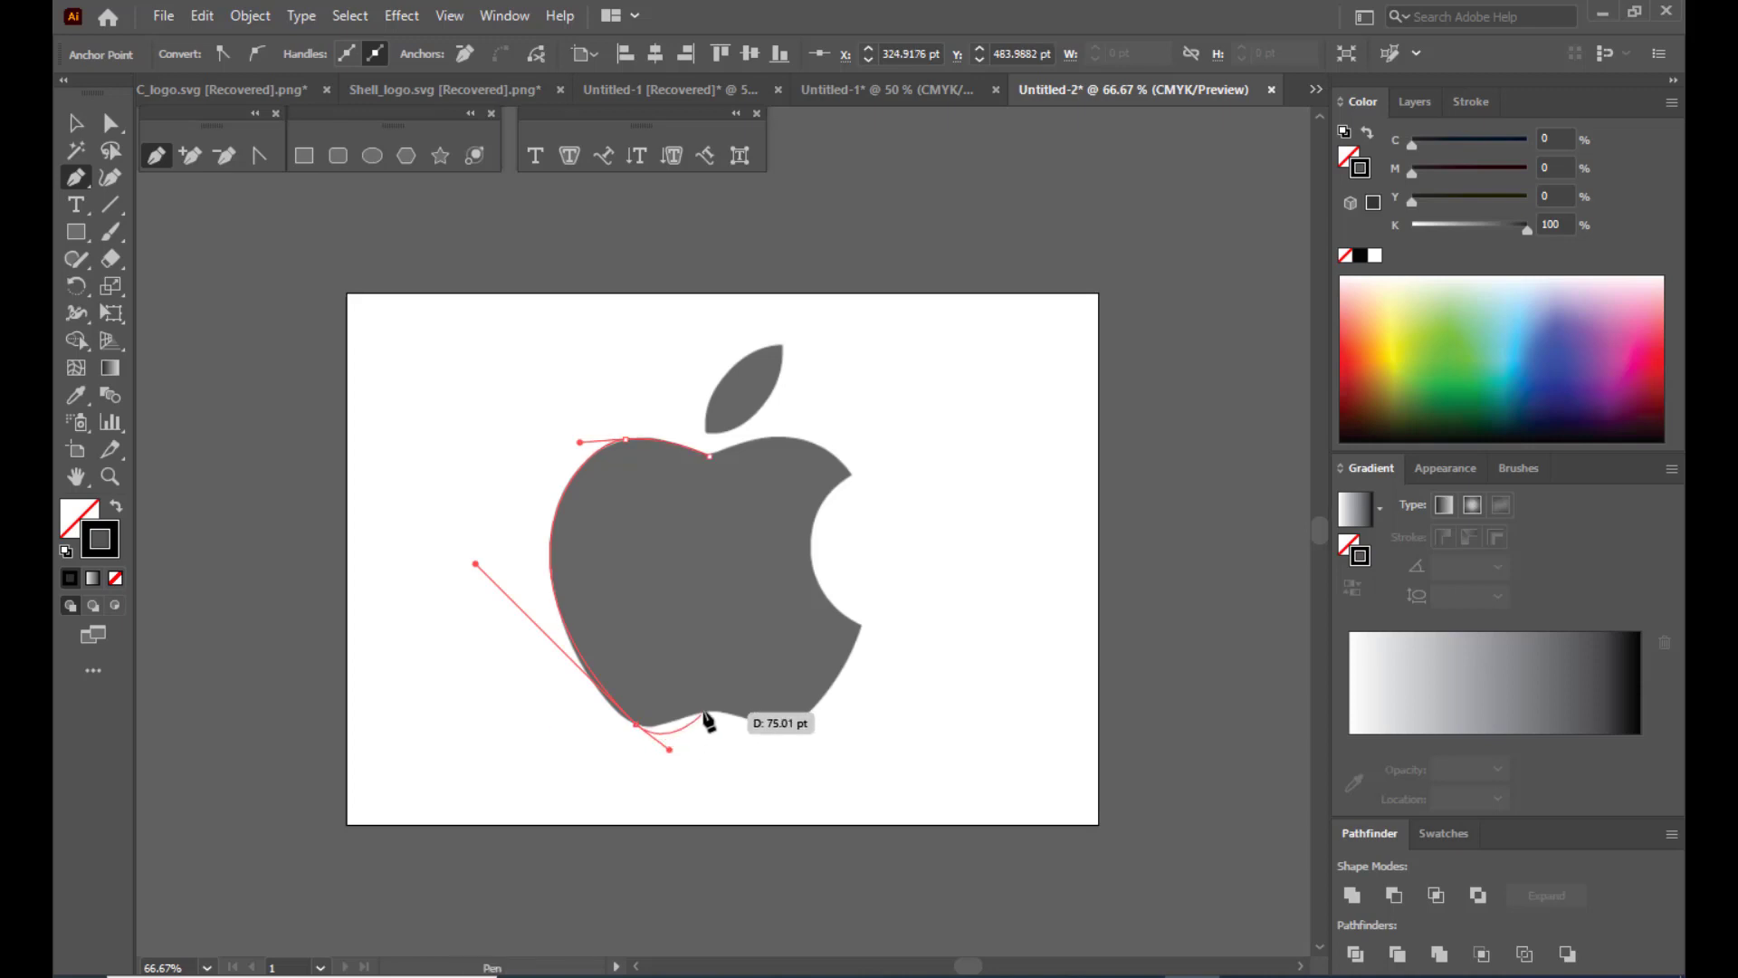
click(671, 750)
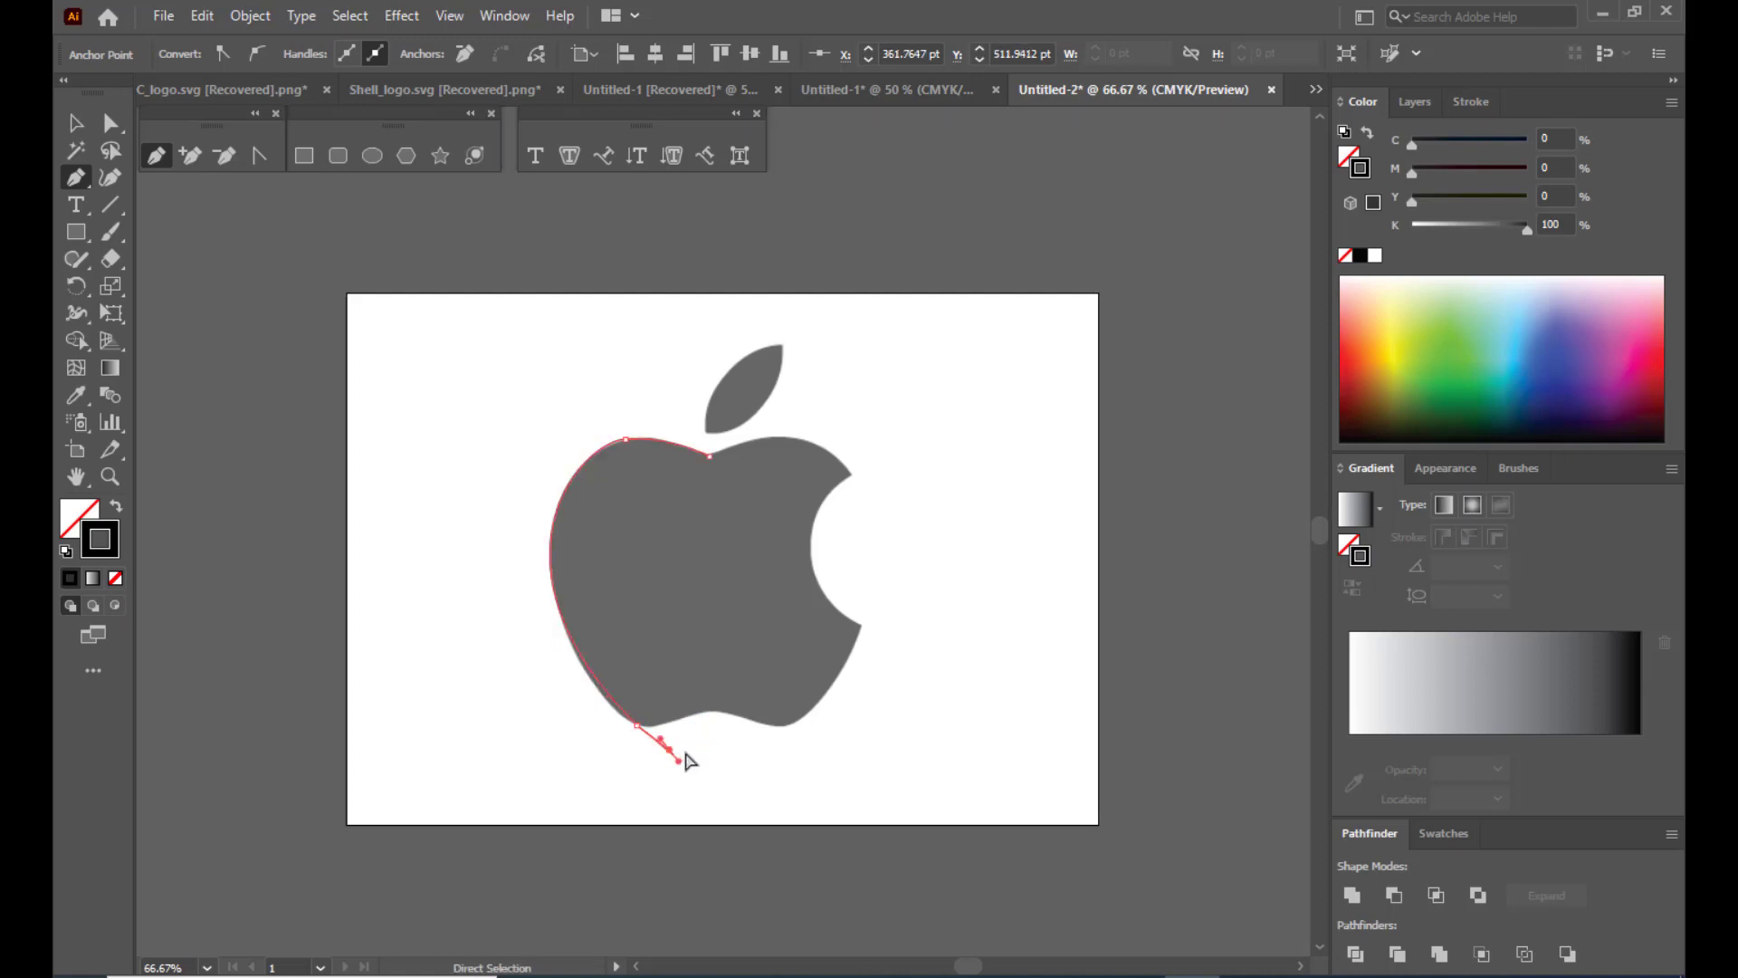
key(ctrl+z)
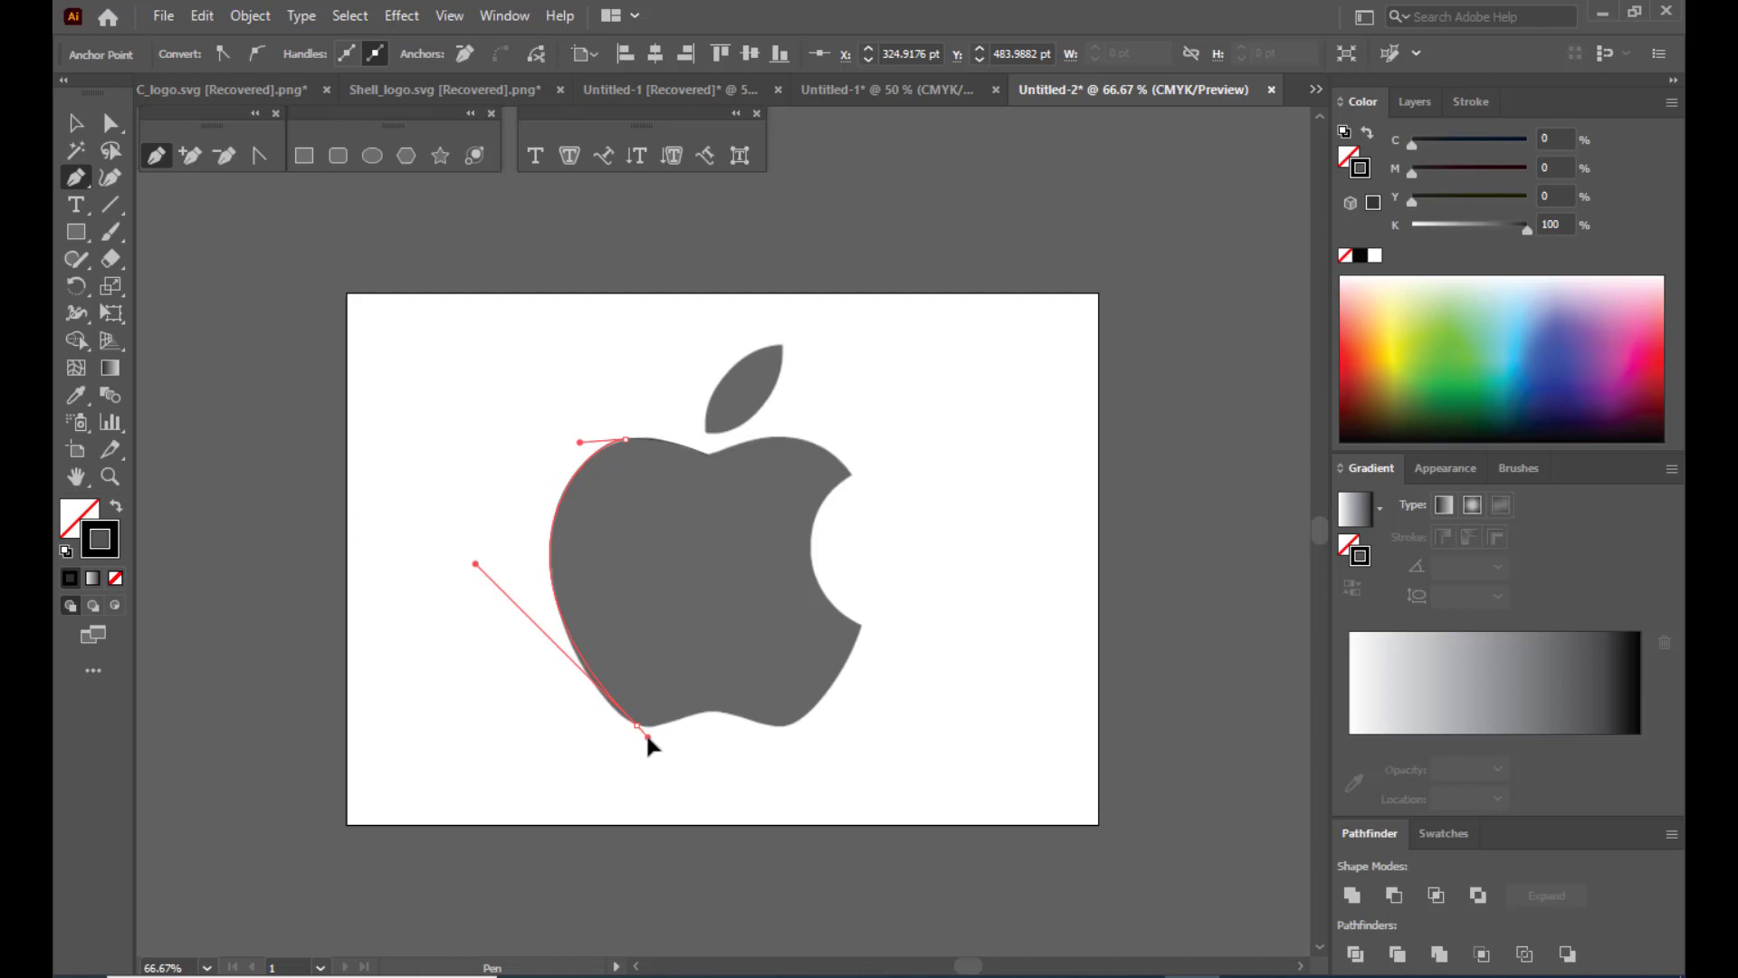
Continue the Pen tool trace along the apple's bottom dip and right side, spanning the bite, and close the path at the top notch.
drag(650, 737, 650, 737)
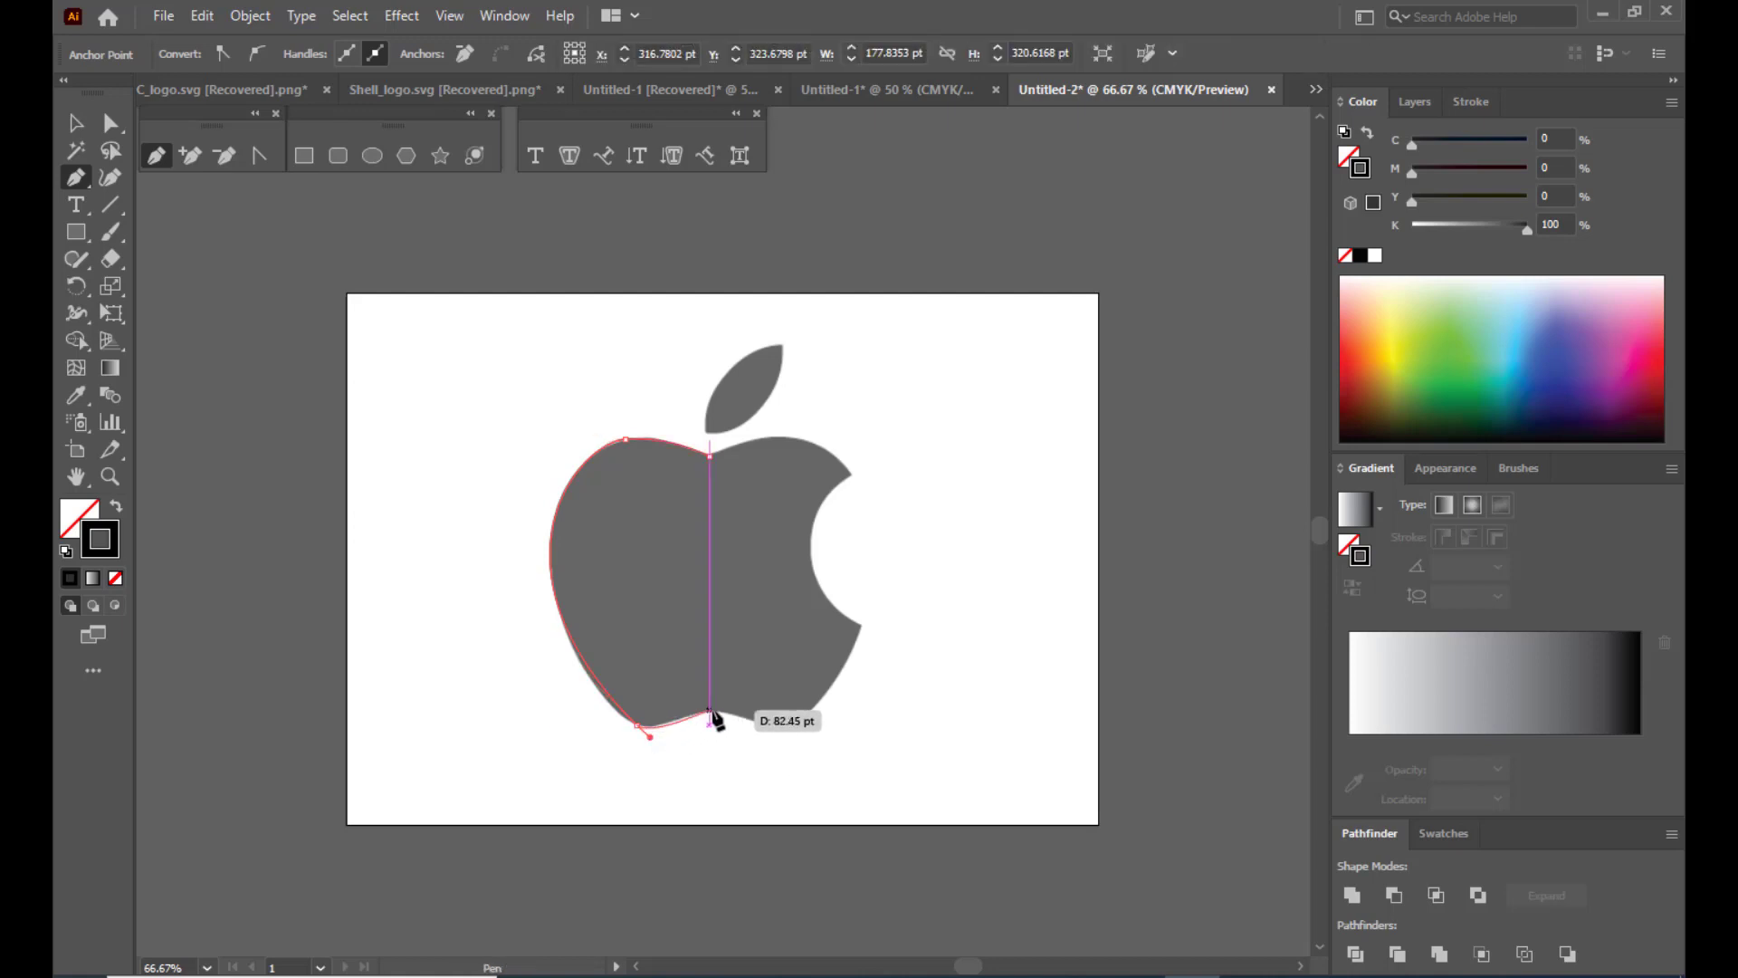
drag(711, 710, 732, 713)
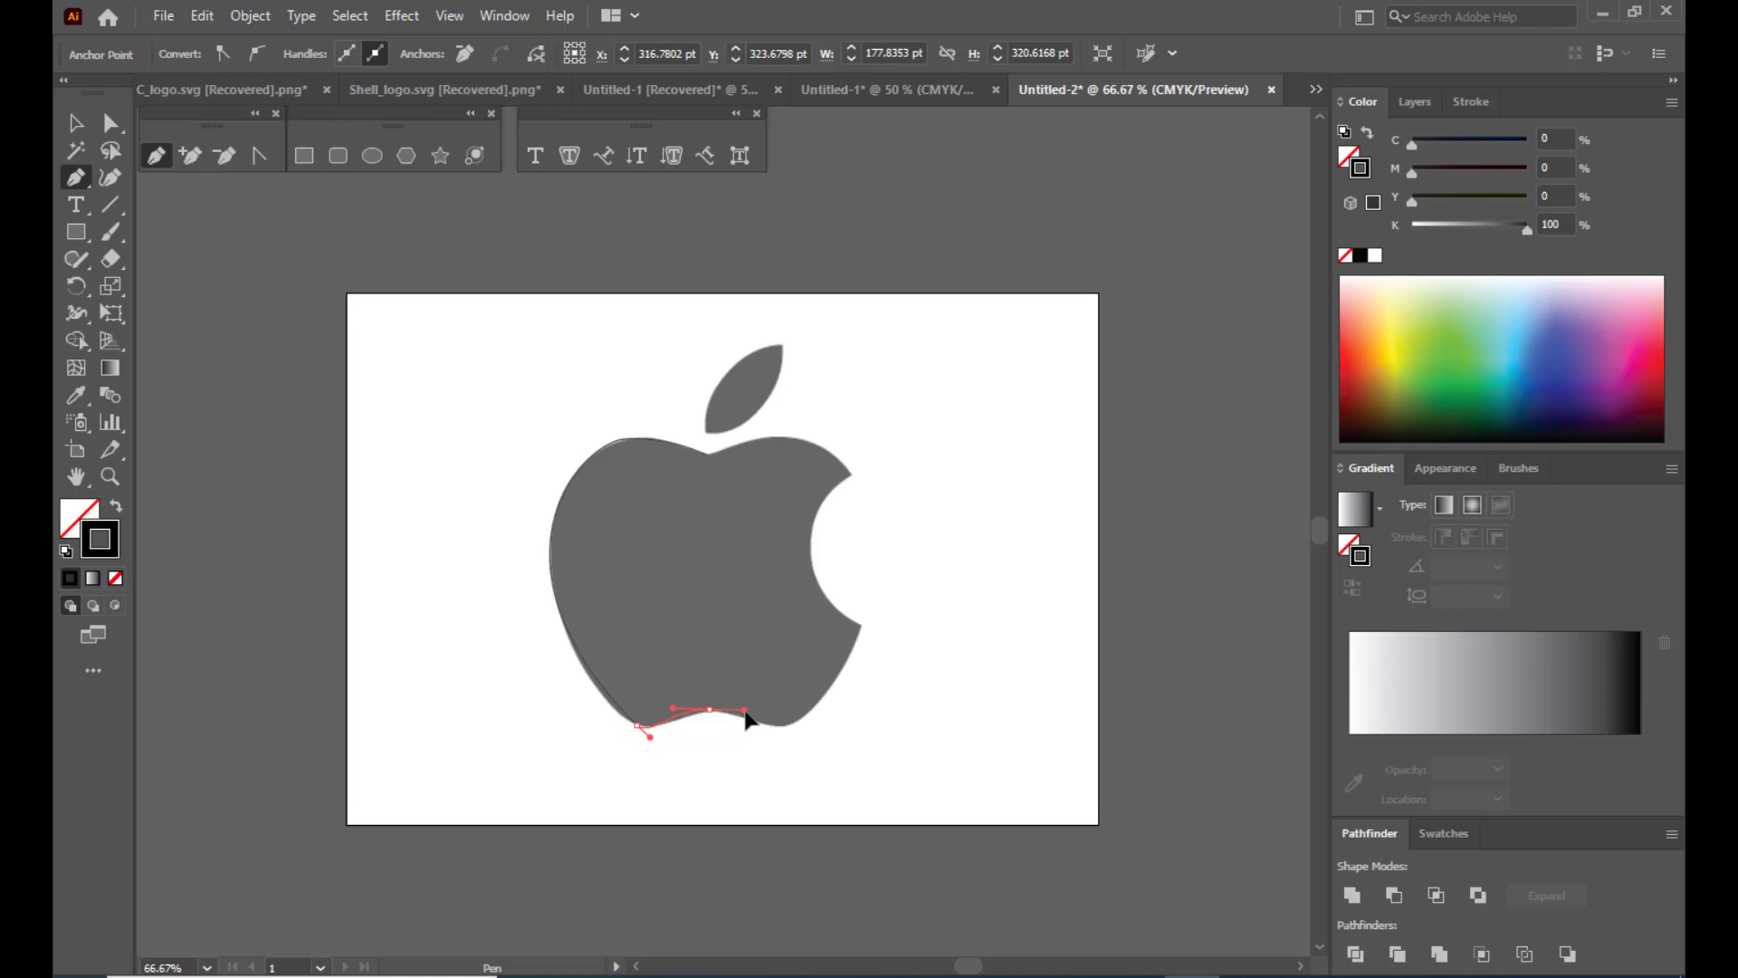
drag(745, 712, 815, 709)
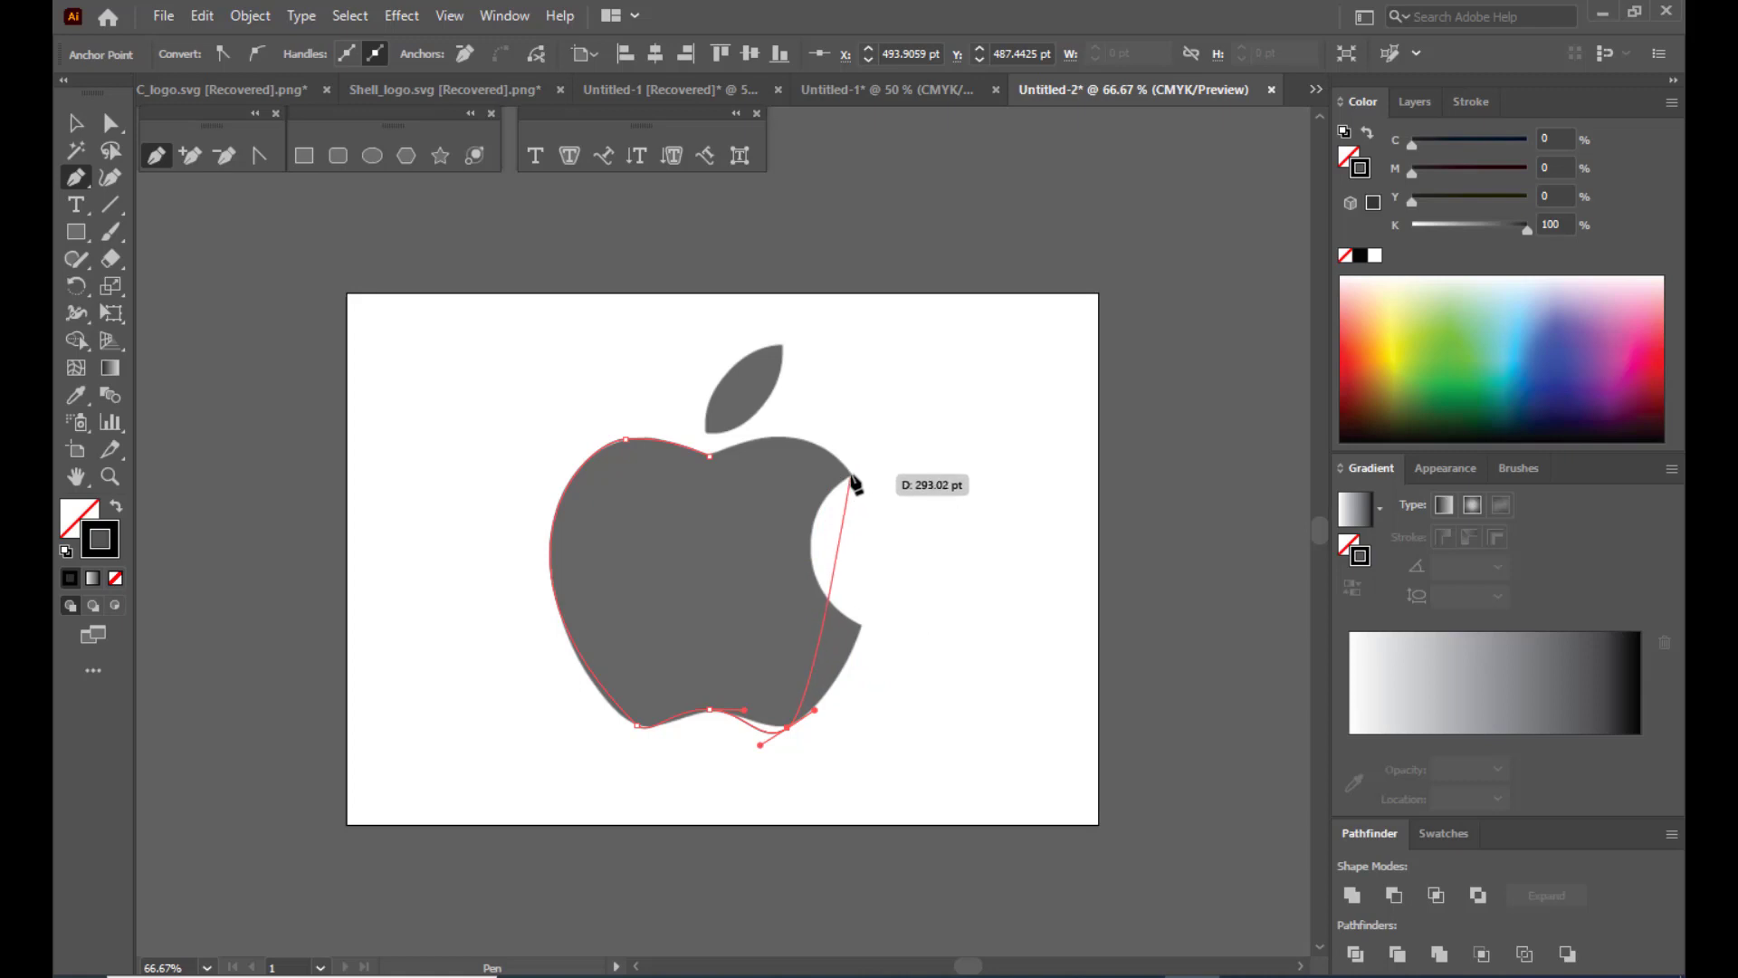
drag(852, 475, 785, 334)
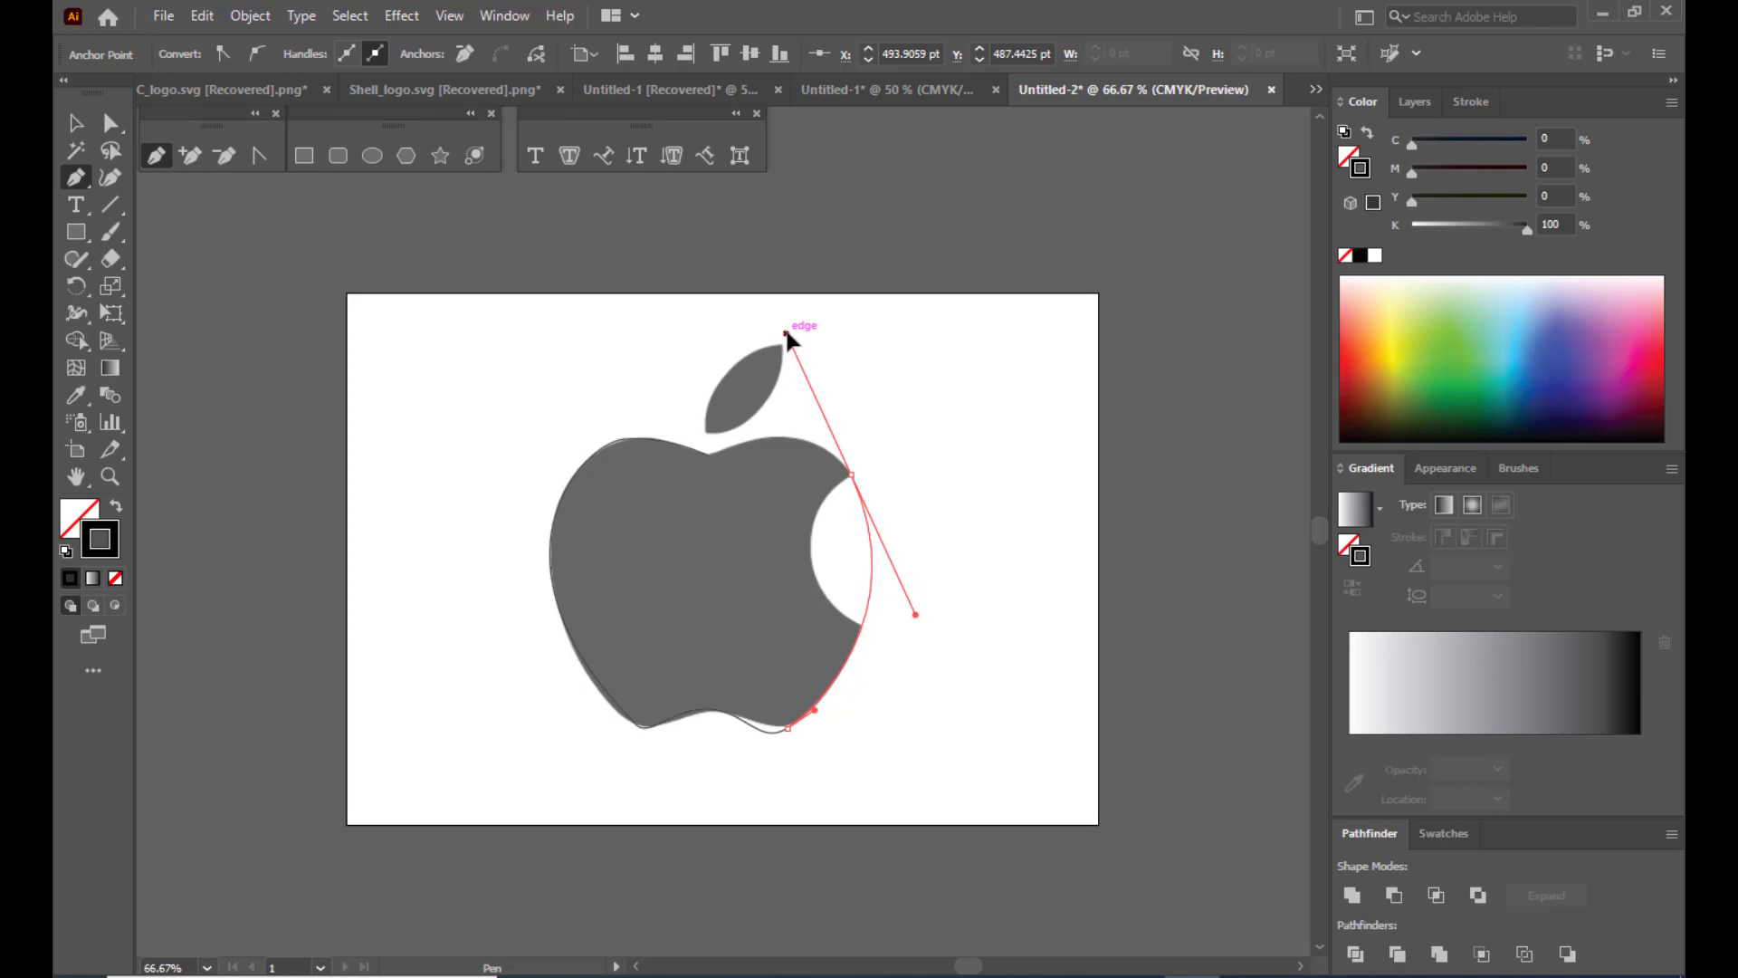
drag(786, 333, 778, 332)
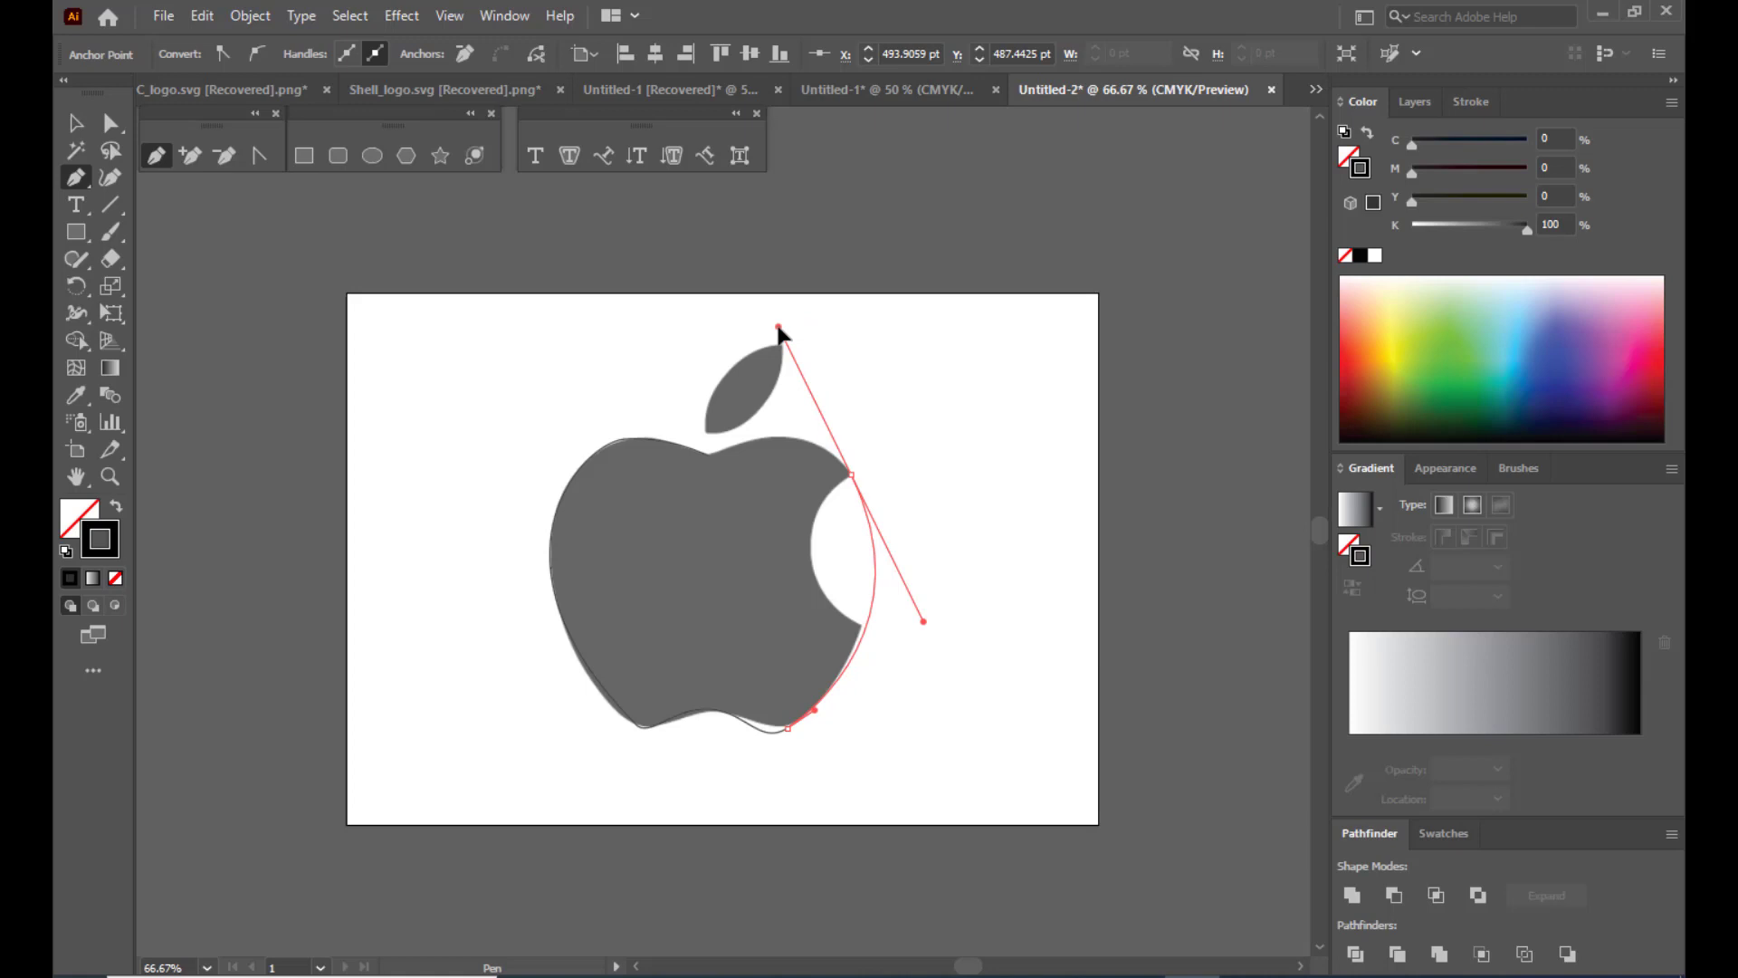
drag(778, 327, 823, 431)
drag(842, 455, 715, 454)
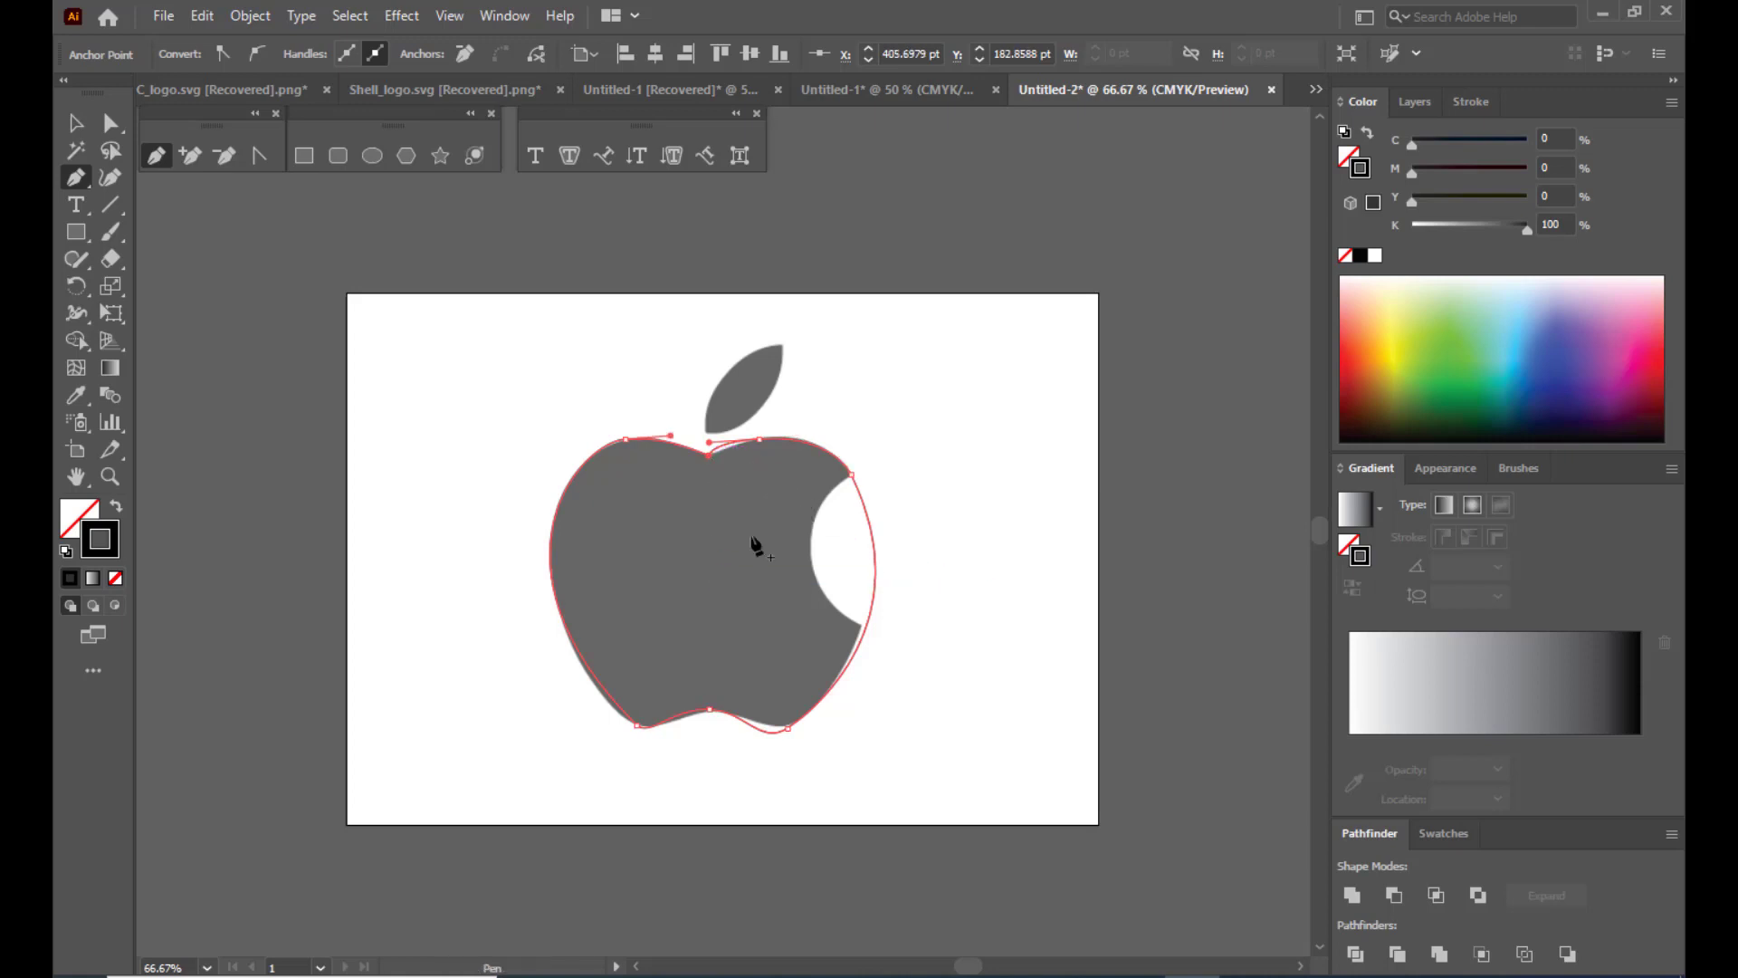
Adjust the direction handles of the lower-left anchor with the Direct Selection tool to fit the apple's lower-left curve.
click(110, 123)
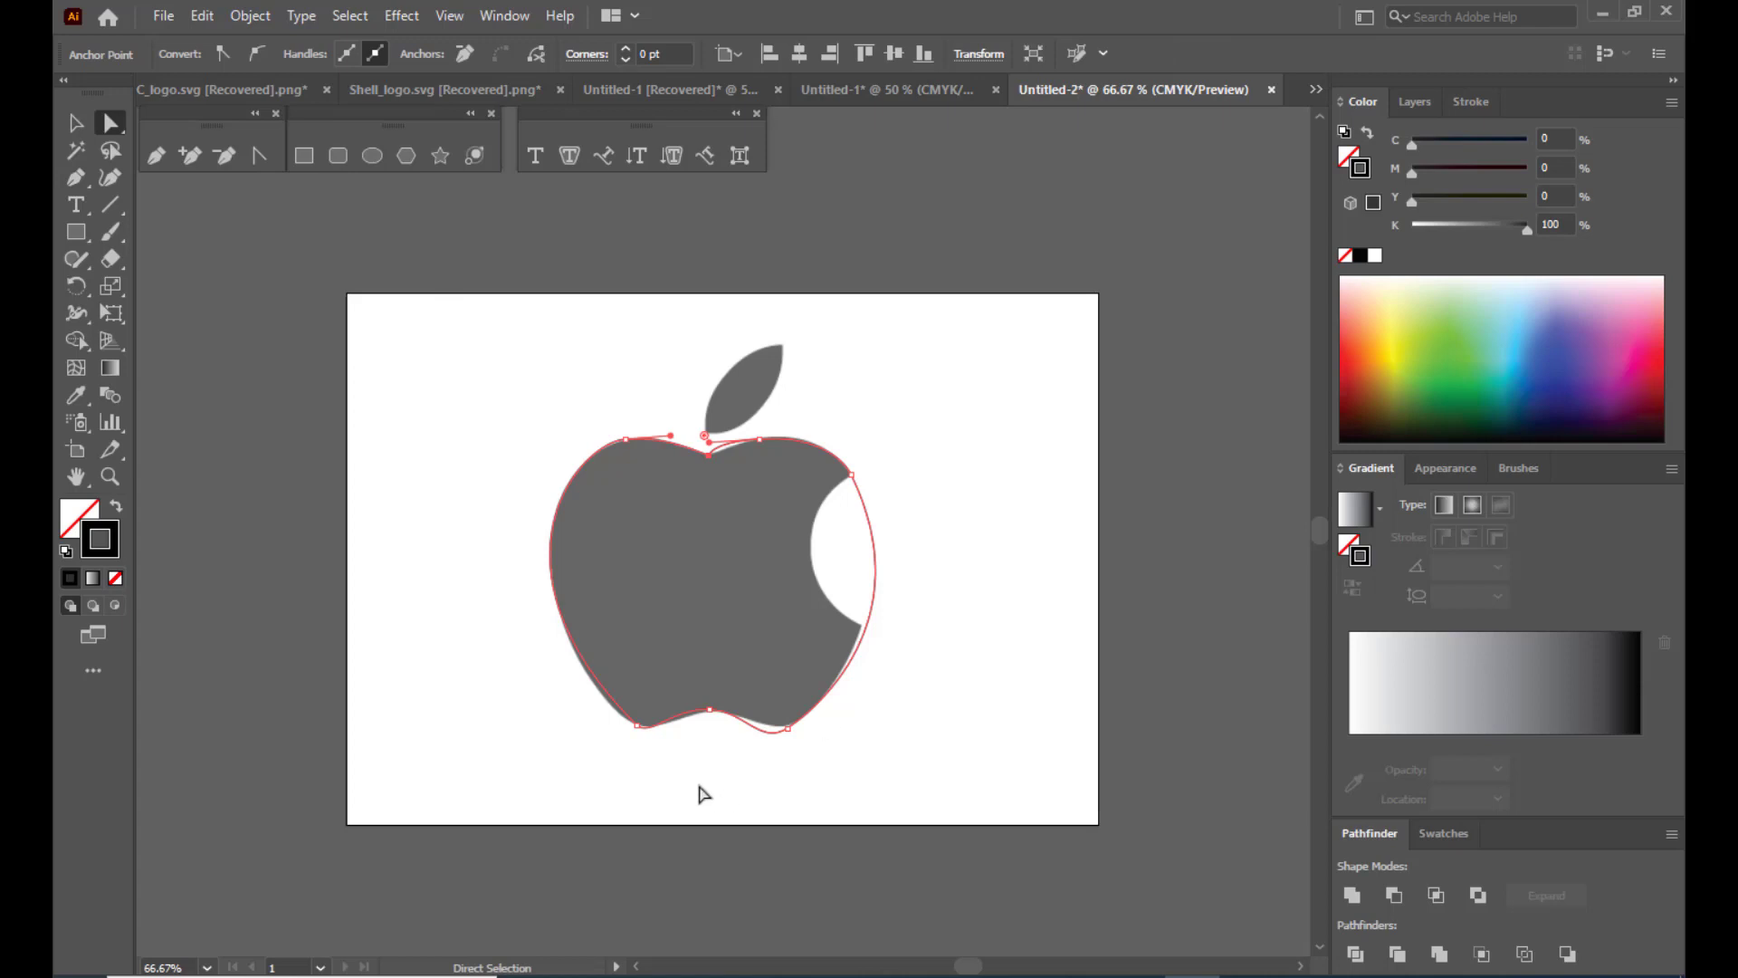
click(639, 726)
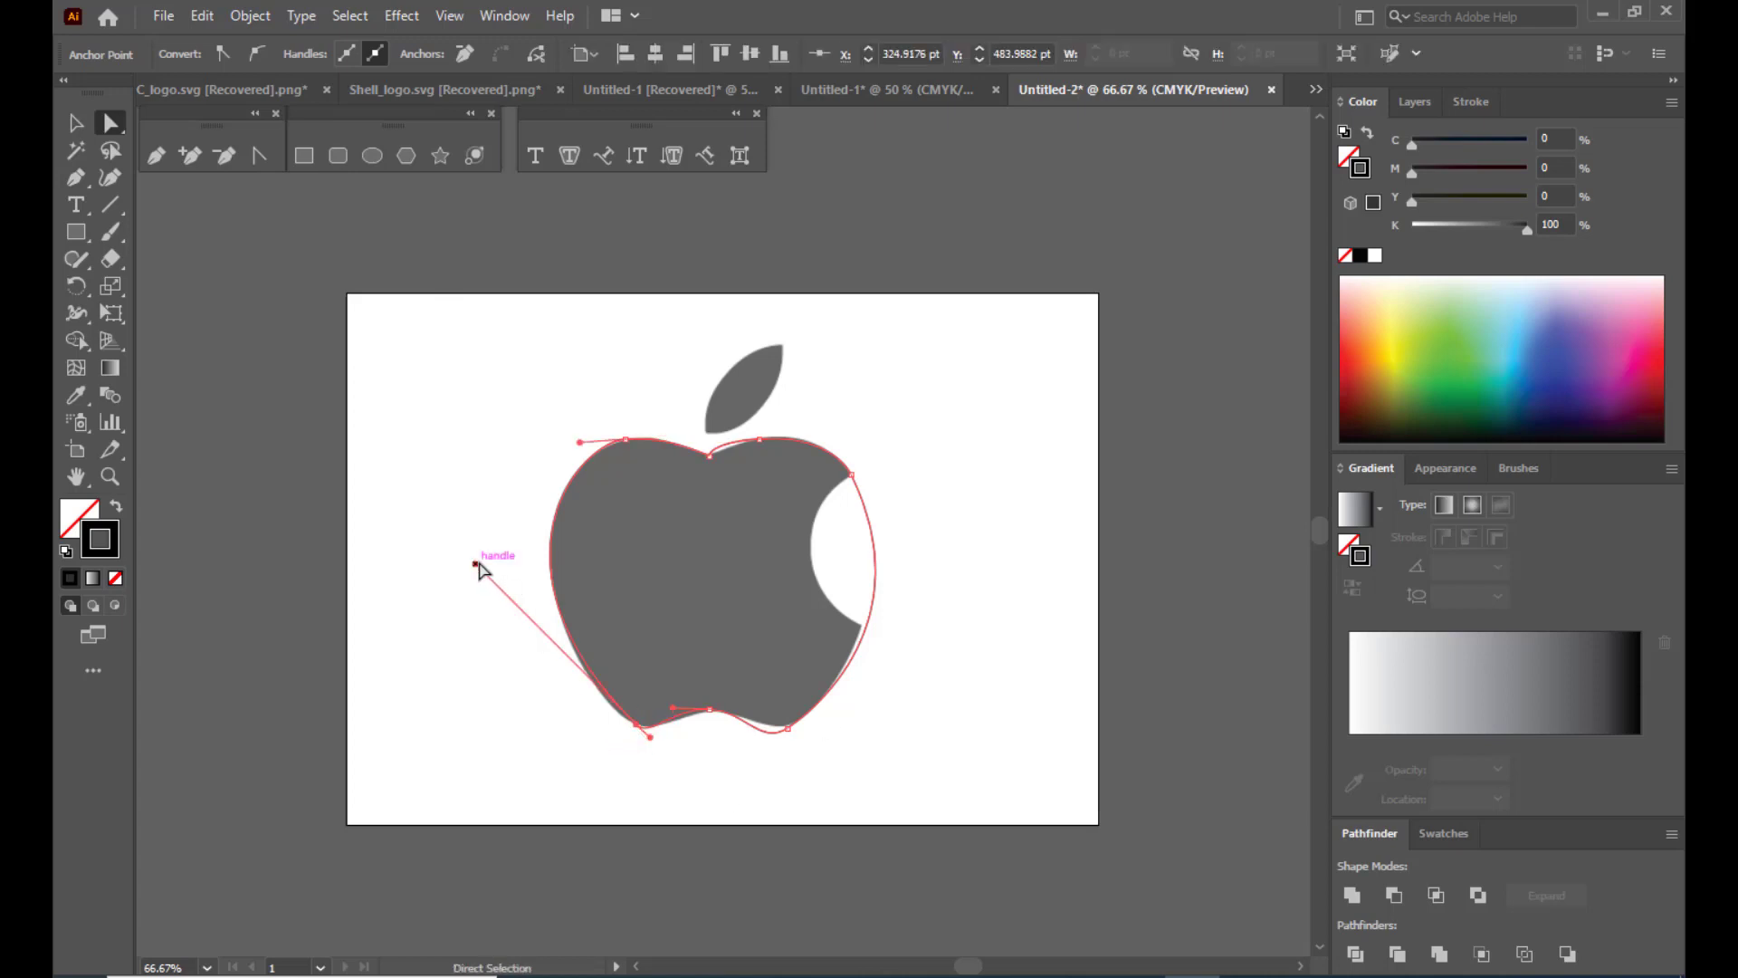
mouse_move(476, 564)
mouse_down()
mouse_move(480, 590)
mouse_move(474, 569)
mouse_up()
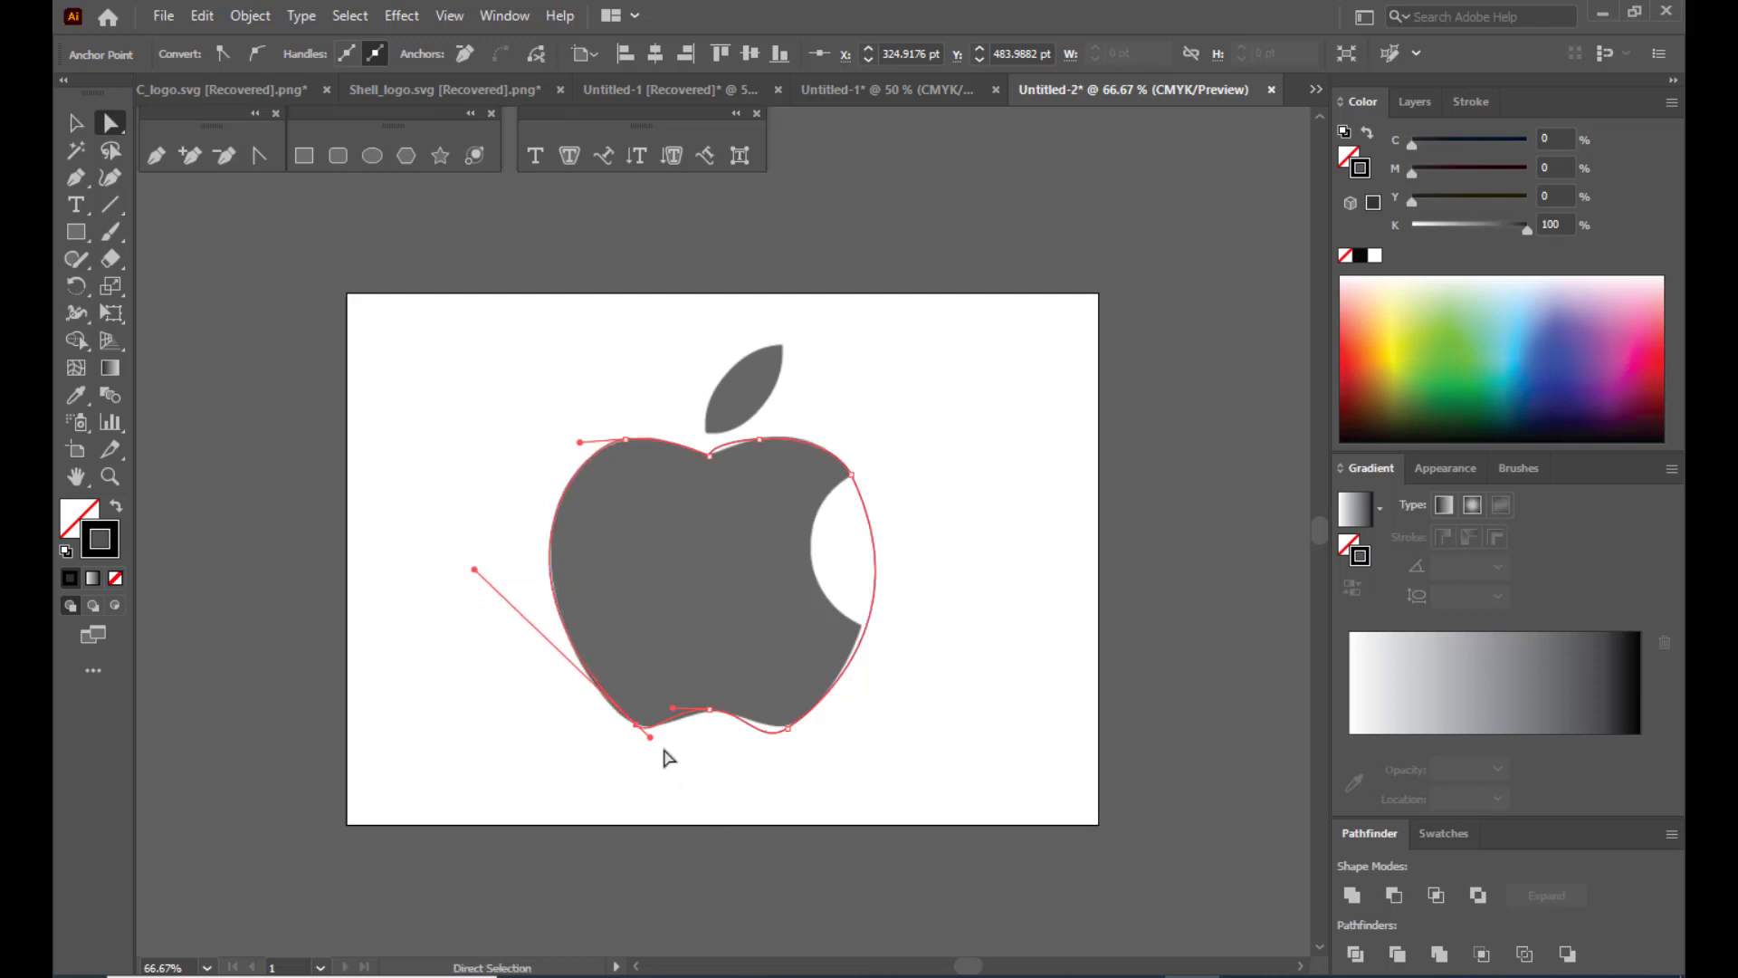
drag(650, 736, 681, 706)
click(709, 709)
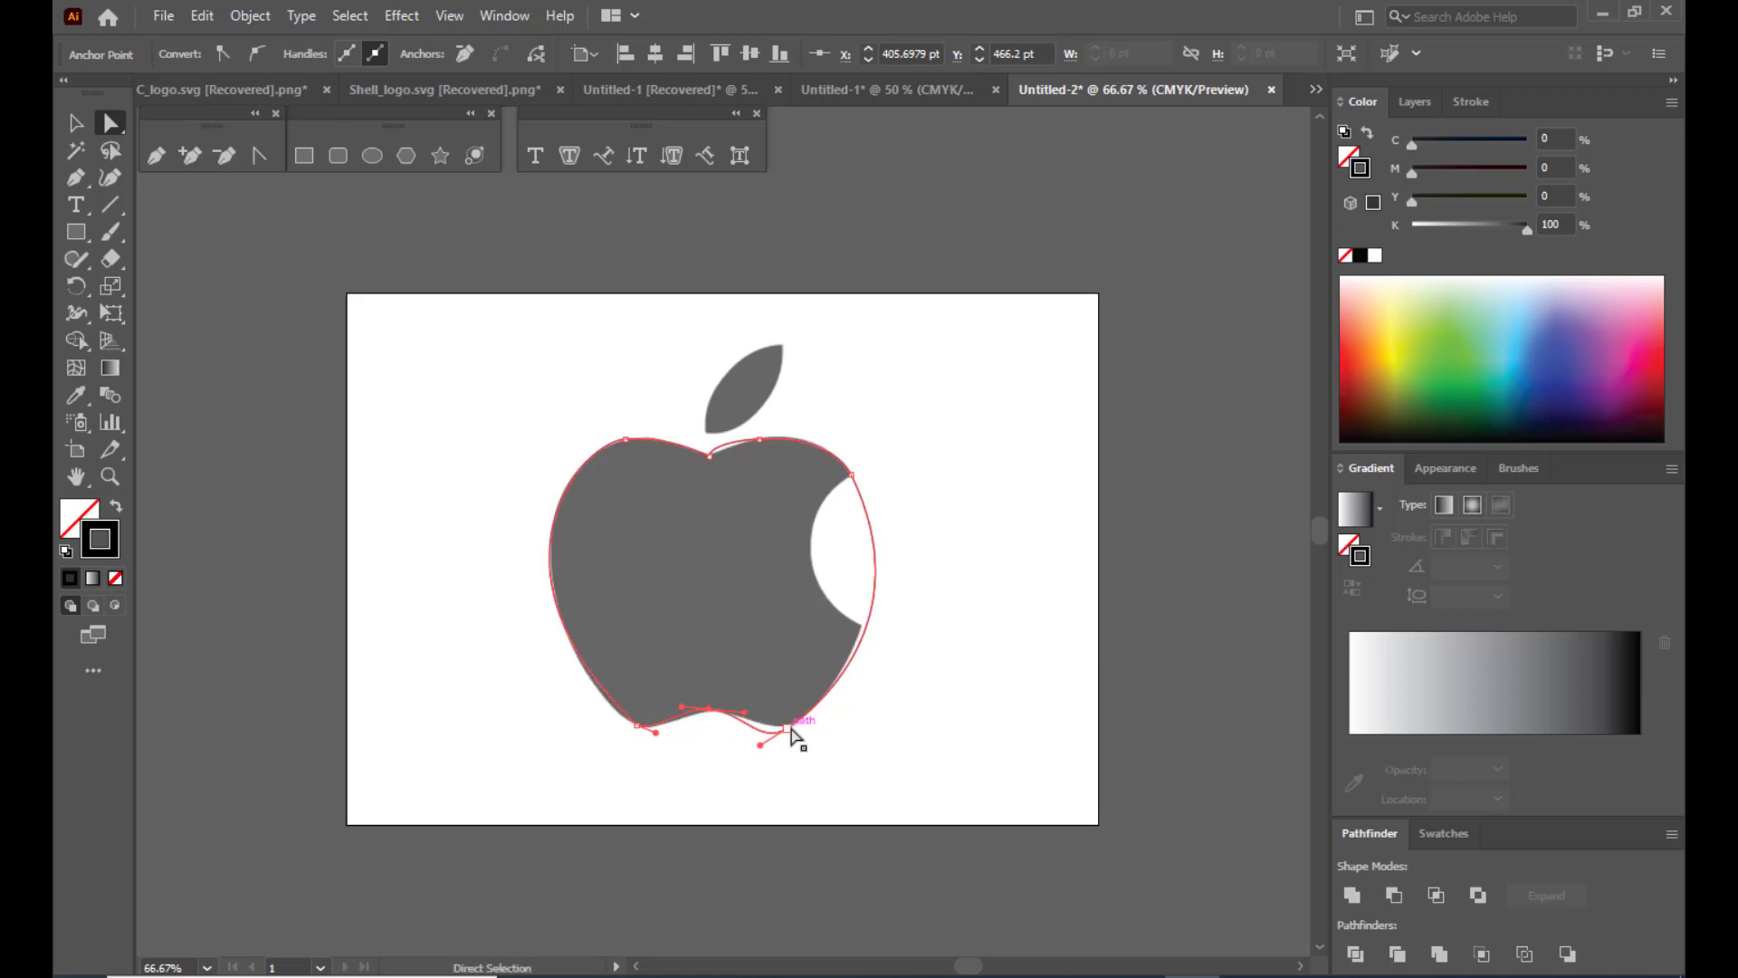
Reposition the lower-right anchor and reshape the right side and upper-right curve to follow the reference apple.
drag(787, 728, 798, 721)
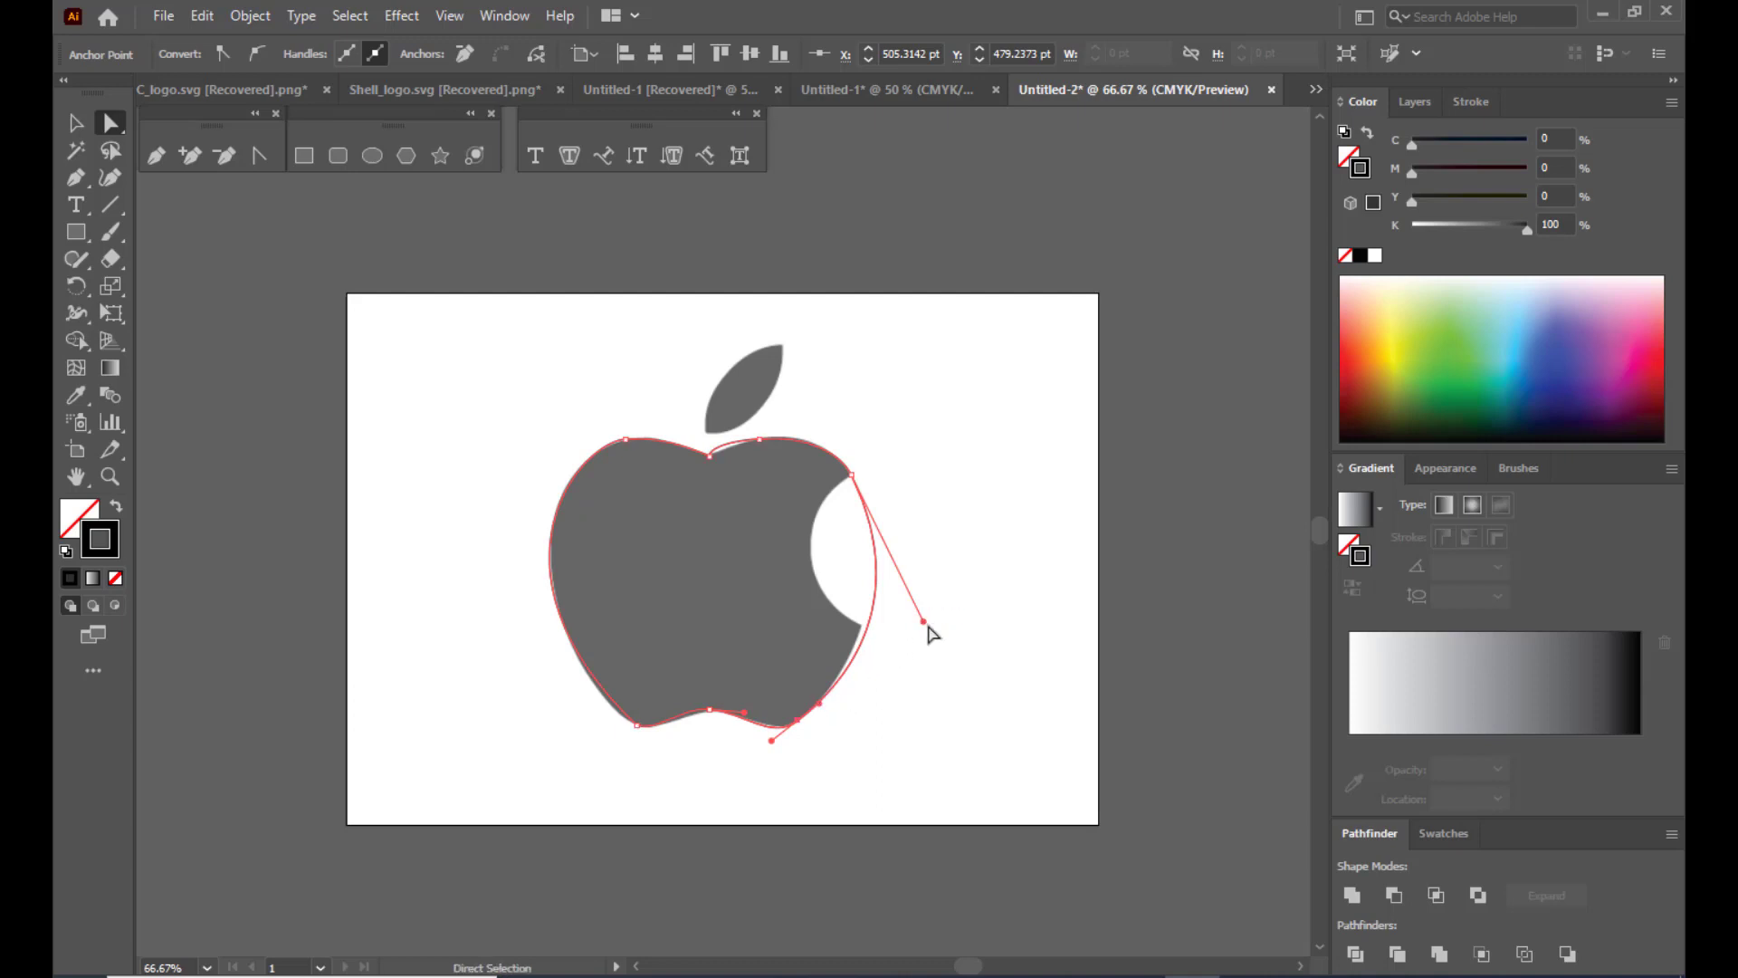
click(762, 441)
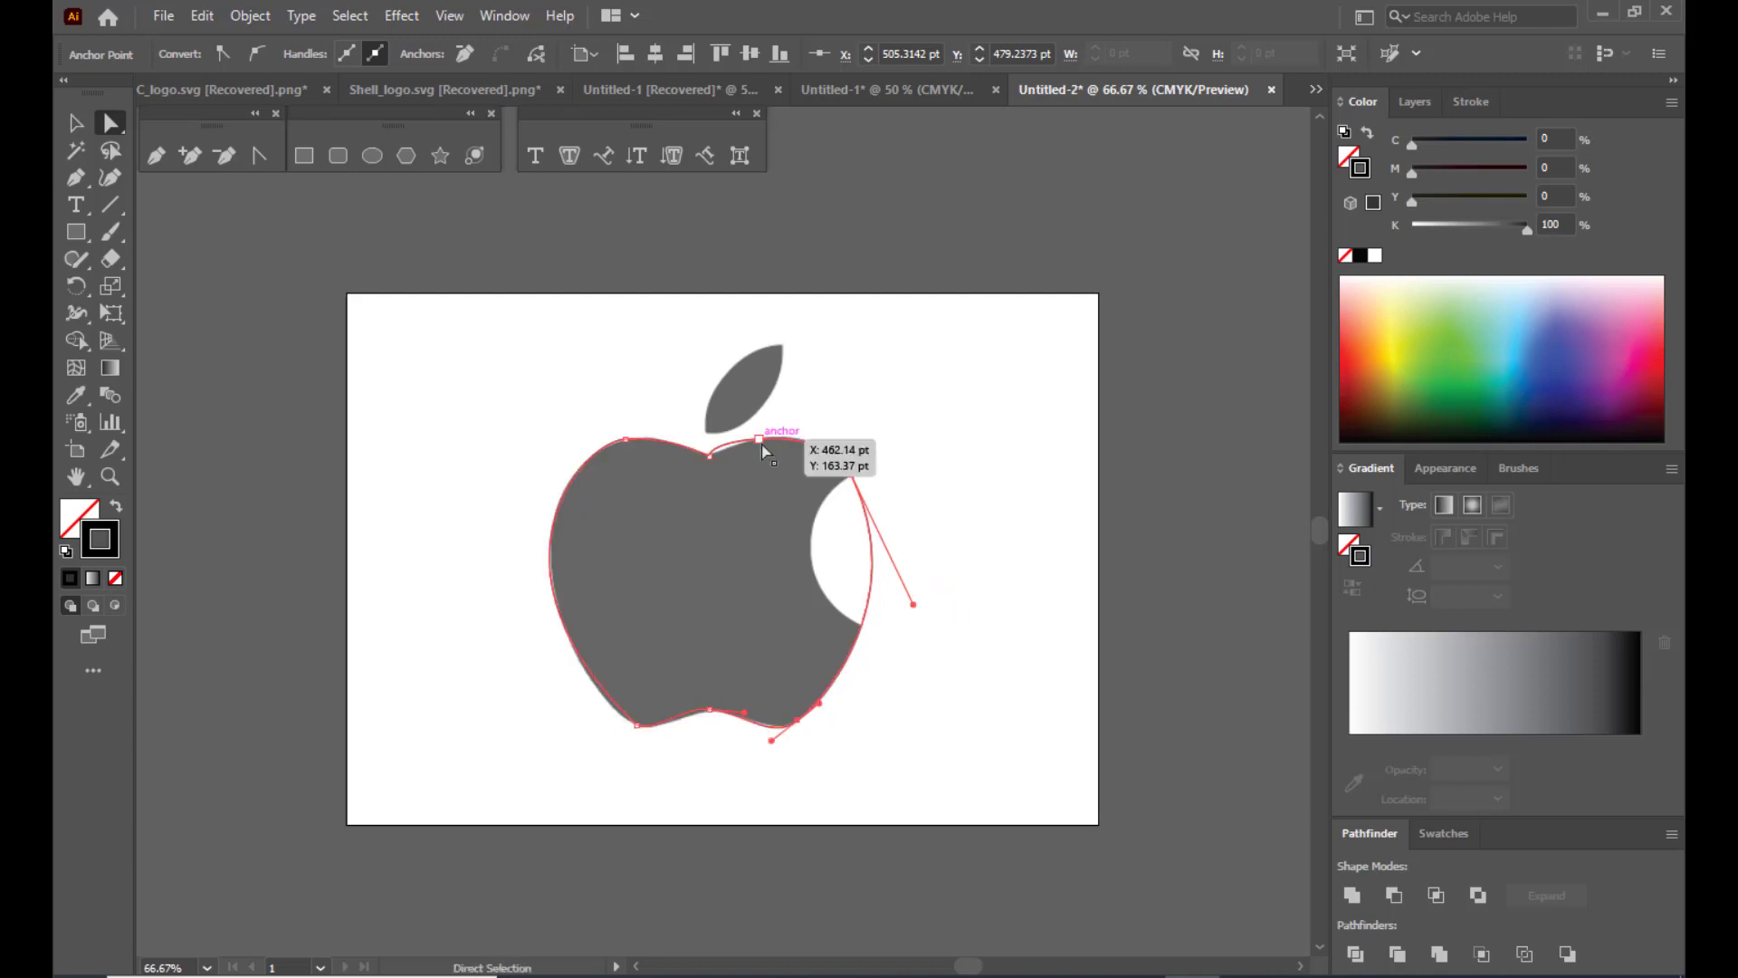
drag(772, 442, 725, 443)
Fine-tune the handles of the upper-left anchor and the top notch so the path follows the apple's top edge.
click(627, 440)
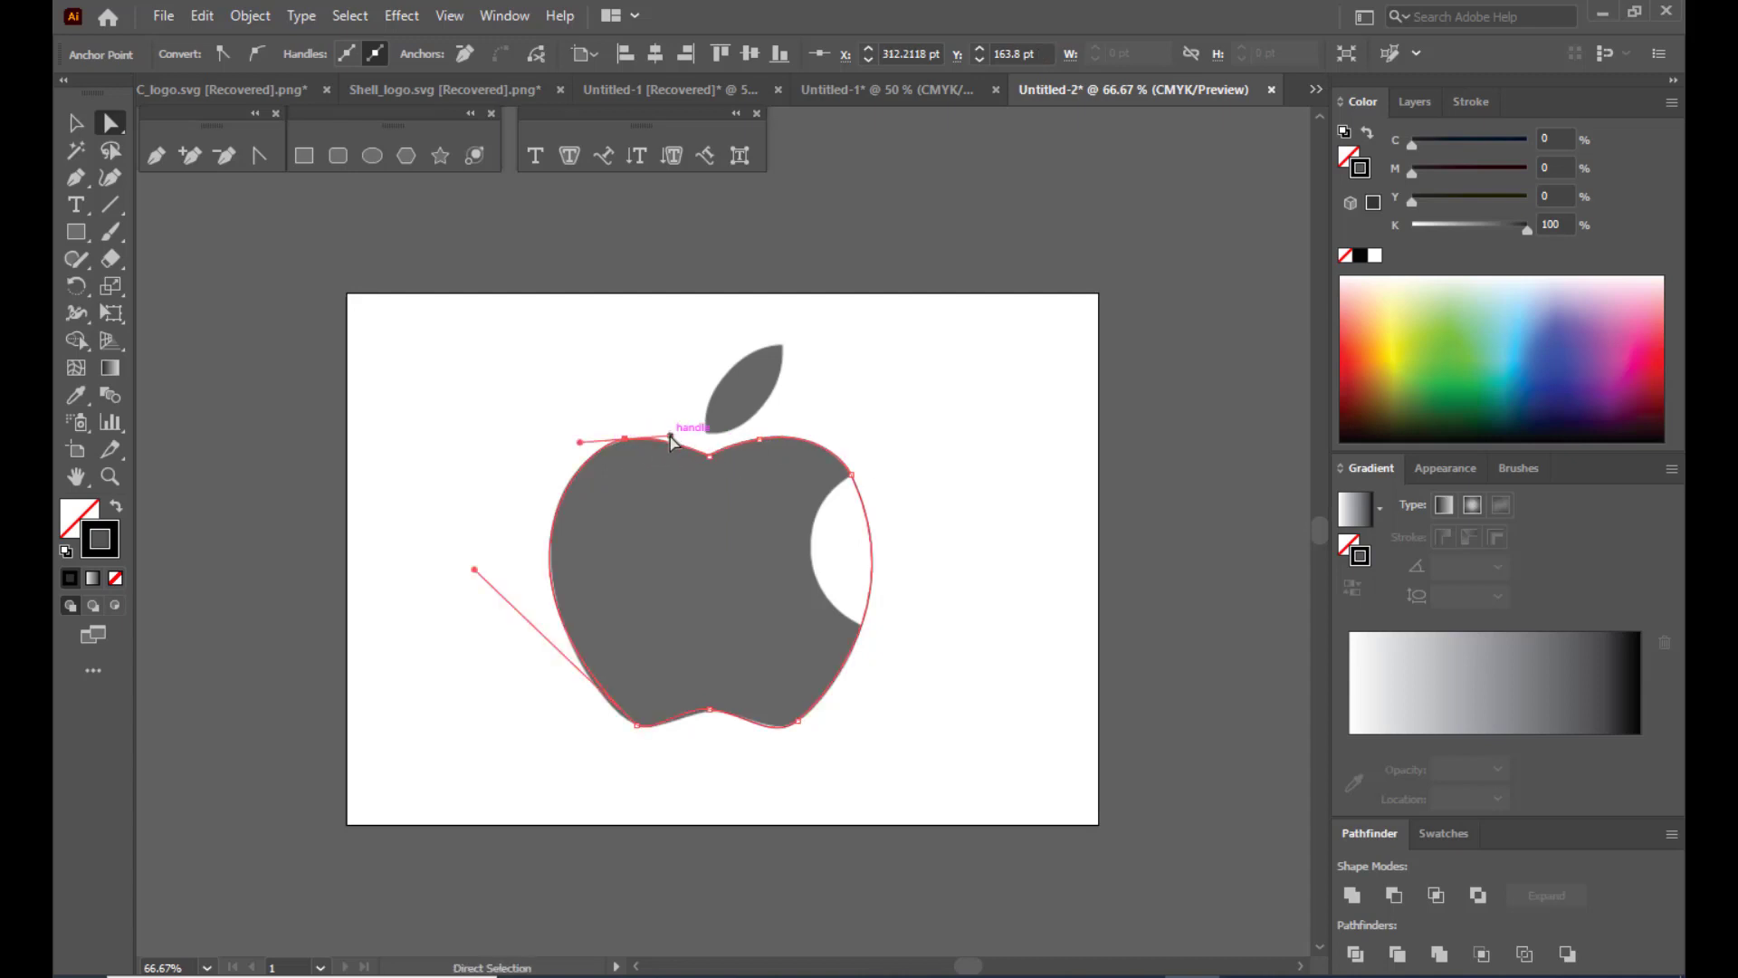
drag(670, 436, 712, 455)
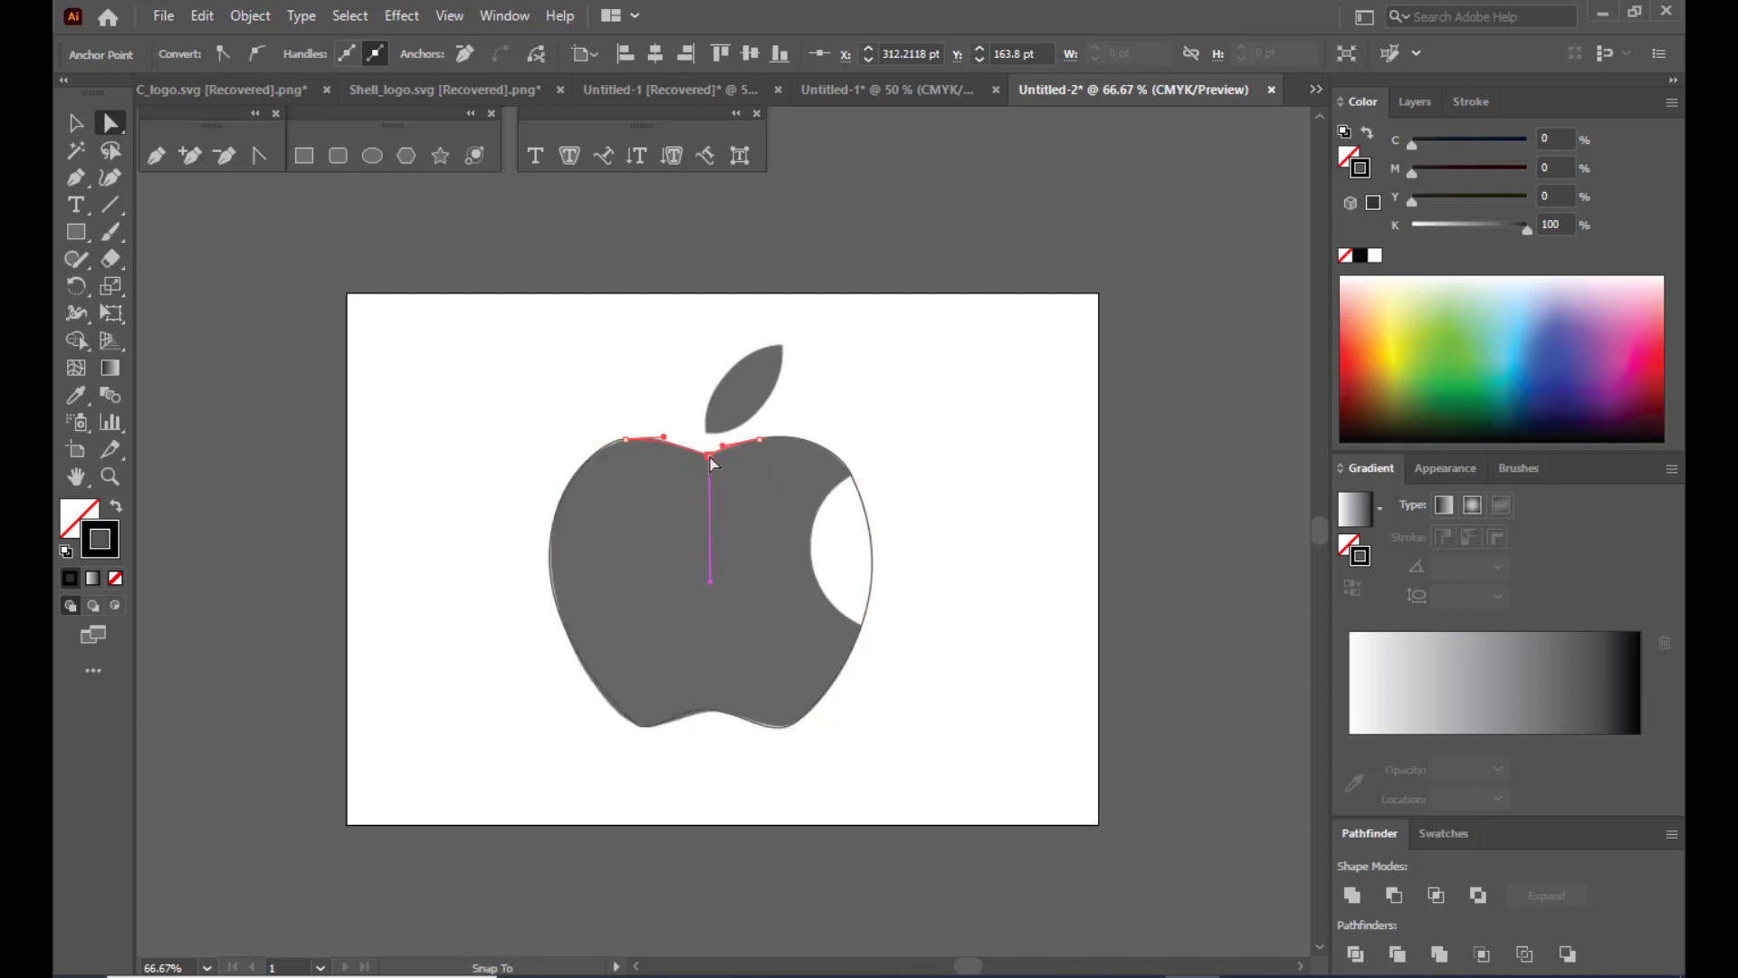
click(759, 441)
drag(628, 440, 579, 443)
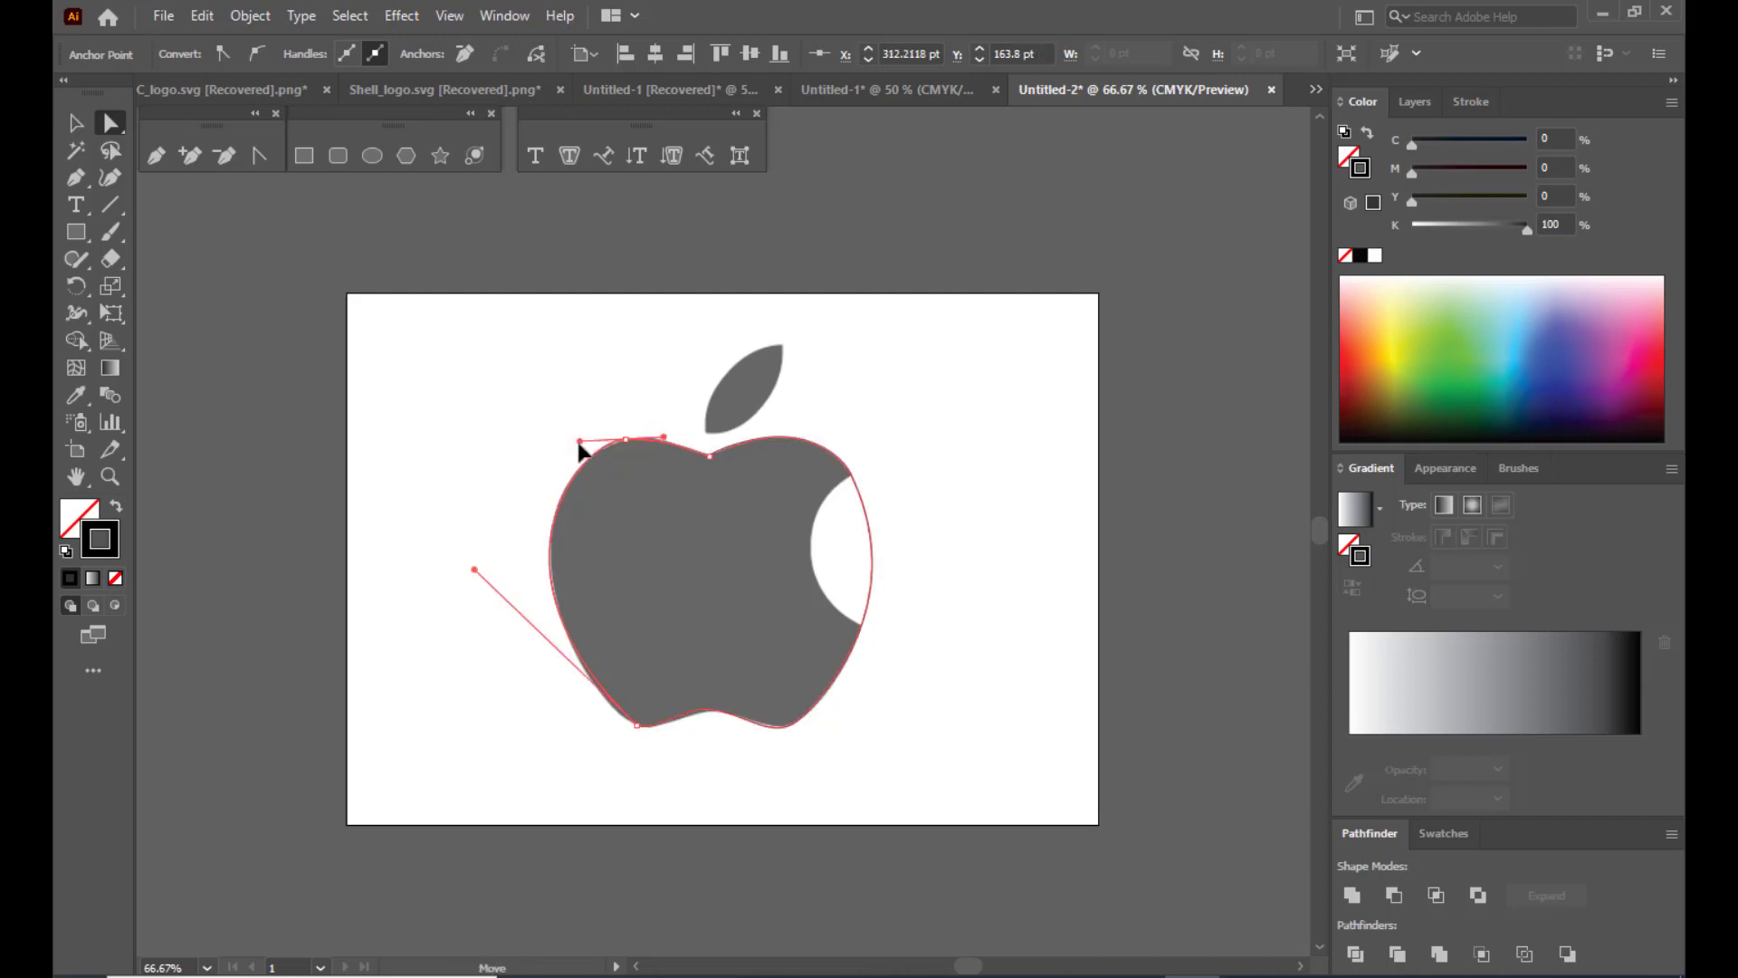
click(665, 378)
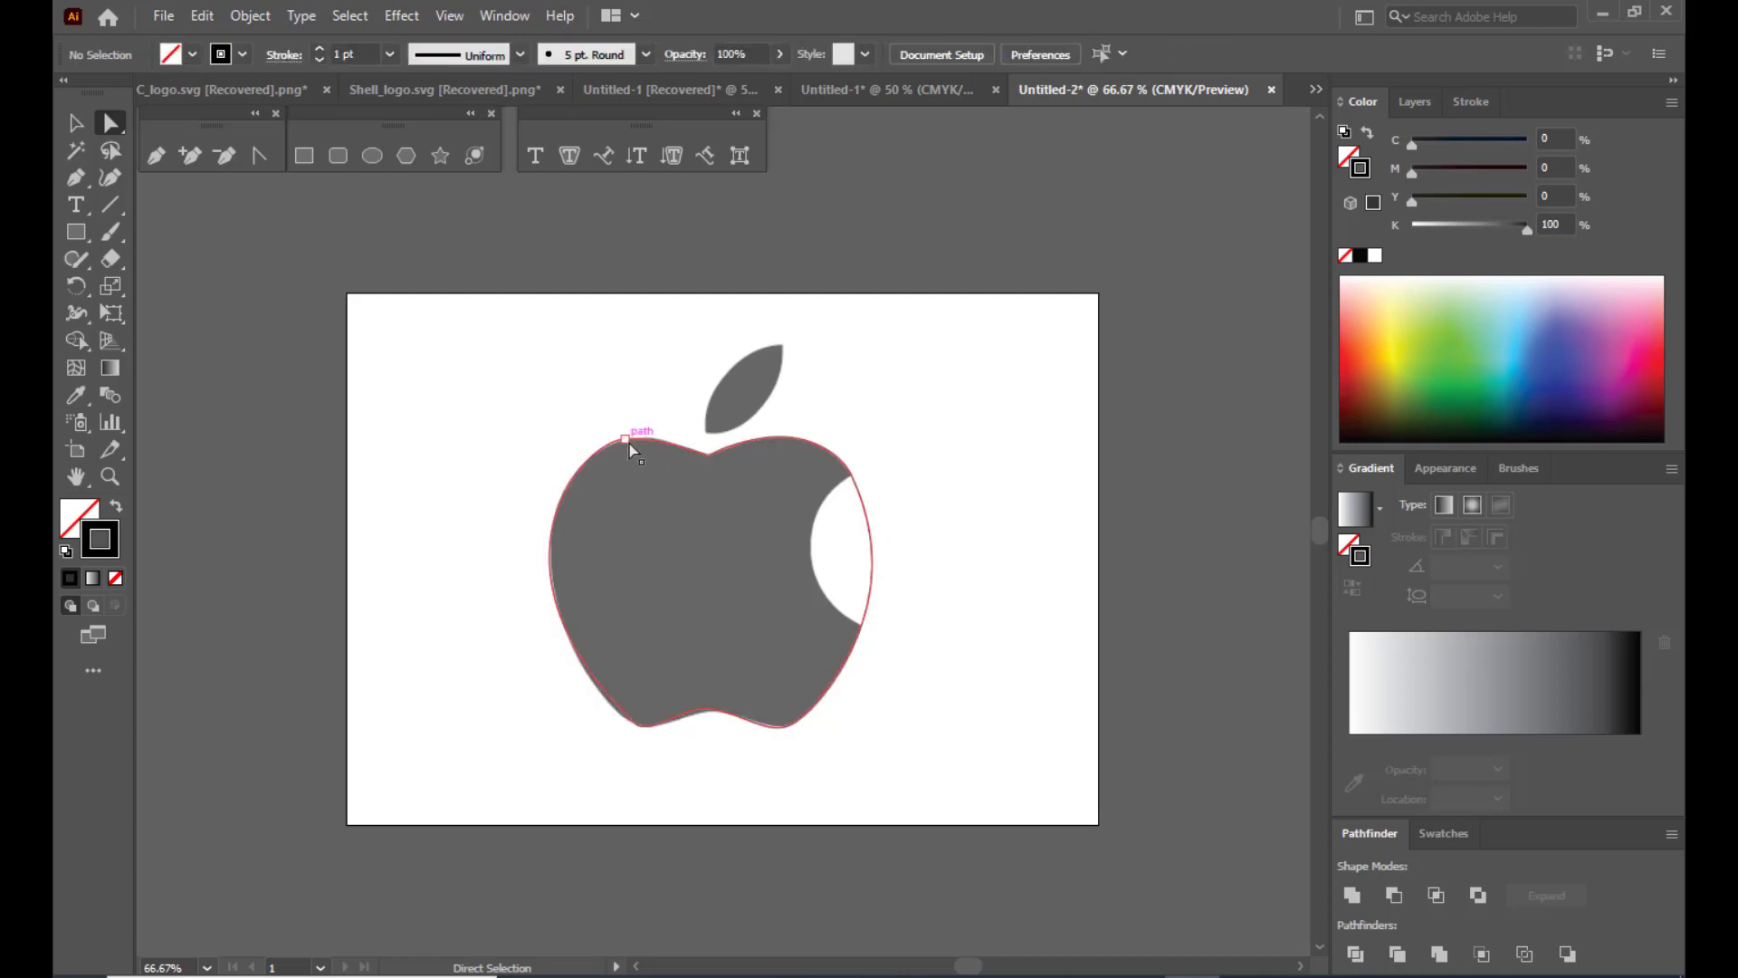
drag(622, 442, 679, 437)
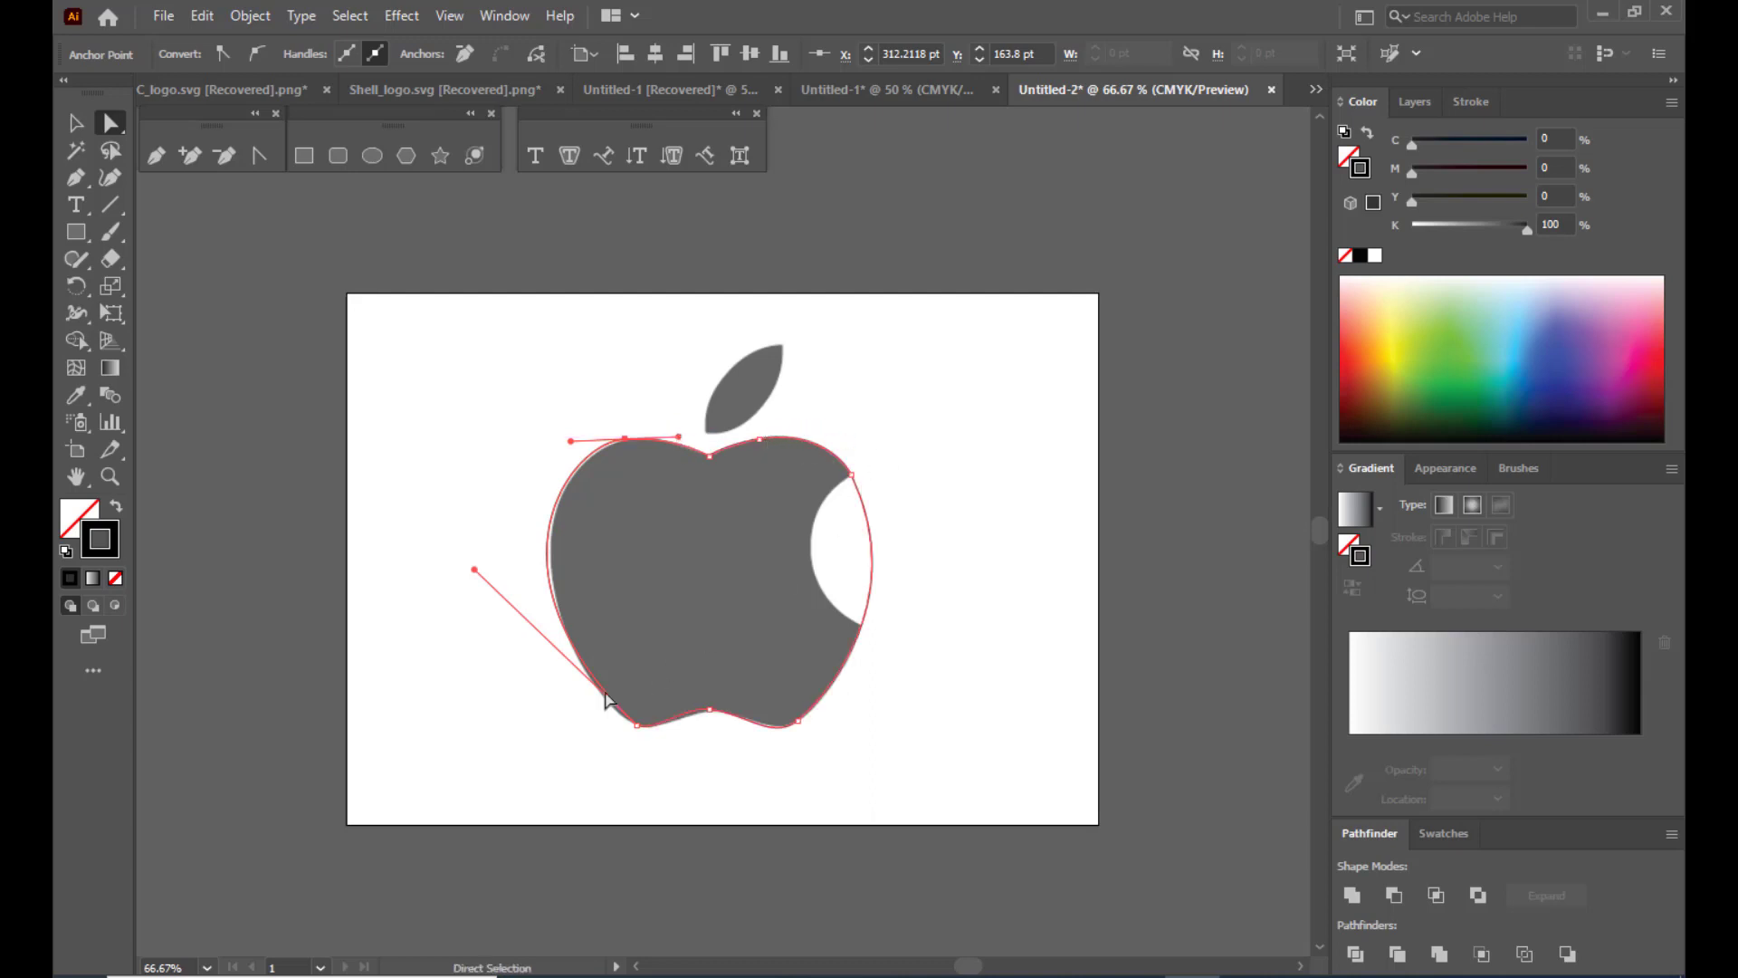
Refine the bottom dip's center anchor and the lower-right corner's handle to match the reference apple's bottom edge.
click(638, 725)
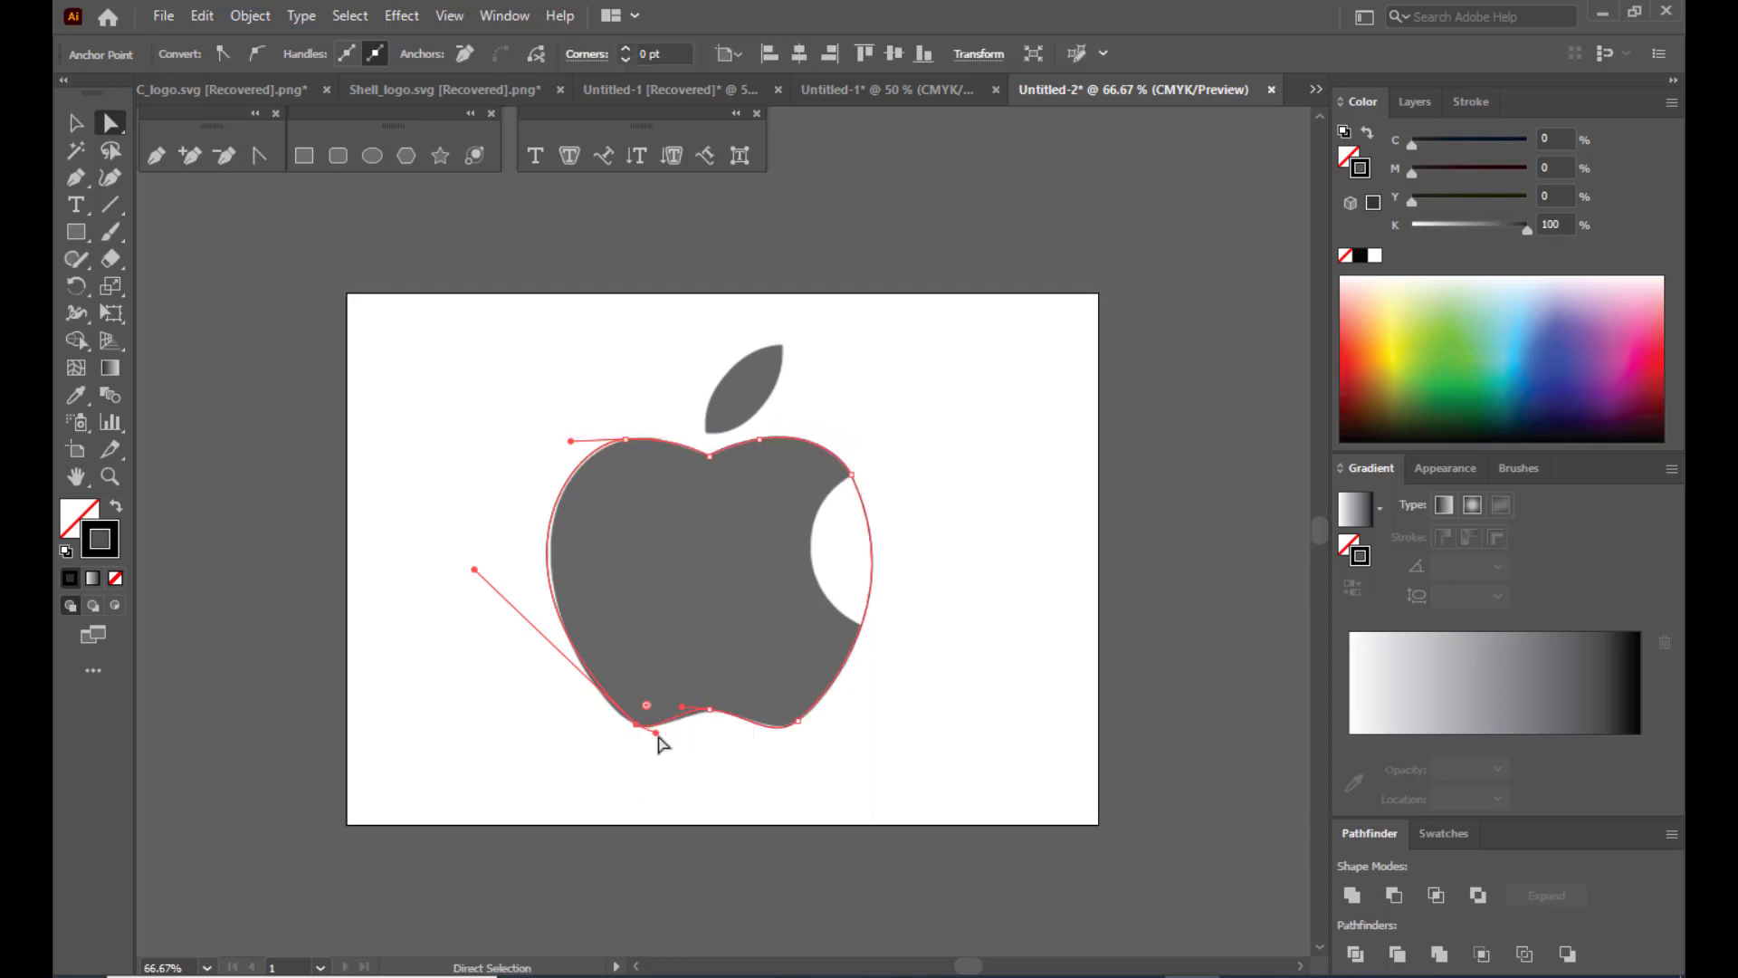
click(710, 709)
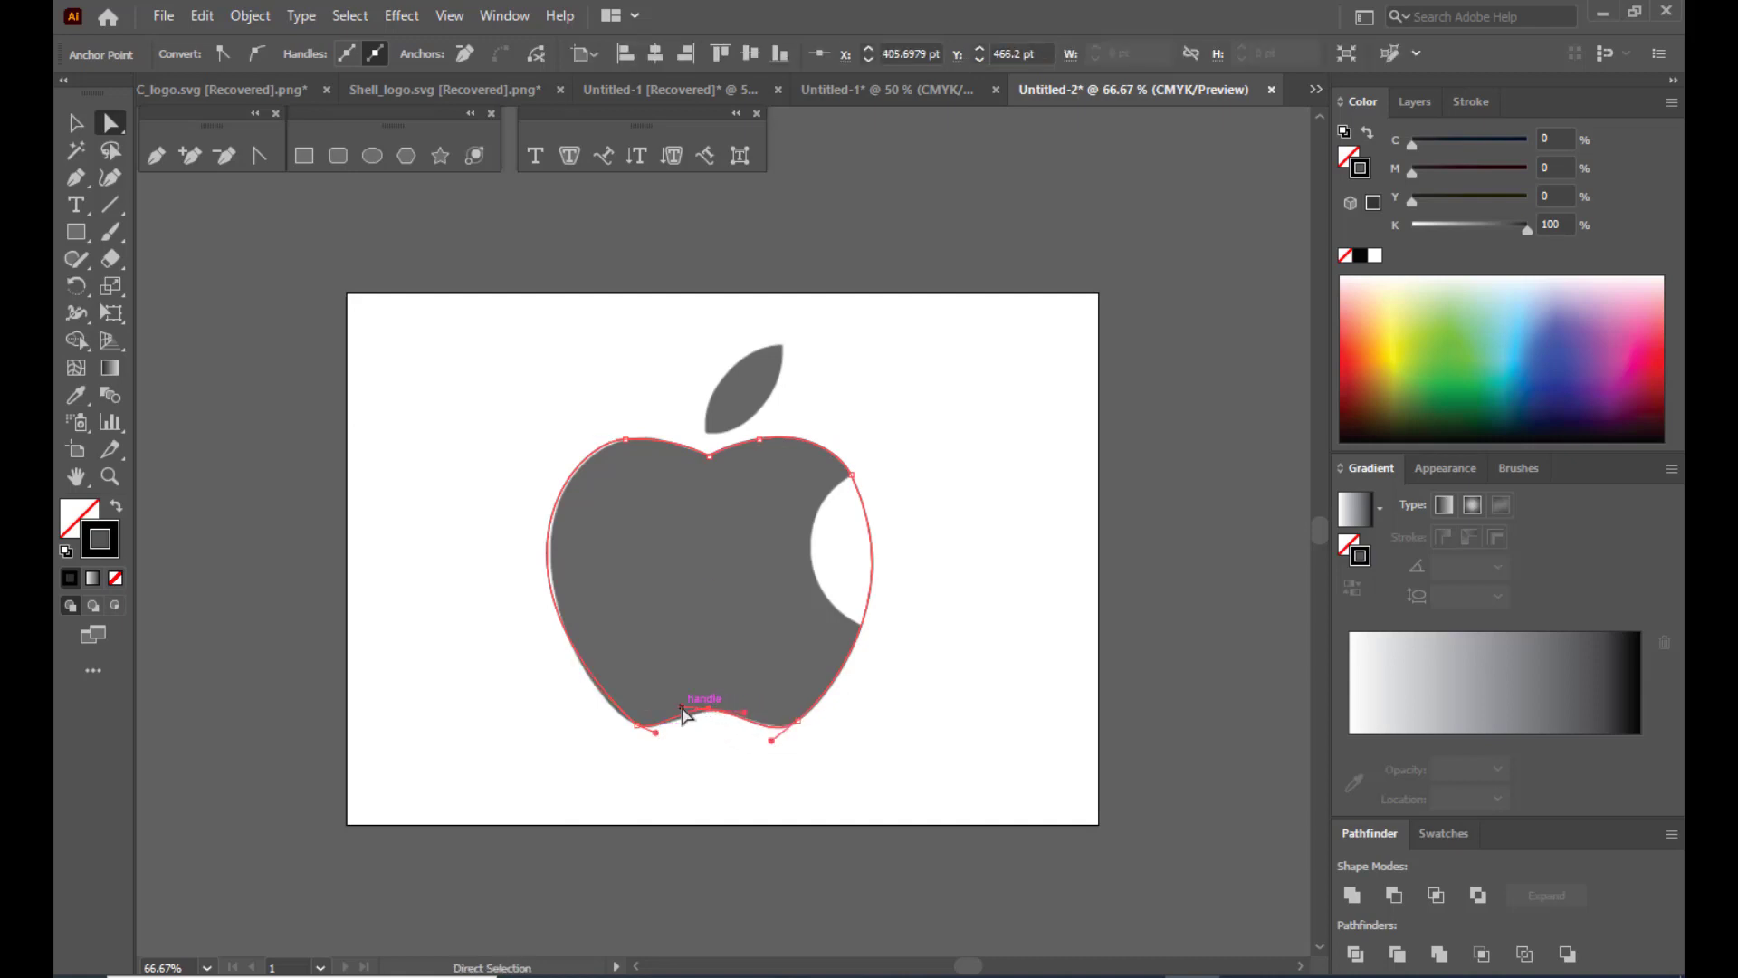
mouse_move(744, 708)
mouse_down()
mouse_move(681, 711)
mouse_move(714, 712)
mouse_up()
click(796, 721)
click(783, 740)
click(798, 722)
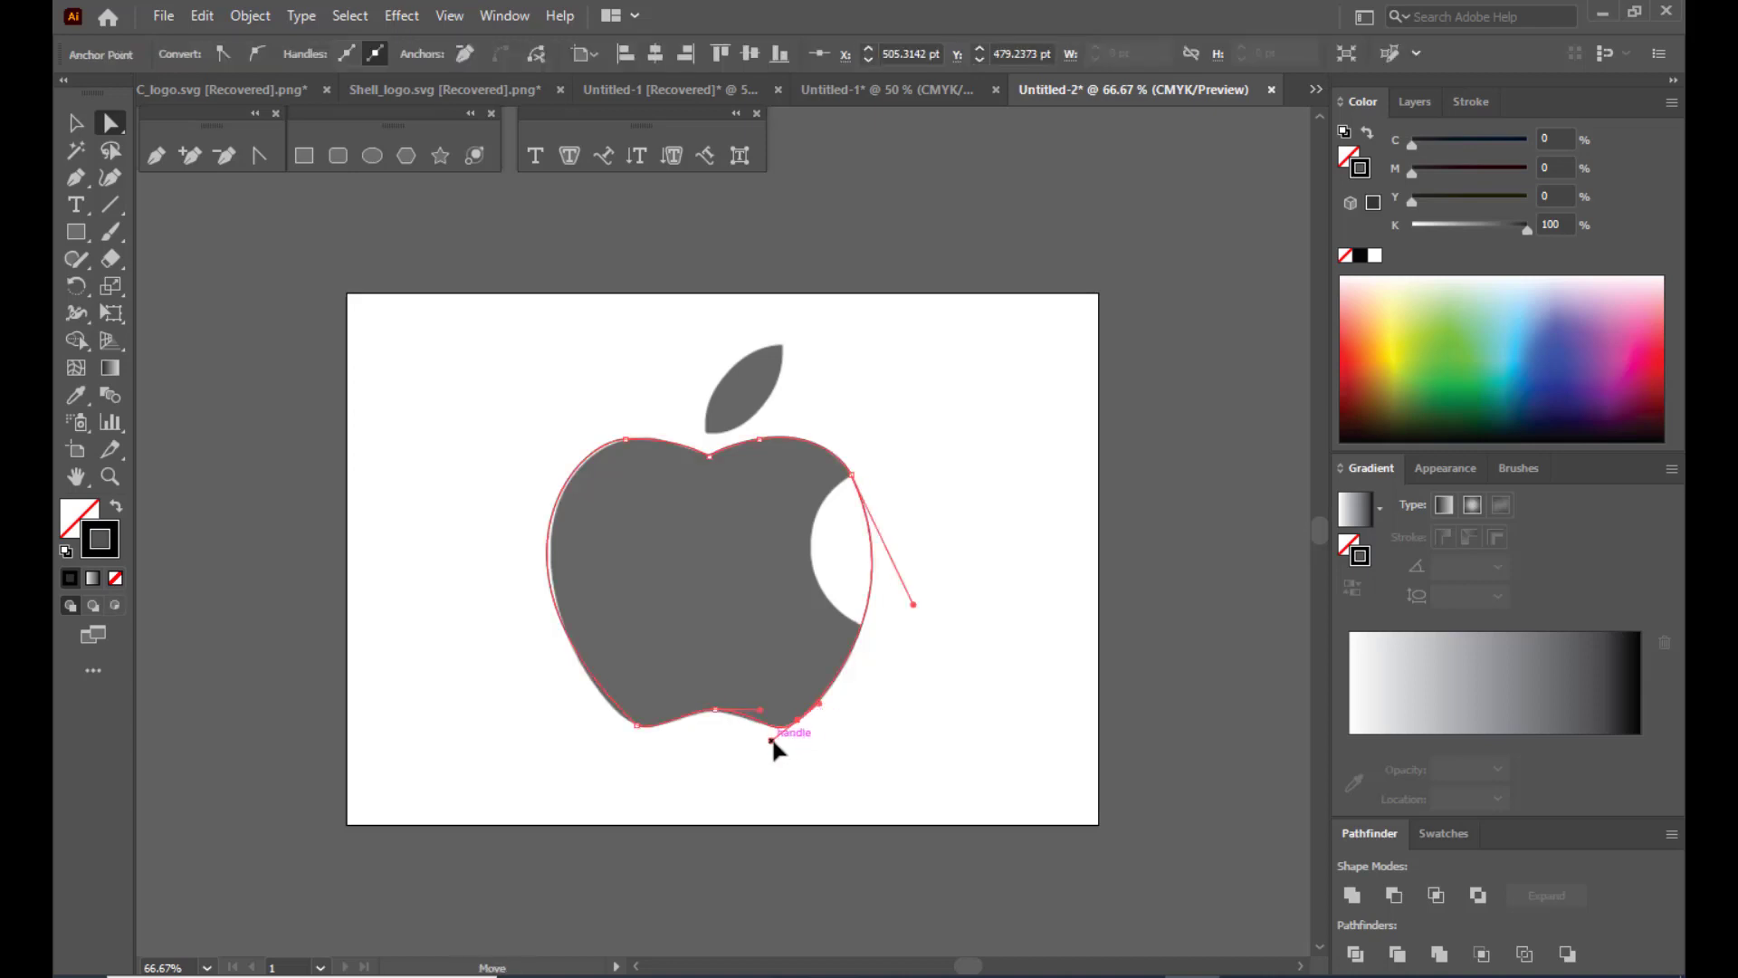
drag(772, 741, 776, 735)
Move the traced apple outline off the artboard to the empty area on its right.
click(76, 124)
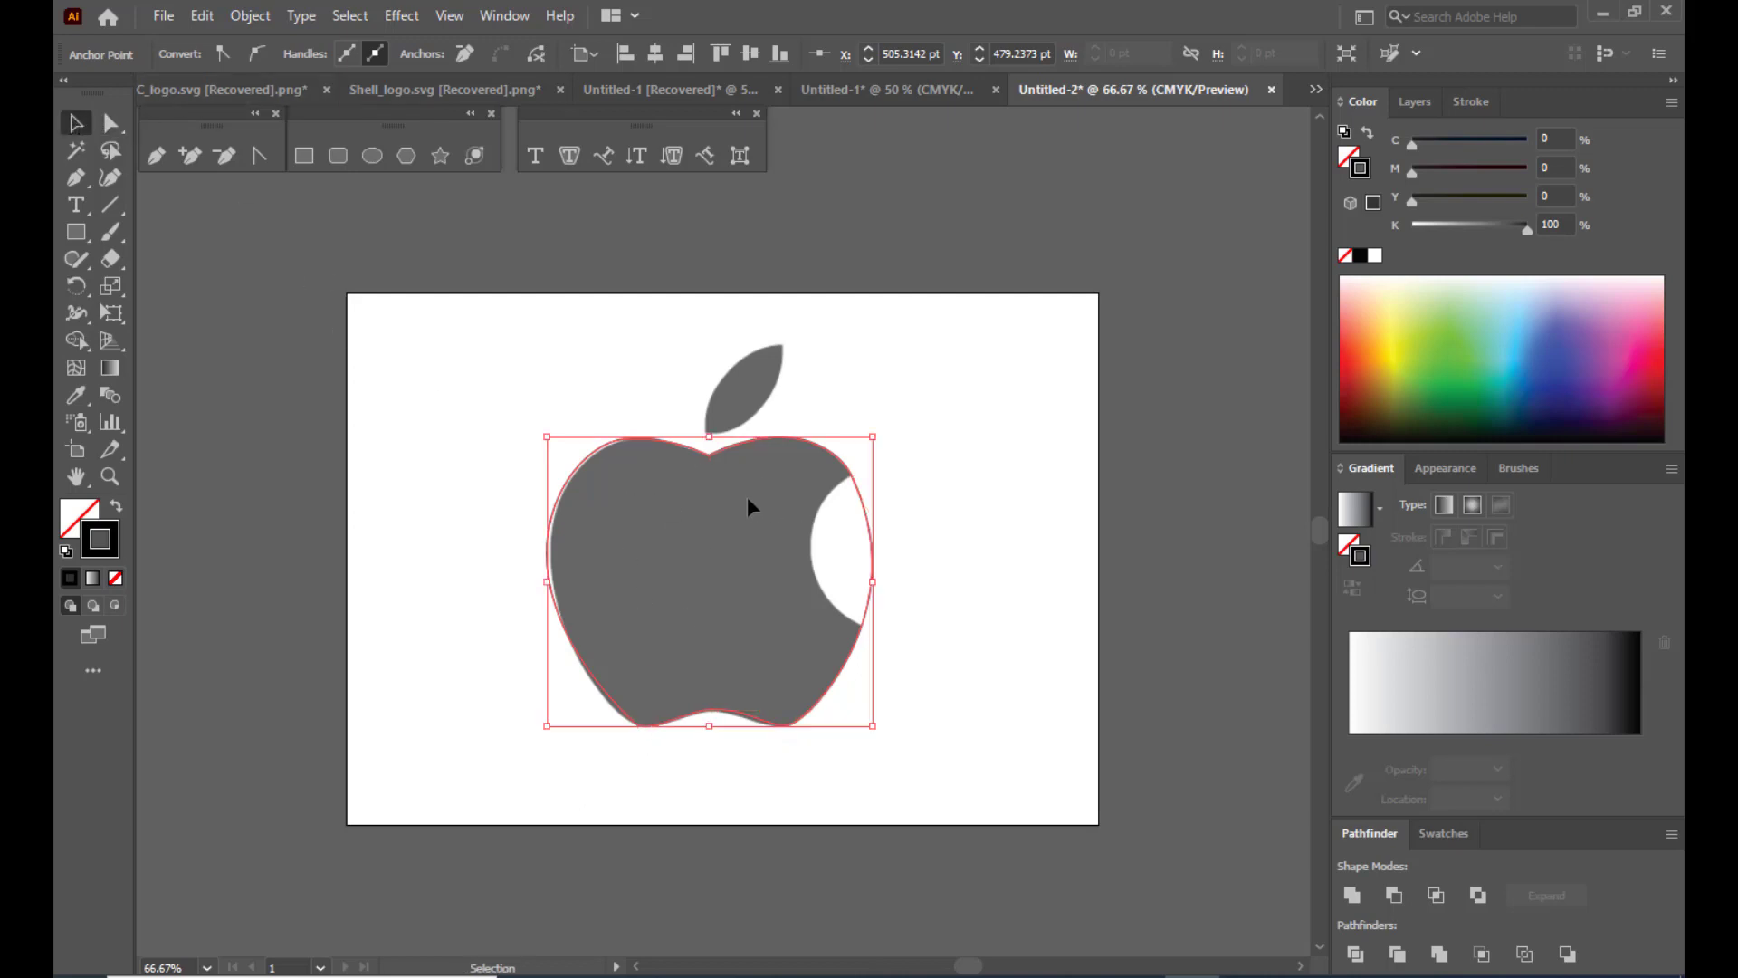
key(ctrl+minus)
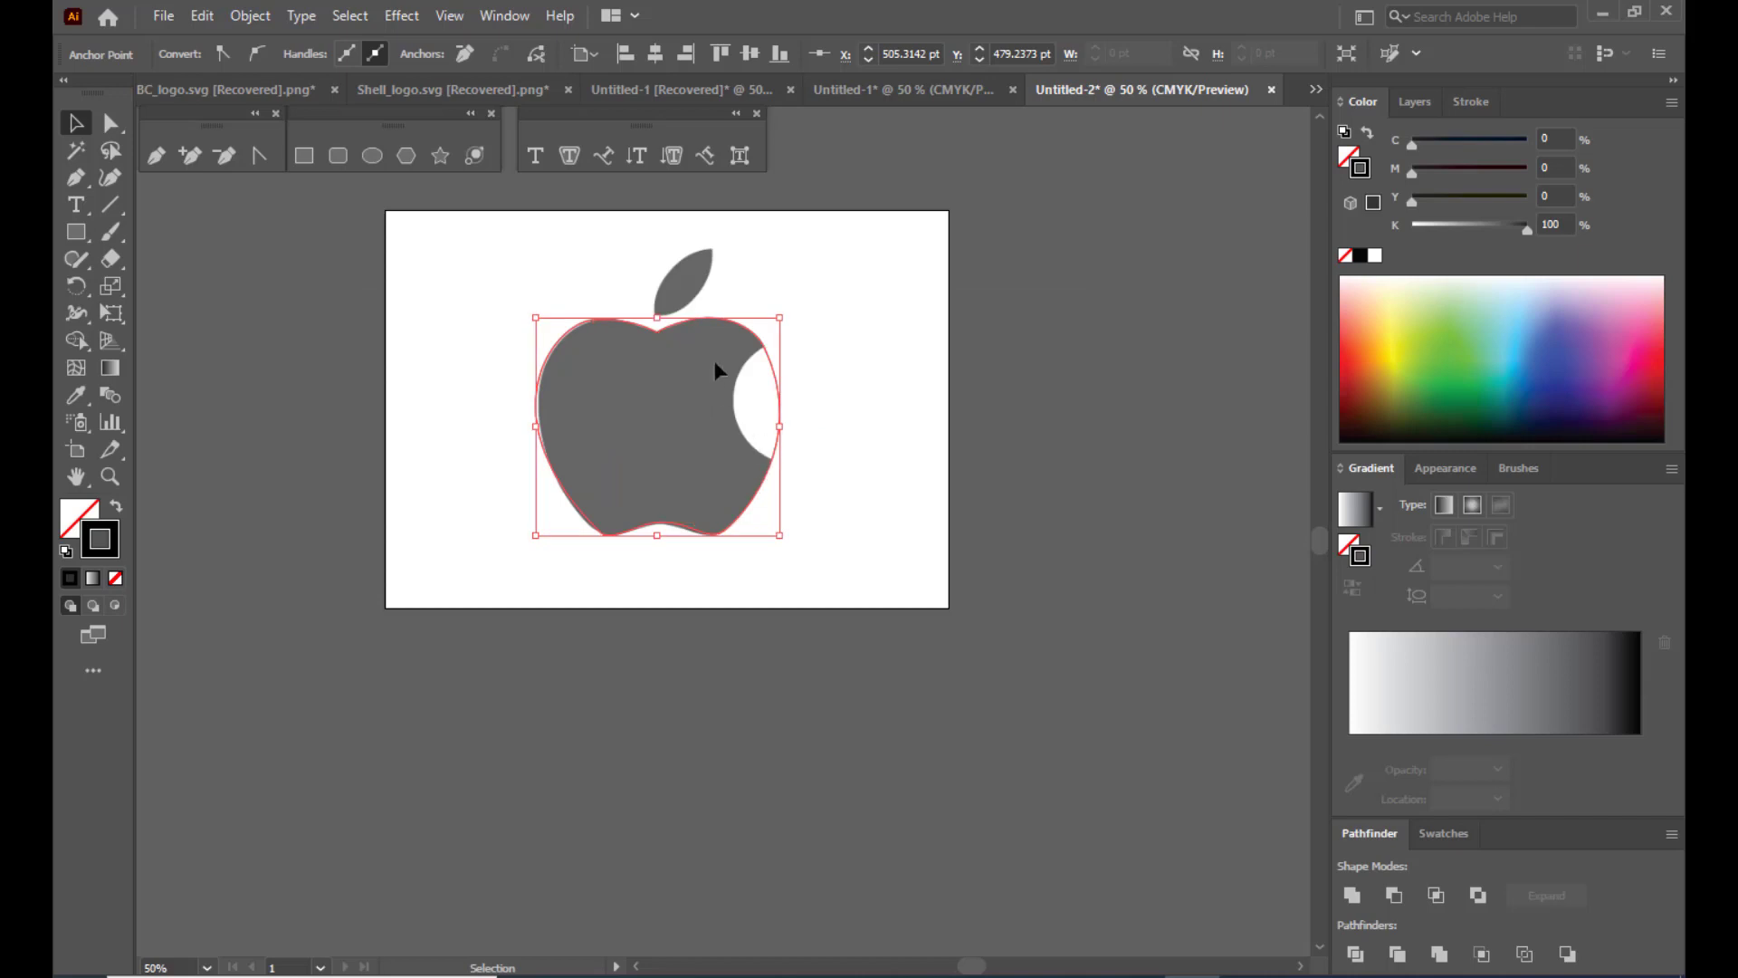
drag(759, 348, 1206, 353)
click(1154, 244)
scroll(1153, 492, up, 2)
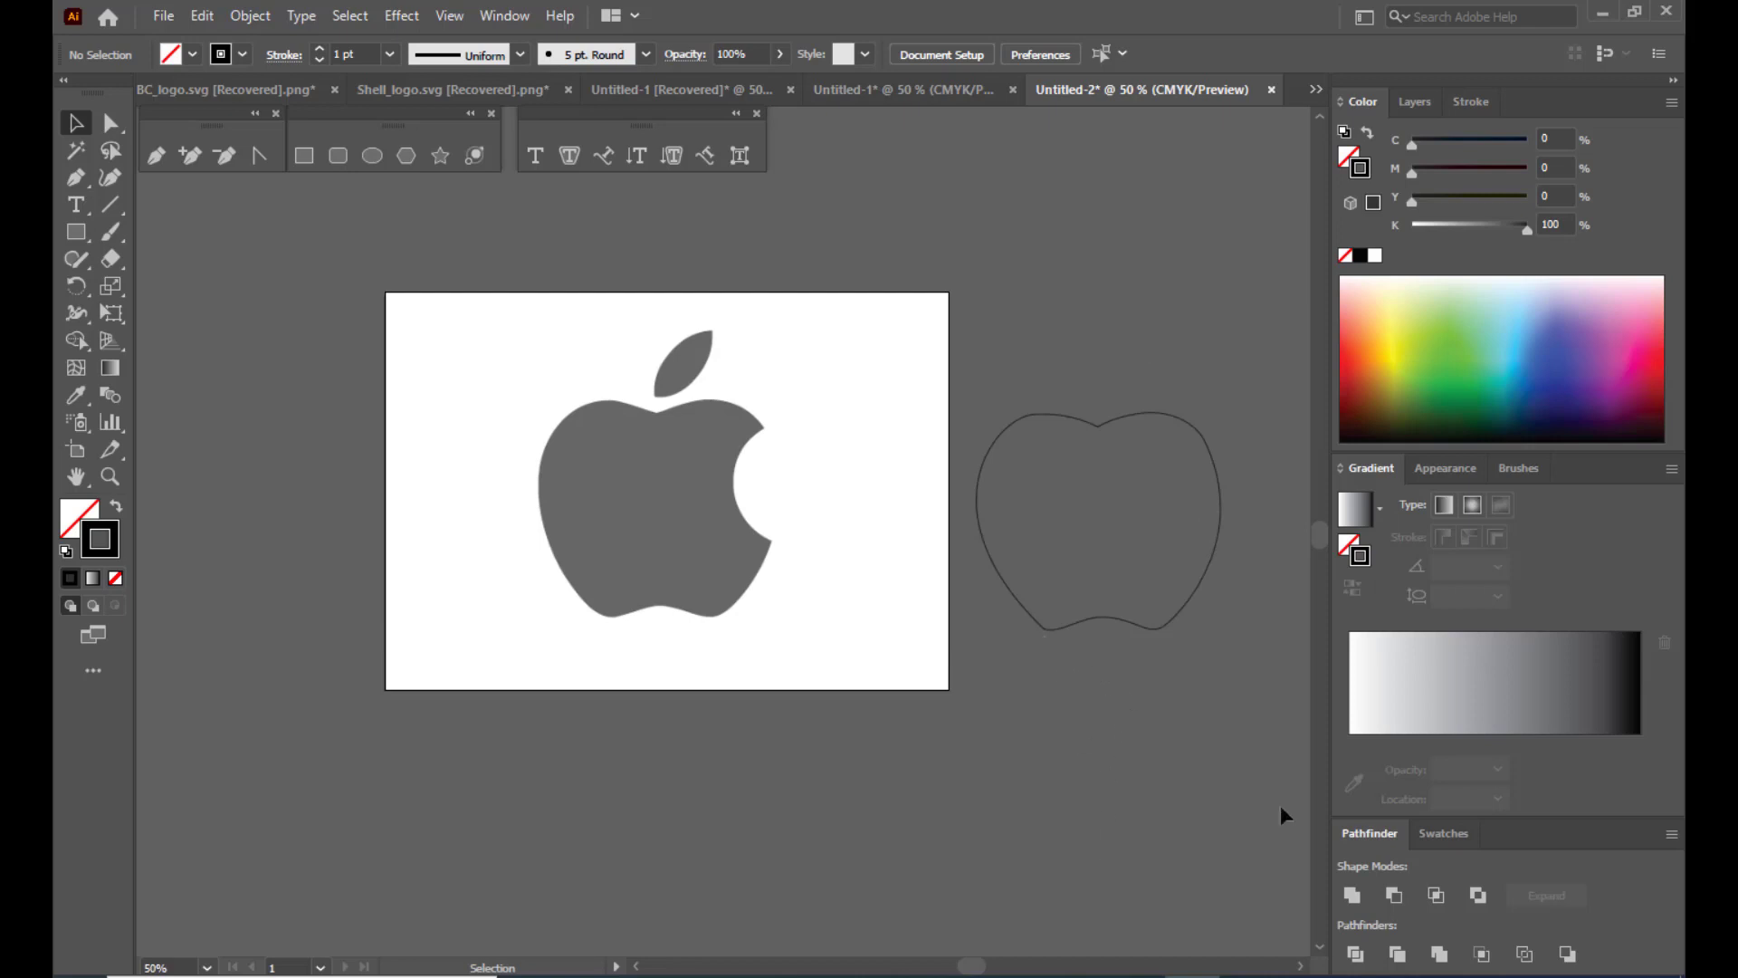
scroll(561, 271, up, 2)
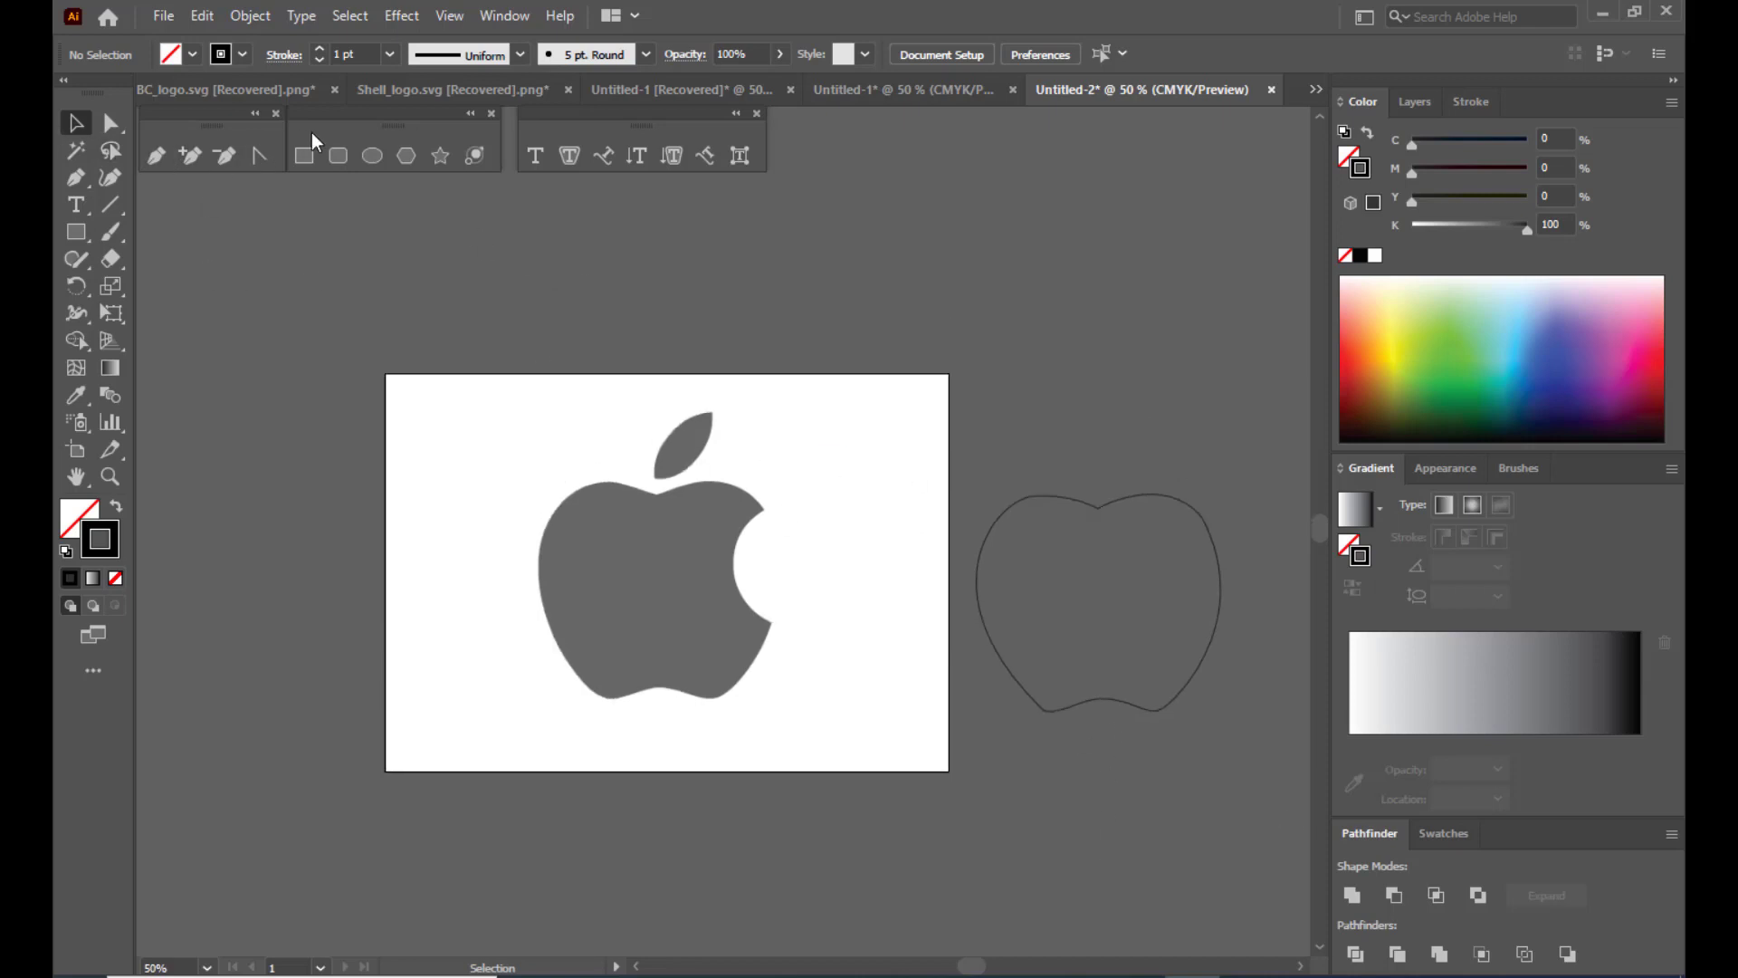
Draw an upright ellipse about 69 by 199 pt beside the reference apple and convert its top and bottom anchors to sharp corners.
click(372, 156)
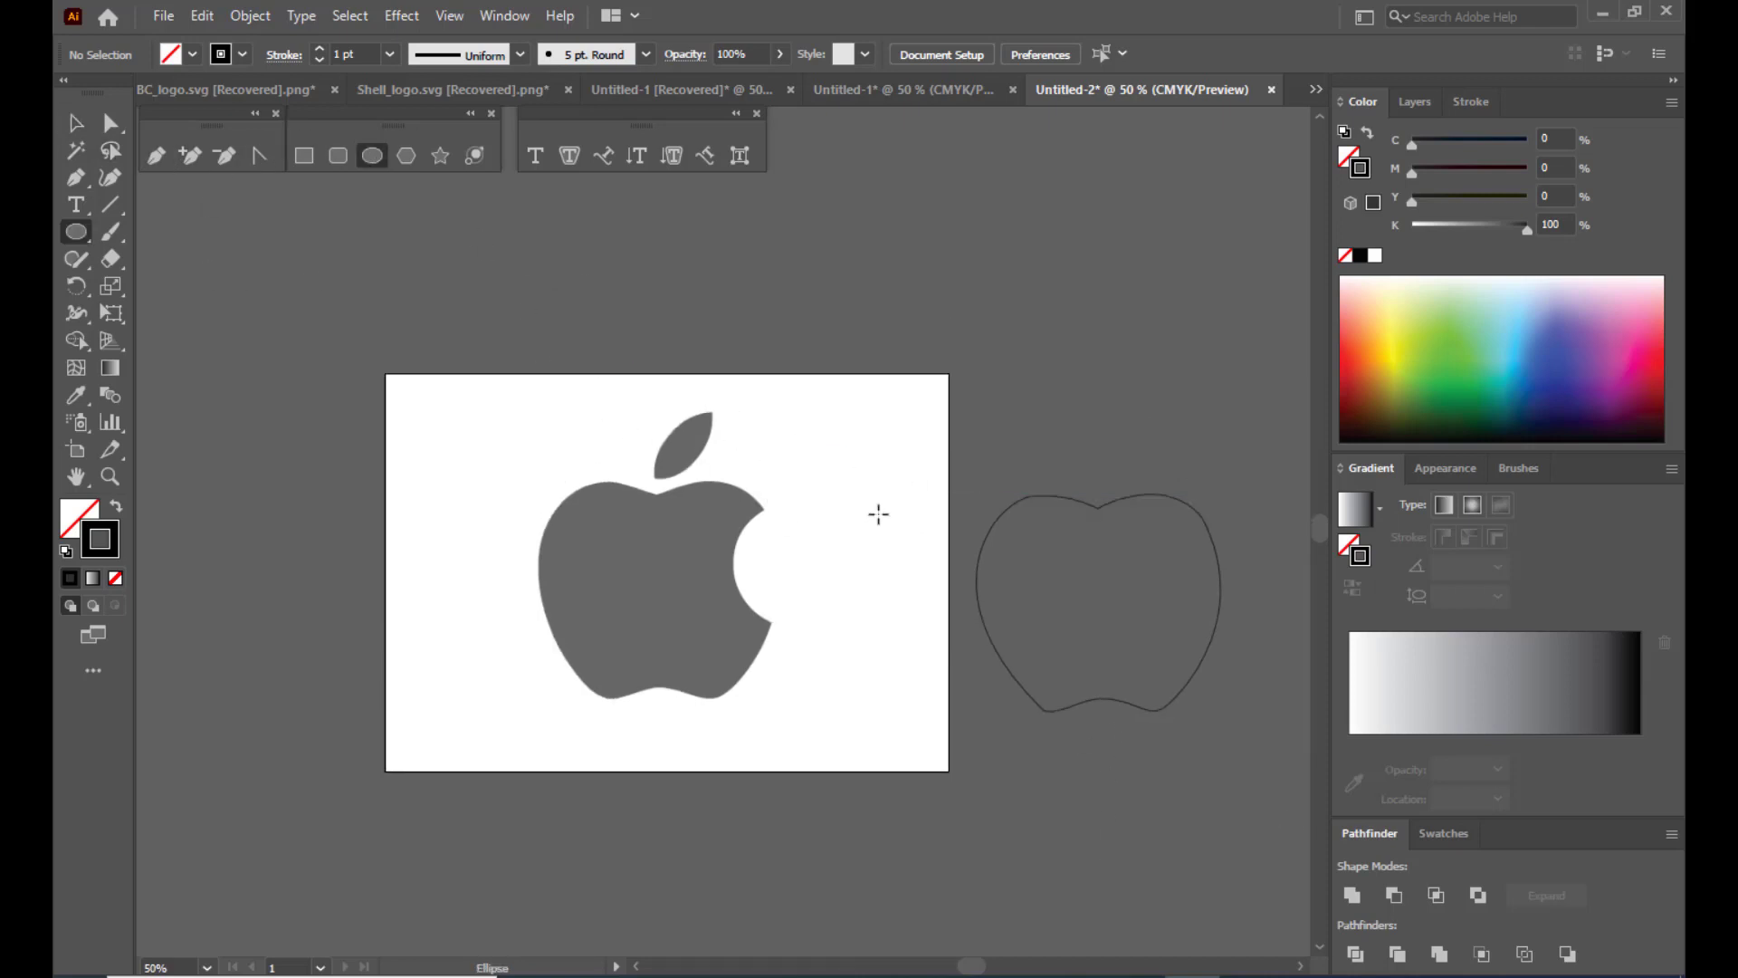
drag(845, 494, 893, 626)
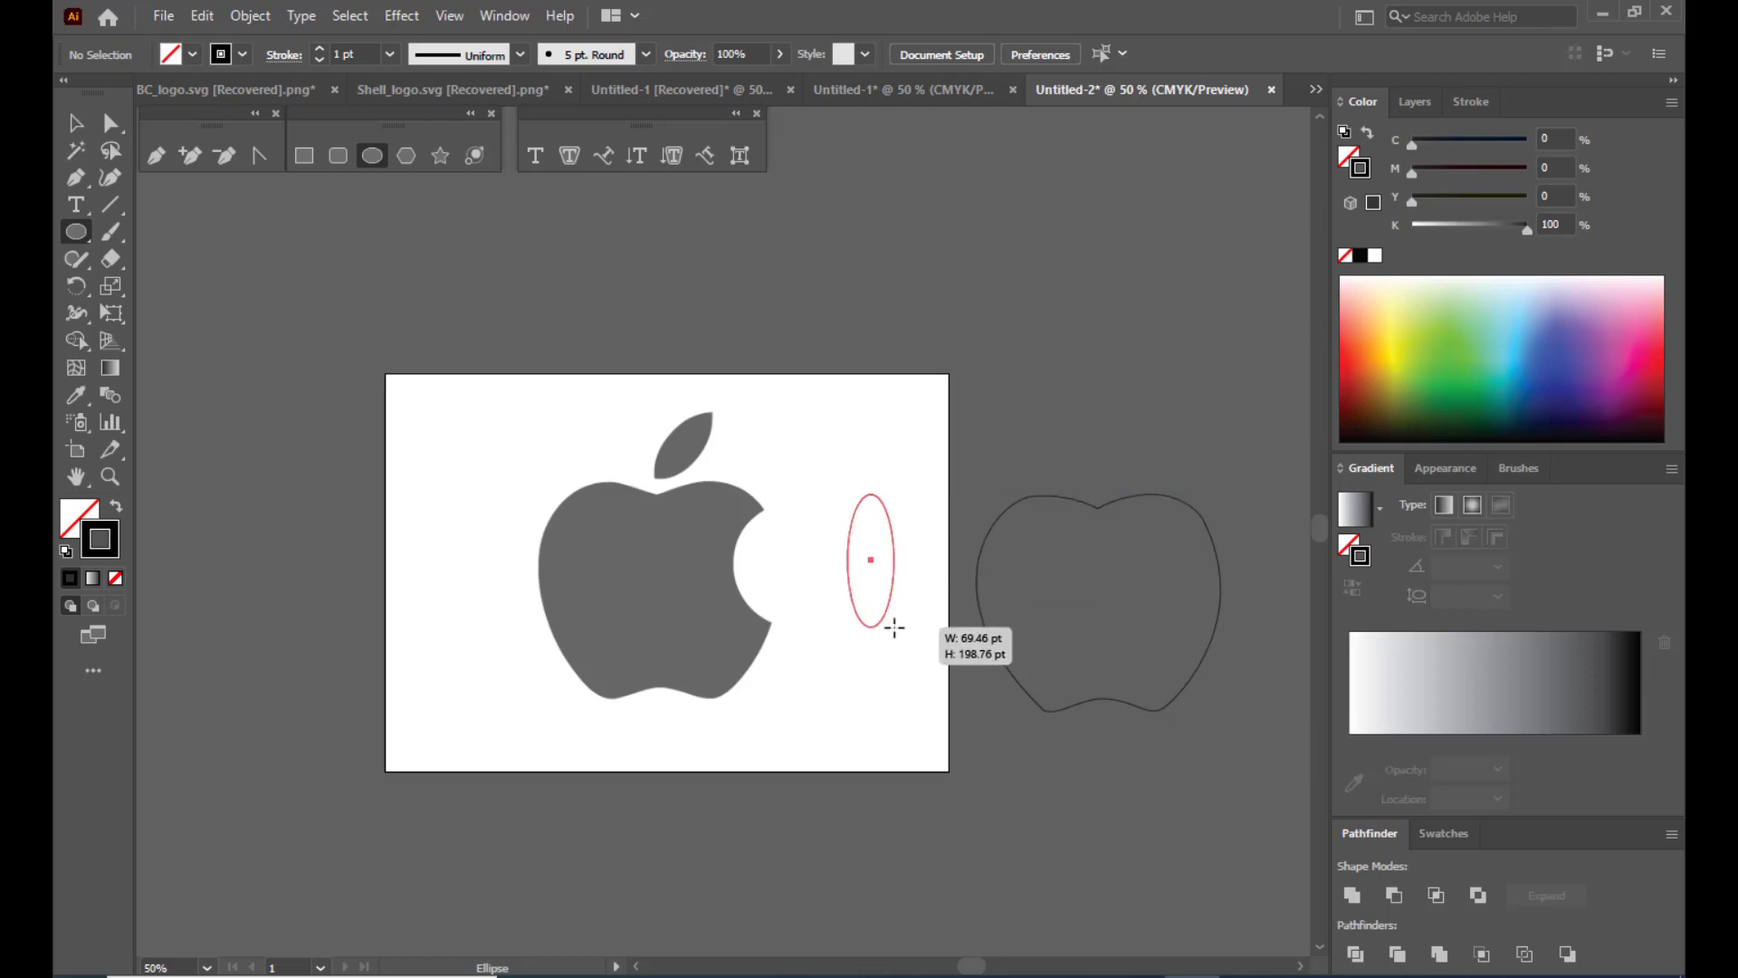
key(a)
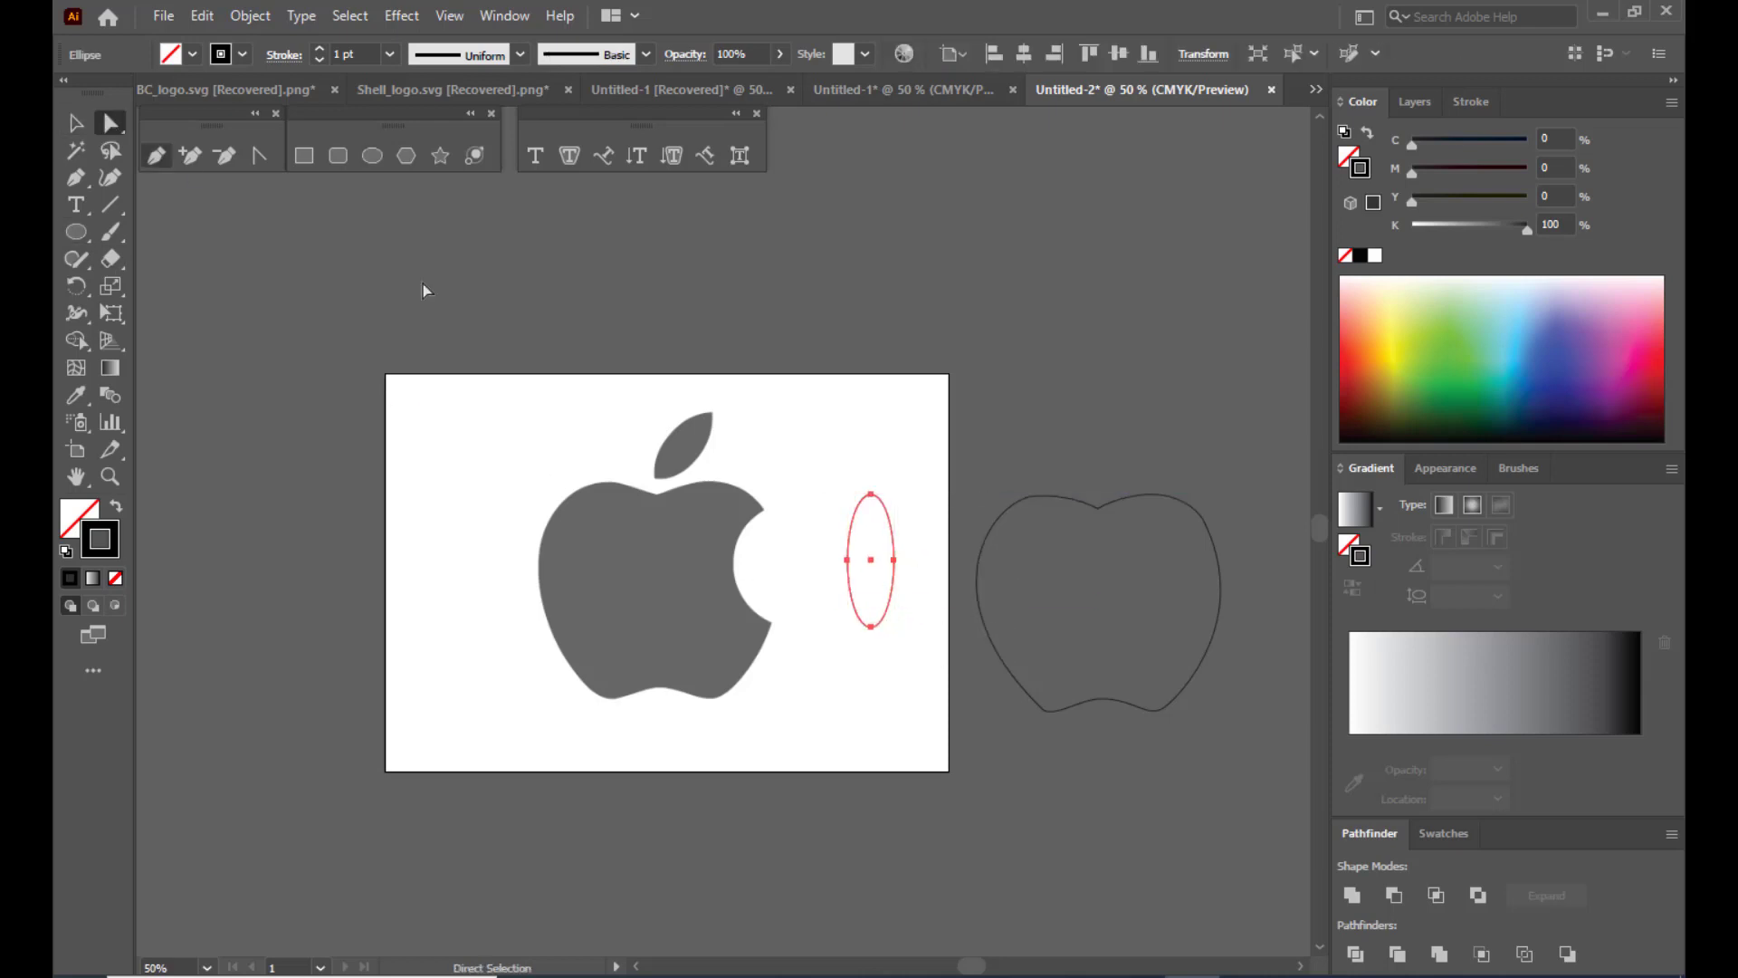
click(871, 494)
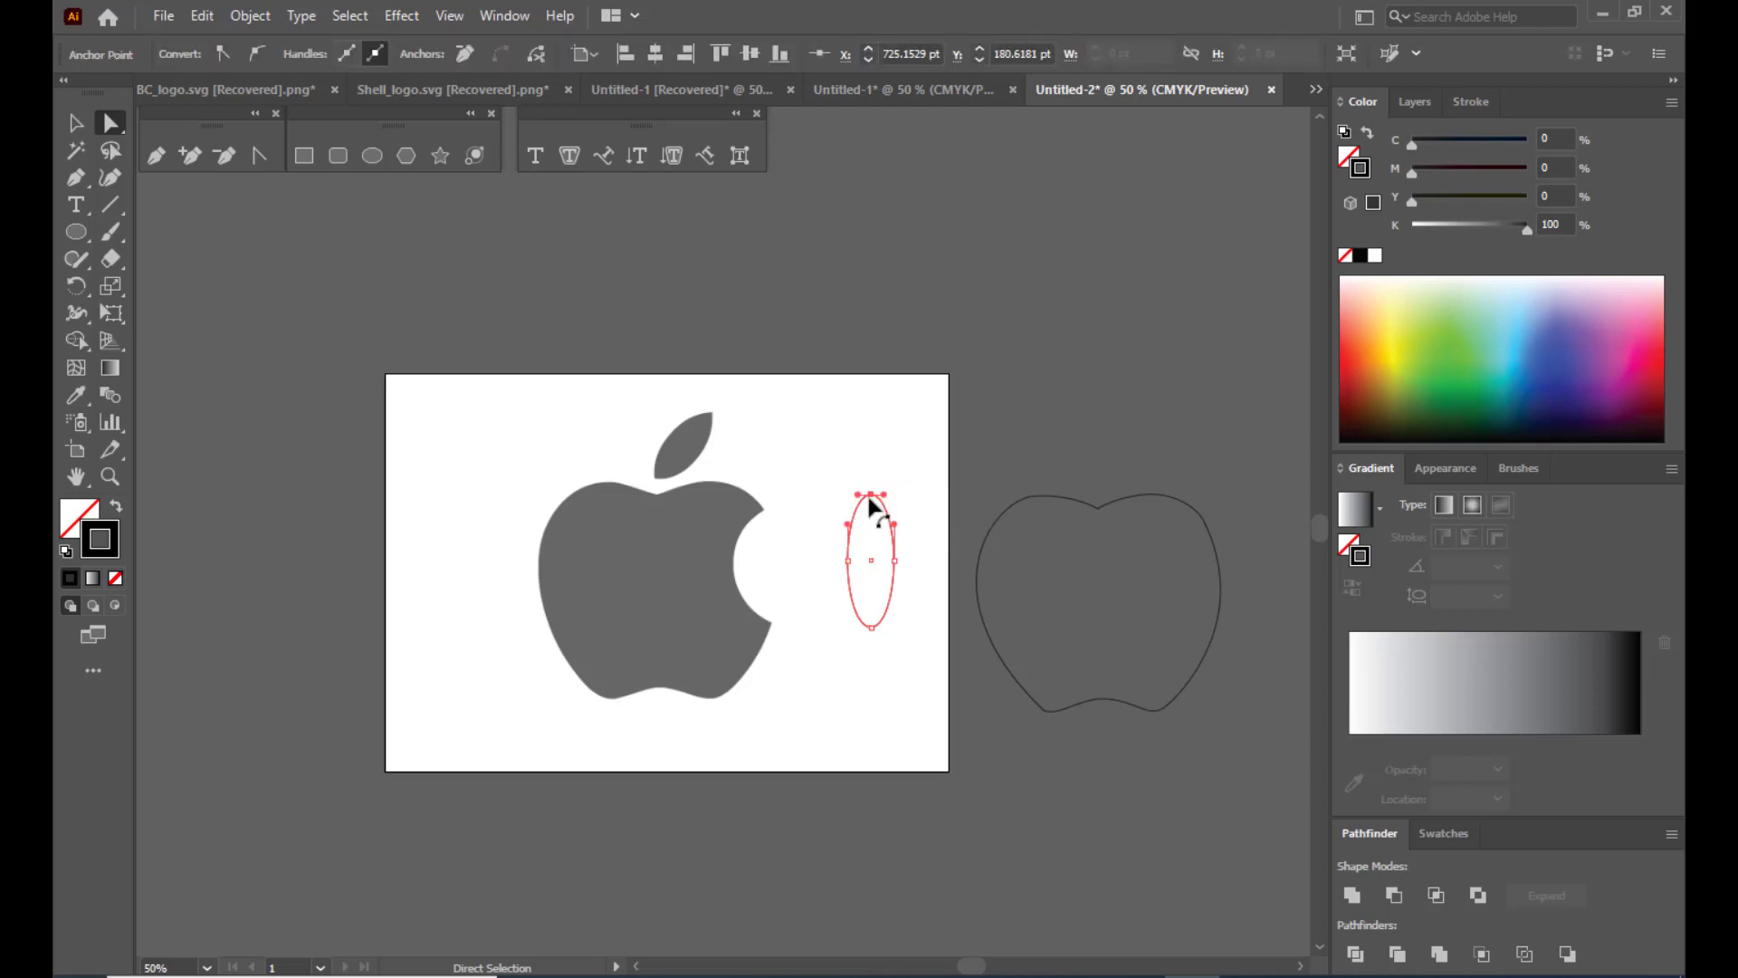
click(222, 56)
click(871, 627)
click(223, 54)
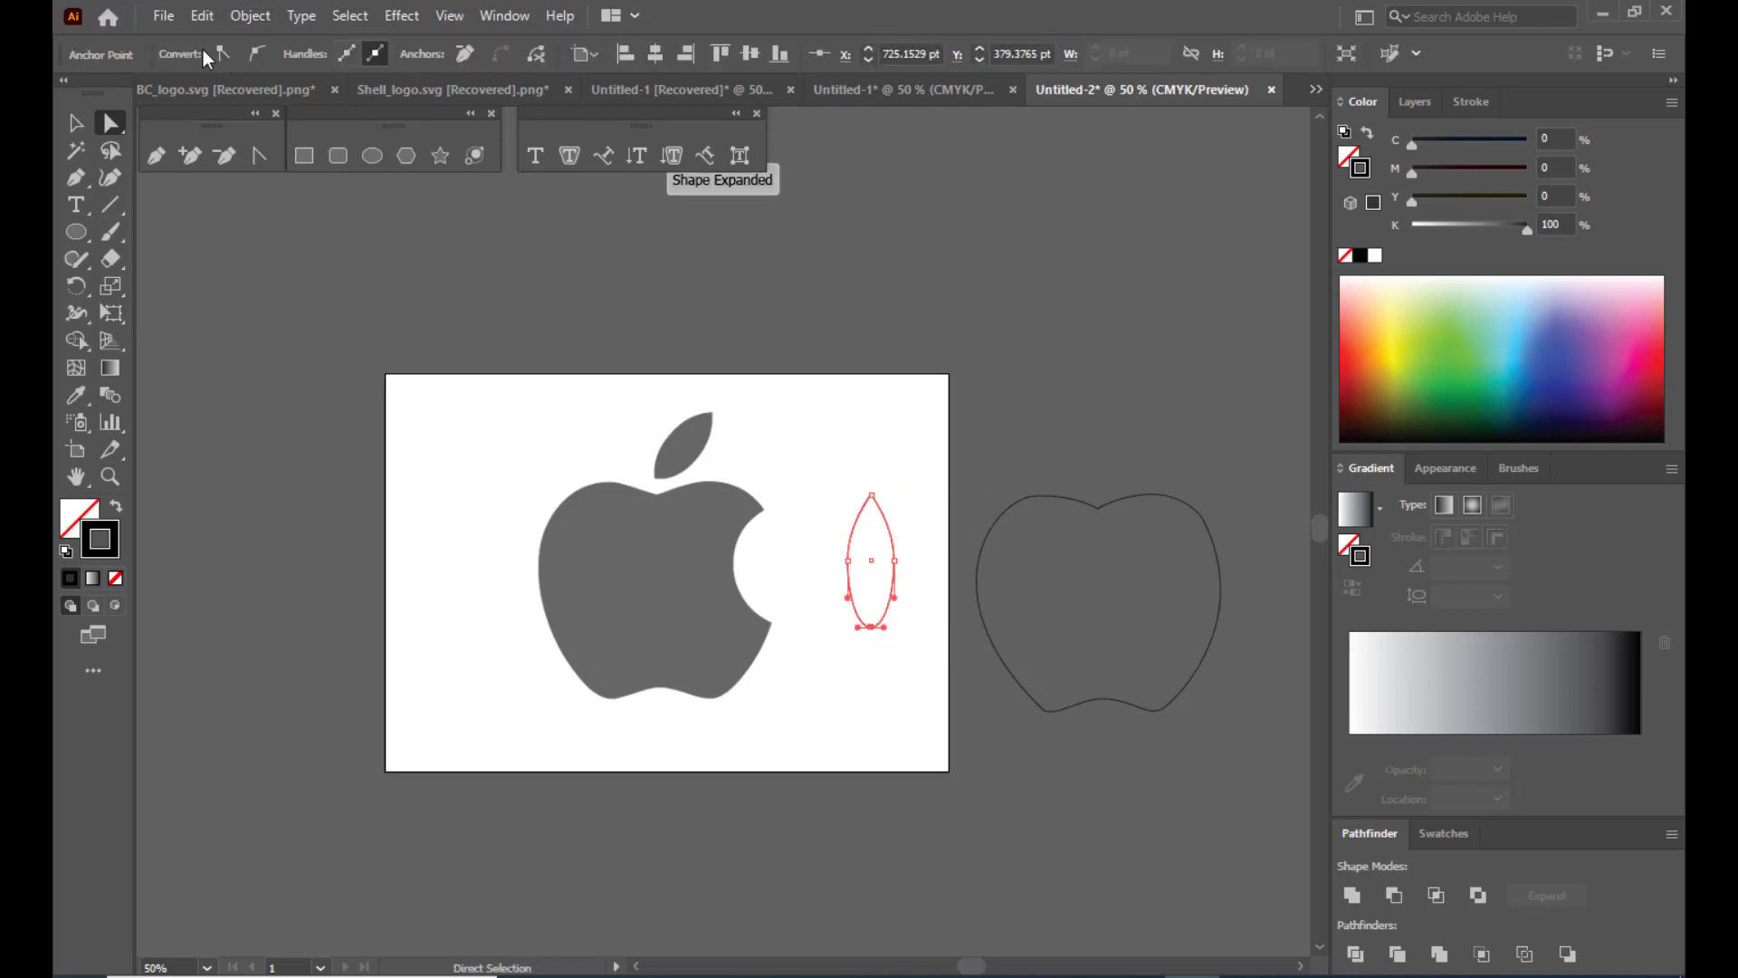
click(77, 121)
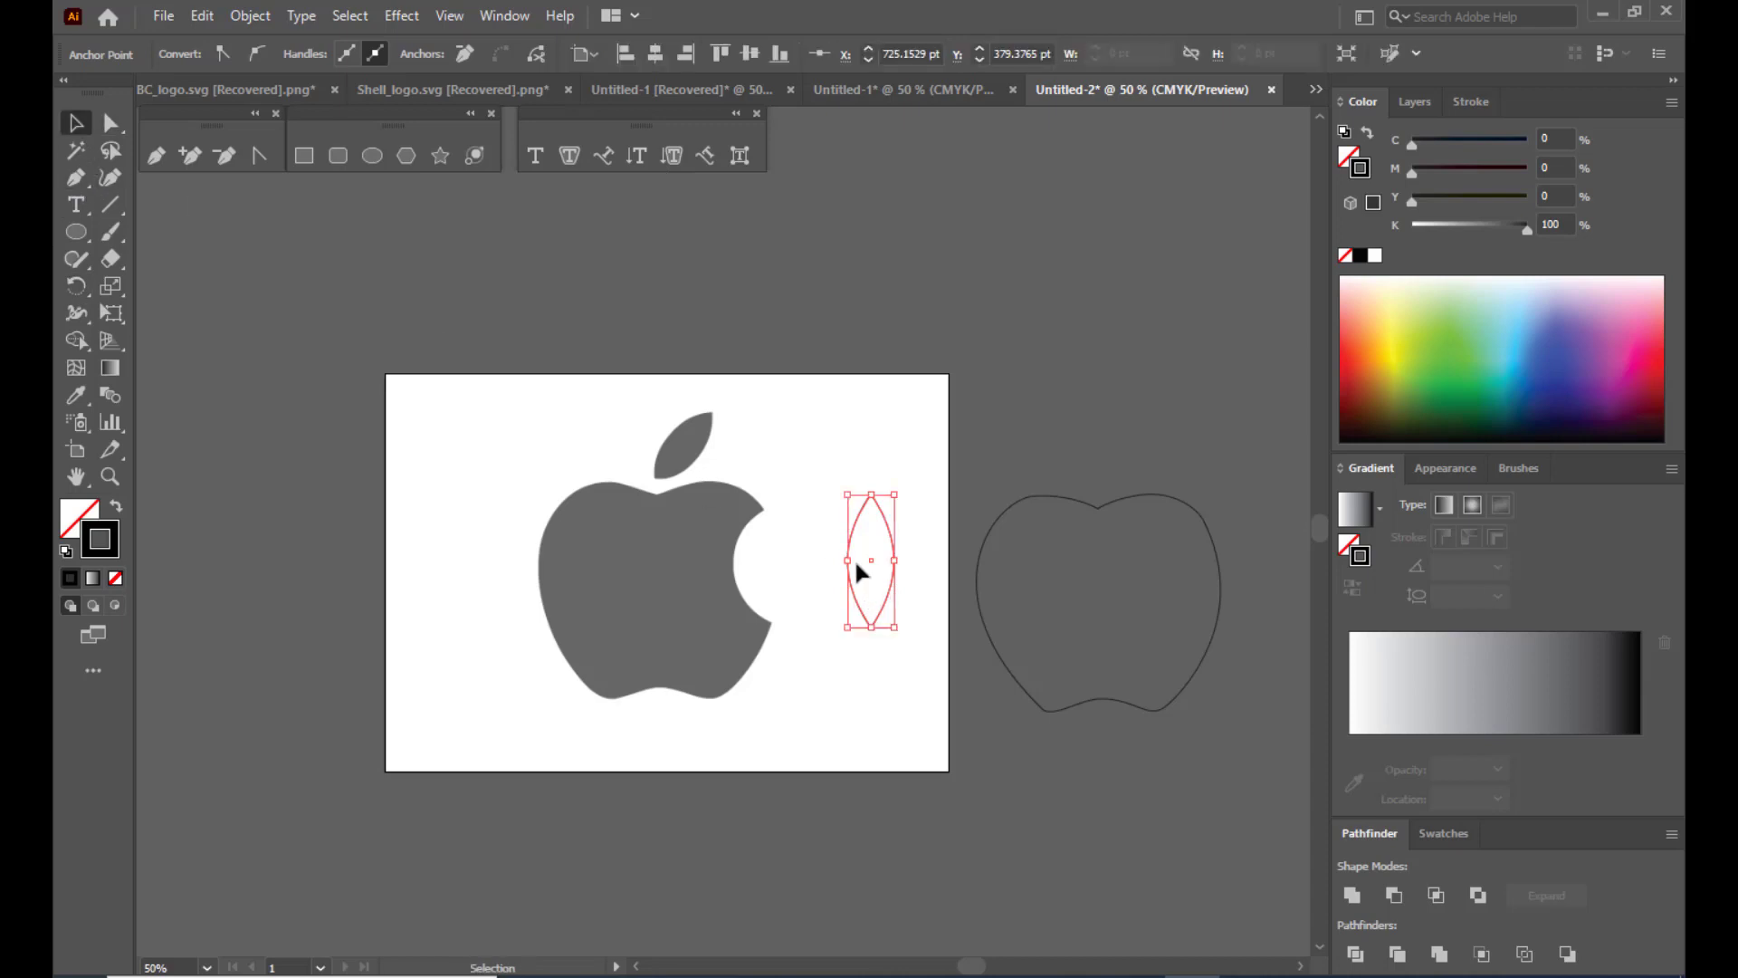
click(930, 462)
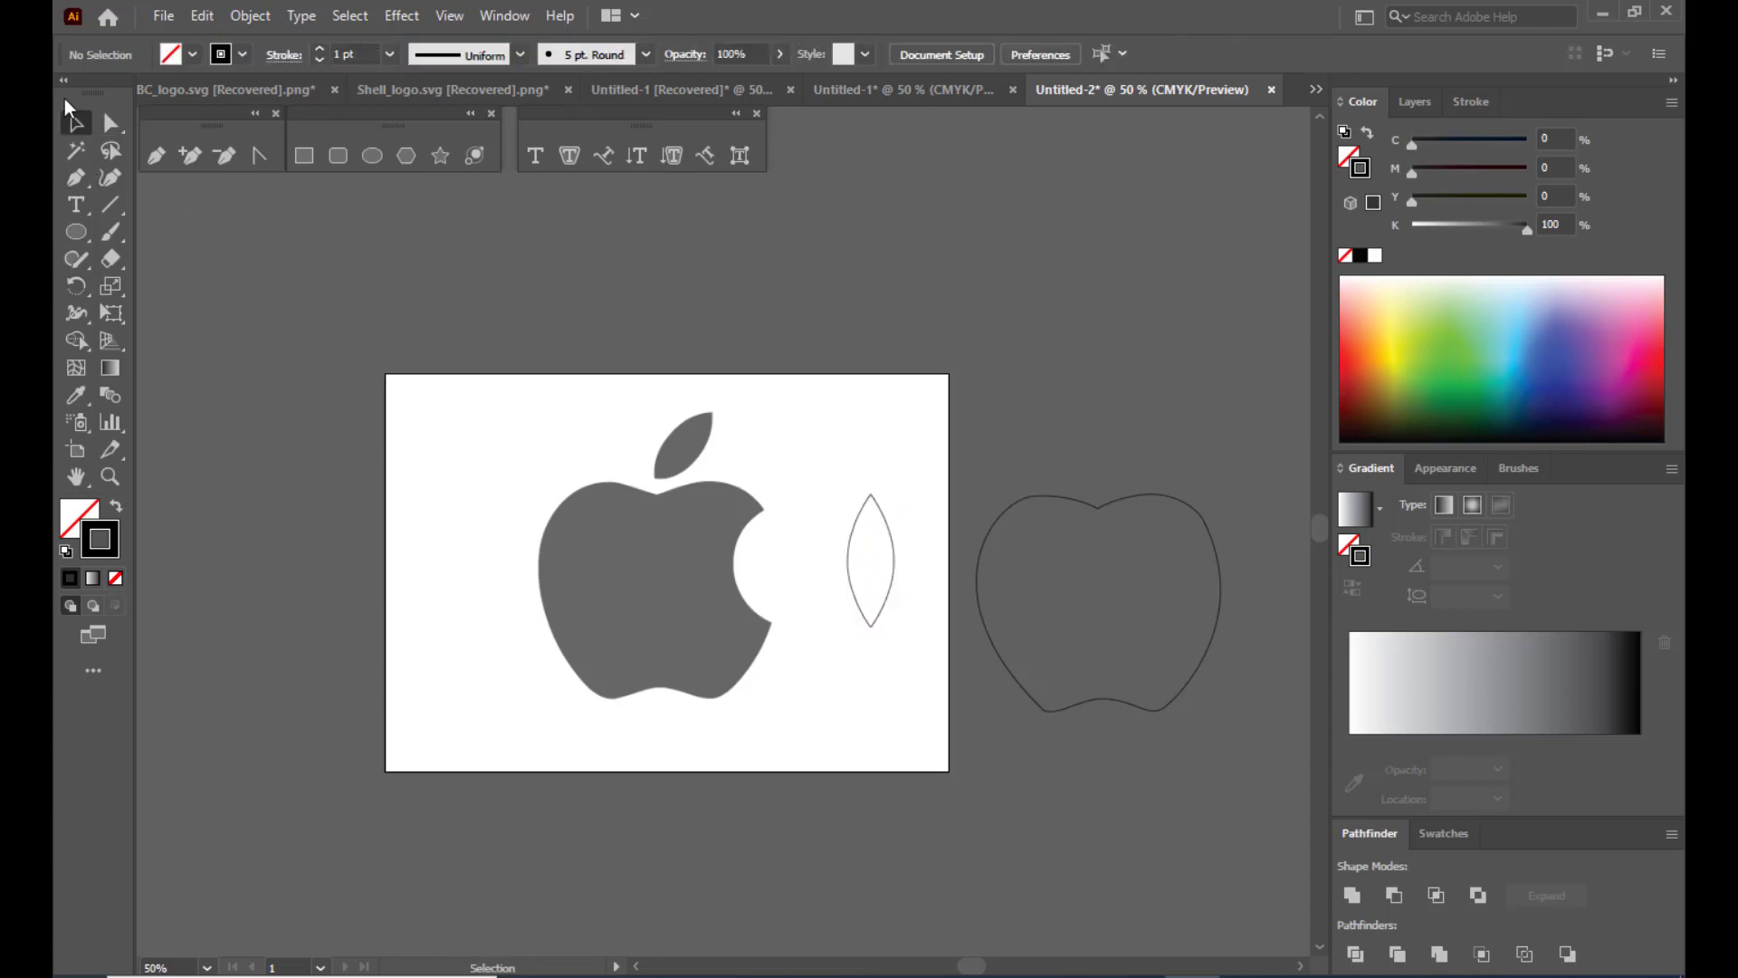
click(111, 122)
click(872, 628)
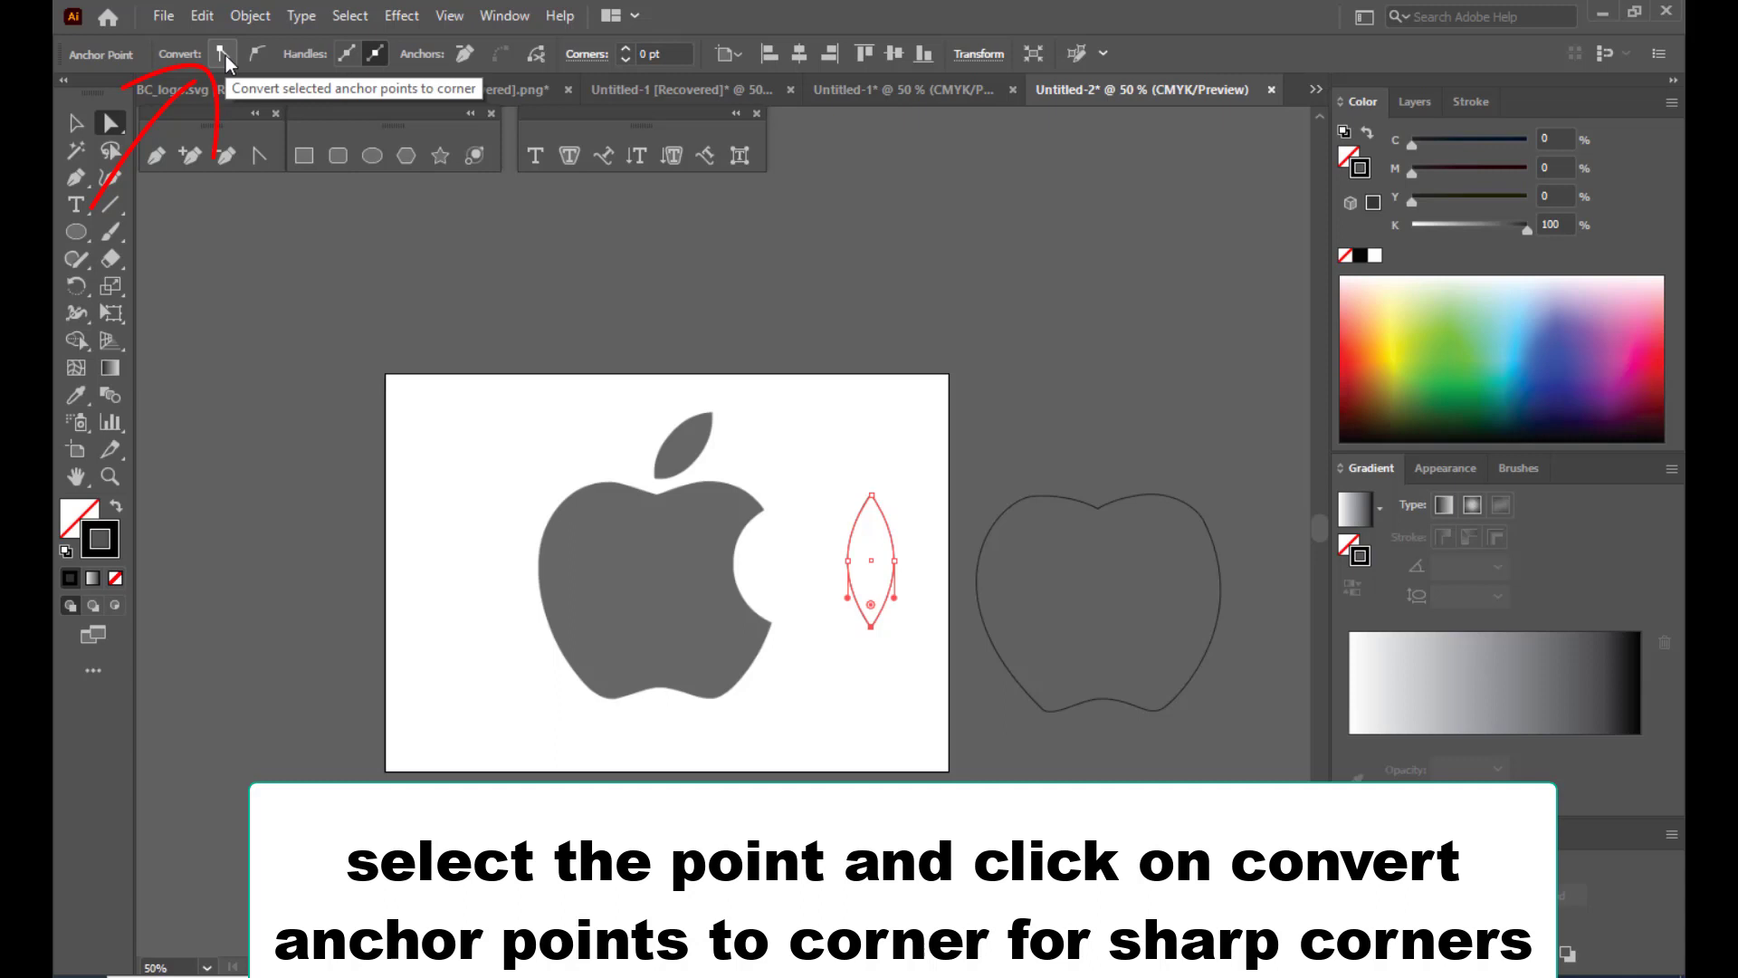
Rotate and place the leaf outline over the reference leaf, and move the apple outline back over the reference apple.
click(69, 127)
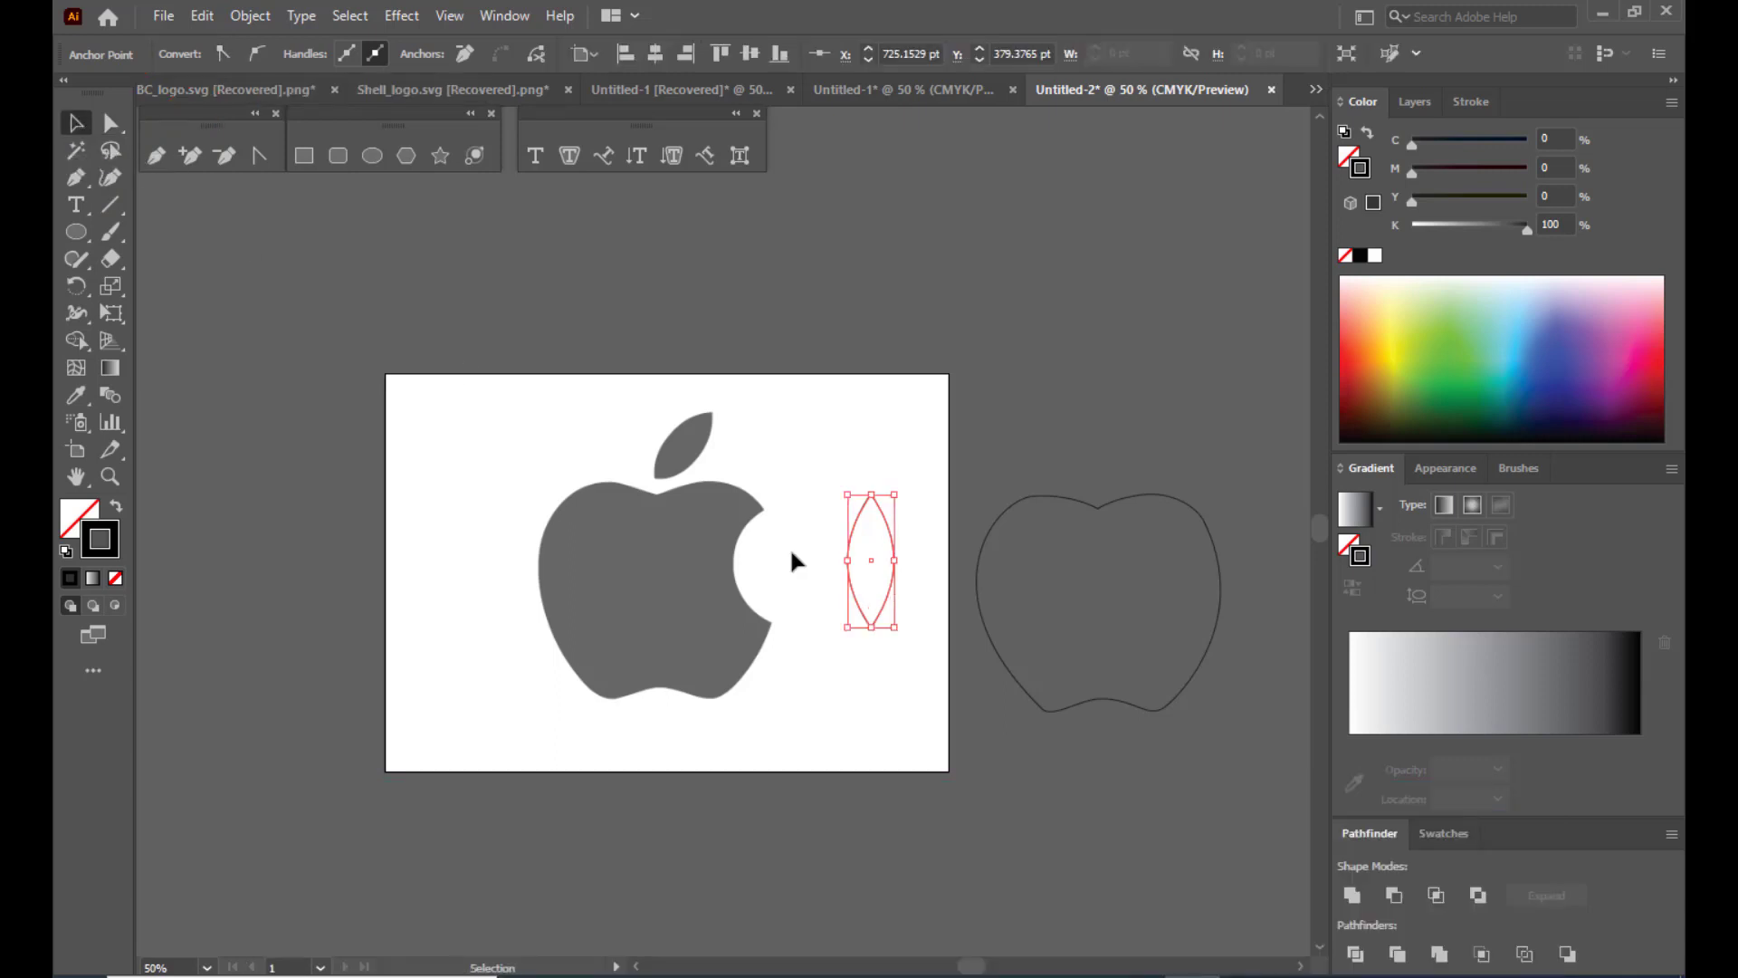
drag(895, 530, 706, 438)
click(1083, 509)
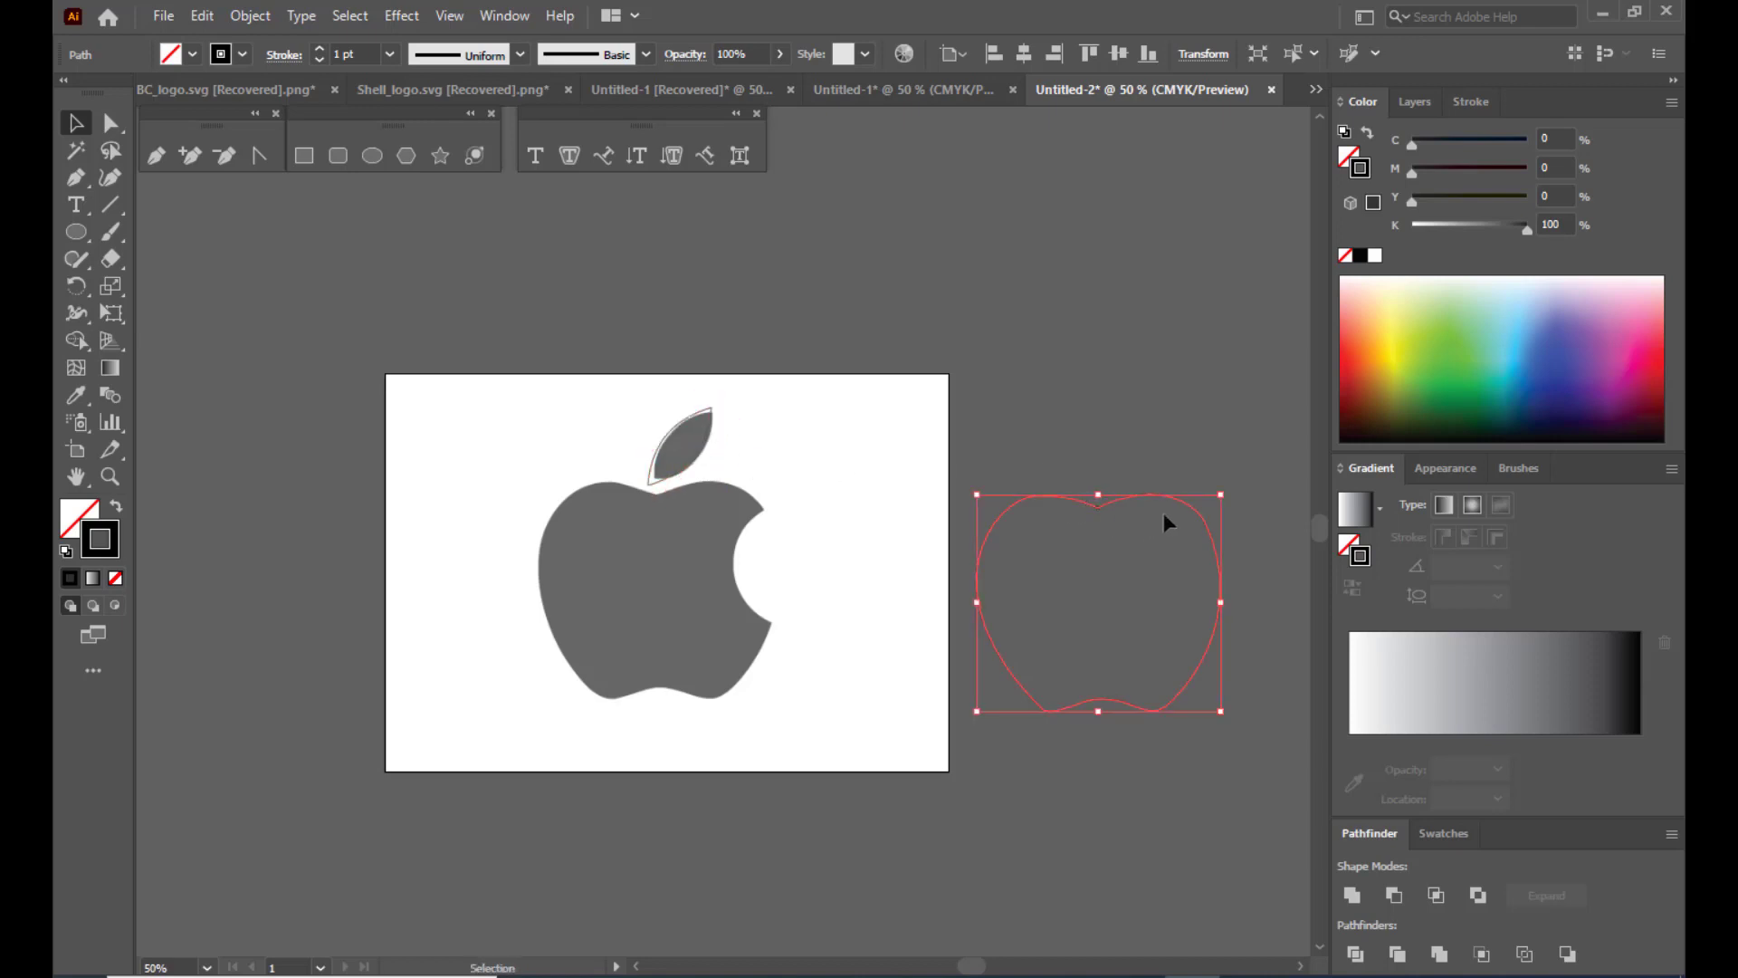
drag(1200, 517, 759, 506)
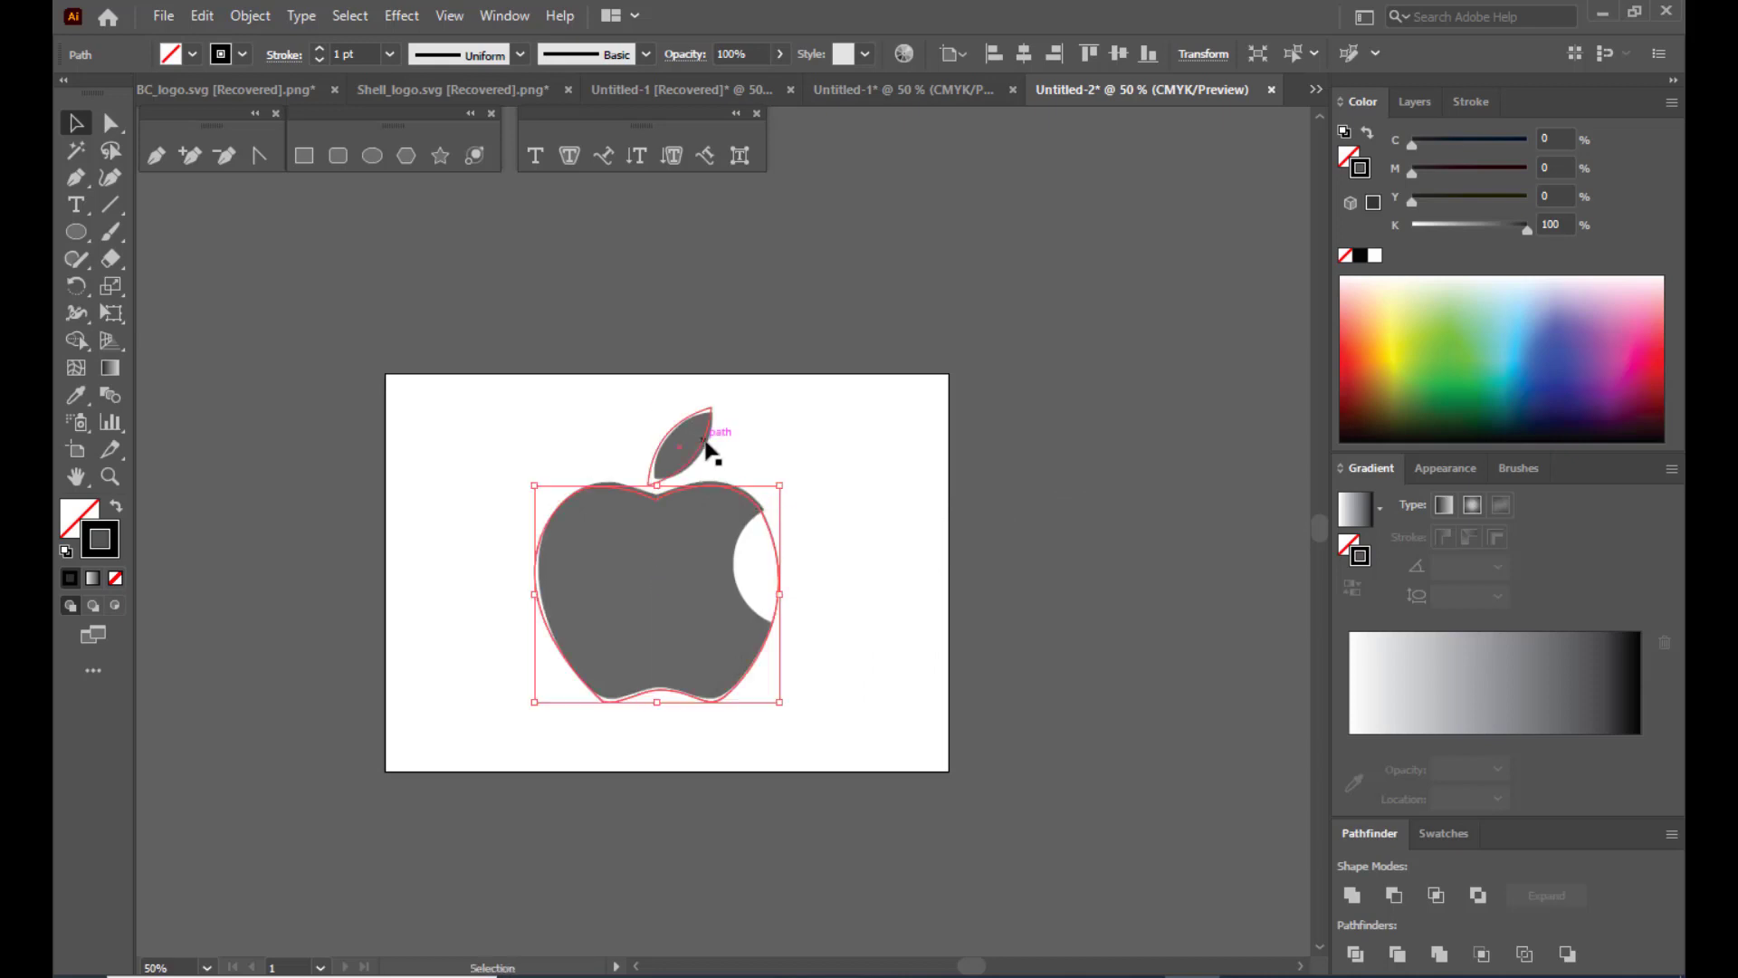
Nudge the leaf outline slightly to the right so it lines up with the reference leaf.
click(710, 433)
key(Right)
key(Right)
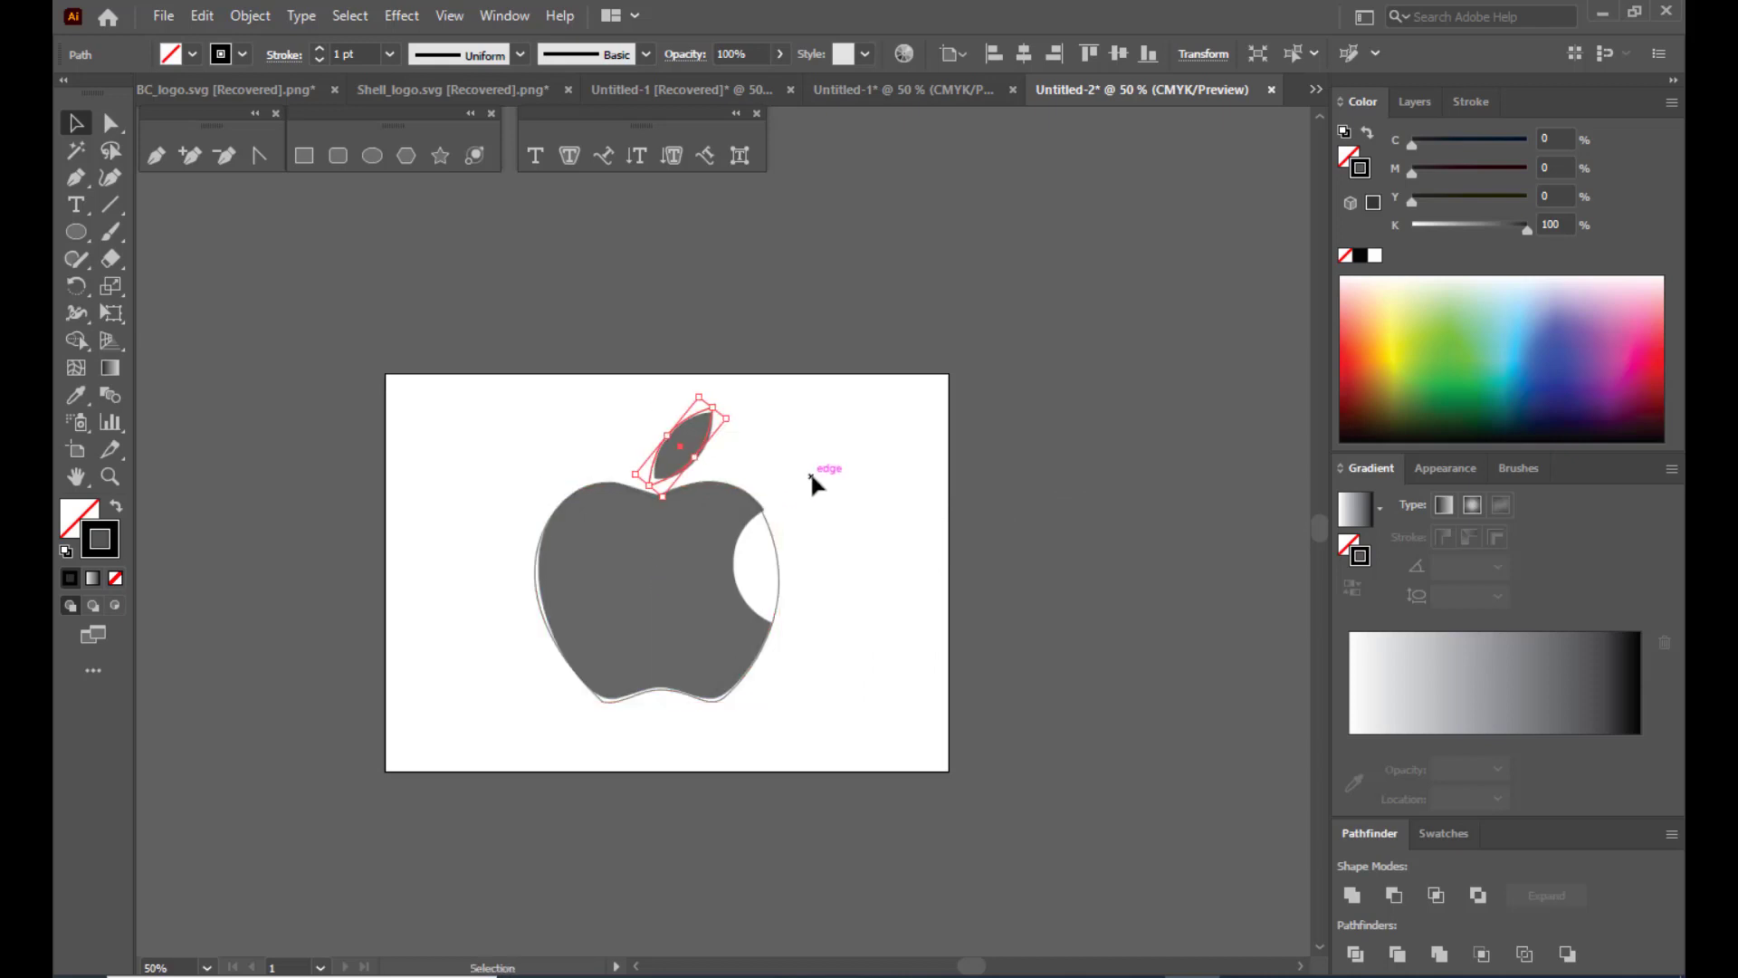
drag(737, 416, 742, 418)
key(Right)
Nudge the apple outline slightly left and up to line up with the reference apple's edges.
click(775, 518)
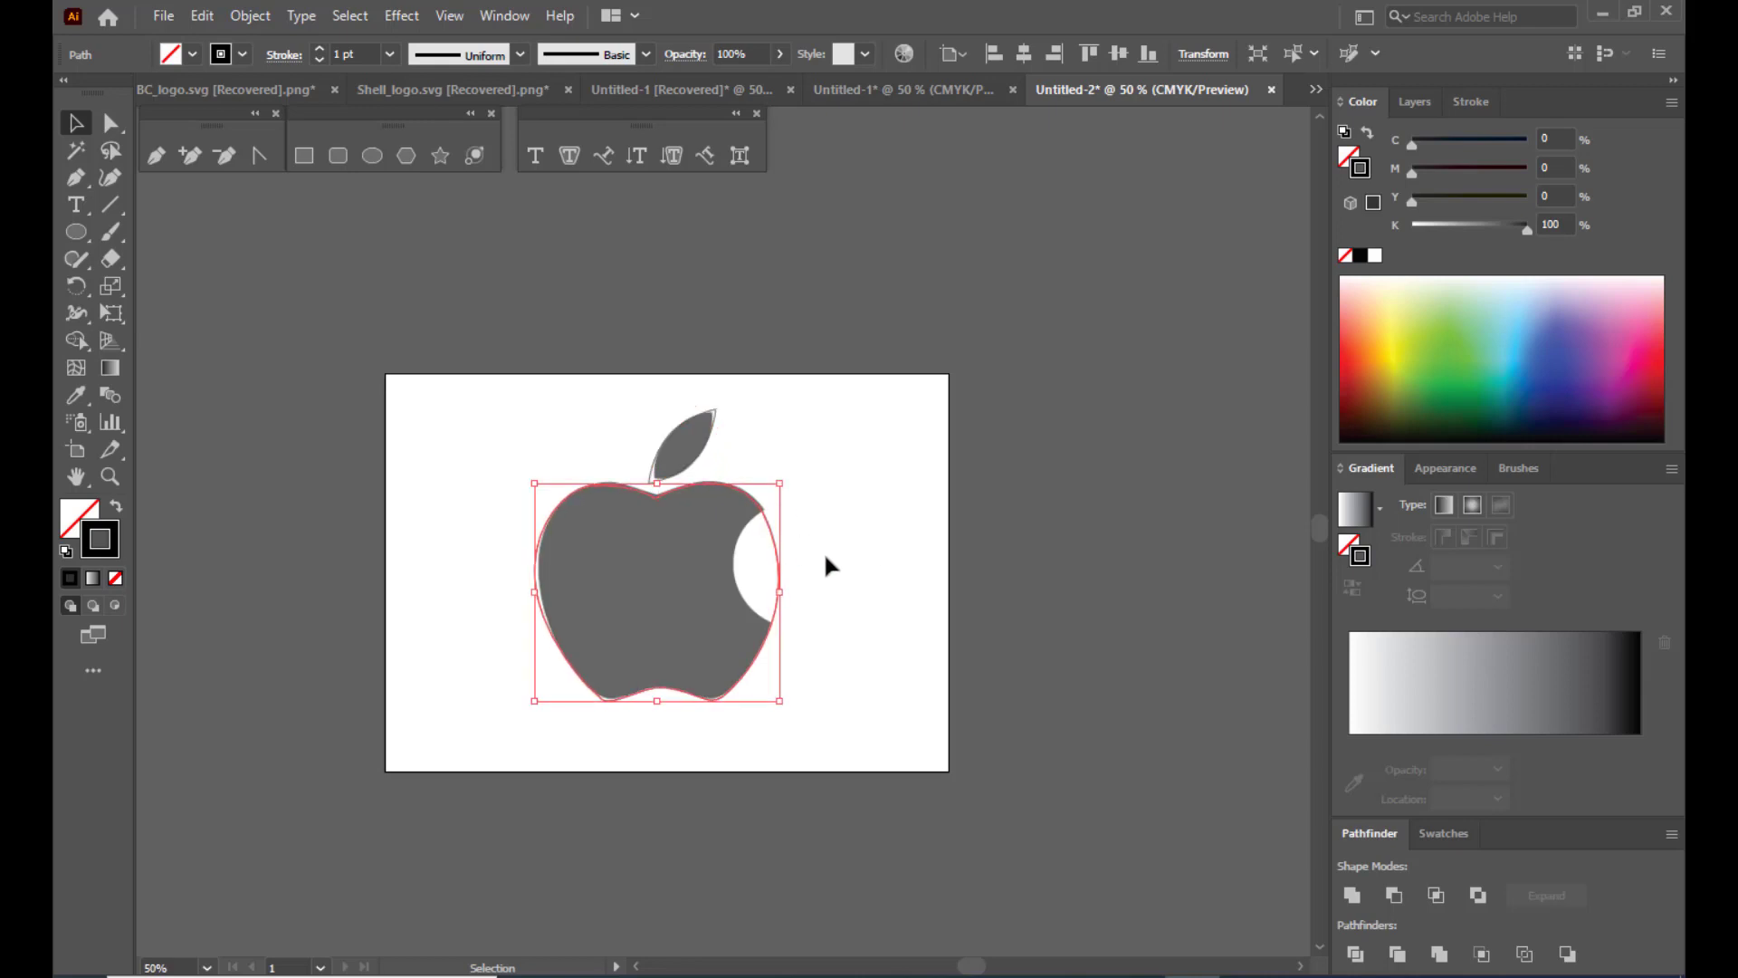
key(Left)
key(Up)
key(Up)
key(Up)
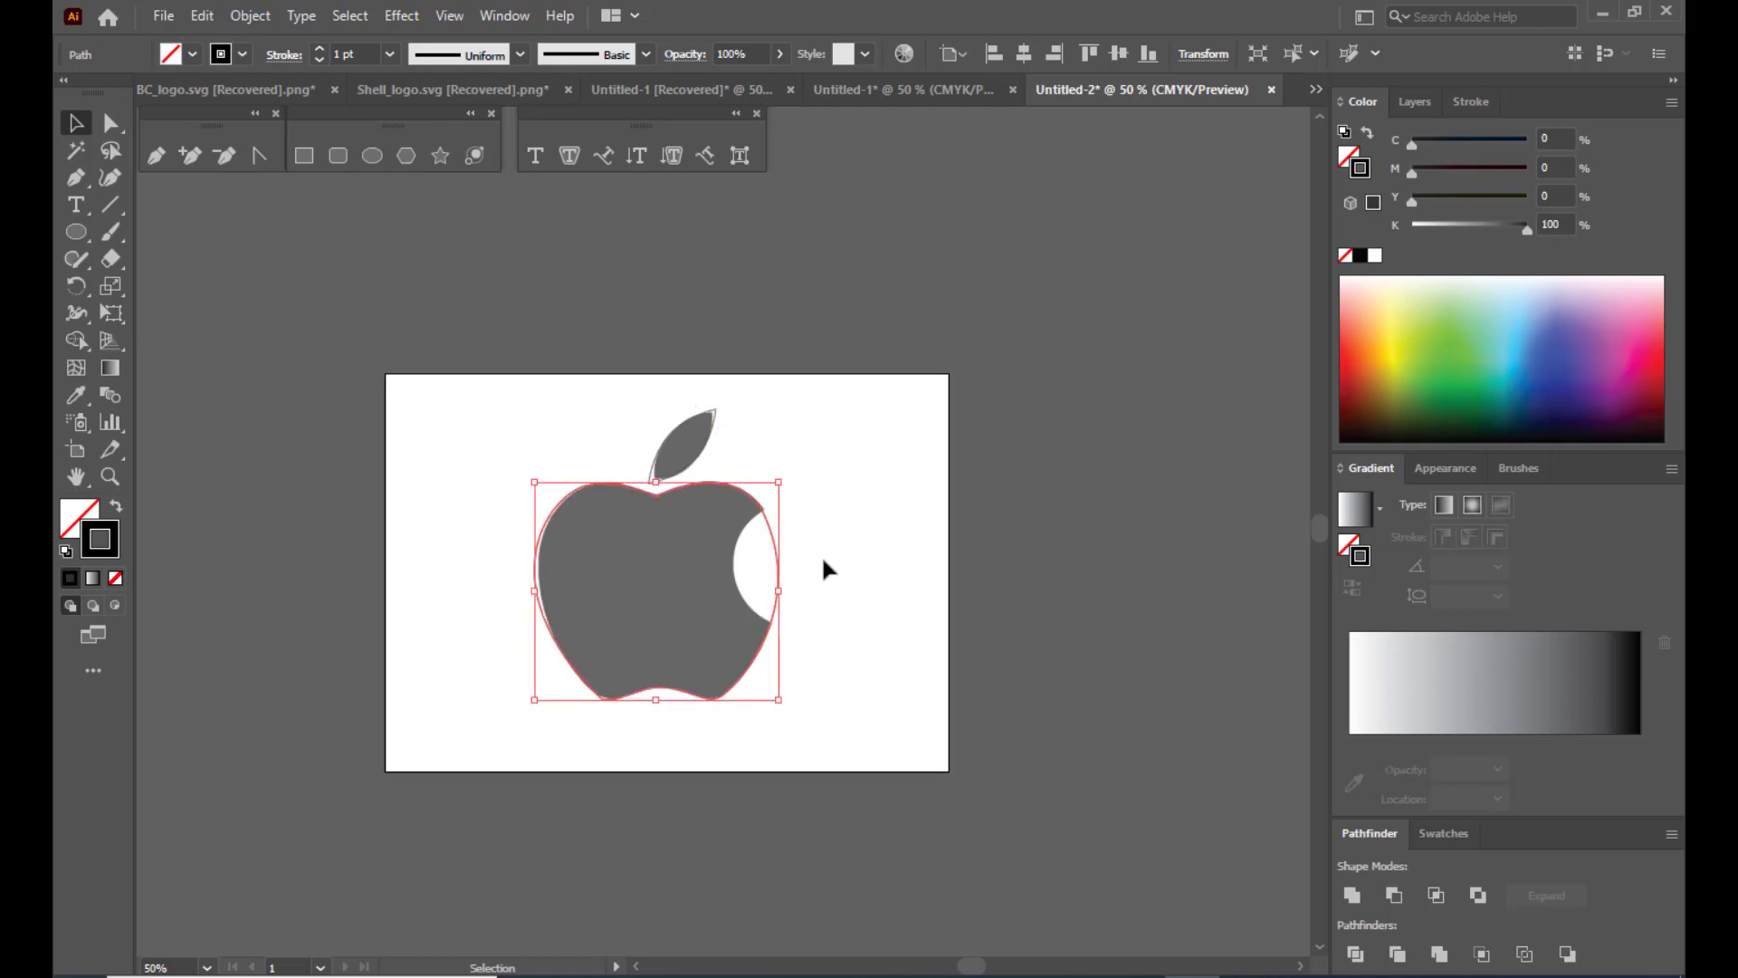
click(1090, 565)
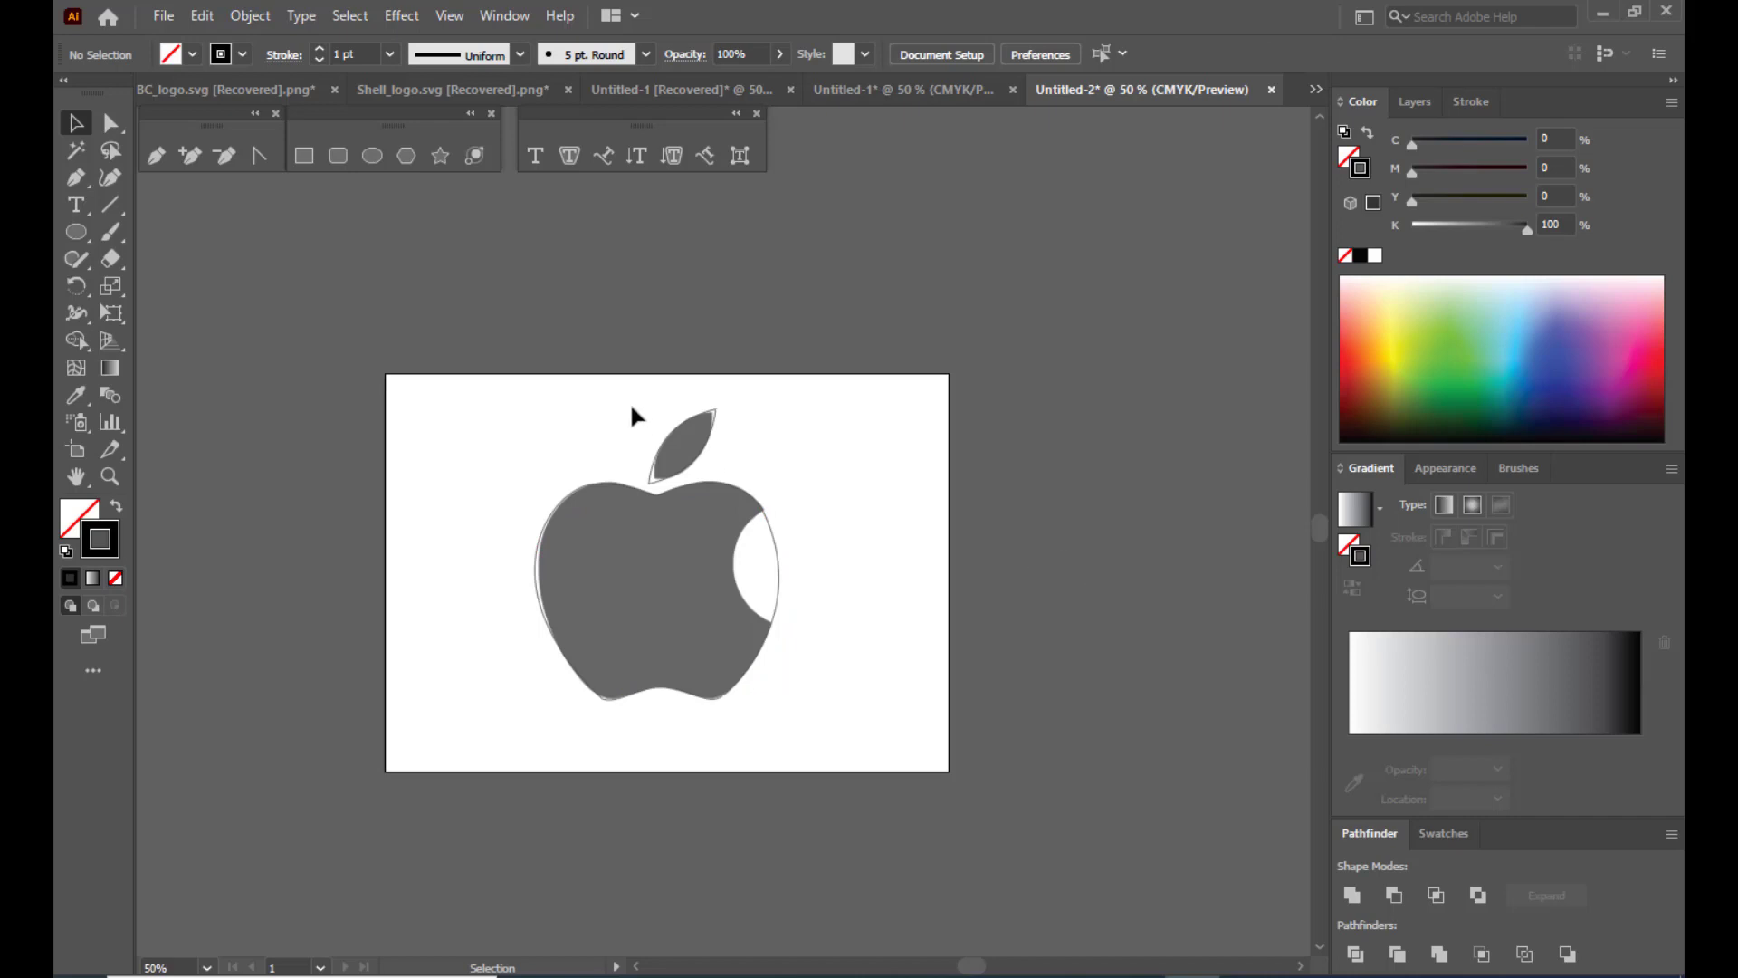
Move the apple and leaf outlines together off the artboard to the empty area on its right.
click(776, 534)
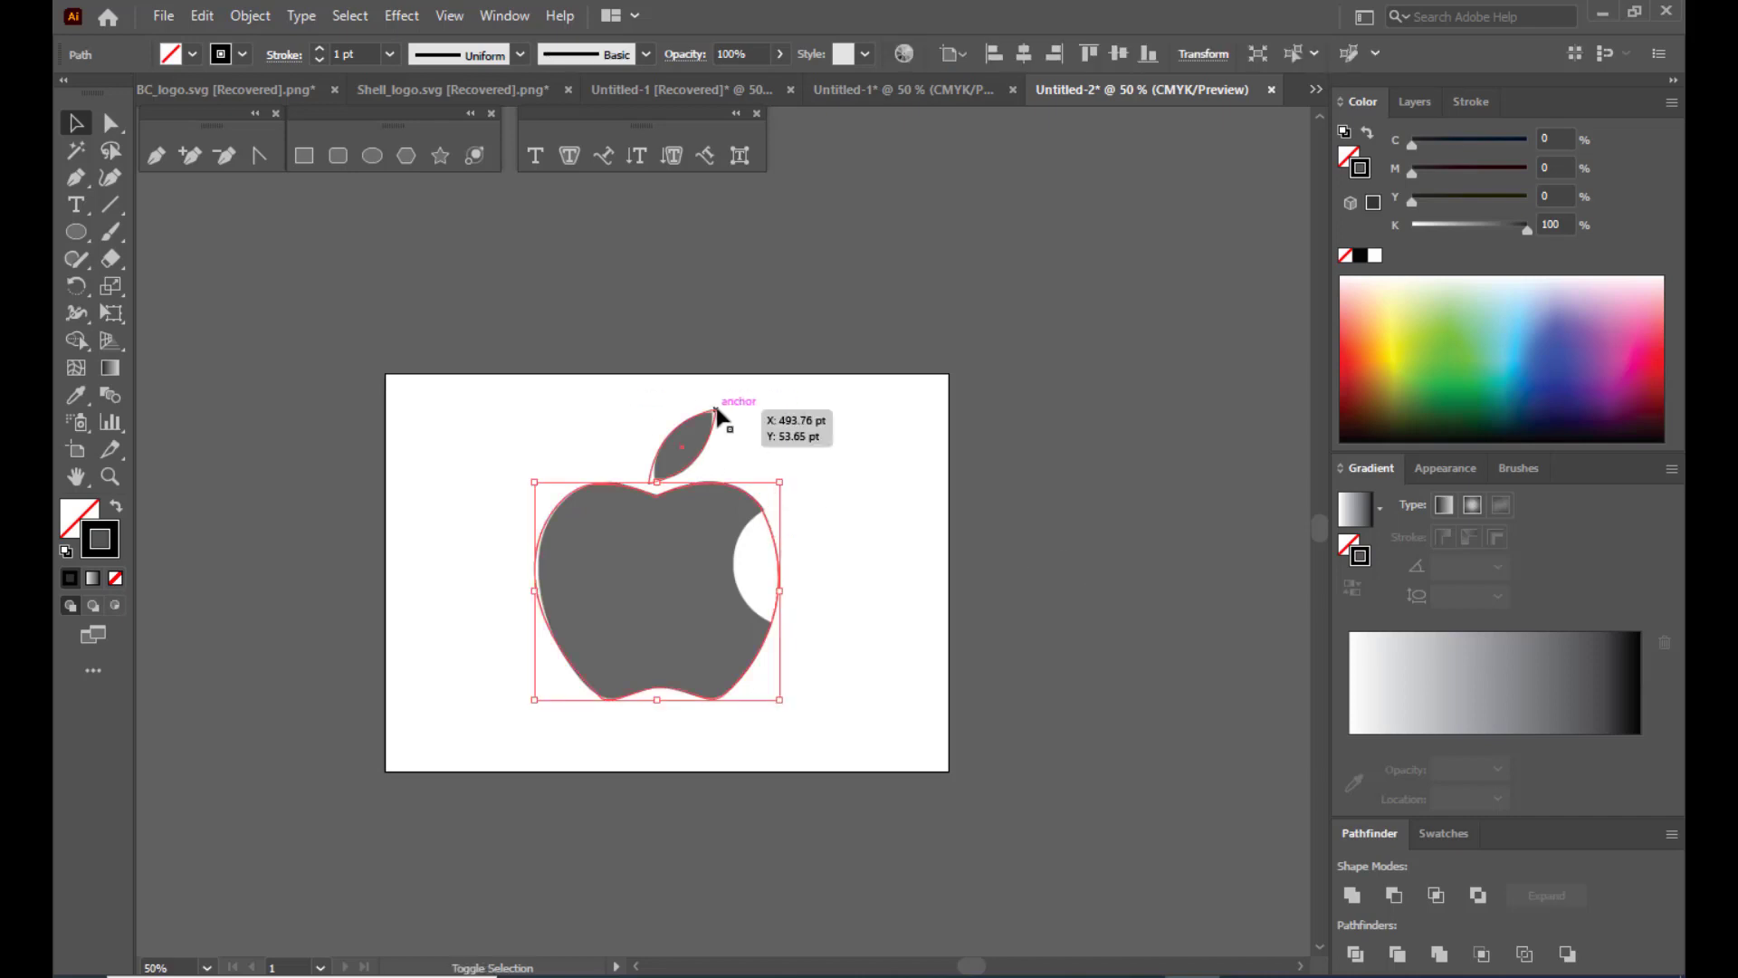
shift+click(715, 418)
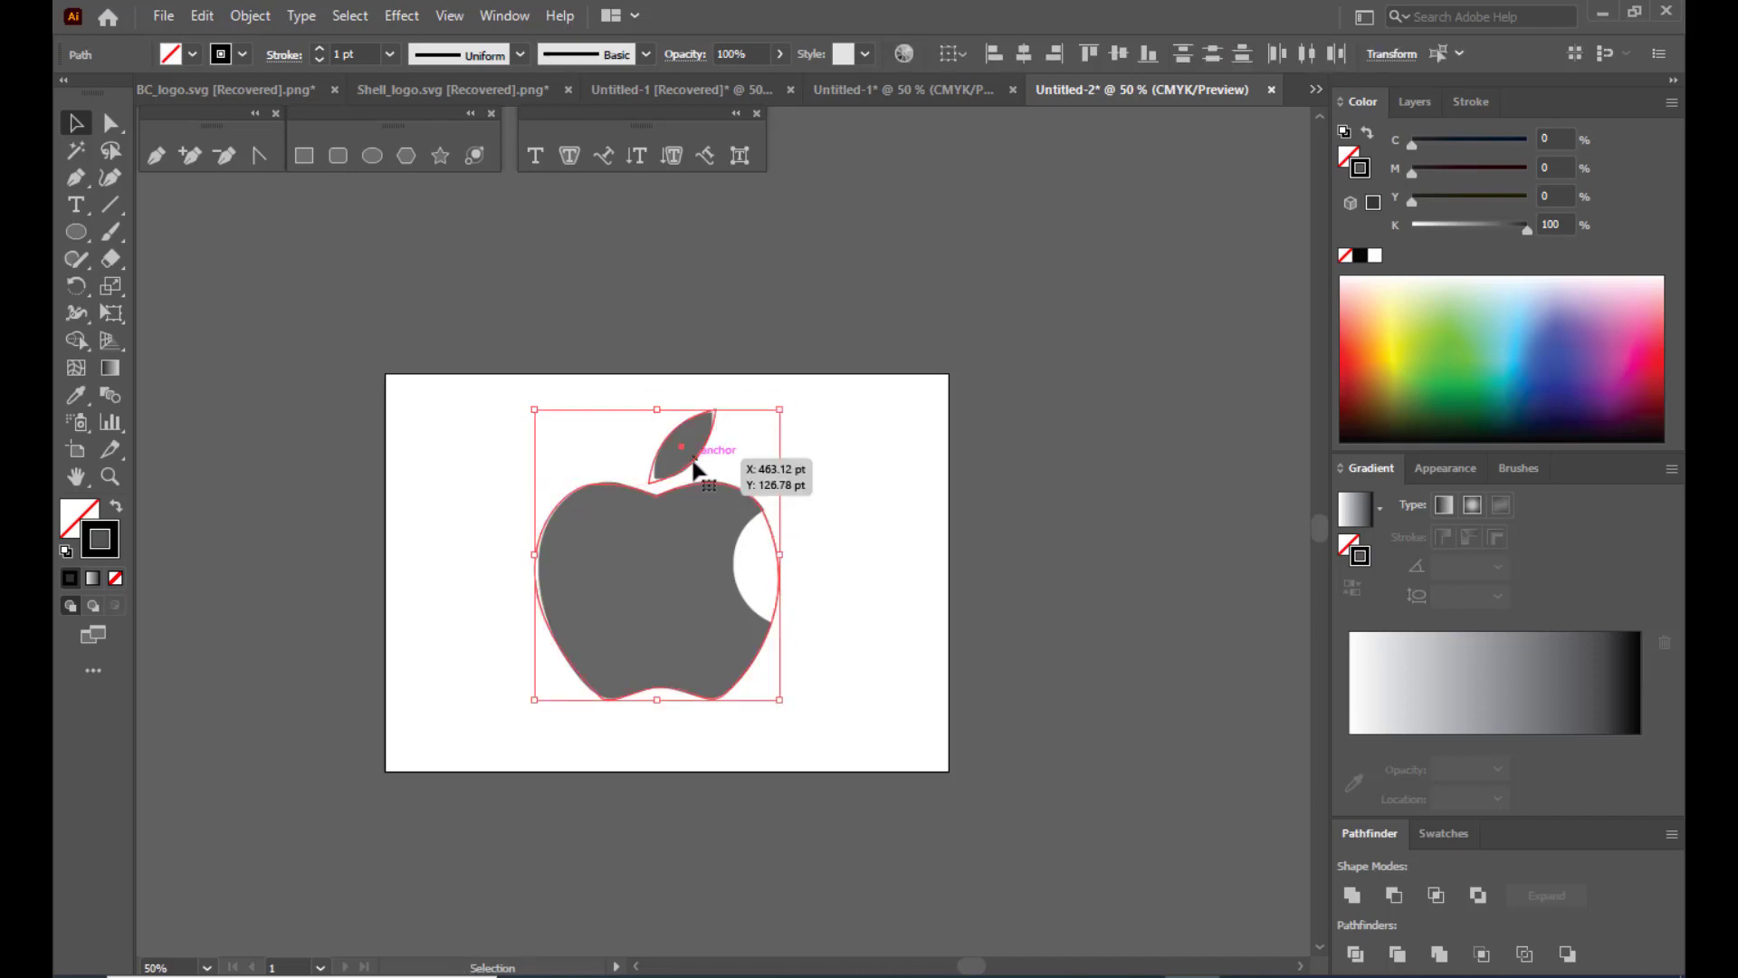
drag(734, 468, 1184, 489)
click(1129, 382)
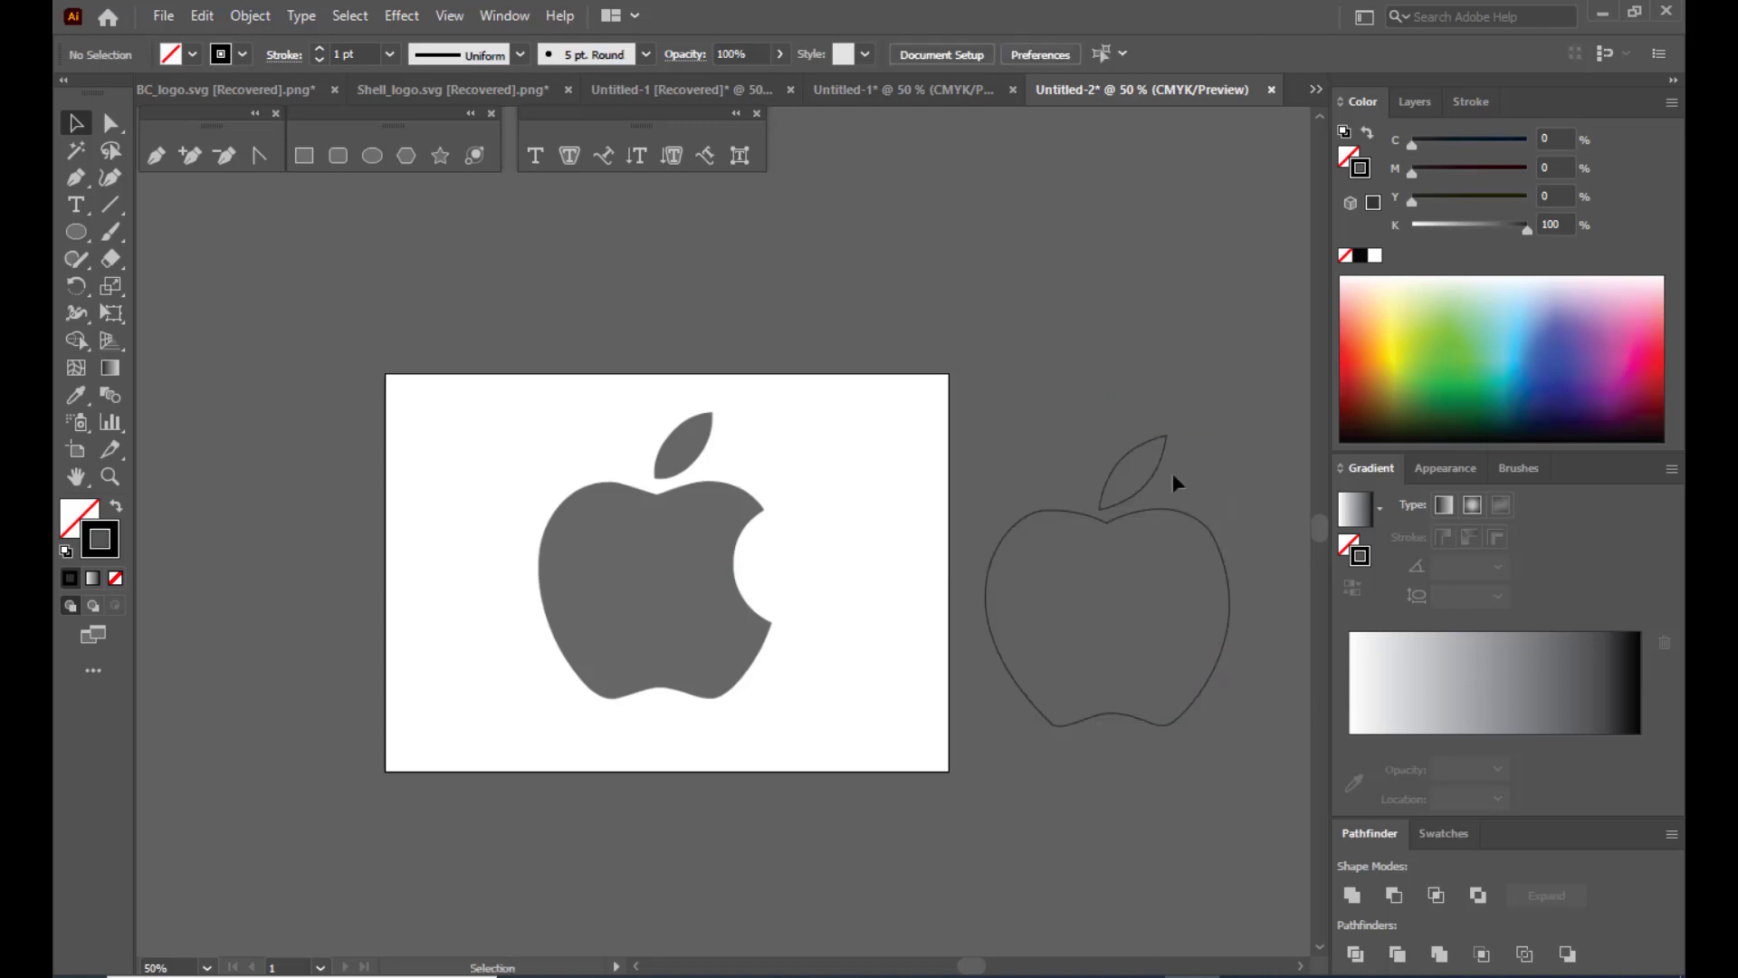
Reshape the apple outline's lower-left corner by adjusting both direction handles of its anchor point.
click(110, 122)
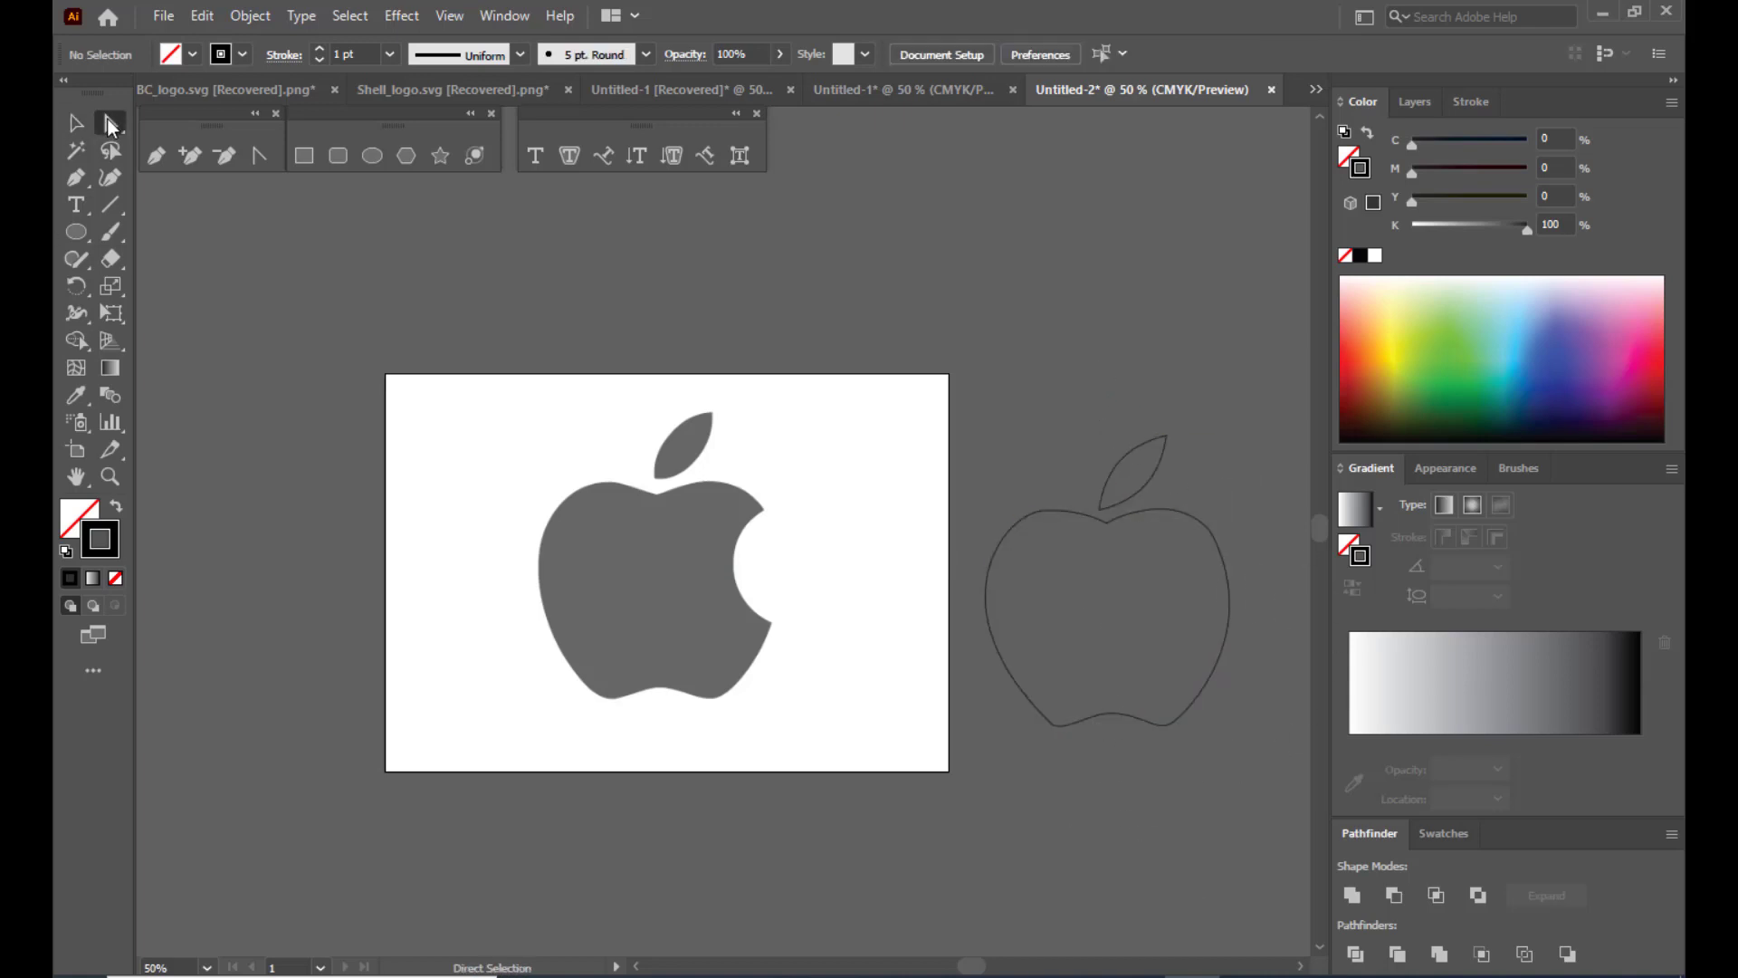
click(1055, 727)
drag(1056, 731, 932, 609)
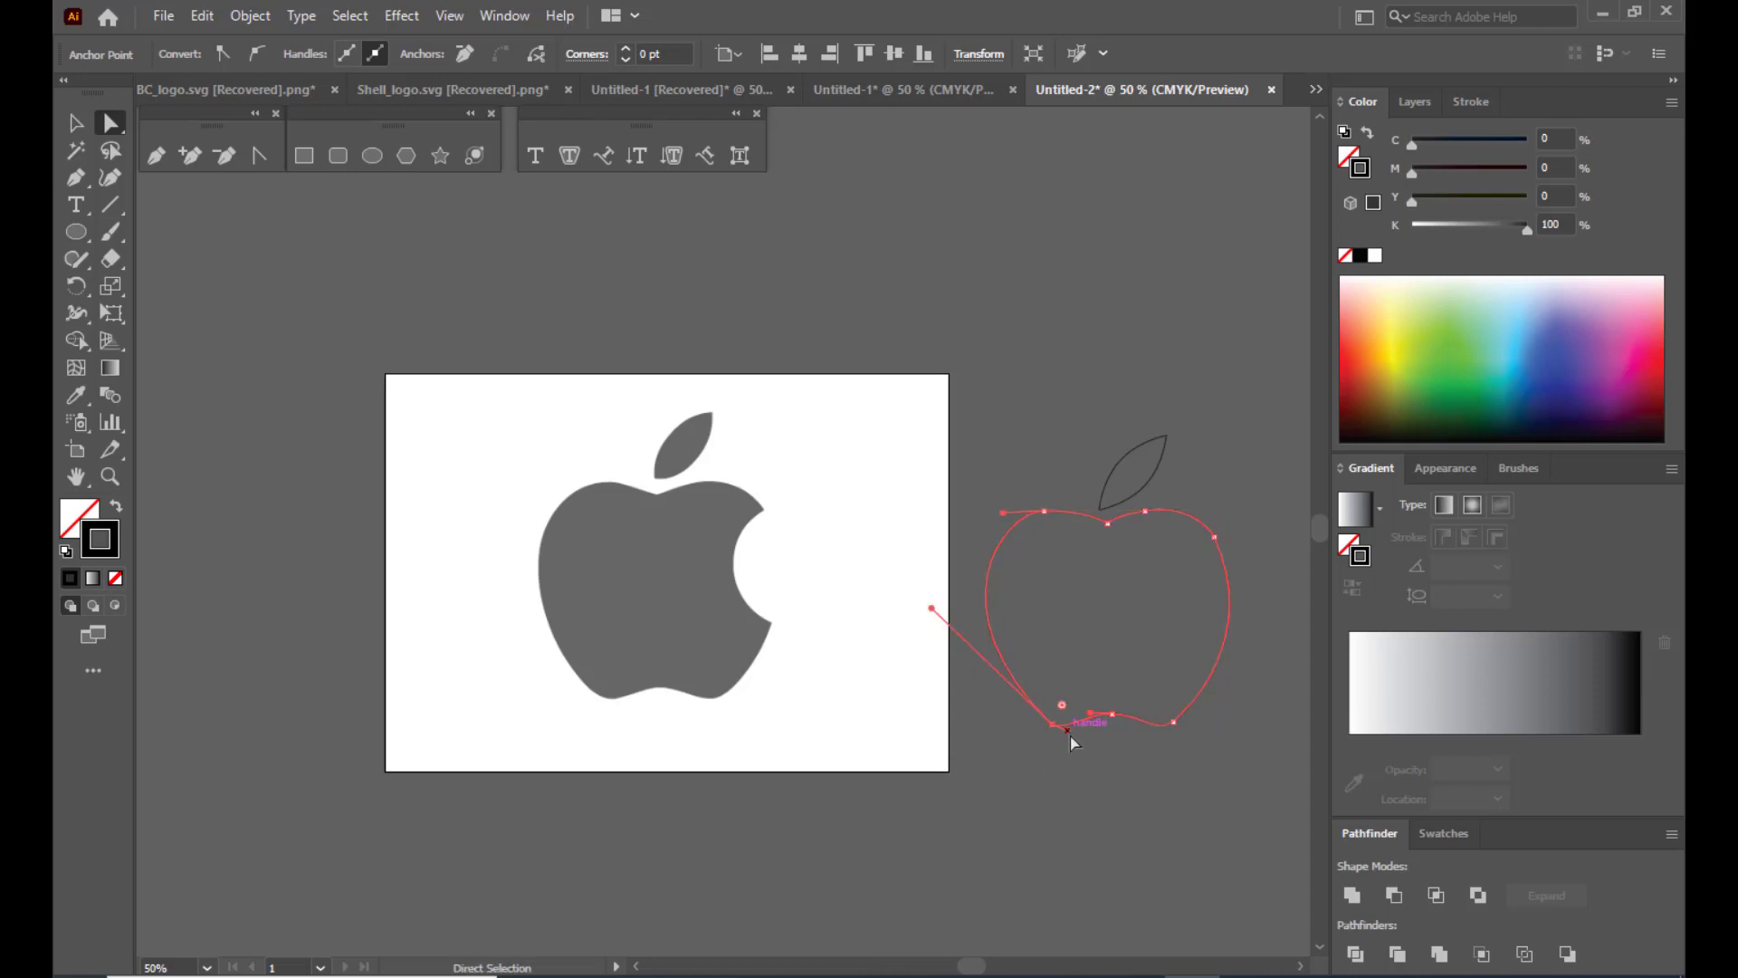
drag(1070, 736, 1048, 724)
click(1117, 849)
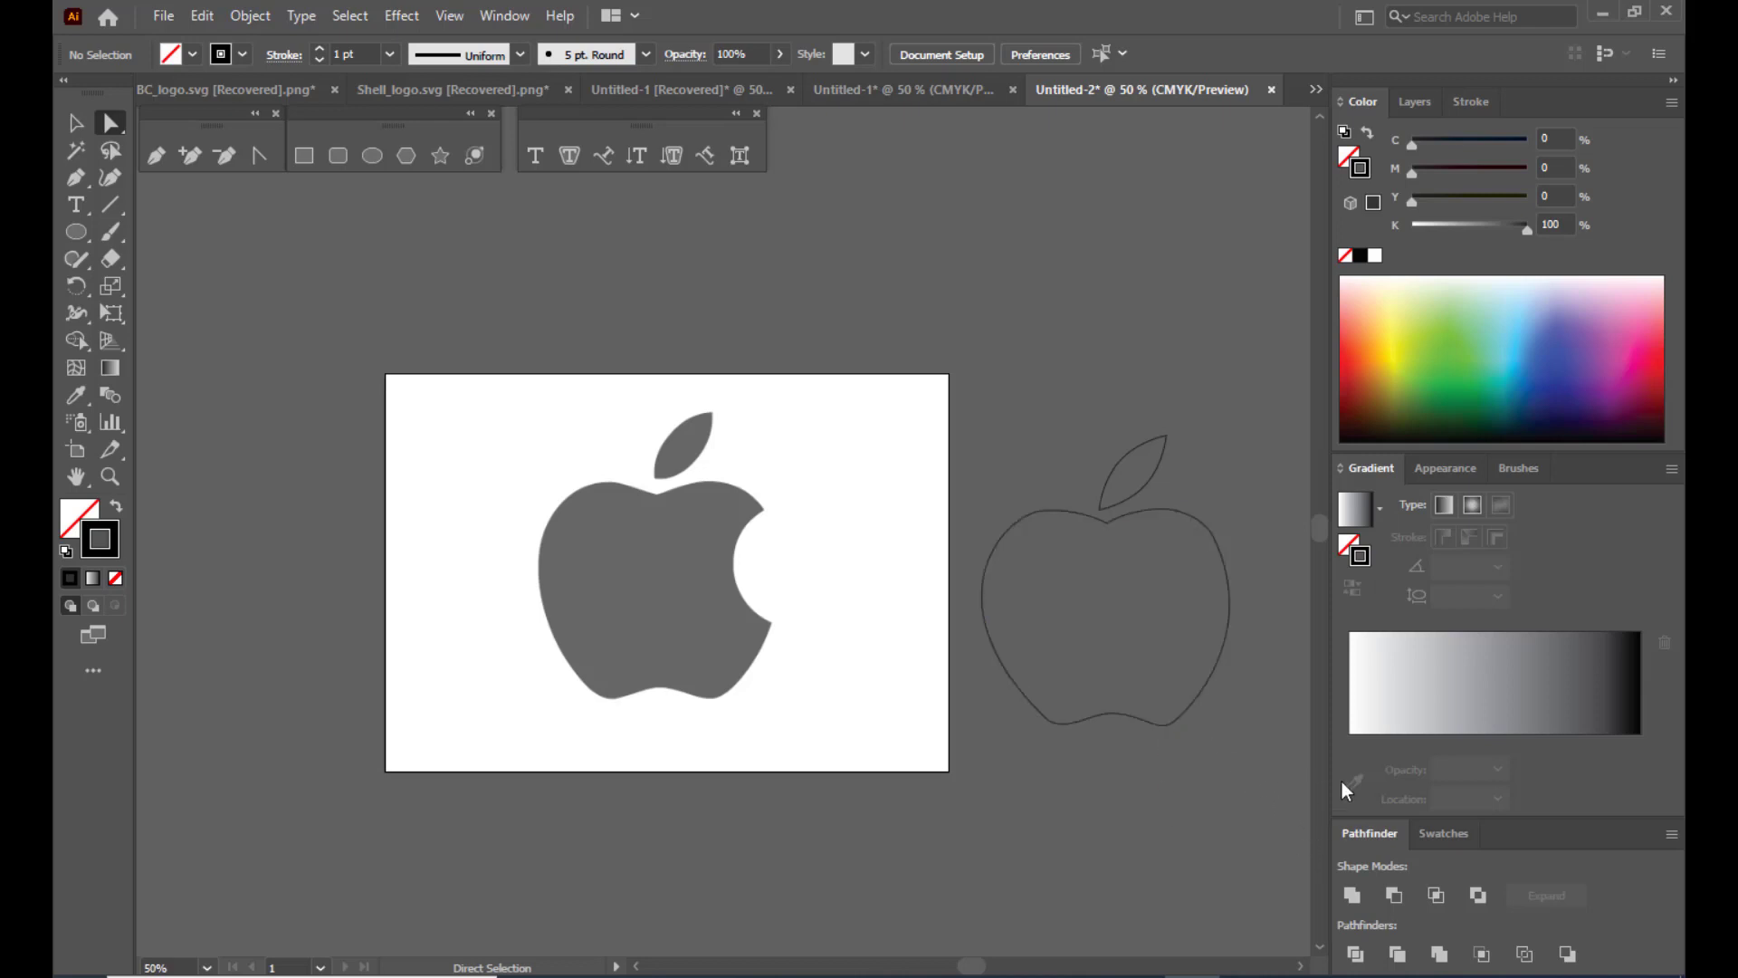
Remove the apple outline's stroke and give the shape a solid black fill.
click(76, 122)
click(1179, 510)
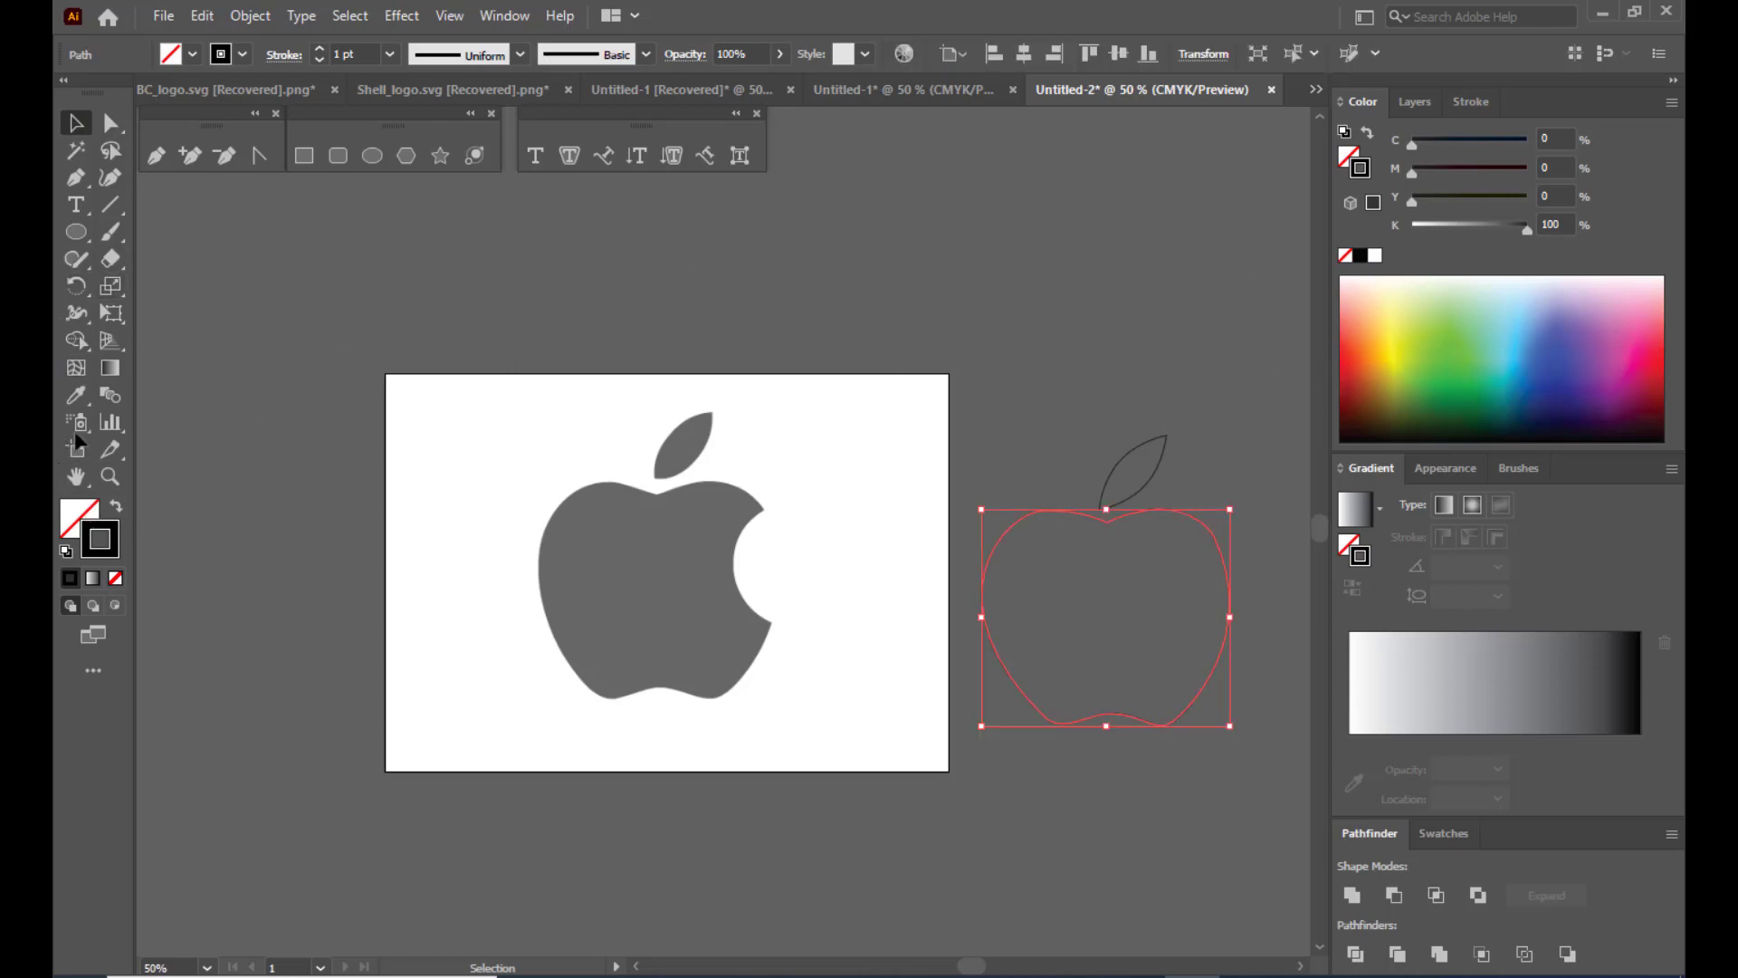
click(72, 506)
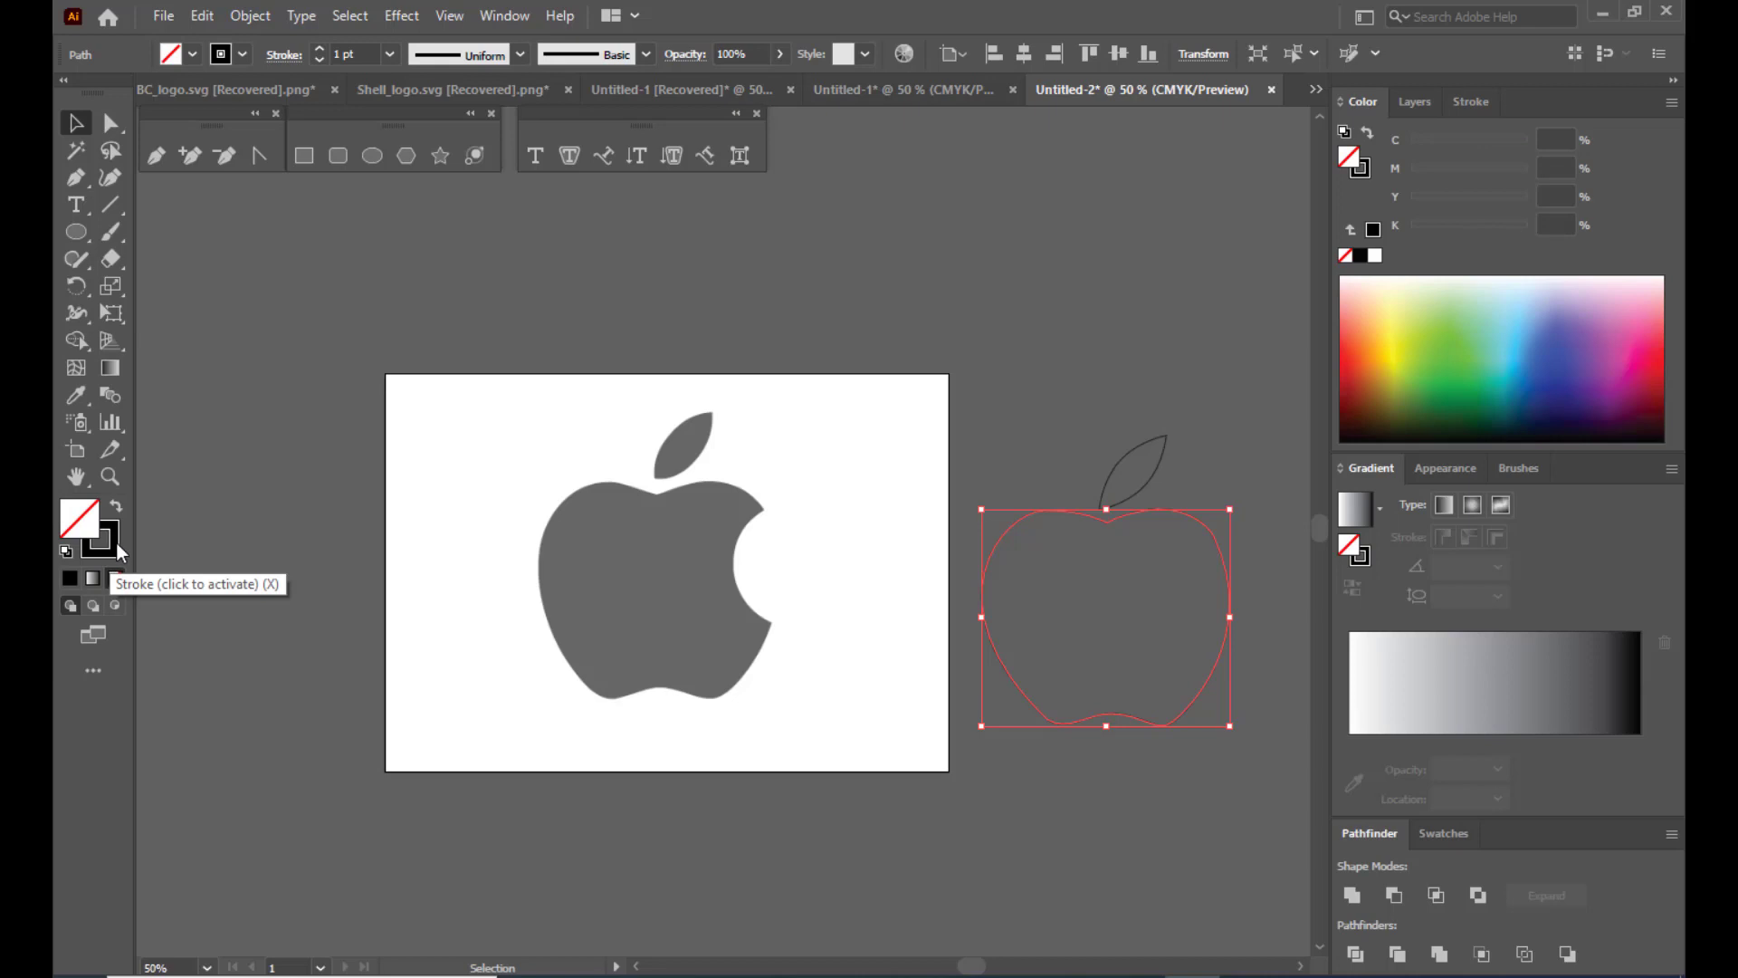
click(117, 543)
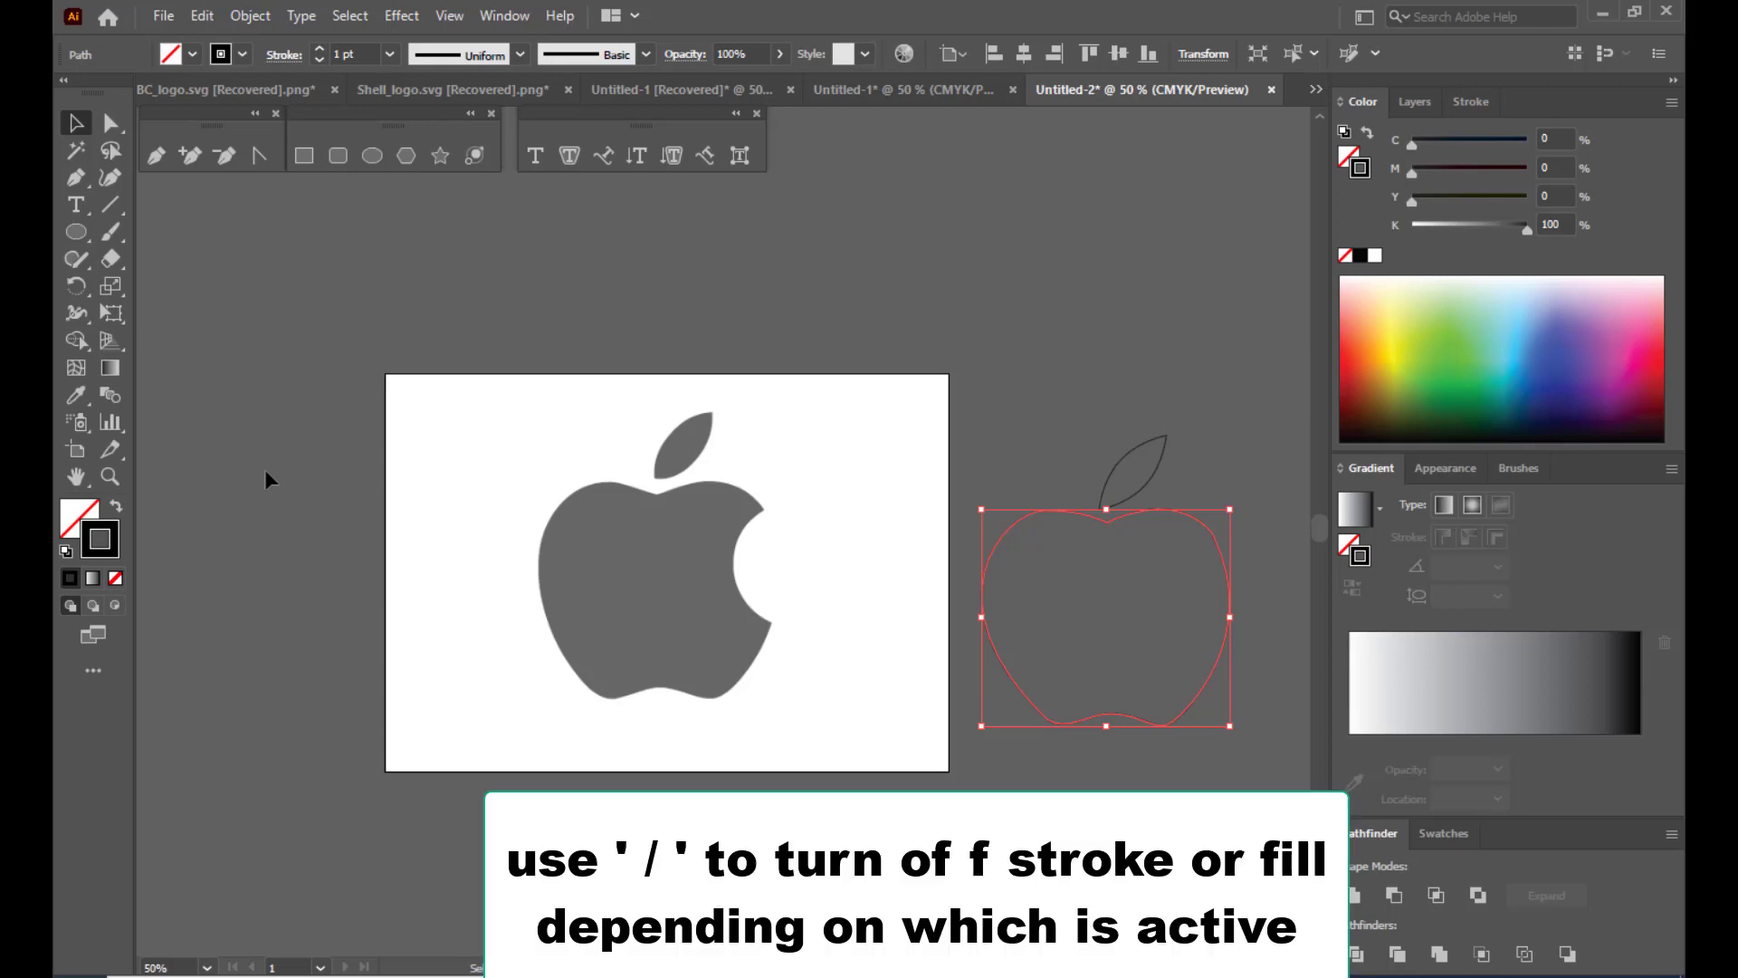
key(slash)
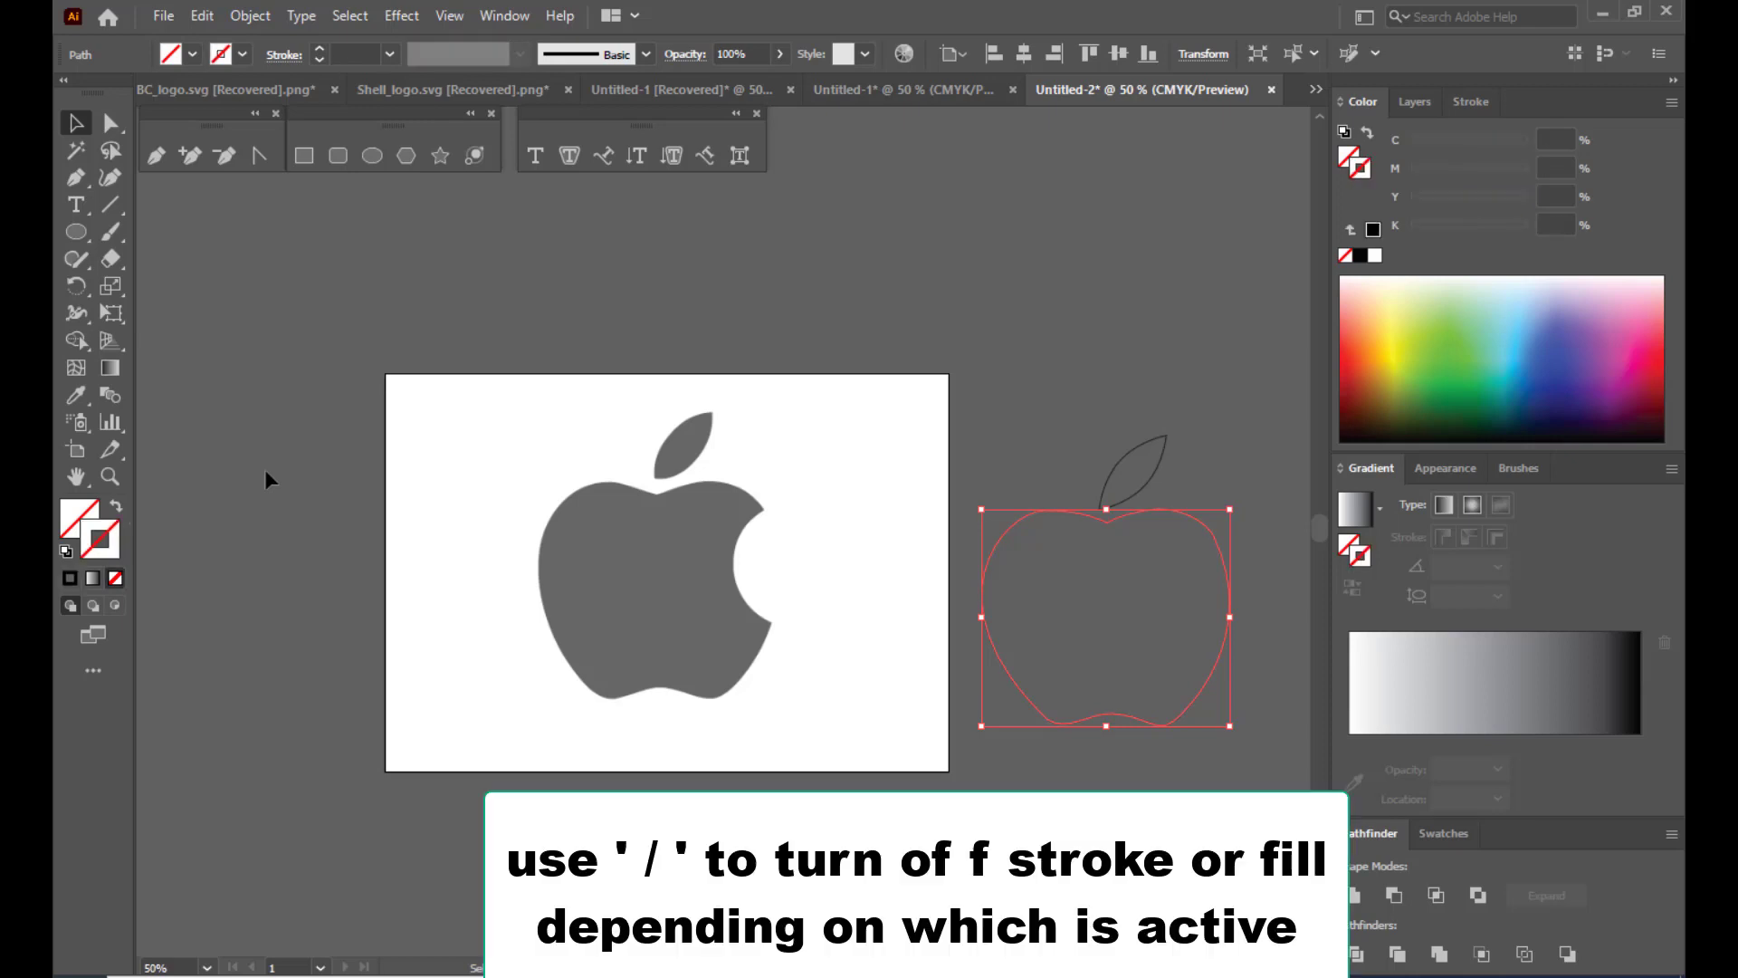
click(81, 524)
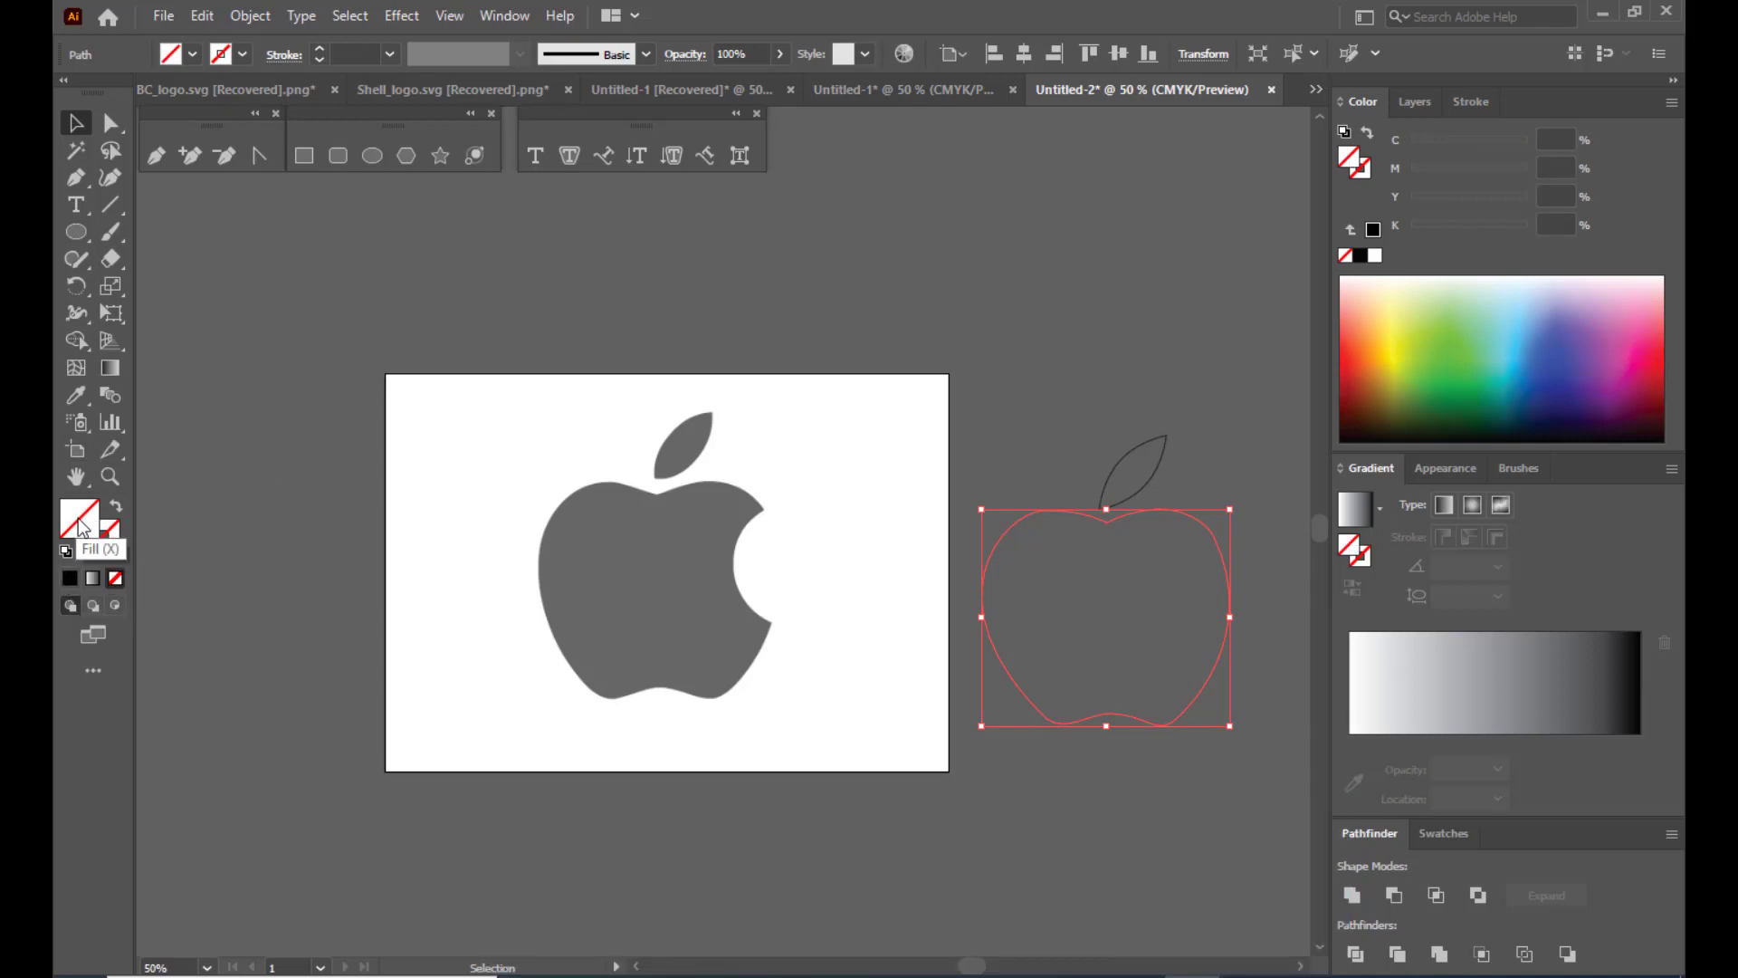
click(72, 579)
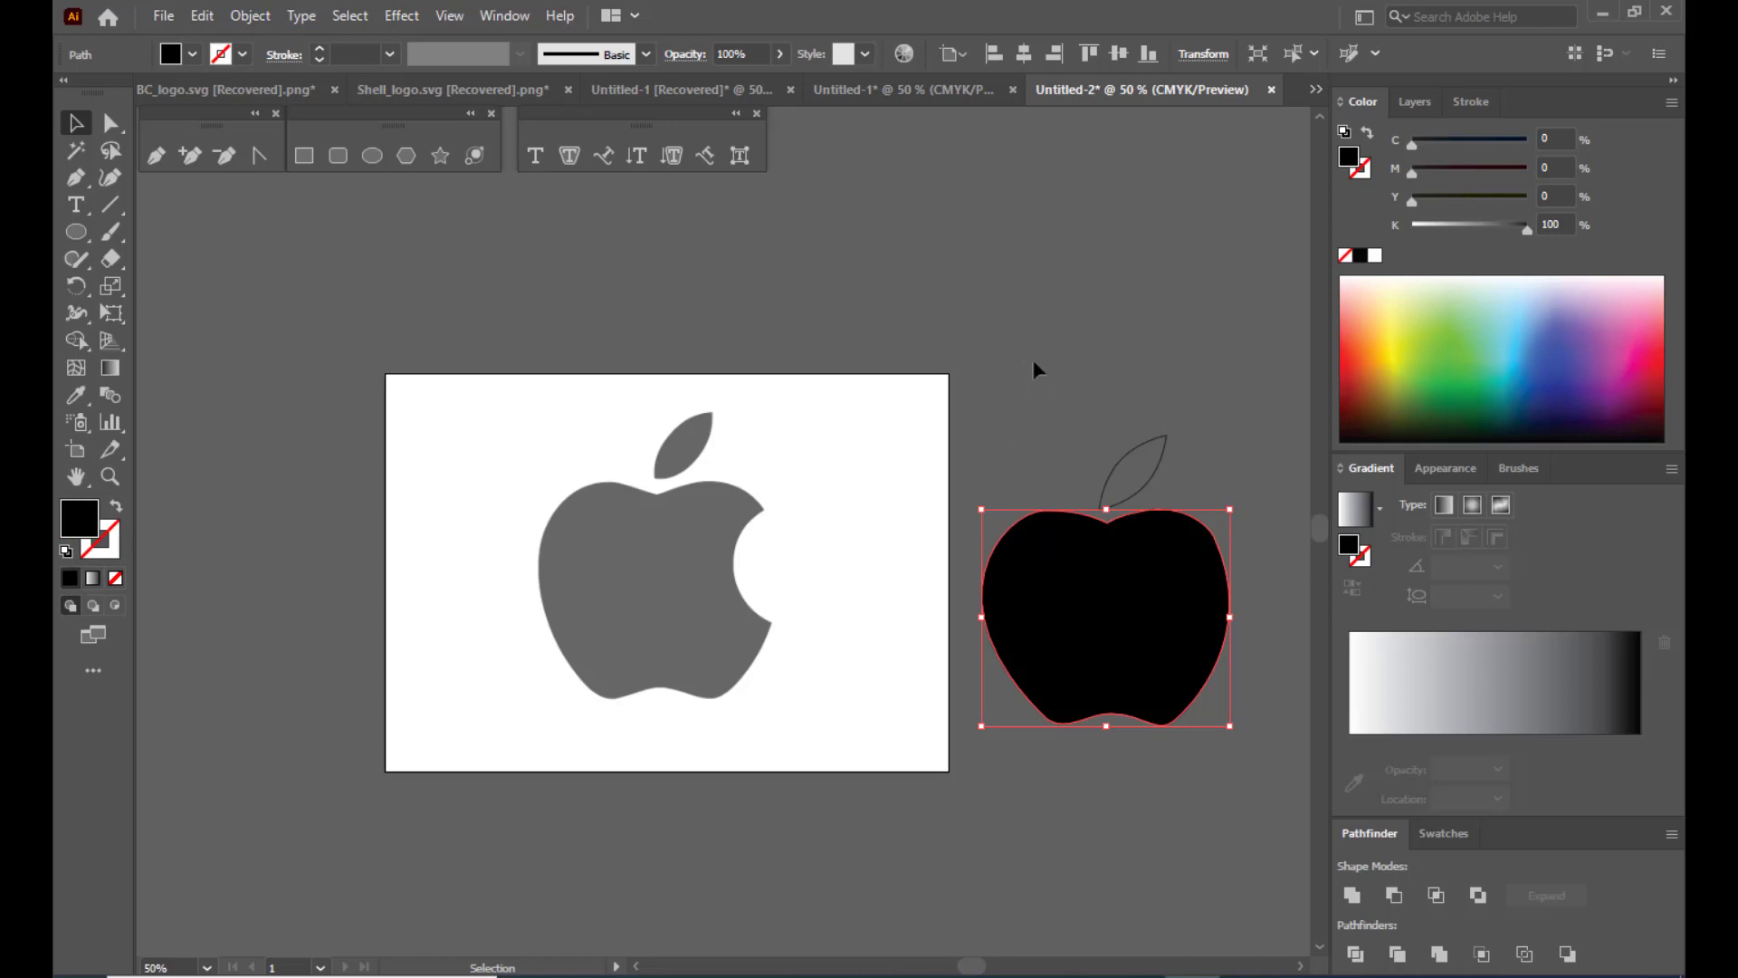
click(1083, 358)
Fill the leaf shape above the apple with solid black.
click(1163, 468)
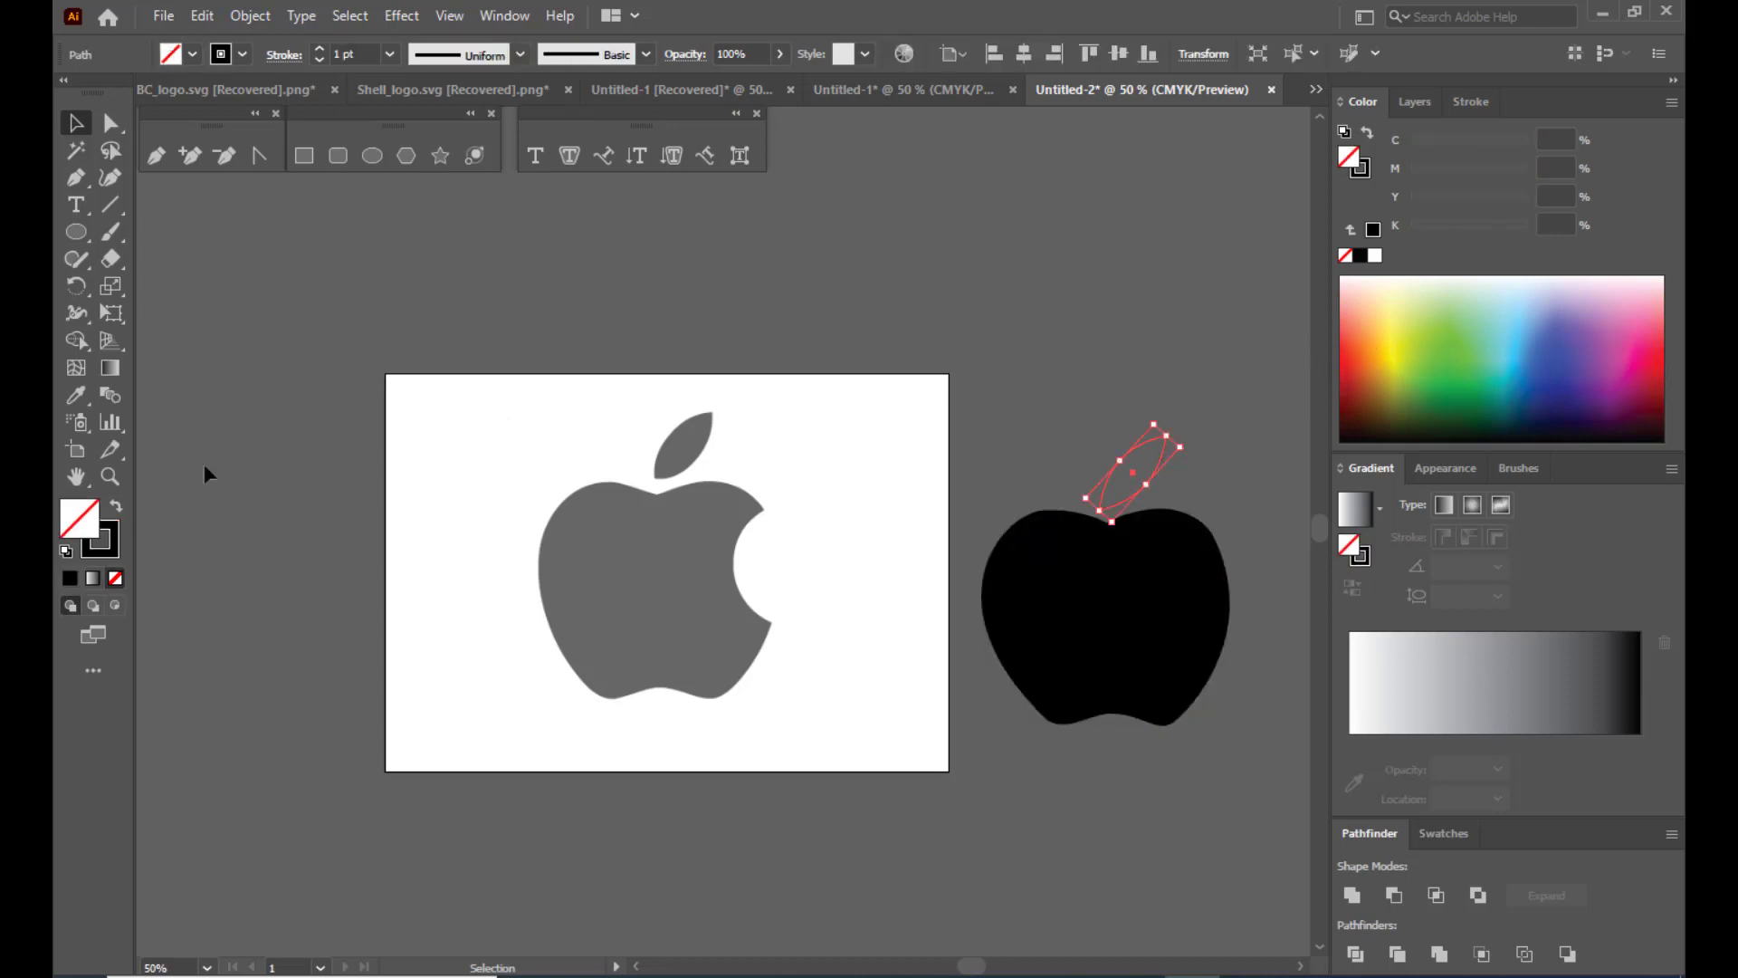
click(70, 578)
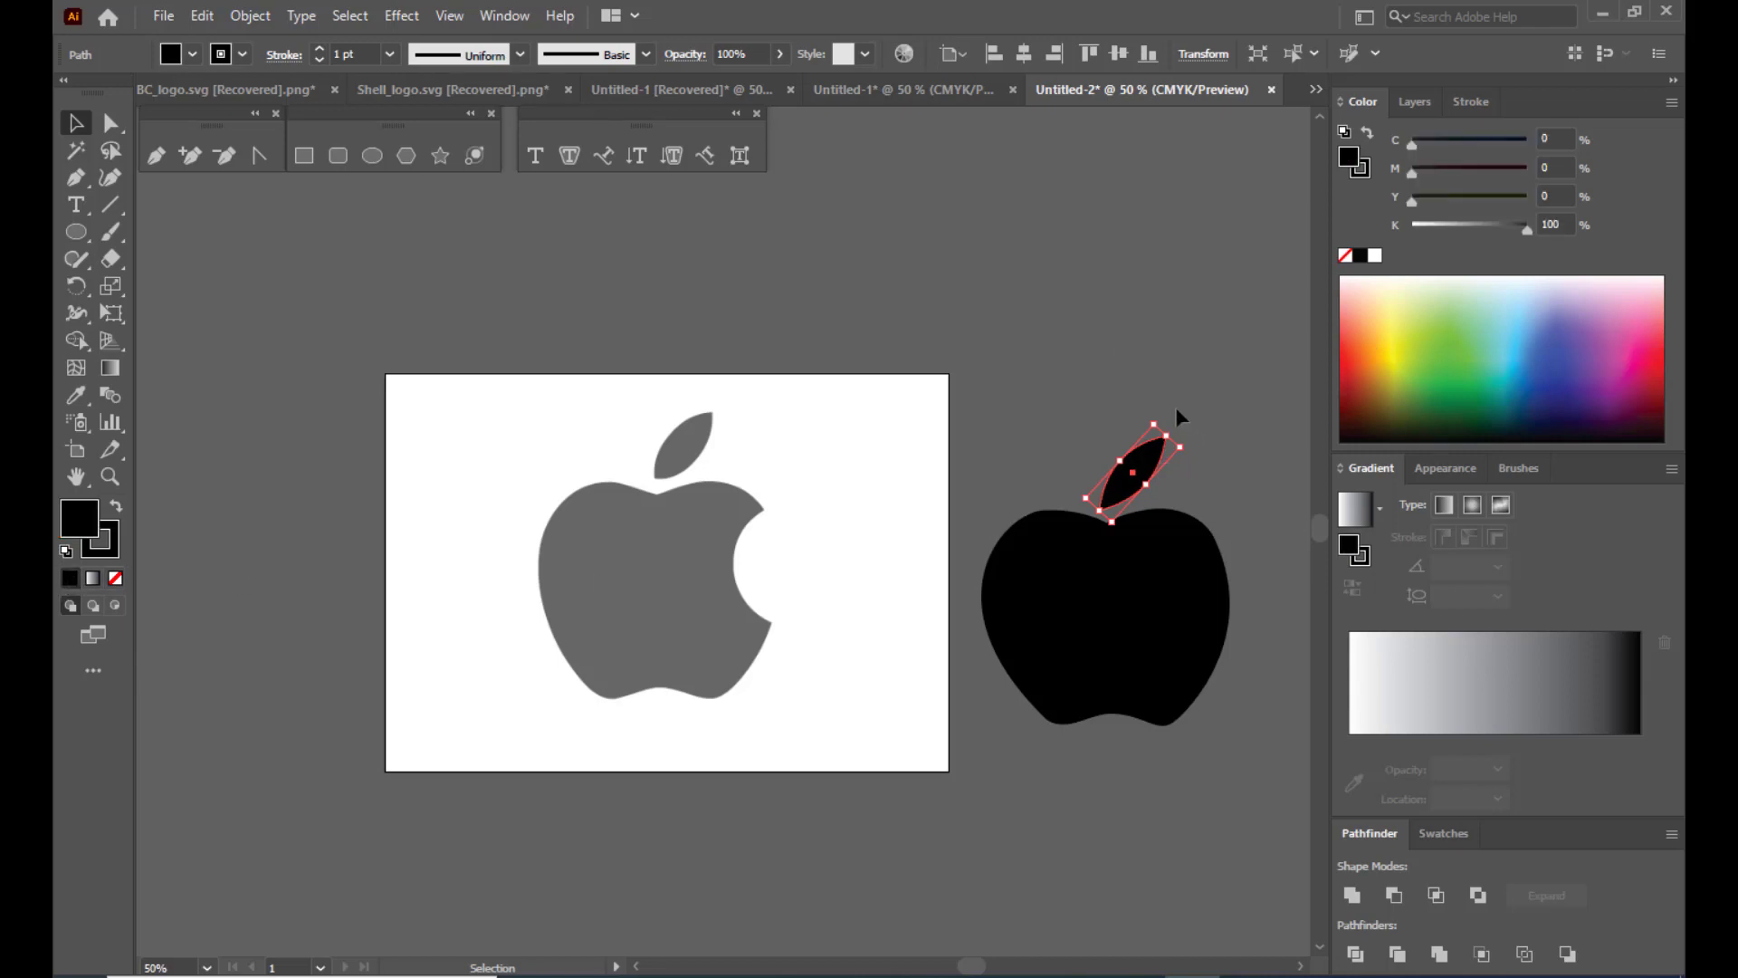
click(1175, 406)
click(1143, 478)
click(1161, 331)
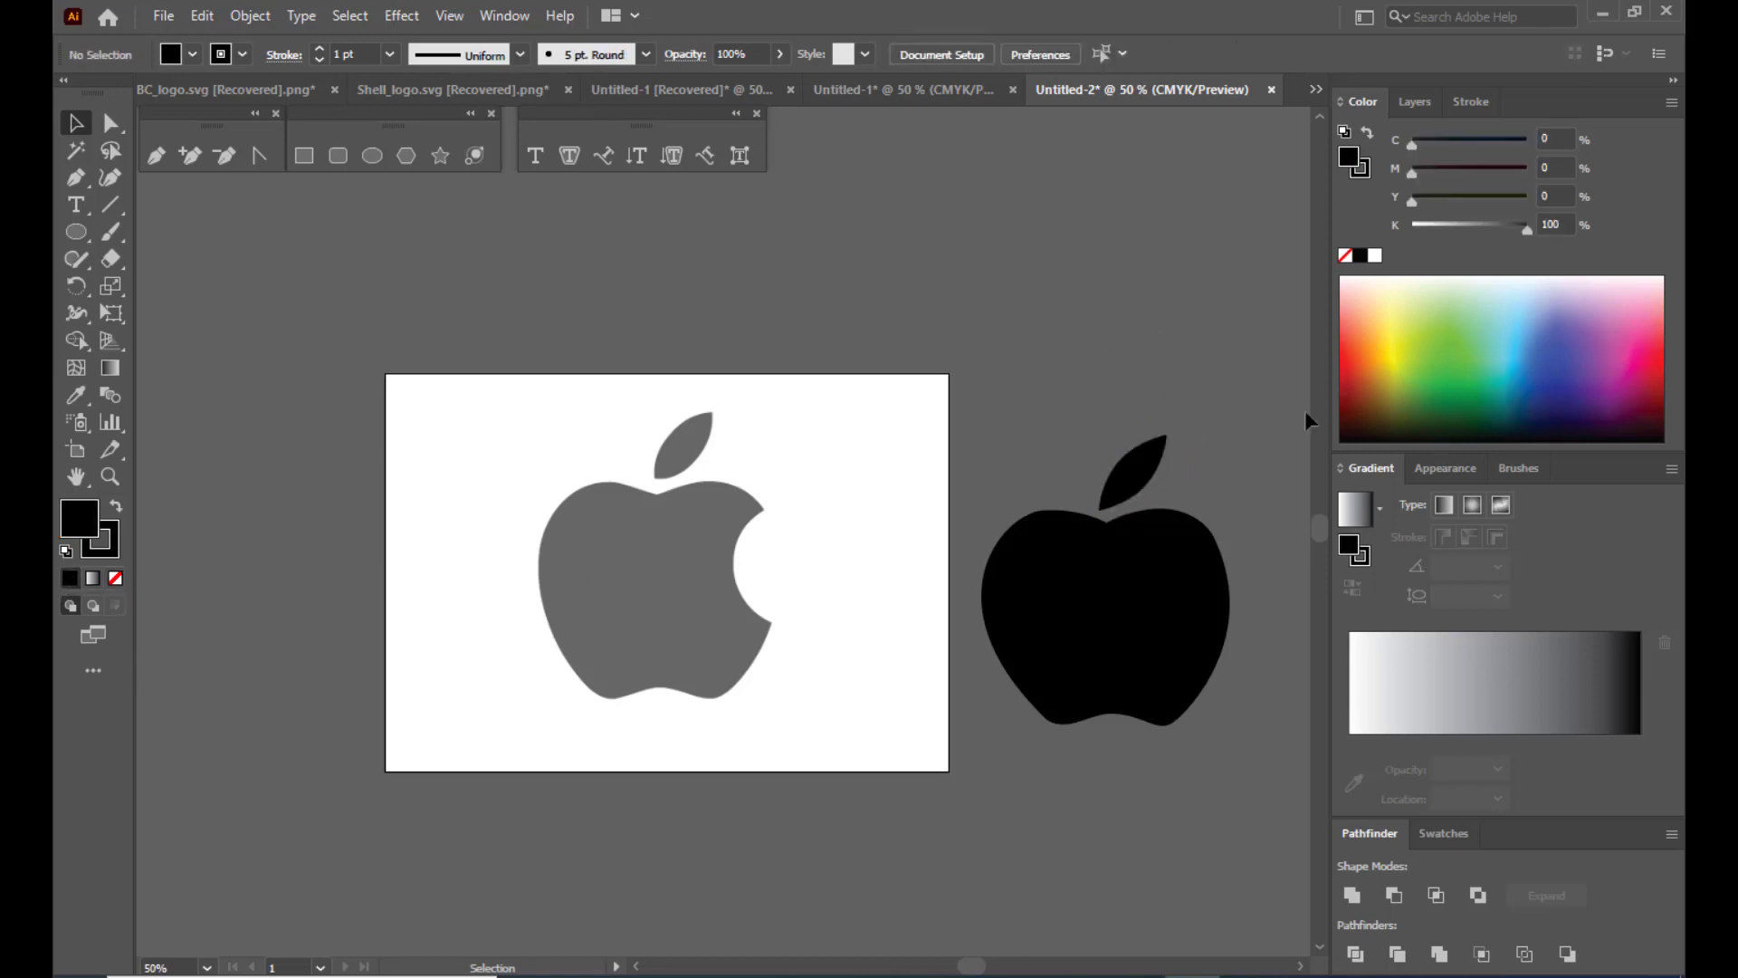
Move the black apple and the black leaf back over the matching parts of the reference logo.
click(1187, 581)
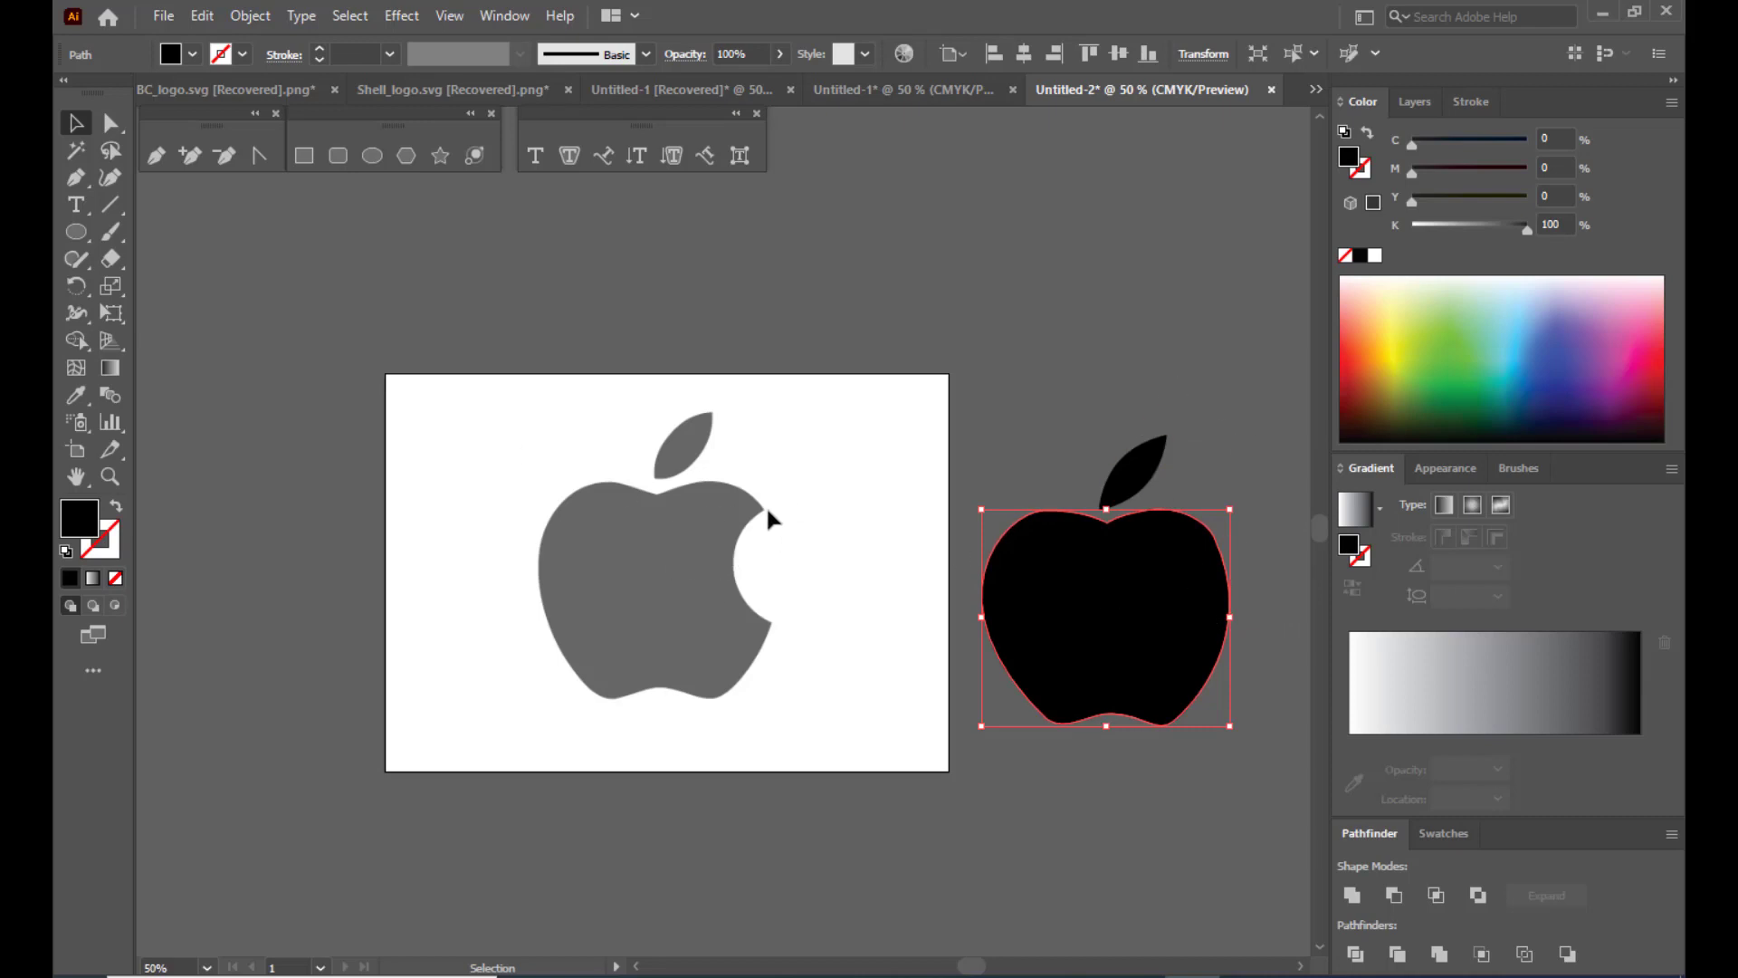
drag(1156, 562, 708, 534)
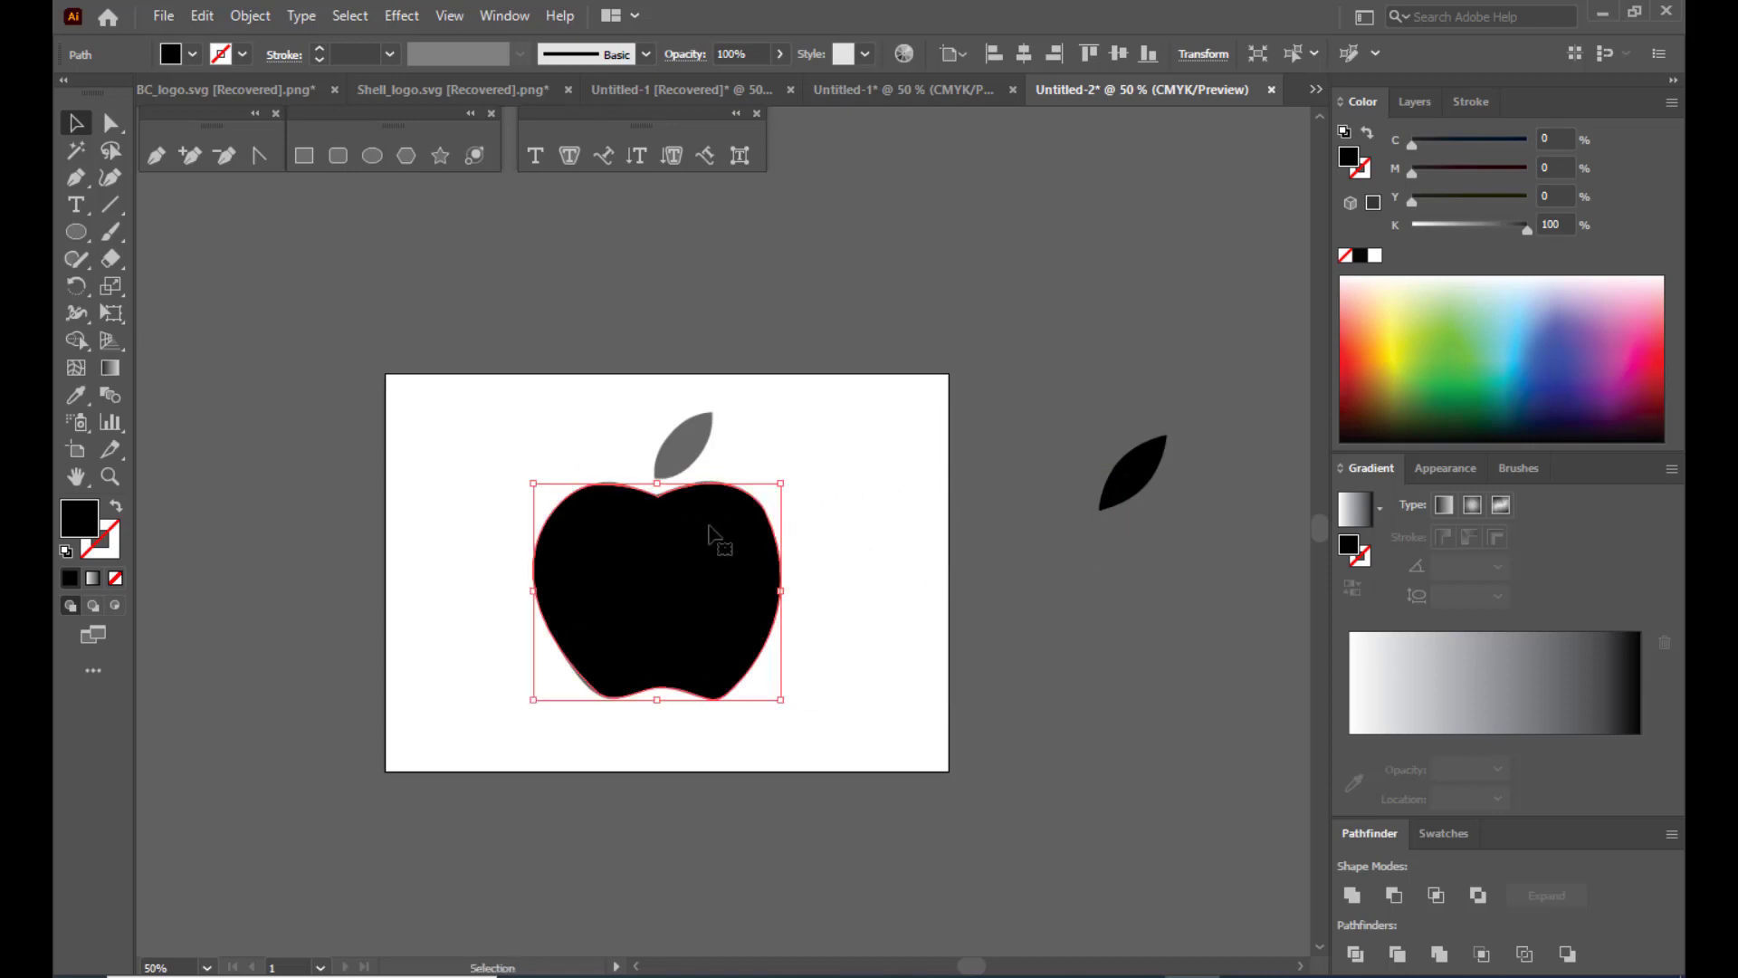
click(1133, 487)
drag(1138, 490, 690, 450)
Lower the black apple's opacity to 42% to reveal the reference bite underneath.
click(695, 593)
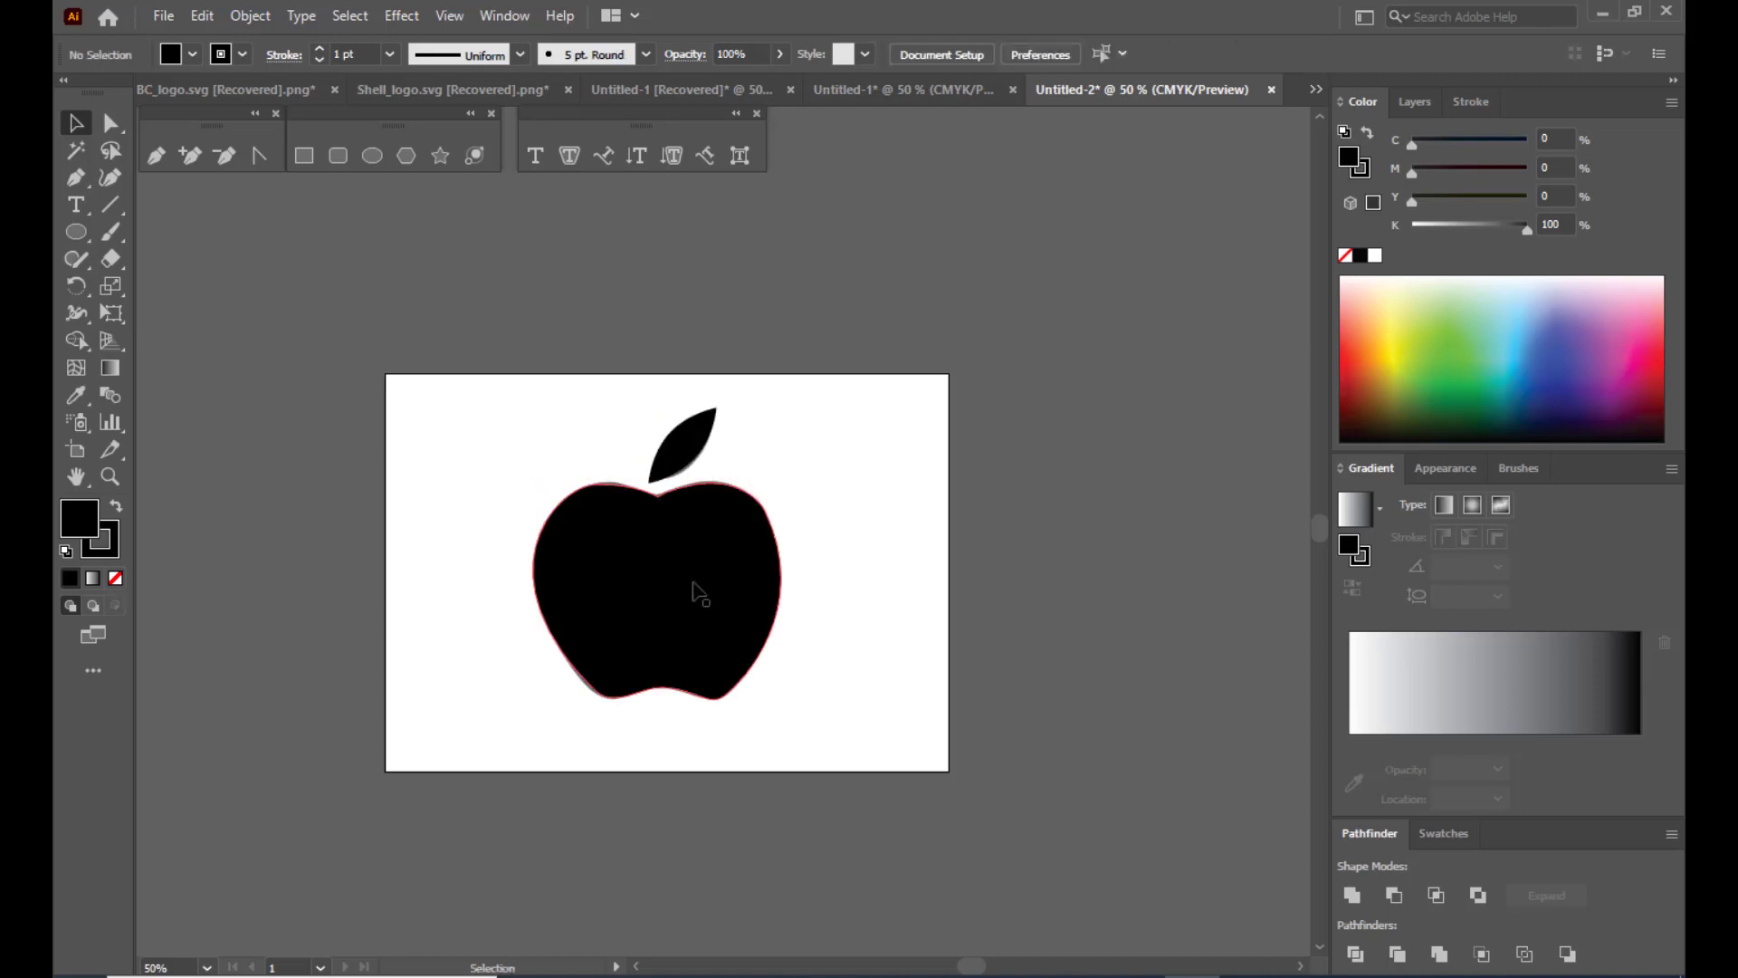
click(779, 53)
click(728, 82)
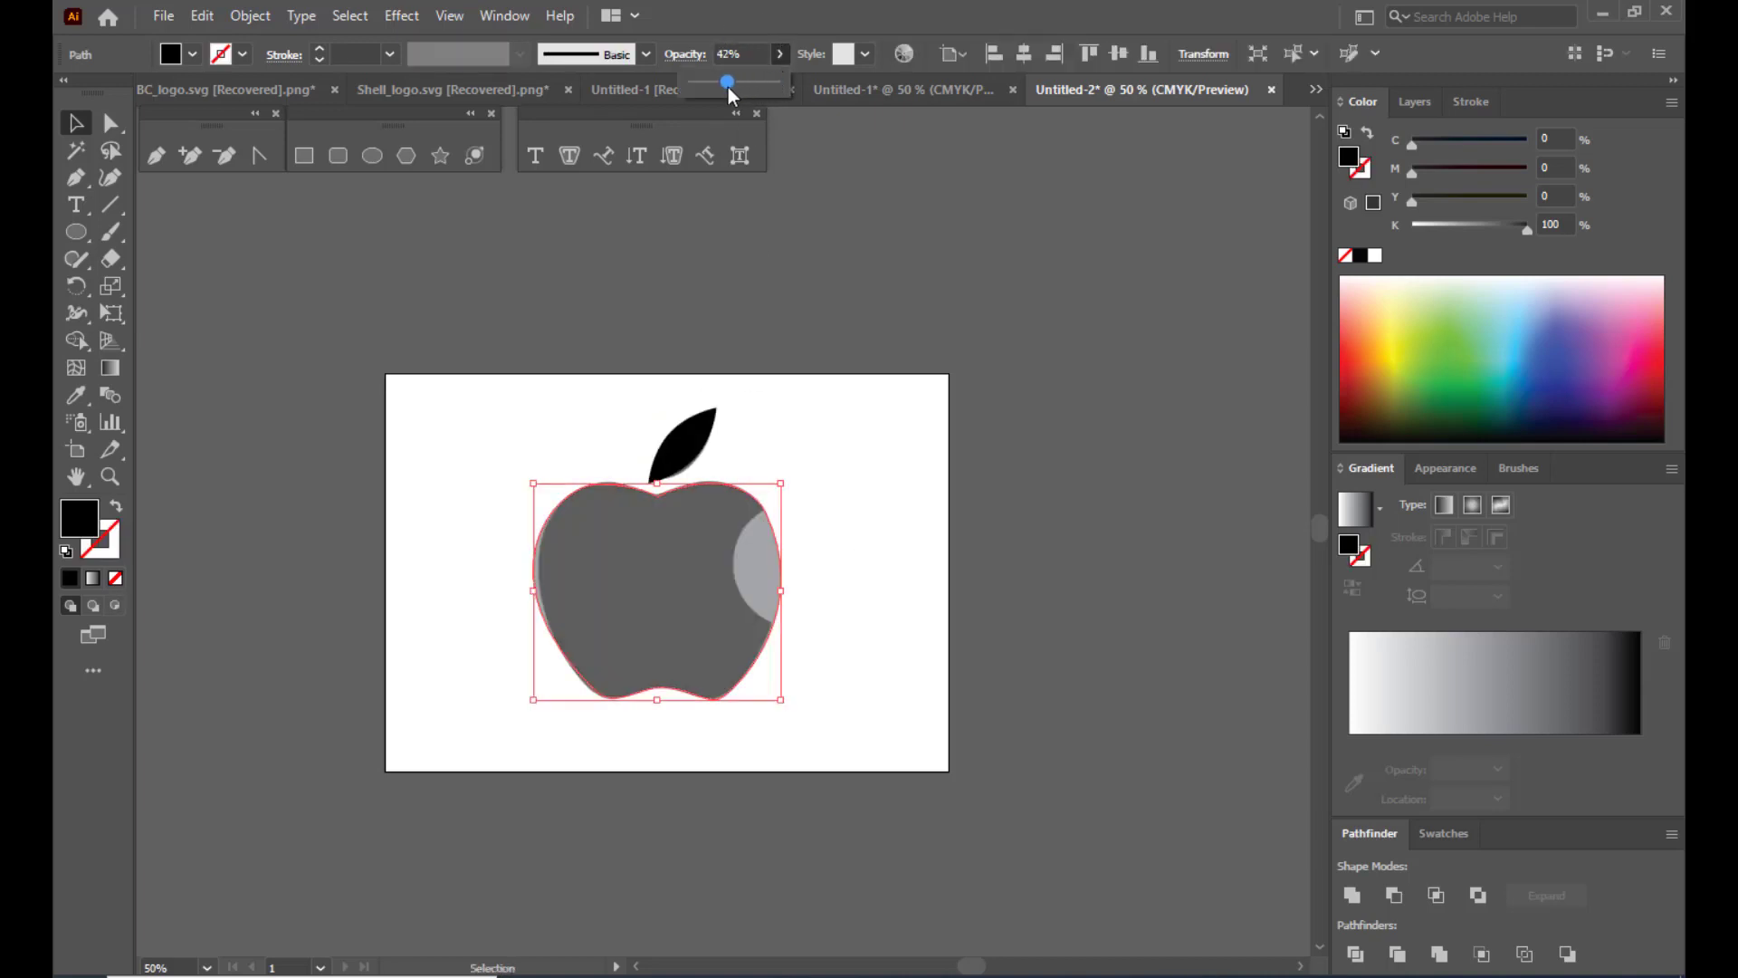
click(823, 516)
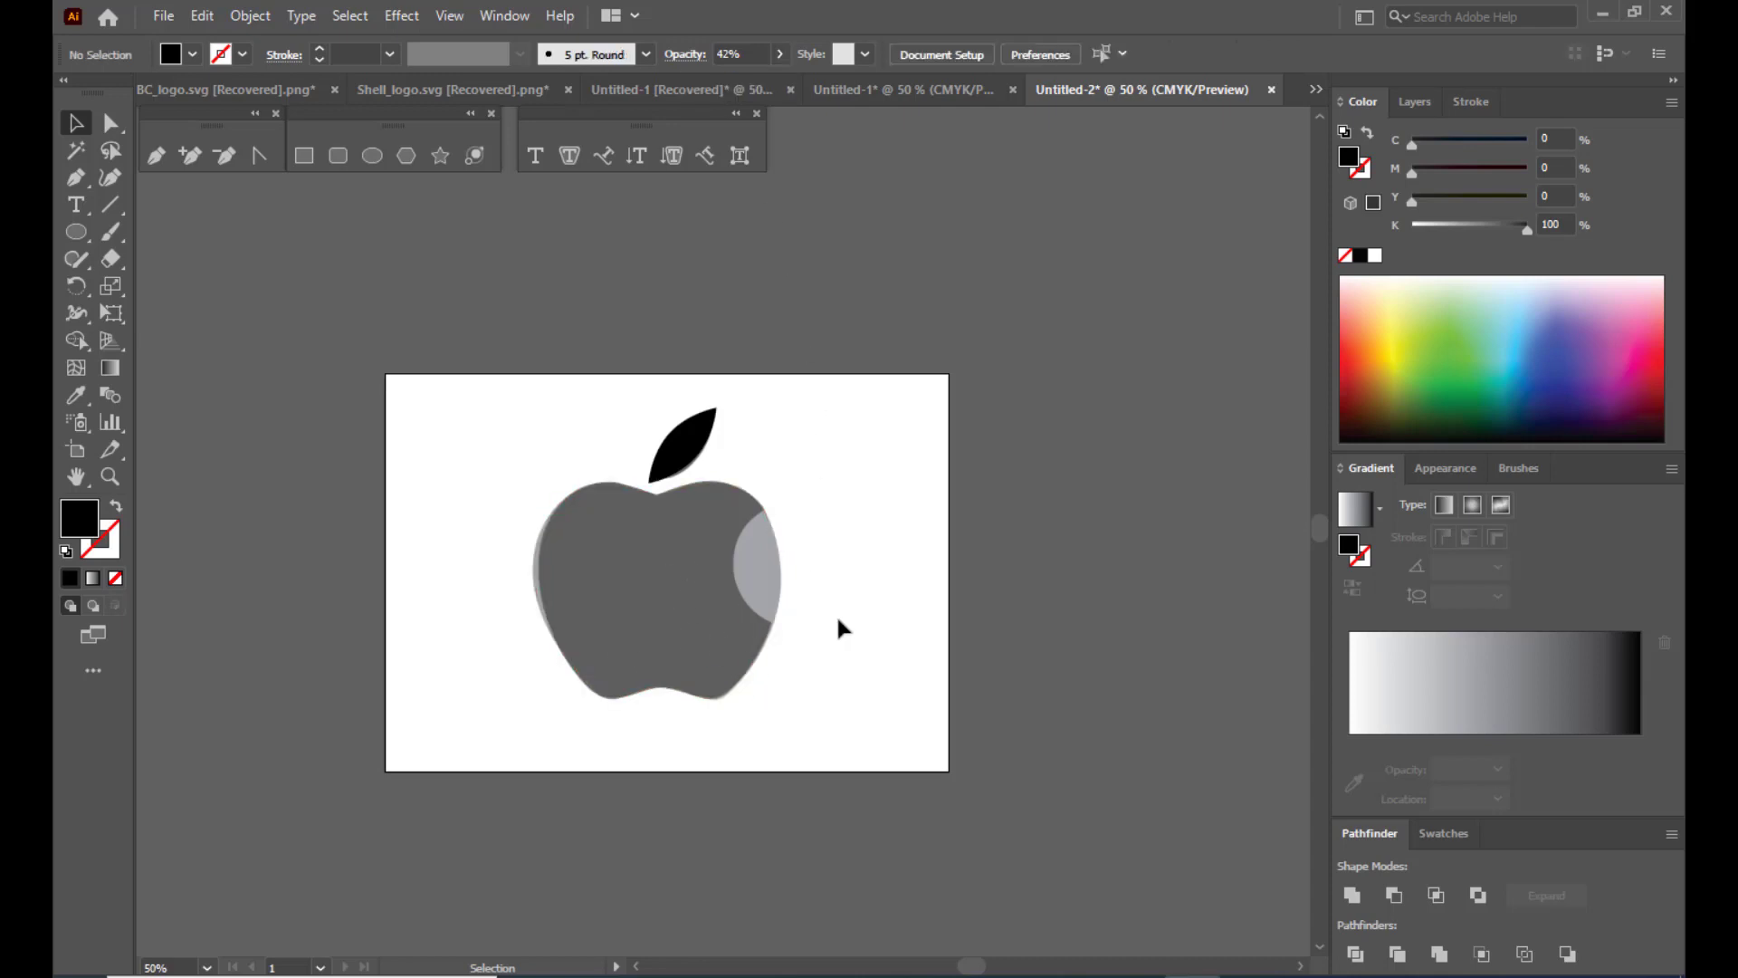
Draw a black circle with the Ellipse tool beside the apple, somewhat larger than the reference bite.
key(ctrl+plus)
key(ctrl+plus)
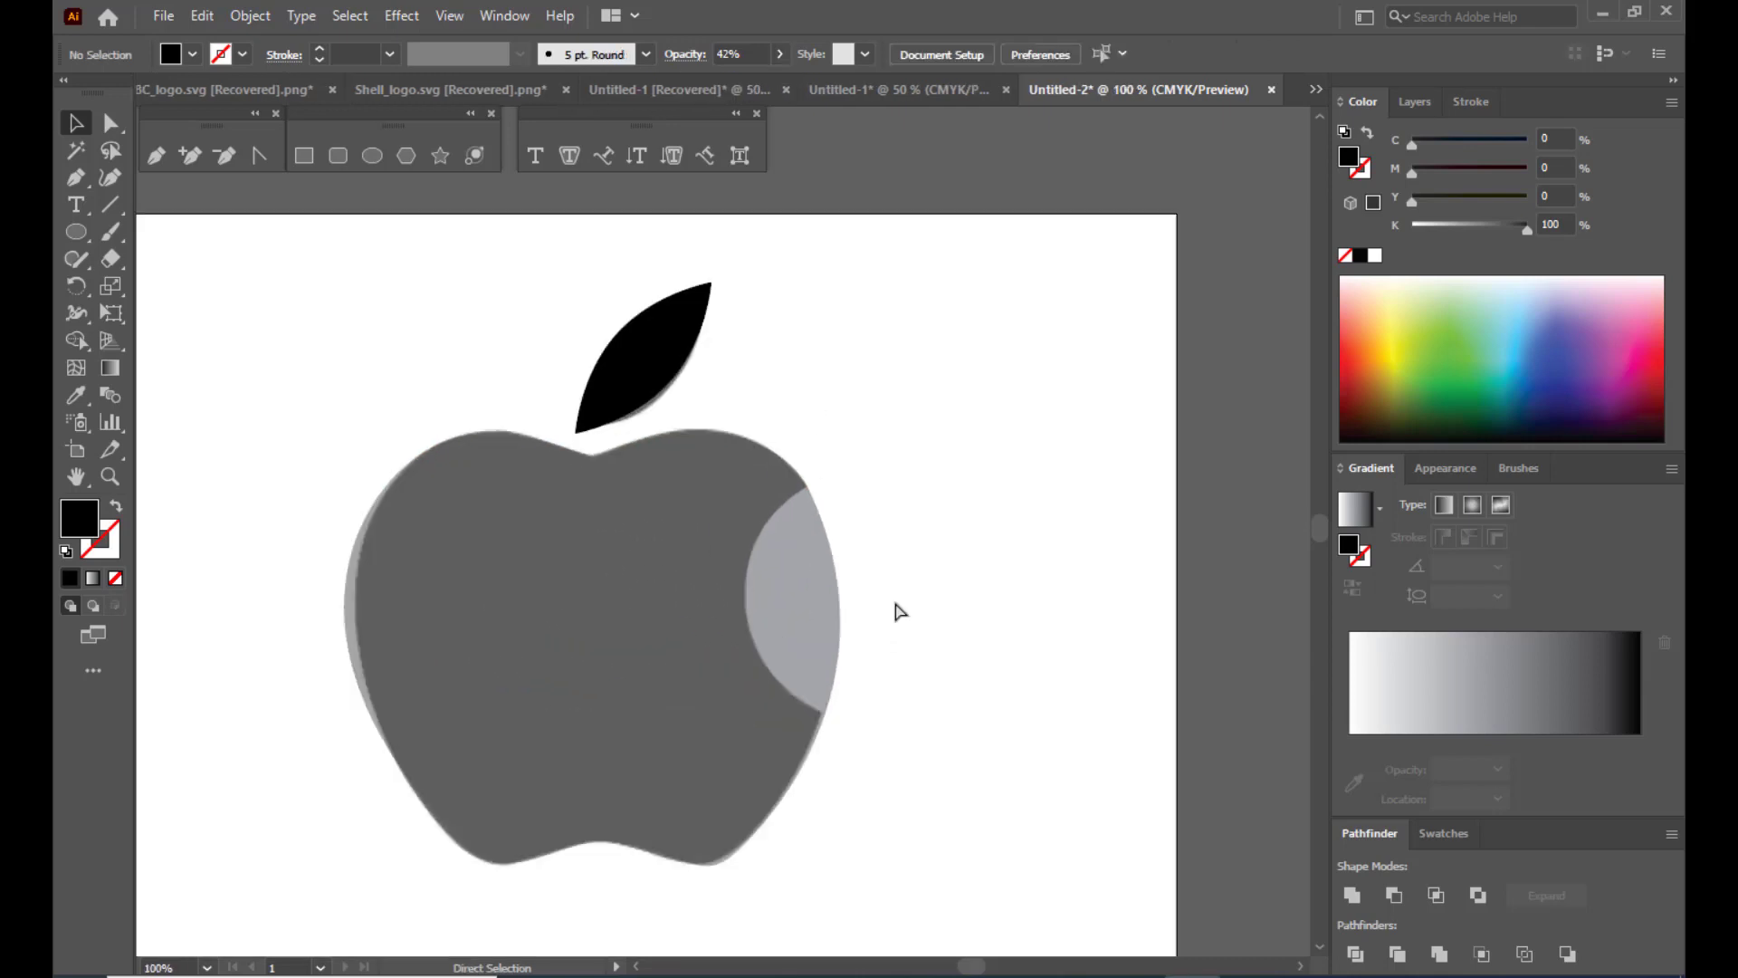
click(76, 232)
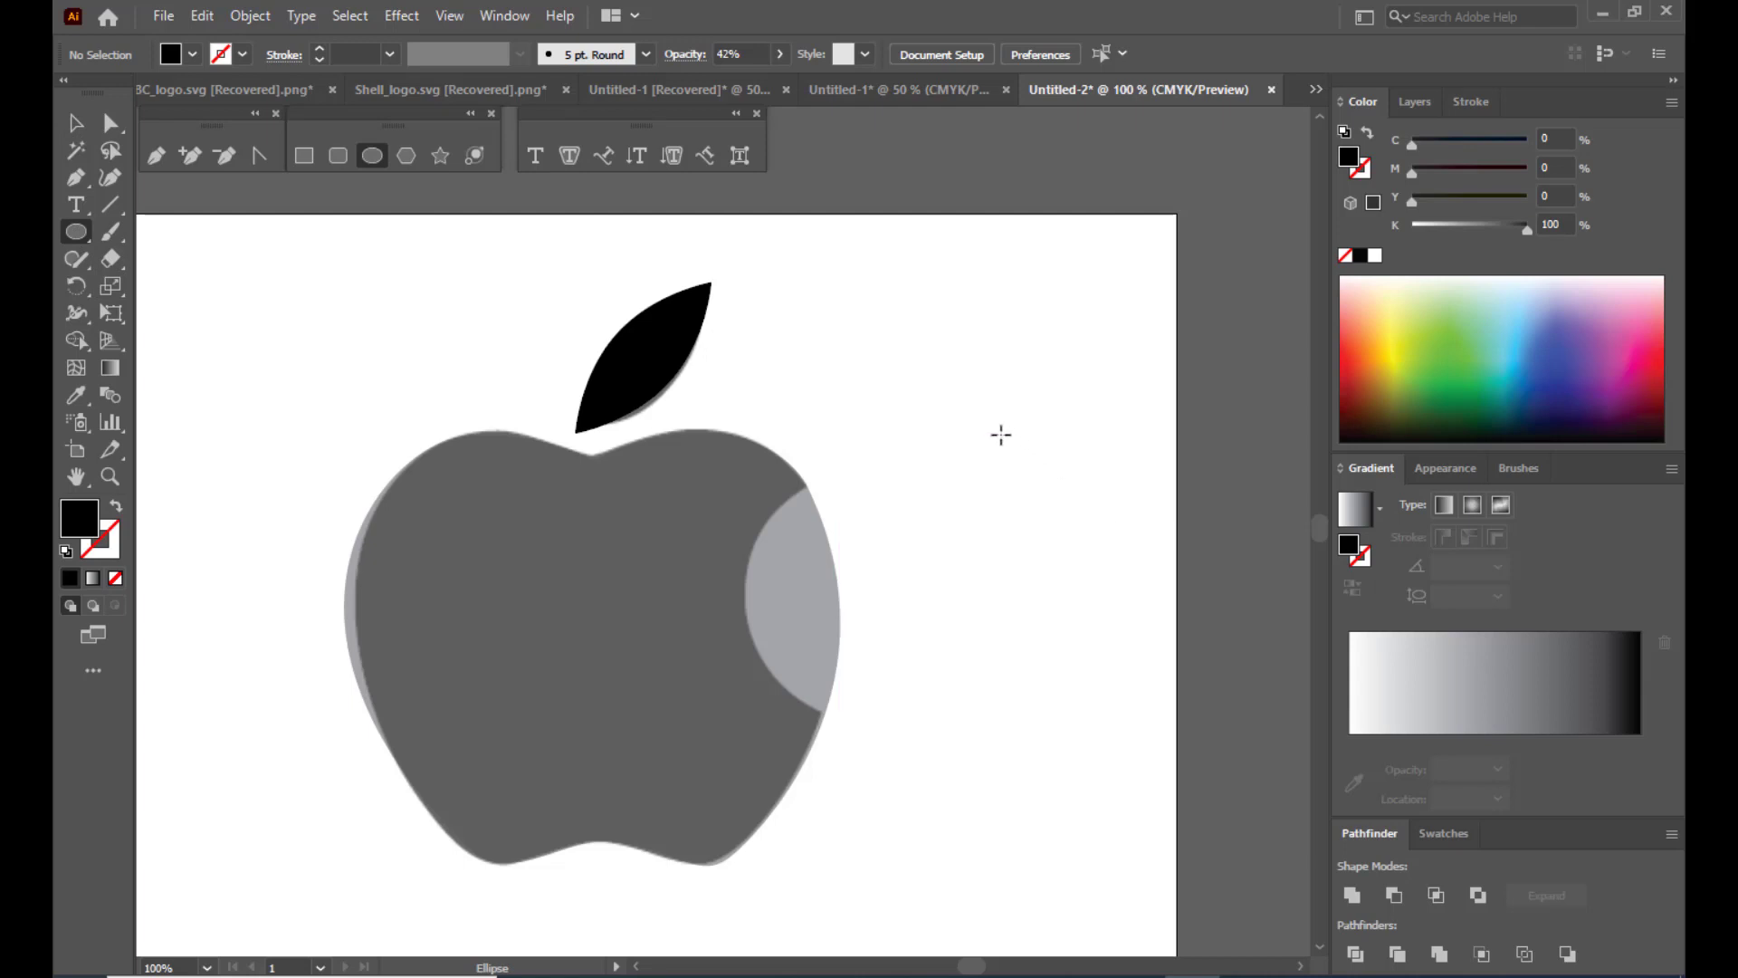
drag(981, 415, 1273, 704)
click(76, 122)
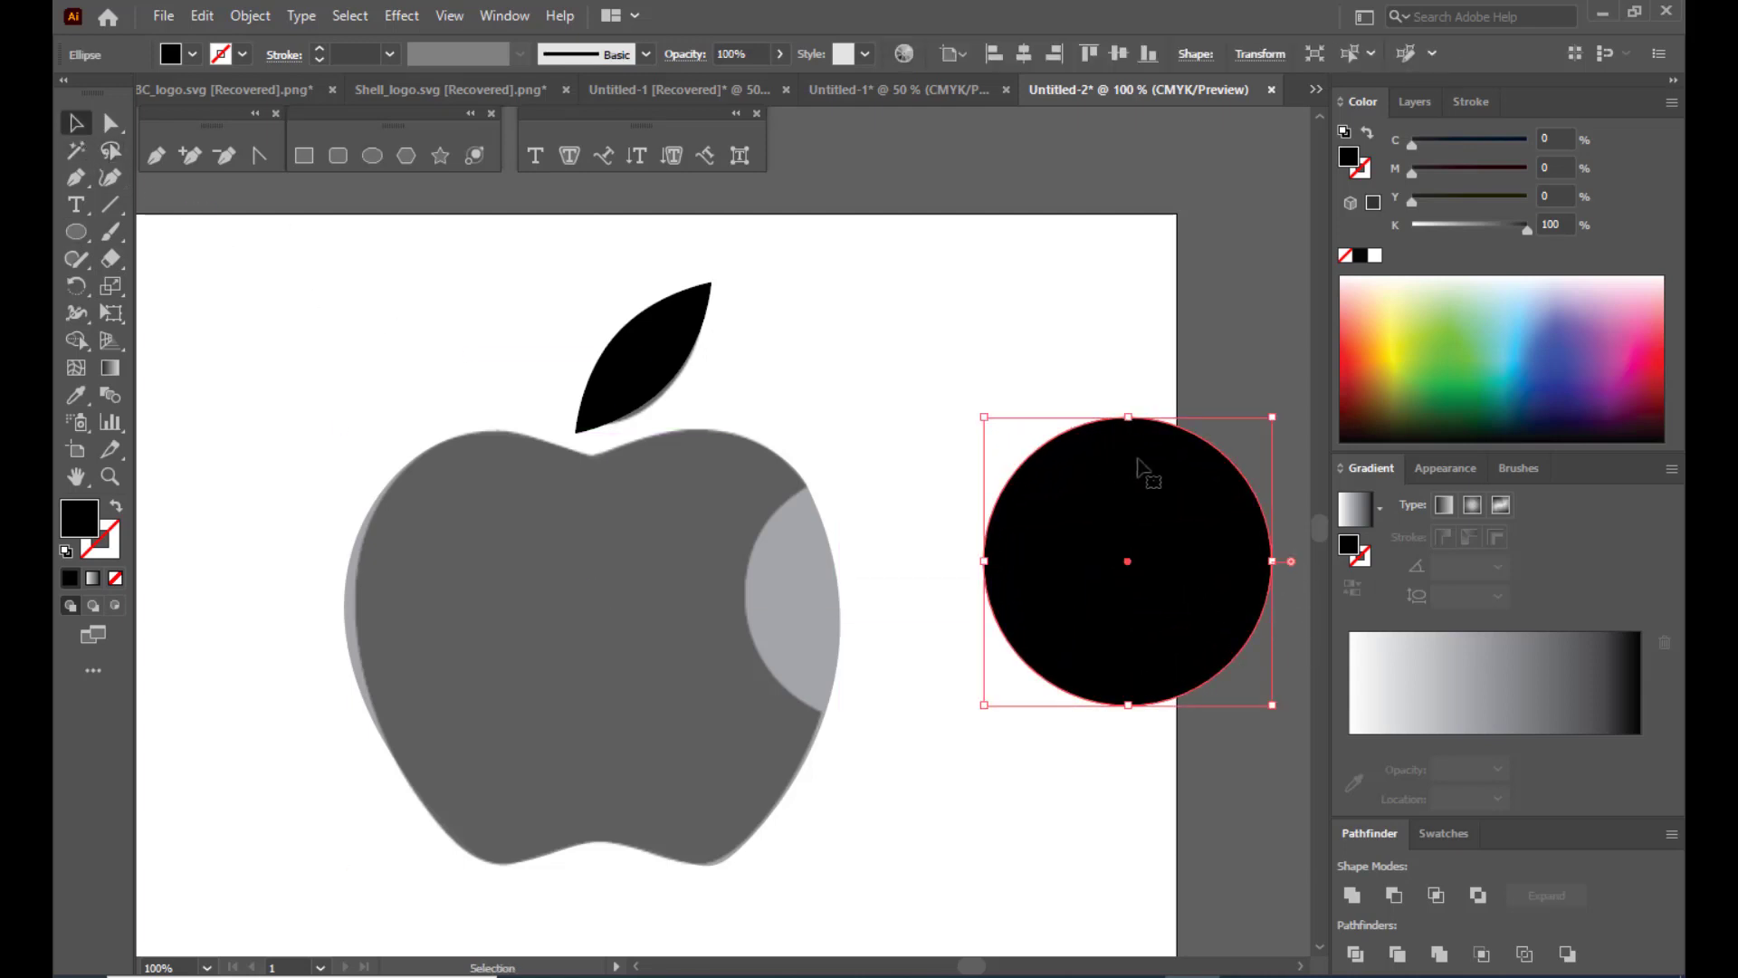
Shrink the circle and position it over the apple's right side so its edge follows the reference bite.
drag(1141, 464, 933, 494)
drag(1062, 449, 1045, 466)
drag(951, 529, 902, 535)
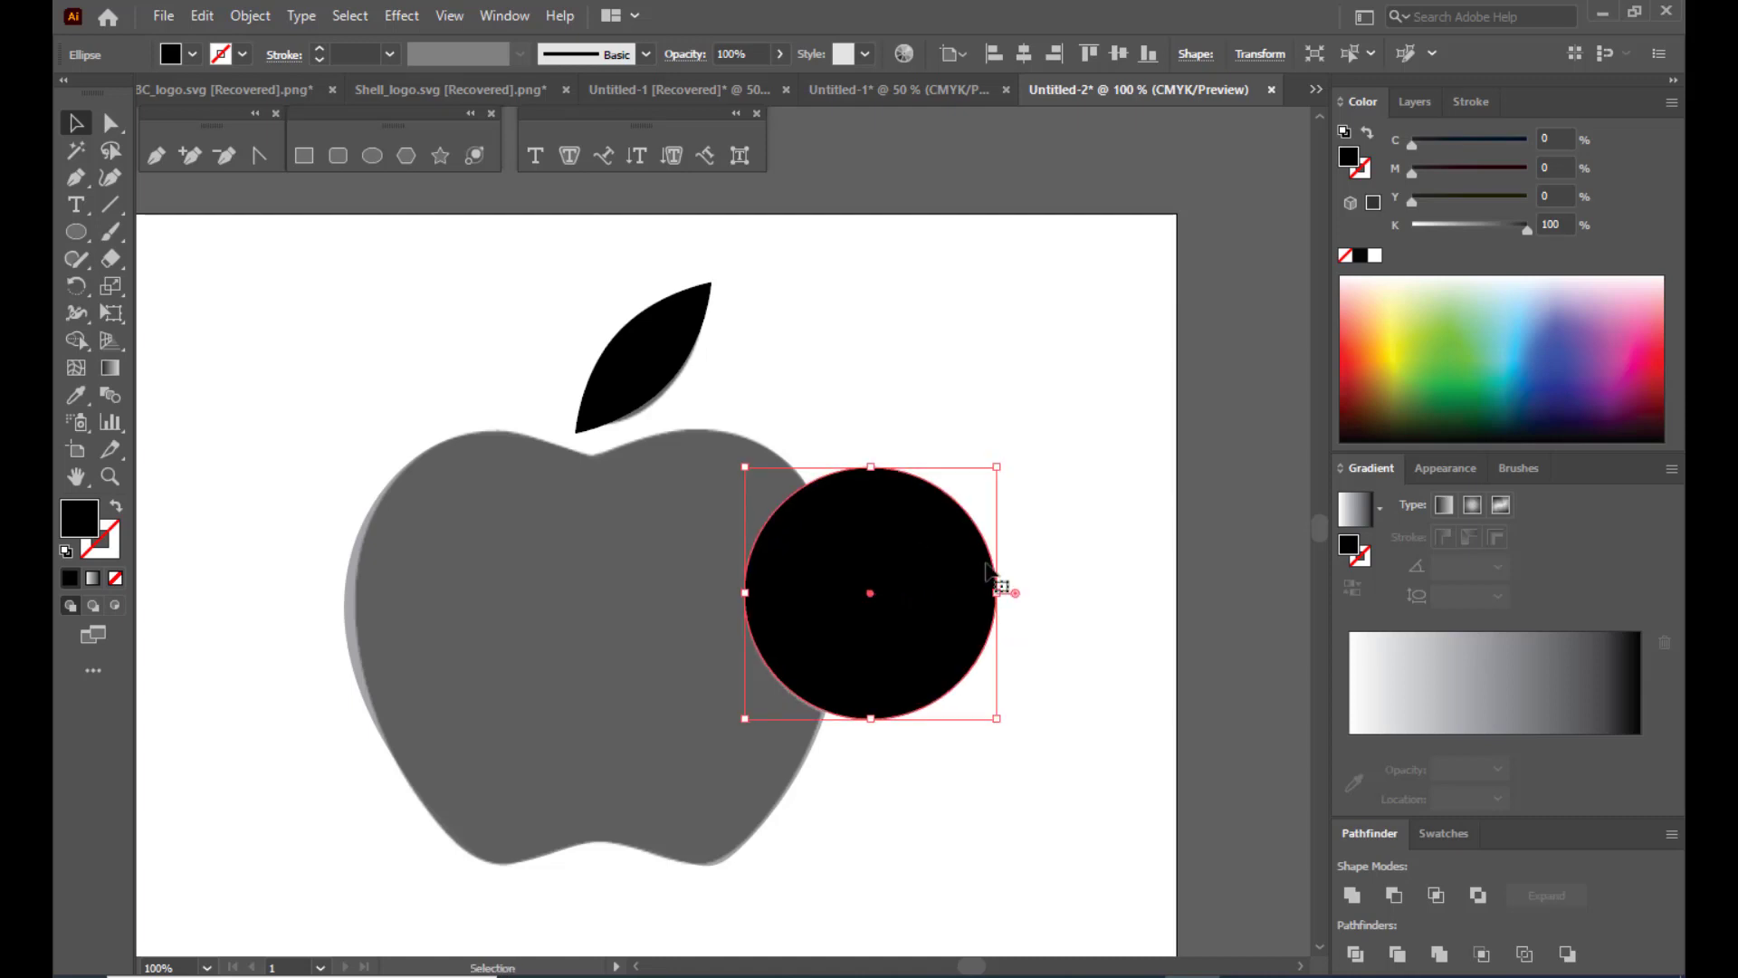
key(Up)
key(Down)
key(Left)
key(Down)
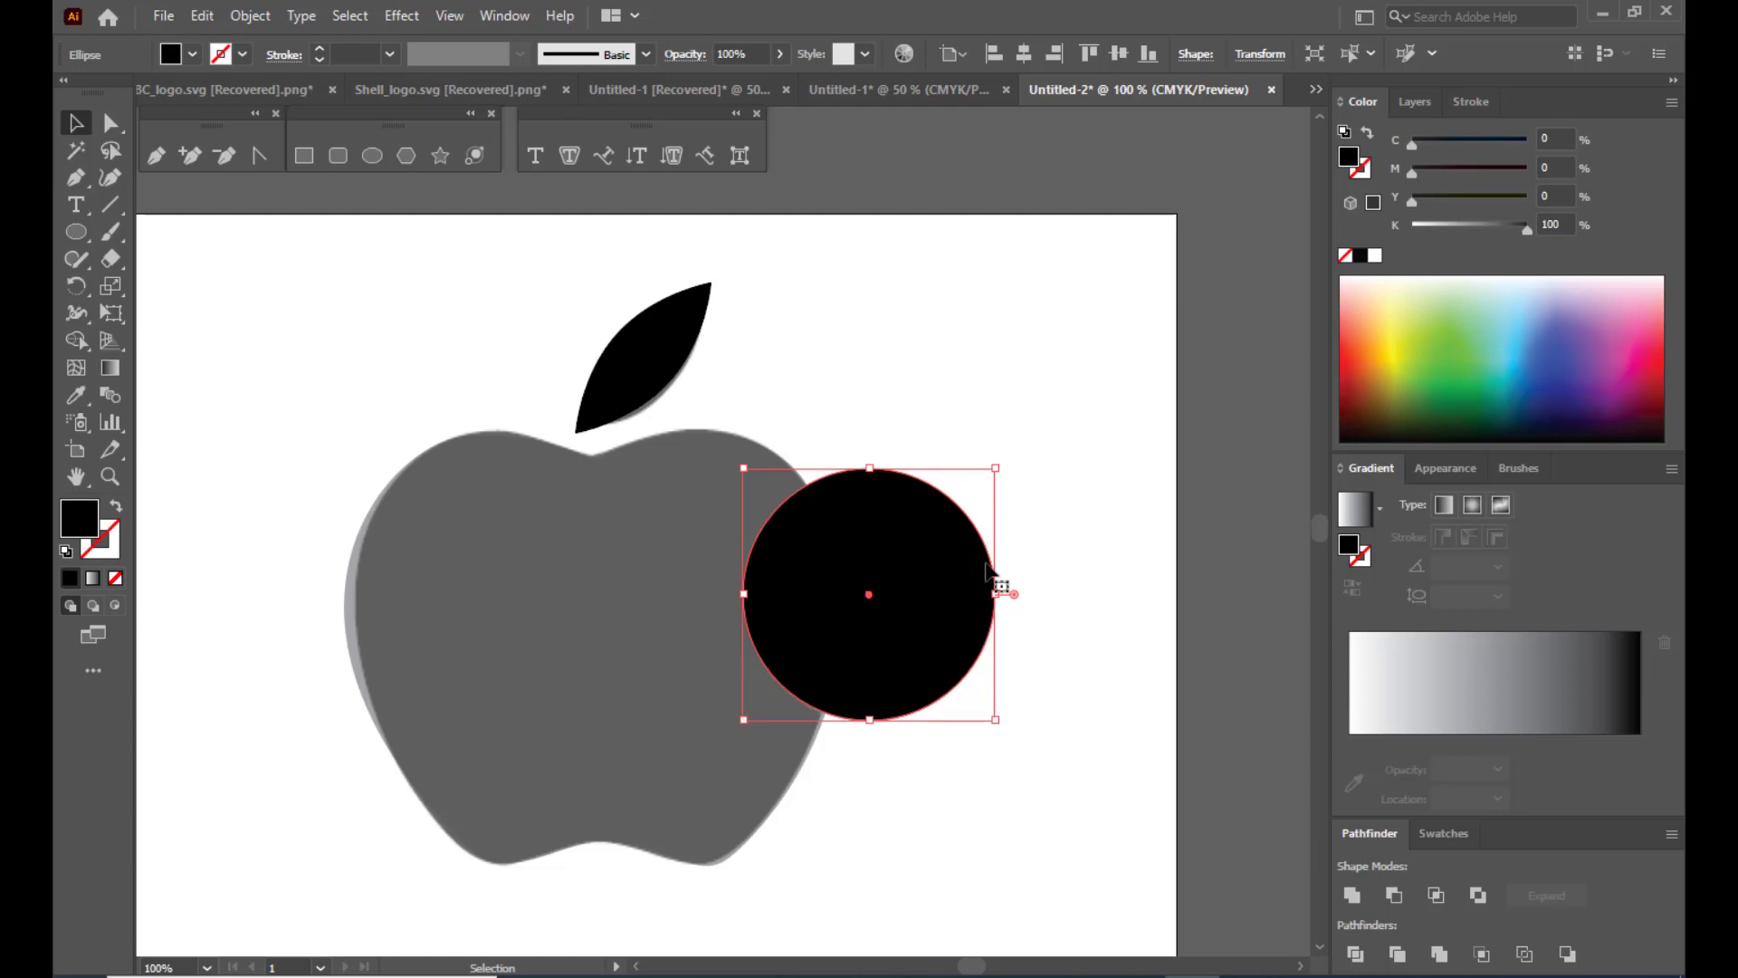
Cut the bite out of the apple by subtracting the front circle from it with Pathfinder's Minus Front.
click(855, 335)
click(604, 598)
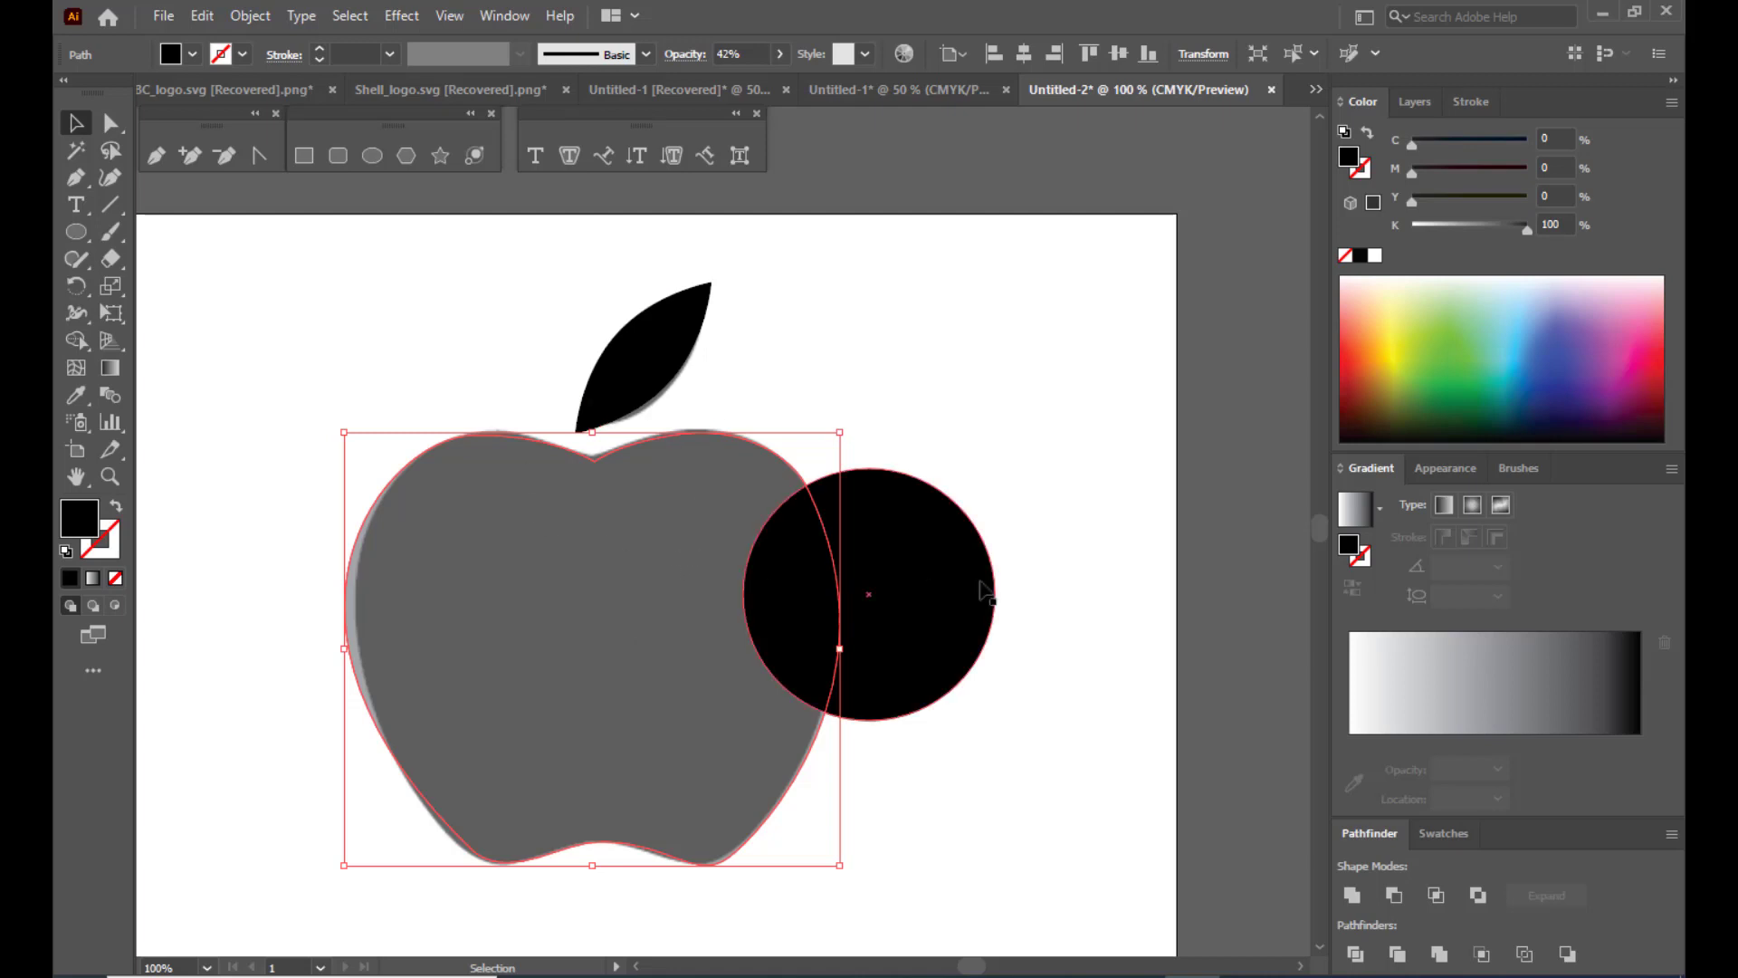
shift+click(948, 543)
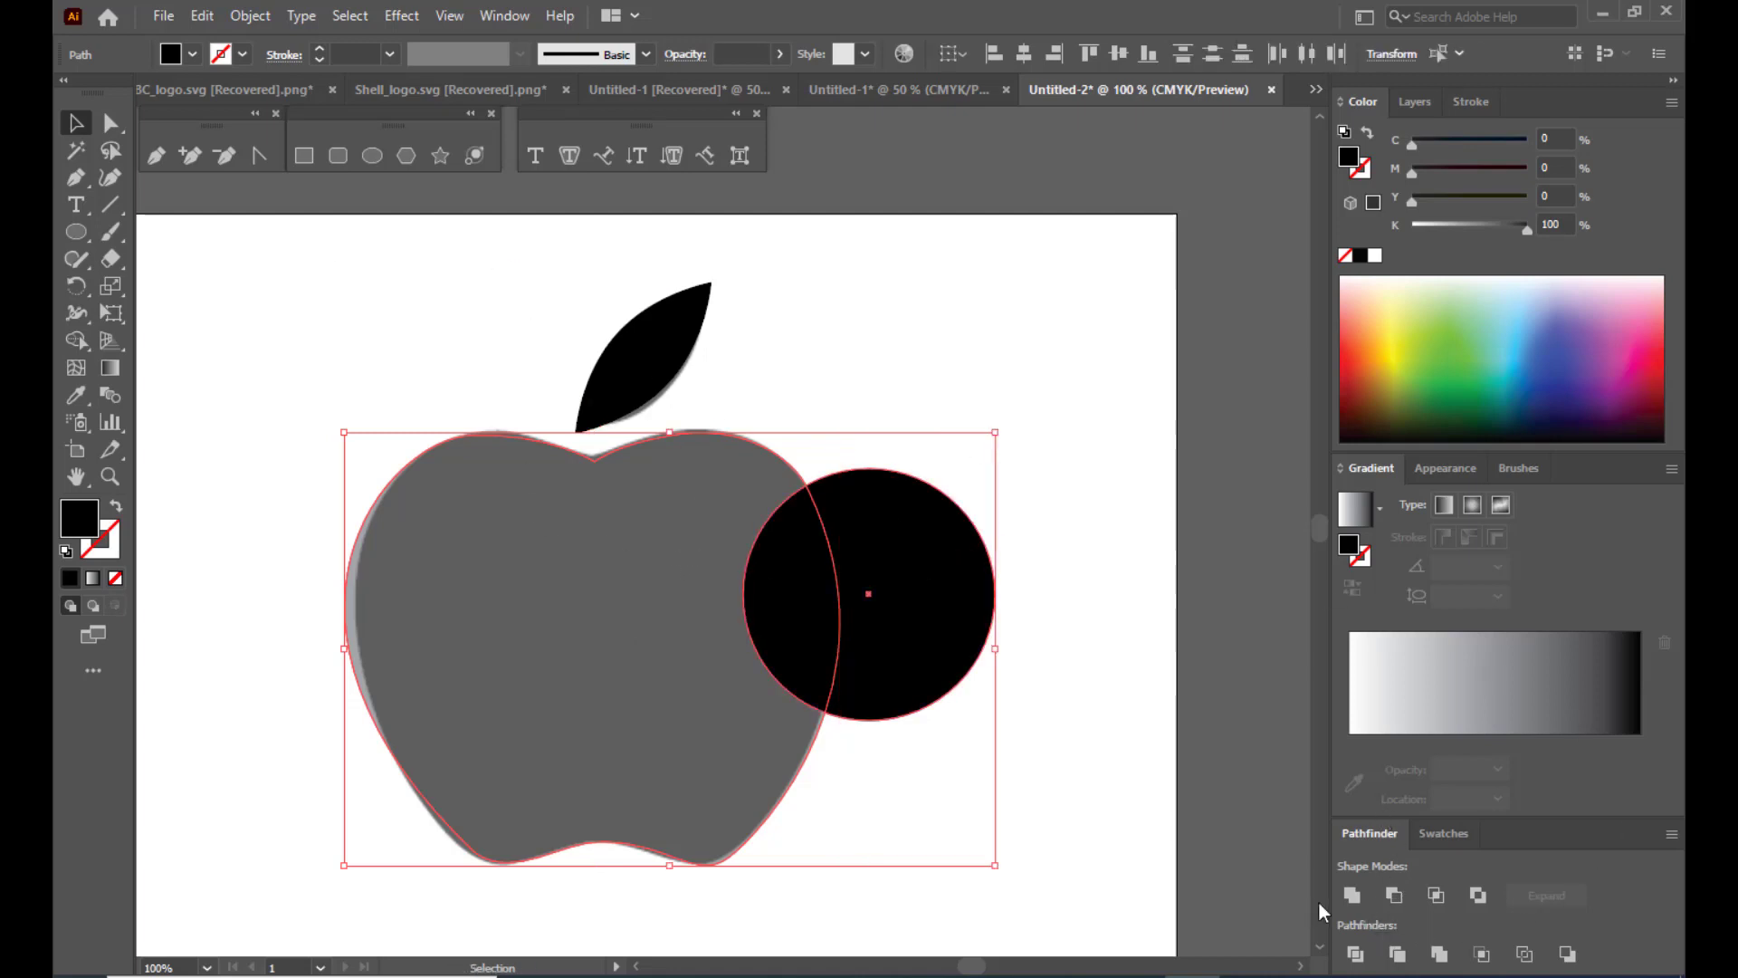
click(1395, 896)
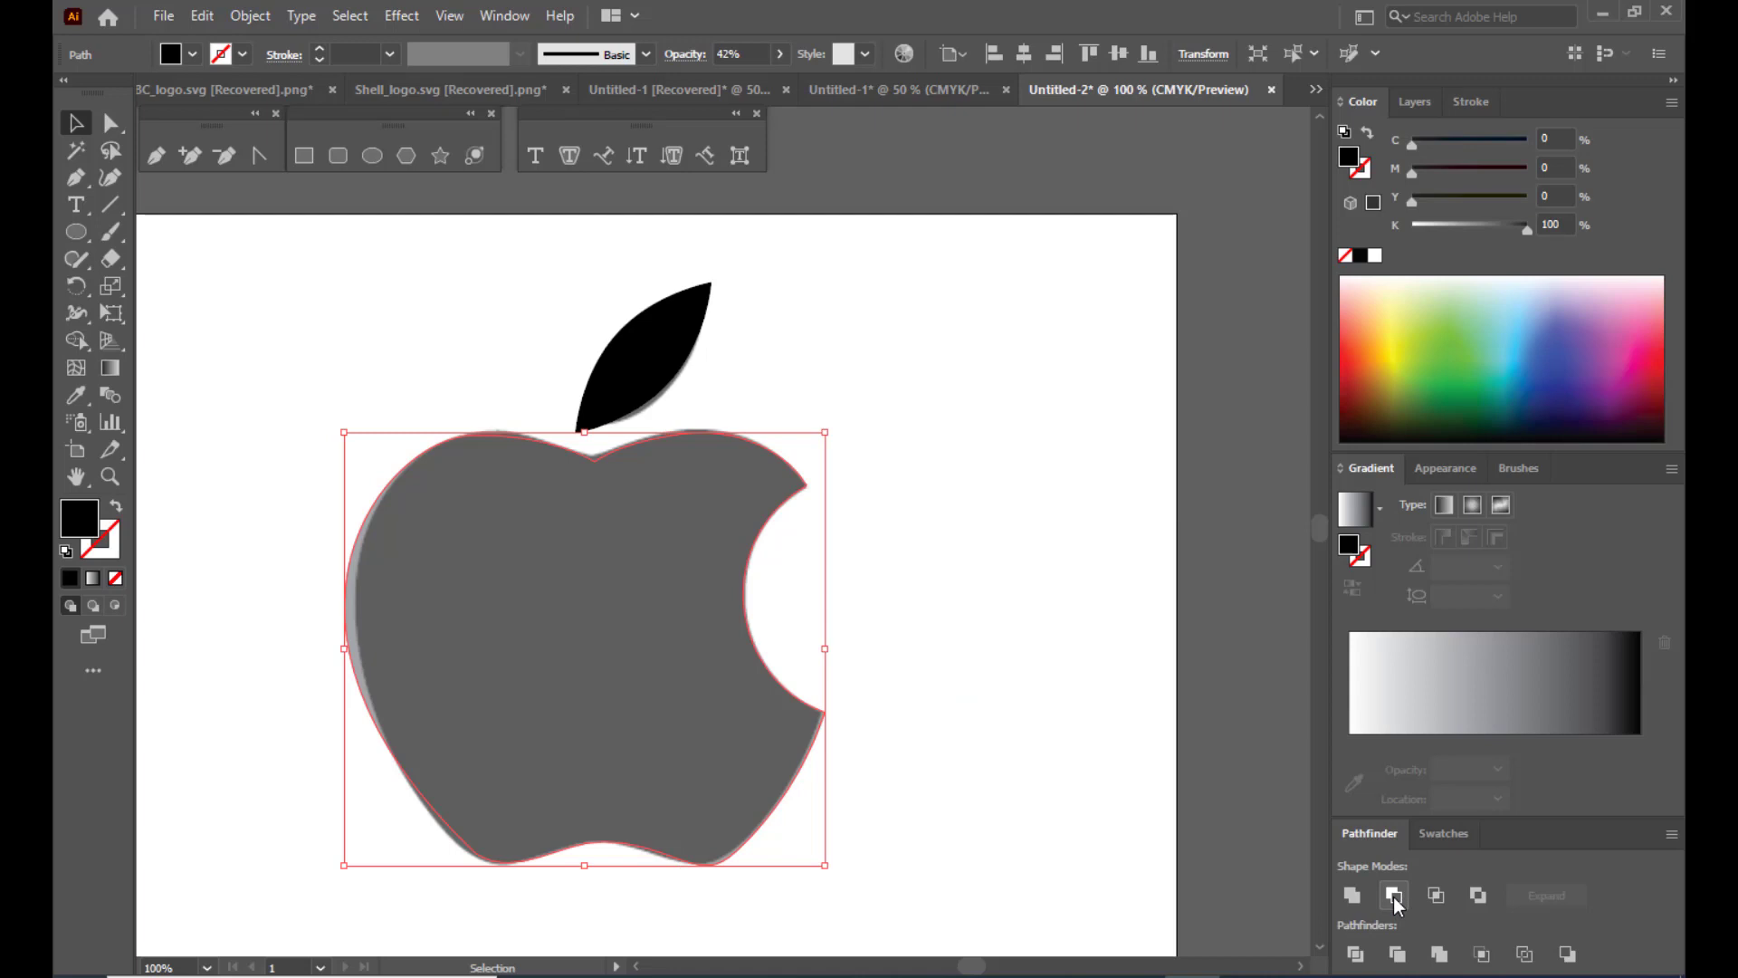
click(990, 526)
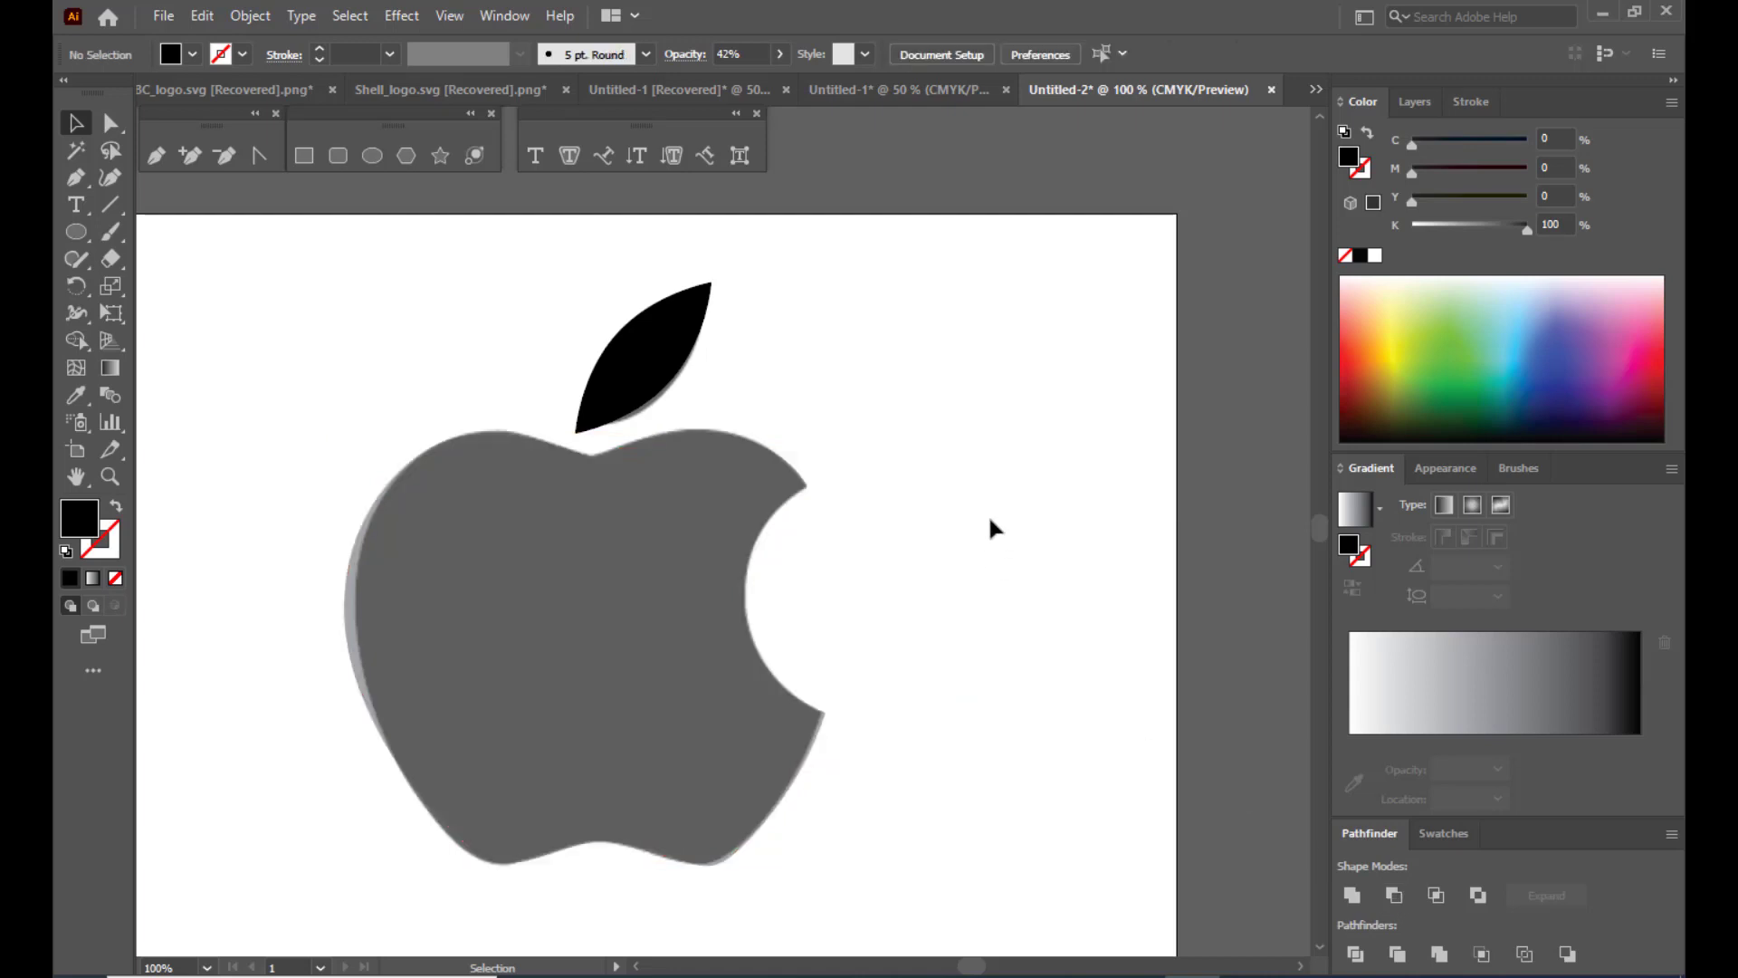
key(ctrl+minus)
key(ctrl+minus)
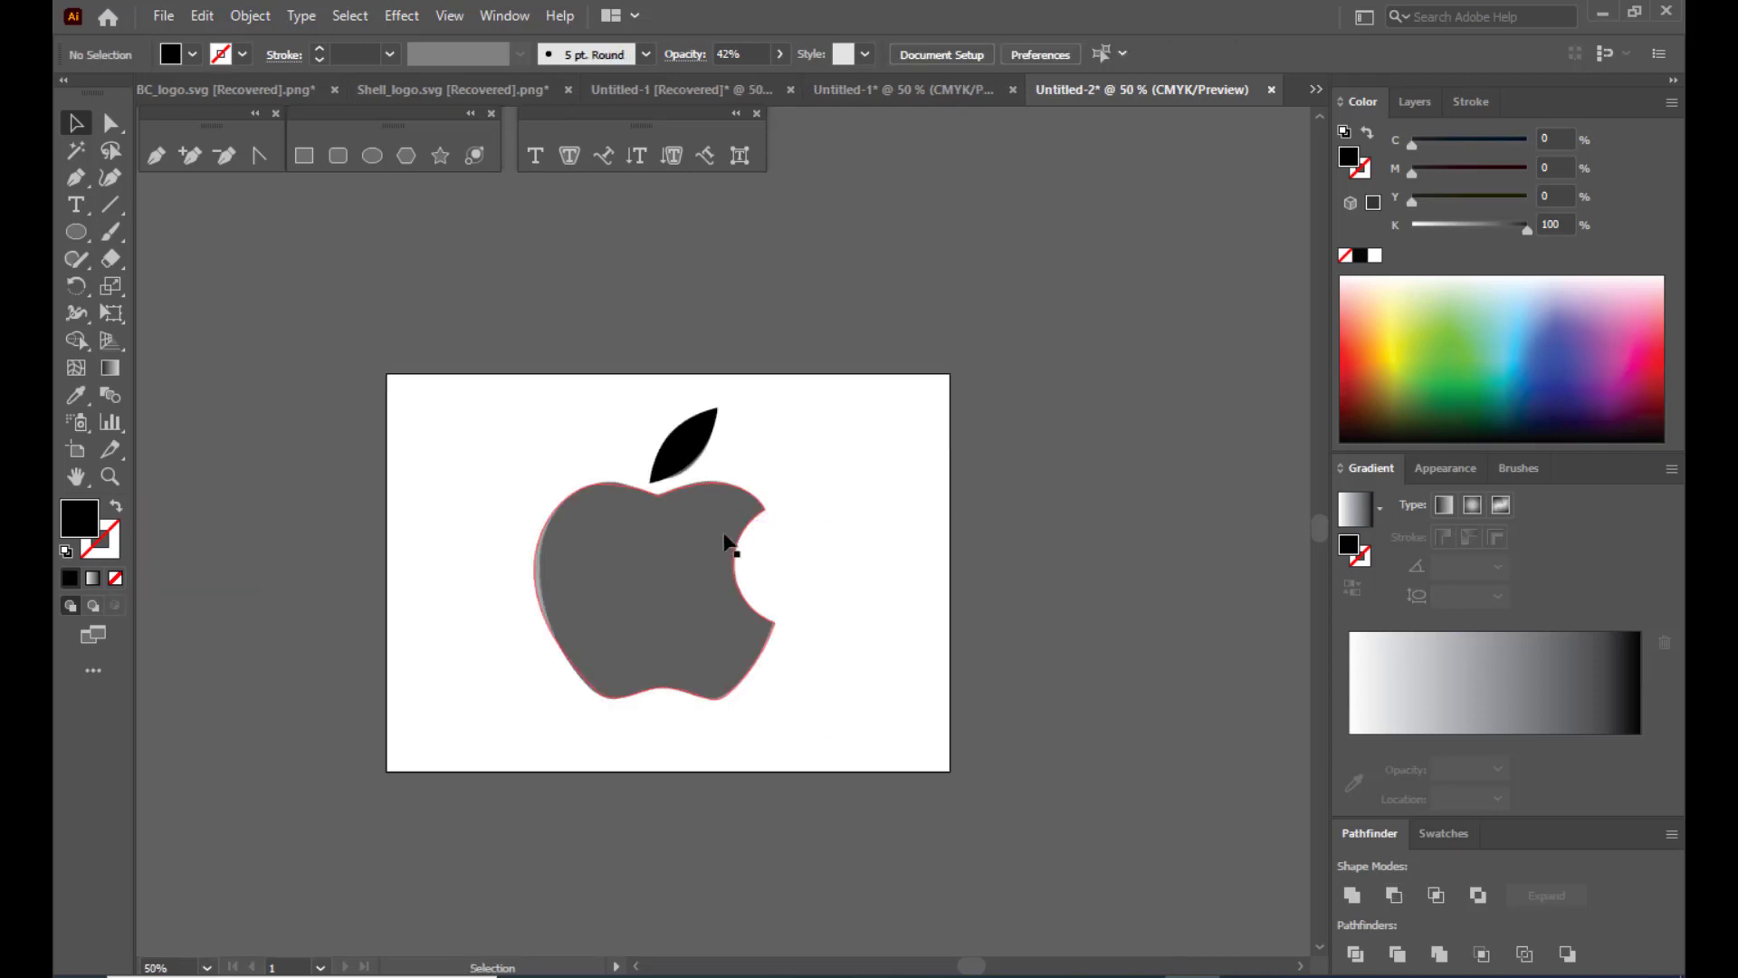
click(661, 540)
drag(661, 540, 1101, 556)
key(ctrl+z)
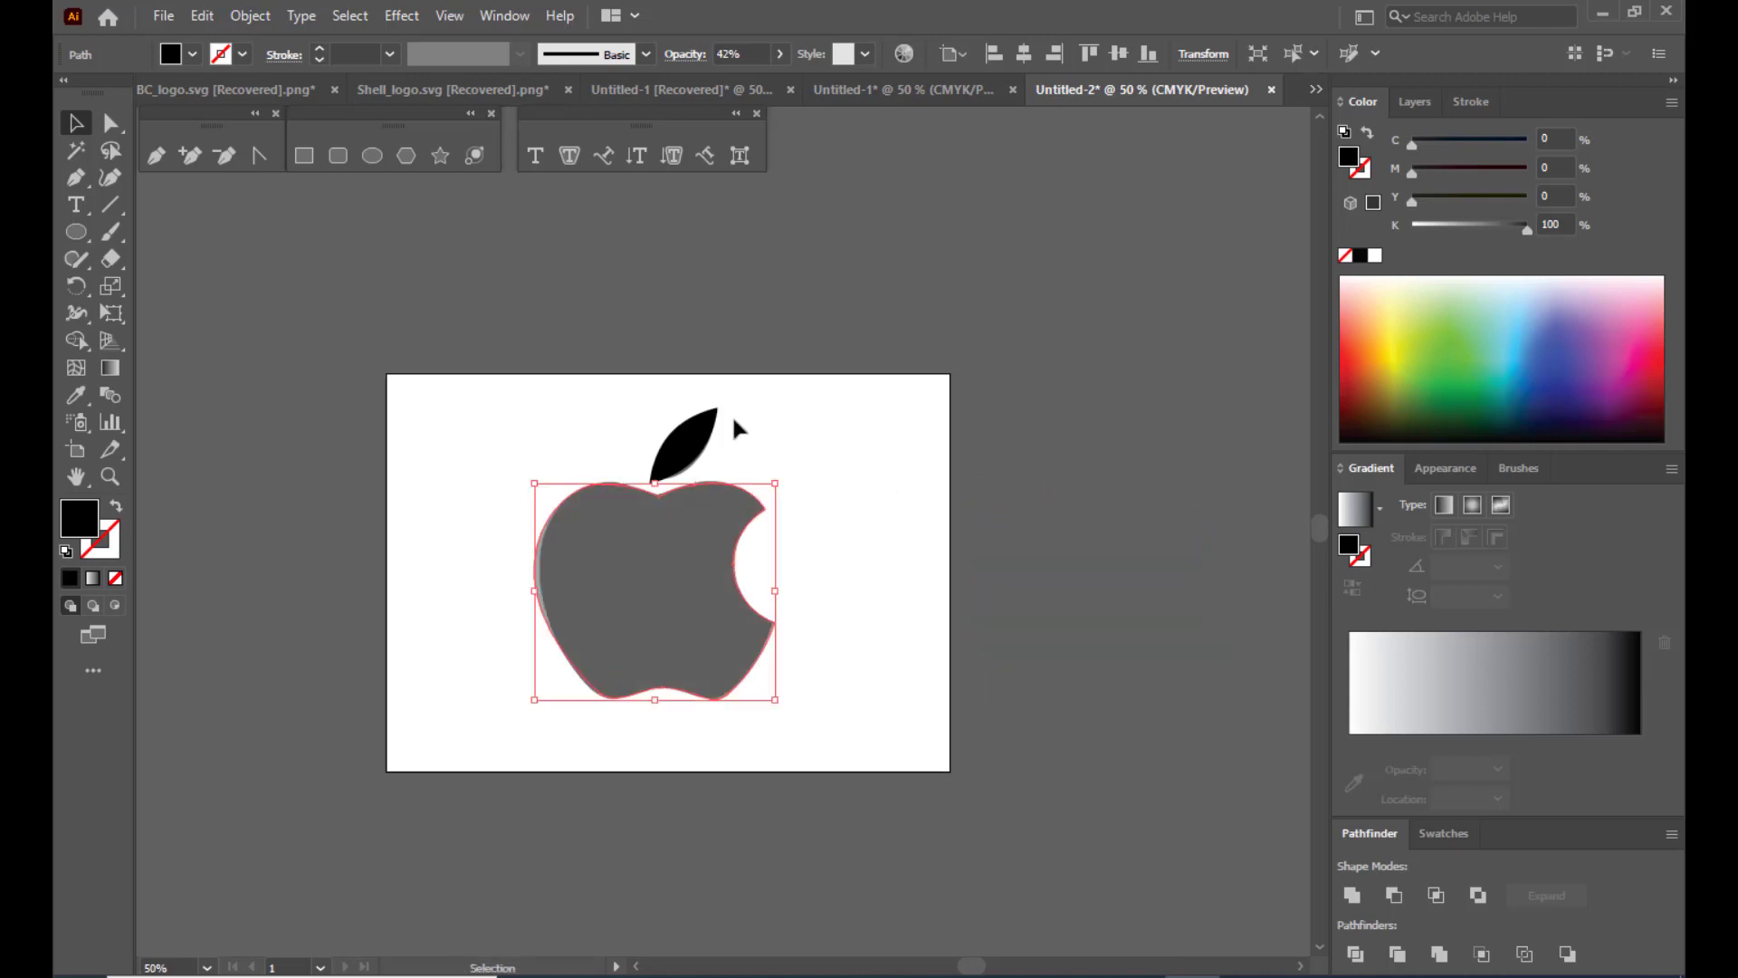
Move the apple and its leaf together off the artboard, beside the reference logo.
shift+click(692, 448)
drag(674, 566, 1112, 573)
click(1101, 319)
Restore the bitten apple's opacity to 100%.
click(1164, 668)
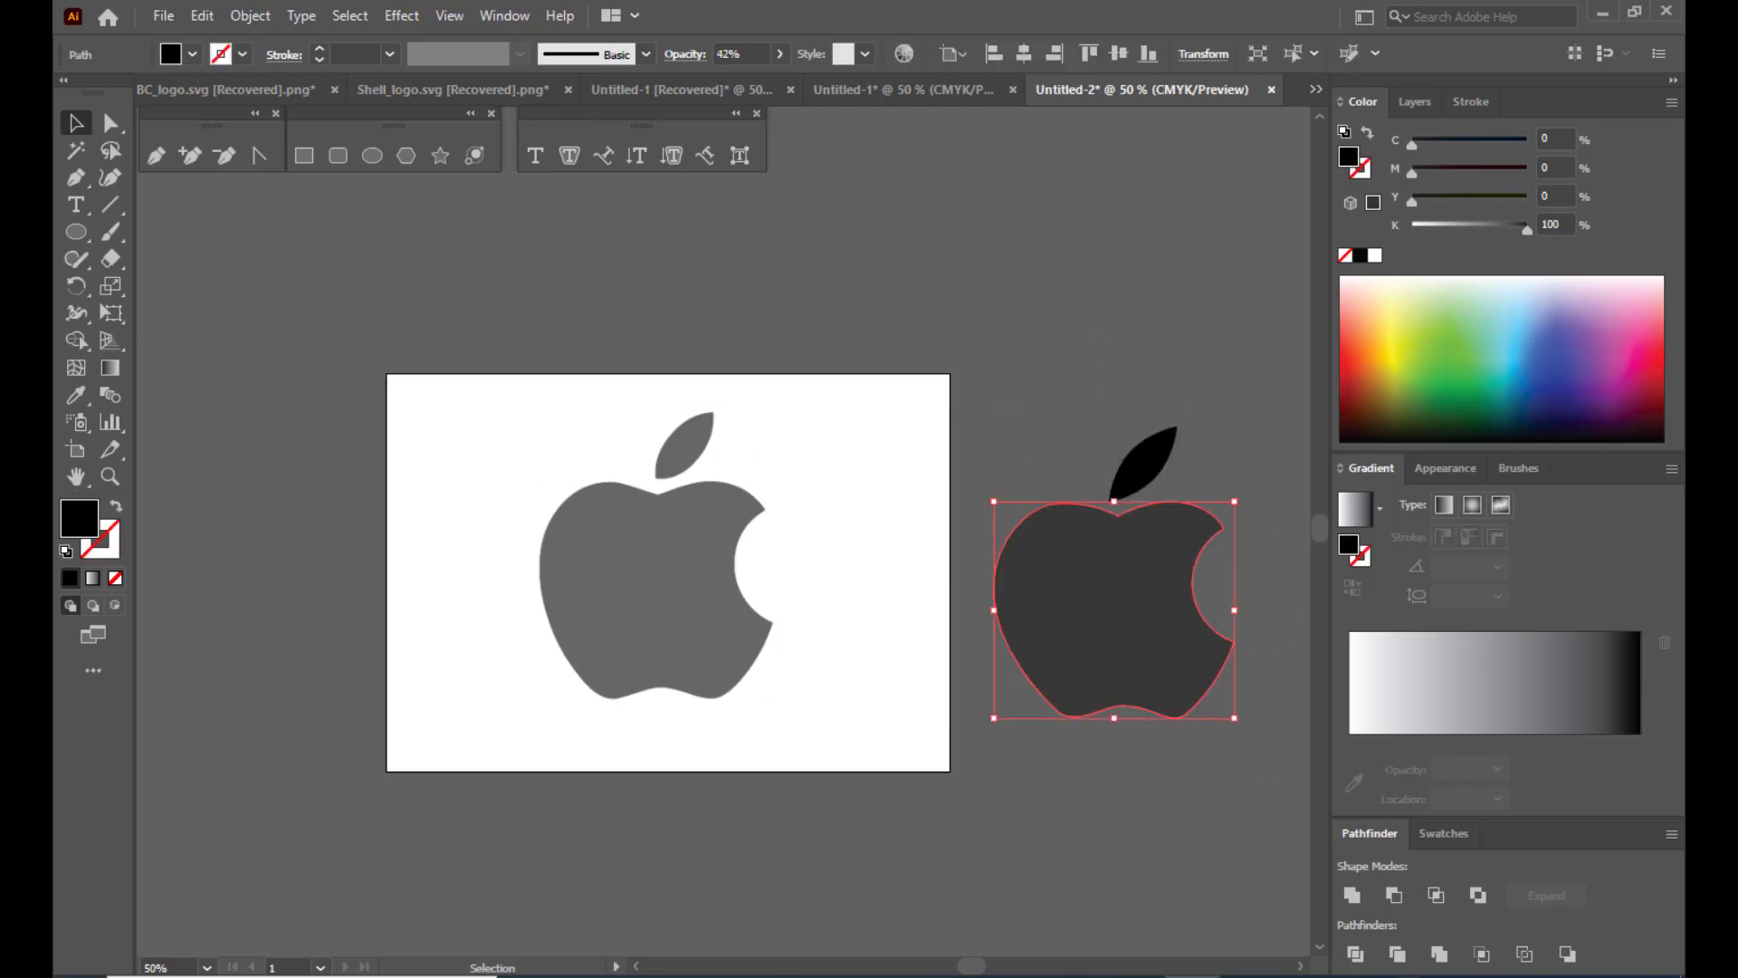
click(781, 55)
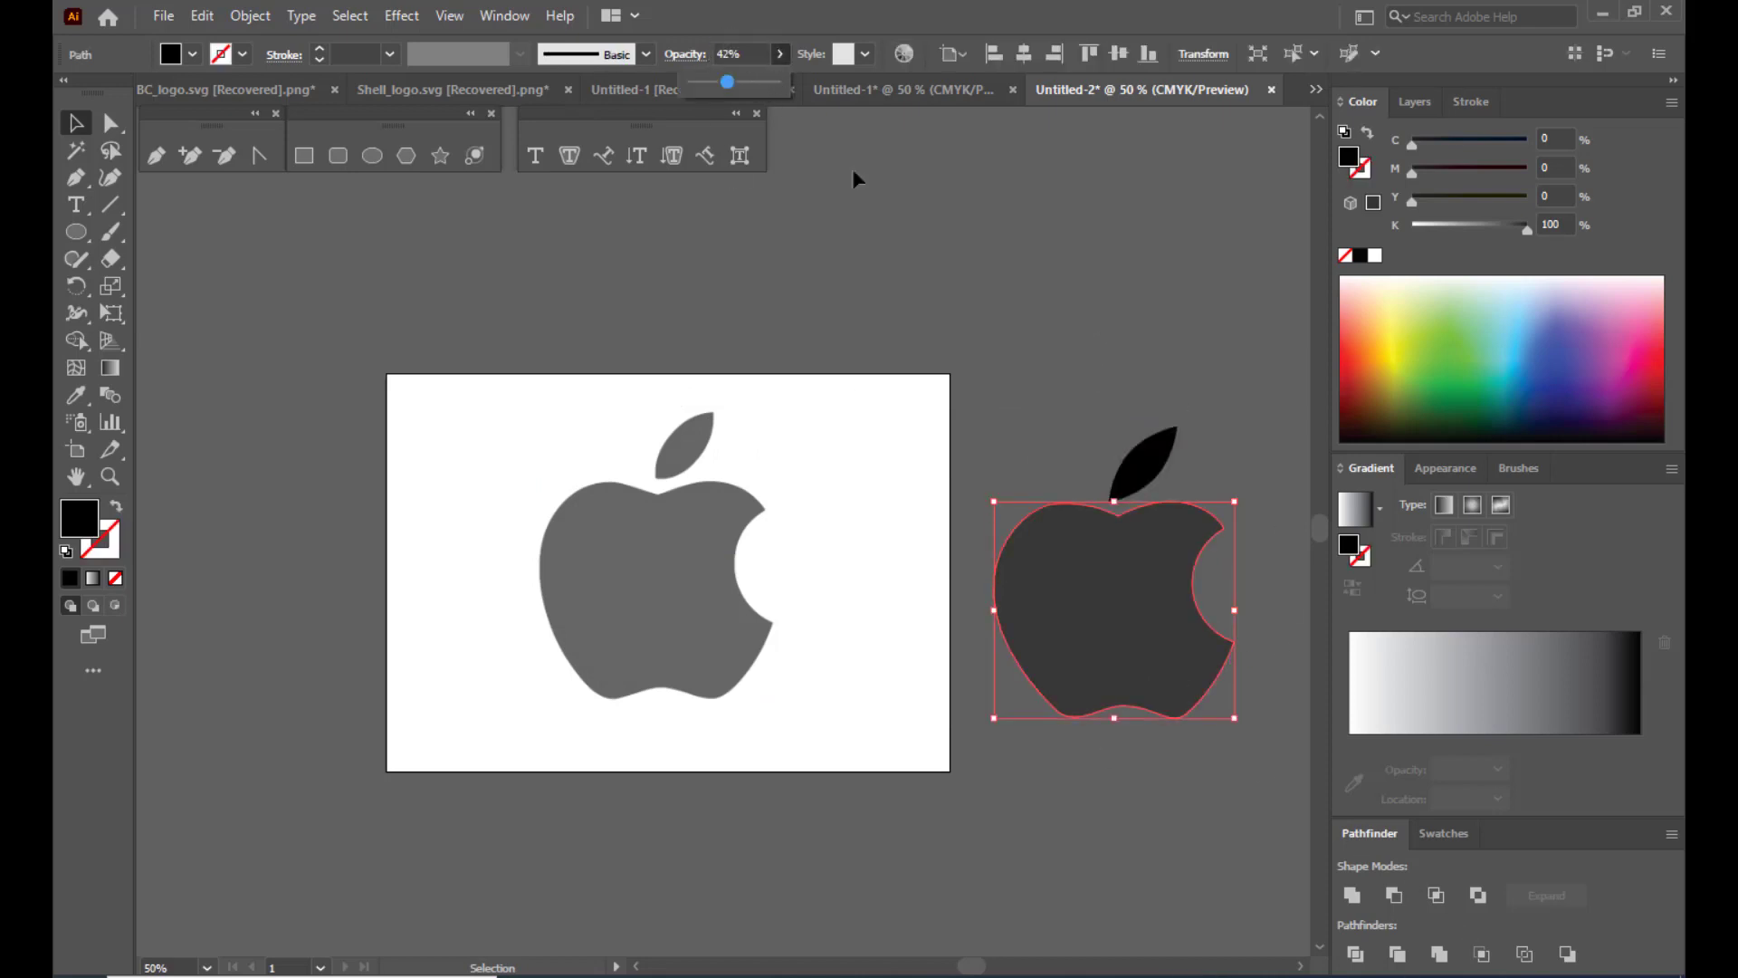
drag(727, 81, 777, 81)
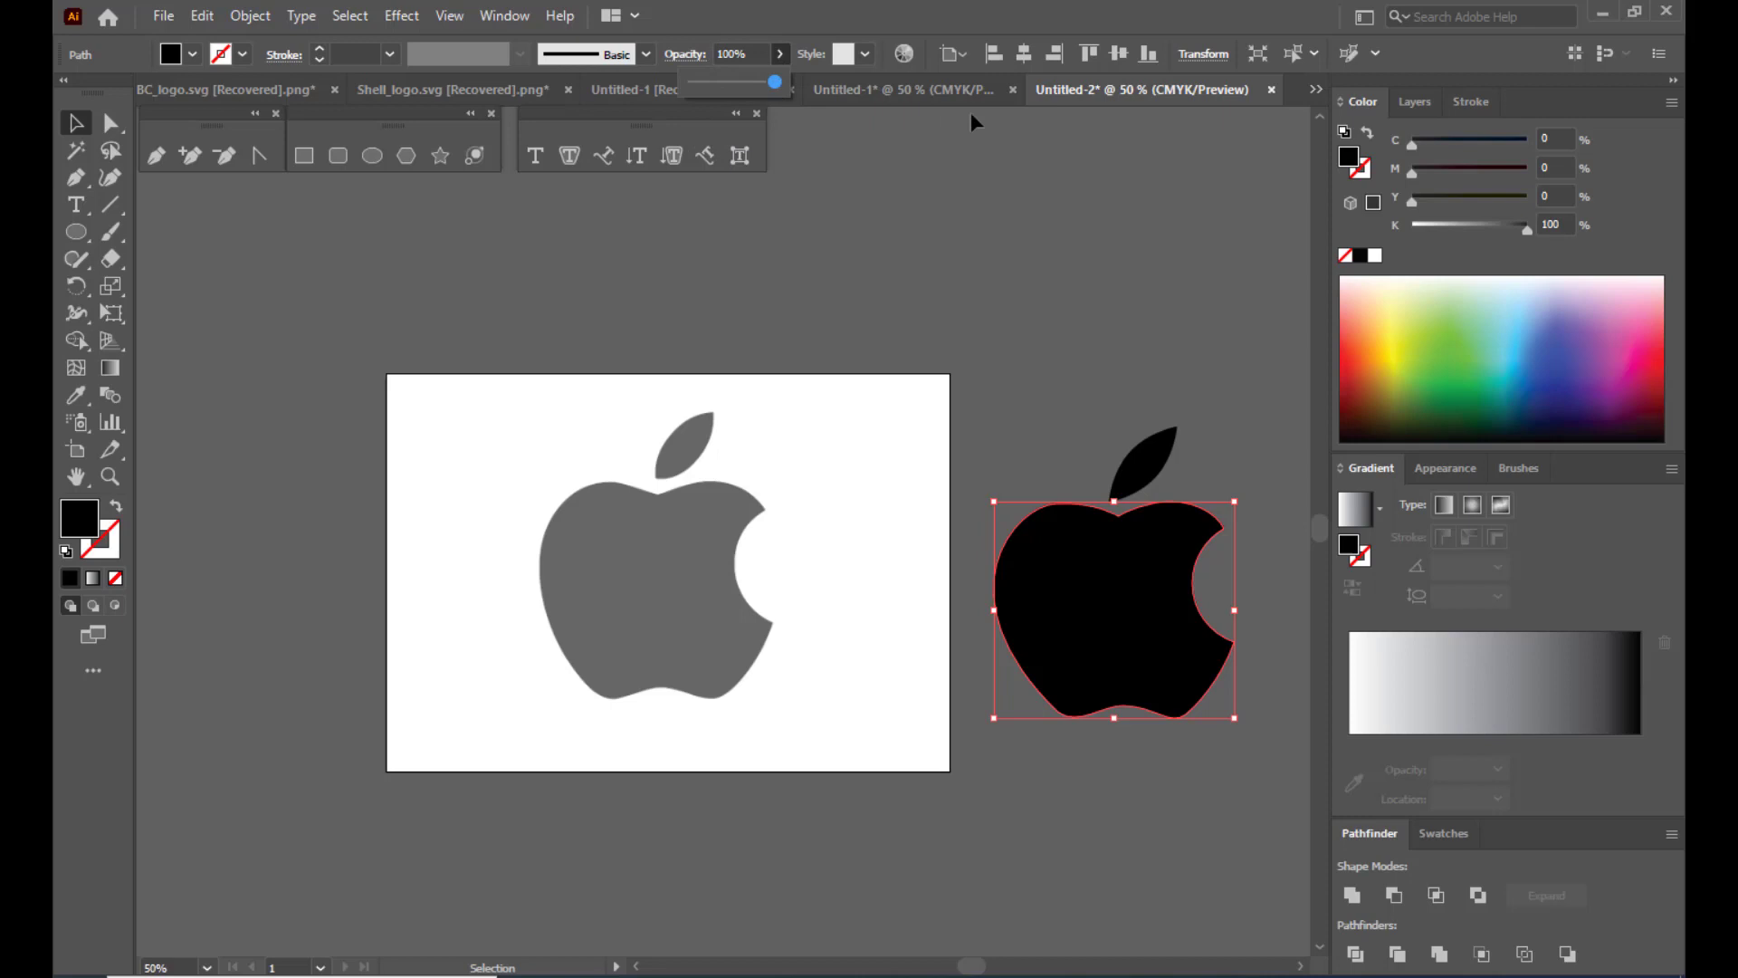
click(1114, 303)
click(1110, 594)
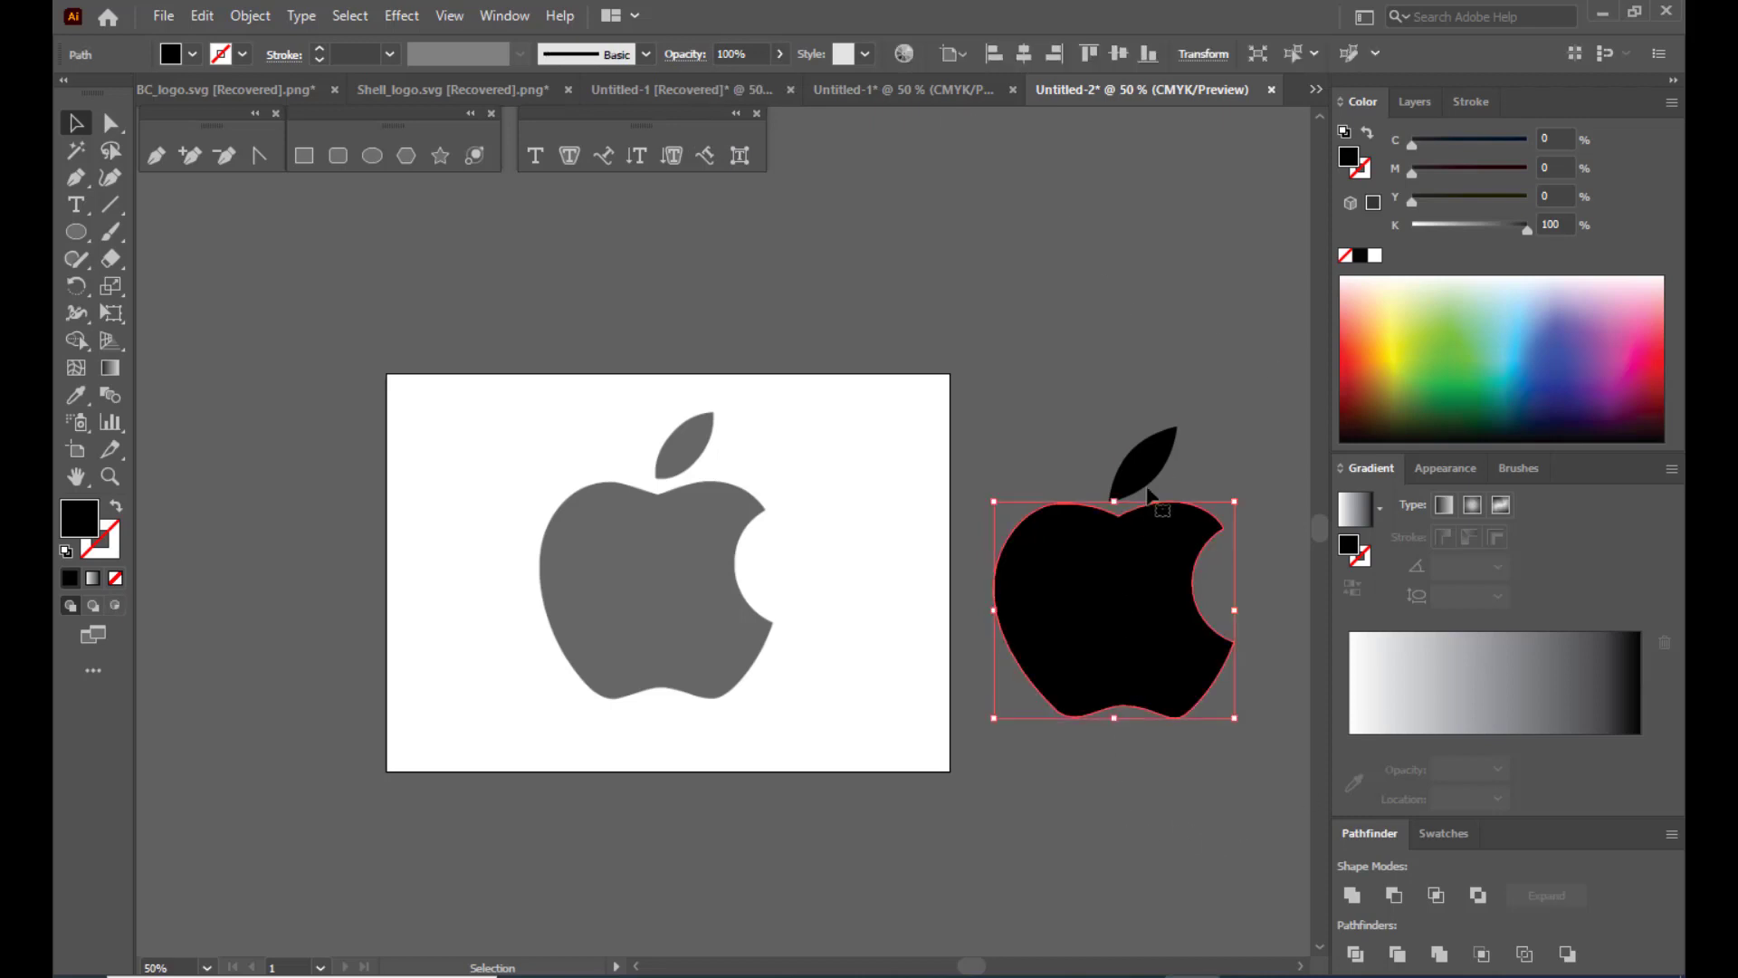
click(1154, 461)
click(1116, 335)
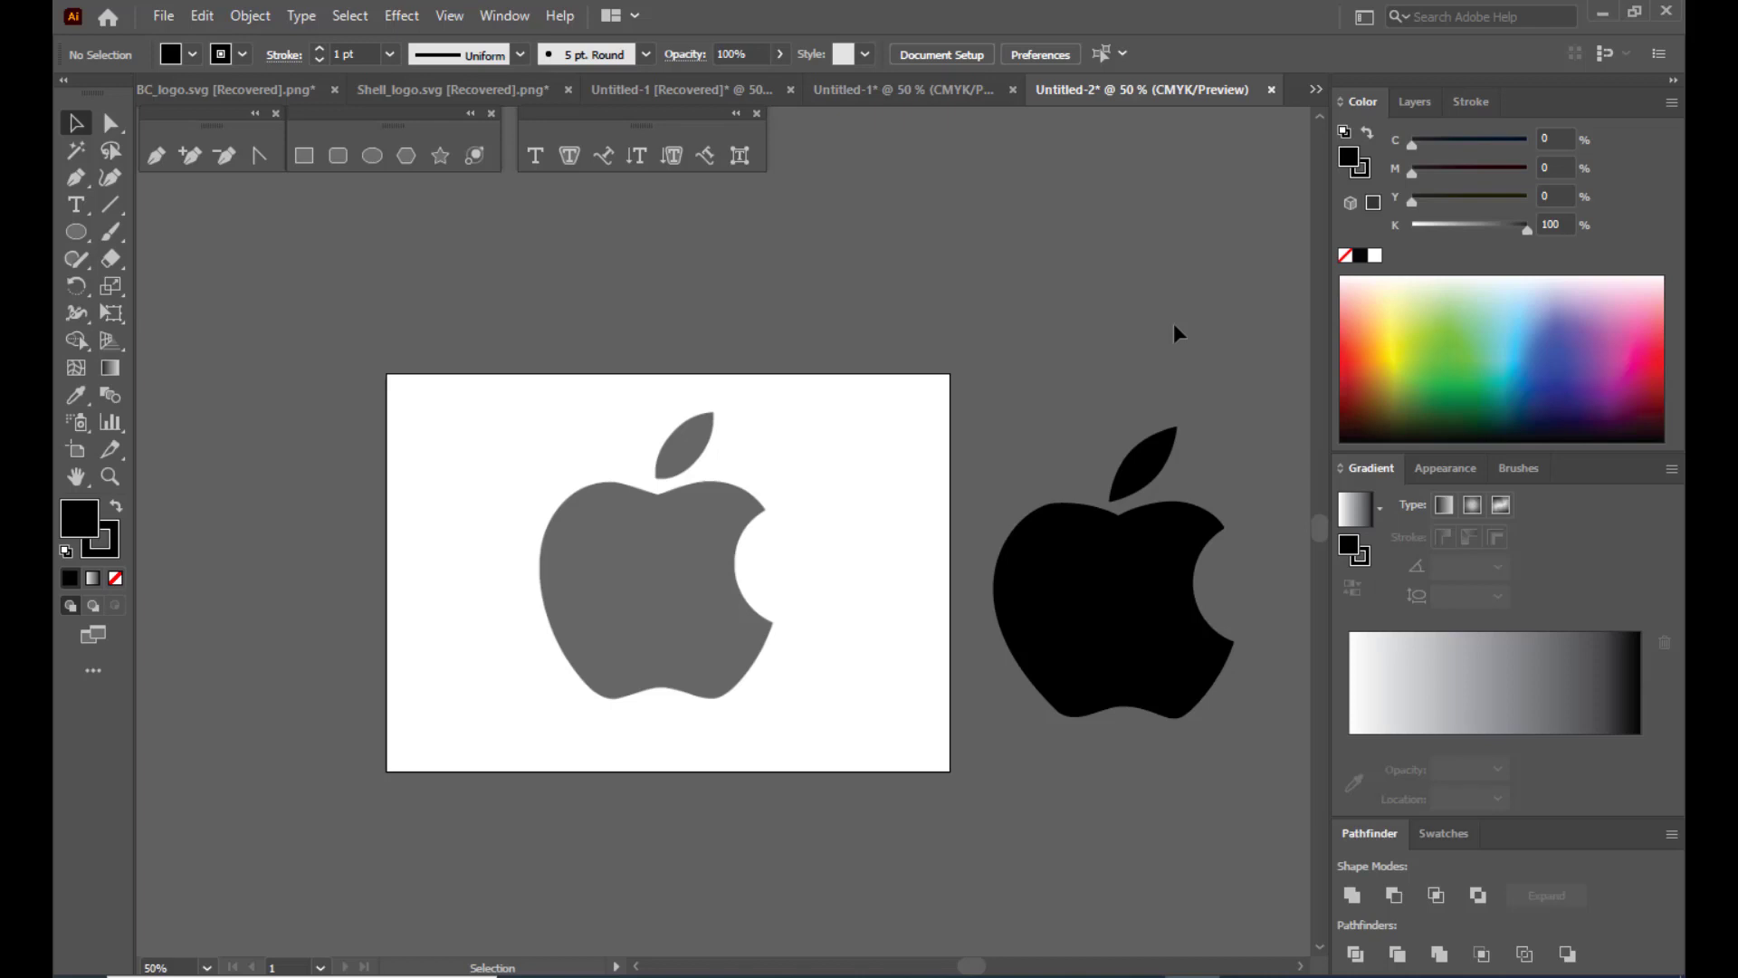
Hide the reference layer, Layer 1, and move the black apple and leaf onto the empty artboard.
click(1414, 102)
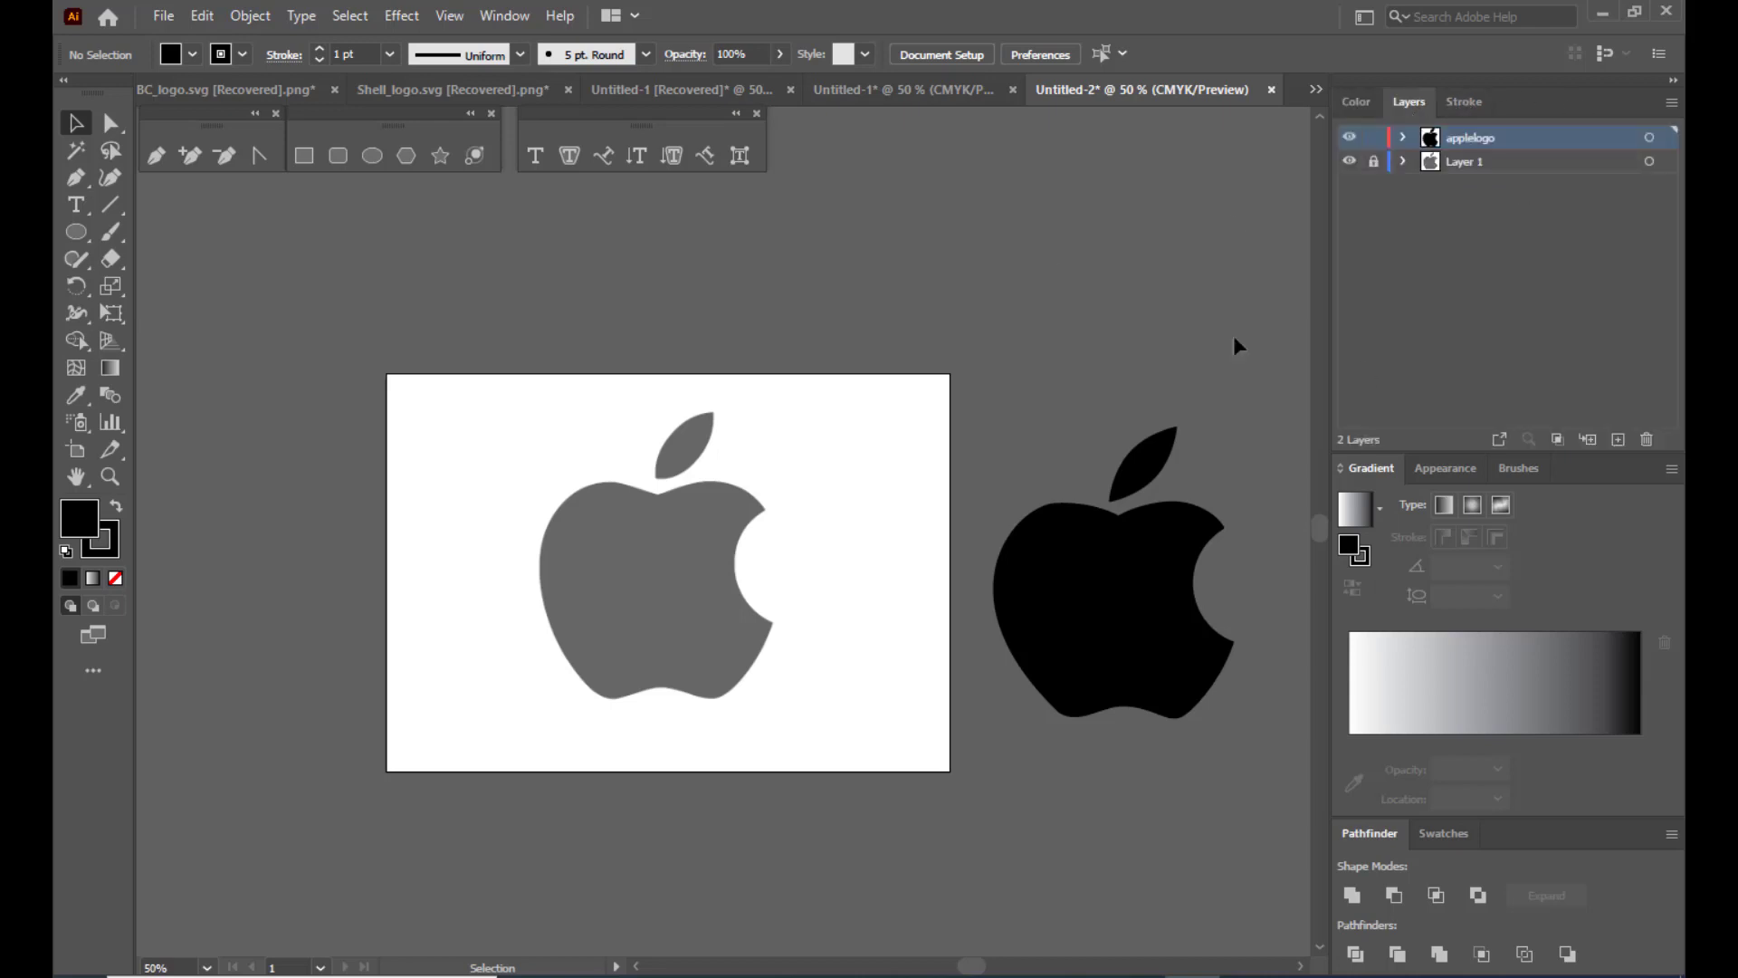
click(1354, 163)
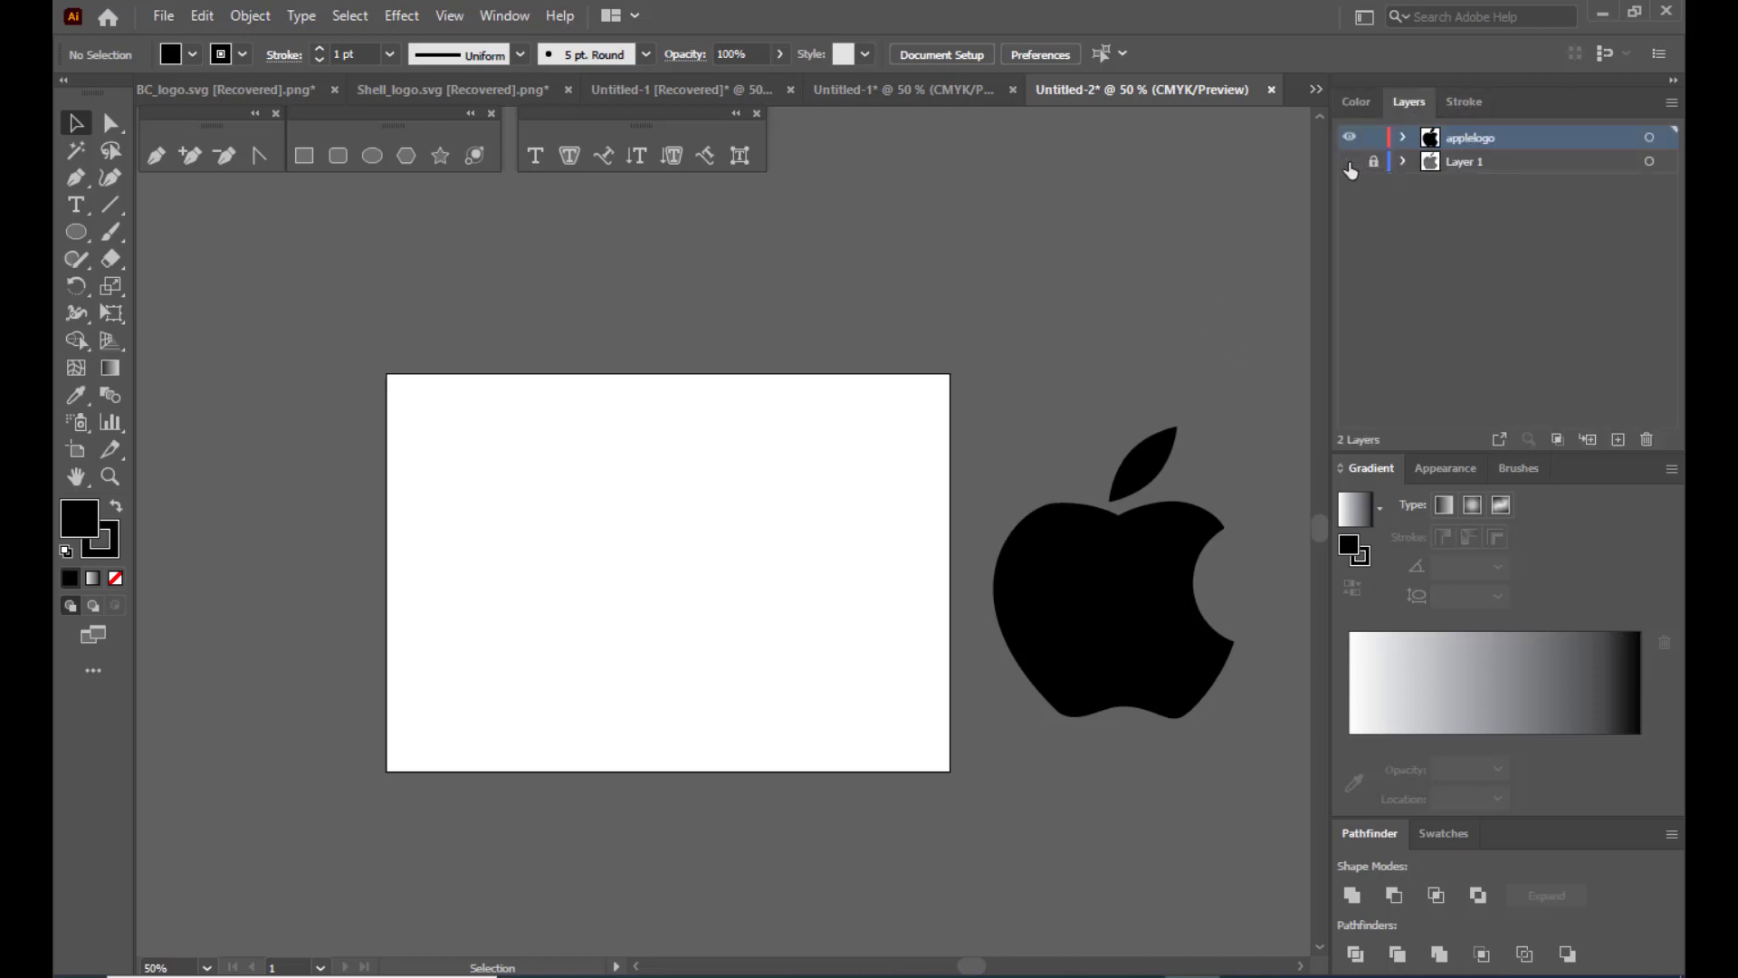
drag(1103, 661, 679, 557)
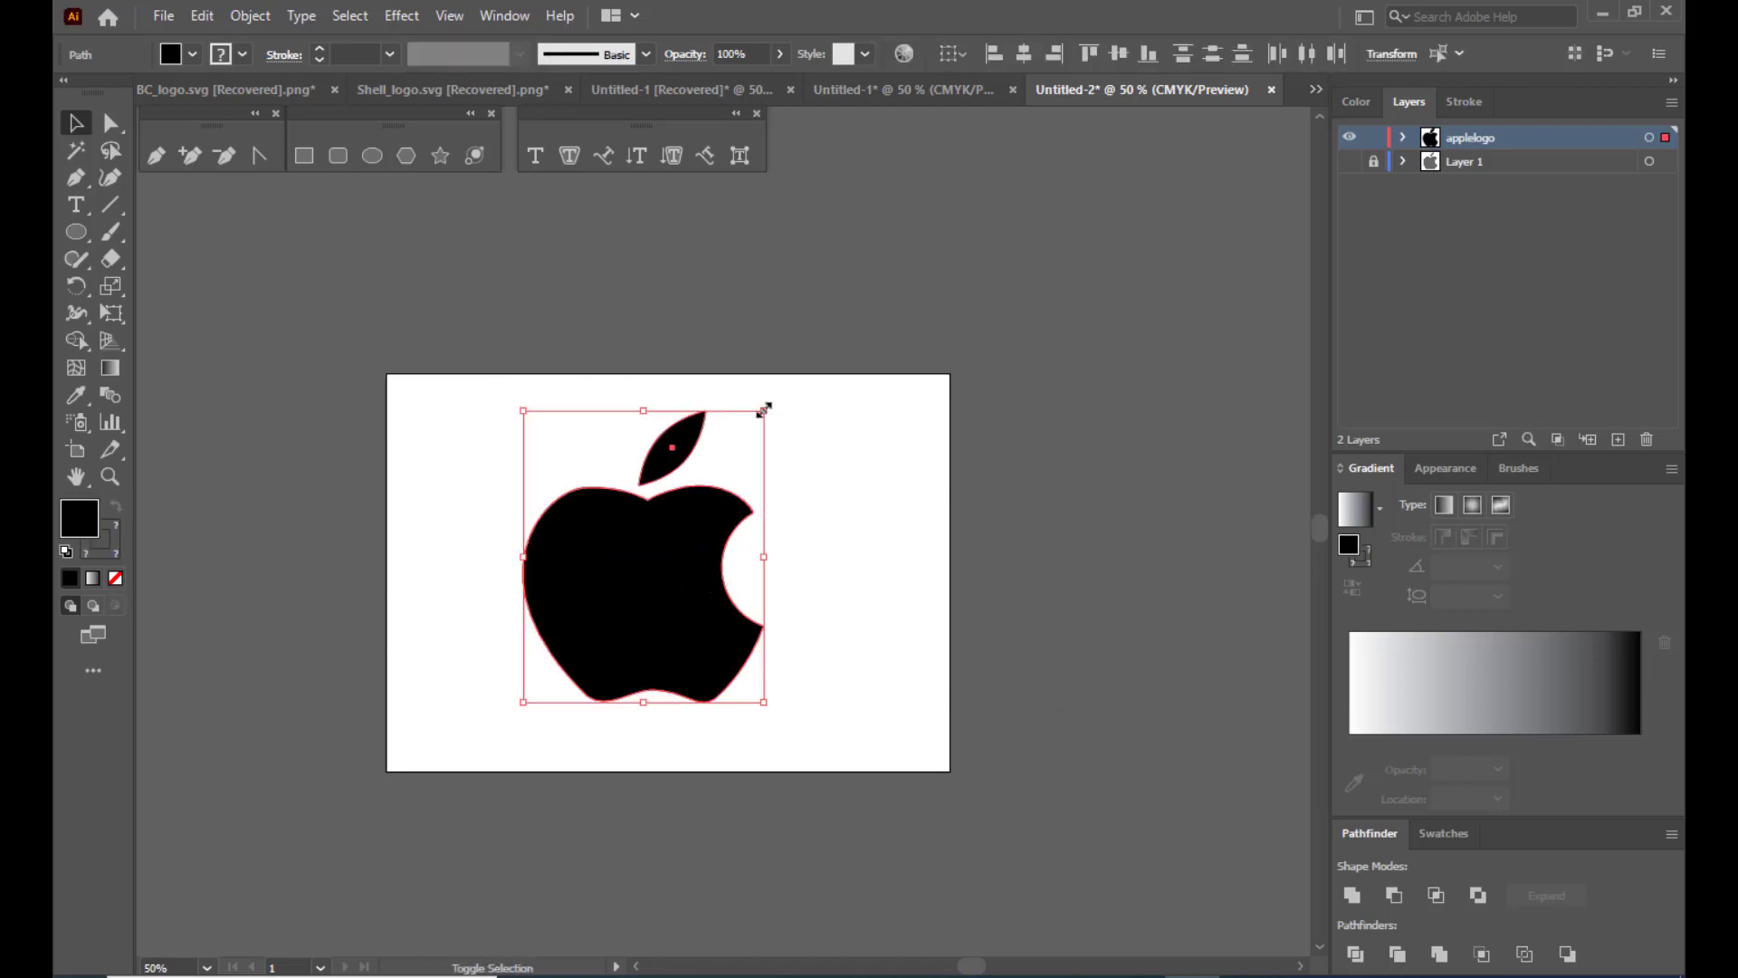
Enlarge the whole logo slightly and recentre it on the artboard.
drag(765, 409, 778, 394)
drag(708, 524, 717, 530)
click(784, 297)
click(746, 599)
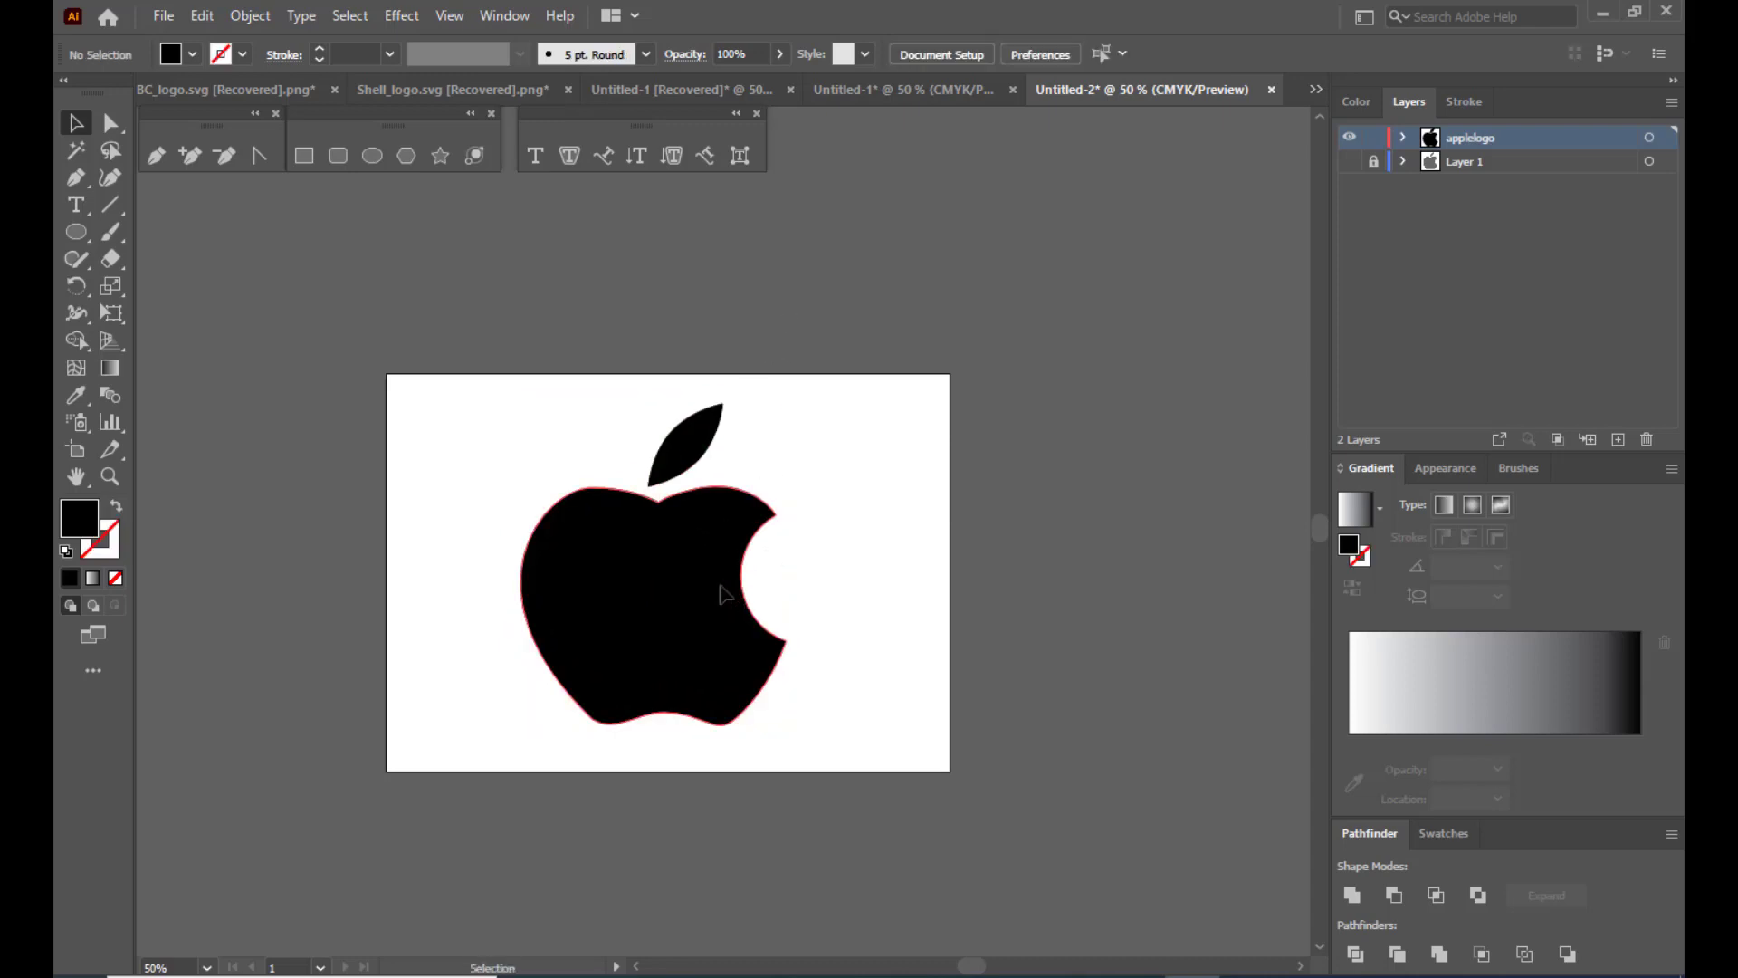
click(899, 565)
Open the Metals gradient swatch library with the apple body selected and place it clear of the logo.
click(758, 579)
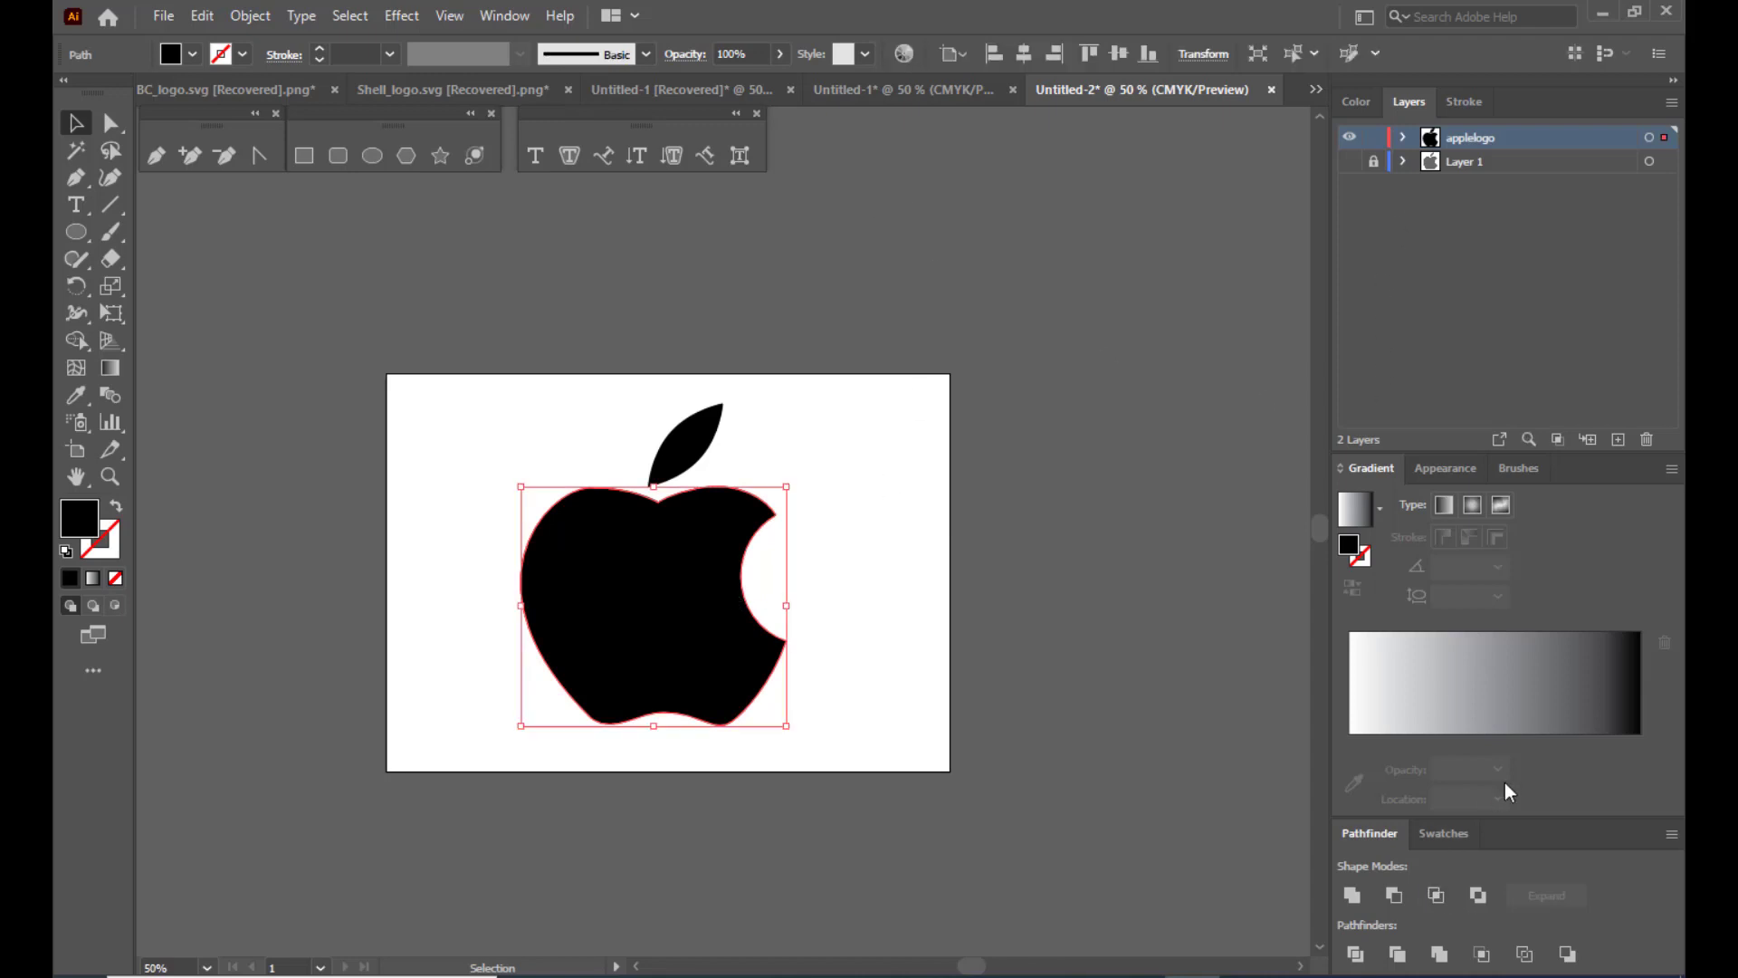
click(1449, 833)
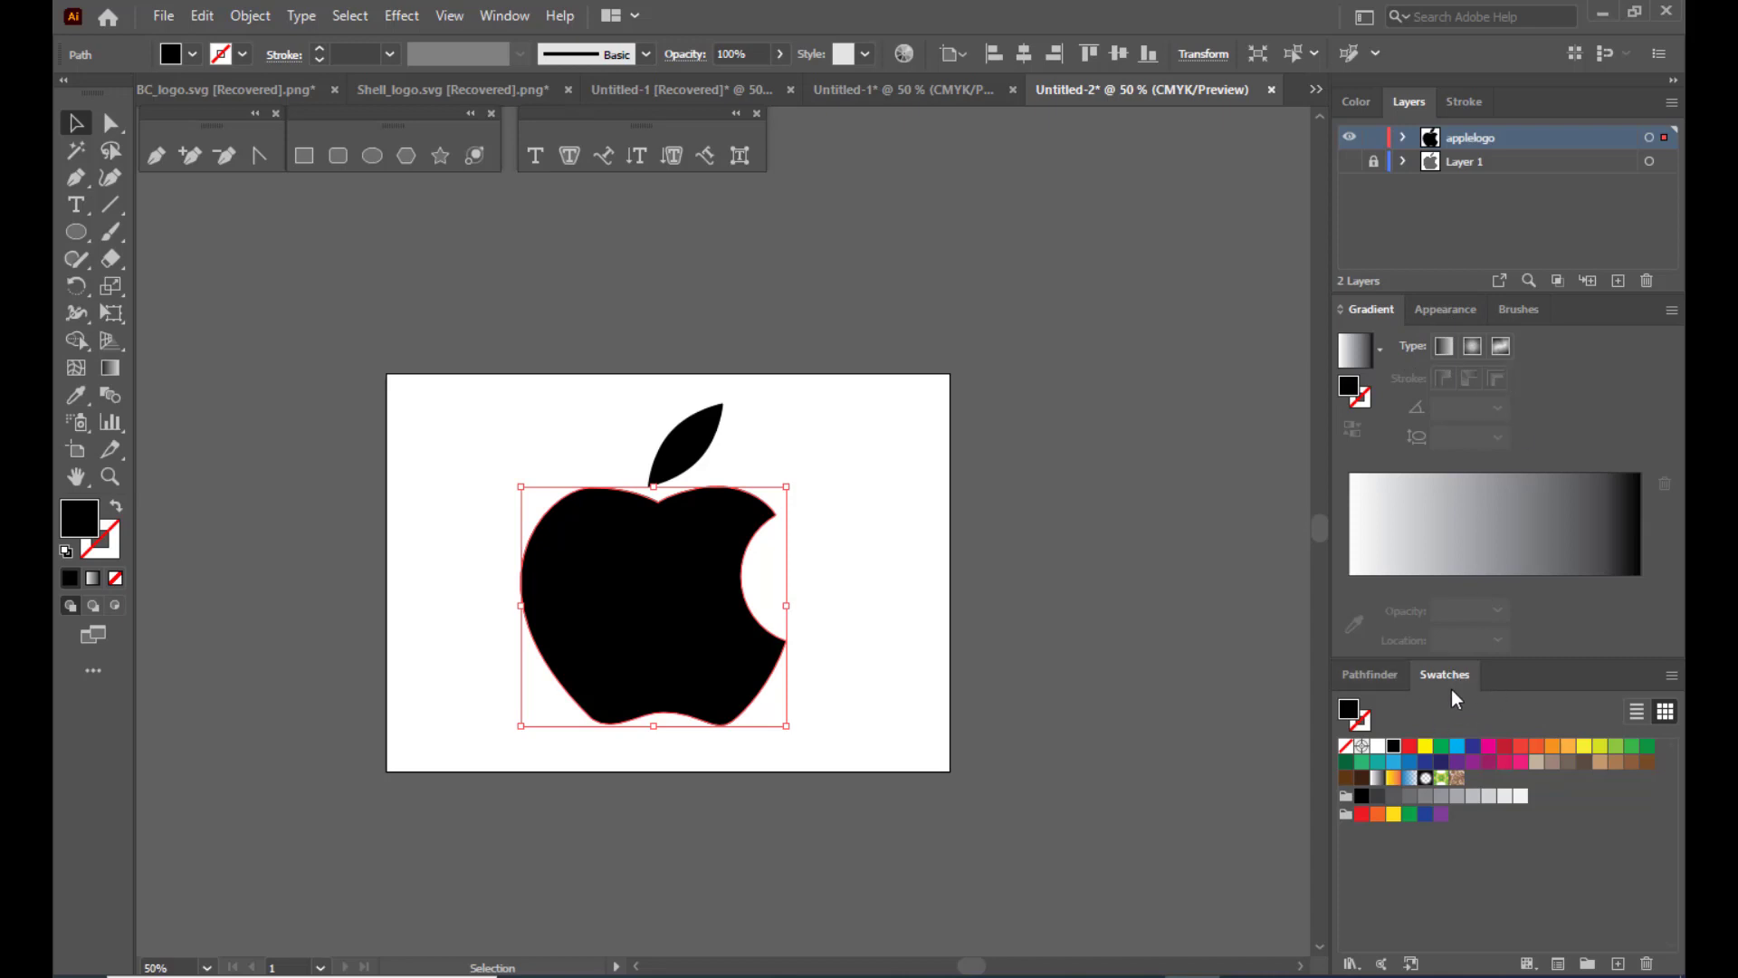
click(500, 18)
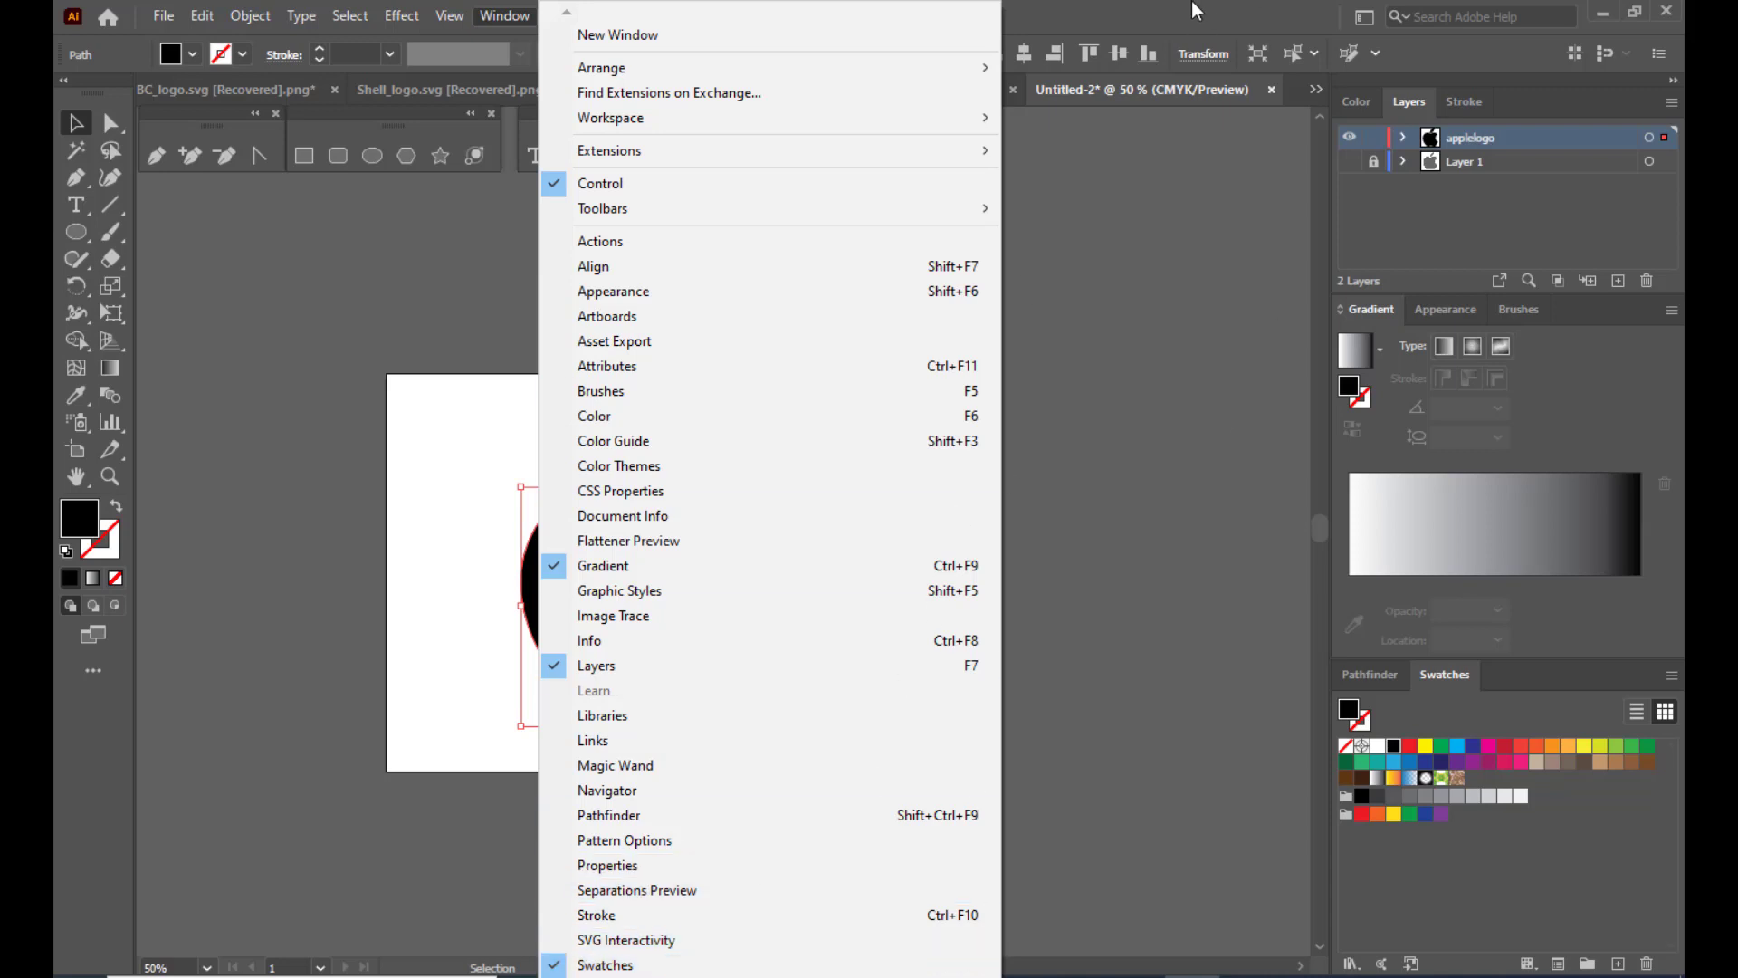
click(1125, 11)
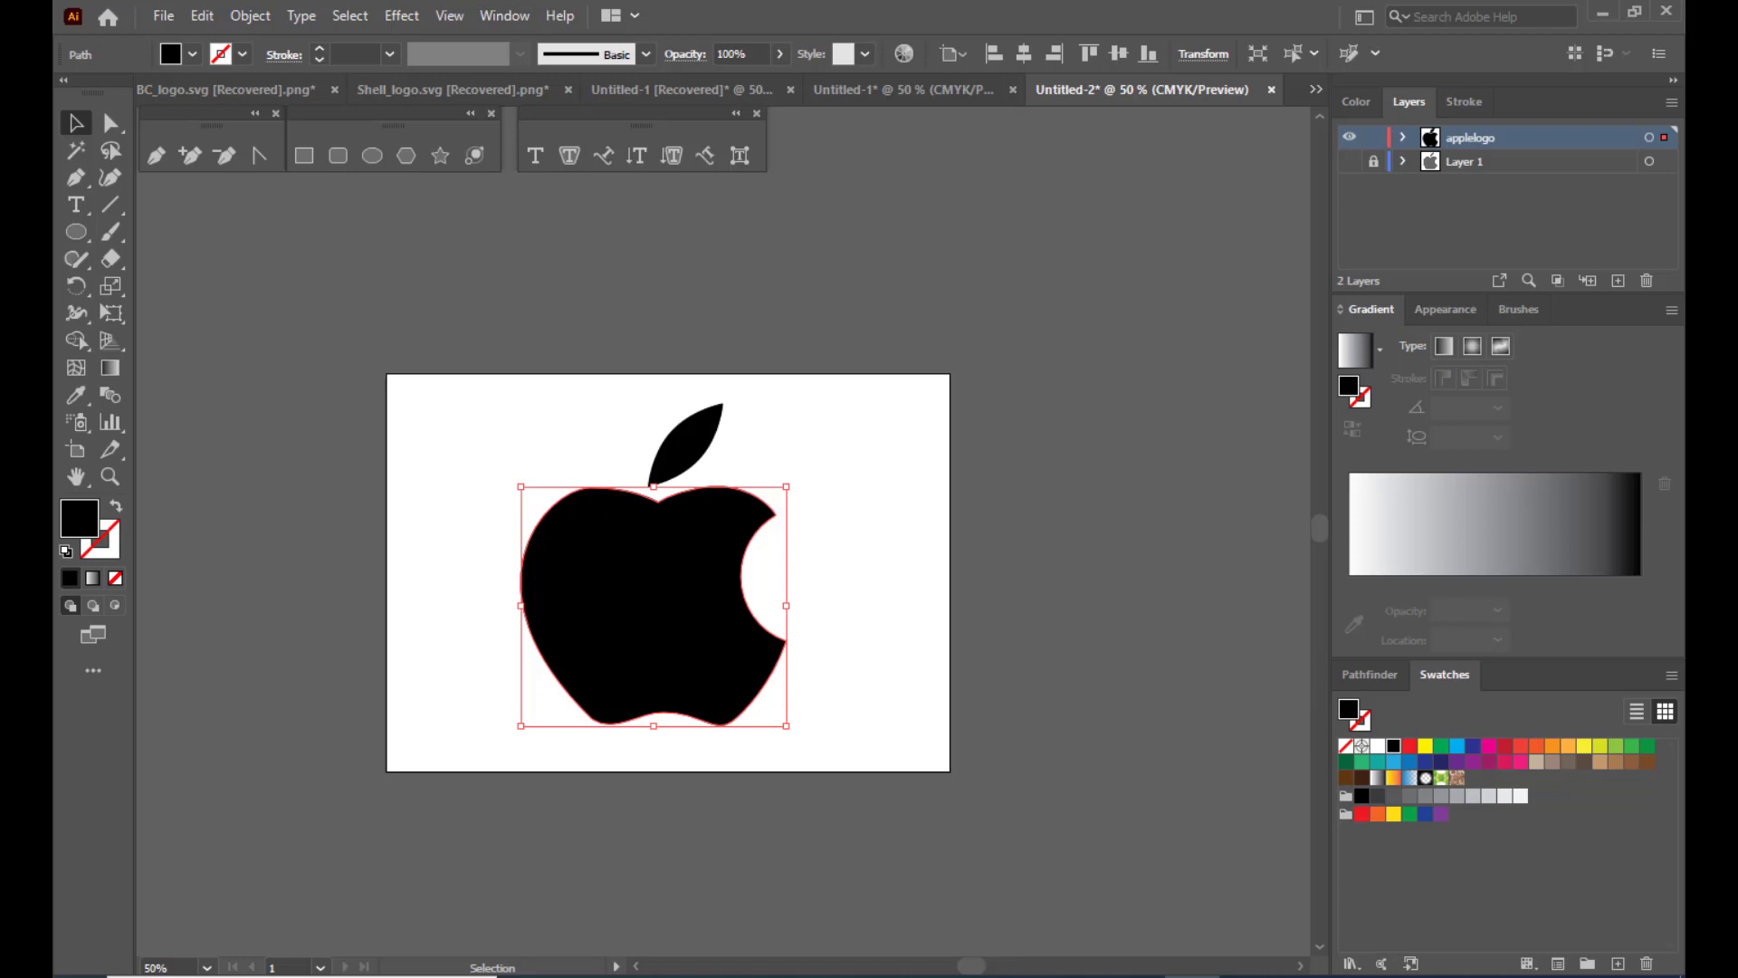
click(1351, 965)
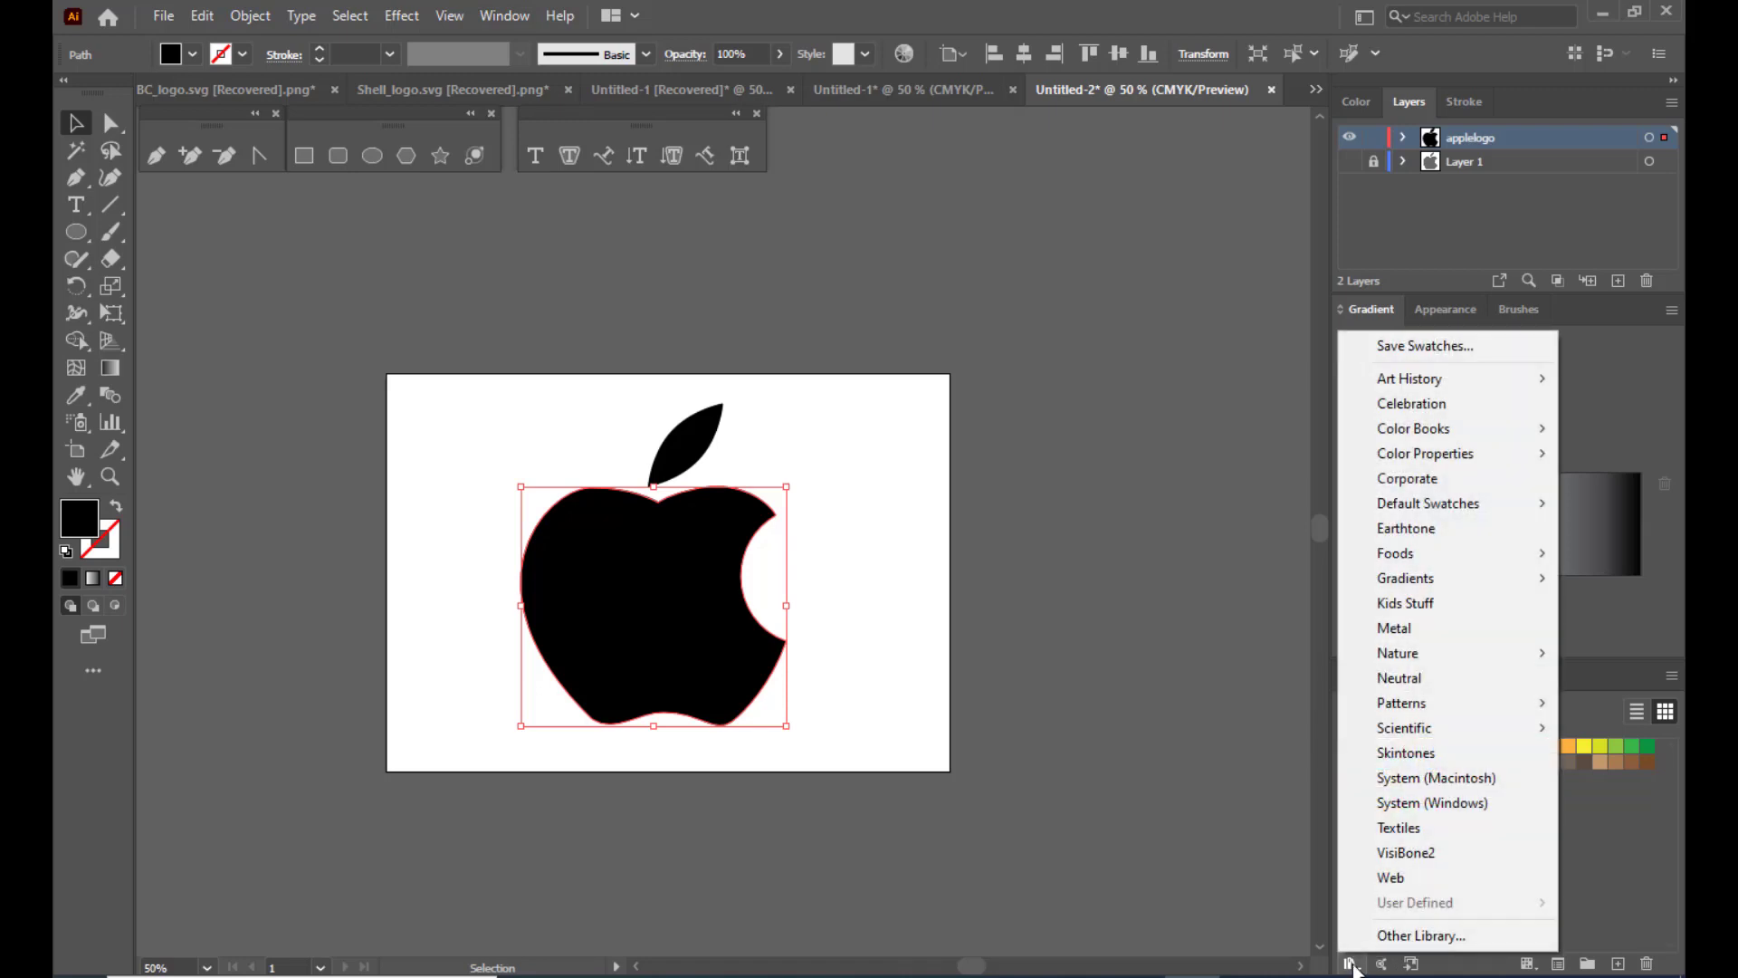
mouse_move(1430, 584)
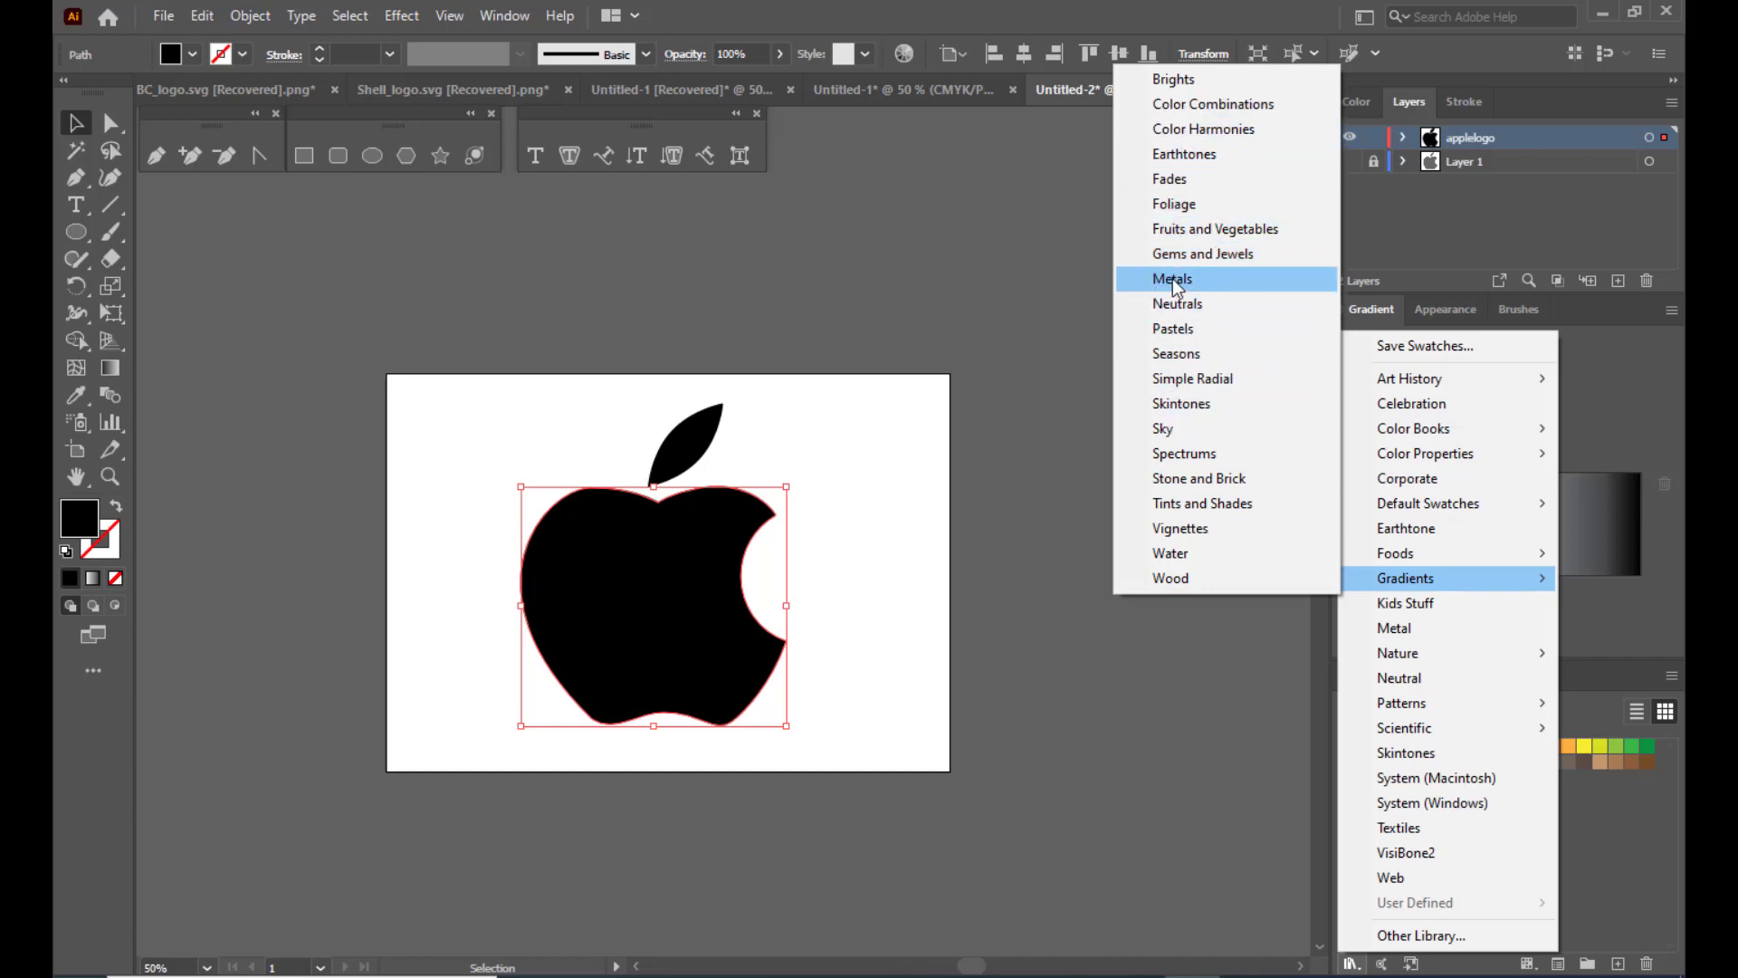
click(1206, 285)
drag(883, 440, 1096, 229)
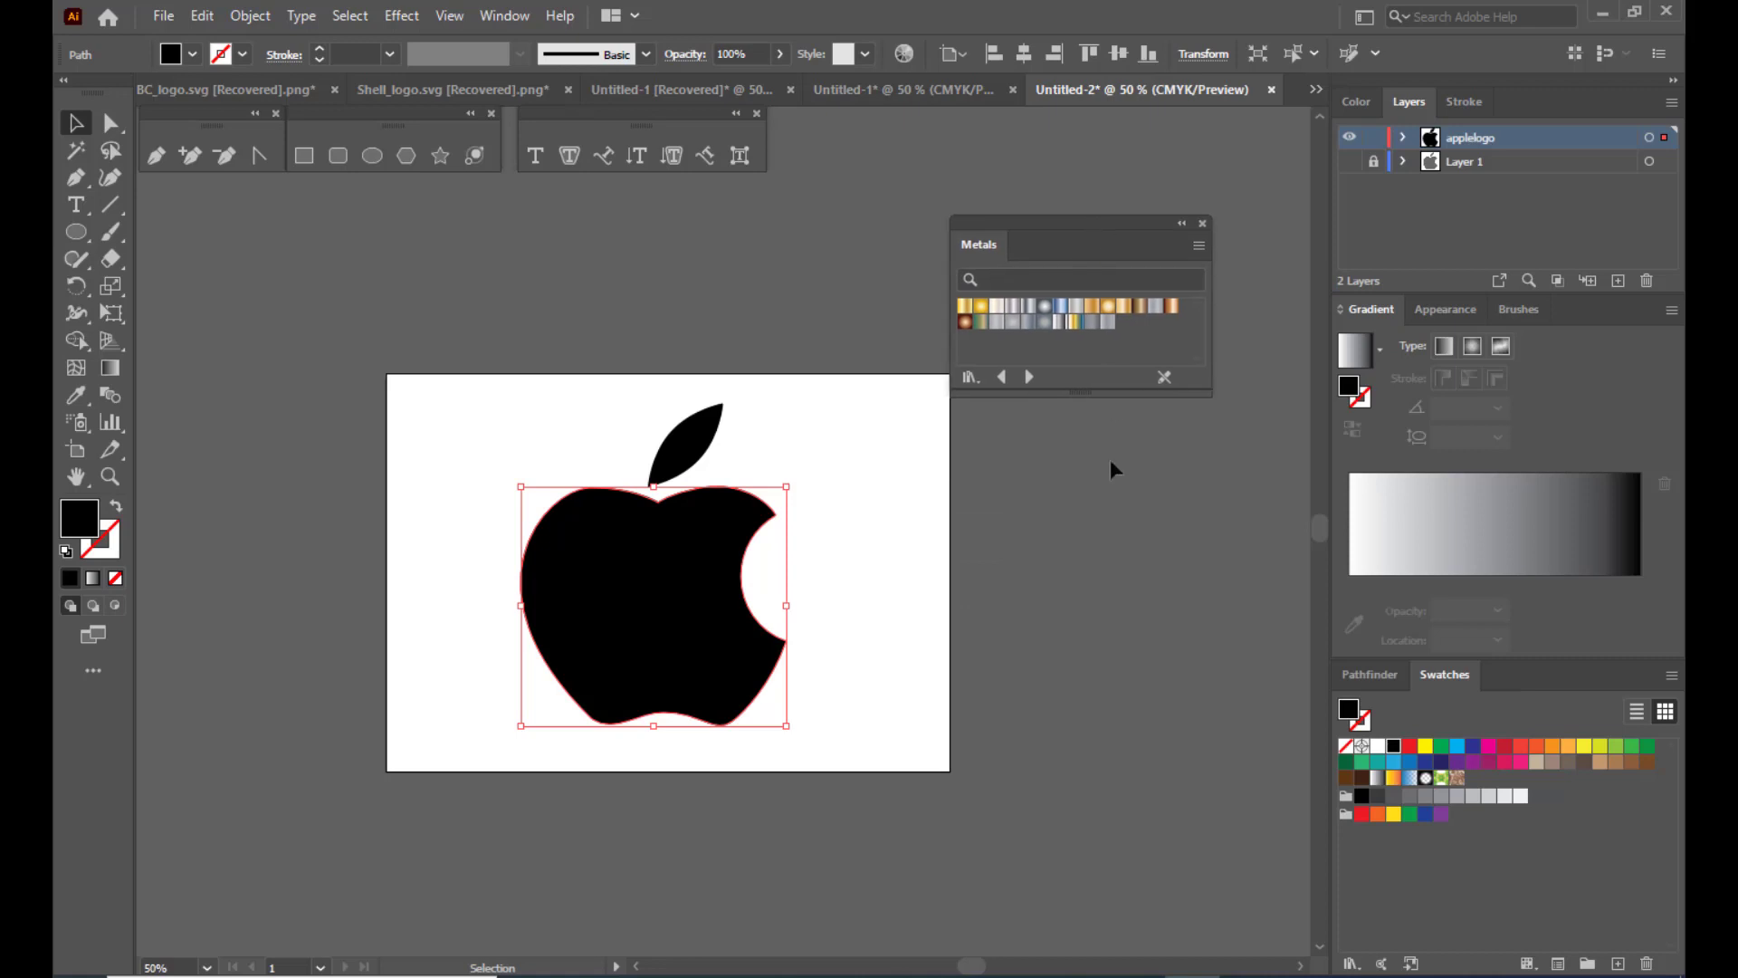
Fill the apple body with a light silver linear gradient from the Metals library.
click(985, 547)
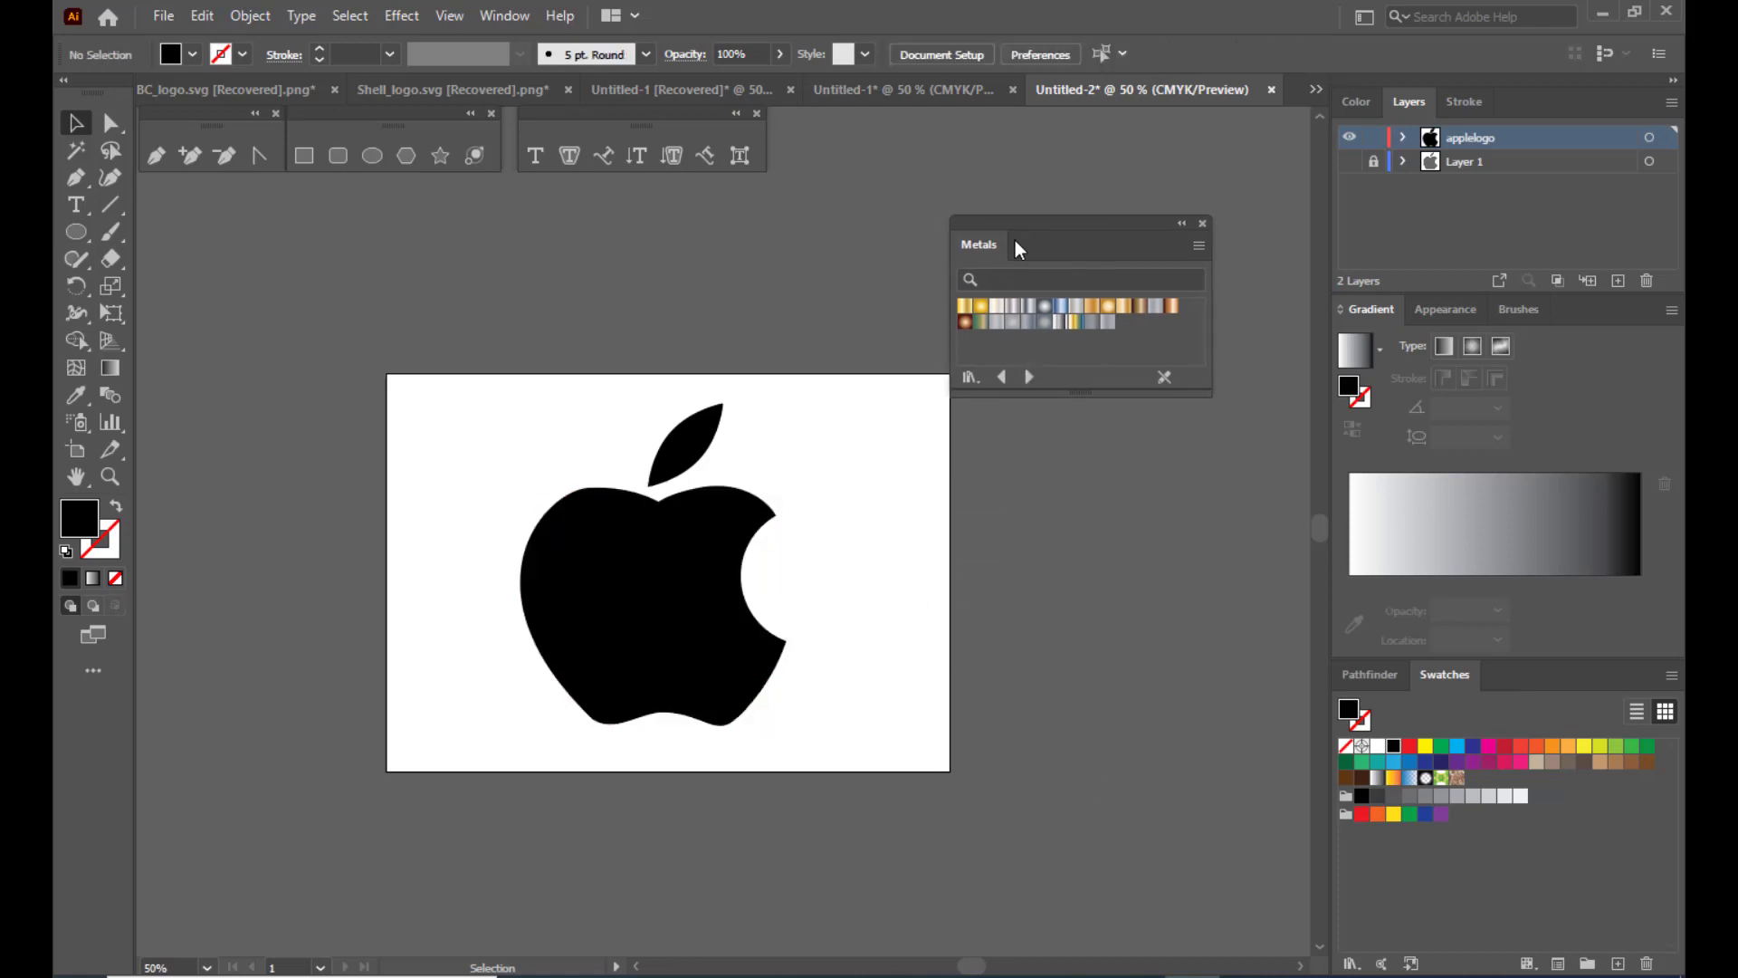
drag(996, 217, 1029, 215)
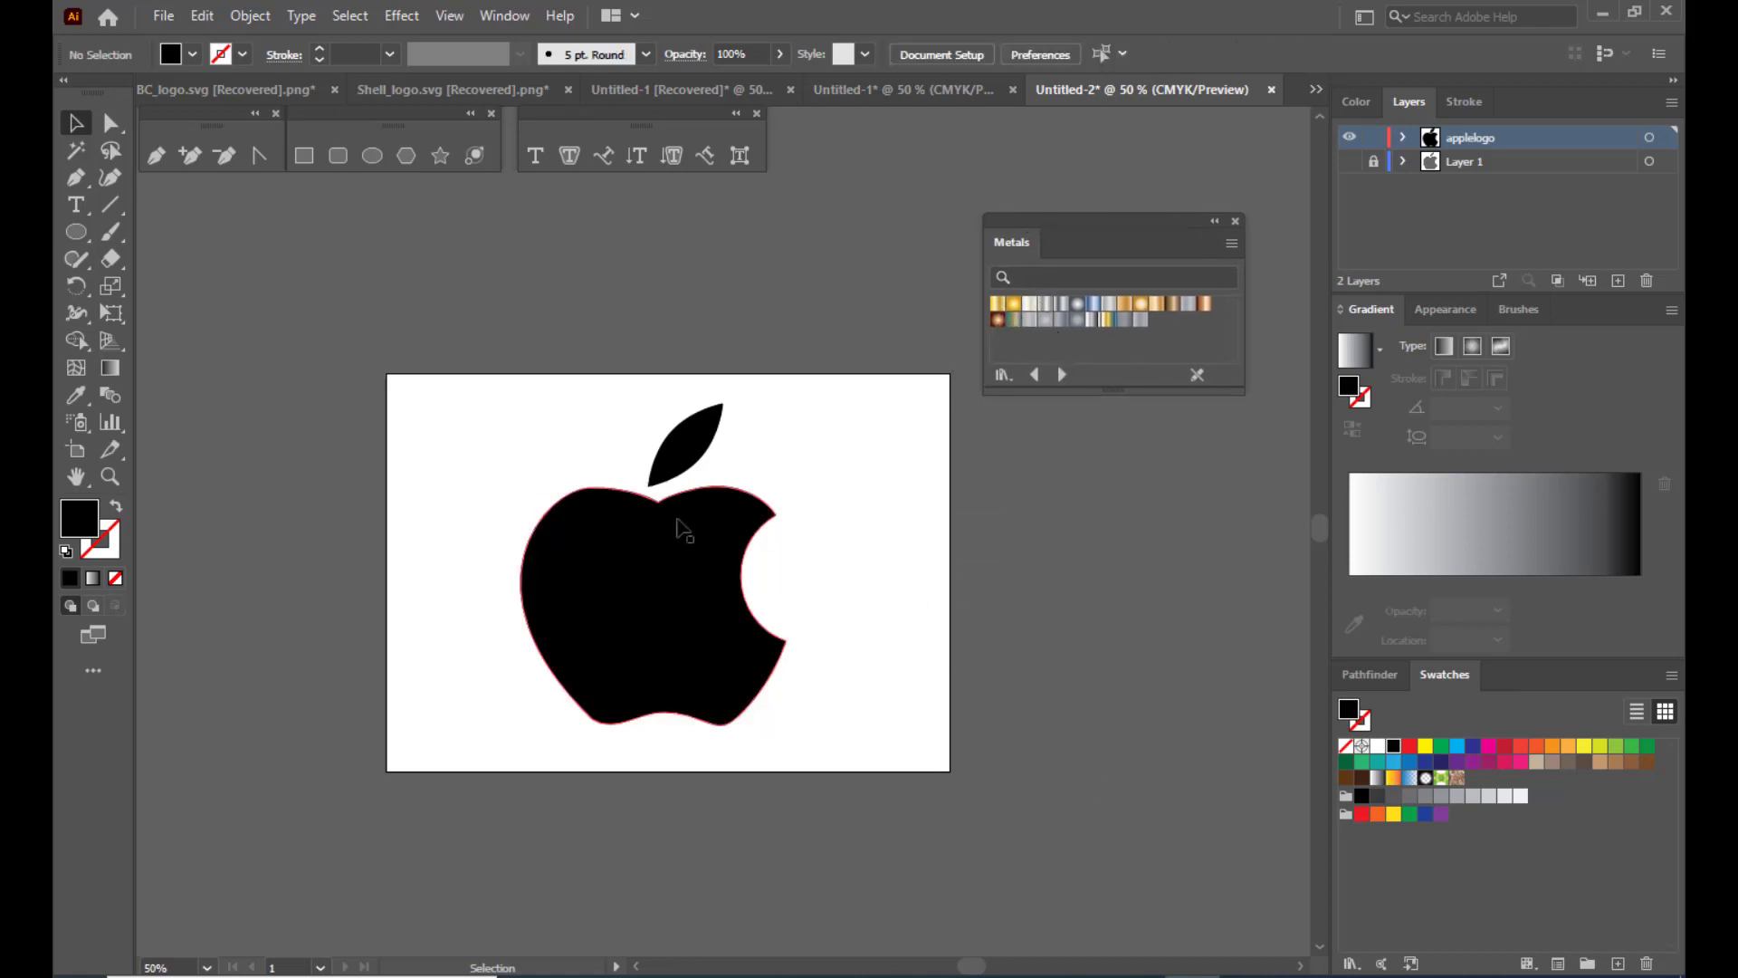
click(648, 539)
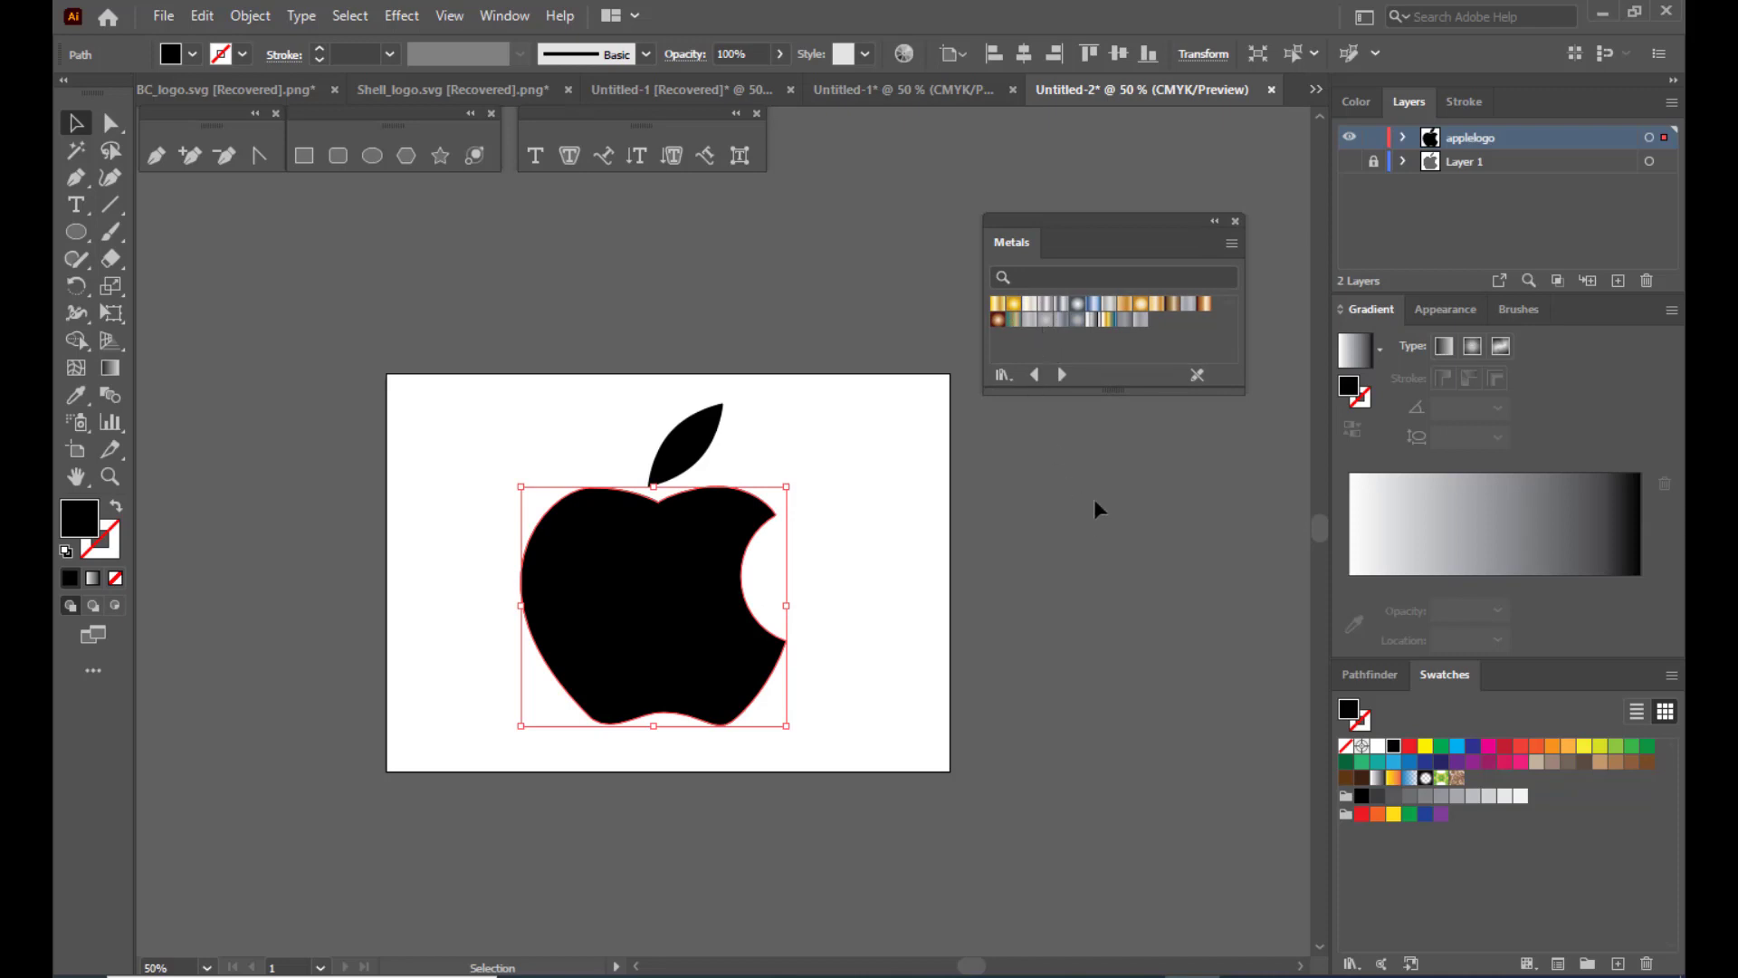
click(1047, 306)
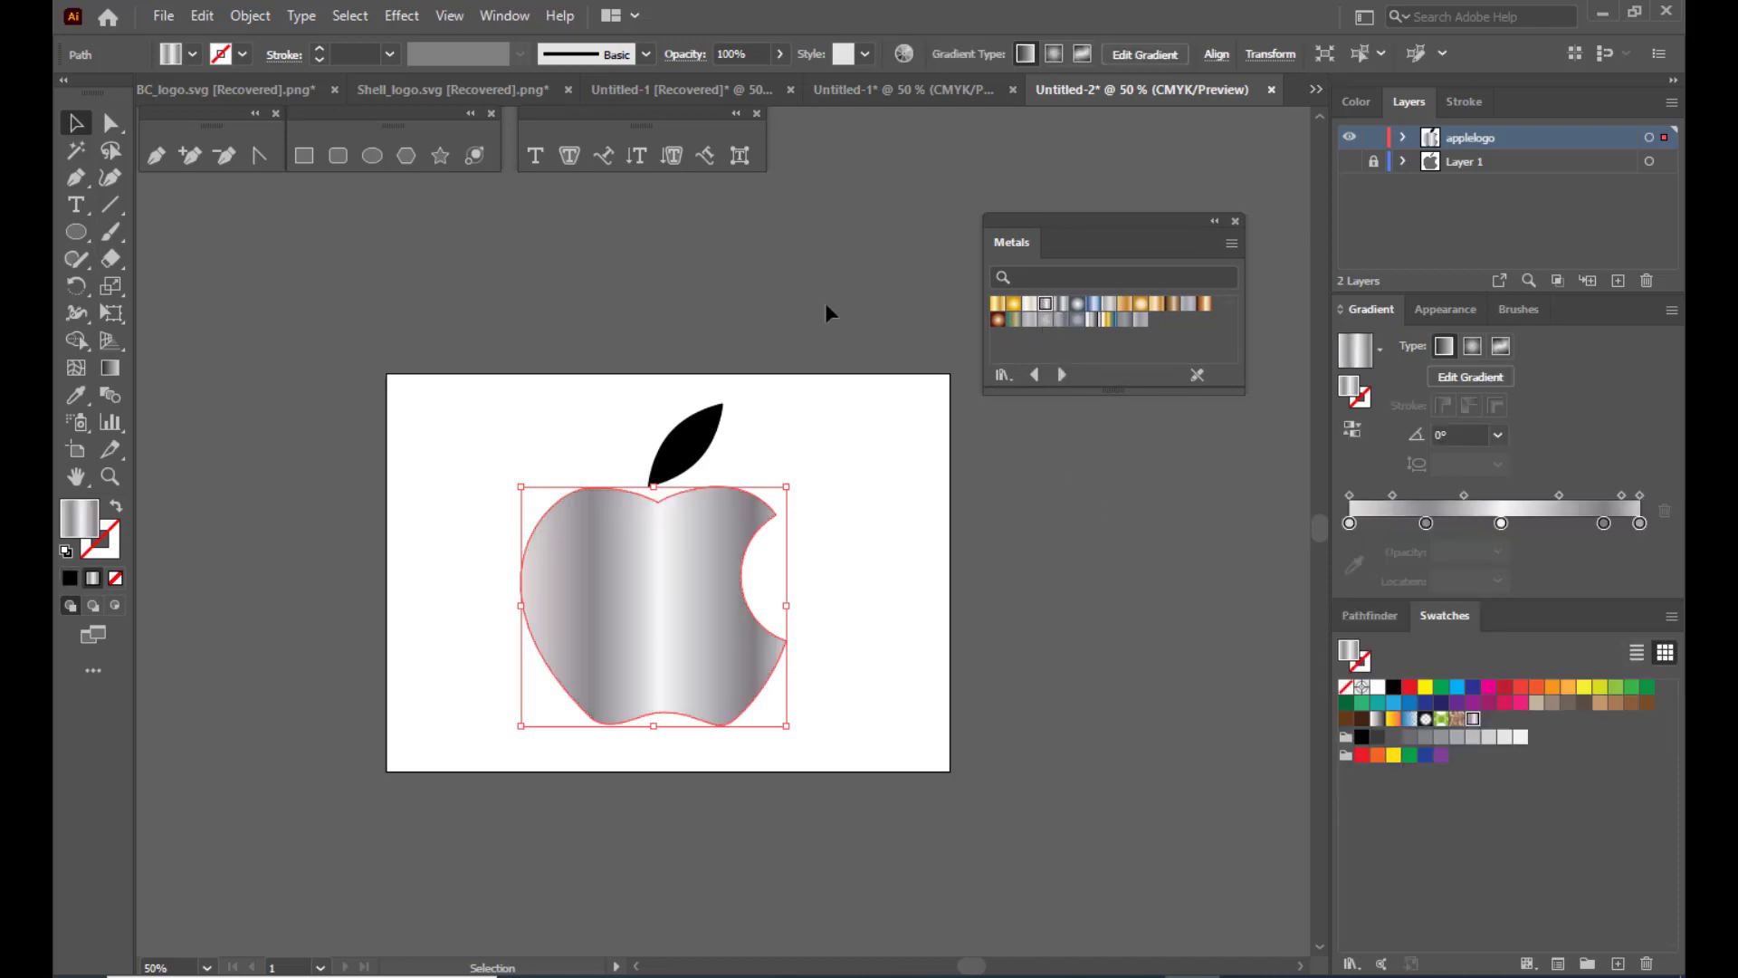
Fill the leaf with a darker silver gradient from the Metals library.
click(706, 430)
click(1061, 303)
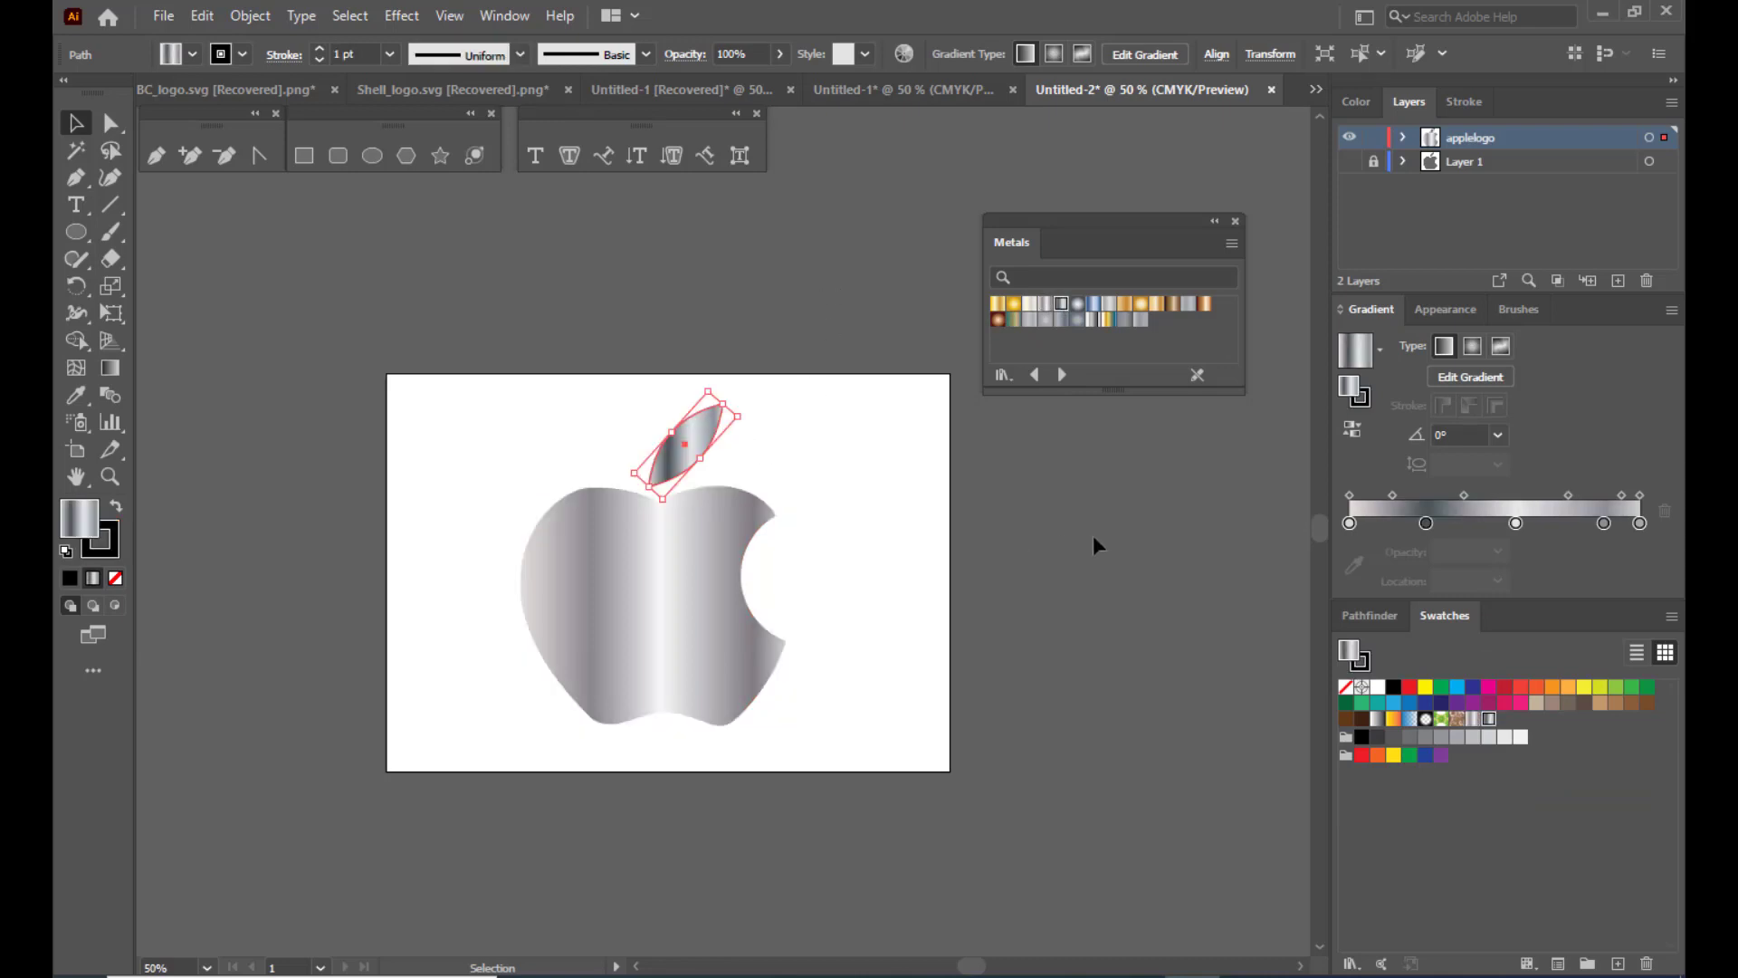
click(1094, 535)
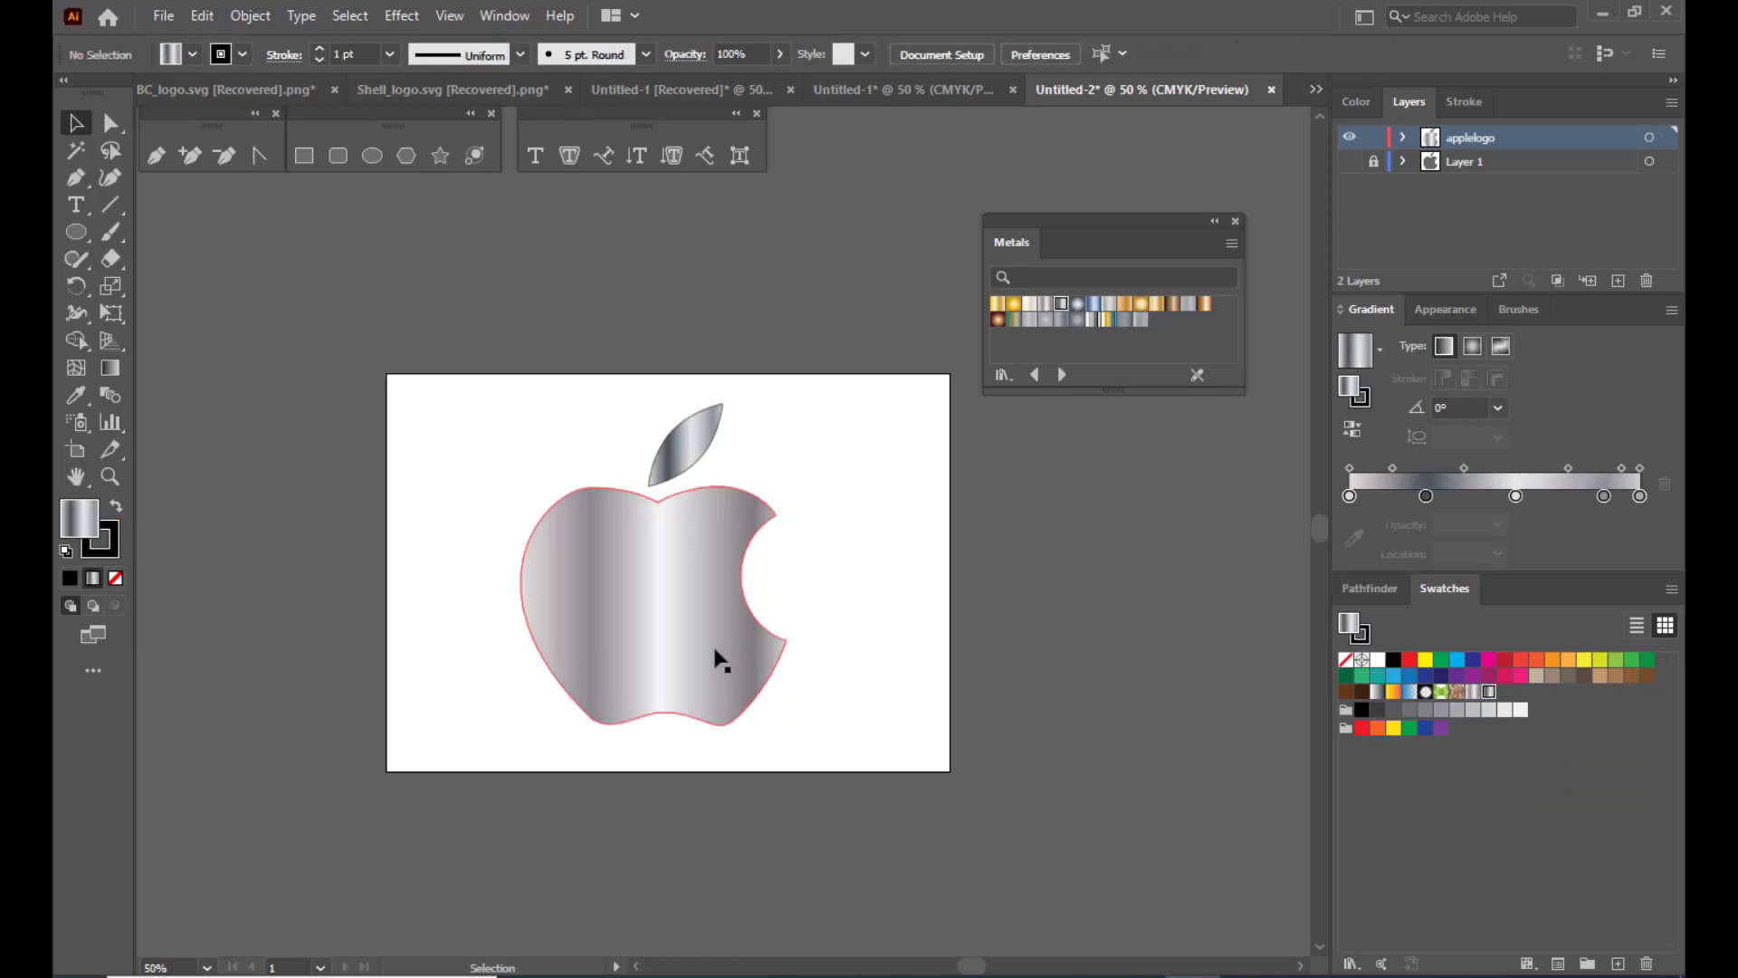
Turn the apple body's gradient to a diagonal of about 39° with the Gradient tool, lengthen it and shift it across the shape.
click(716, 652)
drag(1008, 230, 1112, 203)
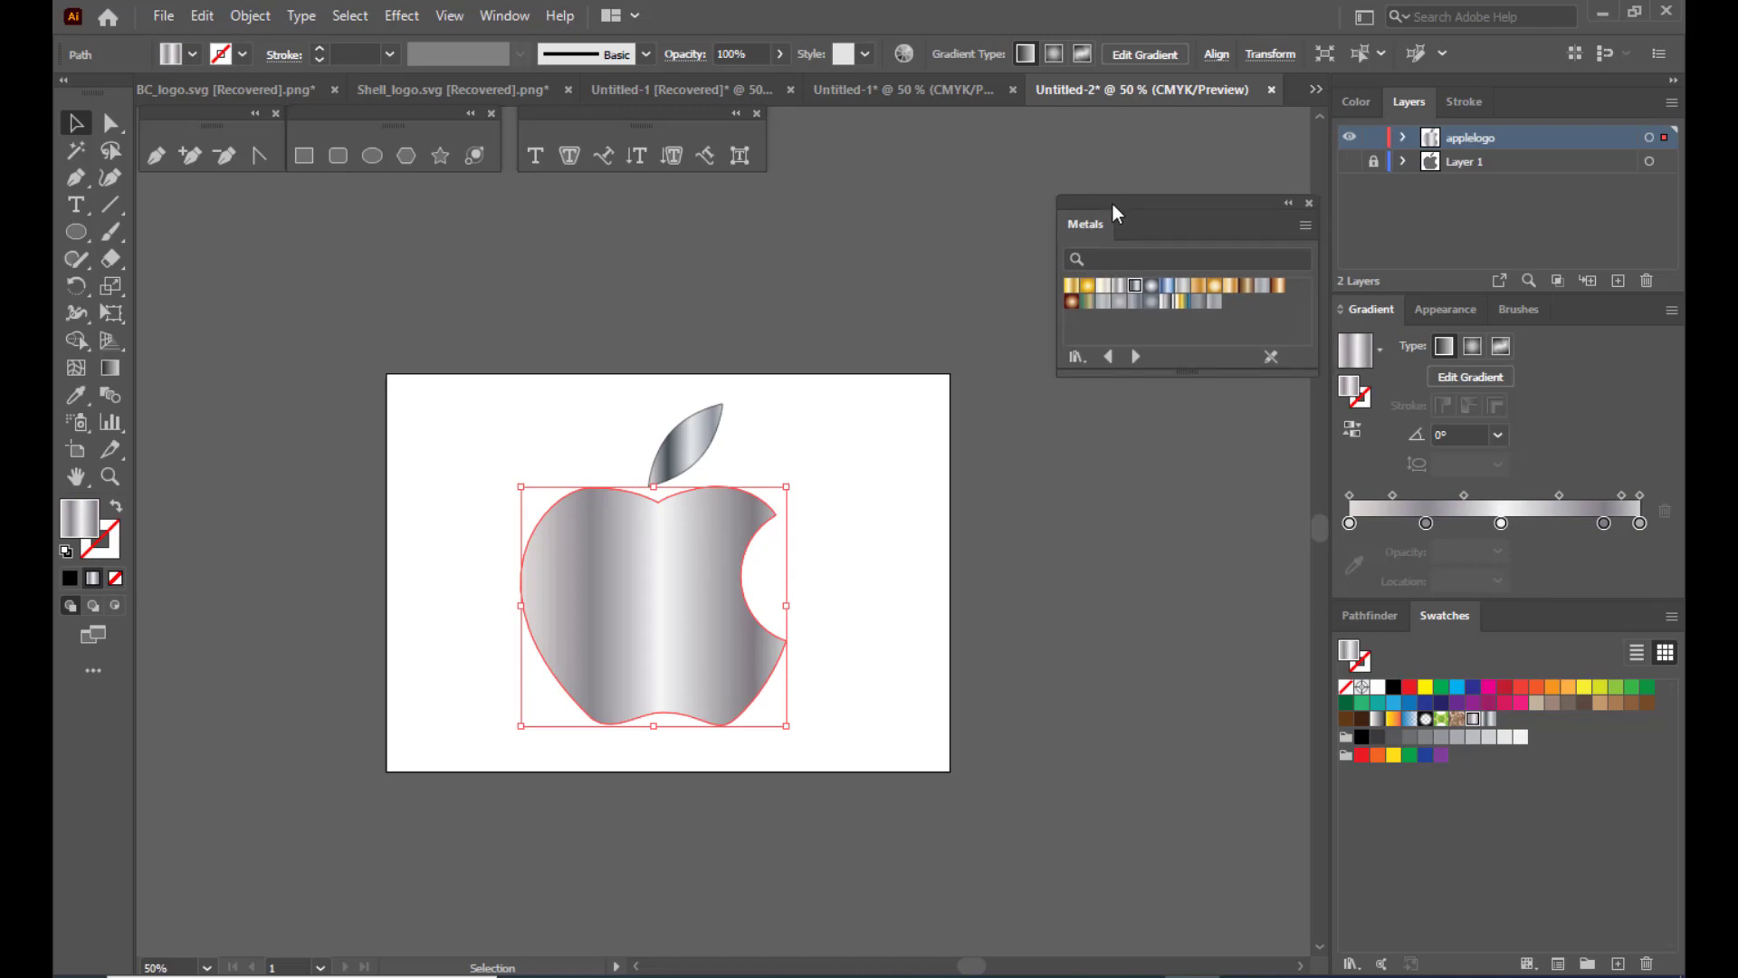
click(811, 243)
click(659, 593)
key(g)
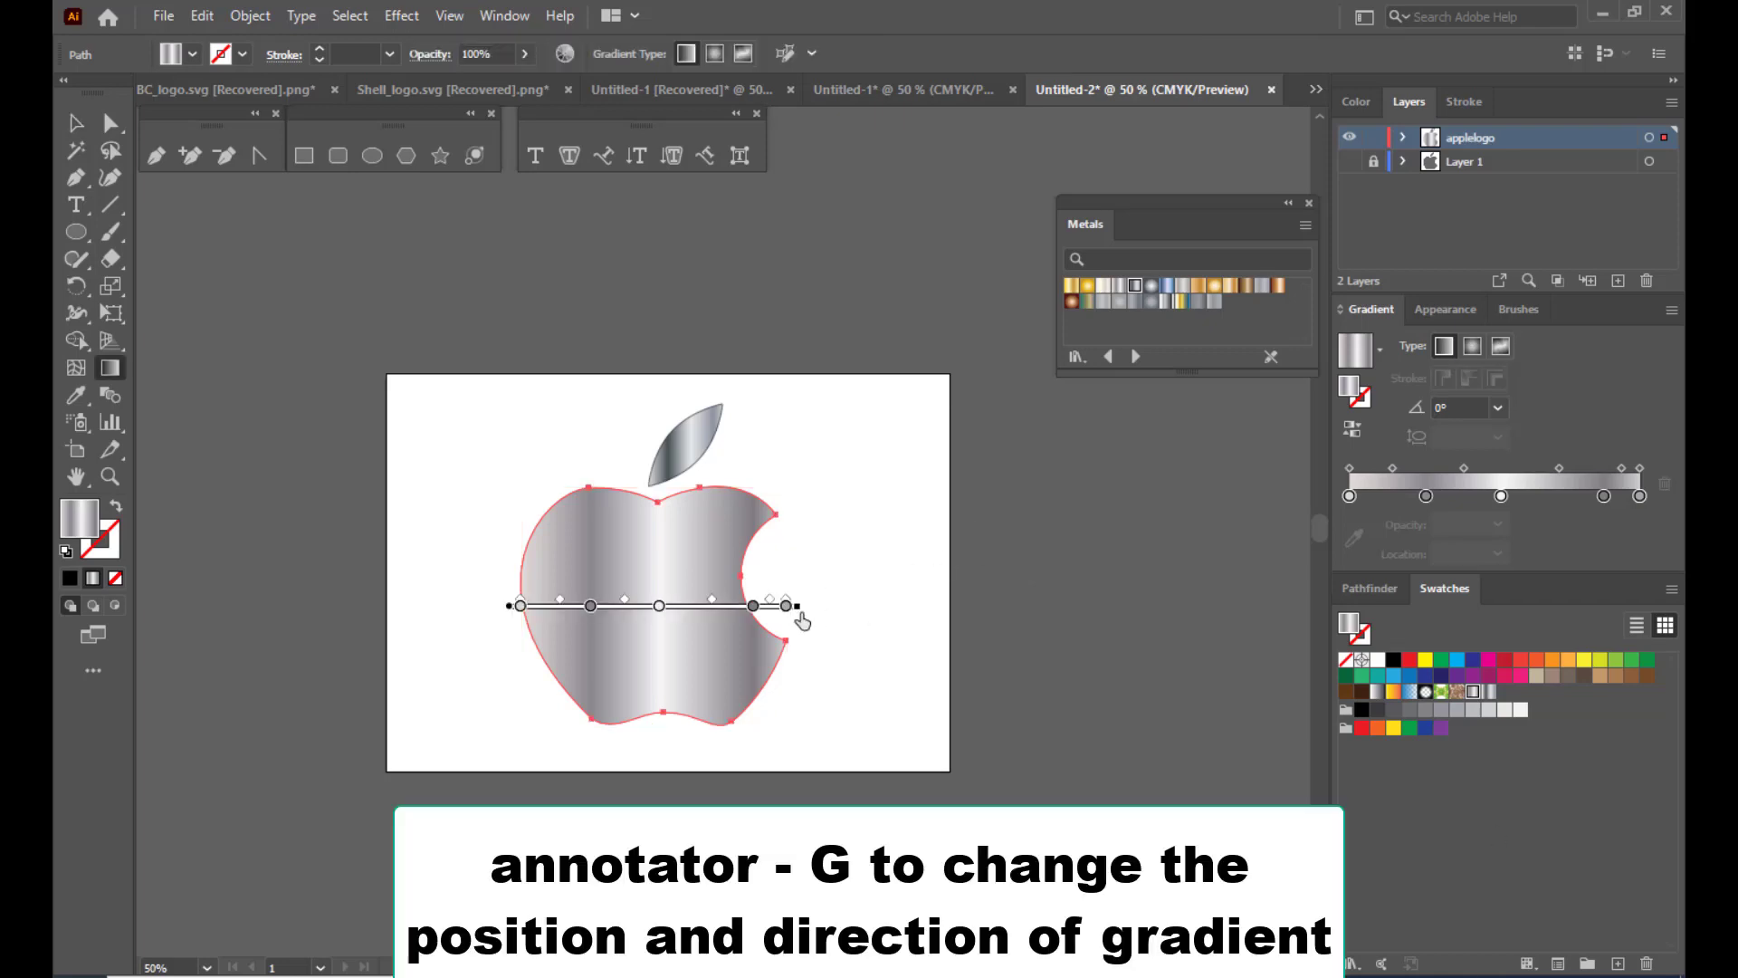
mouse_move(803, 611)
mouse_down()
mouse_move(917, 615)
mouse_move(918, 418)
mouse_move(858, 317)
mouse_up()
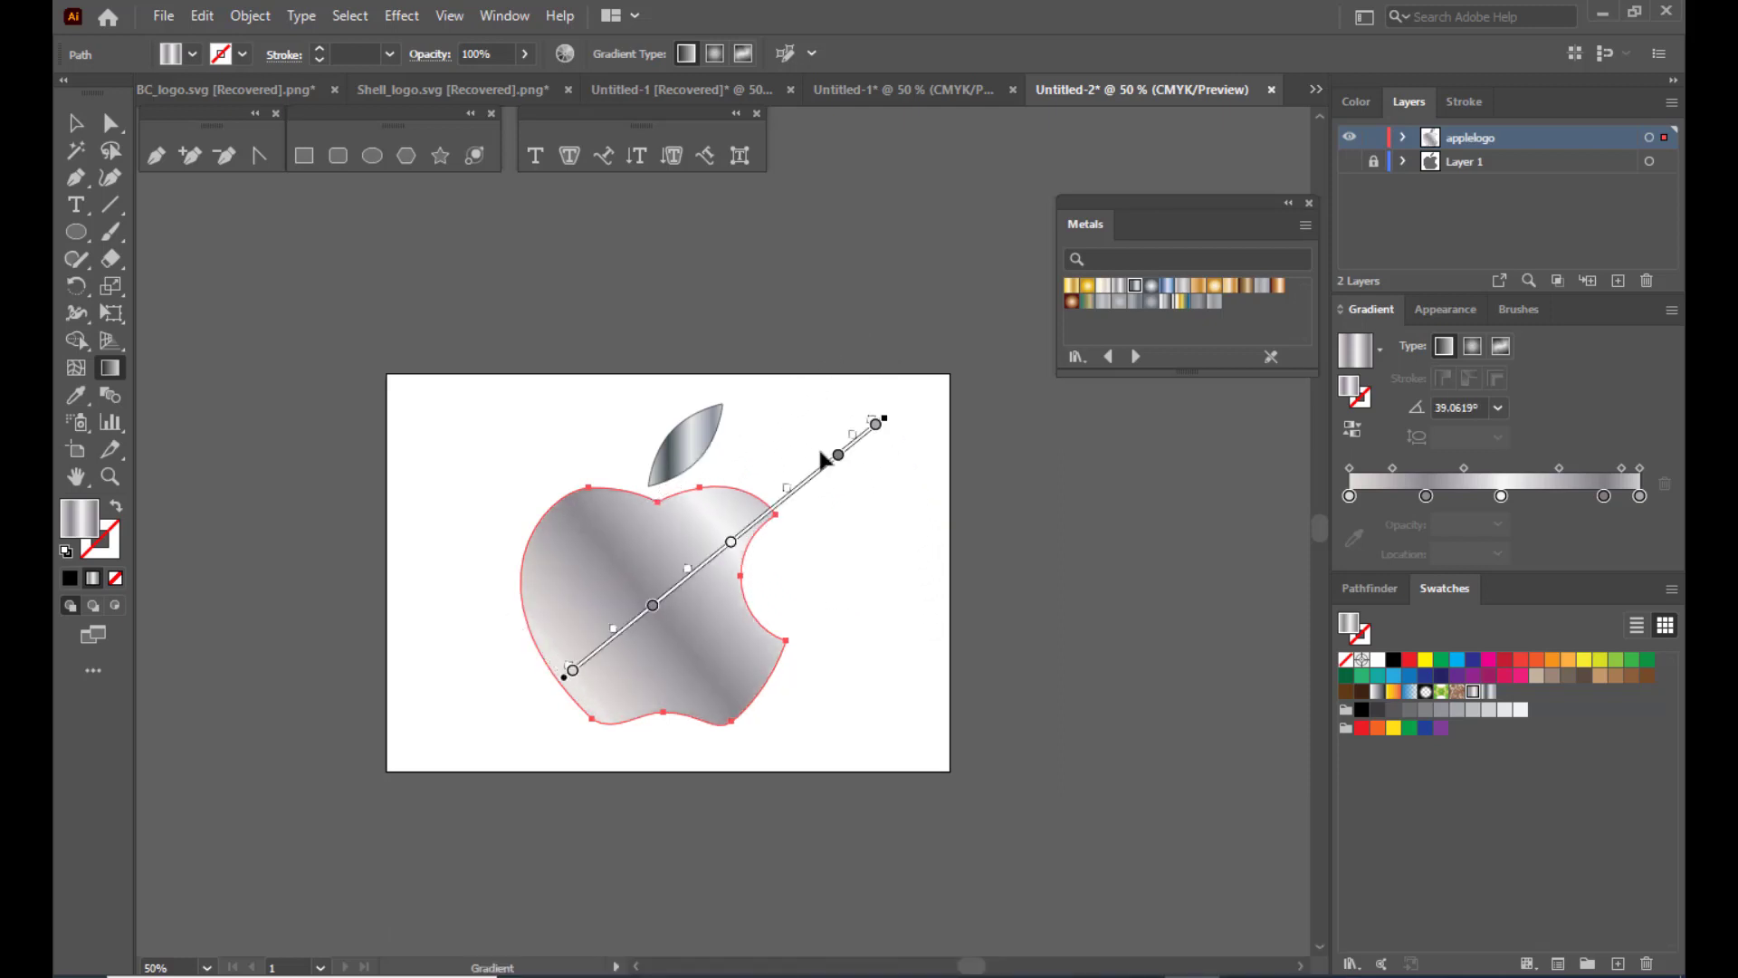
mouse_move(824, 460)
mouse_down()
mouse_move(775, 500)
mouse_move(939, 374)
mouse_up()
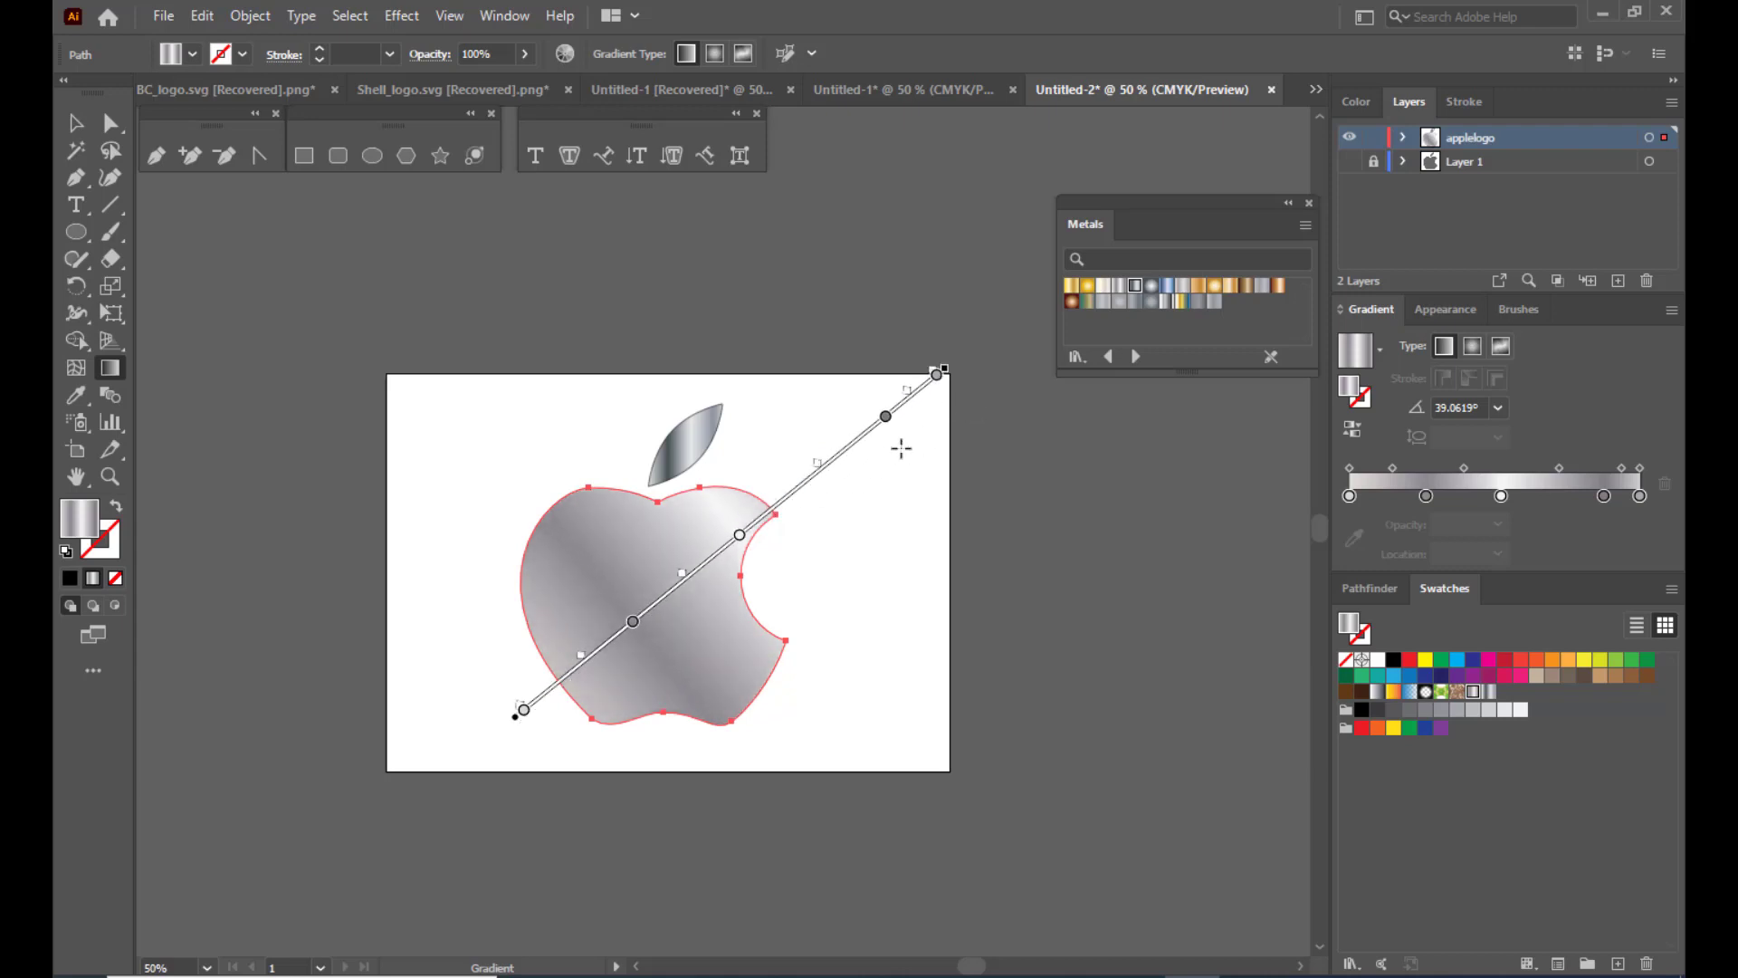
mouse_move(811, 485)
mouse_down()
mouse_move(764, 504)
mouse_move(759, 527)
mouse_up()
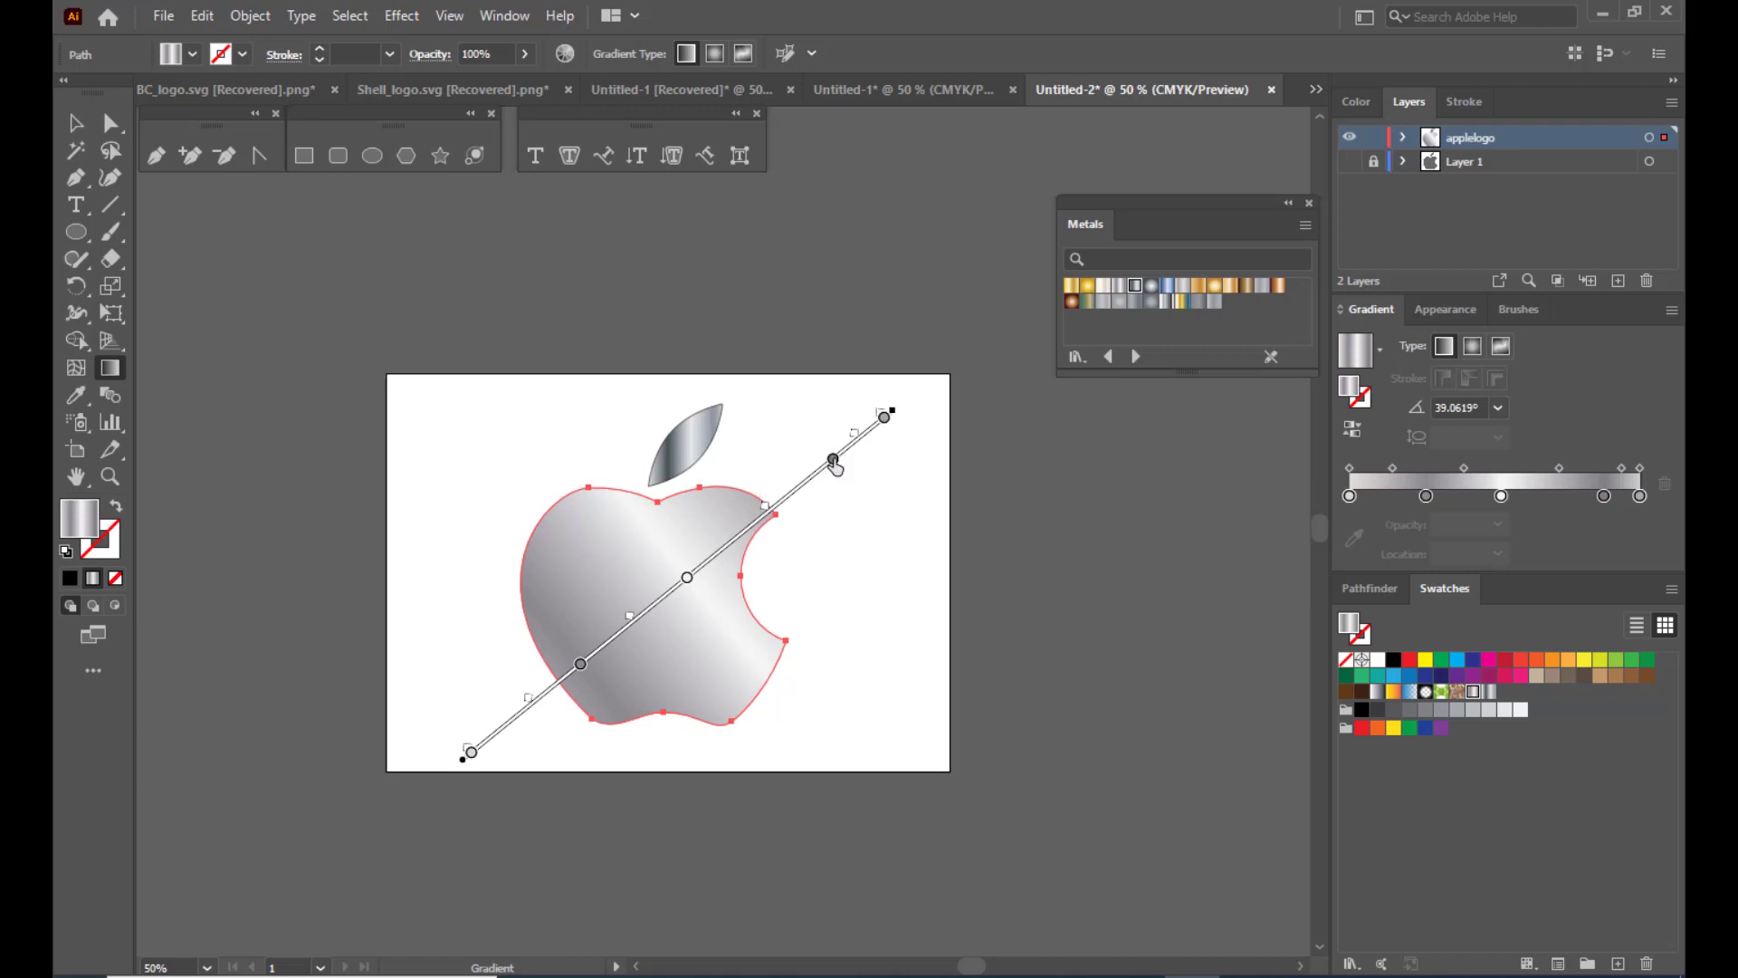
Adjust the colour stops near the apple gradient's upper end, with the last at 96.505%, and stretch and reposition the gradient.
click(814, 478)
drag(813, 478, 810, 480)
mouse_move(884, 418)
mouse_down()
mouse_move(849, 447)
mouse_move(970, 347)
mouse_up()
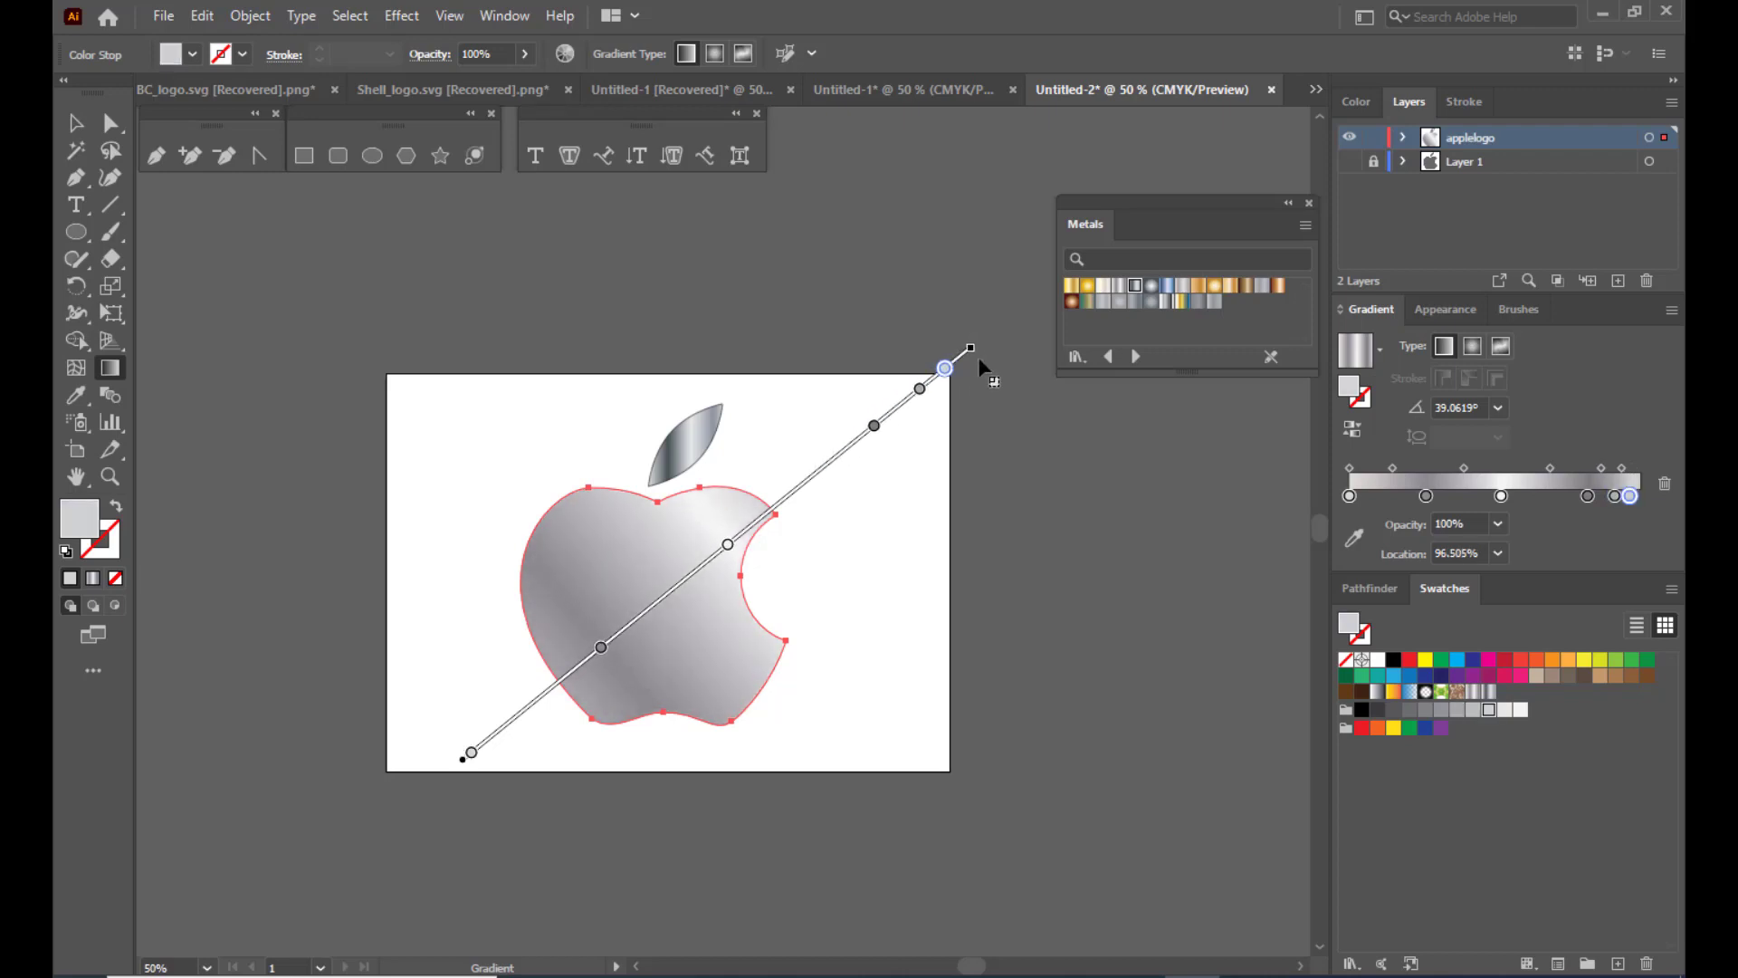
drag(824, 459, 784, 482)
click(76, 122)
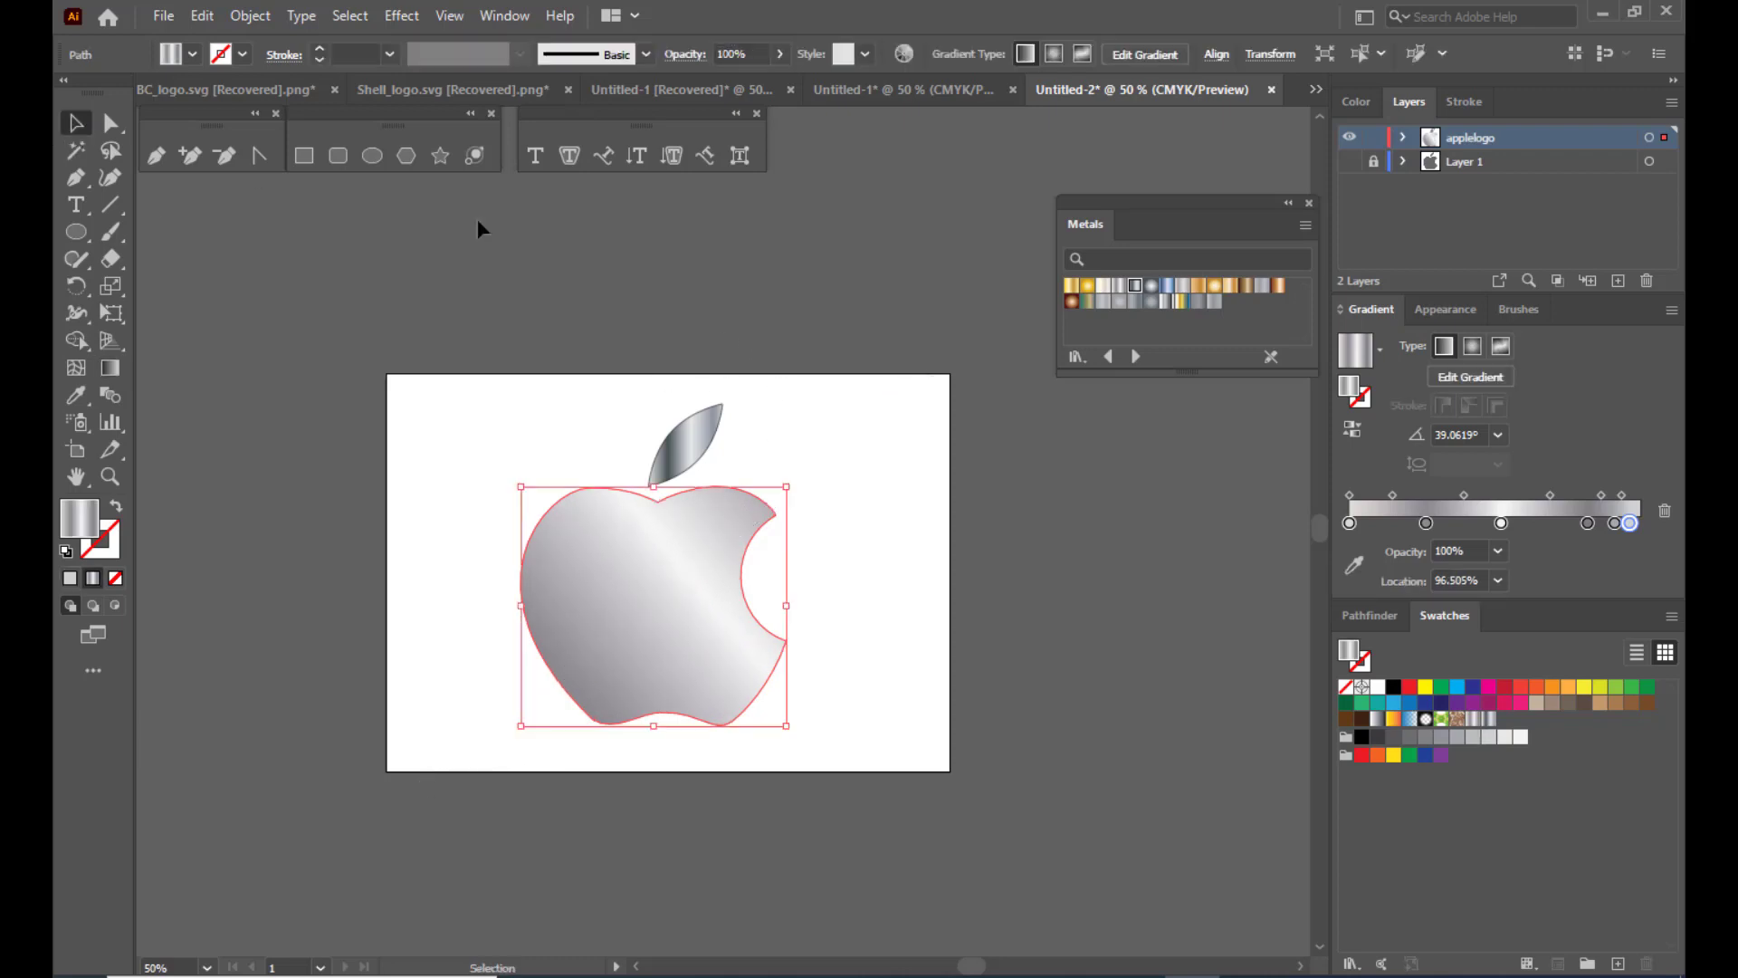
Copy the apple body's silver gradient and strokeless look onto the leaf with the Eyedropper.
click(746, 235)
click(705, 453)
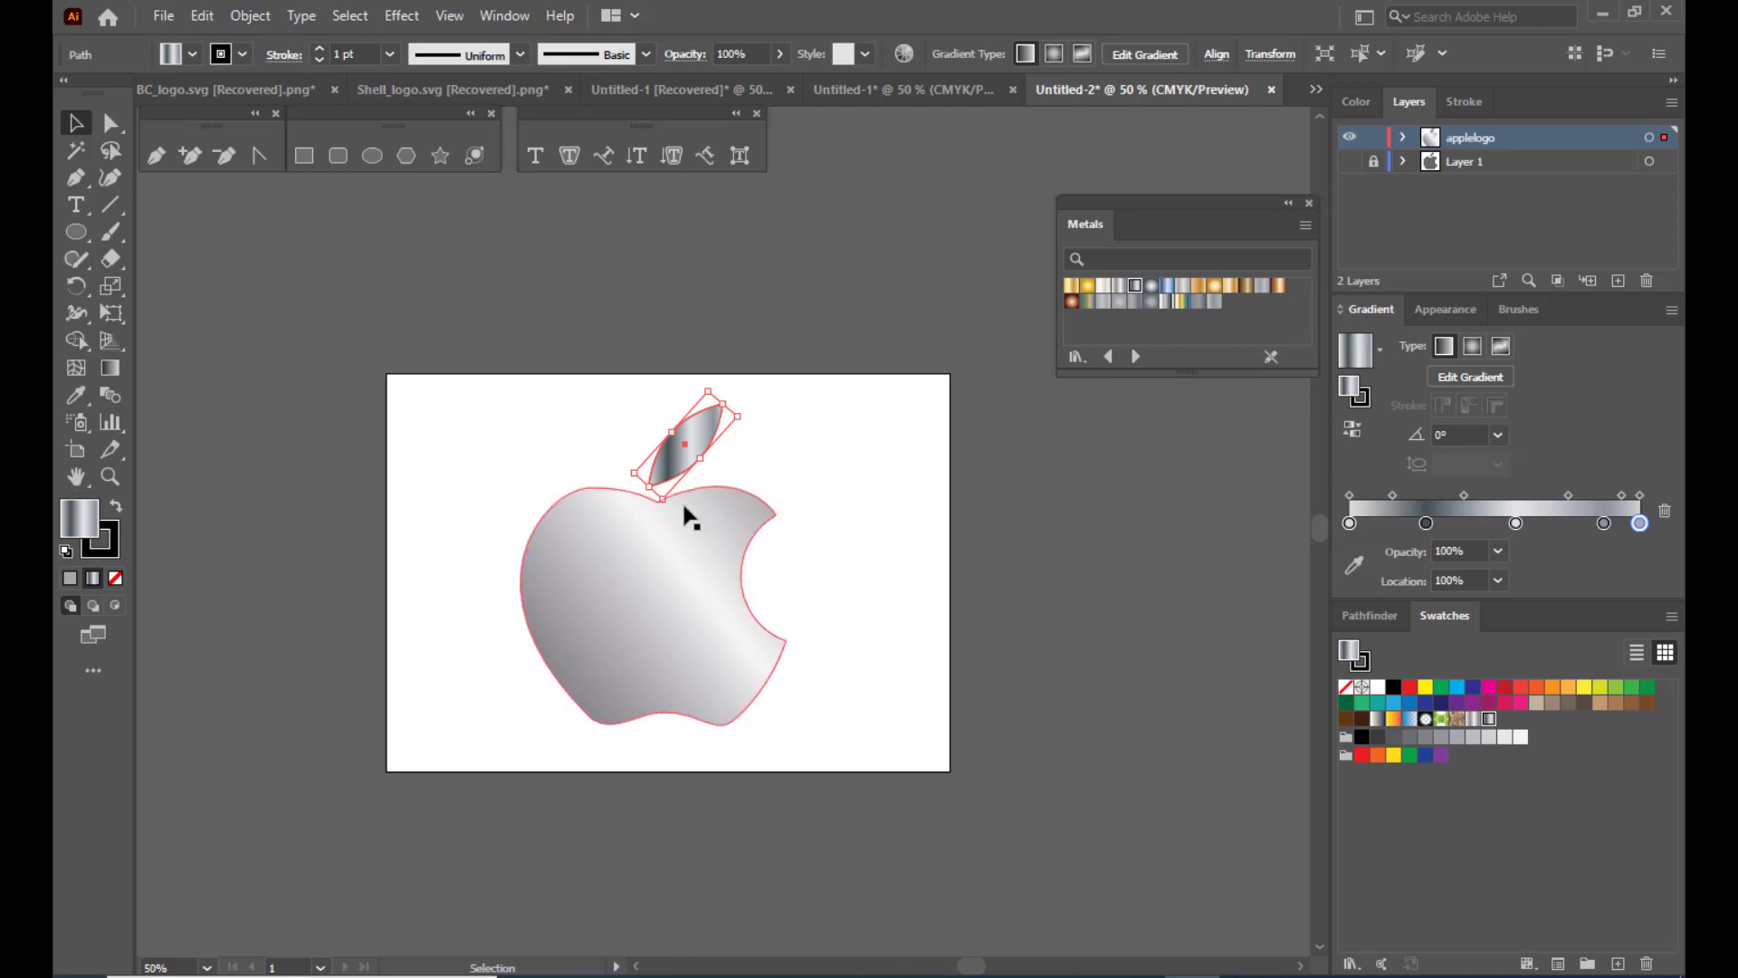
click(76, 395)
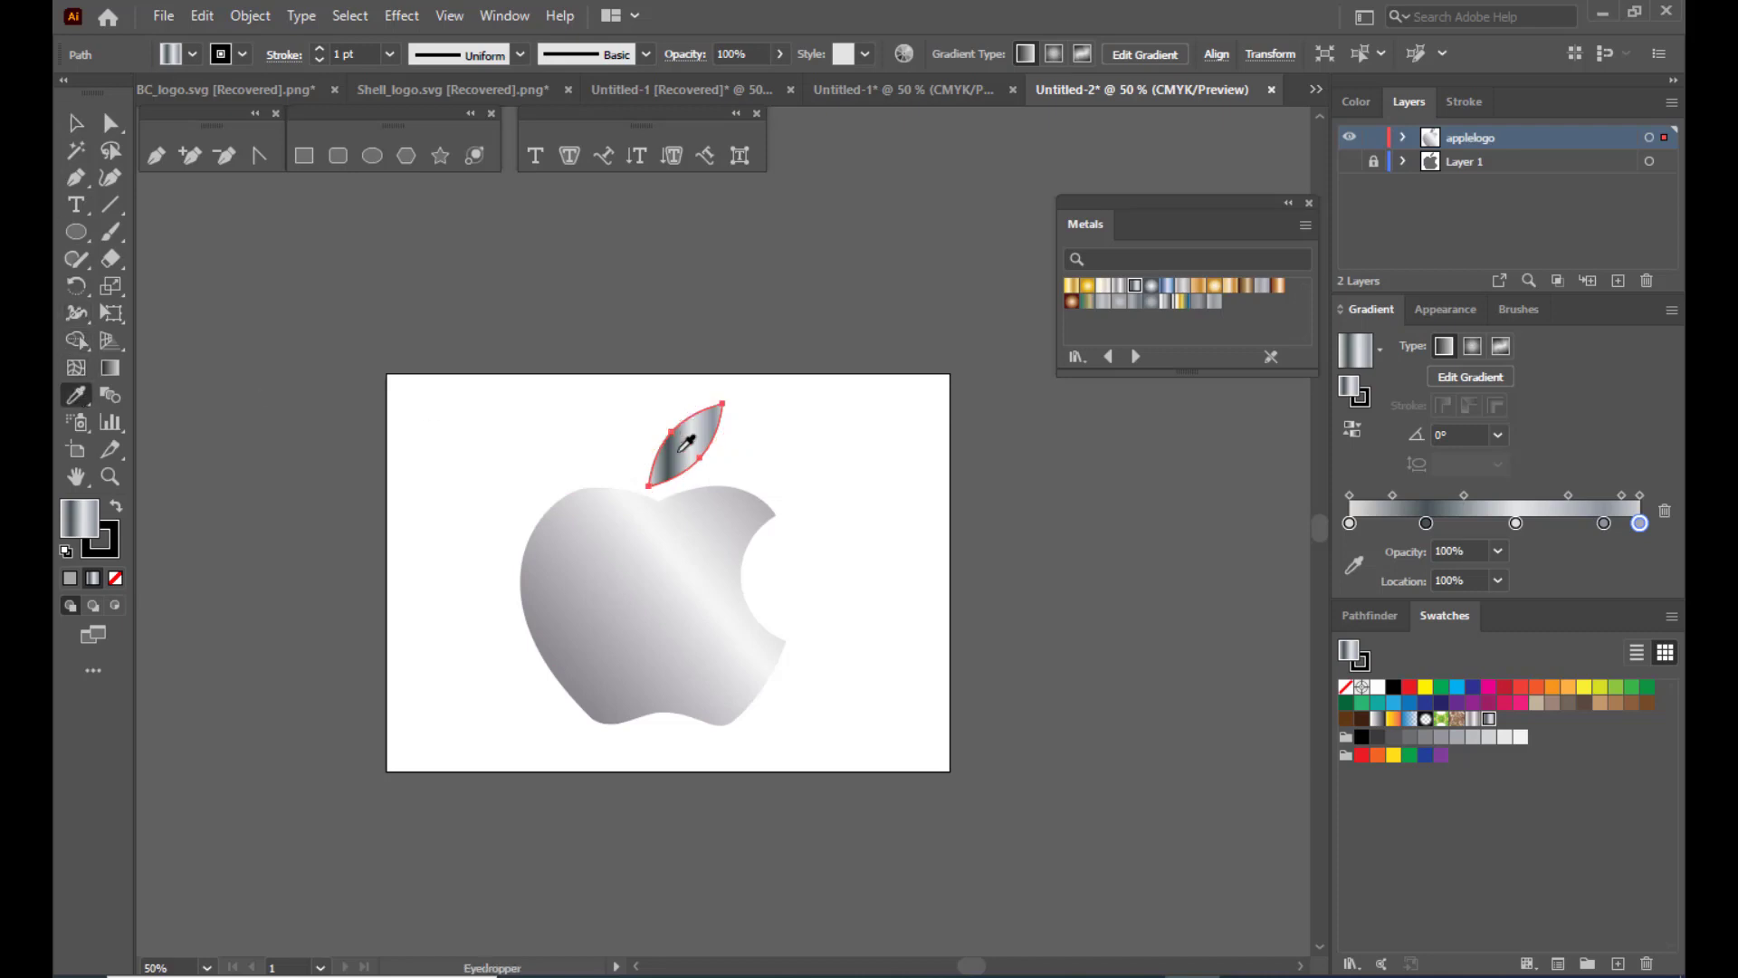
click(665, 552)
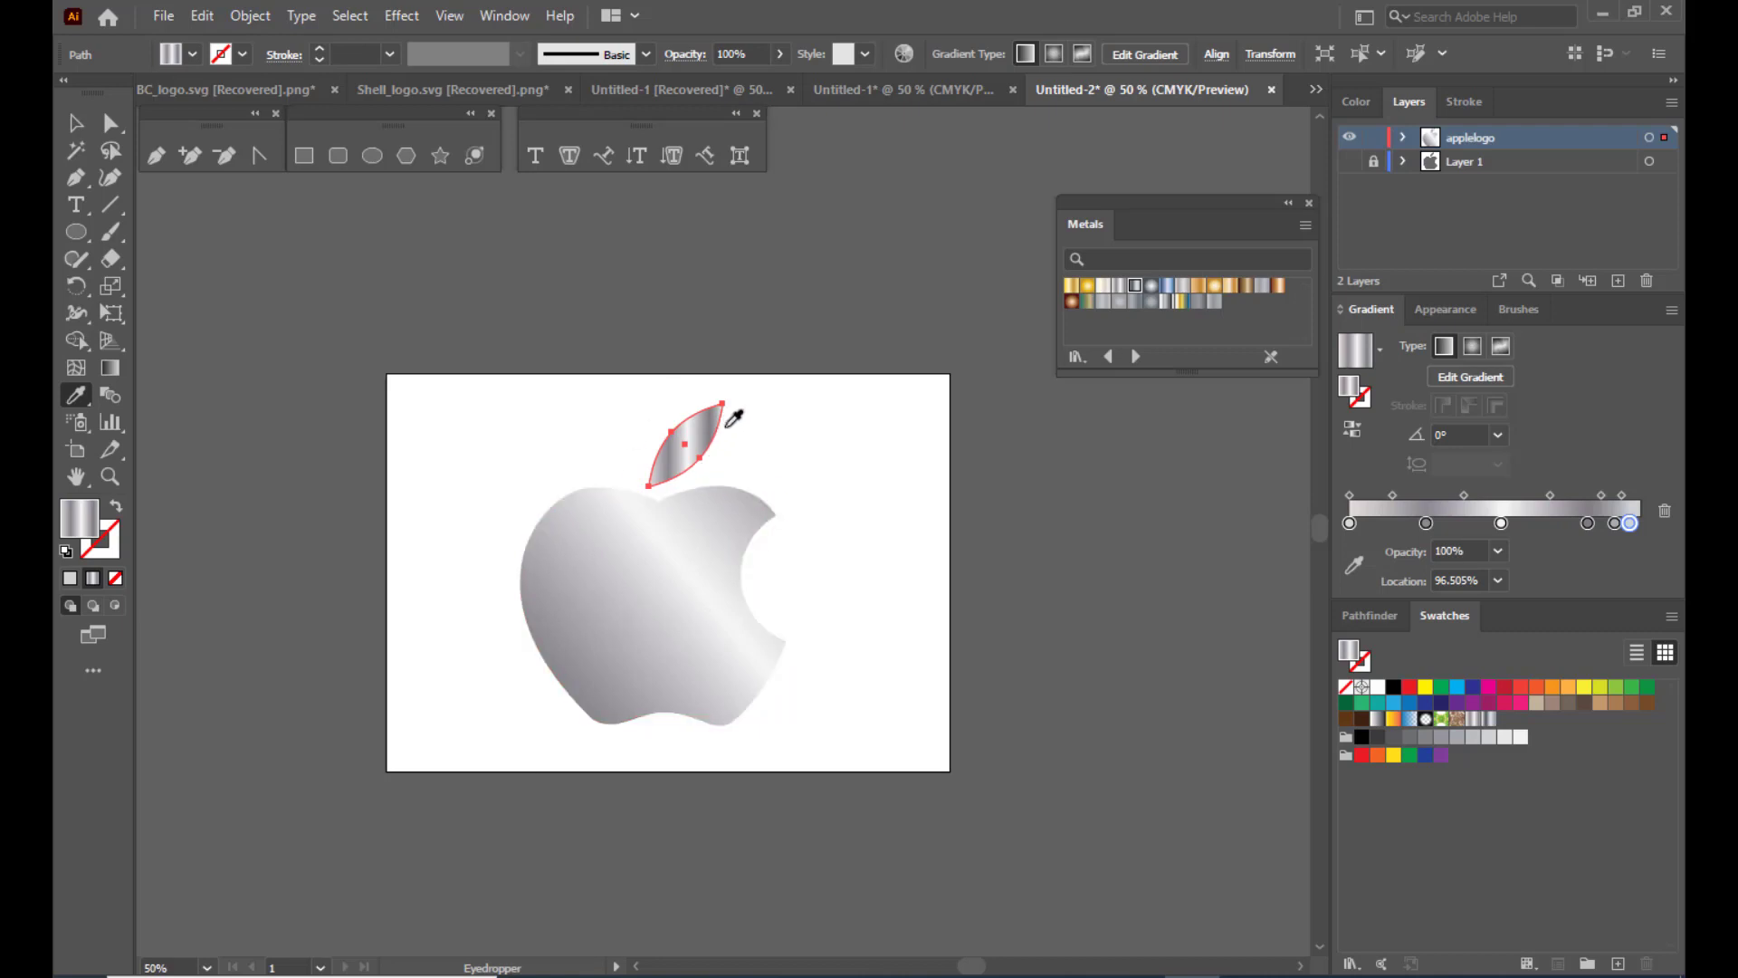
key(v)
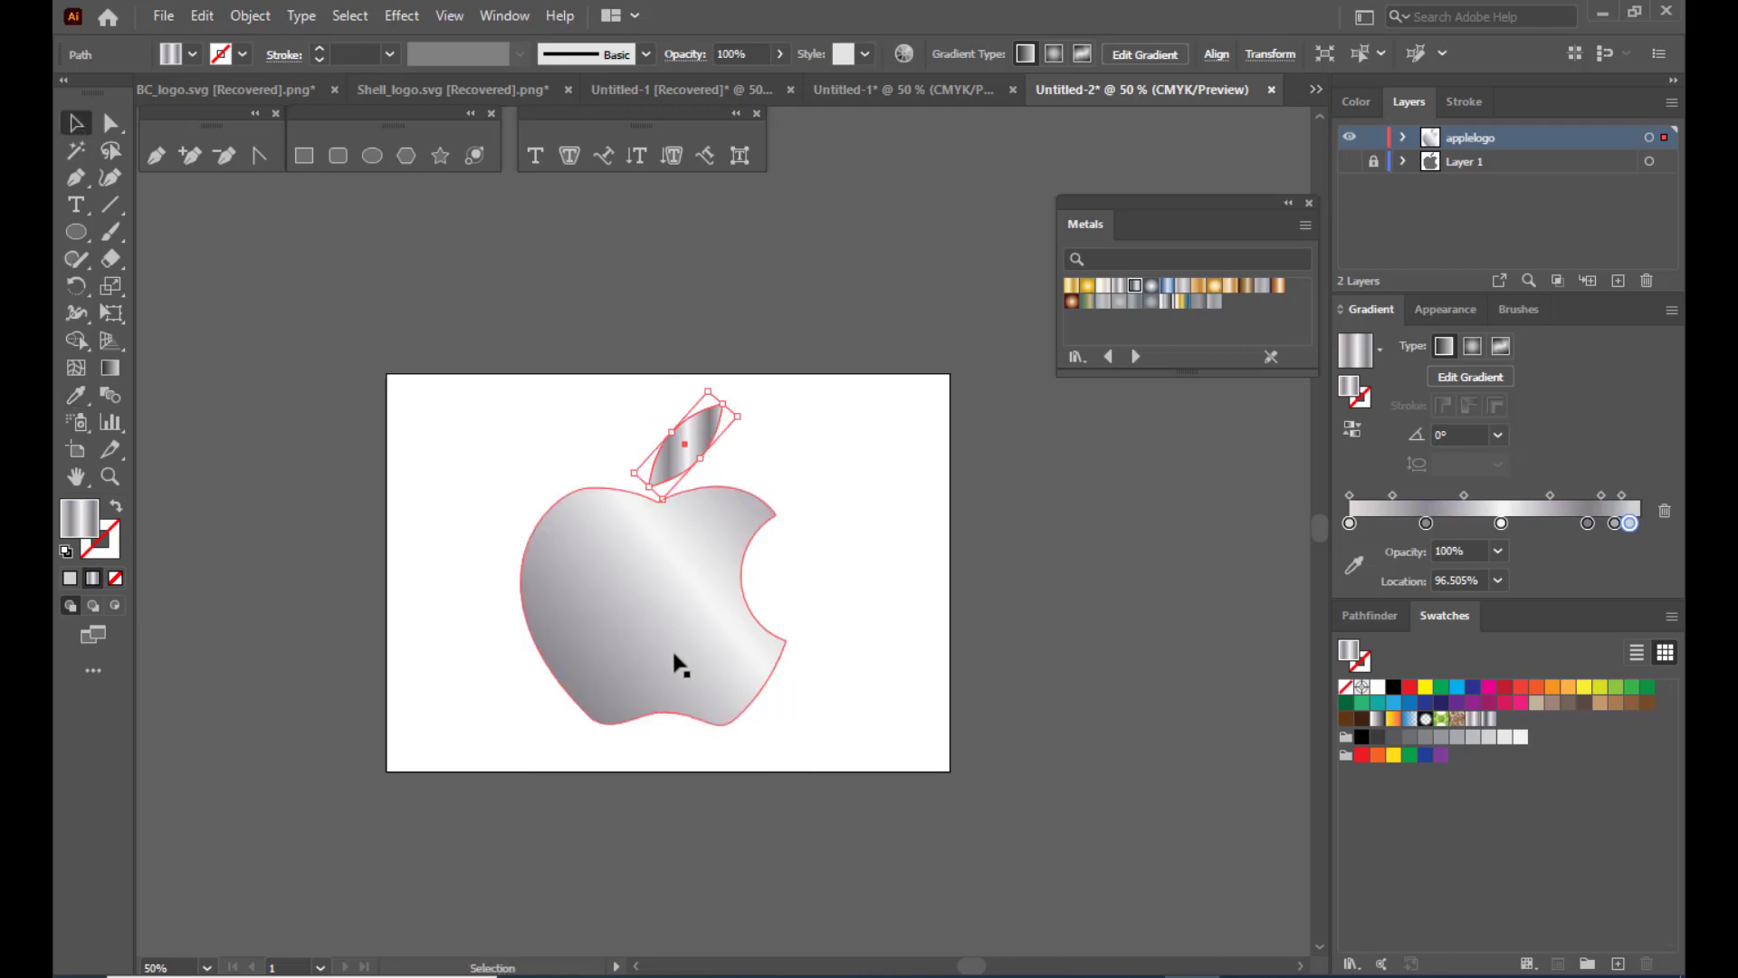
Turn the leaf's silver gradient to a diagonal of about 24.6° with the Gradient tool, lengthen it and shift it across the leaf.
click(802, 303)
click(709, 447)
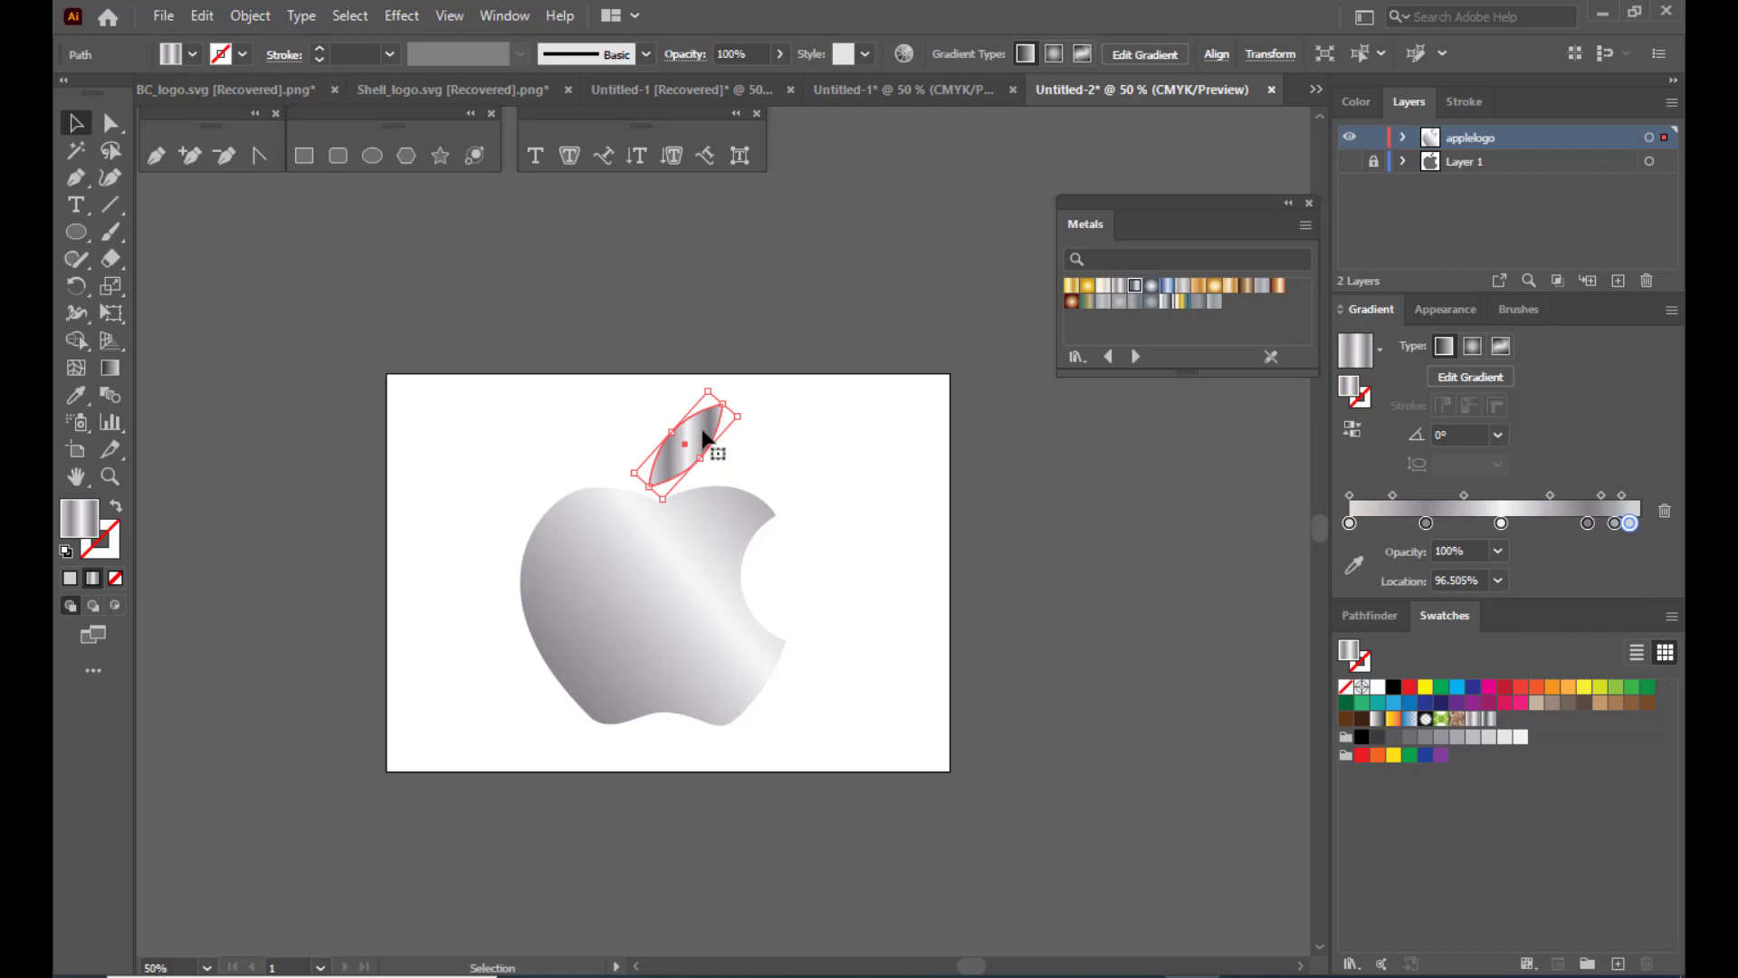
key(g)
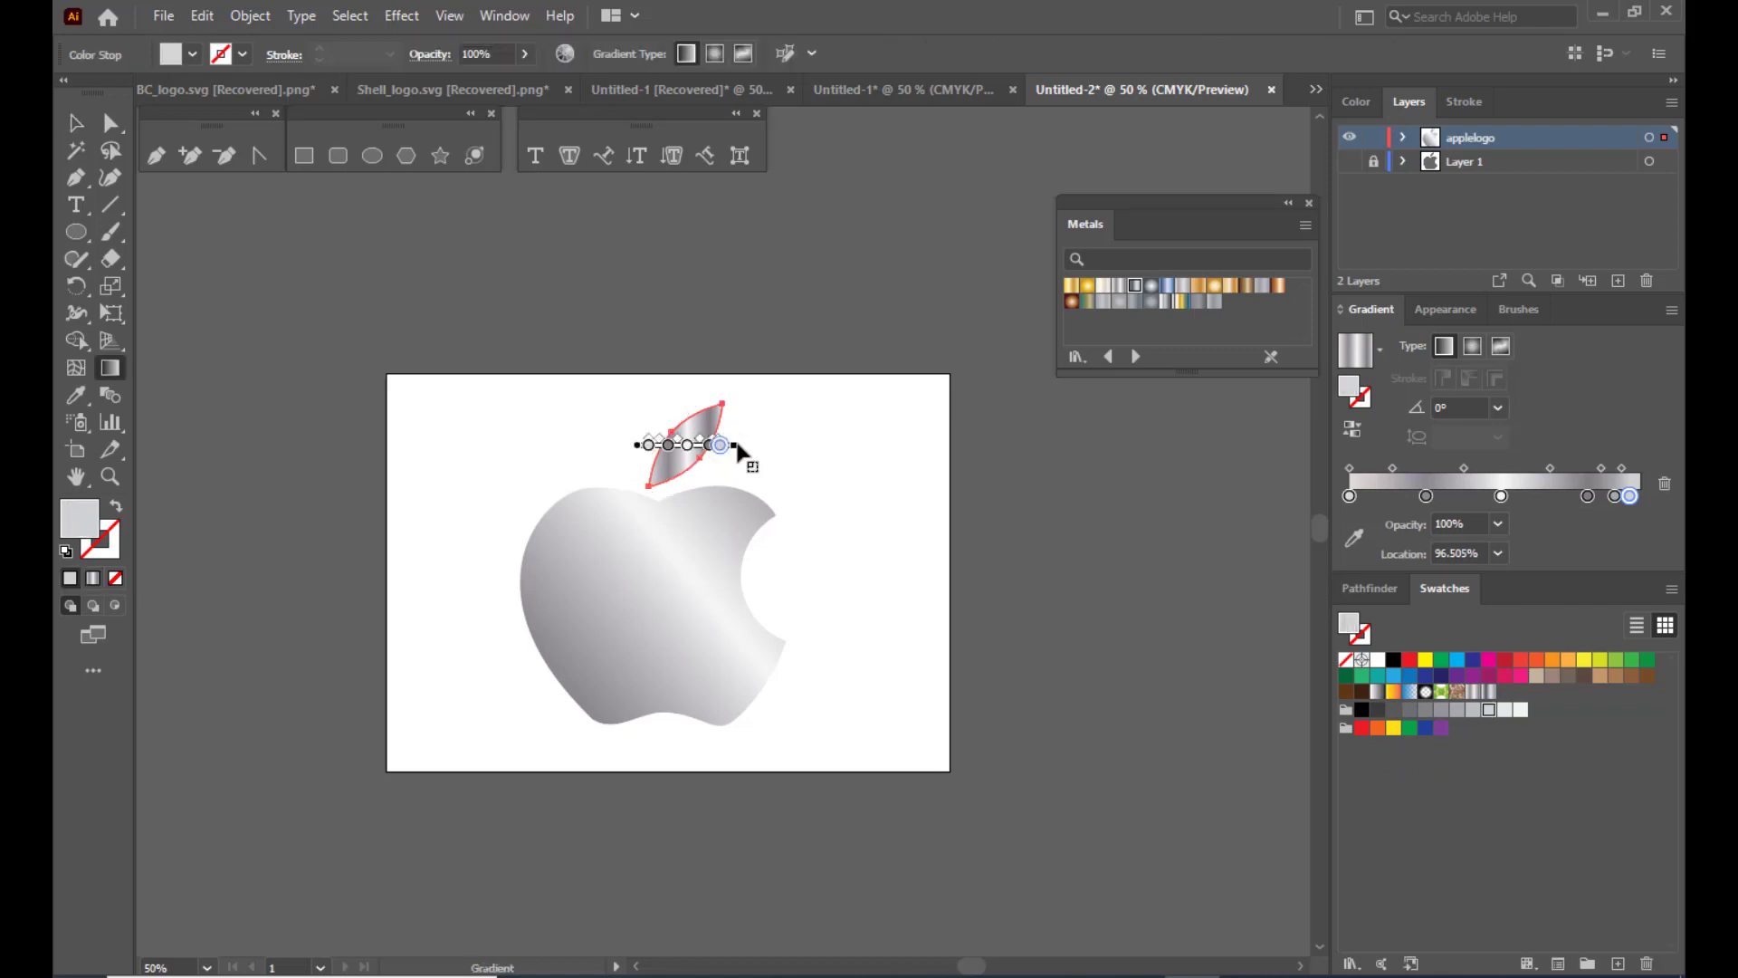
mouse_move(738, 446)
mouse_down()
mouse_move(847, 447)
mouse_move(854, 326)
mouse_move(826, 281)
mouse_up()
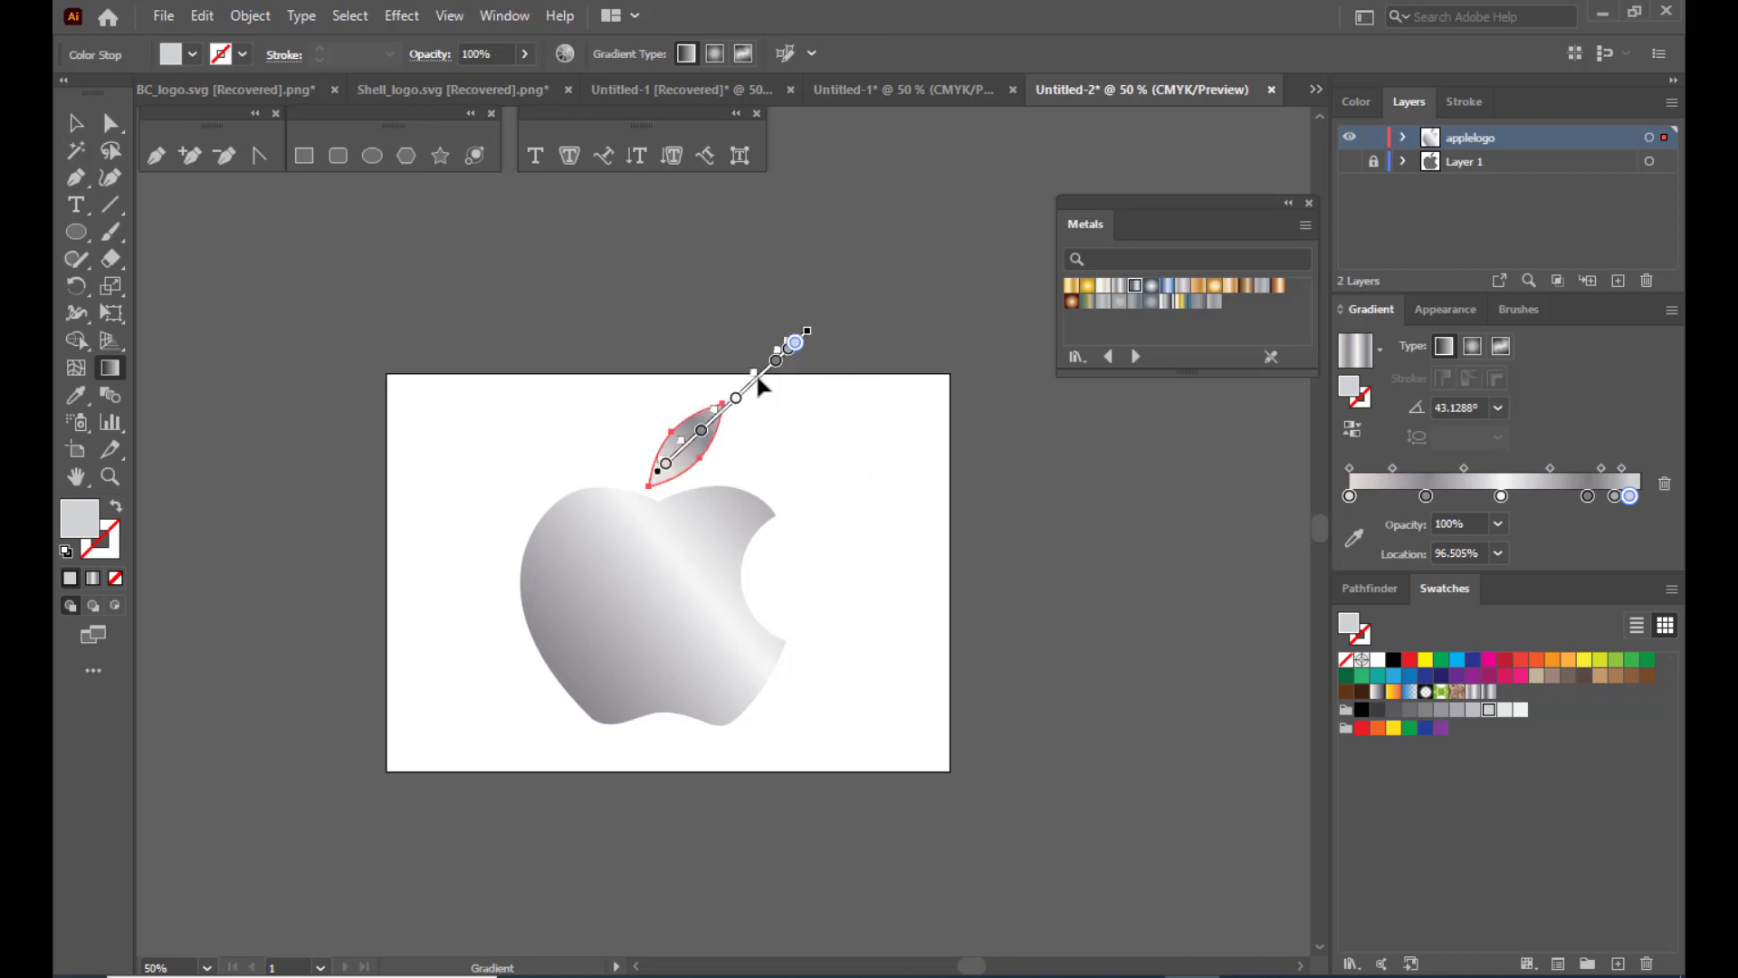
drag(758, 378, 749, 387)
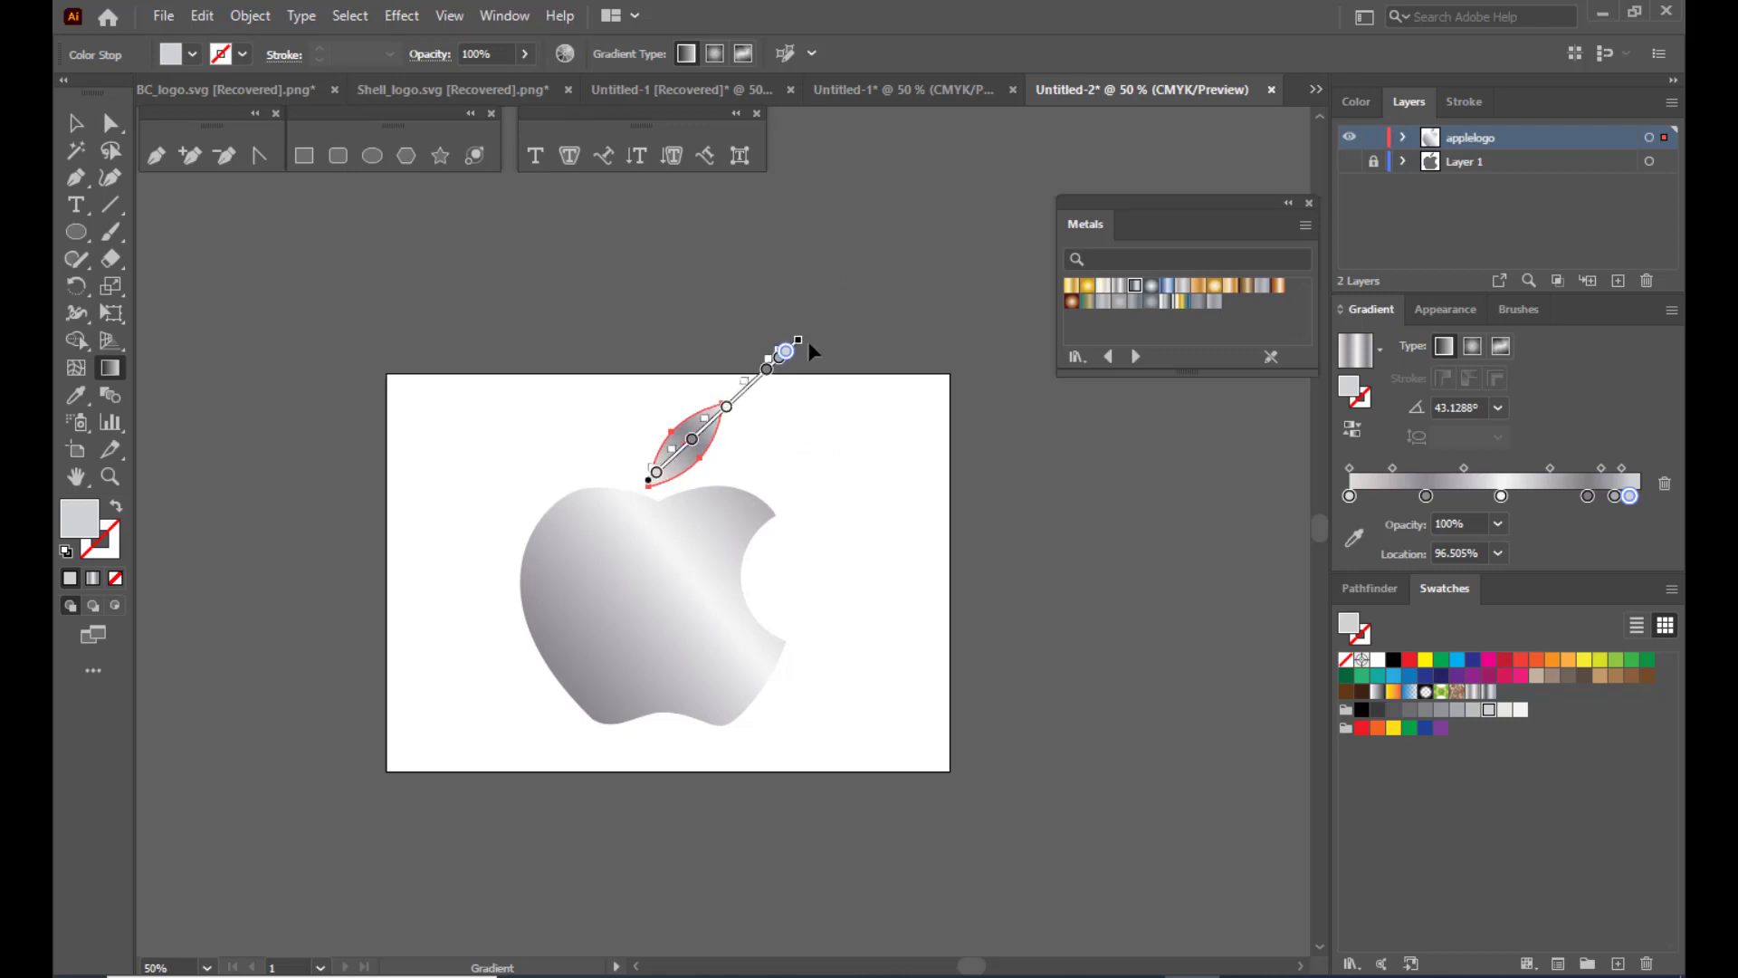
drag(805, 332, 857, 380)
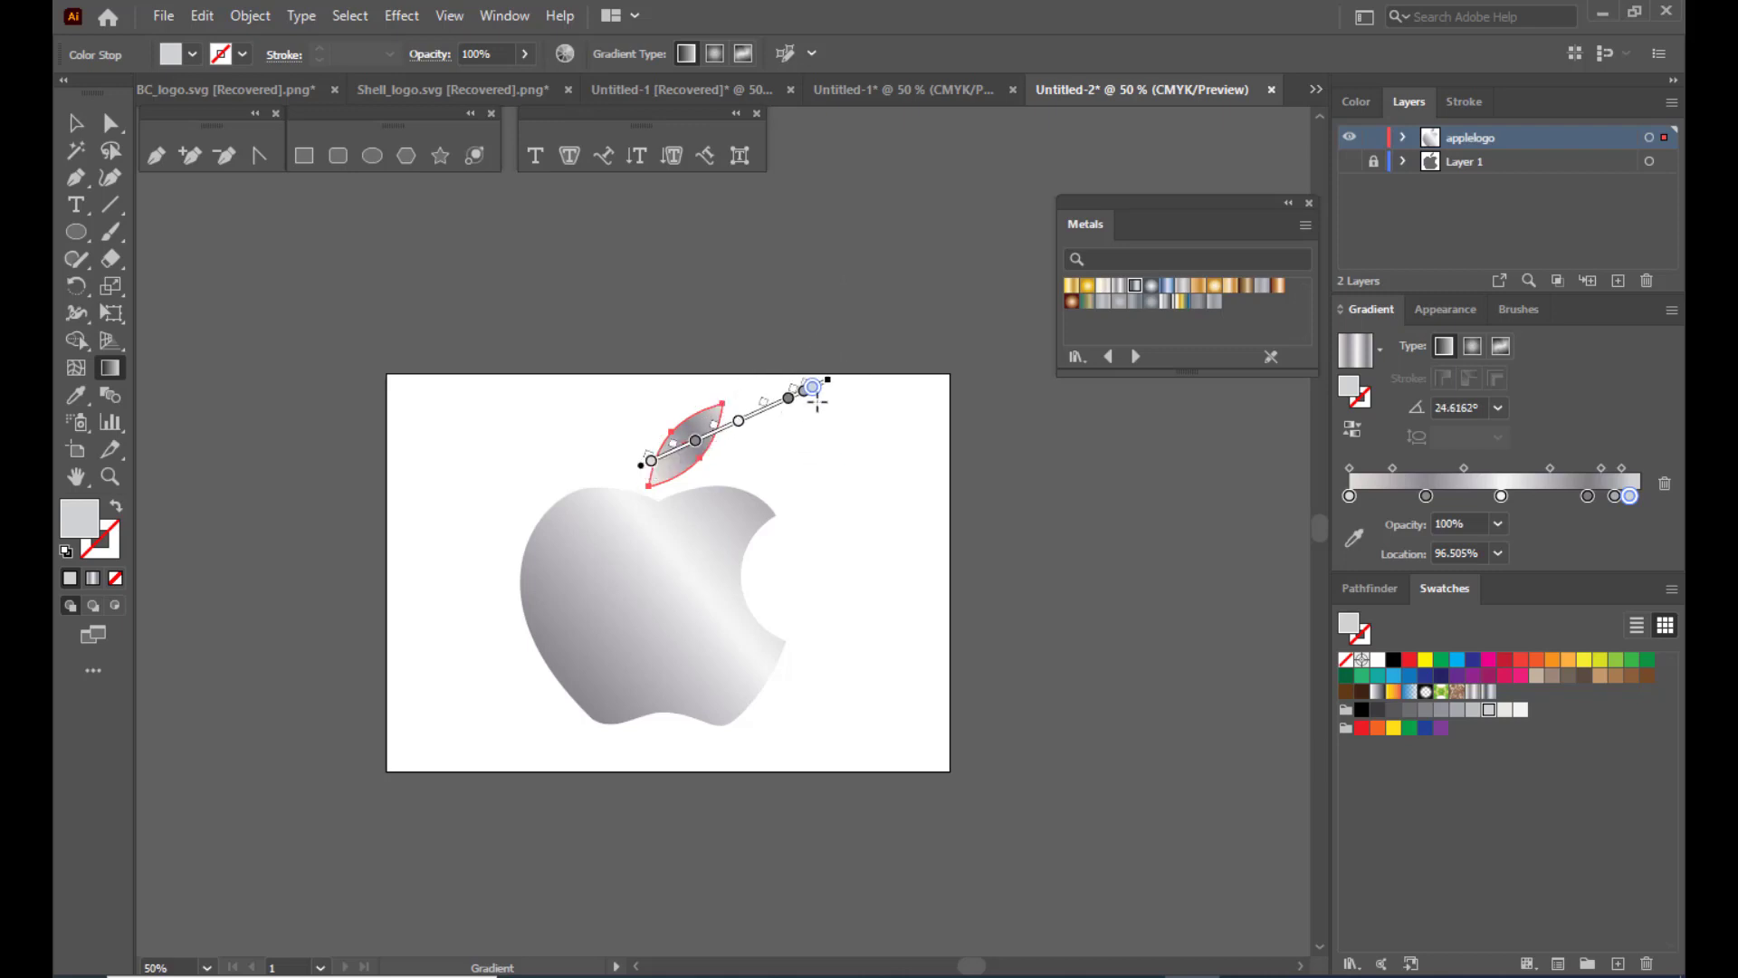
mouse_move(768, 417)
mouse_down()
mouse_move(754, 424)
mouse_move(873, 387)
mouse_move(735, 425)
mouse_up()
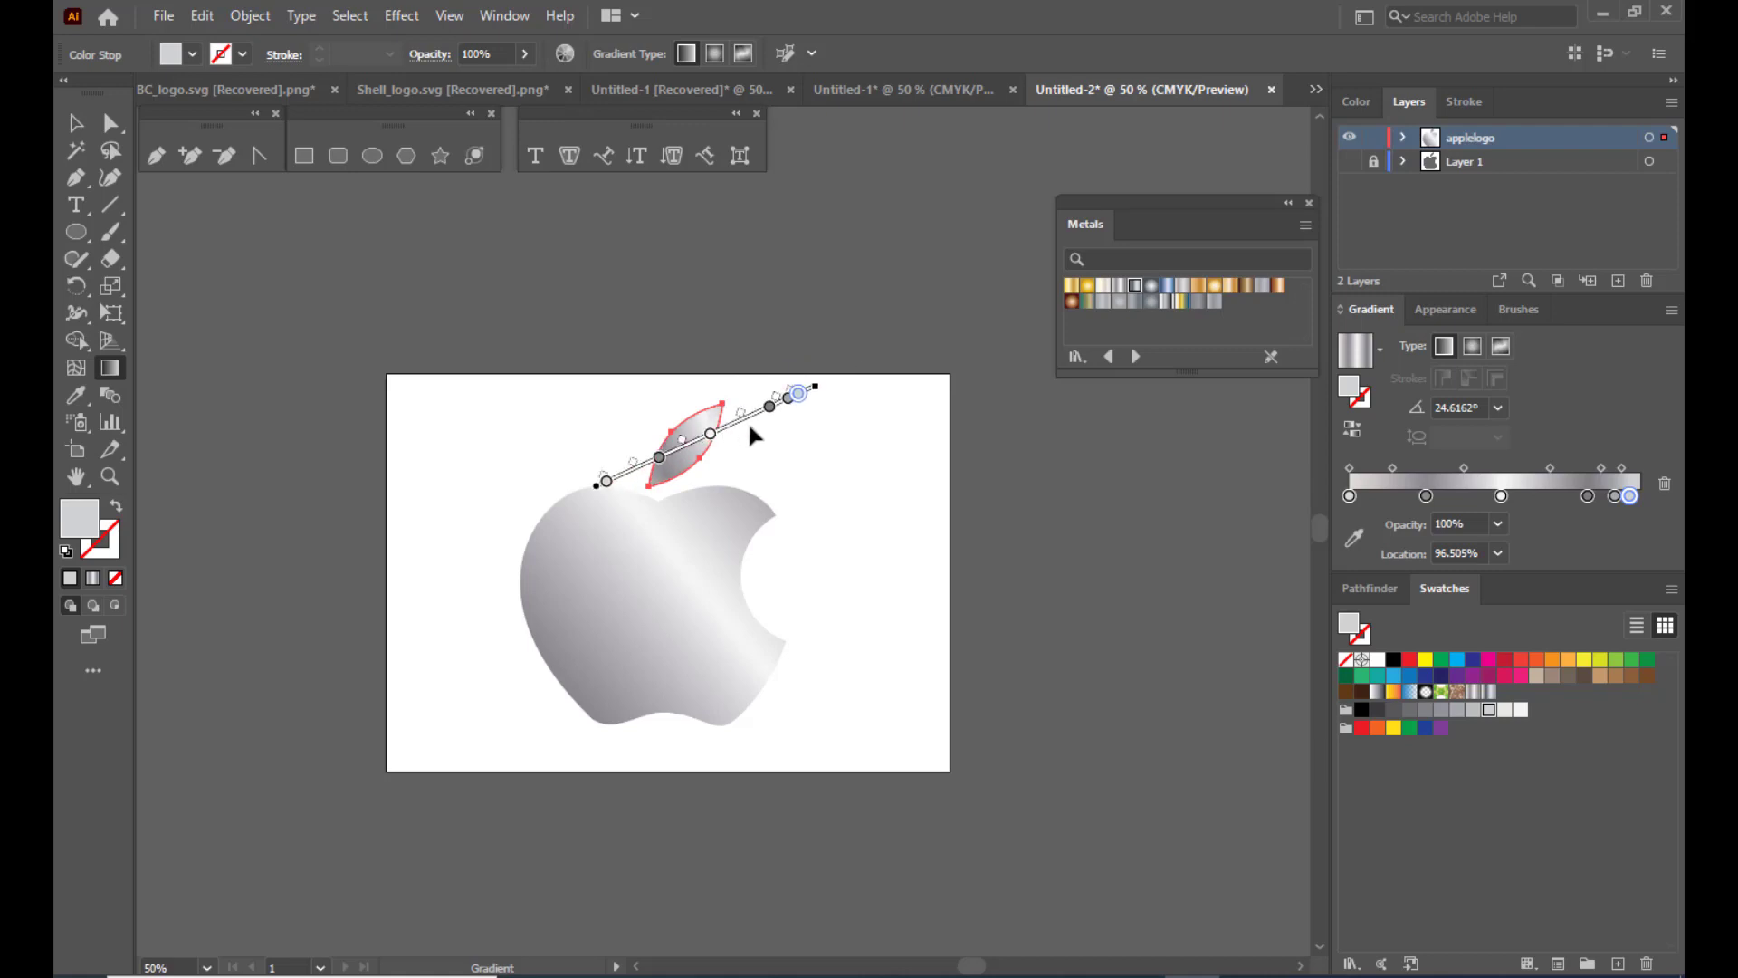
click(76, 122)
click(879, 258)
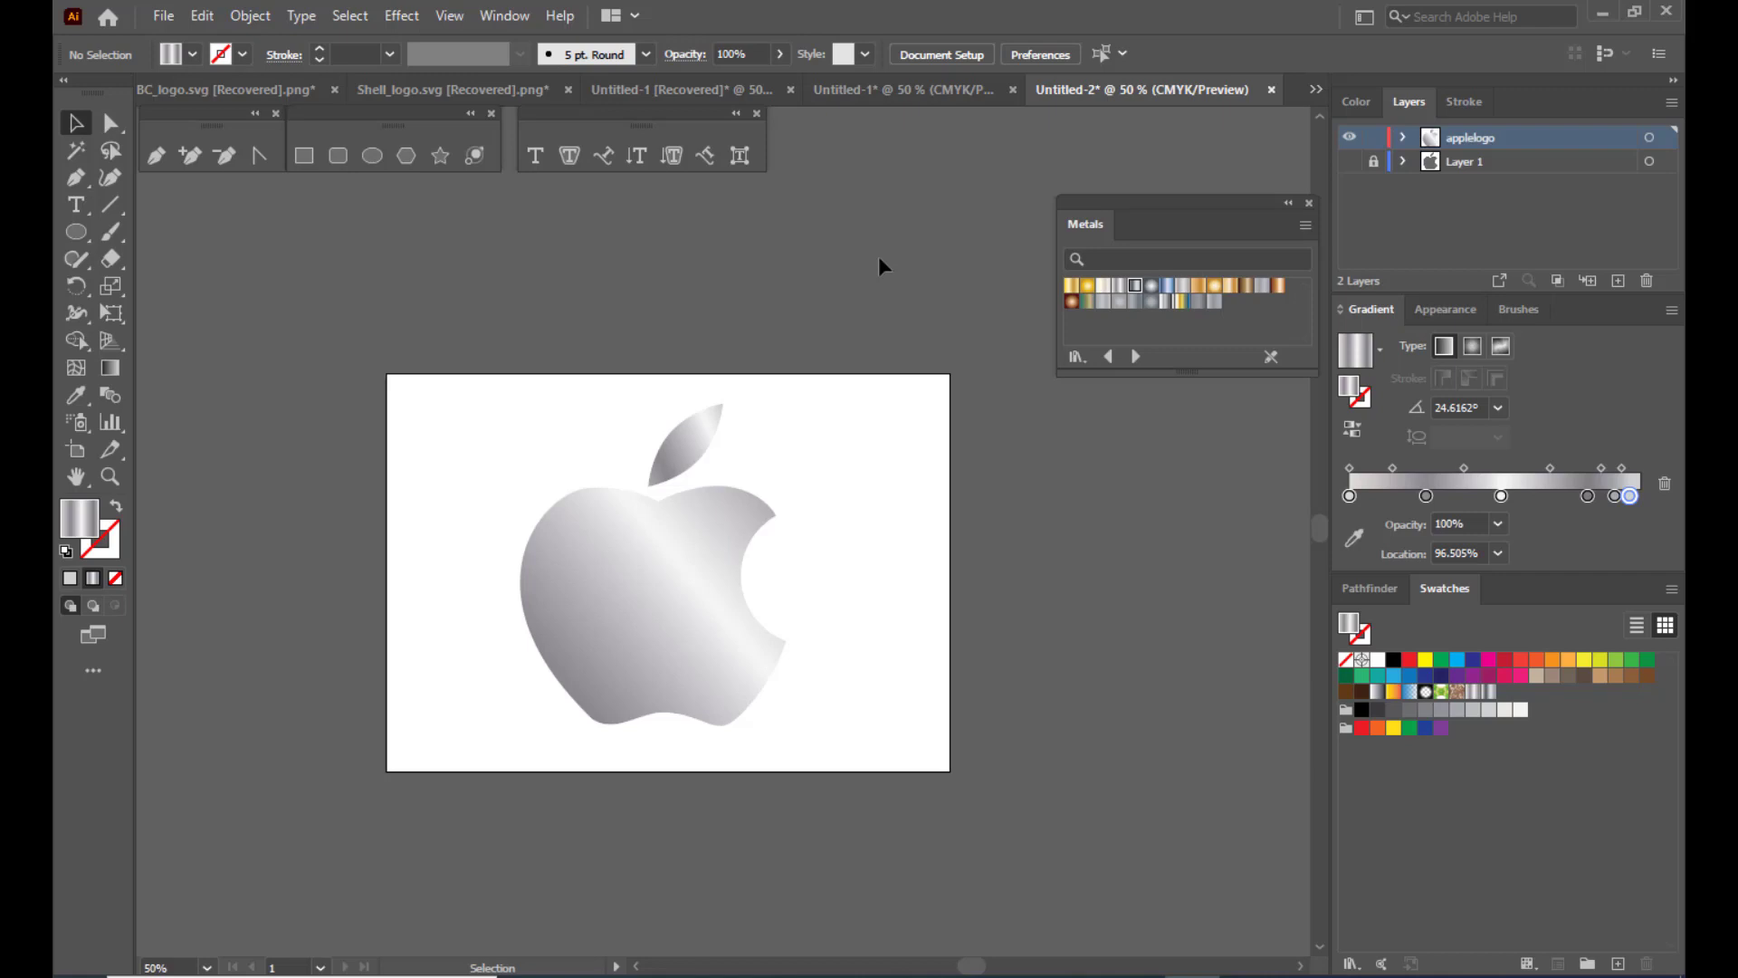
Give the apple body a silver gradient stroke with a weight of 2 pt.
click(645, 611)
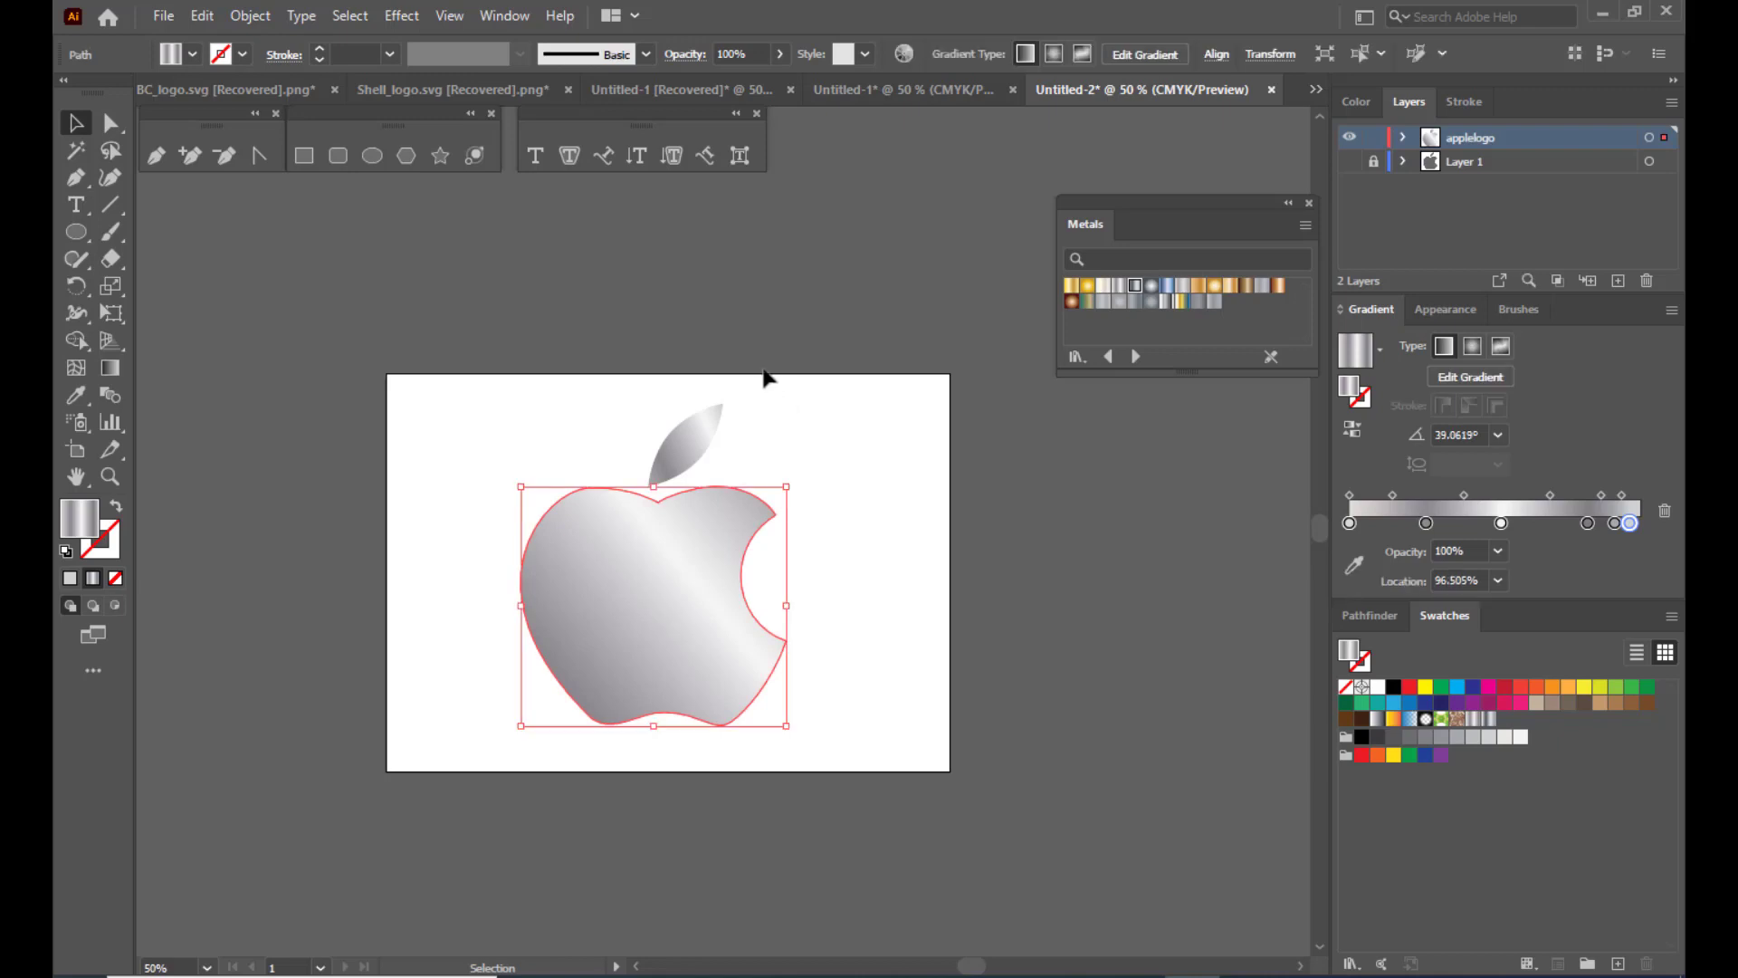
click(820, 317)
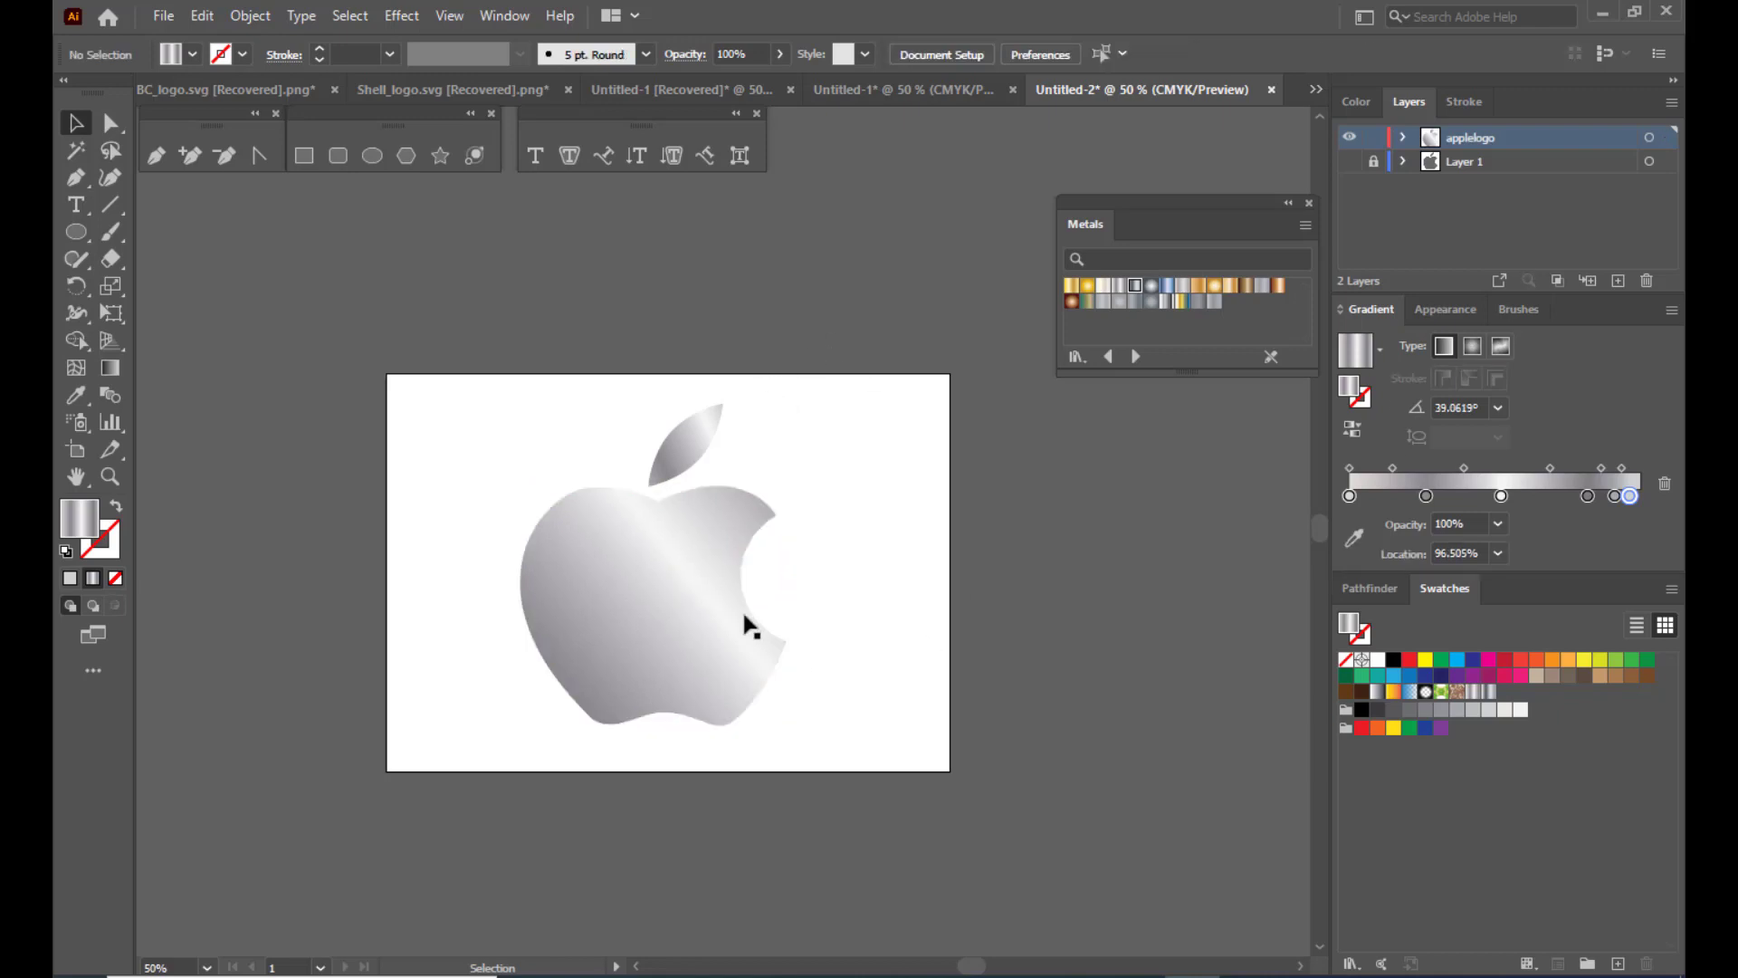
click(638, 605)
click(115, 528)
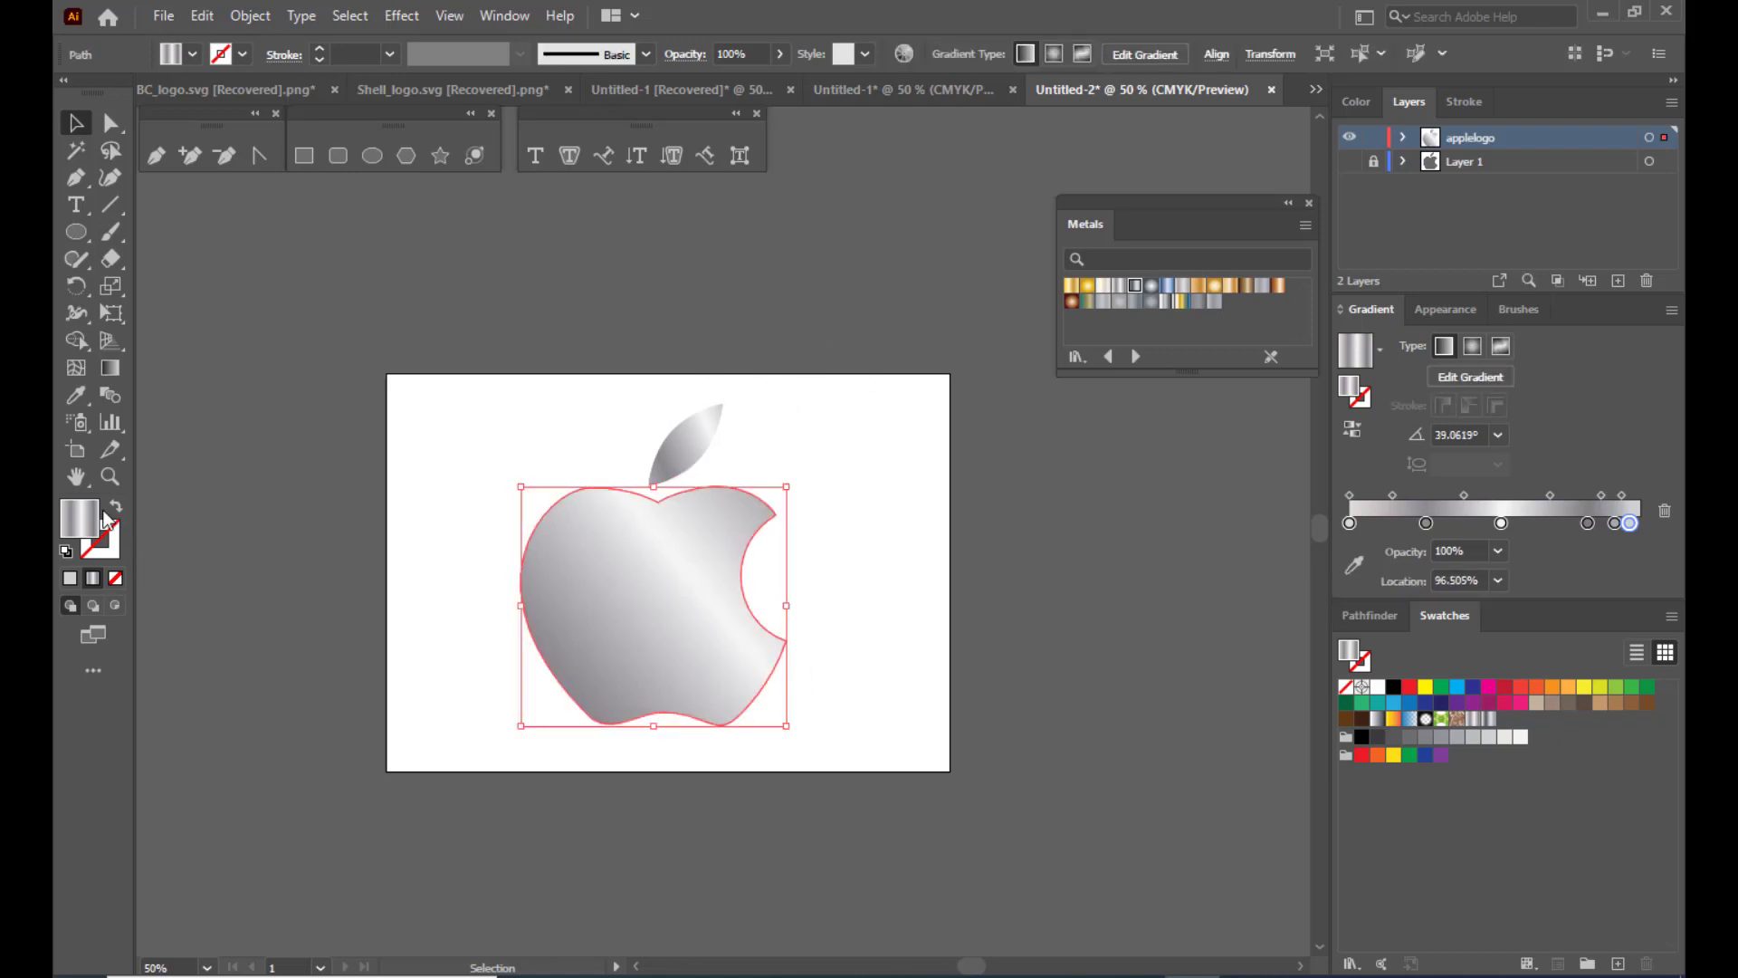
click(108, 556)
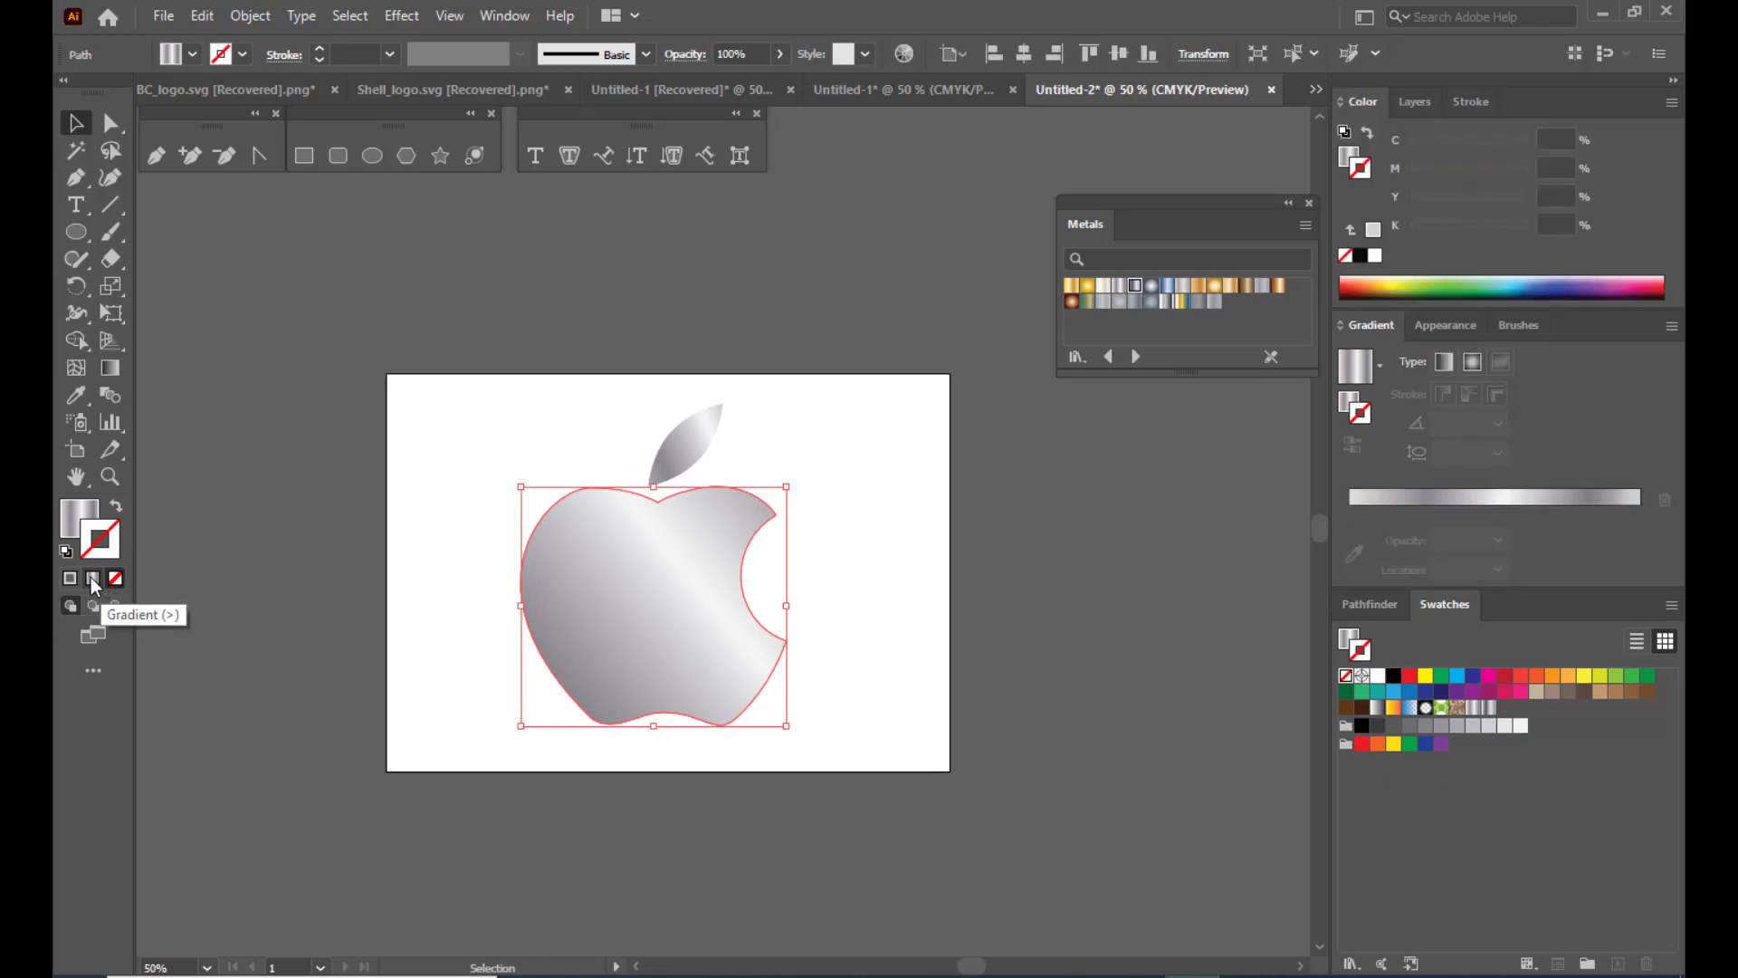
click(92, 580)
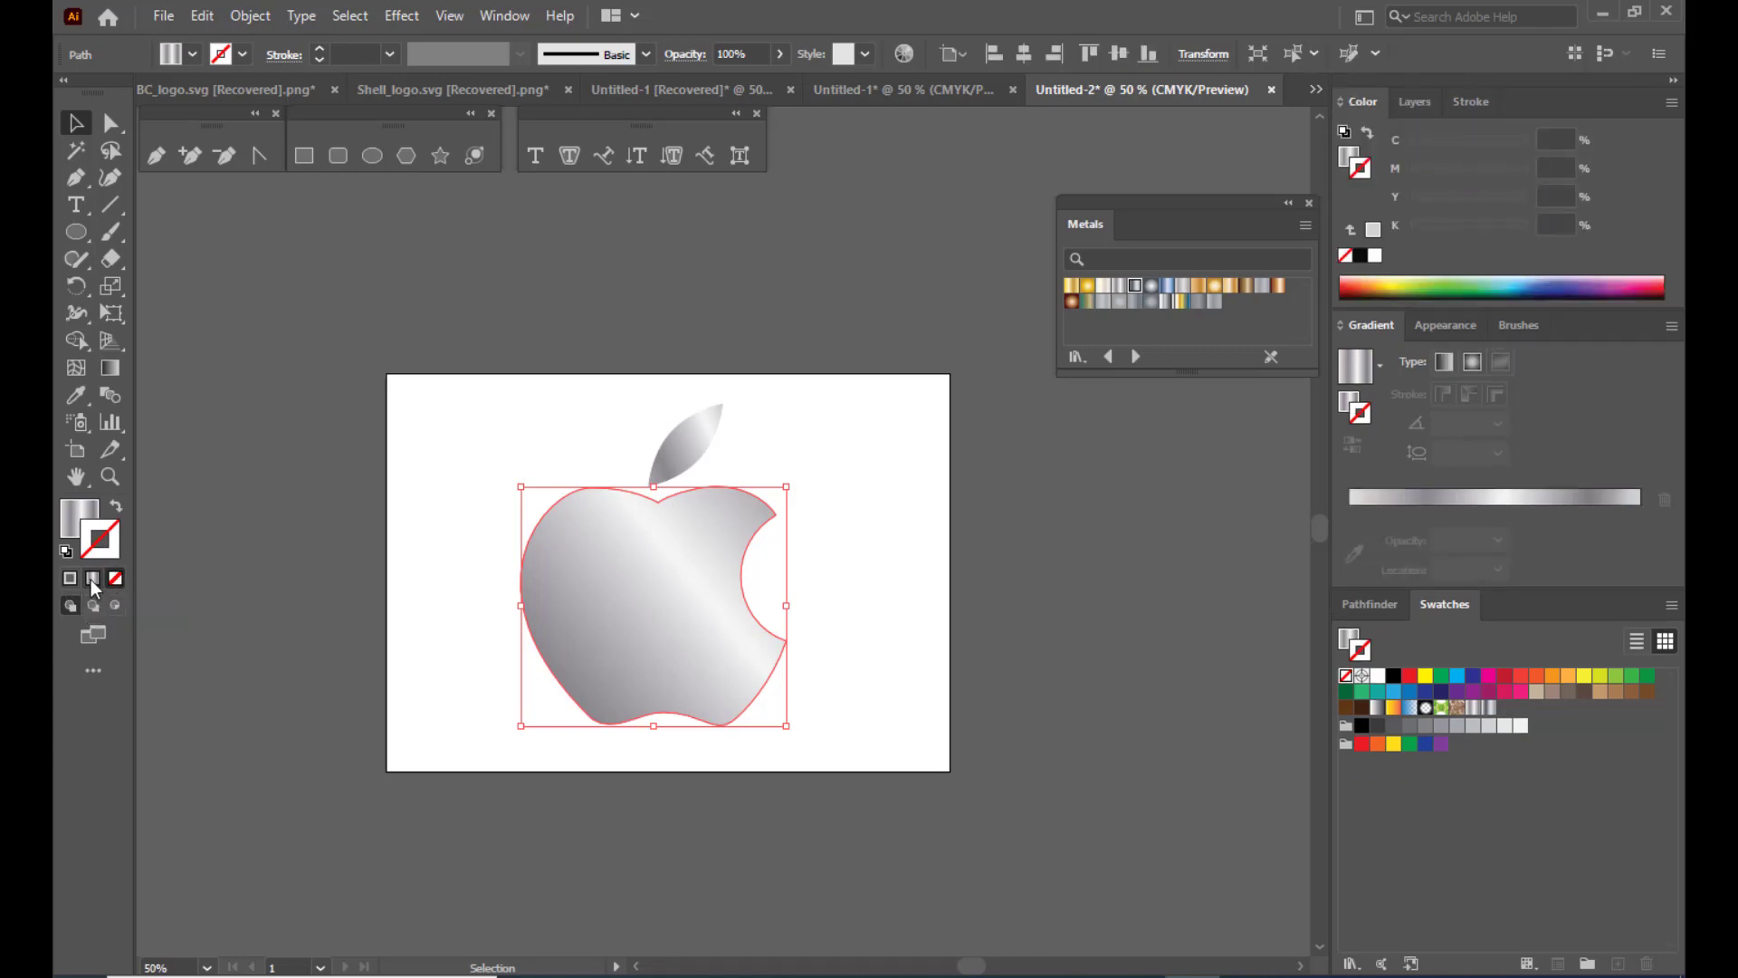
click(614, 327)
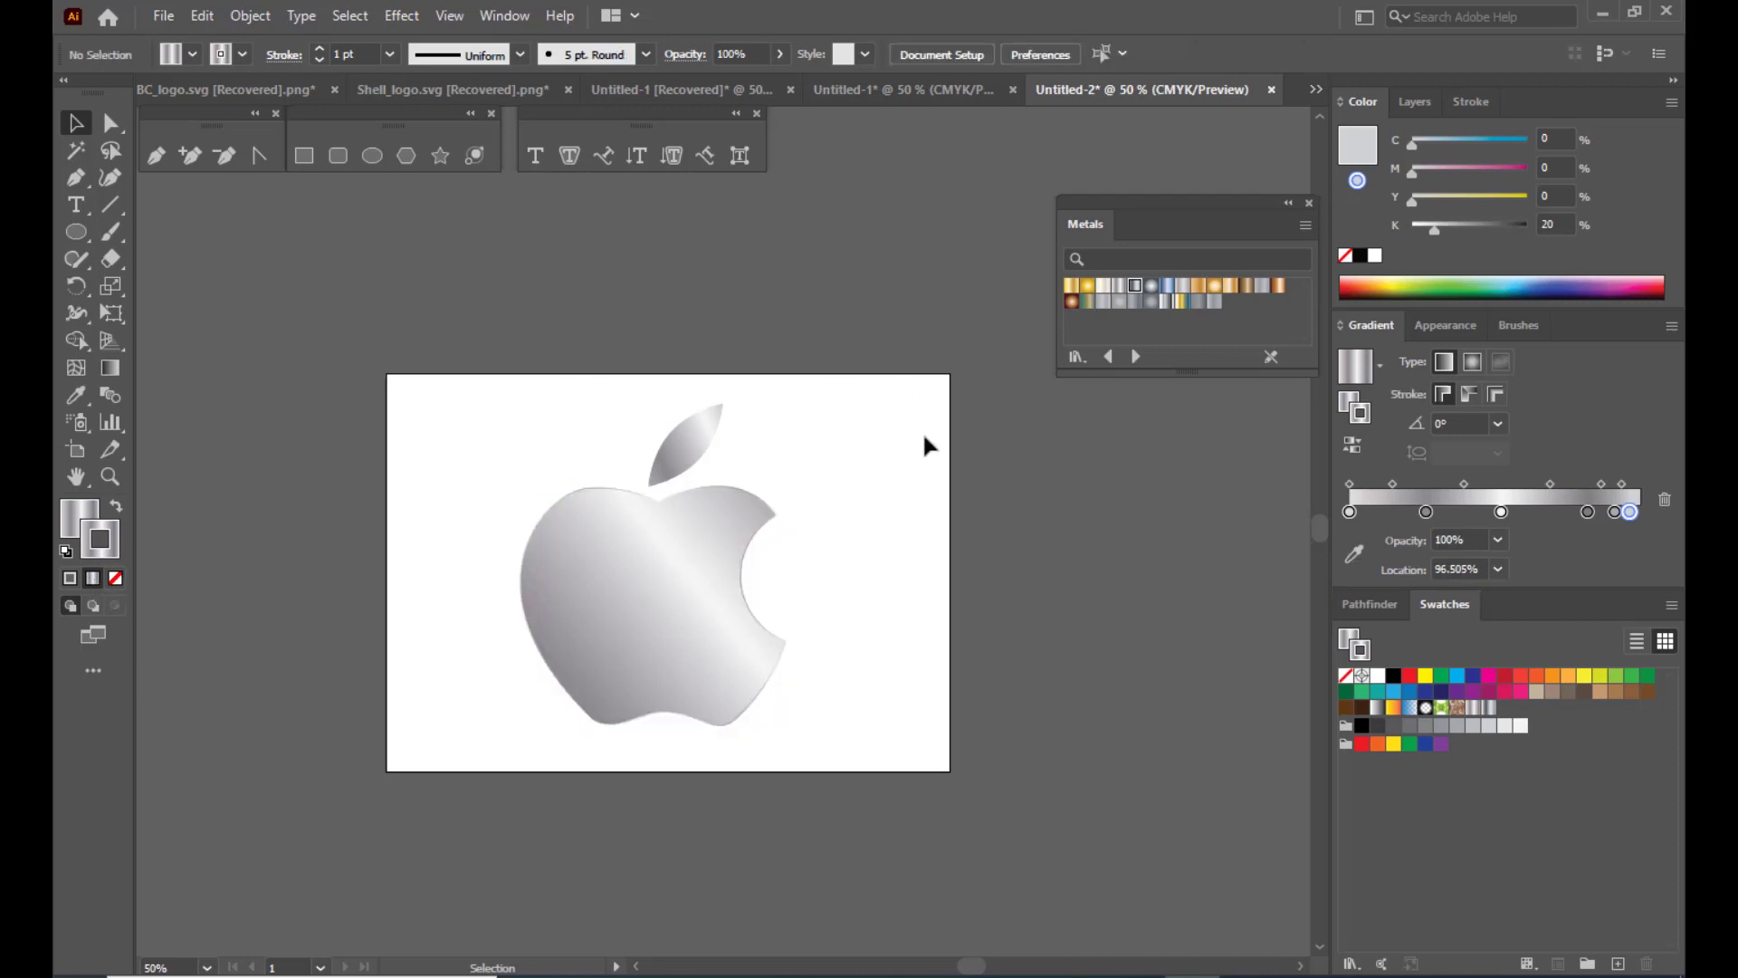
click(699, 640)
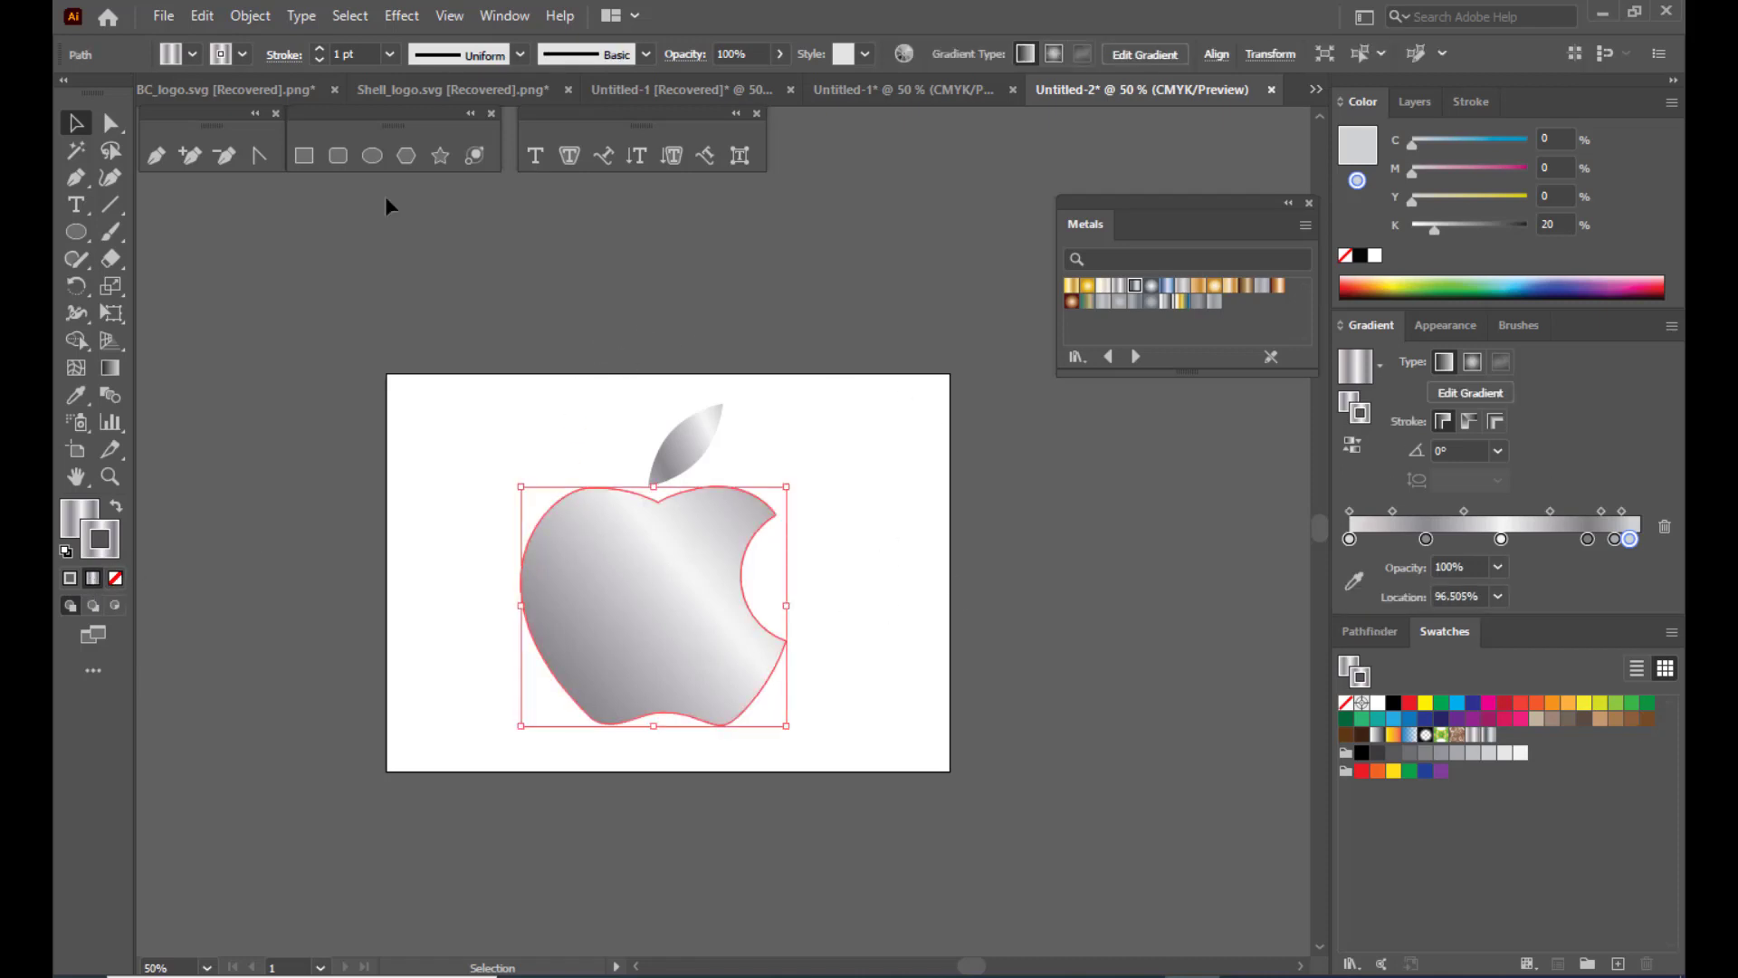
click(389, 55)
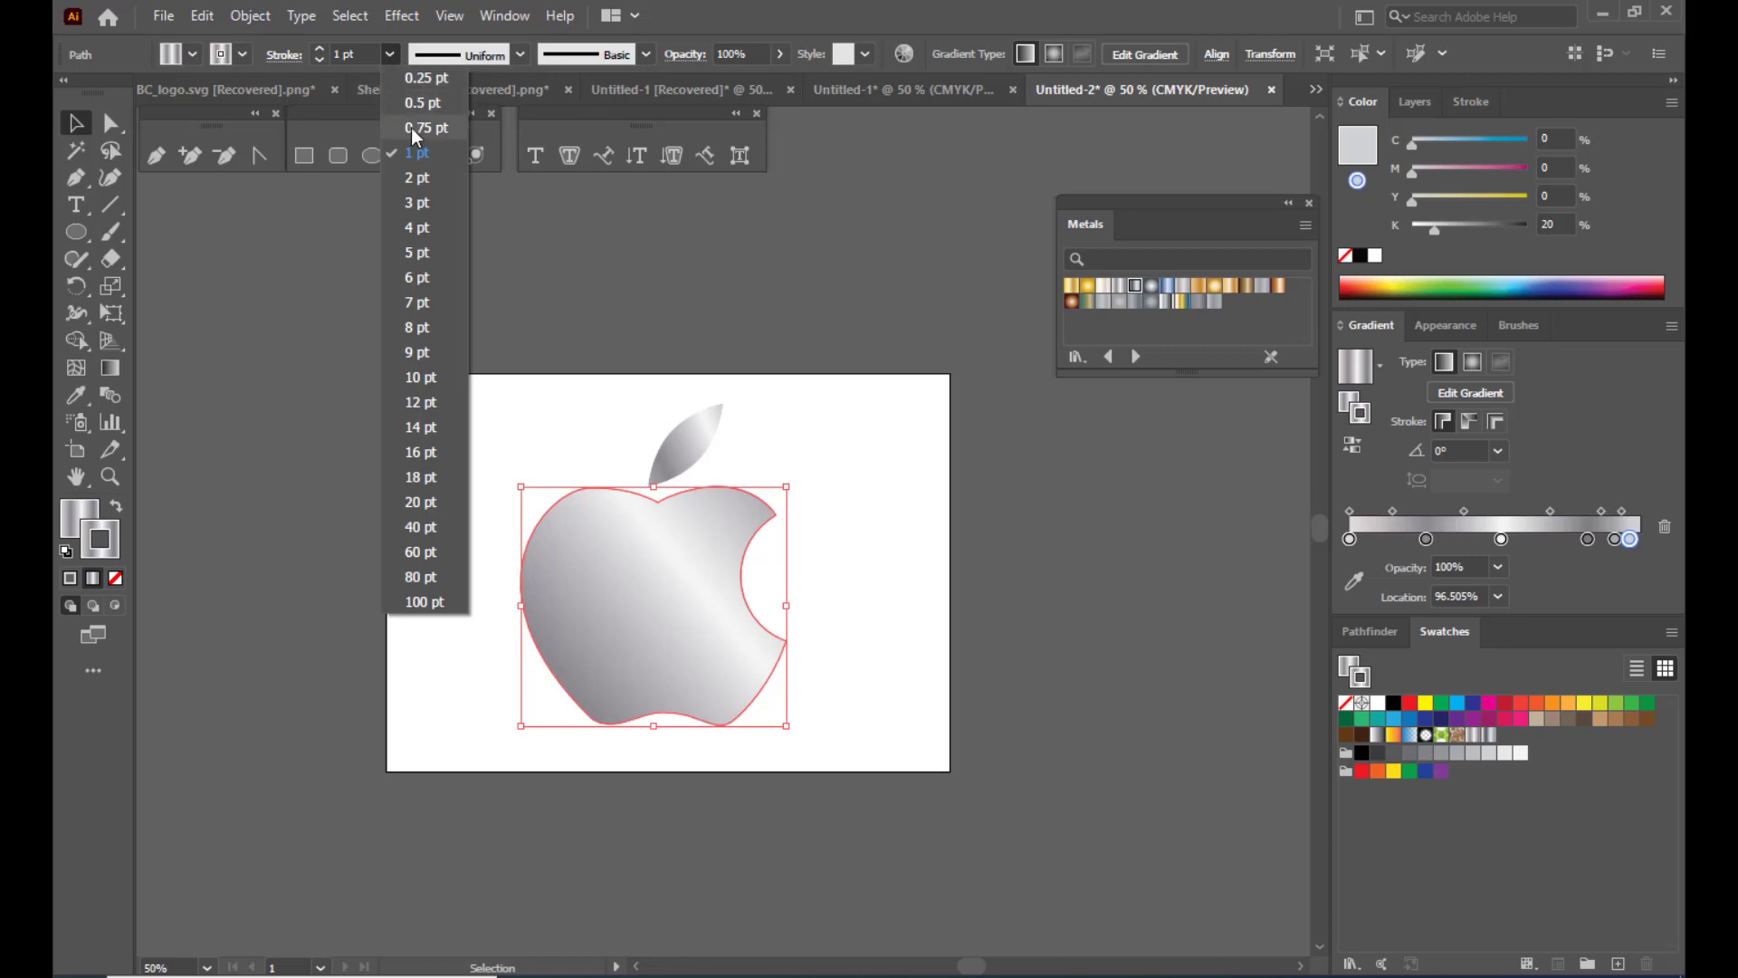
click(417, 179)
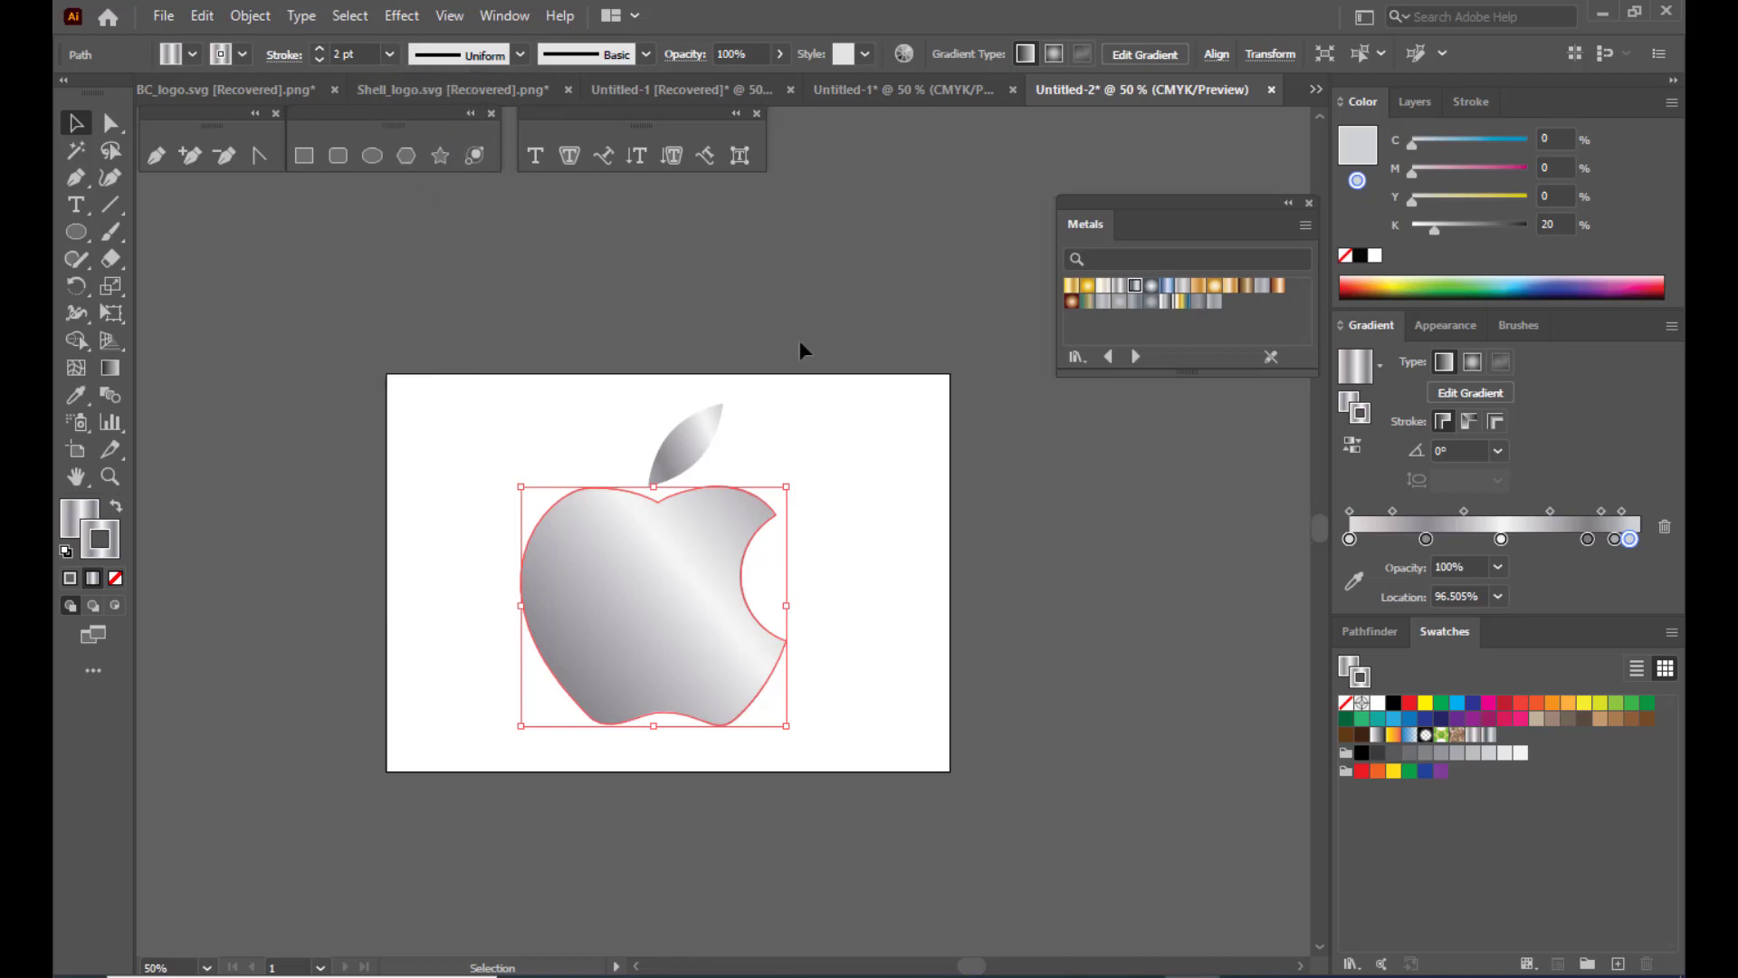
click(855, 307)
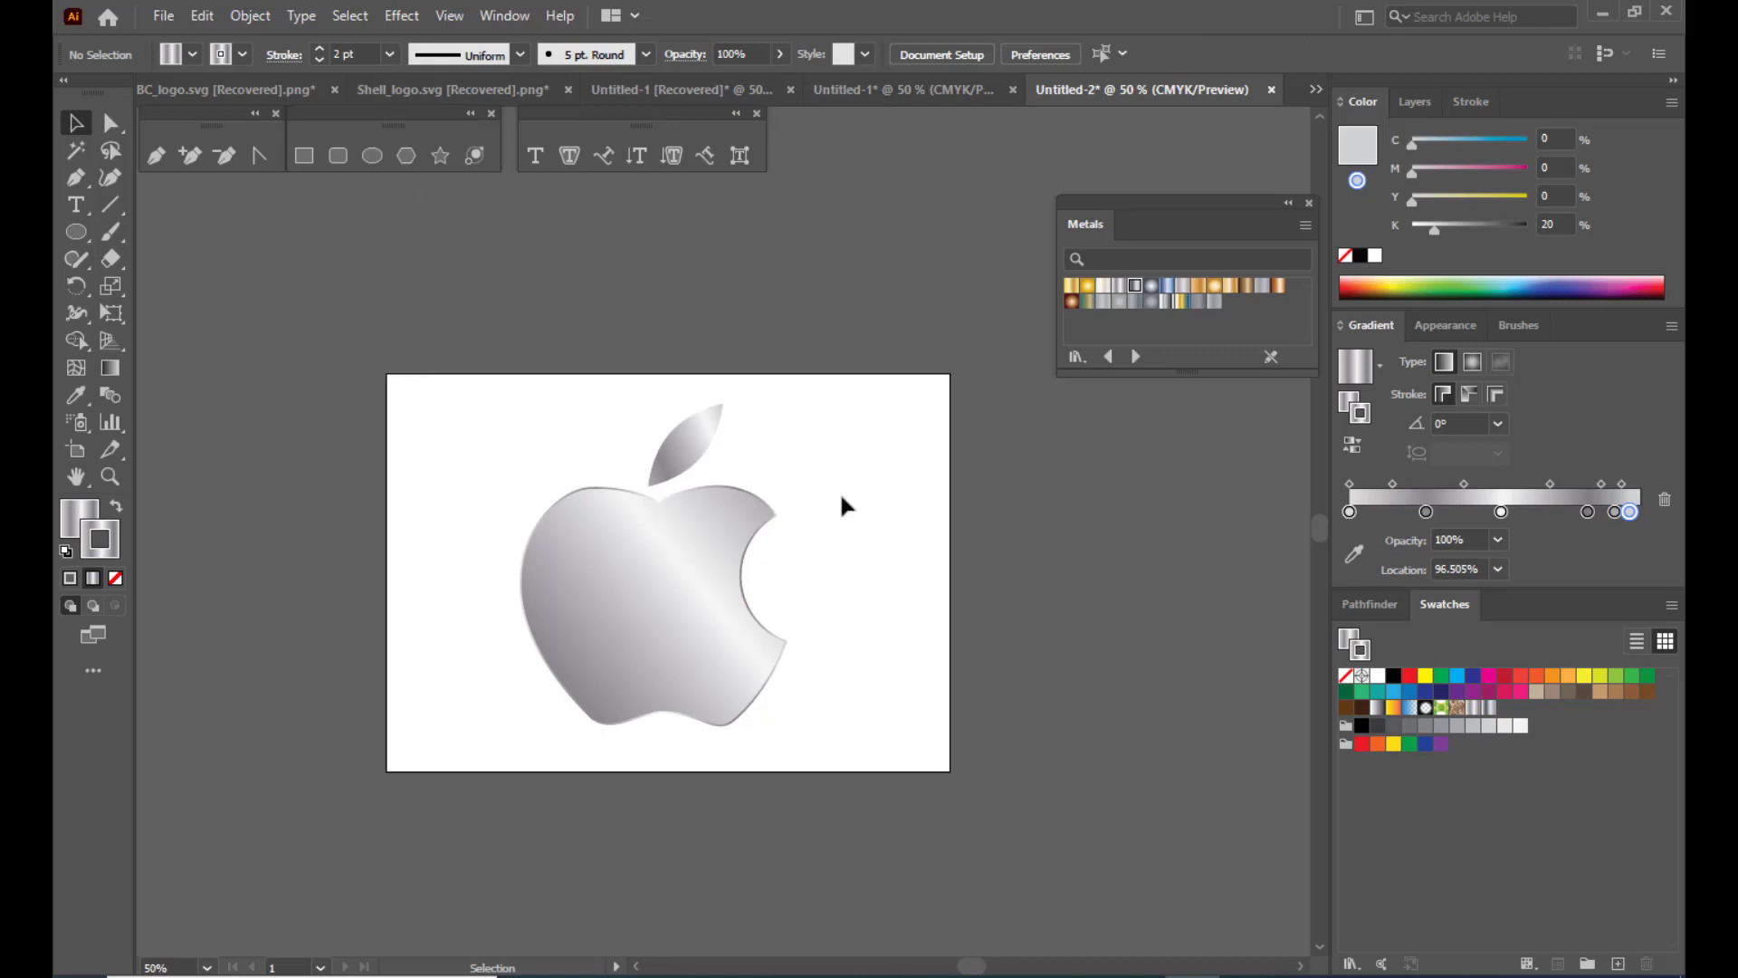
Add a matching silver gradient stroke of 2 pt to the leaf.
click(702, 448)
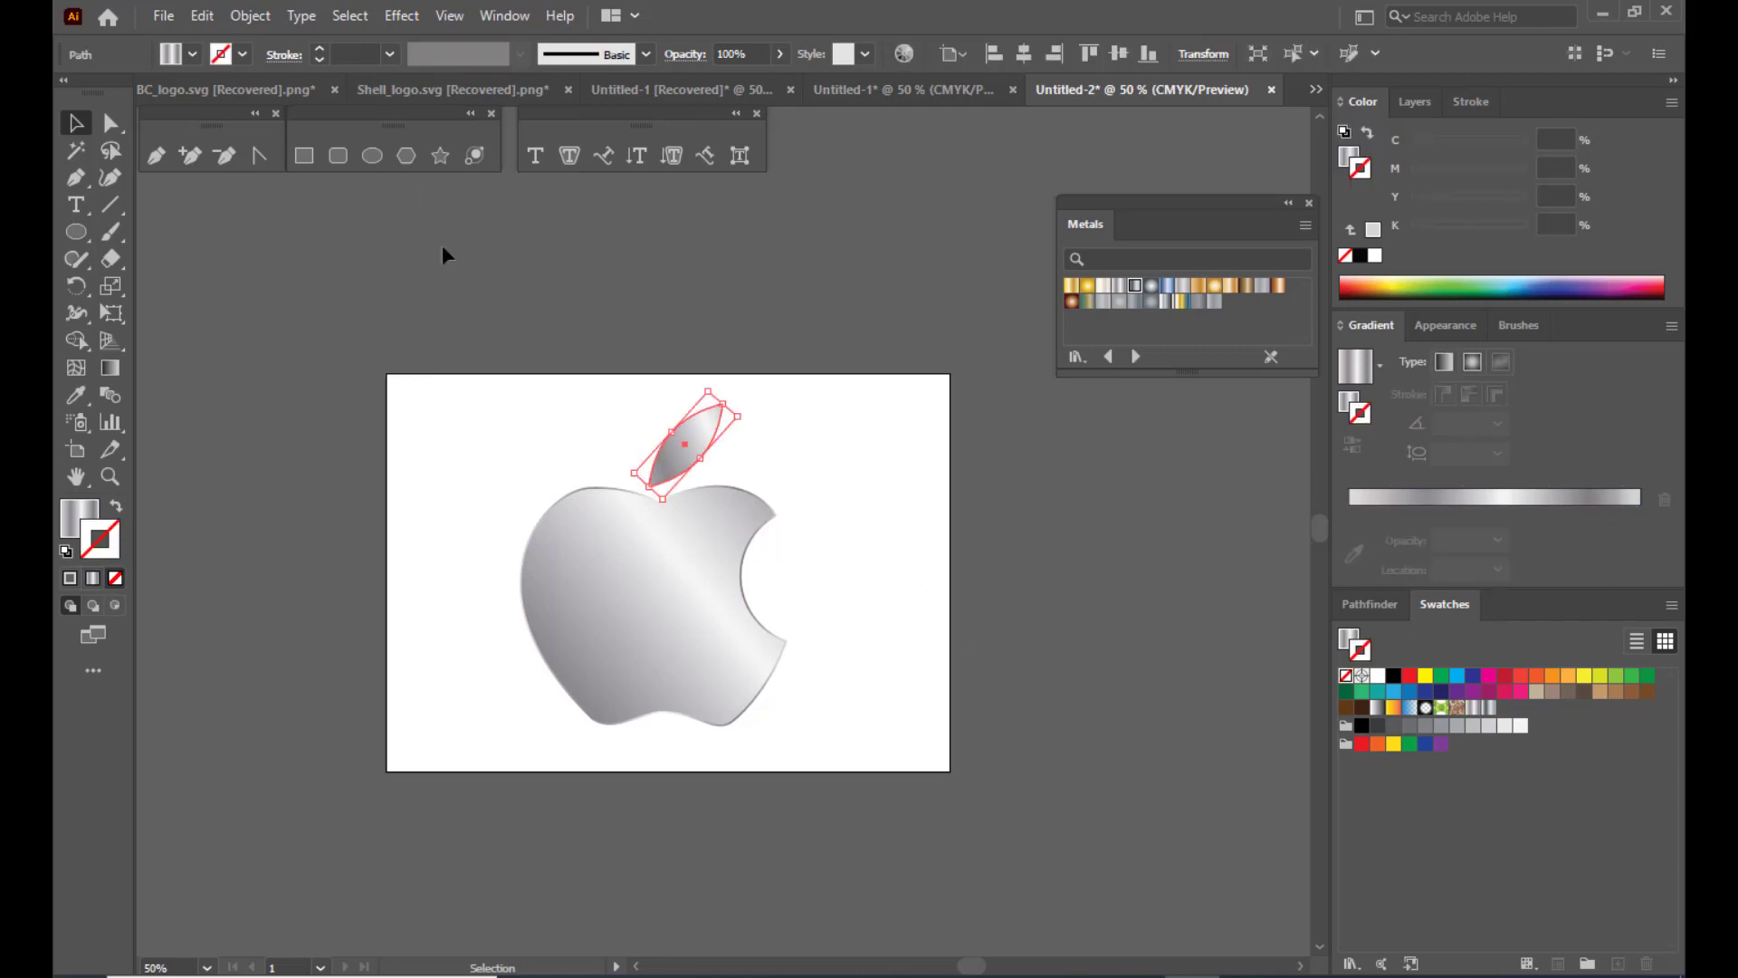
click(388, 55)
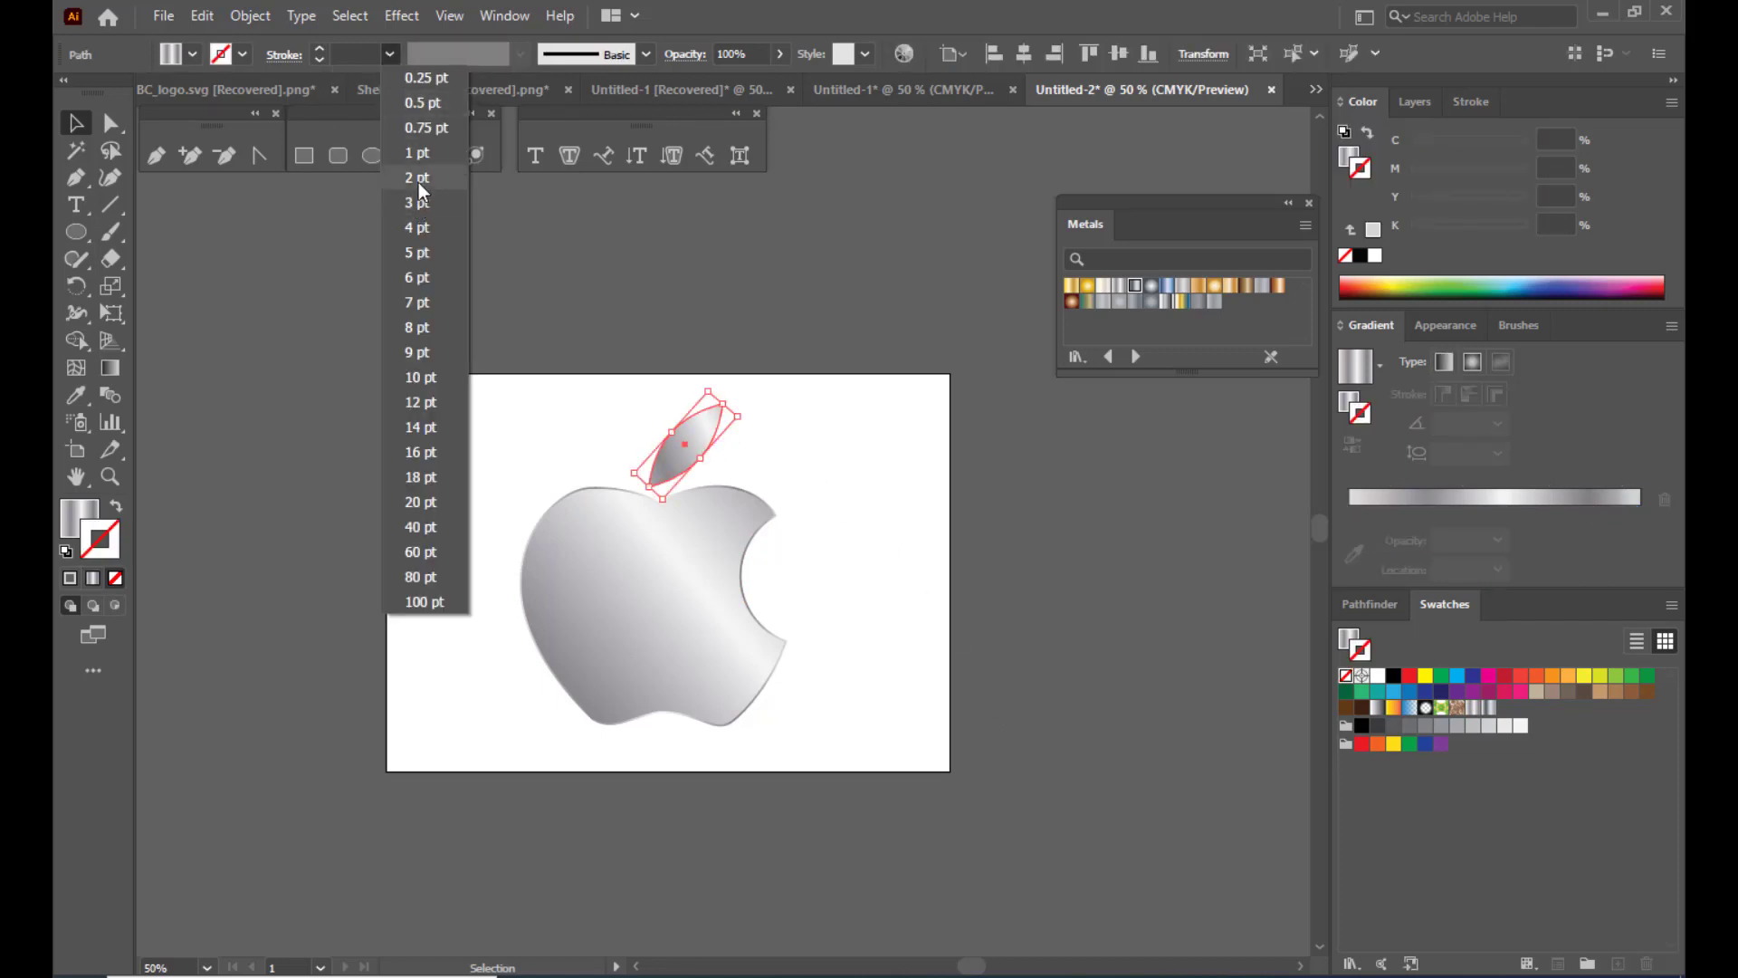
click(416, 178)
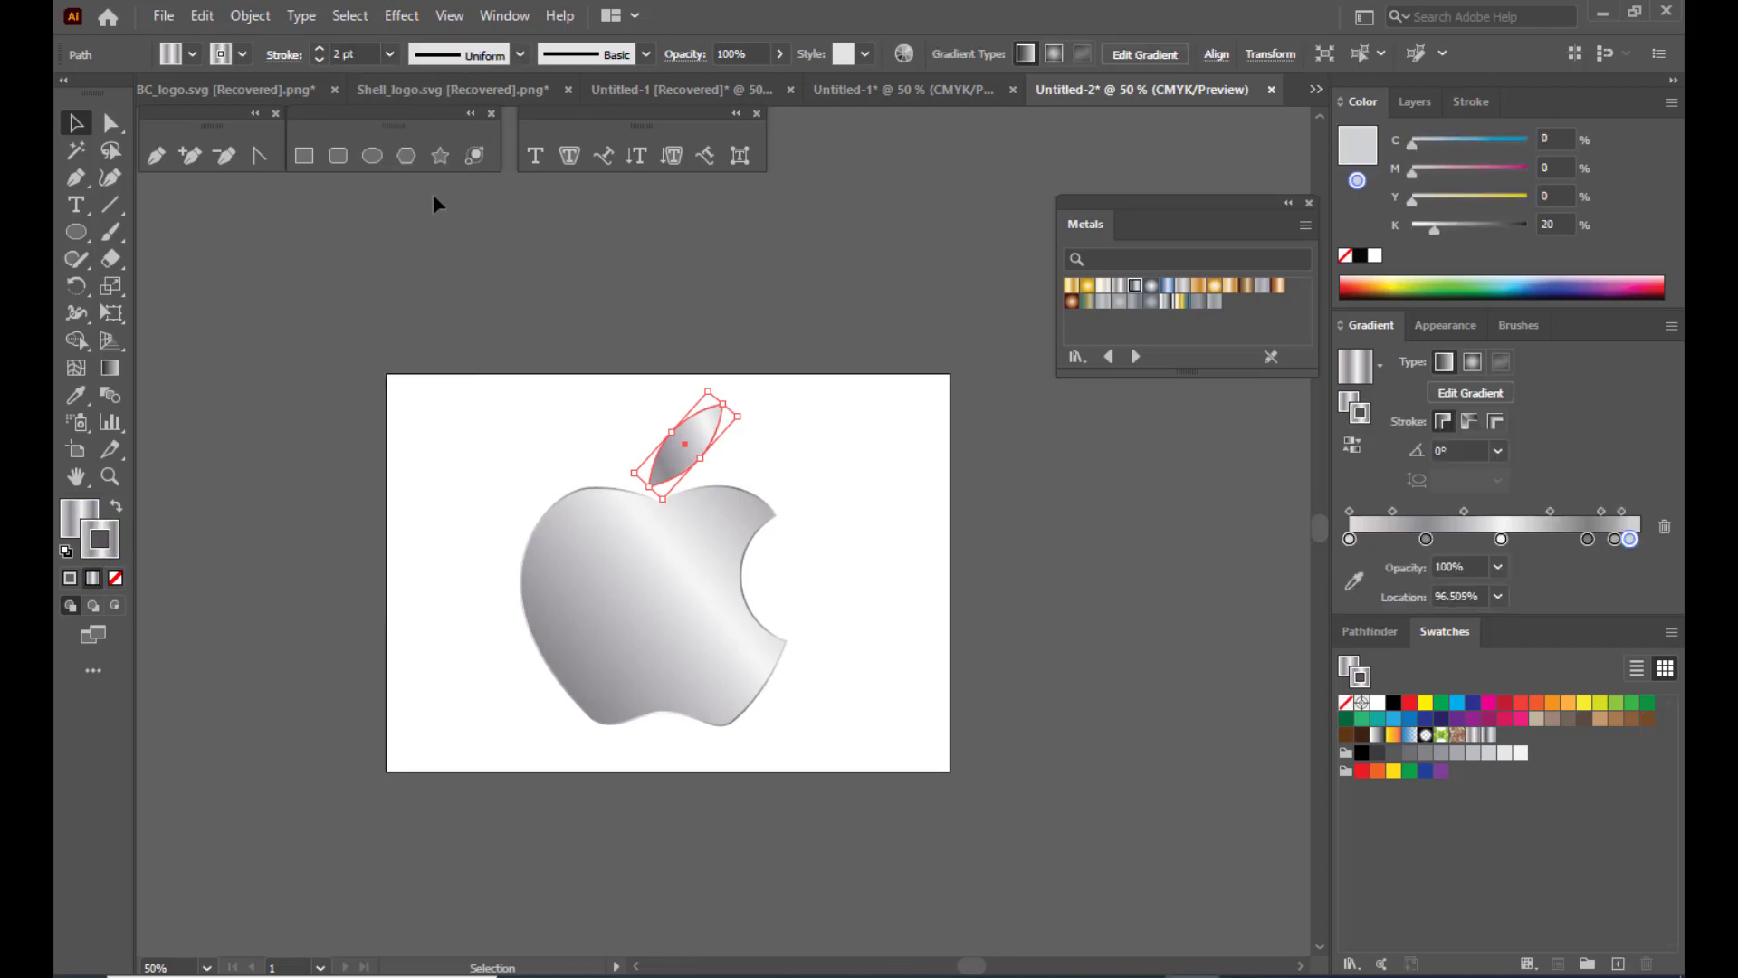
click(679, 273)
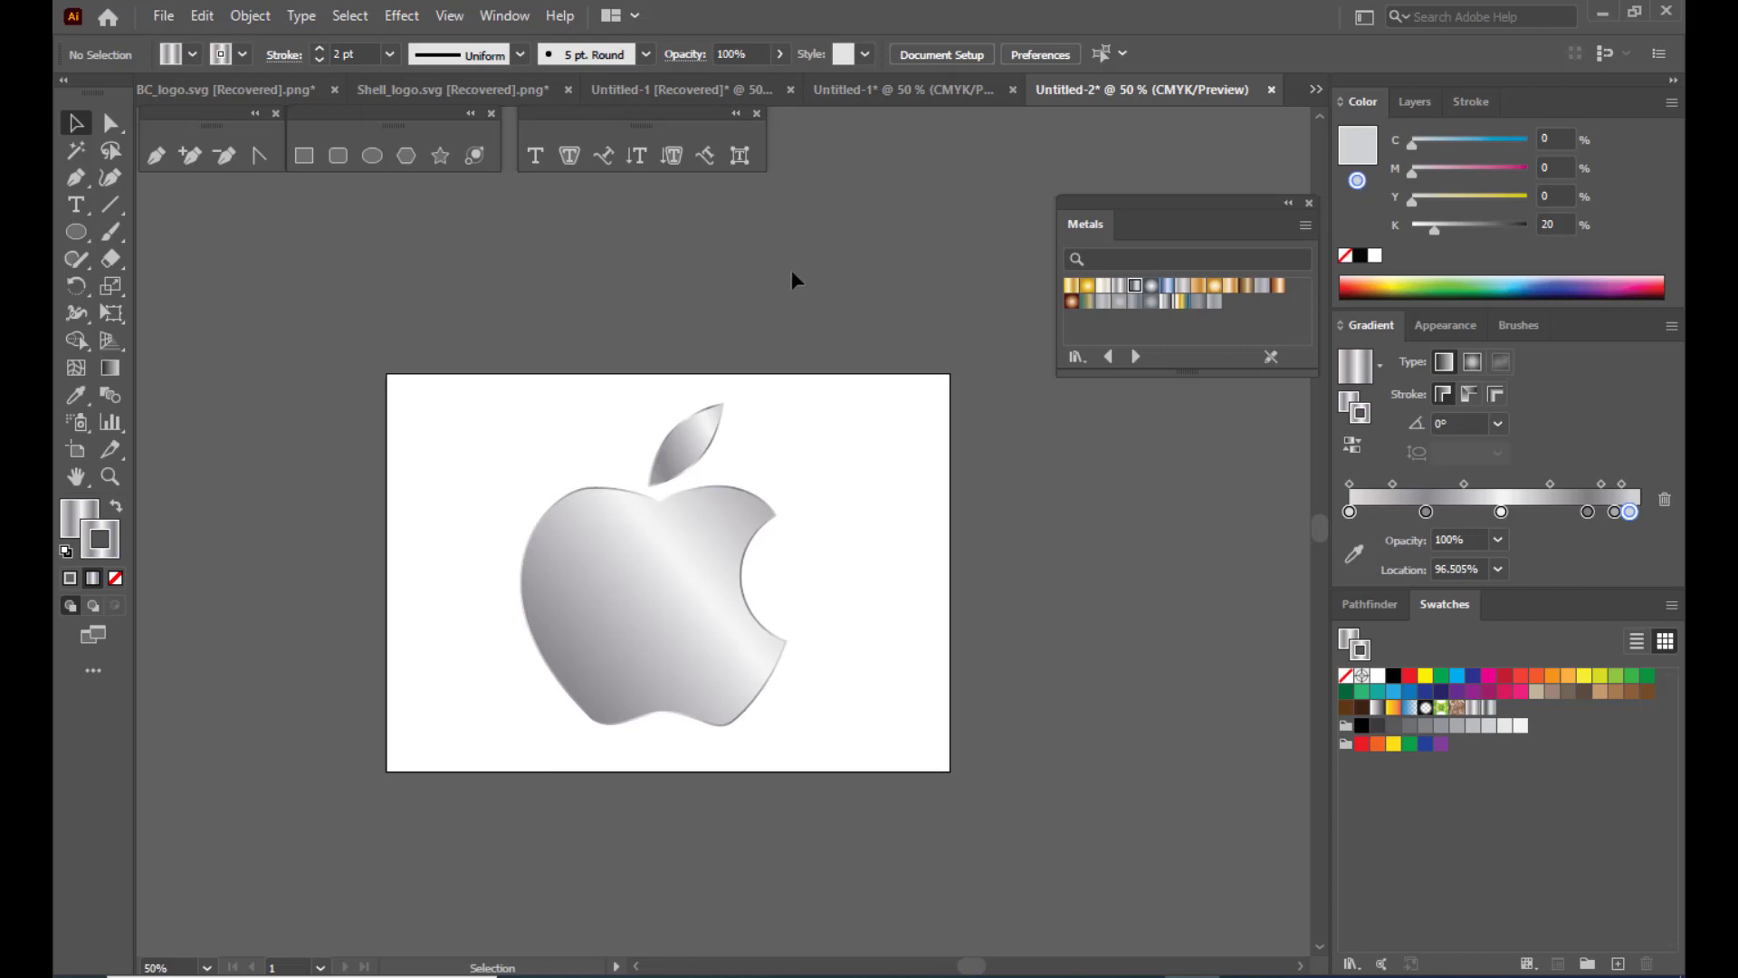
Draw a rectangle covering the whole artboard and remove its stroke.
click(303, 155)
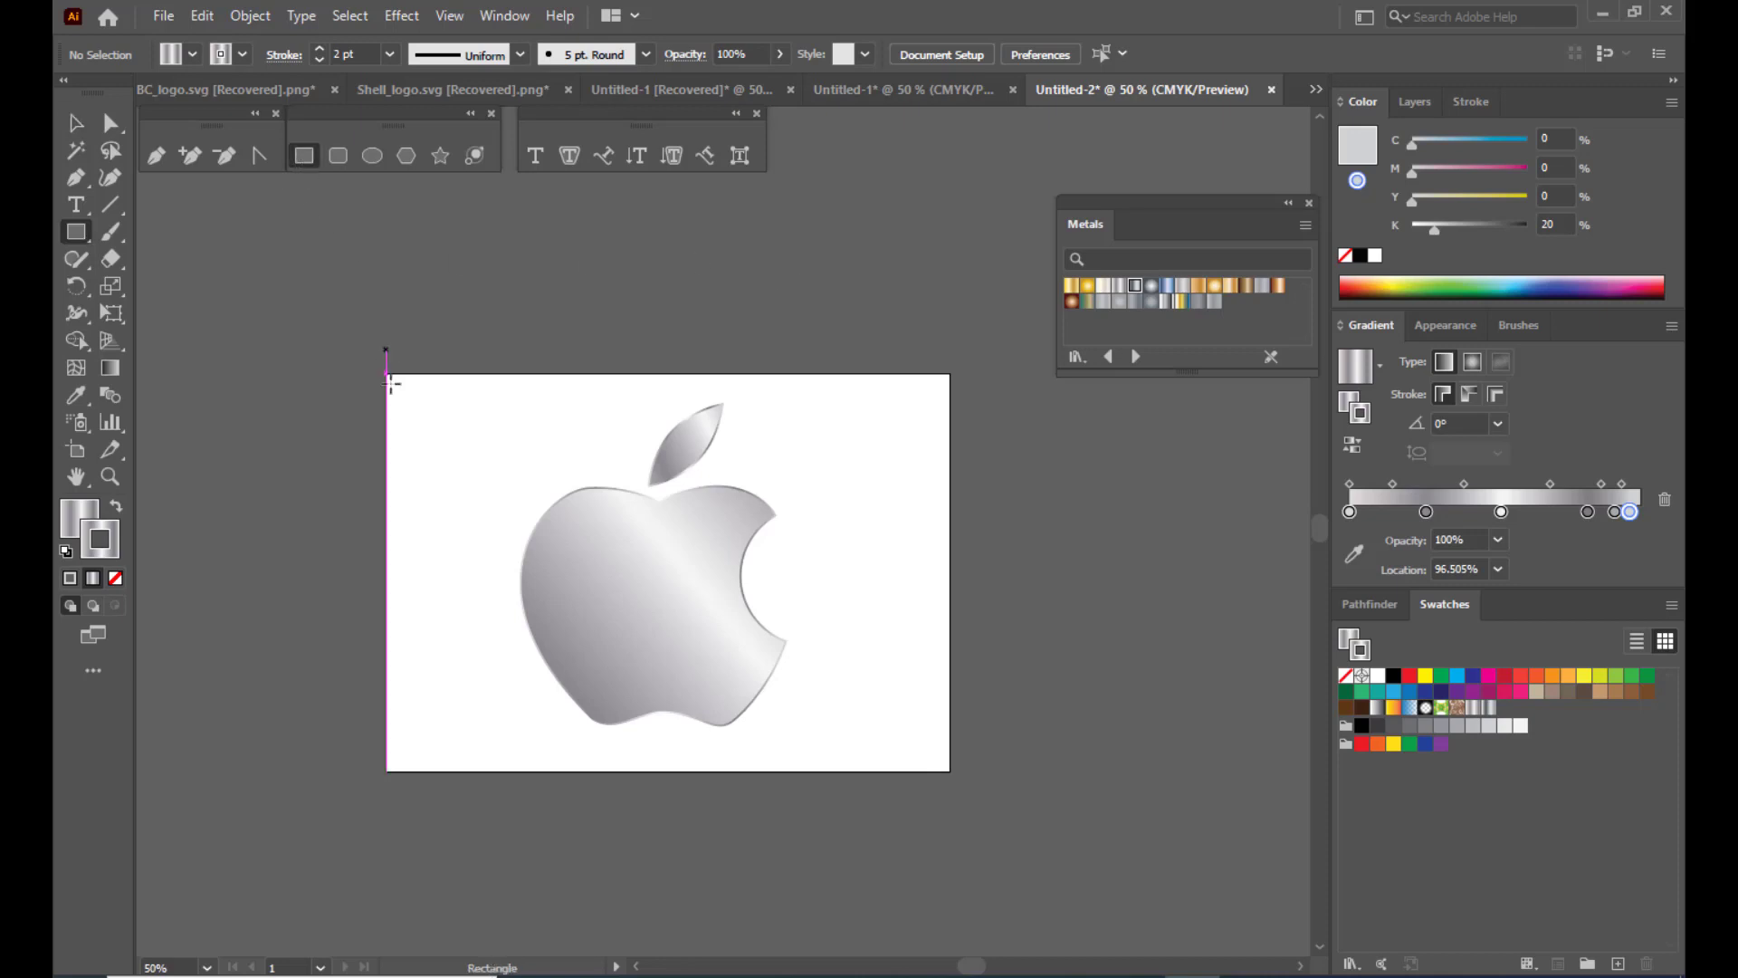
drag(387, 374, 950, 771)
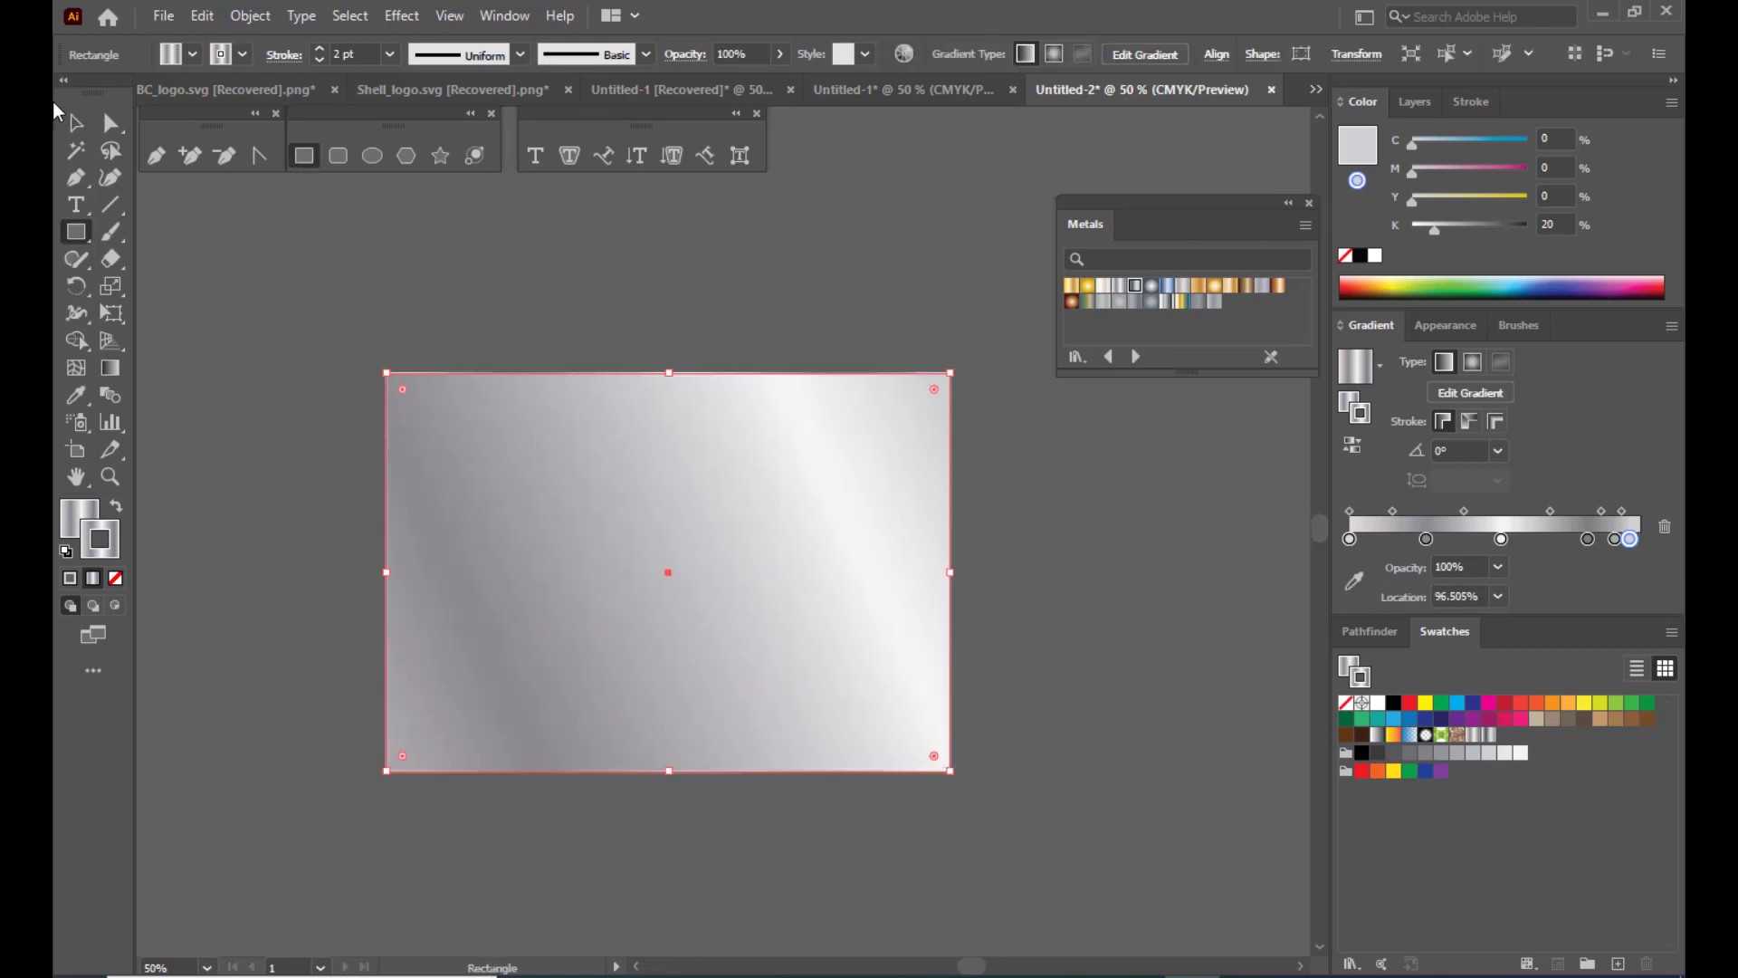
click(76, 123)
click(833, 302)
click(818, 441)
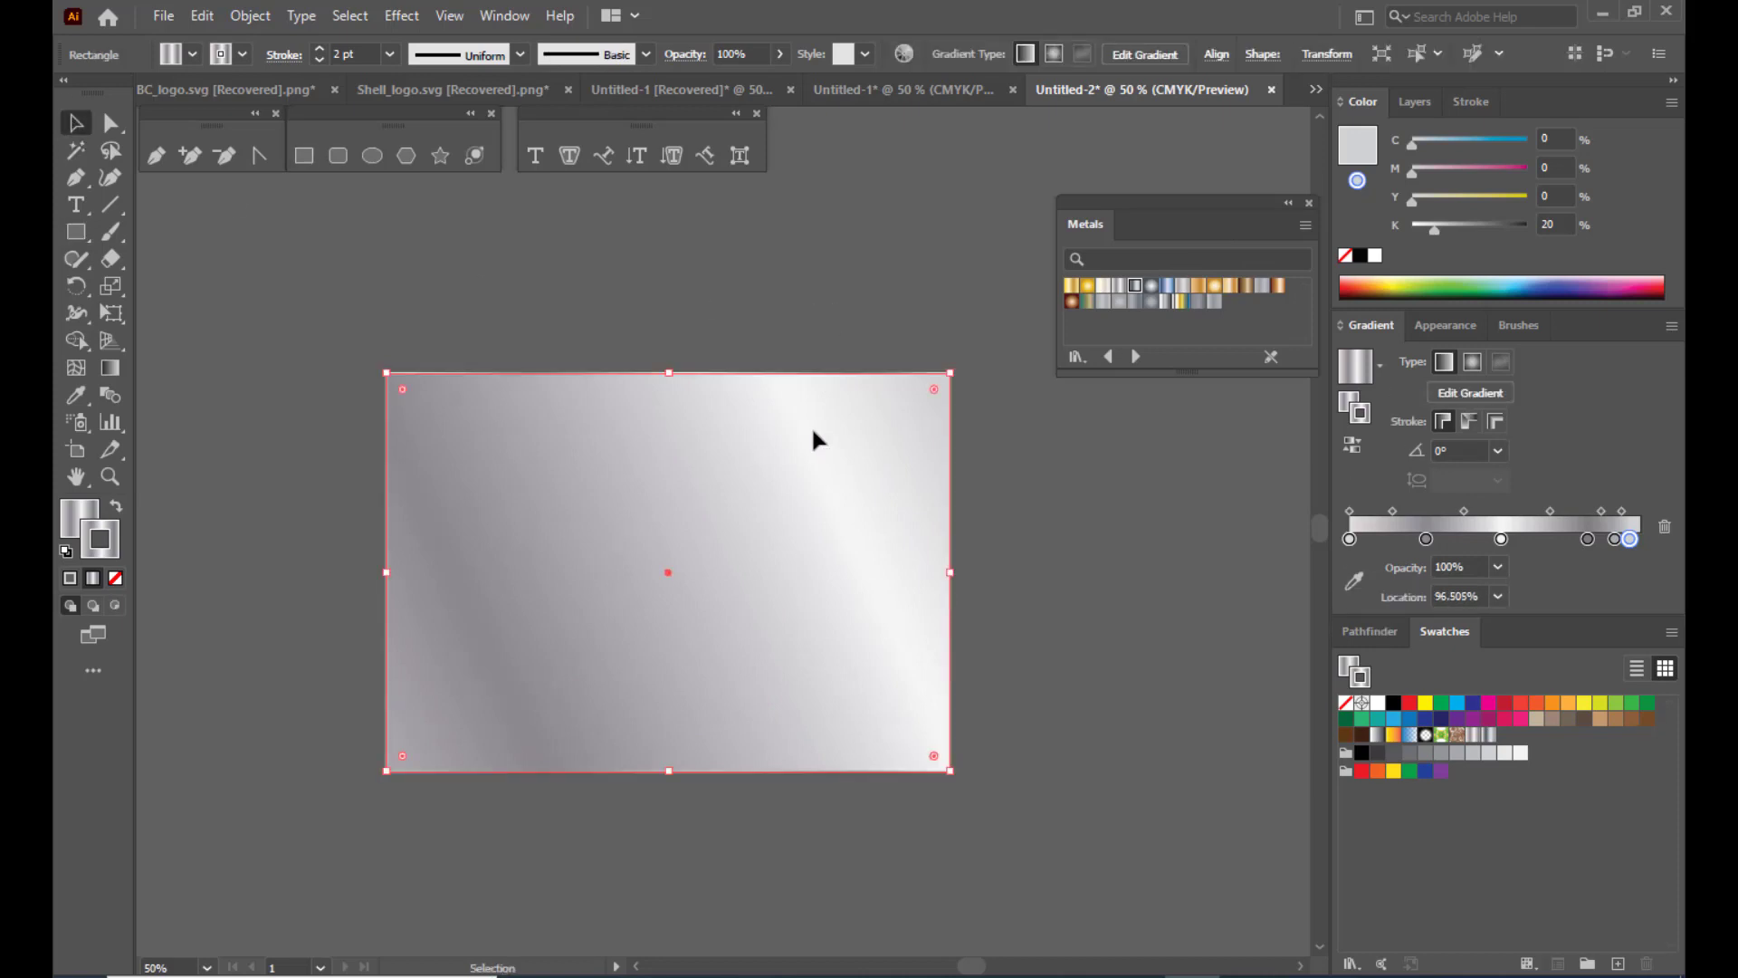
click(115, 578)
click(82, 532)
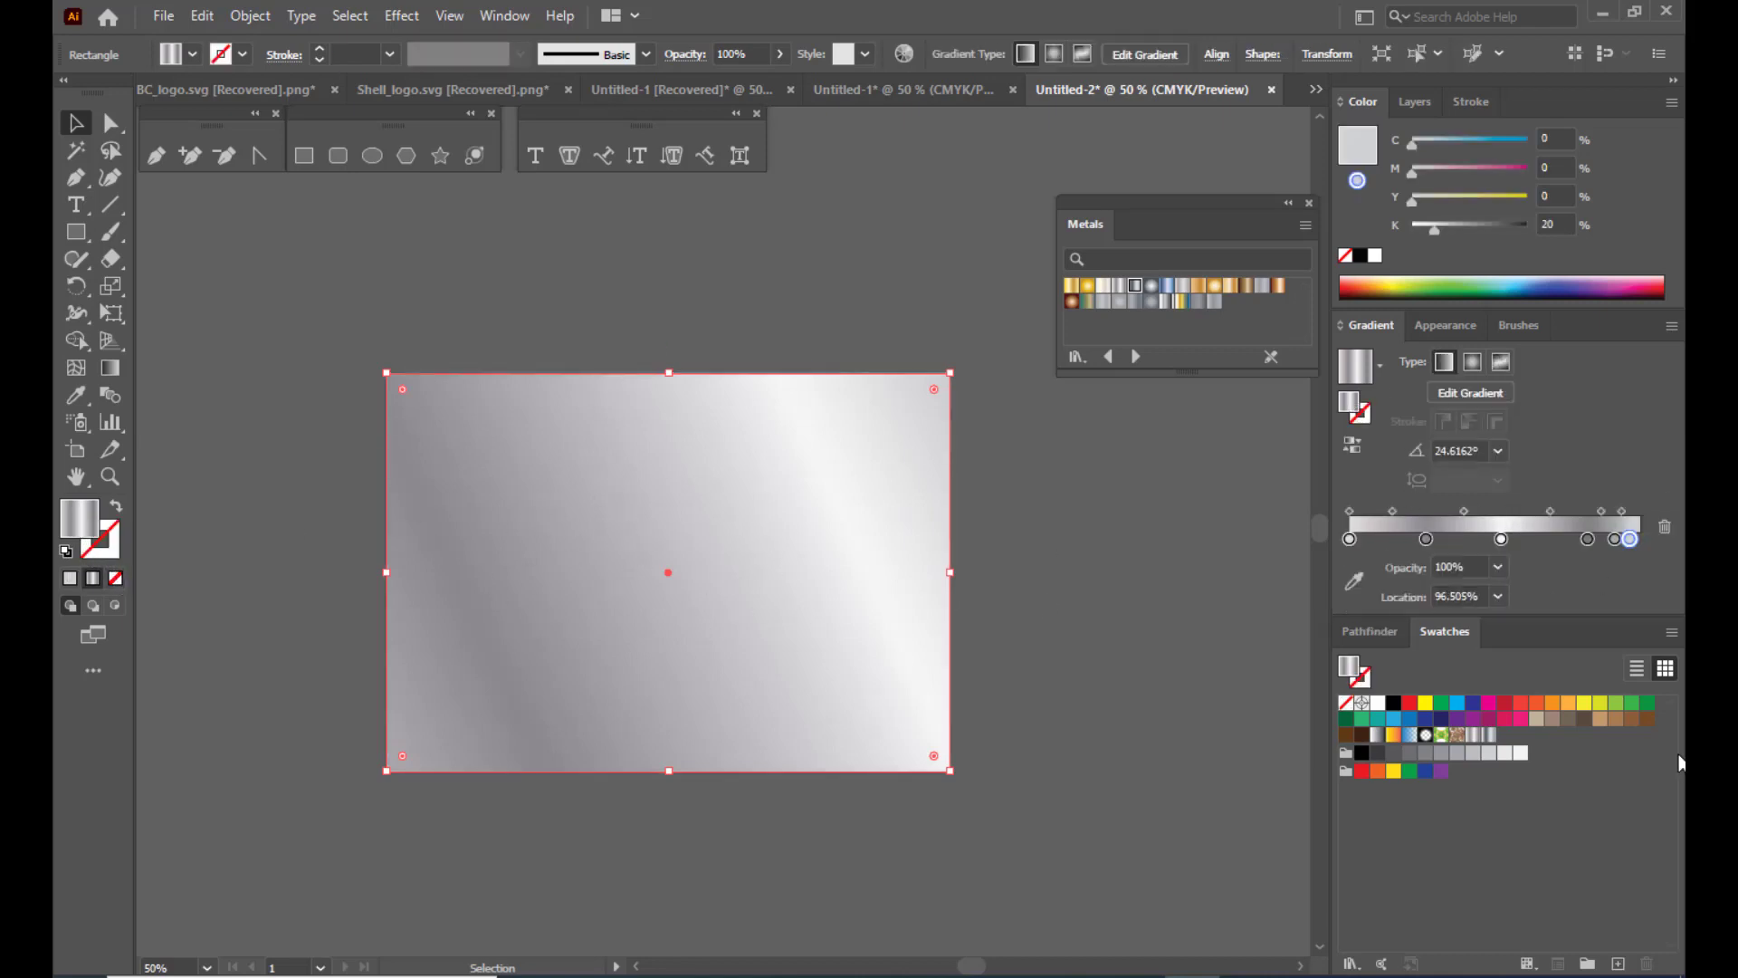
Open the Gems and Jewels gradient library and fill the artboard-sized rectangle with its green gradient.
click(1350, 963)
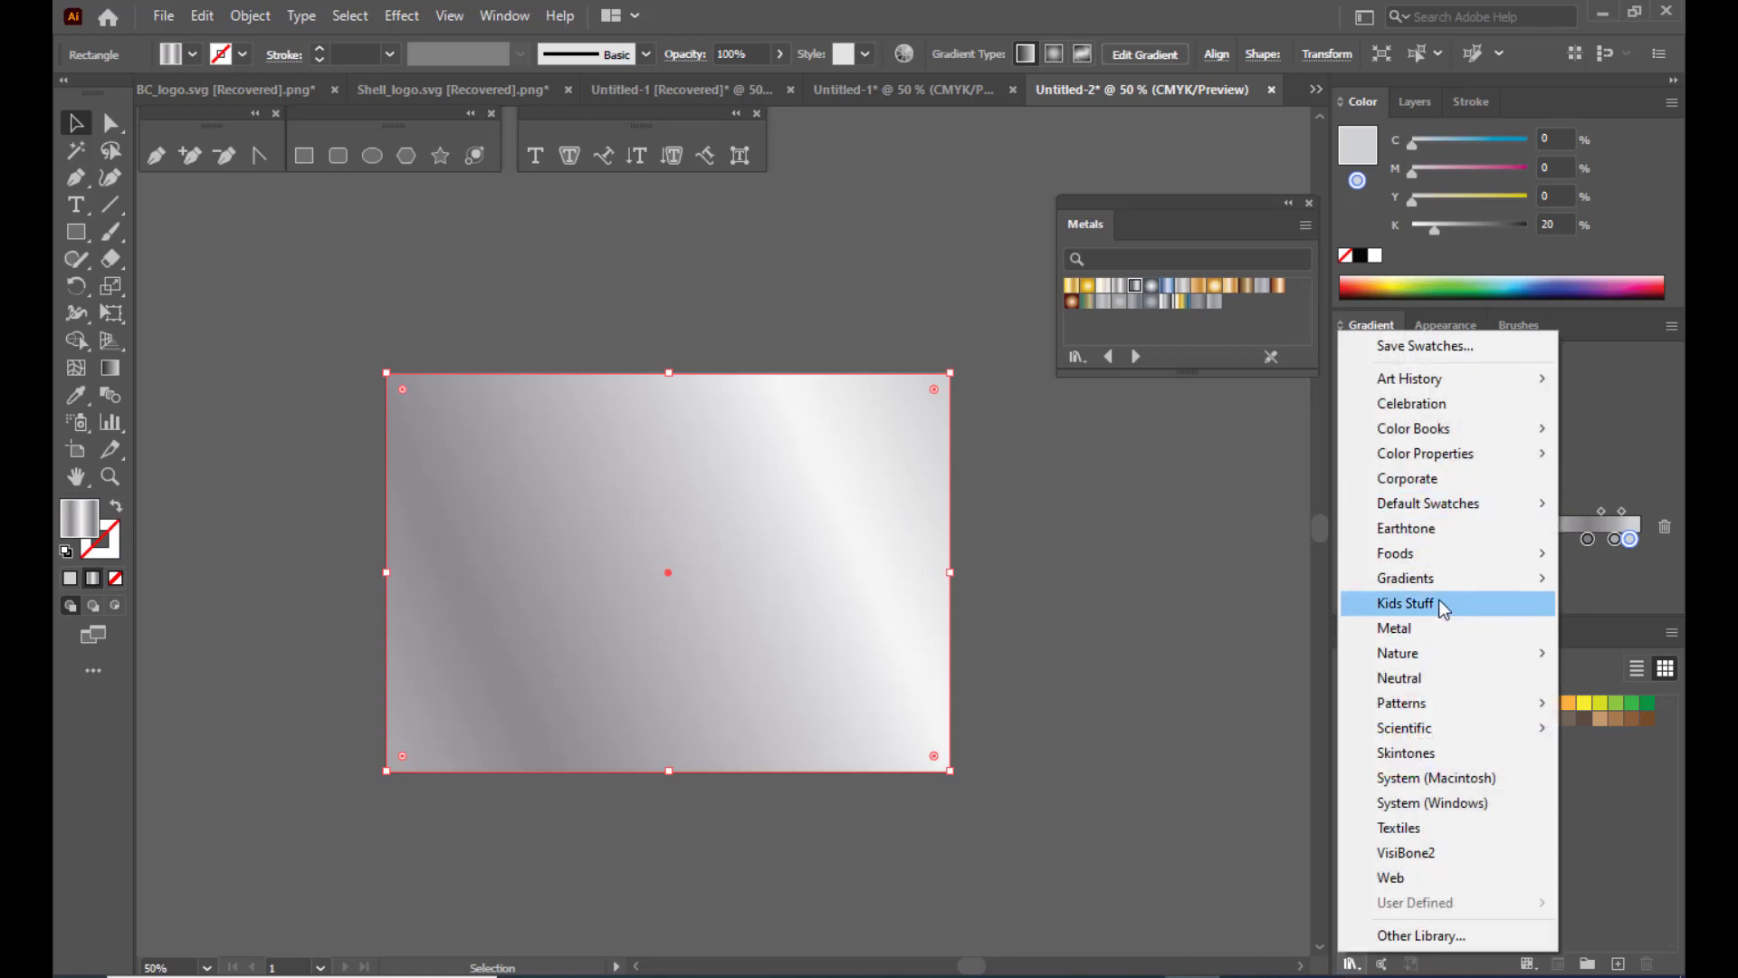
mouse_move(1438, 582)
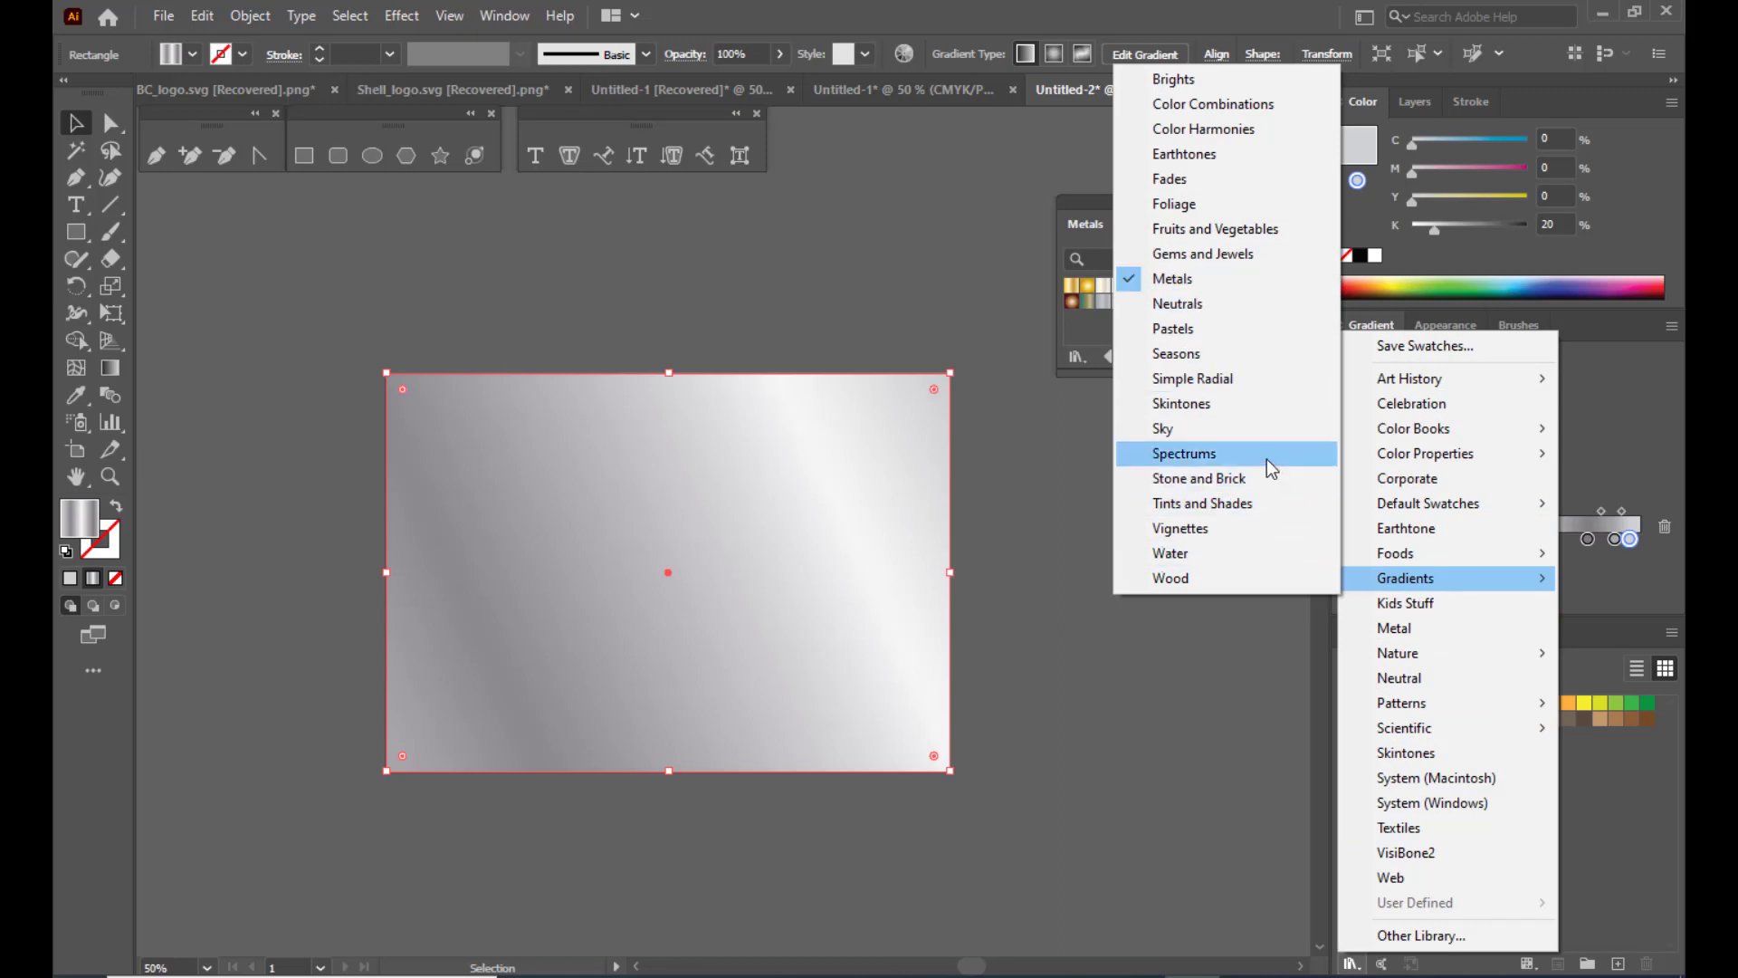
click(1208, 257)
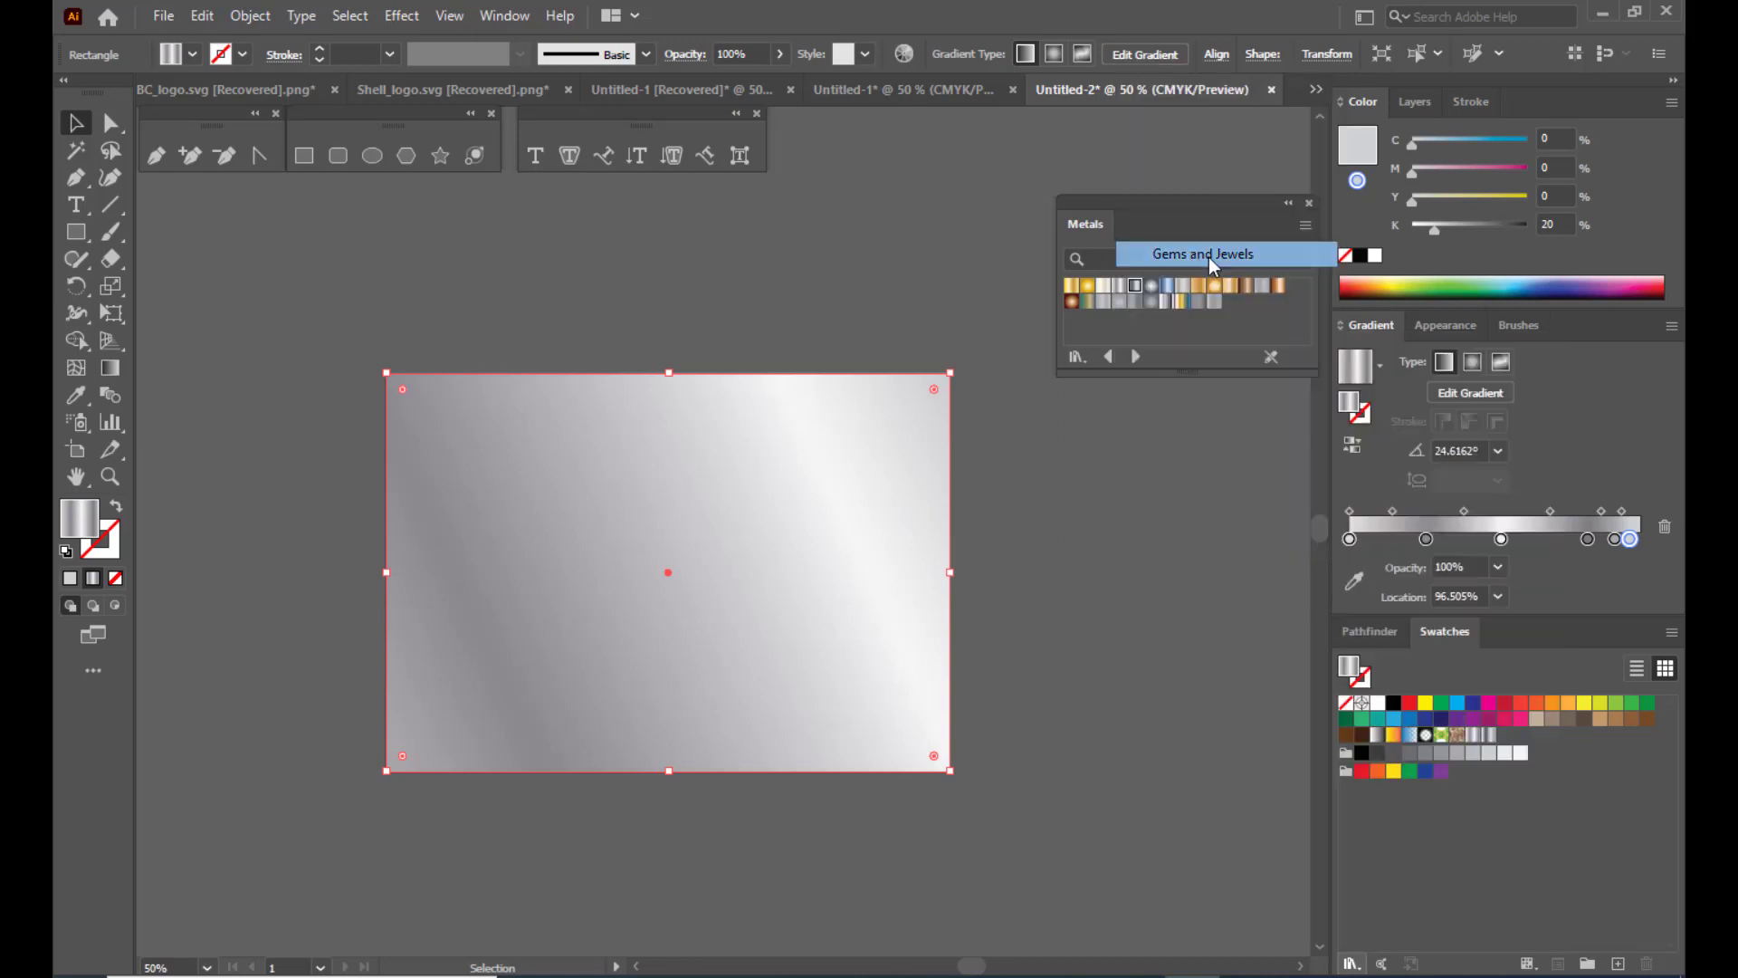
drag(1099, 194, 1074, 208)
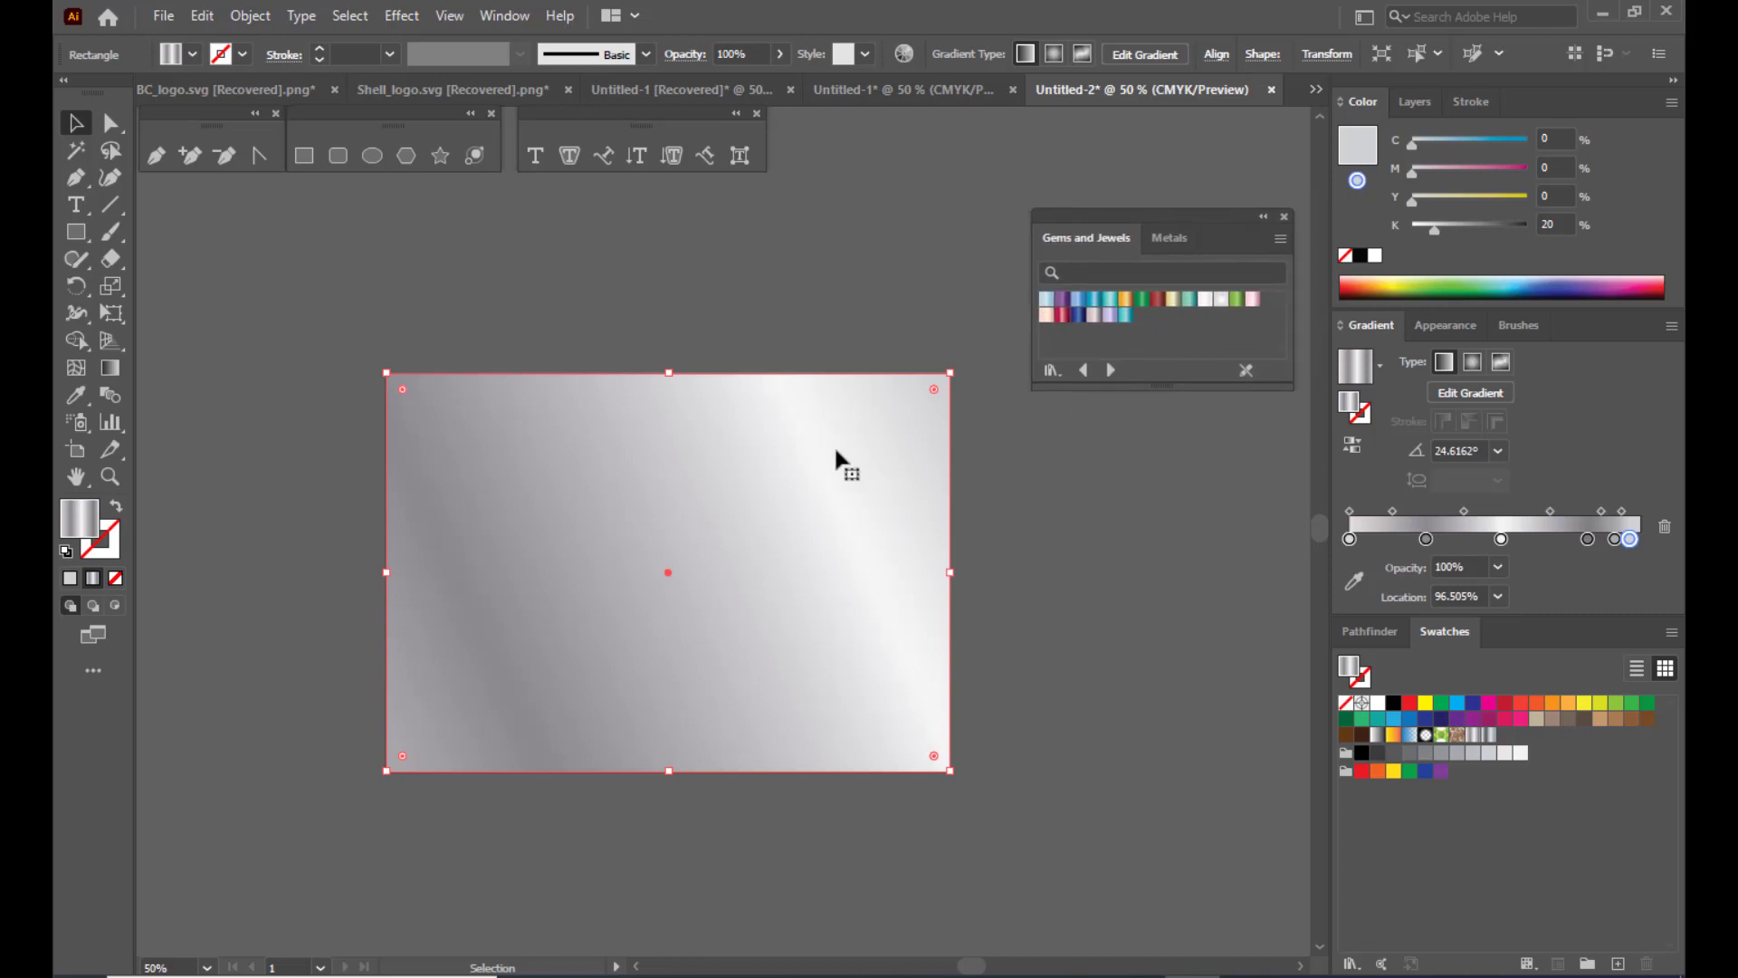
click(1141, 304)
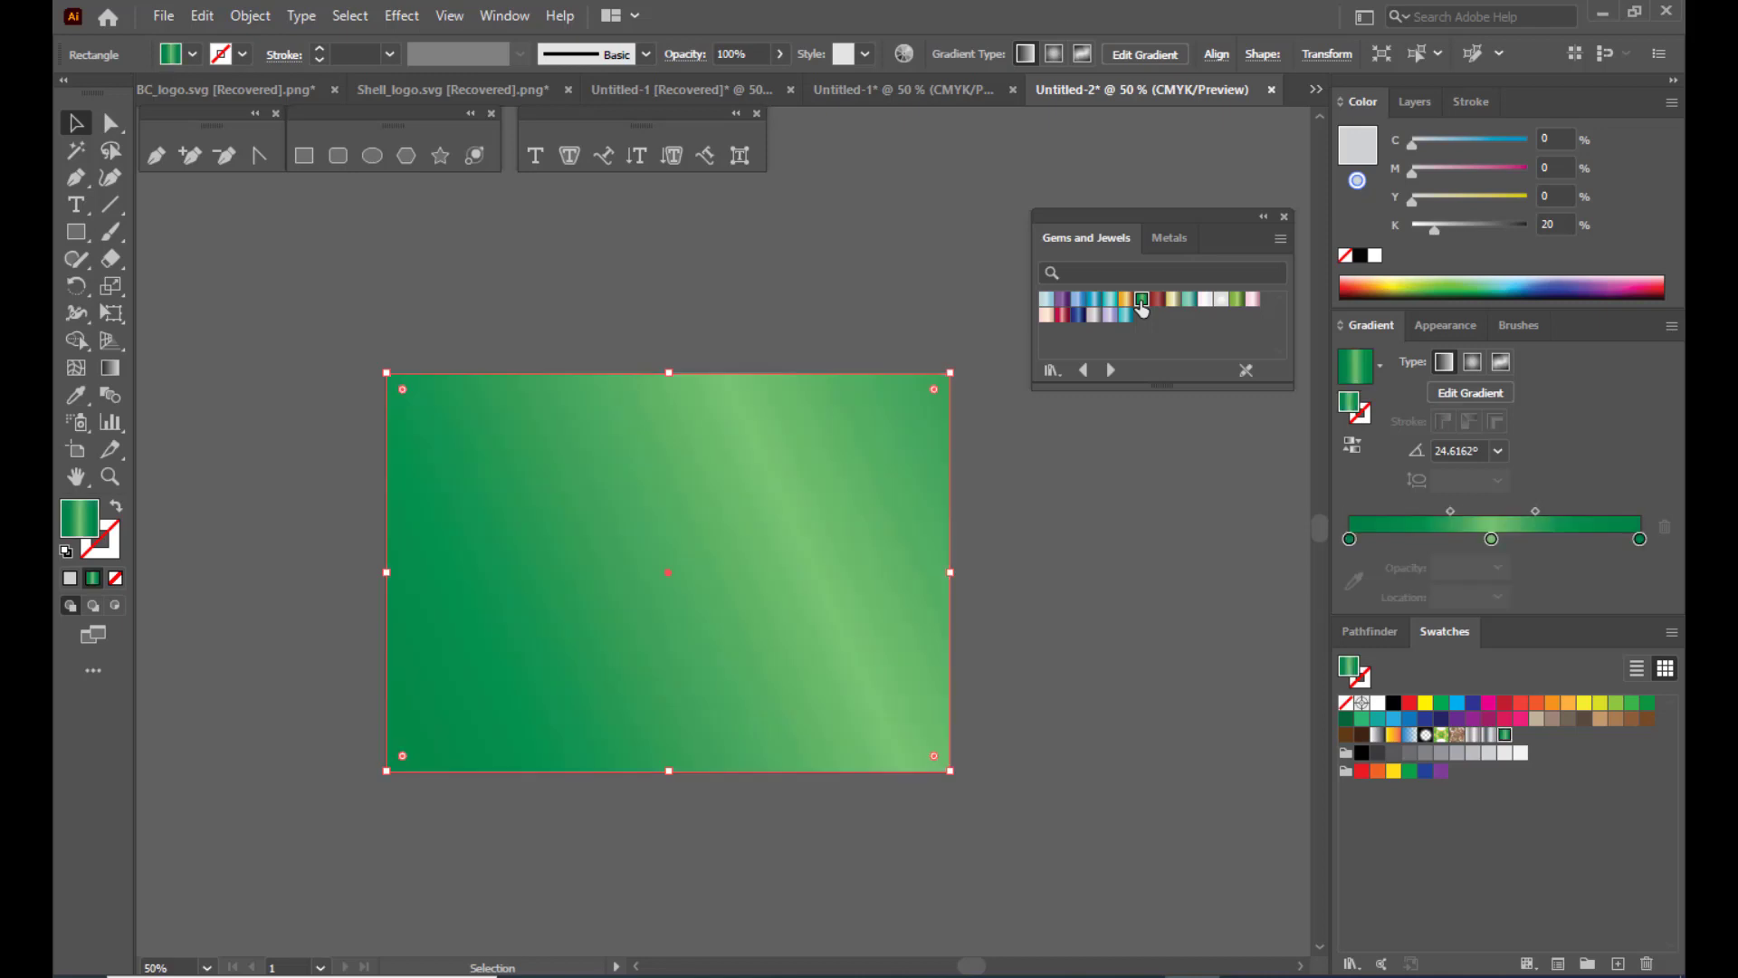
drag(1058, 219, 1062, 230)
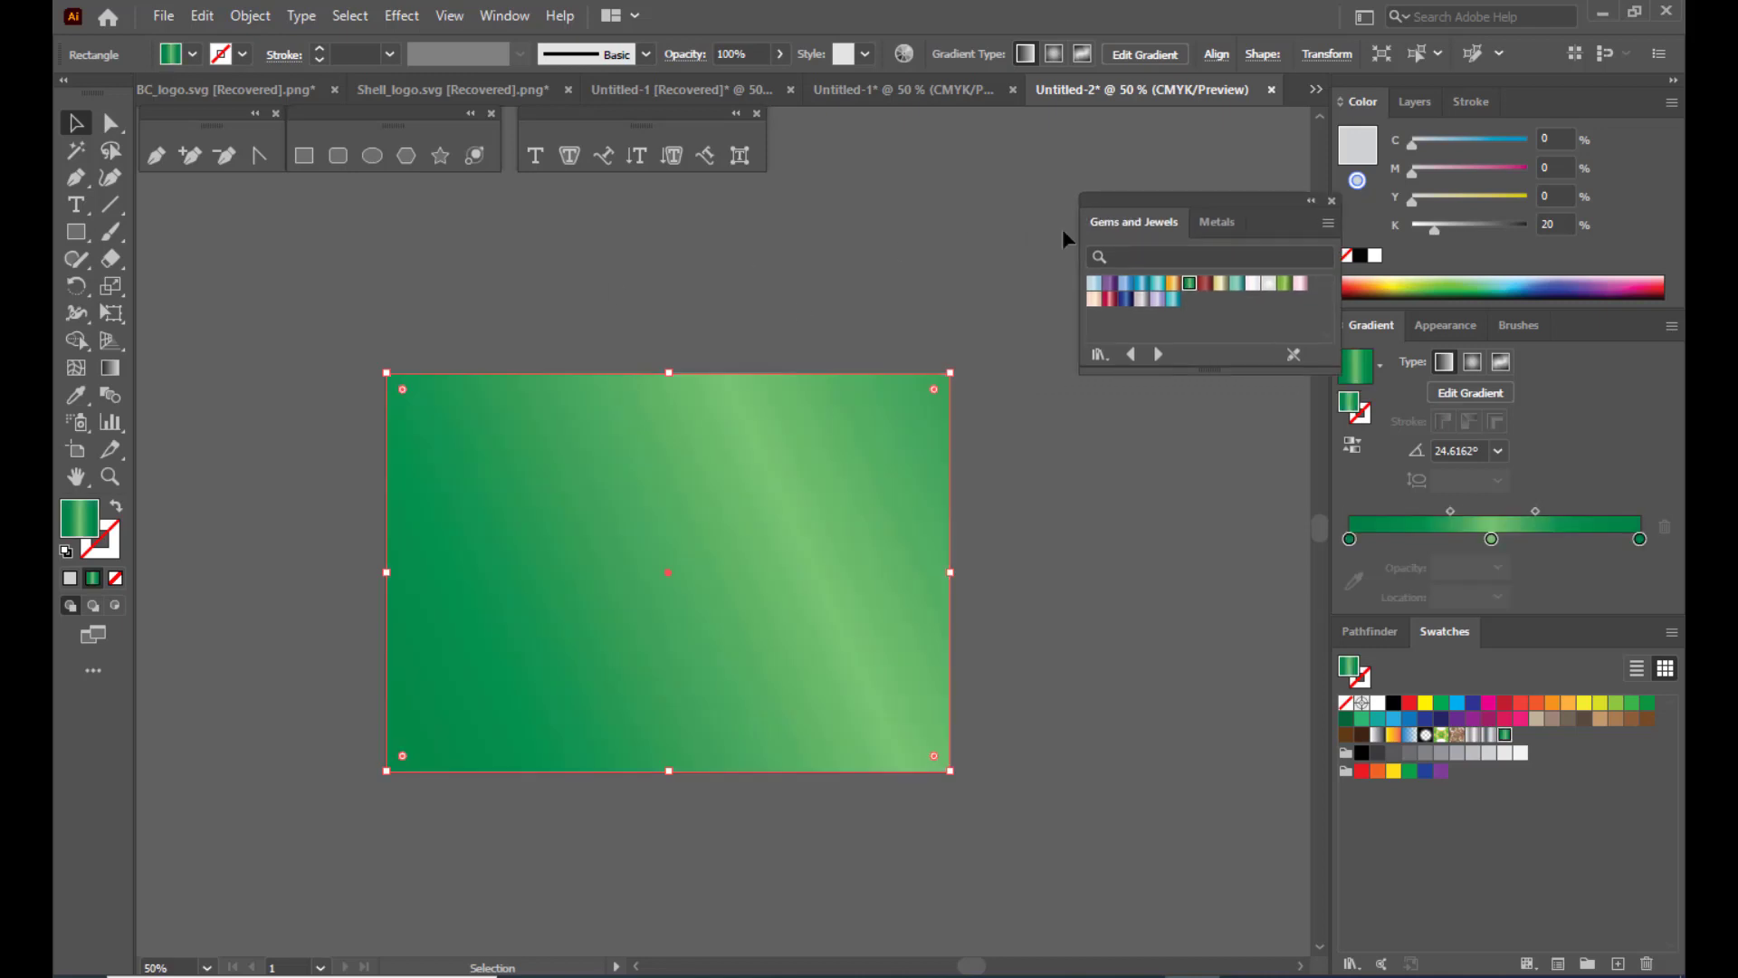
click(914, 225)
Send the green gradient rectangle to the back, behind the apple and leaf.
click(776, 508)
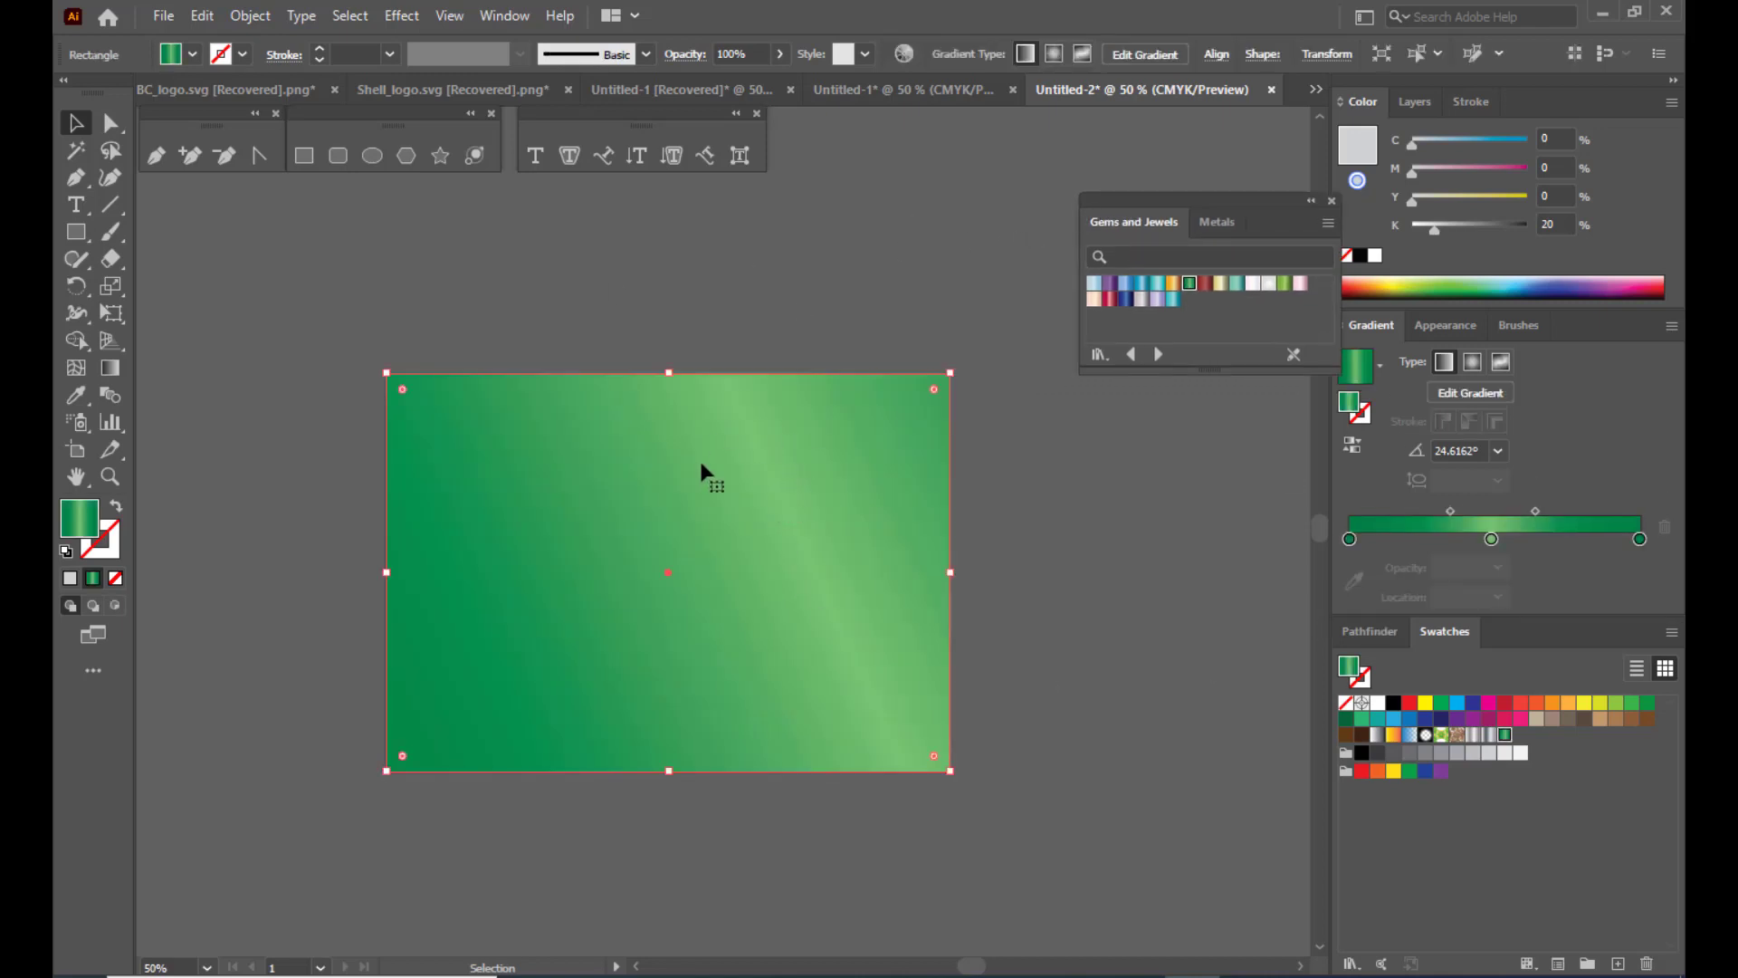
right_click(776, 423)
mouse_move(934, 848)
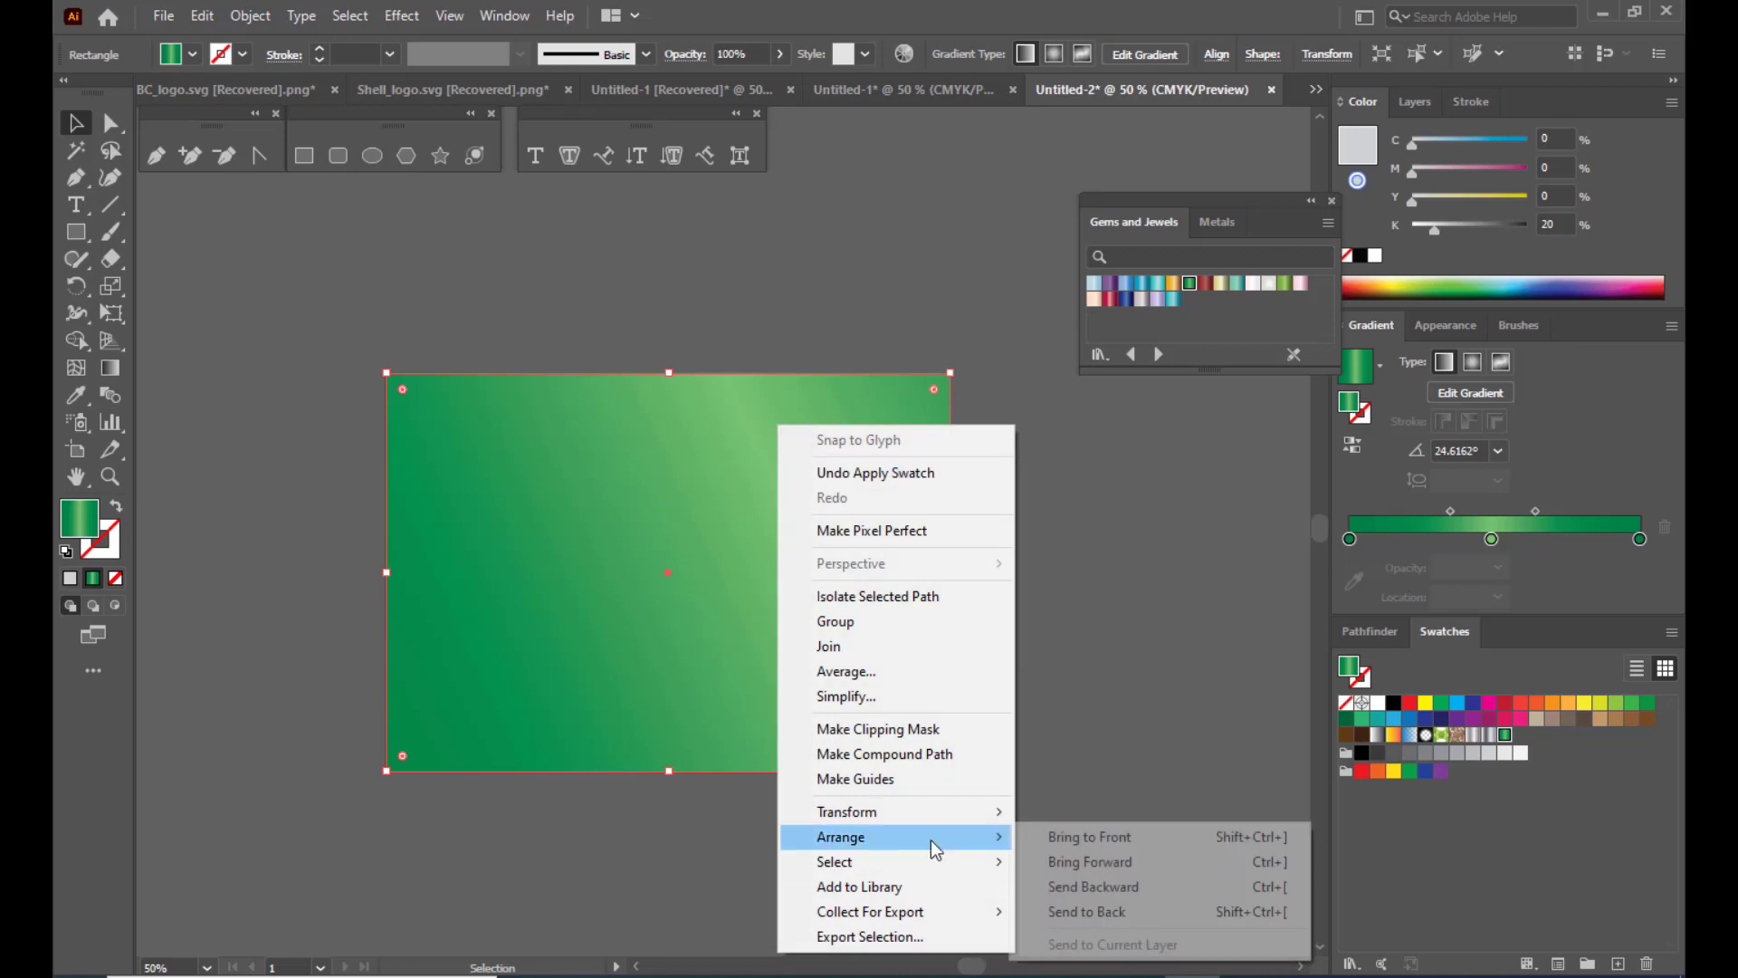
click(1144, 910)
click(1055, 633)
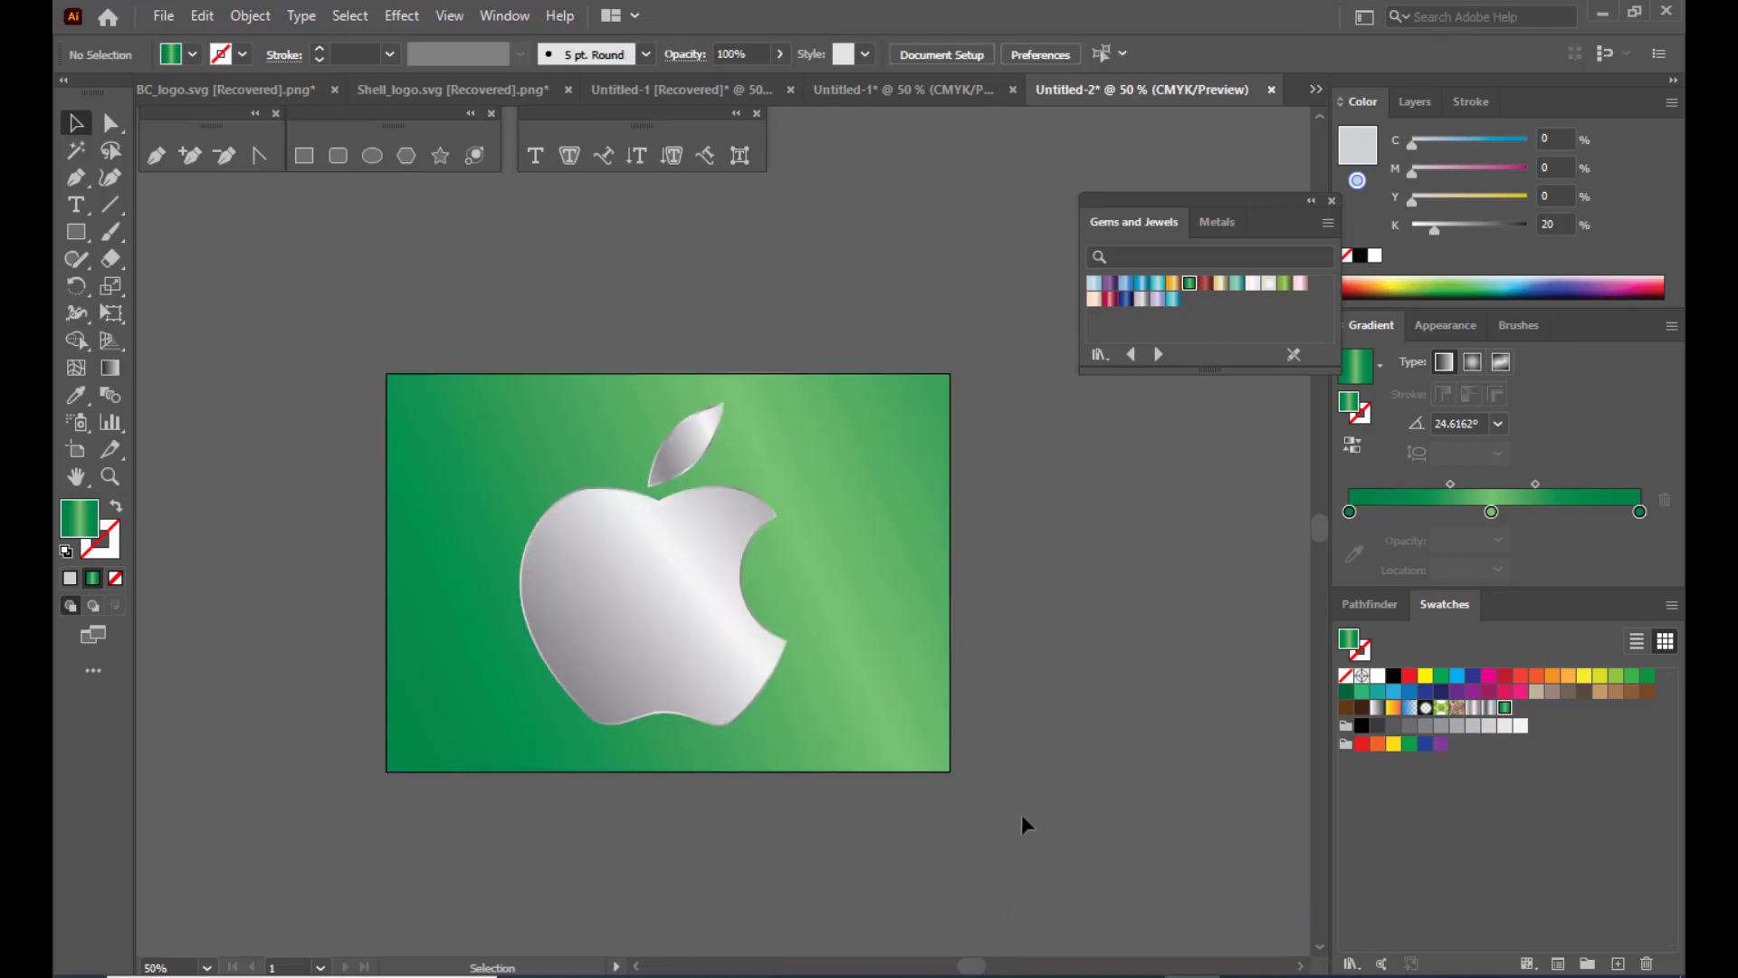
Group the apple and leaf into one object and move the logo slightly up and to the right on the artboard.
click(722, 656)
shift+click(684, 446)
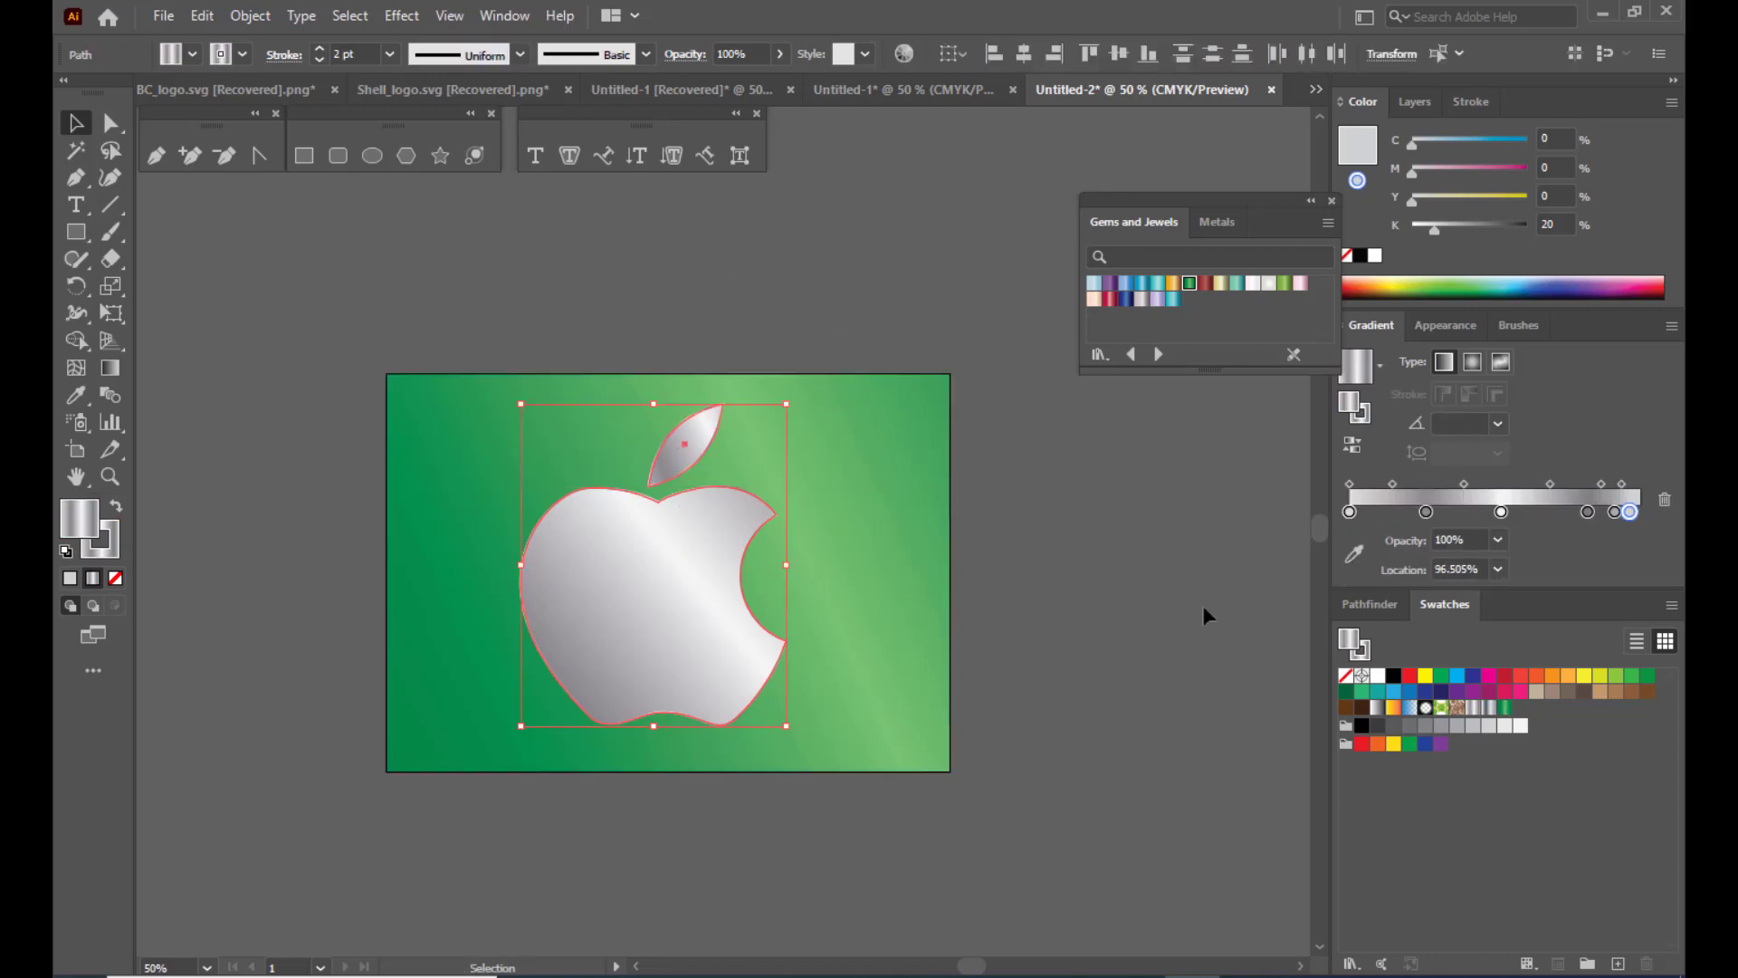
key(a)
key(ctrl+g)
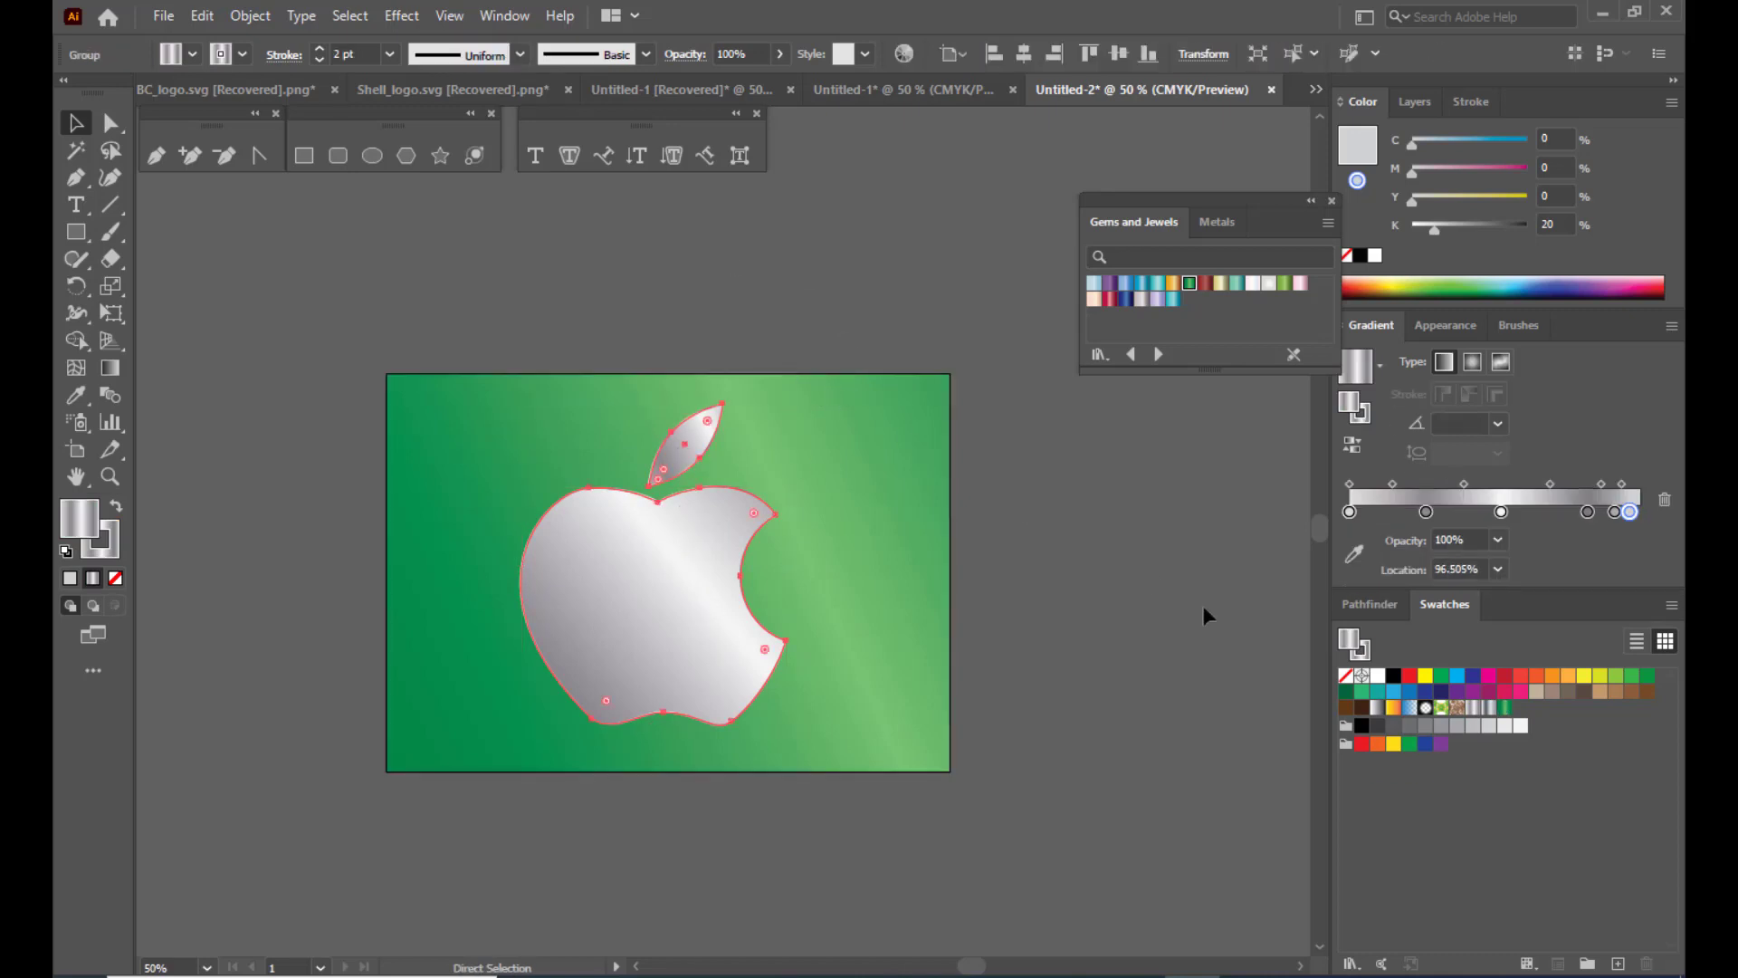
key(v)
click(1192, 645)
click(582, 571)
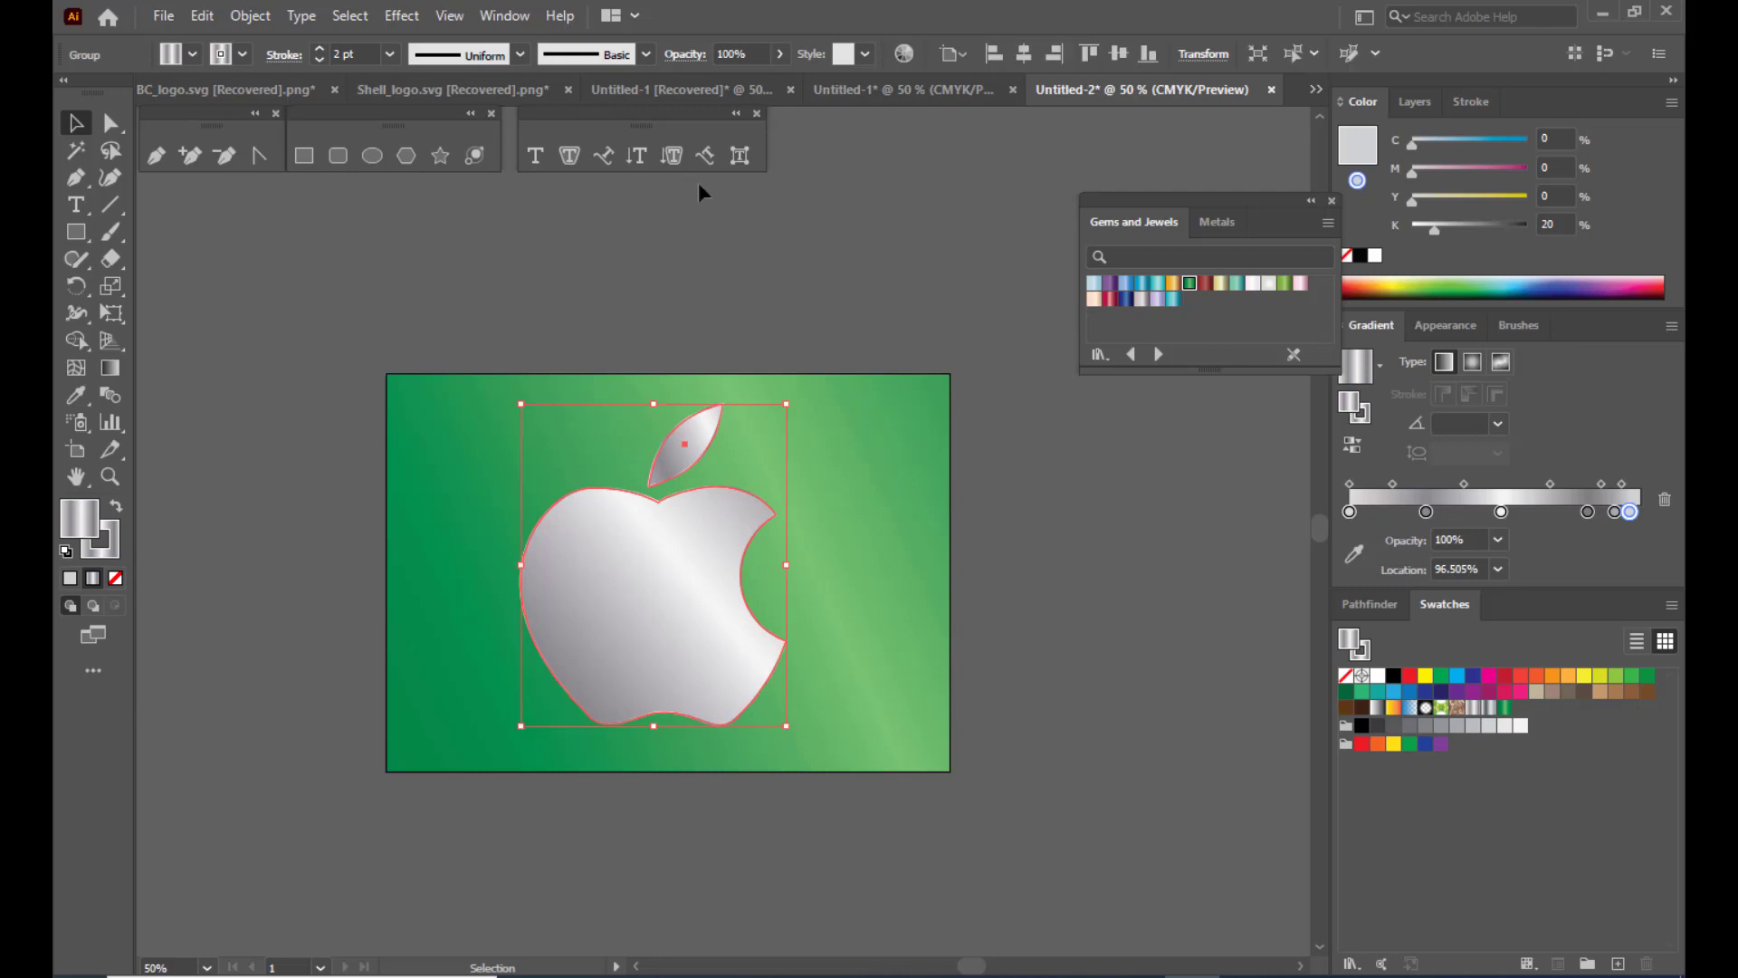
click(735, 183)
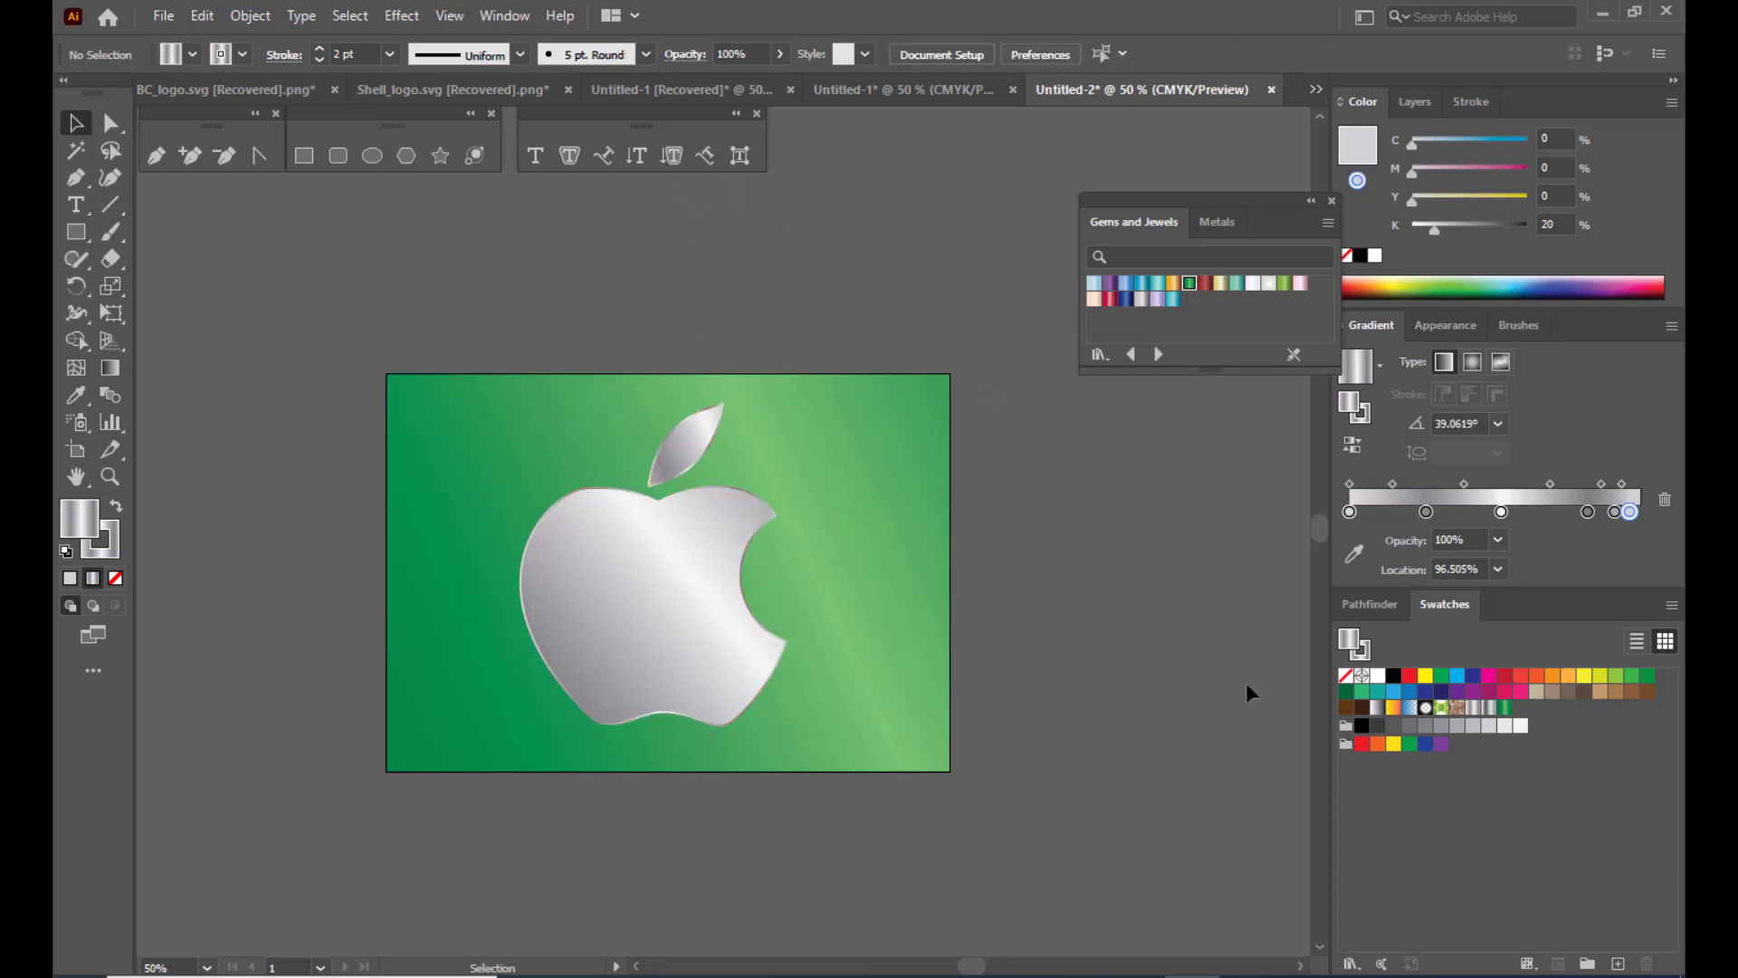
click(624, 612)
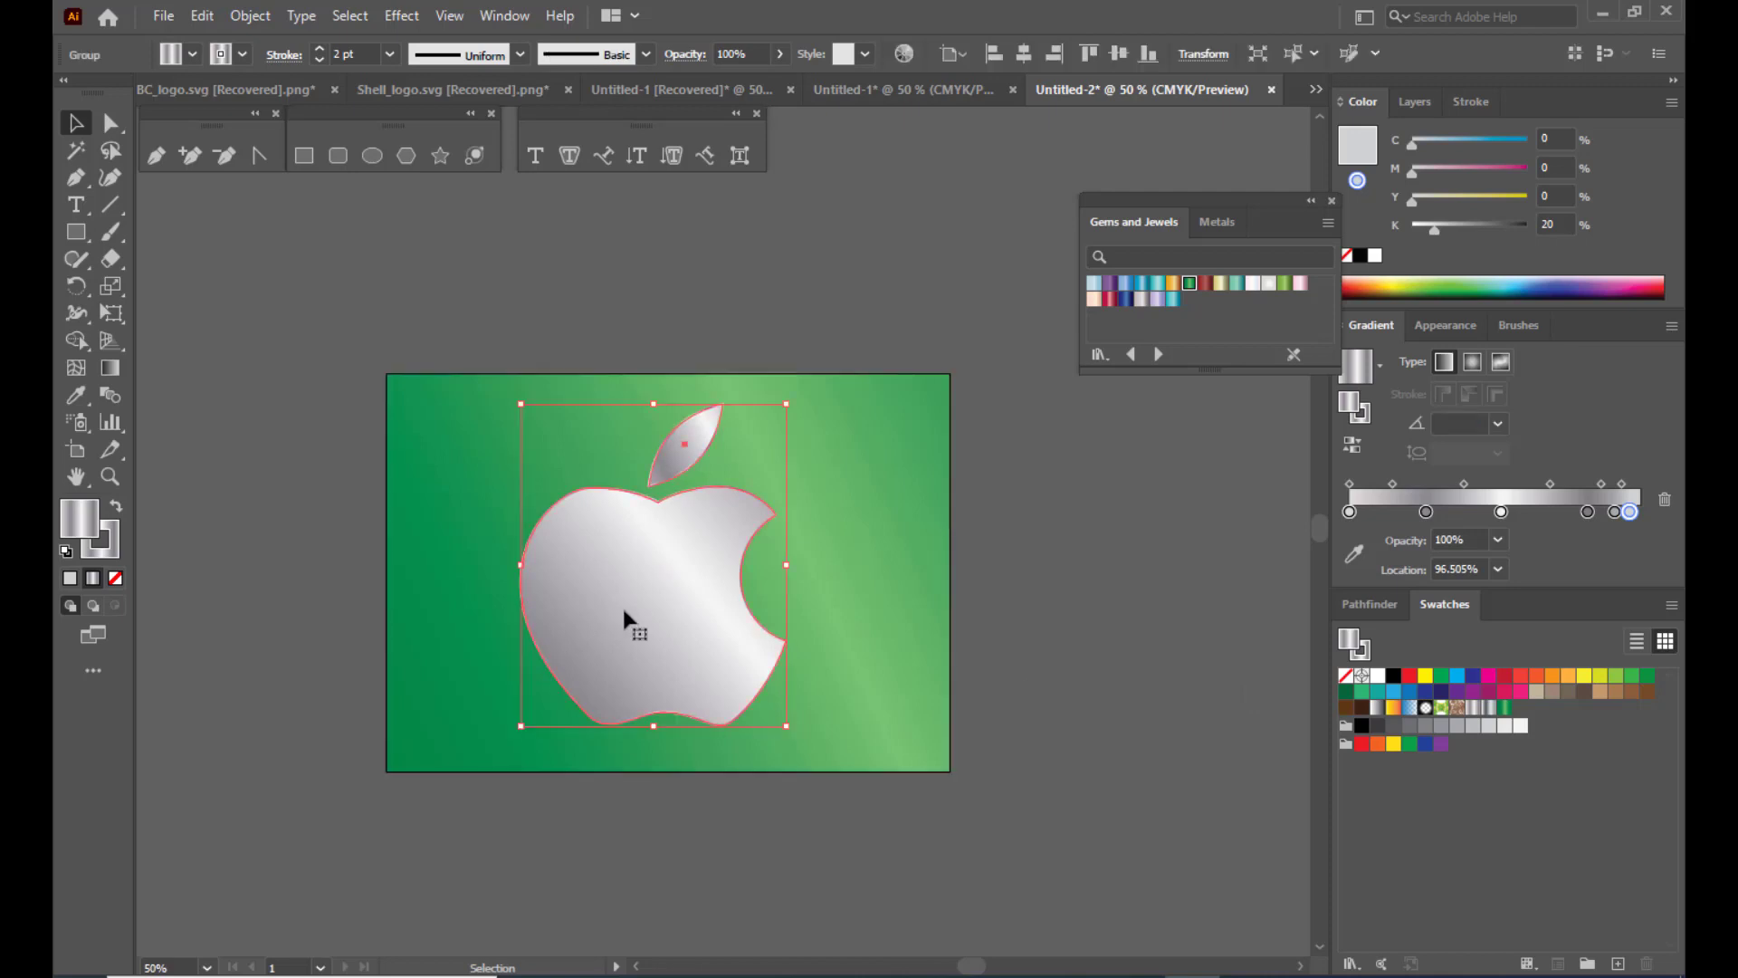
drag(662, 548, 667, 542)
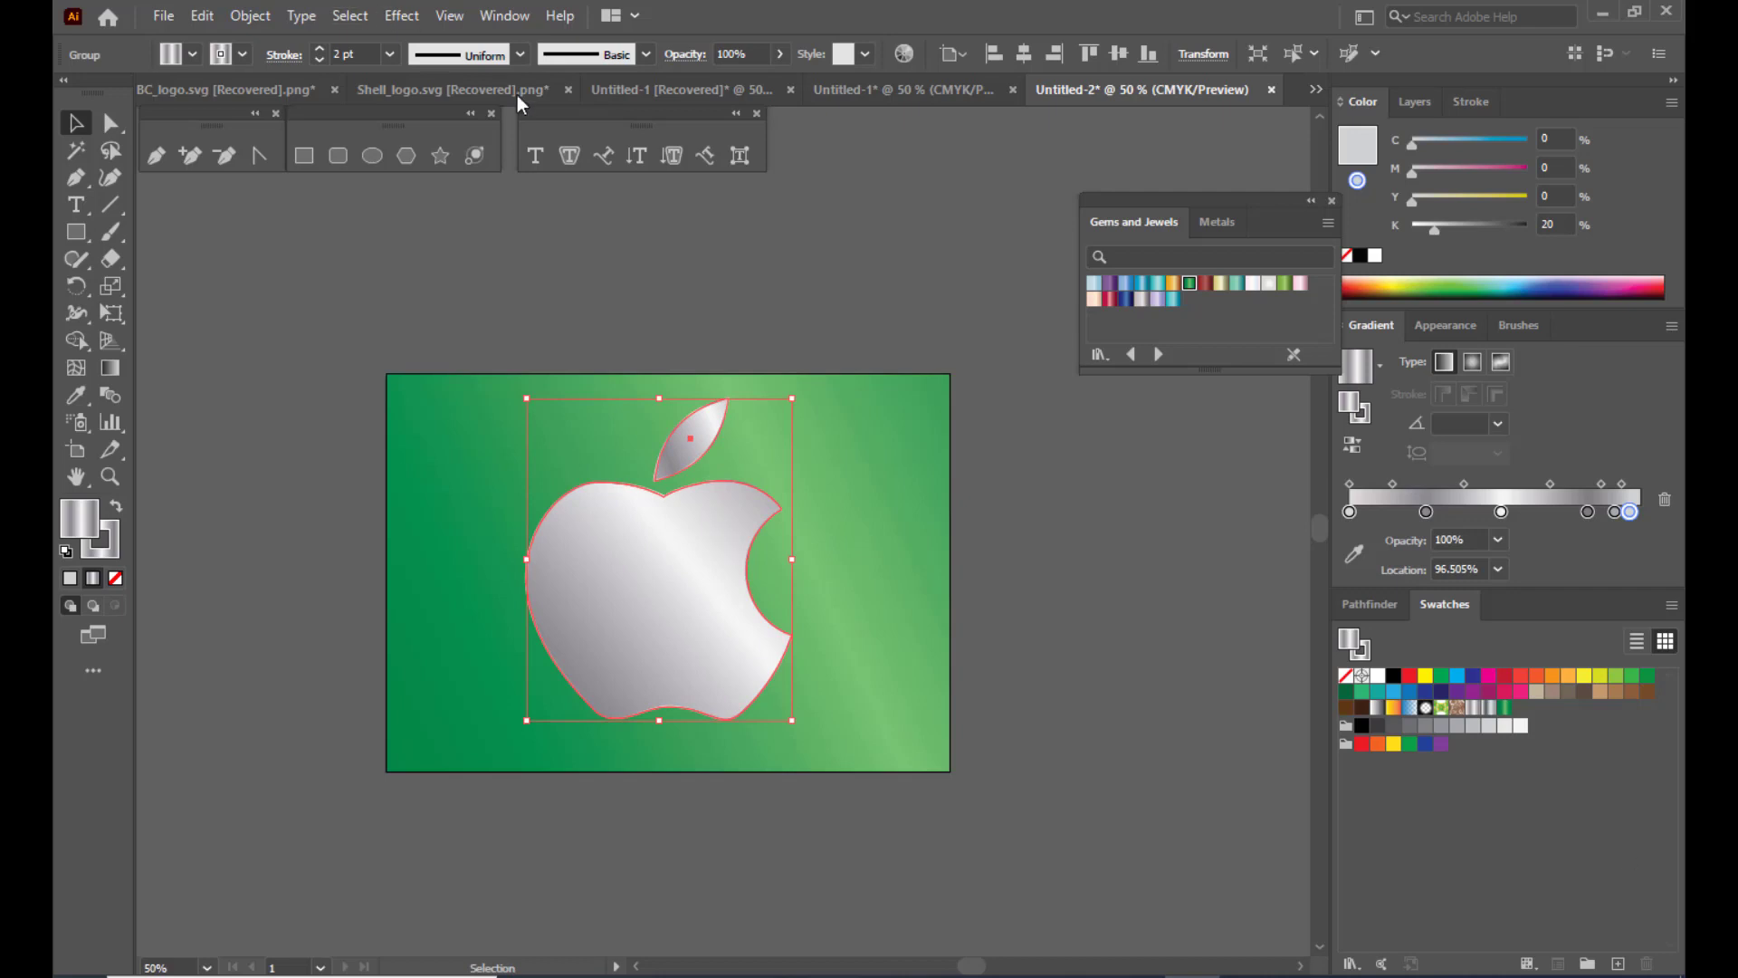
Apply a Drop Shadow effect to the grouped logo with an X offset of 2 pt.
click(399, 18)
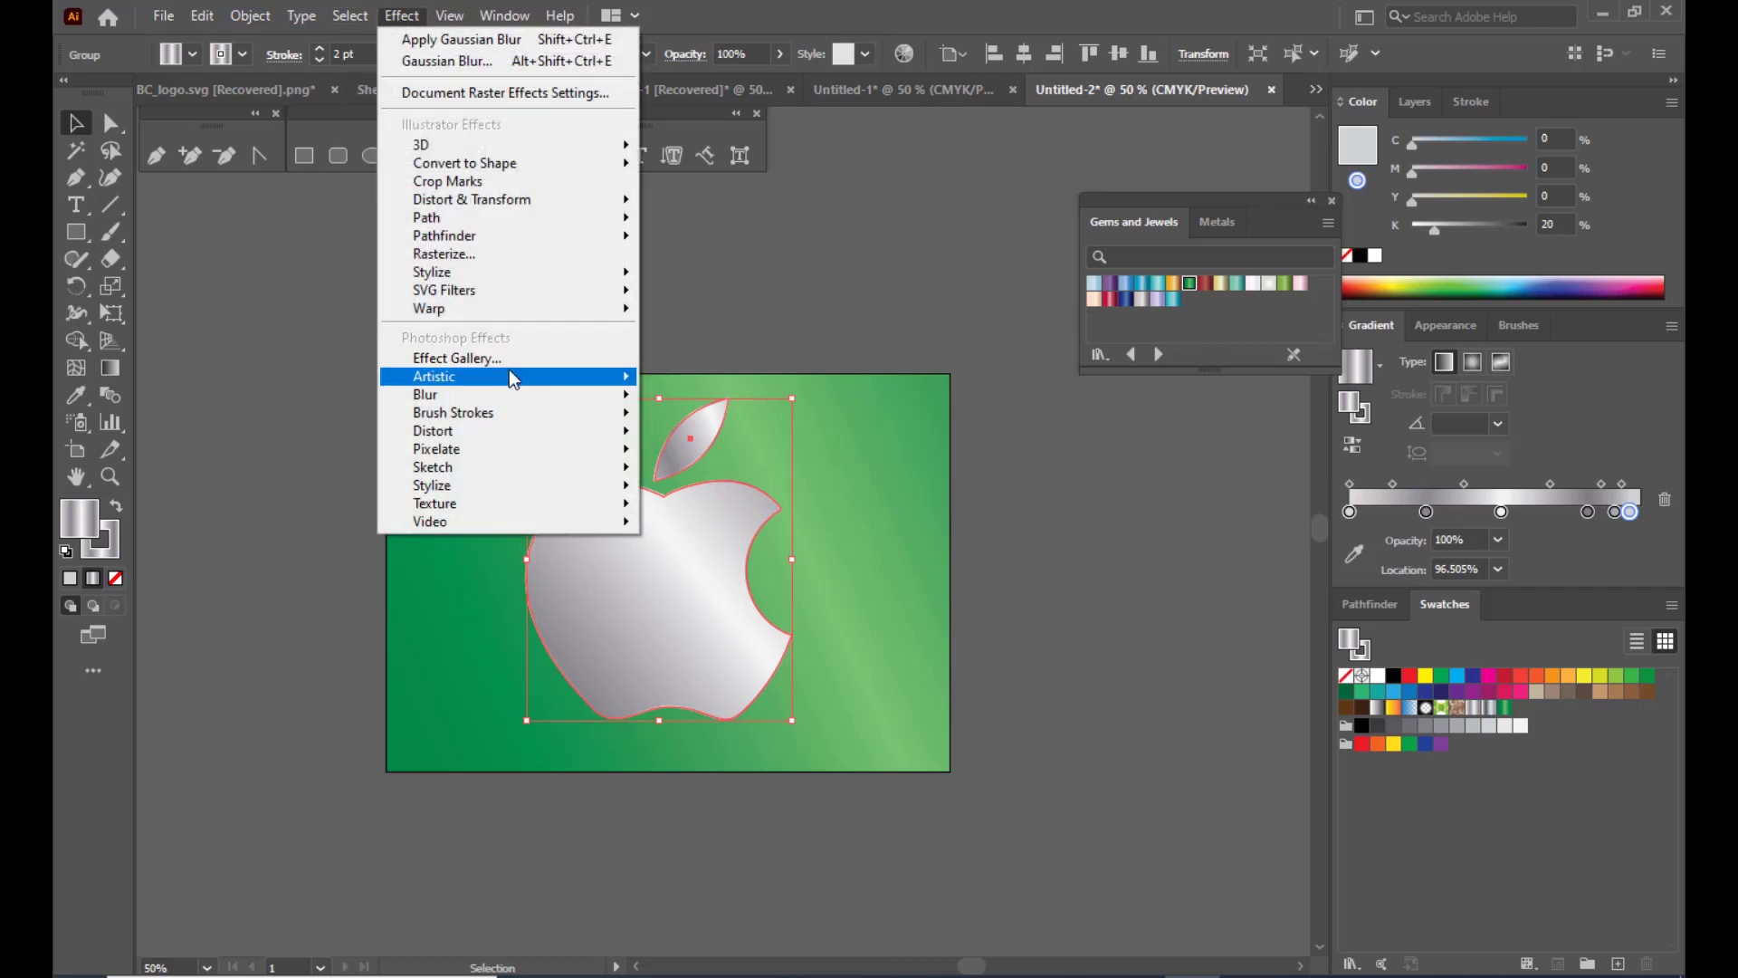
mouse_move(498, 277)
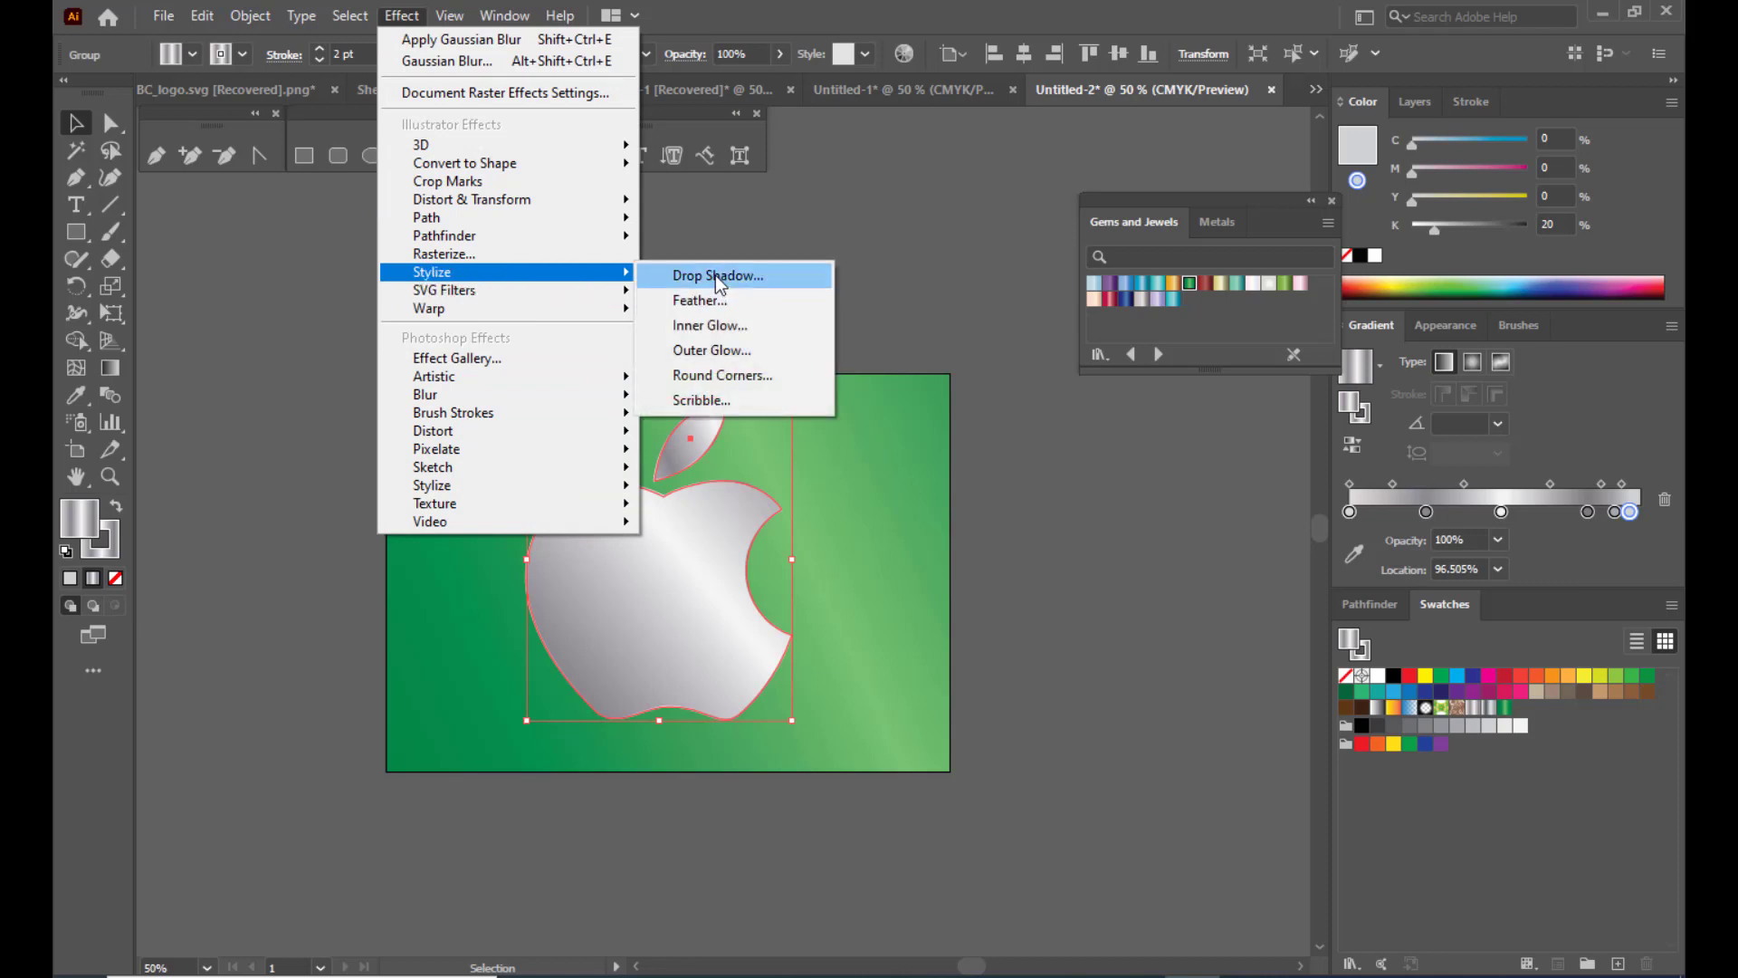
click(762, 275)
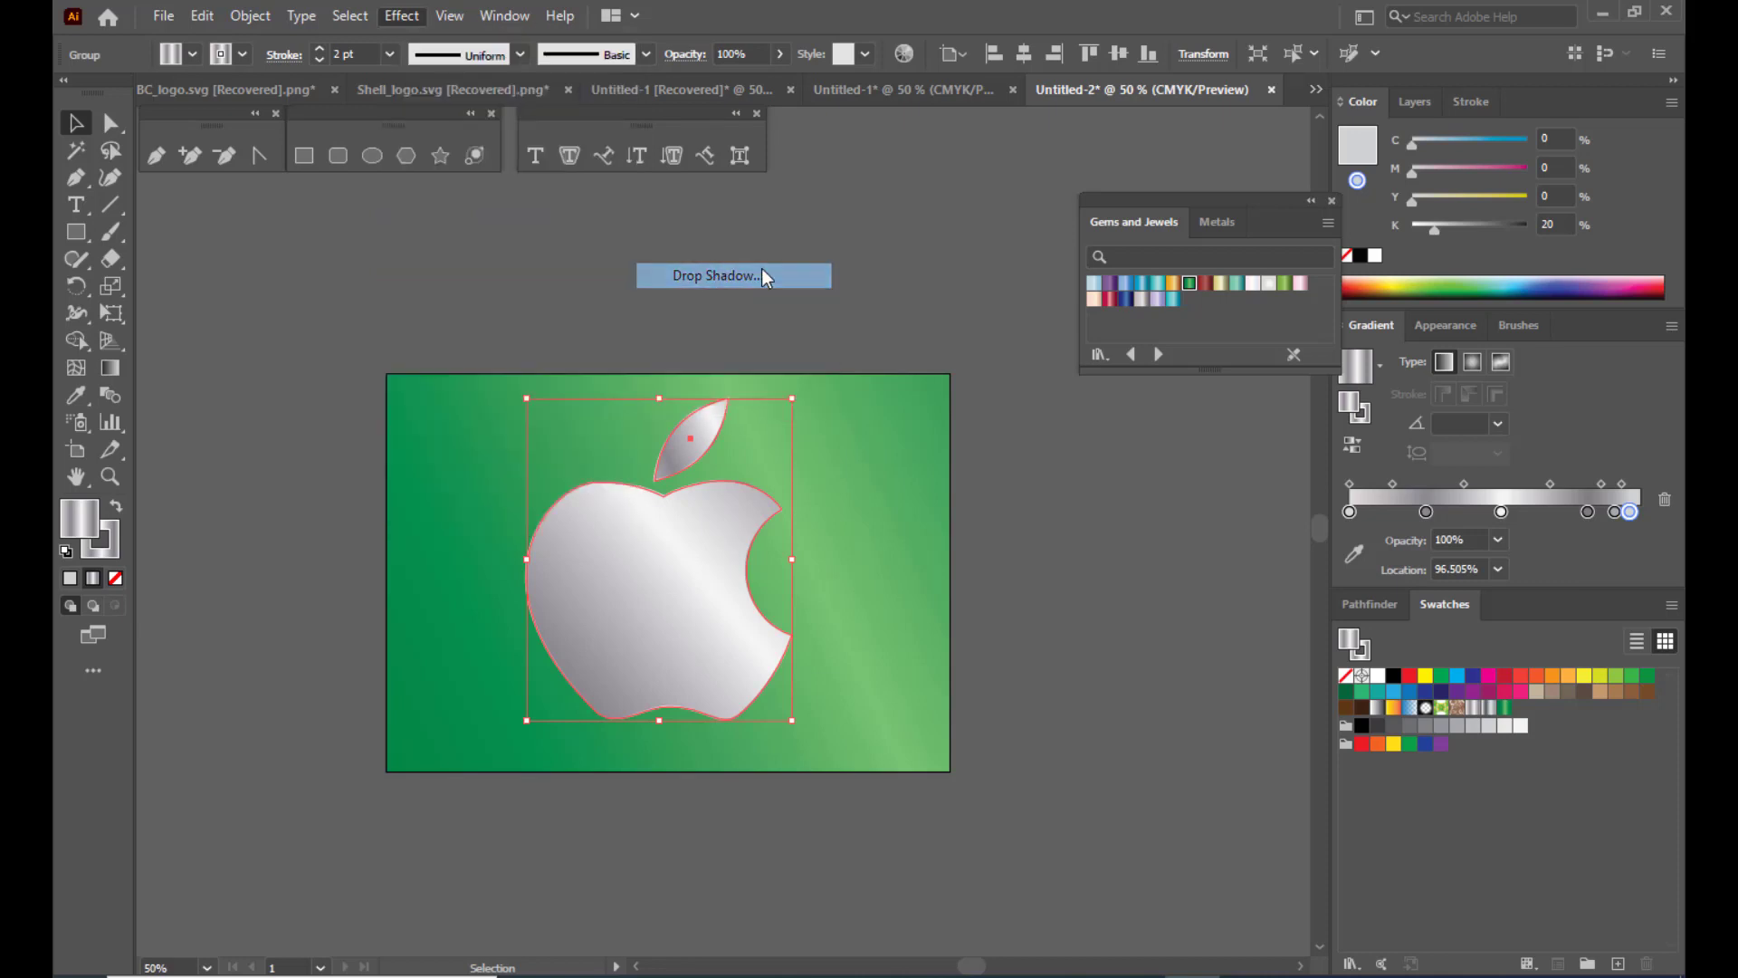
drag(1175, 127, 1102, 156)
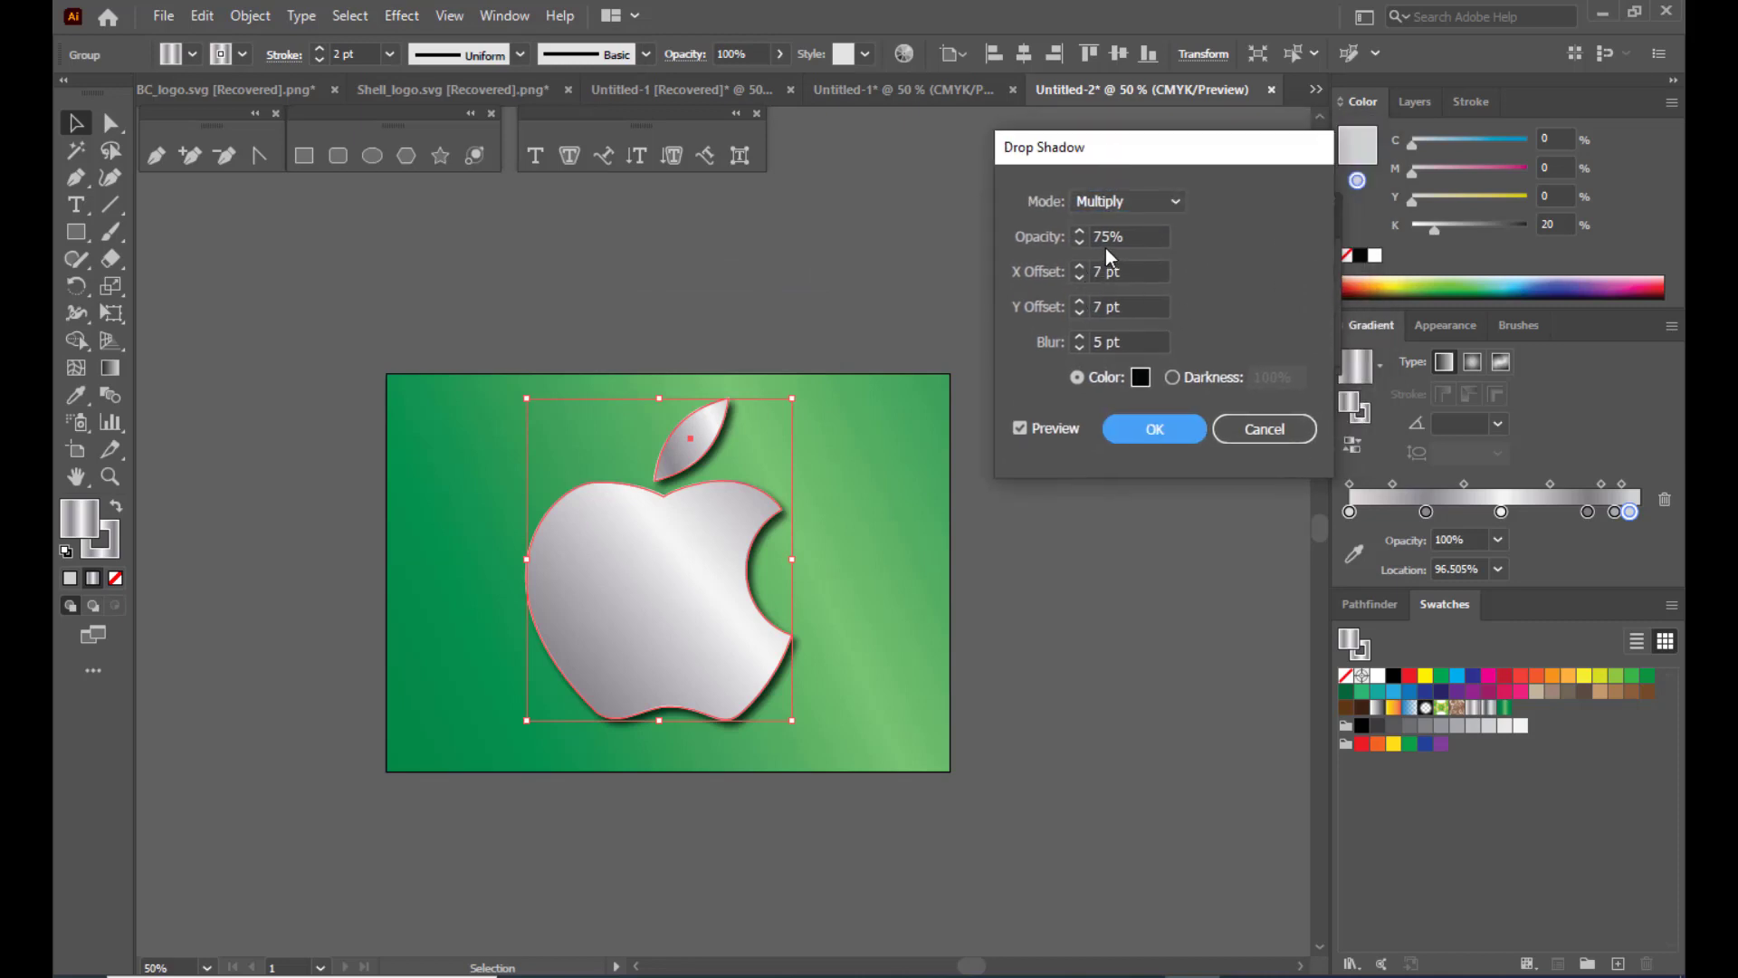
click(1100, 270)
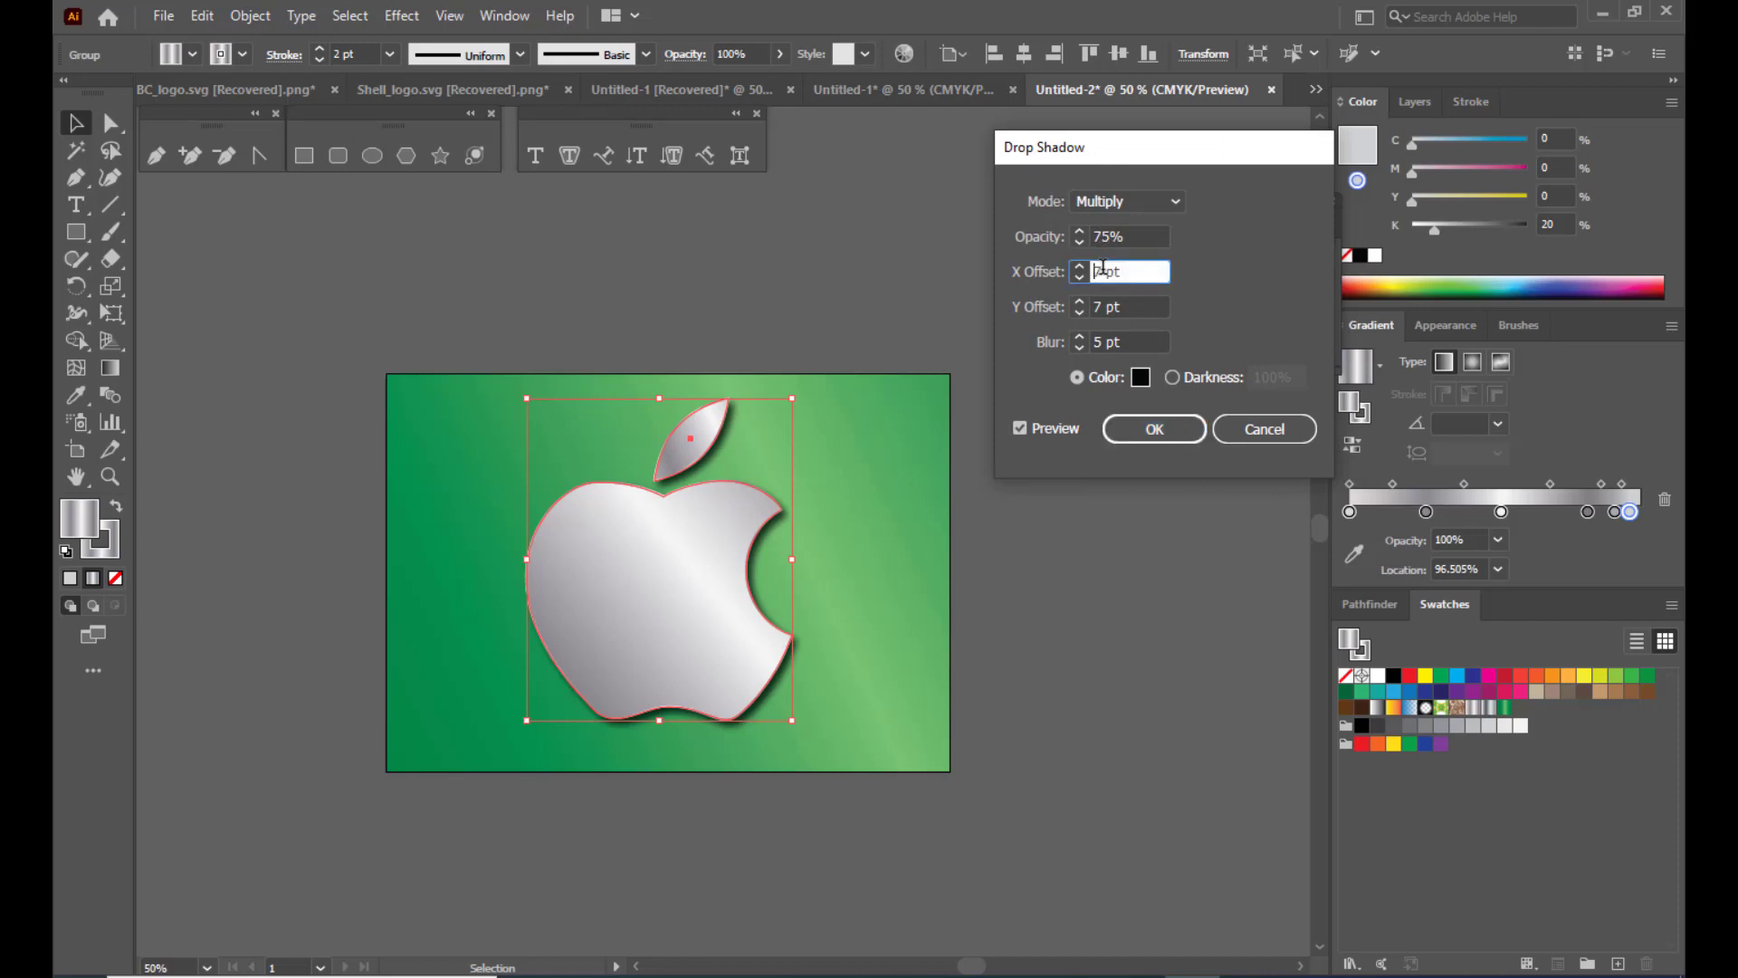
key(Down)
key(Down)
key(Down)
key(Down)
key(Down)
key(Down)
key(Down)
key(Down)
key(Down)
key(Down)
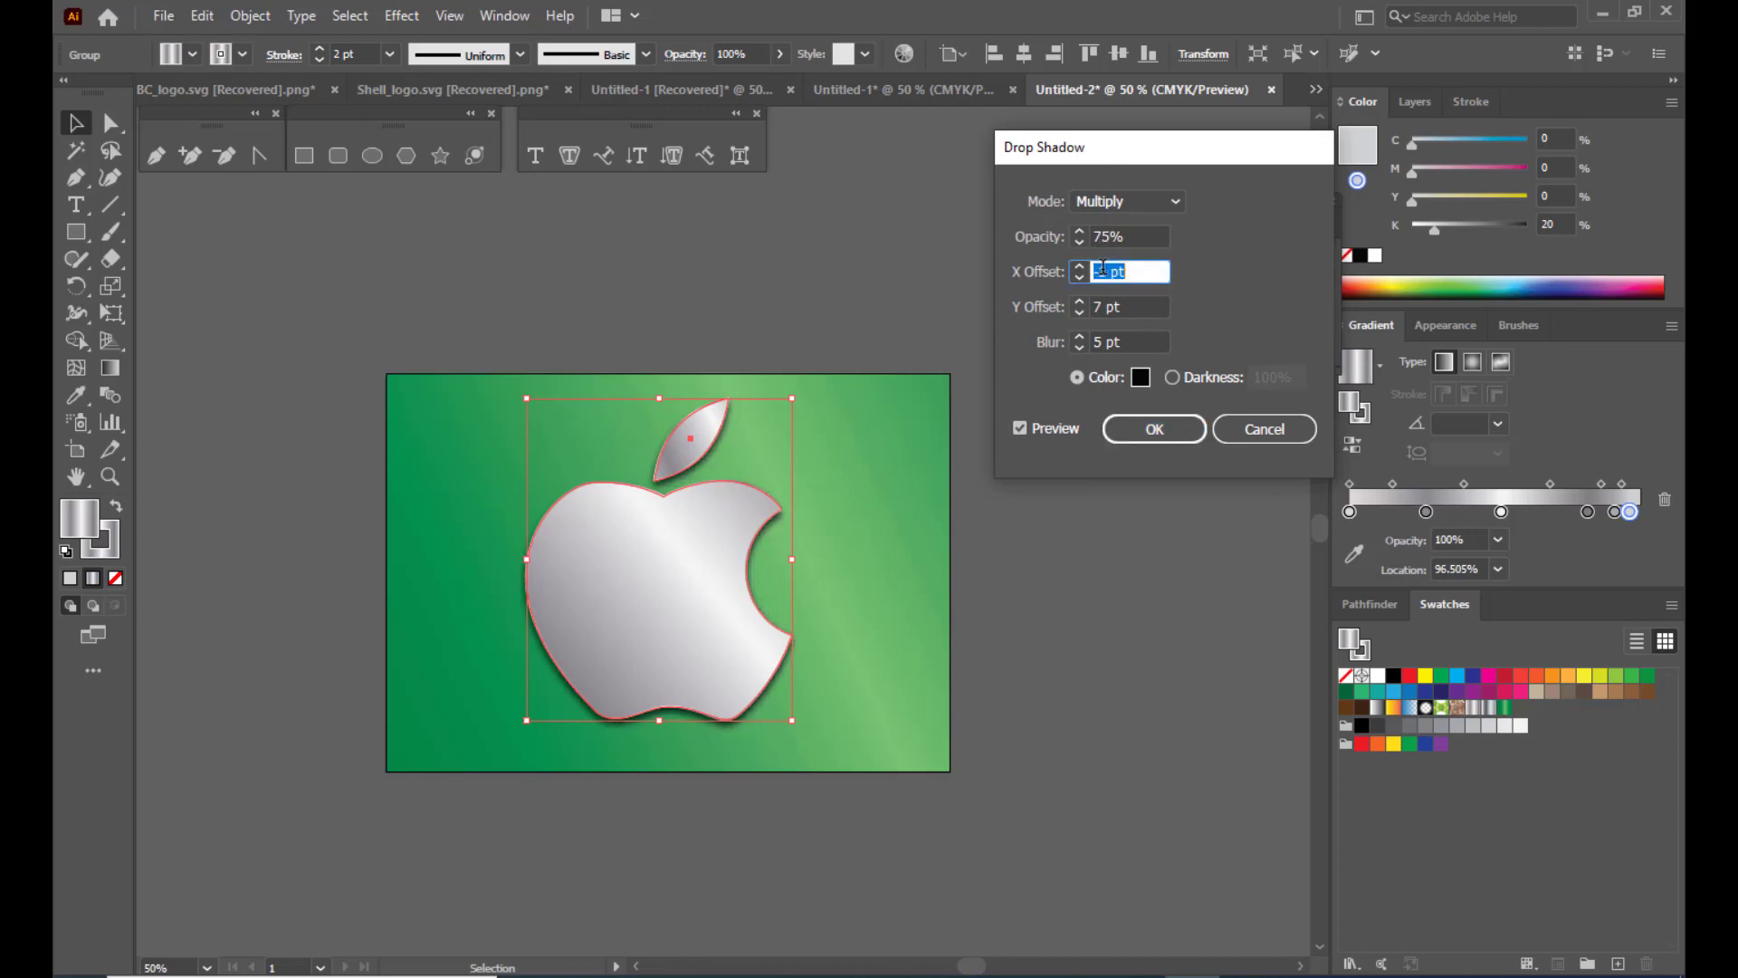
key(Up)
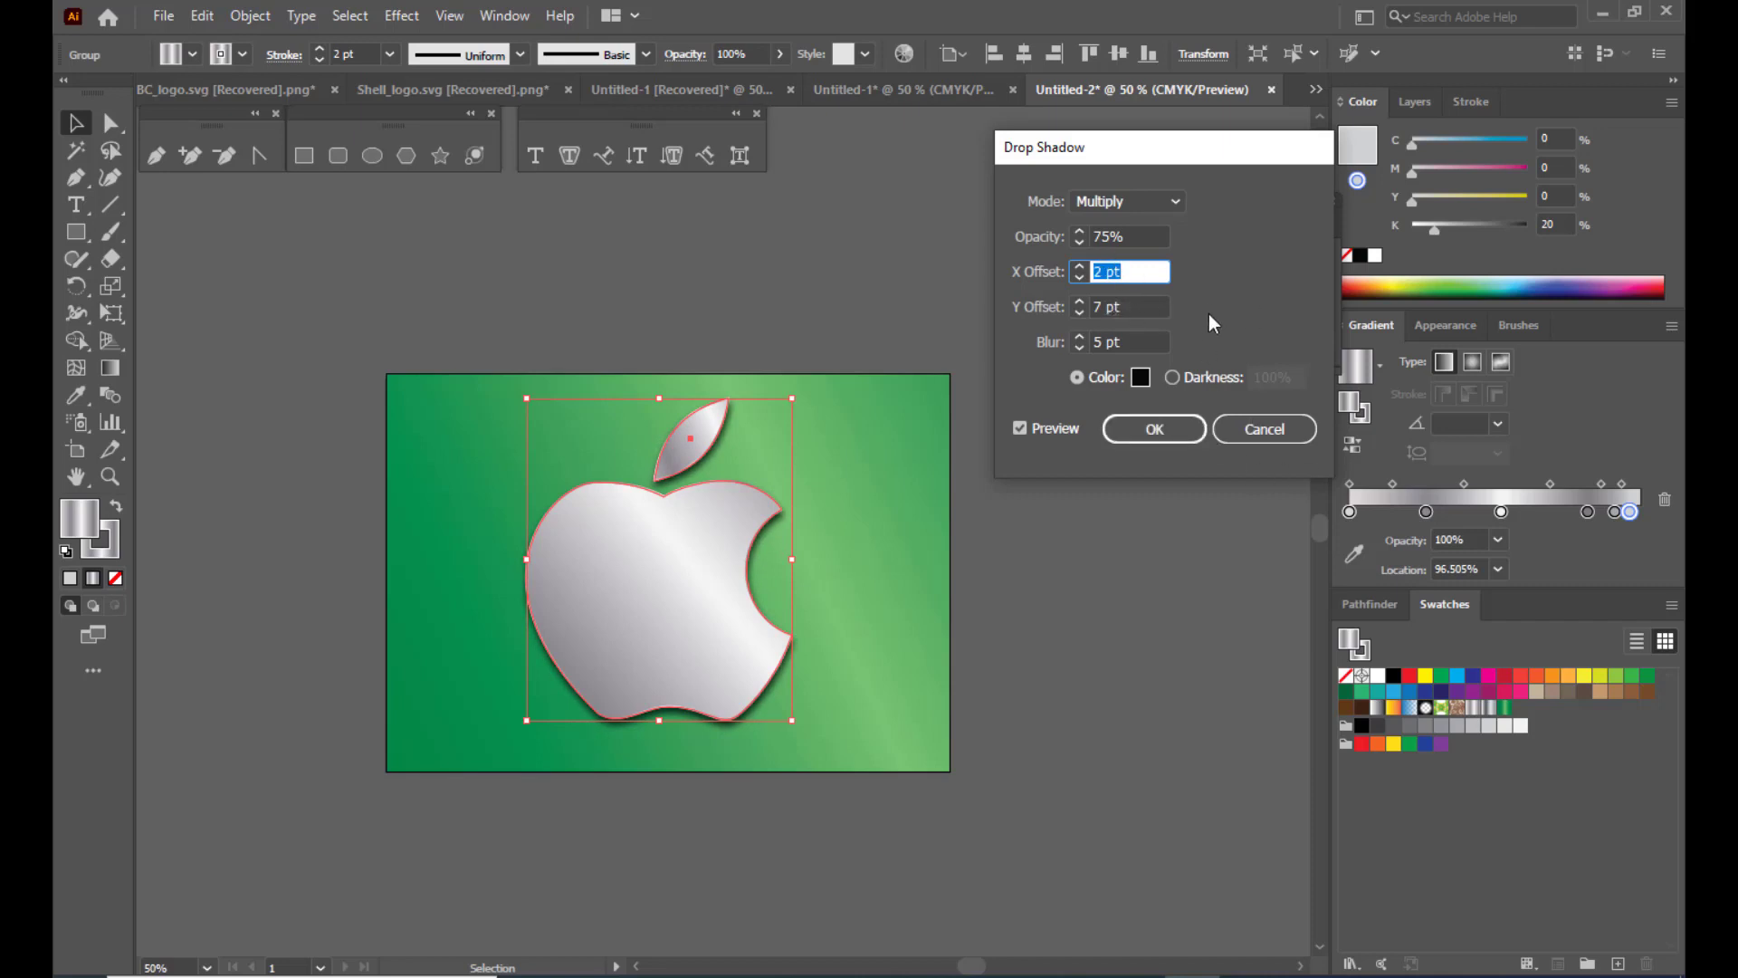
click(1155, 432)
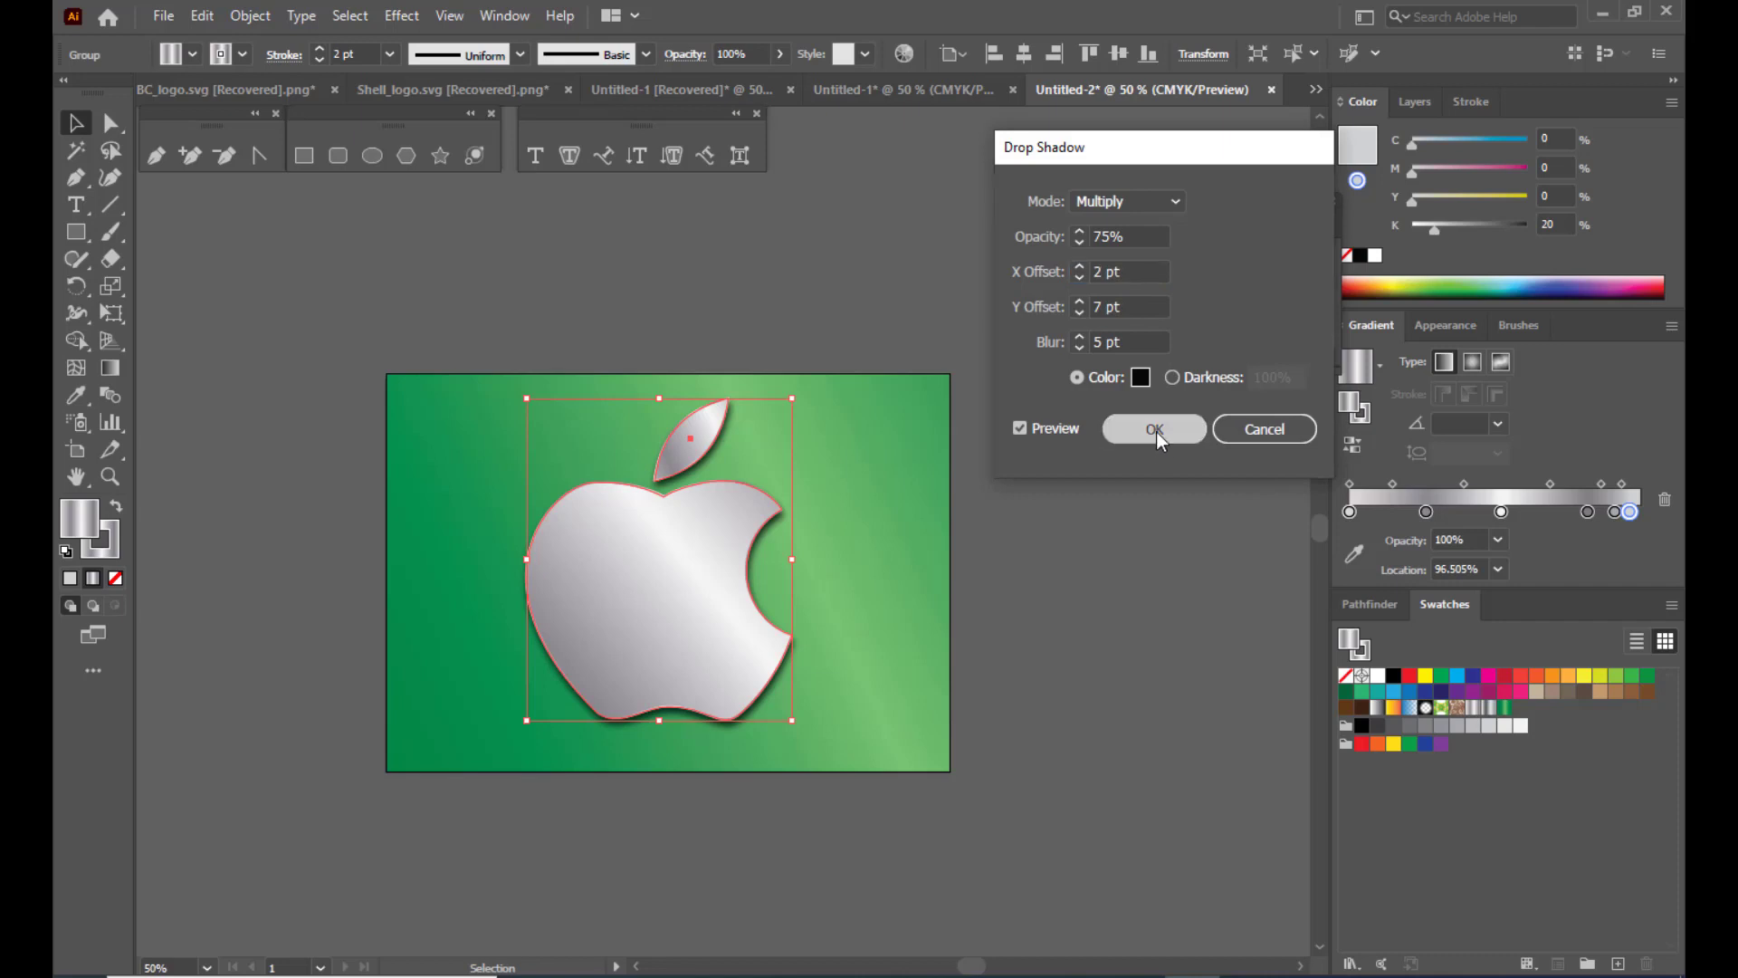
click(877, 259)
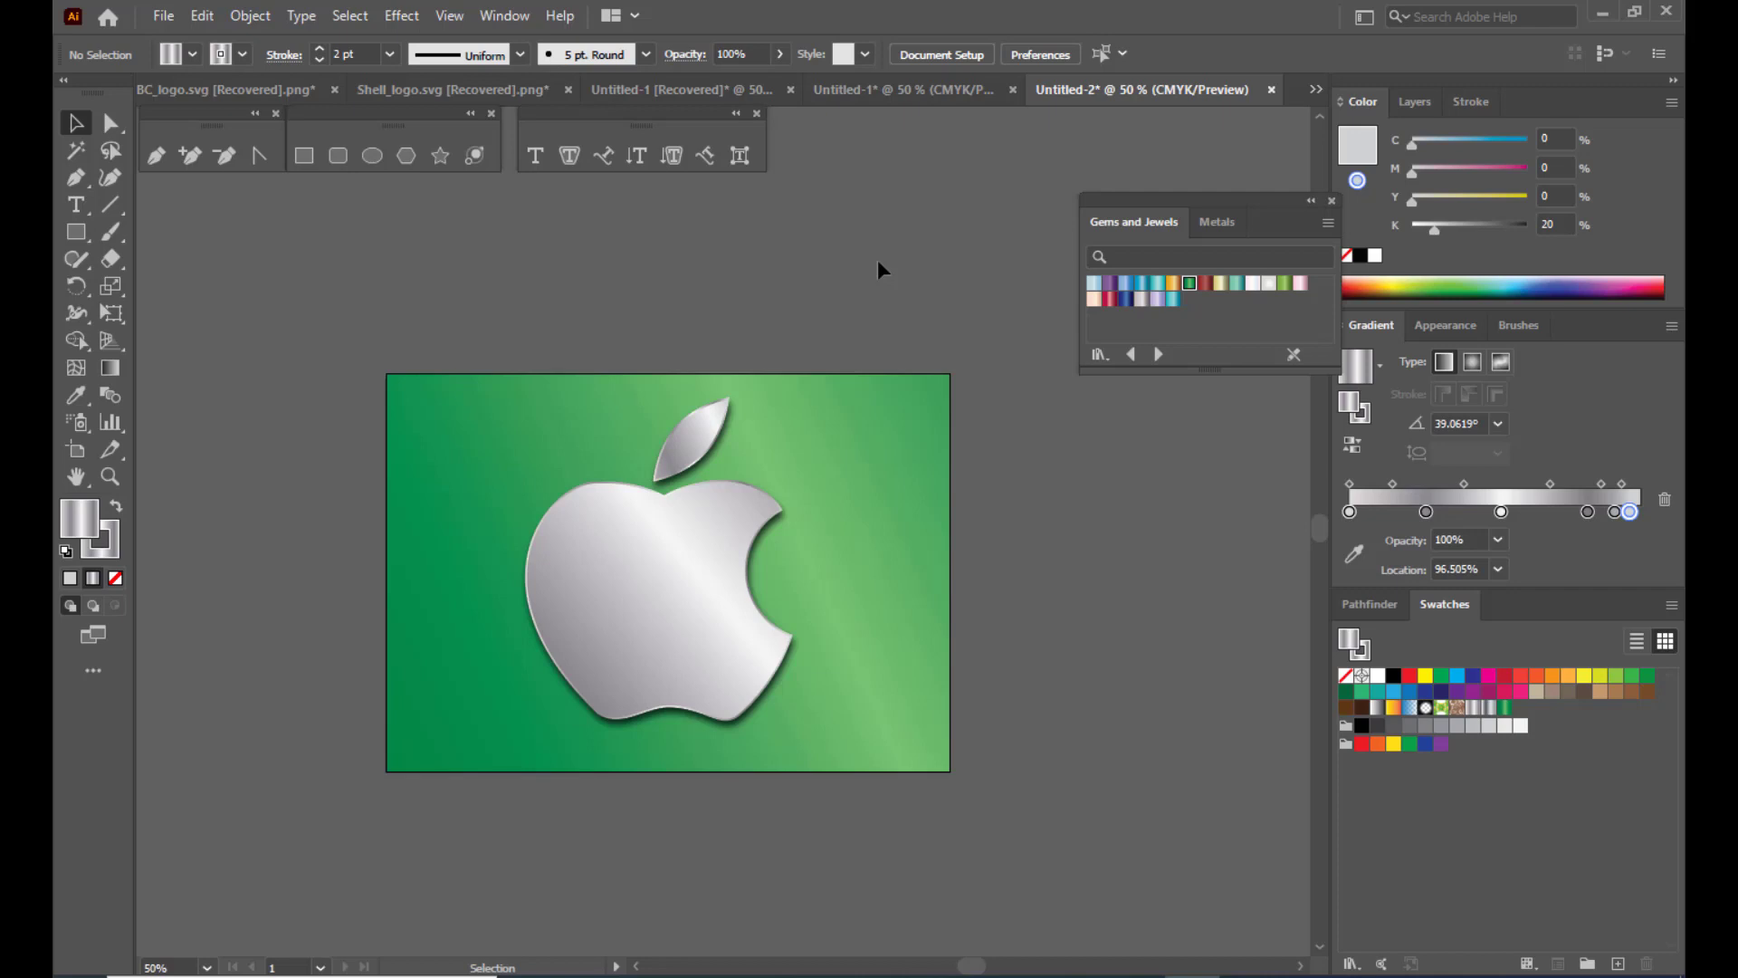
Enlarge the grouped logo slightly about its centre, keeping it within the green background.
click(741, 553)
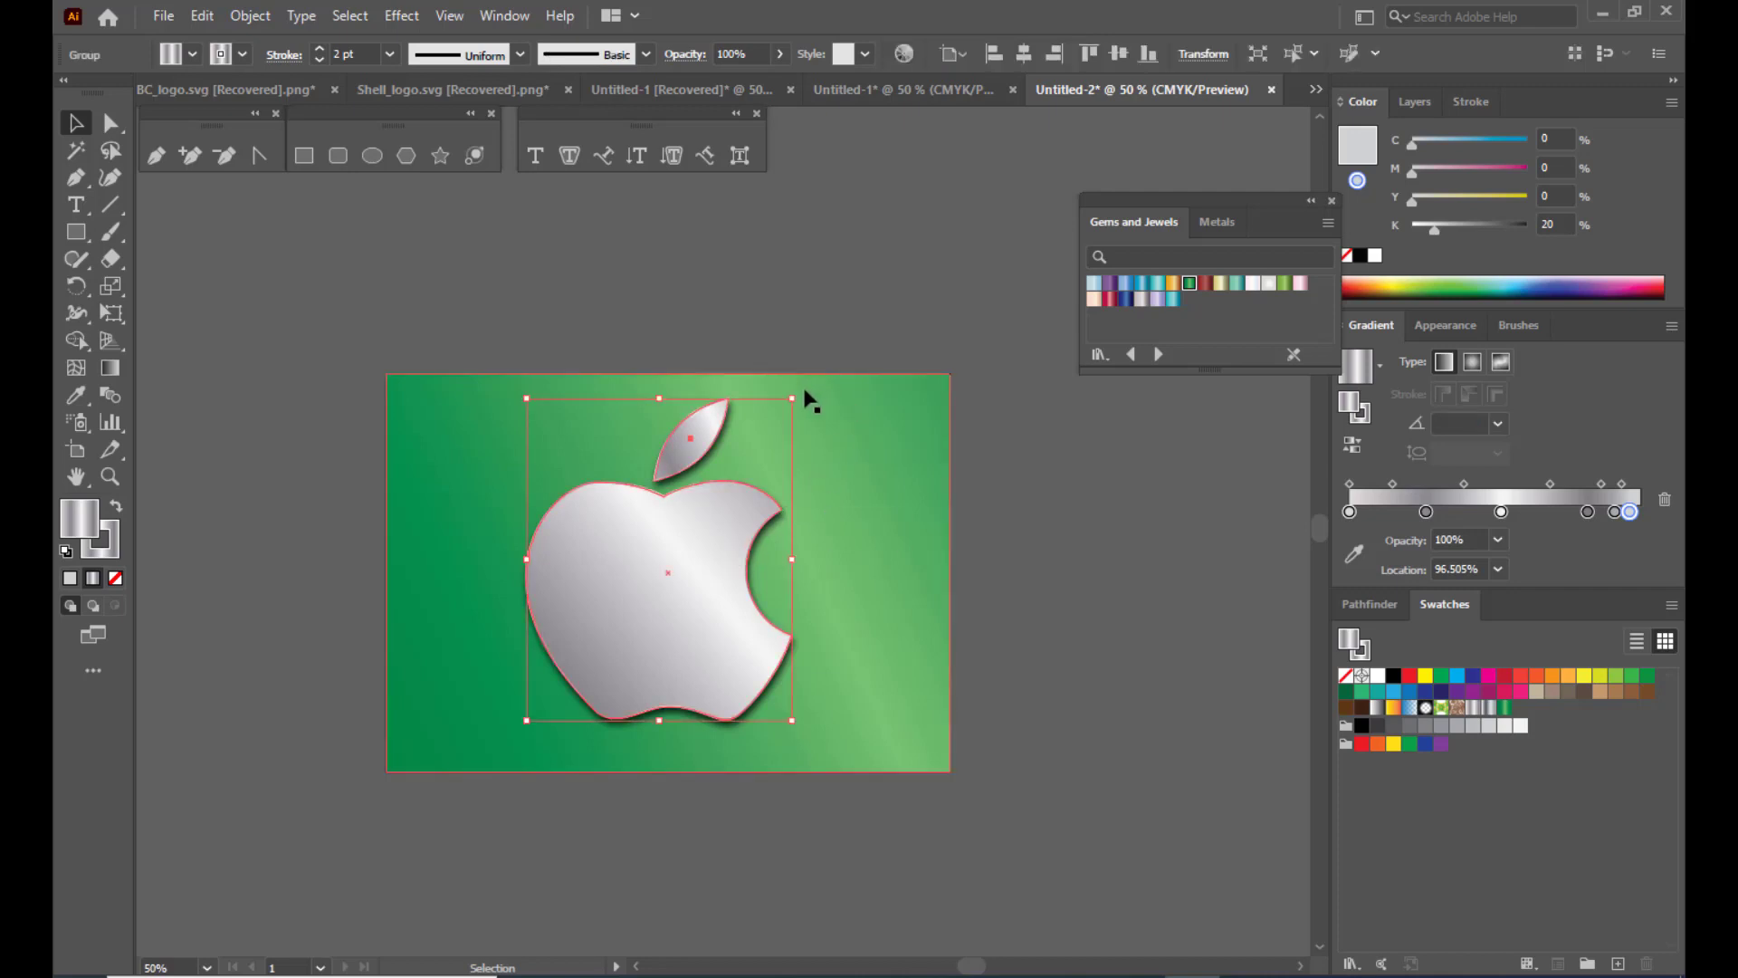
drag(791, 394, 805, 382)
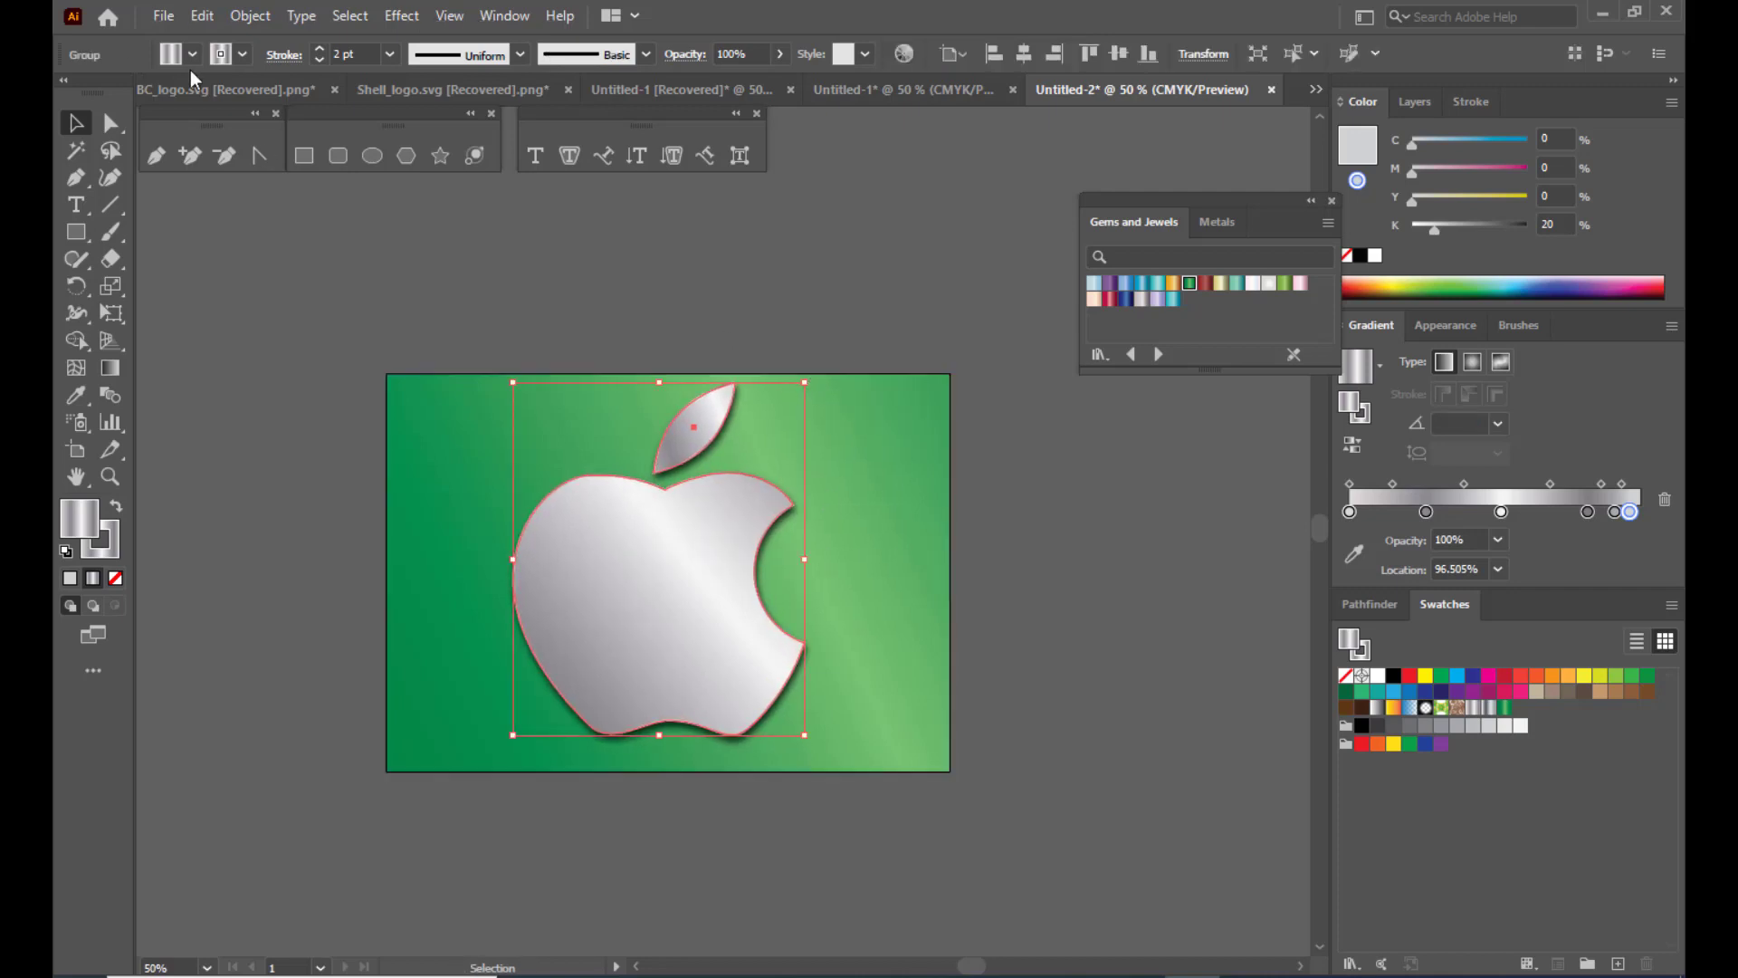
click(335, 237)
Export the artwork to the Desktop as an SVG file named applelogofinal with the default SVG options.
click(163, 15)
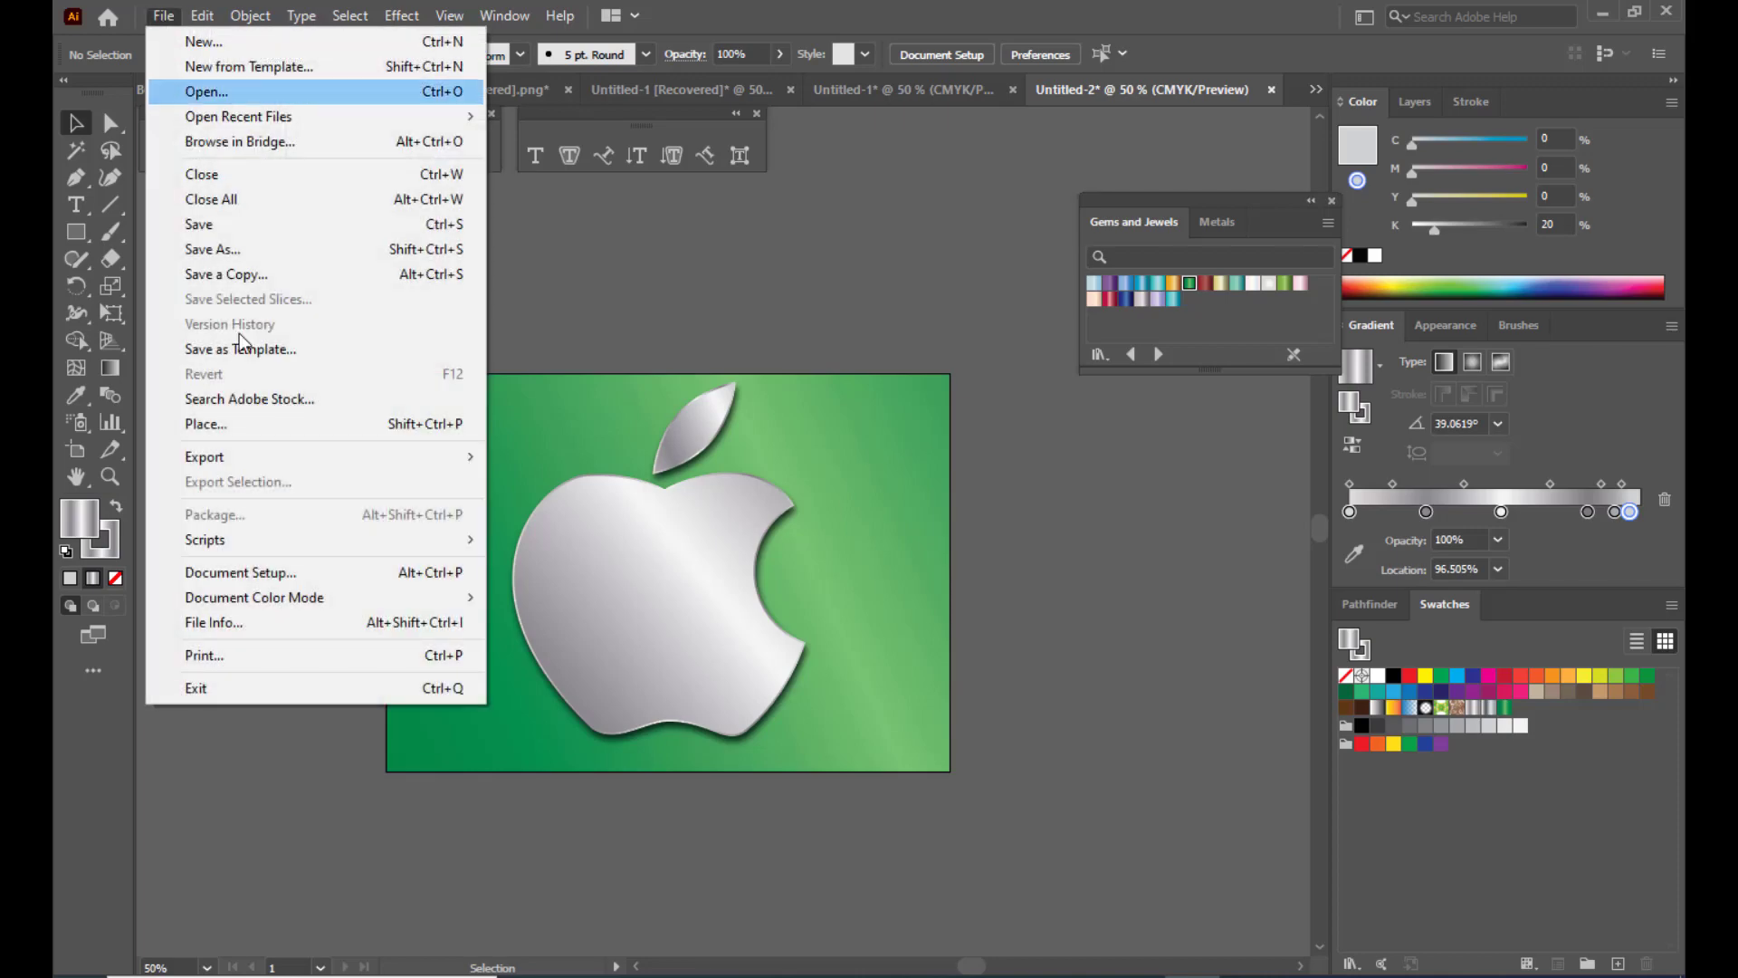
mouse_move(268, 467)
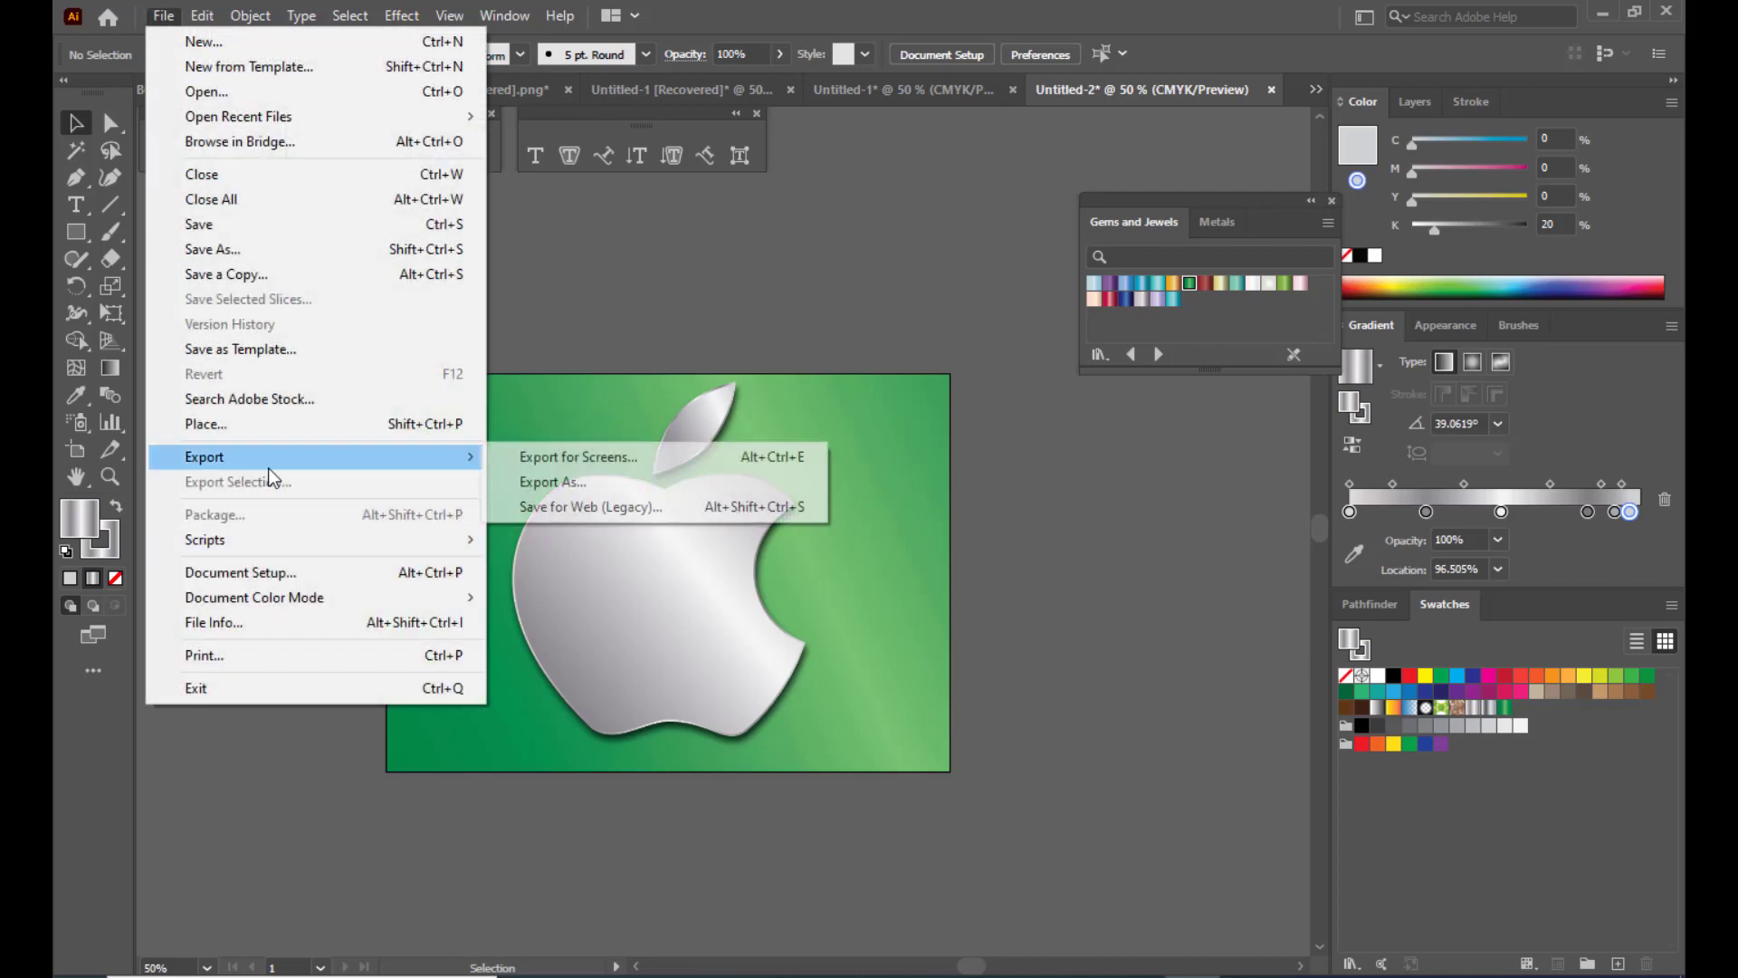
click(593, 493)
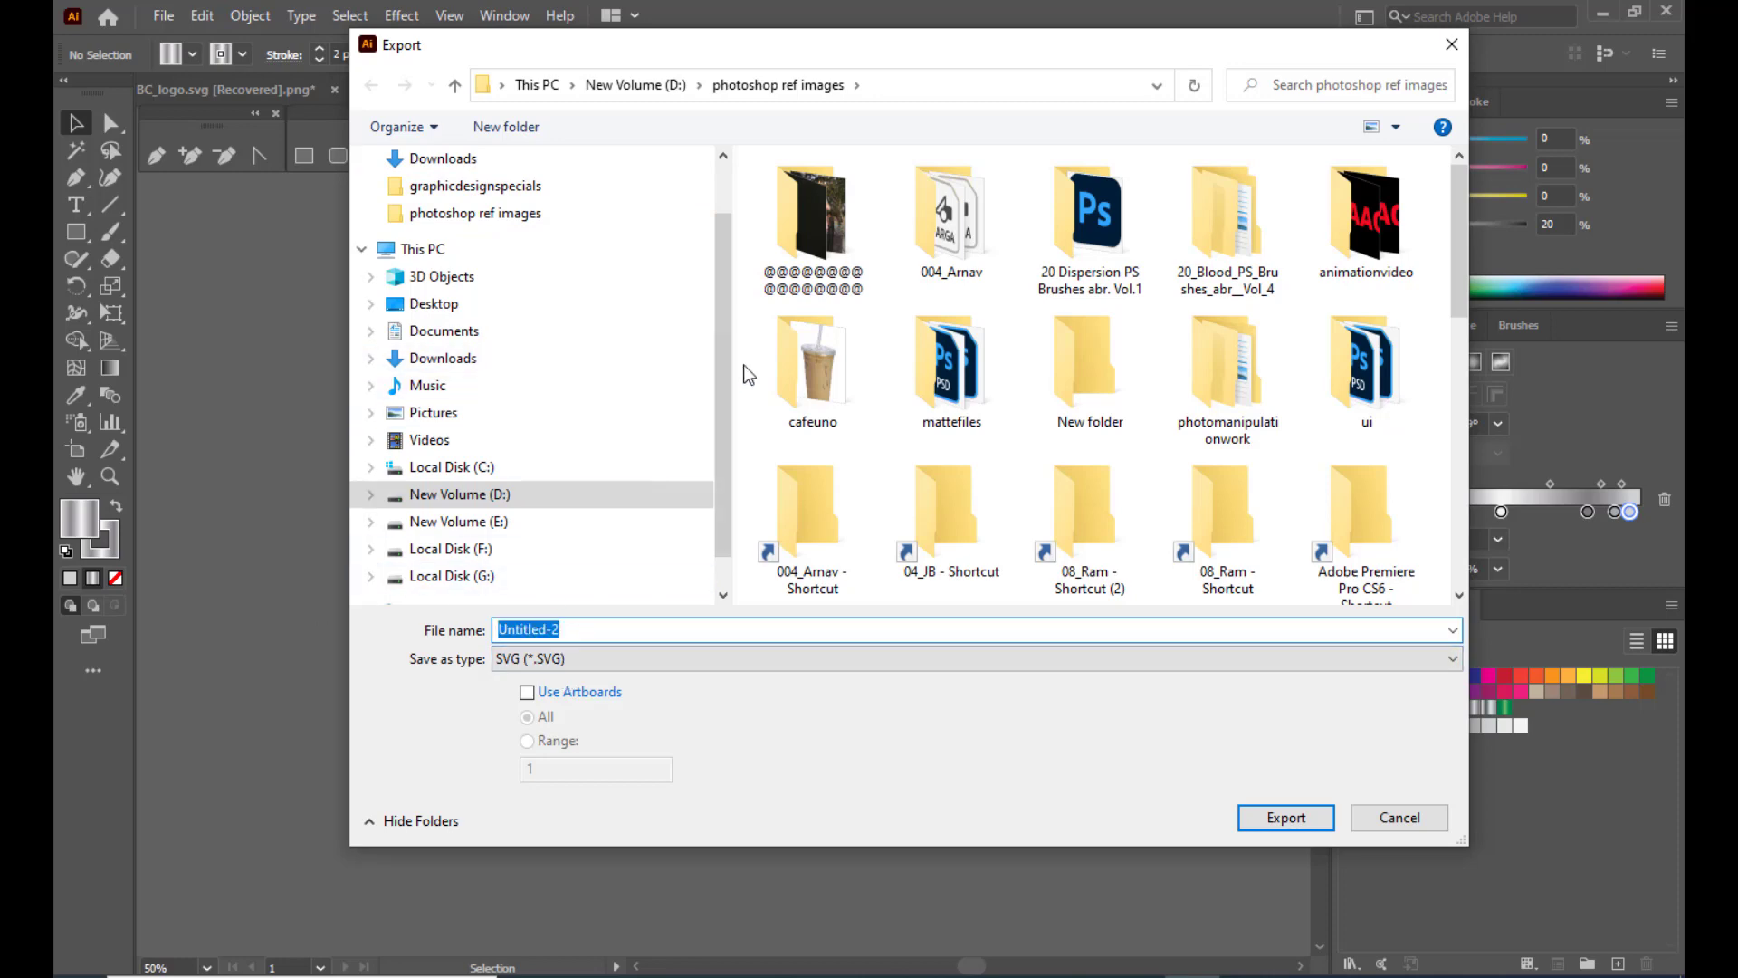
scroll(621, 263, up, 1)
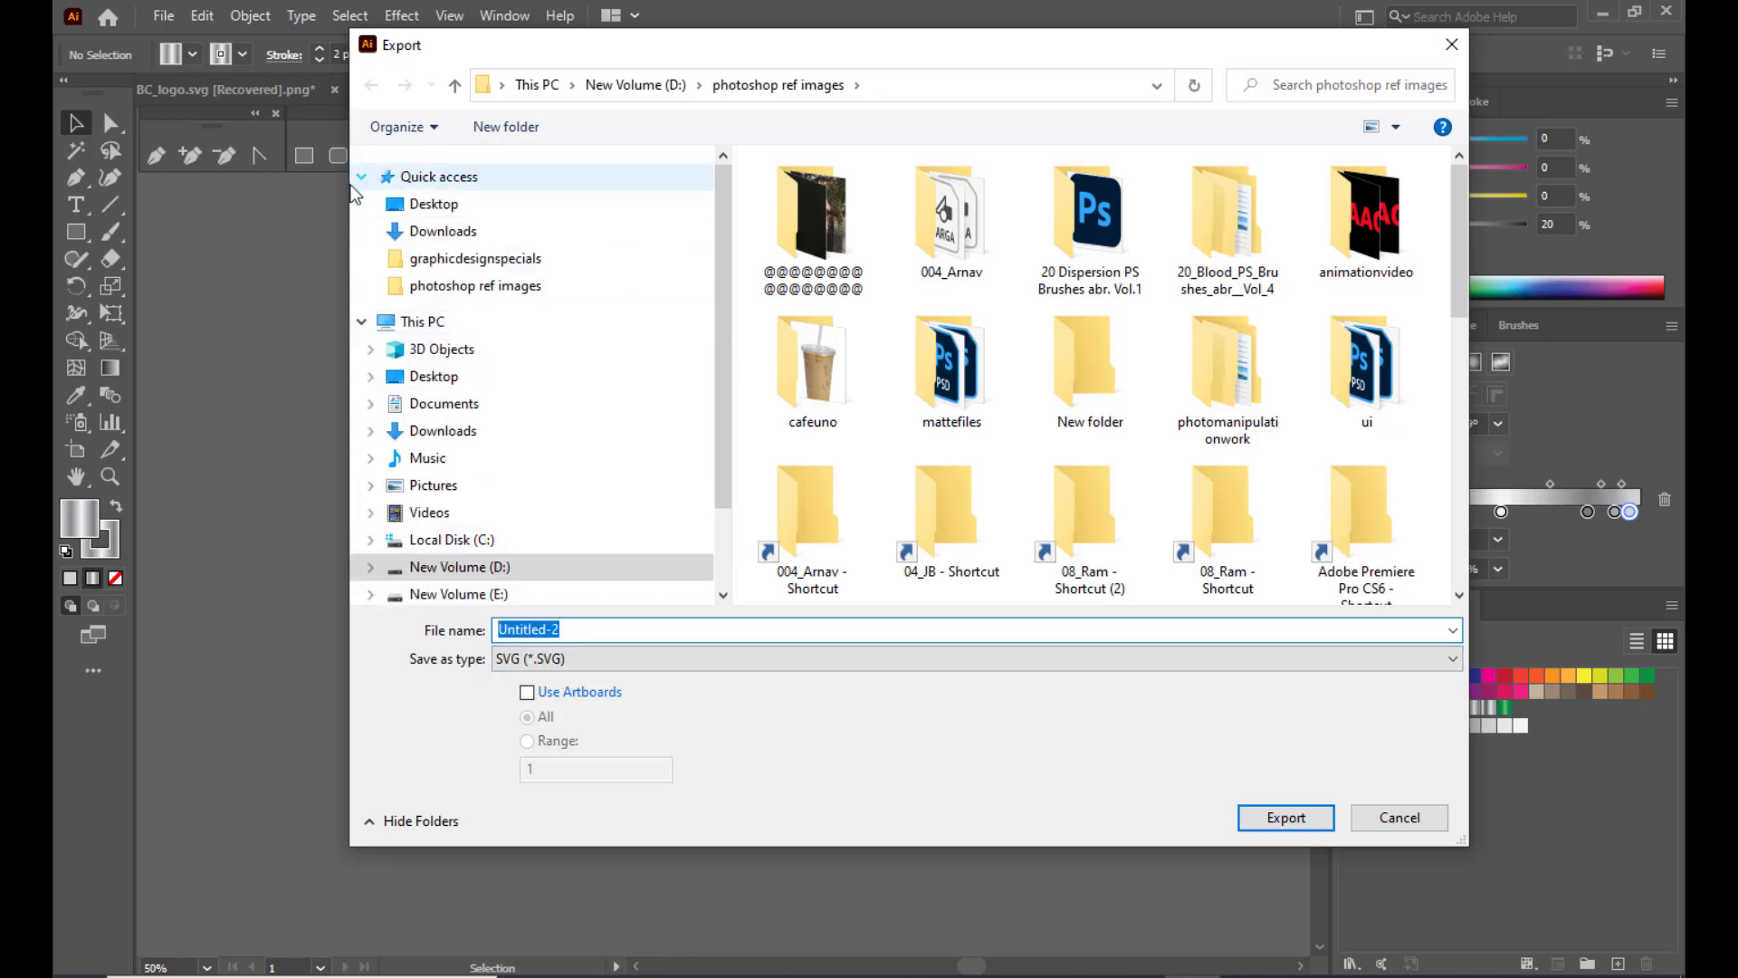
click(434, 203)
click(595, 624)
text(a)
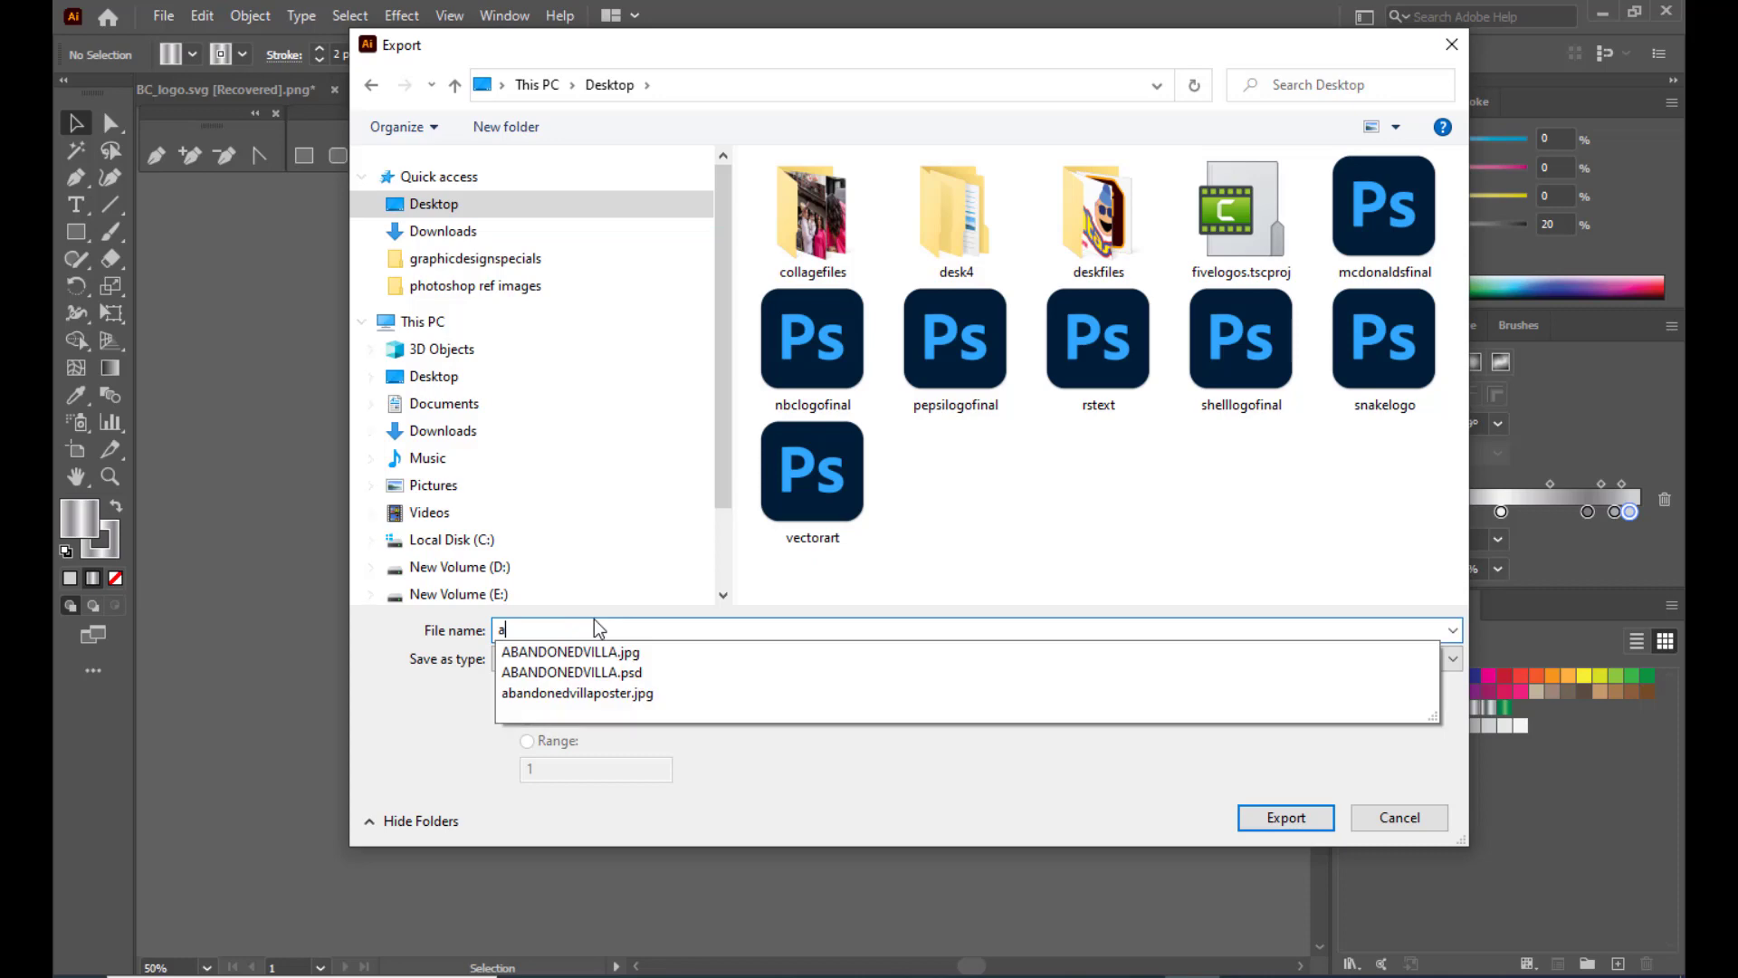
text(pplelogofinal)
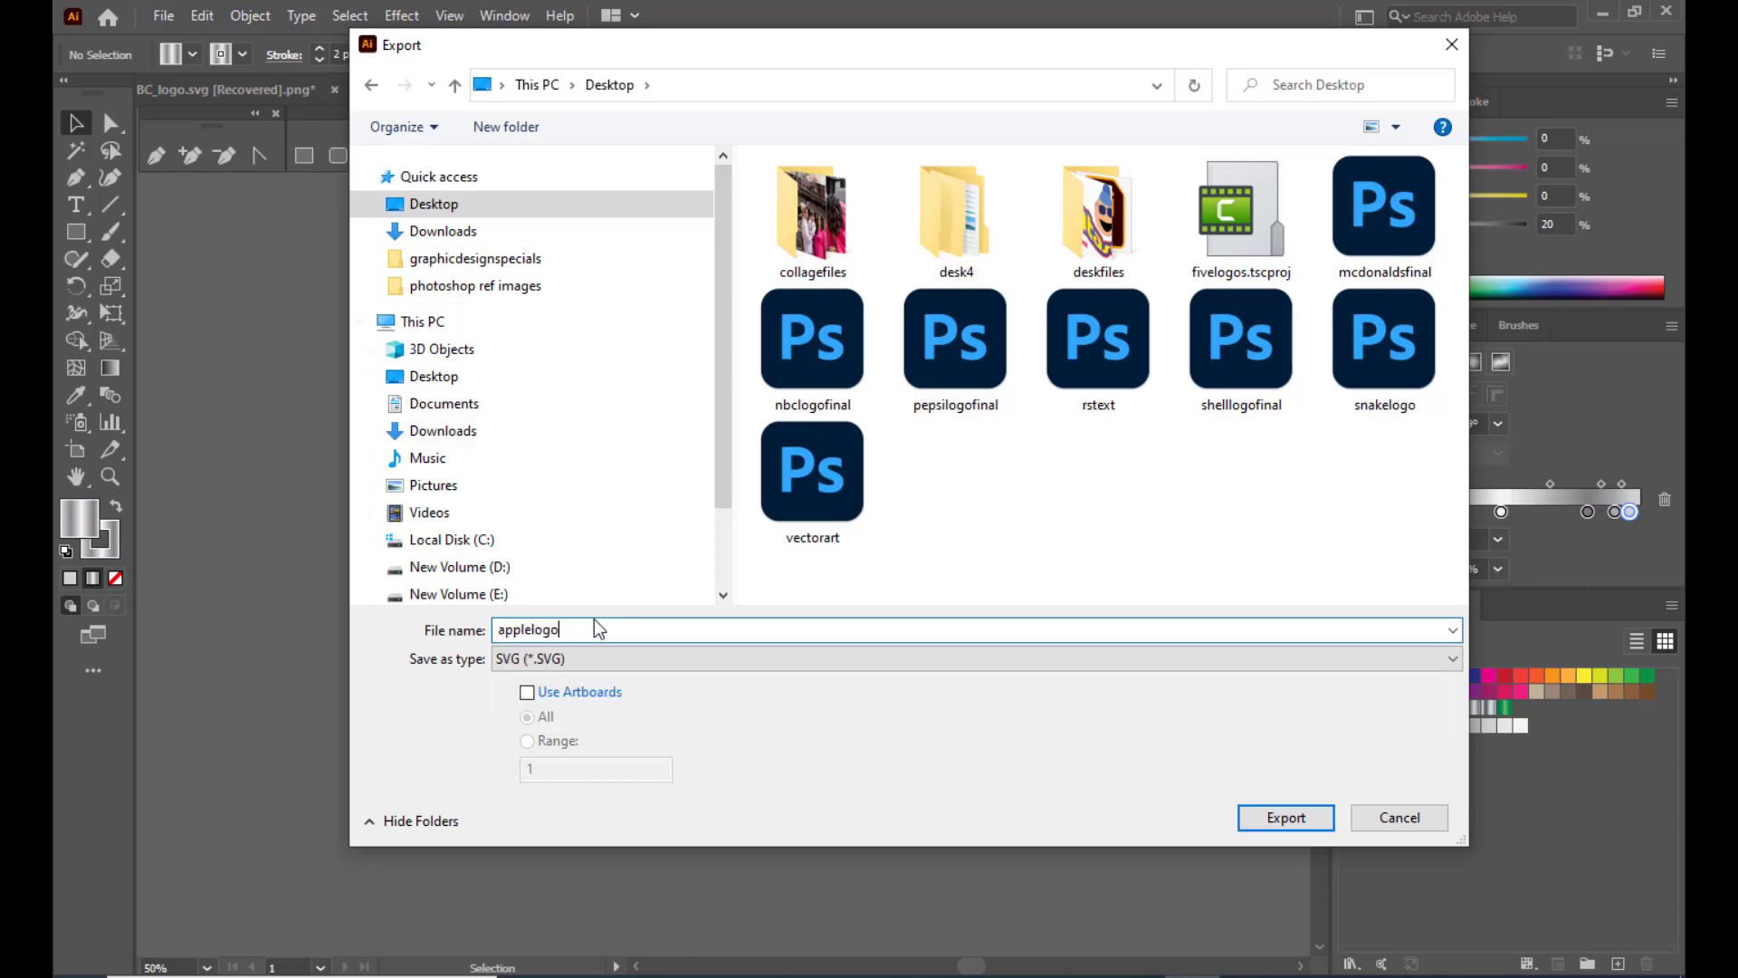
click(1288, 817)
click(1087, 379)
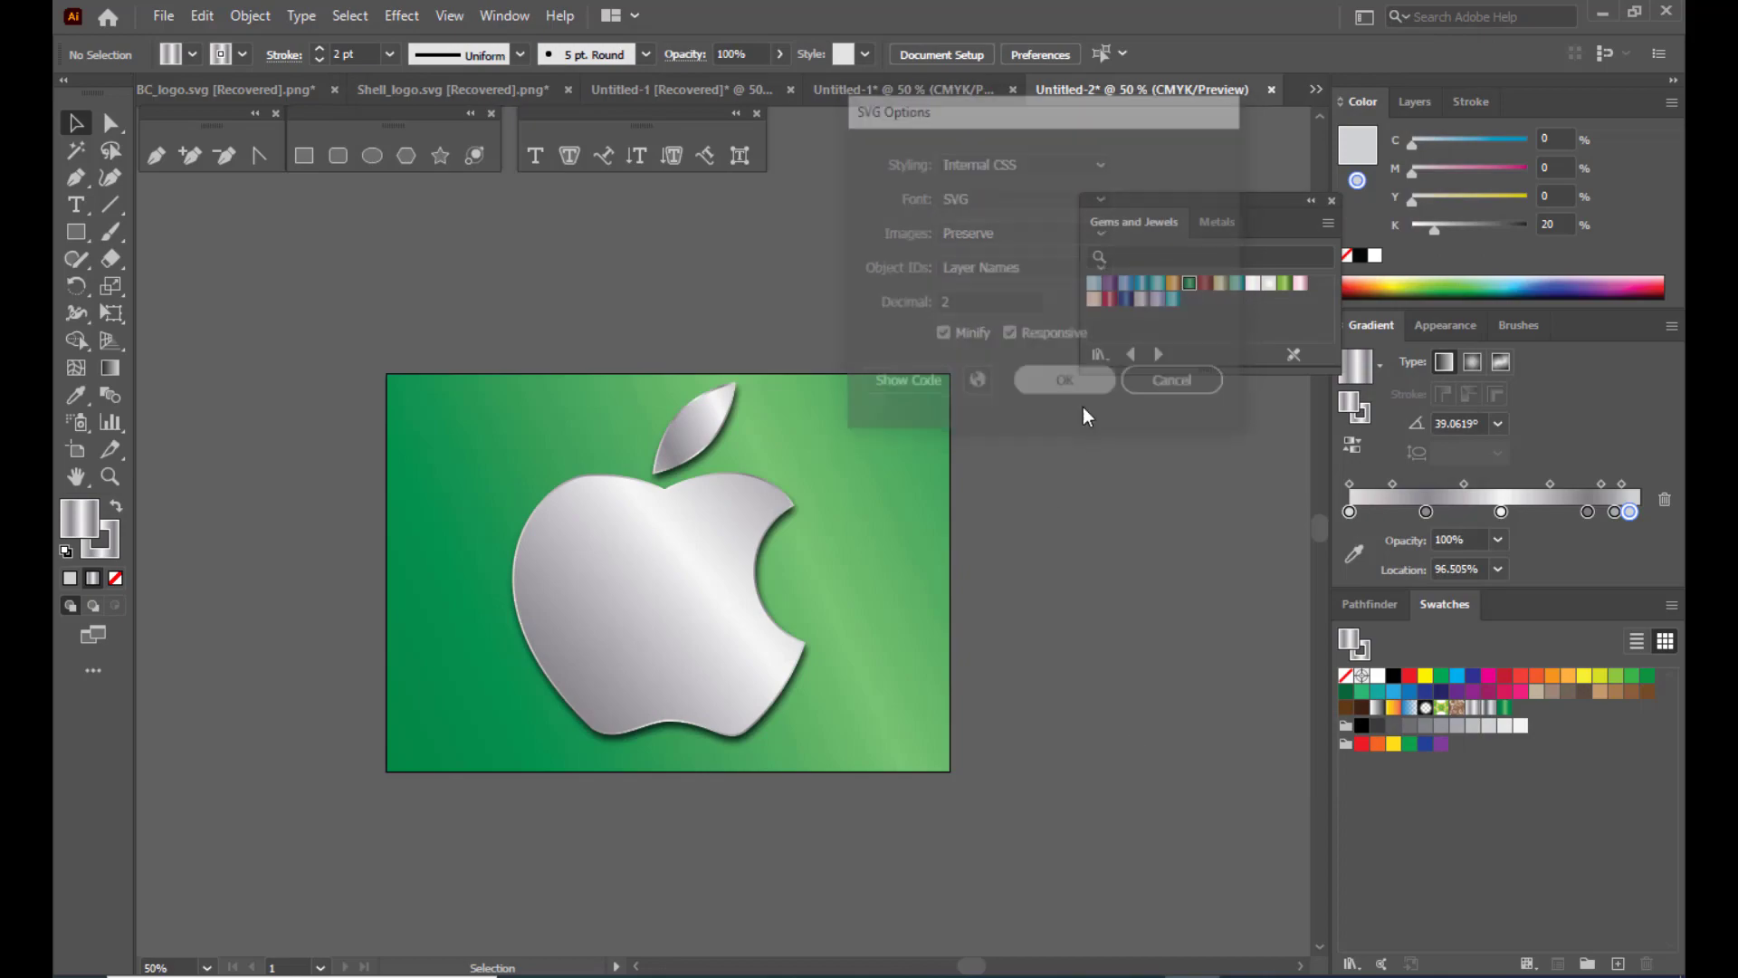
Switch to the Windows desktop and open the exported applelogofinal file in Microsoft Edge to check it.
click(1600, 11)
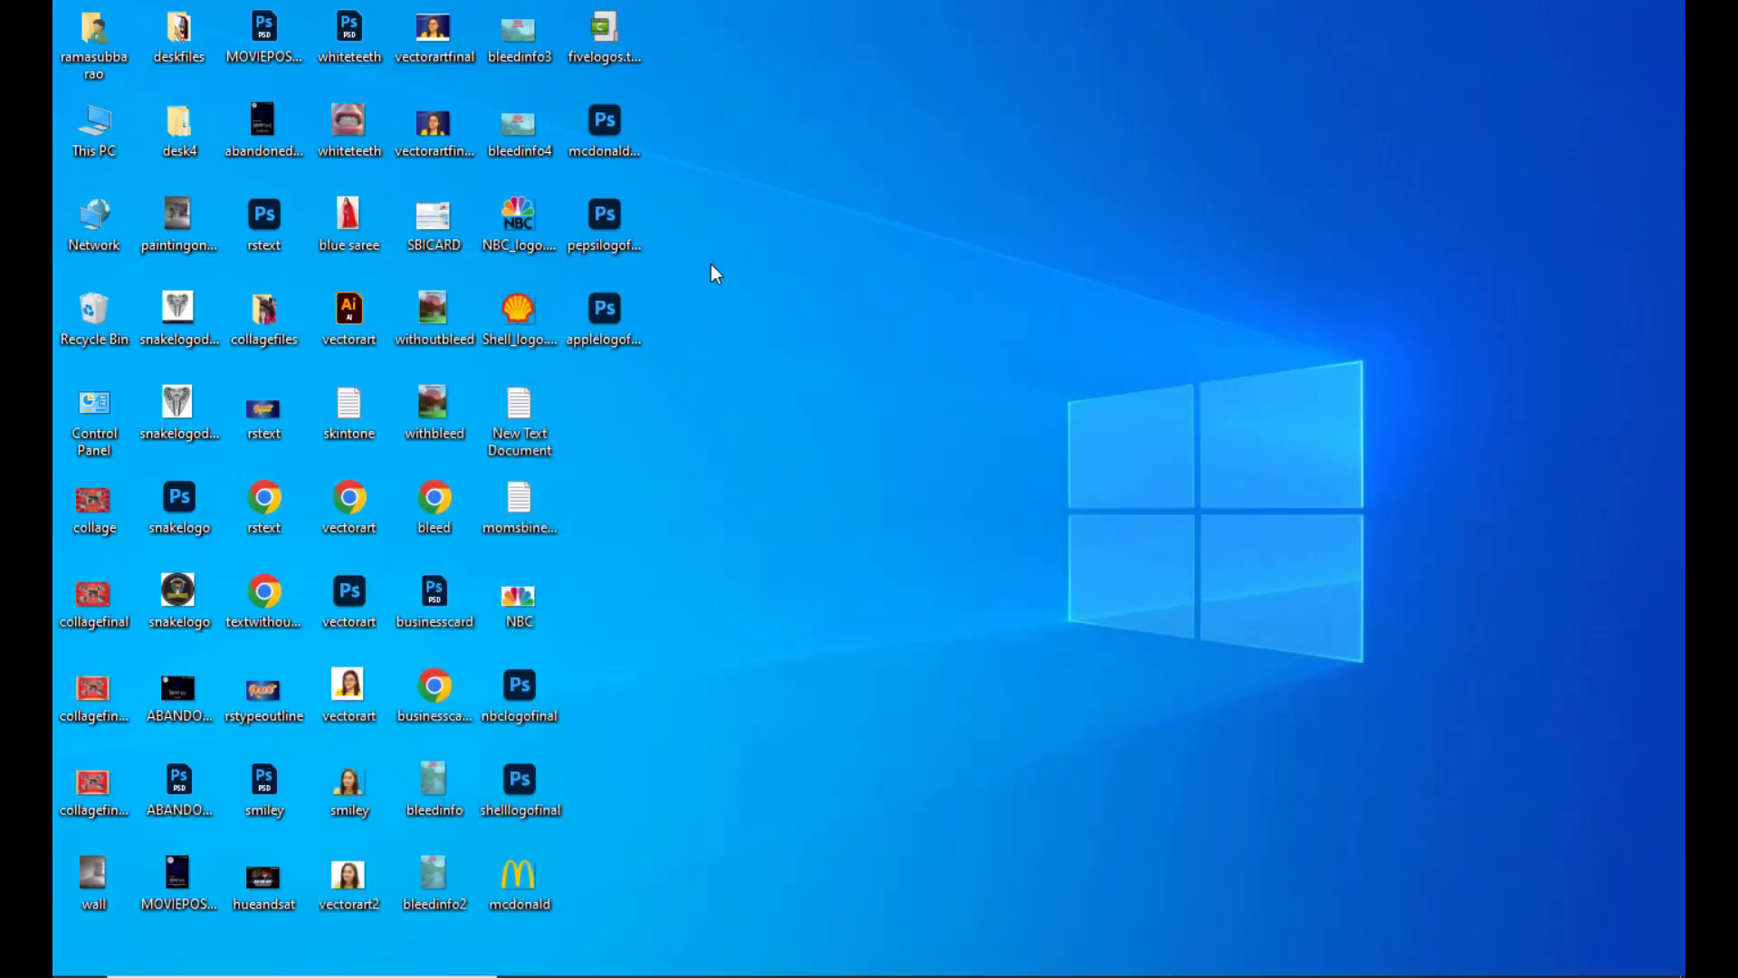
right_click(612, 317)
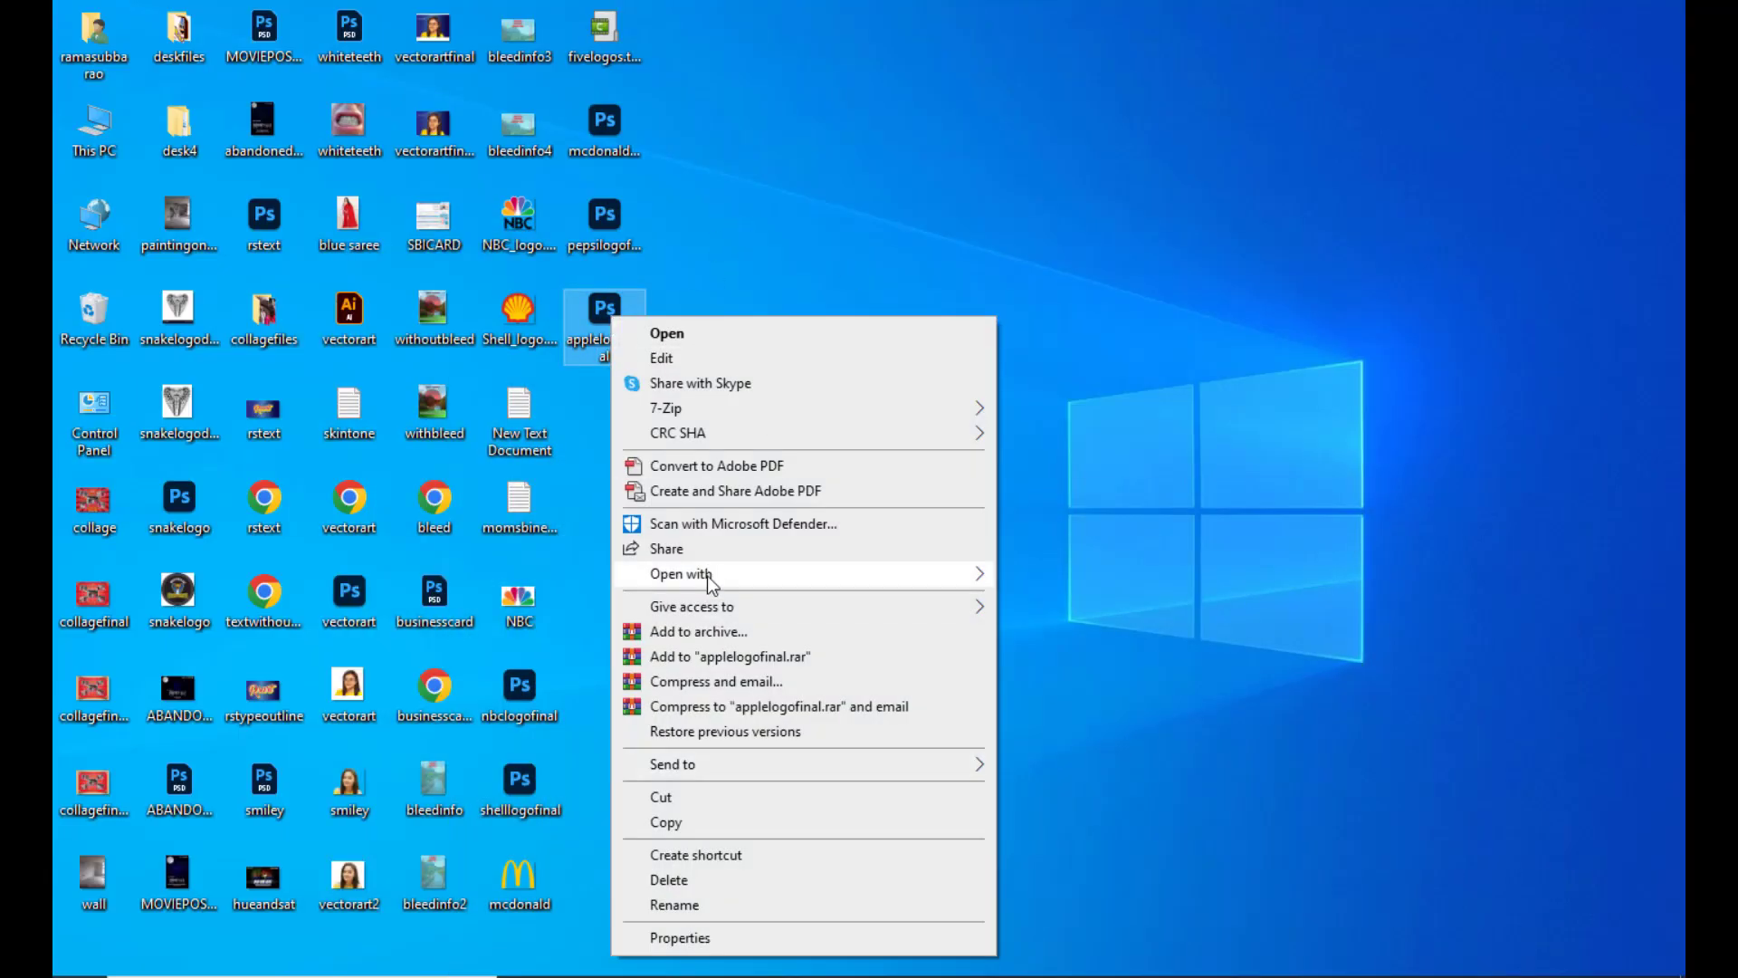
mouse_move(935, 580)
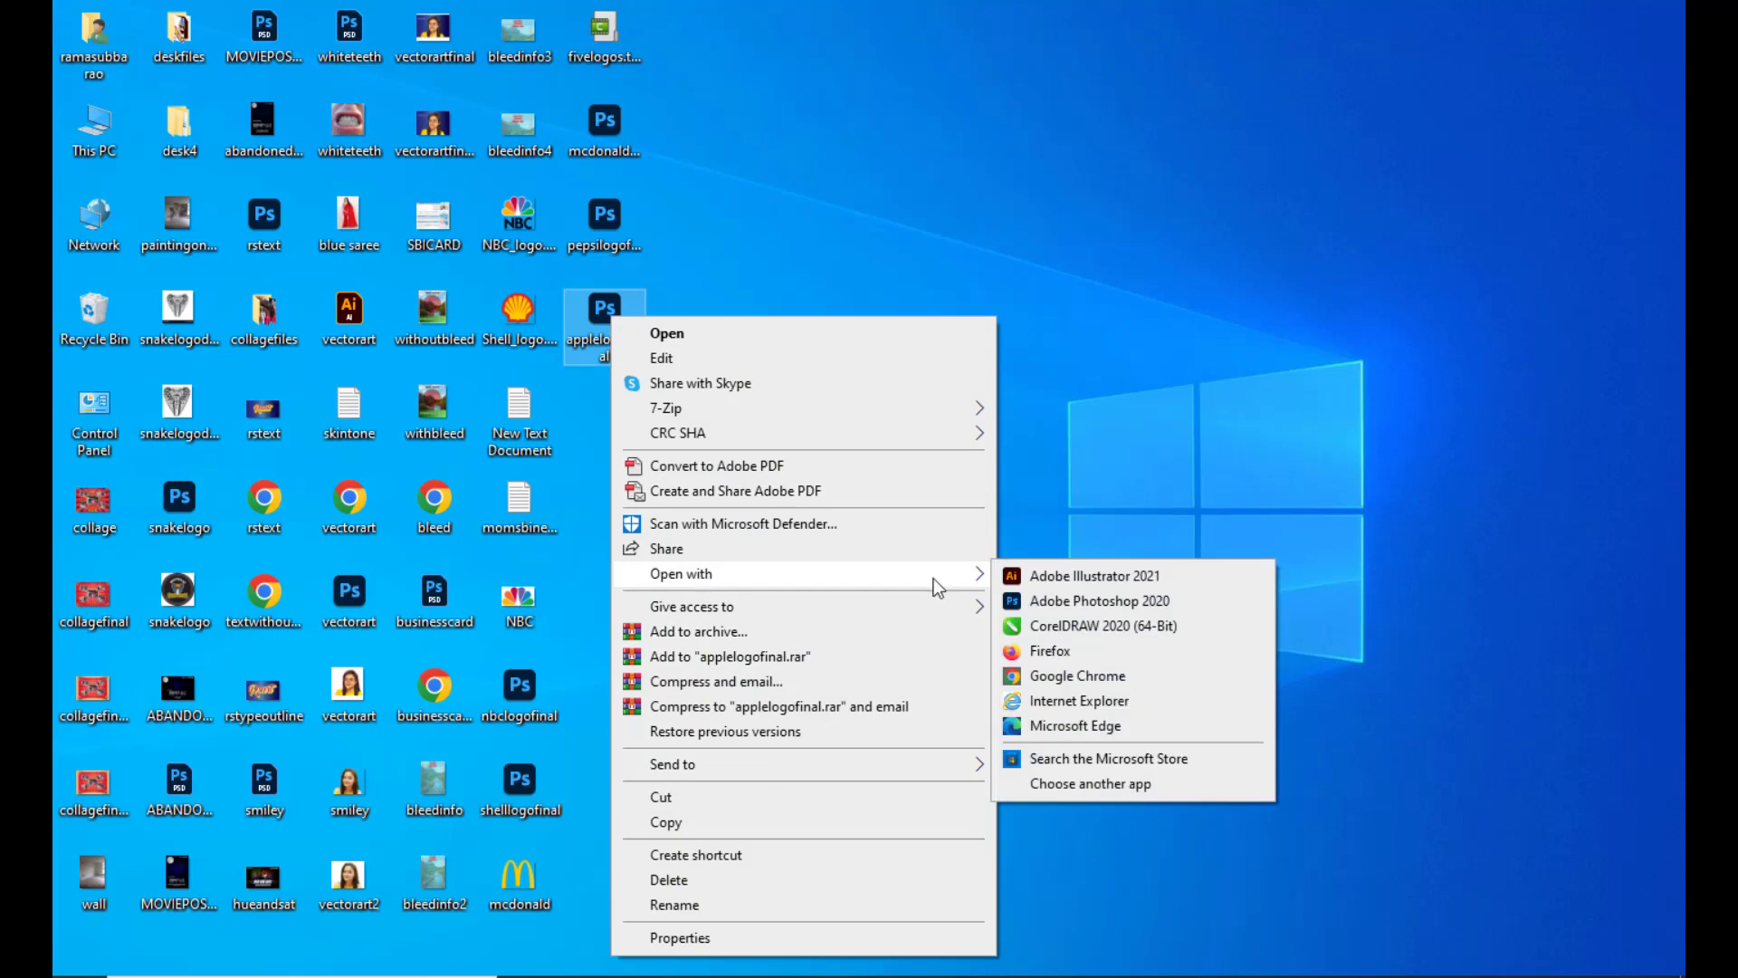
click(1104, 727)
drag(963, 85, 978, 66)
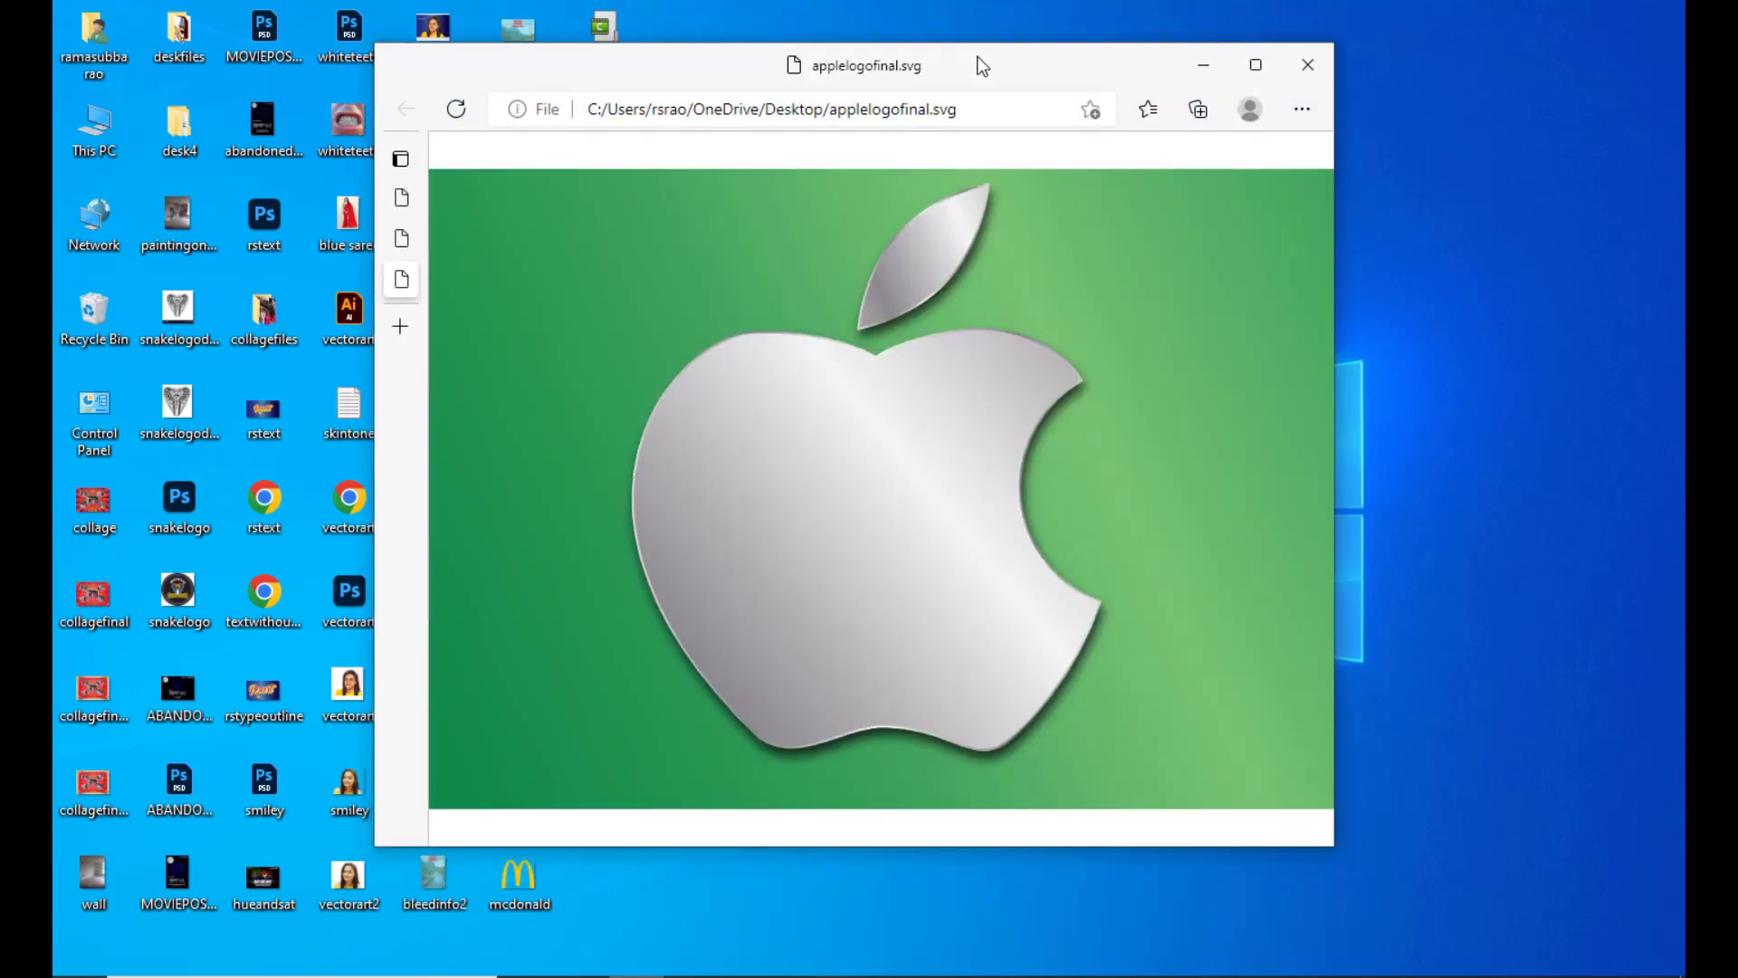